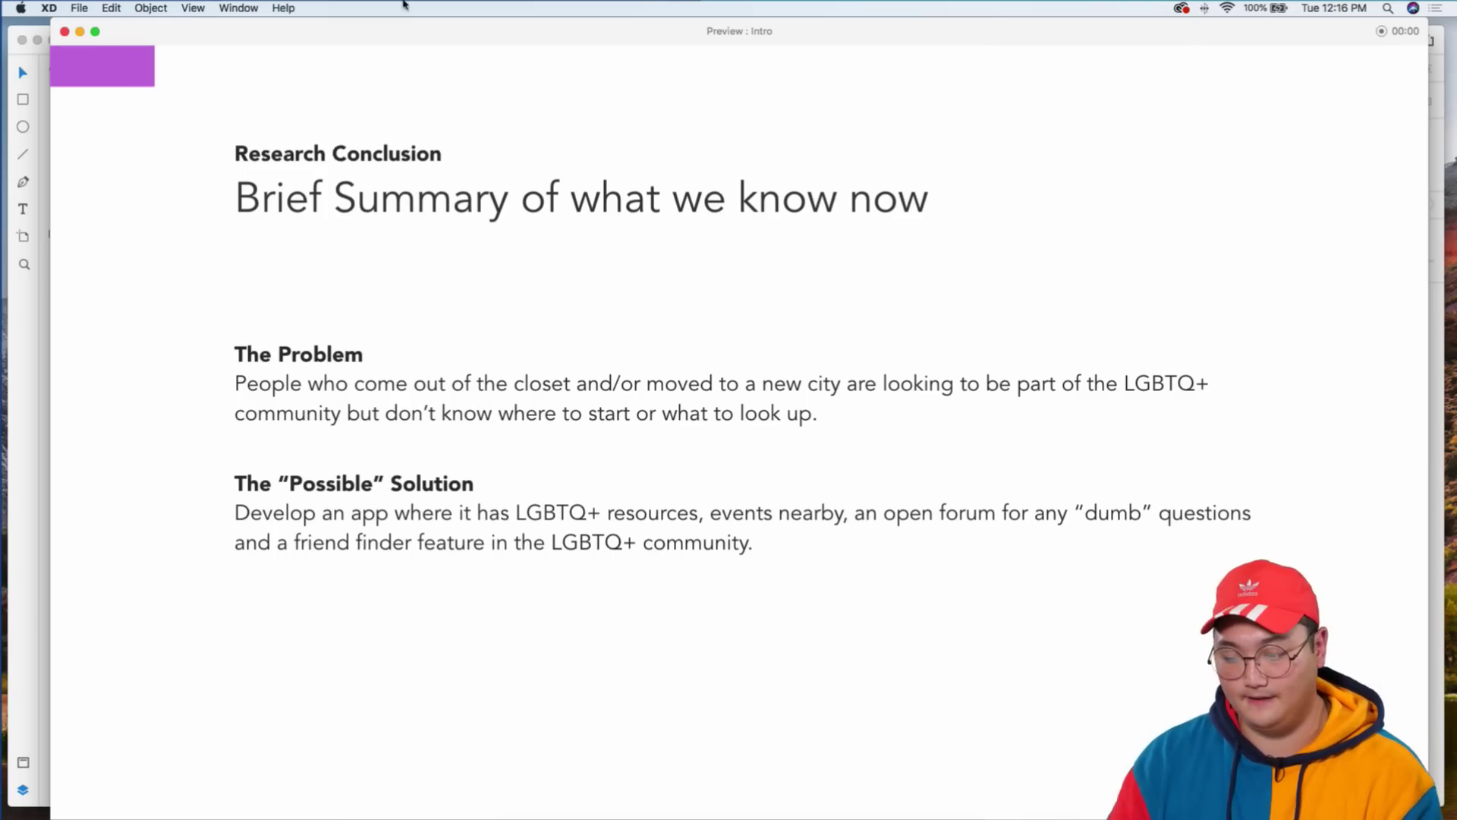
- Close the preview and the Intro document, and bring the blank Untitled-1 document forward in an enlarged window
{"action": "mouse_move", "coordinate": [334, 35]}
{"action": "left_mouse_down"}
{"action": "mouse_move", "coordinate": [330, 70]}
{"action": "mouse_move", "coordinate": [334, 38]}
{"action": "left_mouse_up"}
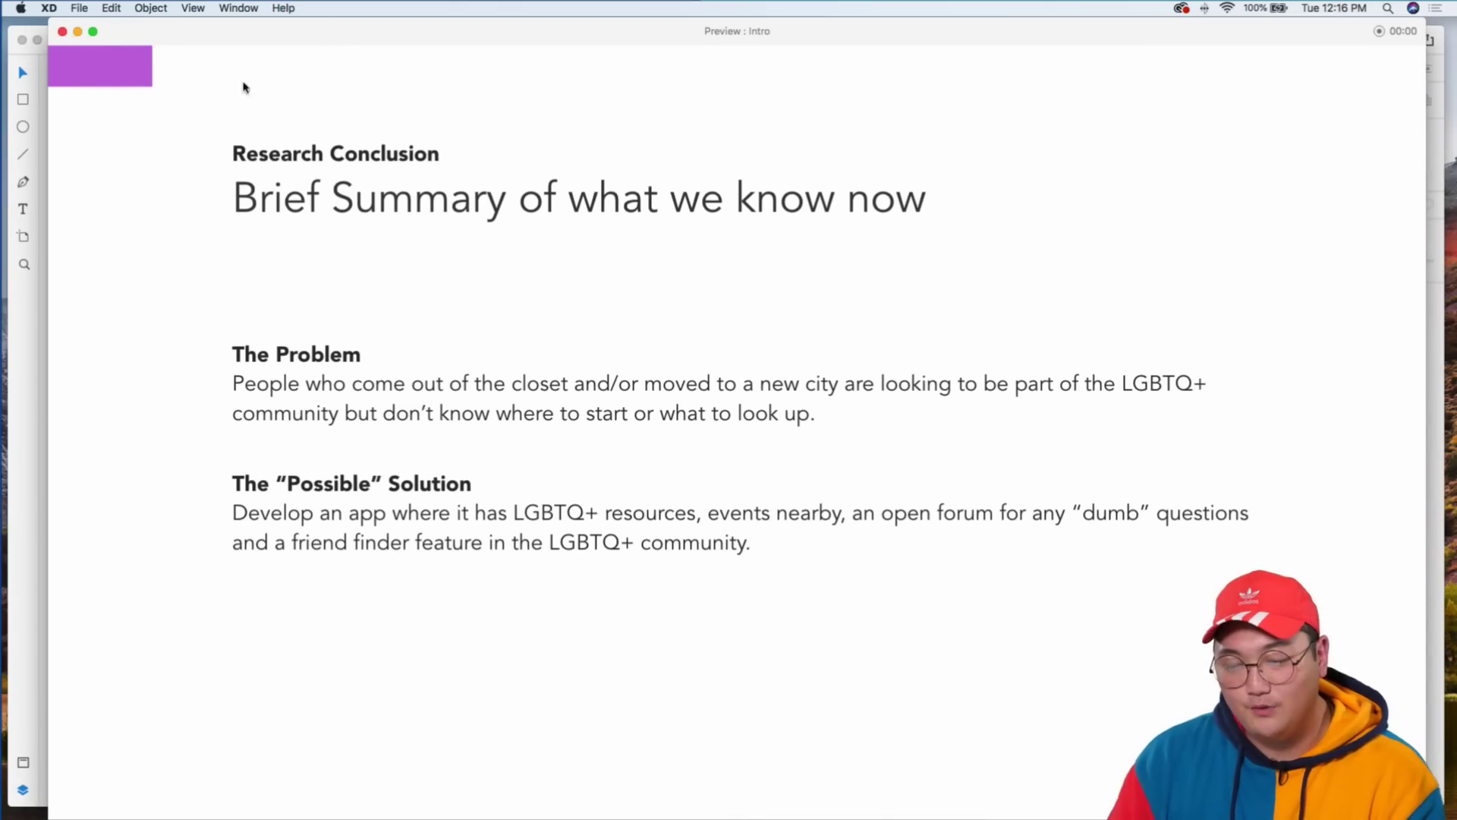
{"action": "left_click_drag", "start_coordinate": [264, 38], "coordinate": [326, 253]}
{"action": "left_click", "coordinate": [133, 258]}
{"action": "left_click_drag", "start_coordinate": [244, 49], "coordinate": [266, 66]}
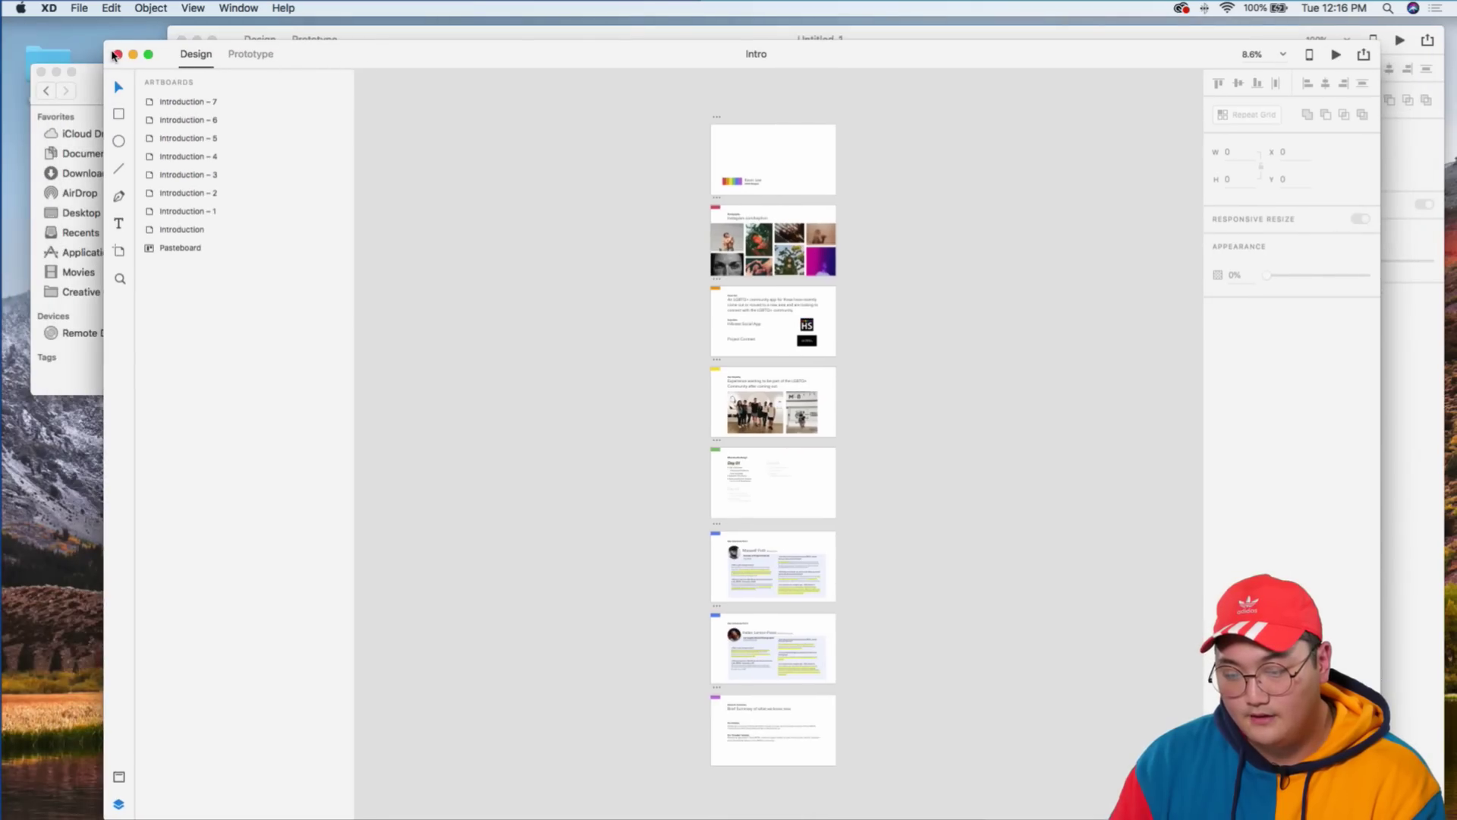
{"action": "left_click", "coordinate": [119, 54]}
{"action": "left_click_drag", "start_coordinate": [452, 44], "coordinate": [304, 37]}
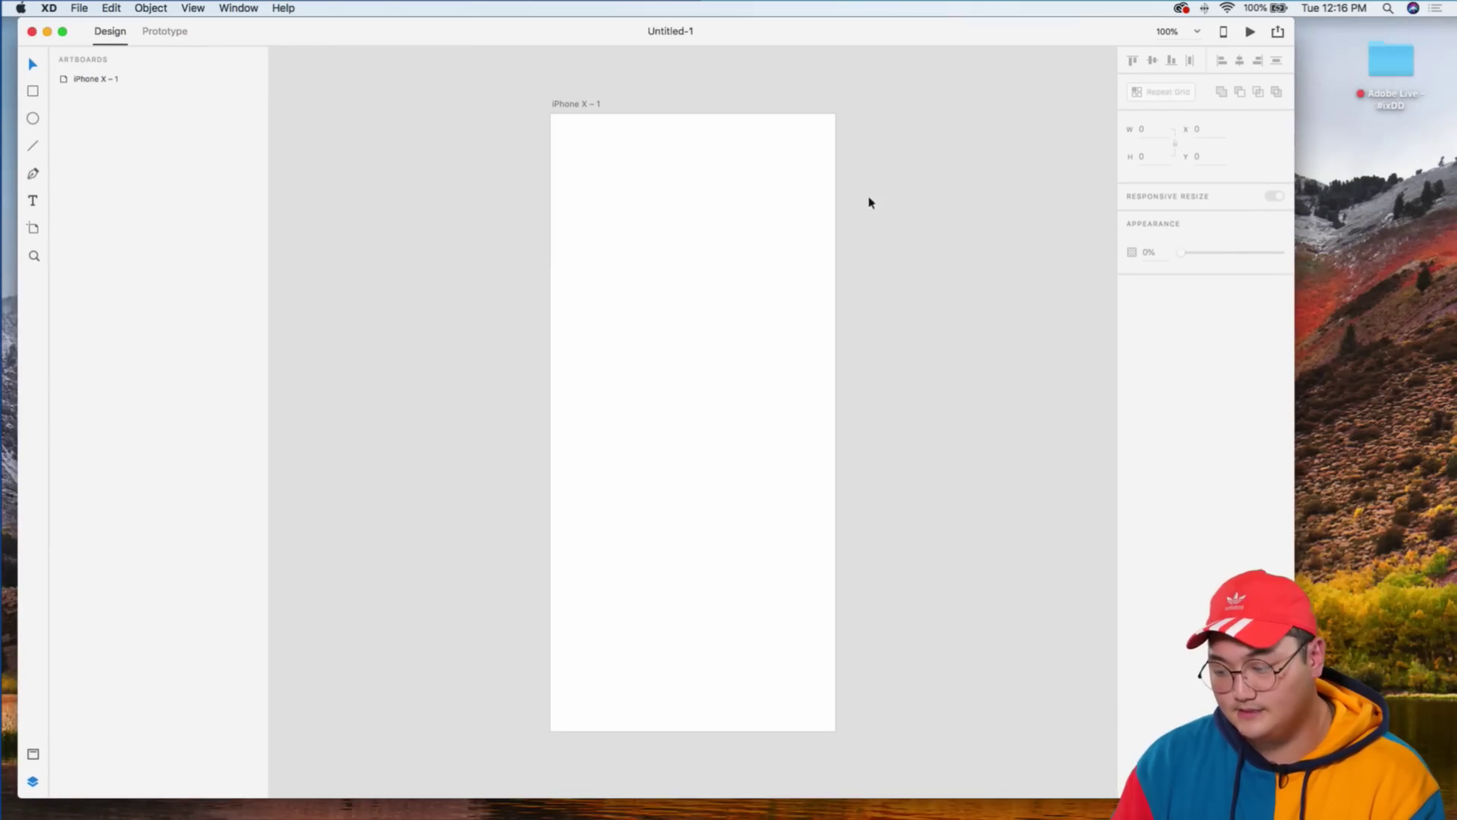
{"action": "key", "text": "ctrl+alt+Return"}
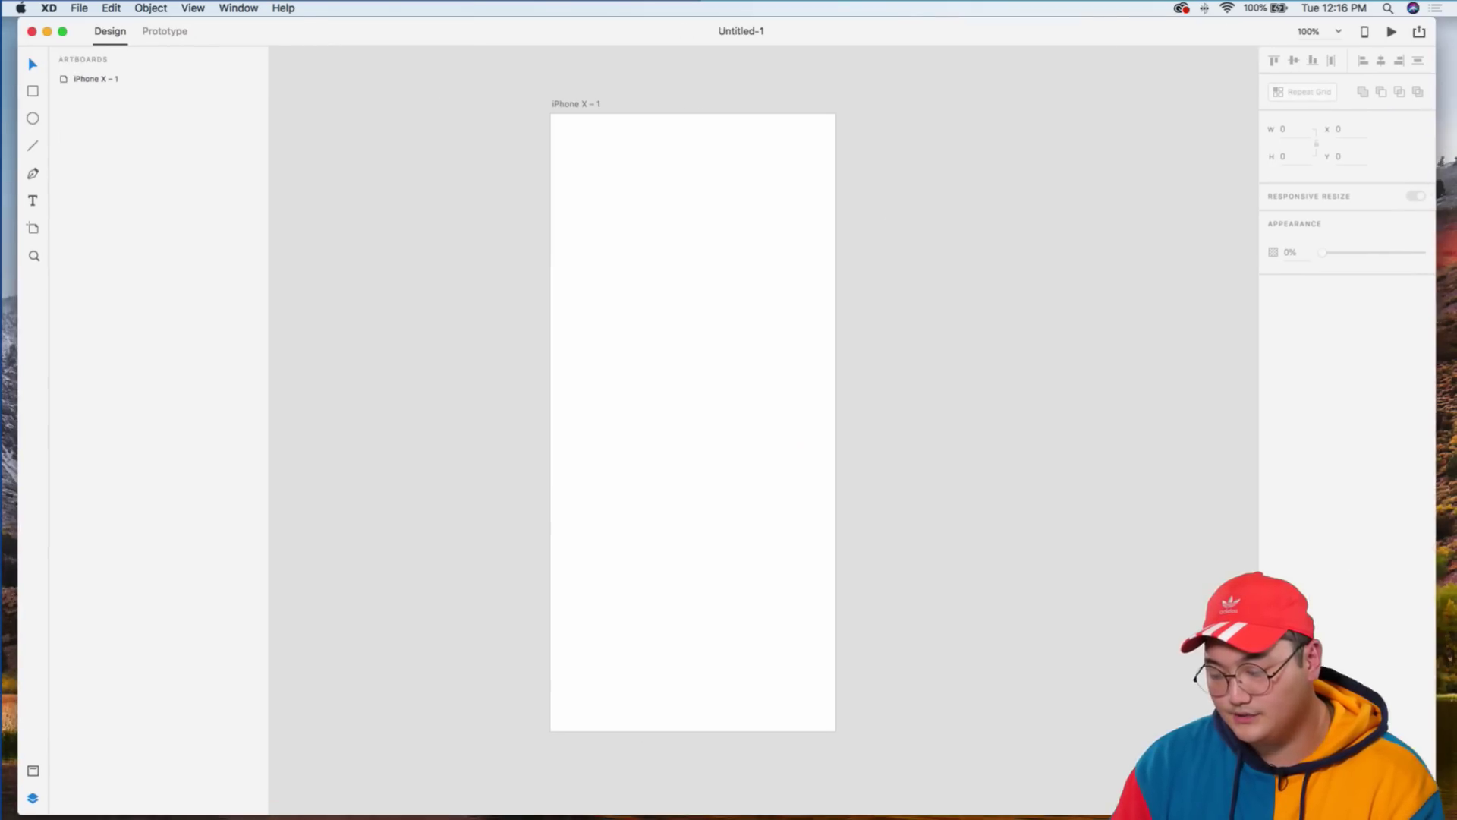
- Switch to Finder and open the iphone X file from the "Dansky - iphone X Template" folder in Day 01
{"action": "left_click_drag", "start_coordinate": [849, 44], "coordinate": [862, 172]}
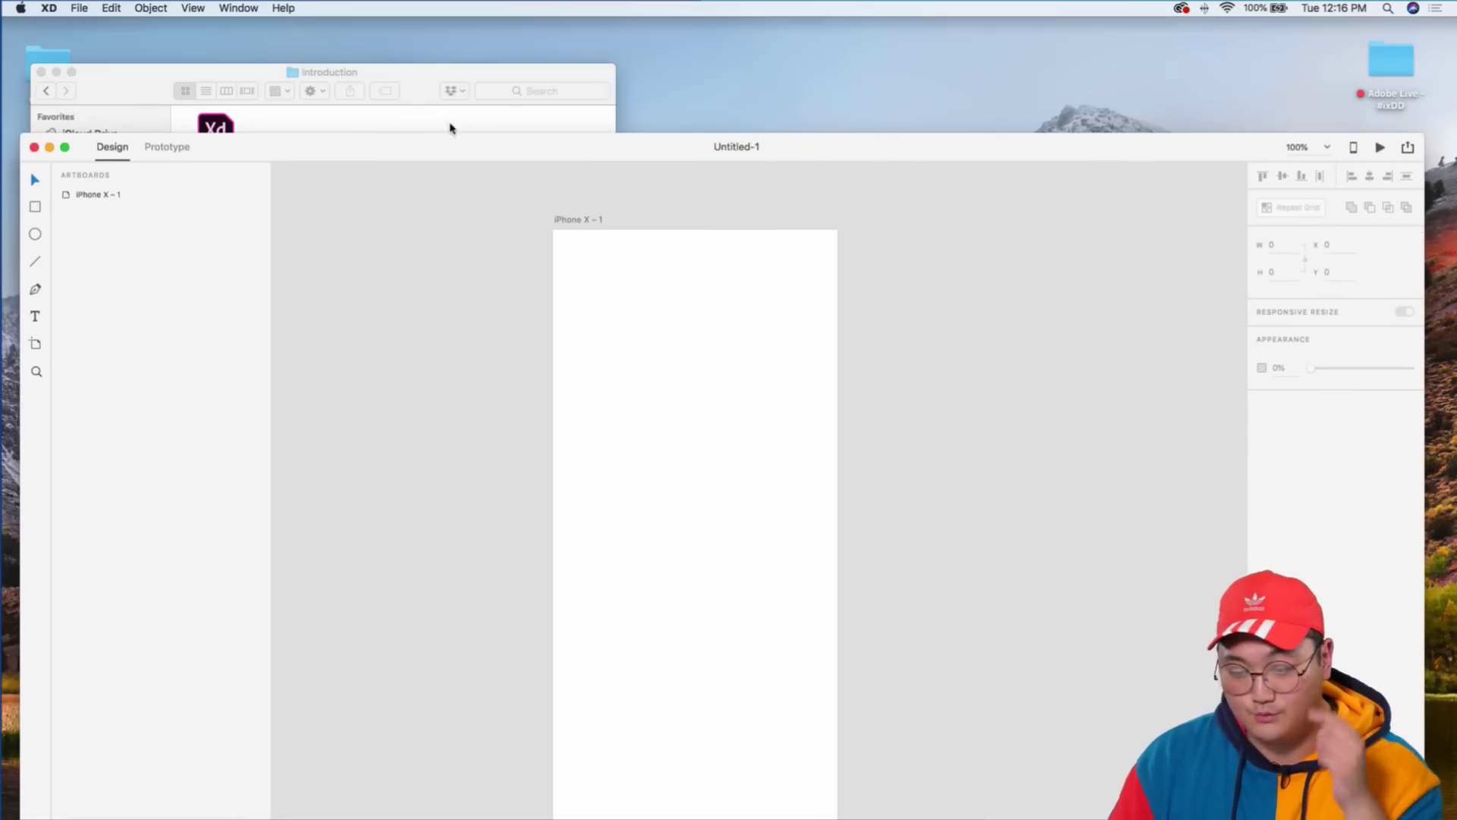
{"action": "left_click", "coordinate": [452, 130]}
{"action": "left_click", "coordinate": [44, 91]}
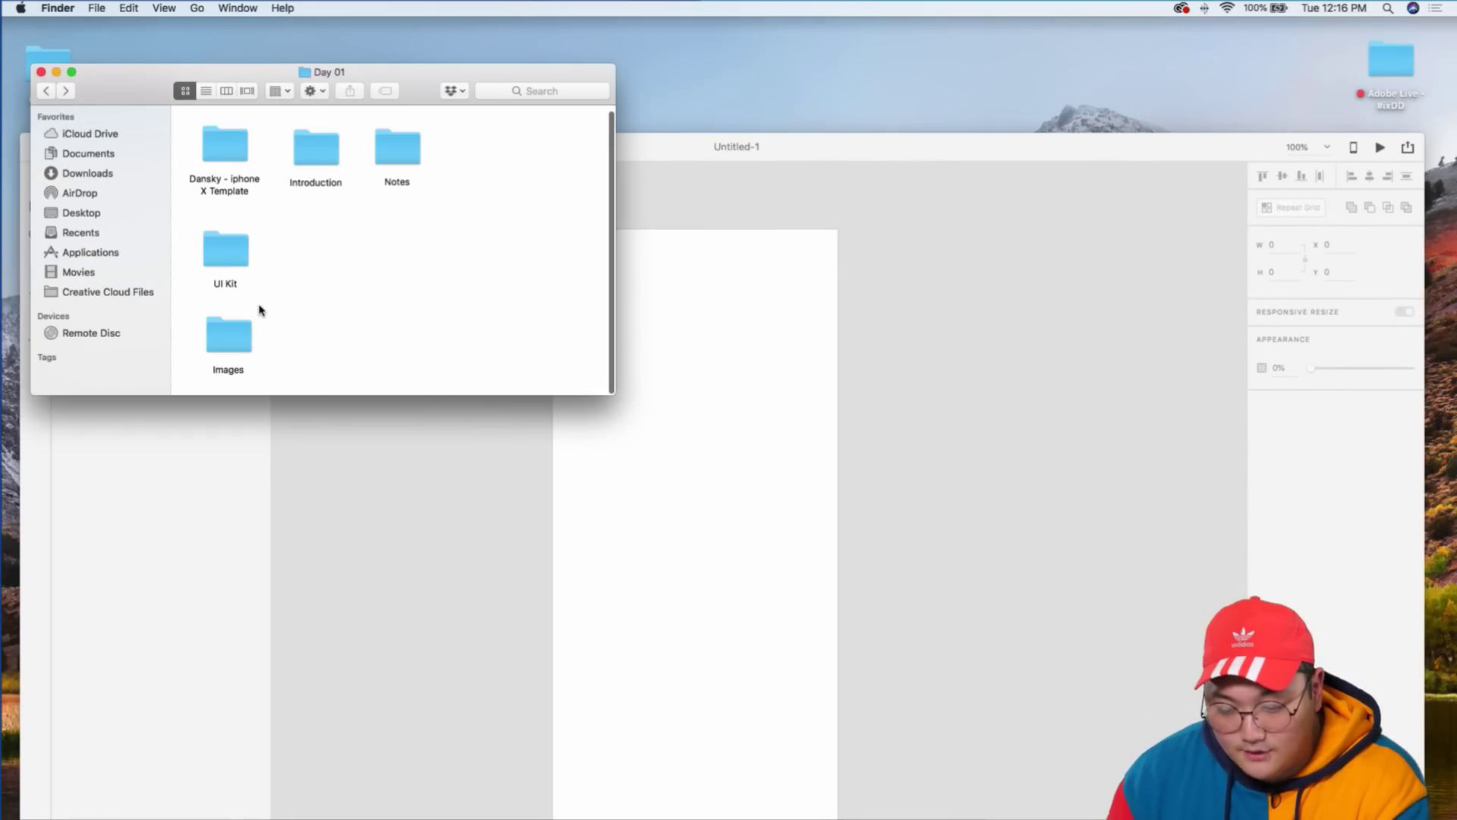
{"action": "double_click", "coordinate": [221, 144]}
{"action": "left_click", "coordinate": [220, 139]}
{"action": "double_click", "coordinate": [221, 139]}
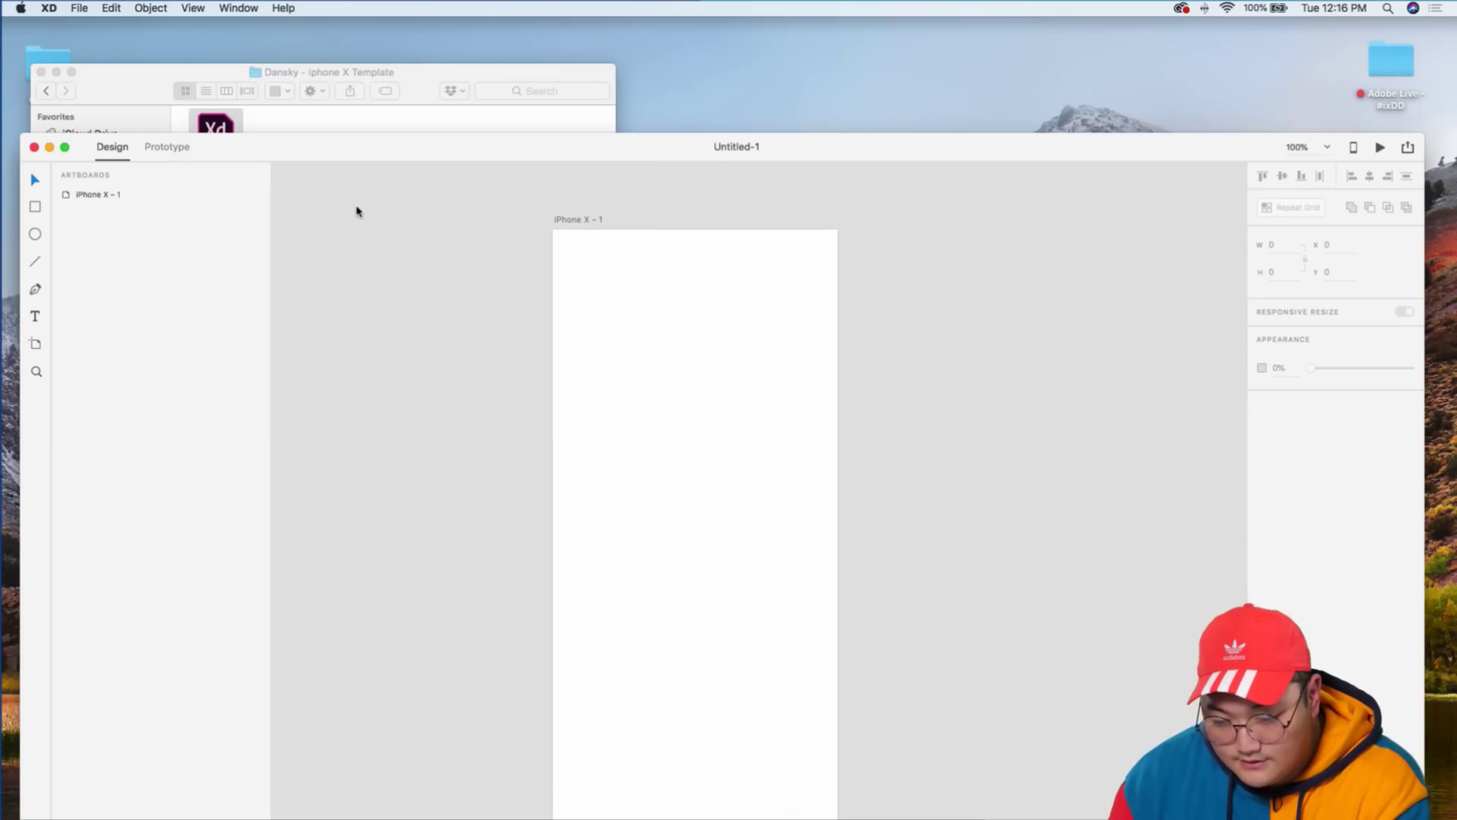
{"action": "left_click_drag", "start_coordinate": [462, 153], "coordinate": [465, 95]}
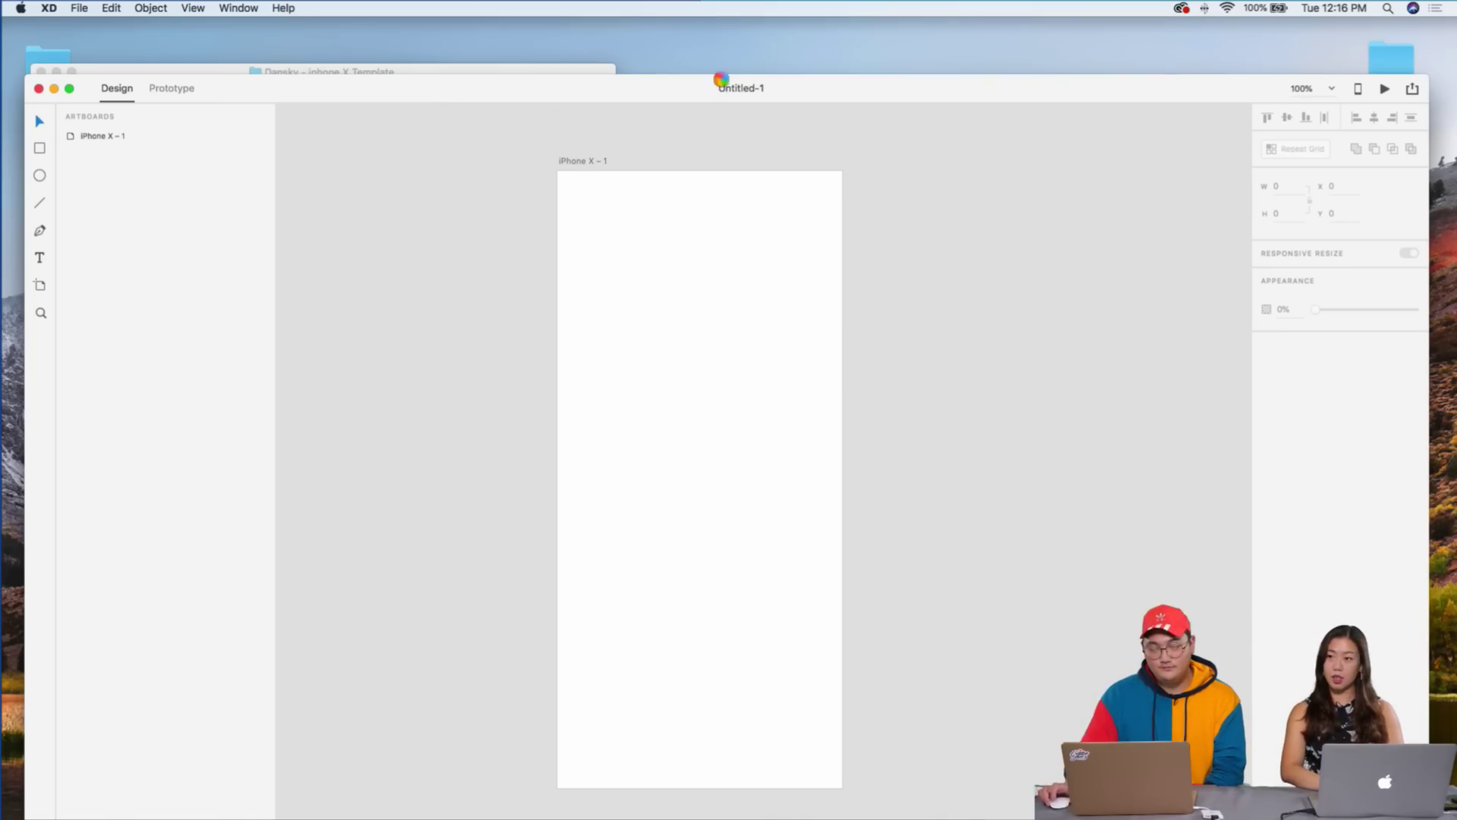
{"action": "left_click_drag", "start_coordinate": [614, 92], "coordinate": [595, 38]}
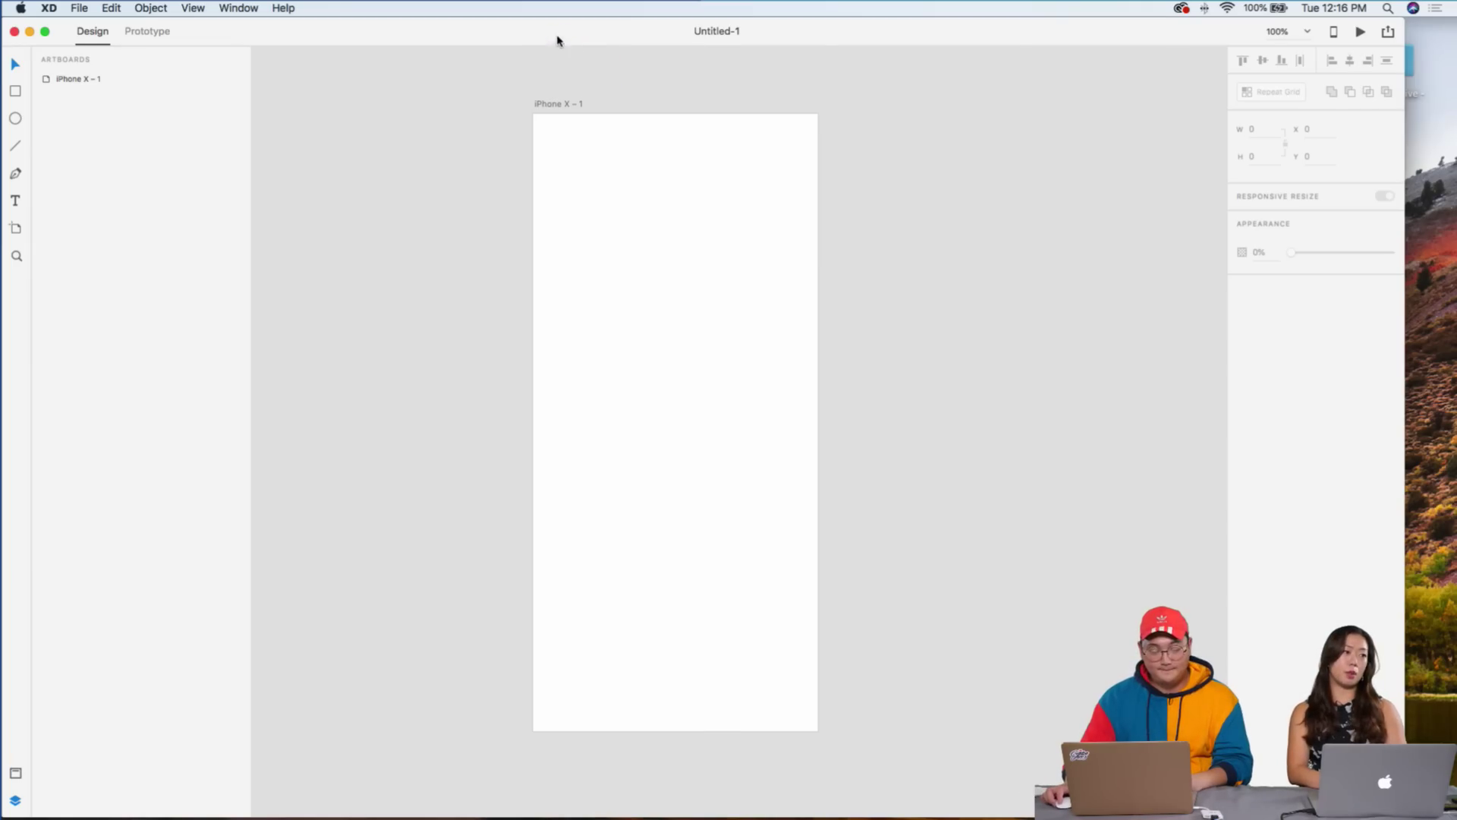
{"action": "left_click_drag", "start_coordinate": [566, 42], "coordinate": [722, 85]}
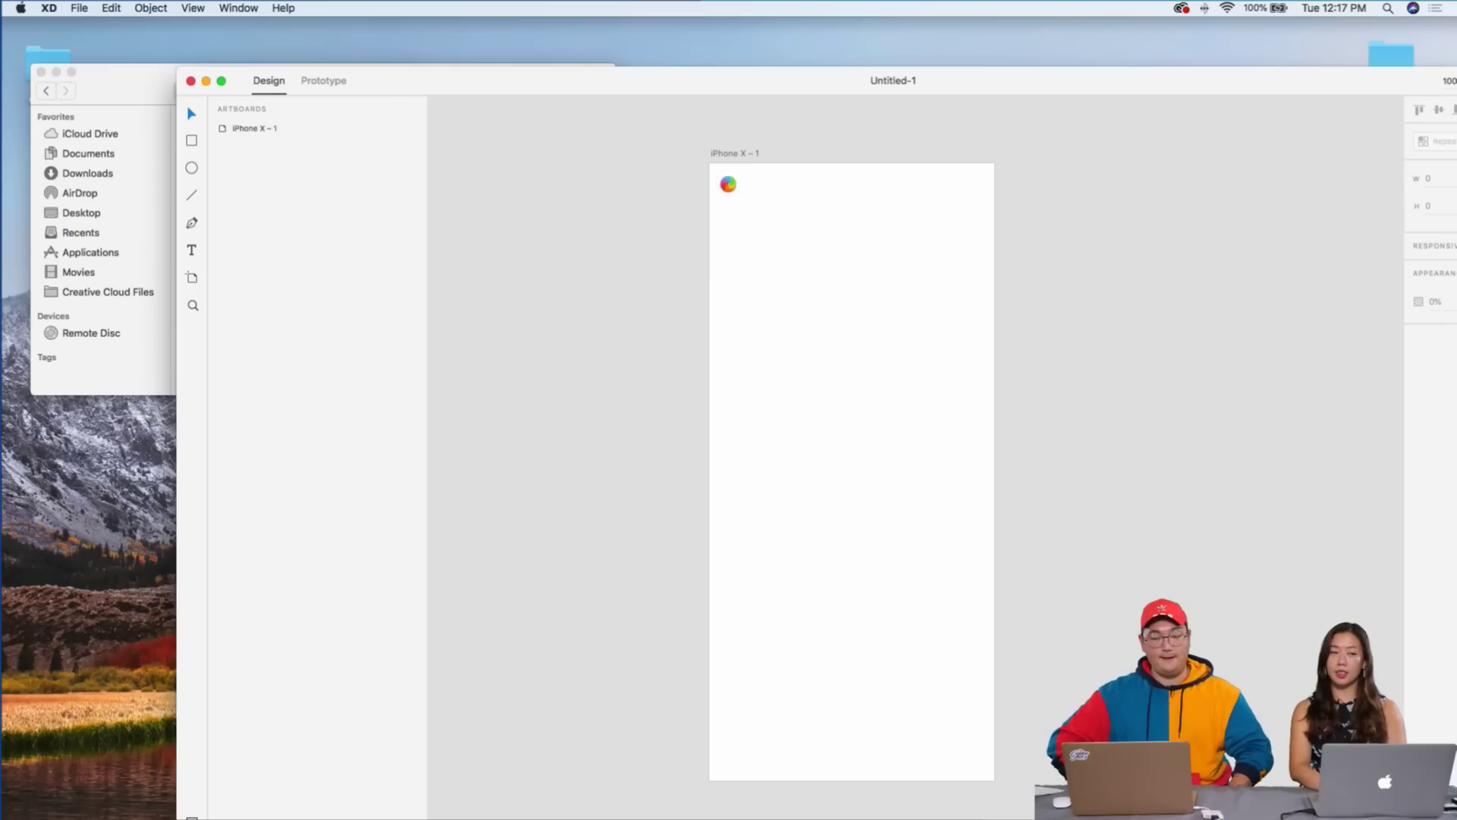
{"action": "left_click_drag", "start_coordinate": [579, 84], "coordinate": [495, 34]}
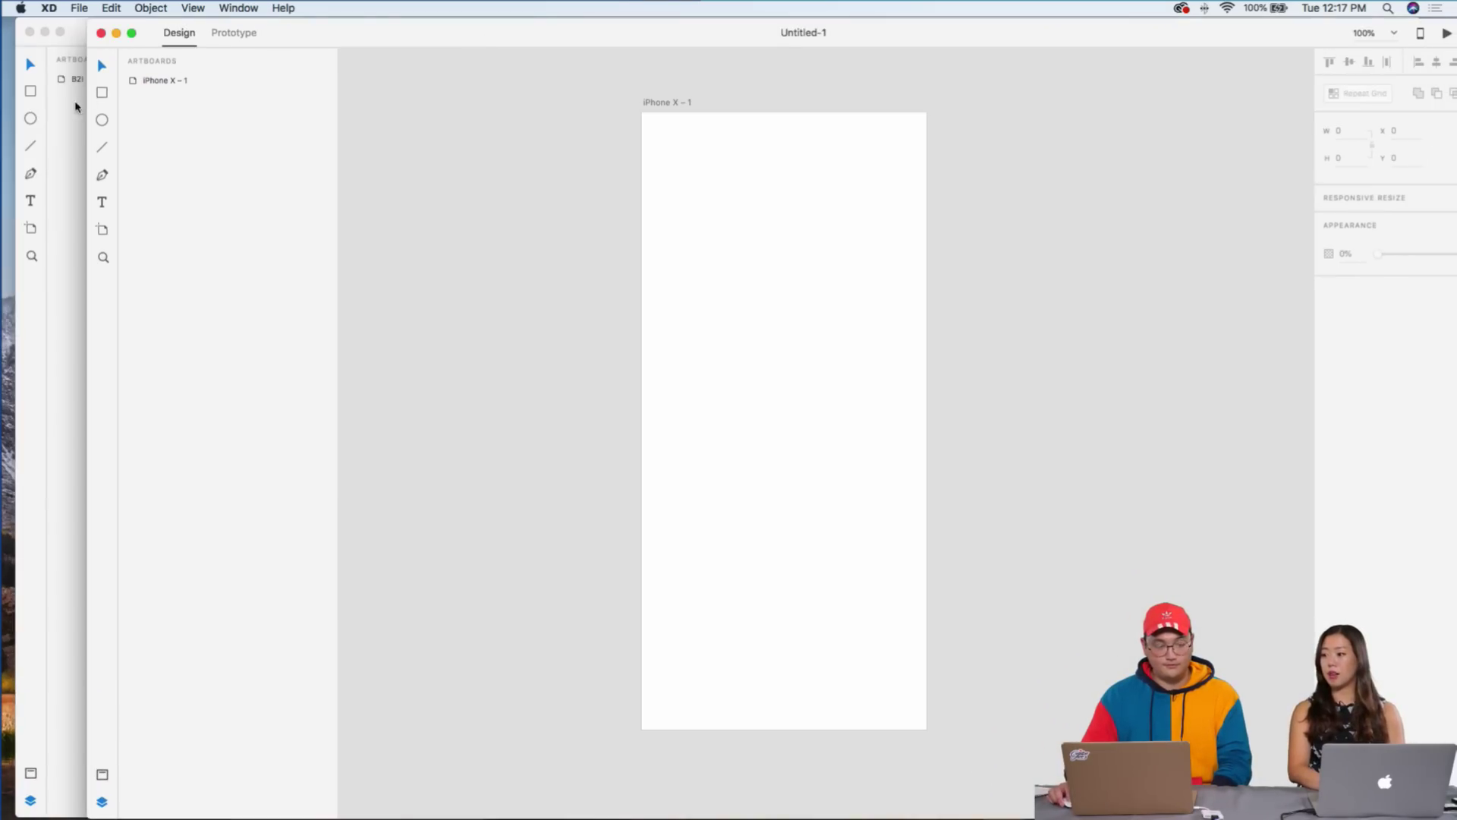
- Unlock and copy the phone frame group in the iphone X template, and close the template without saving
{"action": "left_click", "coordinate": [76, 107]}
{"action": "left_click", "coordinate": [719, 135]}
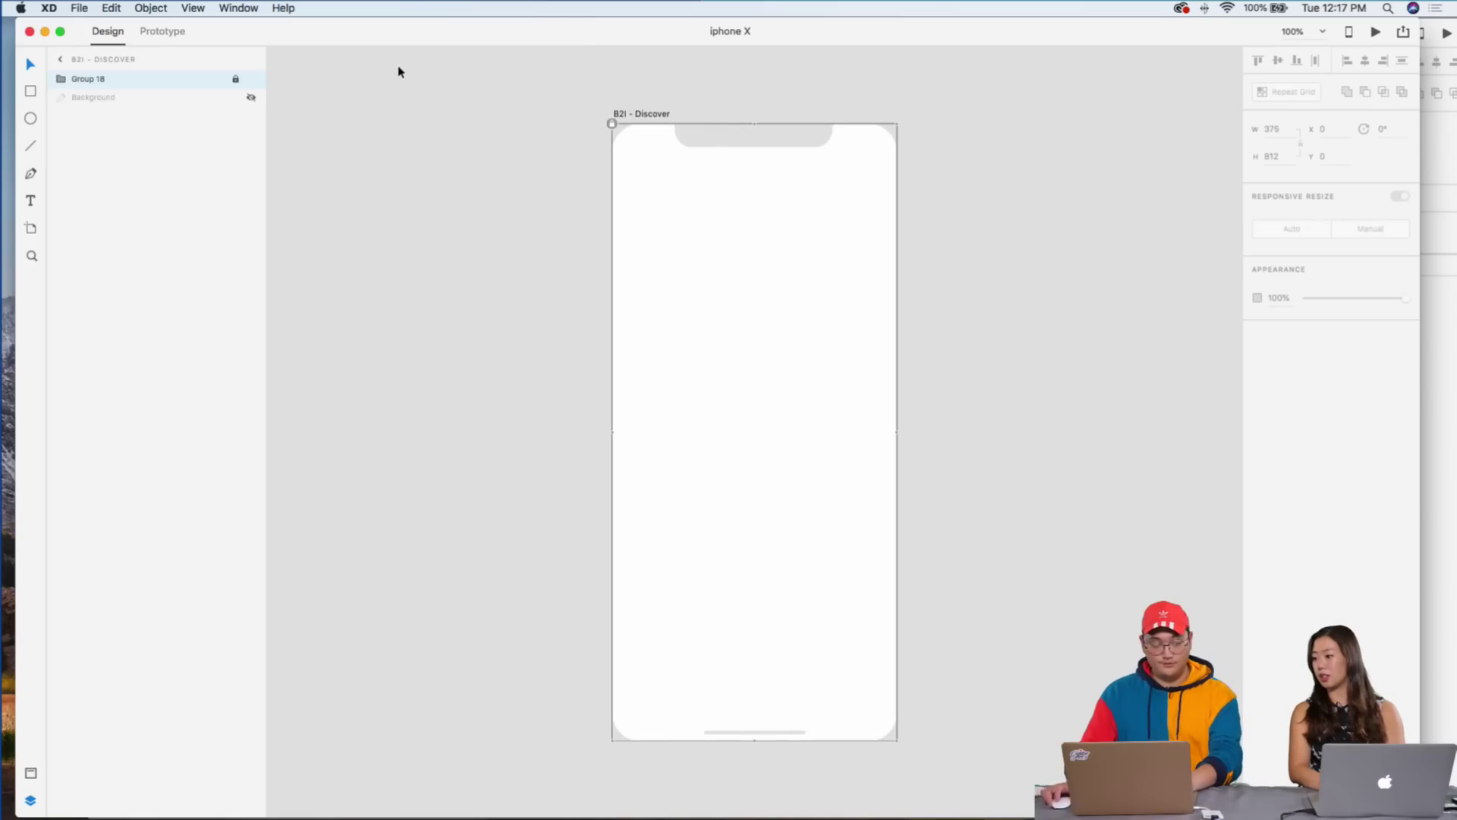
{"action": "left_click", "coordinate": [611, 118]}
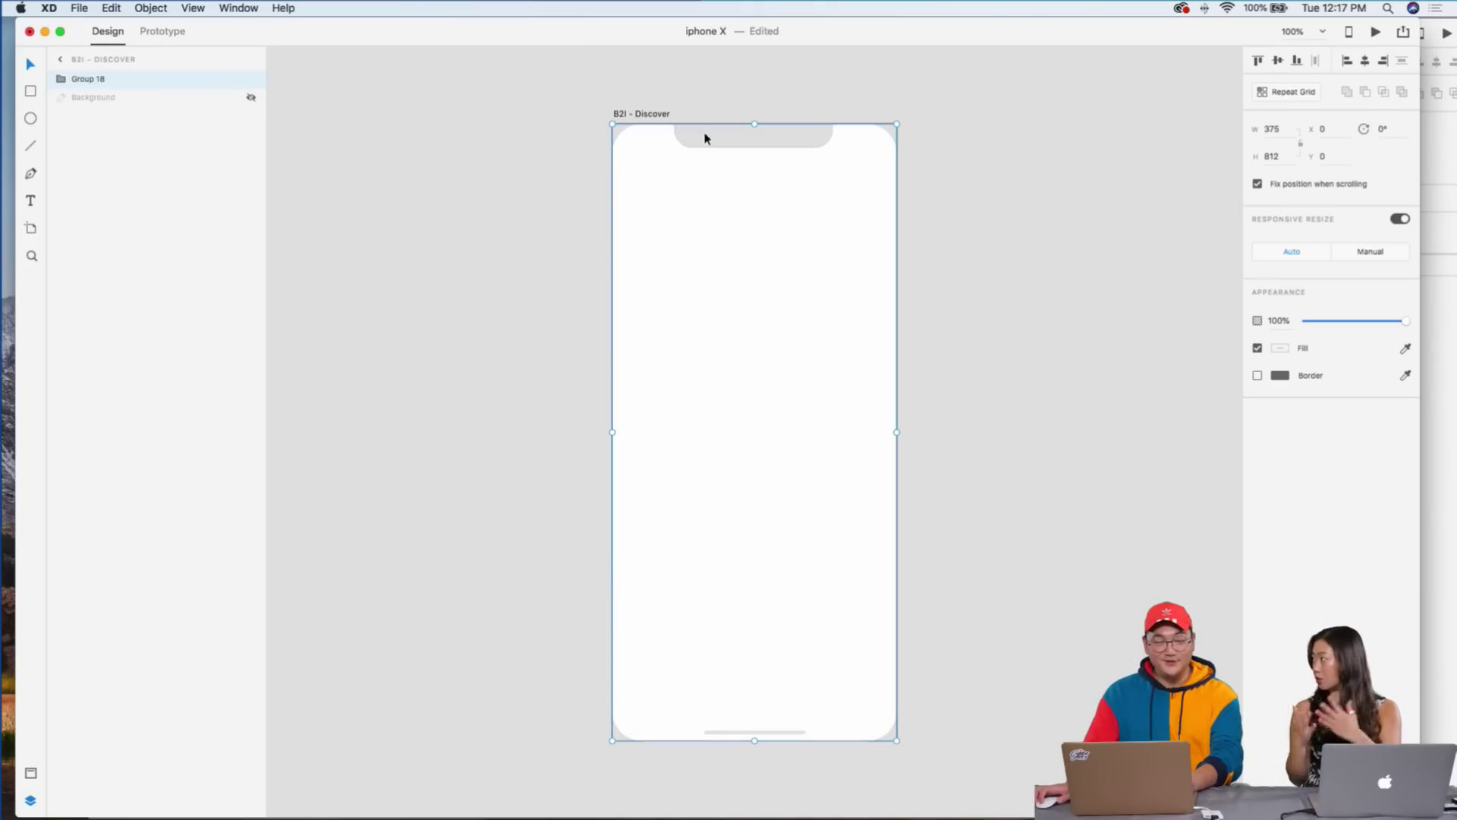
{"action": "left_click", "coordinate": [29, 31]}
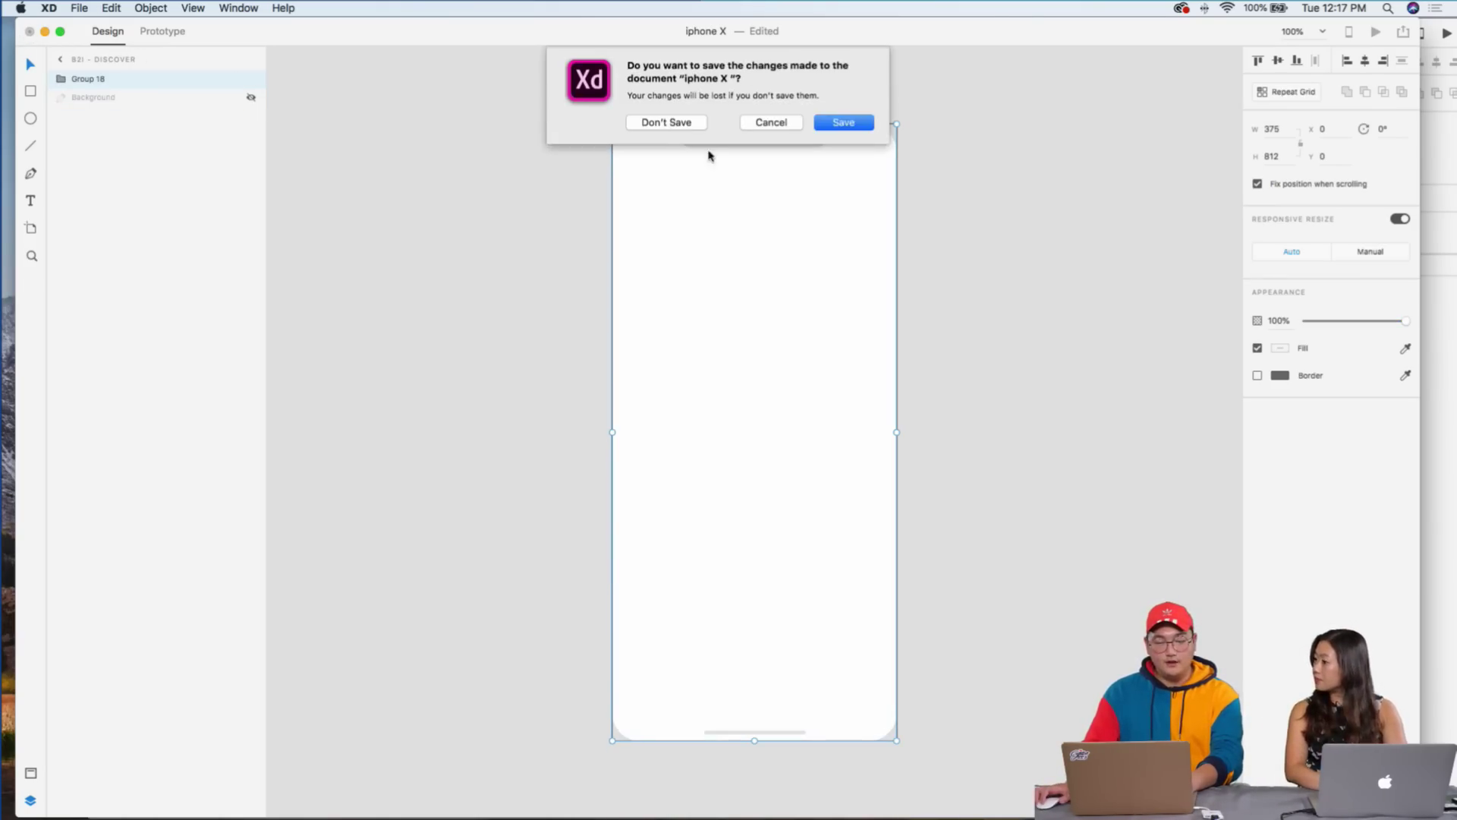
{"action": "left_click", "coordinate": [667, 123]}
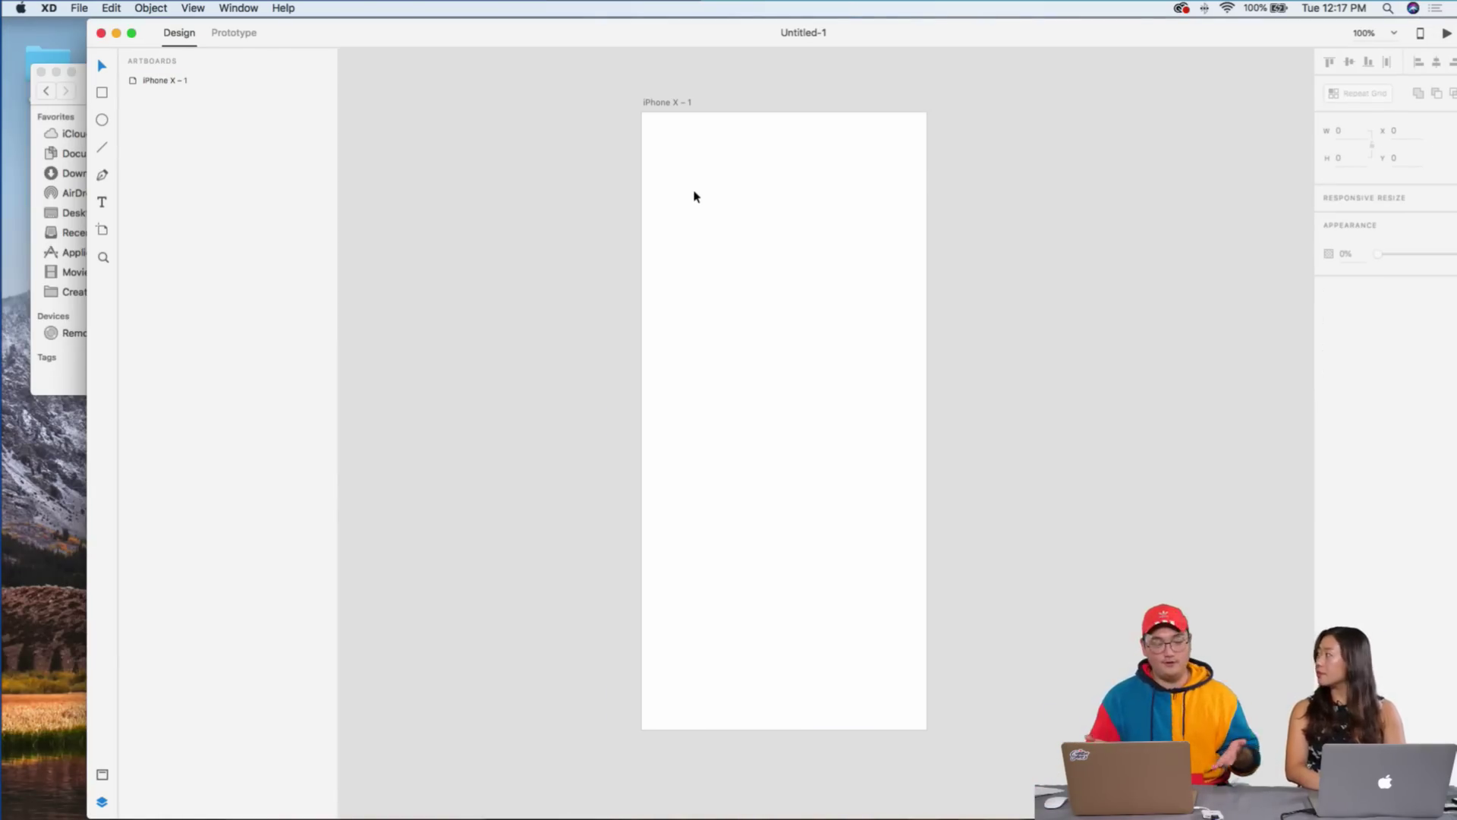
- Paste the copied phone frame group onto the iPhone X – 1 artboard in Untitled-1
{"action": "left_click", "coordinate": [725, 195]}
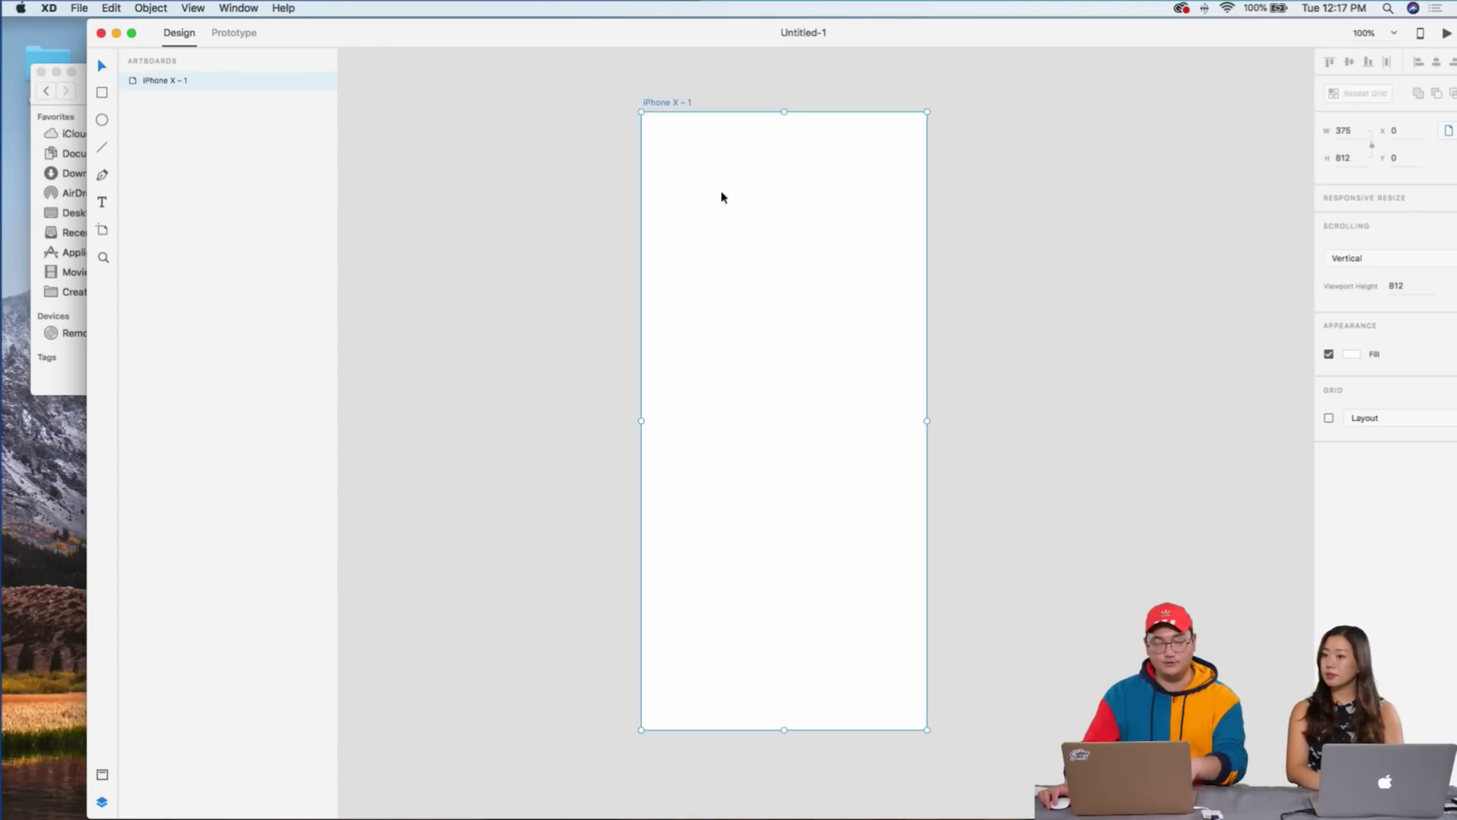
{"action": "key", "text": "super+v"}
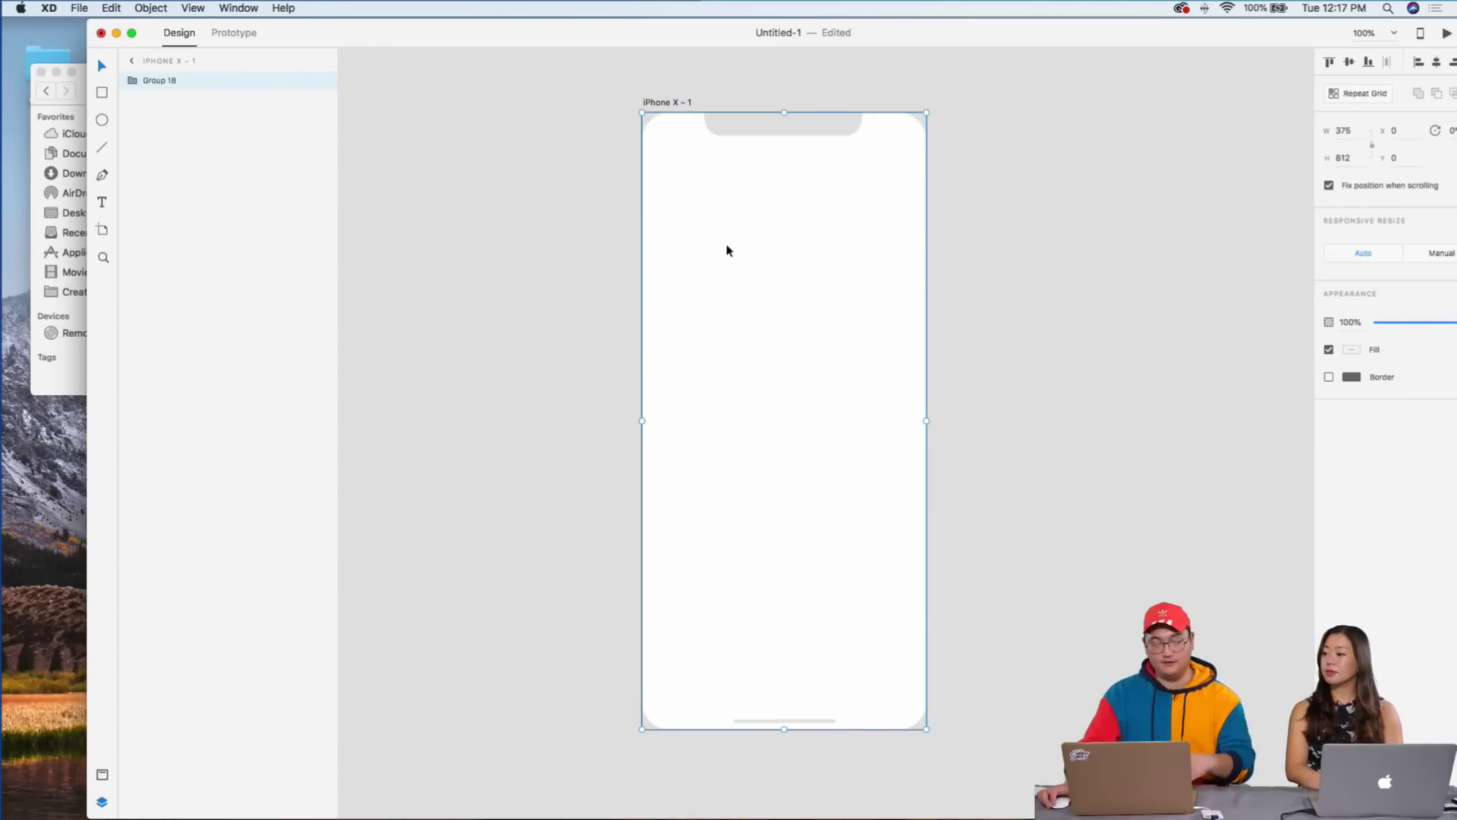
{"action": "left_click", "coordinate": [1032, 200]}
{"action": "left_click_drag", "start_coordinate": [935, 30], "coordinate": [828, 28]}
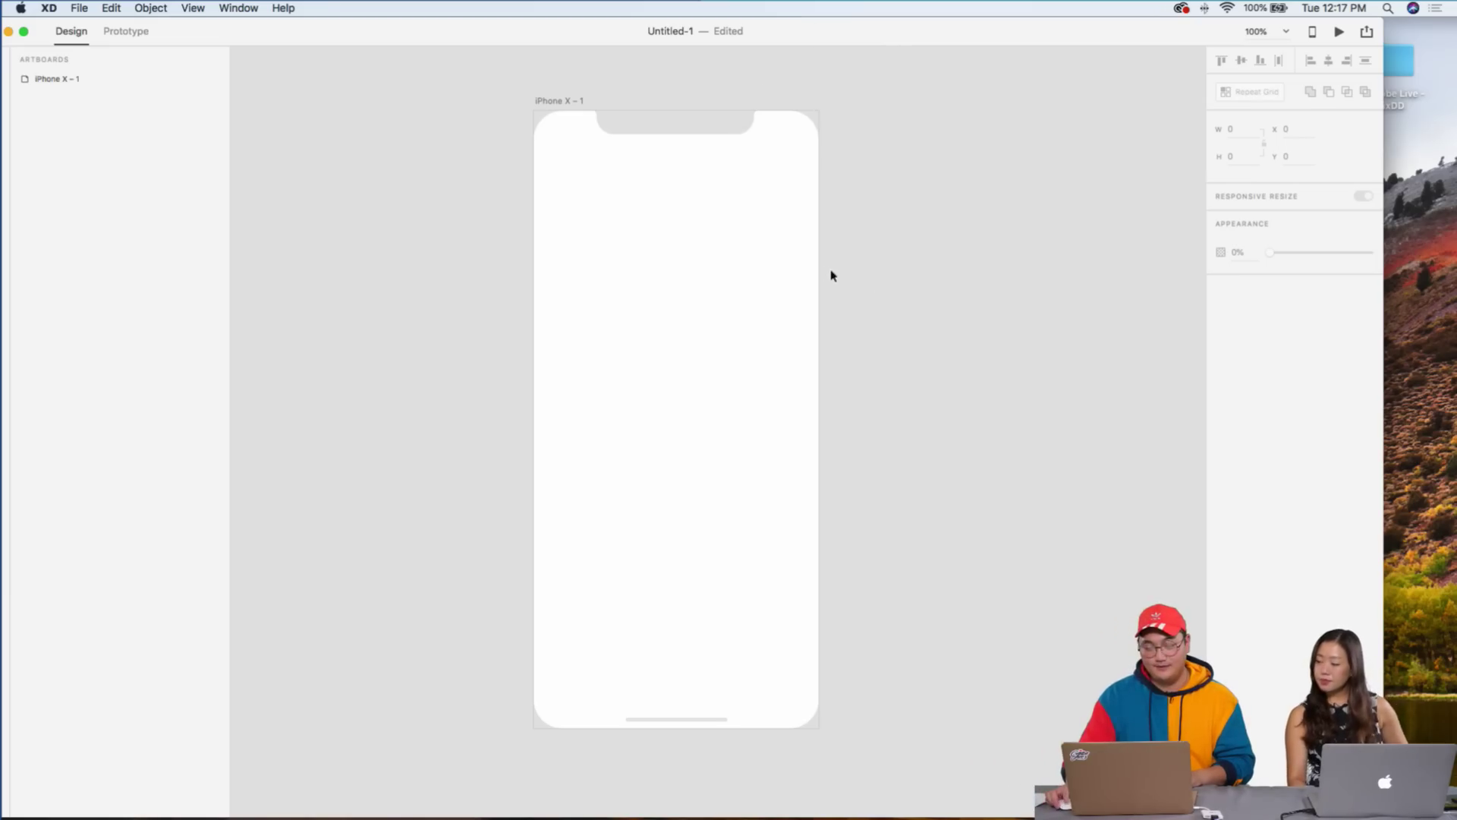
{"action": "left_click", "coordinate": [704, 281]}
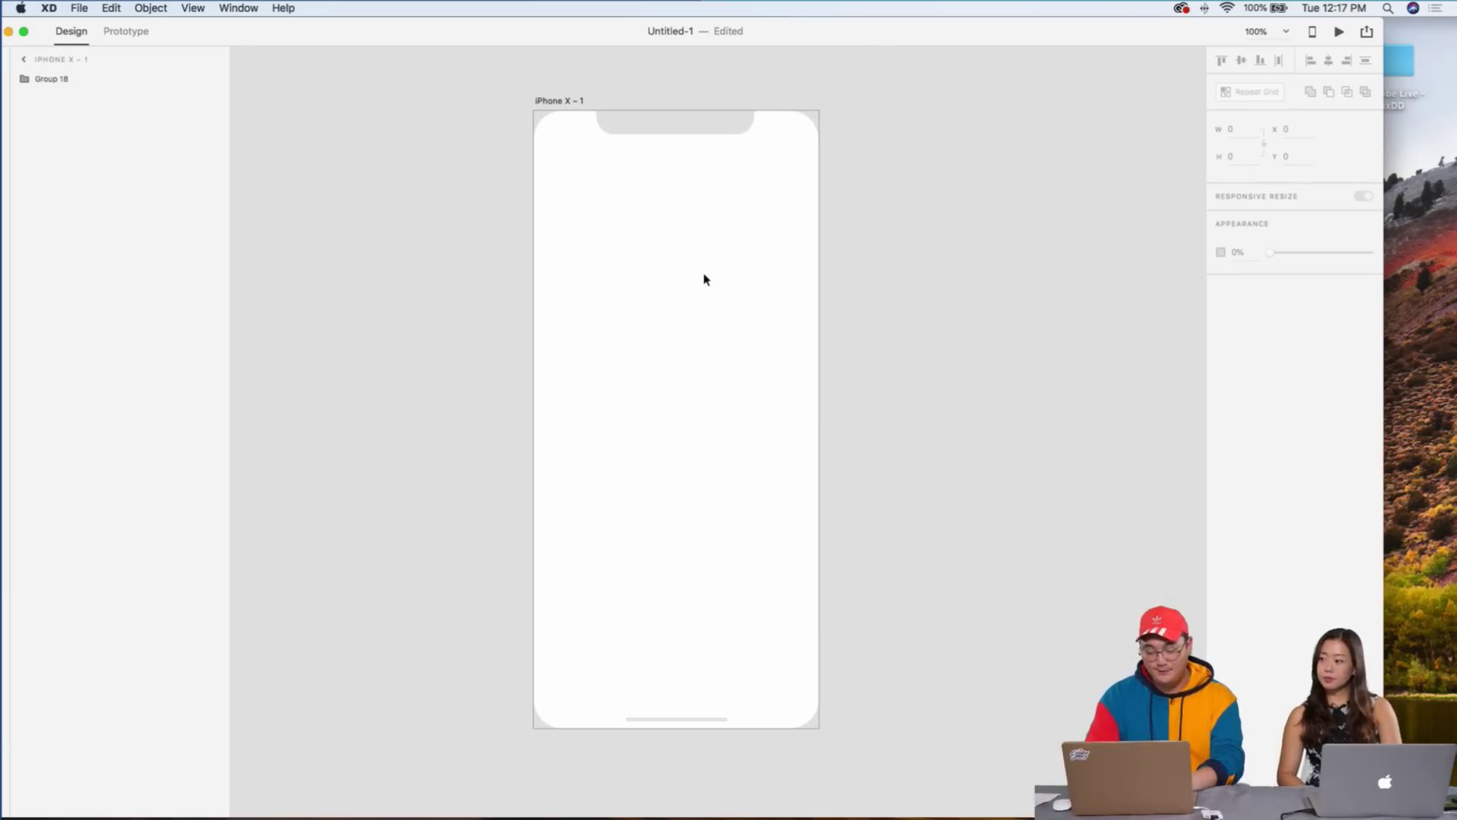
{"action": "key", "text": "super+2"}
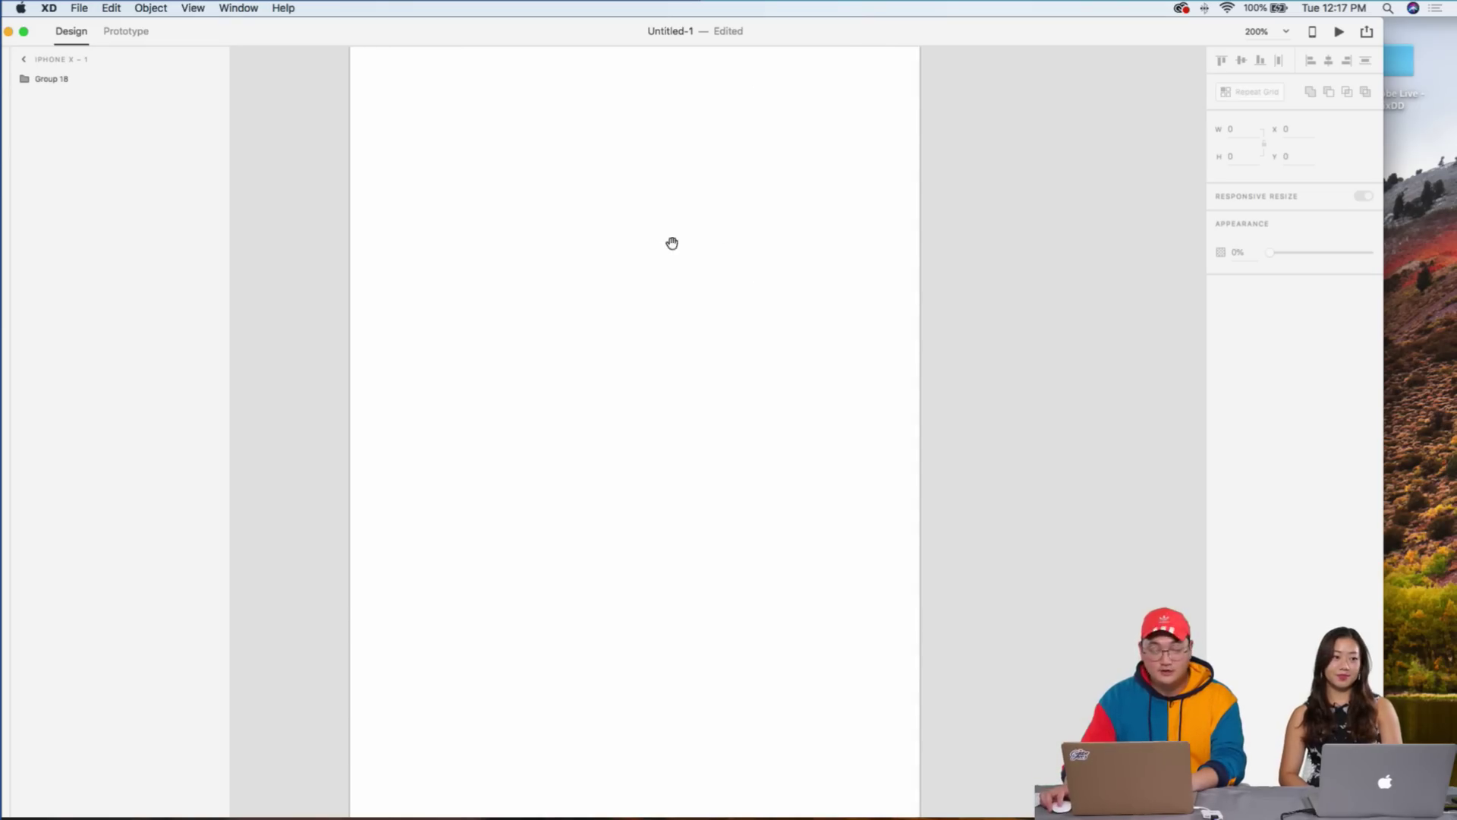
{"action": "scroll", "coordinate": [693, 240], "scroll_direction": "up", "scroll_amount": 5}
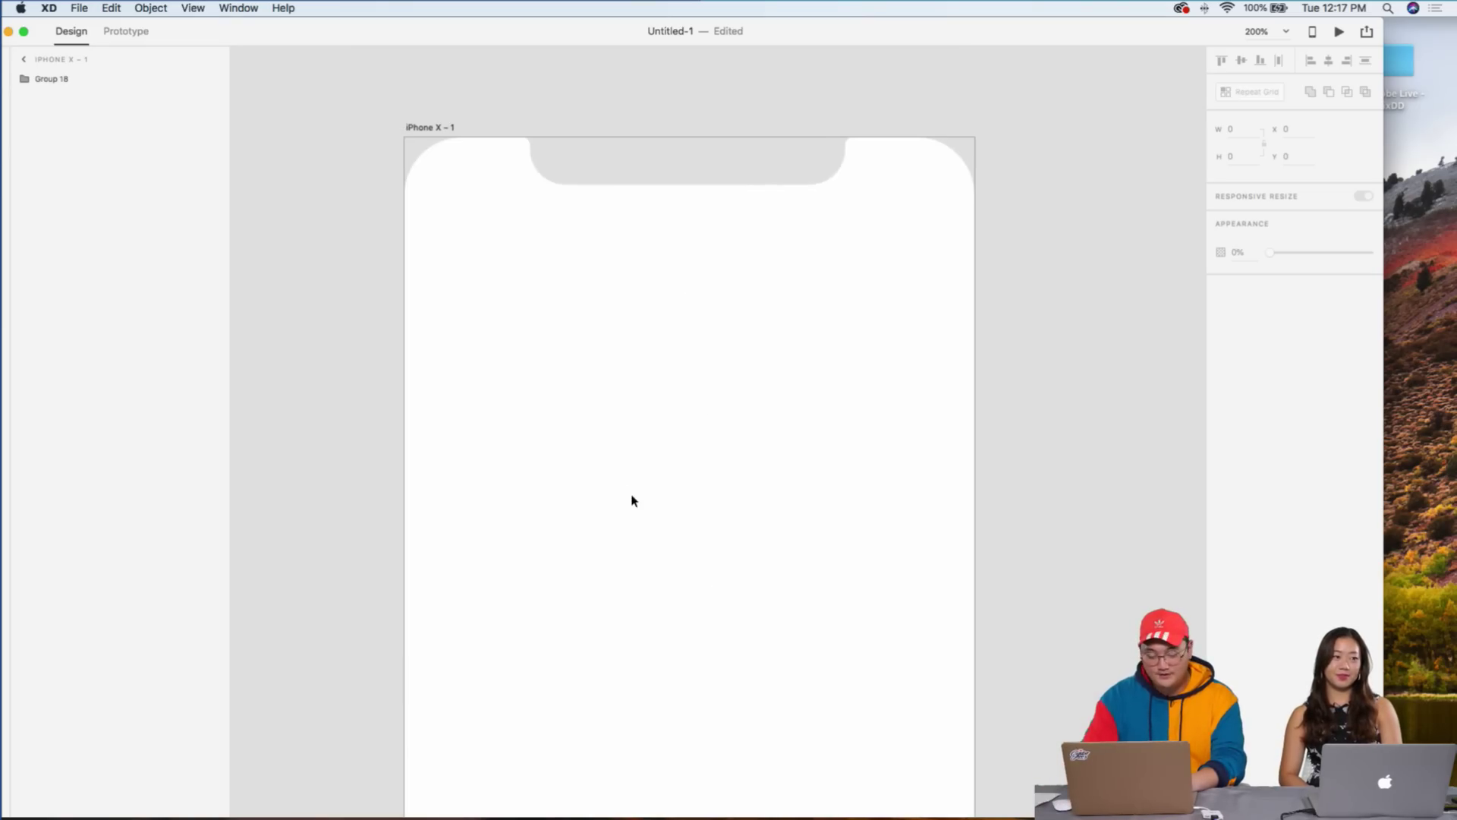
{"action": "key", "text": "super+1"}
{"action": "left_click_drag", "start_coordinate": [640, 501], "coordinate": [636, 388]}
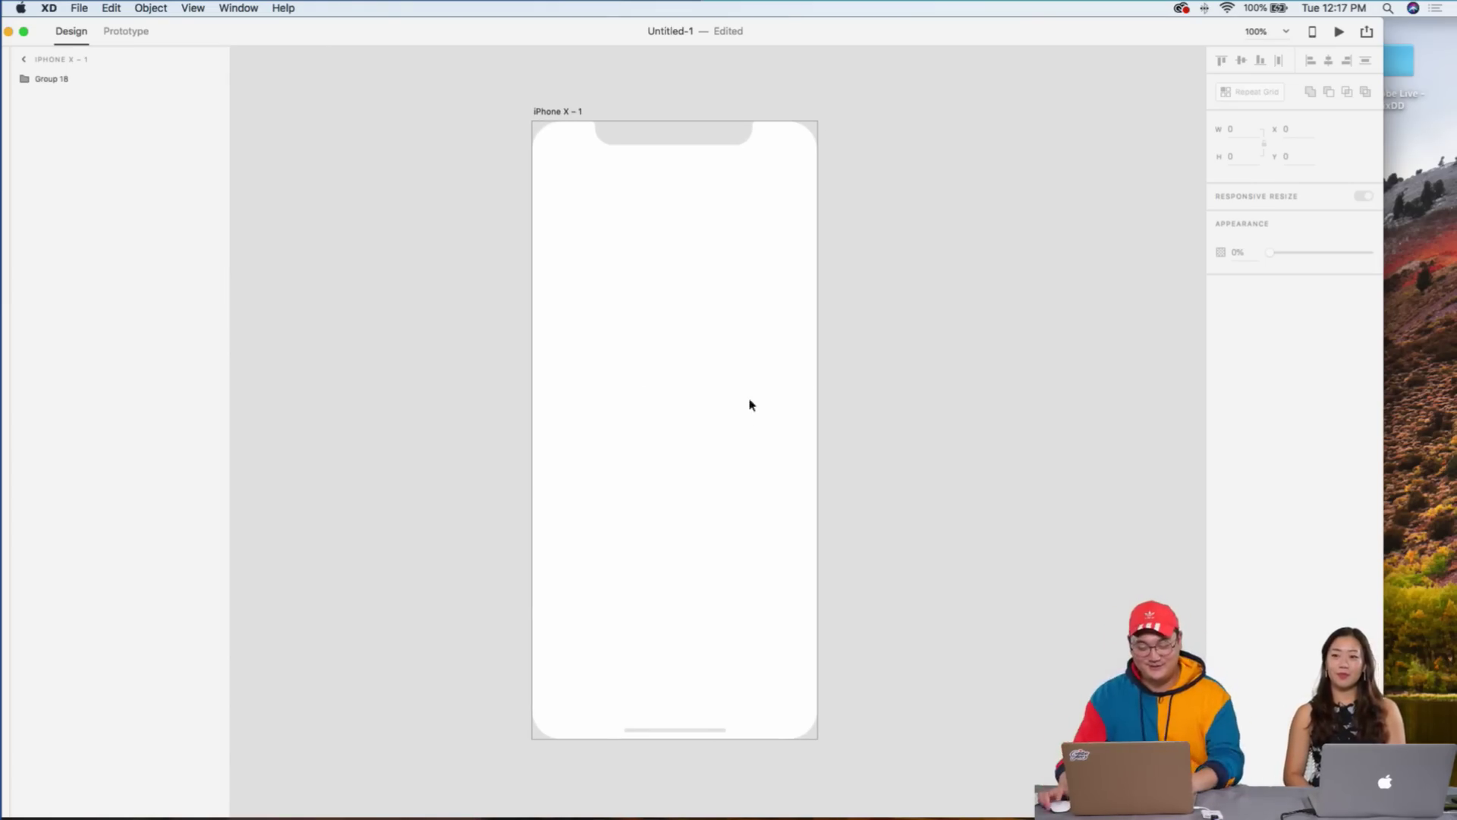
{"action": "key", "text": "super+2"}
{"action": "key", "text": "super+1"}
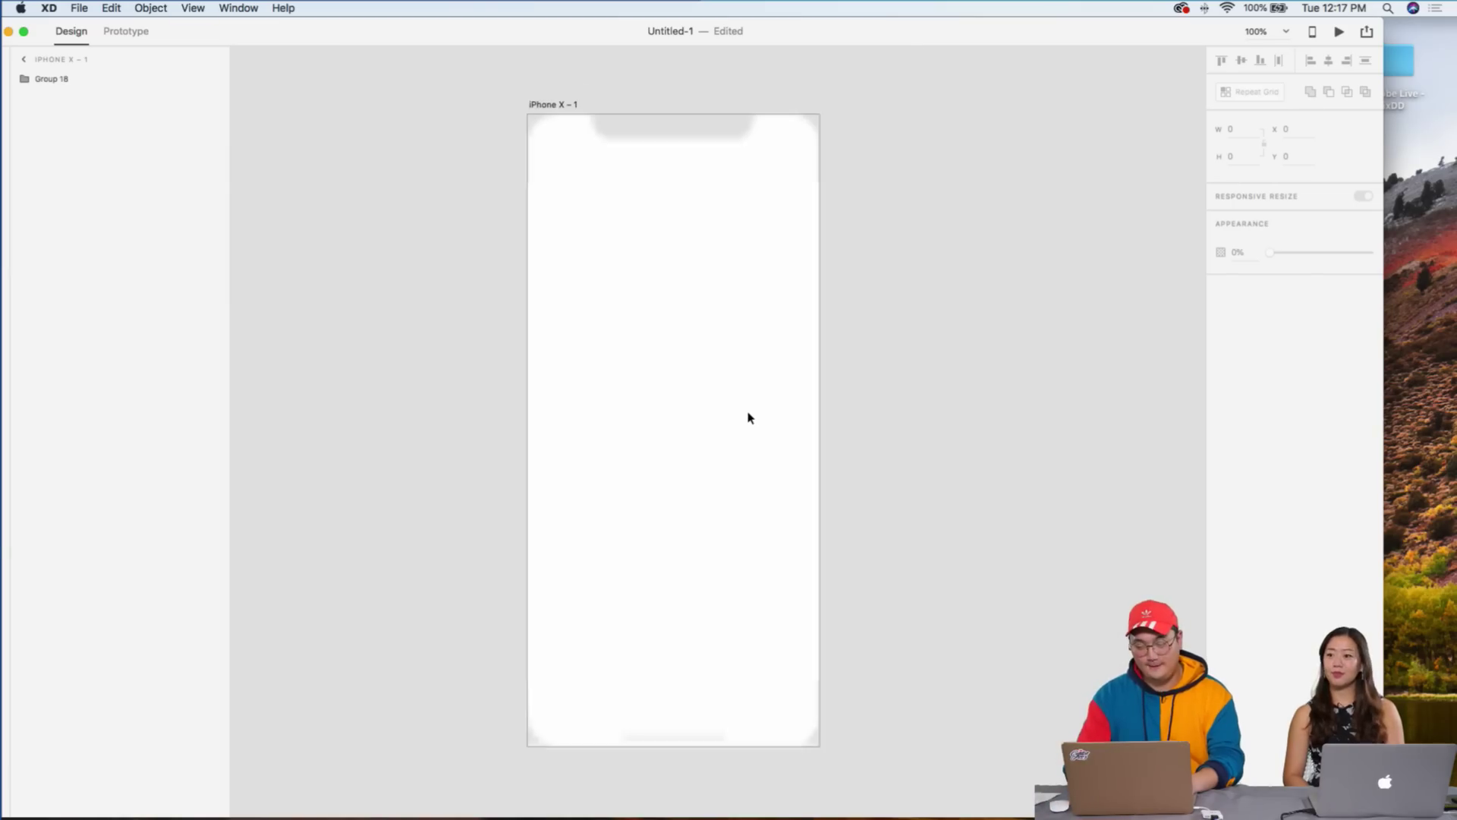
{"action": "left_click_drag", "start_coordinate": [536, 38], "coordinate": [608, 33]}
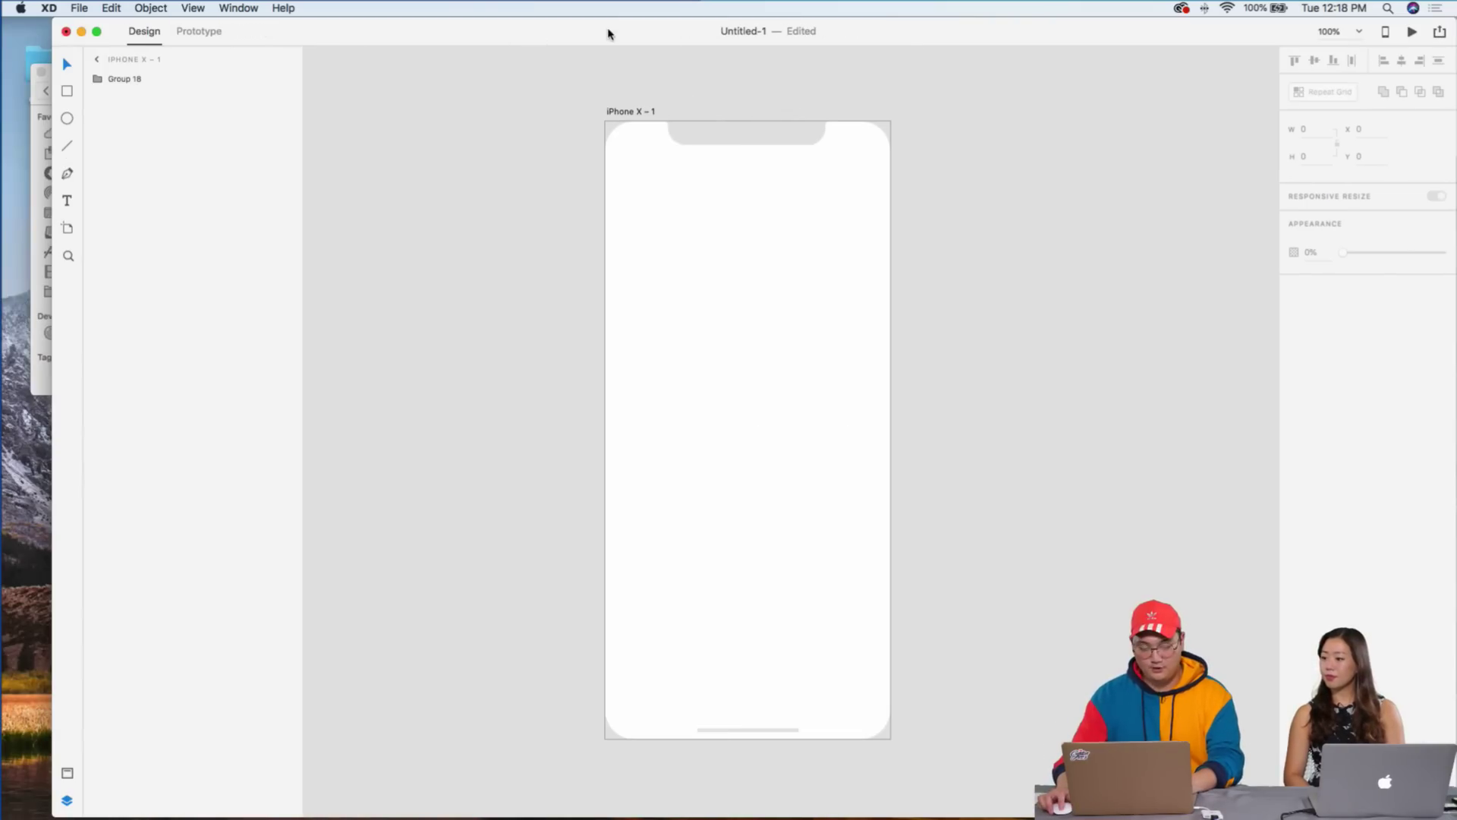
- Switch to Finder, go back to the Day 01 folder, and return to the Untitled-1 document
{"action": "left_click", "coordinate": [760, 145]}
{"action": "left_click_drag", "start_coordinate": [894, 36], "coordinate": [933, 376]}
{"action": "left_click", "coordinate": [382, 238]}
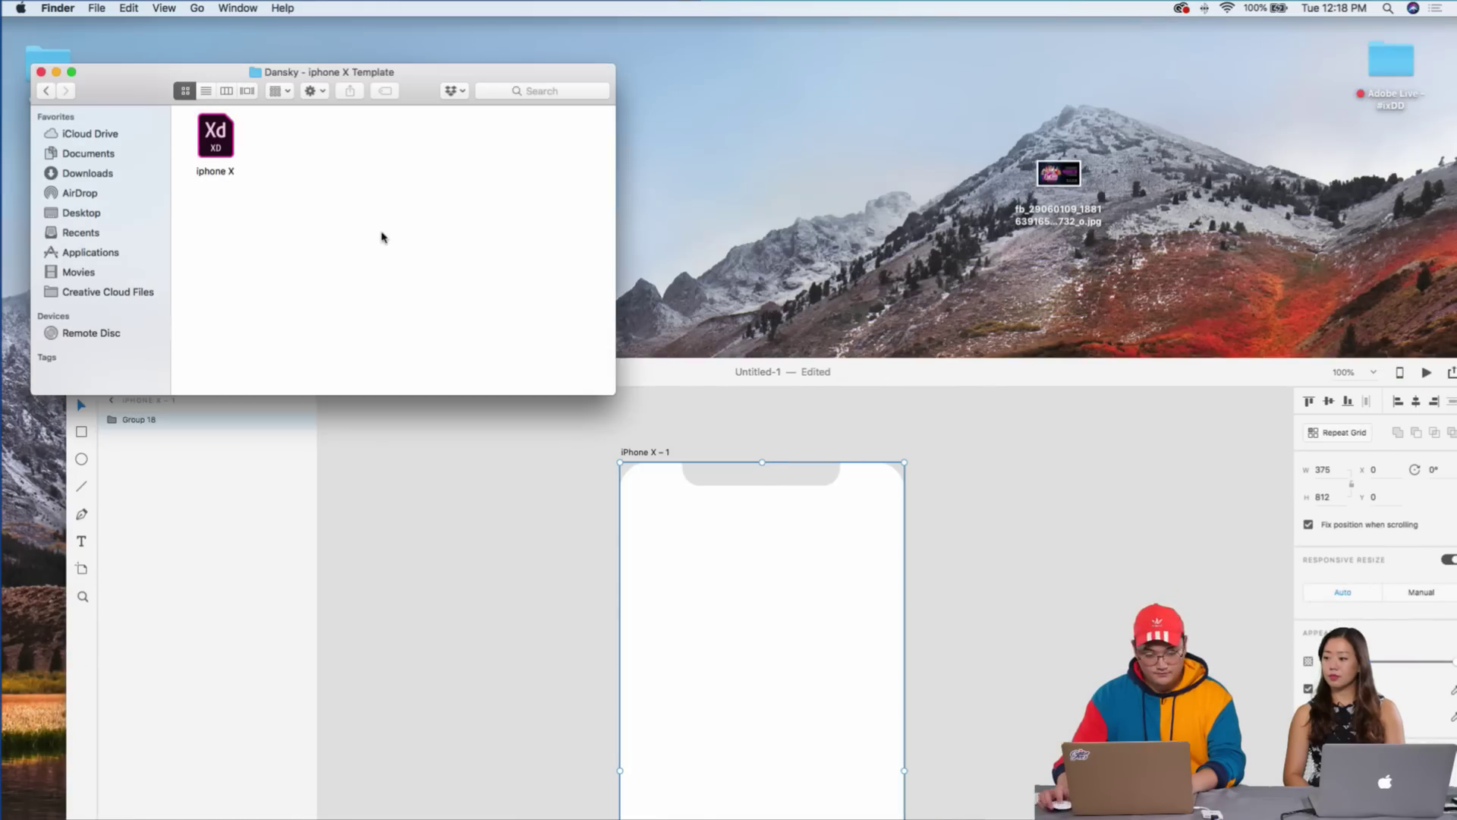
{"action": "left_click", "coordinate": [47, 91]}
{"action": "left_click", "coordinate": [954, 400]}
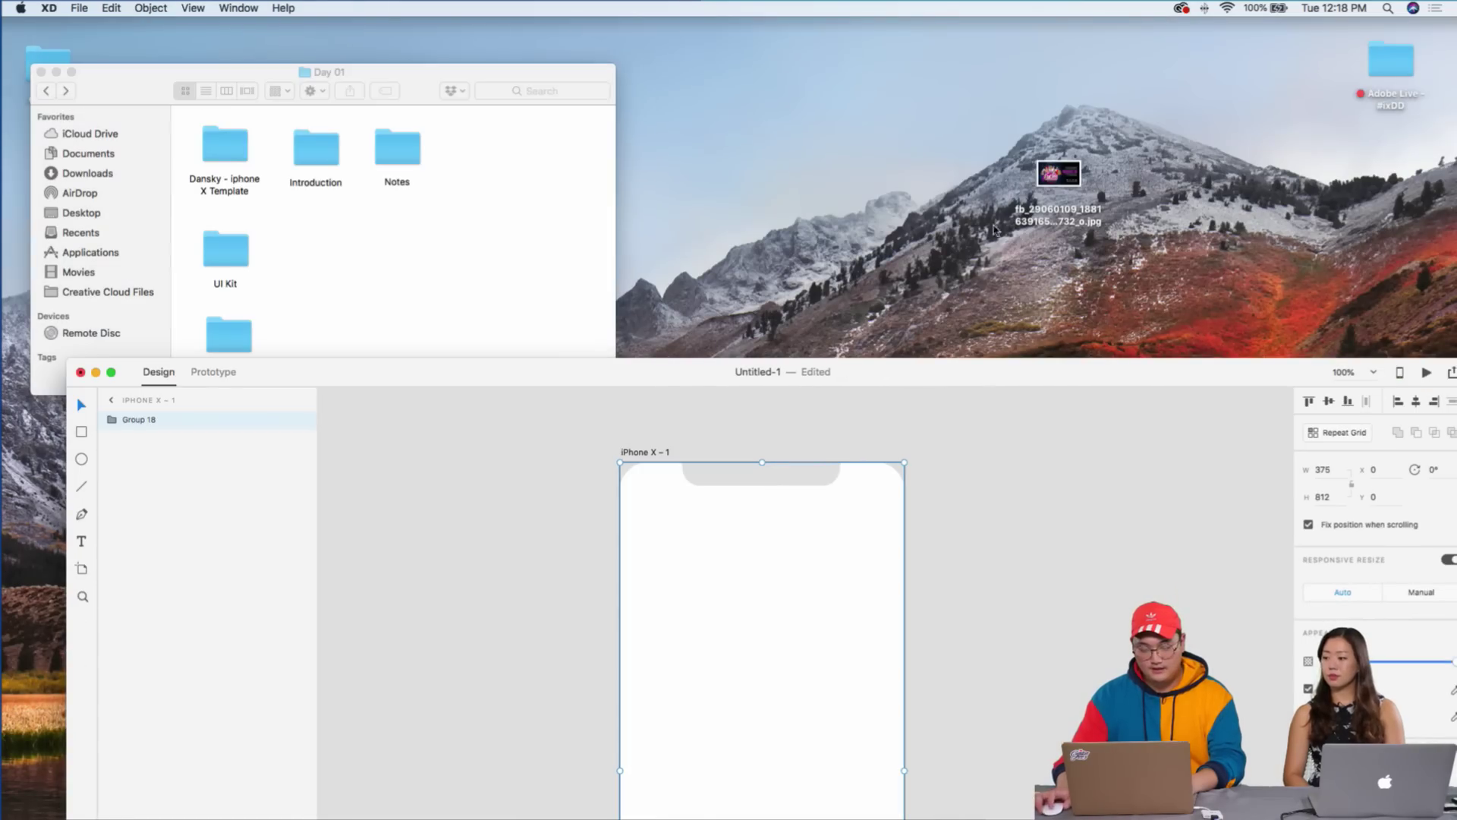
{"action": "left_click_drag", "start_coordinate": [939, 373], "coordinate": [1007, 57]}
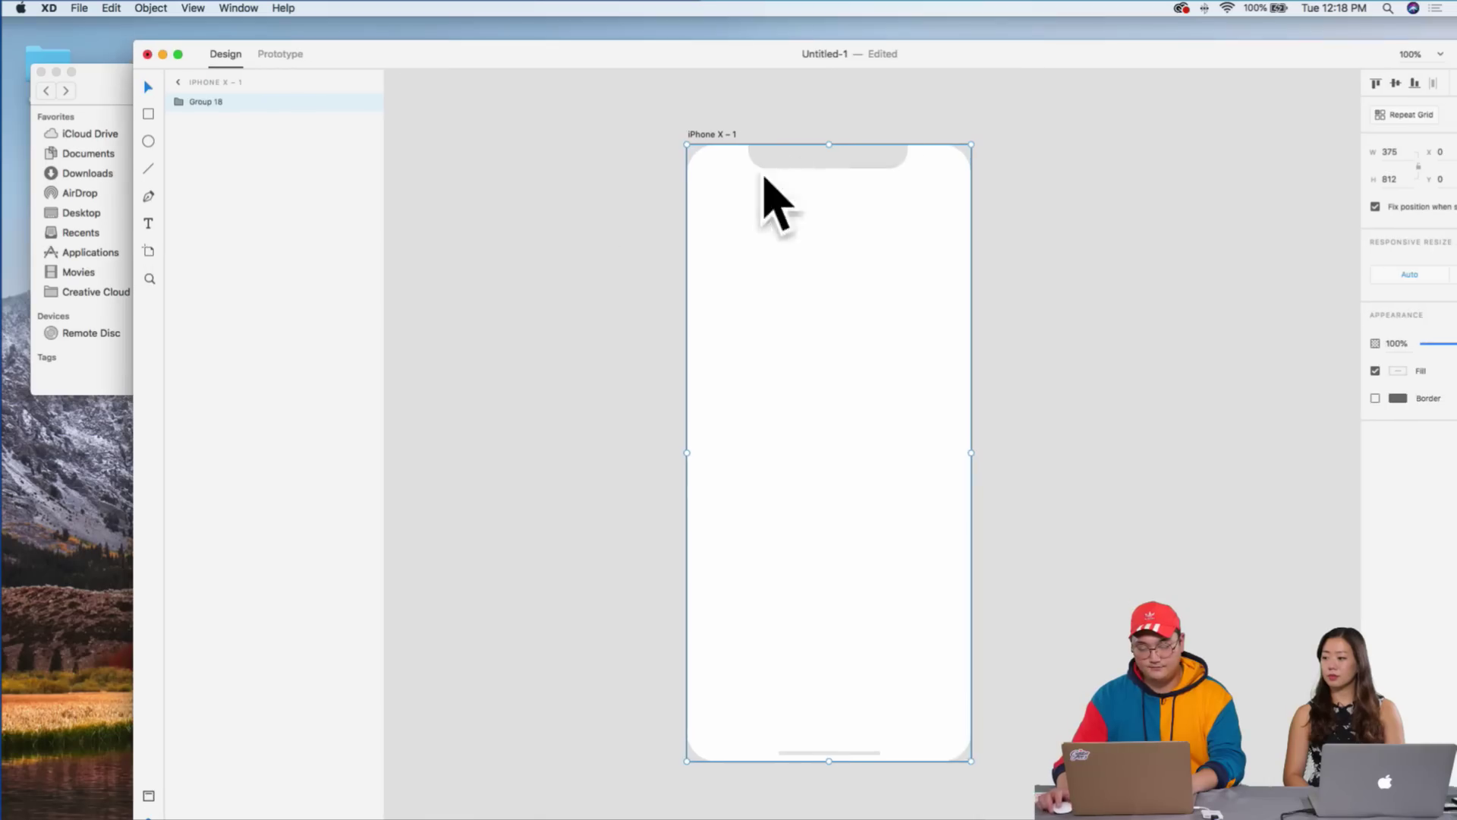
- Turn on a square grid with a size of 15 for the iPhone X – 1 artboard
{"action": "left_click", "coordinate": [903, 177]}
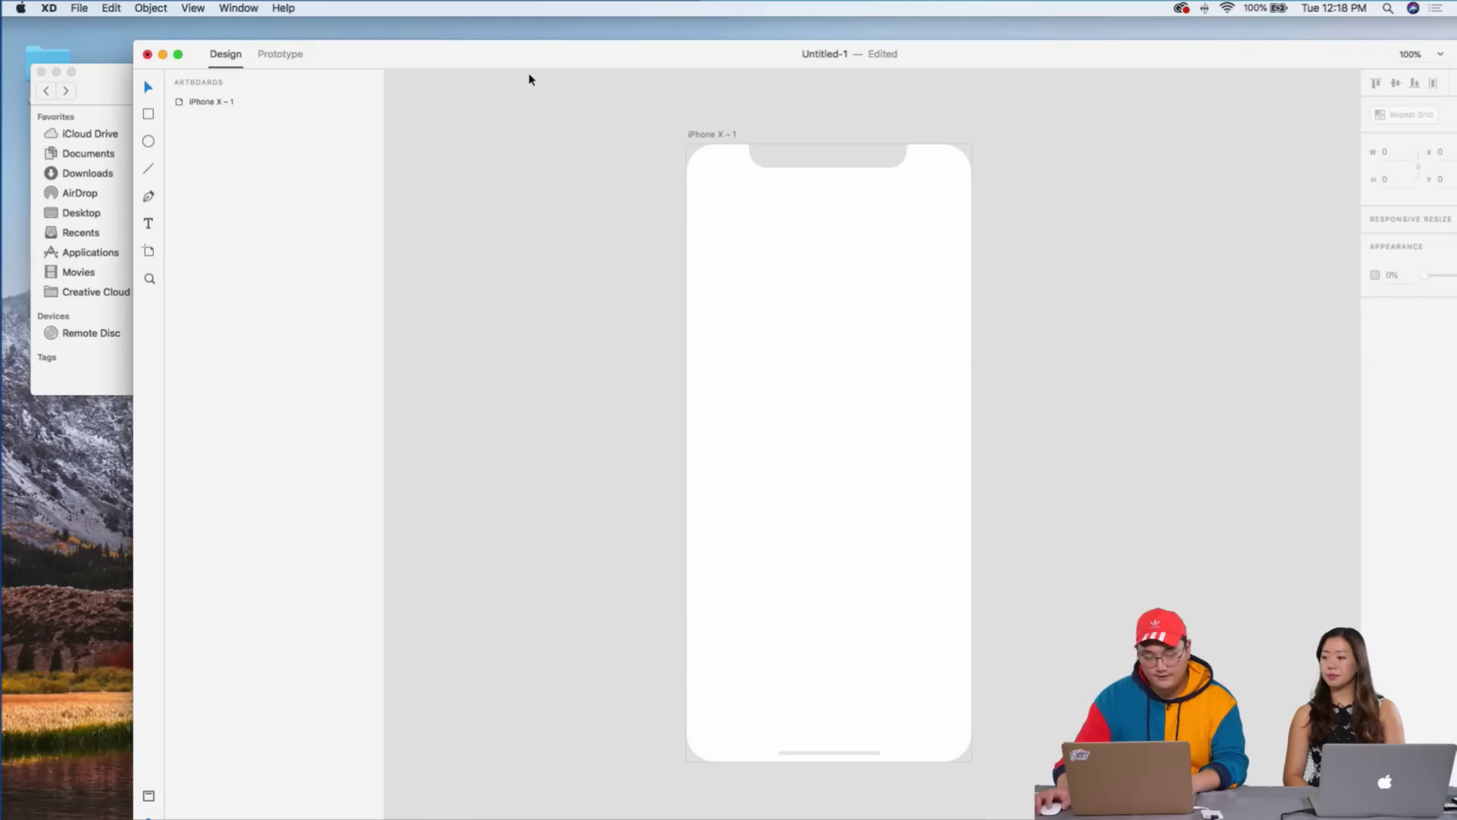
{"action": "left_click_drag", "start_coordinate": [530, 60], "coordinate": [459, 39]}
{"action": "left_click", "coordinate": [654, 342]}
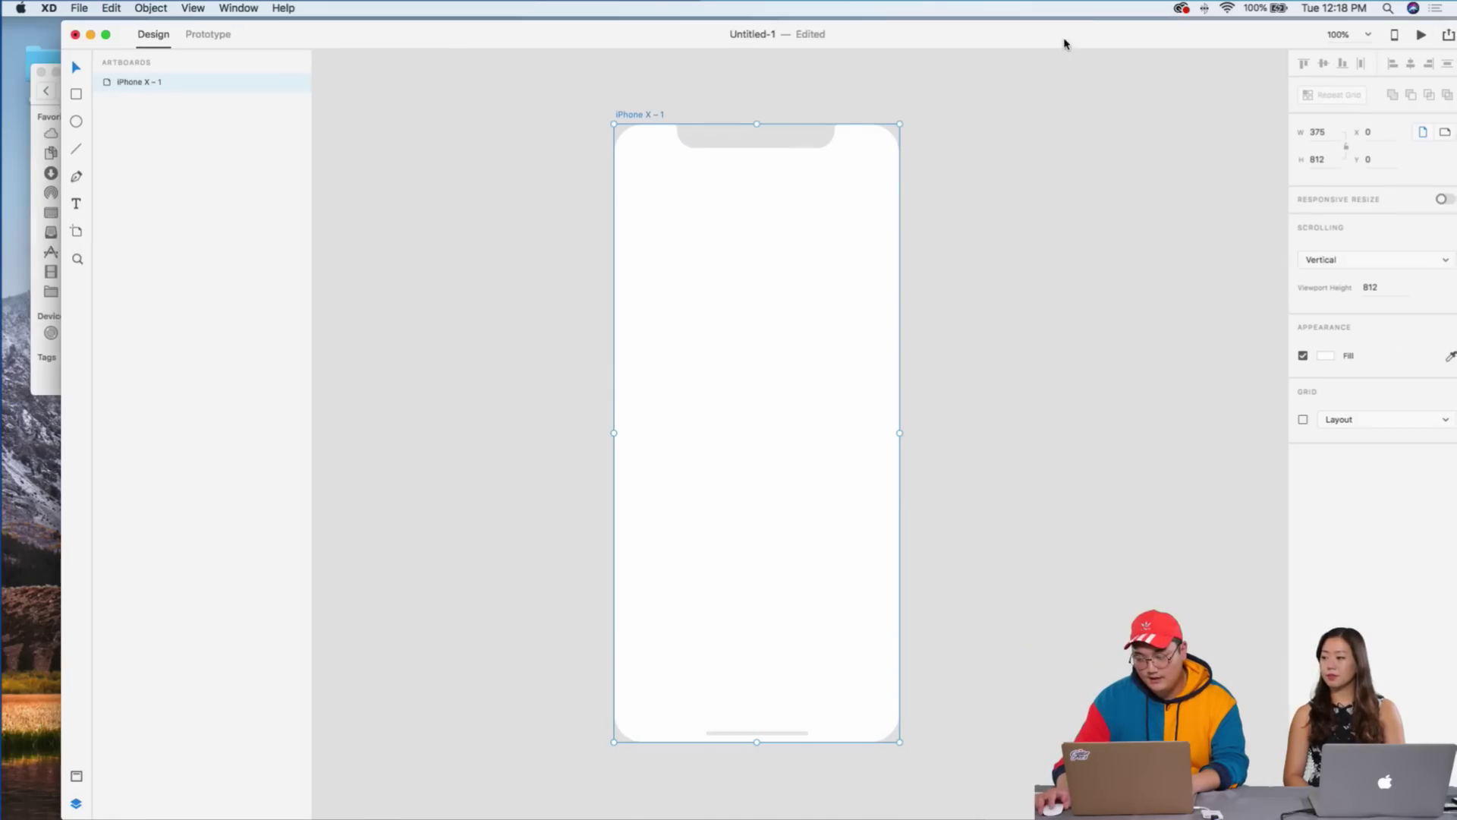
{"action": "left_click_drag", "start_coordinate": [1063, 43], "coordinate": [1020, 39]}
{"action": "left_click", "coordinate": [1261, 416]}
{"action": "left_click", "coordinate": [1324, 417]}
{"action": "left_click", "coordinate": [1315, 431]}
{"action": "left_click", "coordinate": [1395, 443]}
{"action": "type", "text": "15"}
{"action": "key", "text": "Return"}
{"action": "left_click", "coordinate": [1016, 356]}
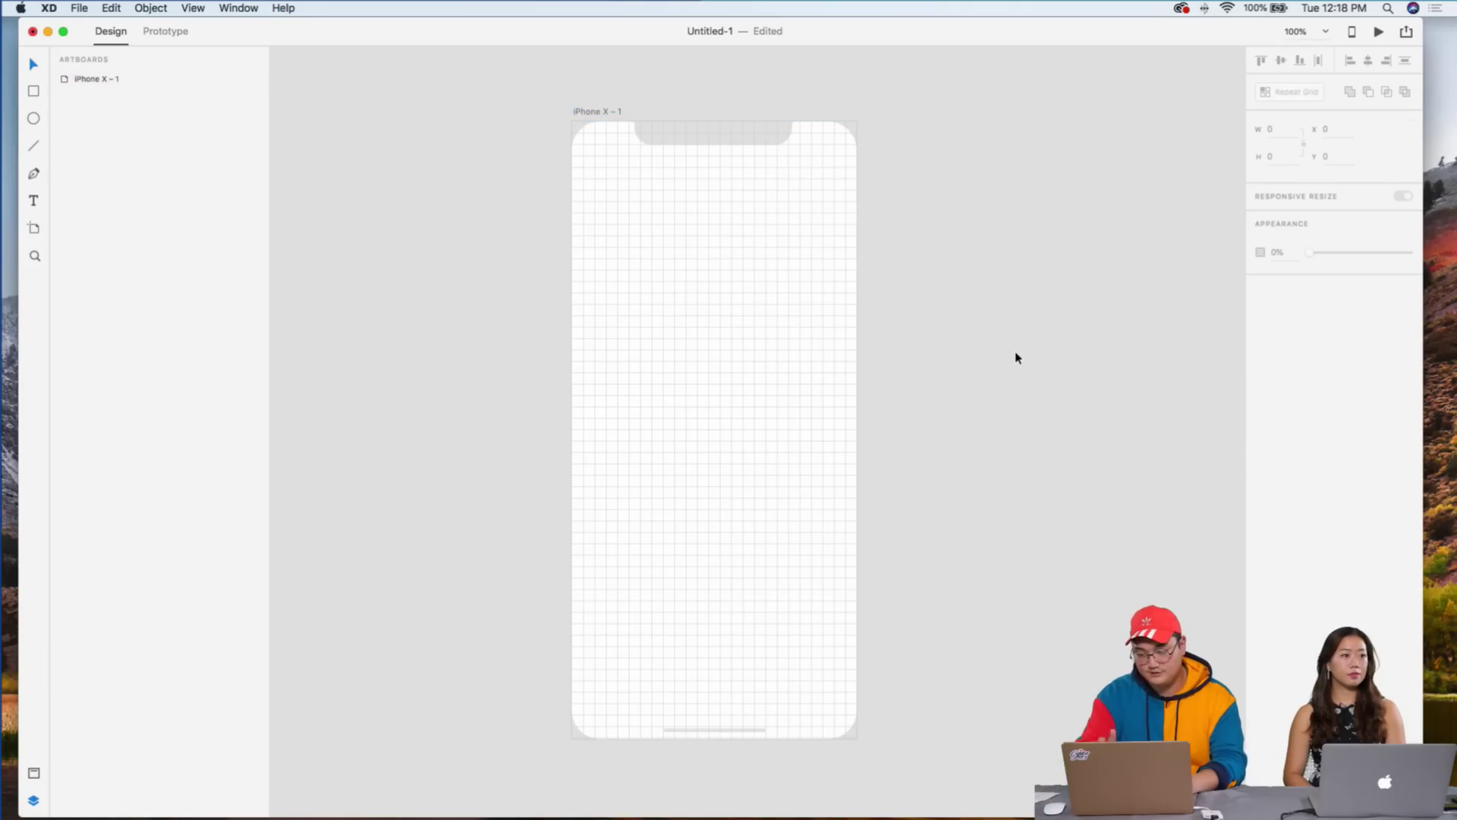
- Draw a full-width rectangle about 375 by 196 across the top edge of the iPhone X – 1 artboard
{"action": "key", "text": "super+equal"}
{"action": "scroll", "coordinate": [1015, 355], "scroll_direction": "up", "scroll_amount": 5}
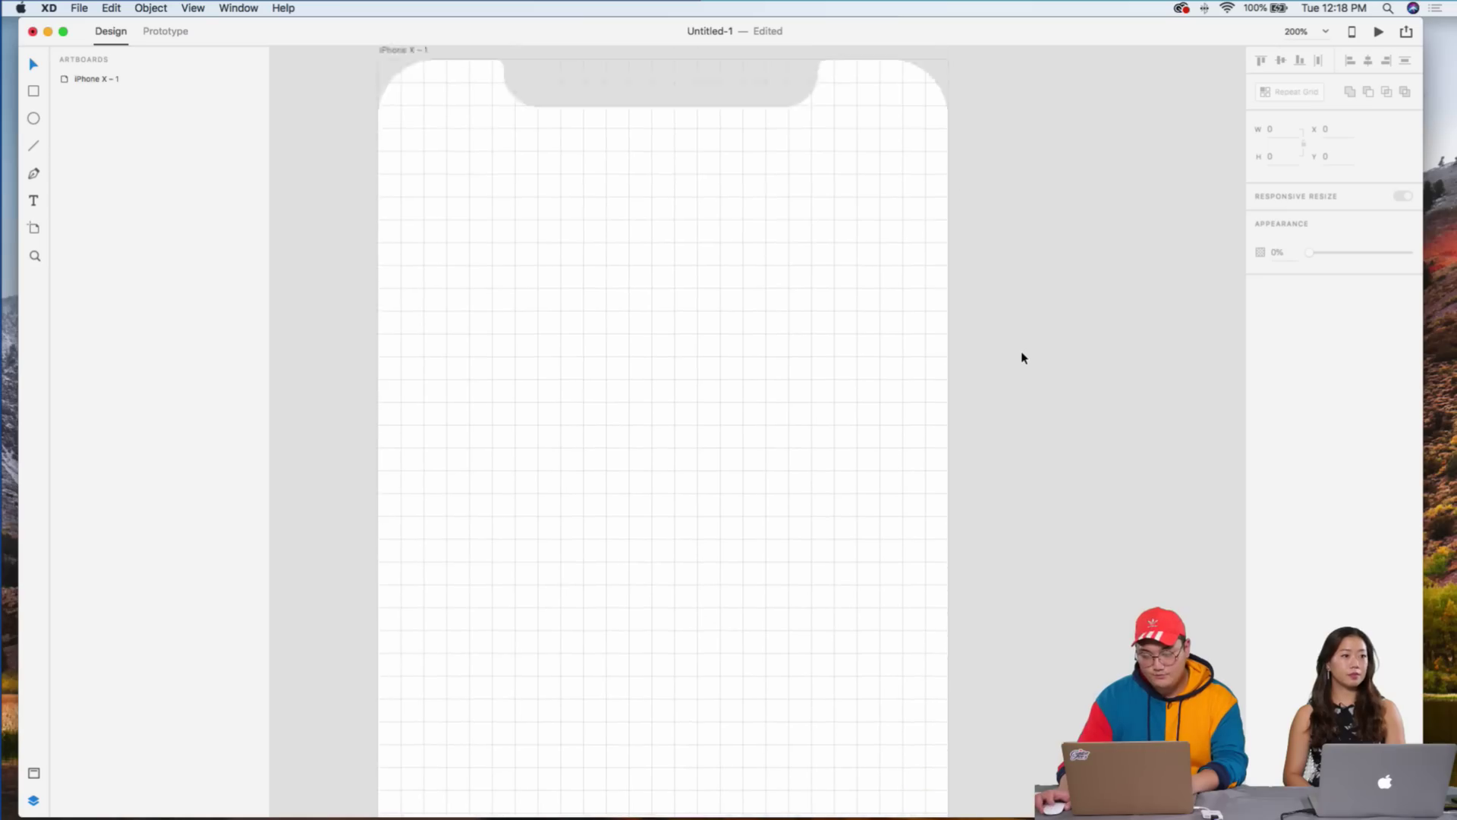
{"action": "left_click_drag", "start_coordinate": [618, 34], "coordinate": [693, 26]}
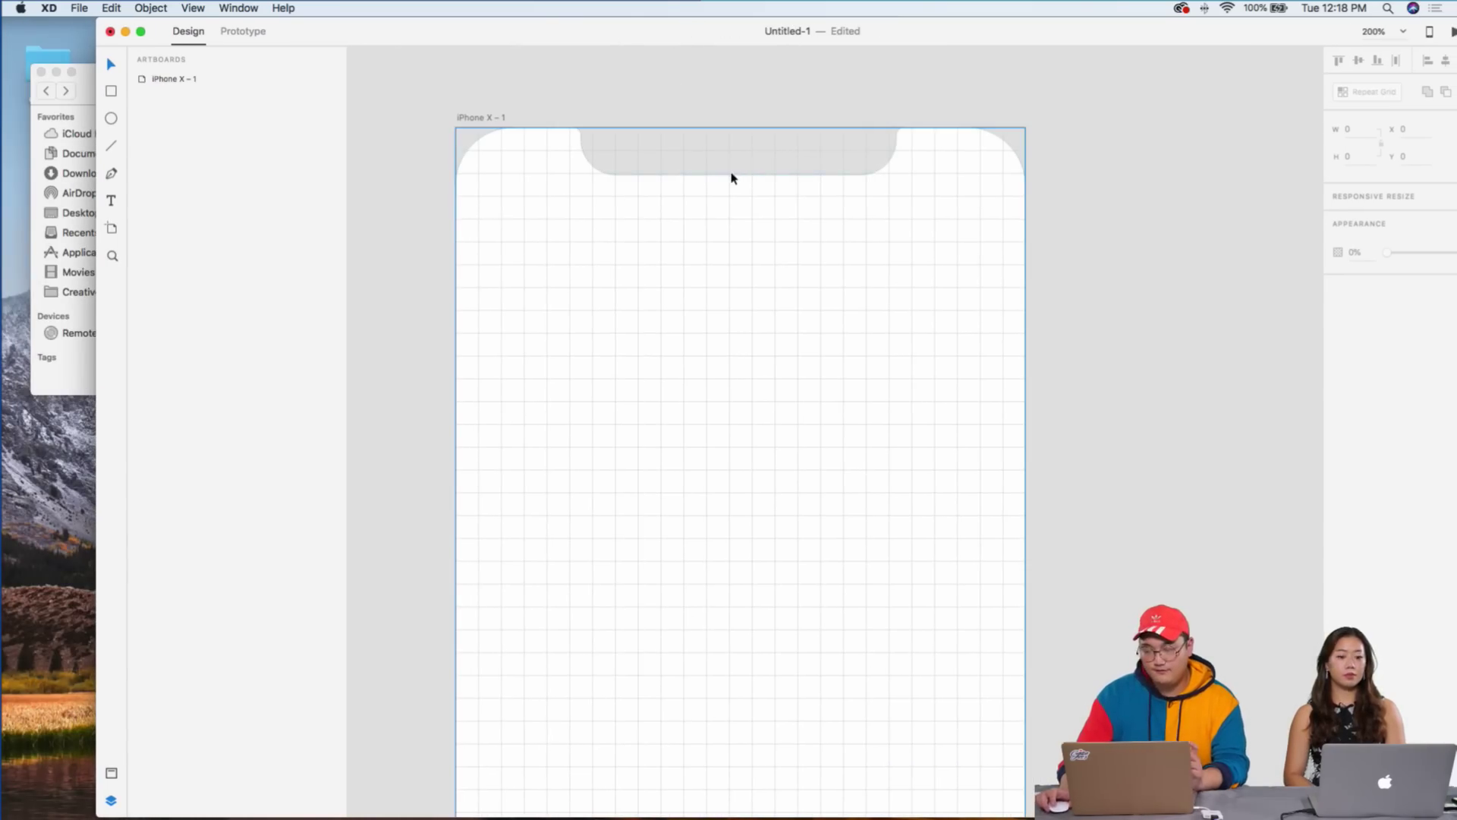
{"action": "scroll", "coordinate": [729, 192], "scroll_direction": "down", "scroll_amount": 3}
{"action": "scroll", "coordinate": [730, 195], "scroll_direction": "left", "scroll_amount": 2}
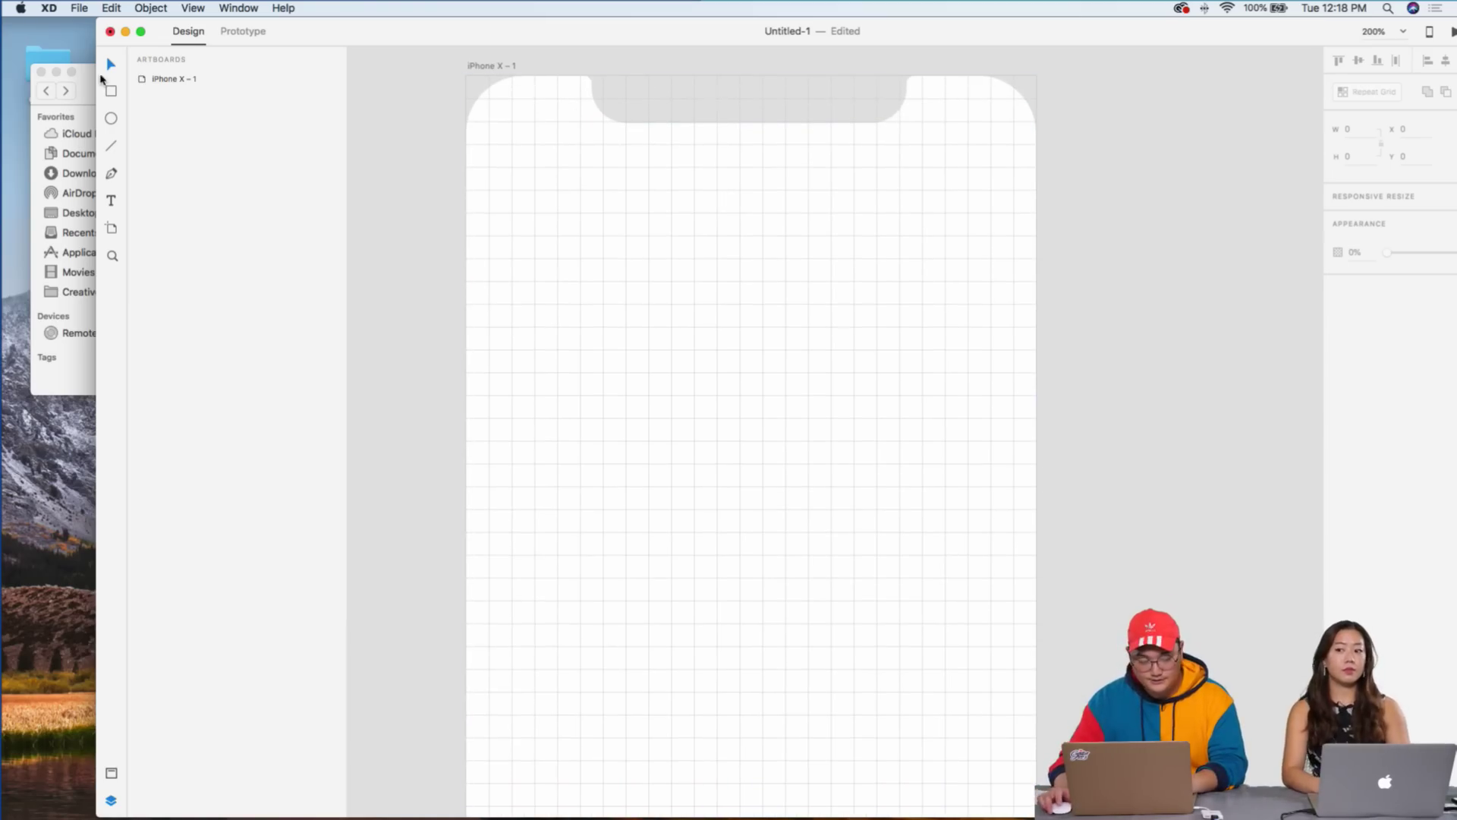
{"action": "left_click", "coordinate": [111, 91]}
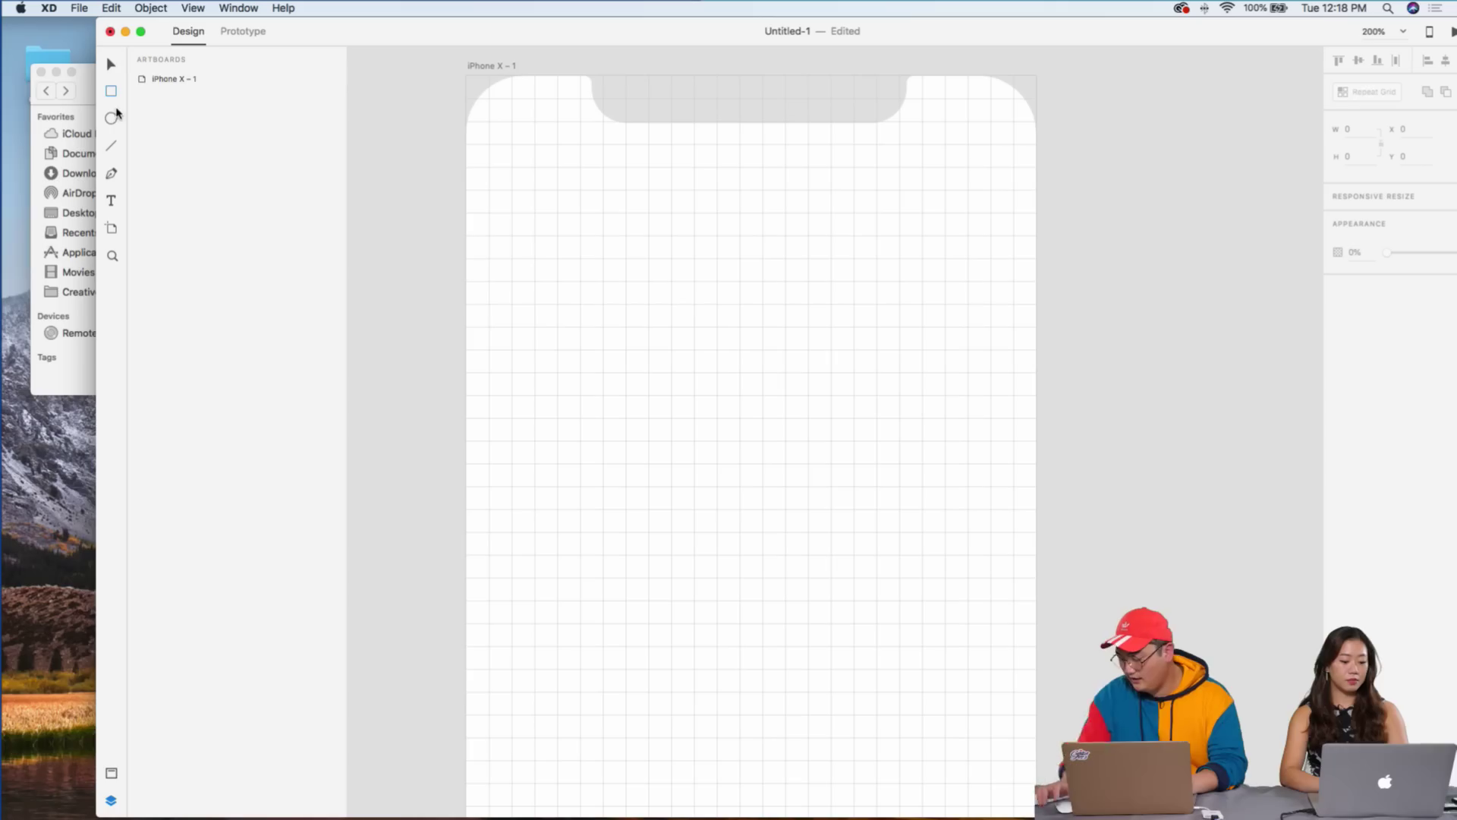
{"action": "mouse_move", "coordinate": [467, 76]}
{"action": "left_mouse_down"}
{"action": "mouse_move", "coordinate": [879, 296]}
{"action": "mouse_move", "coordinate": [1049, 362]}
{"action": "mouse_move", "coordinate": [1034, 373]}
{"action": "left_mouse_up"}
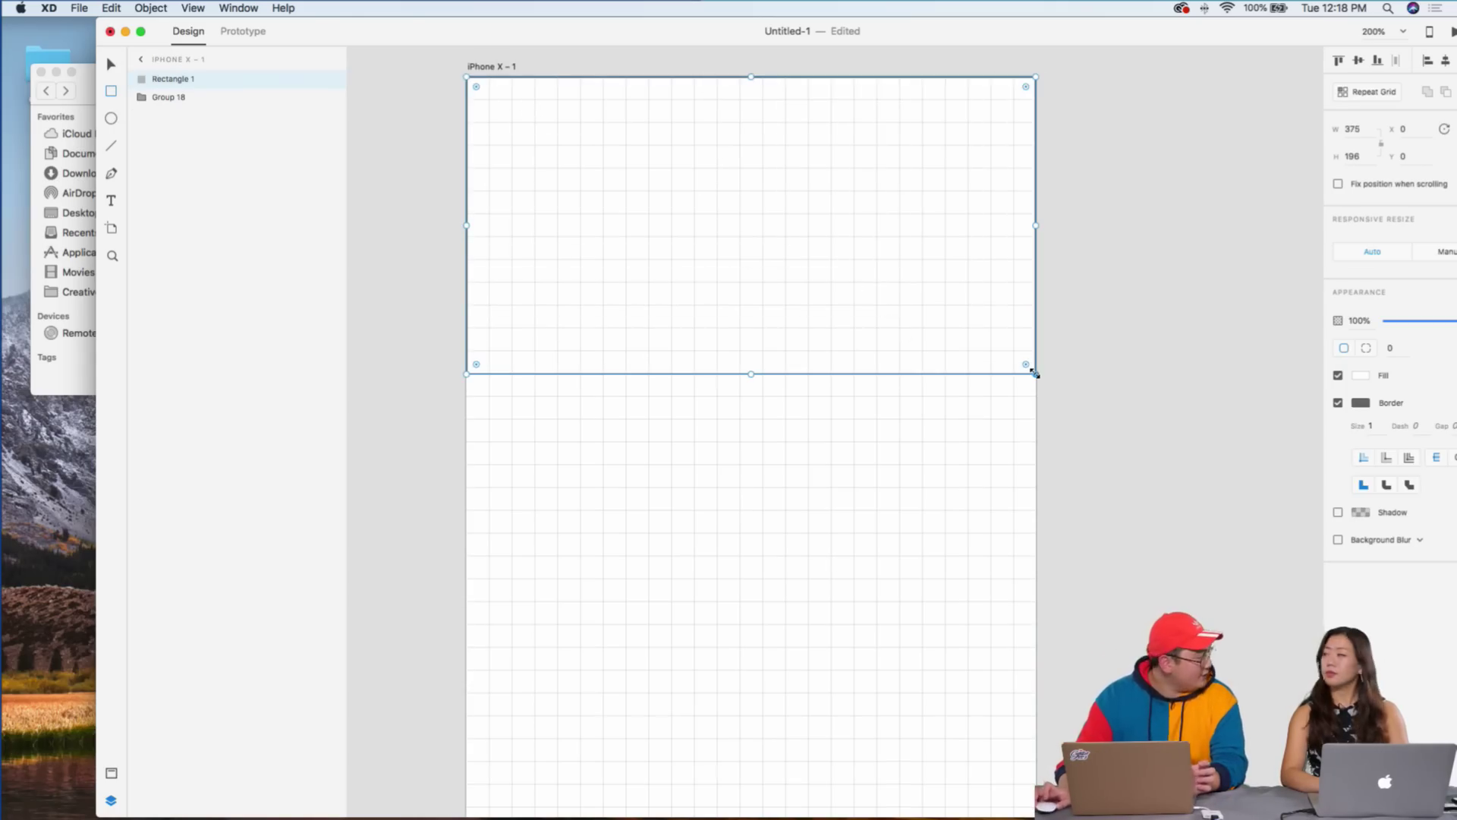
- Send the full-width rectangle behind the phone frame group on the iPhone X – 1 artboard
{"action": "key", "text": "v"}
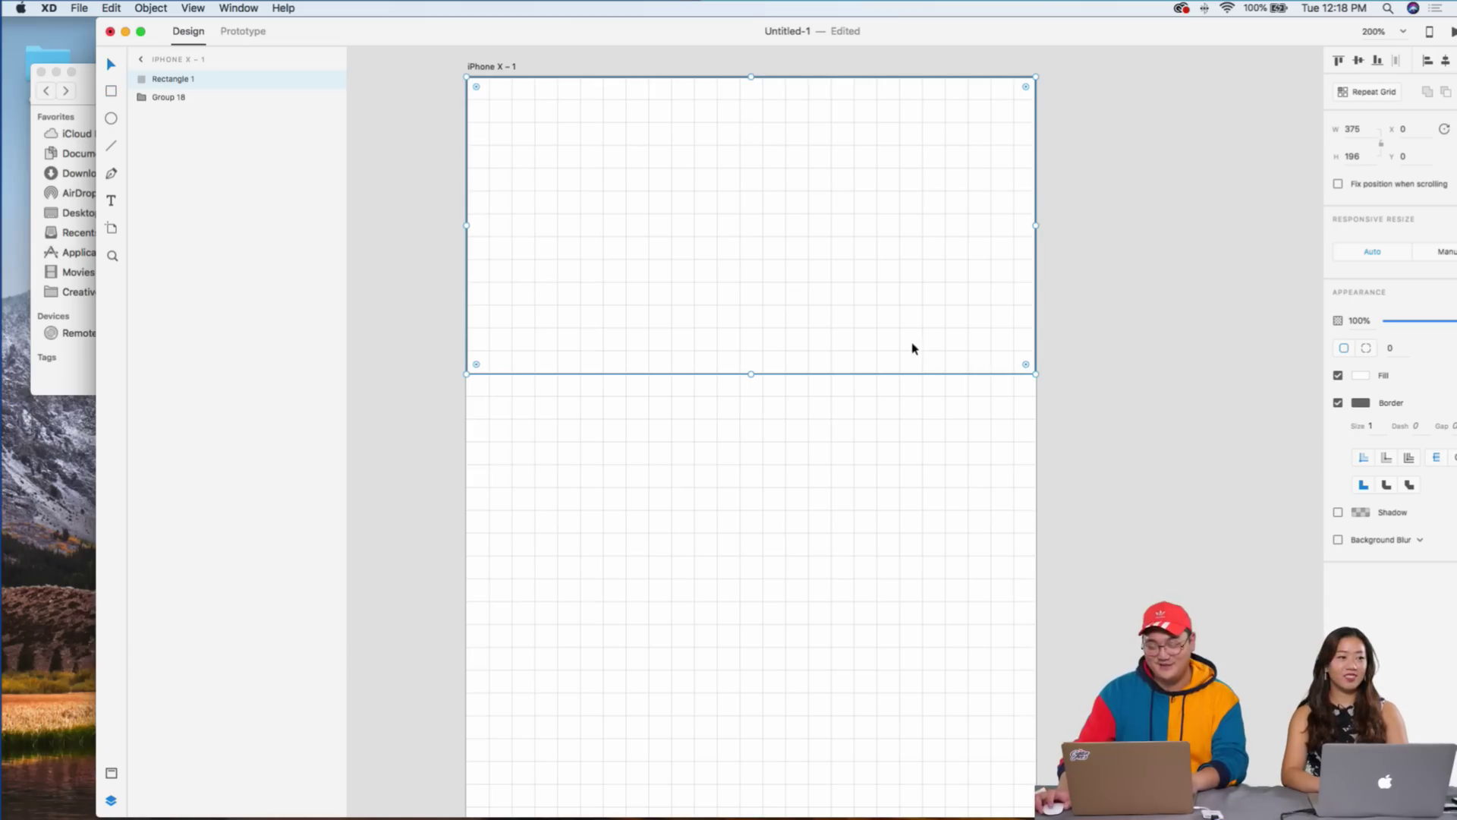
{"action": "right_click", "coordinate": [912, 349]}
{"action": "left_click", "coordinate": [1014, 568]}
{"action": "left_click", "coordinate": [1138, 461]}
{"action": "left_click", "coordinate": [862, 305]}
- Remove the border of the full-width rectangle and fill it with a medium grey
{"action": "left_click", "coordinate": [1338, 402]}
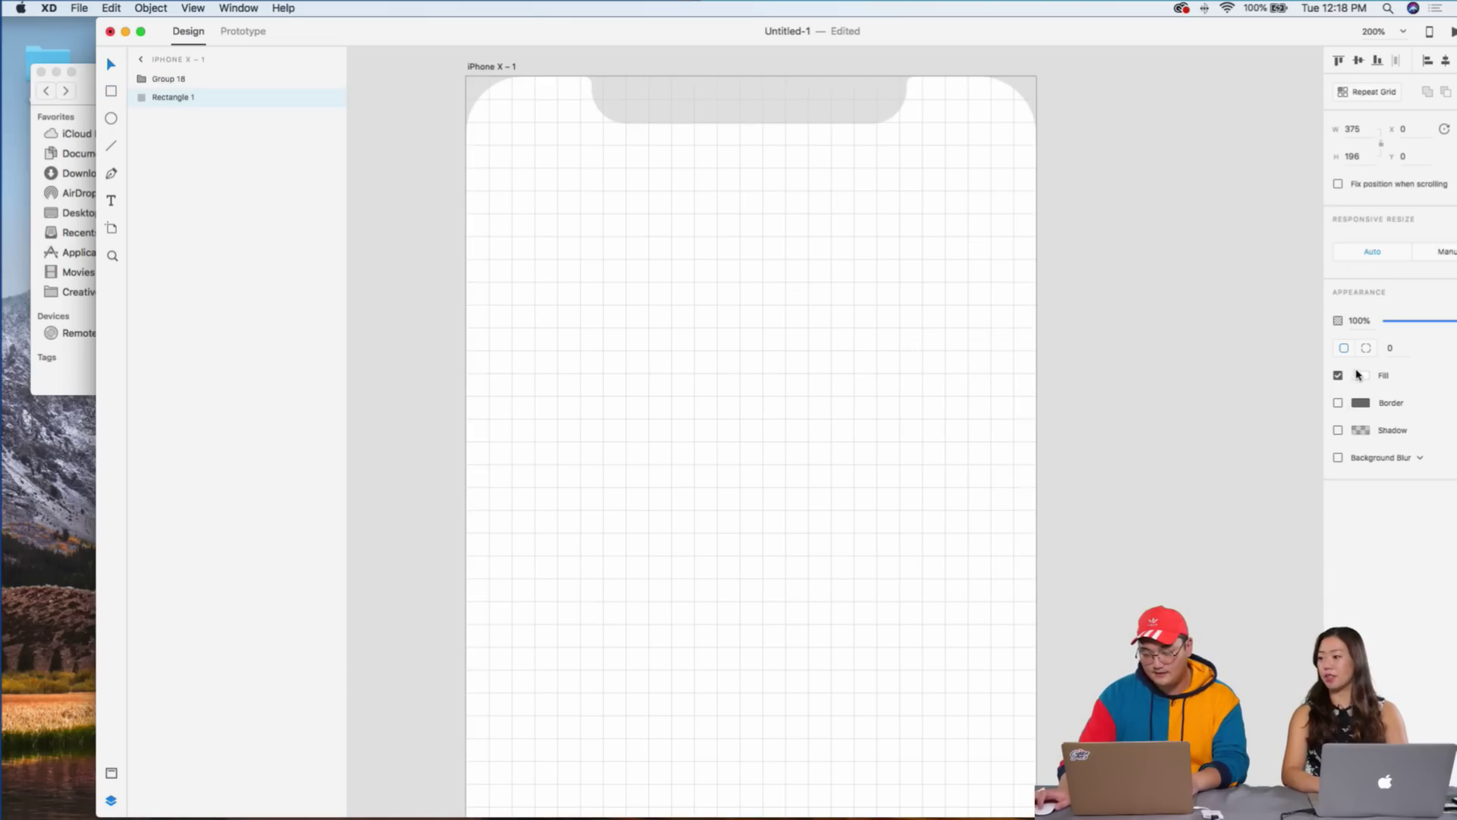
{"action": "left_click", "coordinate": [1360, 375]}
{"action": "left_click_drag", "start_coordinate": [1216, 339], "coordinate": [1167, 353]}
{"action": "left_click", "coordinate": [1105, 229]}
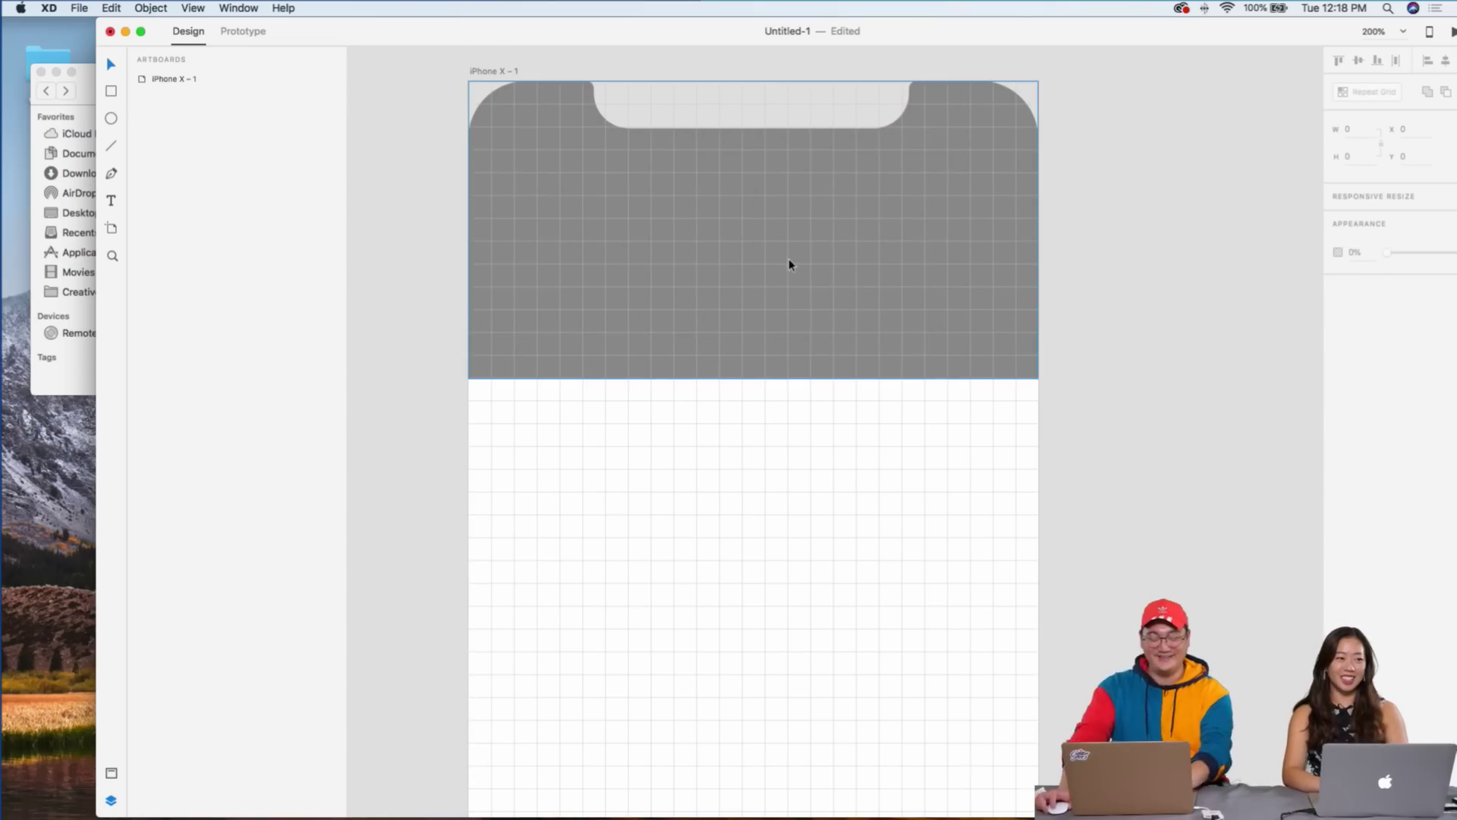
- Extend the grey header rectangle's lower edge down so that its height is 210
{"action": "left_click", "coordinate": [688, 286]}
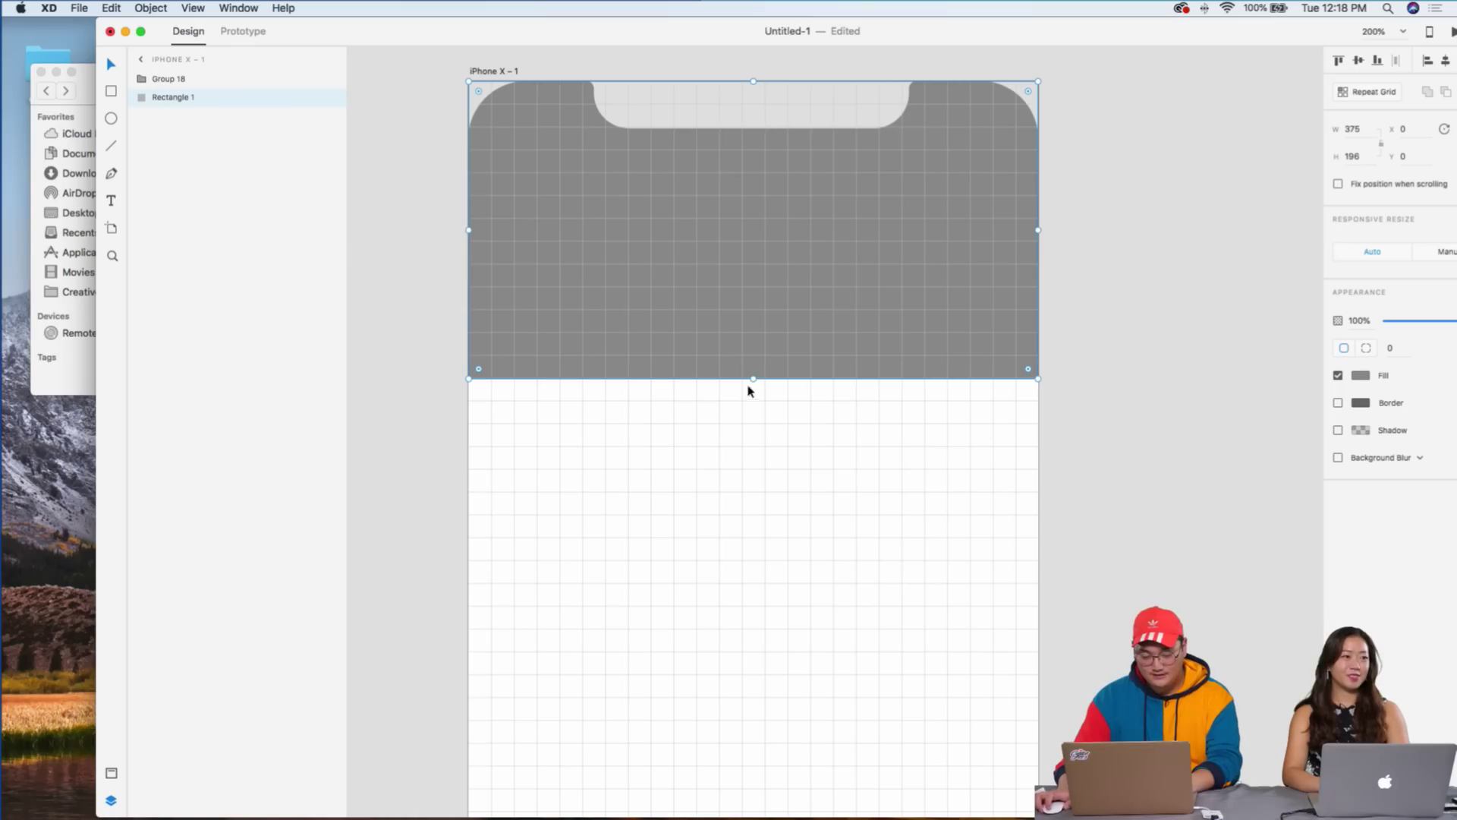
{"action": "left_click_drag", "start_coordinate": [752, 375], "coordinate": [748, 400]}
{"action": "left_click", "coordinate": [729, 494]}
- Draw a white 285 by 30 rectangle inside the grey header at X 45, Y 105, and remove its border
{"action": "key", "text": "super+1"}
{"action": "left_click", "coordinate": [111, 90]}
{"action": "key", "text": "super+2"}
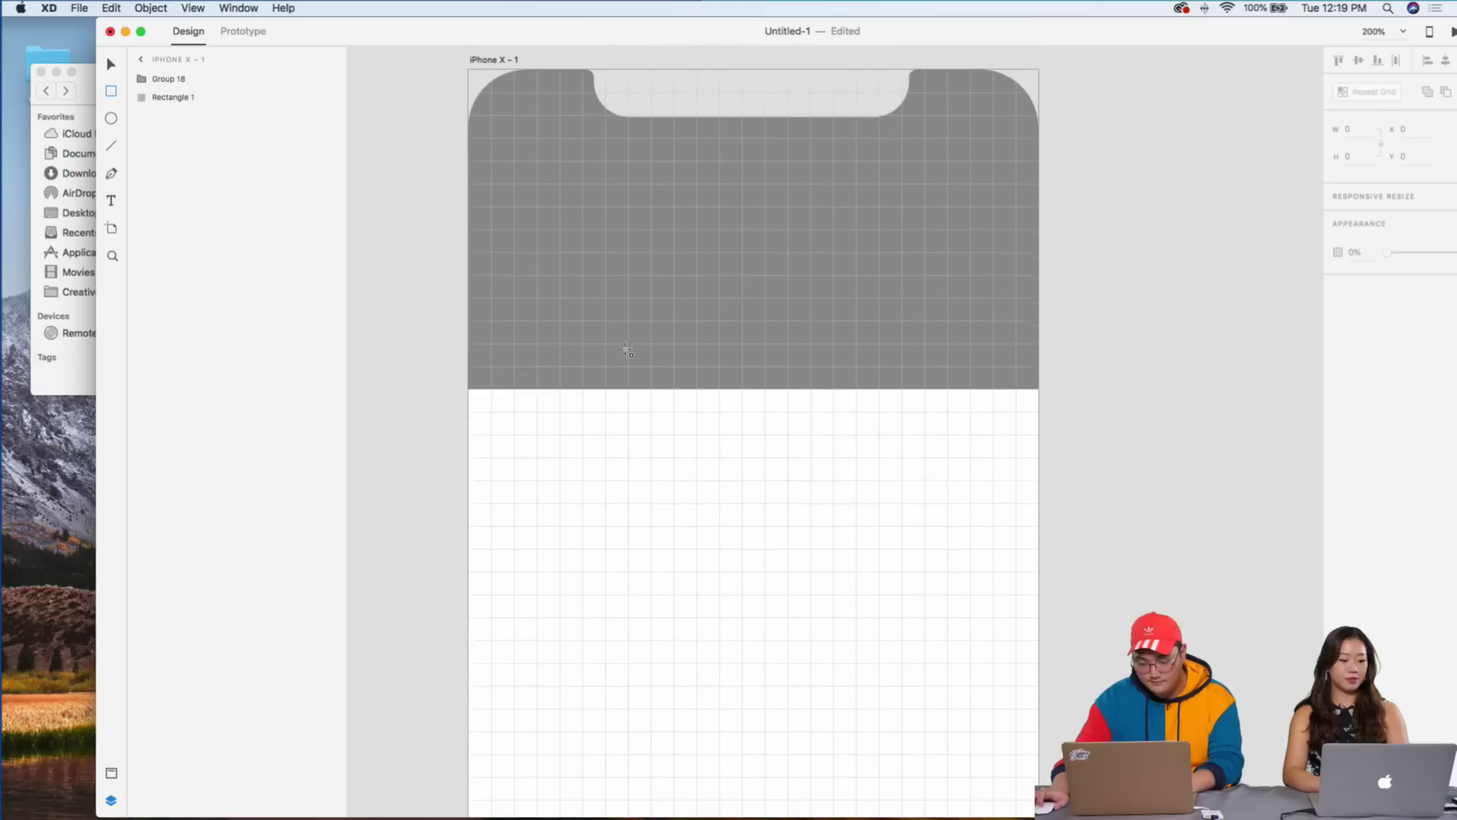
{"action": "scroll", "coordinate": [535, 330], "scroll_direction": "left", "scroll_amount": 2}
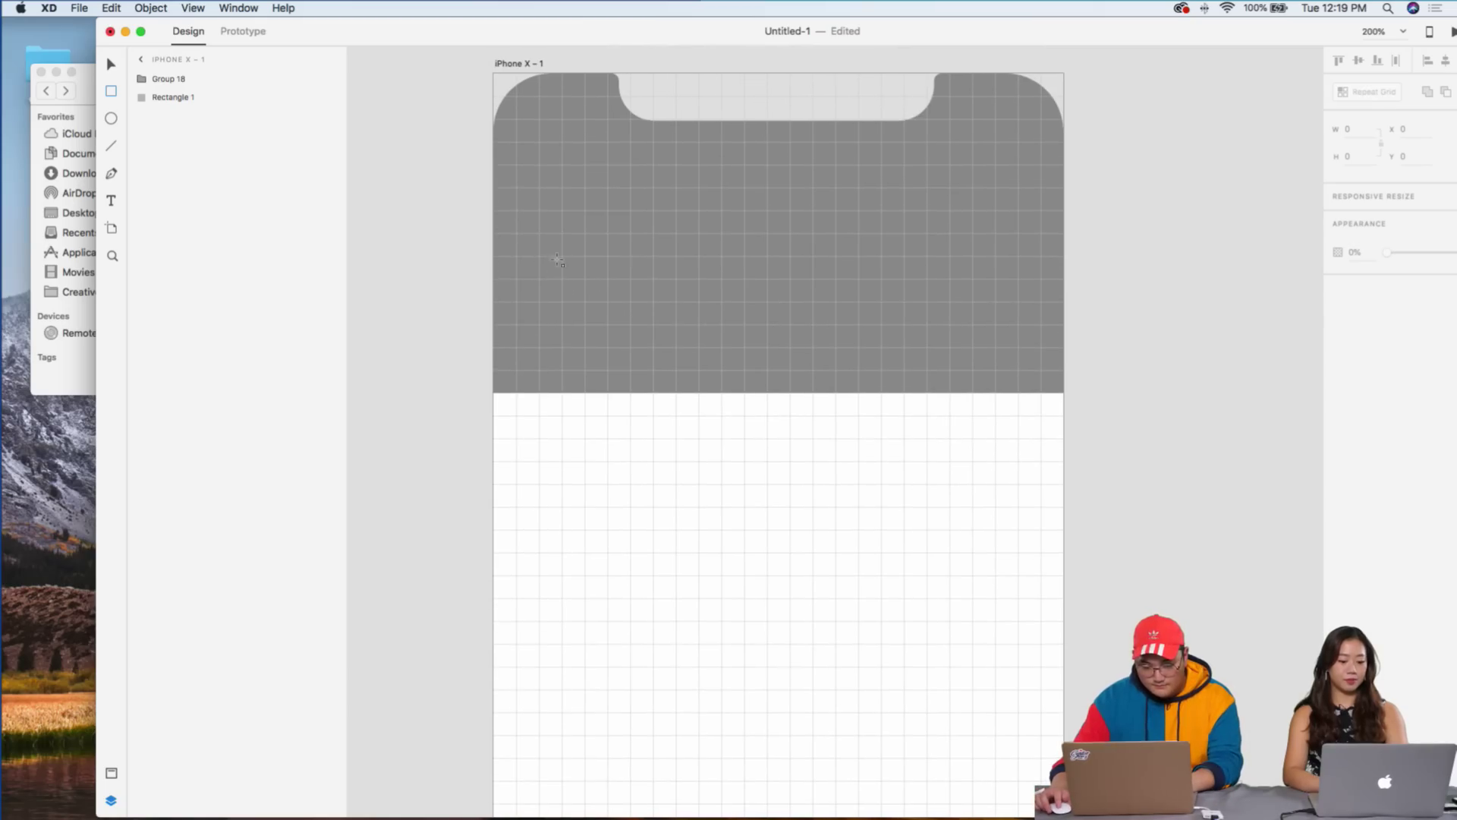
{"action": "mouse_move", "coordinate": [563, 236]}
{"action": "left_mouse_down"}
{"action": "mouse_move", "coordinate": [979, 289]}
{"action": "mouse_move", "coordinate": [993, 277]}
{"action": "mouse_move", "coordinate": [925, 257]}
{"action": "left_mouse_up"}
{"action": "left_click", "coordinate": [1138, 242]}
{"action": "key", "text": "super+z"}
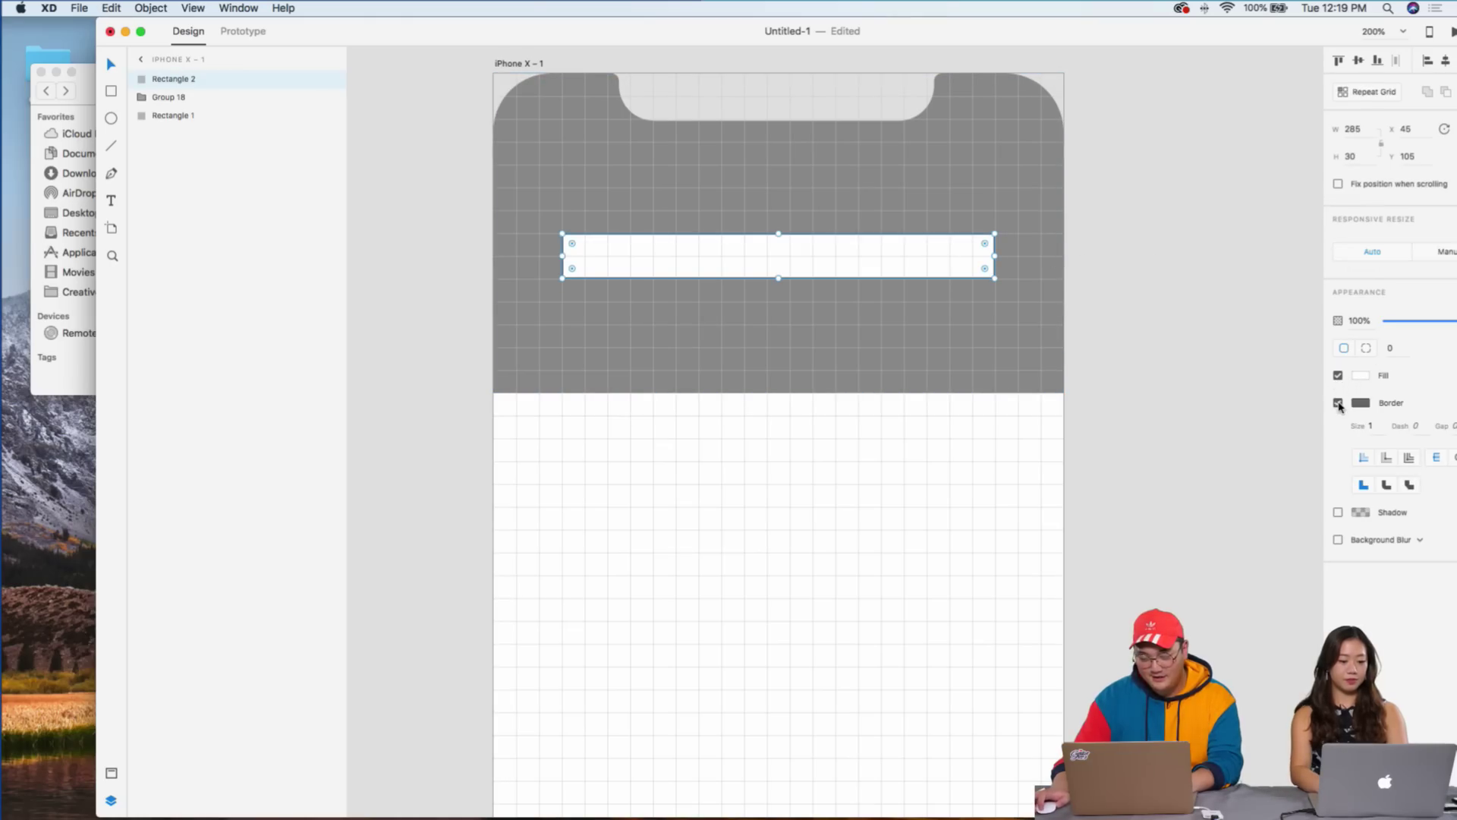
{"action": "left_click", "coordinate": [1337, 403]}
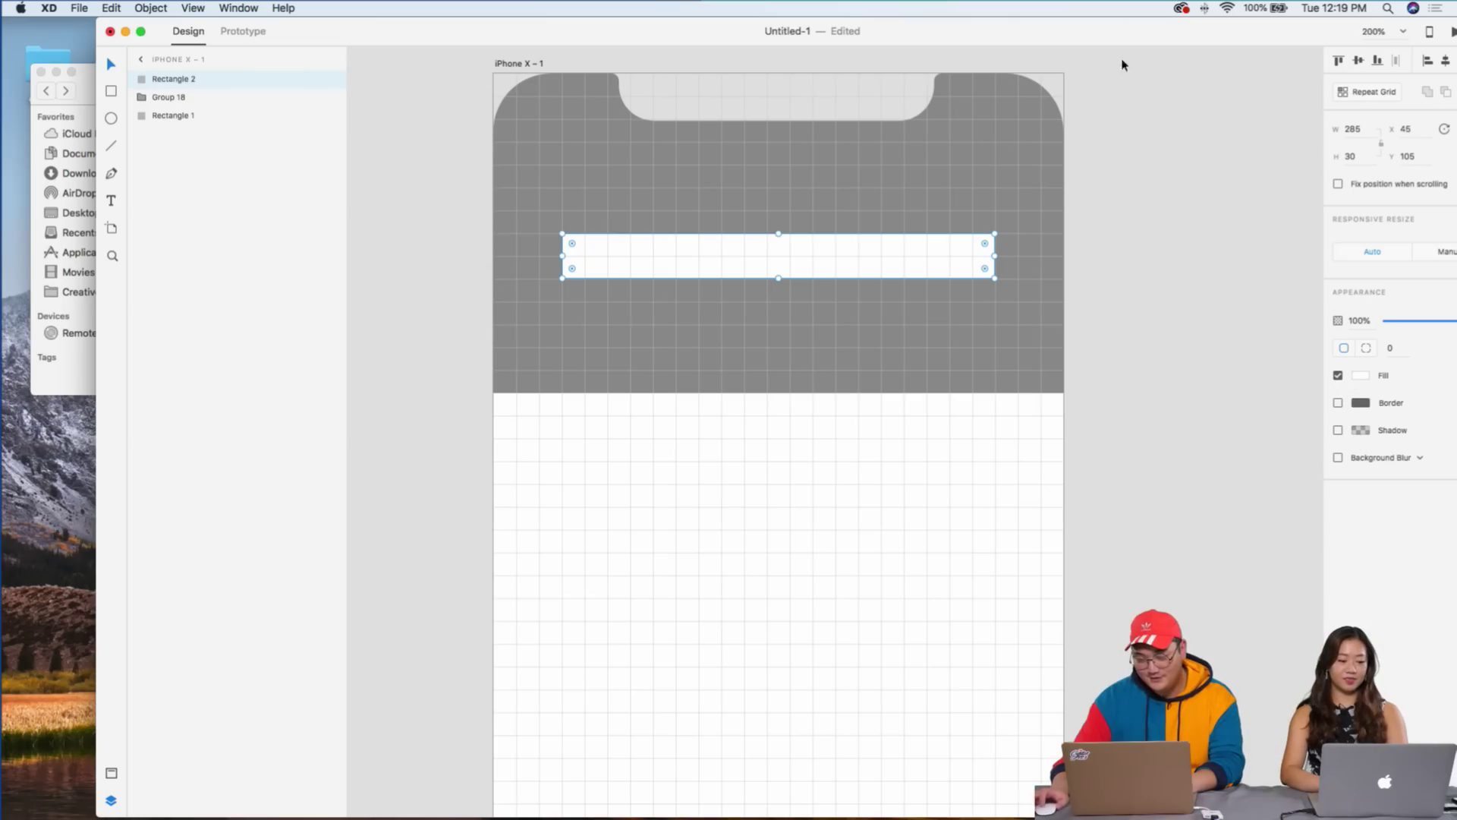
- Fit the document window on the screen and shorten the grey header rectangle to a height of 150
{"action": "double_click", "coordinate": [972, 33]}
{"action": "left_click", "coordinate": [1049, 341]}
{"action": "left_click", "coordinate": [846, 346]}
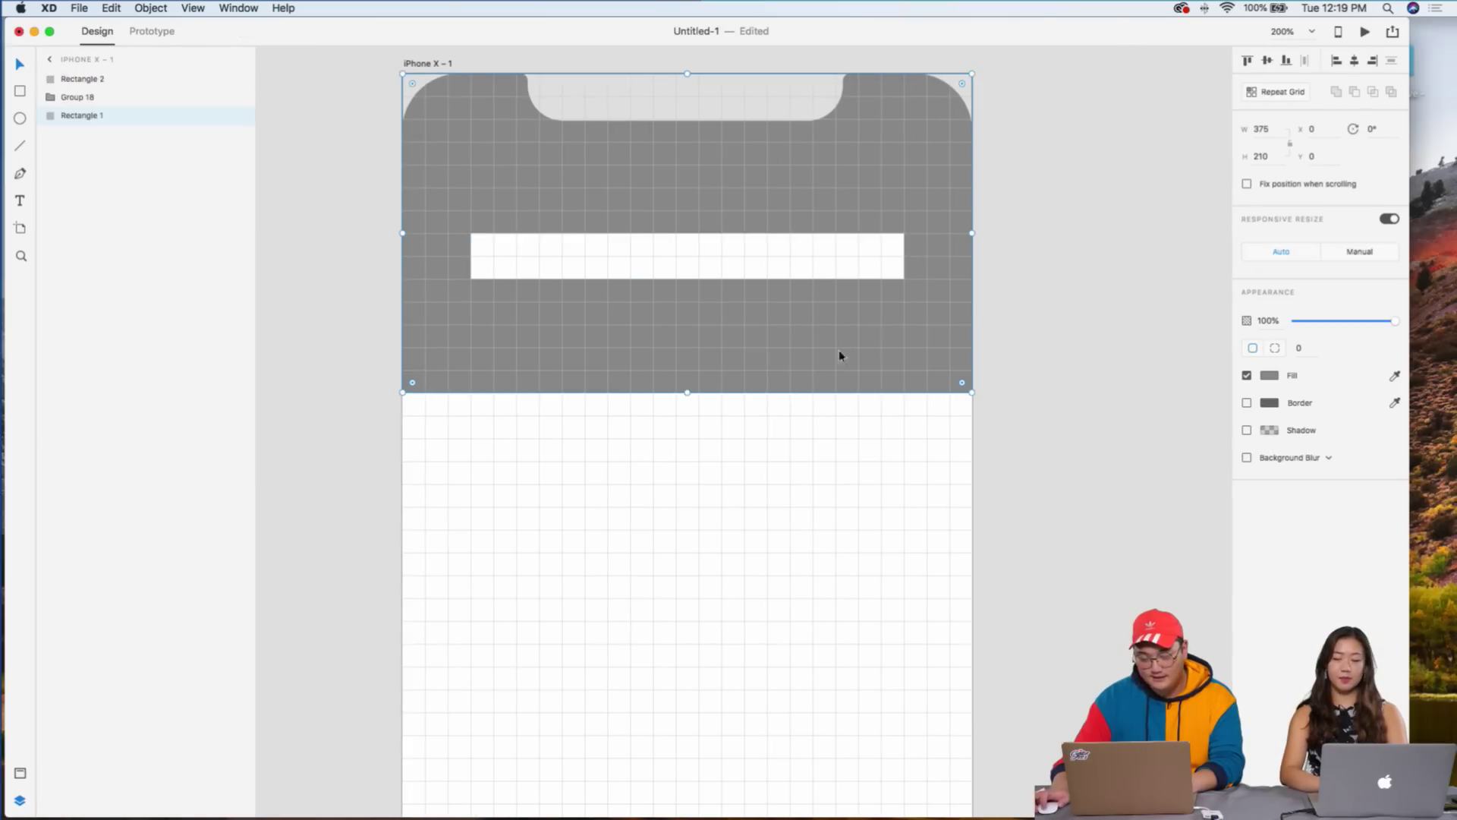
{"action": "left_click_drag", "start_coordinate": [683, 391], "coordinate": [704, 302]}
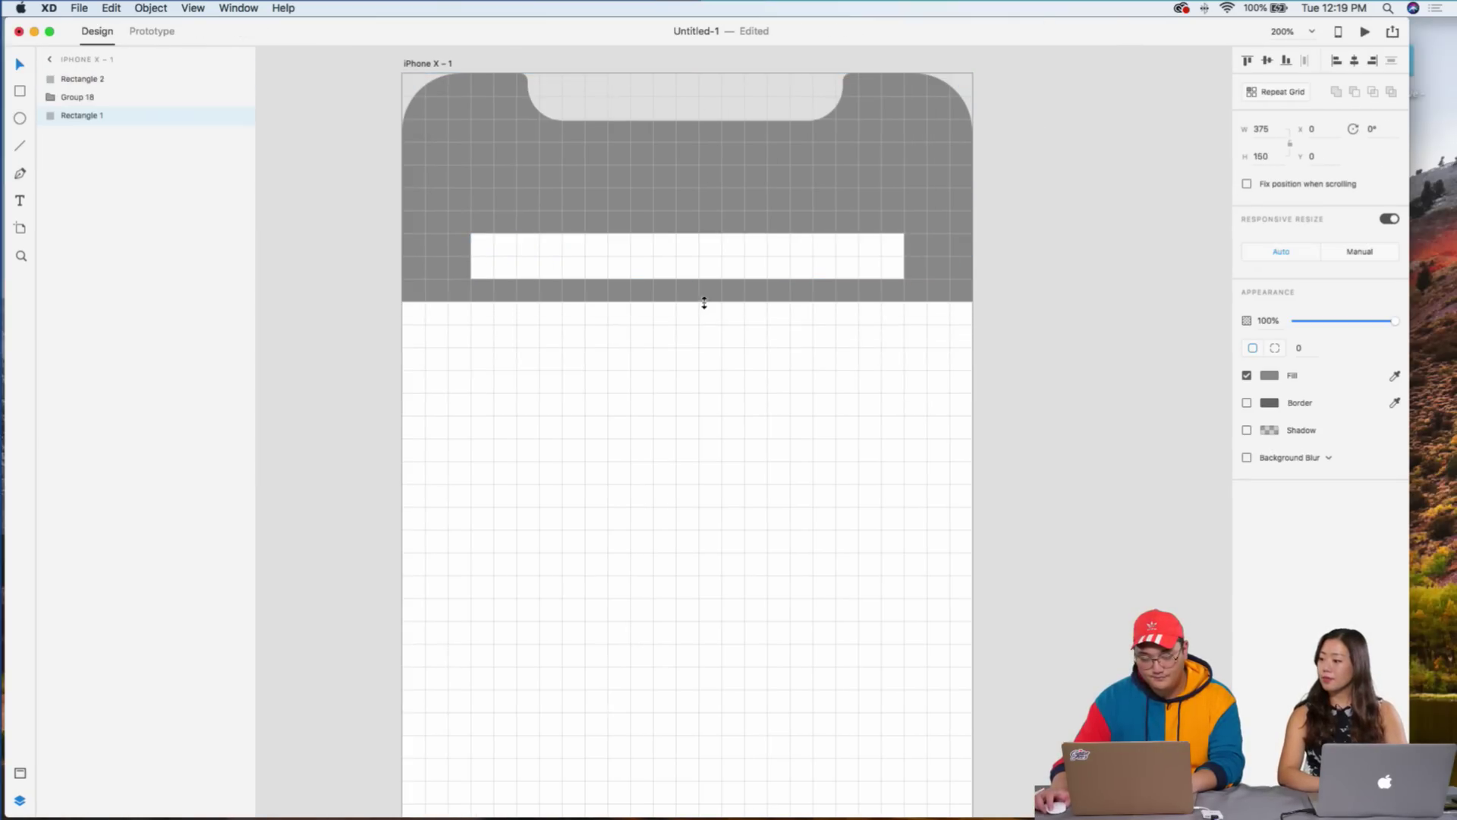
- Move the white rectangle up within the grey header to Y 90
{"action": "left_click", "coordinate": [742, 263]}
{"action": "scroll", "coordinate": [741, 263], "scroll_direction": "up", "scroll_amount": 1}
{"action": "key", "text": "Escape"}
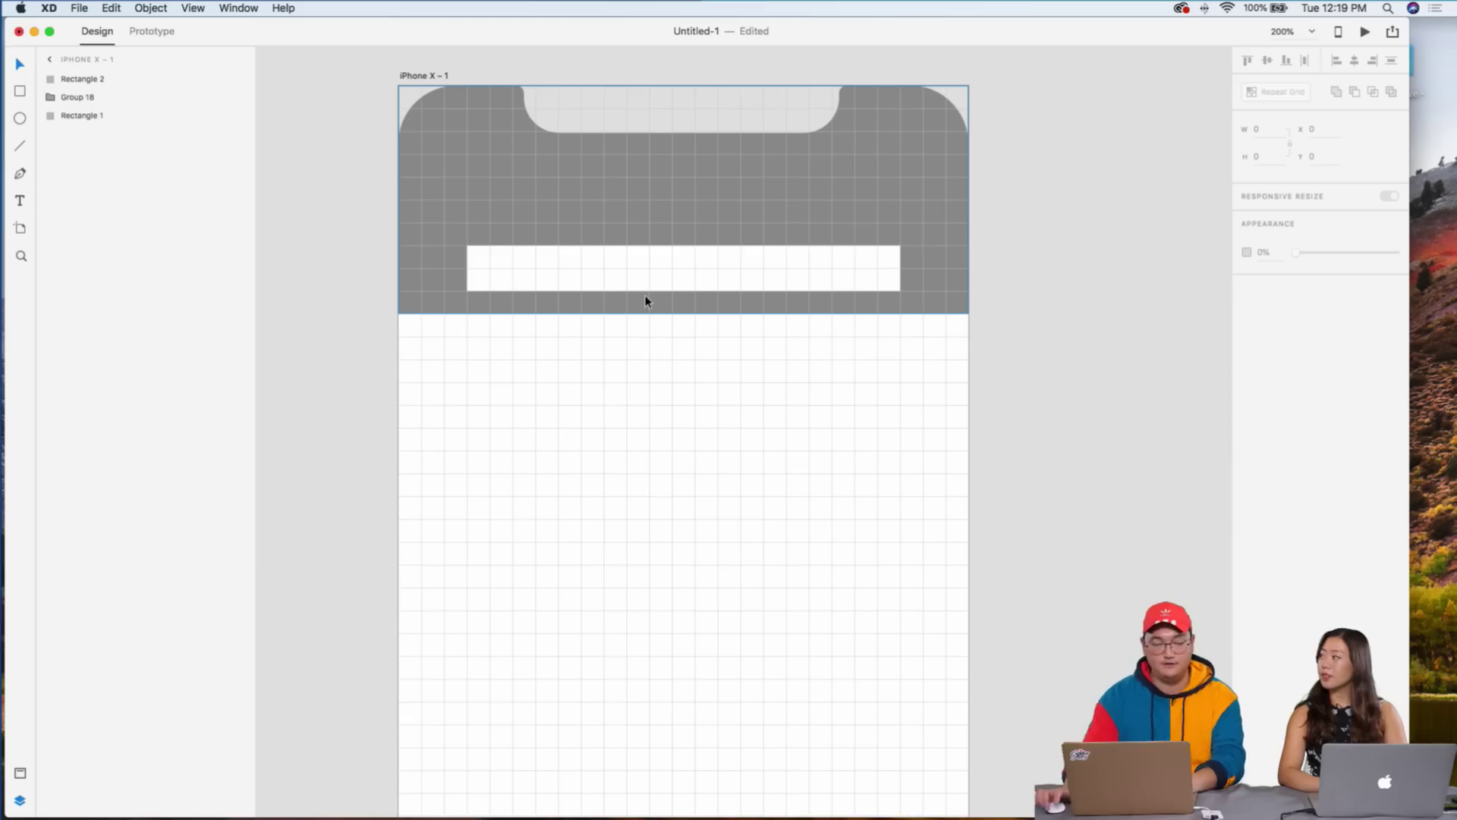
{"action": "left_click", "coordinate": [672, 290]}
{"action": "key", "text": "shift+Up"}
{"action": "key", "text": "shift+Up"}
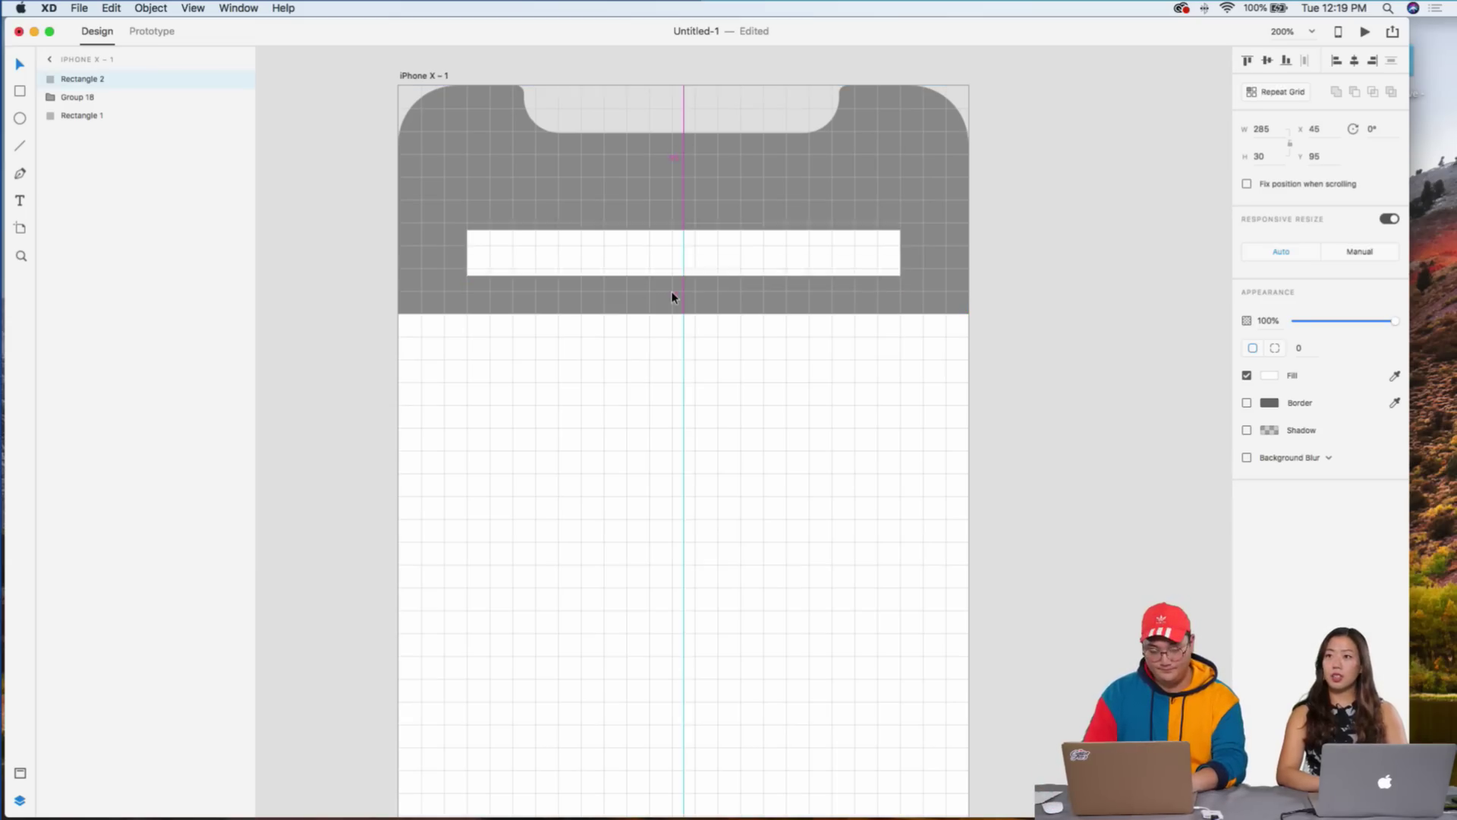
{"action": "key", "text": "Down"}
{"action": "key", "text": "Down"}
{"action": "key", "text": "Up"}
{"action": "key", "text": "Up"}
{"action": "key", "text": "Up"}
{"action": "key", "text": "Up"}
{"action": "key", "text": "Up"}
{"action": "key", "text": "Up"}
{"action": "key", "text": "Up"}
{"action": "key", "text": "Up"}
{"action": "key", "text": "Up"}
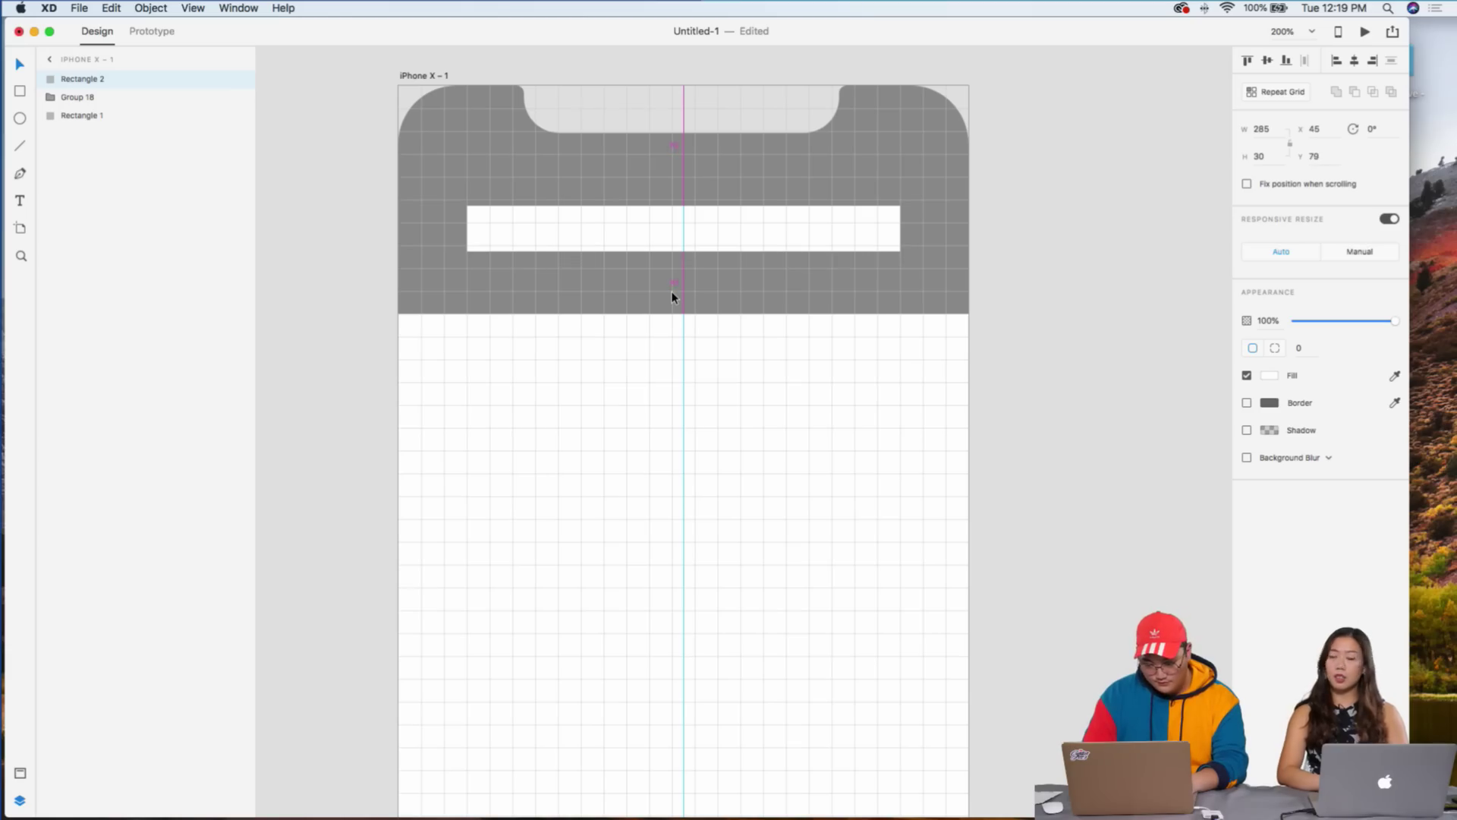
{"action": "key", "text": "shift+Down"}
{"action": "key", "text": "Down"}
{"action": "key", "text": "Down"}
- Add a text box about 255 by 45 in the white area below the header, reading COME OUT
{"action": "left_click", "coordinate": [664, 348]}
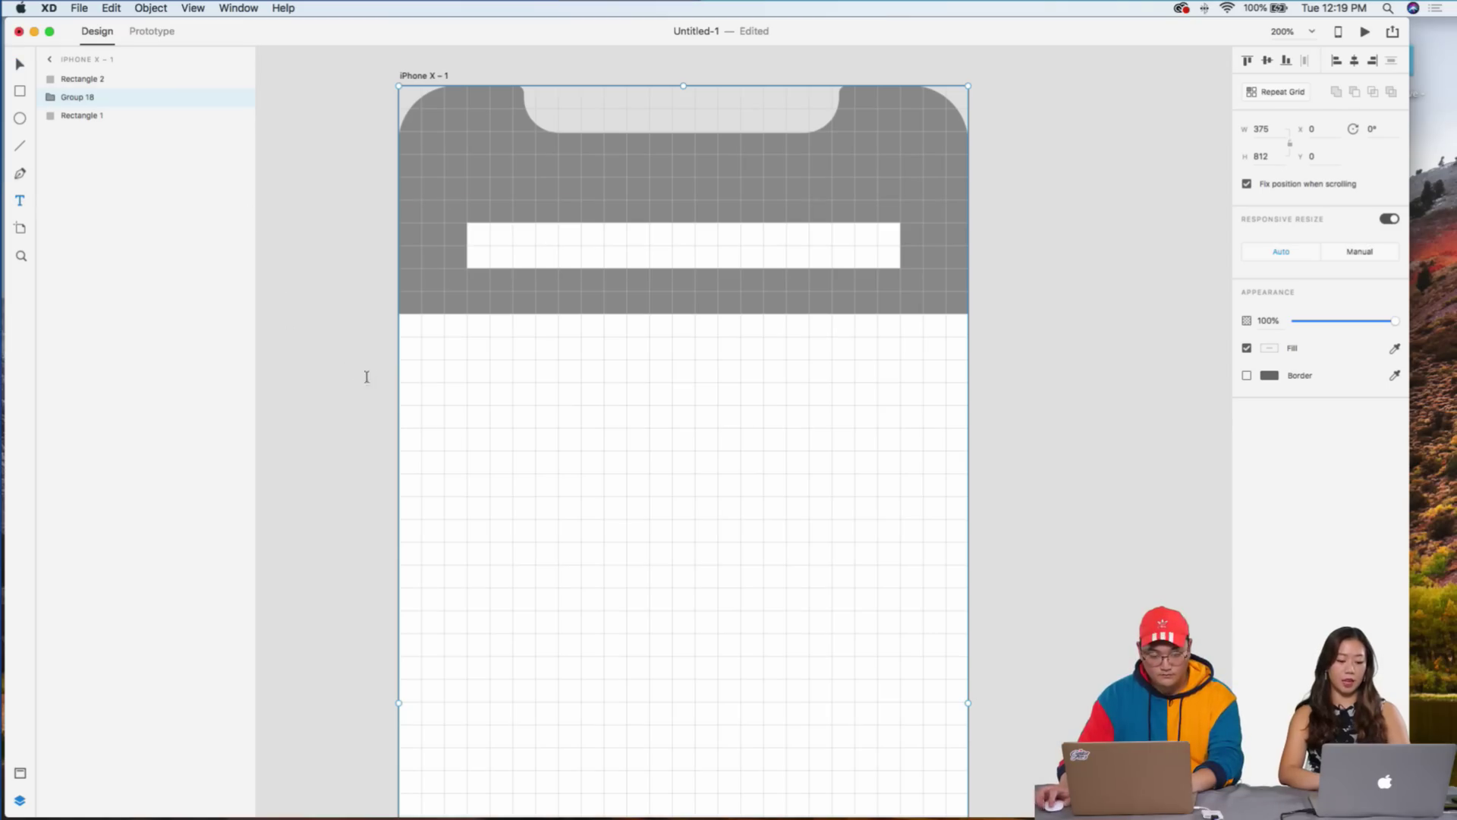
{"action": "left_click_drag", "start_coordinate": [489, 383], "coordinate": [878, 448]}
{"action": "type", "text": "COME OUT"}
- Set the COME OUT text to the Avenir font in the Black weight
{"action": "key", "text": "super+a"}
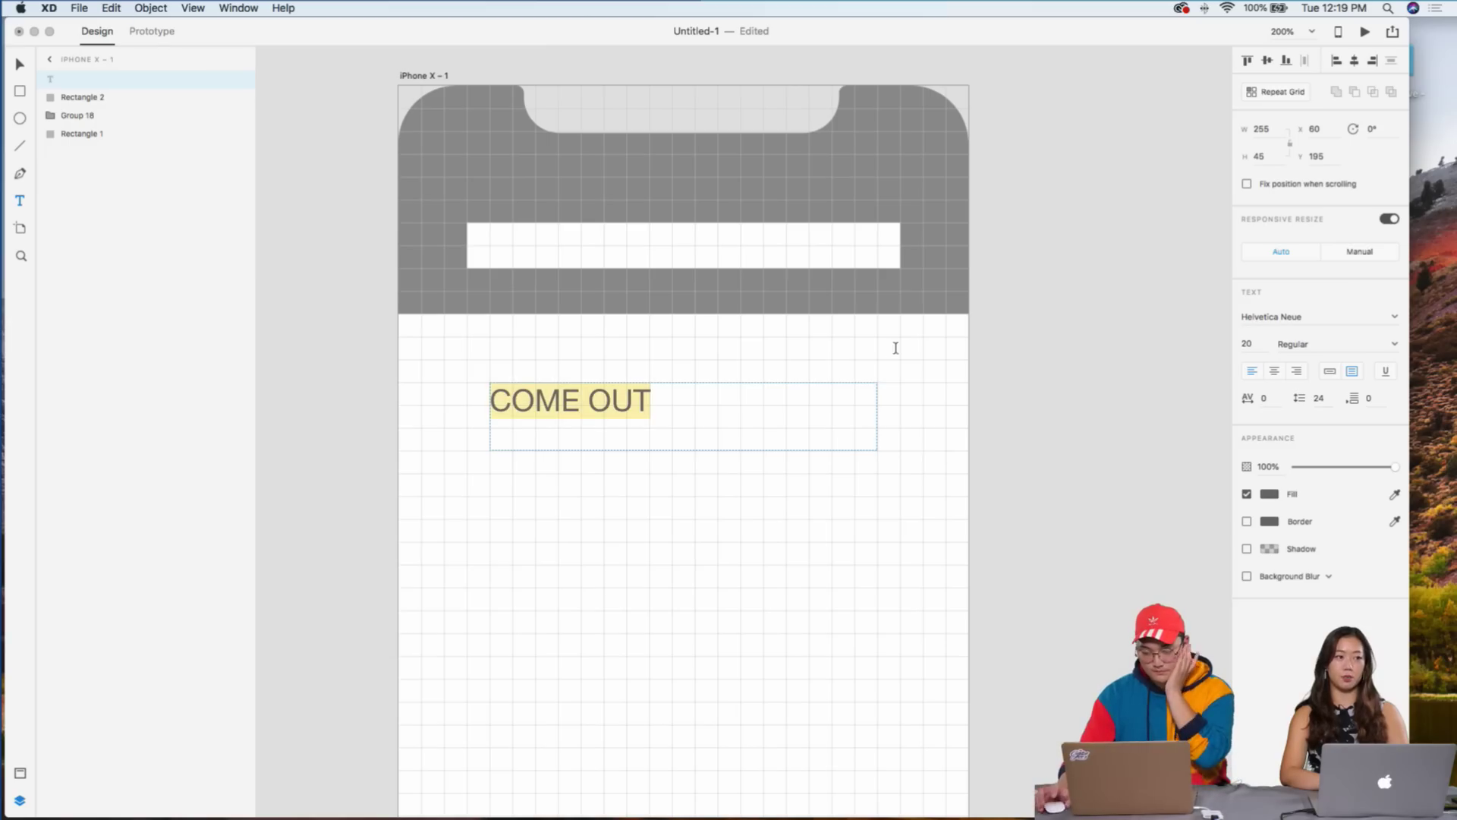
{"action": "left_click", "coordinate": [1333, 316]}
{"action": "type", "text": "Av"}
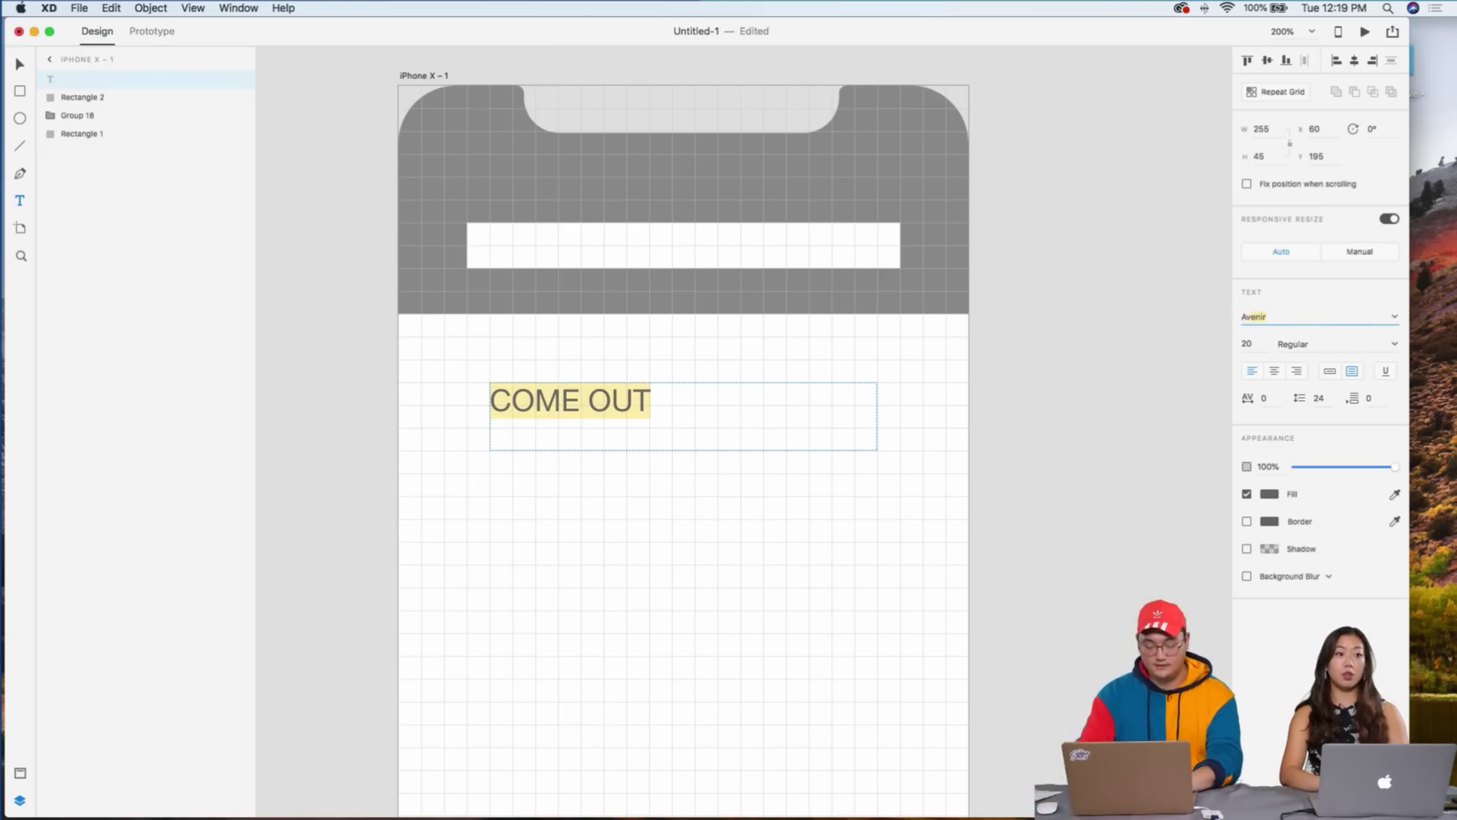
{"action": "type", "text": "enir"}
{"action": "key", "text": "BackSpace"}
{"action": "key", "text": "Return"}
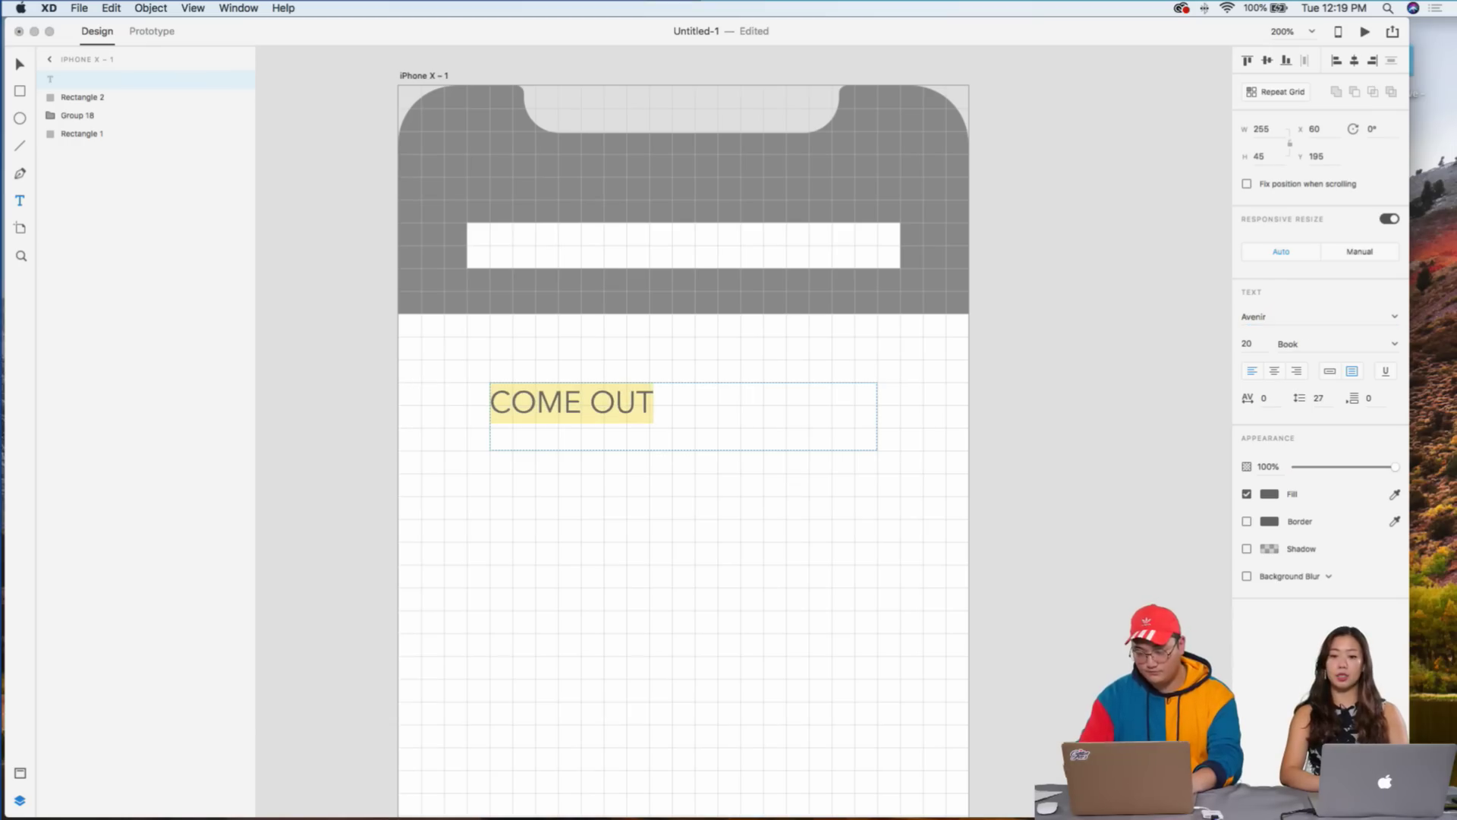
{"action": "left_click", "coordinate": [1393, 345]}
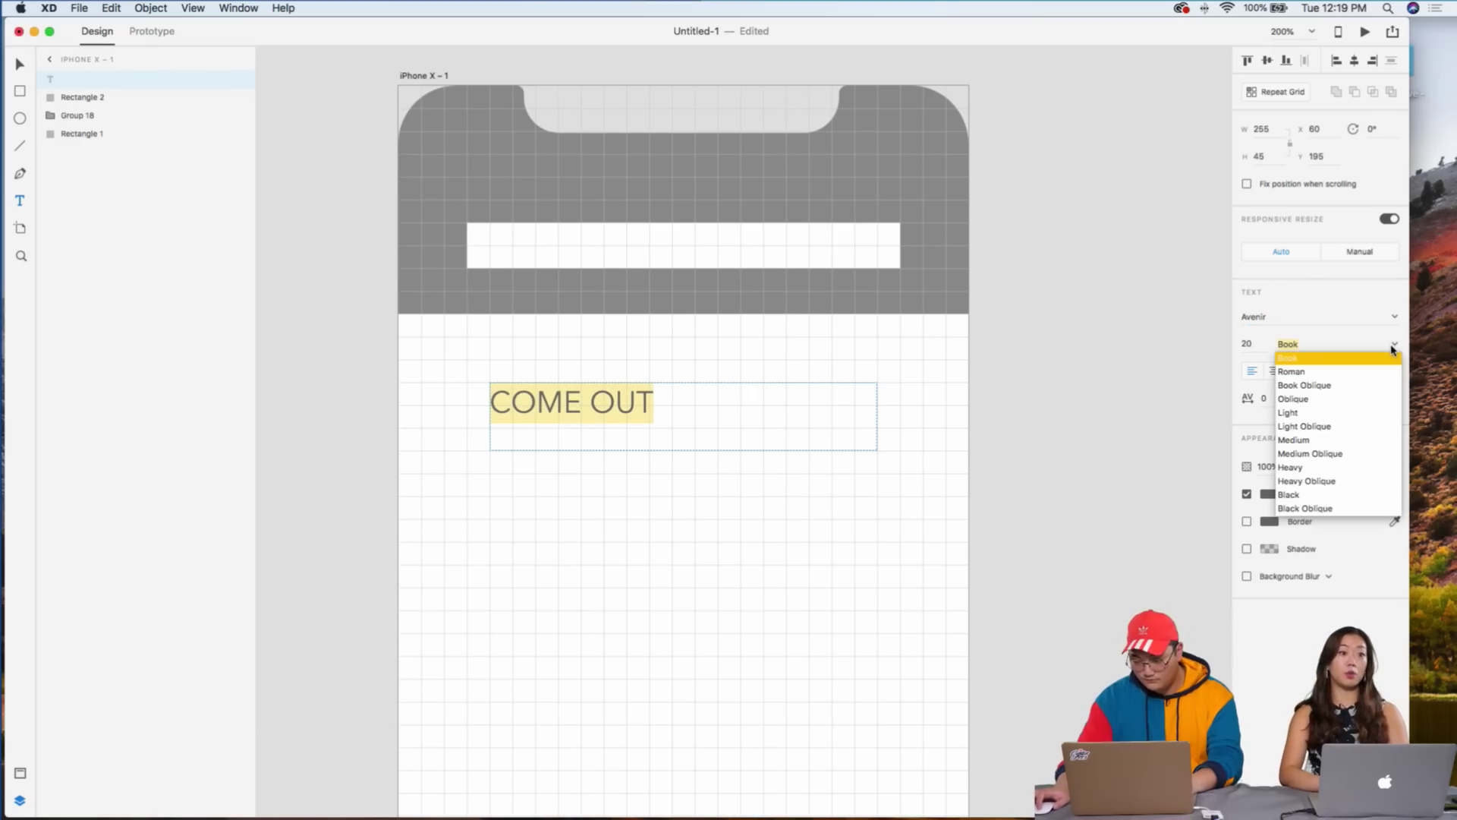
{"action": "left_click", "coordinate": [1291, 494]}
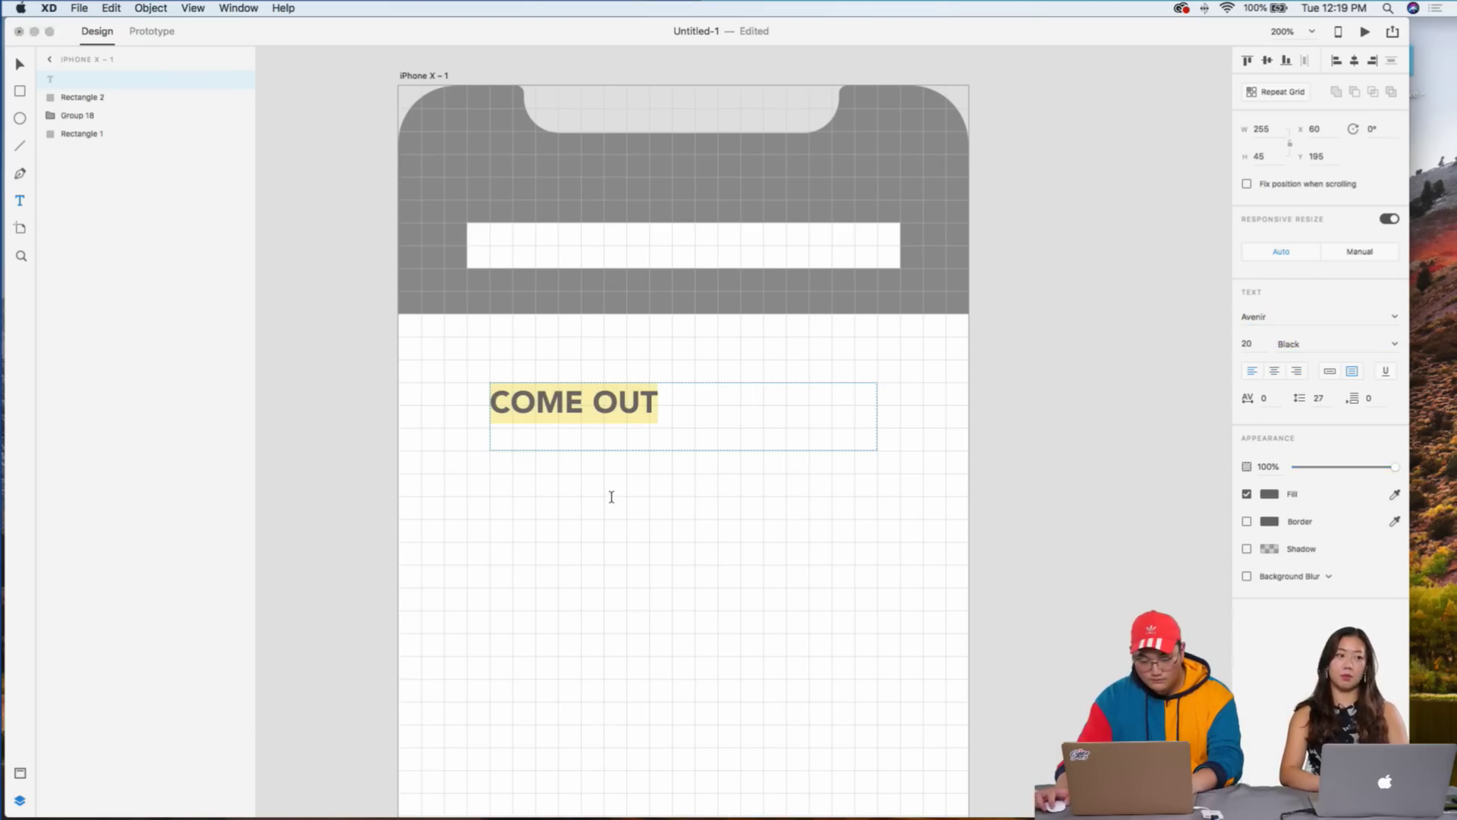
{"action": "key", "text": "Escape"}
{"action": "left_click_drag", "start_coordinate": [696, 410], "coordinate": [353, 407]}
{"action": "left_click", "coordinate": [1270, 495]}
{"action": "key", "text": "Escape"}
{"action": "key", "text": "super+z"}
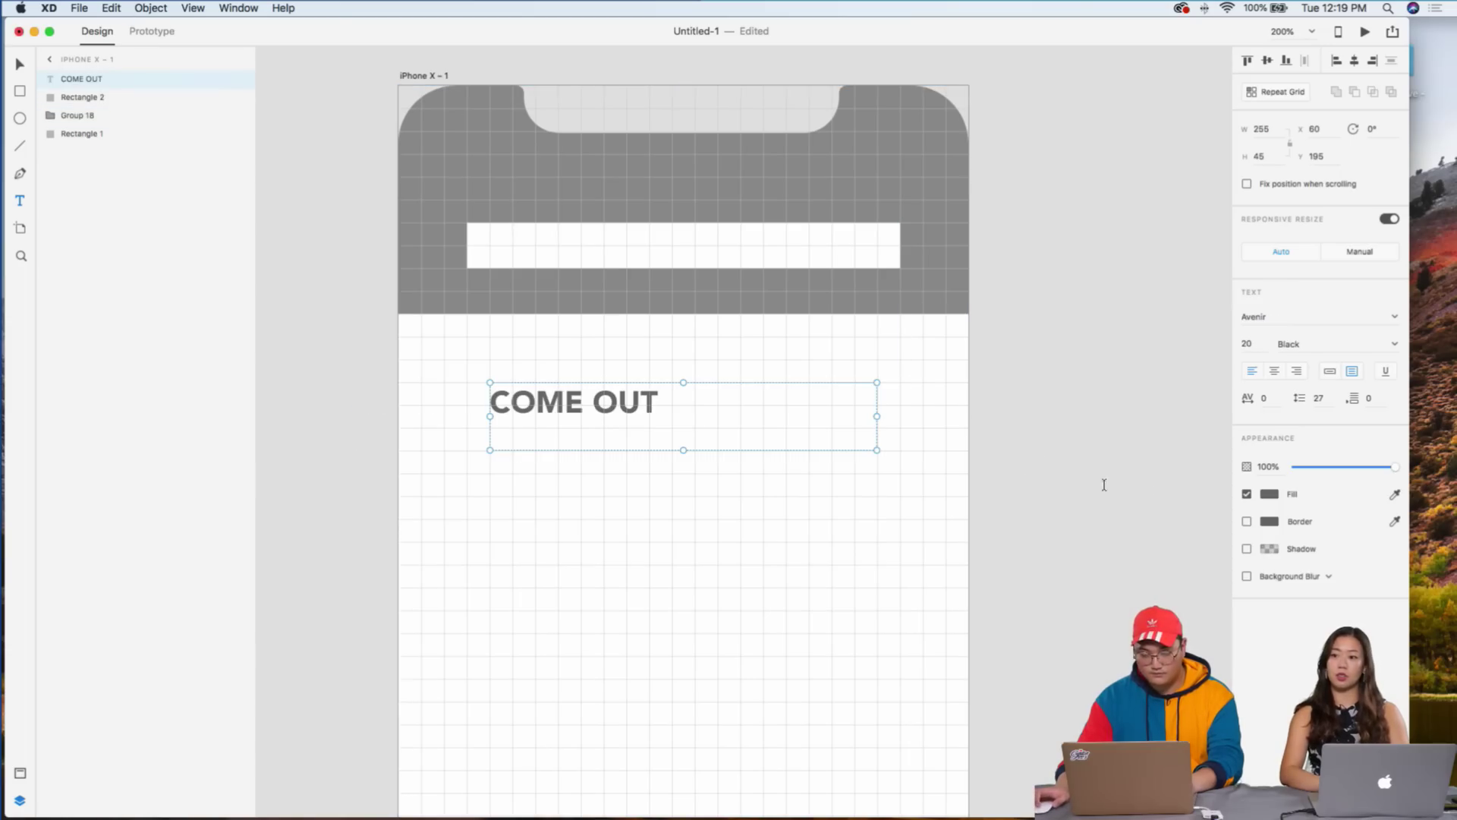
- Fill the COME OUT text with white (#FFFFFF) and move it onto the grey header at X 85, Y 60
{"action": "left_click", "coordinate": [1268, 492]}
{"action": "left_click_drag", "start_coordinate": [1112, 452], "coordinate": [1077, 401]}
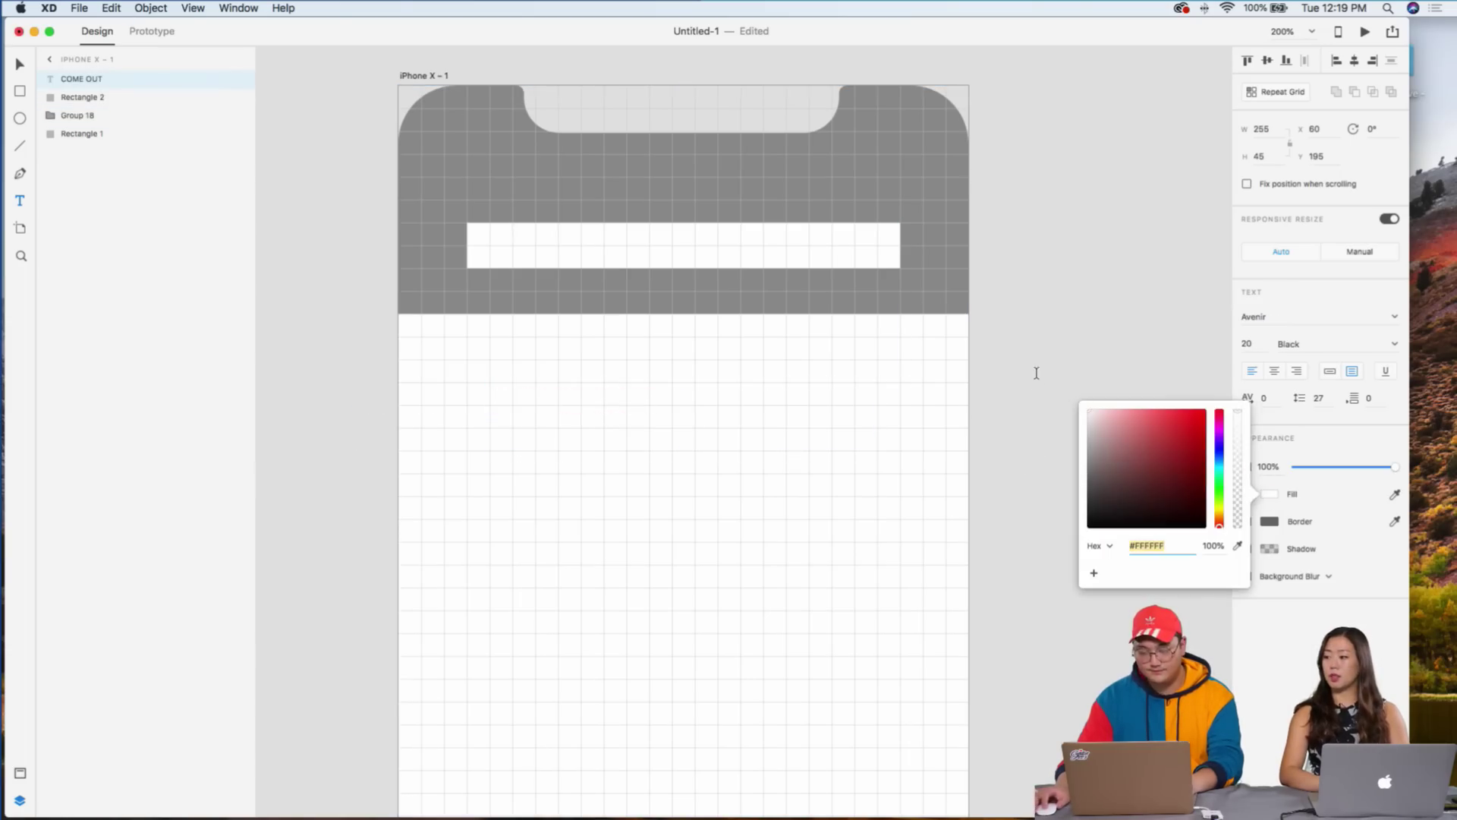
{"action": "left_click", "coordinate": [1046, 361]}
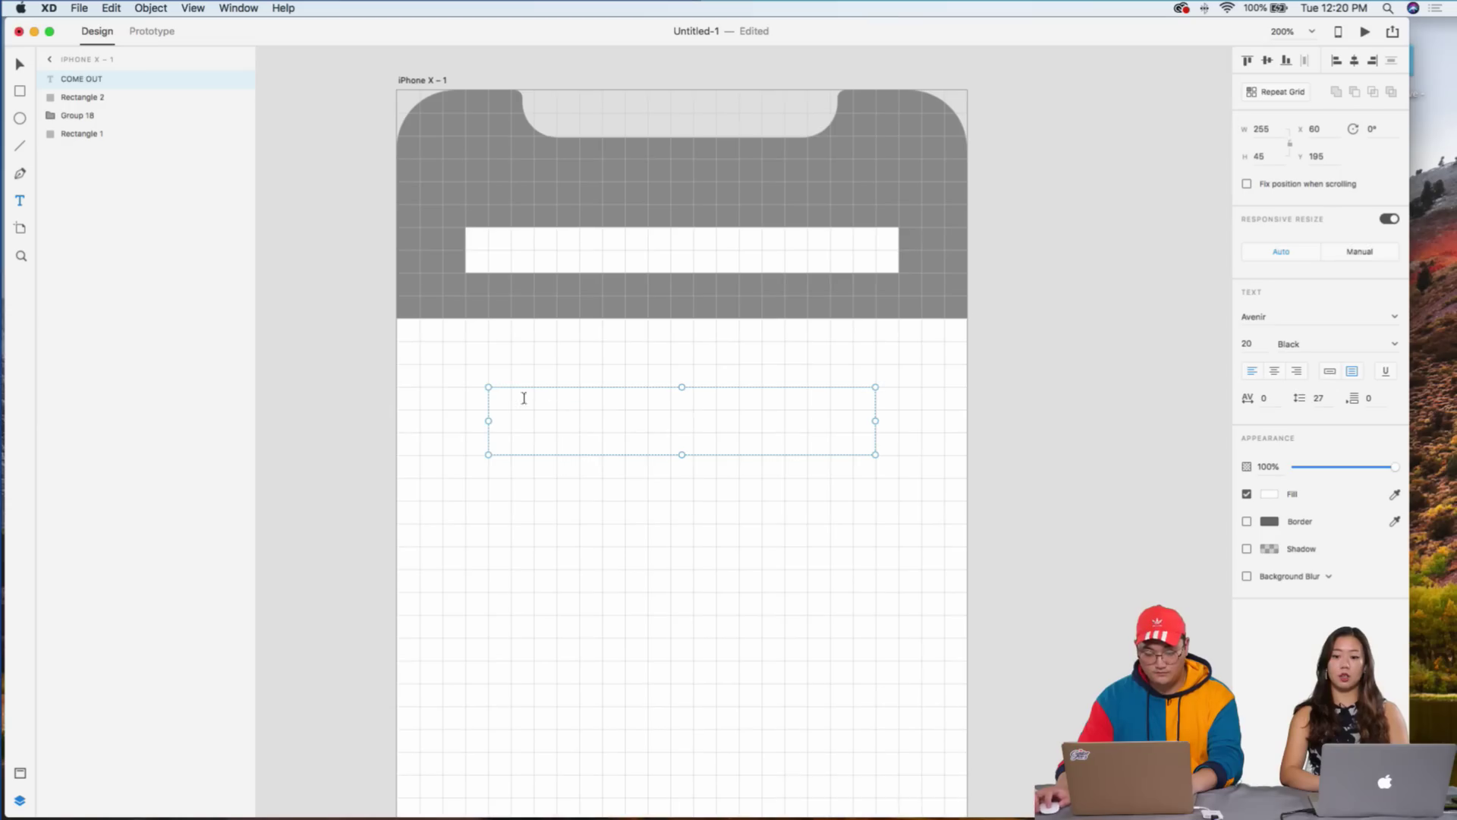
{"action": "left_click", "coordinate": [15, 62]}
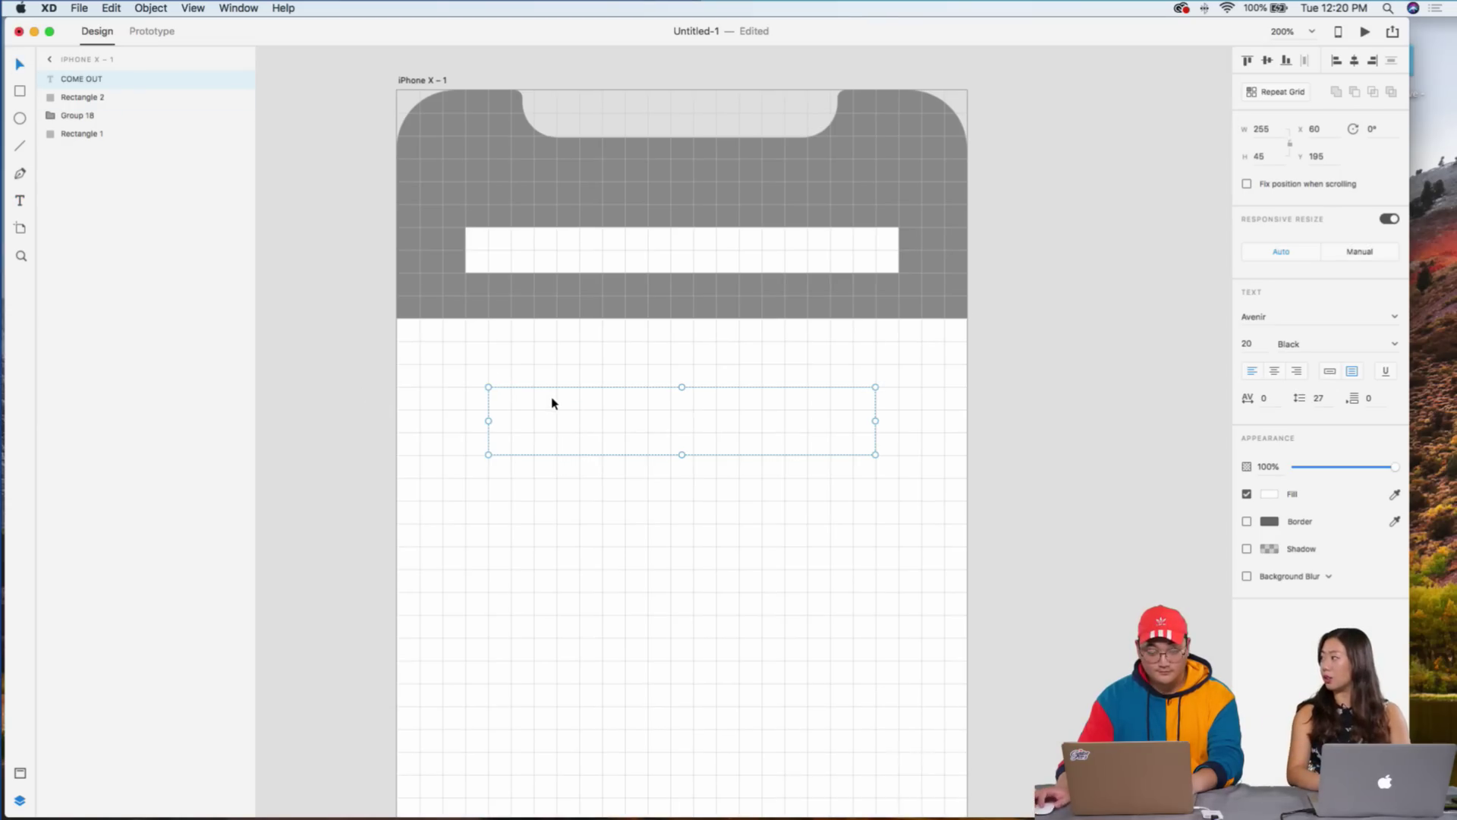
{"action": "left_click_drag", "start_coordinate": [556, 406], "coordinate": [598, 203]}
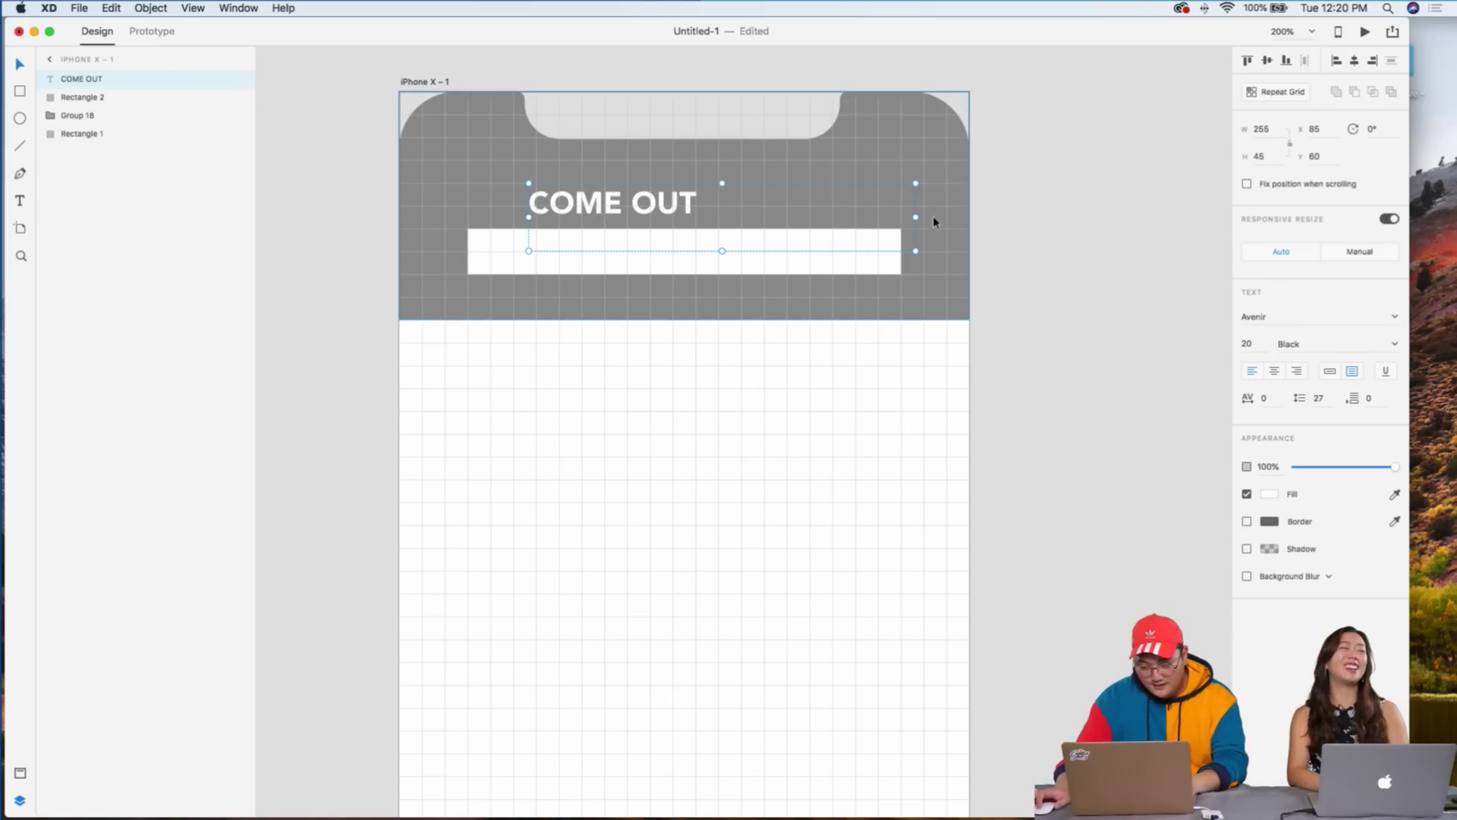
- Stretch the COME OUT text box to the artboard's full width of 375 and centre-align its text
{"action": "left_click_drag", "start_coordinate": [914, 219], "coordinate": [969, 215]}
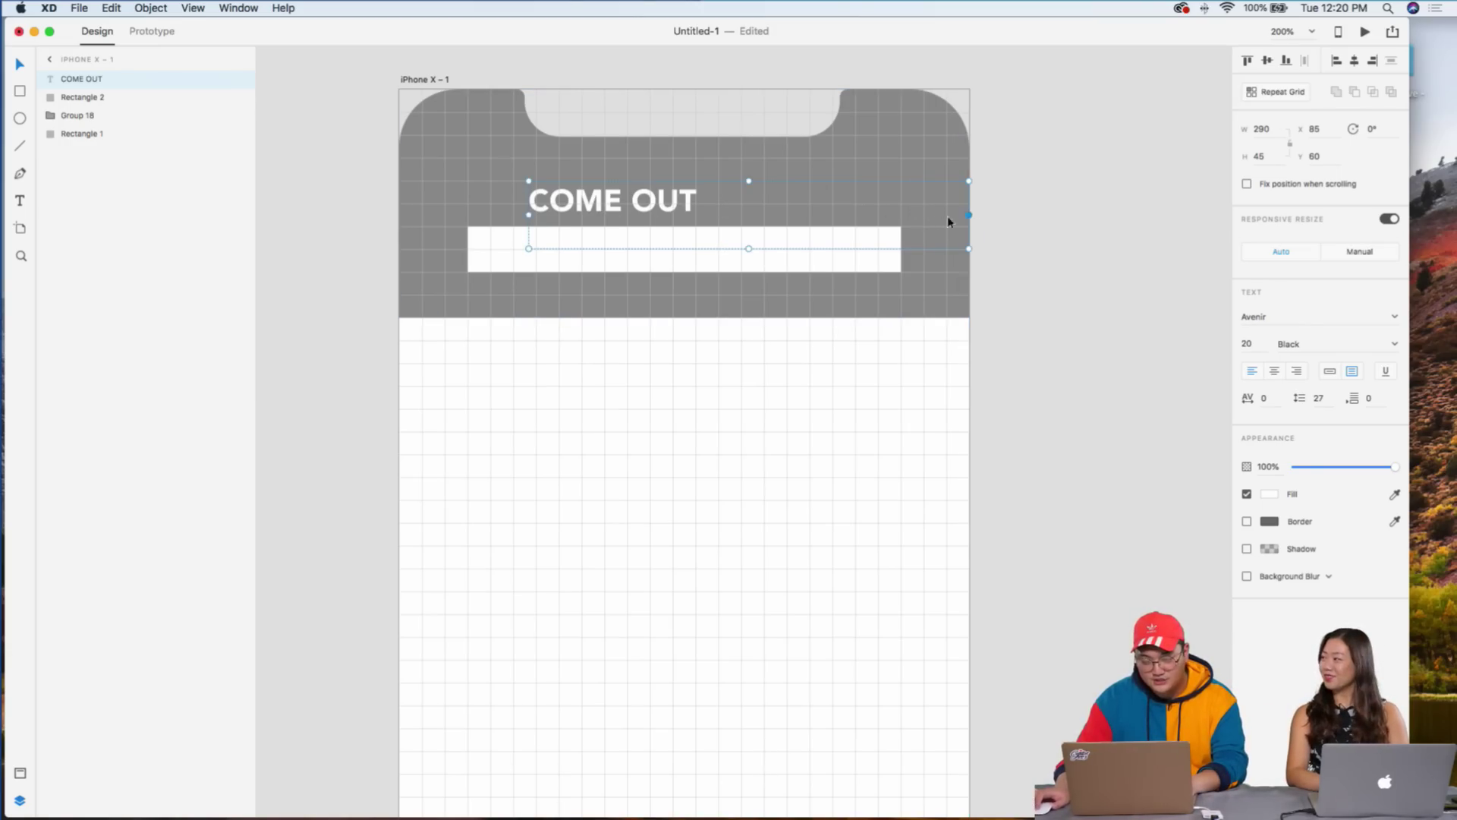
{"action": "left_click_drag", "start_coordinate": [529, 213], "coordinate": [399, 215]}
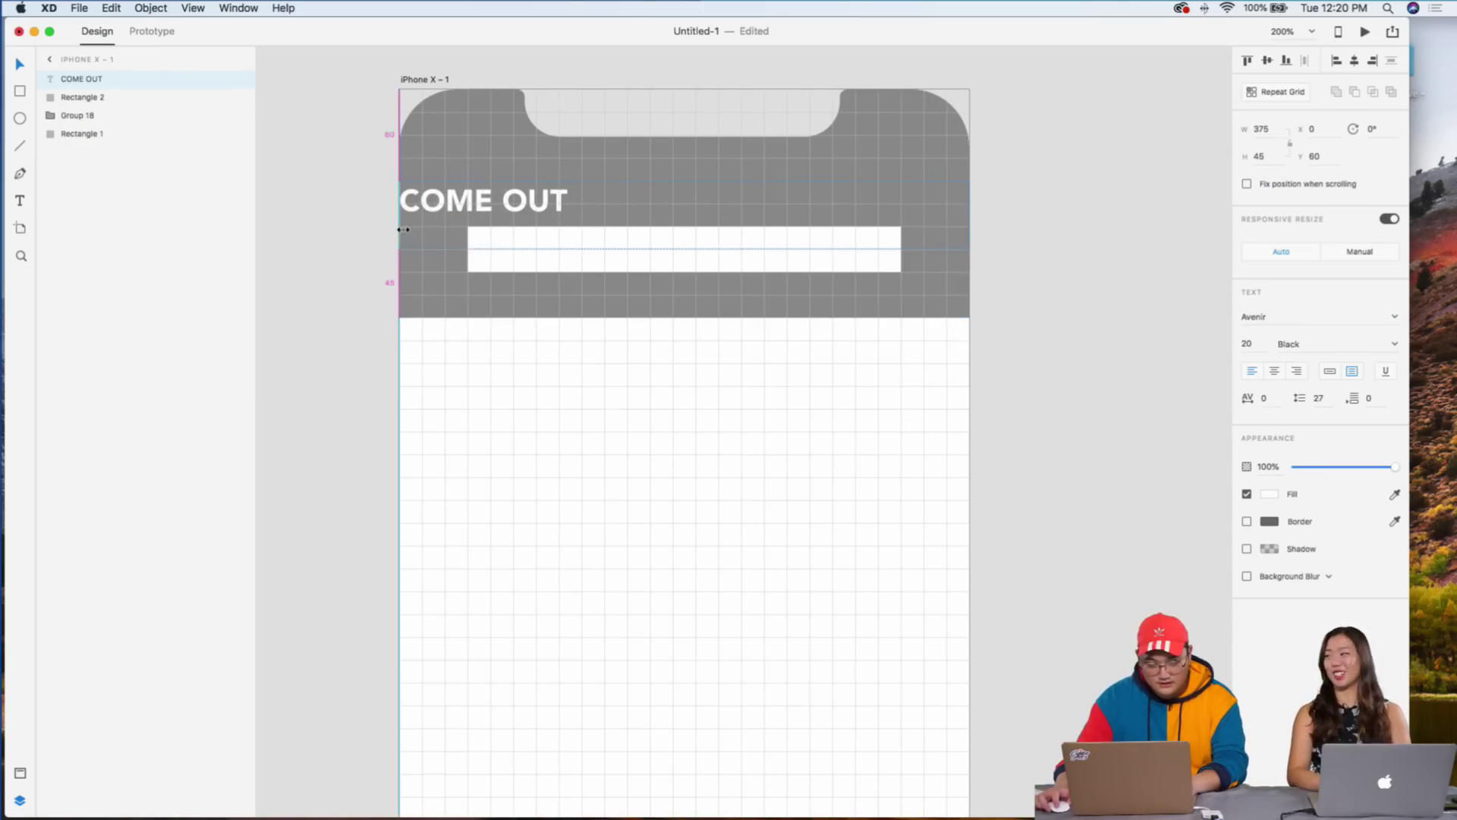
{"action": "left_click", "coordinate": [1275, 372]}
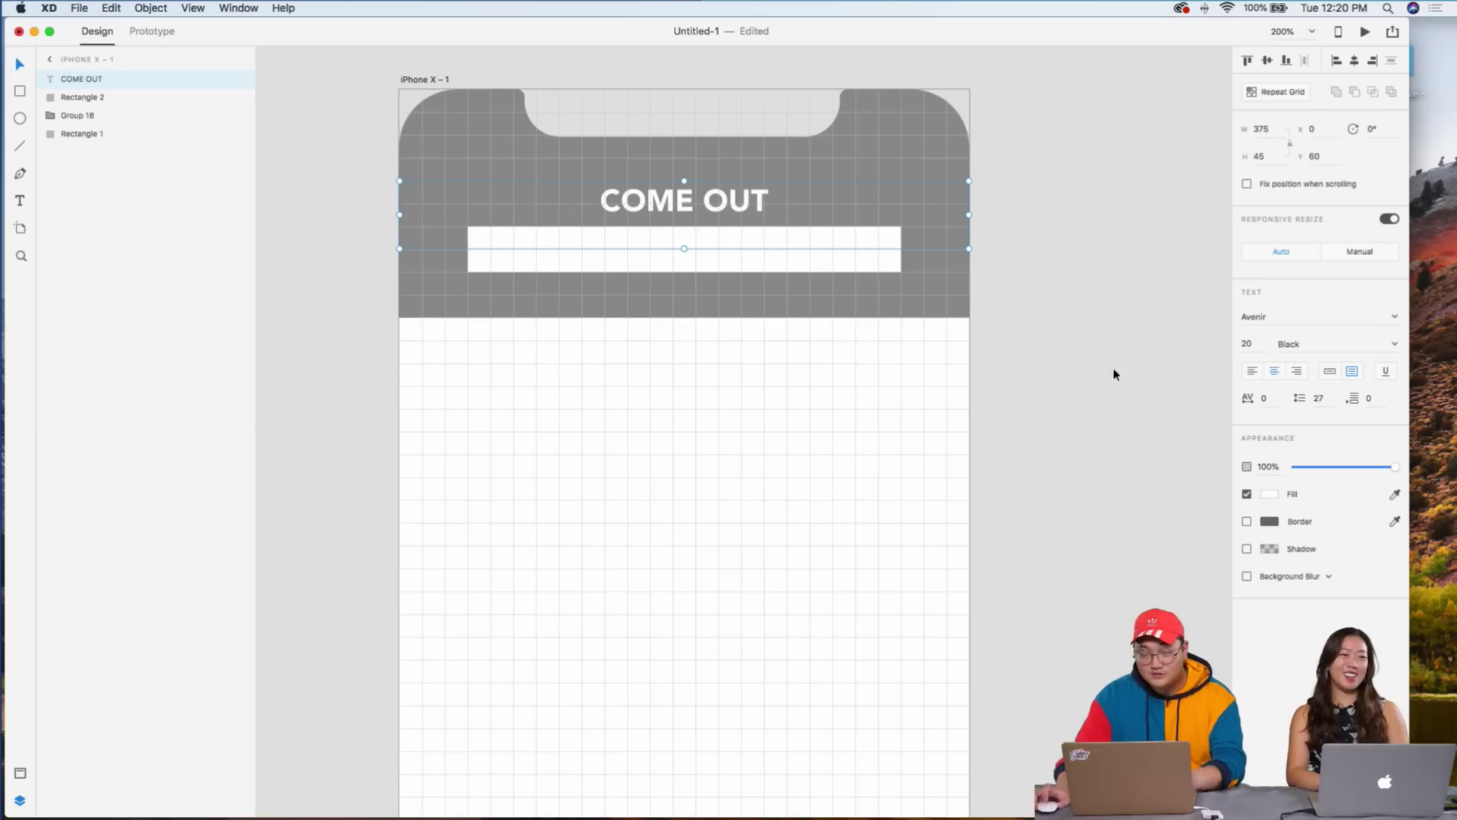
- Move the white rectangle down below the COME OUT title to Y 106
{"action": "left_click", "coordinate": [748, 269]}
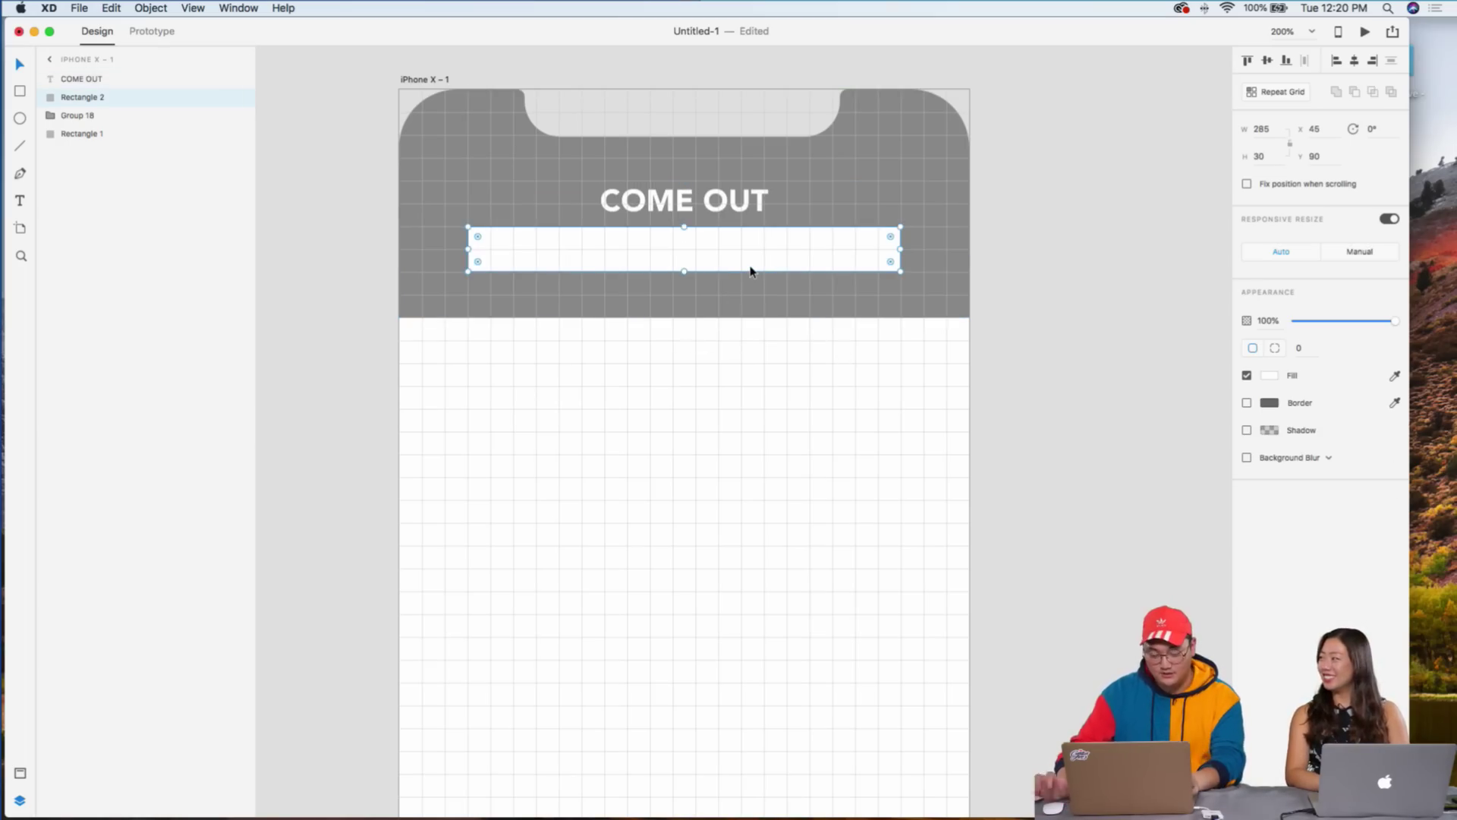
{"action": "key", "text": "shift+Down"}
{"action": "key", "text": "Down"}
{"action": "key", "text": "Down"}
{"action": "key", "text": "Down"}
{"action": "key", "text": "Down"}
{"action": "key", "text": "Down"}
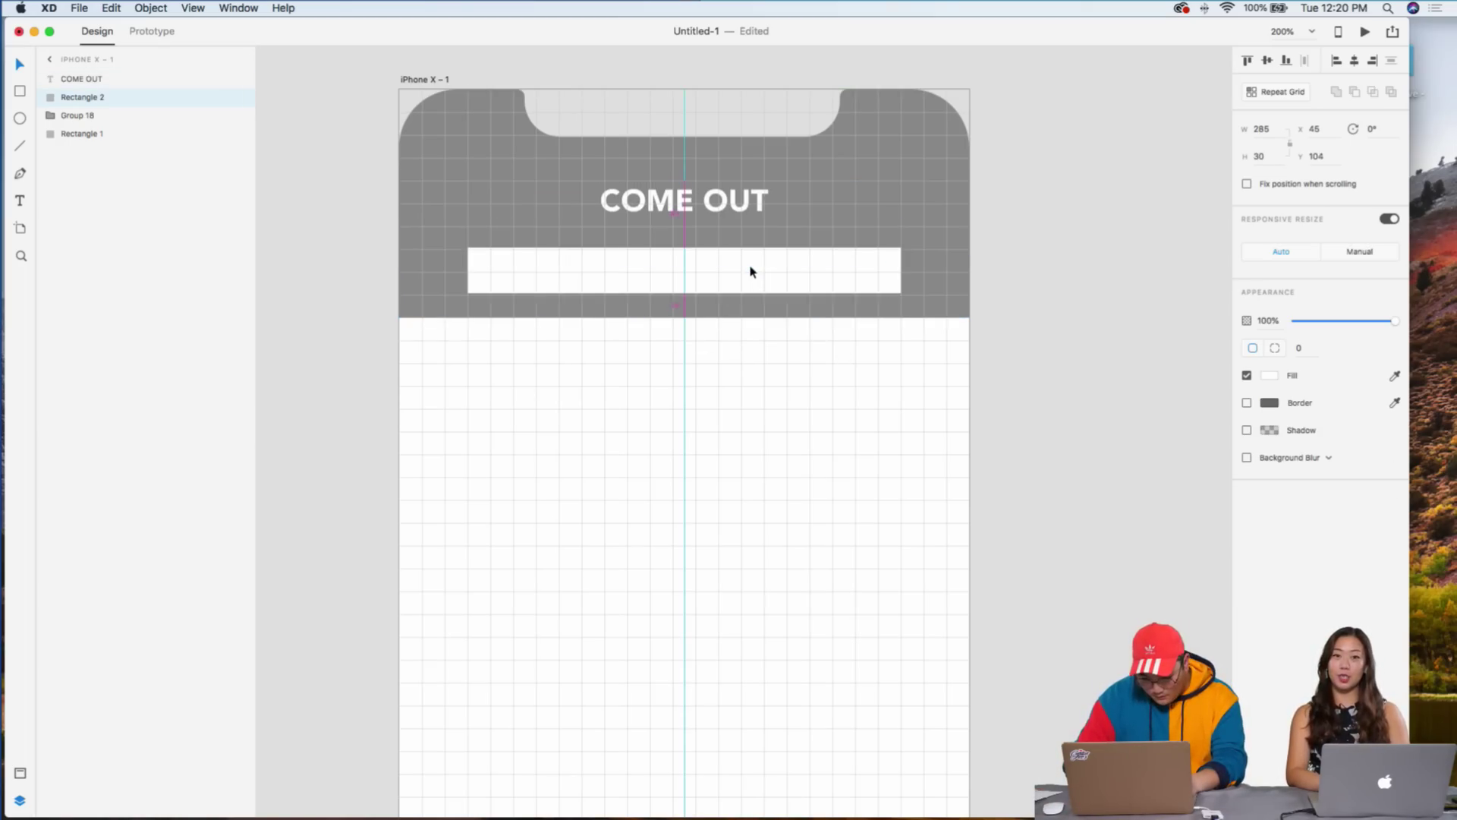
- Nudge the COME OUT title down to Y 64
{"action": "left_click", "coordinate": [726, 205]}
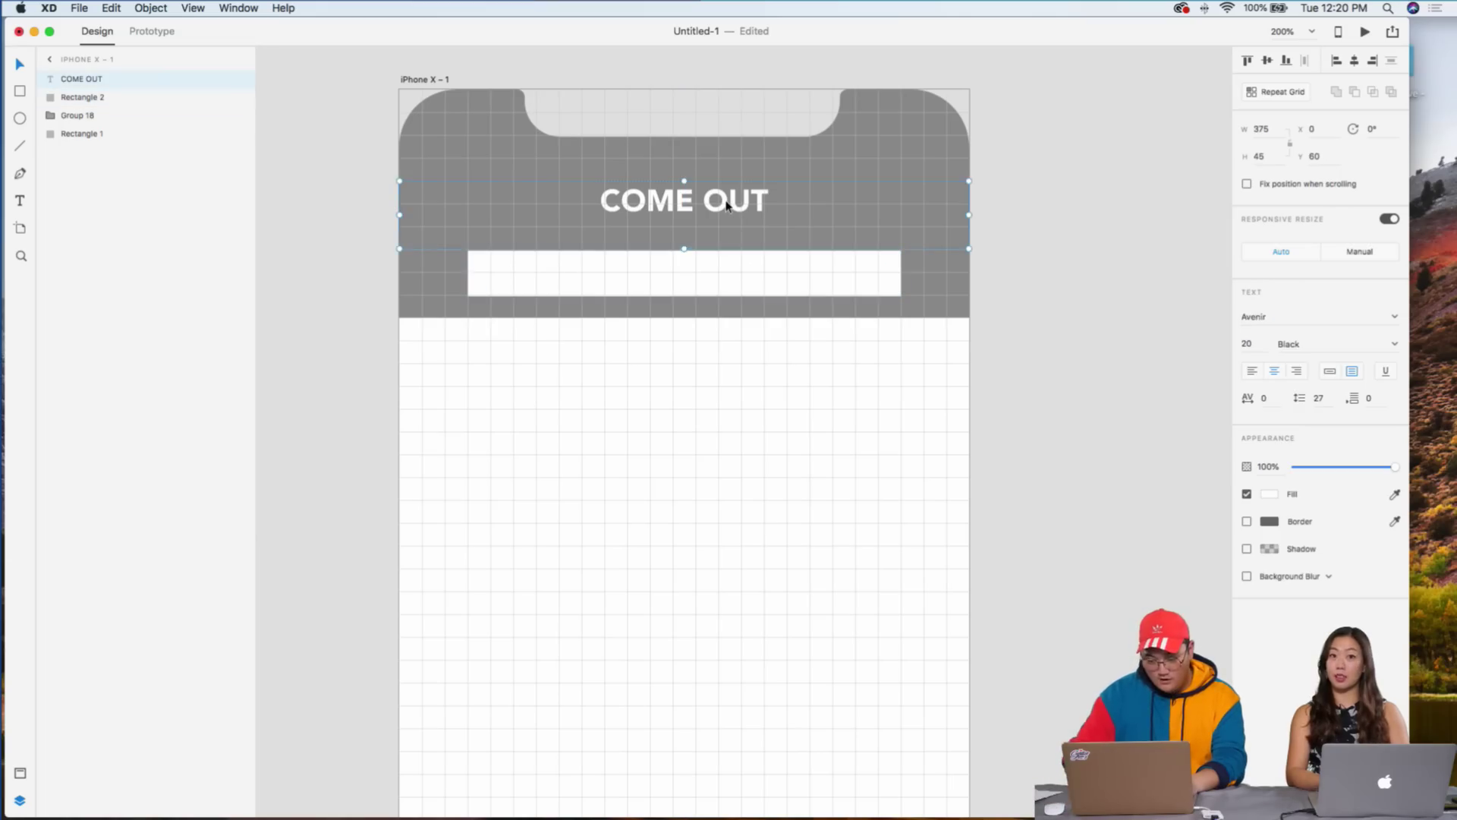
{"action": "key", "text": "Down"}
{"action": "key", "text": "Down"}
{"action": "key", "text": "Down"}
{"action": "key", "text": "Down"}
{"action": "key", "text": "Down"}
{"action": "key", "text": "Down"}
{"action": "key", "text": "Down"}
{"action": "key", "text": "Up"}
{"action": "key", "text": "Up"}
{"action": "key", "text": "Up"}
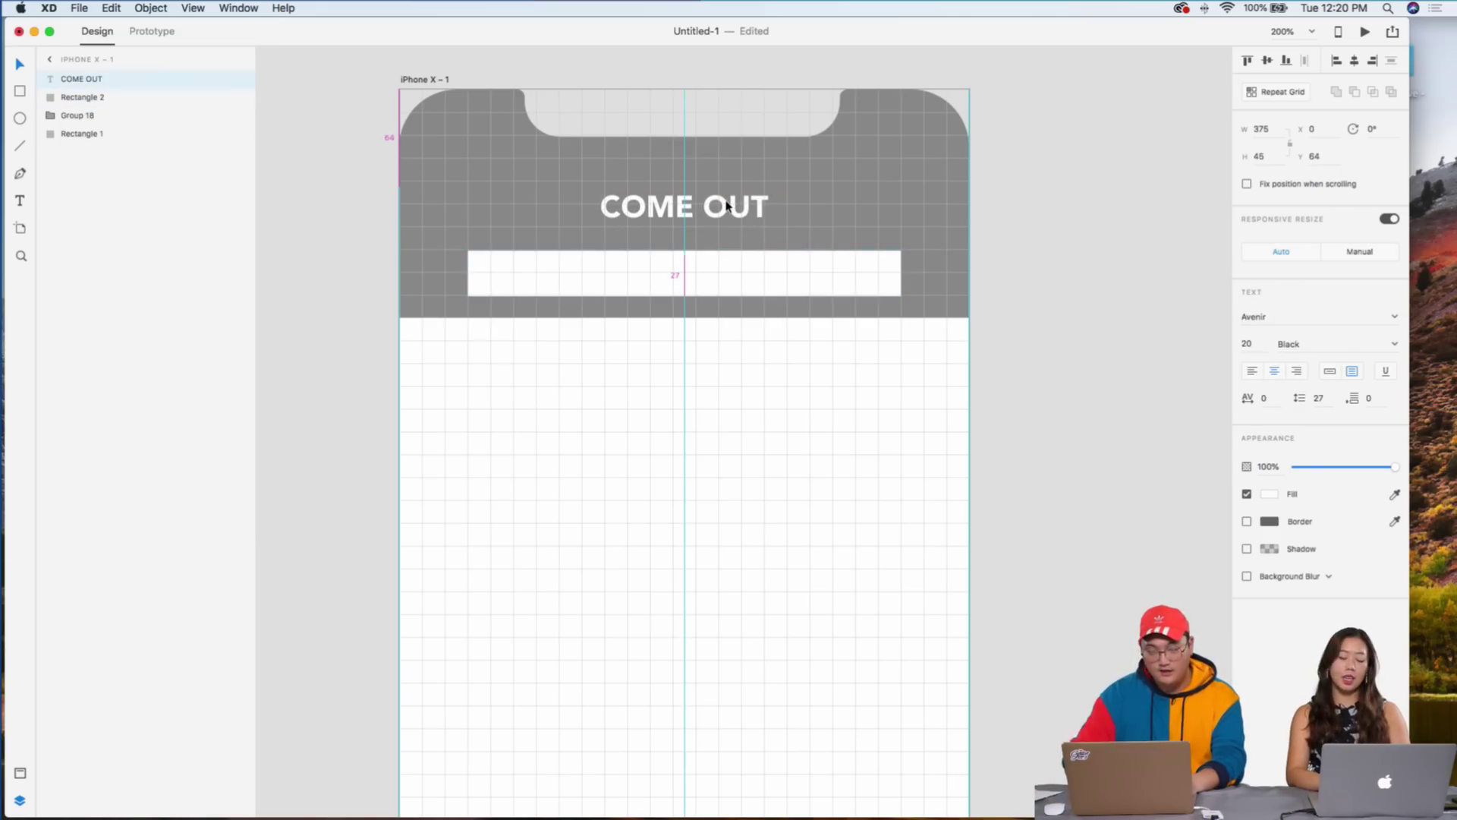
- Reduce the white rectangle's height to 29 by raising its lower edge, and deselect it
{"action": "left_click", "coordinate": [699, 293]}
{"action": "left_click_drag", "start_coordinate": [683, 295], "coordinate": [684, 295]}
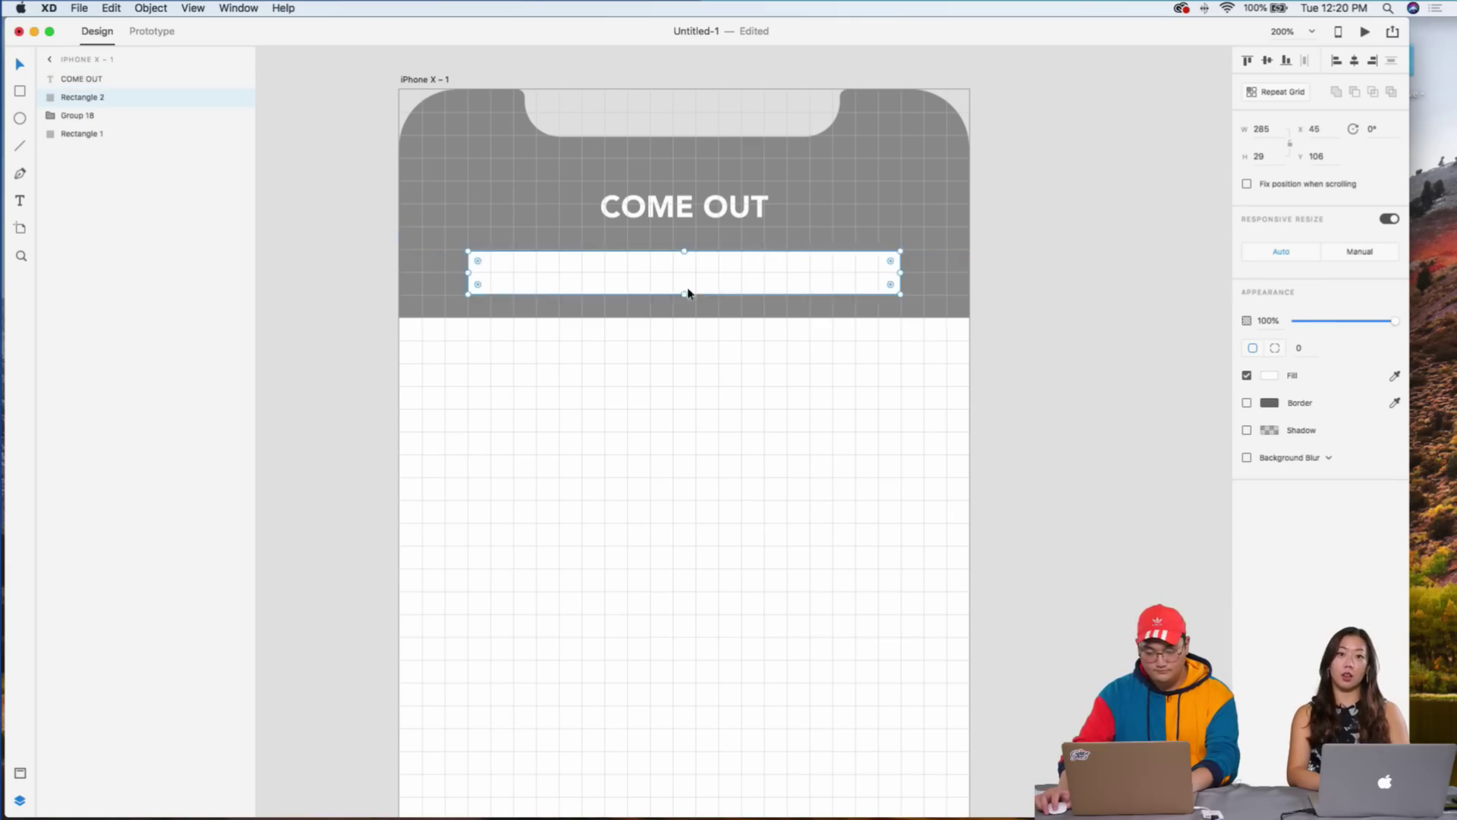
{"action": "left_click", "coordinate": [1134, 188]}
- Move the document window down to uncover Finder, and open UI_Kit.xd from the UI Kit folder
{"action": "left_click_drag", "start_coordinate": [1078, 30], "coordinate": [1091, 158]}
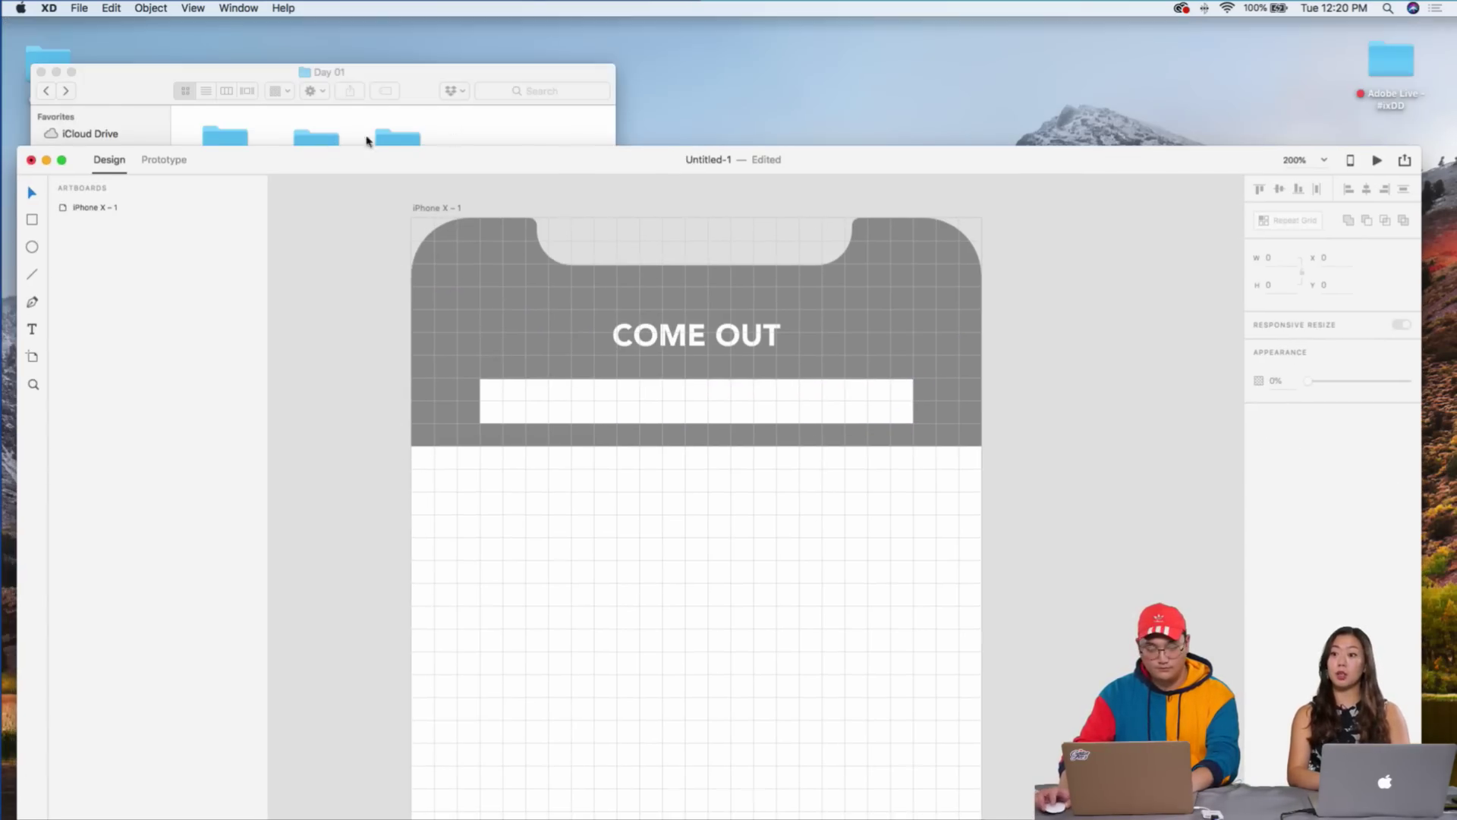
{"action": "left_click", "coordinate": [425, 140]}
{"action": "double_click", "coordinate": [234, 260]}
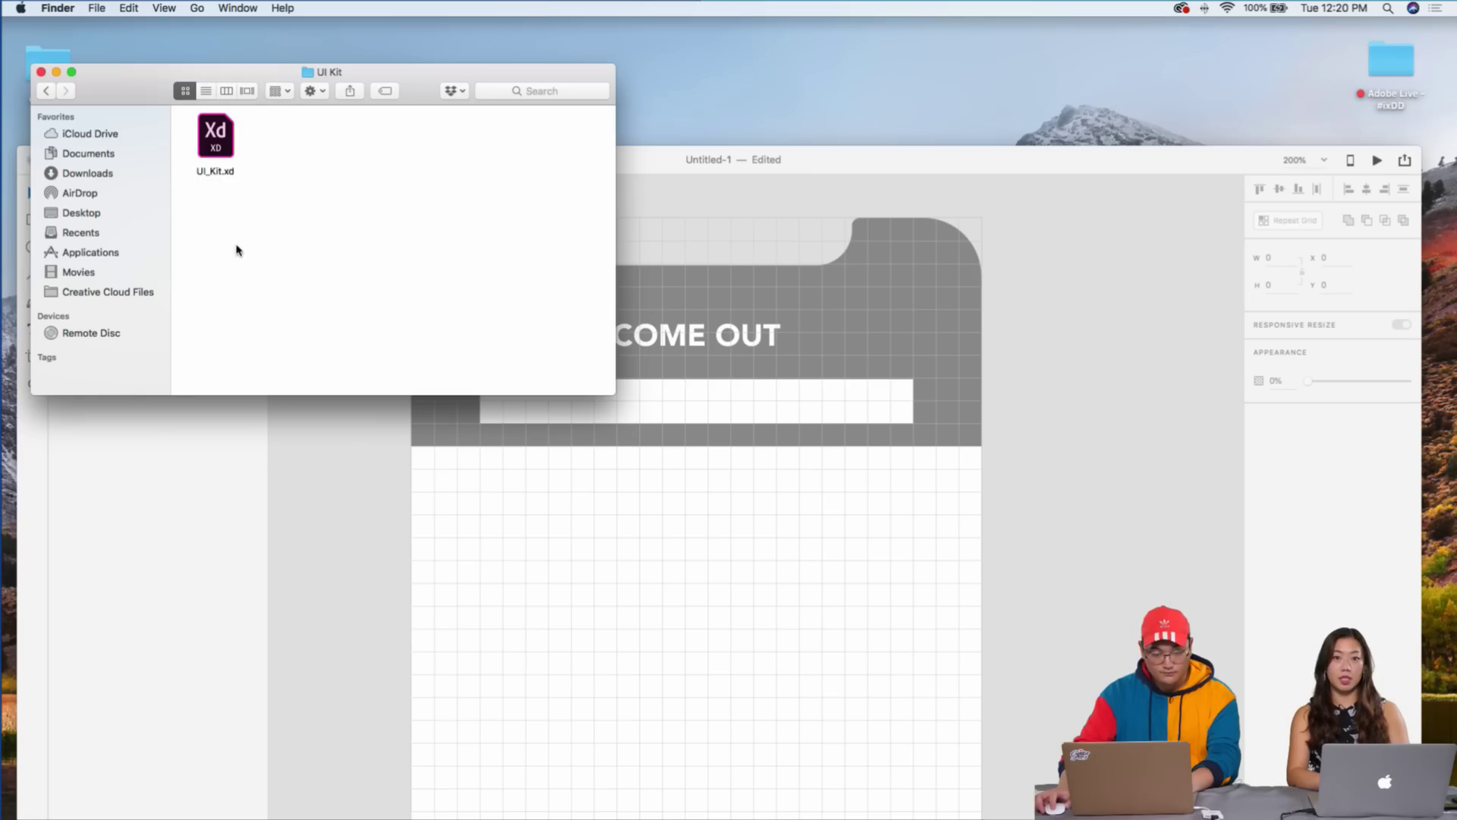
{"action": "left_click_drag", "start_coordinate": [216, 144], "coordinate": [152, 117]}
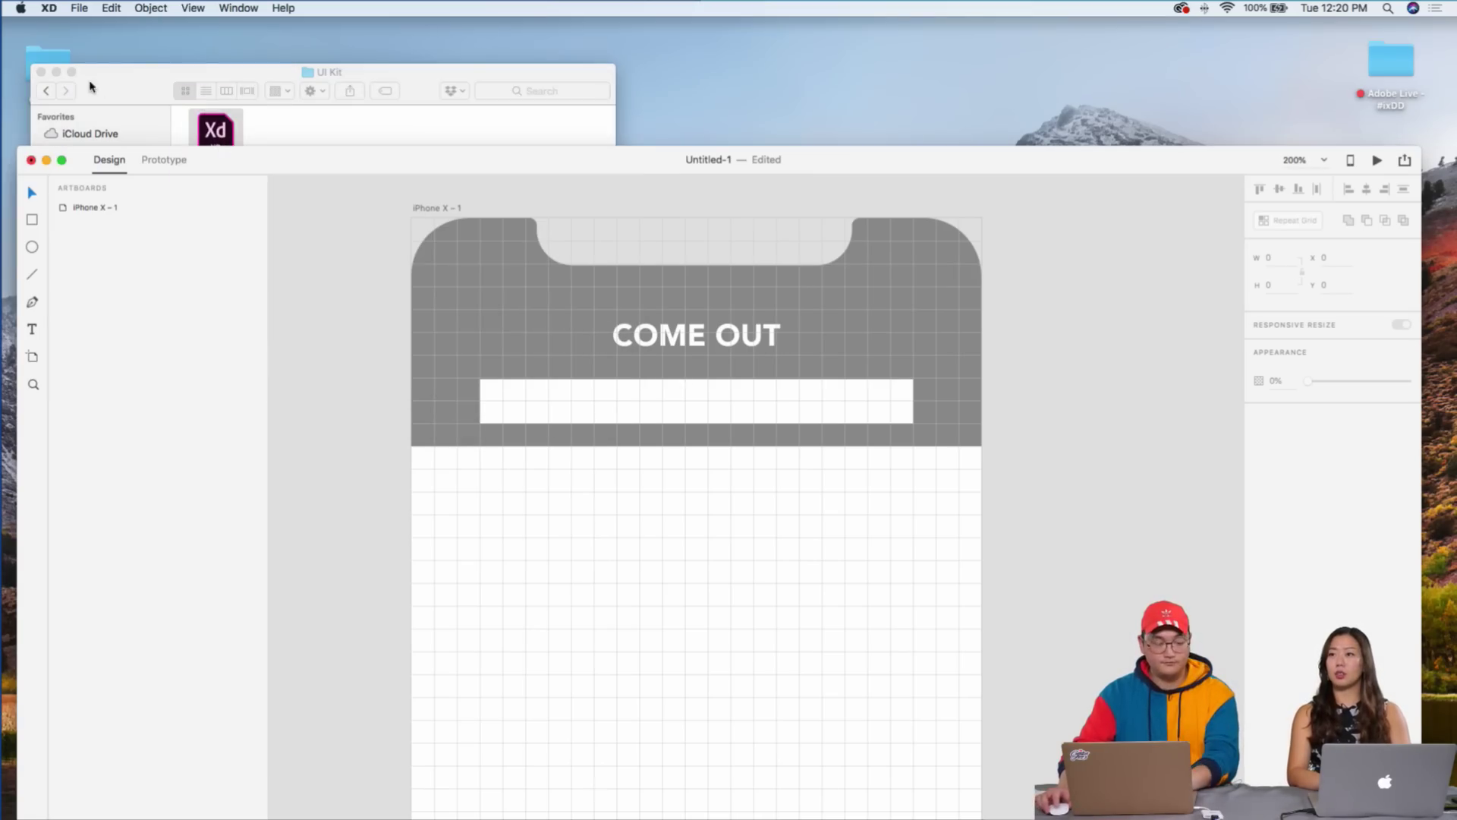
- Close the UI Kit folder window and reposition the Untitled-1 document window to uncover the UI_Kit document behind it
{"action": "left_click", "coordinate": [41, 72]}
{"action": "left_click_drag", "start_coordinate": [296, 160], "coordinate": [279, 38]}
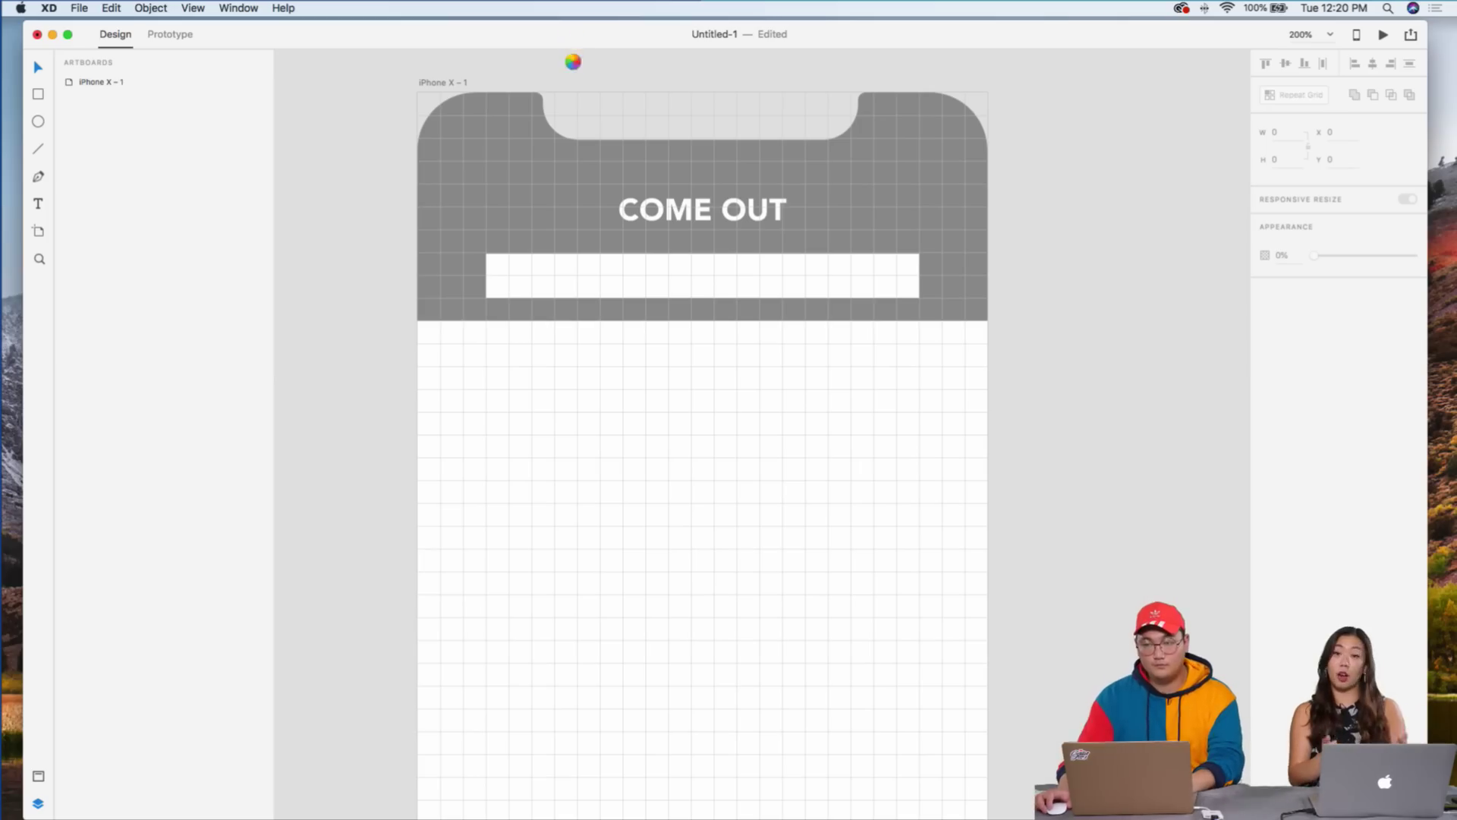
{"action": "mouse_move", "coordinate": [560, 38]}
{"action": "left_mouse_down"}
{"action": "mouse_move", "coordinate": [677, 182]}
{"action": "mouse_move", "coordinate": [601, 74]}
{"action": "mouse_move", "coordinate": [566, 84]}
{"action": "mouse_move", "coordinate": [571, 54]}
{"action": "left_mouse_up"}
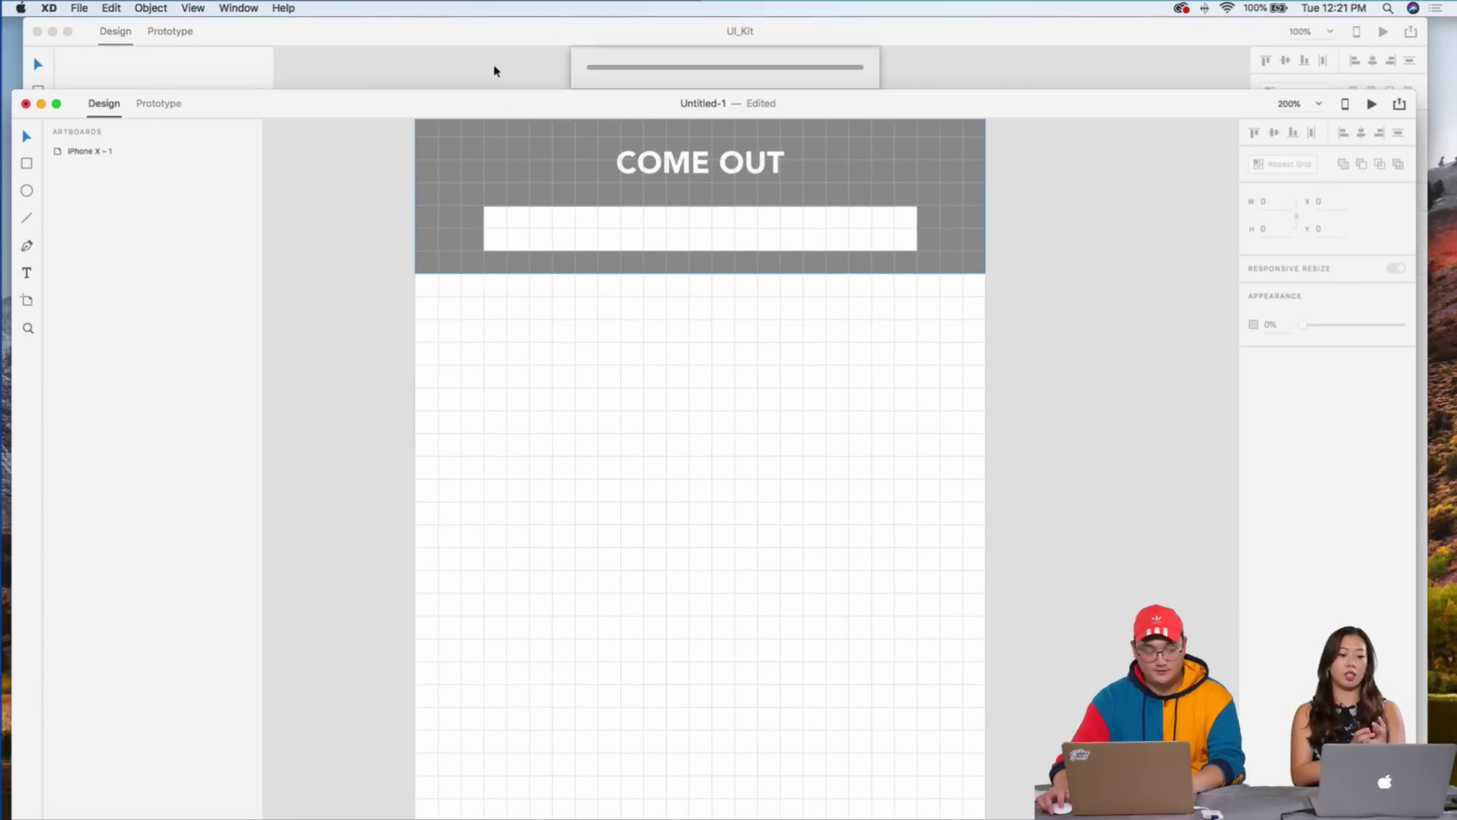
- Copy the blue 16x16 search icon from the Icons artboard of the UI_Kit document
{"action": "key", "text": "super+equal"}
{"action": "key", "text": "super+equal"}
{"action": "key", "text": "super+equal"}
{"action": "key", "text": "super+equal"}
{"action": "key", "text": "super+equal"}
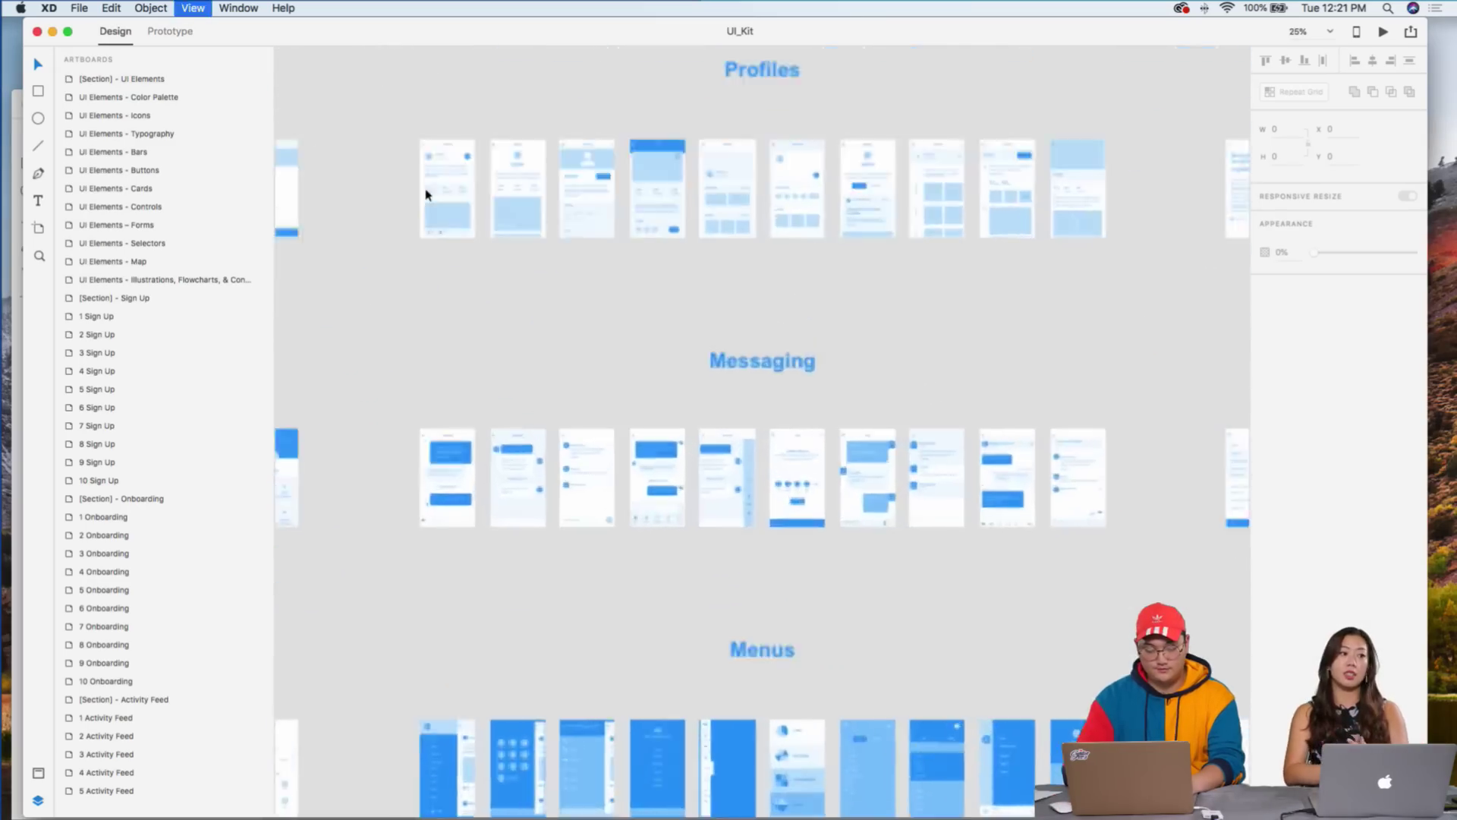
{"action": "left_click_drag", "start_coordinate": [426, 190], "coordinate": [844, 378]}
{"action": "scroll", "coordinate": [843, 377], "scroll_direction": "up", "scroll_amount": 15}
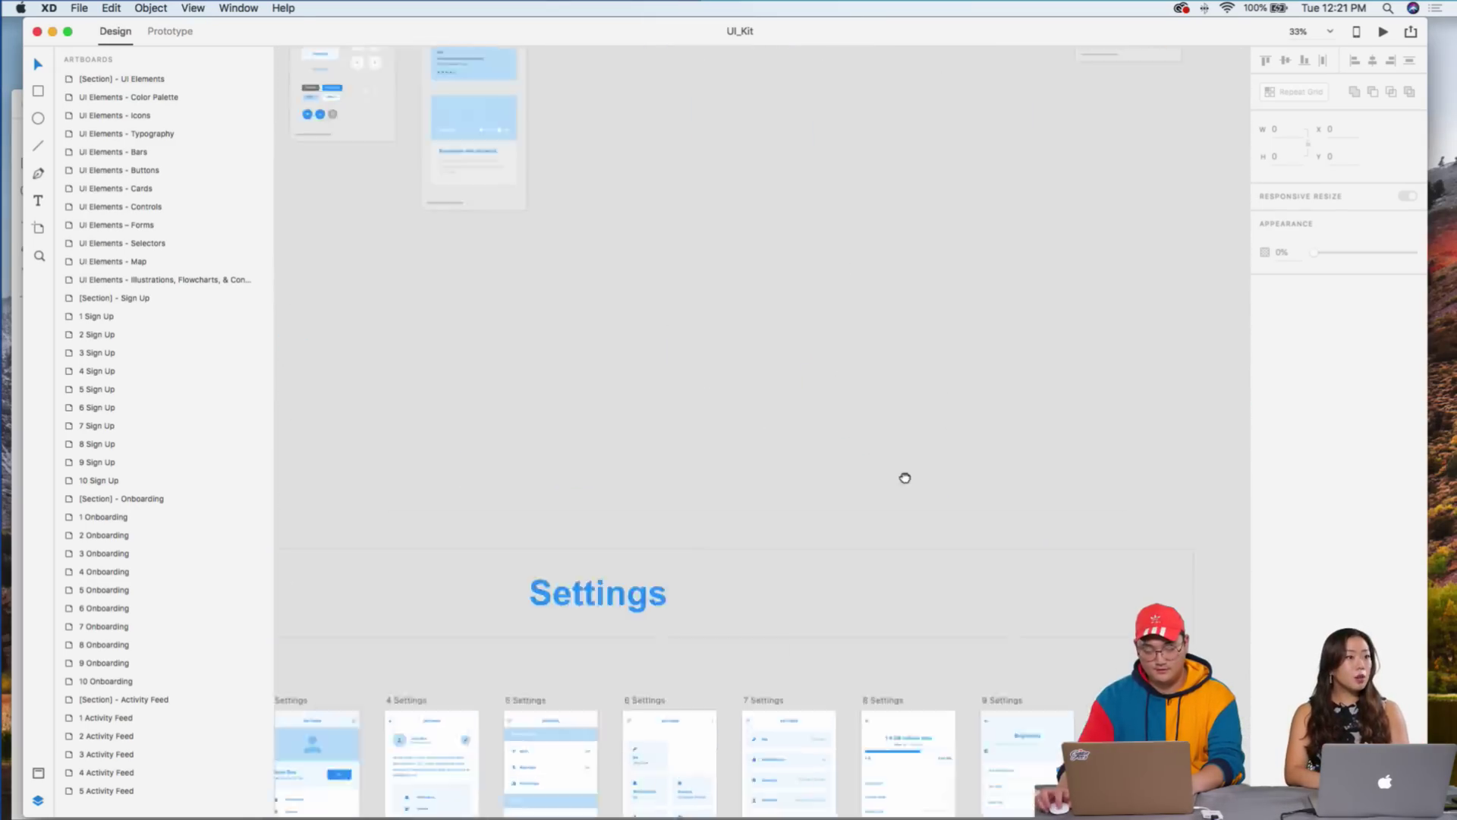
{"action": "key", "text": "super+equal"}
{"action": "key", "text": "super+equal"}
{"action": "key", "text": "super+equal"}
{"action": "key", "text": "super+equal"}
{"action": "key", "text": "super+equal"}
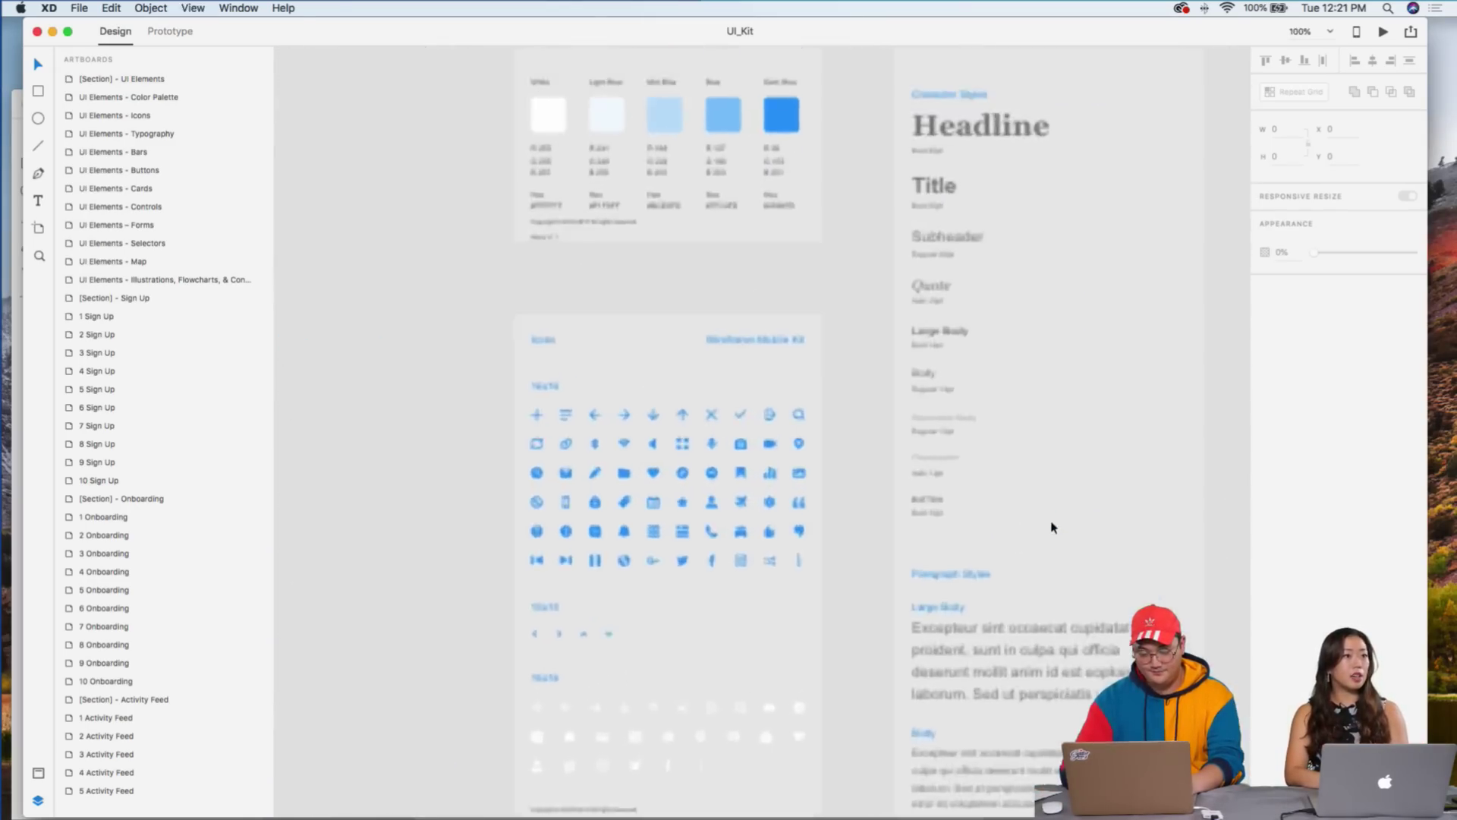
{"action": "scroll", "coordinate": [882, 480], "scroll_direction": "down", "scroll_amount": 3}
{"action": "scroll", "coordinate": [949, 421], "scroll_direction": "left", "scroll_amount": 5}
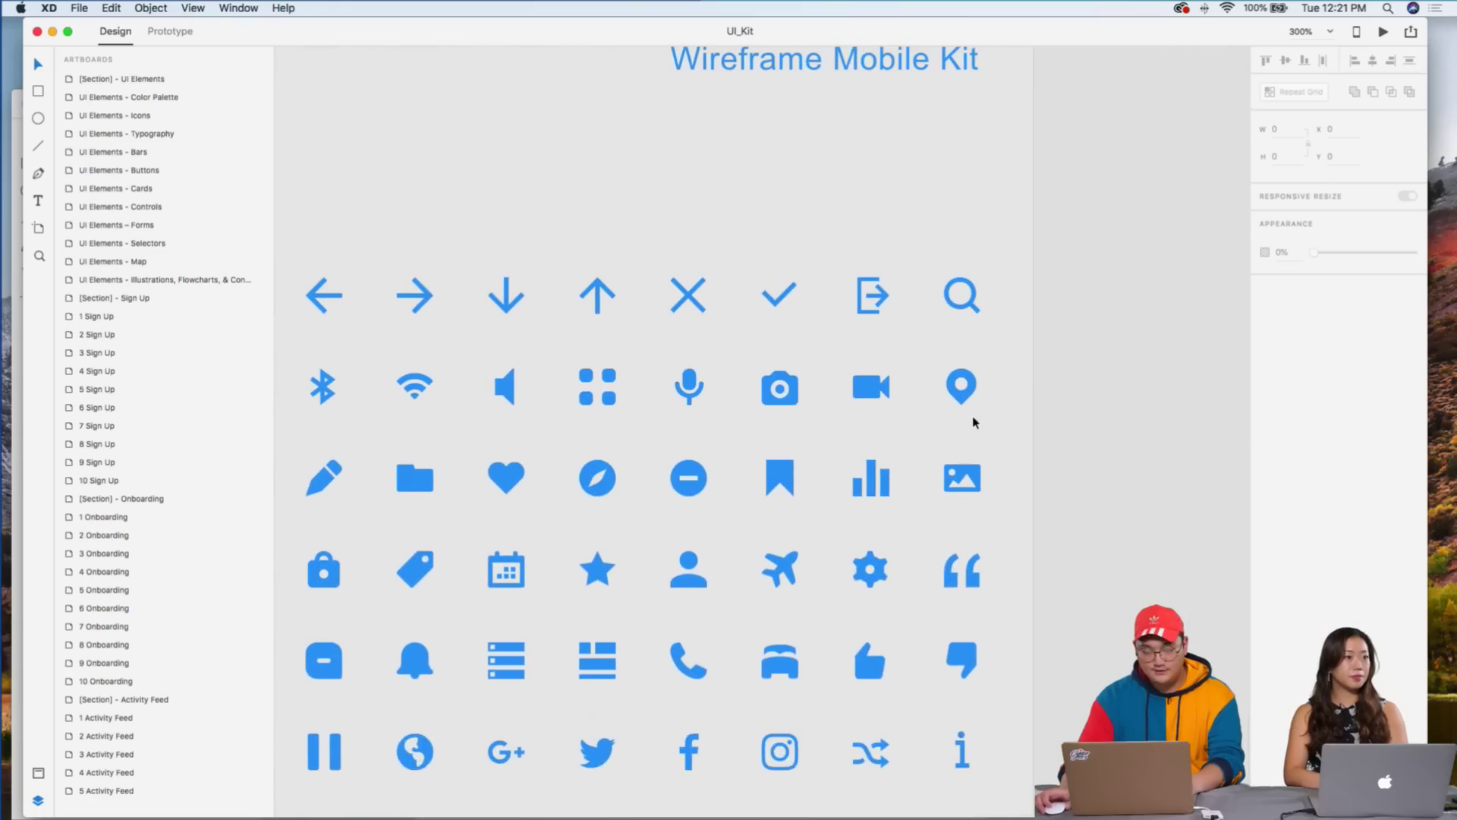
{"action": "scroll", "coordinate": [948, 416], "scroll_direction": "down", "scroll_amount": 2}
{"action": "scroll", "coordinate": [949, 416], "scroll_direction": "left", "scroll_amount": 3}
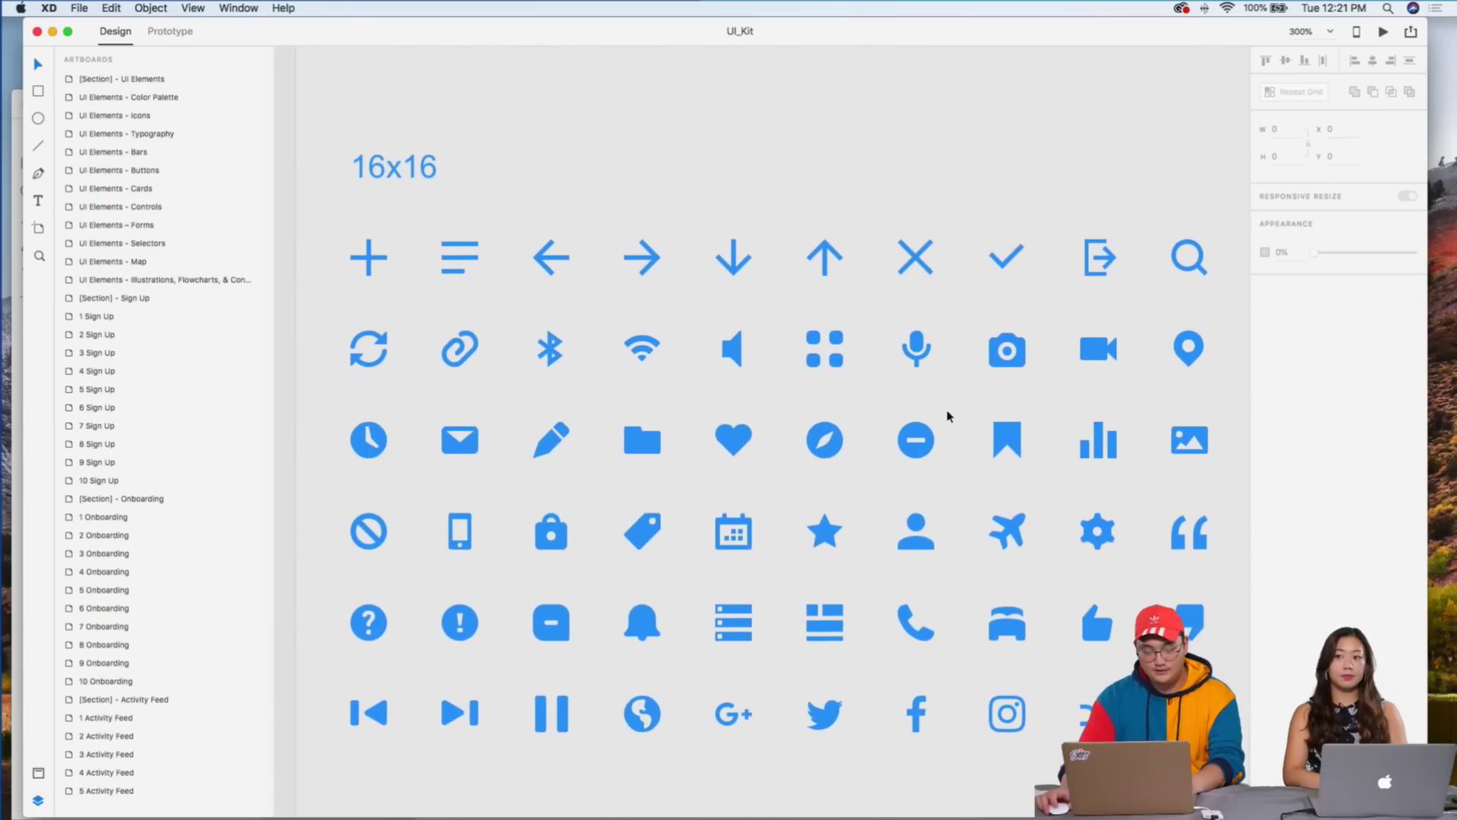
{"action": "left_click", "coordinate": [1189, 271]}
{"action": "key", "text": "super+c"}
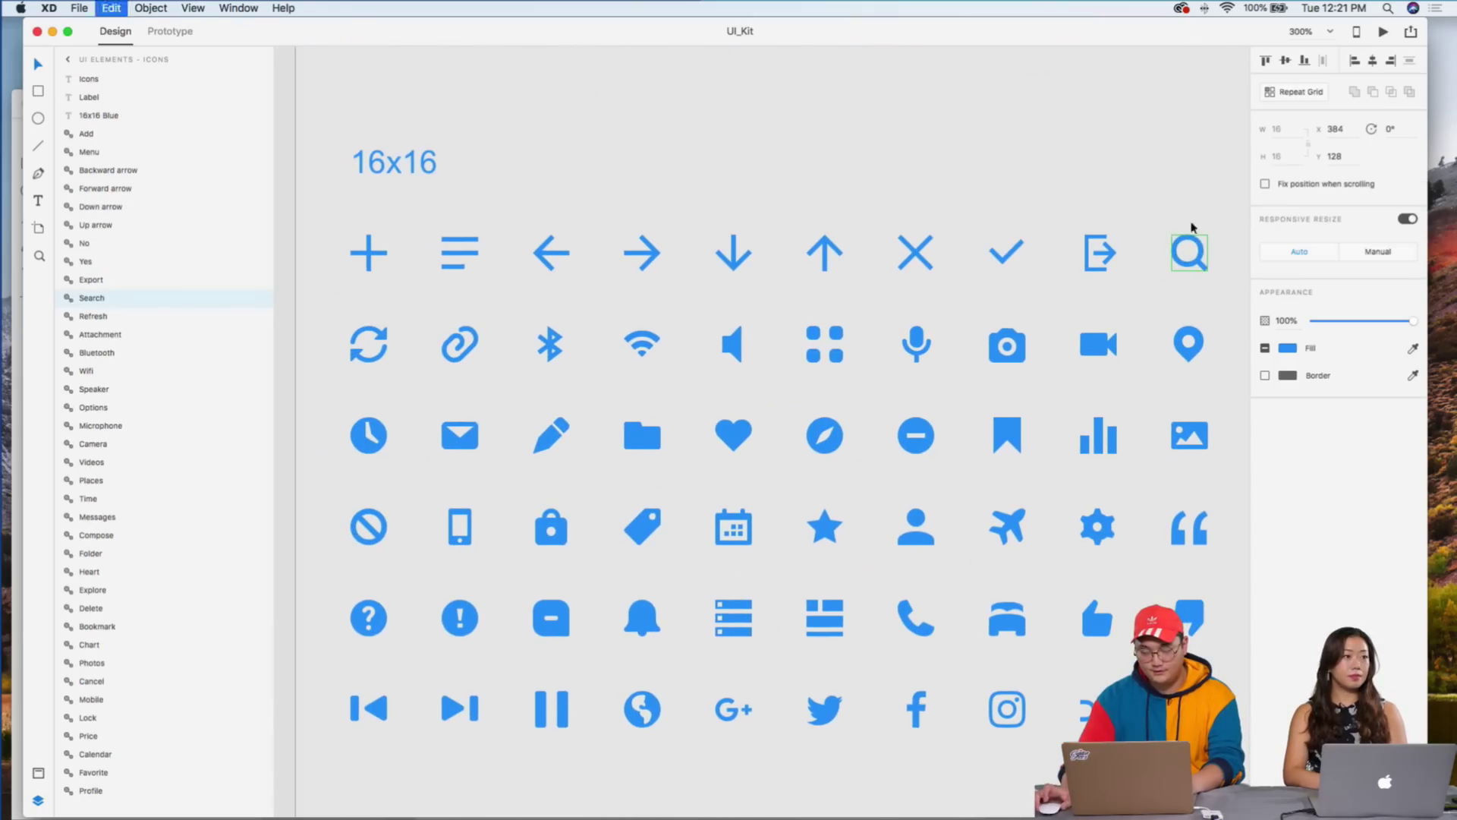
- Paste the search icon onto the iPhone X artboard in Untitled-1 and place it inside the white bar's left end at X 54, Y 113
{"action": "scroll", "coordinate": [1023, 224], "scroll_direction": "down", "scroll_amount": 3}
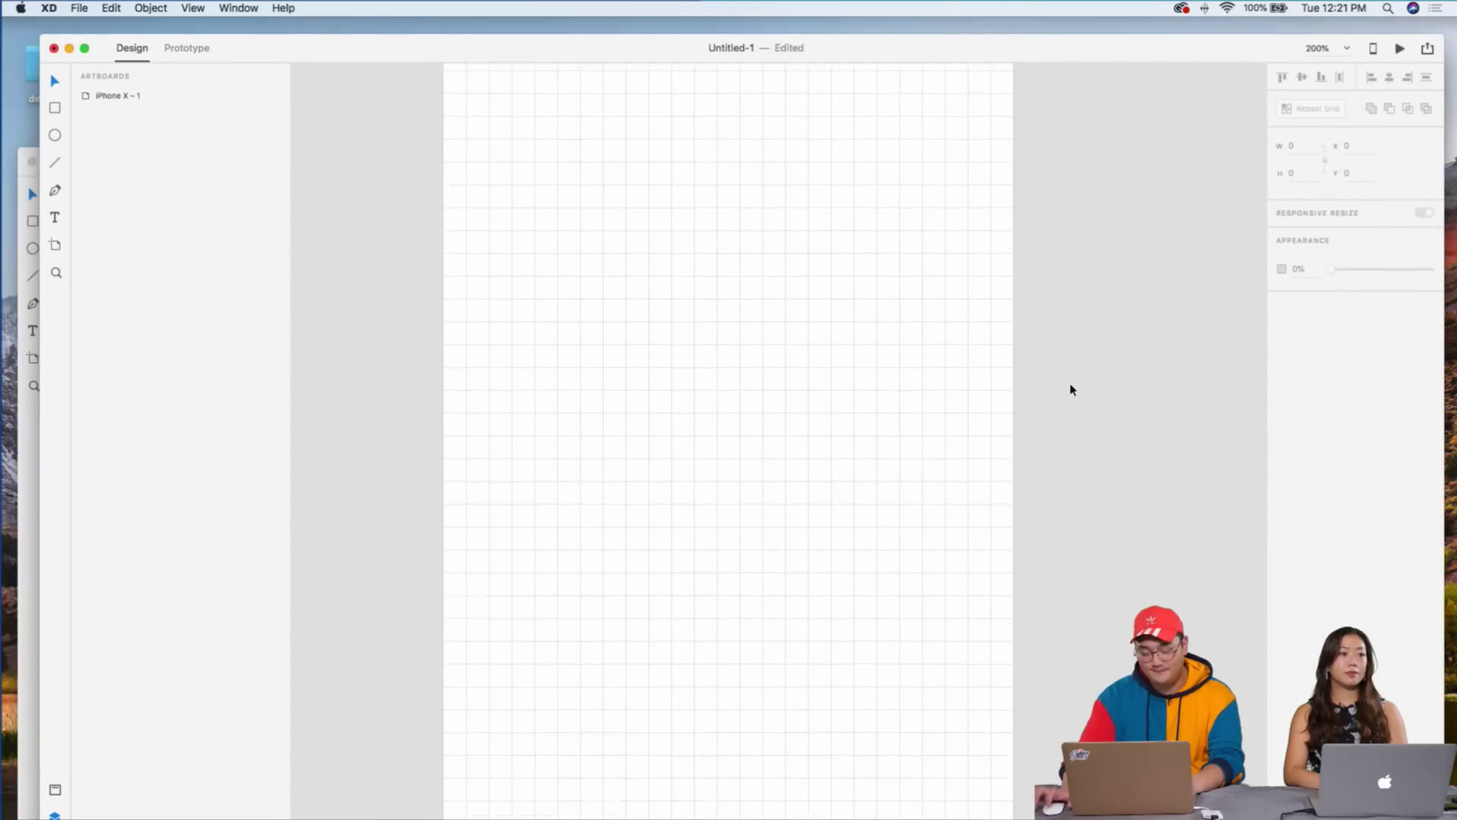
{"action": "key", "text": "super+1"}
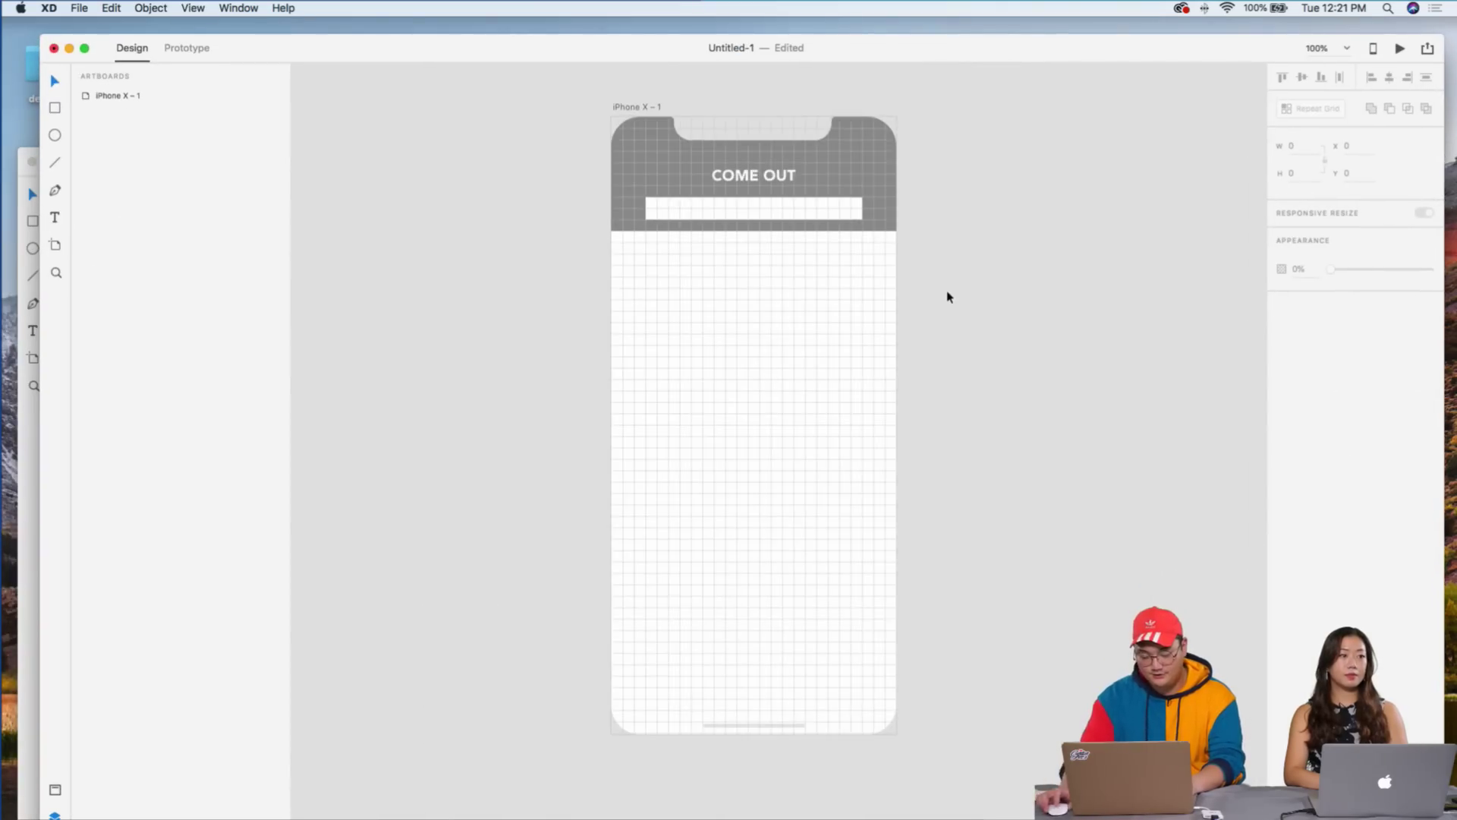
{"action": "key", "text": "super+2"}
{"action": "scroll", "coordinate": [881, 351], "scroll_direction": "up", "scroll_amount": 5}
{"action": "key", "text": "super+v"}
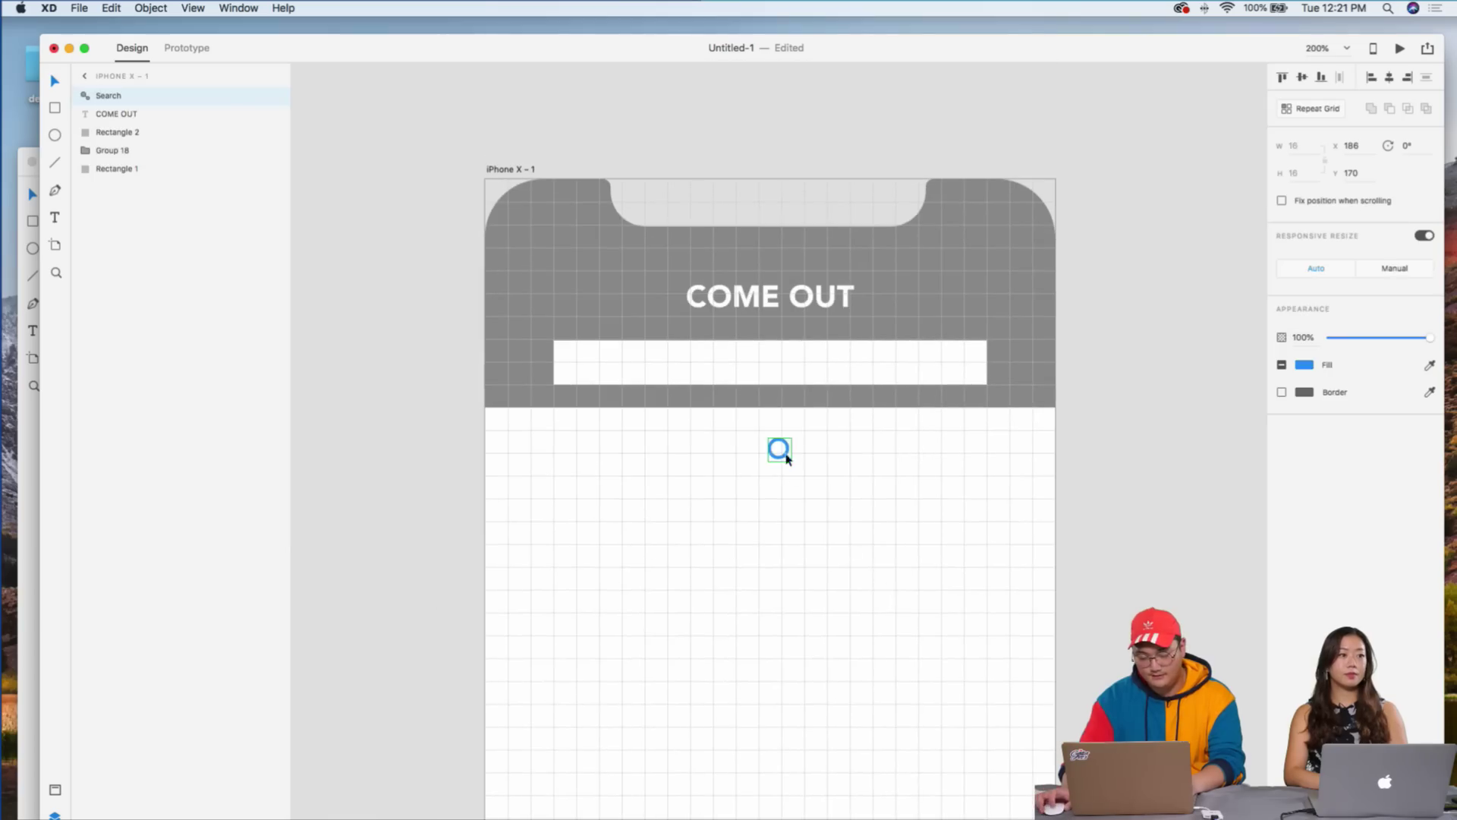
{"action": "left_click_drag", "start_coordinate": [780, 456], "coordinate": [616, 386]}
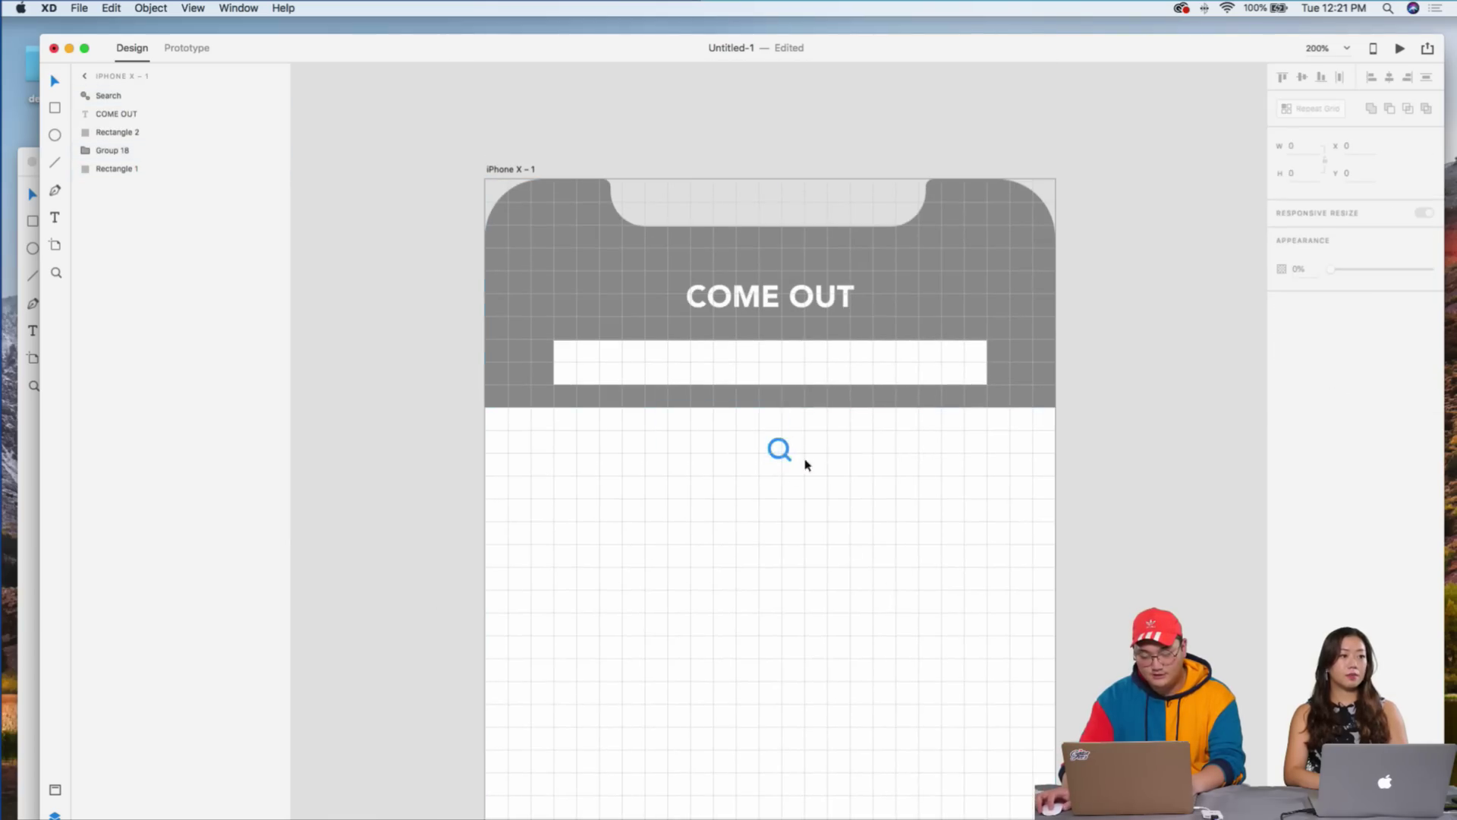
{"action": "left_click_drag", "start_coordinate": [785, 461], "coordinate": [579, 371]}
{"action": "left_click", "coordinate": [79, 8]}
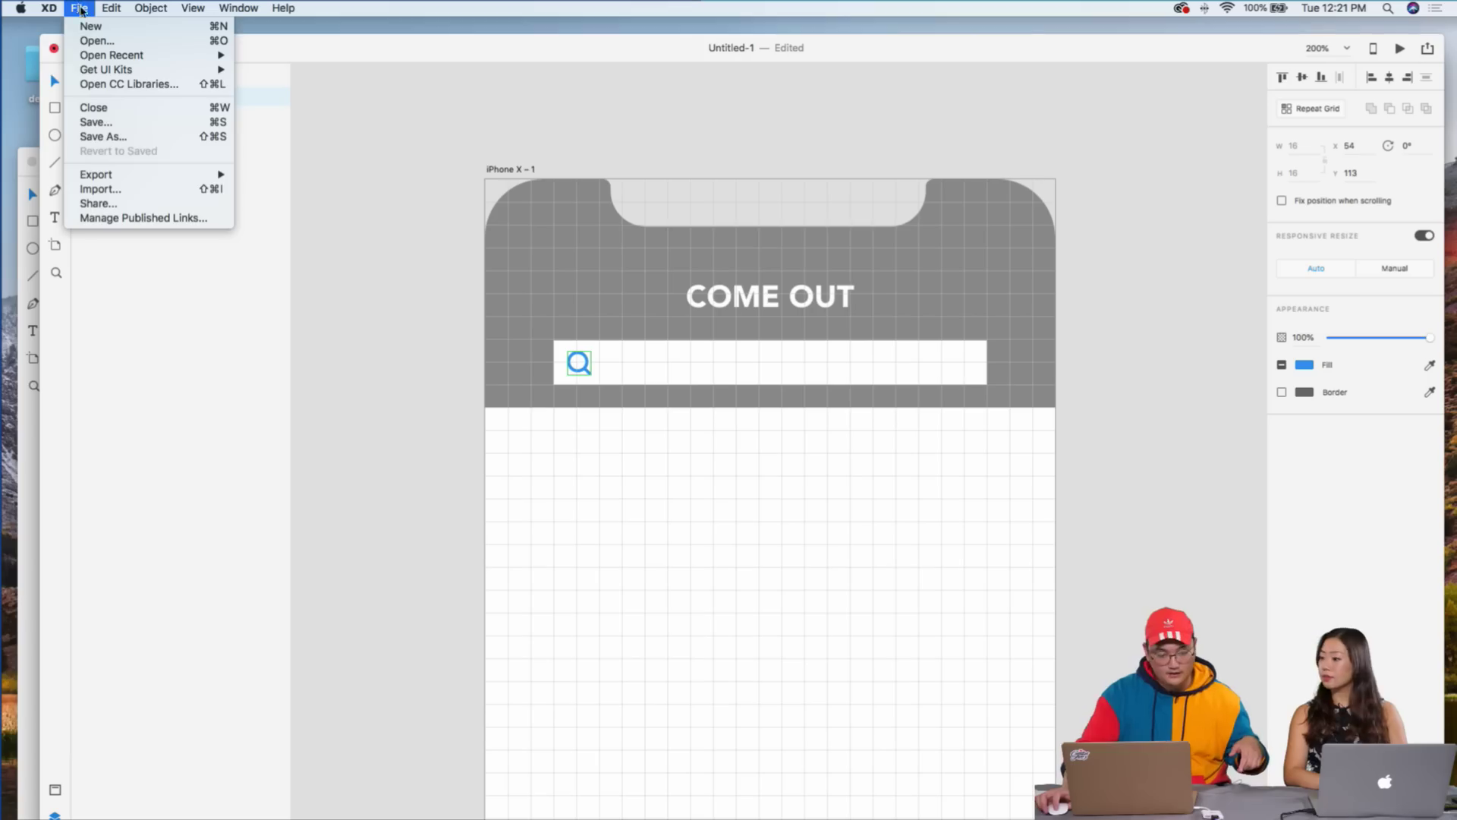
{"action": "left_click", "coordinate": [91, 26]}
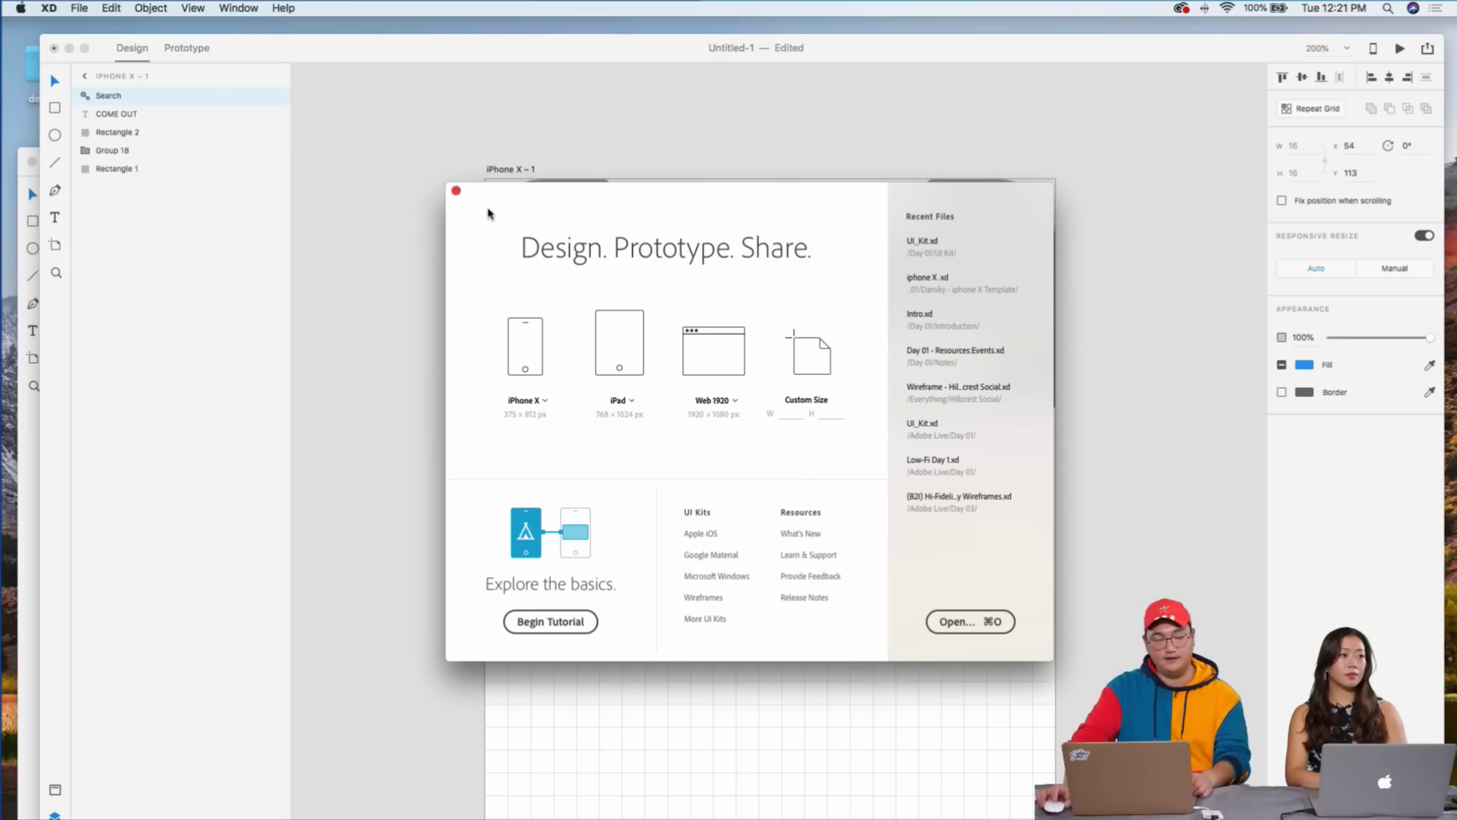
{"action": "left_click", "coordinate": [455, 192]}
- Change the search icon's fill to light grey and deselect it
{"action": "left_click", "coordinate": [416, 371]}
{"action": "left_click", "coordinate": [585, 369]}
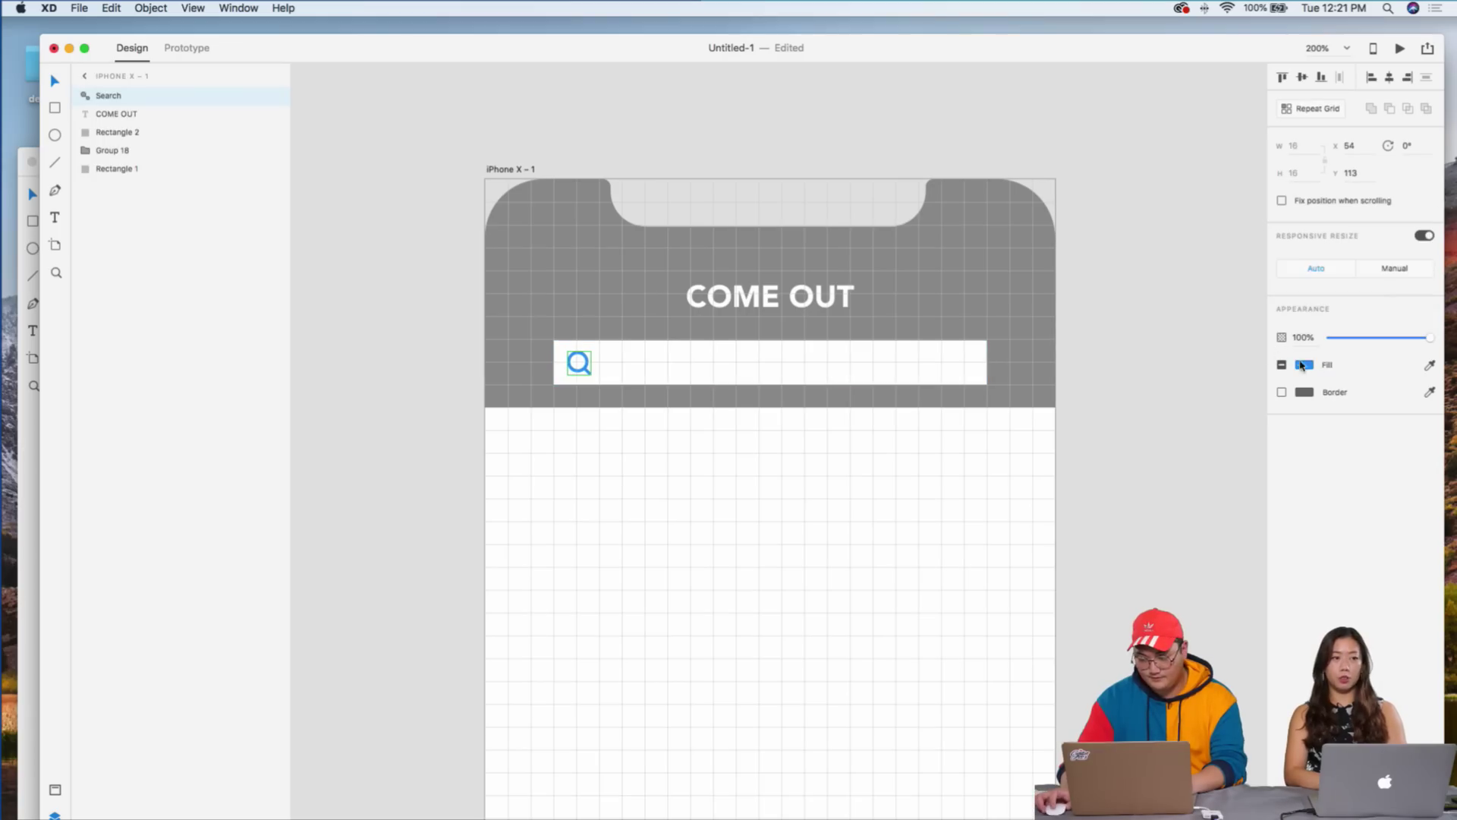
{"action": "left_click", "coordinate": [1304, 365]}
{"action": "left_click_drag", "start_coordinate": [1177, 357], "coordinate": [1103, 326]}
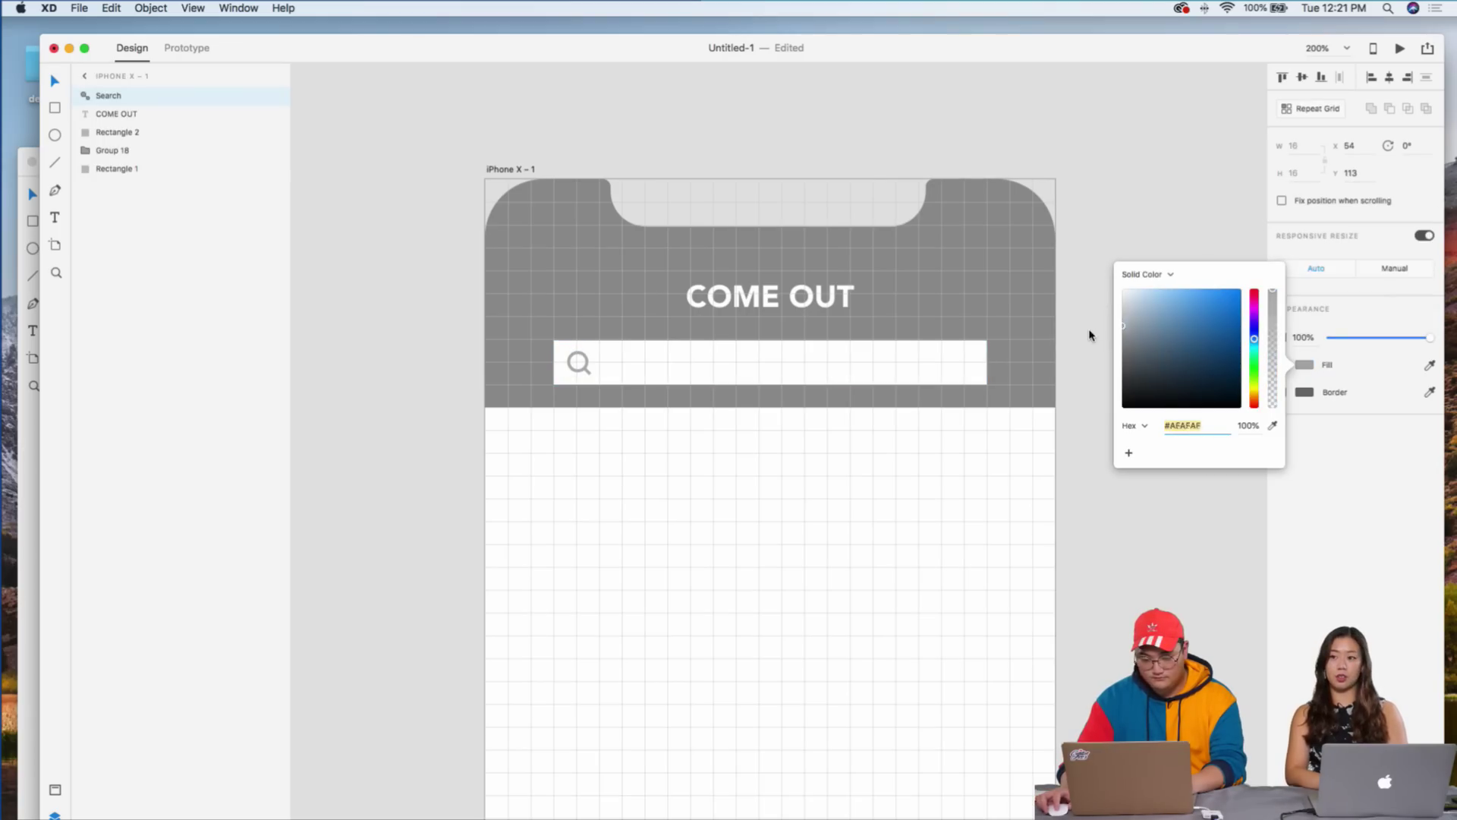
{"action": "left_click", "coordinate": [939, 486]}
{"action": "key", "text": "super+minus"}
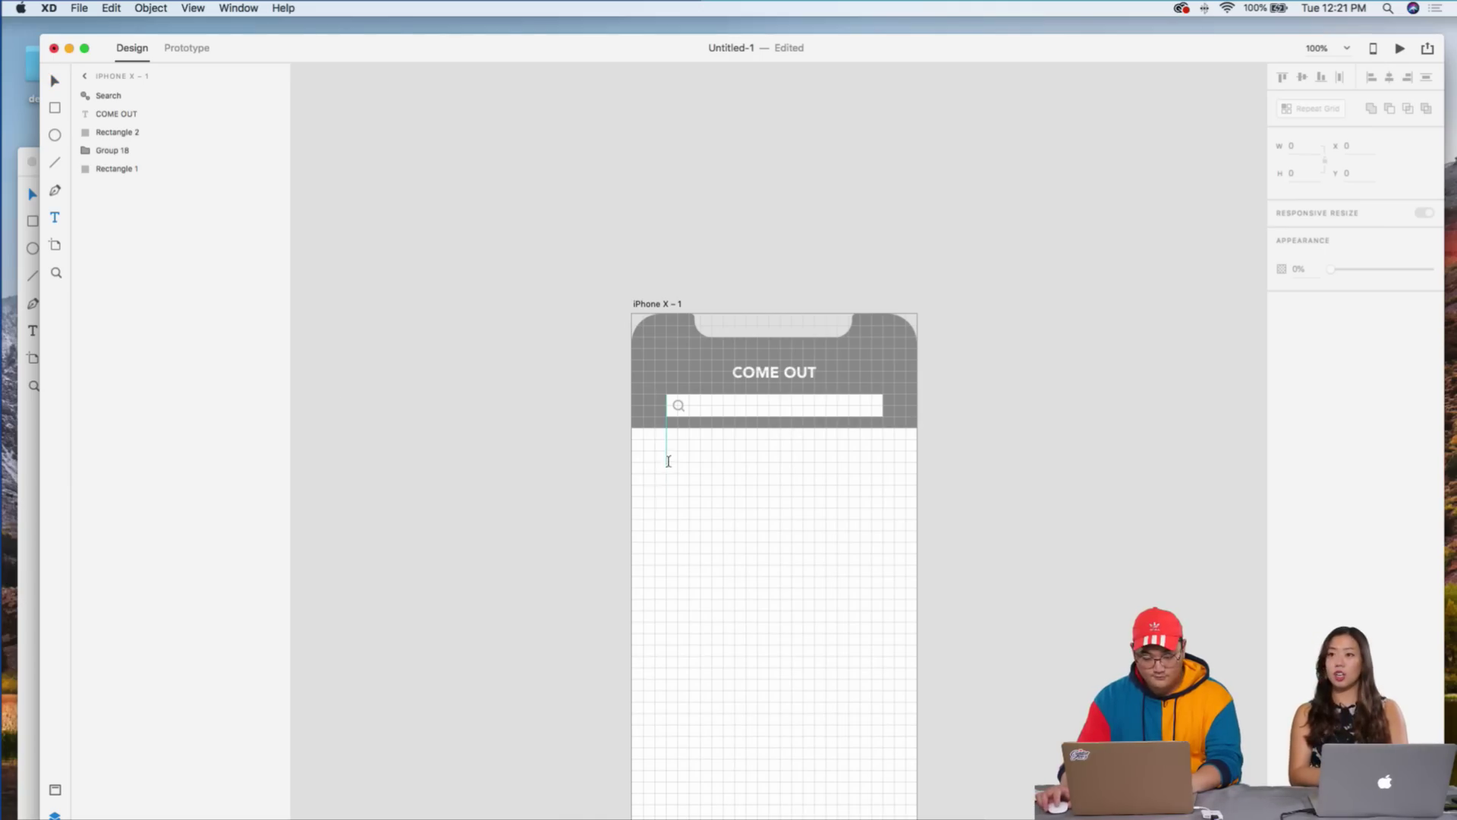
{"action": "left_click_drag", "start_coordinate": [666, 463], "coordinate": [847, 495]}
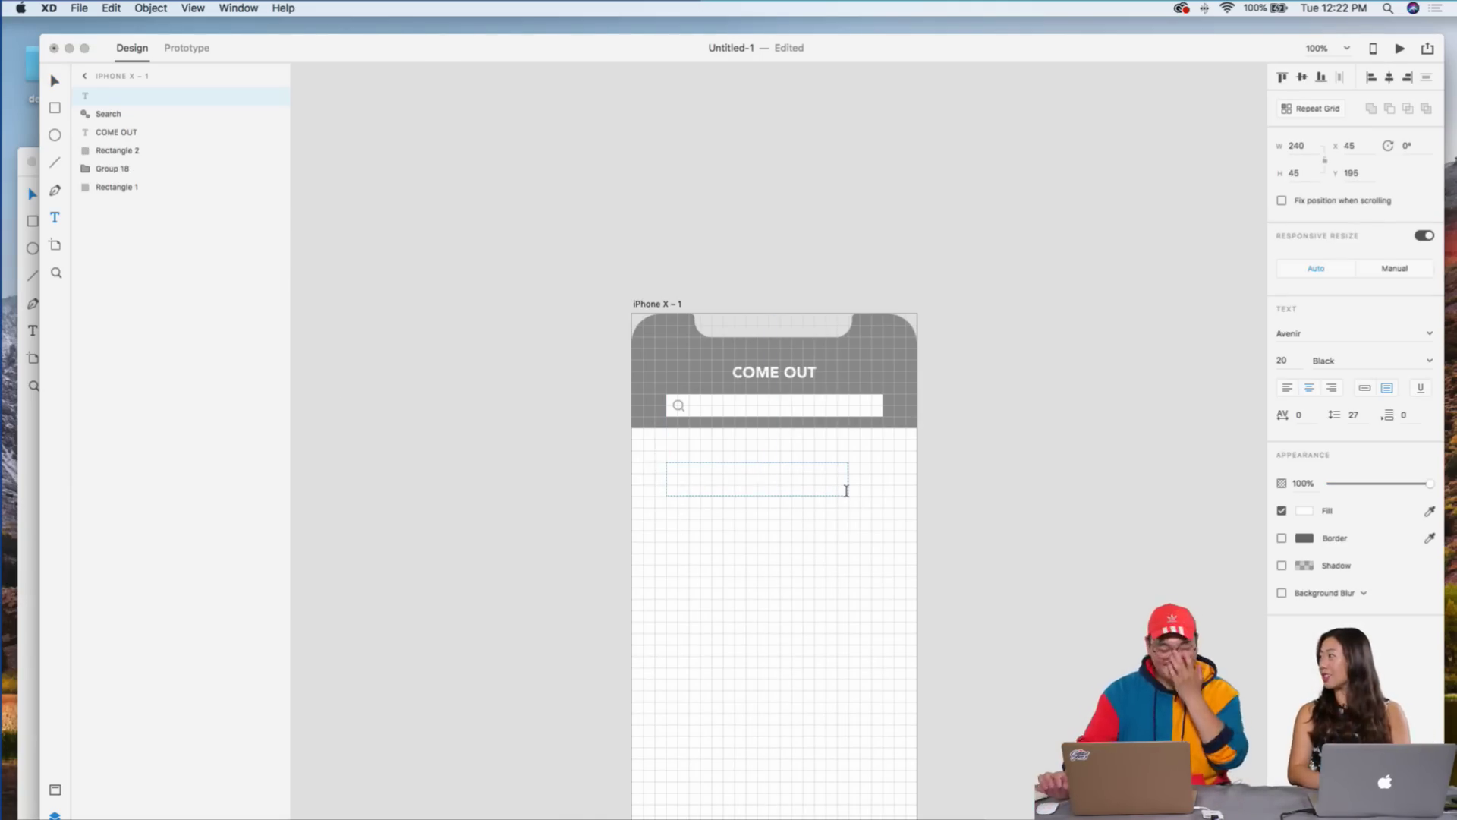
{"action": "key", "text": "super+2"}
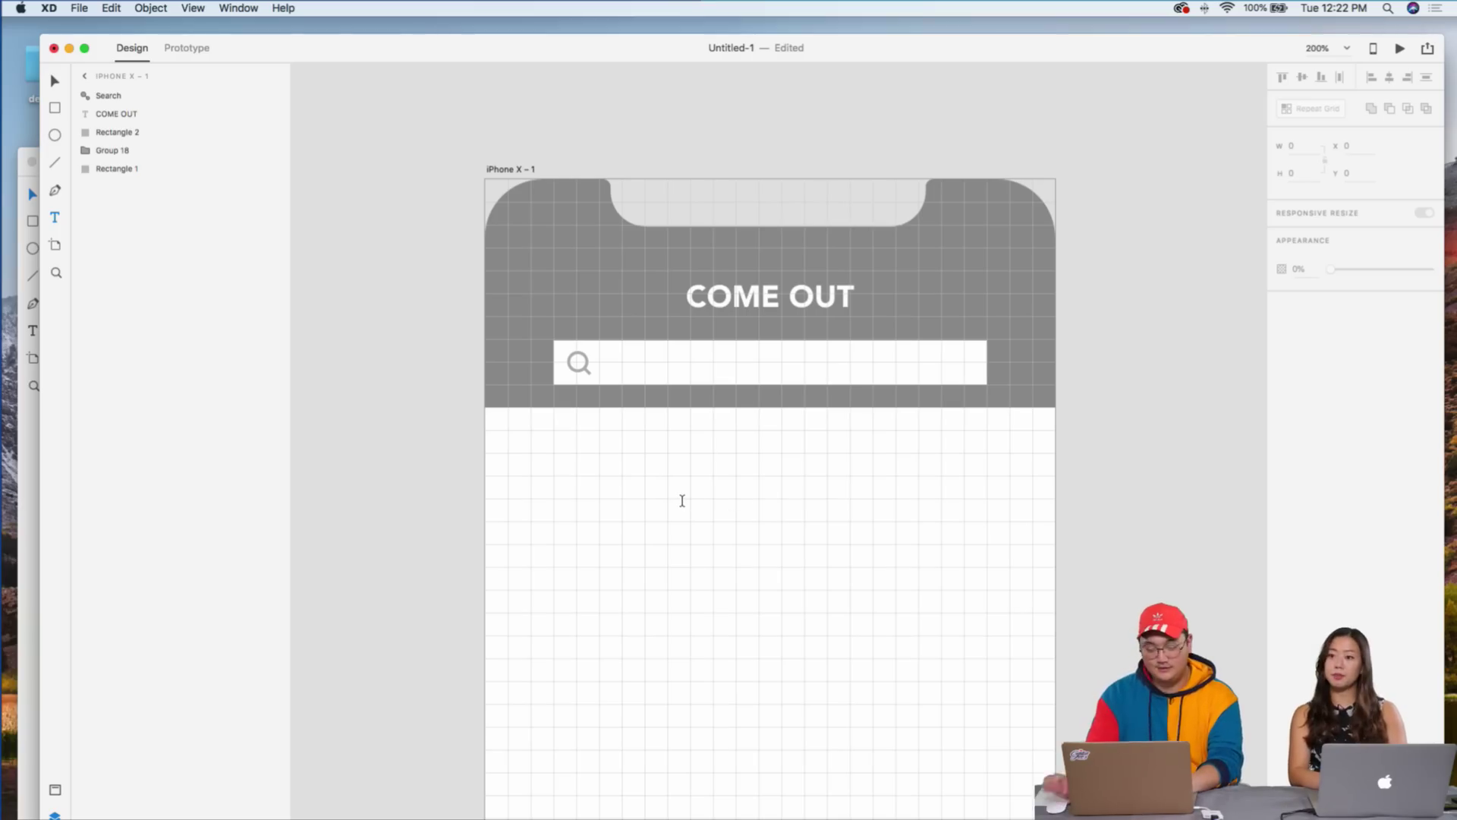
- Undo the search icon's grey fill and discard the ellipse attempted below the header
{"action": "key", "text": "super+z"}
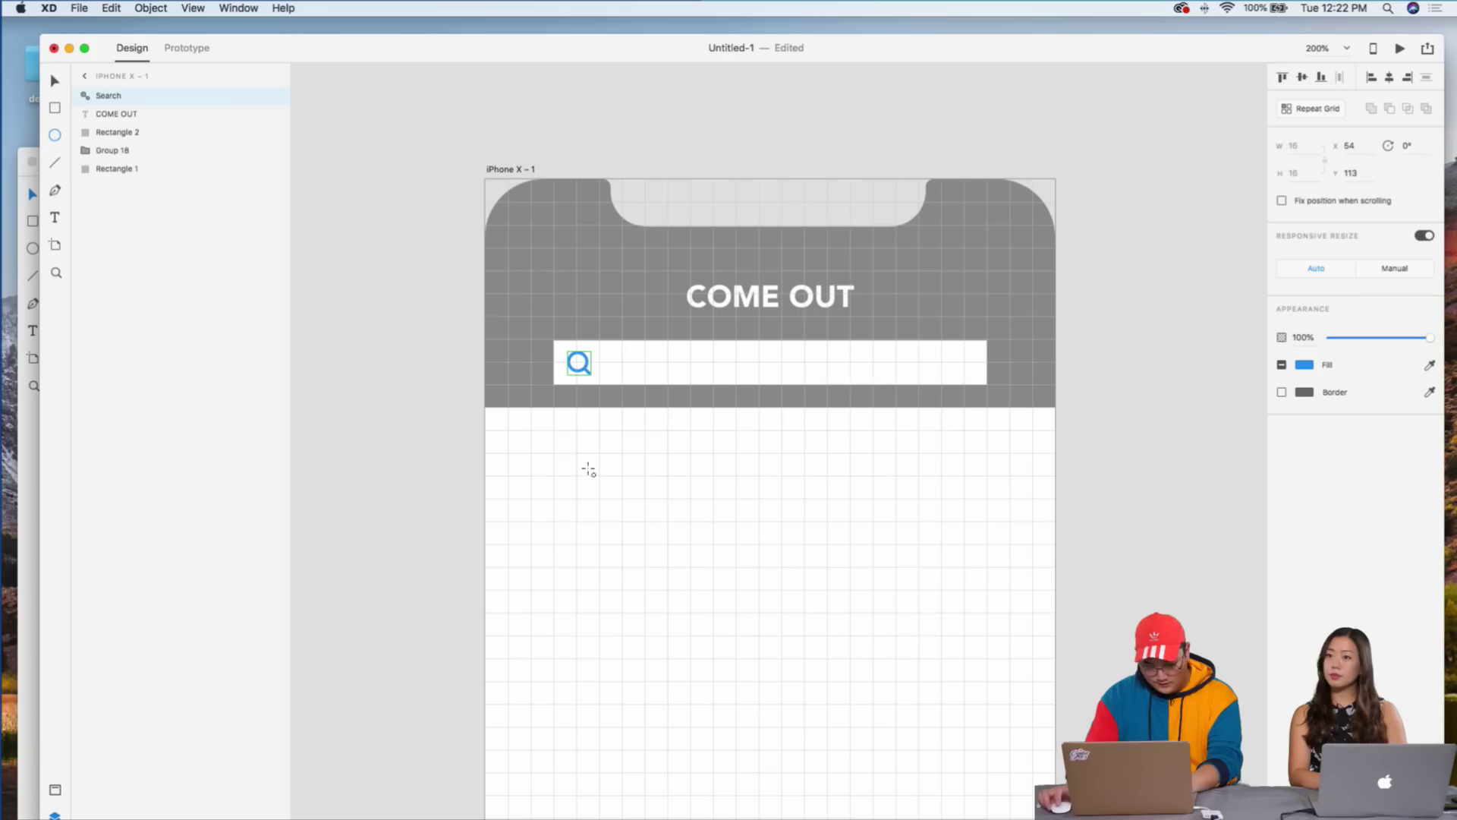
{"action": "left_click_drag", "start_coordinate": [552, 456], "coordinate": [740, 539]}
{"action": "key", "text": "super+z"}
{"action": "key", "text": "super+shift+z"}
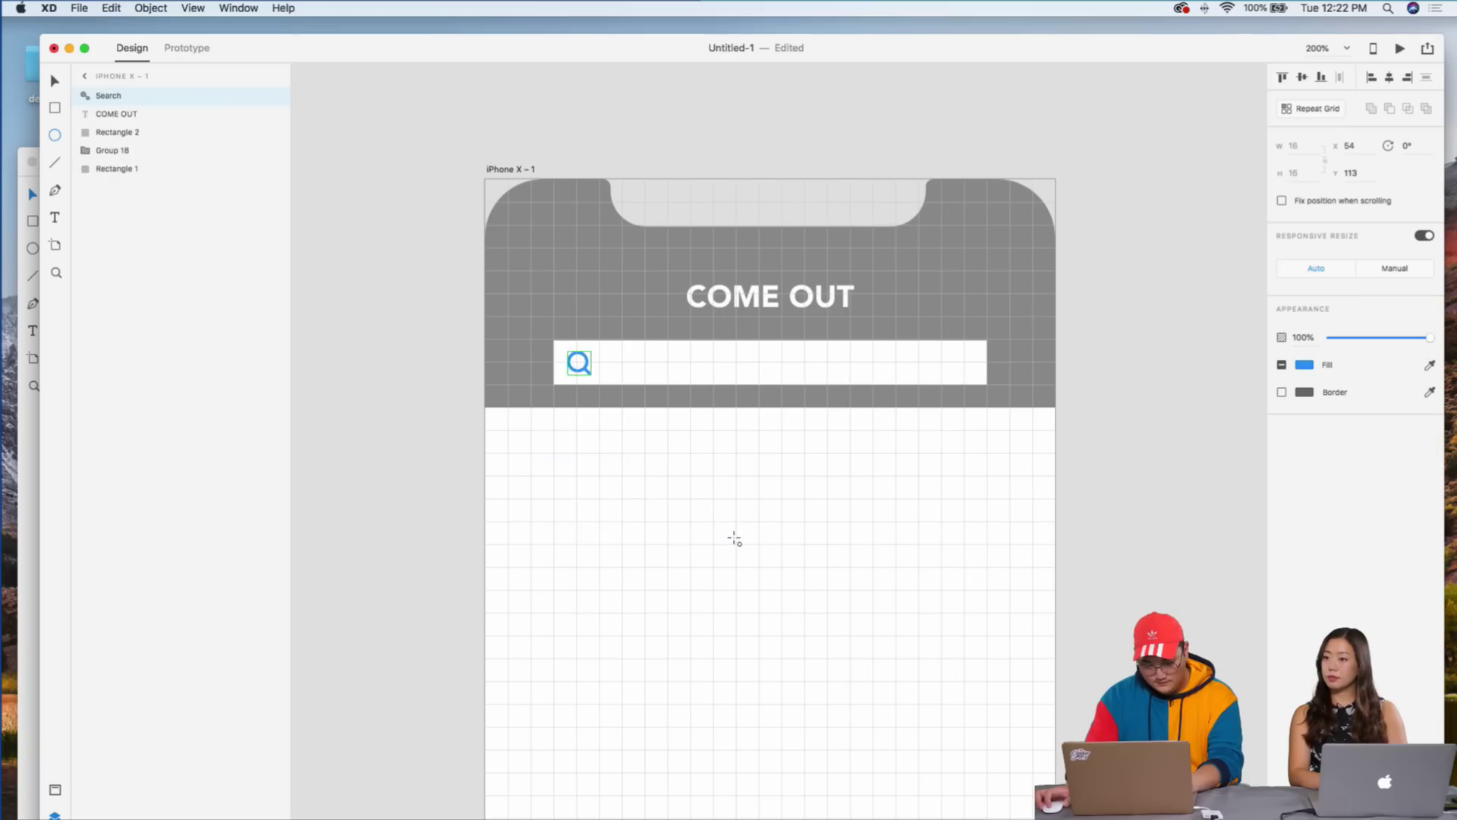
{"action": "key", "text": "super+z"}
{"action": "key", "text": "super+shift+z"}
{"action": "key", "text": "super+z"}
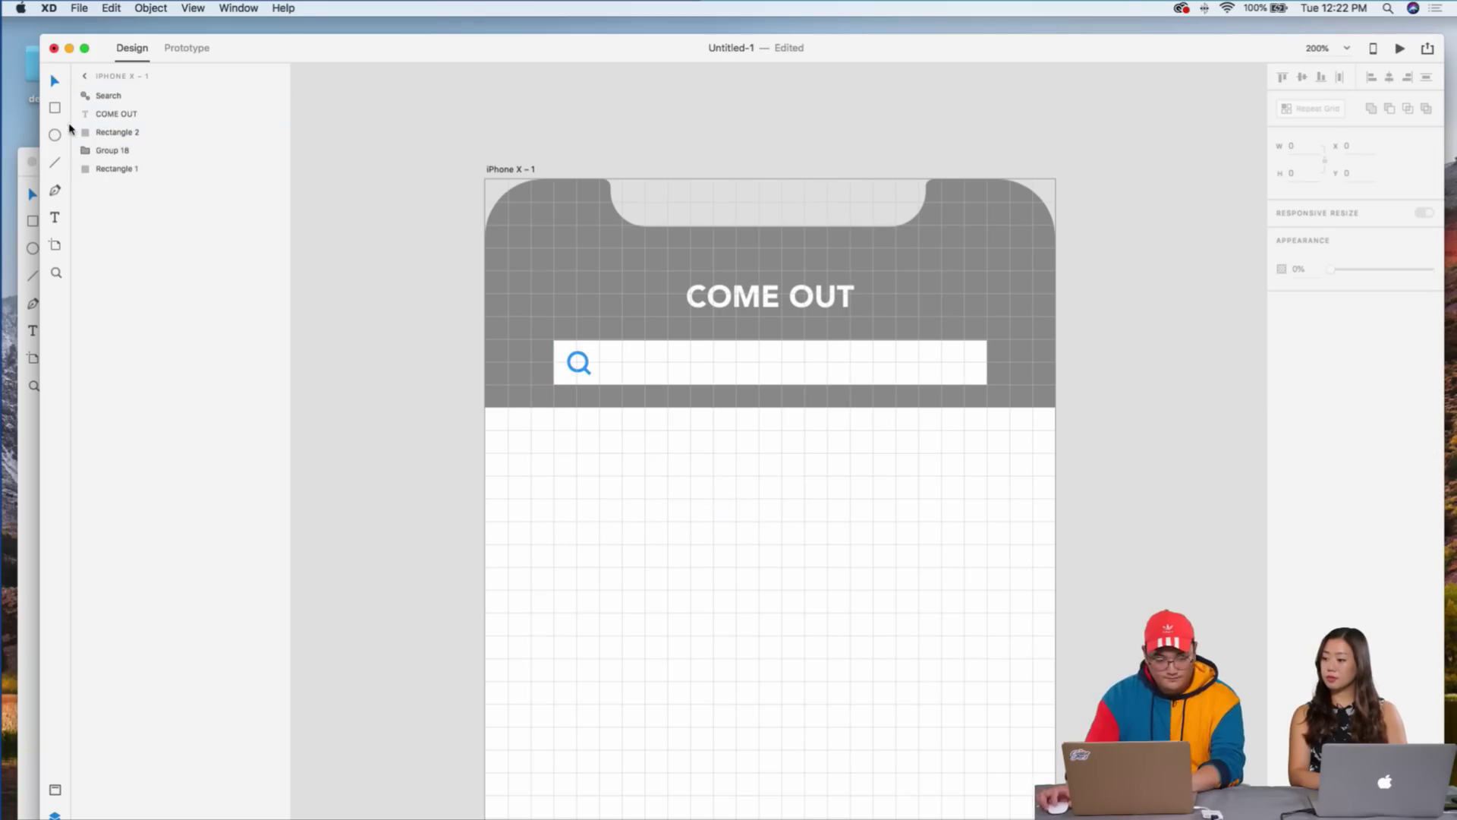
{"action": "left_click", "coordinate": [54, 218]}
{"action": "left_click_drag", "start_coordinate": [553, 459], "coordinate": [793, 520]}
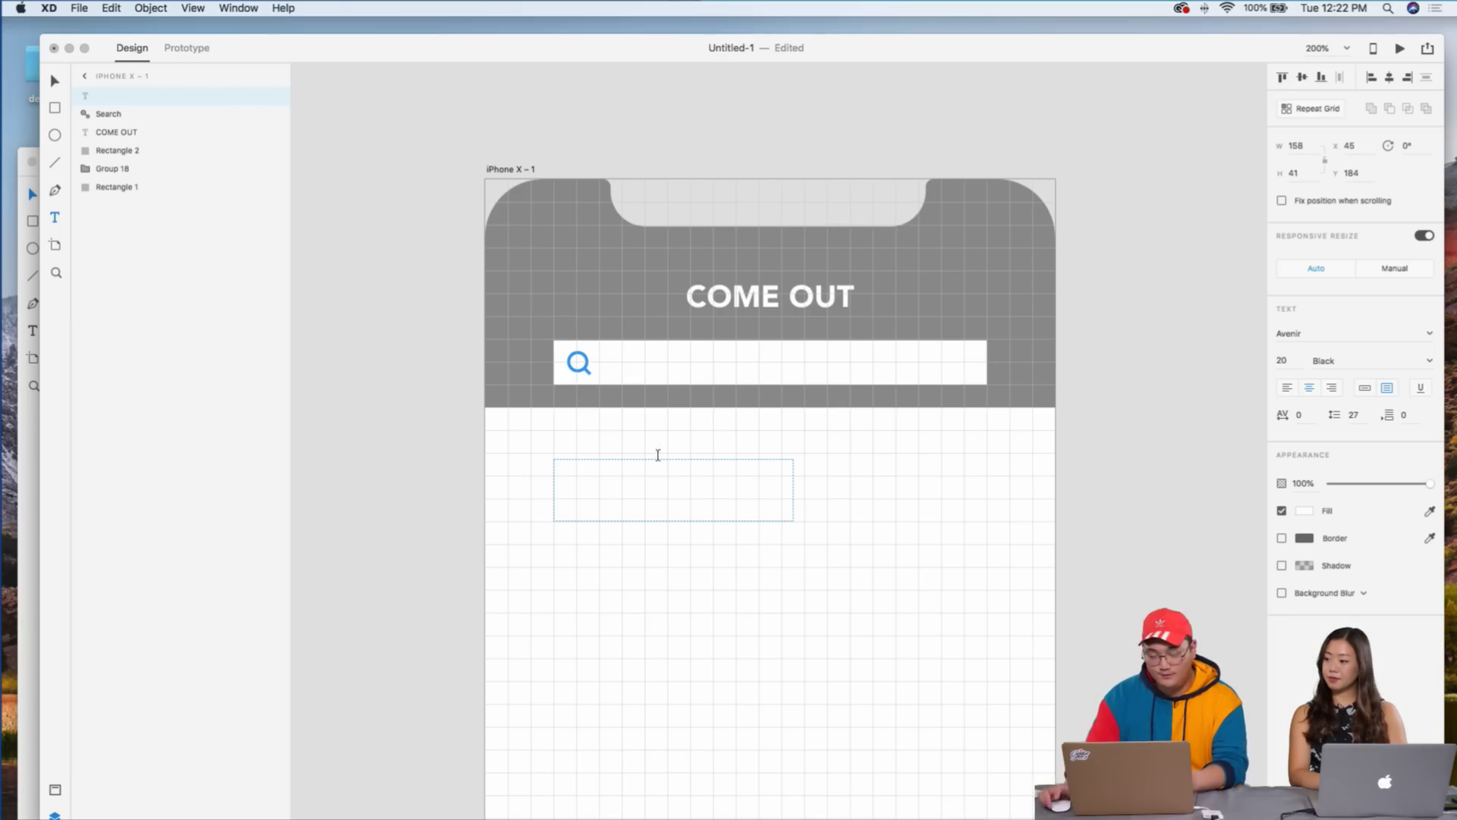
{"action": "key", "text": "Escape"}
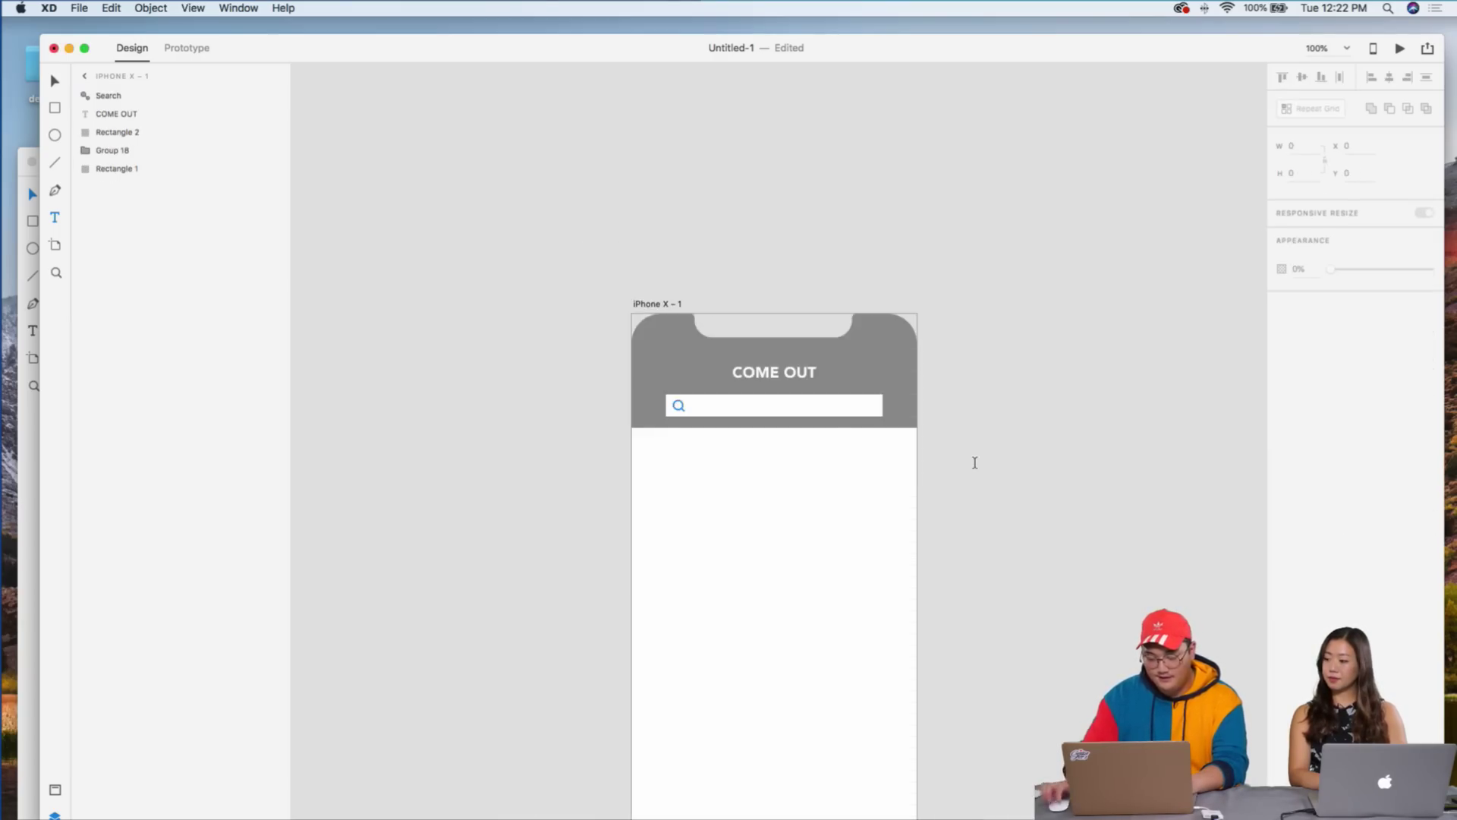
{"action": "left_click_drag", "start_coordinate": [559, 449], "coordinate": [906, 549]}
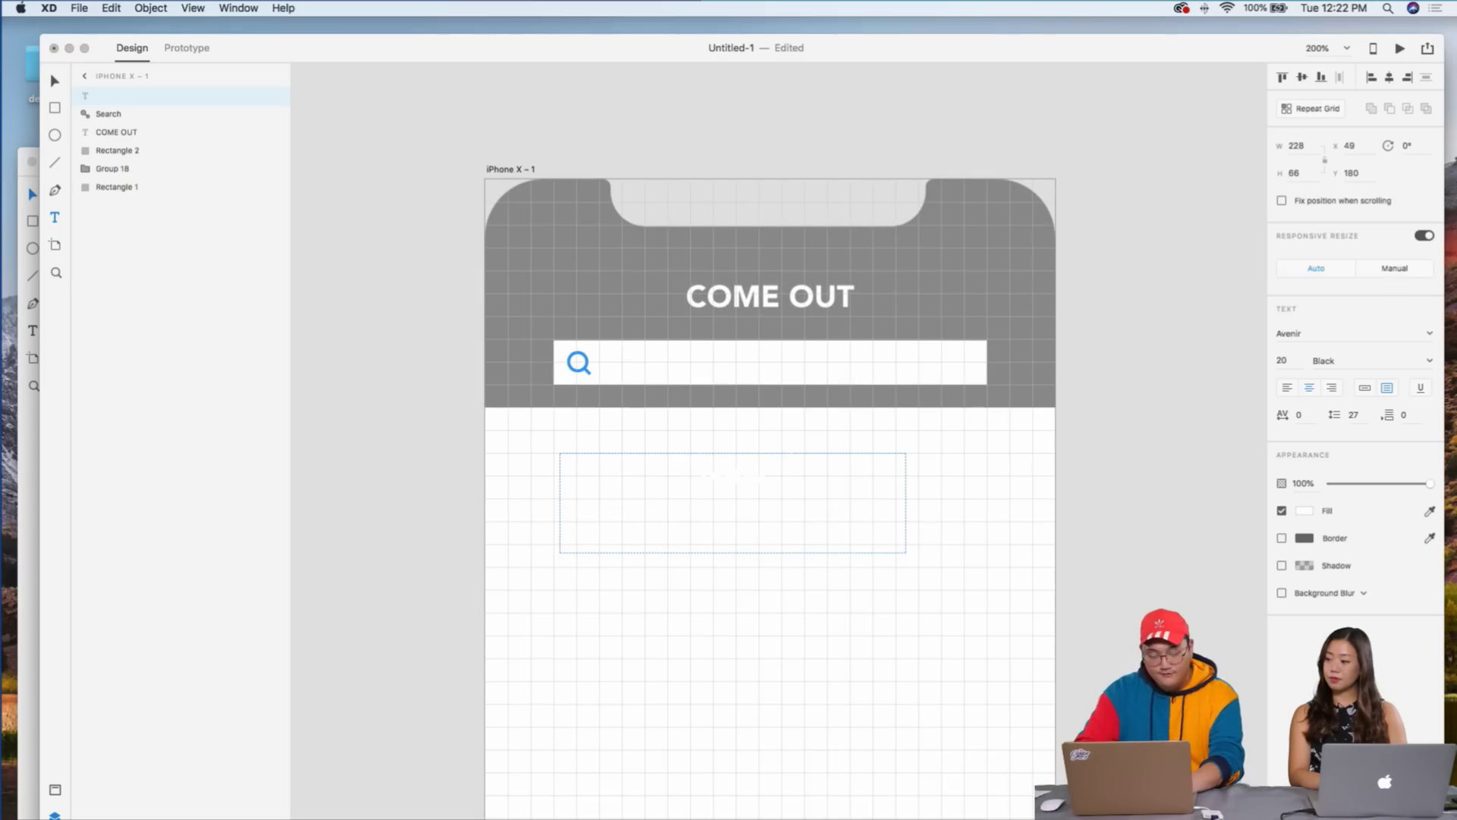
{"action": "left_click", "coordinate": [61, 86]}
{"action": "left_click", "coordinate": [455, 318]}
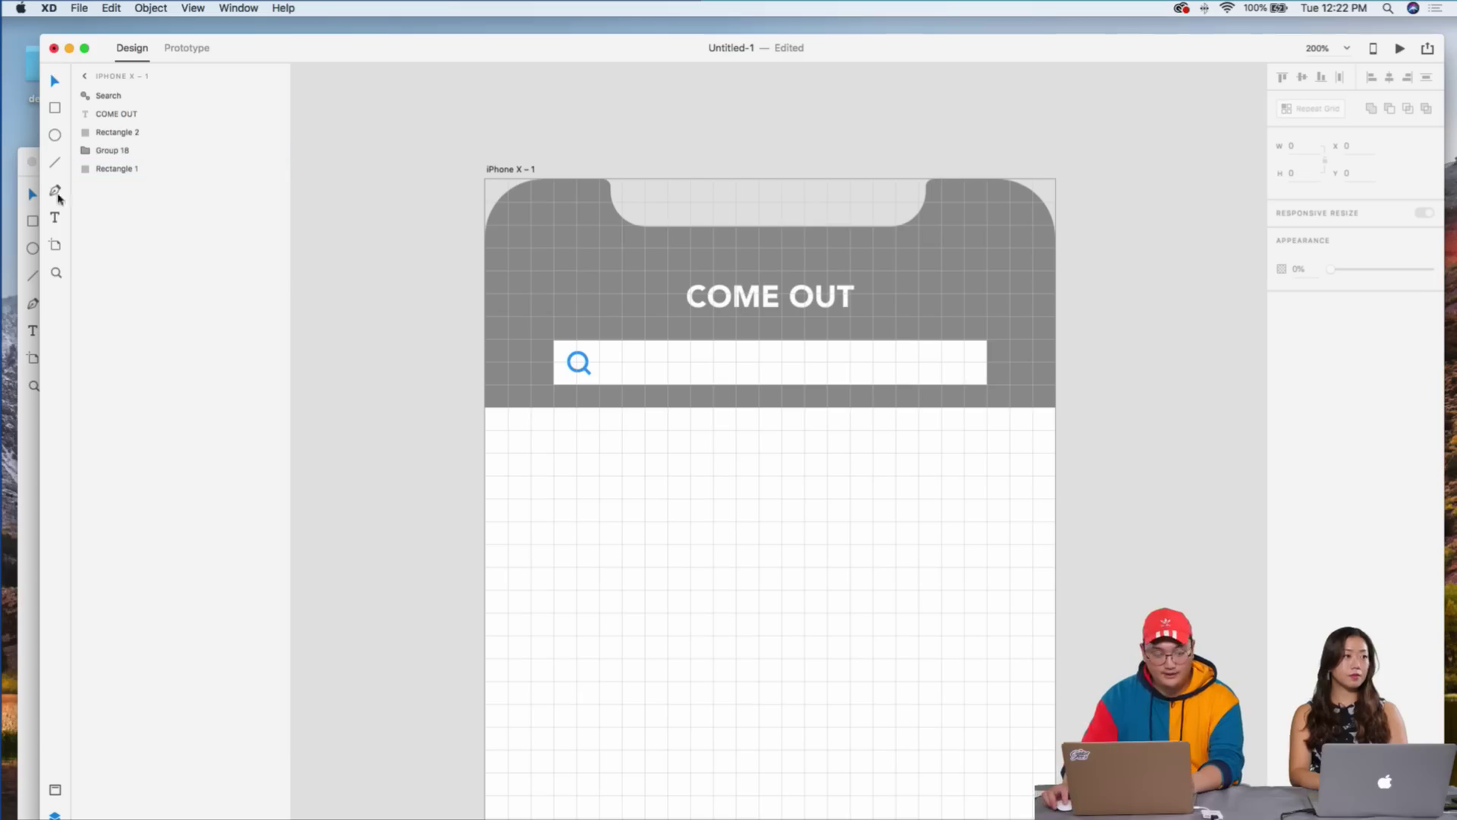
- Add a text box about 285 by 35 below the header reading "New", with a grey fill and font size 18
{"action": "left_click_drag", "start_coordinate": [560, 452], "coordinate": [984, 502]}
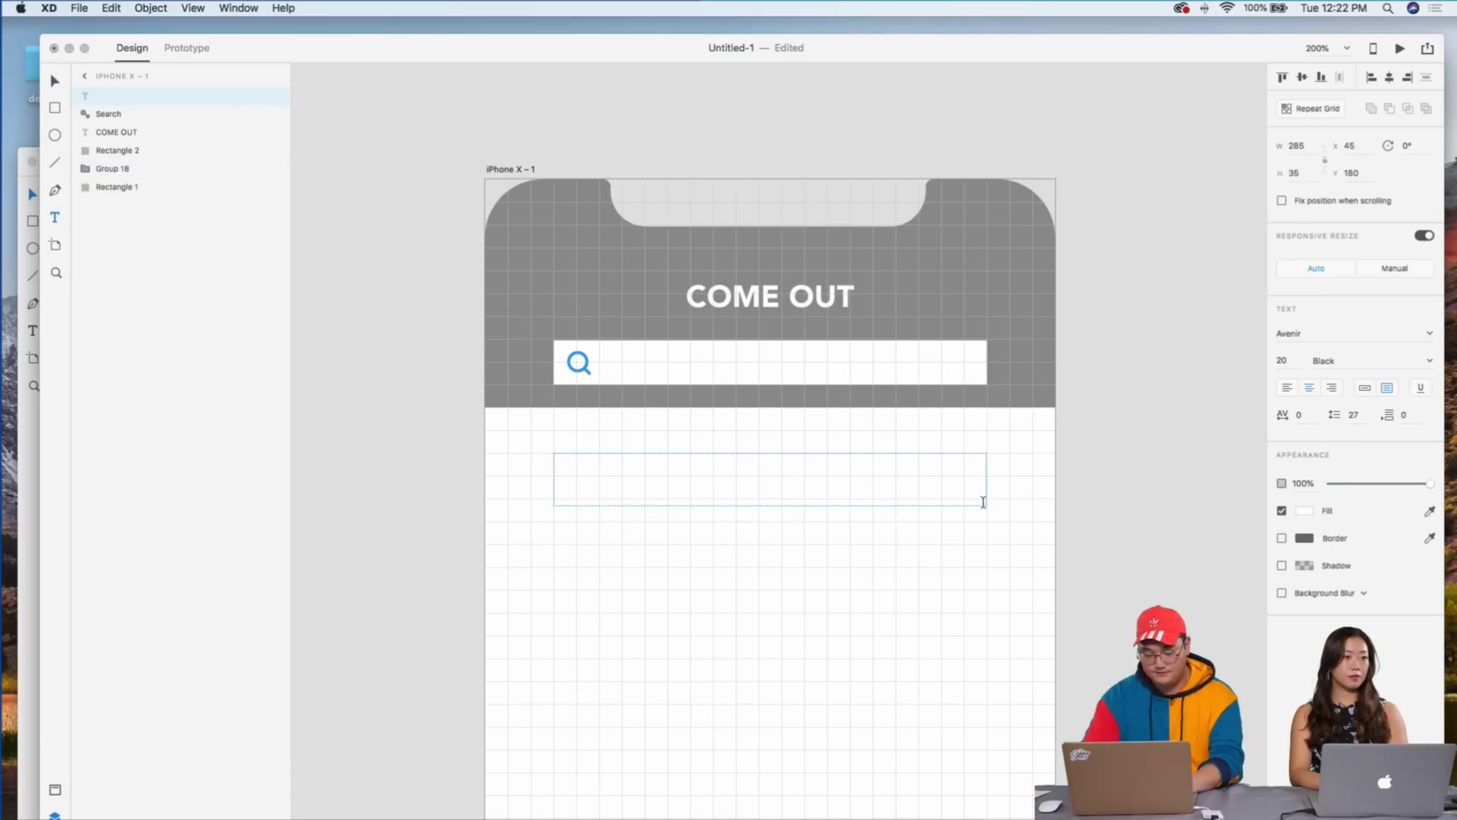
{"action": "key", "text": "super+a"}
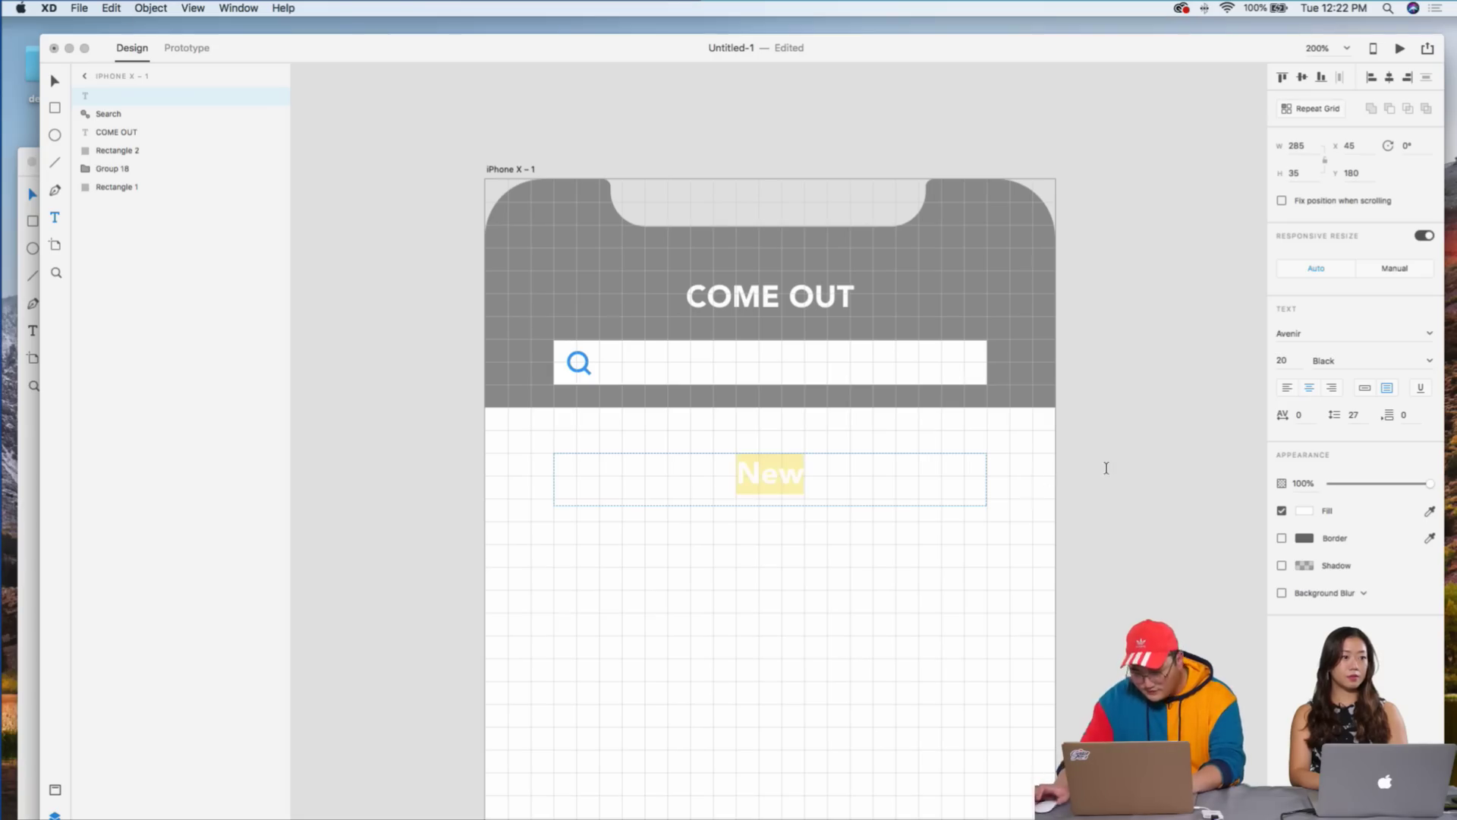
{"action": "left_click", "coordinate": [1311, 514]}
{"action": "left_click_drag", "start_coordinate": [1213, 479], "coordinate": [1122, 475]}
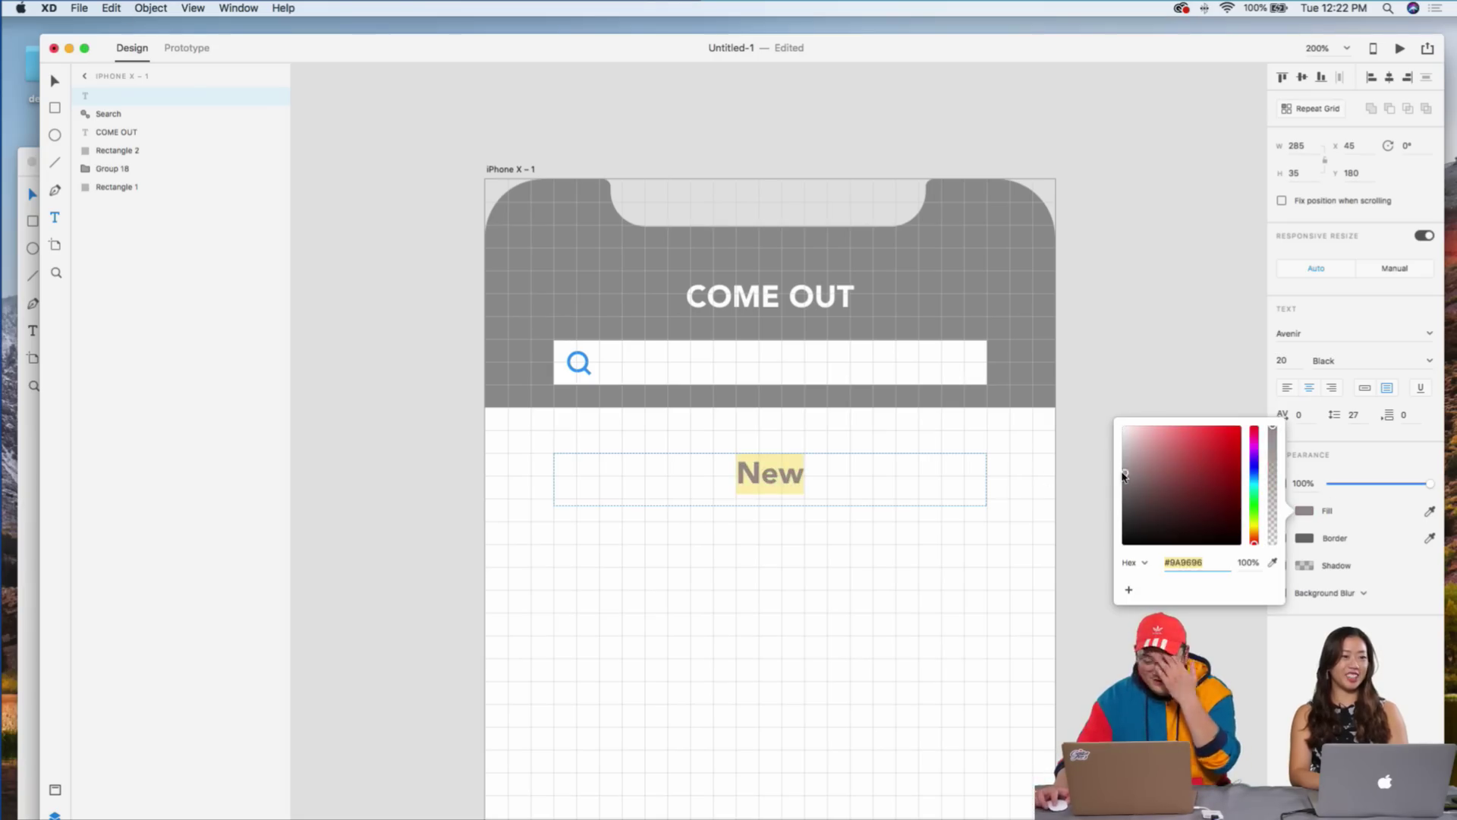
{"action": "key", "text": "Escape"}
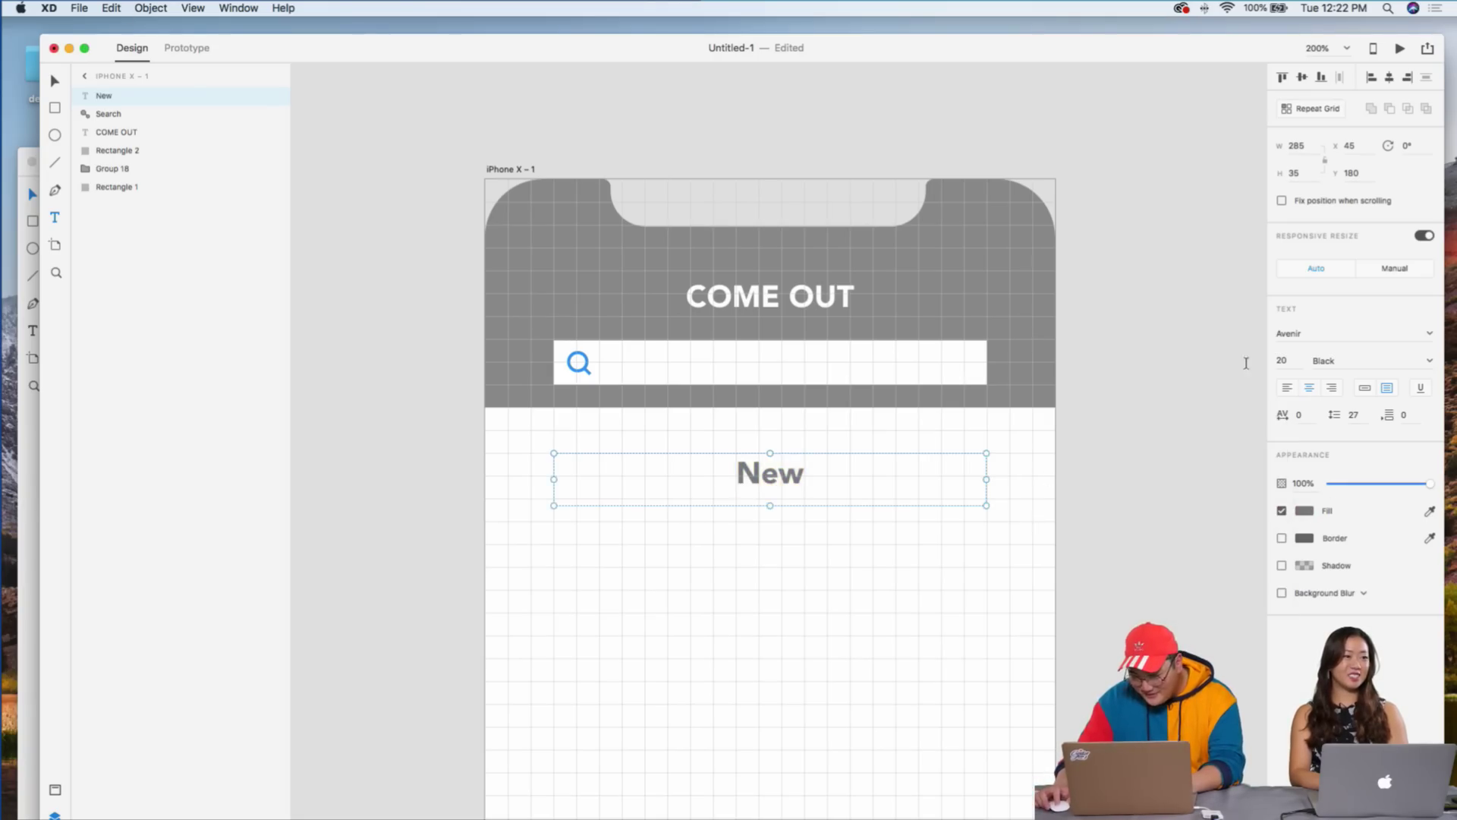
{"action": "key", "text": "Return"}
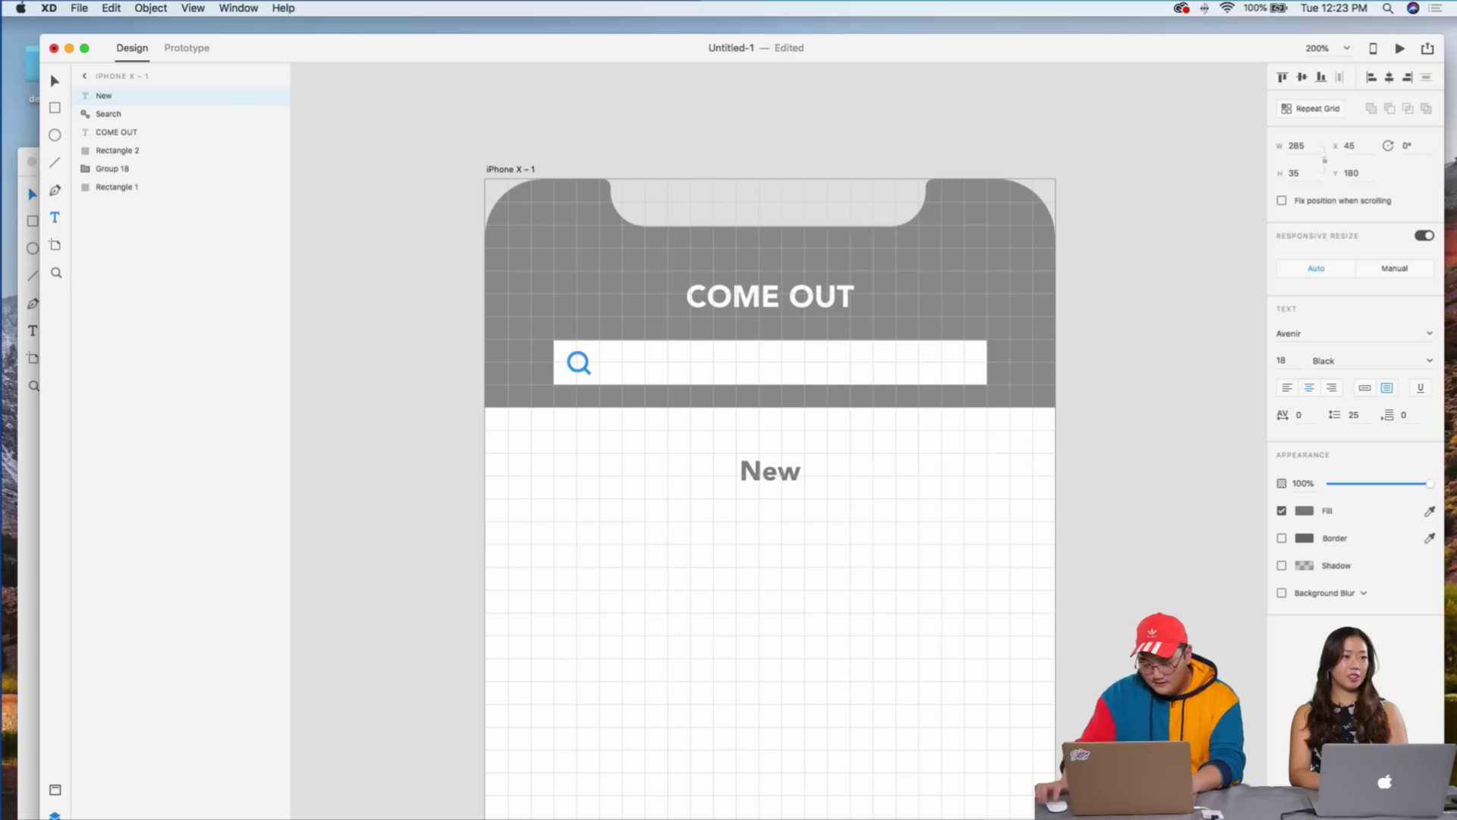
- Extend the text below the header to "New Events Near You" and align it left
{"action": "double_click", "coordinate": [875, 475]}
{"action": "left_click", "coordinate": [859, 474]}
{"action": "key", "text": "BackSpace"}
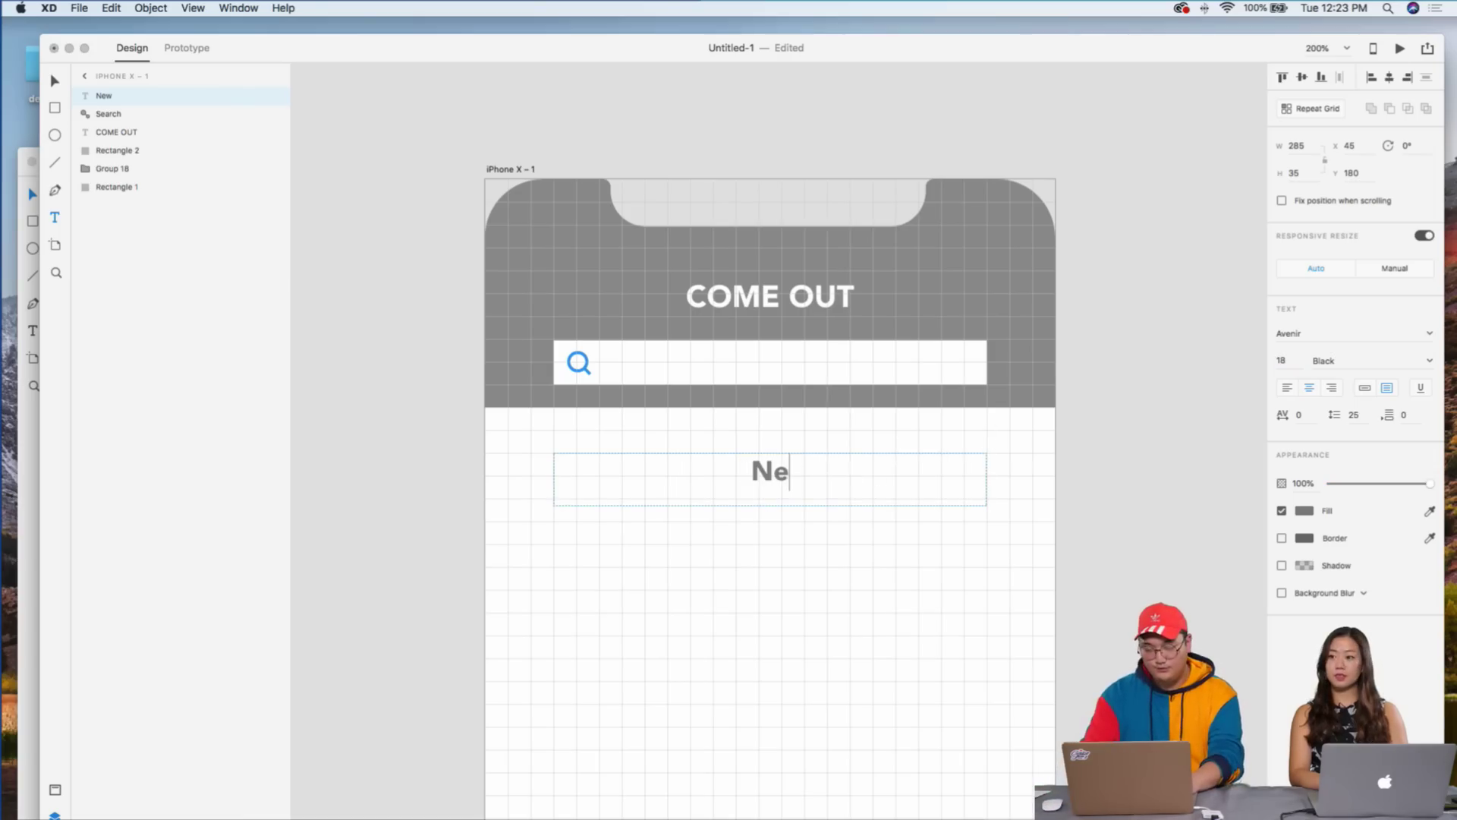
{"action": "type", "text": "w Events Ne"}
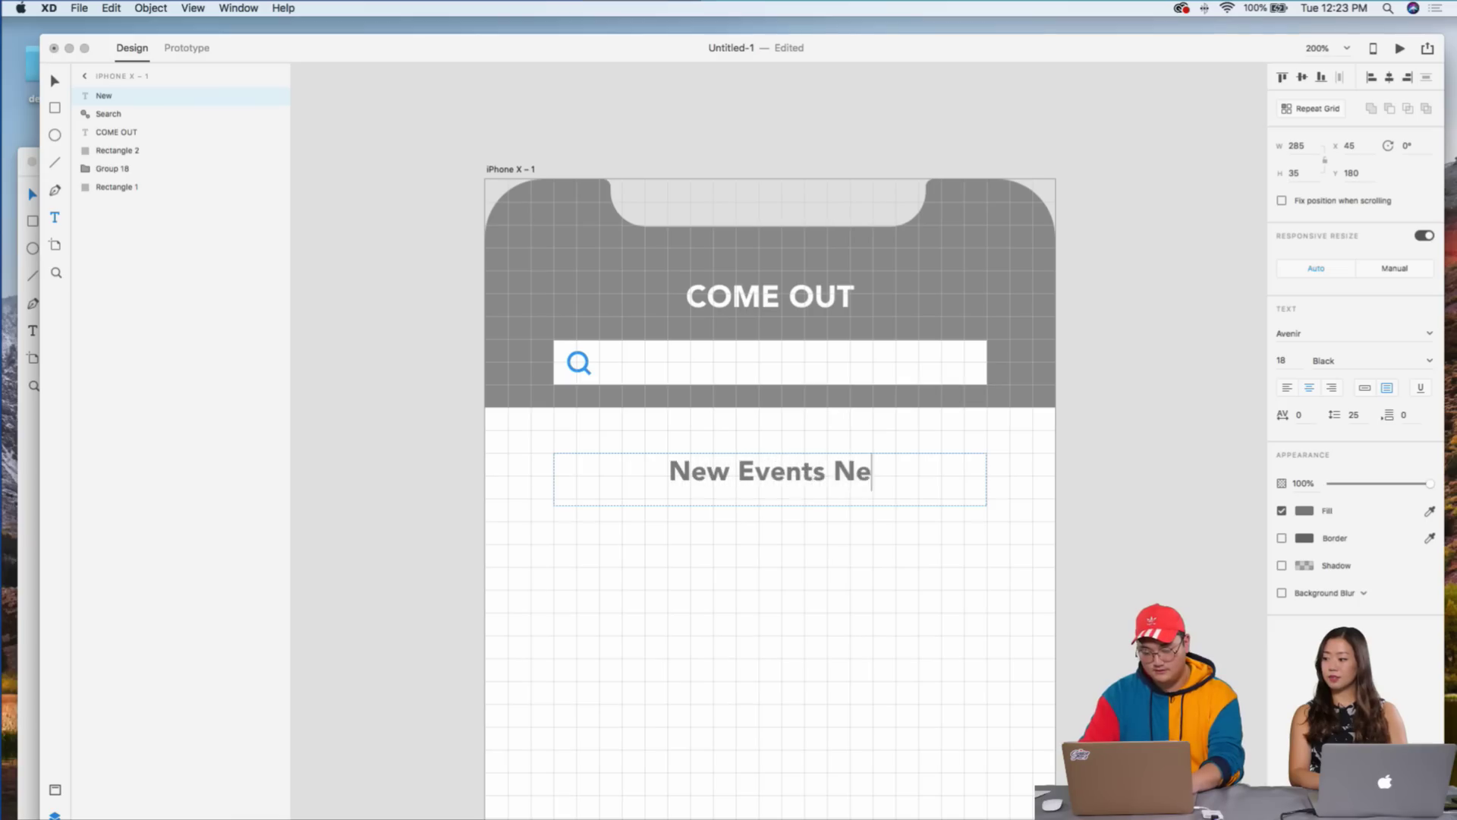
{"action": "type", "text": "ar You"}
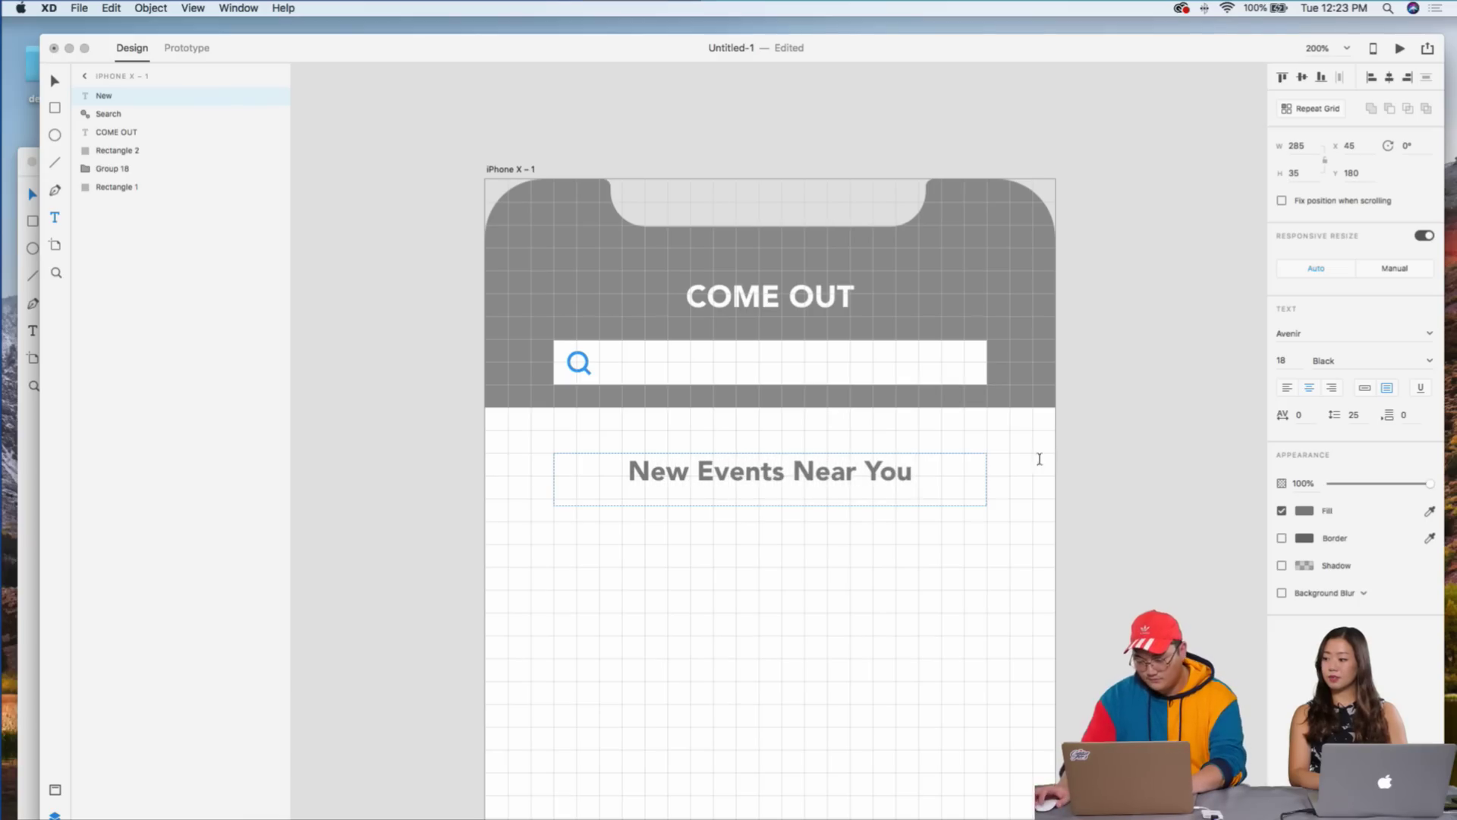
{"action": "left_click", "coordinate": [1288, 391]}
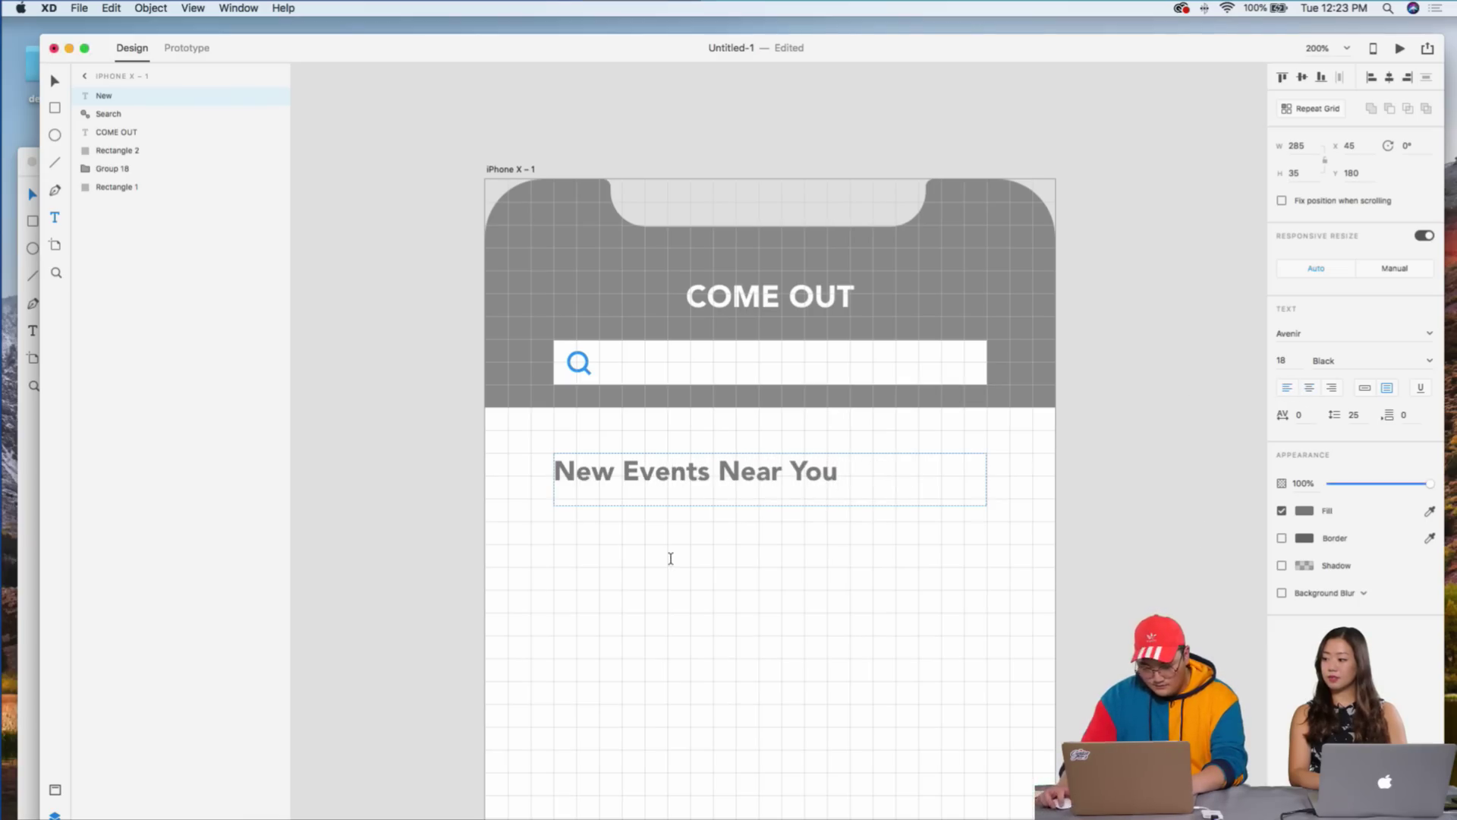
- Draw a rectangle about 150 by 105 below the "New Events Near You" heading, aligned with its left edge
{"action": "left_click", "coordinate": [451, 480]}
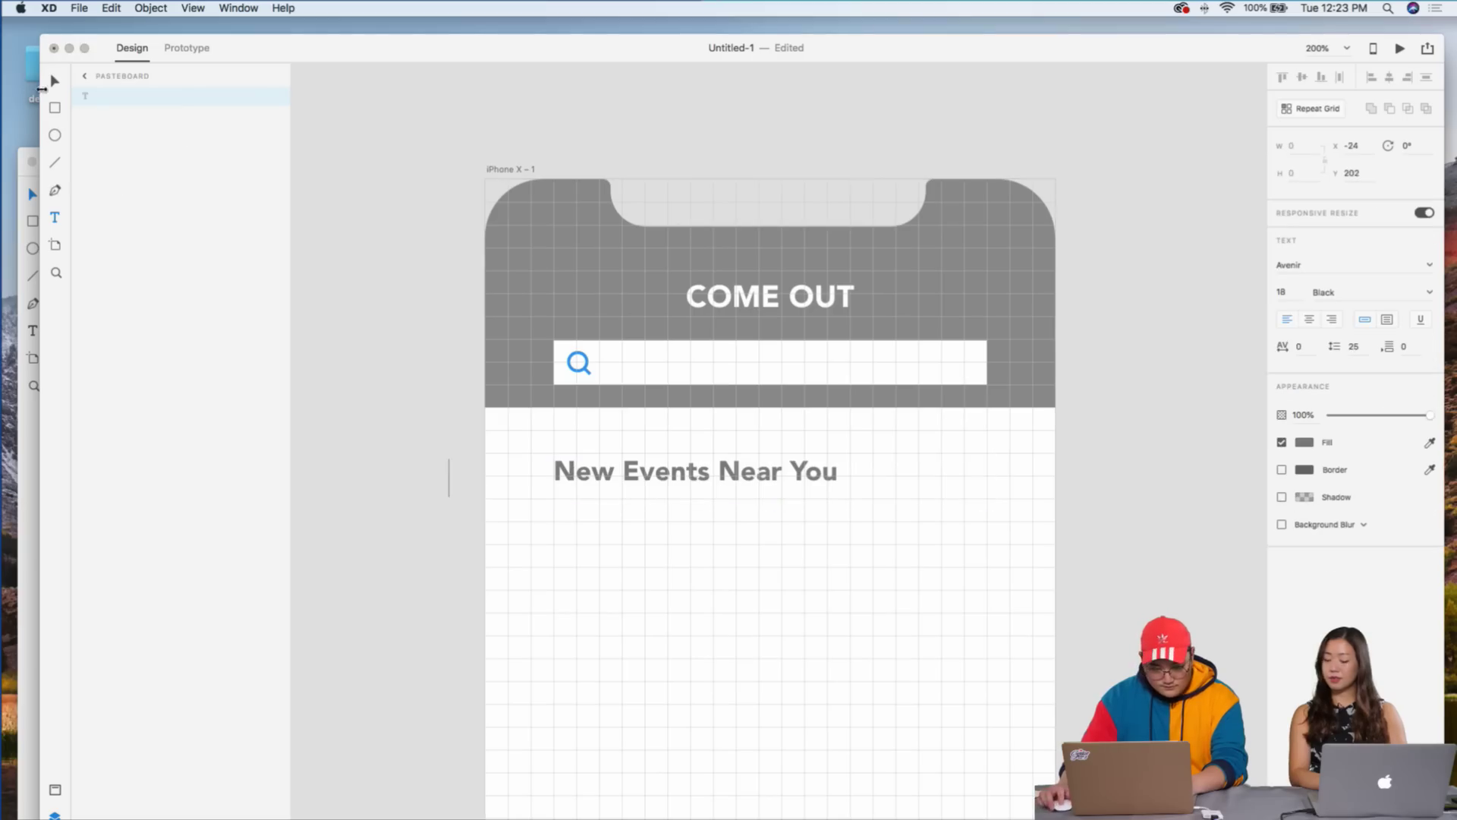
{"action": "left_click", "coordinate": [770, 463]}
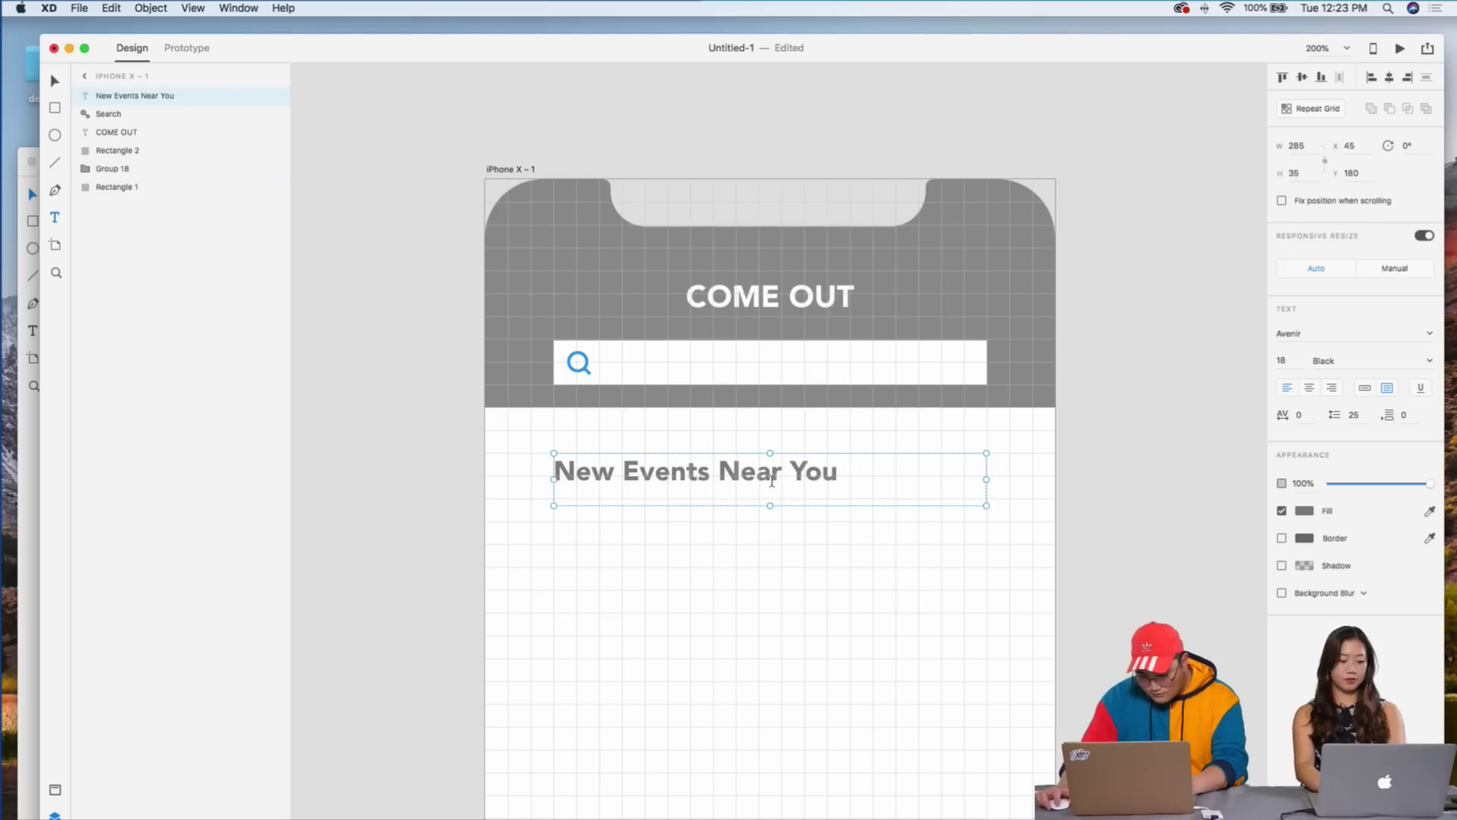
{"action": "scroll", "coordinate": [525, 414], "scroll_direction": "down", "scroll_amount": 5}
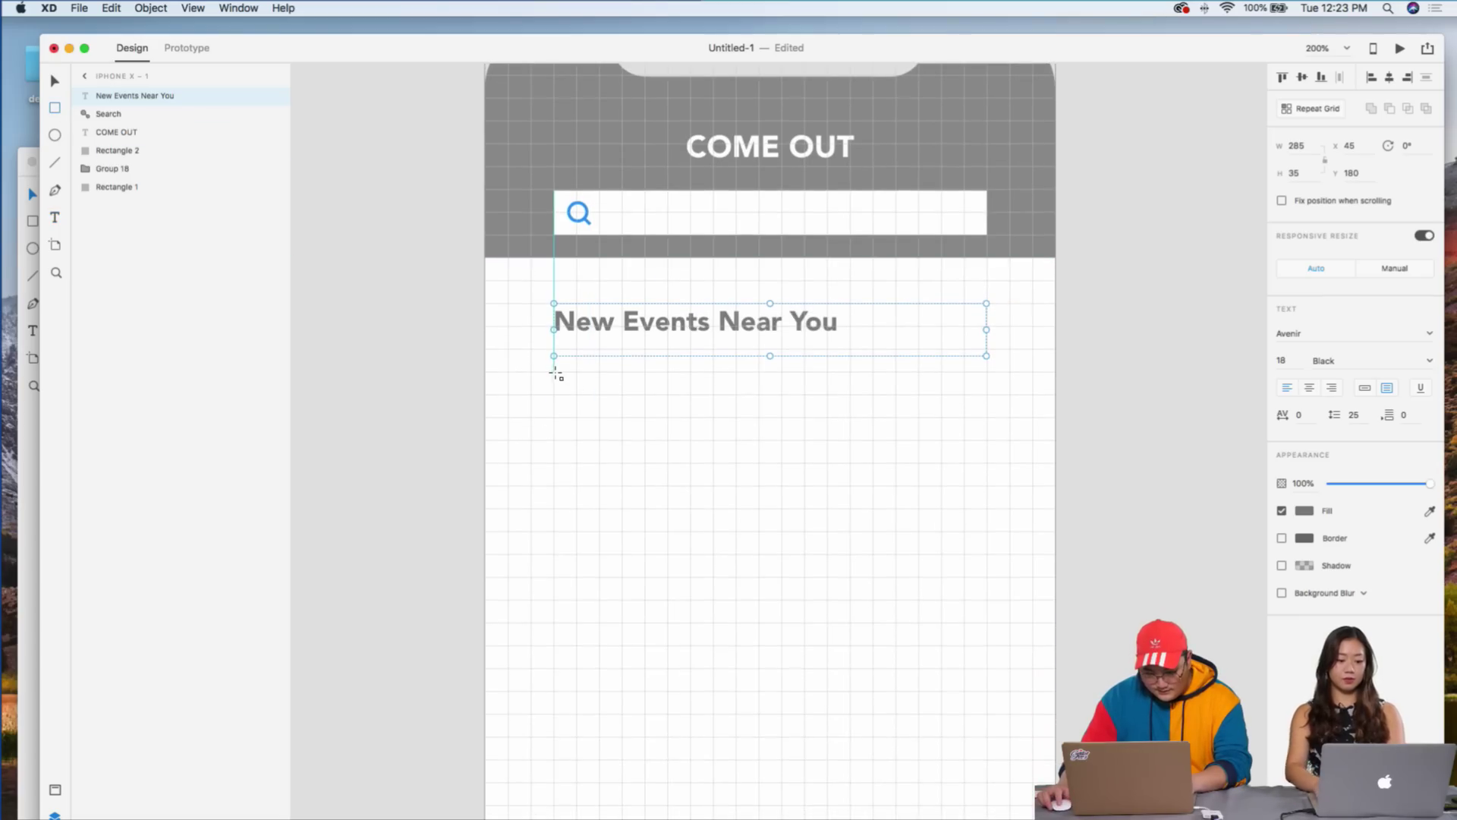
{"action": "mouse_move", "coordinate": [552, 372]}
{"action": "left_mouse_down"}
{"action": "mouse_move", "coordinate": [745, 554]}
{"action": "mouse_move", "coordinate": [781, 529]}
{"action": "left_mouse_up"}
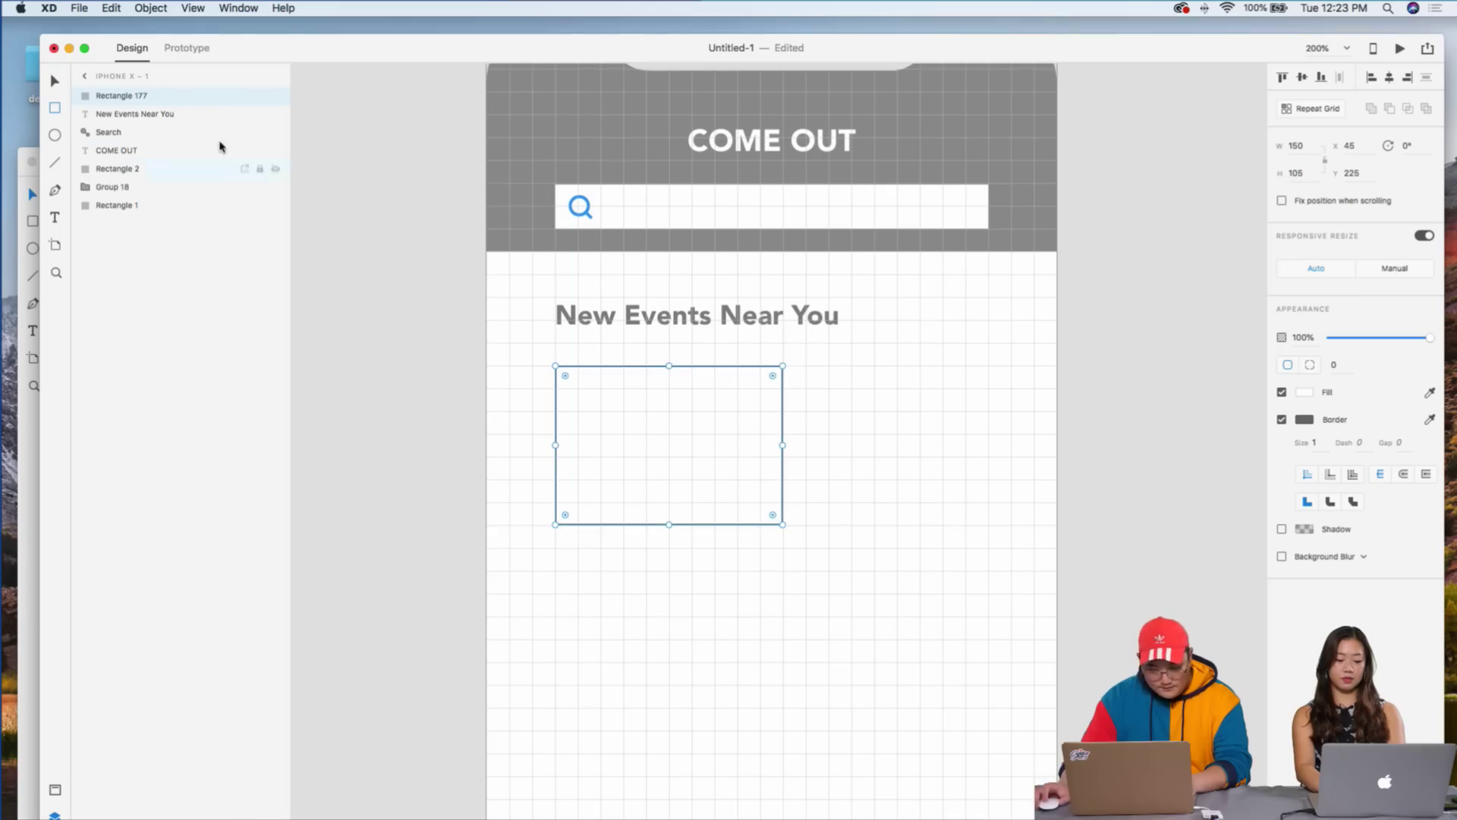
{"action": "left_click", "coordinate": [55, 78]}
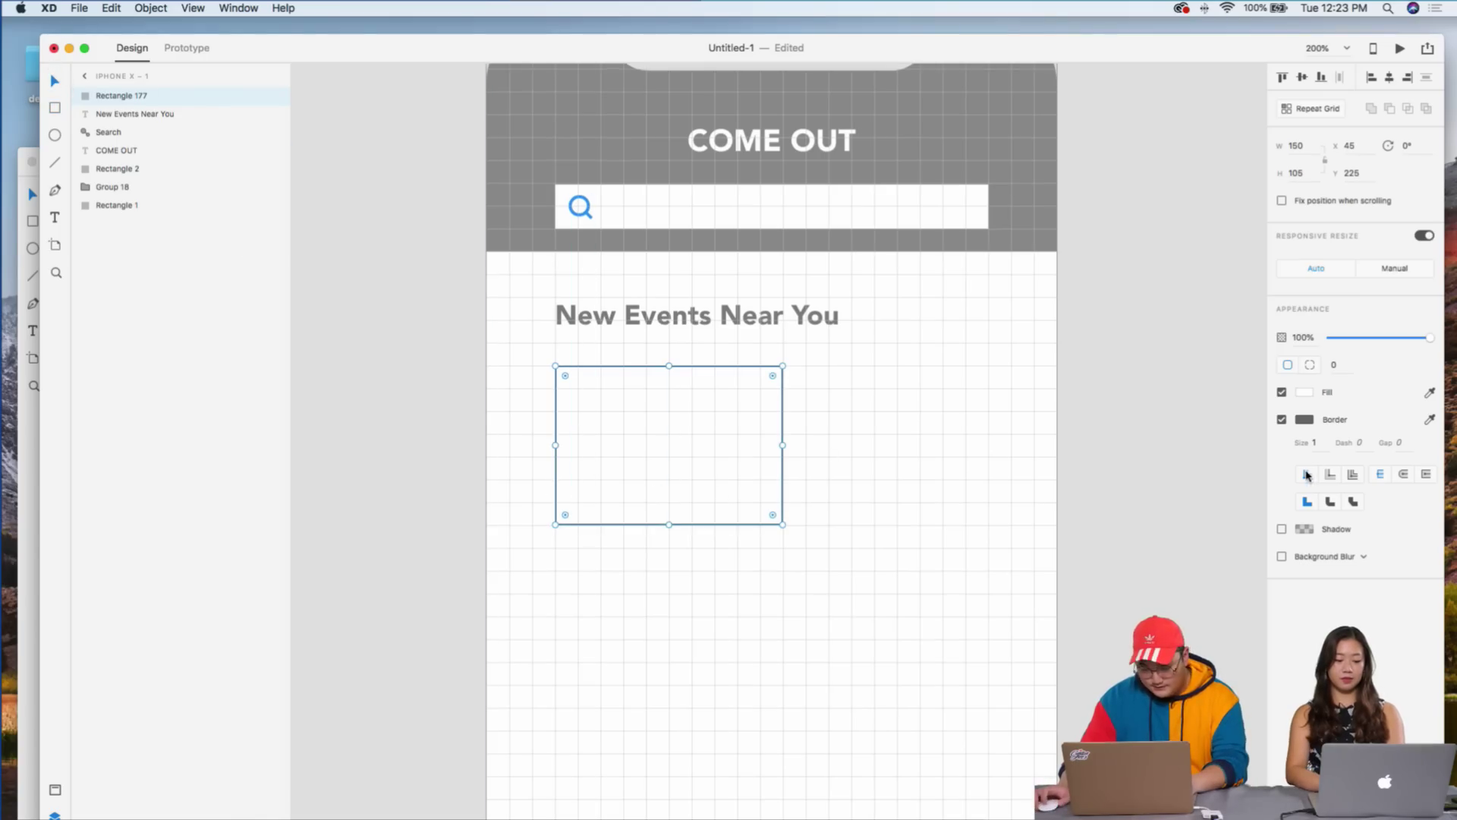
- Remove the rectangle's border, fill it with light grey #FAFAFA, and enable its shadow
{"action": "left_click", "coordinate": [1282, 419]}
{"action": "left_click", "coordinate": [1304, 392]}
{"action": "left_click_drag", "start_coordinate": [1217, 397], "coordinate": [1049, 321]}
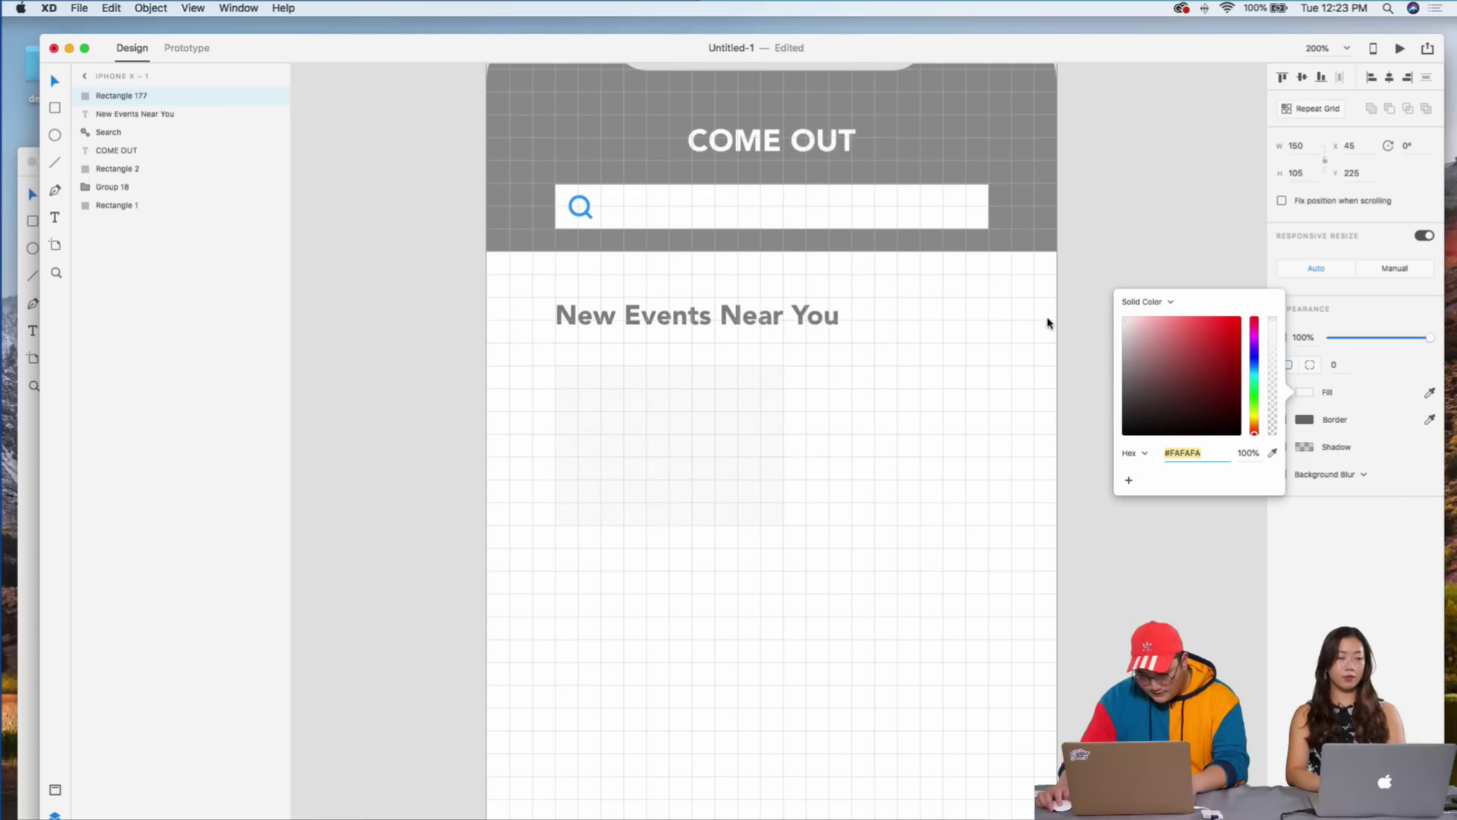
{"action": "left_click", "coordinate": [1374, 572]}
{"action": "left_click", "coordinate": [1282, 446]}
{"action": "left_click", "coordinate": [647, 504]}
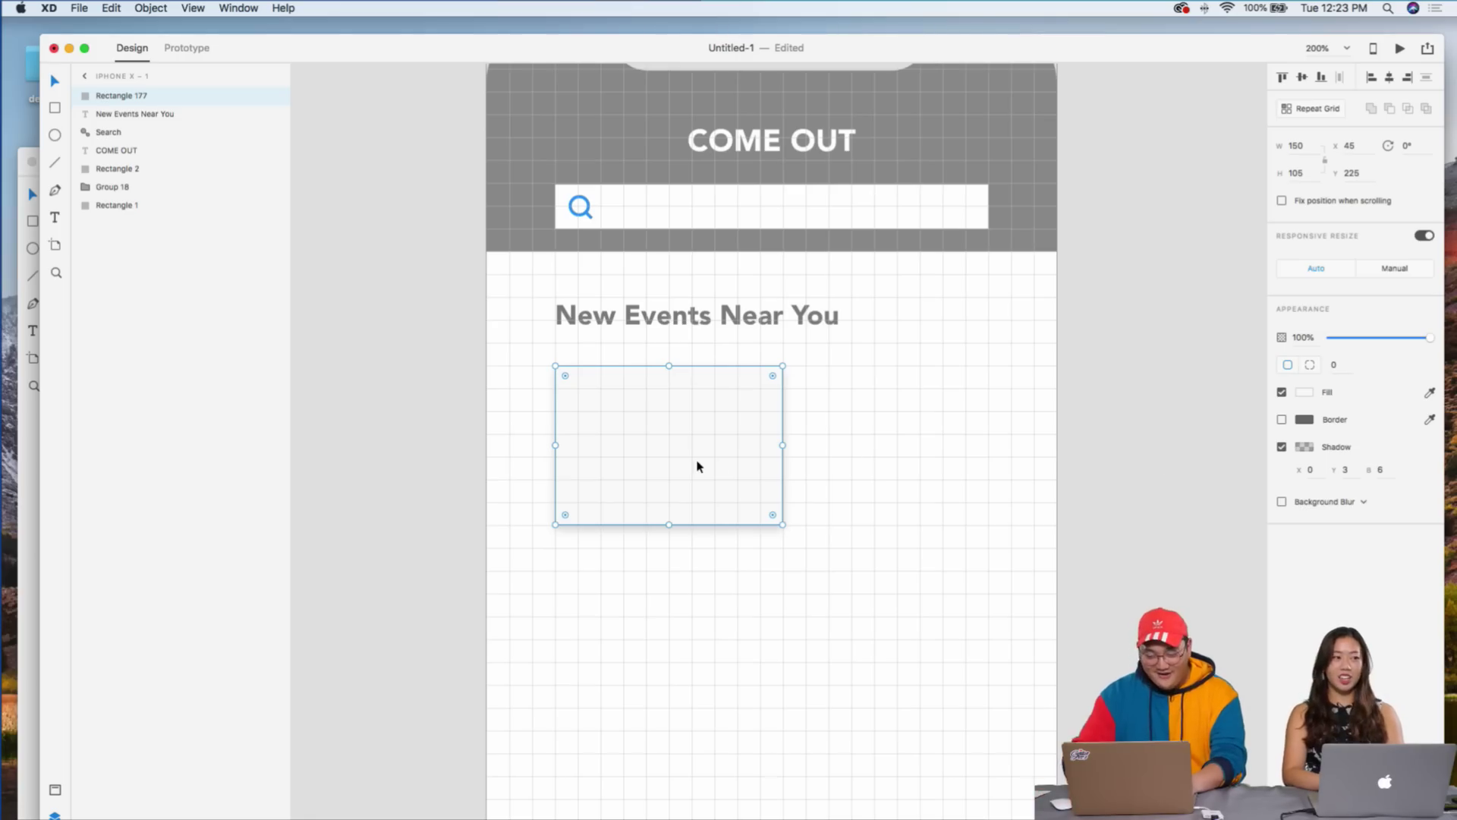
- Duplicate the event card and move the copy to its right, leaving a gap of 10 between them
{"action": "key", "text": "super+d"}
{"action": "key", "text": "shift+Right"}
{"action": "key", "text": "shift+Right"}
{"action": "key", "text": "shift+Right"}
{"action": "key", "text": "shift+Right"}
{"action": "key", "text": "shift+Right"}
{"action": "key", "text": "shift+Right"}
{"action": "key", "text": "shift+Right"}
{"action": "key", "text": "shift+Right"}
{"action": "key", "text": "shift+Right"}
{"action": "key", "text": "shift+Right"}
{"action": "key", "text": "shift+Right"}
{"action": "key", "text": "shift+Right"}
{"action": "key", "text": "shift+Right"}
{"action": "key", "text": "shift+Right"}
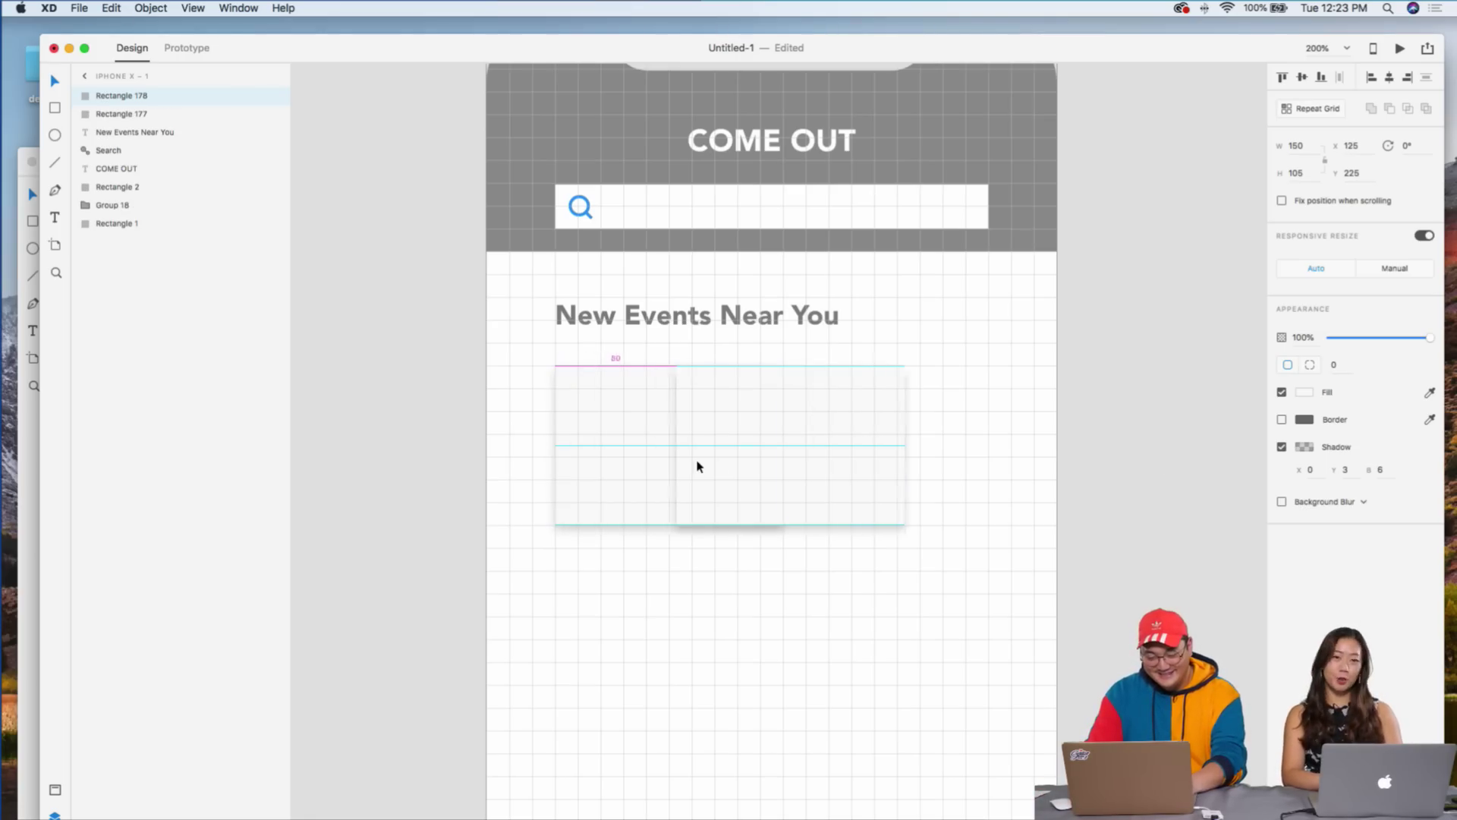
{"action": "key", "text": "shift+Right"}
{"action": "key", "text": "shift+Right"}
{"action": "key", "text": "shift+Right"}
{"action": "key", "text": "shift+Left"}
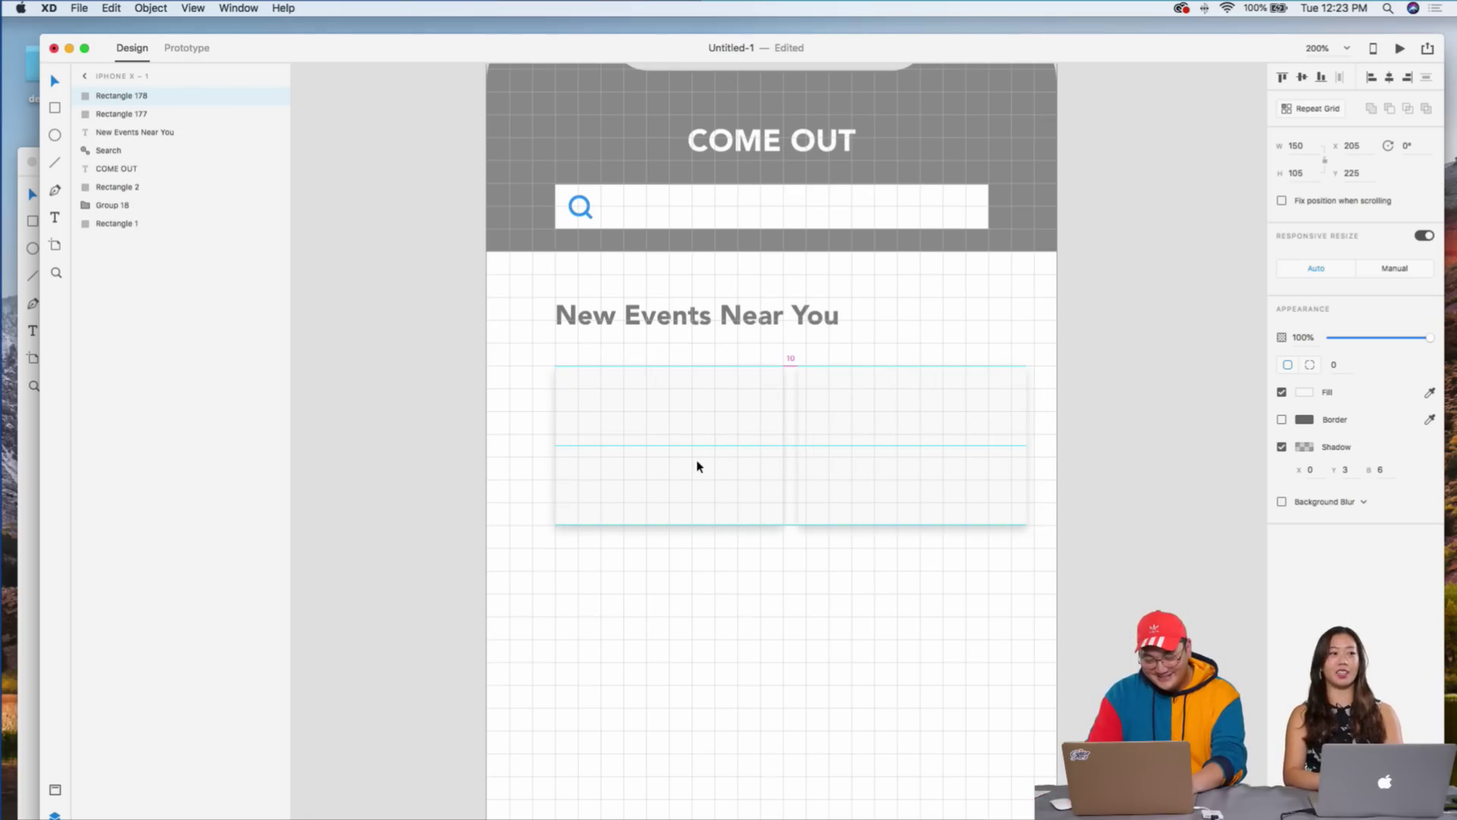
- Scale both event cards together to about 134 by 94 each so the pair matches the search bar's width
{"action": "left_click", "coordinate": [704, 471]}
{"action": "left_click", "coordinate": [1002, 455], "text": "shift"}
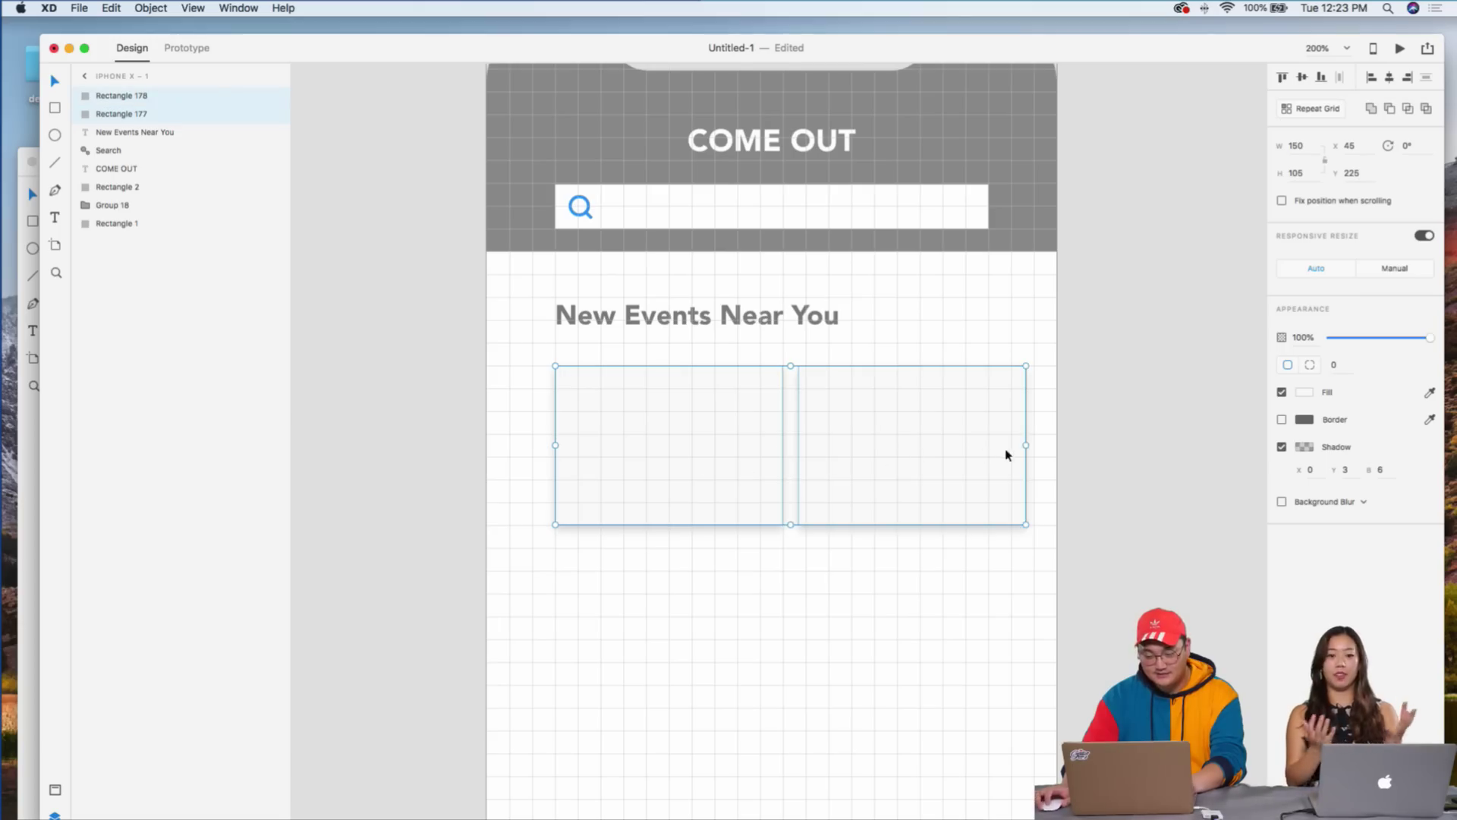
{"action": "left_click_drag", "start_coordinate": [1026, 523], "coordinate": [976, 508]}
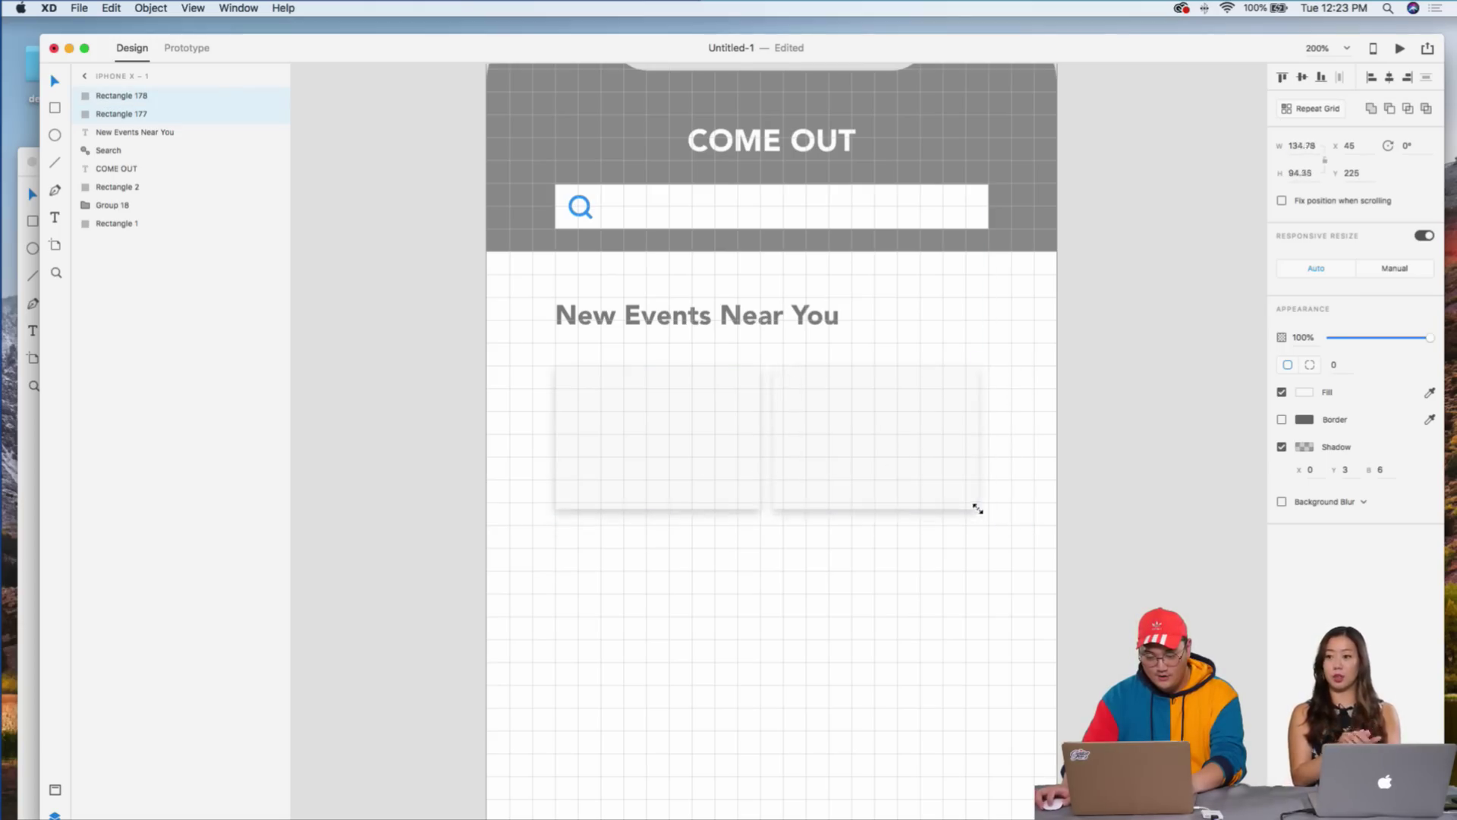
{"action": "left_click", "coordinate": [956, 520]}
{"action": "left_click", "coordinate": [897, 474]}
{"action": "key", "text": "super+d"}
{"action": "key", "text": "shift+Right"}
{"action": "key", "text": "shift+Right"}
{"action": "key", "text": "shift+Right"}
{"action": "key", "text": "shift+Right"}
{"action": "key", "text": "shift+Right"}
{"action": "key", "text": "shift+Right"}
{"action": "key", "text": "shift+Right"}
{"action": "key", "text": "shift+Right"}
{"action": "key", "text": "shift+Right"}
{"action": "key", "text": "Delete"}
- Delete the second event card, keeping only the first one below the heading
{"action": "left_click", "coordinate": [842, 466]}
{"action": "left_click", "coordinate": [732, 445]}
{"action": "left_click", "coordinate": [907, 459]}
{"action": "key", "text": "Delete"}
- Turn the event card into a horizontal repeat grid of three cards and narrow the gaps between them
{"action": "left_click", "coordinate": [744, 435]}
{"action": "left_click", "coordinate": [1317, 107]}
{"action": "left_click_drag", "start_coordinate": [761, 435], "coordinate": [1241, 437]}
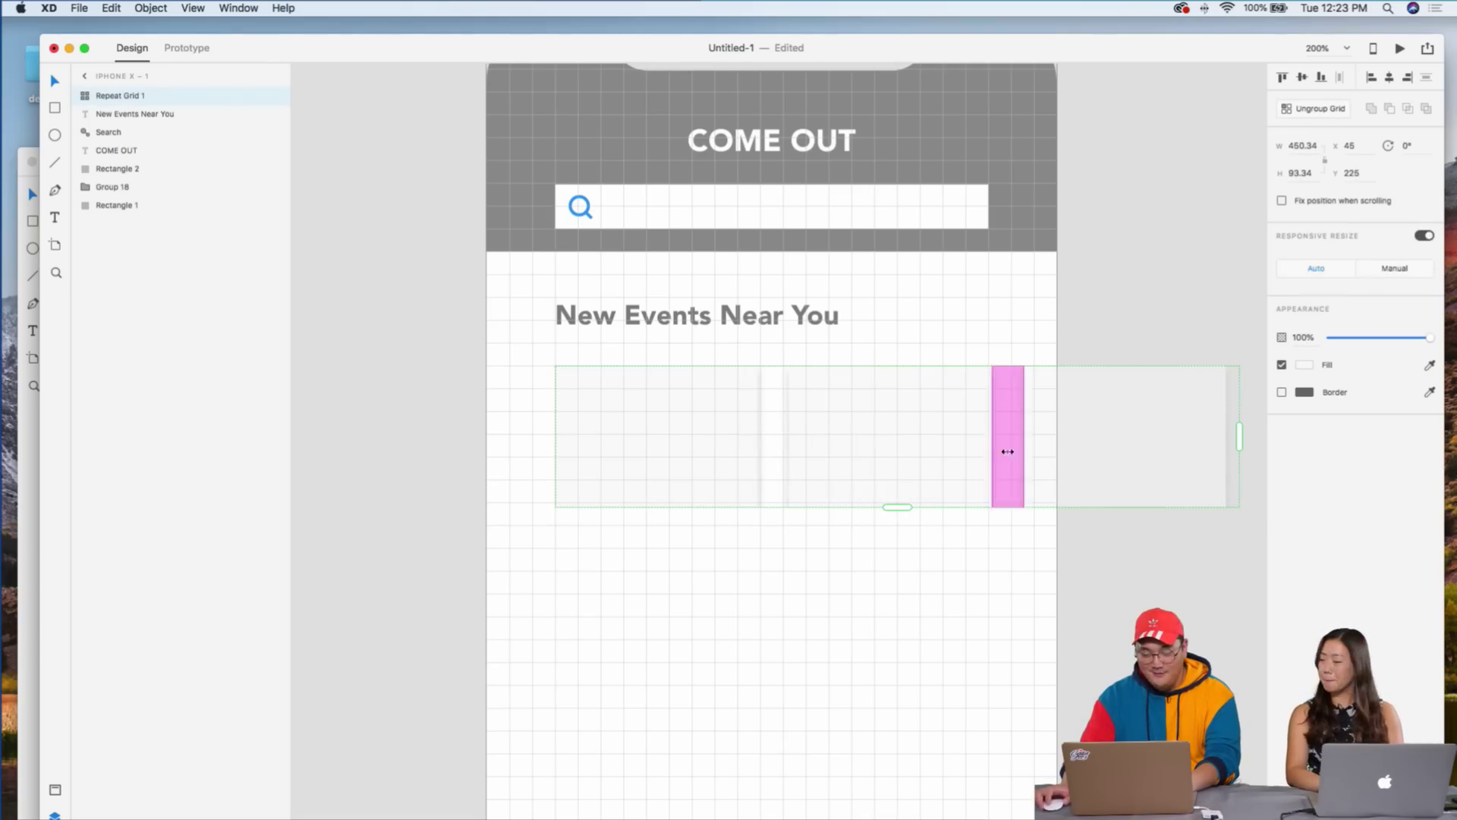
{"action": "left_click_drag", "start_coordinate": [1022, 448], "coordinate": [977, 461]}
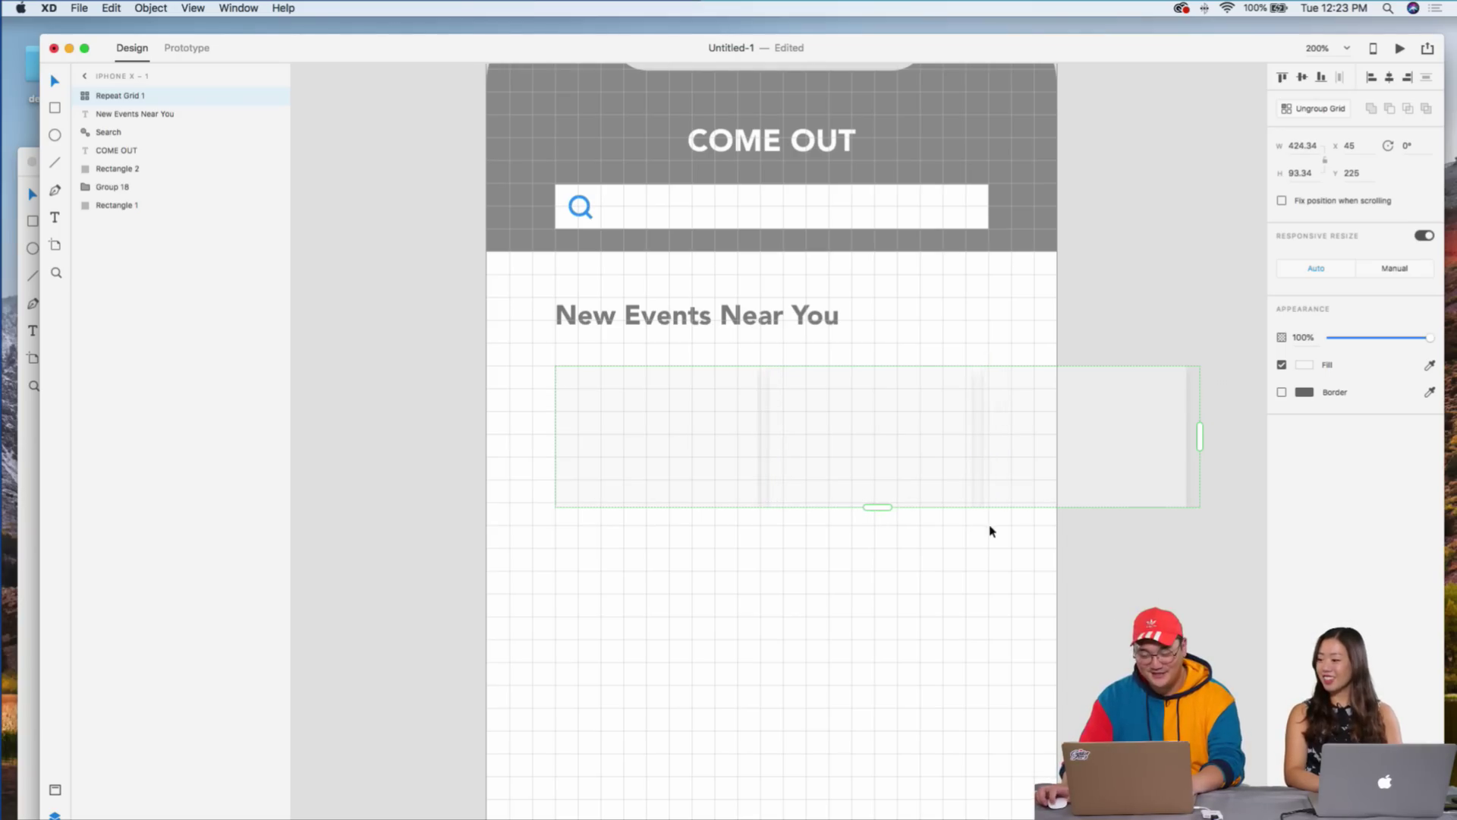
{"action": "left_click", "coordinate": [990, 558]}
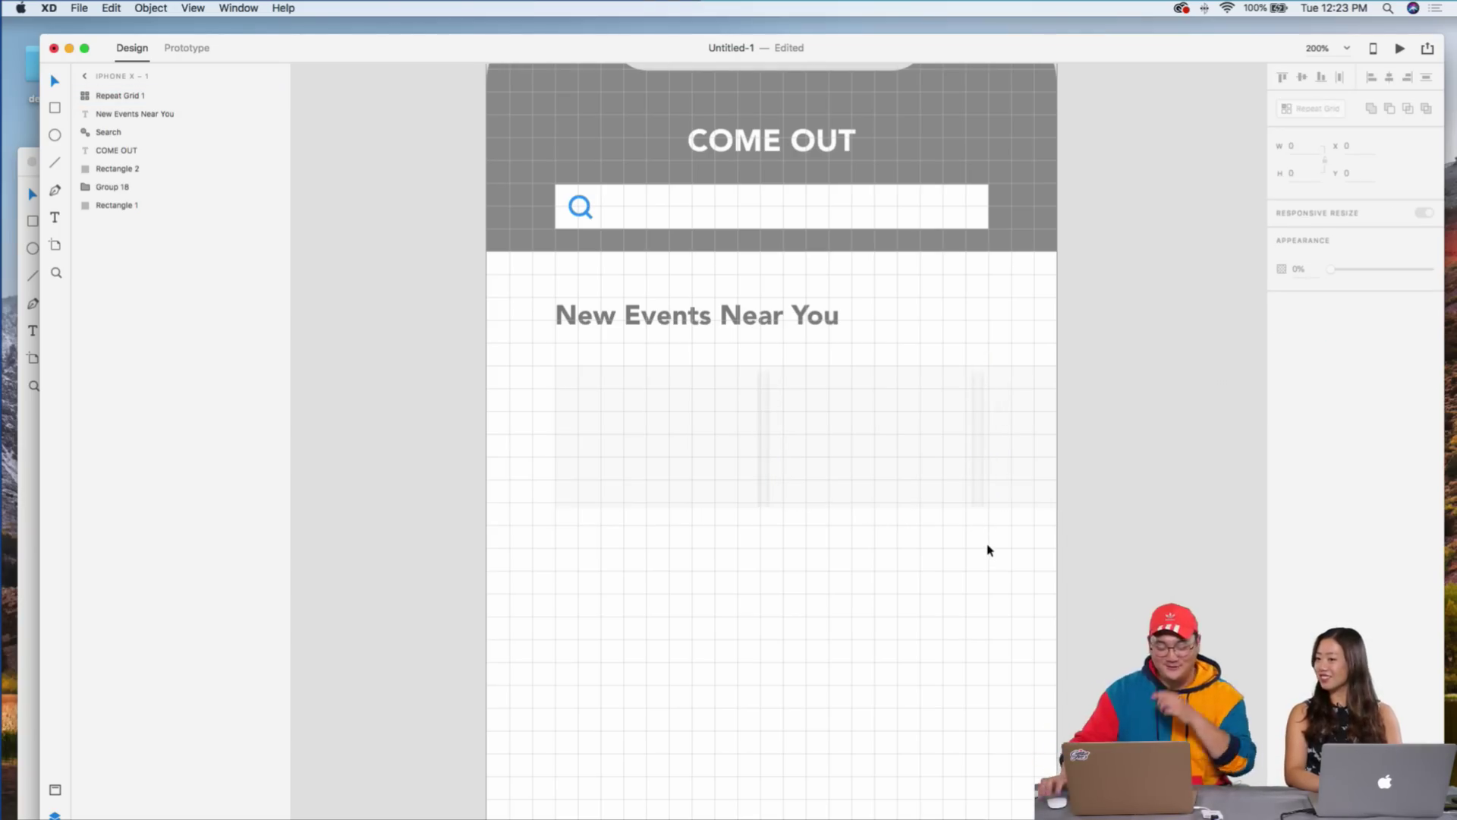
{"action": "scroll", "coordinate": [920, 584], "scroll_direction": "down", "scroll_amount": 2}
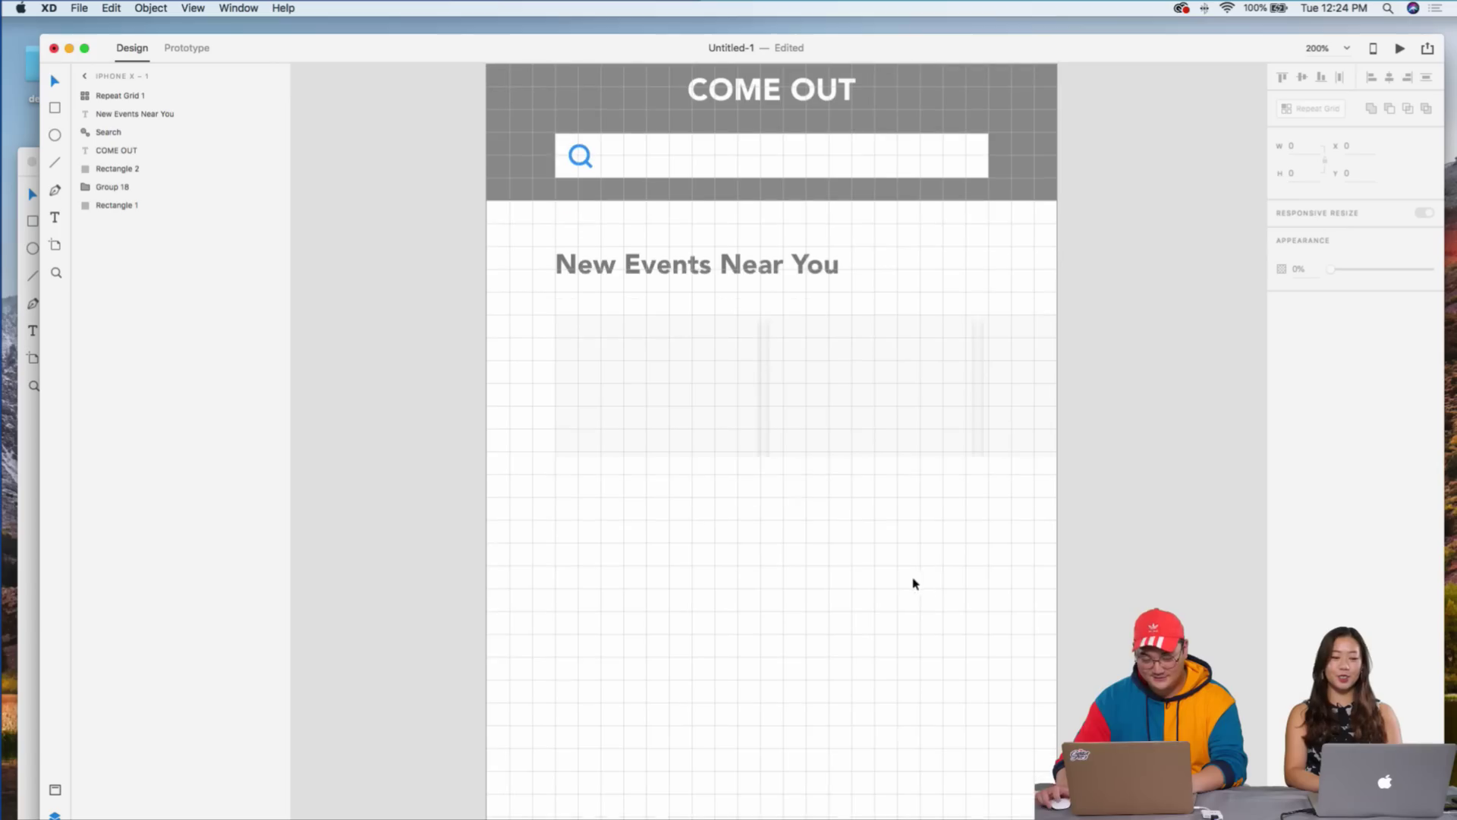
{"action": "left_click", "coordinate": [727, 425]}
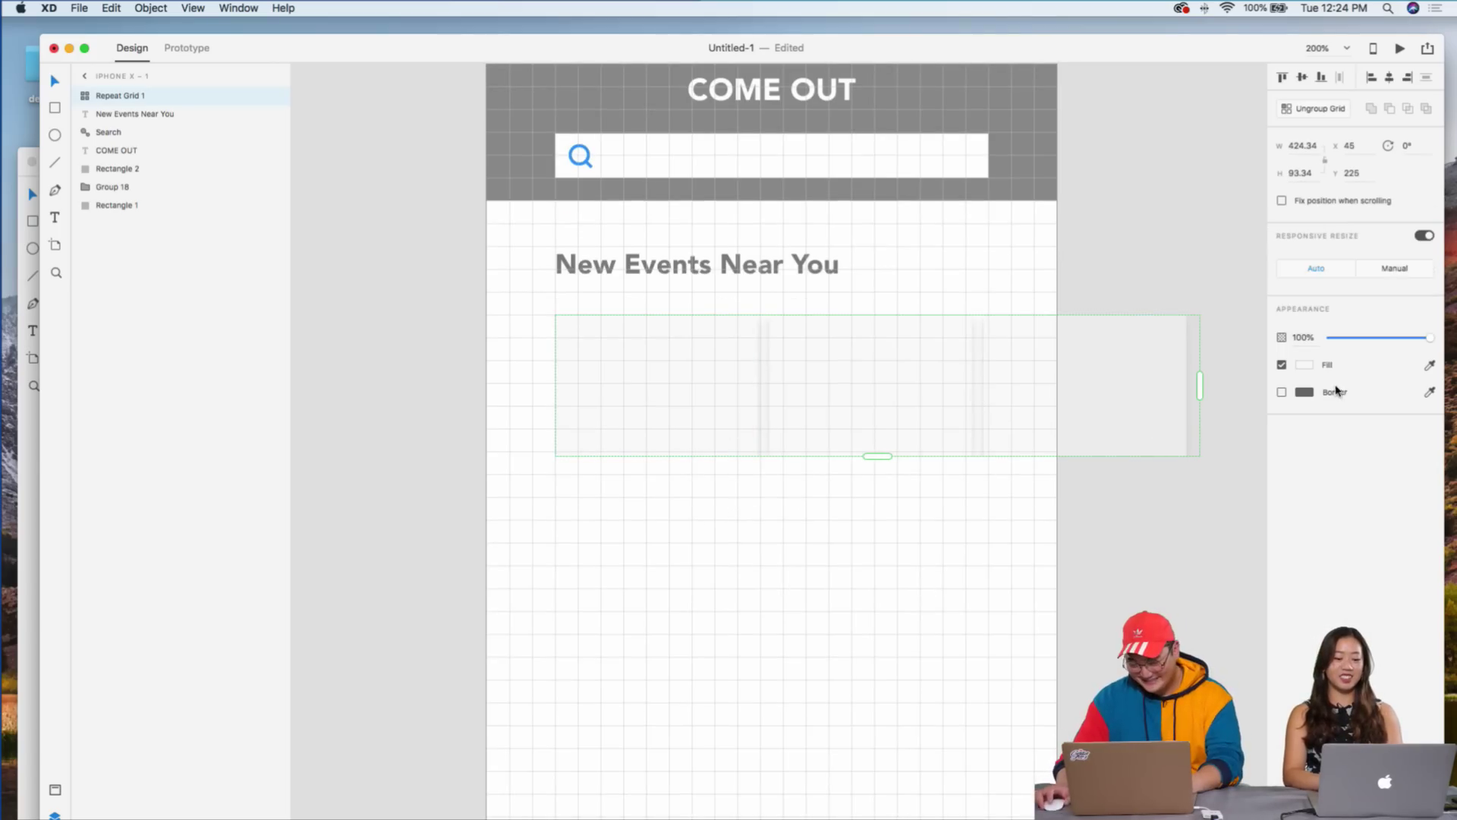
{"action": "key", "text": "super+c"}
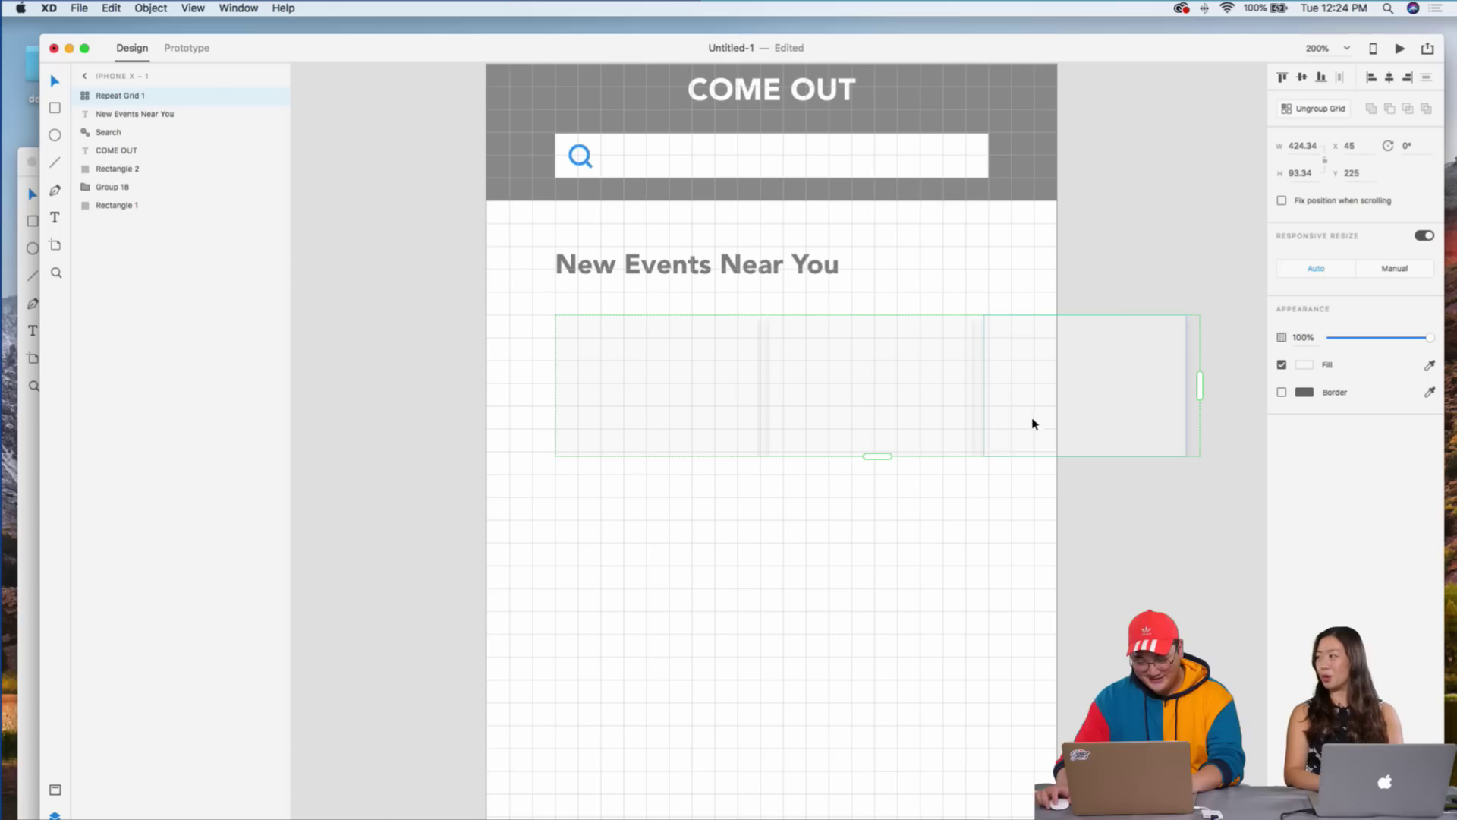
{"action": "key", "text": "super+v"}
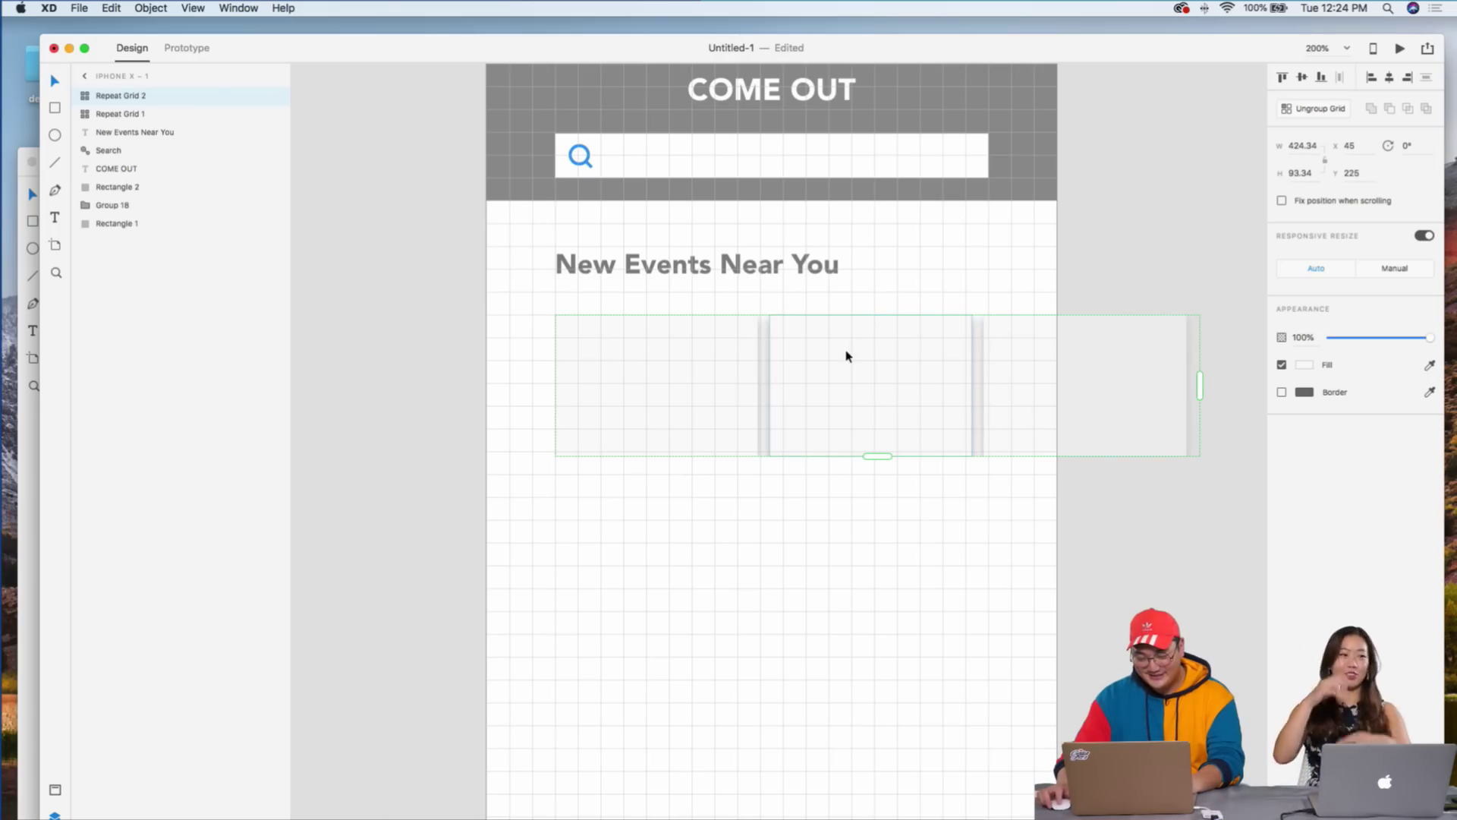
{"action": "key", "text": "super+z"}
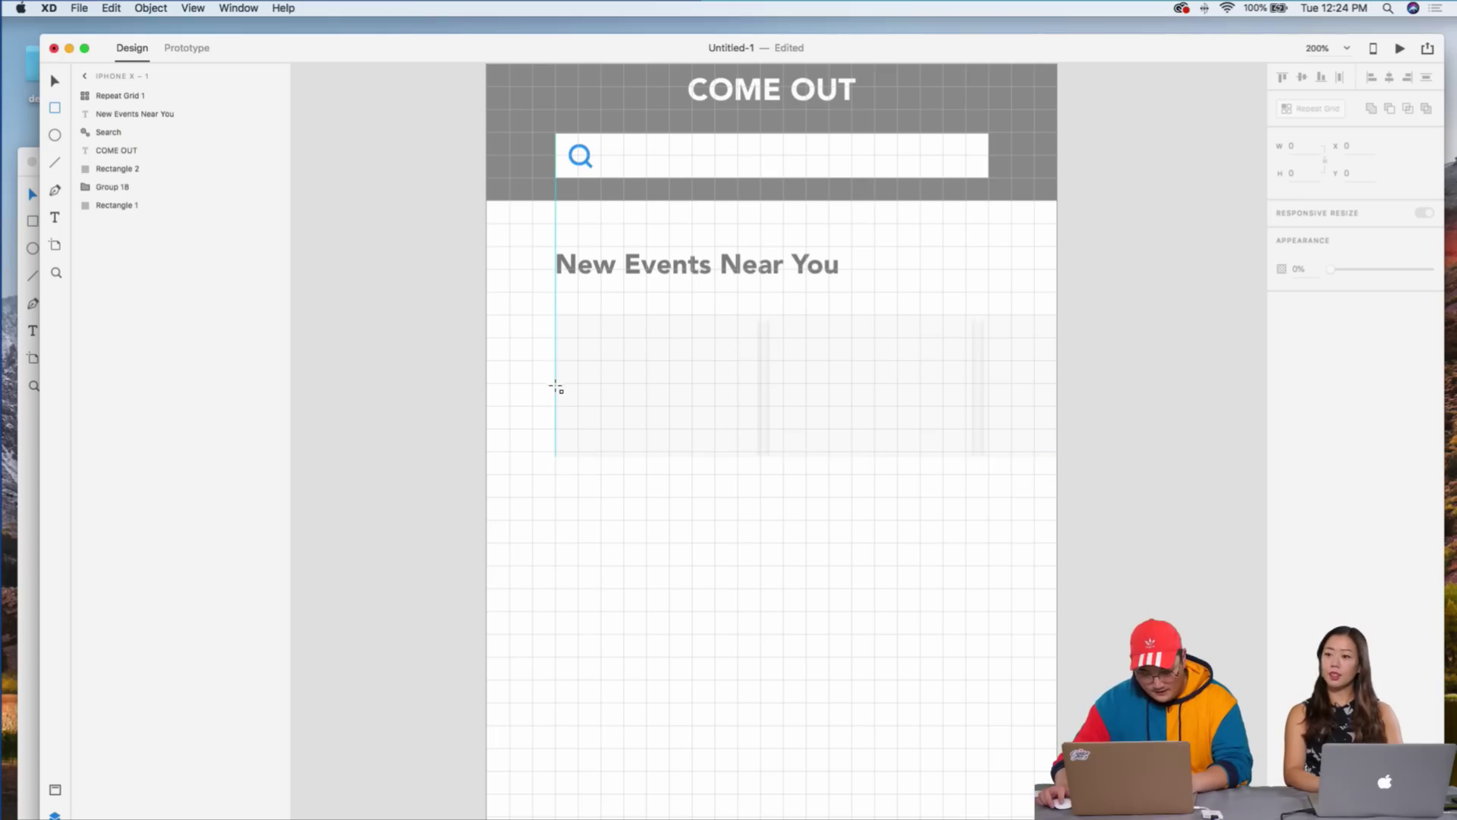
- Draw a rectangle about 135 by 45 over the lower half of the first card and remove its border
{"action": "mouse_move", "coordinate": [555, 384]}
{"action": "left_mouse_down"}
{"action": "mouse_move", "coordinate": [774, 462]}
{"action": "mouse_move", "coordinate": [757, 454]}
{"action": "left_mouse_up"}
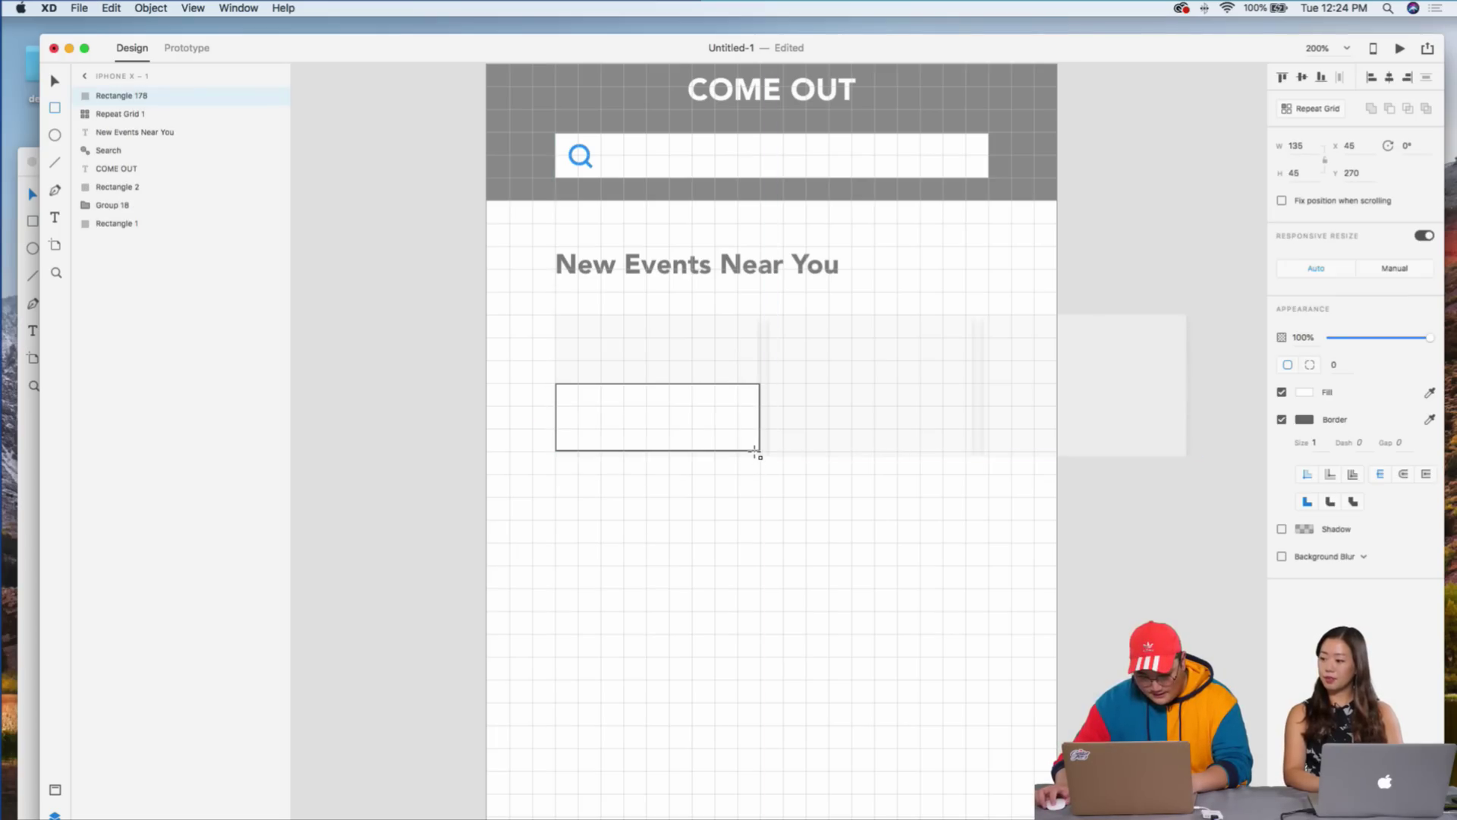
{"action": "key", "text": "v"}
{"action": "left_click", "coordinate": [691, 443]}
{"action": "left_click", "coordinate": [691, 445]}
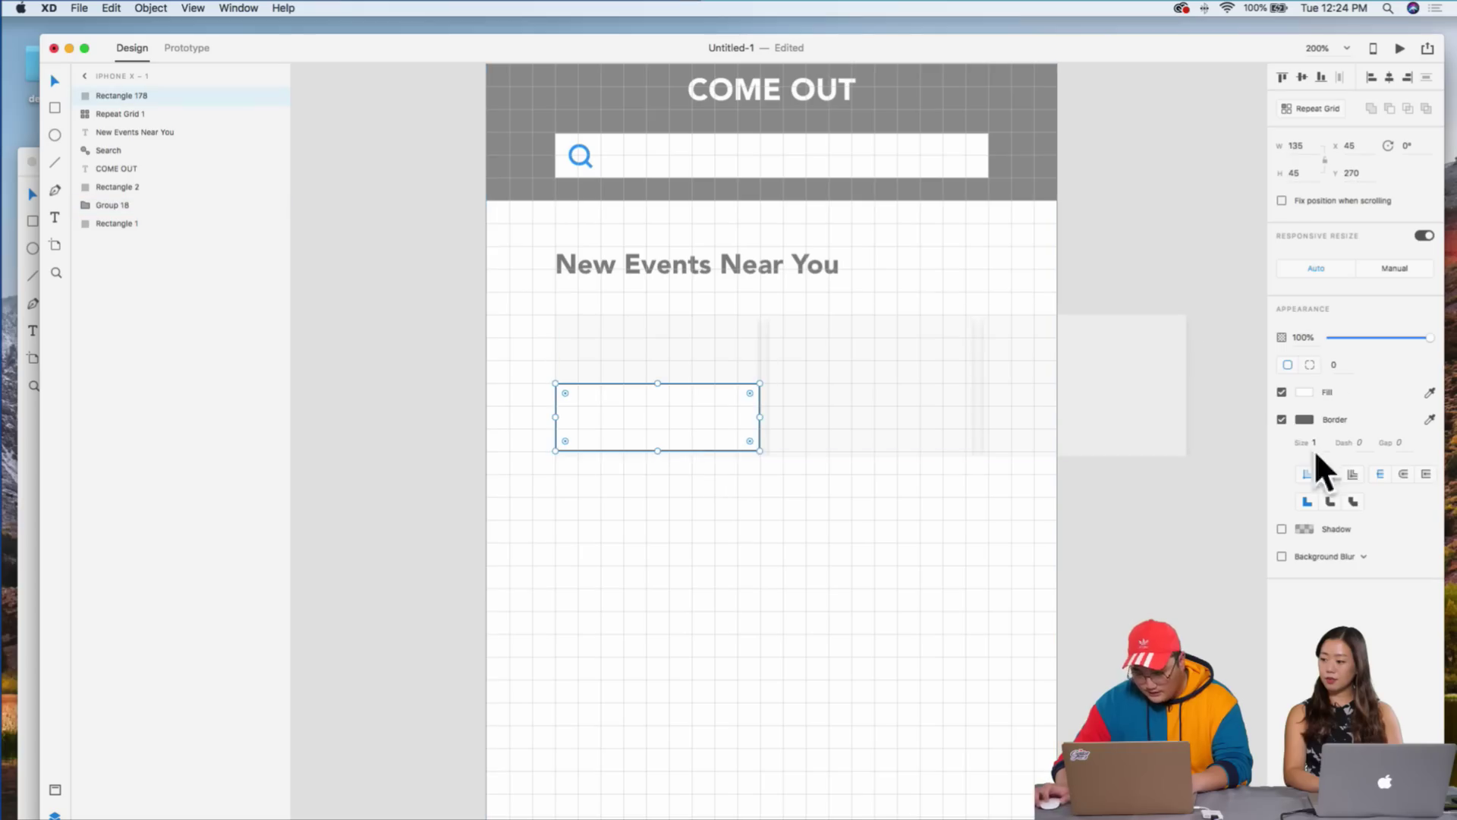
{"action": "left_click", "coordinate": [1282, 419]}
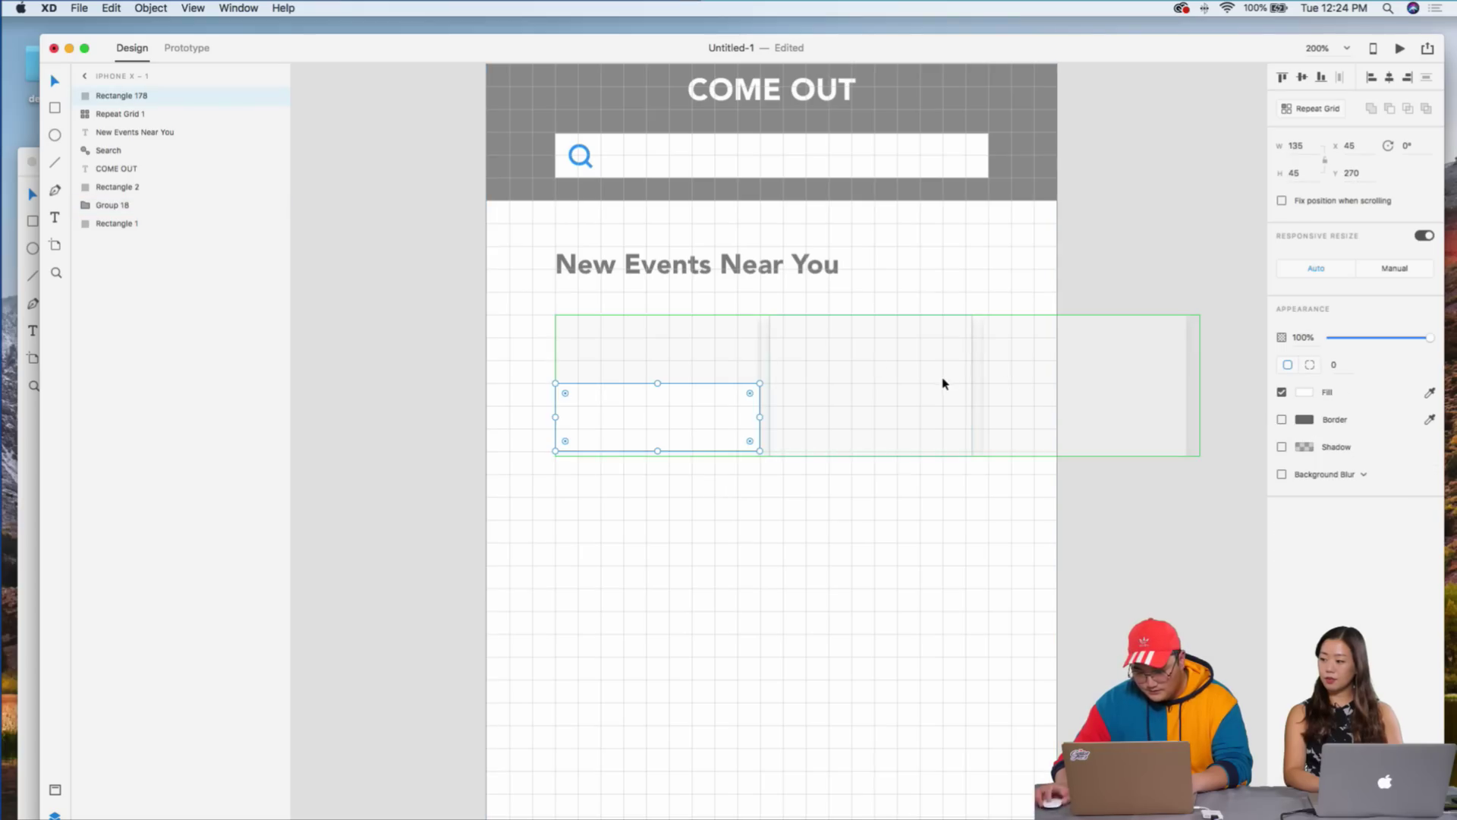
- Change the repeat grid cards' fill to medium grey
{"action": "left_click", "coordinate": [716, 352]}
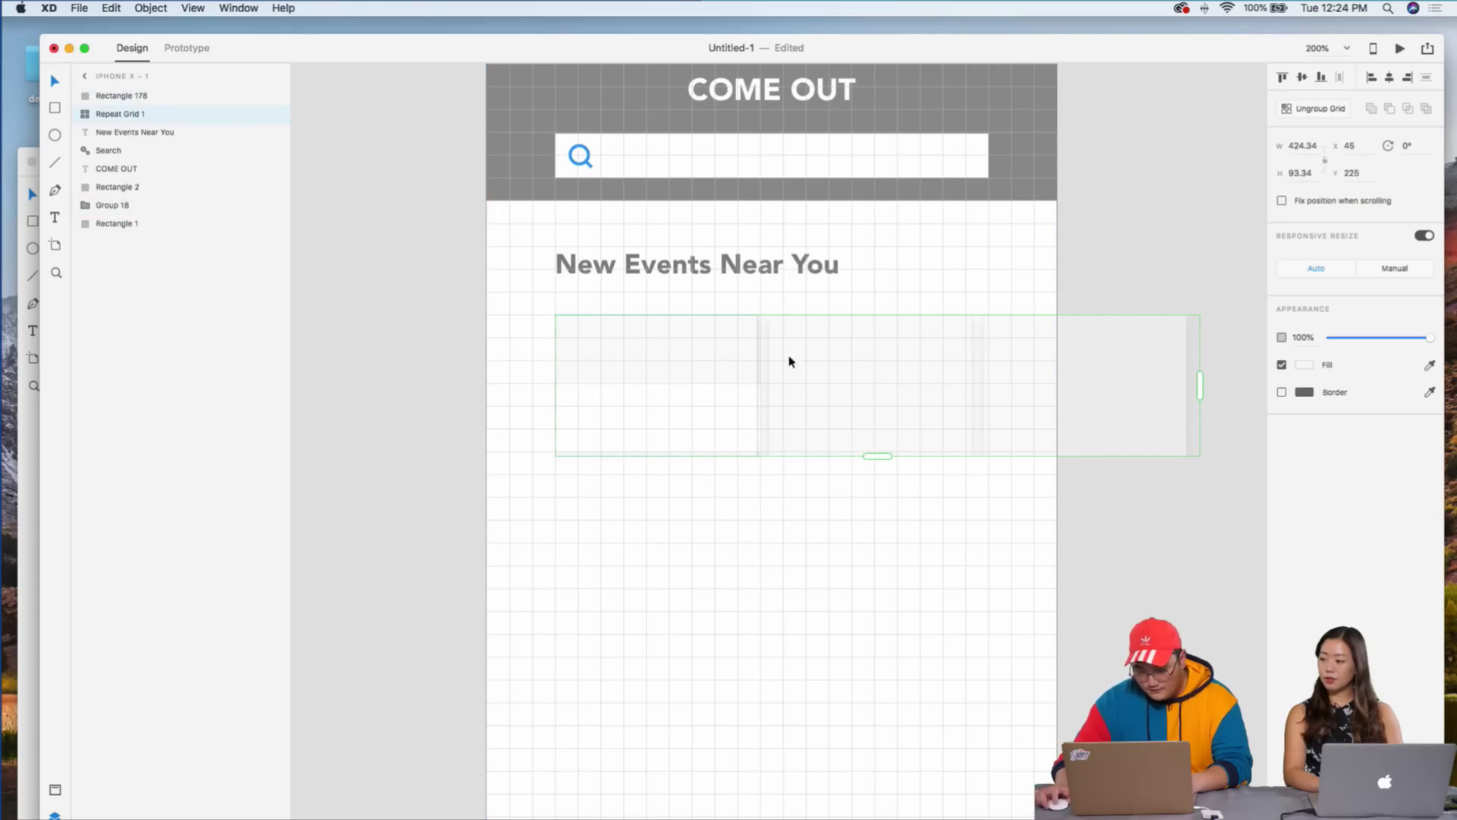
{"action": "left_click", "coordinate": [1304, 365]}
{"action": "left_click_drag", "start_coordinate": [1184, 367], "coordinate": [1125, 317]}
{"action": "left_click", "coordinate": [654, 488]}
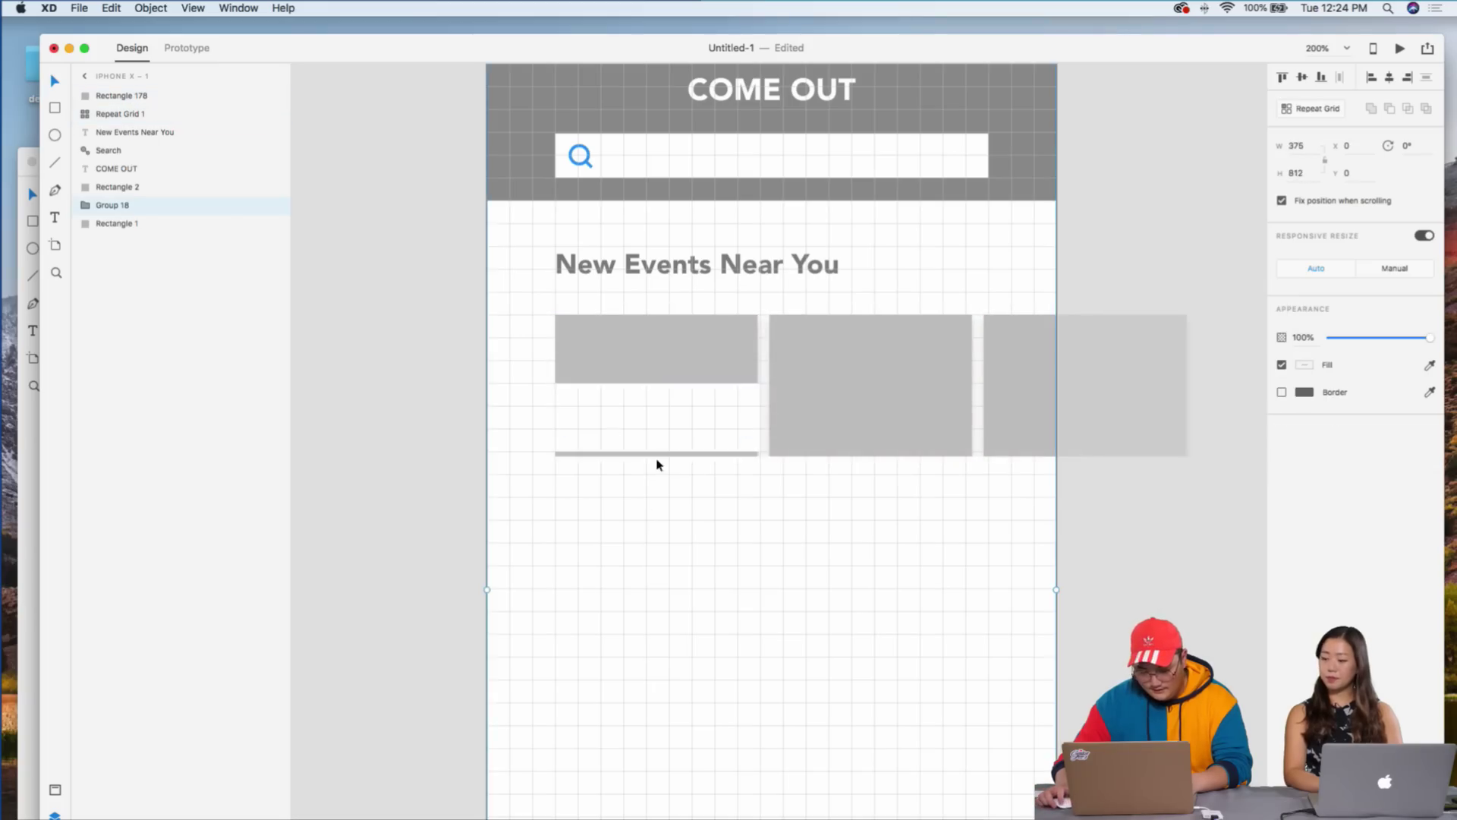
- Move the overlay rectangle down to the first card's bottom edge at Y 273 and fill it dark grey
{"action": "left_click", "coordinate": [667, 433]}
{"action": "left_click_drag", "start_coordinate": [667, 433], "coordinate": [663, 445]}
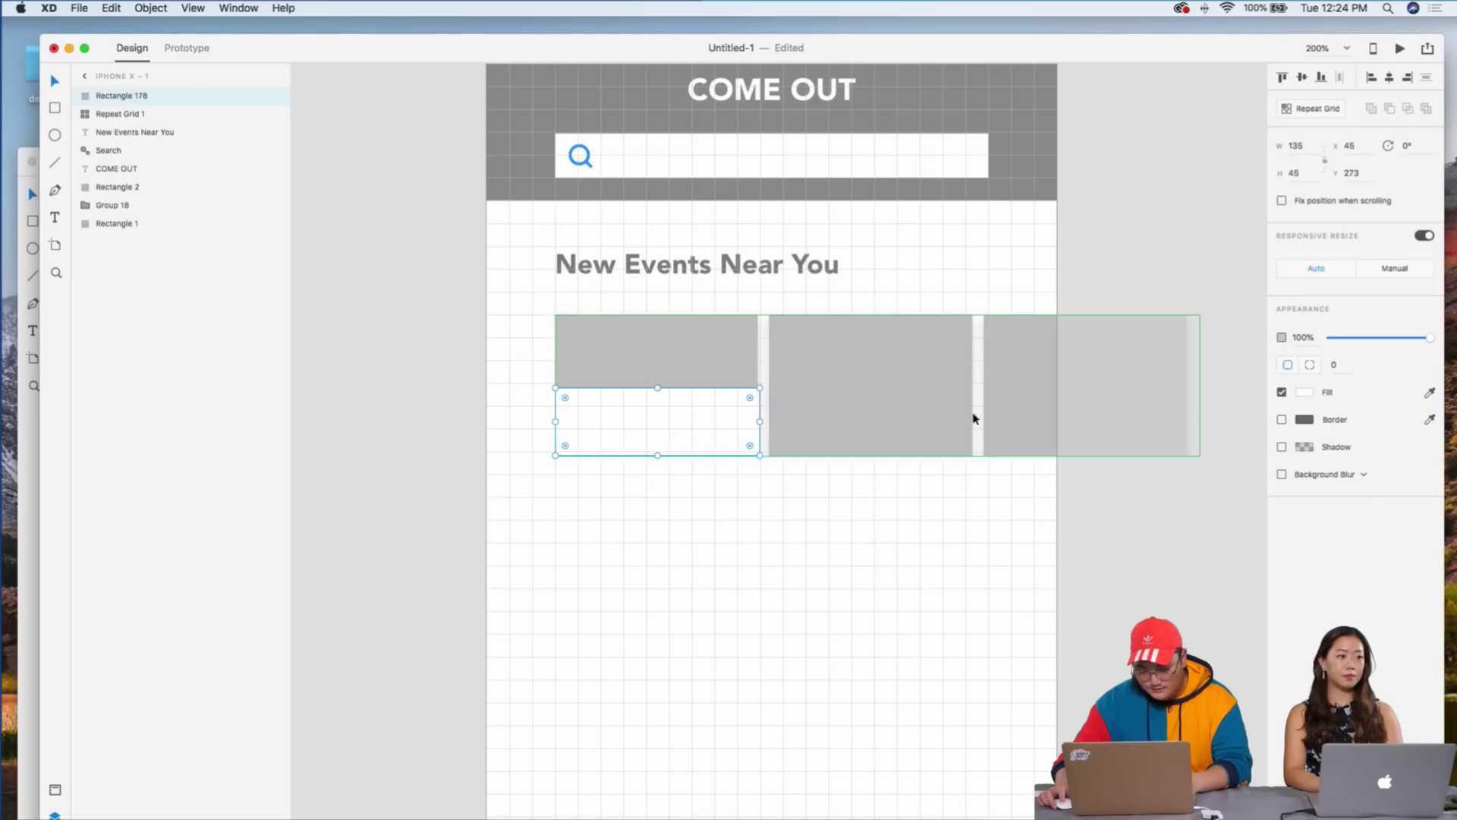
{"action": "left_click", "coordinate": [1304, 392]}
{"action": "left_click_drag", "start_coordinate": [1124, 317], "coordinate": [1106, 386]}
{"action": "left_click", "coordinate": [634, 495]}
{"action": "left_click", "coordinate": [728, 438]}
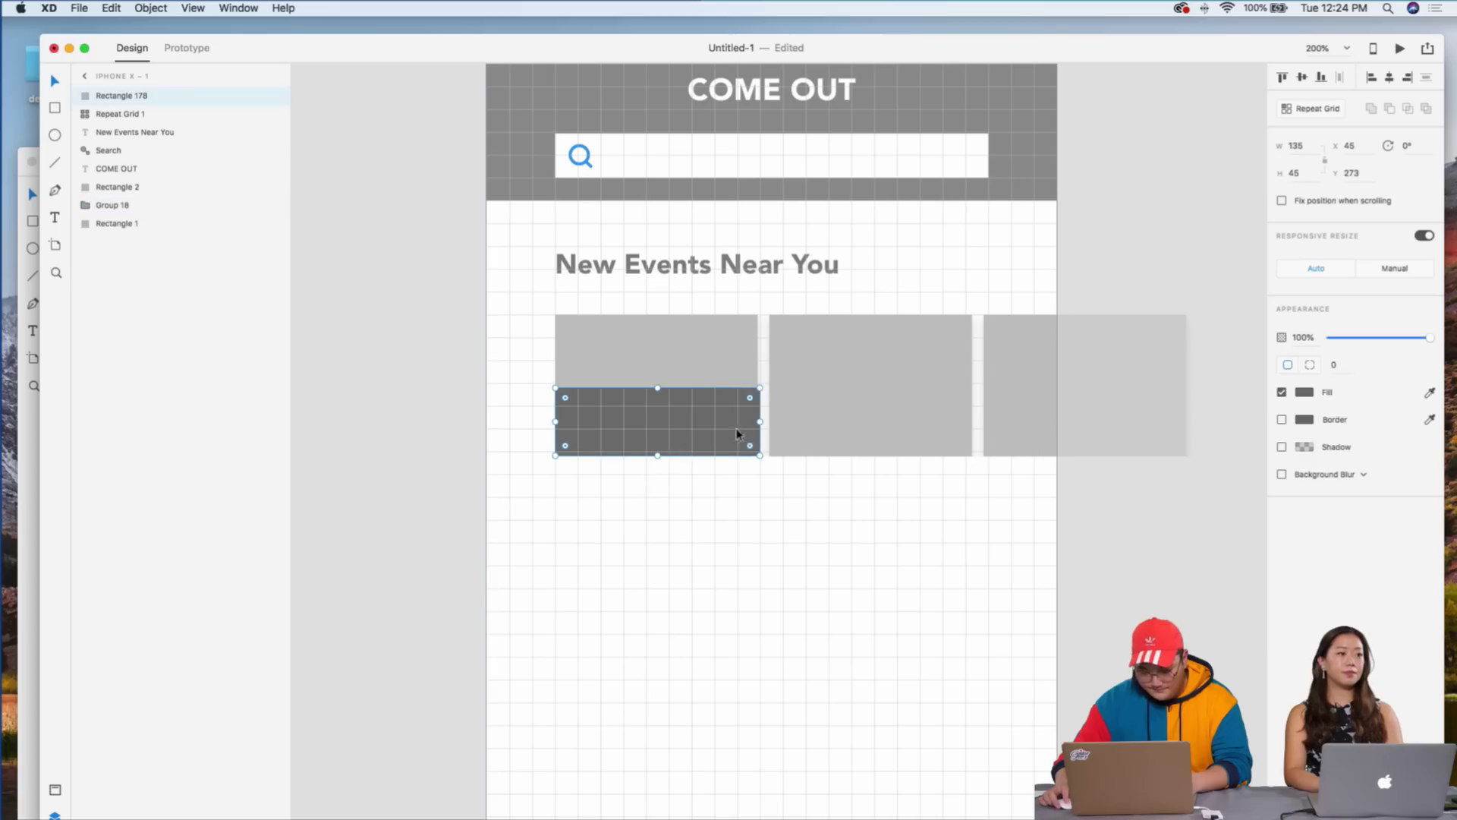
{"action": "scroll", "coordinate": [756, 426], "scroll_direction": "up", "scroll_amount": 1}
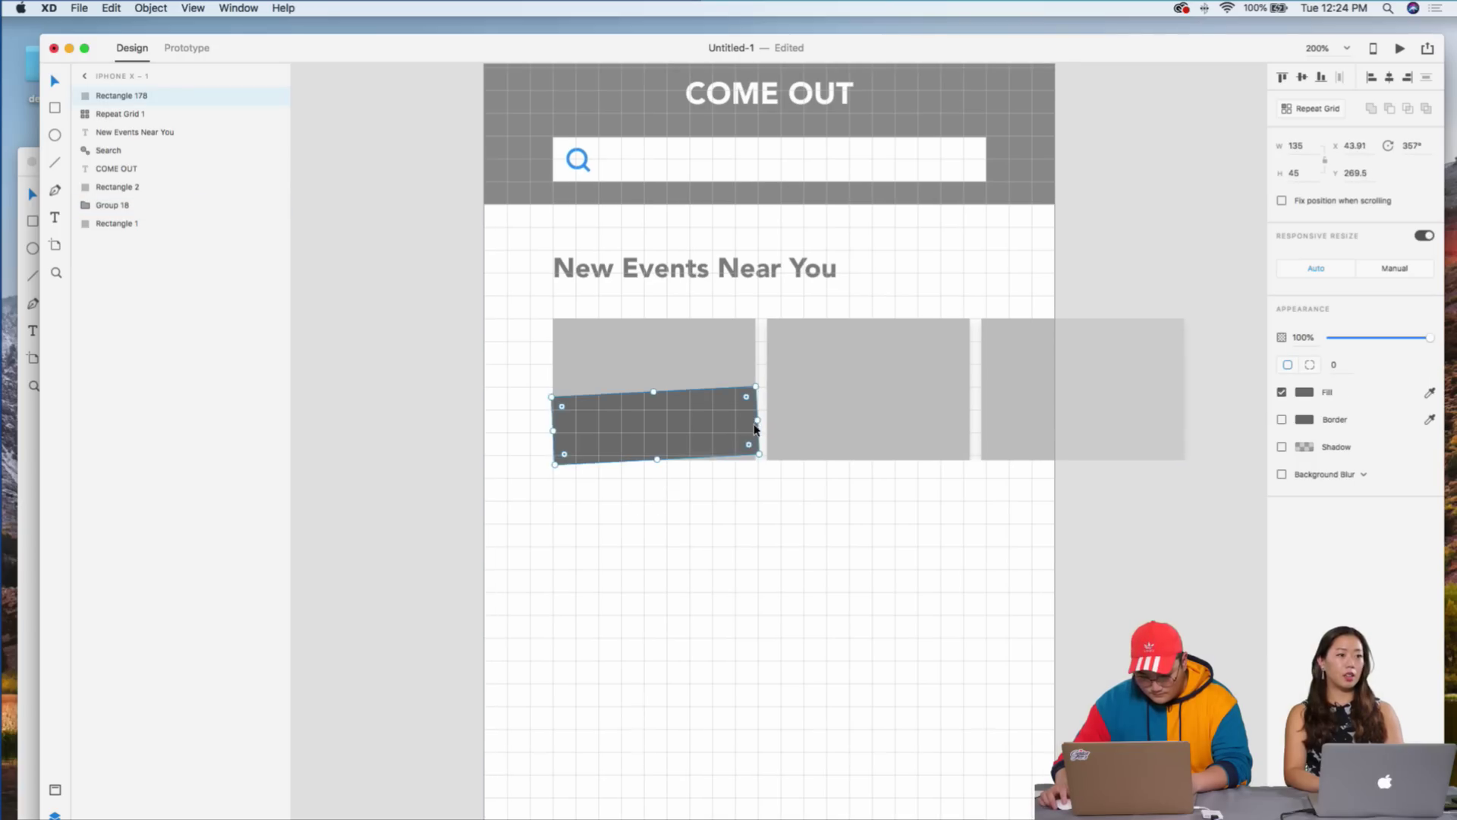
{"action": "left_click_drag", "start_coordinate": [755, 425], "coordinate": [763, 468]}
{"action": "double_click", "coordinate": [732, 381]}
{"action": "left_click", "coordinate": [764, 437]}
- Widen the horizontal gap between the repeat grid's cards to 12
{"action": "scroll", "coordinate": [762, 437], "scroll_direction": "up", "scroll_amount": 3}
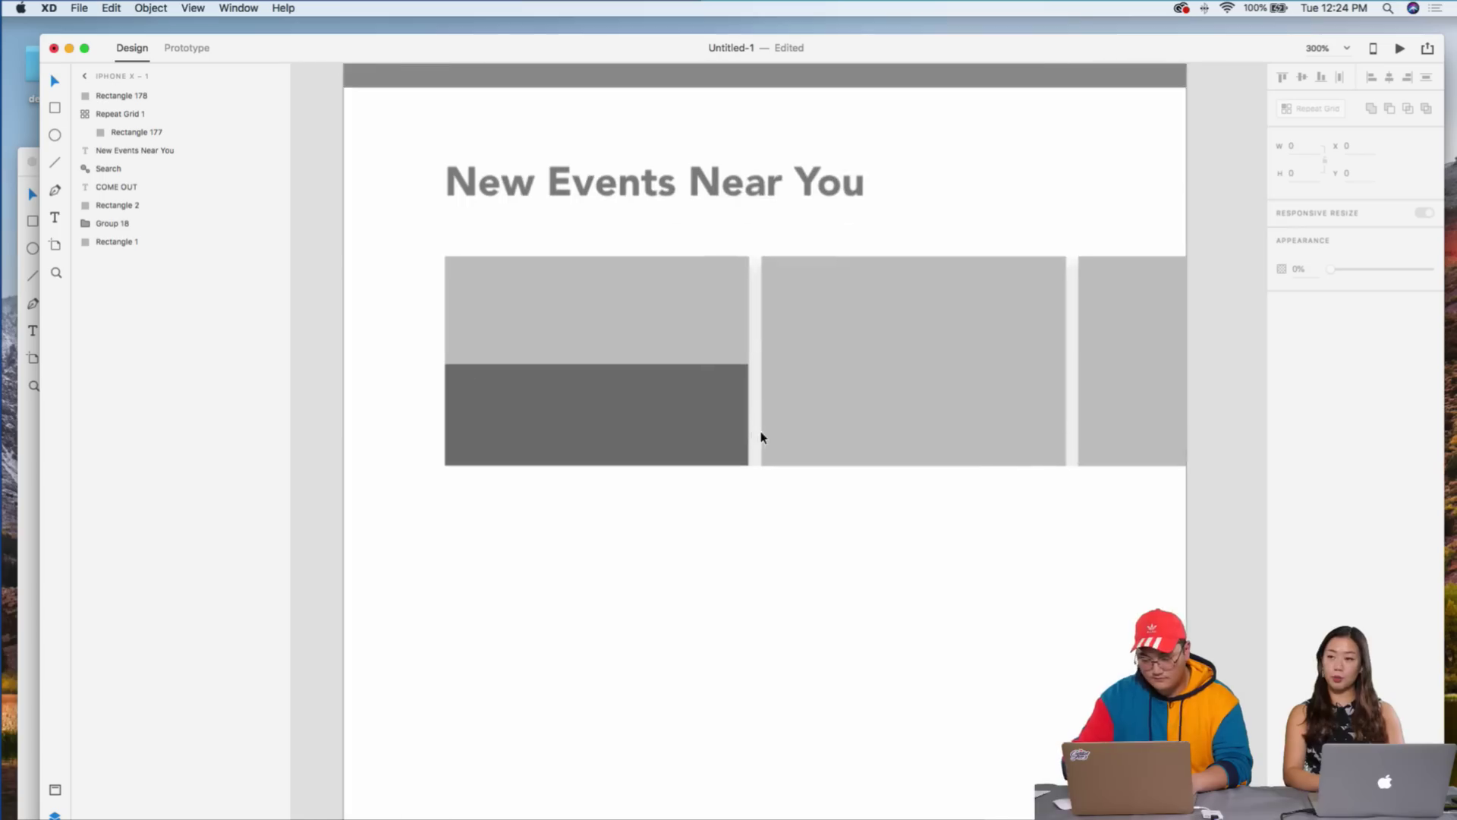
{"action": "left_click", "coordinate": [784, 413]}
{"action": "left_click_drag", "start_coordinate": [755, 373], "coordinate": [764, 373]}
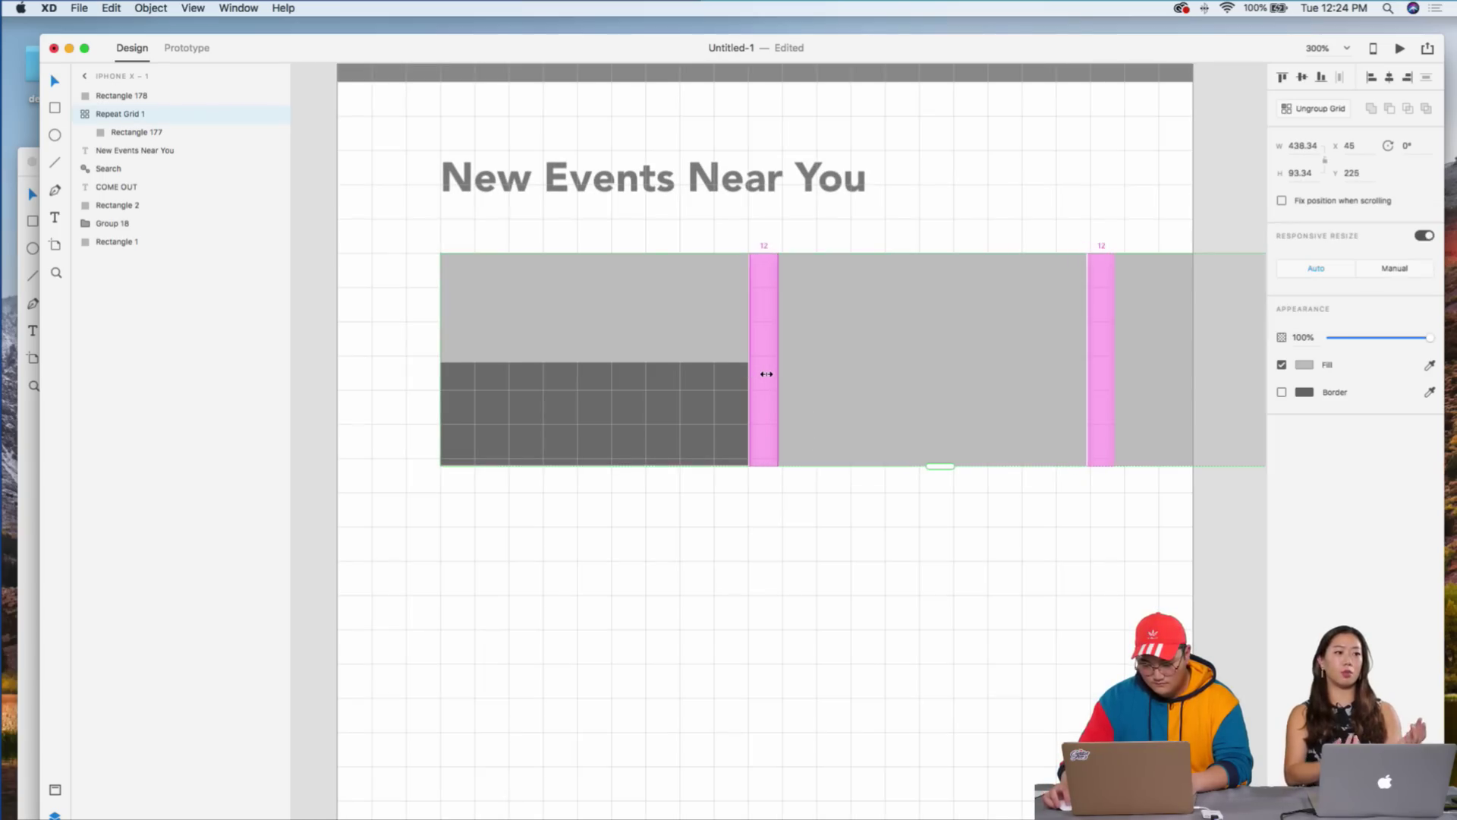
{"action": "key", "text": "Escape"}
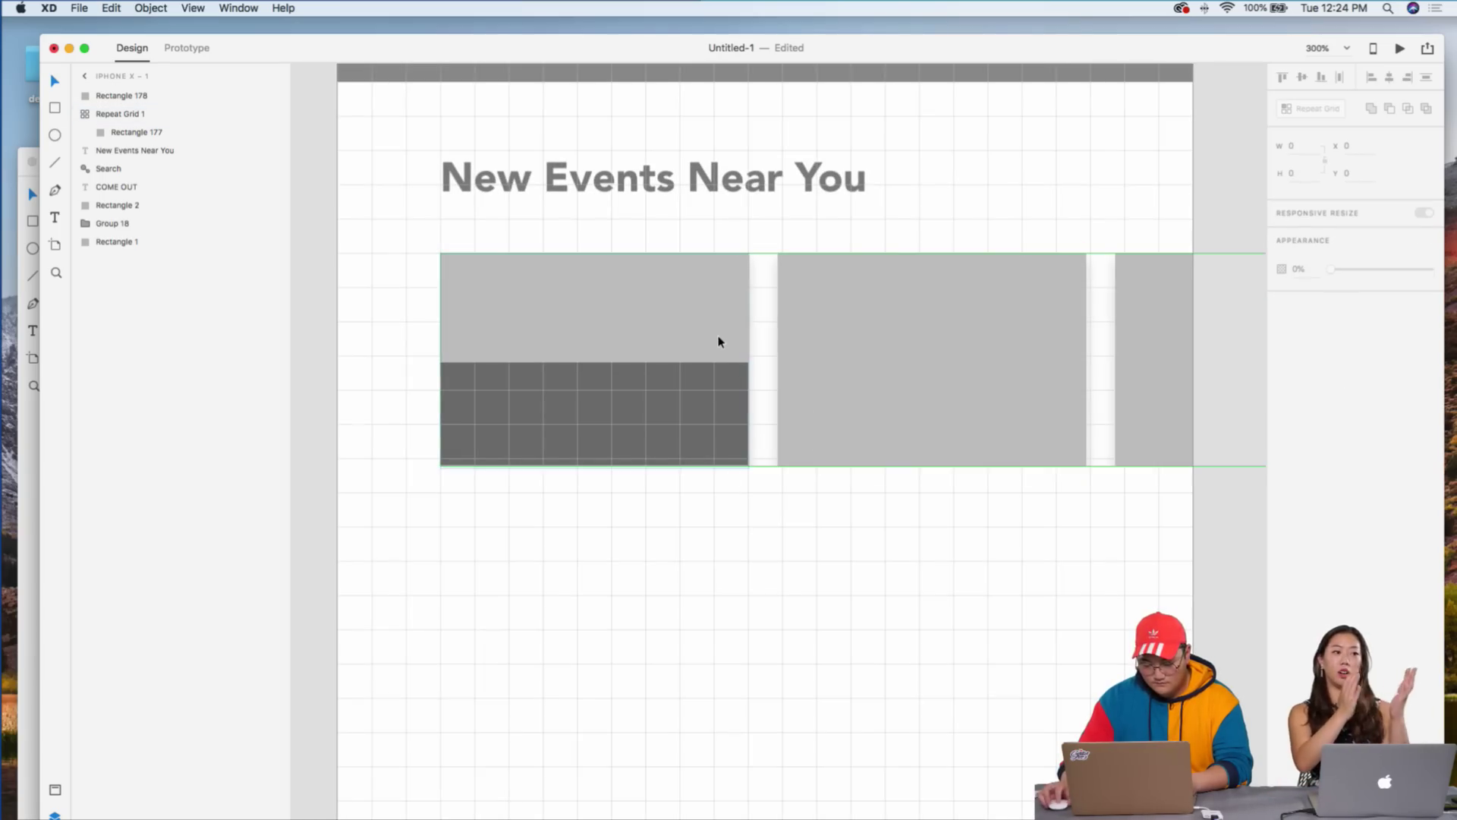
- Extend the repeat grid downward to show part of a second row and increase the gap between the rows
{"action": "left_click", "coordinate": [1029, 436]}
{"action": "left_click_drag", "start_coordinate": [936, 466], "coordinate": [934, 613]}
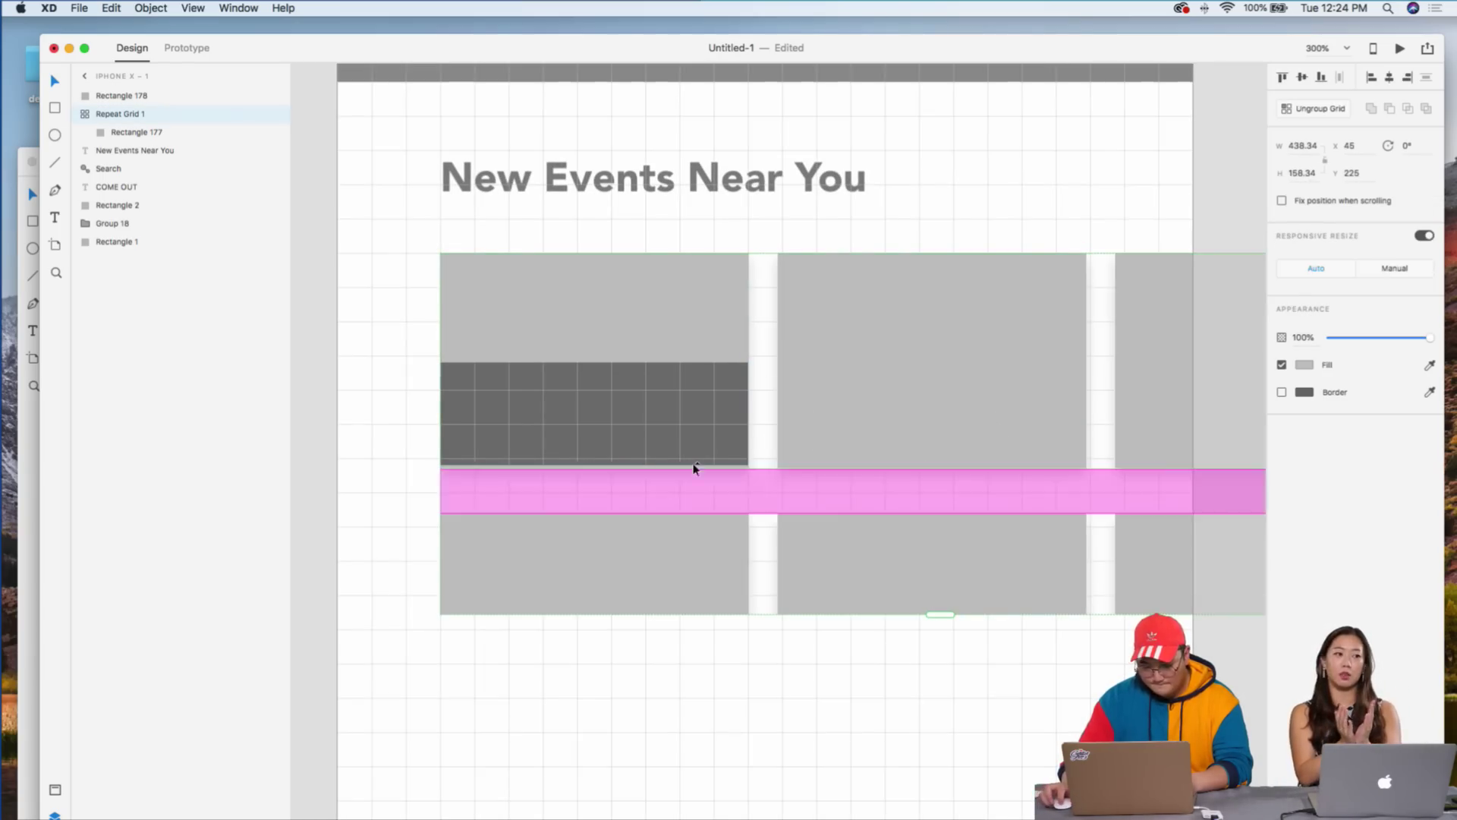
{"action": "left_click_drag", "start_coordinate": [693, 479], "coordinate": [690, 532]}
- Enlarge the card inside the repeat grid, then widen the dark rectangle to 143 and place it along the card's bottom at Y 281
{"action": "double_click", "coordinate": [680, 303]}
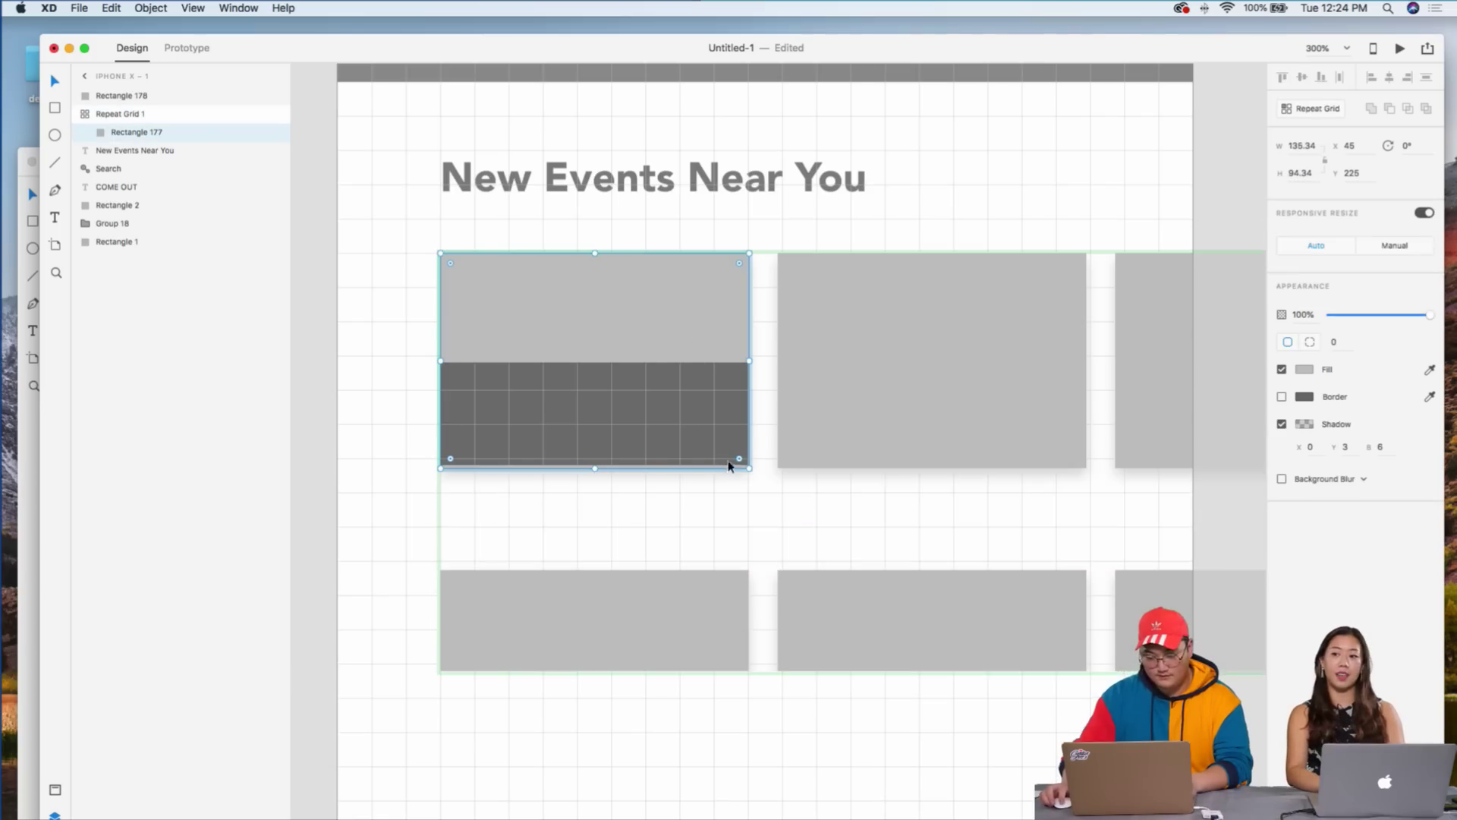
{"action": "left_click_drag", "start_coordinate": [748, 469], "coordinate": [766, 487]}
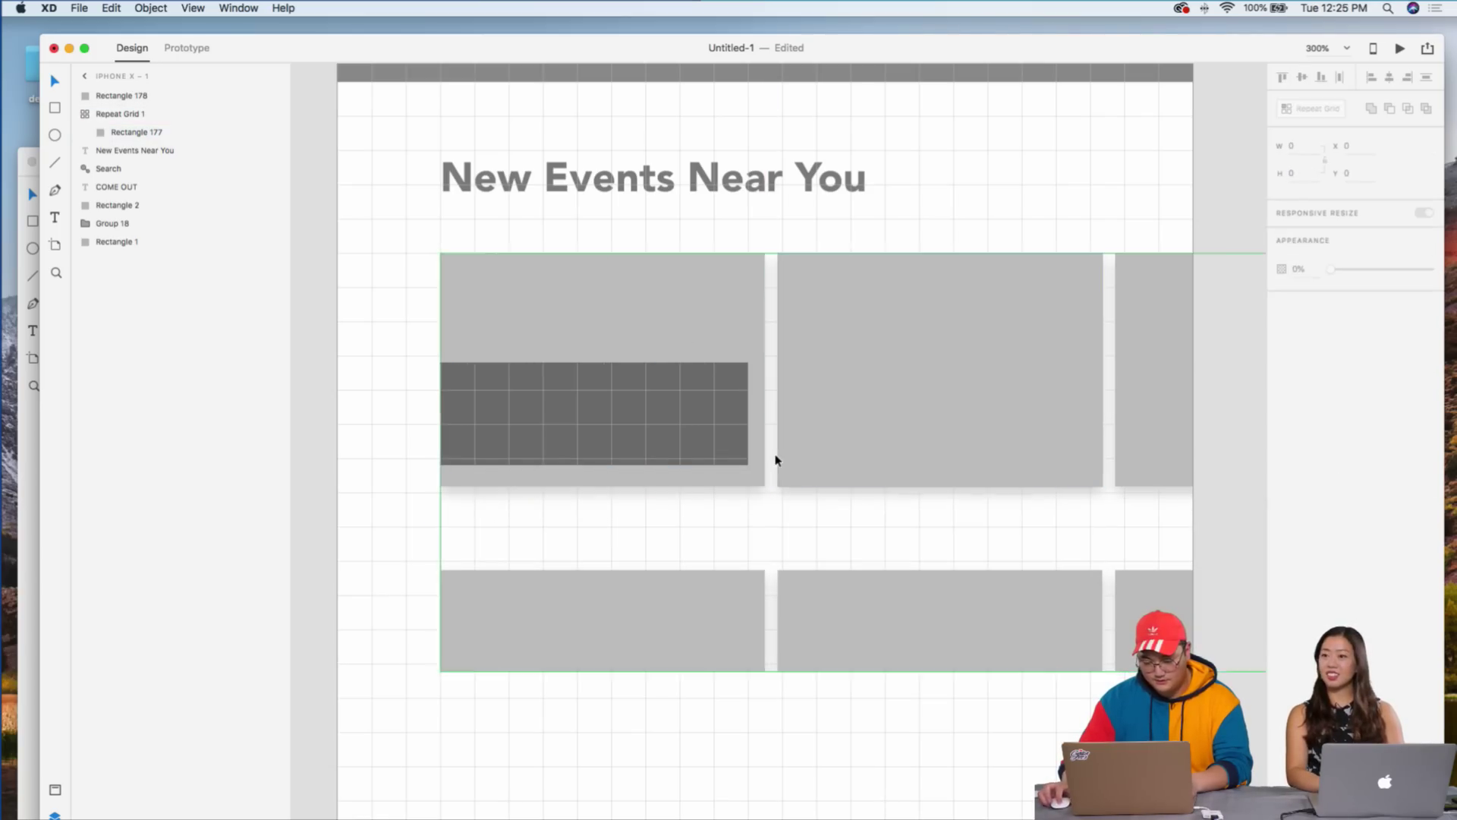
{"action": "left_click", "coordinate": [700, 433]}
{"action": "left_click_drag", "start_coordinate": [700, 433], "coordinate": [767, 433]}
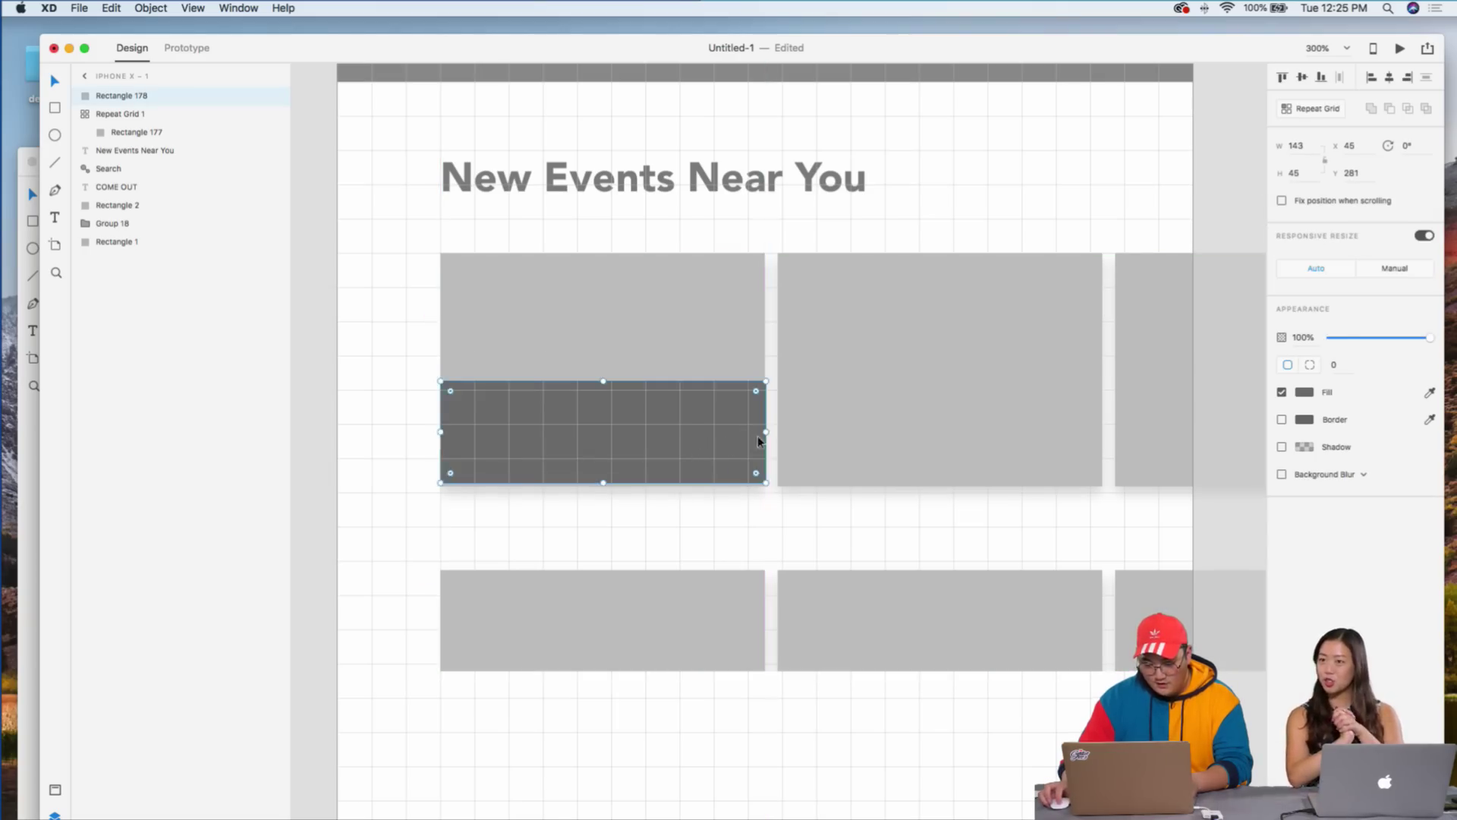
- Duplicate the first card's dark caption rectangle and place the copy along the second card's bottom at X 193
{"action": "key", "text": "super+c"}
{"action": "key", "text": "super+v"}
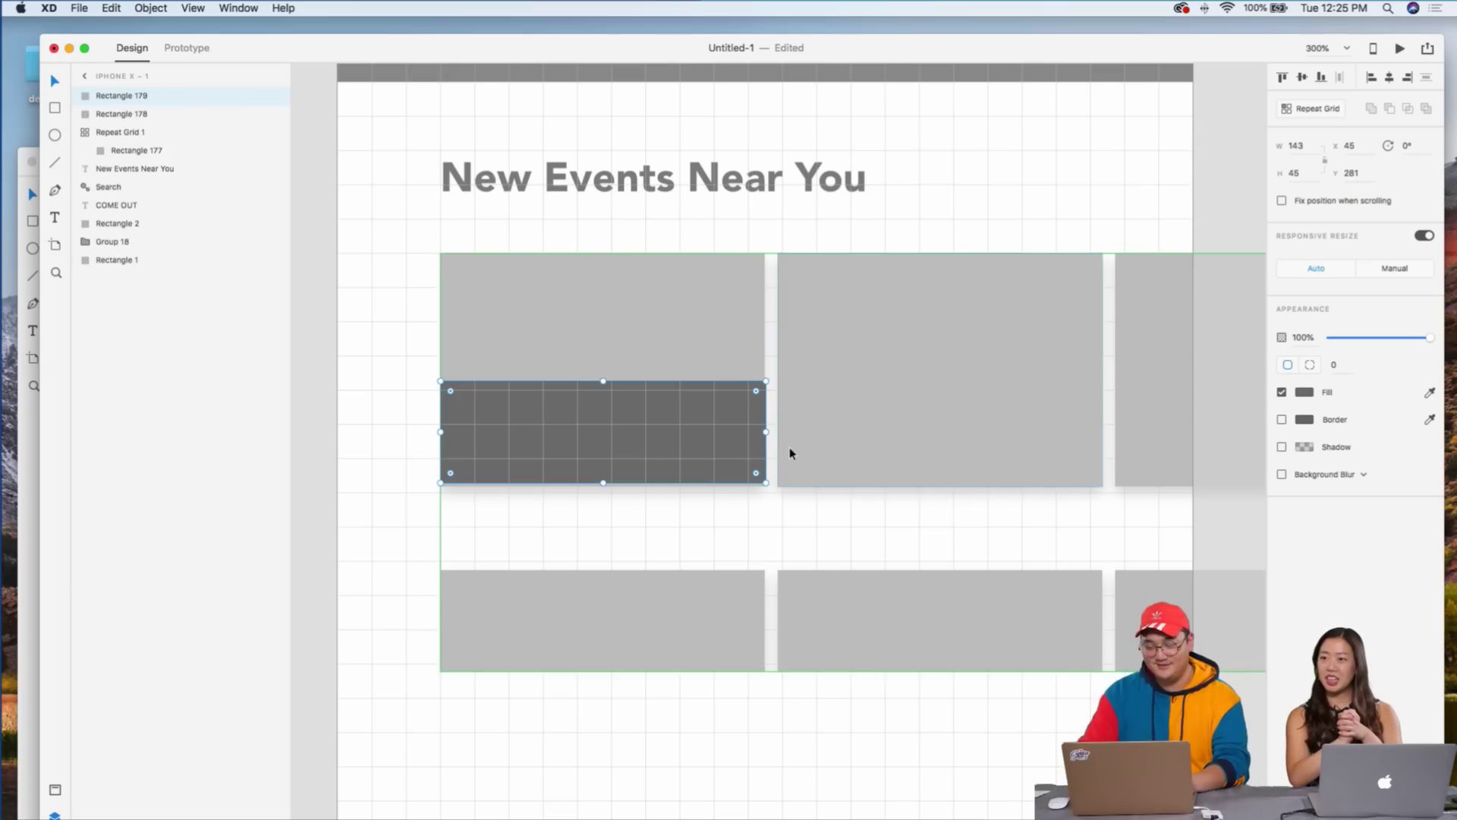
{"action": "key", "text": "shift+Right"}
{"action": "key", "text": "shift+Right"}
{"action": "key", "text": "shift+Right"}
{"action": "key", "text": "shift+Right"}
{"action": "key", "text": "shift+Right"}
{"action": "key", "text": "shift+Right"}
{"action": "key", "text": "shift+Right"}
{"action": "key", "text": "shift+Right"}
{"action": "key", "text": "shift+Right"}
{"action": "key", "text": "shift+Right"}
{"action": "key", "text": "shift+Right"}
{"action": "key", "text": "shift+Right"}
{"action": "key", "text": "shift+Right"}
{"action": "key", "text": "shift+Right"}
{"action": "key", "text": "shift+Right"}
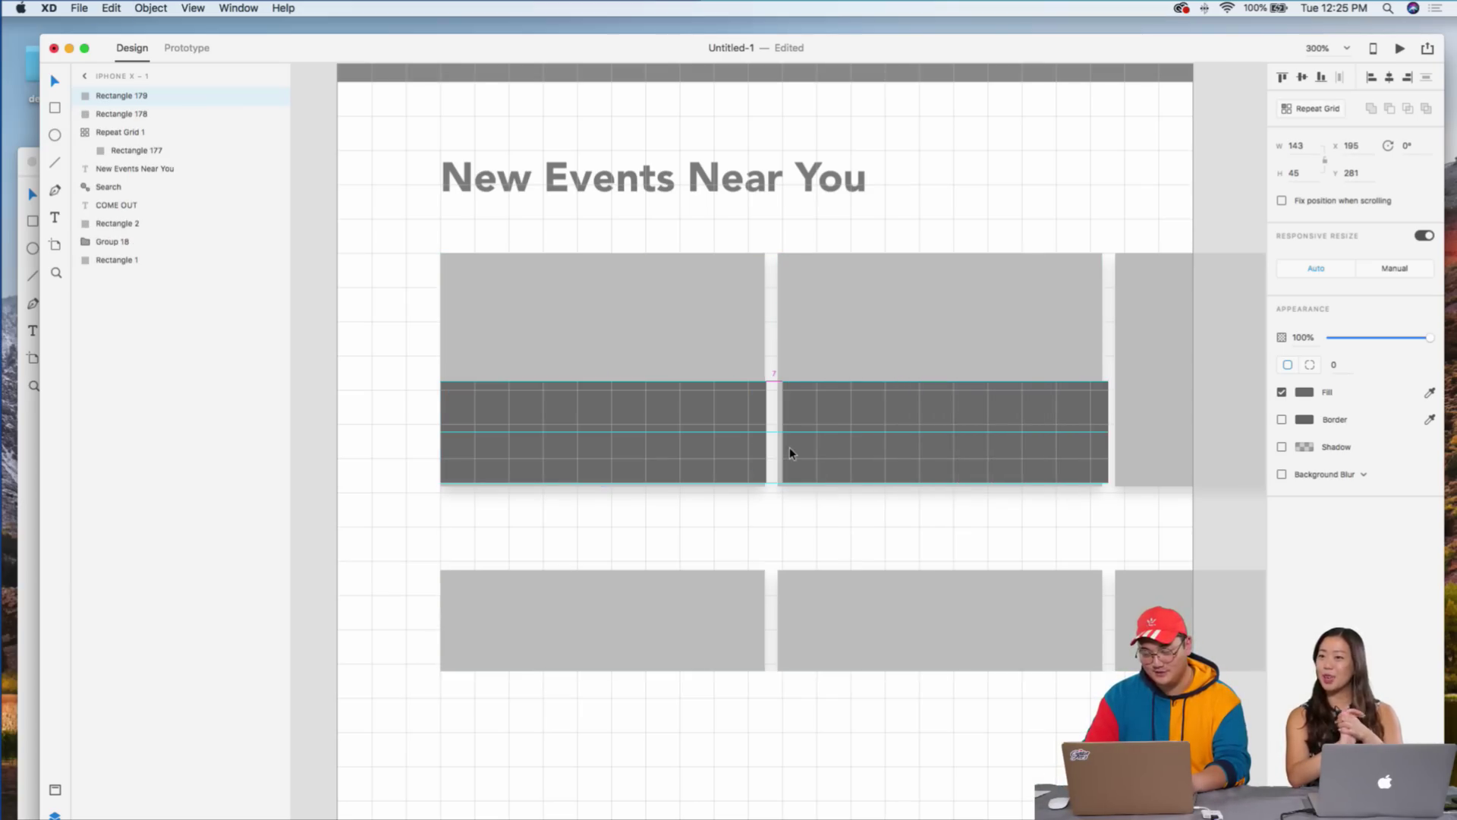
{"action": "left_click", "coordinate": [928, 529]}
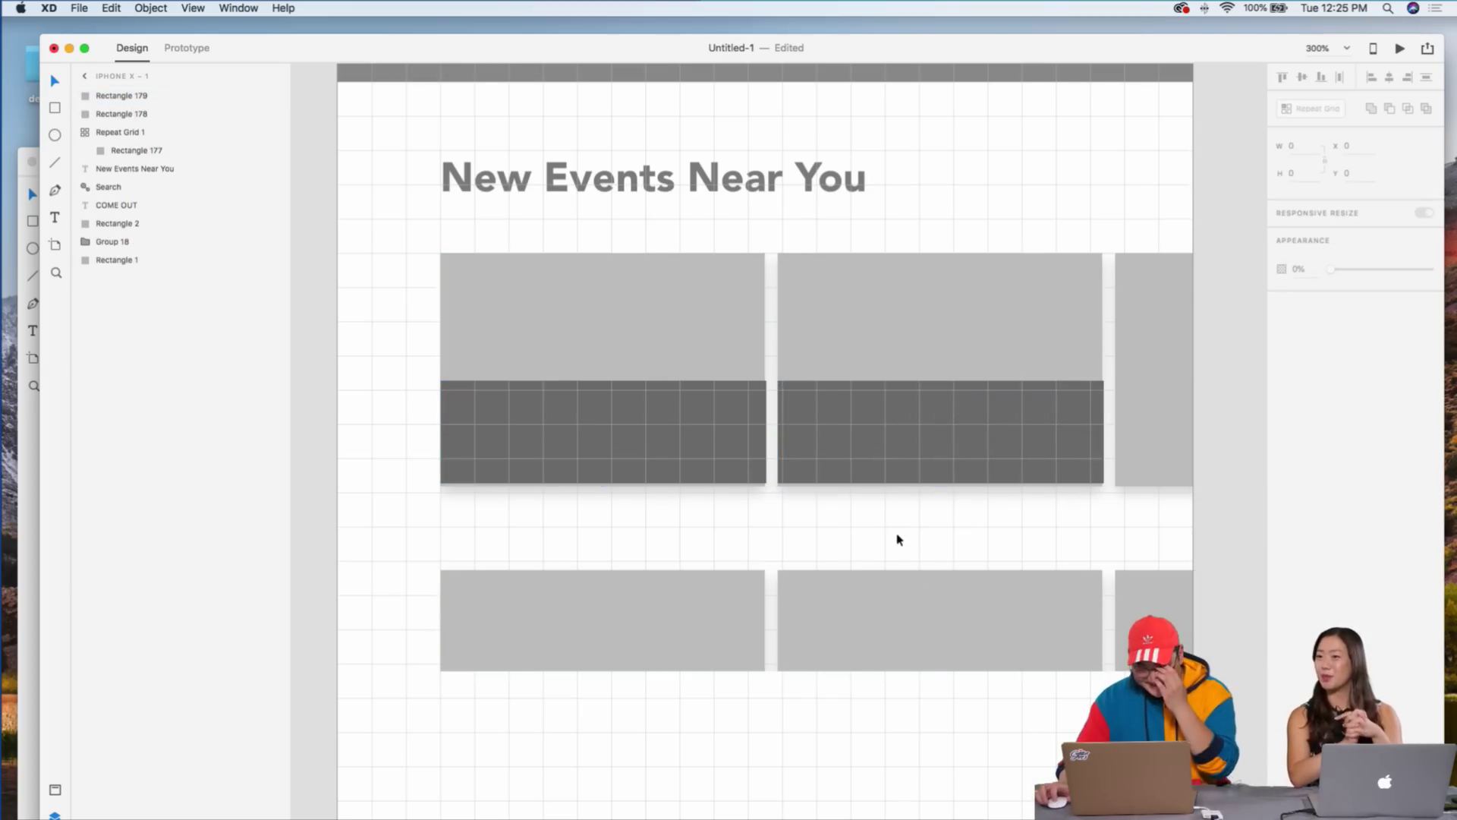
- Duplicate the second card's dark caption rectangle and align the copy with the third card's bottom
{"action": "left_click", "coordinate": [911, 461]}
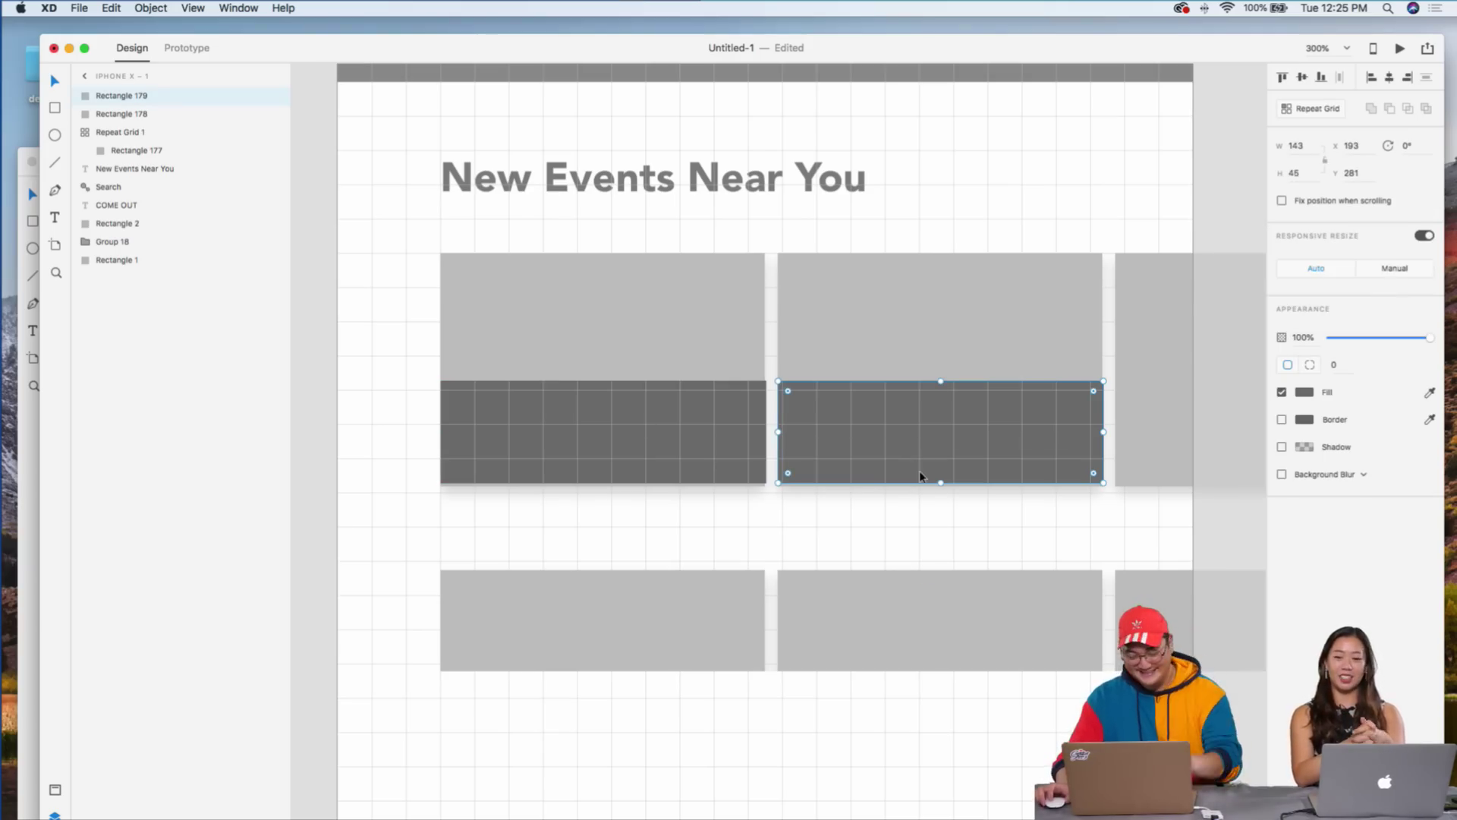
{"action": "scroll", "coordinate": [1038, 553], "scroll_direction": "right", "scroll_amount": 3}
{"action": "key", "text": "super+d"}
{"action": "key", "text": "shift+Right"}
{"action": "key", "text": "shift+Right"}
{"action": "key", "text": "shift+Right"}
{"action": "key", "text": "shift+Right"}
{"action": "key", "text": "shift+Right"}
{"action": "key", "text": "shift+Right"}
{"action": "key", "text": "shift+Right"}
{"action": "key", "text": "shift+Right"}
{"action": "key", "text": "shift+Right"}
{"action": "key", "text": "shift+Right"}
{"action": "key", "text": "shift+Right"}
{"action": "key", "text": "shift+Right"}
{"action": "key", "text": "shift+Right"}
{"action": "key", "text": "shift+Right"}
{"action": "key", "text": "shift+Right"}
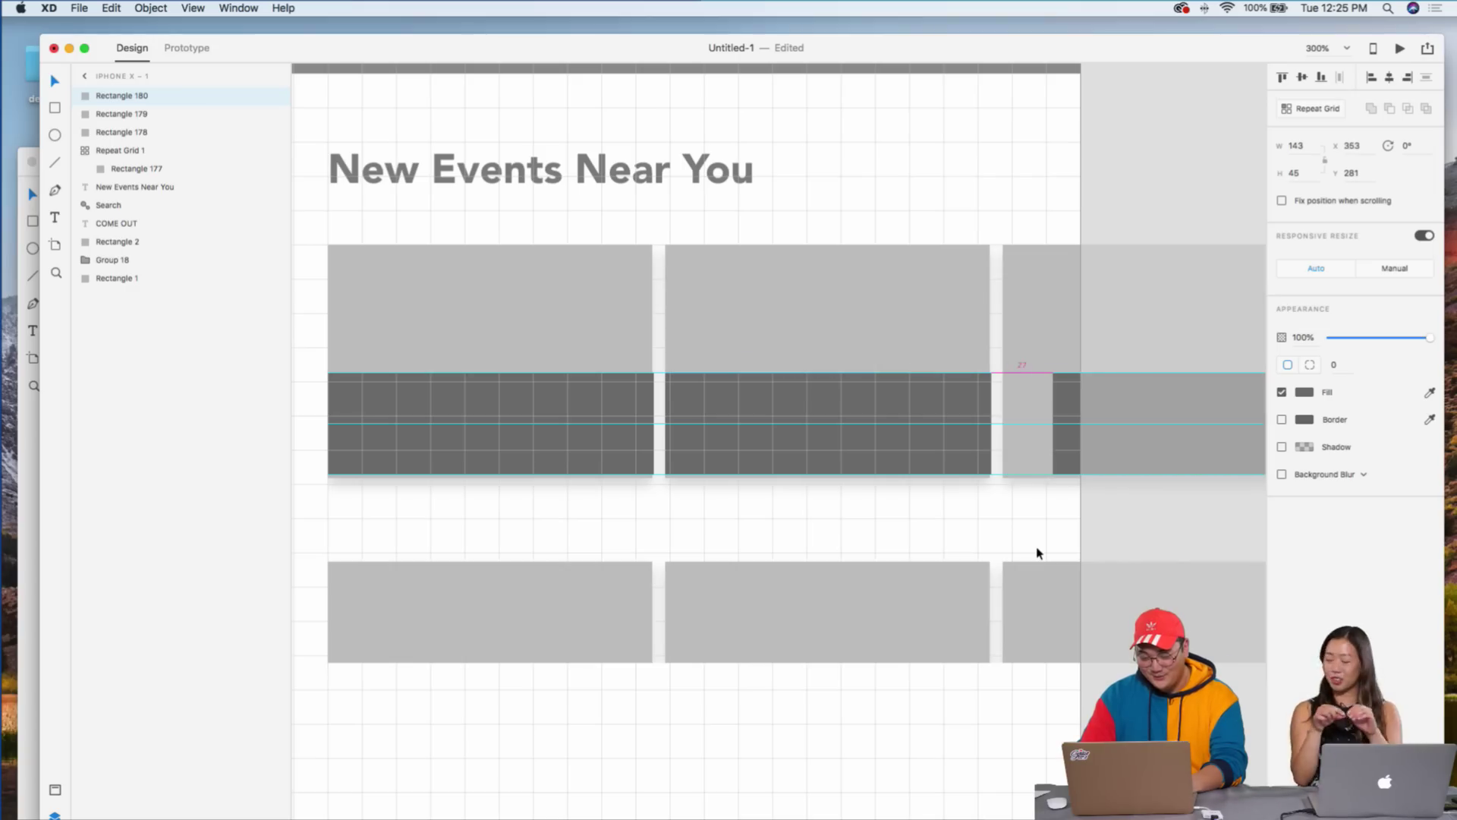
{"action": "left_click", "coordinate": [893, 558]}
- Shorten the repeat grid so only its first row of cards remains
{"action": "left_click", "coordinate": [872, 658]}
{"action": "left_click_drag", "start_coordinate": [826, 663], "coordinate": [829, 508]}
{"action": "left_click", "coordinate": [548, 384]}
{"action": "left_click", "coordinate": [624, 413]}
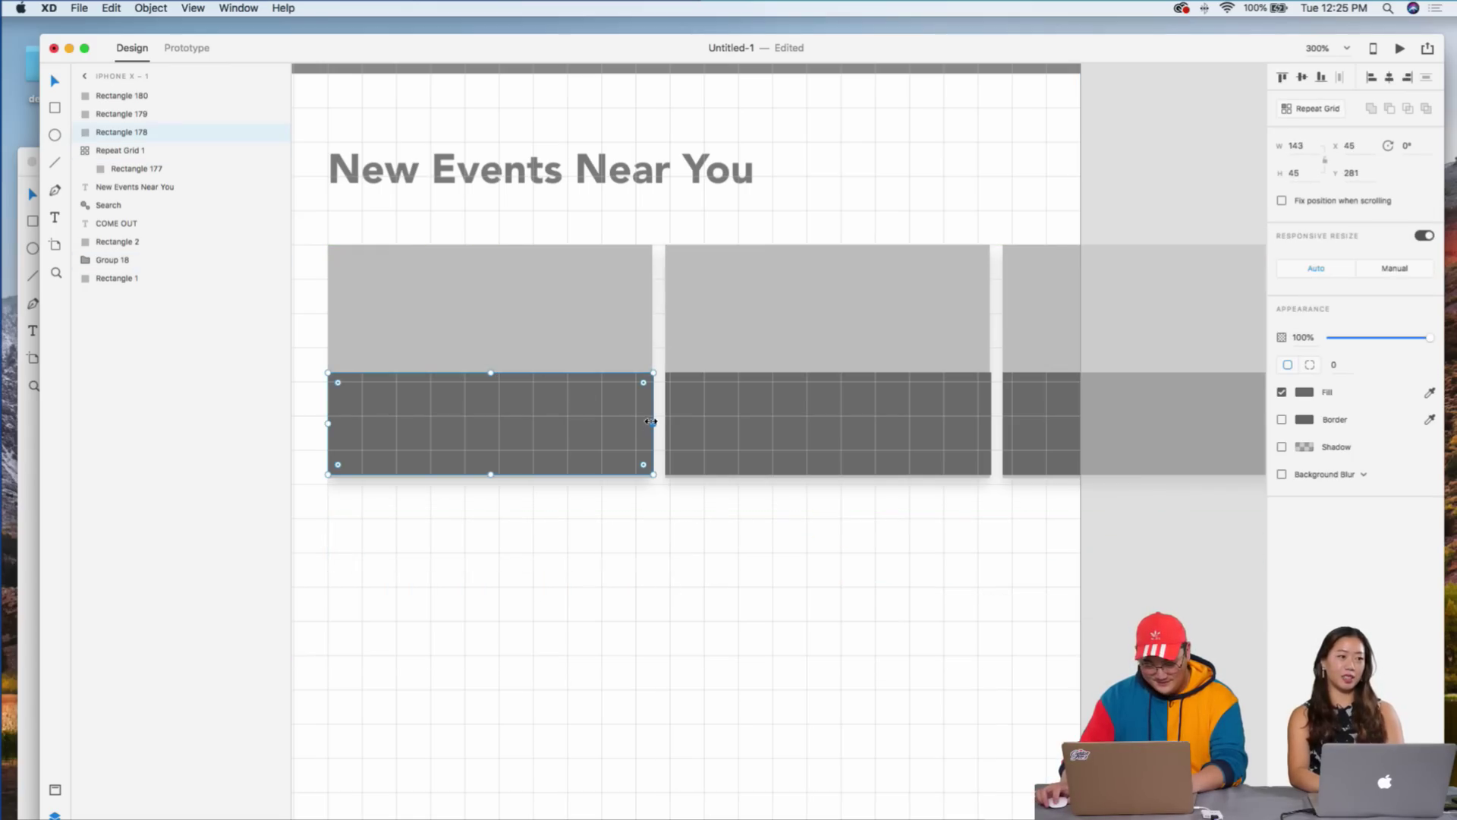
{"action": "left_click", "coordinate": [650, 422]}
{"action": "left_click", "coordinate": [636, 546]}
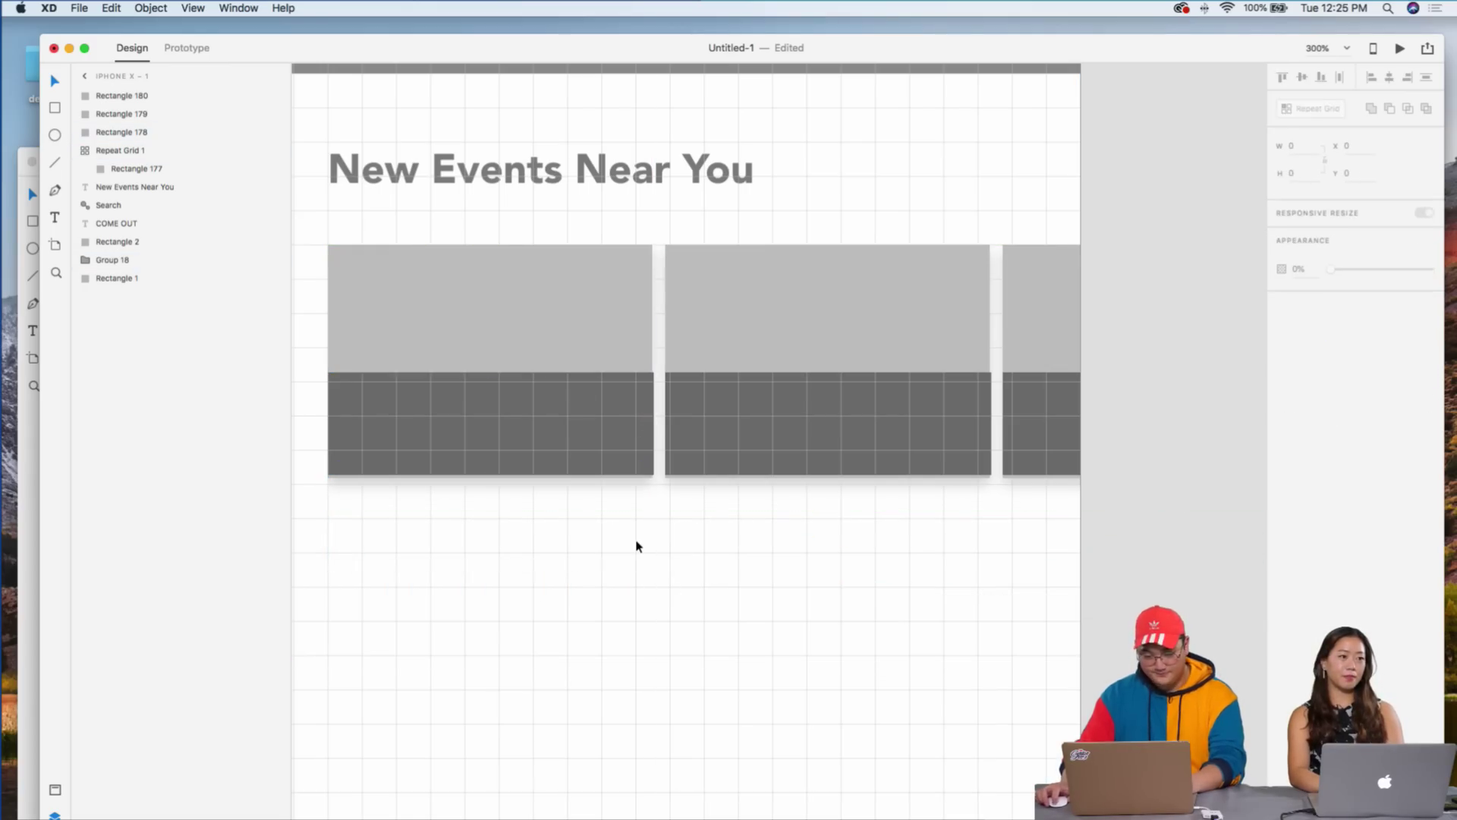
- Duplicate the events heading with its cards and caption rectangles, keeping the copies over the originals
{"action": "key", "text": "super+minus"}
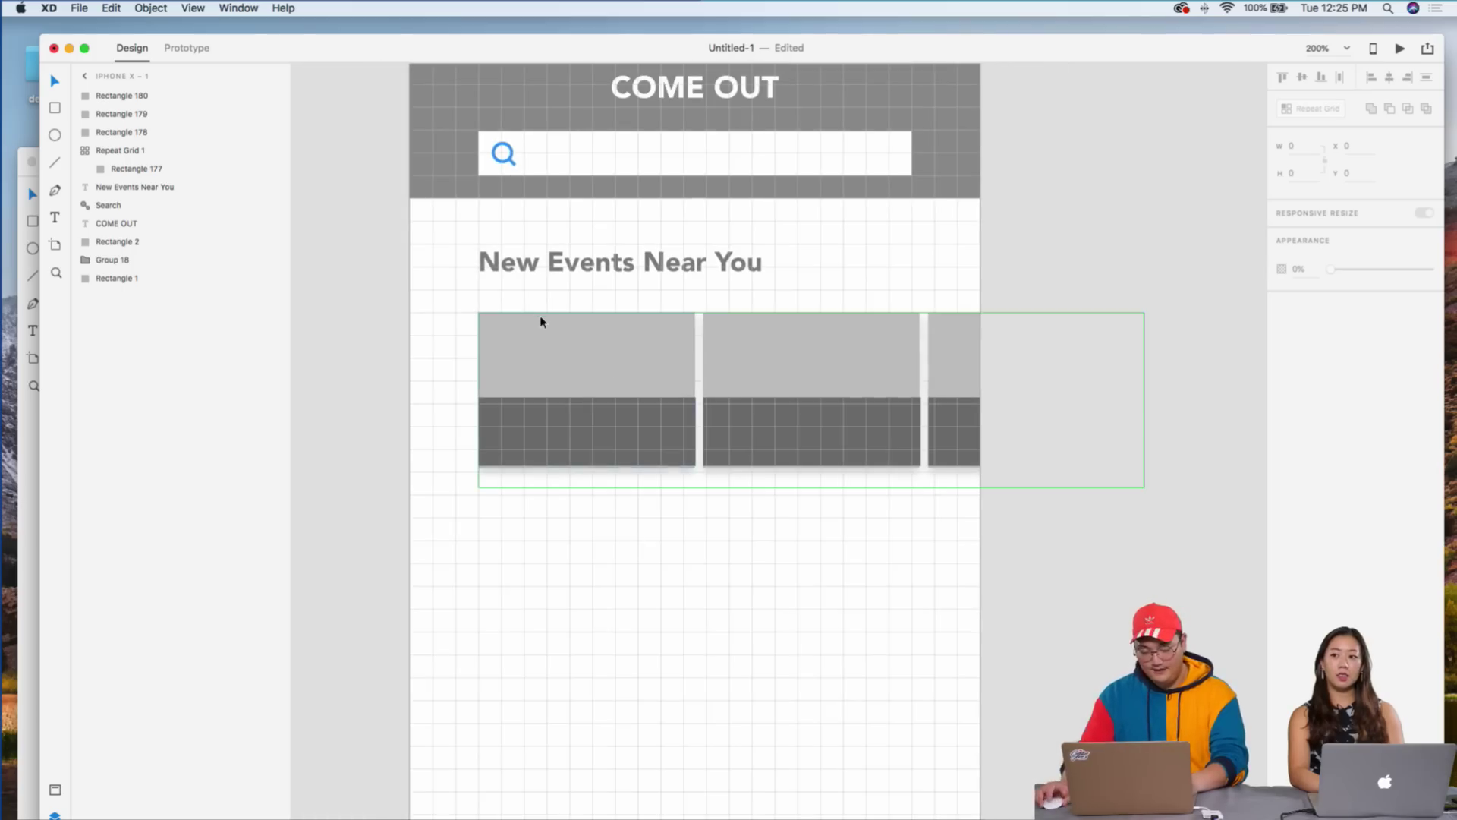
{"action": "key", "text": "super+minus"}
{"action": "key", "text": "super+apostrophe"}
{"action": "left_click_drag", "start_coordinate": [613, 353], "coordinate": [751, 488]}
{"action": "key", "text": "super+d"}
{"action": "key", "text": "shift+Down"}
{"action": "key", "text": "shift+Down"}
{"action": "key", "text": "shift+Up"}
{"action": "key", "text": "shift+Up"}
{"action": "key", "text": "shift+Up"}
- Lock the search icon, COME OUT title, search bar, Group 18 and header background layers
{"action": "left_click_drag", "start_coordinate": [531, 214], "coordinate": [954, 320]}
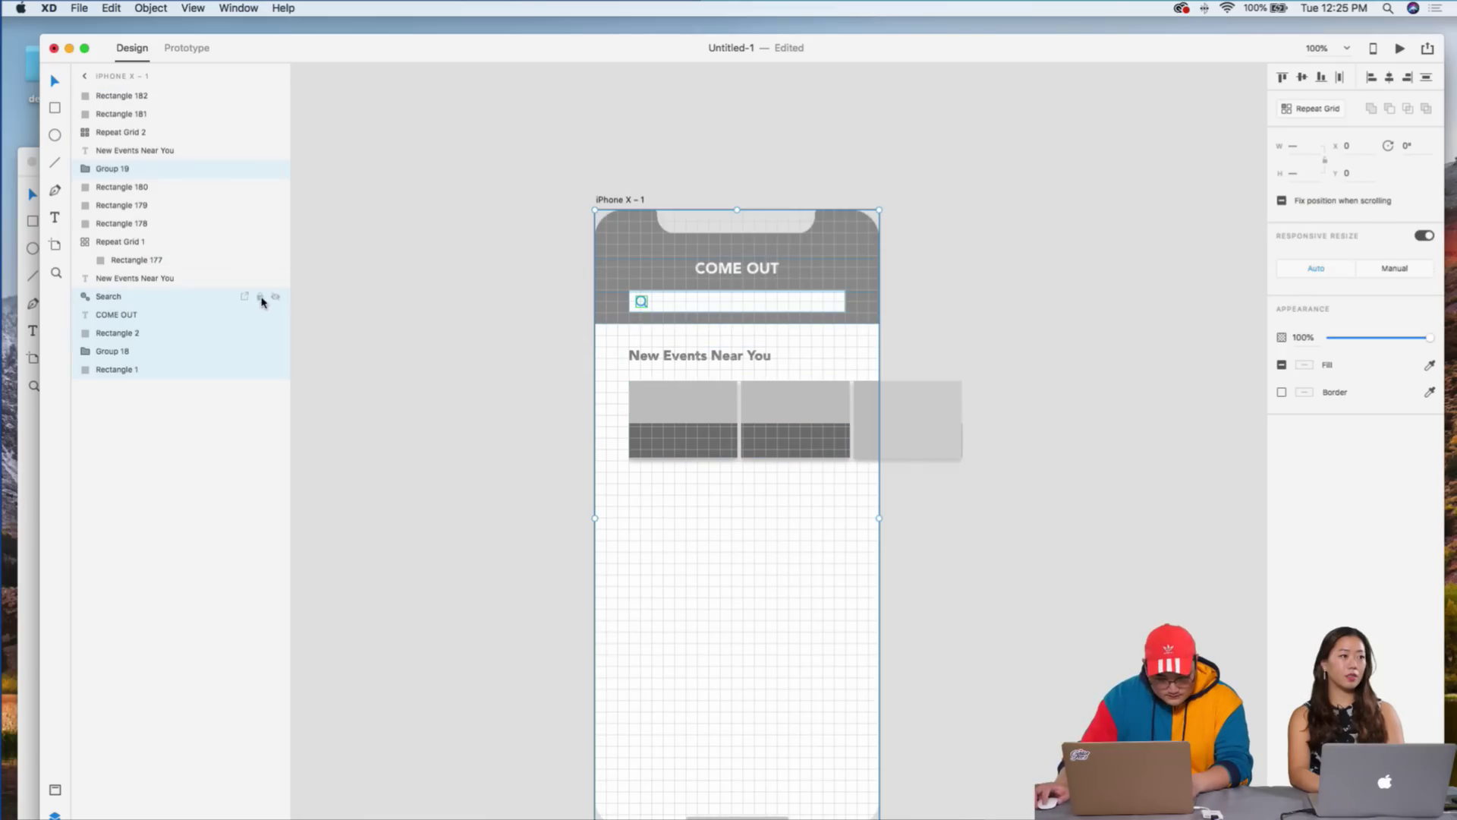
{"action": "left_click", "coordinate": [259, 296]}
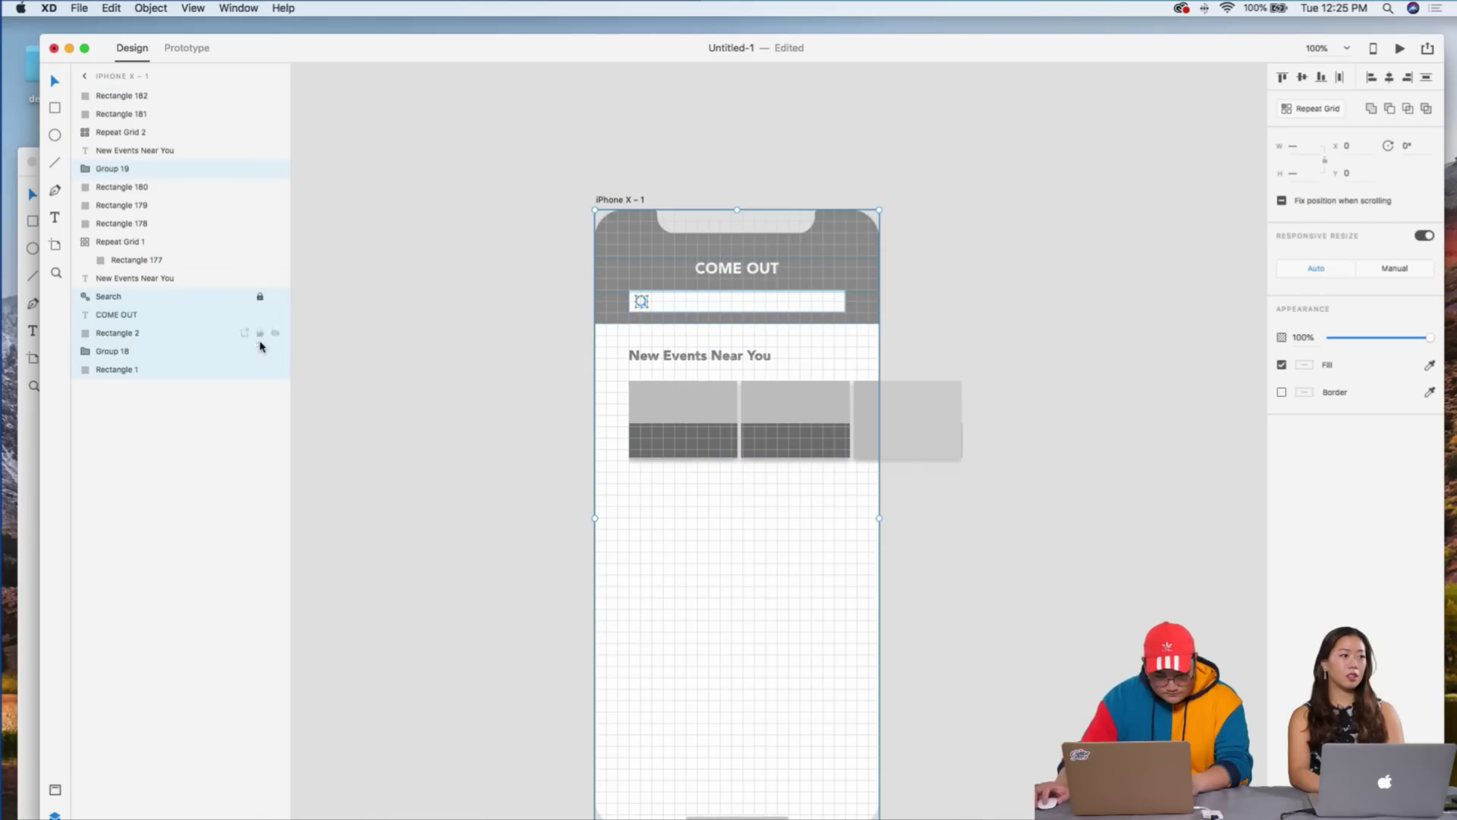
{"action": "left_click", "coordinate": [259, 370]}
{"action": "left_click", "coordinate": [261, 351]}
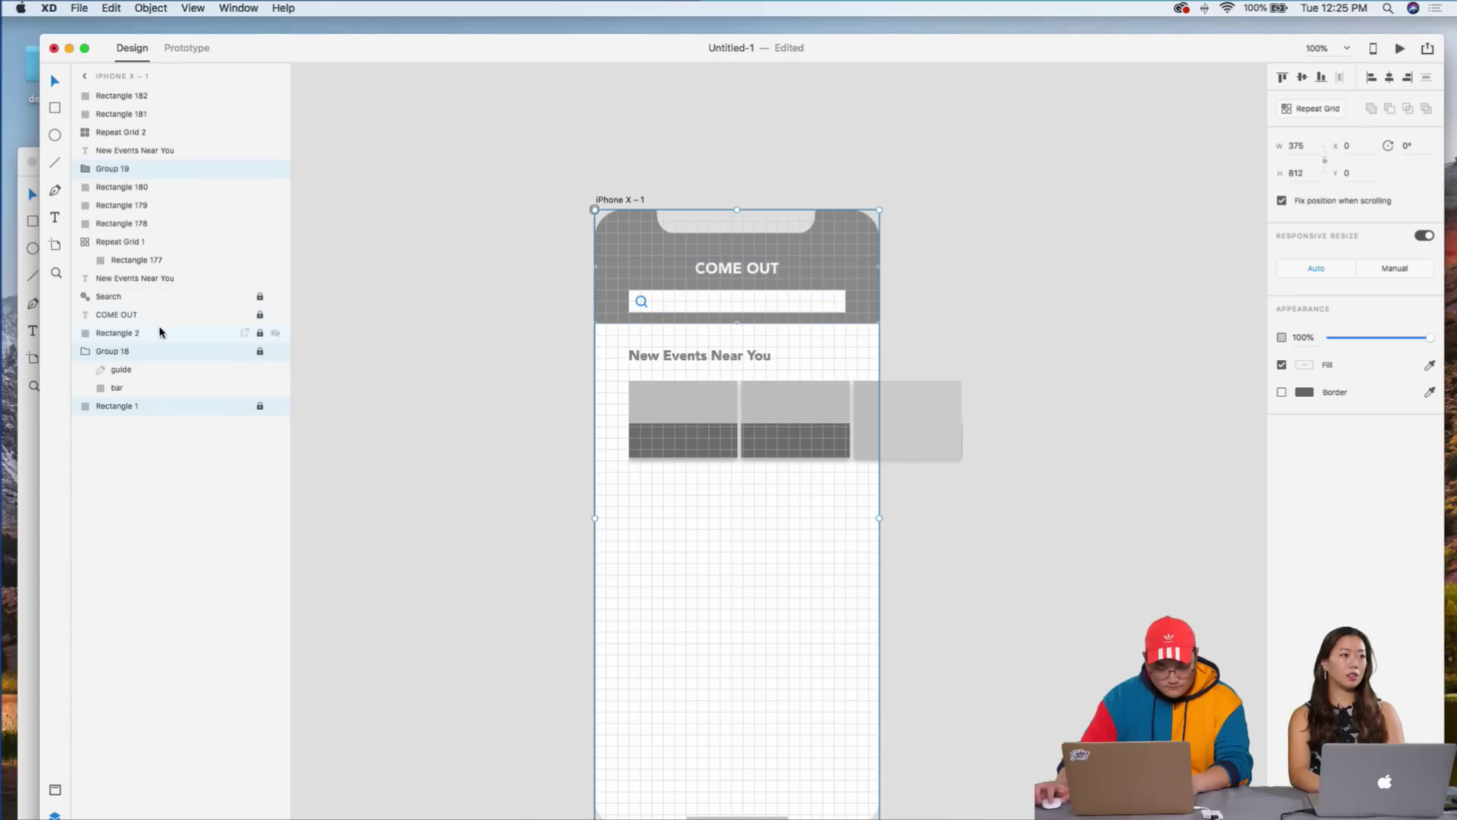
{"action": "left_click", "coordinate": [499, 420]}
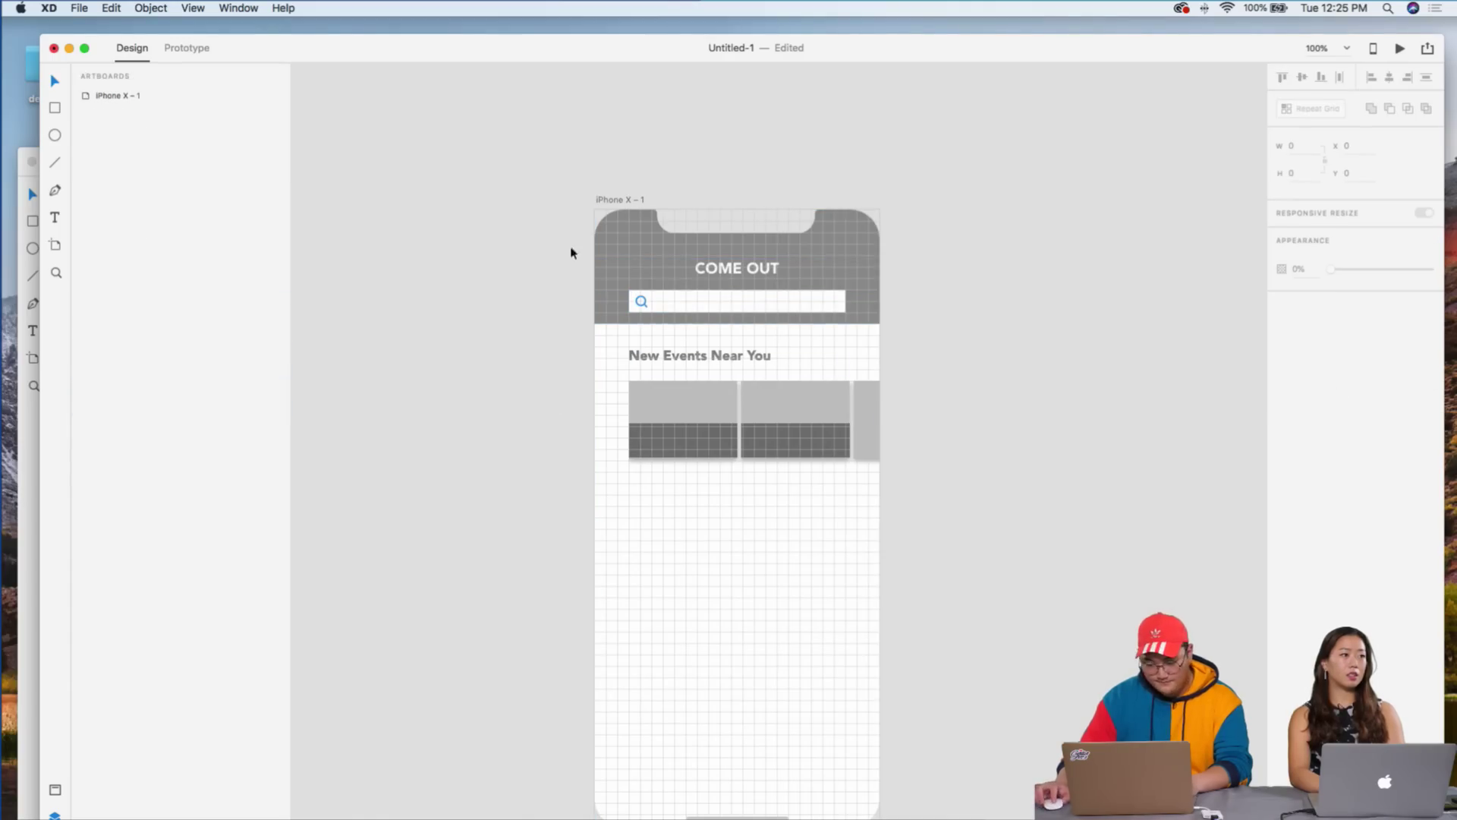
- Duplicate the heading and card row and move the copy down to Y 370 as a second section
{"action": "left_click_drag", "start_coordinate": [558, 343], "coordinate": [970, 502]}
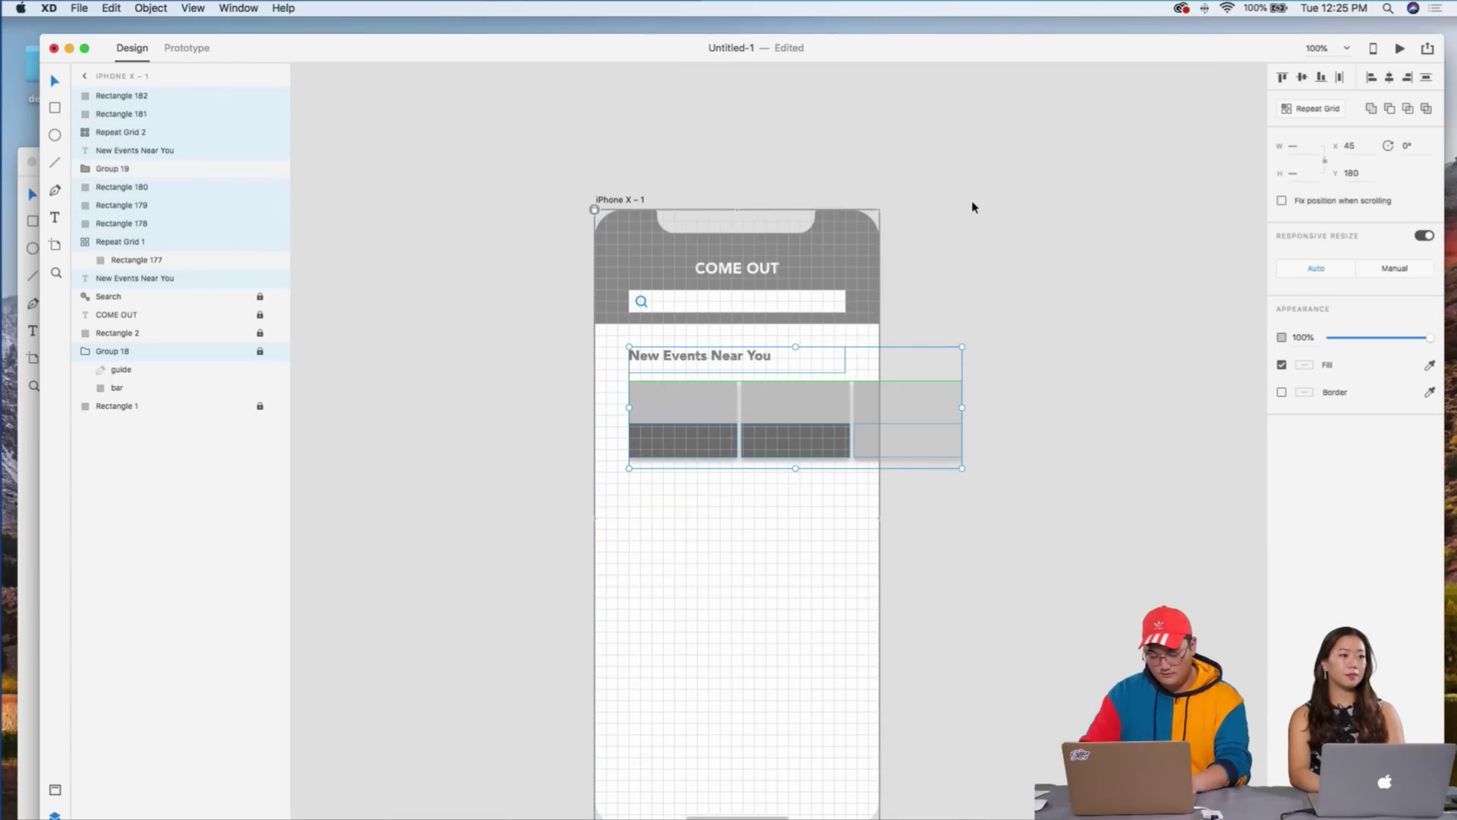
{"action": "key", "text": "super+d"}
{"action": "key", "text": "shift+Down"}
{"action": "key", "text": "shift+Down"}
{"action": "key", "text": "shift+Down"}
{"action": "key", "text": "shift+Down"}
{"action": "key", "text": "shift+Down"}
{"action": "key", "text": "shift+Down"}
{"action": "key", "text": "shift+Down"}
{"action": "key", "text": "shift+Down"}
{"action": "key", "text": "shift+Down"}
{"action": "key", "text": "shift+Down"}
{"action": "key", "text": "shift+Down"}
{"action": "key", "text": "shift+Down"}
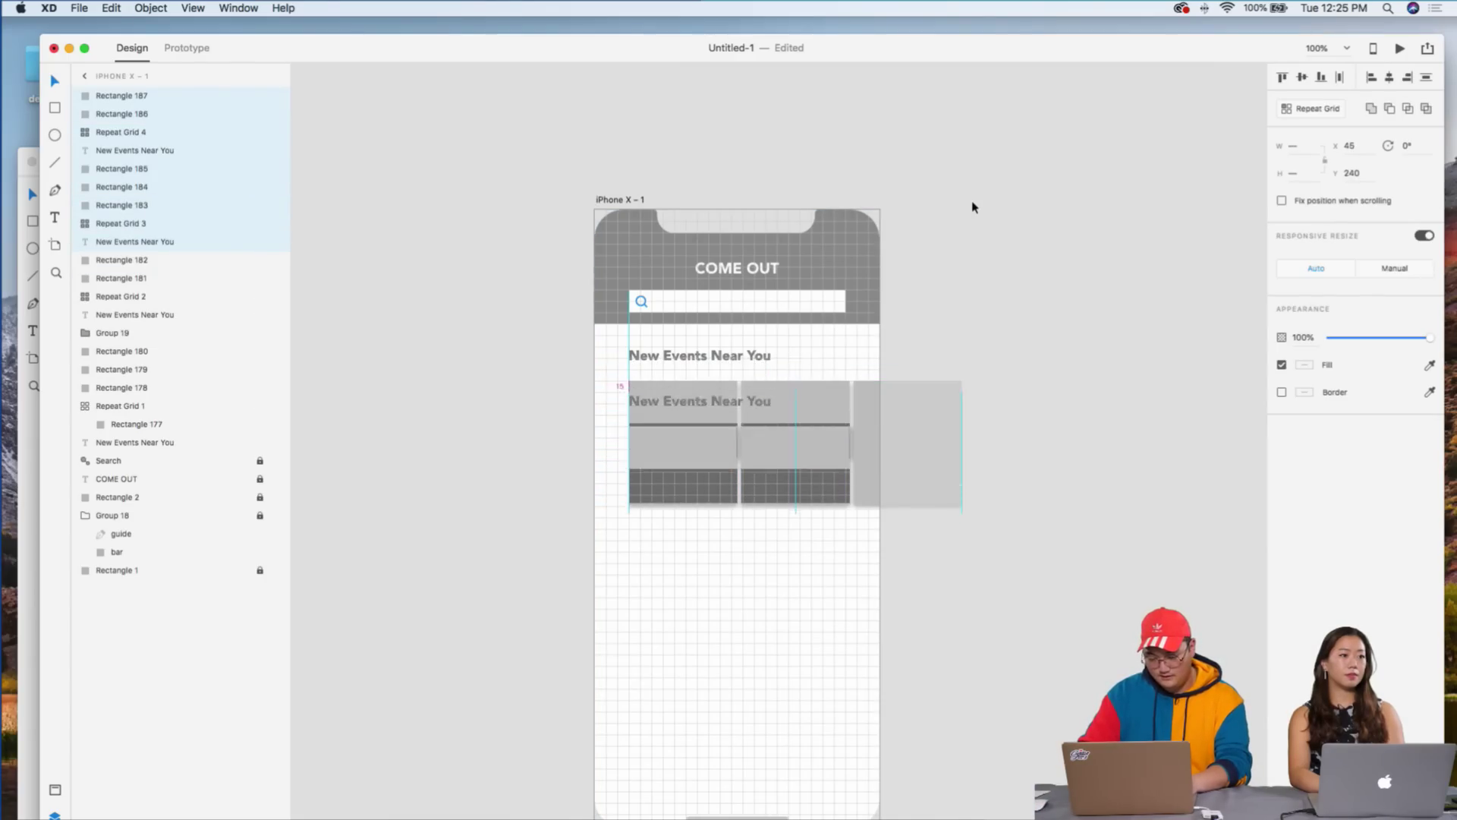
{"action": "key", "text": "shift+Down"}
{"action": "key", "text": "shift+Down"}
{"action": "key", "text": "shift+Down"}
{"action": "key", "text": "shift+Down"}
{"action": "key", "text": "shift+Down"}
{"action": "key", "text": "shift+Down"}
- Duplicate the second section's heading and card row and move the copy down to Y 560 as a third section
{"action": "key", "text": "super+d"}
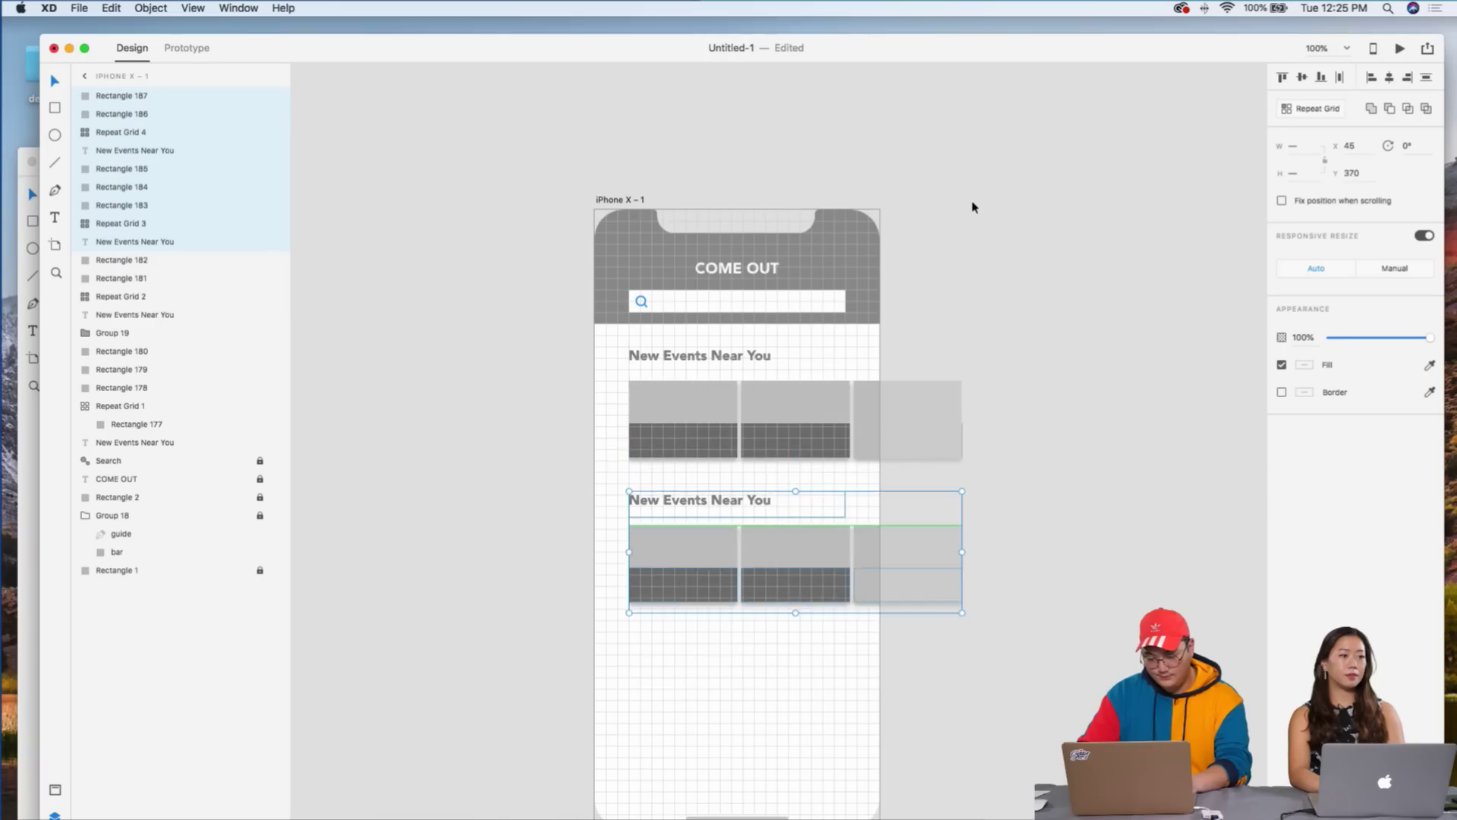
{"action": "key", "text": "shift+Down"}
{"action": "key", "text": "shift+Down"}
{"action": "key", "text": "shift+Down"}
{"action": "key", "text": "shift+Down"}
{"action": "key", "text": "shift+Down"}
{"action": "key", "text": "shift+Down"}
{"action": "key", "text": "shift+Down"}
{"action": "key", "text": "shift+Down"}
{"action": "key", "text": "shift+Down"}
{"action": "key", "text": "shift+Down"}
{"action": "key", "text": "shift+Down"}
{"action": "key", "text": "shift+Down"}
{"action": "key", "text": "shift+Down"}
{"action": "key", "text": "shift+Down"}
{"action": "key", "text": "shift+Down"}
{"action": "key", "text": "shift+Down"}
{"action": "key", "text": "shift+Down"}
{"action": "key", "text": "shift+Down"}
{"action": "key", "text": "shift+Down"}
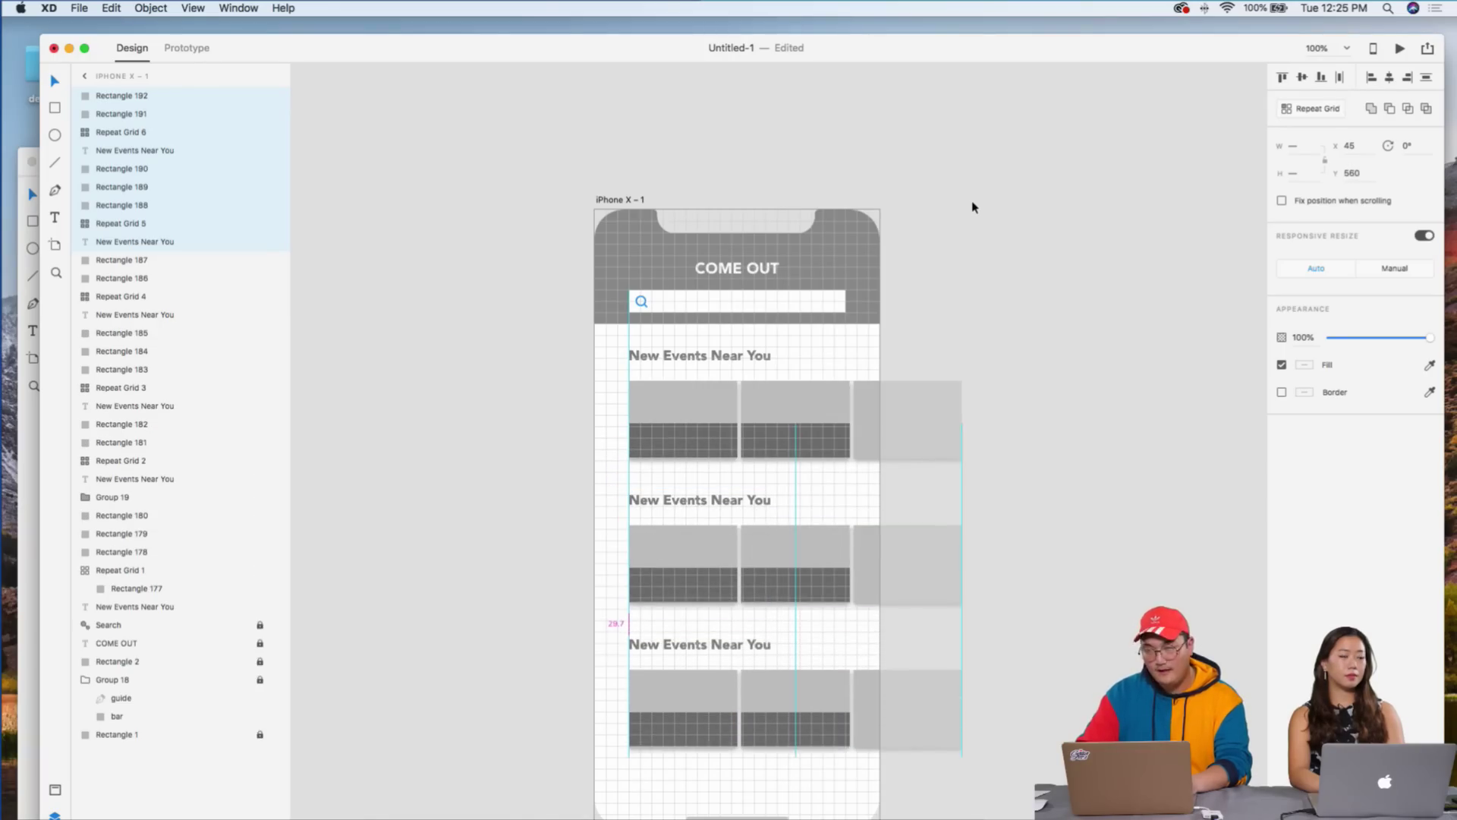
{"action": "scroll", "coordinate": [982, 357], "scroll_direction": "down", "scroll_amount": 5}
{"action": "left_click", "coordinate": [1030, 371]}
- Delete the extra heading that overlaps the third section's heading
{"action": "double_click", "coordinate": [665, 277]}
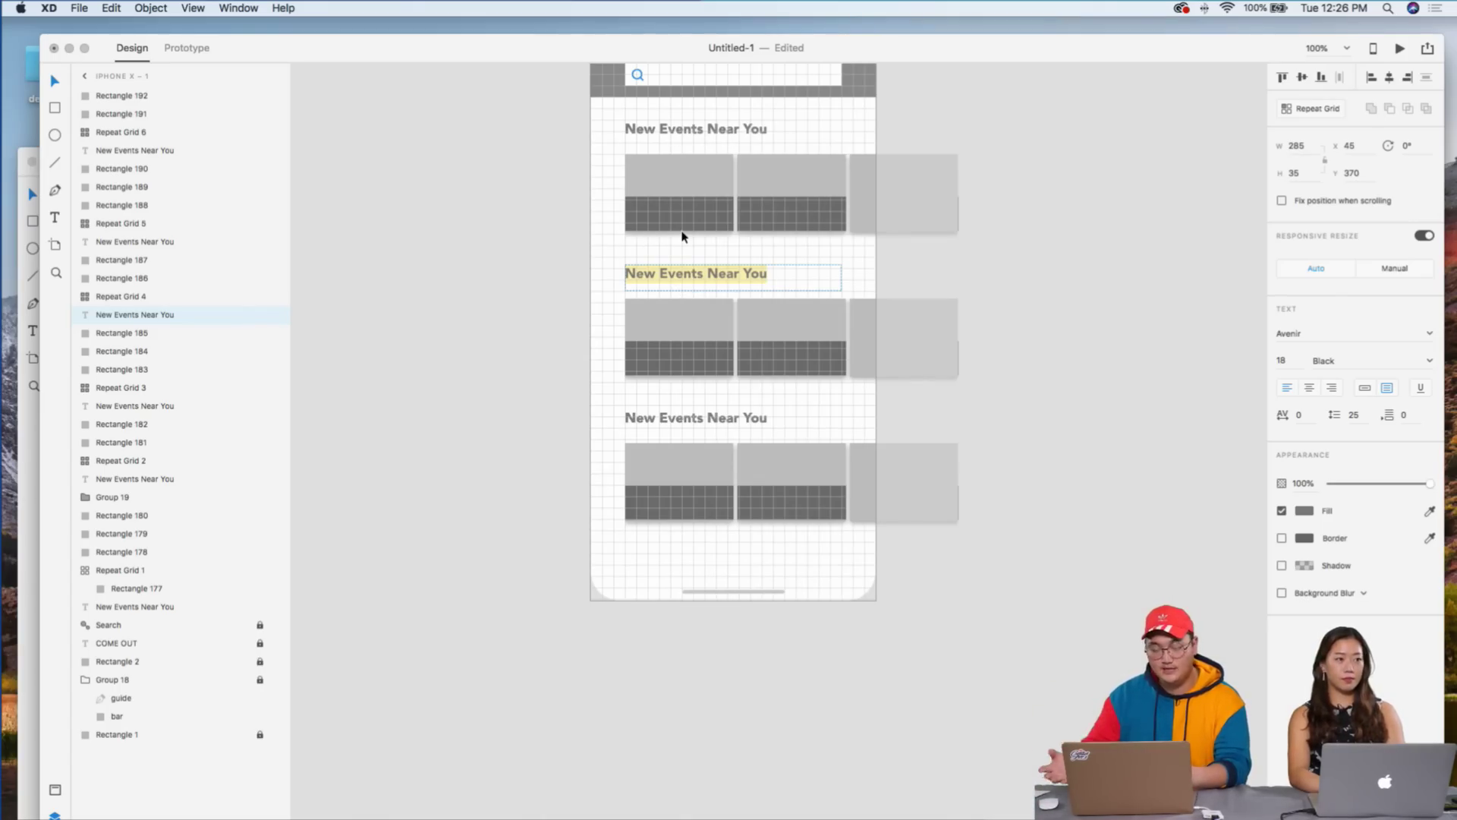
{"action": "left_click", "coordinate": [722, 424]}
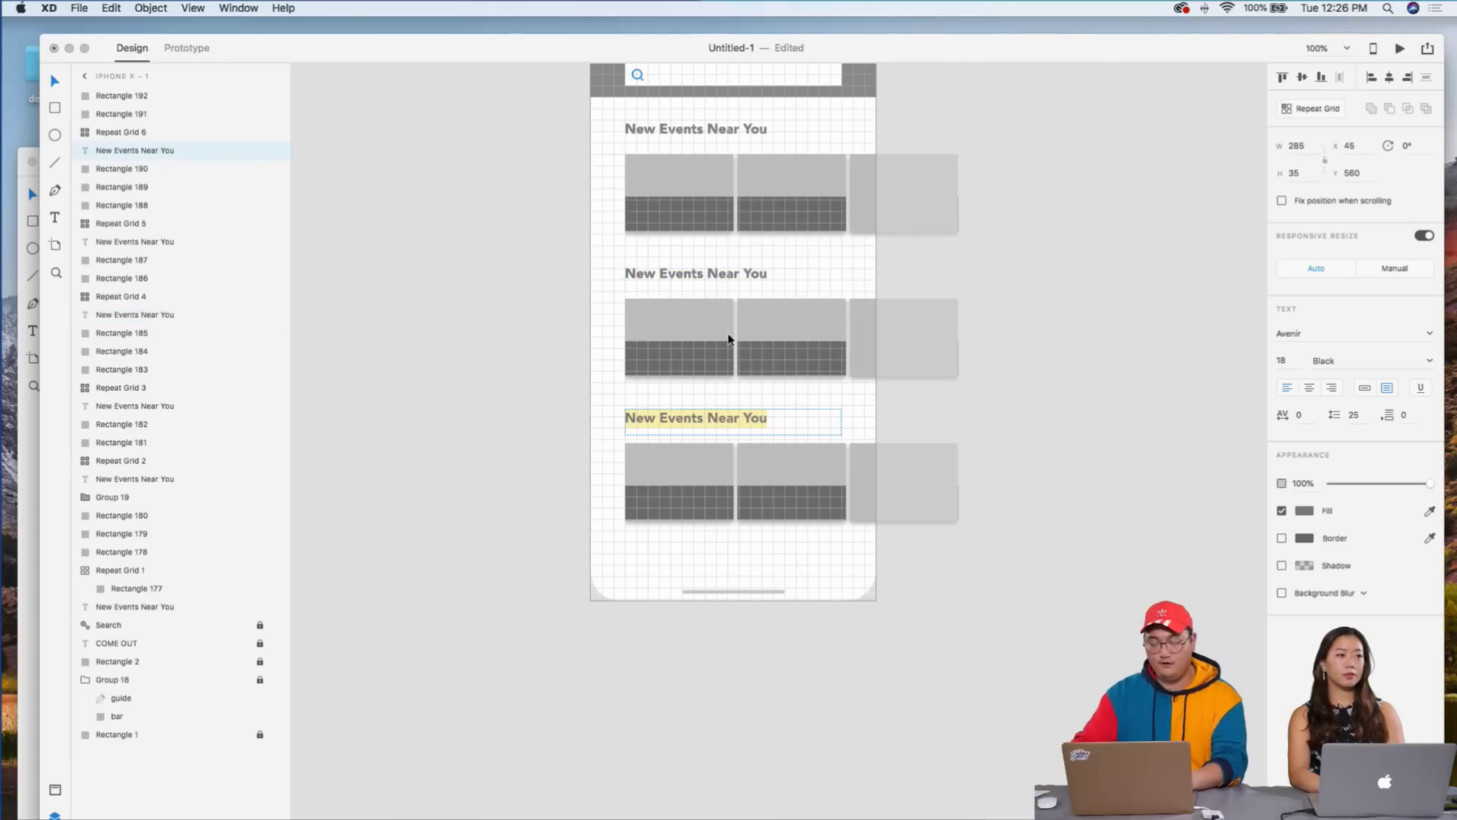
{"action": "key", "text": "Left"}
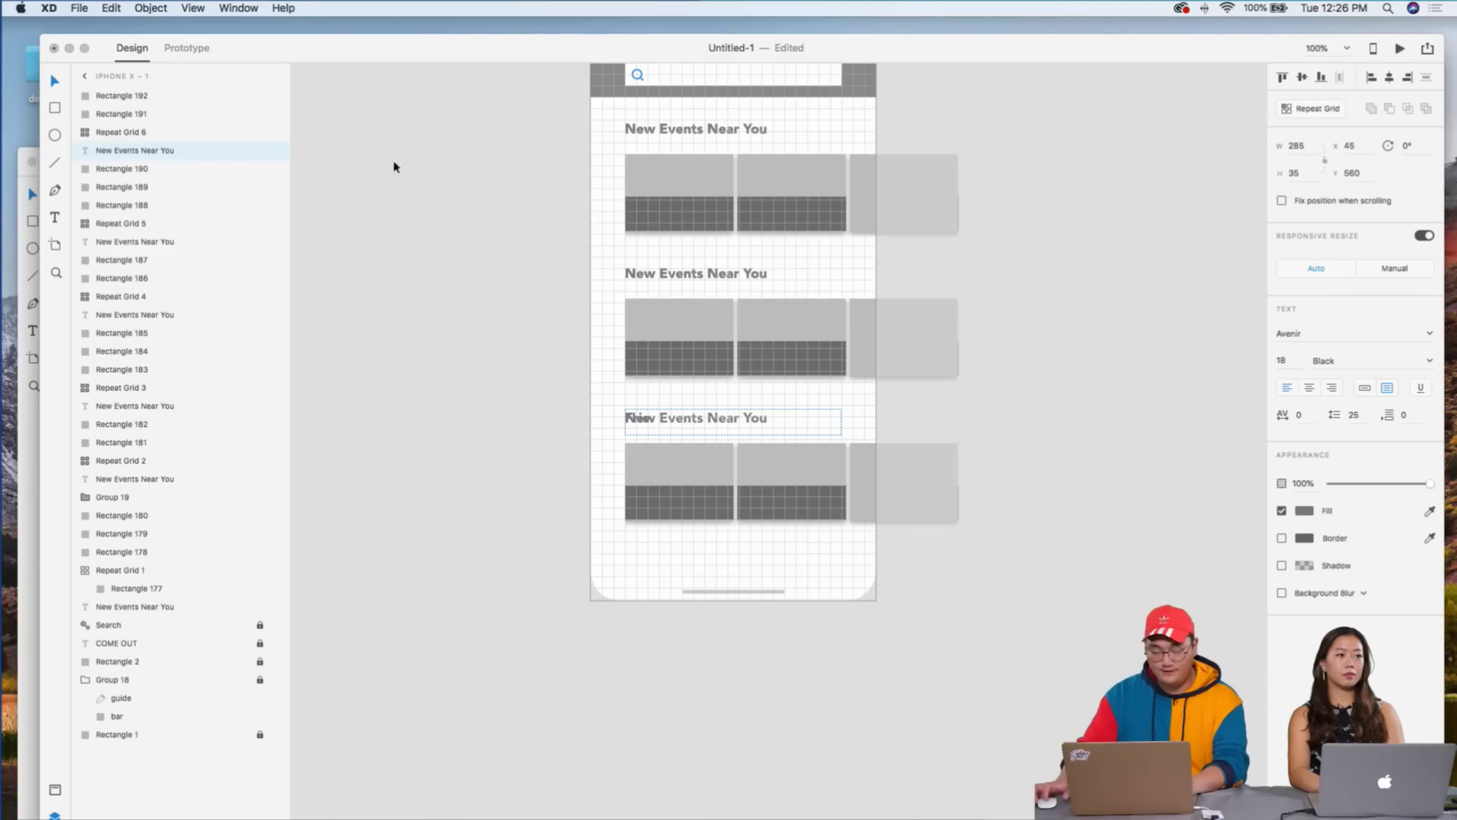
{"action": "left_click", "coordinate": [53, 81]}
{"action": "left_click", "coordinate": [316, 179]}
{"action": "left_click", "coordinate": [642, 431]}
{"action": "key", "text": "Delete"}
- Change the third section's heading to "LGBTQ+ Friendly Services"
{"action": "left_click", "coordinate": [661, 419]}
{"action": "double_click", "coordinate": [680, 419]}
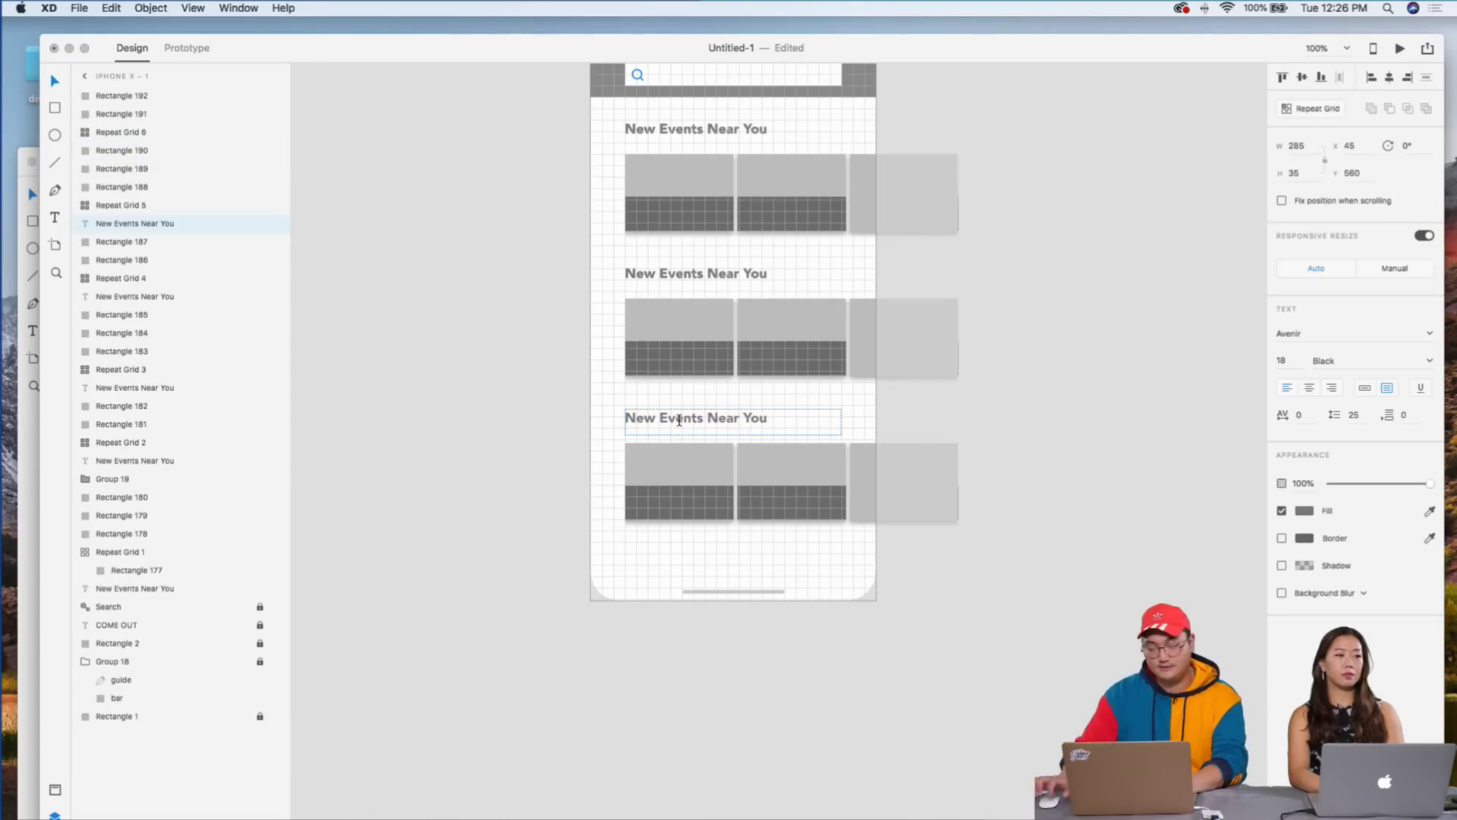
{"action": "triple_click", "coordinate": [695, 422]}
{"action": "type", "text": "LGBTQ"}
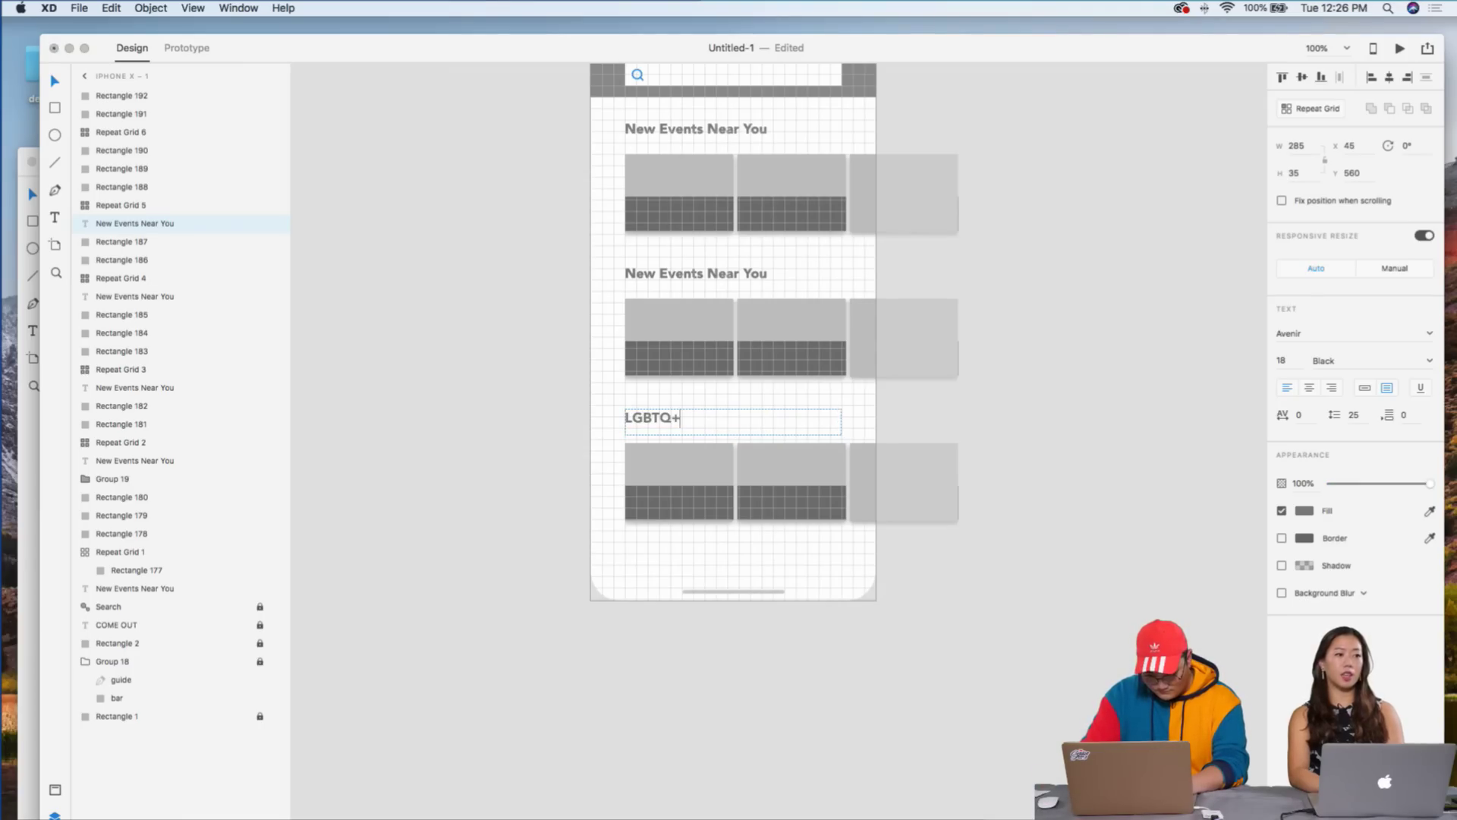
{"action": "type", "text": "+ Friendly"}
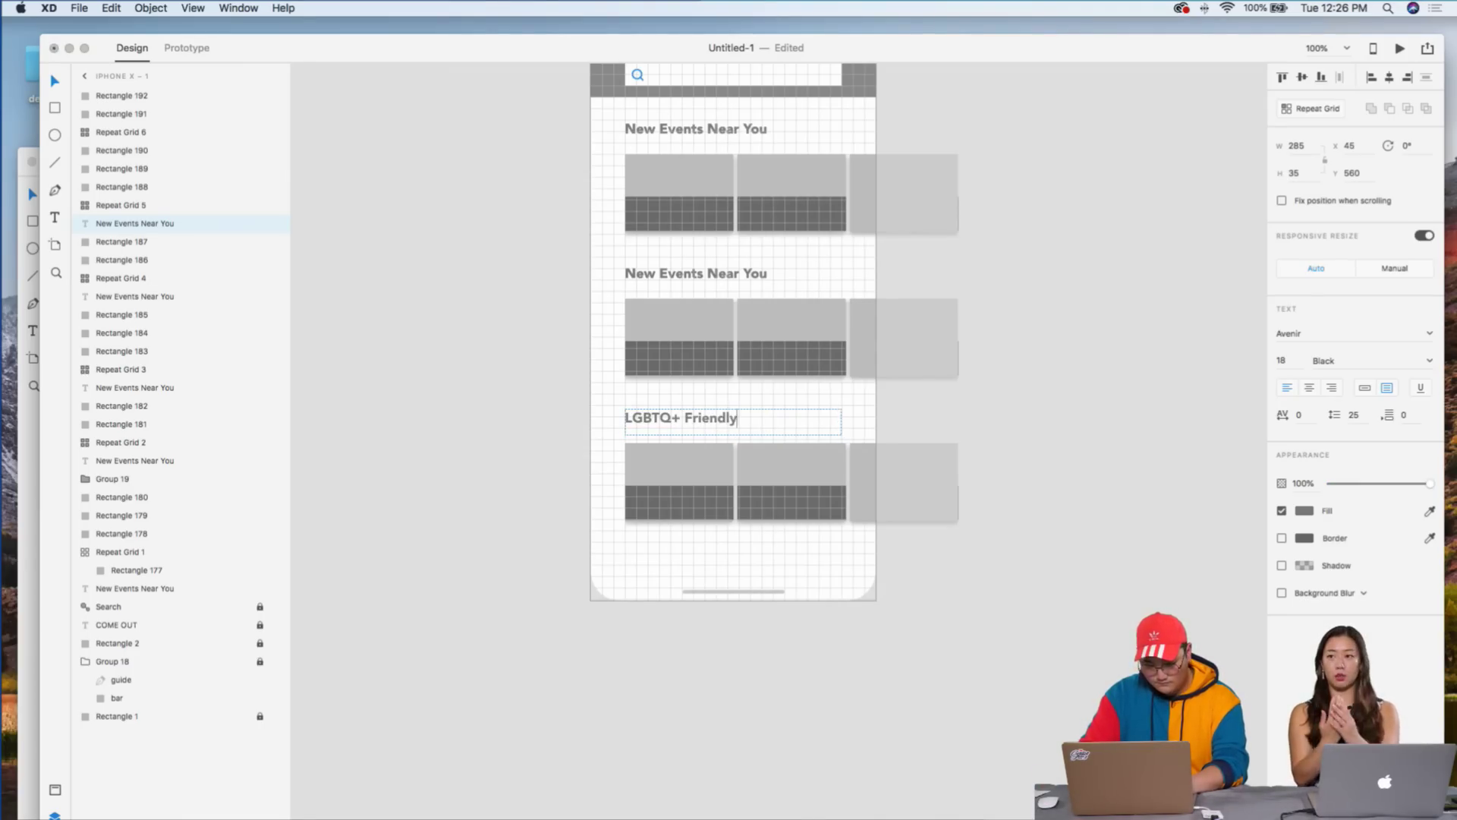
{"action": "type", "text": " Services"}
- Delete the extra heading that overlaps the second section's heading
{"action": "triple_click", "coordinate": [687, 275]}
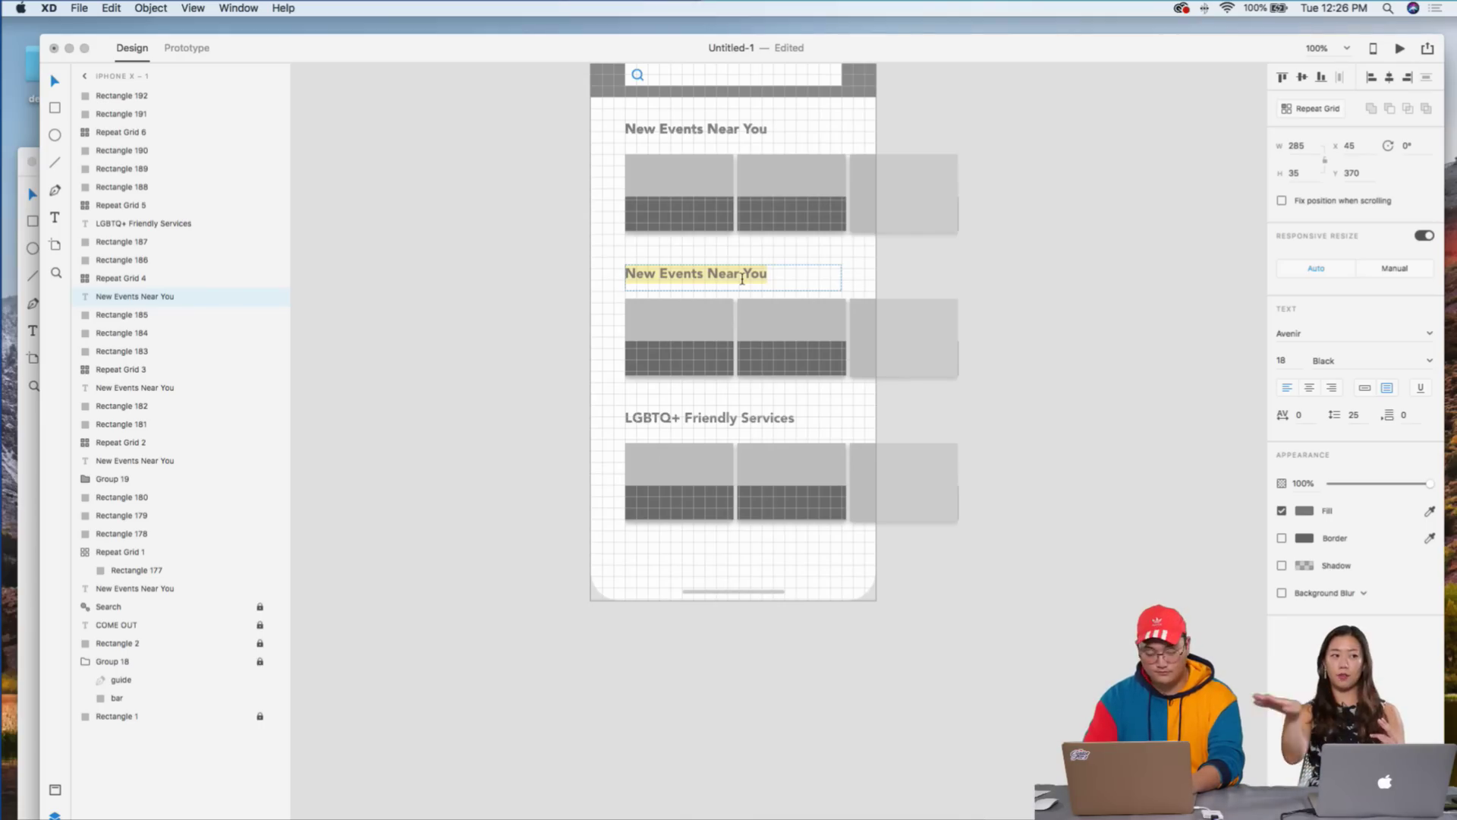
{"action": "key", "text": "Left"}
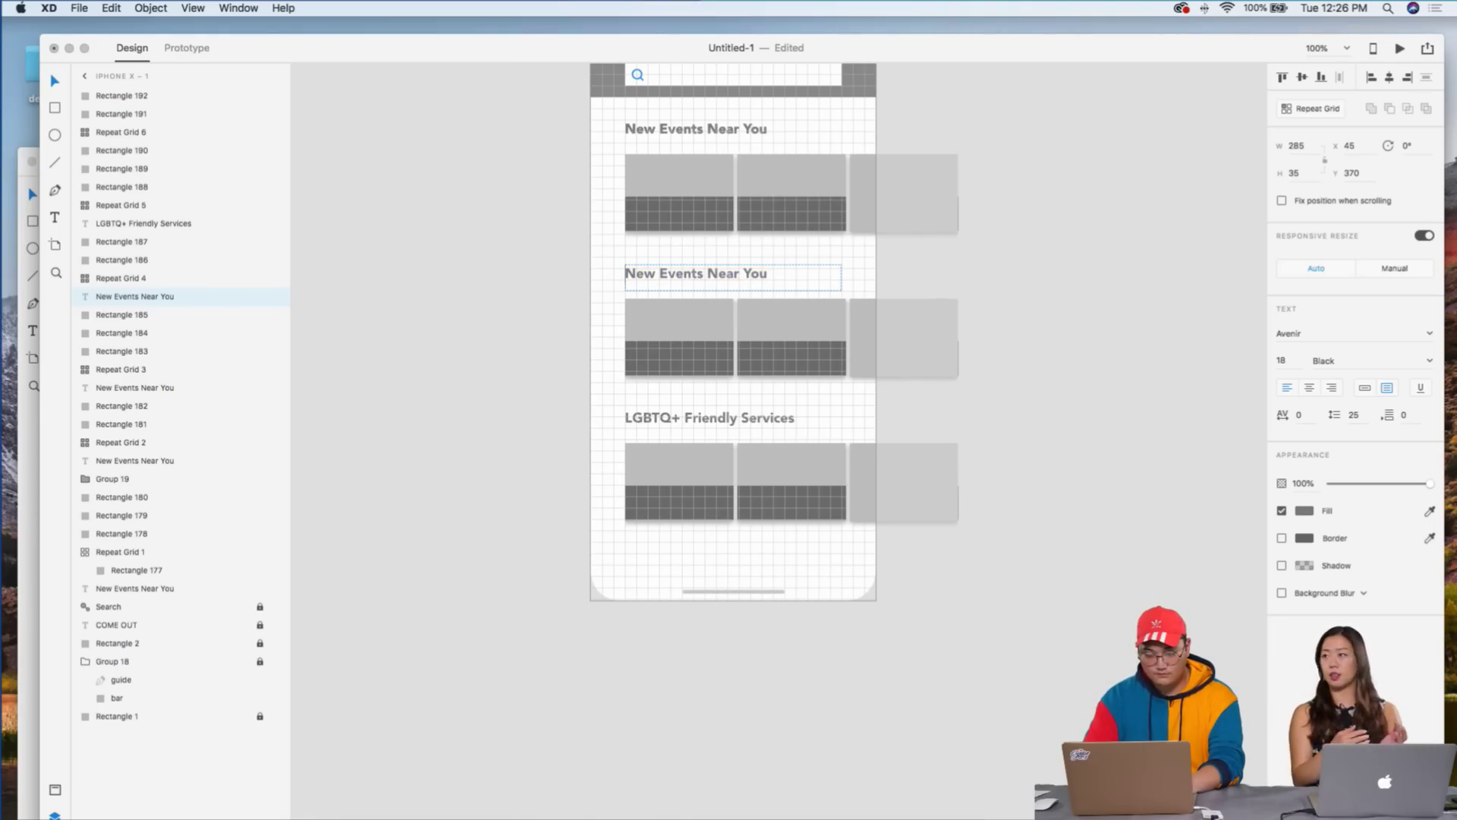
{"action": "left_click", "coordinate": [50, 90]}
{"action": "left_click", "coordinate": [671, 283]}
{"action": "key", "text": "Delete"}
{"action": "key", "text": "super+z"}
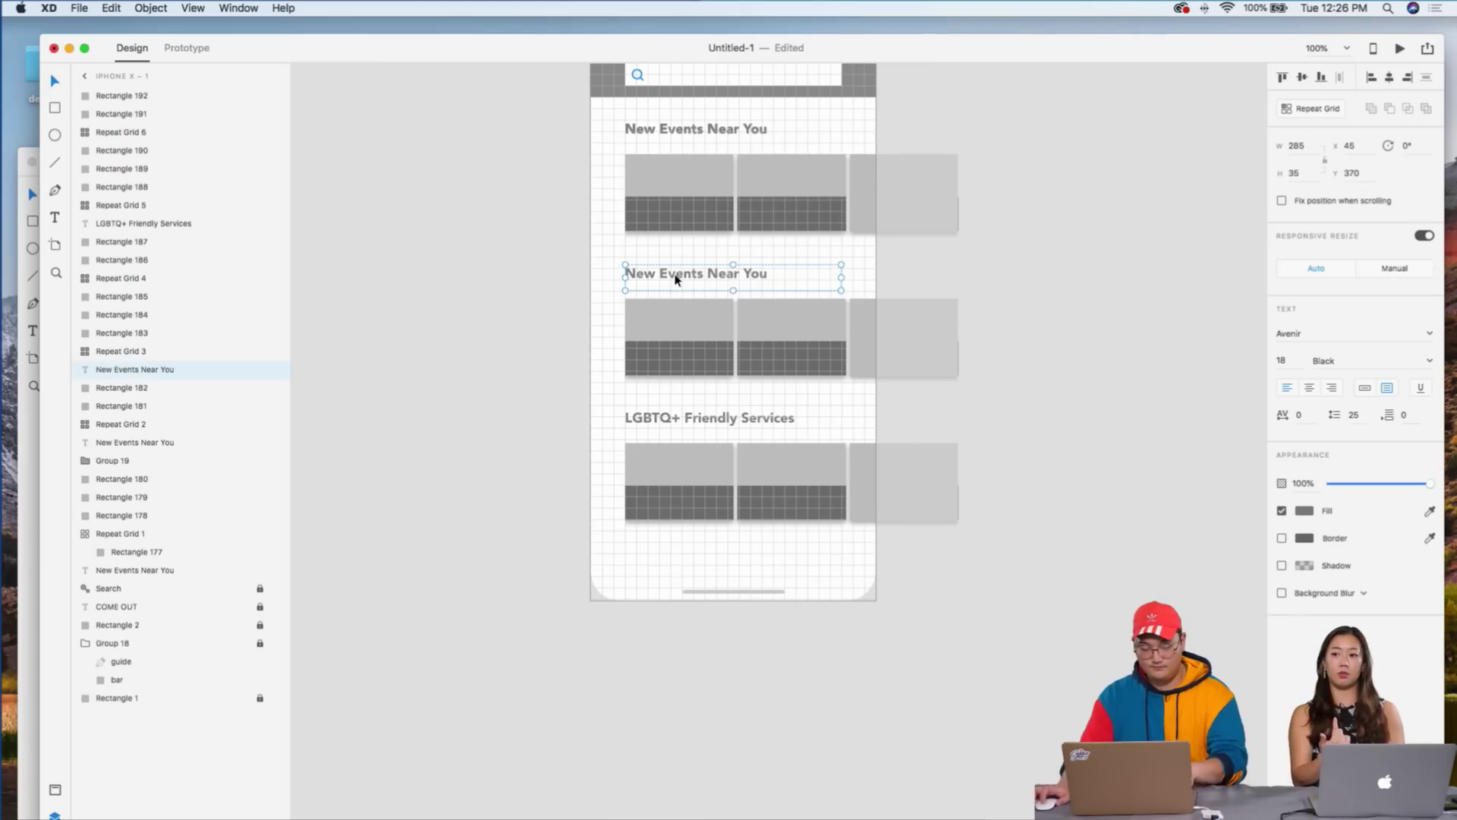
- Change the second section's heading to "LGBTQ+ Resousrces"
{"action": "double_click", "coordinate": [676, 276]}
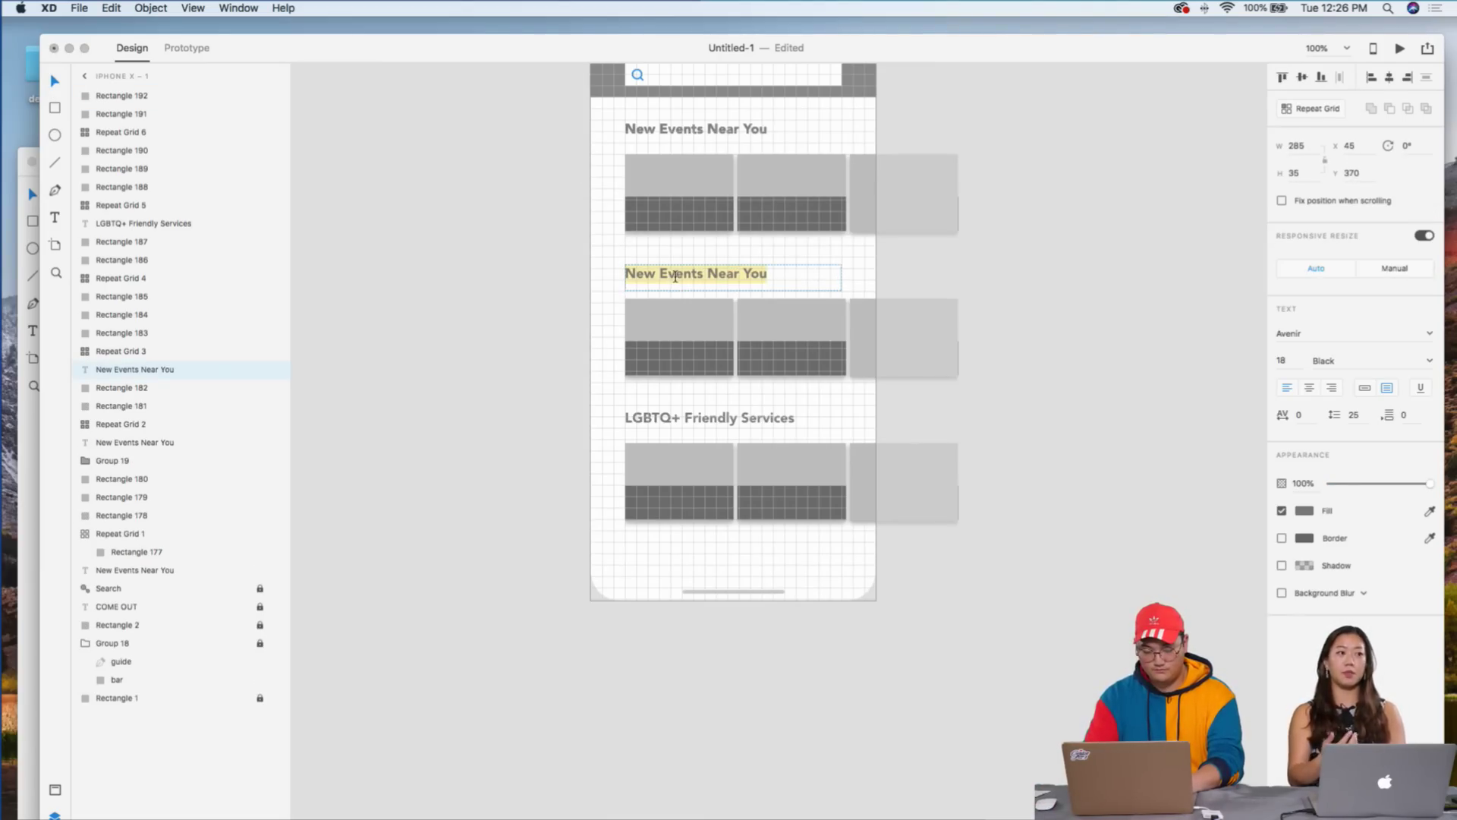
{"action": "type", "text": "Reso"}
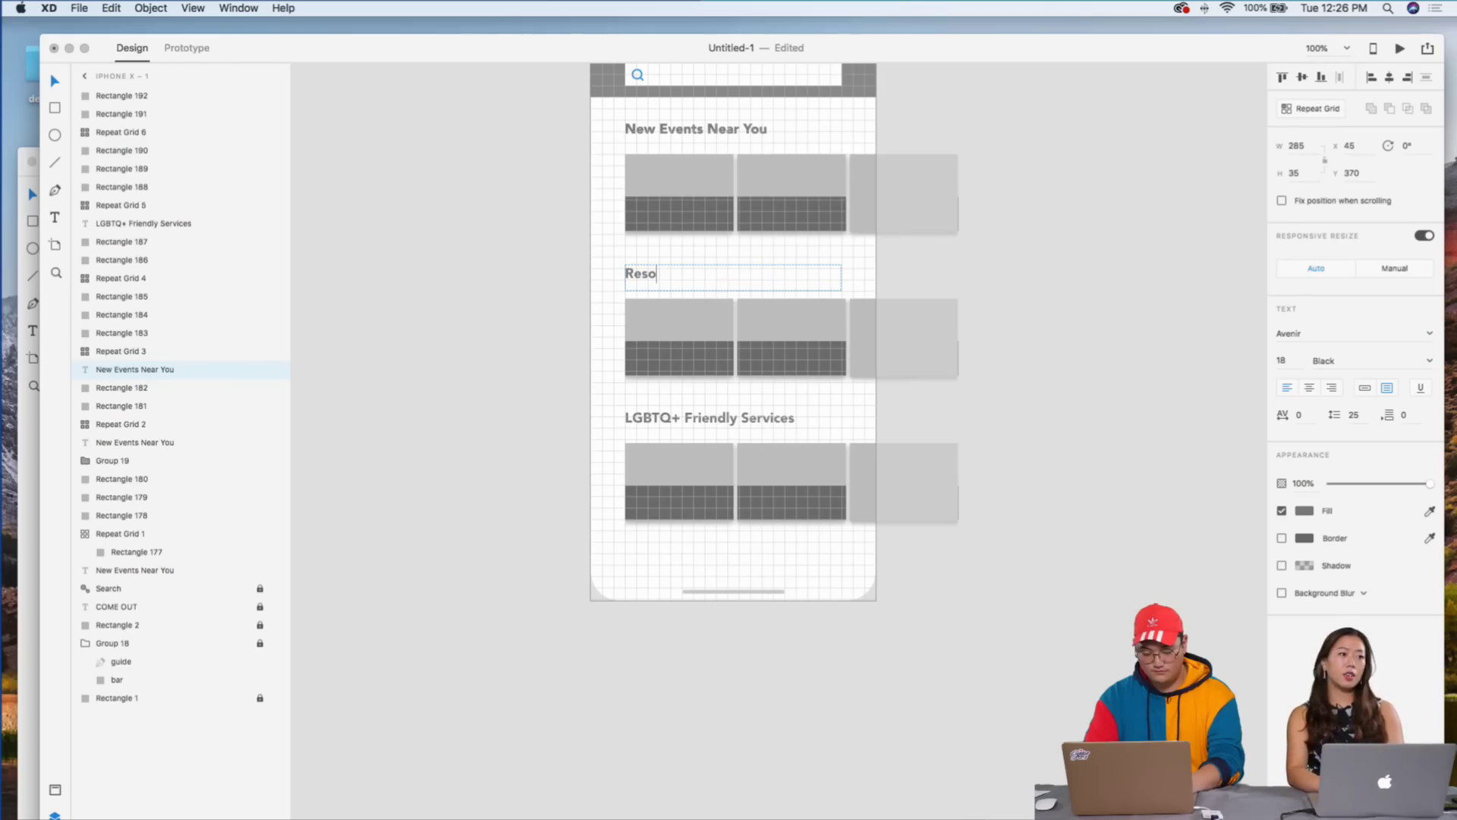
{"action": "type", "text": "GBT"}
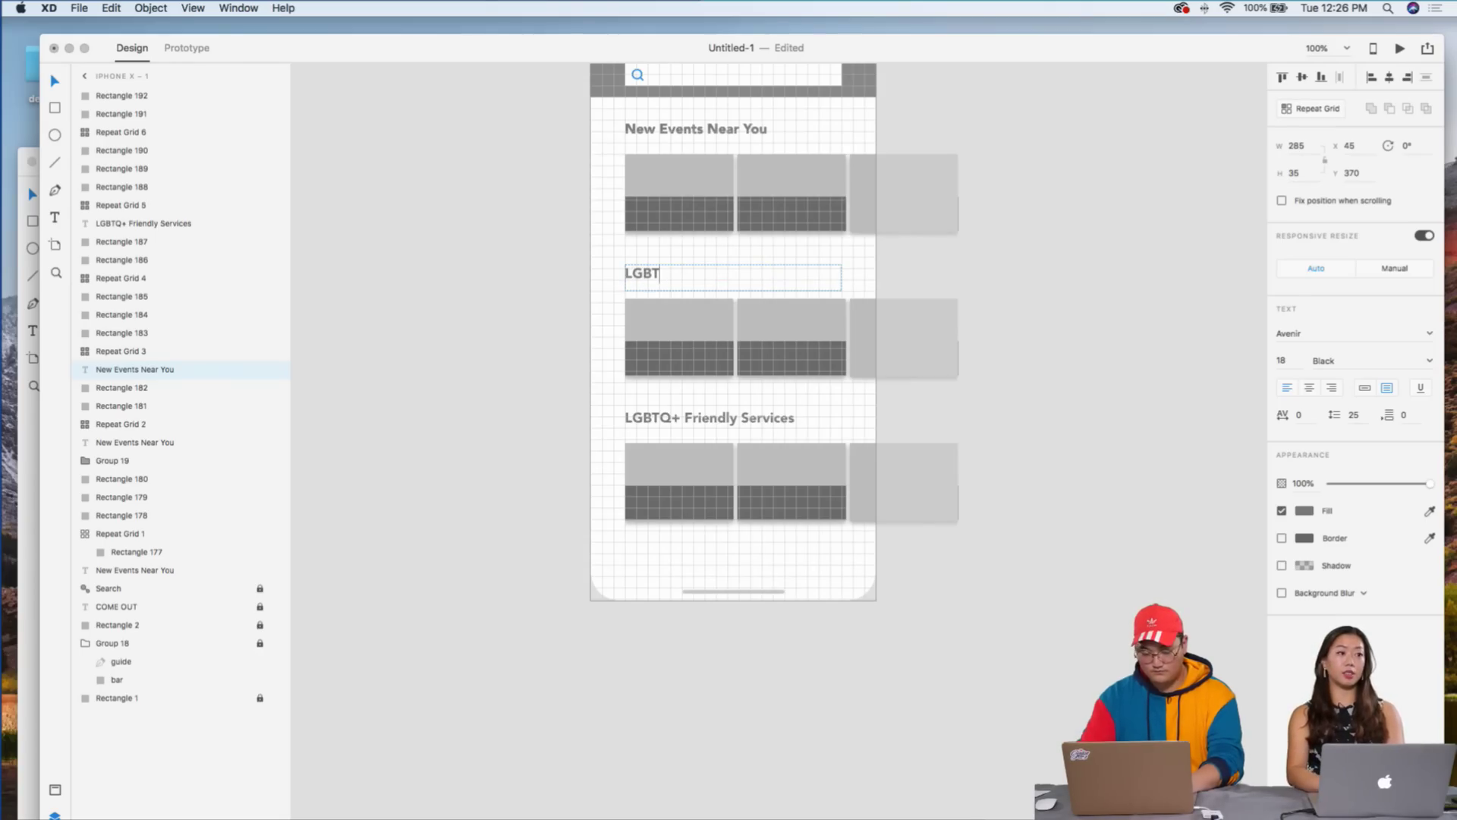
{"action": "type", "text": "Q+ Resousrces"}
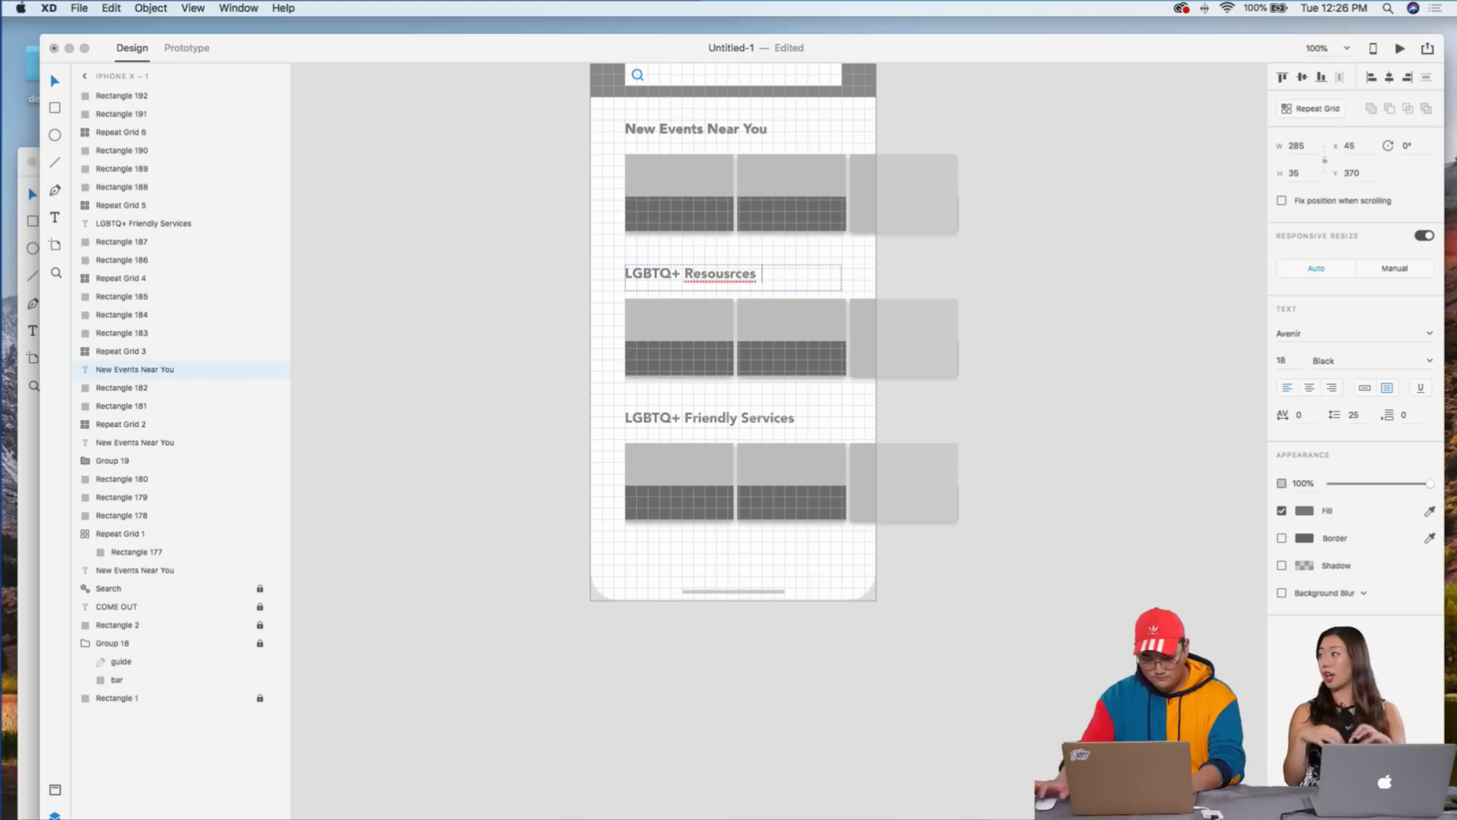
{"action": "key", "text": "Escape"}
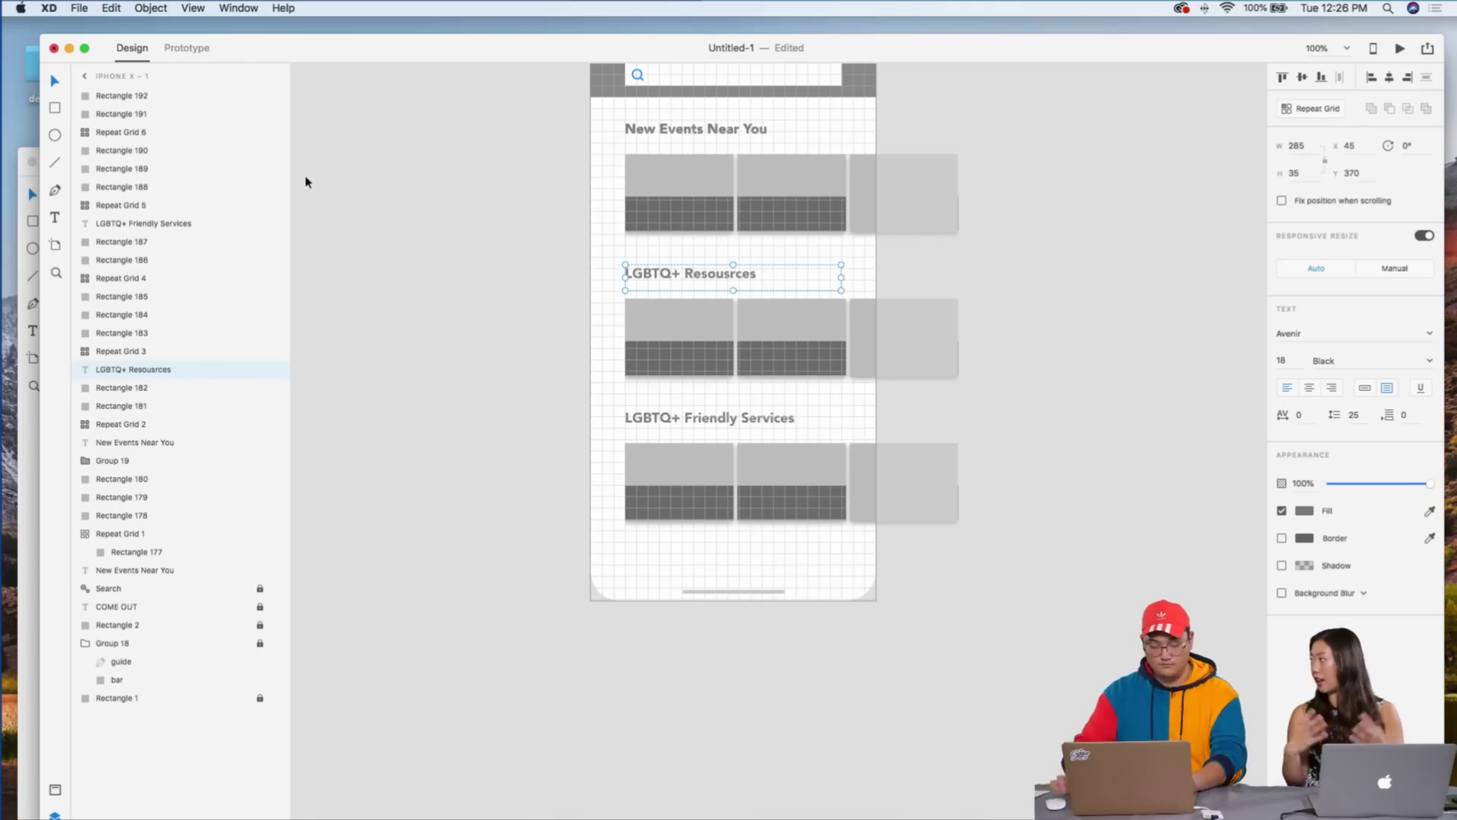
- Look for a spelling correction option for the misspelled word in the second section's heading
{"action": "key", "text": "super+equal"}
{"action": "key", "text": "super+equal"}
{"action": "key", "text": "super+equal"}
{"action": "left_click_drag", "start_coordinate": [530, 185], "coordinate": [686, 488]}
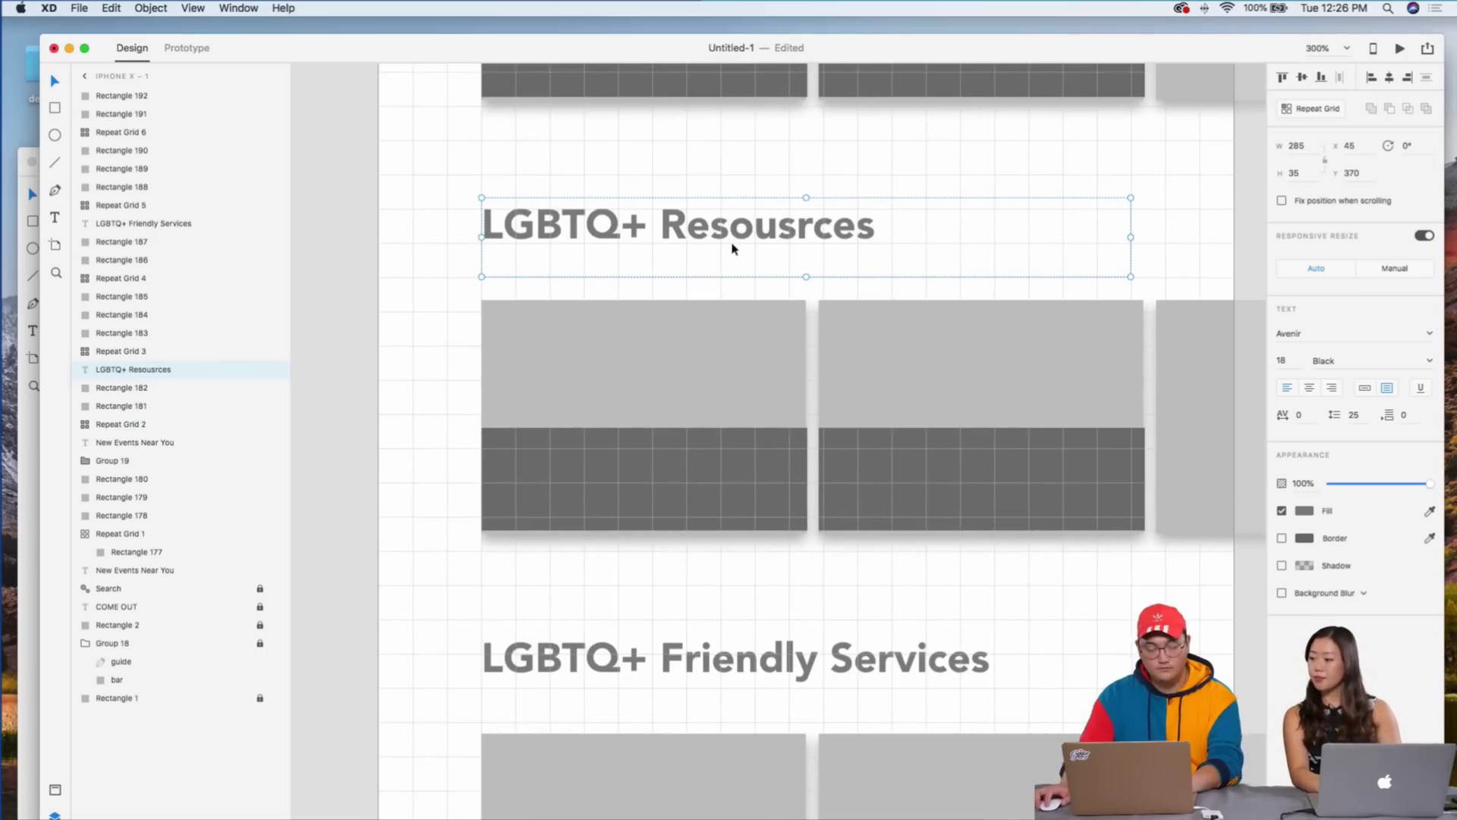
{"action": "double_click", "coordinate": [758, 237]}
{"action": "left_click", "coordinate": [755, 235]}
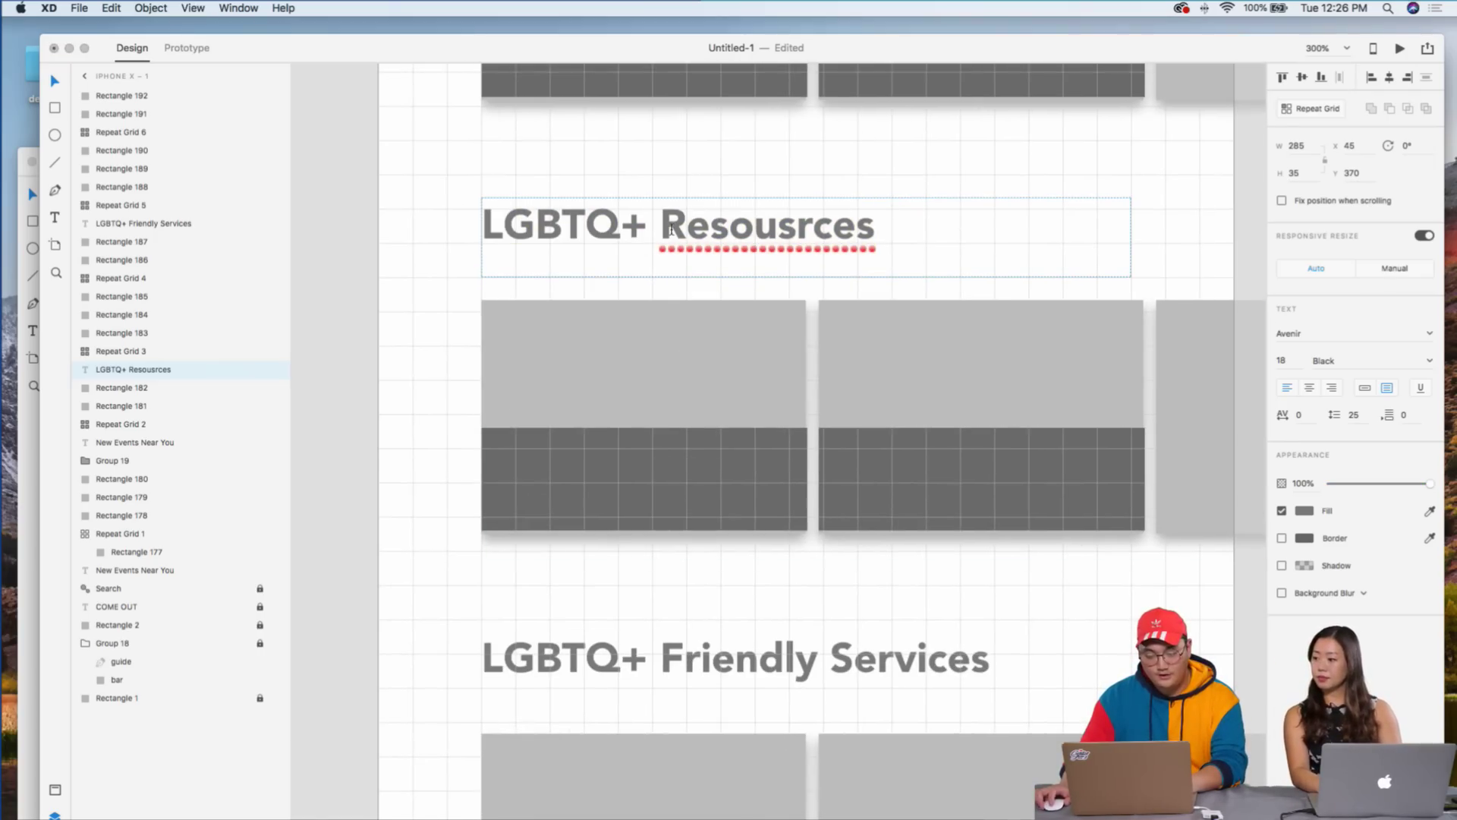
{"action": "left_click_drag", "start_coordinate": [671, 230], "coordinate": [909, 237]}
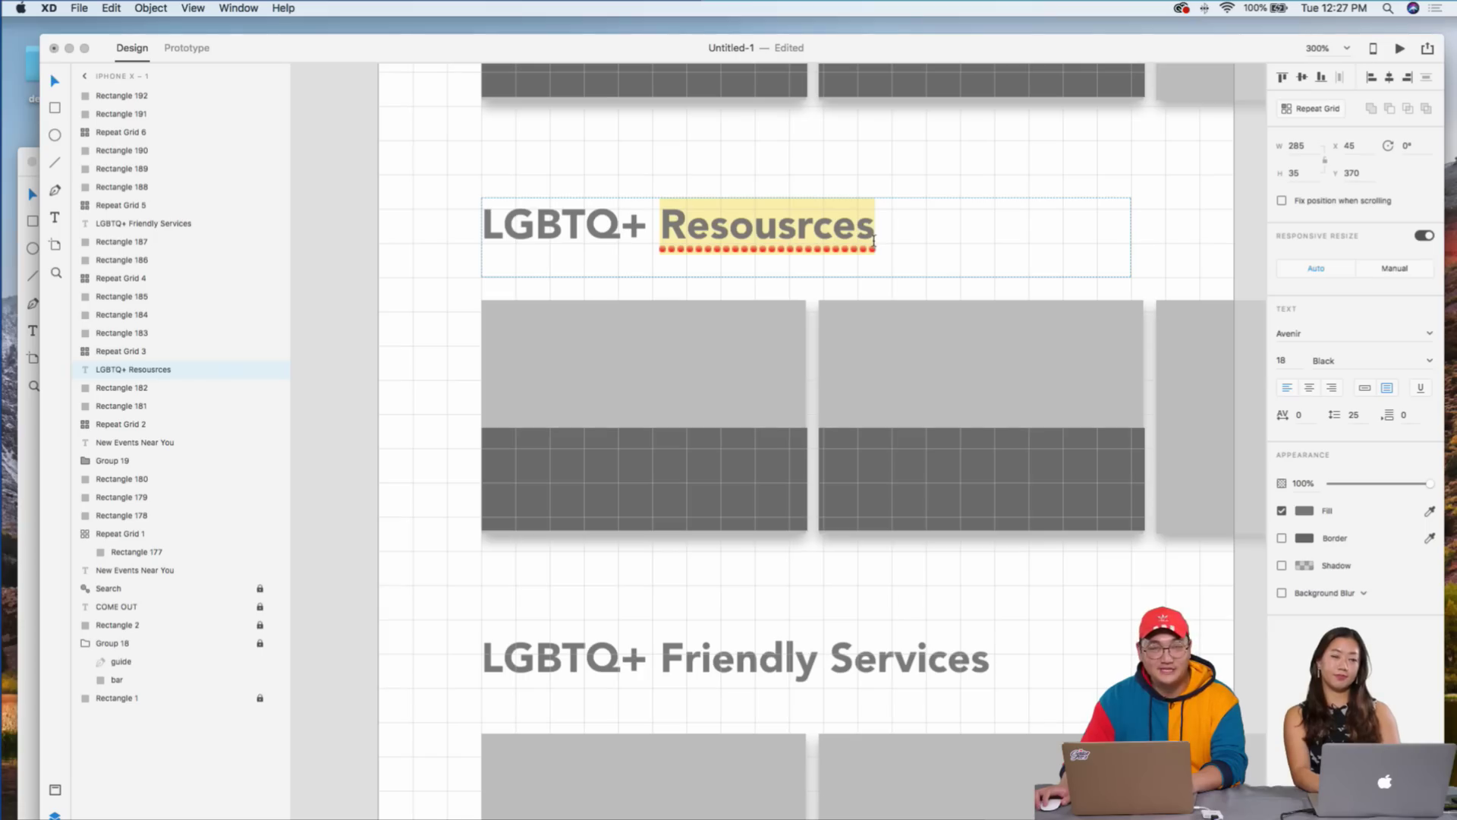
{"action": "right_click", "coordinate": [787, 234]}
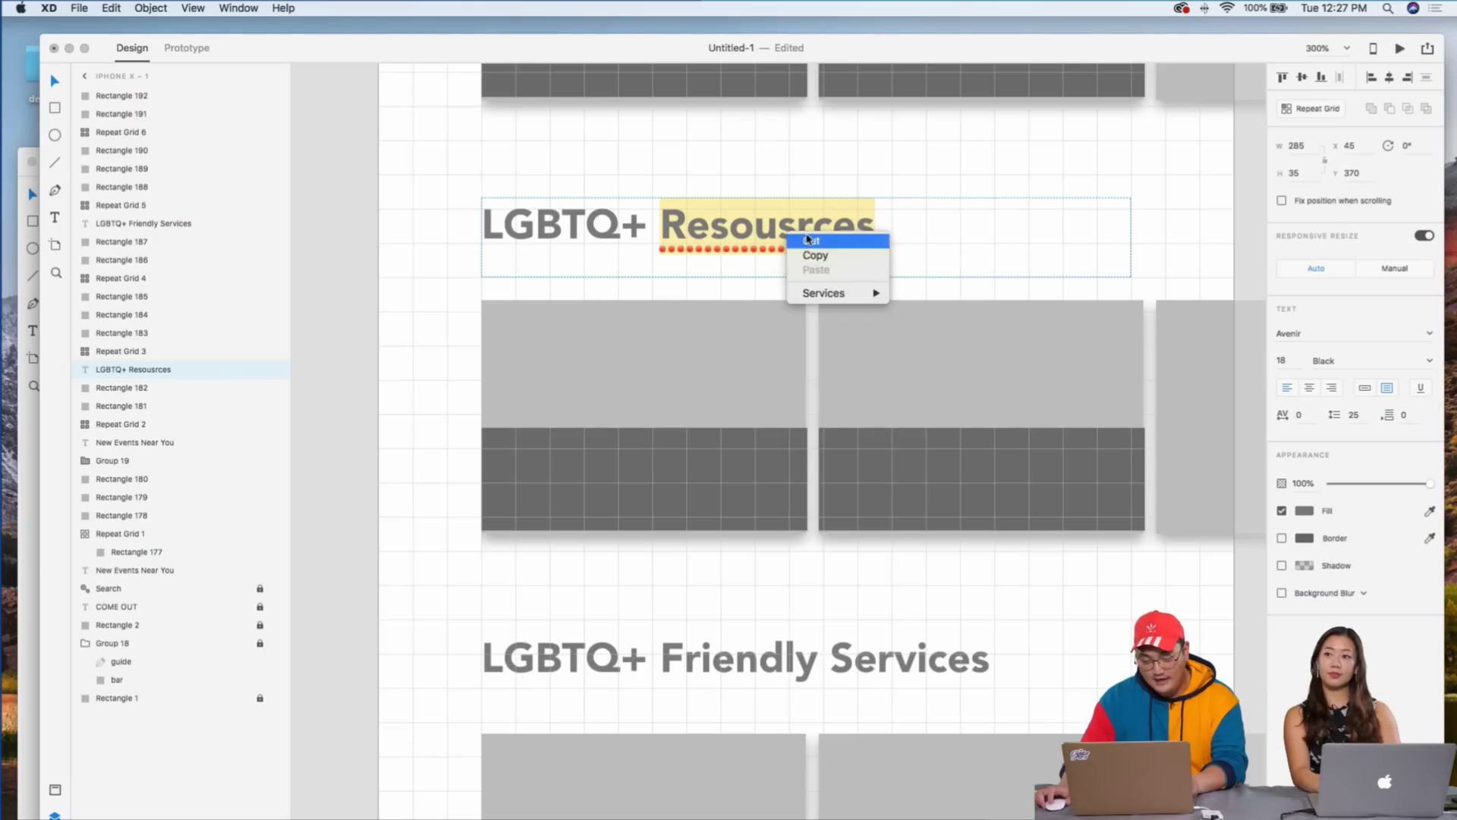
{"action": "left_click", "coordinate": [882, 215]}
{"action": "left_click", "coordinate": [80, 8]}
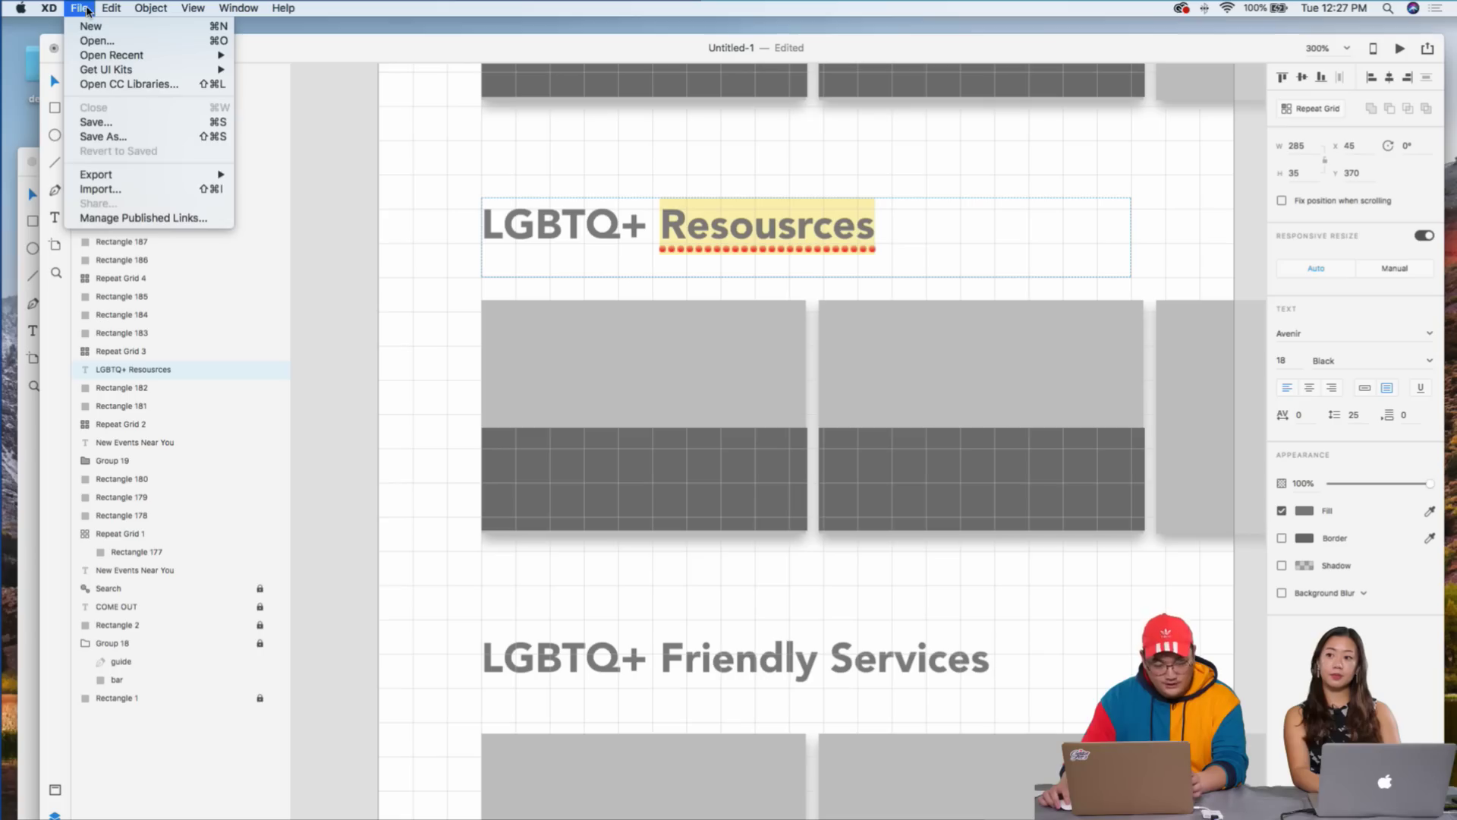
{"action": "mouse_move", "coordinate": [108, 8]}
{"action": "left_click", "coordinate": [189, 198]}
- Correct the second section's heading to "LGBTQ+ Resources"
{"action": "left_click", "coordinate": [729, 228]}
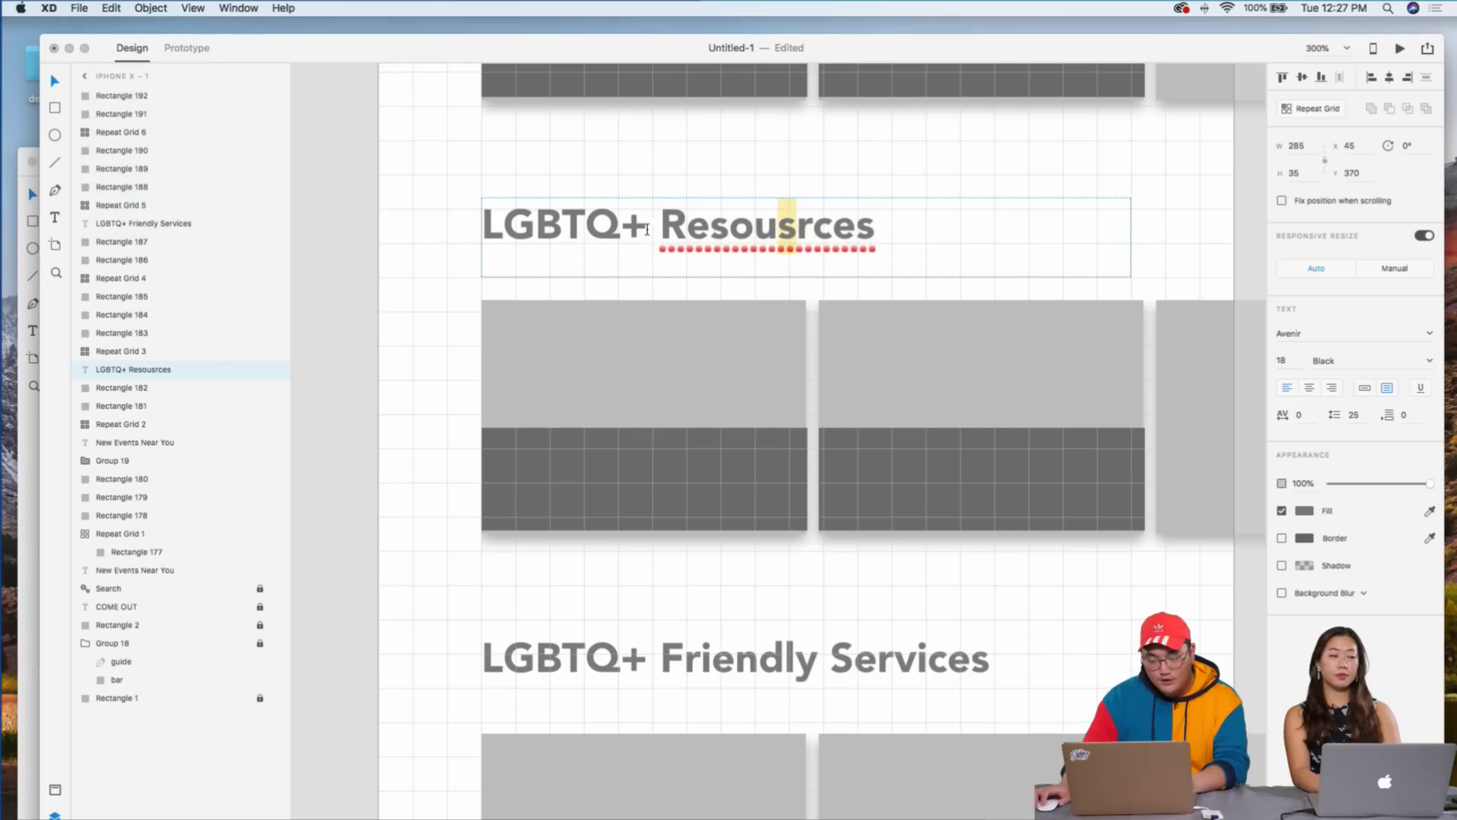
{"action": "double_click", "coordinate": [742, 227]}
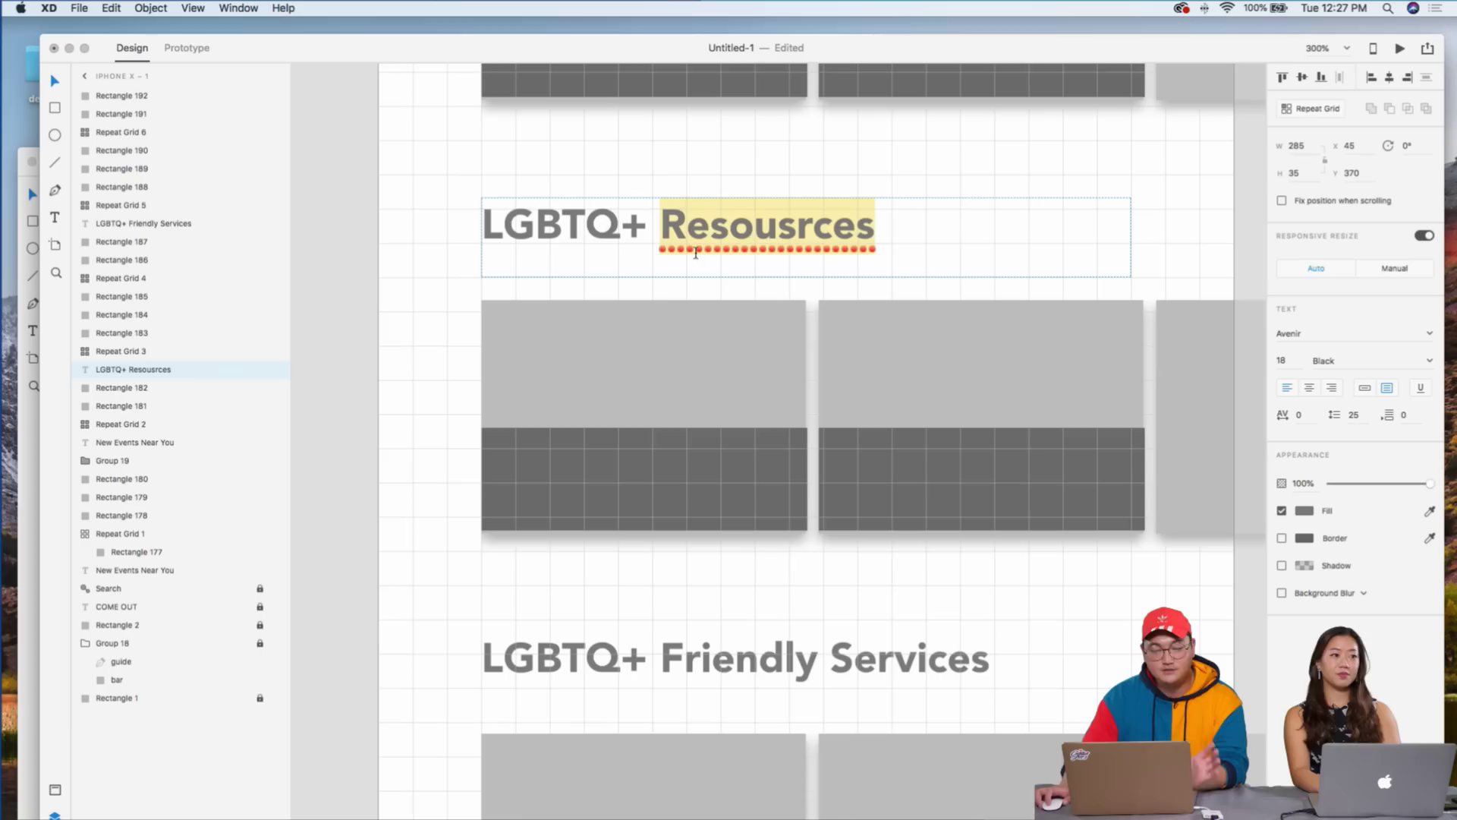
{"action": "left_click", "coordinate": [797, 228]}
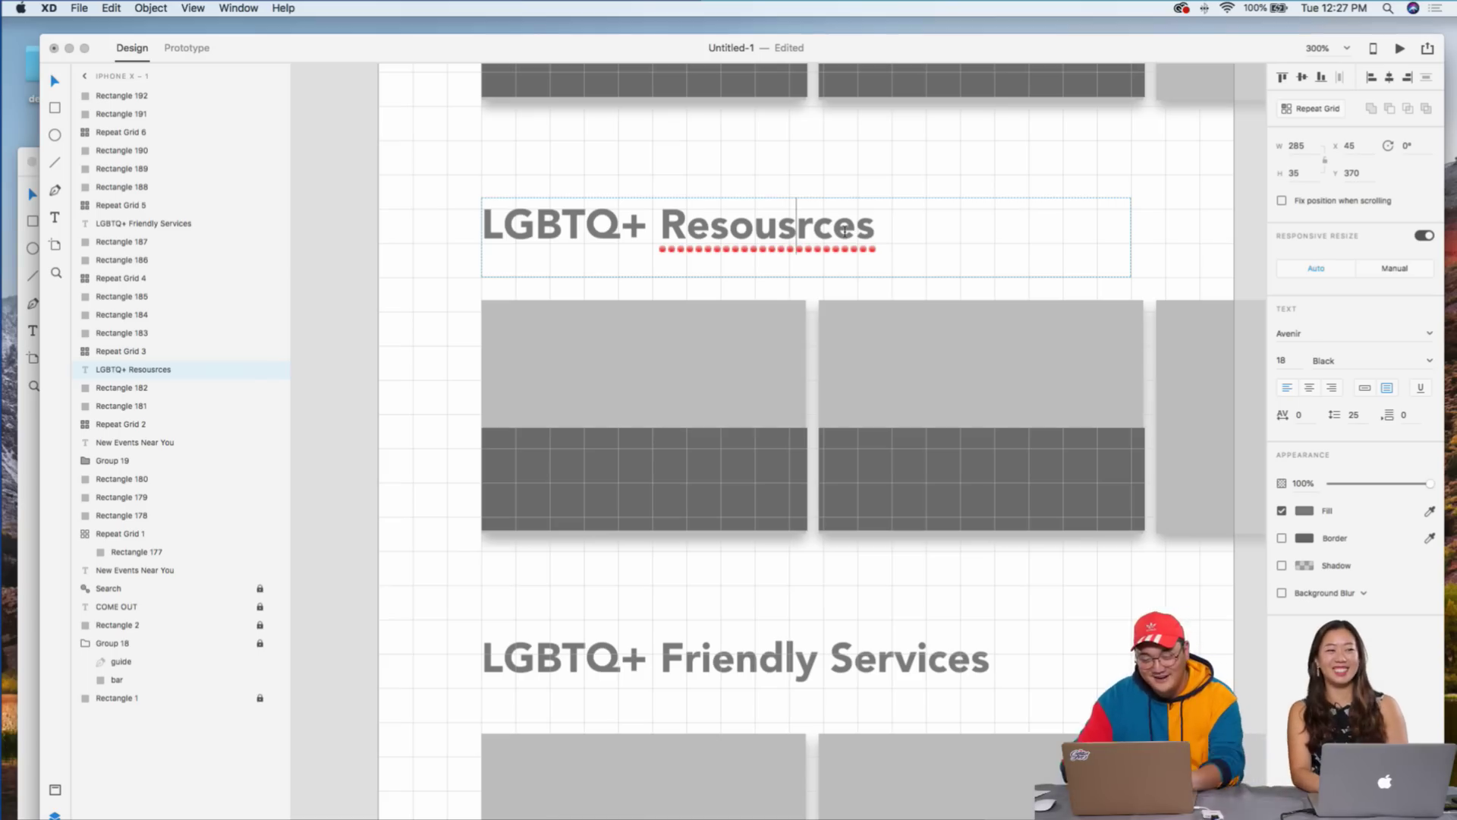
{"action": "key", "text": "BackSpace"}
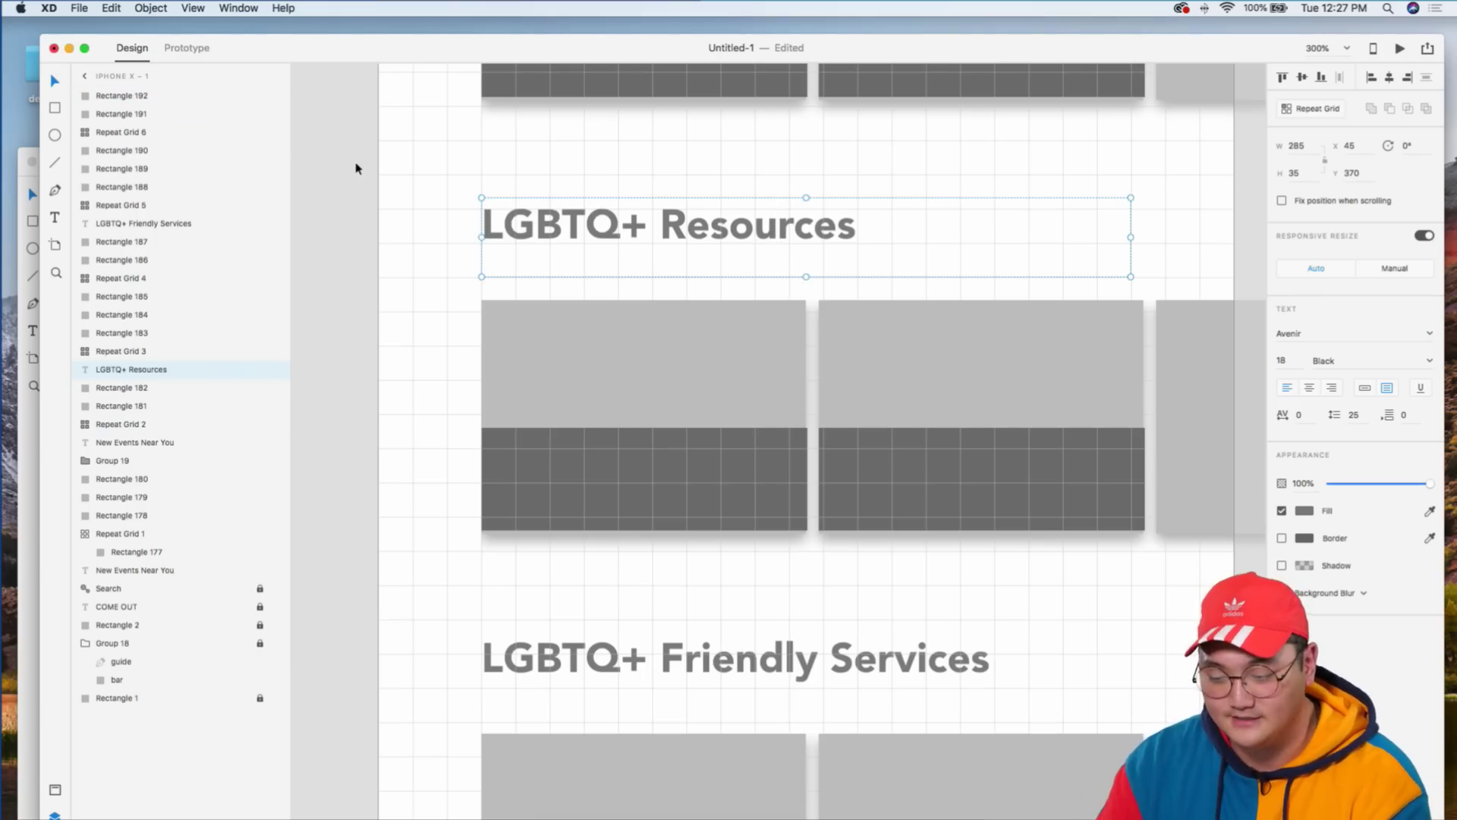
- Examine the spacing between the headings and card rows across the three sections
{"action": "key", "text": "super+minus"}
{"action": "key", "text": "super+apostrophe"}
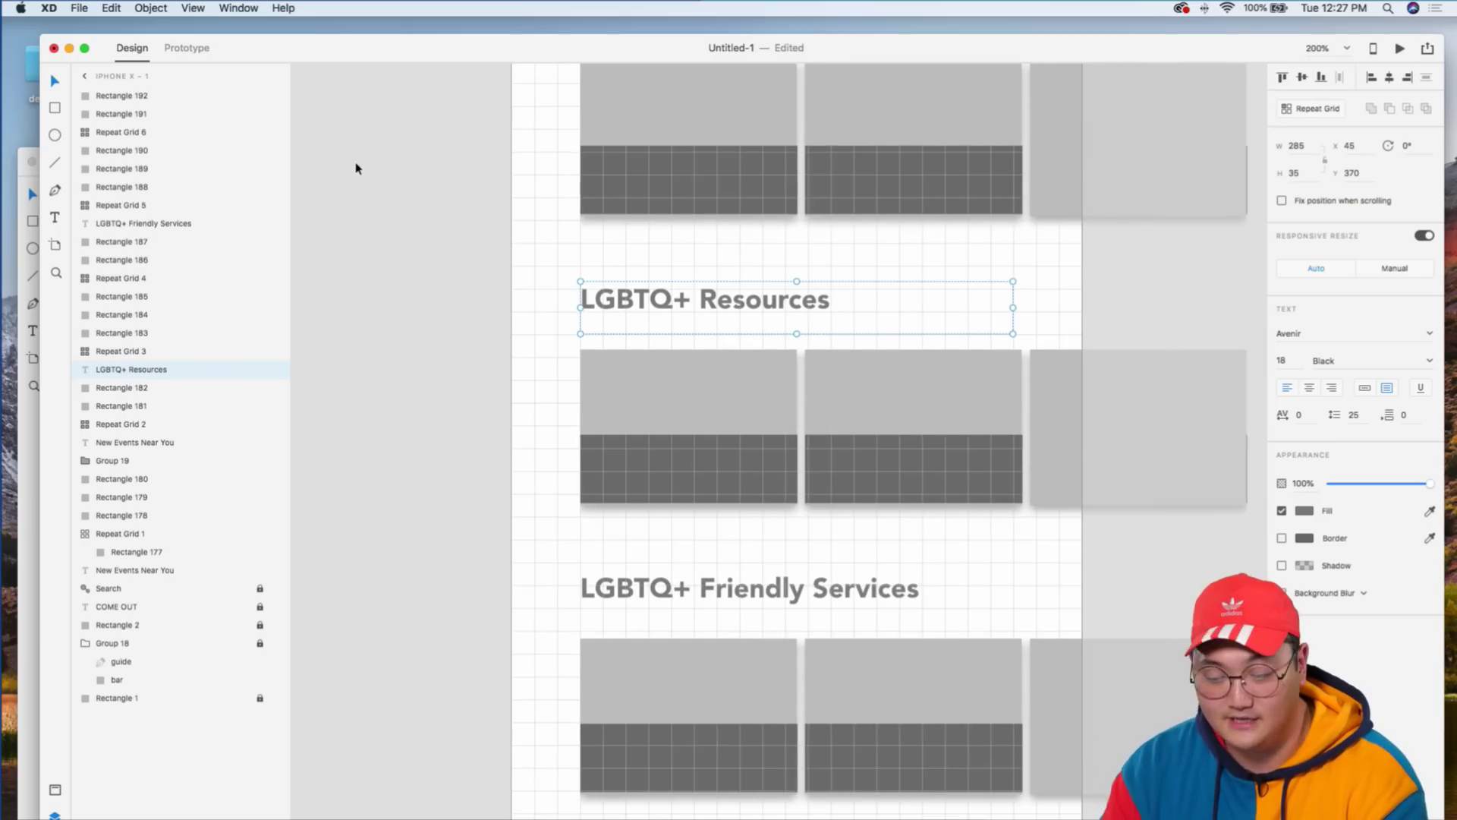
{"action": "left_click_drag", "start_coordinate": [537, 195], "coordinate": [476, 322]}
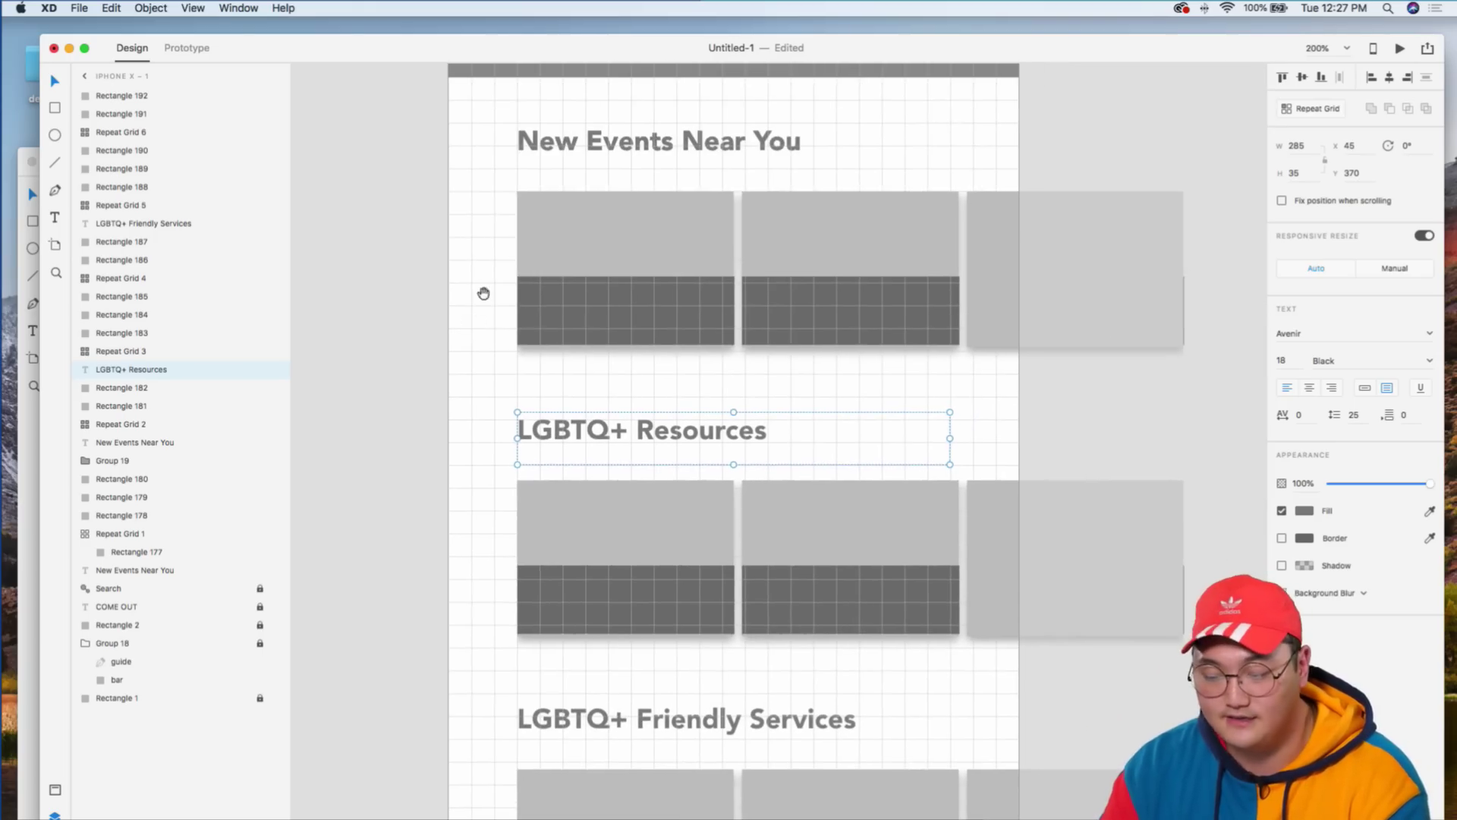
{"action": "scroll", "coordinate": [914, 432], "scroll_direction": "down", "scroll_amount": 5}
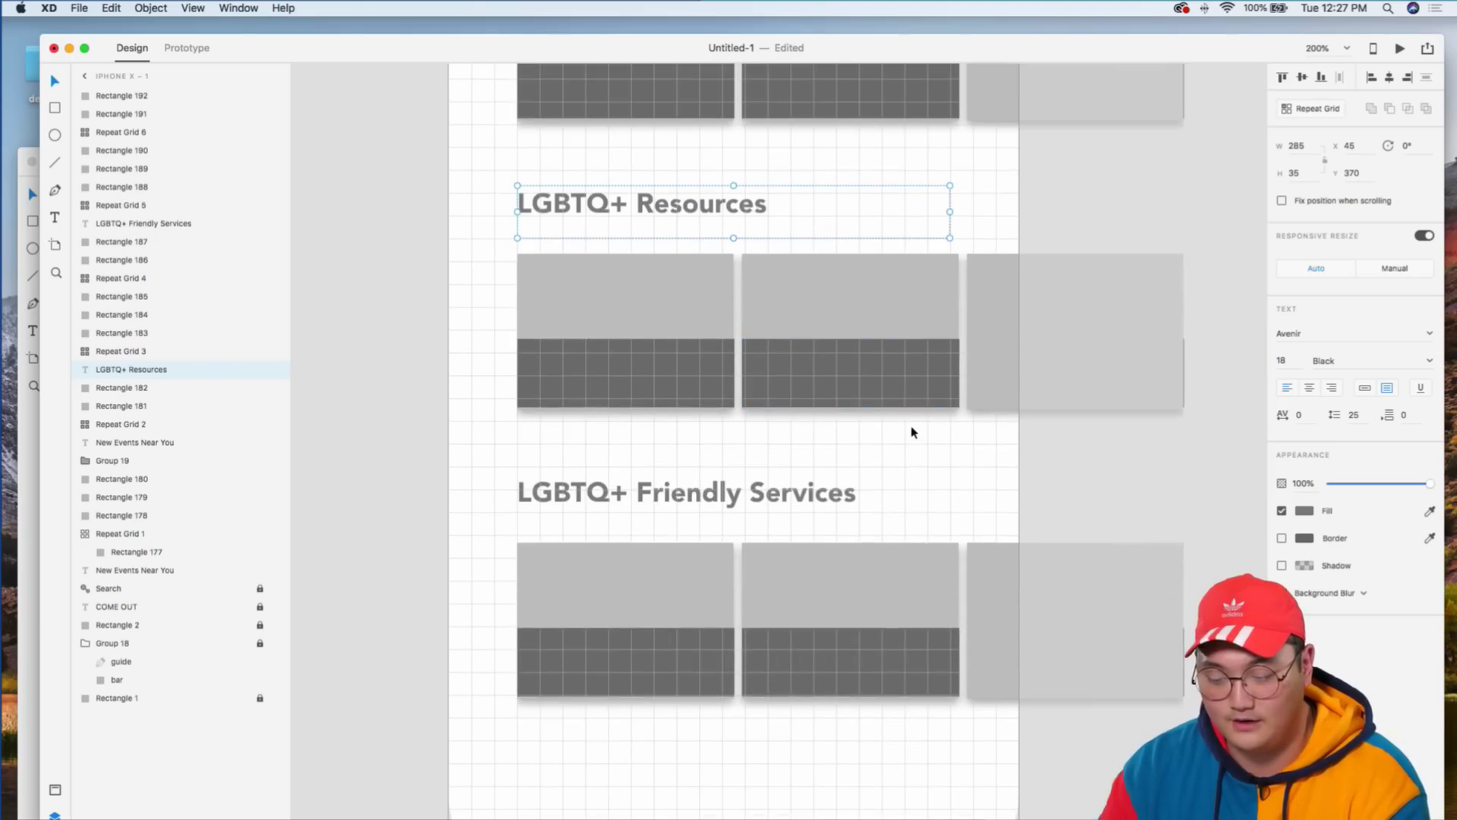
{"action": "scroll", "coordinate": [935, 466], "scroll_direction": "down", "scroll_amount": 1}
{"action": "scroll", "coordinate": [939, 467], "scroll_direction": "up", "scroll_amount": 2}
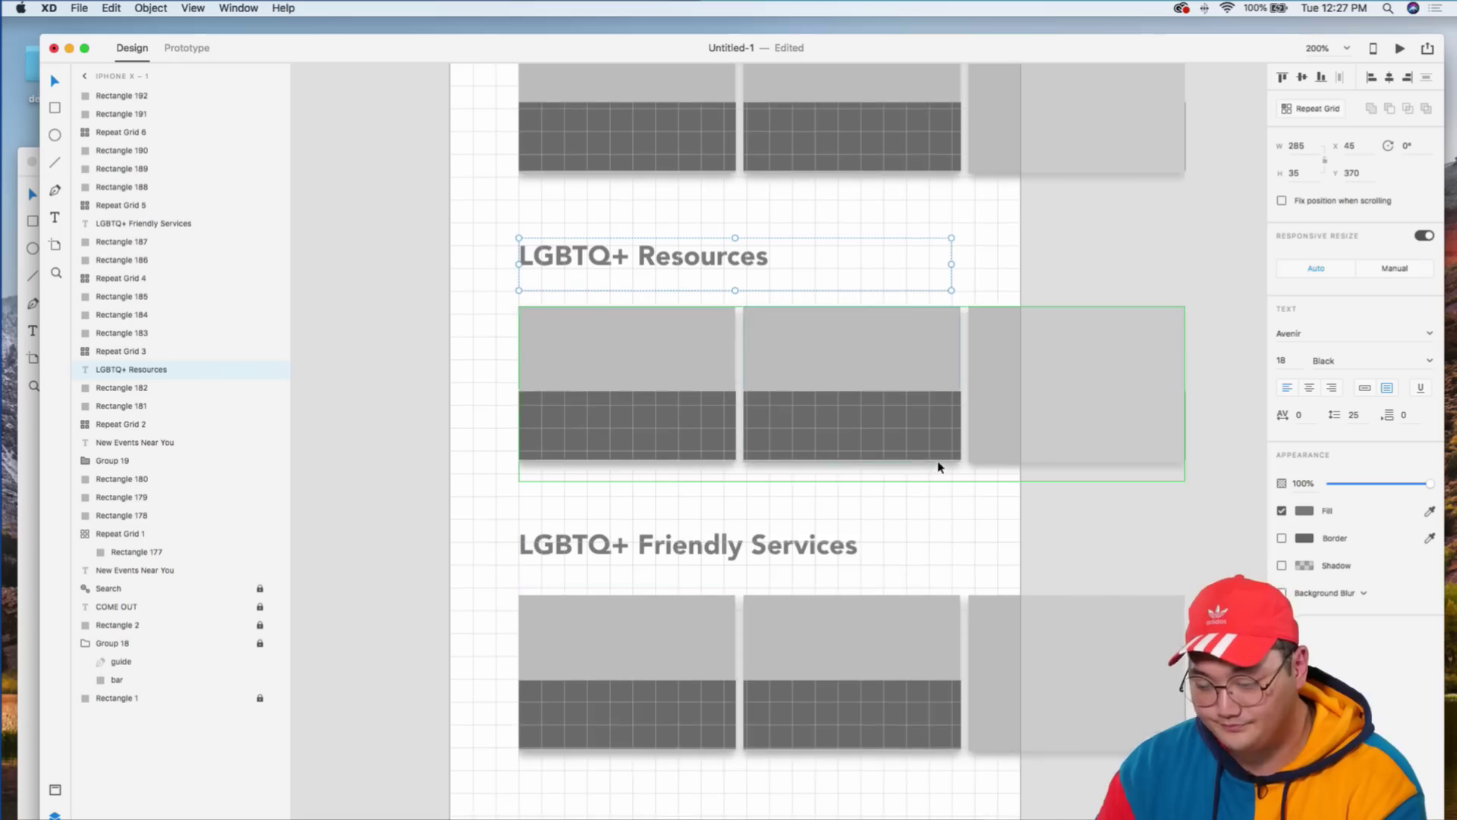
{"action": "scroll", "coordinate": [939, 468], "scroll_direction": "up", "scroll_amount": 5}
{"action": "scroll", "coordinate": [939, 467], "scroll_direction": "right", "scroll_amount": 2}
{"action": "left_click", "coordinate": [997, 417]}
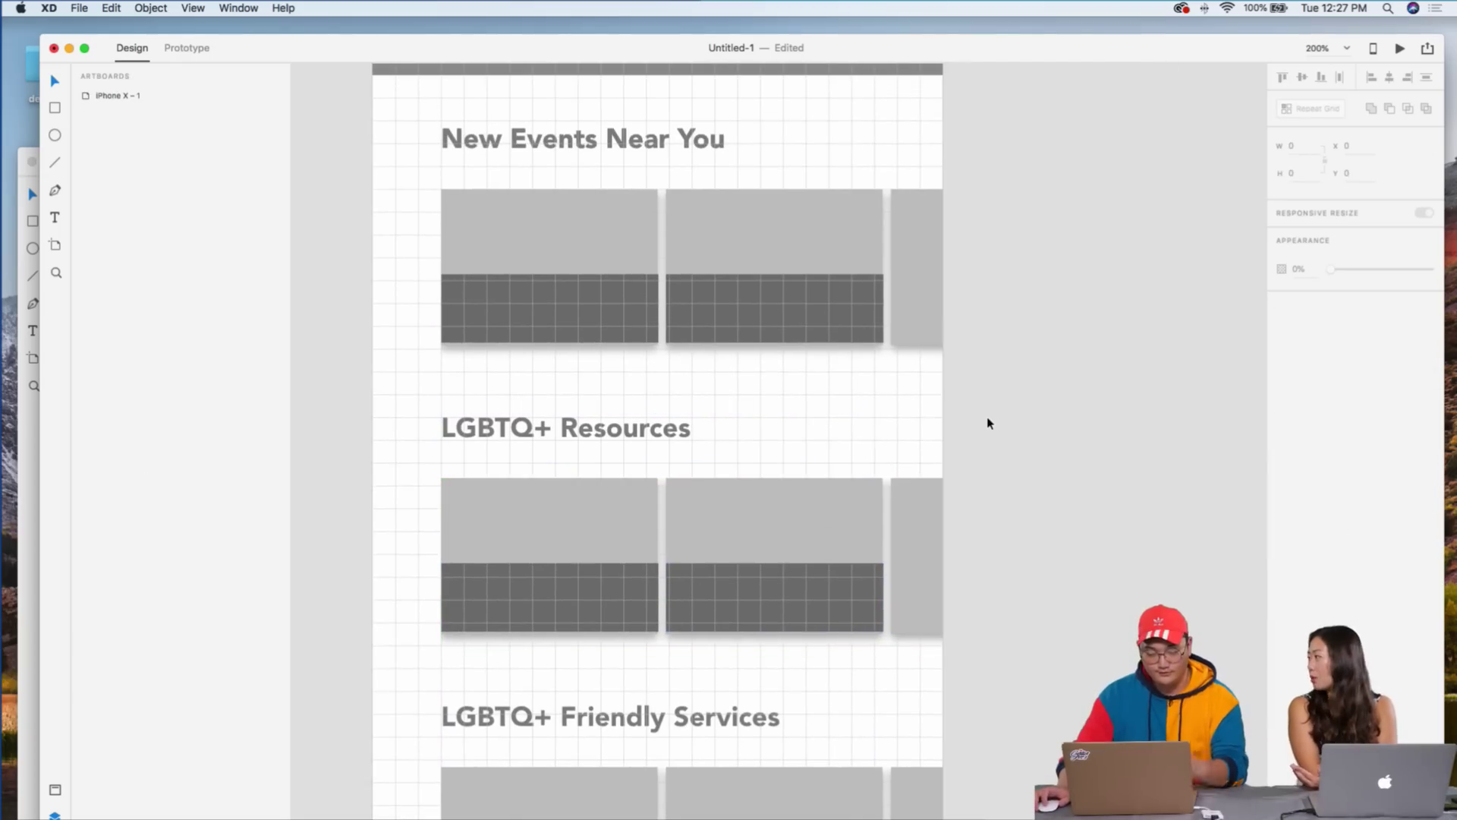
{"action": "scroll", "coordinate": [933, 497], "scroll_direction": "down", "scroll_amount": 3}
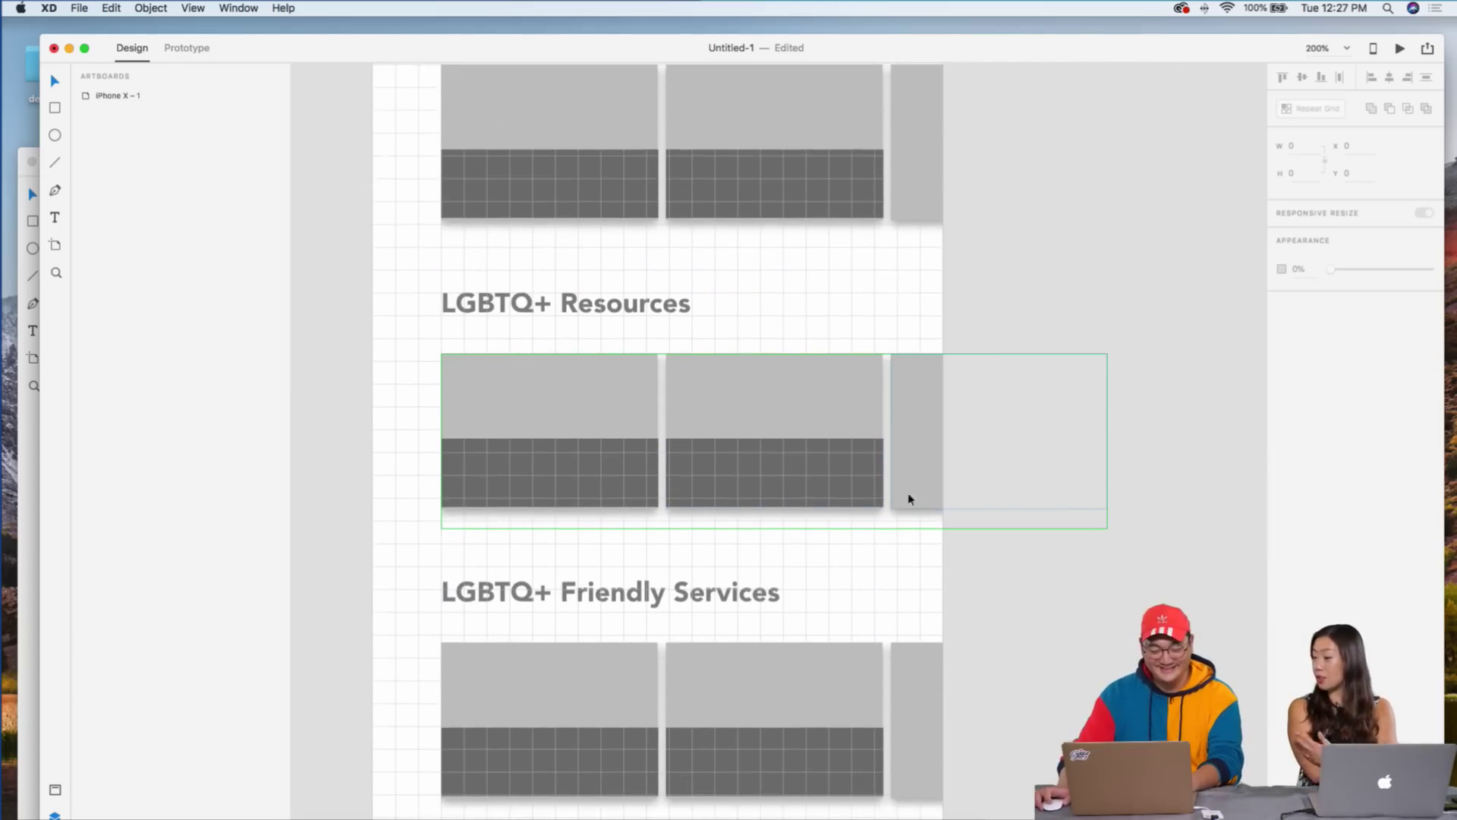
- Move the row of cards under "LGBTQ+ Resources" up 5 px, closer to its heading
{"action": "left_click_drag", "start_coordinate": [410, 410], "coordinate": [1036, 506]}
{"action": "key", "text": "Up"}
{"action": "key", "text": "Up"}
{"action": "key", "text": "Up"}
{"action": "key", "text": "Up"}
{"action": "key", "text": "Up"}
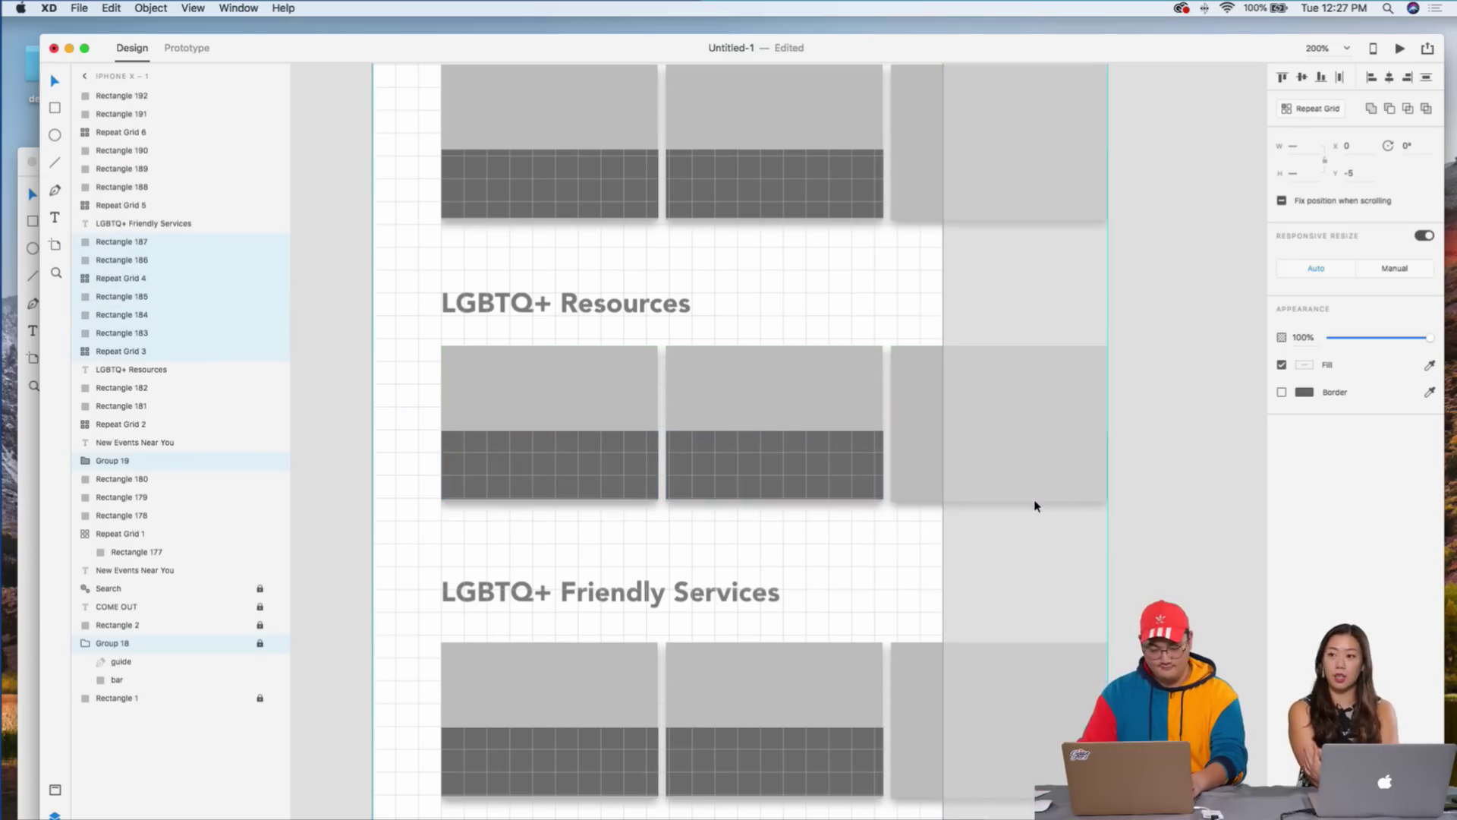
- Move the row of cards under "LGBTQ+ Friendly Services" up 5 px and clear the selection
{"action": "left_click_drag", "start_coordinate": [416, 681], "coordinate": [966, 769]}
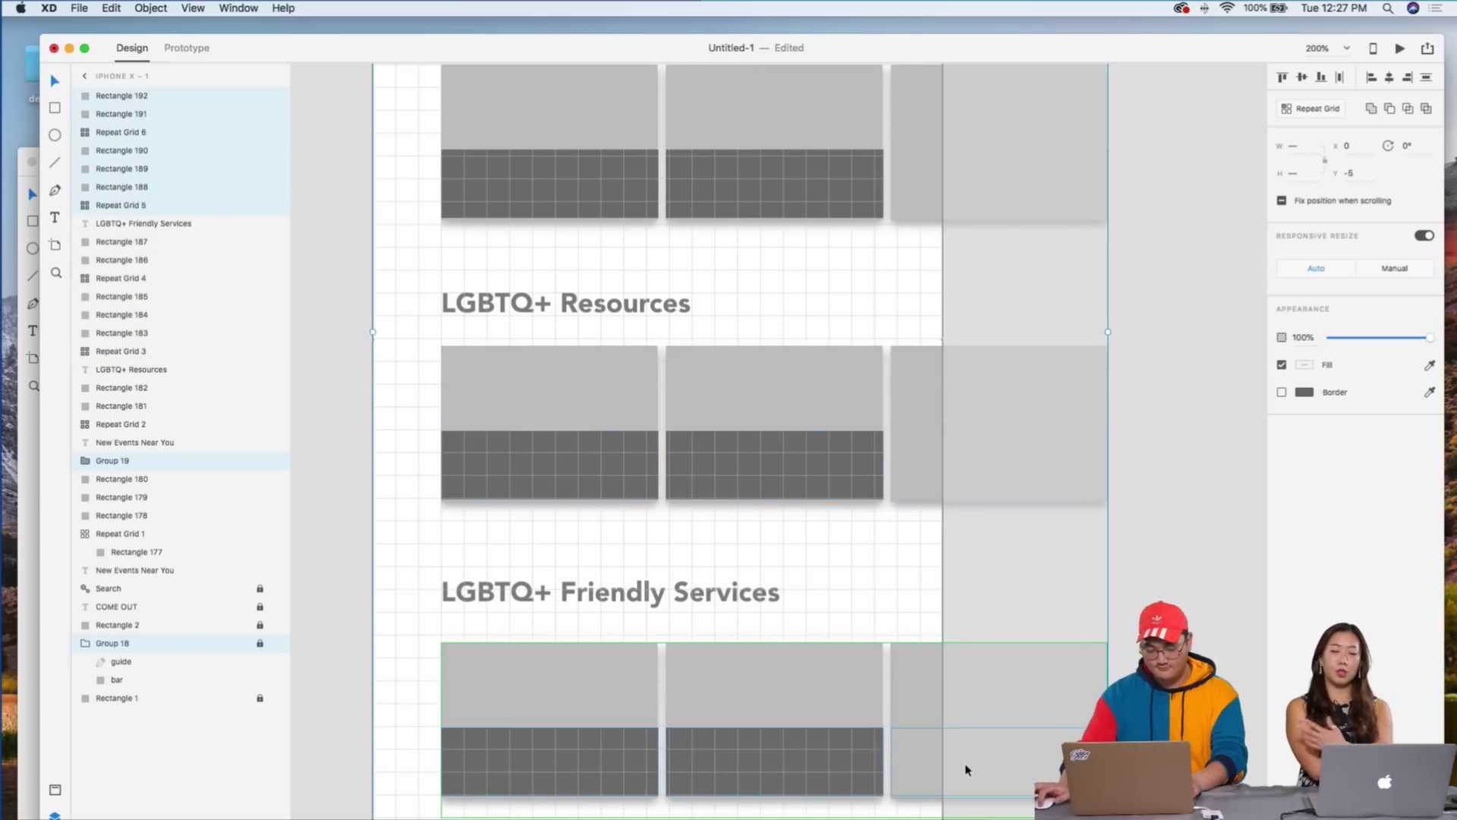
{"action": "key", "text": "Up"}
{"action": "key", "text": "Up"}
{"action": "key", "text": "Up"}
{"action": "key", "text": "Up"}
{"action": "key", "text": "Up"}
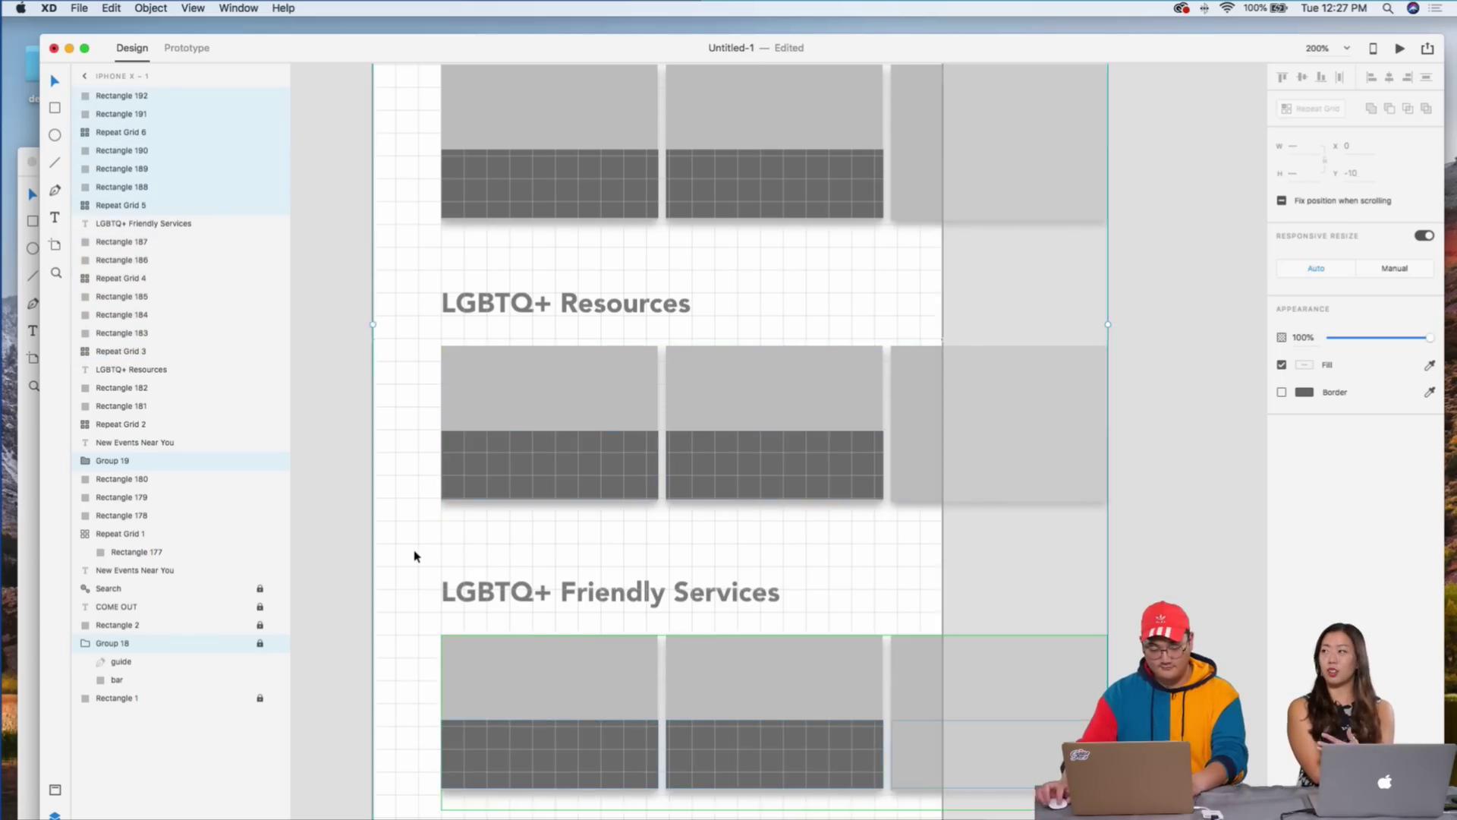
{"action": "left_click", "coordinate": [414, 553]}
- Extend the iPhone X artboard downward to a height of about 1088
{"action": "key", "text": "super+1"}
{"action": "key", "text": "super+0"}
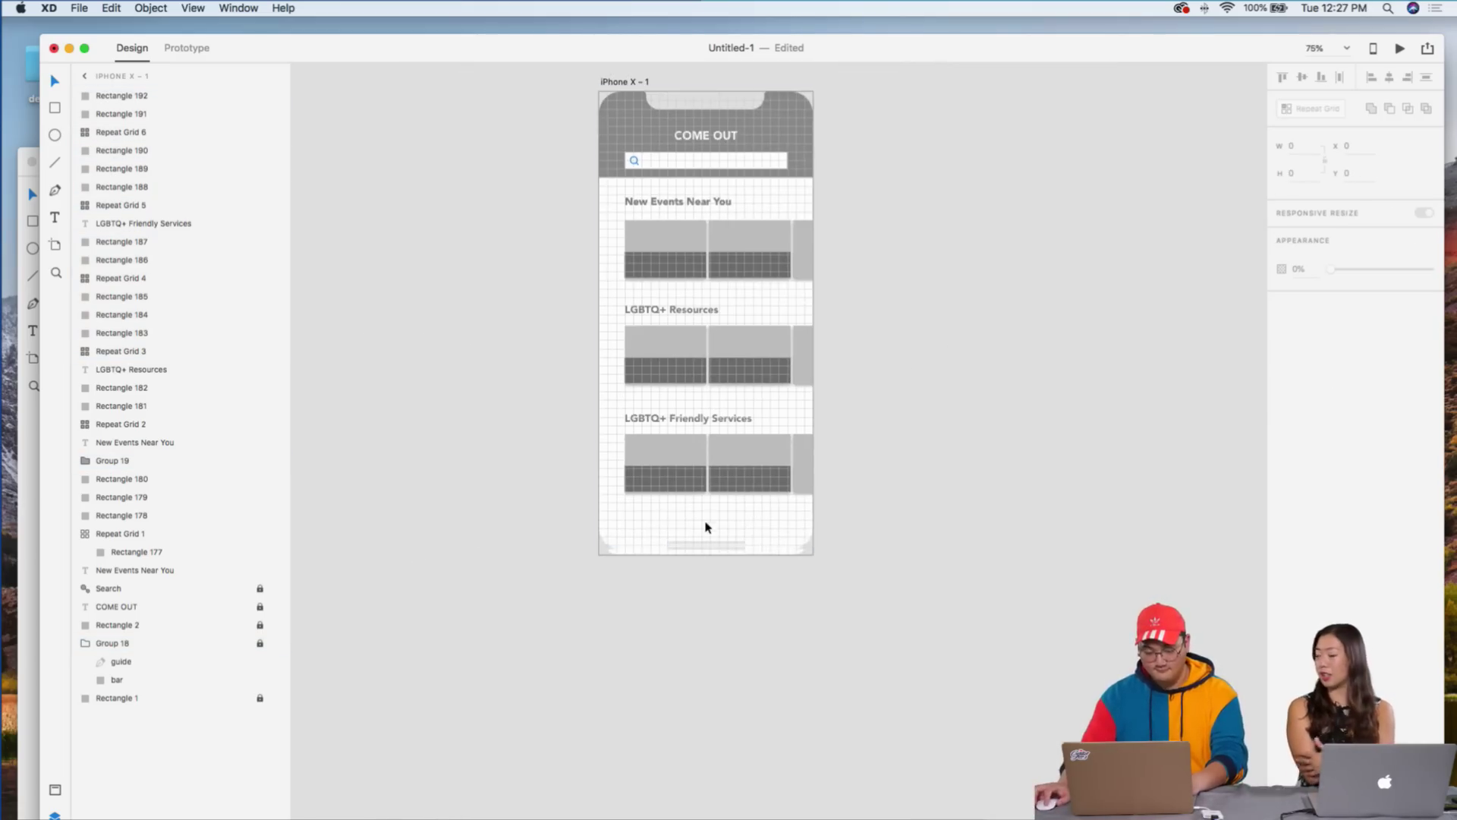
{"action": "left_click", "coordinate": [707, 533]}
{"action": "left_click_drag", "start_coordinate": [706, 555], "coordinate": [706, 712]}
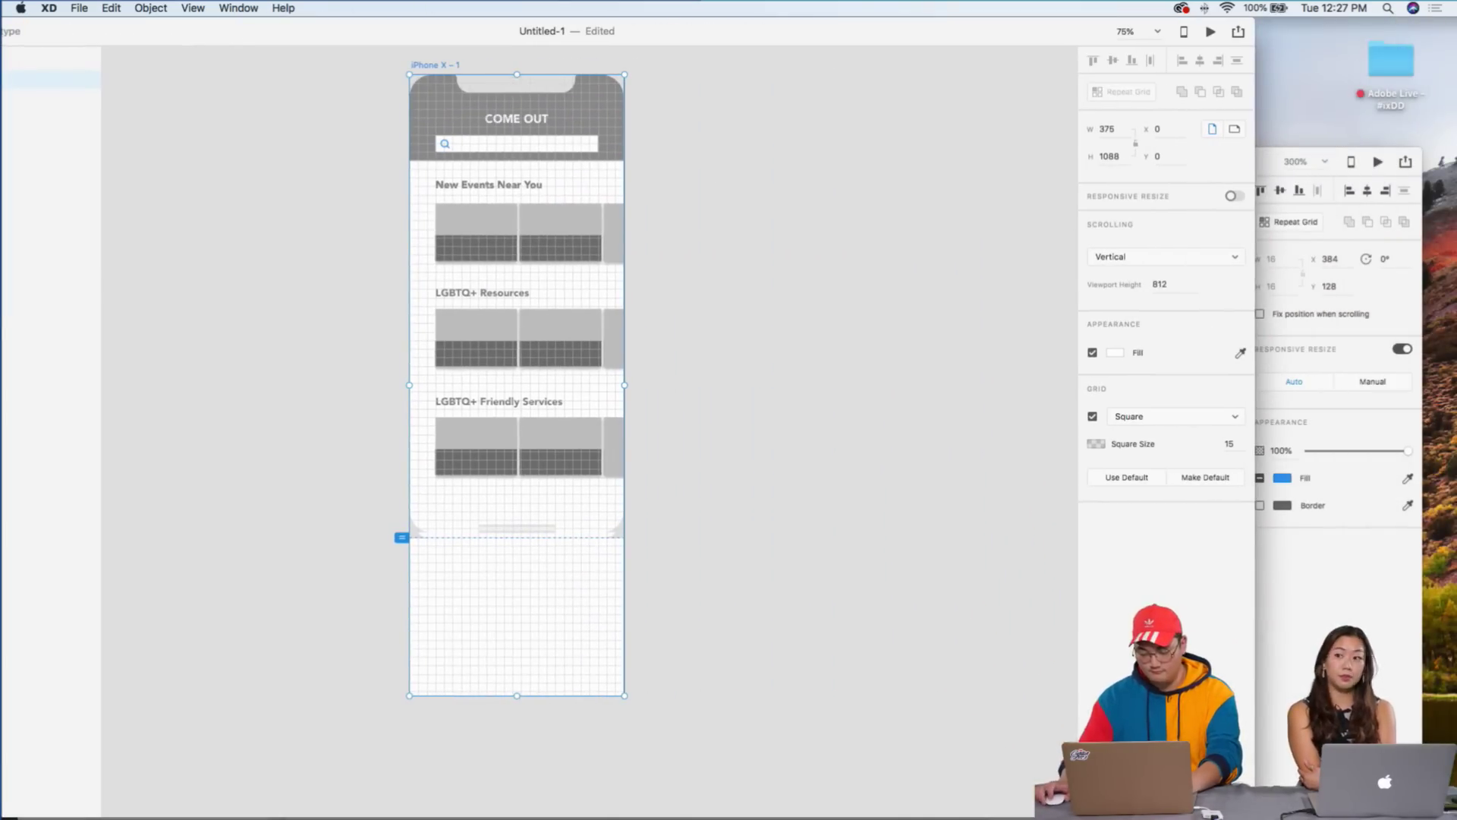
{"action": "key", "text": "Escape"}
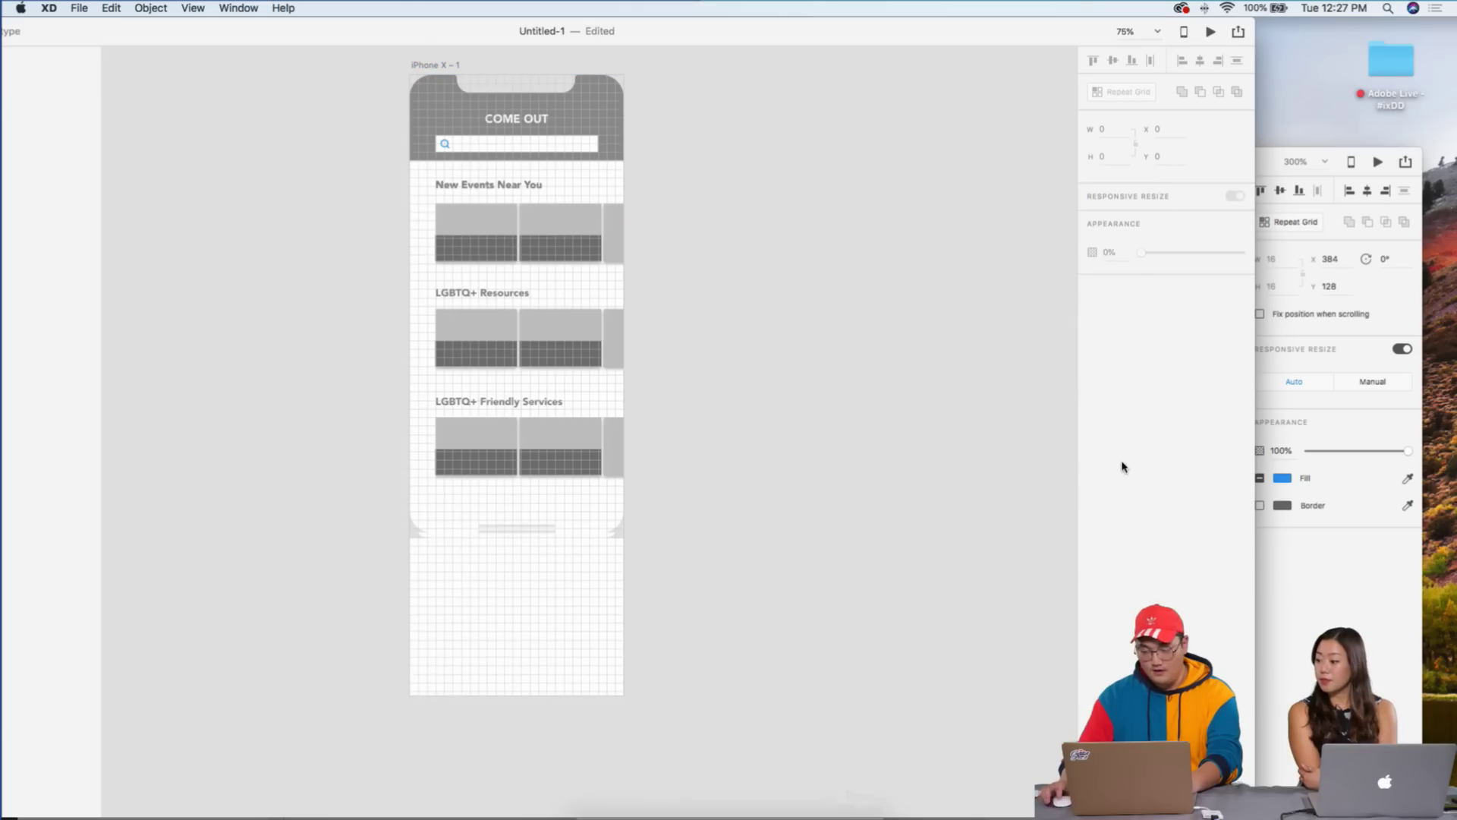
- Open the Intro document from the Introduction folder inside Day 01 of the "Adobe Live - #ixDD" desktop folder
{"action": "double_click", "coordinate": [1381, 62]}
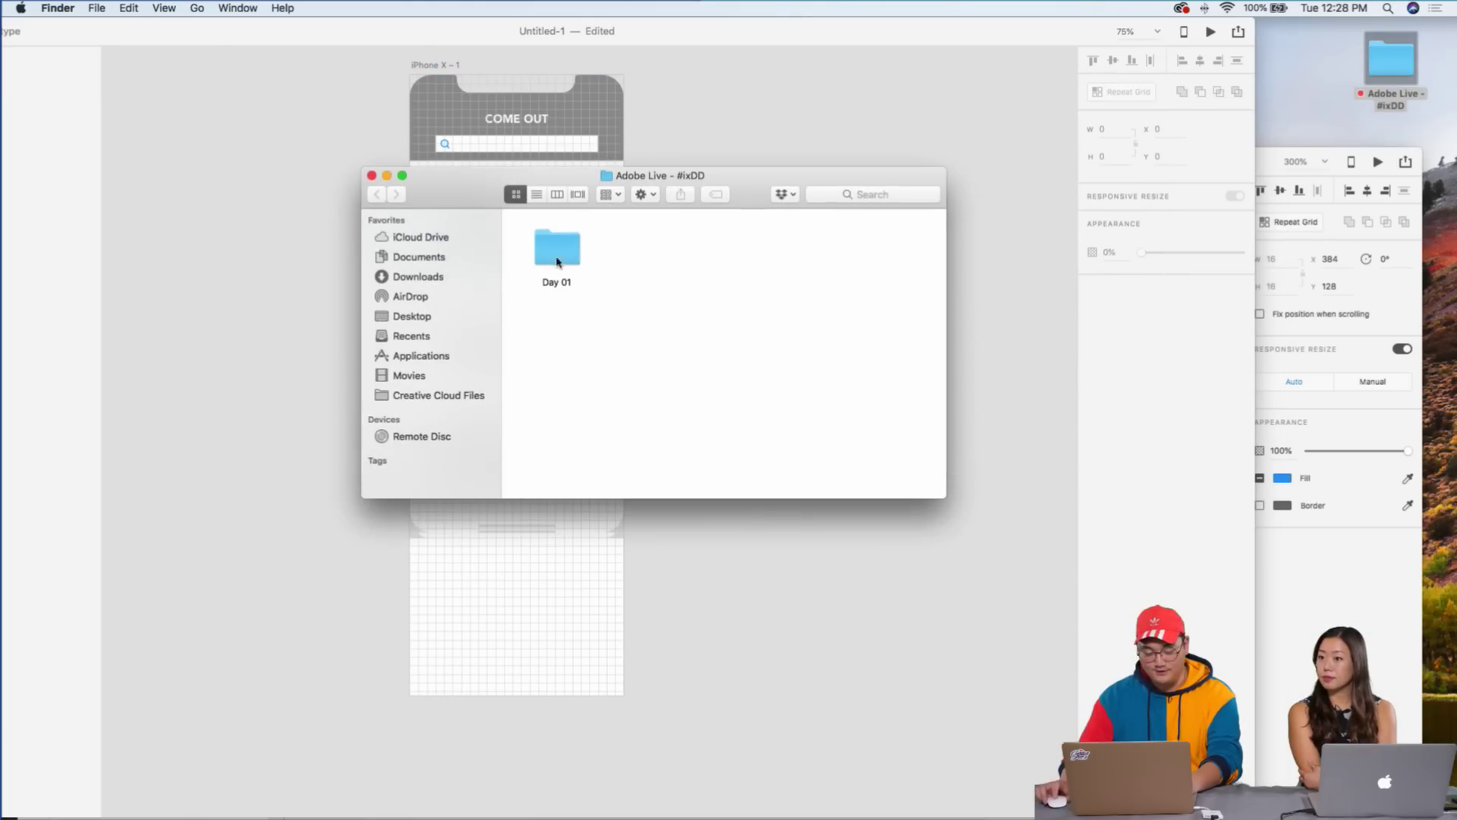
{"action": "double_click", "coordinate": [562, 245]}
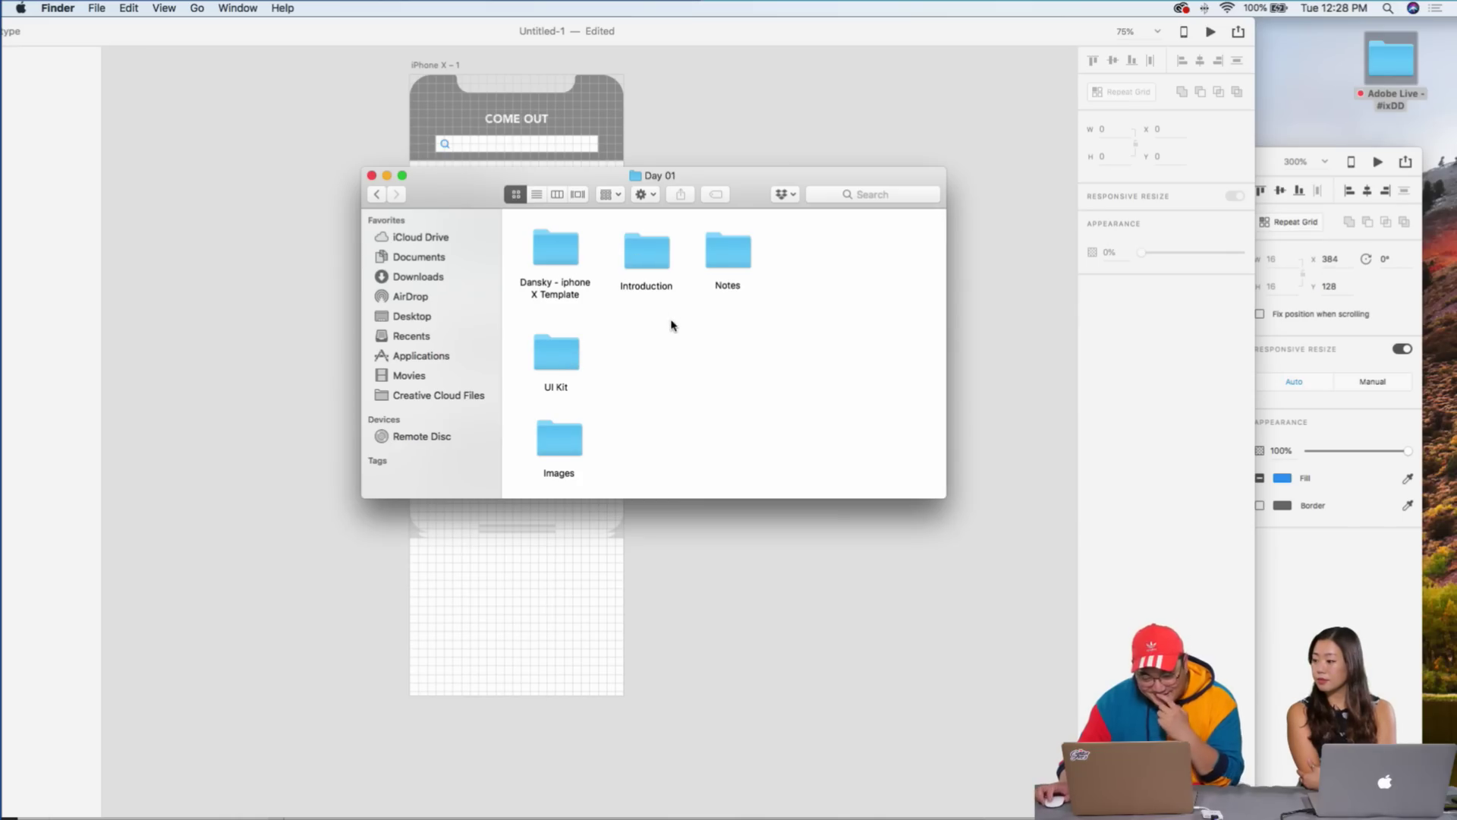
{"action": "left_click", "coordinate": [651, 259]}
{"action": "double_click", "coordinate": [651, 260]}
{"action": "left_click", "coordinate": [544, 237]}
{"action": "key", "text": "super+h"}
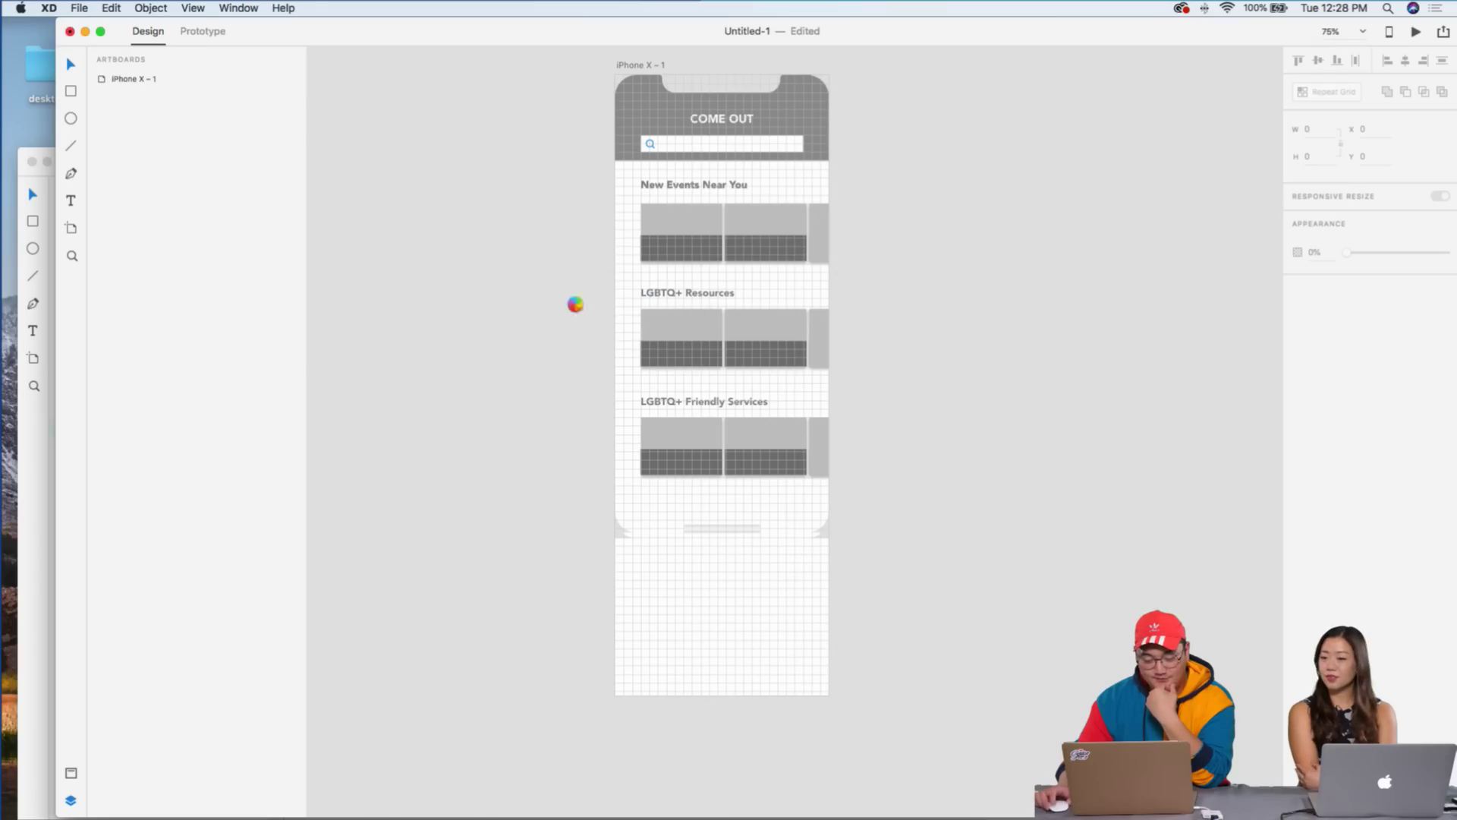
- Move the Untitled-1 window out of the way and bring the Intro document to the front
{"action": "left_click_drag", "start_coordinate": [369, 32], "coordinate": [338, 10]}
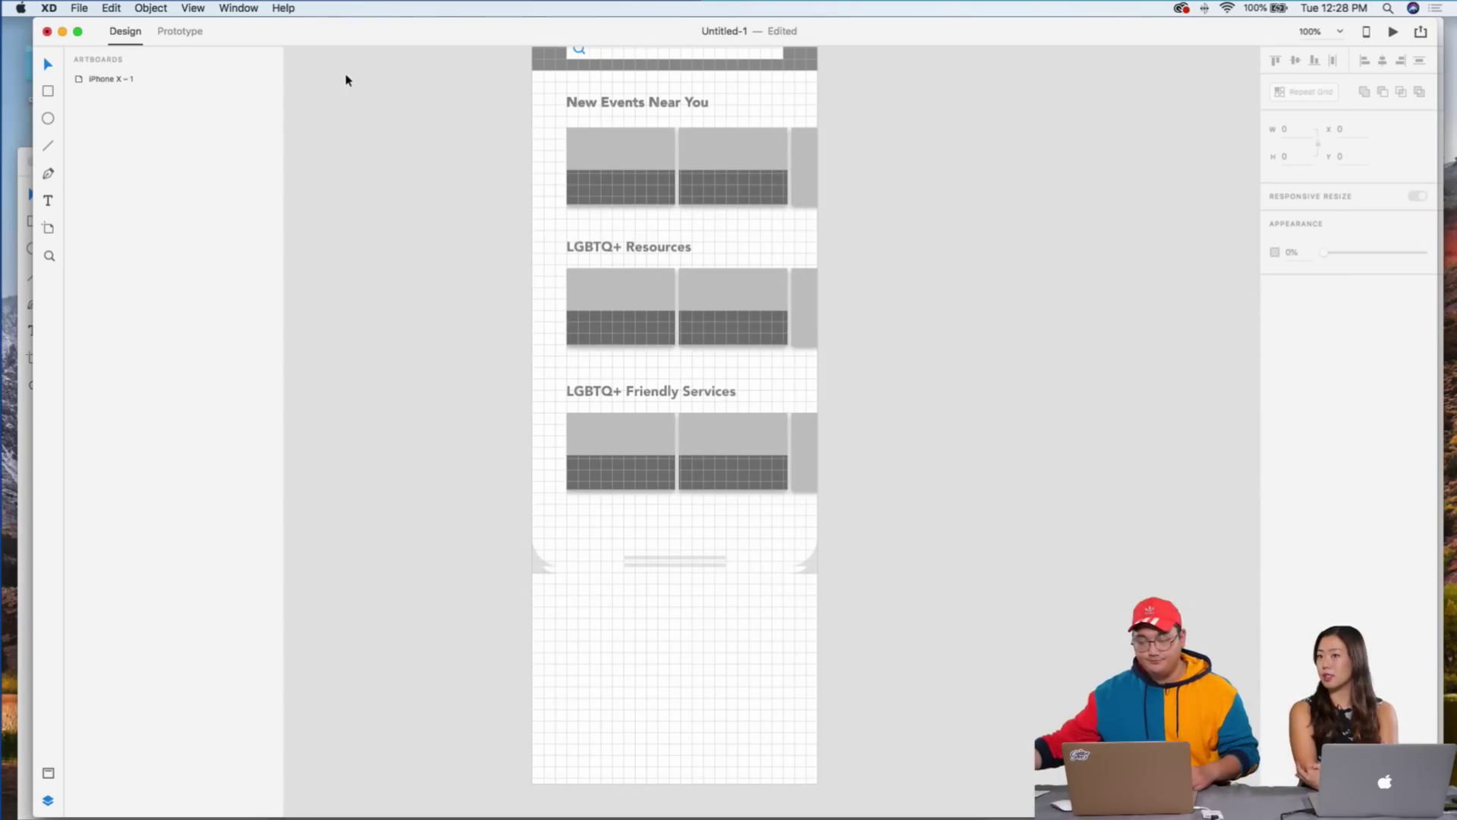
{"action": "left_click_drag", "start_coordinate": [461, 39], "coordinate": [445, 198]}
{"action": "left_click", "coordinate": [545, 163]}
- Copy the six rainbow-colored rectangles from the Introduction artboard of the Intro document
{"action": "key", "text": "super+equal"}
{"action": "key", "text": "super+equal"}
{"action": "key", "text": "super+equal"}
{"action": "key", "text": "super+equal"}
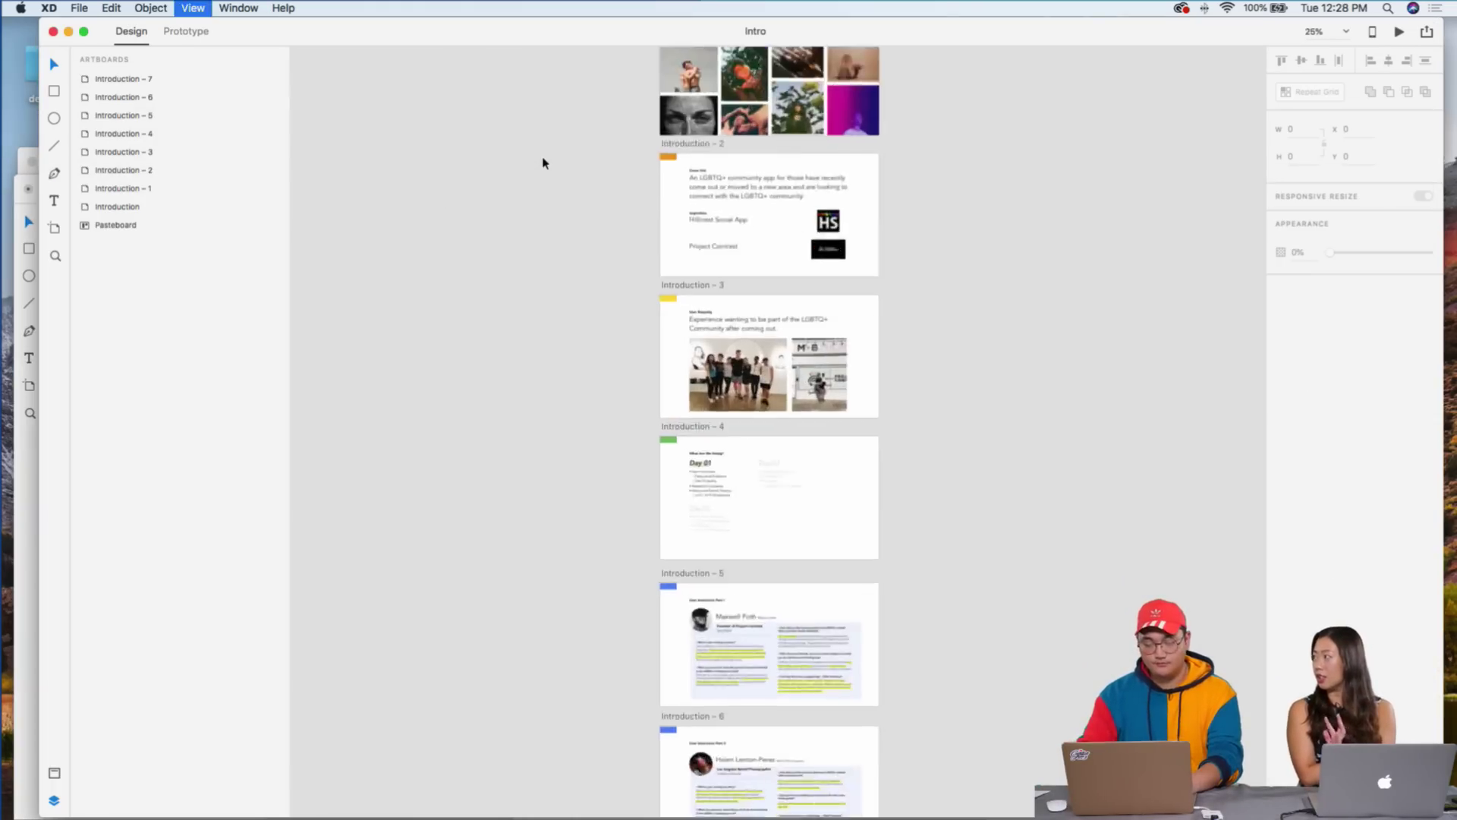
{"action": "scroll", "coordinate": [543, 162], "scroll_direction": "up", "scroll_amount": 10}
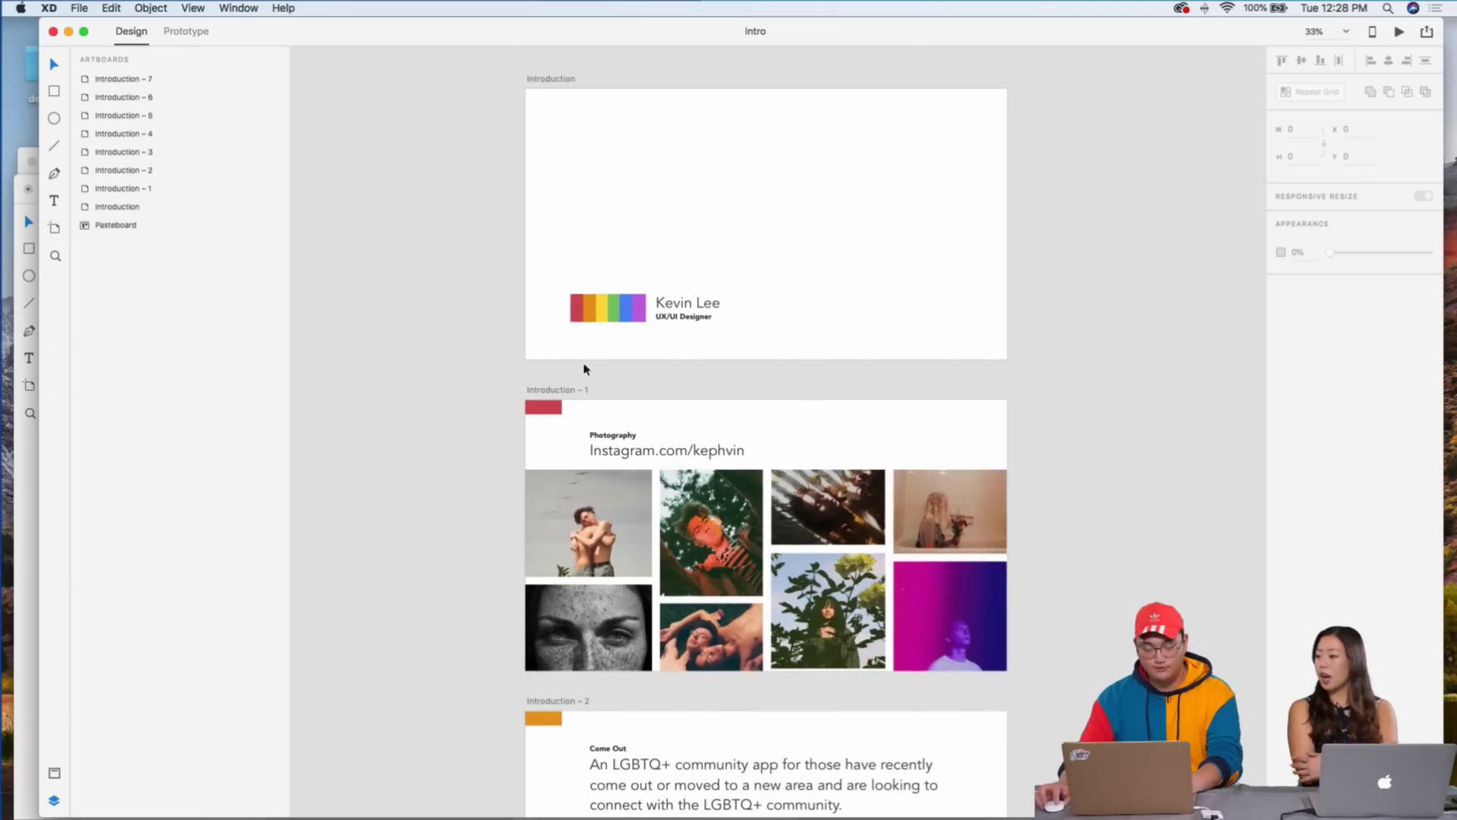
{"action": "left_click_drag", "start_coordinate": [563, 348], "coordinate": [650, 274]}
{"action": "key", "text": "super+c"}
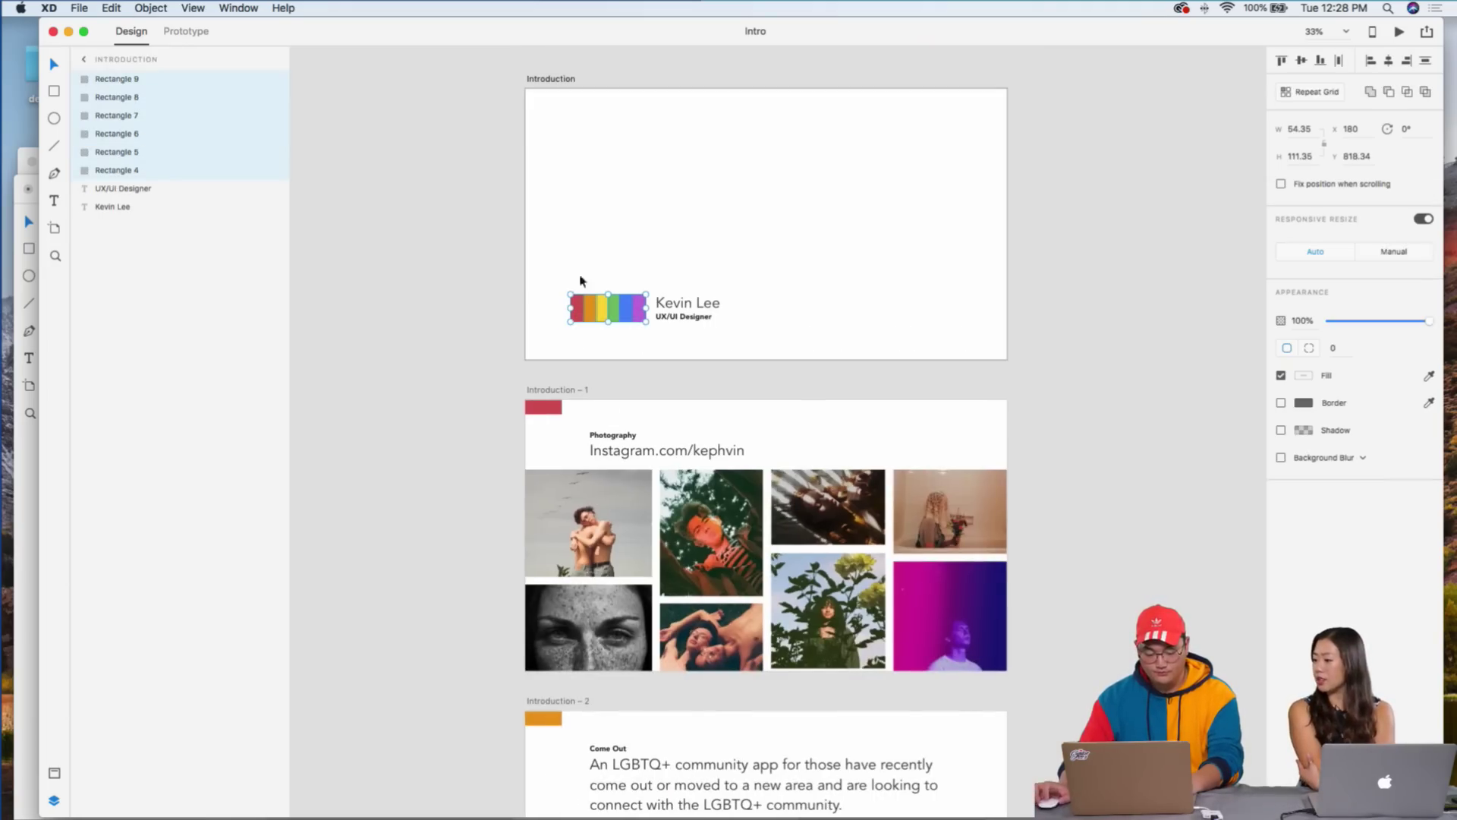
- Minimize the Intro document and paste the six rainbow rectangles into Untitled-1, placing them on the pasteboard beside the iPhone X artboard
{"action": "left_click", "coordinate": [69, 33]}
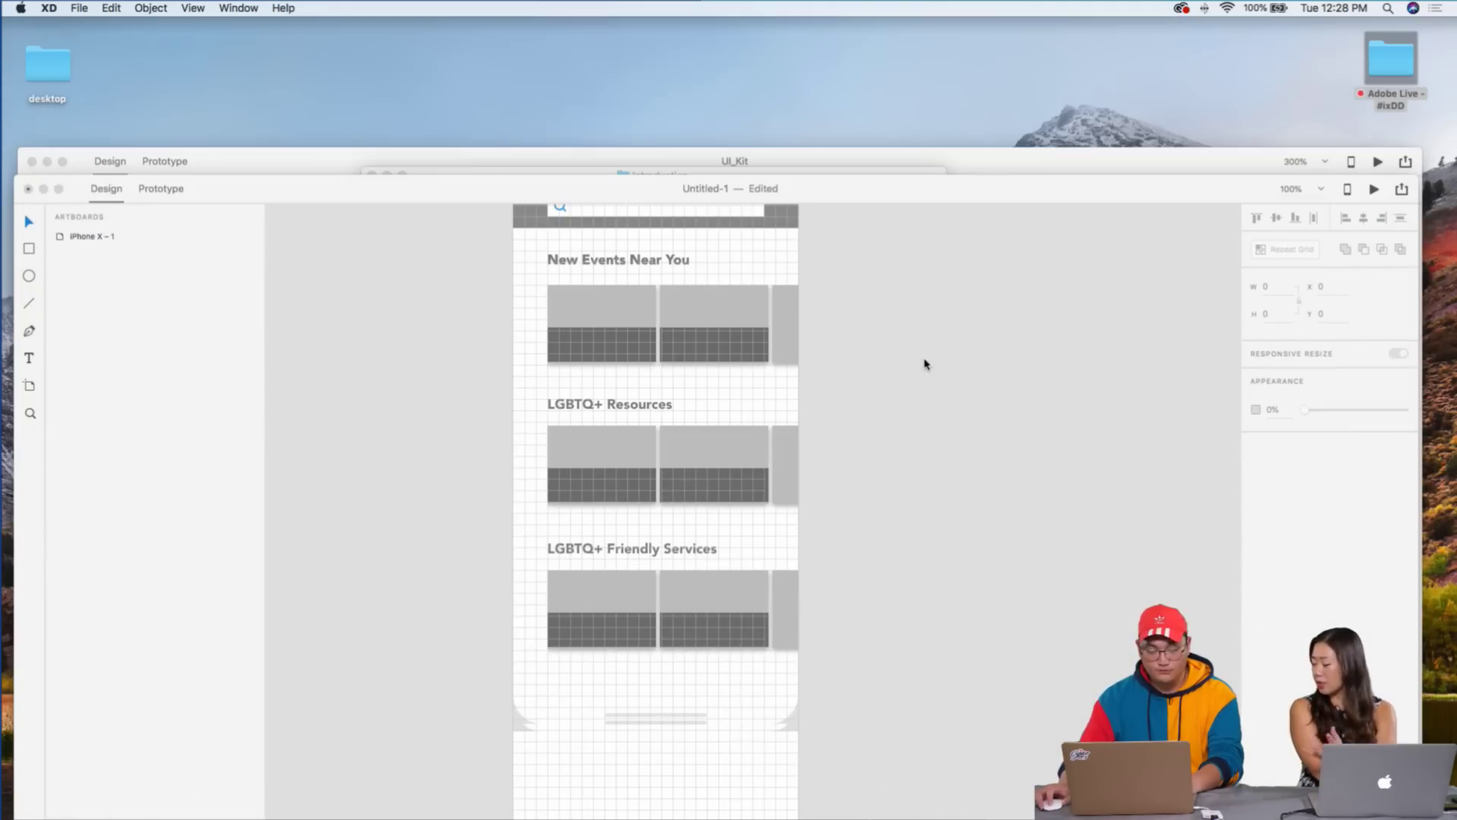
{"action": "left_click_drag", "start_coordinate": [801, 181], "coordinate": [831, 30]}
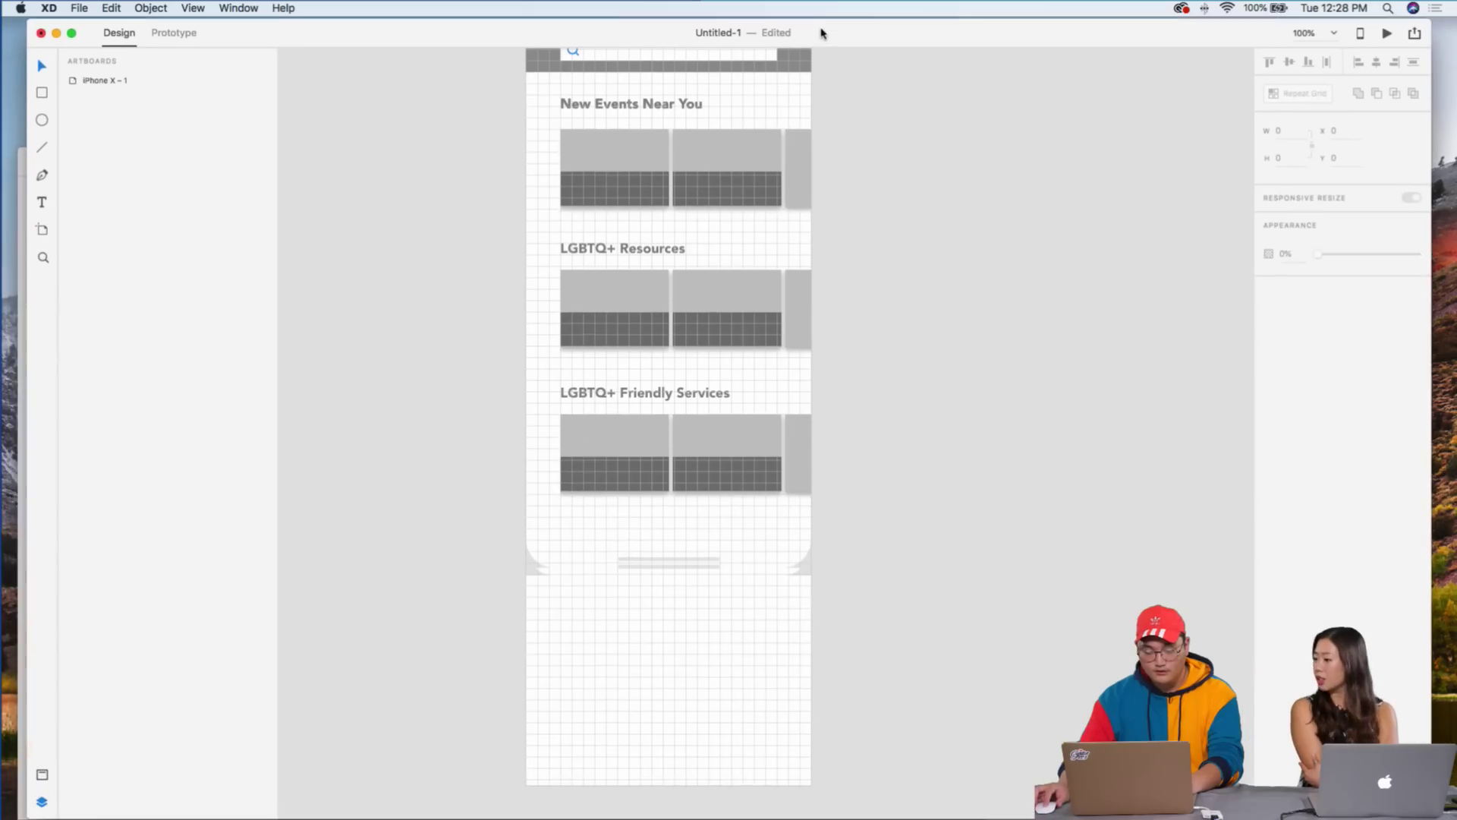
{"action": "scroll", "coordinate": [968, 357], "scroll_direction": "up", "scroll_amount": 5}
{"action": "scroll", "coordinate": [968, 356], "scroll_direction": "left", "scroll_amount": 8}
{"action": "key", "text": "super+v"}
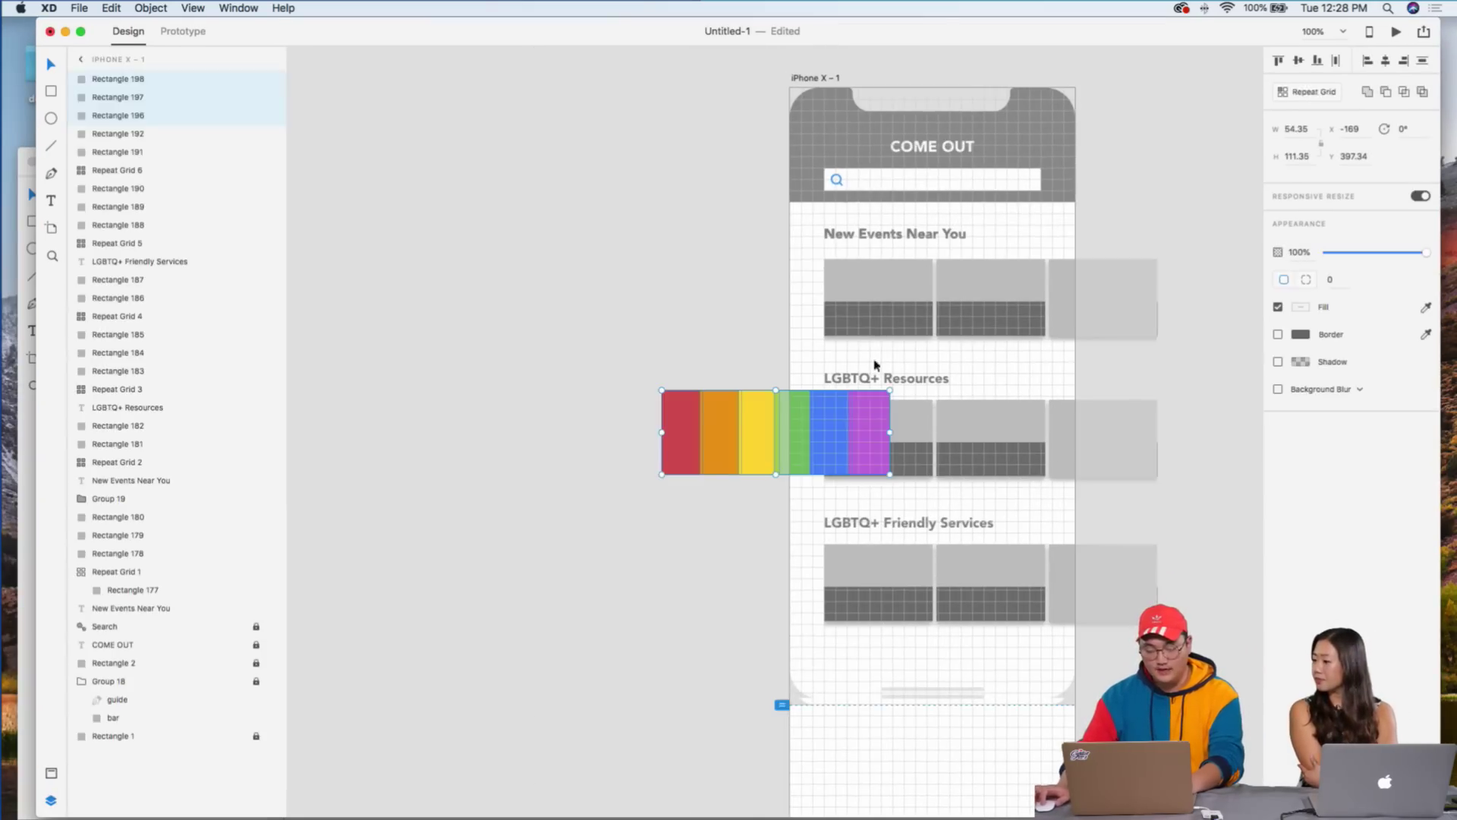
{"action": "left_click_drag", "start_coordinate": [729, 420], "coordinate": [588, 238]}
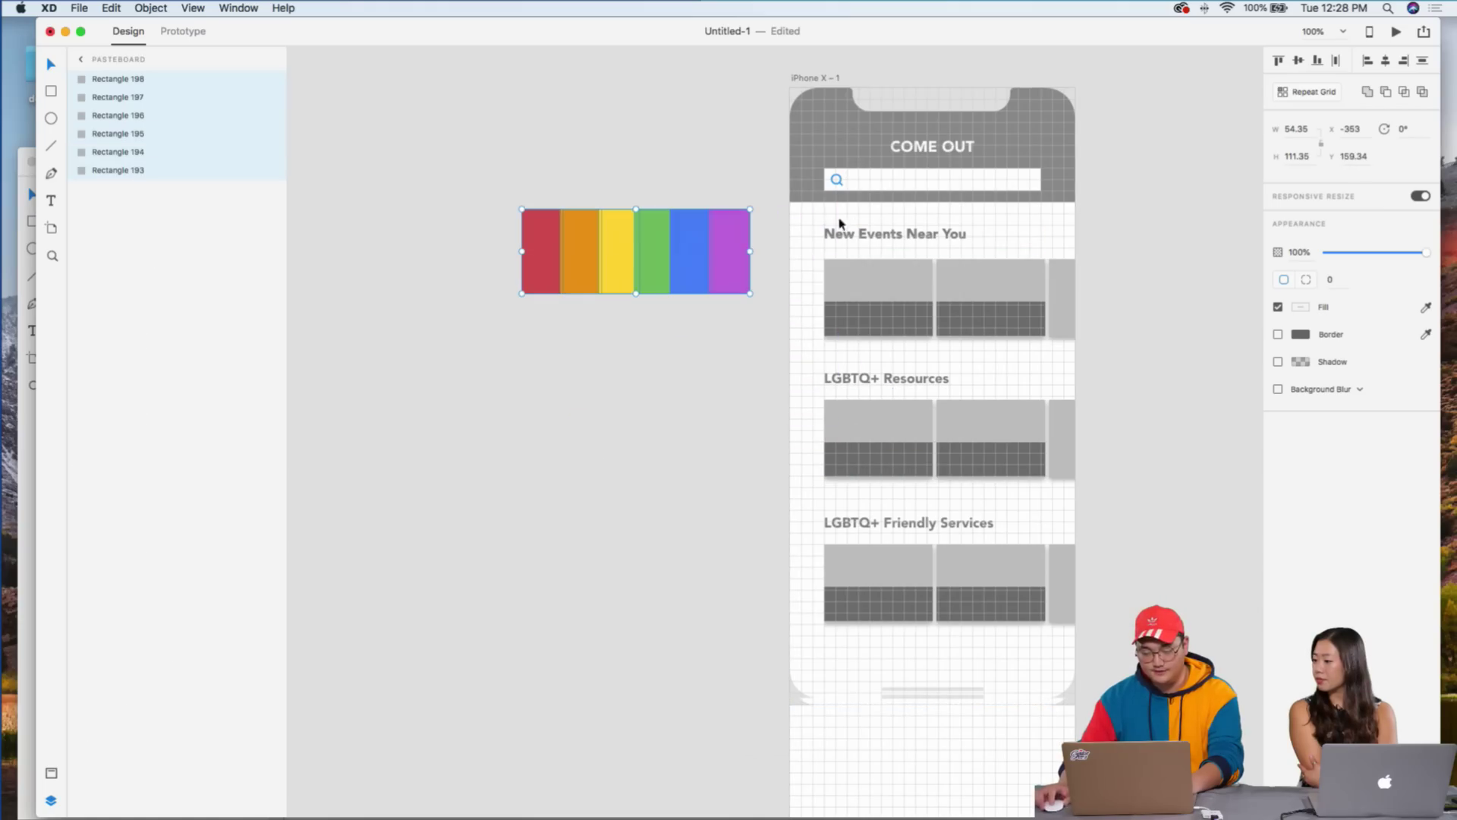
- Examine the artboard's header and card sections up close, and clear the selection of the rainbow rectangles
{"action": "scroll", "coordinate": [1095, 221], "scroll_direction": "up", "scroll_amount": 5}
{"action": "scroll", "coordinate": [1063, 220], "scroll_direction": "right", "scroll_amount": 2}
{"action": "scroll", "coordinate": [1062, 221], "scroll_direction": "up", "scroll_amount": 5}
{"action": "scroll", "coordinate": [1063, 228], "scroll_direction": "right", "scroll_amount": 3}
{"action": "scroll", "coordinate": [1084, 234], "scroll_direction": "up", "scroll_amount": 2}
{"action": "scroll", "coordinate": [1084, 235], "scroll_direction": "right", "scroll_amount": 2}
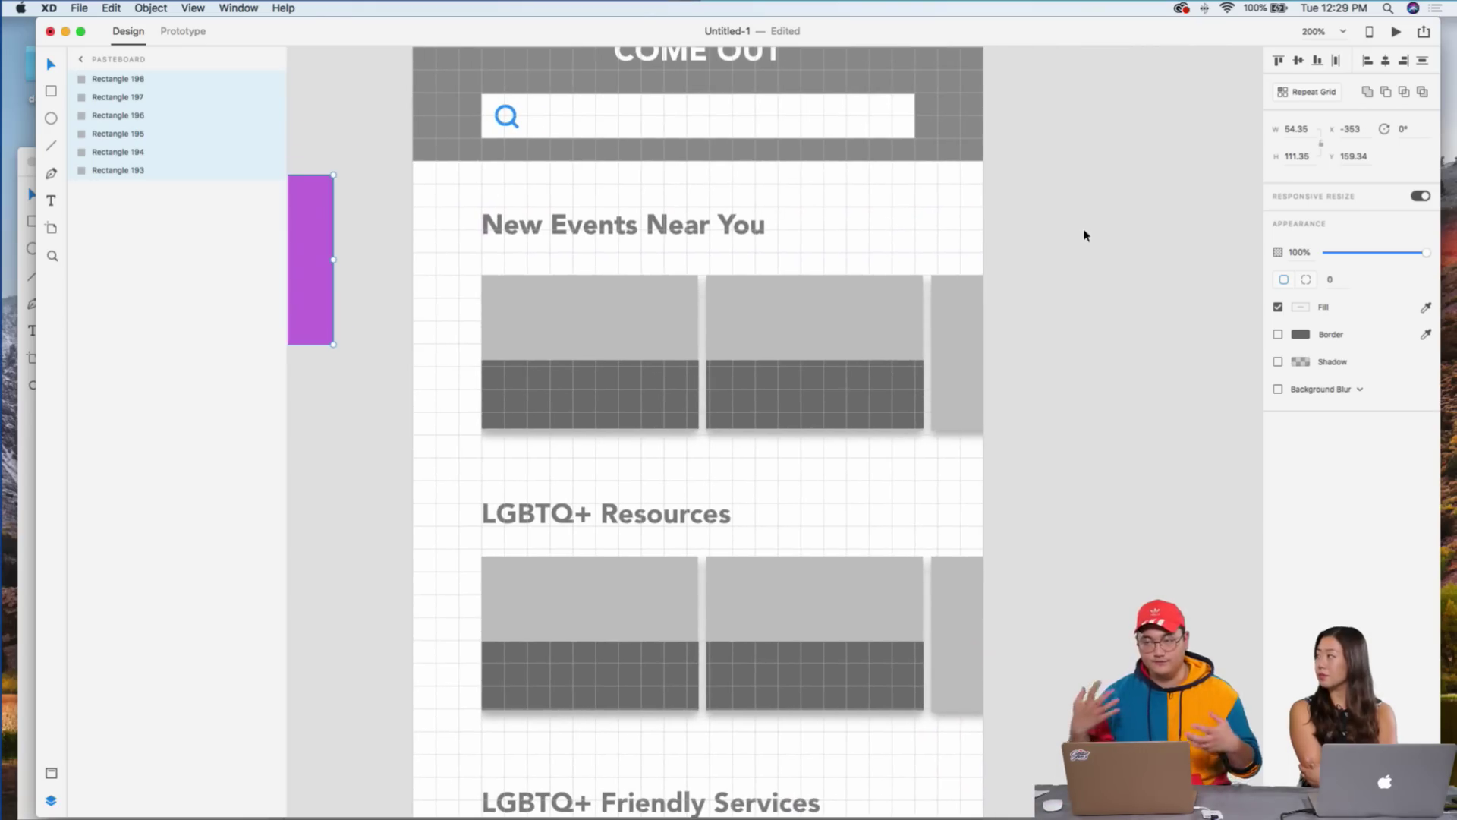
{"action": "key", "text": "super+1"}
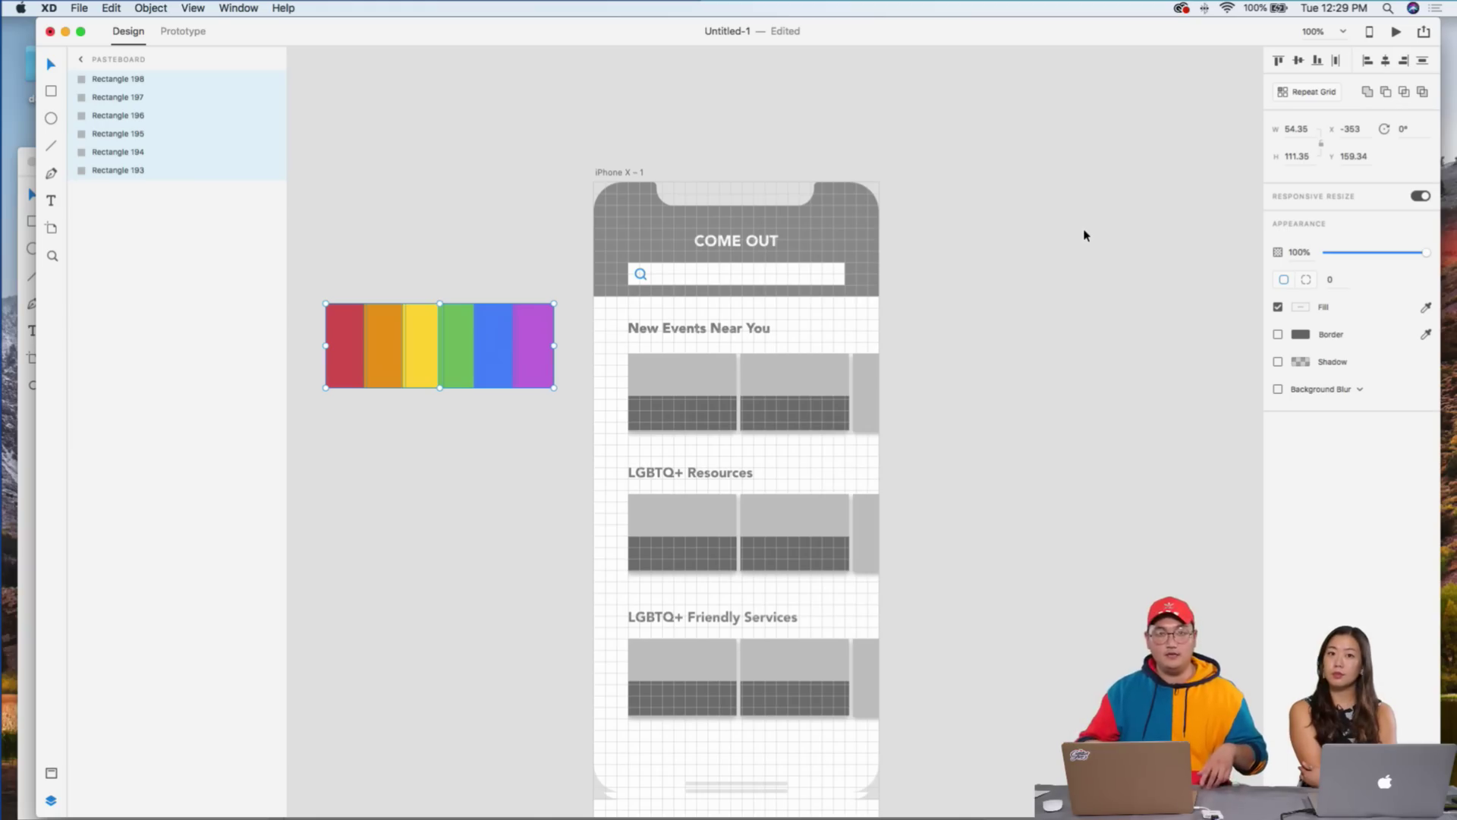
{"action": "left_click", "coordinate": [569, 416]}
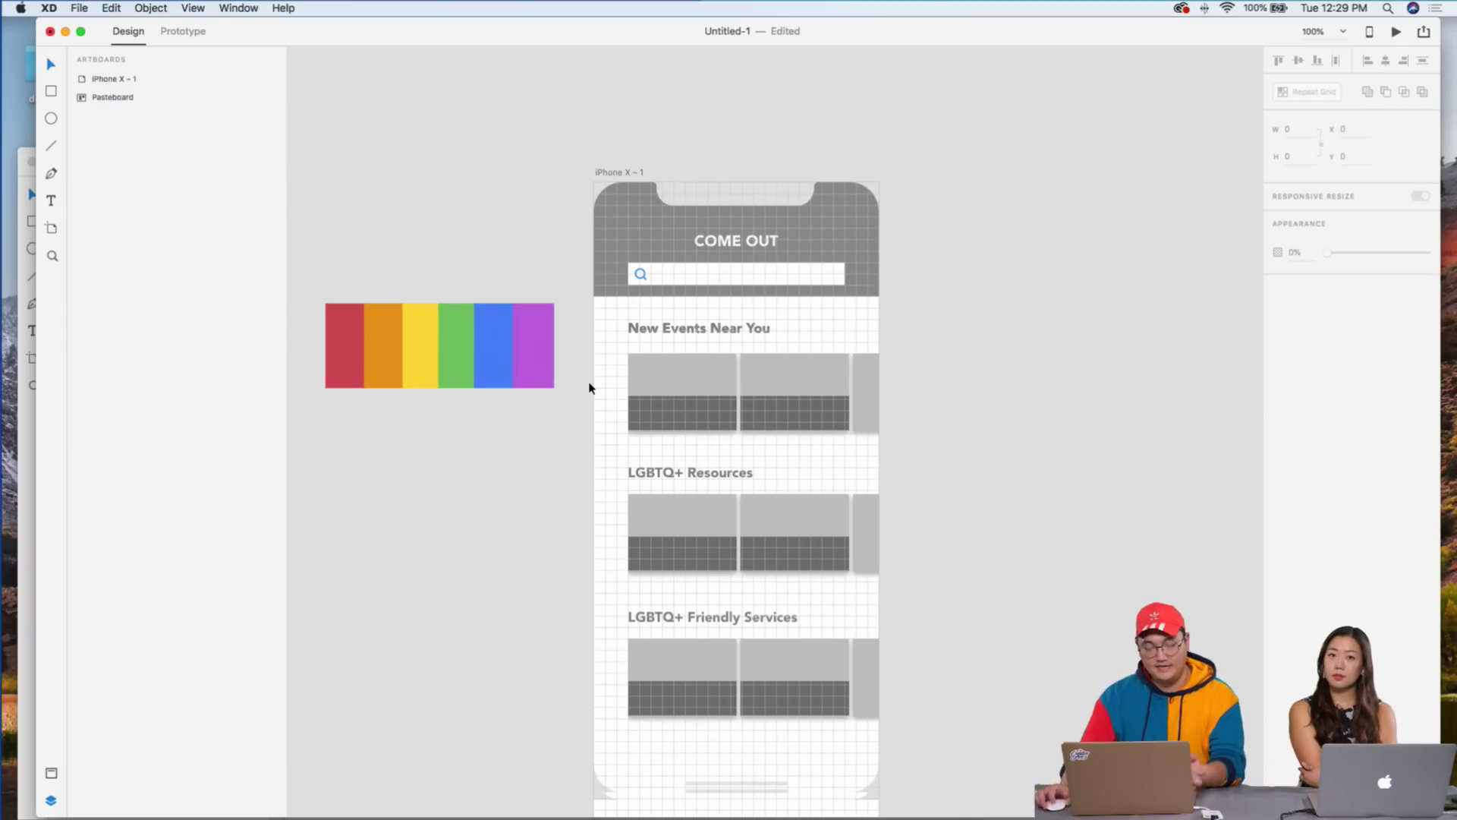
- Move the purple rectangle out of the rainbow row and place it below the other five colors
{"action": "key", "text": "super+equal"}
{"action": "scroll", "coordinate": [589, 384], "scroll_direction": "left", "scroll_amount": 5}
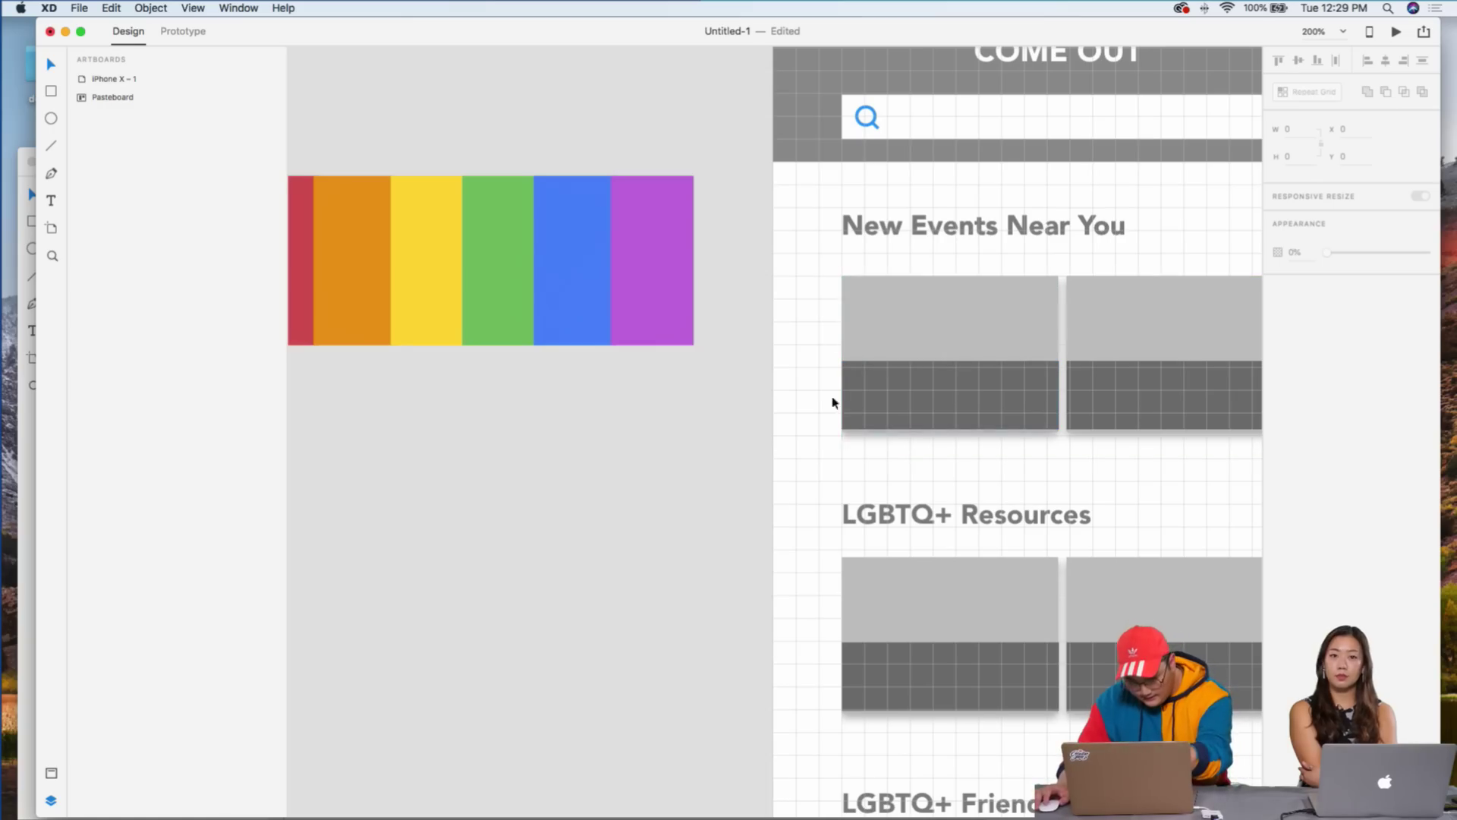
{"action": "scroll", "coordinate": [833, 456], "scroll_direction": "down", "scroll_amount": 1}
{"action": "left_click_drag", "start_coordinate": [667, 316], "coordinate": [607, 560]}
{"action": "key", "text": "super+minus"}
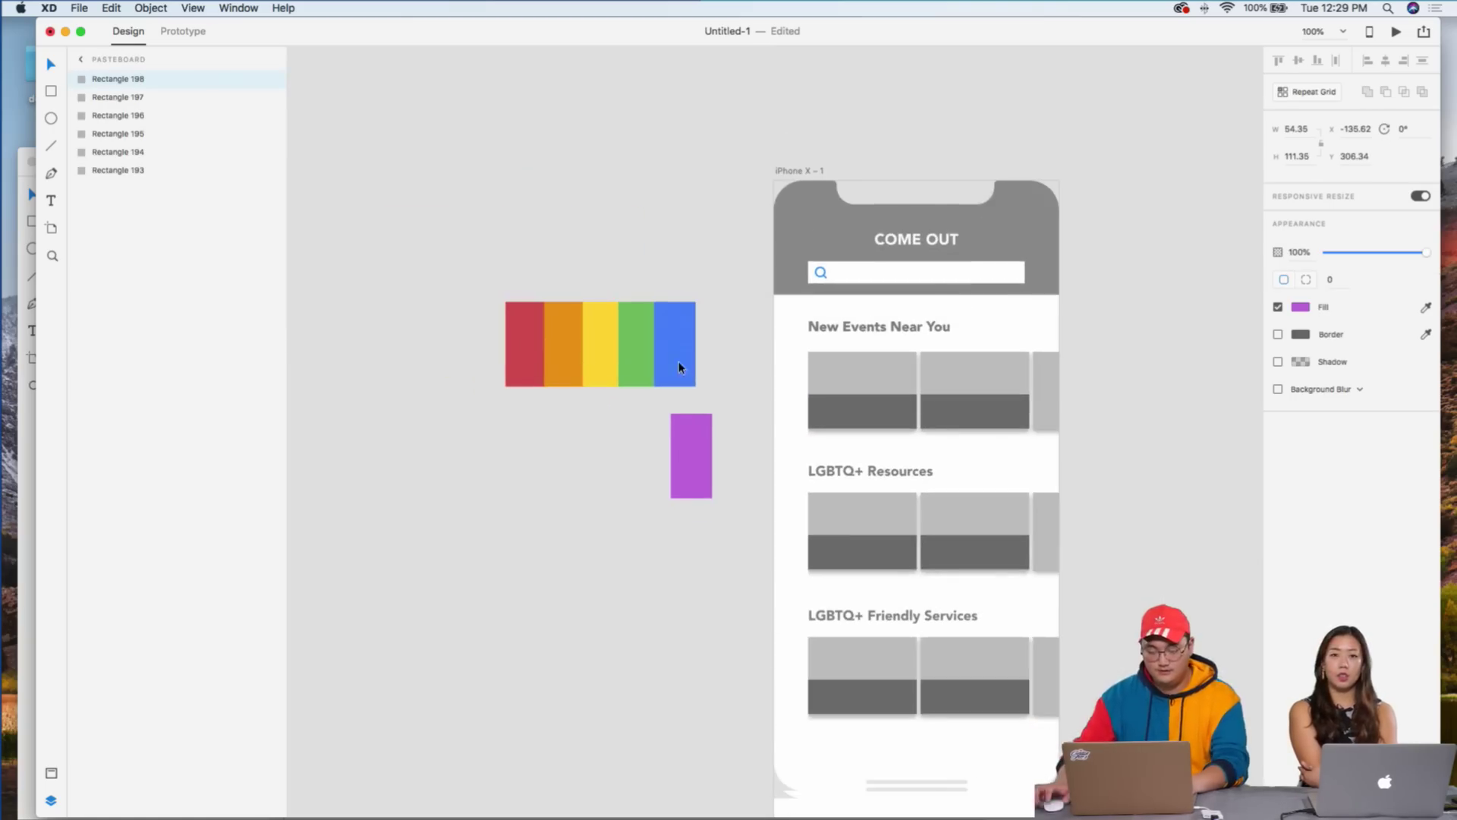
- Stretch the five remaining rainbow rectangles across the artboard's full width at 167.02 high over the header, and set them beside the artboard
{"action": "left_click_drag", "start_coordinate": [494, 316], "coordinate": [1059, 337]}
{"action": "left_click_drag", "start_coordinate": [918, 244], "coordinate": [911, 202]}
{"action": "right_click", "coordinate": [1008, 236]}
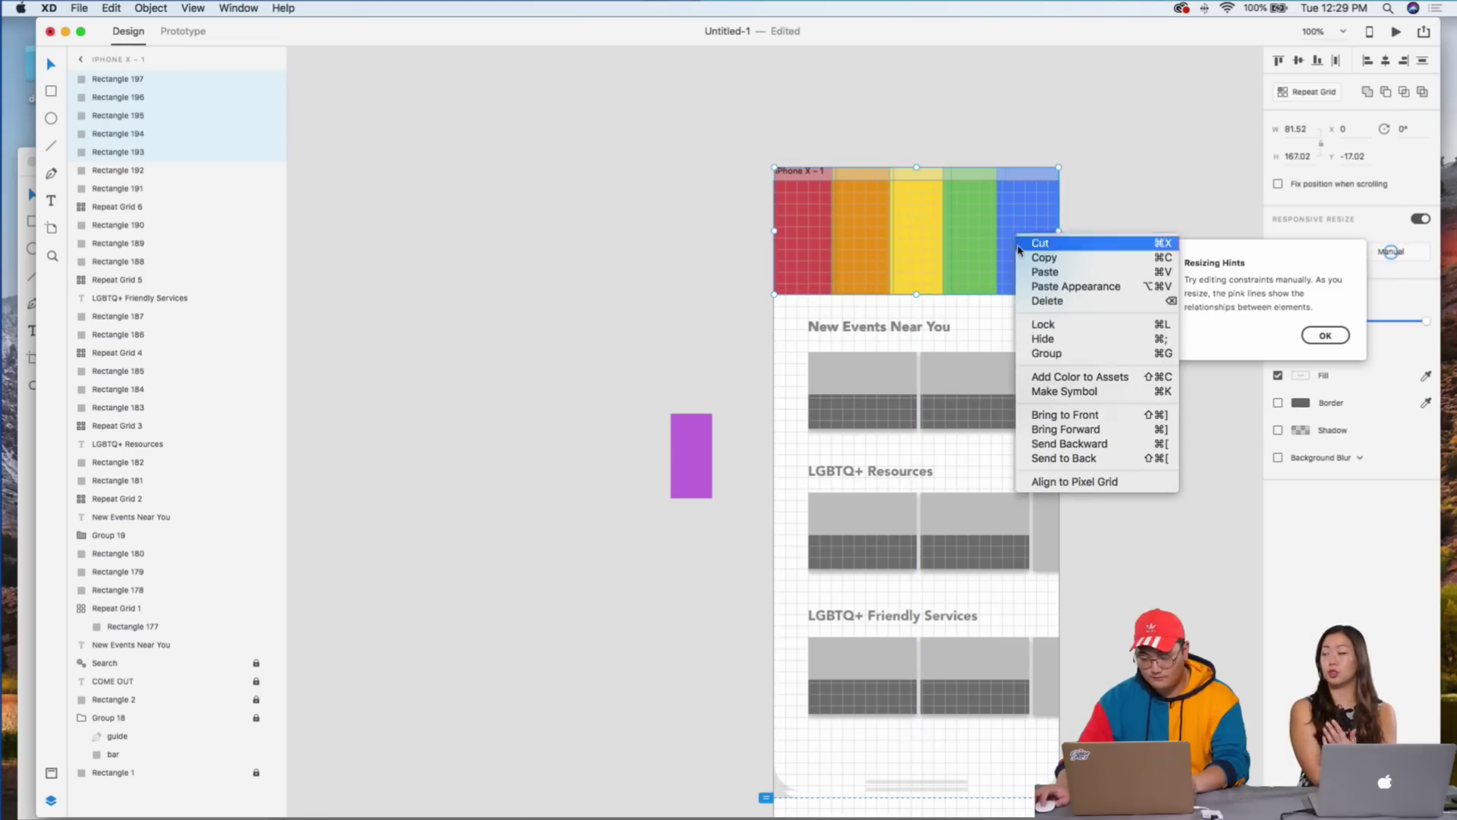
{"action": "left_click", "coordinate": [1012, 247]}
{"action": "left_click_drag", "start_coordinate": [1009, 248], "coordinate": [679, 237]}
- Fix the position when scrolling for the phone frame group and the header elements
{"action": "left_click", "coordinate": [784, 296]}
{"action": "mouse_move", "coordinate": [784, 296]}
{"action": "left_mouse_down"}
{"action": "mouse_move", "coordinate": [754, 300]}
{"action": "mouse_move", "coordinate": [754, 325]}
{"action": "mouse_move", "coordinate": [767, 311]}
{"action": "left_mouse_up"}
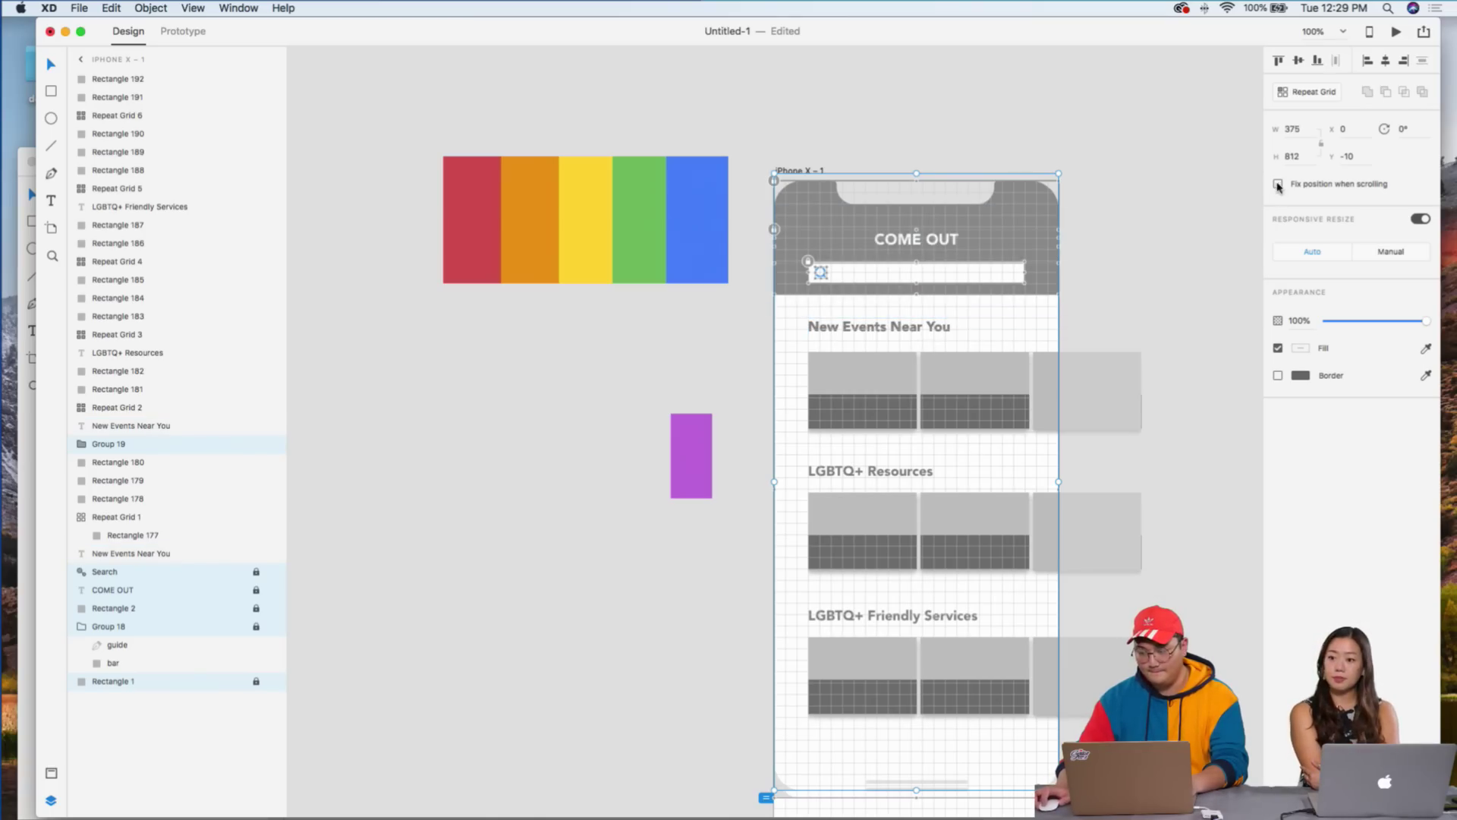
{"action": "left_click", "coordinate": [1125, 165]}
- Place the five rainbow rectangles over the header and send them behind all other layers of the artboard
{"action": "left_click_drag", "start_coordinate": [413, 113], "coordinate": [1033, 246]}
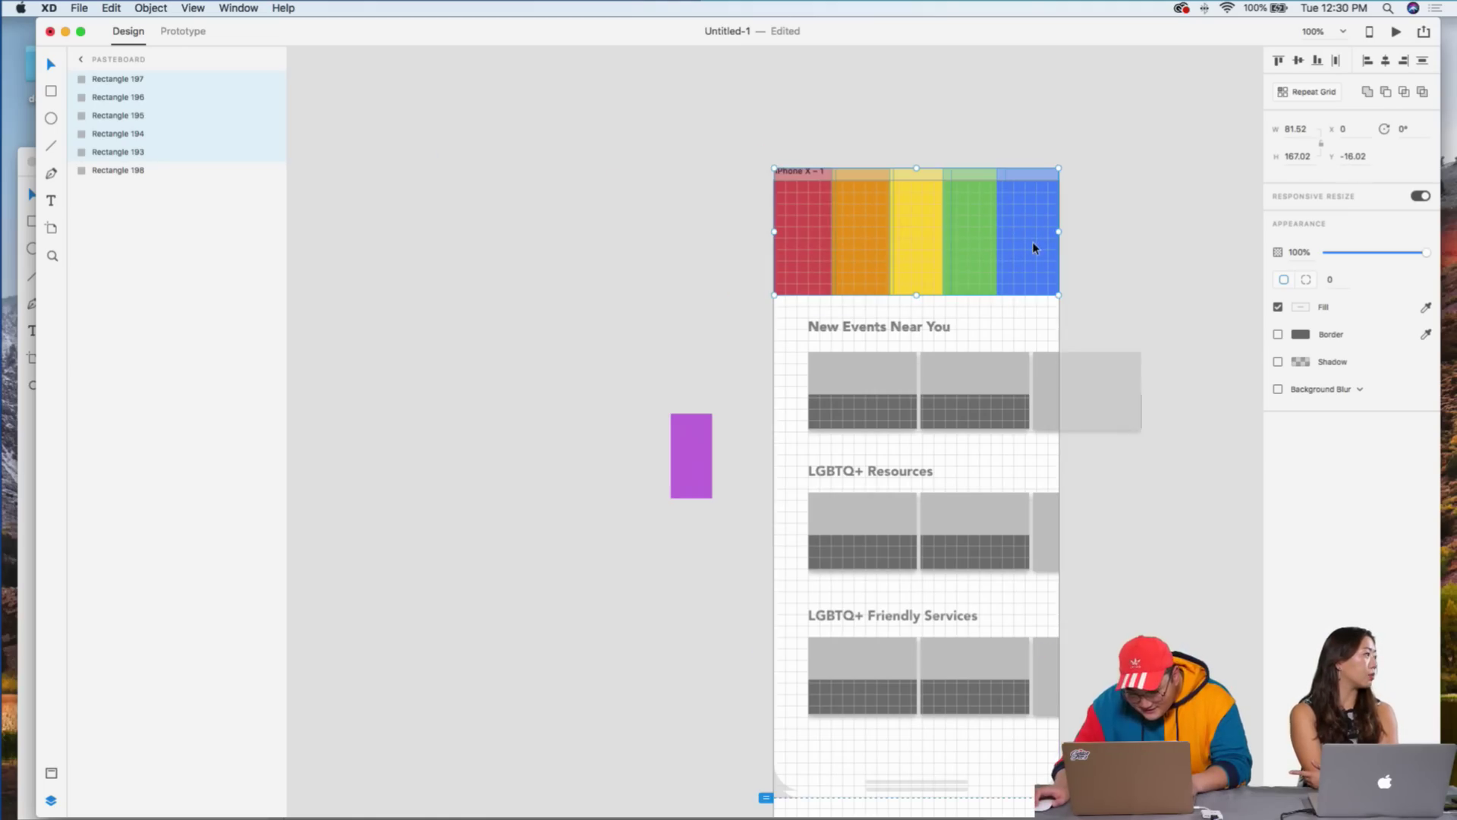
{"action": "right_click", "coordinate": [1033, 247]}
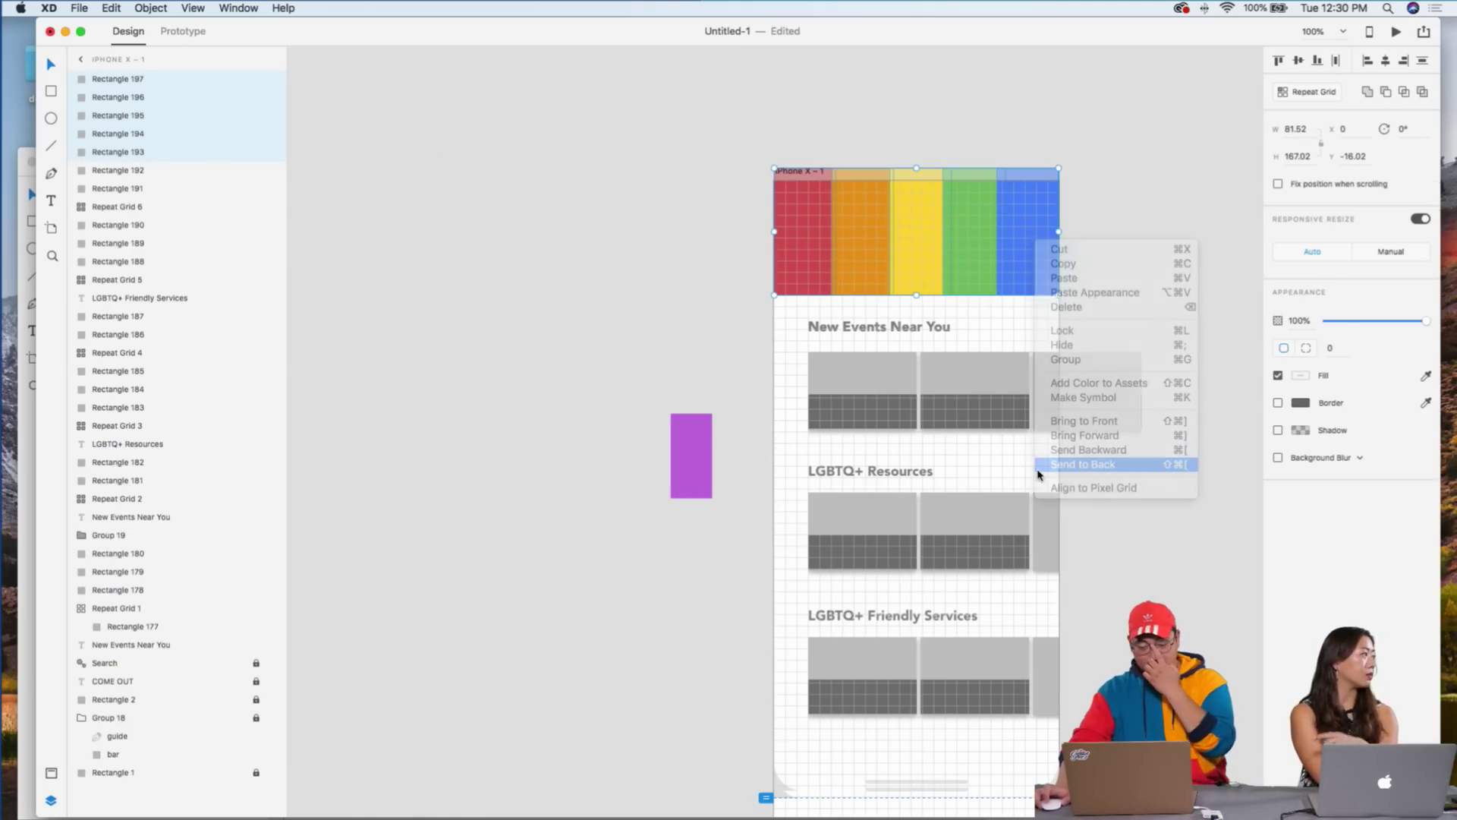
{"action": "left_click", "coordinate": [1083, 465]}
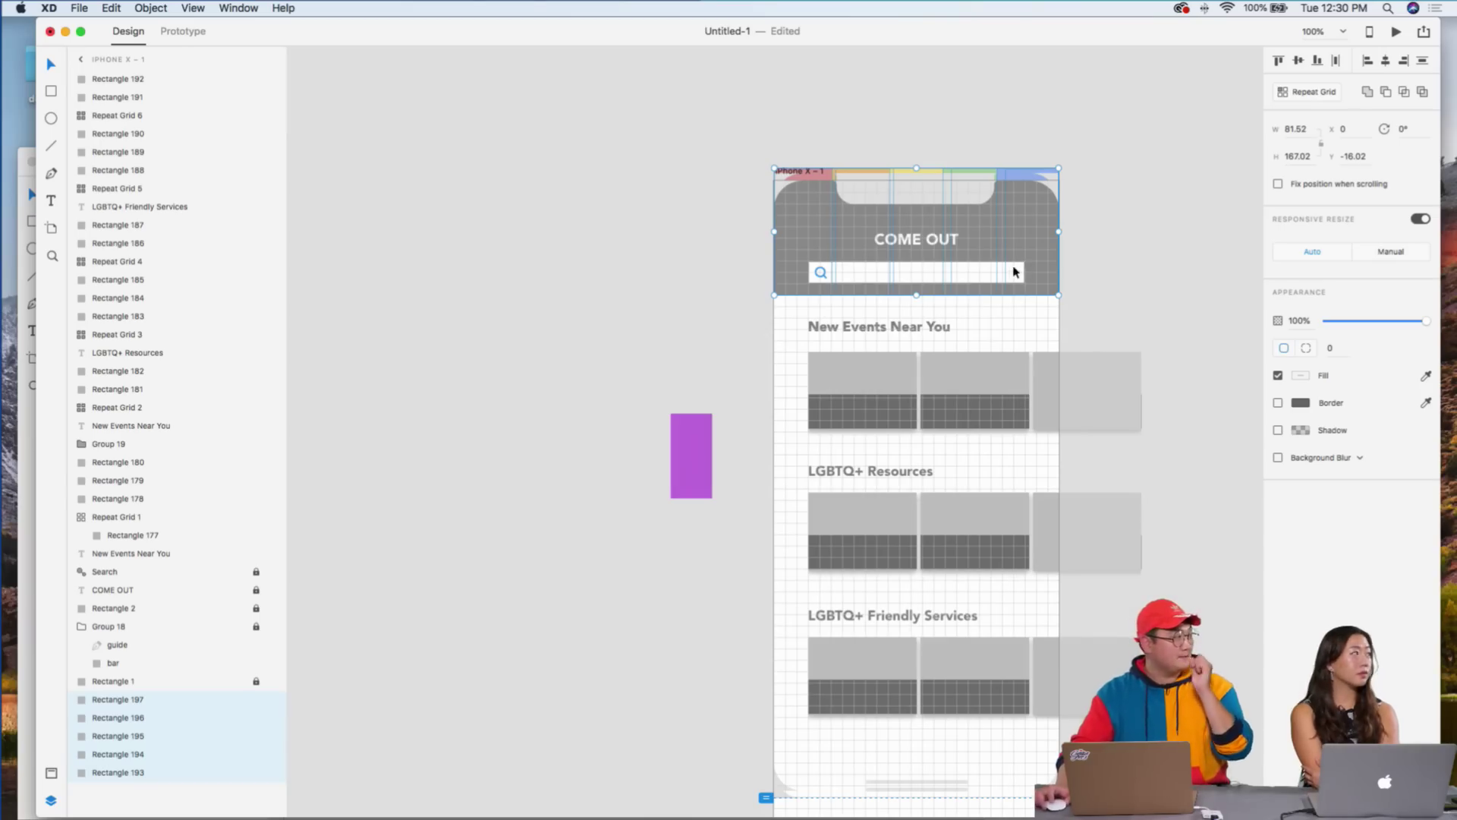
{"action": "left_click", "coordinate": [1107, 142]}
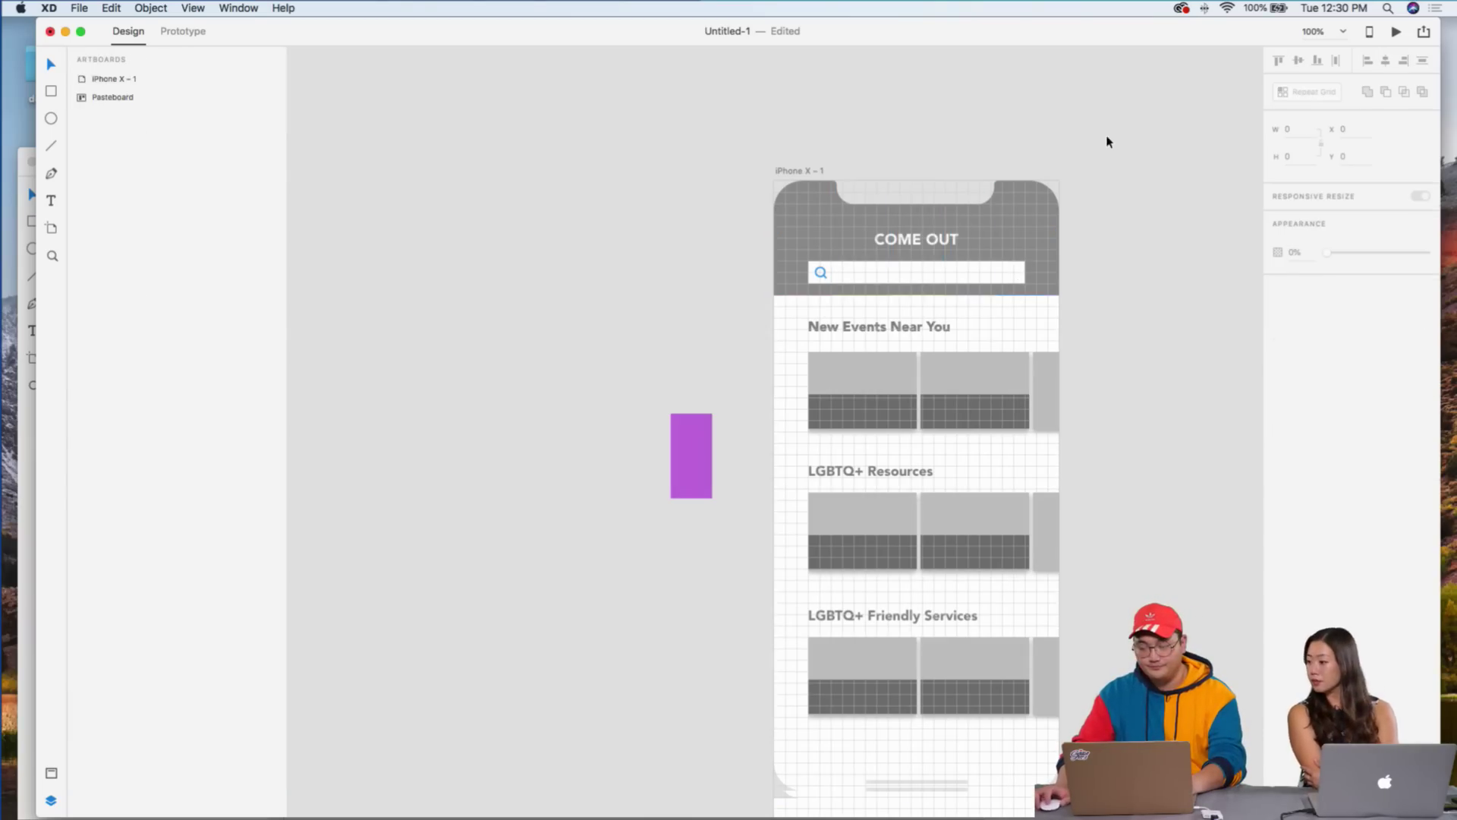
- Preview the screen and scroll it repeatedly to check how the header and the rainbow rectangles behave
{"action": "left_click", "coordinate": [1396, 33]}
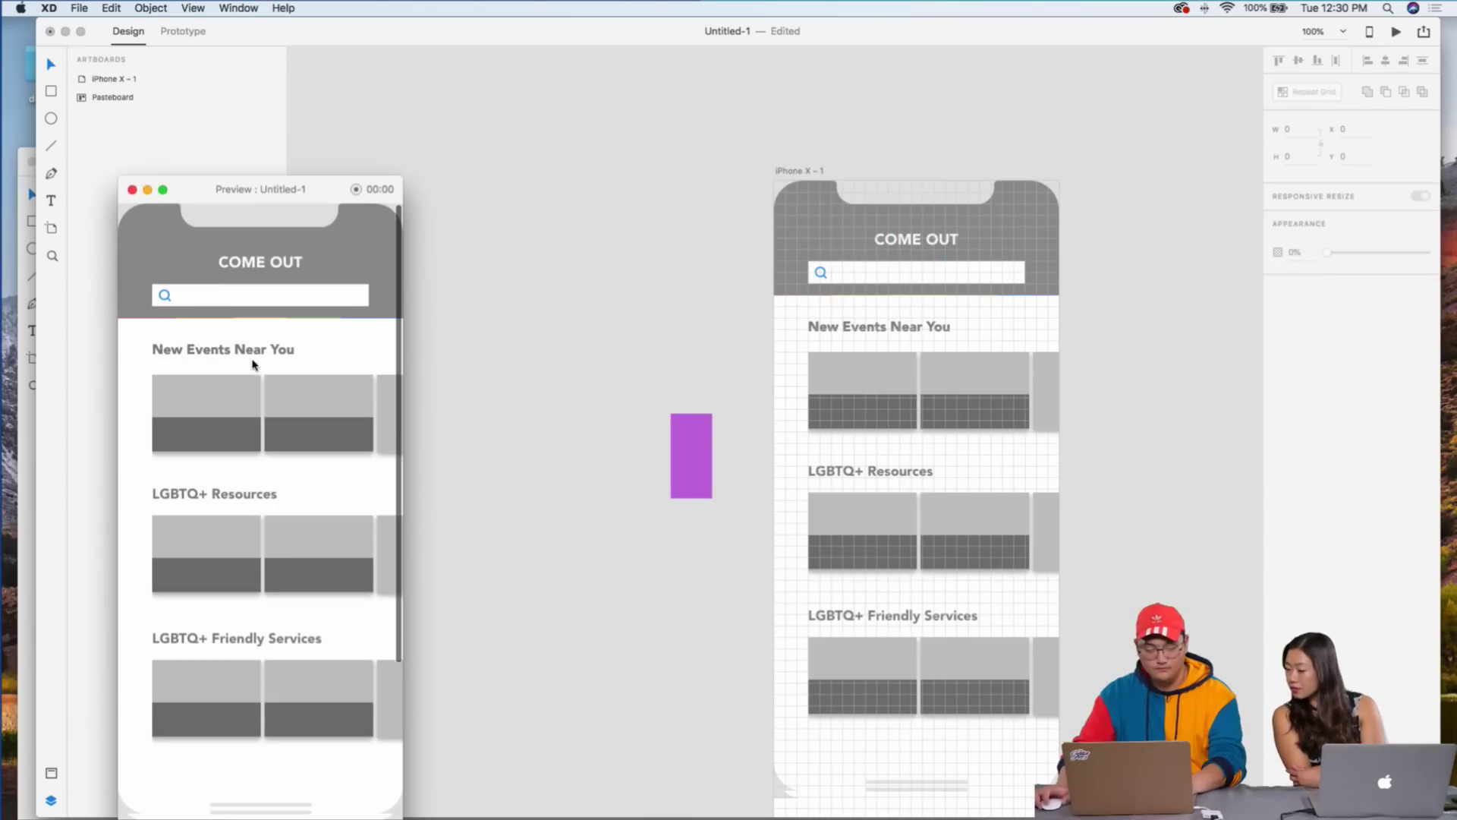
{"action": "scroll", "coordinate": [253, 368], "scroll_direction": "down", "scroll_amount": 3}
{"action": "scroll", "coordinate": [205, 281], "scroll_direction": "up", "scroll_amount": 3}
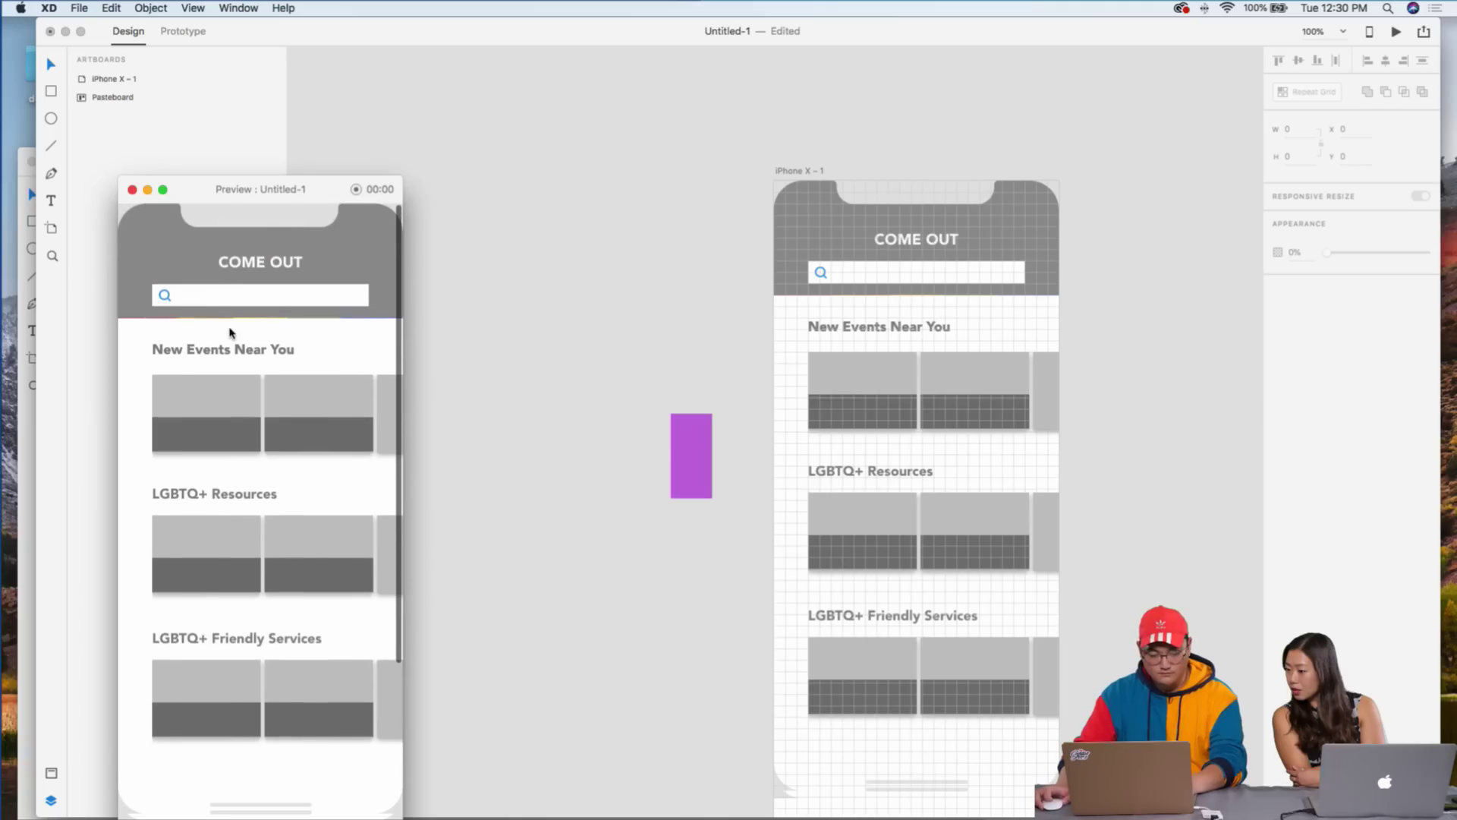
{"action": "left_click", "coordinate": [132, 190]}
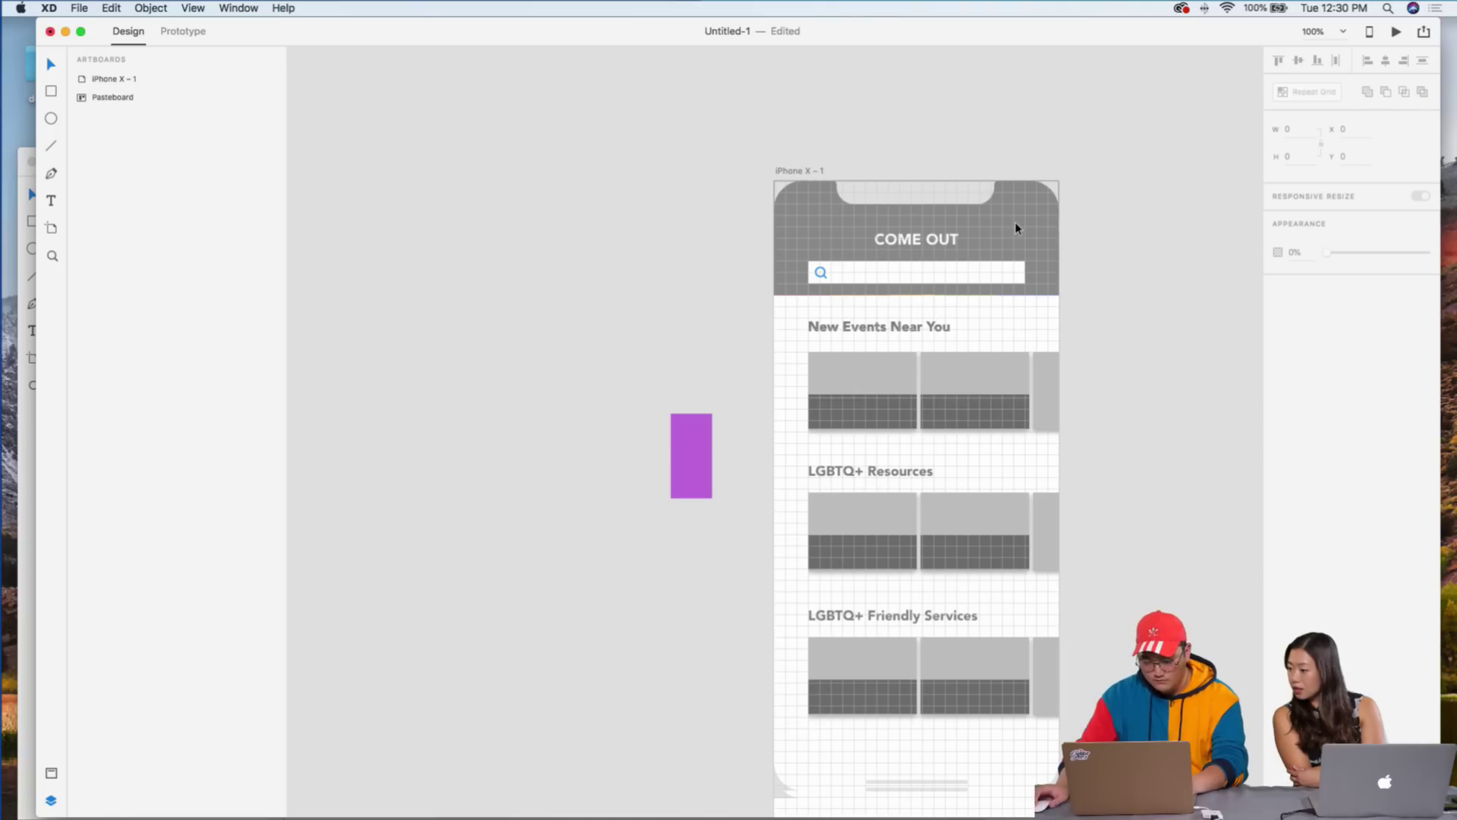
{"action": "left_click", "coordinate": [1395, 33]}
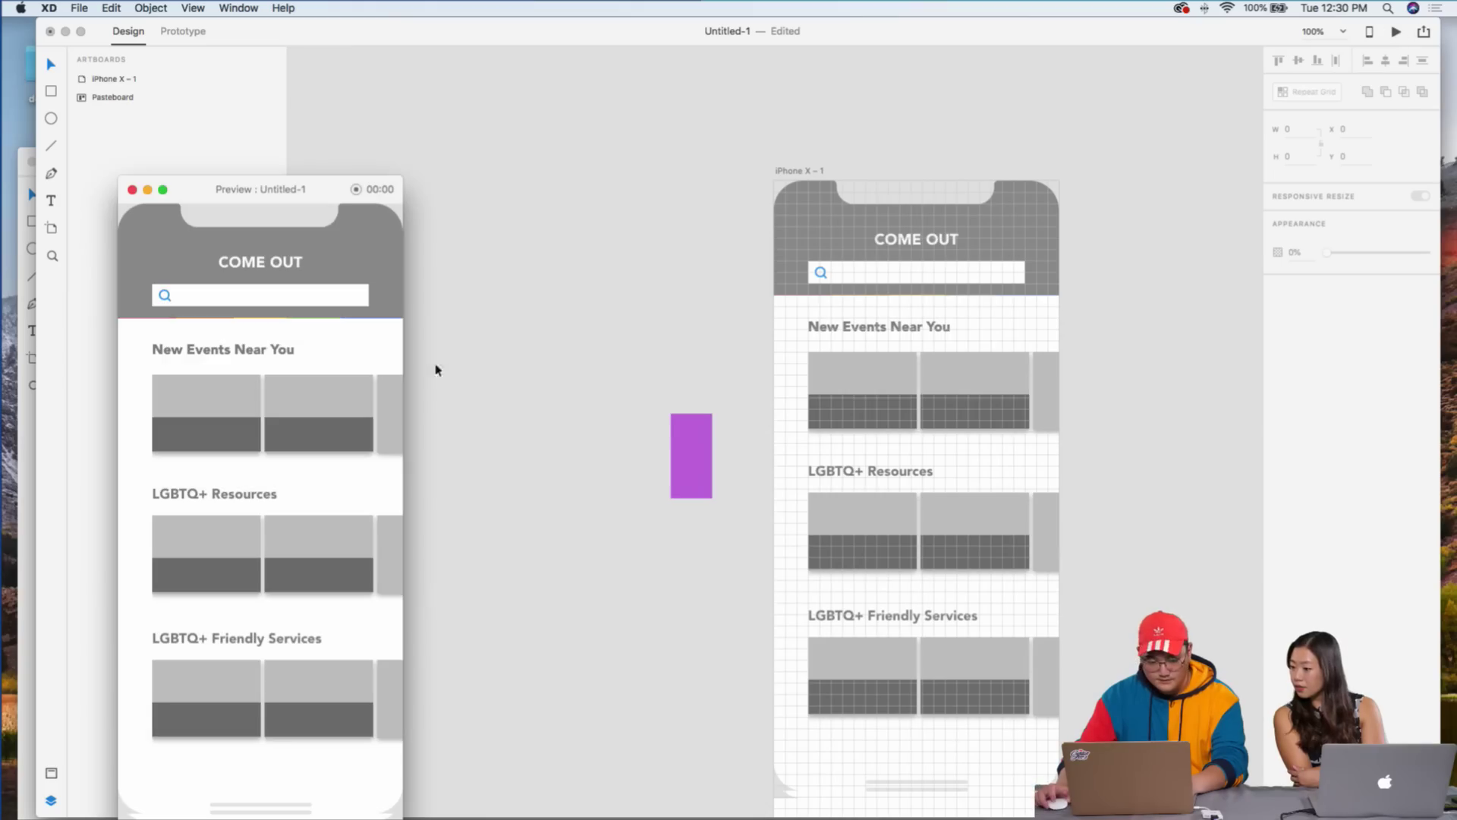
{"action": "scroll", "coordinate": [273, 367], "scroll_direction": "down", "scroll_amount": 2}
{"action": "scroll", "coordinate": [274, 371], "scroll_direction": "up", "scroll_amount": 1}
{"action": "scroll", "coordinate": [274, 371], "scroll_direction": "down", "scroll_amount": 3}
{"action": "scroll", "coordinate": [274, 371], "scroll_direction": "up", "scroll_amount": 3}
{"action": "scroll", "coordinate": [274, 371], "scroll_direction": "down", "scroll_amount": 2}
{"action": "scroll", "coordinate": [274, 371], "scroll_direction": "up", "scroll_amount": 2}
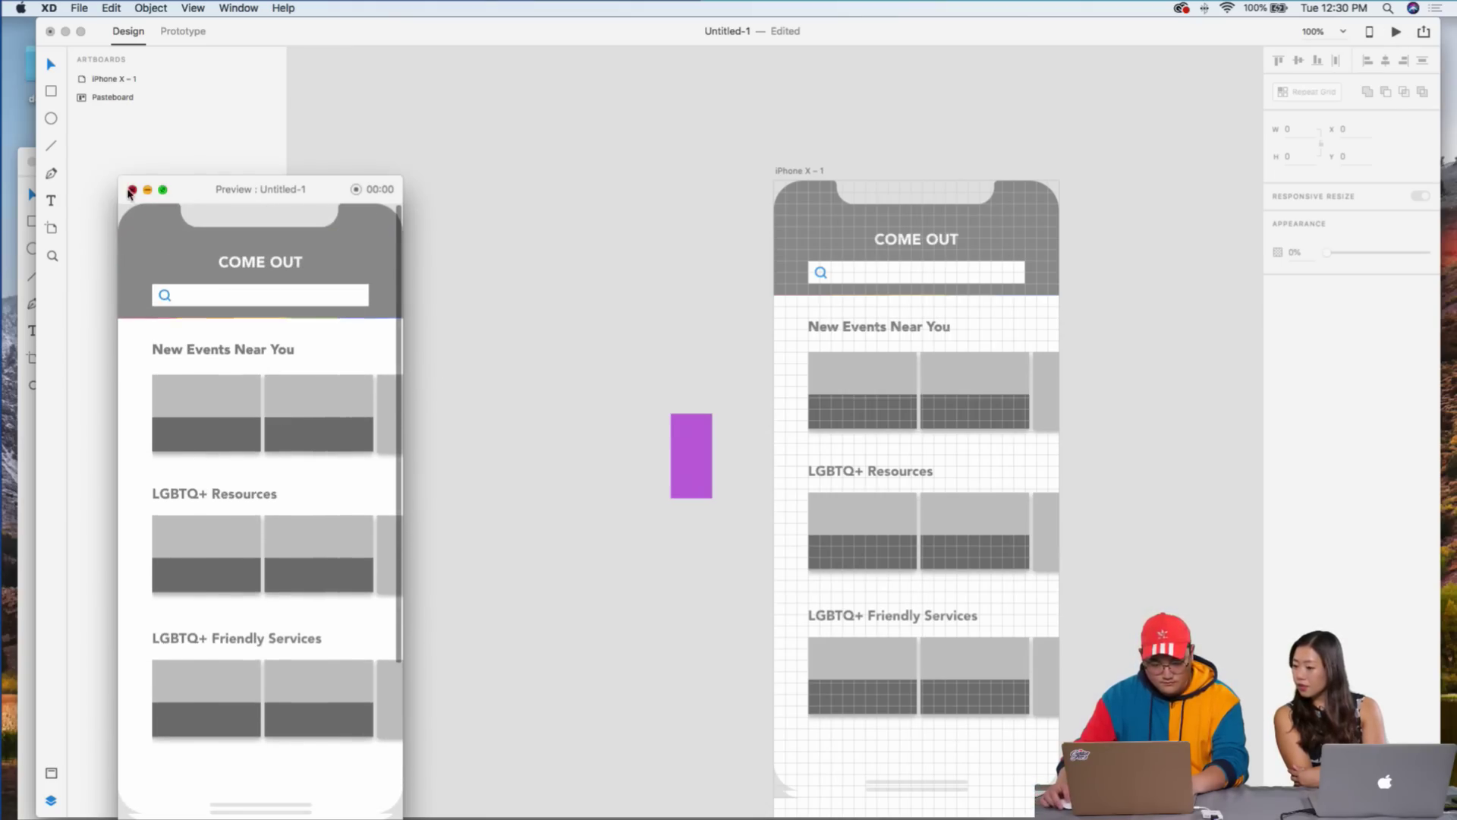
{"action": "left_click", "coordinate": [131, 191]}
- Return the five rainbow rectangles to the front and send them to the back again
{"action": "key", "text": "super+v"}
{"action": "key", "text": "super+shift+bracketright"}
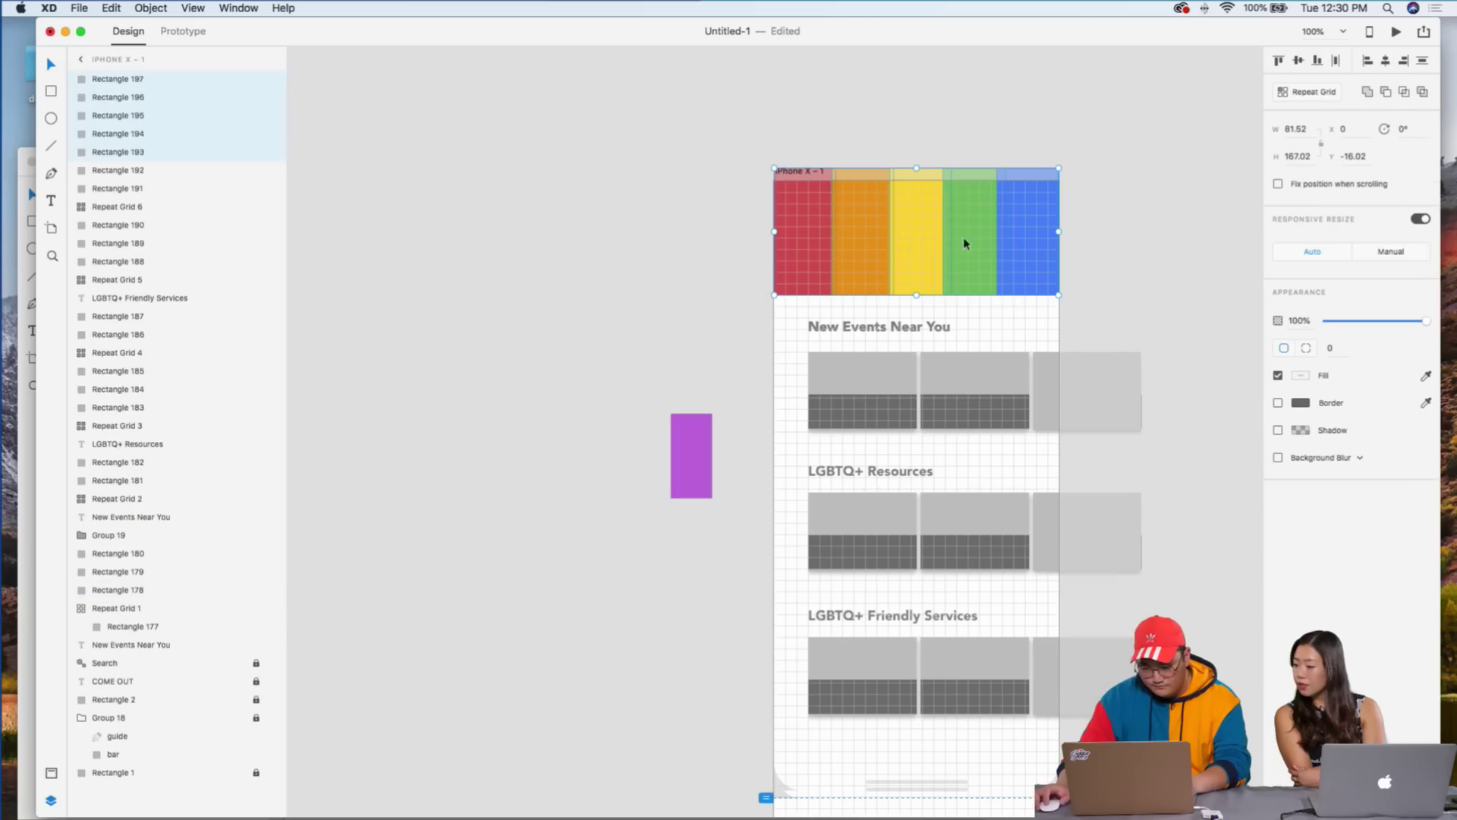
{"action": "right_click", "coordinate": [1013, 261]}
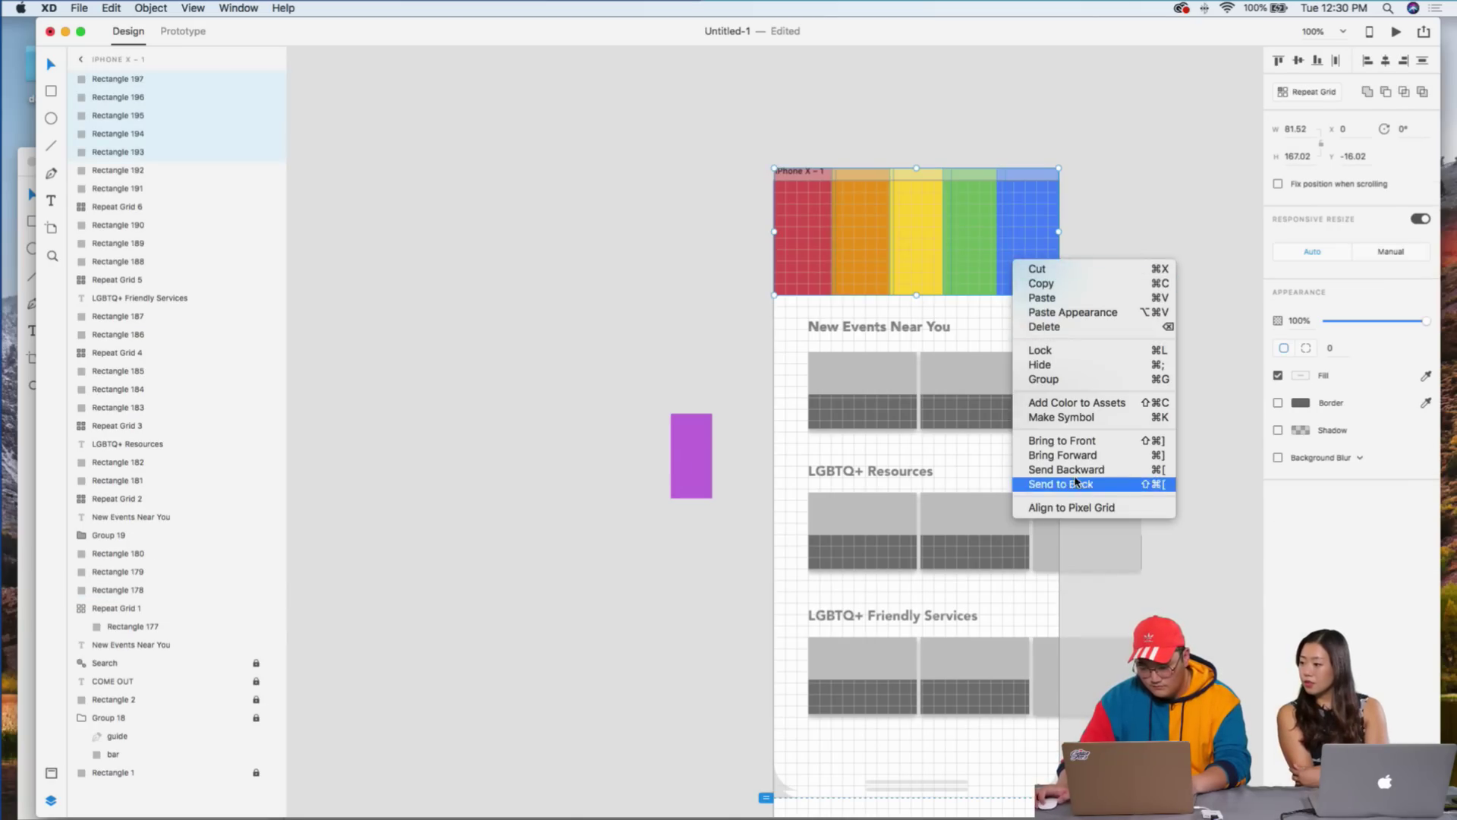
{"action": "left_click", "coordinate": [1076, 482]}
- Unlock the header's search icon, COME OUT title, search bar and gray background rectangle
{"action": "left_click", "coordinate": [802, 242]}
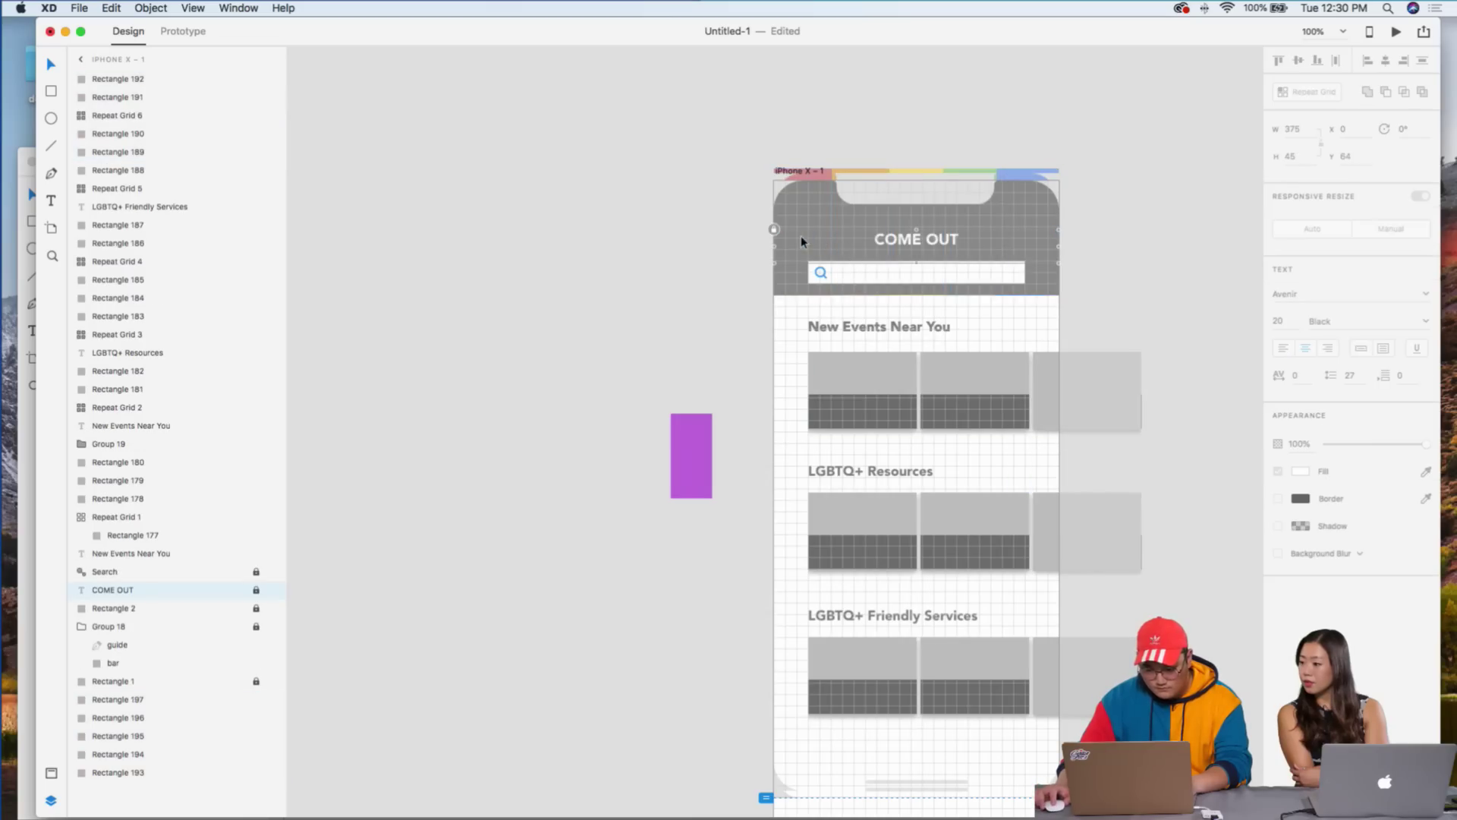
{"action": "left_click", "coordinate": [821, 275], "text": "shift"}
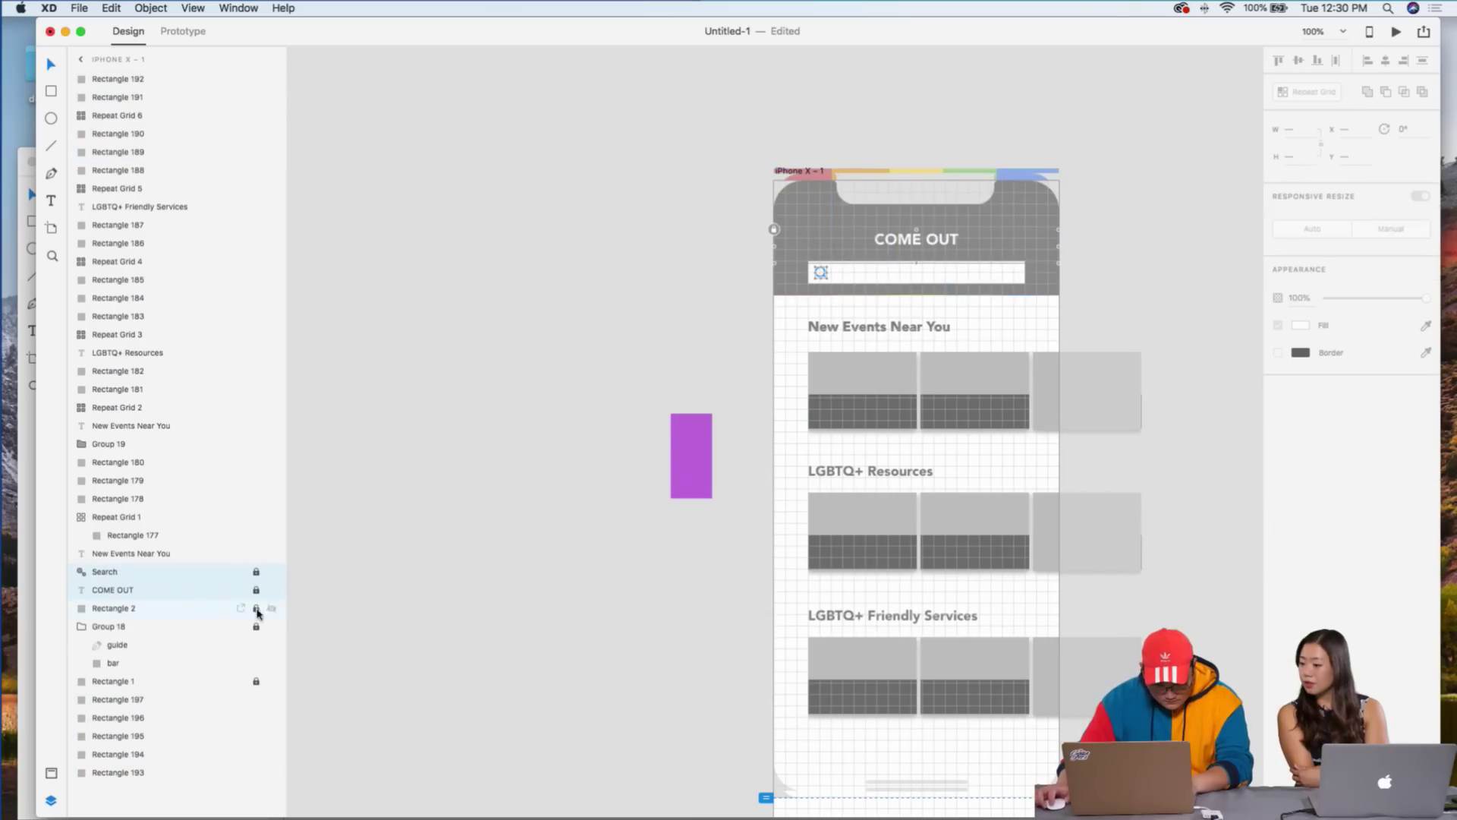
{"action": "left_click", "coordinate": [256, 573]}
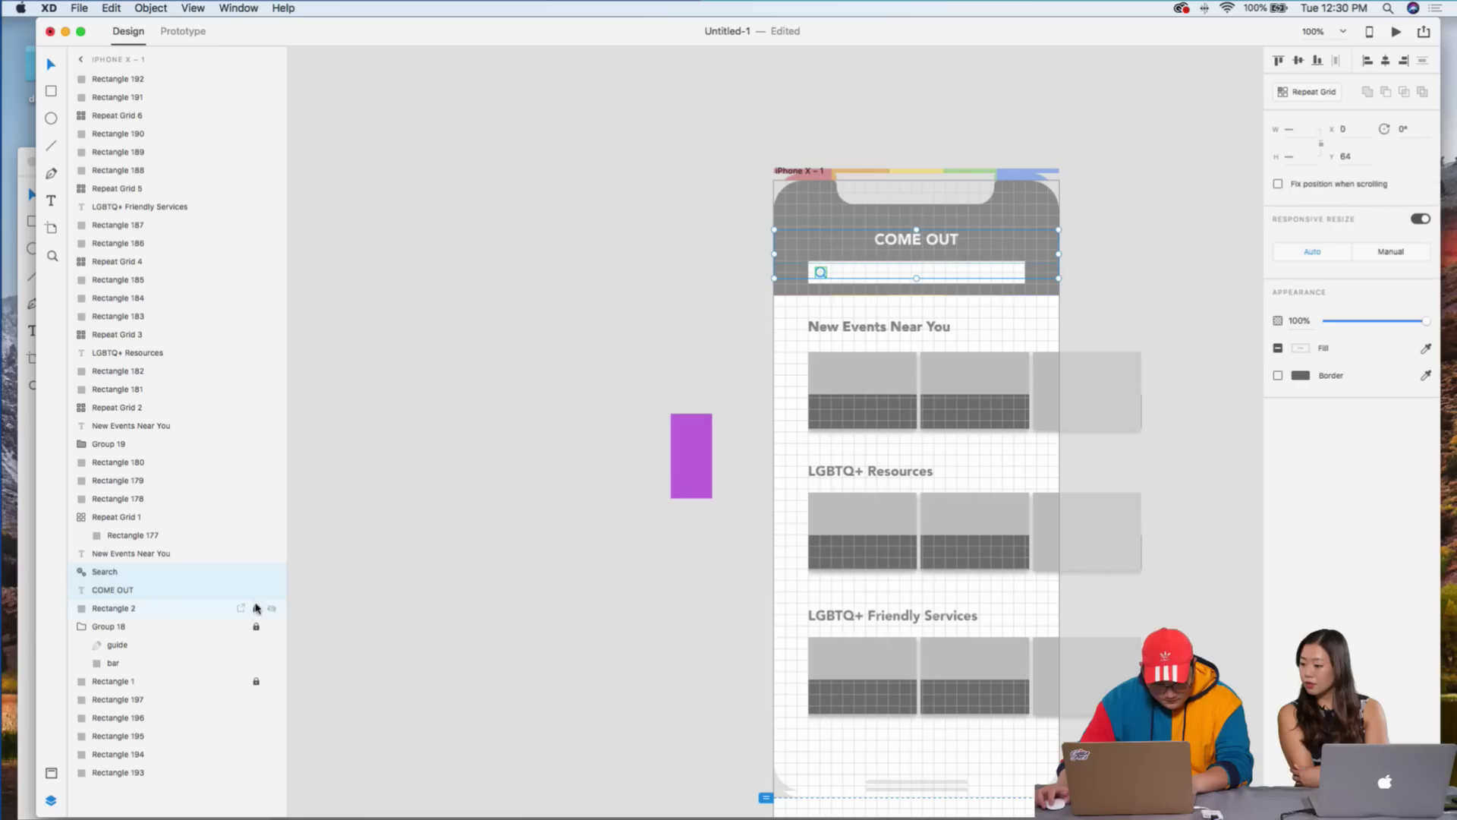
{"action": "left_click", "coordinate": [257, 683]}
- Fix the position when scrolling for the header's background, COME OUT title, search bar and search icon together
{"action": "left_click", "coordinate": [805, 211]}
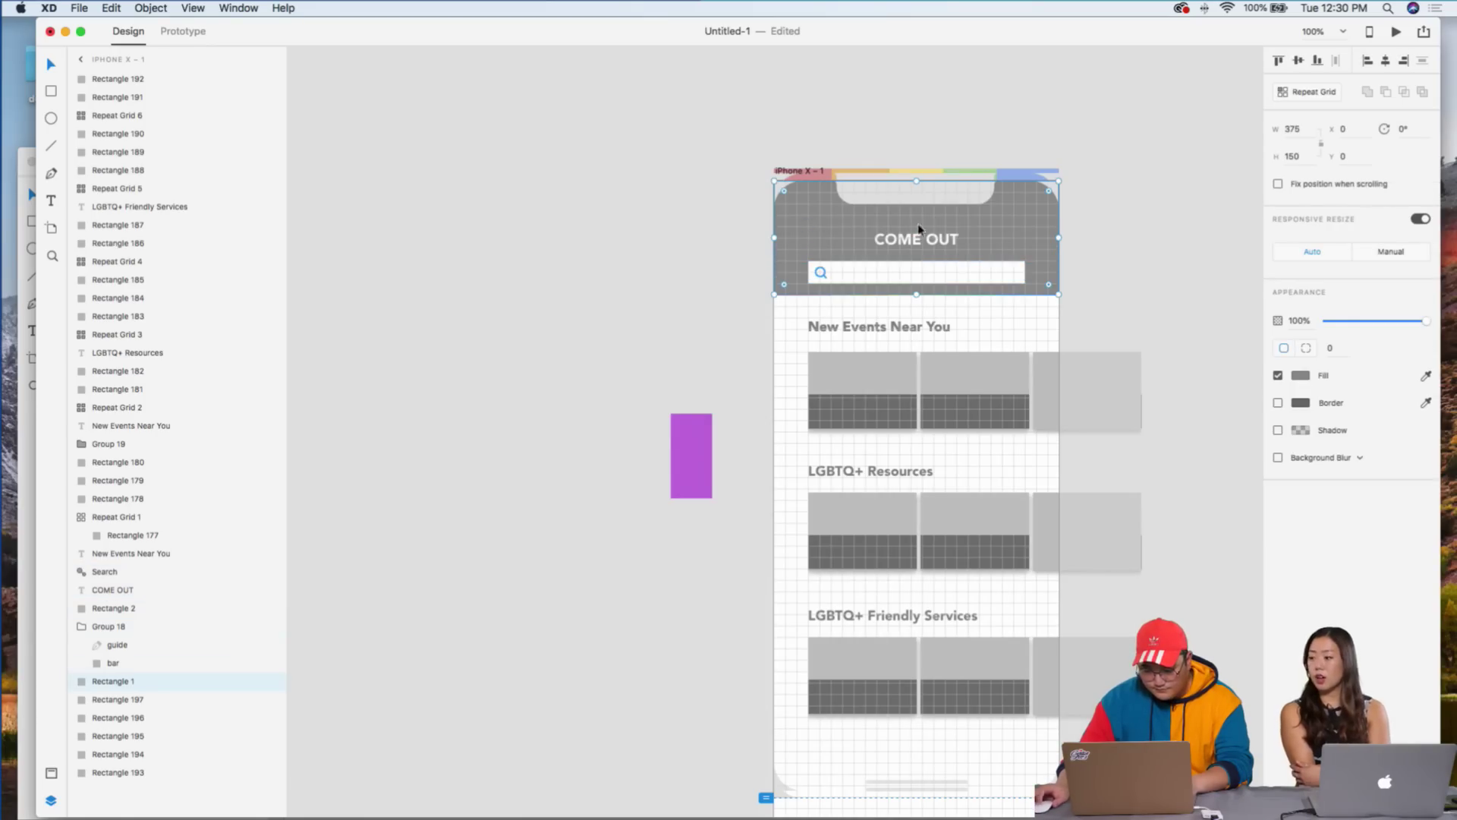
{"action": "left_click", "coordinate": [918, 241], "text": "shift"}
{"action": "left_click", "coordinate": [835, 275], "text": "shift"}
{"action": "left_click", "coordinate": [824, 278], "text": "shift"}
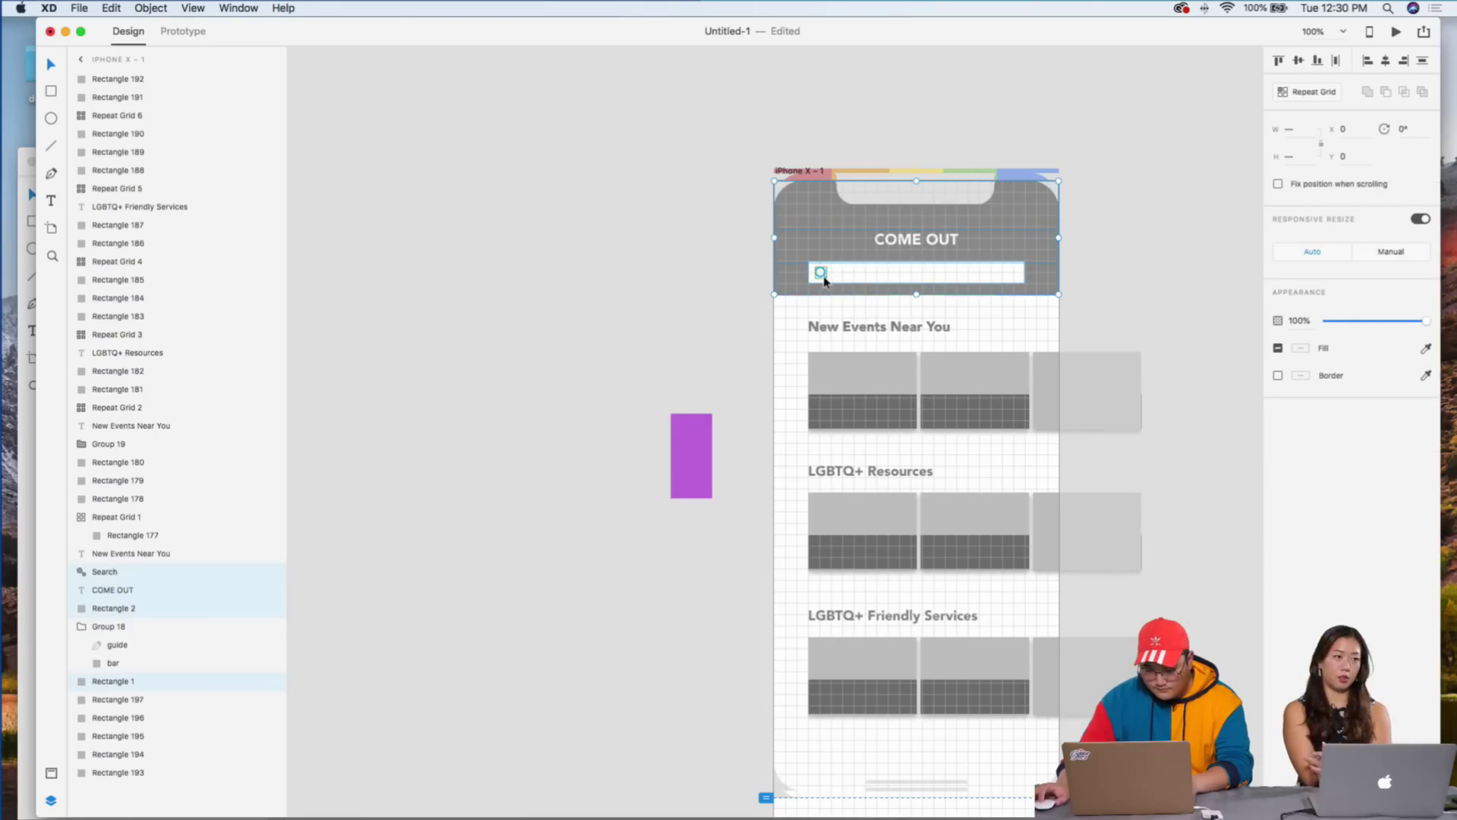
- Preview the screen and pull its content down to check the fixed header and the rainbow strip beneath it
{"action": "left_click", "coordinate": [1396, 32]}
{"action": "scroll", "coordinate": [300, 389], "scroll_direction": "down", "scroll_amount": 3}
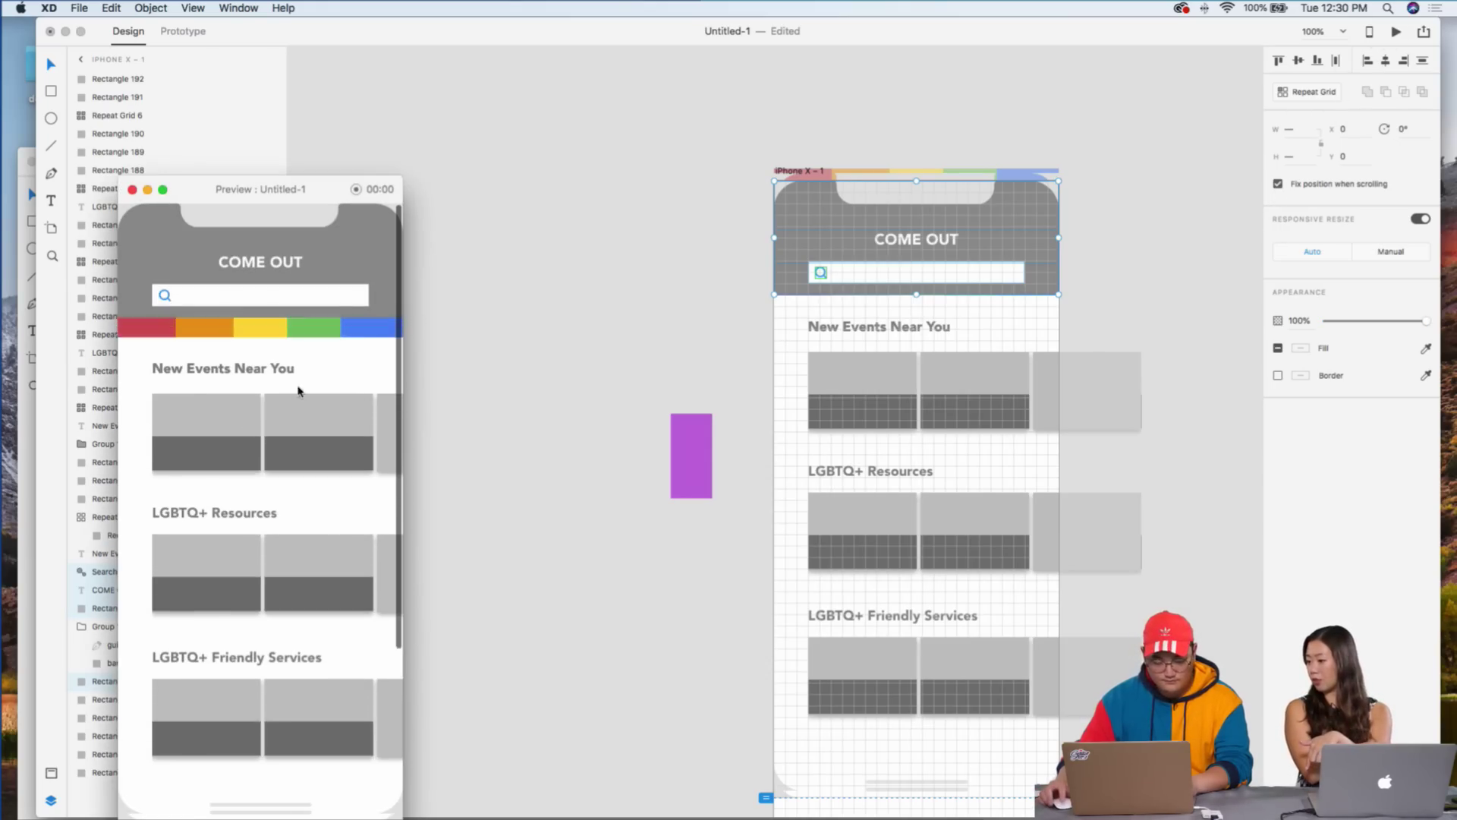
{"action": "scroll", "coordinate": [300, 390], "scroll_direction": "up", "scroll_amount": 3}
{"action": "scroll", "coordinate": [298, 392], "scroll_direction": "up", "scroll_amount": 3}
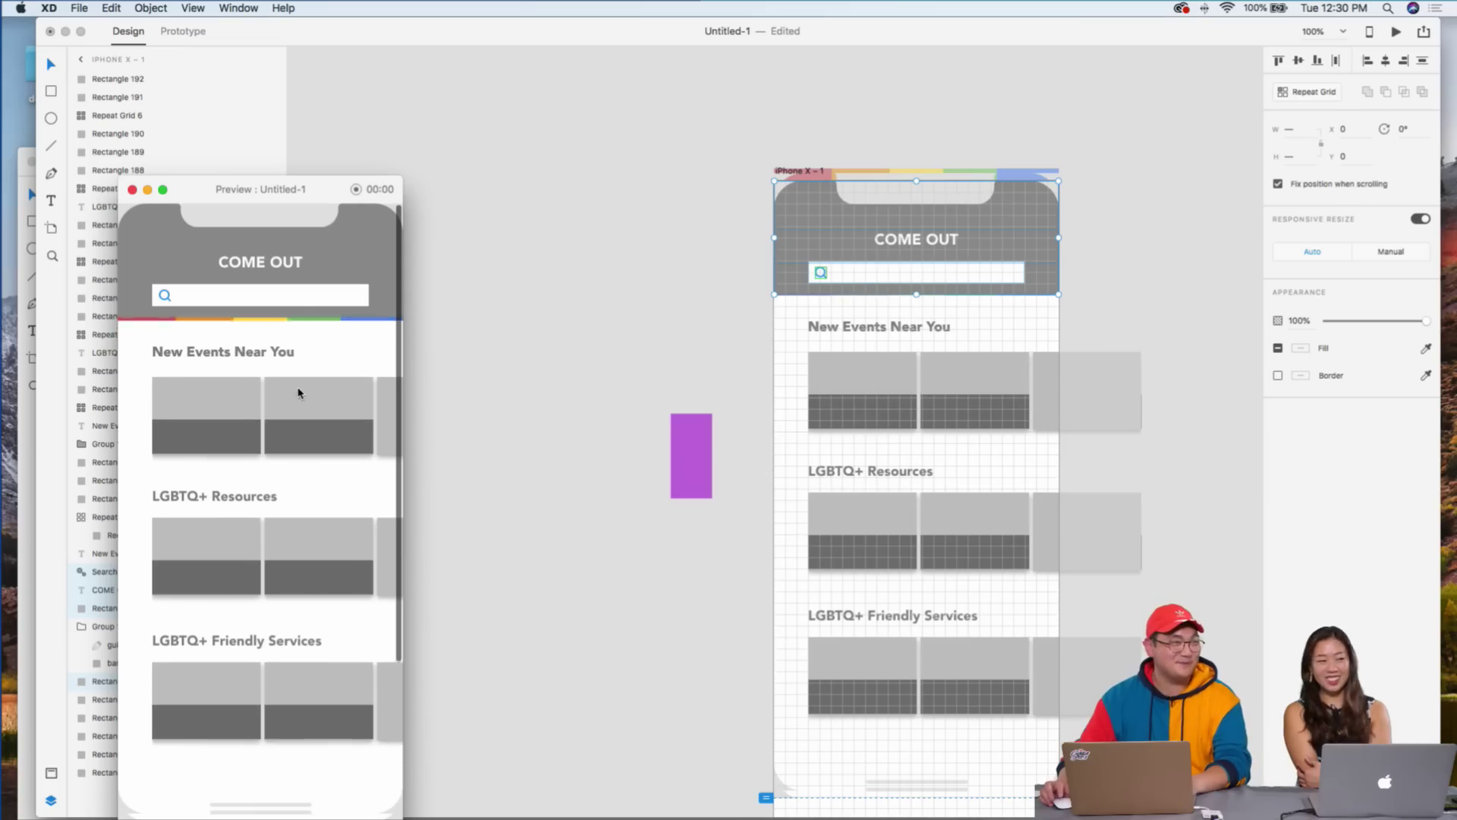
{"action": "scroll", "coordinate": [298, 392], "scroll_direction": "up", "scroll_amount": 3}
{"action": "scroll", "coordinate": [300, 392], "scroll_direction": "up", "scroll_amount": 3}
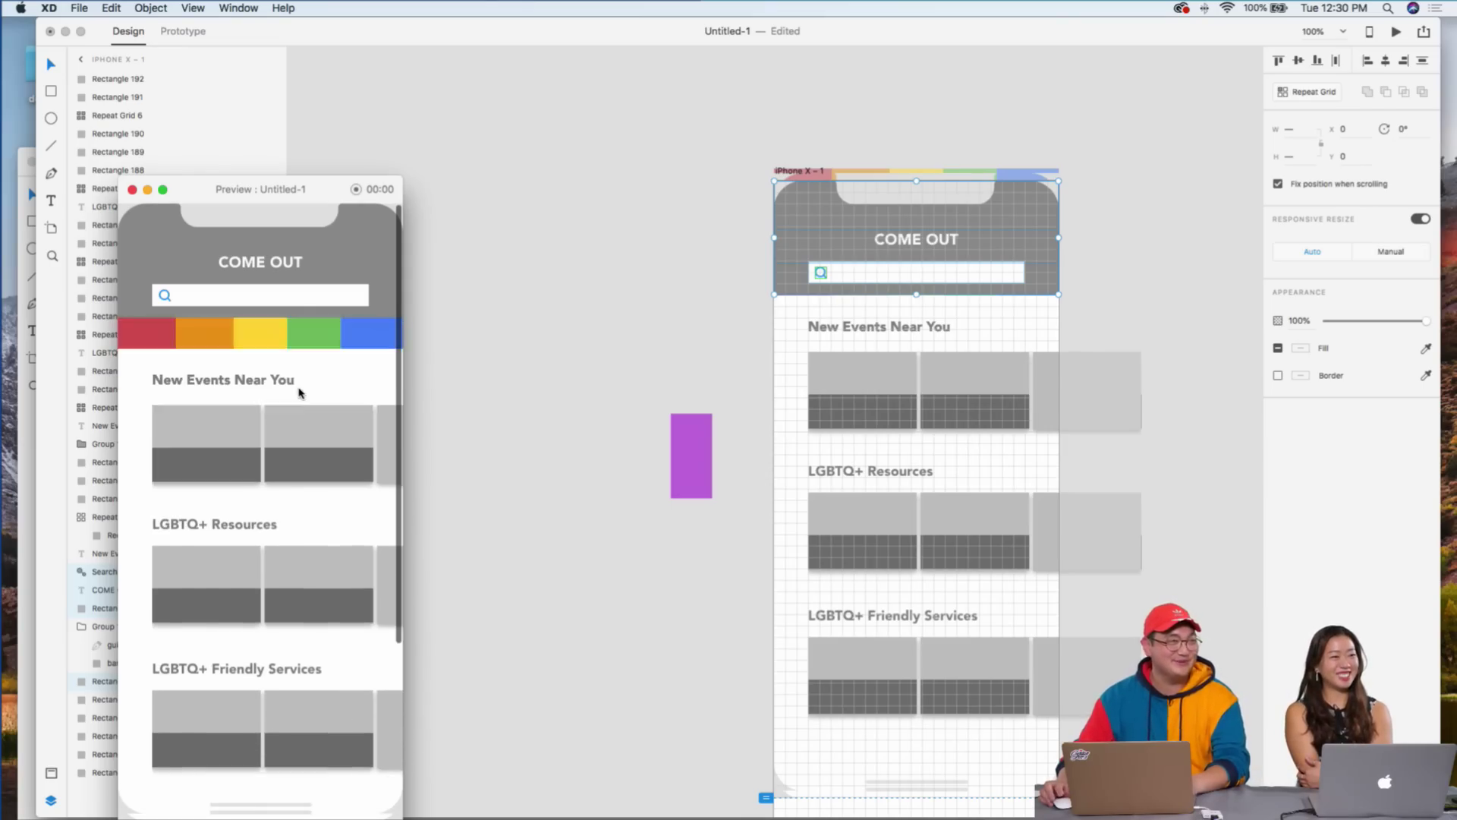
{"action": "scroll", "coordinate": [295, 394], "scroll_direction": "up", "scroll_amount": 3}
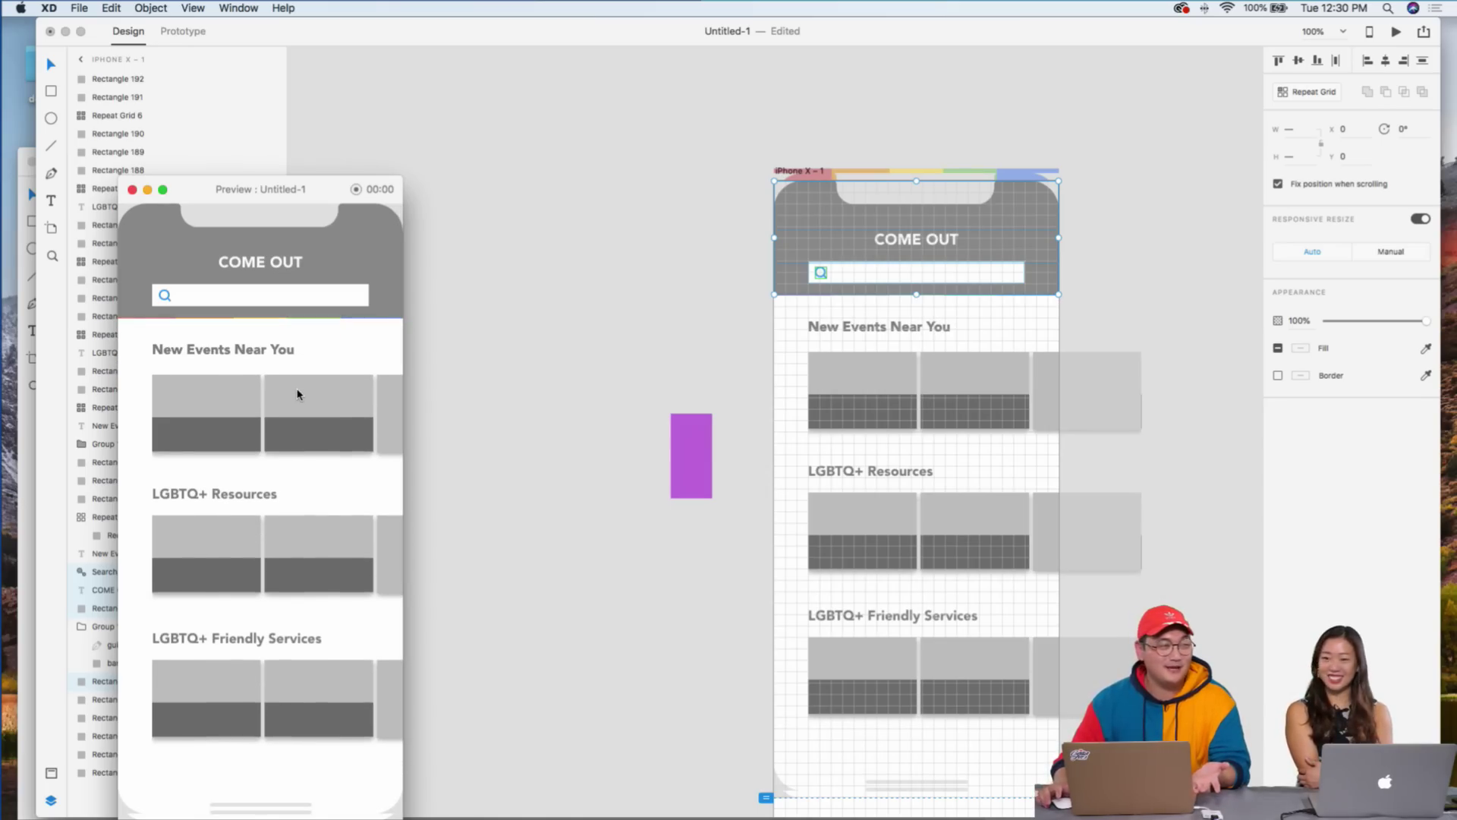
{"action": "scroll", "coordinate": [297, 394], "scroll_direction": "up", "scroll_amount": 3}
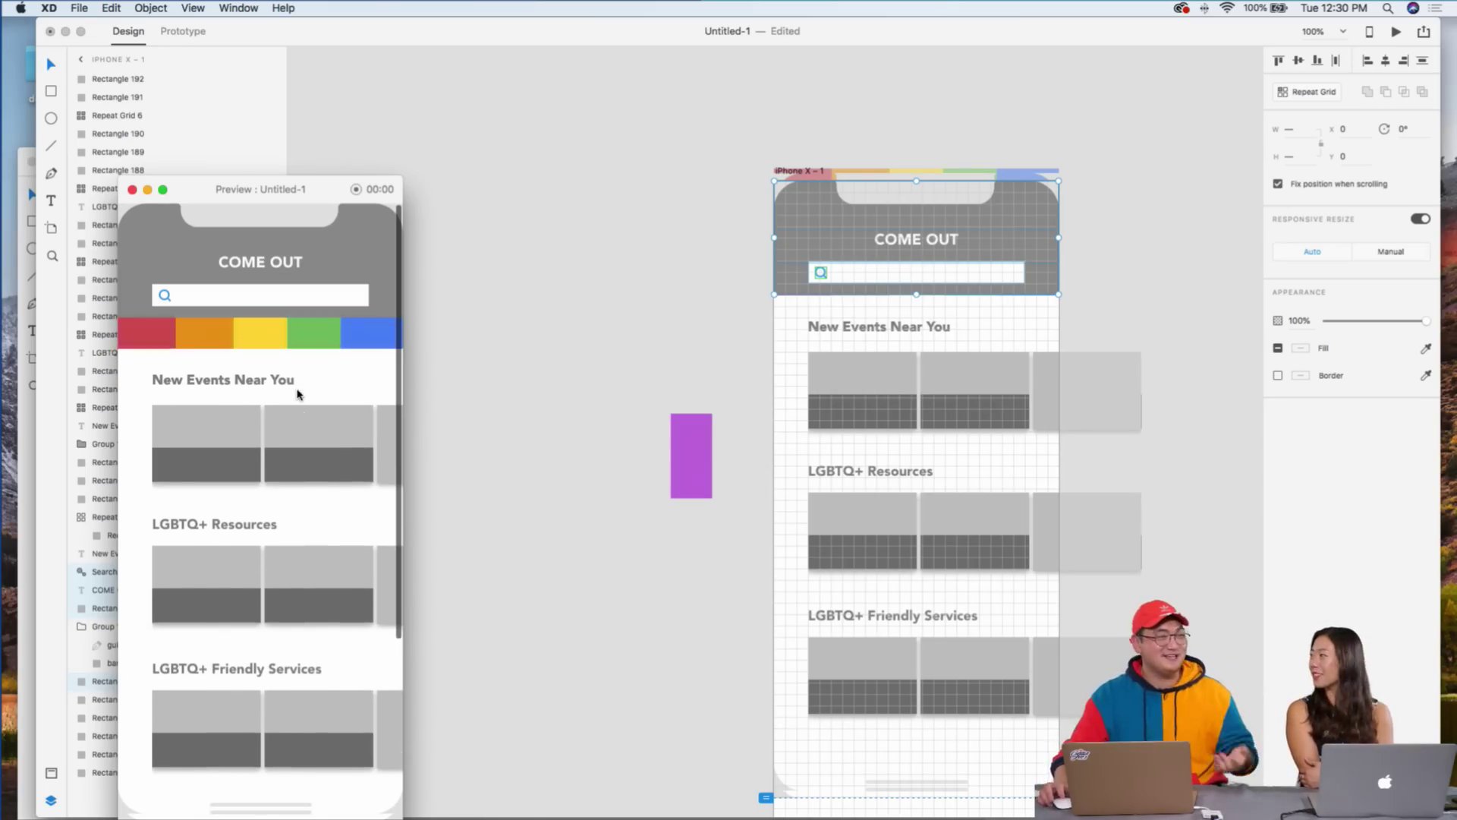
{"action": "scroll", "coordinate": [296, 394], "scroll_direction": "down", "scroll_amount": 5}
{"action": "scroll", "coordinate": [297, 394], "scroll_direction": "up", "scroll_amount": 5}
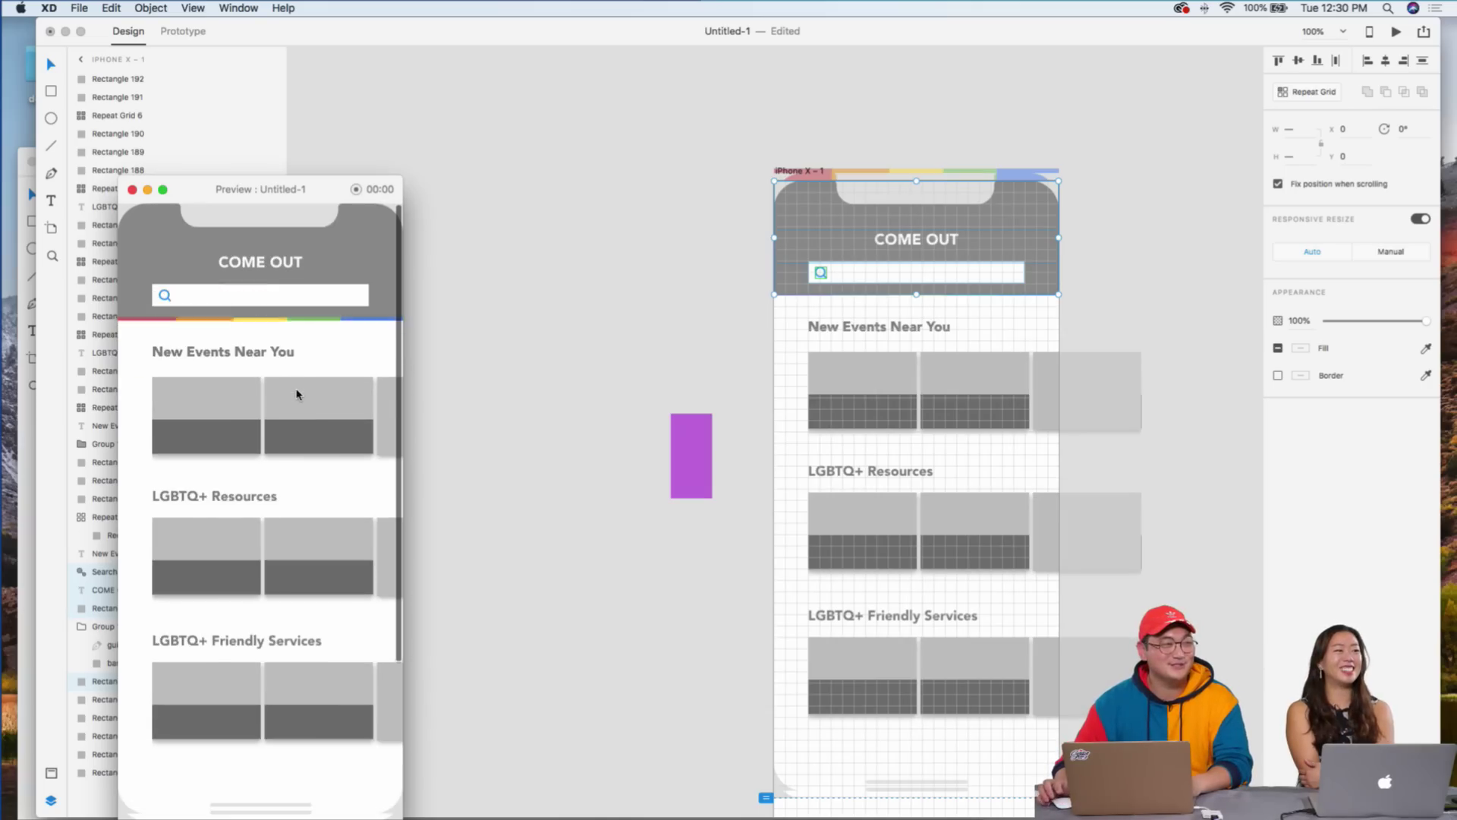
{"action": "left_click", "coordinate": [624, 315]}
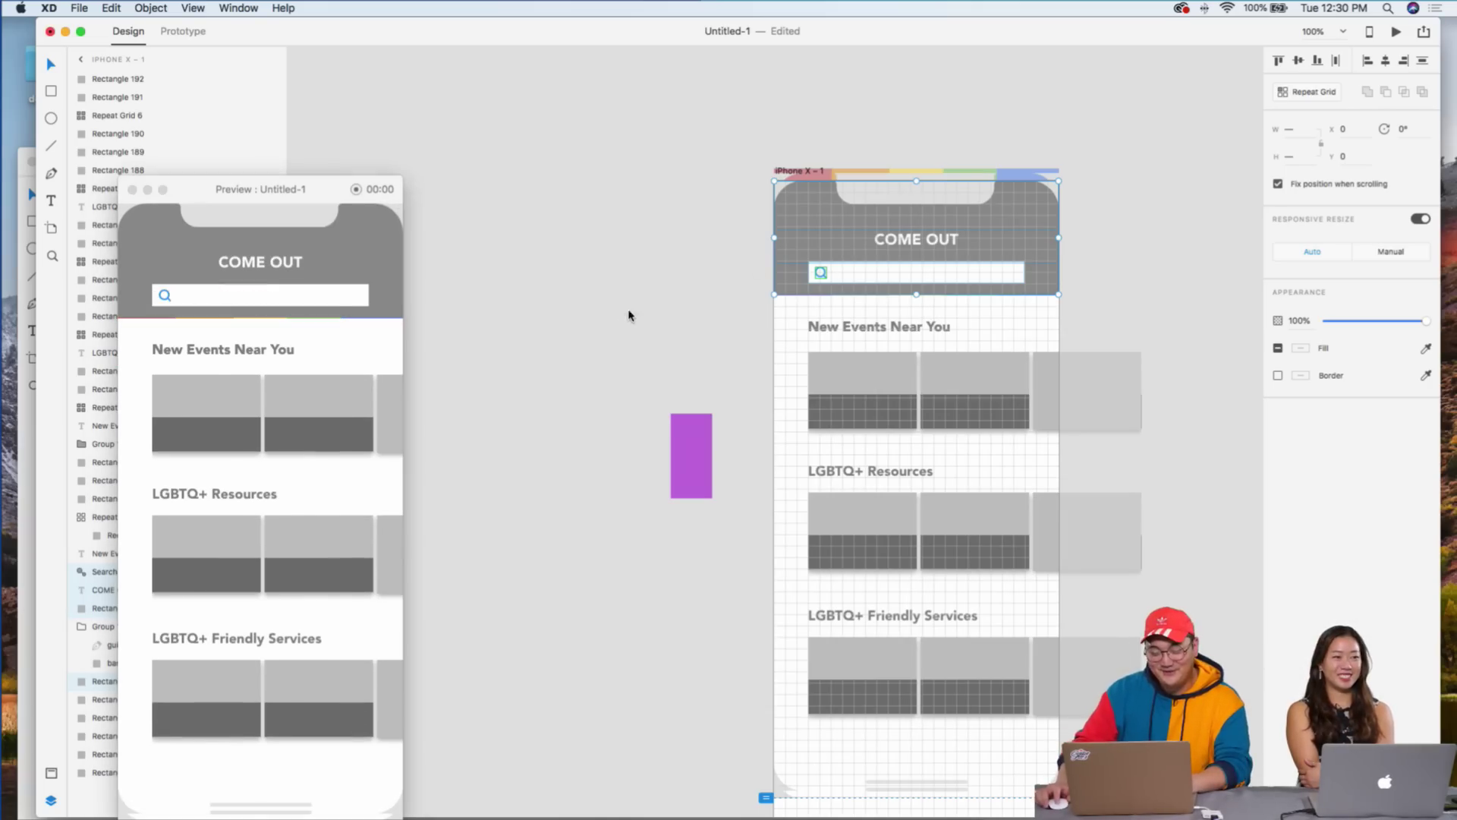
{"action": "left_click", "coordinate": [638, 383]}
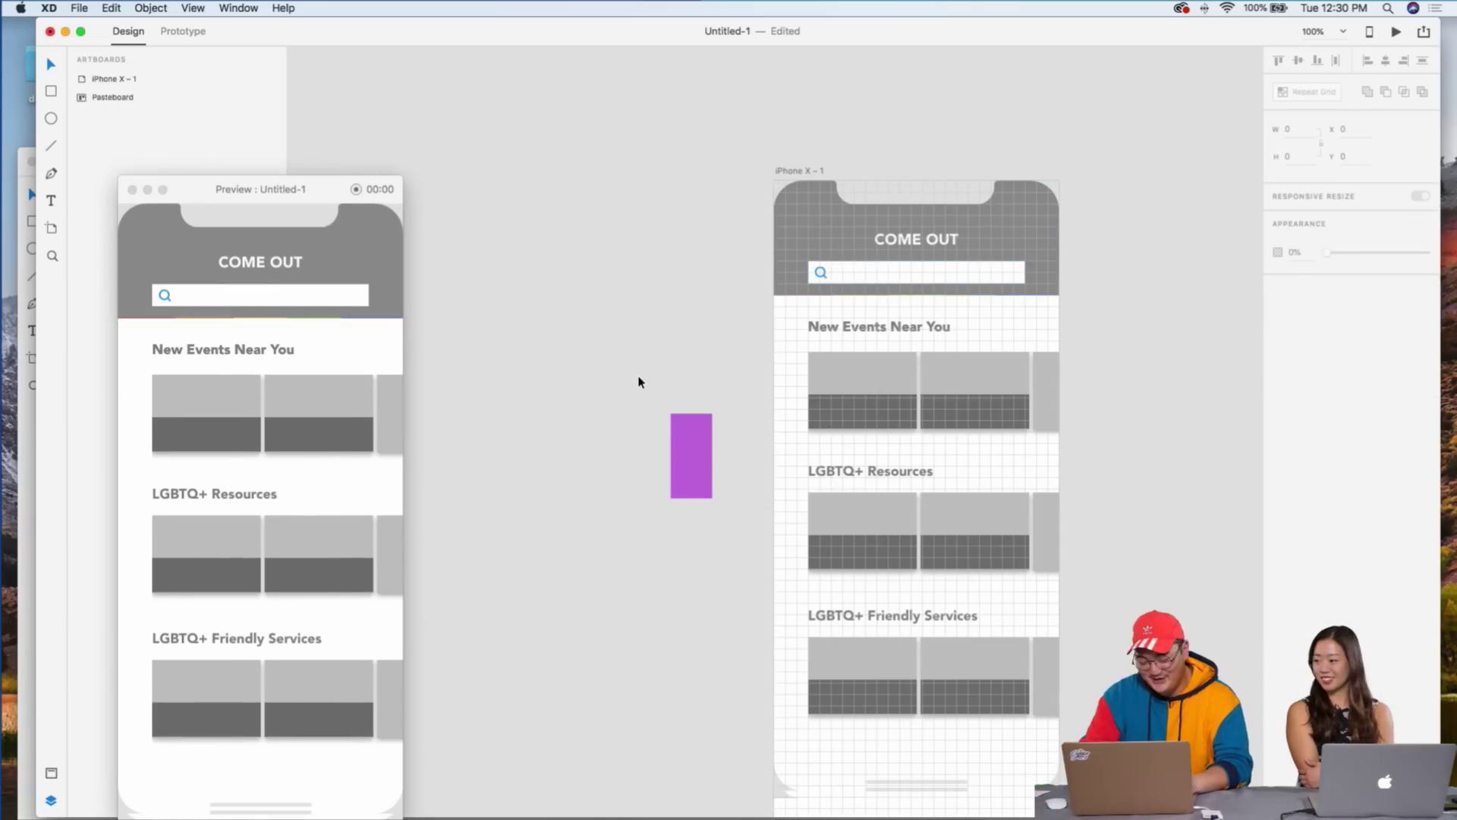
- Examine the artboard's card sections and lower area up close, and compare the header with the preview
{"action": "key", "text": "super+2"}
{"action": "left_click_drag", "start_coordinate": [983, 270], "coordinate": [702, 219]}
{"action": "left_click_drag", "start_coordinate": [815, 513], "coordinate": [826, 318]}
{"action": "left_click_drag", "start_coordinate": [848, 493], "coordinate": [854, 288]}
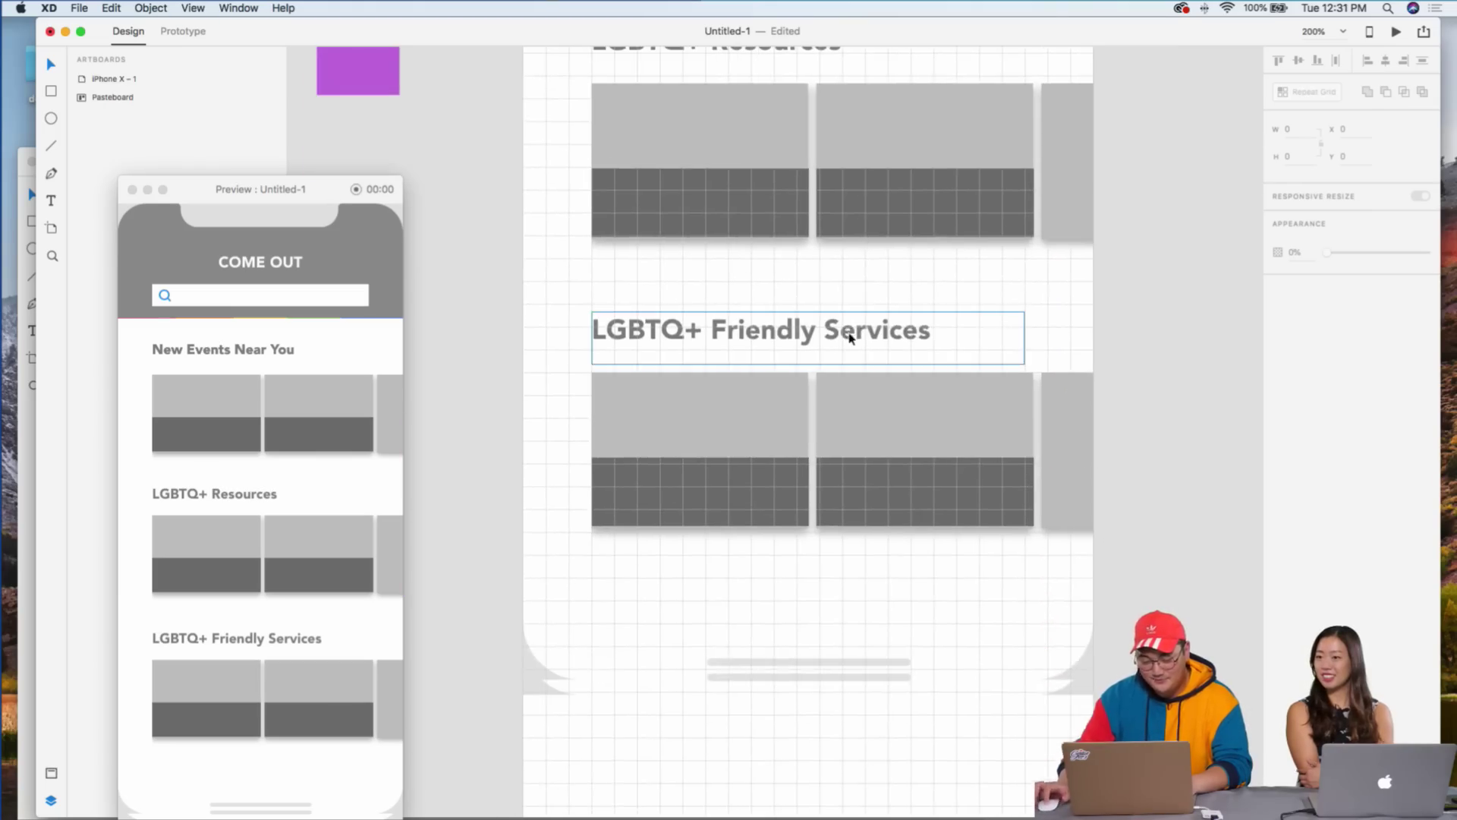
{"action": "key", "text": "super+1"}
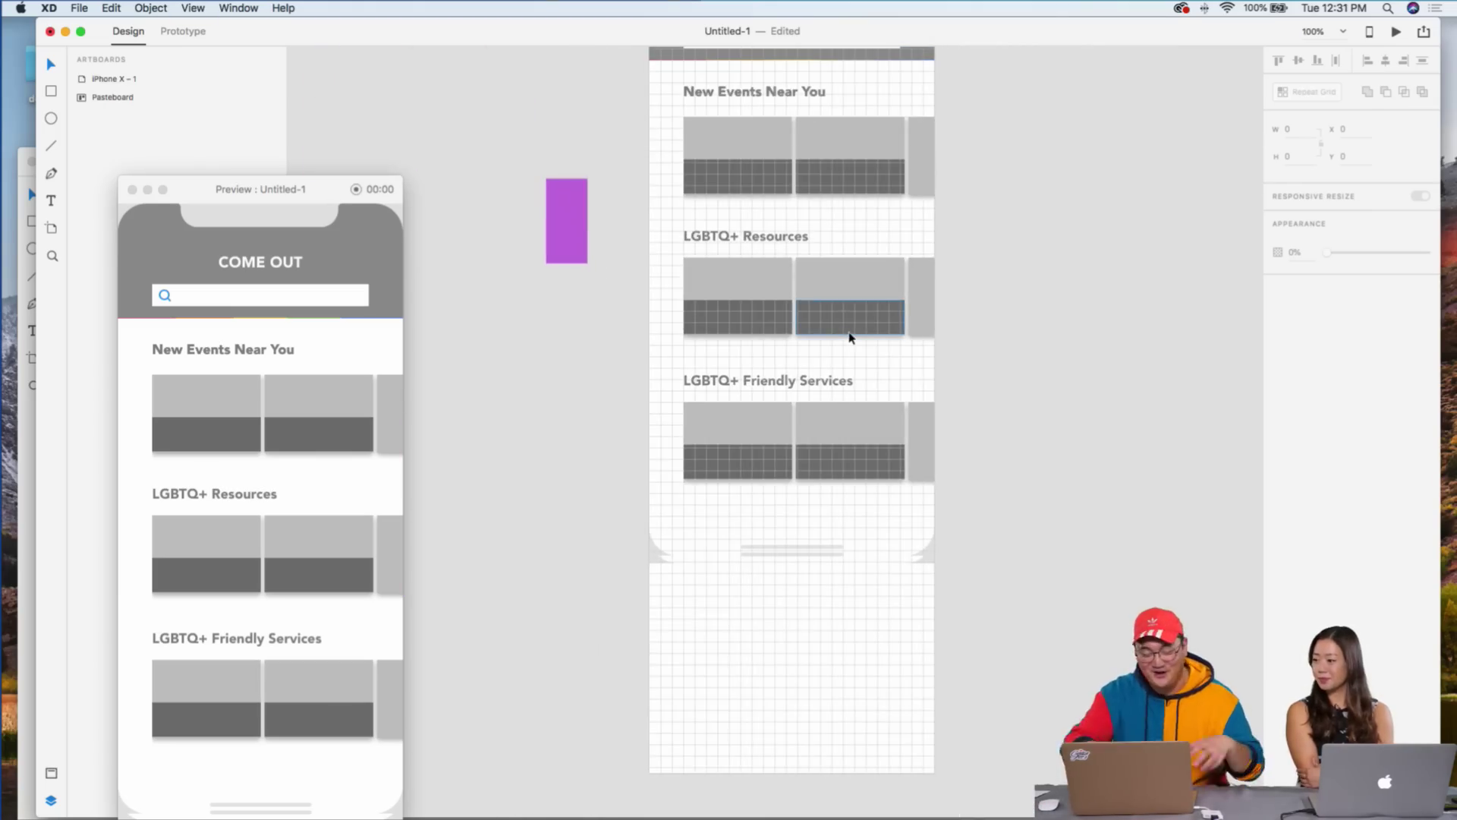
{"action": "scroll", "coordinate": [1030, 374], "scroll_direction": "up", "scroll_amount": 3}
{"action": "scroll", "coordinate": [1033, 375], "scroll_direction": "down", "scroll_amount": 3}
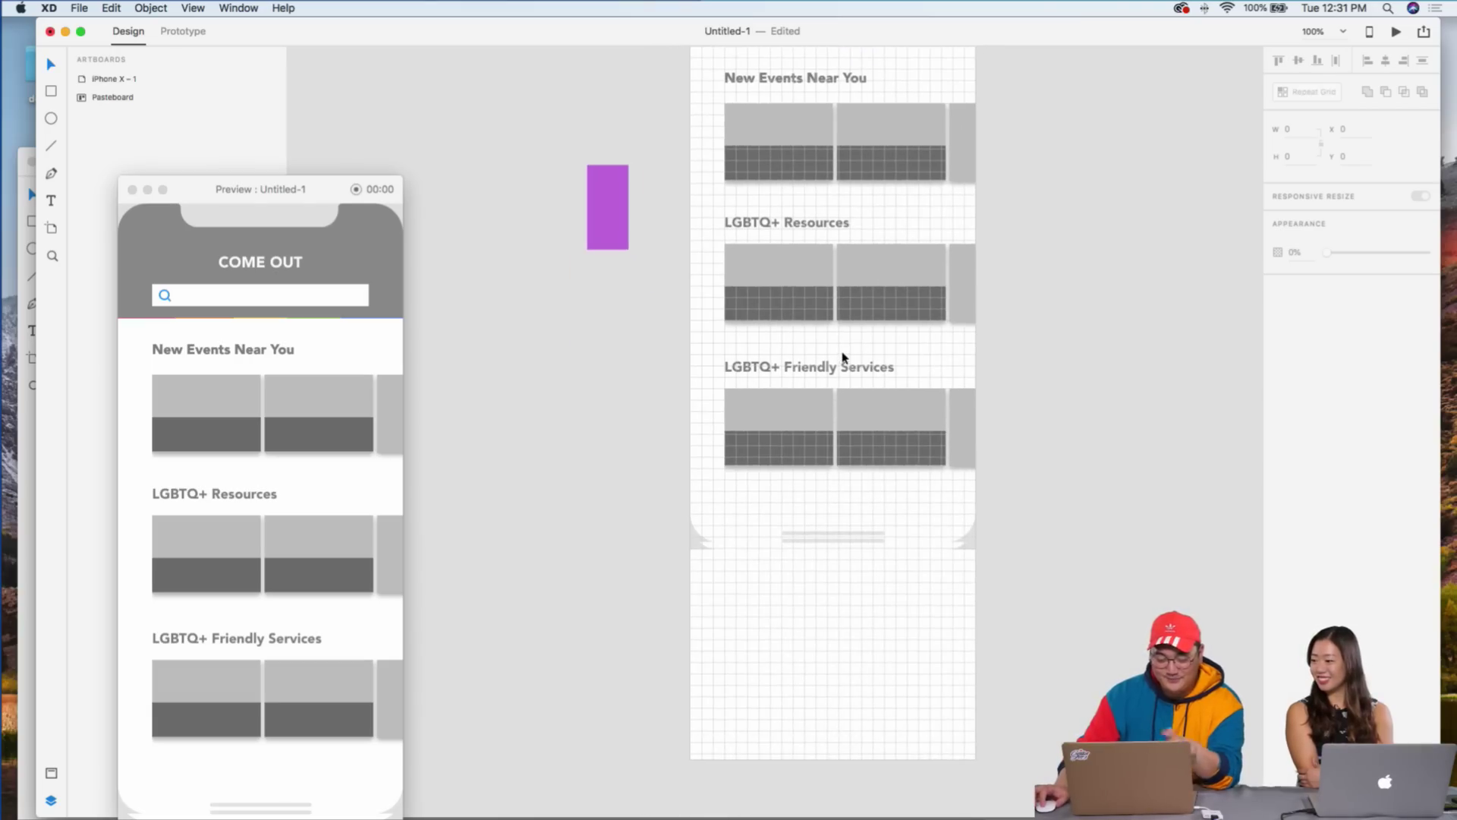
{"action": "scroll", "coordinate": [721, 337], "scroll_direction": "up", "scroll_amount": 3}
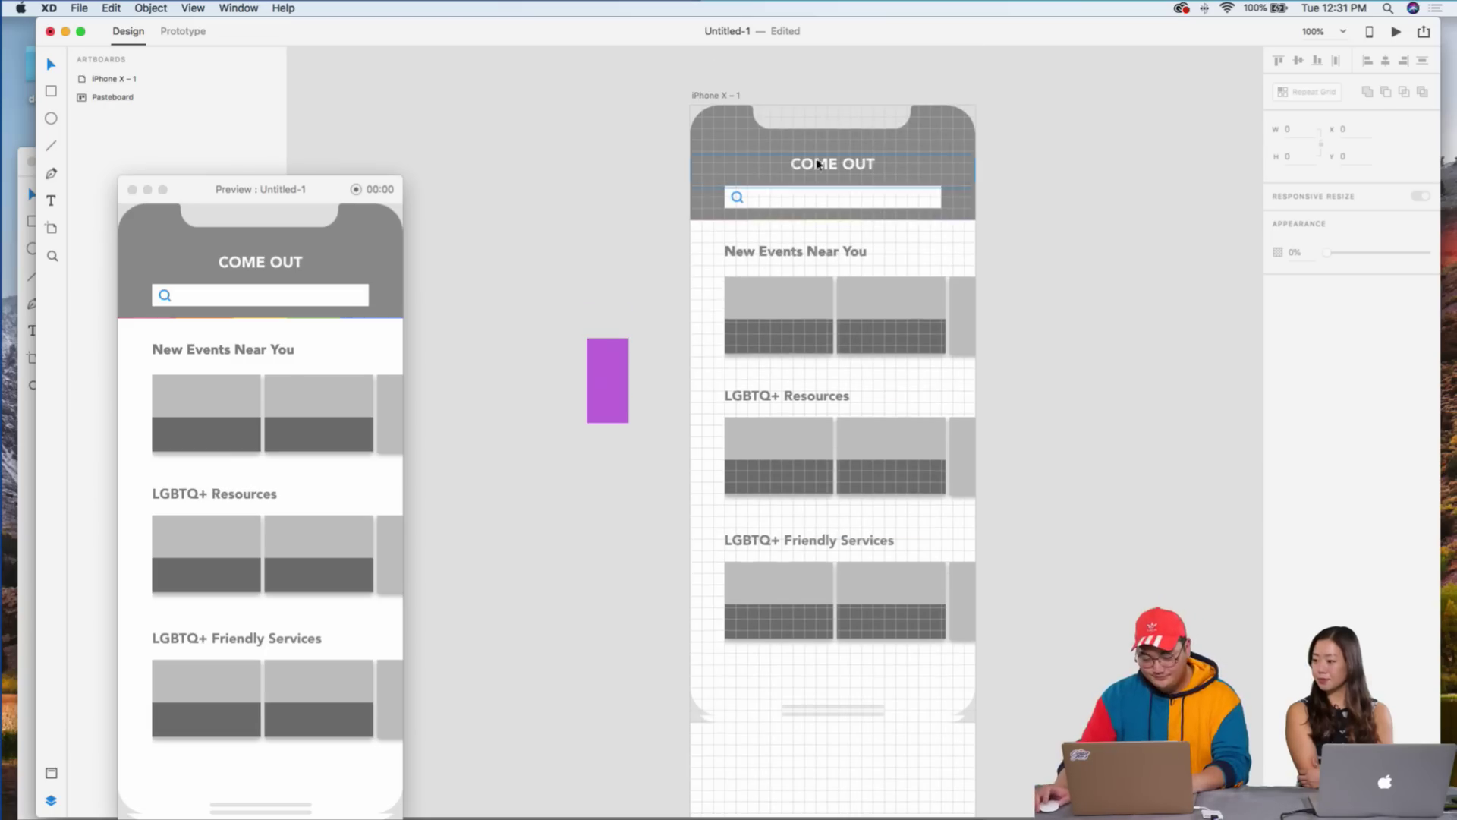
{"action": "left_click", "coordinate": [950, 149]}
{"action": "left_click", "coordinate": [1070, 196]}
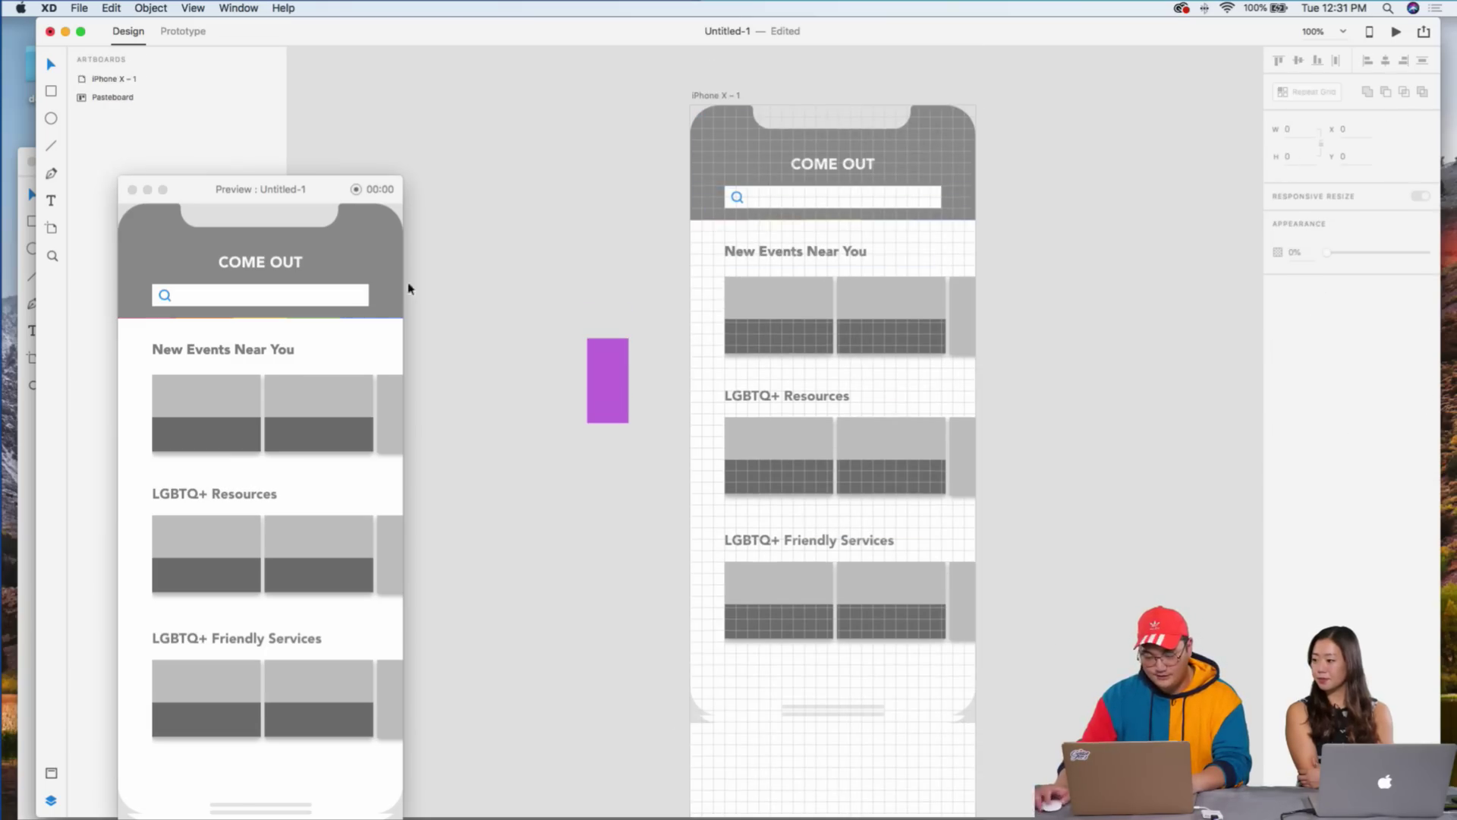
- Duplicate the dark rectangle of the first New Events Near You card and place the copy at the phone screen's bottom-left corner
{"action": "double_click", "coordinate": [772, 327]}
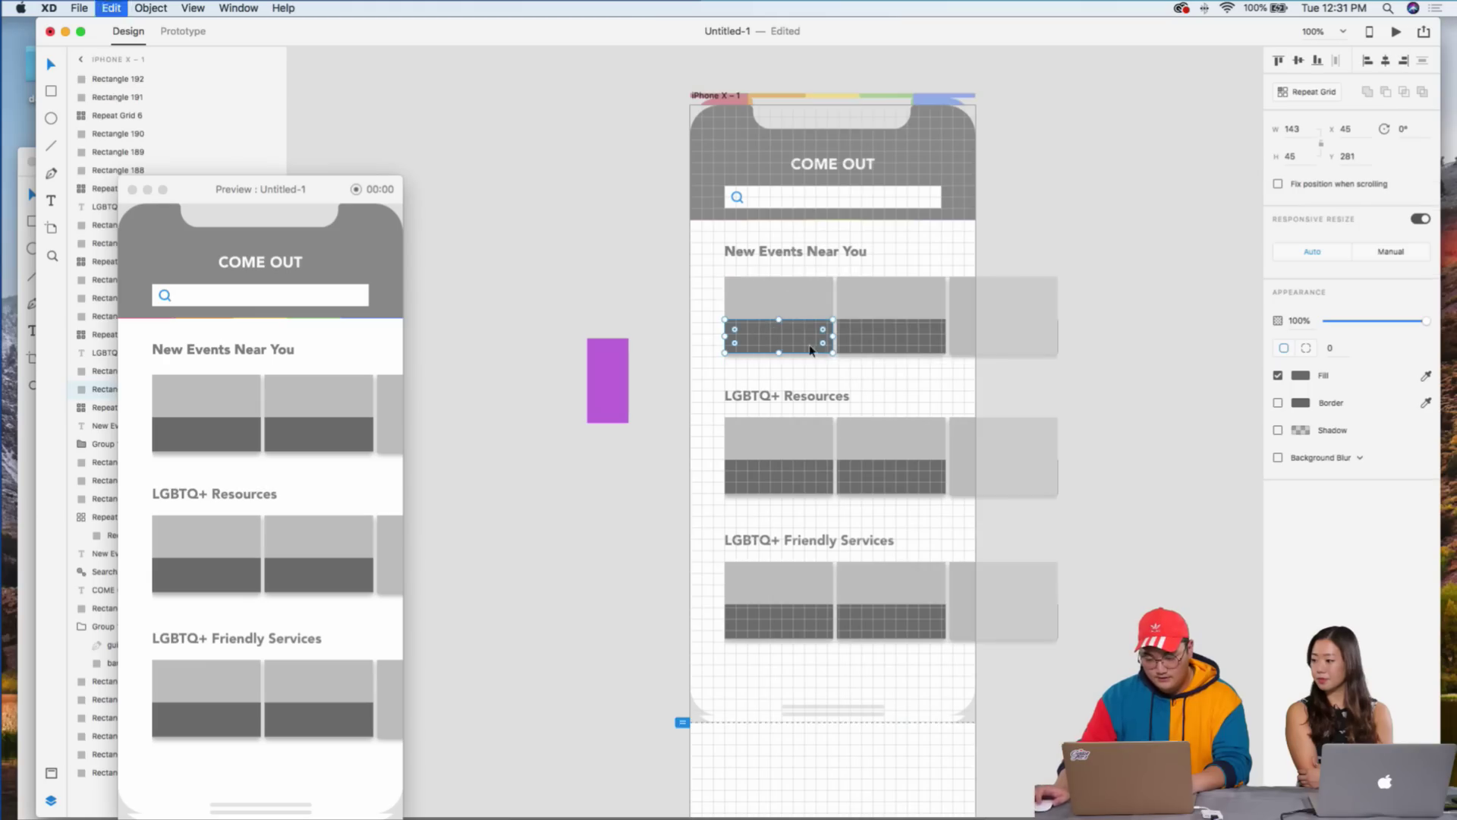
{"action": "scroll", "coordinate": [817, 358], "scroll_direction": "down", "scroll_amount": 5}
{"action": "key", "text": "super+d"}
{"action": "left_click_drag", "start_coordinate": [789, 157], "coordinate": [757, 527]}
{"action": "left_click", "coordinate": [870, 531]}
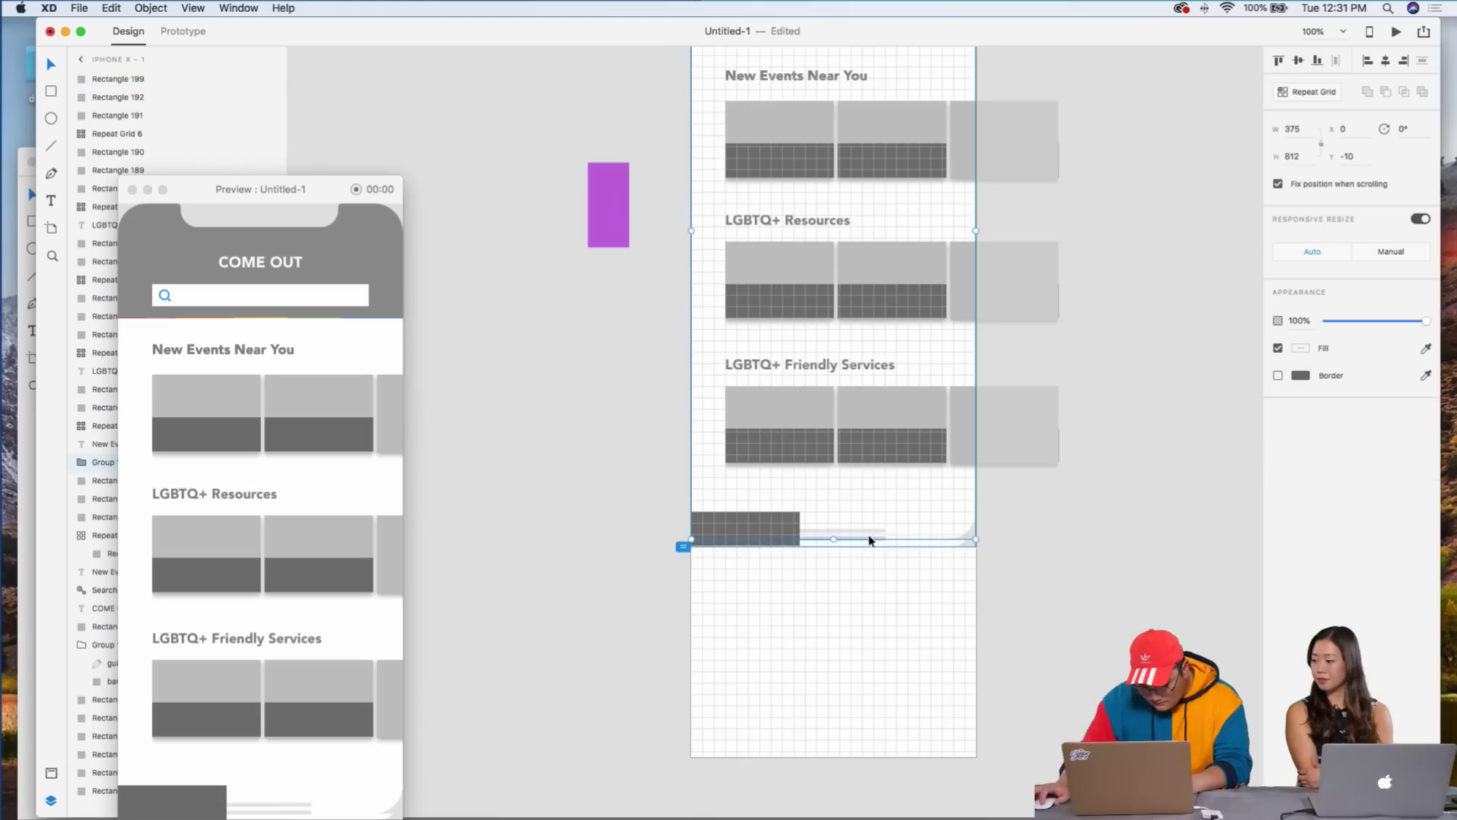
- Send the dark rectangle copy at the phone screen's bottom-left corner to the back and stretch it to about 402 × 109
{"action": "key", "text": "Delete"}
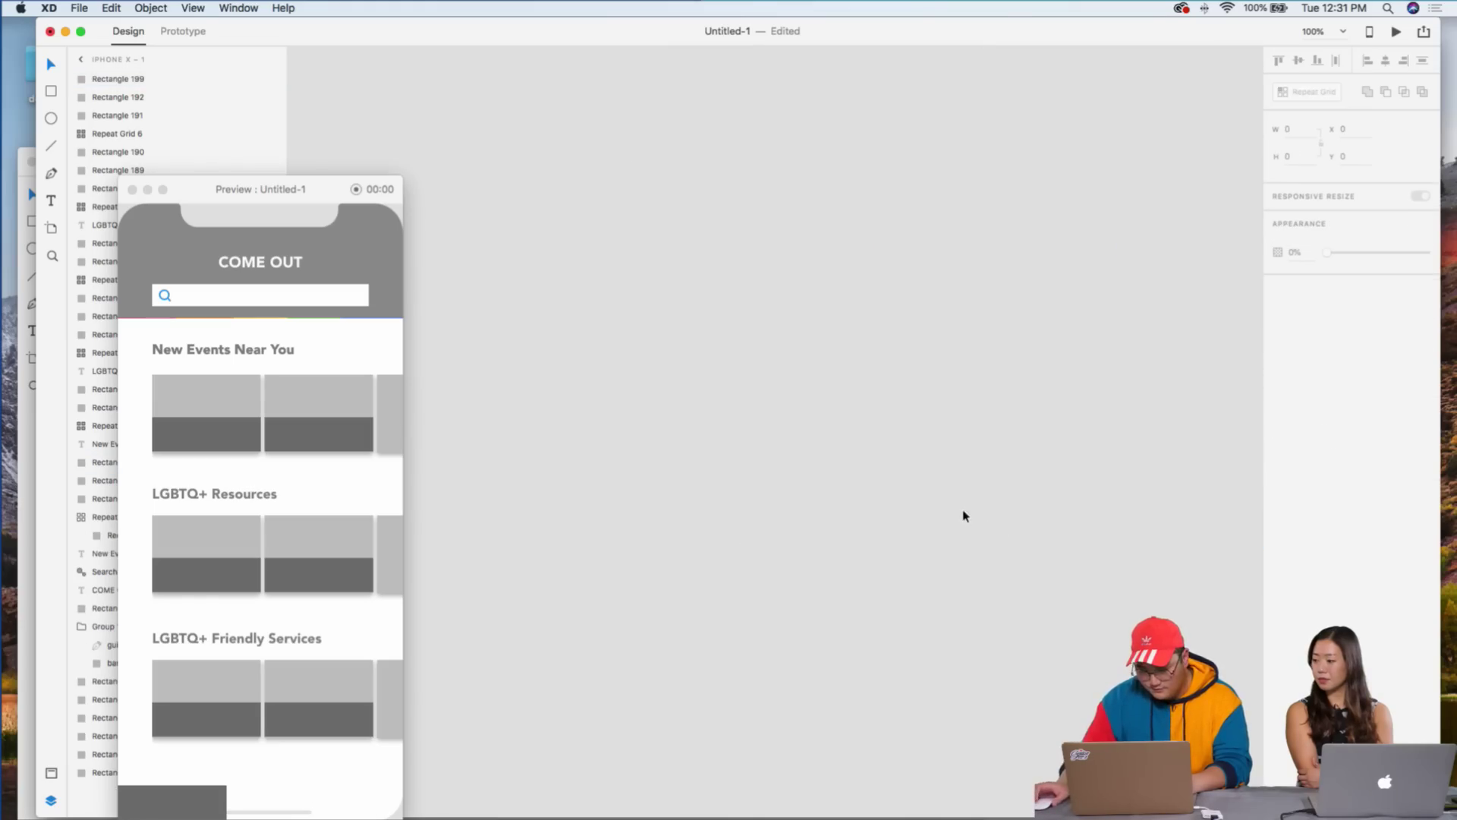
{"action": "key", "text": "super+z"}
{"action": "scroll", "coordinate": [962, 493], "scroll_direction": "up", "scroll_amount": 6}
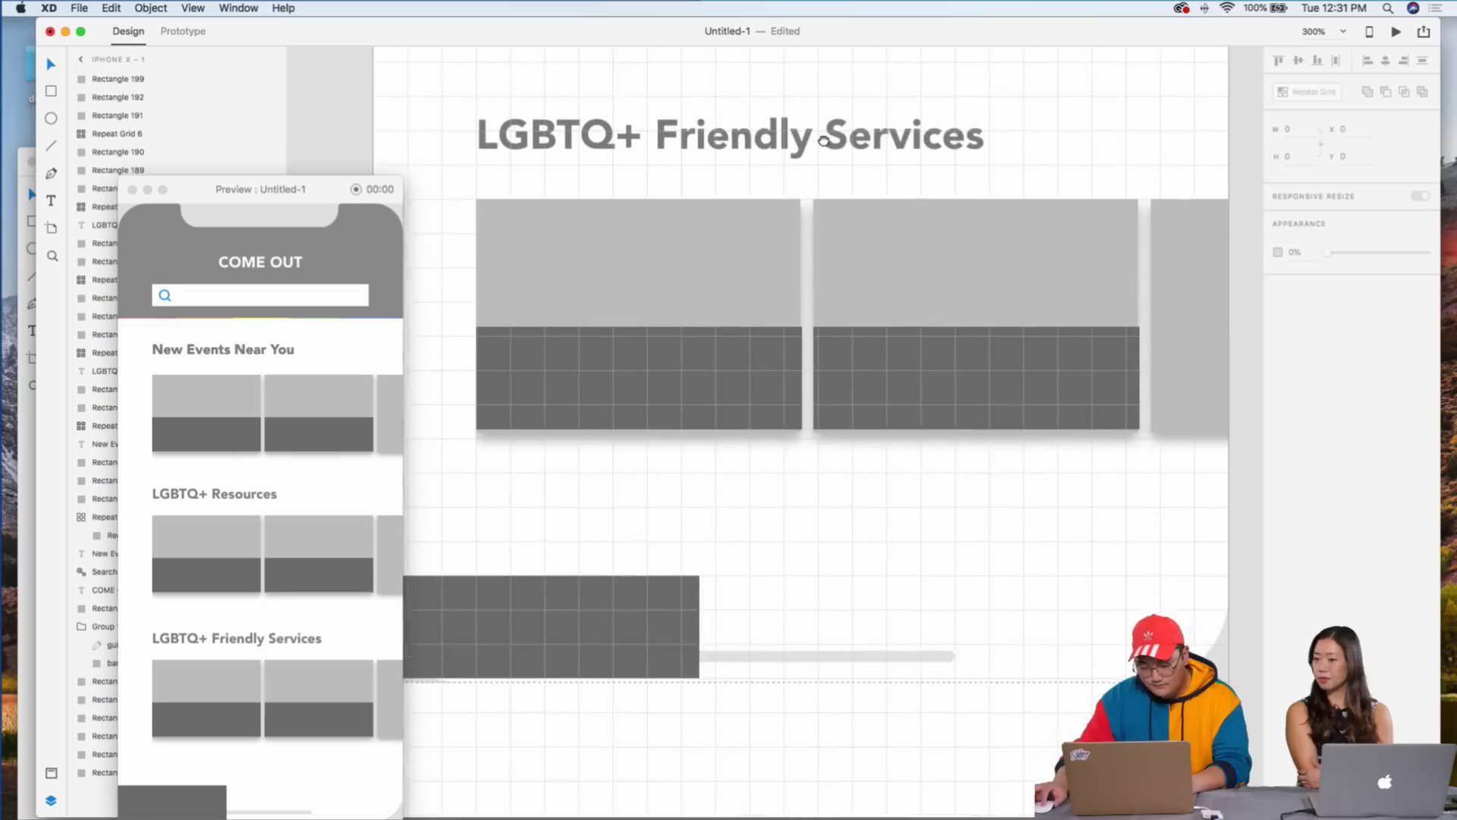
{"action": "scroll", "coordinate": [824, 140], "scroll_direction": "down", "scroll_amount": 2}
{"action": "left_click", "coordinate": [667, 582]}
{"action": "right_click", "coordinate": [666, 582]}
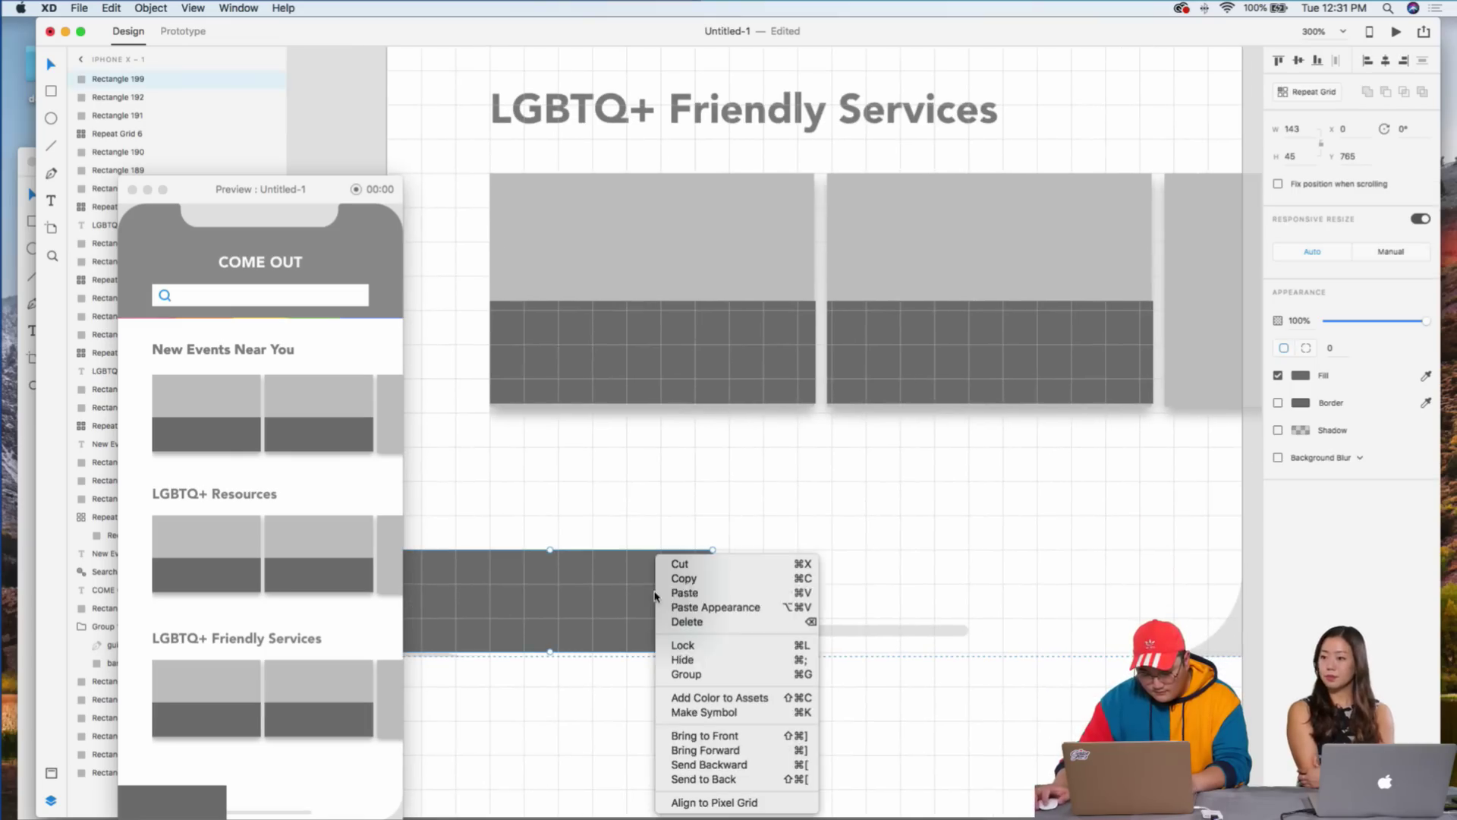
{"action": "left_click", "coordinate": [734, 778]}
{"action": "left_click_drag", "start_coordinate": [711, 550], "coordinate": [1224, 426]}
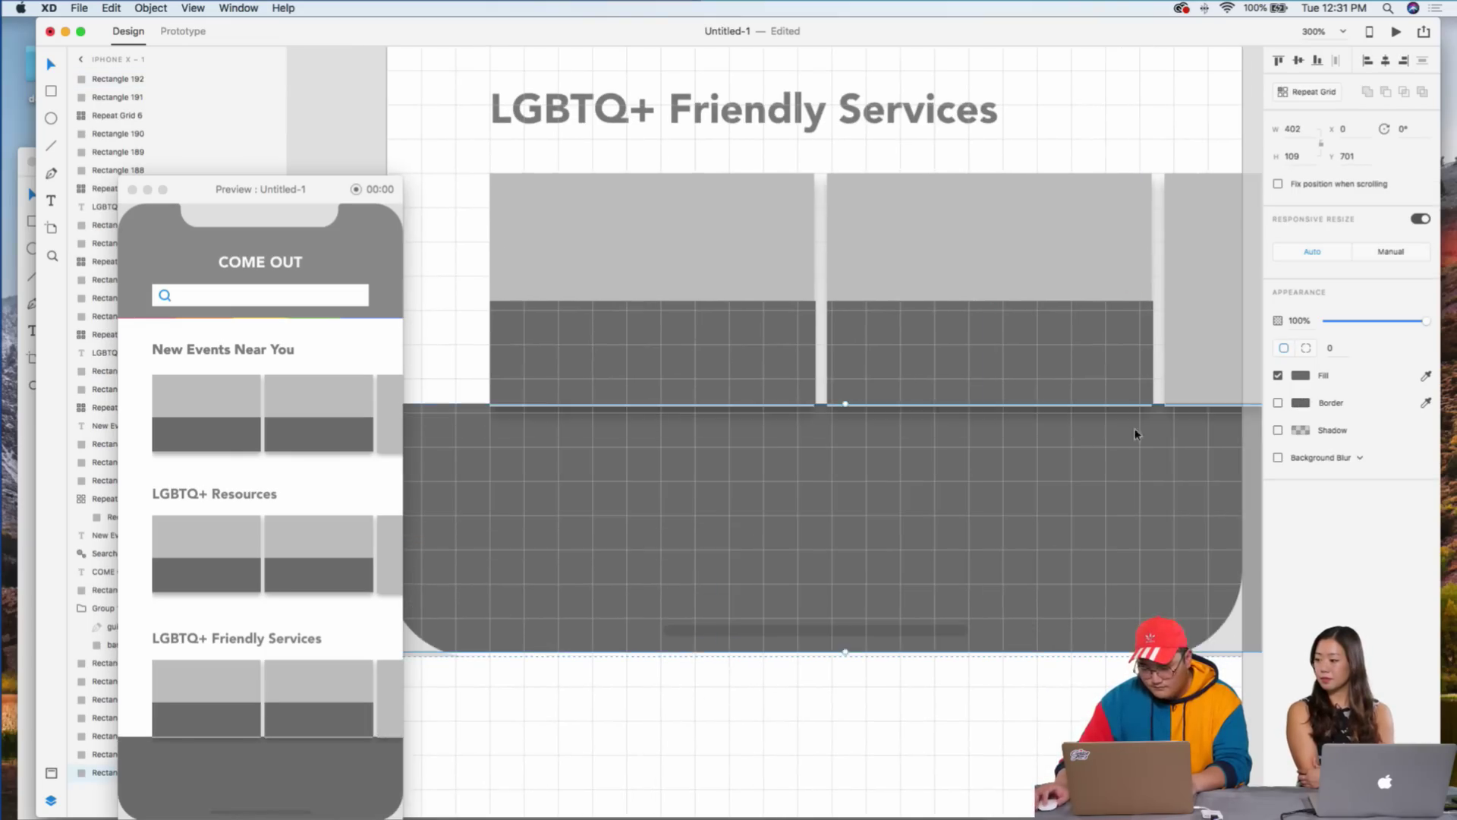
- Close the preview, bring the enlarged bottom rectangle to the front and fill it with black #000000
{"action": "key", "text": "super+minus"}
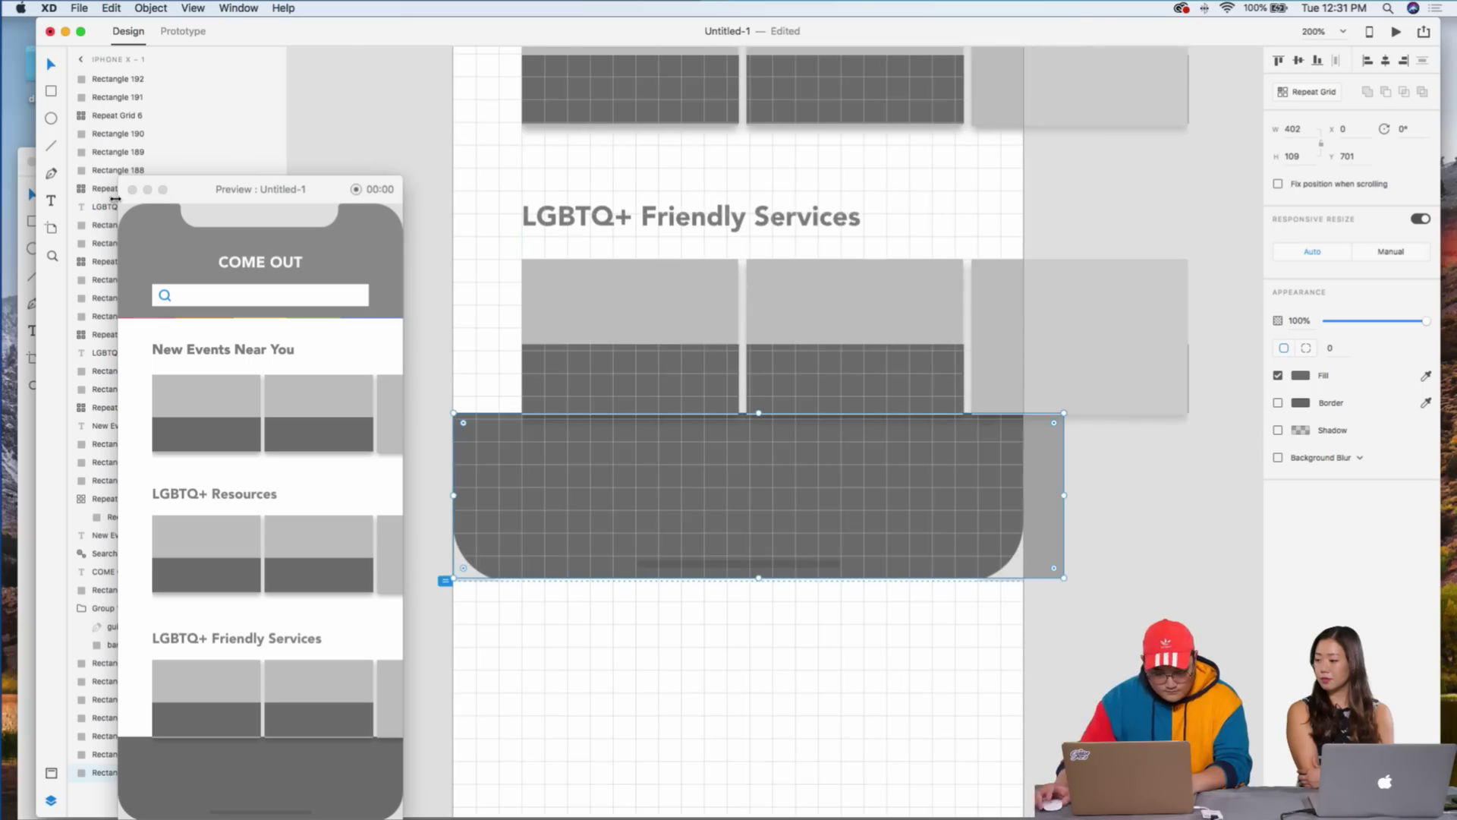
{"action": "left_click", "coordinate": [132, 190]}
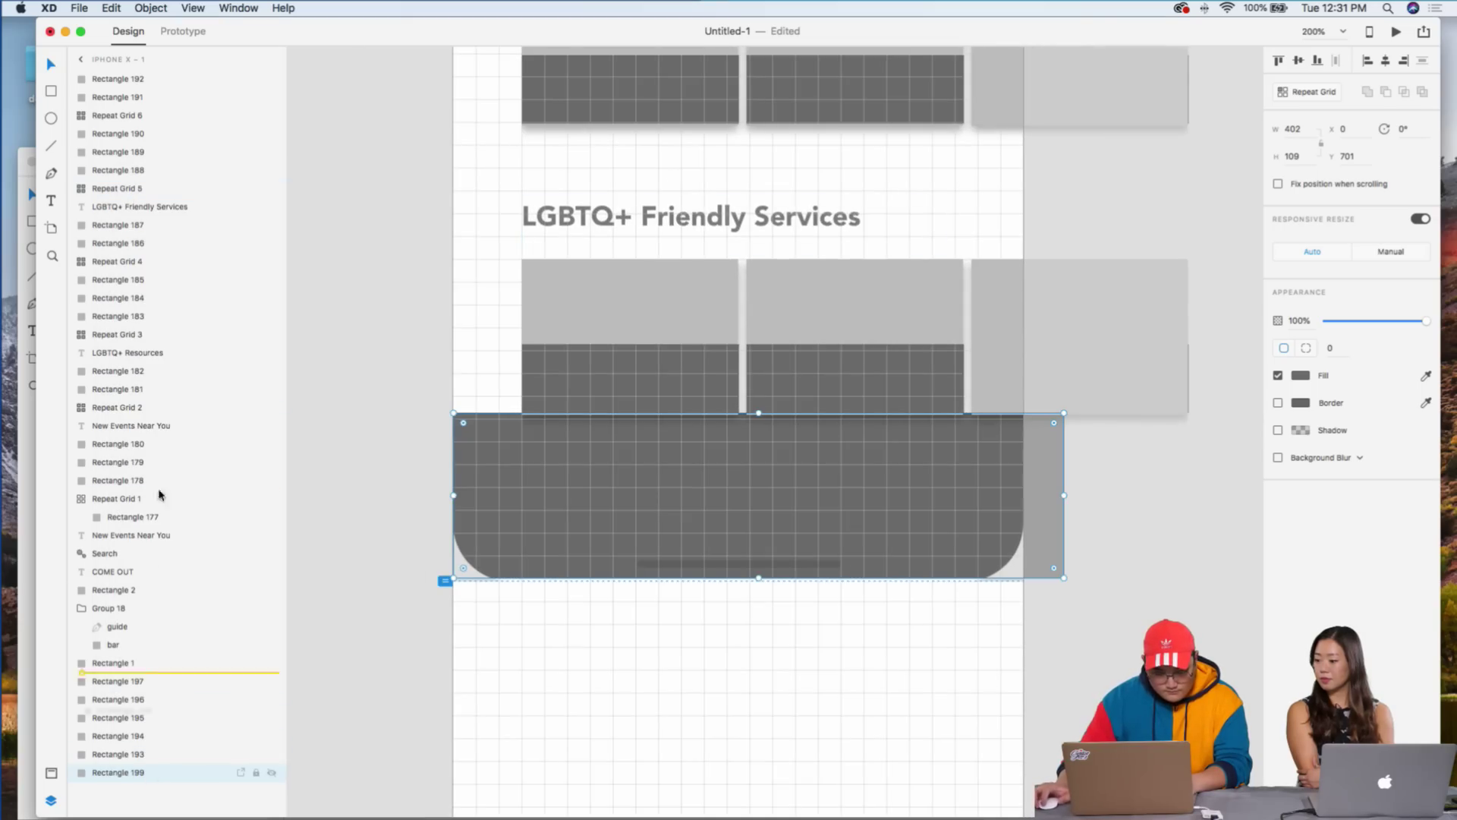
{"action": "key", "text": "shift+super+bracketright"}
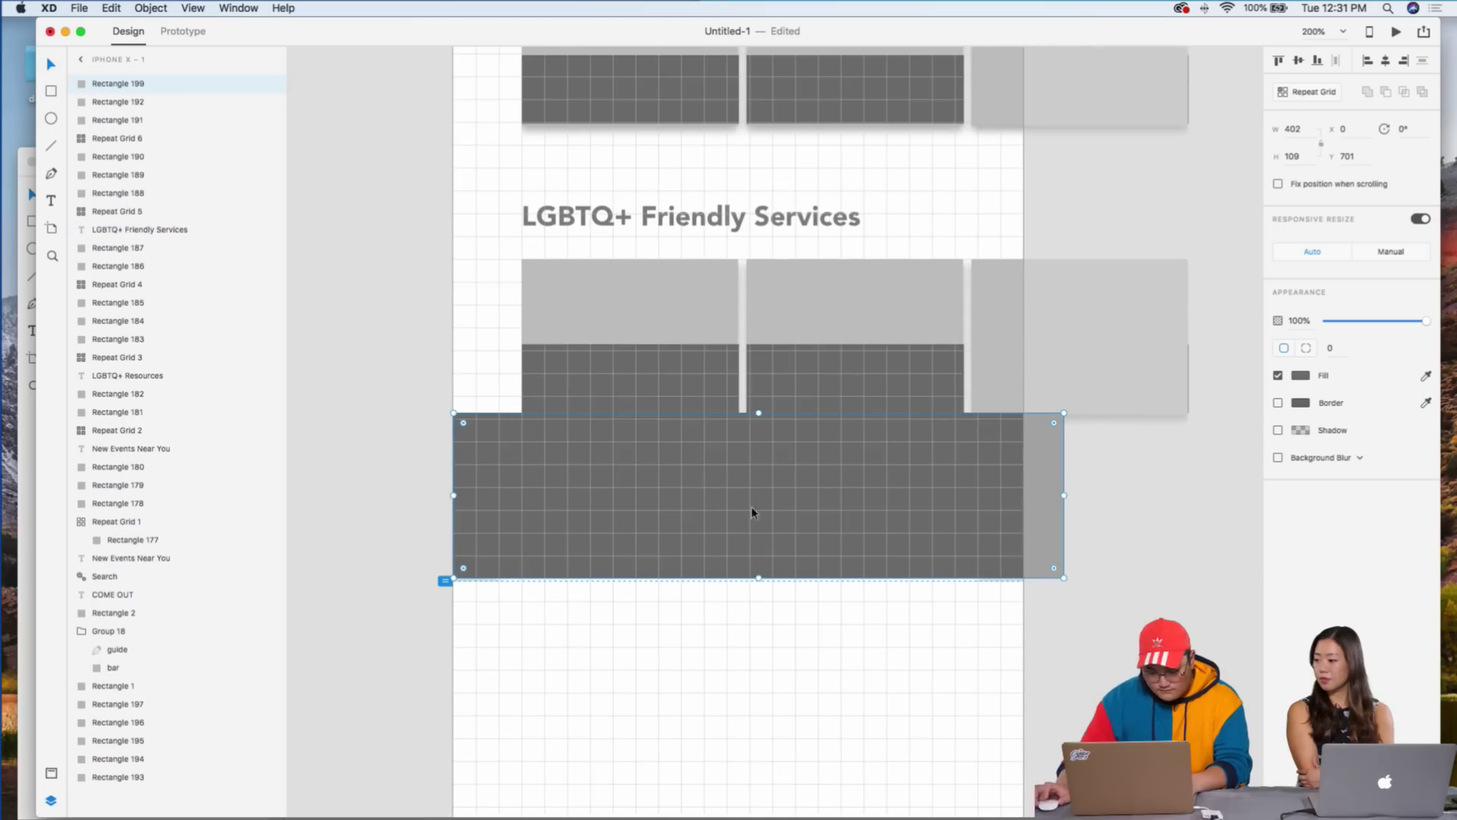
{"action": "left_click", "coordinate": [1302, 373]}
{"action": "left_click_drag", "start_coordinate": [1189, 369], "coordinate": [1047, 453]}
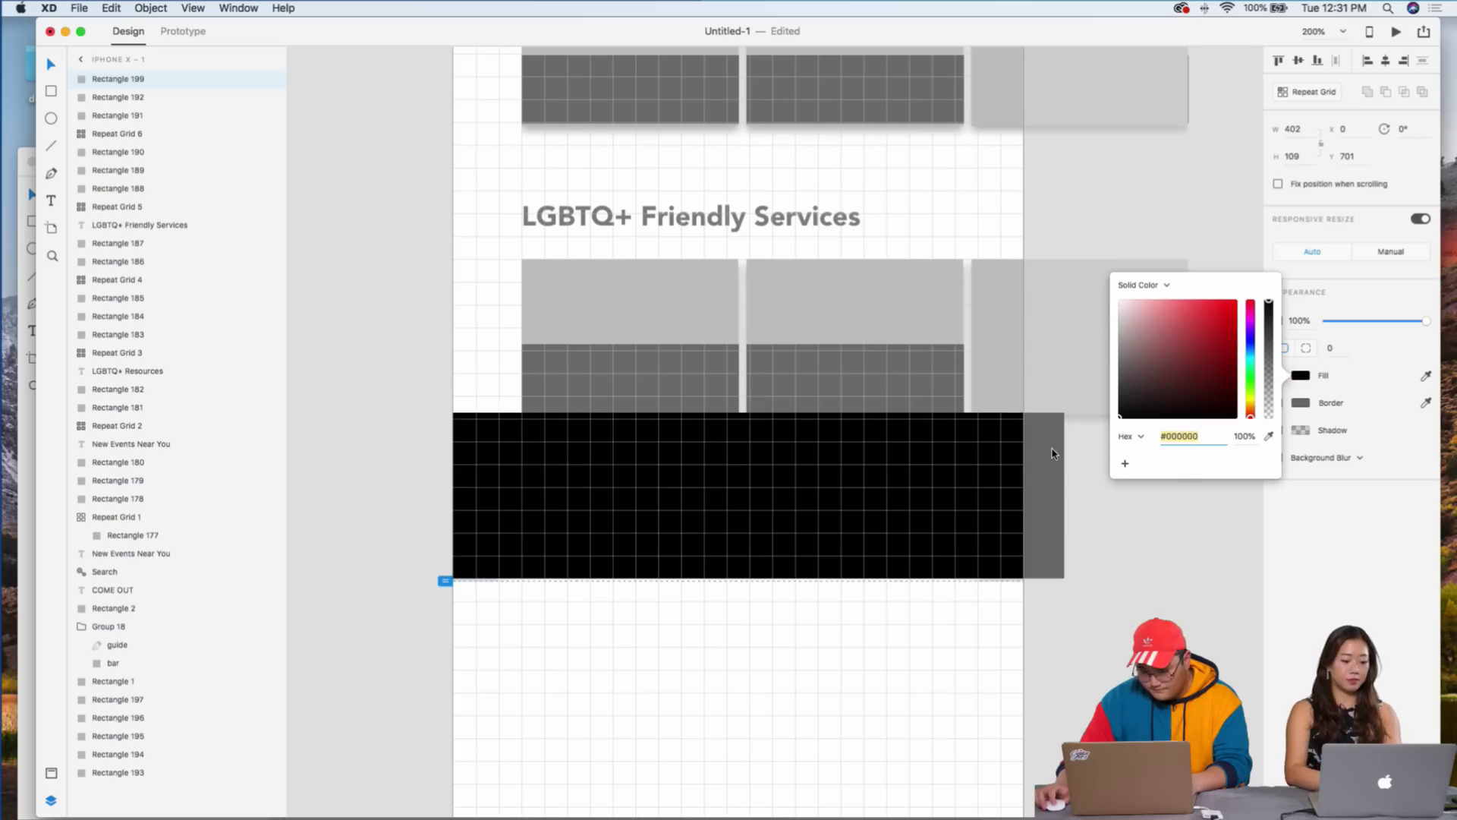
{"action": "left_click", "coordinate": [1093, 572]}
{"action": "left_click", "coordinate": [933, 538]}
- Resize the bottom rectangle to the artboard's 375 width and about 120 height, and fill it with light gray #C3C3C3
{"action": "left_click_drag", "start_coordinate": [1049, 513], "coordinate": [1024, 498]}
{"action": "scroll", "coordinate": [1100, 521], "scroll_direction": "up", "scroll_amount": 2}
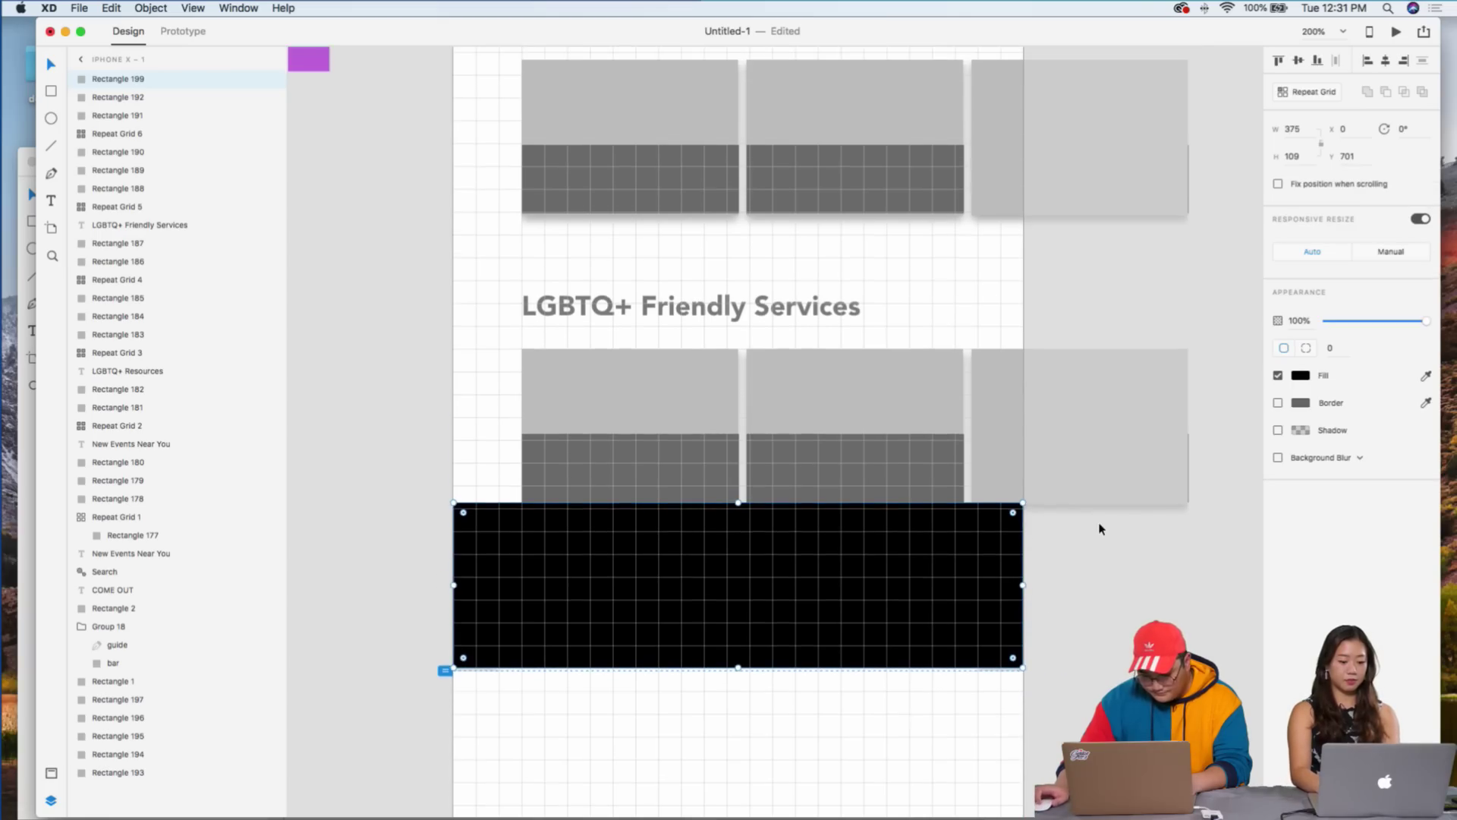
{"action": "left_click_drag", "start_coordinate": [735, 500], "coordinate": [735, 487]}
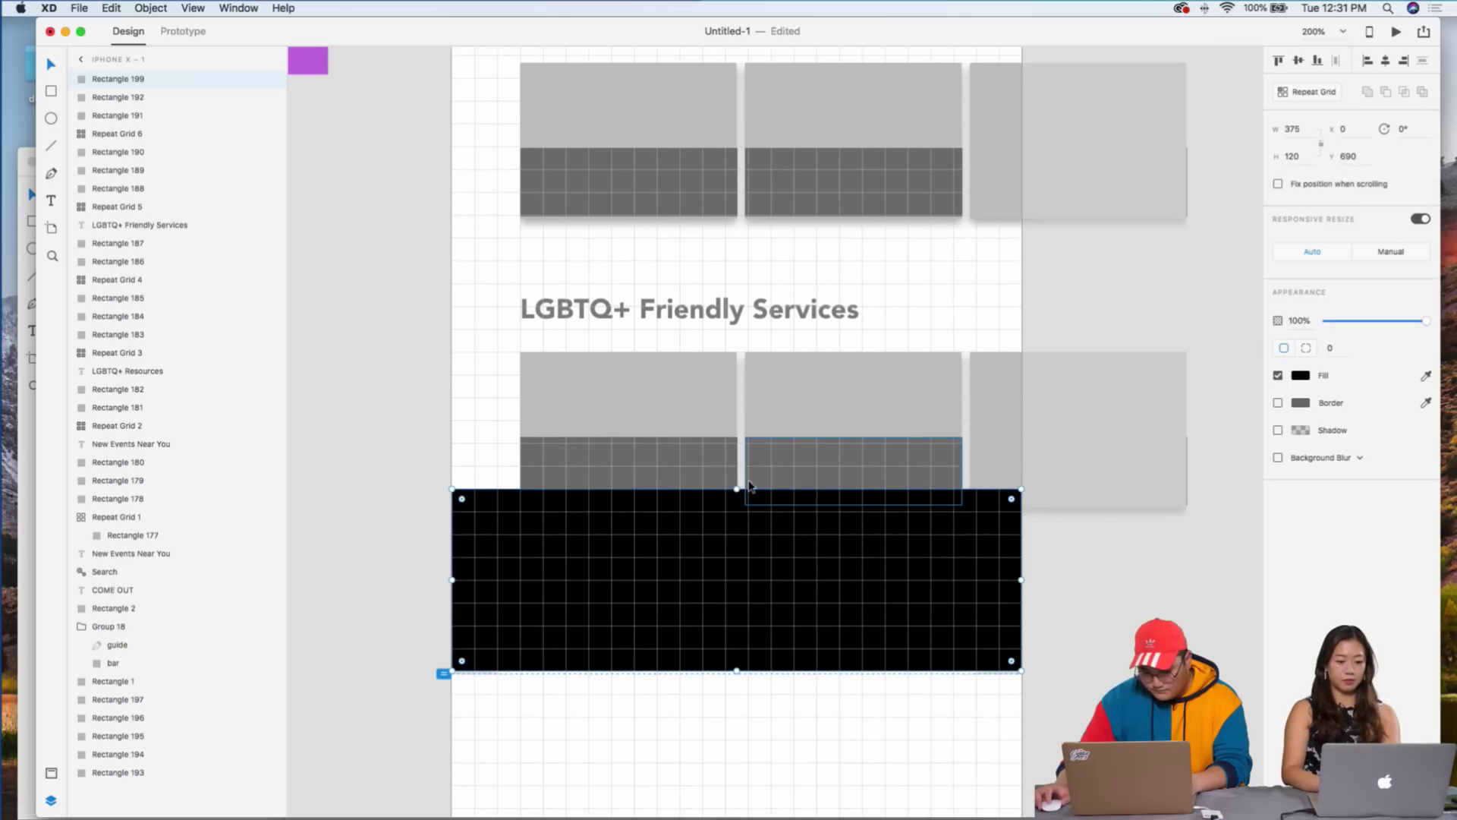
{"action": "left_click", "coordinate": [1303, 376]}
{"action": "left_click_drag", "start_coordinate": [1137, 343], "coordinate": [1091, 343]}
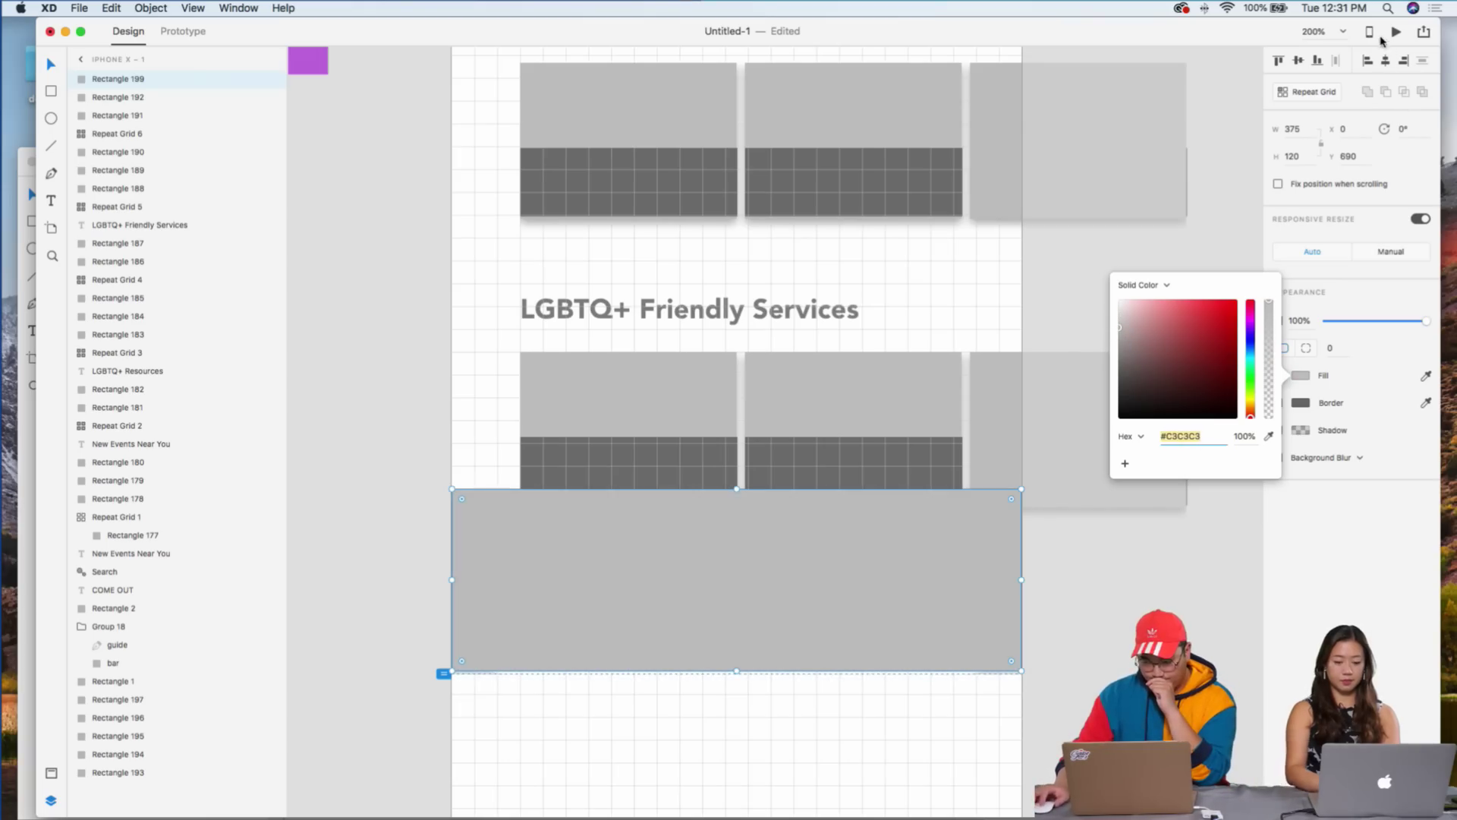
- Preview the screen beside the artboard and scroll its content to check the bottom bar
{"action": "key", "text": "super+Return"}
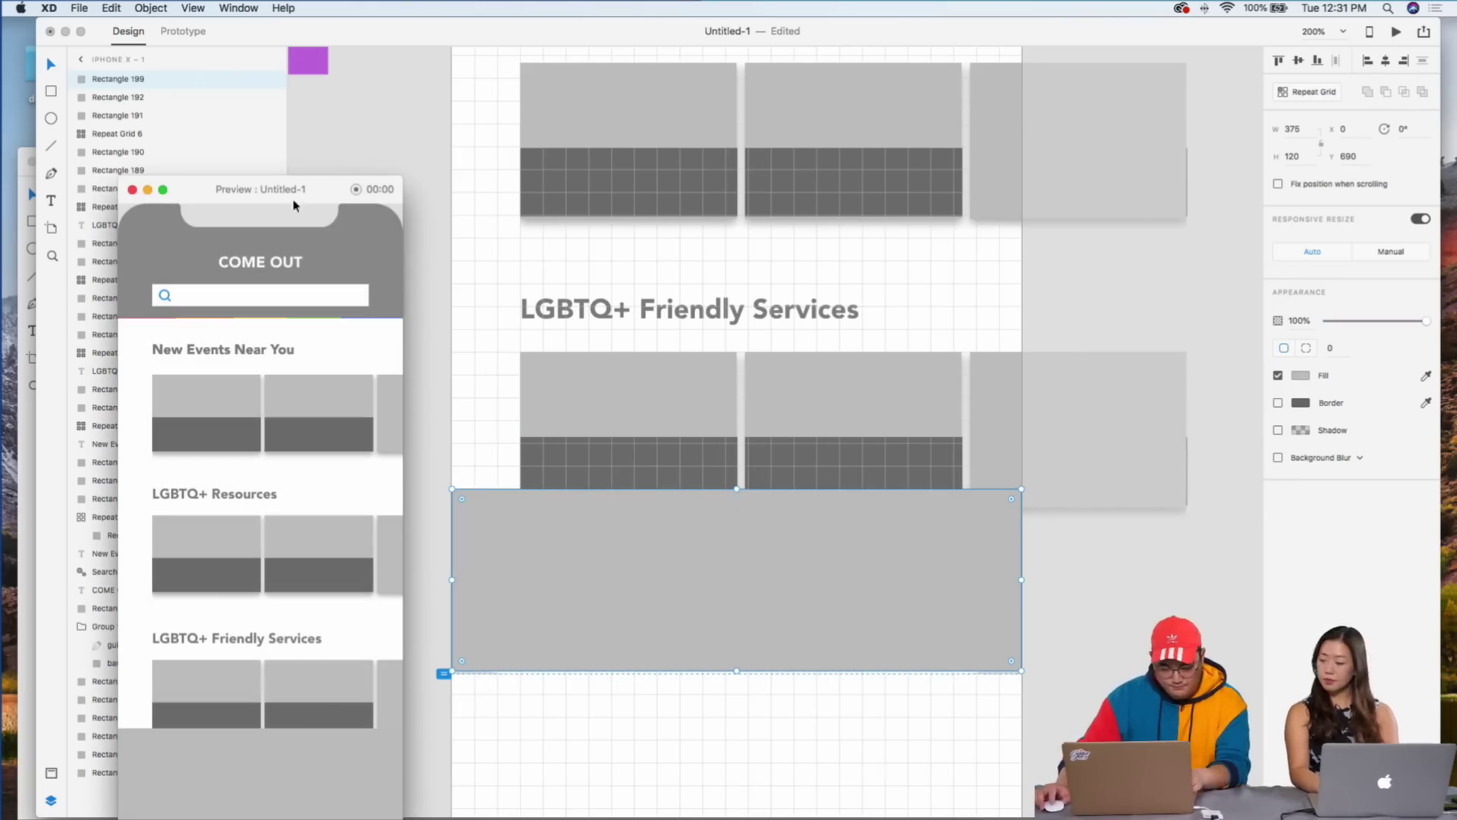
{"action": "left_click_drag", "start_coordinate": [302, 210], "coordinate": [296, 100]}
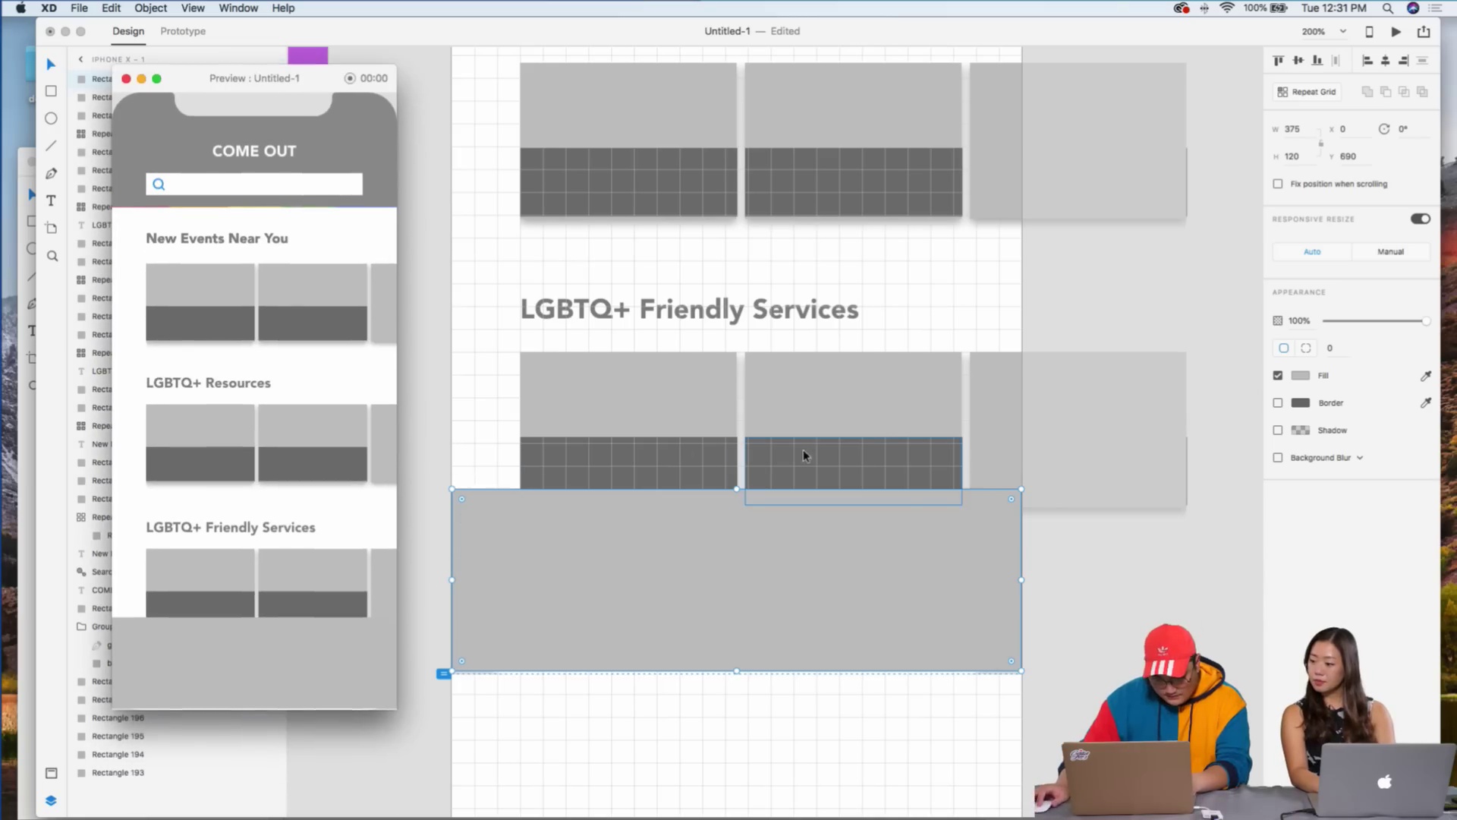
{"action": "left_click", "coordinate": [889, 433]}
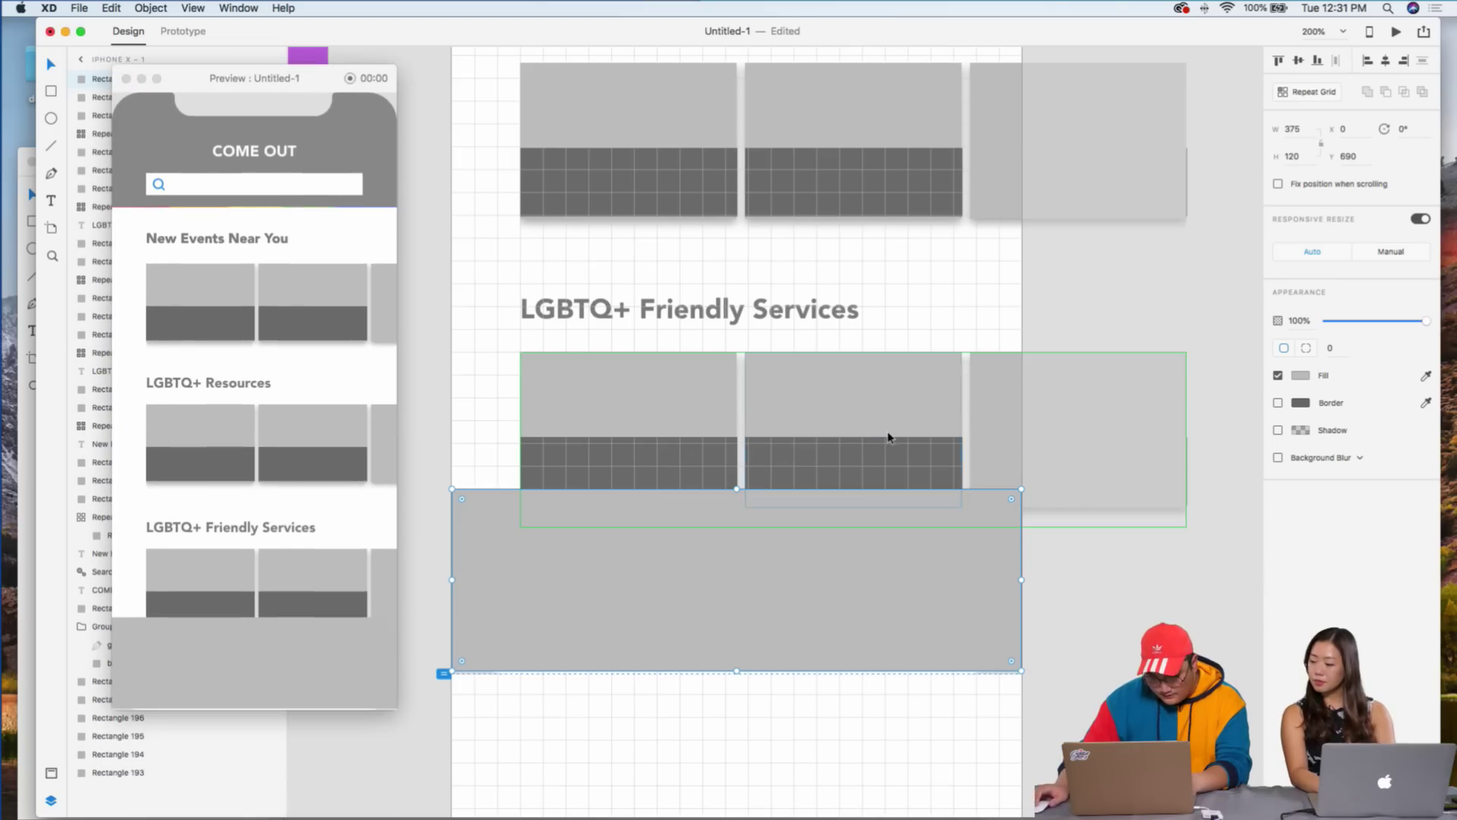
{"action": "left_click", "coordinate": [1014, 185]}
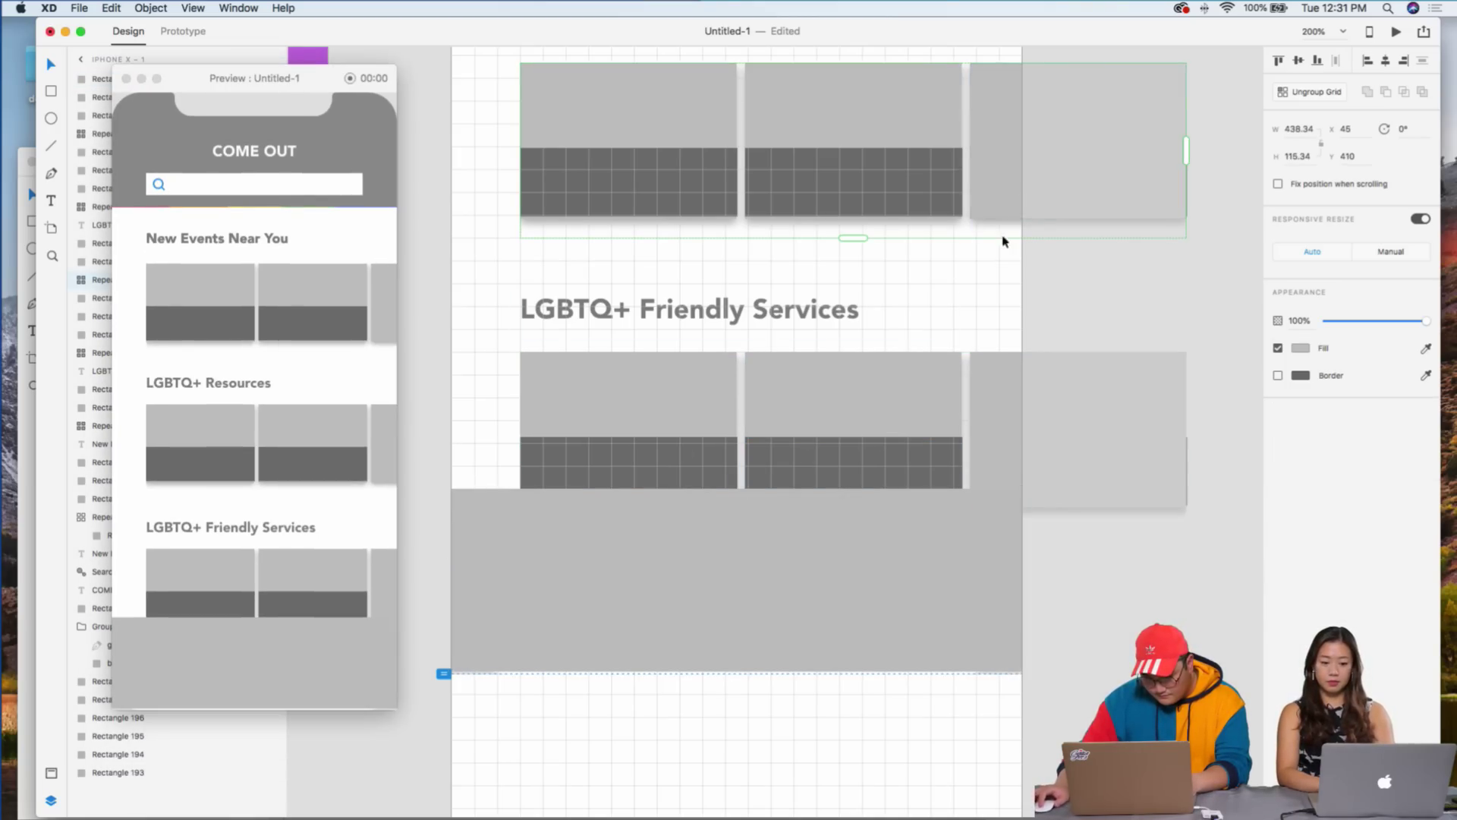
{"action": "scroll", "coordinate": [180, 303], "scroll_direction": "down", "scroll_amount": 5}
{"action": "scroll", "coordinate": [179, 303], "scroll_direction": "up", "scroll_amount": 5}
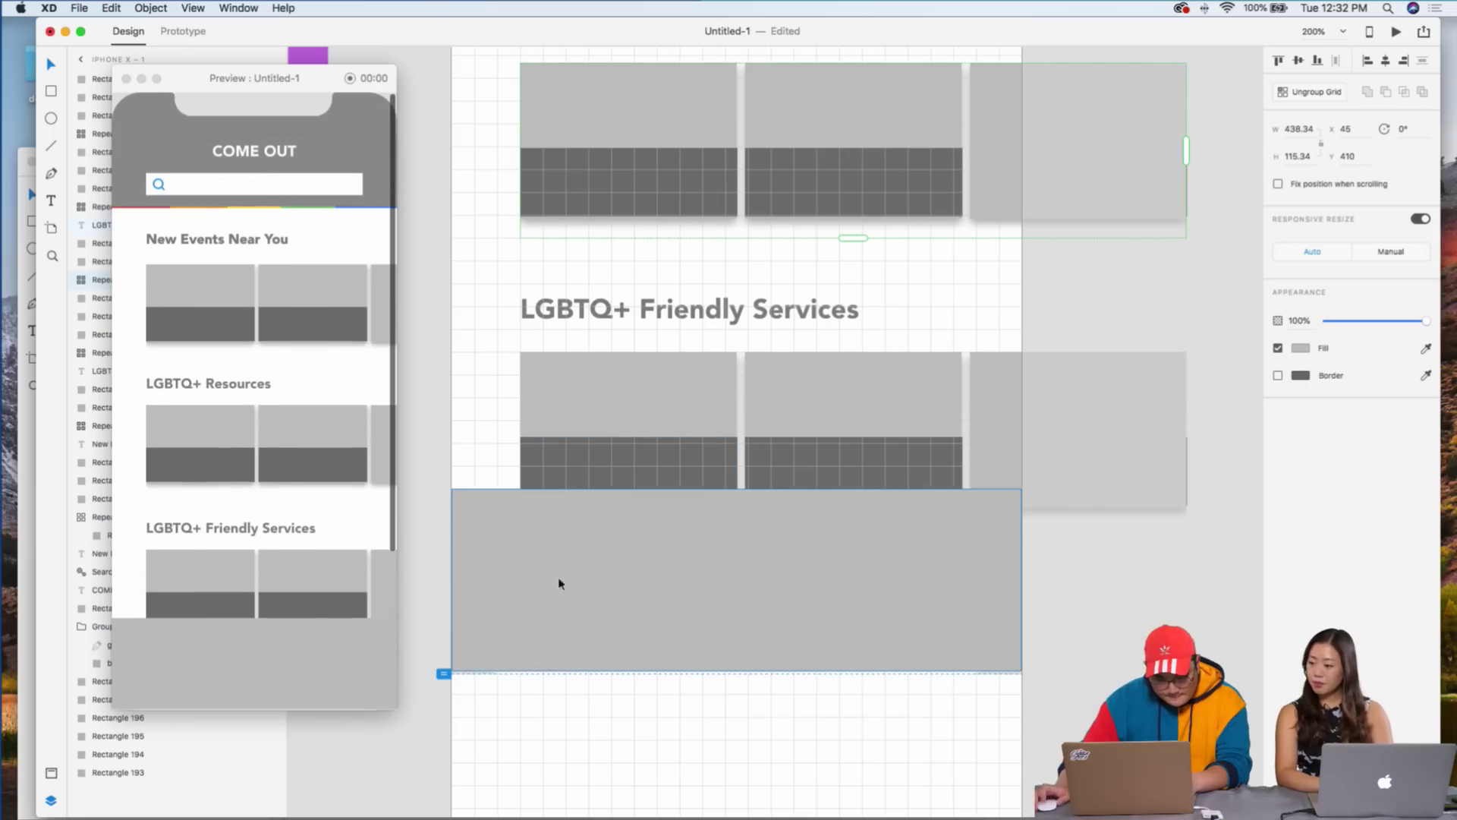
- Lower the top edge of the gray bottom bar to make it shorter
{"action": "left_click", "coordinate": [642, 611]}
{"action": "left_click_drag", "start_coordinate": [635, 637], "coordinate": [660, 627]}
{"action": "left_click_drag", "start_coordinate": [735, 501], "coordinate": [727, 597]}
- Bring the iPhone frame group with the notch and home indicator to the front
{"action": "scroll", "coordinate": [726, 597], "scroll_direction": "up", "scroll_amount": 10}
{"action": "left_click", "coordinate": [725, 255]}
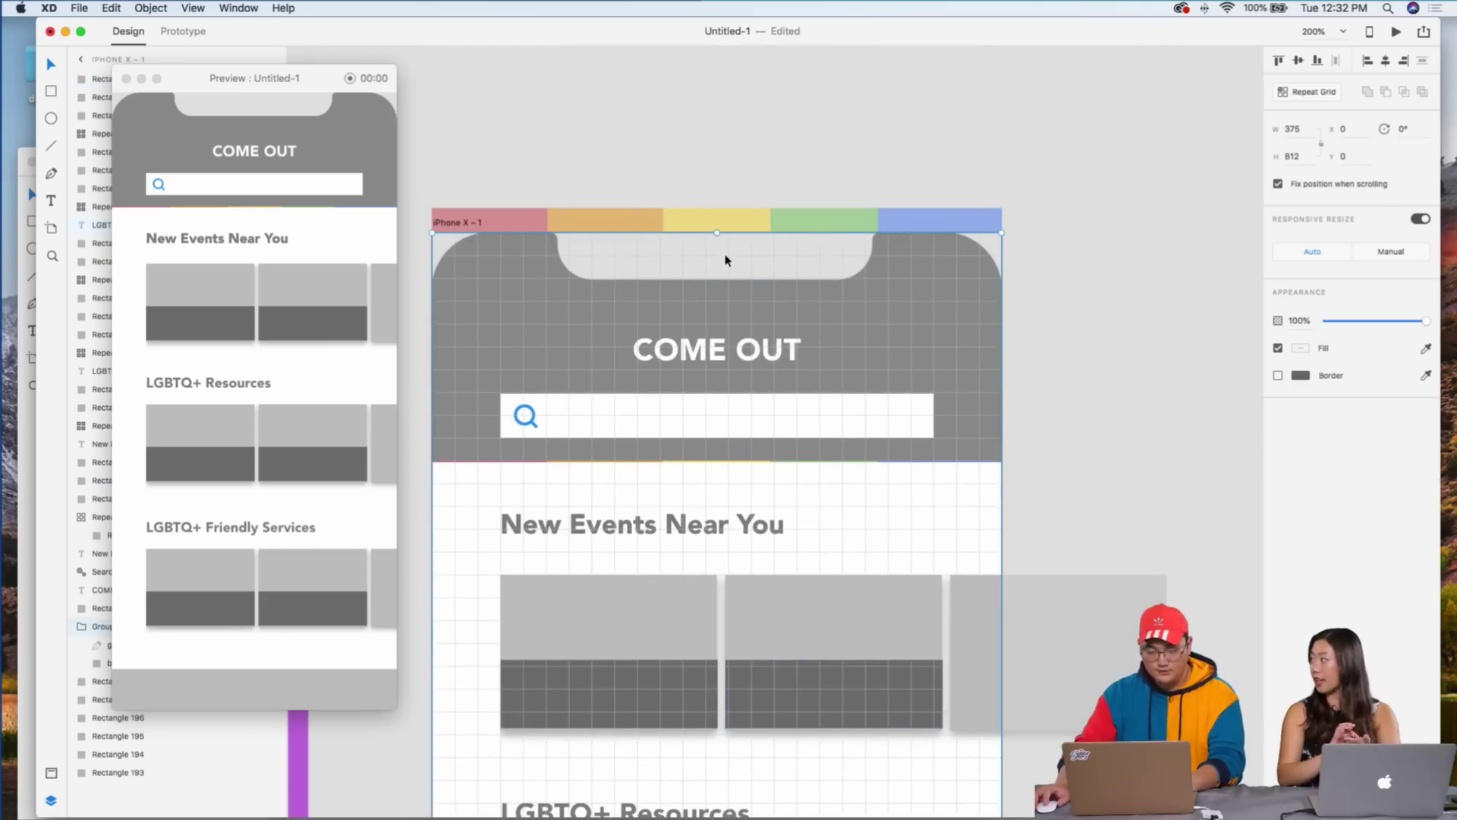
{"action": "right_click", "coordinate": [726, 260]}
{"action": "left_click", "coordinate": [885, 449]}
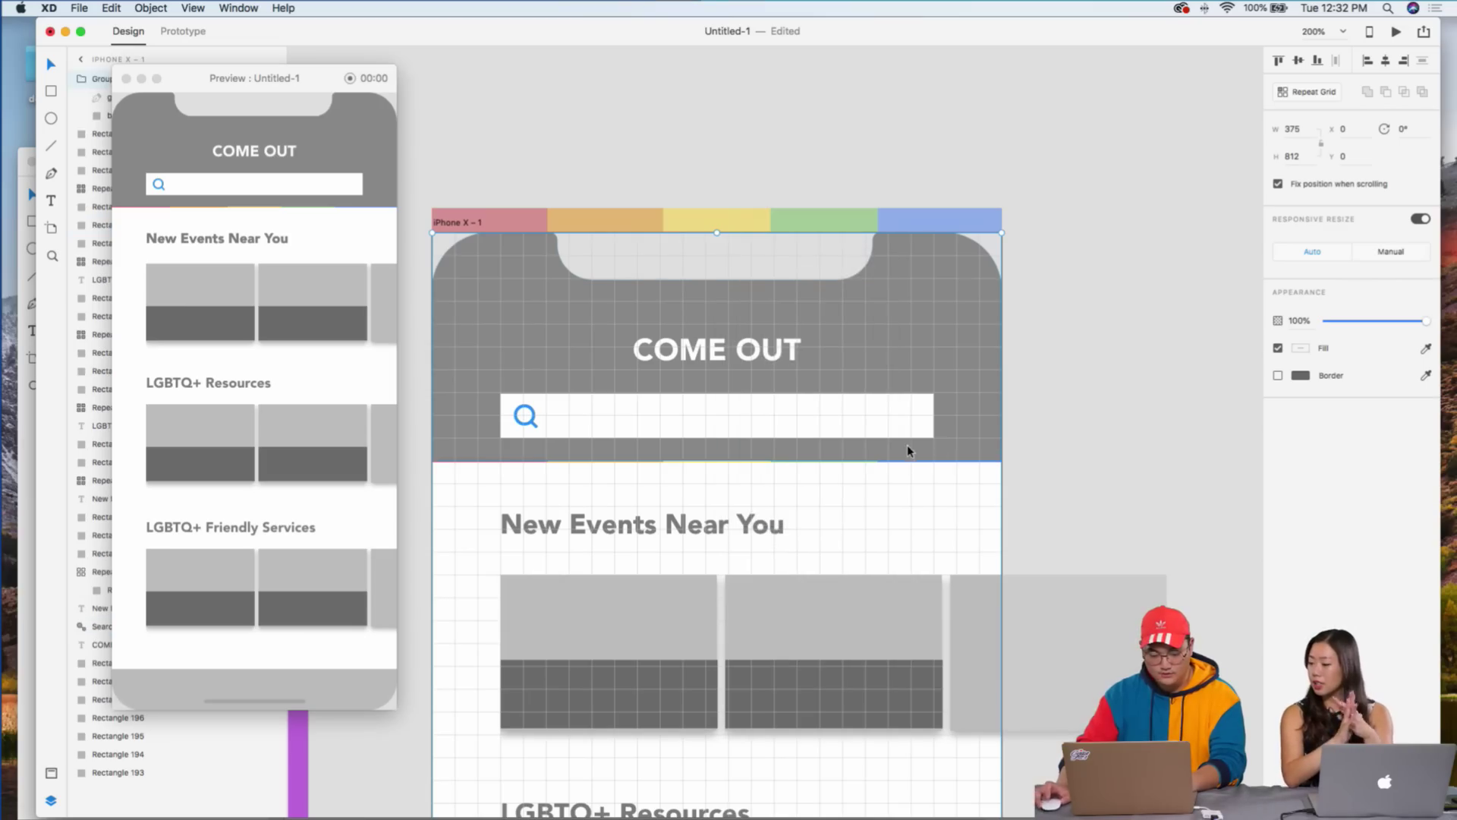
{"action": "left_click", "coordinate": [1224, 398]}
- Raise the top edge of the gray bottom bar to make it slightly taller behind the home indicator
{"action": "scroll", "coordinate": [1022, 410], "scroll_direction": "down", "scroll_amount": 12}
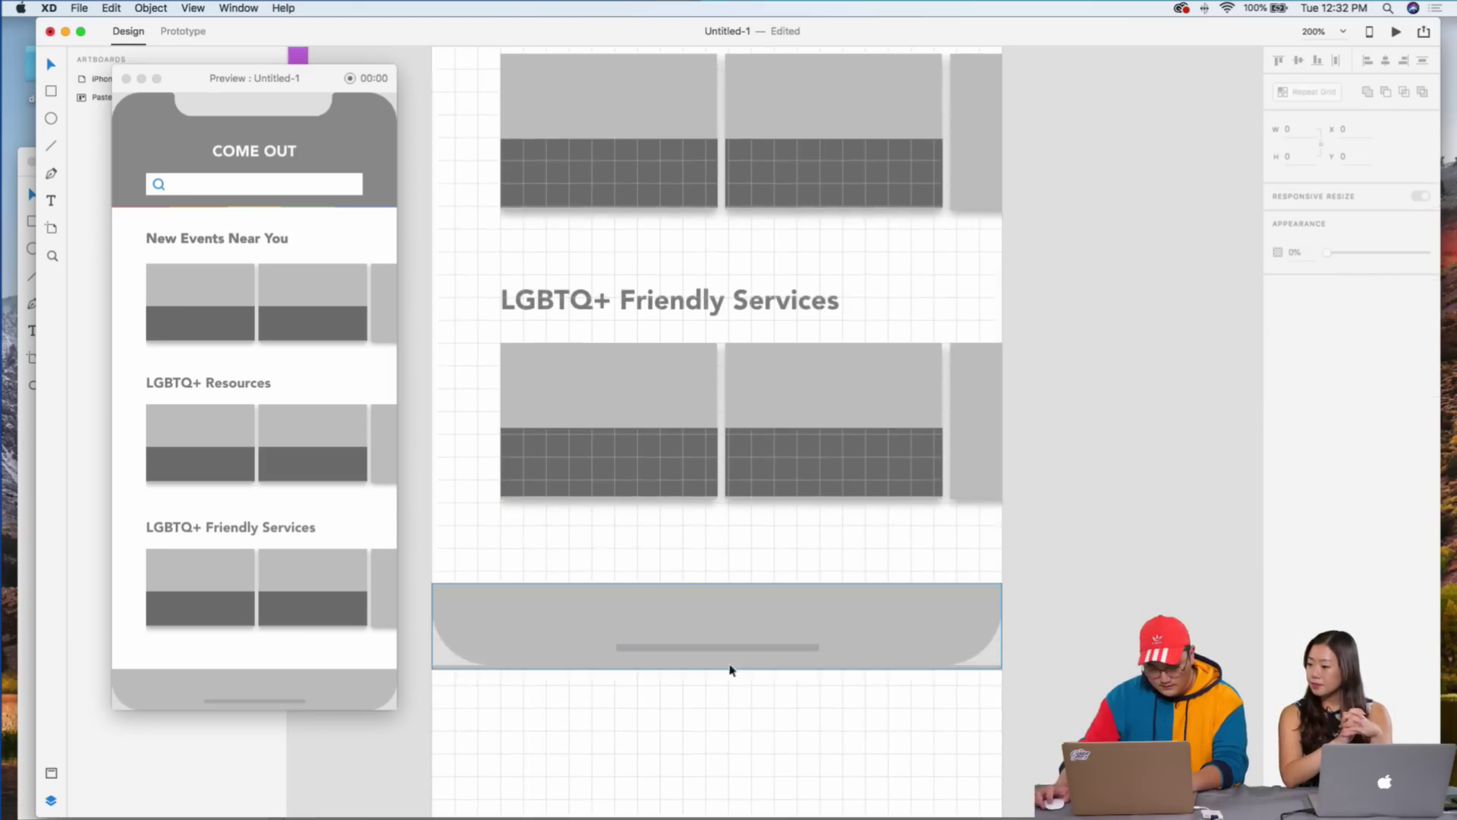
{"action": "left_click", "coordinate": [826, 631]}
{"action": "left_click_drag", "start_coordinate": [715, 585], "coordinate": [715, 548]}
{"action": "left_click", "coordinate": [1103, 540]}
- Examine the artboard from the COME OUT header through the card sections down to the bottom bar
{"action": "scroll", "coordinate": [1103, 539], "scroll_direction": "left", "scroll_amount": 5}
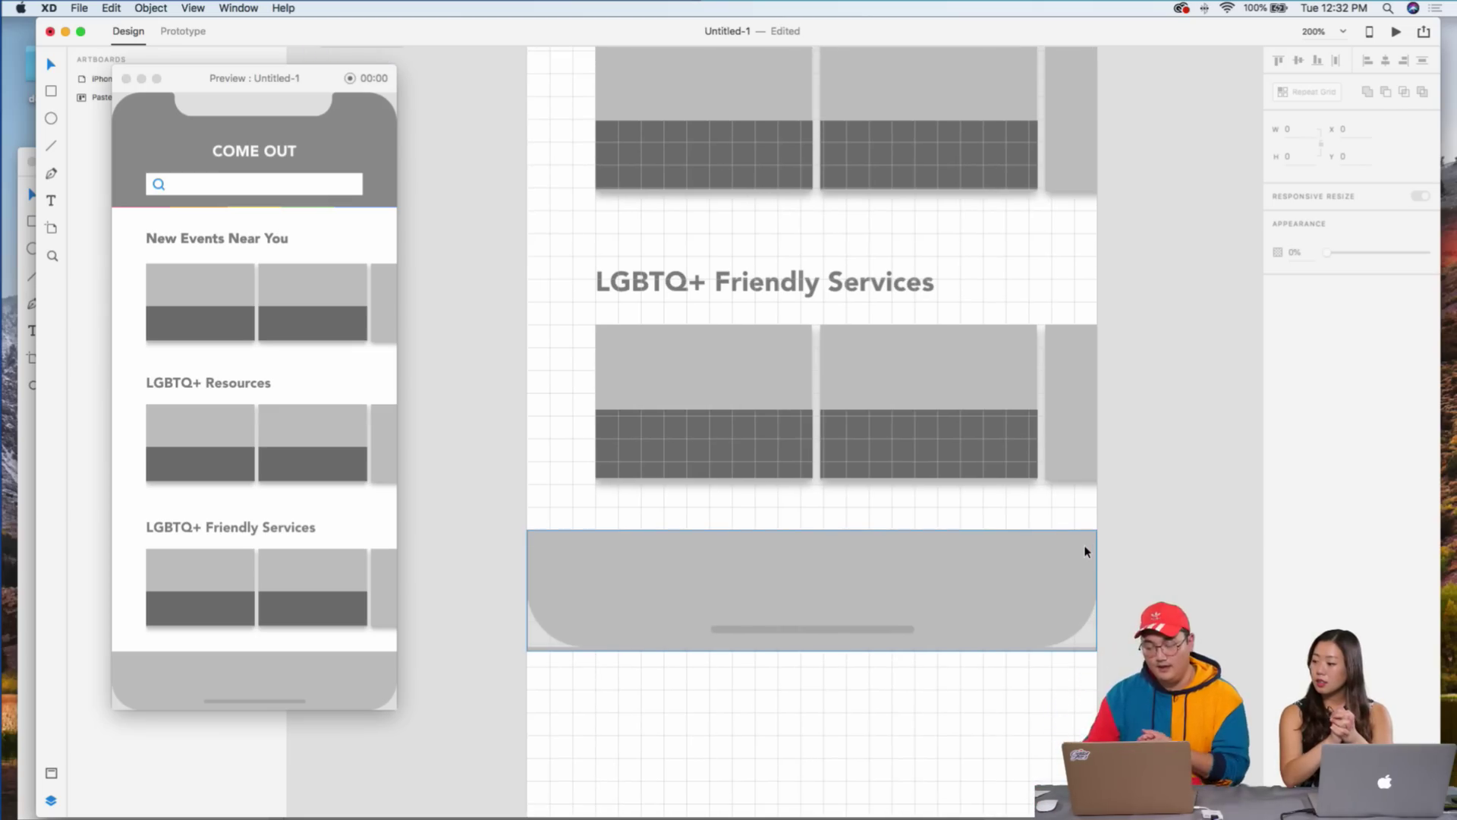
{"action": "scroll", "coordinate": [1085, 552], "scroll_direction": "up", "scroll_amount": 10}
{"action": "scroll", "coordinate": [1100, 536], "scroll_direction": "right", "scroll_amount": 3}
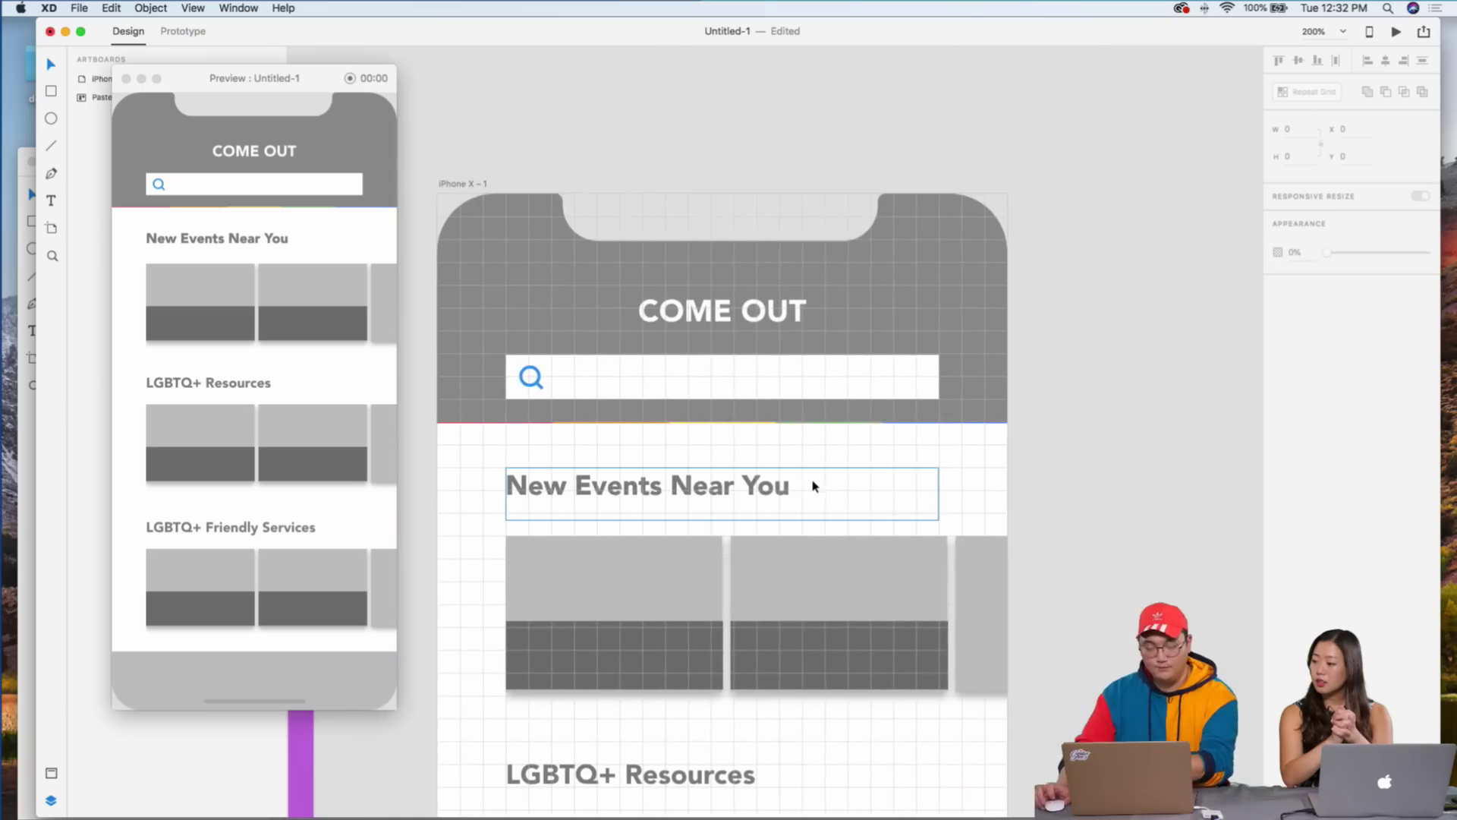
{"action": "scroll", "coordinate": [813, 486], "scroll_direction": "down", "scroll_amount": 1}
{"action": "scroll", "coordinate": [813, 484], "scroll_direction": "down", "scroll_amount": 5}
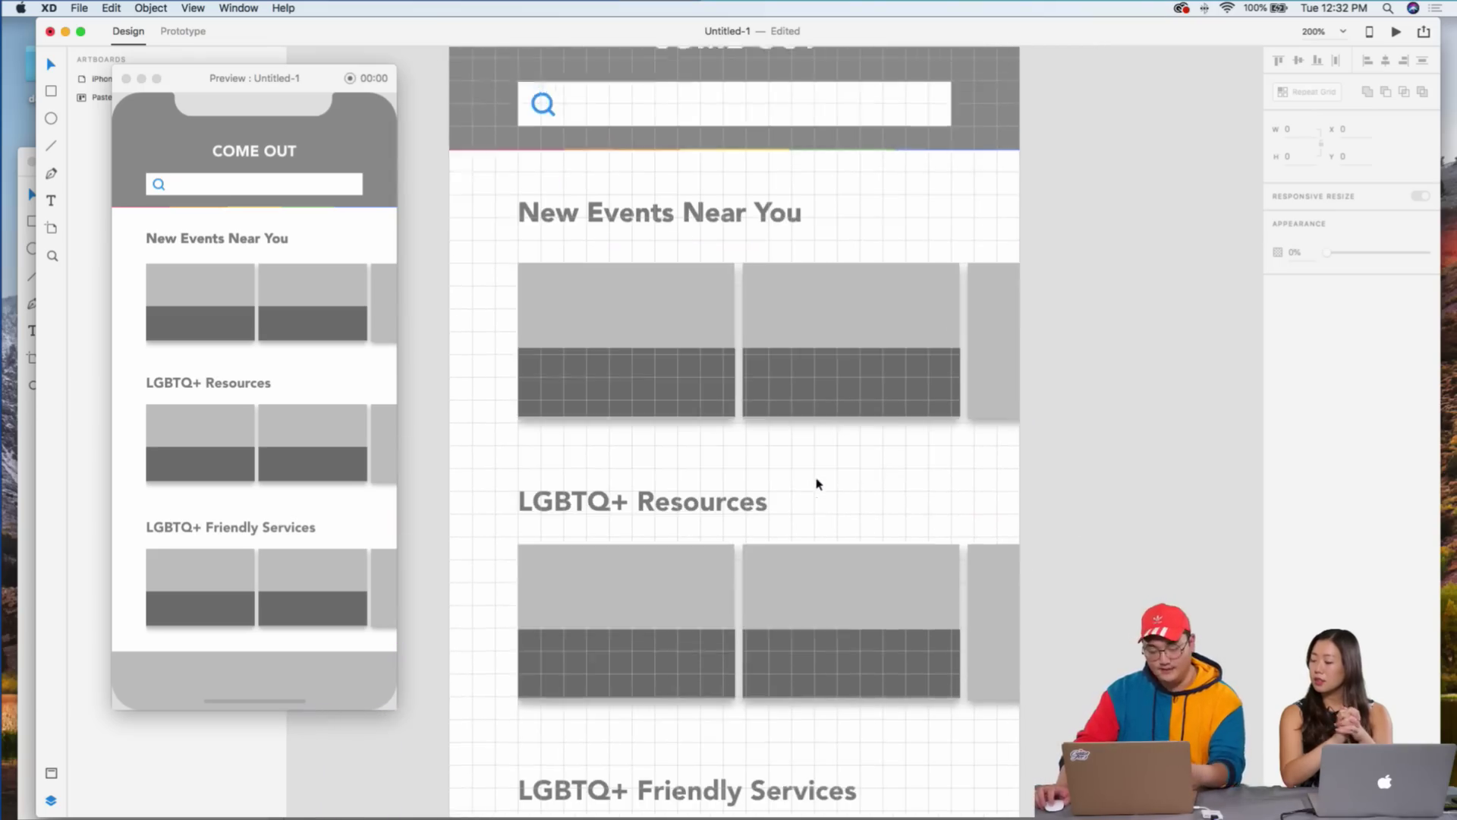
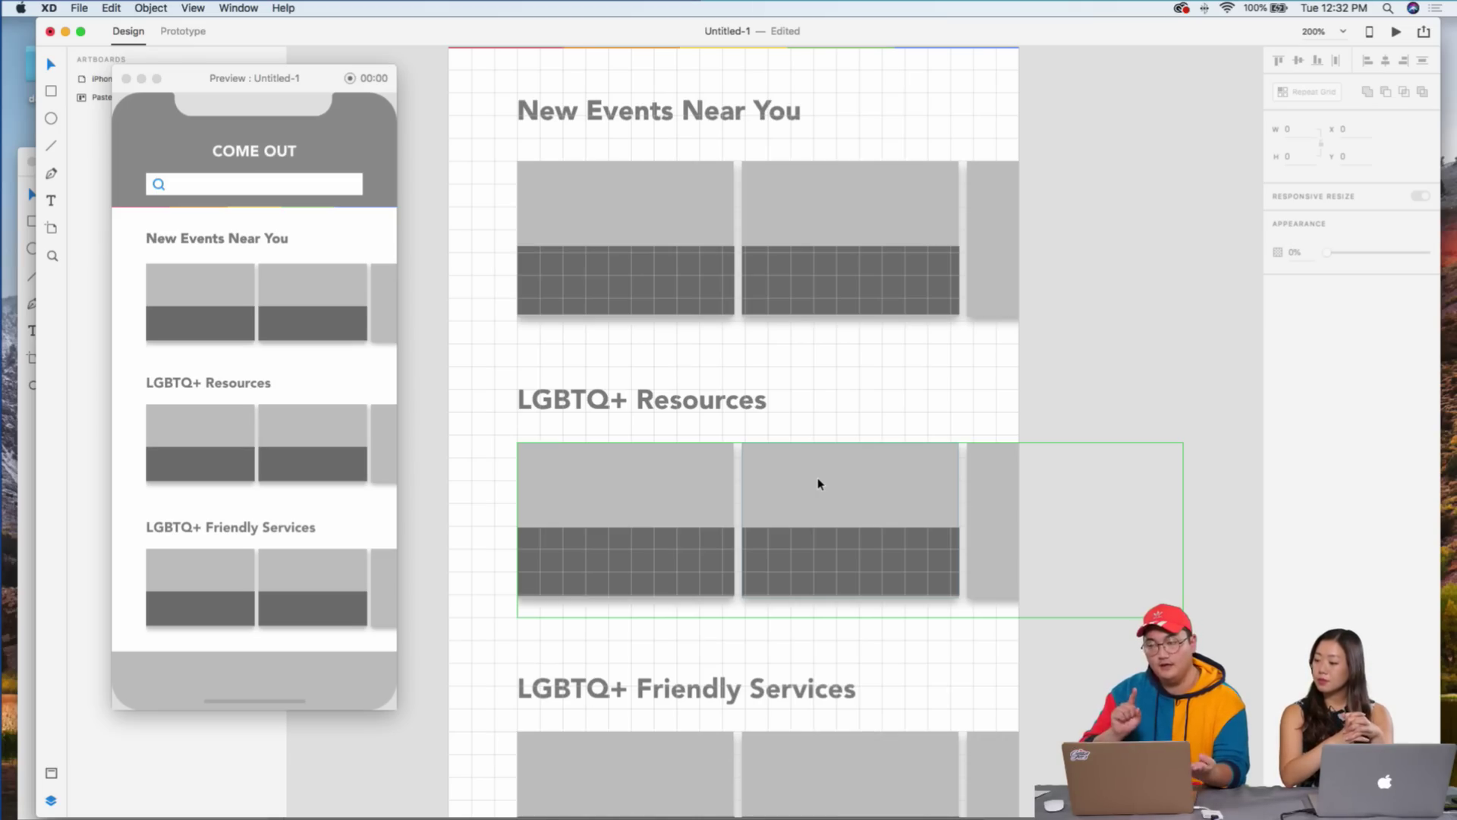
{"action": "scroll", "coordinate": [914, 363], "scroll_direction": "down", "scroll_amount": 7}
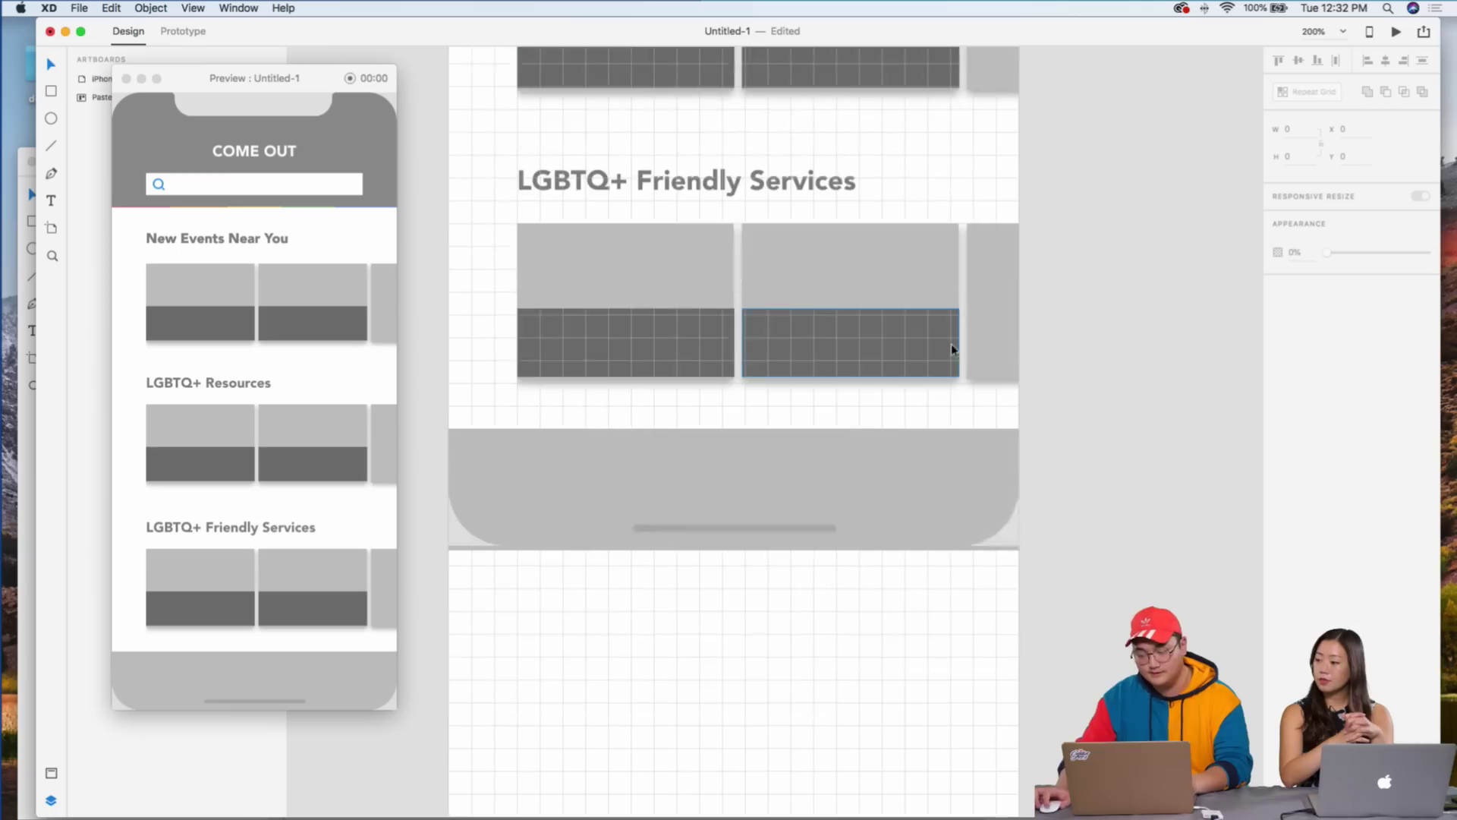
{"action": "scroll", "coordinate": [614, 445], "scroll_direction": "left", "scroll_amount": 4}
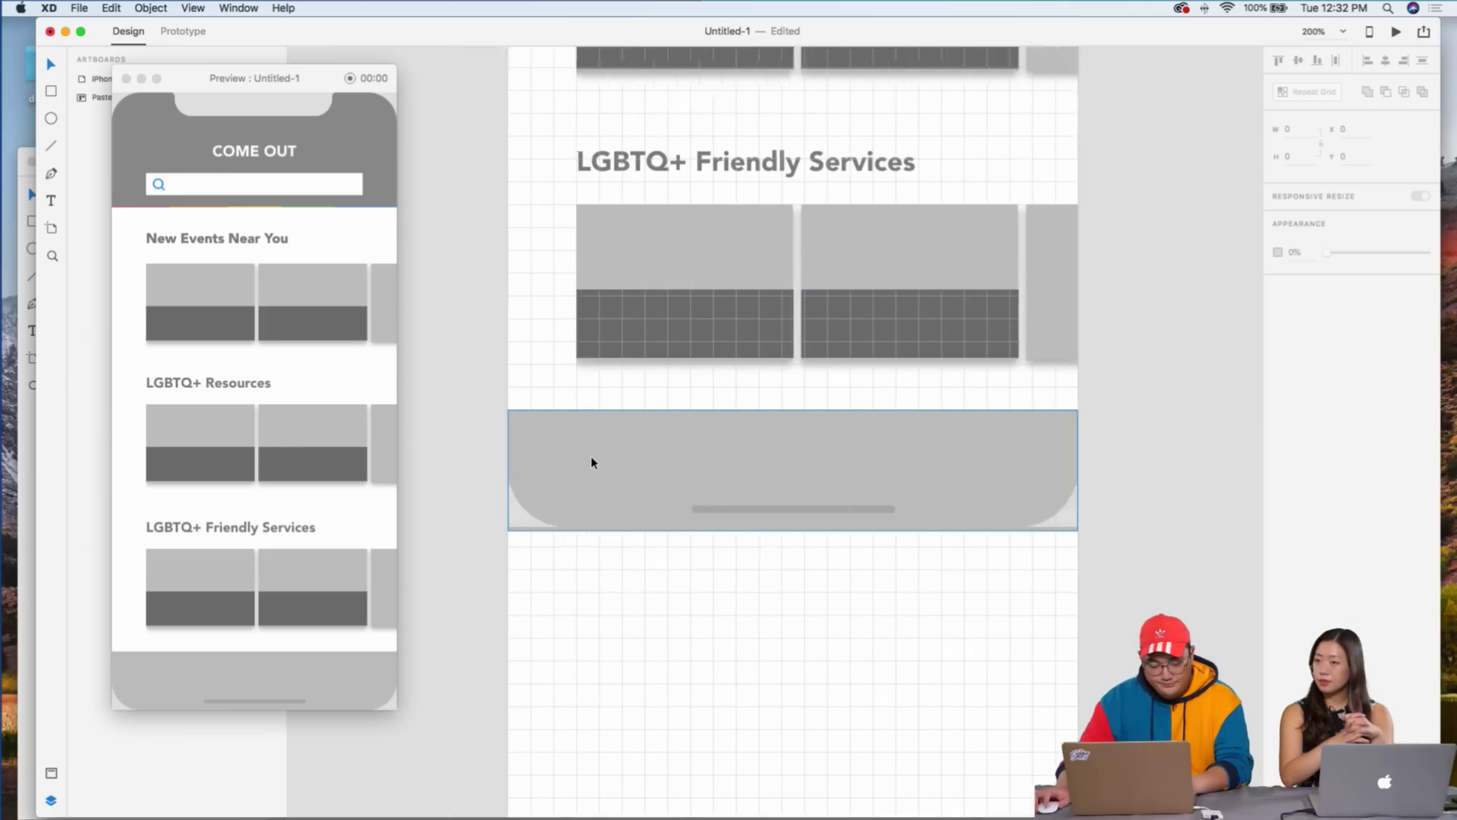
- Rearrange the preview and Untitled-1 windows so that the UI_Kit document stays reachable beside the artboard
{"action": "left_click_drag", "start_coordinate": [320, 77], "coordinate": [459, 121]}
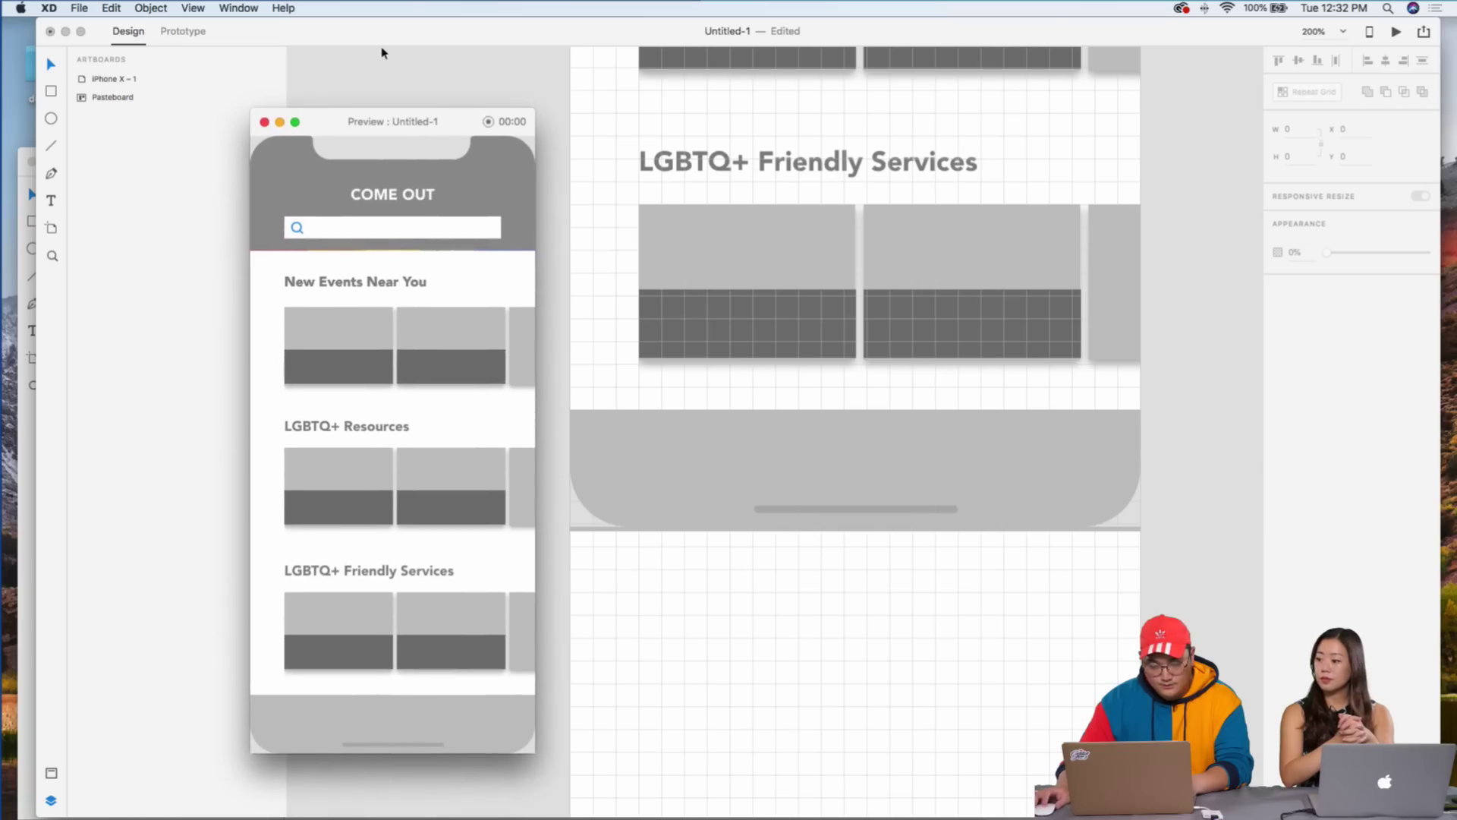
{"action": "left_click_drag", "start_coordinate": [379, 34], "coordinate": [729, 67]}
{"action": "left_click", "coordinate": [235, 168]}
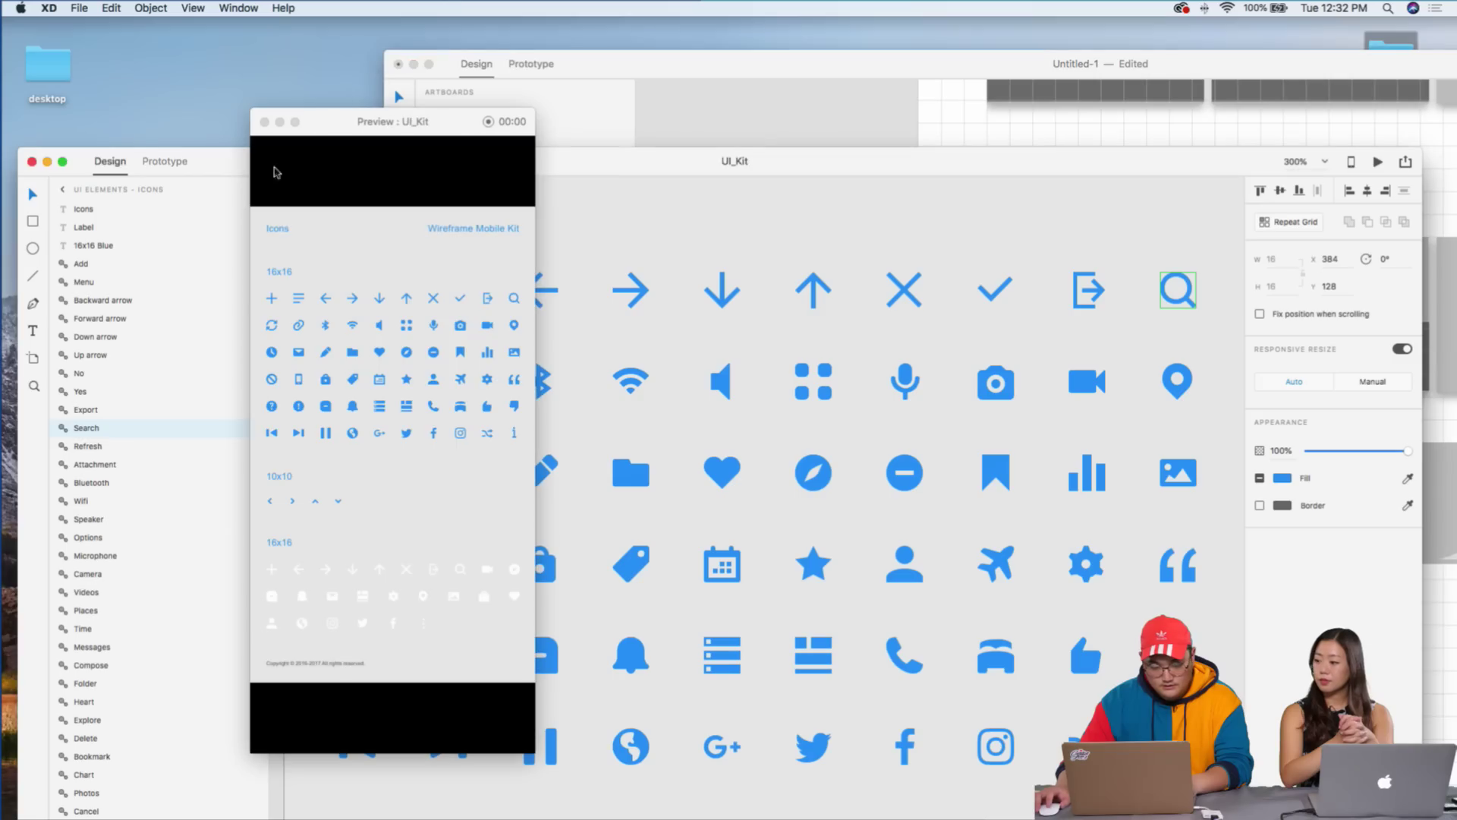
{"action": "left_click_drag", "start_coordinate": [950, 70], "coordinate": [714, 38]}
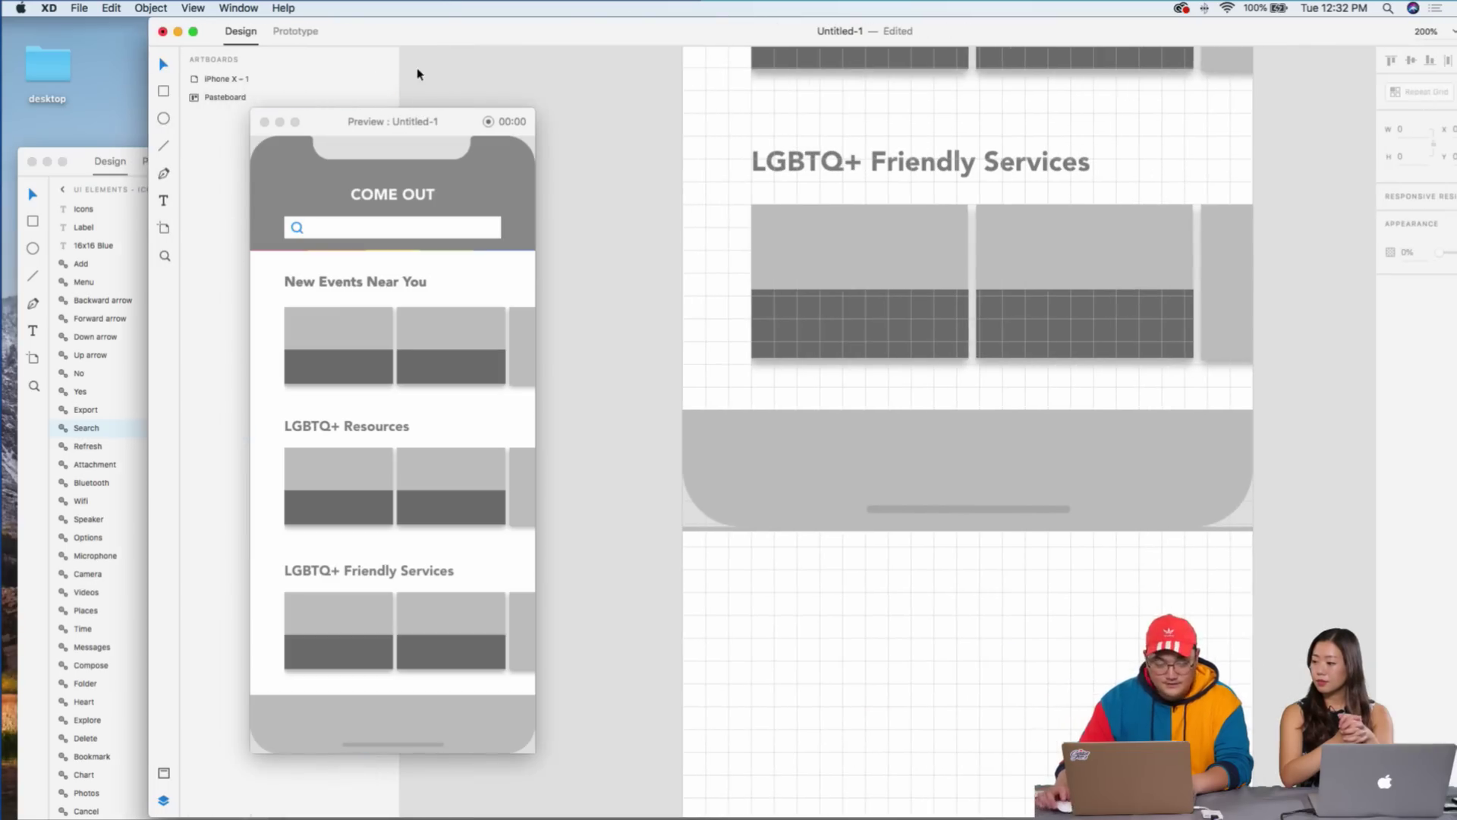
{"action": "left_click_drag", "start_coordinate": [413, 123], "coordinate": [277, 243]}
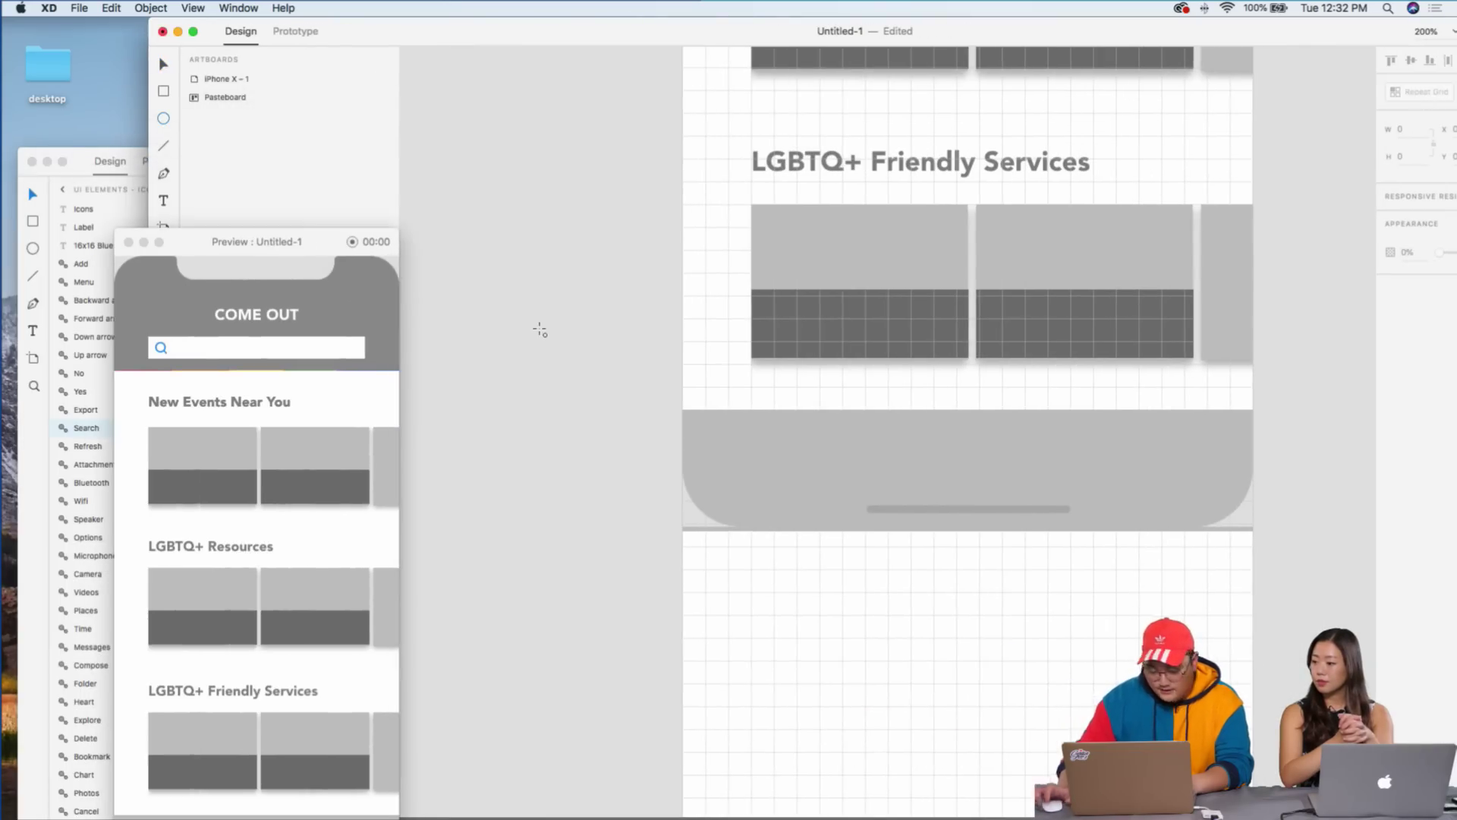
- Draw a circle about 22 × 22 in the bottom bar's left part and shift the document window for access to its properties
{"action": "key", "text": "super+equal"}
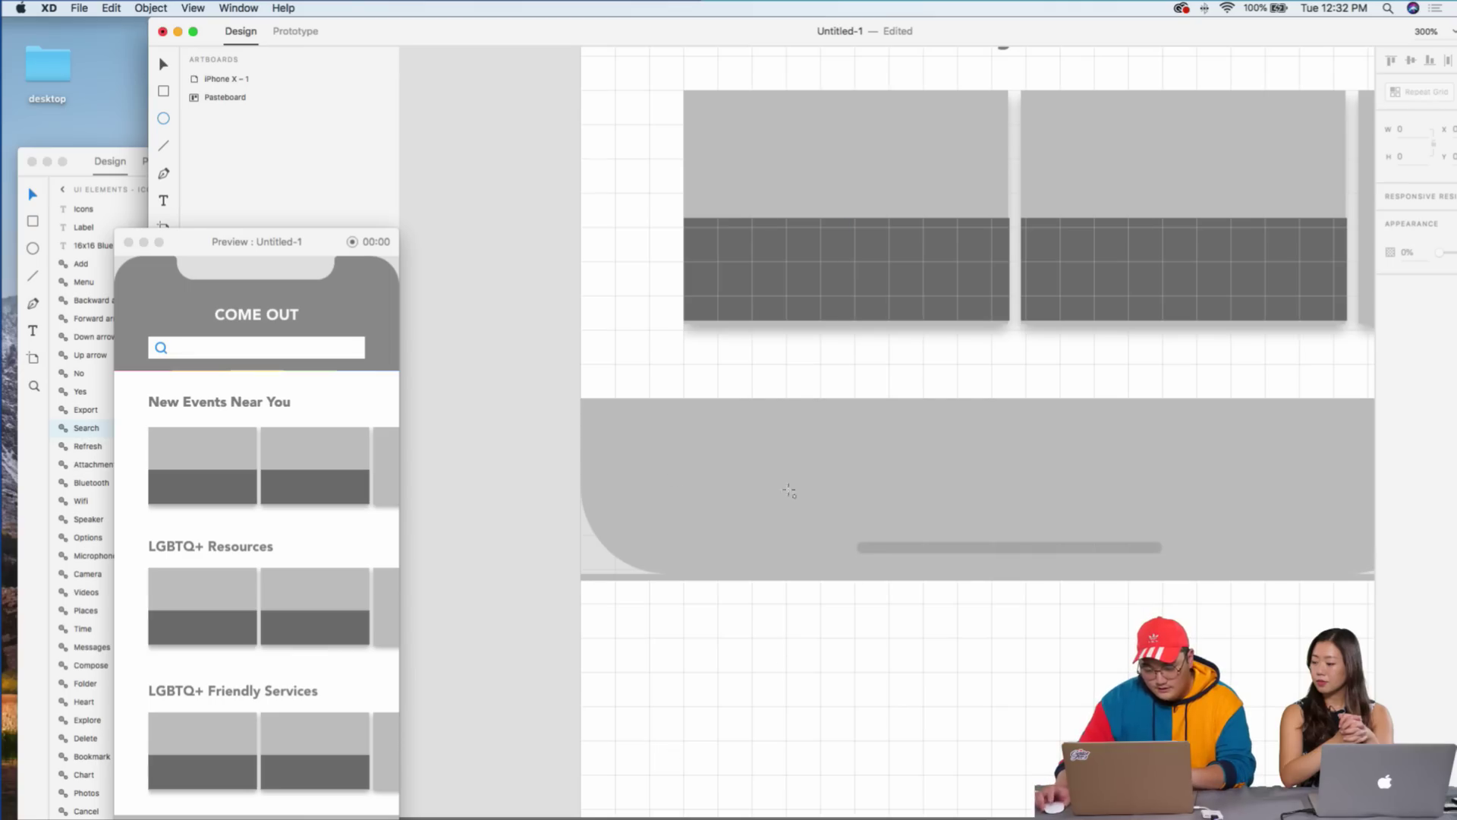
{"action": "mouse_move", "coordinate": [701, 454]}
{"action": "left_mouse_down"}
{"action": "mouse_move", "coordinate": [763, 515]}
{"action": "mouse_move", "coordinate": [751, 504]}
{"action": "left_mouse_up"}
{"action": "left_click_drag", "start_coordinate": [716, 26], "coordinate": [653, 26]}
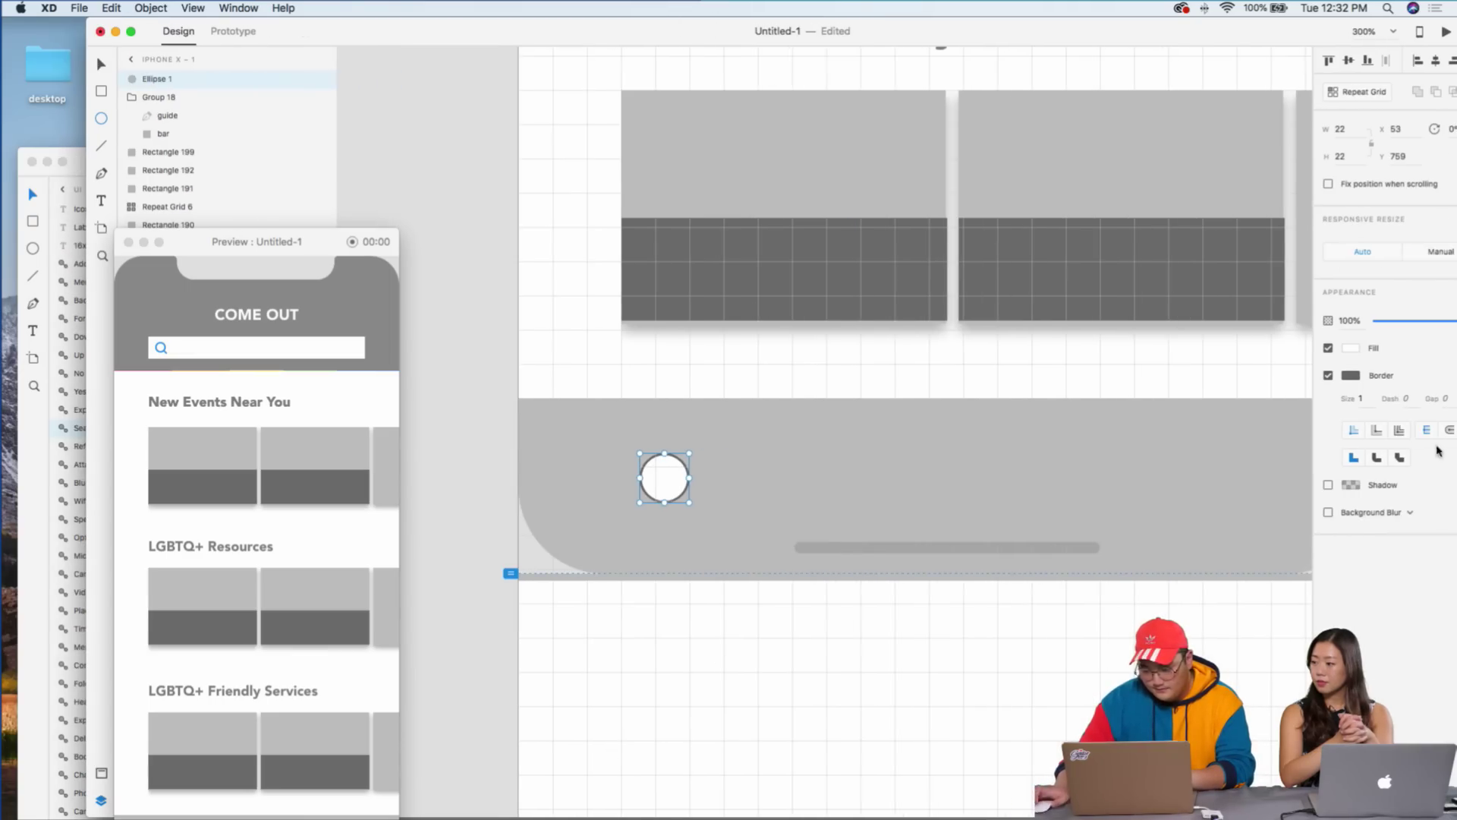
- Remove the circle's fill and give it a white border of size 2
{"action": "left_click", "coordinate": [1328, 349]}
{"action": "left_click", "coordinate": [1351, 375]}
{"action": "left_click_drag", "start_coordinate": [1263, 364], "coordinate": [1137, 270]}
{"action": "left_click", "coordinate": [1372, 416]}
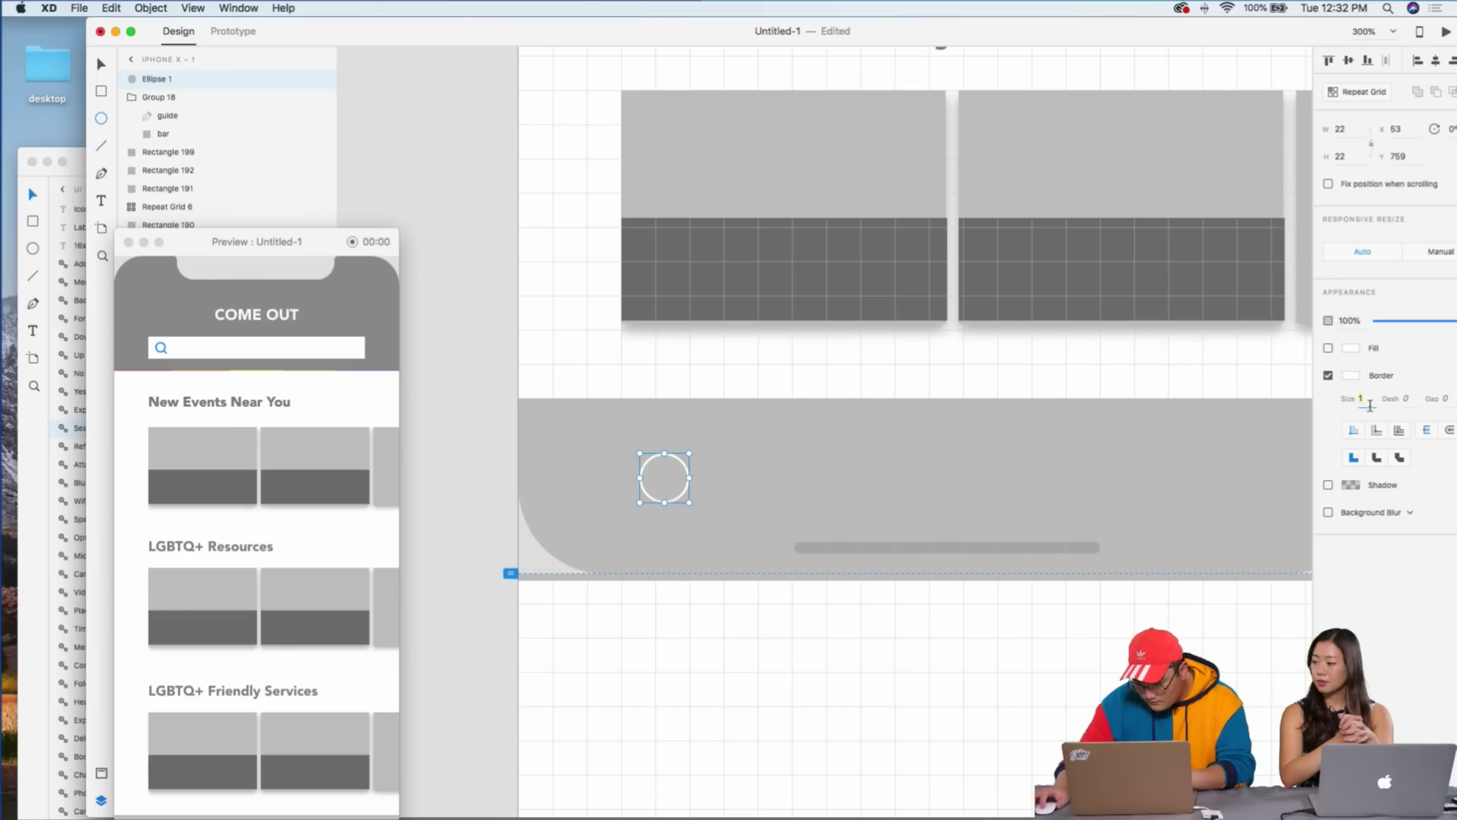
{"action": "type", "text": "2"}
{"action": "key", "text": "Return"}
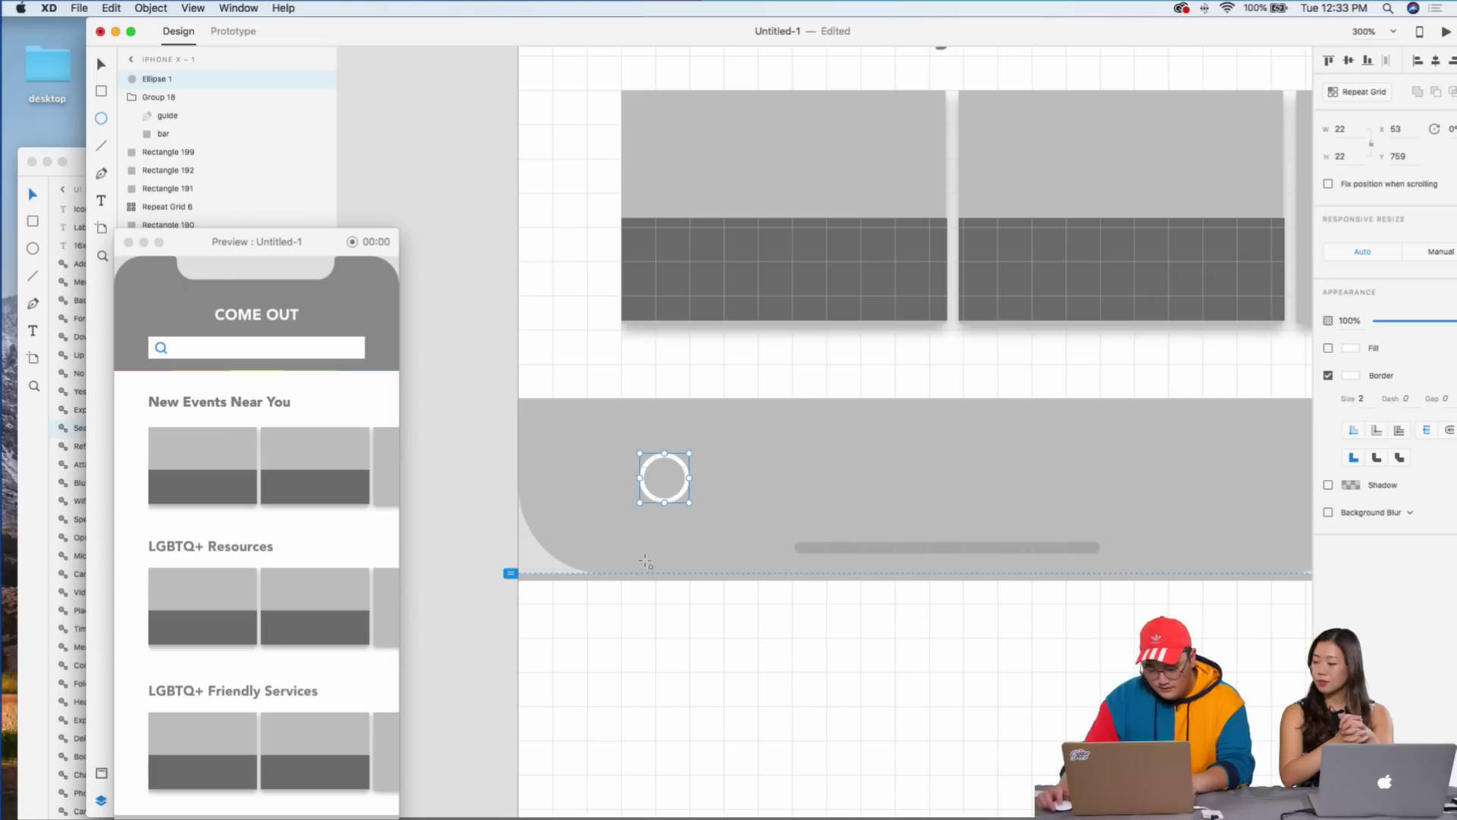
{"action": "scroll", "coordinate": [631, 543], "scroll_direction": "up", "scroll_amount": 3}
{"action": "scroll", "coordinate": [699, 521], "scroll_direction": "left", "scroll_amount": 3}
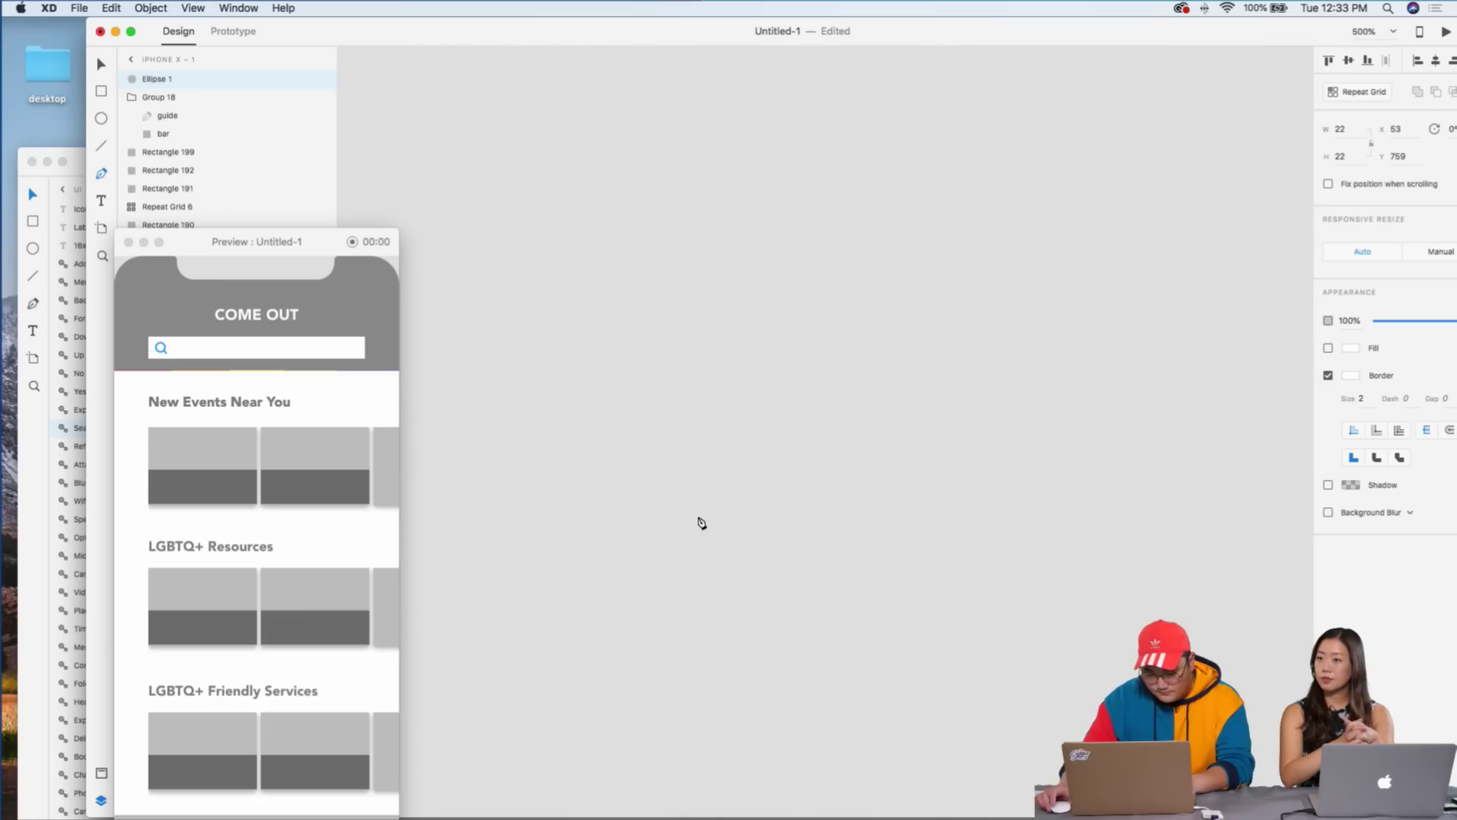
{"action": "scroll", "coordinate": [702, 520], "scroll_direction": "down", "scroll_amount": 5}
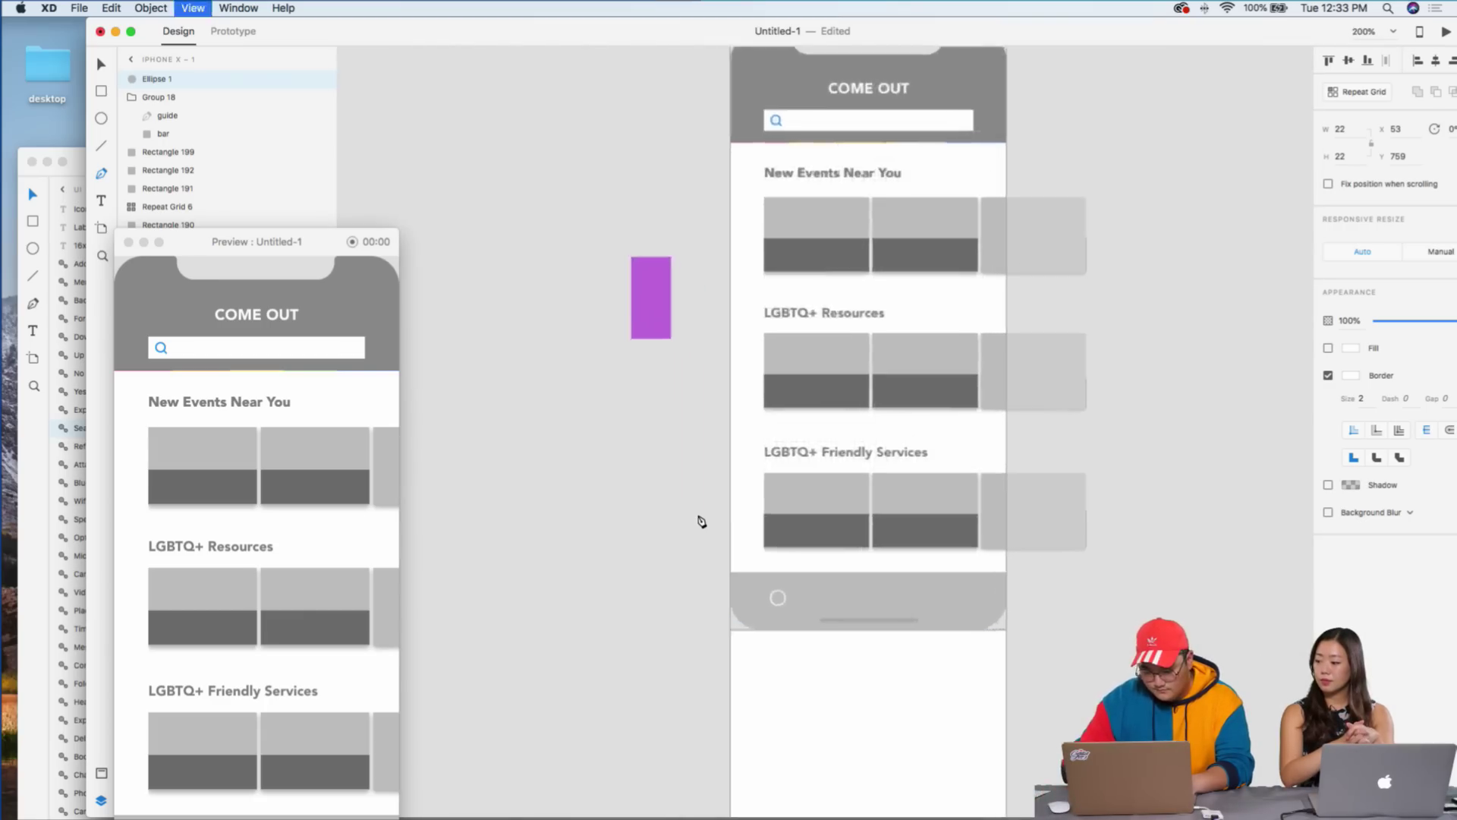
- Draw a diagonal handle about 7.27 × 7.27 from the circle's lower-right edge and set its border size to 2
{"action": "scroll", "coordinate": [702, 521], "scroll_direction": "up", "scroll_amount": 5}
{"action": "scroll", "coordinate": [701, 521], "scroll_direction": "down", "scroll_amount": 10}
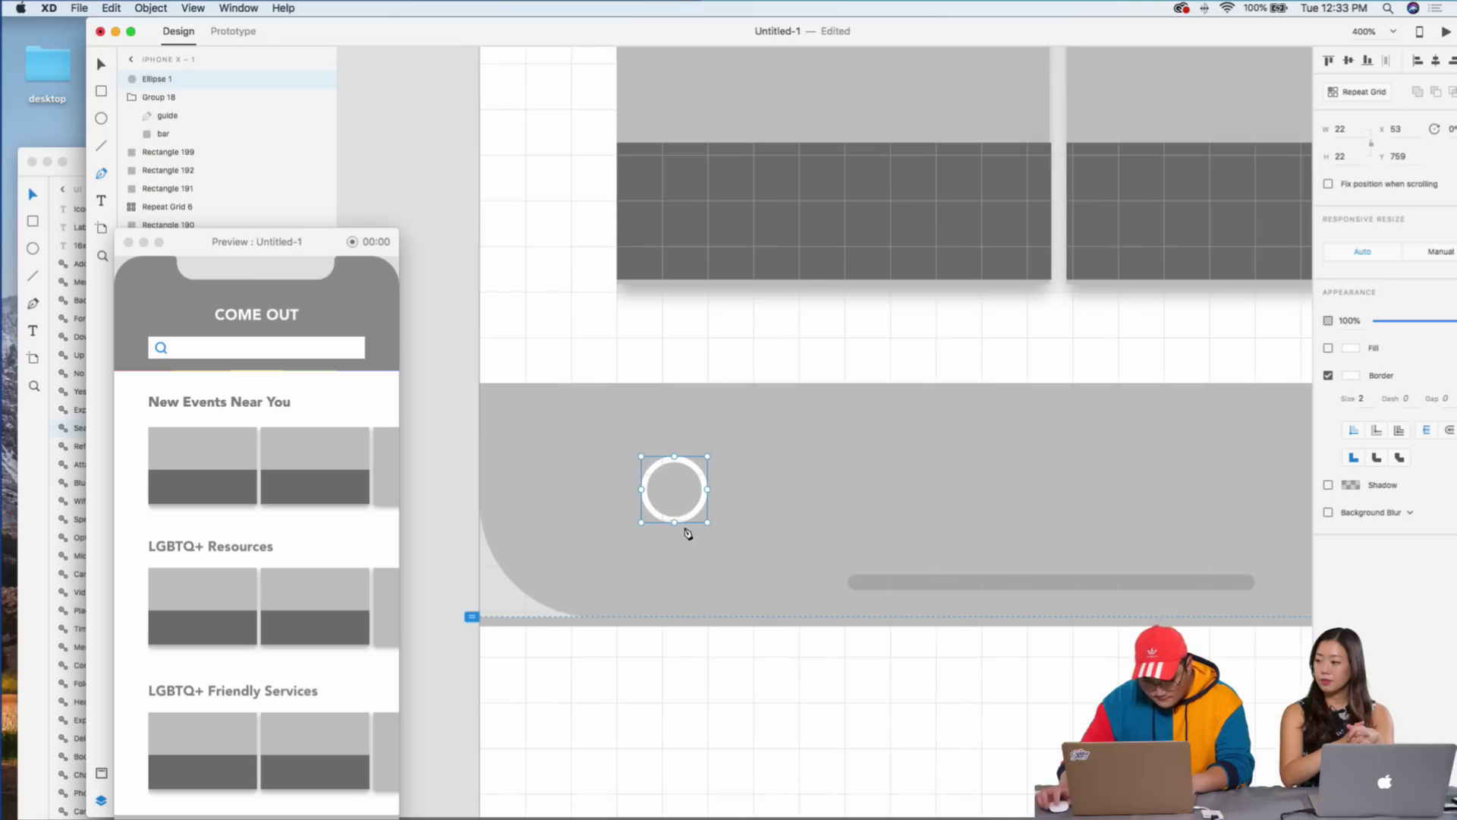
{"action": "left_click", "coordinate": [699, 509]}
{"action": "left_click", "coordinate": [720, 530]}
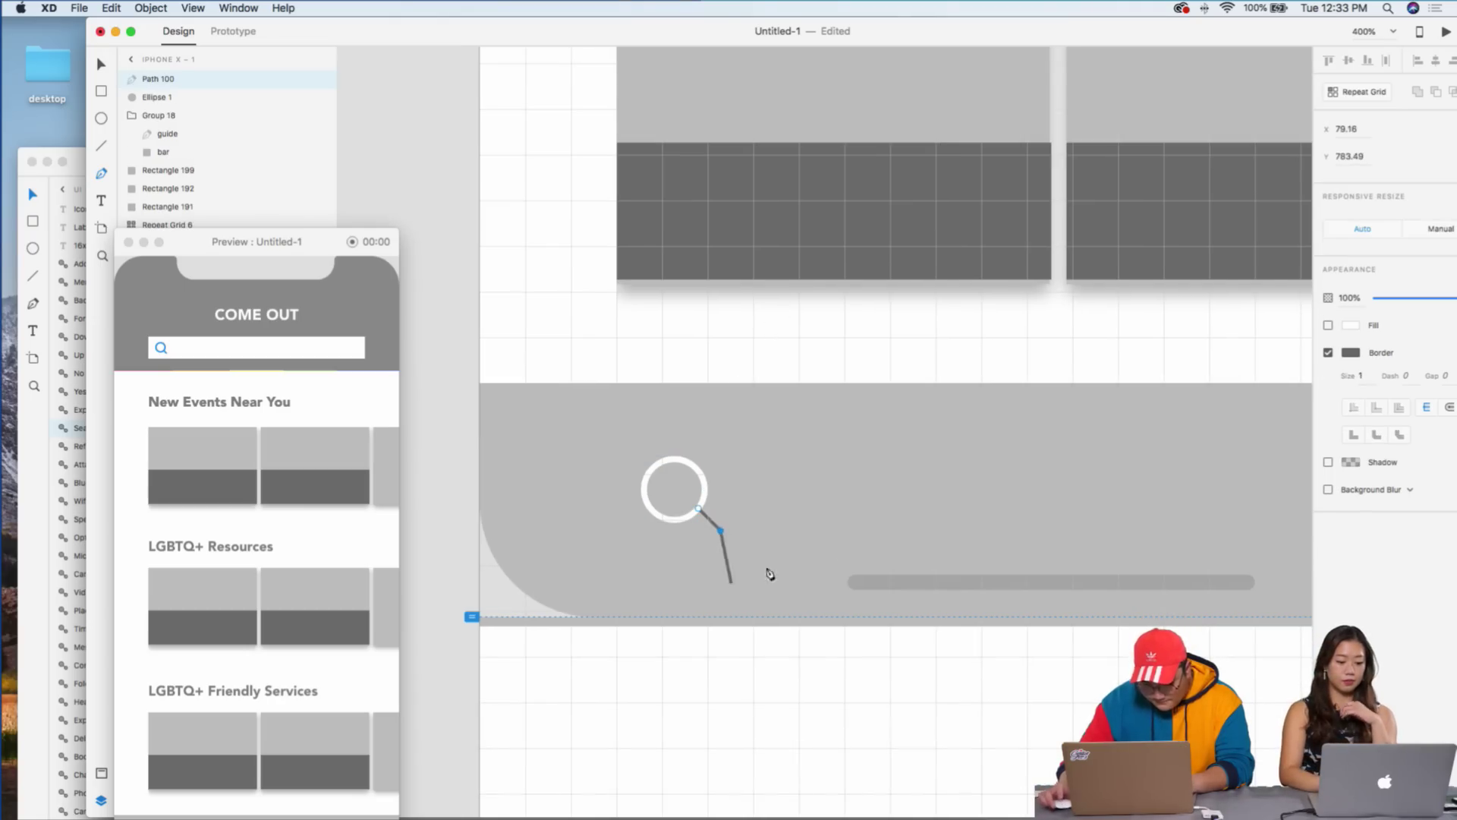
{"action": "key", "text": "Escape"}
{"action": "type", "text": "2"}
{"action": "key", "text": "Return"}
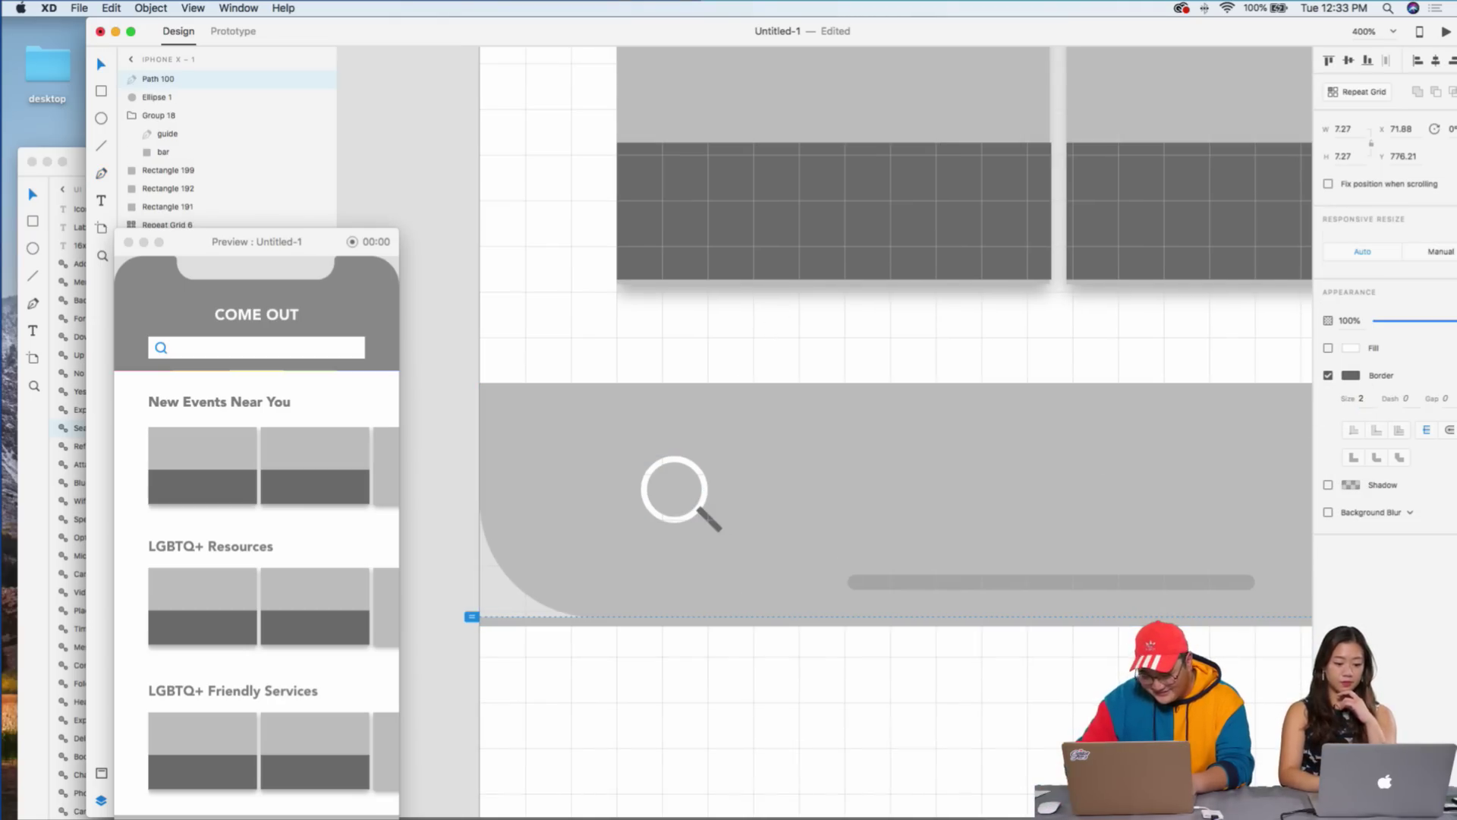
- Change the magnifier handle's border colour to white
{"action": "left_click", "coordinate": [1350, 375]}
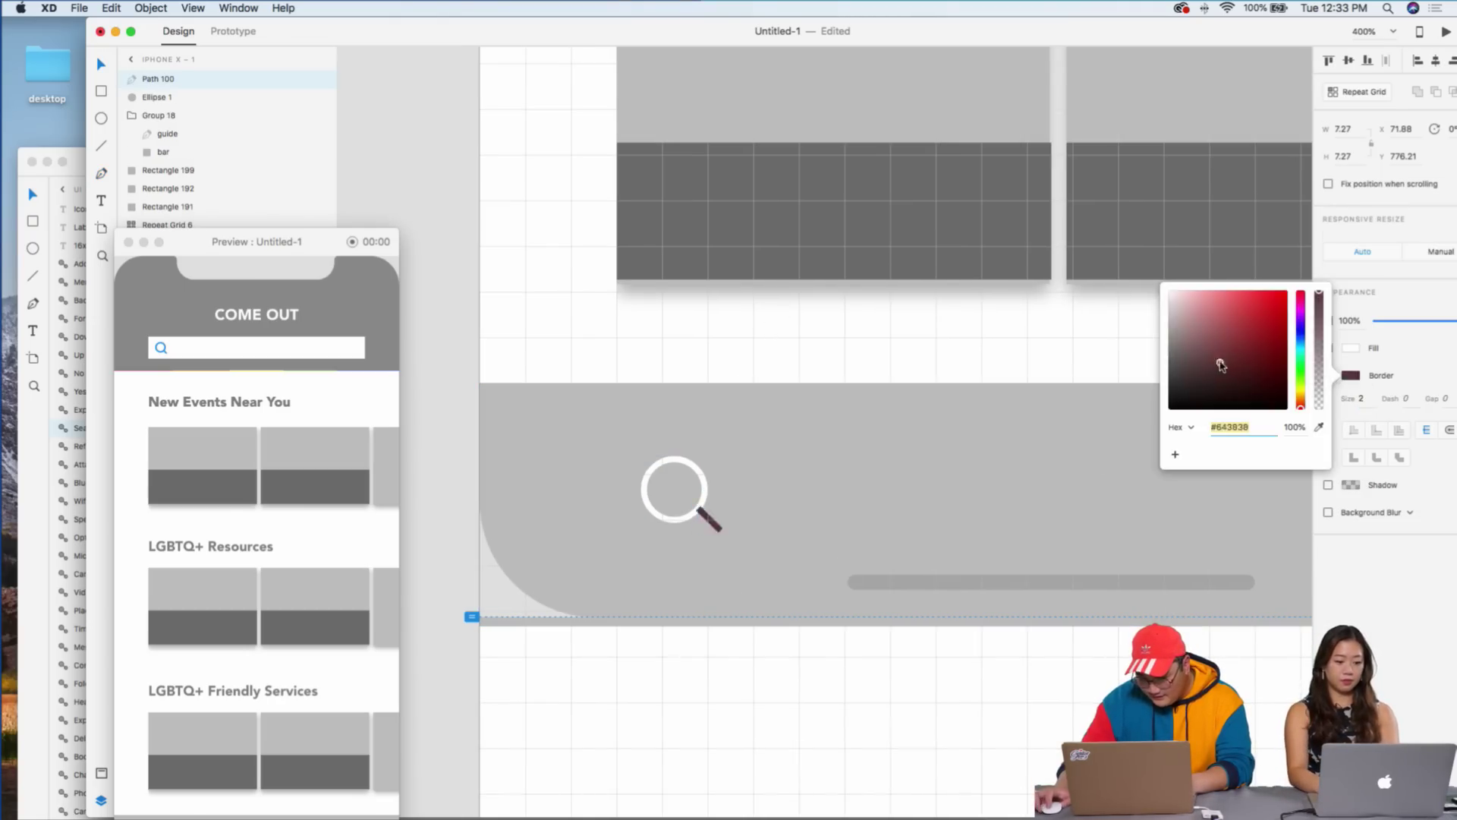
{"action": "left_click", "coordinate": [651, 327]}
{"action": "scroll", "coordinate": [710, 397], "scroll_direction": "down", "scroll_amount": 2}
{"action": "scroll", "coordinate": [710, 398], "scroll_direction": "up", "scroll_amount": 2}
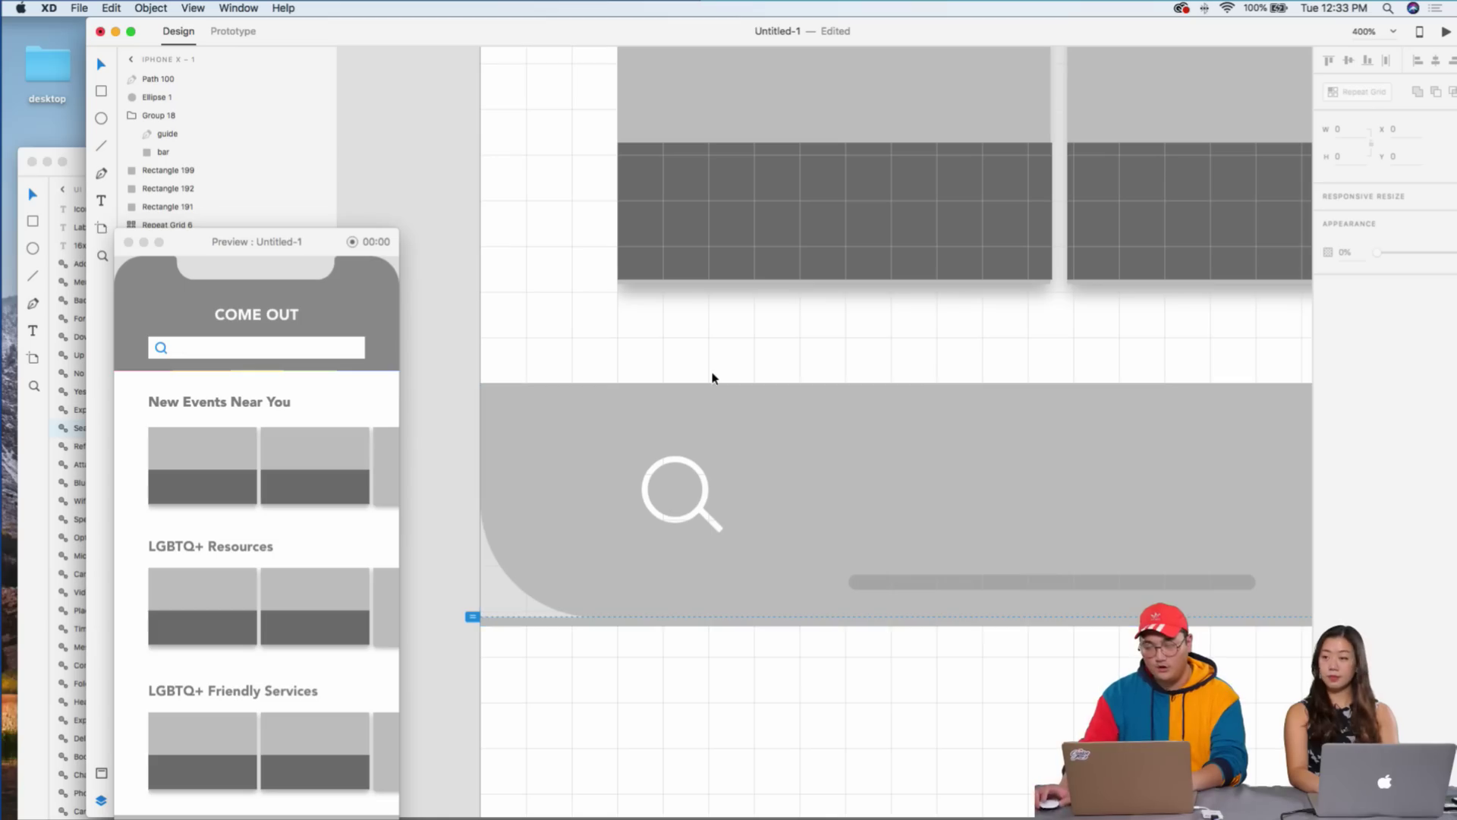
- Switch to the UI_Kit document and look through its icon set for bottom-bar icon ideas
{"action": "left_click_drag", "start_coordinate": [599, 39], "coordinate": [749, 29]}
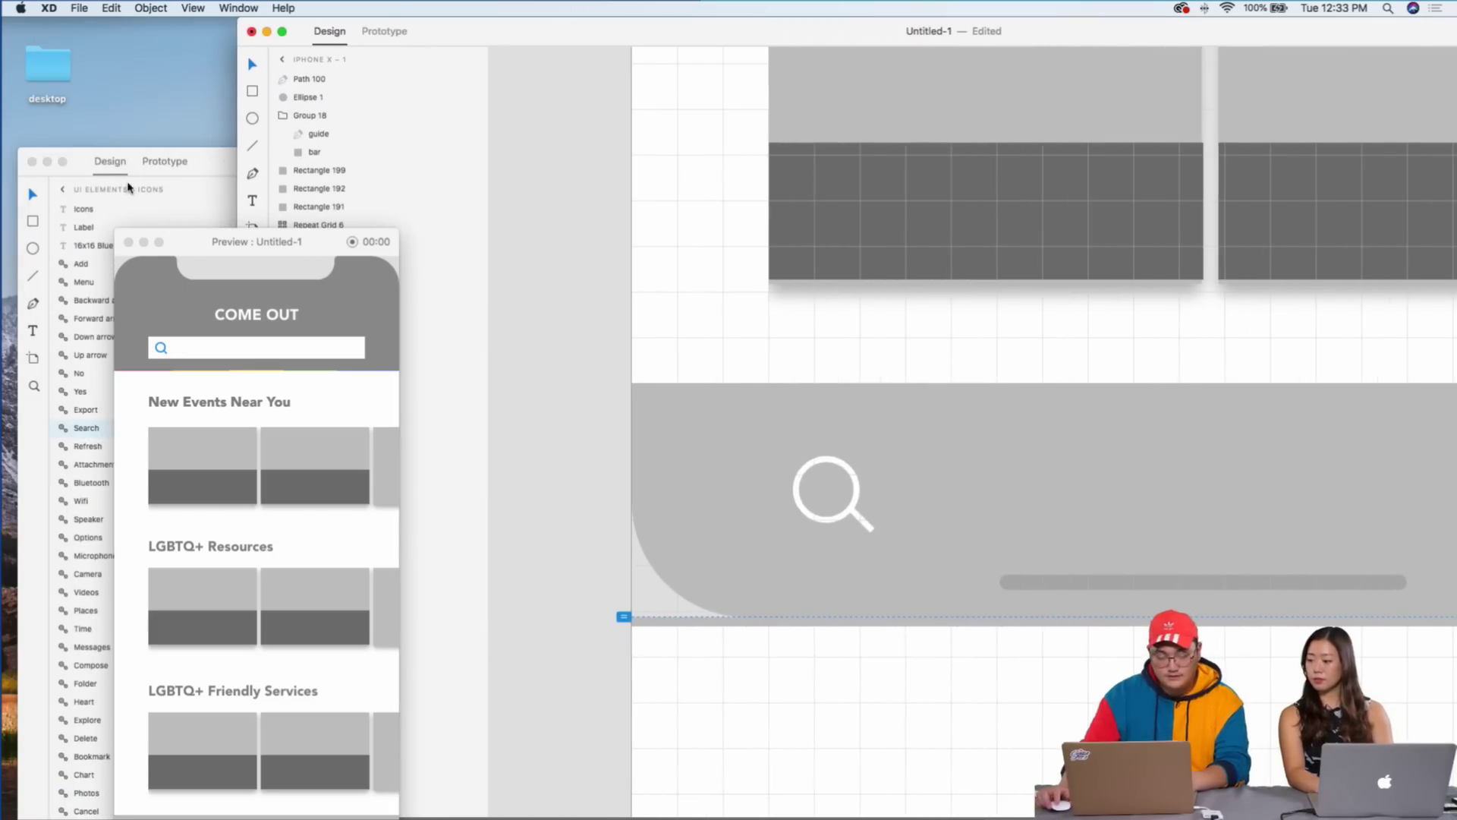
{"action": "left_click", "coordinate": [217, 167]}
{"action": "scroll", "coordinate": [683, 407], "scroll_direction": "down", "scroll_amount": 2}
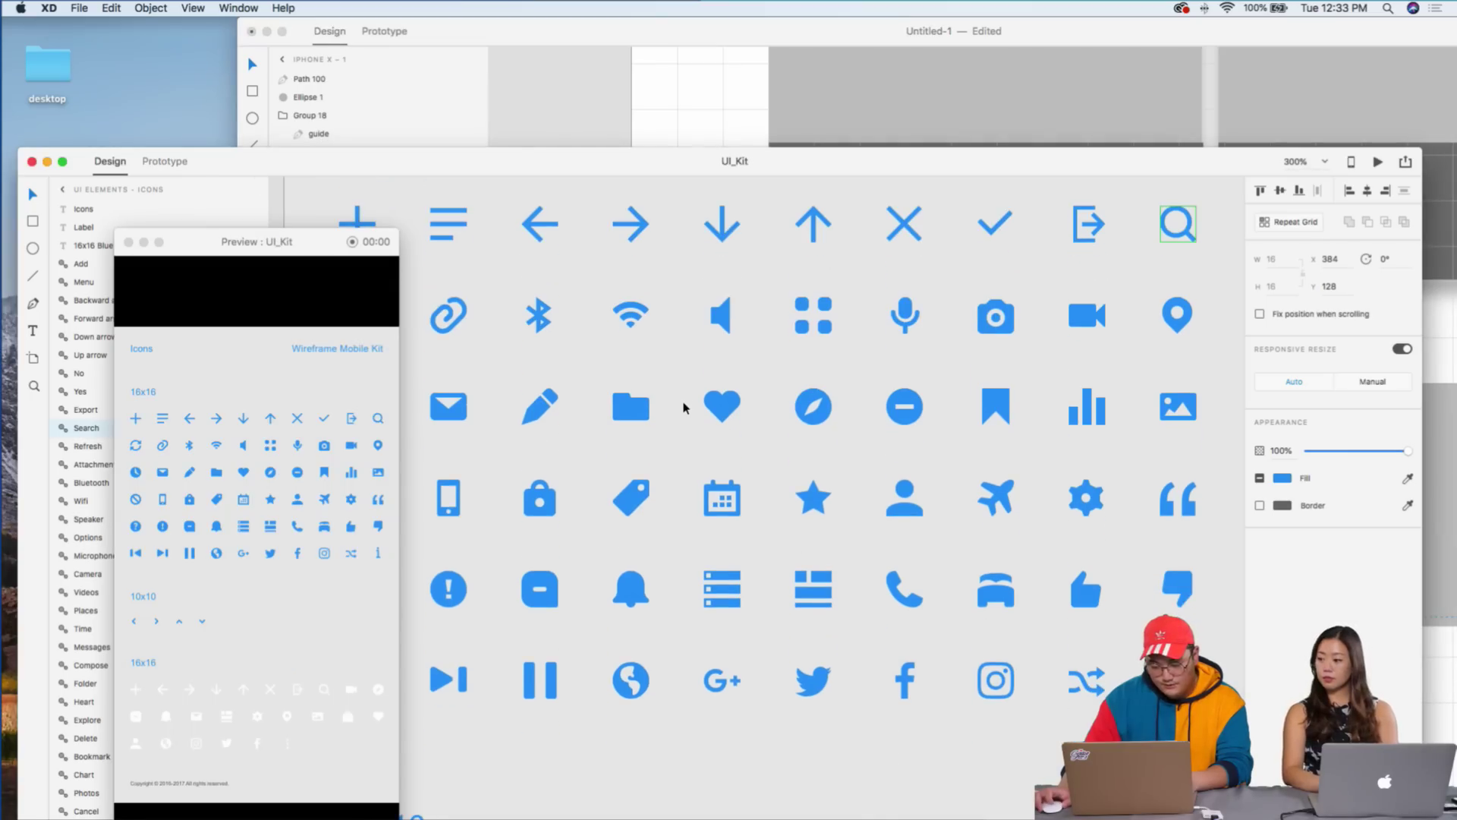
{"action": "scroll", "coordinate": [888, 669], "scroll_direction": "down", "scroll_amount": 2}
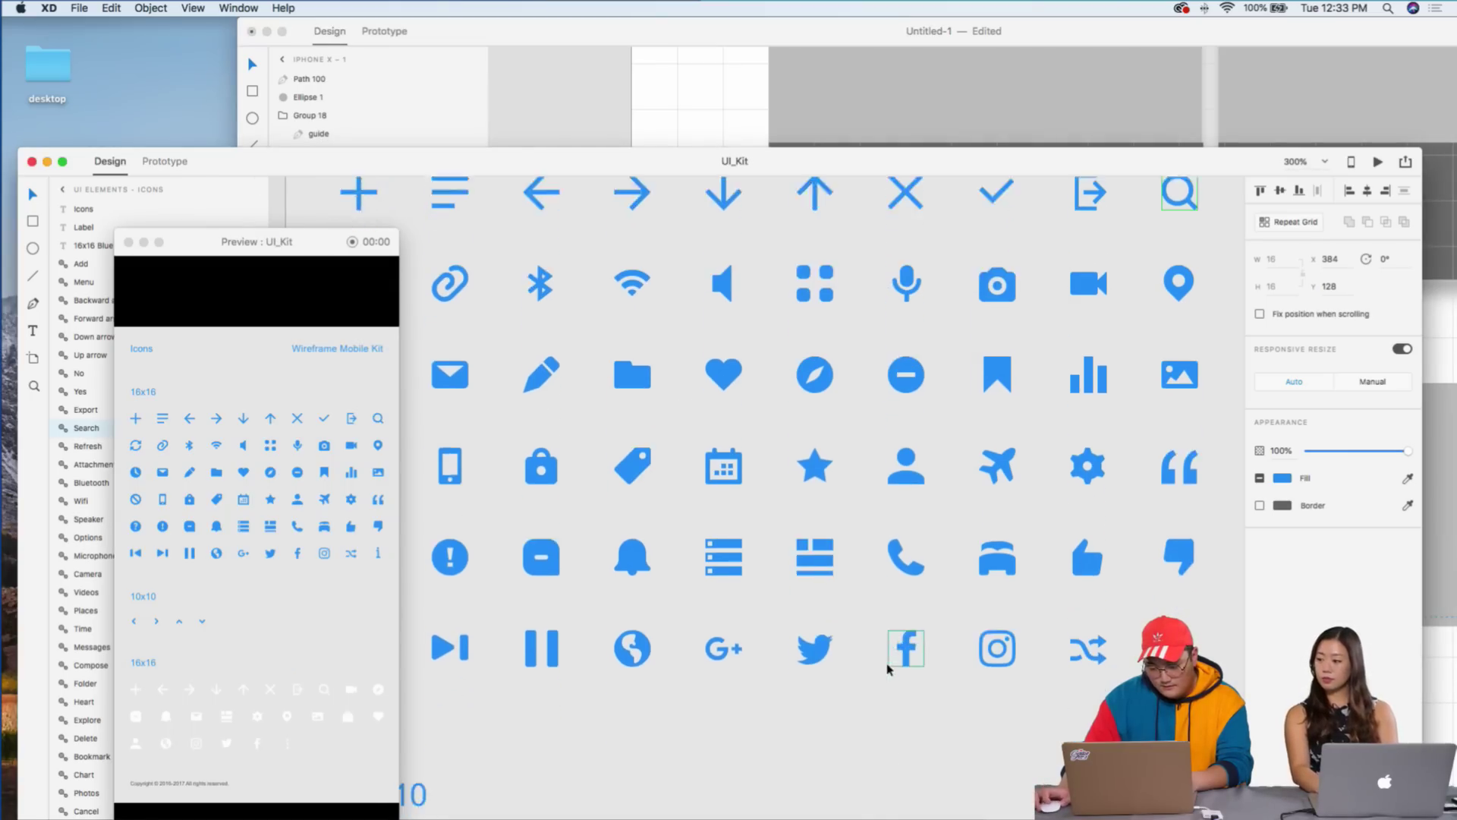
{"action": "scroll", "coordinate": [888, 670], "scroll_direction": "down", "scroll_amount": 2}
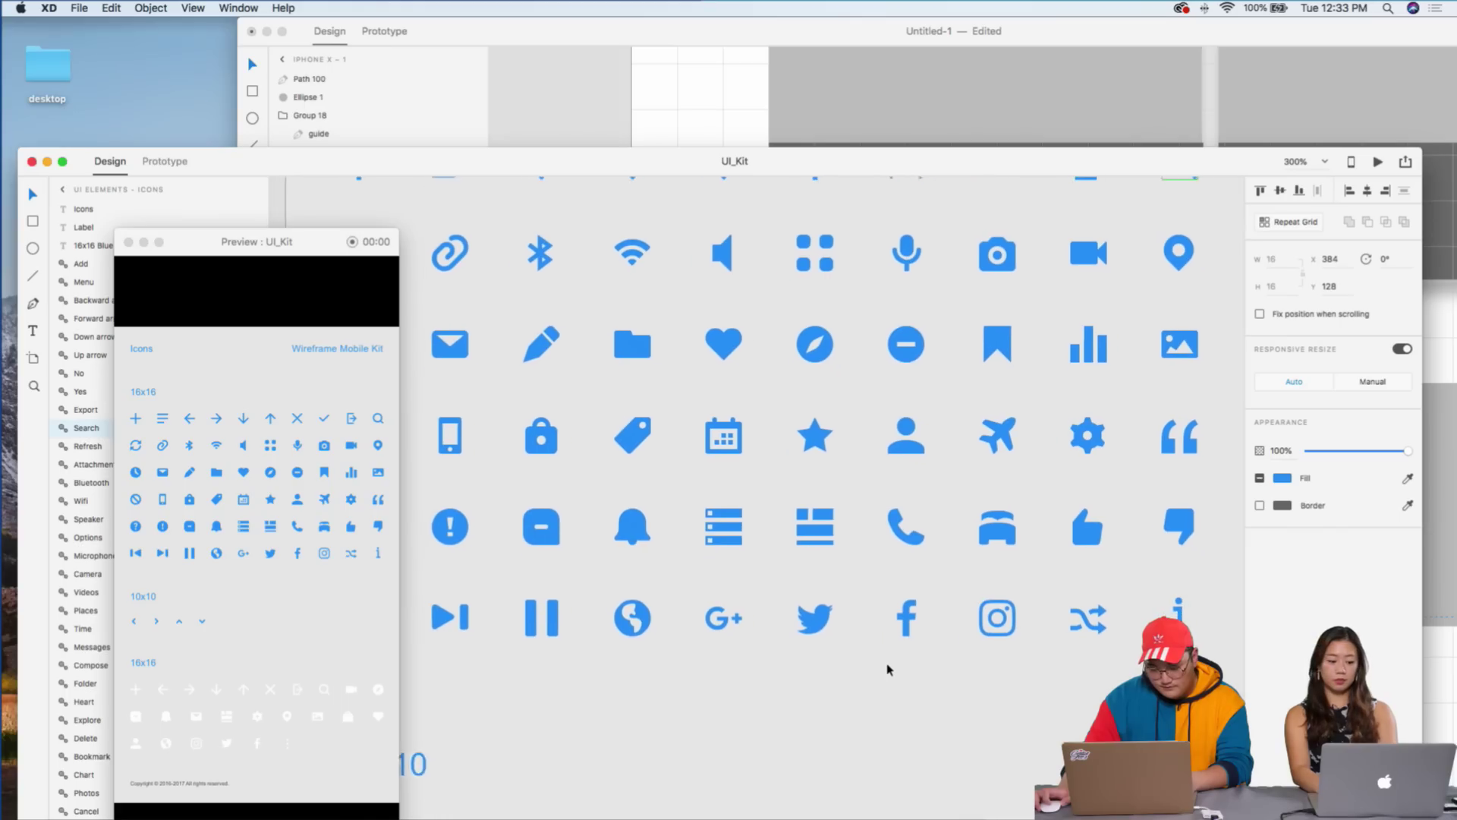
{"action": "scroll", "coordinate": [711, 555], "scroll_direction": "right", "scroll_amount": 2}
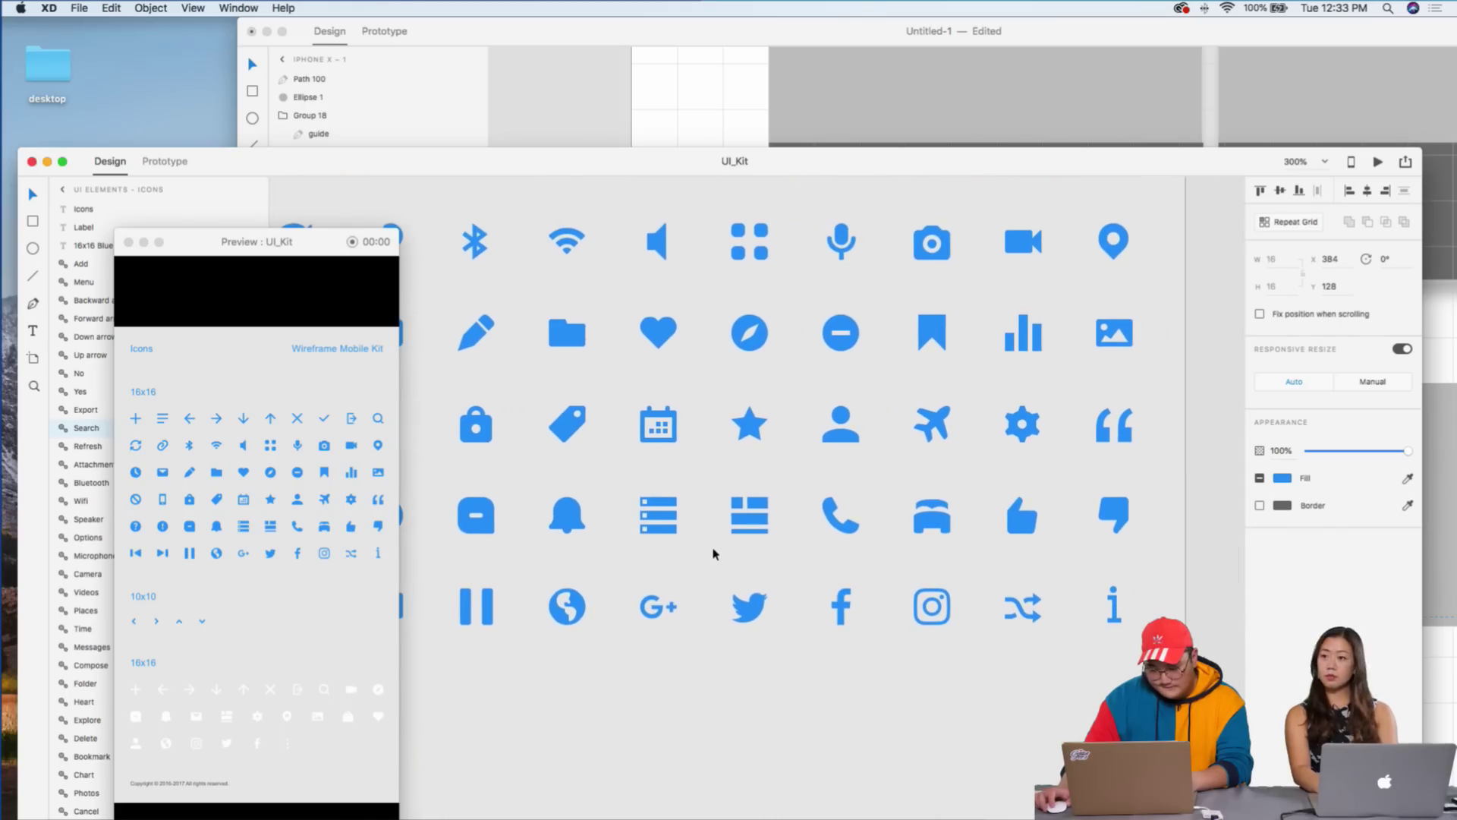
- Return to the Untitled-1 document and draw a rectangle about 37 × 24 beside the magnifier in the bottom bar
{"action": "left_click", "coordinate": [796, 56]}
{"action": "left_click_drag", "start_coordinate": [768, 31], "coordinate": [711, 30]}
{"action": "key", "text": "Escape"}
{"action": "key", "text": "r"}
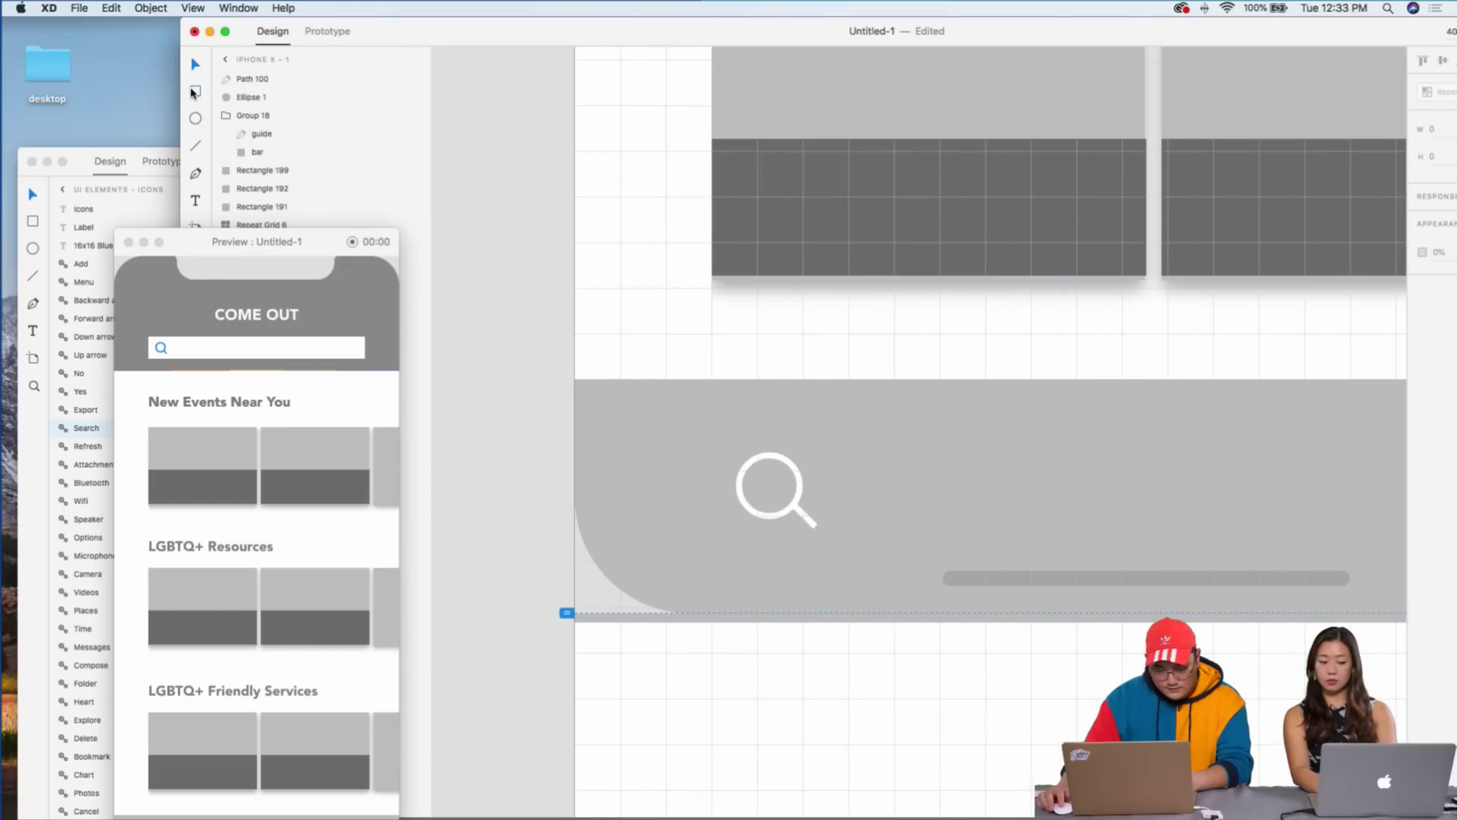
{"action": "scroll", "coordinate": [833, 589], "scroll_direction": "up", "scroll_amount": 3}
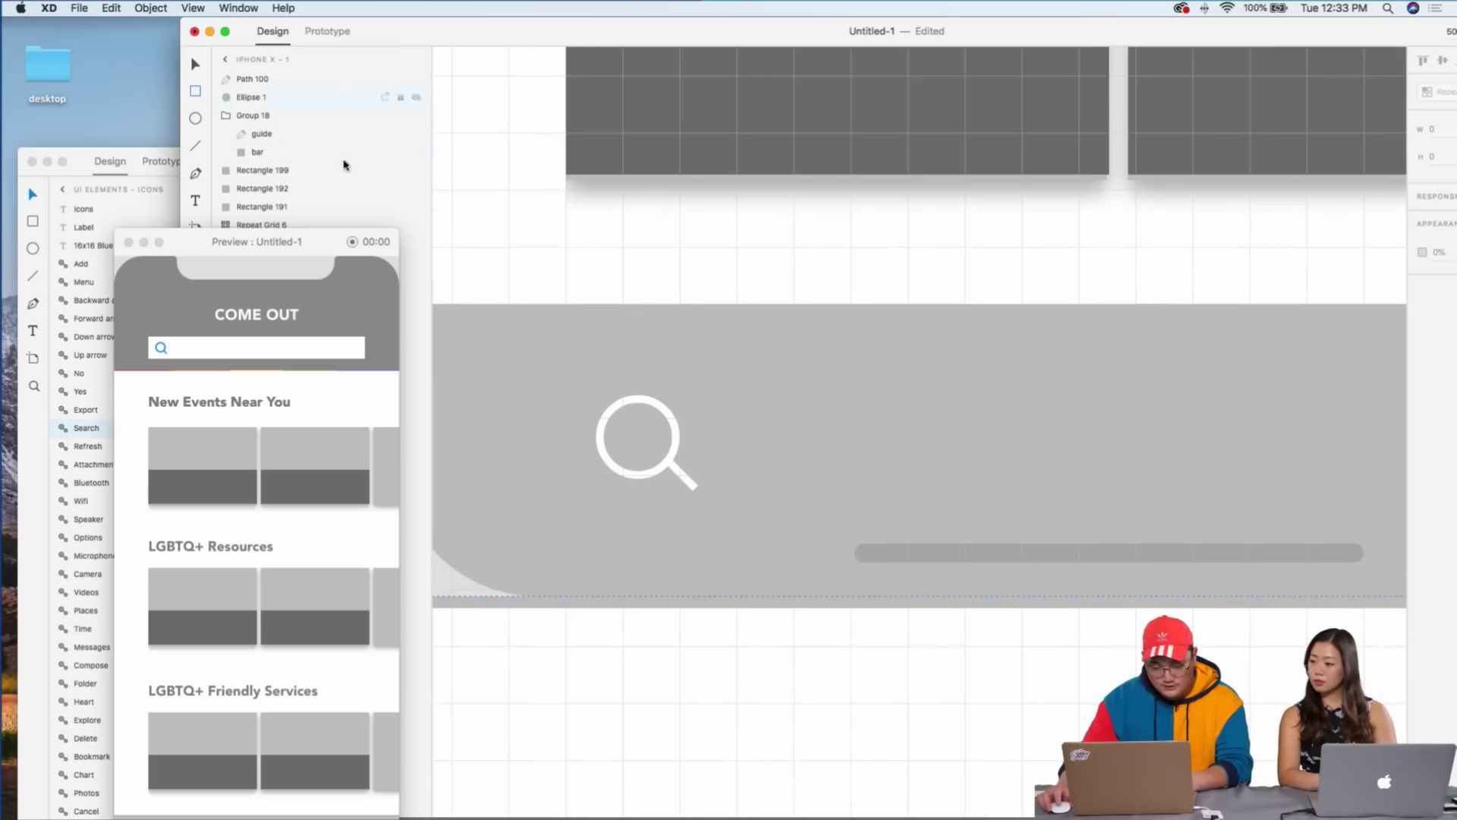
{"action": "left_click_drag", "start_coordinate": [807, 404], "coordinate": [948, 495]}
{"action": "left_click_drag", "start_coordinate": [1058, 29], "coordinate": [939, 13]}
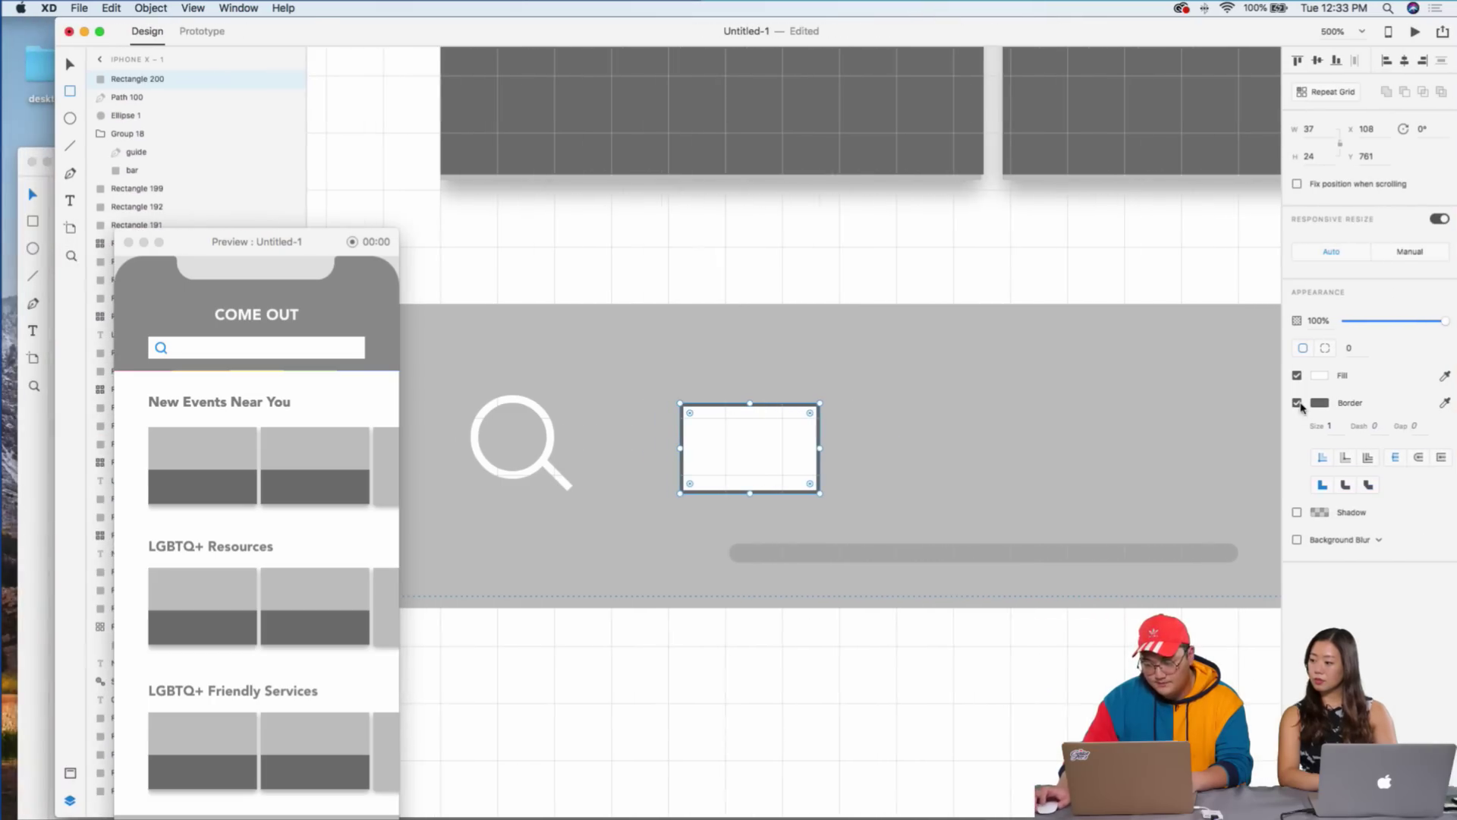
- Remove the new rectangle's fill and set its border colour to #FFFFFF
{"action": "left_click", "coordinate": [1297, 403]}
{"action": "left_click", "coordinate": [1297, 403]}
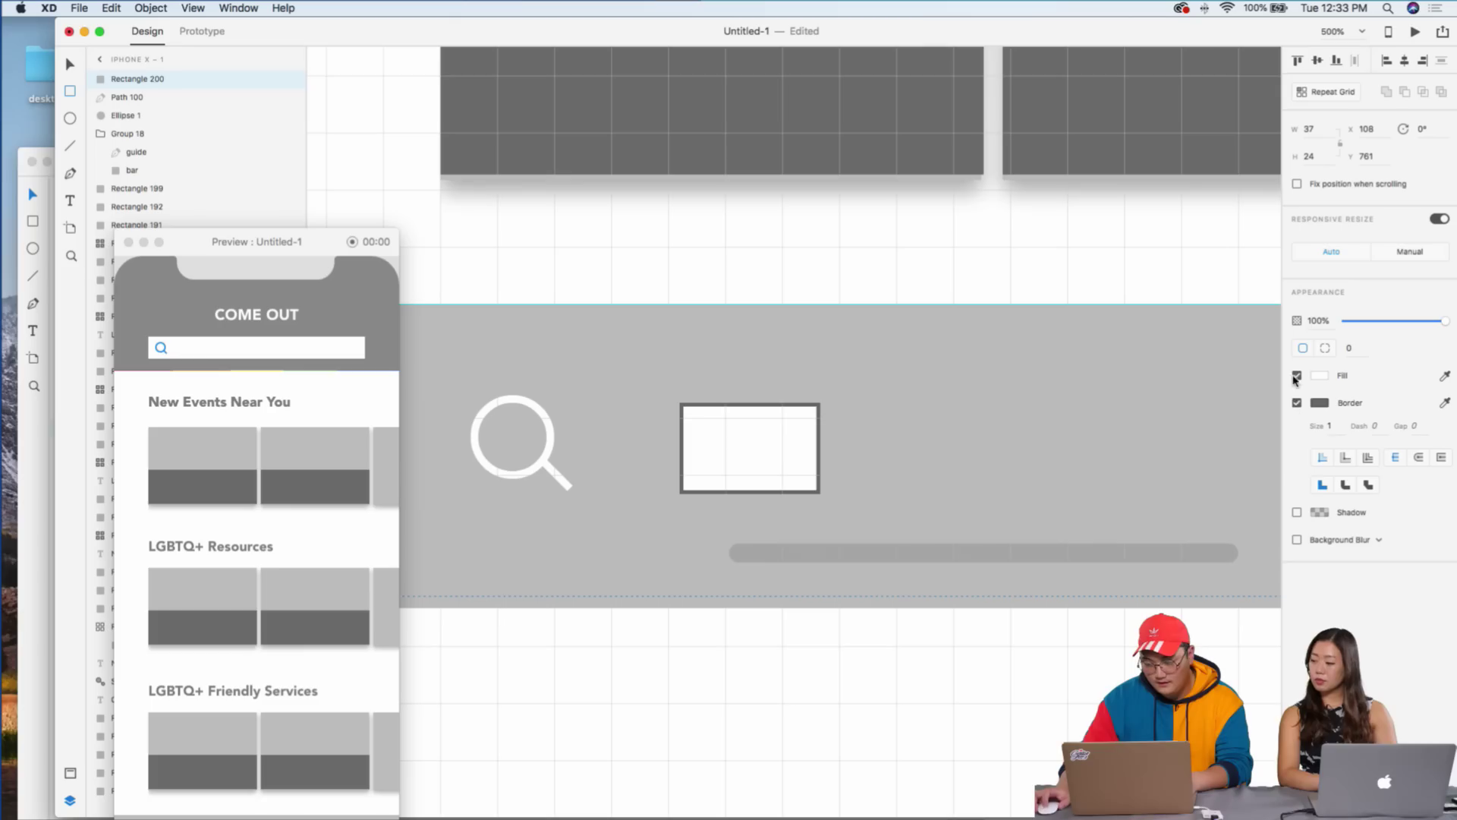
{"action": "left_click", "coordinate": [1297, 375]}
{"action": "left_click", "coordinate": [1320, 403]}
{"action": "type", "text": "ffffff"}
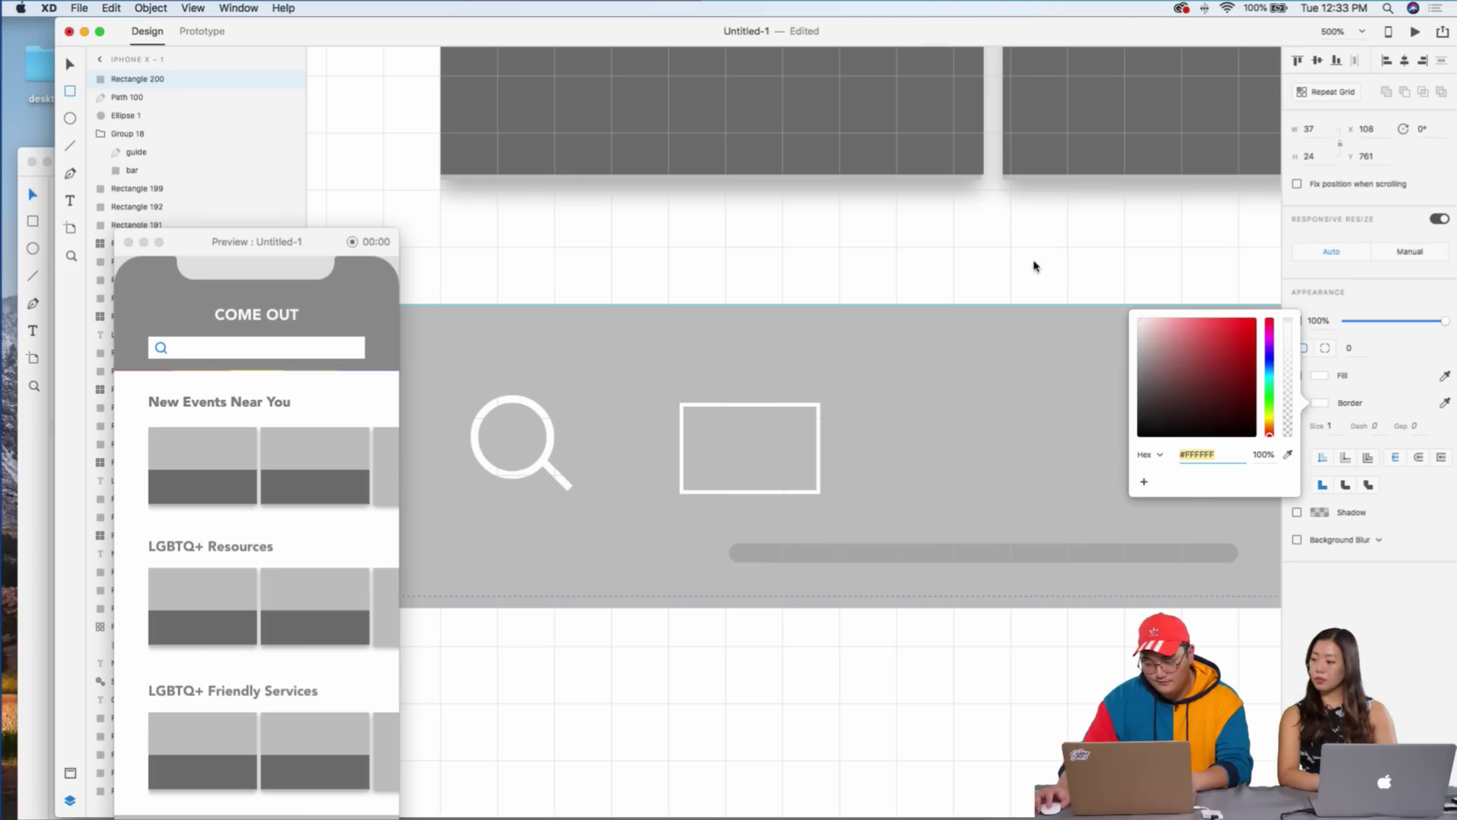
{"action": "left_click", "coordinate": [688, 427]}
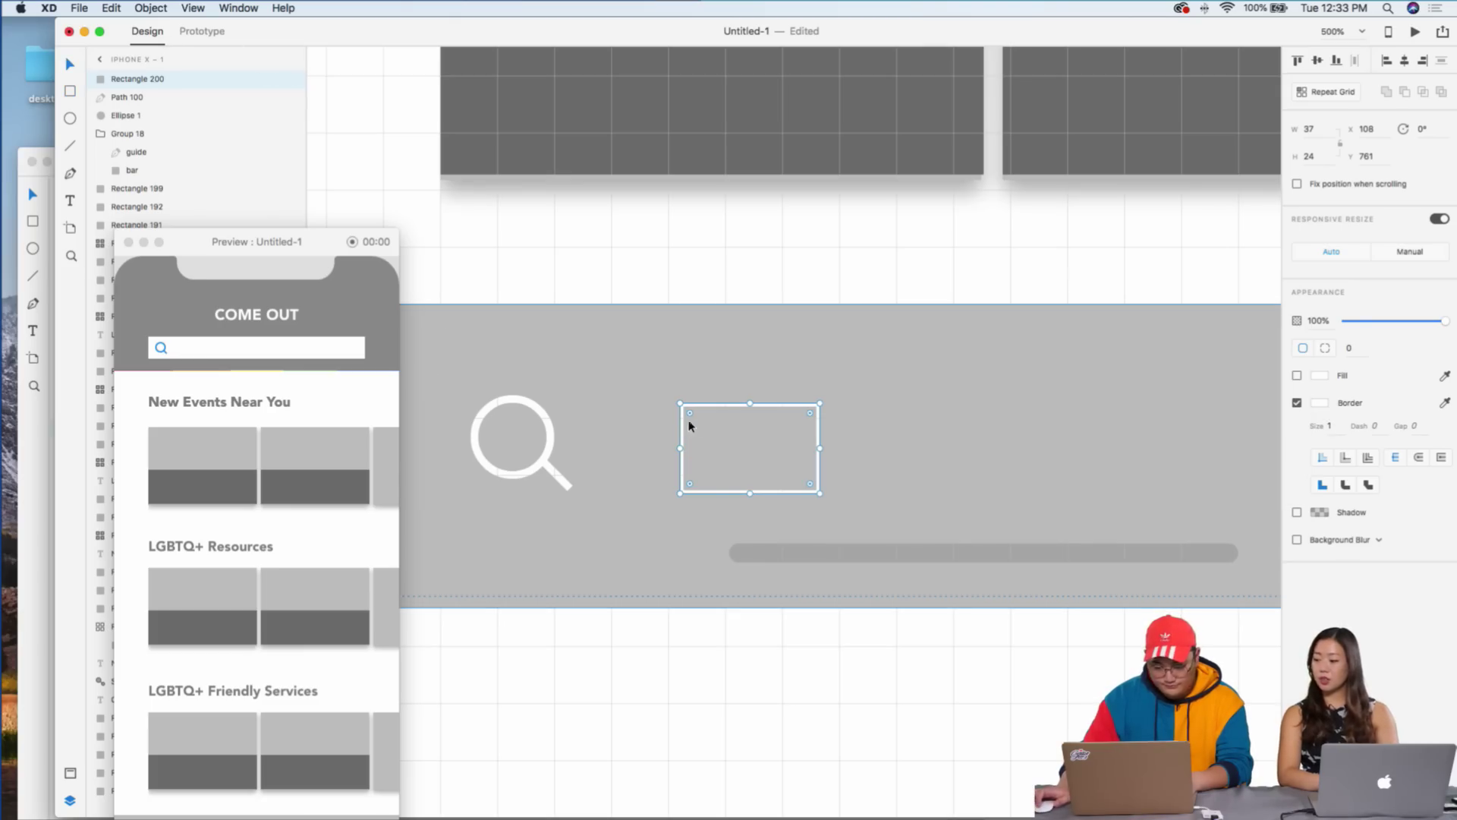
- Round the rectangle's corners to a radius of 5
{"action": "left_click", "coordinate": [688, 421]}
{"action": "key", "text": "super+c"}
{"action": "left_click", "coordinate": [725, 406]}
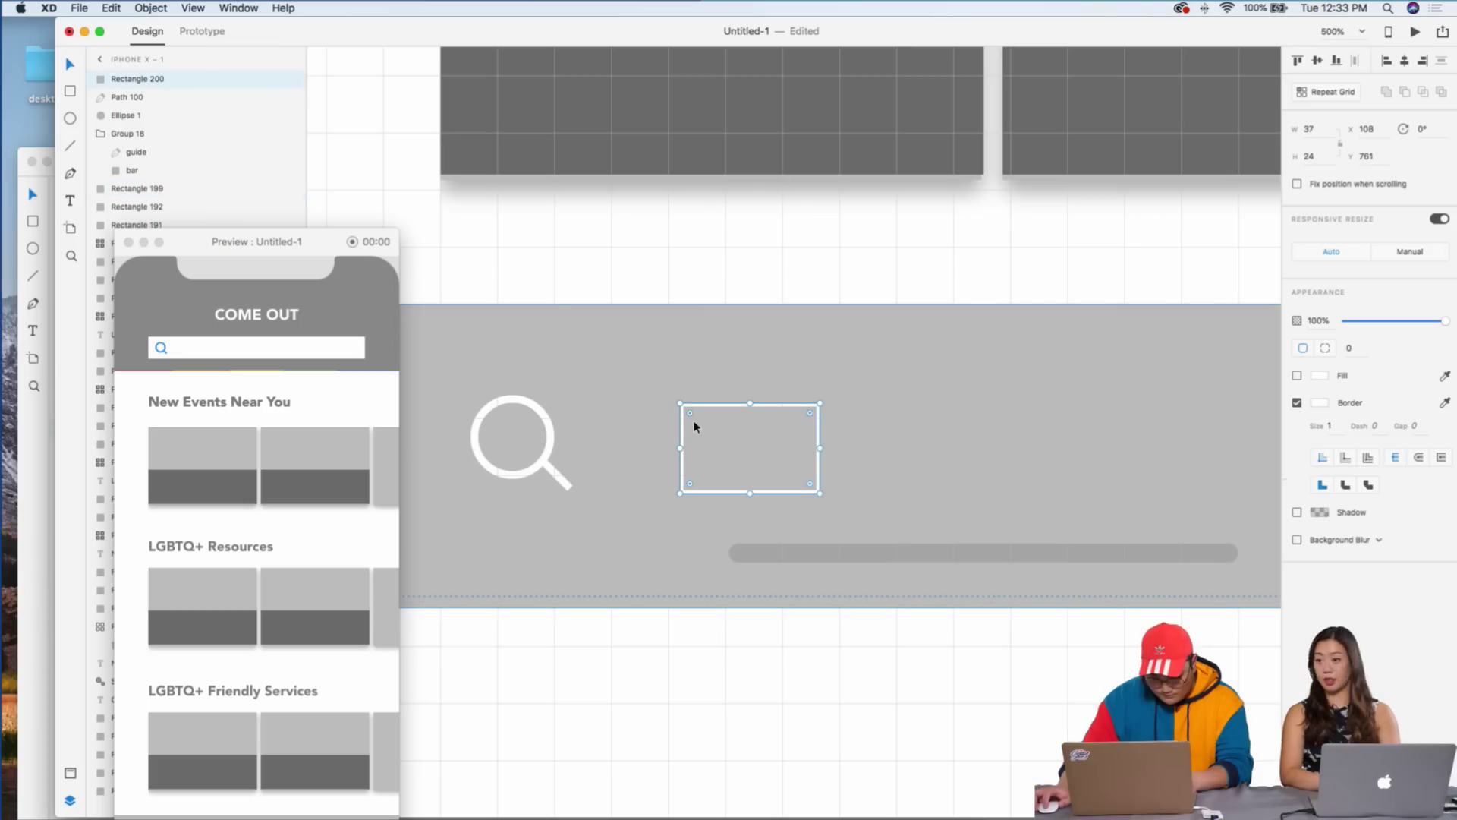
{"action": "left_click_drag", "start_coordinate": [689, 416], "coordinate": [696, 420]}
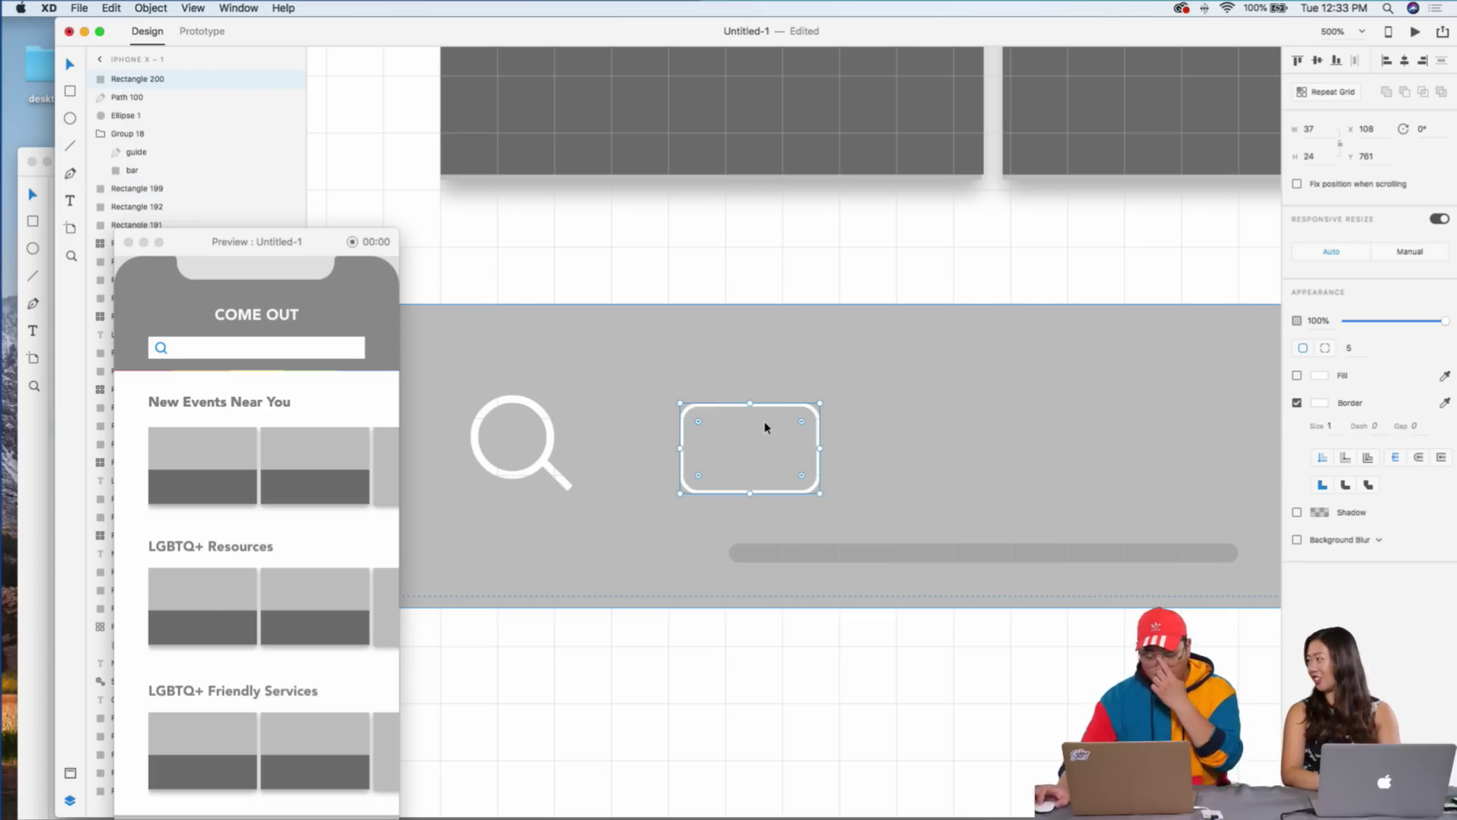
- Set the rounded rectangle's border size to 2 and resize it to 35 × 23
{"action": "left_click", "coordinate": [1327, 426]}
{"action": "type", "text": "2"}
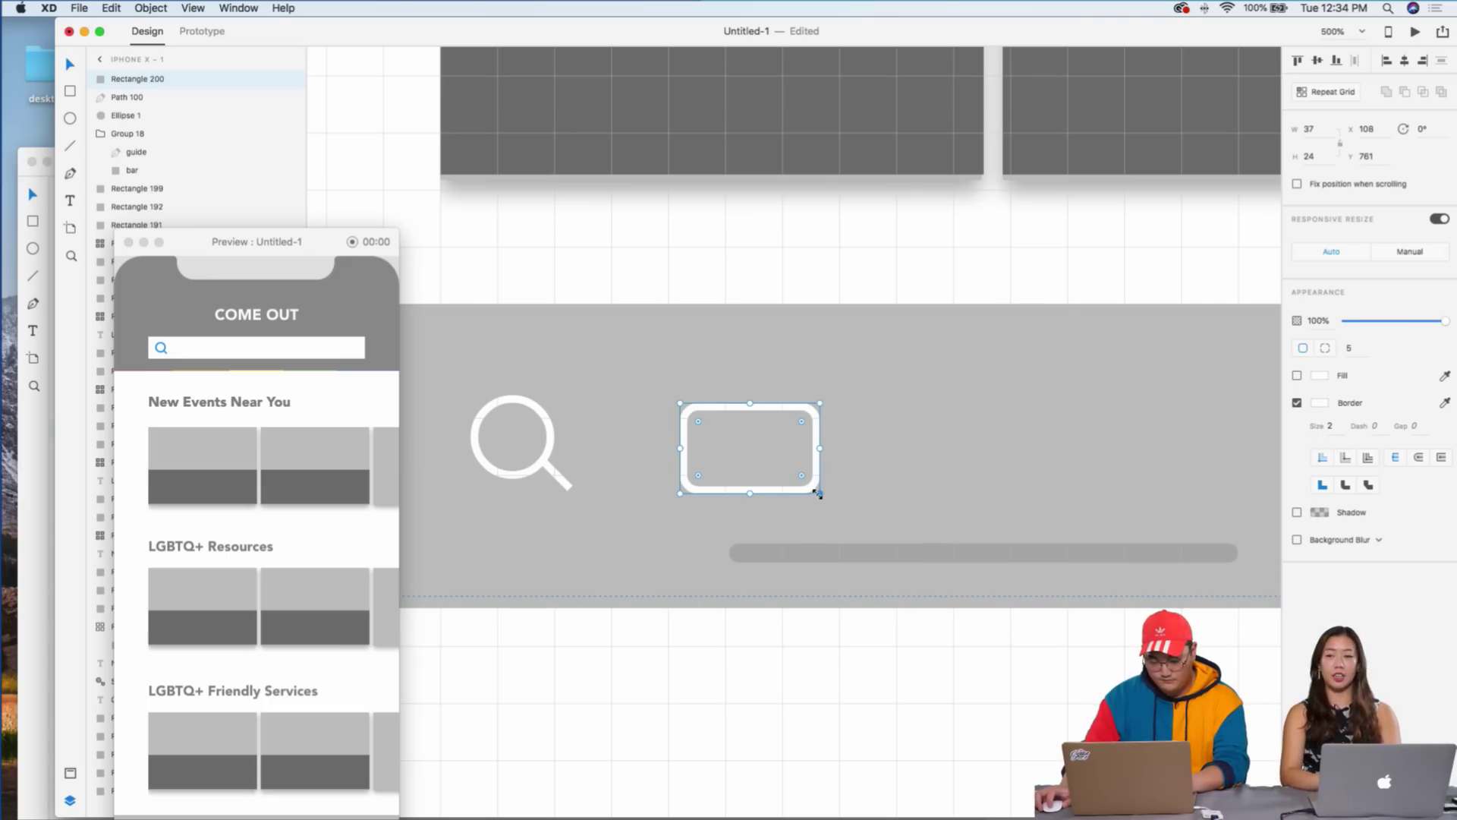
{"action": "left_click_drag", "start_coordinate": [819, 494], "coordinate": [808, 501]}
- Draw a horizontal line about 18.5 long with the Pen tool inside the upper half of the rounded rectangle
{"action": "key", "text": "super+equal"}
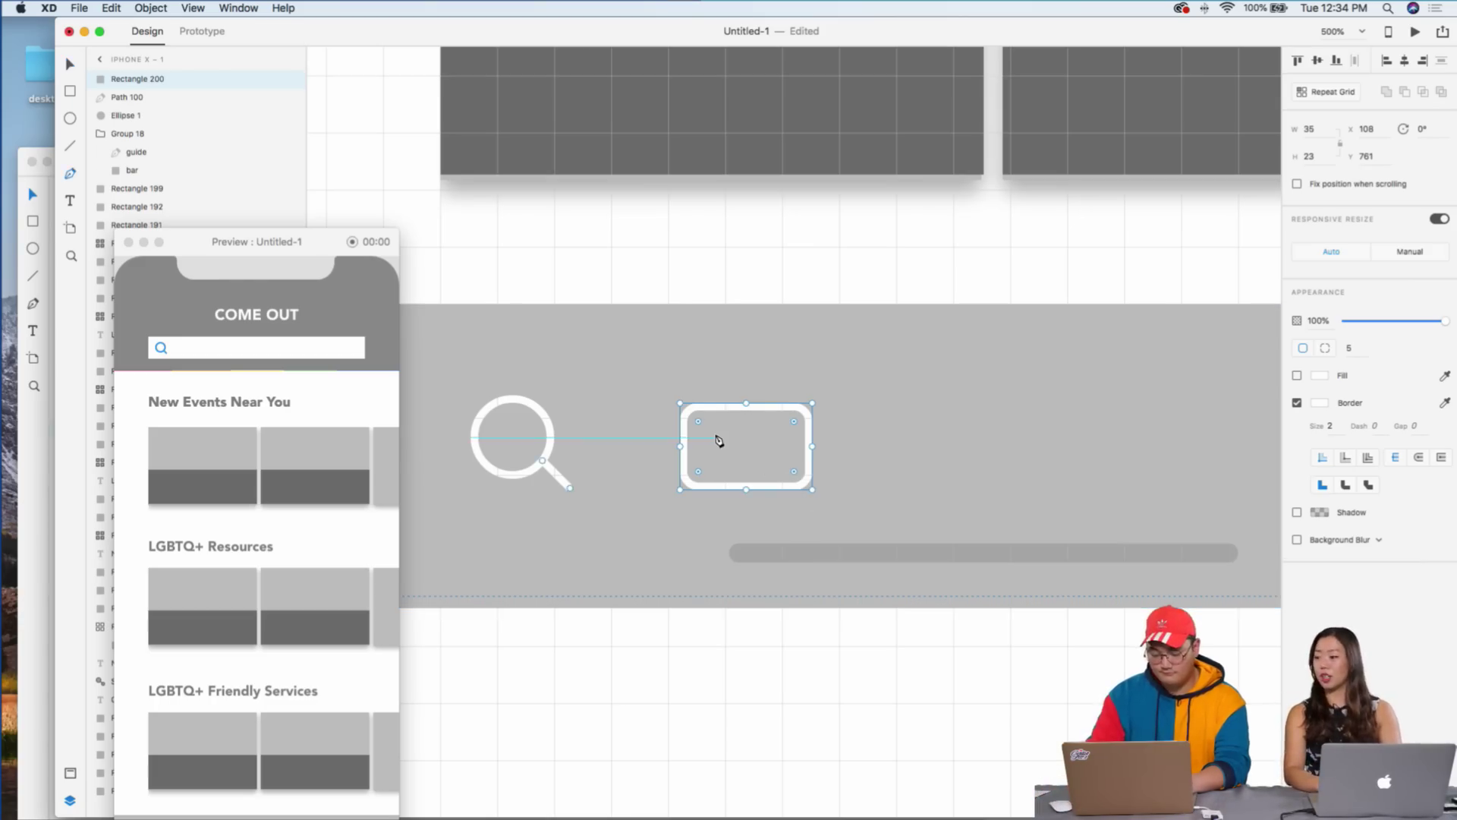
{"action": "key", "text": "p"}
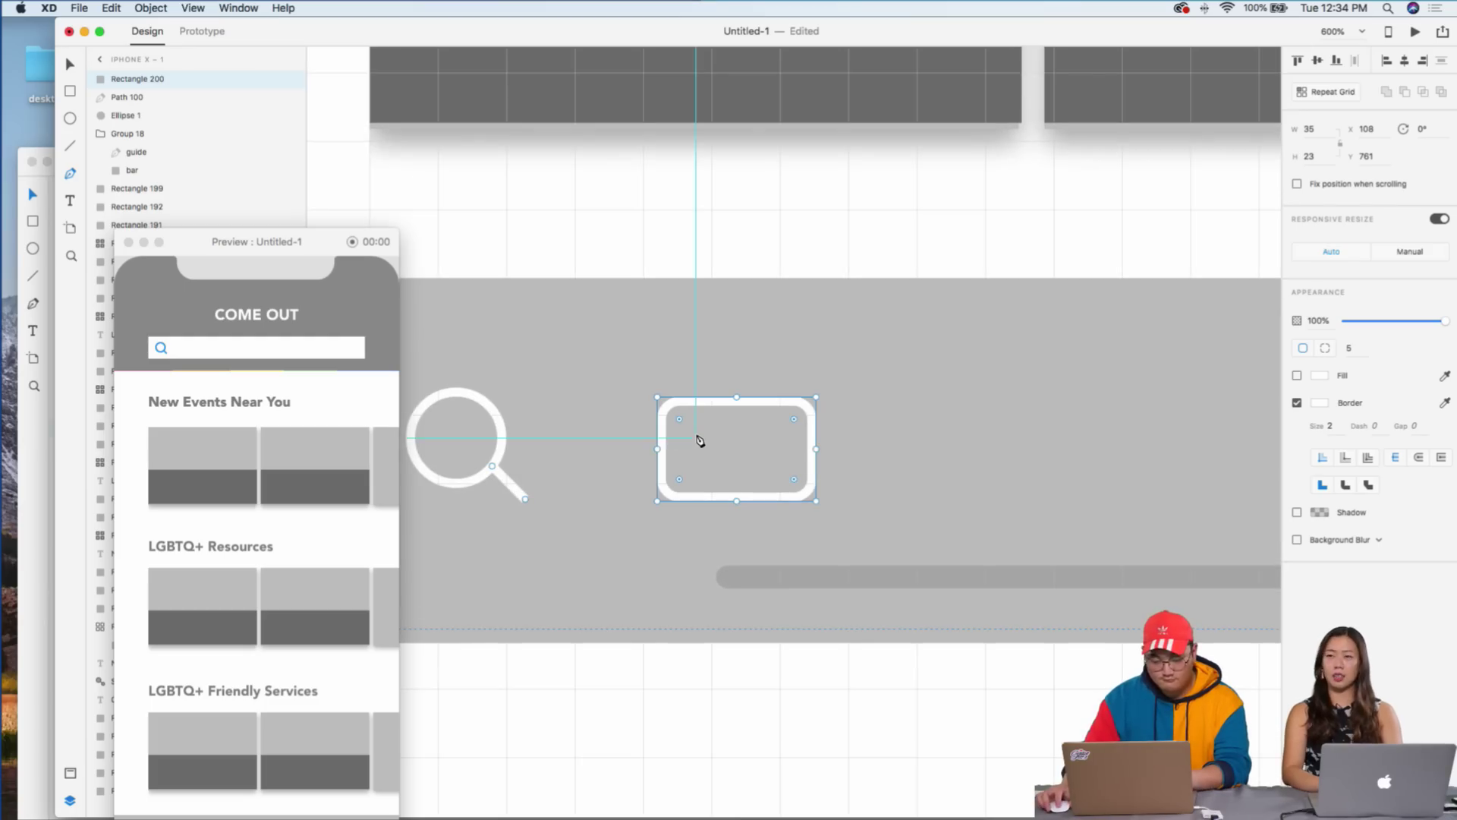
{"action": "left_click", "coordinate": [696, 438]}
{"action": "left_click", "coordinate": [780, 438]}
{"action": "key", "text": "Escape"}
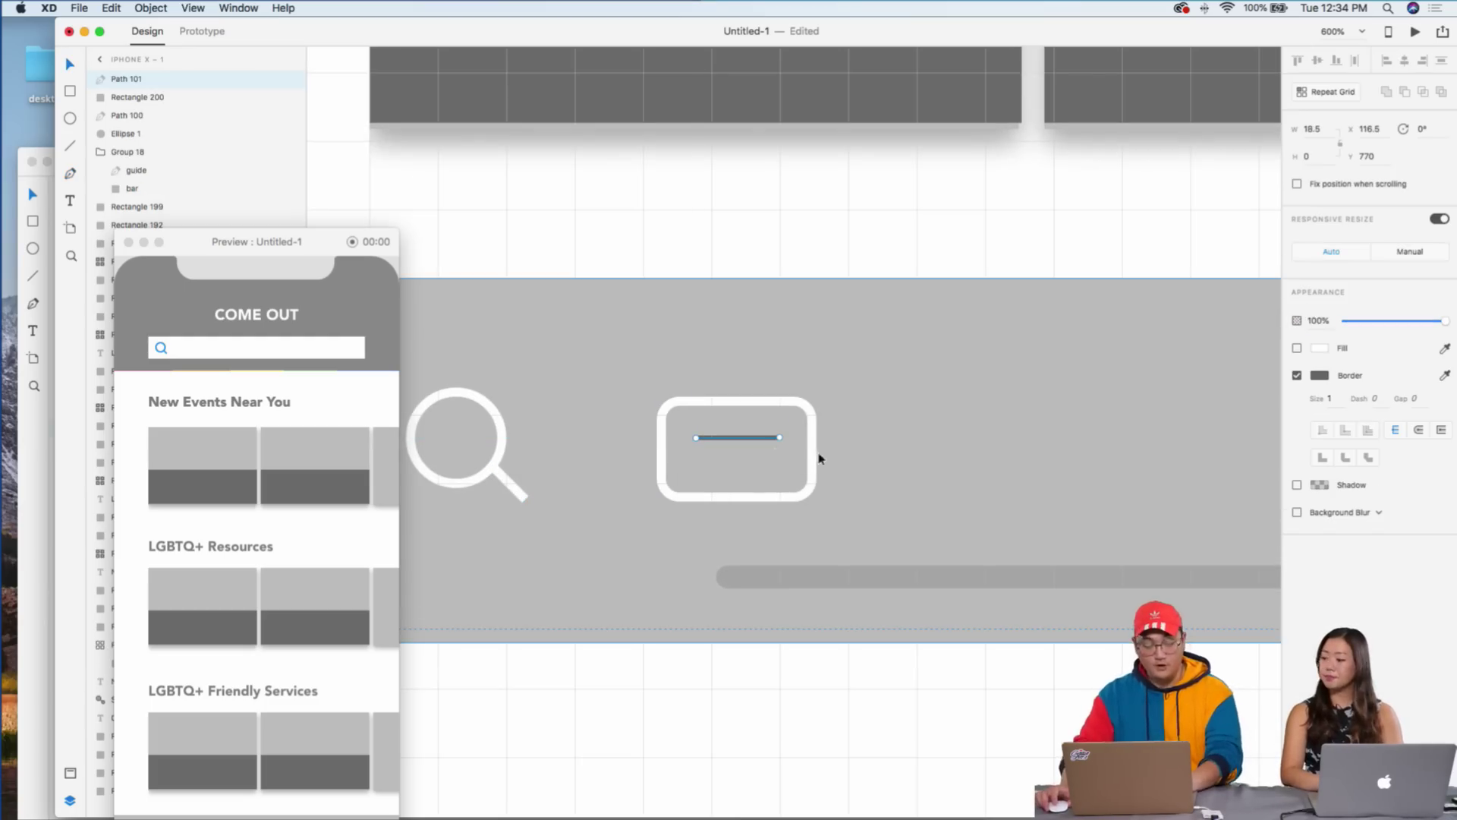
- Set the line's border size to 2 and its colour to #FFFFFF
{"action": "left_click", "coordinate": [1328, 398]}
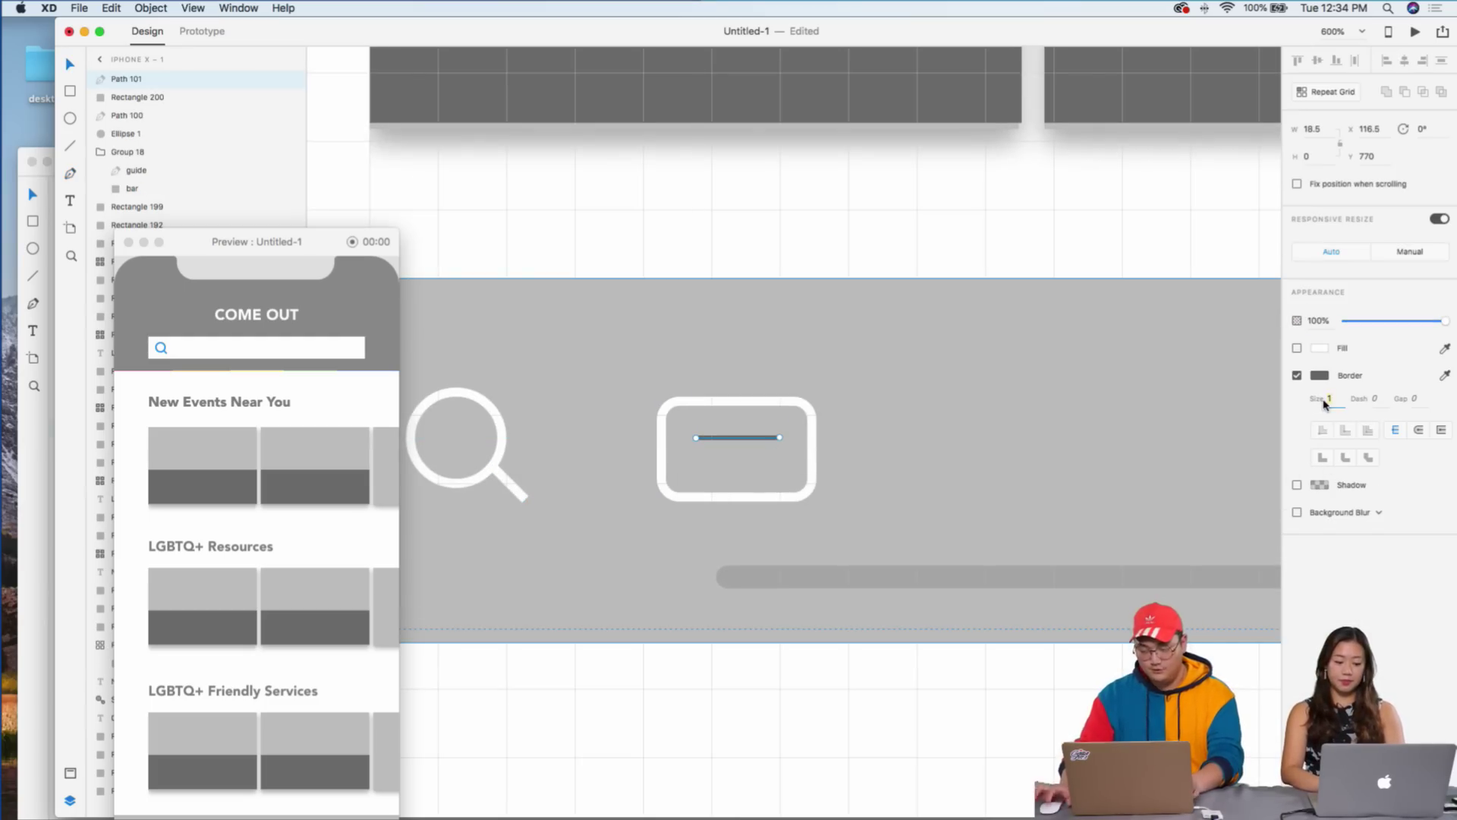
{"action": "type", "text": "2"}
{"action": "left_click", "coordinate": [1319, 375]}
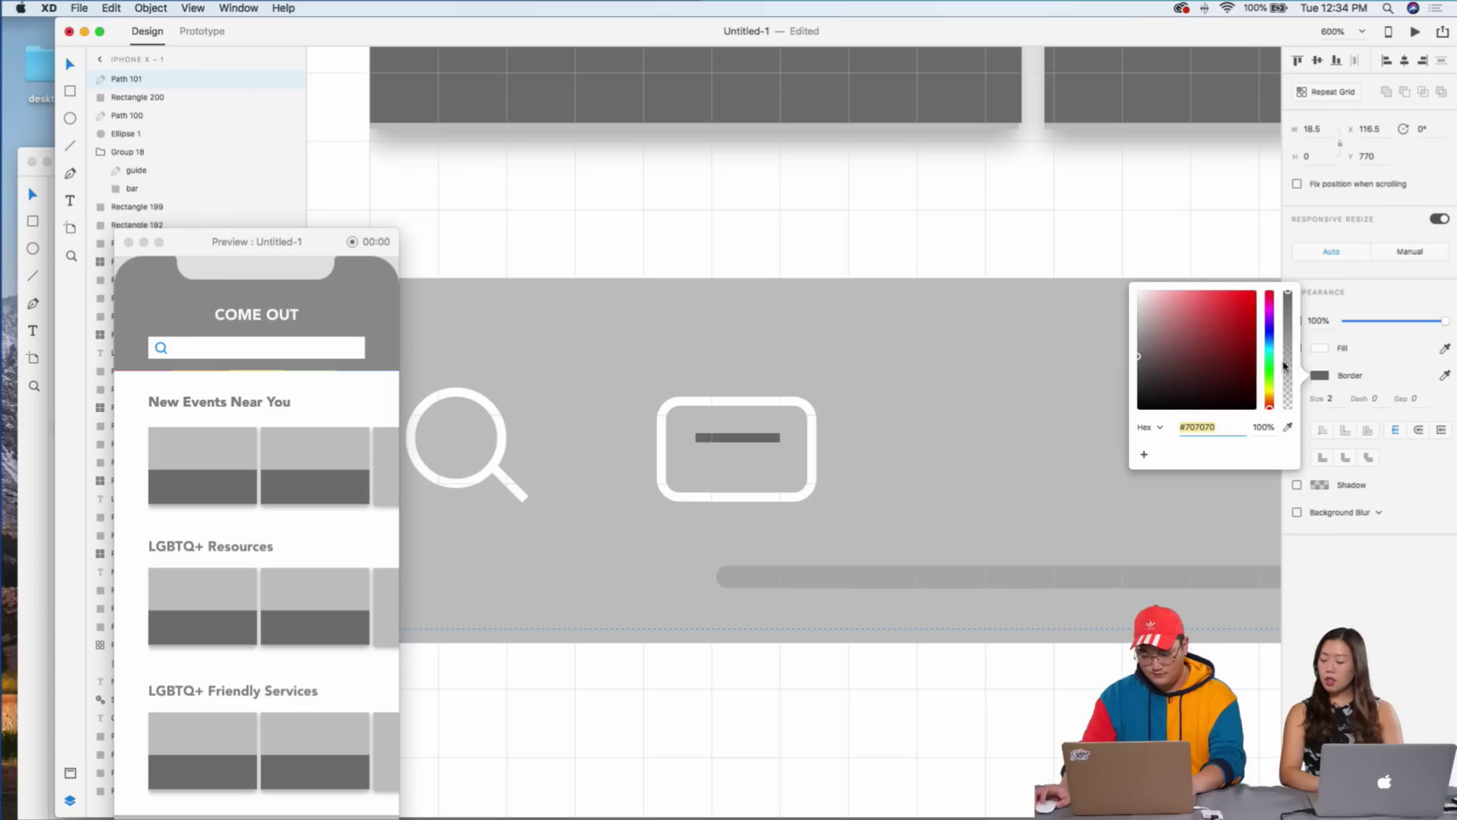
{"action": "left_click", "coordinate": [1342, 373]}
{"action": "left_click", "coordinate": [1320, 375]}
{"action": "left_click_drag", "start_coordinate": [1222, 367], "coordinate": [905, 238]}
{"action": "scroll", "coordinate": [767, 348], "scroll_direction": "down", "scroll_amount": 1}
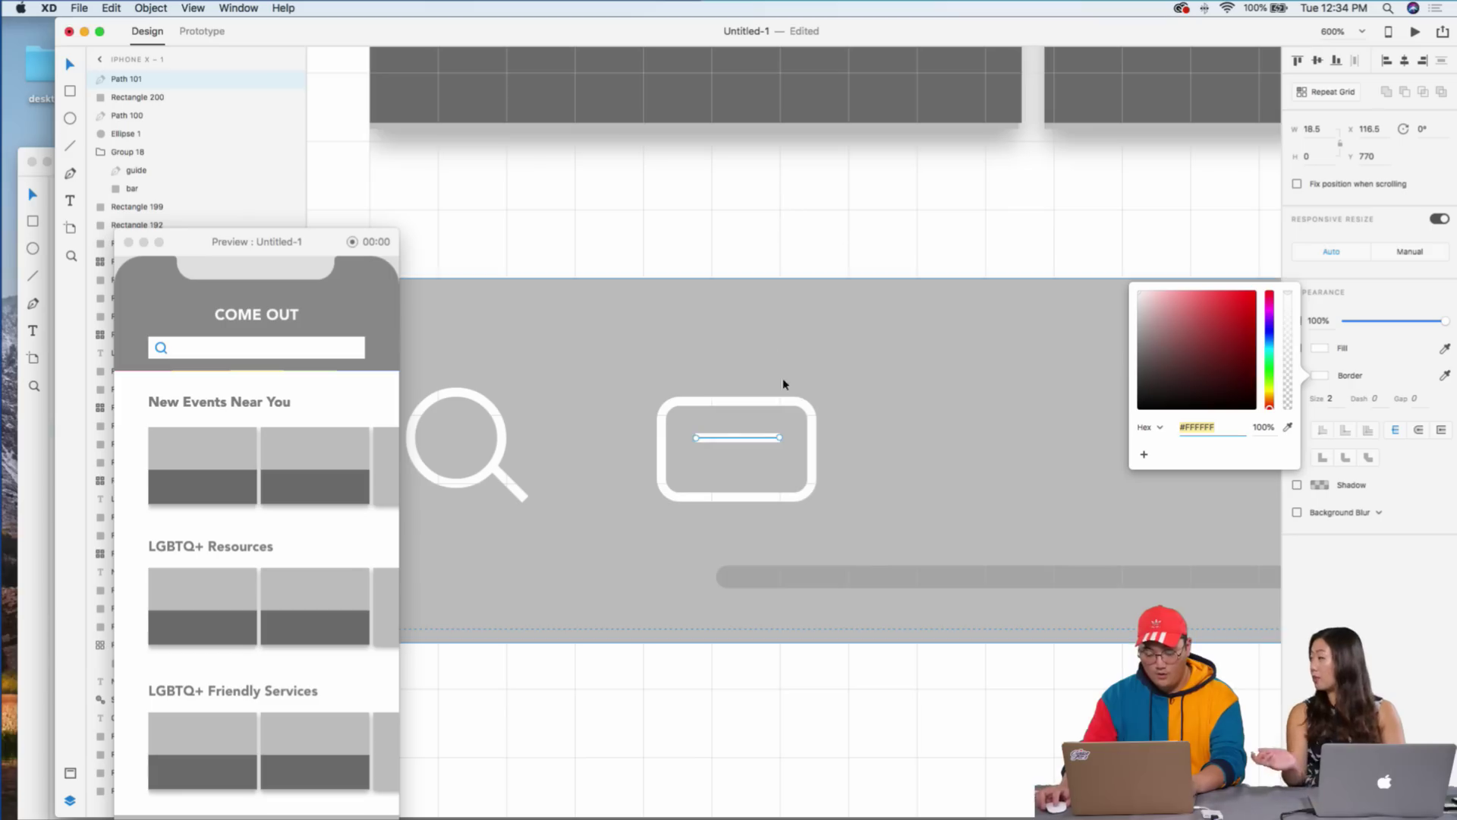
- Give the line inside the rounded rectangle round caps, shifting the document window for access to its properties
{"action": "scroll", "coordinate": [747, 419], "scroll_direction": "up", "scroll_amount": 2}
{"action": "left_click", "coordinate": [737, 439]}
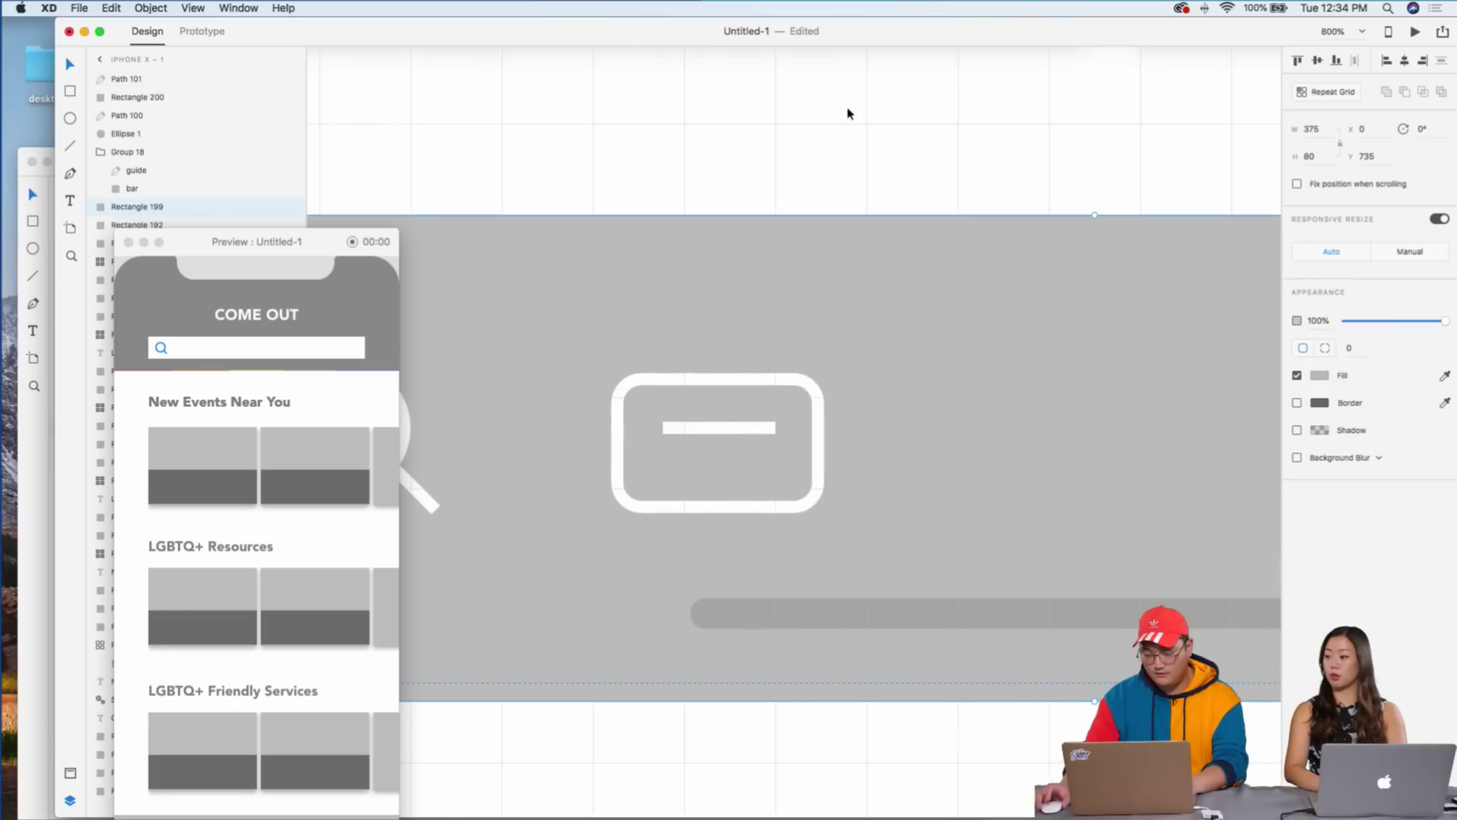
{"action": "left_click_drag", "start_coordinate": [927, 34], "coordinate": [874, 34]}
{"action": "left_click", "coordinate": [683, 431]}
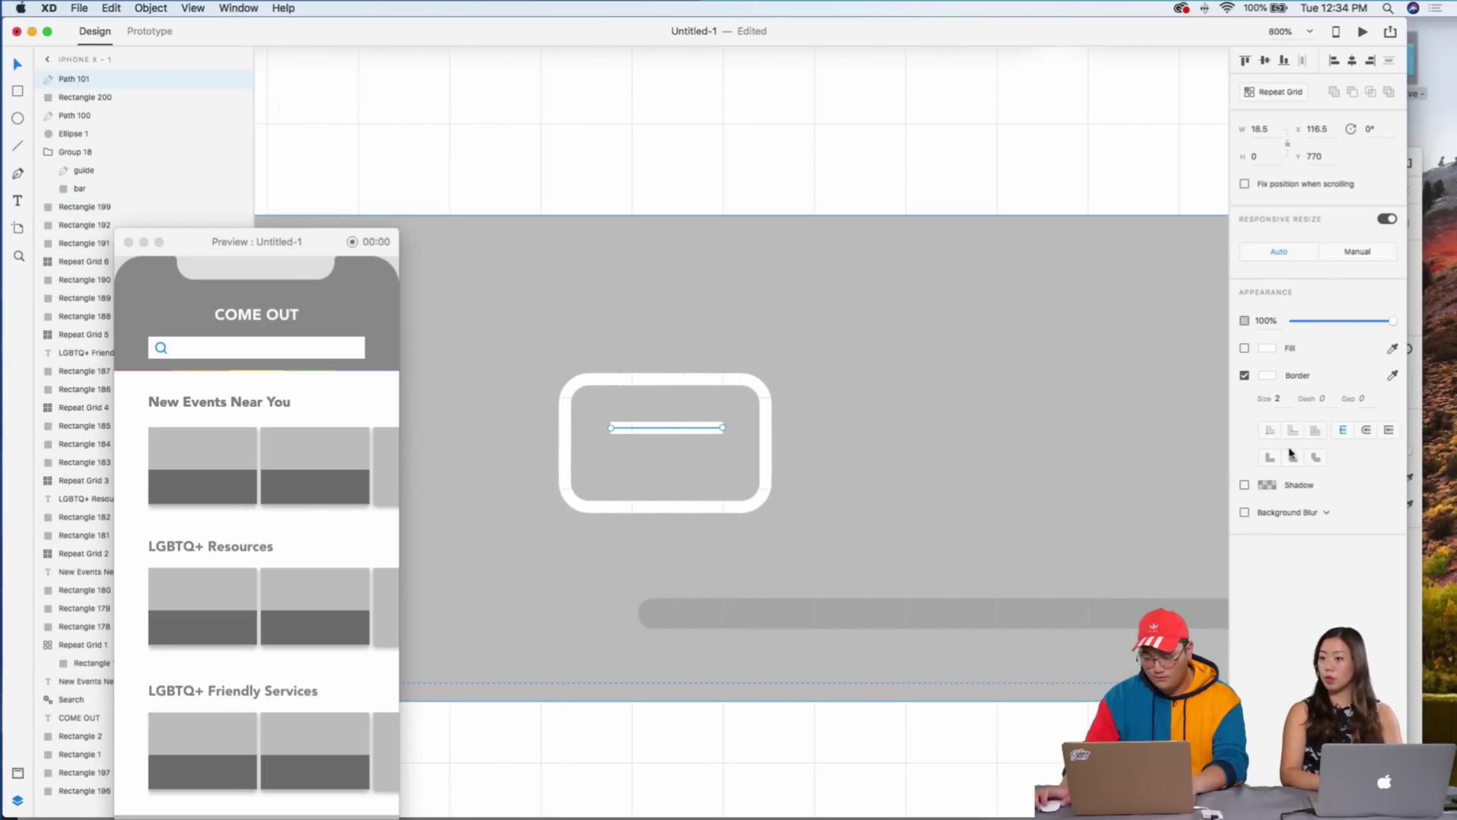
{"action": "left_click", "coordinate": [1364, 431]}
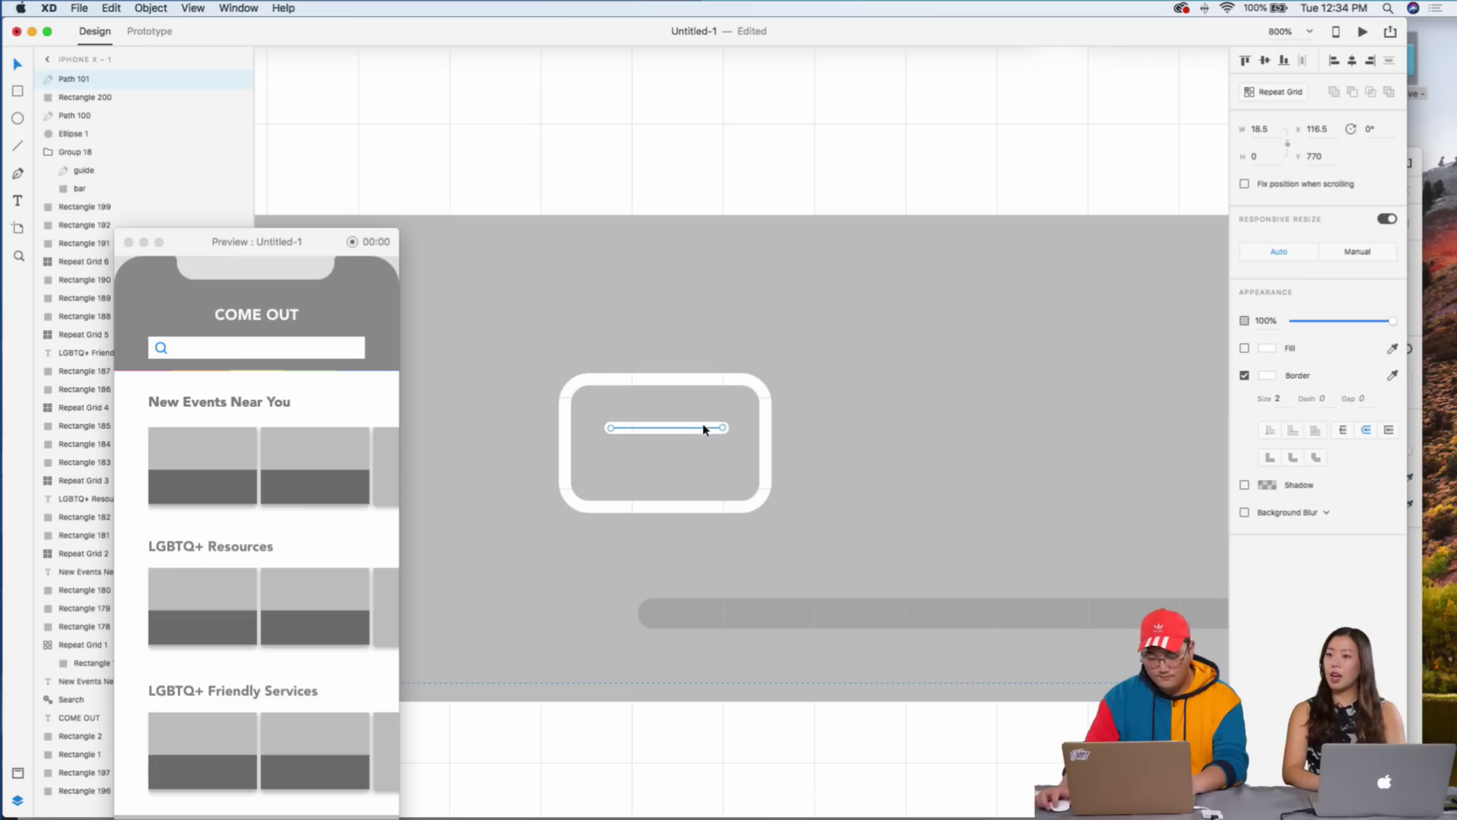
- Duplicate the line and place the copy 5 units below the original, at Y 775
{"action": "key", "text": "super+d"}
{"action": "key", "text": "shift+Down"}
{"action": "key", "text": "Up"}
{"action": "key", "text": "Up"}
{"action": "key", "text": "Up"}
{"action": "key", "text": "Up"}
{"action": "key", "text": "Up"}
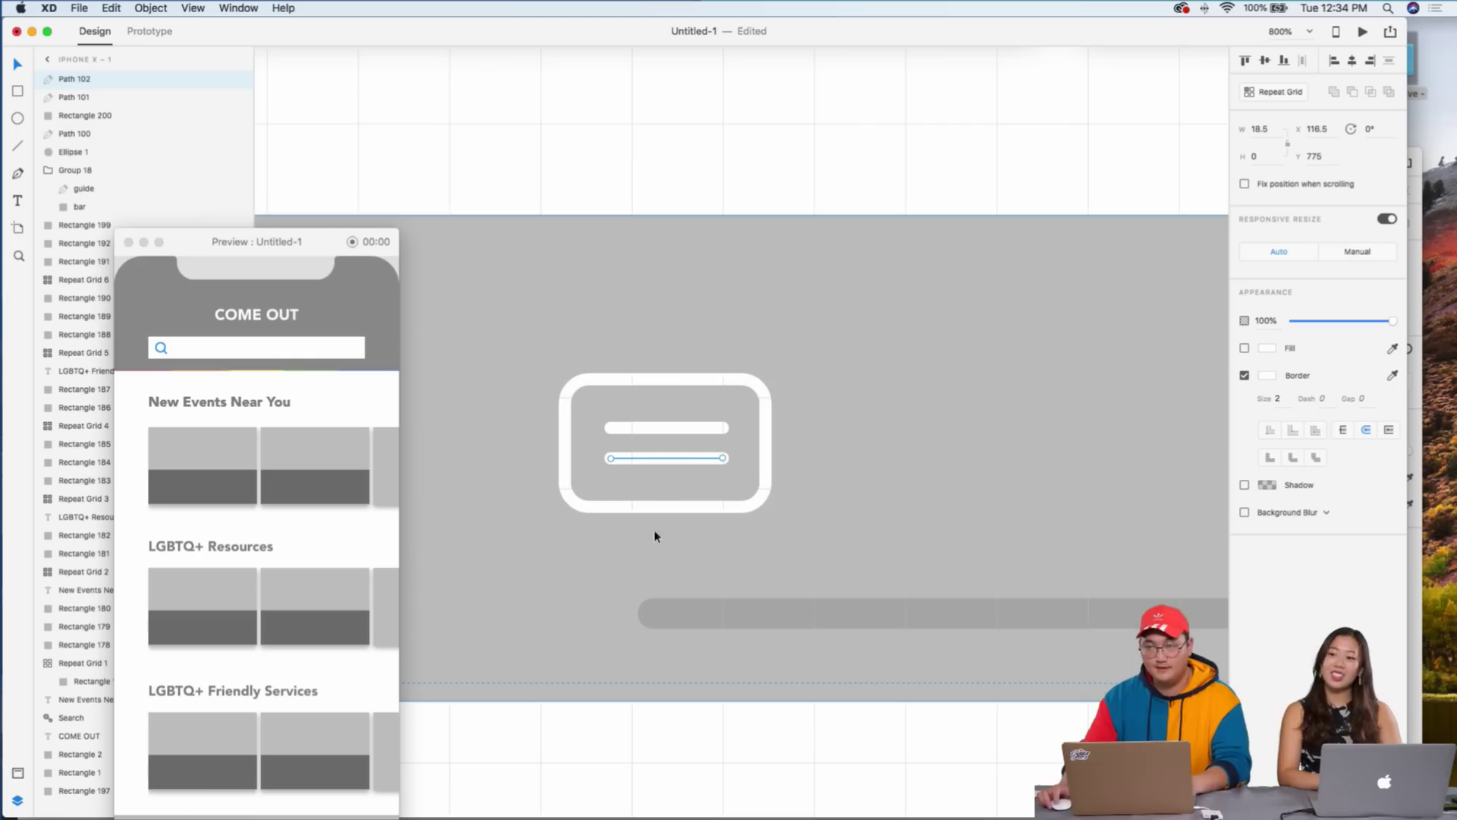
- Move both lines up together by 2 units, to Y 768
{"action": "left_click", "coordinate": [673, 428], "text": "shift"}
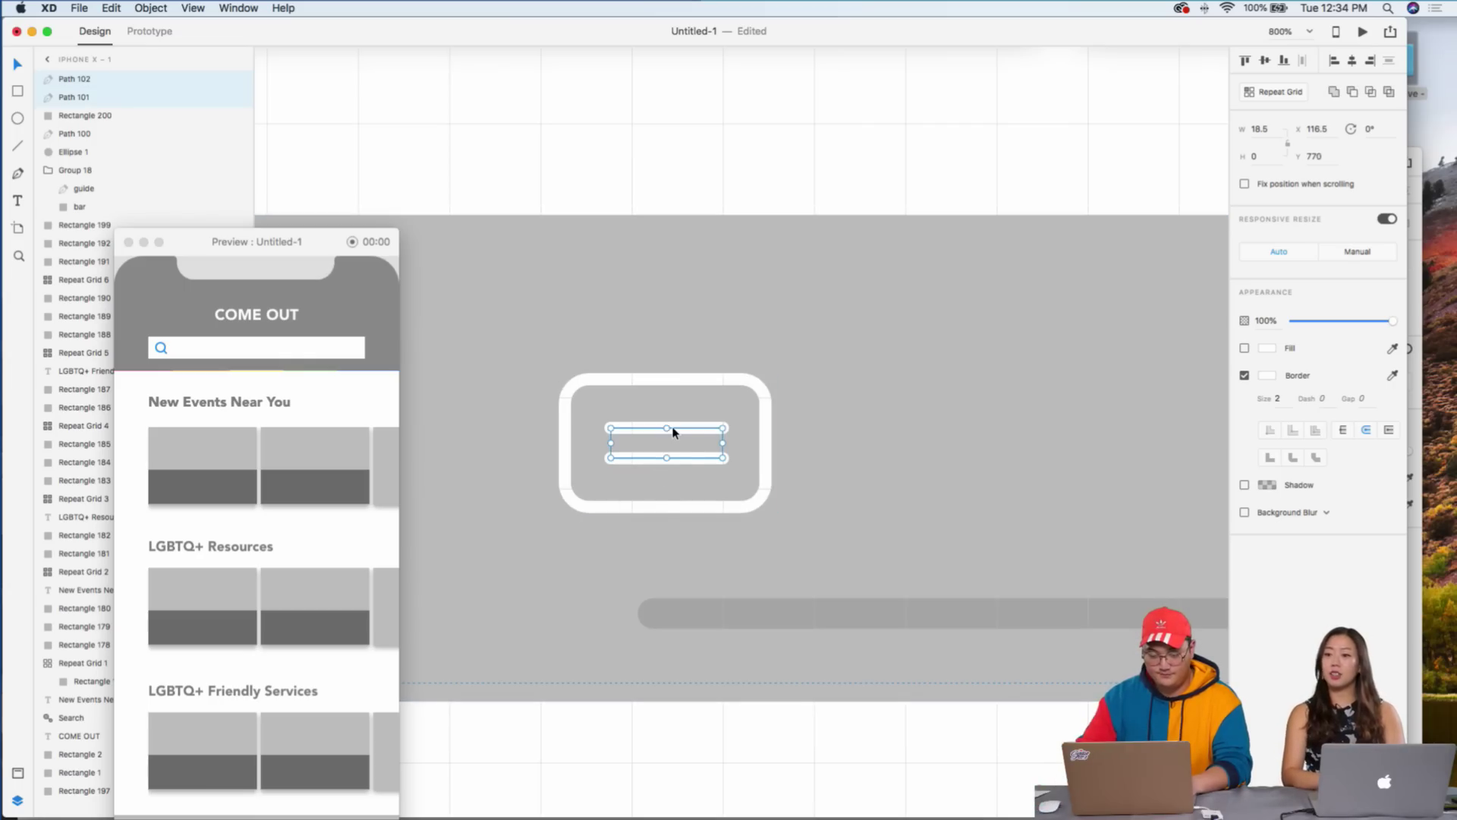
{"action": "key", "text": "Up"}
{"action": "key", "text": "Up"}
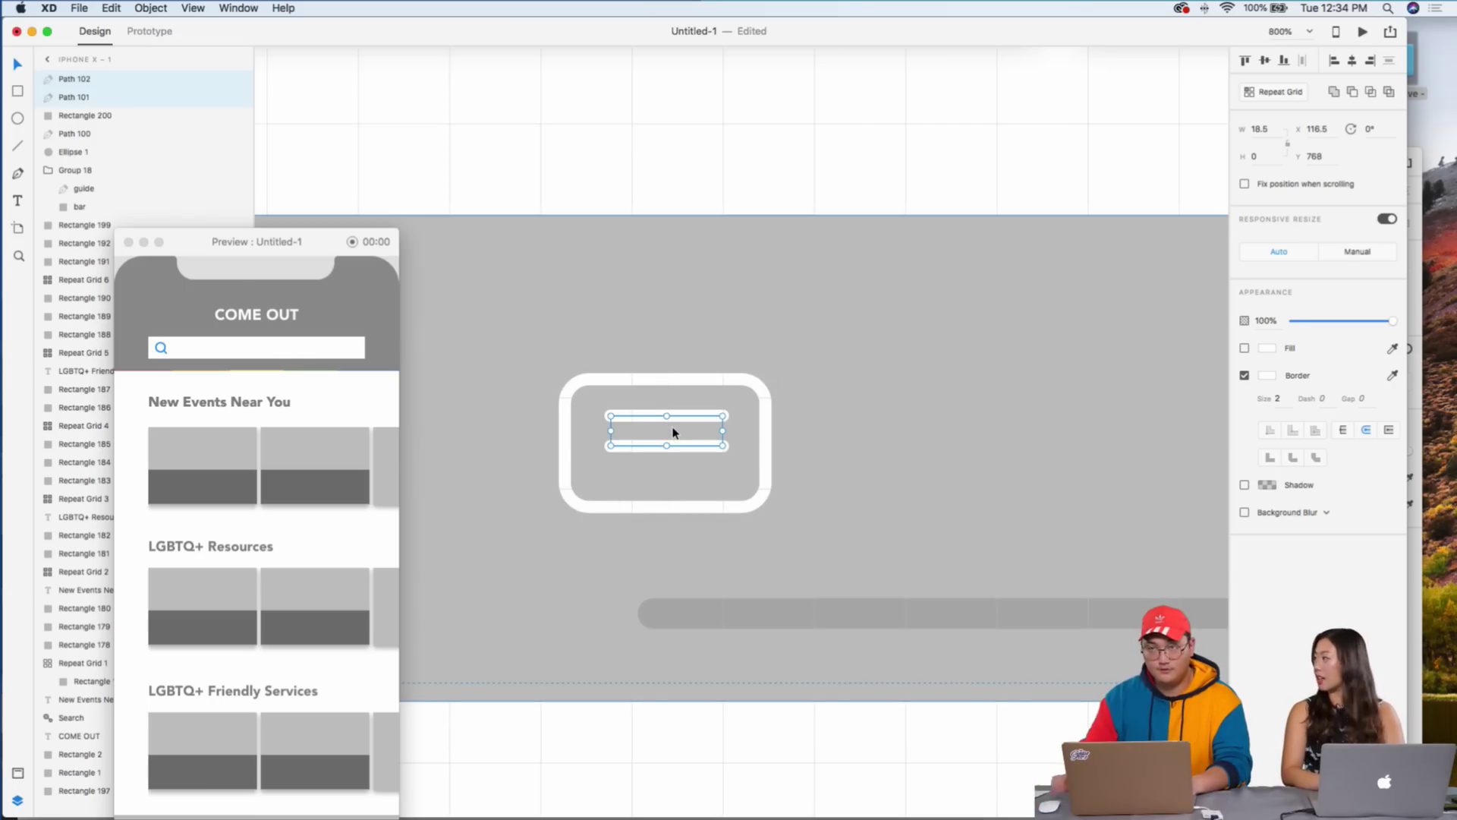
{"action": "scroll", "coordinate": [641, 318], "scroll_direction": "left", "scroll_amount": 2}
{"action": "left_click", "coordinate": [631, 306]}
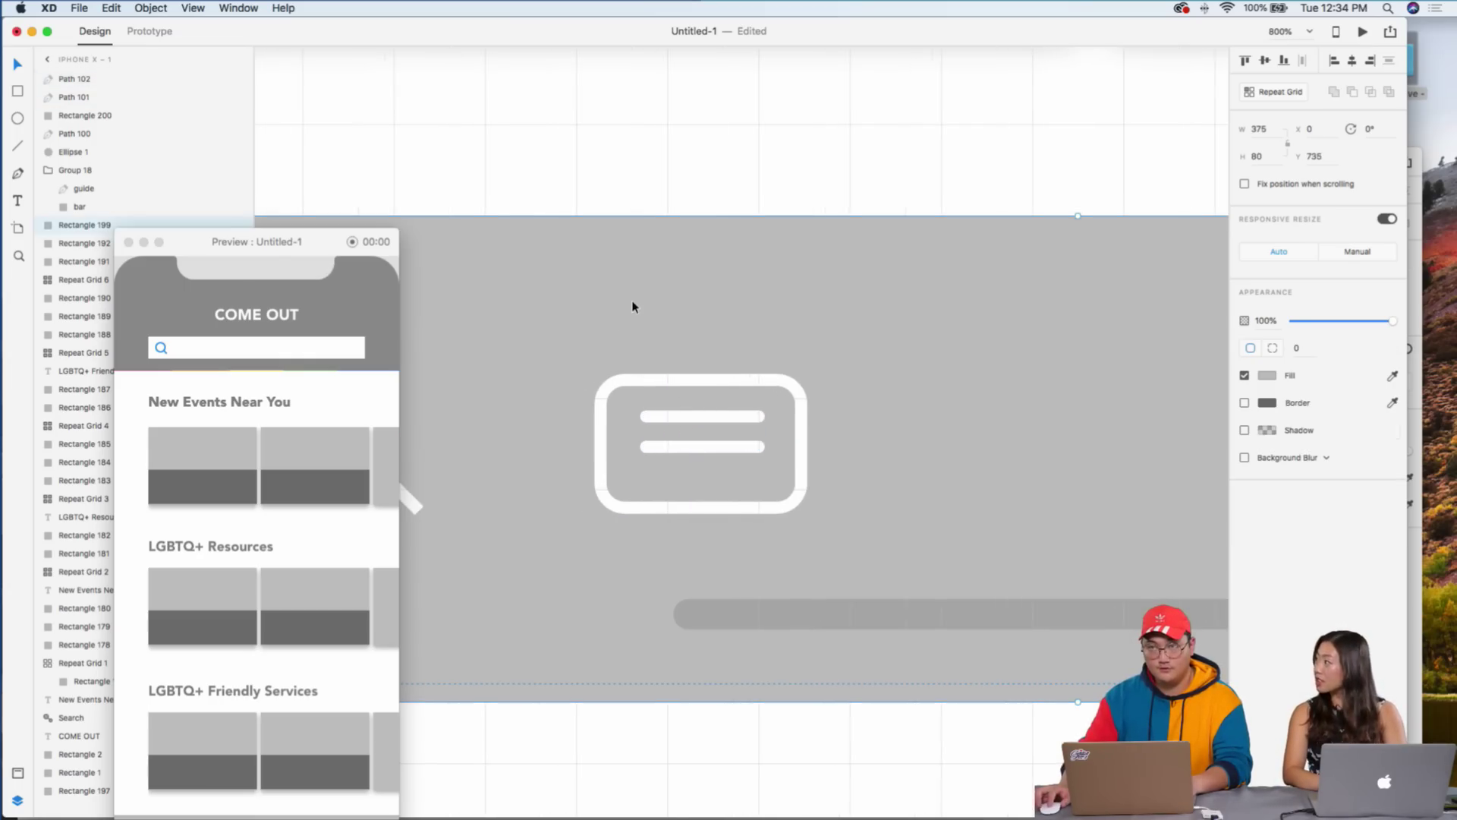
- Duplicate the lower line and place the copy 5 units below it, at Y 778, as the third line
{"action": "left_click", "coordinate": [703, 419]}
{"action": "left_click", "coordinate": [701, 455]}
{"action": "key", "text": "super+d"}
{"action": "key", "text": "Down"}
{"action": "key", "text": "Down"}
{"action": "key", "text": "Down"}
{"action": "key", "text": "Down"}
{"action": "key", "text": "Down"}
{"action": "key", "text": "super+equal"}
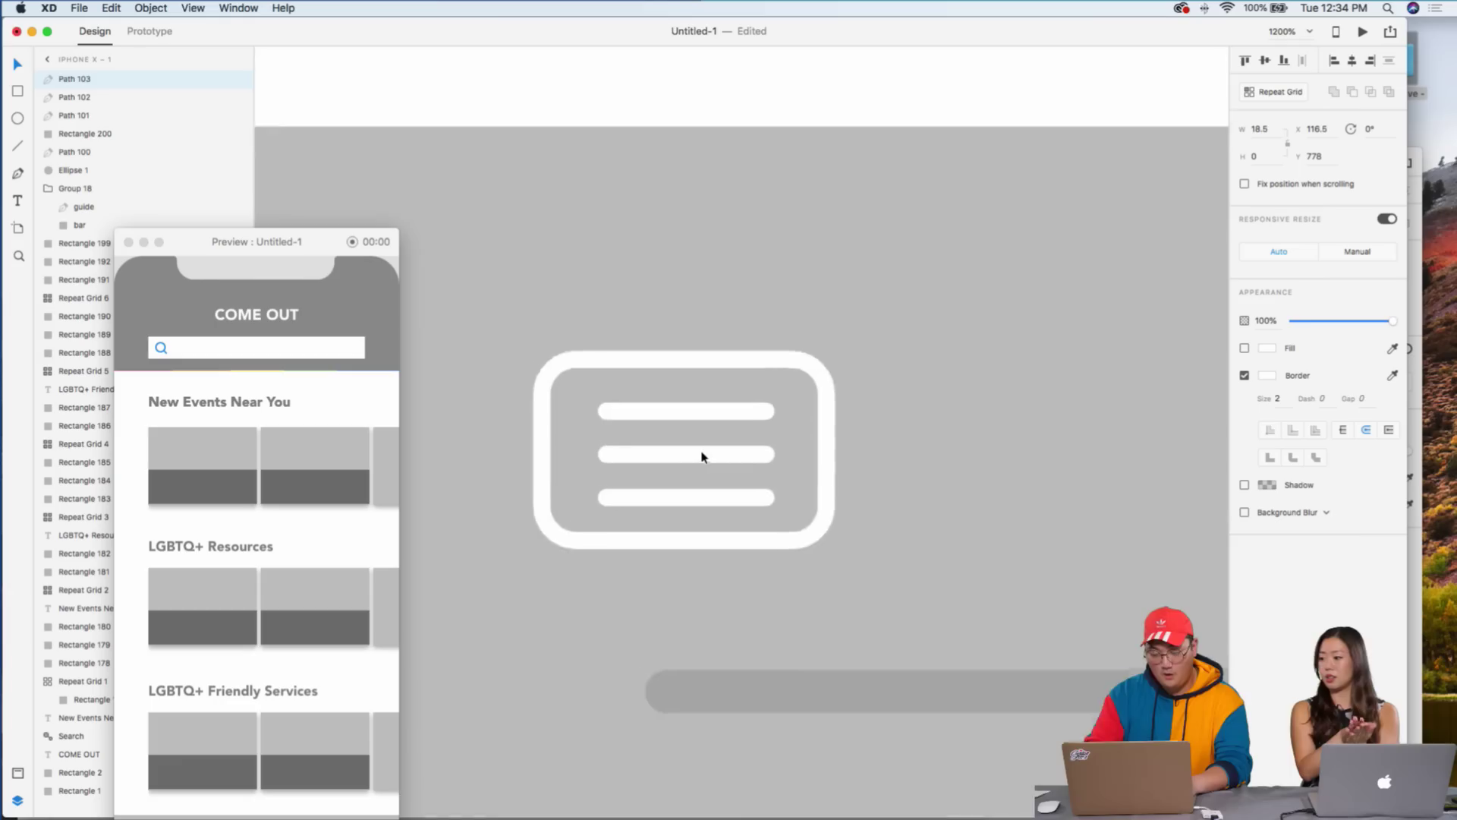
- Widen the rounded rectangle slightly so that the three lines sit centred inside it
{"action": "left_click", "coordinate": [673, 408], "text": "shift"}
{"action": "left_click", "coordinate": [687, 467], "text": "shift"}
{"action": "left_click_drag", "start_coordinate": [687, 467], "coordinate": [687, 465]}
{"action": "left_click", "coordinate": [849, 570]}
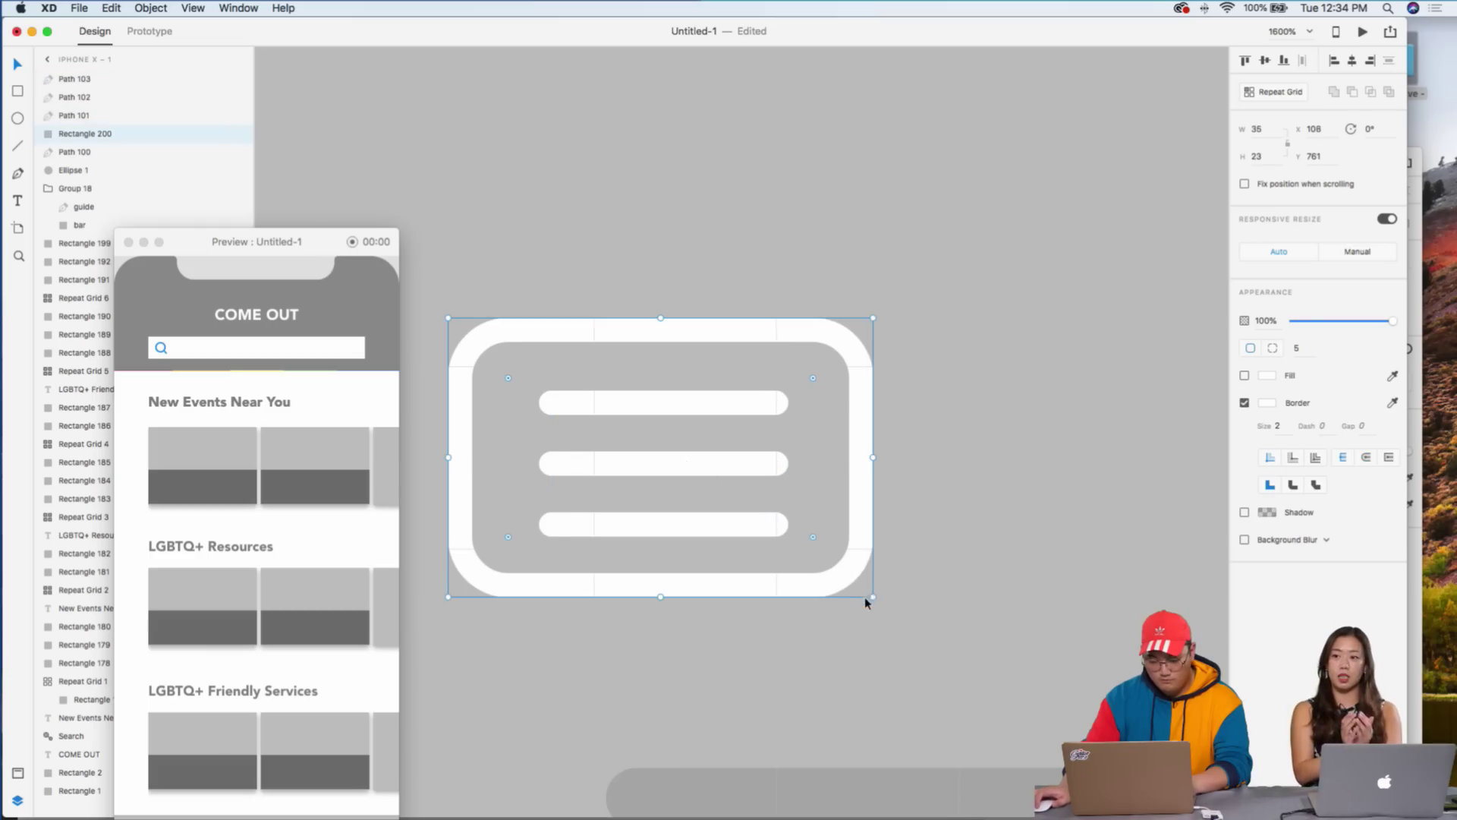
{"action": "left_click_drag", "start_coordinate": [873, 597], "coordinate": [882, 600]}
{"action": "left_click", "coordinate": [1026, 460]}
{"action": "scroll", "coordinate": [1026, 460], "scroll_direction": "down", "scroll_amount": 3}
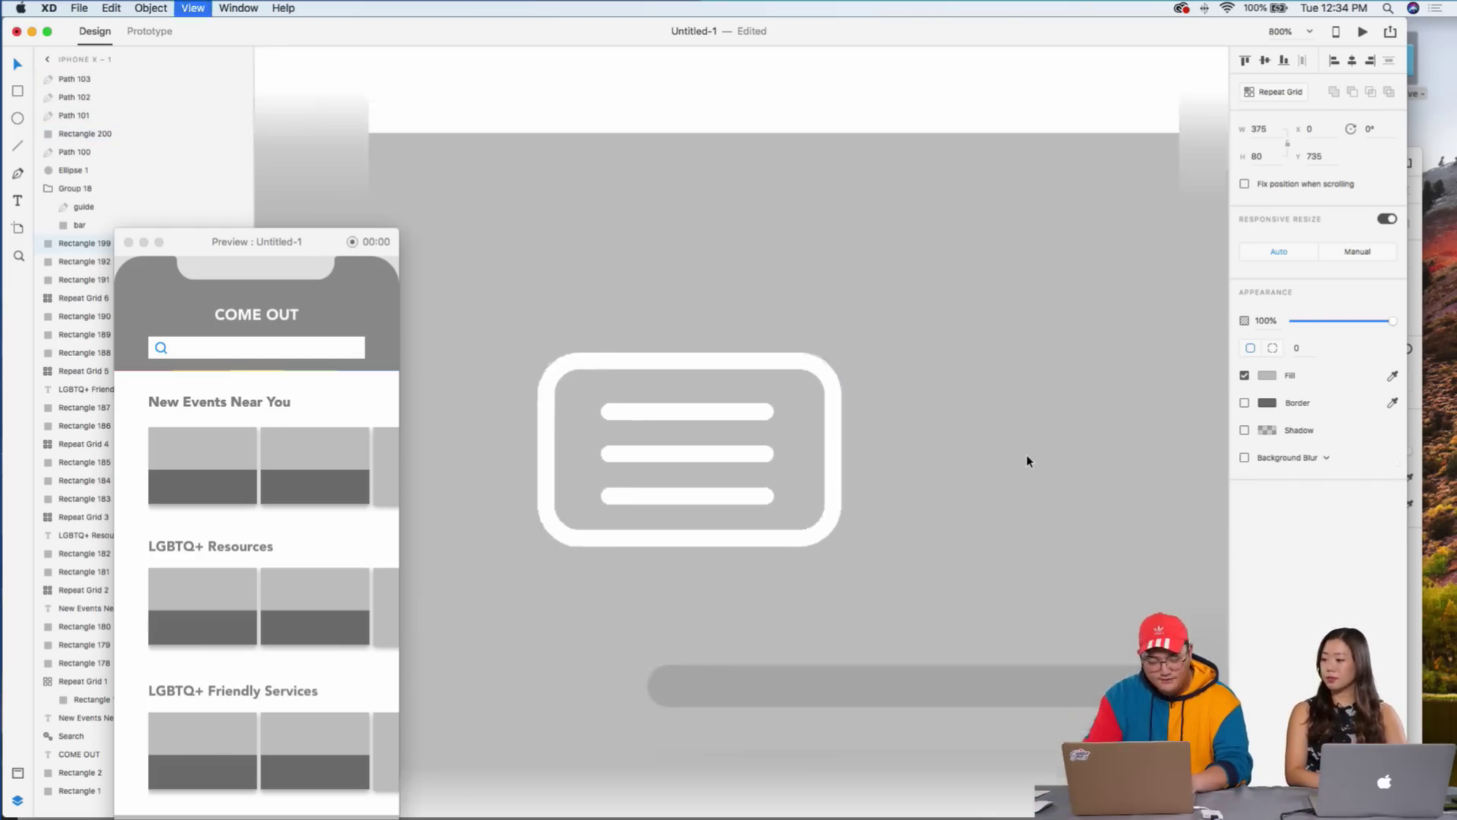
{"action": "scroll", "coordinate": [703, 393], "scroll_direction": "left", "scroll_amount": 10}
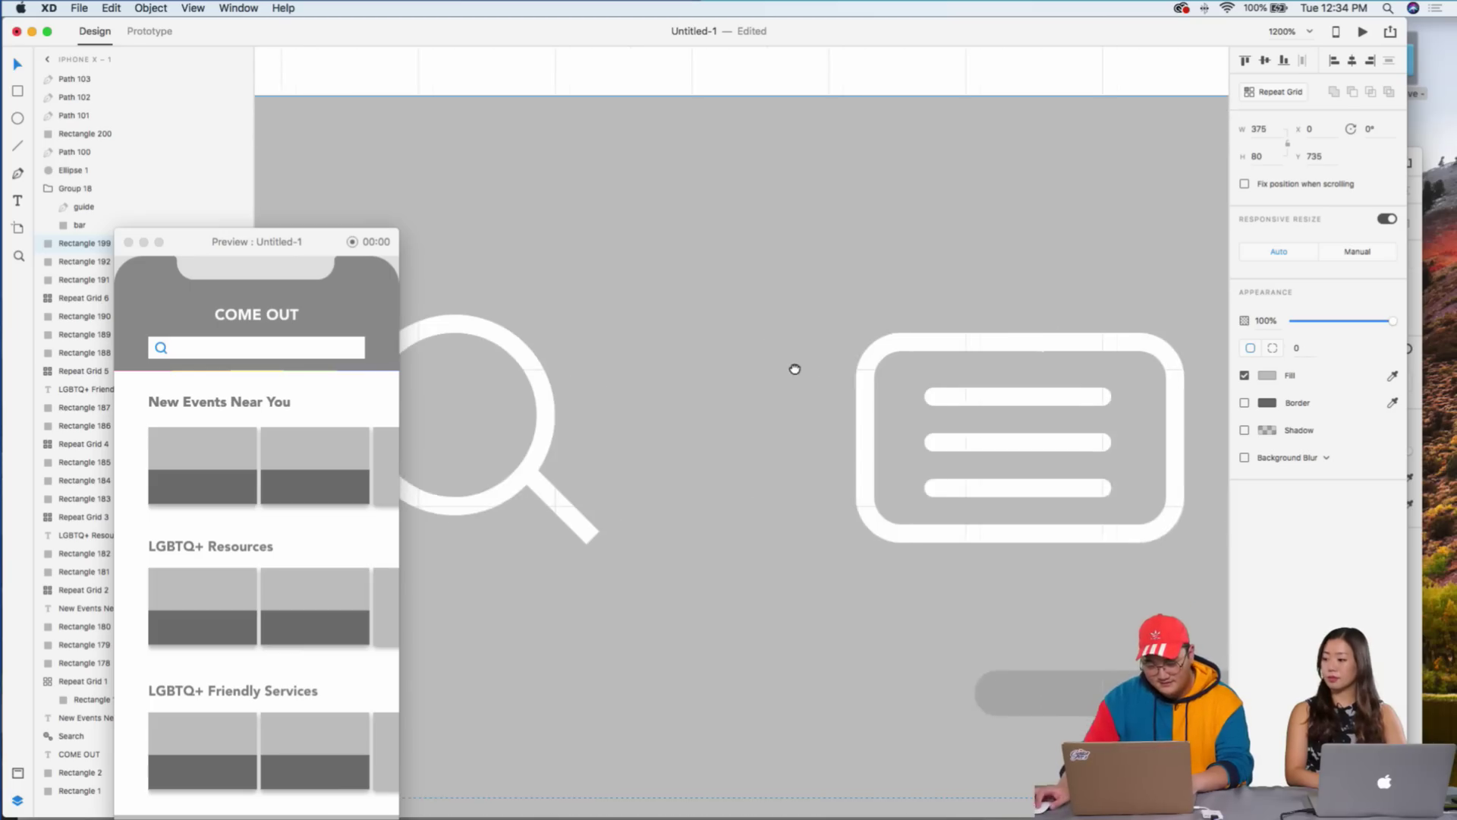
{"action": "left_click", "coordinate": [1032, 488]}
{"action": "left_click", "coordinate": [1040, 395], "text": "shift"}
{"action": "left_click", "coordinate": [1044, 441], "text": "shift"}
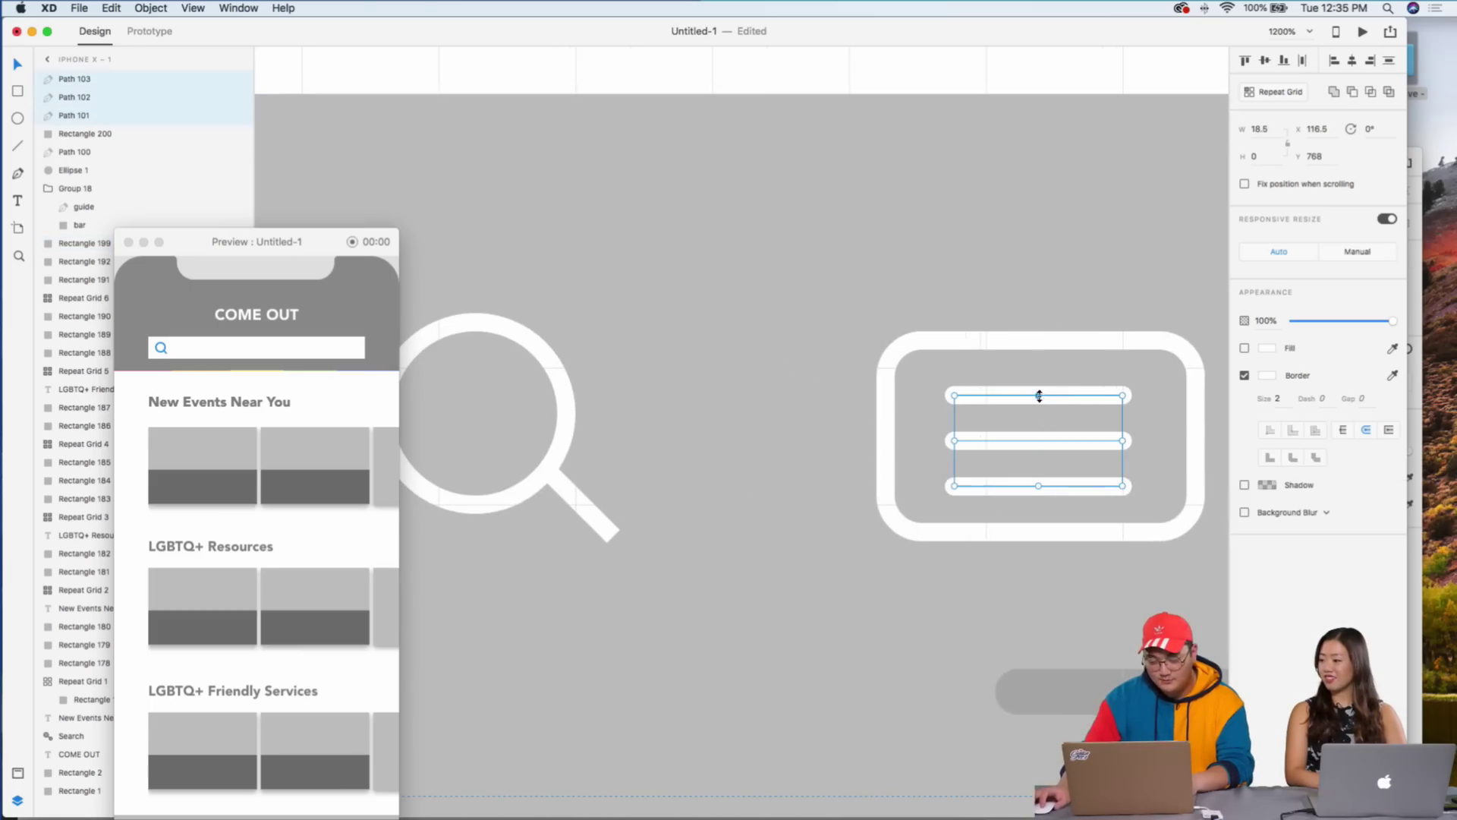
{"action": "left_click_drag", "start_coordinate": [1056, 403], "coordinate": [1057, 403]}
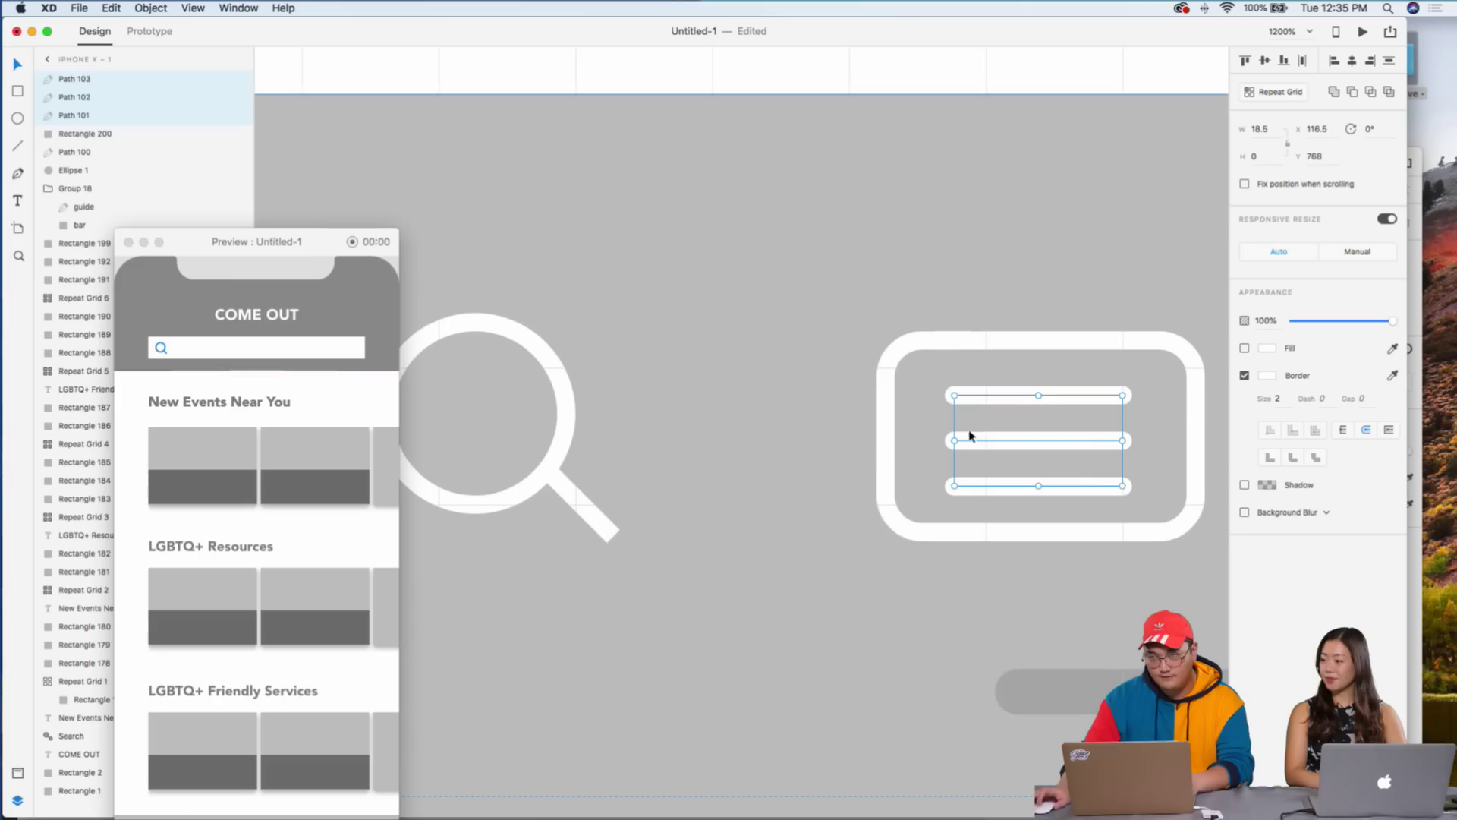
{"action": "left_click", "coordinate": [807, 316]}
- Narrow the list icon's rounded rectangle by about 1 unit from its right edge
{"action": "scroll", "coordinate": [809, 317], "scroll_direction": "right", "scroll_amount": 1}
{"action": "scroll", "coordinate": [811, 319], "scroll_direction": "down", "scroll_amount": 3}
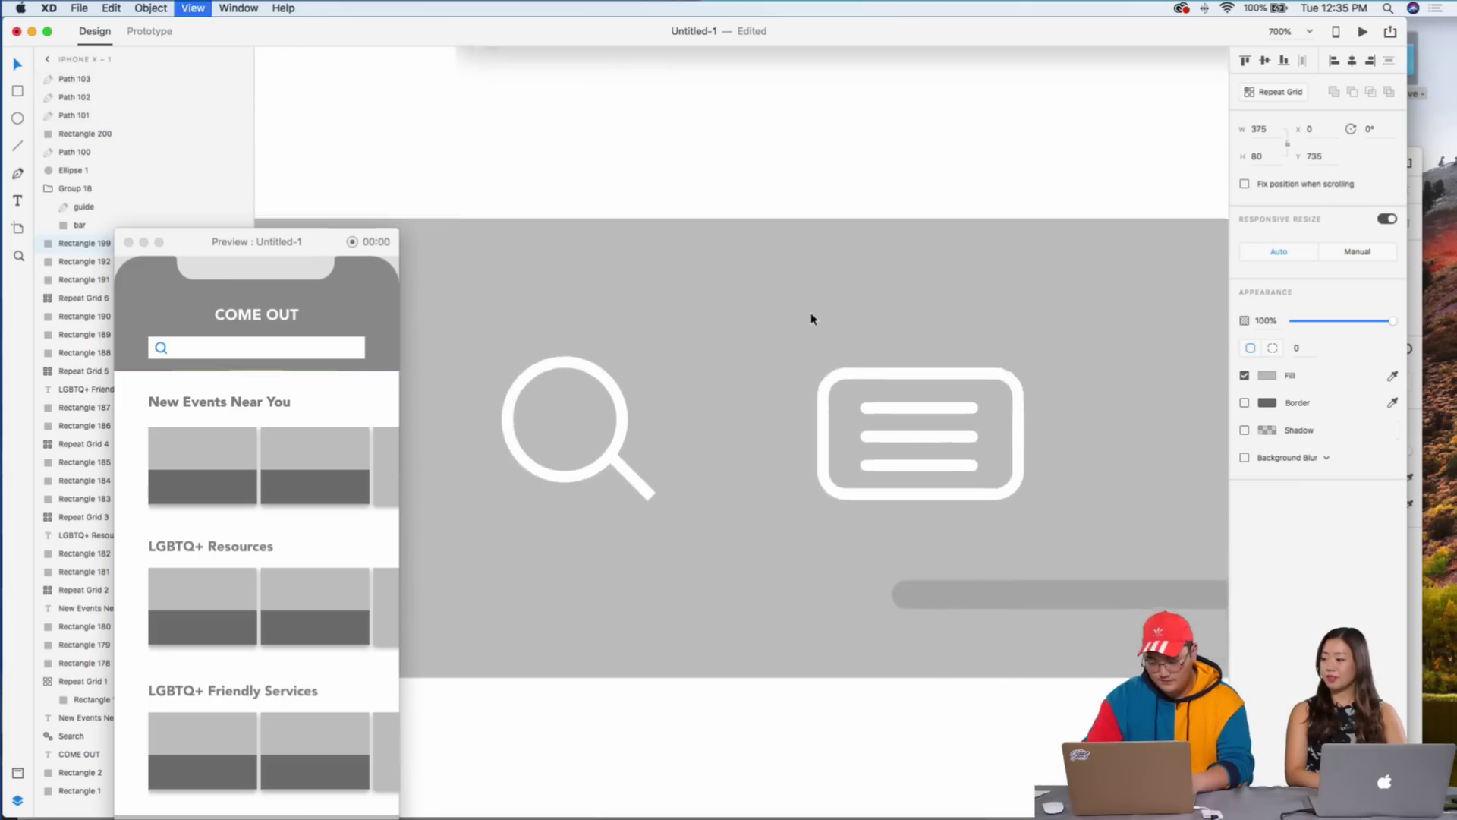
{"action": "left_click", "coordinate": [999, 439]}
{"action": "left_click_drag", "start_coordinate": [1003, 434], "coordinate": [995, 433]}
{"action": "left_click", "coordinate": [849, 293]}
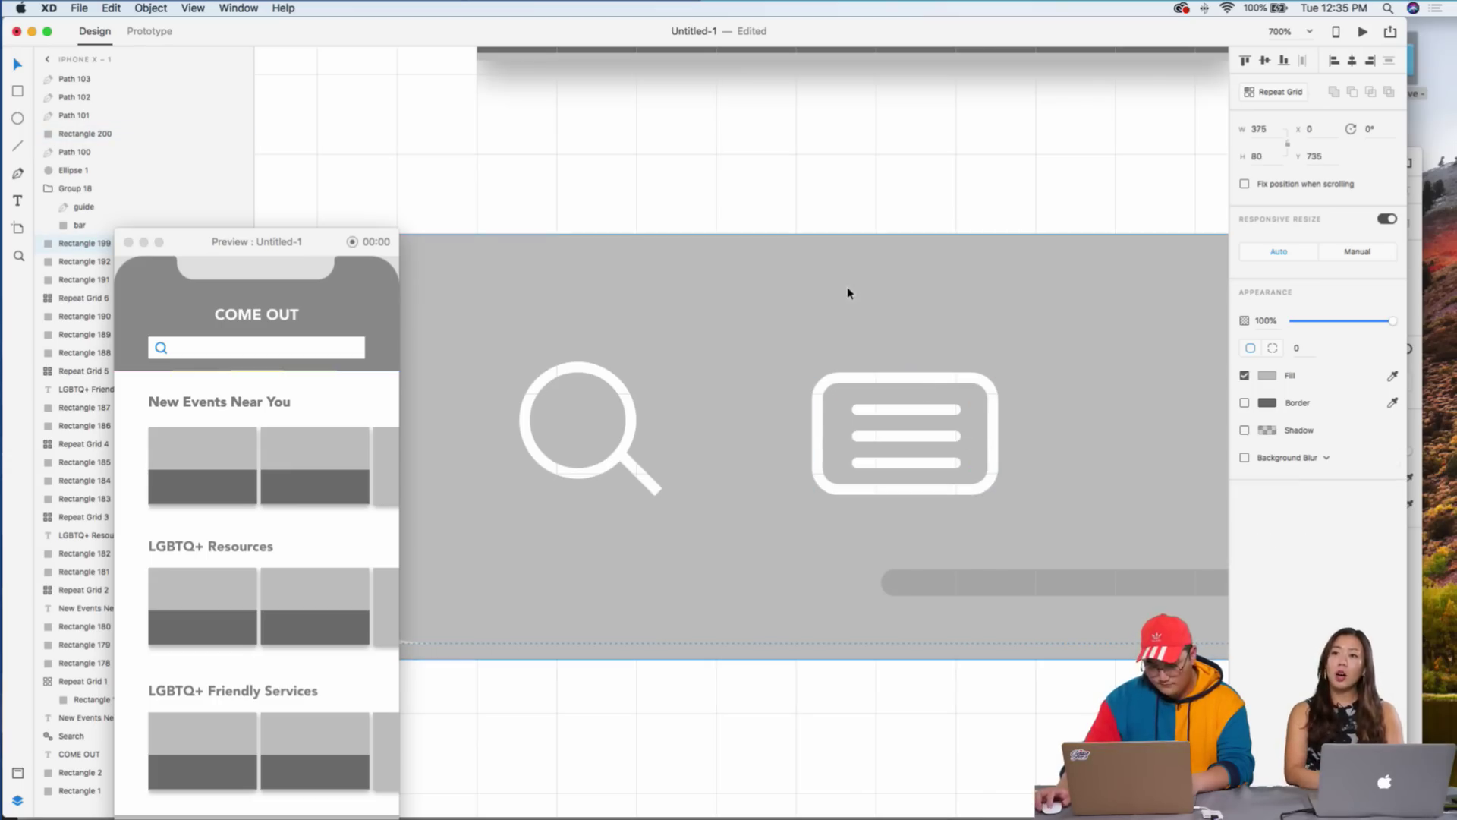
- Review the search and list icons in the bottom bar together with the card sections above it
{"action": "key", "text": "super+minus"}
{"action": "key", "text": "super+minus"}
{"action": "key", "text": "super+minus"}
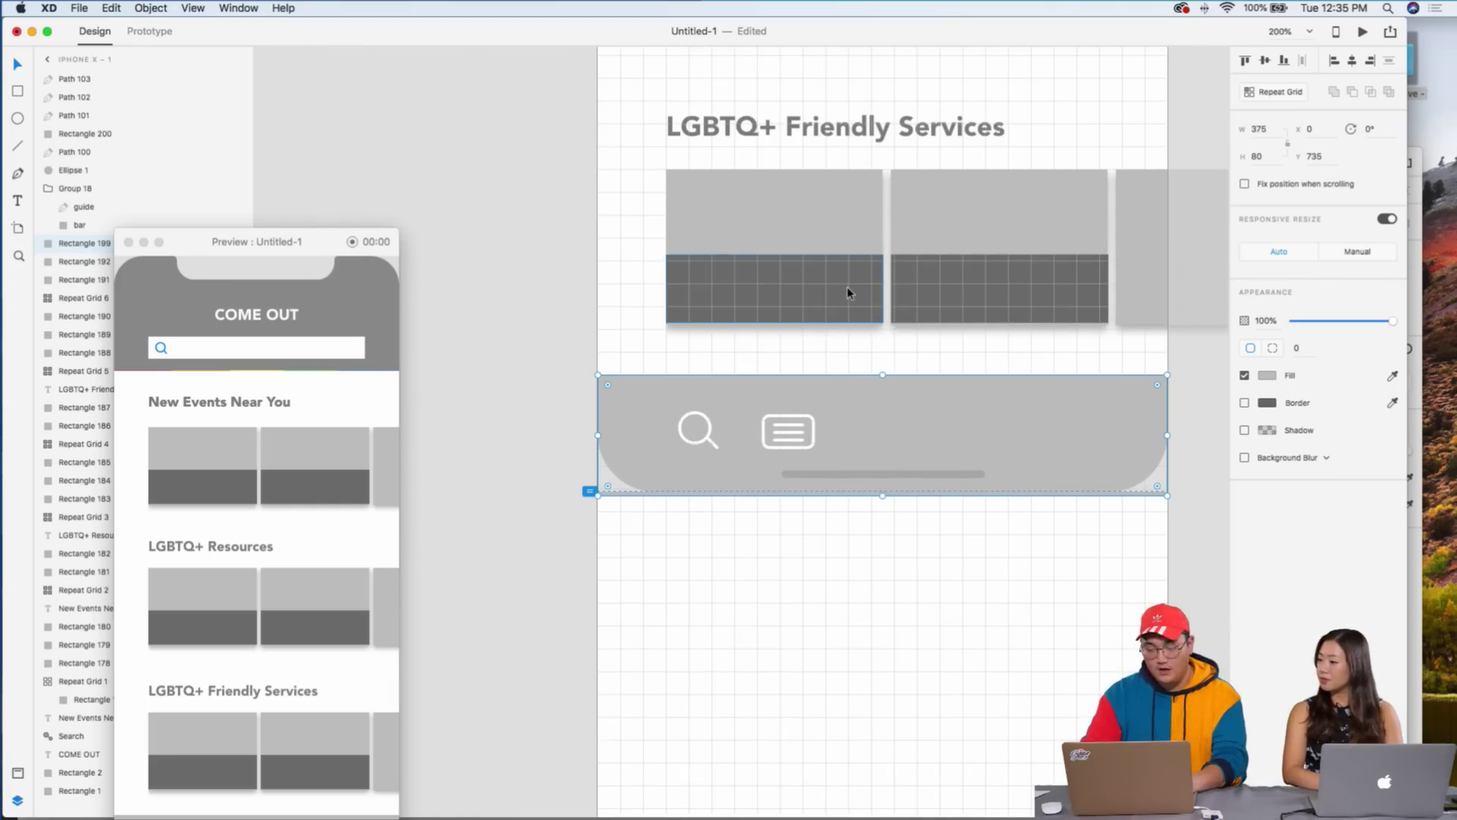
{"action": "key", "text": "super+plus"}
{"action": "scroll", "coordinate": [847, 293], "scroll_direction": "down", "scroll_amount": 3}
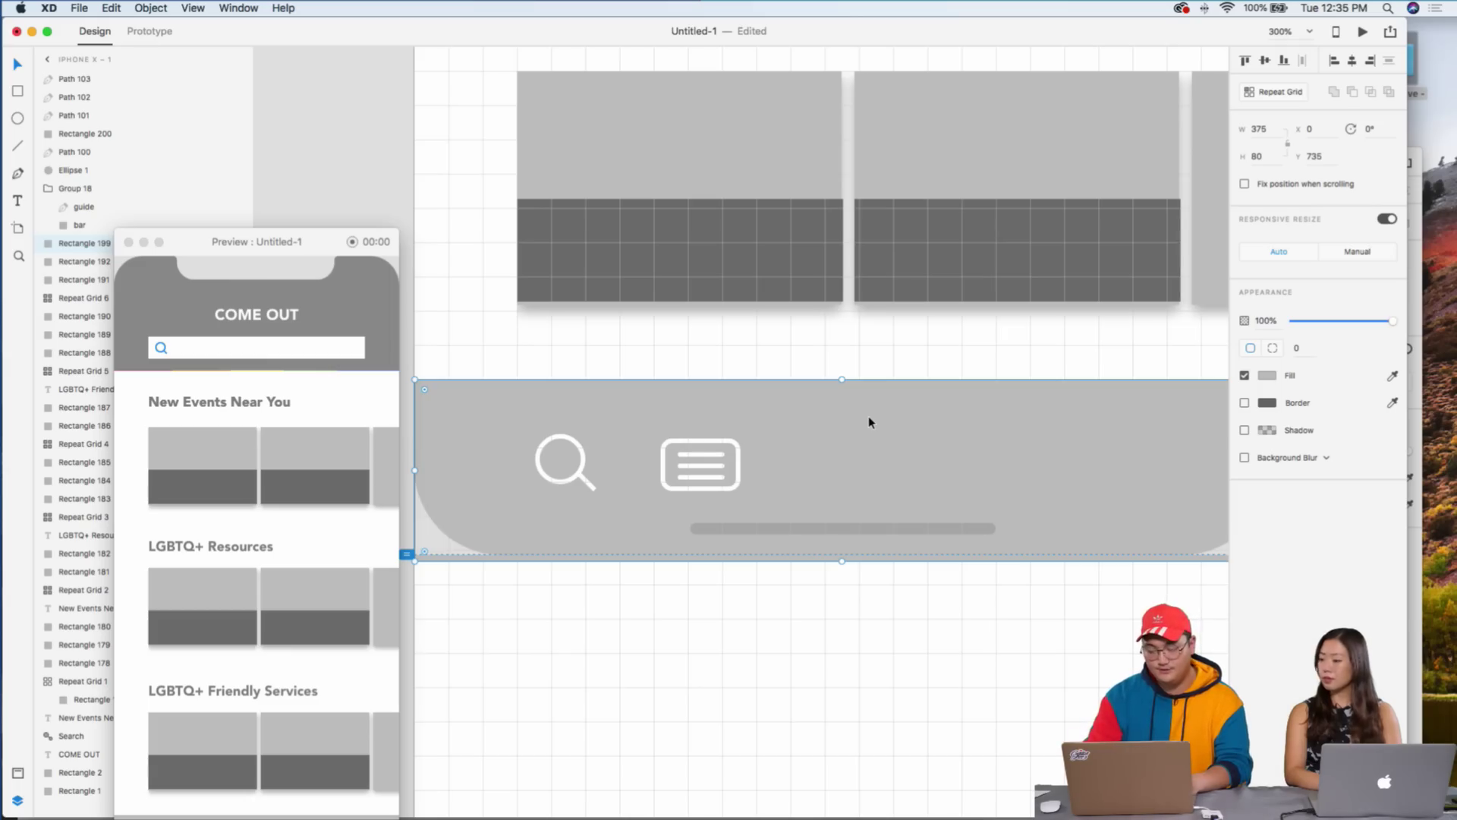
{"action": "left_click_drag", "start_coordinate": [786, 613], "coordinate": [647, 415]}
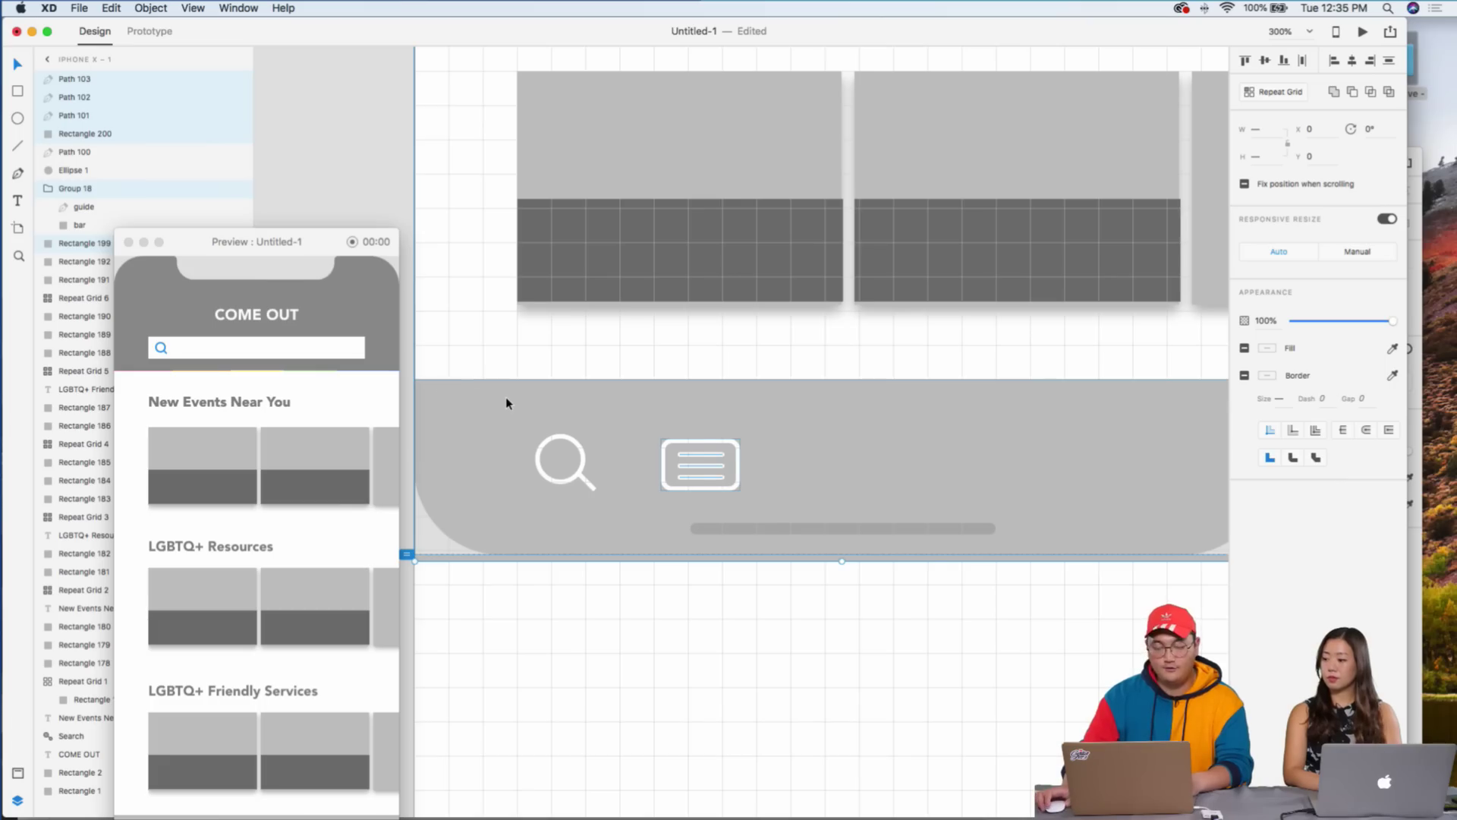
{"action": "scroll", "coordinate": [507, 400], "scroll_direction": "down", "scroll_amount": 5}
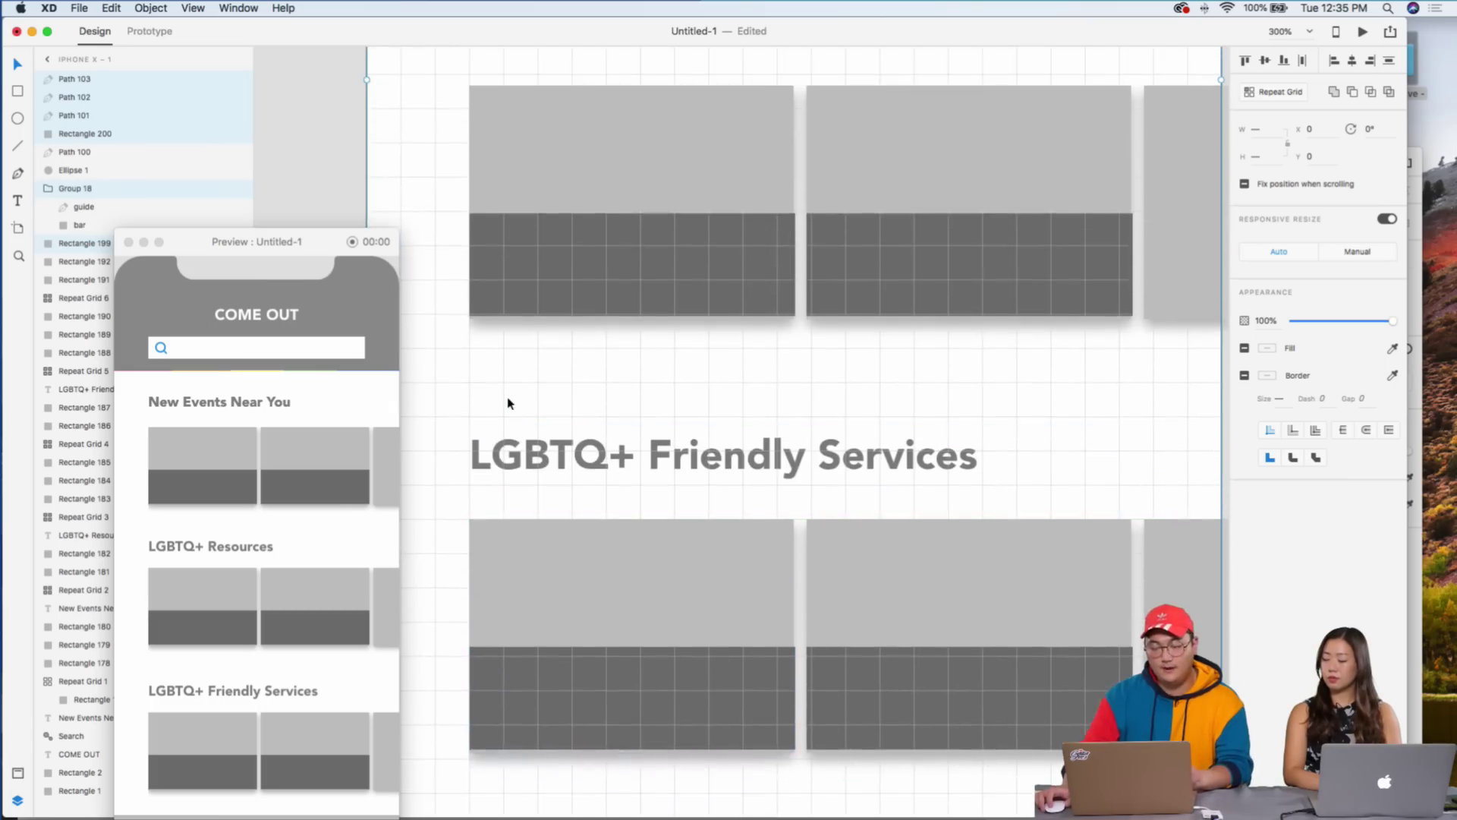
{"action": "scroll", "coordinate": [507, 402], "scroll_direction": "up", "scroll_amount": 8}
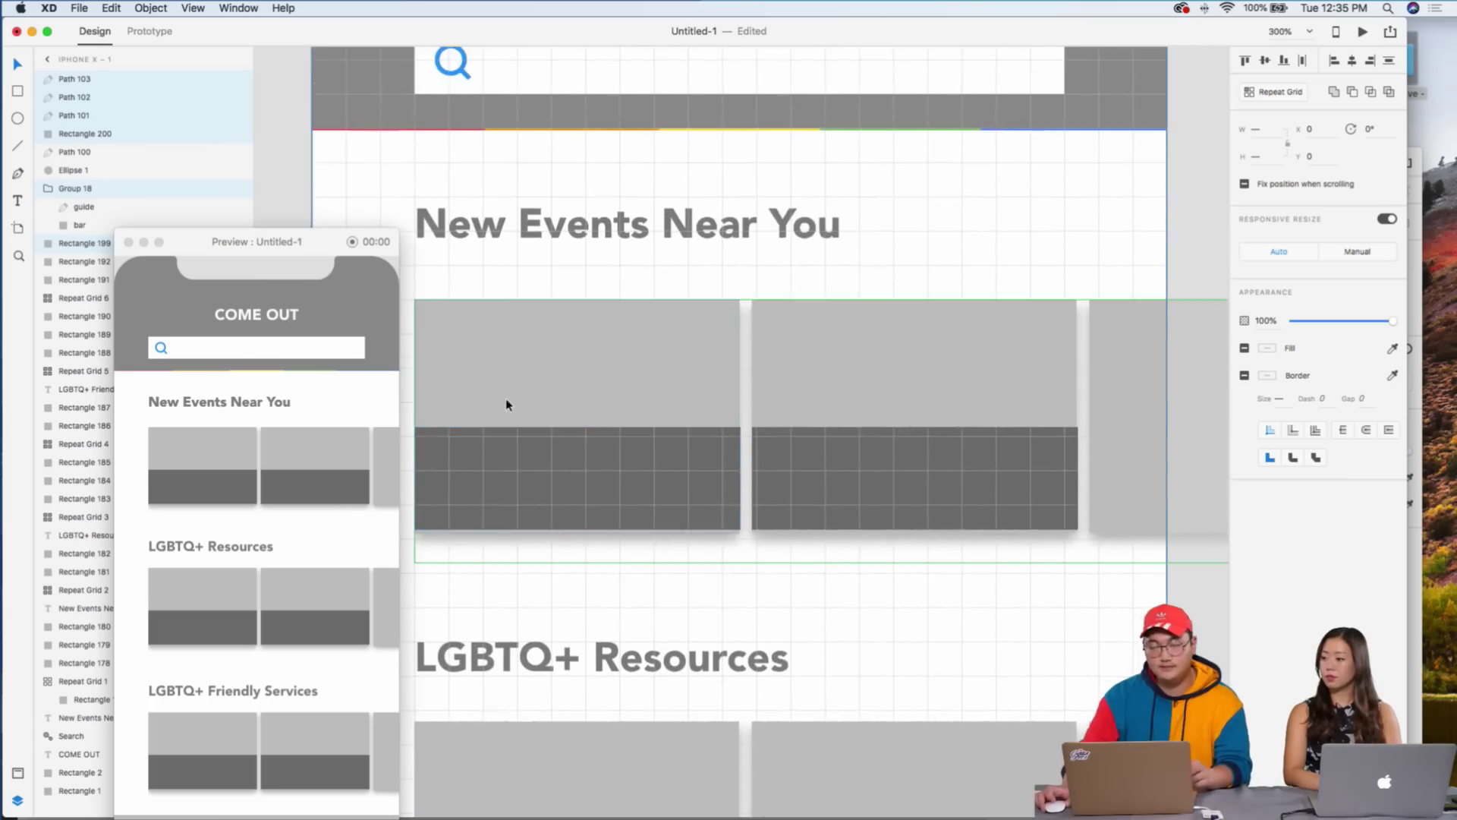
{"action": "scroll", "coordinate": [507, 404], "scroll_direction": "down", "scroll_amount": 10}
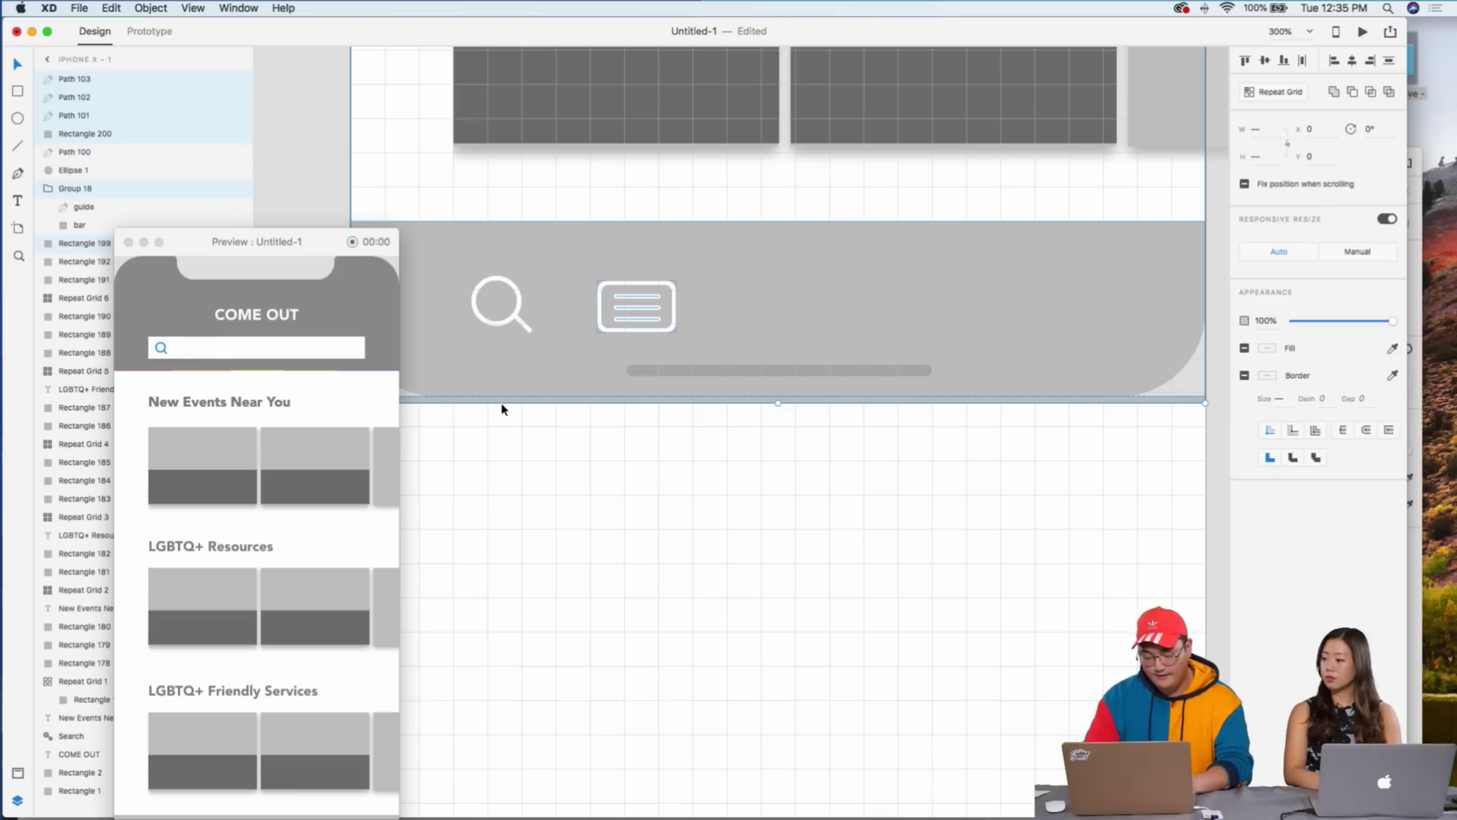
{"action": "key", "text": "super+equal"}
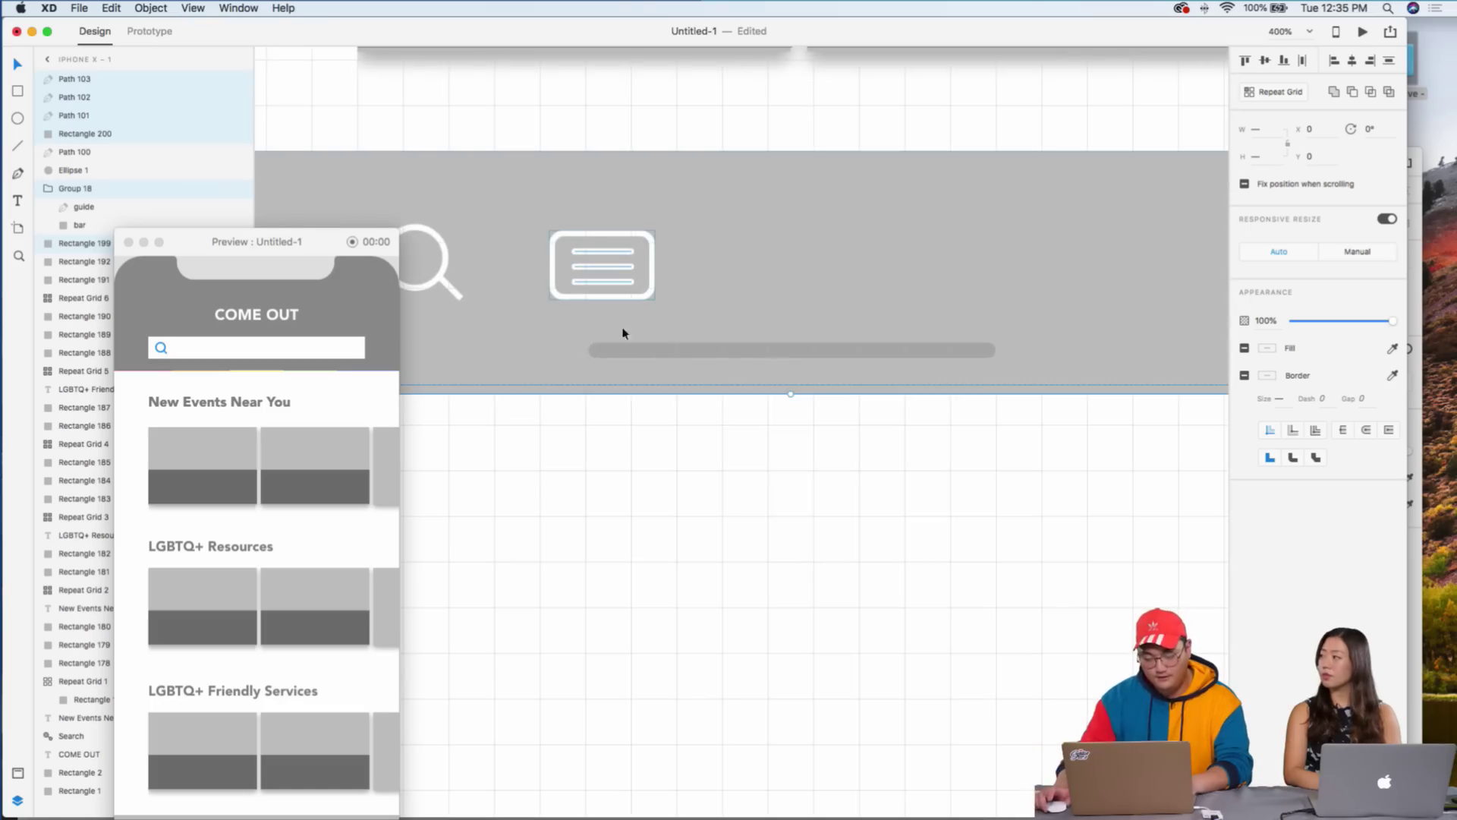
{"action": "scroll", "coordinate": [668, 311], "scroll_direction": "left", "scroll_amount": 3}
{"action": "scroll", "coordinate": [672, 310], "scroll_direction": "right", "scroll_amount": 2}
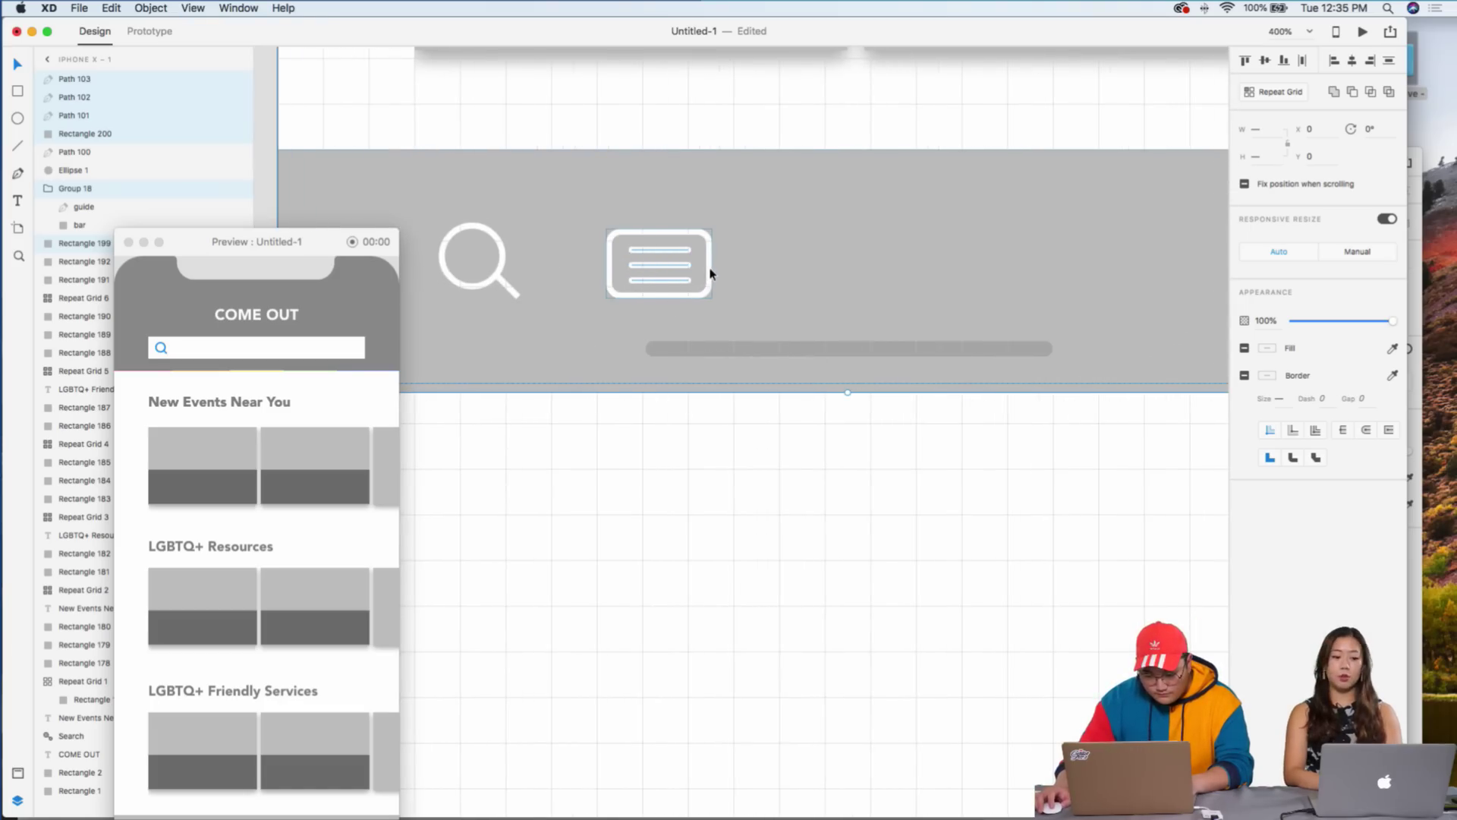
{"action": "left_click", "coordinate": [661, 472]}
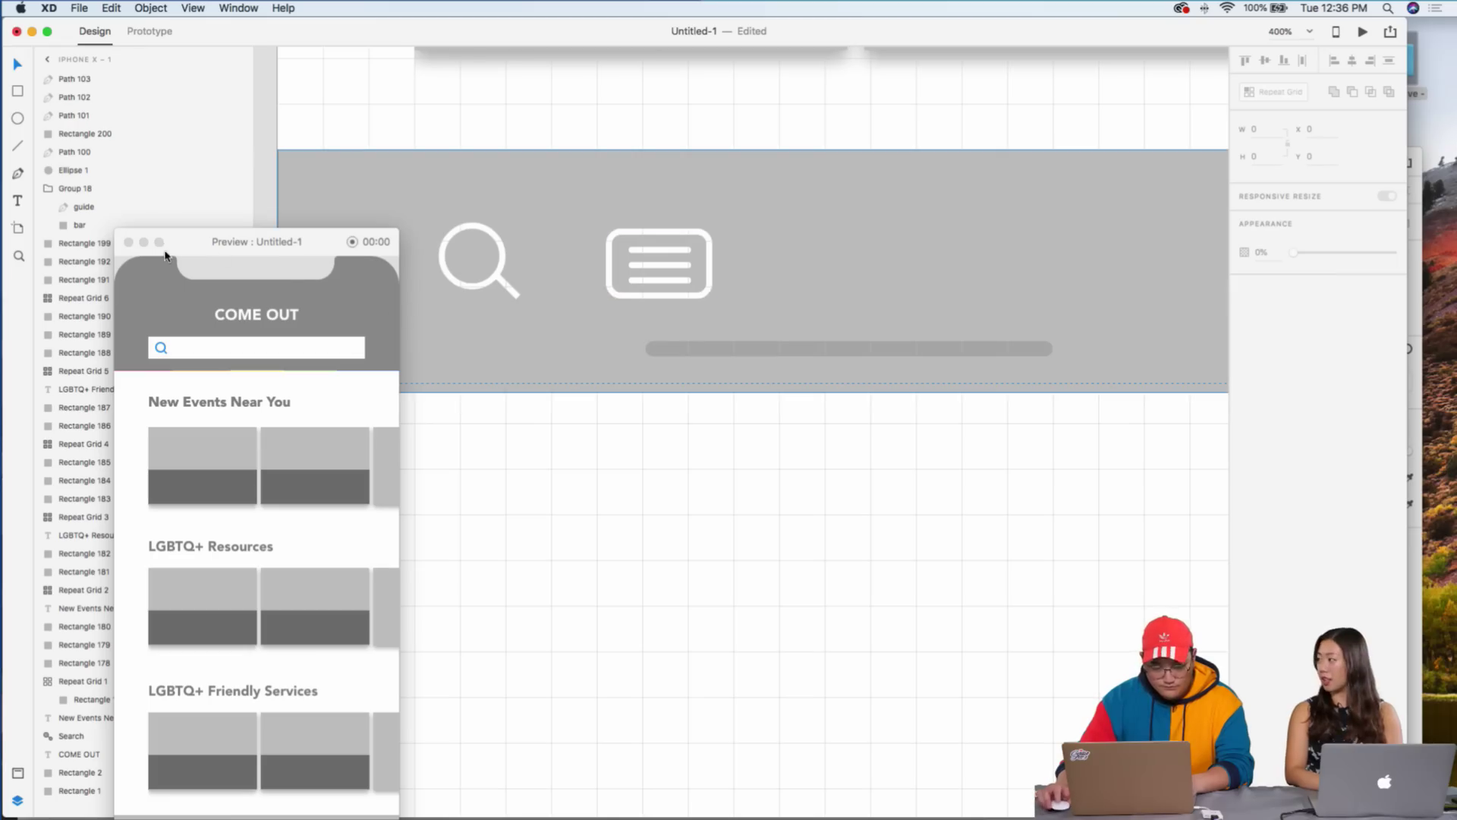
- Look up the four-squares options icon in the UI_Kit document as a reference for the third icon
{"action": "left_click_drag", "start_coordinate": [227, 39], "coordinate": [529, 39]}
{"action": "left_click", "coordinate": [267, 167]}
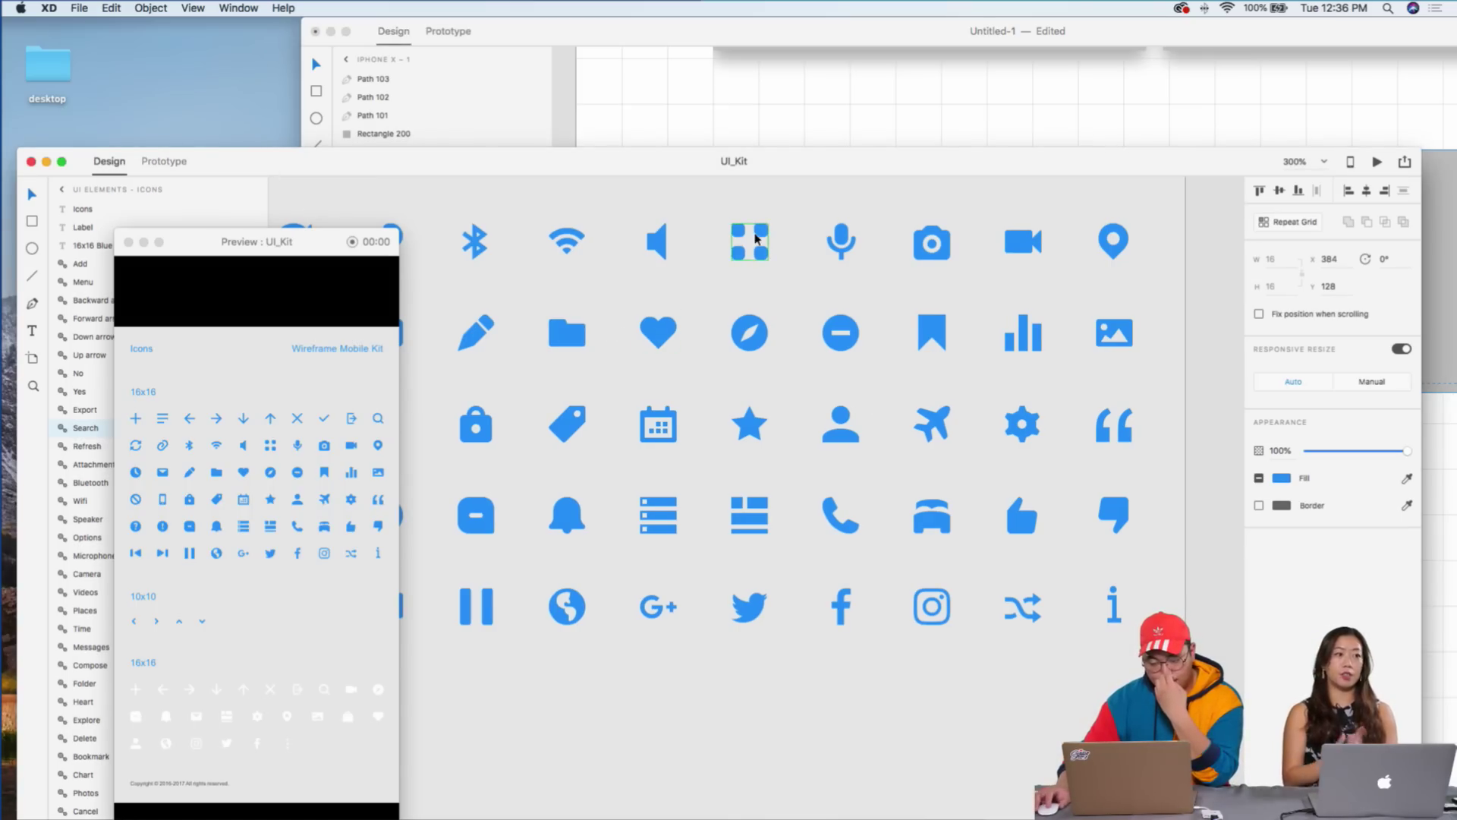
{"action": "key", "text": "super+grave"}
- Draw an 8 by 8 square to the right of the list icon and round its corners to 2
{"action": "scroll", "coordinate": [986, 266], "scroll_direction": "right", "scroll_amount": 3}
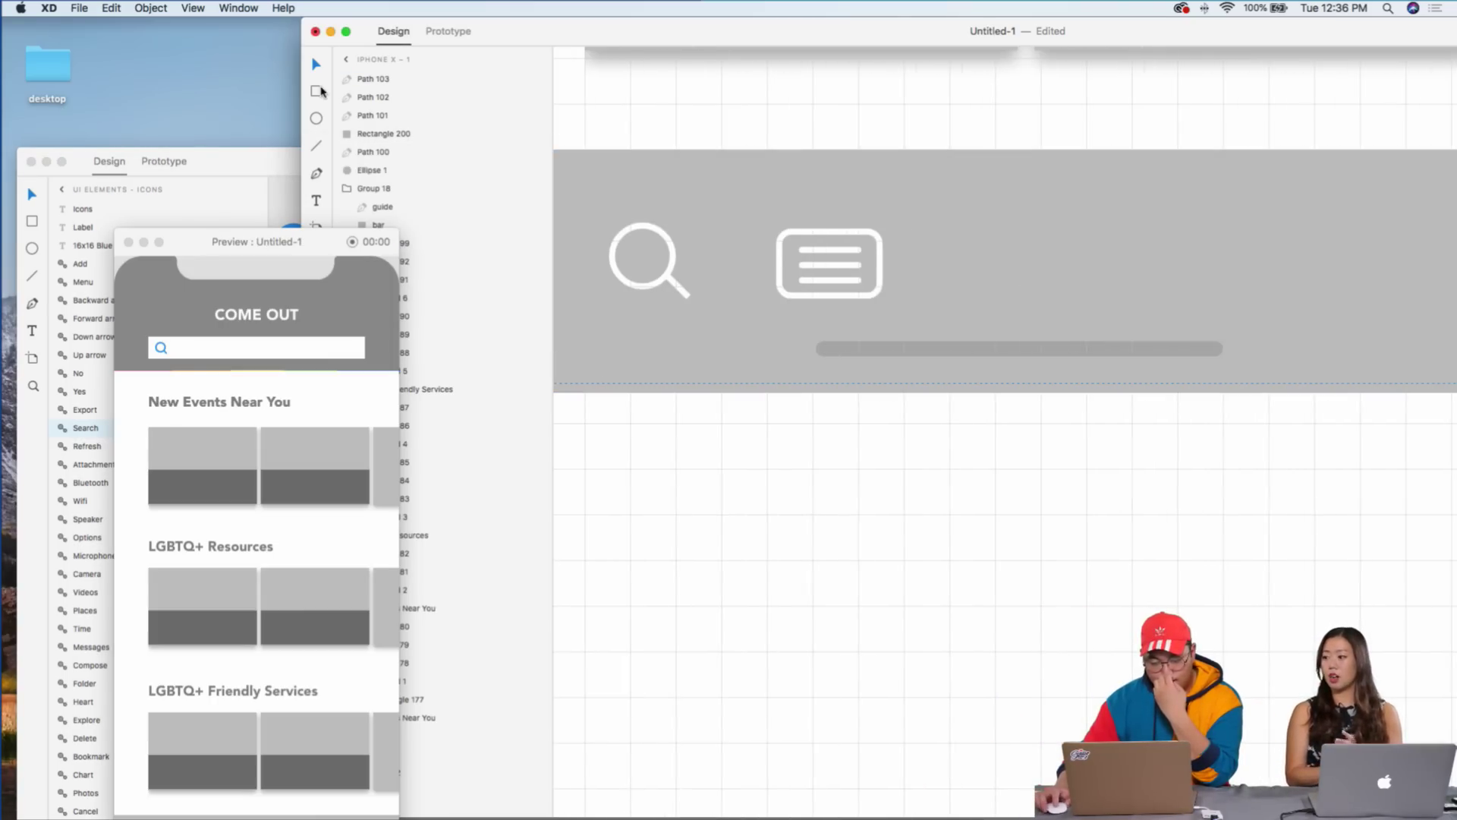
{"action": "scroll", "coordinate": [928, 222], "scroll_direction": "up", "scroll_amount": 3}
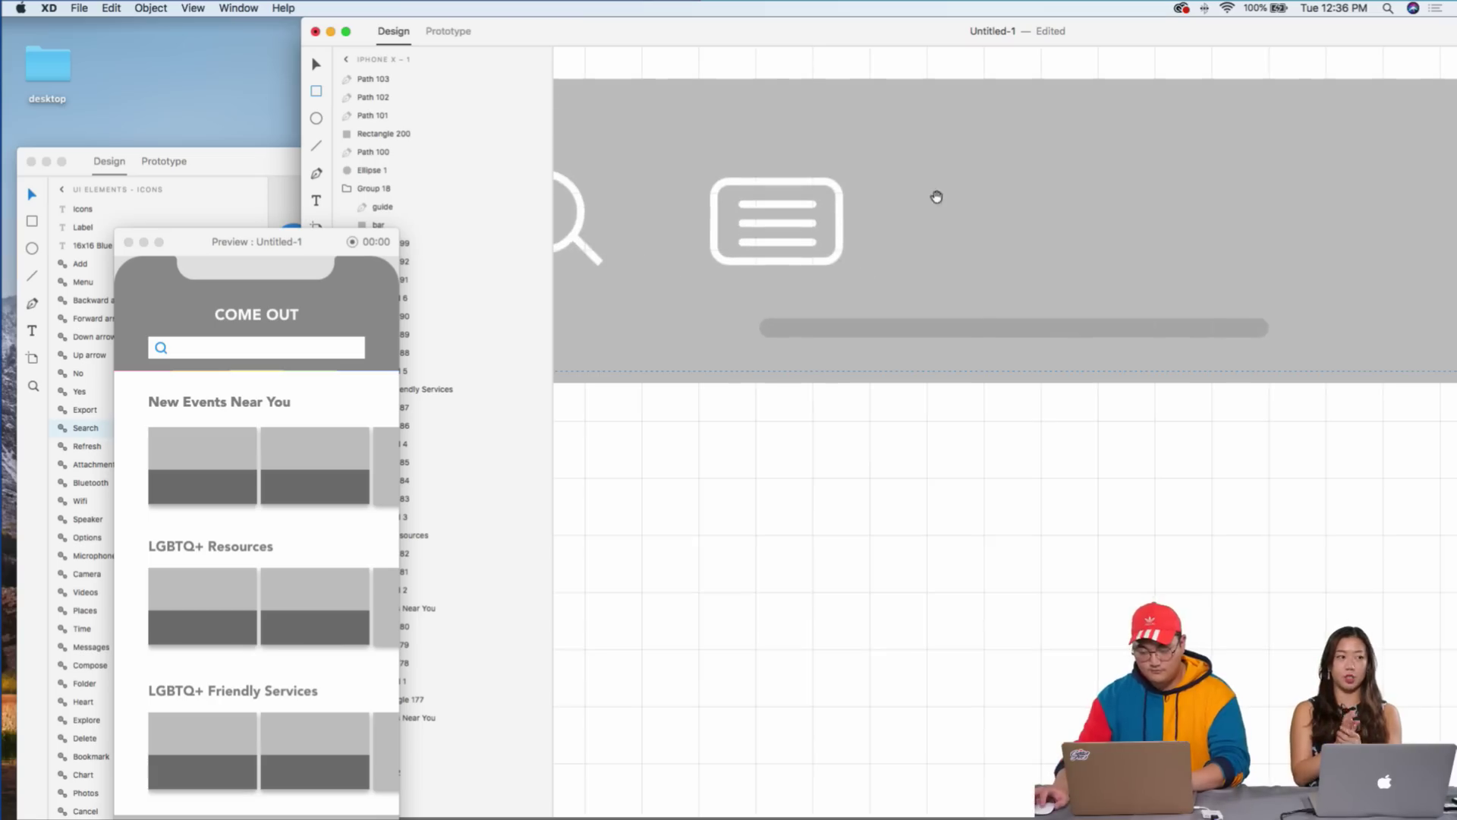
{"action": "left_click_drag", "start_coordinate": [892, 211], "coordinate": [923, 240]}
{"action": "left_click_drag", "start_coordinate": [812, 34], "coordinate": [672, 34]}
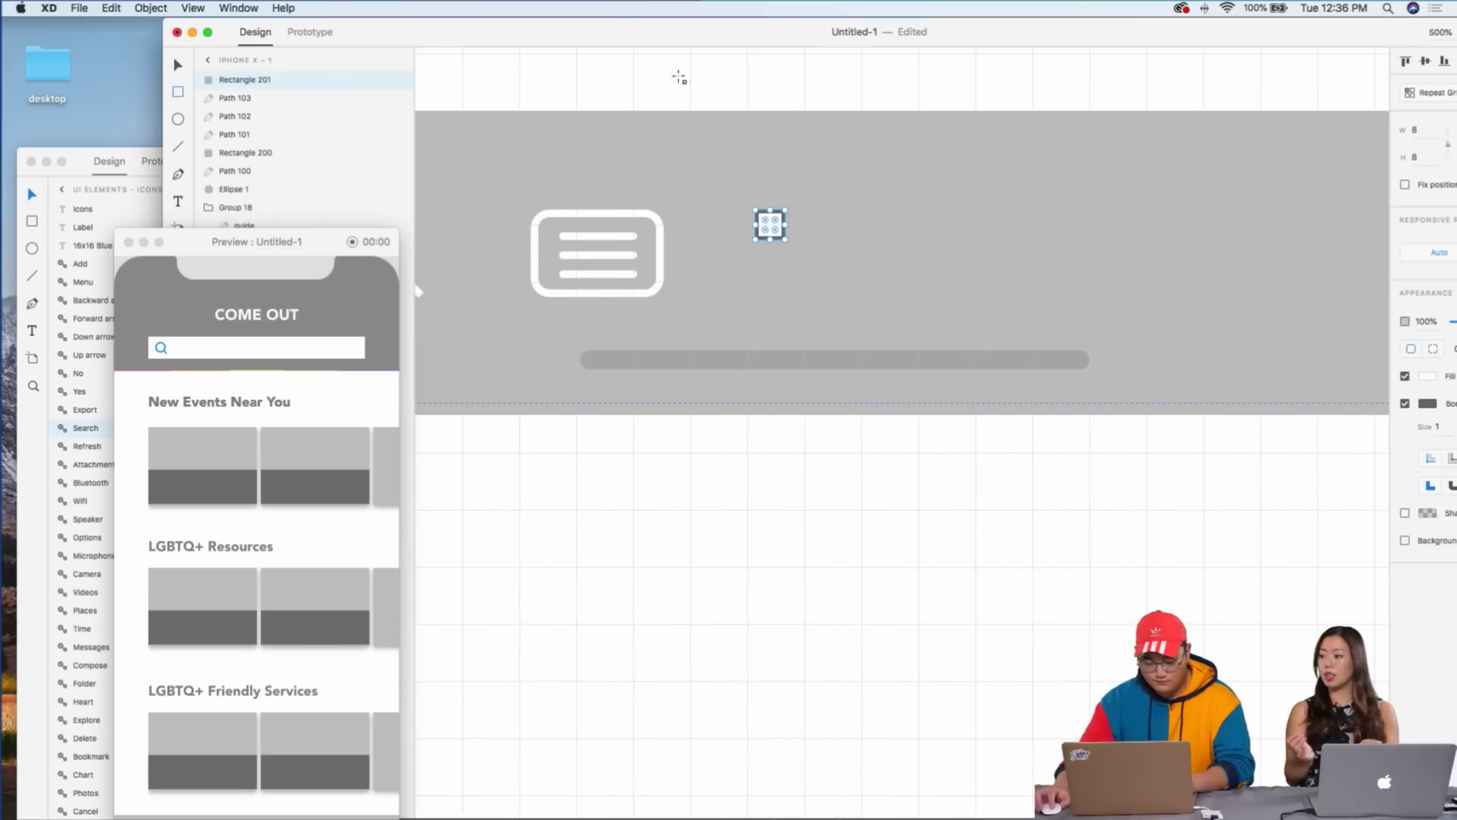
{"action": "left_click", "coordinate": [176, 67]}
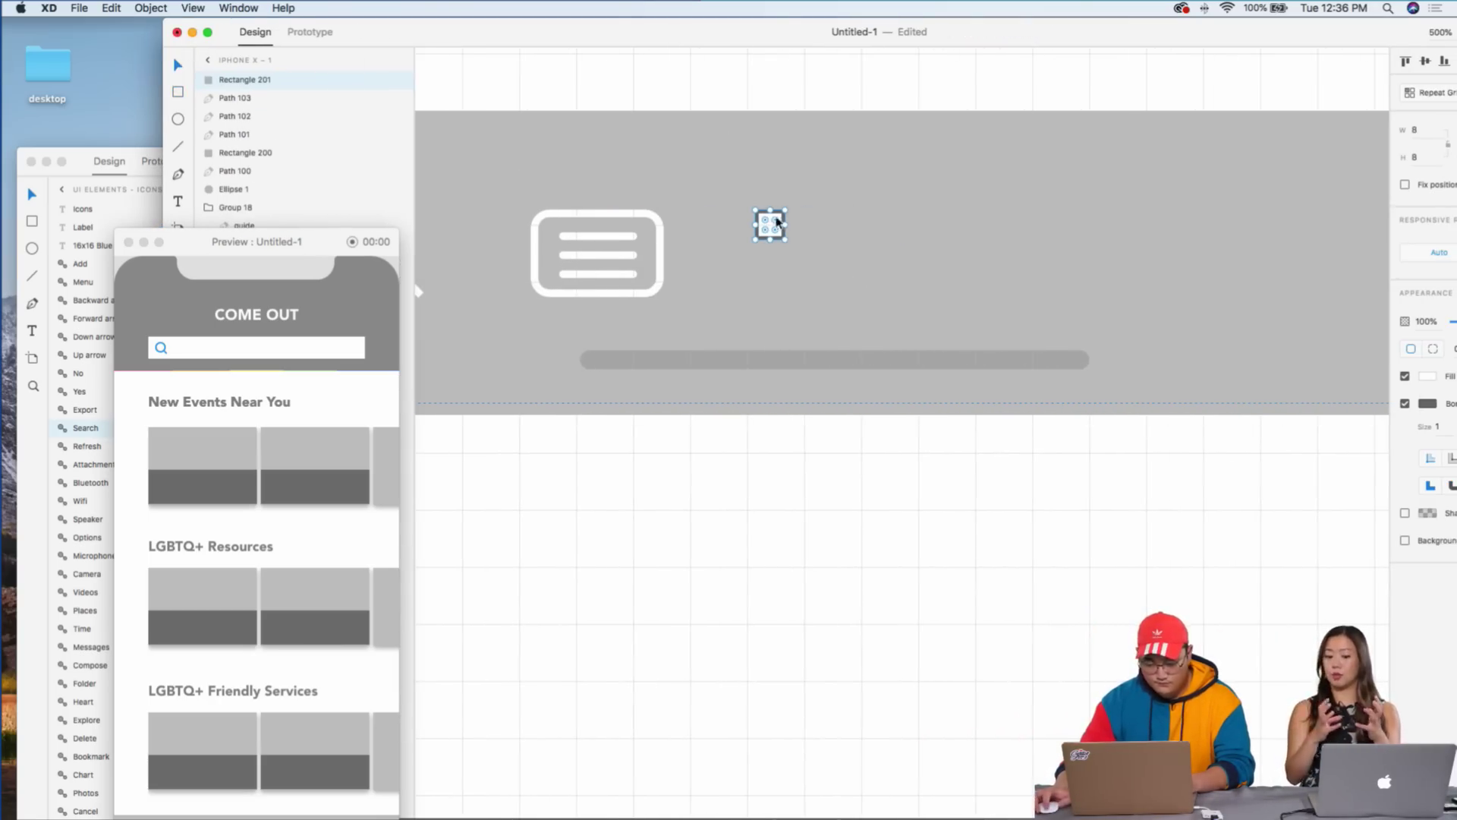
{"action": "left_click_drag", "start_coordinate": [765, 221], "coordinate": [766, 226]}
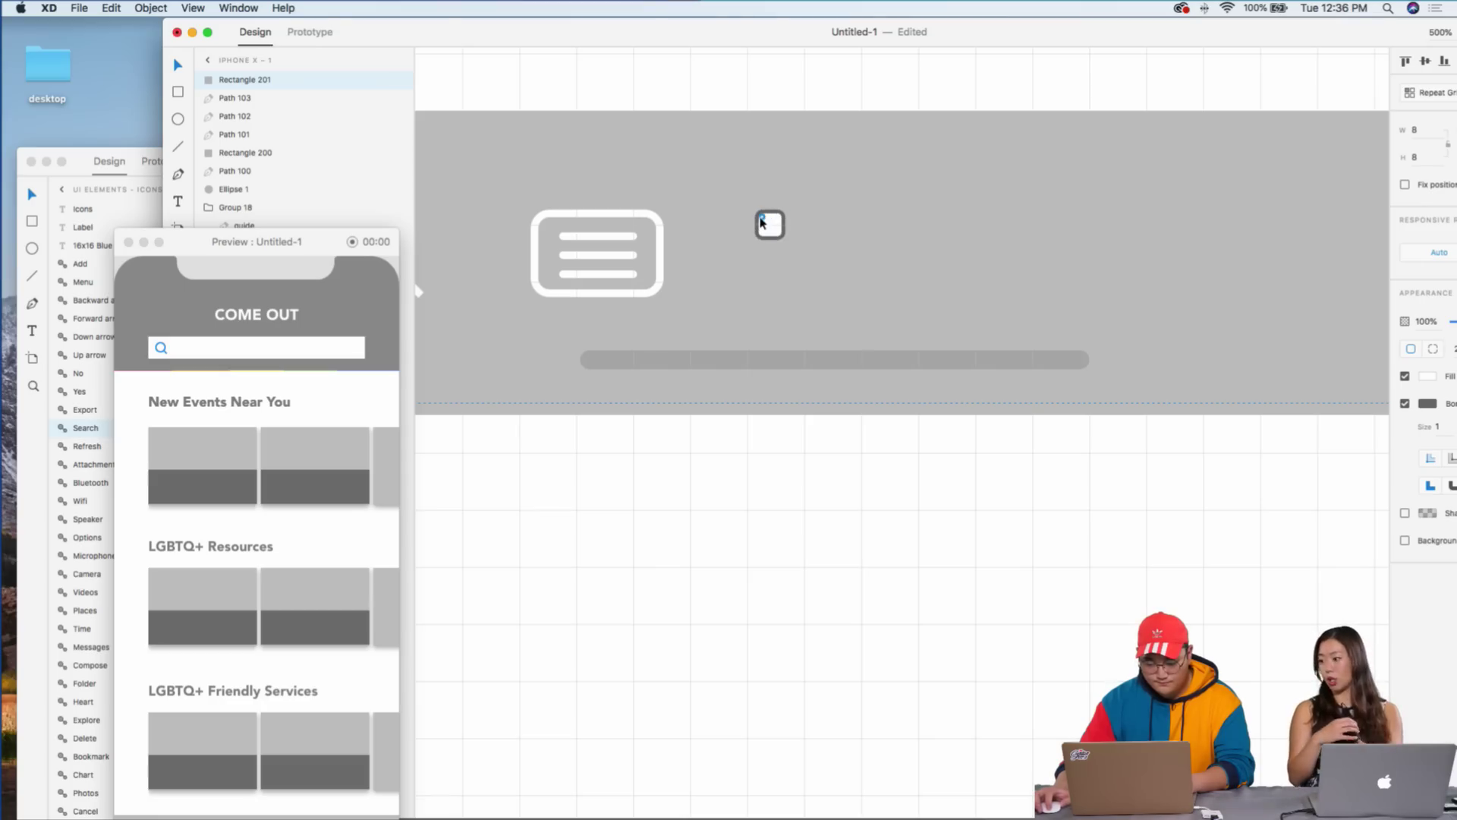
- Remove the small square's fill and give it a white #FFFFFF border of size 2
{"action": "left_click_drag", "start_coordinate": [778, 35], "coordinate": [566, 34]}
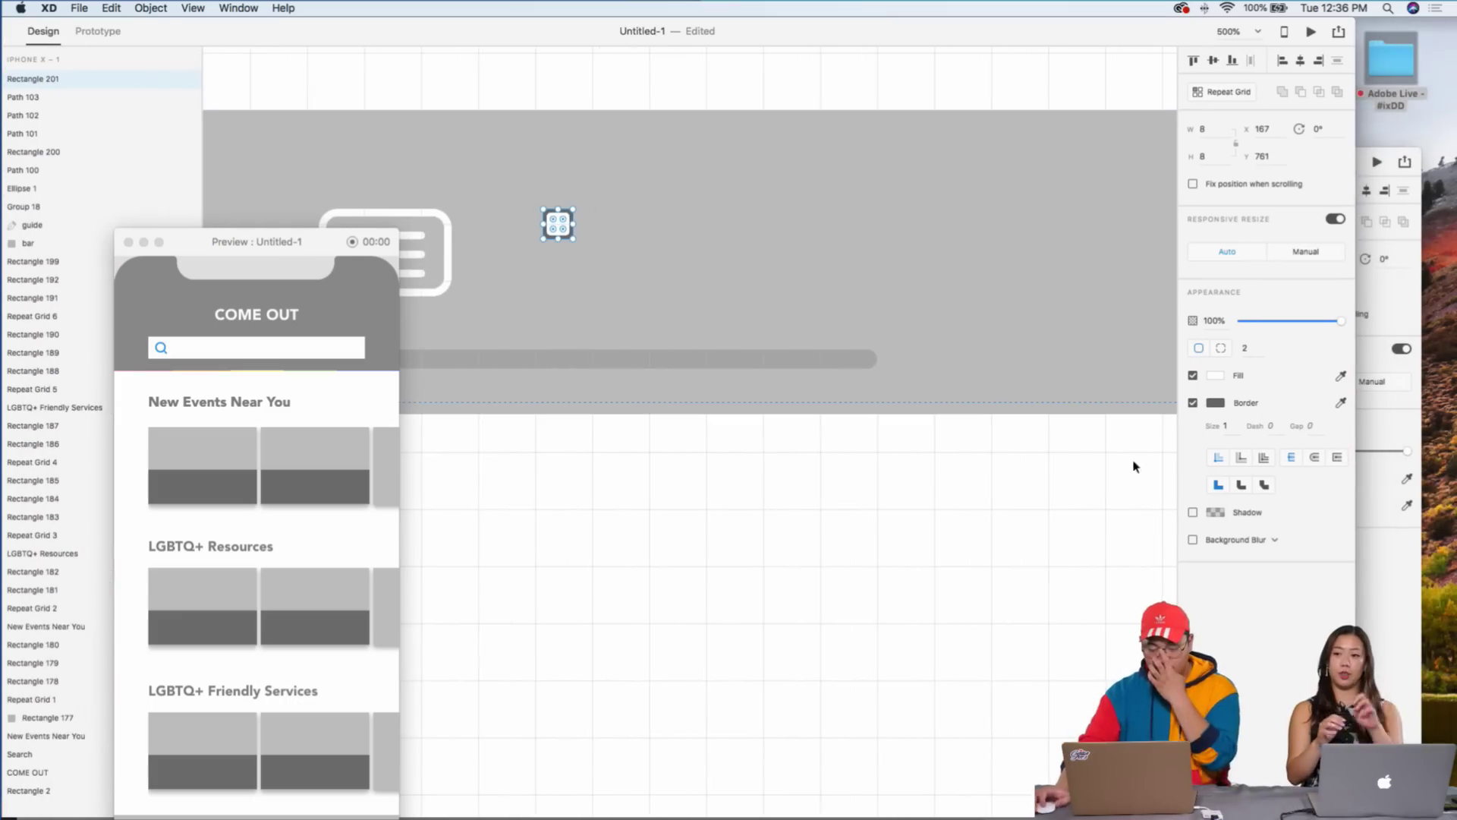
{"action": "left_click", "coordinate": [1193, 403]}
{"action": "left_click", "coordinate": [1194, 377]}
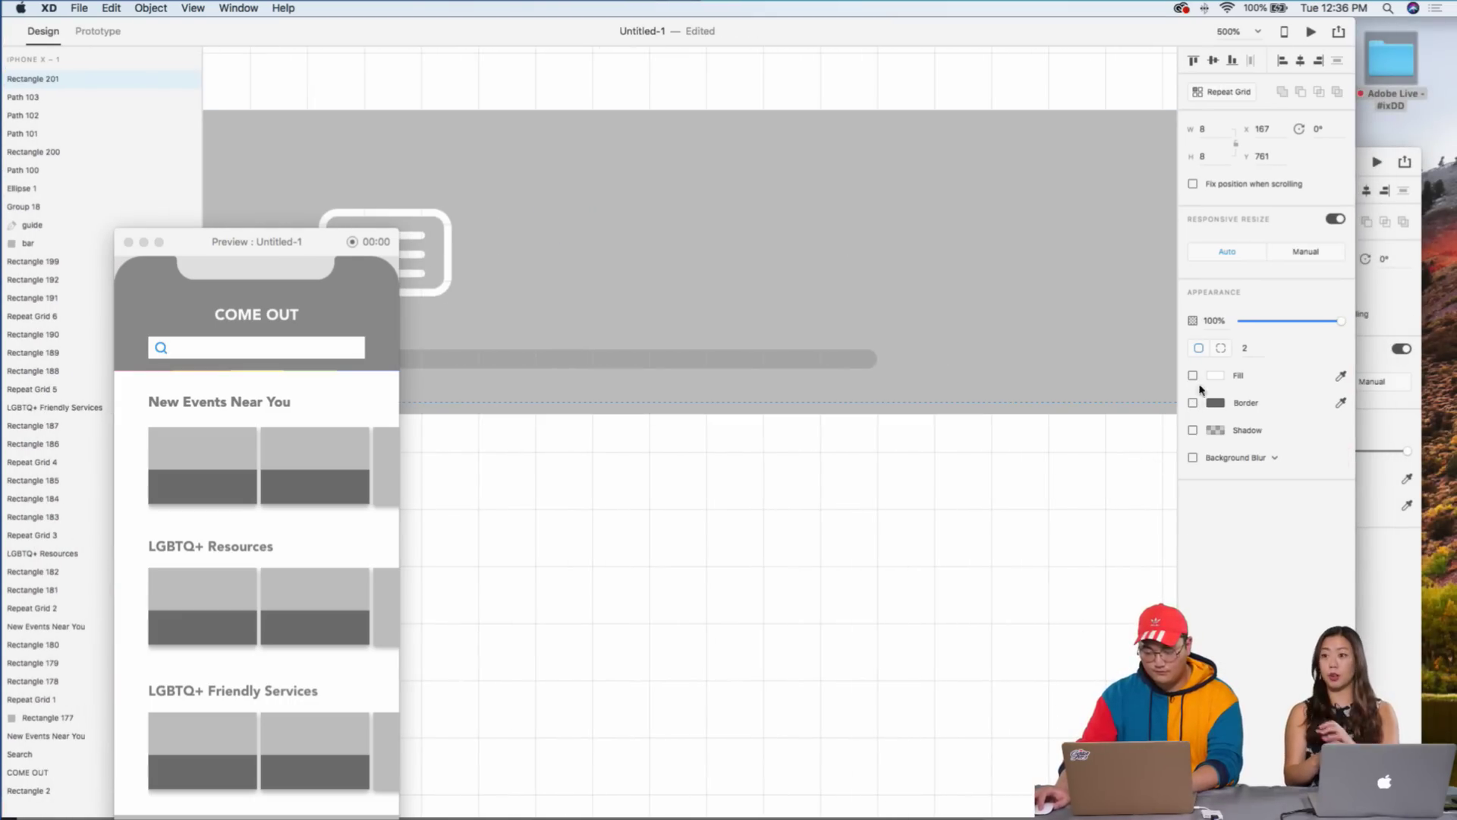
{"action": "left_click", "coordinate": [1210, 404]}
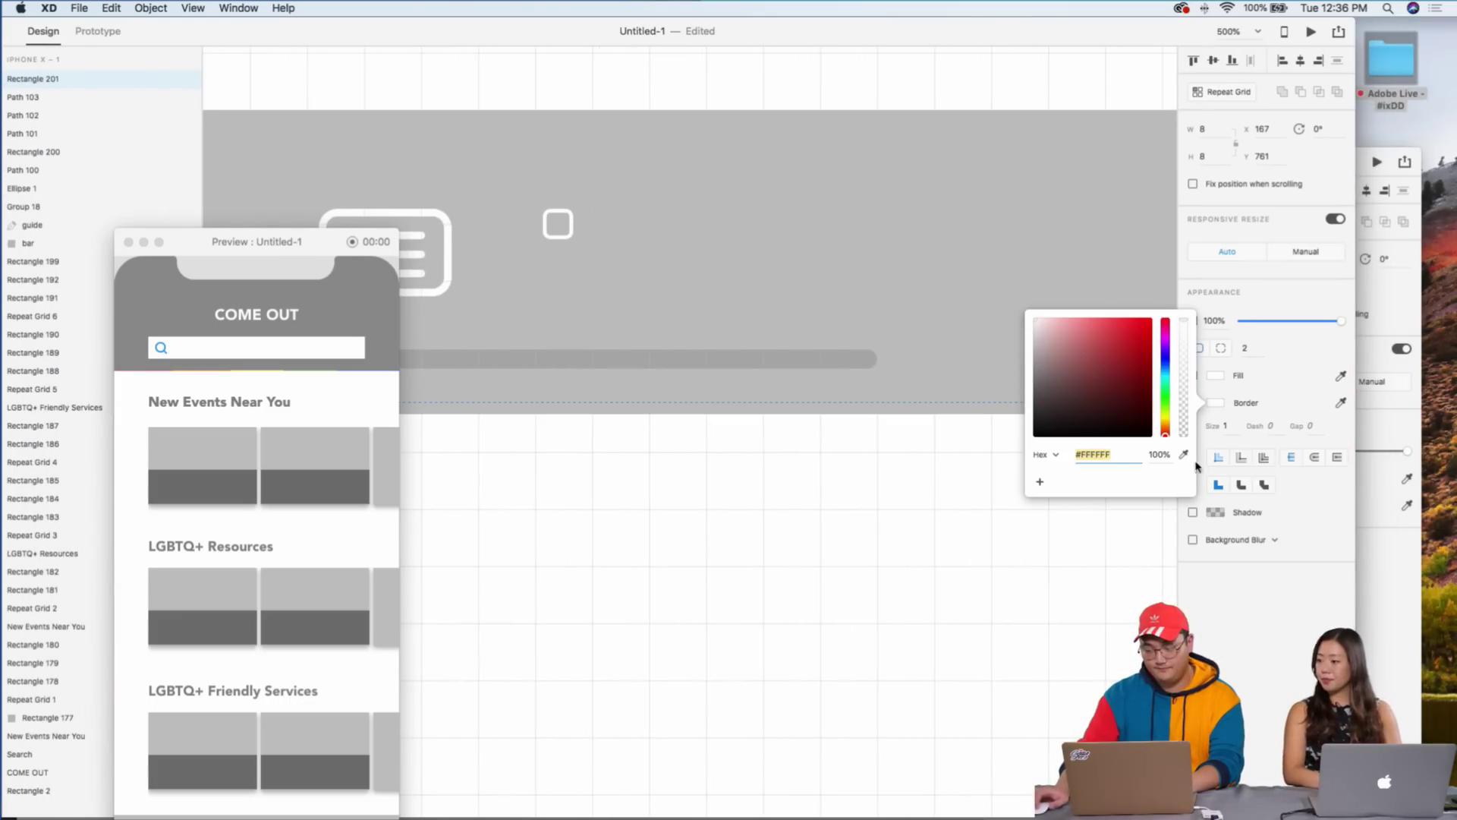
{"action": "left_click", "coordinate": [1238, 419]}
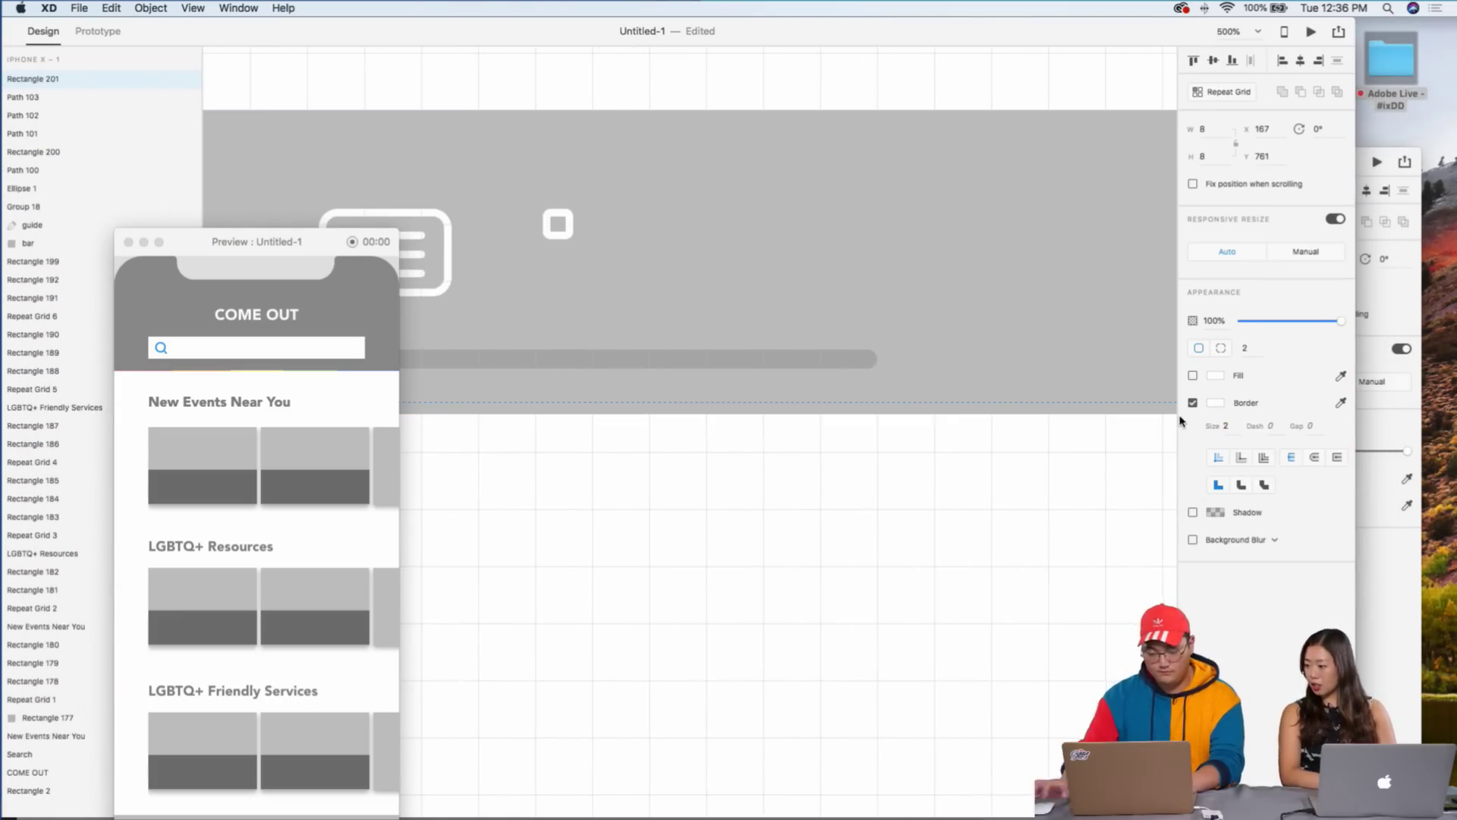
{"action": "left_click", "coordinate": [732, 468]}
- Duplicate the small square and place the copy 12 units to the right of the original
{"action": "scroll", "coordinate": [723, 454], "scroll_direction": "left", "scroll_amount": 5}
{"action": "scroll", "coordinate": [725, 453], "scroll_direction": "left", "scroll_amount": 2}
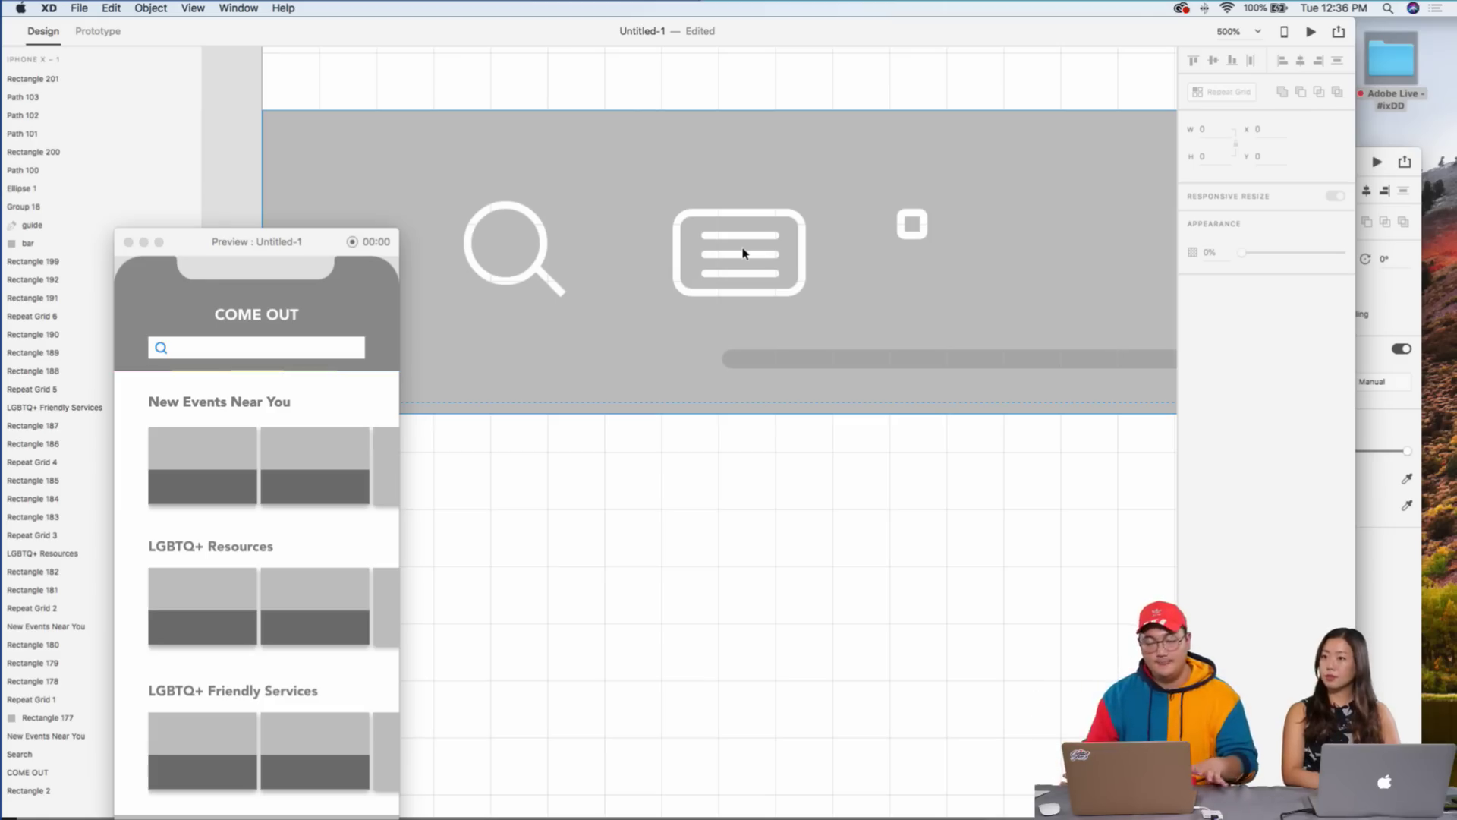
{"action": "scroll", "coordinate": [810, 304], "scroll_direction": "right", "scroll_amount": 4}
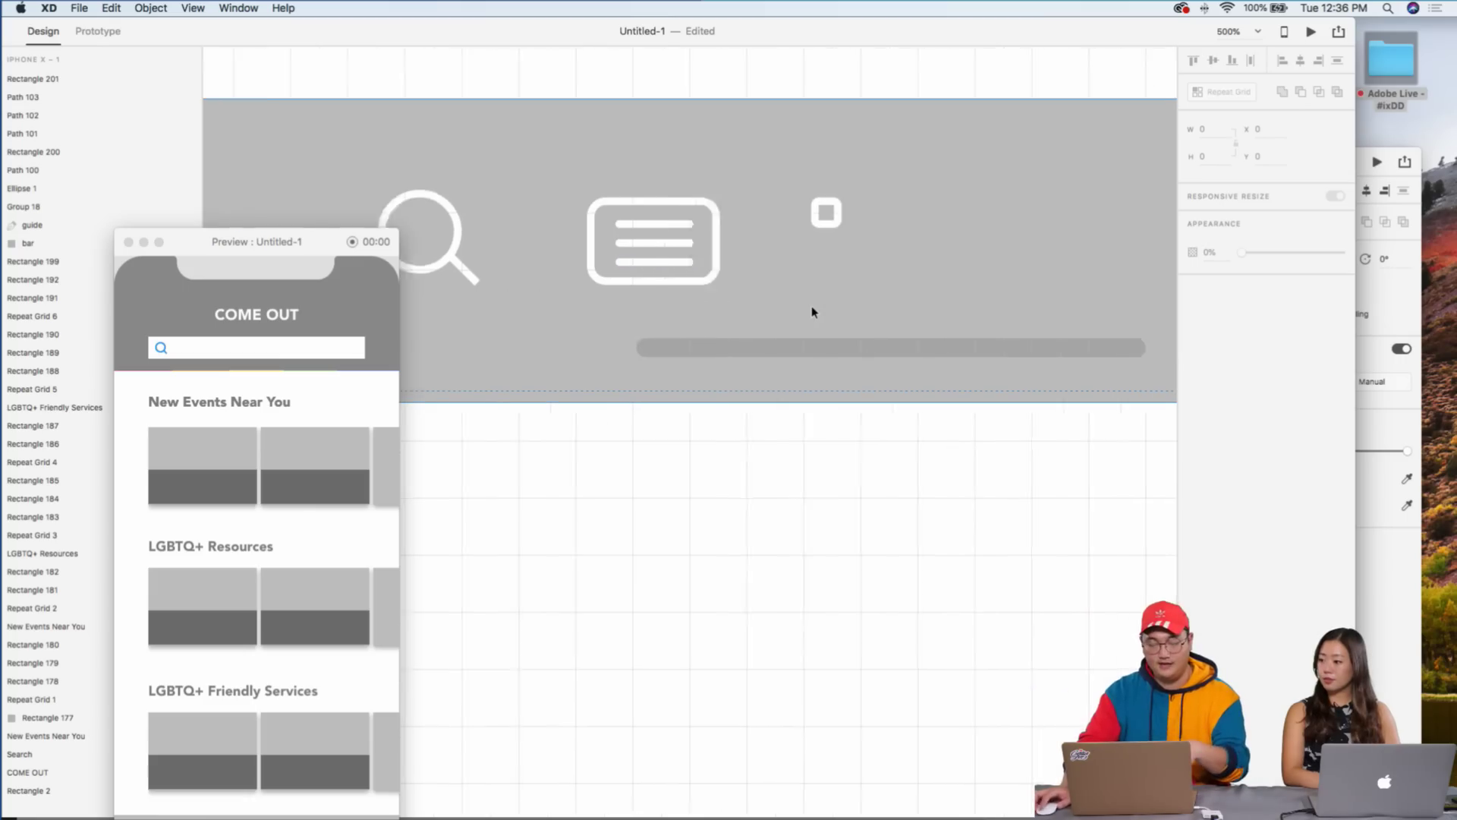
{"action": "left_click", "coordinate": [796, 222]}
{"action": "key", "text": "super+d"}
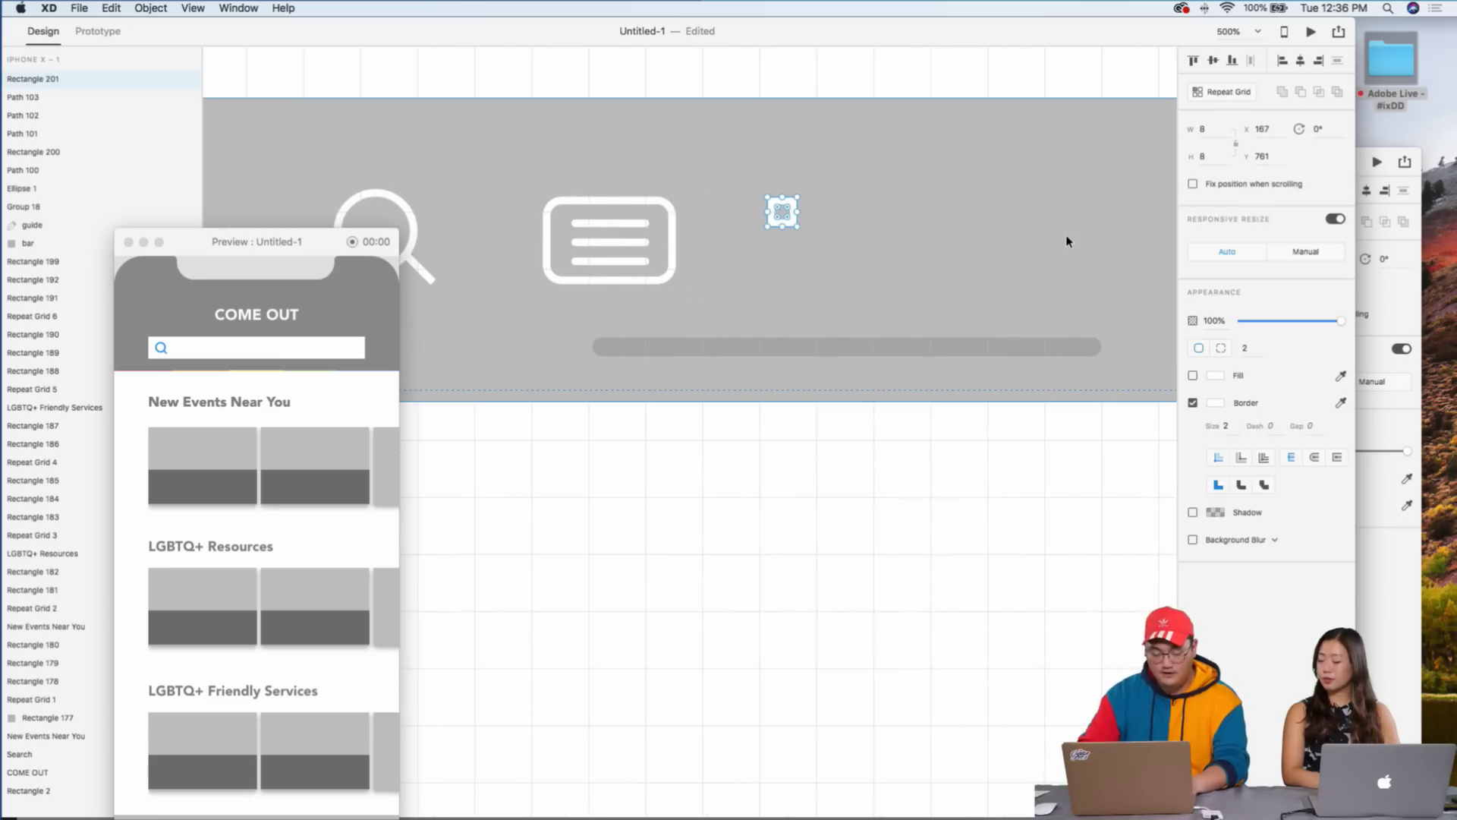
{"action": "key", "text": "shift+Right"}
{"action": "key", "text": "Right"}
{"action": "key", "text": "Right"}
- Duplicate the right-hand square and place the copy below the first square, at X 167 and Y 772
{"action": "key", "text": "super+d"}
{"action": "key", "text": "shift+Down"}
{"action": "key", "text": "Down"}
{"action": "key", "text": "shift+Left"}
{"action": "key", "text": "shift+Left"}
{"action": "key", "text": "Right"}
{"action": "key", "text": "Right"}
{"action": "key", "text": "Right"}
{"action": "key", "text": "Right"}
{"action": "key", "text": "Right"}
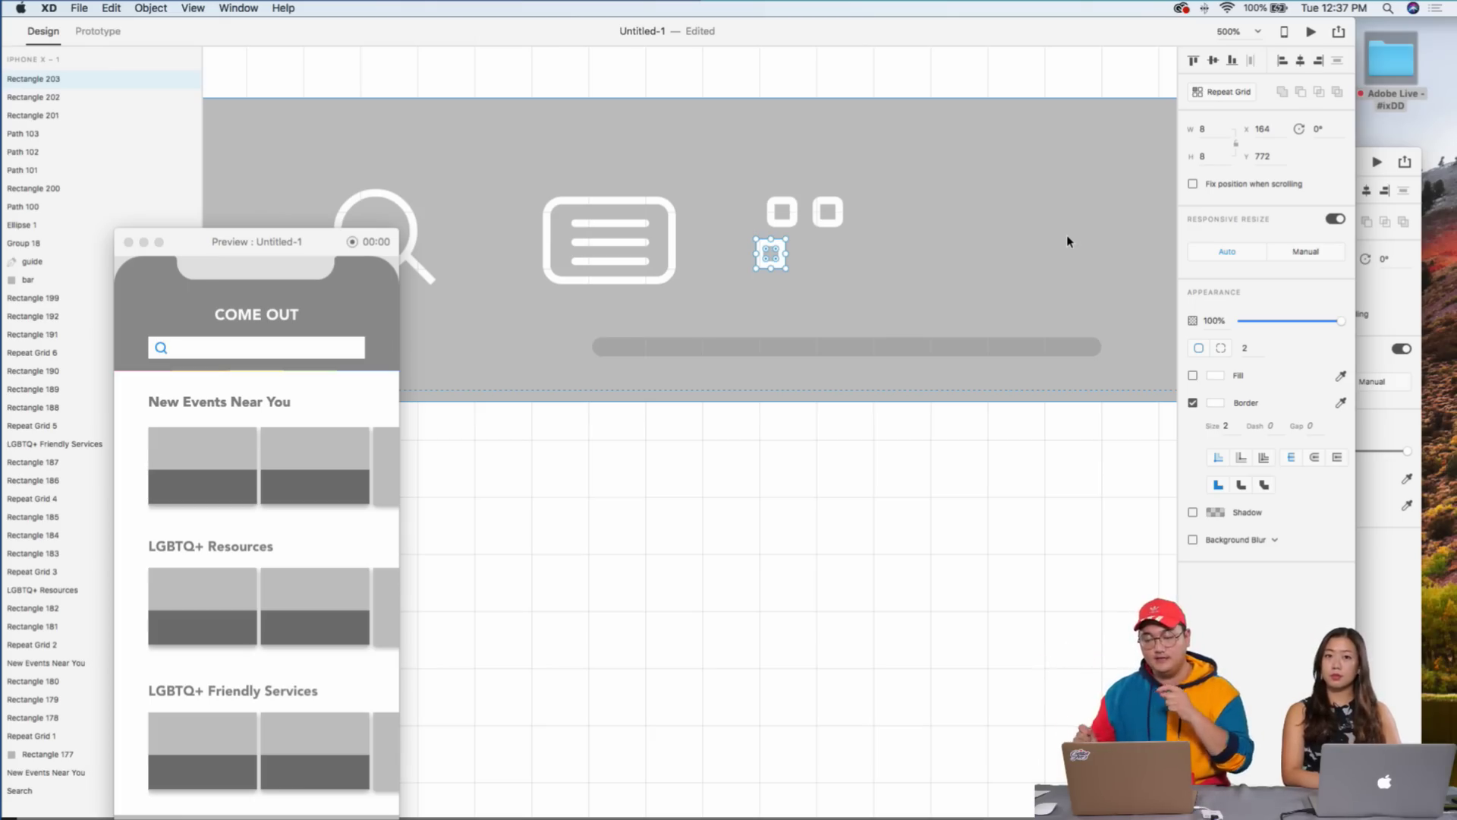
{"action": "key", "text": "Right"}
{"action": "key", "text": "Right"}
{"action": "key", "text": "Right"}
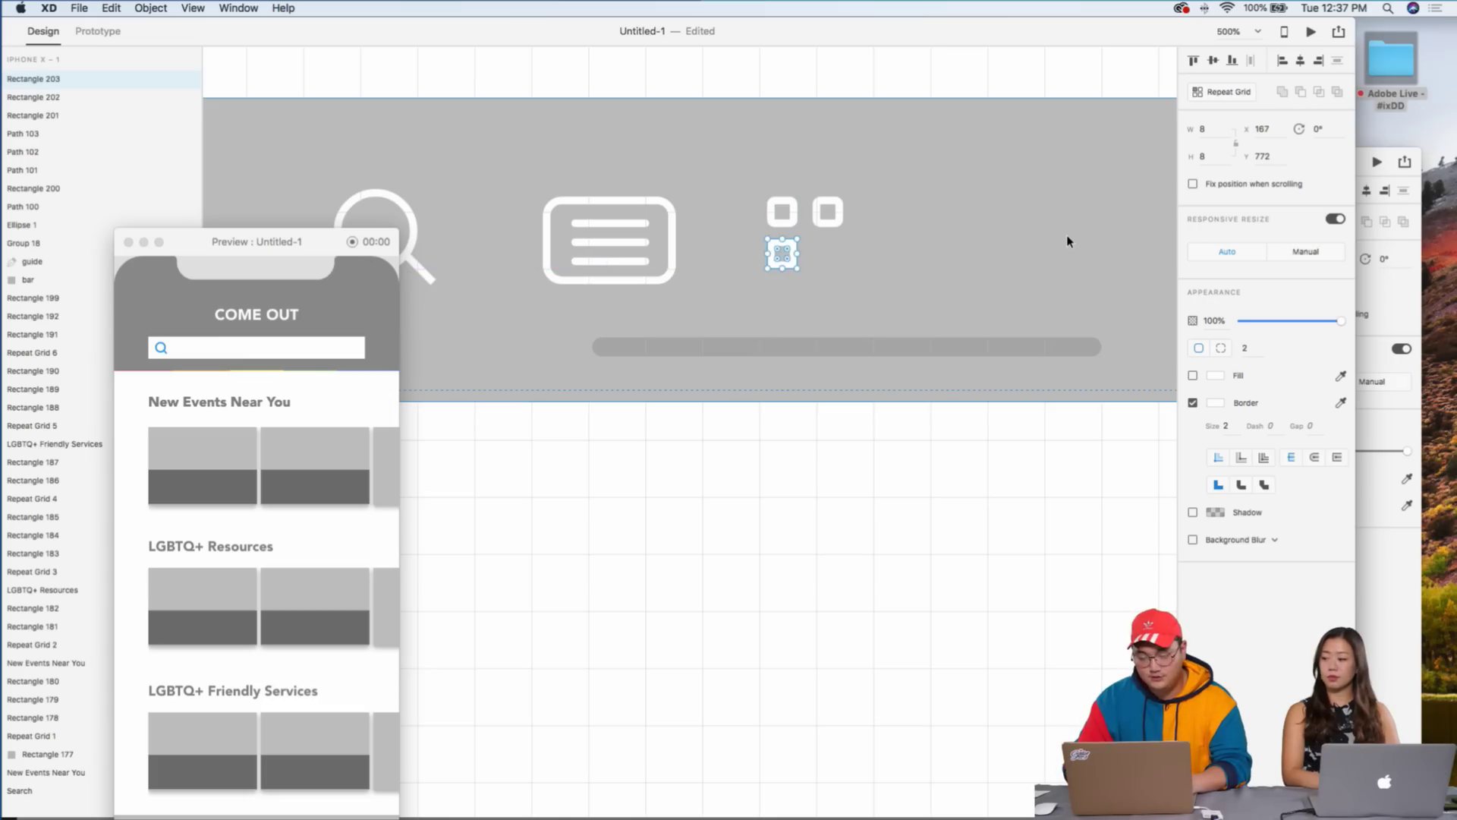
- Duplicate the lower square and place the copy 12 units to its right, at X 179 and Y 772
{"action": "key", "text": "super+d"}
{"action": "key", "text": "Right"}
{"action": "key", "text": "Right"}
{"action": "key", "text": "Right"}
{"action": "key", "text": "Right"}
{"action": "key", "text": "Right"}
{"action": "key", "text": "Right"}
{"action": "key", "text": "Right"}
{"action": "key", "text": "Right"}
{"action": "key", "text": "Right"}
{"action": "key", "text": "Right"}
{"action": "key", "text": "Right"}
{"action": "key", "text": "Right"}
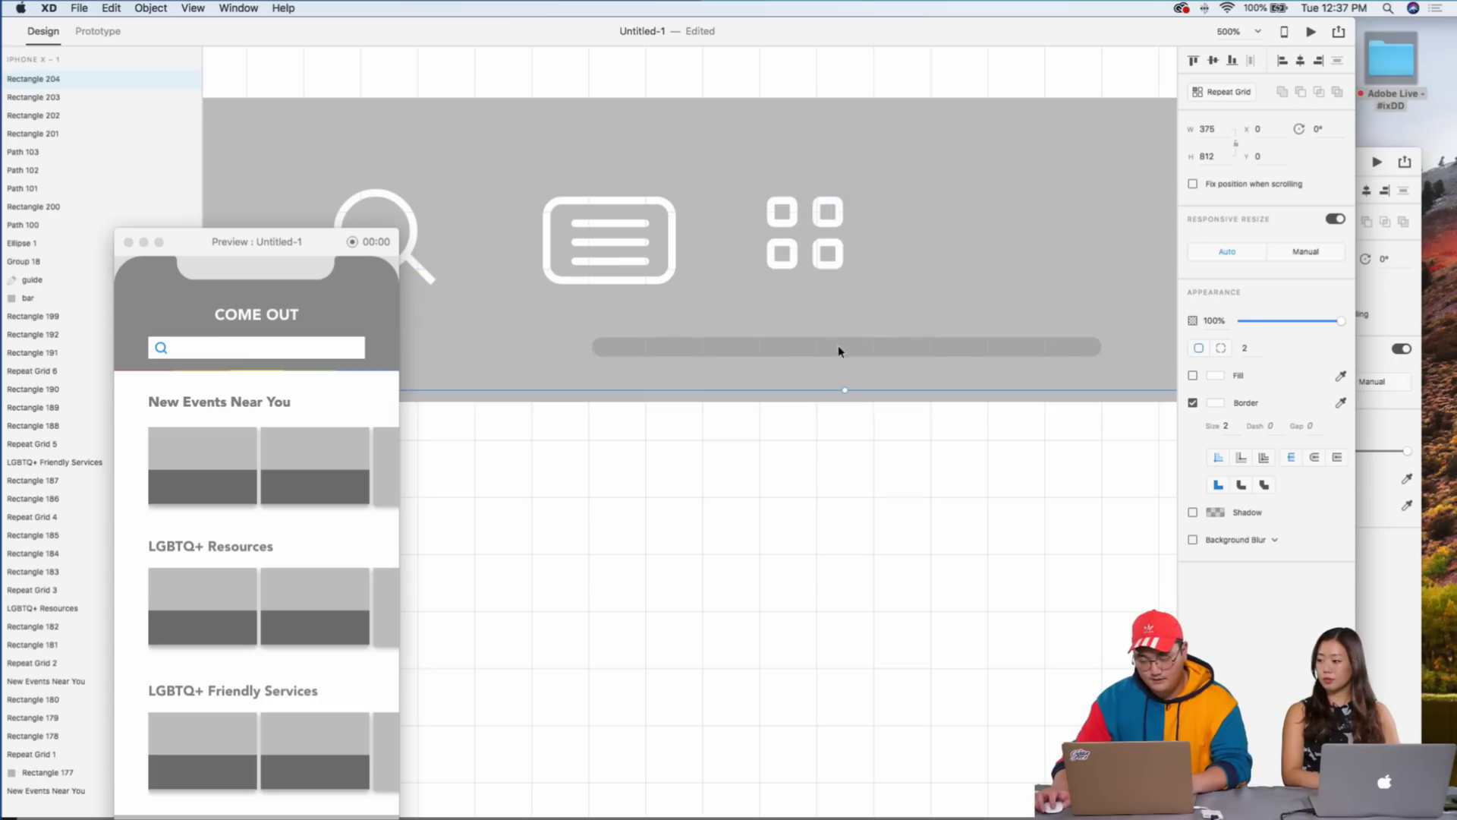
- Delete the lower-right square of the four-squares icon
{"action": "left_click", "coordinate": [829, 263]}
{"action": "double_click", "coordinate": [841, 263]}
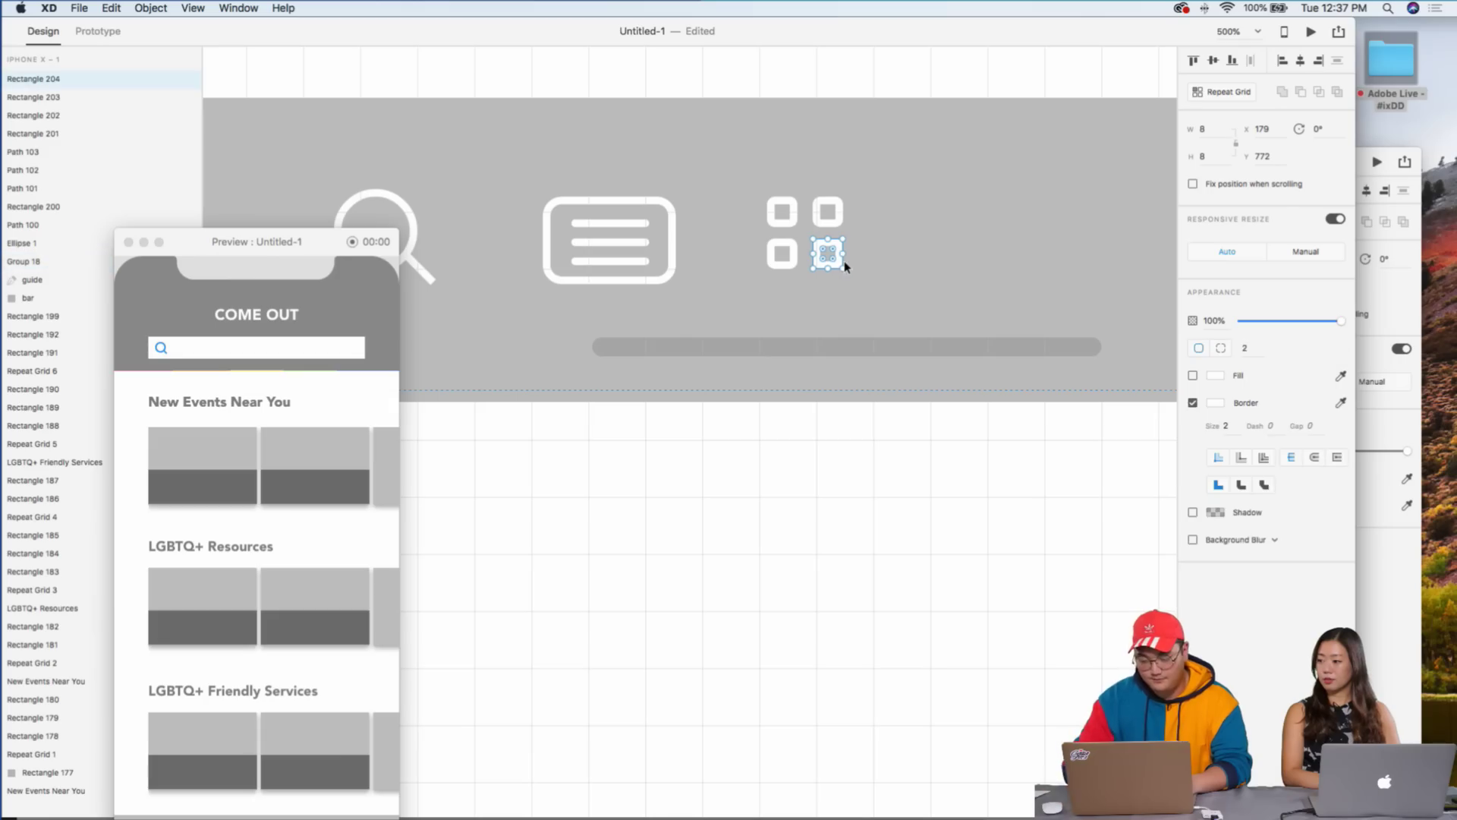
{"action": "key", "text": "BackSpace"}
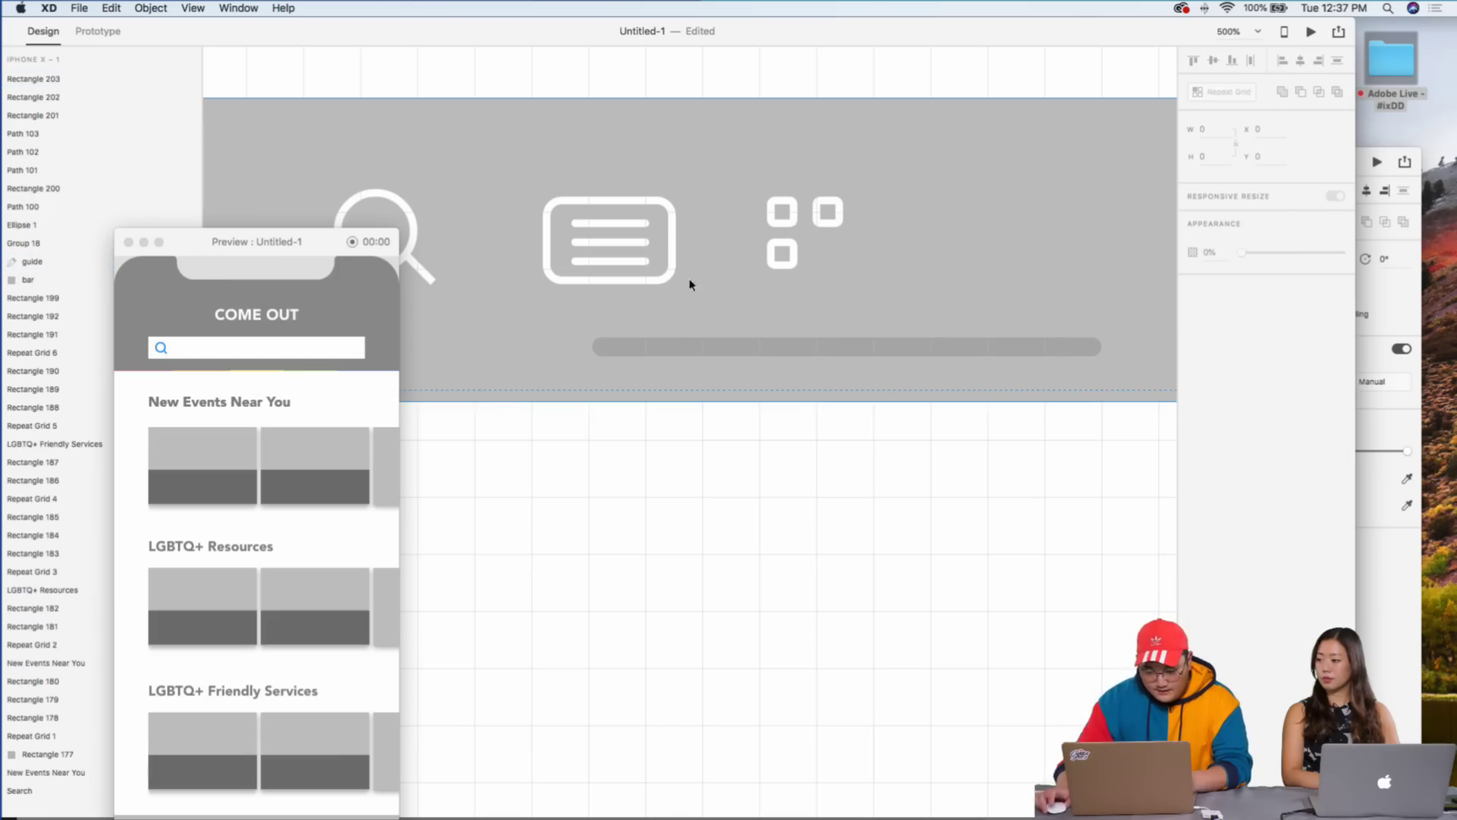
- Switch to the UI_Kit document, copy the person icon from its 16x16 icons, and paste it into the Untitled-1 document
{"action": "scroll", "coordinate": [668, 228], "scroll_direction": "left", "scroll_amount": 3}
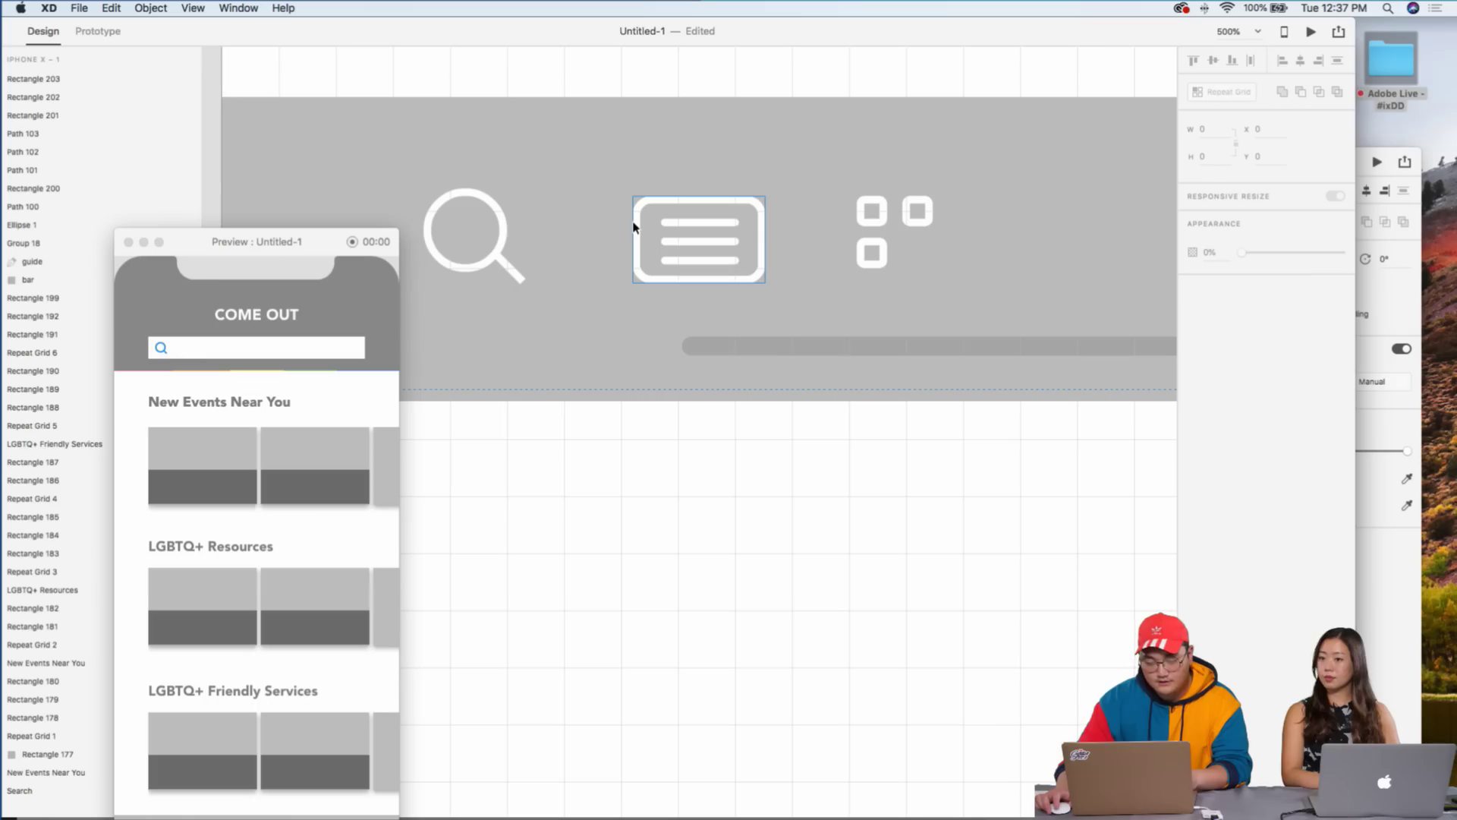
{"action": "left_click_drag", "start_coordinate": [256, 34], "coordinate": [719, 28]}
{"action": "left_click", "coordinate": [335, 172]}
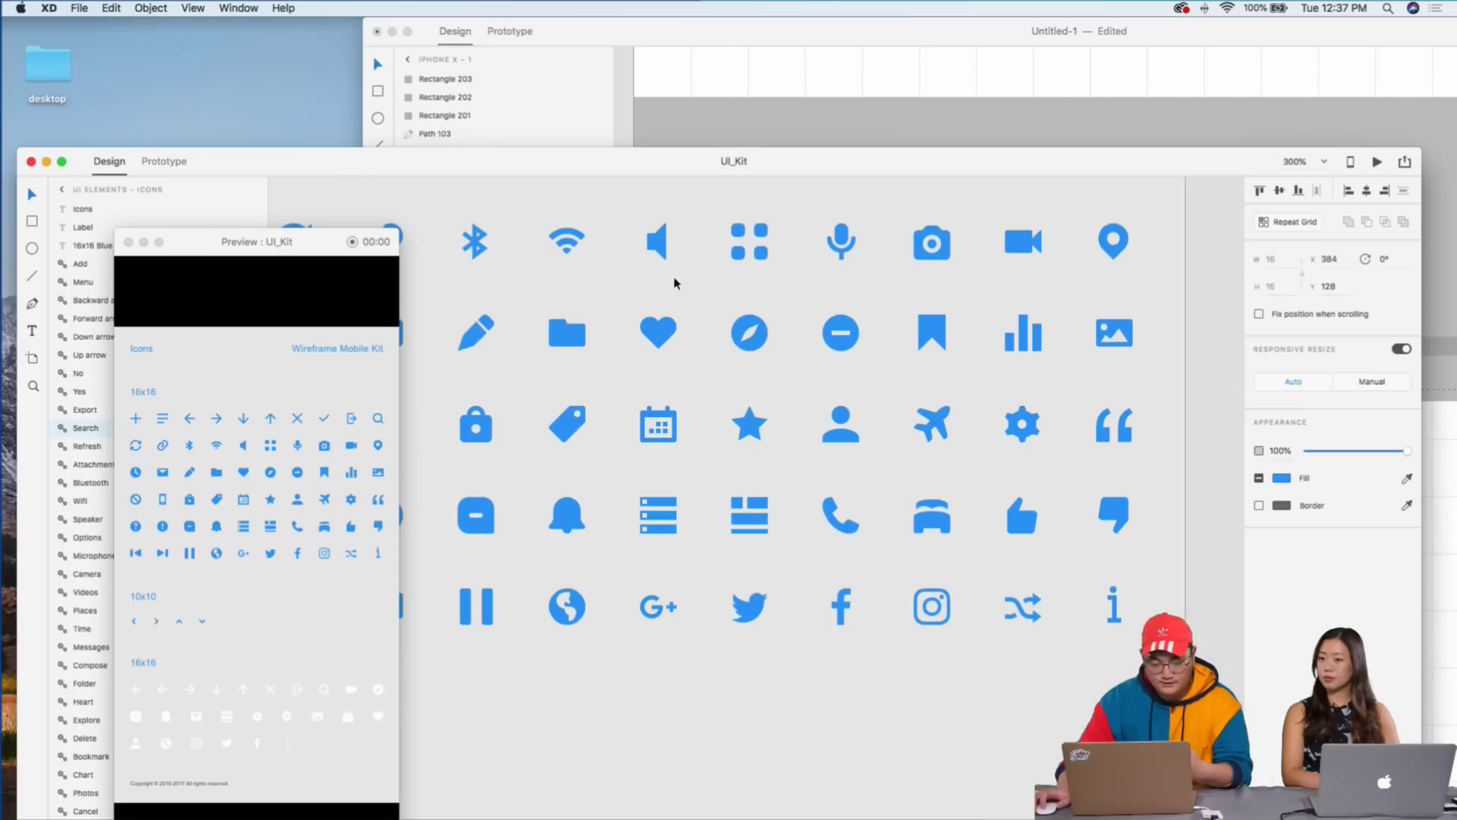
{"action": "scroll", "coordinate": [612, 447], "scroll_direction": "down", "scroll_amount": 3}
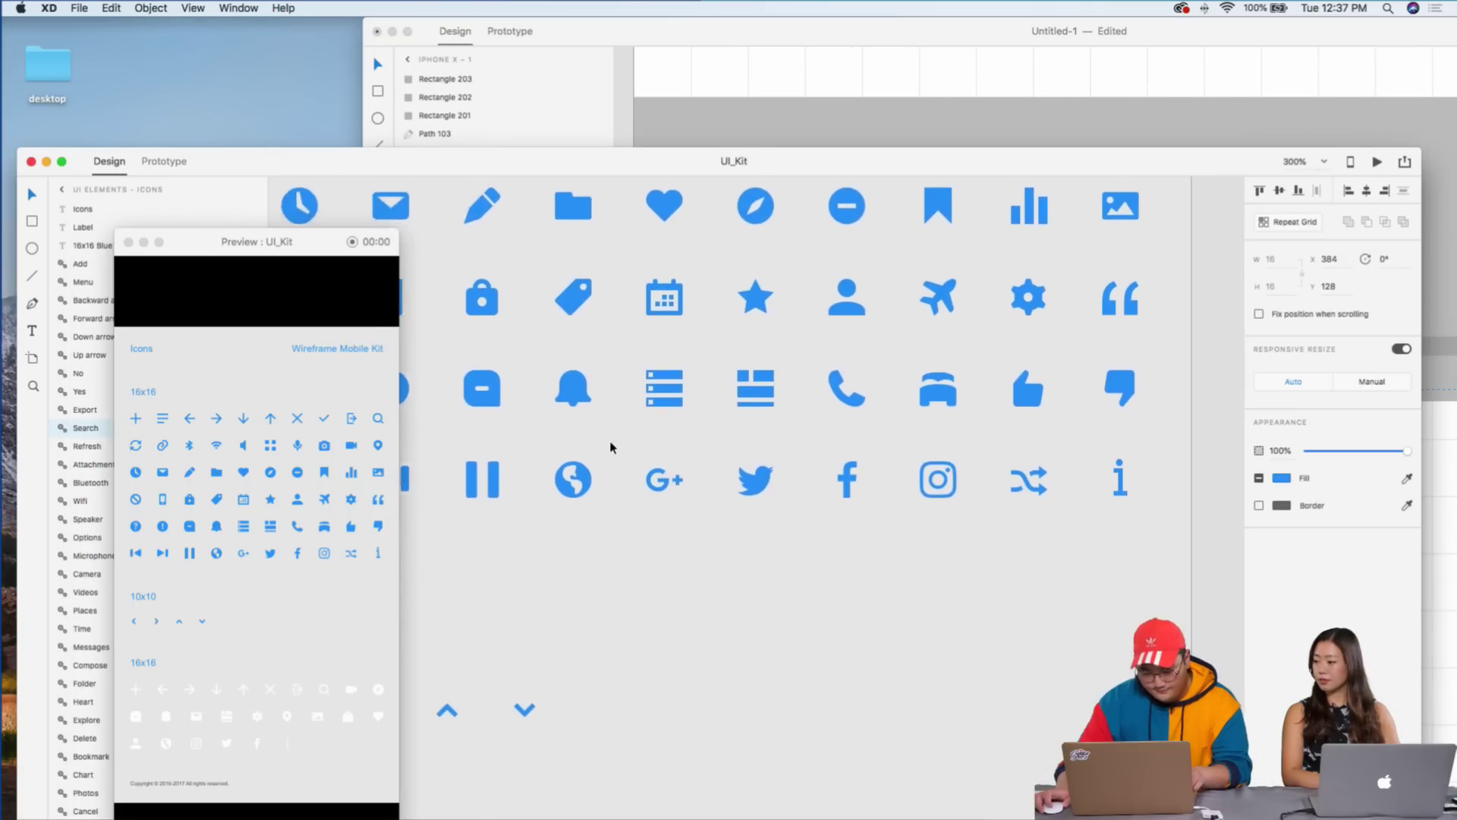
{"action": "scroll", "coordinate": [611, 447], "scroll_direction": "down", "scroll_amount": 2}
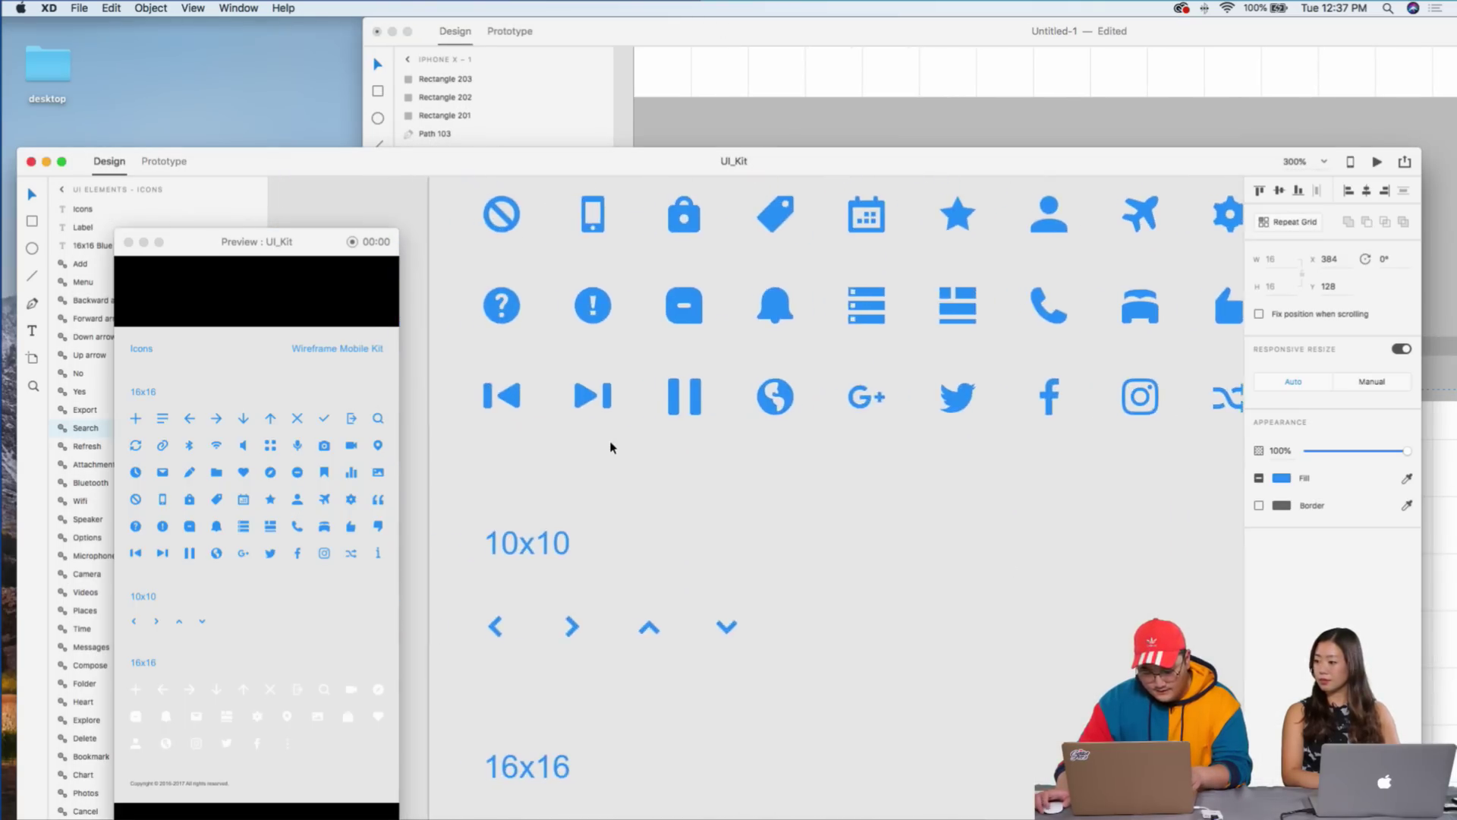
{"action": "scroll", "coordinate": [612, 448], "scroll_direction": "up", "scroll_amount": 8}
{"action": "scroll", "coordinate": [611, 447], "scroll_direction": "right", "scroll_amount": 3}
{"action": "left_click", "coordinate": [811, 489]}
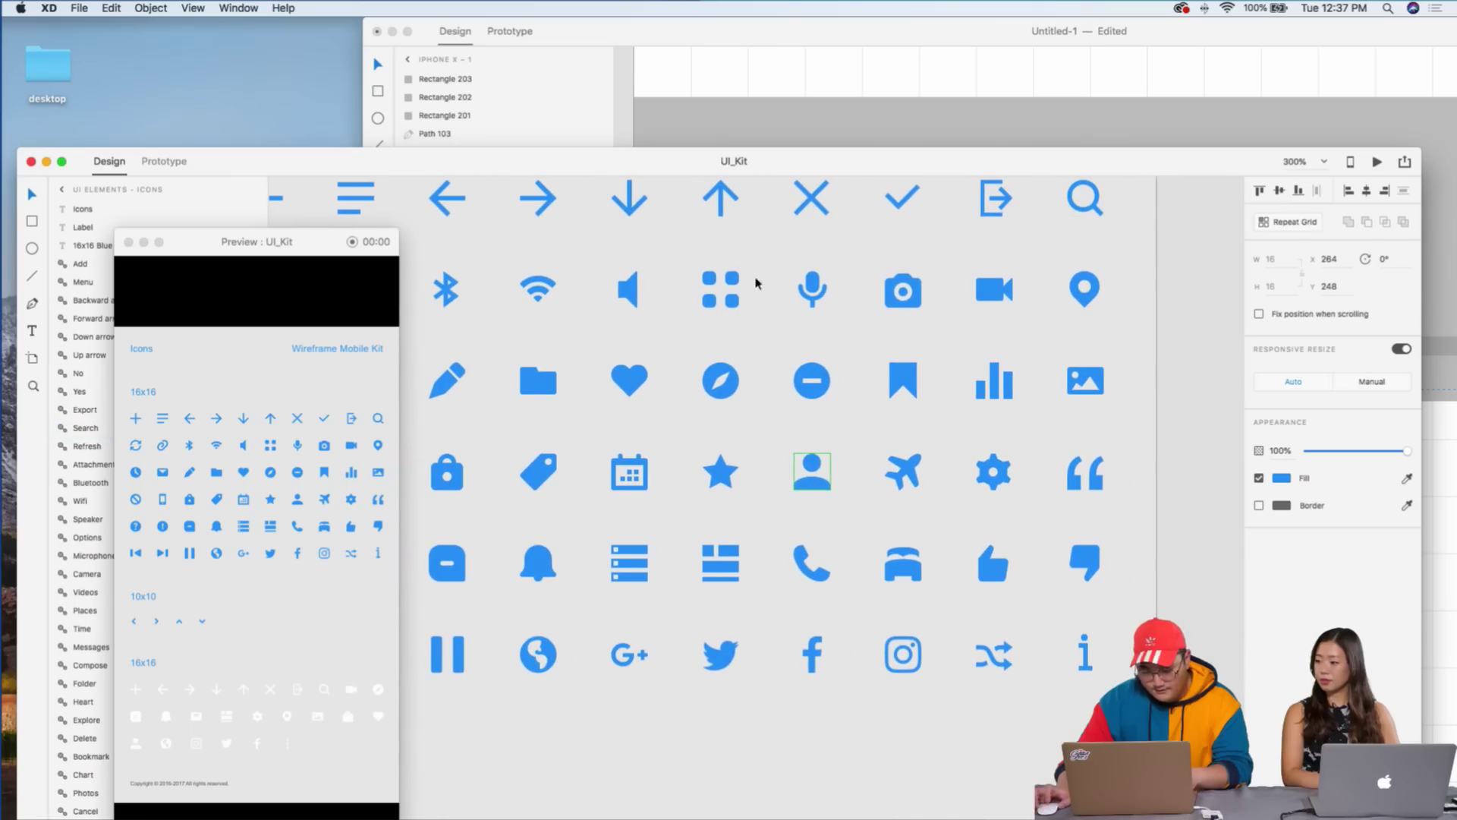
{"action": "left_click", "coordinate": [781, 146]}
{"action": "double_click", "coordinate": [833, 39]}
{"action": "key", "text": "super+v"}
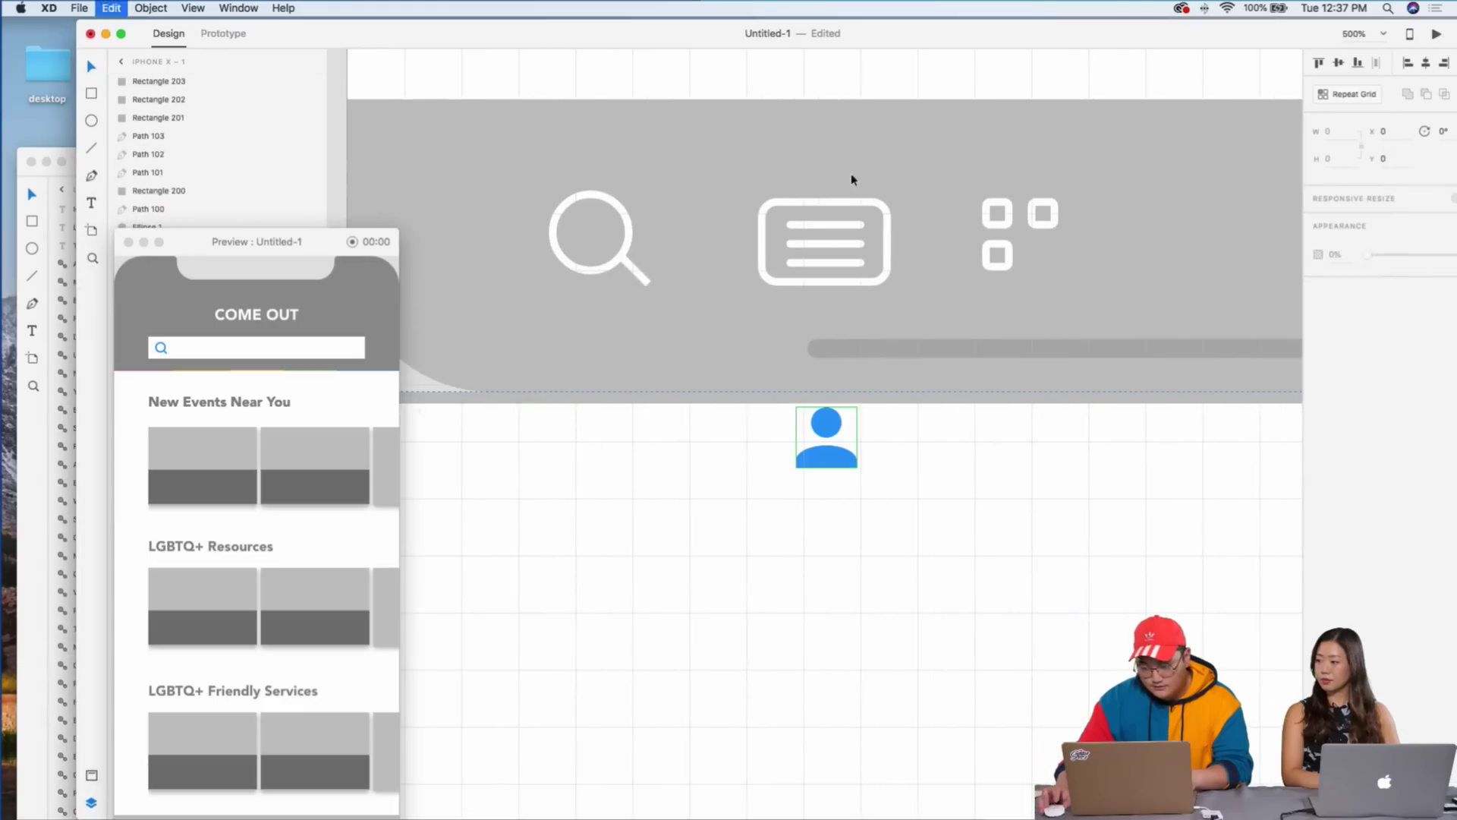
- Place the person icon at 7 by 7 units at X 179, Y 773, and nudge the square above it slightly left
{"action": "left_click_drag", "start_coordinate": [821, 464], "coordinate": [1027, 340]}
{"action": "double_click", "coordinate": [1020, 308]}
{"action": "scroll", "coordinate": [1037, 277], "scroll_direction": "up", "scroll_amount": 2}
{"action": "left_click", "coordinate": [985, 285]}
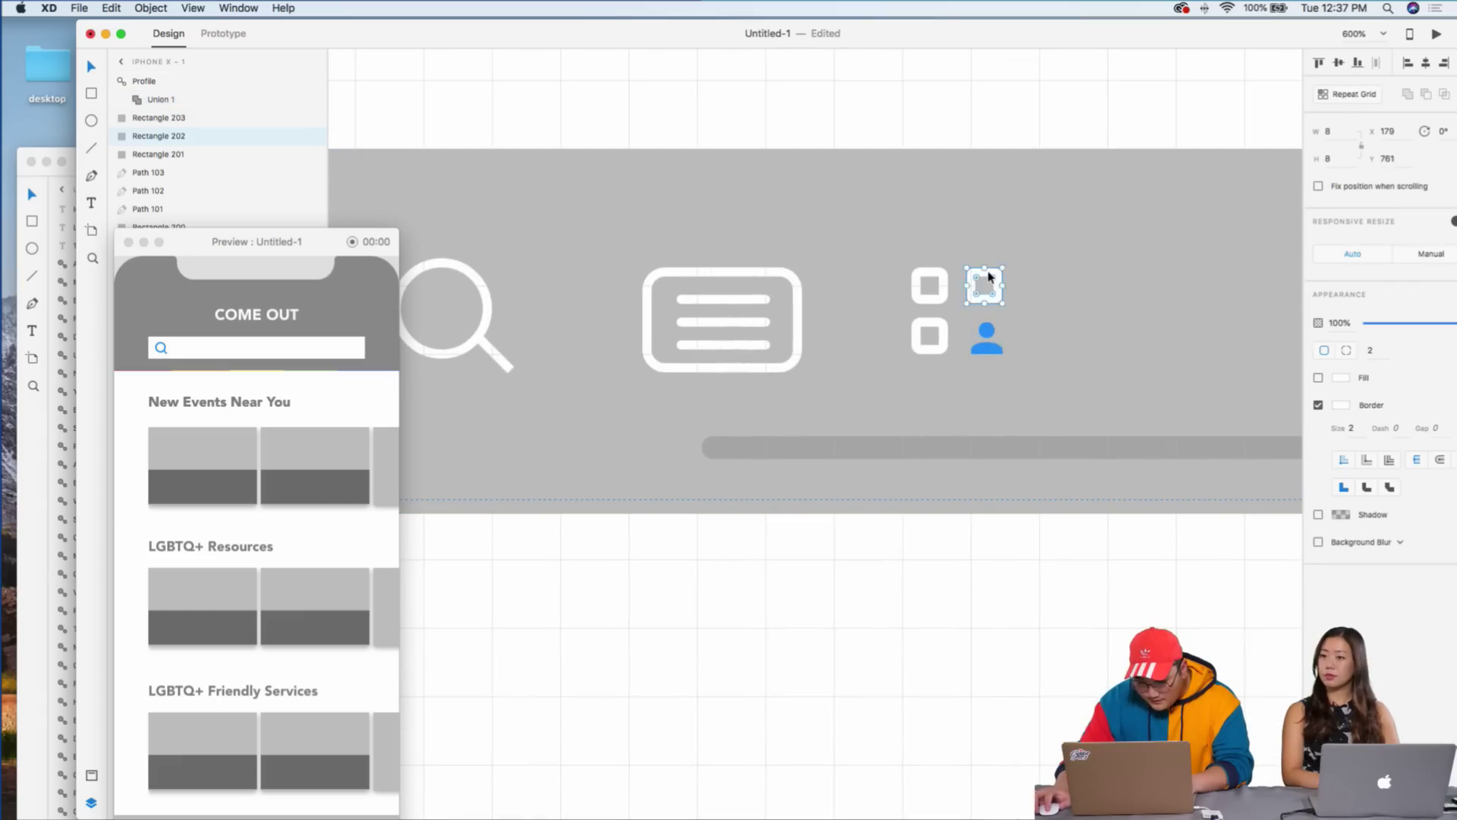
{"action": "left_click_drag", "start_coordinate": [986, 277], "coordinate": [981, 278]}
{"action": "left_click_drag", "start_coordinate": [986, 338], "coordinate": [980, 356]}
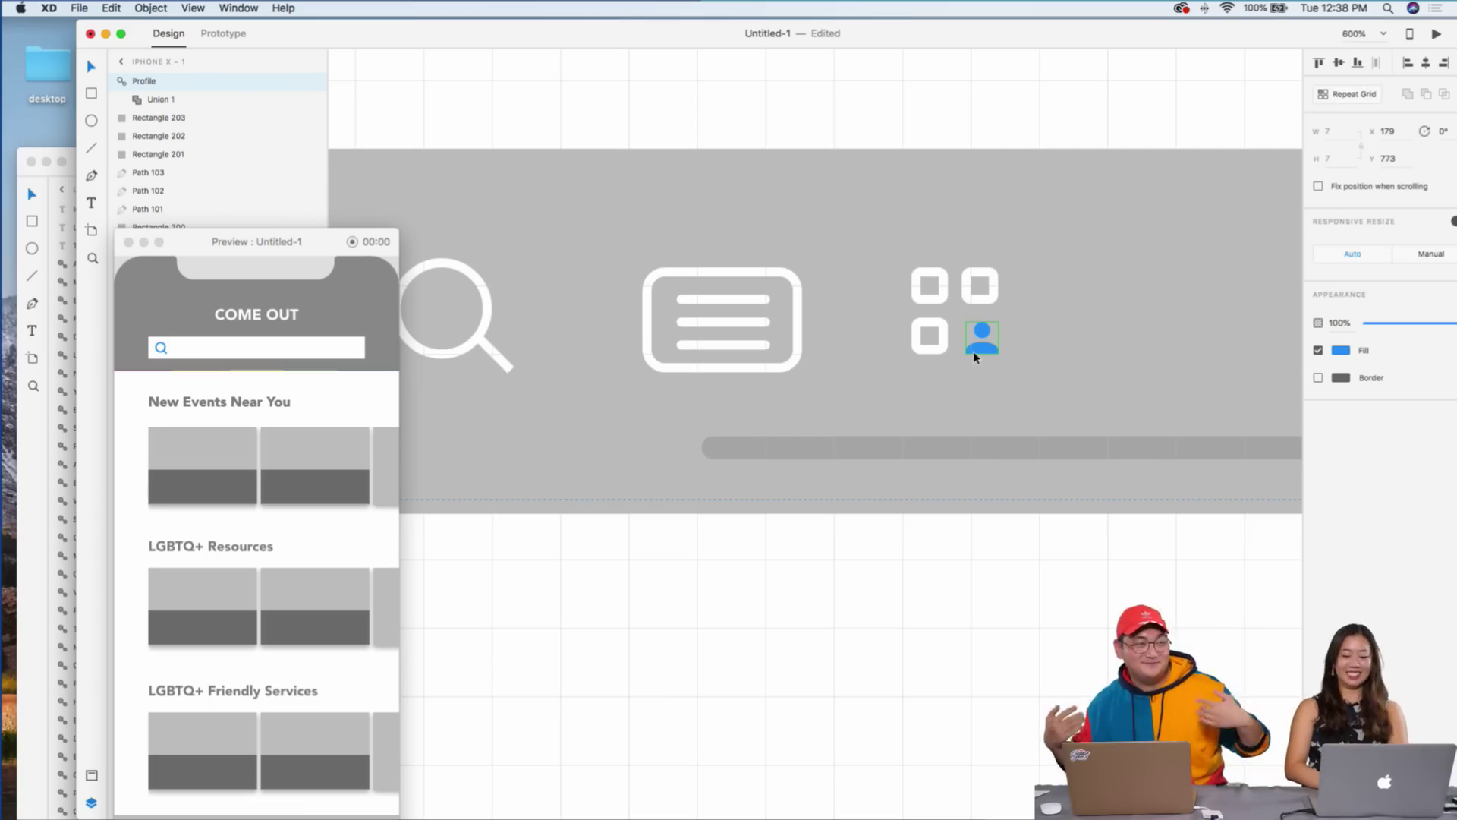
- Fill the person shape inside the profile icon with white, #FFFFFF
{"action": "double_click", "coordinate": [977, 356]}
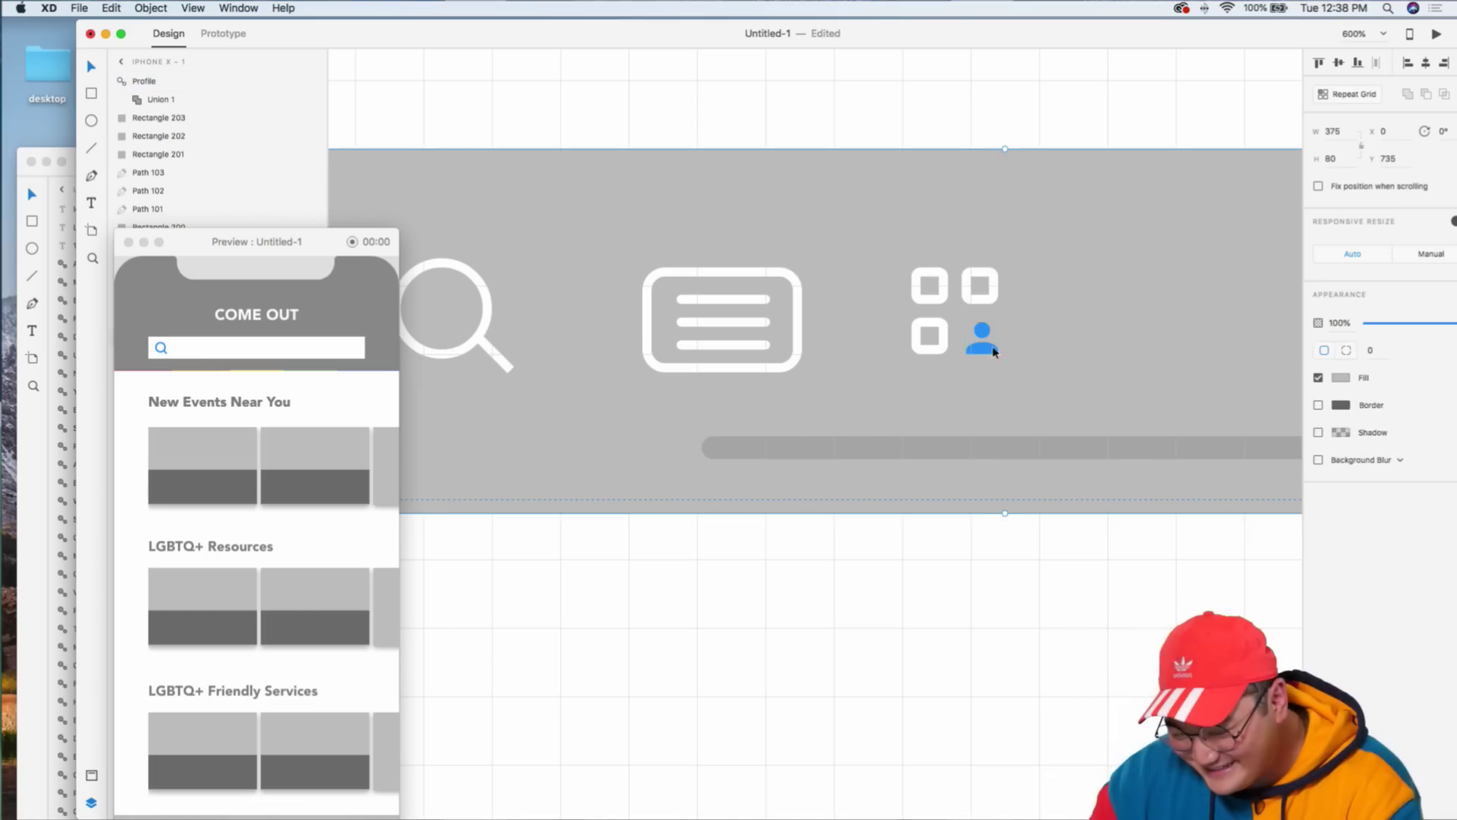
{"action": "left_click", "coordinate": [1342, 327]}
{"action": "type", "text": "ffffff"}
{"action": "key", "text": "Return"}
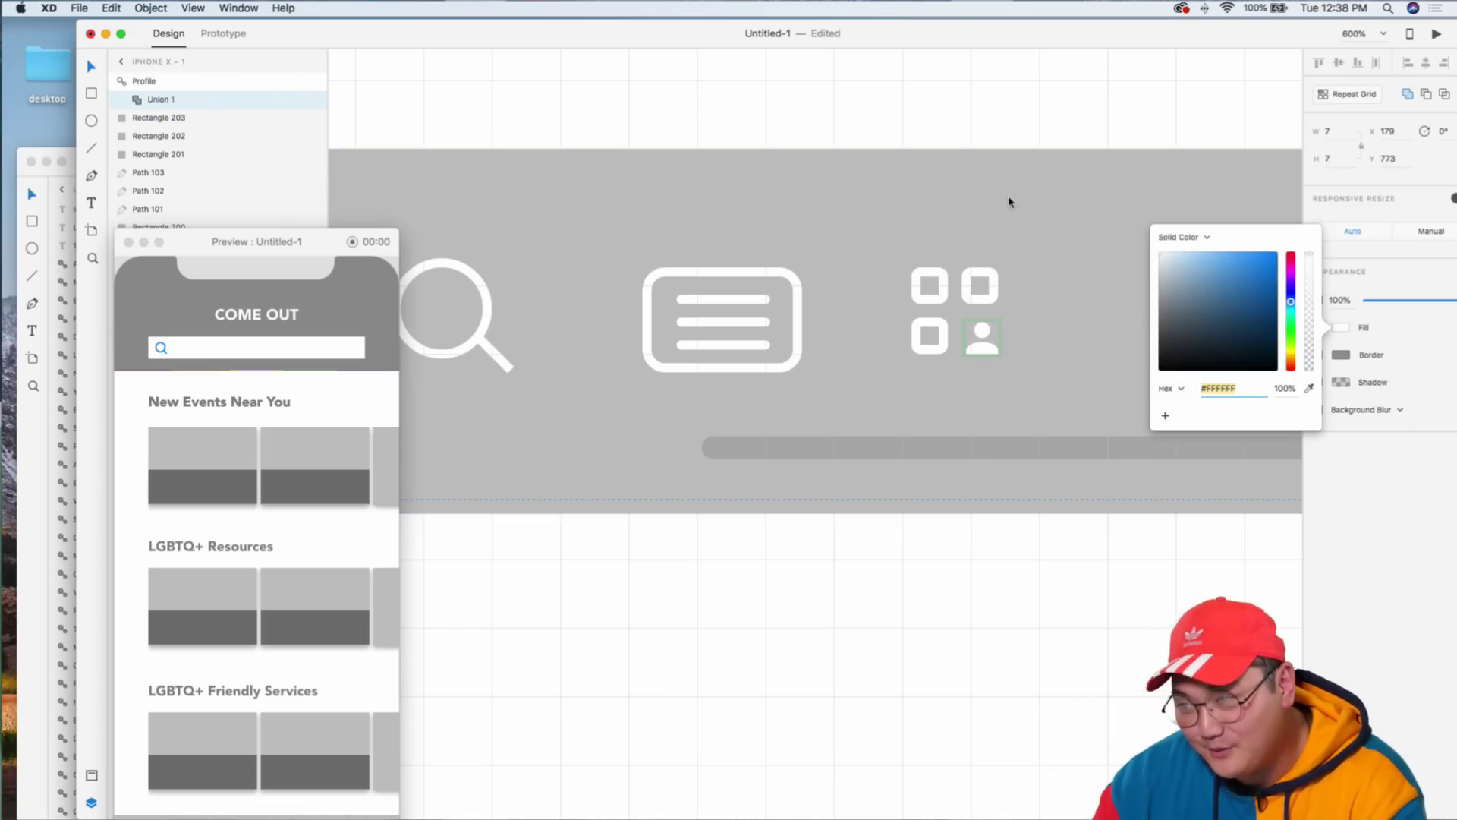
{"action": "key", "text": "Escape"}
- Enlarge the three small squares and the person icon together by about a quarter
{"action": "left_click", "coordinate": [991, 300]}
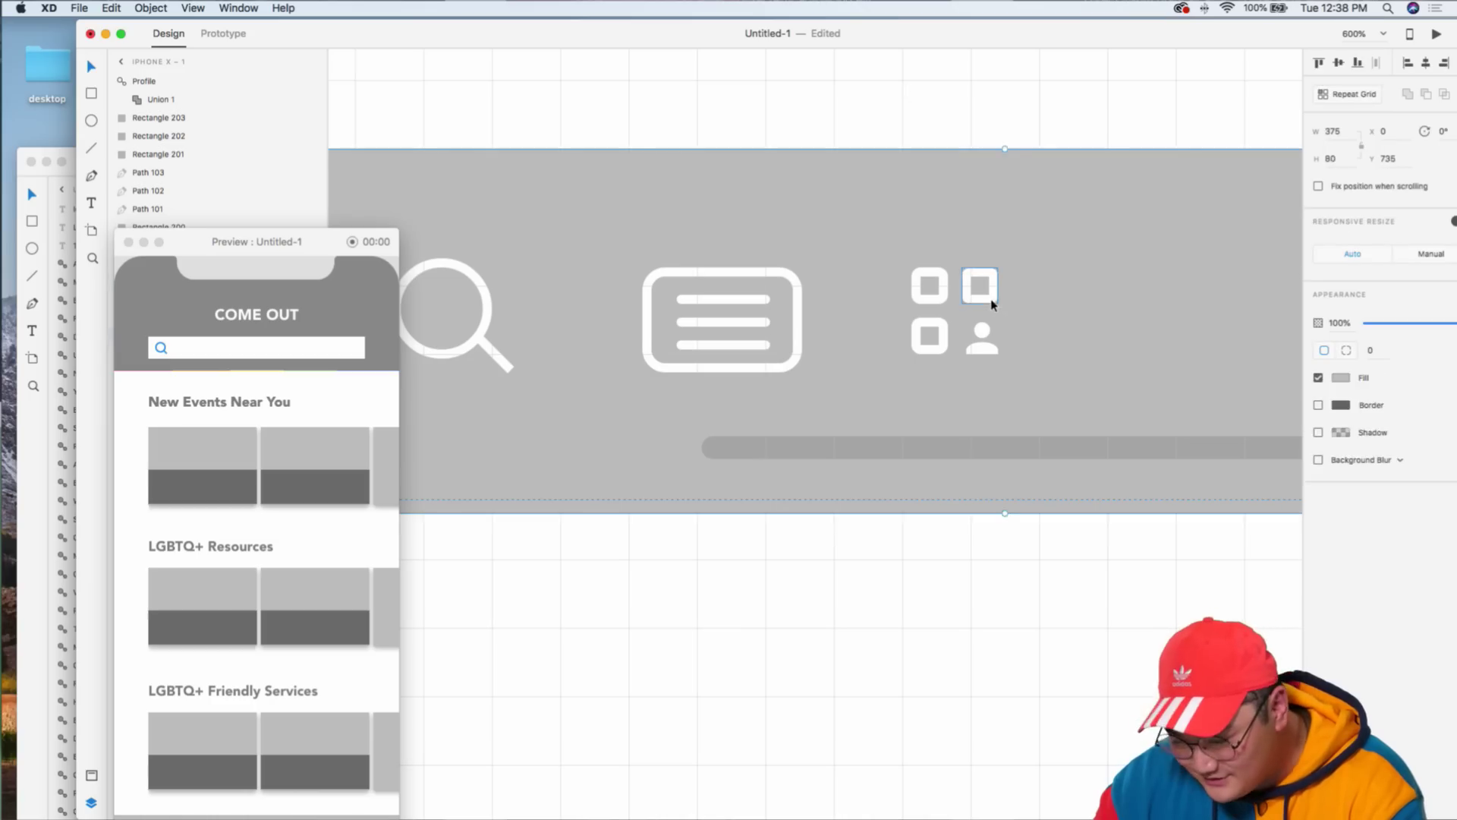
{"action": "left_click", "coordinate": [930, 285], "text": "shift"}
{"action": "left_click", "coordinate": [928, 334], "text": "shift"}
{"action": "left_click", "coordinate": [981, 351], "text": "shift"}
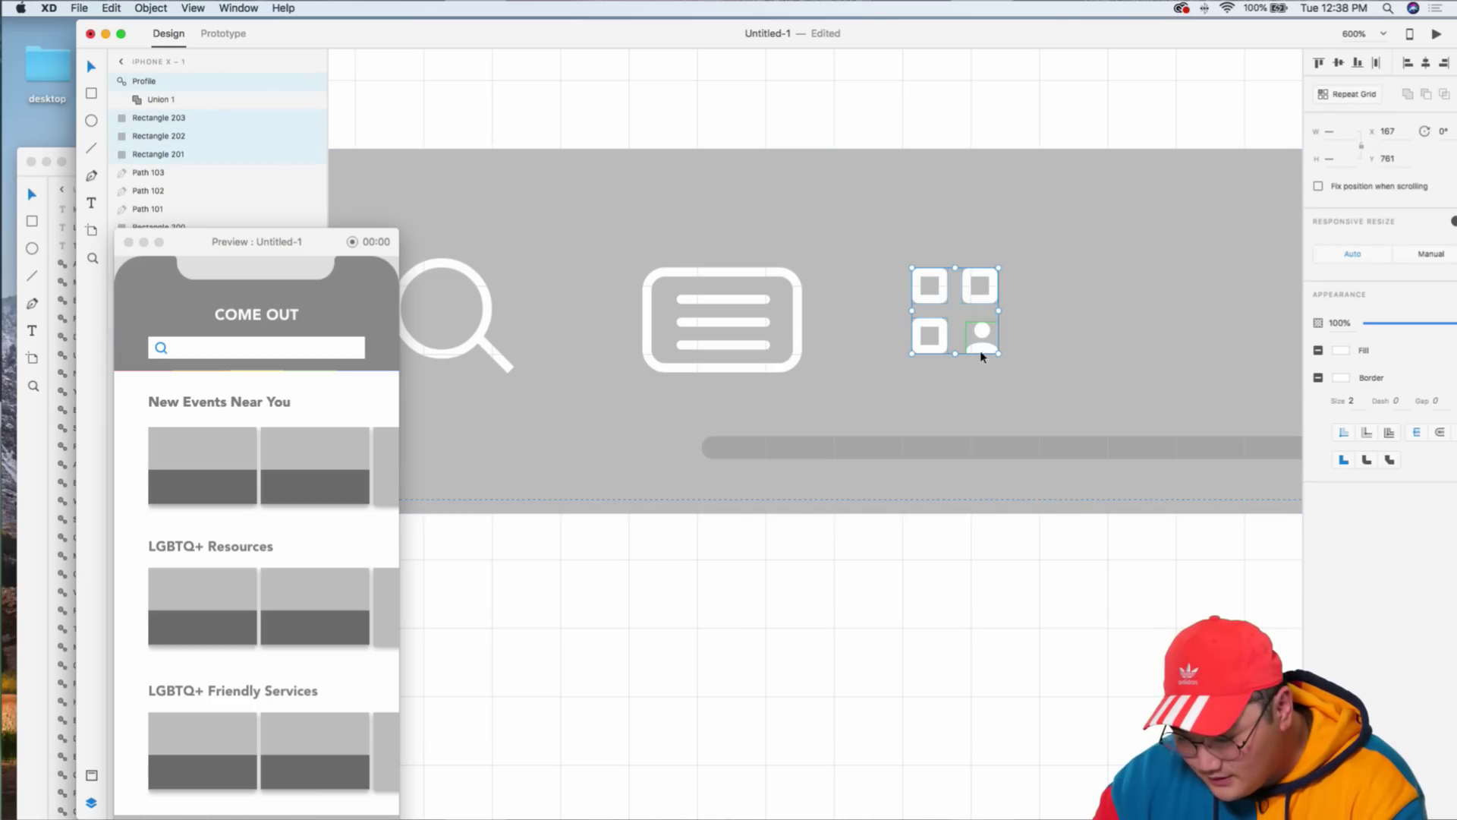
{"action": "left_click_drag", "start_coordinate": [997, 355], "coordinate": [1025, 375]}
- Enlarge the person shape beside the lower square to about 8.61 by 8.61 units
{"action": "left_click", "coordinate": [1015, 377]}
{"action": "left_click", "coordinate": [1003, 368]}
{"action": "double_click", "coordinate": [1010, 368]}
{"action": "left_click_drag", "start_coordinate": [1010, 367], "coordinate": [977, 334]}
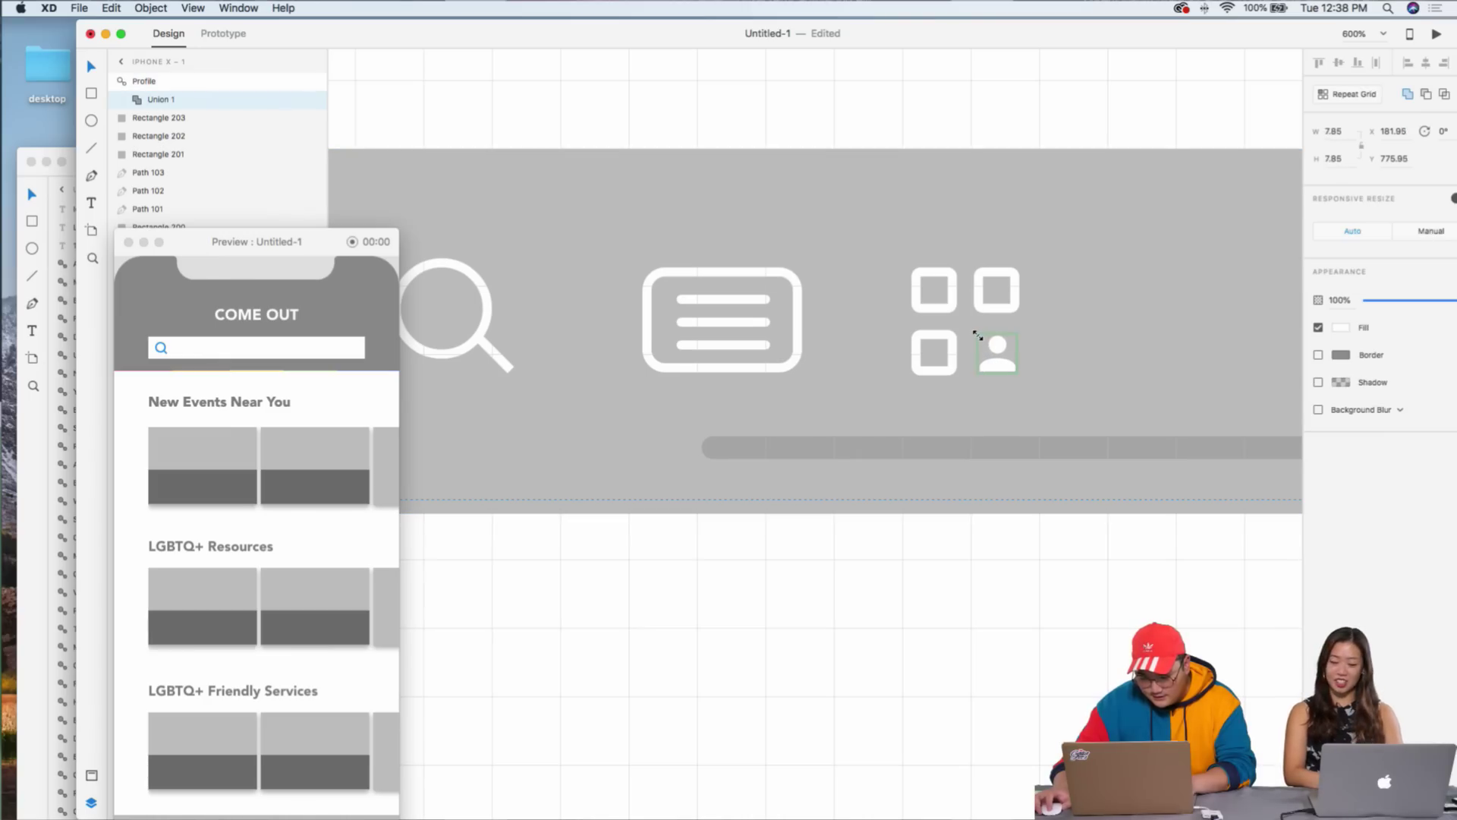
{"action": "double_click", "coordinate": [1009, 370]}
{"action": "key", "text": "Escape"}
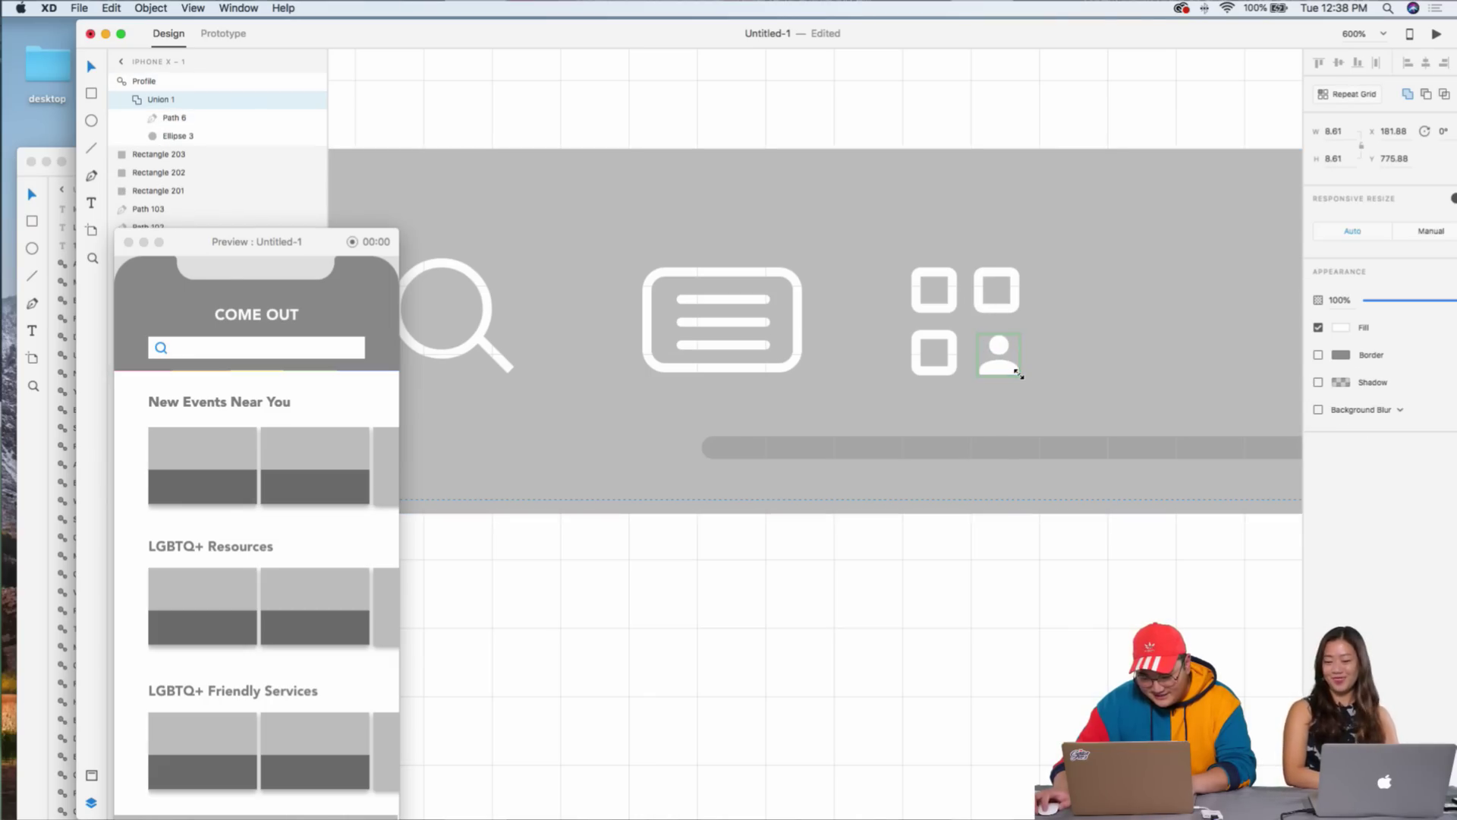
- Reduce the person shape slightly to about 8.41 by 8.45 units so it lines up with the squares
{"action": "left_click", "coordinate": [1025, 406]}
{"action": "key", "text": "super+minus"}
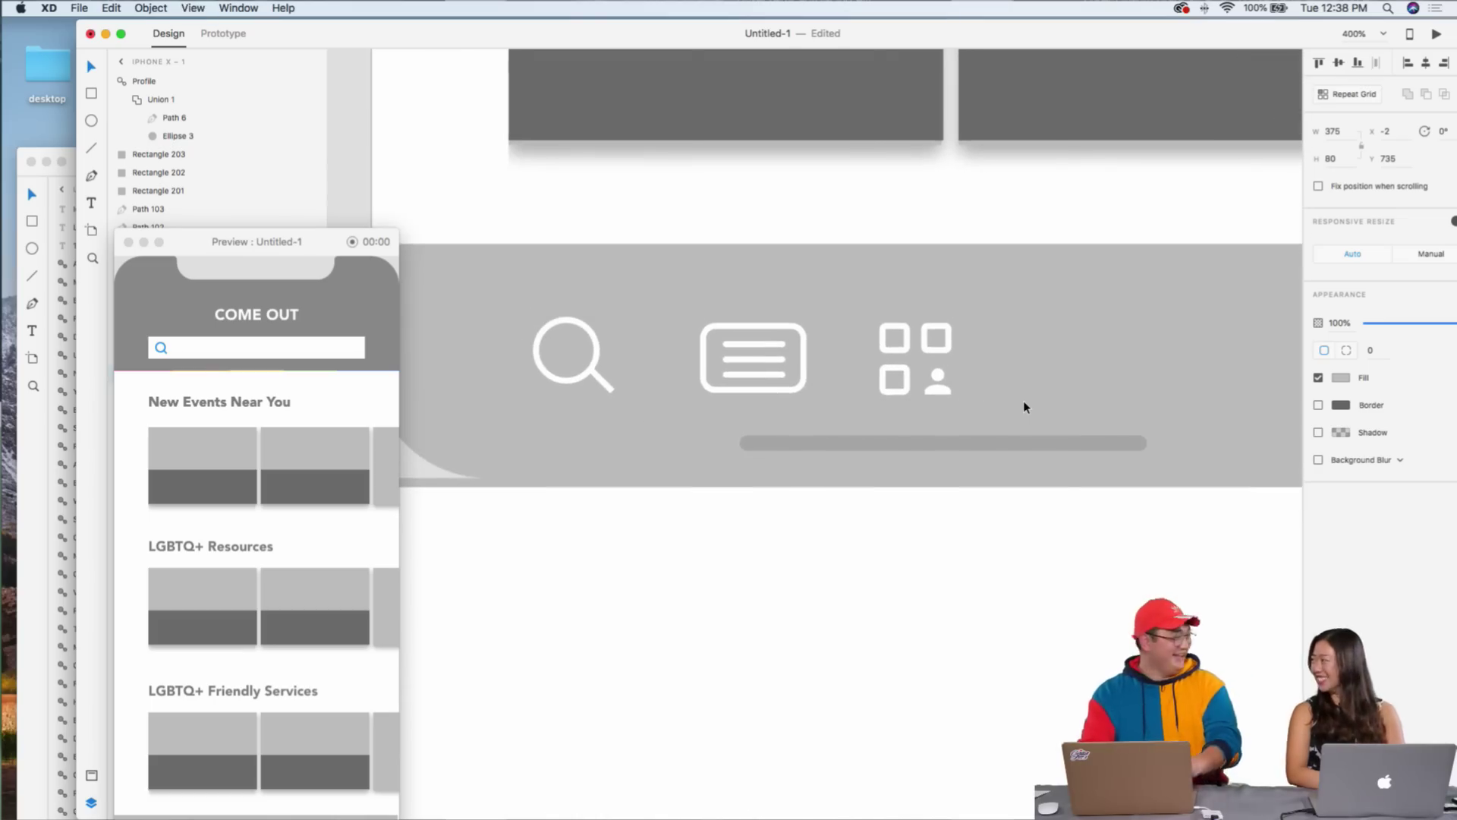
{"action": "key", "text": "super+plus"}
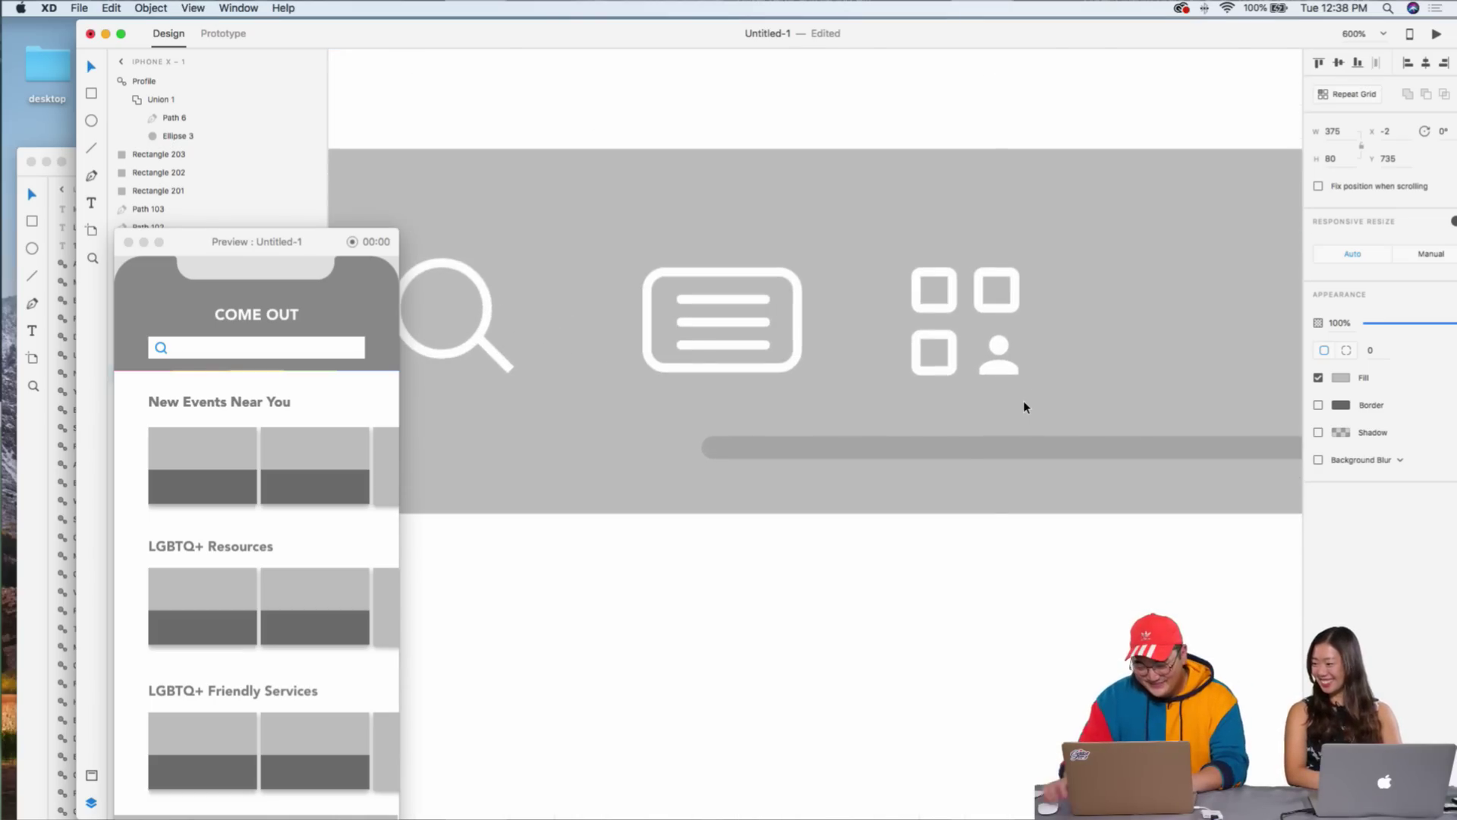
{"action": "left_click", "coordinate": [997, 373]}
{"action": "left_click_drag", "start_coordinate": [1020, 375], "coordinate": [1017, 371]}
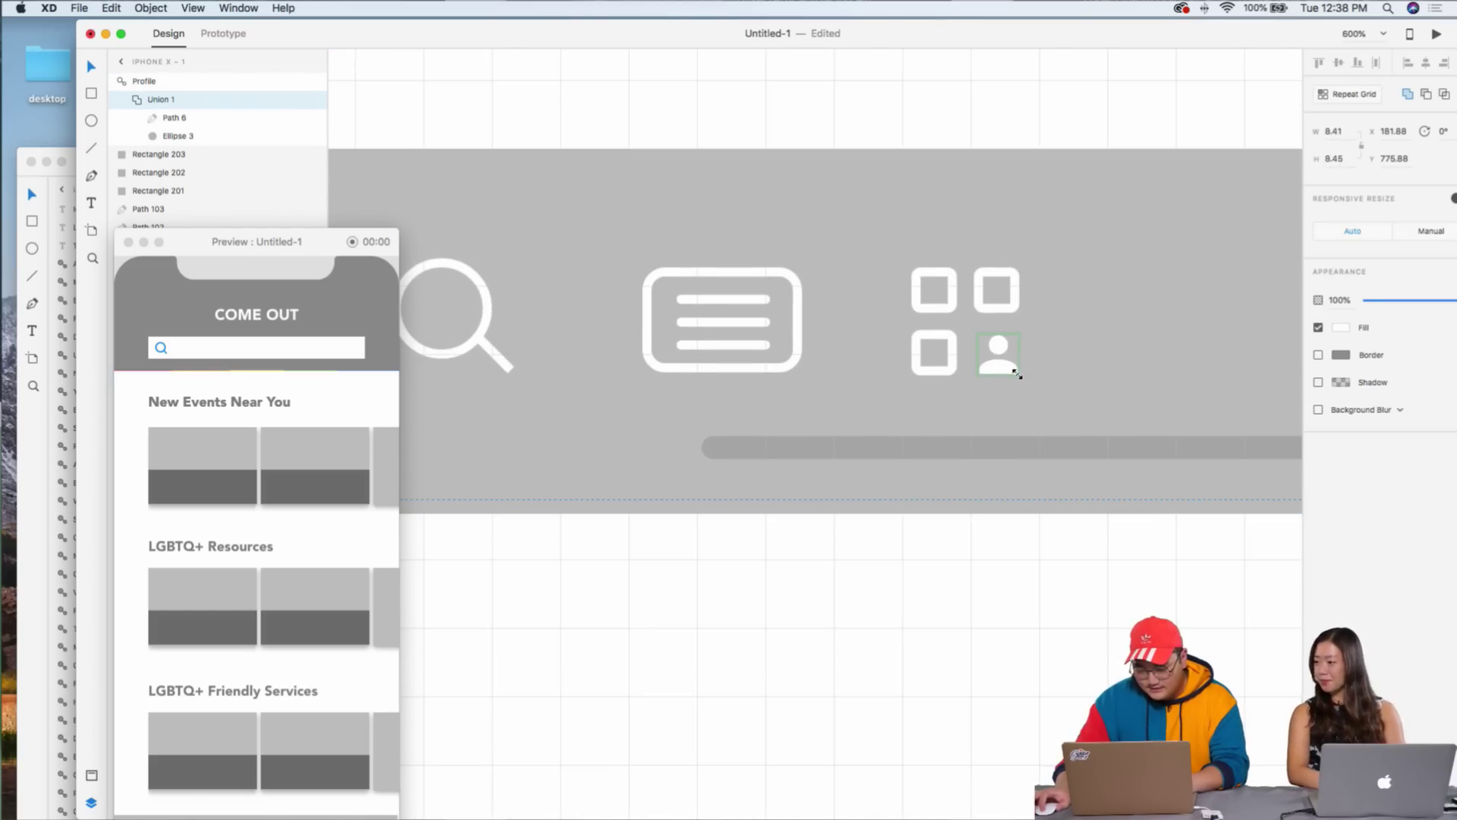
{"action": "left_click", "coordinate": [1001, 410]}
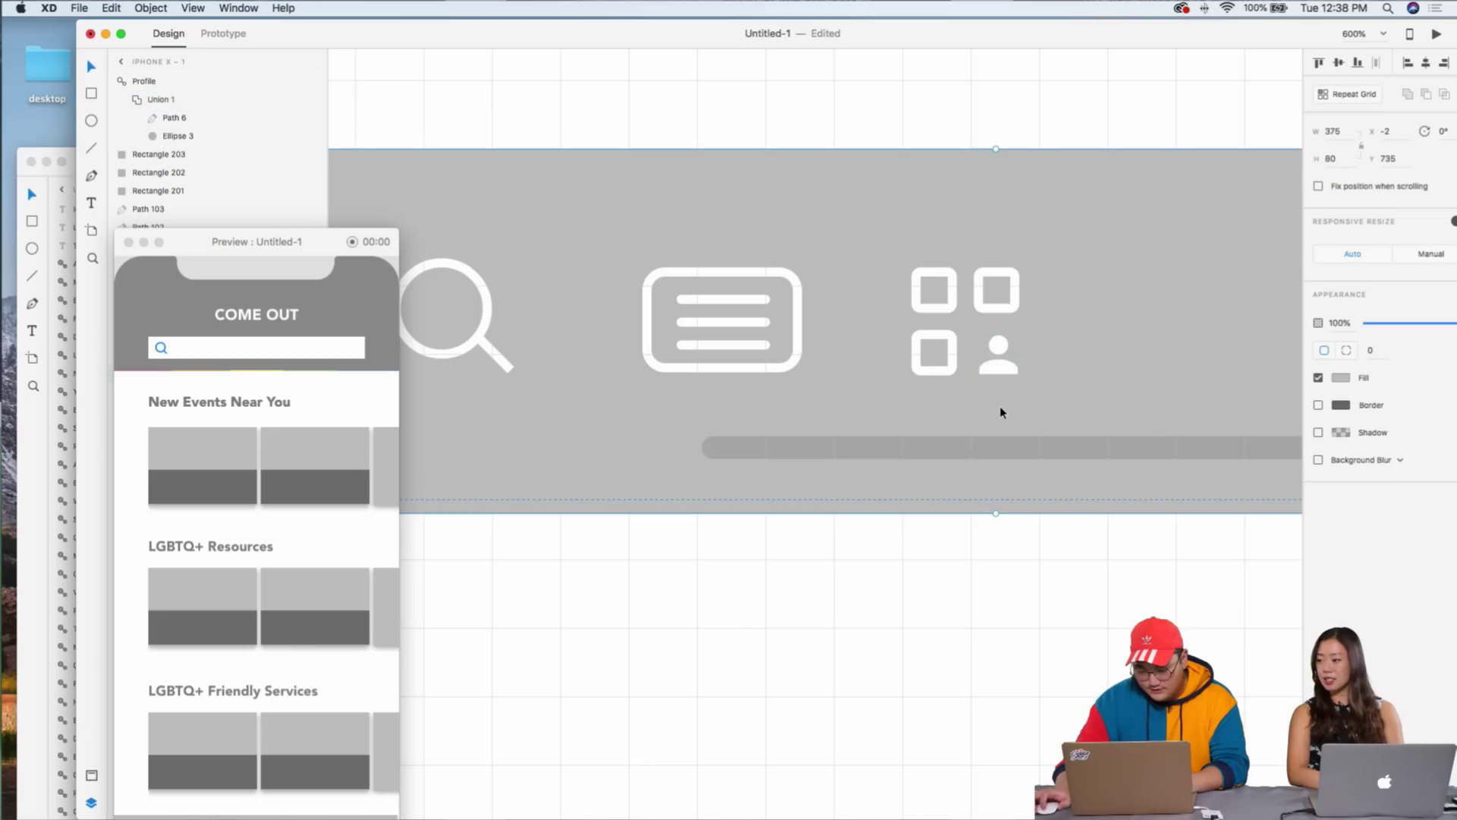
- Try to select the three squares and the person icon together, without the bar and the guide behind them
{"action": "scroll", "coordinate": [999, 412], "scroll_direction": "down", "scroll_amount": 5}
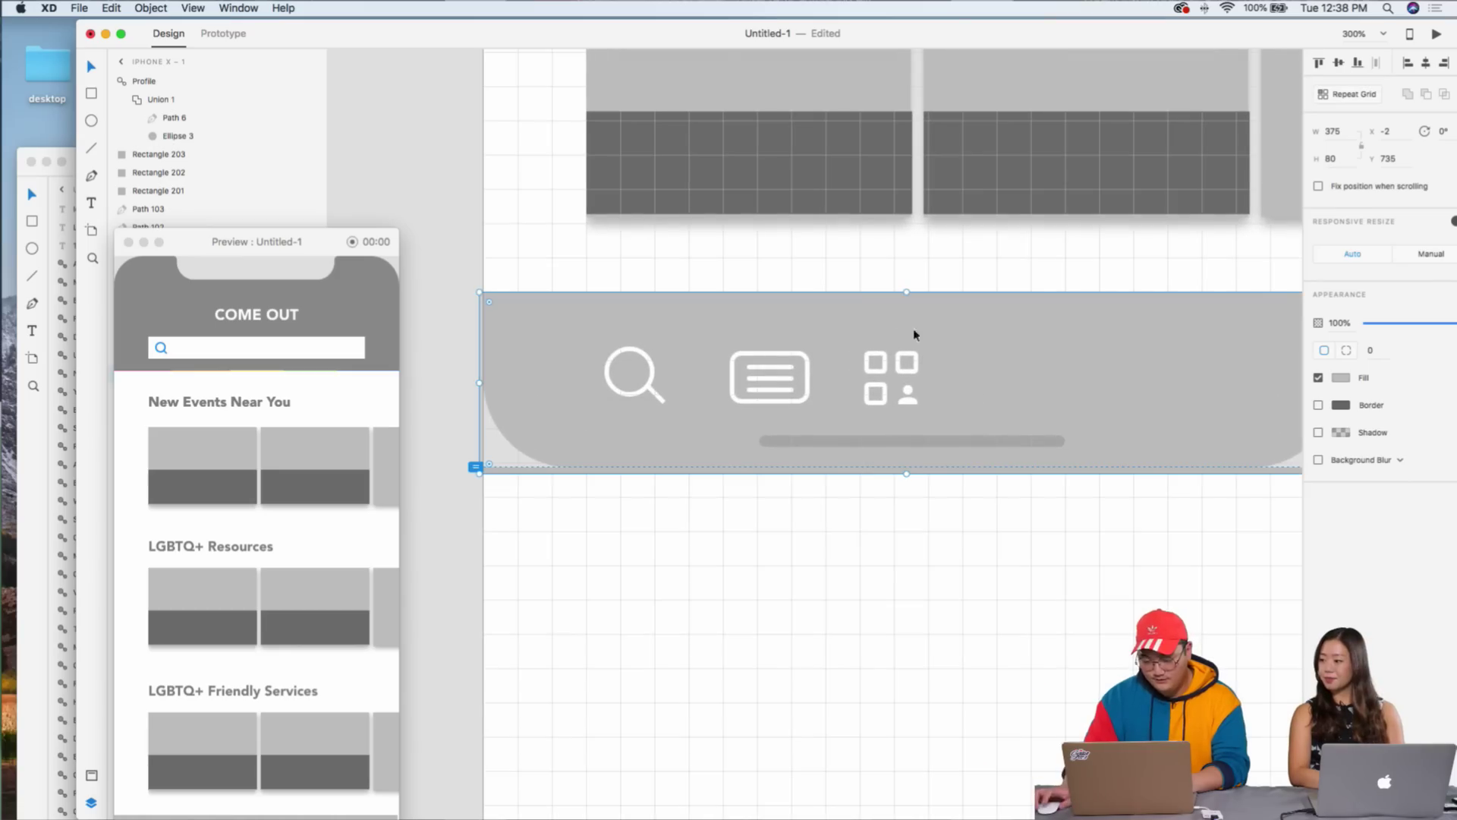
{"action": "left_click_drag", "start_coordinate": [859, 276], "coordinate": [937, 410]}
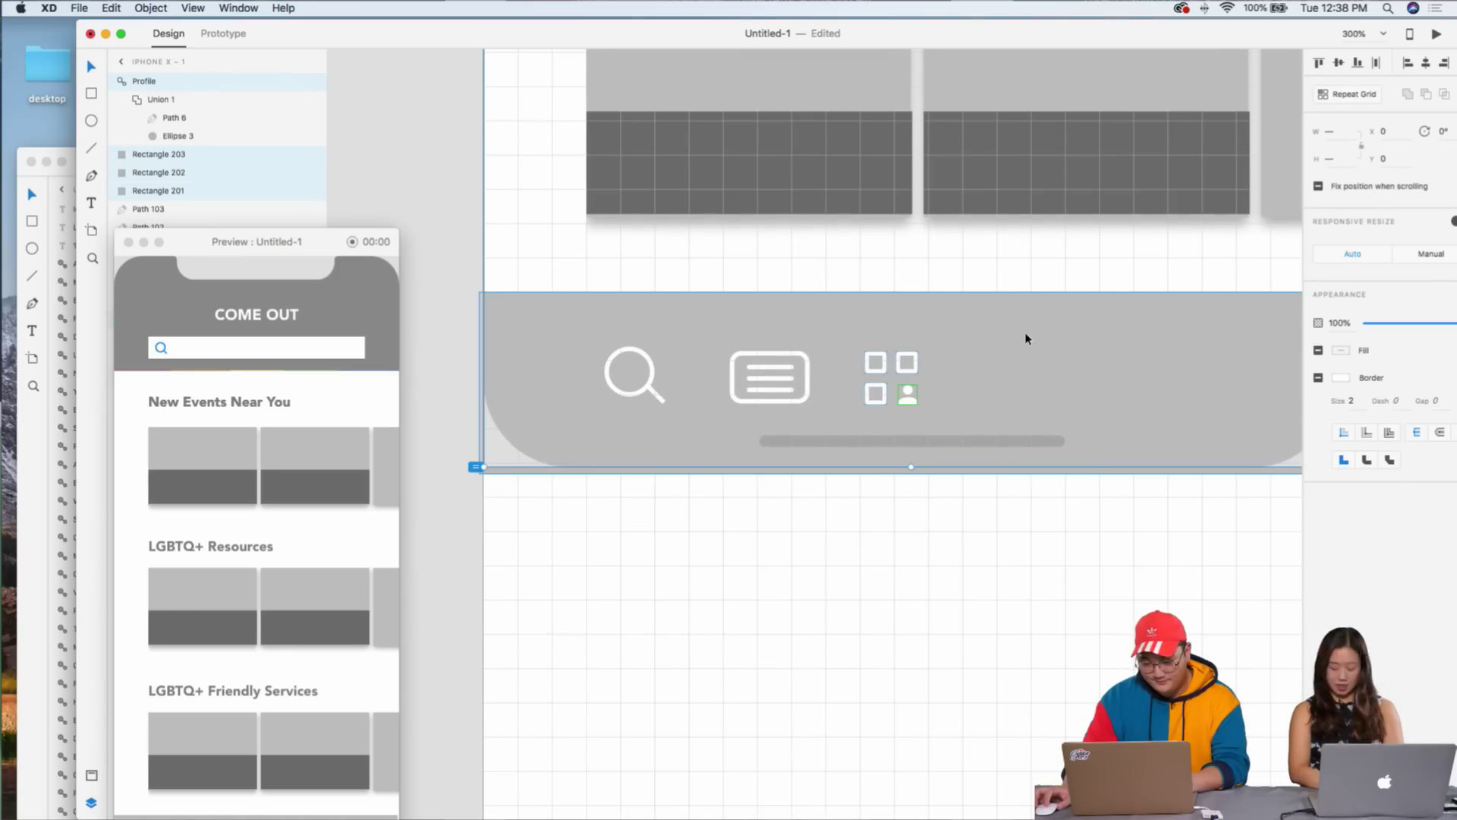
{"action": "scroll", "coordinate": [504, 303], "scroll_direction": "left", "scroll_amount": 3}
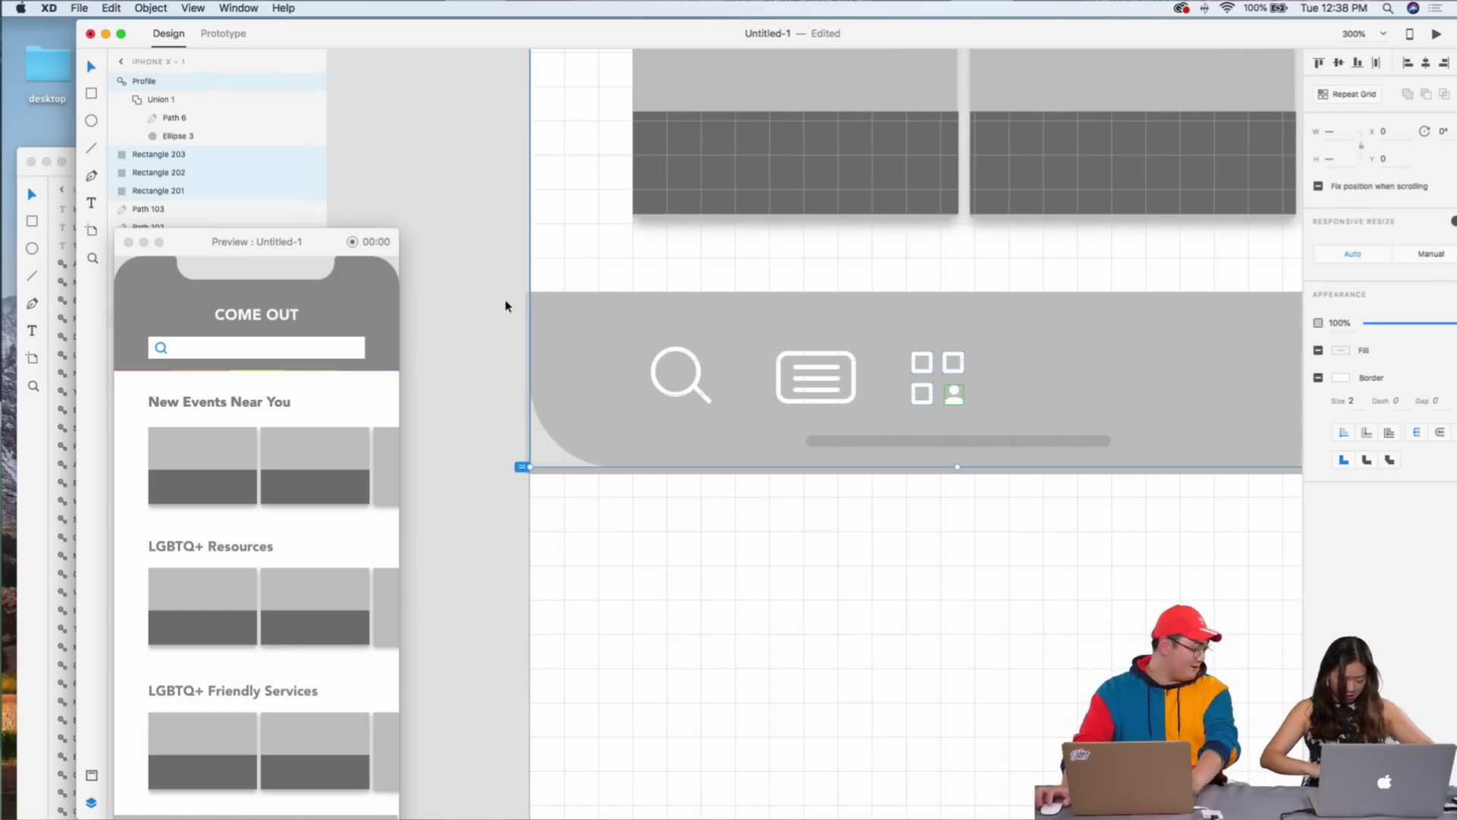
{"action": "left_click_drag", "start_coordinate": [488, 307], "coordinate": [543, 356]}
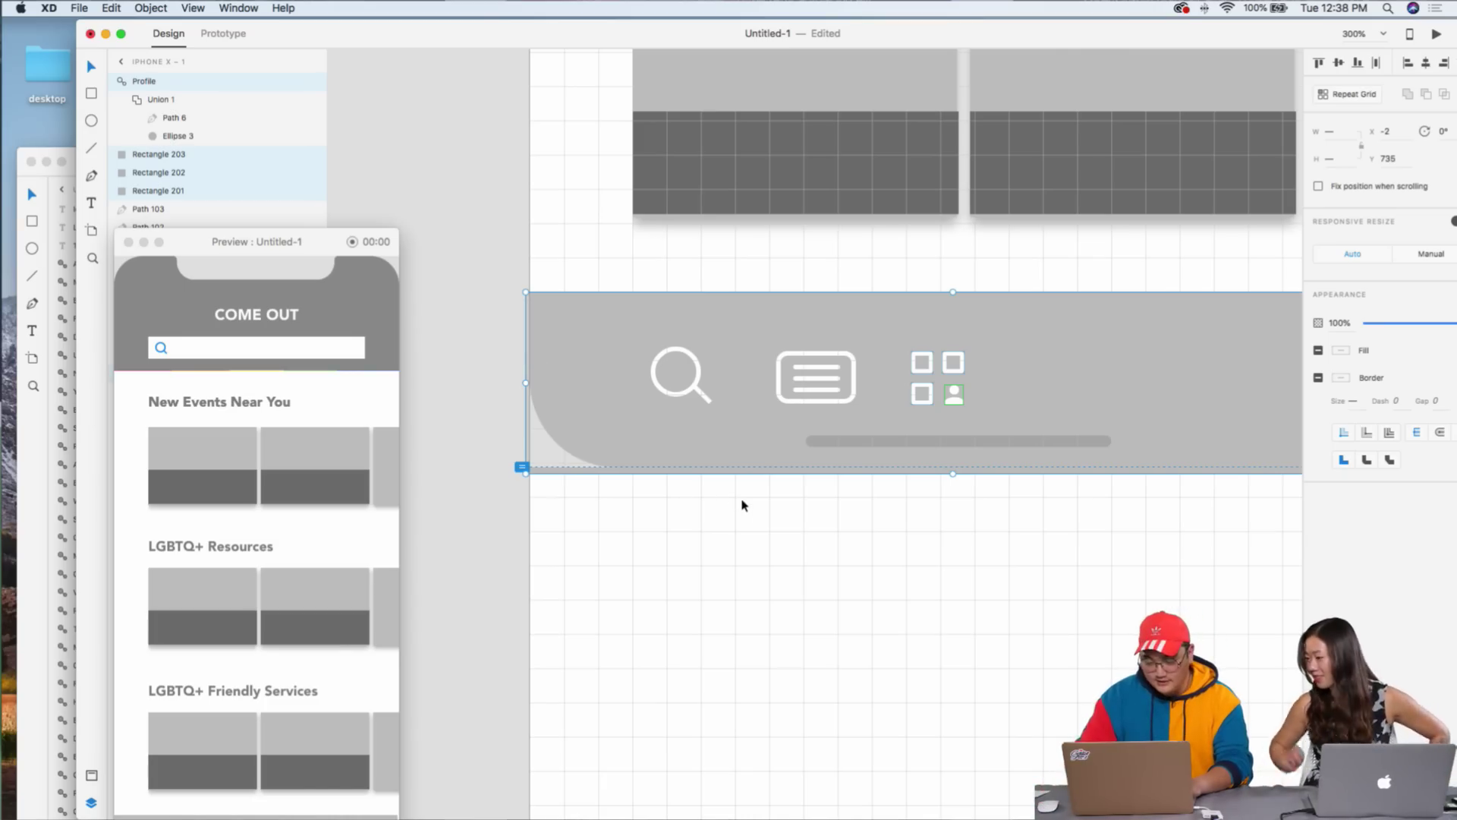
{"action": "left_click", "coordinate": [844, 515]}
{"action": "left_click_drag", "start_coordinate": [1029, 556], "coordinate": [913, 349]}
{"action": "scroll", "coordinate": [938, 367], "scroll_direction": "right", "scroll_amount": 10}
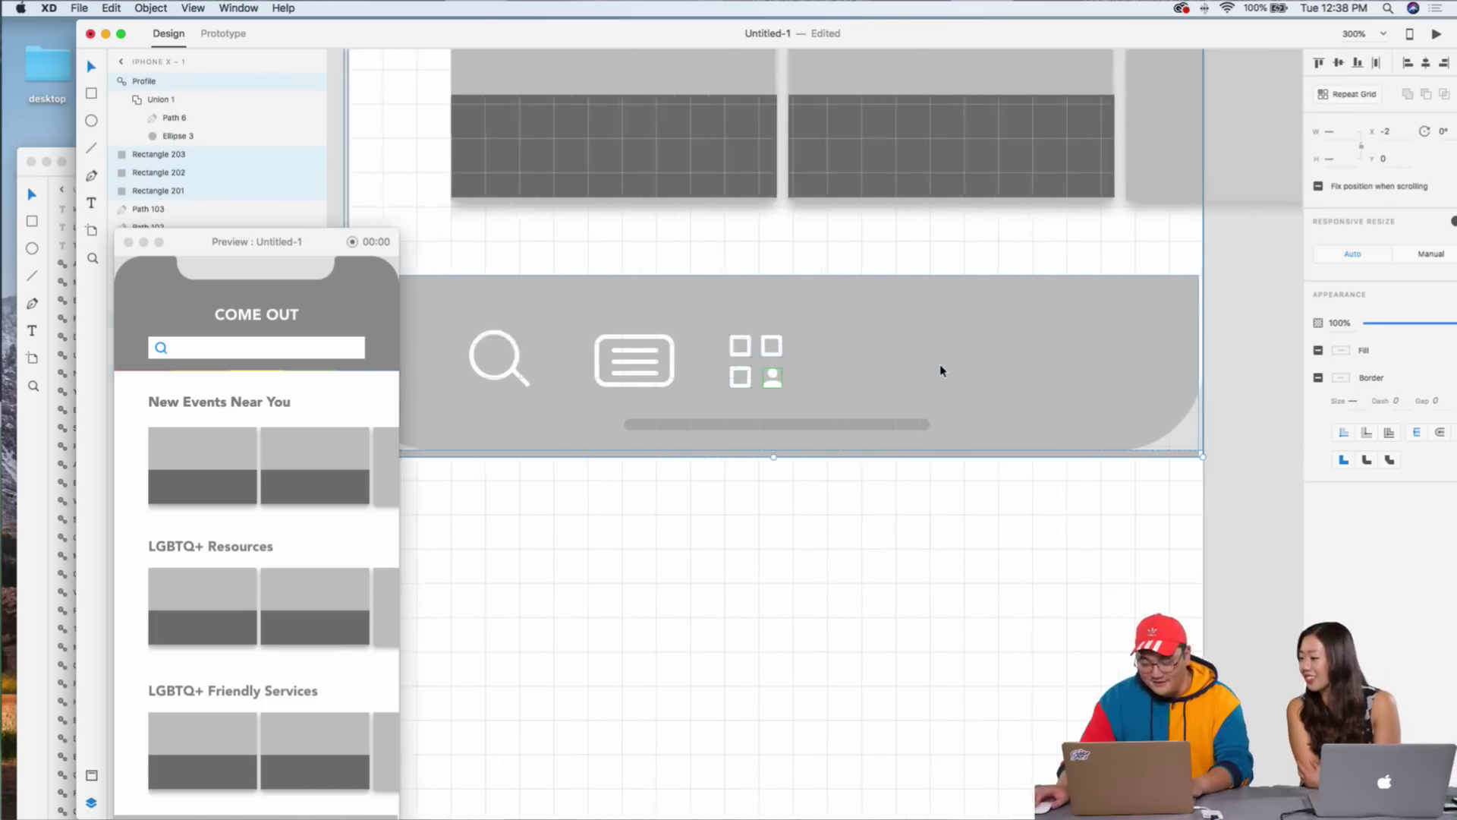
{"action": "key", "text": "super+1"}
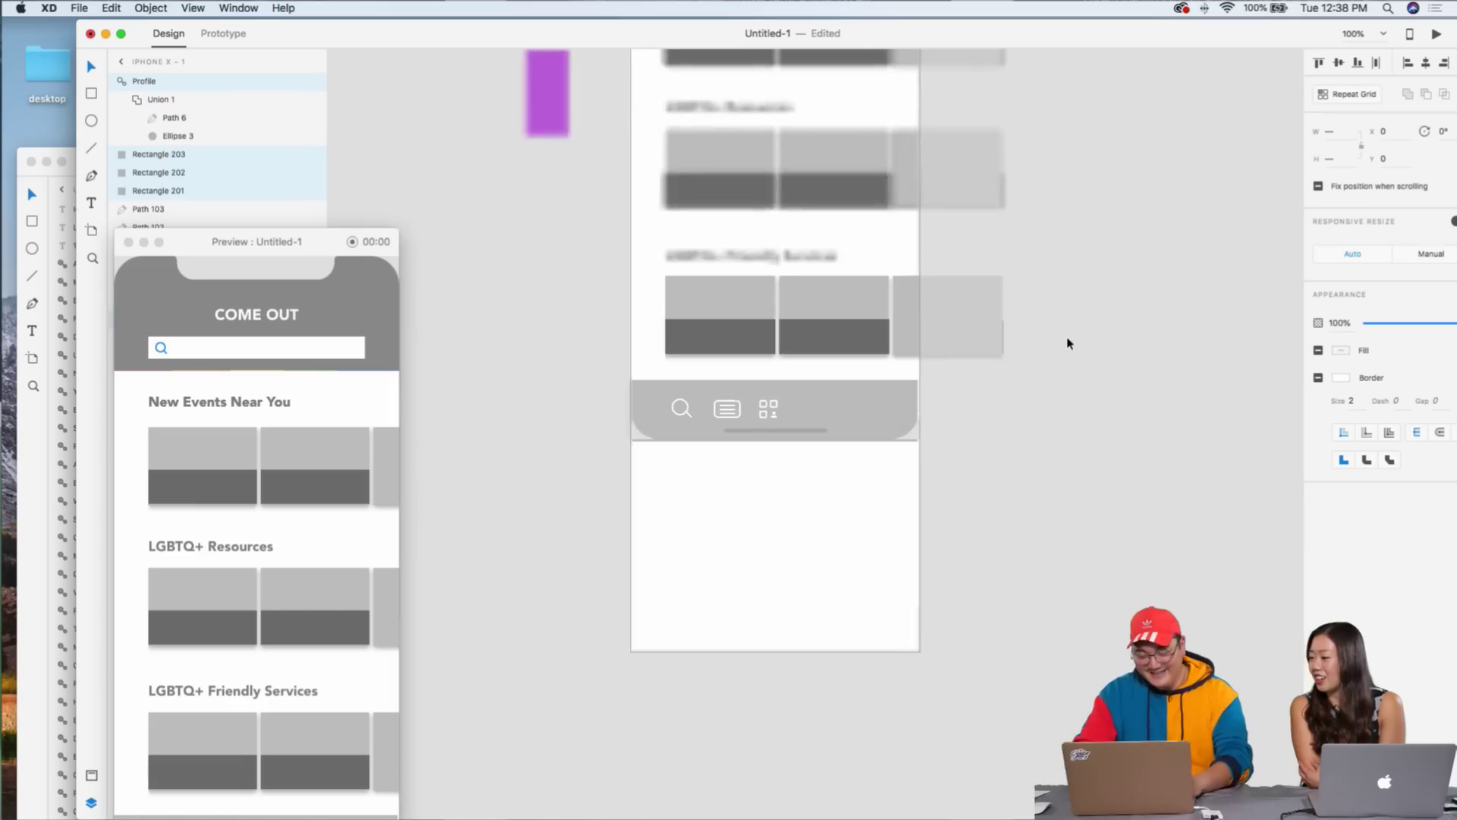
- Nudge the four-square profile icon in the bottom navigation bar right to X 181
{"action": "scroll", "coordinate": [918, 186], "scroll_direction": "up", "scroll_amount": 5}
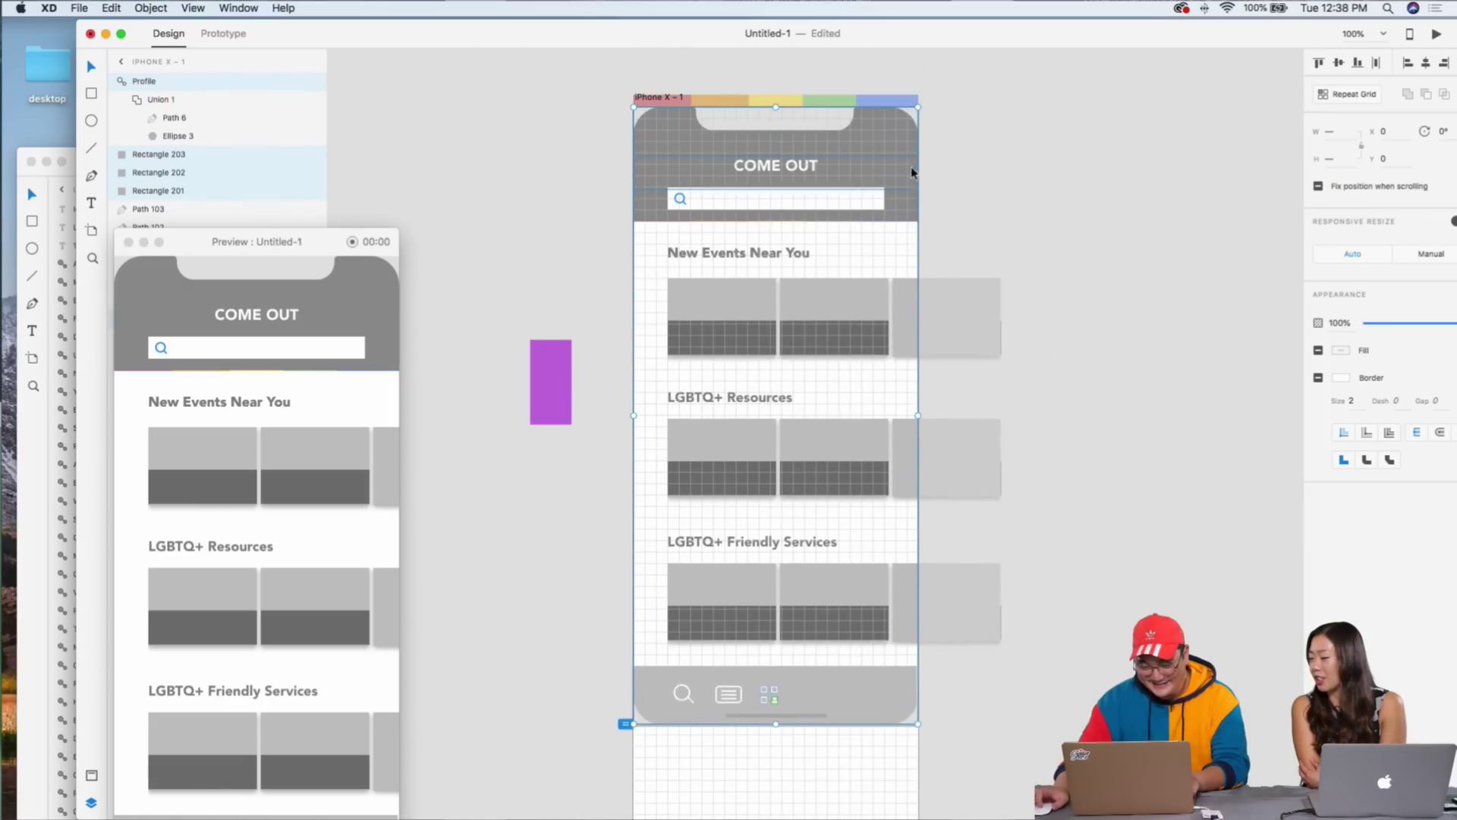
{"action": "scroll", "coordinate": [1083, 257], "scroll_direction": "down", "scroll_amount": 5}
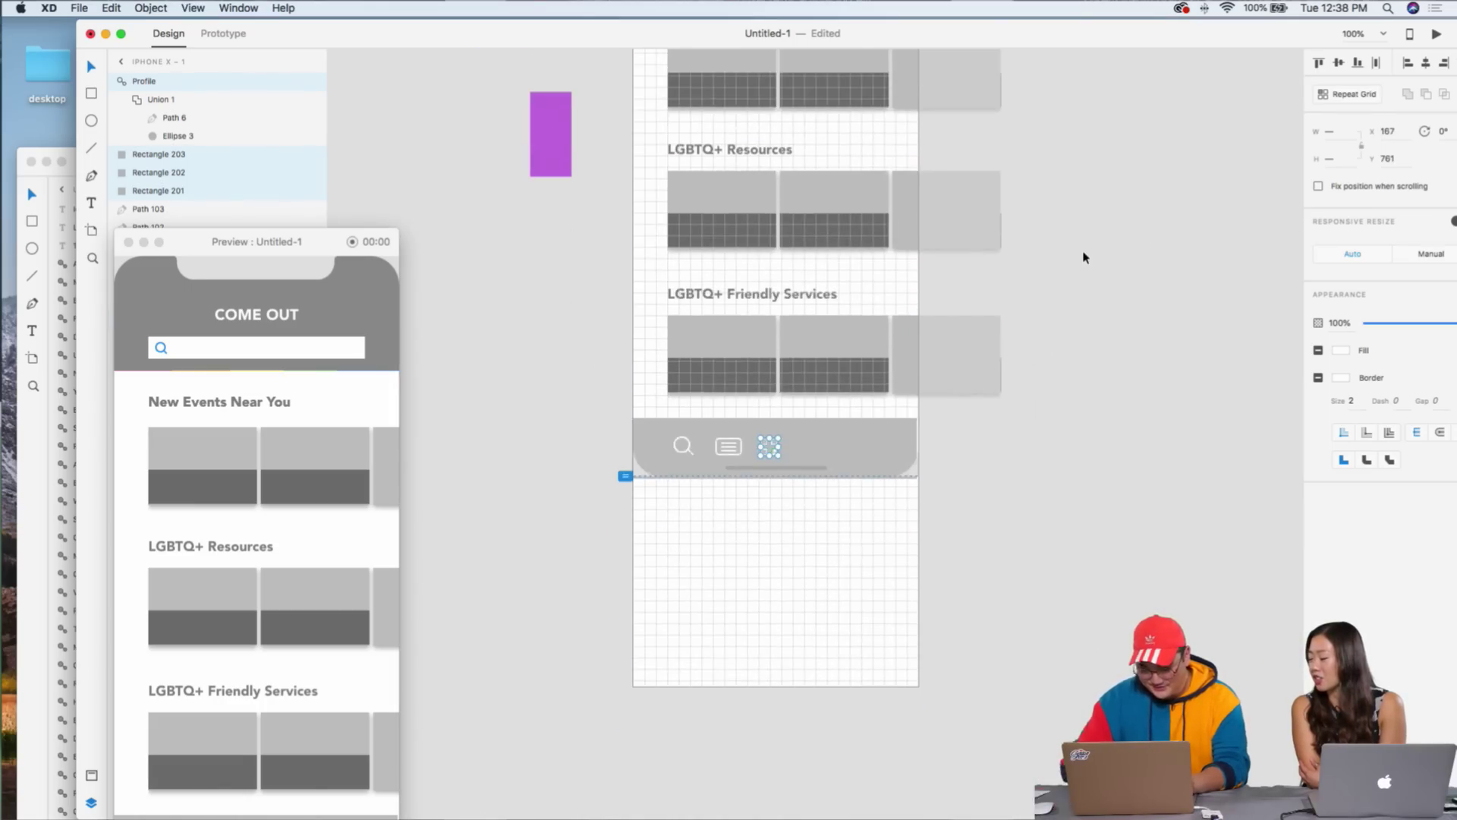
{"action": "key", "text": "super+equal"}
{"action": "key", "text": "super+equal"}
{"action": "key", "text": "Right"}
{"action": "key", "text": "Right"}
{"action": "key", "text": "Right"}
{"action": "key", "text": "Right"}
{"action": "key", "text": "Right"}
{"action": "key", "text": "Right"}
{"action": "key", "text": "Right"}
{"action": "key", "text": "Right"}
{"action": "key", "text": "Right"}
{"action": "key", "text": "Right"}
{"action": "key", "text": "Right"}
{"action": "key", "text": "Right"}
{"action": "key", "text": "Right"}
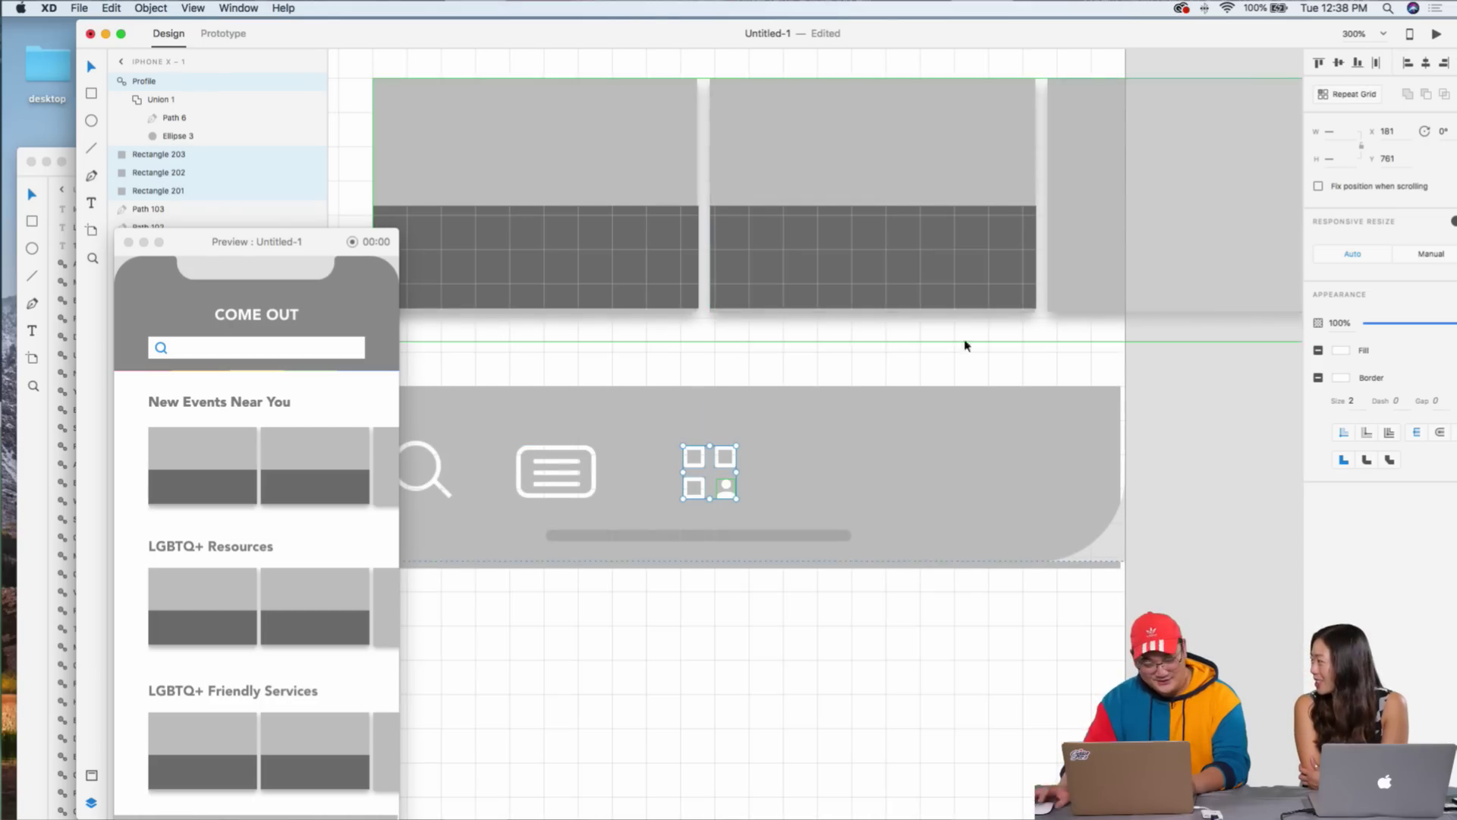
- Widen the grey bottom navigation bar to 377 so it reaches the artboard's right edge
{"action": "left_click_drag", "start_coordinate": [645, 589], "coordinate": [556, 490]}
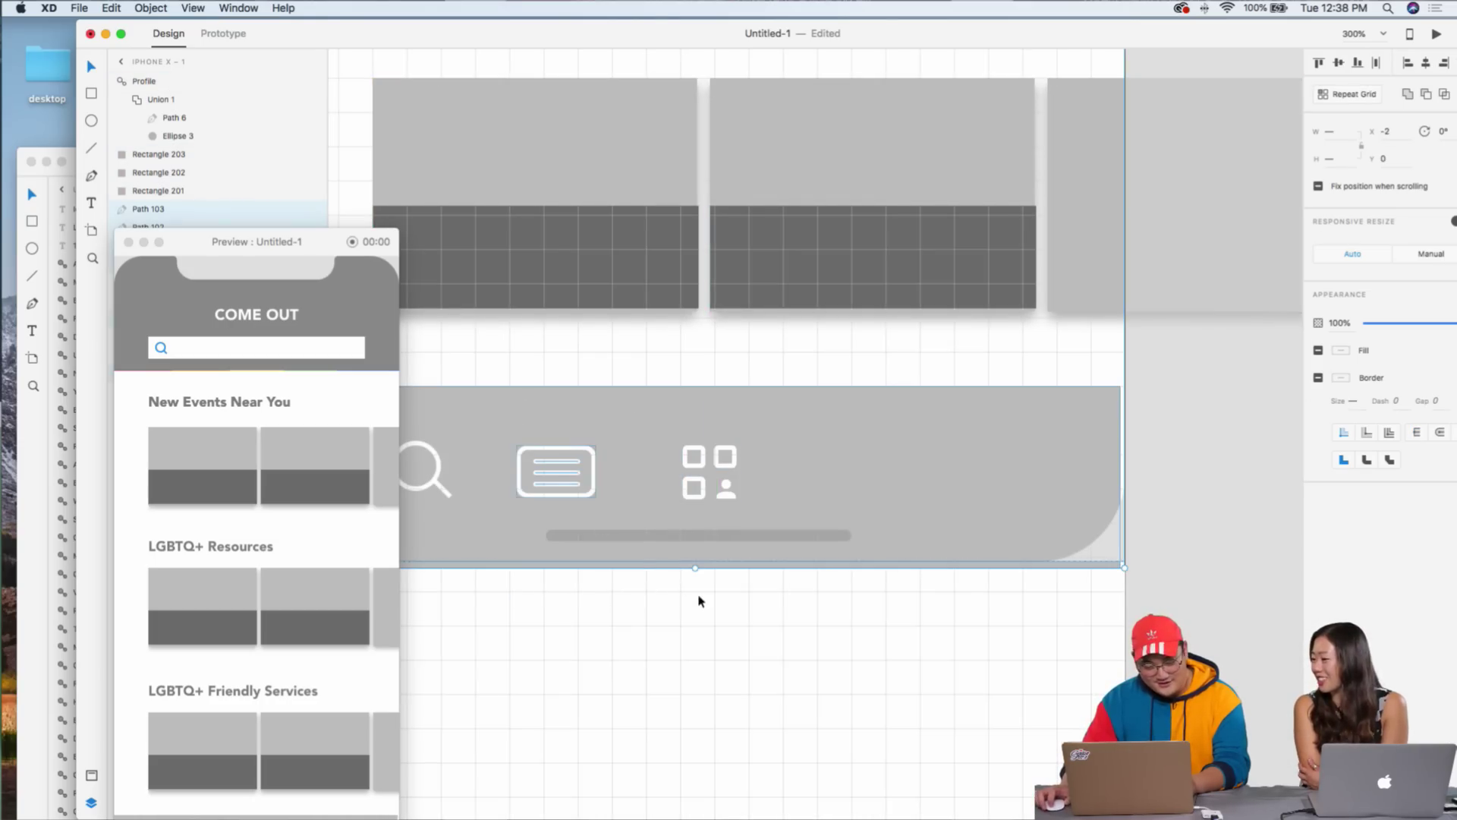
{"action": "left_click_drag", "start_coordinate": [761, 600], "coordinate": [731, 594]}
{"action": "left_click_drag", "start_coordinate": [1067, 587], "coordinate": [1124, 568]}
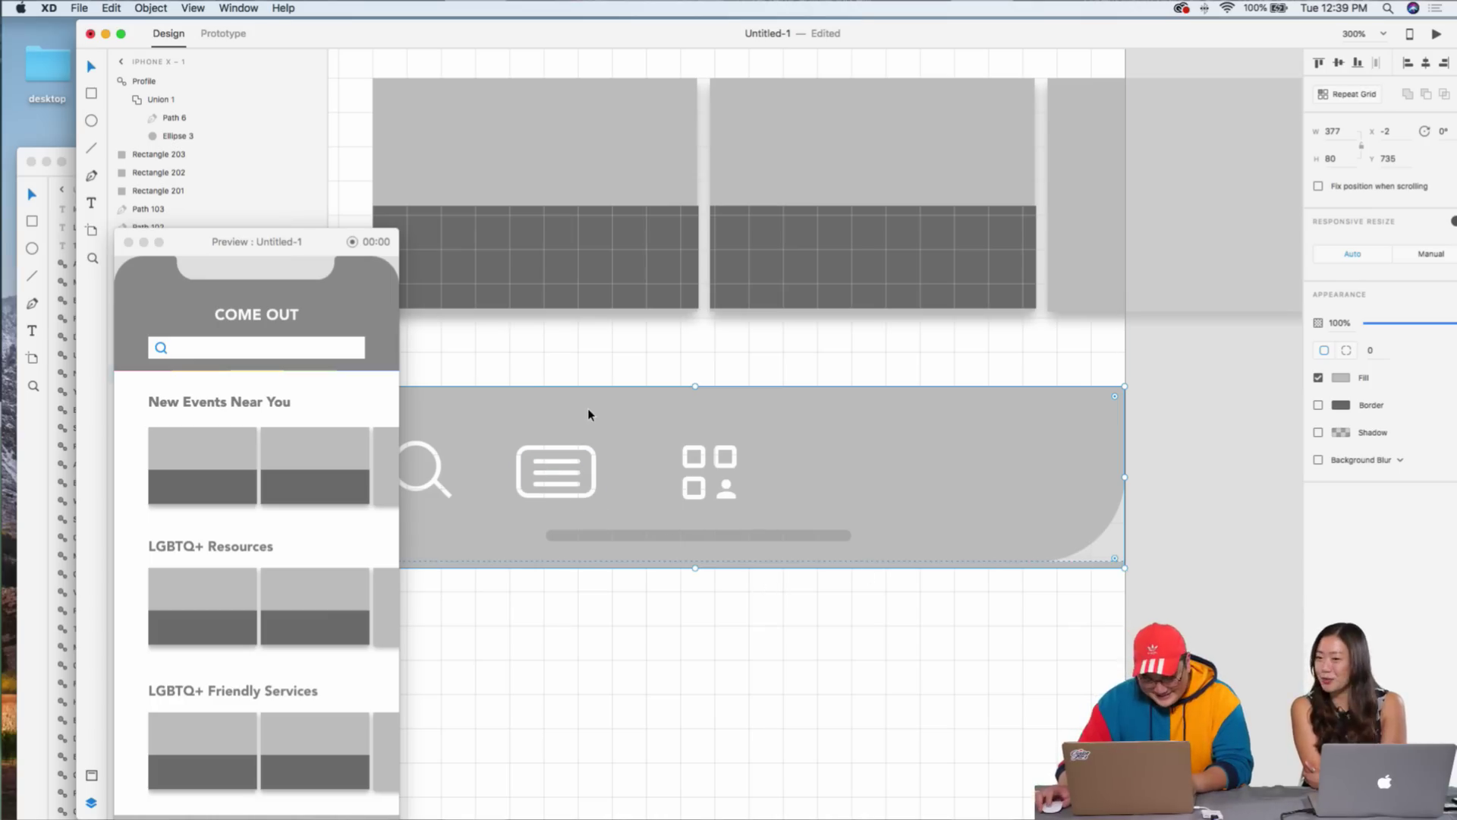
- Move the list card icon slightly right to even its spacing between the search and four-square icons
{"action": "scroll", "coordinate": [588, 416], "scroll_direction": "left", "scroll_amount": 5}
{"action": "key", "text": "super+1"}
{"action": "scroll", "coordinate": [930, 361], "scroll_direction": "up", "scroll_amount": 10}
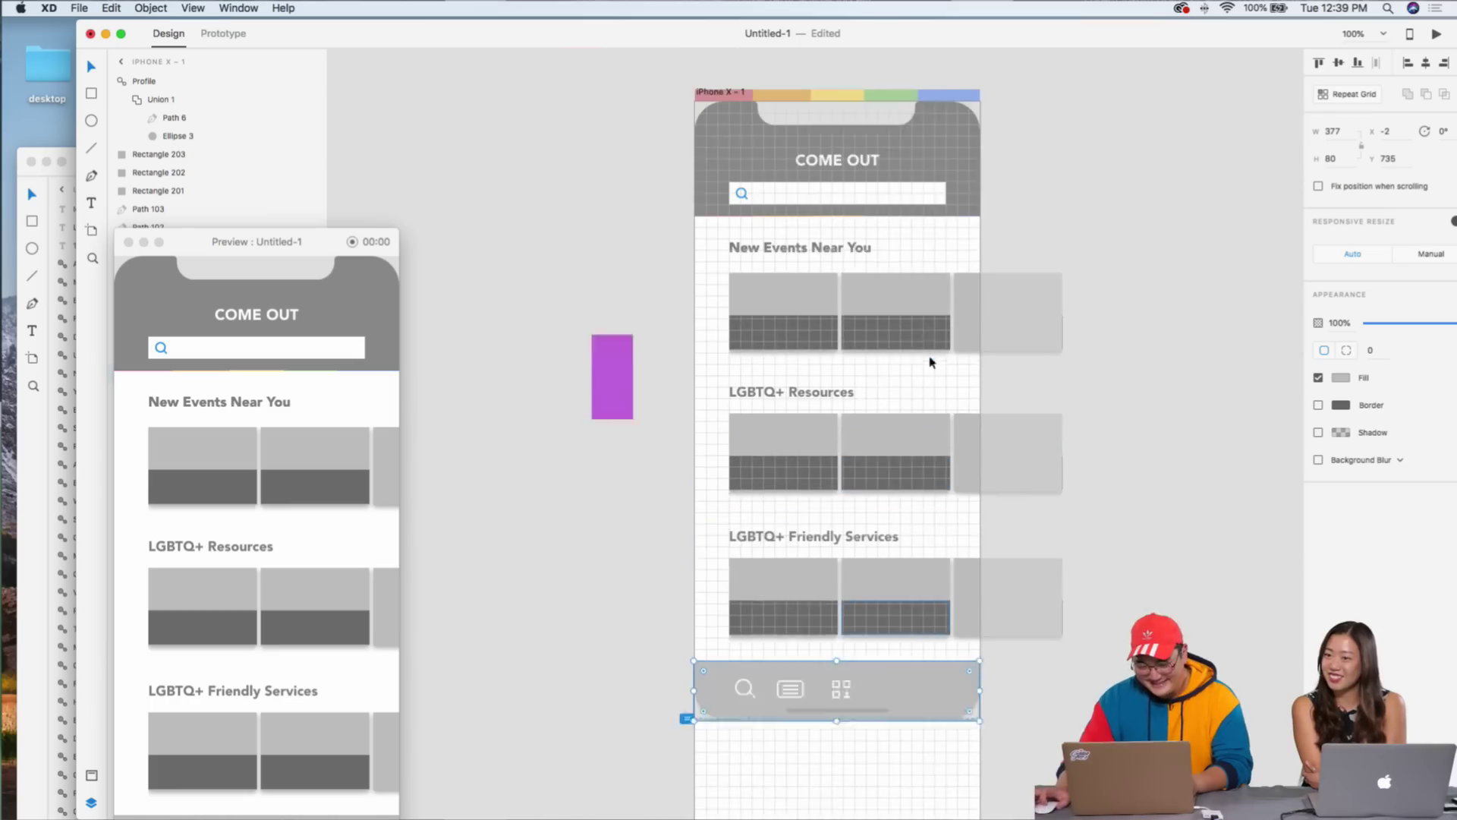
{"action": "scroll", "coordinate": [992, 251], "scroll_direction": "down", "scroll_amount": 8}
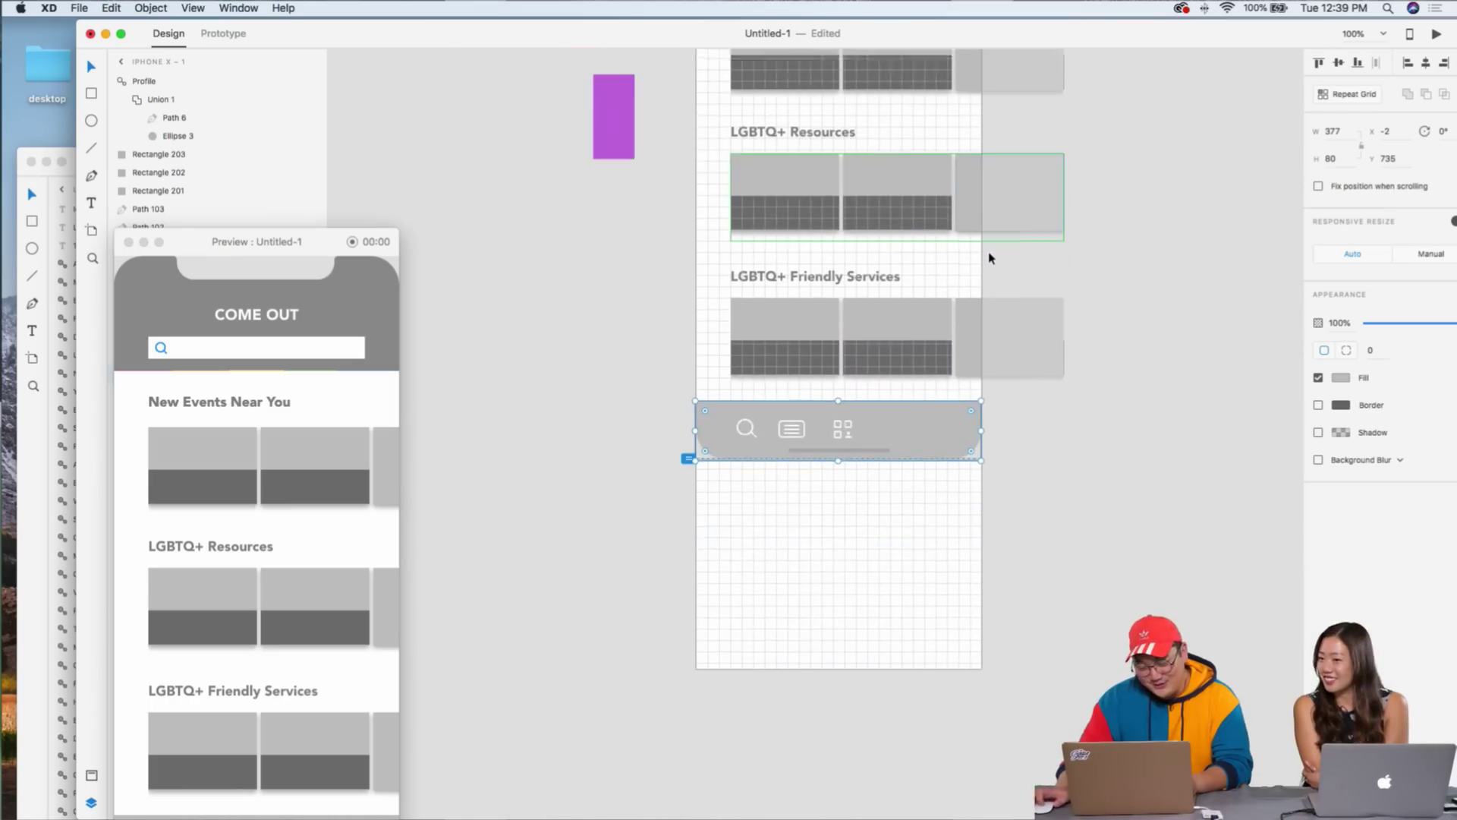
{"action": "key", "text": "super+2"}
{"action": "key", "text": "super+equal"}
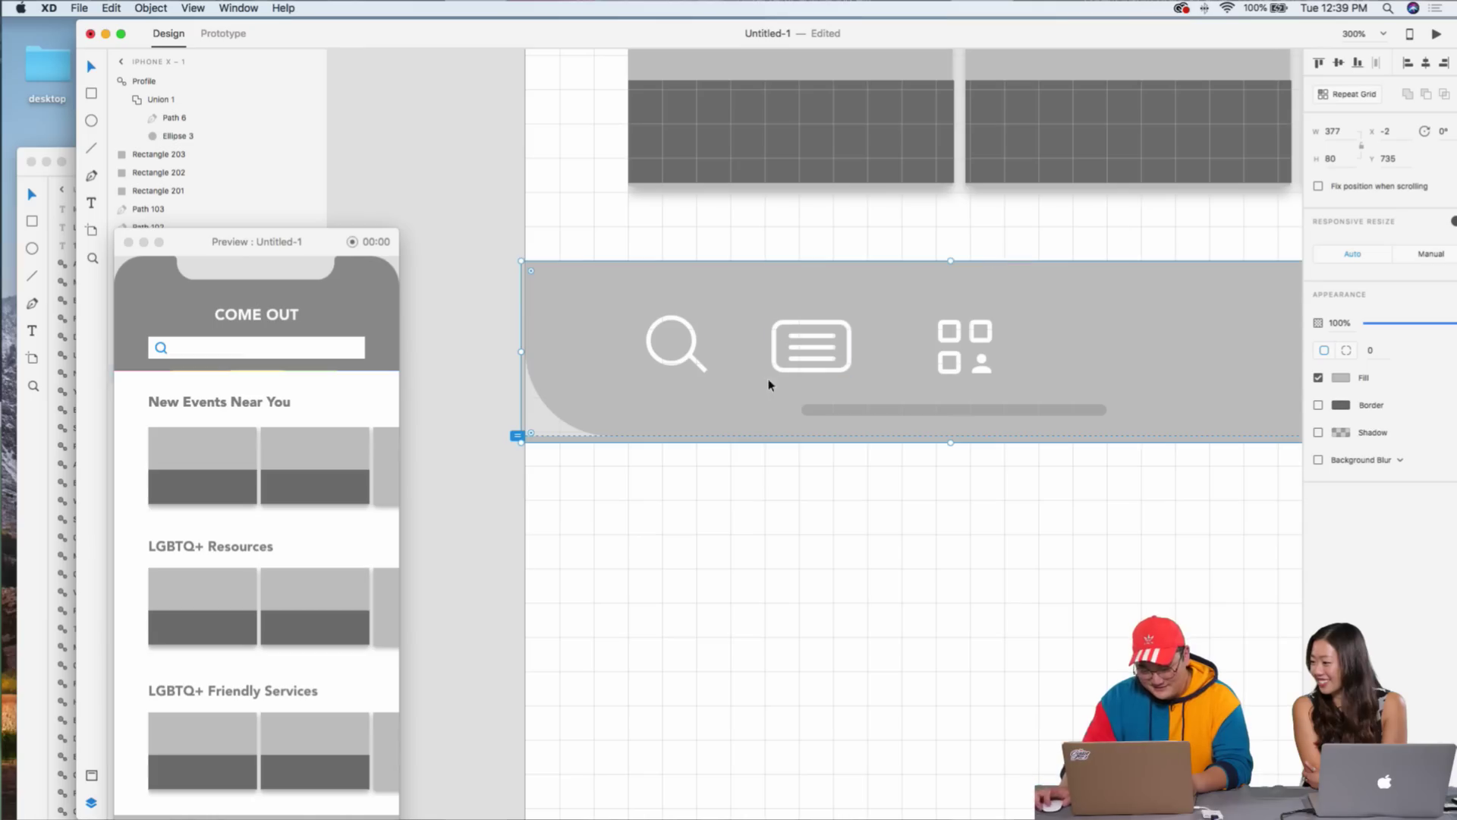
{"action": "double_click", "coordinate": [807, 338]}
{"action": "mouse_move", "coordinate": [809, 362]}
{"action": "left_mouse_down"}
{"action": "mouse_move", "coordinate": [810, 384]}
{"action": "mouse_move", "coordinate": [811, 362]}
{"action": "left_mouse_up"}
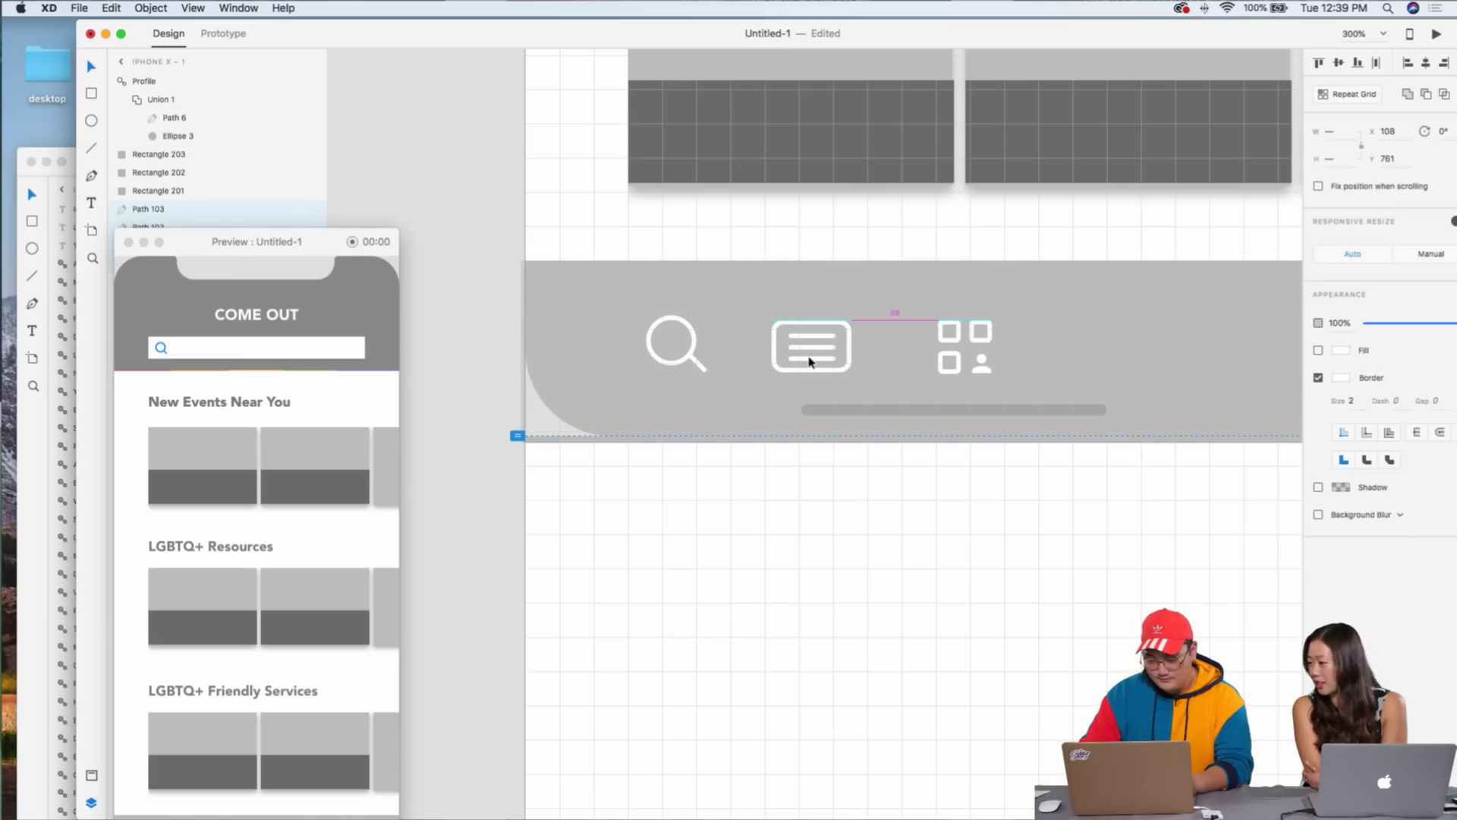
{"action": "left_click", "coordinate": [930, 487]}
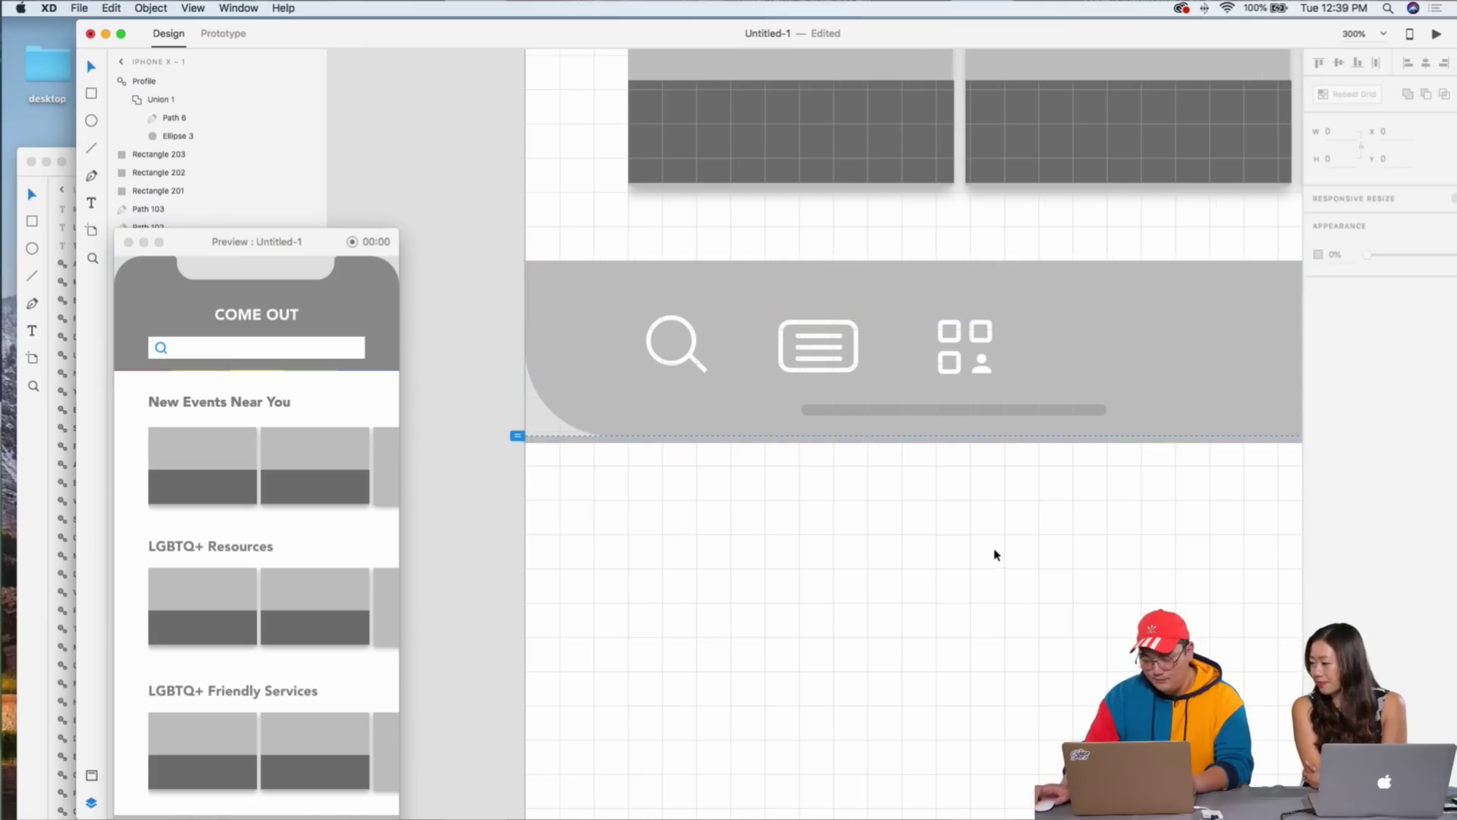
- Duplicate the small person figure inside the four-square icon
{"action": "scroll", "coordinate": [898, 478], "scroll_direction": "right", "scroll_amount": 5}
{"action": "left_click", "coordinate": [750, 364]}
{"action": "key", "text": "super+d"}
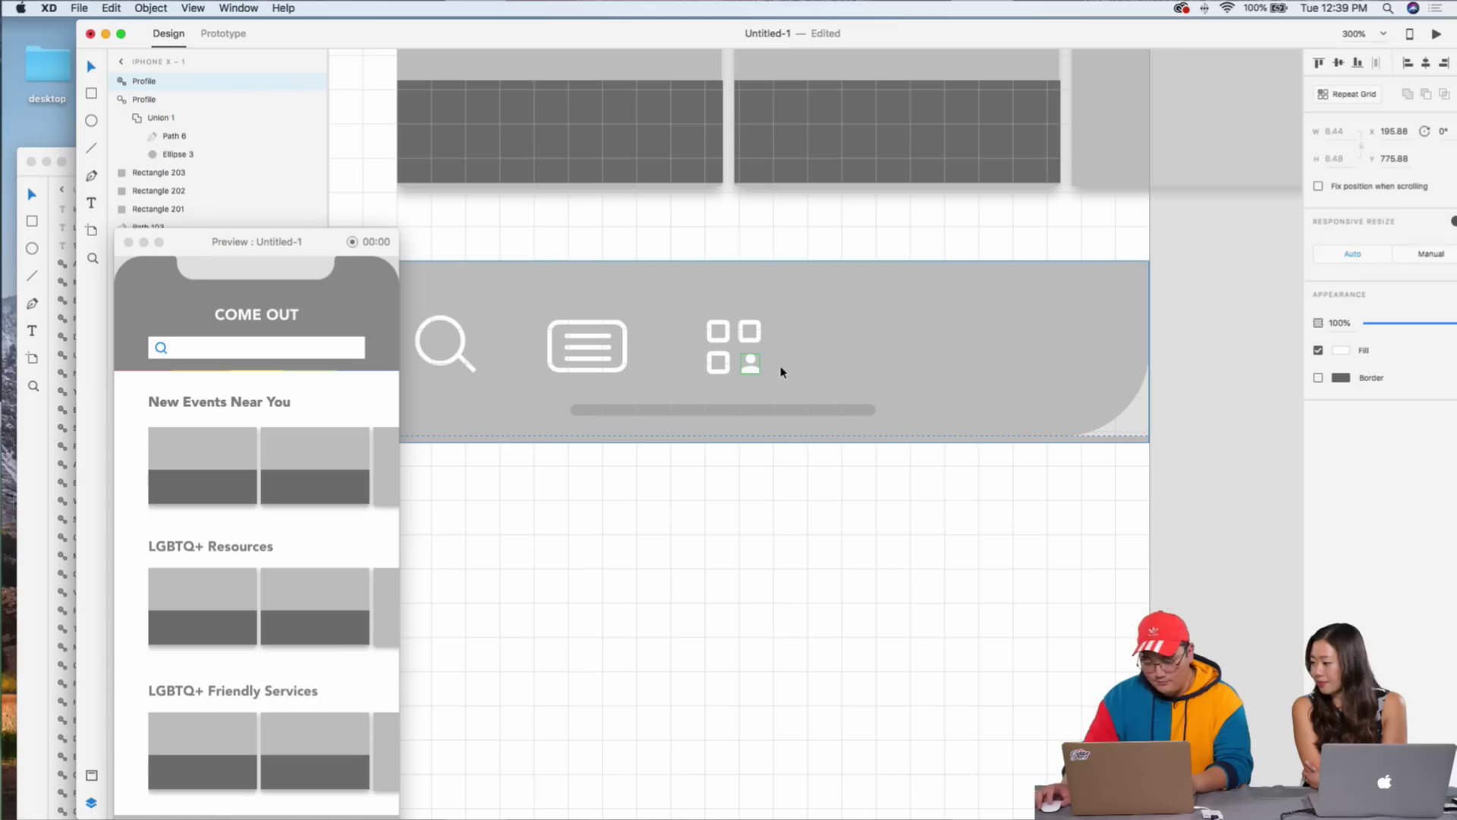
- Try to pull the duplicated person figure out to the right of the four-square icon
{"action": "left_click_drag", "start_coordinate": [755, 372], "coordinate": [907, 299]}
{"action": "double_click", "coordinate": [841, 351]}
{"action": "key", "text": "super+z"}
{"action": "left_click", "coordinate": [816, 433]}
{"action": "left_click", "coordinate": [844, 360]}
{"action": "key", "text": "super+z"}
{"action": "key", "text": "super+shift+z"}
{"action": "key", "text": "super+z"}
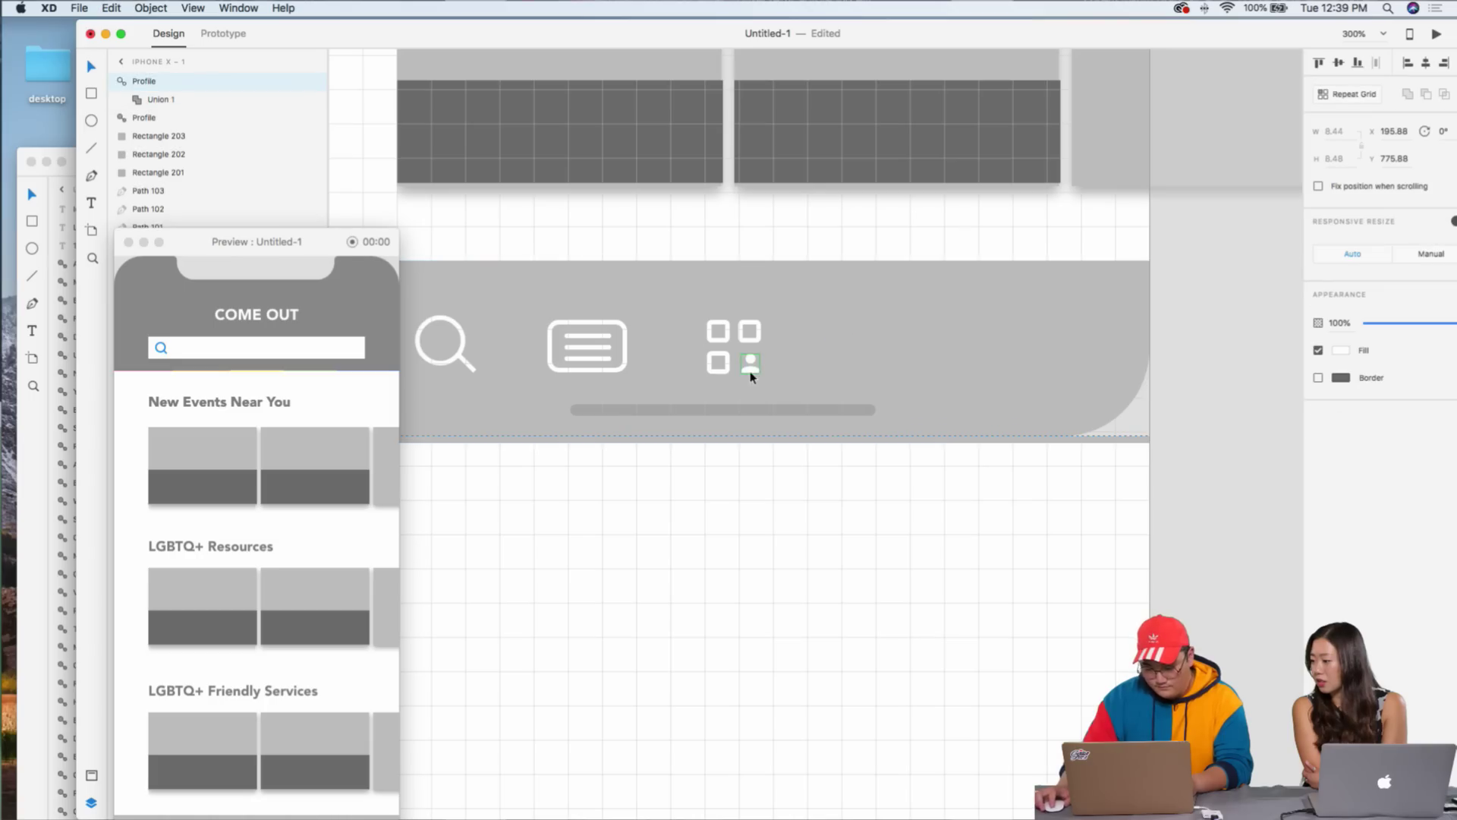
- Ungroup the duplicated Profile group
{"action": "left_click", "coordinate": [286, 8]}
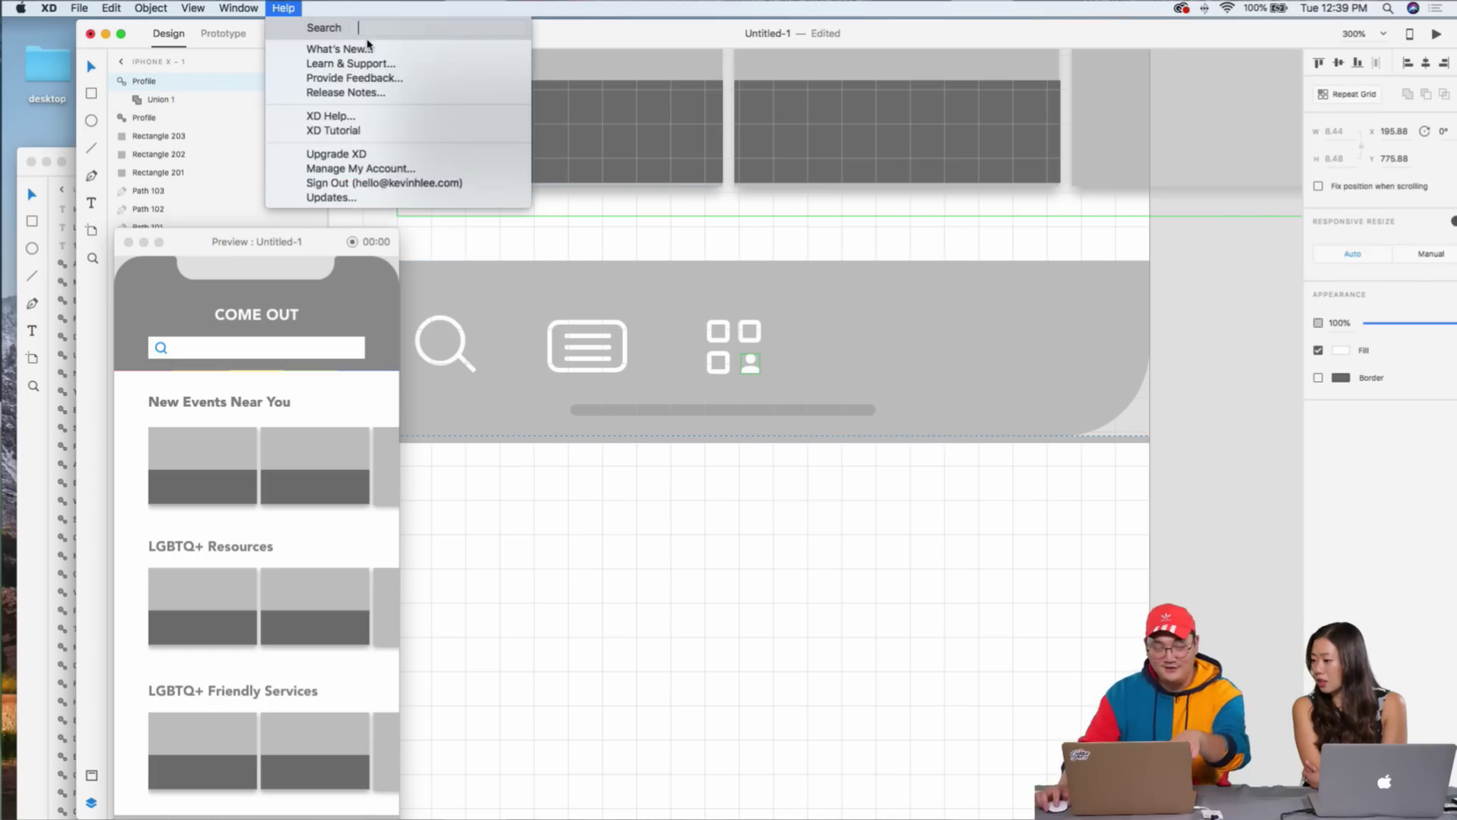
{"action": "key", "text": "Escape"}
{"action": "left_click", "coordinate": [285, 10]}
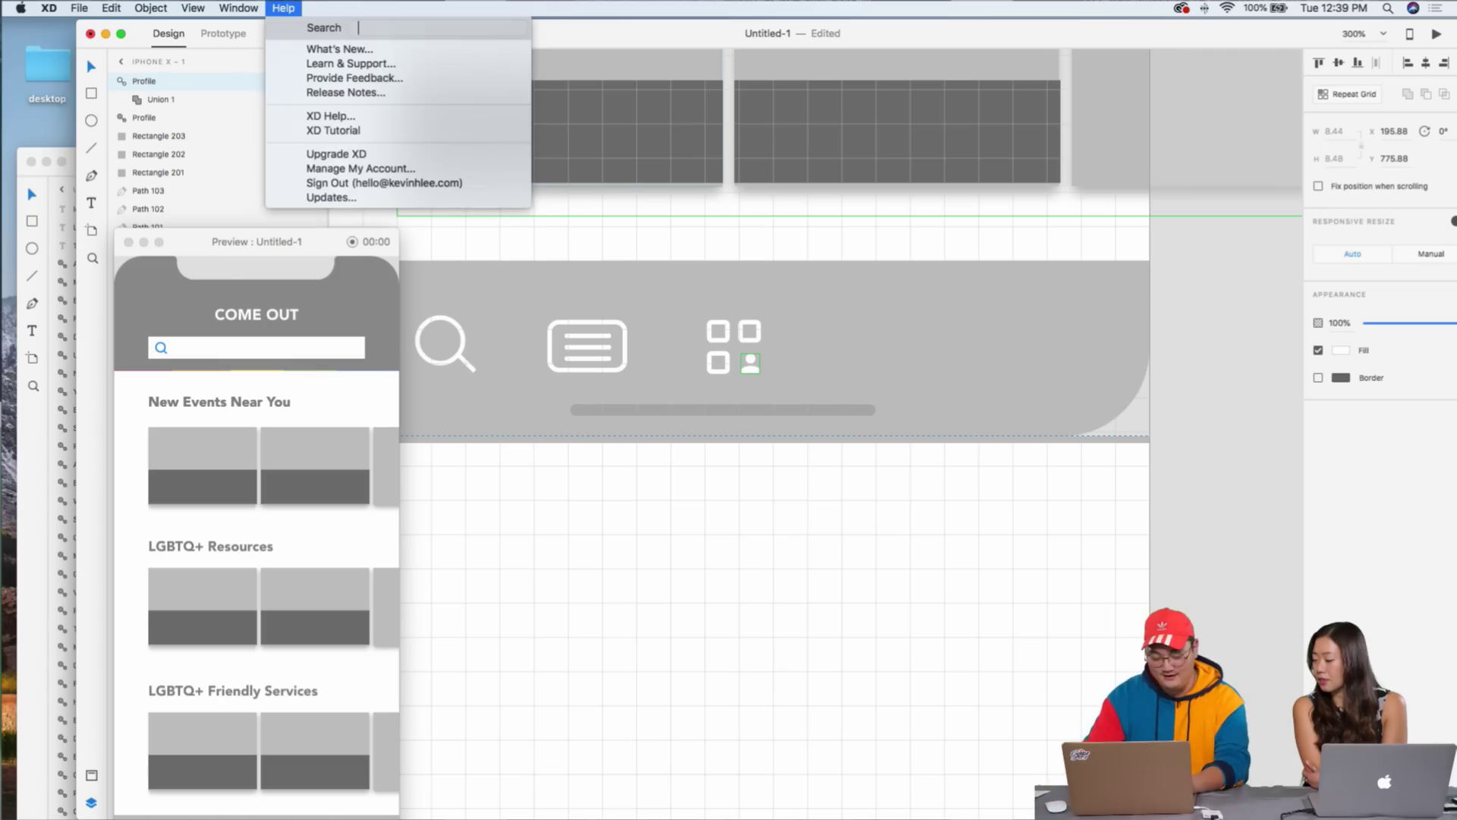
{"action": "type", "text": "ungroup"}
{"action": "key", "text": "Return"}
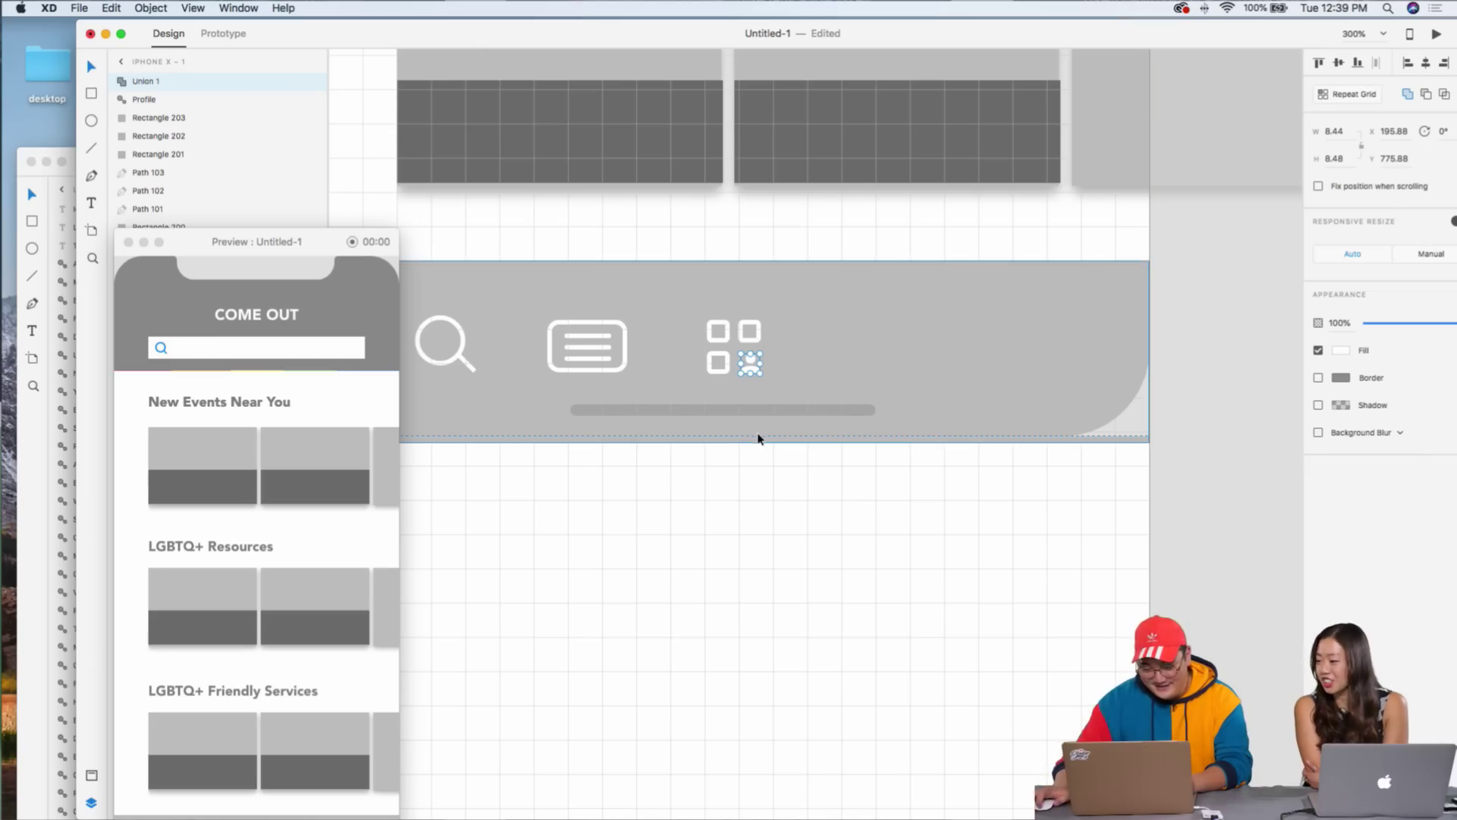
- Place a copy of the ungrouped person figure right of the four-square icon, enlarged to about 23 by 23
{"action": "key", "text": "super+d"}
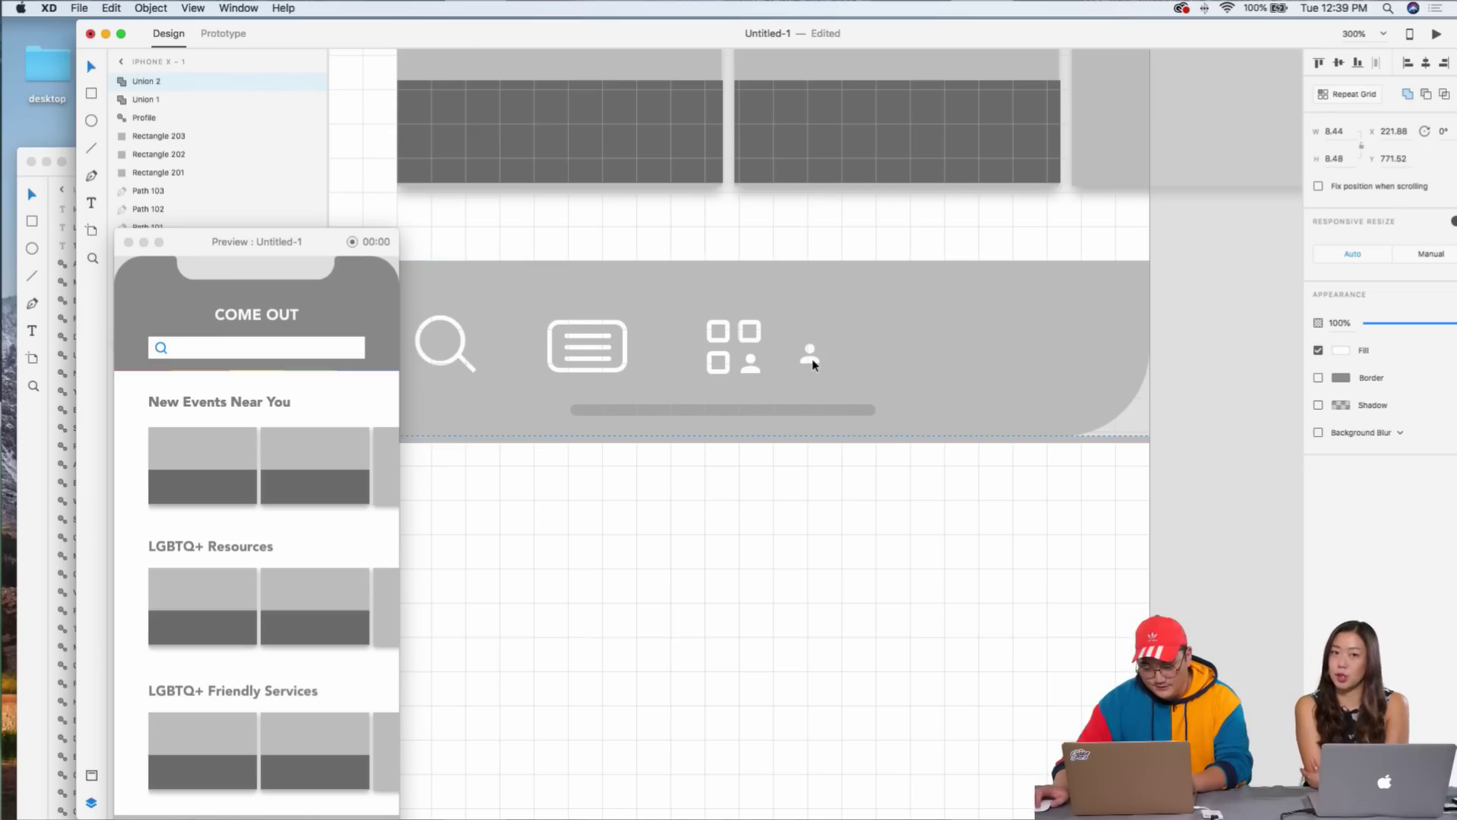
{"action": "left_click", "coordinate": [809, 353]}
{"action": "left_click_drag", "start_coordinate": [809, 353], "coordinate": [820, 331]}
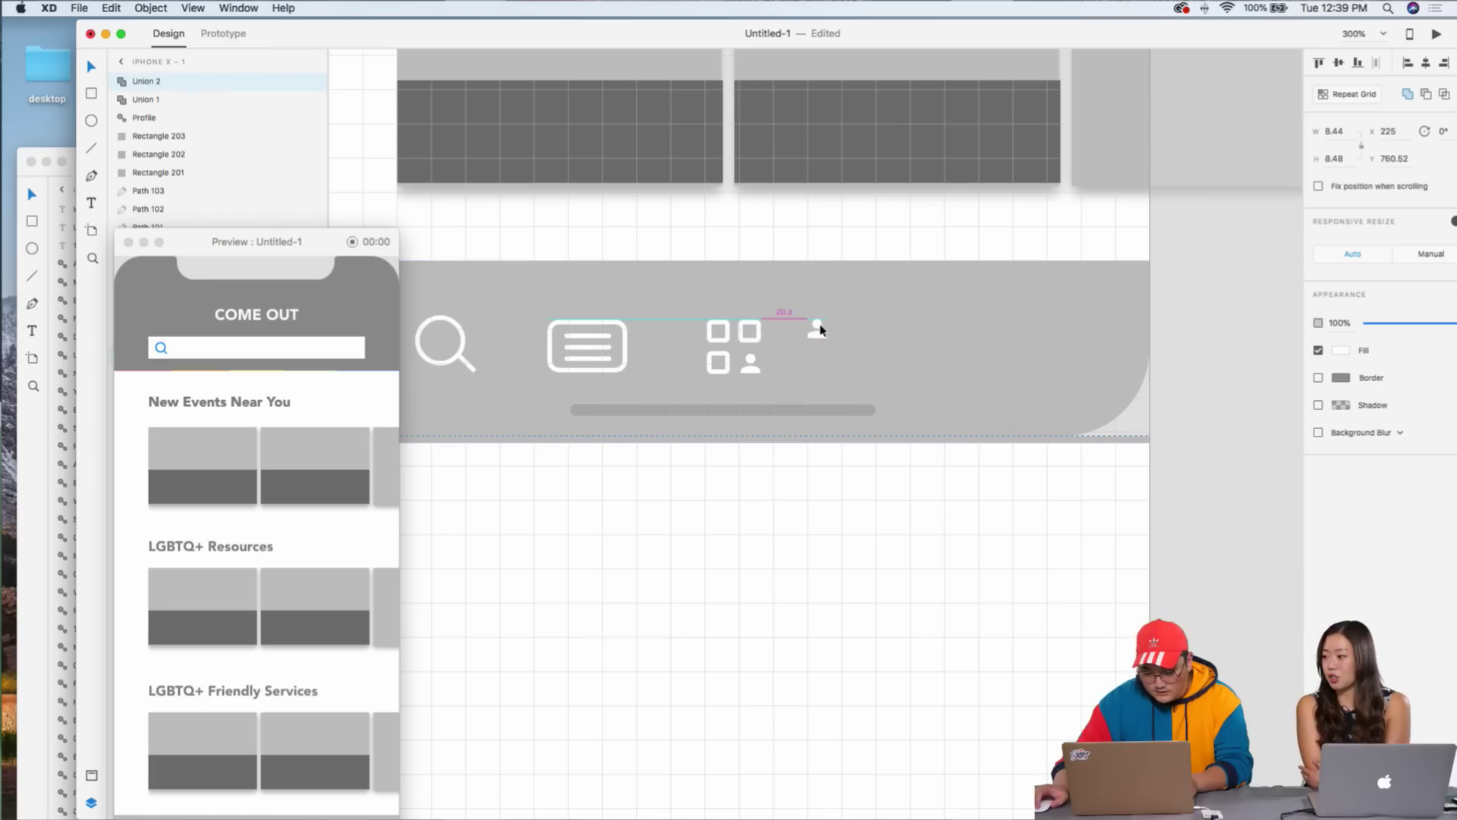
{"action": "left_click_drag", "start_coordinate": [828, 343], "coordinate": [860, 373]}
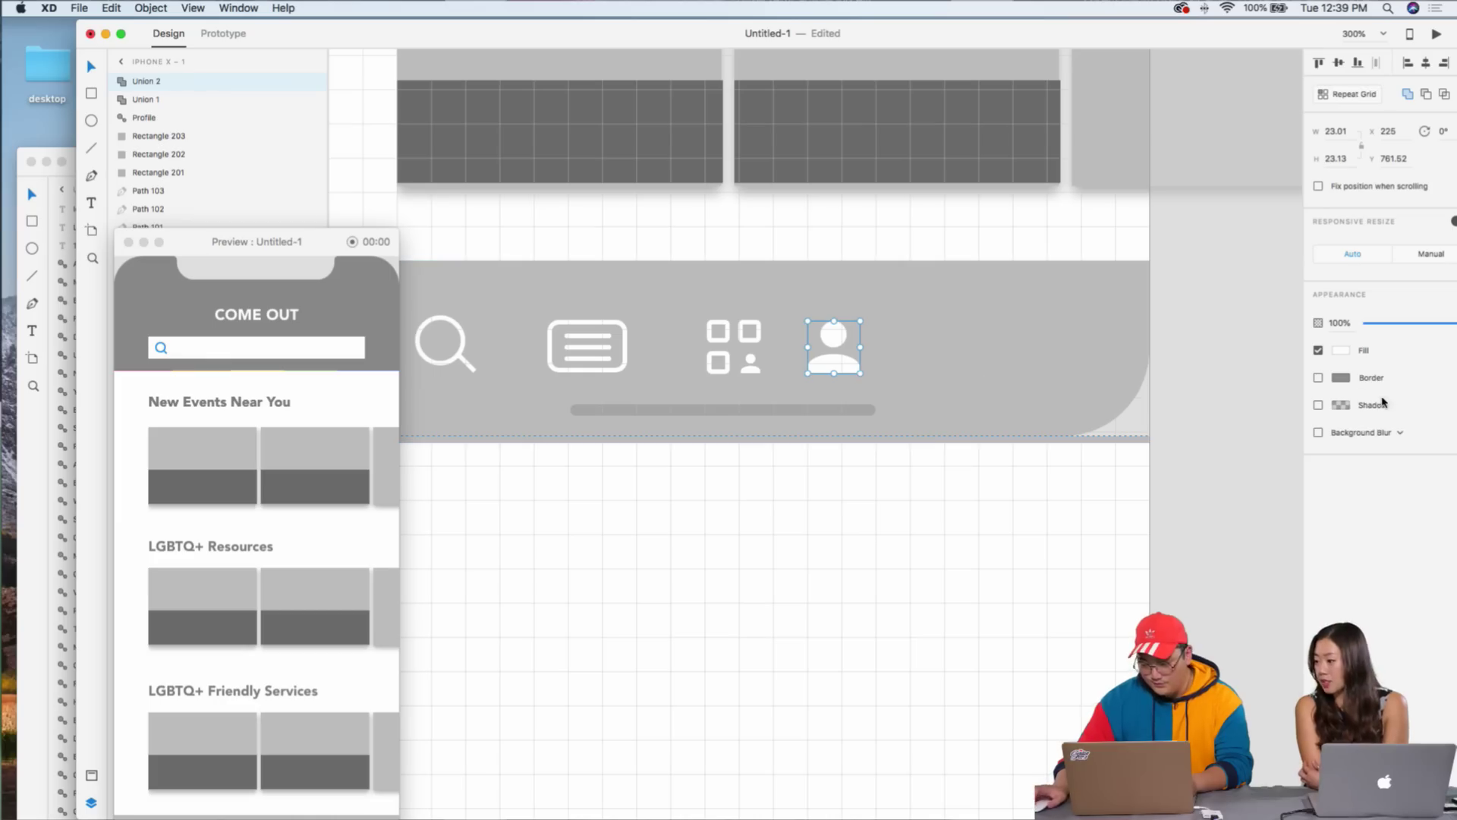
- Turn the enlarged person figure into an outline icon with no fill and a white border of size 2
{"action": "left_click", "coordinate": [1319, 377]}
{"action": "left_click", "coordinate": [1318, 350]}
{"action": "left_click", "coordinate": [1340, 380]}
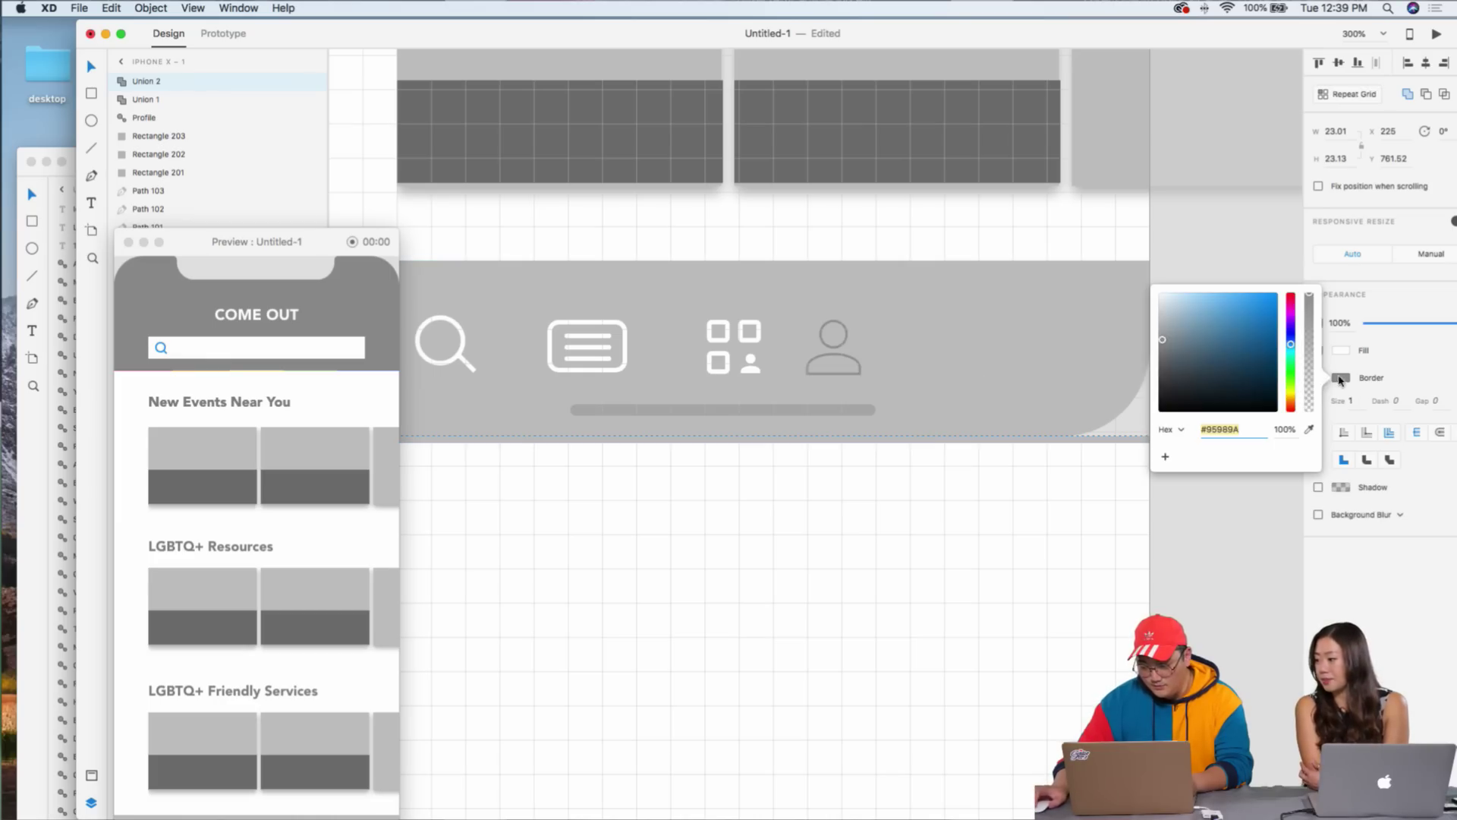
{"action": "key", "text": "Escape"}
{"action": "key", "text": "Escape"}
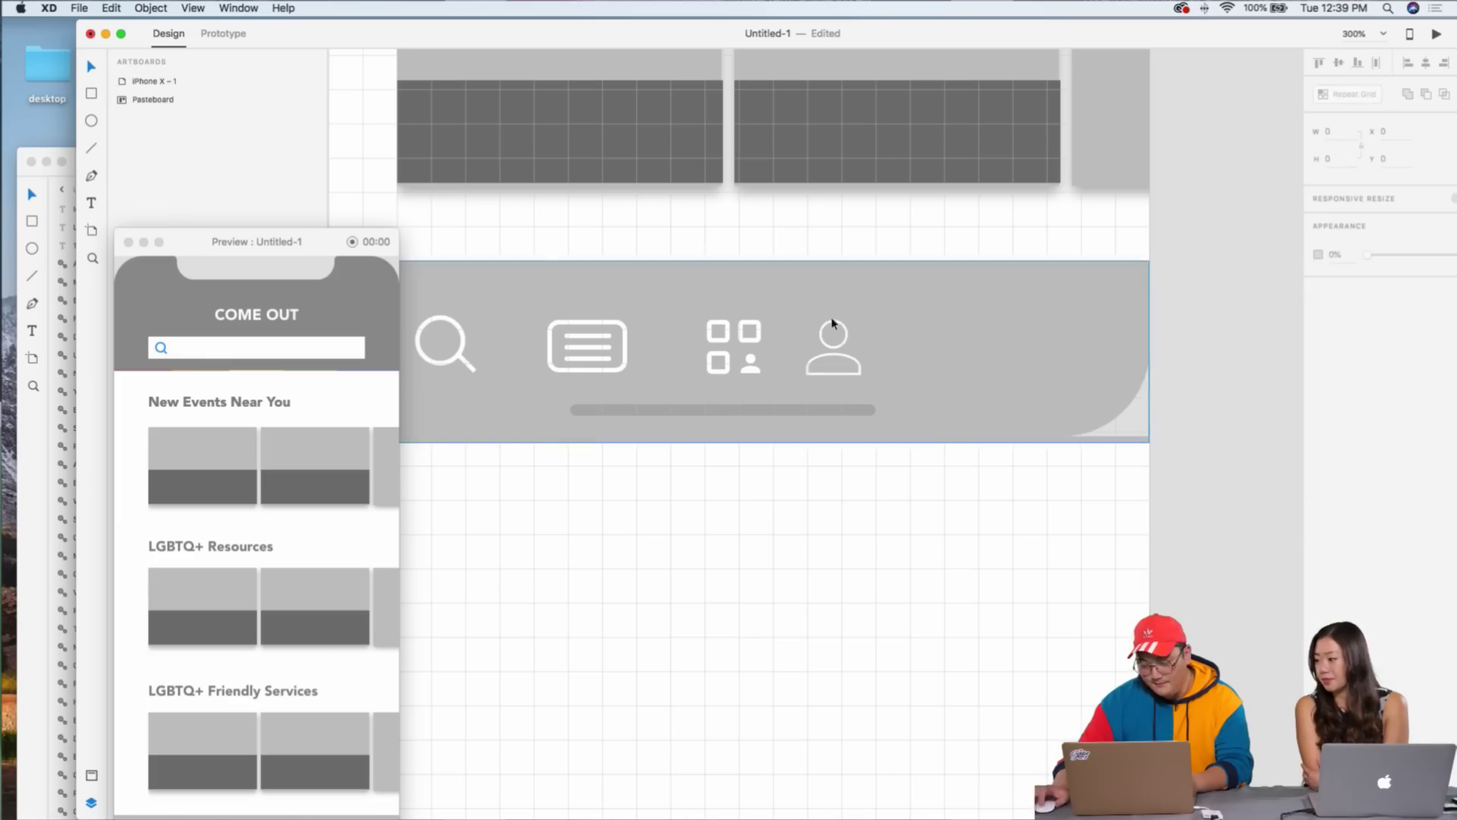
{"action": "left_click", "coordinate": [838, 349]}
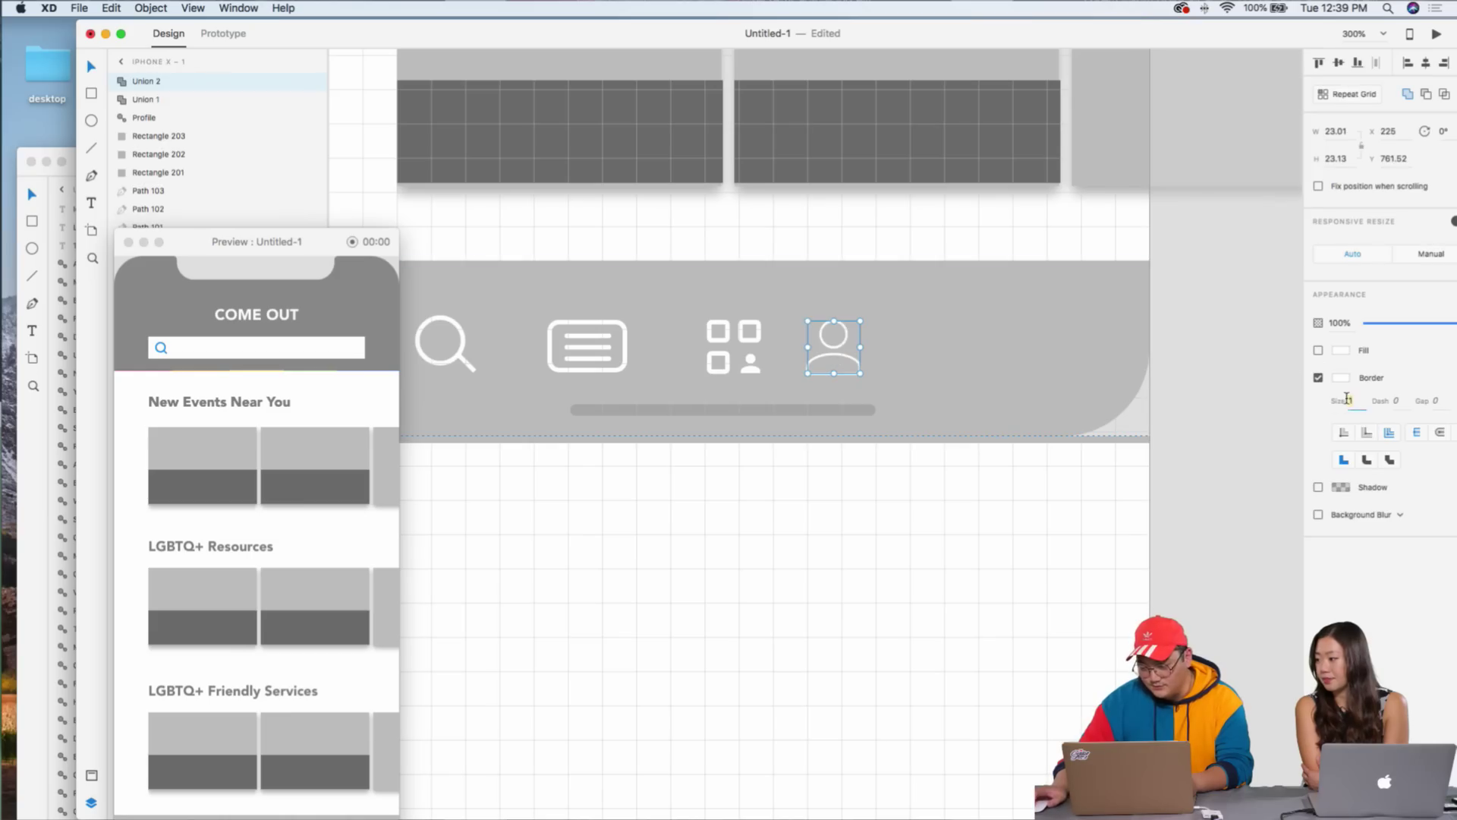
{"action": "type", "text": "2"}
{"action": "key", "text": "Escape"}
{"action": "key", "text": "Escape"}
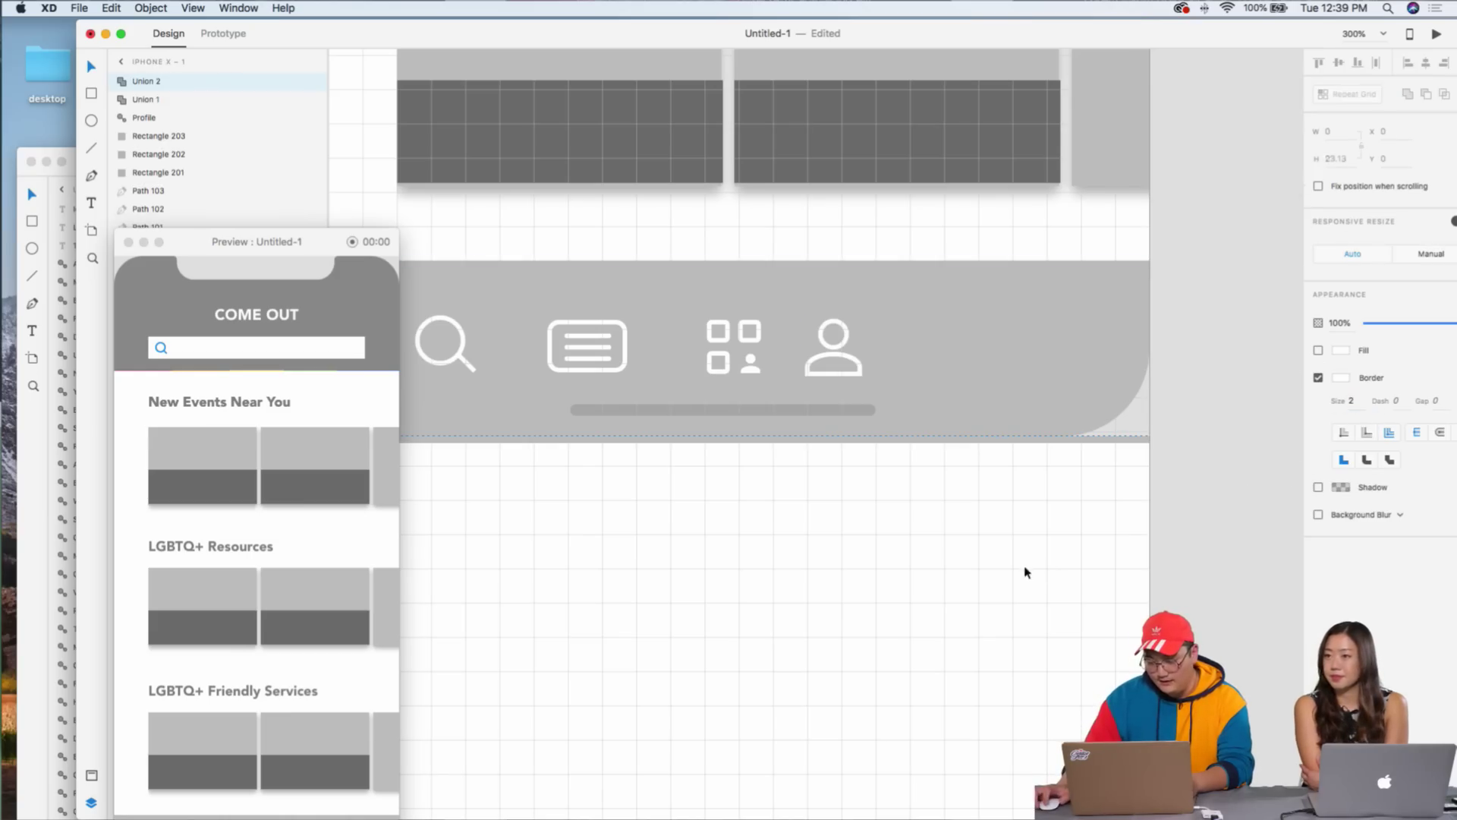
- Shift the outlined person icon right to give it more space from the four-square icon
{"action": "left_click_drag", "start_coordinate": [856, 375], "coordinate": [862, 375]}
{"action": "key", "text": "shift+Right"}
{"action": "key", "text": "Left"}
{"action": "key", "text": "Left"}
{"action": "key", "text": "Left"}
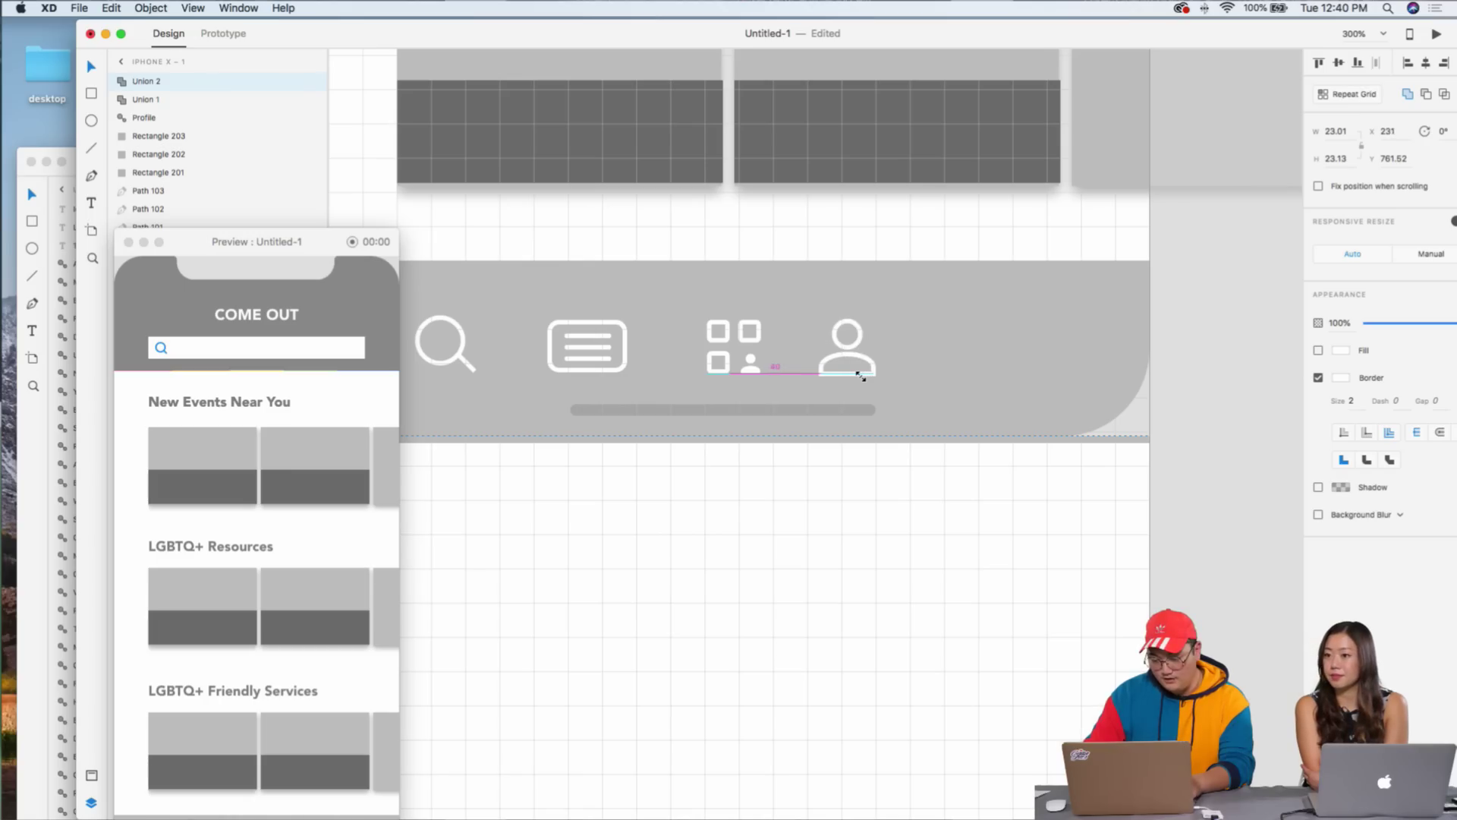
{"action": "left_click", "coordinate": [911, 566]}
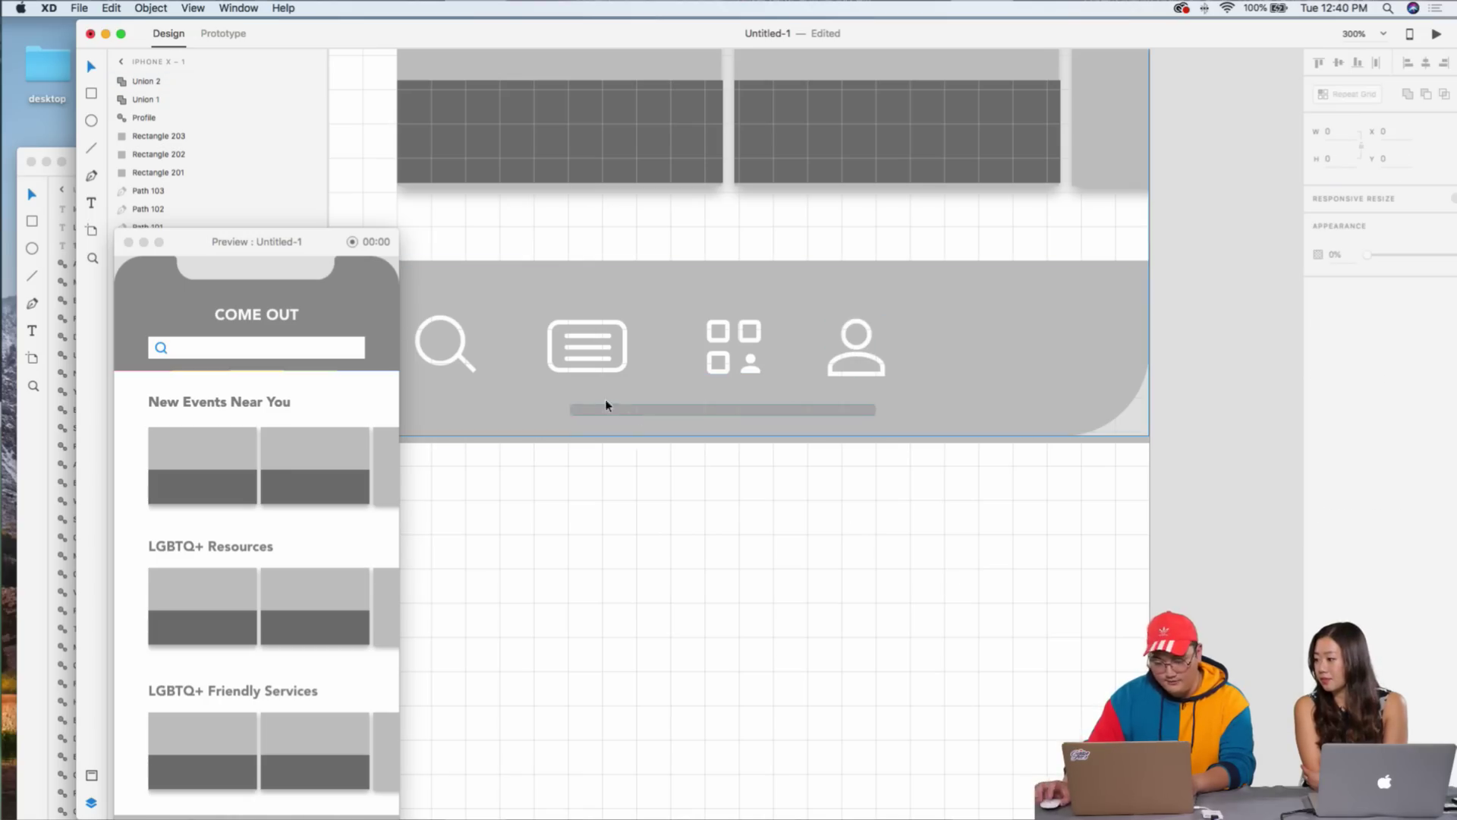
- Draw a 9 by 9 circle right of the person icon with no fill and a #FFFFFF border of size 2
{"action": "left_click", "coordinate": [91, 119]}
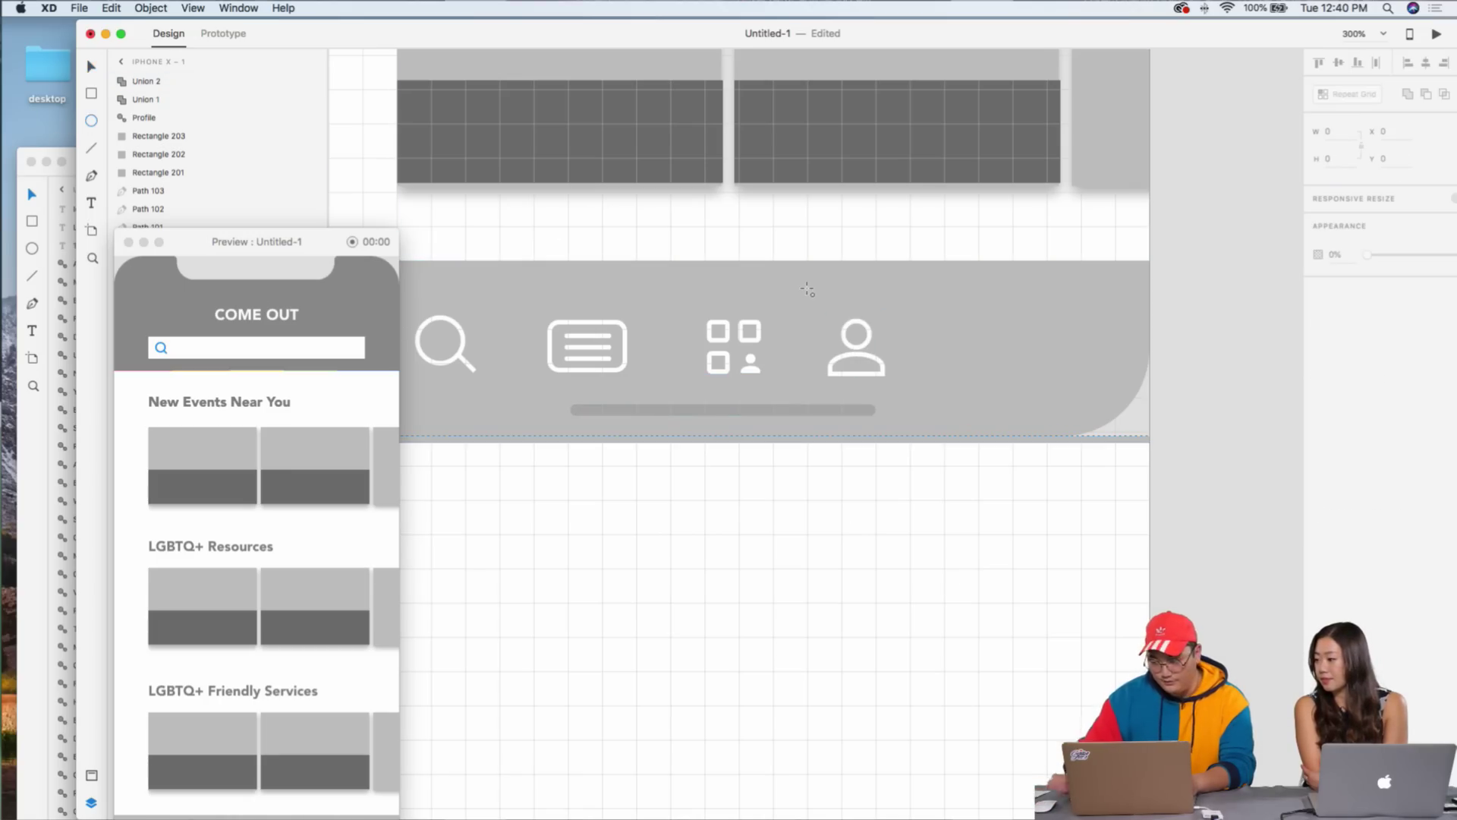
{"action": "scroll", "coordinate": [808, 290], "scroll_direction": "up", "scroll_amount": 5}
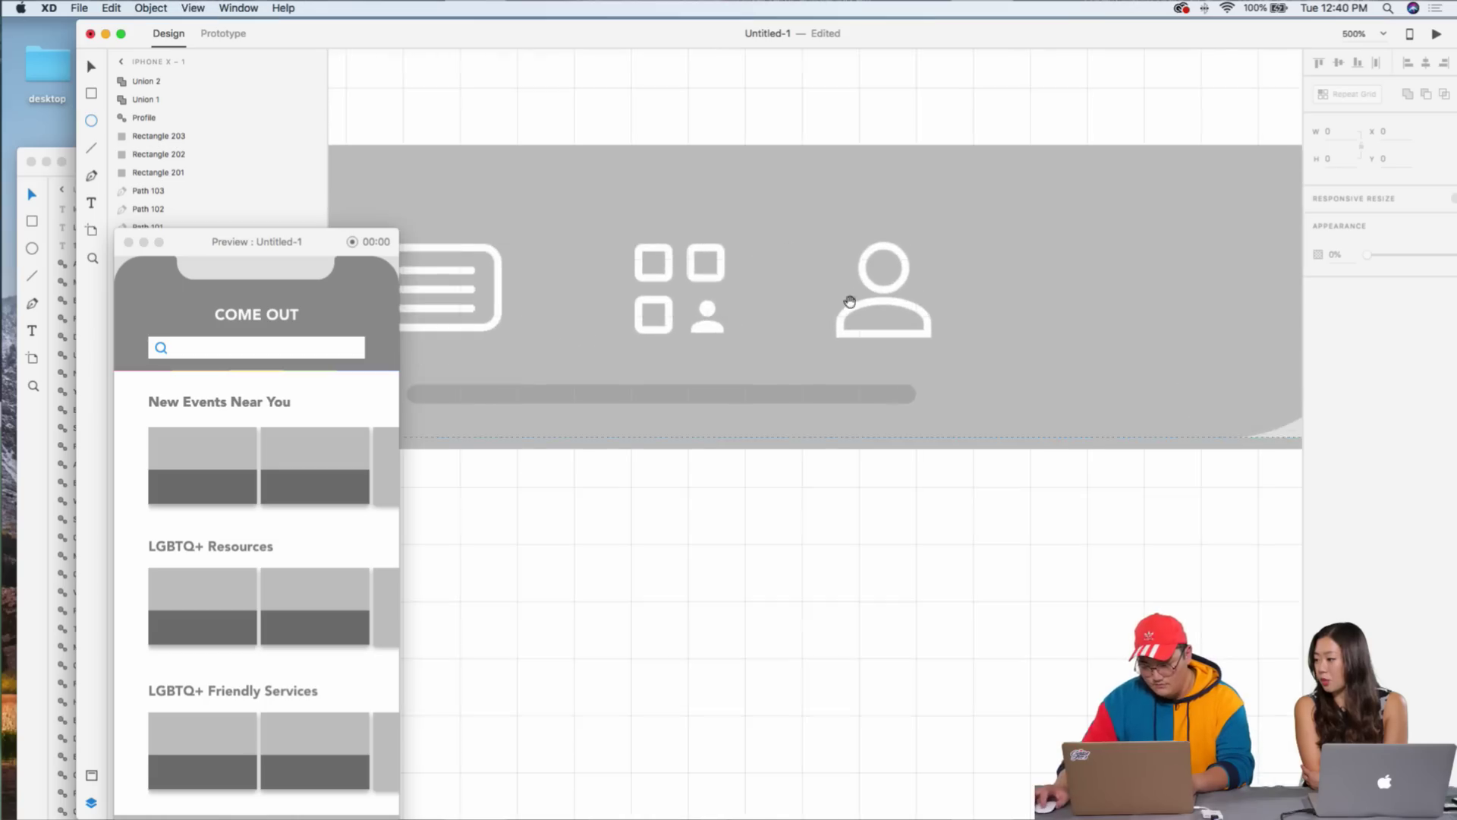
{"action": "left_click_drag", "start_coordinate": [801, 332], "coordinate": [858, 373]}
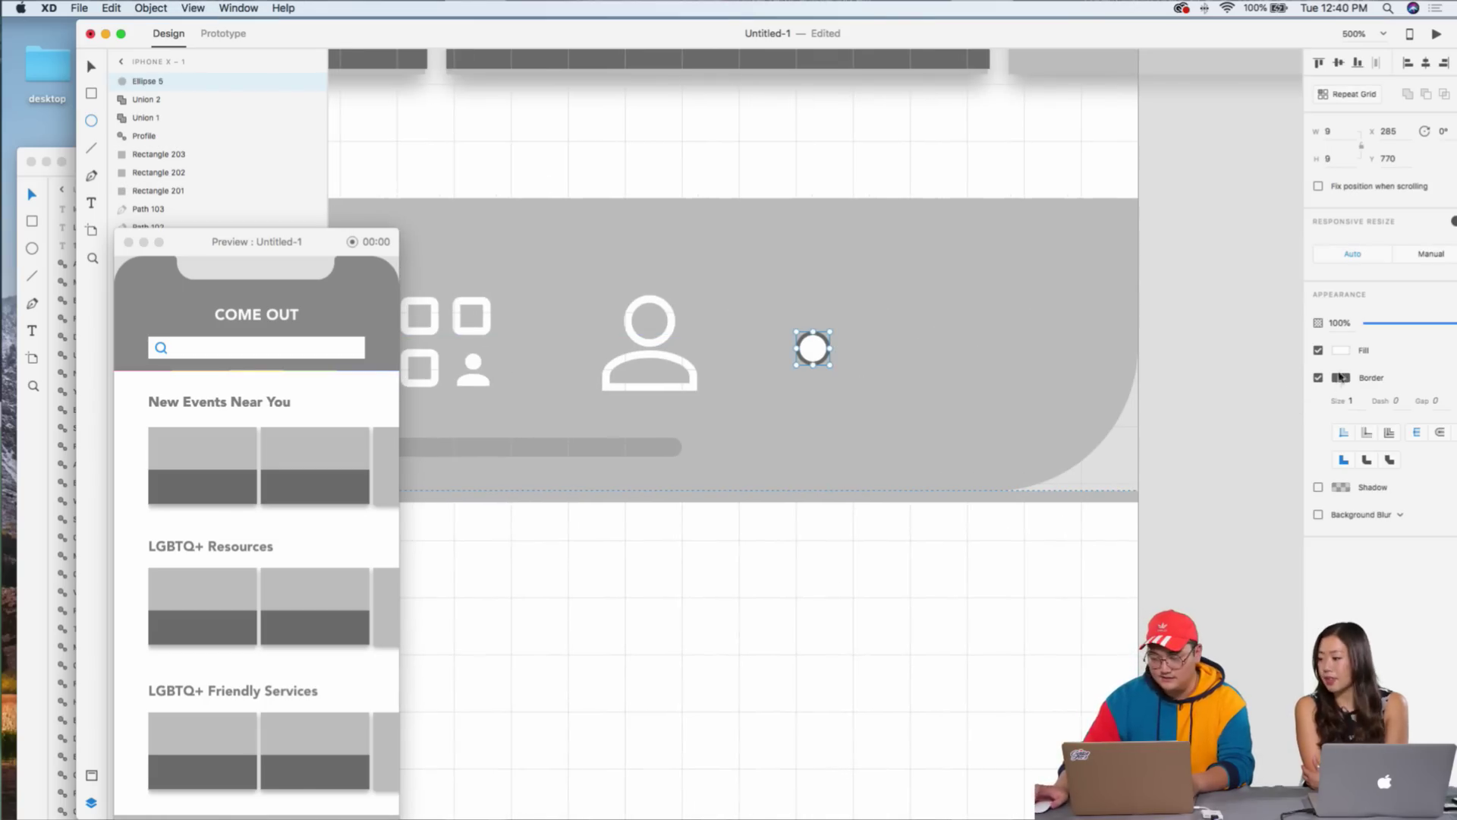
{"action": "left_click", "coordinate": [1341, 377]}
{"action": "left_click_drag", "start_coordinate": [1212, 365], "coordinate": [1113, 265]}
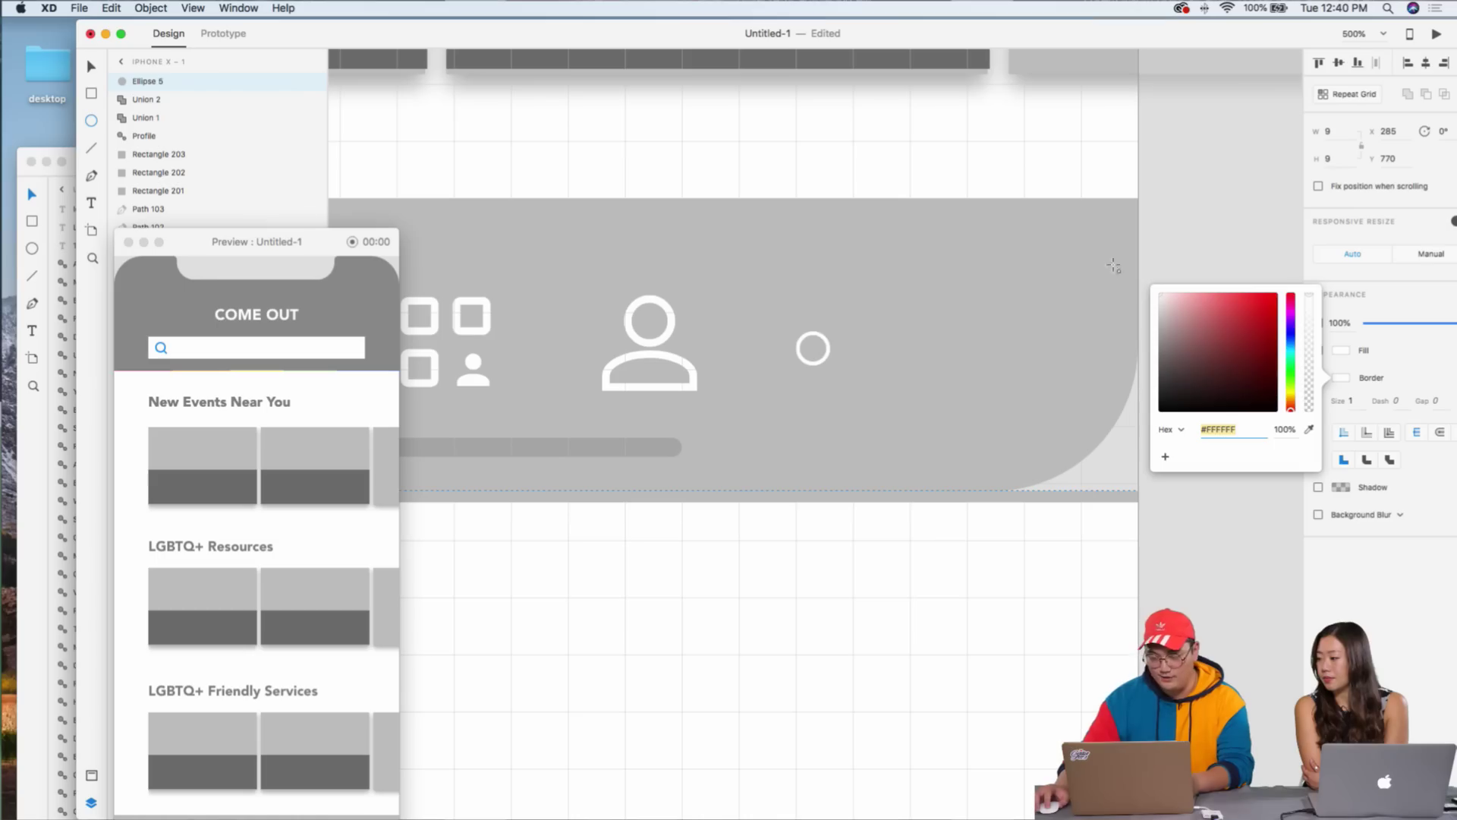
{"action": "left_click", "coordinate": [1355, 402]}
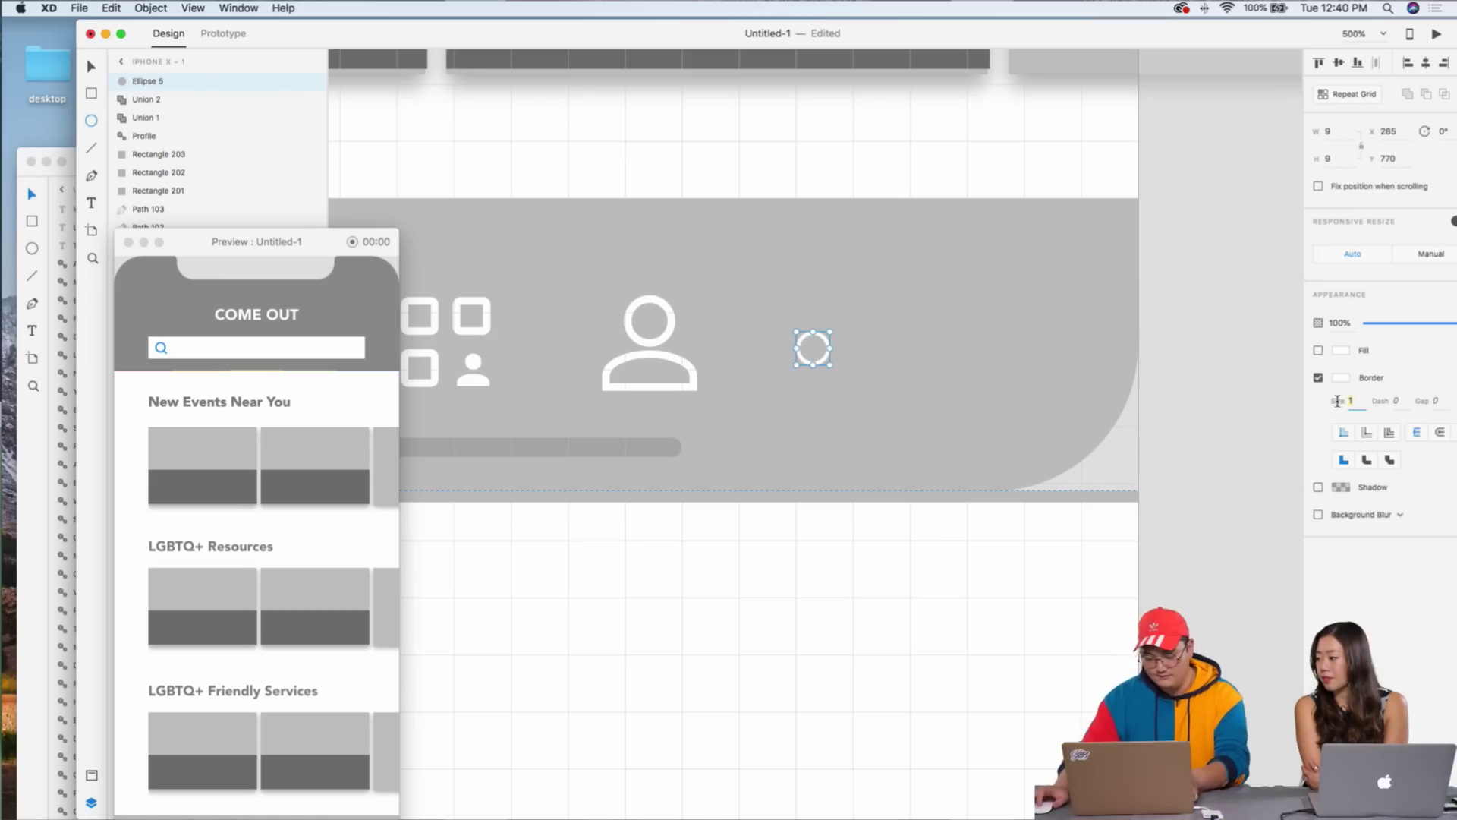
{"action": "left_click", "coordinate": [942, 599]}
- Reposition the circle and duplicate it twice to form a horizontal row of three circles as a more icon
{"action": "key", "text": "v"}
{"action": "left_click_drag", "start_coordinate": [823, 348], "coordinate": [847, 349]}
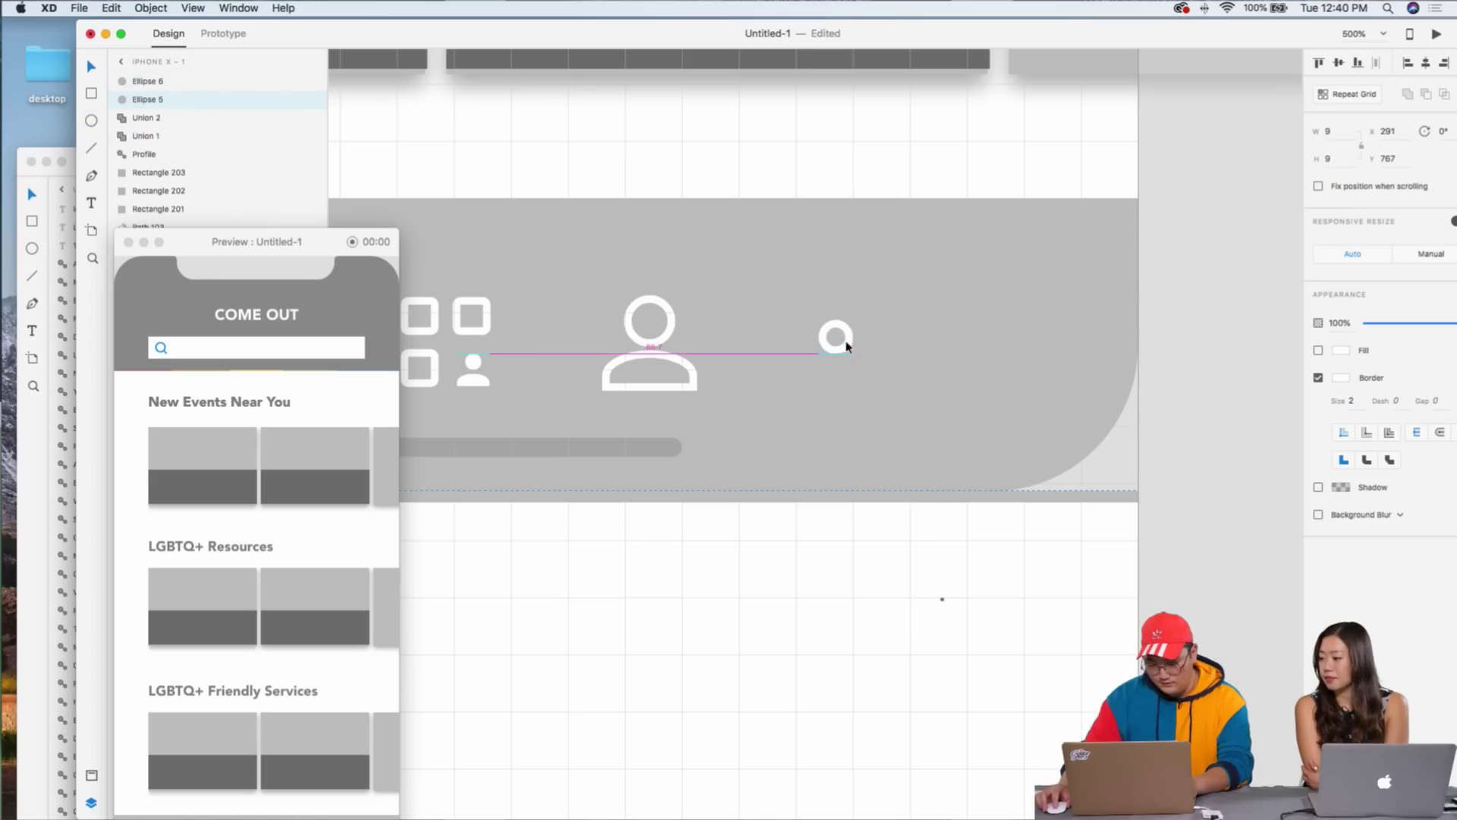
{"action": "key", "text": "super+d"}
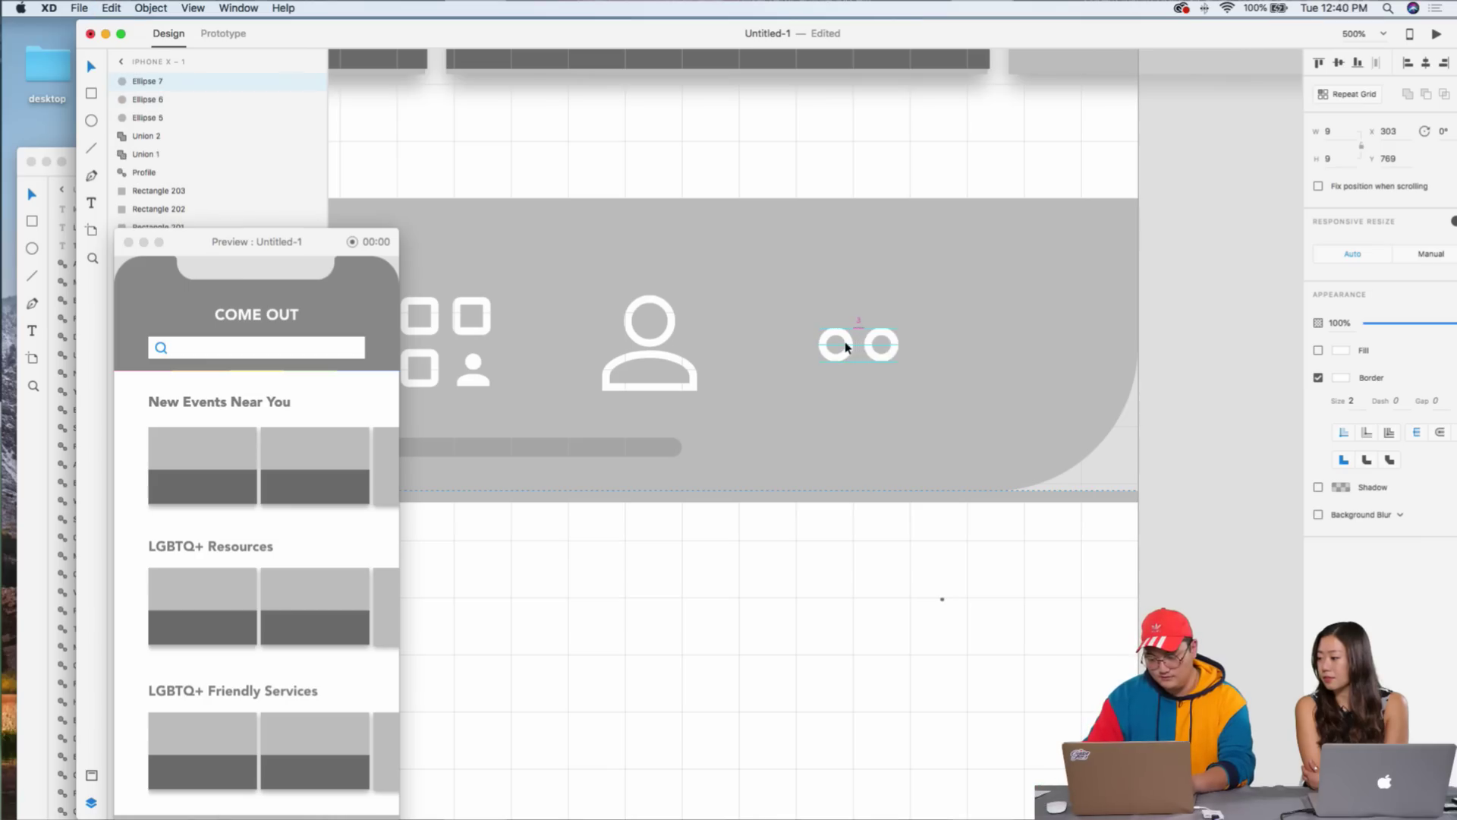
{"action": "key", "text": "super+d"}
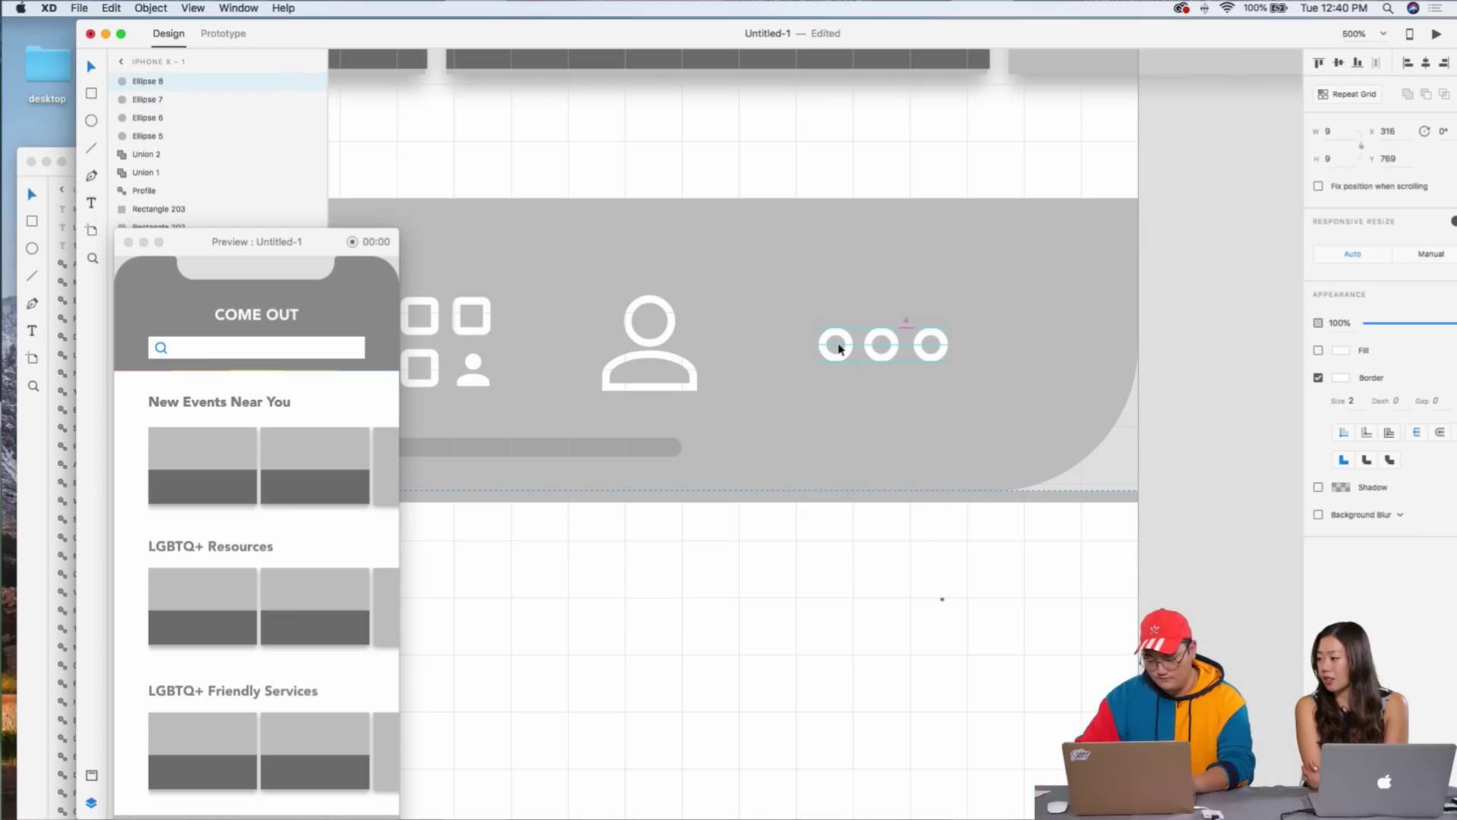
{"action": "left_click", "coordinate": [810, 595]}
- Move the preview window up and scroll the prototype to examine the completed bottom navigation bar
{"action": "scroll", "coordinate": [839, 670], "scroll_direction": "down", "scroll_amount": 5}
{"action": "left_click_drag", "start_coordinate": [675, 590], "coordinate": [816, 574]}
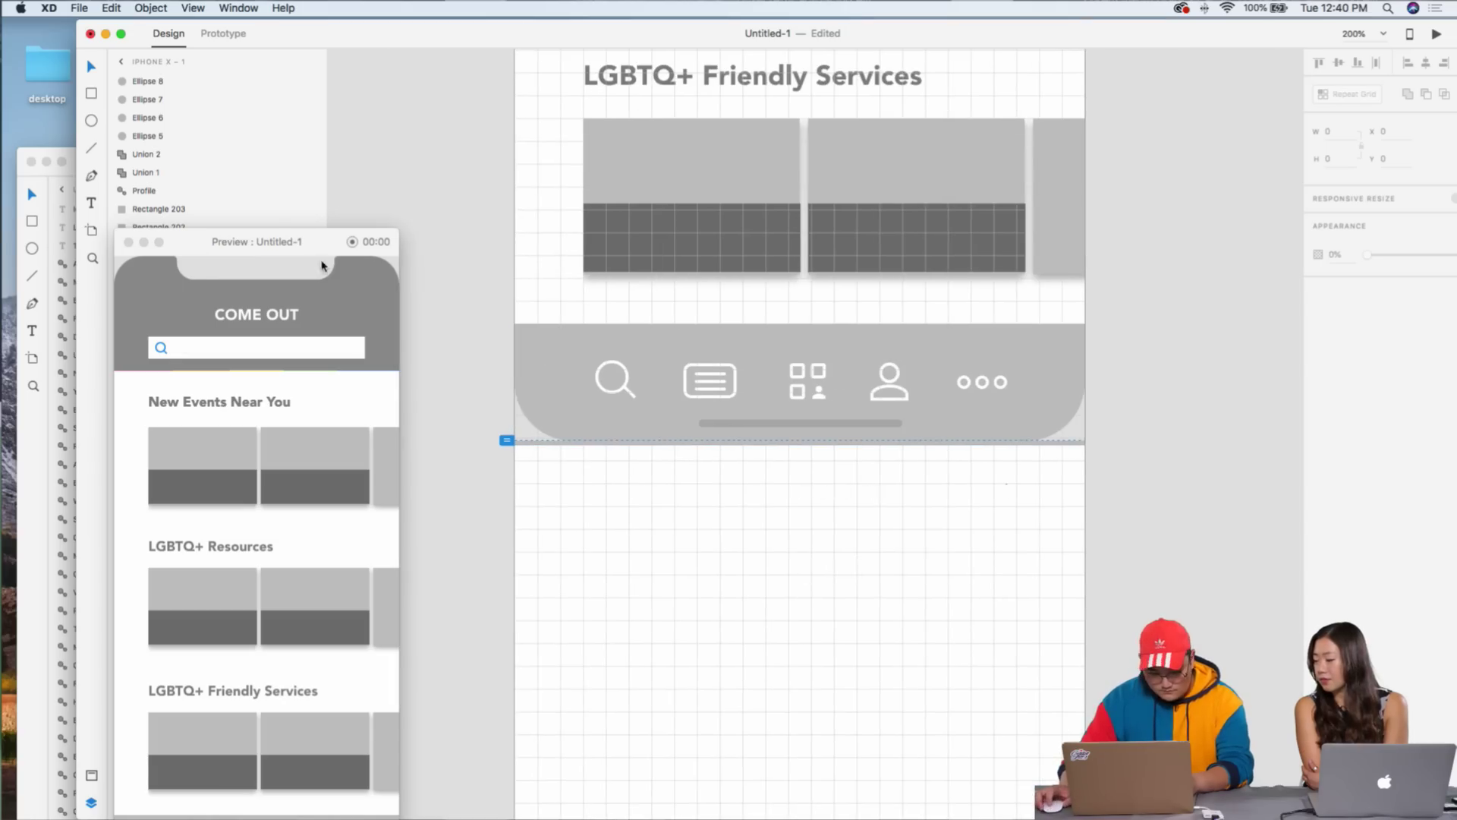
{"action": "left_click_drag", "start_coordinate": [278, 242], "coordinate": [303, 105]}
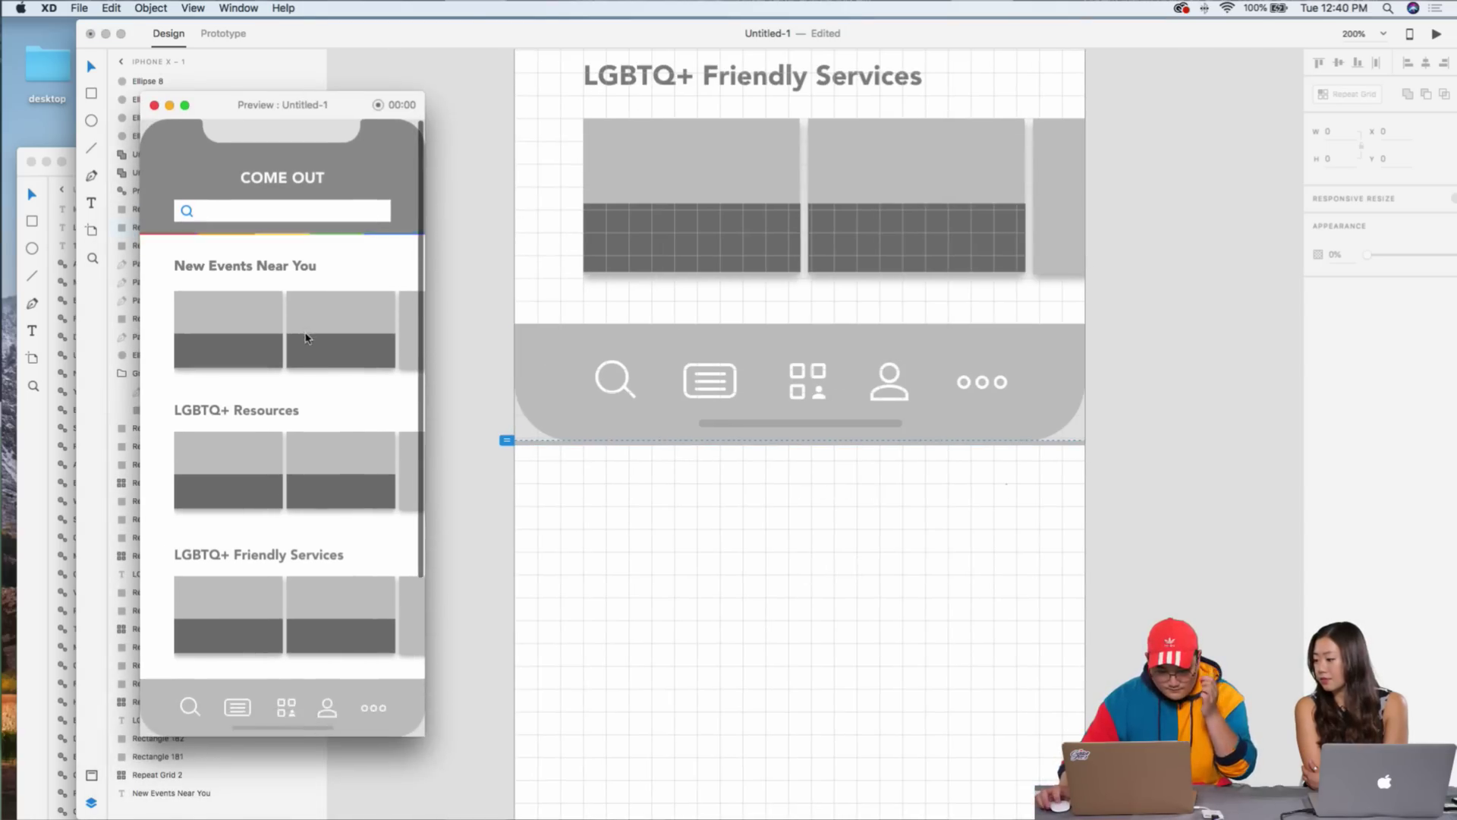
{"action": "scroll", "coordinate": [306, 337], "scroll_direction": "down", "scroll_amount": 2}
{"action": "scroll", "coordinate": [308, 352], "scroll_direction": "up", "scroll_amount": 2}
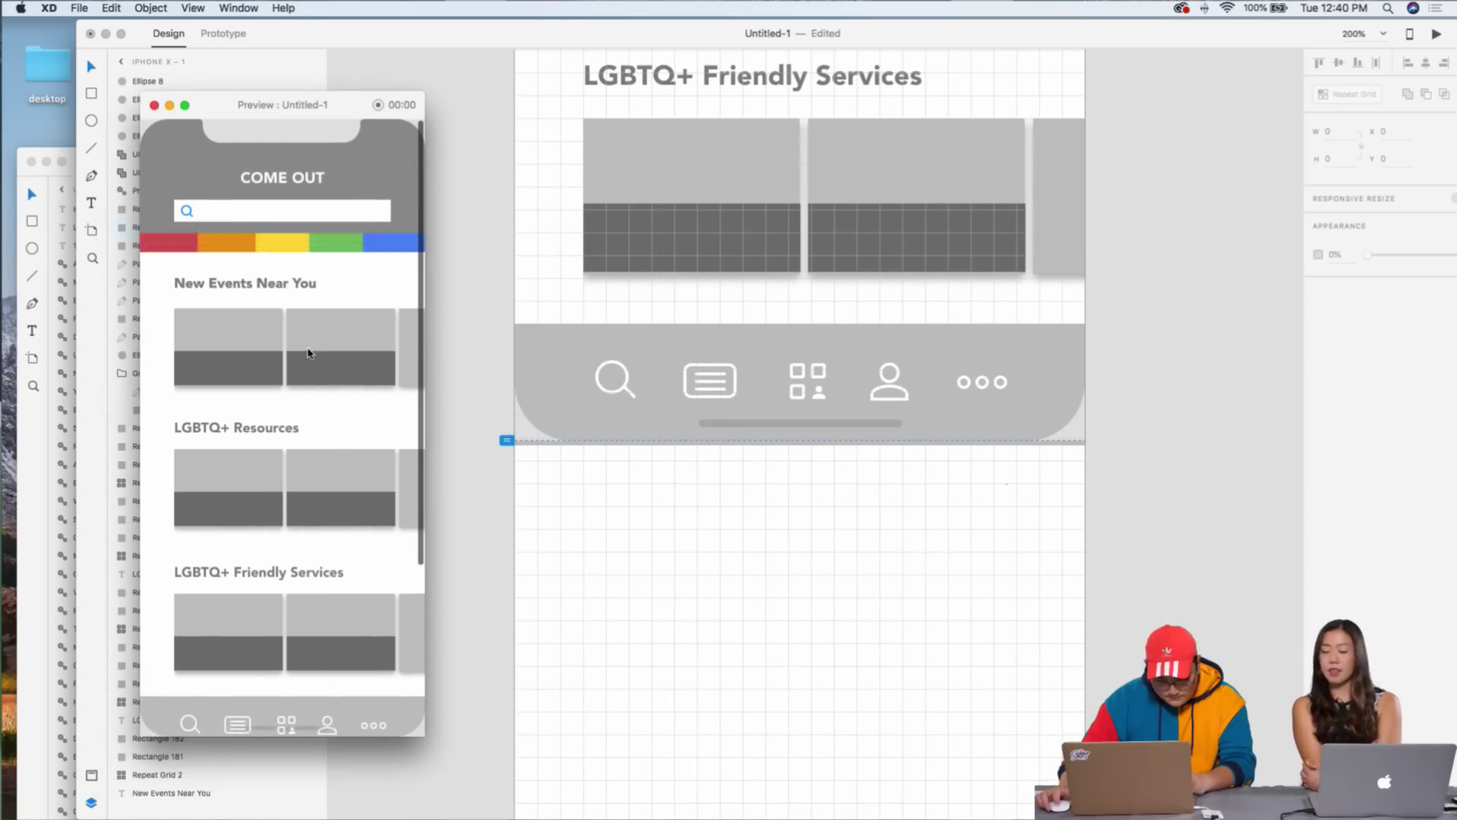
- Nudge the person icon slightly right in the bottom navigation bar
{"action": "left_click", "coordinate": [908, 403]}
{"action": "left_click", "coordinate": [908, 403]}
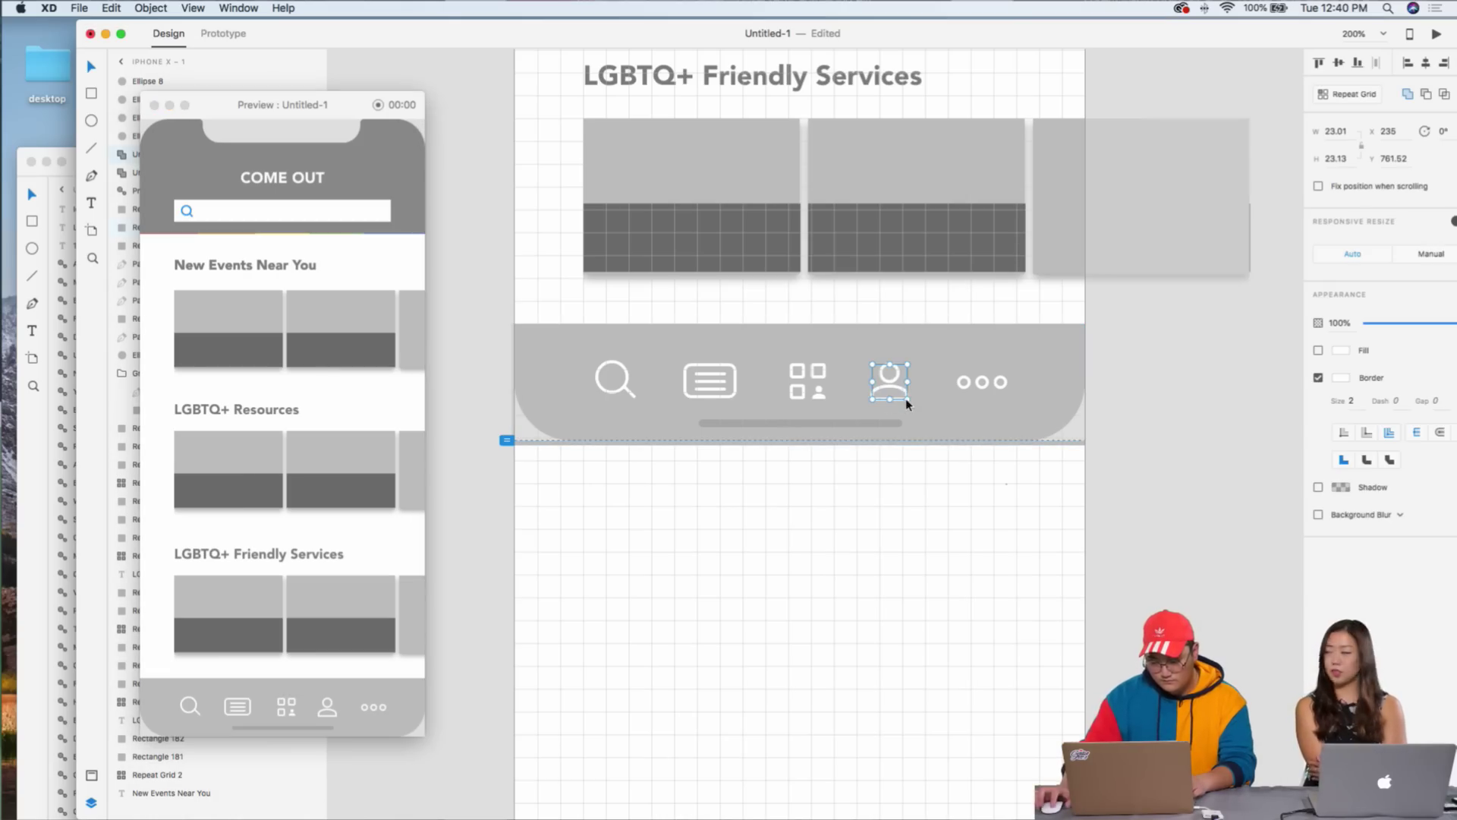
{"action": "left_click", "coordinate": [621, 386]}
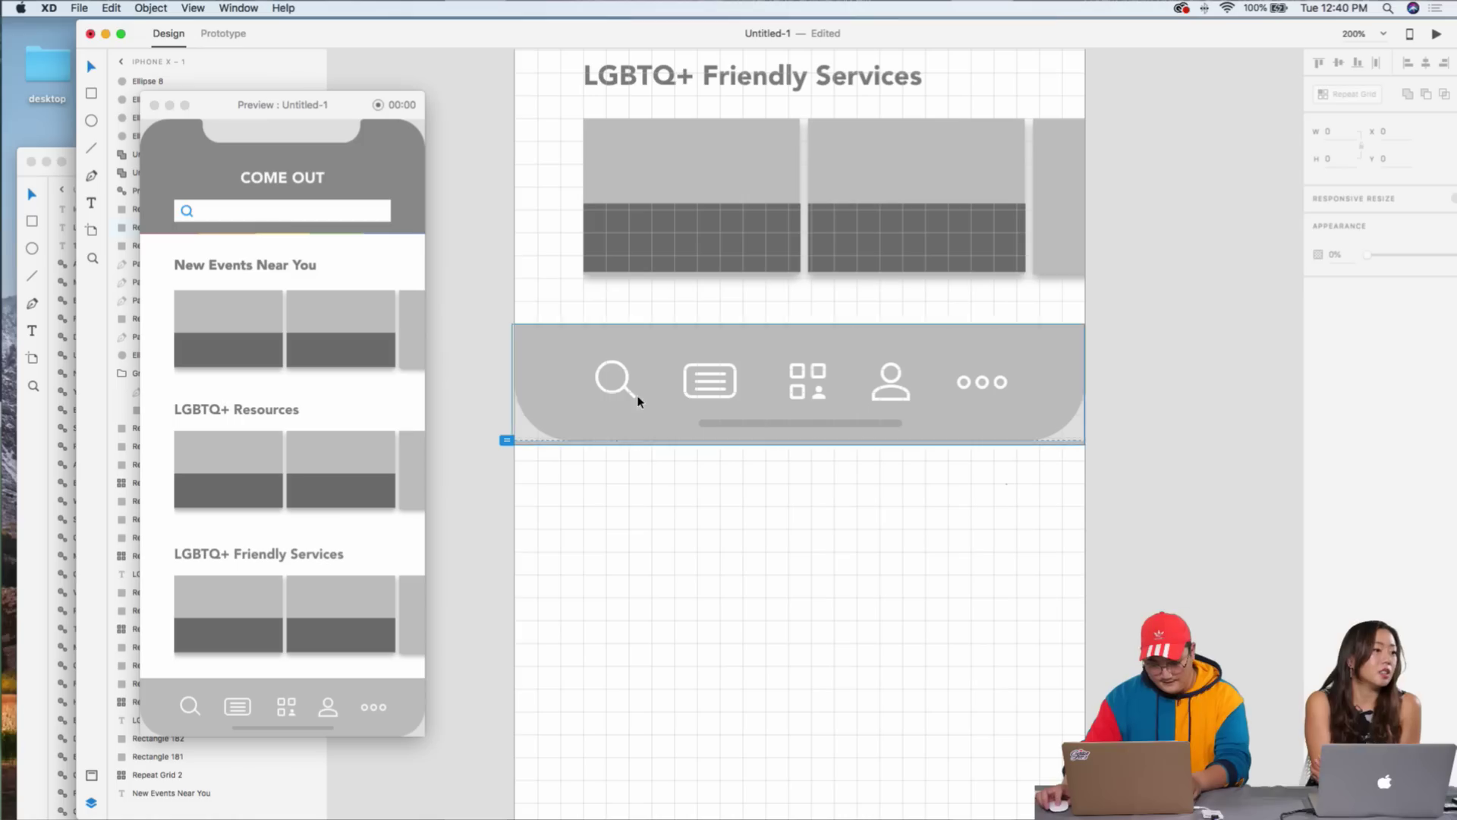
- Recolor the border of the magnifying-glass icon's circle and handle to dark grey in the bottom navigation bar
{"action": "left_click", "coordinate": [629, 391]}
{"action": "left_click", "coordinate": [617, 367], "text": "shift"}
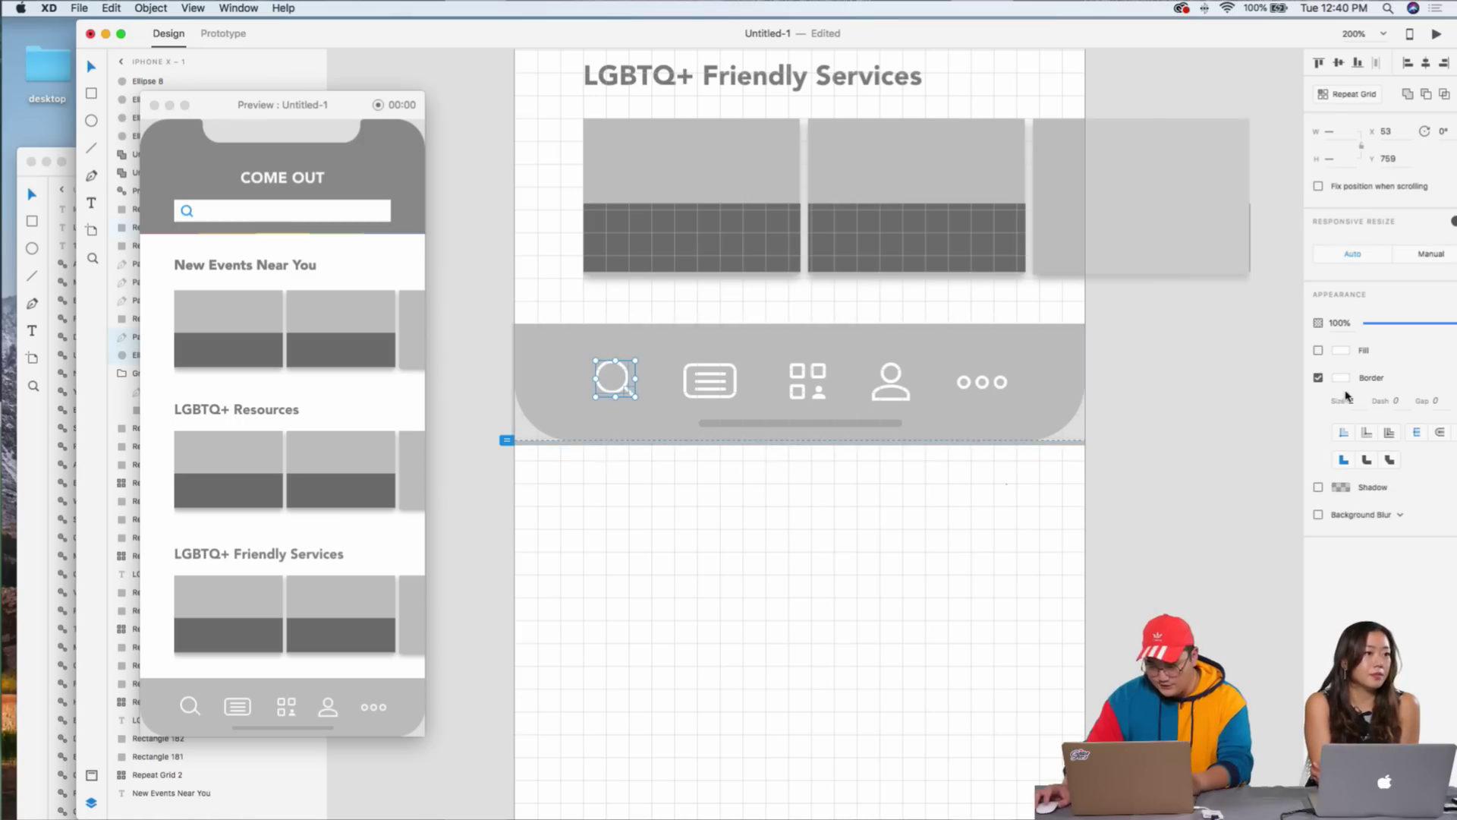
{"action": "left_click", "coordinate": [1340, 383]}
{"action": "left_click", "coordinate": [1206, 359]}
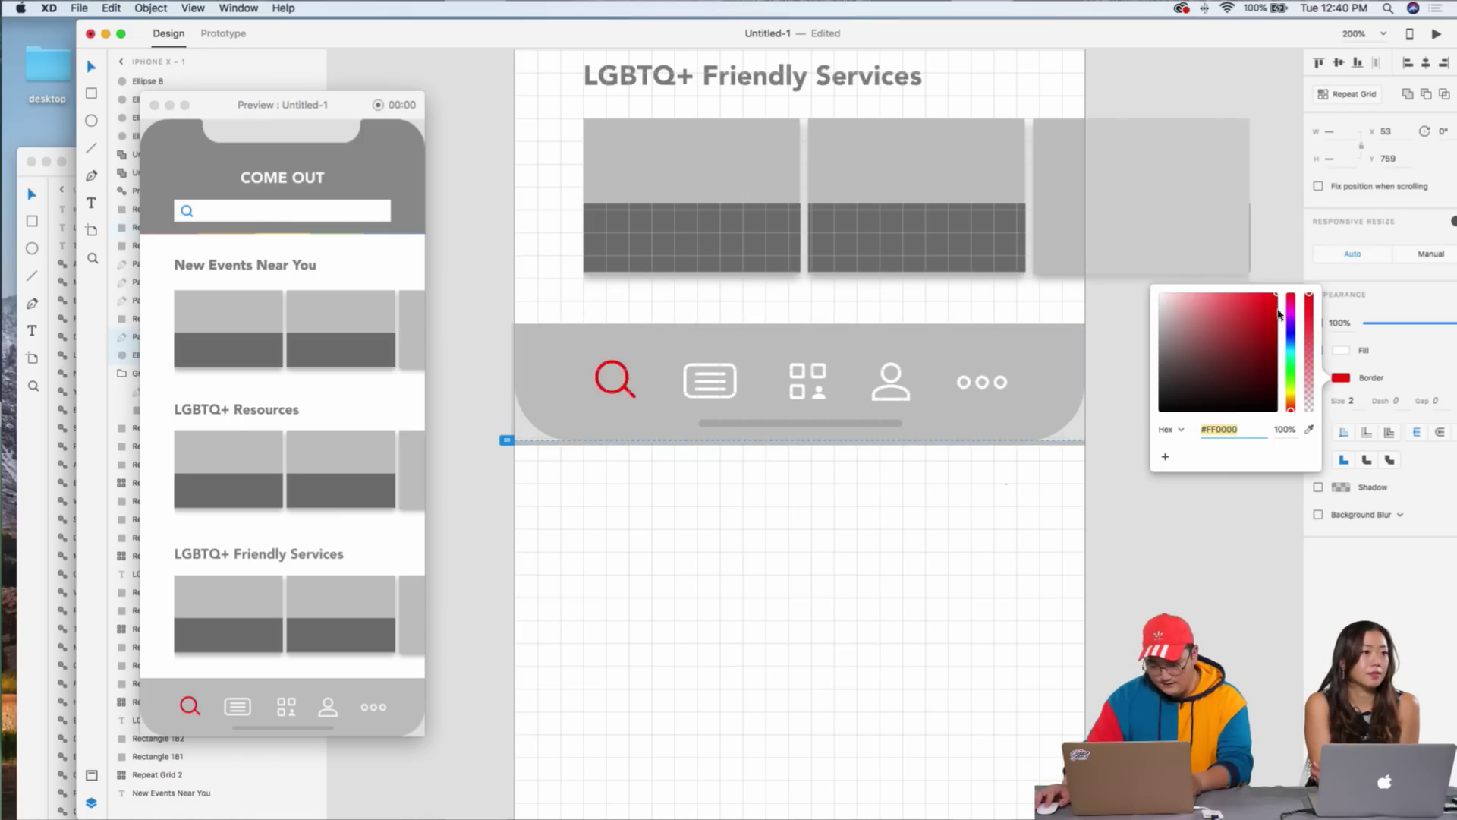
{"action": "mouse_move", "coordinate": [1258, 324]}
{"action": "left_mouse_down"}
{"action": "mouse_move", "coordinate": [1134, 319]}
{"action": "mouse_move", "coordinate": [1100, 390]}
{"action": "left_mouse_up"}
{"action": "left_click", "coordinate": [875, 531]}
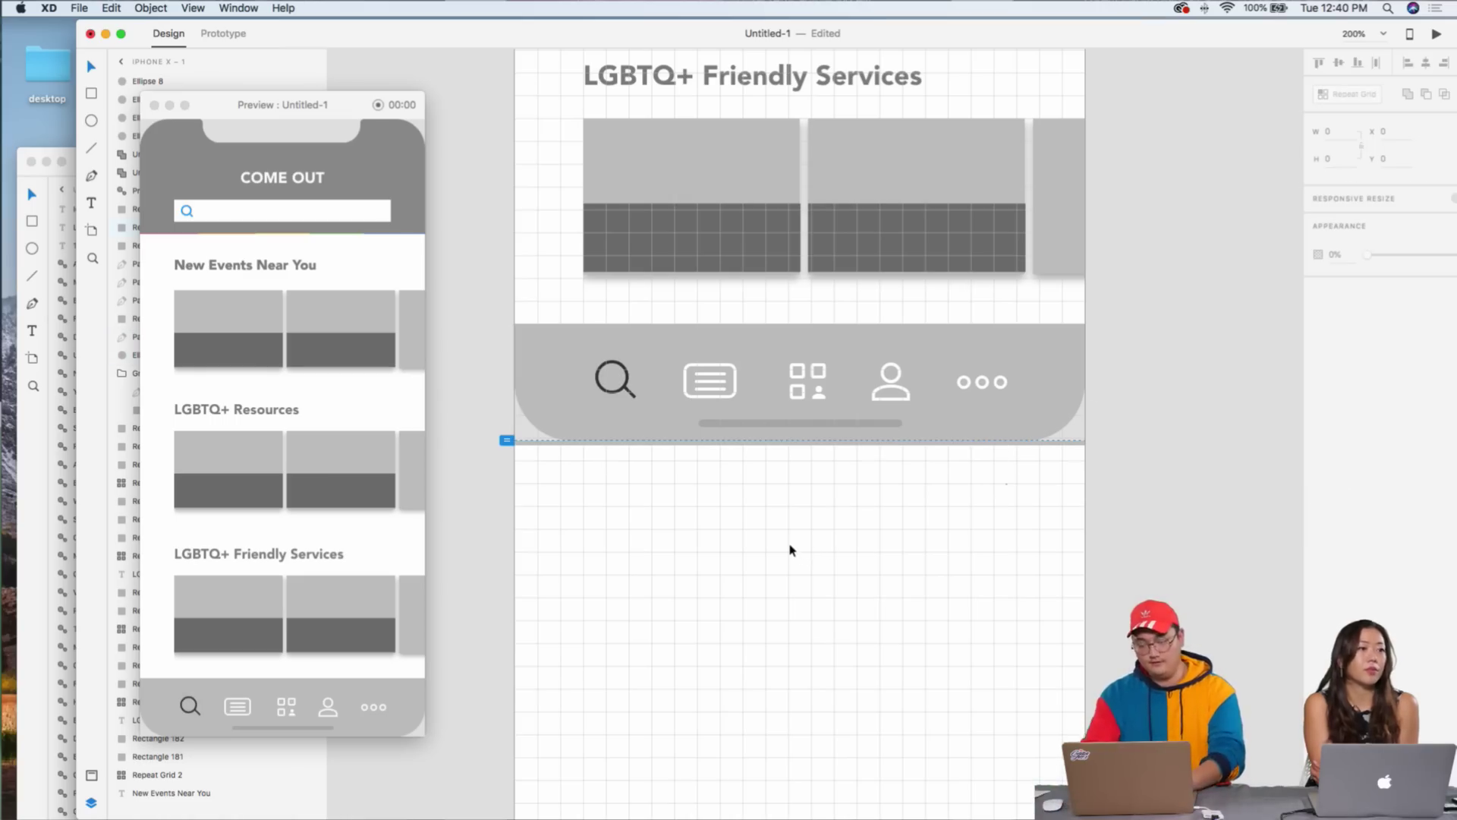
- Shorten the iPhone X artboard to a height of about 853 by raising its lower edge
{"action": "scroll", "coordinate": [789, 550], "scroll_direction": "down", "scroll_amount": 5}
{"action": "scroll", "coordinate": [989, 270], "scroll_direction": "up", "scroll_amount": 2}
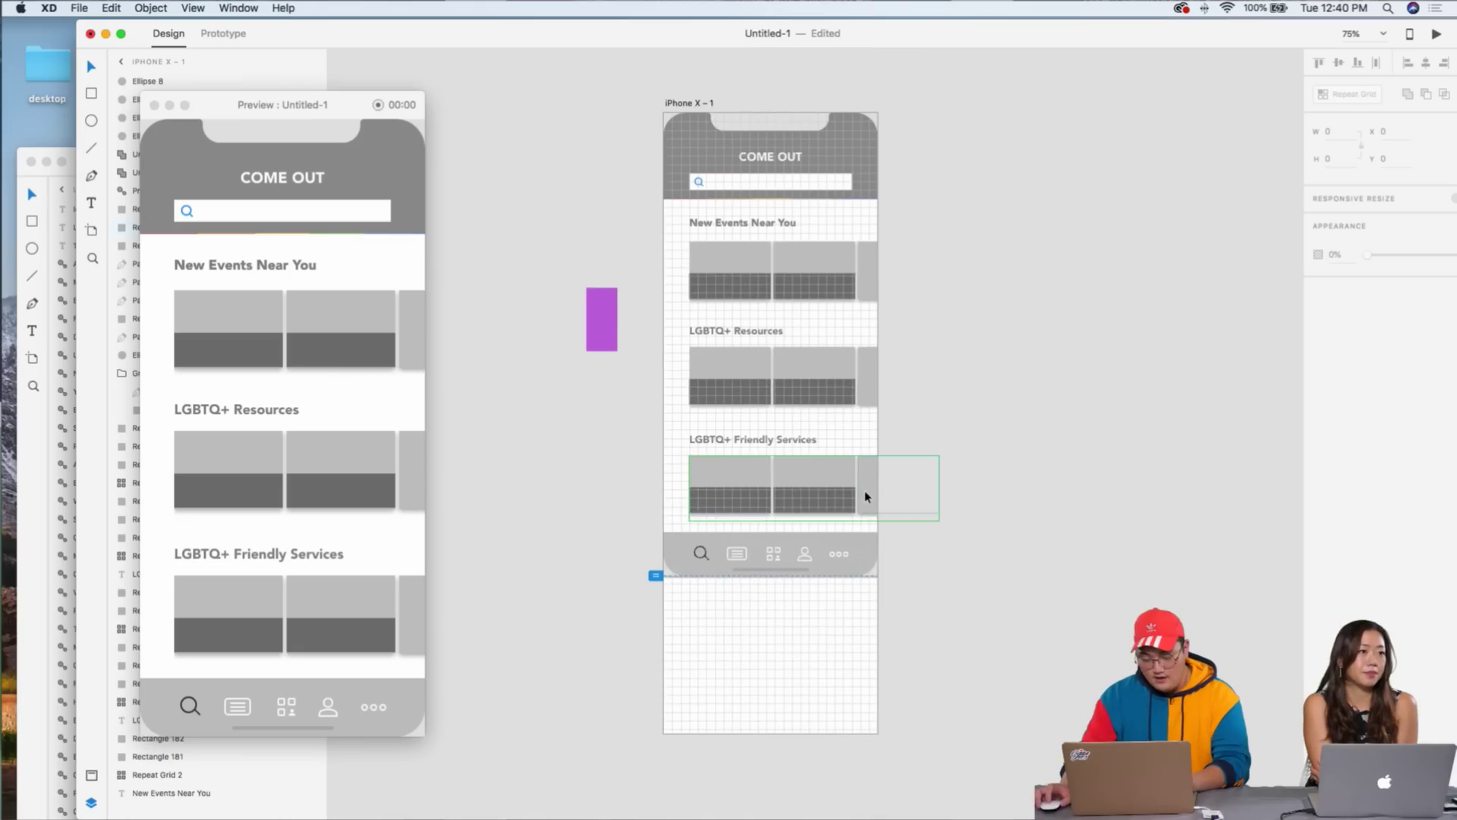
{"action": "left_click", "coordinate": [796, 706]}
{"action": "left_click_drag", "start_coordinate": [770, 734], "coordinate": [787, 603]}
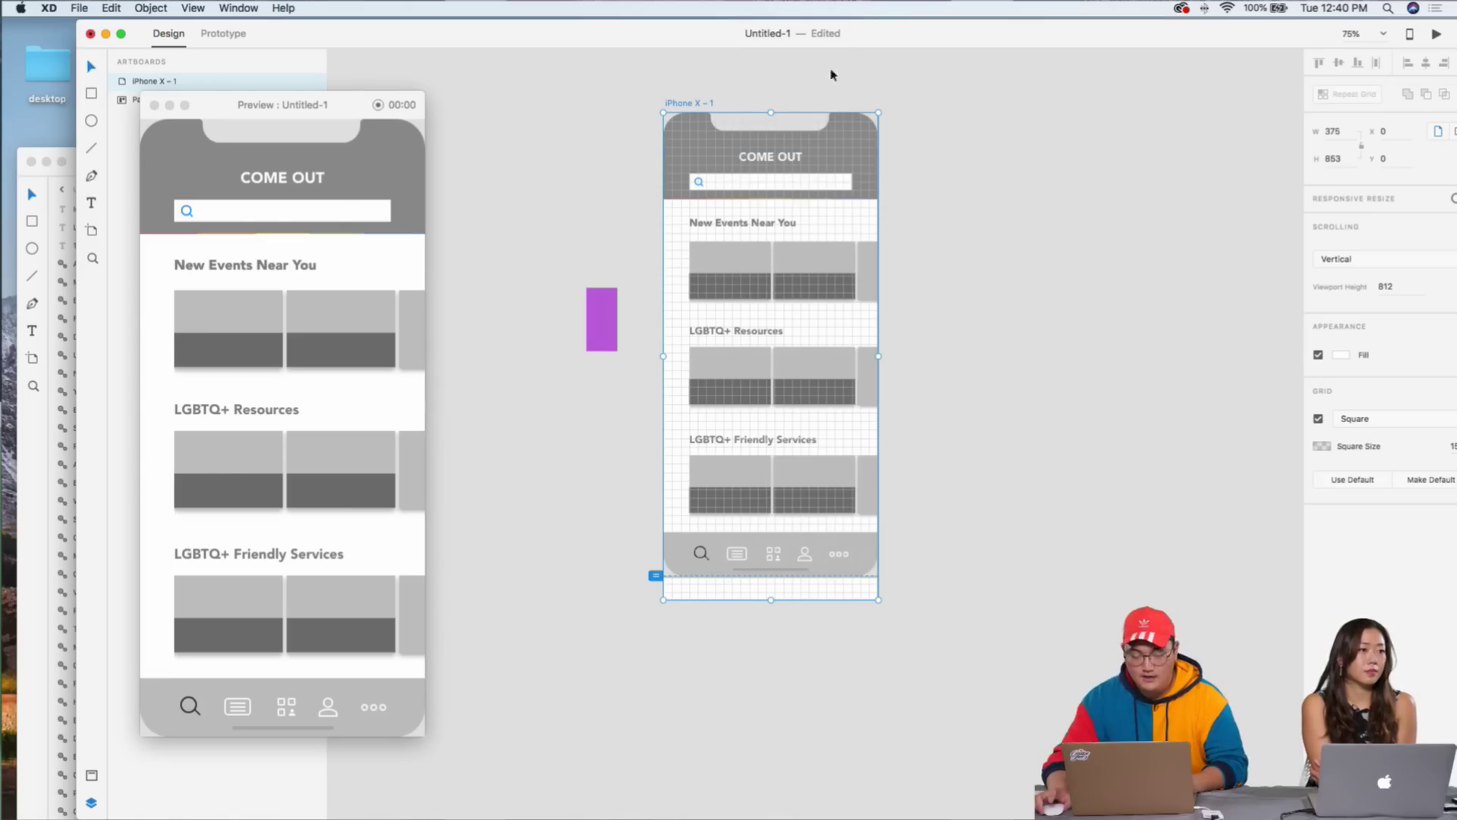
- Duplicate the home screen artboard and place the copy directly to the right of the original
{"action": "left_click_drag", "start_coordinate": [693, 108], "coordinate": [958, 103]}
{"action": "left_click", "coordinate": [1055, 98]}
{"action": "scroll", "coordinate": [1077, 98], "scroll_direction": "down", "scroll_amount": 3}
{"action": "scroll", "coordinate": [1077, 97], "scroll_direction": "left", "scroll_amount": 3}
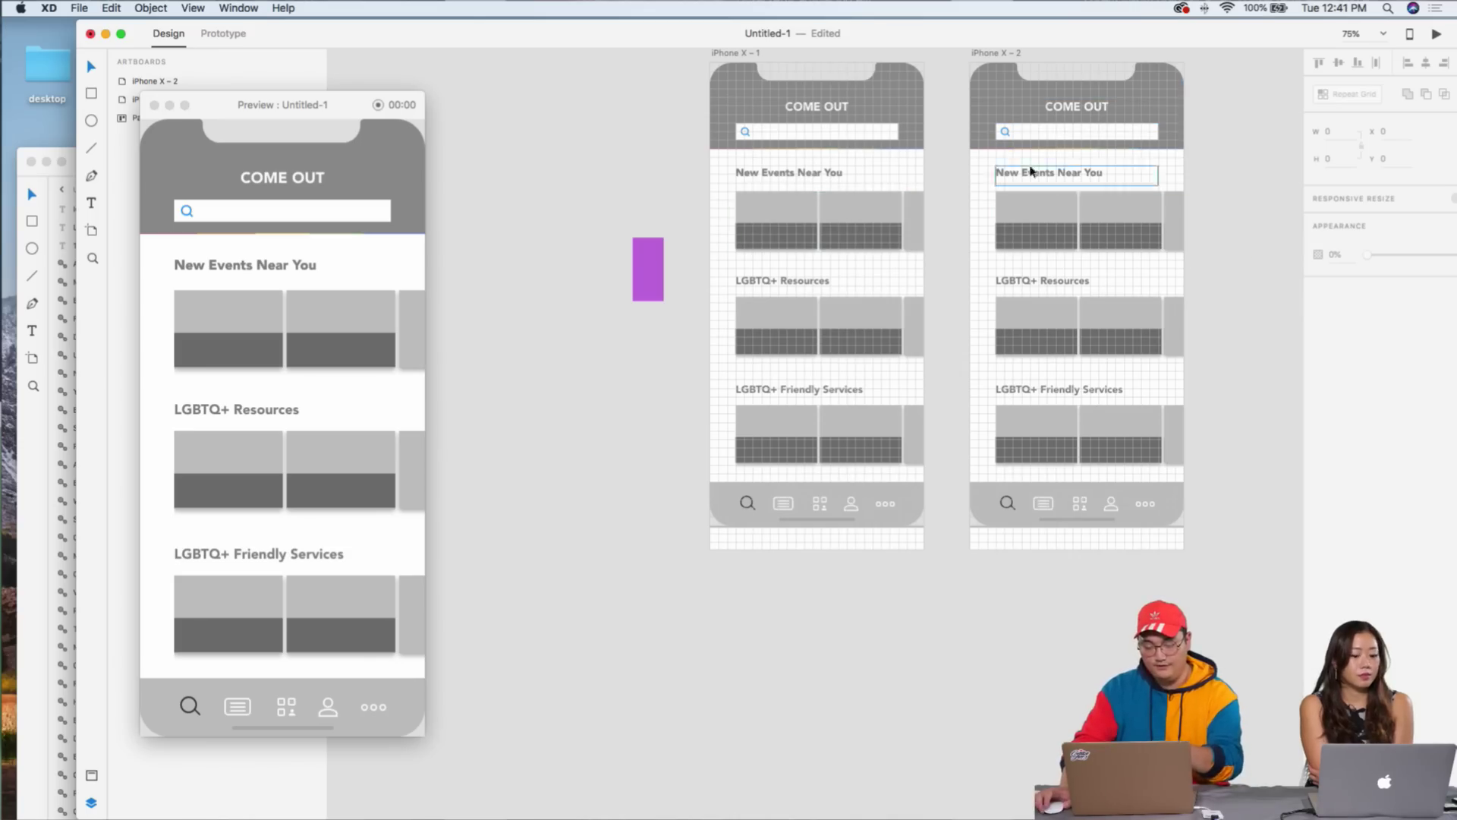
{"action": "scroll", "coordinate": [1059, 173], "scroll_direction": "up", "scroll_amount": 3}
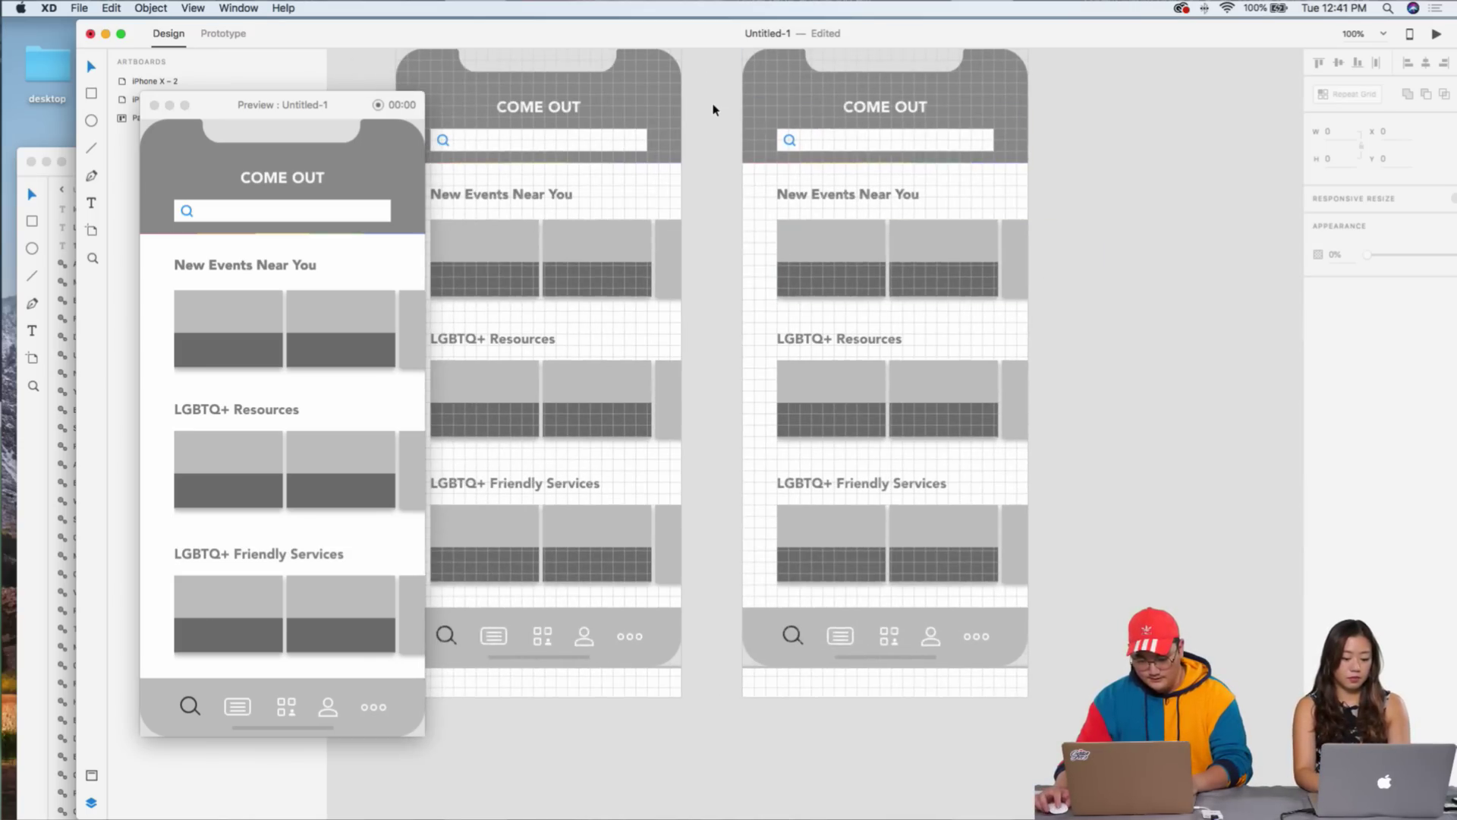
{"action": "left_click", "coordinate": [593, 277]}
{"action": "left_click_drag", "start_coordinate": [583, 282], "coordinate": [699, 282]}
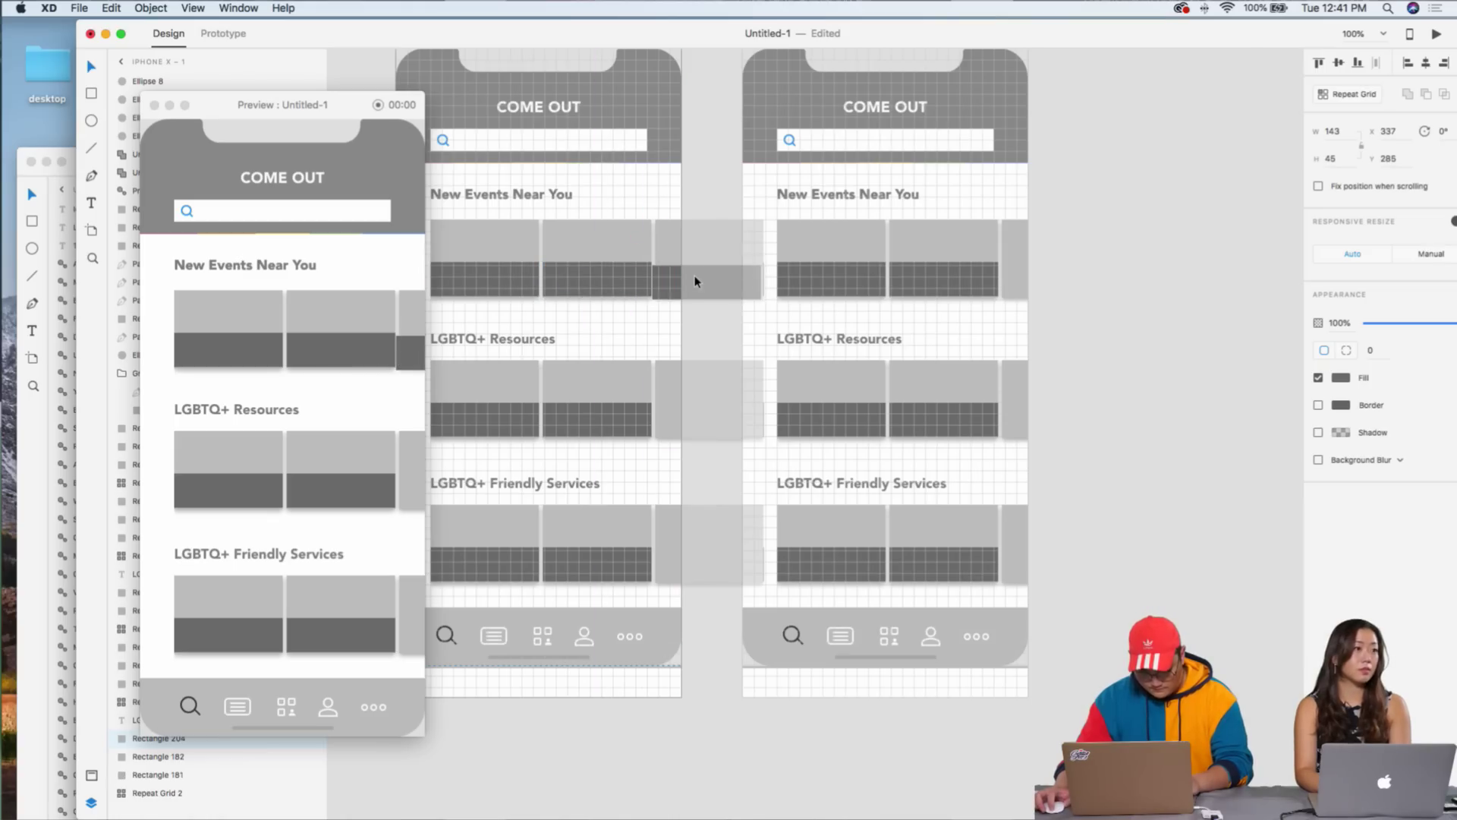
{"action": "key", "text": "Delete"}
- Duplicate the second New Events card's dark strip and shift the copy right onto the third card of the first artboard
{"action": "left_click", "coordinate": [613, 282]}
{"action": "key", "text": "super+d"}
{"action": "key", "text": "shift+Right"}
{"action": "key", "text": "shift+Right"}
{"action": "key", "text": "shift+Right"}
{"action": "key", "text": "shift+Right"}
{"action": "key", "text": "shift+Right"}
{"action": "key", "text": "shift+Right"}
{"action": "key", "text": "shift+Right"}
{"action": "key", "text": "shift+Right"}
{"action": "key", "text": "shift+Right"}
{"action": "key", "text": "shift+Right"}
{"action": "key", "text": "shift+Right"}
{"action": "key", "text": "shift+Right"}
{"action": "key", "text": "shift+Right"}
{"action": "key", "text": "shift+Right"}
{"action": "key", "text": "shift+Right"}
{"action": "key", "text": "shift+Right"}
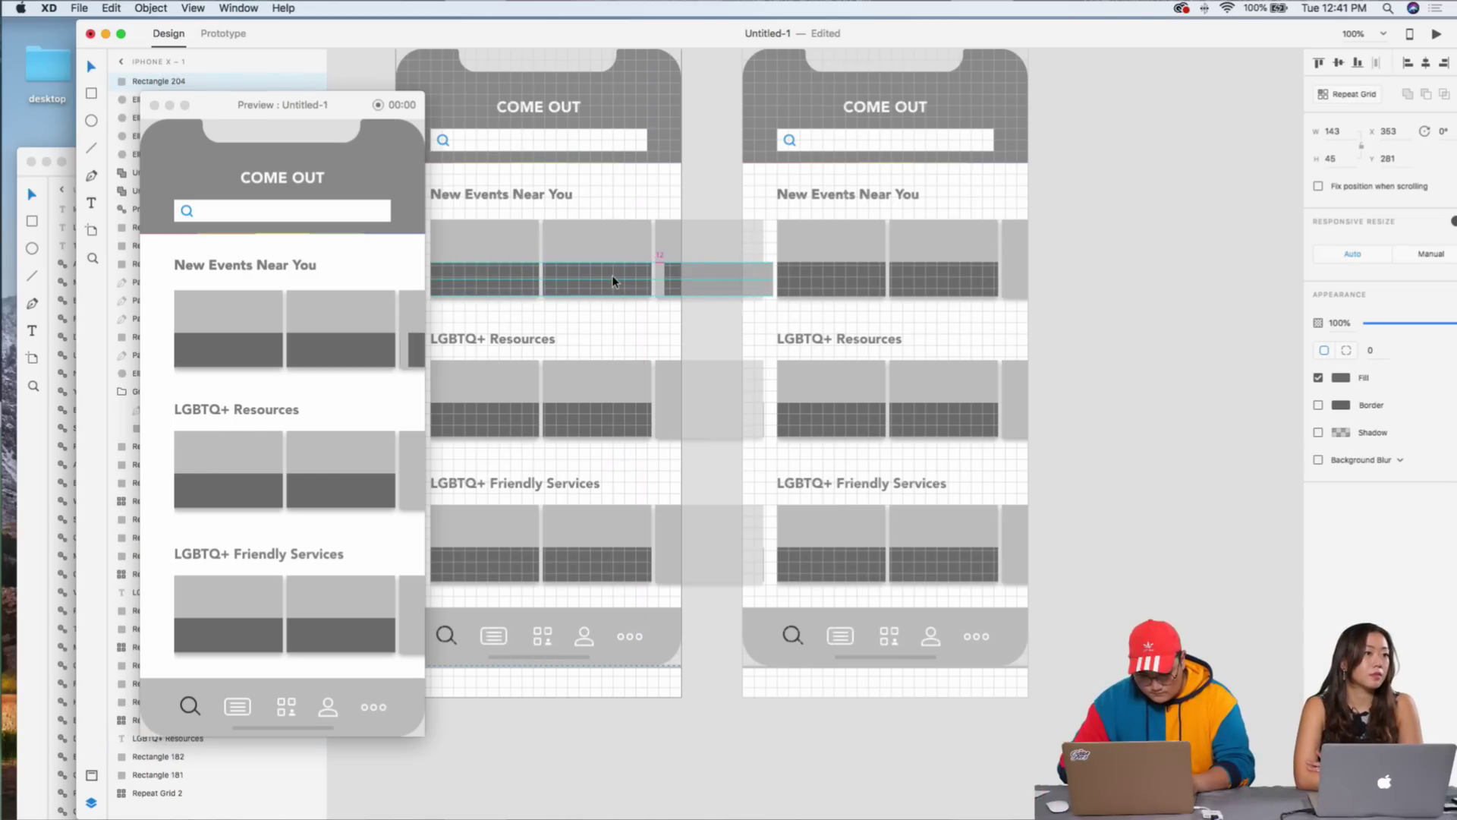
{"action": "left_click", "coordinate": [607, 347]}
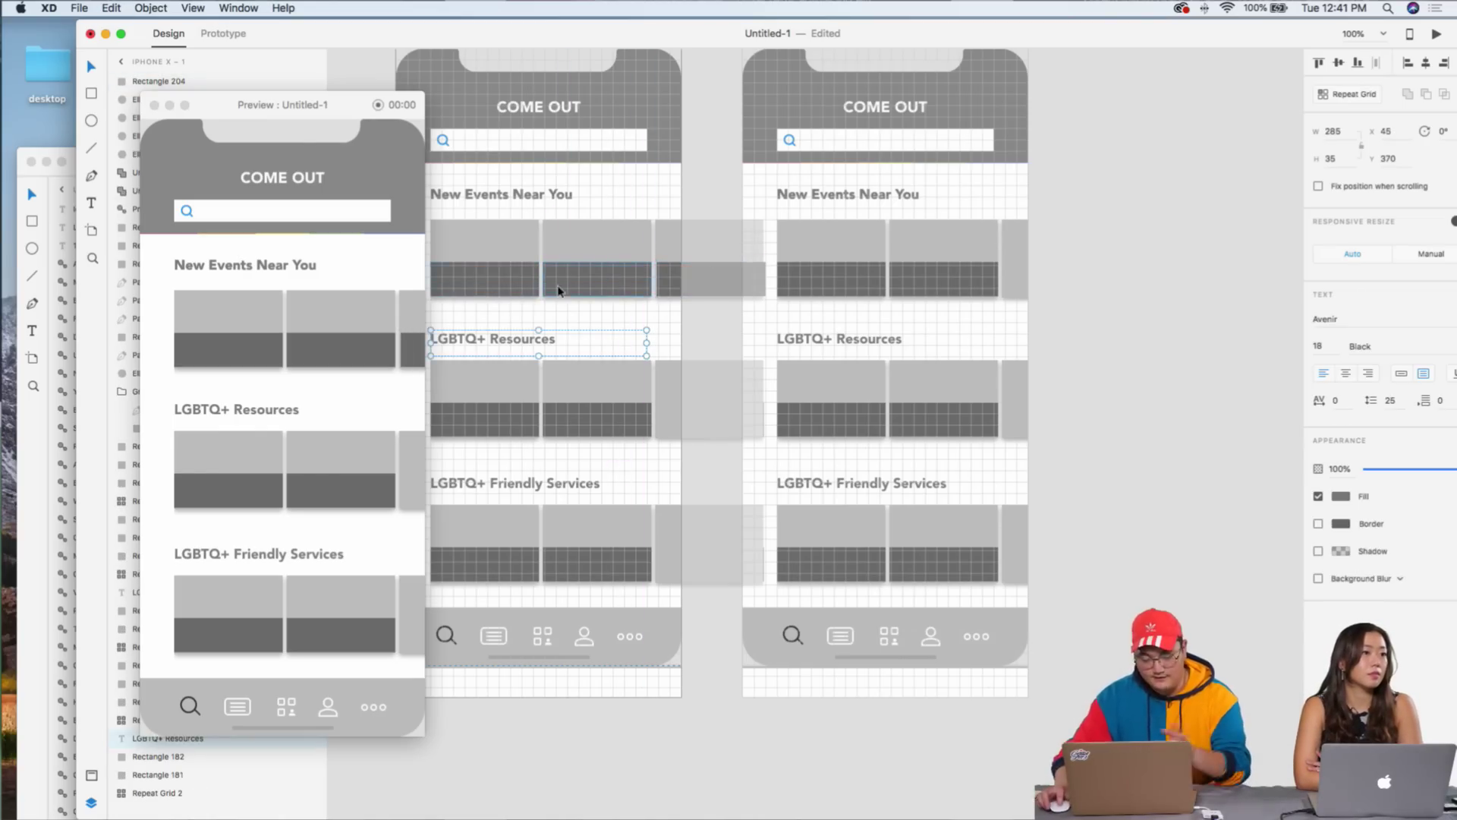
{"action": "scroll", "coordinate": [548, 291], "scroll_direction": "left", "scroll_amount": 5}
{"action": "scroll", "coordinate": [683, 266], "scroll_direction": "right", "scroll_amount": 4}
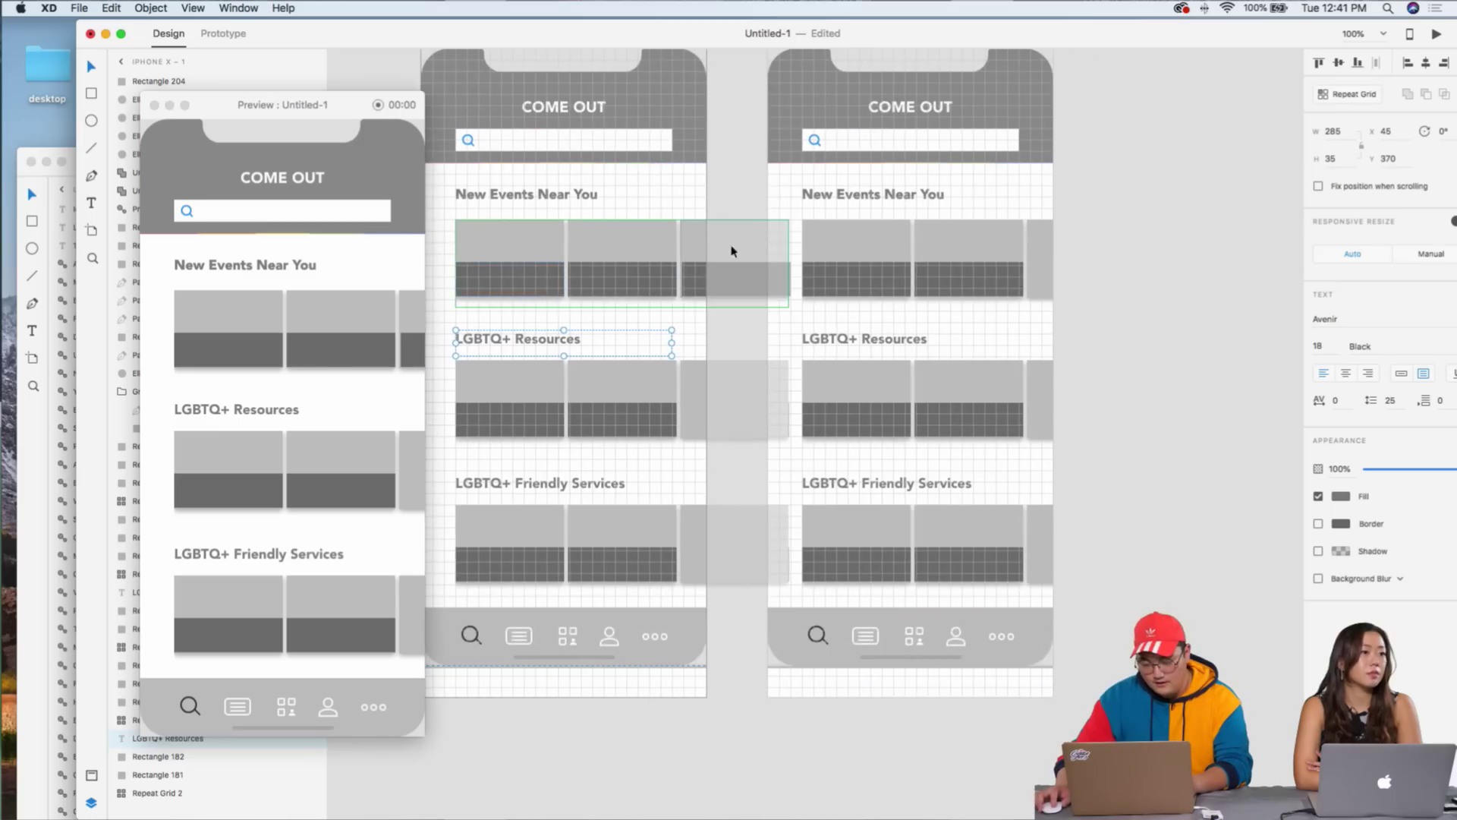
- Delete the COME OUT title, the search bar and its magnifier icon from the second artboard's header
{"action": "left_click", "coordinate": [535, 258]}
{"action": "left_click", "coordinate": [811, 117]}
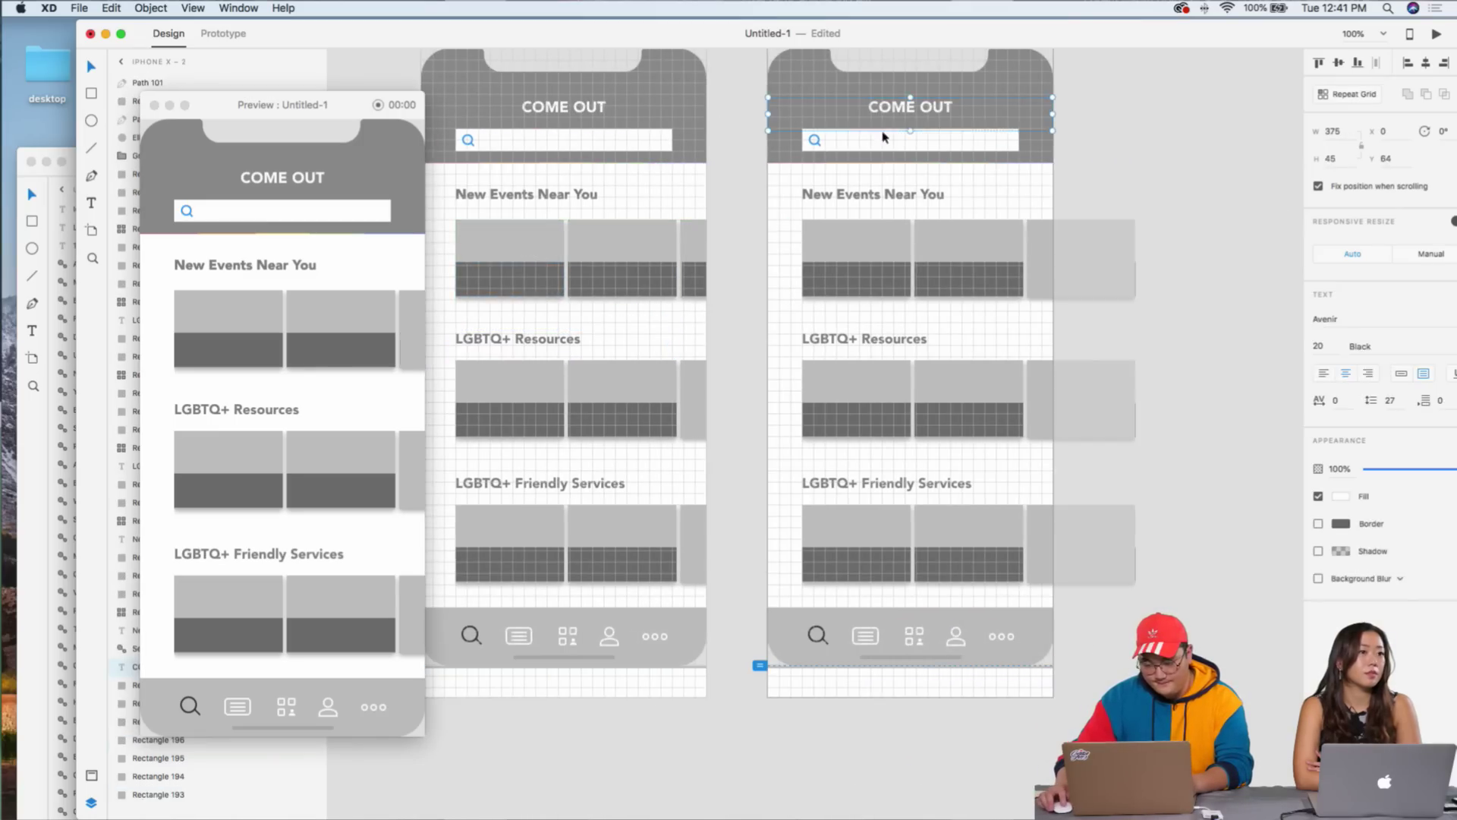
{"action": "double_click", "coordinate": [896, 148]}
{"action": "key", "text": "Delete"}
{"action": "left_click", "coordinate": [813, 142]}
{"action": "key", "text": "Delete"}
{"action": "left_click", "coordinate": [911, 127]}
{"action": "key", "text": "Delete"}
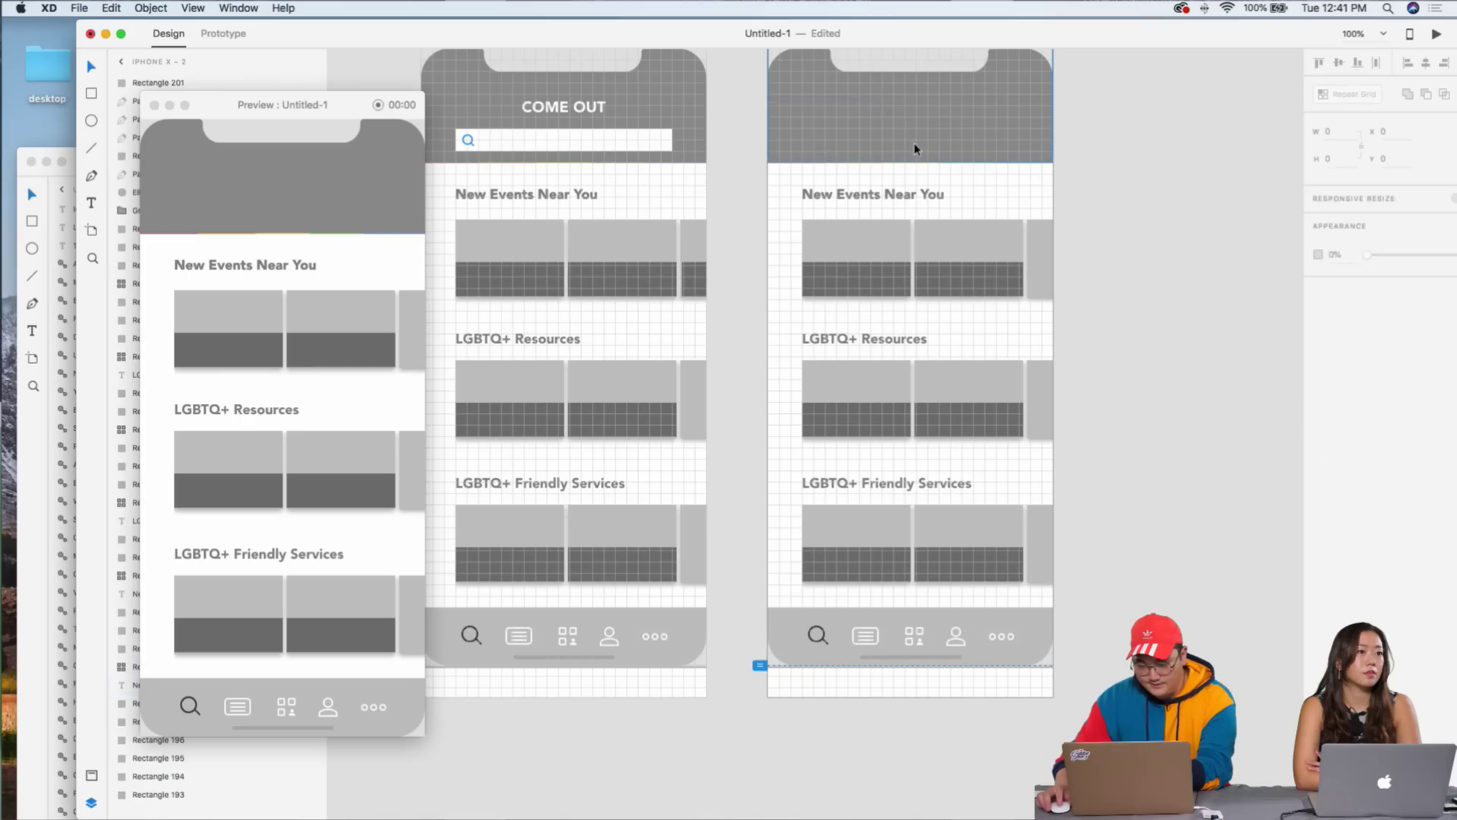
- Extend the second artboard's grey header rectangle downward to a height of about 180
{"action": "left_click", "coordinate": [914, 150]}
{"action": "left_click_drag", "start_coordinate": [910, 162], "coordinate": [901, 186]}
{"action": "left_click", "coordinate": [894, 199]}
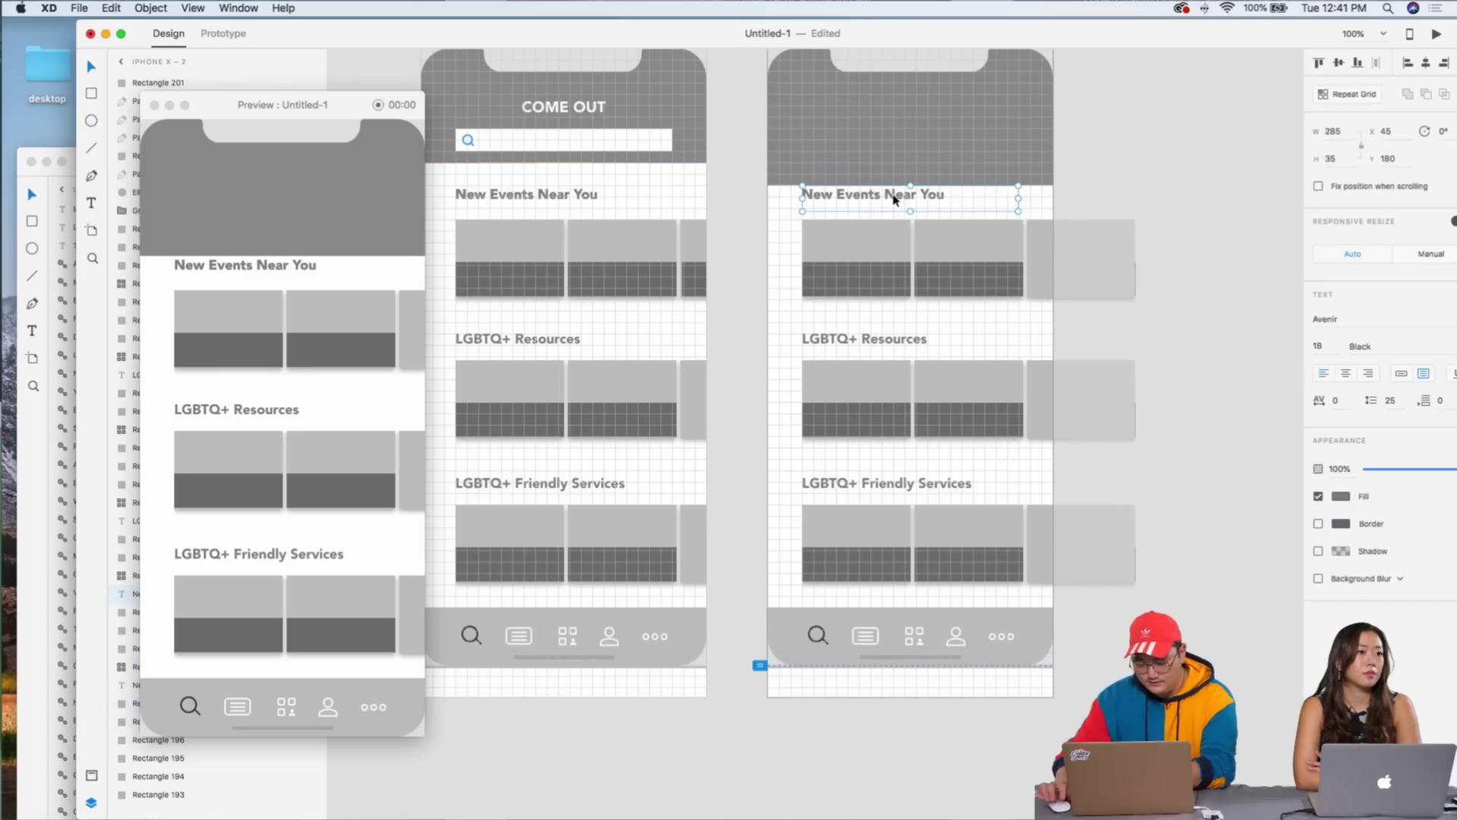
- Bring the "New Events Near You" heading to the front and place it inside the header at Y 150, leaving only one copy
{"action": "right_click", "coordinate": [894, 196]}
{"action": "left_click", "coordinate": [922, 389]}
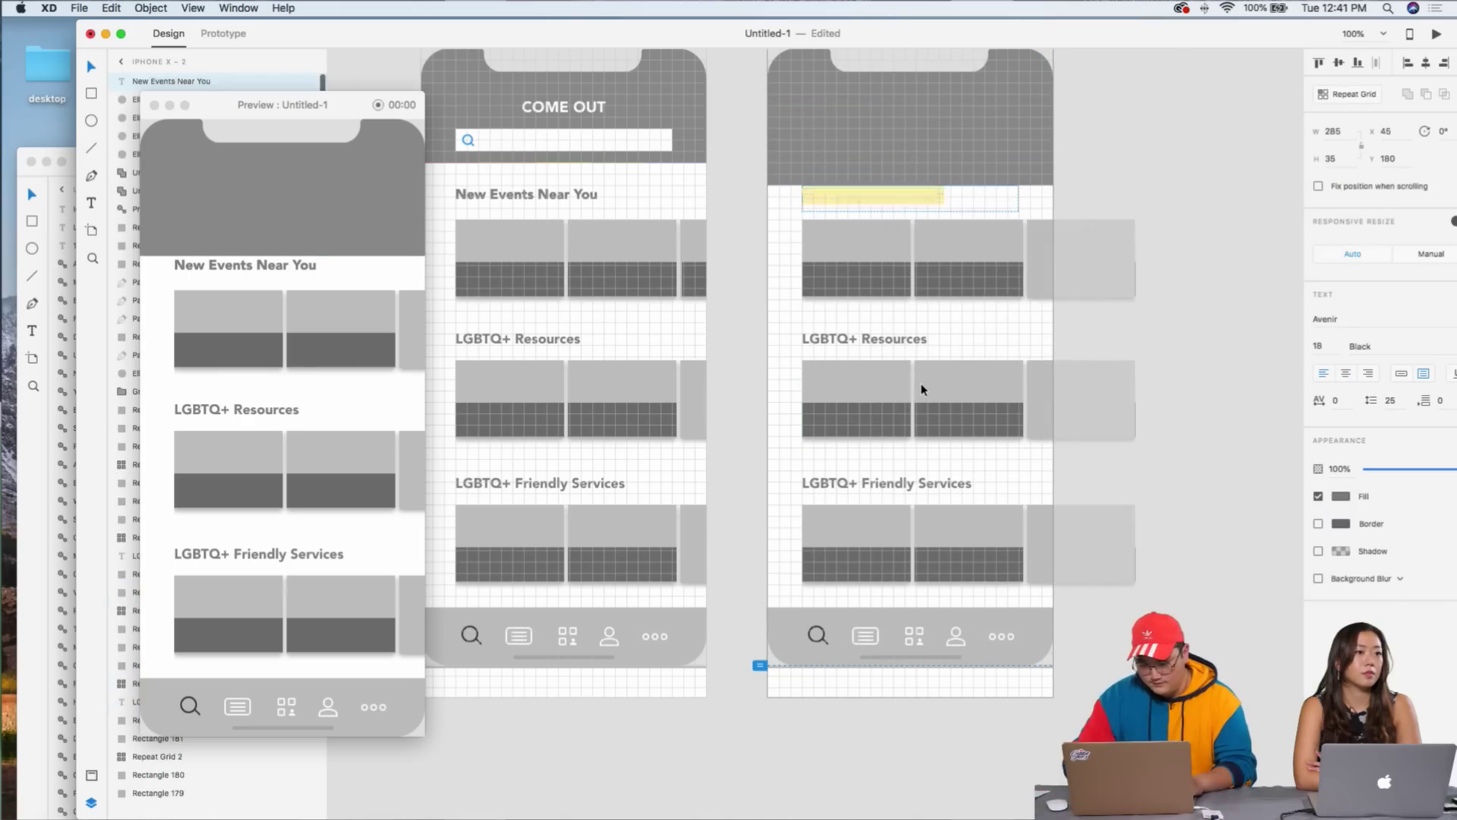
{"action": "key", "text": "super+d"}
{"action": "key", "text": "shift+Up"}
{"action": "key", "text": "shift+Up"}
{"action": "key", "text": "shift+Up"}
{"action": "left_click", "coordinate": [930, 194]}
{"action": "key", "text": "Delete"}
- Set the fill of the "New Events Near You" heading in the header to #FFFFFF
{"action": "left_click", "coordinate": [907, 183]}
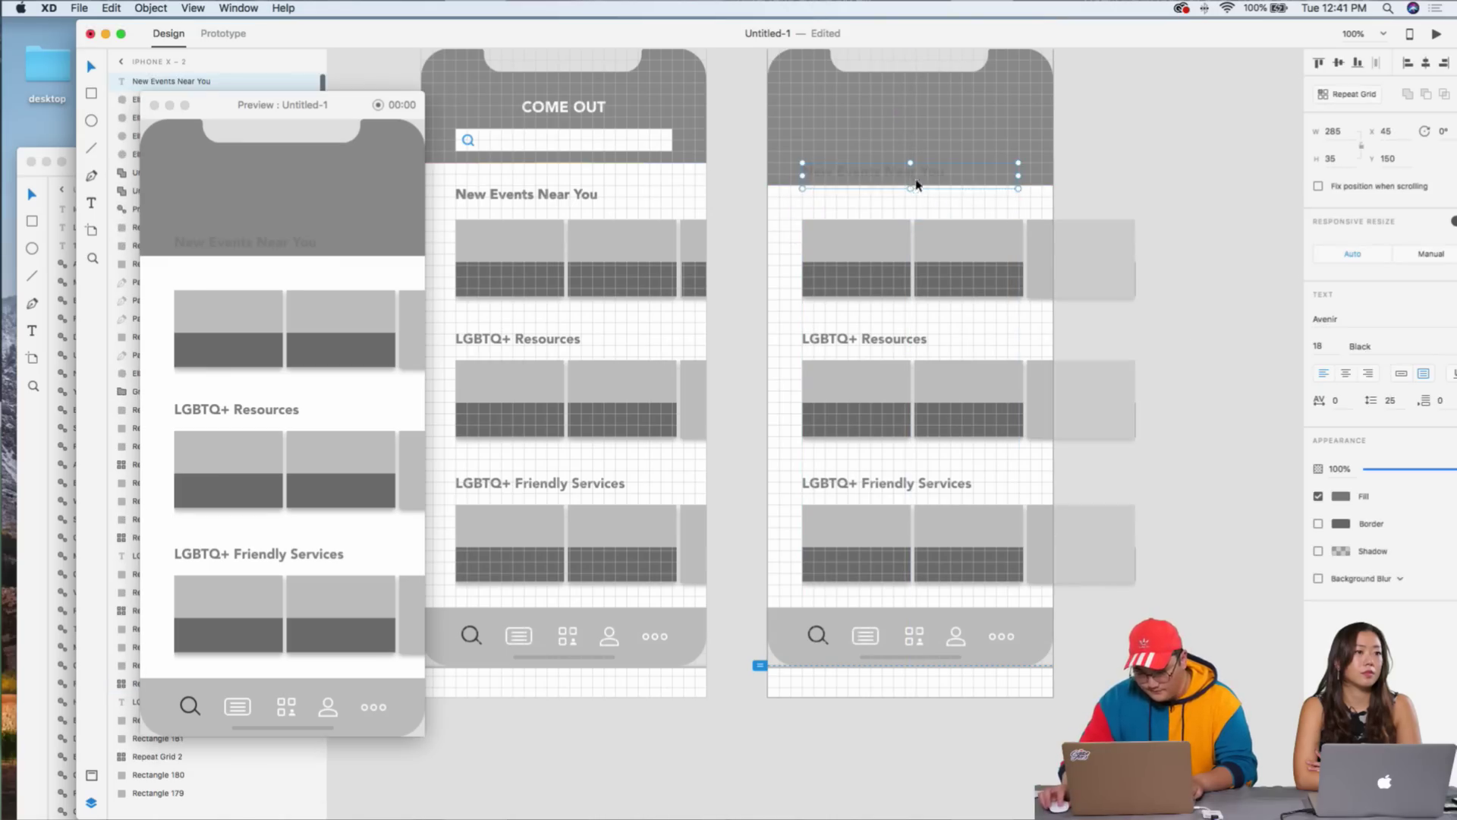
{"action": "left_click", "coordinate": [1340, 496]}
{"action": "left_click", "coordinate": [1155, 410]}
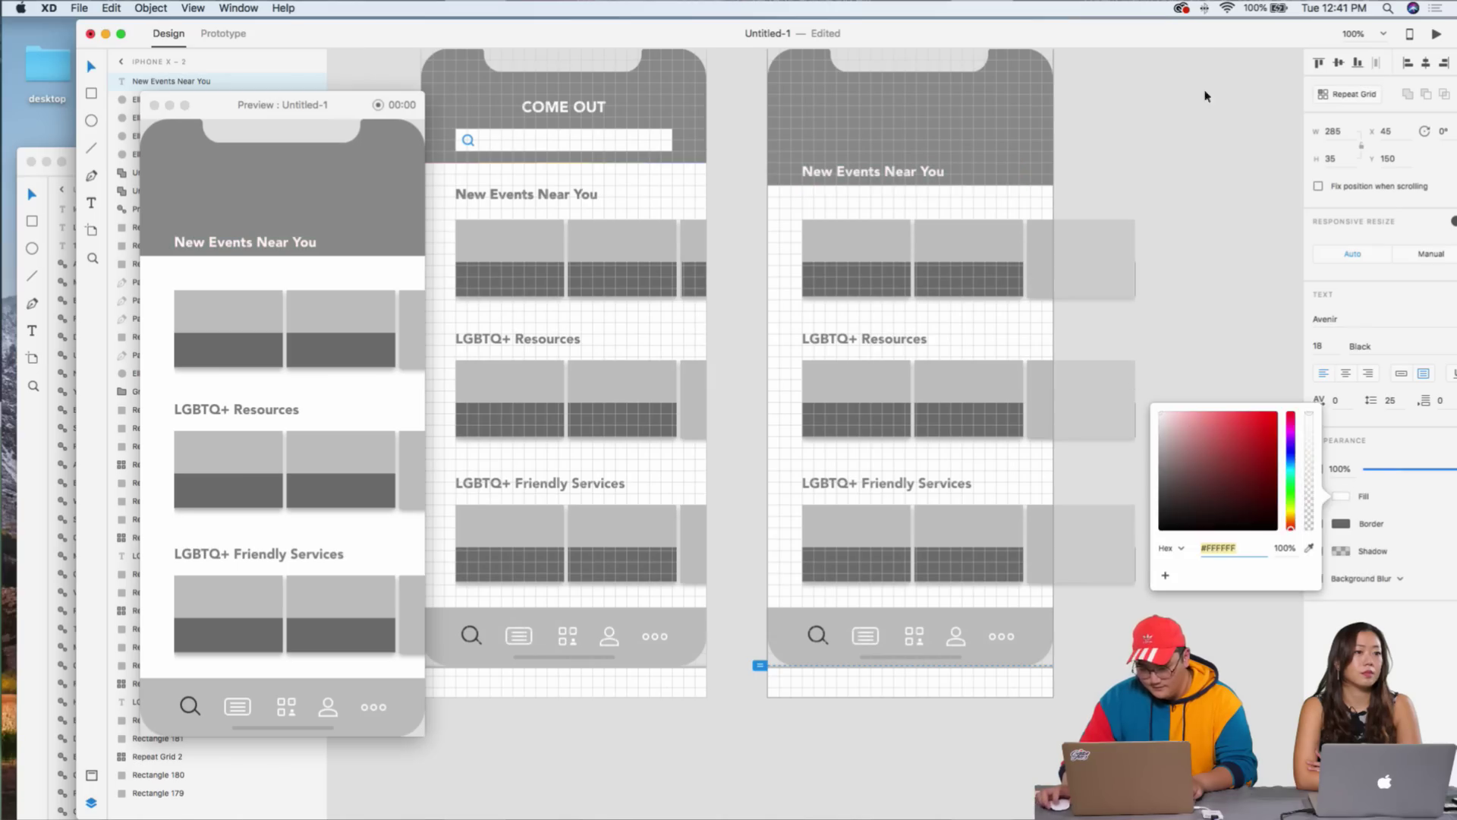
- Delete all card rows and the LGBTQ+ section headings from the second artboard, together with its phone frame overlay
{"action": "left_click", "coordinate": [796, 299]}
{"action": "left_click_drag", "start_coordinate": [781, 225], "coordinate": [1176, 592]}
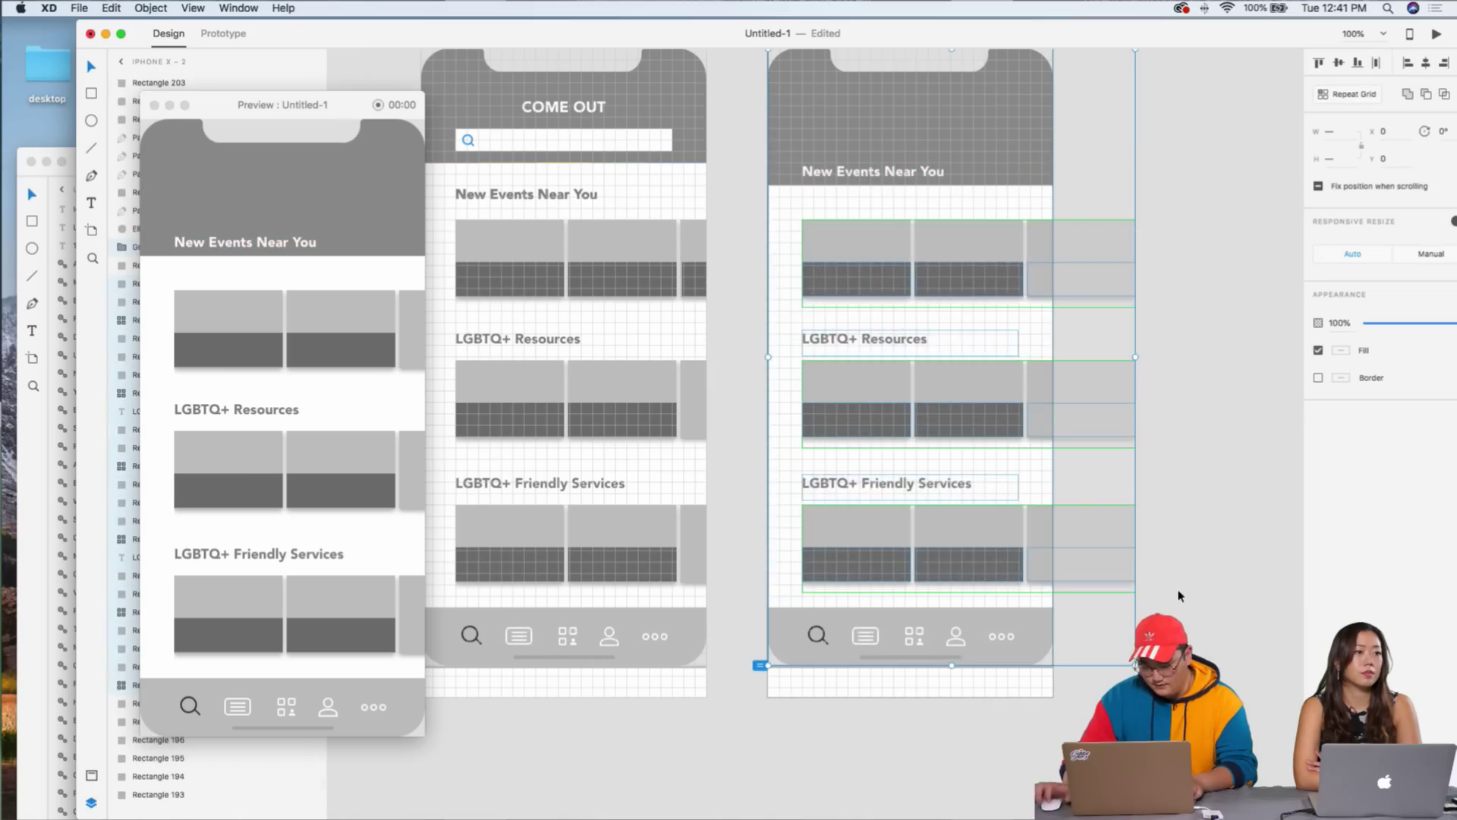
{"action": "key", "text": "Delete"}
- Select the second artboard's bottom navigation elements and move the document window left to expose the full property settings
{"action": "left_click_drag", "start_coordinate": [759, 595], "coordinate": [1108, 687]}
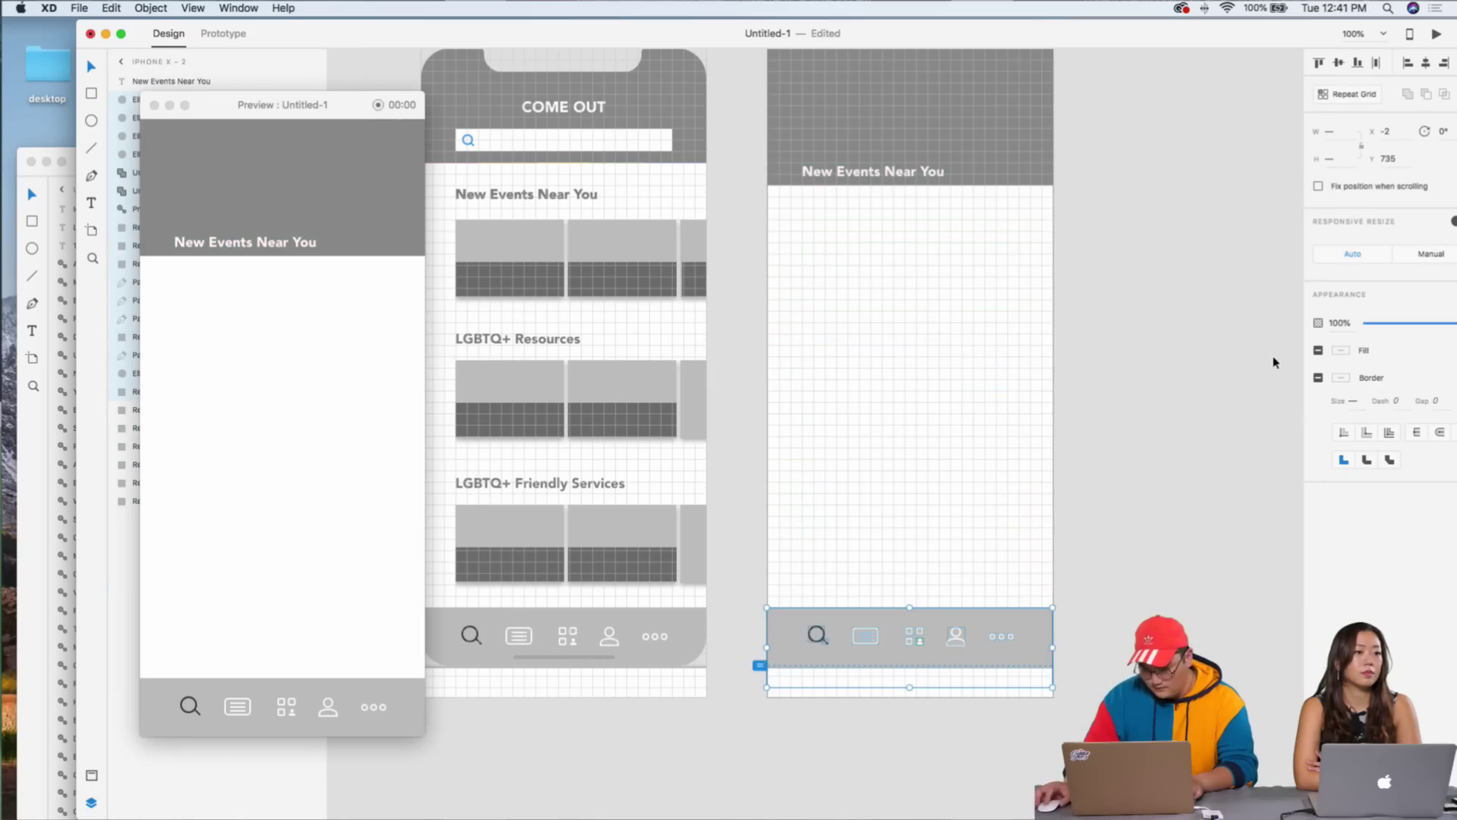
{"action": "left_click_drag", "start_coordinate": [1243, 44], "coordinate": [1147, 44]}
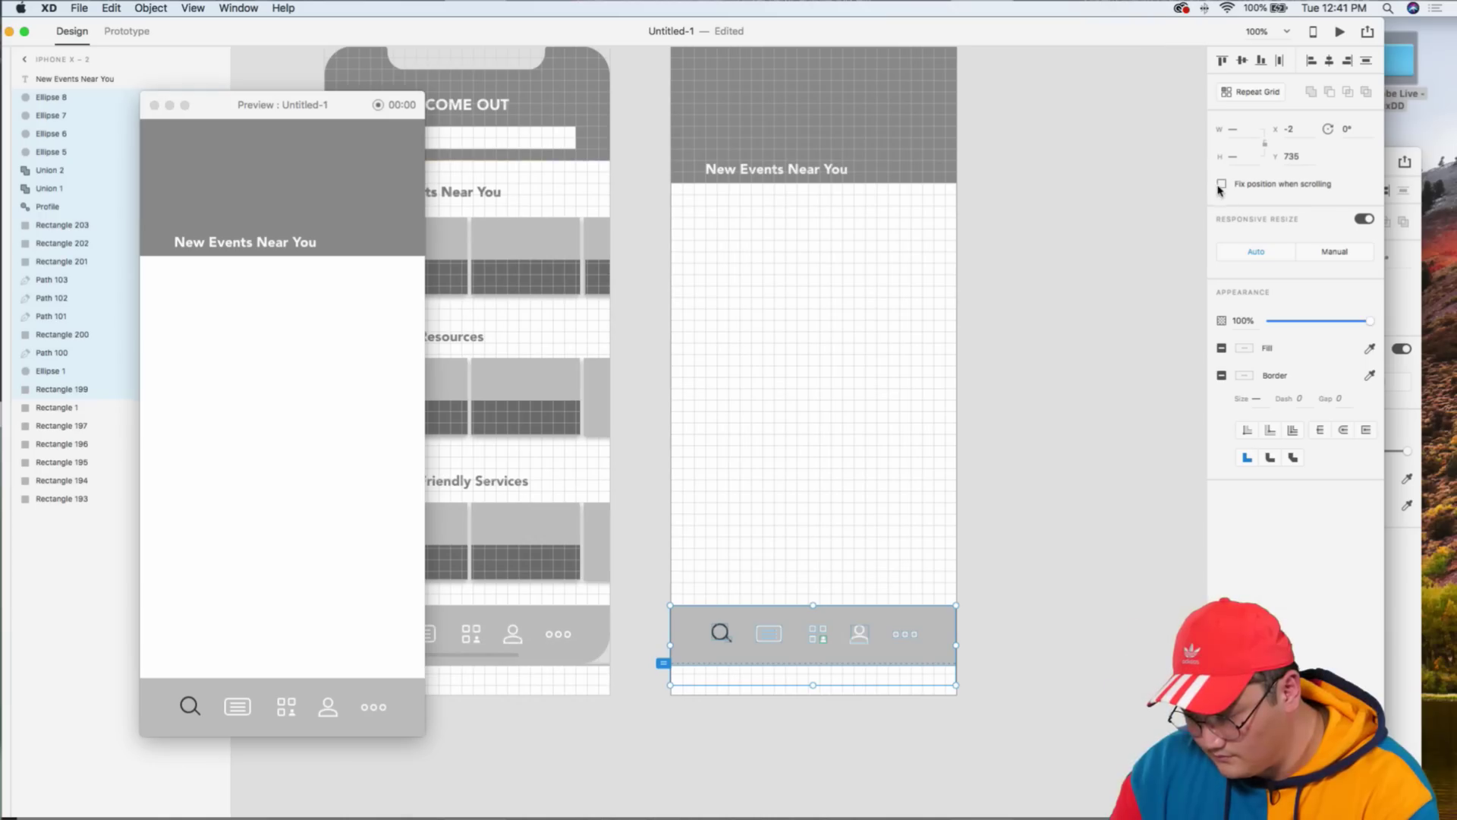
{"action": "left_click", "coordinate": [1104, 226]}
- Extend the second artboard's header rectangle downward to a height of 225
{"action": "left_click", "coordinate": [800, 120]}
{"action": "scroll", "coordinate": [835, 185], "scroll_direction": "up", "scroll_amount": 3}
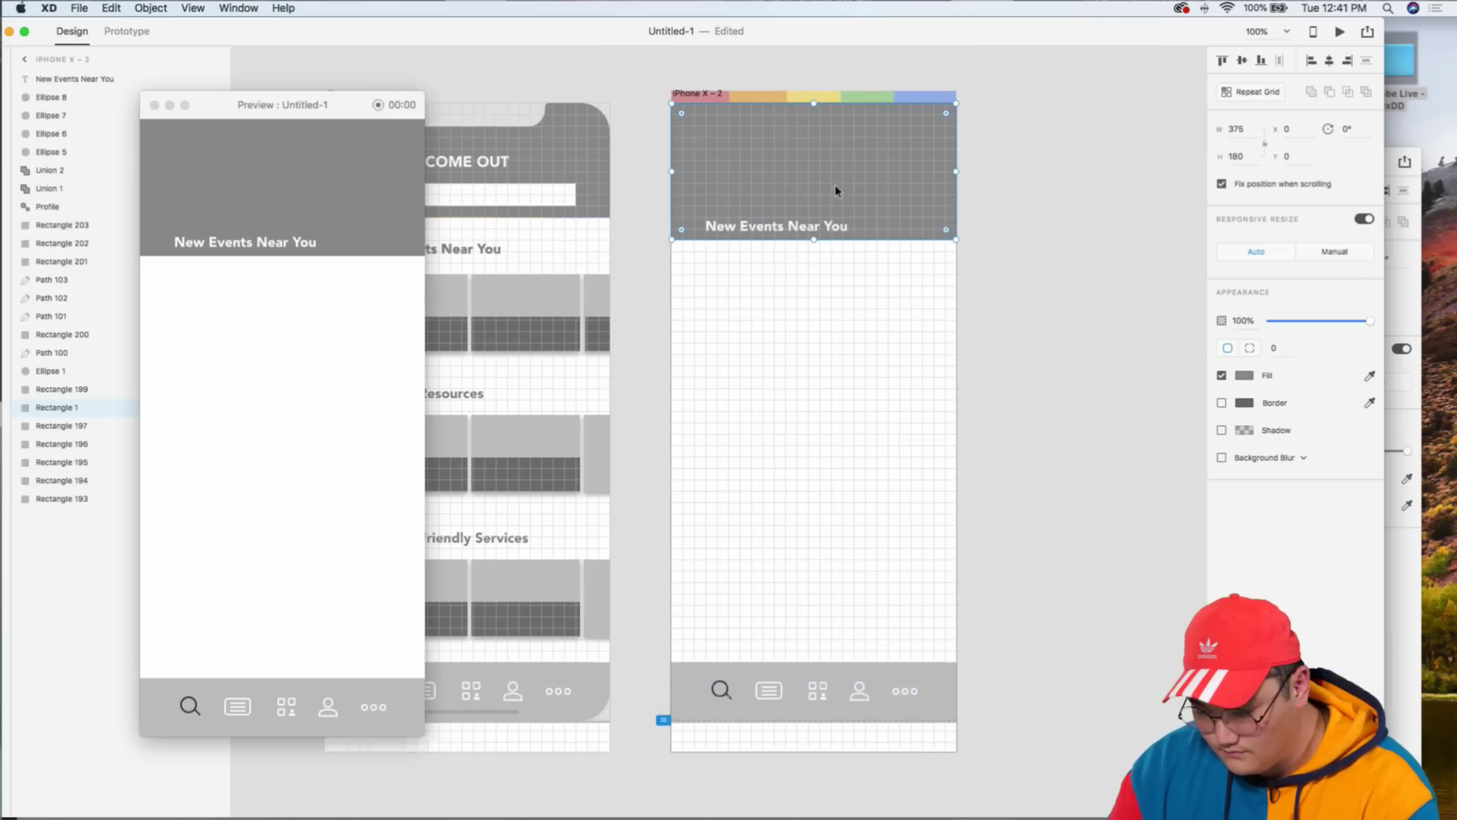
{"action": "left_click_drag", "start_coordinate": [815, 260], "coordinate": [808, 288]}
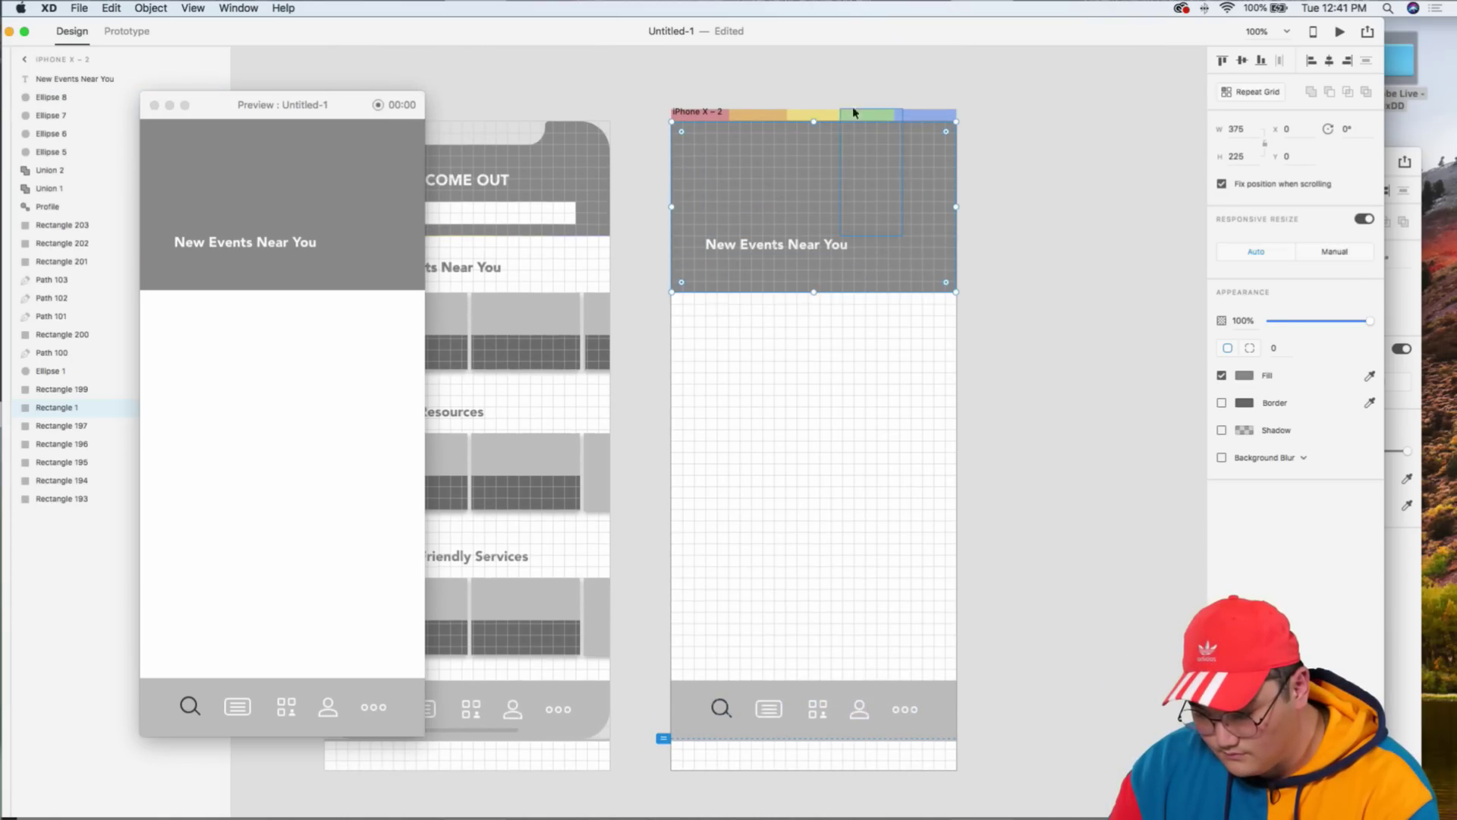
- Lower the header's upper edge to uncover the rainbow rectangles behind it and delete all of them
{"action": "left_click_drag", "start_coordinate": [811, 121], "coordinate": [807, 170]}
{"action": "left_click_drag", "start_coordinate": [642, 144], "coordinate": [1014, 134]}
{"action": "key", "text": "Delete"}
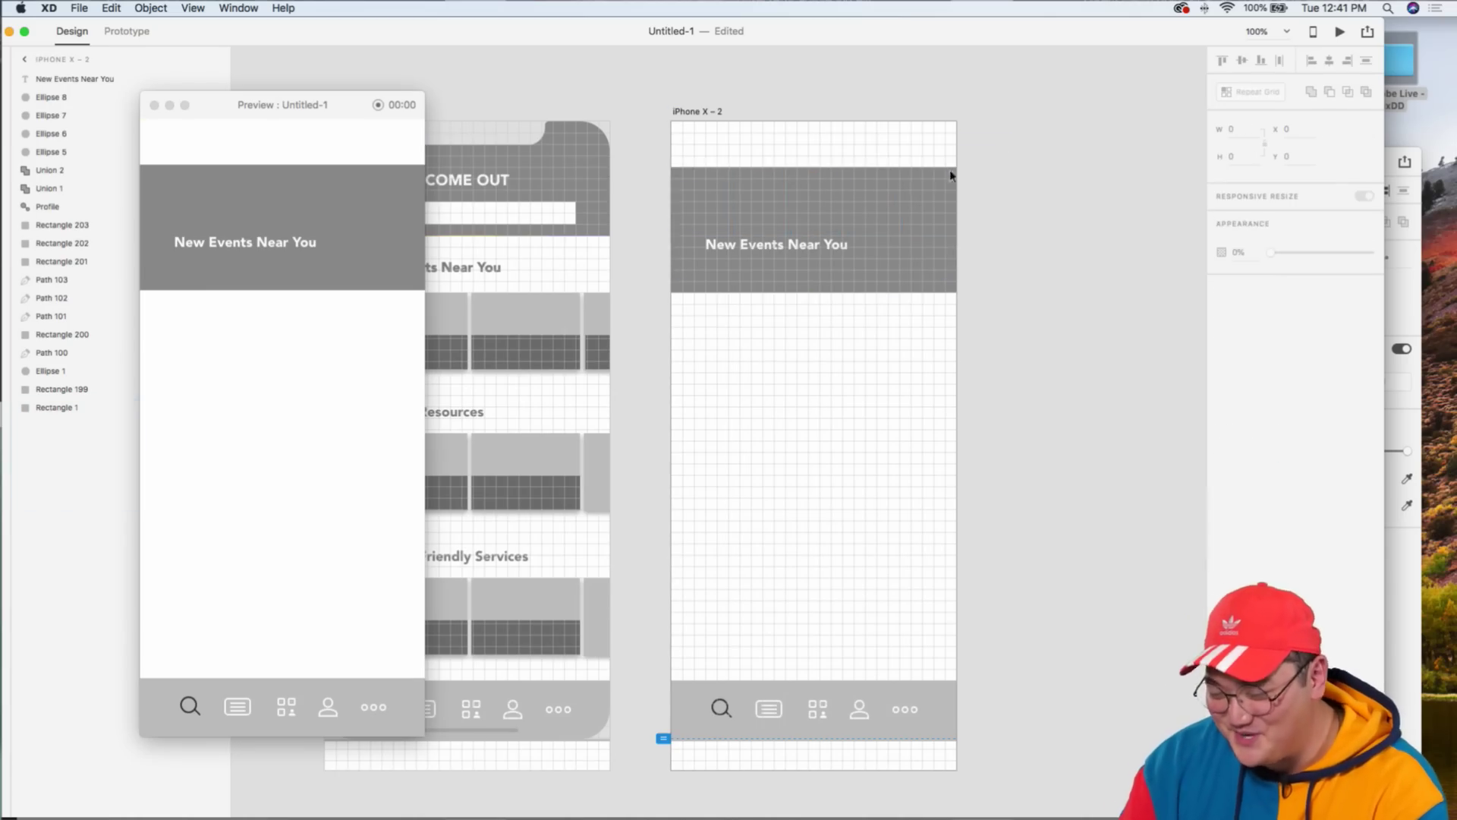
- Stretch the header rectangle's upper edge back up to the top of the second artboard
{"action": "left_click", "coordinate": [822, 183]}
{"action": "left_click_drag", "start_coordinate": [812, 168], "coordinate": [811, 122]}
{"action": "left_click", "coordinate": [820, 551]}
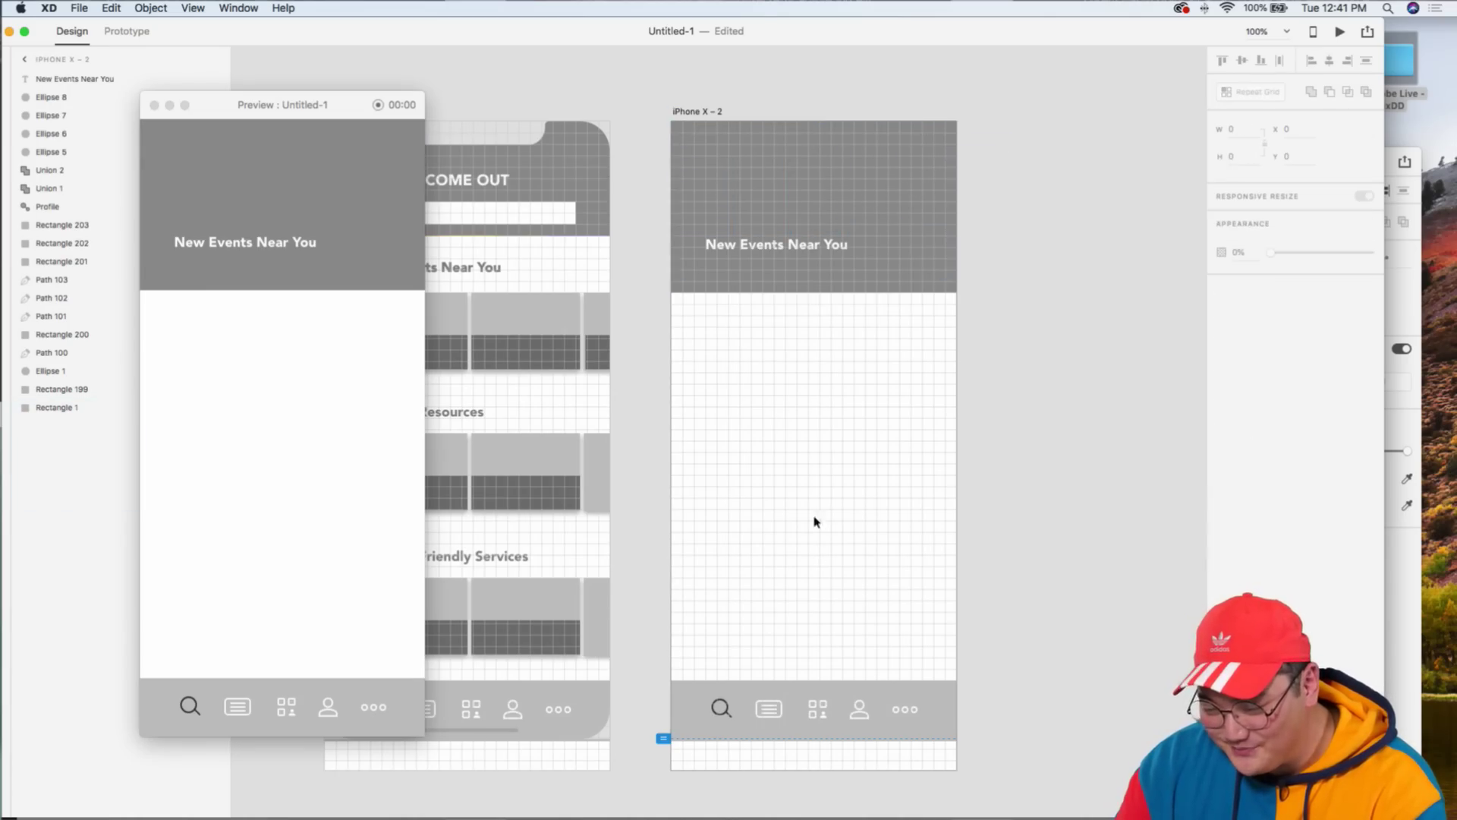
- Copy the phone frame overlay from the first artboard onto the second, and move the white heading down to Y 180
{"action": "left_click", "coordinate": [532, 148]}
{"action": "left_click", "coordinate": [935, 390]}
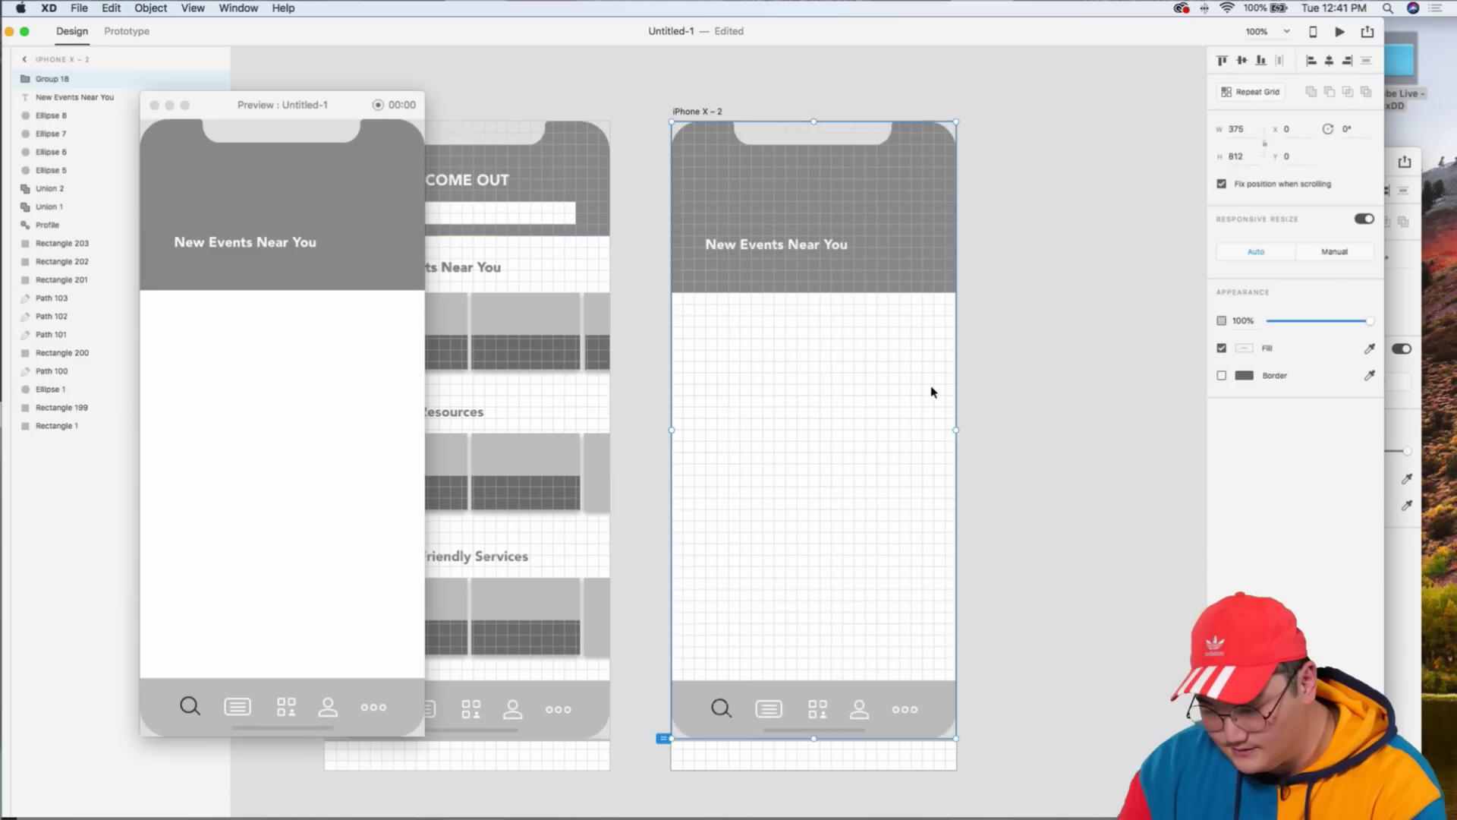
{"action": "left_click", "coordinate": [1110, 330]}
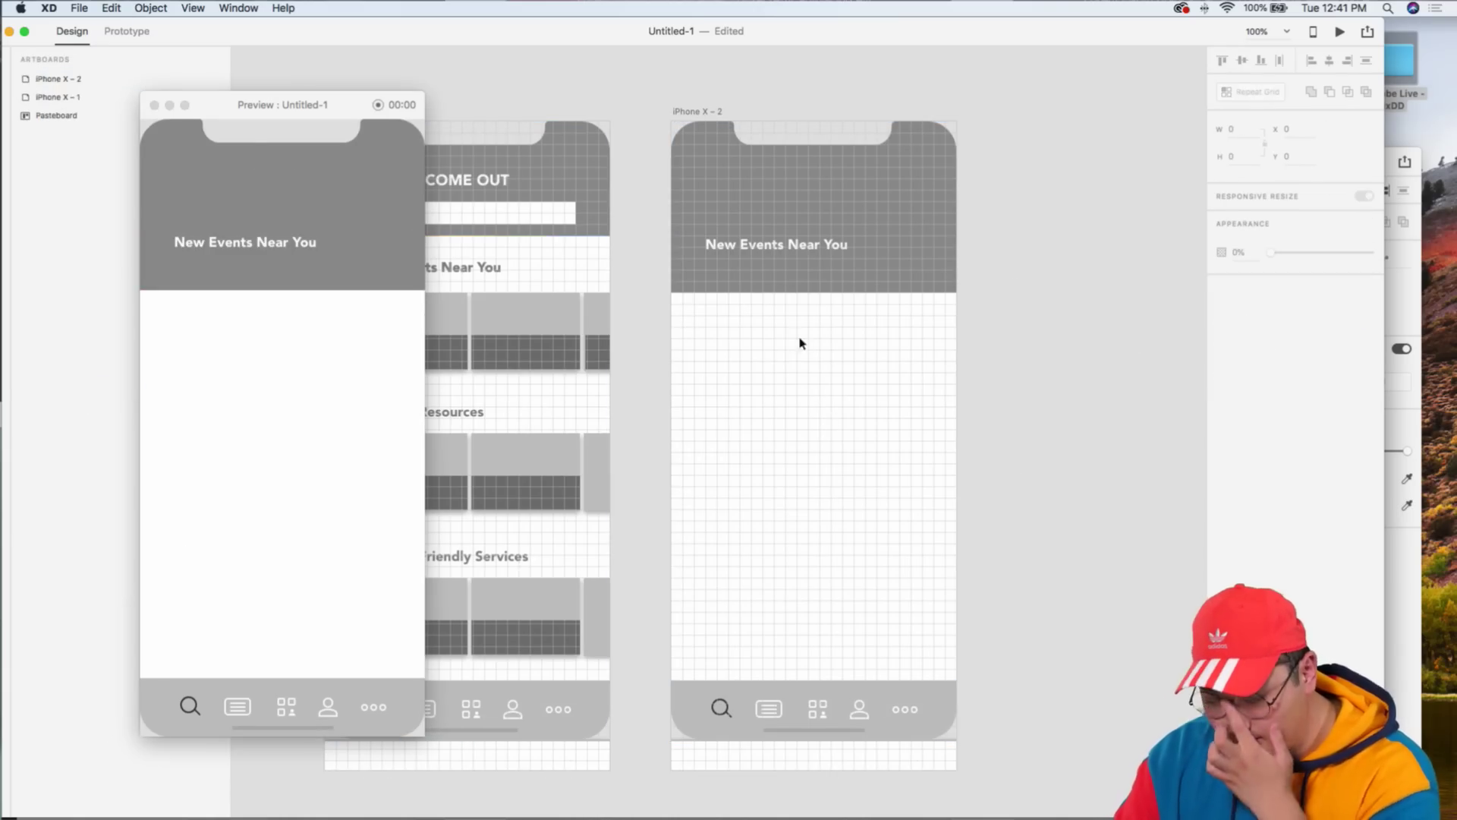
{"action": "left_click_drag", "start_coordinate": [781, 253], "coordinate": [782, 270]}
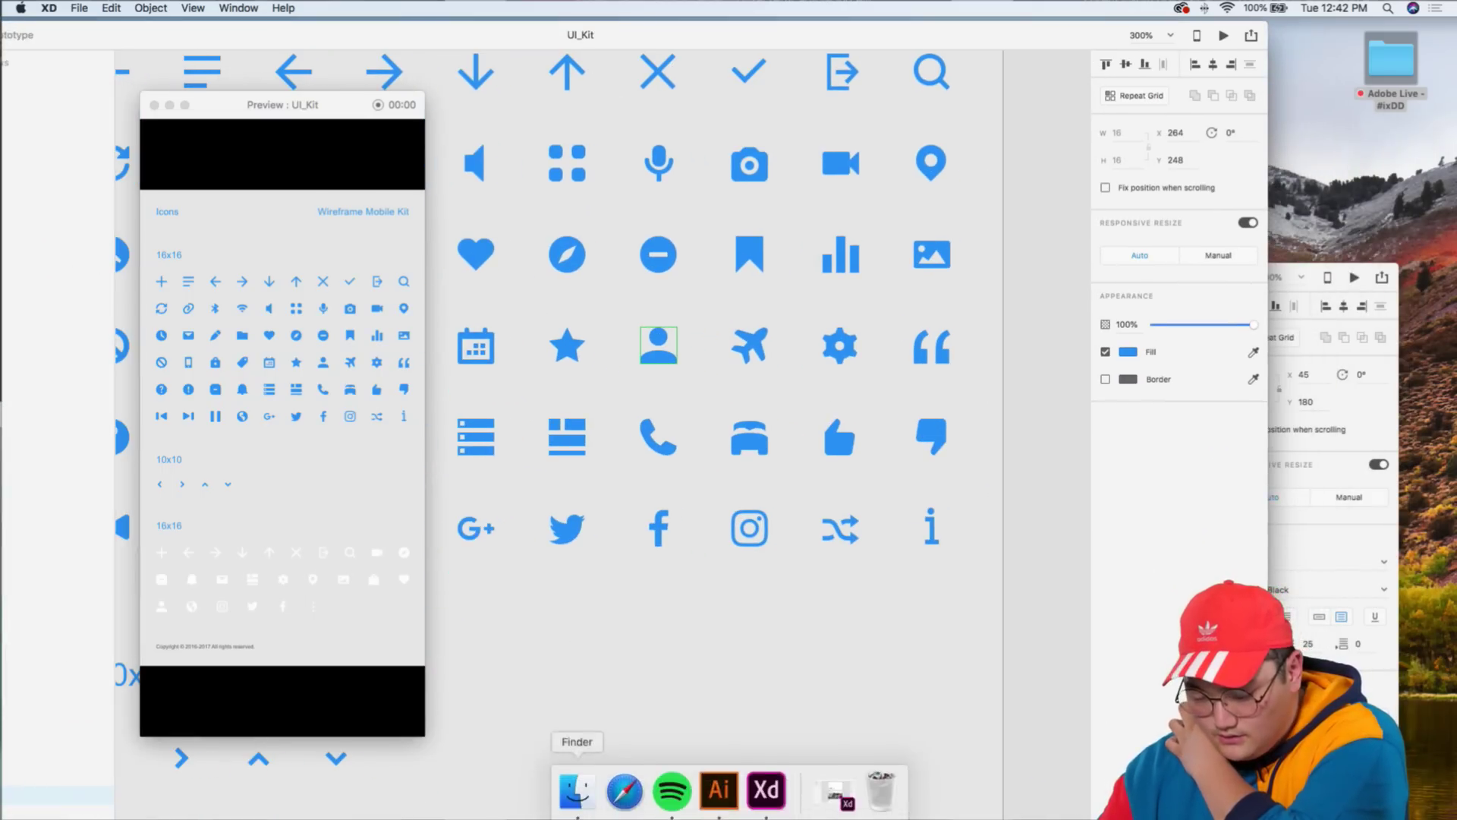
- Switch to the Intro document and select "Gay Sports League" in the app features answer of User Interviews Part I
{"action": "left_click", "coordinate": [832, 806]}
{"action": "scroll", "coordinate": [884, 579], "scroll_direction": "down", "scroll_amount": 10}
{"action": "scroll", "coordinate": [883, 579], "scroll_direction": "down", "scroll_amount": 10}
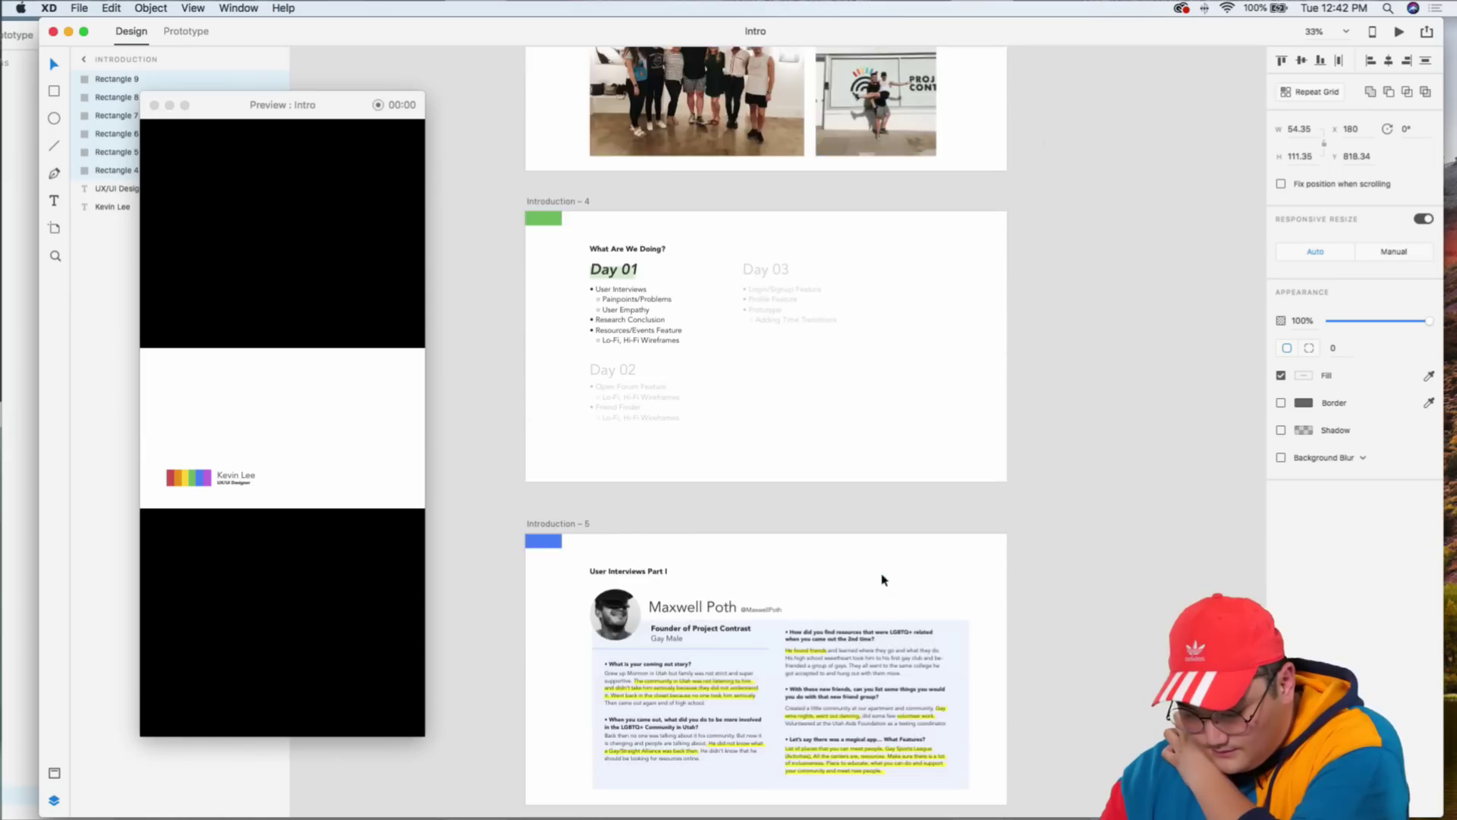
{"action": "key", "text": "super+equal"}
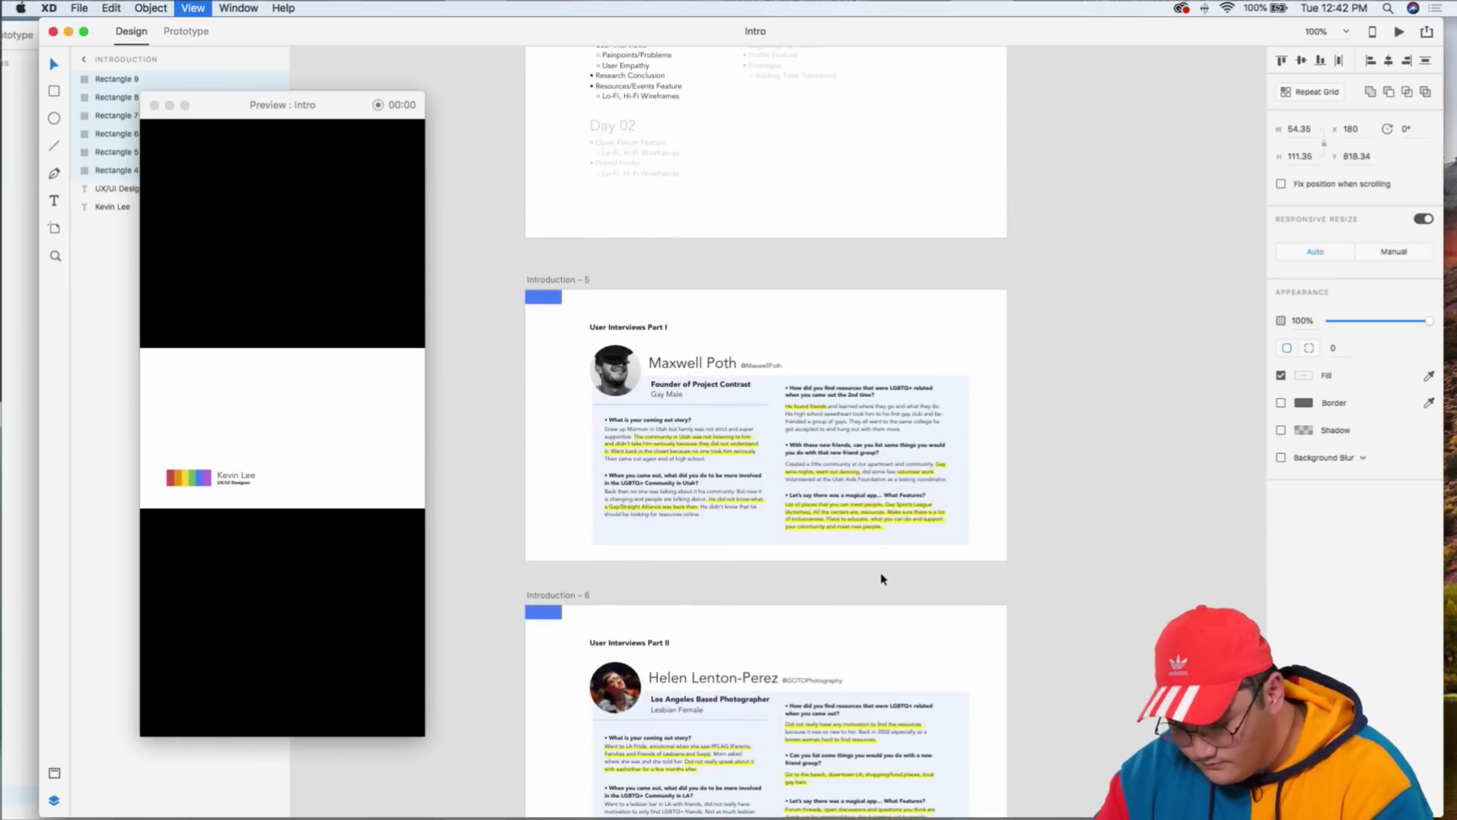
{"action": "key", "text": "super+equal"}
{"action": "scroll", "coordinate": [949, 552], "scroll_direction": "down", "scroll_amount": 6}
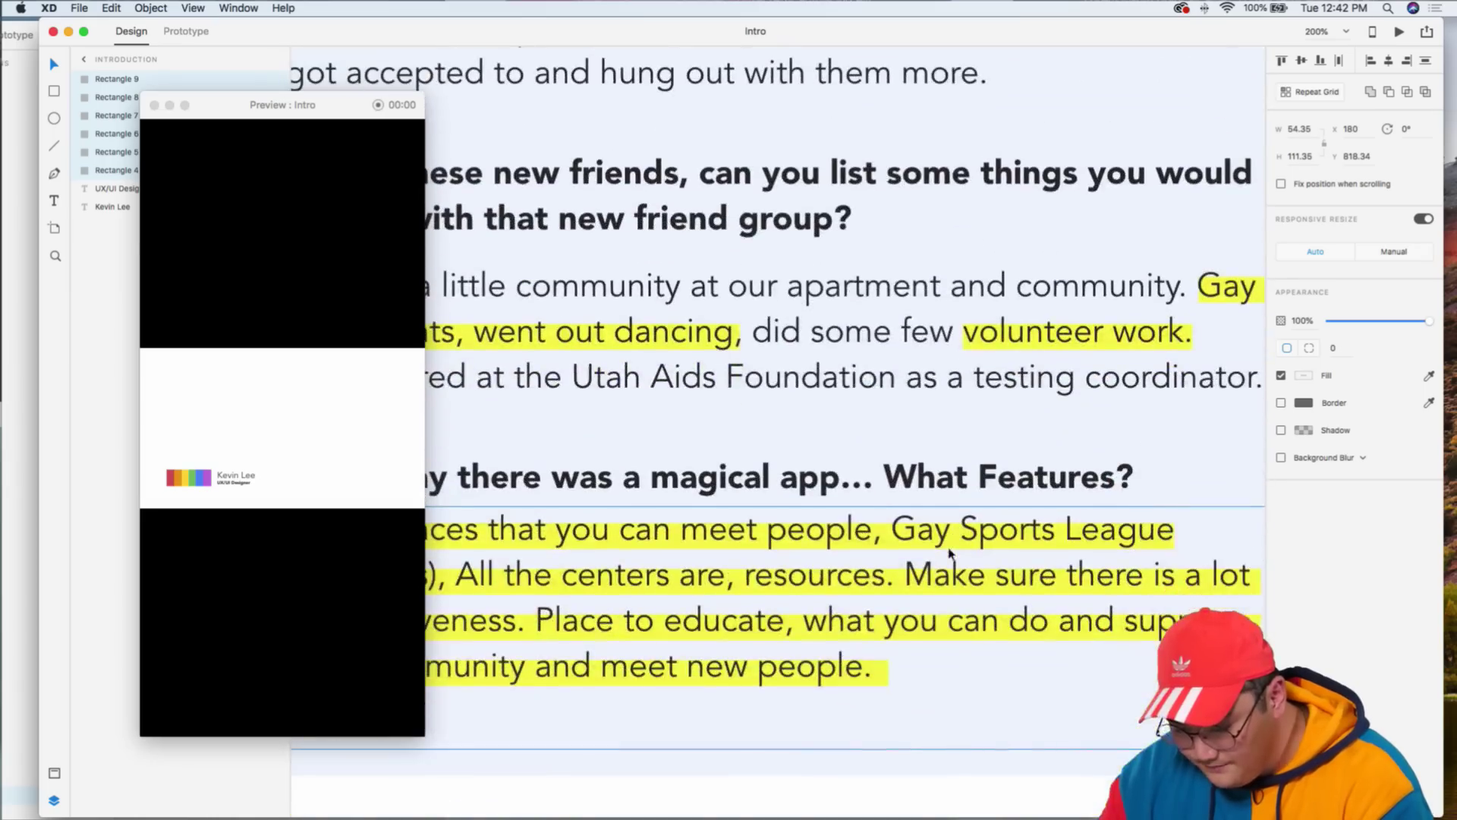
{"action": "left_click", "coordinate": [885, 538]}
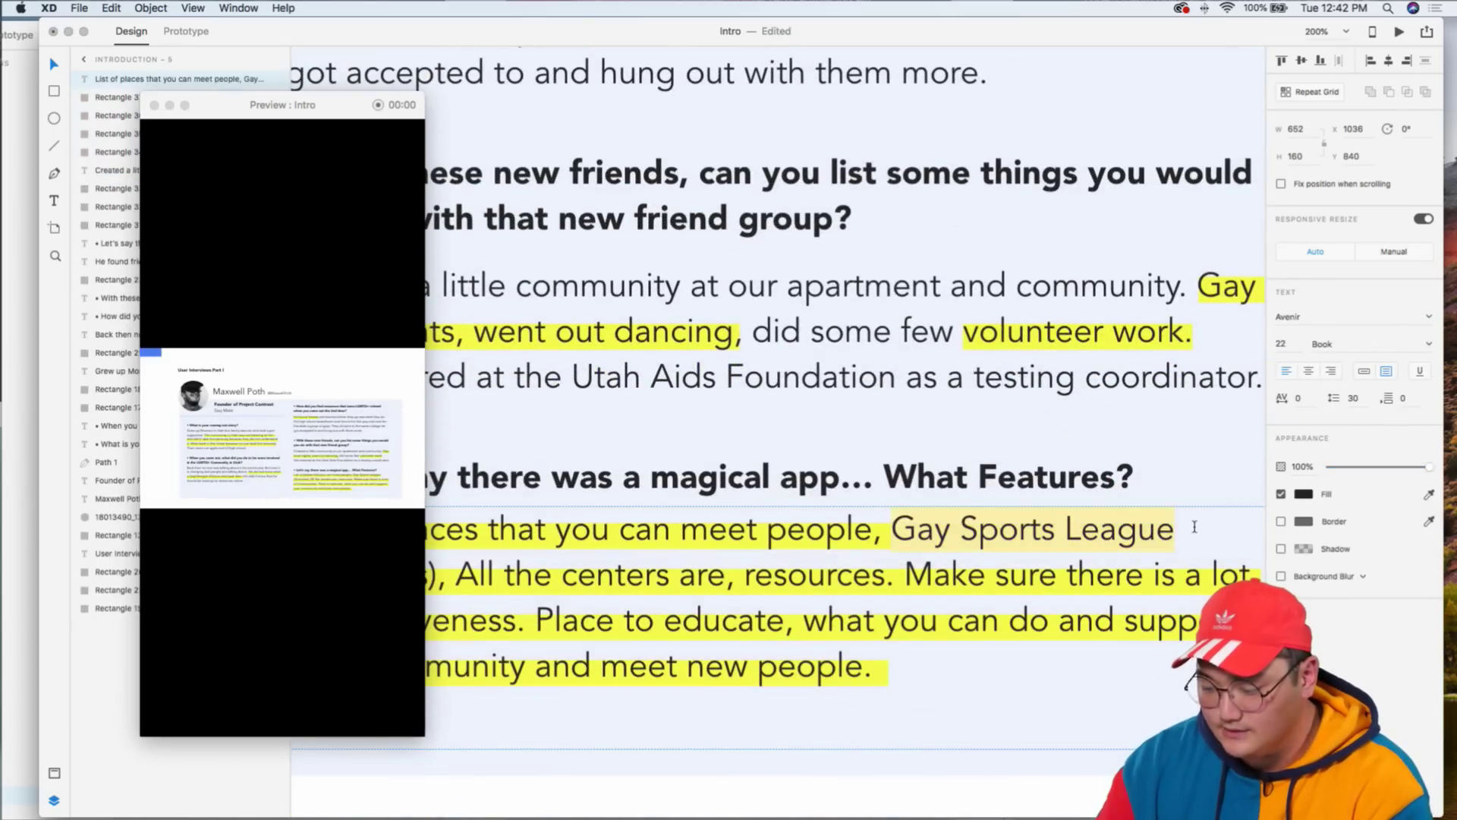
- Switch back to the Untitled-1 wireframe document and replace the second artboard's heading with "Gay Sports League"
{"action": "left_click_drag", "start_coordinate": [914, 34], "coordinate": [931, 279]}
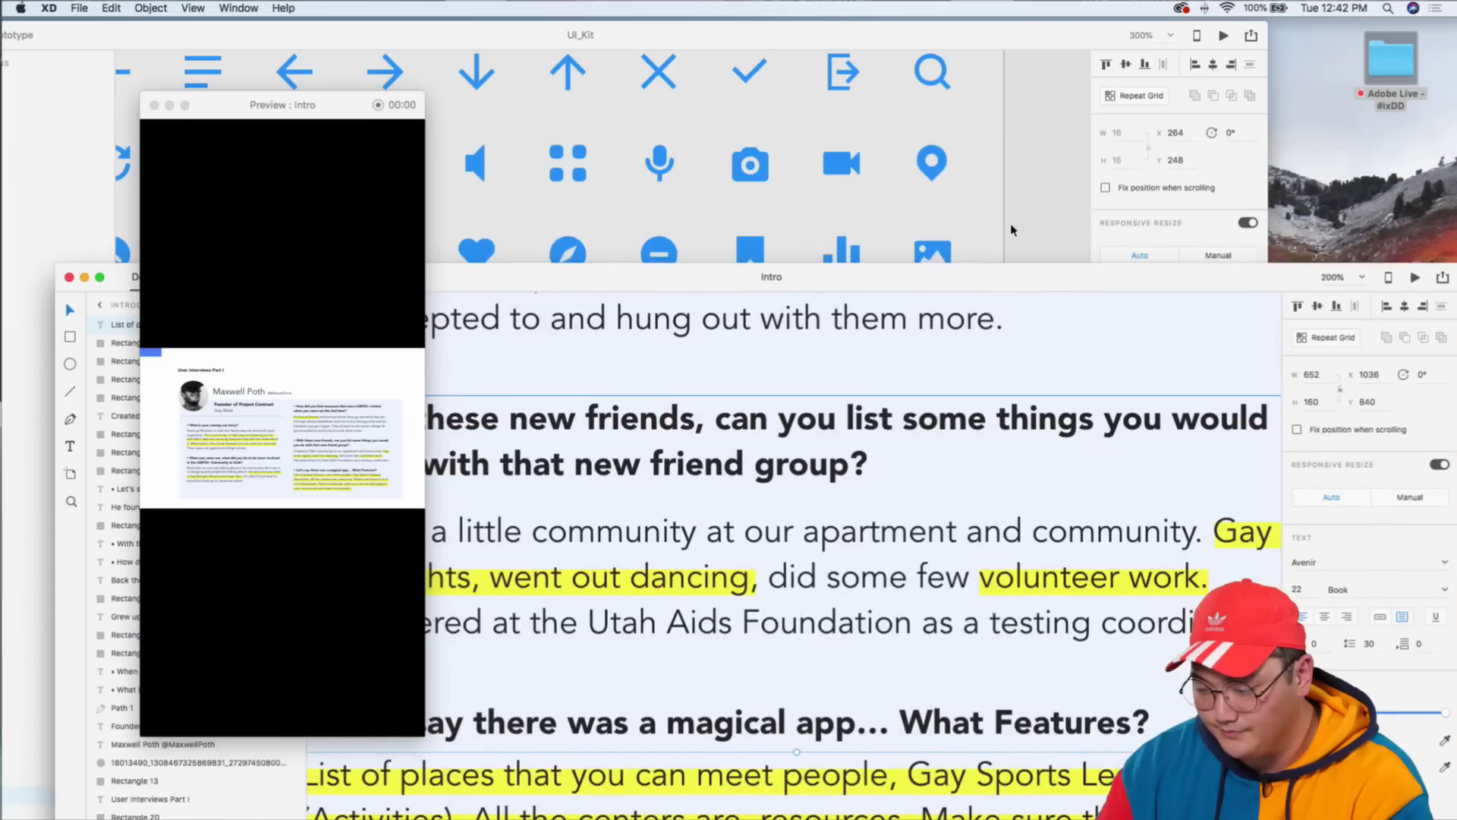
{"action": "left_click", "coordinate": [959, 74]}
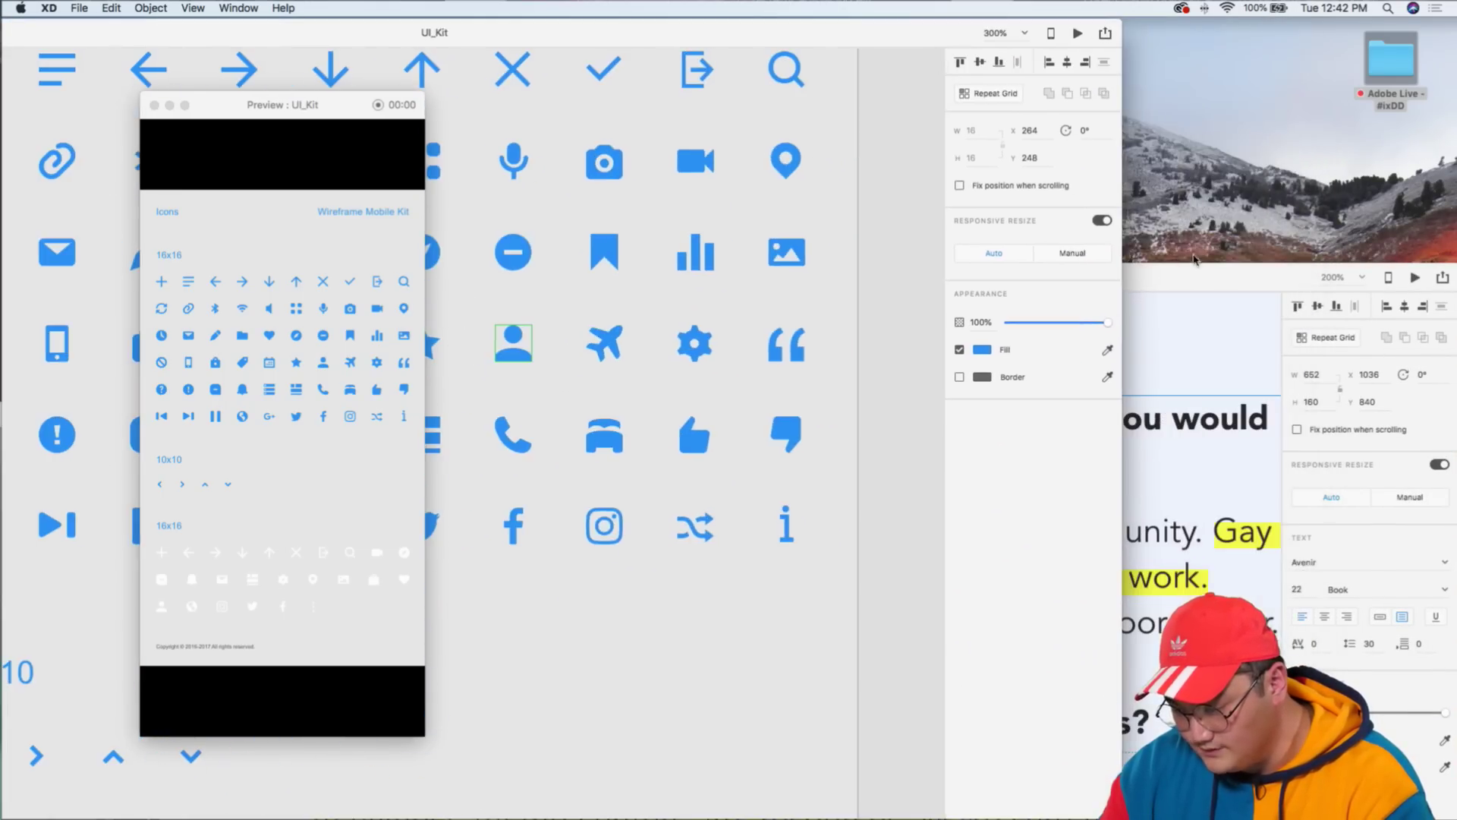
{"action": "left_click_drag", "start_coordinate": [1367, 278], "coordinate": [1058, 32]}
{"action": "left_click", "coordinate": [1175, 380]}
{"action": "left_click_drag", "start_coordinate": [1028, 279], "coordinate": [1034, 36]}
{"action": "left_click", "coordinate": [909, 483]}
{"action": "key", "text": "super+2"}
{"action": "scroll", "coordinate": [894, 286], "scroll_direction": "up", "scroll_amount": 3}
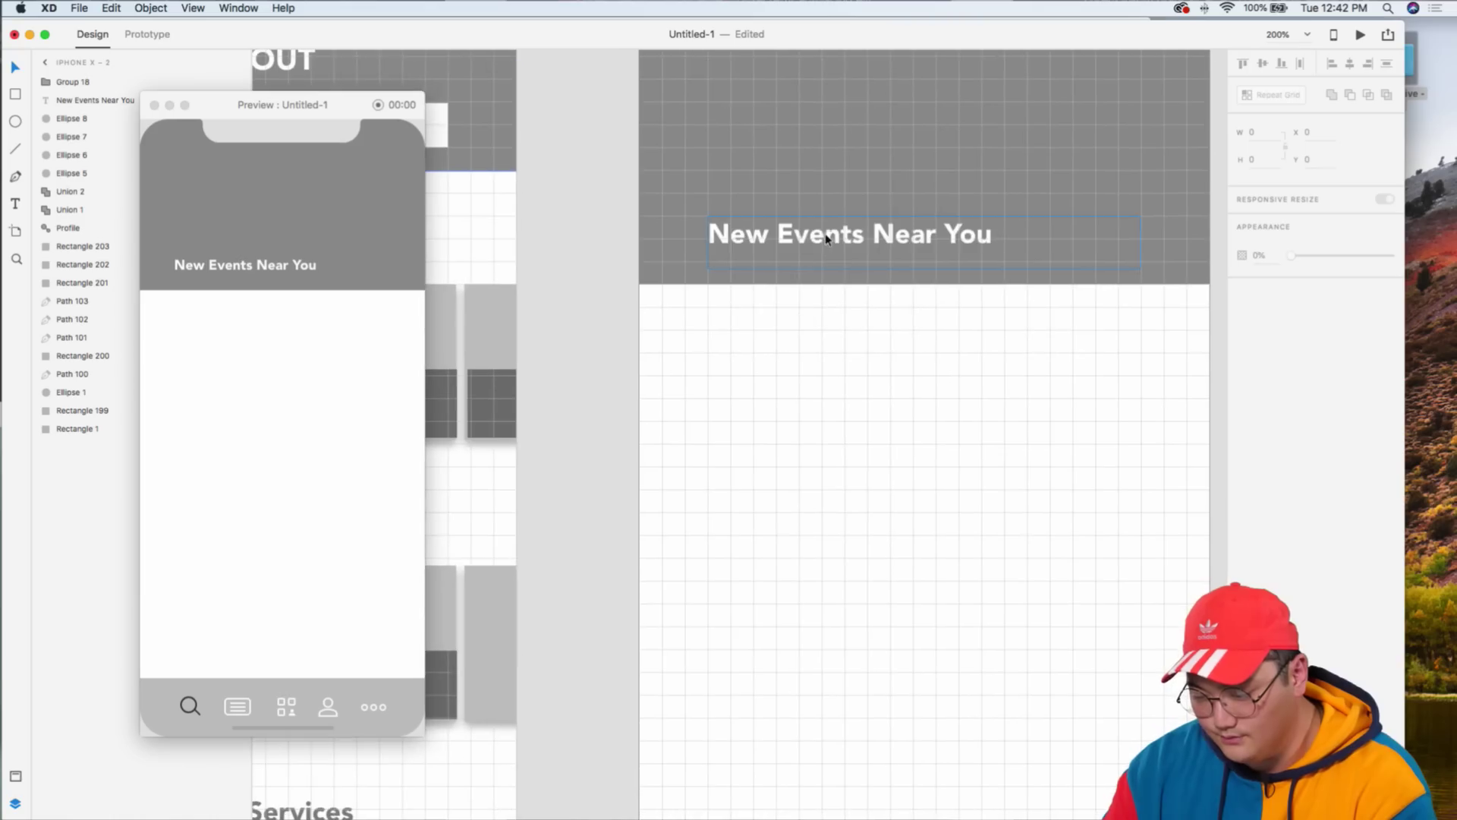
{"action": "double_click", "coordinate": [827, 235]}
{"action": "type", "text": "Gay Sports League"}
{"action": "key", "text": "super+1"}
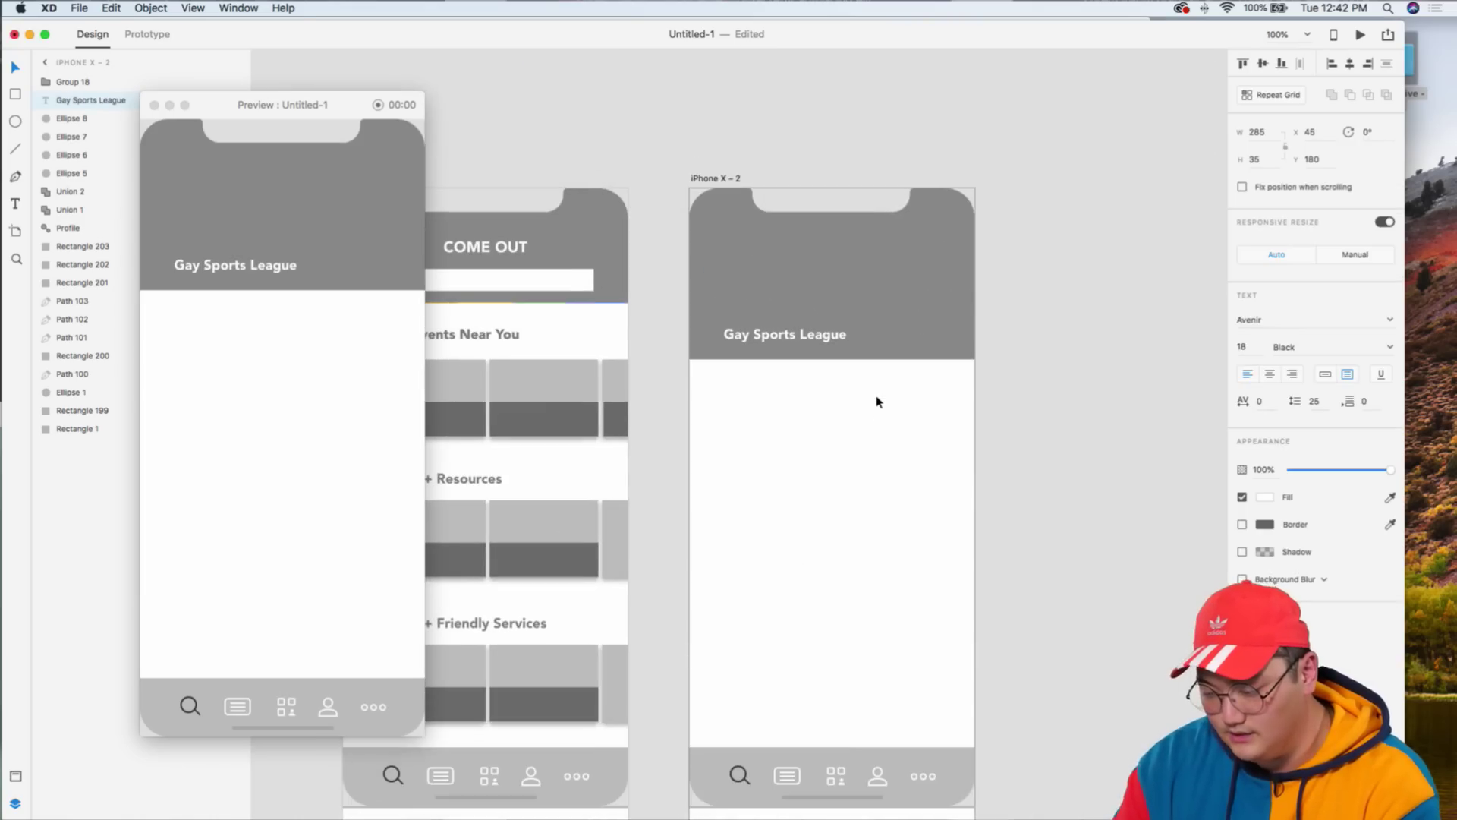
{"action": "left_click", "coordinate": [809, 423]}
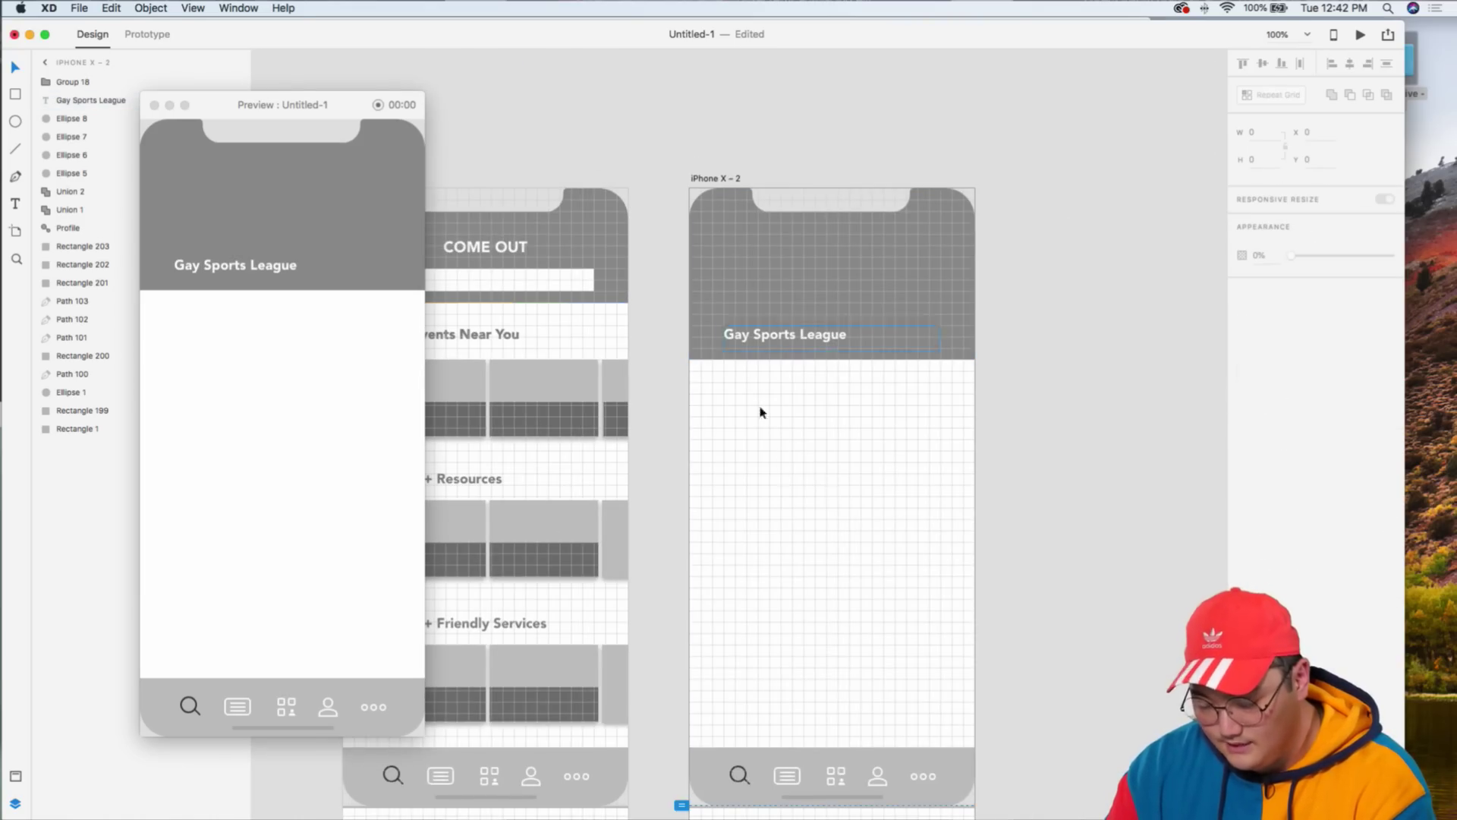
- Draw a full-width rectangle about 375 by 75 below the header on the second artboard at Y 300
{"action": "left_click_drag", "start_coordinate": [343, 114], "coordinate": [338, 75]}
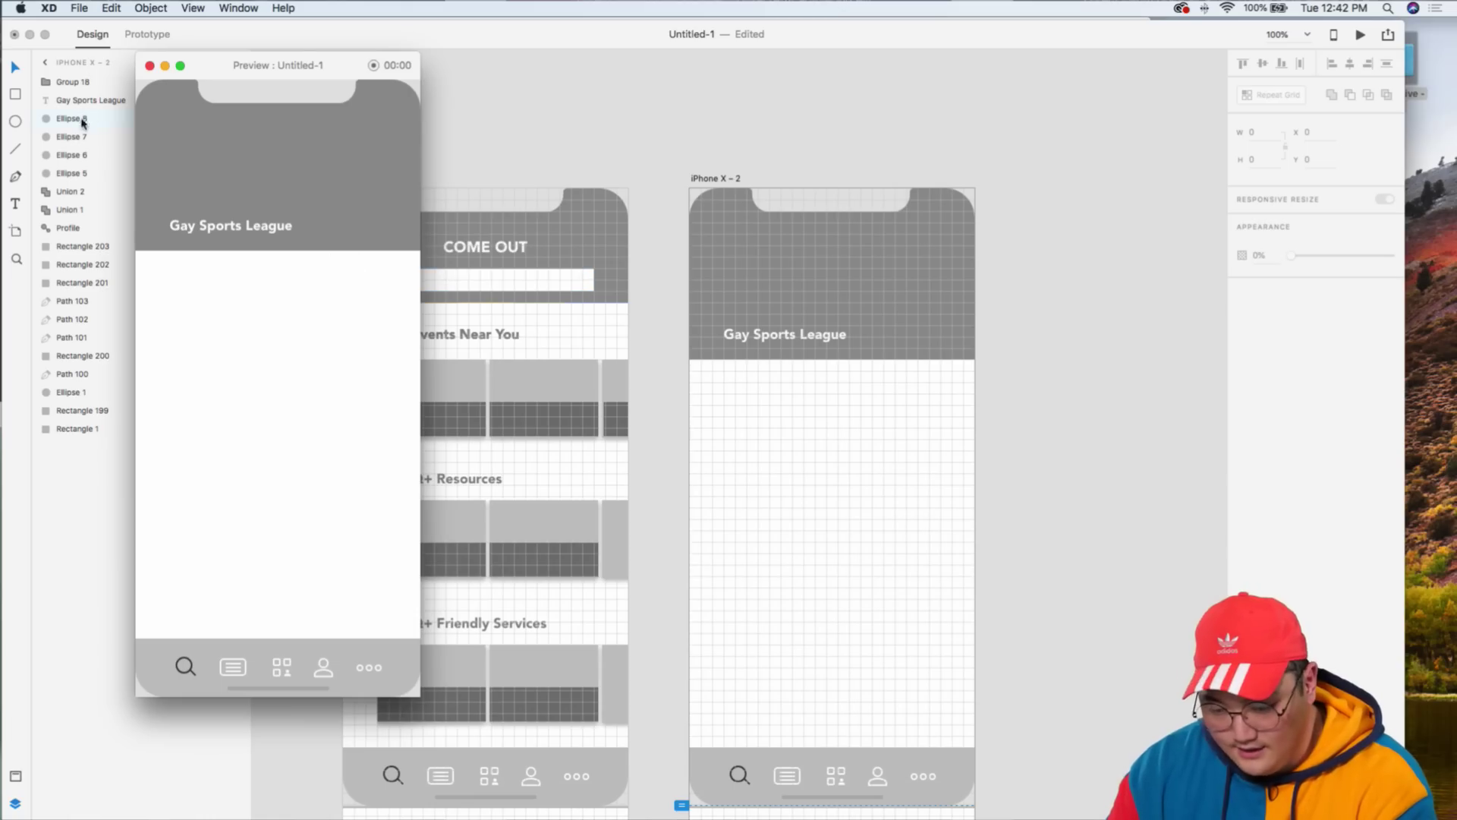
{"action": "left_click", "coordinate": [16, 97]}
{"action": "mouse_move", "coordinate": [690, 417]}
{"action": "left_mouse_down"}
{"action": "mouse_move", "coordinate": [943, 544]}
{"action": "mouse_move", "coordinate": [973, 475]}
{"action": "left_mouse_up"}
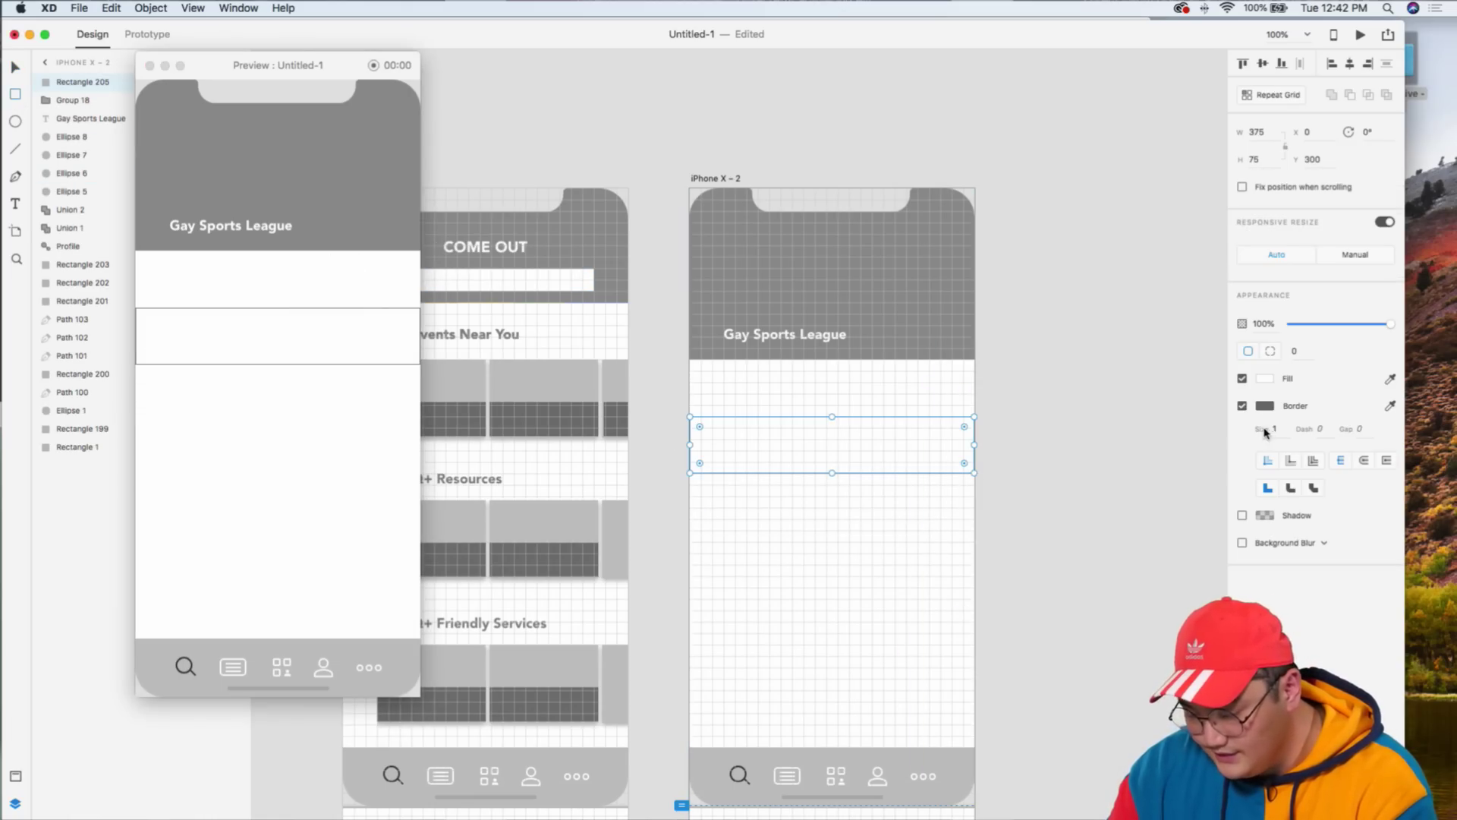
- Remove the new rectangle's border, give it a drop shadow, and set its fill to a very light grey
{"action": "left_click", "coordinate": [1243, 406]}
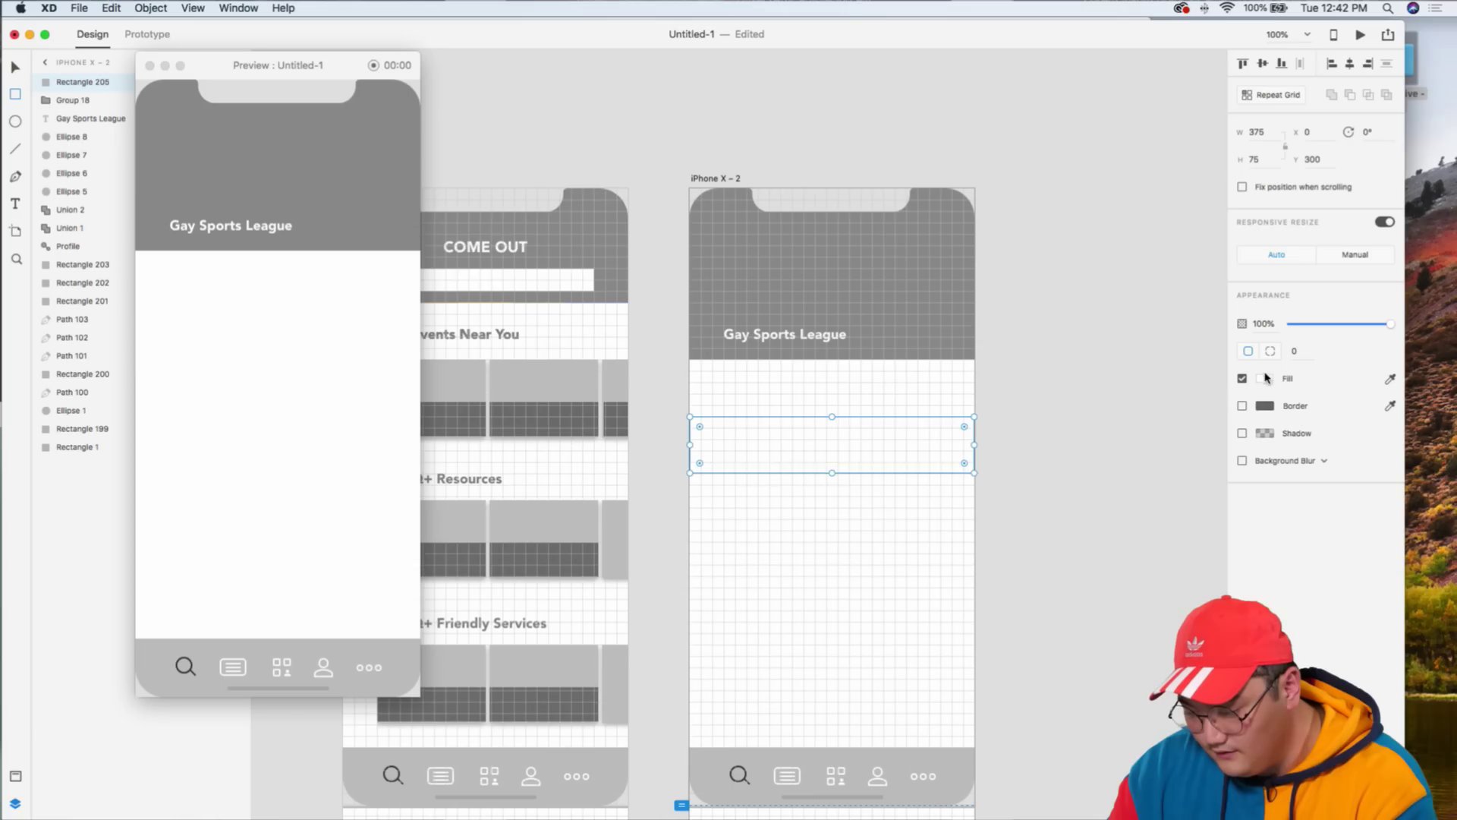
{"action": "left_click", "coordinate": [1242, 460]}
{"action": "left_click", "coordinate": [1242, 460]}
{"action": "left_click", "coordinate": [1243, 432]}
{"action": "left_click", "coordinate": [1264, 378]}
{"action": "left_click_drag", "start_coordinate": [1130, 326], "coordinate": [1053, 310]}
{"action": "left_click", "coordinate": [1048, 226]}
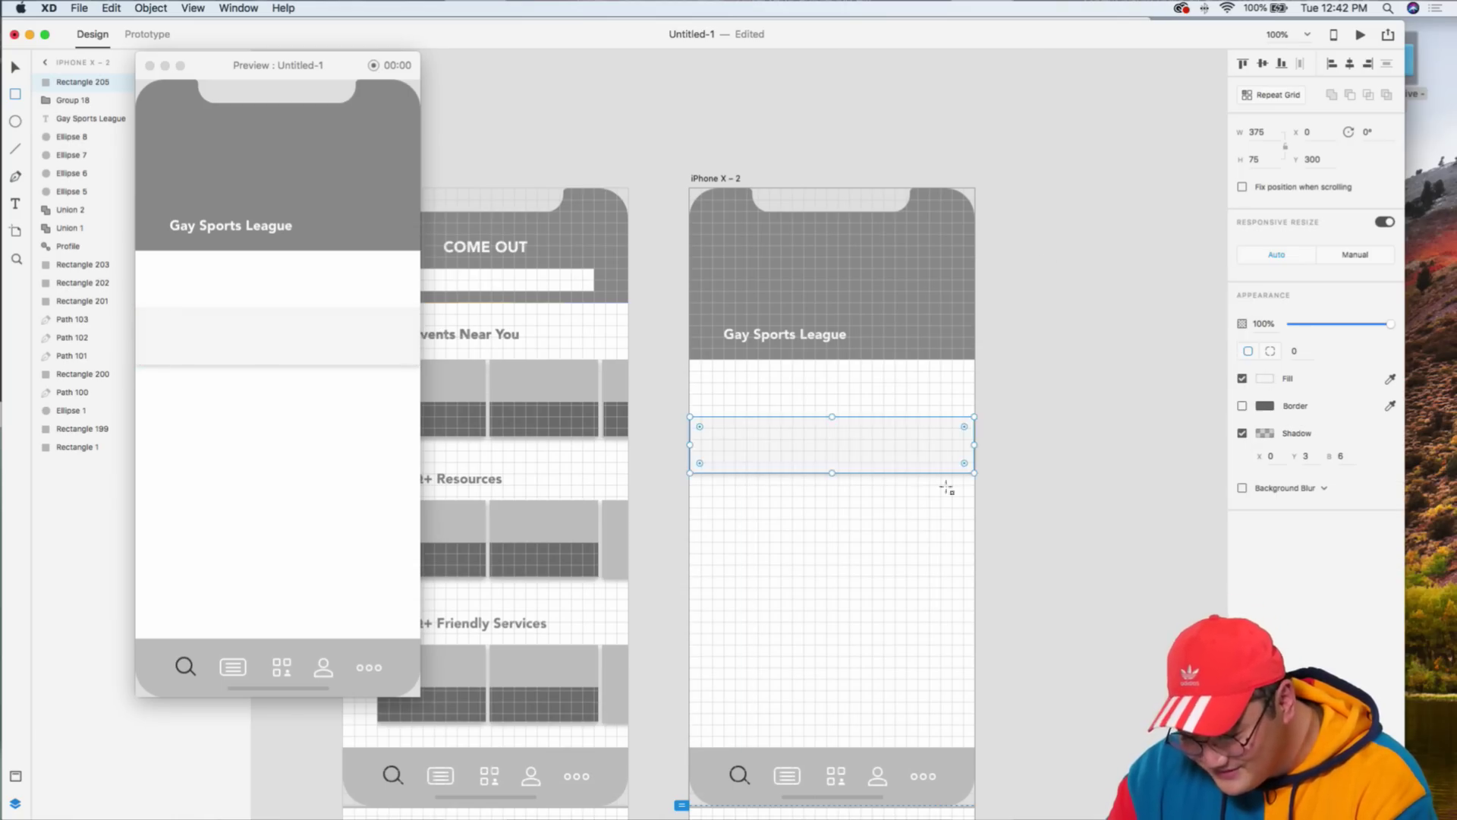
- Stretch the light grey rectangle's upper edge up to a height of 120 and send it to the back
{"action": "key", "text": "v"}
{"action": "left_click_drag", "start_coordinate": [832, 417], "coordinate": [833, 382]}
{"action": "right_click", "coordinate": [844, 431]}
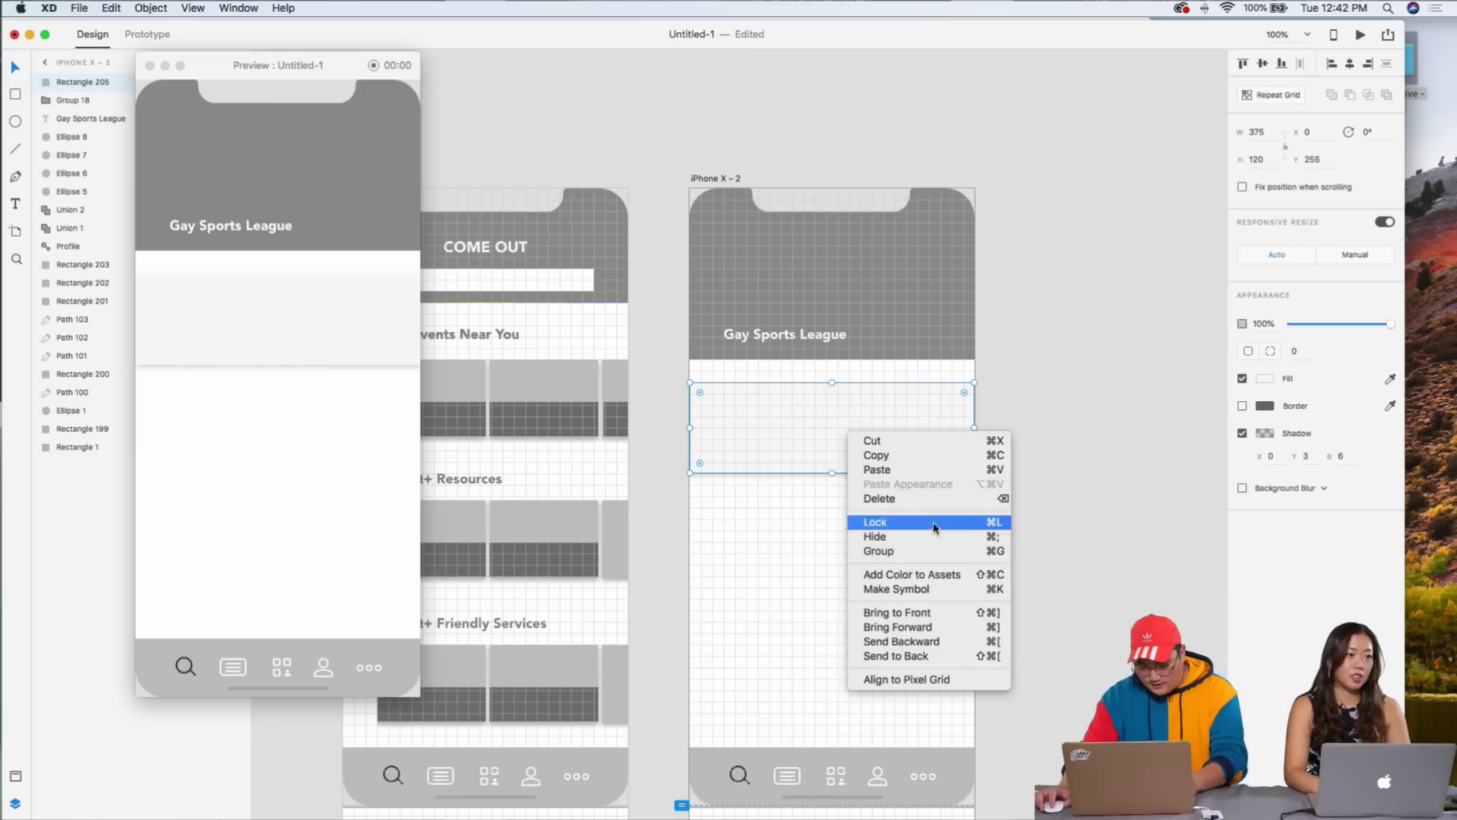
{"action": "left_click", "coordinate": [936, 658]}
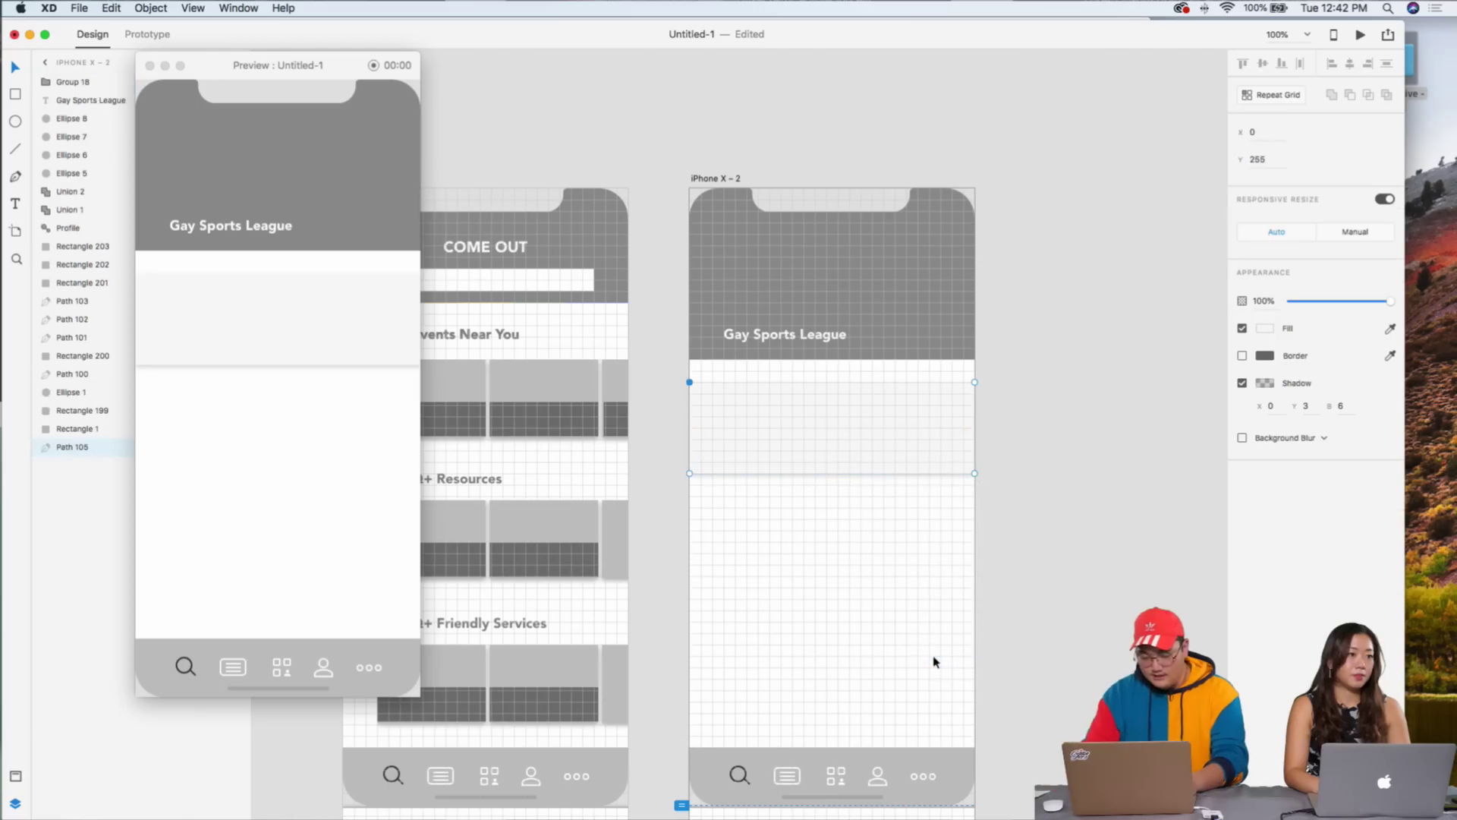
- Move the light grey rectangle up to Y 165 so it tucks behind the dark header
{"action": "left_click", "coordinate": [937, 476]}
{"action": "key", "text": "shift+Up"}
{"action": "key", "text": "shift+Up"}
{"action": "key", "text": "shift+Up"}
{"action": "key", "text": "shift+Up"}
{"action": "key", "text": "shift+Up"}
{"action": "key", "text": "shift+Up"}
{"action": "key", "text": "shift+Up"}
{"action": "key", "text": "shift+Up"}
{"action": "key", "text": "shift+Up"}
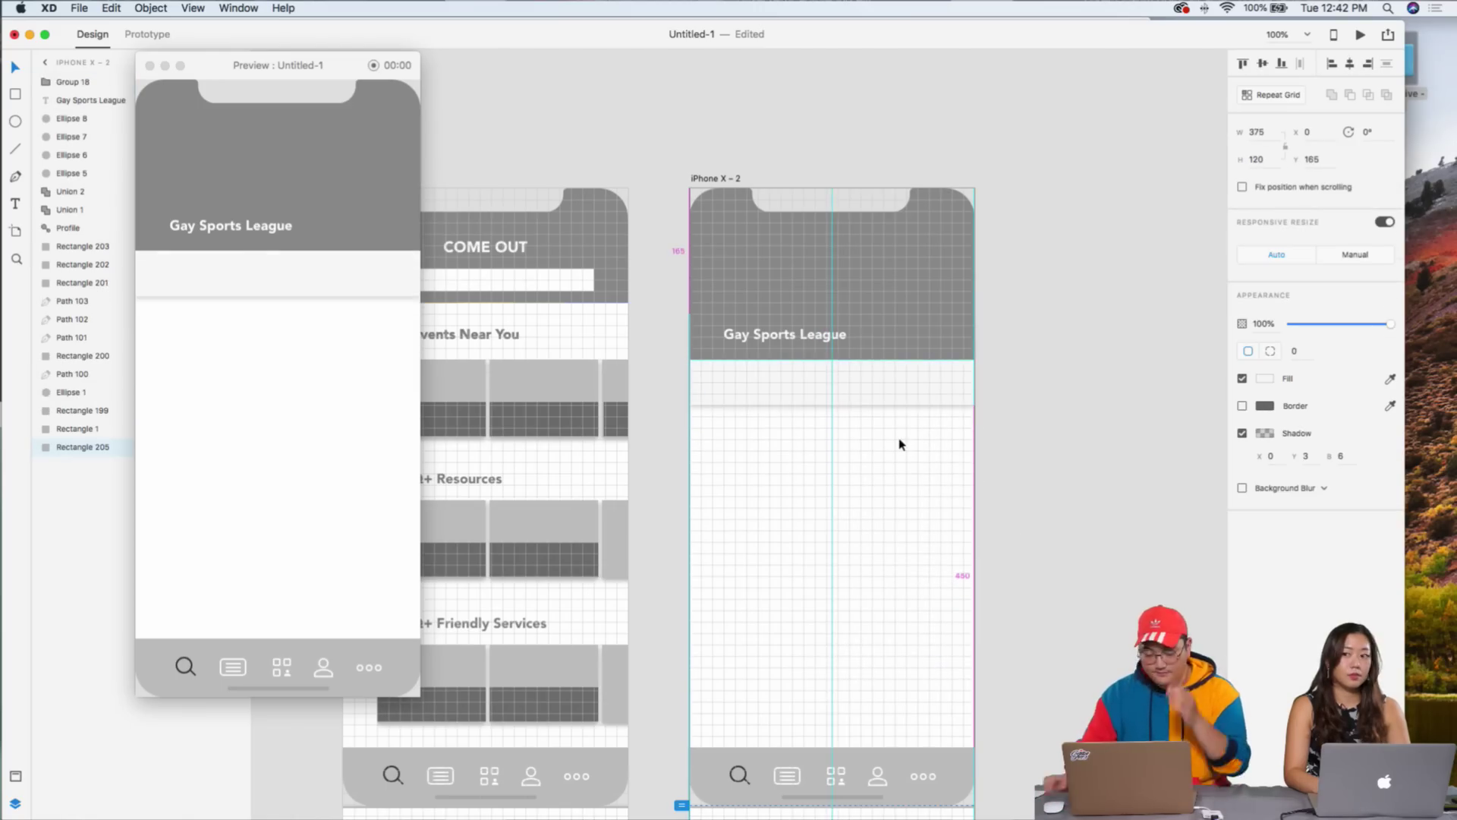
{"action": "left_click", "coordinate": [884, 501]}
- Draw a text box about 137 by 50 below the light grey band and enter "October 1"
{"action": "key", "text": "super+equal"}
{"action": "key", "text": "super+equal"}
{"action": "key", "text": "super+equal"}
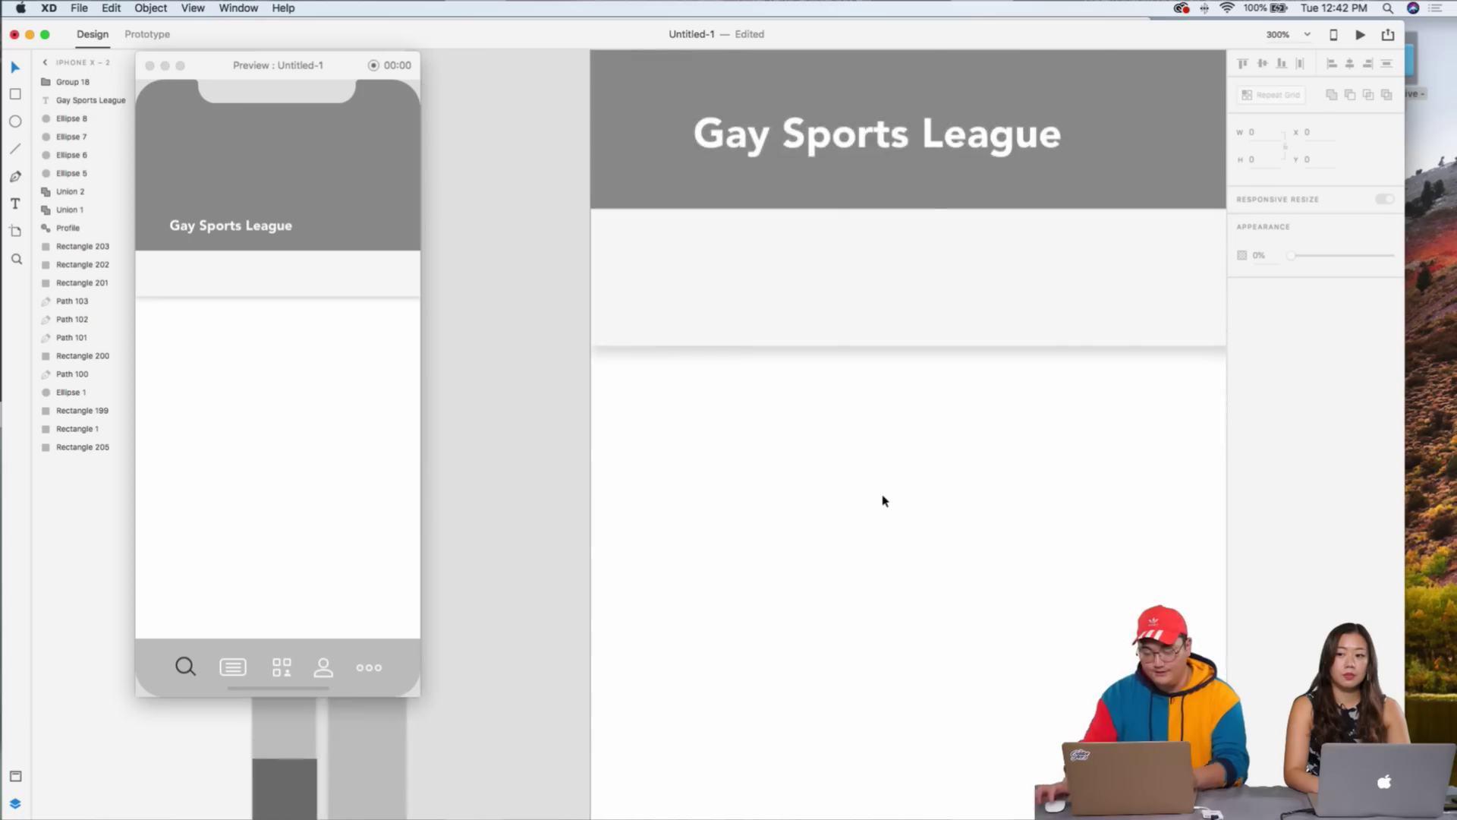
{"action": "scroll", "coordinate": [911, 302], "scroll_direction": "right", "scroll_amount": 2}
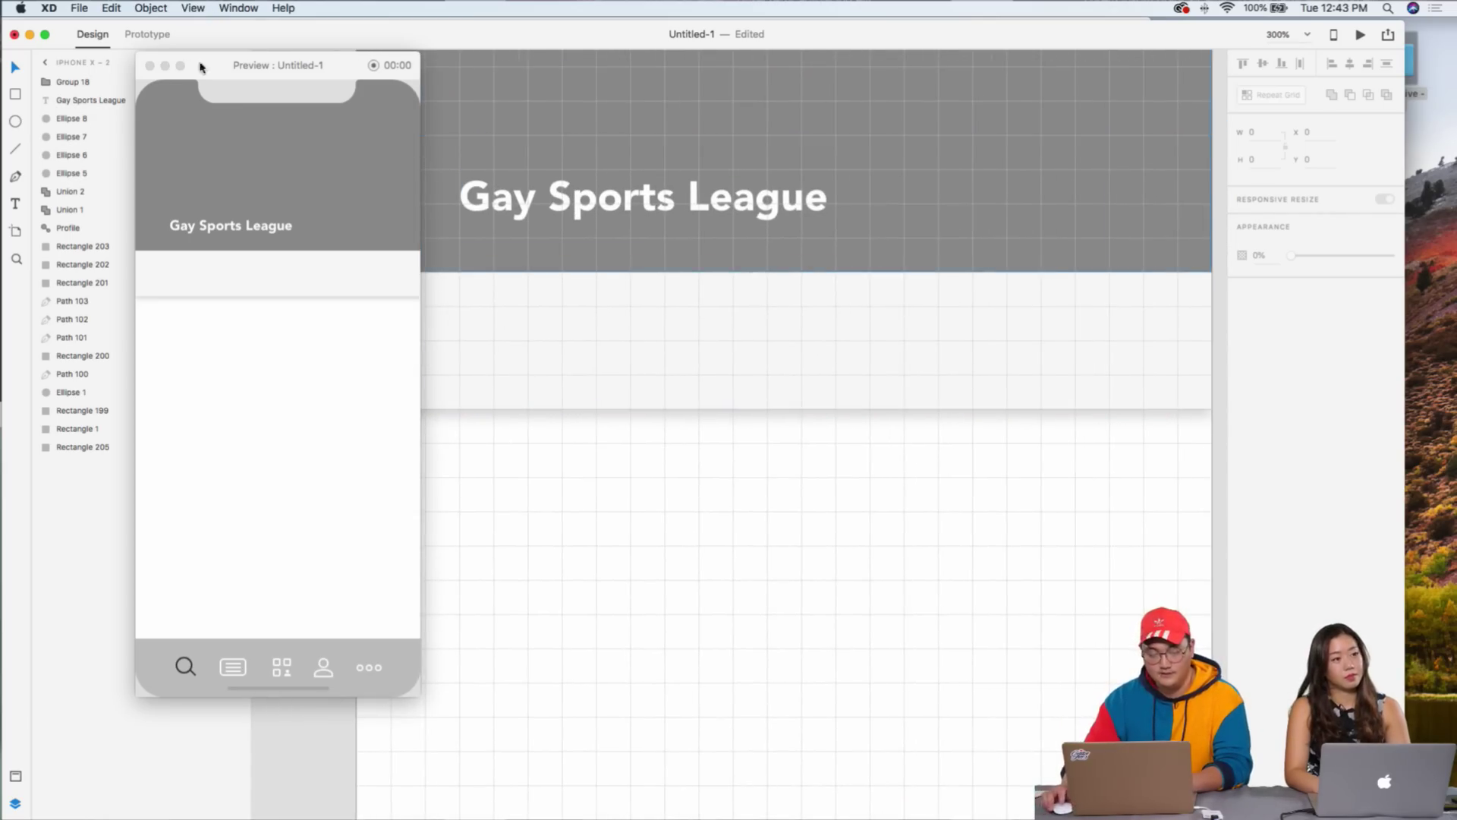
{"action": "left_click_drag", "start_coordinate": [349, 71], "coordinate": [319, 71]}
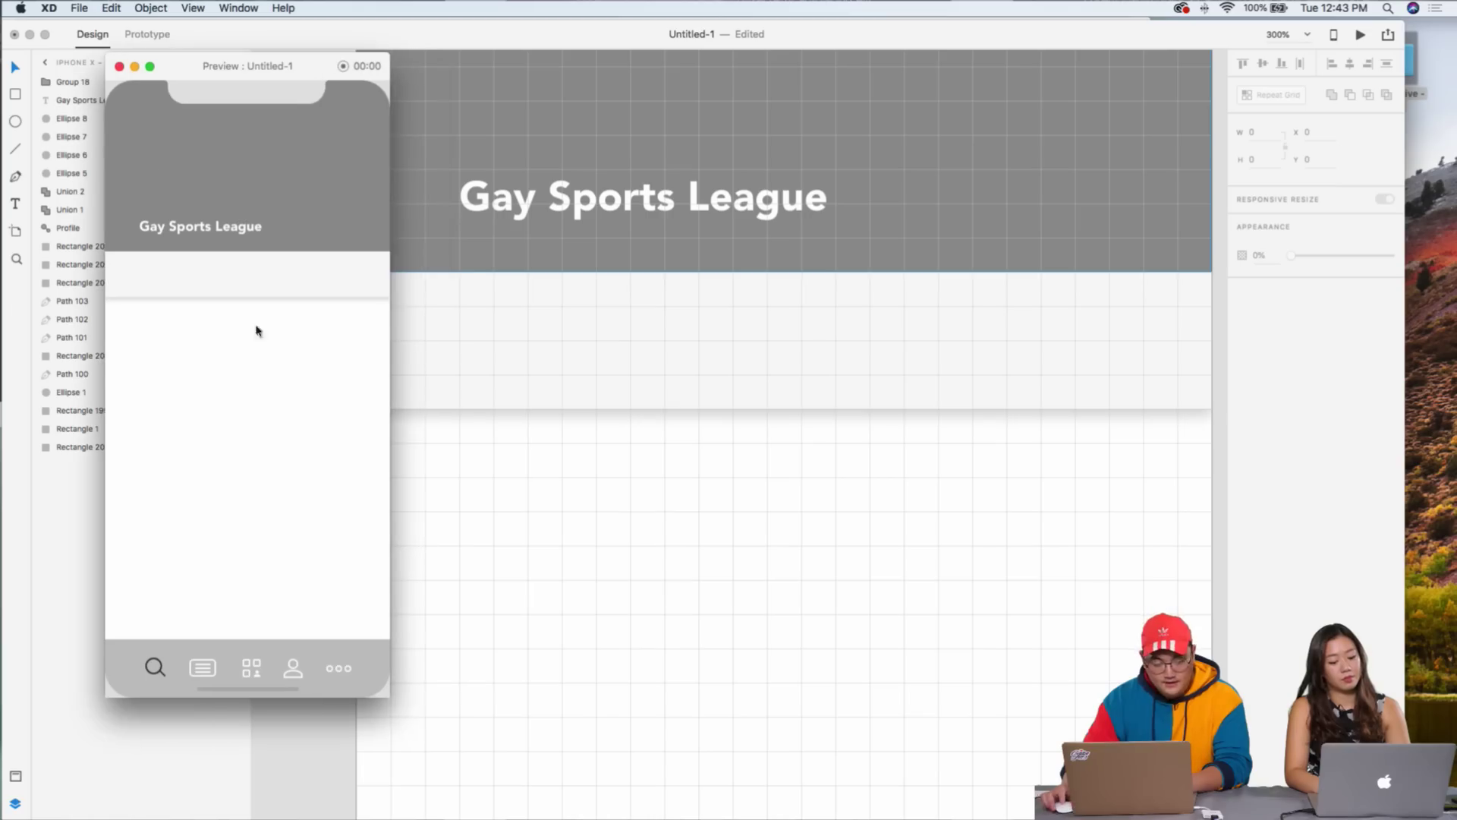
{"action": "left_click", "coordinate": [469, 325]}
{"action": "key", "text": "t"}
{"action": "left_click", "coordinate": [470, 461]}
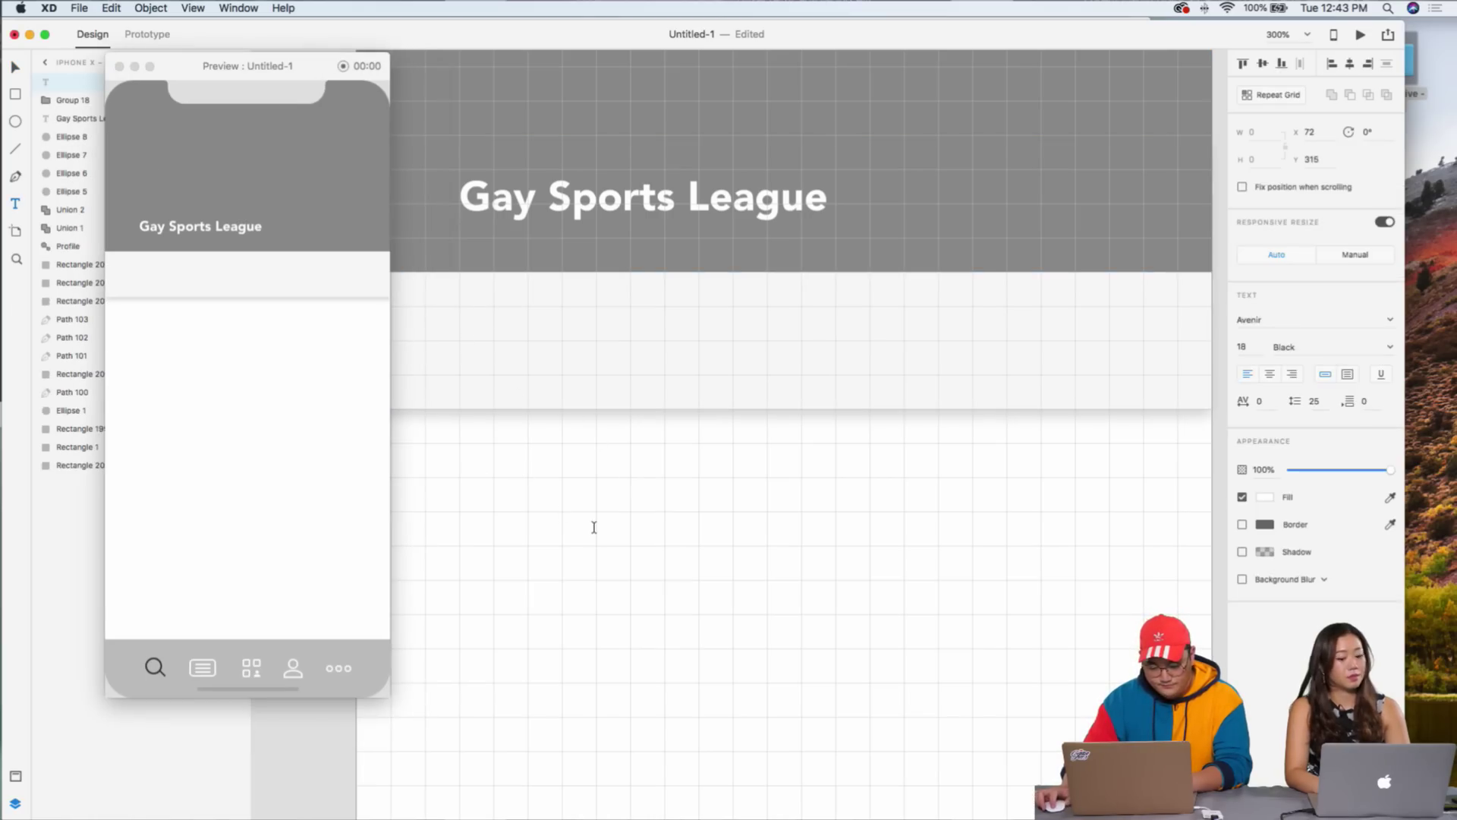
{"action": "key", "text": "Escape"}
{"action": "left_click_drag", "start_coordinate": [298, 38], "coordinate": [389, 35]}
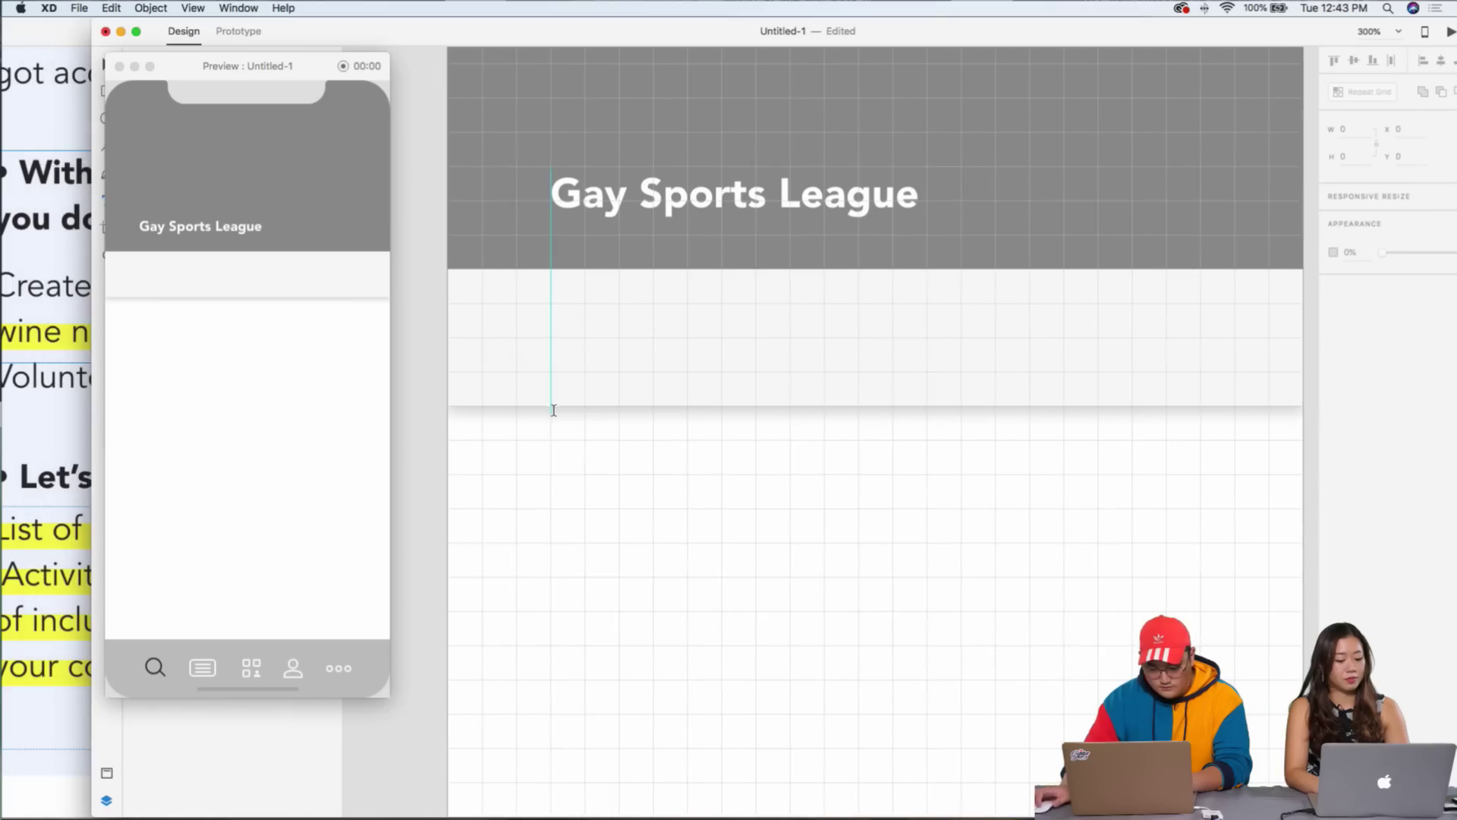
{"action": "mouse_move", "coordinate": [535, 462]}
{"action": "left_mouse_down"}
{"action": "mouse_move", "coordinate": [782, 597]}
{"action": "mouse_move", "coordinate": [846, 576]}
{"action": "left_mouse_up"}
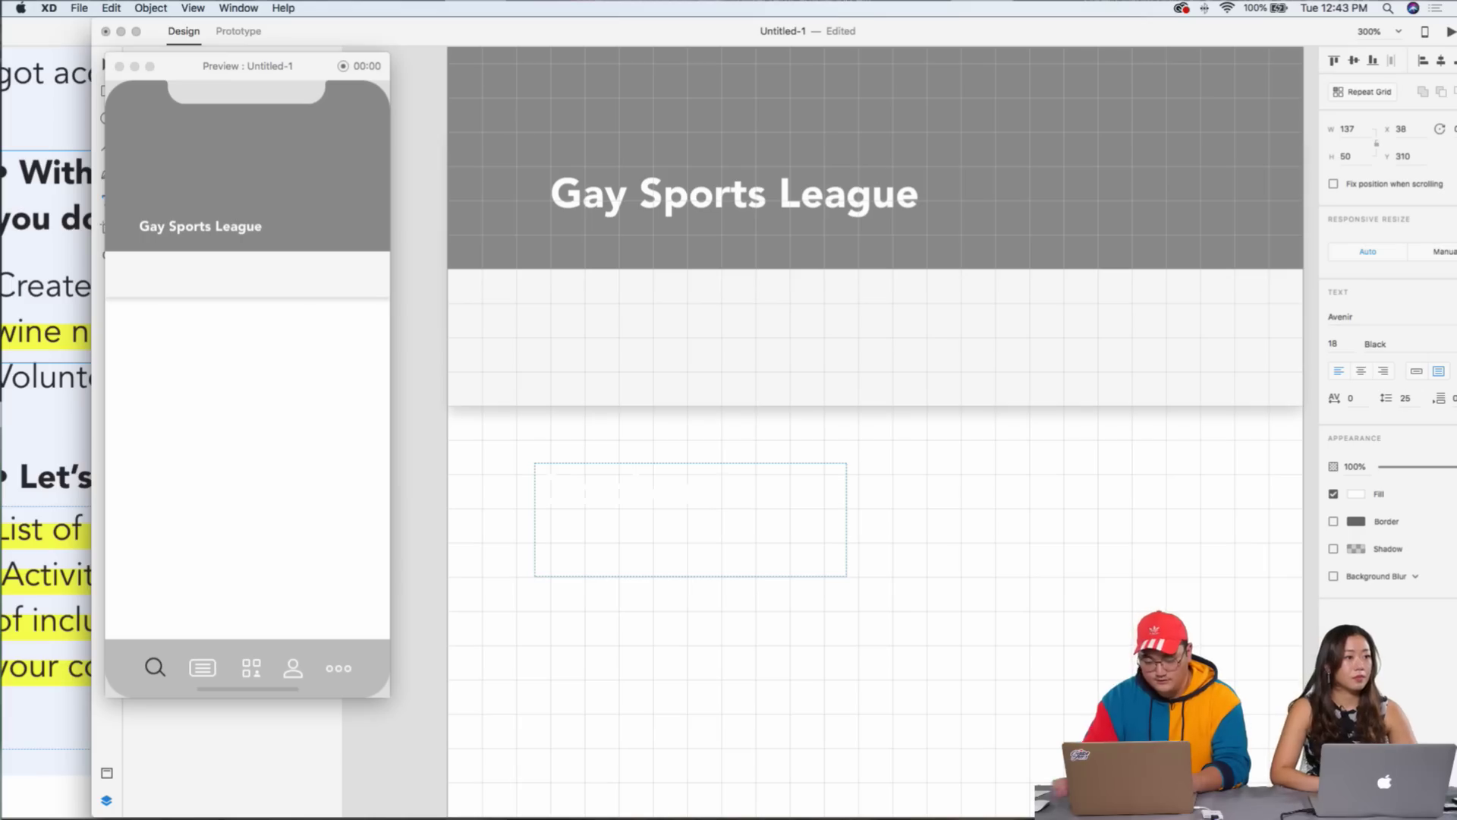
{"action": "type", "text": "October 1"}
- Set the date text's fill to mid grey and extend the text to "October 1, 2018a"
{"action": "left_click", "coordinate": [1366, 498]}
{"action": "left_click_drag", "start_coordinate": [1224, 478], "coordinate": [1126, 459]}
{"action": "left_click", "coordinate": [784, 511]}
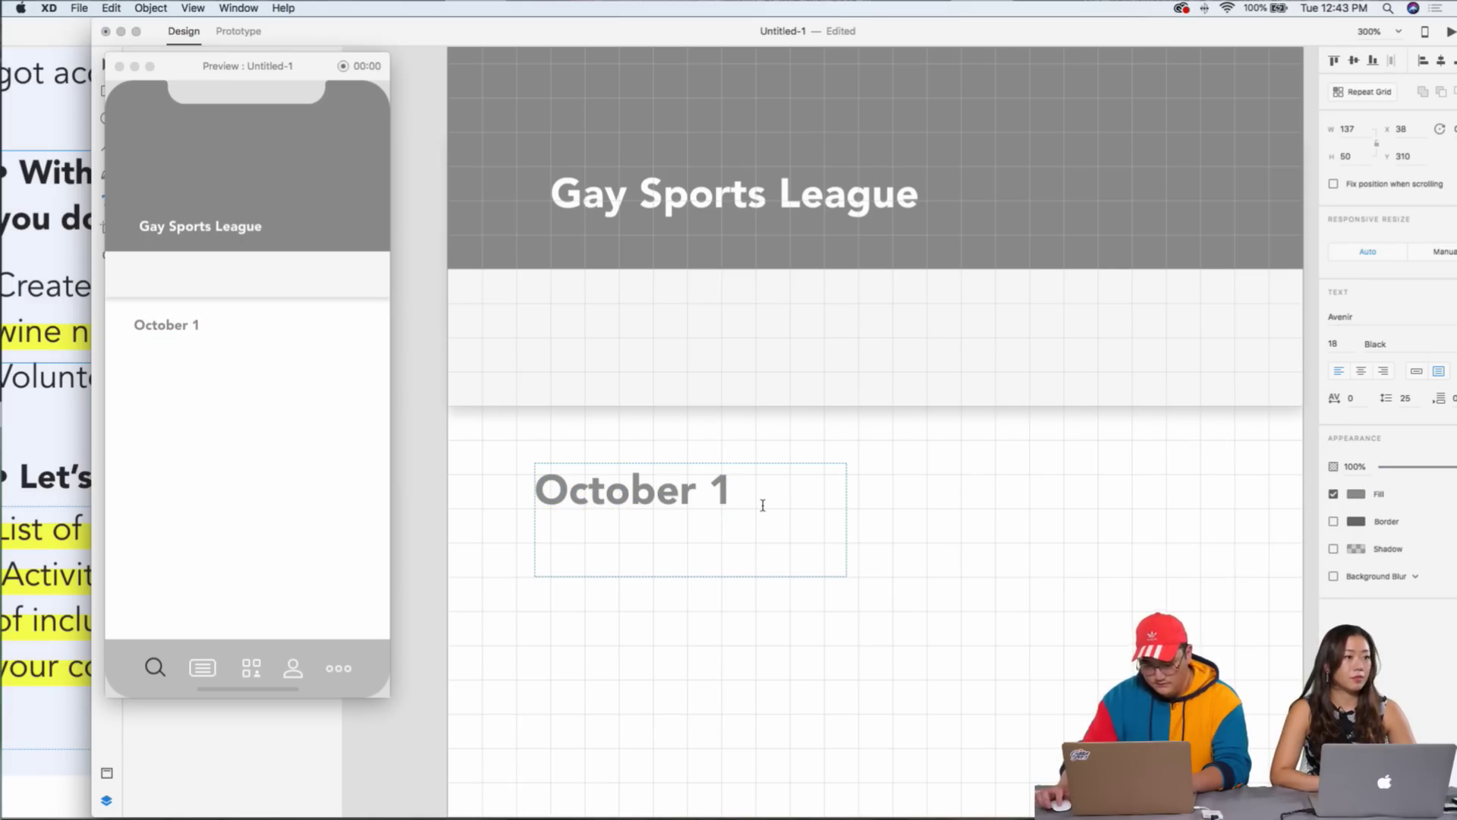
{"action": "type", "text": ", 201"}
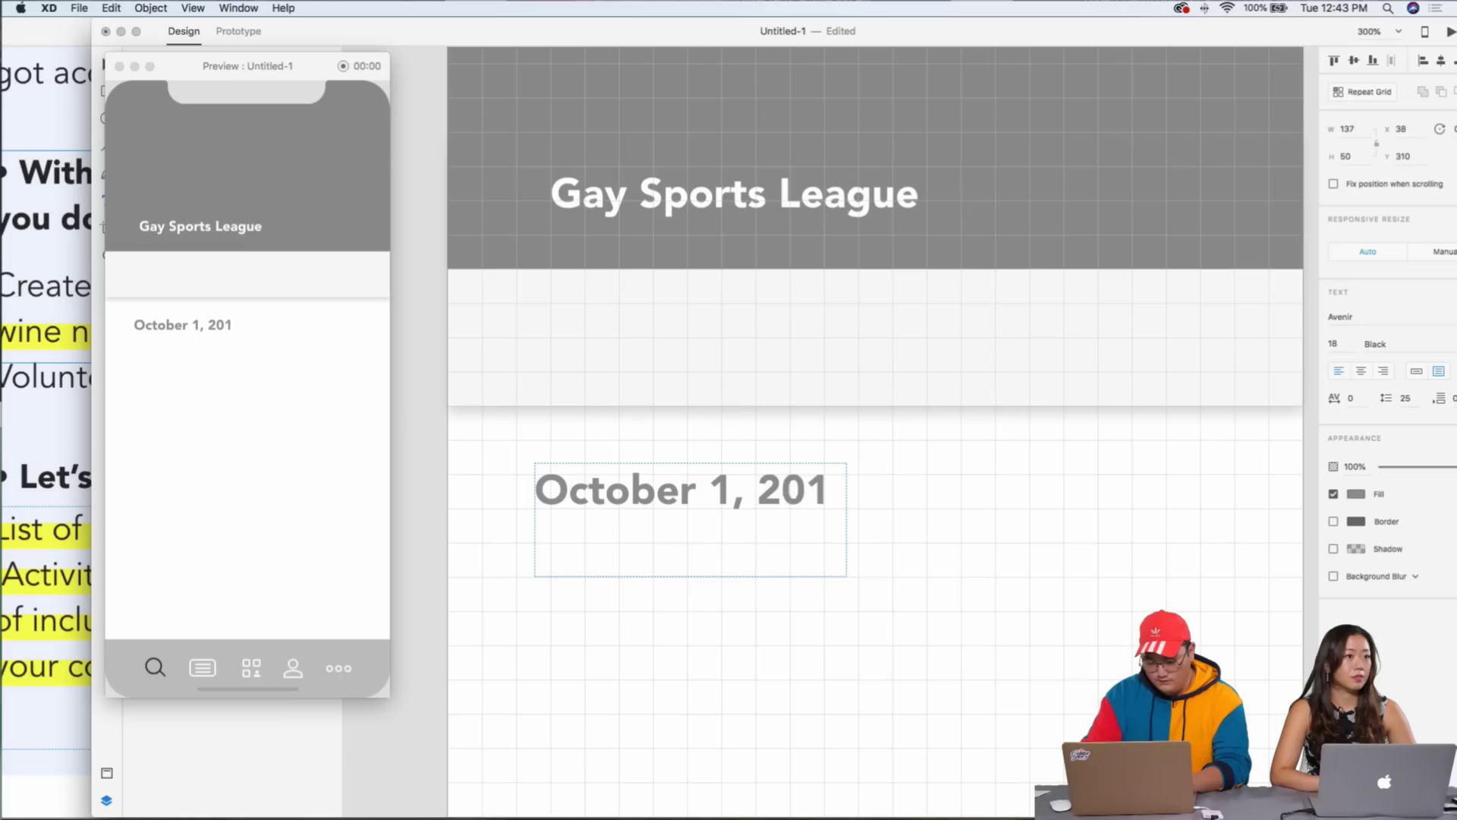
{"action": "type", "text": "8a"}
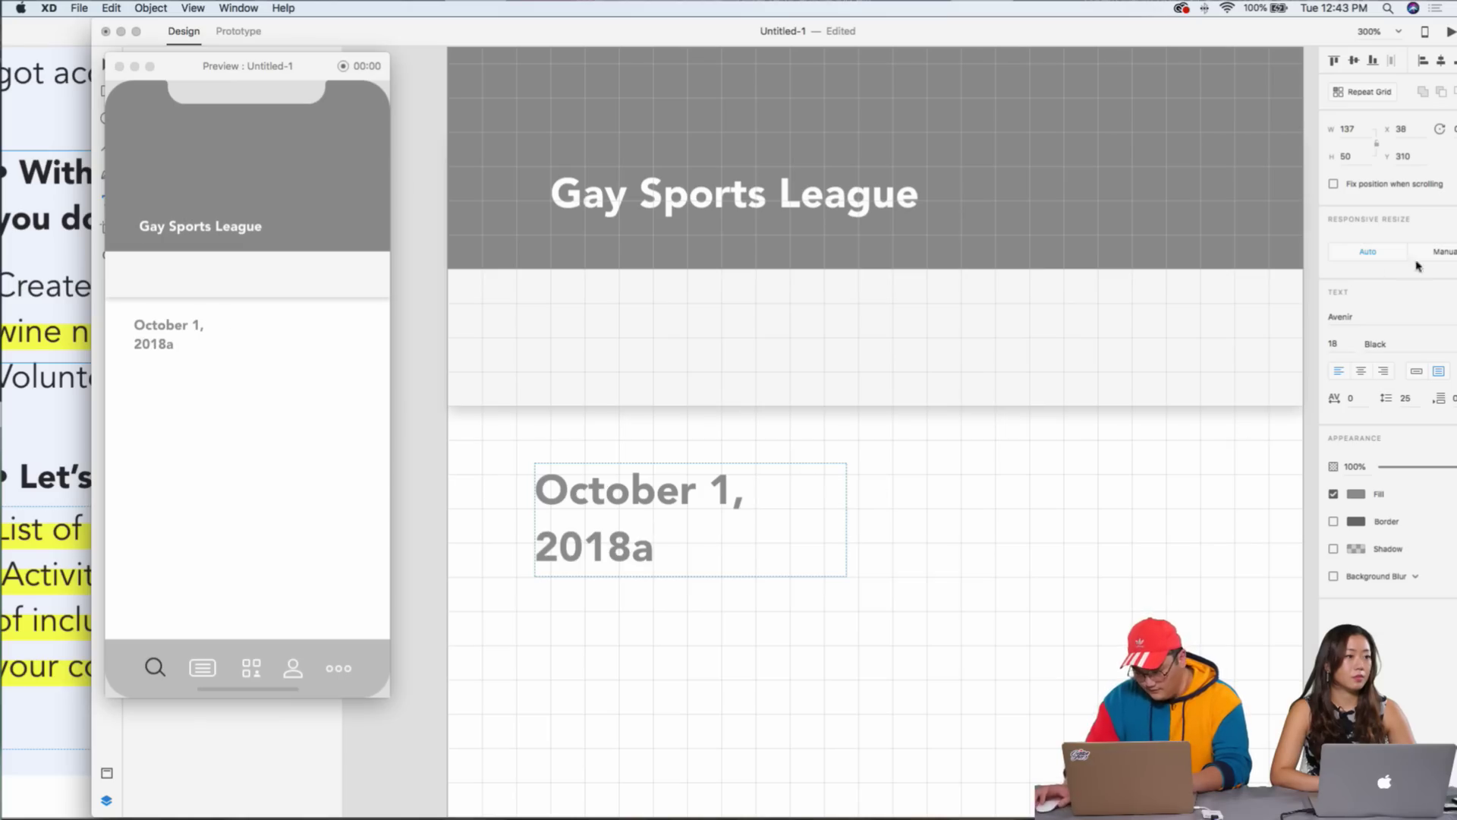
{"action": "key", "text": "Escape"}
- Move the preview window clear of the tools, centre-align the date text, and delete the stray "a" after 2018
{"action": "left_click_drag", "start_coordinate": [161, 74], "coordinate": [47, 223]}
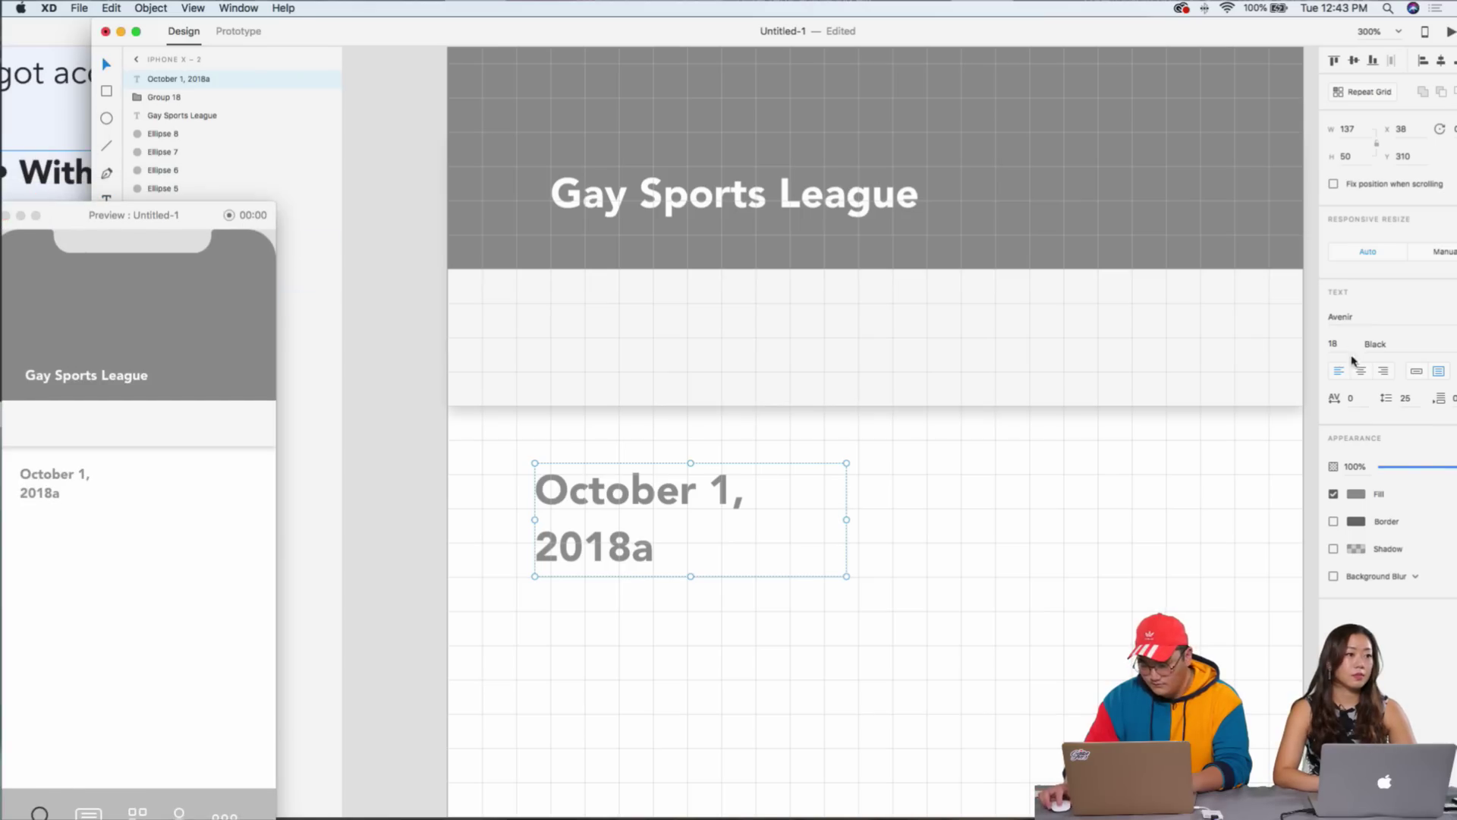
{"action": "left_click", "coordinate": [1360, 370]}
{"action": "left_click", "coordinate": [861, 516]}
{"action": "double_click", "coordinate": [732, 548]}
{"action": "left_click_drag", "start_coordinate": [732, 548], "coordinate": [774, 547]}
{"action": "key", "text": "BackSpace"}
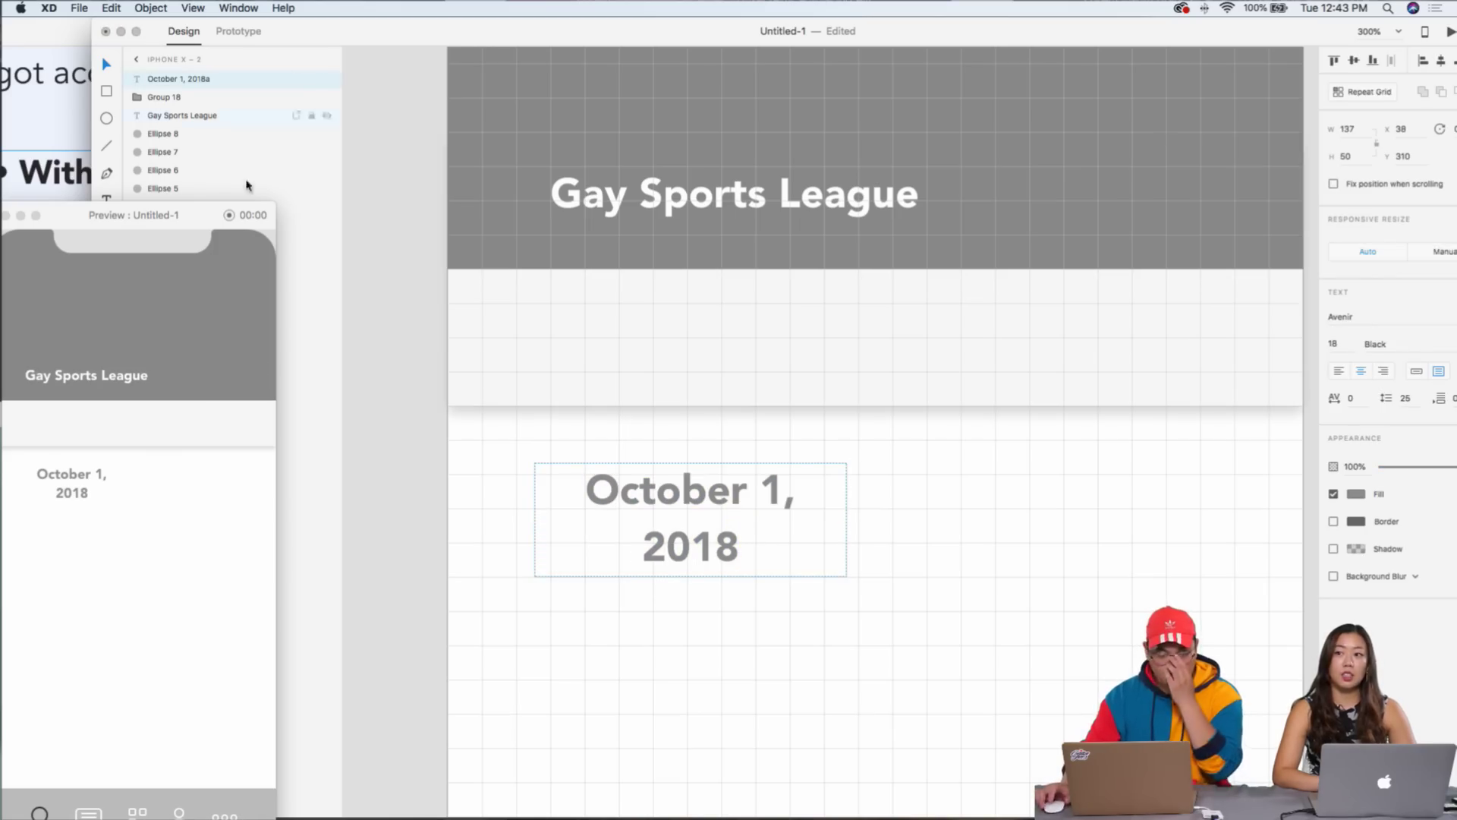
- Move the date text into the light grey band at X 24, Y 231, and set its font size to 15
{"action": "left_click_drag", "start_coordinate": [682, 501], "coordinate": [650, 322]}
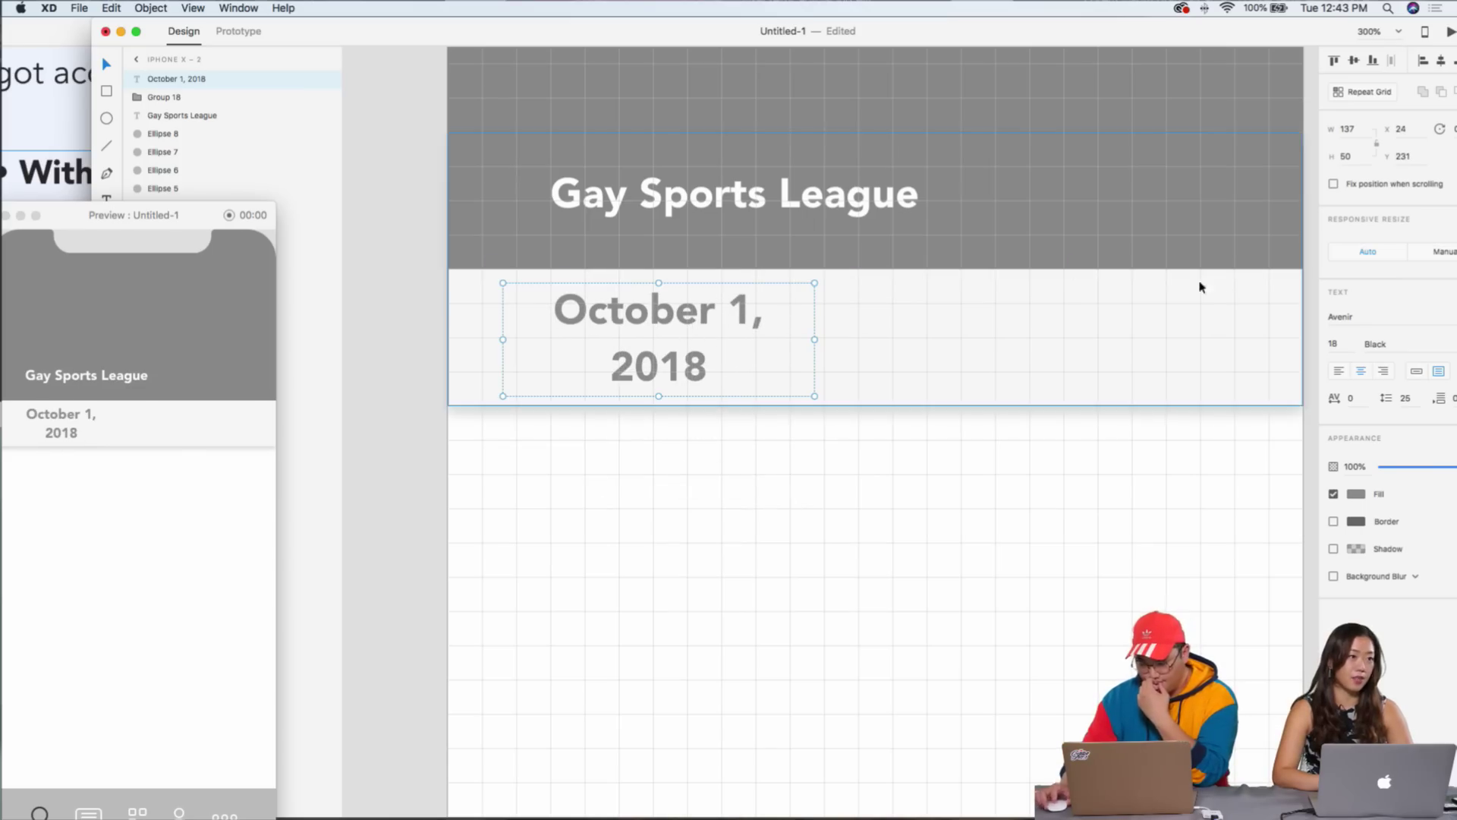
{"action": "left_click", "coordinate": [1340, 343]}
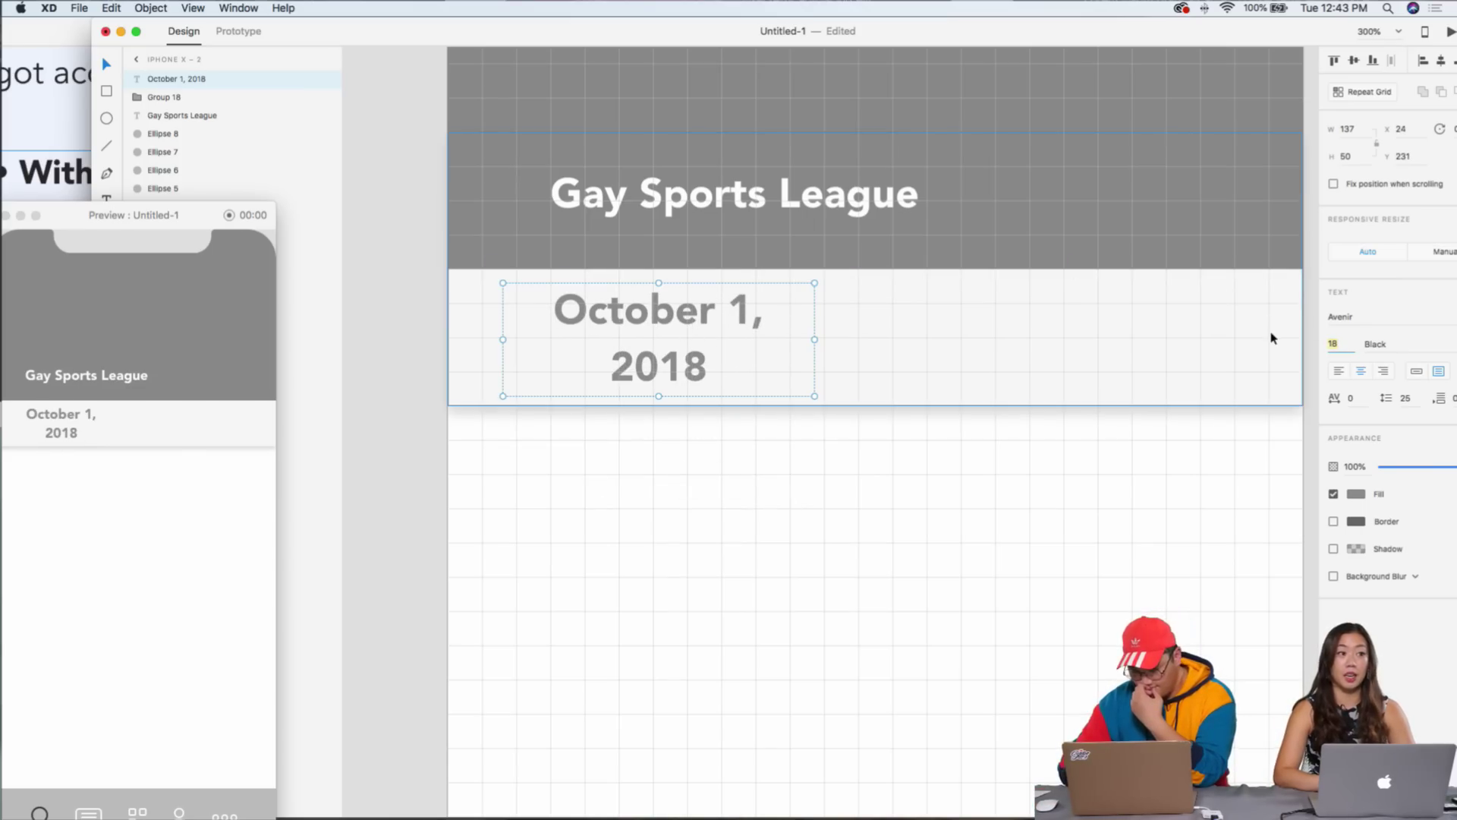
{"action": "type", "text": "15"}
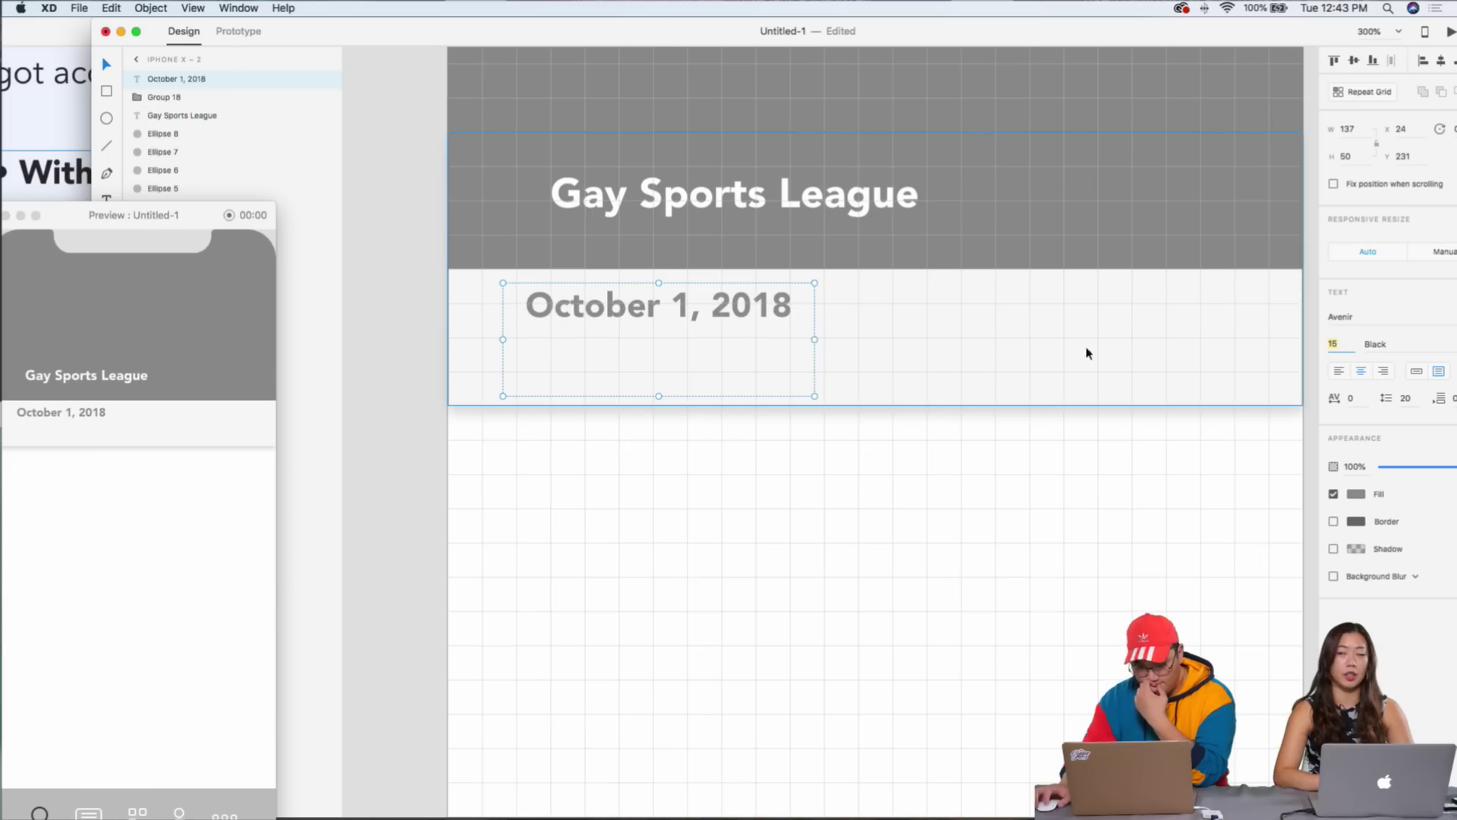
- Change the date to "October 1st," with 2018 on a second line, and lower the text box to Y 236
{"action": "double_click", "coordinate": [711, 318]}
{"action": "left_click", "coordinate": [693, 313]}
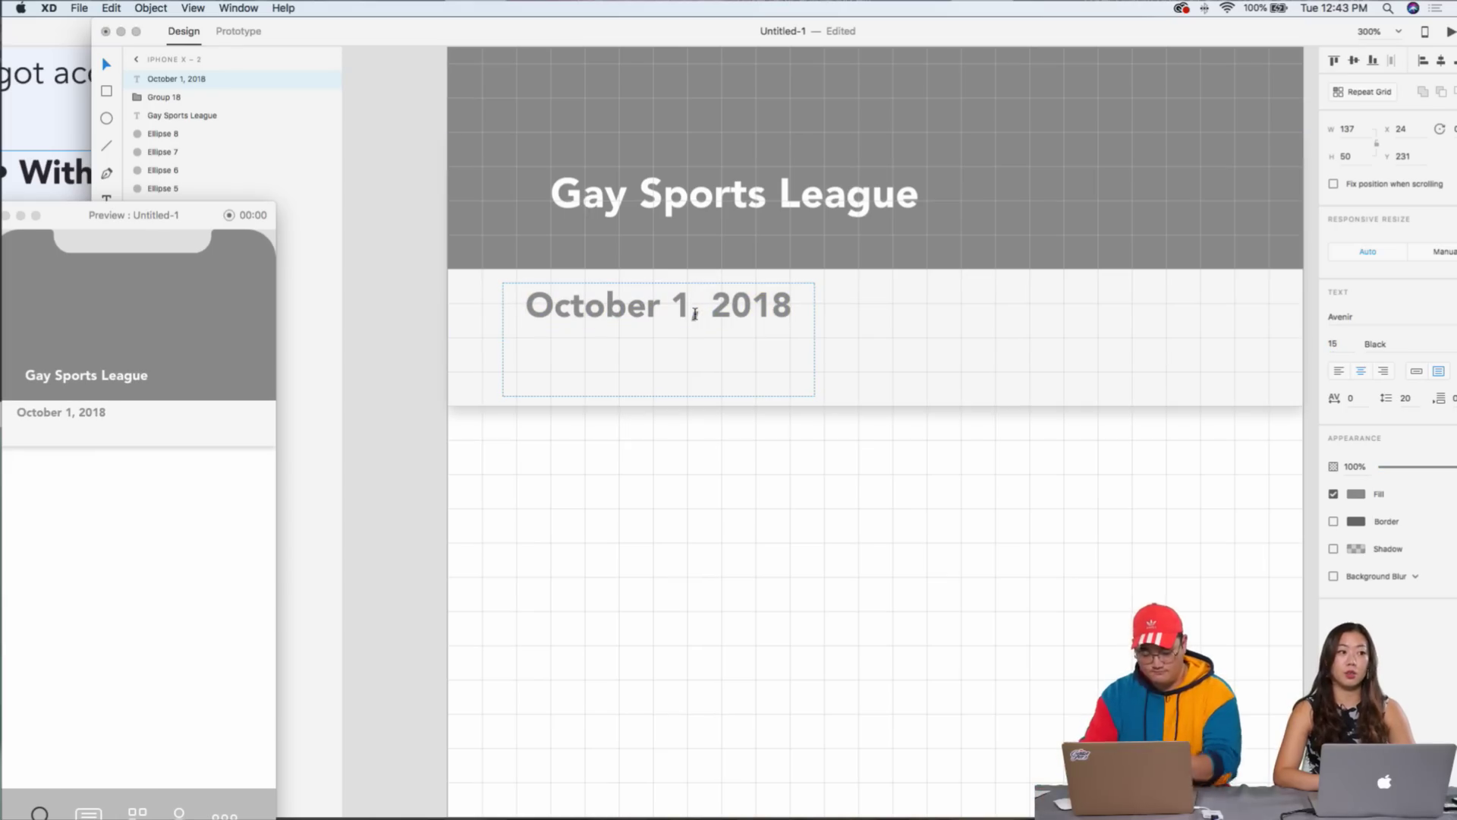
{"action": "type", "text": "st"}
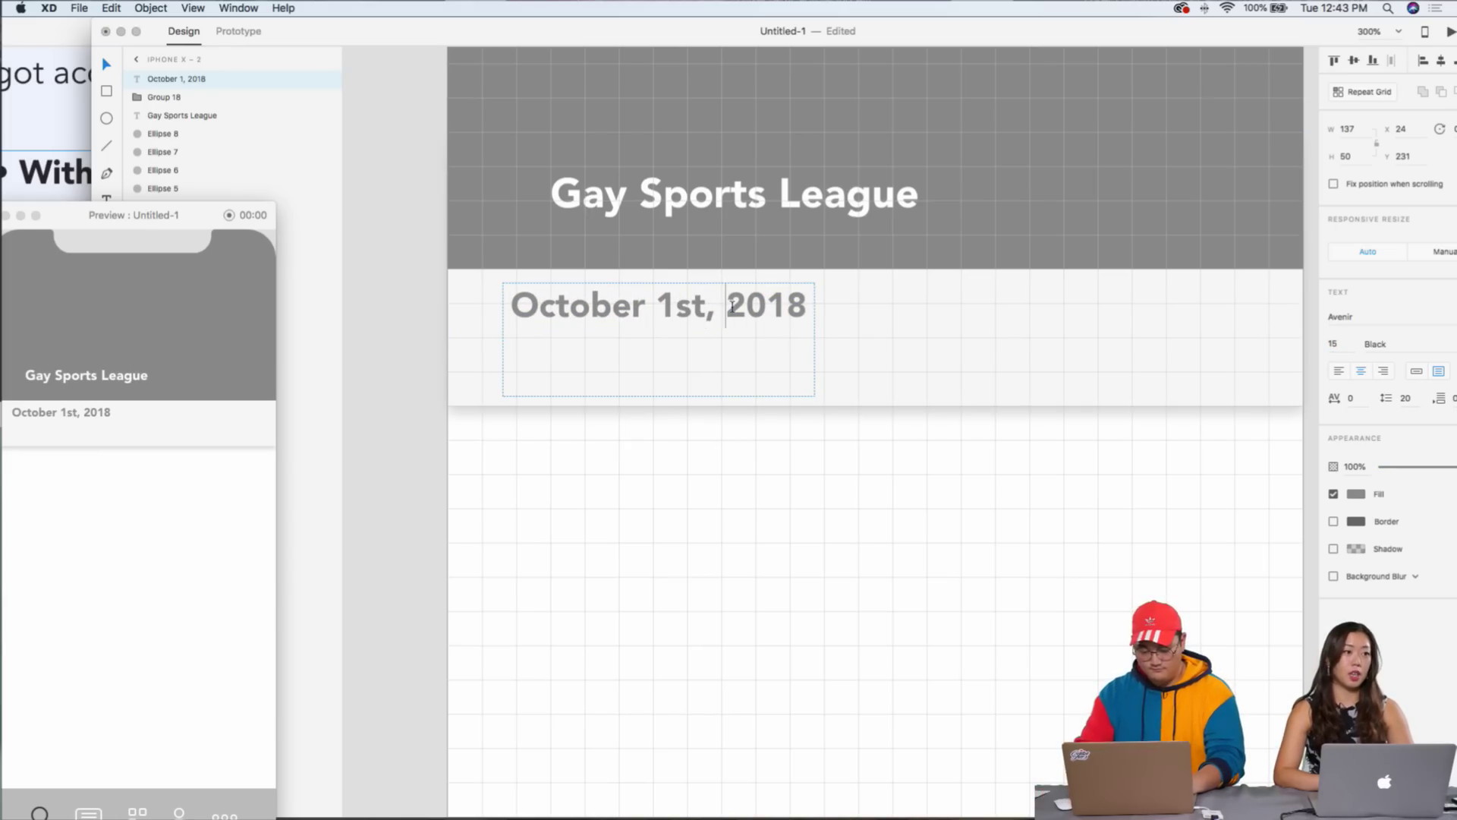
{"action": "key", "text": "Return"}
{"action": "key", "text": "Escape"}
{"action": "left_click_drag", "start_coordinate": [683, 325], "coordinate": [683, 336]}
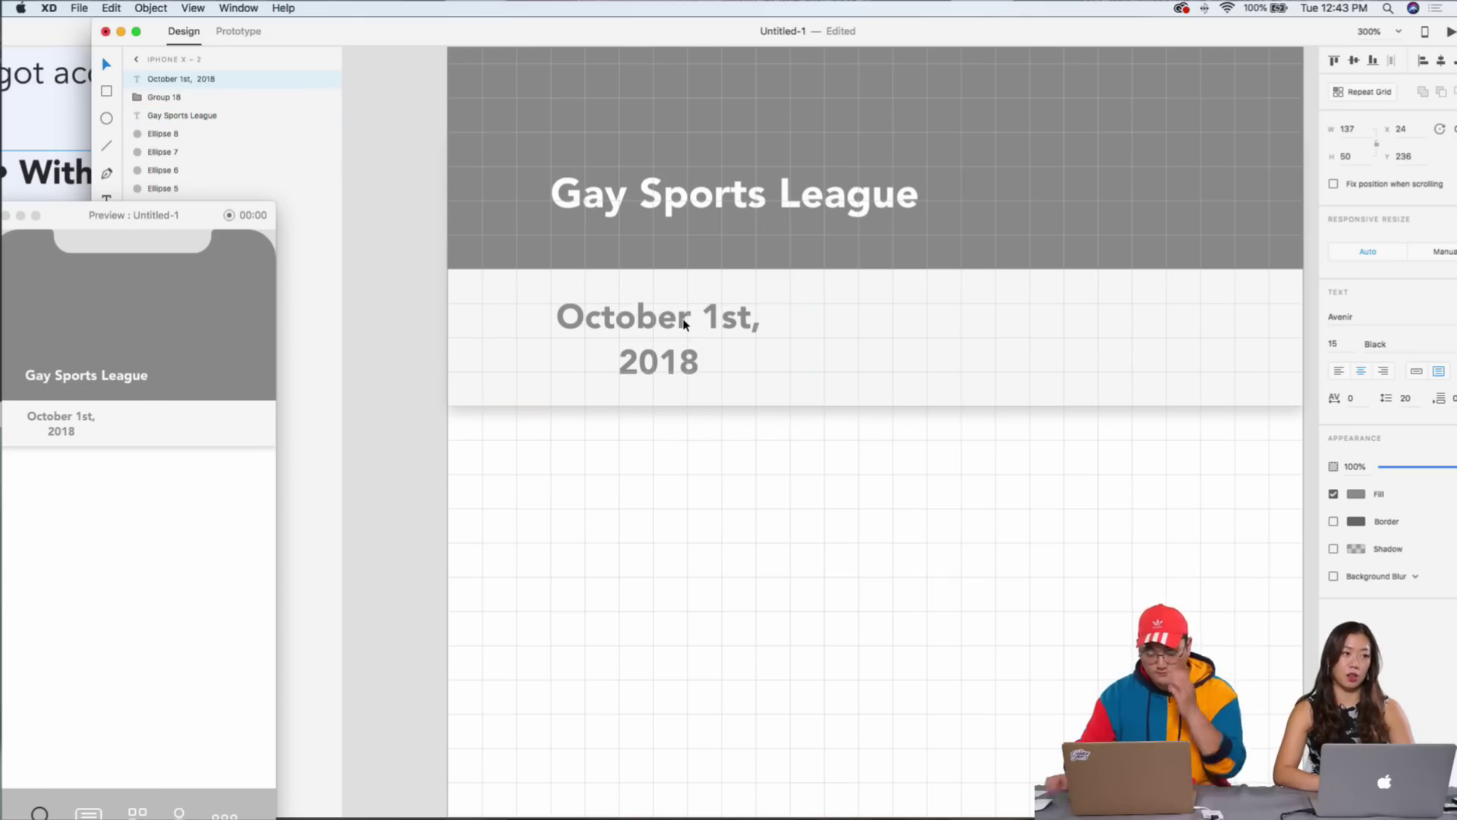
- Set the date text's font weight to Medium
{"action": "left_click_drag", "start_coordinate": [976, 36], "coordinate": [909, 33]}
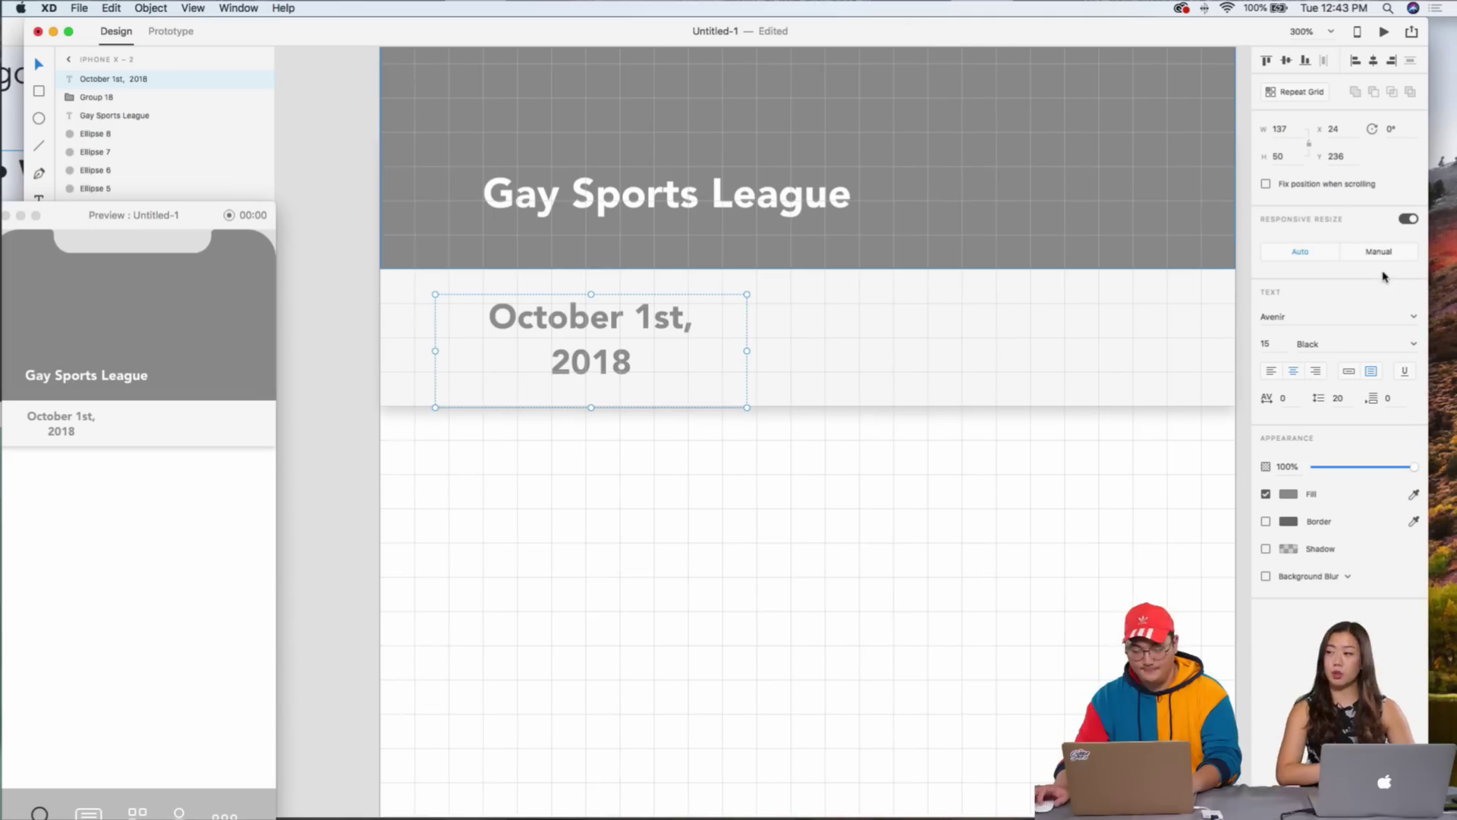
{"action": "left_click", "coordinate": [1265, 344]}
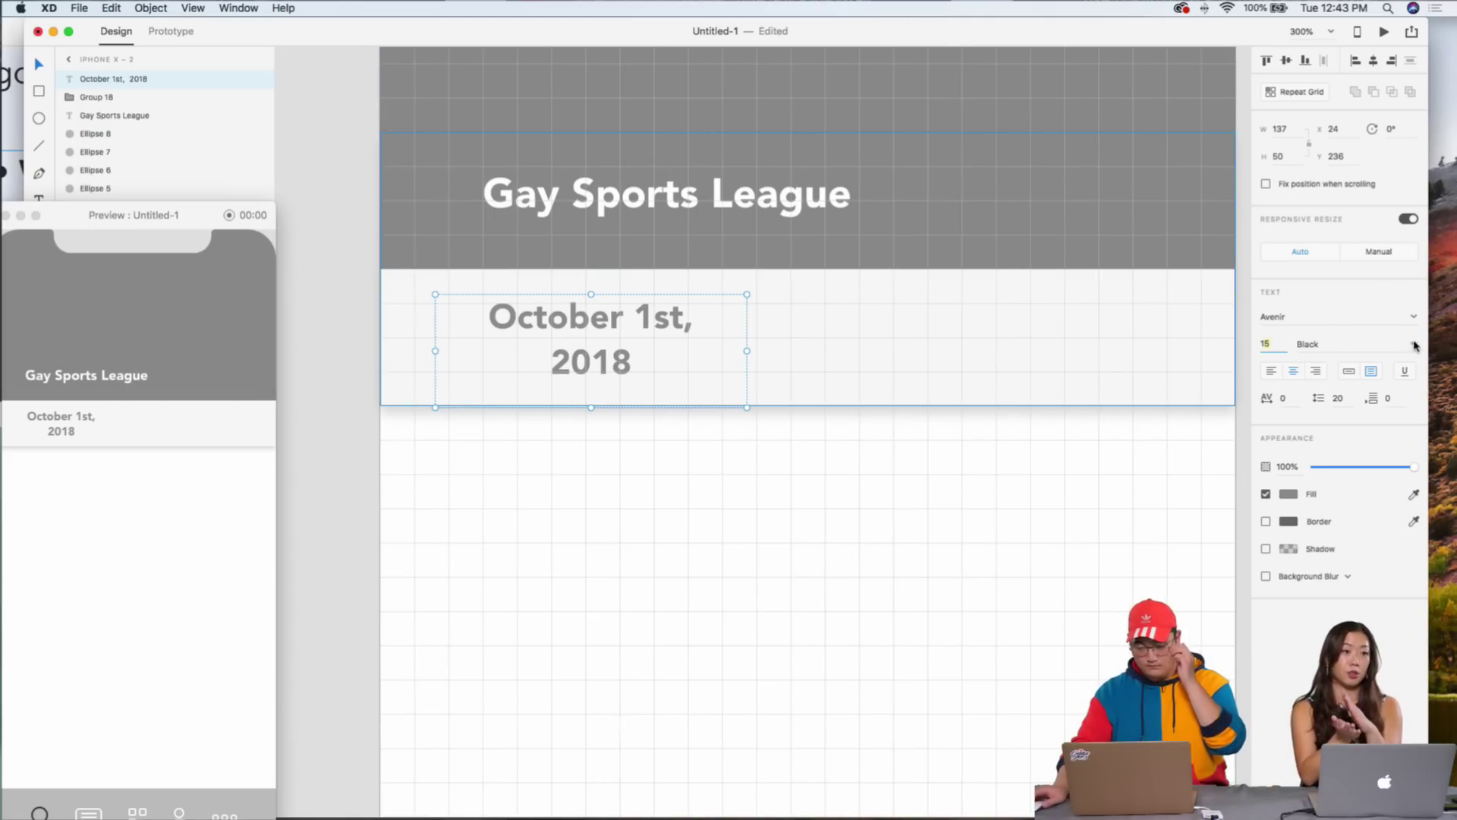
{"action": "left_click", "coordinate": [1413, 348]}
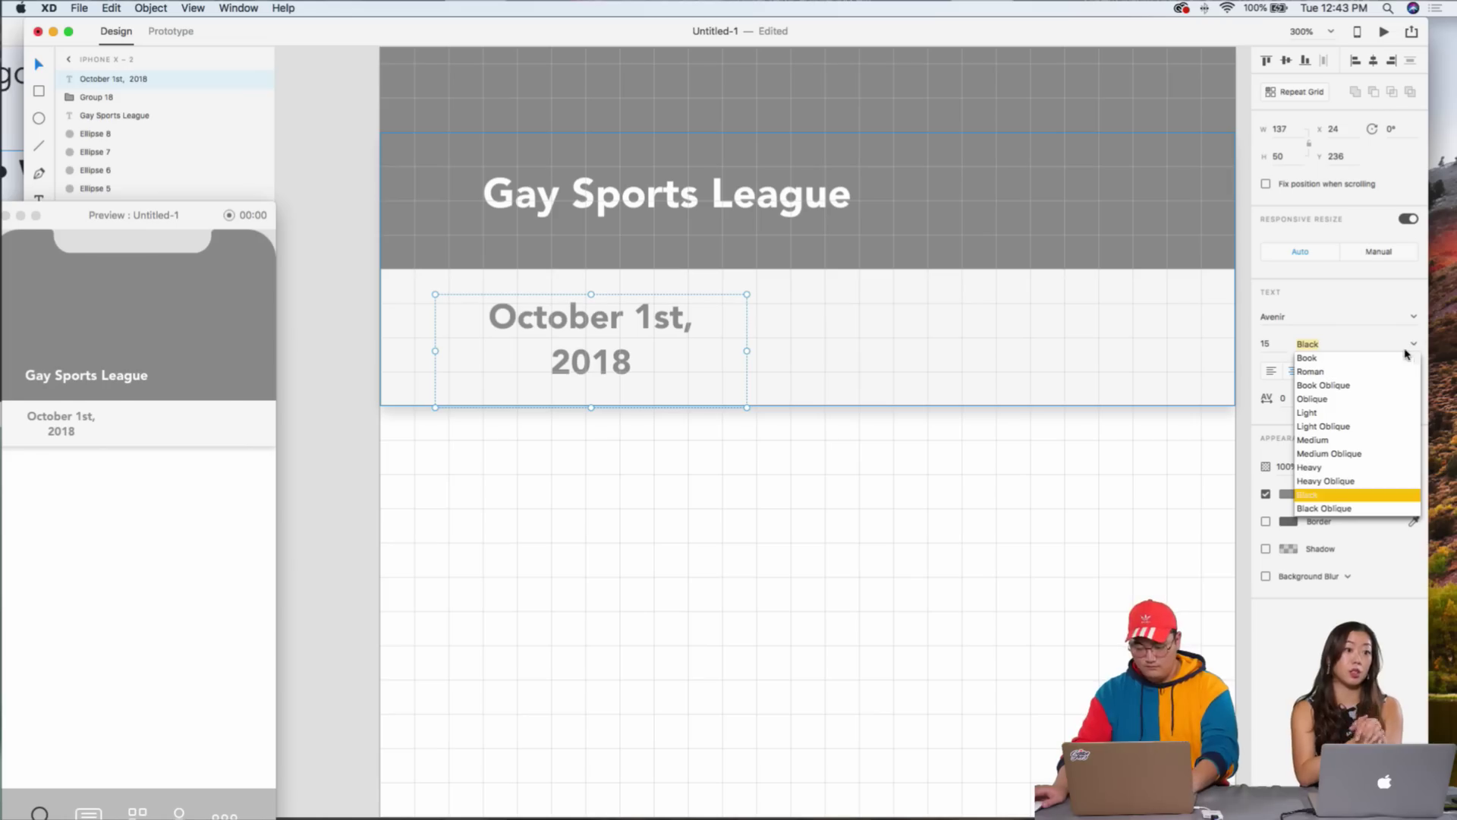
{"action": "left_click", "coordinate": [1333, 440]}
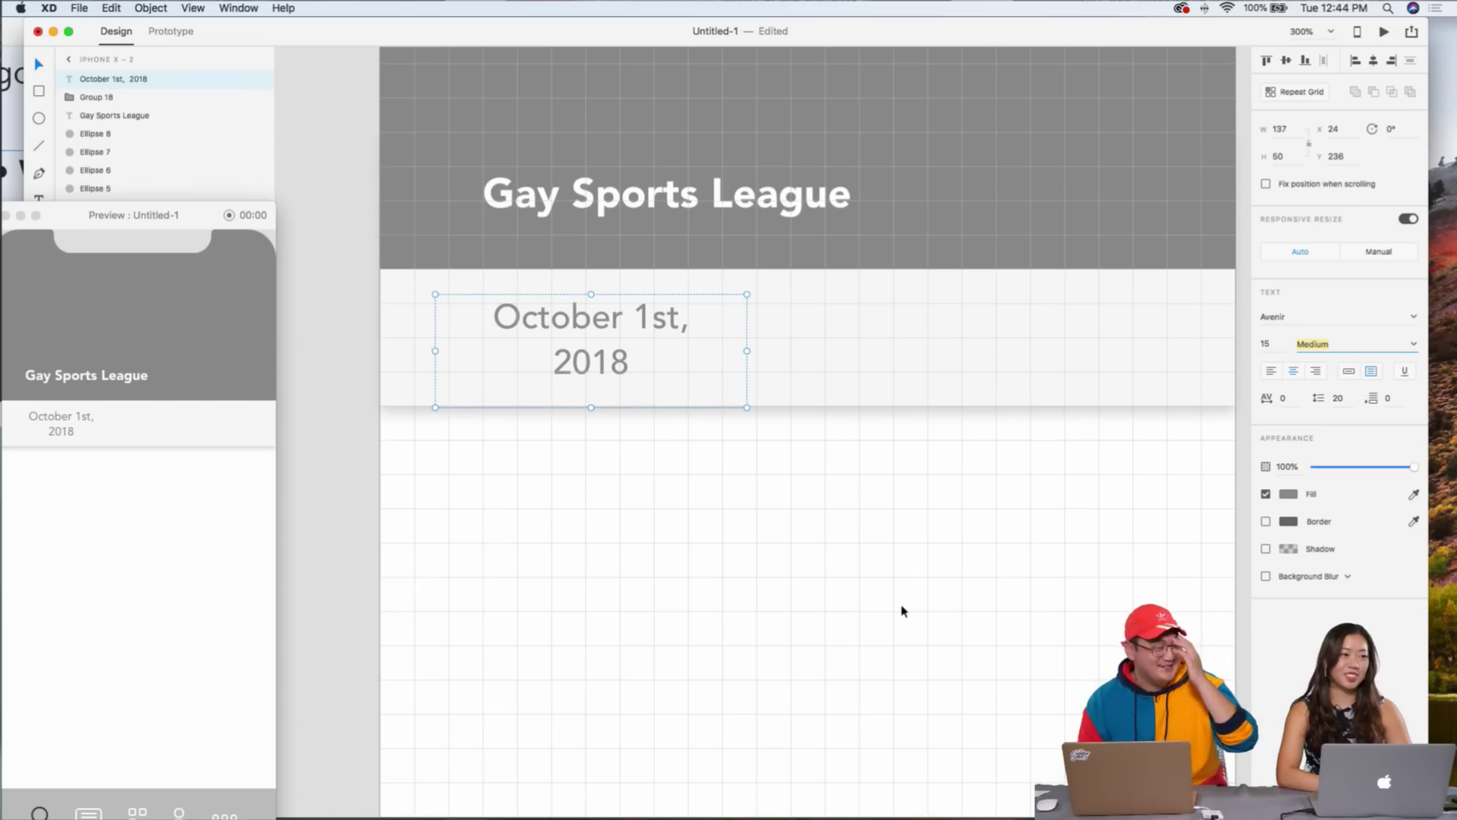
{"action": "left_click", "coordinate": [842, 620]}
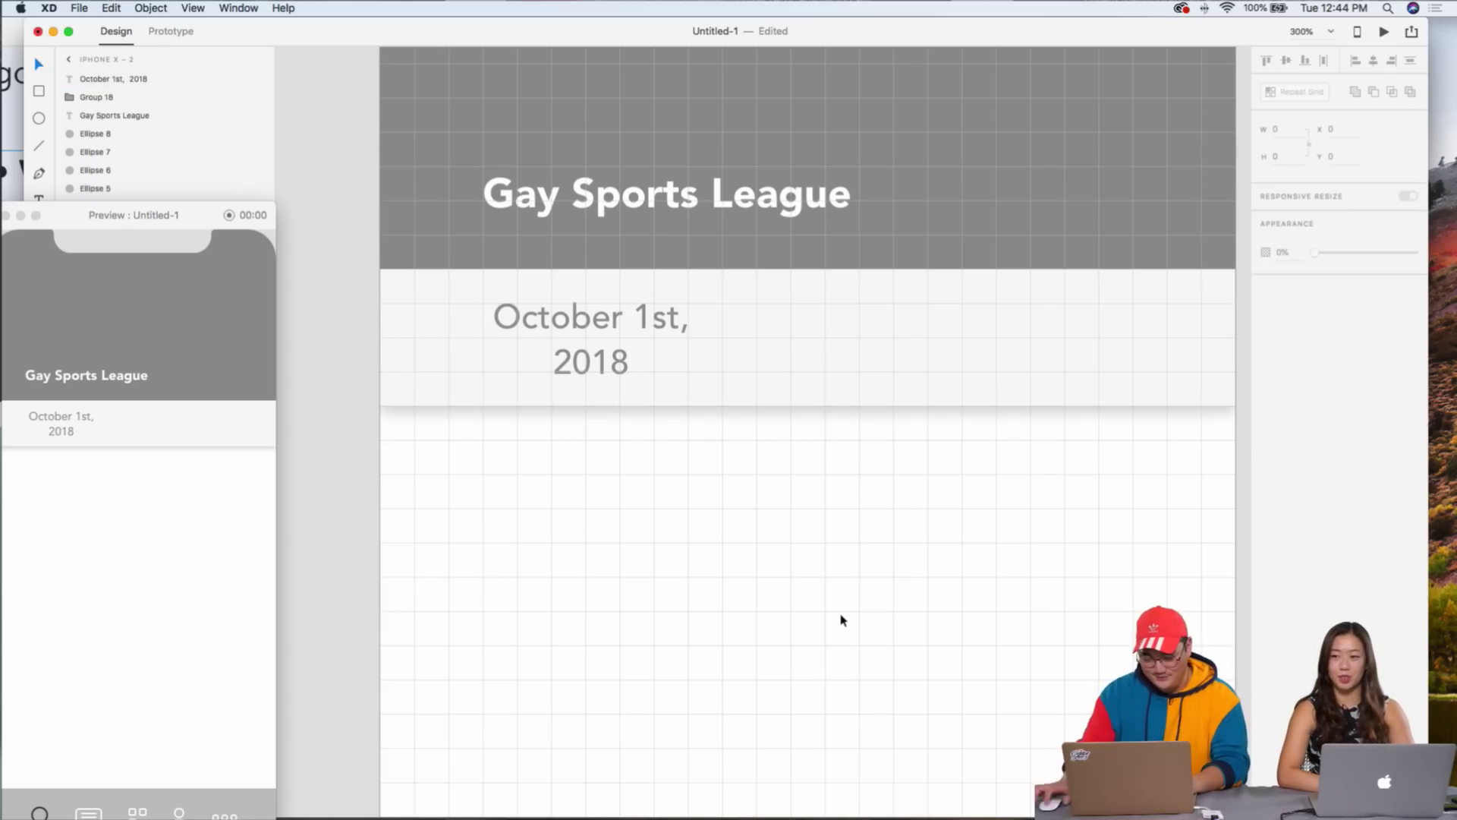
- Draw a vertical divider line about 38.5 tall with the Pen tool beside the date text, at X 158.3, Y 236
{"action": "key", "text": "p"}
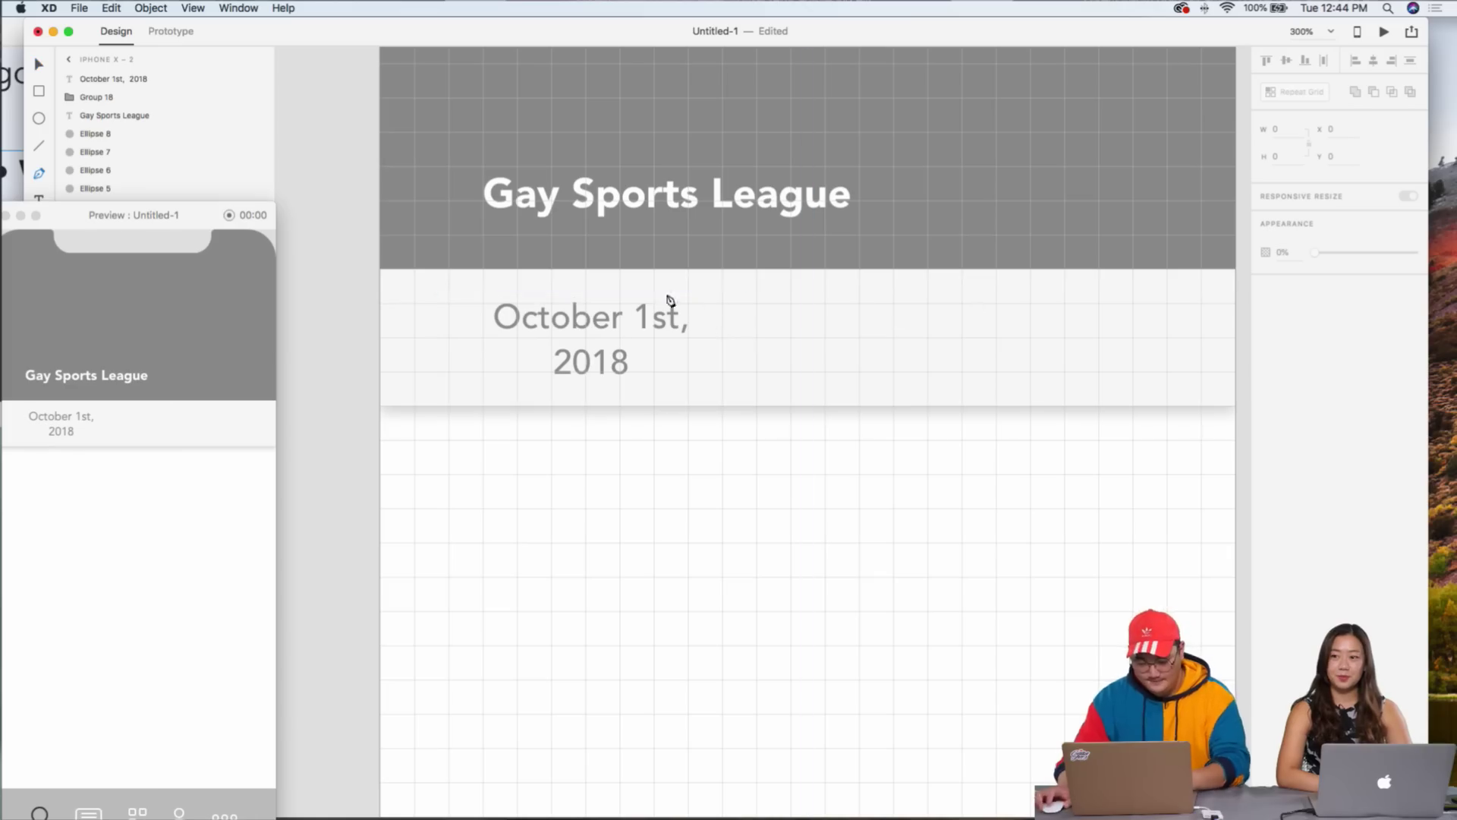
{"action": "left_click", "coordinate": [741, 293]}
{"action": "left_click", "coordinate": [742, 387]}
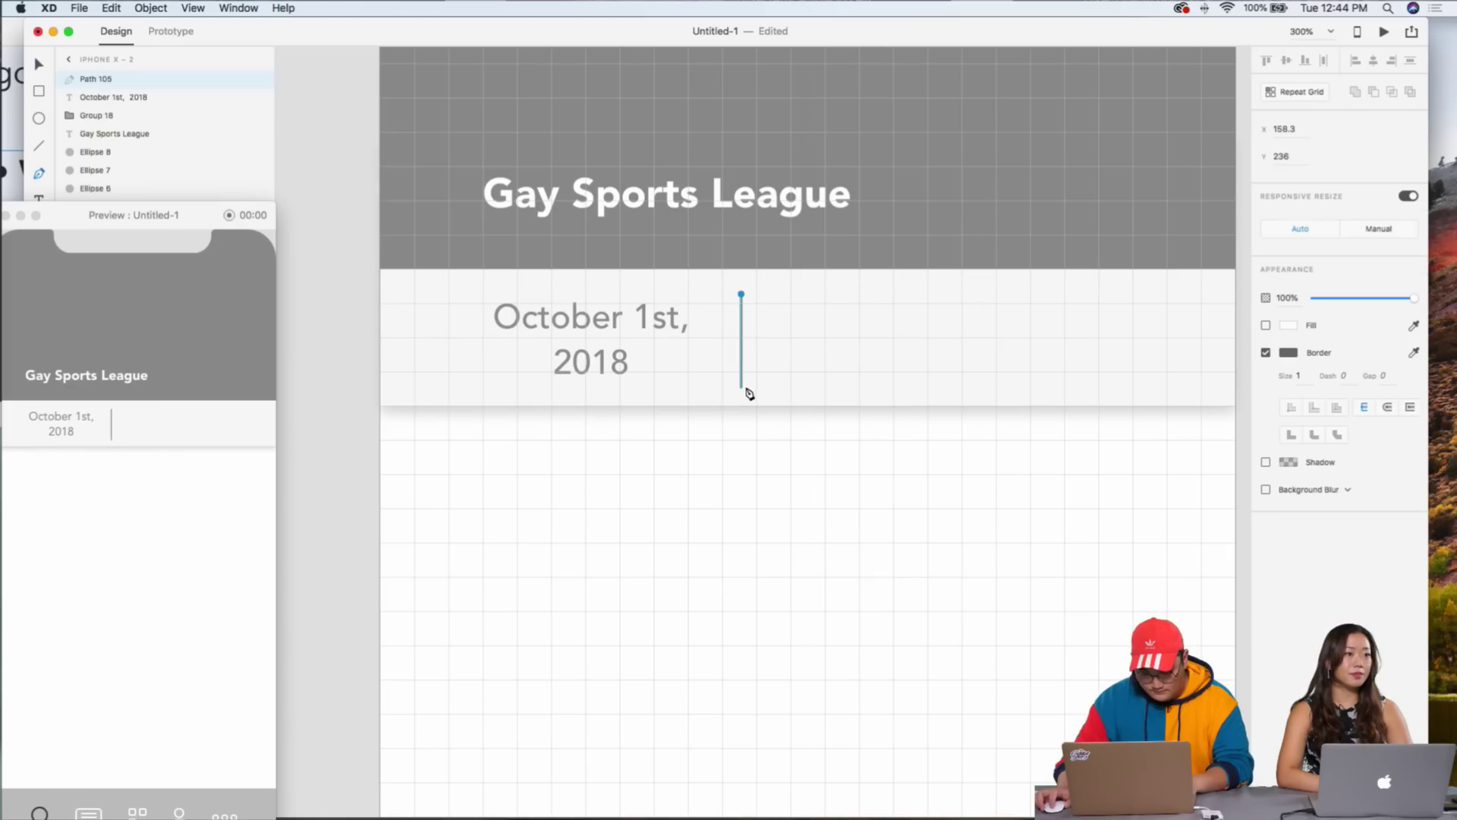
{"action": "key", "text": "Escape"}
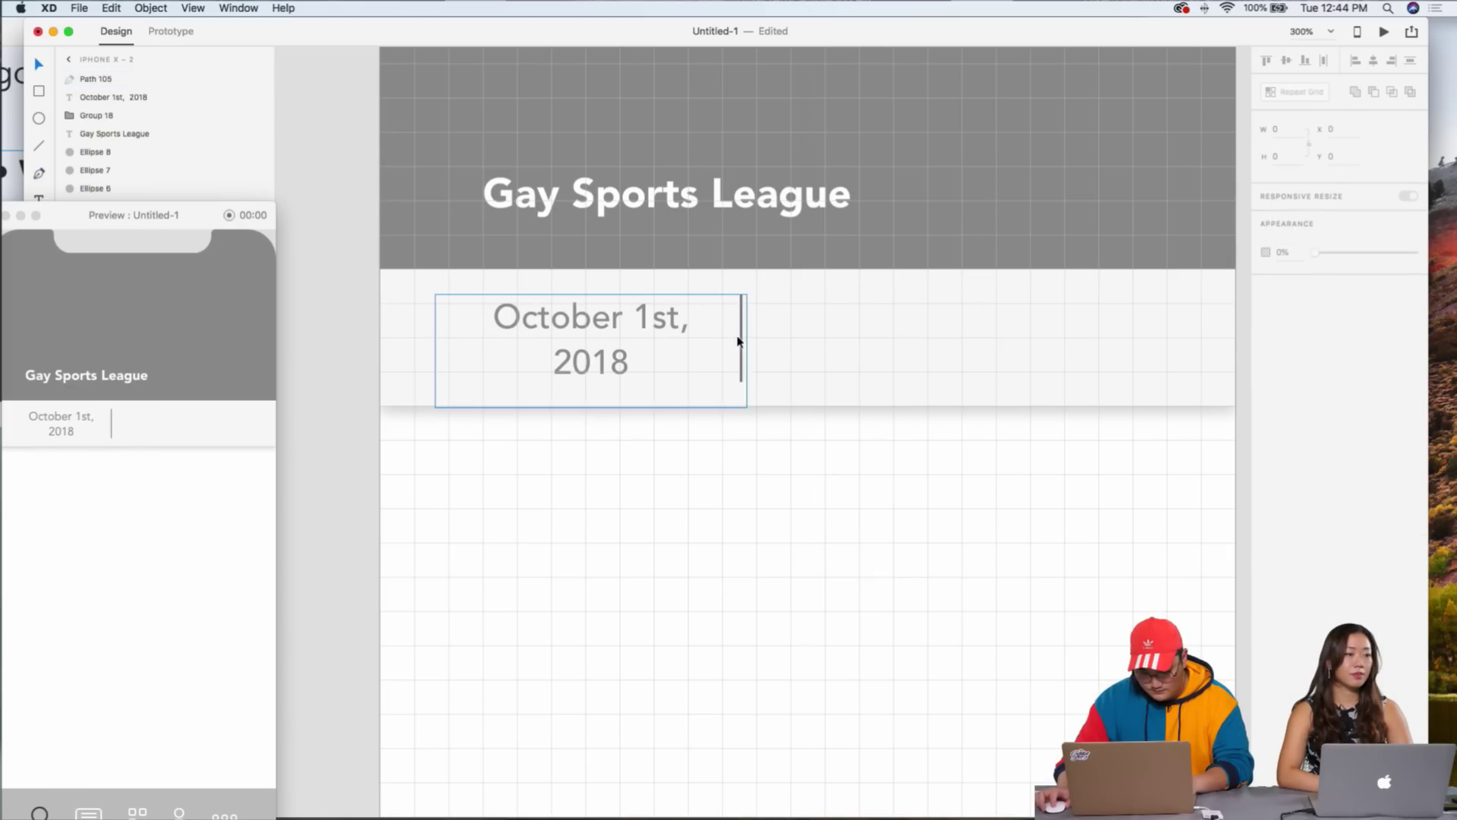
- Duplicate the date text and move the copy across the divider to X 154
{"action": "left_click", "coordinate": [562, 348]}
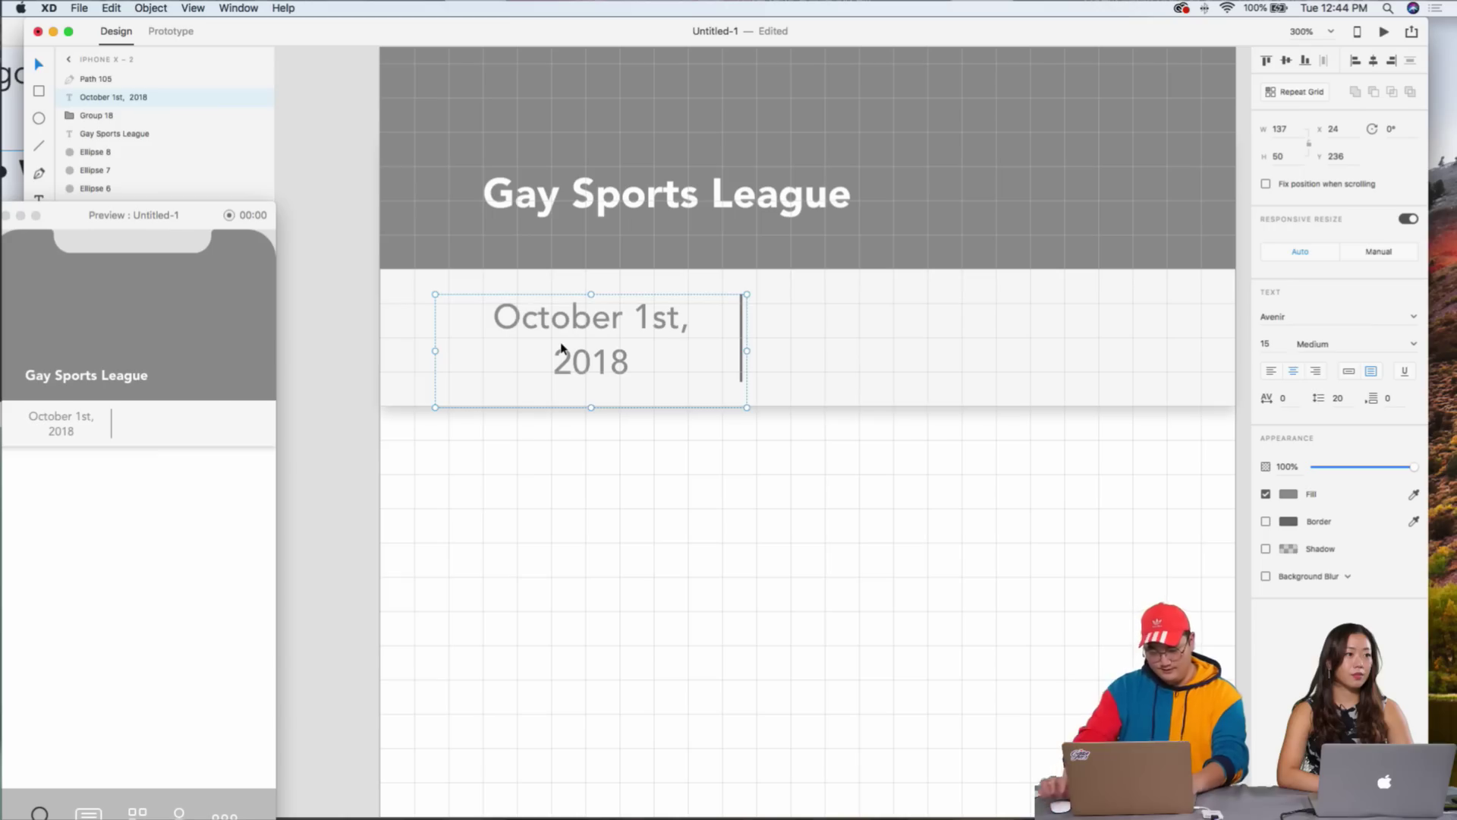
{"action": "key", "text": "super+d"}
{"action": "key", "text": "shift+Right"}
{"action": "key", "text": "shift+Right"}
{"action": "key", "text": "shift+Right"}
{"action": "key", "text": "shift+Right"}
{"action": "key", "text": "shift+Right"}
{"action": "key", "text": "shift+Right"}
{"action": "key", "text": "shift+Right"}
{"action": "key", "text": "shift+Right"}
{"action": "key", "text": "shift+Right"}
{"action": "key", "text": "shift+Right"}
{"action": "key", "text": "shift+Right"}
{"action": "key", "text": "shift+Right"}
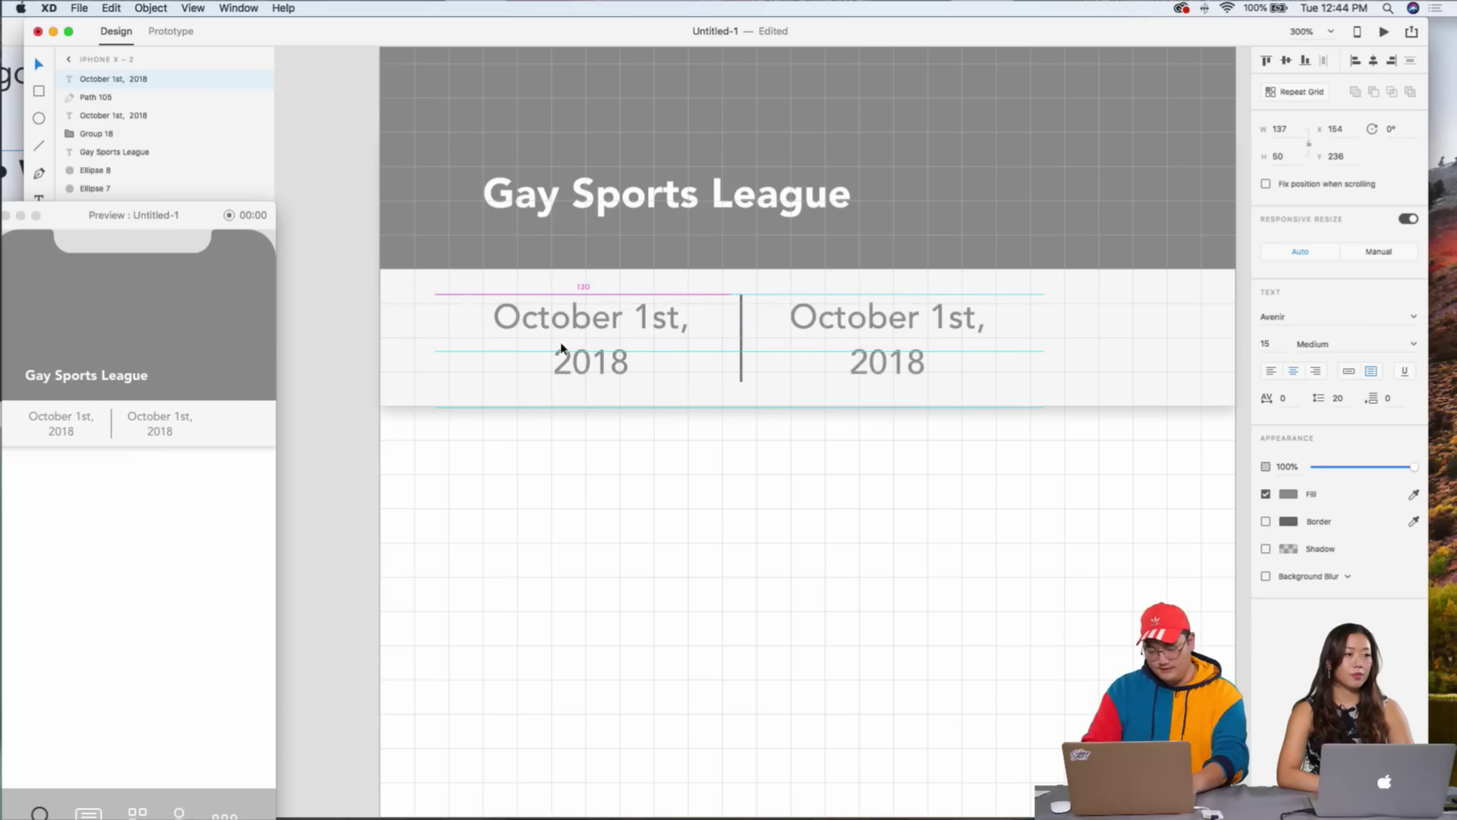
- Replace the copied date text with "11:00am-" and "12:30pm" on a second line
{"action": "double_click", "coordinate": [782, 293]}
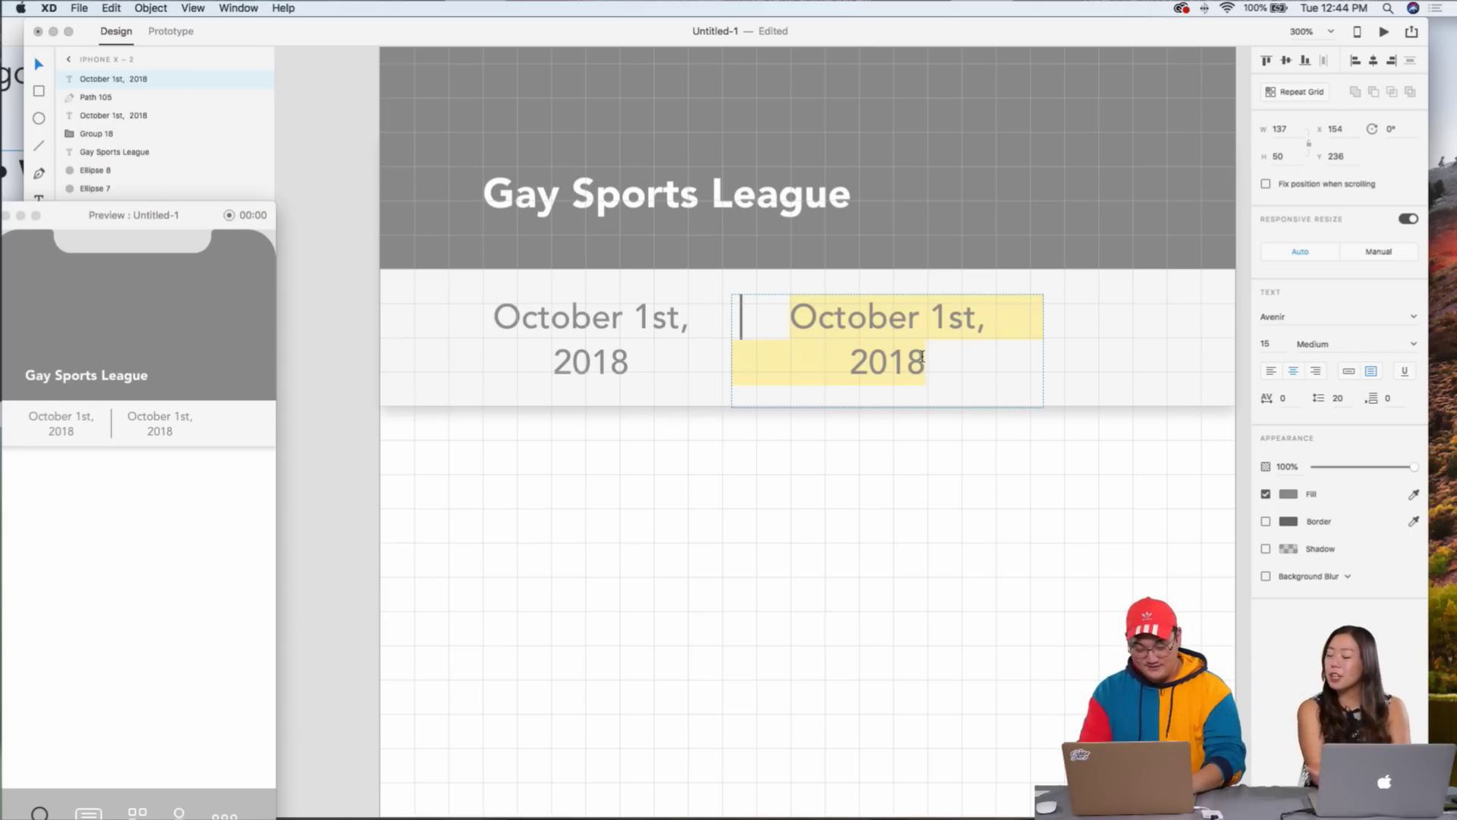
{"action": "type", "text": "11:00am-"}
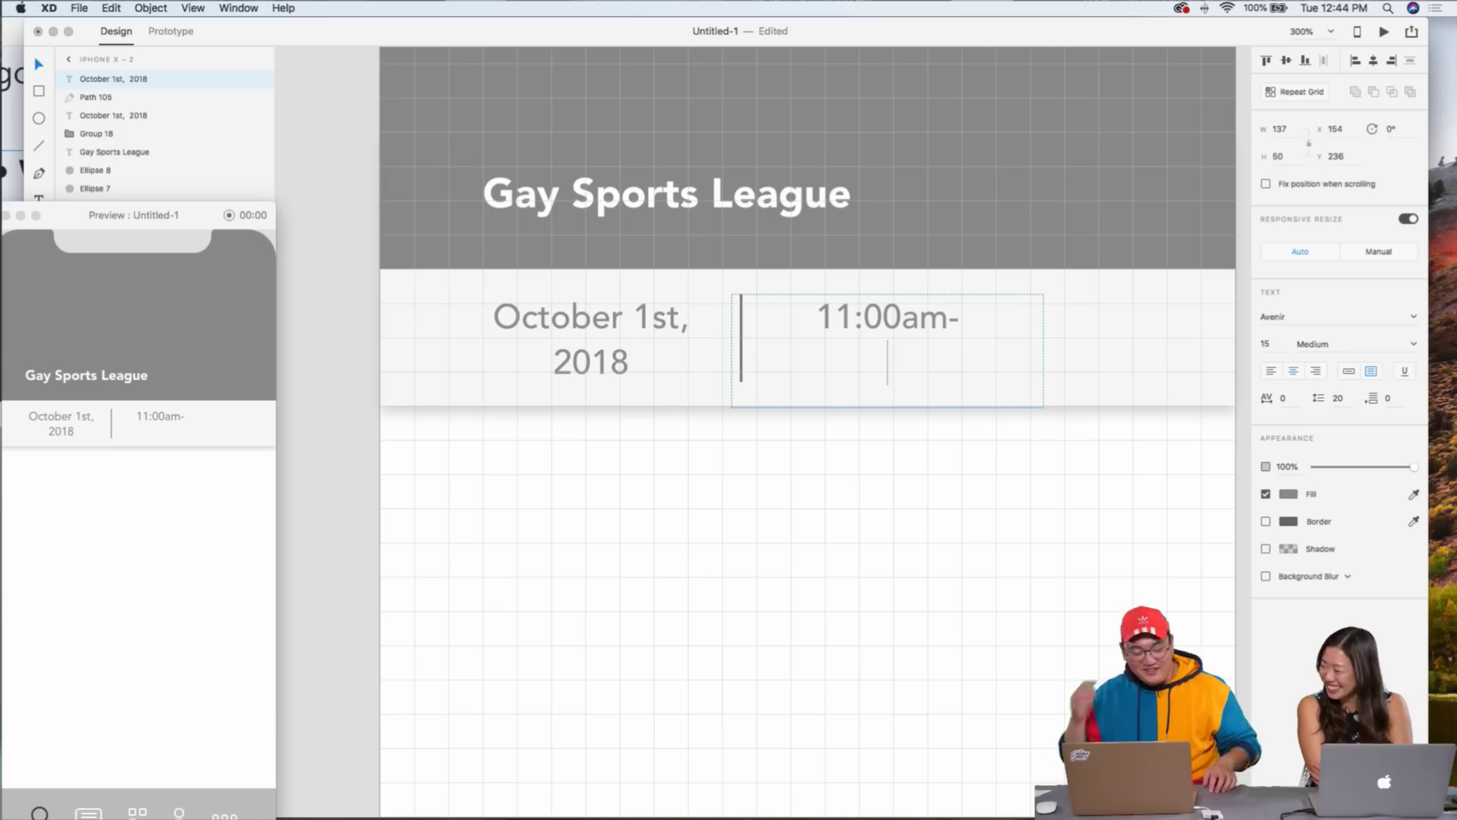
{"action": "type", "text": "12:30pm"}
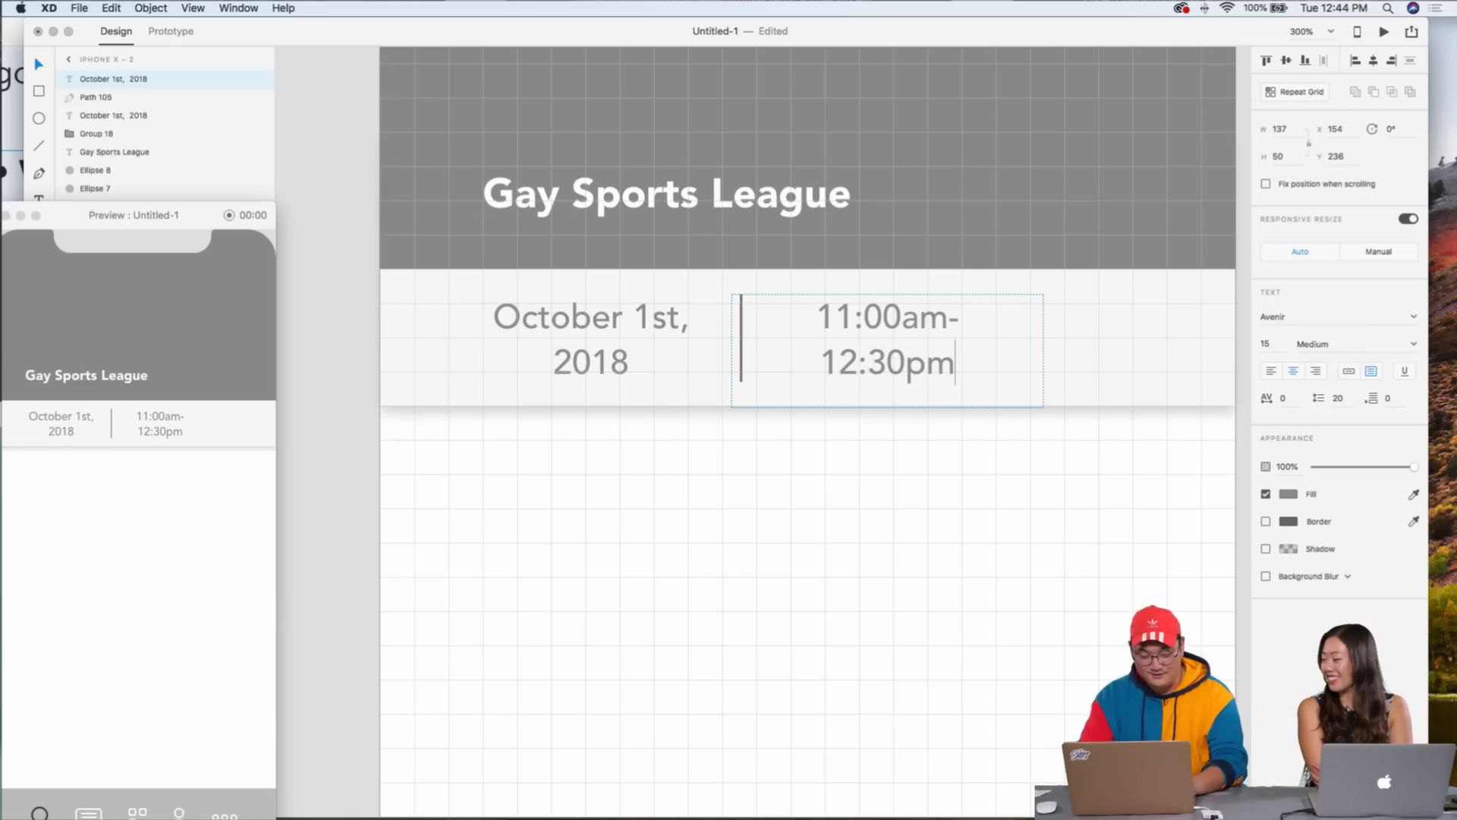
{"action": "key", "text": "Escape"}
- Adjust the date and time text boxes so they no longer overlap the divider line between them
{"action": "scroll", "coordinate": [933, 463], "scroll_direction": "right", "scroll_amount": 3}
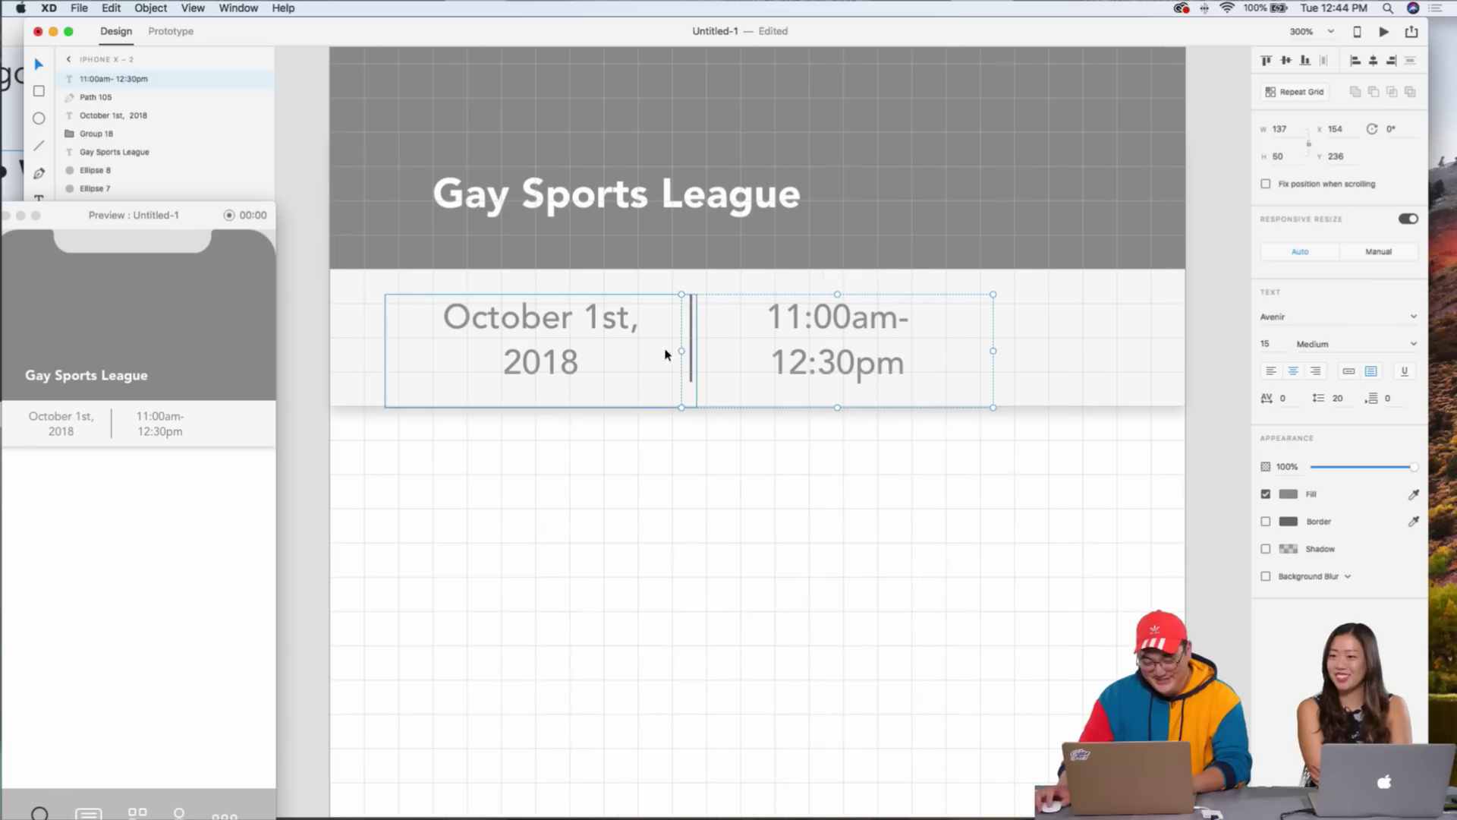
{"action": "double_click", "coordinate": [692, 350]}
{"action": "key", "text": "Escape"}
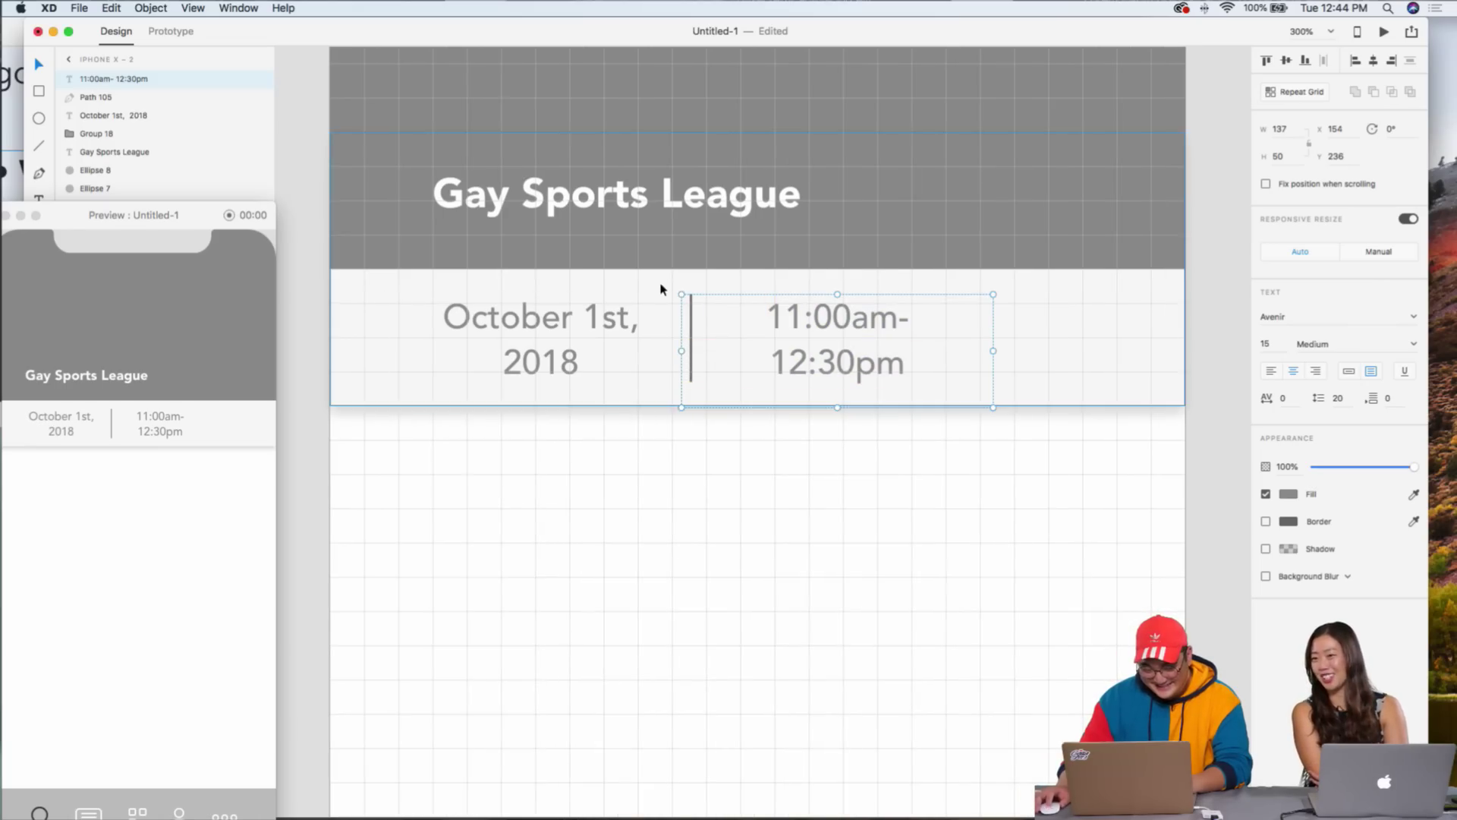
{"action": "left_click_drag", "start_coordinate": [681, 351], "coordinate": [692, 351]}
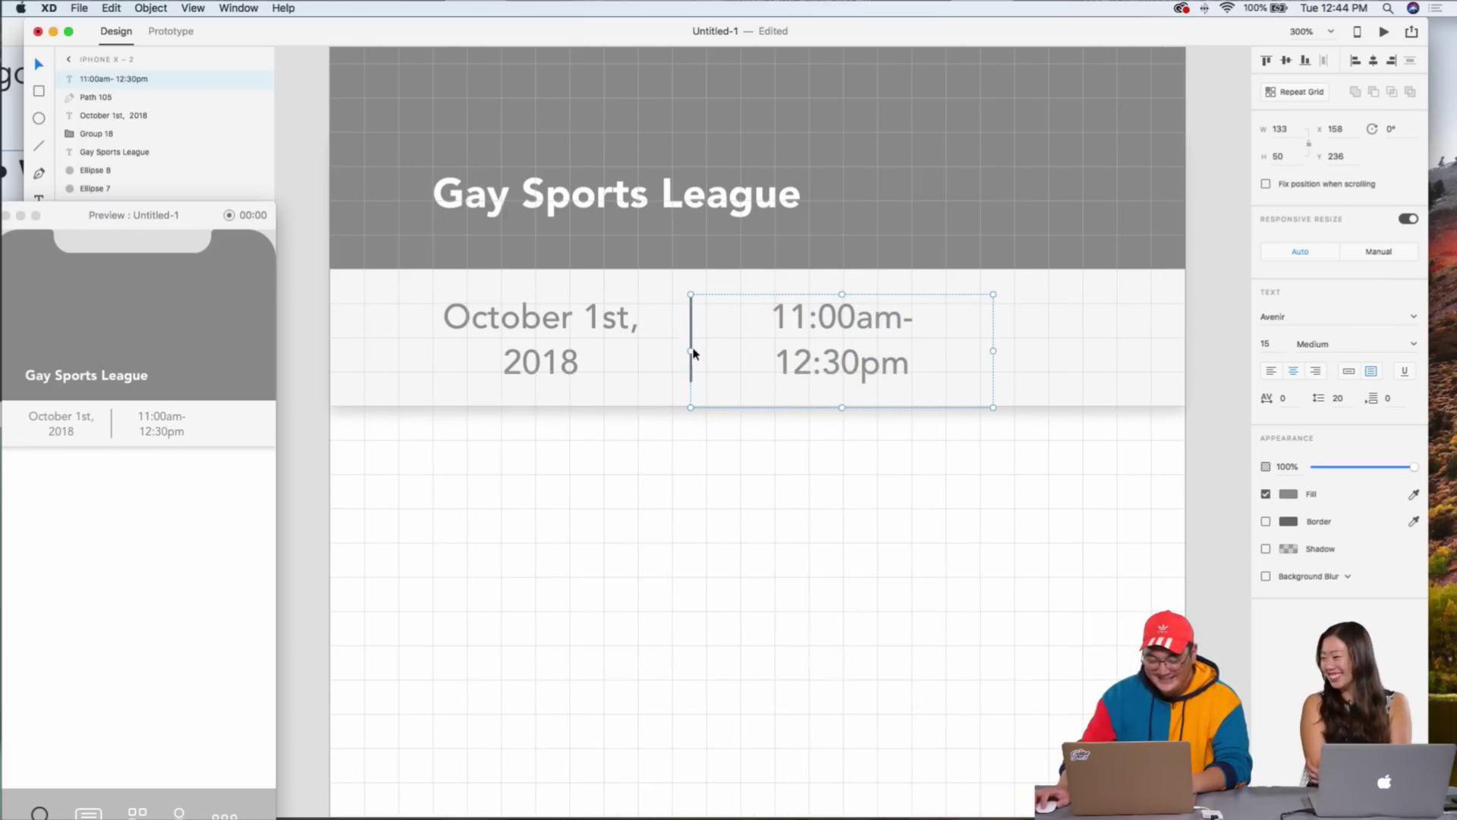
{"action": "left_click", "coordinate": [687, 343]}
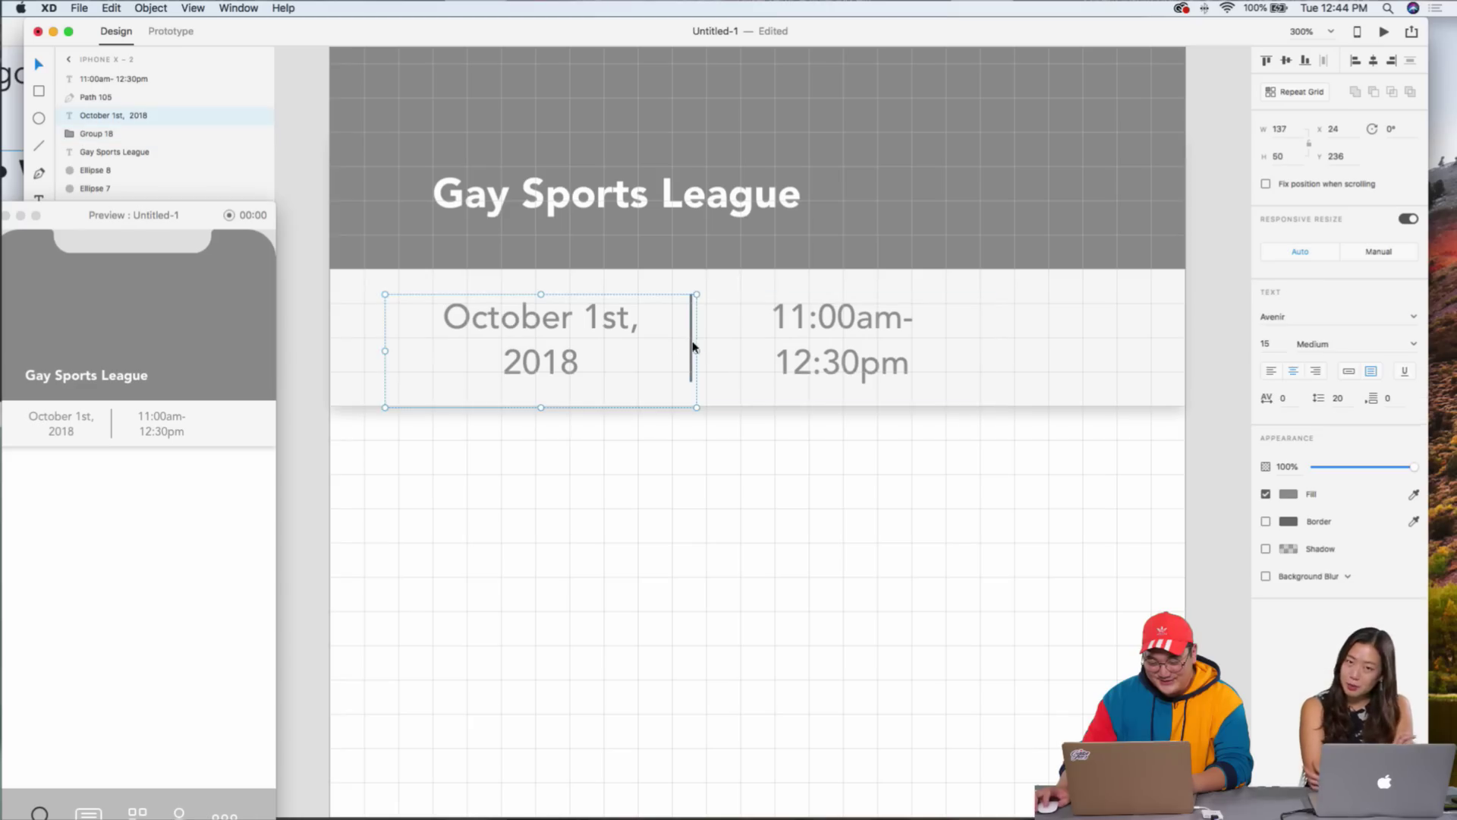
{"action": "left_click_drag", "start_coordinate": [692, 345], "coordinate": [721, 353]}
- Duplicate the divider line and move the copy to the far side of the time text
{"action": "left_click", "coordinate": [692, 353]}
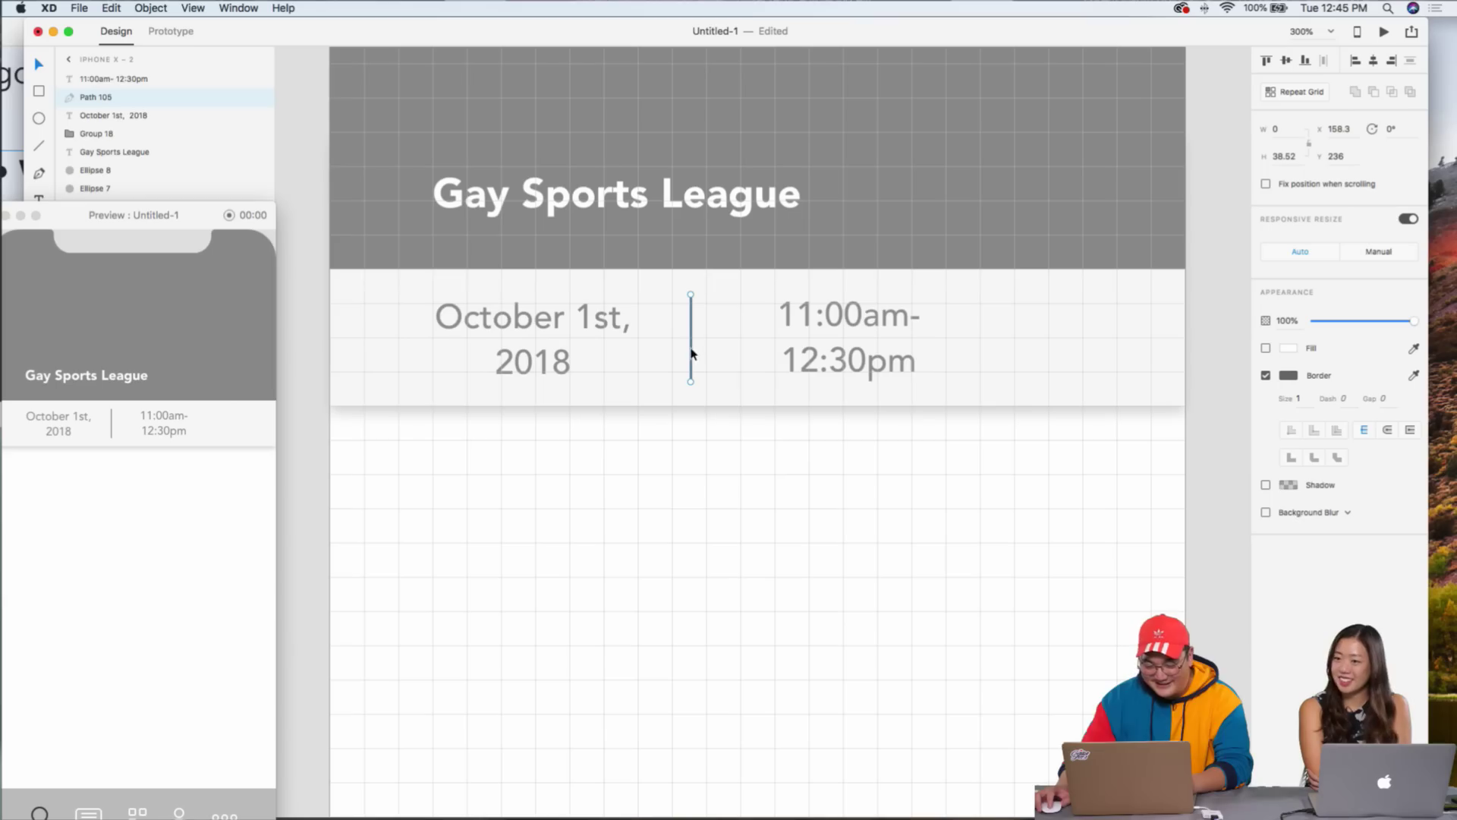
{"action": "key", "text": "super+d"}
{"action": "key", "text": "shift+Right"}
{"action": "key", "text": "shift+Right"}
{"action": "key", "text": "shift+Right"}
{"action": "key", "text": "shift+Right"}
{"action": "key", "text": "shift+Right"}
{"action": "key", "text": "shift+Right"}
{"action": "key", "text": "shift+Right"}
{"action": "key", "text": "shift+Right"}
{"action": "key", "text": "shift+Right"}
{"action": "key", "text": "shift+Right"}
{"action": "key", "text": "shift+Right"}
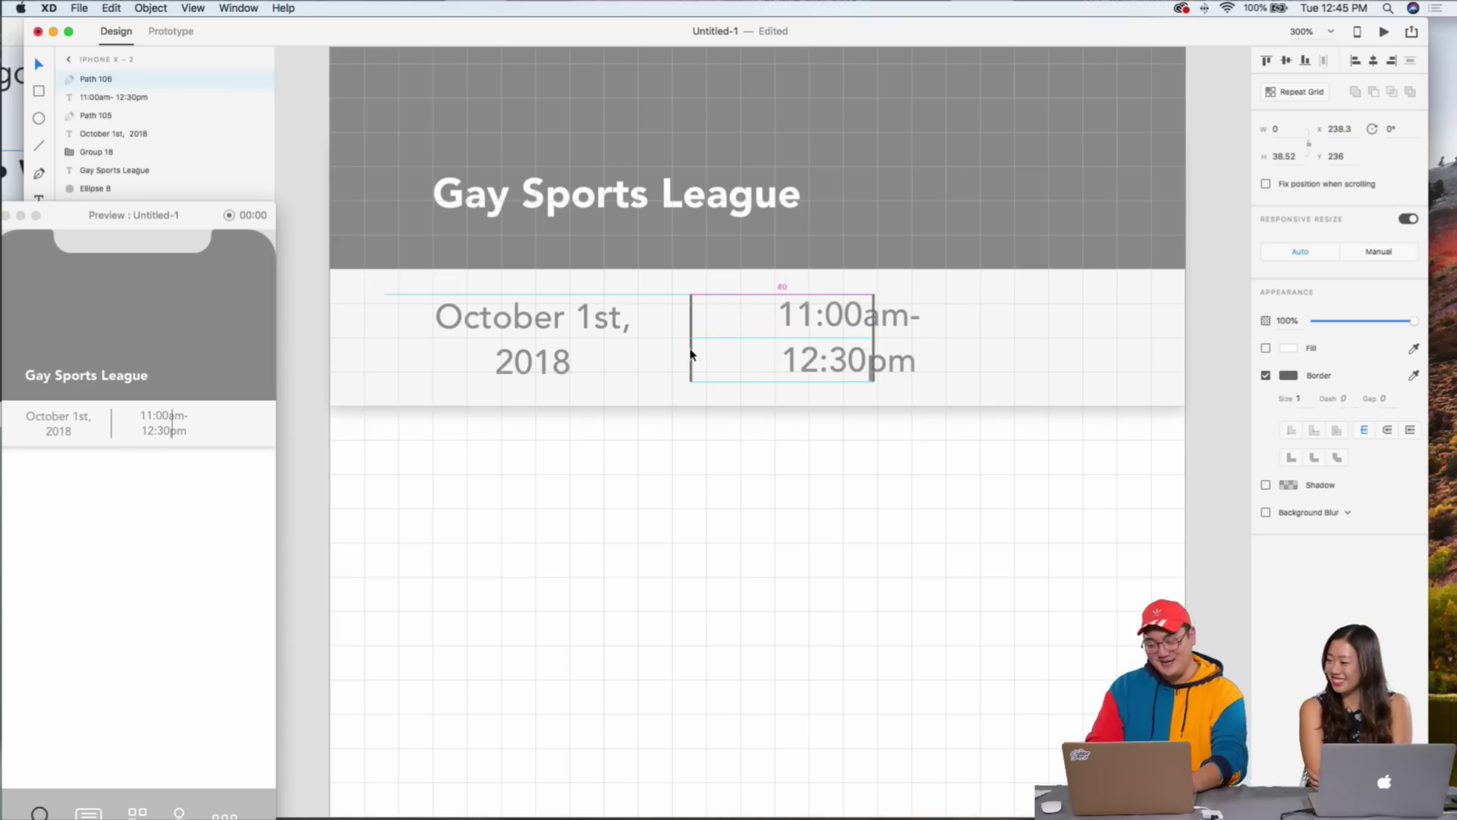
- Fit the time text between the two dividers at X 161 and narrow its box to 106
{"action": "left_click", "coordinate": [913, 323]}
{"action": "key", "text": "Left"}
{"action": "key", "text": "Left"}
{"action": "key", "text": "Left"}
{"action": "key", "text": "Left"}
{"action": "key", "text": "Left"}
{"action": "key", "text": "Left"}
{"action": "key", "text": "Left"}
{"action": "key", "text": "Left"}
{"action": "key", "text": "Left"}
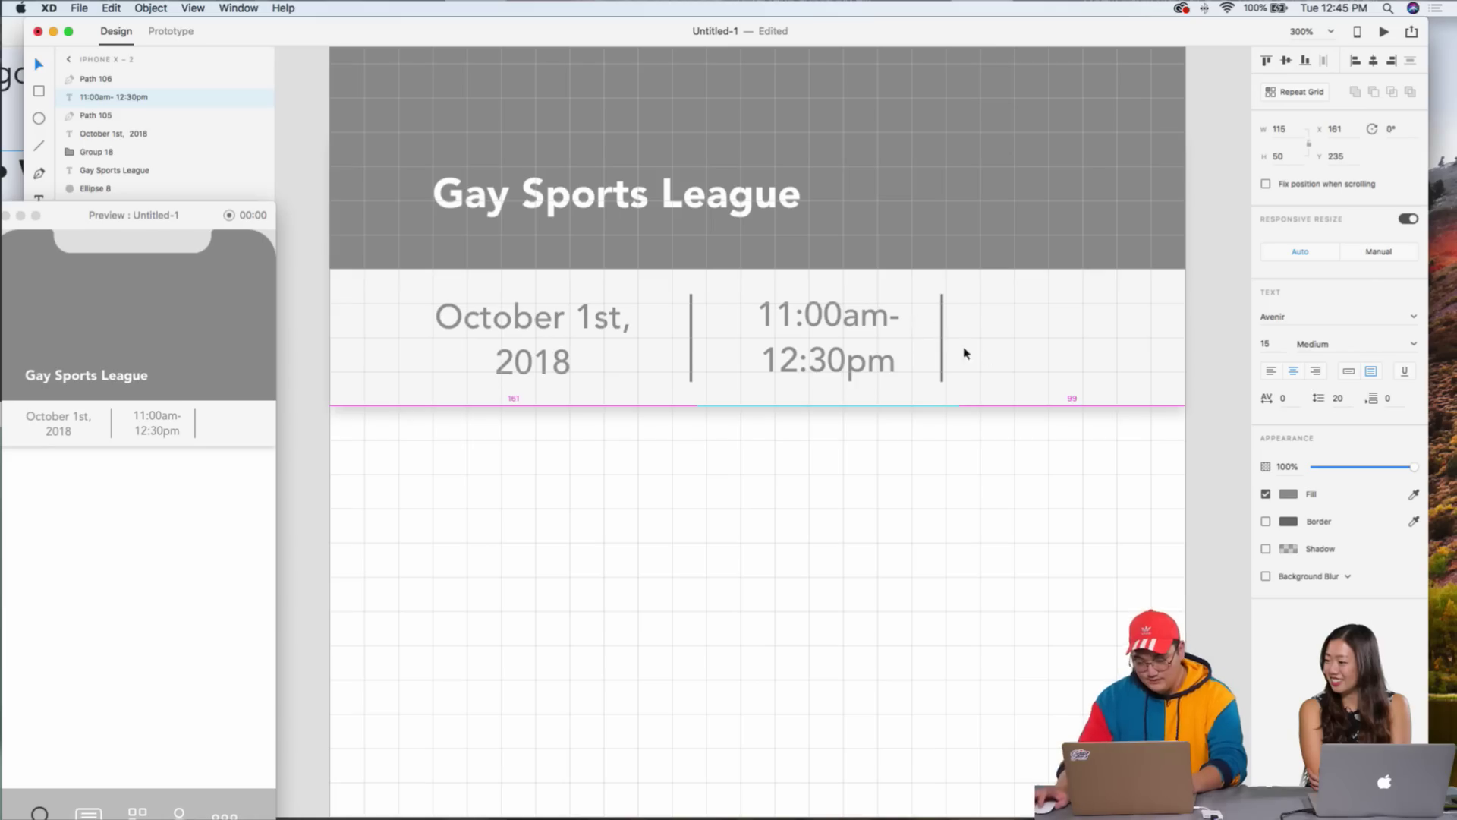
{"action": "left_click_drag", "start_coordinate": [959, 348], "coordinate": [939, 348]}
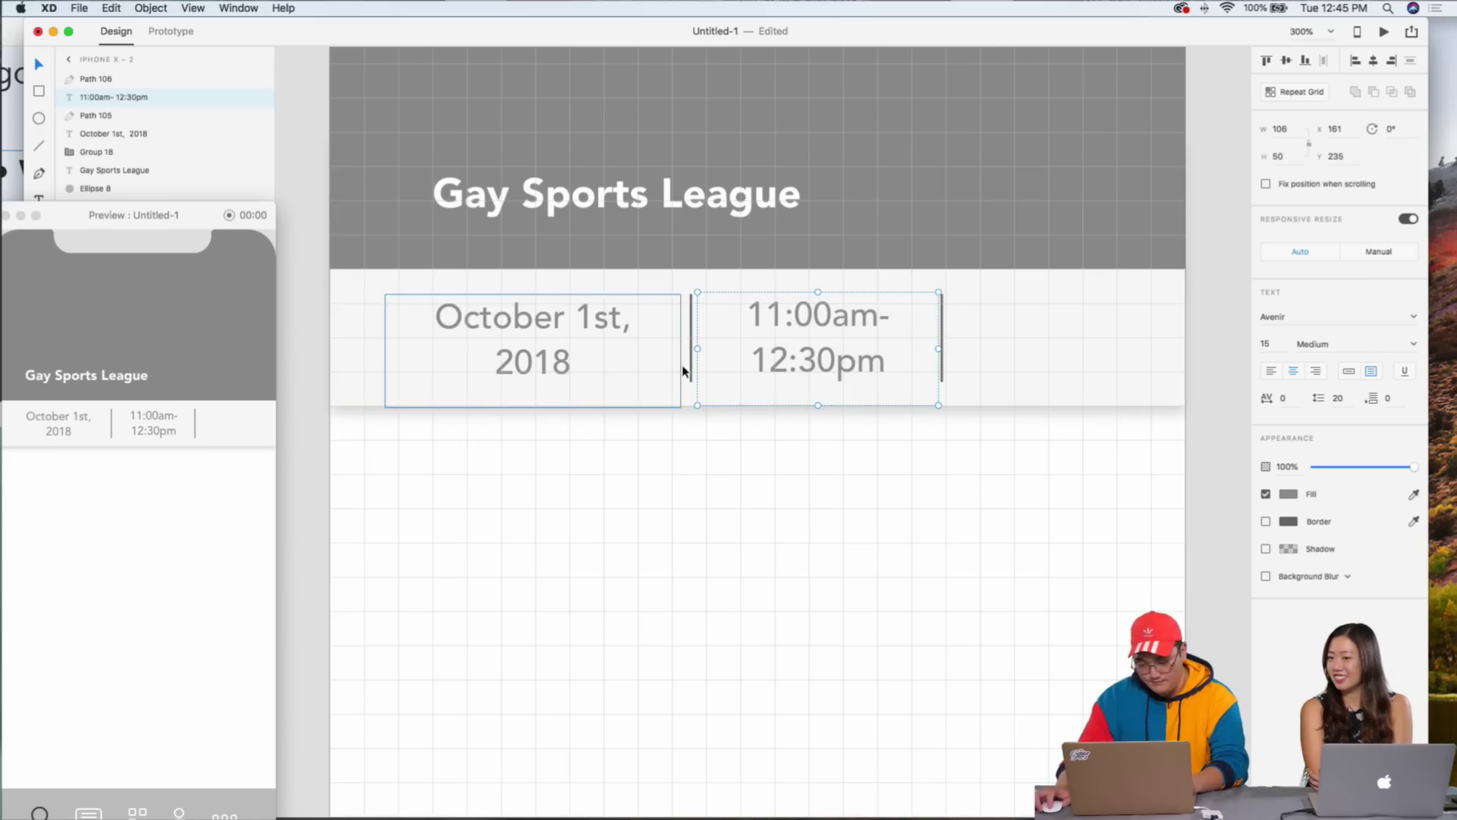
- Duplicate the time text and move the copy past the second divider to X 261
{"action": "key", "text": "super+d"}
{"action": "key", "text": "shift+Right"}
{"action": "key", "text": "shift+Right"}
{"action": "key", "text": "shift+Right"}
{"action": "key", "text": "shift+Right"}
{"action": "key", "text": "shift+Right"}
{"action": "key", "text": "shift+Right"}
{"action": "key", "text": "shift+Right"}
{"action": "key", "text": "shift+Right"}
{"action": "key", "text": "shift+Right"}
{"action": "key", "text": "shift+Right"}
- Replace the copied time text with "Silverlake, CA"
{"action": "double_click", "coordinate": [1087, 371]}
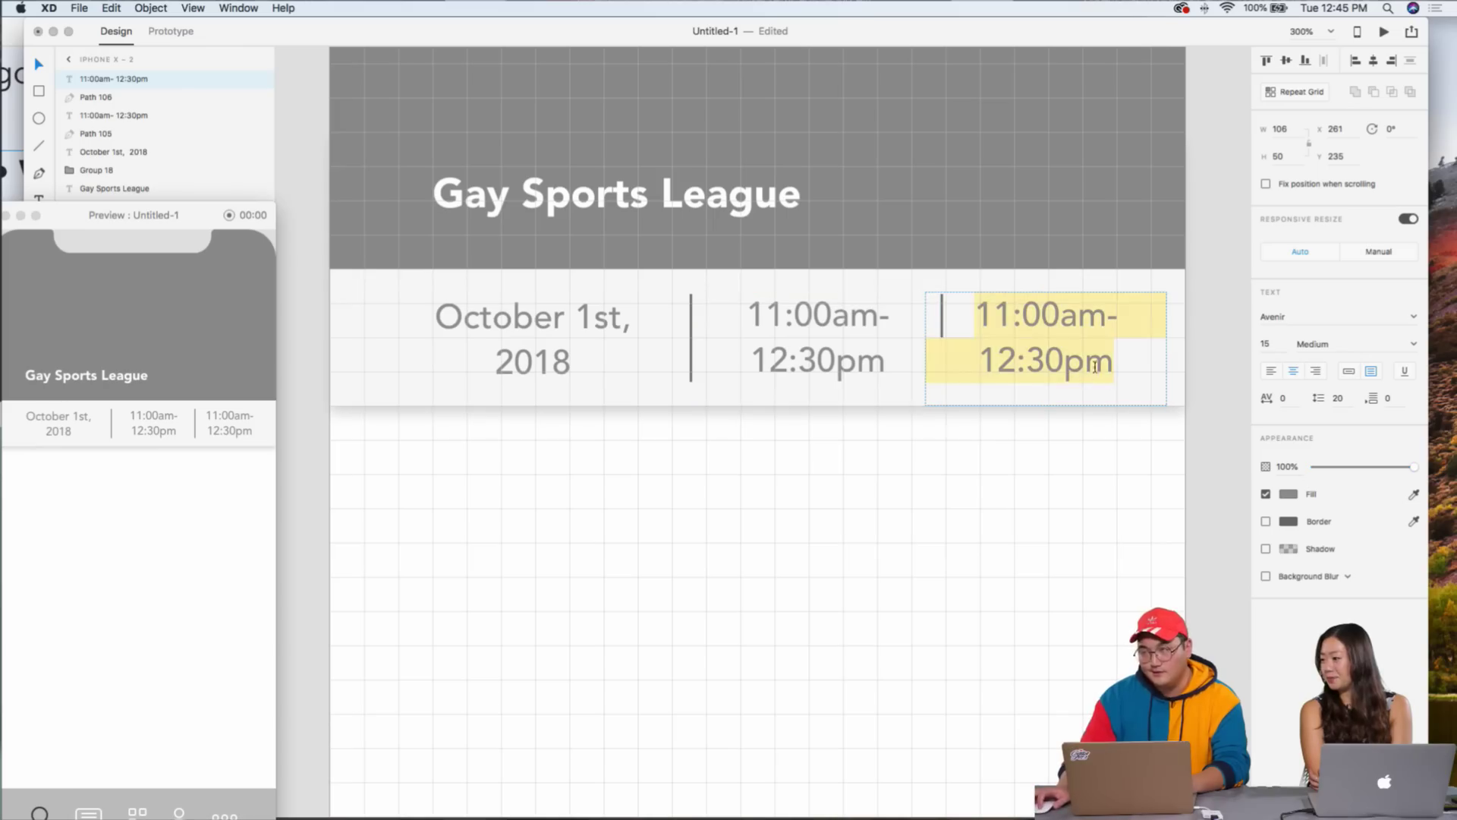
{"action": "type", "text": "Sil"}
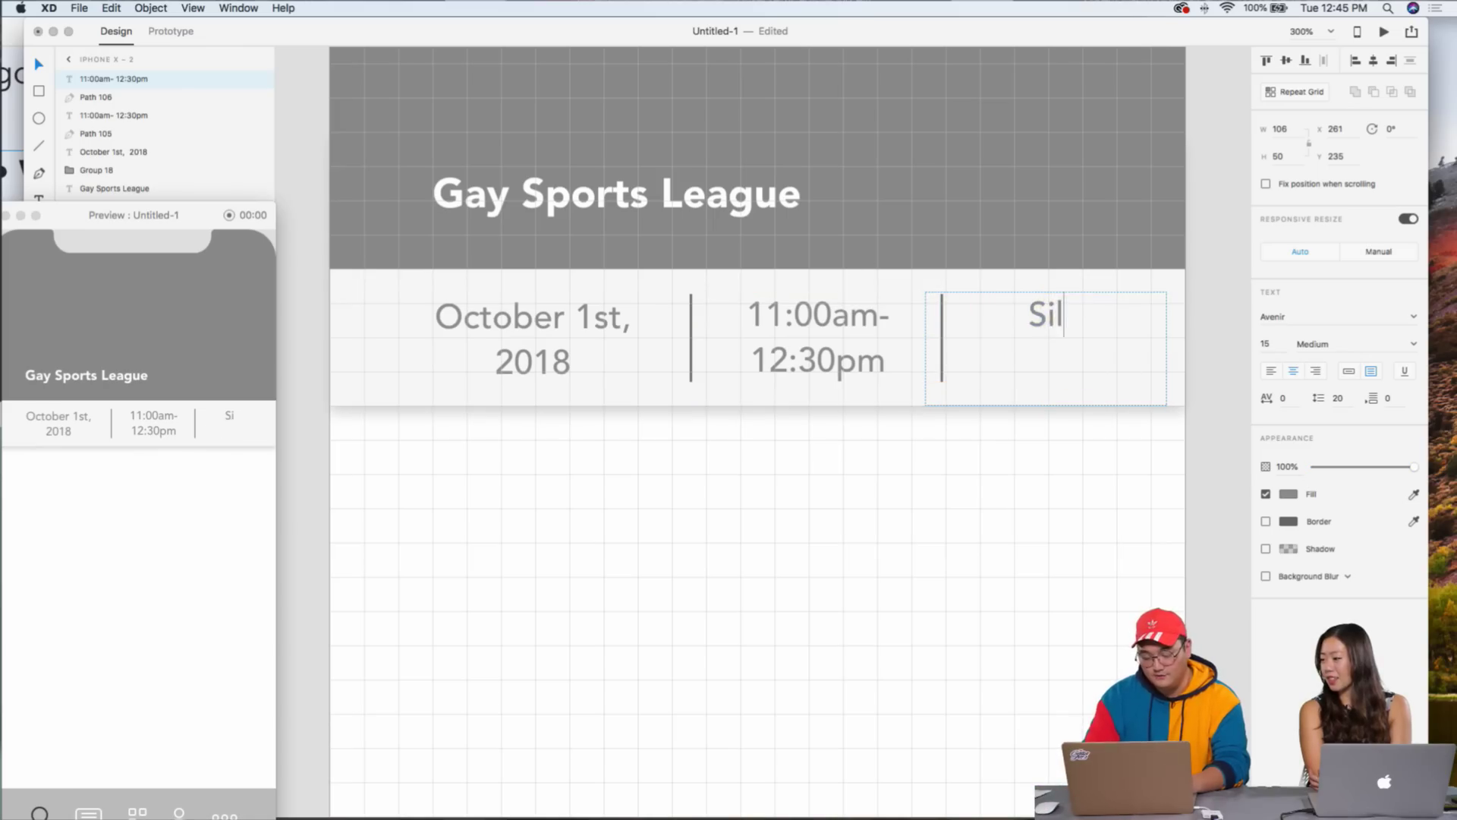
{"action": "type", "text": "verlake, CA"}
{"action": "key", "text": "Escape"}
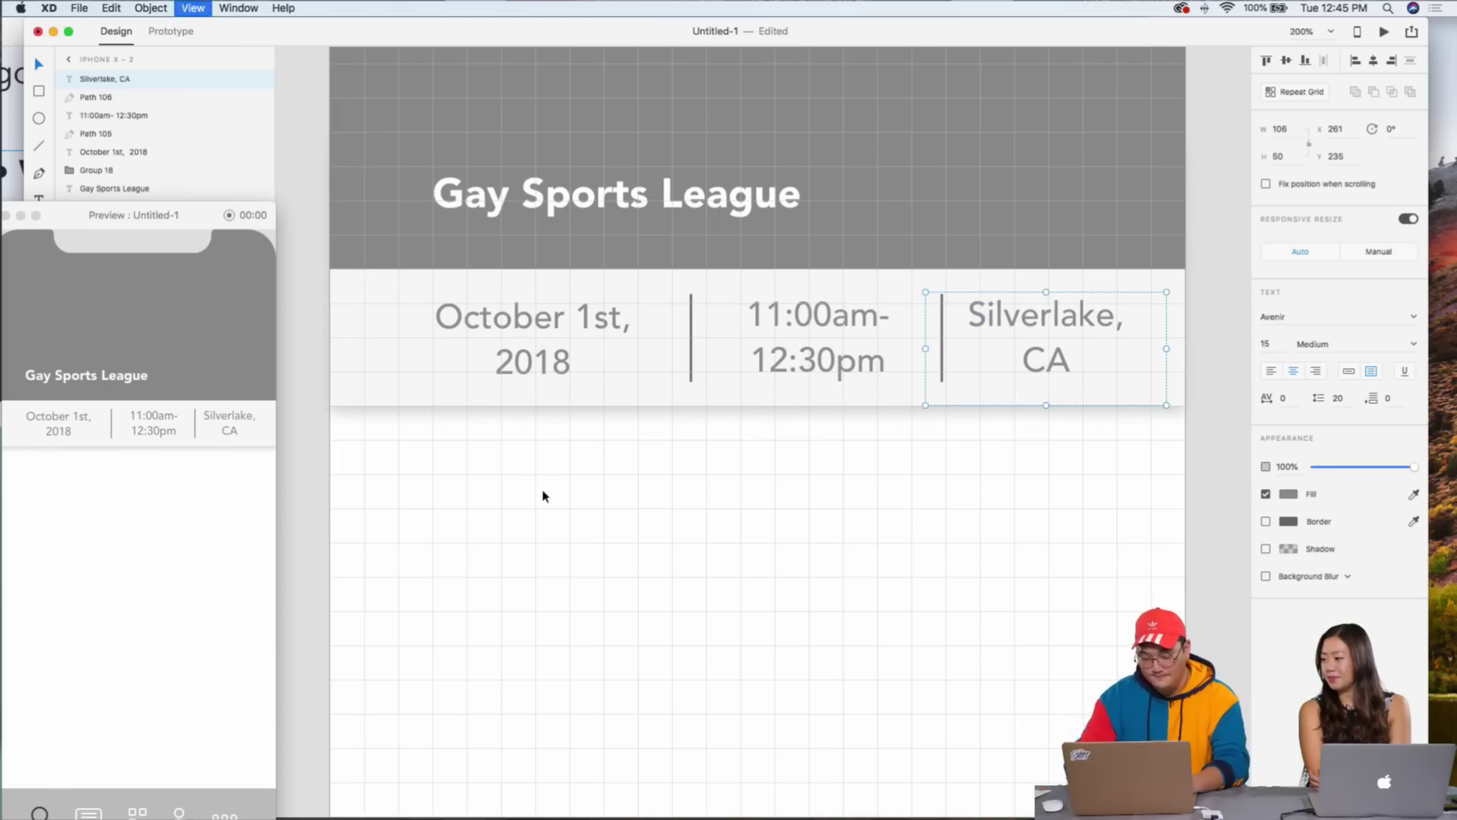
- Move the date text left to X 14
{"action": "key", "text": "super+minus"}
{"action": "left_click", "coordinate": [621, 364]}
{"action": "key", "text": "shift+Left"}
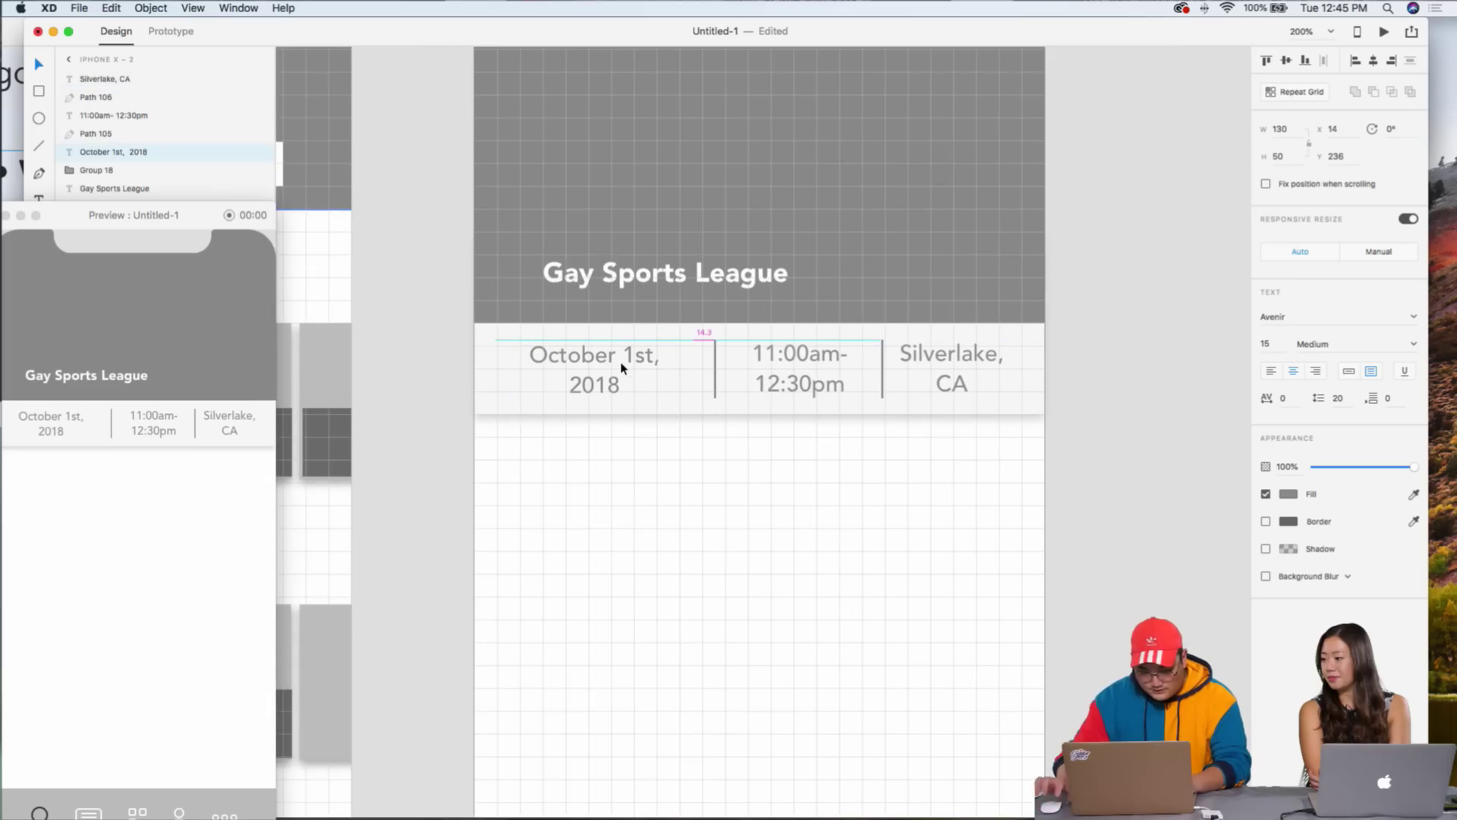
- Set the font size of the date, time and location texts together to 12
{"action": "left_click", "coordinate": [712, 373]}
{"action": "double_click", "coordinate": [692, 374]}
{"action": "left_click", "coordinate": [801, 372], "text": "shift"}
{"action": "left_click", "coordinate": [958, 367], "text": "shift"}
{"action": "left_click", "coordinate": [1267, 342]}
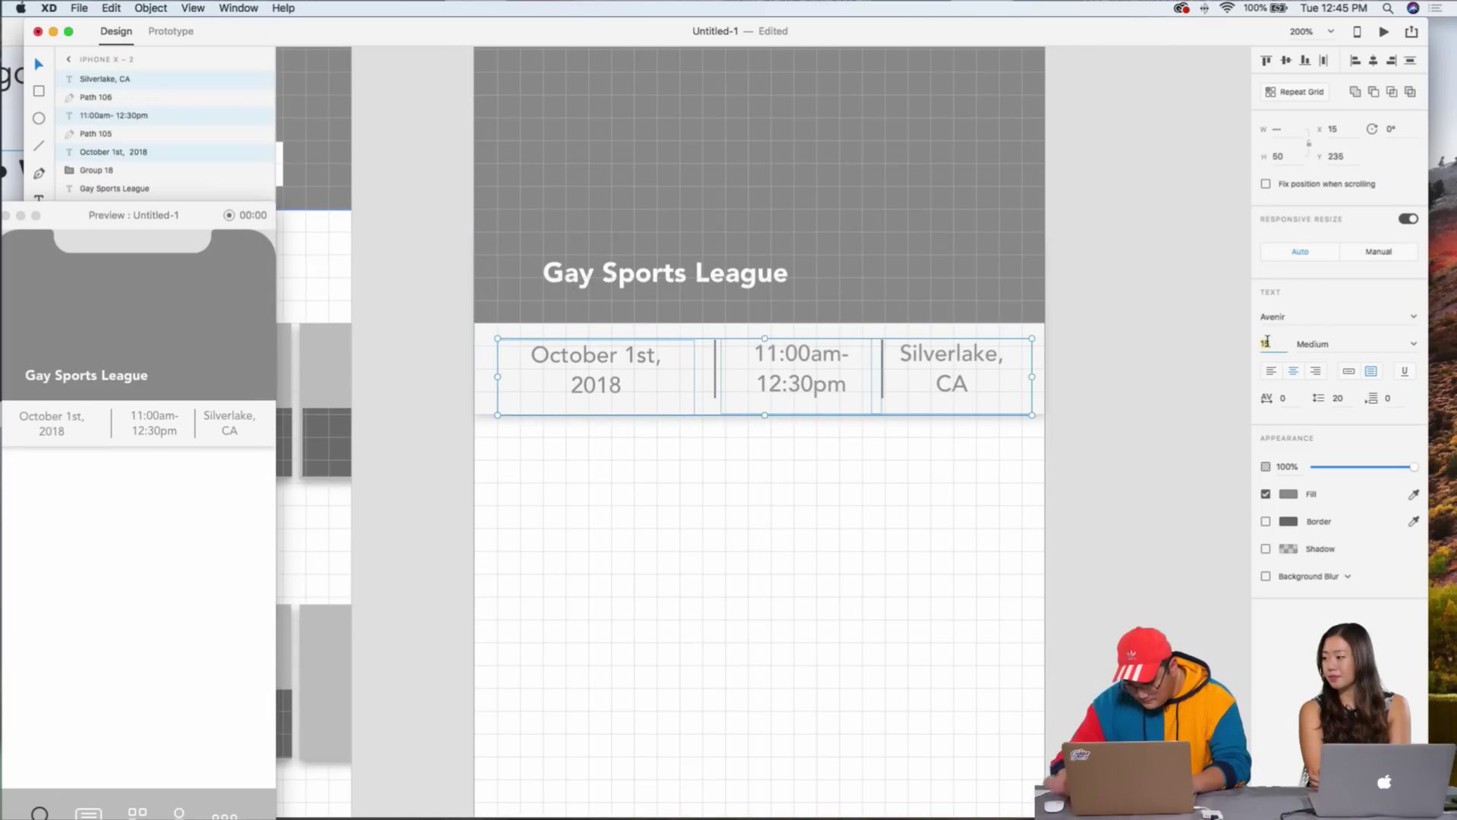
{"action": "key", "text": "Down"}
{"action": "key", "text": "Down"}
{"action": "key", "text": "Down"}
{"action": "key", "text": "Down"}
{"action": "key", "text": "Down"}
{"action": "key", "text": "Down"}
{"action": "left_click", "coordinate": [878, 514]}
- Narrow the date text box to 110 and move the first divider left to X 121.3
{"action": "left_click", "coordinate": [613, 371]}
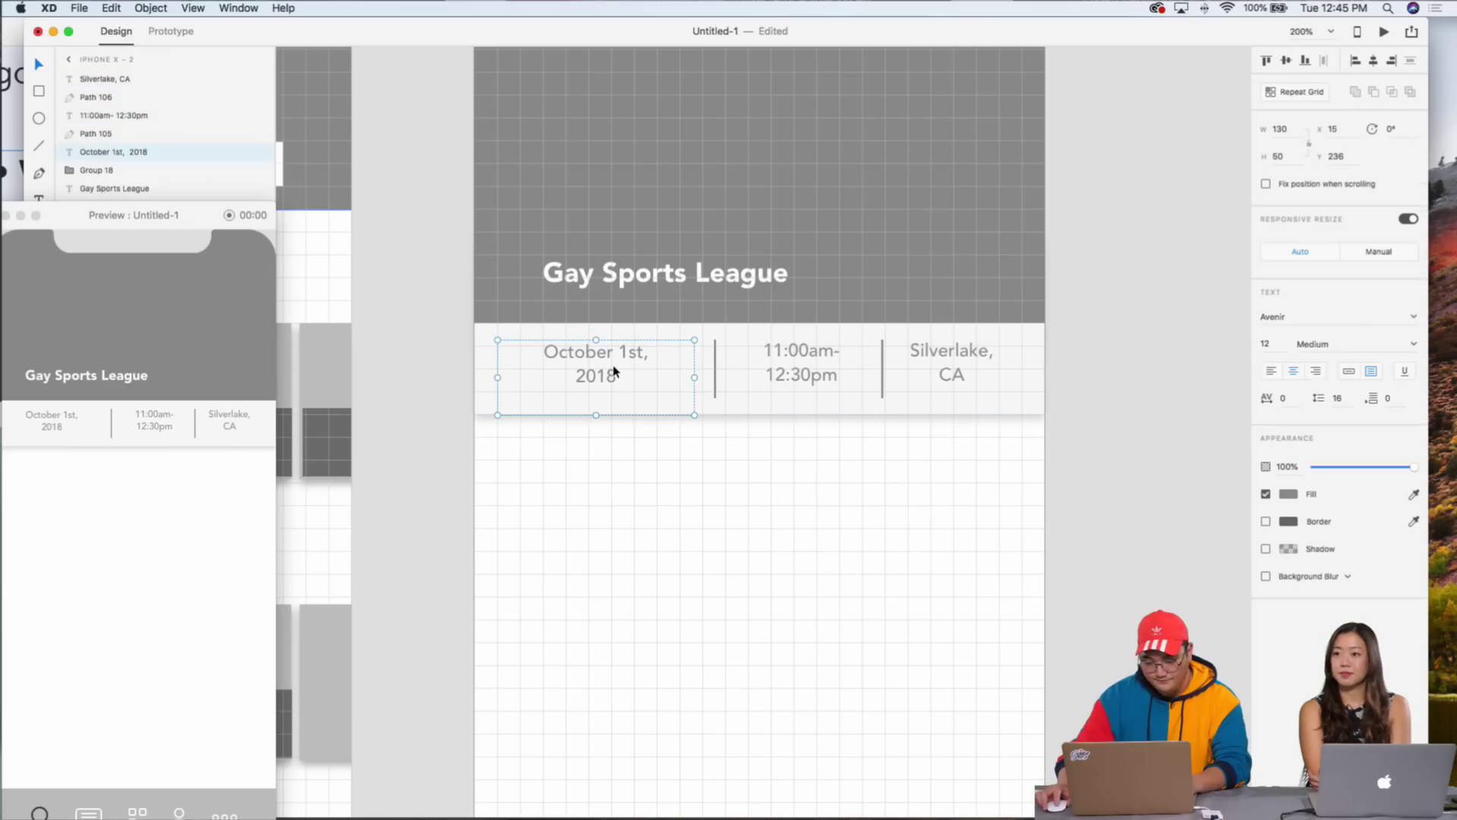
{"action": "left_click_drag", "start_coordinate": [695, 377], "coordinate": [664, 377]}
{"action": "left_click", "coordinate": [714, 374]}
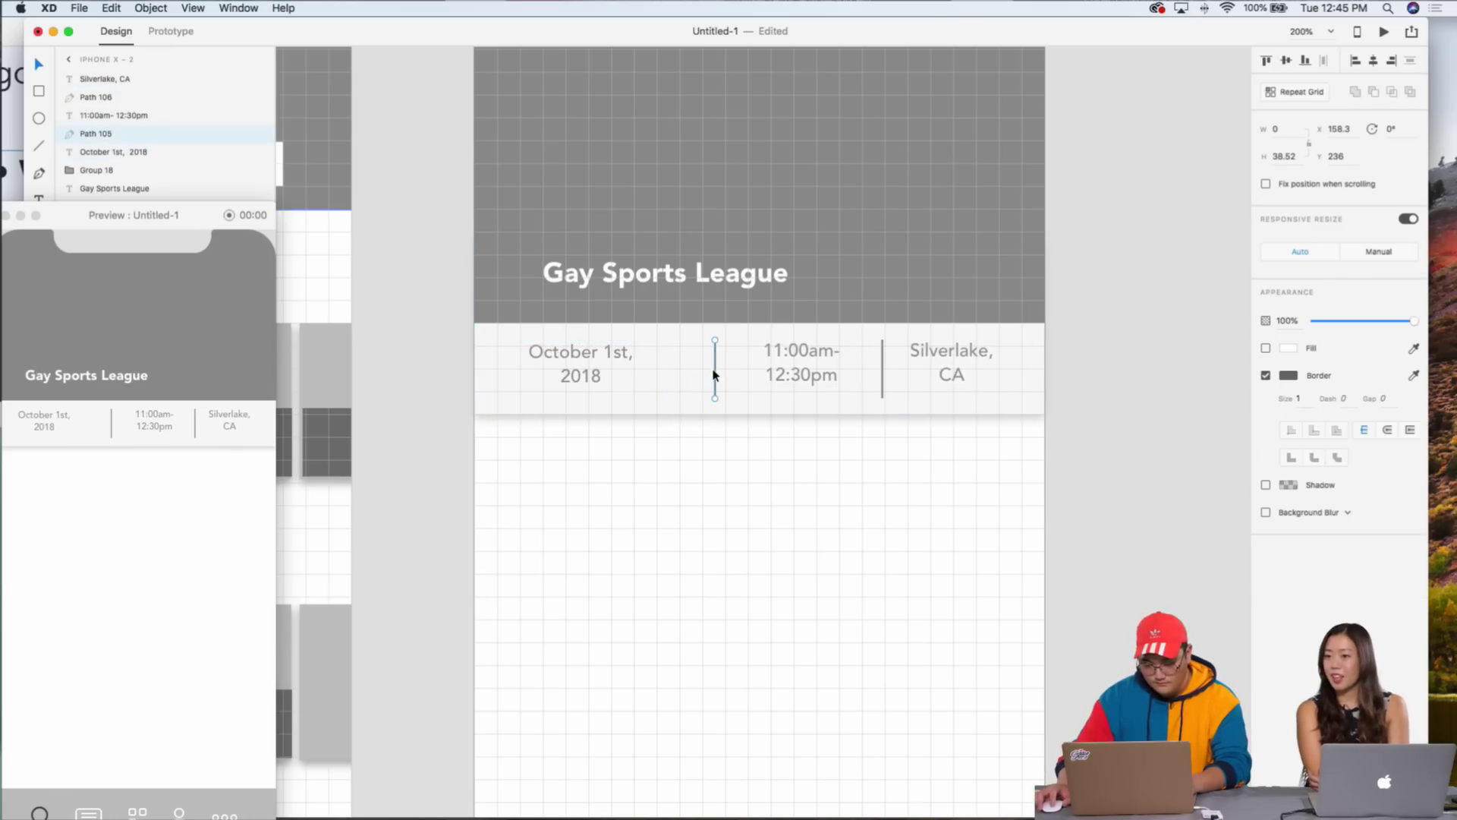
{"action": "key", "text": "shift+Left"}
{"action": "key", "text": "shift+Left"}
{"action": "key", "text": "shift+Left"}
{"action": "key", "text": "Left"}
{"action": "key", "text": "Left"}
{"action": "key", "text": "Left"}
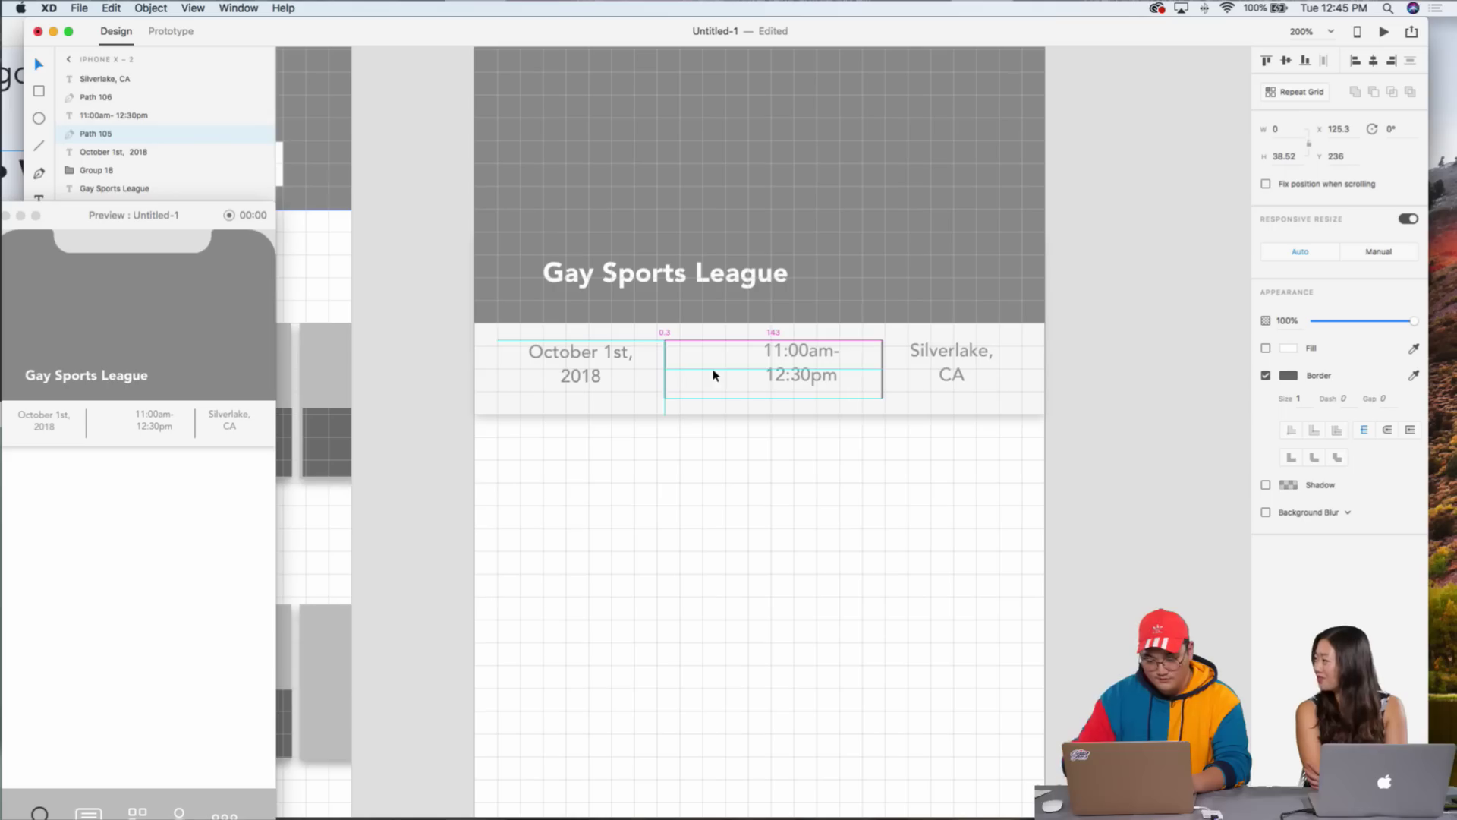
{"action": "key", "text": "Left"}
{"action": "key", "text": "Left"}
{"action": "key", "text": "Left"}
{"action": "key", "text": "Left"}
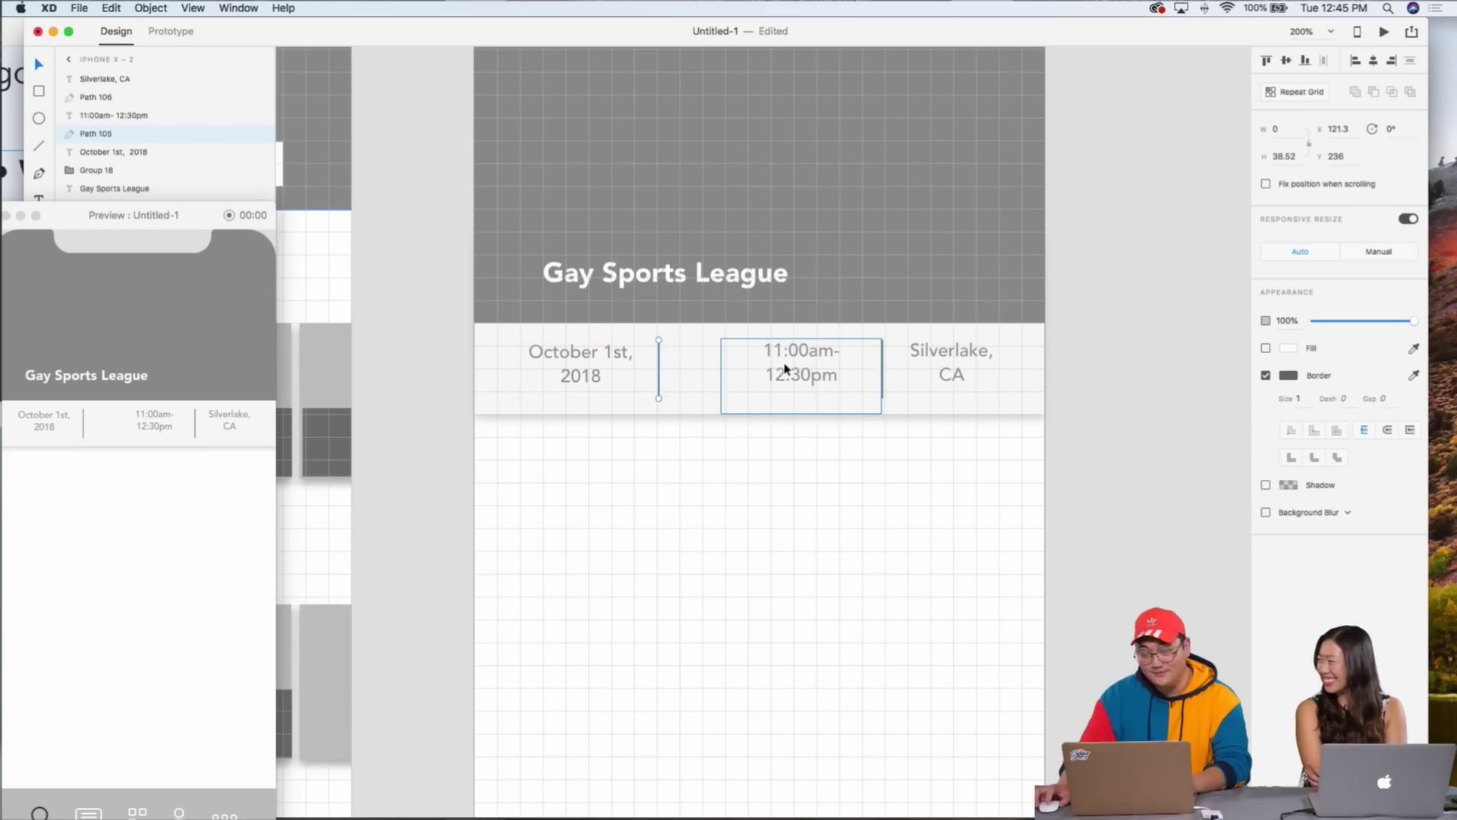
- Move the time text left to X 112, beside the first divider
{"action": "left_click", "coordinate": [791, 370]}
{"action": "key", "text": "shift+Left"}
{"action": "key", "text": "shift+Left"}
{"action": "key", "text": "shift+Left"}
{"action": "key", "text": "shift+Left"}
{"action": "key", "text": "shift+Left"}
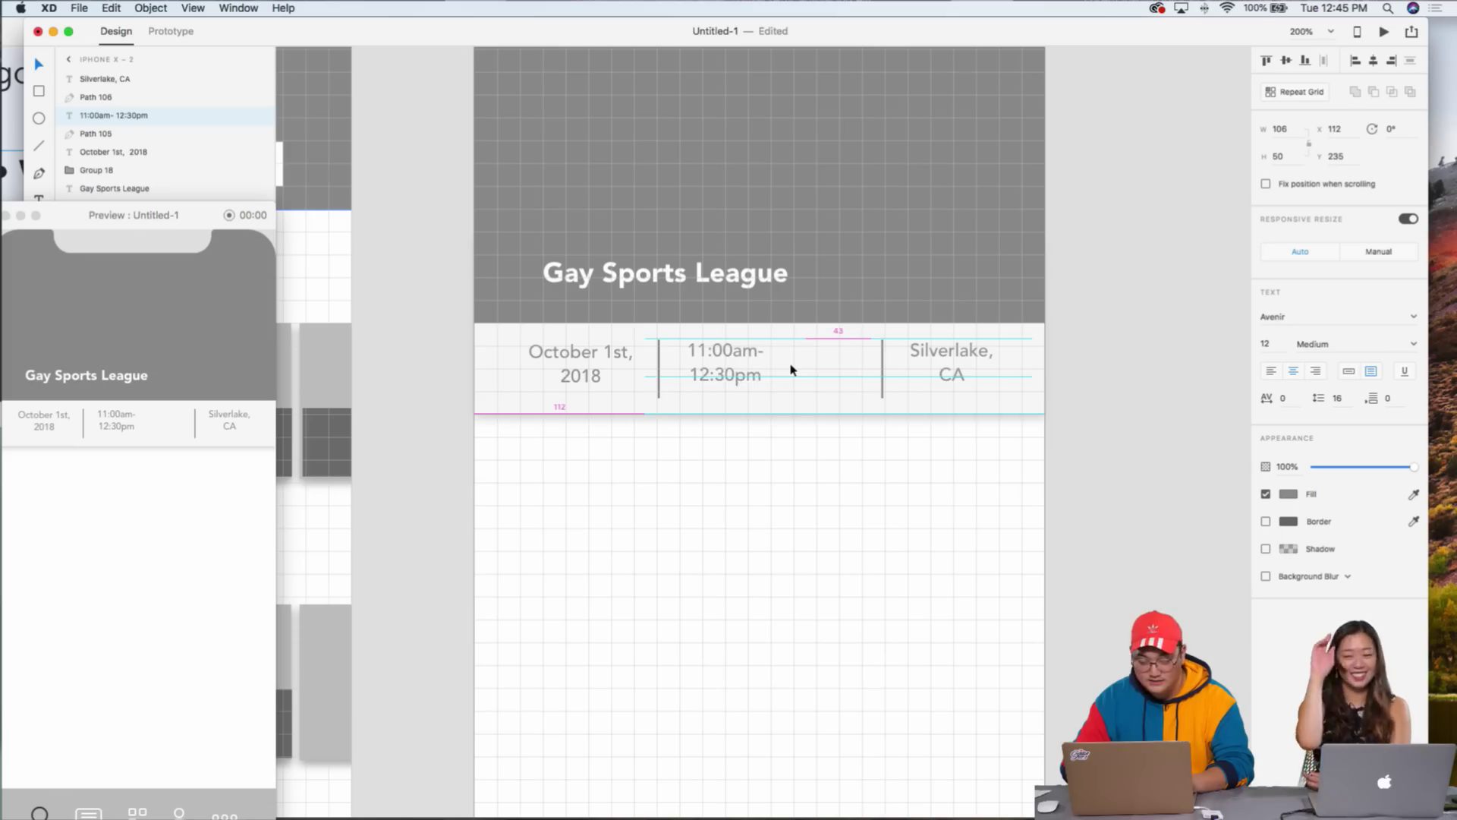
- Narrow the location text box to 86 at X 281, and move the second divider left towards the time text
{"action": "left_click", "coordinate": [884, 366]}
{"action": "key", "text": "shift+Right"}
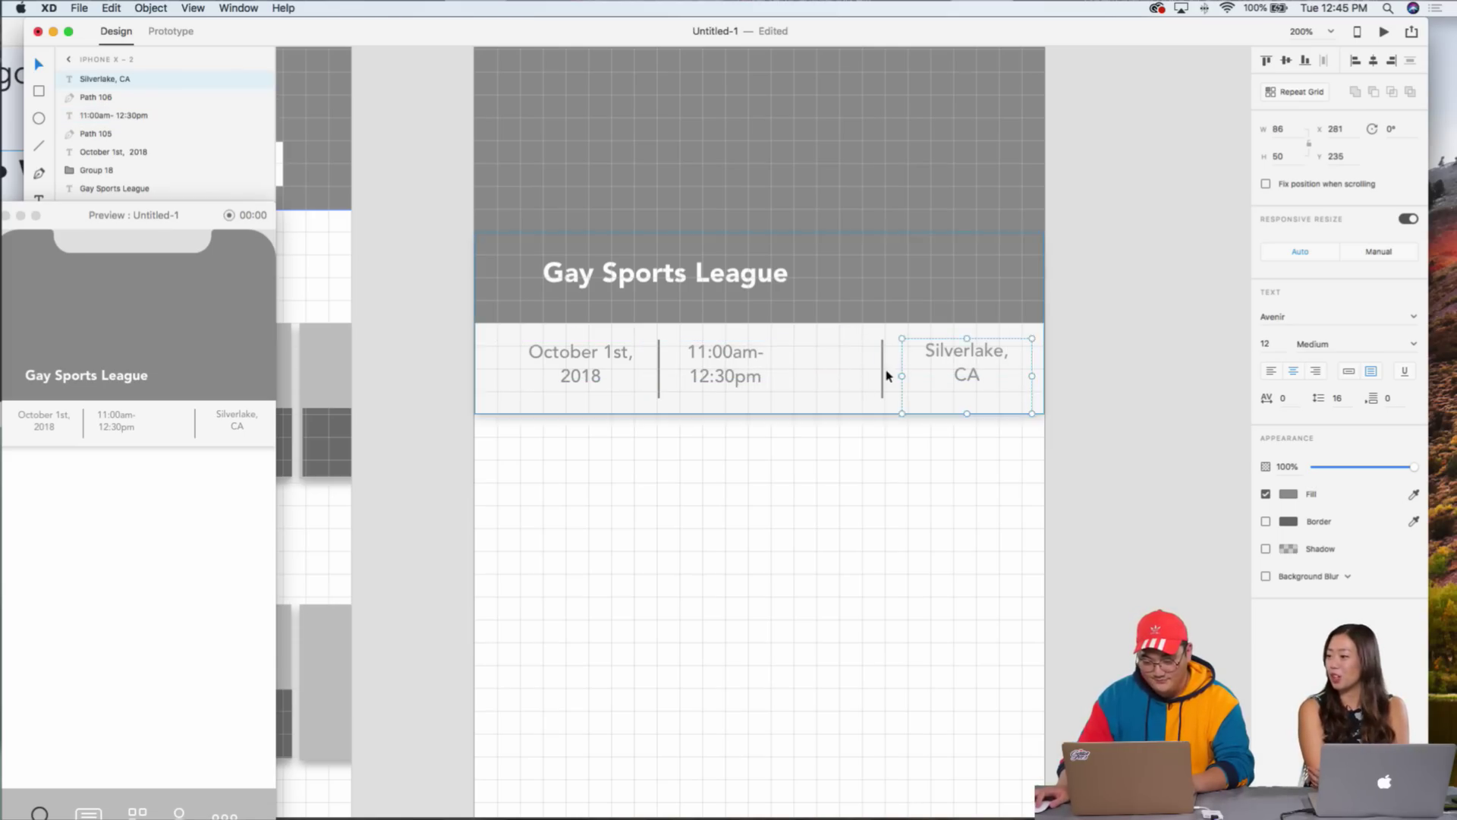
{"action": "left_click", "coordinate": [883, 373]}
{"action": "key", "text": "shift+Left"}
{"action": "key", "text": "shift+Left"}
{"action": "key", "text": "shift+Left"}
{"action": "key", "text": "shift+Left"}
{"action": "key", "text": "shift+Left"}
{"action": "key", "text": "shift+Right"}
{"action": "key", "text": "shift+Right"}
{"action": "key", "text": "Right"}
{"action": "key", "text": "Right"}
- Reposition the location, time and date texts within their columns, lining them up at Y 240
{"action": "left_click_drag", "start_coordinate": [949, 366], "coordinate": [926, 365]}
{"action": "left_click_drag", "start_coordinate": [701, 367], "coordinate": [721, 368]}
{"action": "left_click_drag", "start_coordinate": [605, 360], "coordinate": [581, 365]}
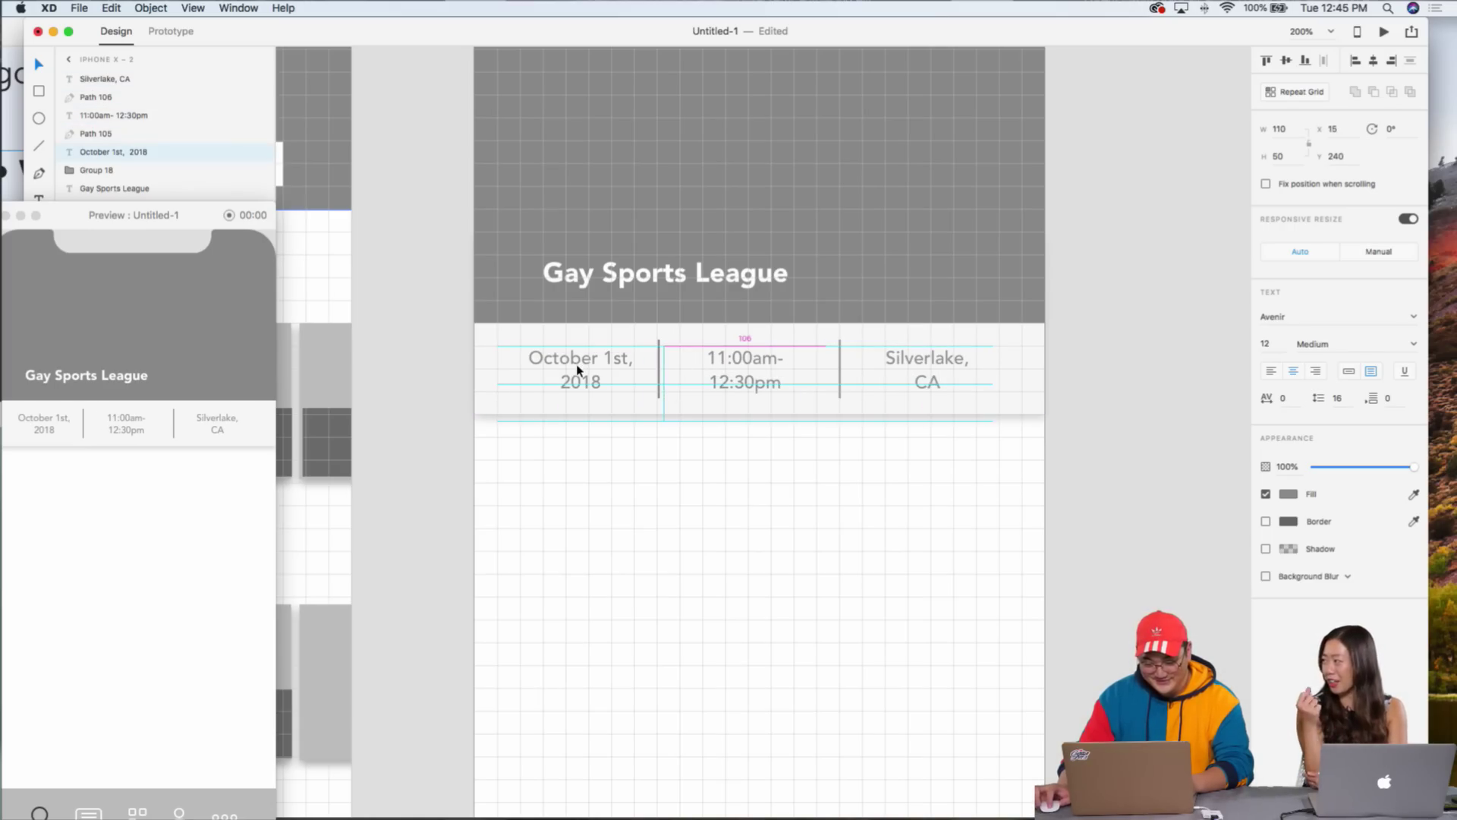
{"action": "left_click_drag", "start_coordinate": [576, 371], "coordinate": [578, 370]}
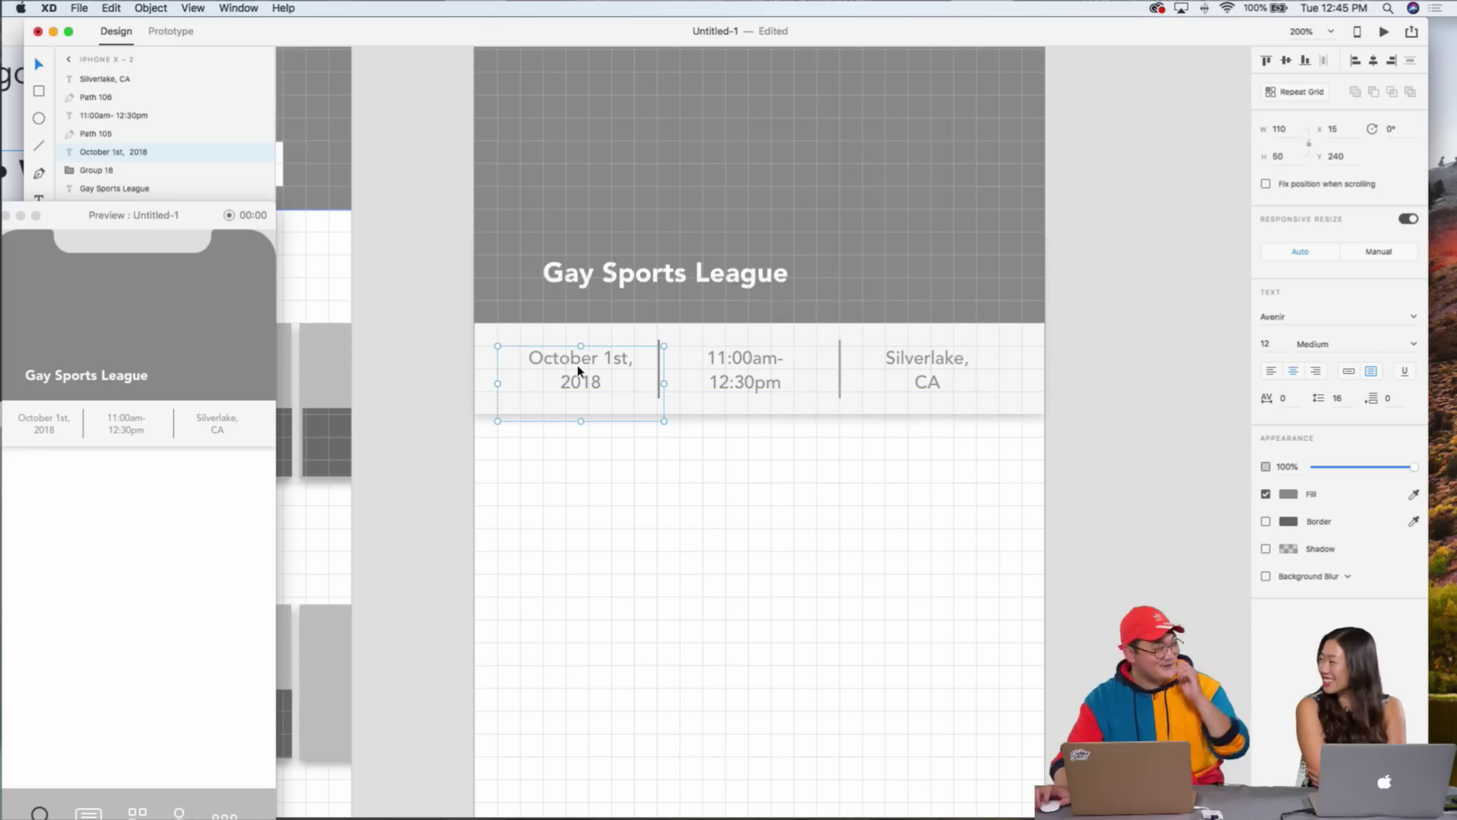
- Resize the three text boxes to fill their columns between the dividers, with the location box 135 wide at X 240
{"action": "left_click_drag", "start_coordinate": [663, 384], "coordinate": [660, 386]}
{"action": "left_click", "coordinate": [670, 383]}
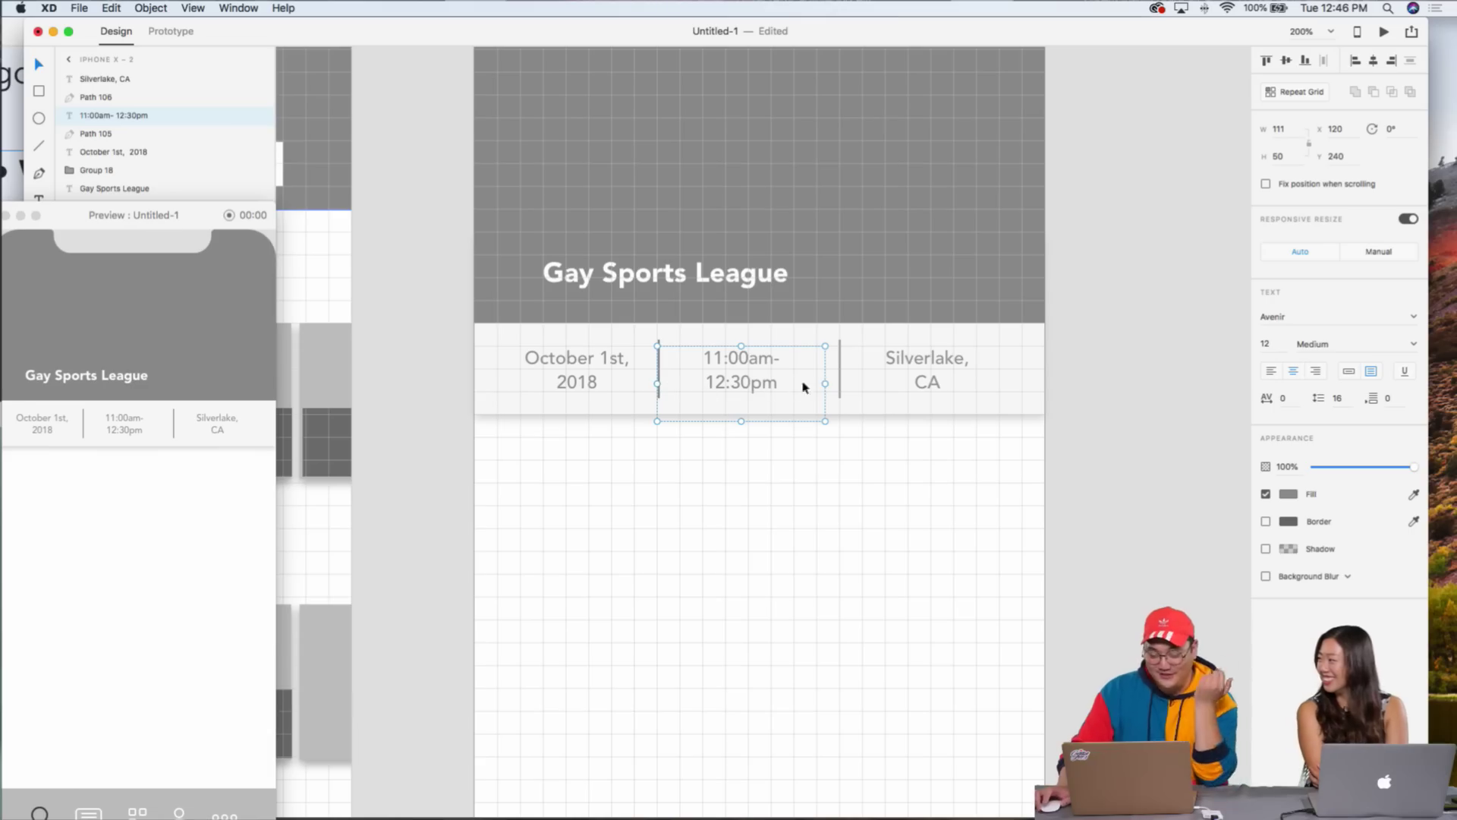
{"action": "left_click_drag", "start_coordinate": [830, 384], "coordinate": [841, 382]}
{"action": "left_click", "coordinate": [929, 372]}
{"action": "left_click_drag", "start_coordinate": [992, 383], "coordinate": [1044, 383]}
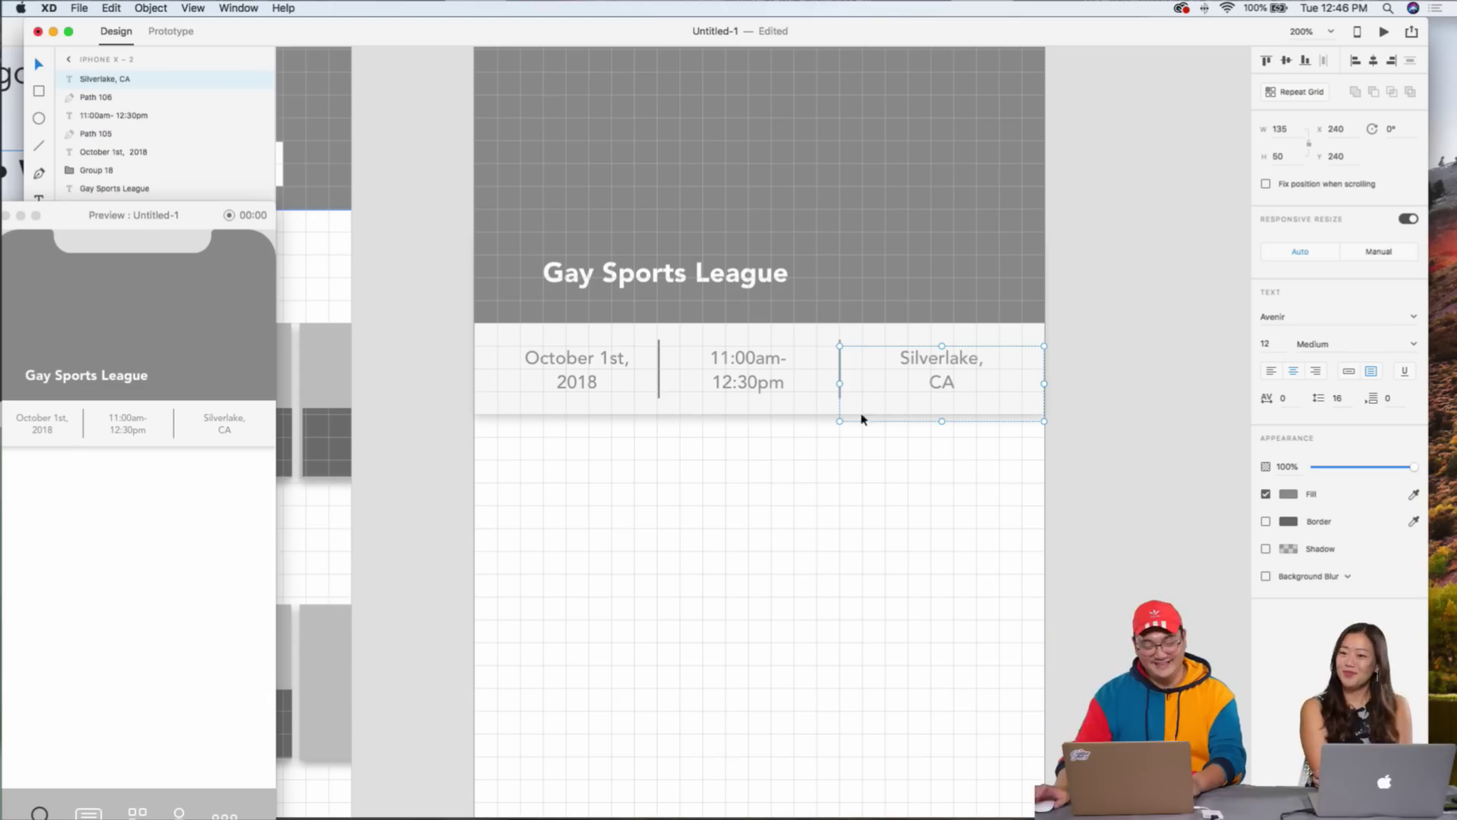
- Move the date text left to X 10 and clear the selection
{"action": "left_click", "coordinate": [577, 372]}
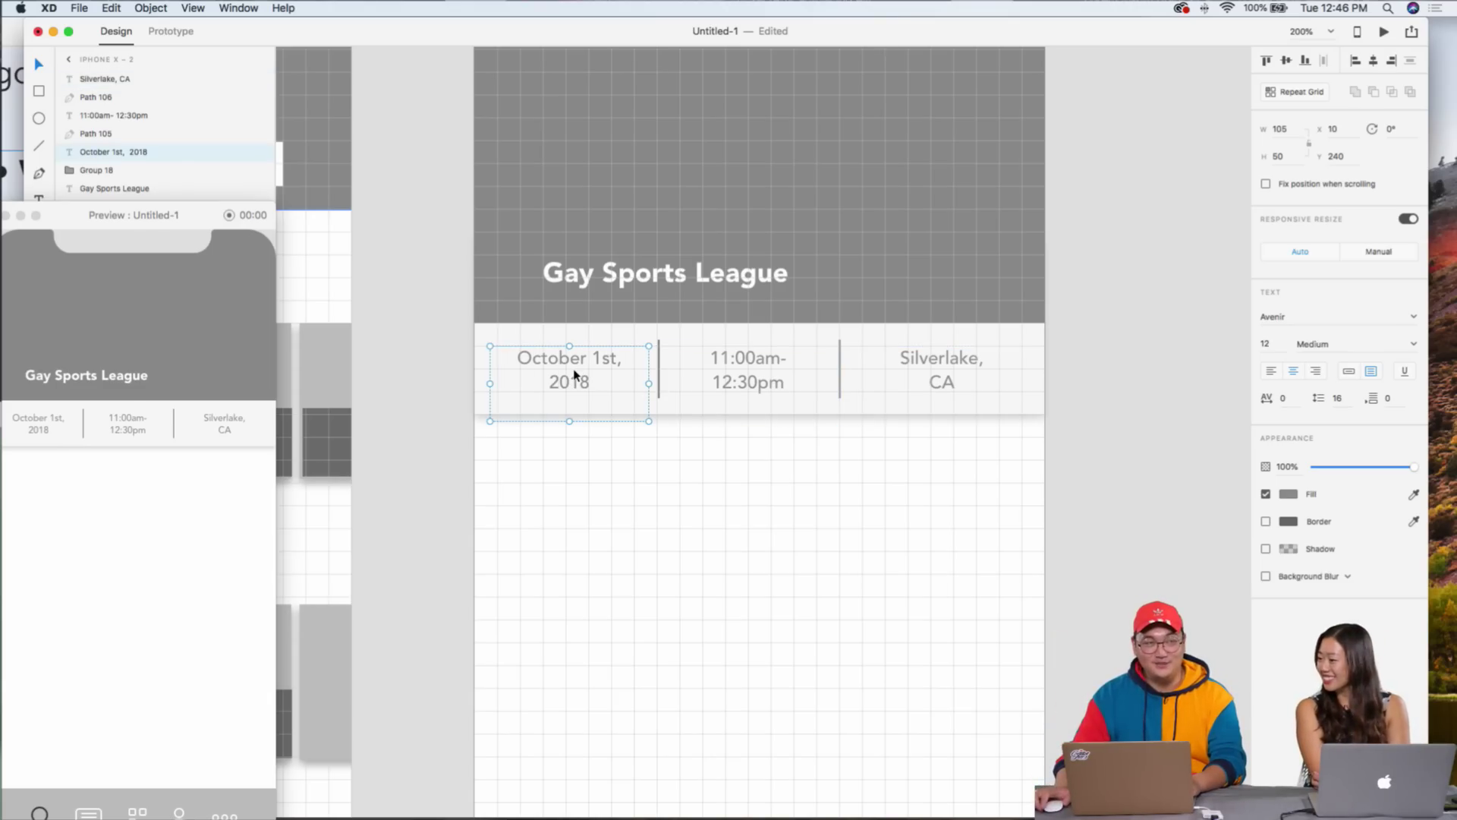
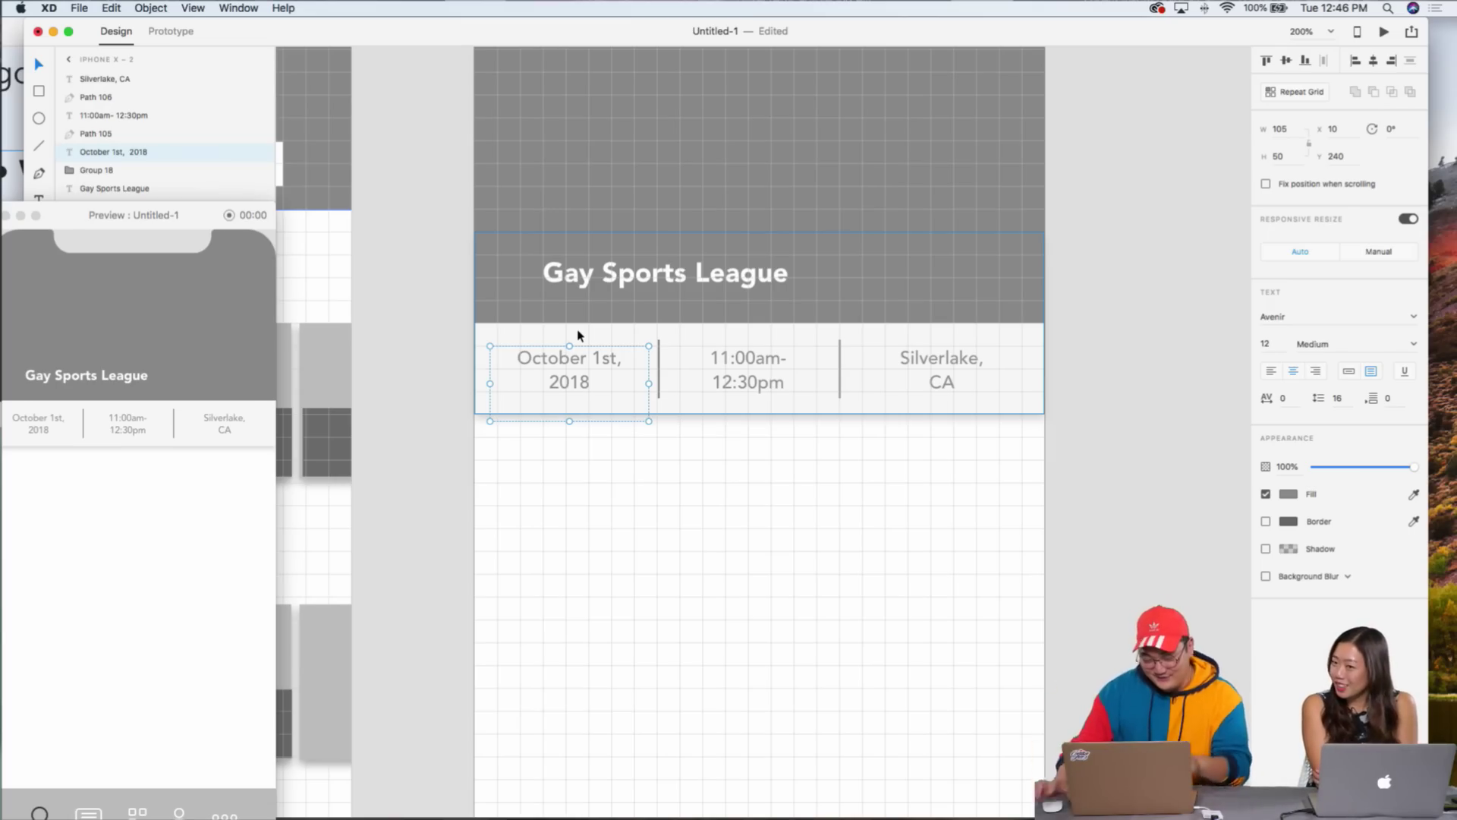
{"action": "left_click", "coordinate": [748, 377]}
{"action": "left_click", "coordinate": [591, 396]}
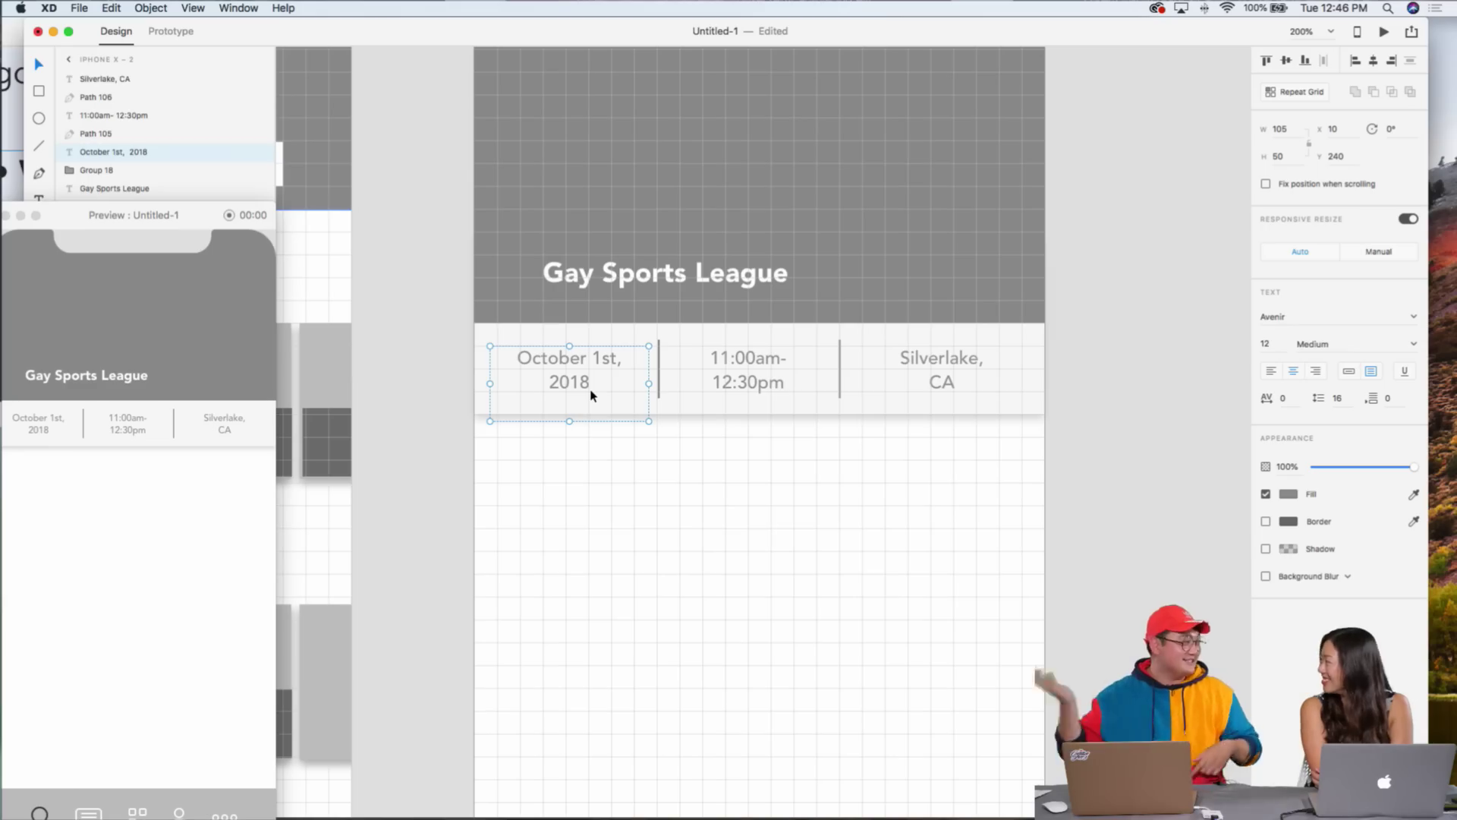
{"action": "left_click", "coordinate": [691, 503]}
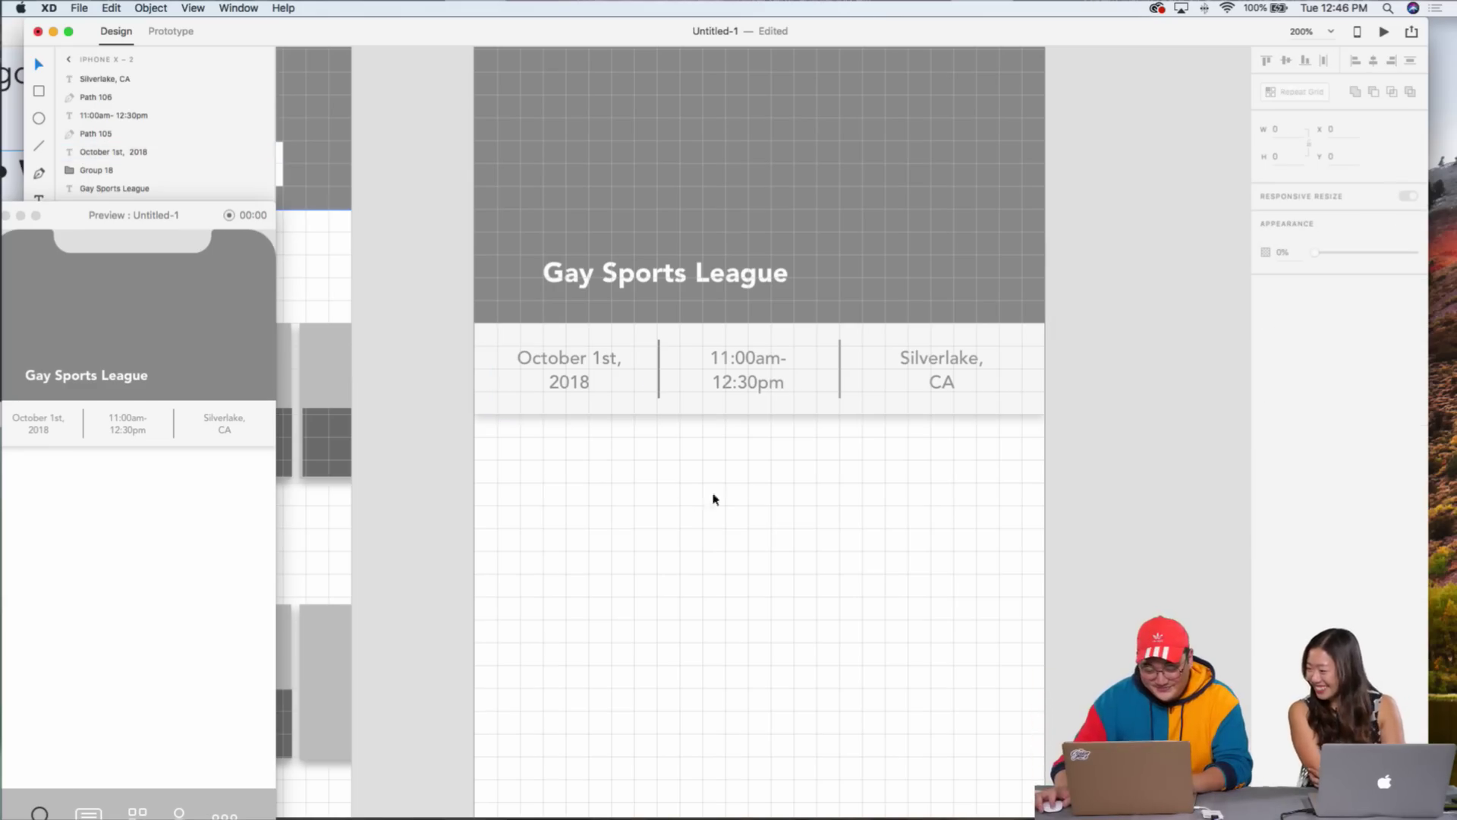
{"action": "scroll", "coordinate": [771, 501], "scroll_direction": "up", "scroll_amount": 1}
{"action": "scroll", "coordinate": [774, 494], "scroll_direction": "down", "scroll_amount": 2}
{"action": "scroll", "coordinate": [774, 493], "scroll_direction": "right", "scroll_amount": 1}
{"action": "left_click", "coordinate": [735, 369]}
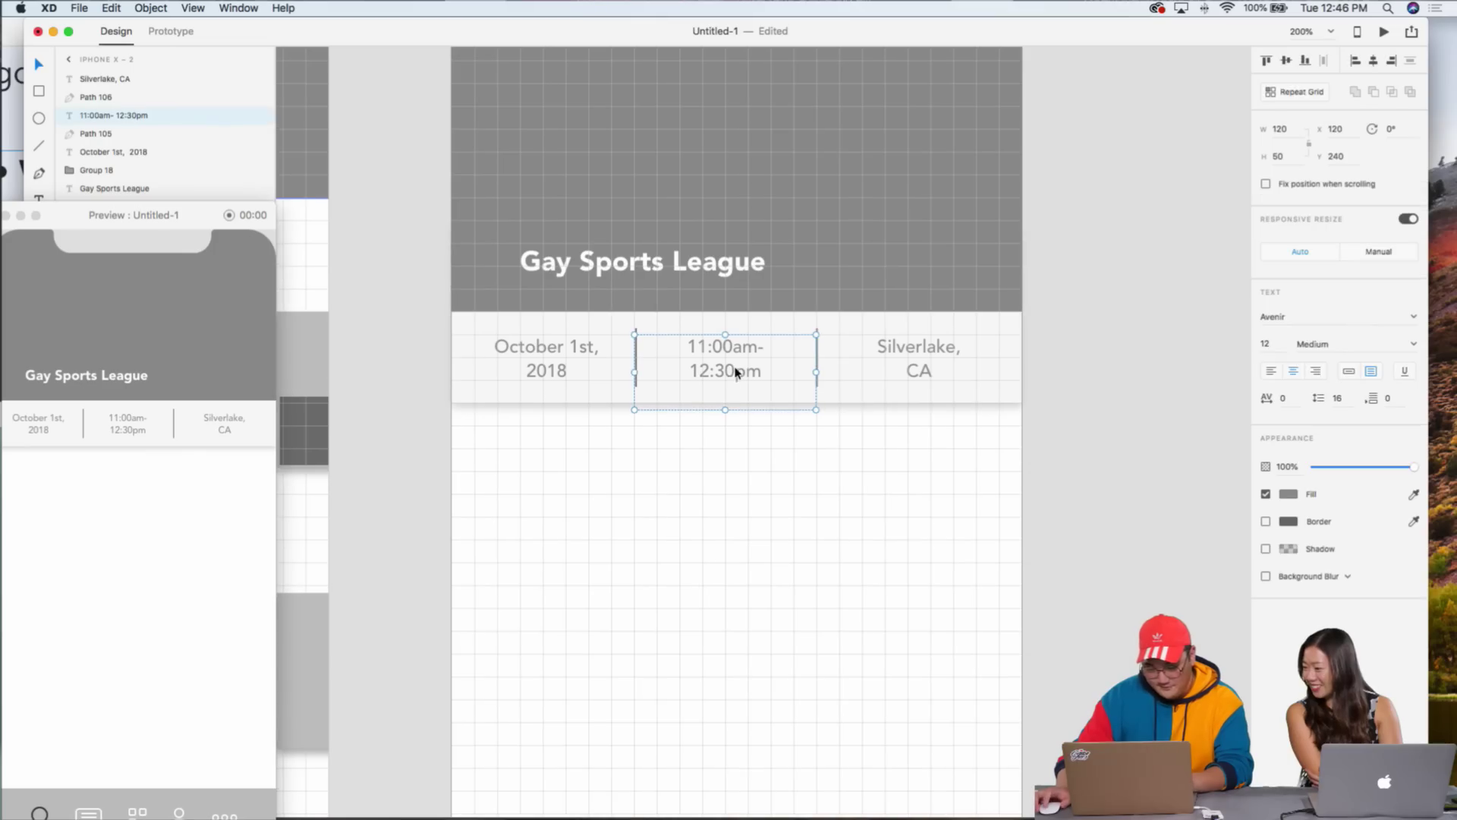
{"action": "left_click", "coordinate": [703, 521]}
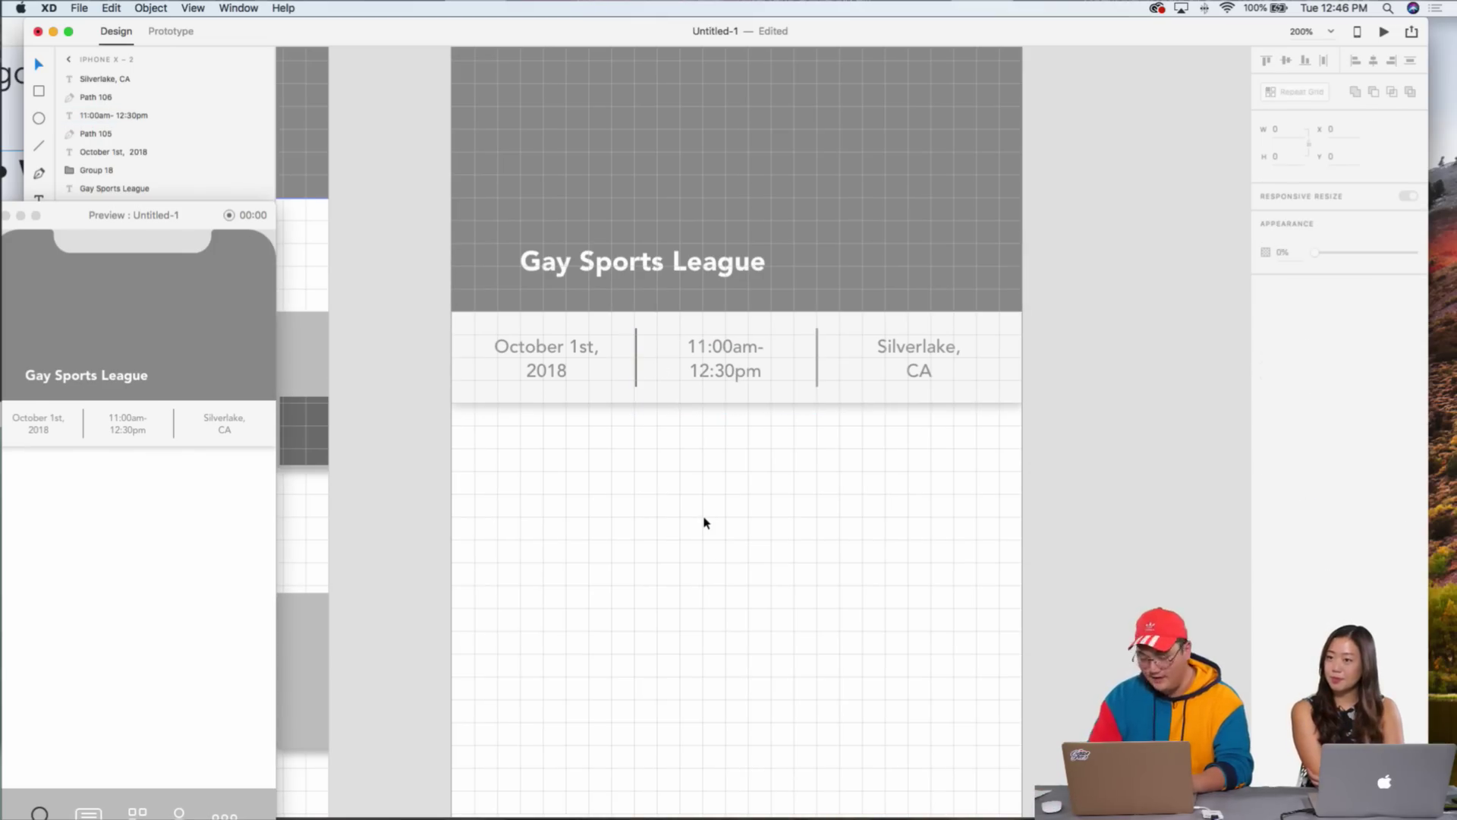
{"action": "key", "text": "super+minus"}
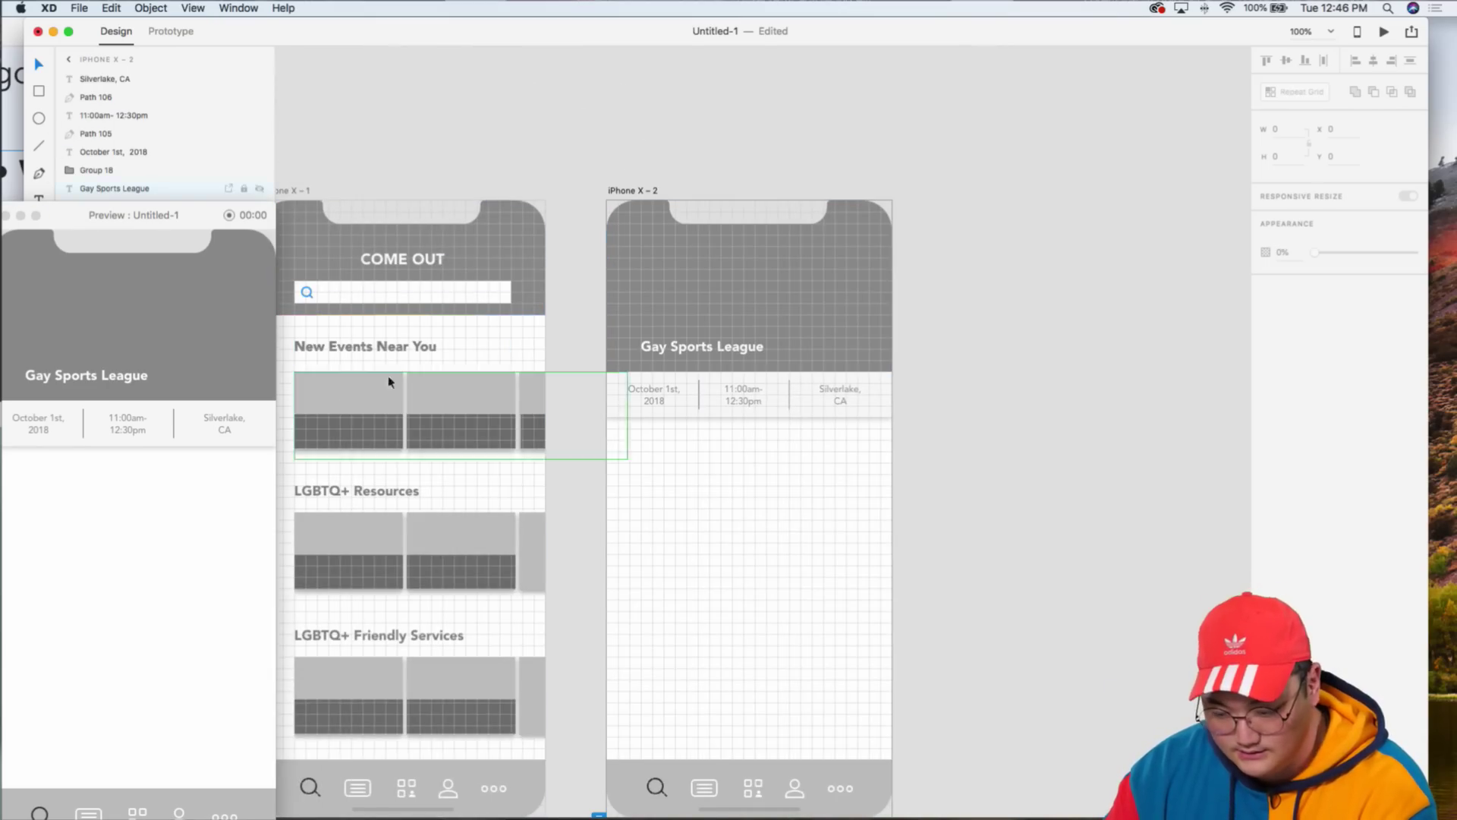
{"action": "key", "text": "super+equal"}
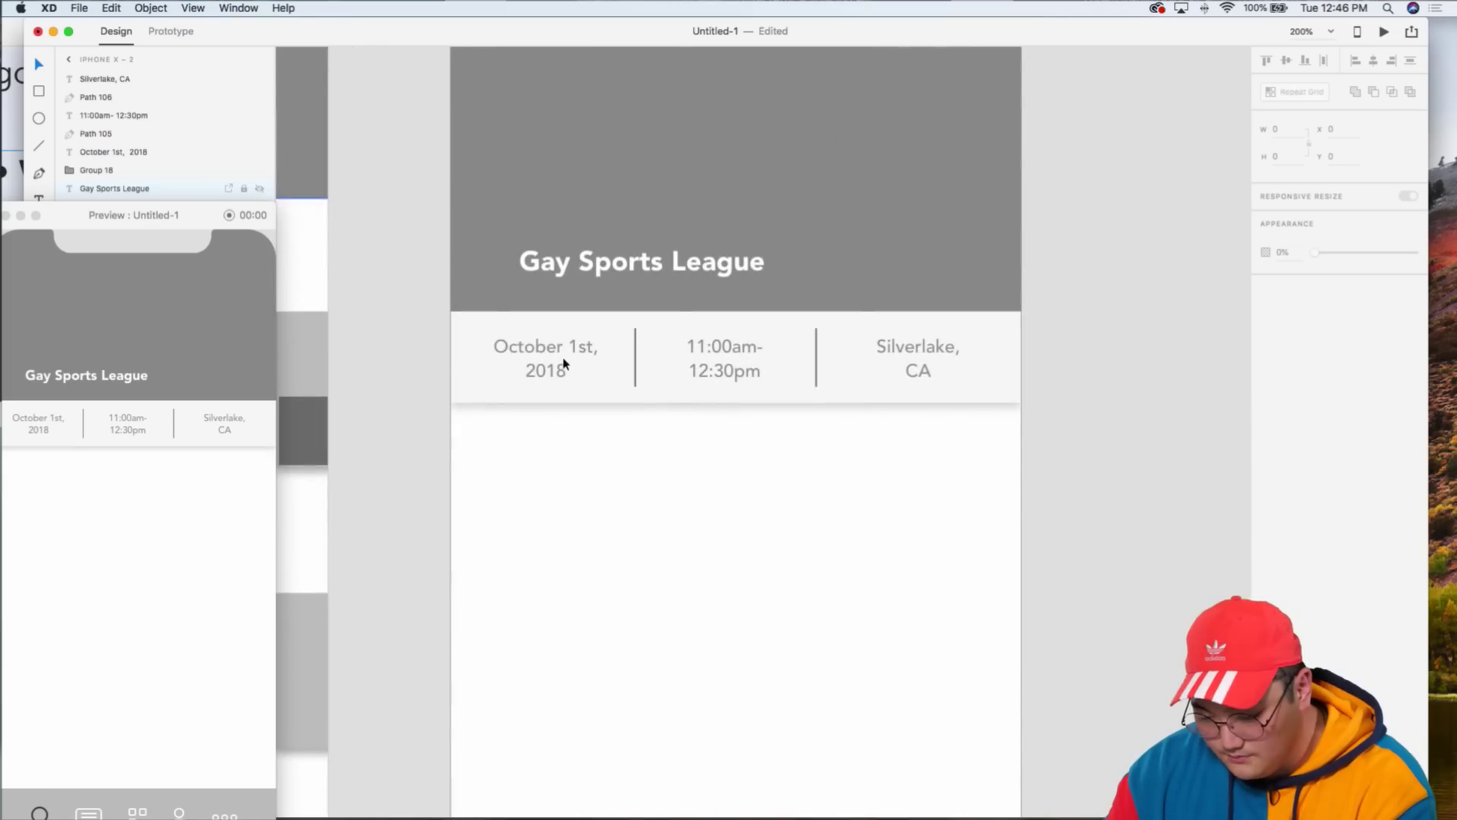
- Duplicate the date text below the info band, left-align it and resize its box to 330 by 125 at X 30, Y 310
{"action": "left_click", "coordinate": [565, 364]}
{"action": "left_click_drag", "start_coordinate": [537, 353], "coordinate": [557, 459]}
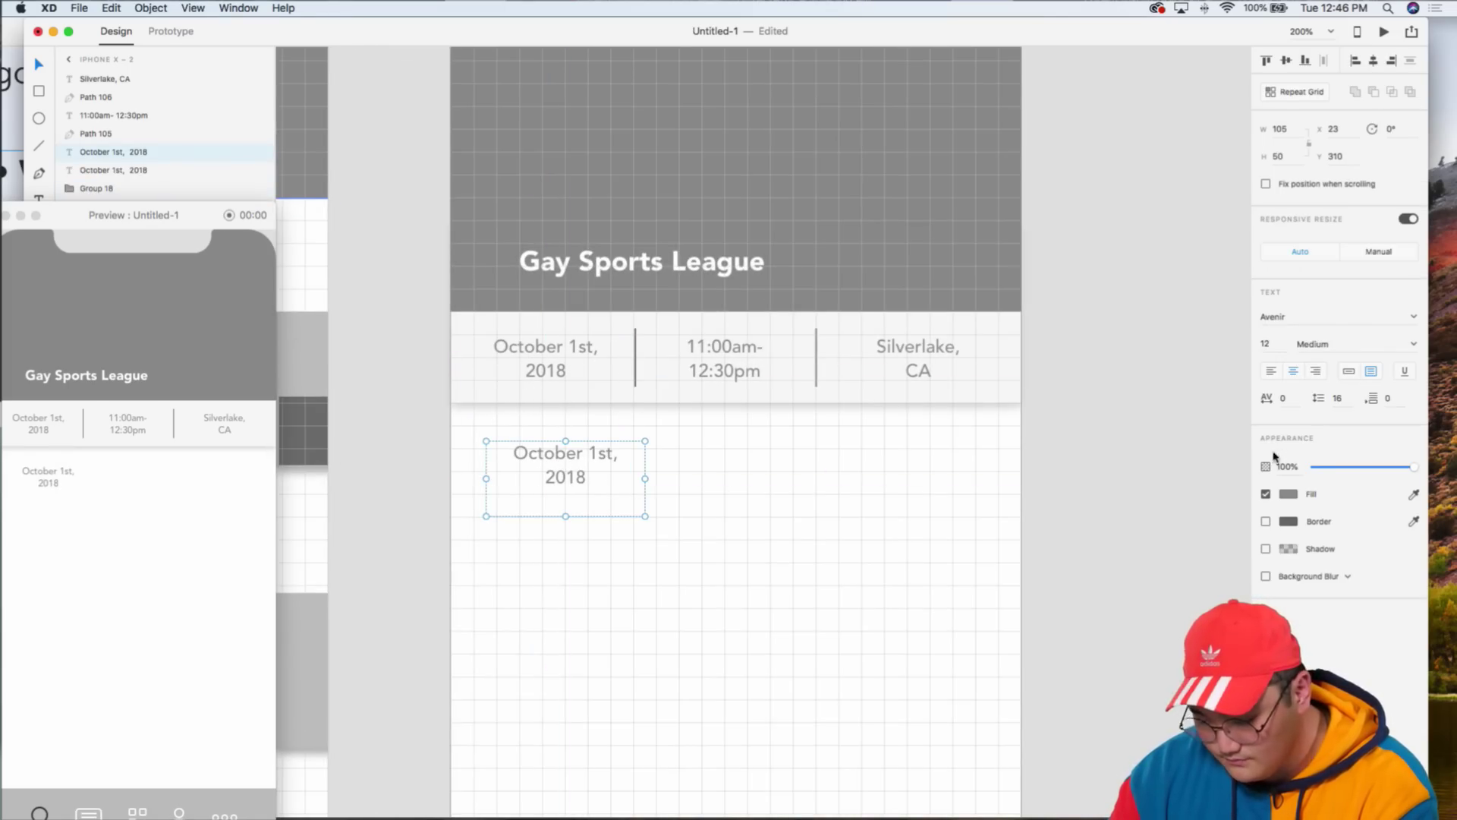
{"action": "left_click", "coordinate": [1272, 371]}
{"action": "left_click_drag", "start_coordinate": [645, 515], "coordinate": [999, 630]}
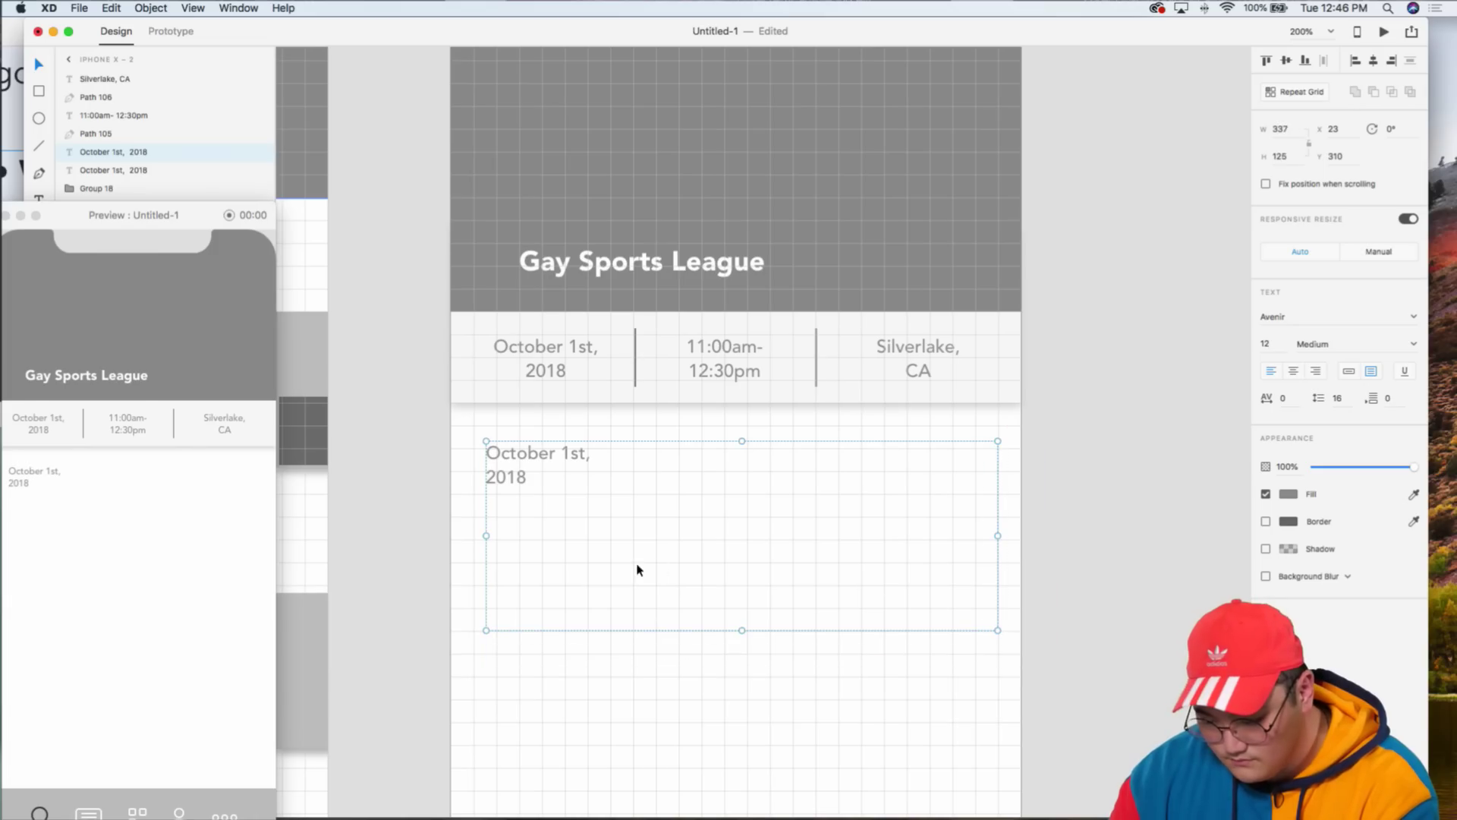
{"action": "left_click_drag", "start_coordinate": [485, 535], "coordinate": [493, 531]}
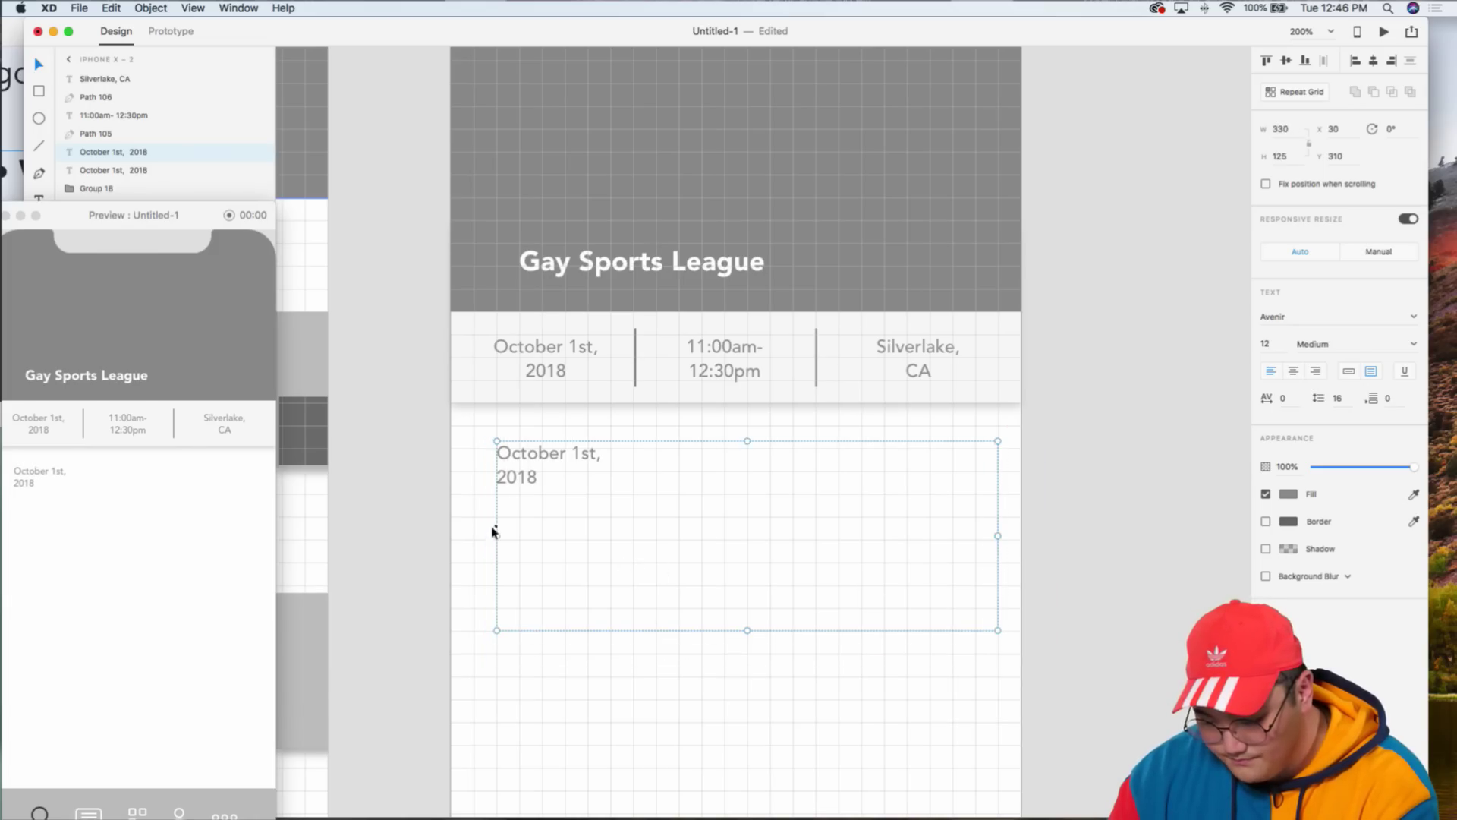
- Switch to Safari, try a web search for "gay sports league" and return to the wireframe in XD
{"action": "double_click", "coordinate": [510, 474]}
{"action": "mouse_move", "coordinate": [600, 815]}
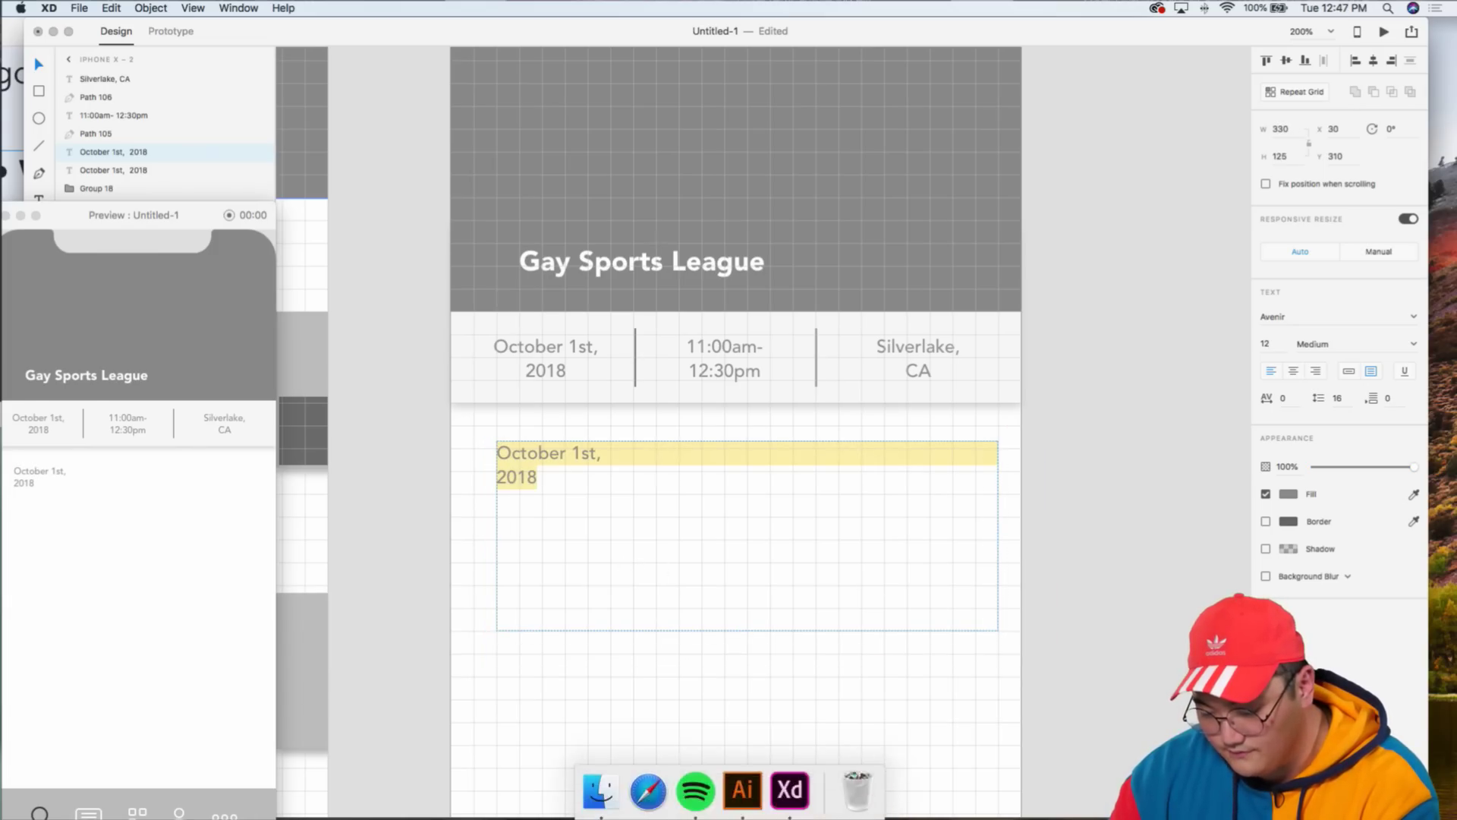
{"action": "left_click", "coordinate": [575, 487]}
{"action": "left_click", "coordinate": [367, 380]}
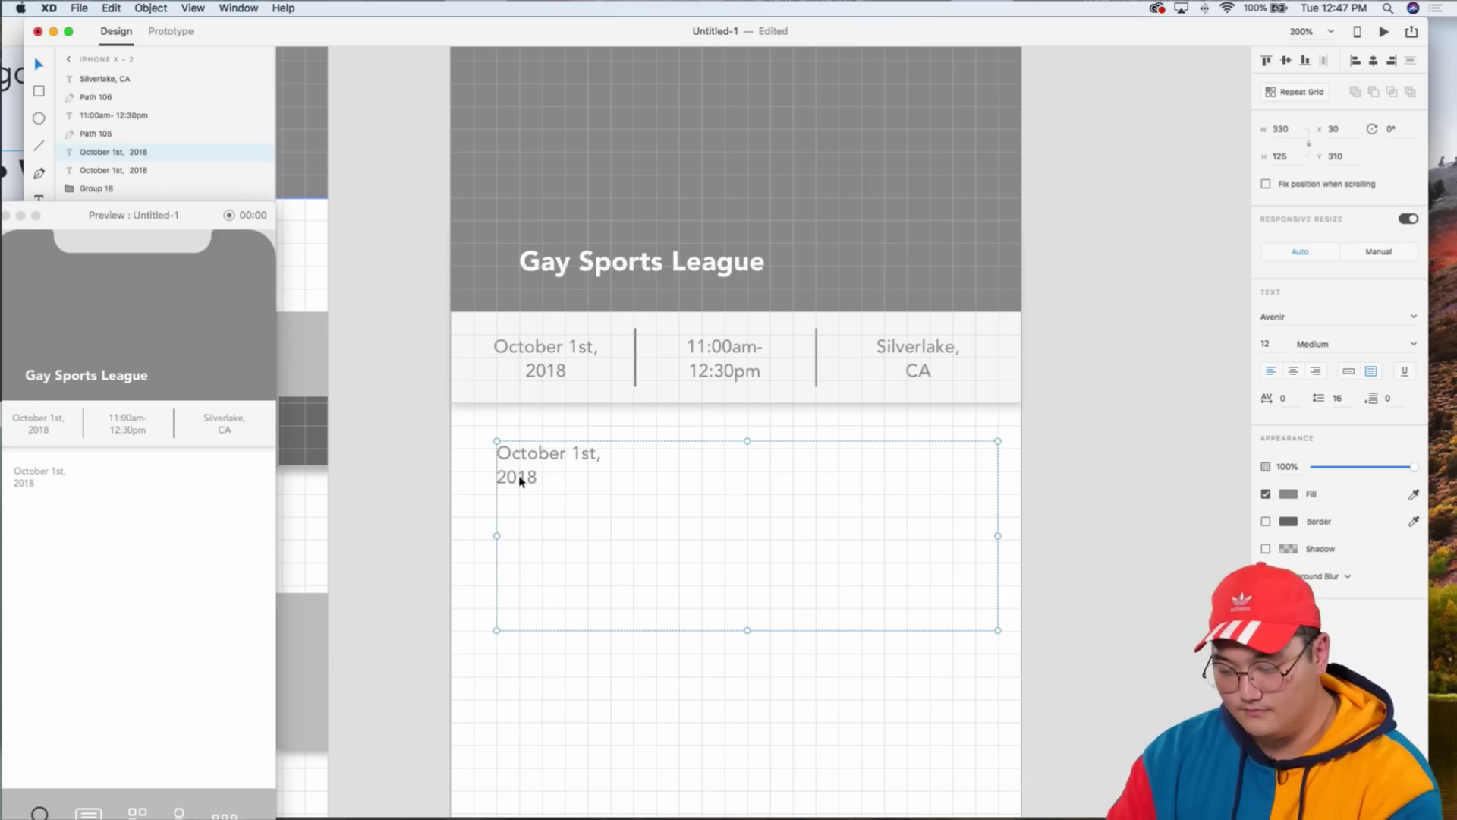
{"action": "double_click", "coordinate": [519, 480]}
{"action": "mouse_move", "coordinate": [691, 816]}
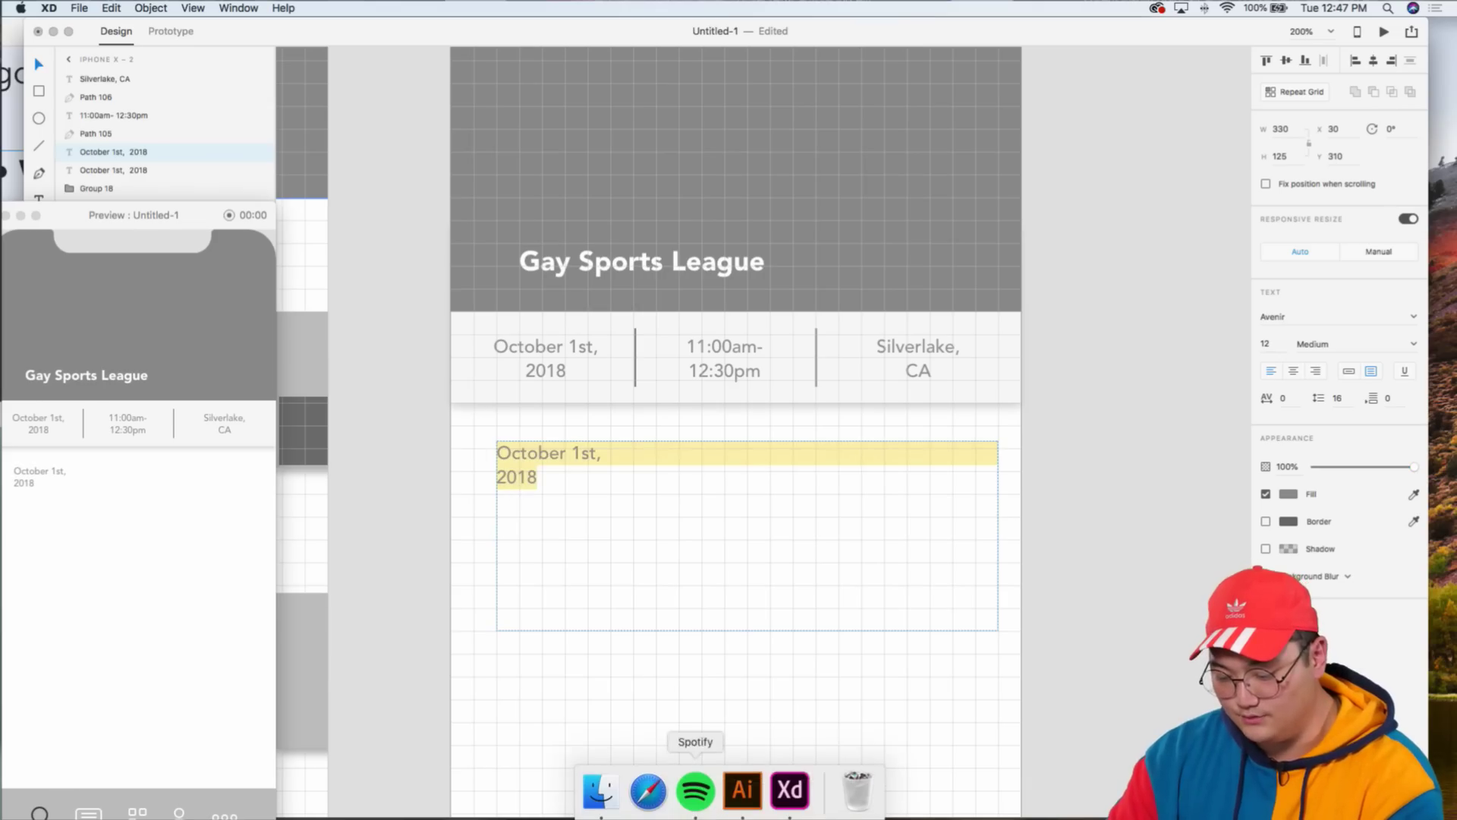
{"action": "left_click", "coordinate": [647, 810]}
{"action": "type", "text": "gay sports league"}
{"action": "key", "text": "Return"}
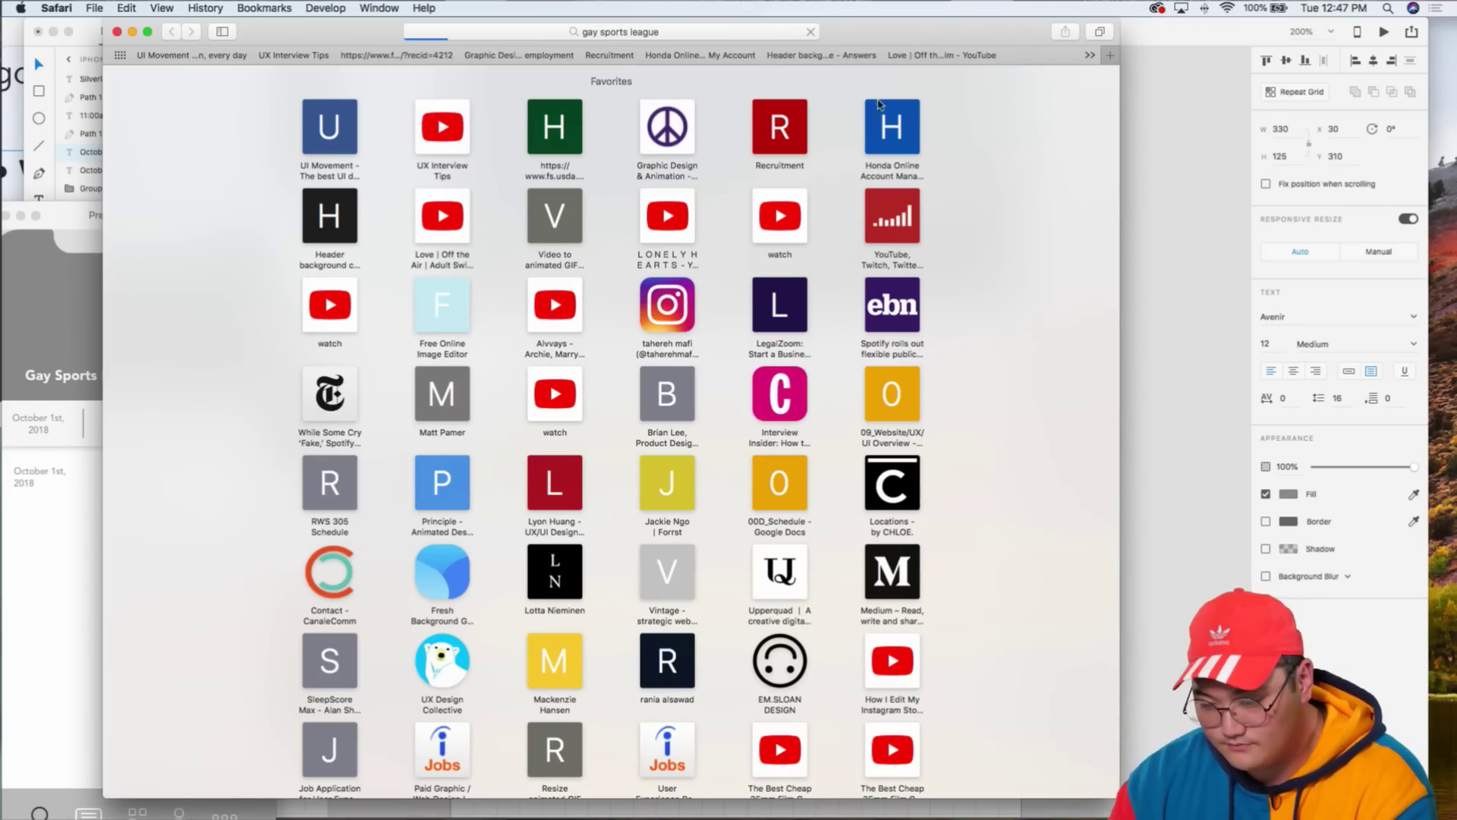
{"action": "double_click", "coordinate": [931, 29]}
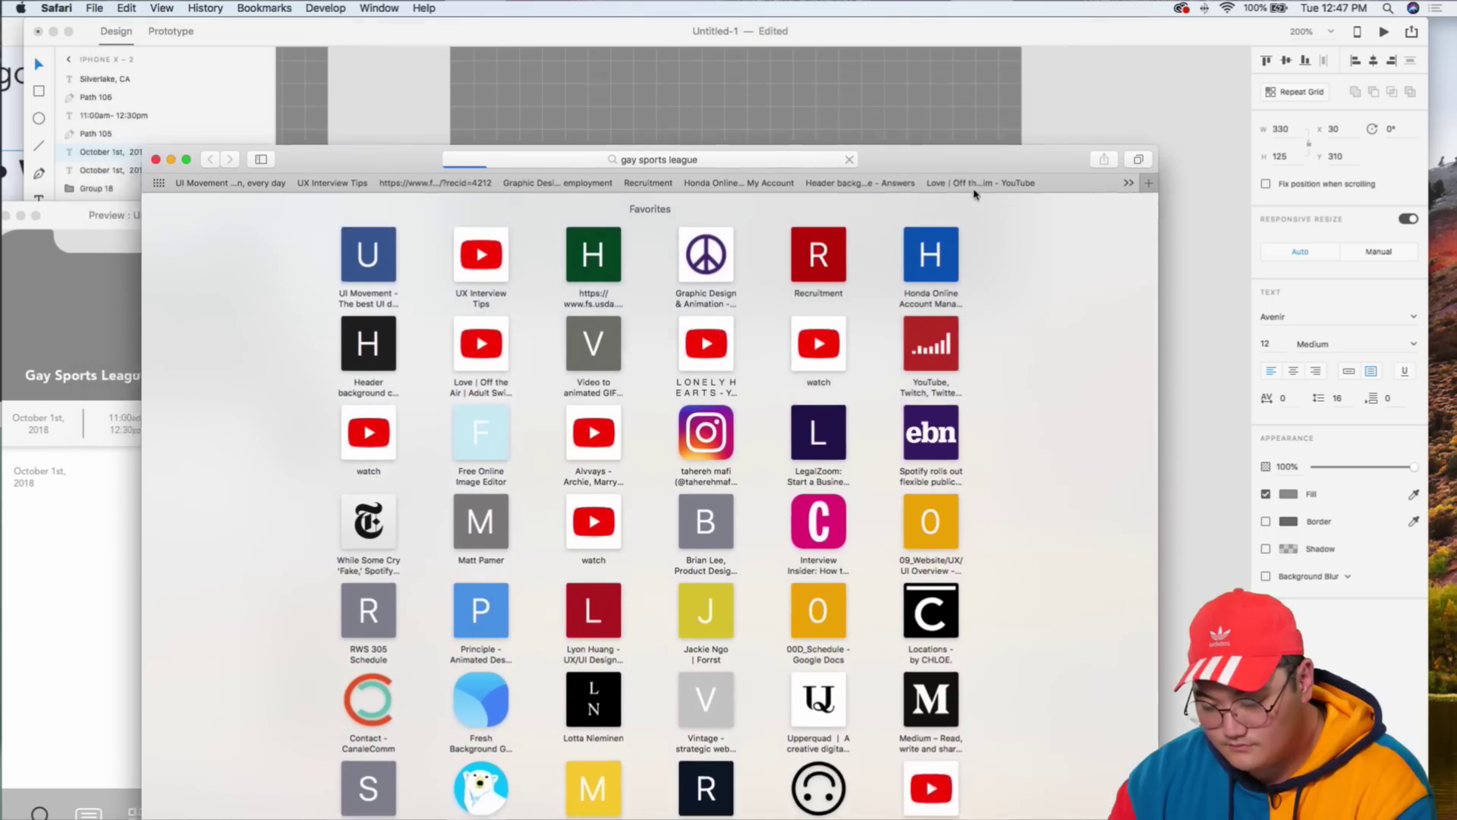
{"action": "left_click", "coordinate": [188, 203]}
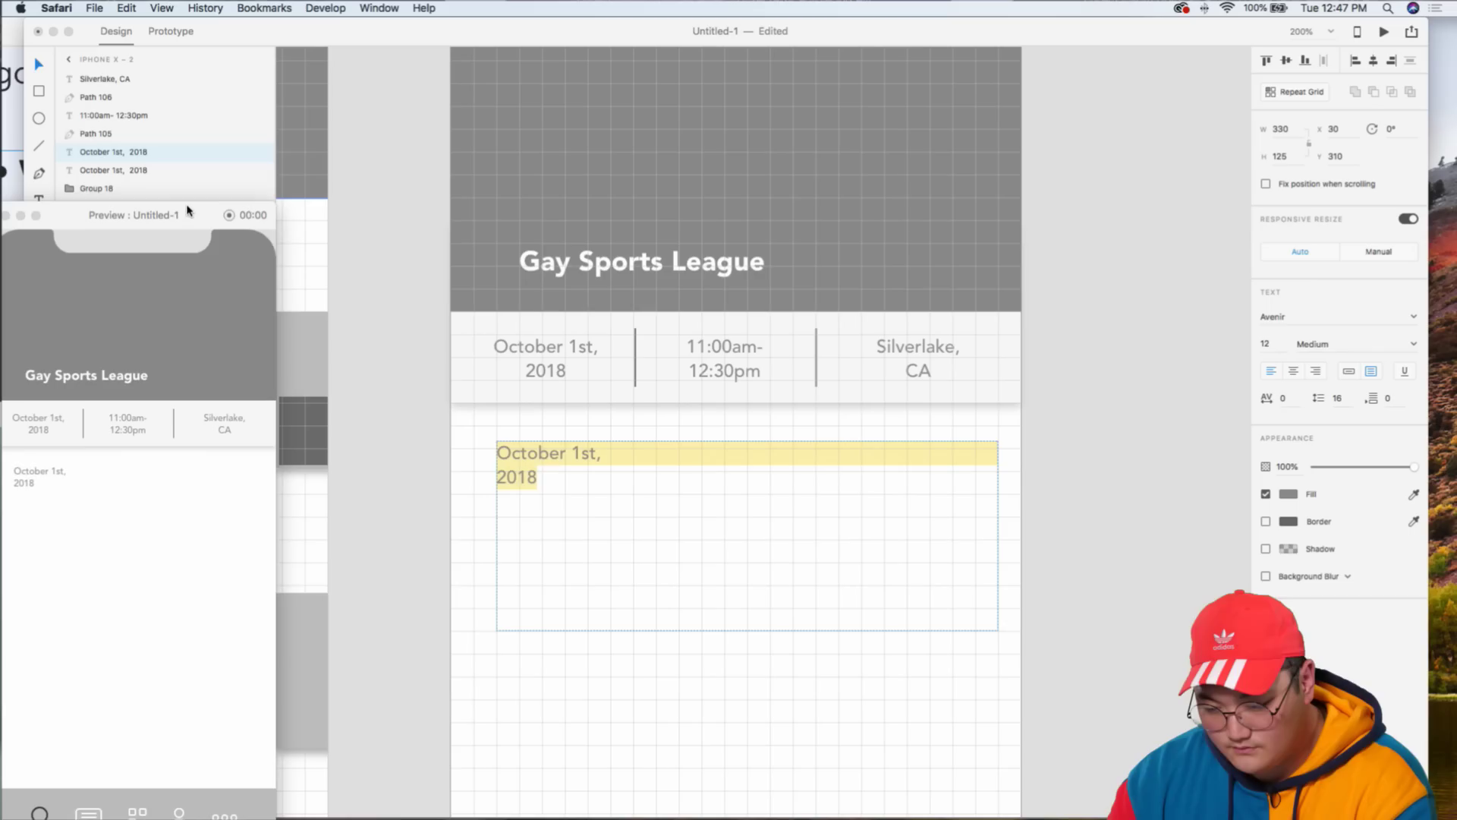
{"action": "left_click_drag", "start_coordinate": [660, 531], "coordinate": [559, 499]}
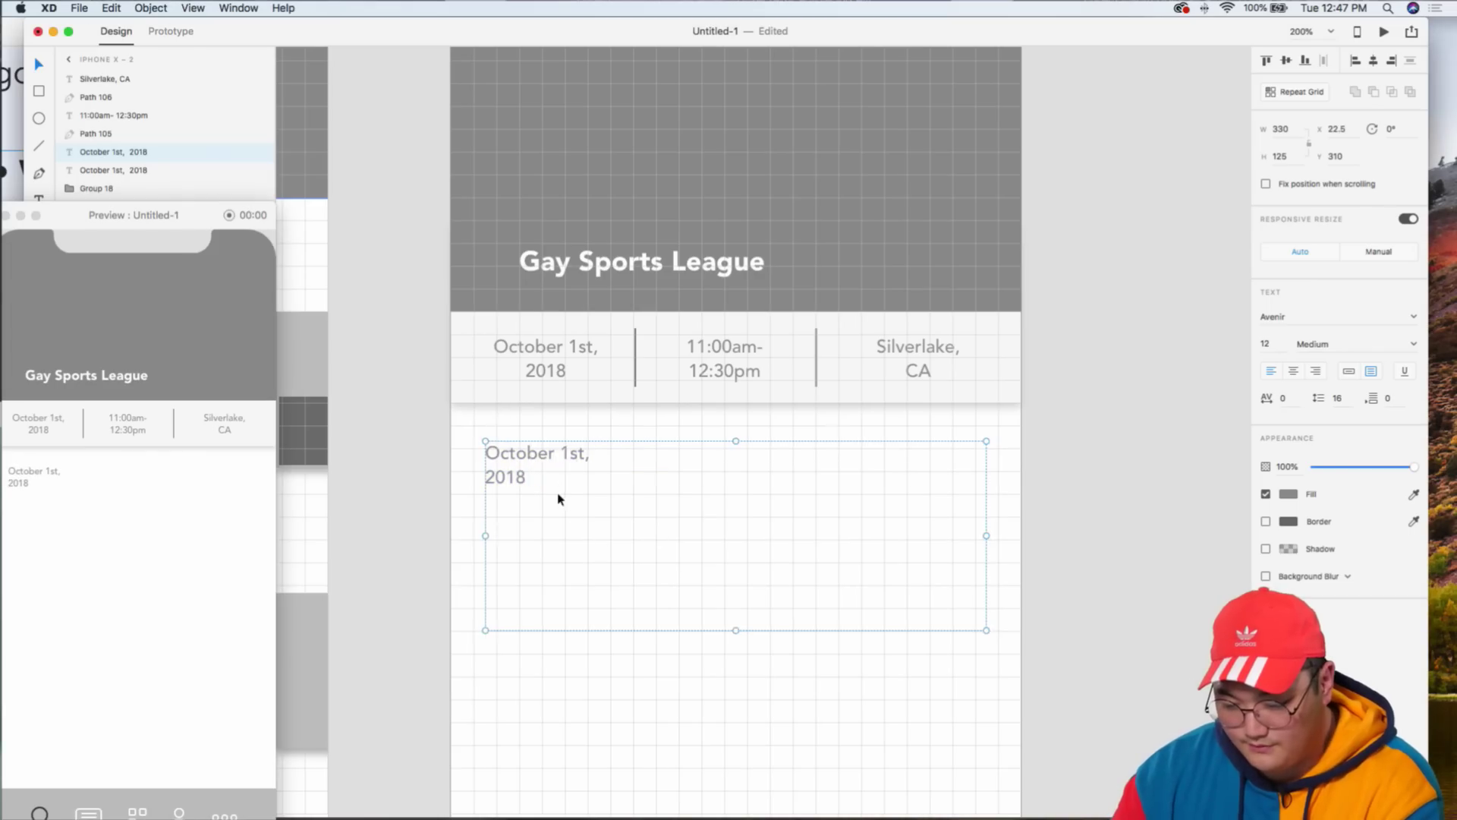
{"action": "double_click", "coordinate": [559, 499]}
{"action": "key", "text": "Escape"}
{"action": "key", "text": "super+z"}
{"action": "double_click", "coordinate": [540, 494]}
{"action": "key", "text": "Escape"}
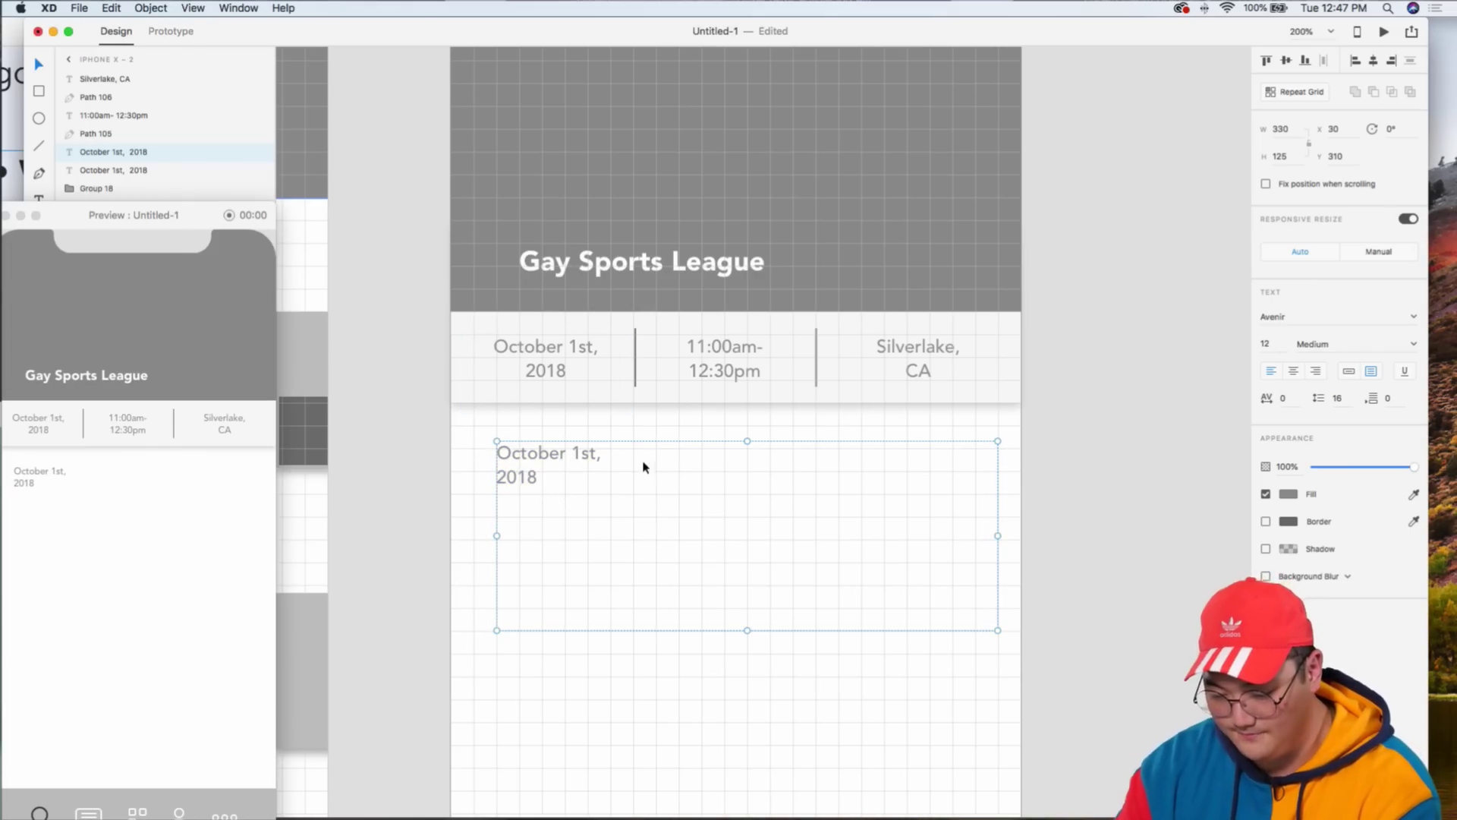
- Replace the duplicated date text with "Lorem Ipsum" repeated until the placeholder paragraph fills its box
{"action": "double_click", "coordinate": [531, 478]}
{"action": "left_click", "coordinate": [537, 477]}
{"action": "left_click_drag", "start_coordinate": [536, 476], "coordinate": [482, 435]}
{"action": "type", "text": "Lorem Ipsum"}
{"action": "key", "text": "super+a"}
{"action": "key", "text": "super+x"}
{"action": "key", "text": "super+v"}
{"action": "key", "text": "super+v"}
{"action": "key", "text": "super+v"}
{"action": "key", "text": "super+v"}
{"action": "key", "text": "super+v"}
{"action": "key", "text": "super+v"}
{"action": "key", "text": "super+v"}
{"action": "key", "text": "super+v"}
{"action": "key", "text": "super+v"}
{"action": "key", "text": "super+v"}
{"action": "key", "text": "super+v"}
{"action": "key", "text": "super+v"}
{"action": "key", "text": "super+v"}
{"action": "key", "text": "super+v"}
{"action": "key", "text": "super+v"}
{"action": "key", "text": "super+v"}
{"action": "key", "text": "super+v"}
{"action": "key", "text": "super+v"}
{"action": "key", "text": "super+v"}
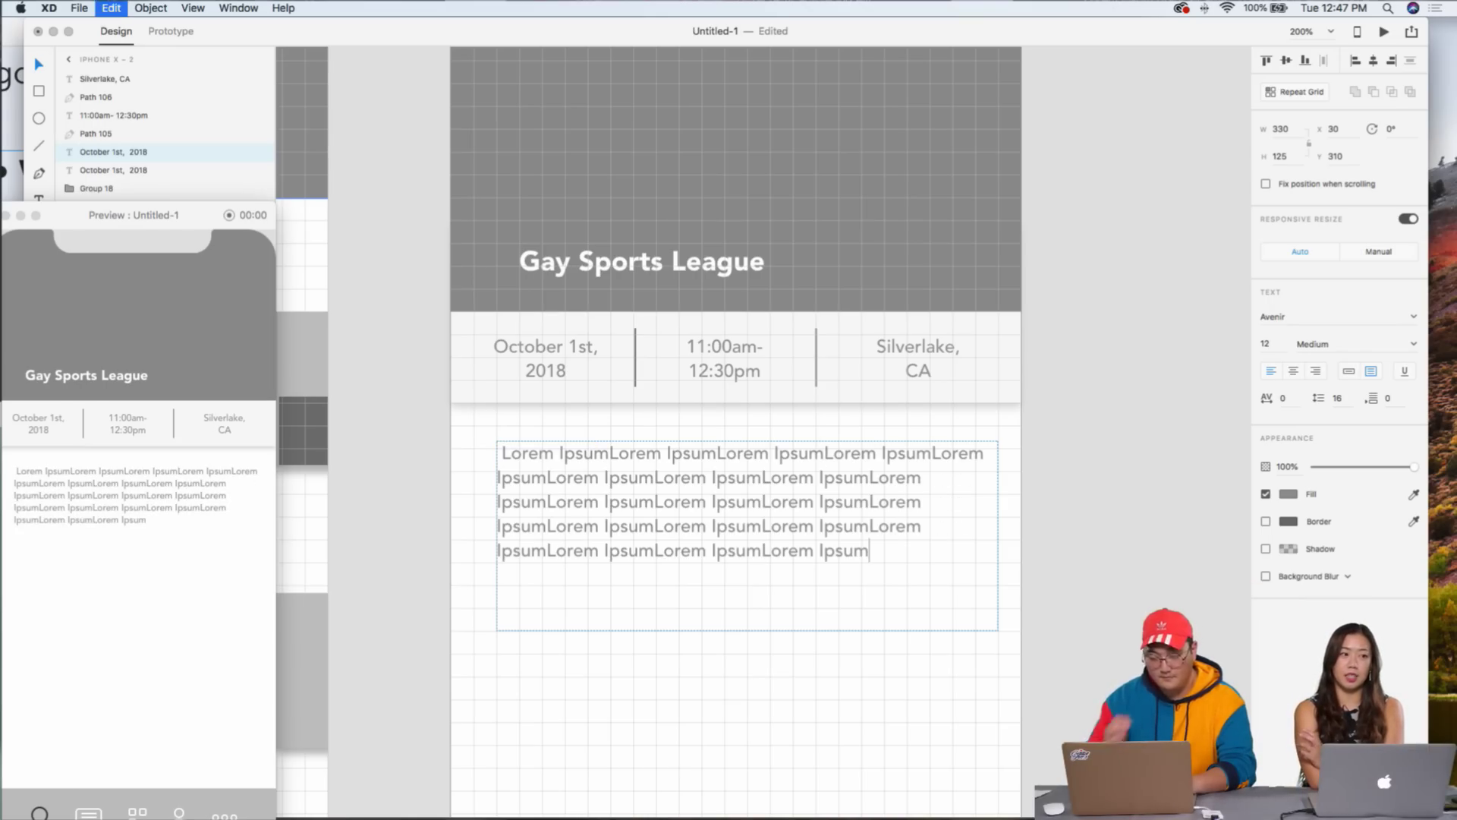
{"action": "key", "text": "super+v"}
{"action": "key", "text": "super+v"}
{"action": "key", "text": "super+v"}
{"action": "key", "text": "super+v"}
{"action": "key", "text": "super+v"}
{"action": "key", "text": "super+v"}
{"action": "key", "text": "super+v"}
{"action": "key", "text": "super+v"}
{"action": "key", "text": "super+v"}
{"action": "key", "text": "super+v"}
{"action": "key", "text": "super+v"}
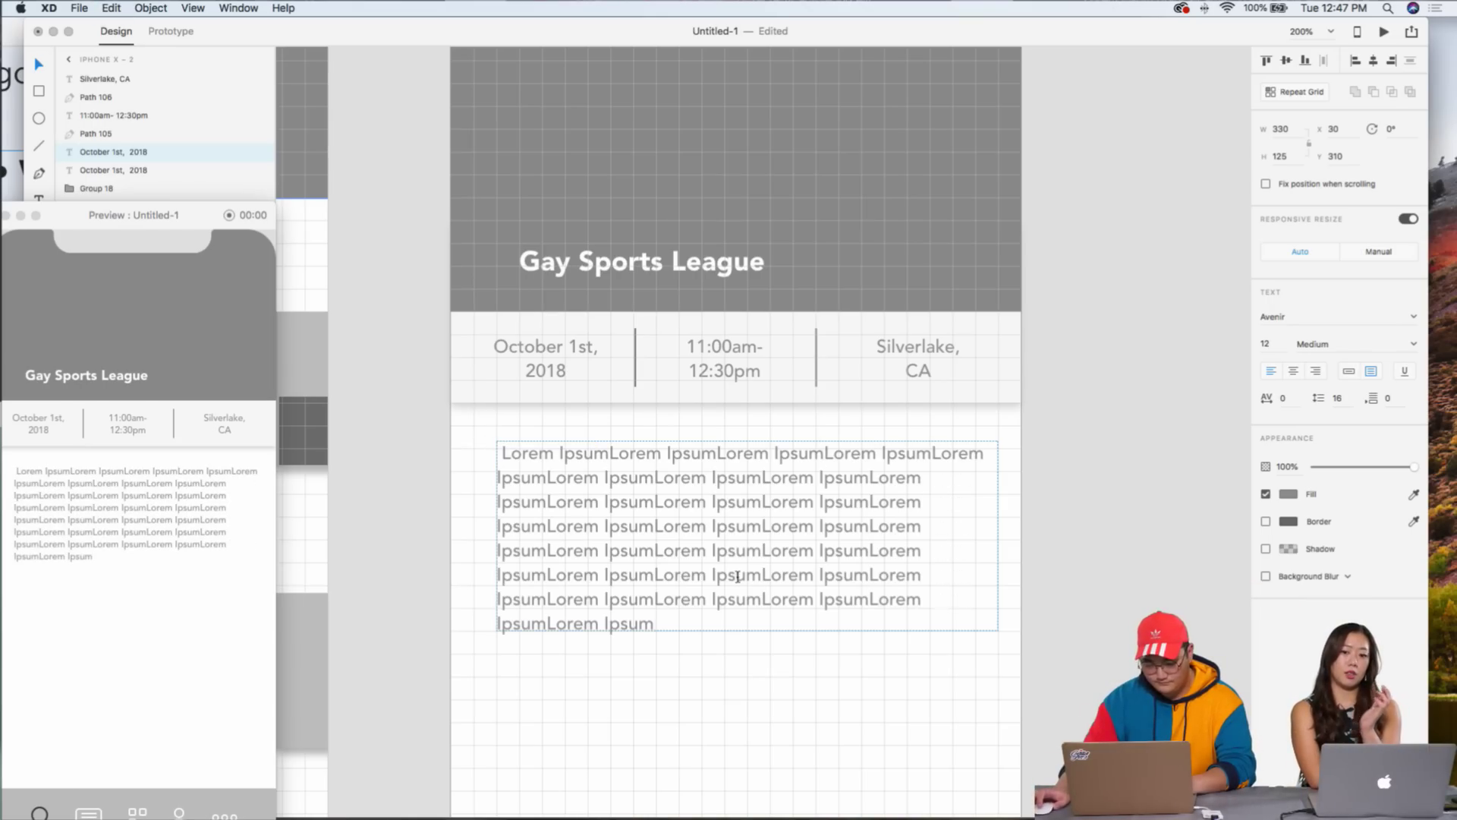
{"action": "key", "text": "super+z"}
{"action": "key", "text": "super+shift+z"}
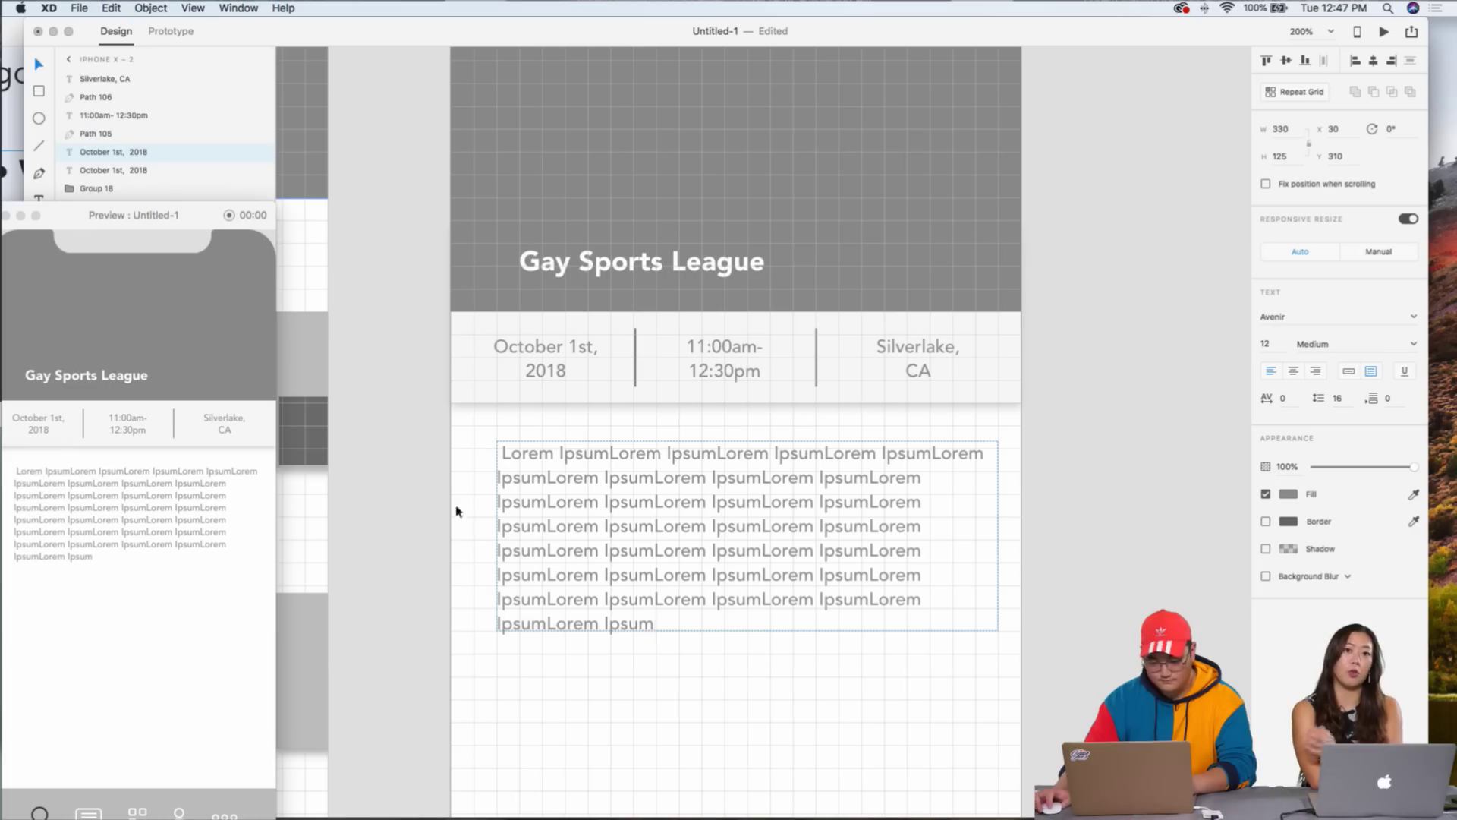
- Delete the leading space before the placeholder paragraph's first word and clear the selection
{"action": "key", "text": "Escape"}
{"action": "double_click", "coordinate": [505, 459]}
{"action": "left_click", "coordinate": [504, 459]}
{"action": "key", "text": "BackSpace"}
{"action": "key", "text": "Escape"}
{"action": "key", "text": "super+1"}
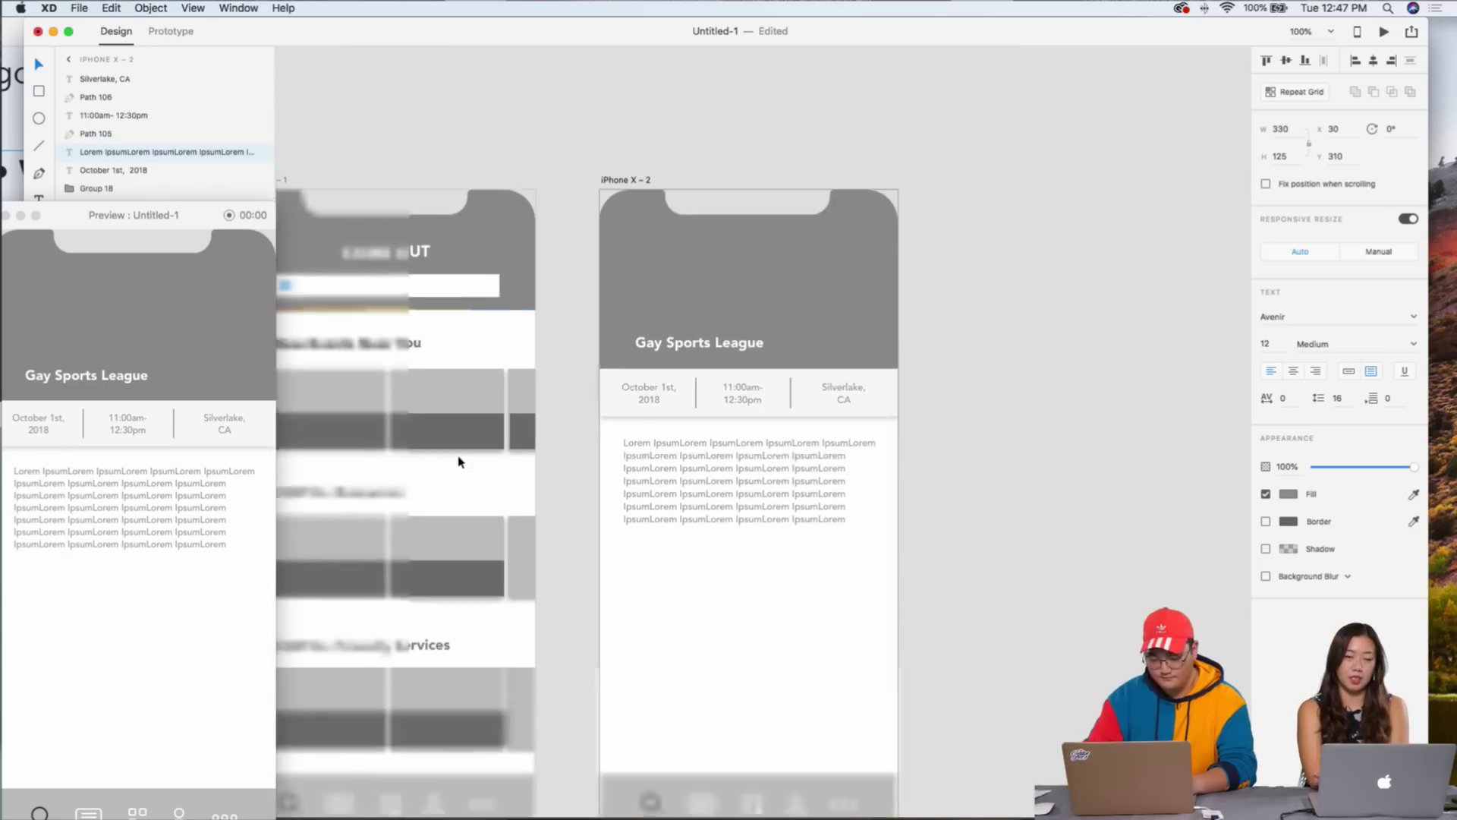
{"action": "left_click", "coordinate": [948, 551]}
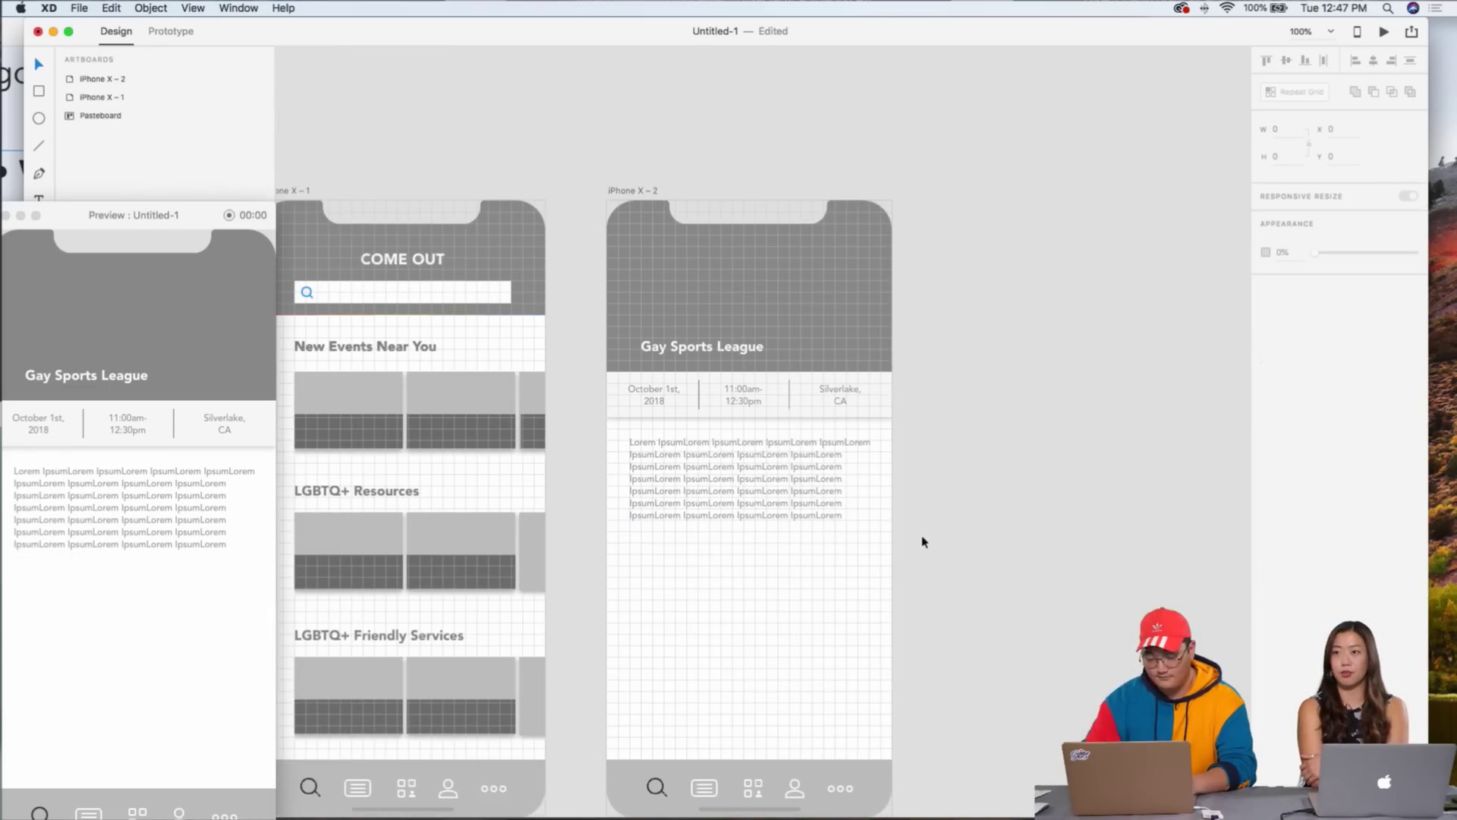
- Draw a square of 90 by 90 at X 30, Y 450 below the placeholder paragraph
{"action": "key", "text": "super+2"}
{"action": "scroll", "coordinate": [915, 545], "scroll_direction": "down", "scroll_amount": 2}
{"action": "scroll", "coordinate": [863, 551], "scroll_direction": "down", "scroll_amount": 4}
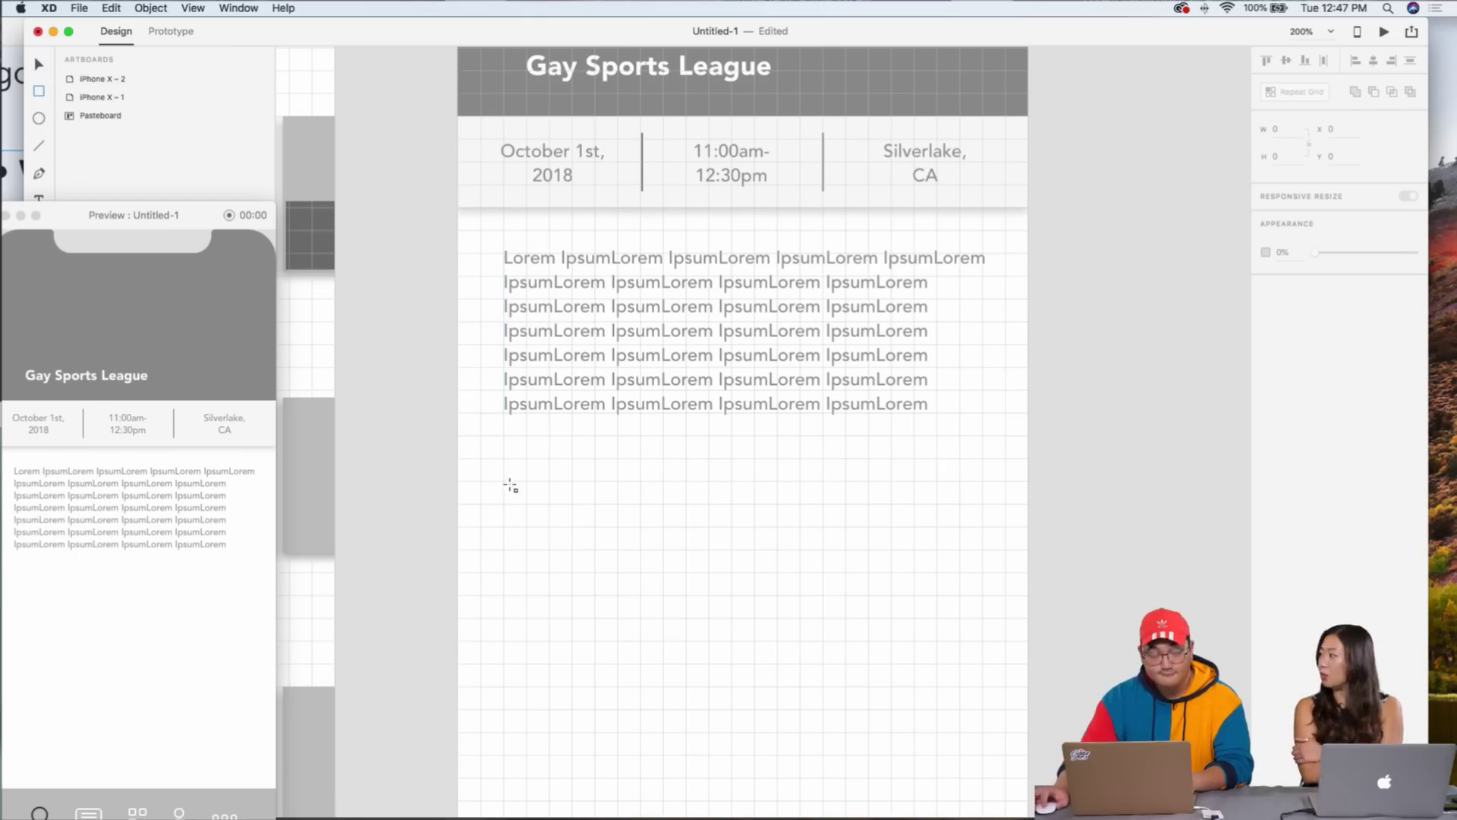
{"action": "left_click_drag", "start_coordinate": [504, 458], "coordinate": [636, 607]}
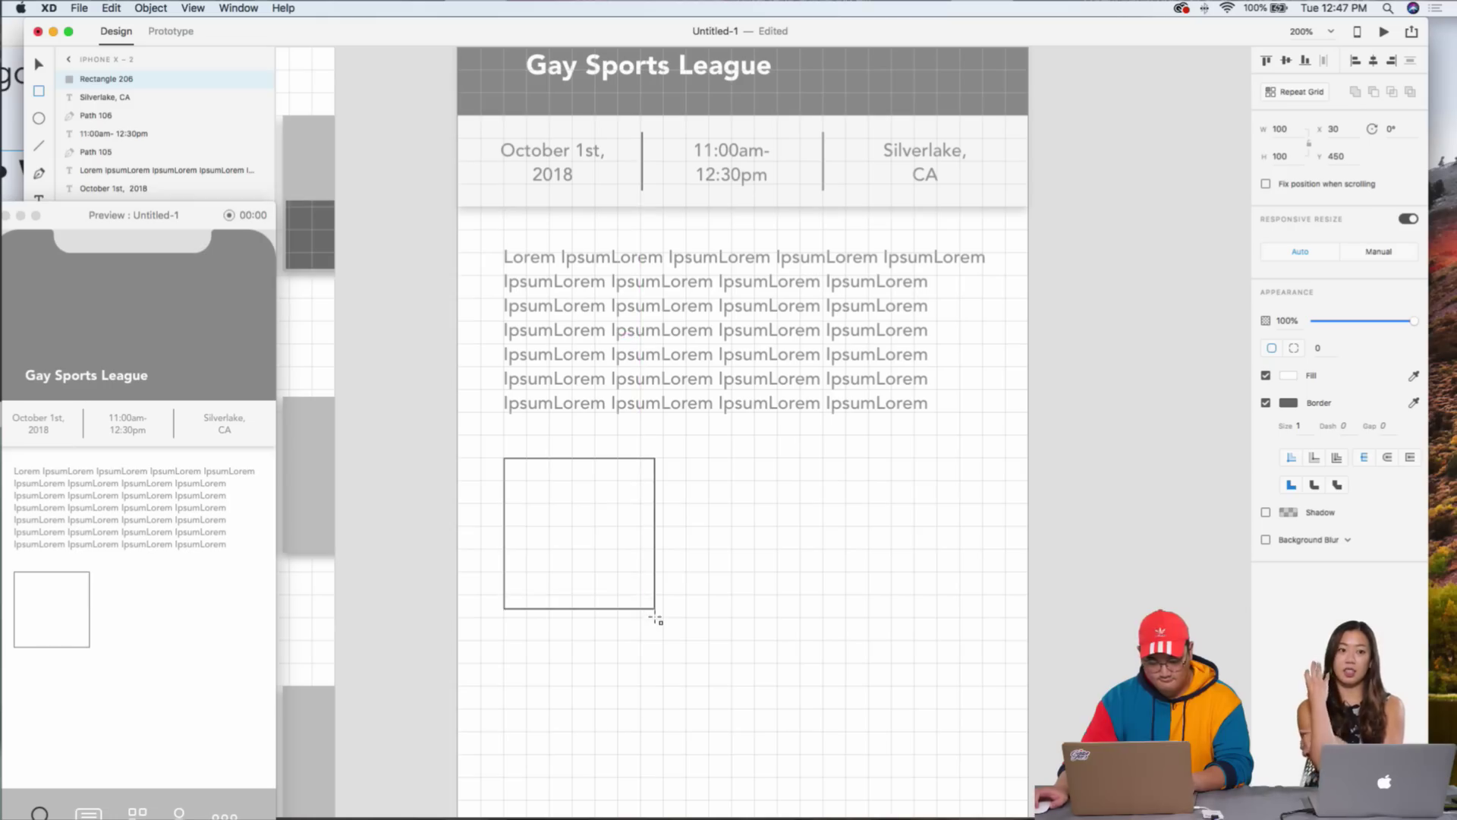
{"action": "key", "text": "v"}
{"action": "key", "text": "cmd+d"}
{"action": "key", "text": "shift+Right"}
{"action": "key", "text": "shift+Right"}
{"action": "key", "text": "shift+Right"}
{"action": "key", "text": "BackSpace"}
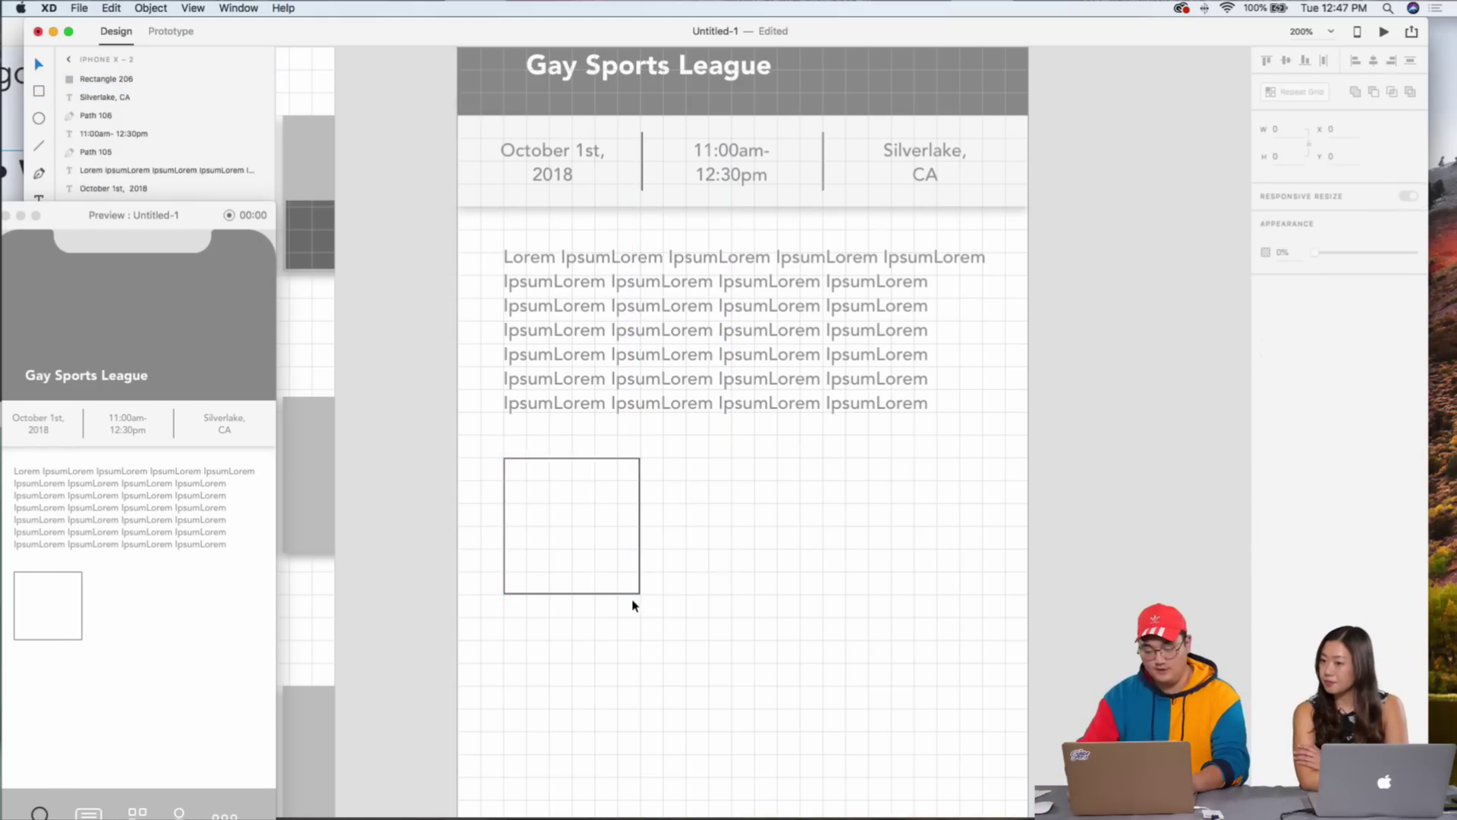
- Turn the square into a horizontal Repeat Grid about 480 wide and 99 high, running past the artboard's edge
{"action": "left_click", "coordinate": [595, 564]}
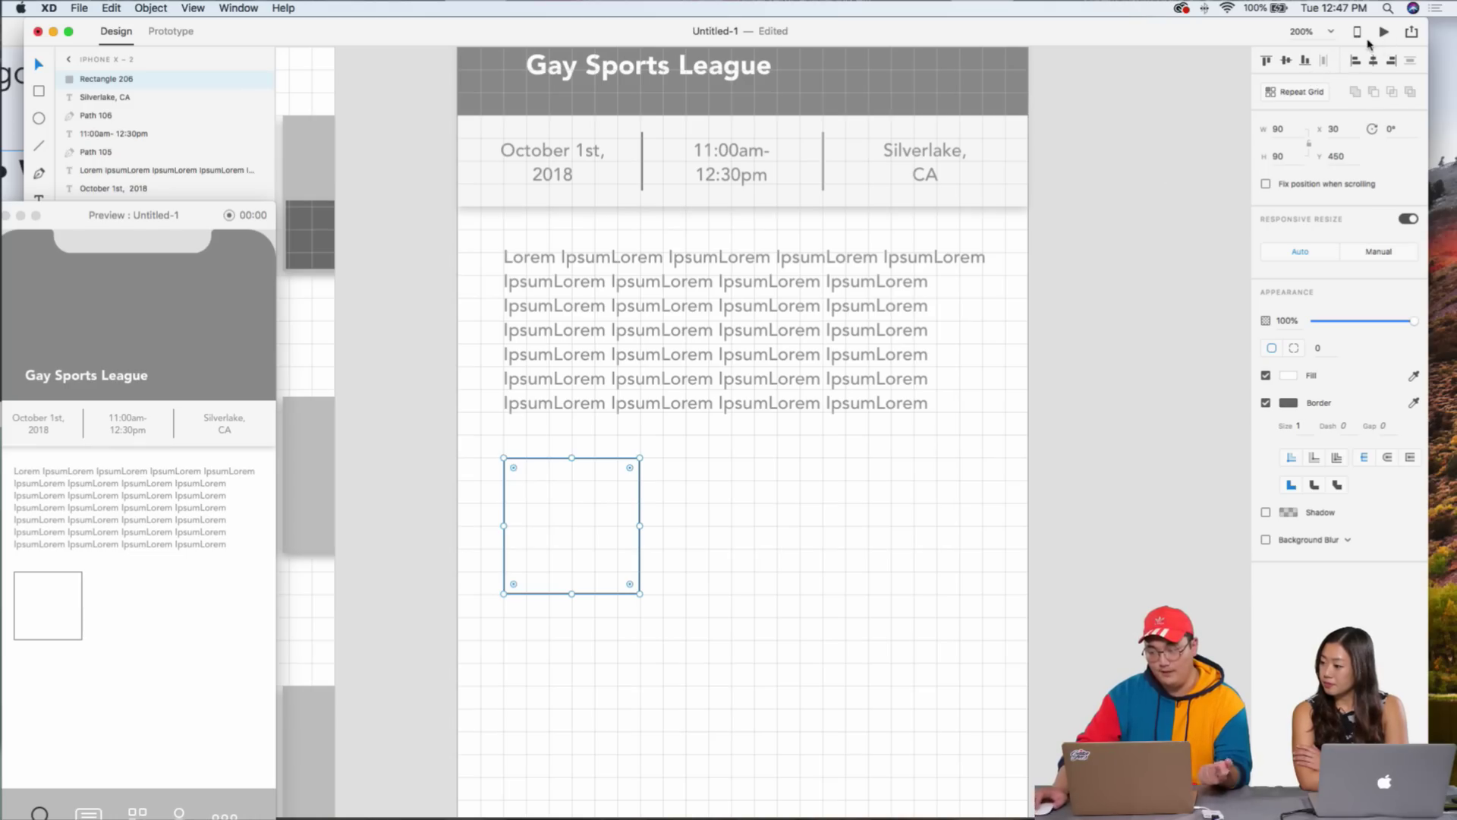
{"action": "left_click", "coordinate": [1321, 92]}
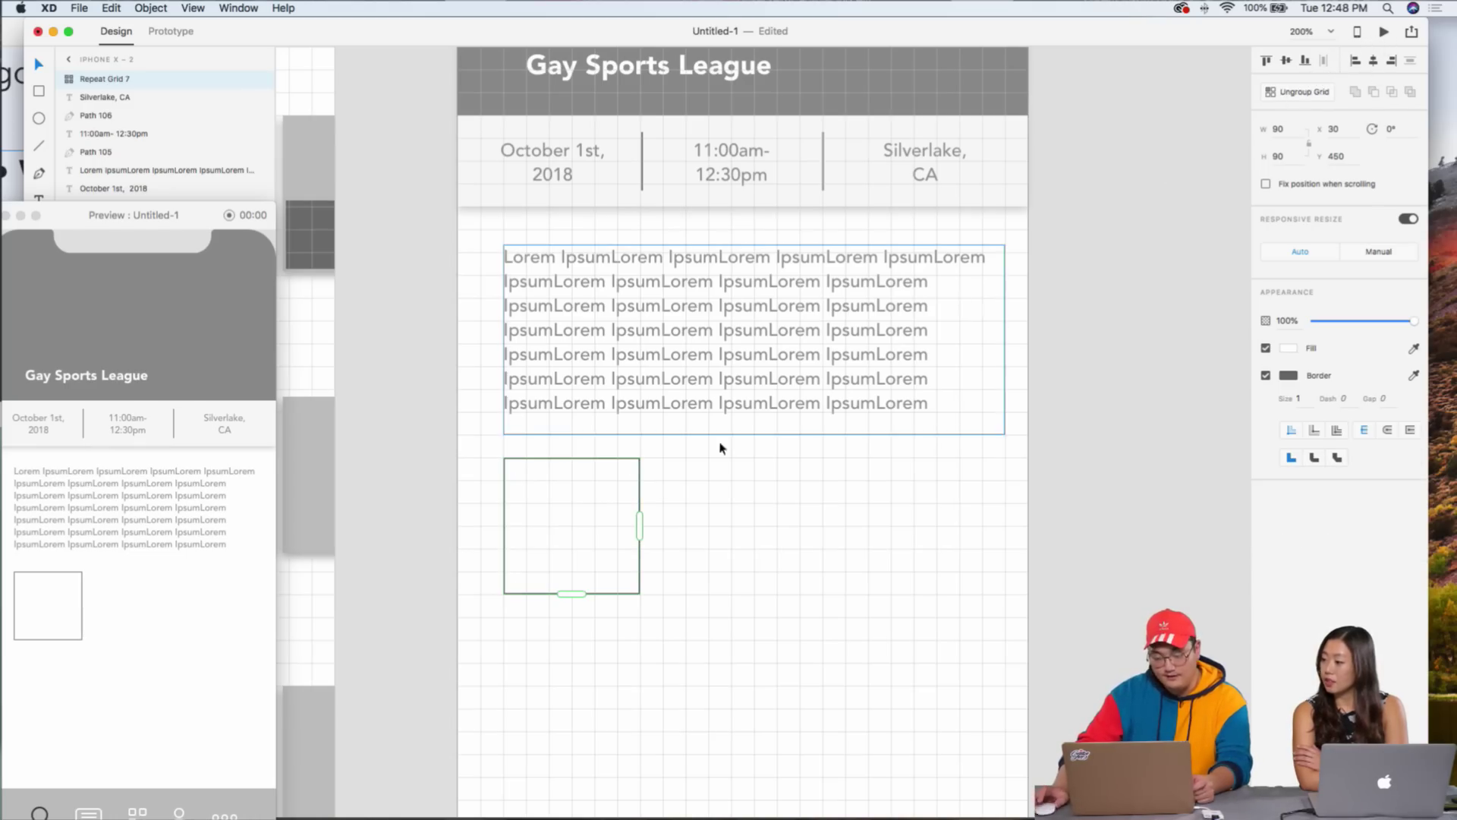
{"action": "left_click_drag", "start_coordinate": [640, 523], "coordinate": [1233, 506]}
{"action": "left_click_drag", "start_coordinate": [864, 595], "coordinate": [866, 608]}
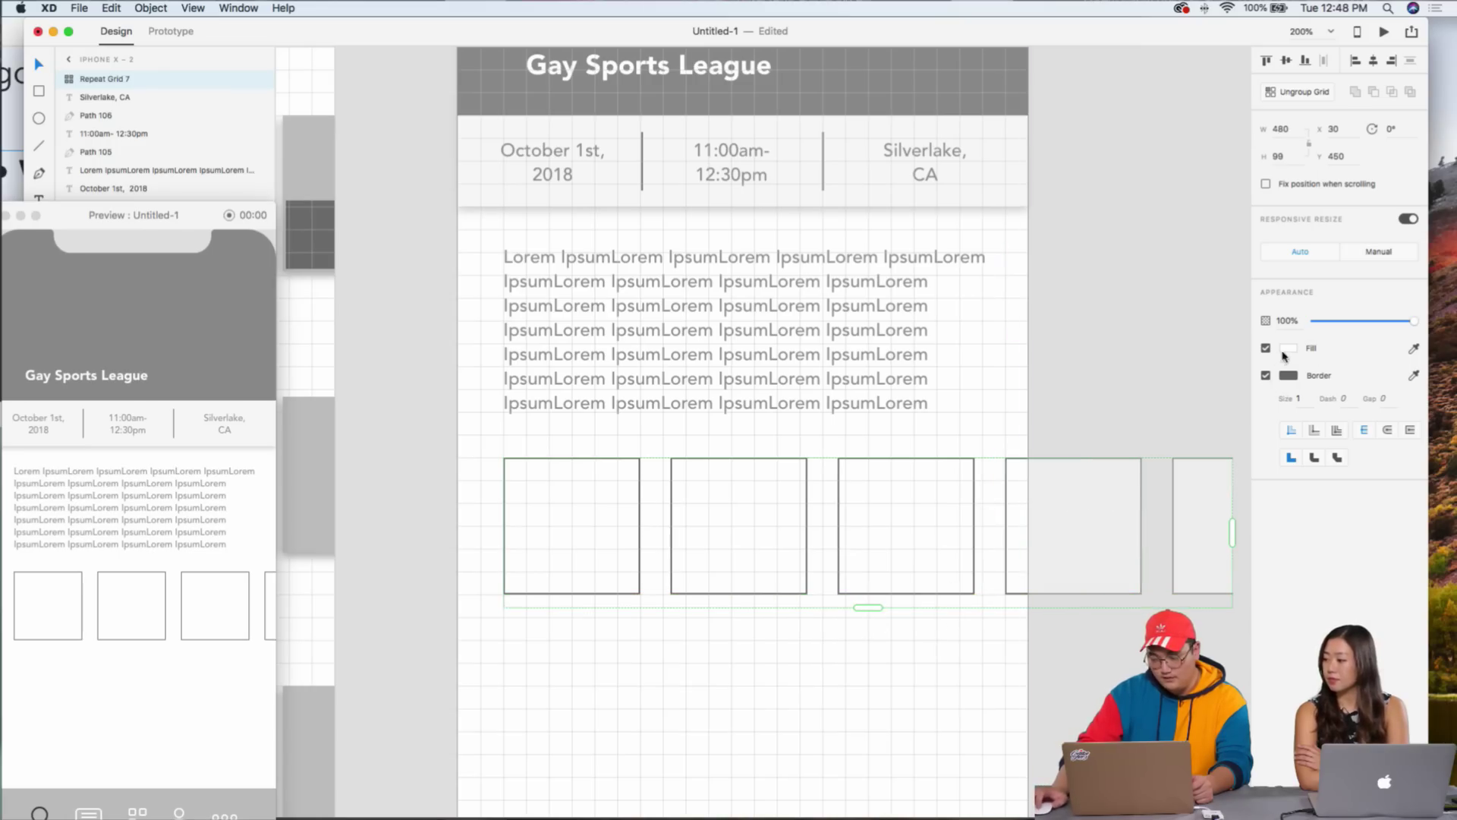
- Remove the border from the repeated squares and fill them with light gray #D1D1D1
{"action": "left_click", "coordinate": [1265, 375]}
{"action": "left_click", "coordinate": [1283, 351]}
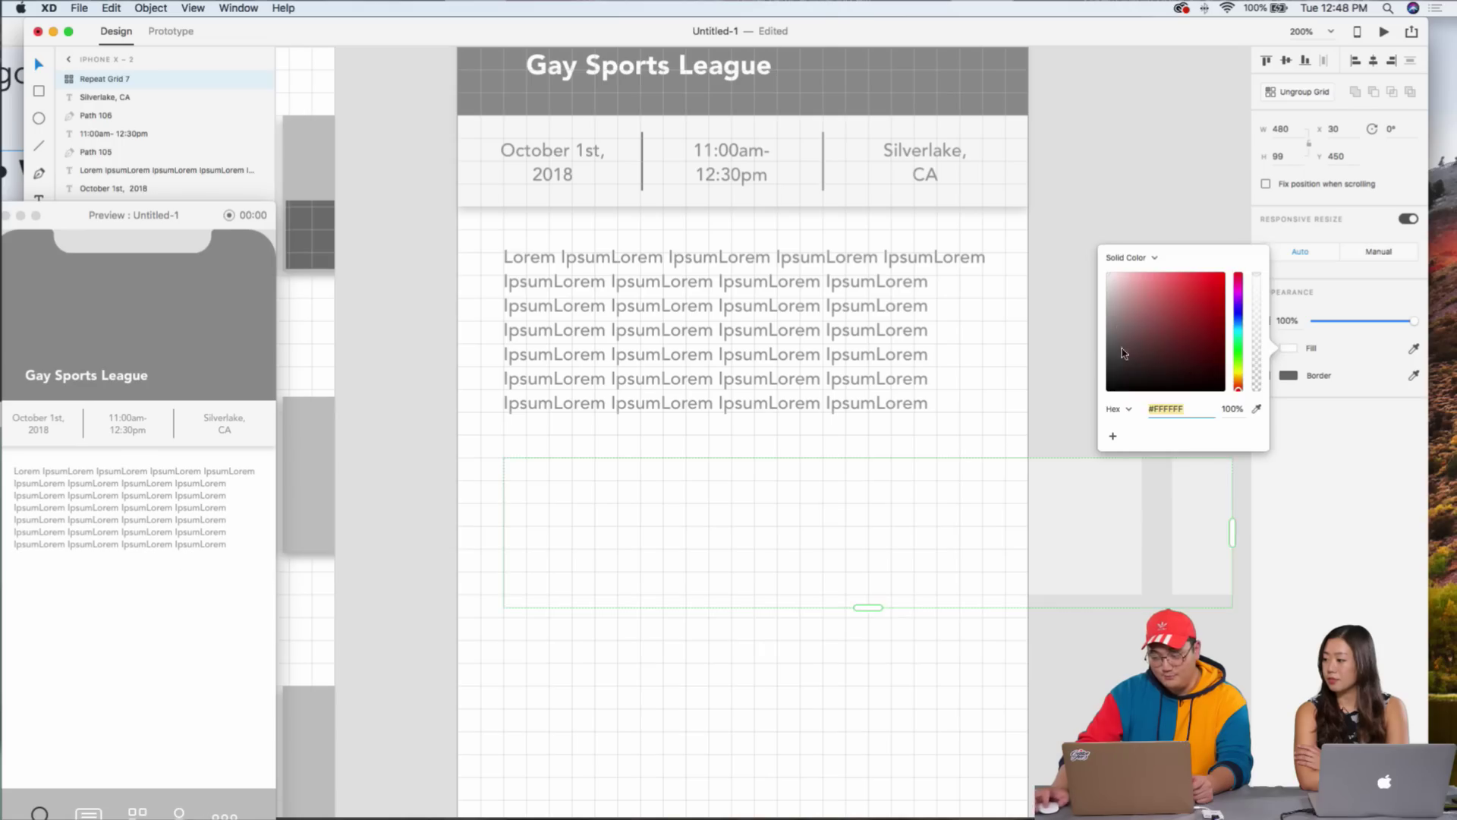
{"action": "left_click_drag", "start_coordinate": [1120, 322], "coordinate": [1058, 296]}
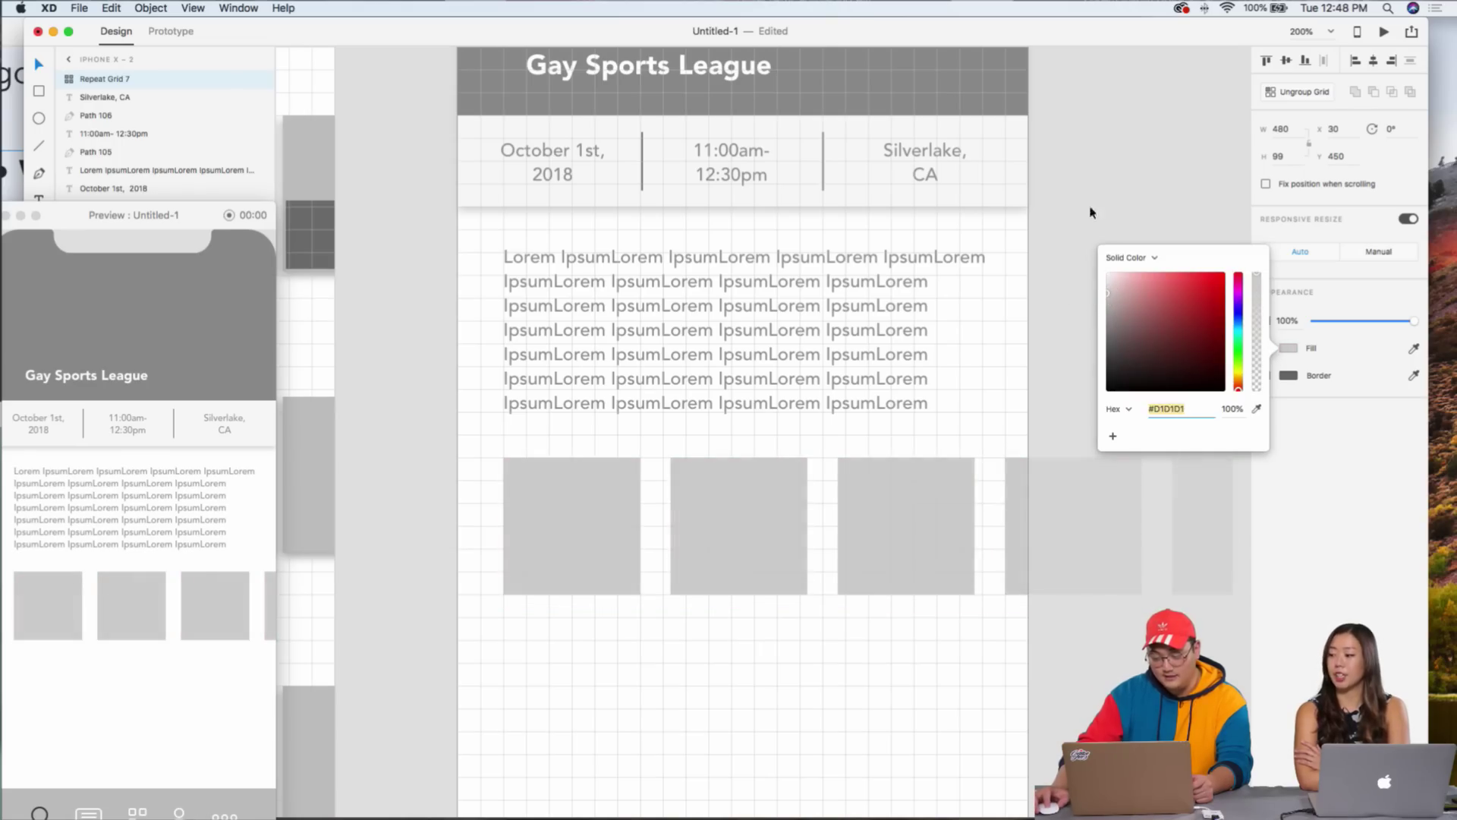
{"action": "left_click", "coordinate": [1069, 518]}
- Set the font size of the date, time and location texts in the info band to 15
{"action": "left_click", "coordinate": [617, 338]}
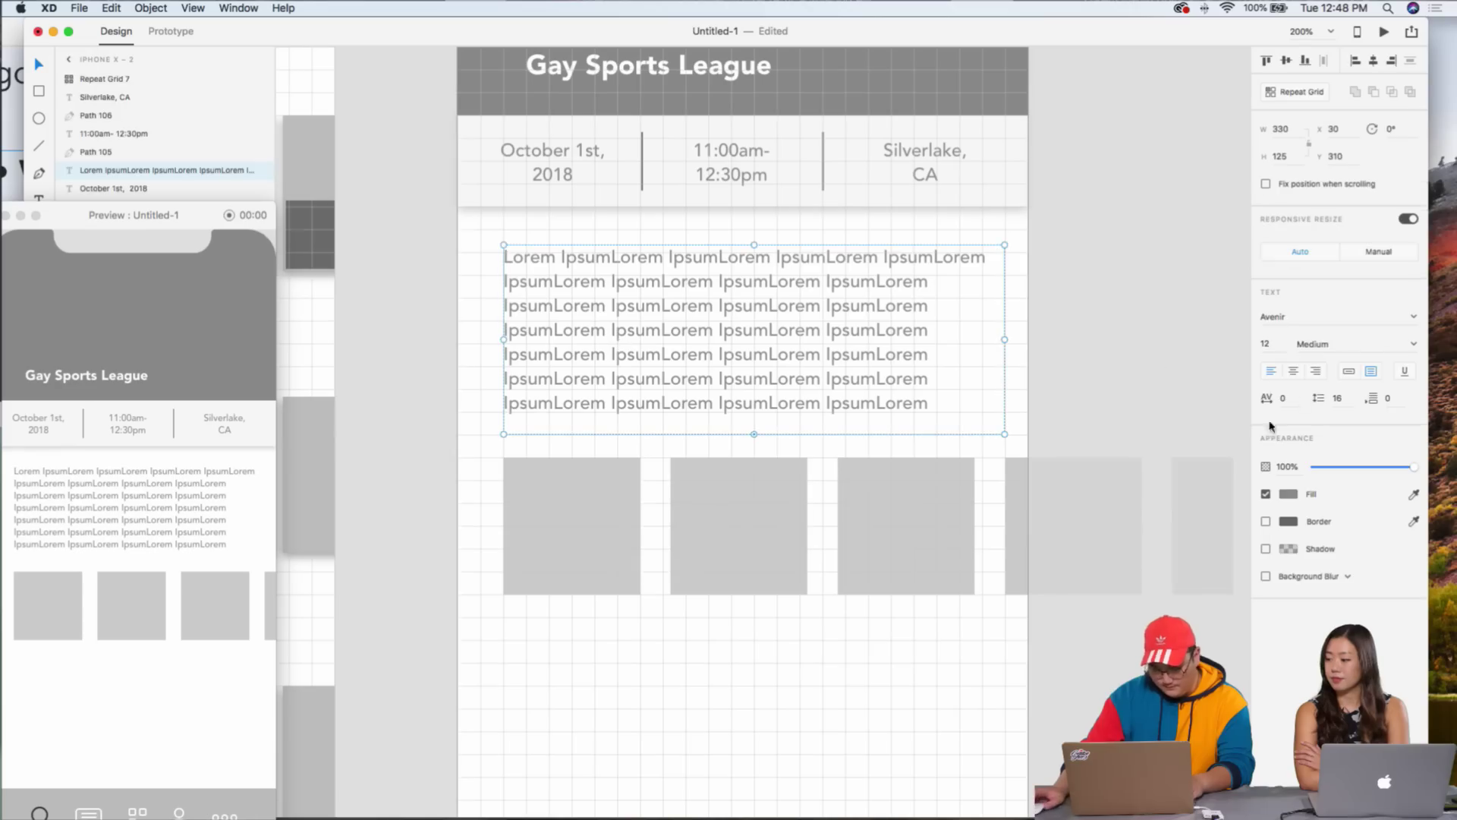
{"action": "left_click", "coordinate": [560, 172]}
{"action": "left_click", "coordinate": [753, 179], "text": "shift"}
{"action": "left_click", "coordinate": [887, 164], "text": "shift"}
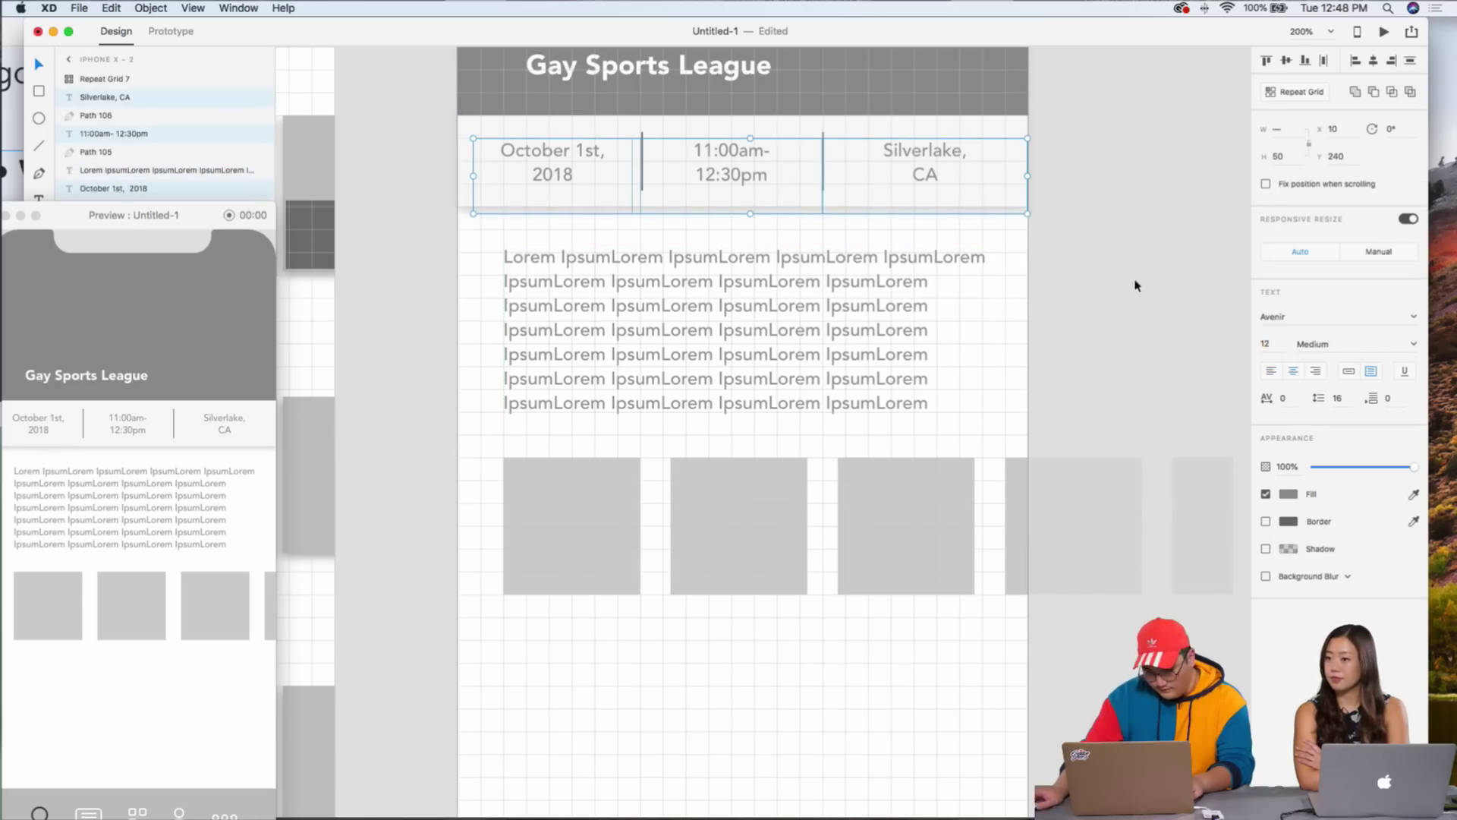
{"action": "left_click", "coordinate": [1266, 344]}
{"action": "type", "text": "15"}
{"action": "key", "text": "Return"}
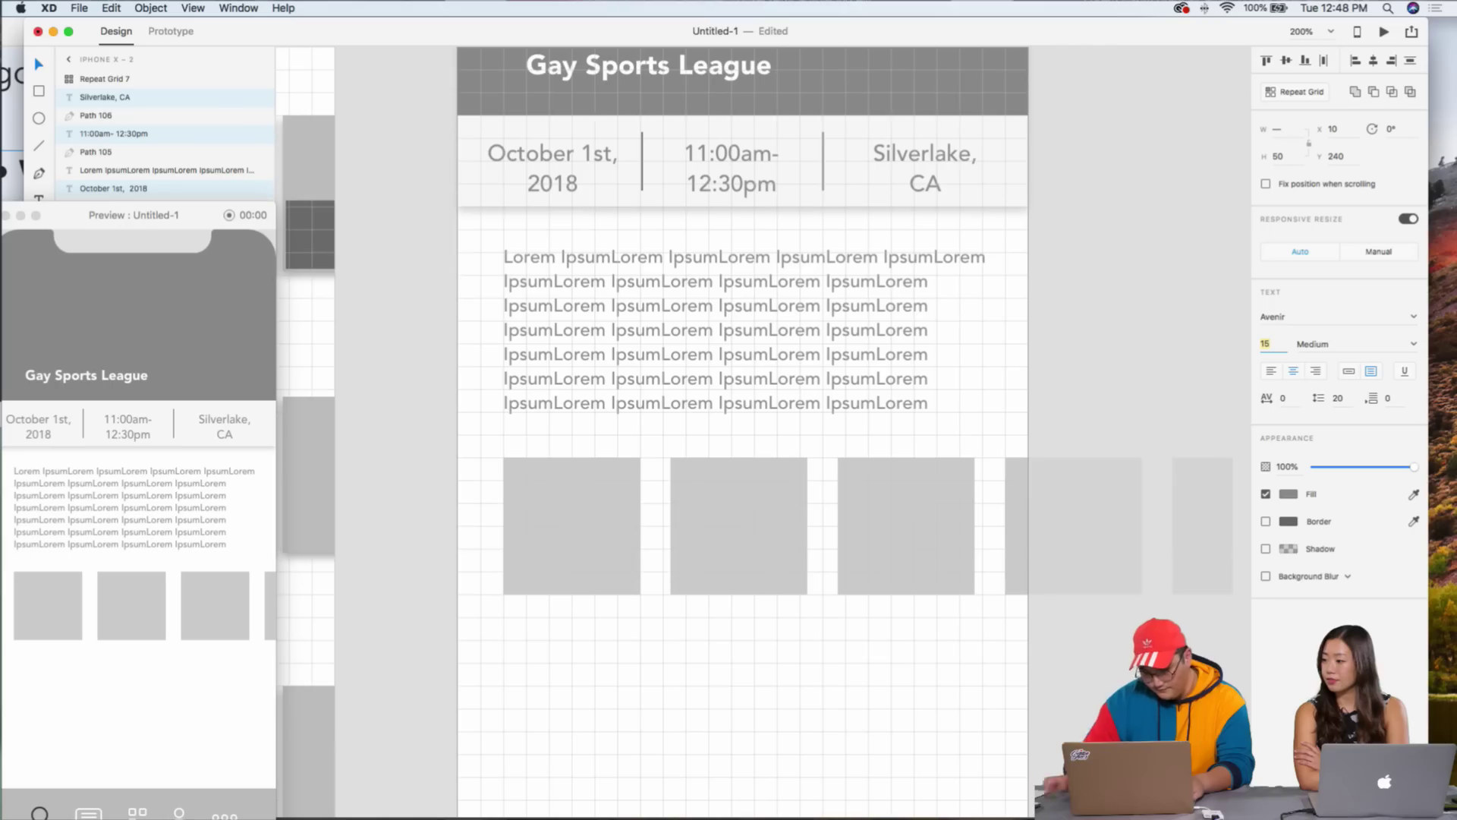
{"action": "key", "text": "Up"}
{"action": "key", "text": "Down"}
{"action": "key", "text": "Escape"}
- Move the time, date and location texts up to Y 235 within the info band
{"action": "left_click_drag", "start_coordinate": [690, 169], "coordinate": [691, 161]}
{"action": "left_click_drag", "start_coordinate": [552, 174], "coordinate": [552, 166]}
{"action": "left_click", "coordinate": [932, 161]}
{"action": "left_click_drag", "start_coordinate": [933, 160], "coordinate": [929, 156]}
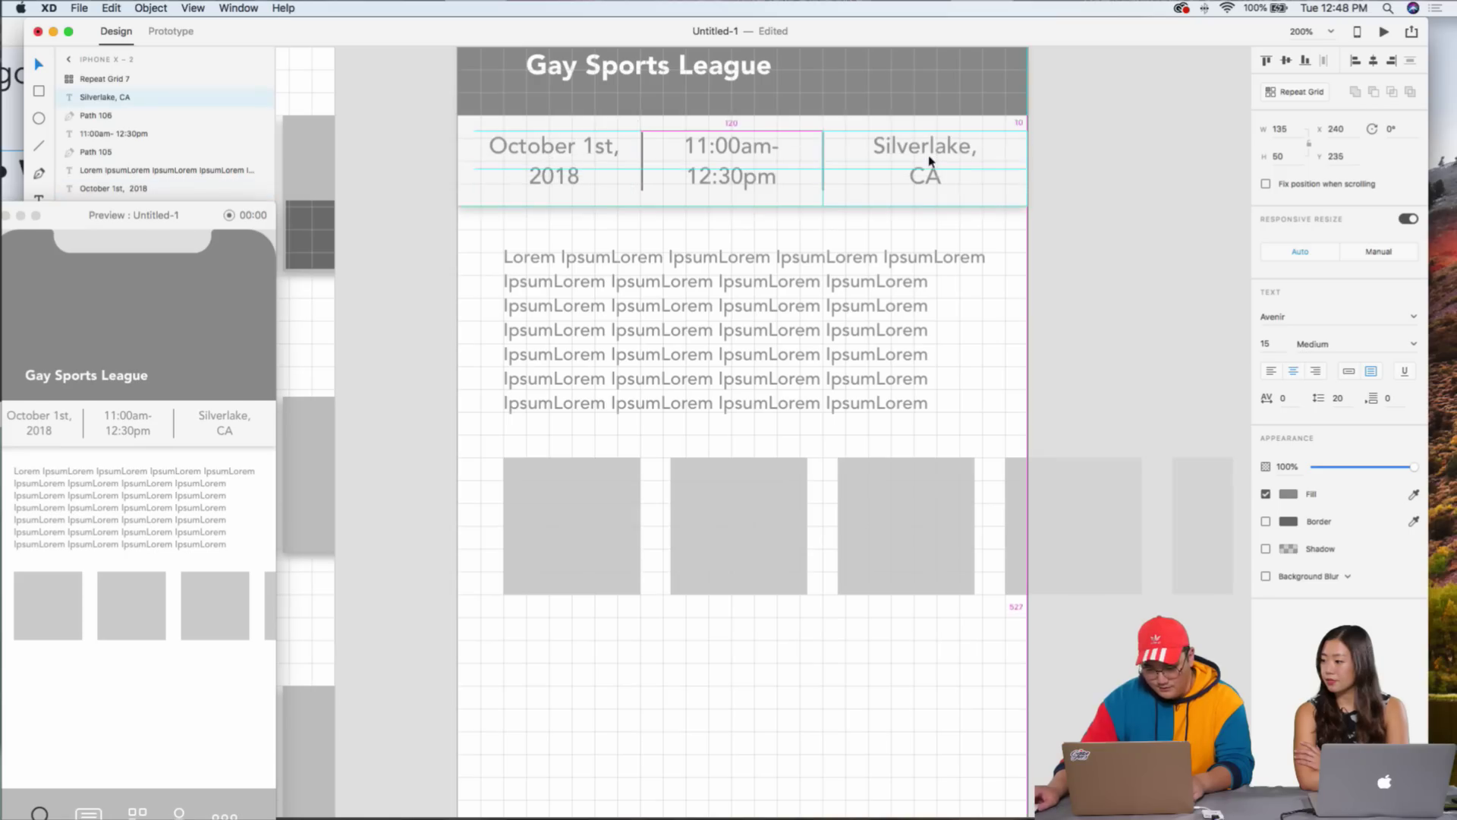
- Shift both dividers slightly right and move the time text to X 124 to even out the info columns
{"action": "left_click_drag", "start_coordinate": [823, 169], "coordinate": [747, 177]}
{"action": "left_click", "coordinate": [822, 168]}
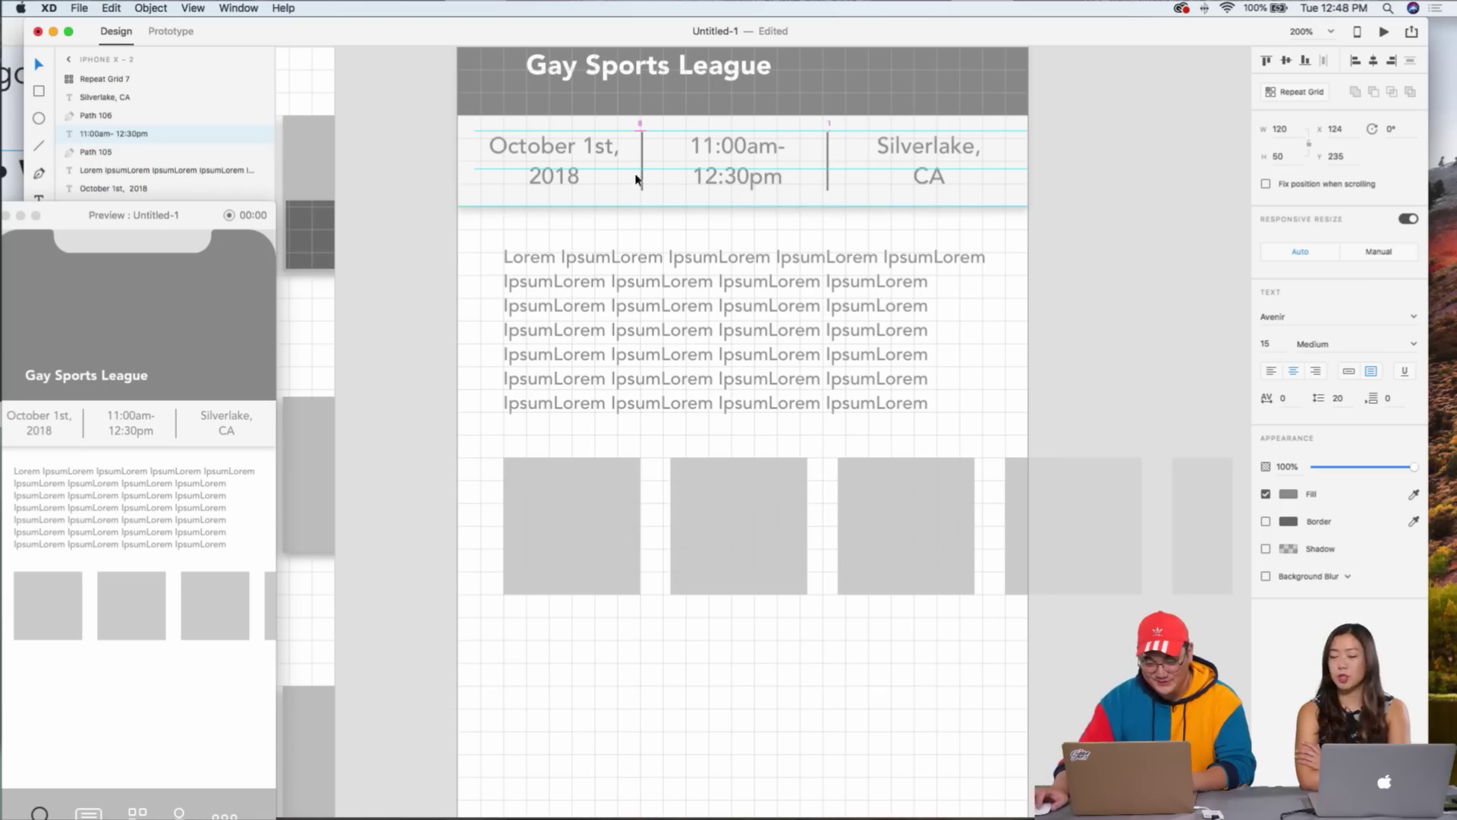
{"action": "key", "text": "Escape"}
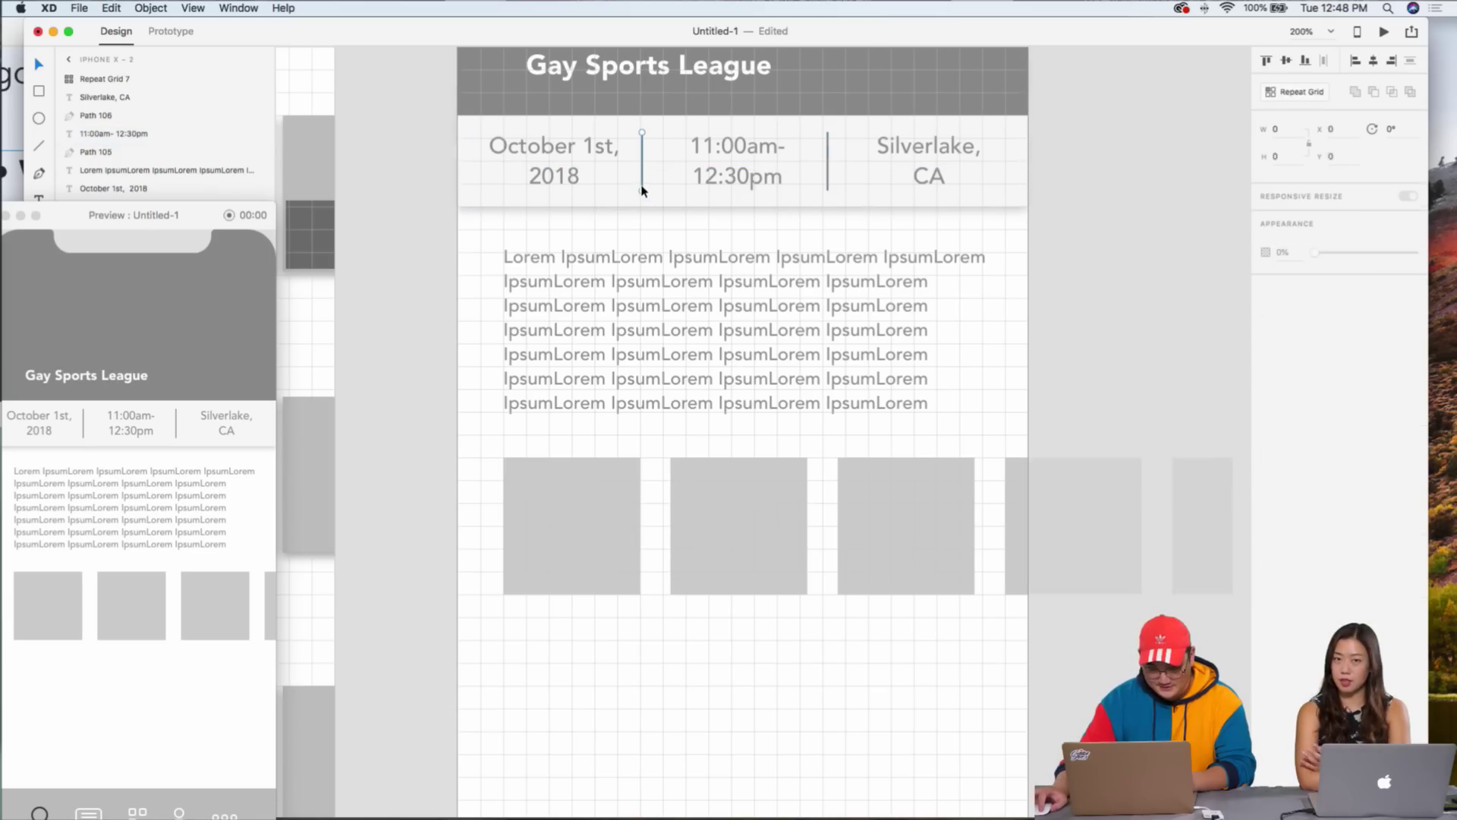
{"action": "left_click", "coordinate": [641, 190]}
{"action": "left_click_drag", "start_coordinate": [642, 190], "coordinate": [646, 190]}
{"action": "left_click", "coordinate": [600, 168]}
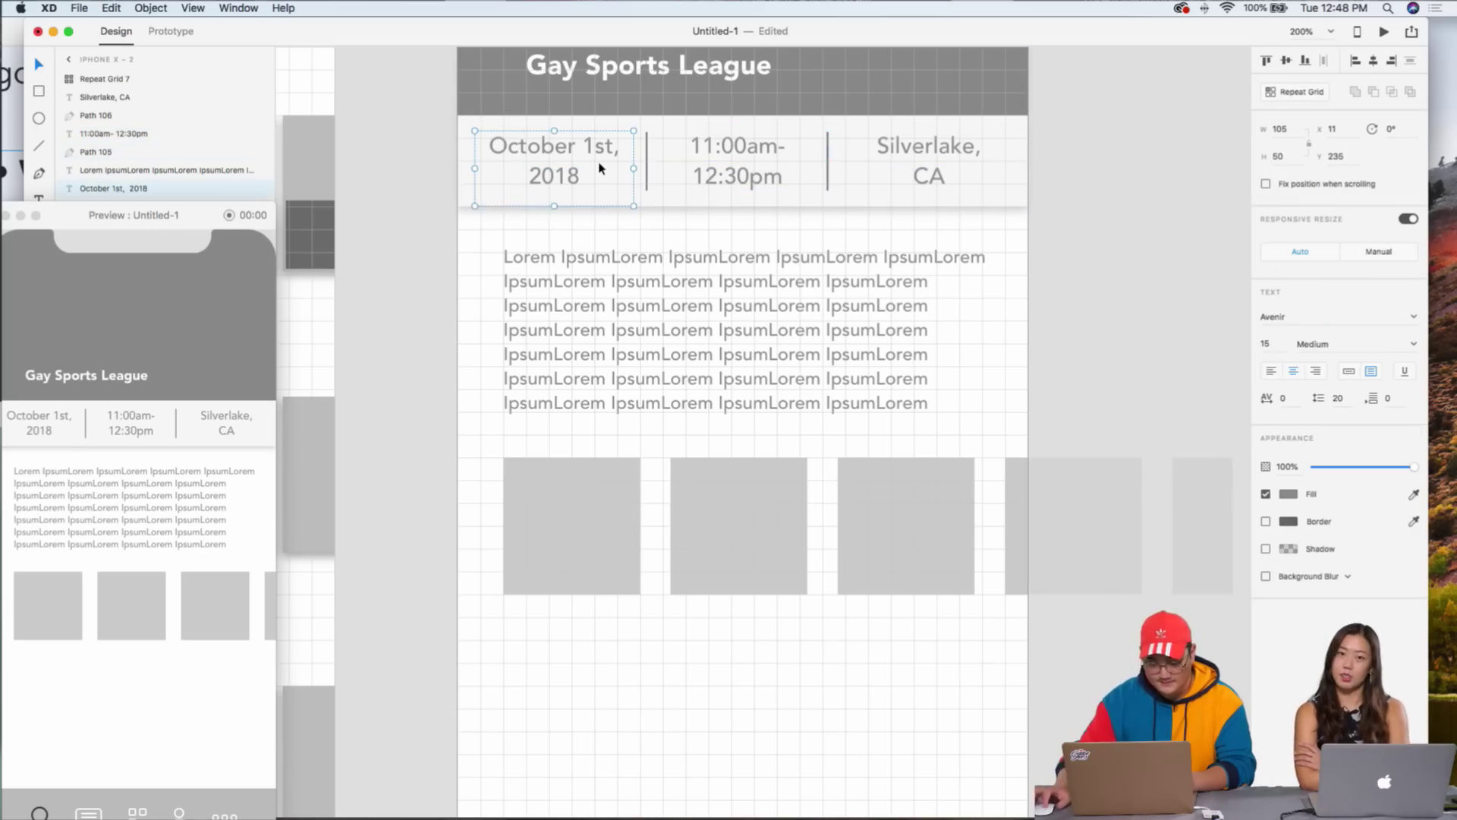
- Look over the event screen from the header and info band down to the image squares and bottom navigation bar
{"action": "left_click", "coordinate": [1132, 195]}
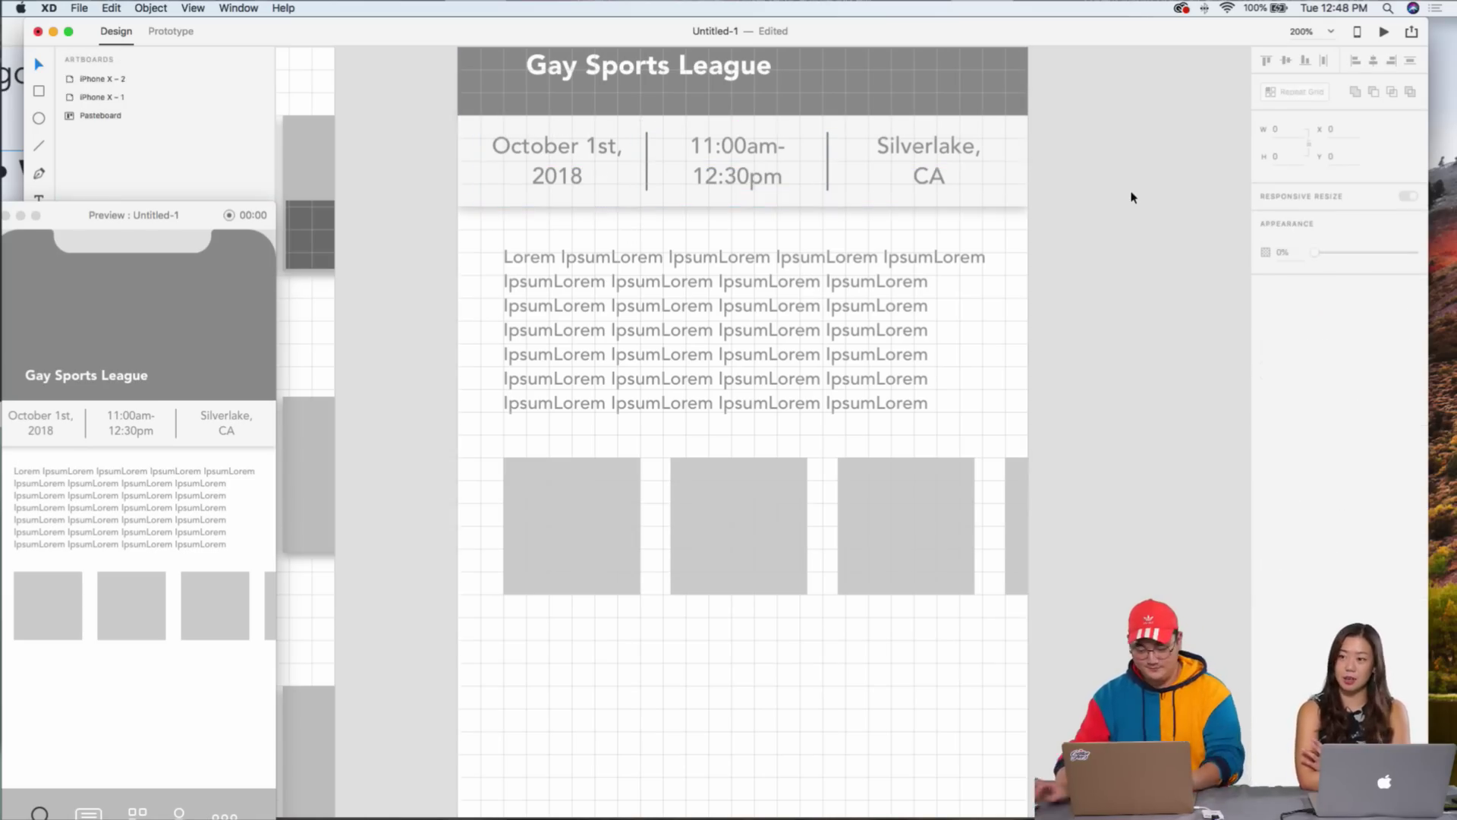
{"action": "key", "text": "super+1"}
{"action": "scroll", "coordinate": [987, 266], "scroll_direction": "down", "scroll_amount": 3}
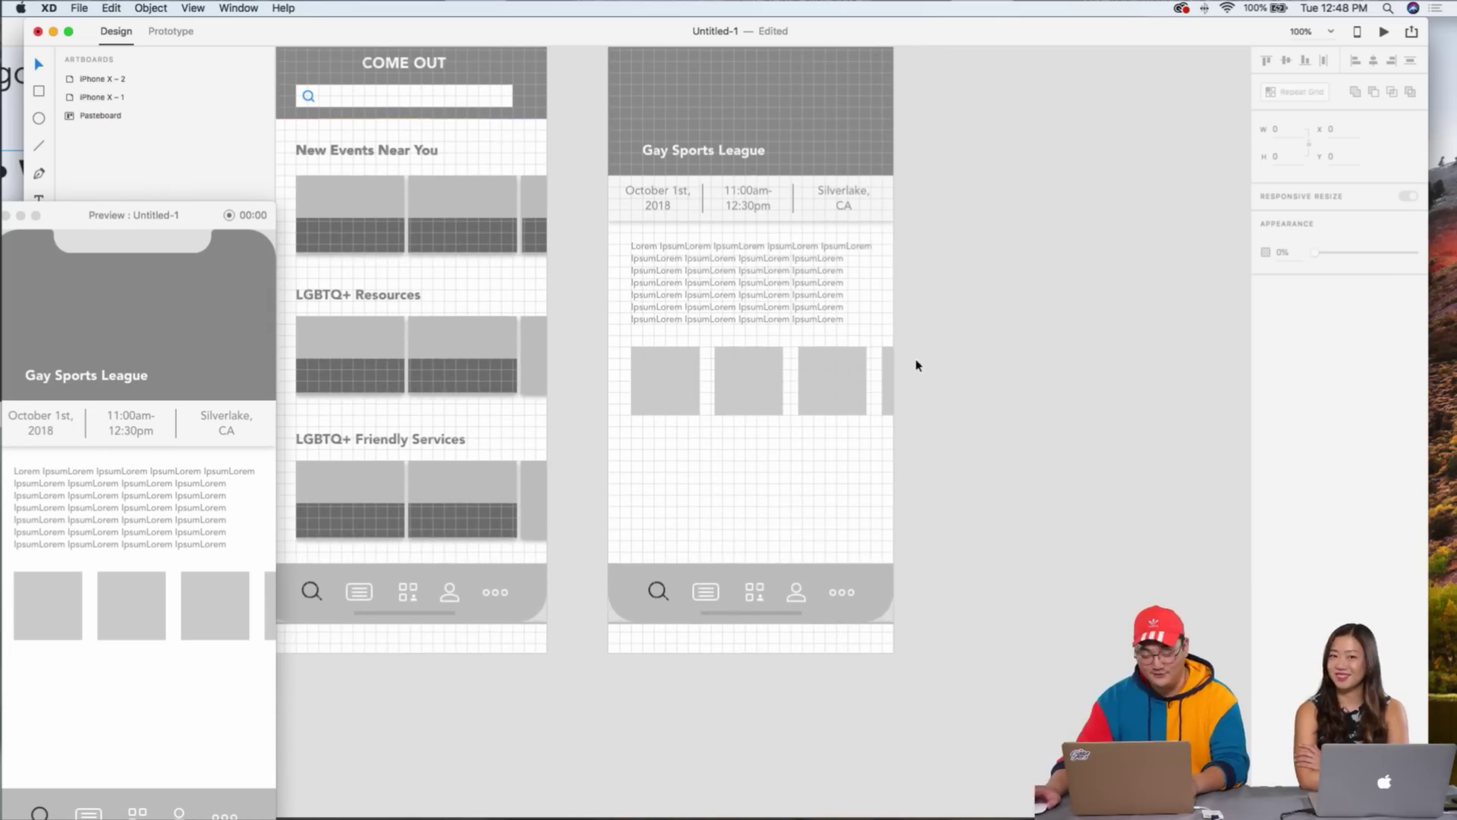
{"action": "scroll", "coordinate": [924, 343], "scroll_direction": "down", "scroll_amount": 3}
{"action": "key", "text": "super+2"}
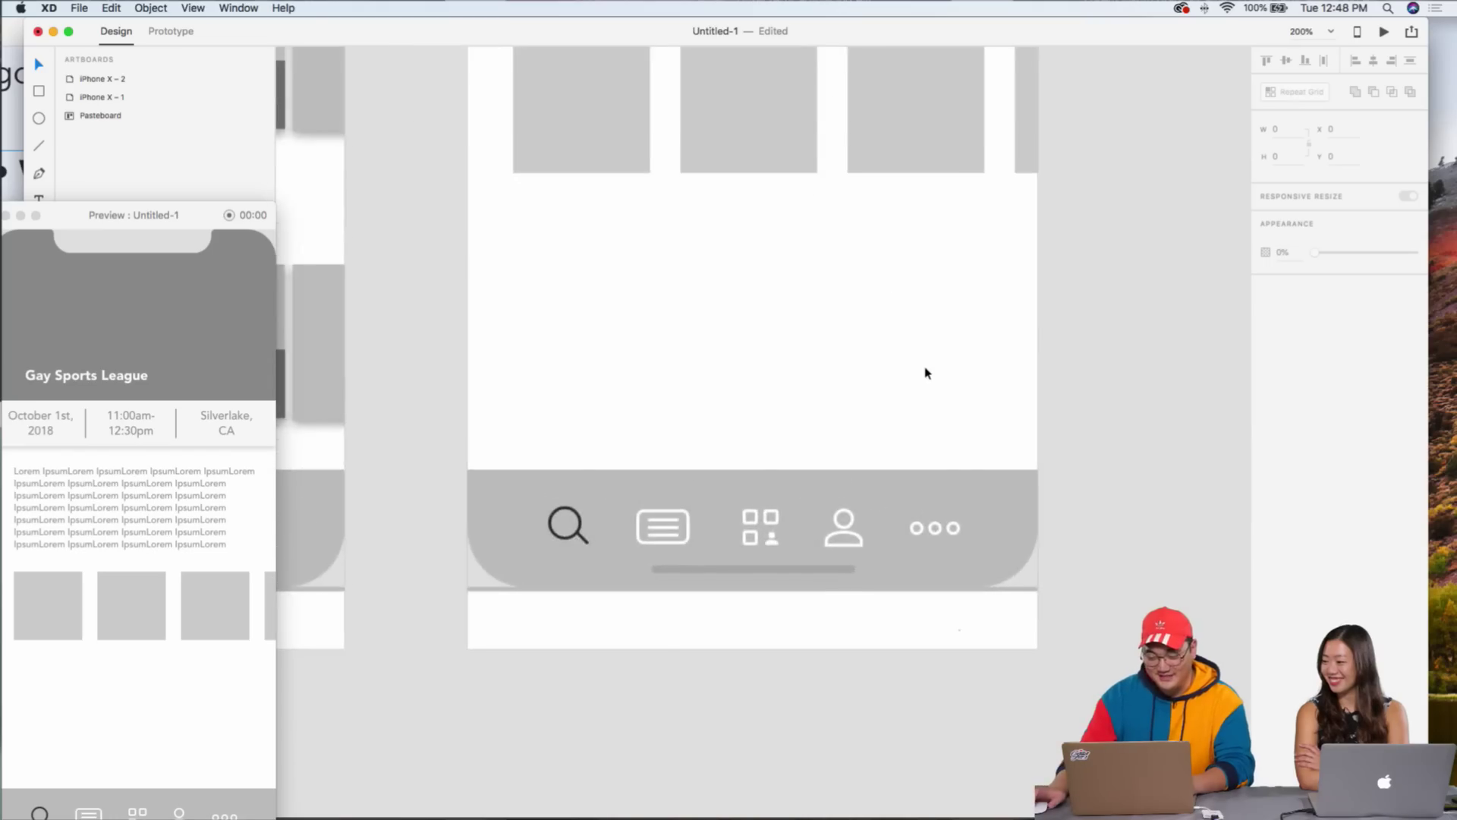
{"action": "scroll", "coordinate": [927, 357], "scroll_direction": "up", "scroll_amount": 5}
{"action": "scroll", "coordinate": [927, 330], "scroll_direction": "left", "scroll_amount": 5}
{"action": "scroll", "coordinate": [926, 334], "scroll_direction": "up", "scroll_amount": 2}
{"action": "scroll", "coordinate": [926, 334], "scroll_direction": "right", "scroll_amount": 4}
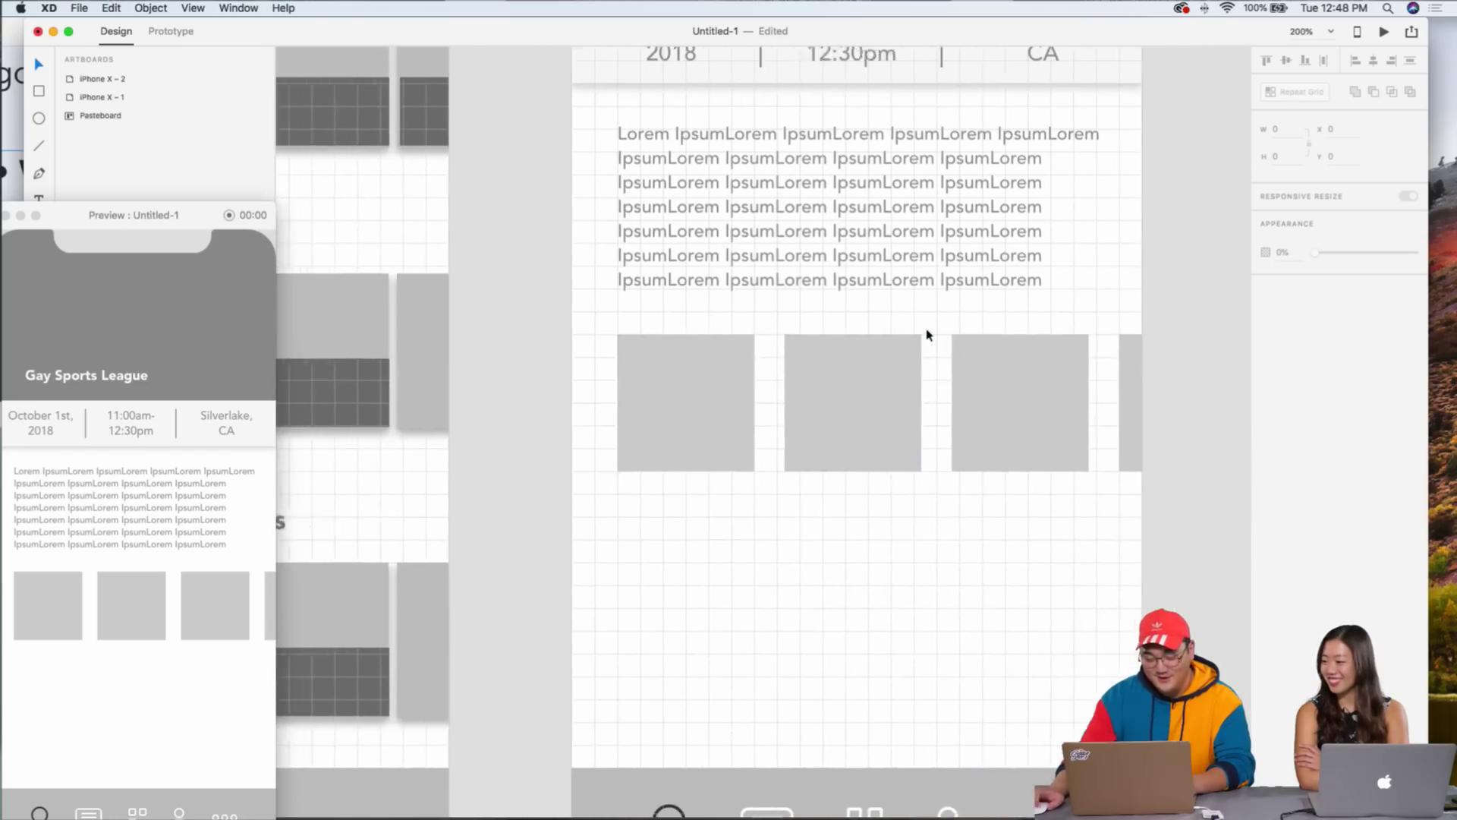
{"action": "scroll", "coordinate": [922, 341], "scroll_direction": "up", "scroll_amount": 5}
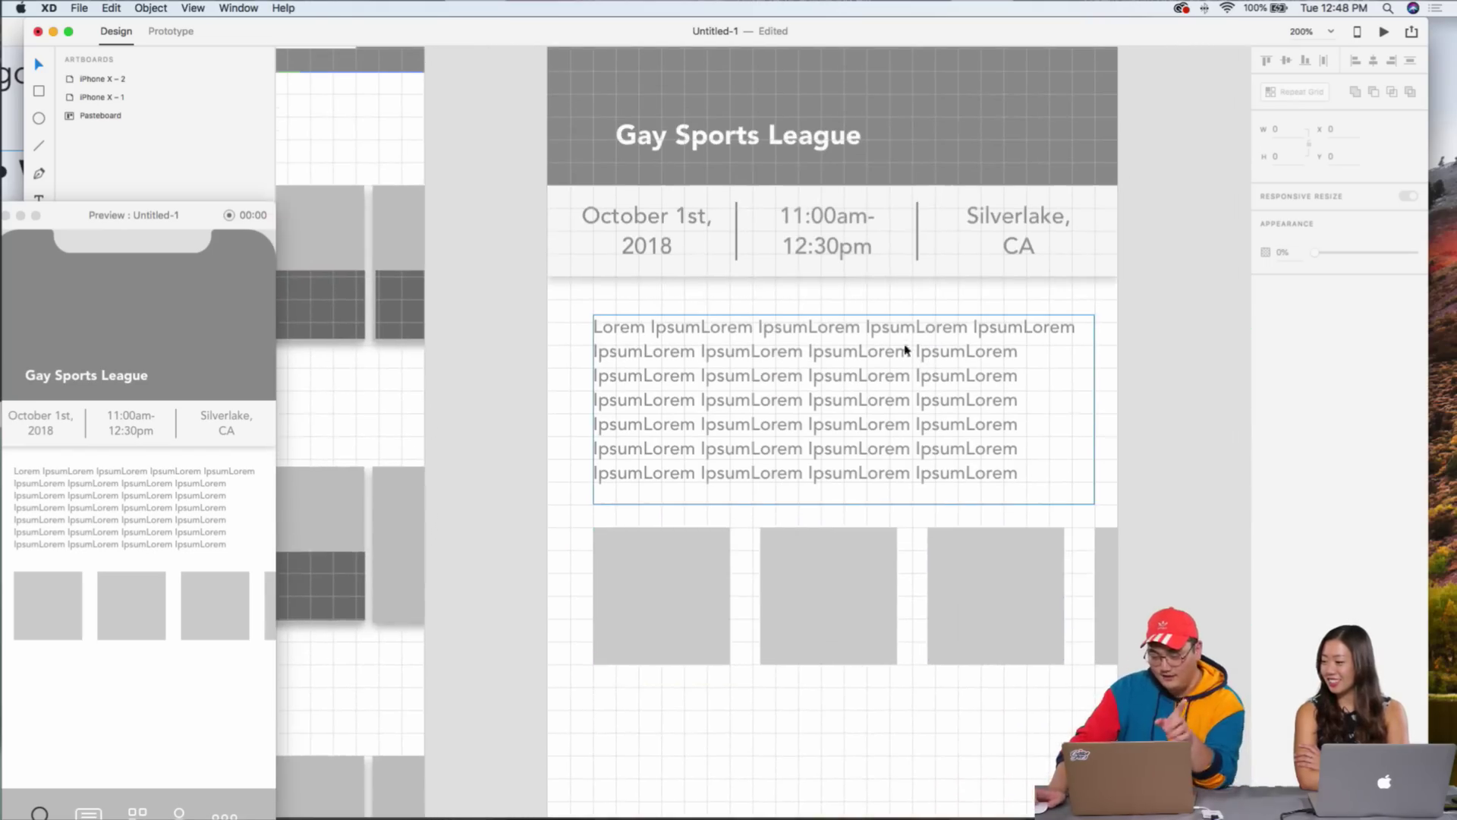
{"action": "scroll", "coordinate": [797, 159], "scroll_direction": "up", "scroll_amount": 2}
{"action": "scroll", "coordinate": [793, 171], "scroll_direction": "down", "scroll_amount": 4}
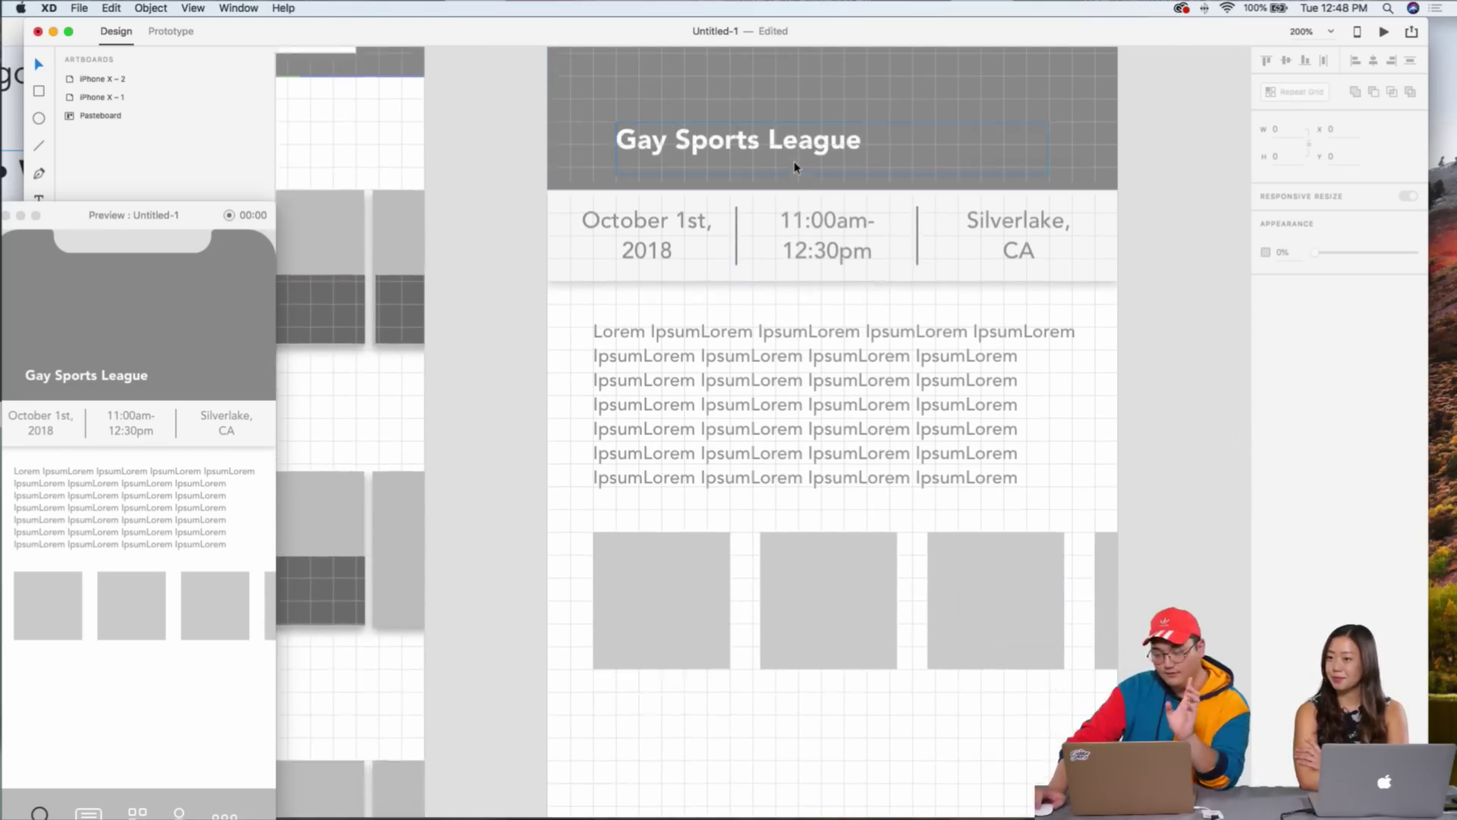
{"action": "scroll", "coordinate": [791, 188], "scroll_direction": "down", "scroll_amount": 4}
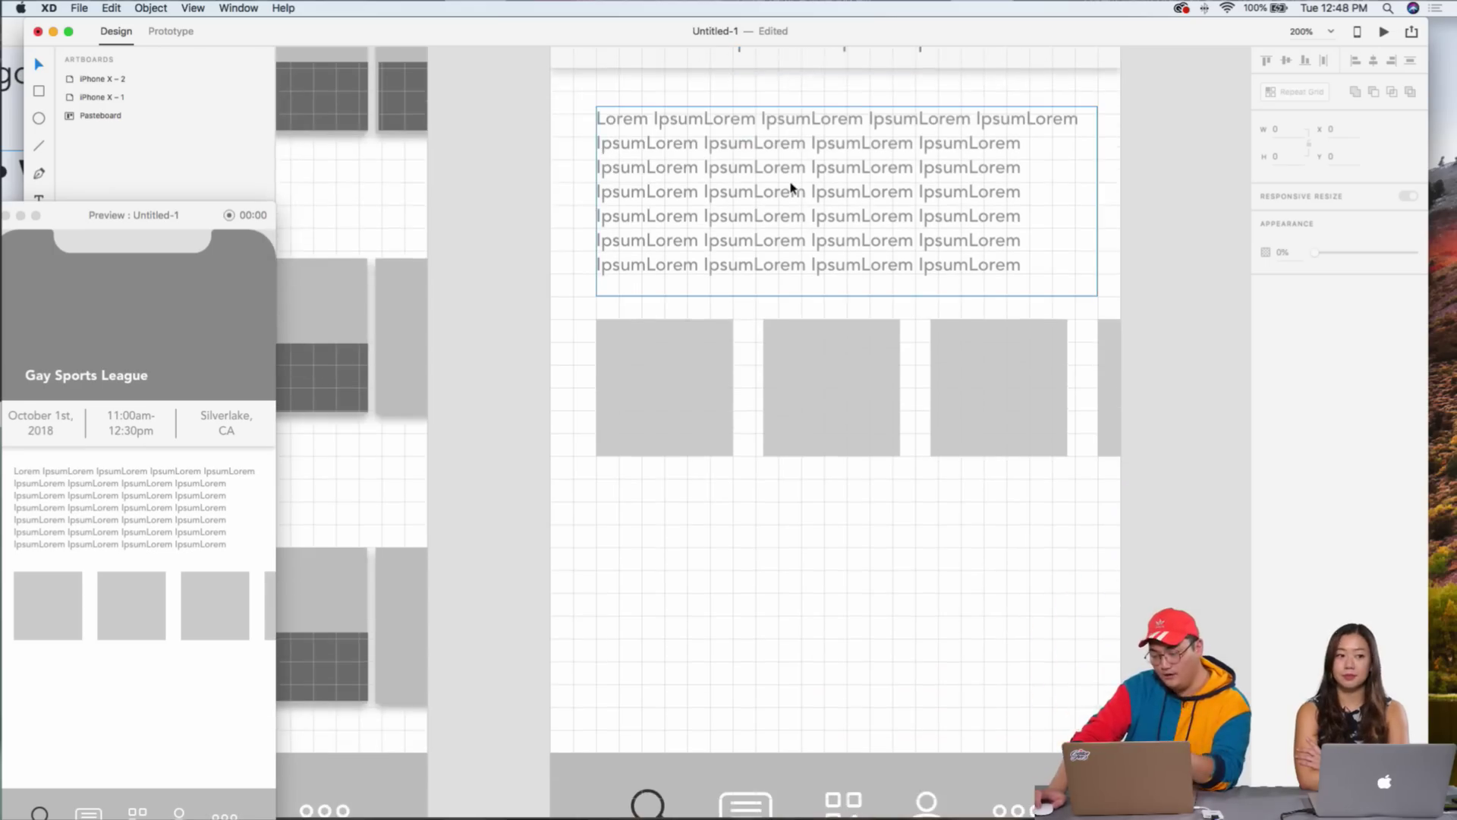
{"action": "scroll", "coordinate": [791, 189], "scroll_direction": "down", "scroll_amount": 3}
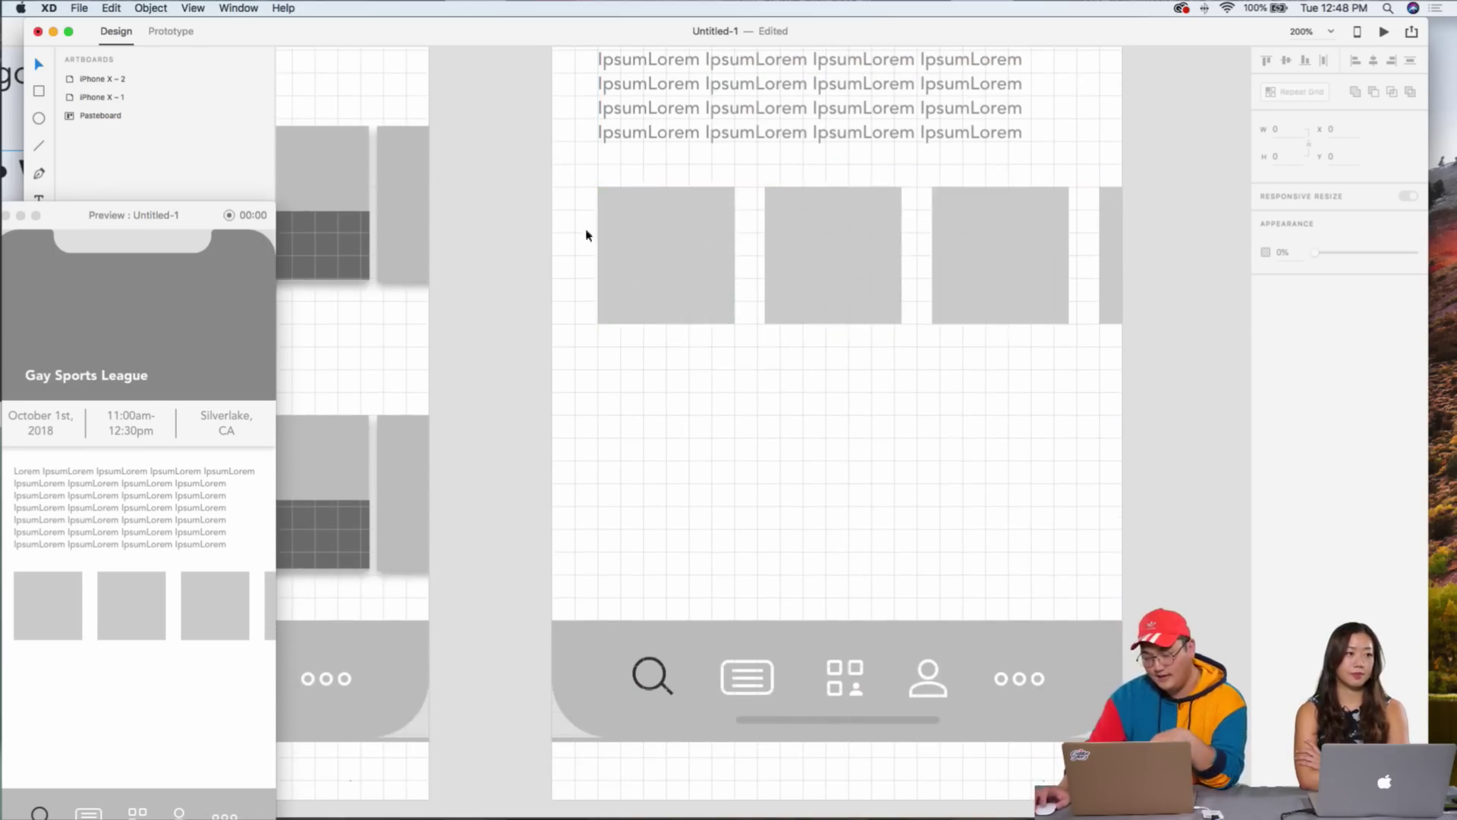
{"action": "scroll", "coordinate": [686, 279], "scroll_direction": "up", "scroll_amount": 9}
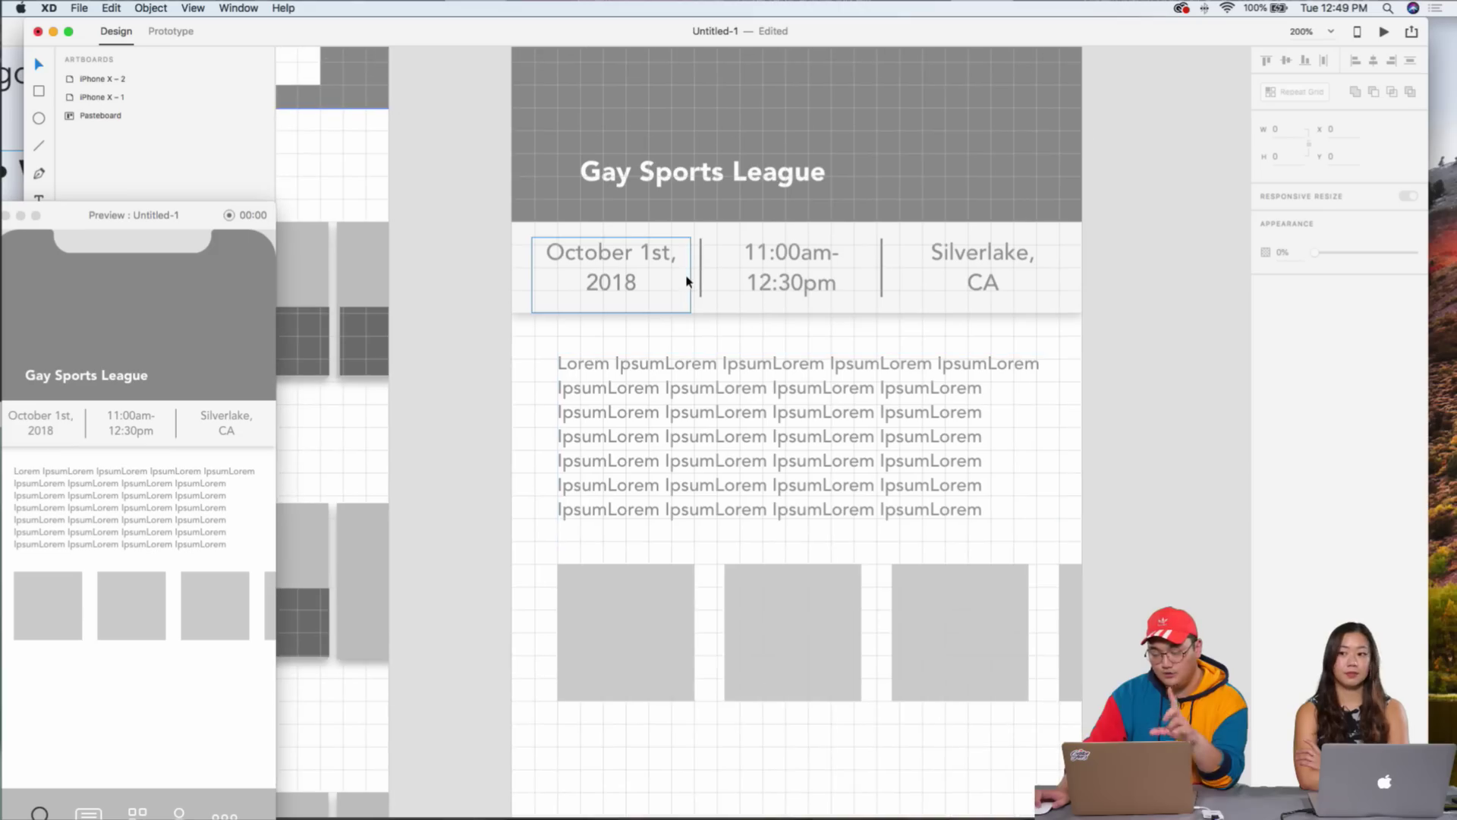
{"action": "scroll", "coordinate": [686, 280], "scroll_direction": "down", "scroll_amount": 4}
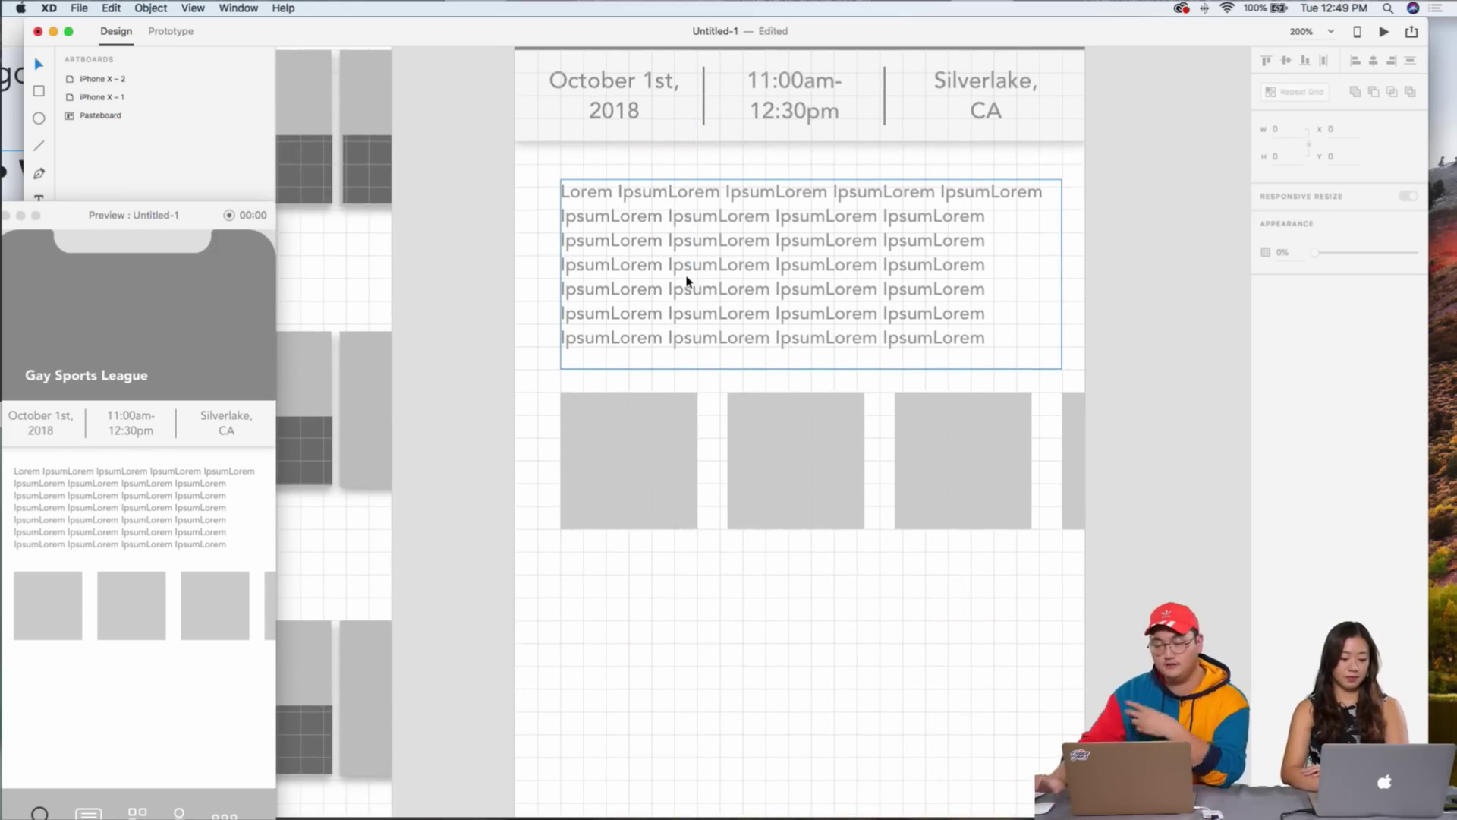
{"action": "scroll", "coordinate": [668, 252], "scroll_direction": "down", "scroll_amount": 5}
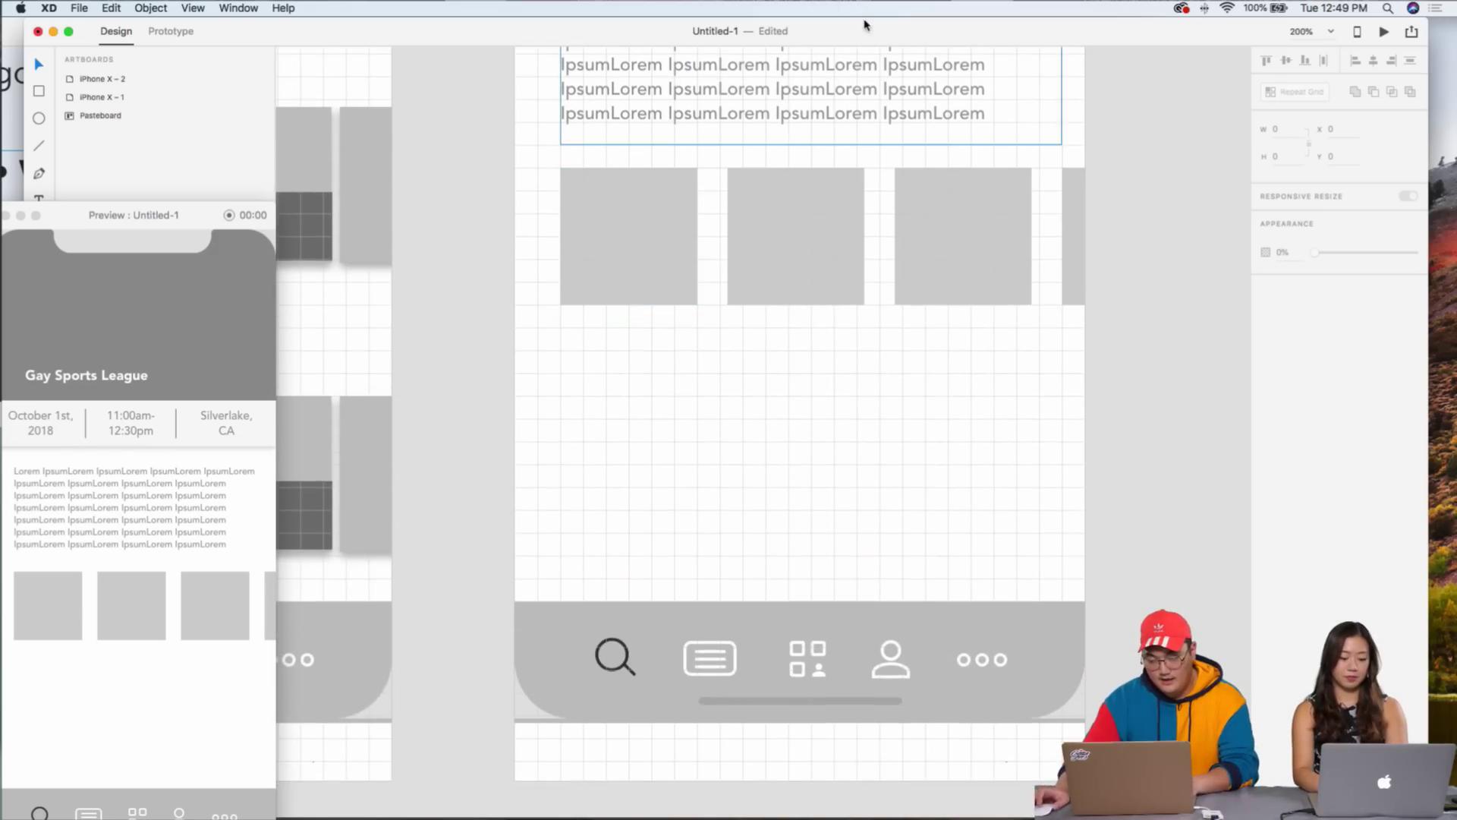
- Try placing the map screenshot from the Day 01 Images > Events > VGL folder directly onto the event screen
{"action": "left_click_drag", "start_coordinate": [864, 25], "coordinate": [840, 198]}
{"action": "double_click", "coordinate": [1391, 61]}
{"action": "double_click", "coordinate": [578, 258]}
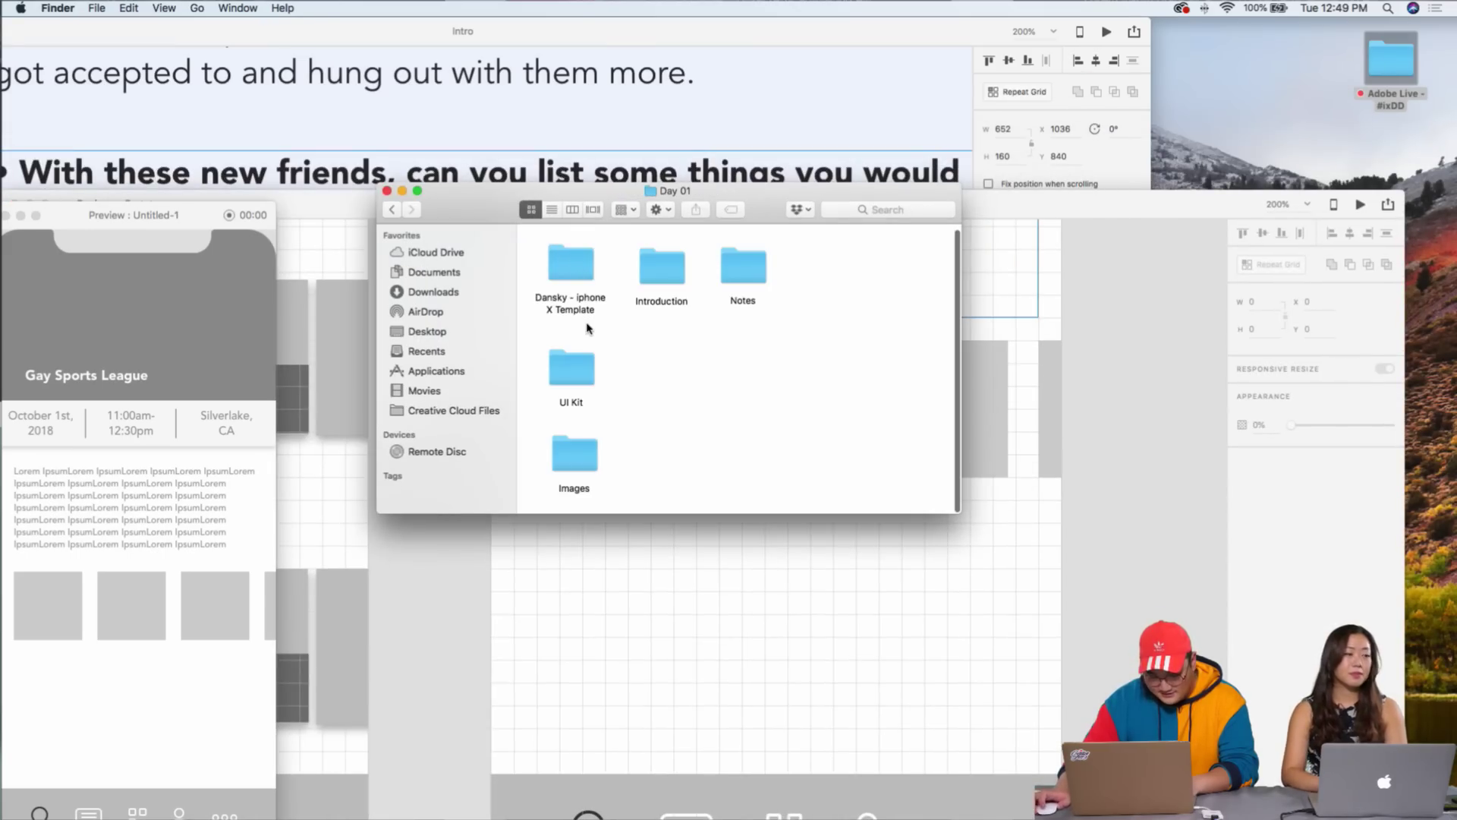
{"action": "double_click", "coordinate": [575, 454]}
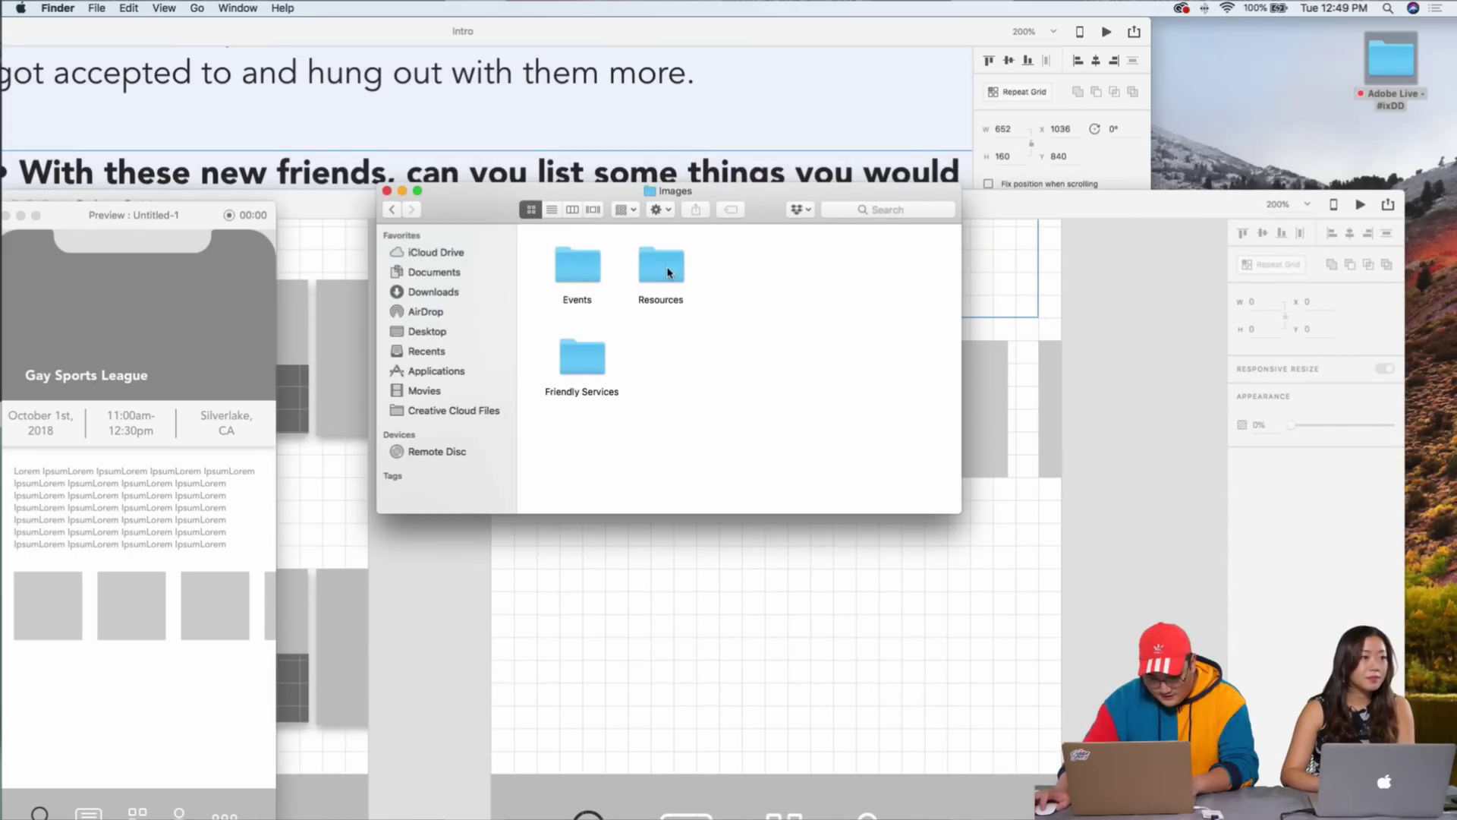
{"action": "double_click", "coordinate": [561, 271]}
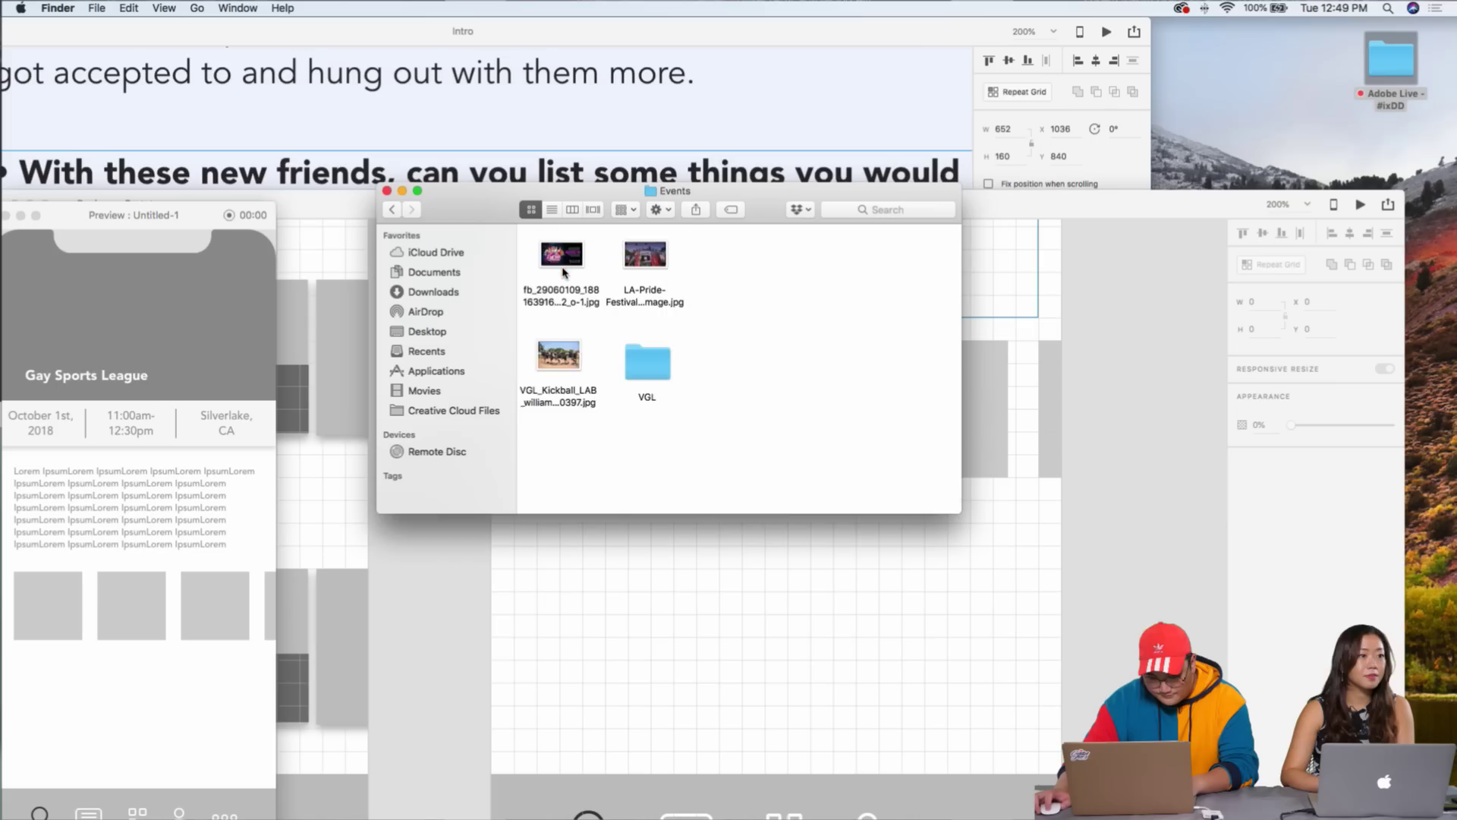
{"action": "double_click", "coordinate": [646, 377]}
{"action": "left_click_drag", "start_coordinate": [728, 257], "coordinate": [880, 638]}
{"action": "left_click_drag", "start_coordinate": [884, 194], "coordinate": [892, 52]}
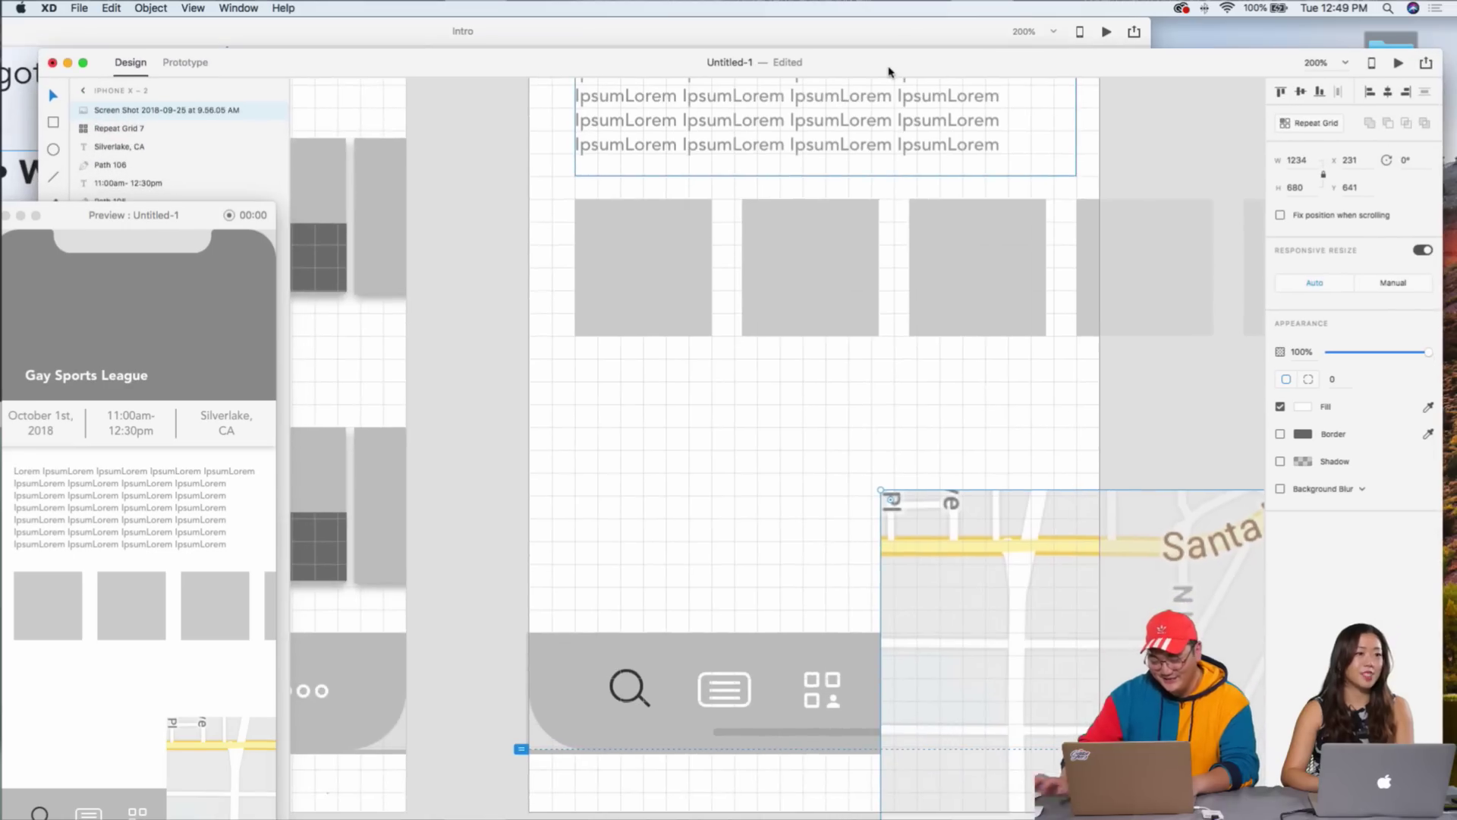
- Try fitting the map at X 0, Y 600 with a width of 375, and delete it from the event screen
{"action": "key", "text": "super+minus"}
{"action": "key", "text": "super+minus"}
{"action": "key", "text": "super+minus"}
{"action": "left_click_drag", "start_coordinate": [1151, 406], "coordinate": [785, 206]}
{"action": "scroll", "coordinate": [891, 423], "scroll_direction": "down", "scroll_amount": 2}
{"action": "left_click_drag", "start_coordinate": [892, 423], "coordinate": [762, 400]}
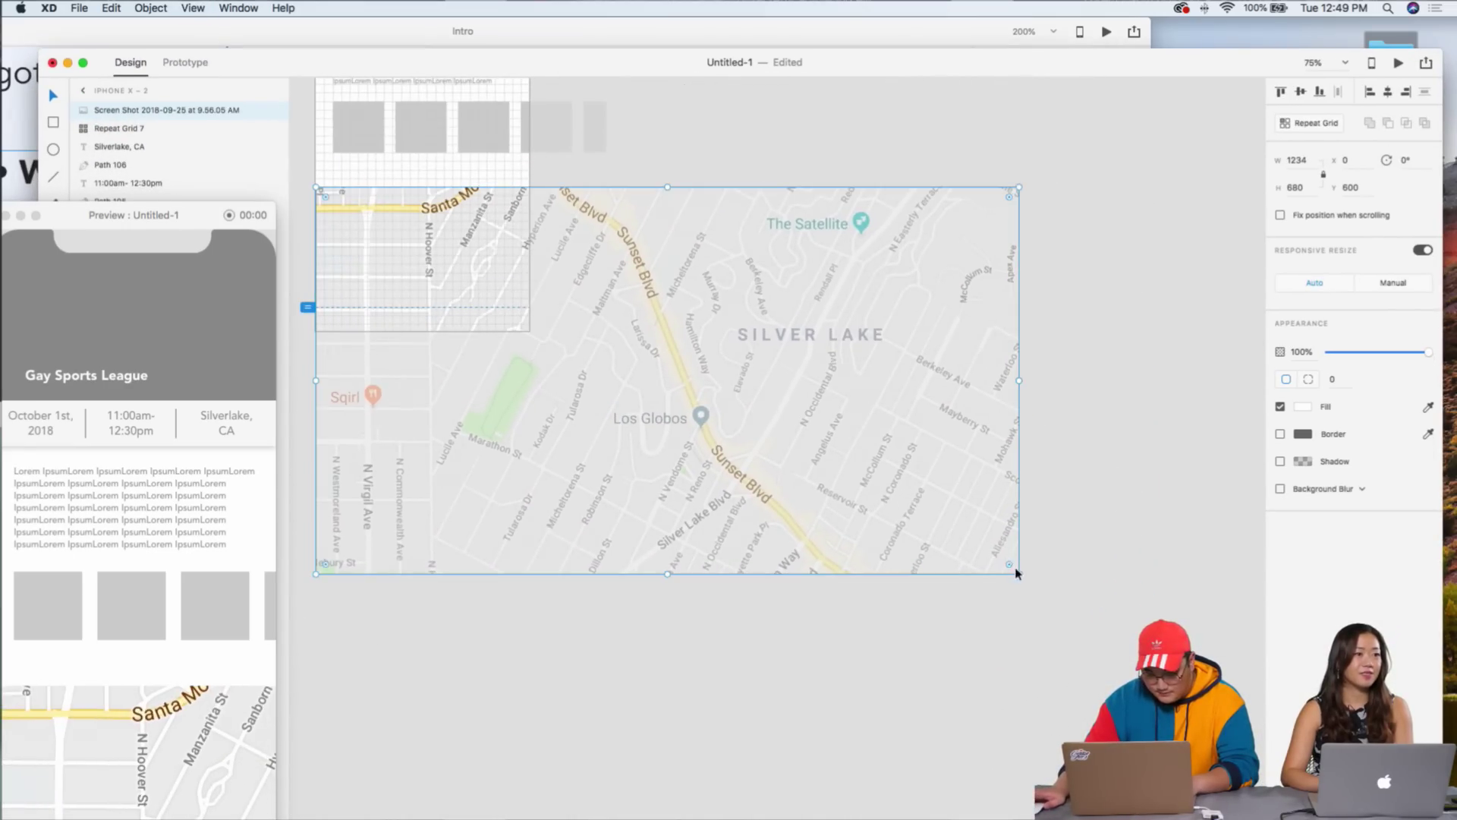
{"action": "left_click_drag", "start_coordinate": [1018, 575], "coordinate": [529, 304]}
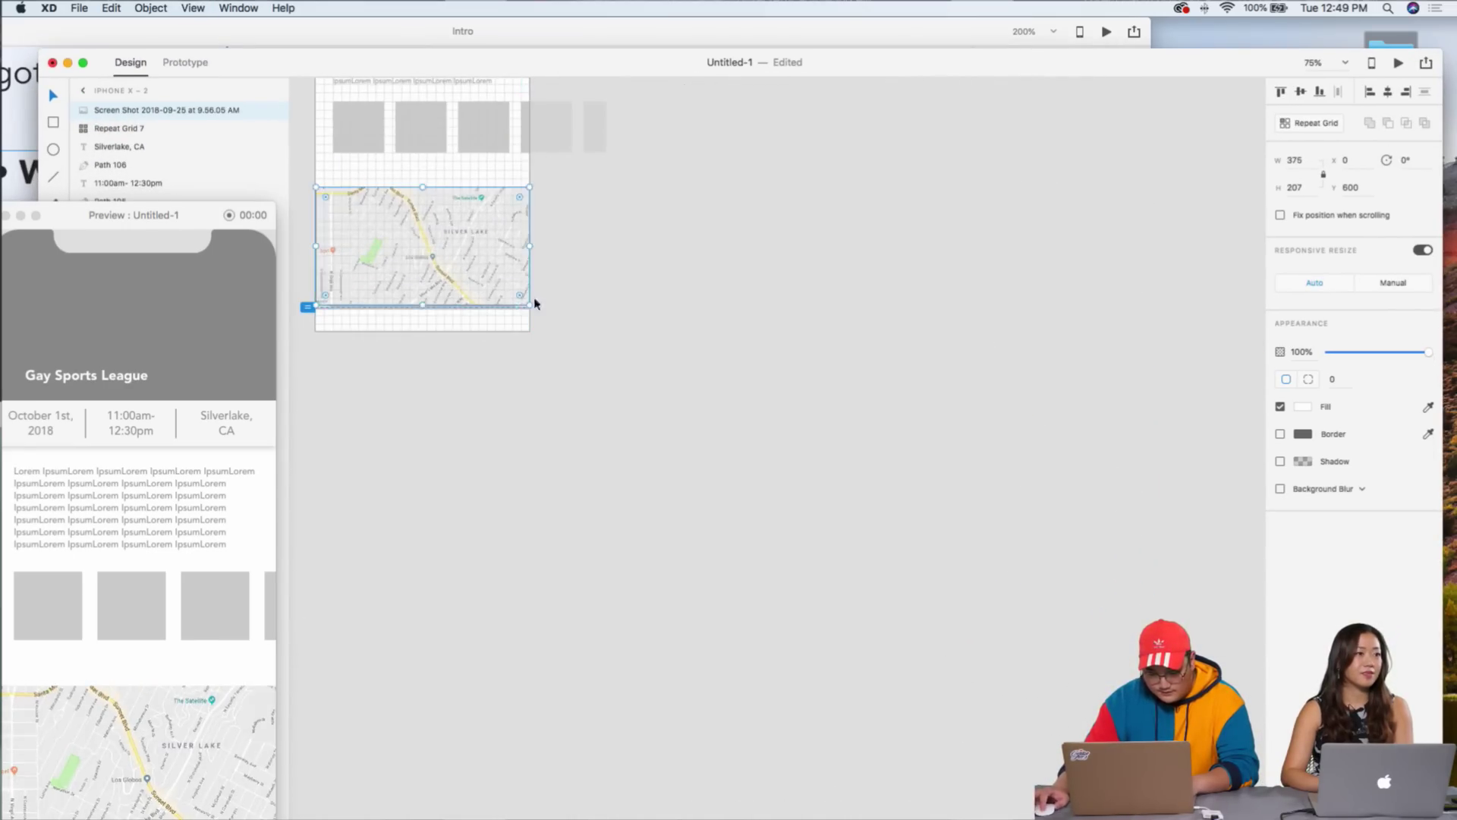
{"action": "left_click_drag", "start_coordinate": [421, 245], "coordinate": [592, 262]}
{"action": "key", "text": "Delete"}
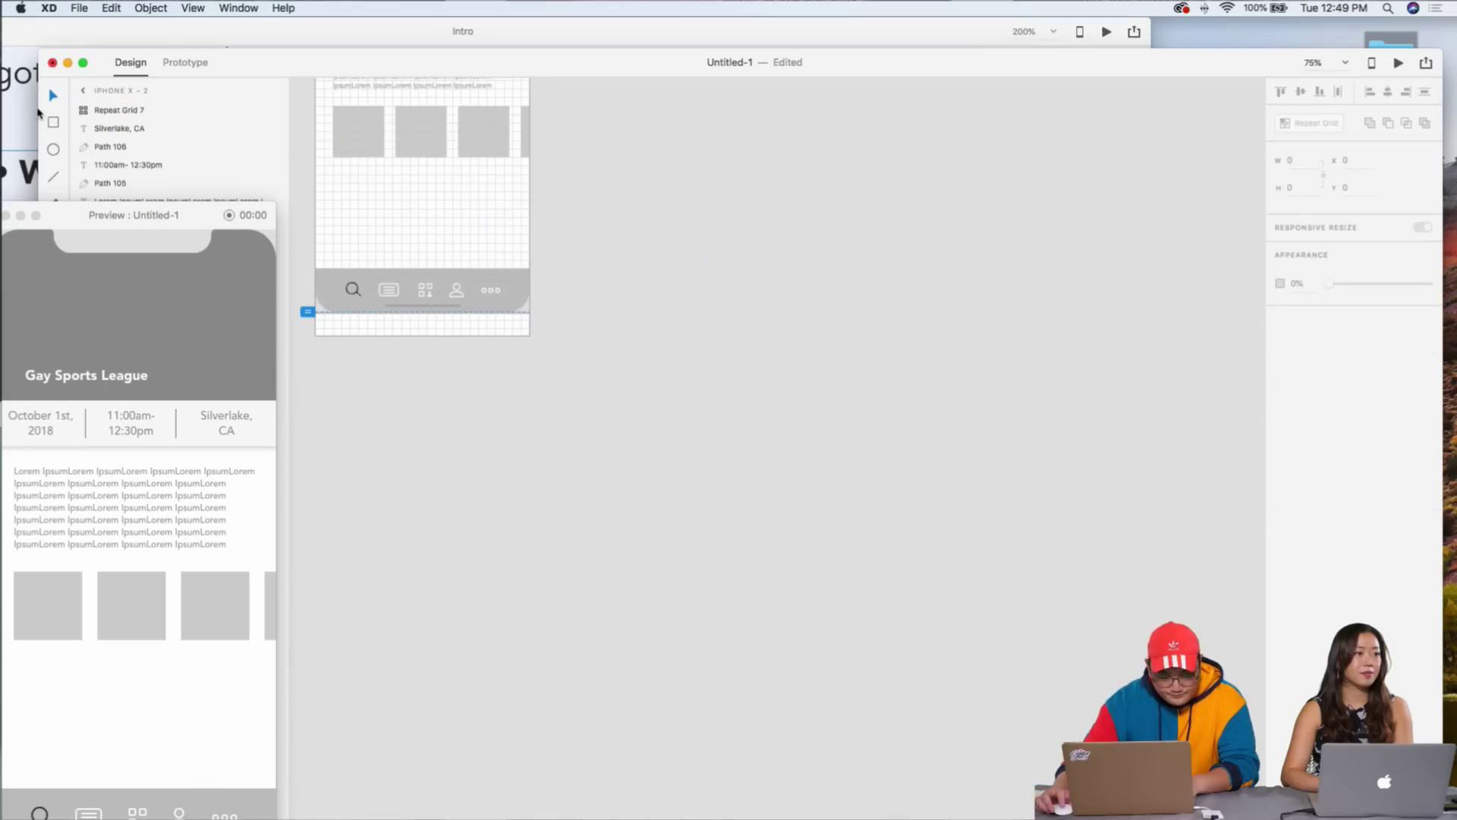
- Draw a 375 × 150 rectangle at X 0, Y 600 under the image squares and move the other document windows aside
{"action": "left_click_drag", "start_coordinate": [315, 193], "coordinate": [531, 281]}
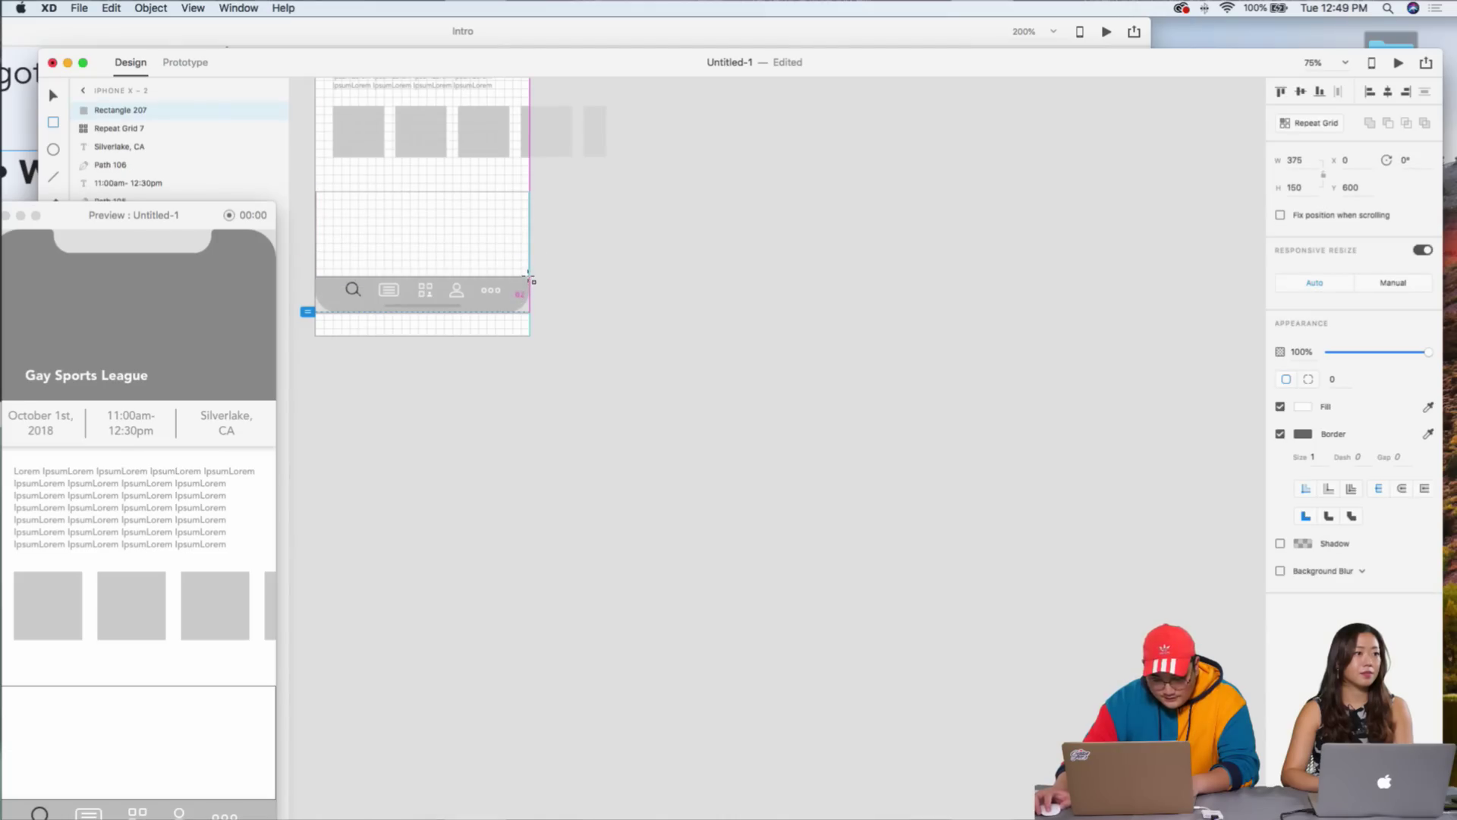
{"action": "left_click", "coordinate": [627, 32]}
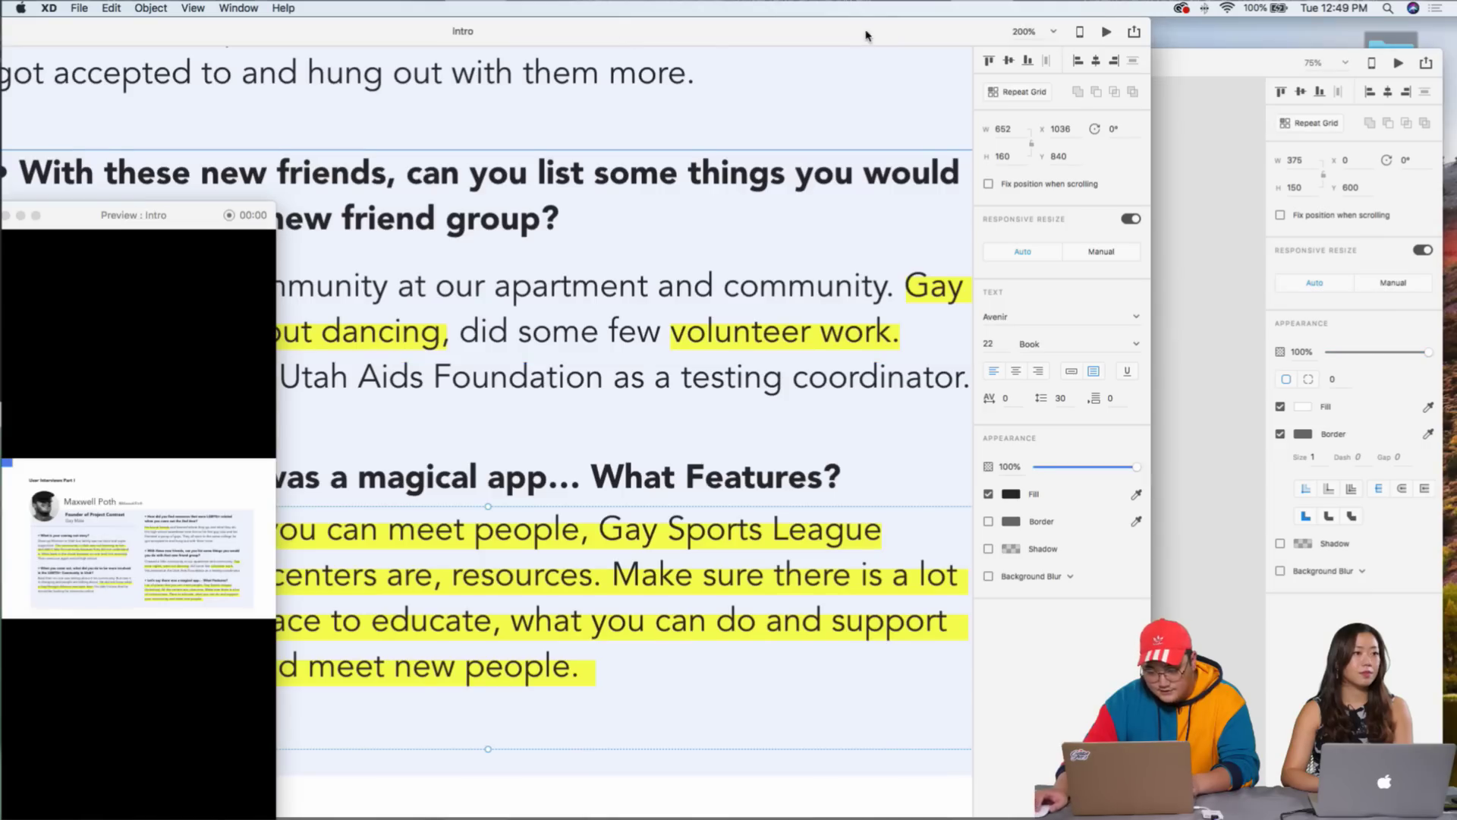
{"action": "left_click_drag", "start_coordinate": [868, 35], "coordinate": [704, 339]}
{"action": "left_click_drag", "start_coordinate": [852, 65], "coordinate": [850, 119]}
{"action": "left_click", "coordinate": [837, 40]}
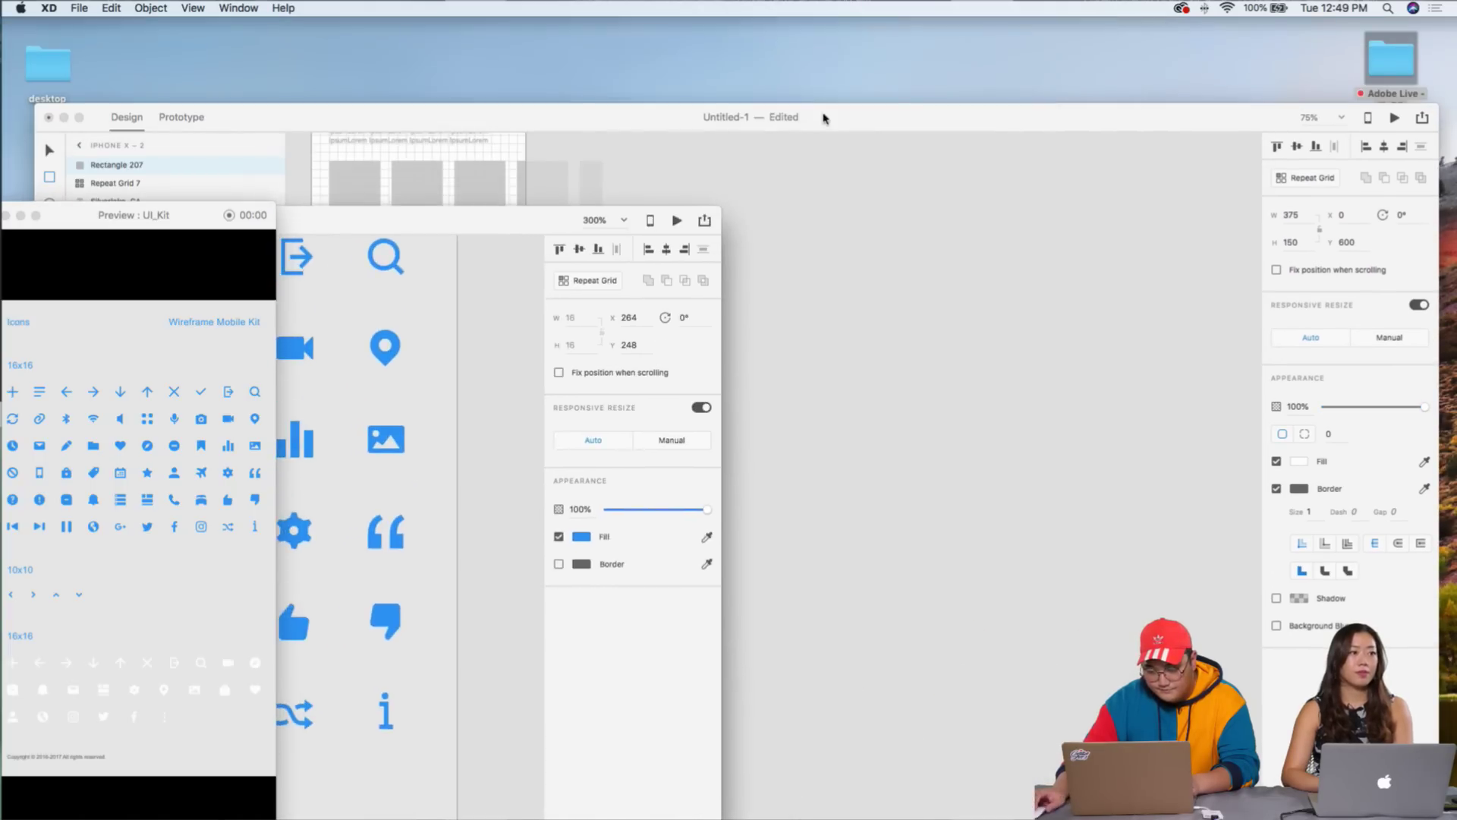
{"action": "left_click", "coordinate": [825, 120]}
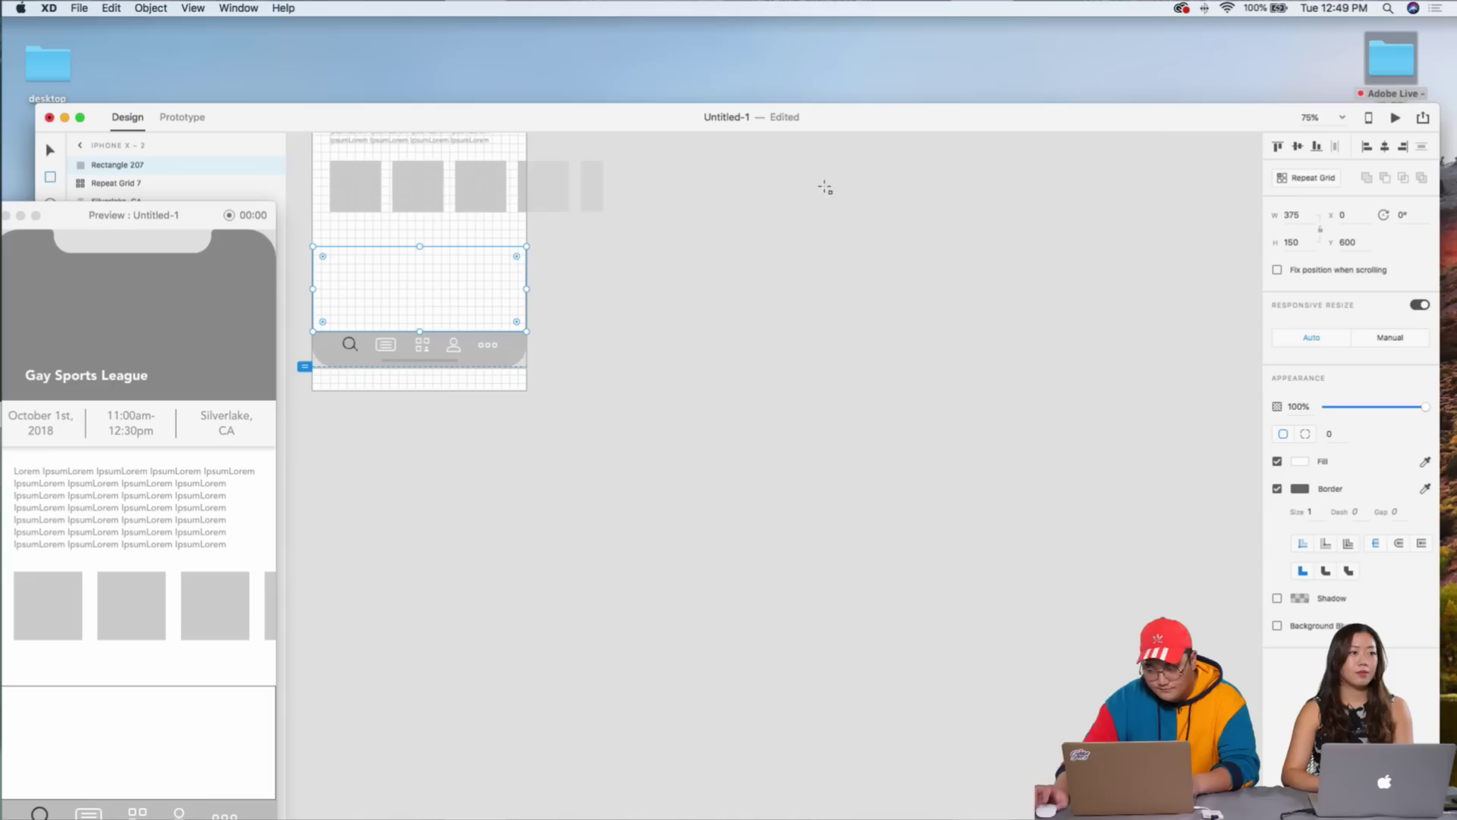
- Fill the new rectangle with the map screenshot from the Images > Events > VGL folder
{"action": "double_click", "coordinate": [1392, 59]}
{"action": "double_click", "coordinate": [558, 243]}
{"action": "left_click_drag", "start_coordinate": [479, 181], "coordinate": [828, 190]}
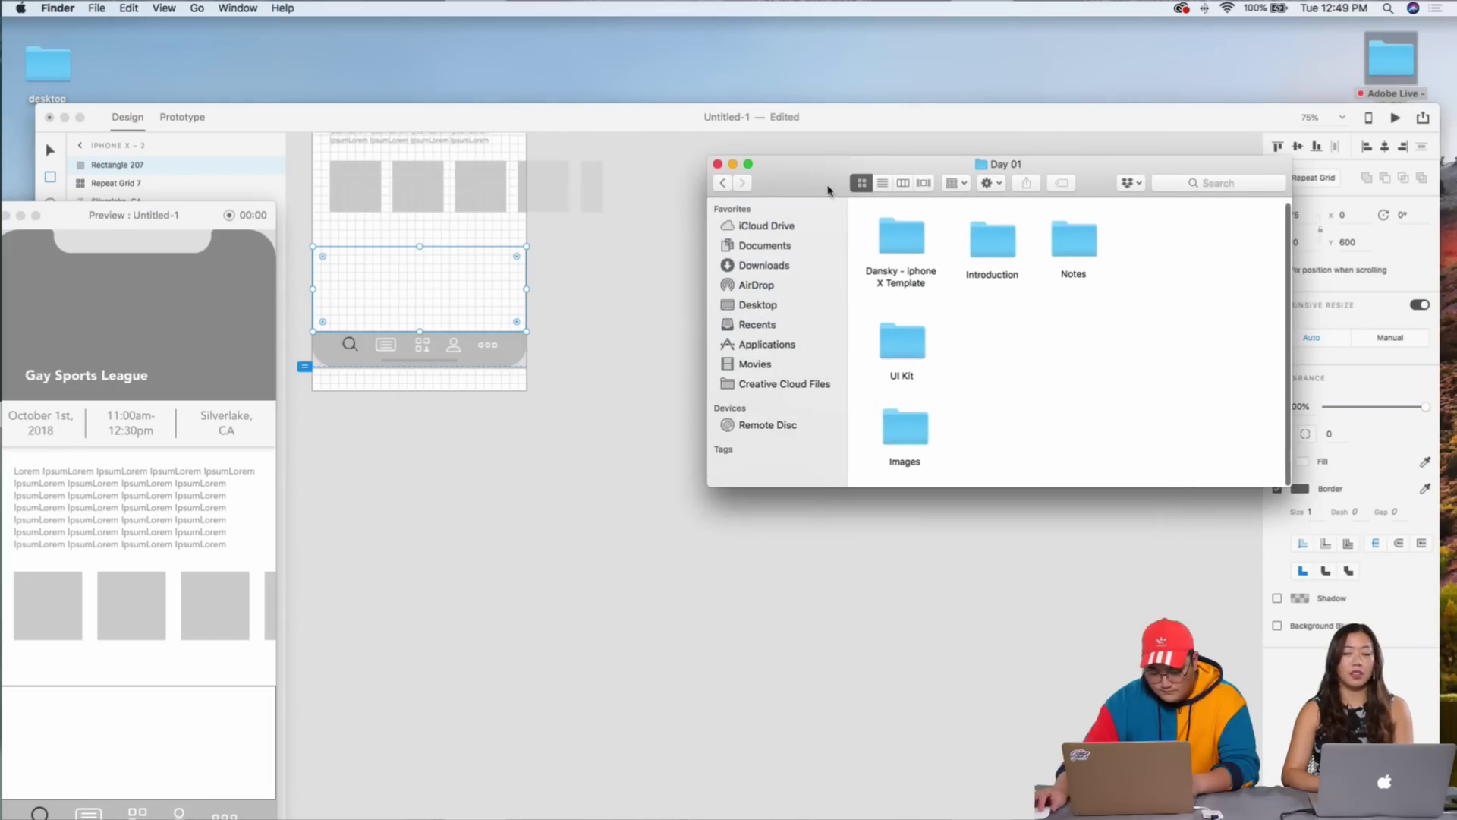
{"action": "left_click", "coordinate": [911, 427]}
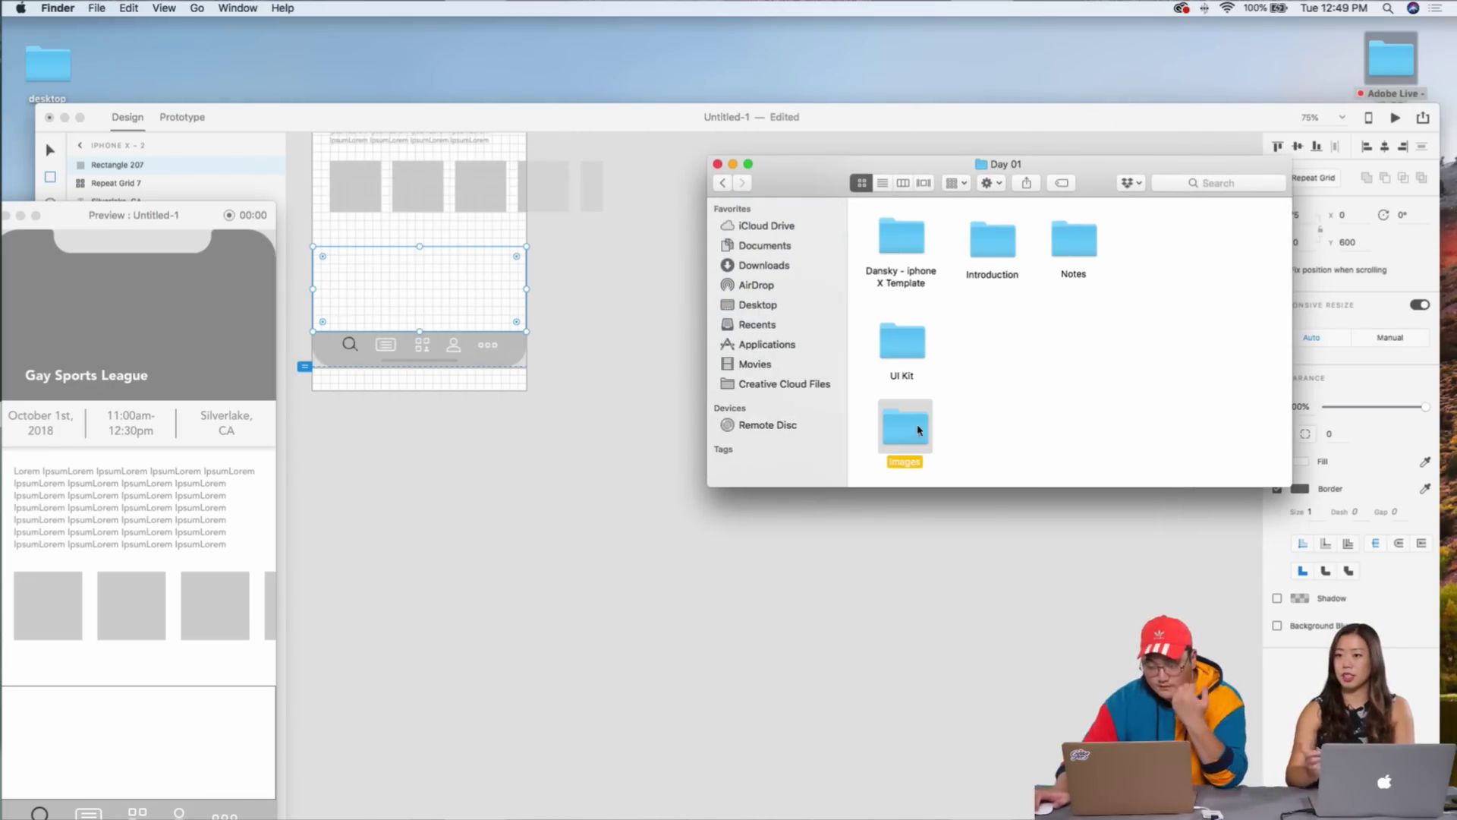
{"action": "double_click", "coordinate": [911, 429]}
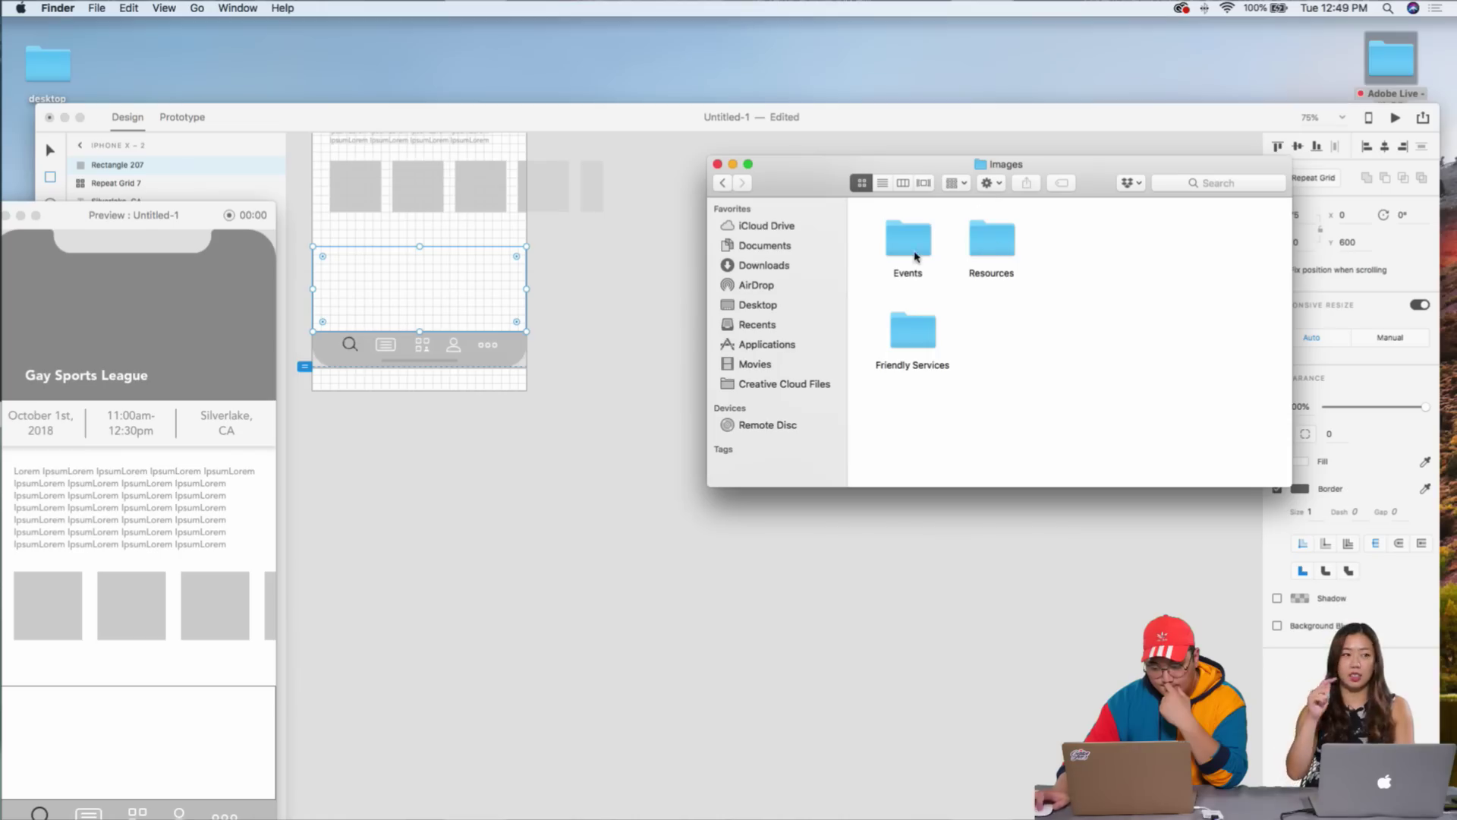
{"action": "double_click", "coordinate": [915, 228]}
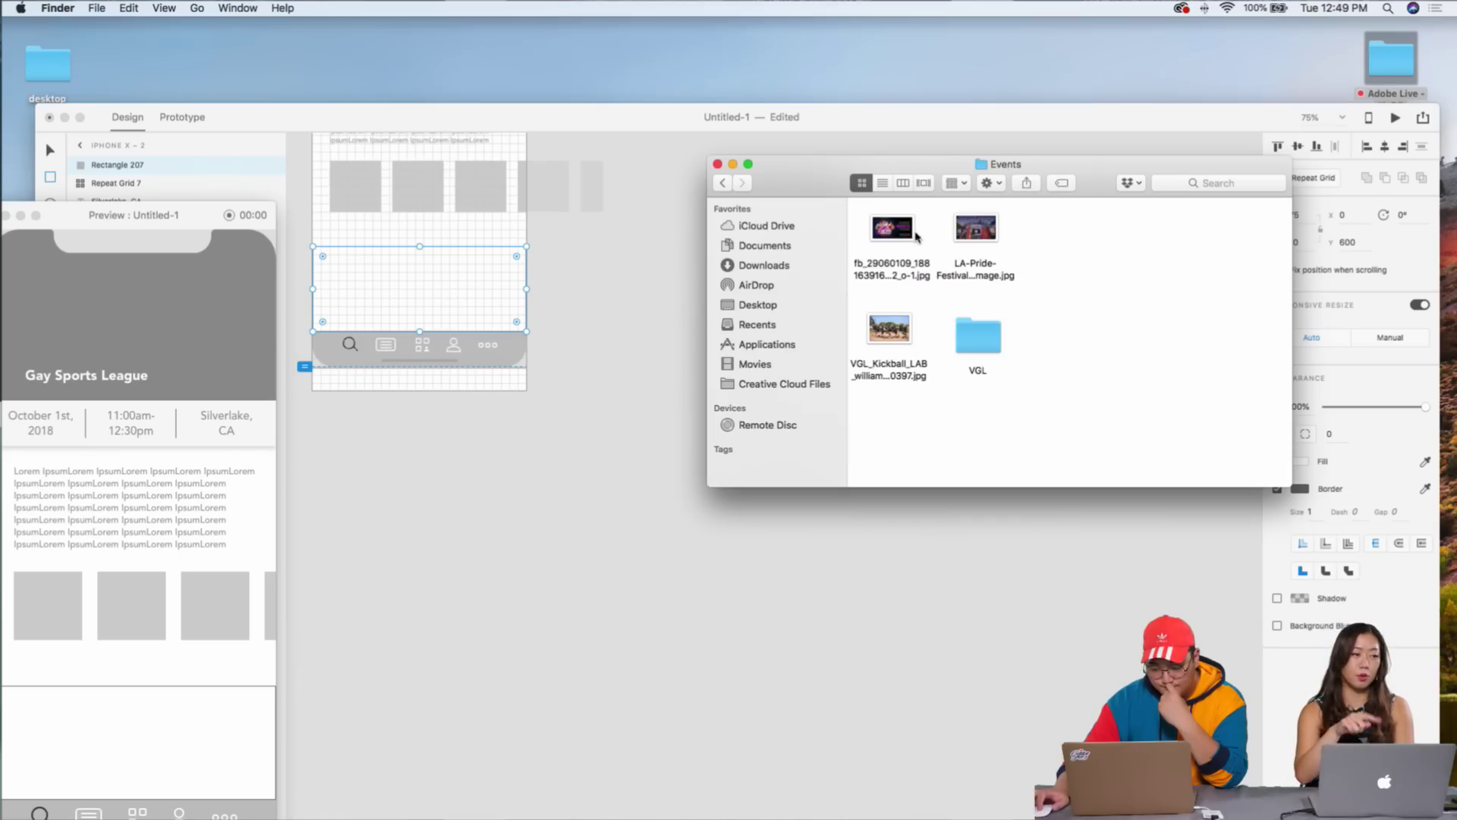
{"action": "double_click", "coordinate": [976, 337]}
{"action": "left_click_drag", "start_coordinate": [1021, 275], "coordinate": [417, 296]}
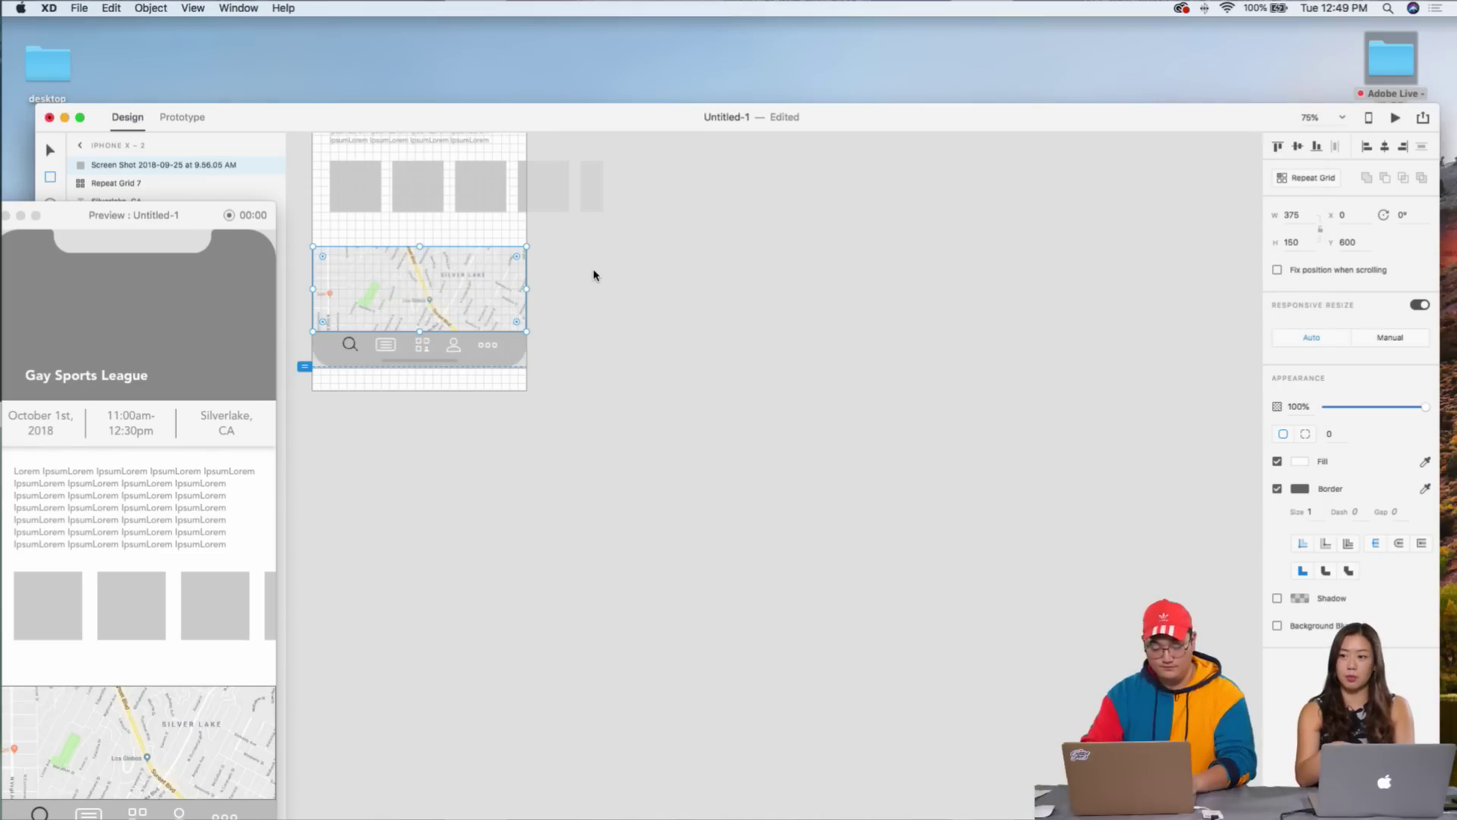
- Try sending the map image backward in the stacking order, behind the bottom navigation bar
{"action": "key", "text": "super+equal"}
{"action": "key", "text": "super+equal"}
{"action": "key", "text": "super+equal"}
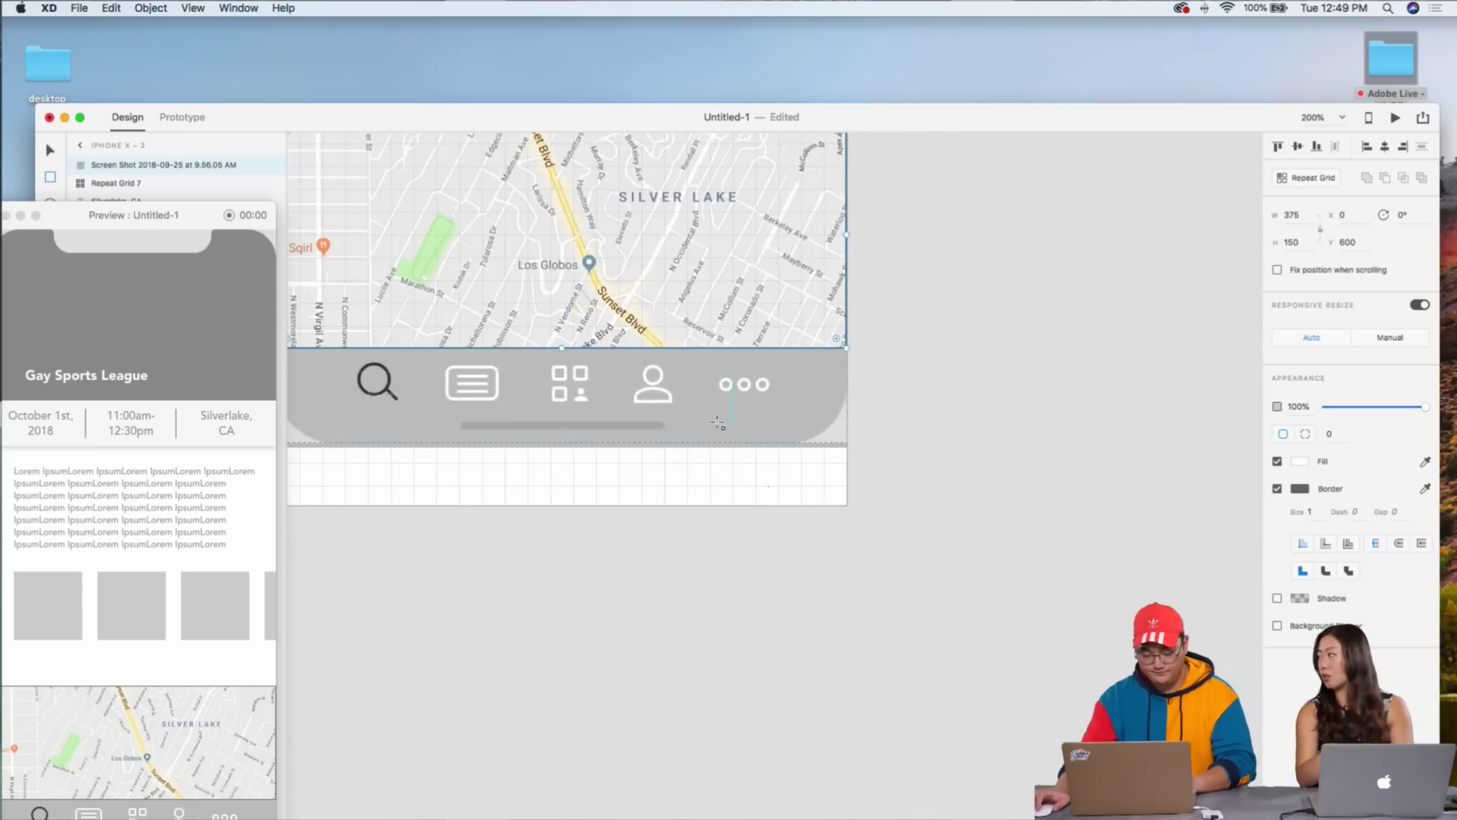
{"action": "scroll", "coordinate": [651, 381], "scroll_direction": "up", "scroll_amount": 4}
{"action": "right_click", "coordinate": [637, 383]}
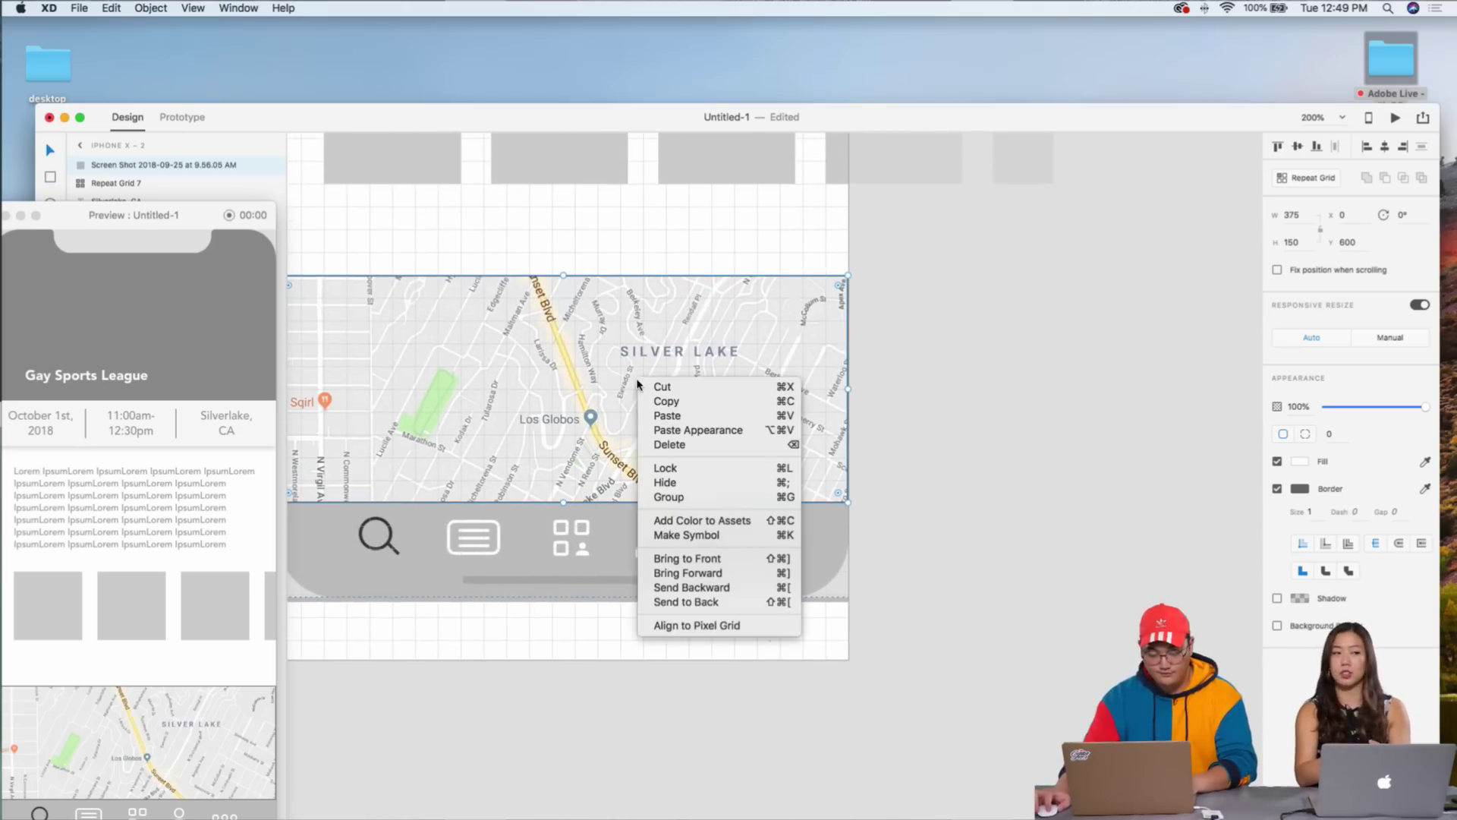
{"action": "left_click", "coordinate": [672, 607]}
{"action": "left_click_drag", "start_coordinate": [627, 384], "coordinate": [622, 410]}
{"action": "left_click", "coordinate": [651, 586]}
- Move the map image off the event screen onto the pasteboard below it
{"action": "left_click_drag", "start_coordinate": [581, 120], "coordinate": [707, 57]}
{"action": "left_click_drag", "start_coordinate": [680, 352], "coordinate": [1091, 727]}
{"action": "left_click_drag", "start_coordinate": [1028, 546], "coordinate": [451, 275]}
{"action": "scroll", "coordinate": [1176, 394], "scroll_direction": "down", "scroll_amount": 3}
{"action": "scroll", "coordinate": [1177, 395], "scroll_direction": "left", "scroll_amount": 3}
{"action": "left_click", "coordinate": [548, 281]}
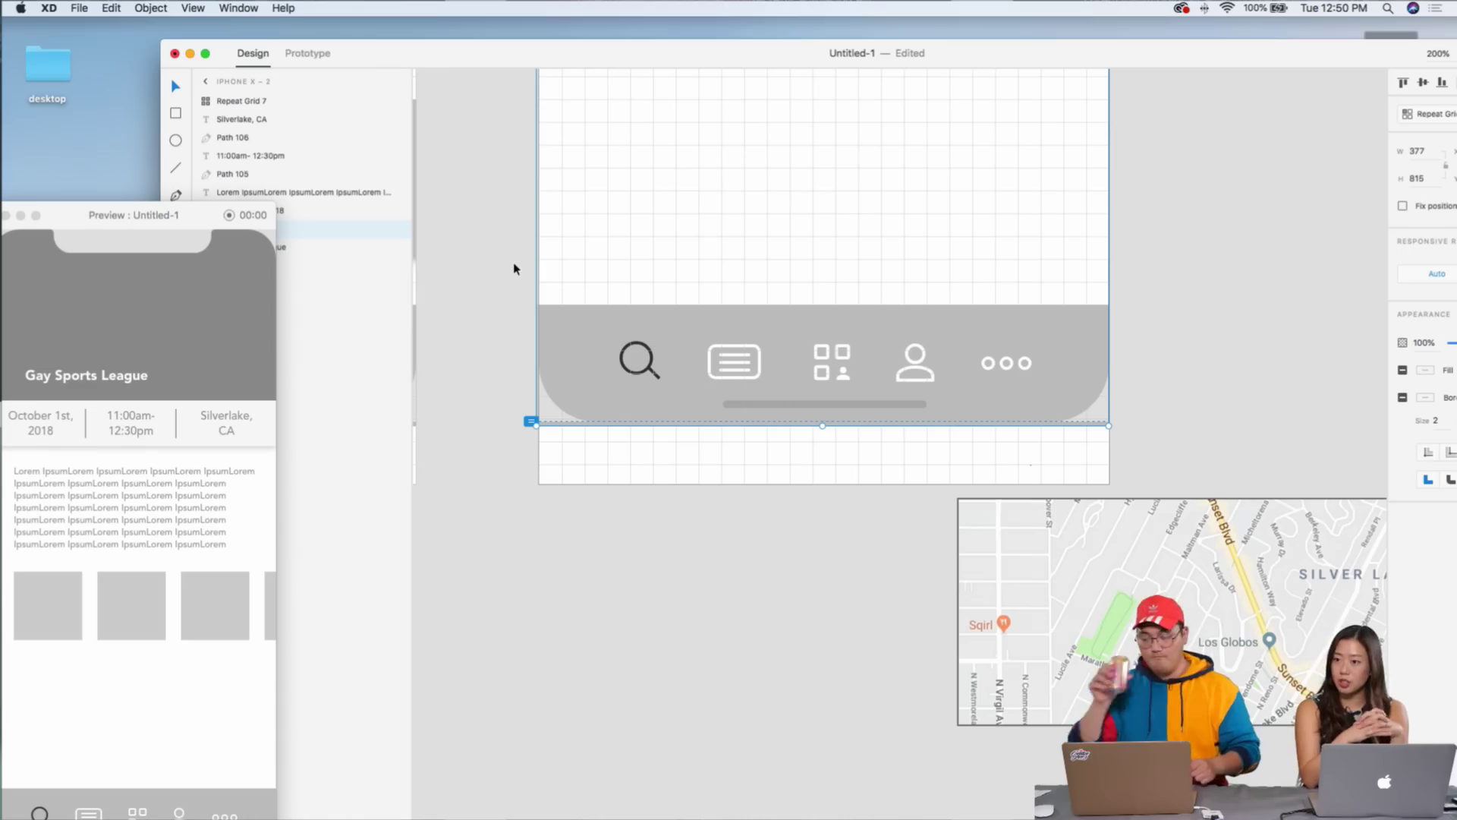
{"action": "key", "text": "super+1"}
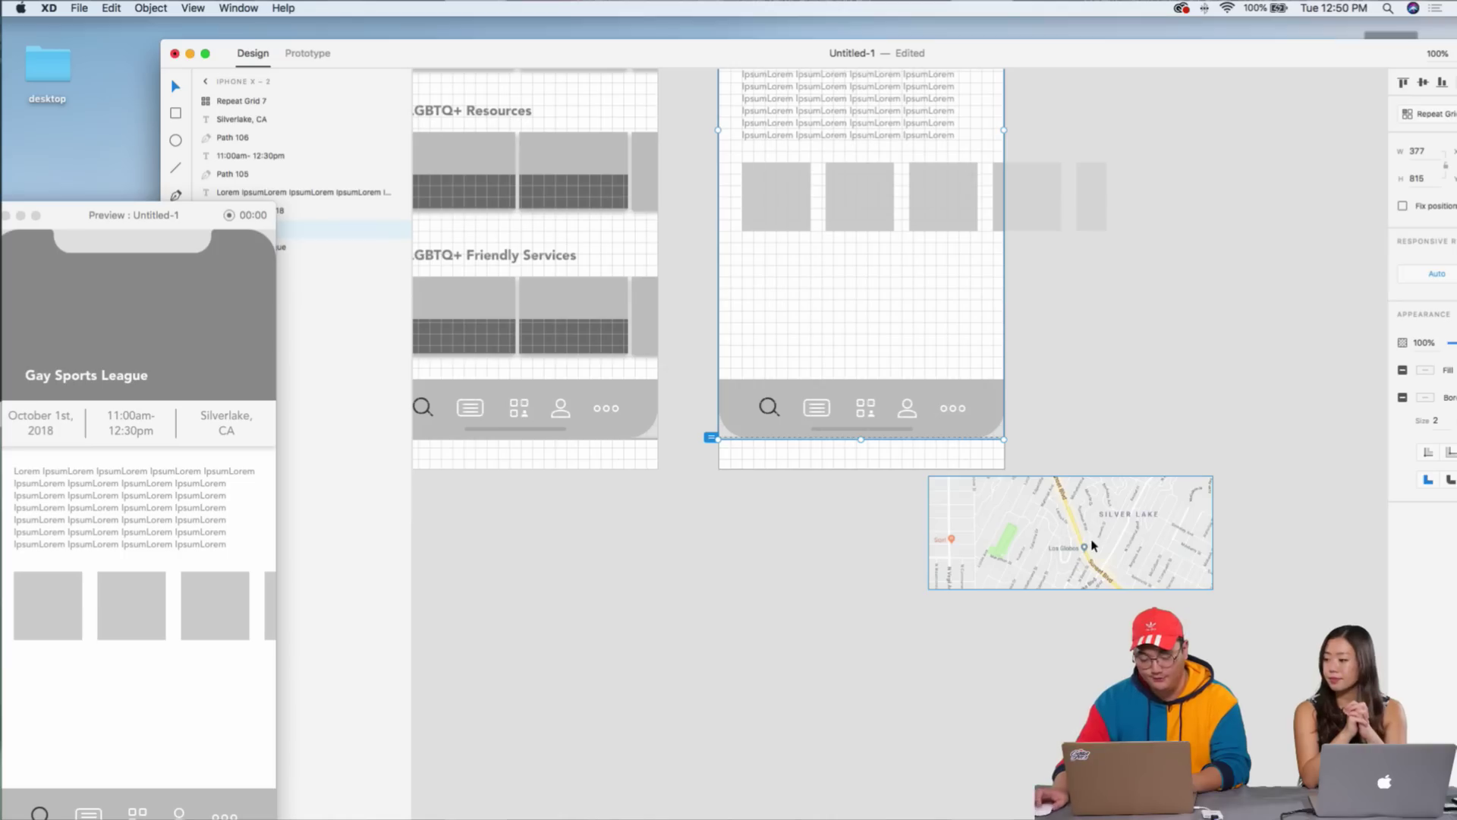
{"action": "left_click", "coordinate": [1115, 541]}
{"action": "left_click", "coordinate": [1242, 350]}
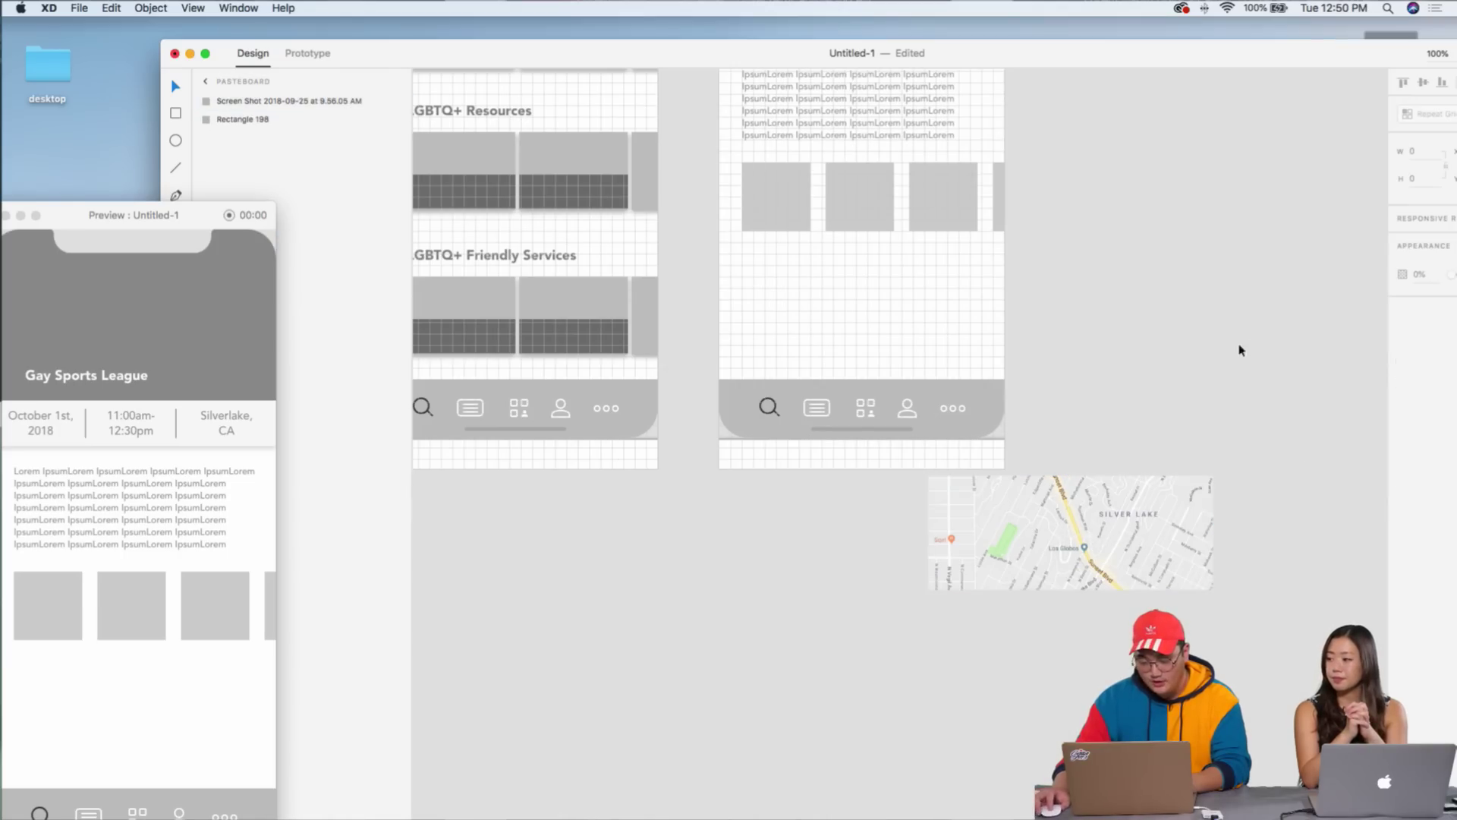
- Select the event screen's bottom navigation elements and hide the Ellipse 6 and Group 19 layers
{"action": "left_click_drag", "start_coordinate": [699, 365], "coordinate": [1108, 448]}
{"action": "left_click_drag", "start_coordinate": [439, 55], "coordinate": [556, 34]}
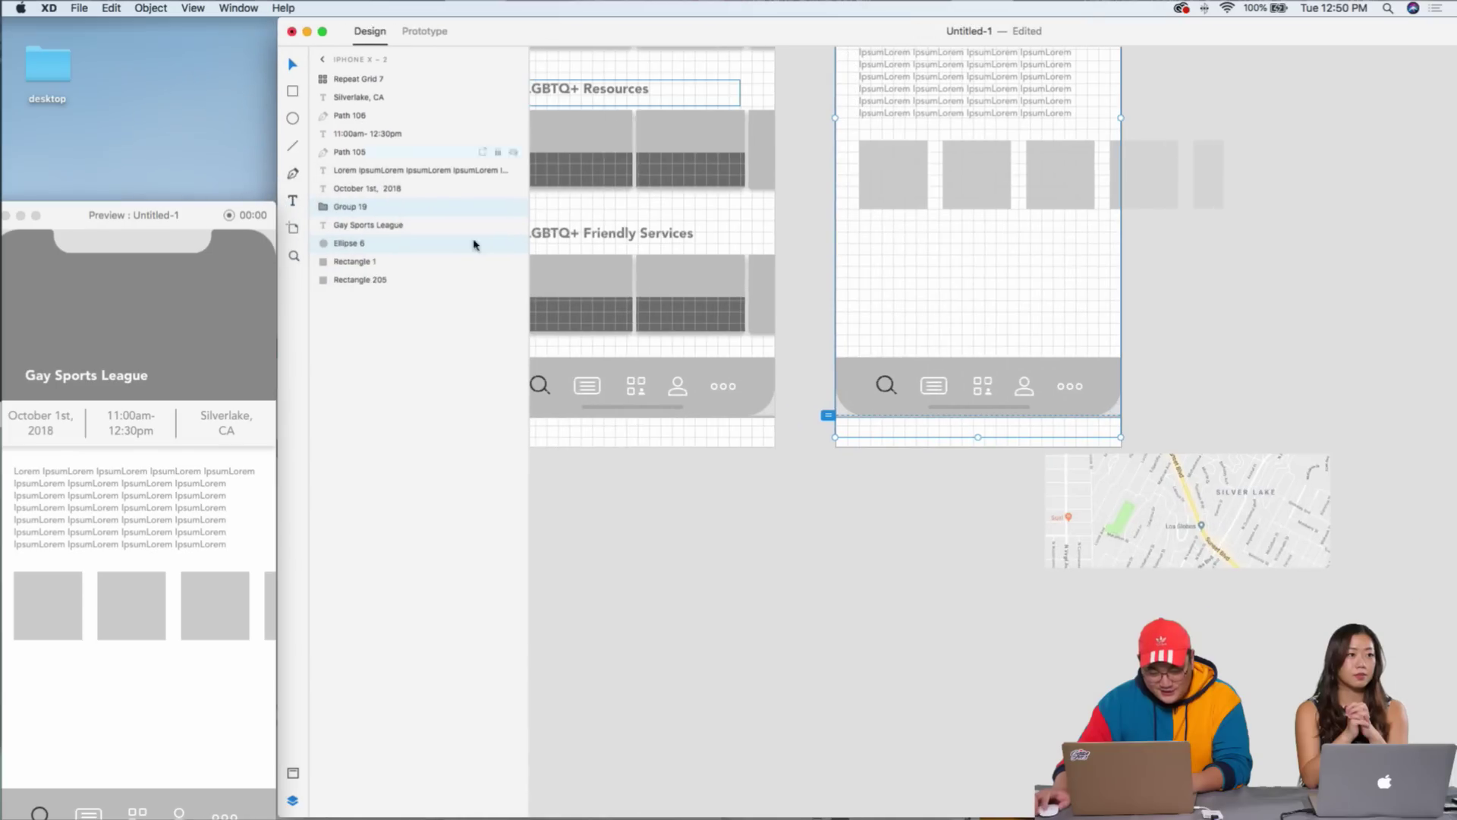
{"action": "left_click", "coordinate": [514, 243]}
{"action": "left_click", "coordinate": [514, 208]}
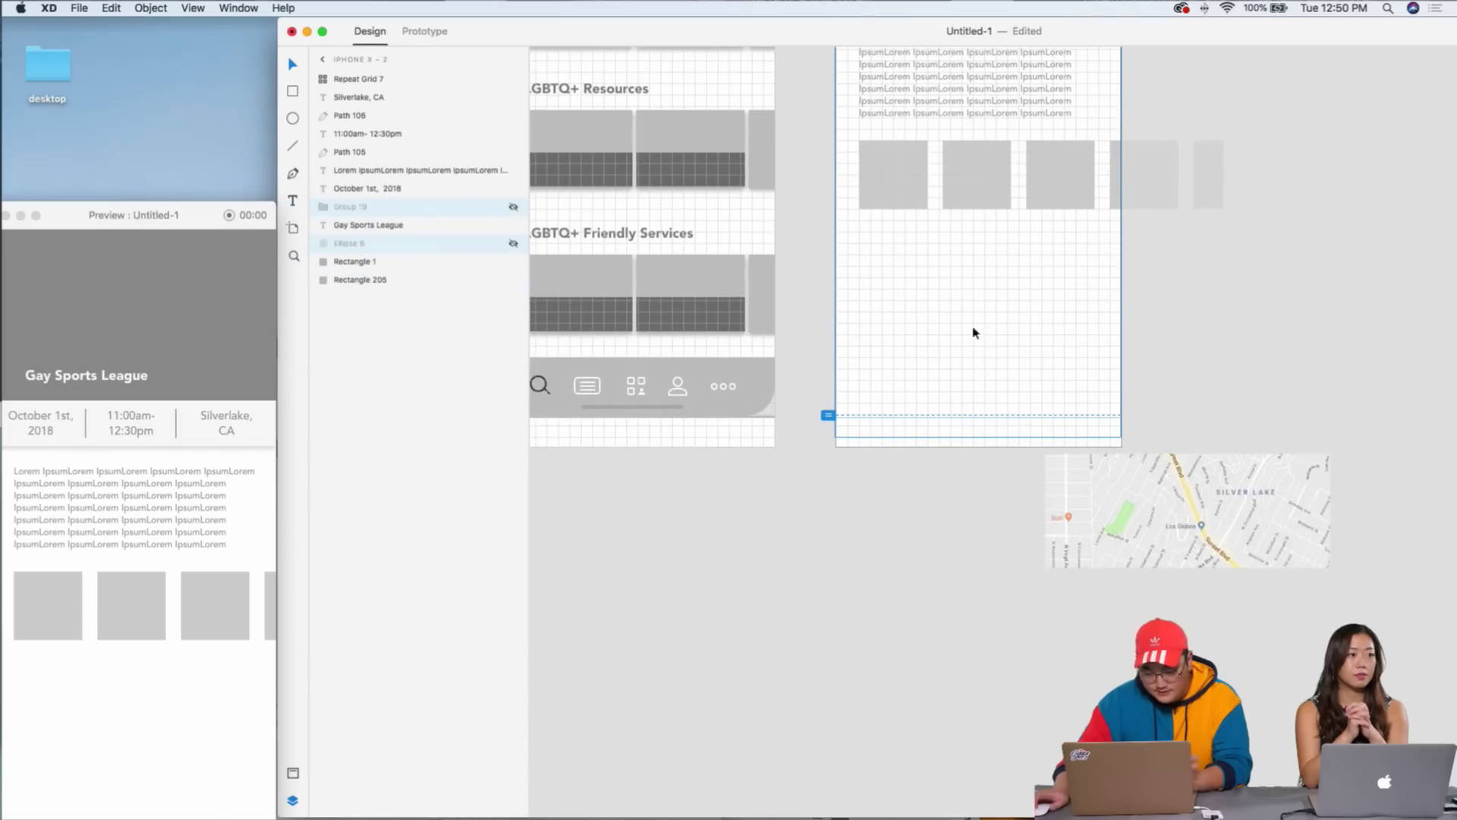
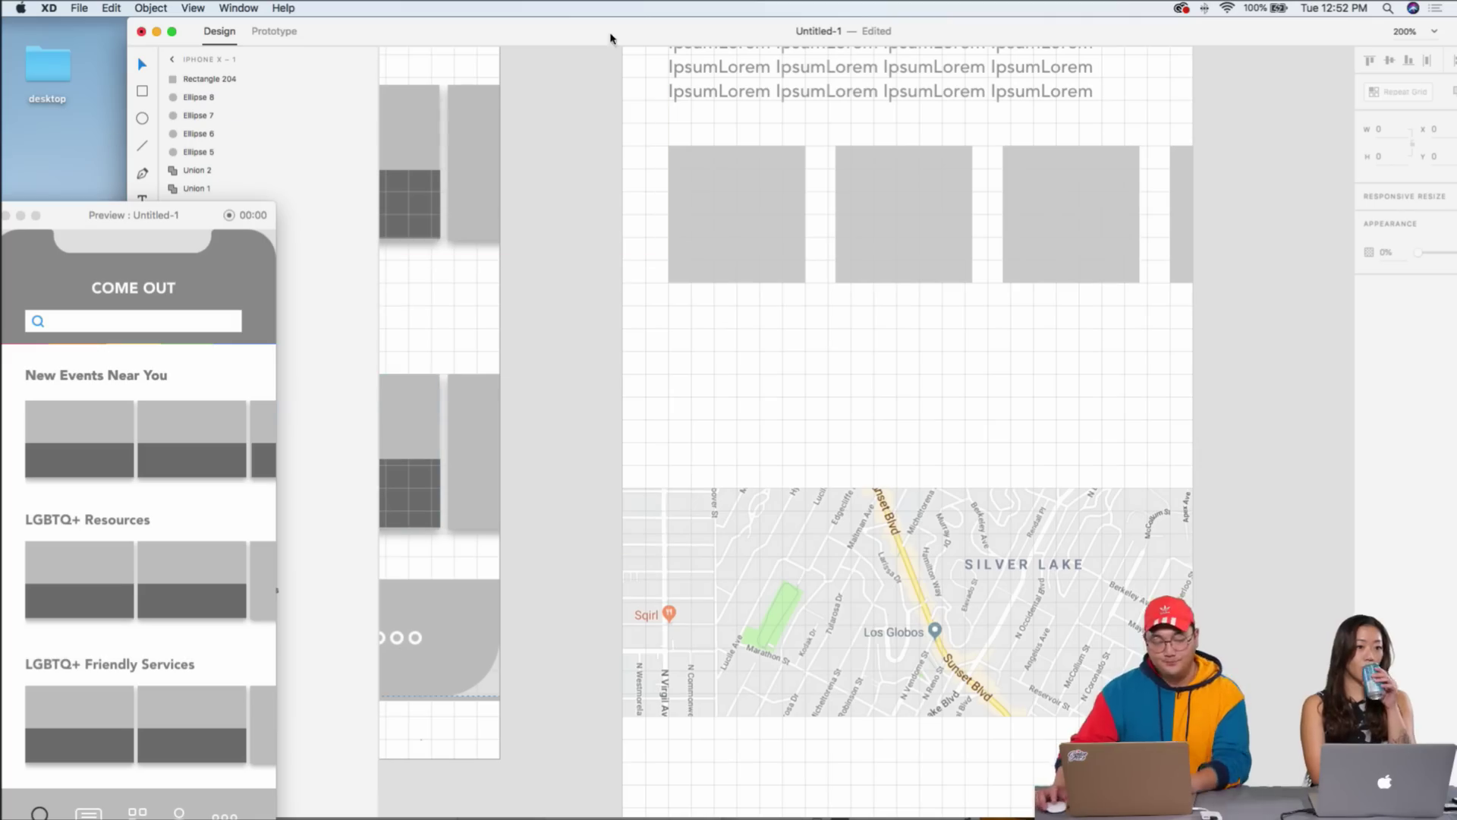
- Duplicate the light bar behind the event's date, time and place onto the area above the map, with its shadow Y offset at -3
{"action": "left_click_drag", "start_coordinate": [618, 36], "coordinate": [536, 35]}
{"action": "scroll", "coordinate": [705, 379], "scroll_direction": "up", "scroll_amount": 5}
{"action": "scroll", "coordinate": [704, 379], "scroll_direction": "up", "scroll_amount": 5}
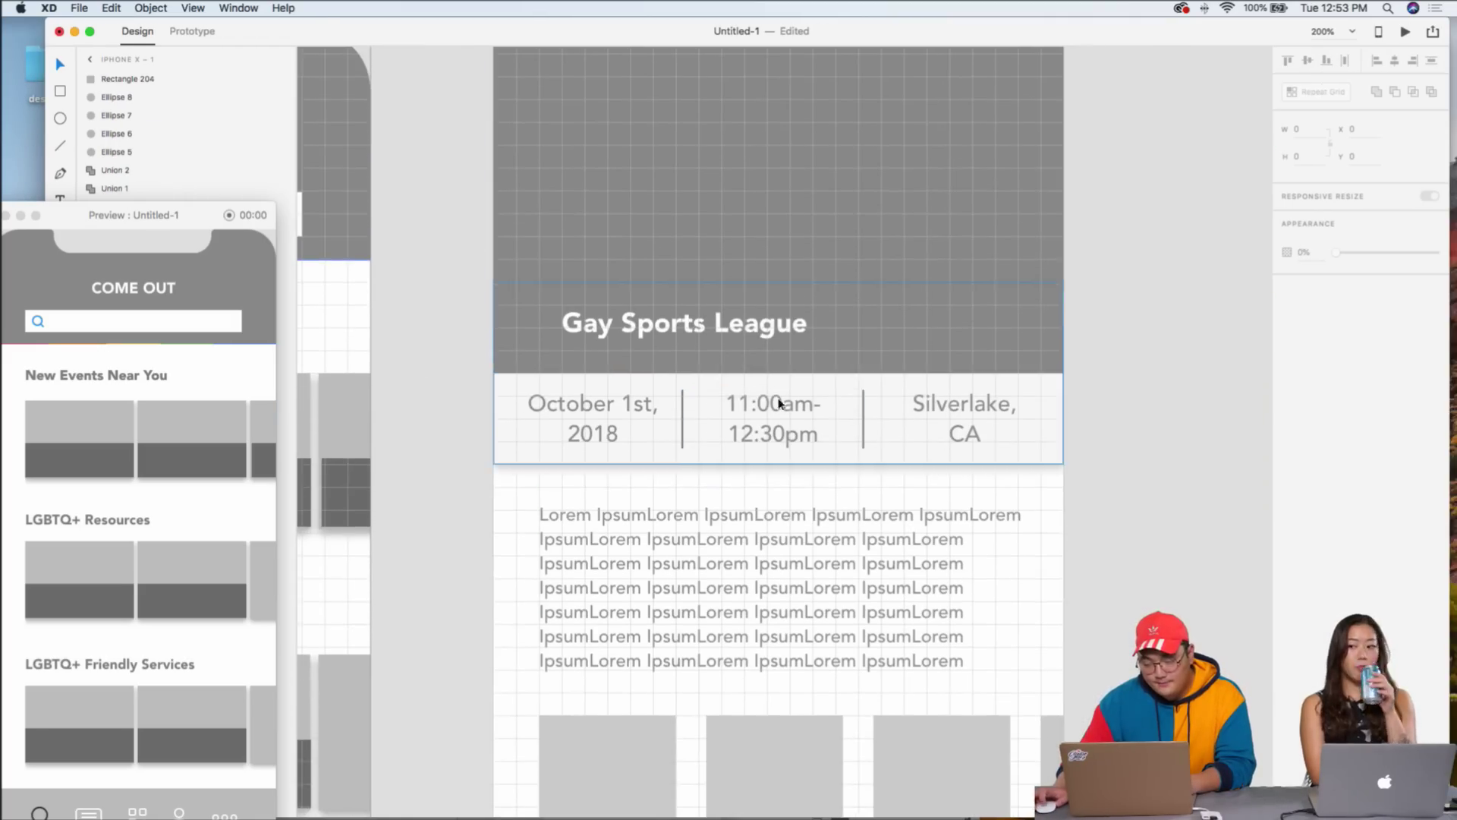
{"action": "left_click", "coordinate": [1041, 384]}
{"action": "key", "text": "super+c"}
{"action": "scroll", "coordinate": [1066, 417], "scroll_direction": "down", "scroll_amount": 6}
{"action": "key", "text": "super+v"}
{"action": "scroll", "coordinate": [1028, 440], "scroll_direction": "down", "scroll_amount": 3}
{"action": "left_click_drag", "start_coordinate": [879, 271], "coordinate": [968, 442]}
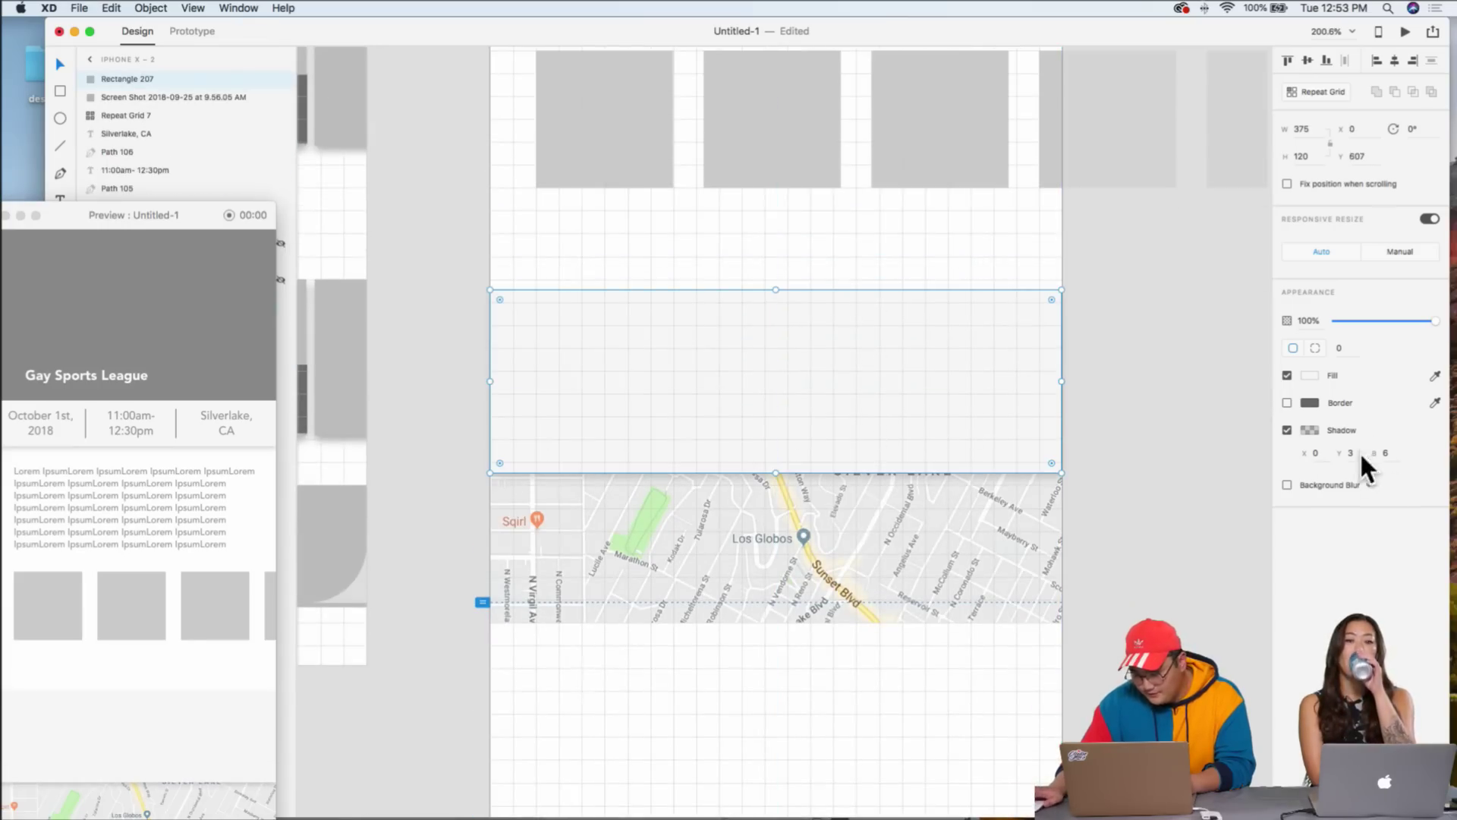
{"action": "key", "text": "shift+Down"}
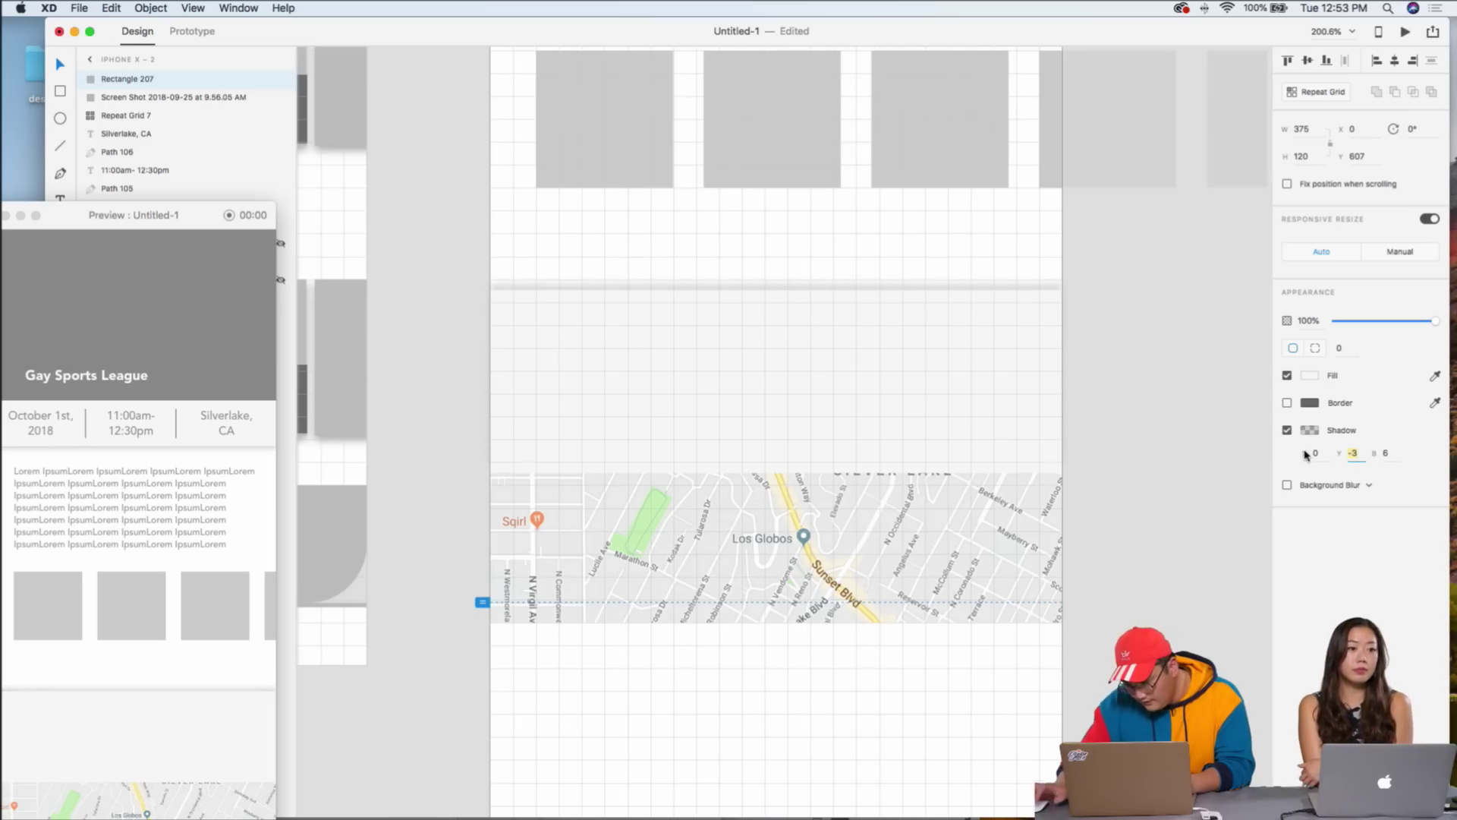
- Send the duplicated bar to the back, behind the map, and position it at Y 615
{"action": "left_click_drag", "start_coordinate": [923, 354], "coordinate": [923, 394]}
{"action": "right_click", "coordinate": [923, 393]}
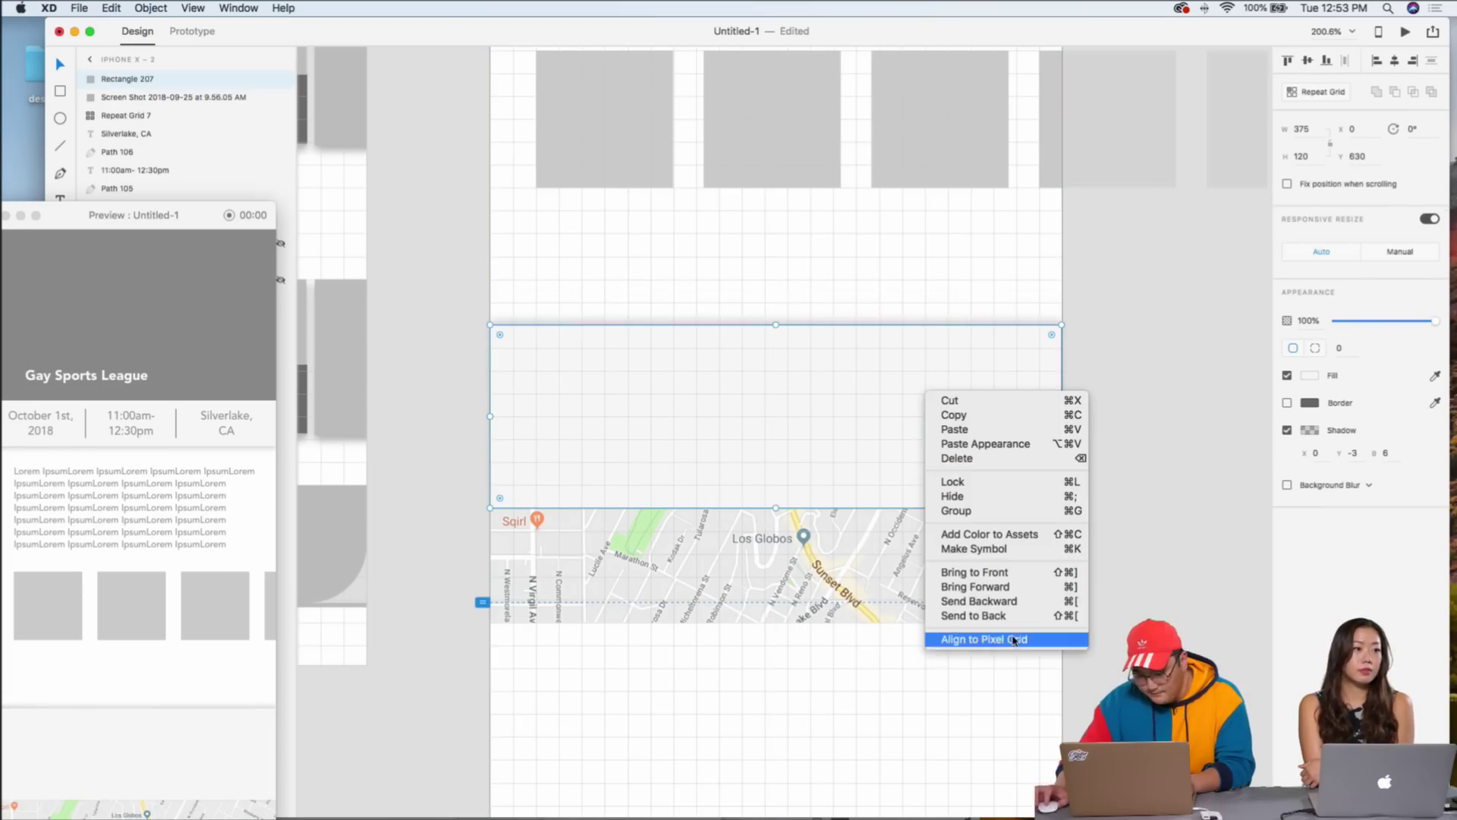
{"action": "left_click", "coordinate": [987, 615]}
{"action": "key", "text": "Escape"}
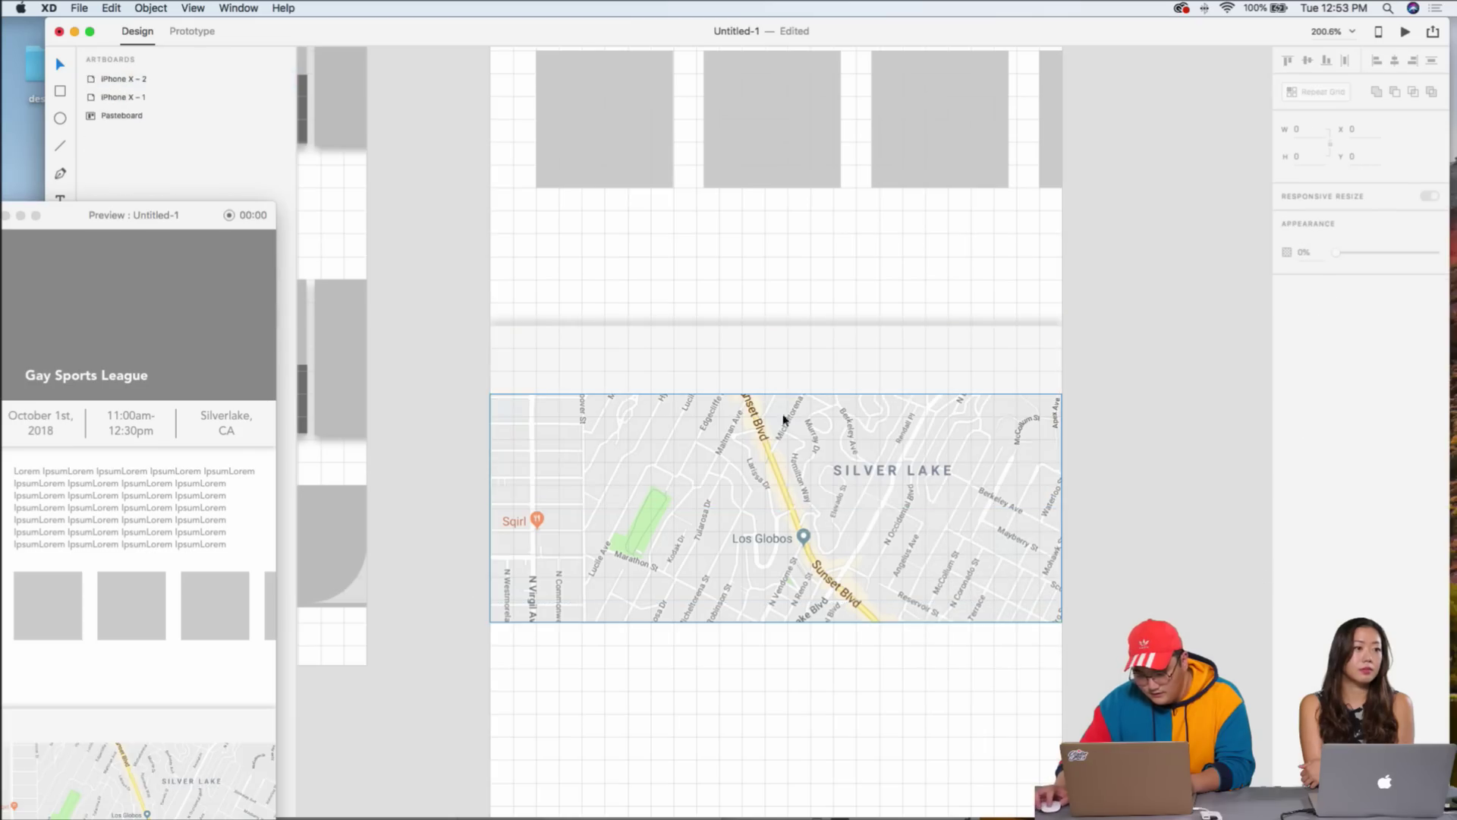
{"action": "left_click_drag", "start_coordinate": [920, 394], "coordinate": [924, 368]}
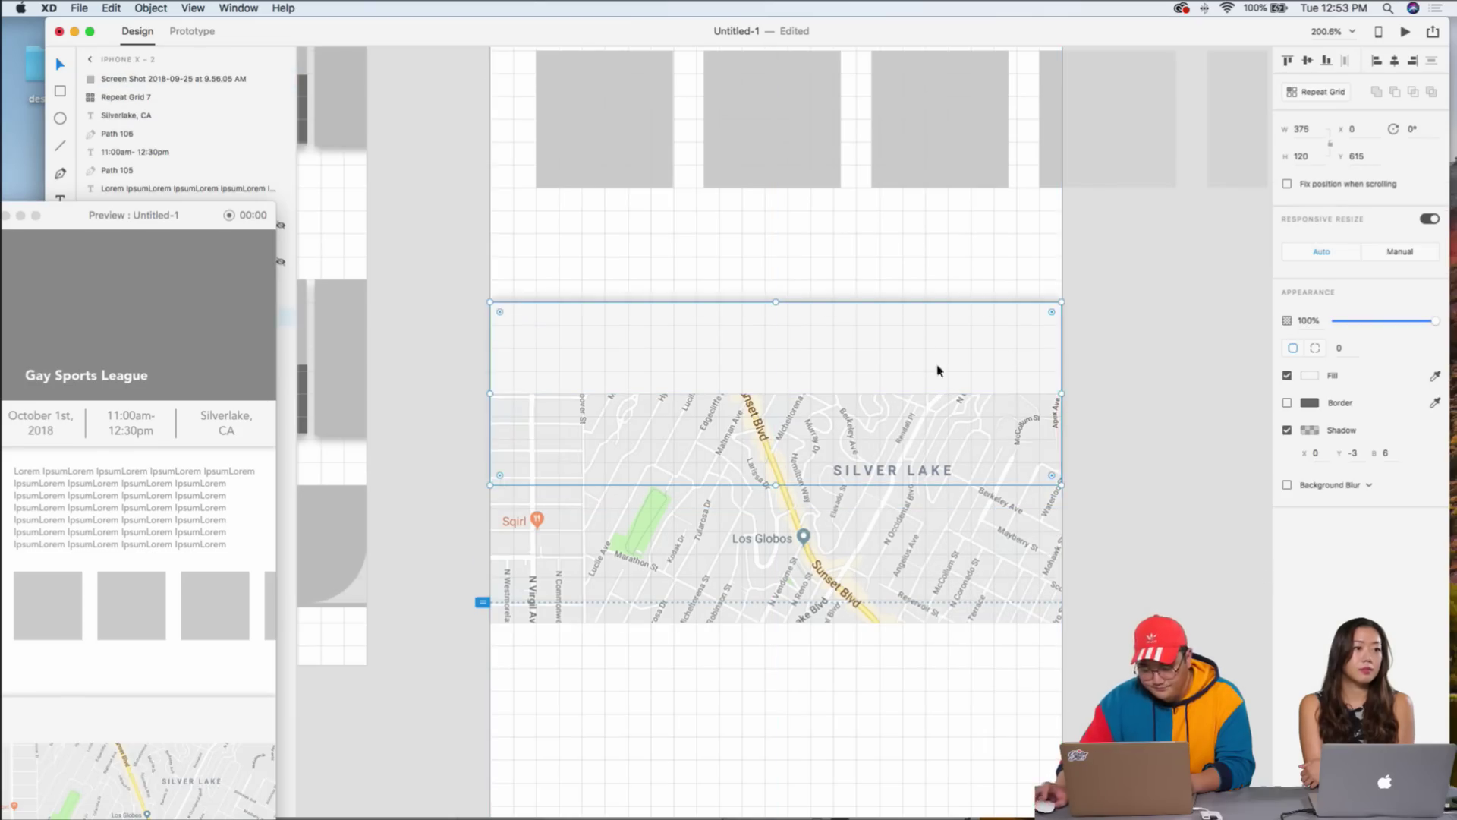
- Copy the phone icon from the UI_Kit document and place it on the light bar above the event screen's map
{"action": "left_click_drag", "start_coordinate": [613, 38], "coordinate": [742, 402]}
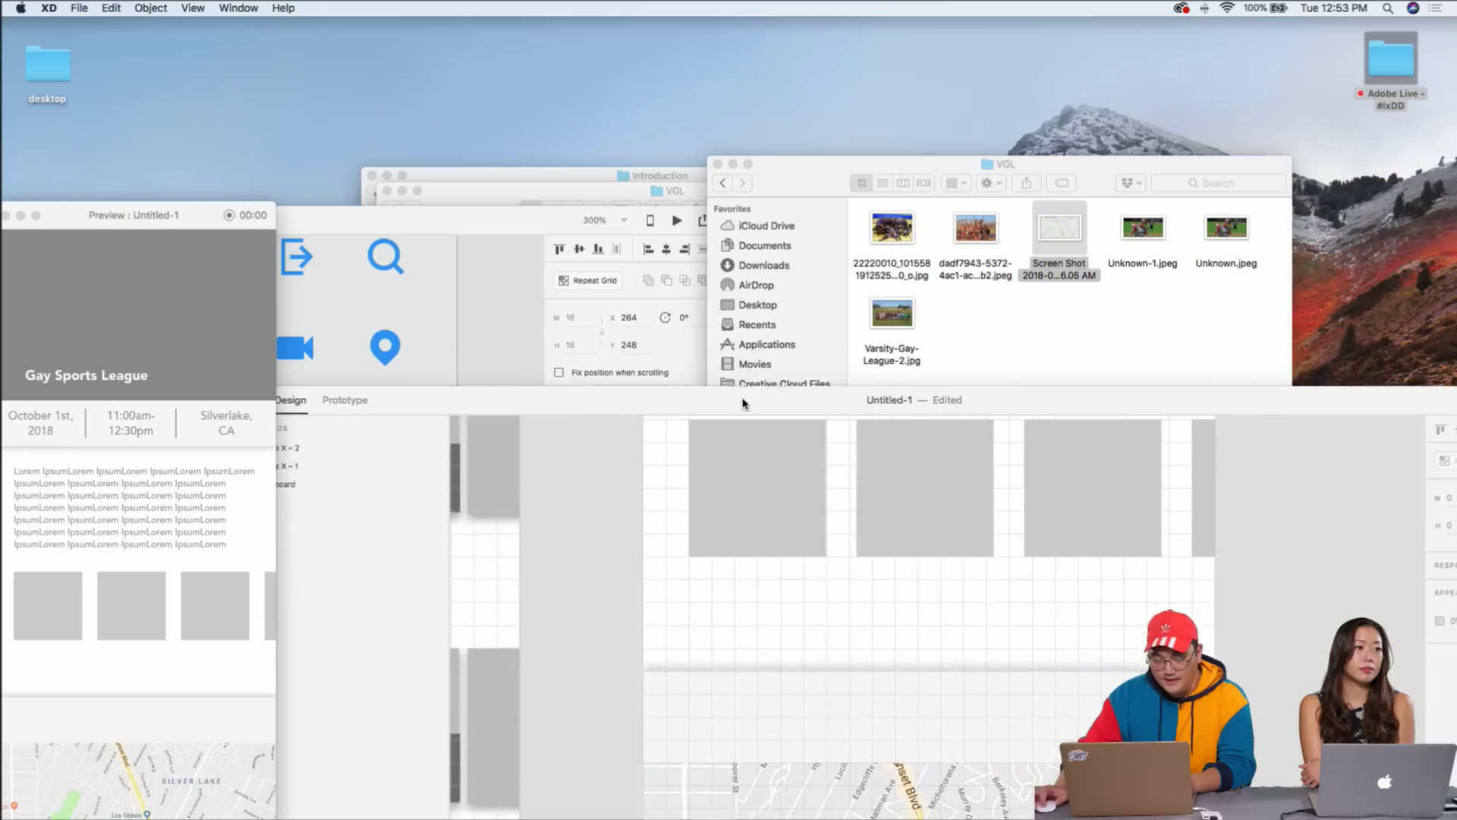
{"action": "left_click_drag", "start_coordinate": [464, 225], "coordinate": [1197, 39]}
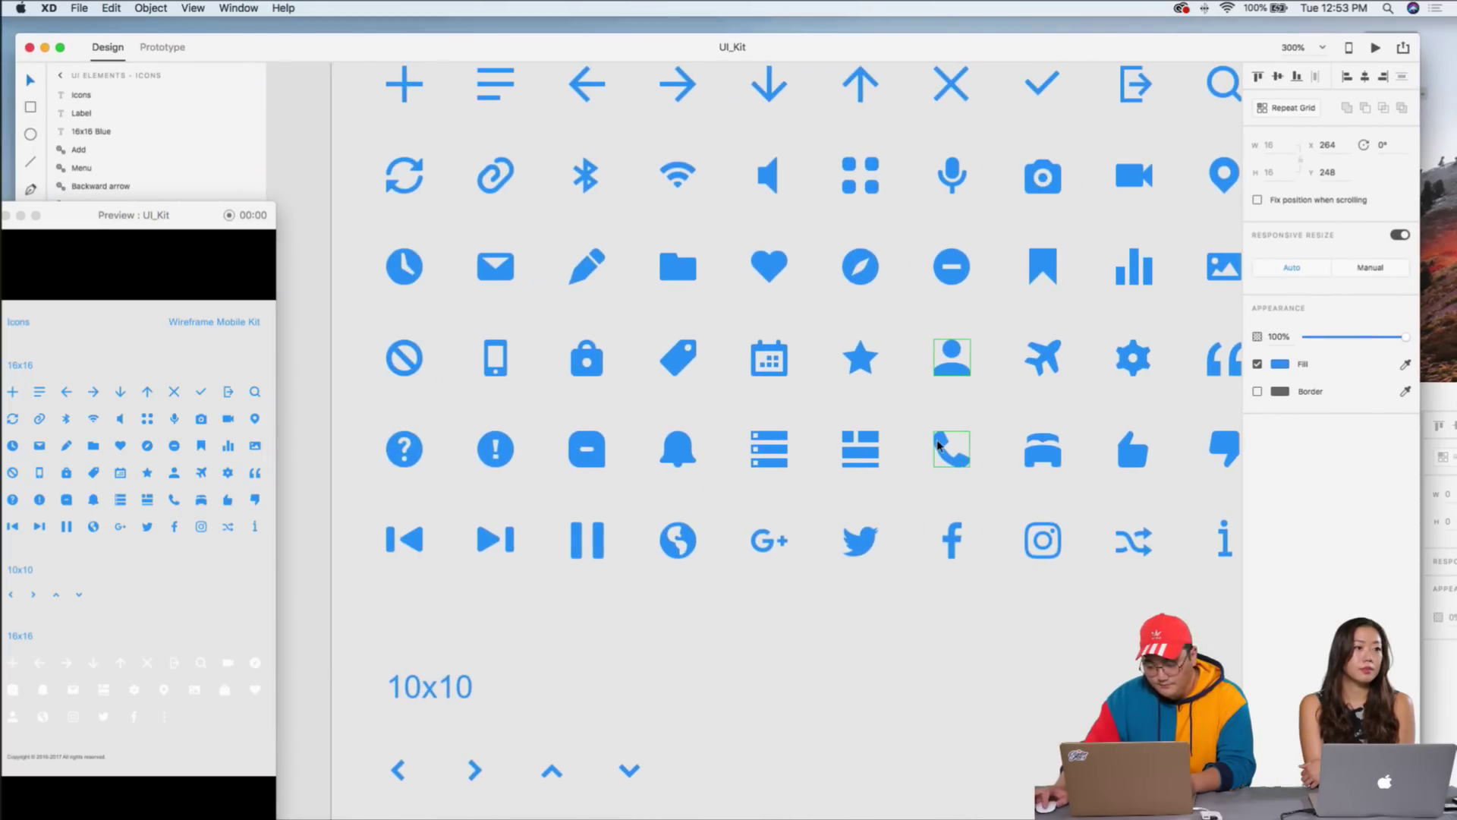
{"action": "left_click", "coordinate": [944, 458]}
{"action": "key", "text": "super+grave"}
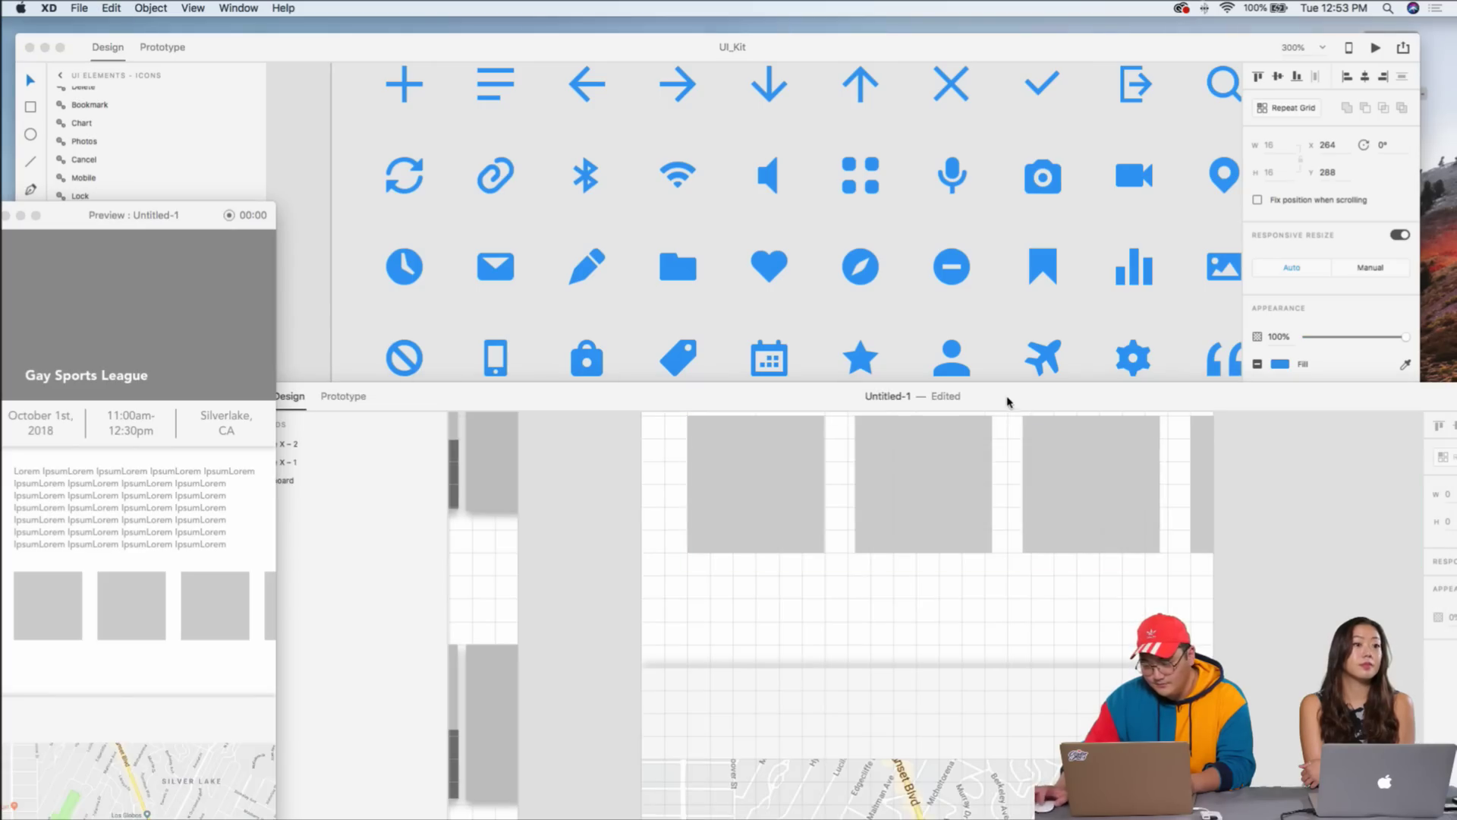
{"action": "left_click_drag", "start_coordinate": [1031, 410], "coordinate": [888, 3]}
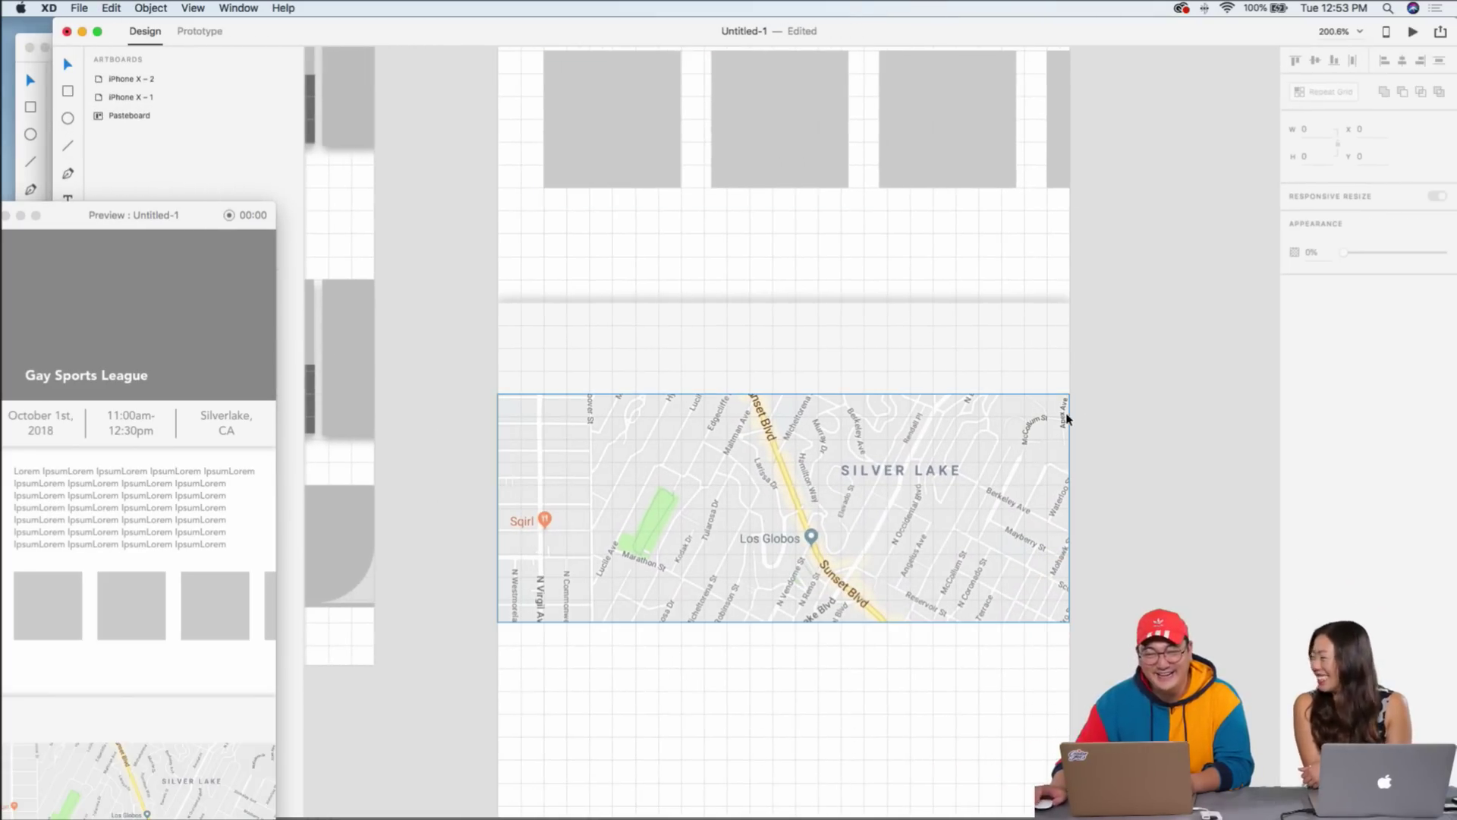
{"action": "key", "text": "super+v"}
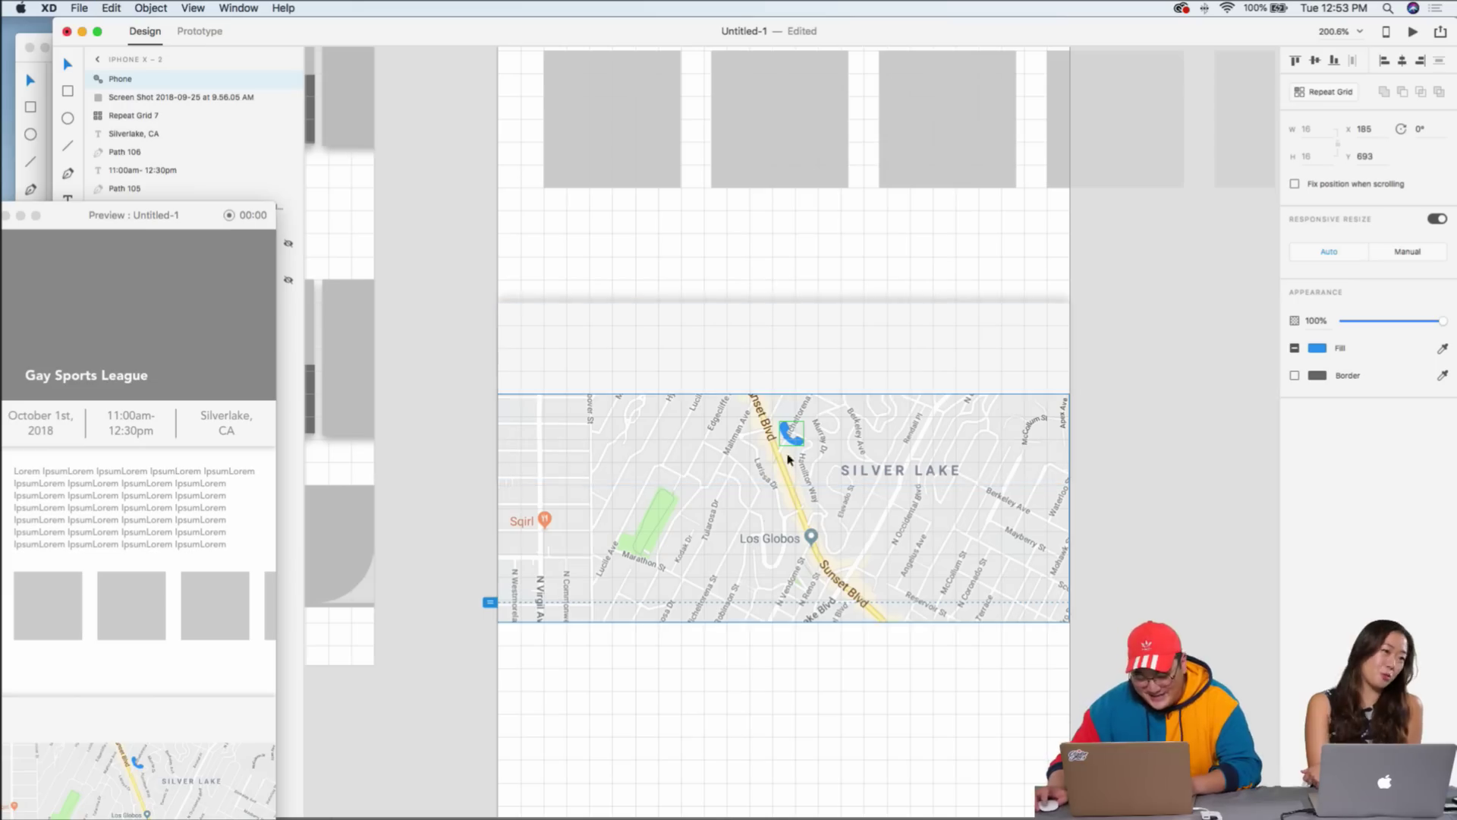
{"action": "left_click_drag", "start_coordinate": [796, 444], "coordinate": [604, 371]}
- Enlarge the phone shape inside its symbol to 23.58 × 23.58 and position it at X 45, Y 632
{"action": "double_click", "coordinate": [585, 363]}
{"action": "key", "text": "Up"}
{"action": "key", "text": "Up"}
{"action": "key", "text": "Up"}
{"action": "key", "text": "Up"}
{"action": "key", "text": "Up"}
{"action": "key", "text": "Up"}
{"action": "key", "text": "Up"}
{"action": "key", "text": "Up"}
{"action": "key", "text": "Up"}
{"action": "key", "text": "Up"}
{"action": "key", "text": "Up"}
{"action": "key", "text": "Up"}
{"action": "key", "text": "Up"}
{"action": "key", "text": "Up"}
{"action": "key", "text": "Up"}
{"action": "key", "text": "Up"}
{"action": "key", "text": "Up"}
{"action": "key", "text": "Down"}
{"action": "key", "text": "Down"}
{"action": "key", "text": "Down"}
{"action": "key", "text": "Down"}
{"action": "key", "text": "Down"}
{"action": "key", "text": "Down"}
{"action": "key", "text": "Down"}
{"action": "key", "text": "Down"}
{"action": "key", "text": "Down"}
{"action": "key", "text": "Down"}
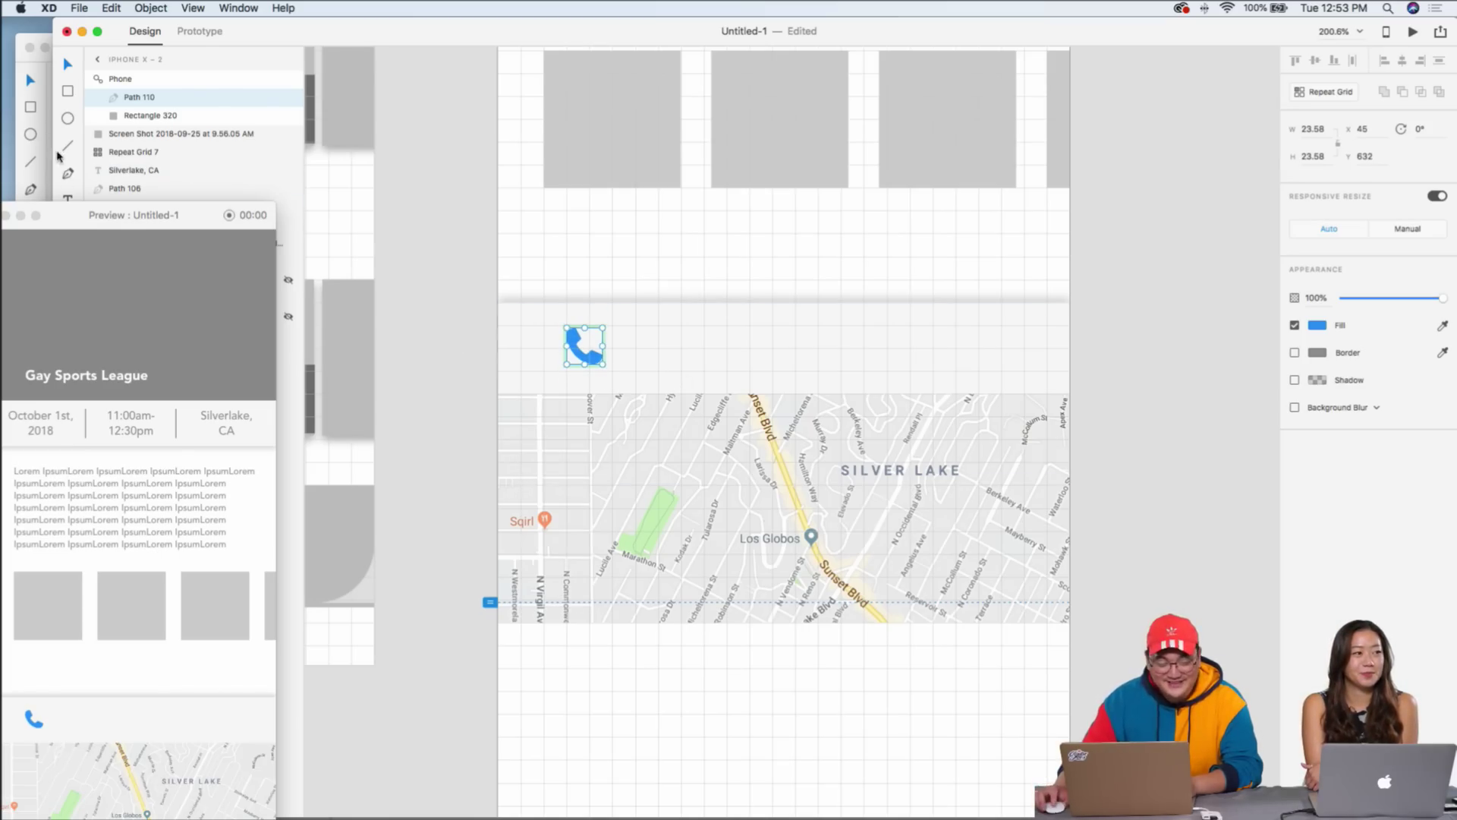
- Add a 210 × 39 text box reading "Call" above the light bar, with the fill colour #333333
{"action": "left_click_drag", "start_coordinate": [575, 234], "coordinate": [895, 289]}
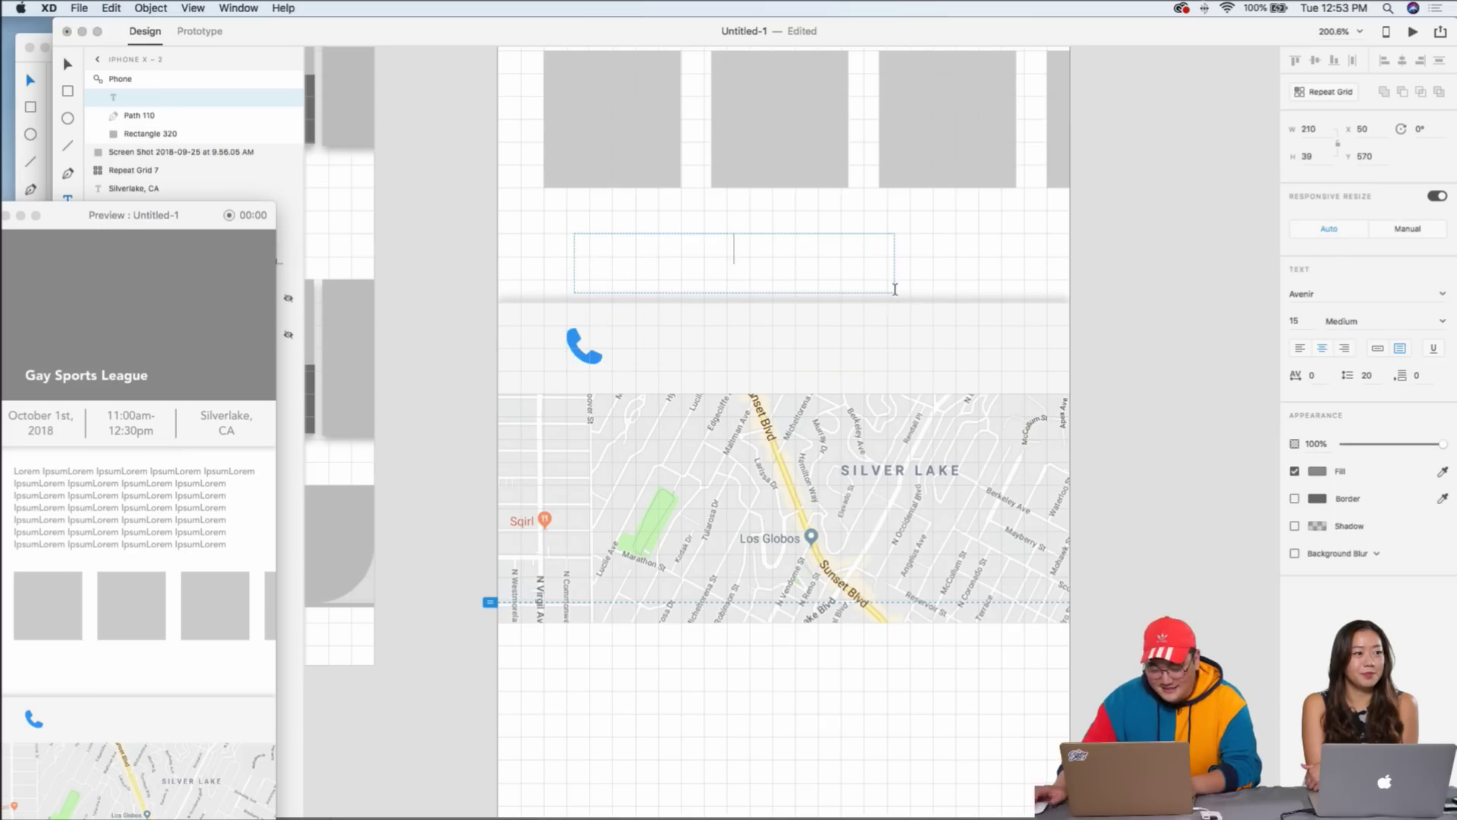
{"action": "type", "text": "Call"}
{"action": "key", "text": "super+a"}
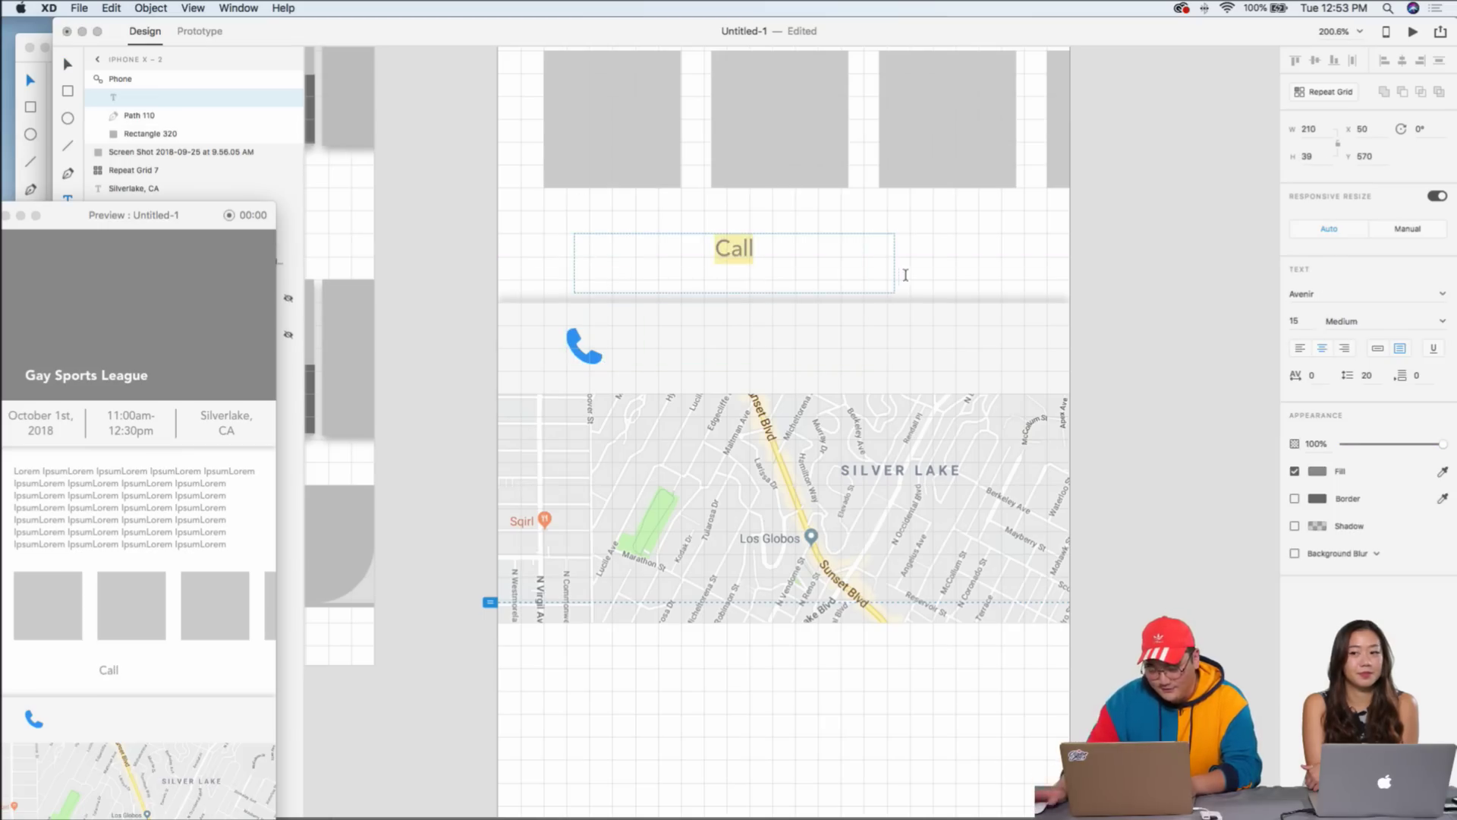
{"action": "left_click", "coordinate": [1318, 473]}
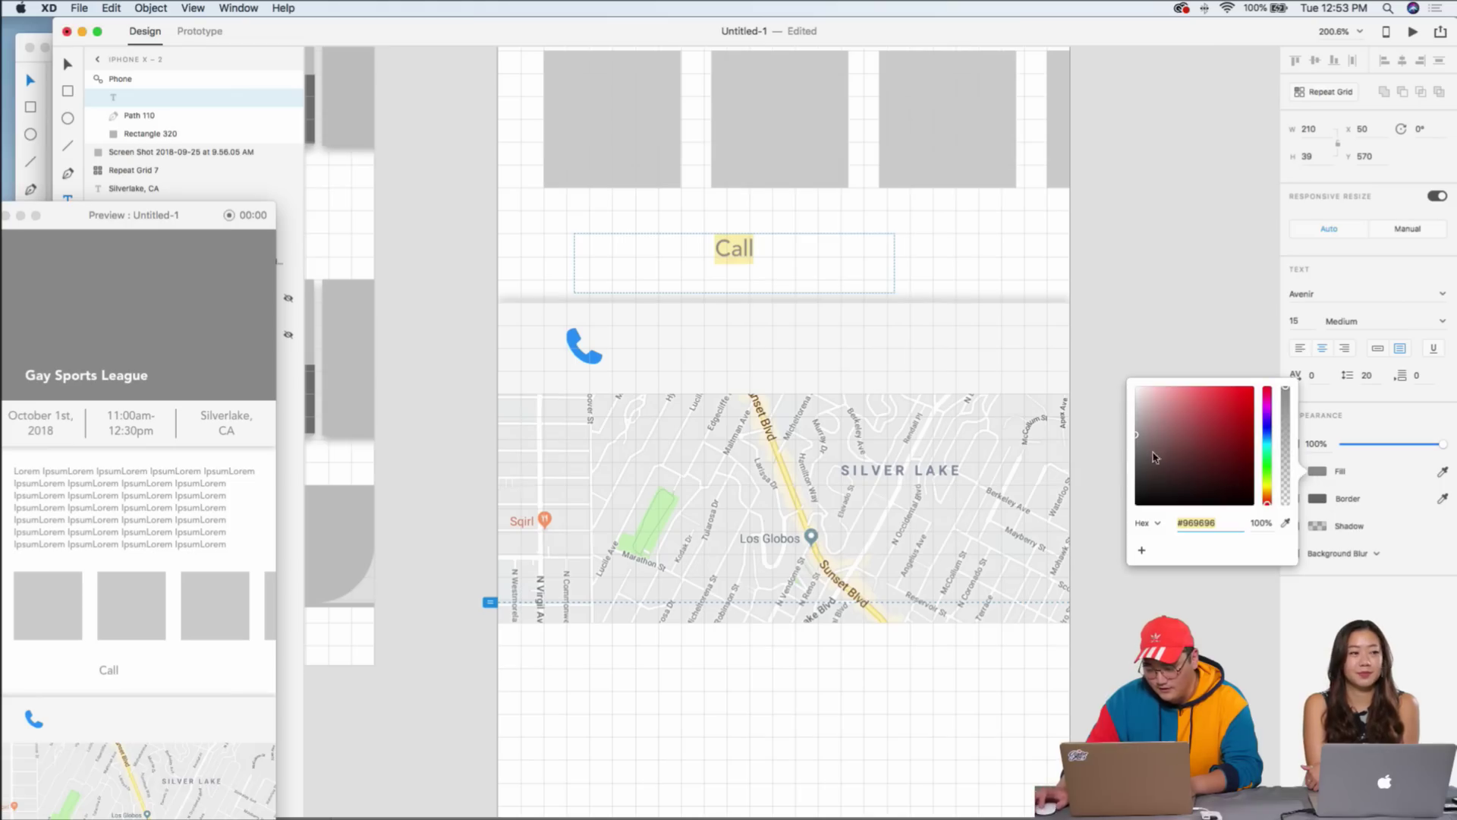
{"action": "type", "text": "333333"}
{"action": "left_click", "coordinate": [1127, 300]}
{"action": "key", "text": "Escape"}
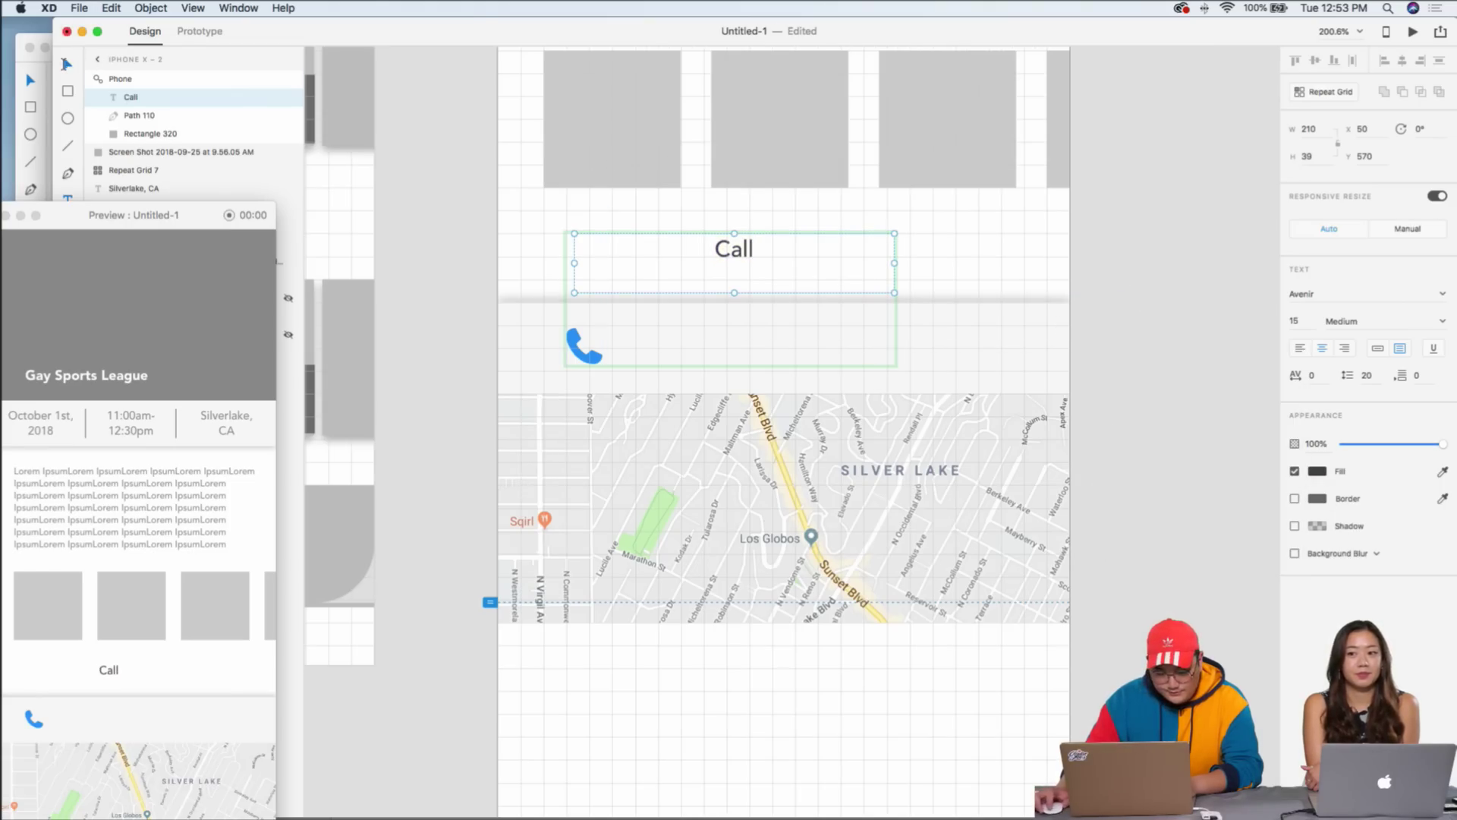
- Place the "Call" text beside the phone icon at font size 18 and shift the whole symbol to X -5
{"action": "left_click_drag", "start_coordinate": [727, 255], "coordinate": [636, 347]}
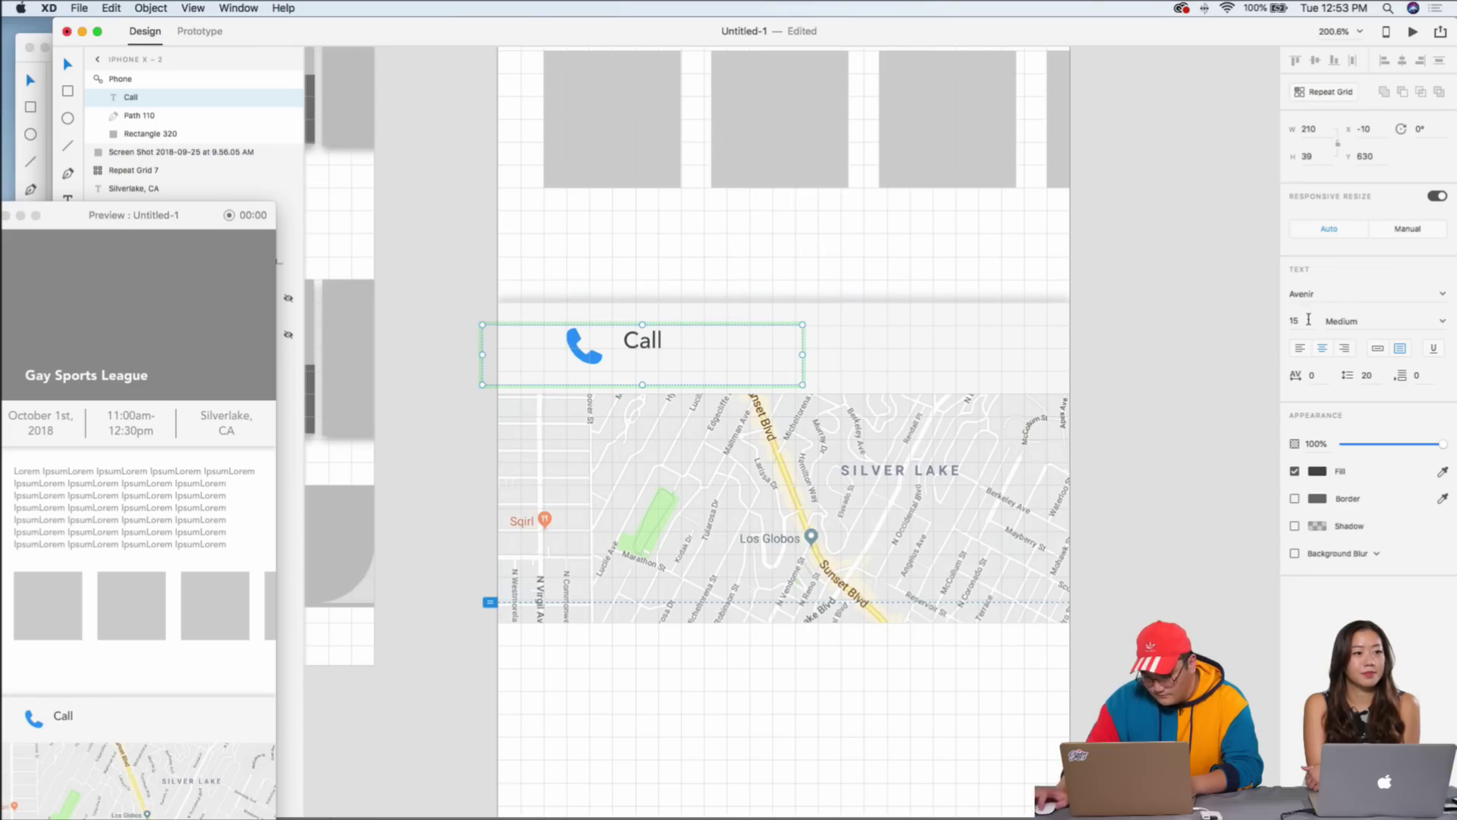
{"action": "key", "text": "Up"}
{"action": "key", "text": "Up"}
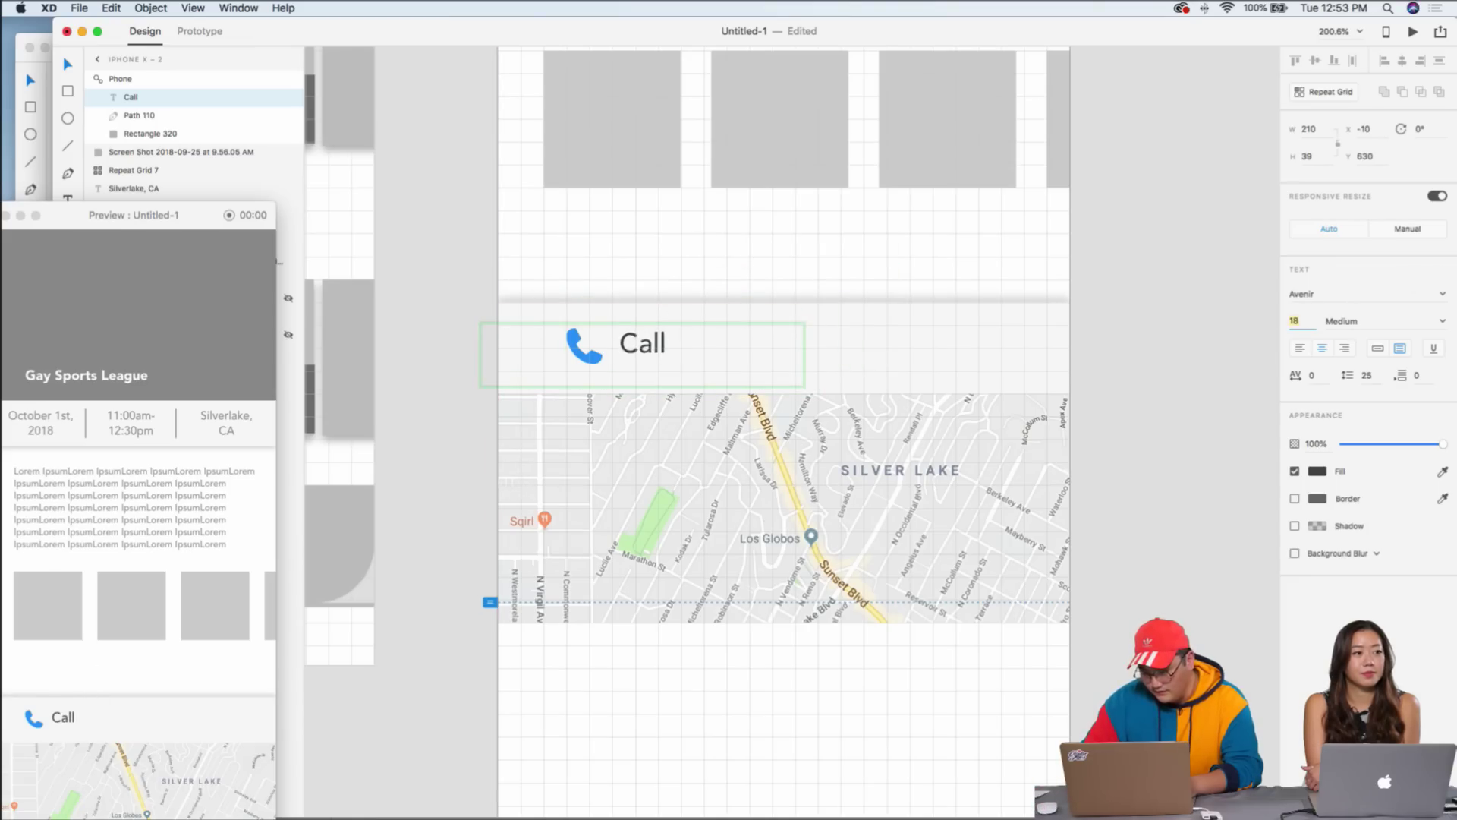
{"action": "left_click", "coordinate": [774, 235]}
{"action": "left_click", "coordinate": [652, 349]}
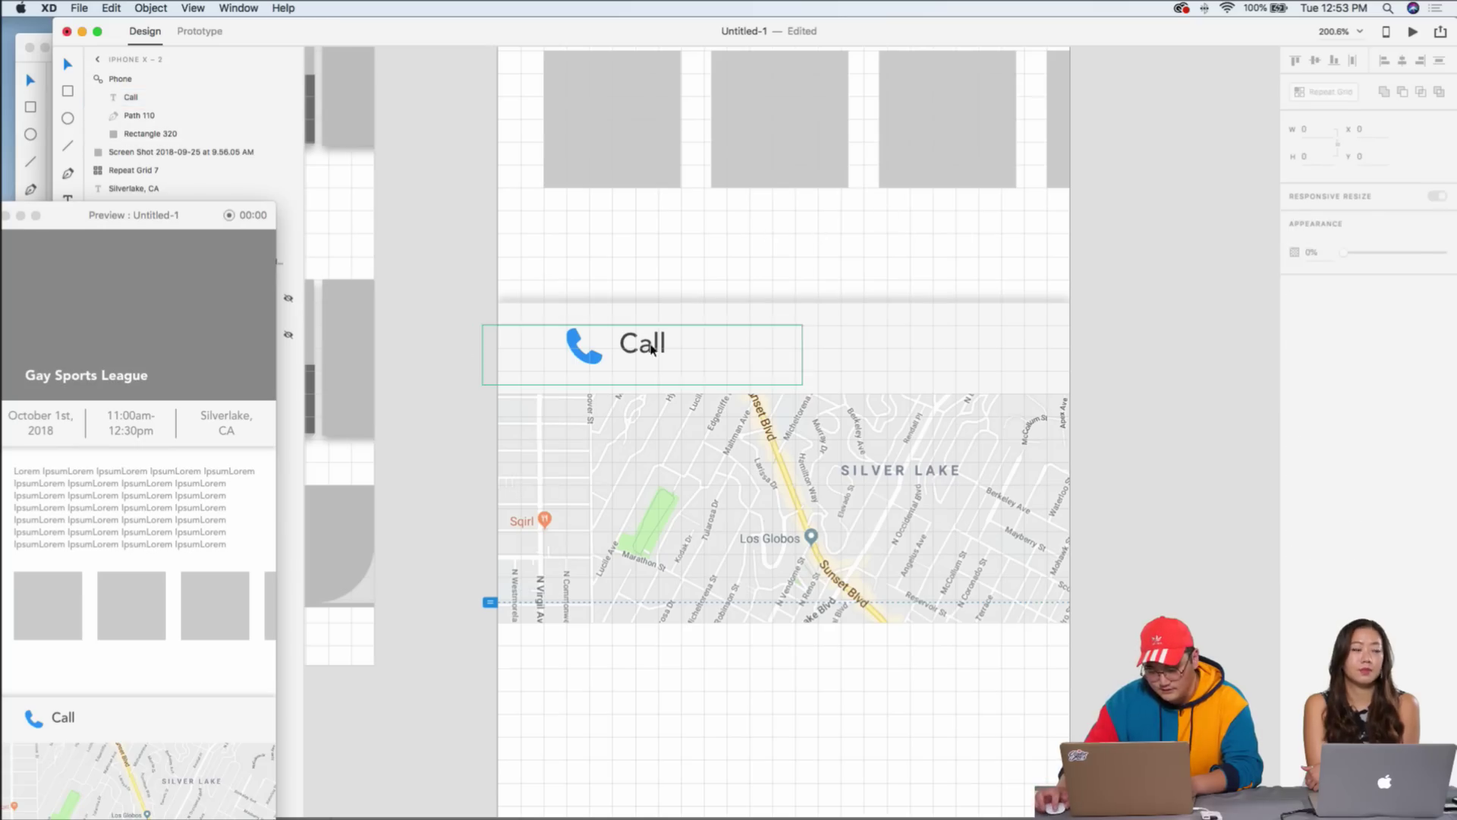
{"action": "left_click_drag", "start_coordinate": [652, 349], "coordinate": [660, 354]}
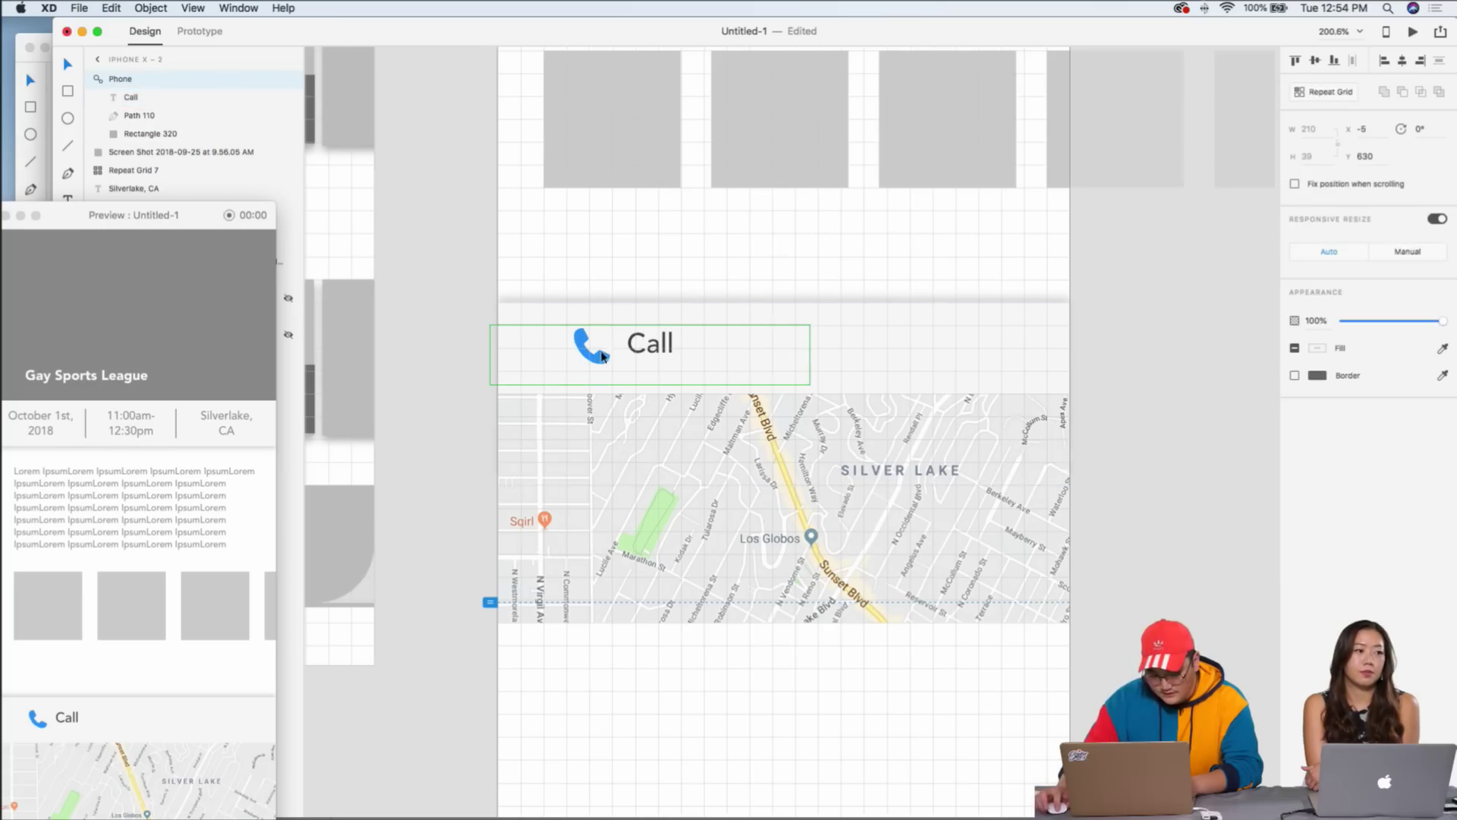
- Ungroup the phone symbol so the icon and the "Call" text are separate objects
{"action": "double_click", "coordinate": [652, 347]}
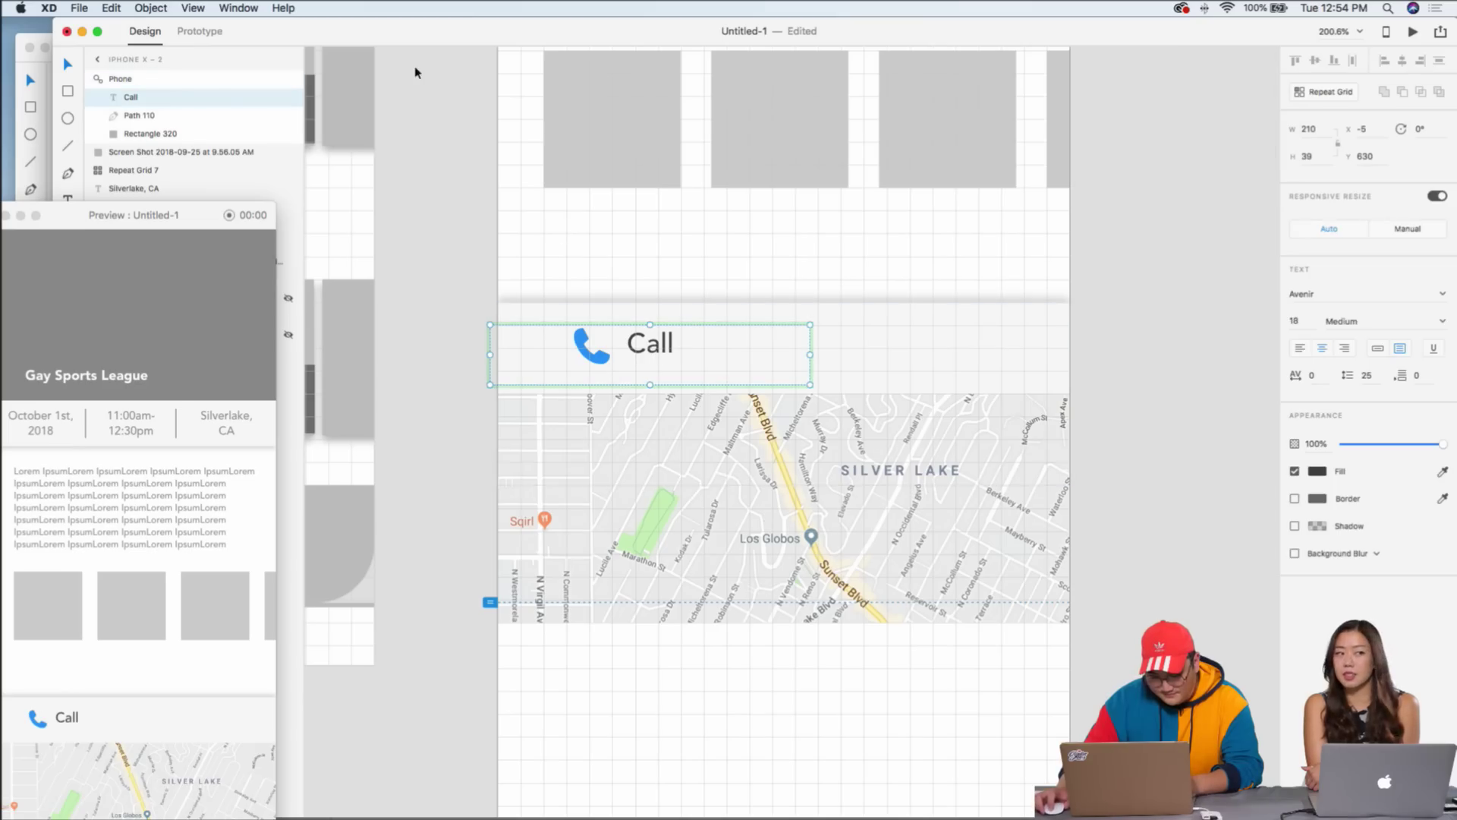
{"action": "left_click", "coordinate": [284, 9]}
{"action": "type", "text": "ungroup"}
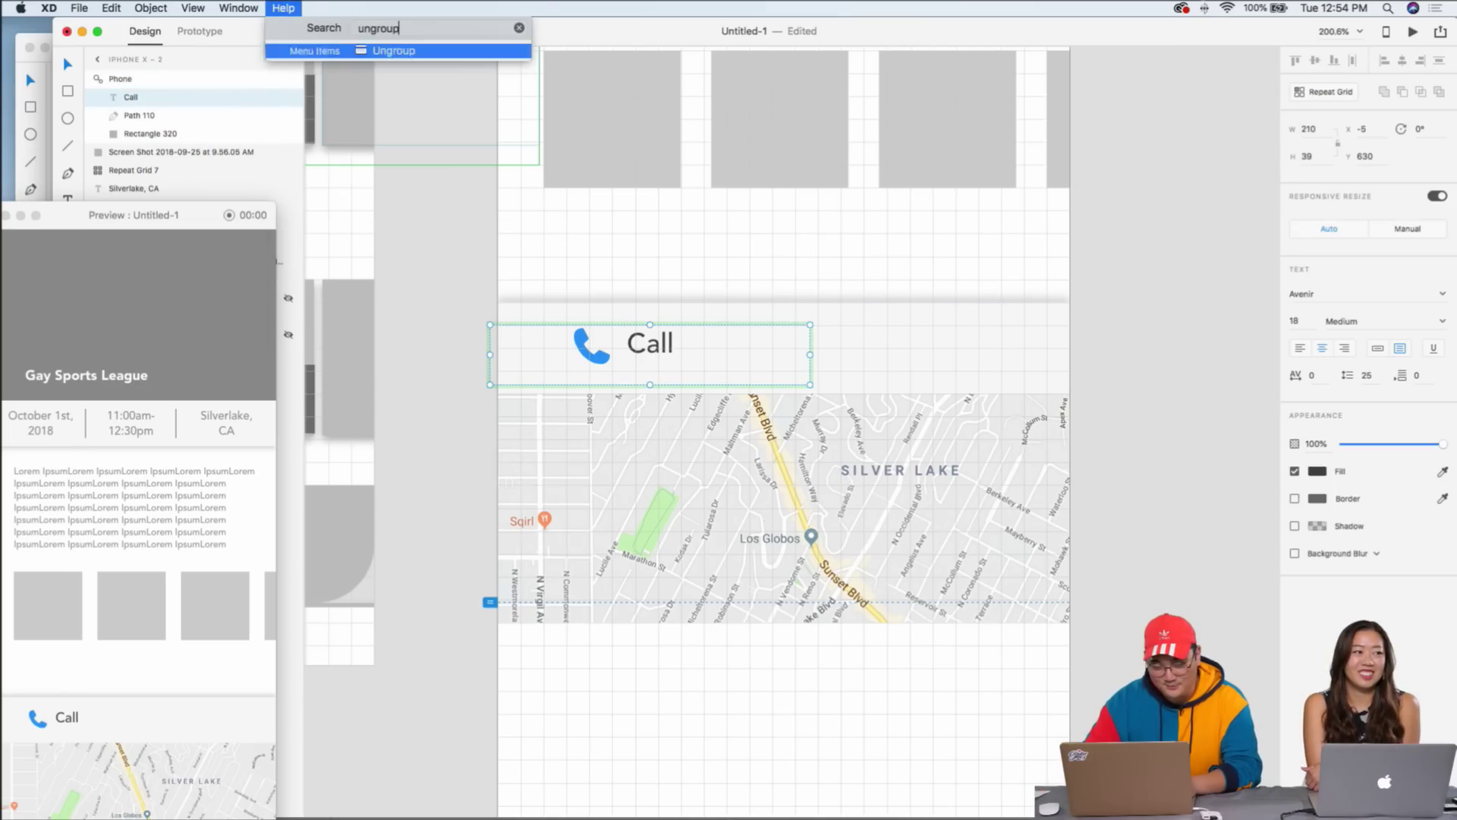
{"action": "key", "text": "Return"}
{"action": "key", "text": "Escape"}
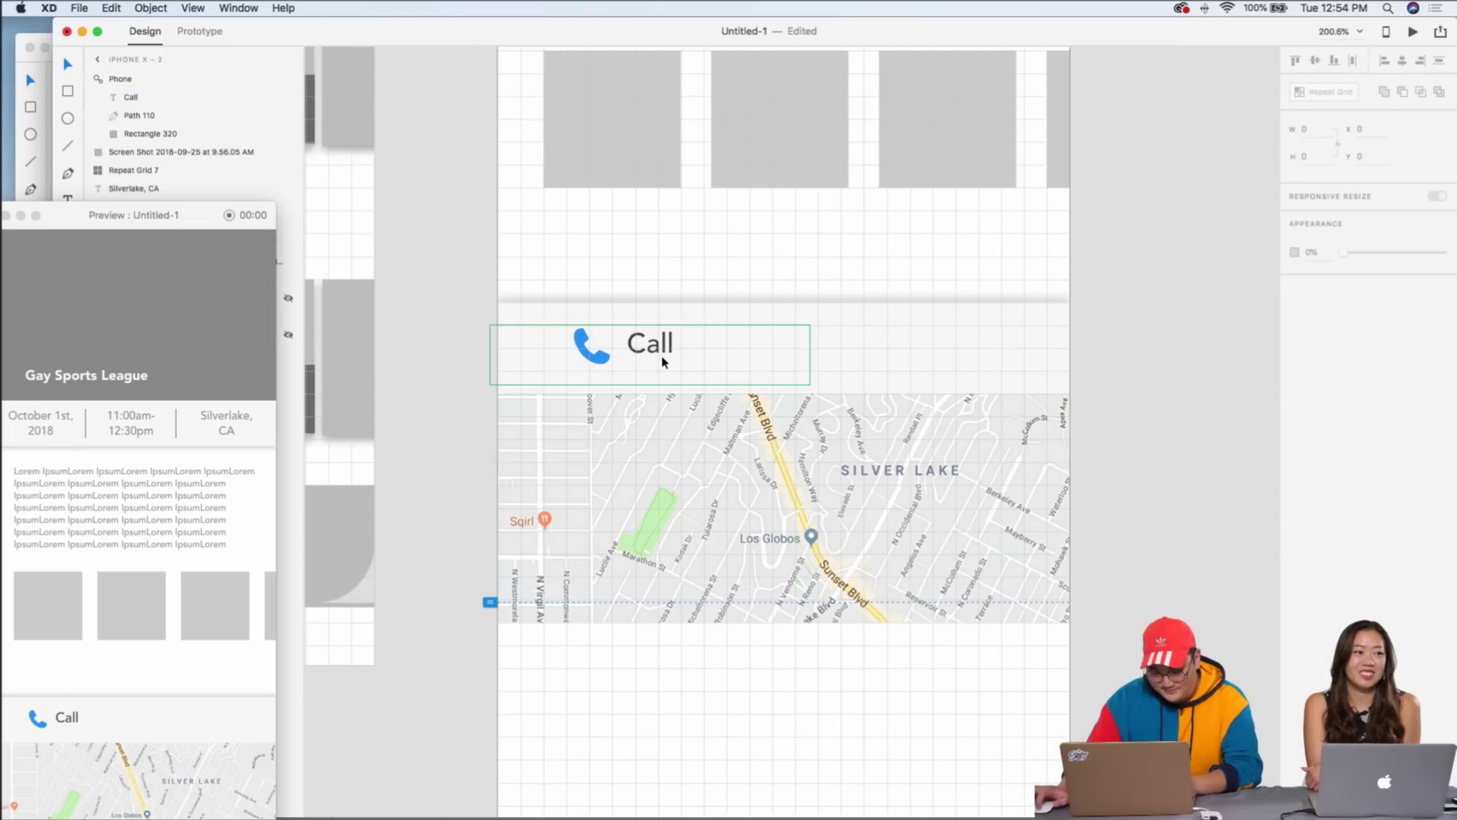
{"action": "left_click", "coordinate": [293, 8]}
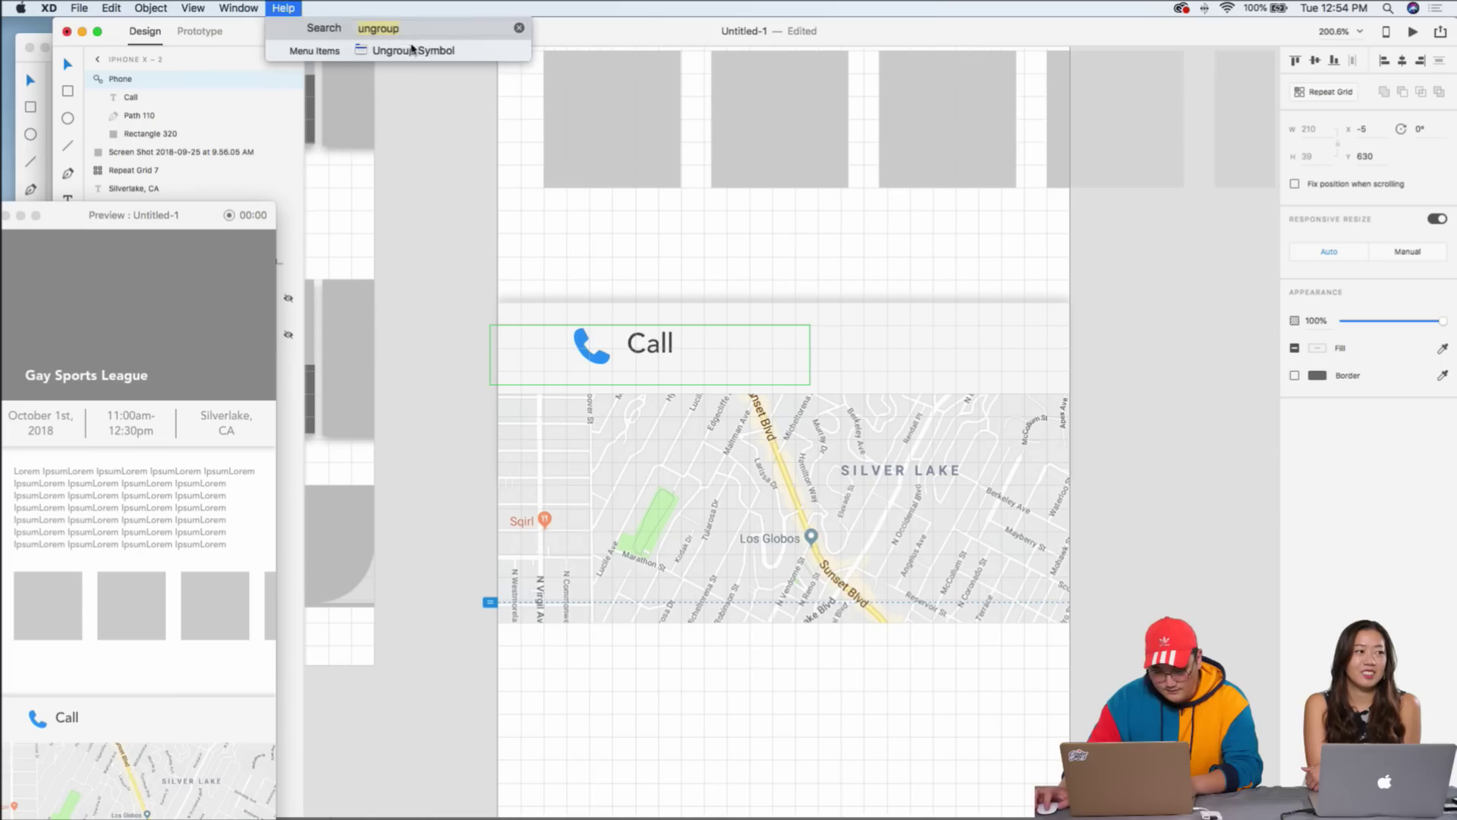
{"action": "left_click", "coordinate": [410, 50]}
- Nudge the "Call" text to X -2, Y 633 to align it with the phone icon
{"action": "left_click", "coordinate": [667, 343]}
{"action": "left_click_drag", "start_coordinate": [667, 346], "coordinate": [656, 354]}
{"action": "key", "text": "Right"}
{"action": "key", "text": "Right"}
{"action": "key", "text": "Right"}
{"action": "key", "text": "Down"}
{"action": "key", "text": "Down"}
{"action": "key", "text": "Down"}
- Duplicate the "Call" text and move the copy 210 px to the right along the bar
{"action": "key", "text": "super+d"}
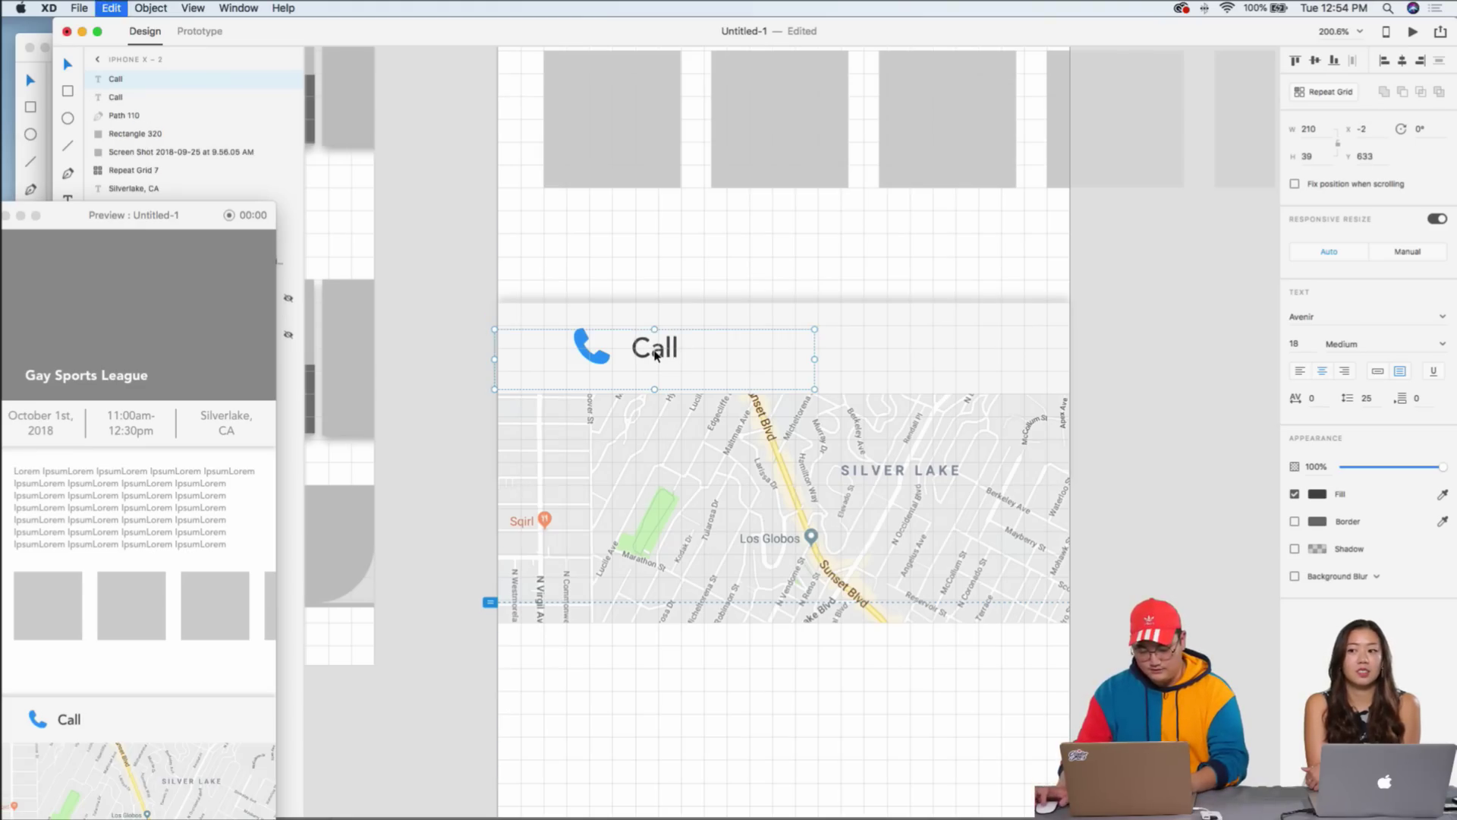
{"action": "key", "text": "shift+Right"}
{"action": "key", "text": "shift+Right"}
{"action": "key", "text": "shift+Right"}
{"action": "key", "text": "shift+Right"}
{"action": "key", "text": "shift+Right"}
{"action": "key", "text": "shift+Right"}
{"action": "key", "text": "shift+Right"}
{"action": "key", "text": "shift+Right"}
{"action": "key", "text": "shift+Right"}
{"action": "key", "text": "shift+Right"}
{"action": "key", "text": "shift+Right"}
{"action": "key", "text": "shift+Right"}
{"action": "key", "text": "shift+Right"}
{"action": "key", "text": "shift+Right"}
{"action": "key", "text": "shift+Right"}
{"action": "key", "text": "shift+Right"}
{"action": "key", "text": "shift+Right"}
{"action": "key", "text": "shift+Right"}
{"action": "key", "text": "shift+Right"}
{"action": "key", "text": "shift+Right"}
{"action": "key", "text": "shift+Right"}
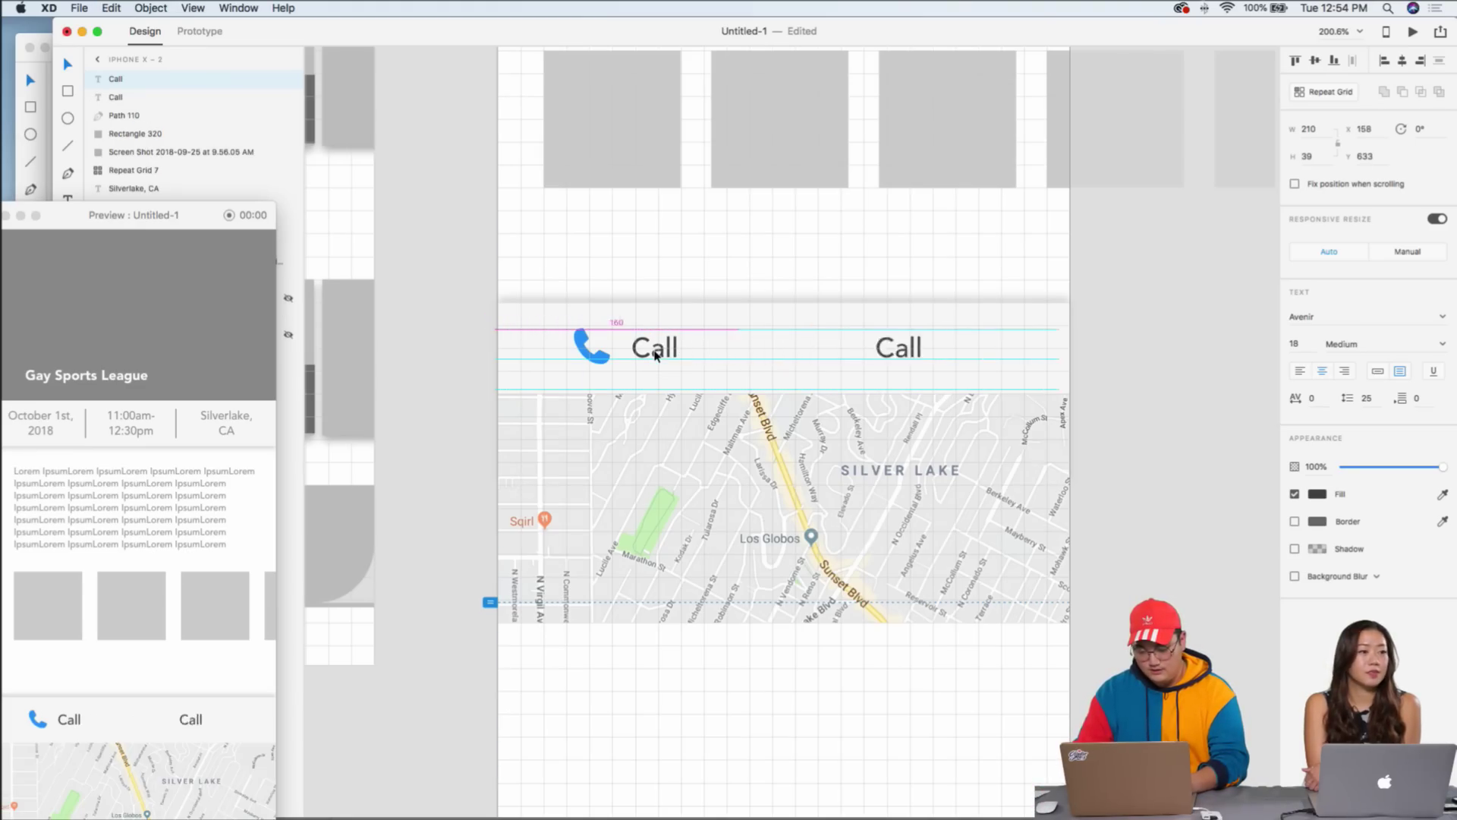
- Change the duplicated text to "Directions" and position it at X 192
{"action": "double_click", "coordinate": [964, 346]}
{"action": "type", "text": "Directions"}
{"action": "key", "text": "Escape"}
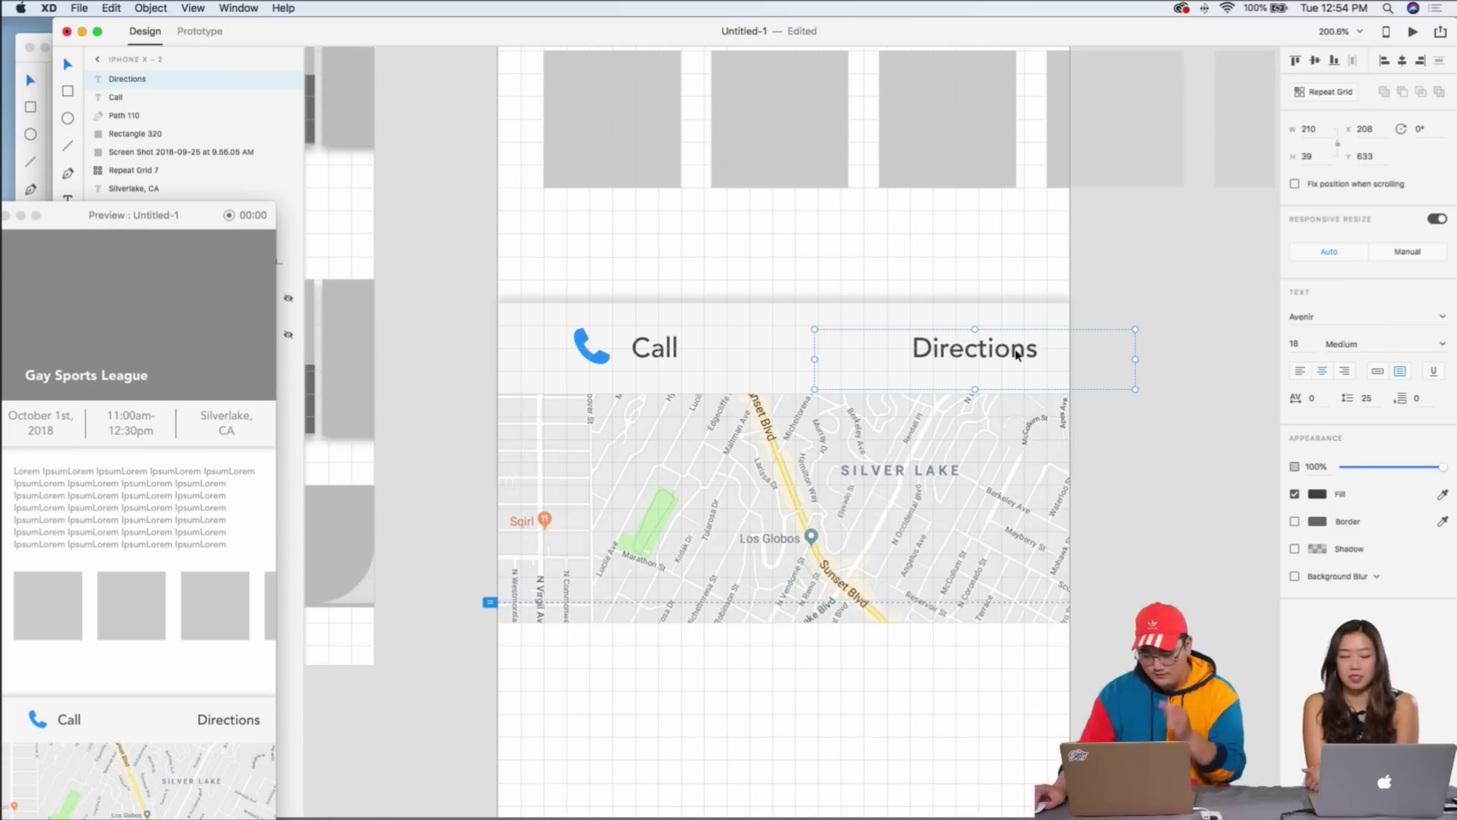
{"action": "key", "text": "shift+Left"}
{"action": "key", "text": "shift+Left"}
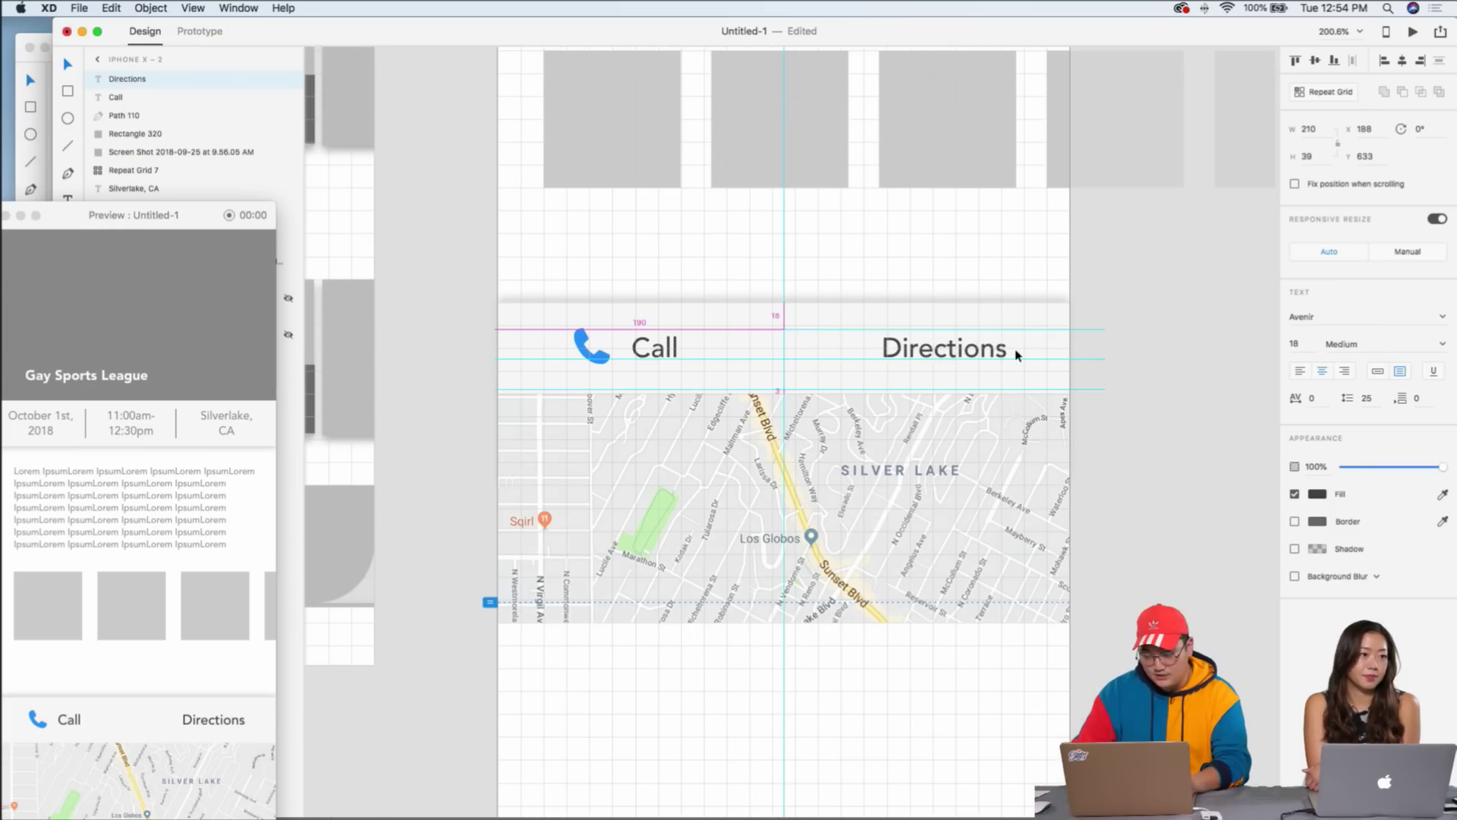
{"action": "key", "text": "Right"}
{"action": "key", "text": "Right"}
{"action": "key", "text": "Right"}
{"action": "key", "text": "Right"}
{"action": "key", "text": "super+minus"}
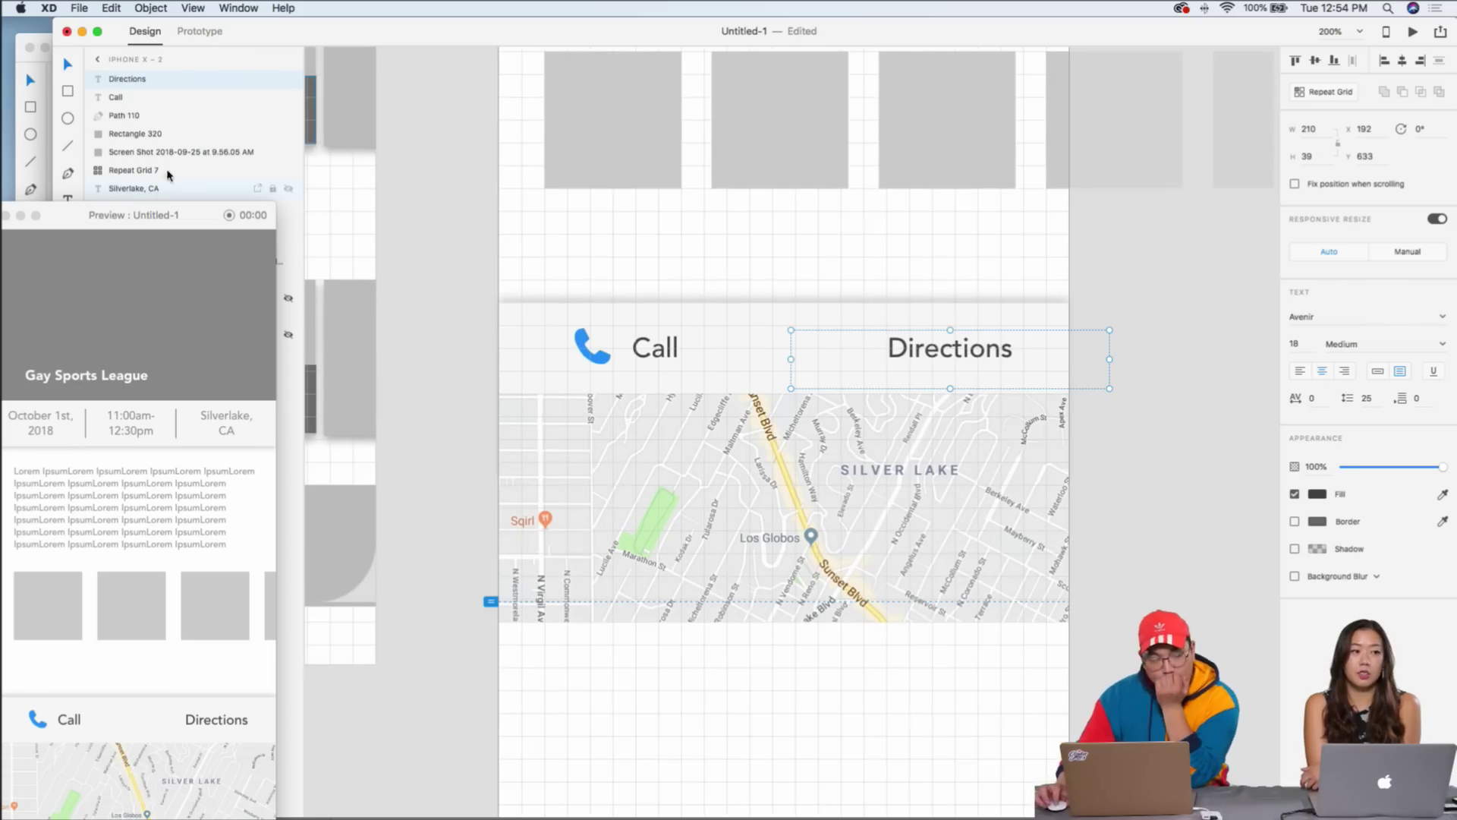
- Copy the car-like icon beside the phone icon in the UI_Kit icon set and return to the Untitled-1 document
{"action": "key", "text": "super+grave"}
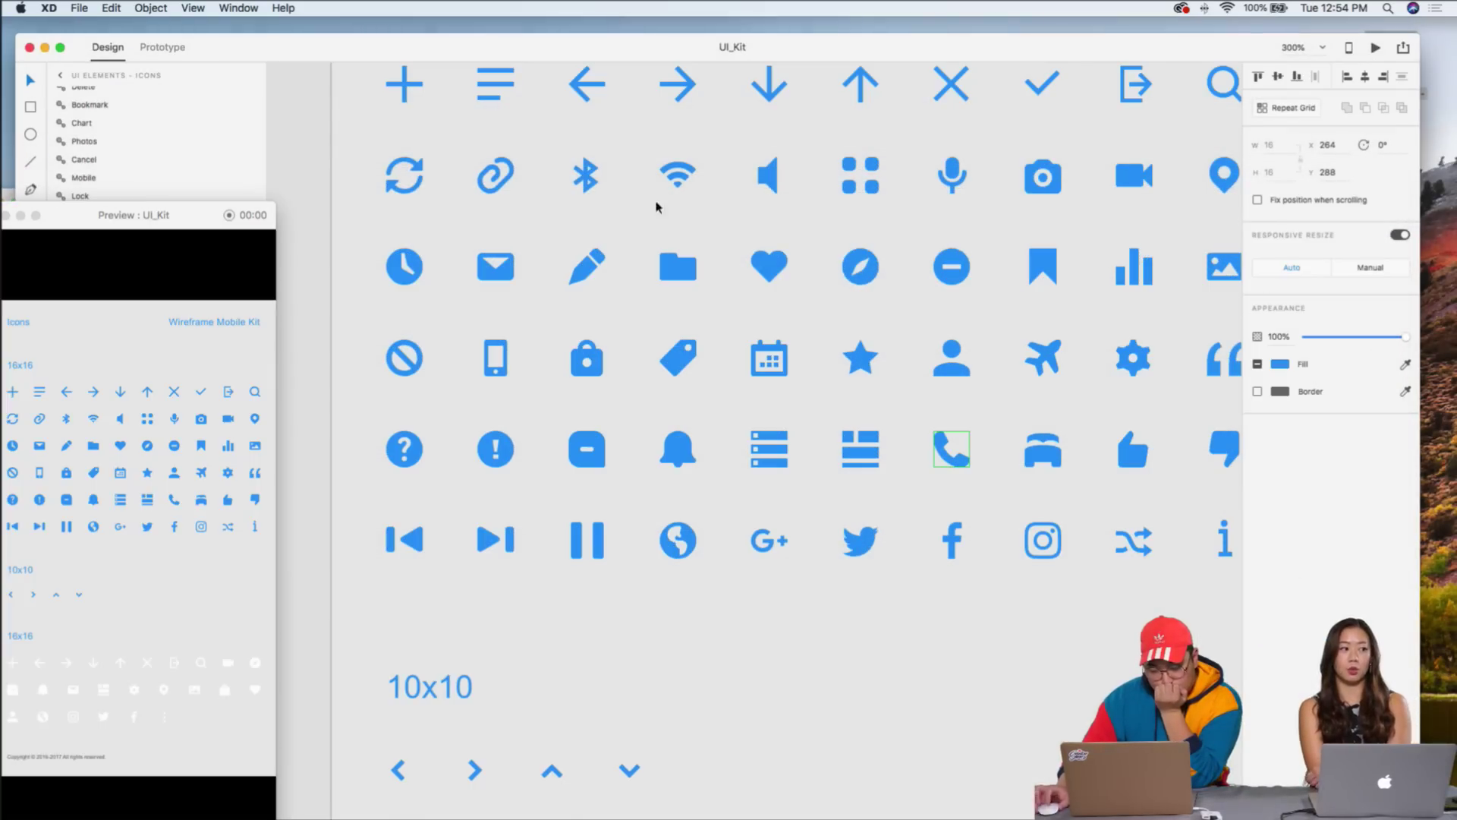
{"action": "scroll", "coordinate": [854, 294], "scroll_direction": "right", "scroll_amount": 3}
{"action": "scroll", "coordinate": [853, 295], "scroll_direction": "down", "scroll_amount": 1}
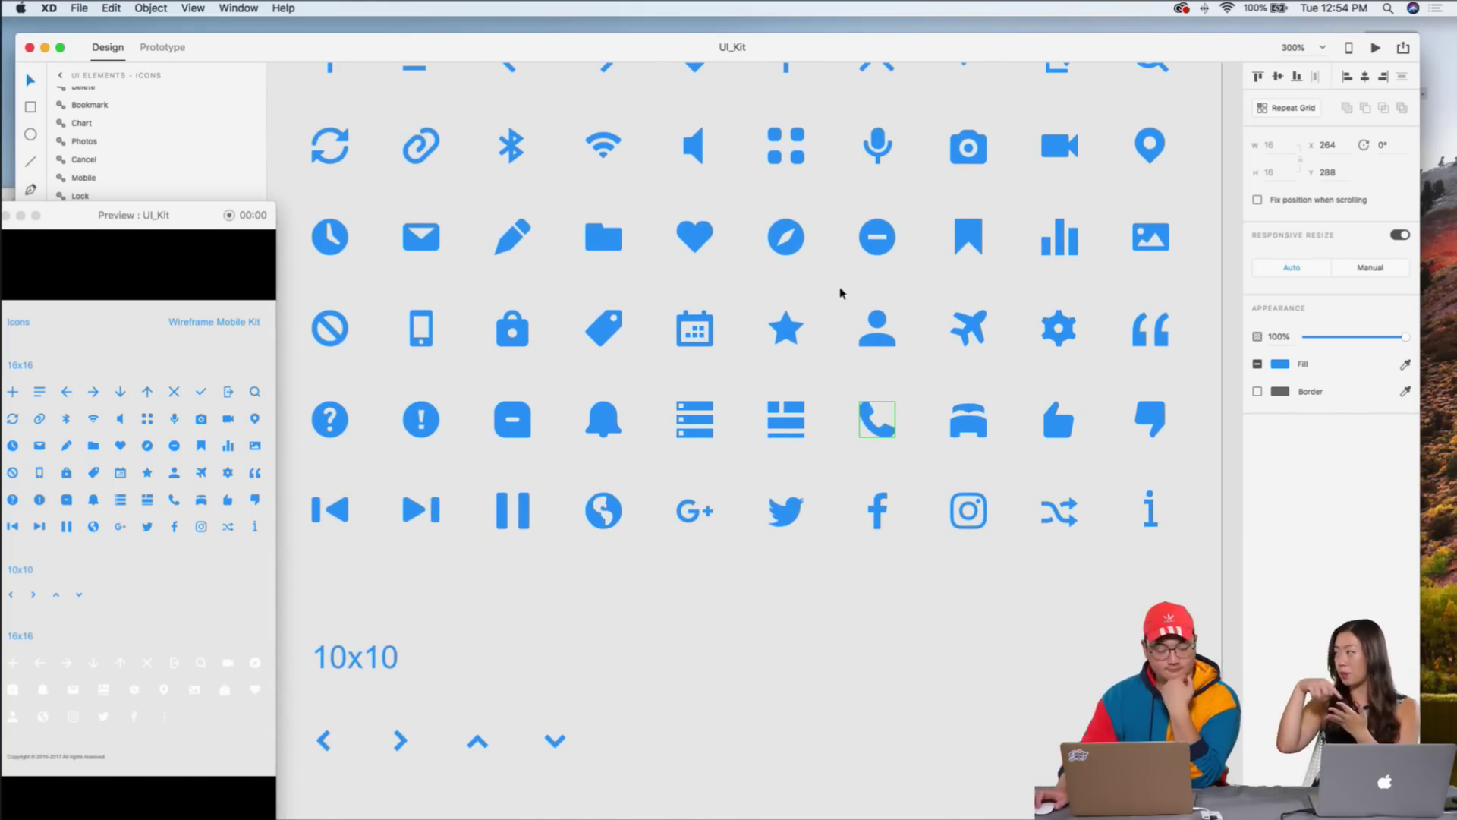
{"action": "scroll", "coordinate": [869, 300], "scroll_direction": "right", "scroll_amount": 5}
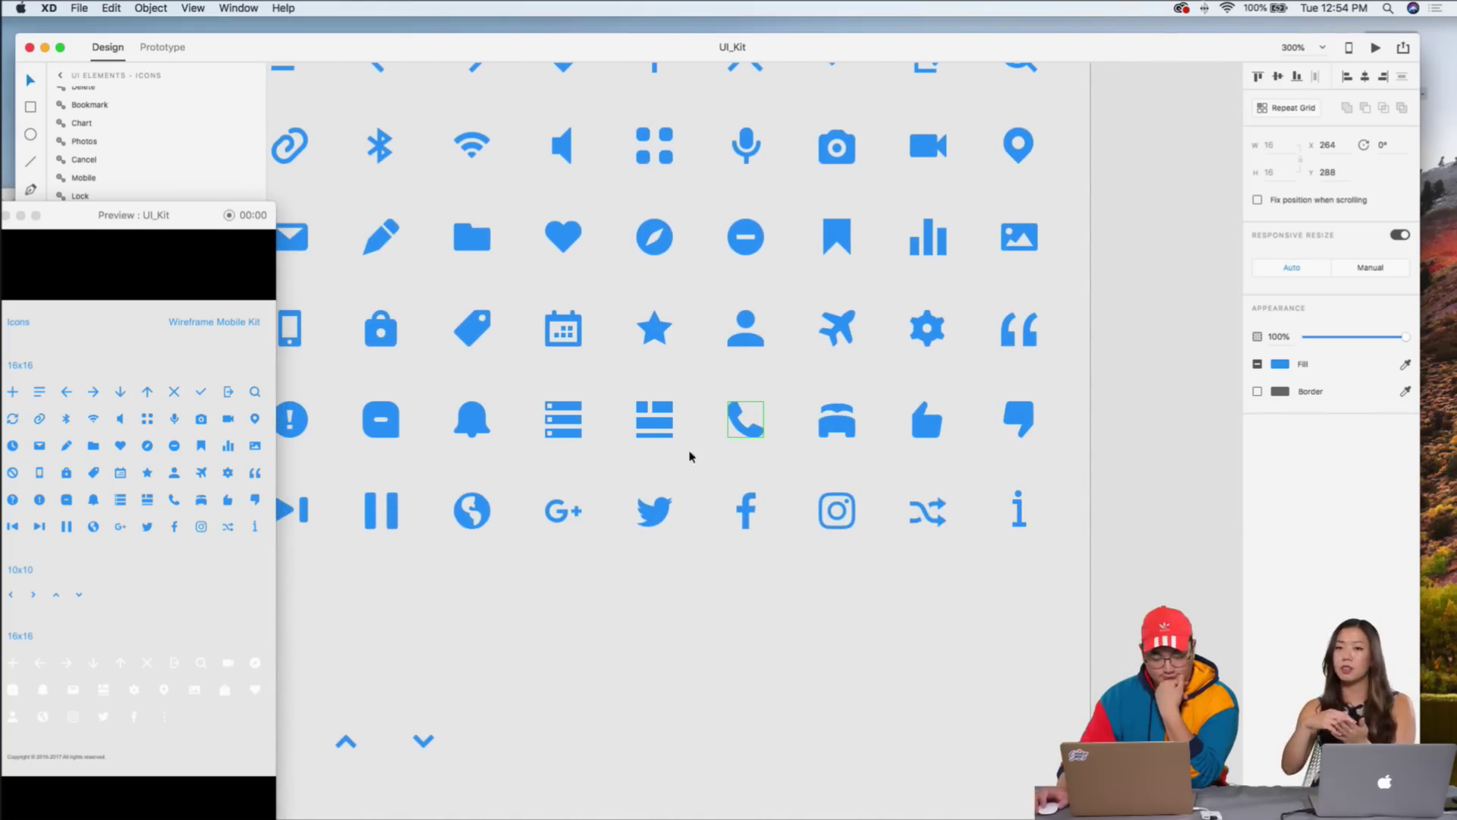
{"action": "left_click", "coordinate": [839, 421]}
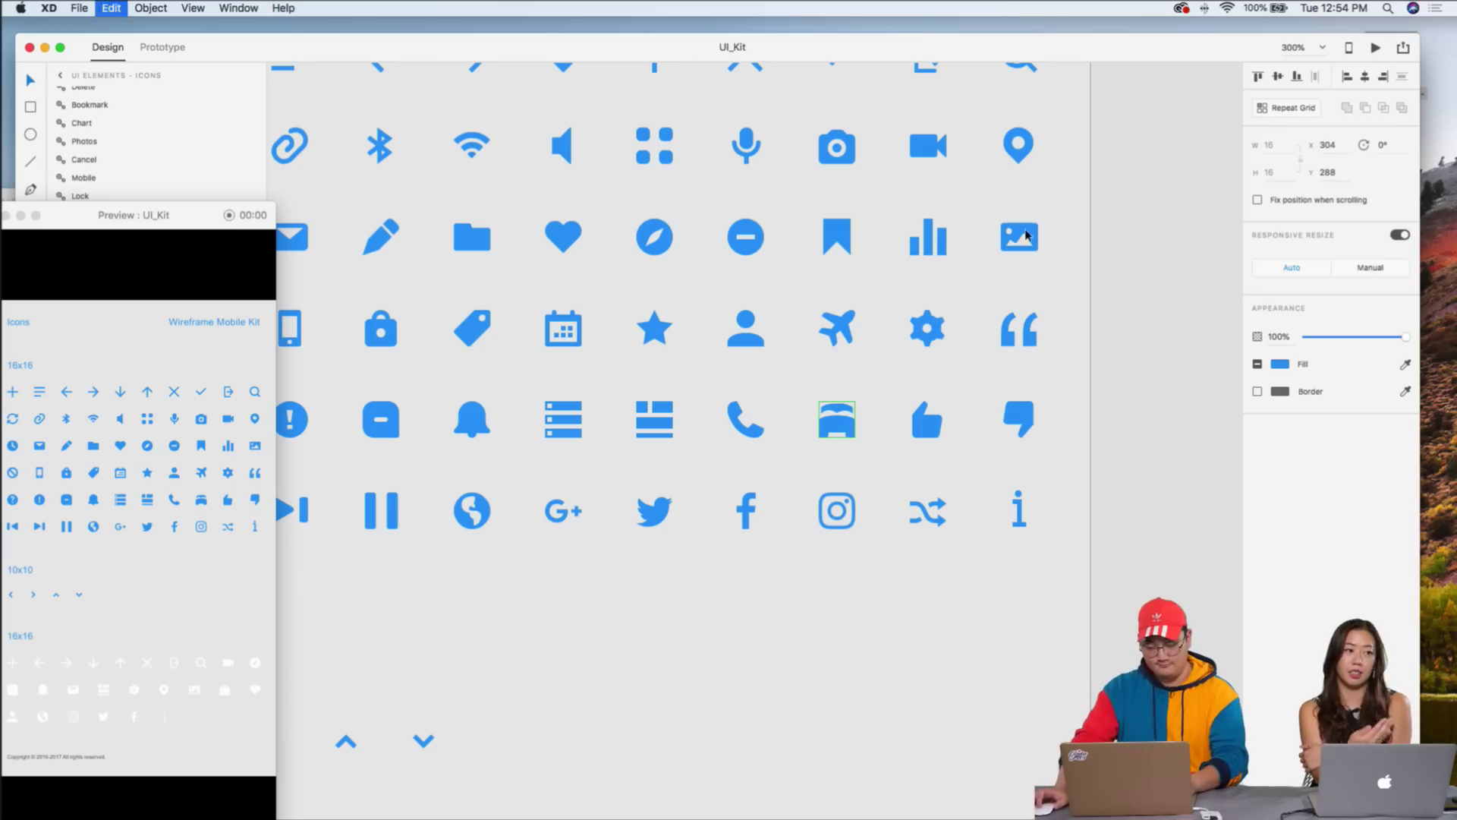
{"action": "key", "text": "ctrl+Down"}
{"action": "left_click", "coordinate": [930, 376]}
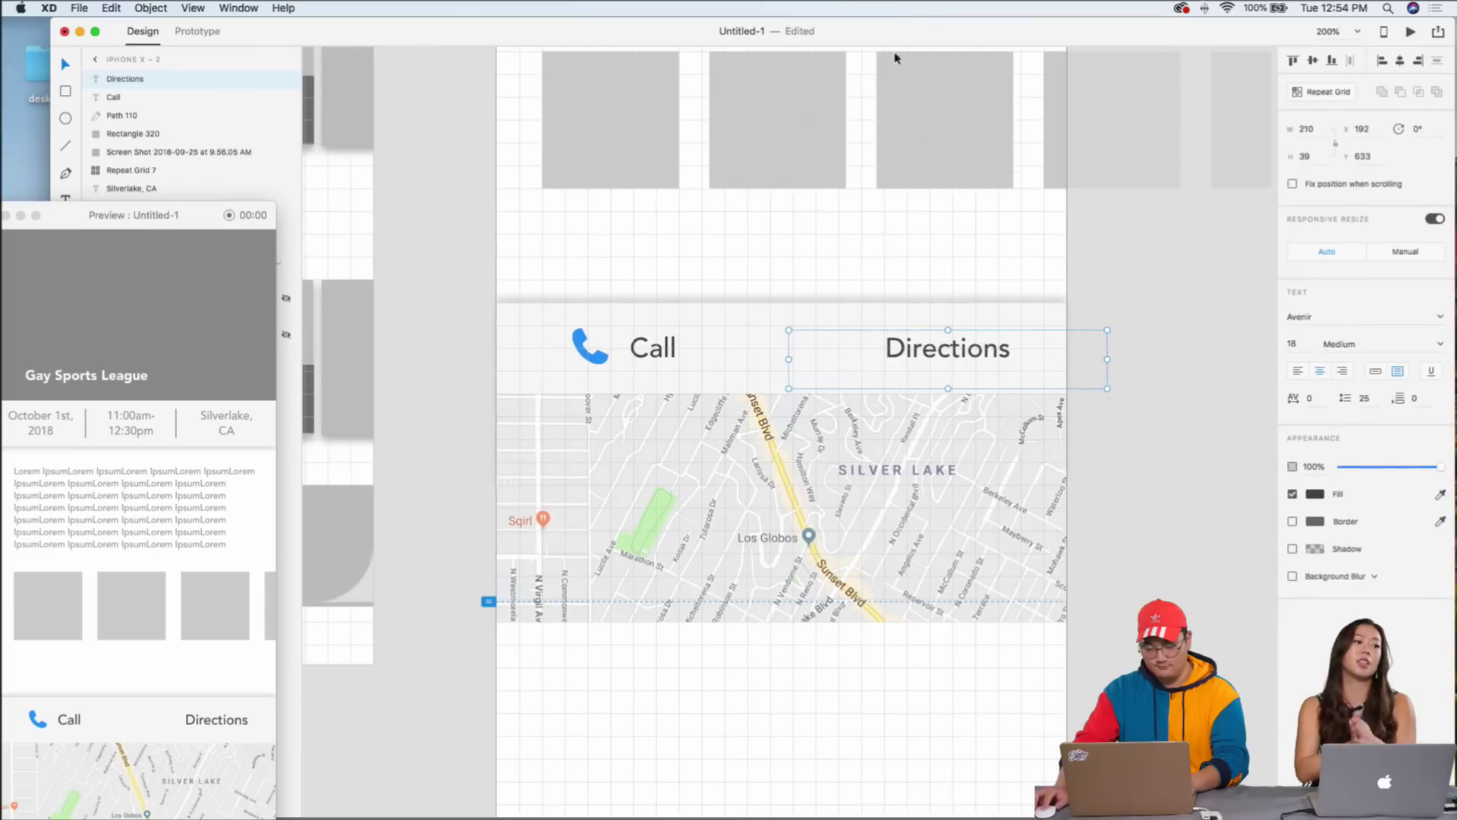
- Paste the icon into the bar, enlarge it to about 25 x 24 and place it just before the "Directions" text
{"action": "key", "text": "cmd+v"}
{"action": "left_click_drag", "start_coordinate": [784, 444], "coordinate": [599, 368]}
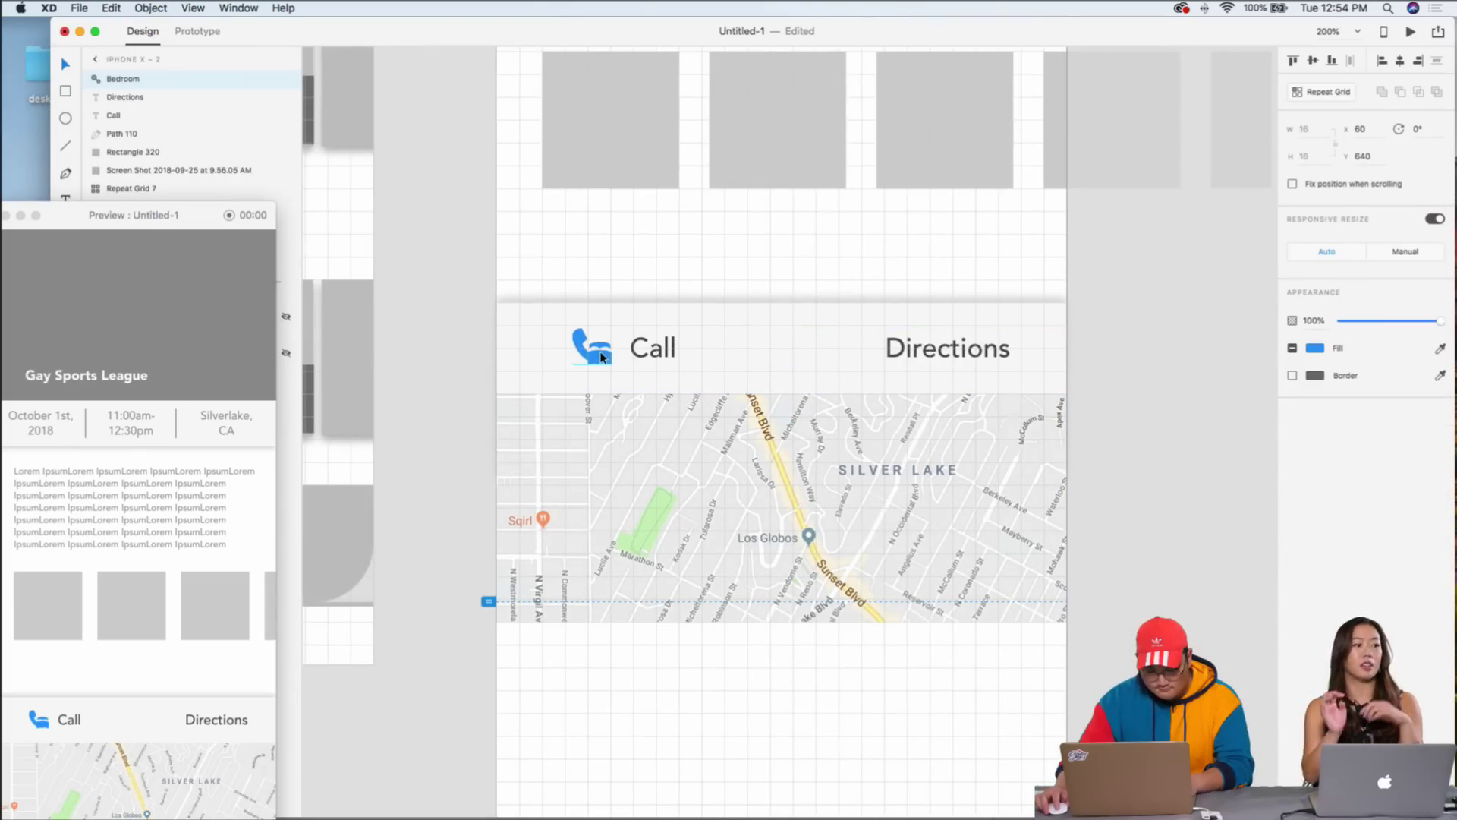
{"action": "double_click", "coordinate": [598, 357]}
{"action": "left_click_drag", "start_coordinate": [589, 344], "coordinate": [847, 361]}
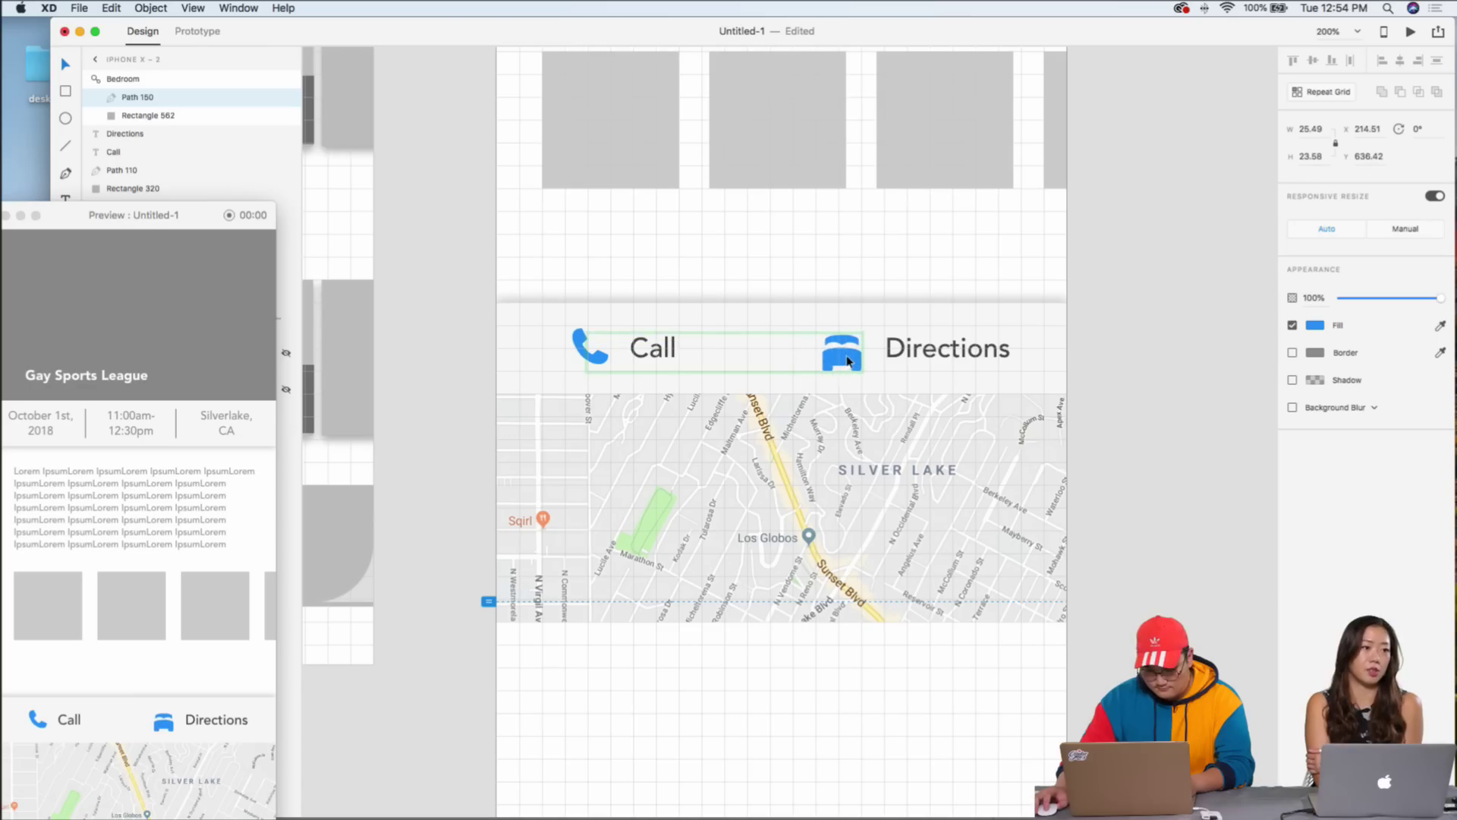
{"action": "left_click", "coordinate": [940, 351]}
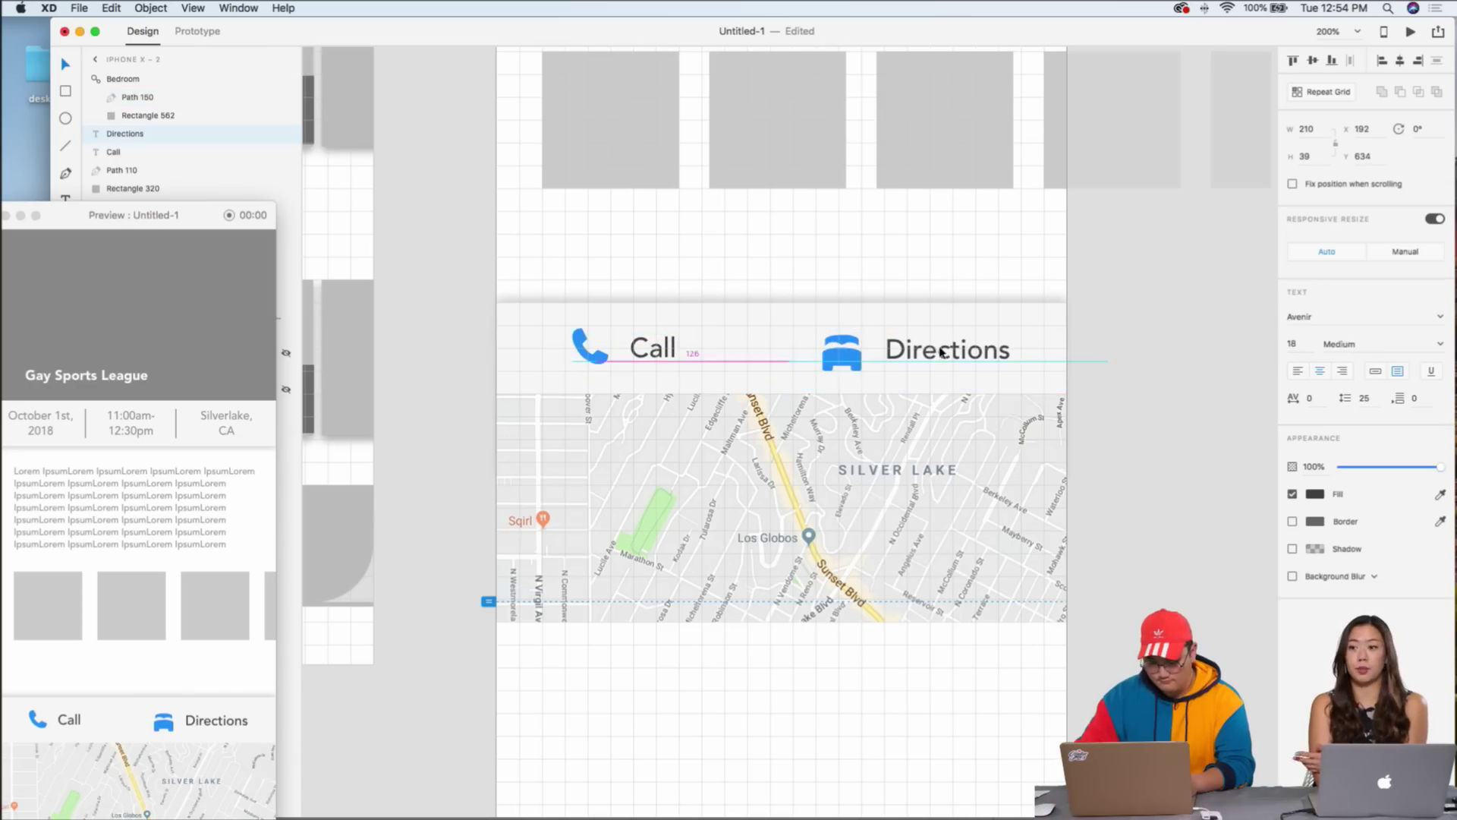
{"action": "left_click", "coordinate": [1131, 334]}
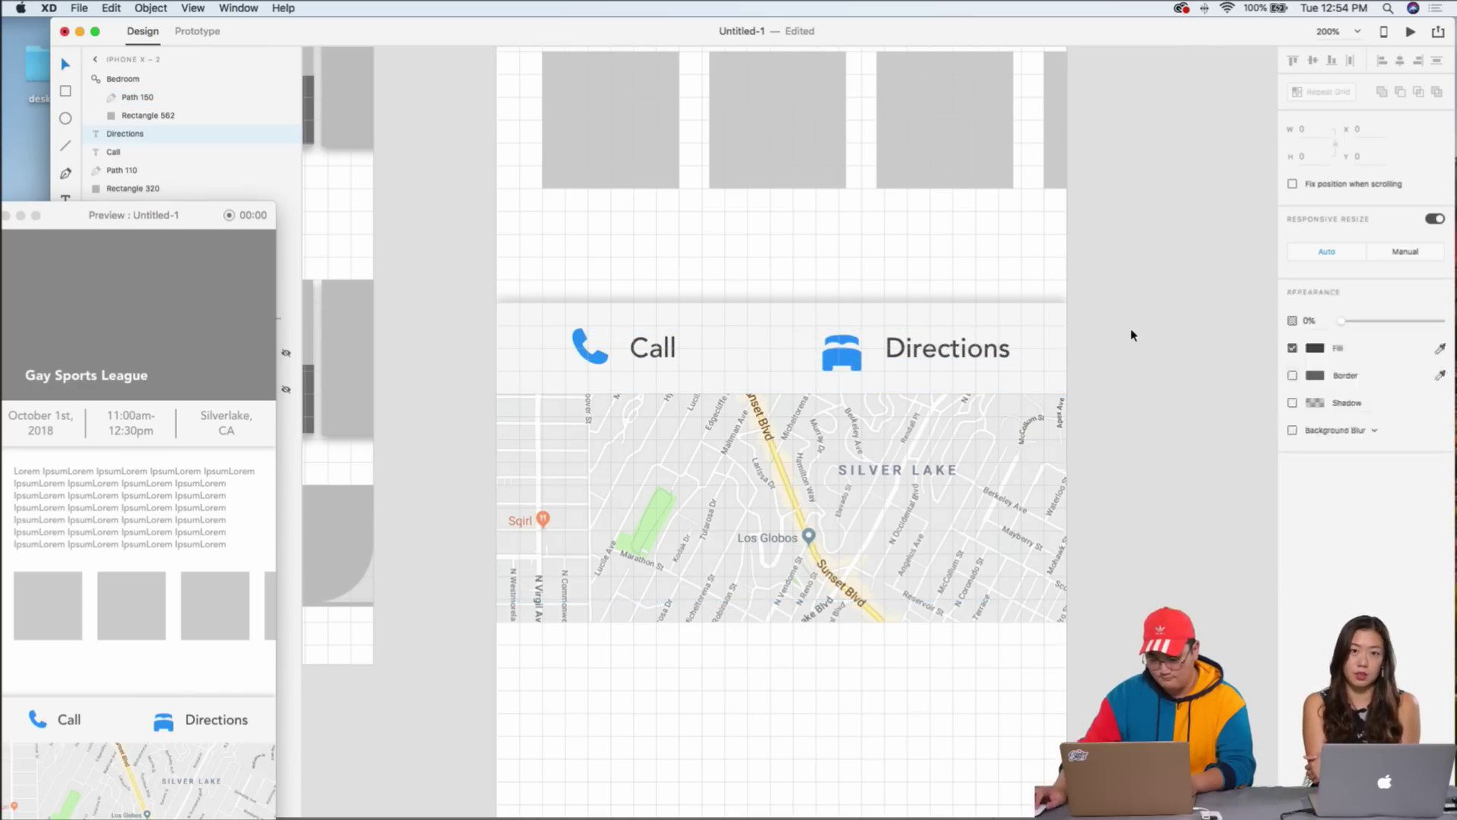
- Rearrange the document windows to reach UI_Kit and copy its location pin icon
{"action": "key", "text": "super+minus"}
{"action": "scroll", "coordinate": [956, 550], "scroll_direction": "down", "scroll_amount": 2}
{"action": "scroll", "coordinate": [956, 550], "scroll_direction": "down", "scroll_amount": 1}
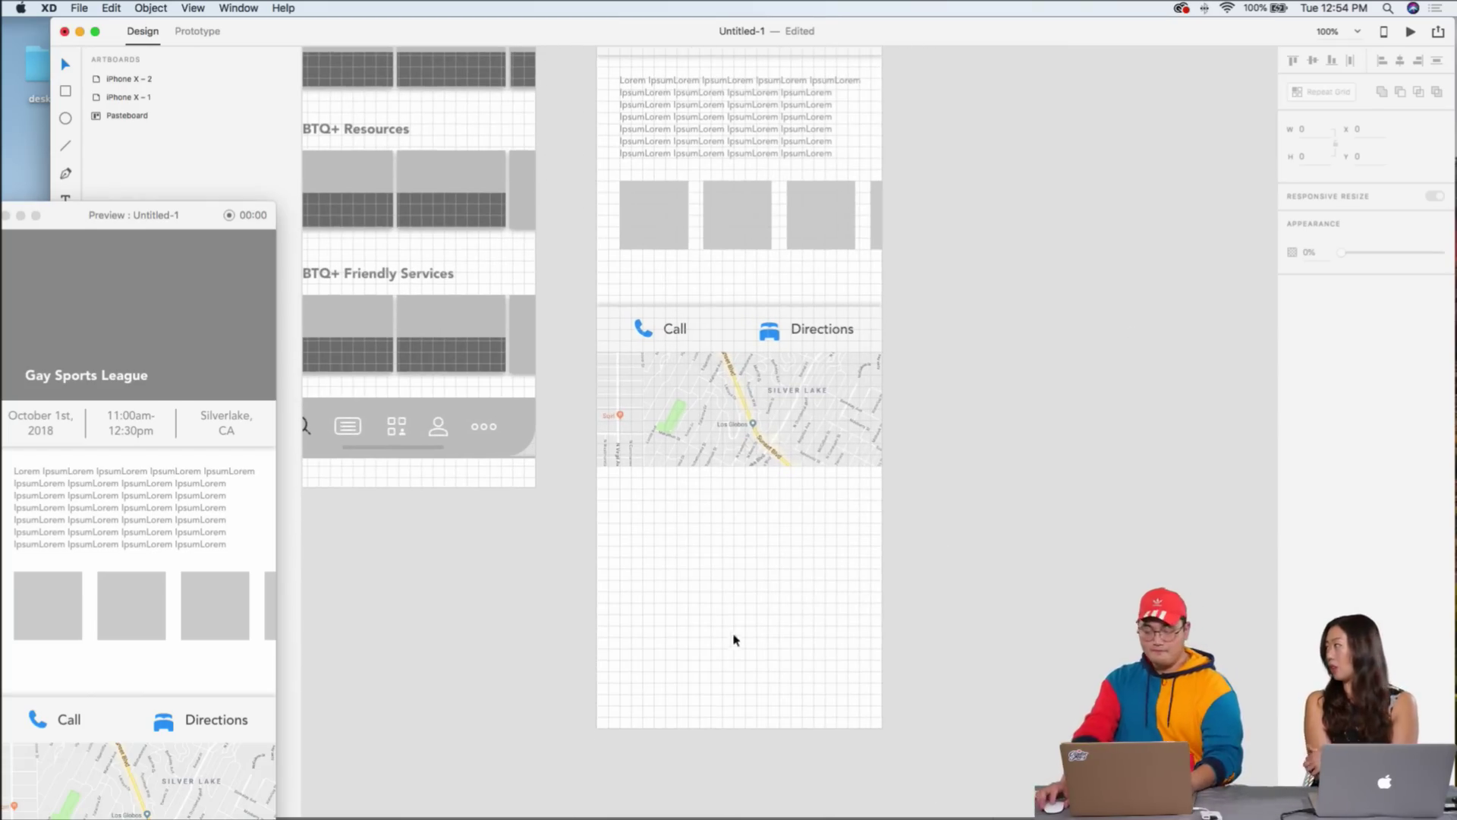
{"action": "scroll", "coordinate": [637, 339], "scroll_direction": "up", "scroll_amount": 6}
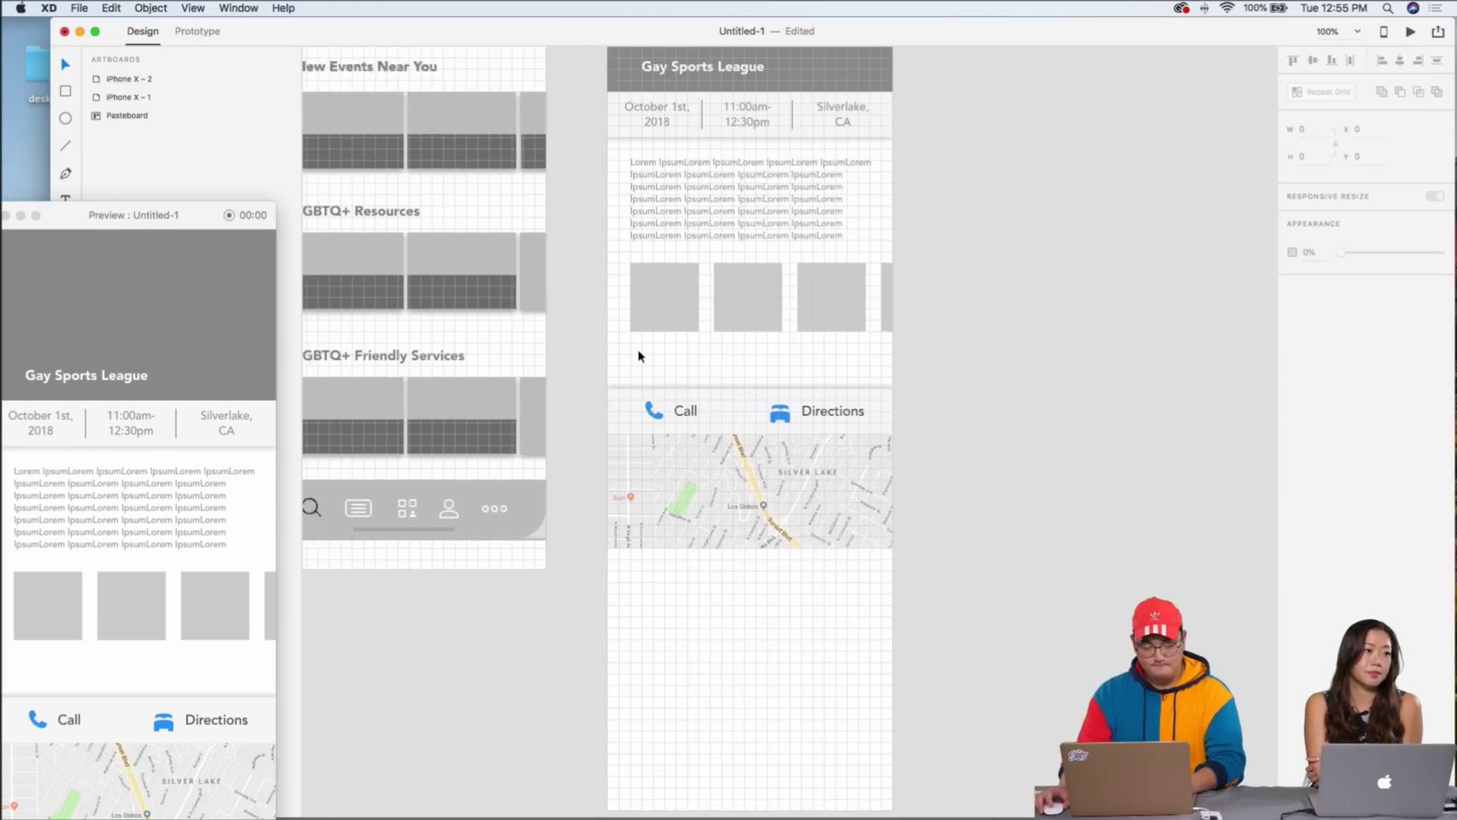
{"action": "scroll", "coordinate": [769, 423], "scroll_direction": "down", "scroll_amount": 5}
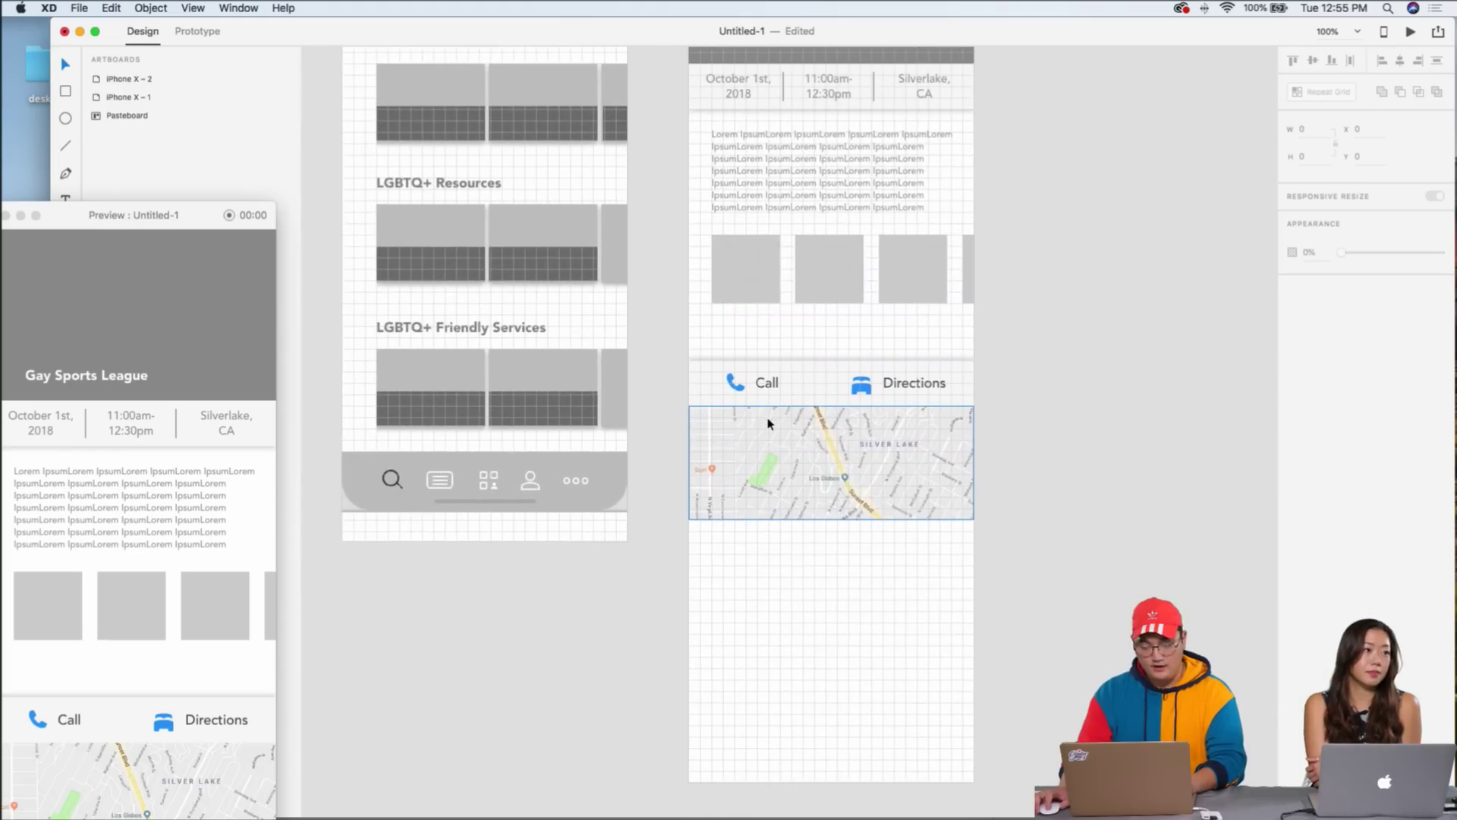
{"action": "left_click", "coordinate": [848, 517]}
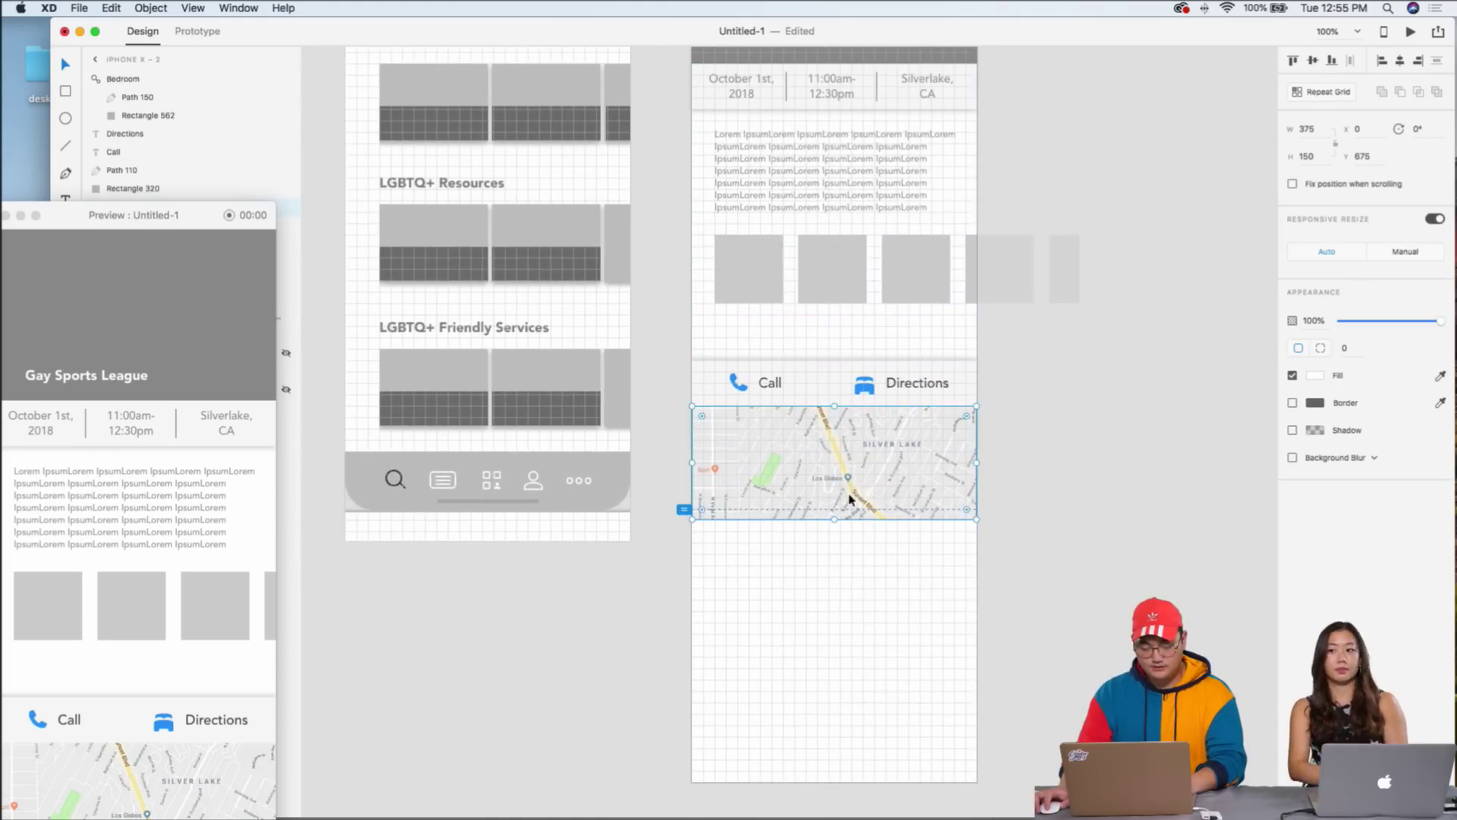
{"action": "left_click_drag", "start_coordinate": [626, 40], "coordinate": [256, 313]}
{"action": "left_click_drag", "start_coordinate": [1035, 352], "coordinate": [730, 28]}
{"action": "double_click", "coordinate": [1153, 372]}
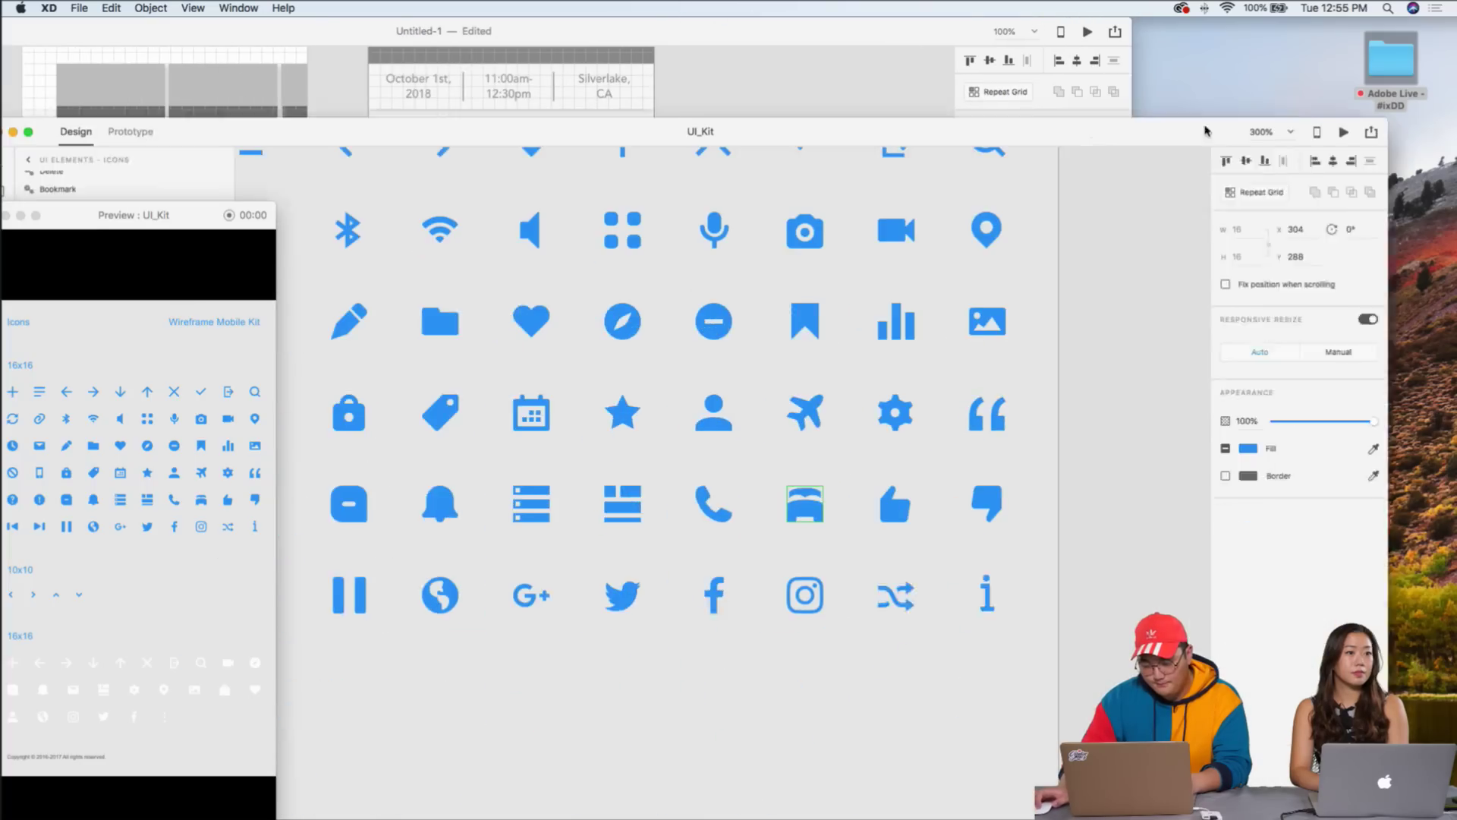
{"action": "key", "text": "super+c"}
{"action": "left_click_drag", "start_coordinate": [914, 102], "coordinate": [879, 598]}
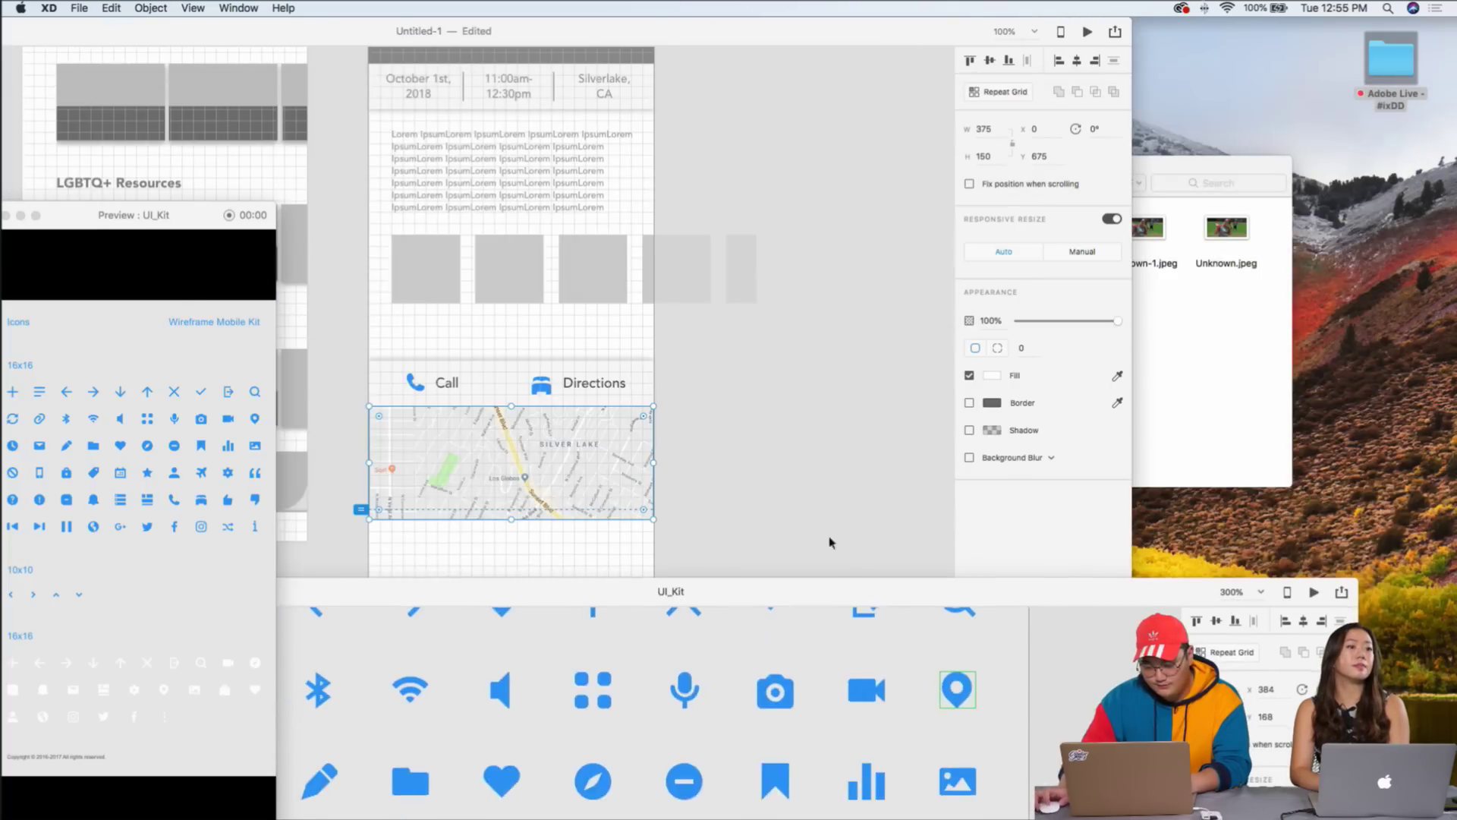
- Paste the location pin onto the event screen's map, enlarge it and place it over the green park area
{"action": "left_click", "coordinate": [651, 448]}
{"action": "key", "text": "super+2"}
{"action": "key", "text": "super+v"}
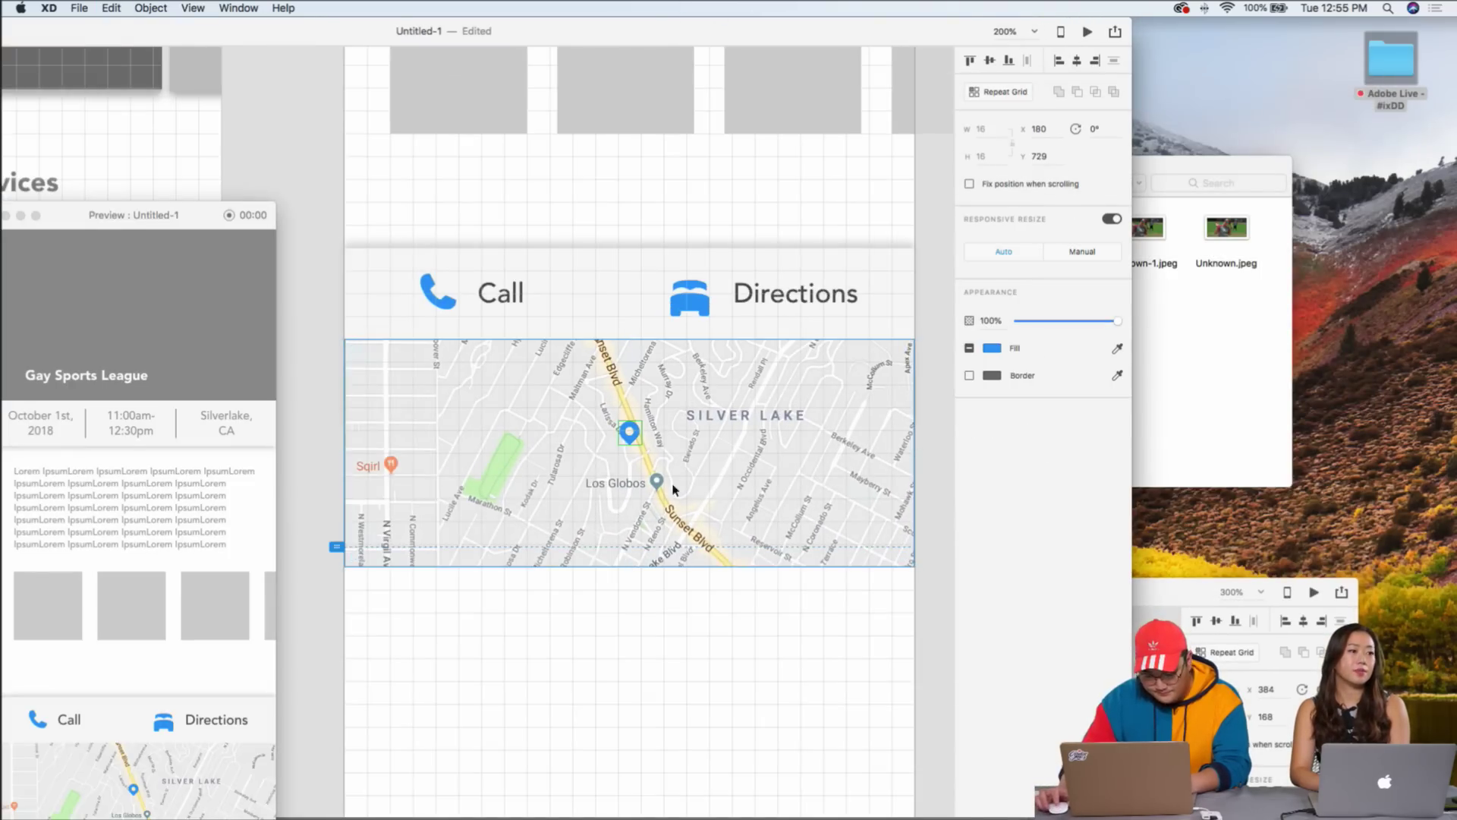
{"action": "mouse_move", "coordinate": [652, 444]}
{"action": "left_mouse_down"}
{"action": "mouse_move", "coordinate": [657, 481]}
{"action": "mouse_move", "coordinate": [497, 476]}
{"action": "mouse_move", "coordinate": [527, 407]}
{"action": "left_mouse_up"}
{"action": "double_click", "coordinate": [504, 471]}
{"action": "left_click", "coordinate": [644, 608]}
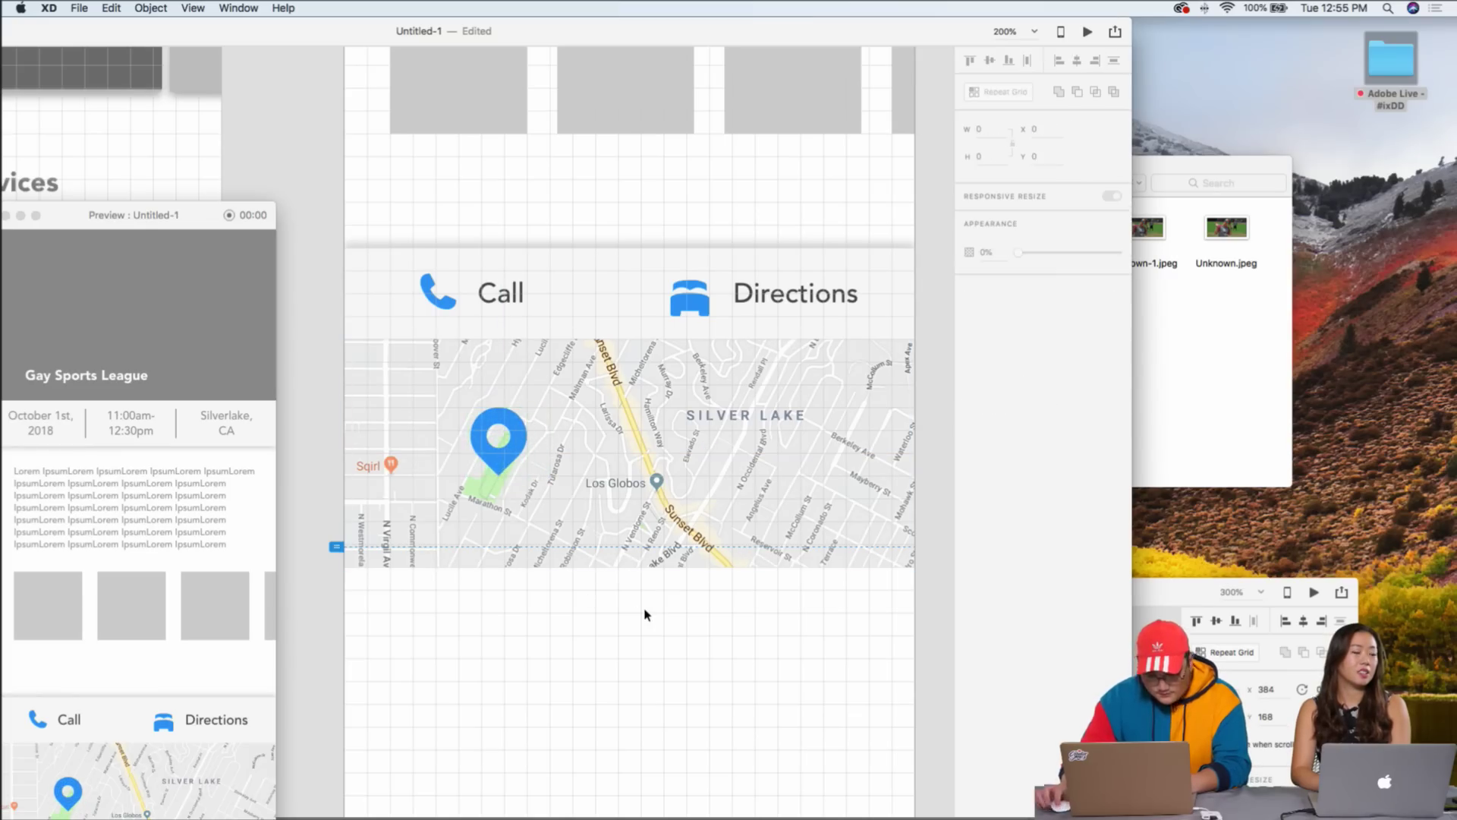
- Review the COME OUT home screen and the "Gay Sports League" event screen for layout and spacing
{"action": "key", "text": "super+minus"}
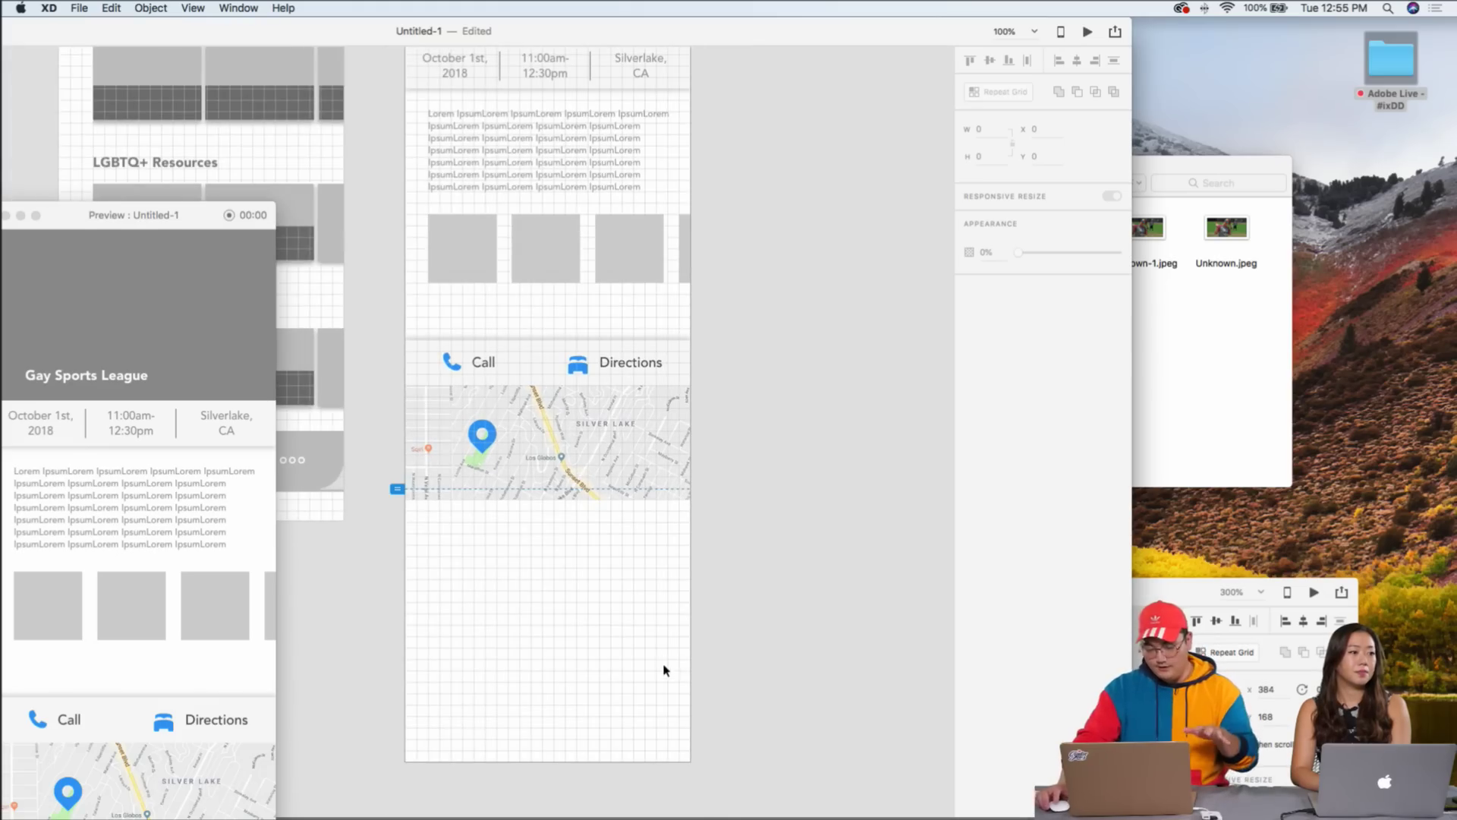
{"action": "scroll", "coordinate": [651, 561], "scroll_direction": "left", "scroll_amount": 3}
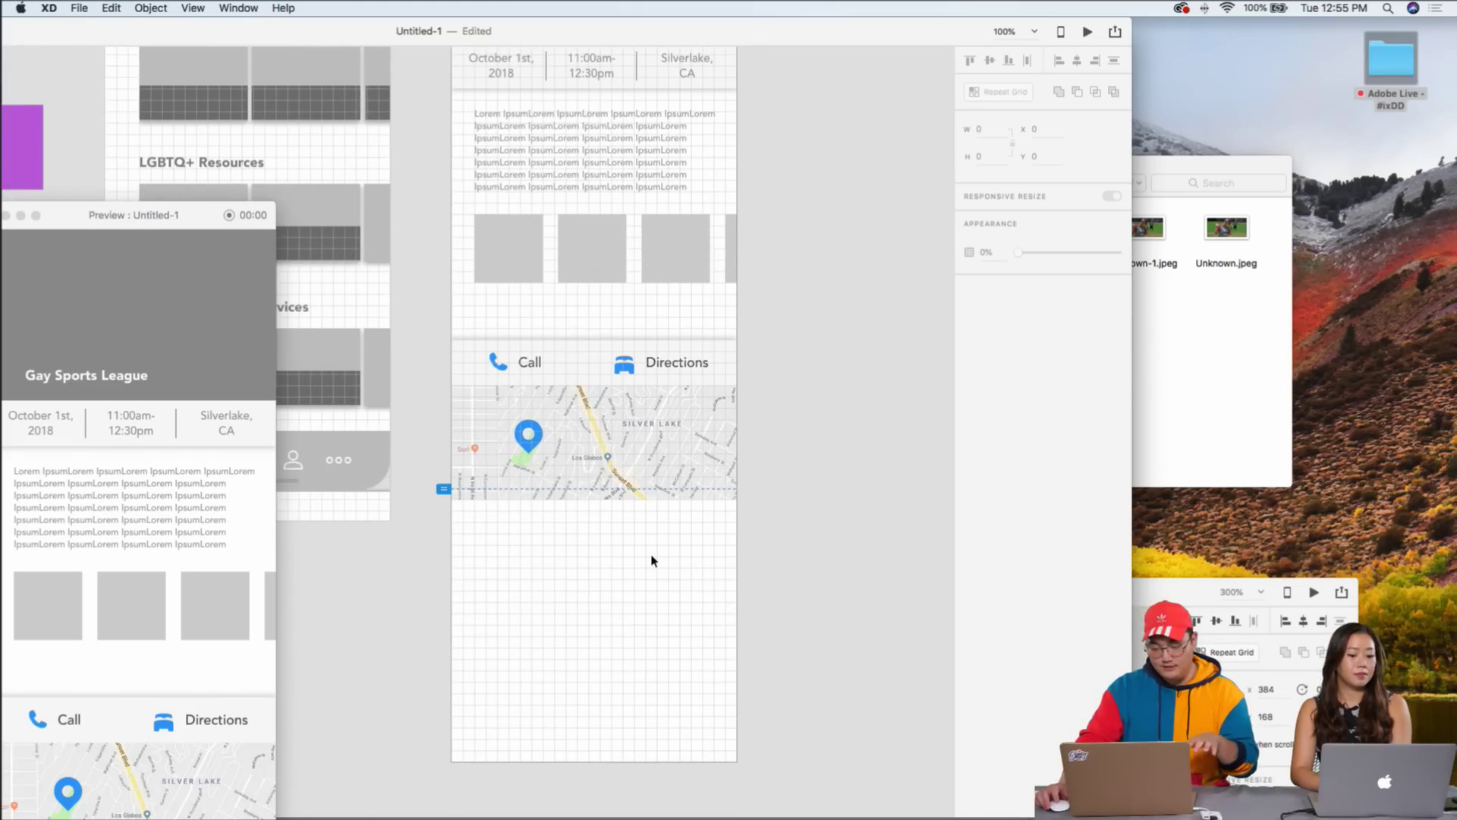
{"action": "scroll", "coordinate": [651, 561], "scroll_direction": "left", "scroll_amount": 10}
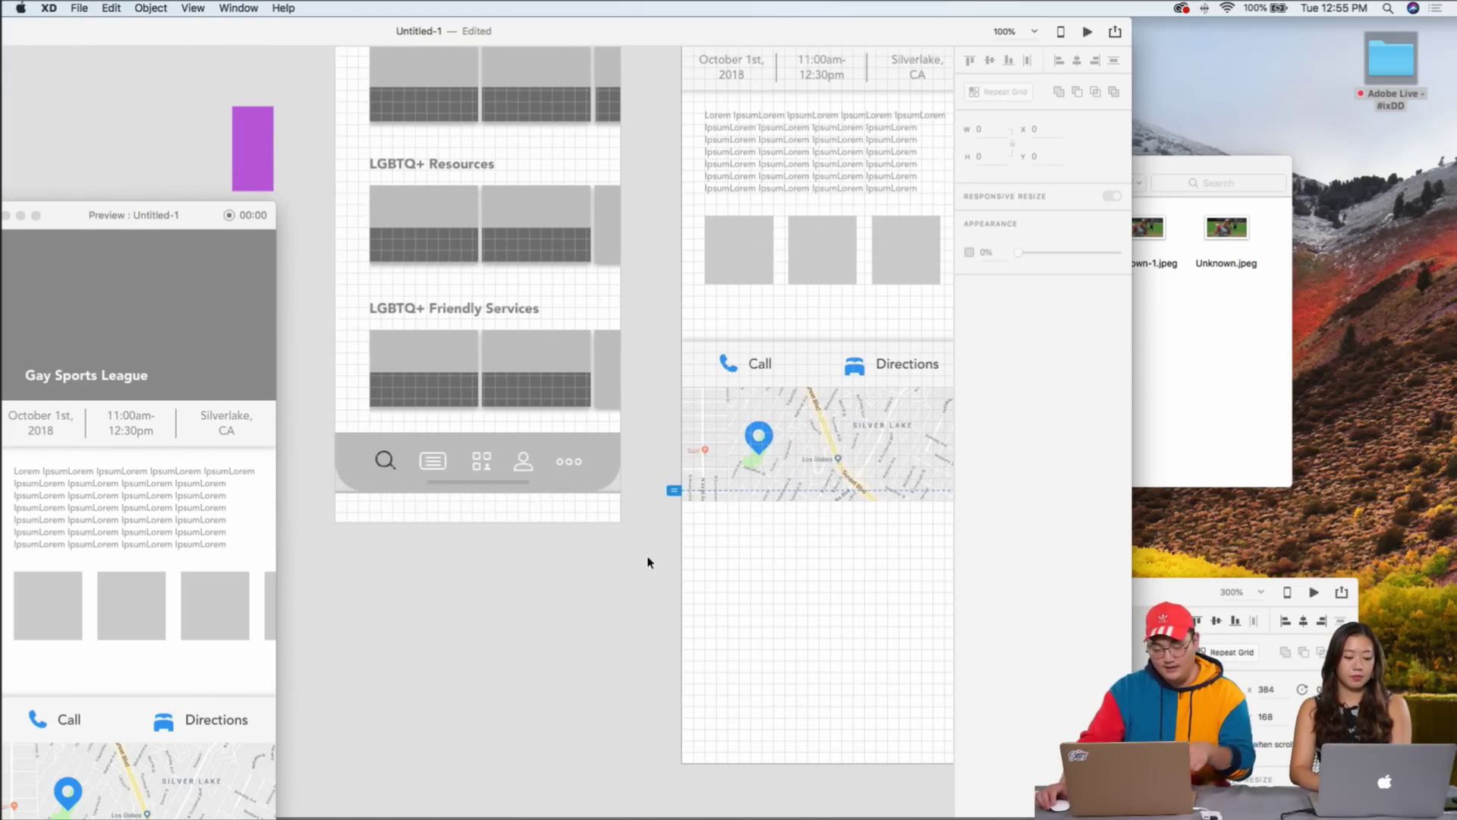
{"action": "scroll", "coordinate": [649, 562], "scroll_direction": "right", "scroll_amount": 5}
{"action": "scroll", "coordinate": [649, 562], "scroll_direction": "up", "scroll_amount": 7}
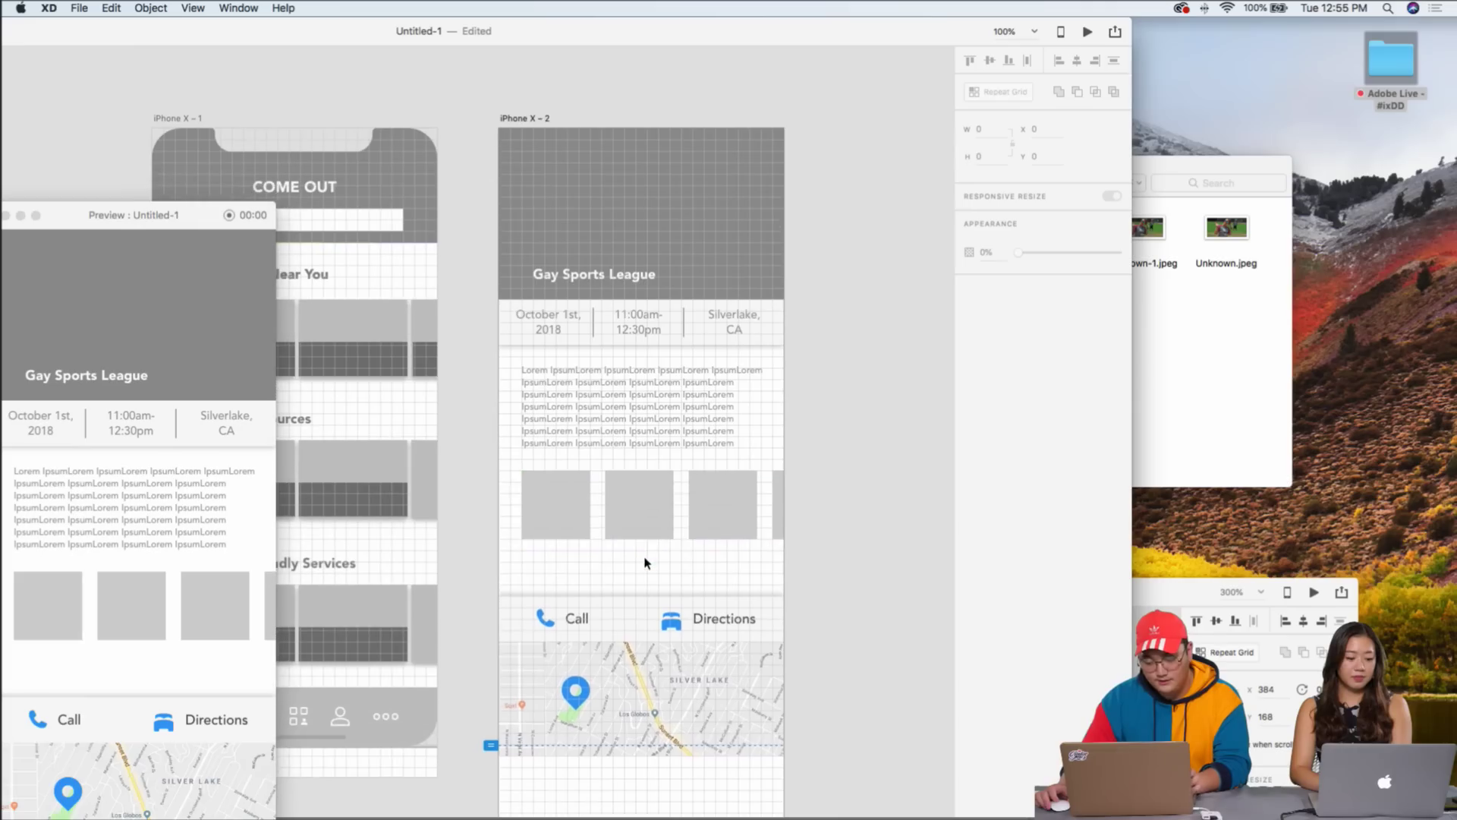
{"action": "scroll", "coordinate": [646, 563], "scroll_direction": "left", "scroll_amount": 5}
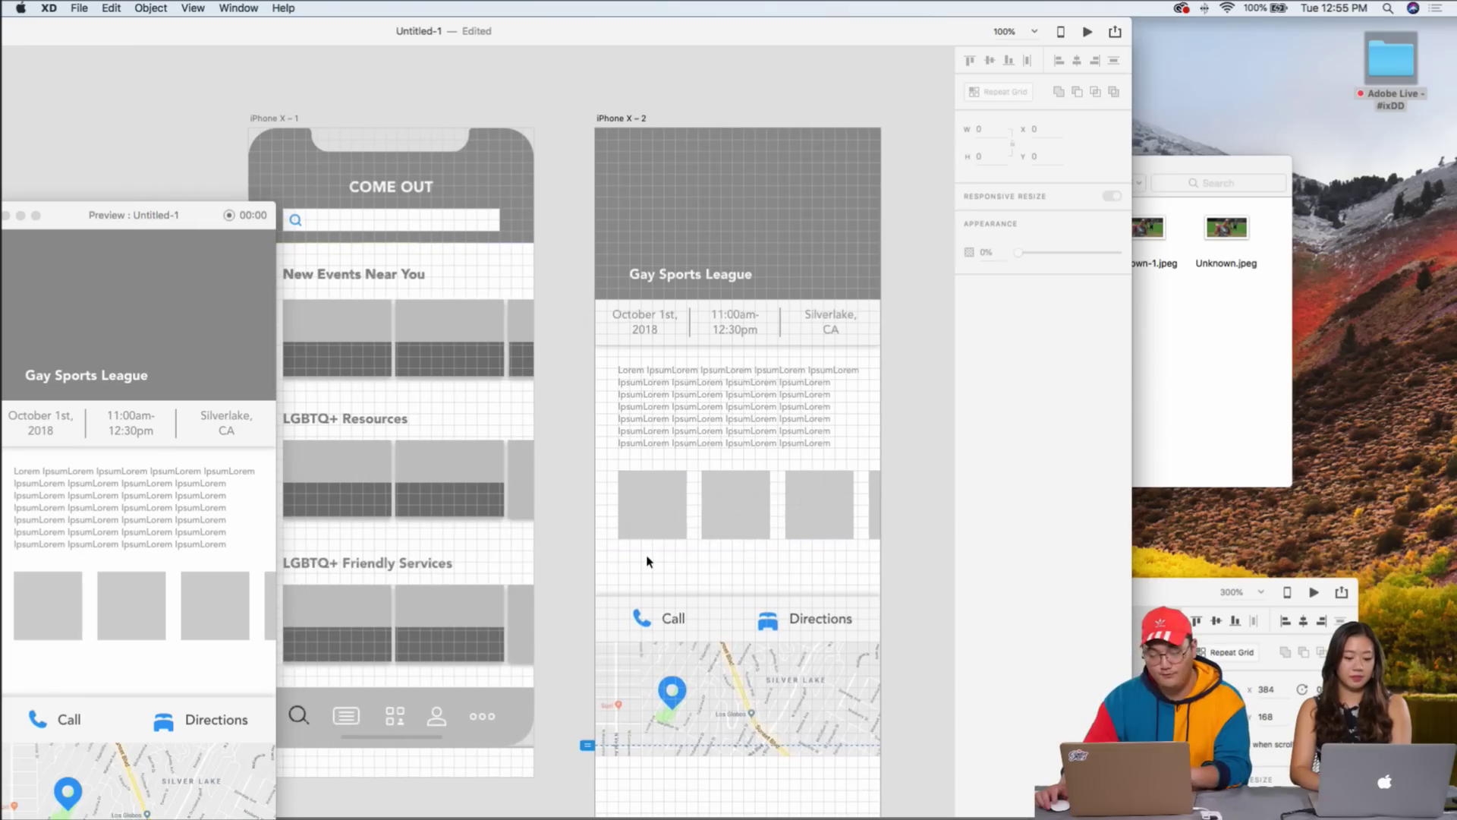
{"action": "scroll", "coordinate": [652, 548], "scroll_direction": "left", "scroll_amount": 10}
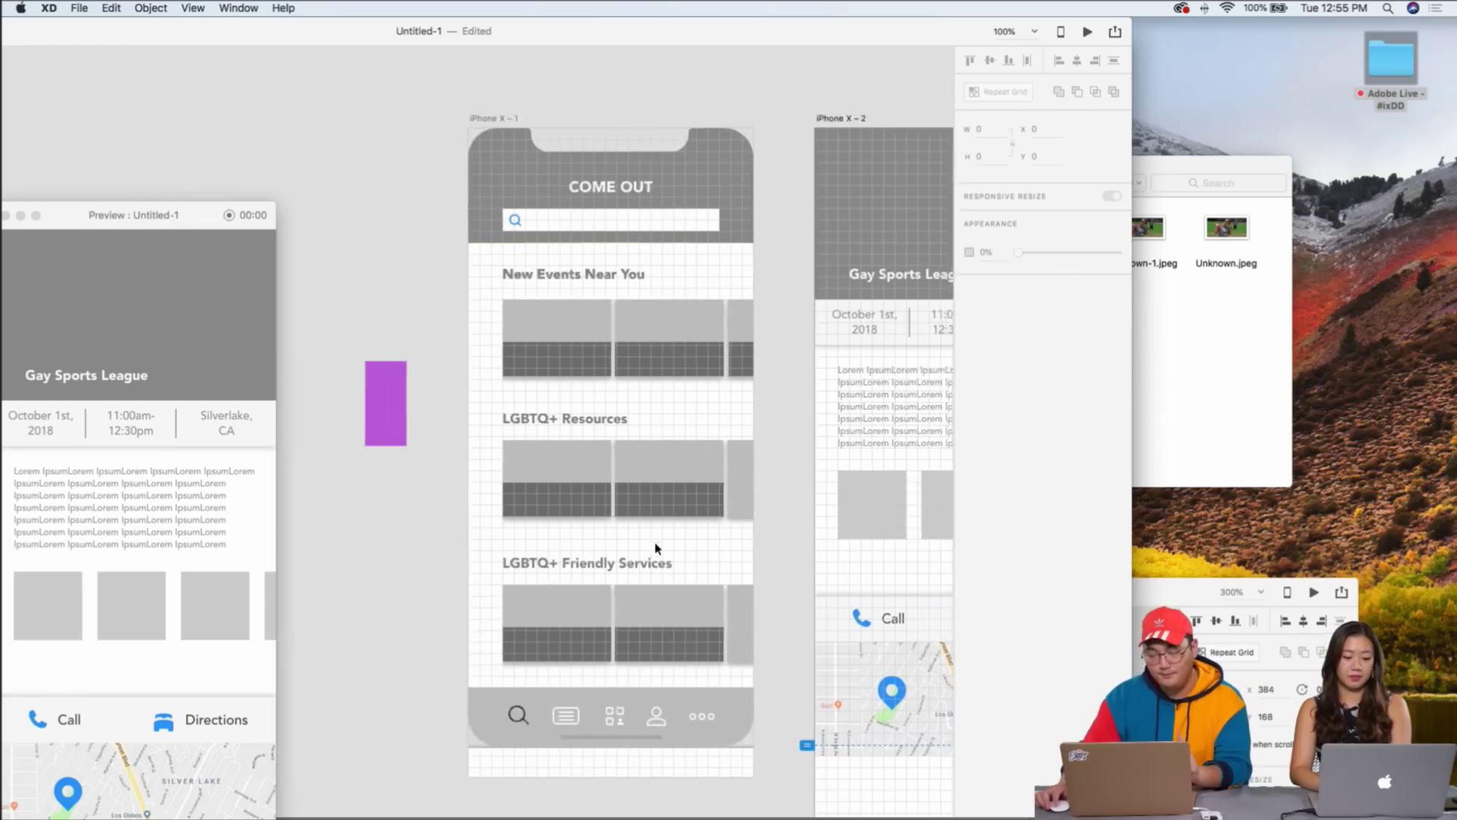
{"action": "scroll", "coordinate": [651, 548], "scroll_direction": "right", "scroll_amount": 10}
{"action": "scroll", "coordinate": [651, 548], "scroll_direction": "down", "scroll_amount": 4}
{"action": "scroll", "coordinate": [646, 547], "scroll_direction": "right", "scroll_amount": 6}
{"action": "scroll", "coordinate": [646, 546], "scroll_direction": "down", "scroll_amount": 1}
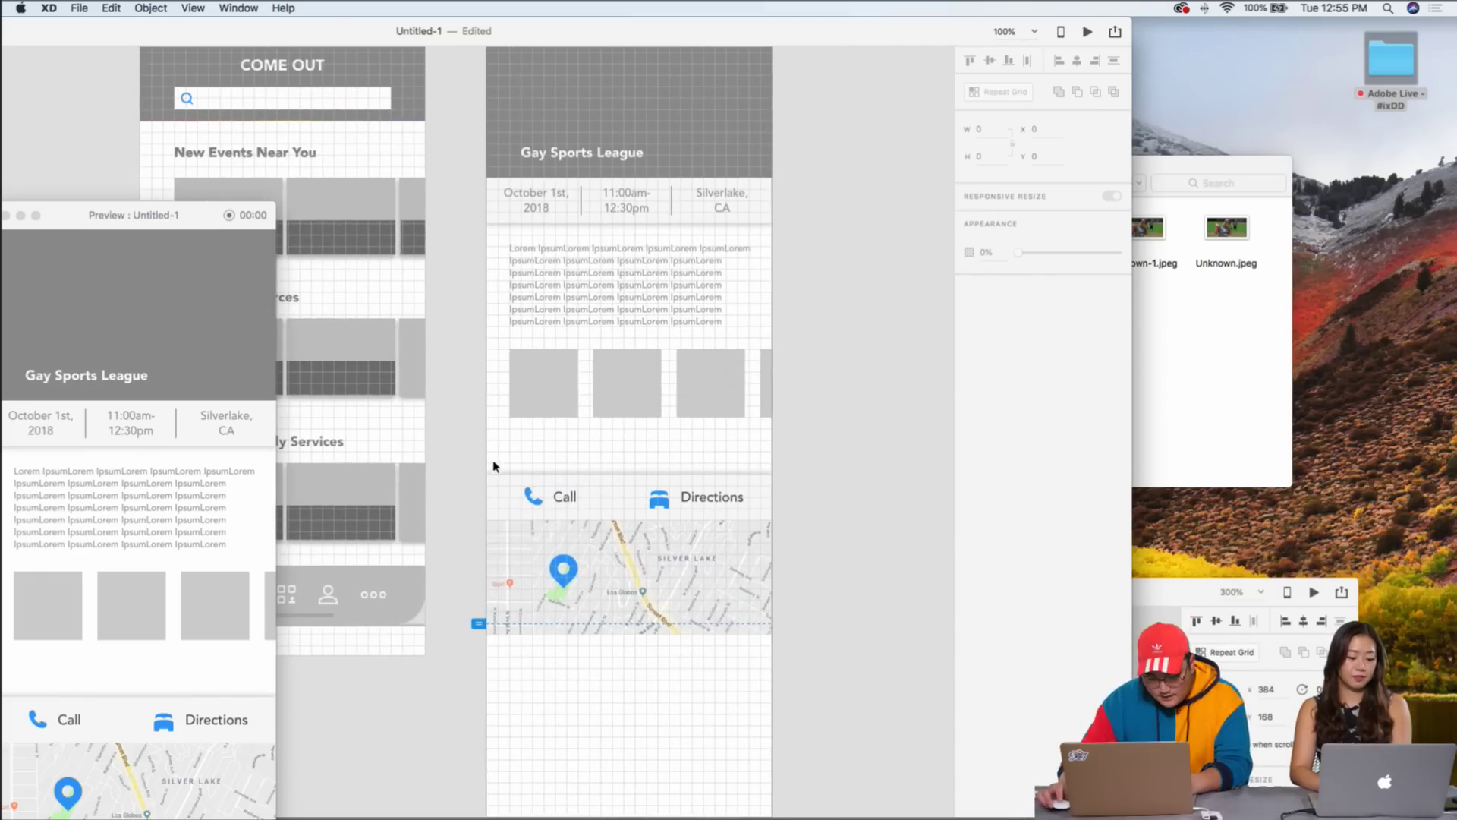
- Move the Call and Directions bar together with the map and pin up 30 px on the event screen
{"action": "left_click_drag", "start_coordinate": [465, 448], "coordinate": [825, 595]}
{"action": "key", "text": "shift+Up"}
{"action": "key", "text": "shift+Up"}
{"action": "key", "text": "shift+Up"}
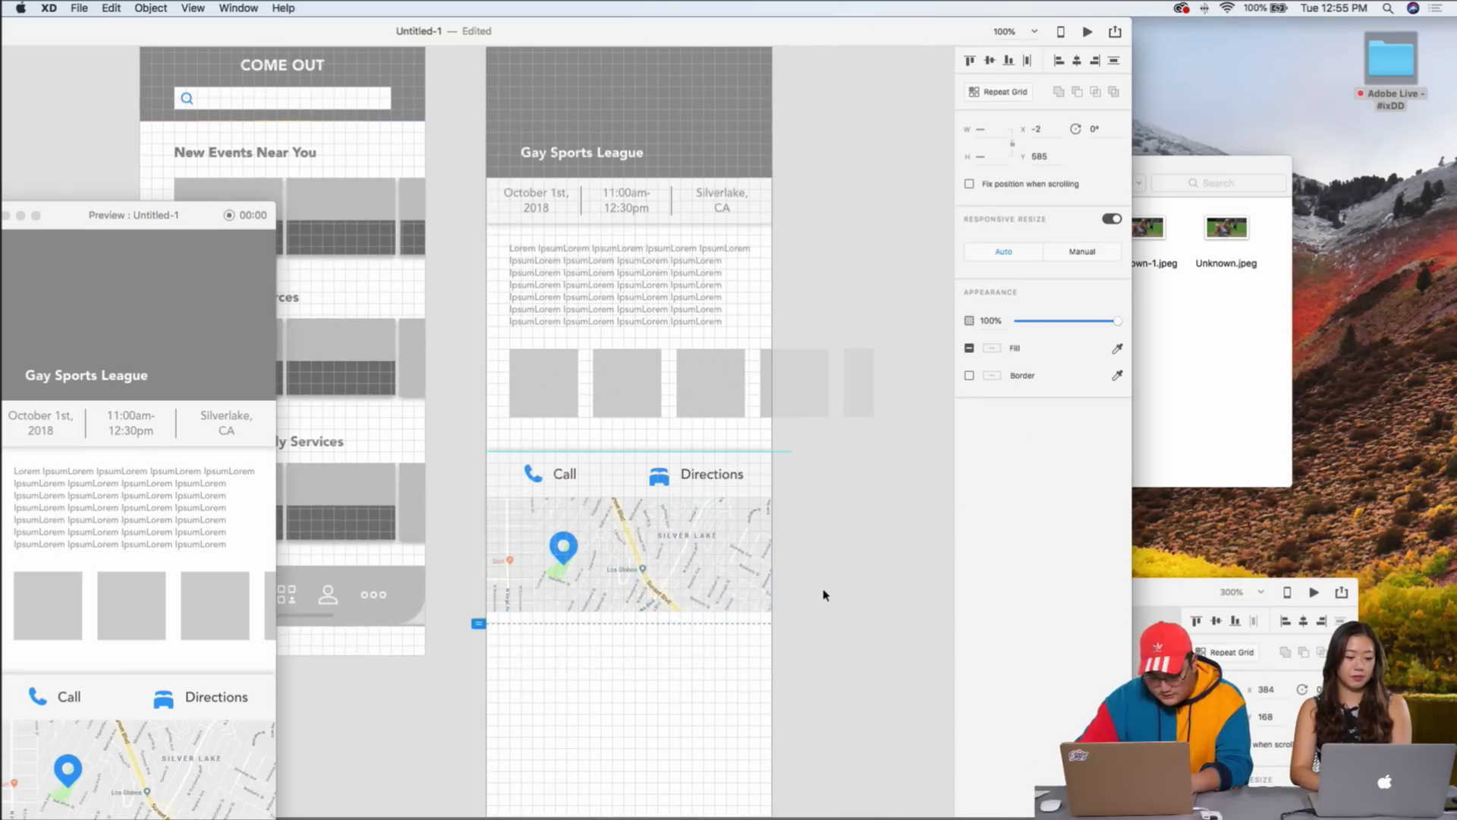
- Copy a dark caption rectangle from the LGBTQ+ Resources cards and place it centred below the event screen's map
{"action": "scroll", "coordinate": [830, 592], "scroll_direction": "left", "scroll_amount": 6}
{"action": "scroll", "coordinate": [830, 592], "scroll_direction": "down", "scroll_amount": 3}
{"action": "left_click", "coordinate": [673, 318]}
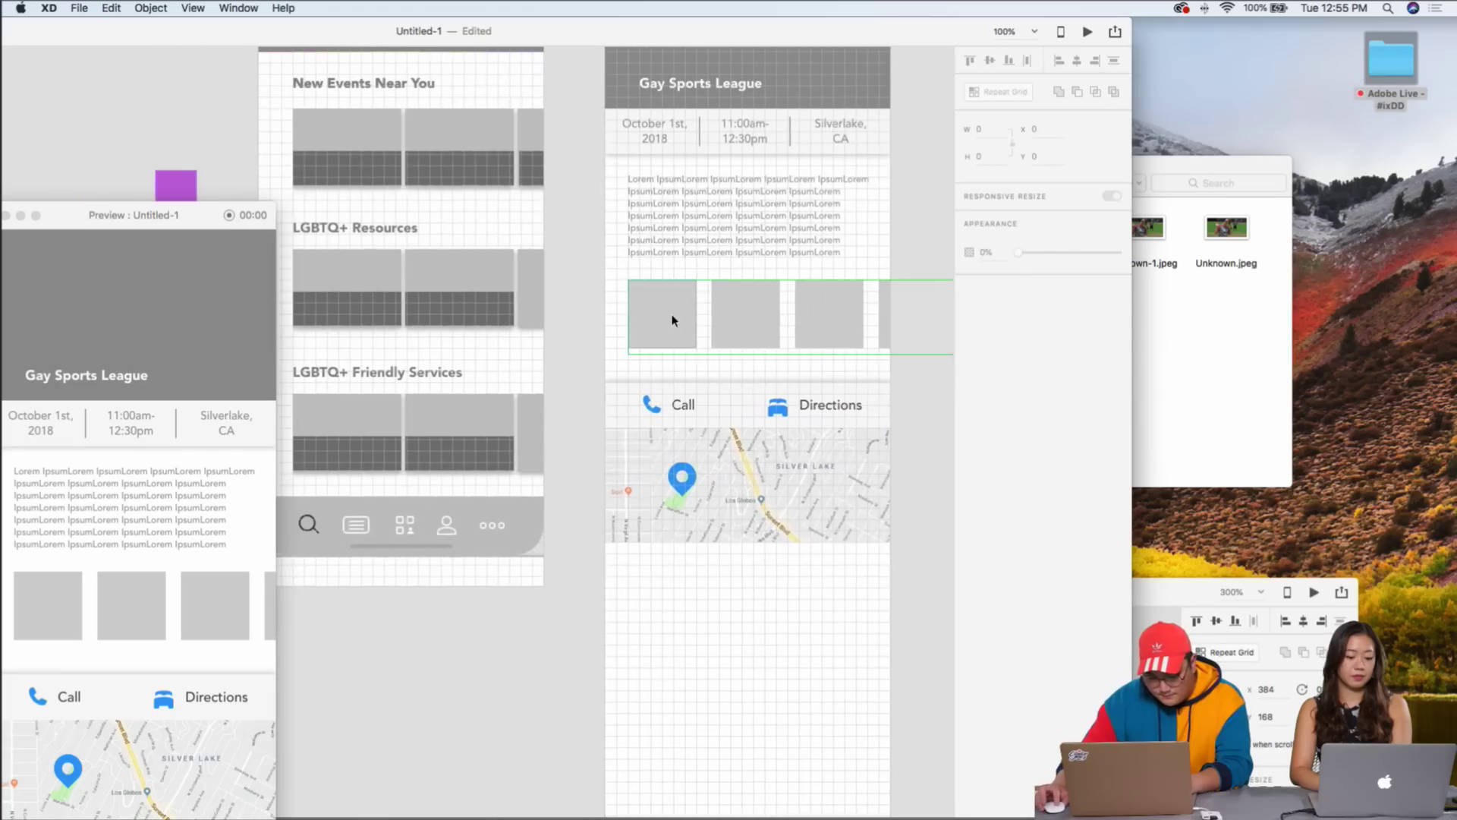
{"action": "left_click", "coordinate": [471, 305], "text": "super"}
{"action": "key", "text": "super+c"}
{"action": "left_click", "coordinate": [786, 672]}
{"action": "key", "text": "super+v"}
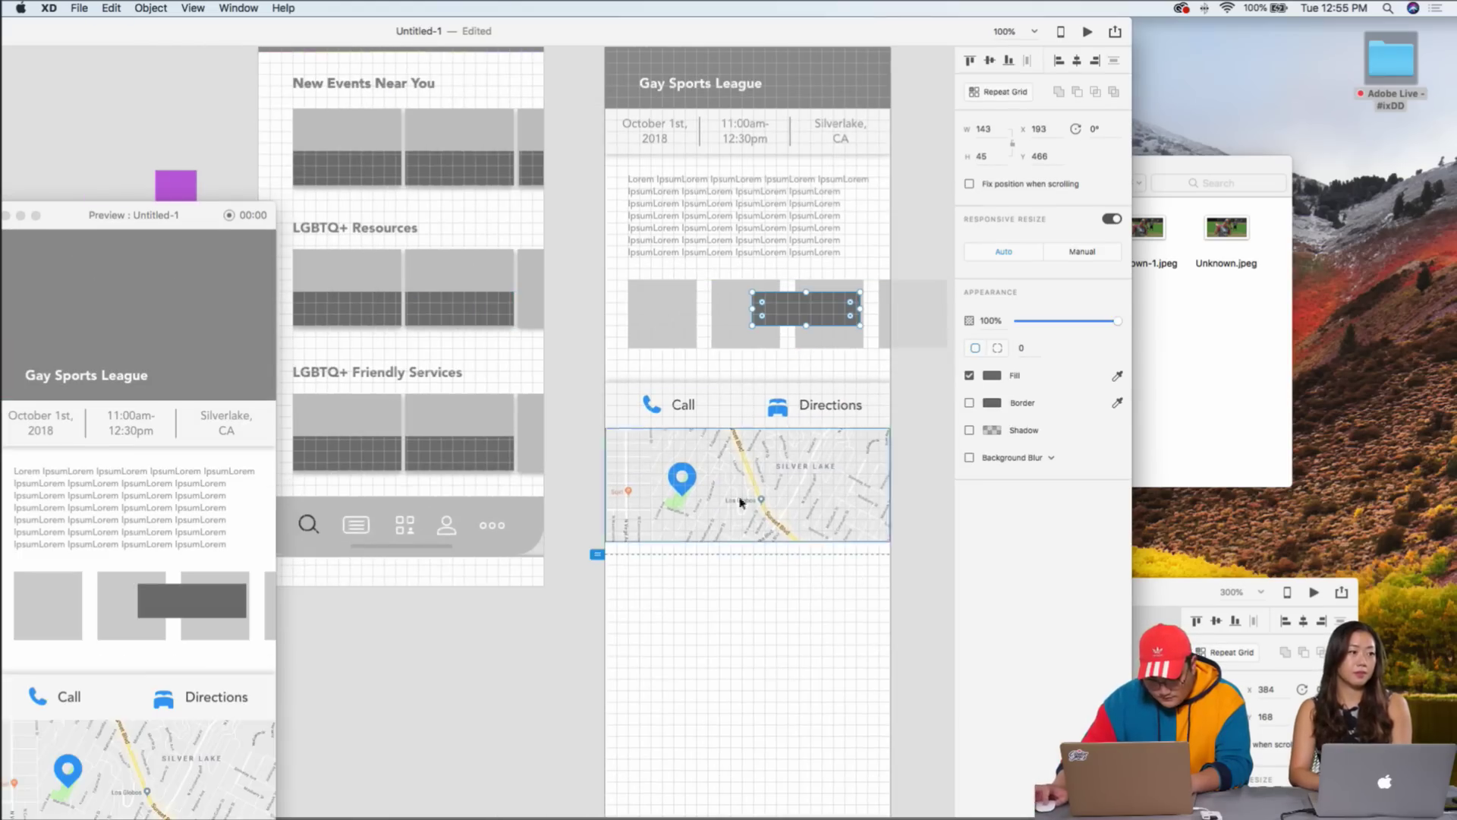
{"action": "left_click_drag", "start_coordinate": [804, 307], "coordinate": [698, 596]}
- Duplicate the "Call" text onto the dark rectangle, change it to "Check In" and fill it white
{"action": "left_click", "coordinate": [691, 413]}
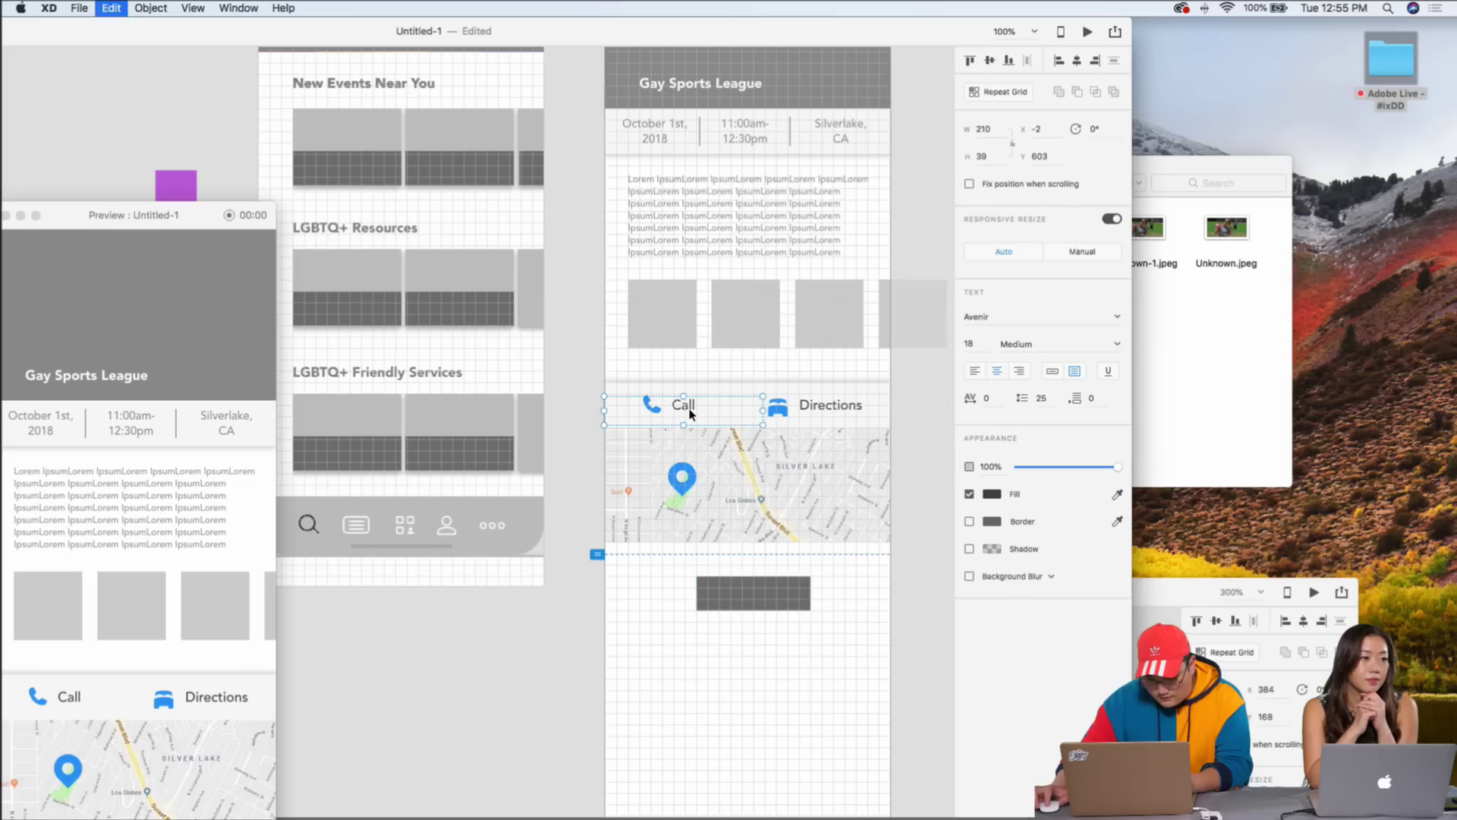
{"action": "left_click_drag", "start_coordinate": [689, 414], "coordinate": [752, 608]}
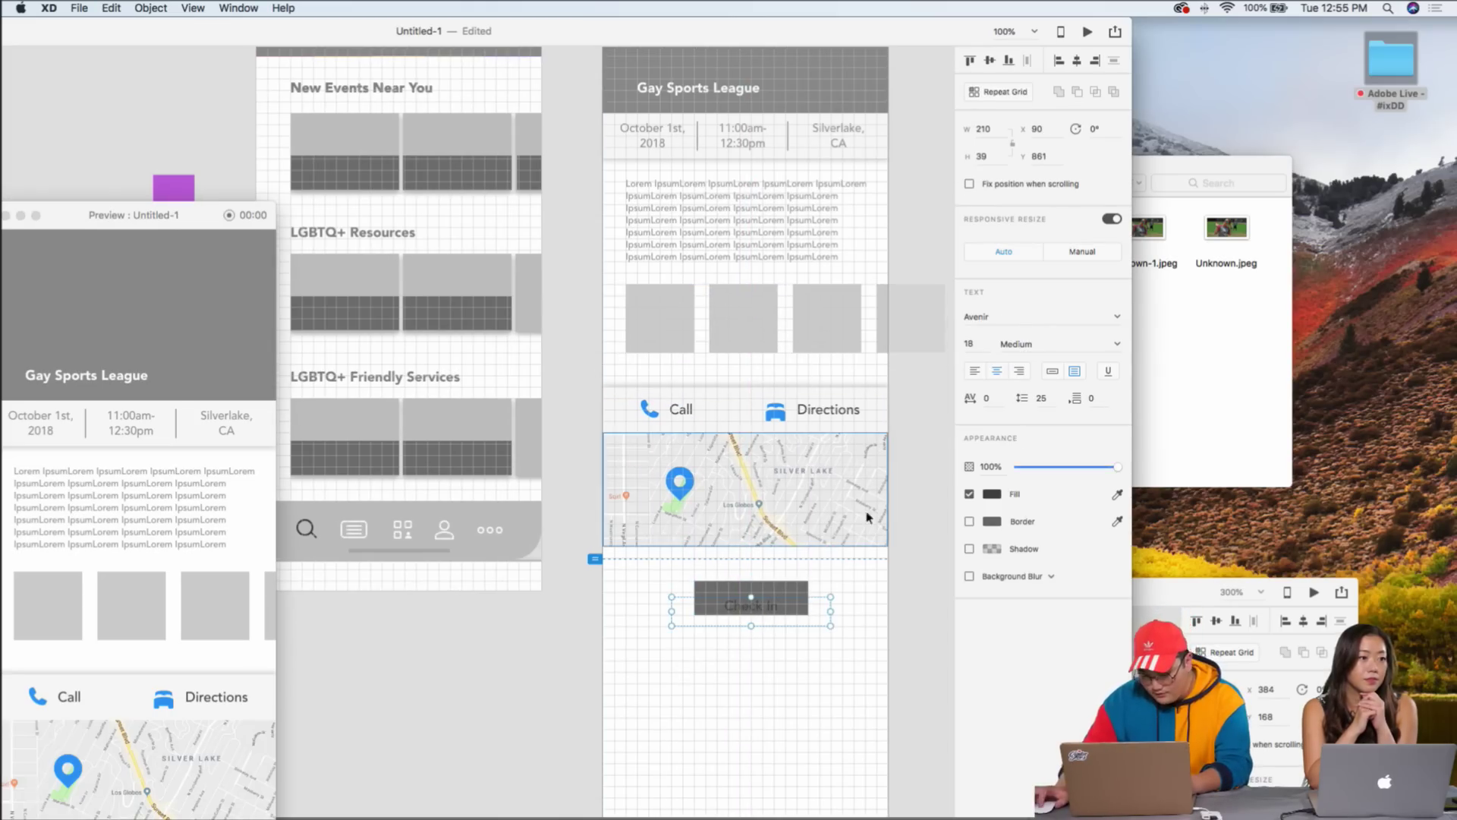
{"action": "left_click", "coordinate": [992, 495]}
{"action": "left_click_drag", "start_coordinate": [908, 485], "coordinate": [886, 463]}
{"action": "key", "text": "ctrl+z"}
- Centre the "Check In" text on its button at Y 852 and set its font weight to Black
{"action": "left_click", "coordinate": [1017, 344]}
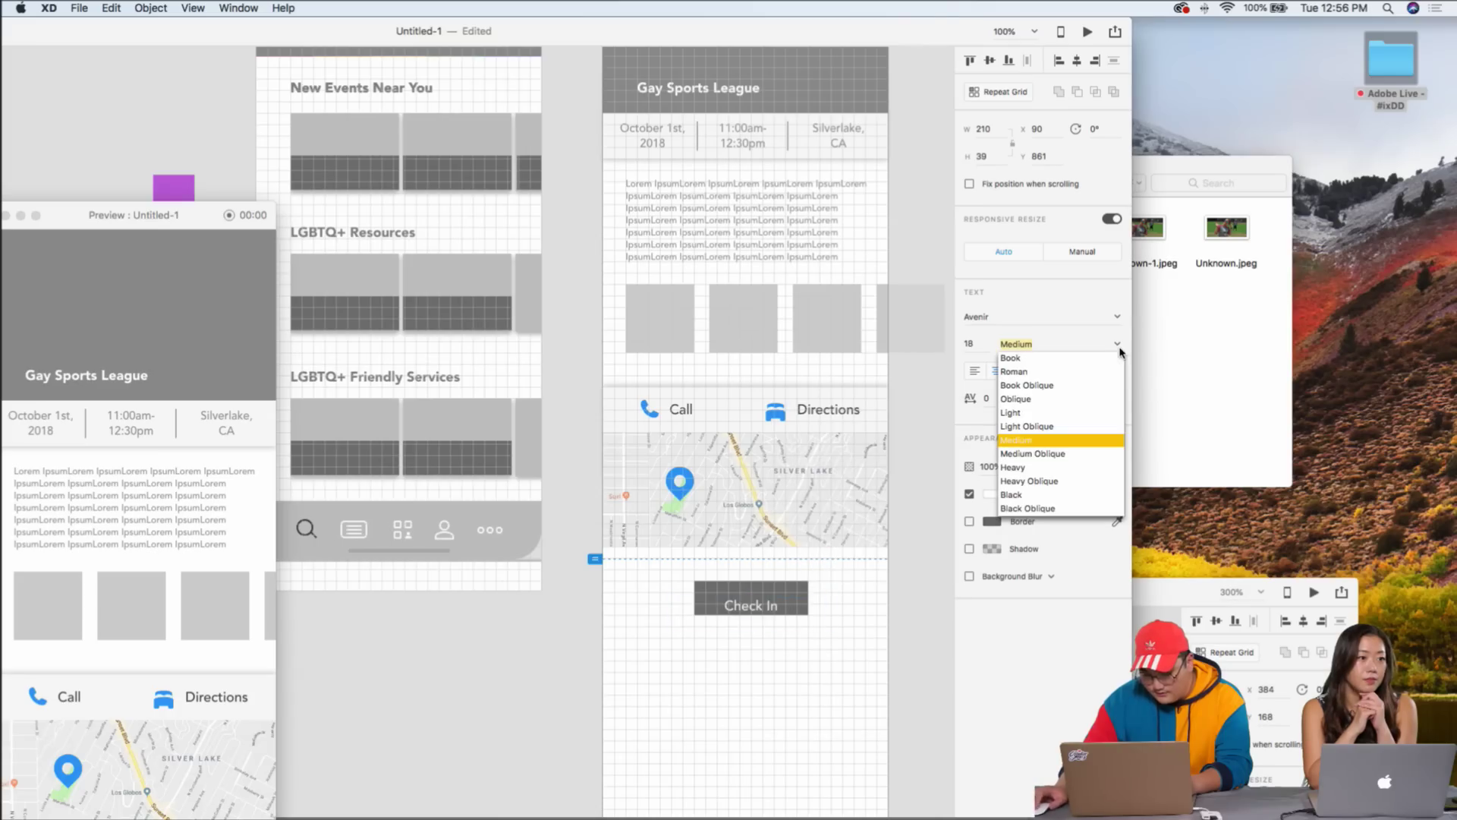
{"action": "left_click", "coordinate": [853, 608]}
{"action": "left_click_drag", "start_coordinate": [754, 608], "coordinate": [756, 599]}
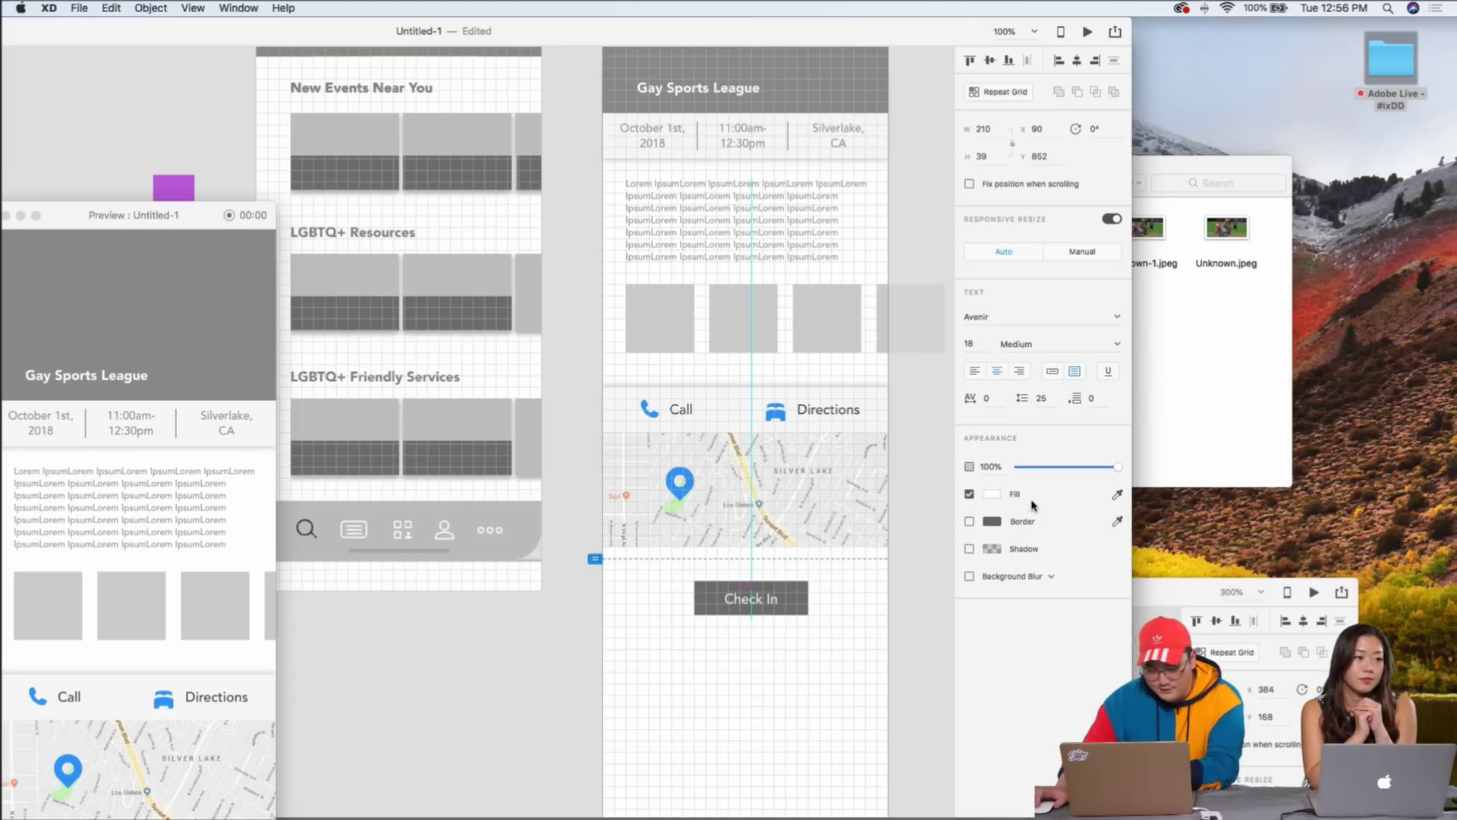
{"action": "scroll", "coordinate": [725, 338], "scroll_direction": "up", "scroll_amount": 3}
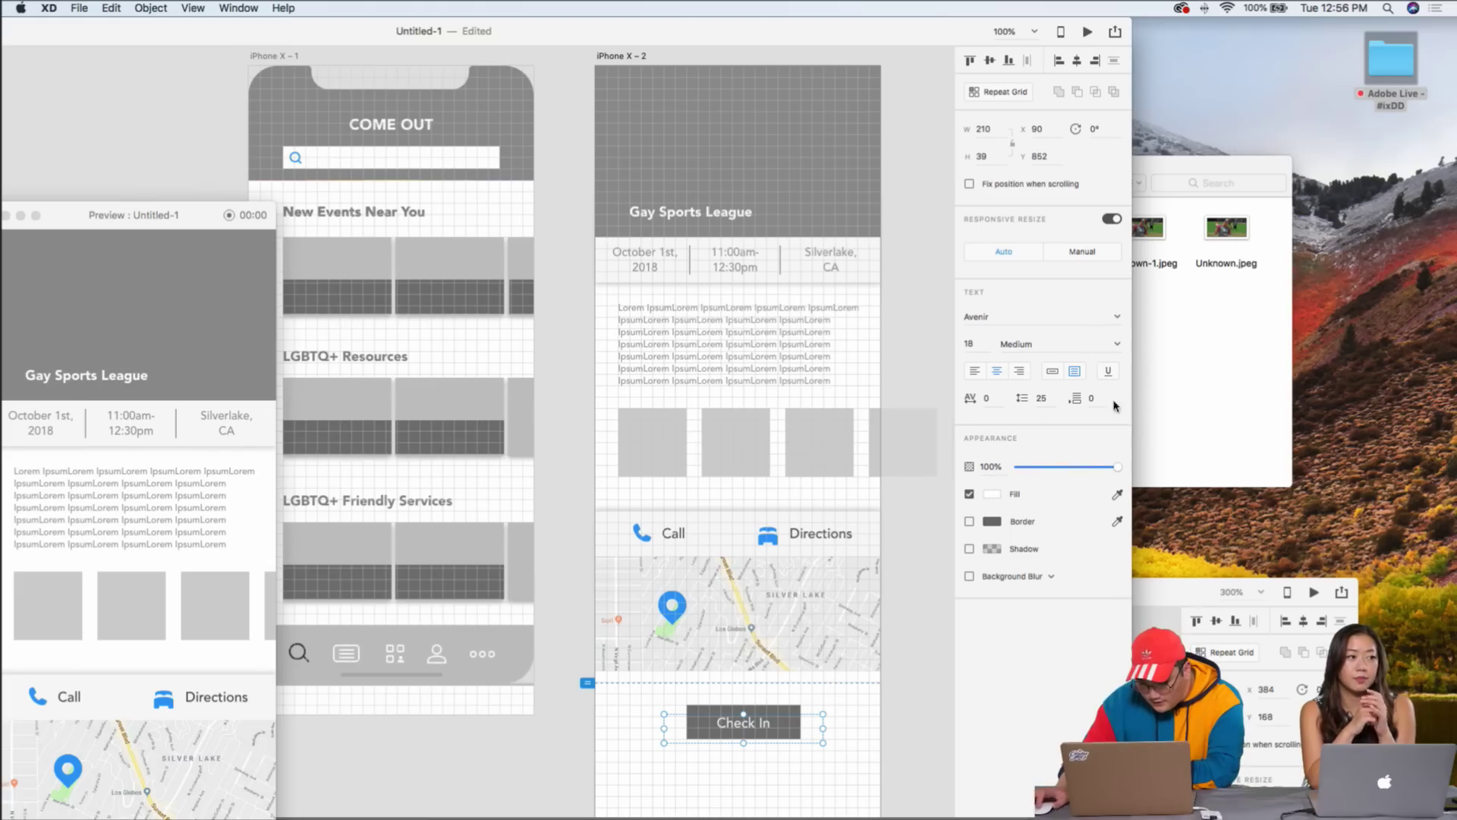
{"action": "left_click", "coordinate": [1115, 344]}
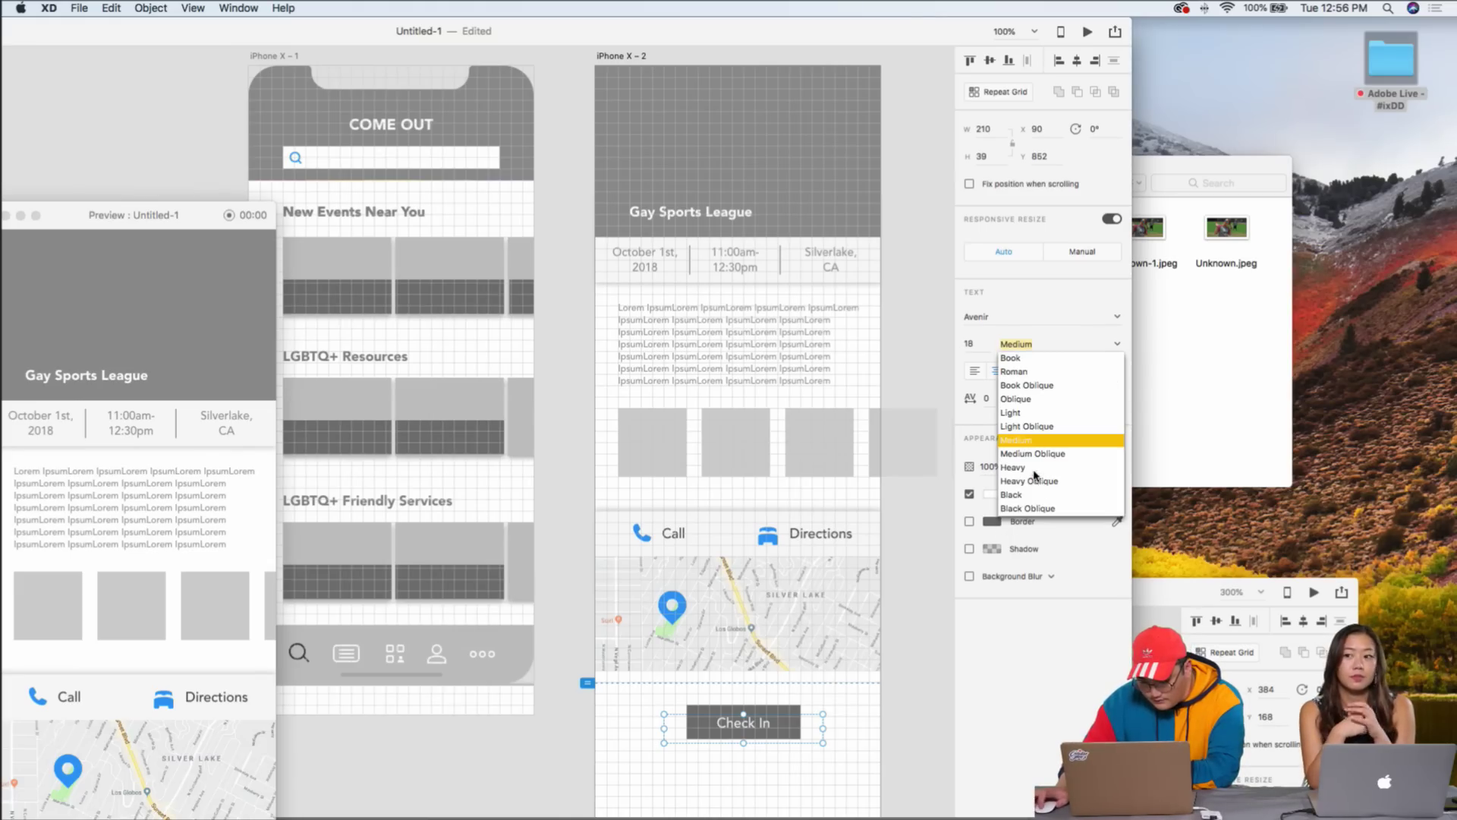
{"action": "left_click", "coordinate": [1022, 496]}
{"action": "left_click", "coordinate": [919, 633]}
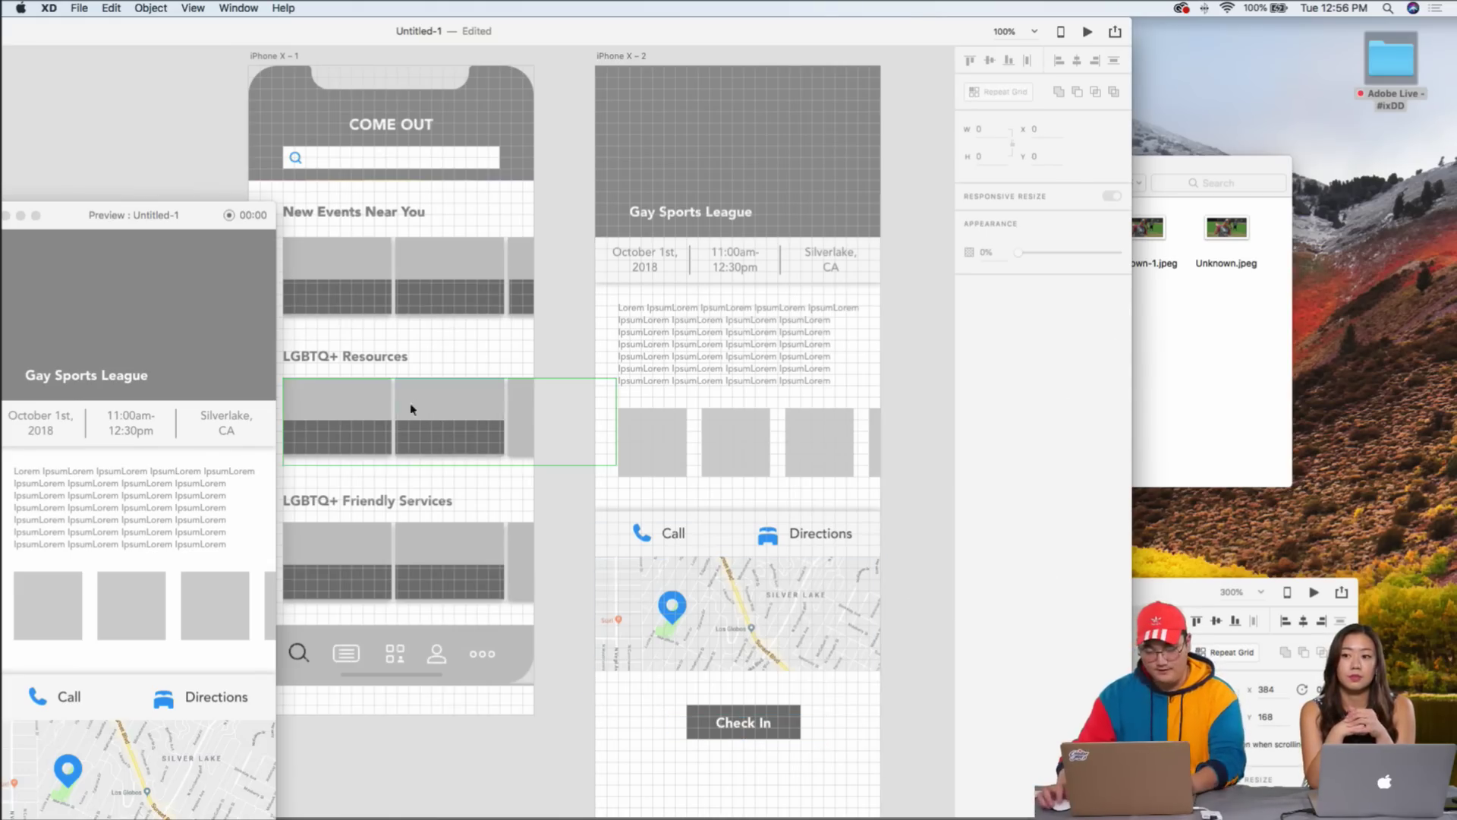
- Move the Untitled-1 window so its drawing tools and artboard list are uncovered
{"action": "left_click_drag", "start_coordinate": [373, 36], "coordinate": [388, 39]}
{"action": "left_click_drag", "start_coordinate": [719, 35], "coordinate": [704, 36]}
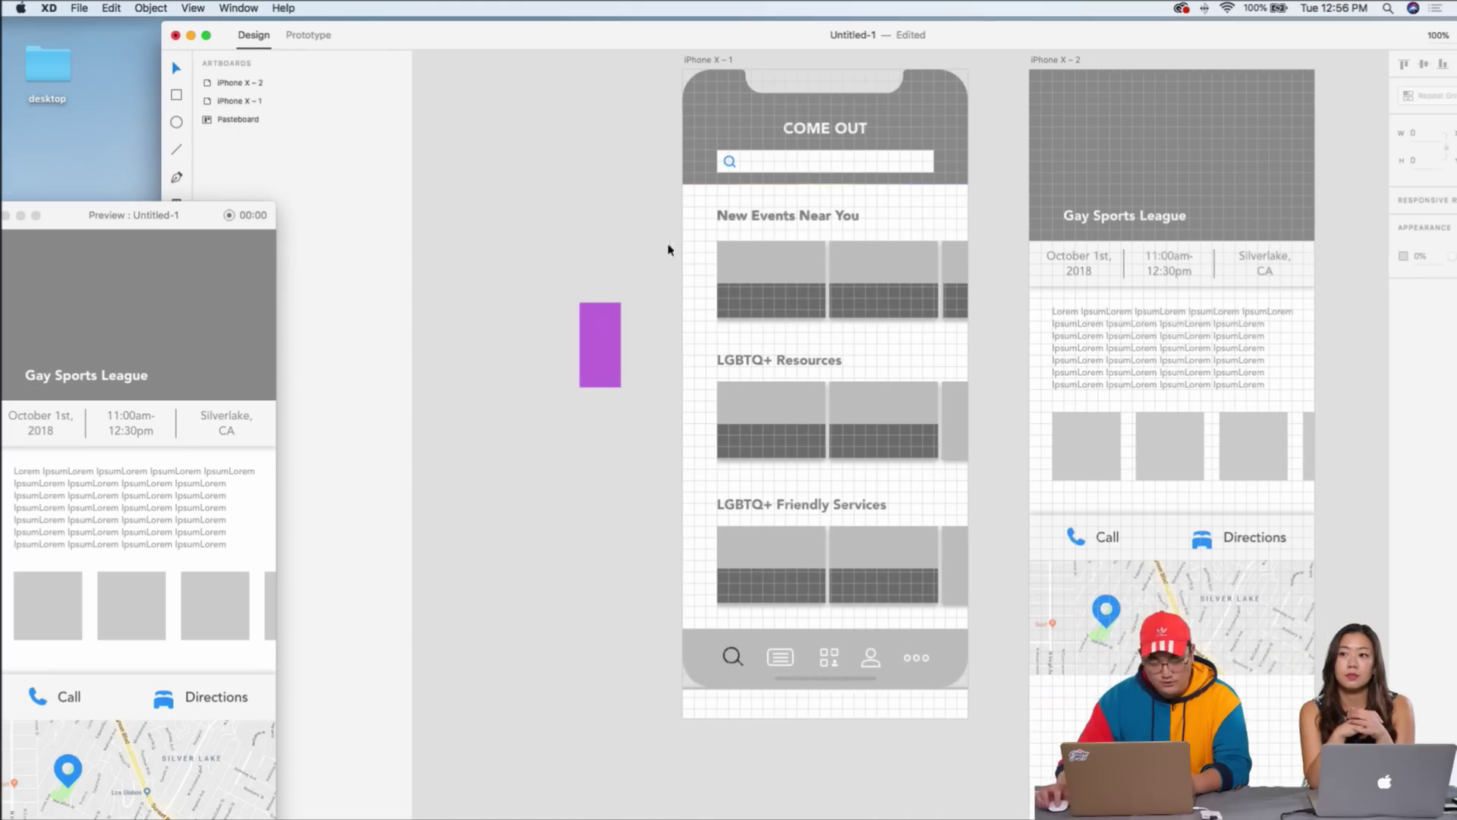
- Unhide the phone frame and navigation bar group on the iPhone X – 2 artboard and move the preview window out of the way
{"action": "left_click", "coordinate": [1042, 291]}
{"action": "left_click_drag", "start_coordinate": [207, 228], "coordinate": [254, 617]}
{"action": "left_click", "coordinate": [397, 484]}
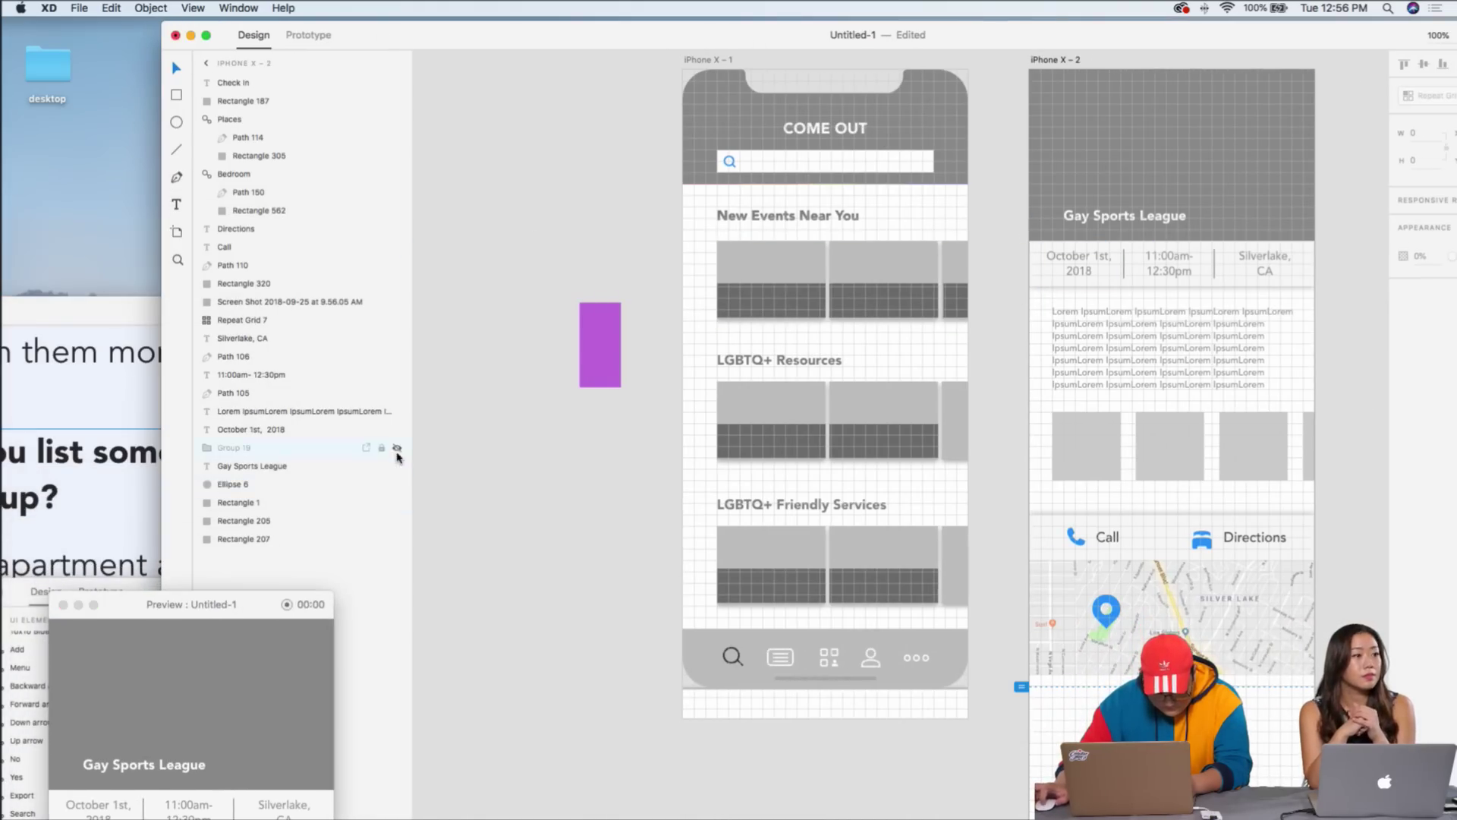
{"action": "left_click", "coordinate": [396, 447]}
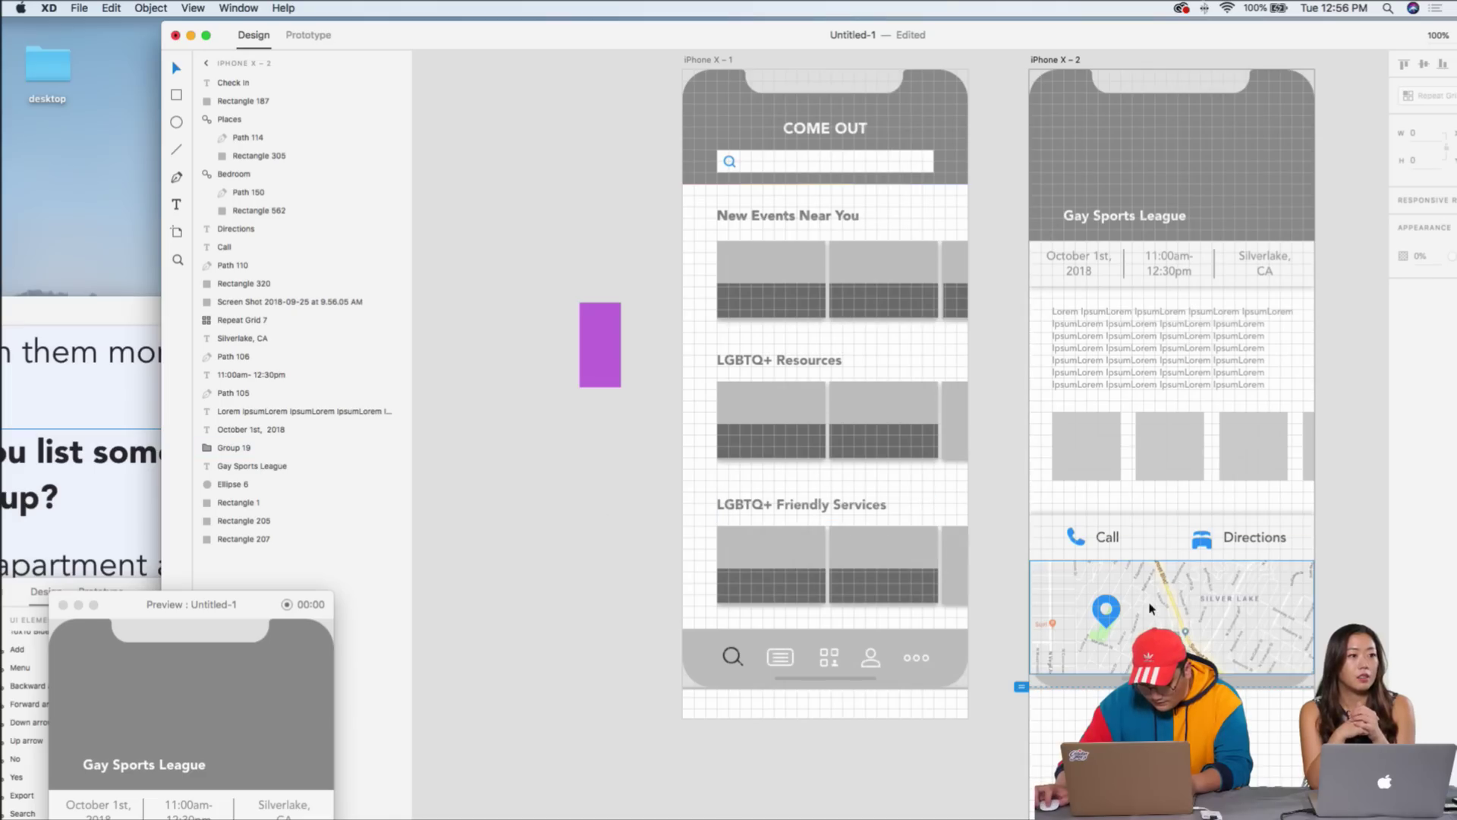
- Send the map, its pin and the white rectangle behind Call and Directions to the back of the event screen
{"action": "left_click", "coordinate": [1114, 614]}
{"action": "right_click", "coordinate": [1173, 600]}
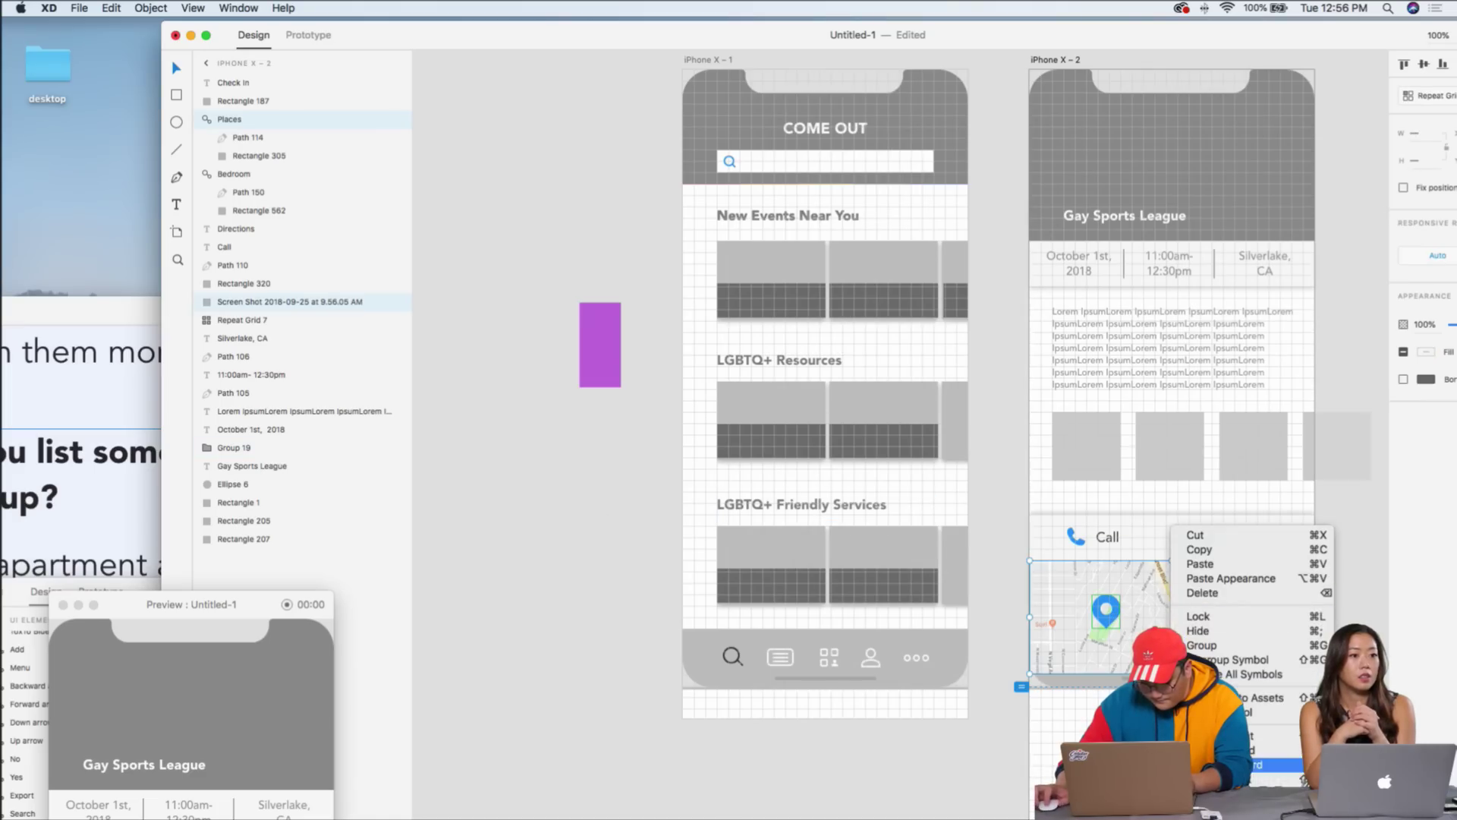
{"action": "key", "text": "shift+super+bracketleft"}
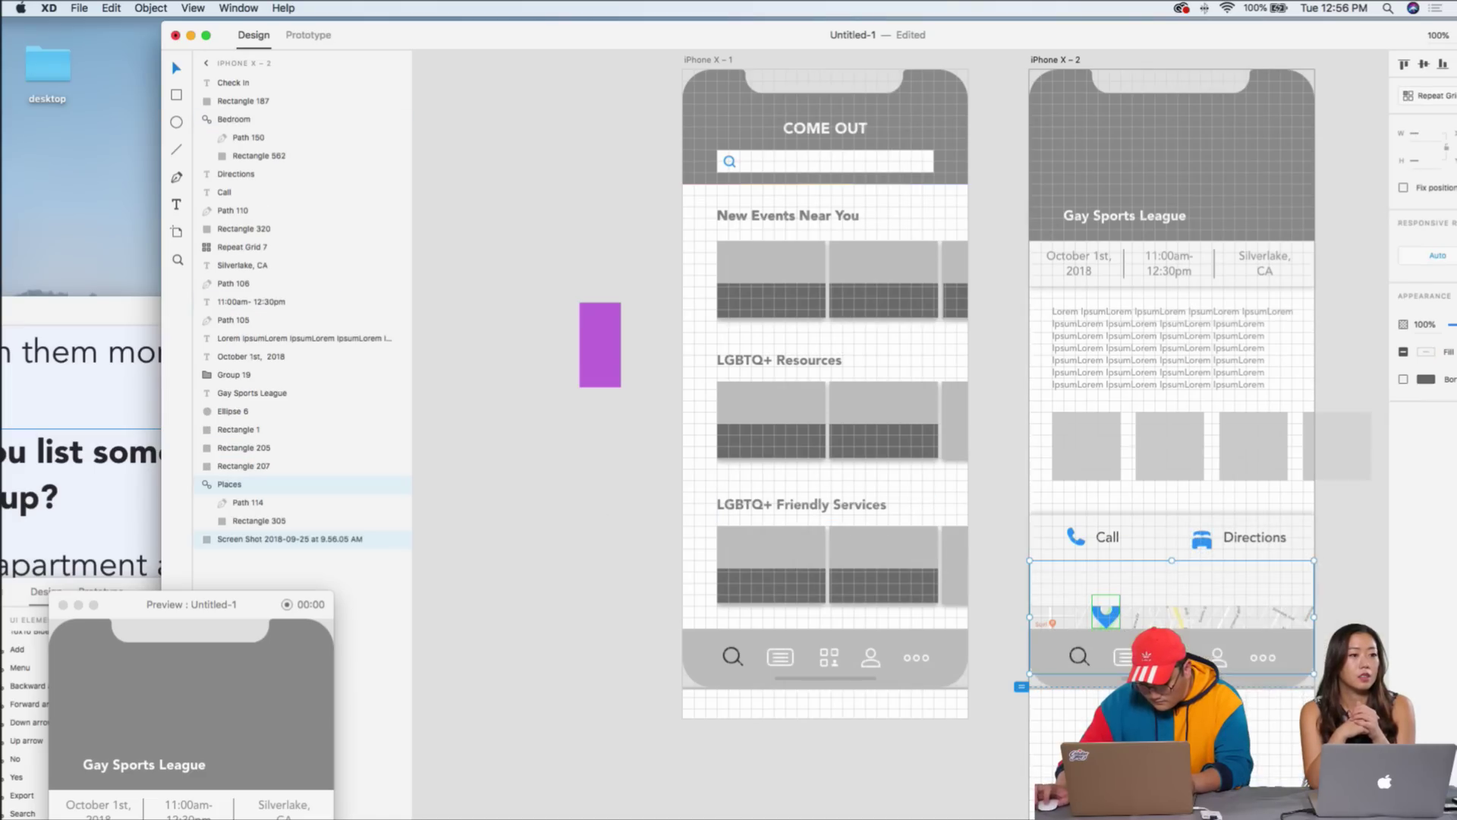
{"action": "left_click", "coordinate": [1115, 598]}
{"action": "right_click", "coordinate": [1167, 590]}
{"action": "left_click", "coordinate": [1129, 570]}
{"action": "right_click", "coordinate": [1173, 558]}
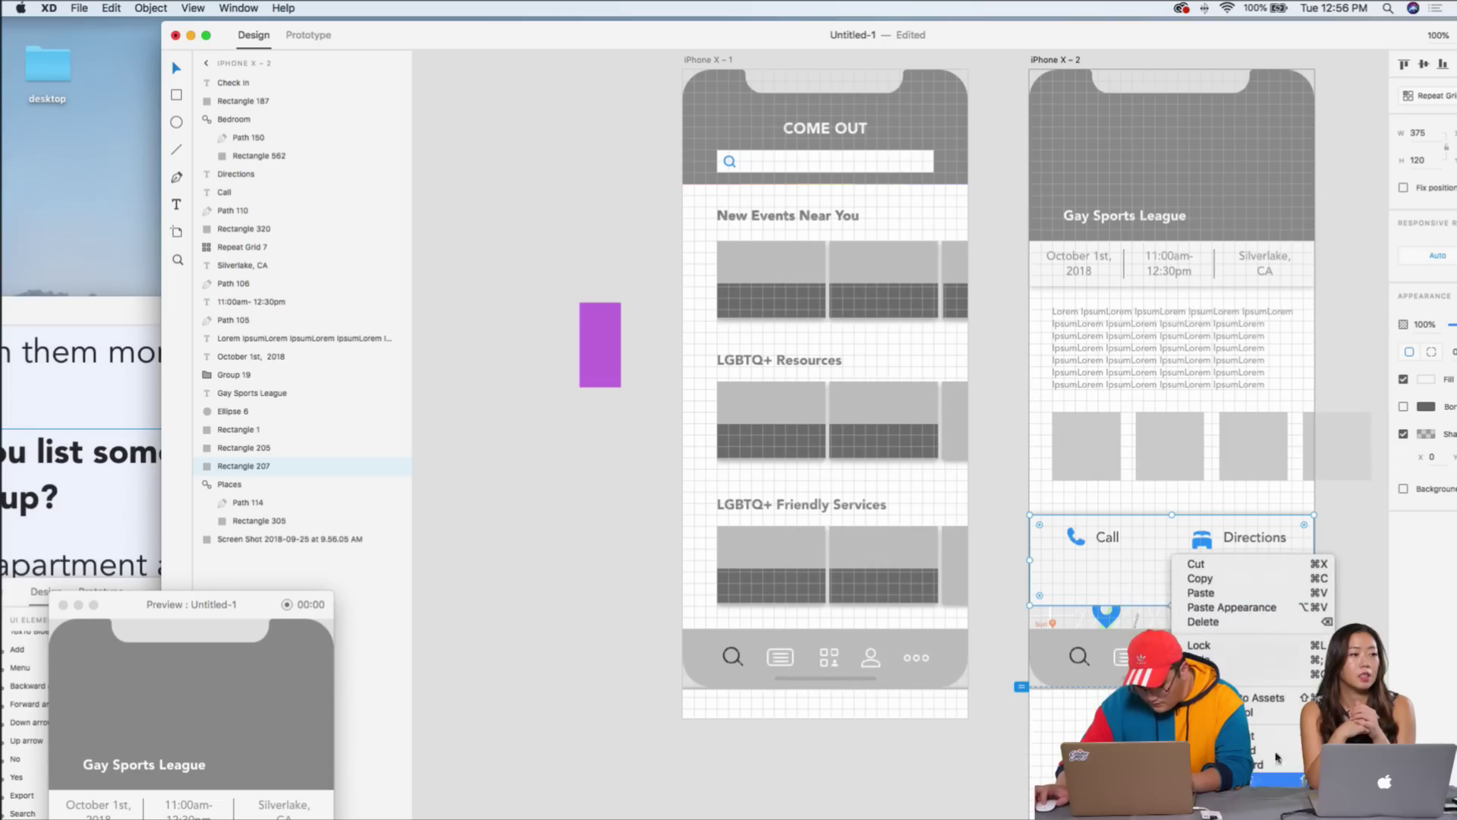
{"action": "left_click", "coordinate": [1254, 780]}
- Fix the phone frame and navigation bar group's position when scrolling, then scroll the event screen in the preview
{"action": "left_click", "coordinate": [1263, 654]}
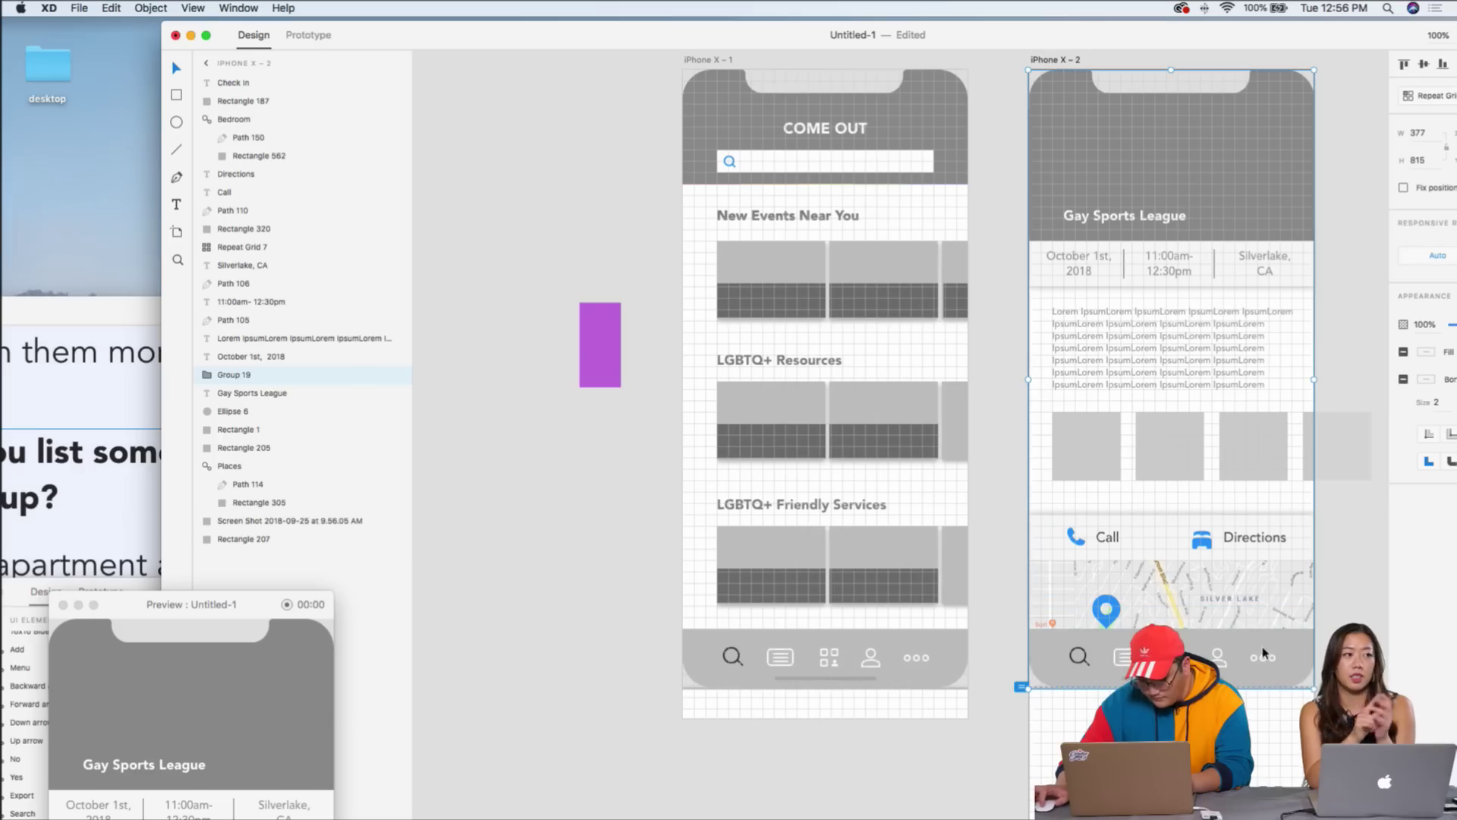
{"action": "left_click_drag", "start_coordinate": [565, 41], "coordinate": [453, 36]}
{"action": "left_click", "coordinate": [1292, 185]}
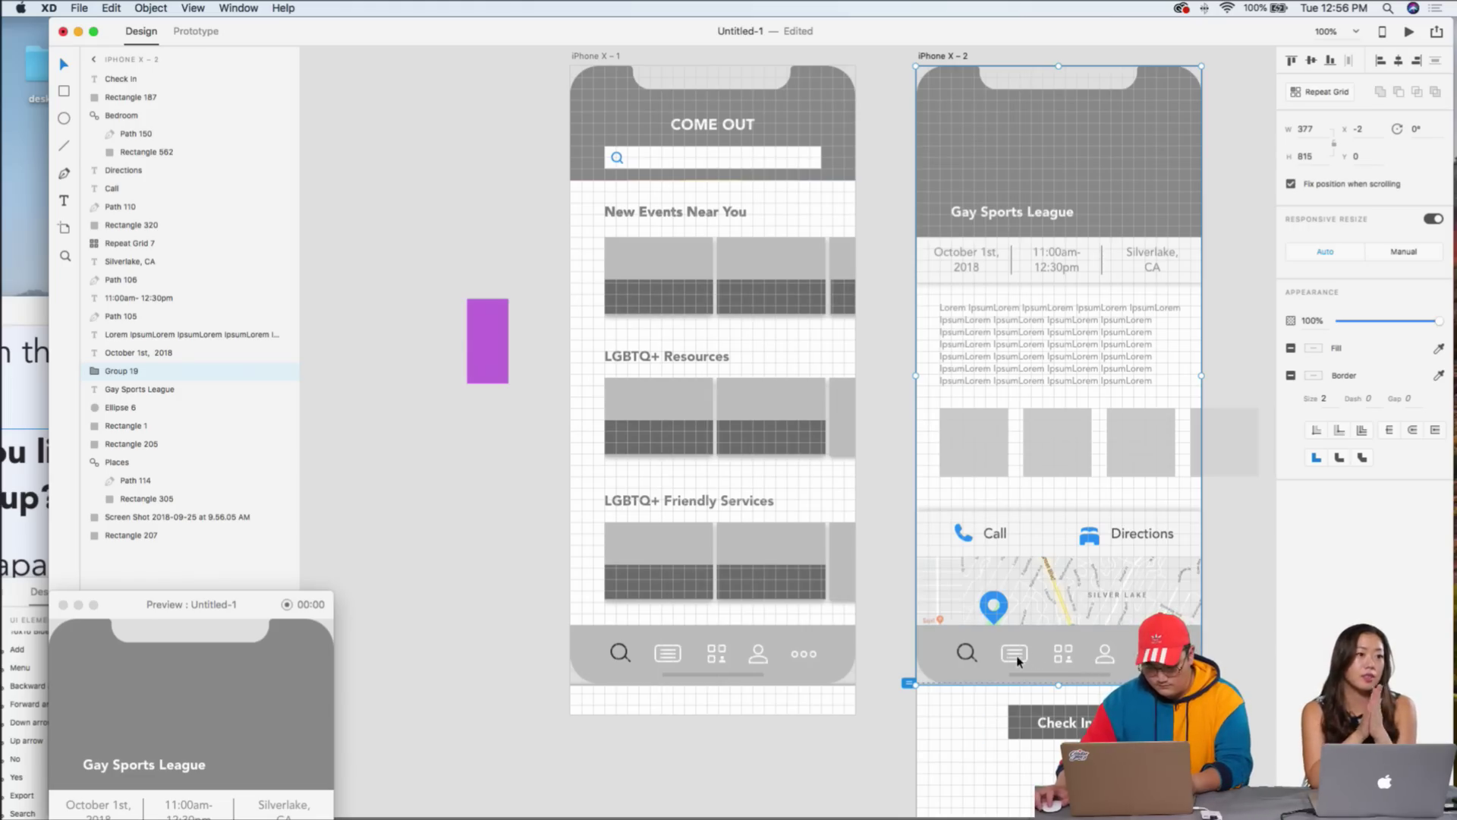
{"action": "left_click", "coordinate": [899, 646]}
{"action": "left_click", "coordinate": [922, 645]}
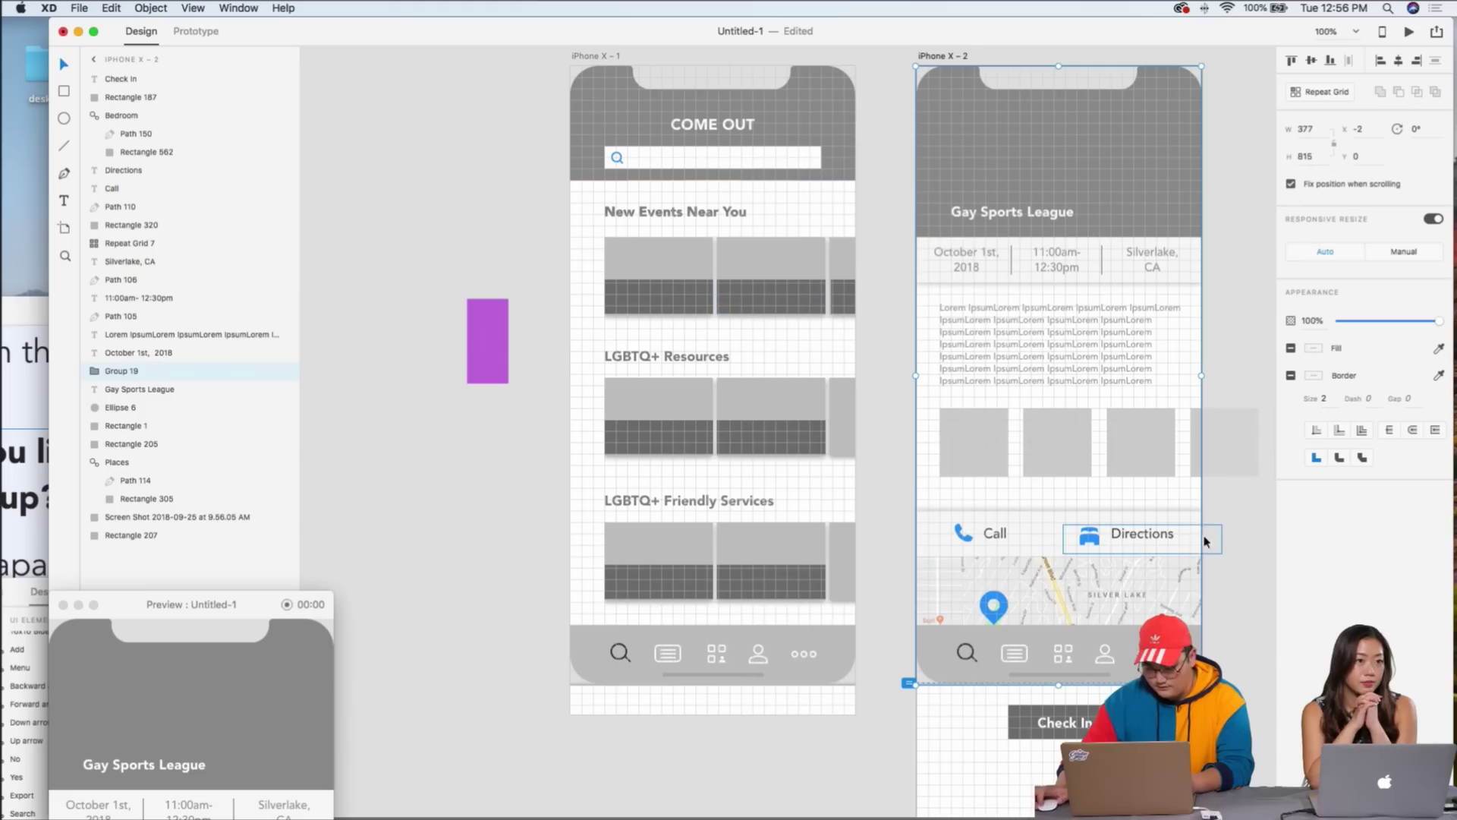
{"action": "left_click_drag", "start_coordinate": [144, 605], "coordinate": [308, 149]}
{"action": "scroll", "coordinate": [348, 398], "scroll_direction": "down", "scroll_amount": 5}
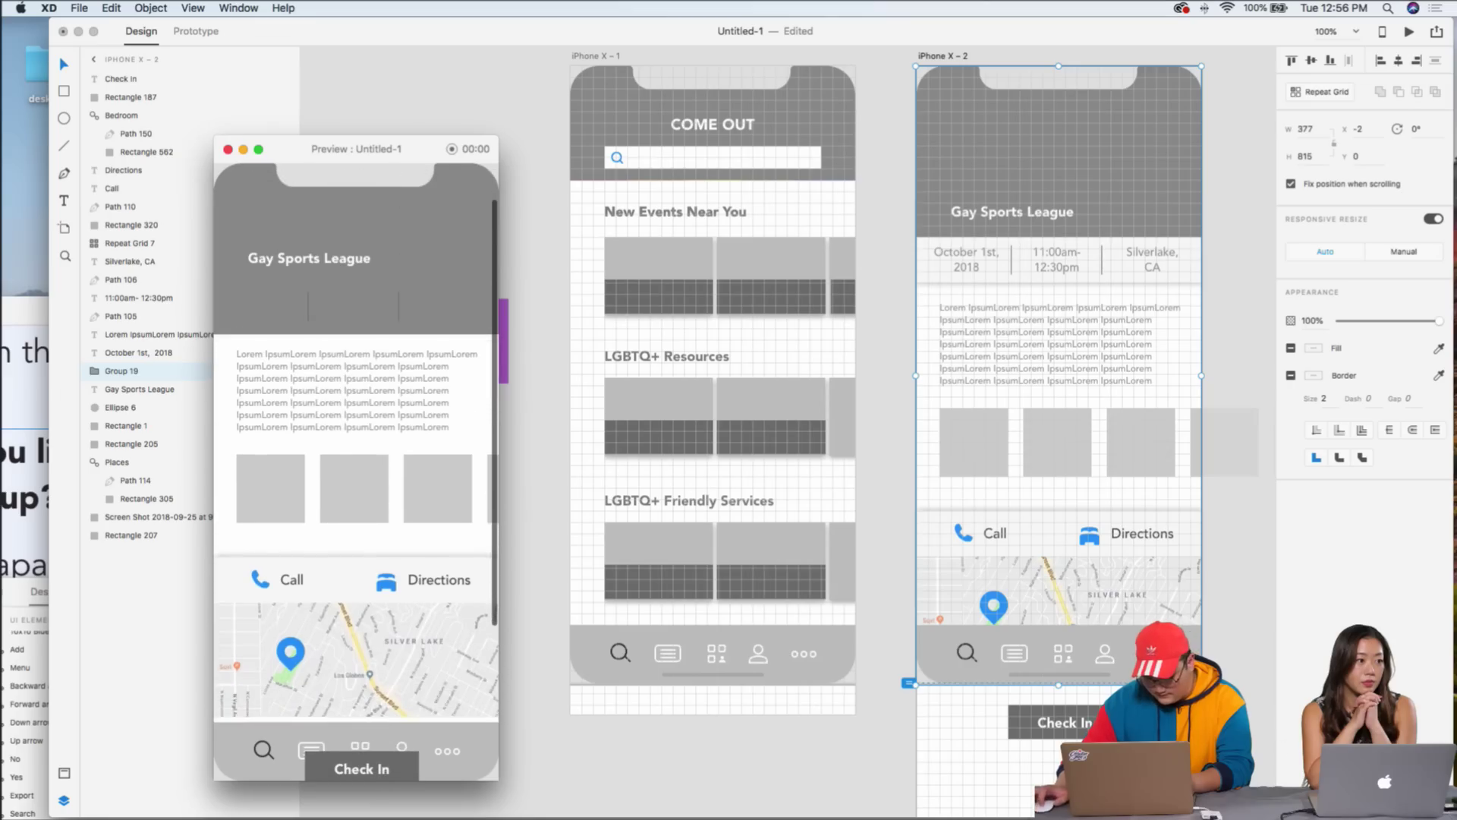
- Send the Check In text and its button rectangle to the back, then check them in the preview
{"action": "left_click", "coordinate": [1048, 732]}
{"action": "right_click", "coordinate": [1048, 733]}
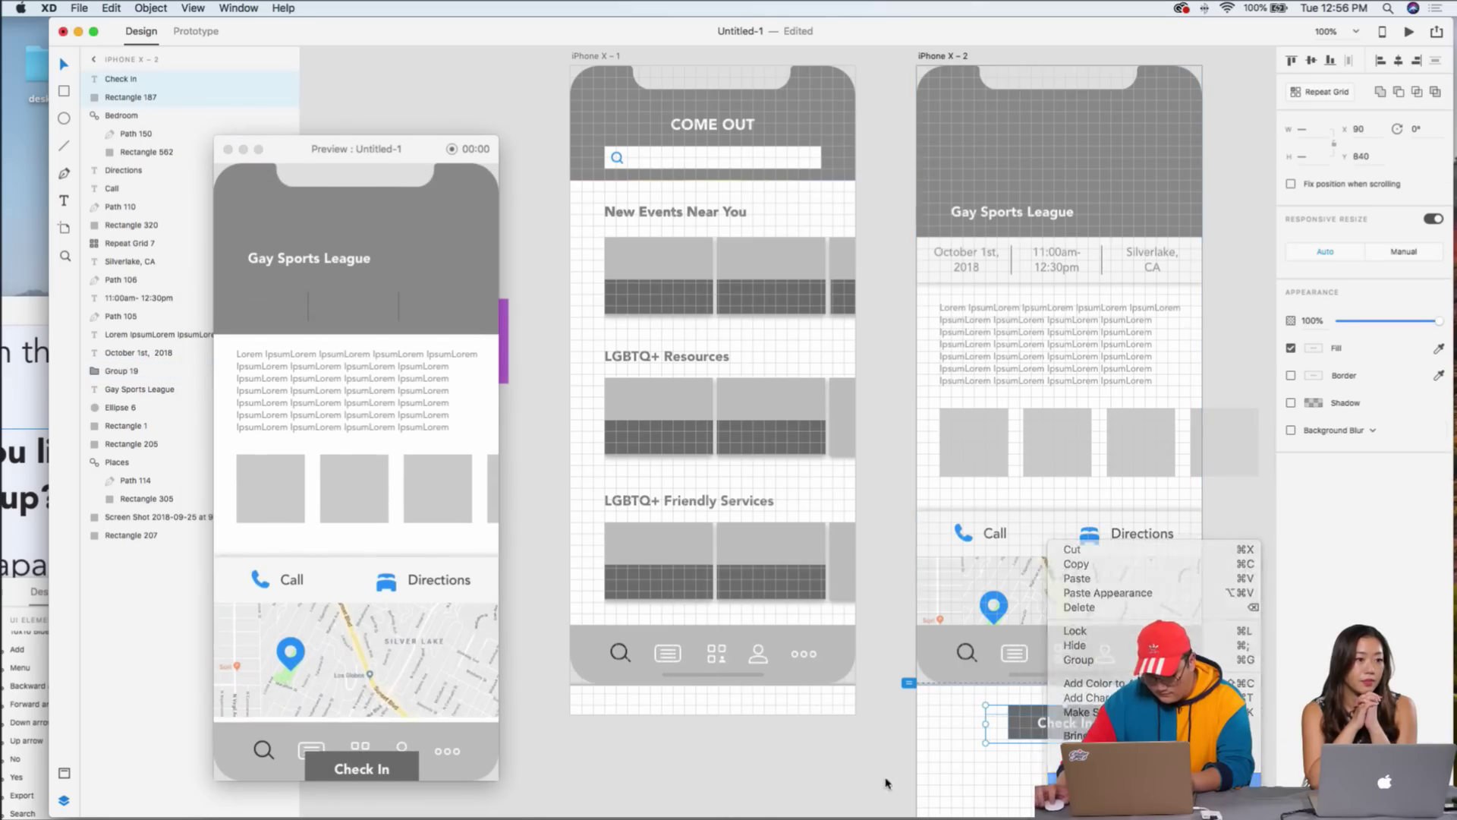
{"action": "left_click", "coordinate": [1067, 687]}
{"action": "scroll", "coordinate": [365, 668], "scroll_direction": "down", "scroll_amount": 3}
{"action": "scroll", "coordinate": [363, 669], "scroll_direction": "up", "scroll_amount": 5}
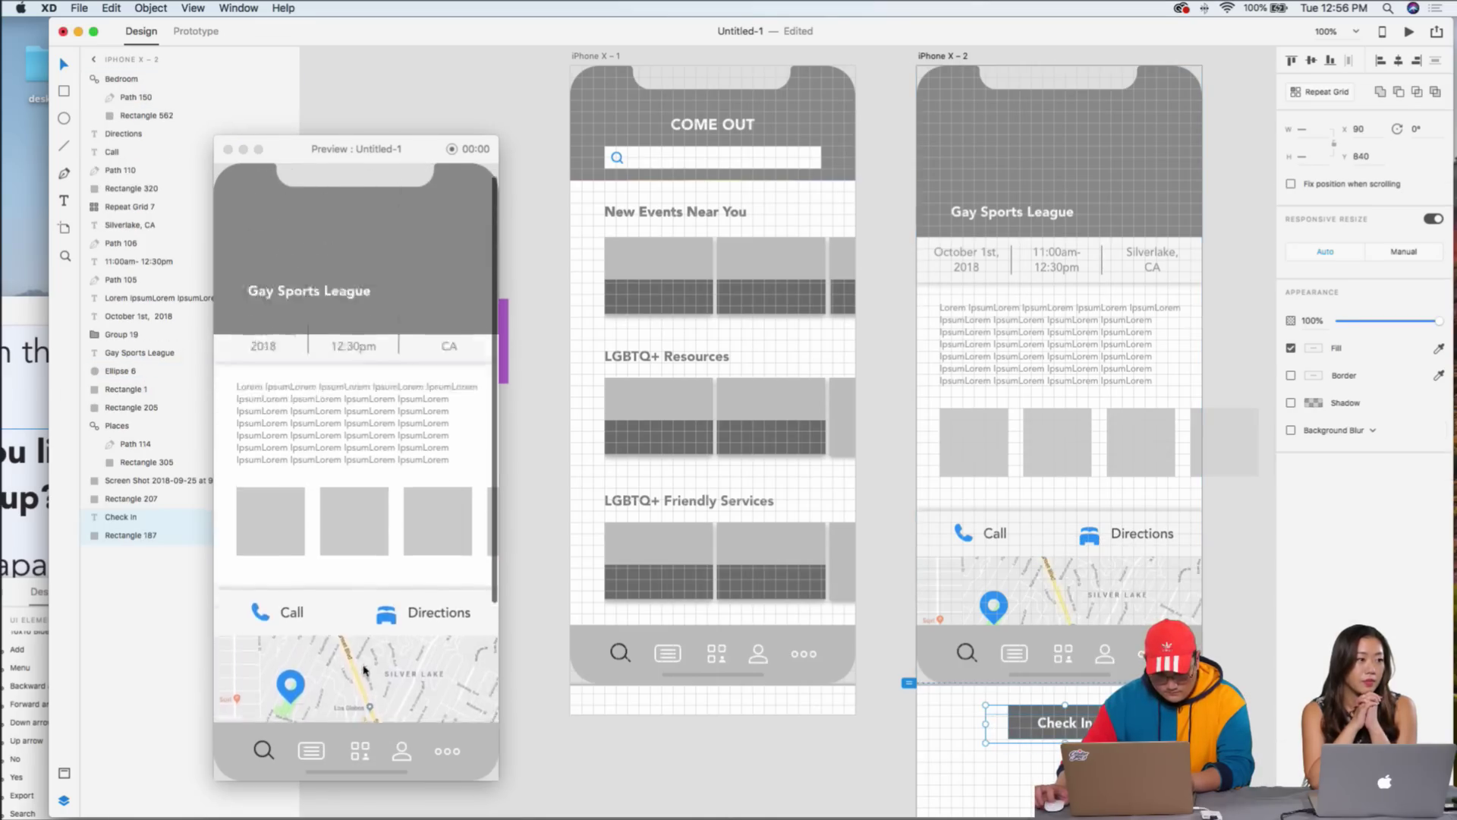
- Fix the "Gay Sports League" title's position when scrolling and test it in the preview
{"action": "left_click", "coordinate": [1009, 212]}
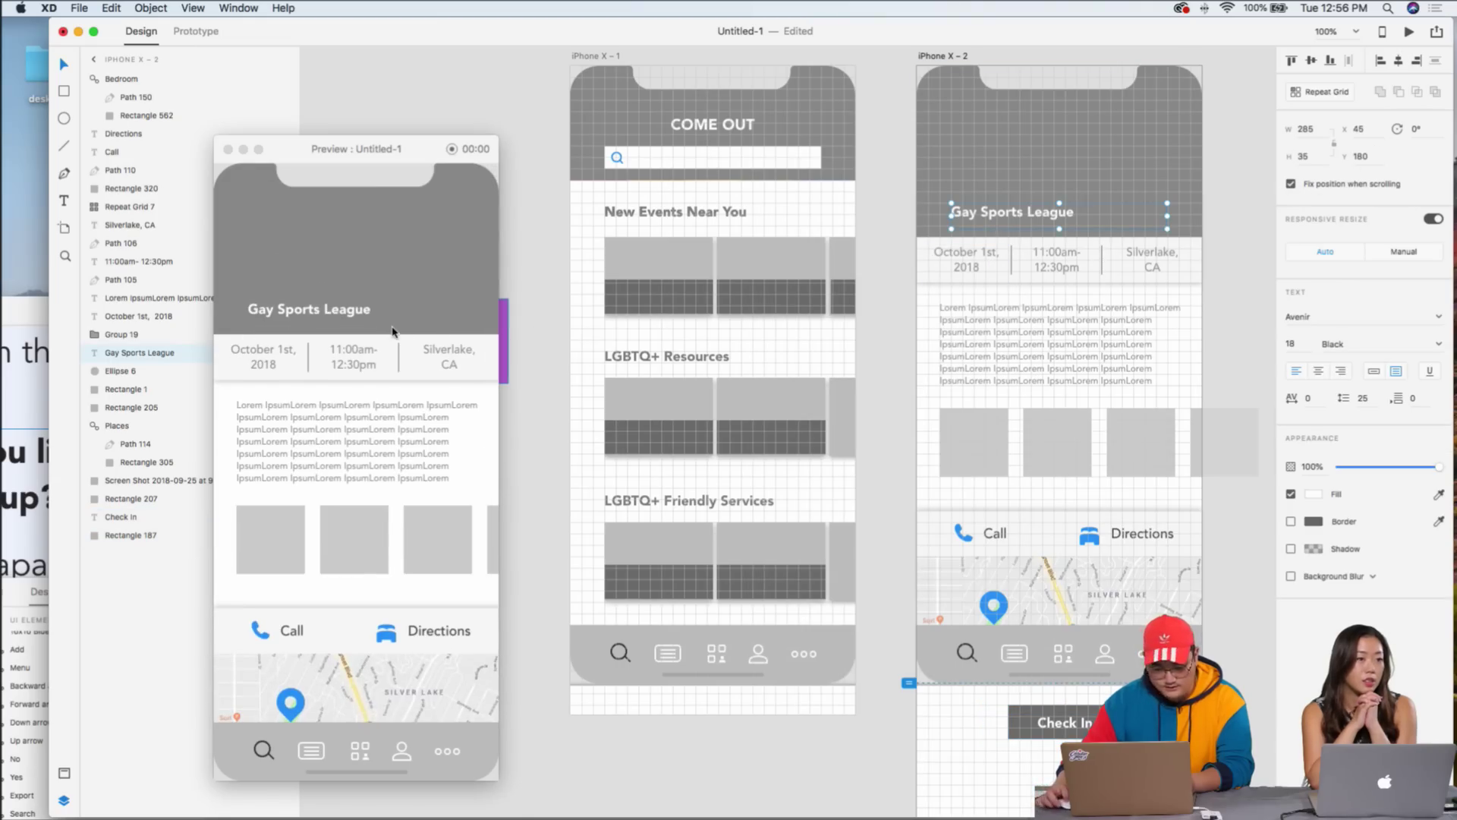
{"action": "scroll", "coordinate": [393, 332], "scroll_direction": "down", "scroll_amount": 3}
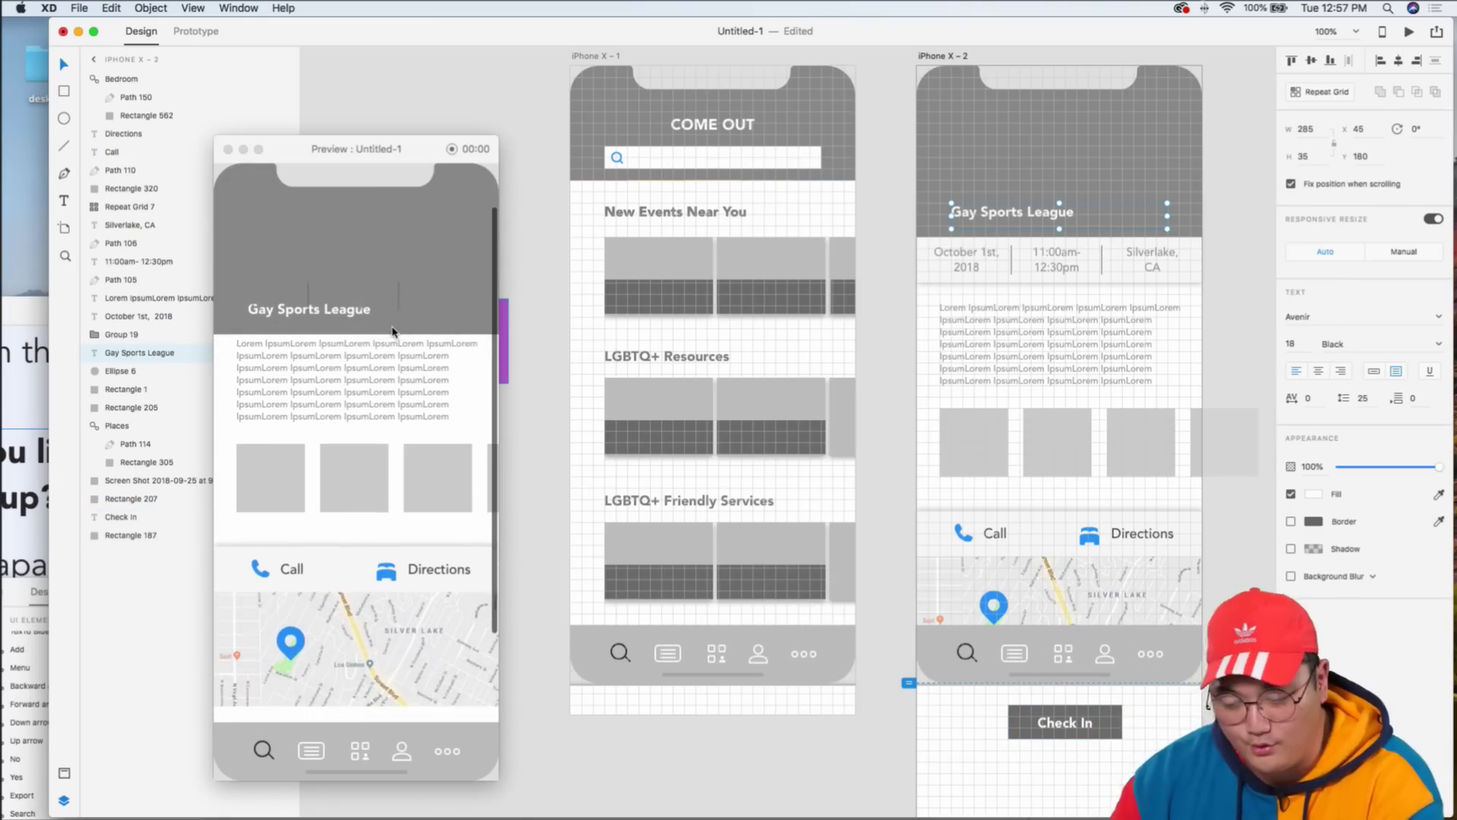
{"action": "scroll", "coordinate": [392, 332], "scroll_direction": "up", "scroll_amount": 2}
{"action": "scroll", "coordinate": [392, 331], "scroll_direction": "down", "scroll_amount": 3}
{"action": "scroll", "coordinate": [393, 332], "scroll_direction": "up", "scroll_amount": 2}
{"action": "scroll", "coordinate": [392, 332], "scroll_direction": "up", "scroll_amount": 2}
{"action": "scroll", "coordinate": [357, 319], "scroll_direction": "down", "scroll_amount": 4}
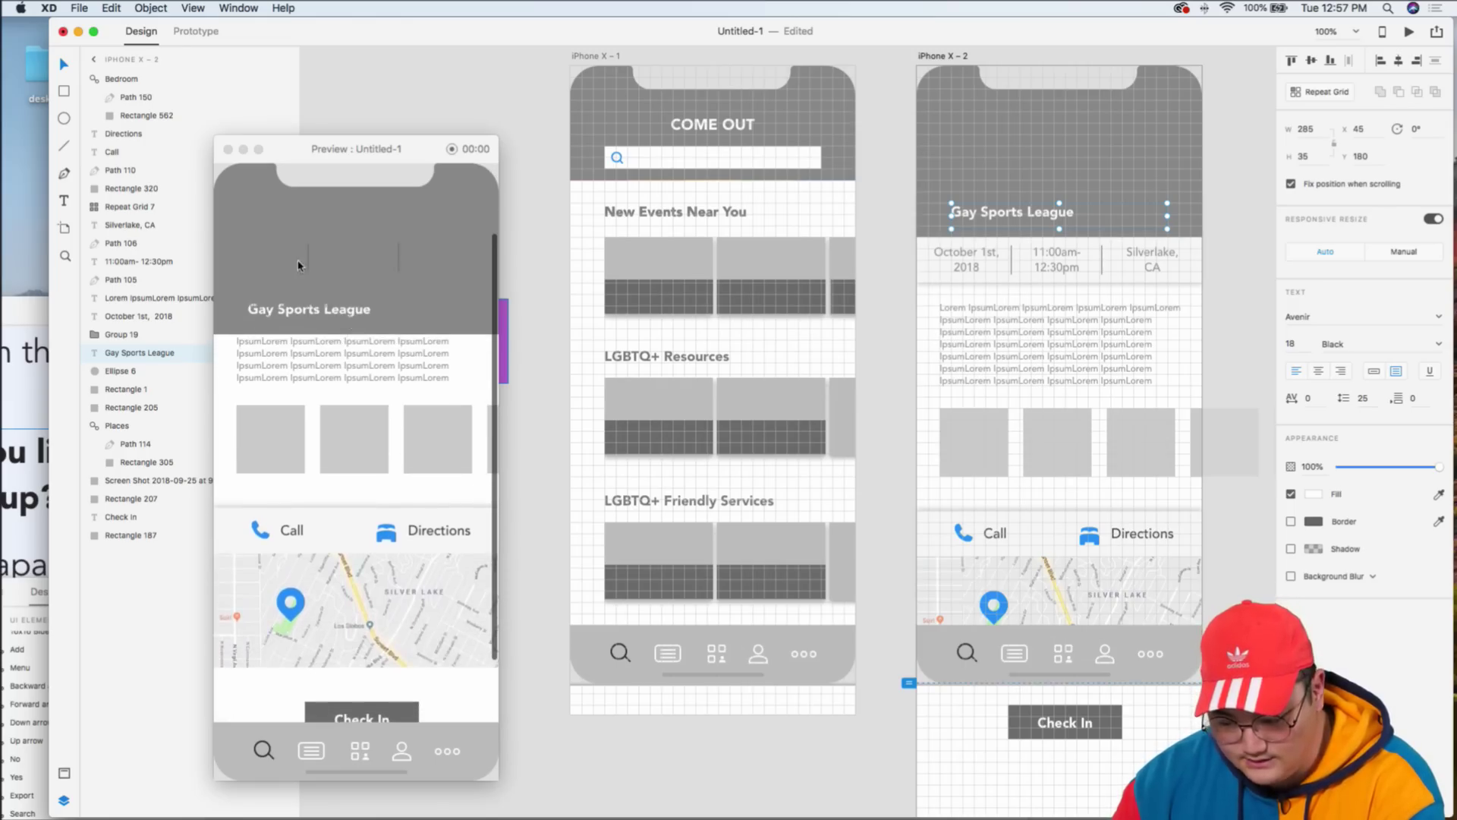
{"action": "scroll", "coordinate": [410, 272], "scroll_direction": "up", "scroll_amount": 2}
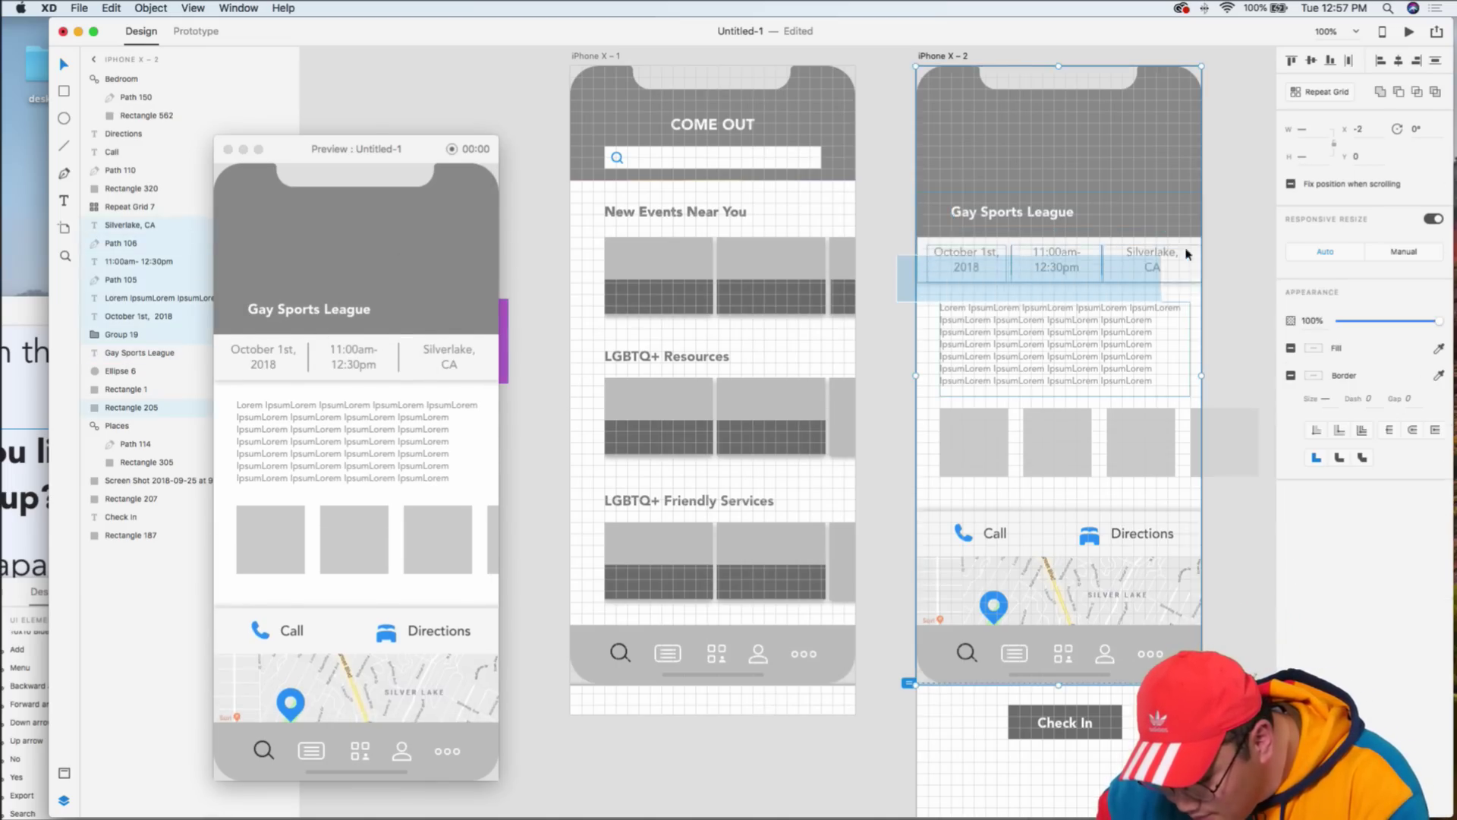
- Fix the date, time and location row's position when scrolling, including its dividers and background, and test it in the preview
{"action": "left_click", "coordinate": [1231, 260]}
{"action": "left_click_drag", "start_coordinate": [1231, 260], "coordinate": [911, 276]}
{"action": "left_click", "coordinate": [1292, 184]}
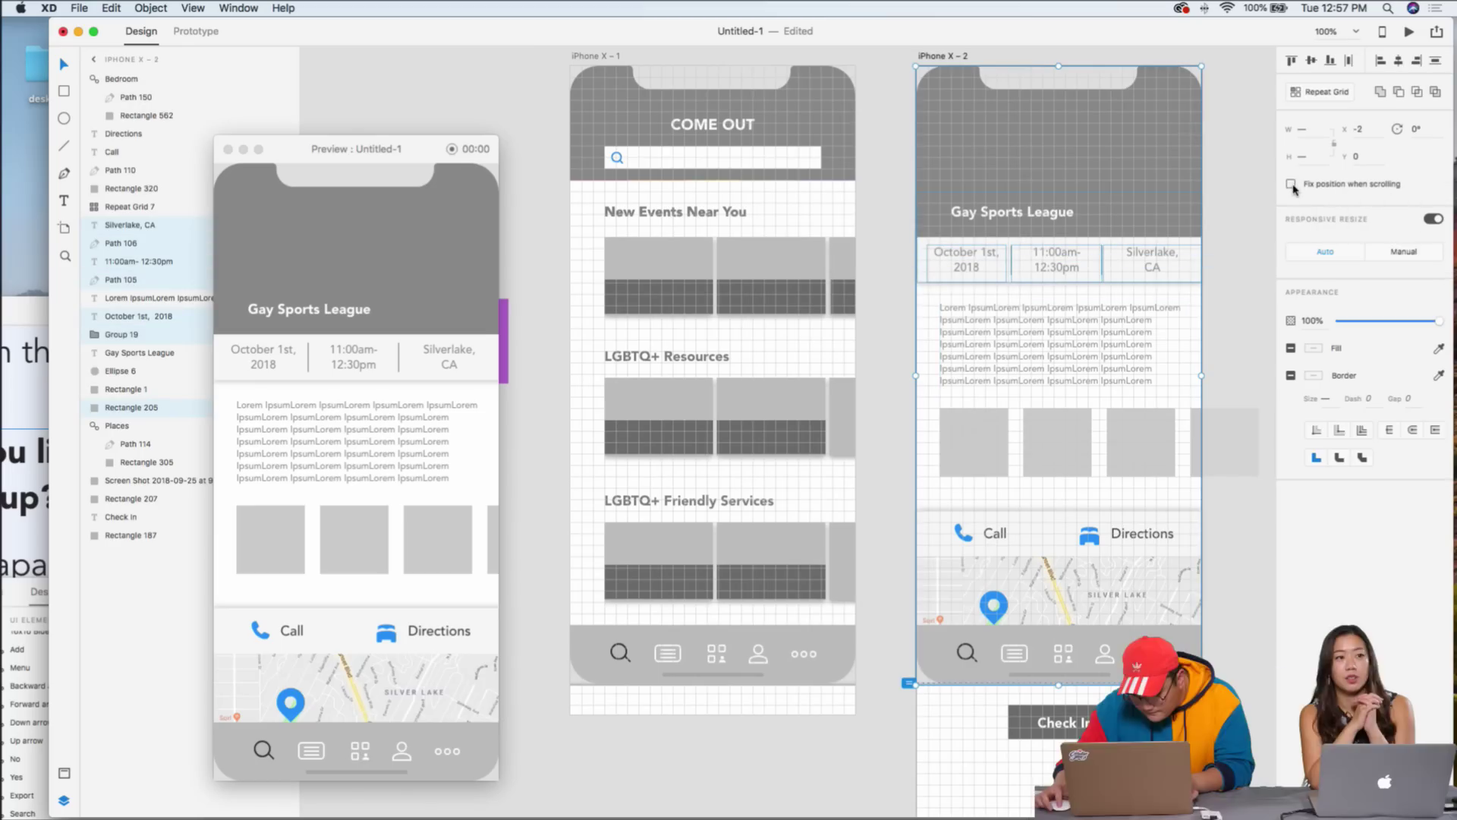
{"action": "scroll", "coordinate": [490, 372], "scroll_direction": "down", "scroll_amount": 2}
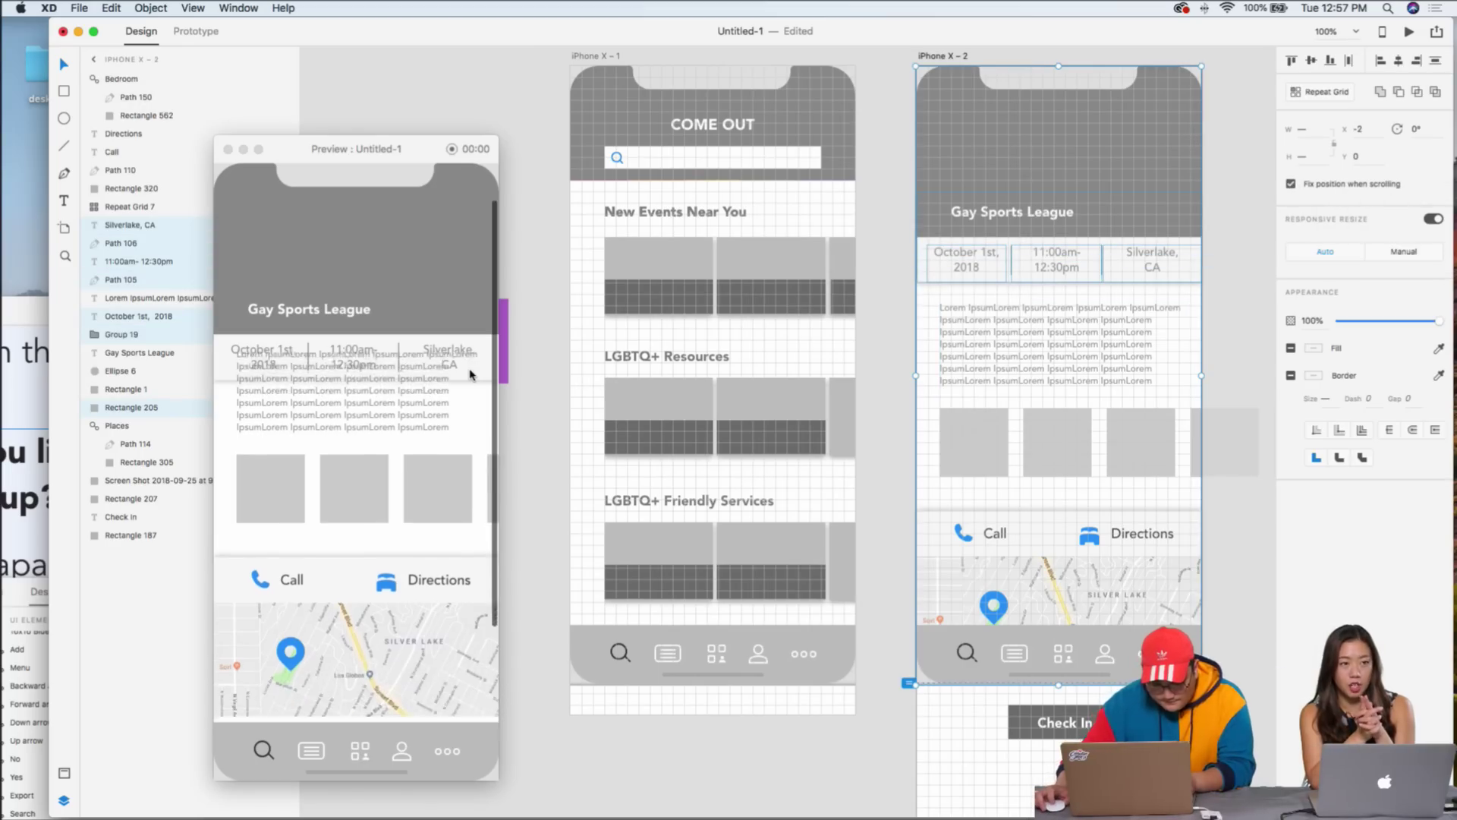
- Send the Lorem Ipsum paragraph to the back so it scrolls beneath the fixed info row, and check it in the preview
{"action": "left_click", "coordinate": [987, 345]}
{"action": "right_click", "coordinate": [987, 342]}
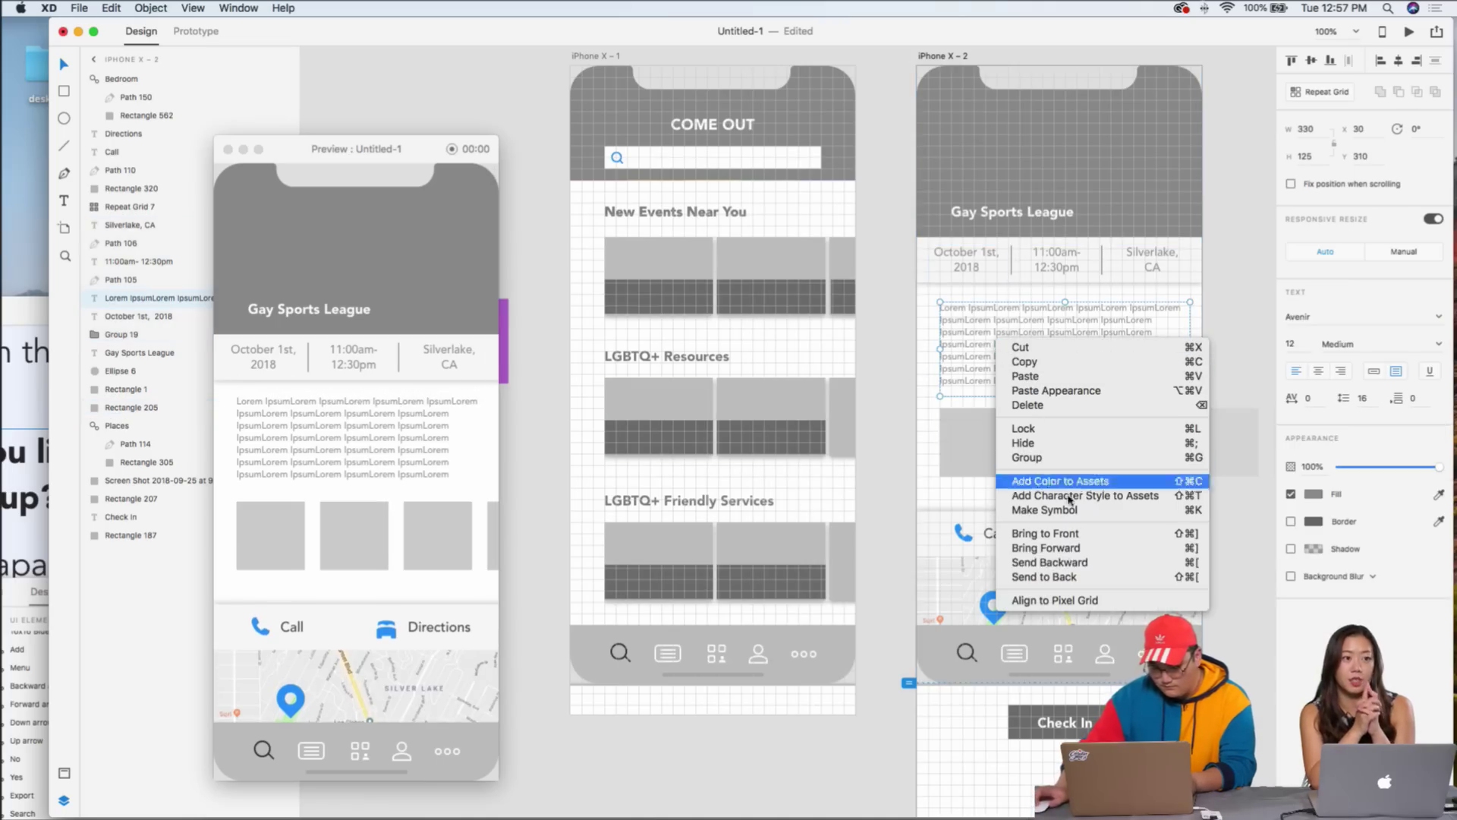
{"action": "left_click", "coordinate": [1088, 568]}
{"action": "left_click", "coordinate": [1231, 254]}
{"action": "left_click", "coordinate": [1119, 270]}
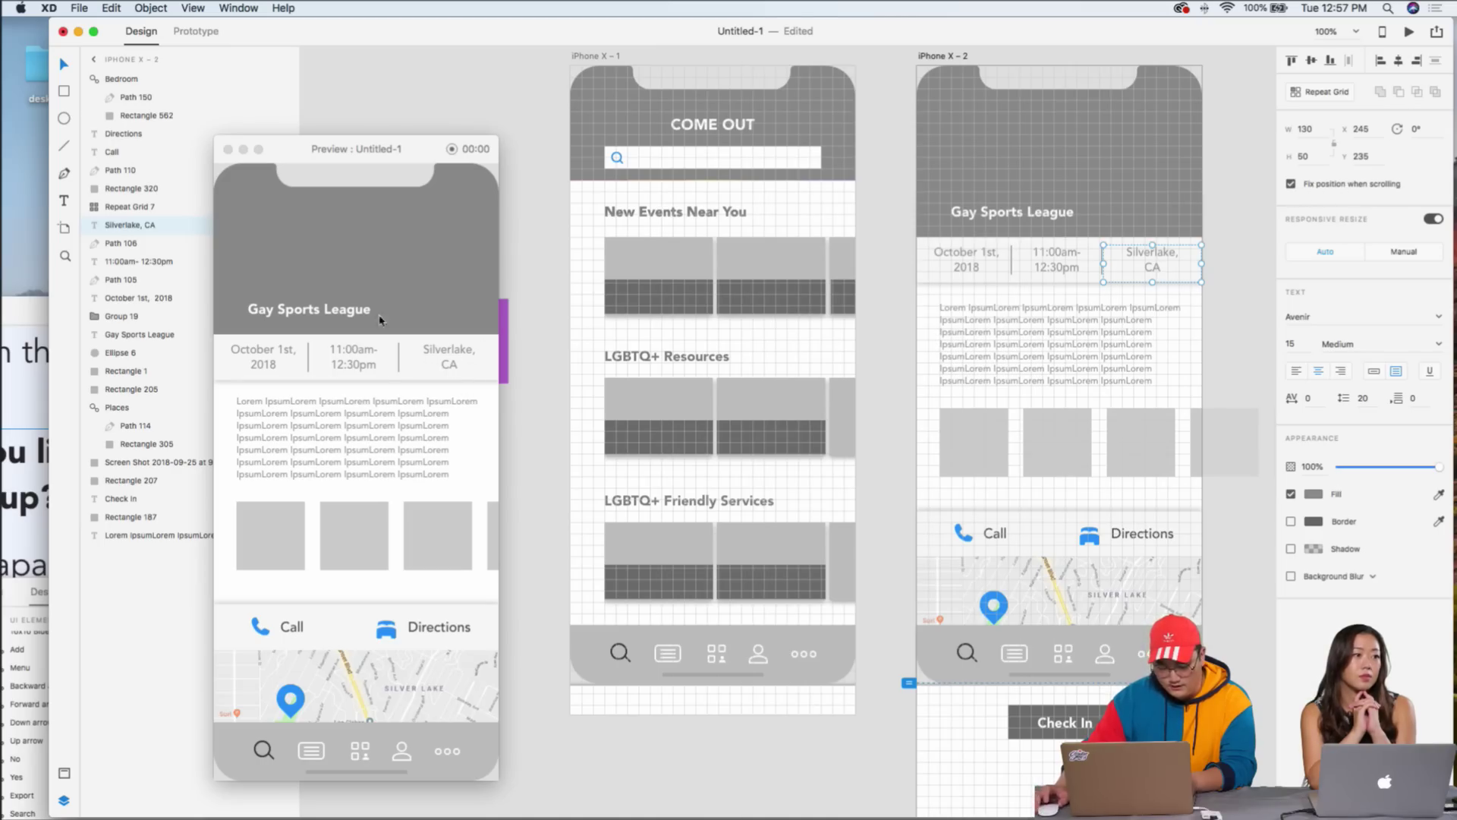
{"action": "scroll", "coordinate": [472, 504], "scroll_direction": "down", "scroll_amount": 3}
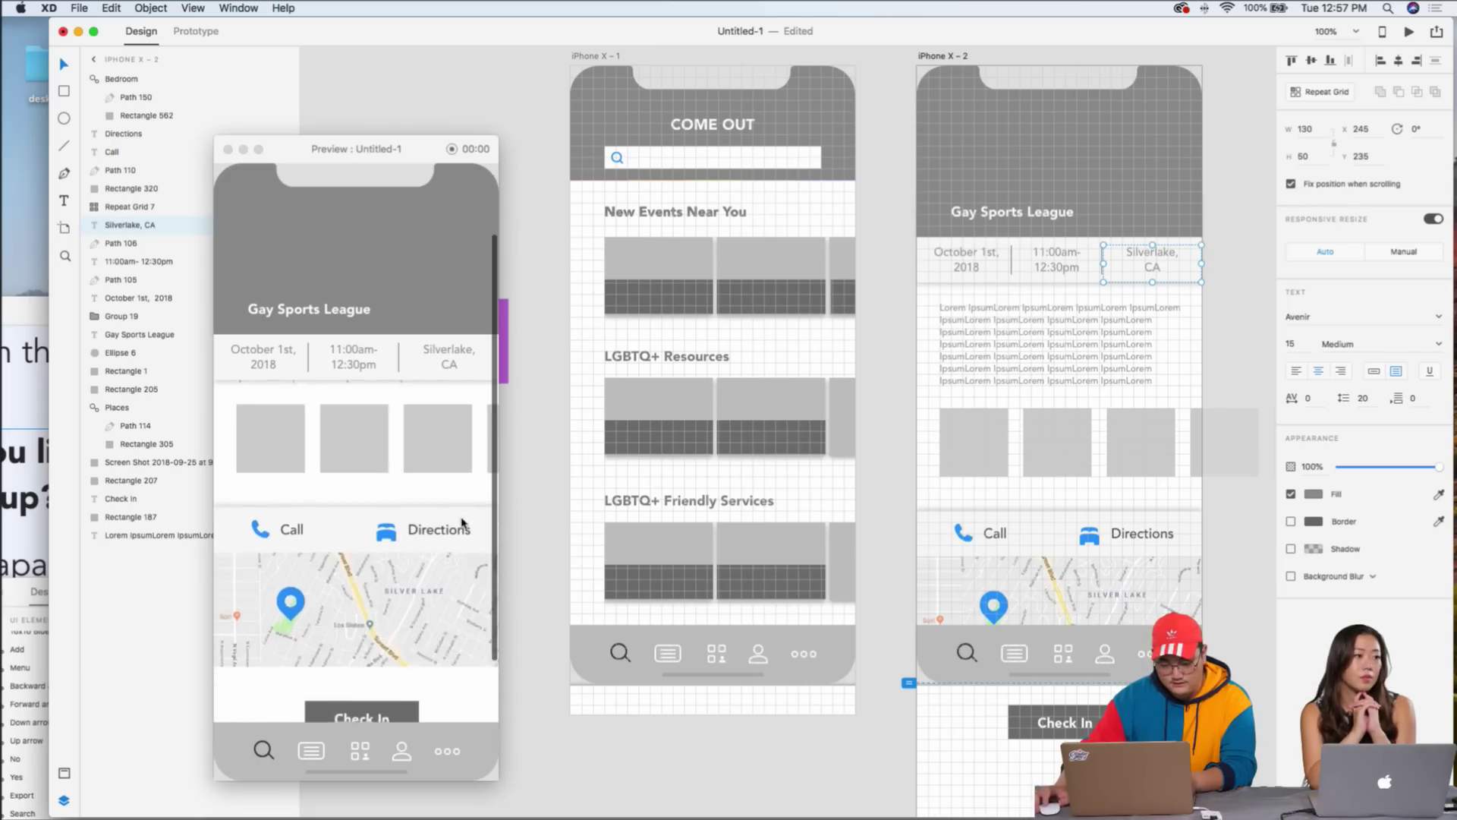
{"action": "scroll", "coordinate": [458, 525], "scroll_direction": "up", "scroll_amount": 3}
{"action": "left_click", "coordinate": [1018, 339]}
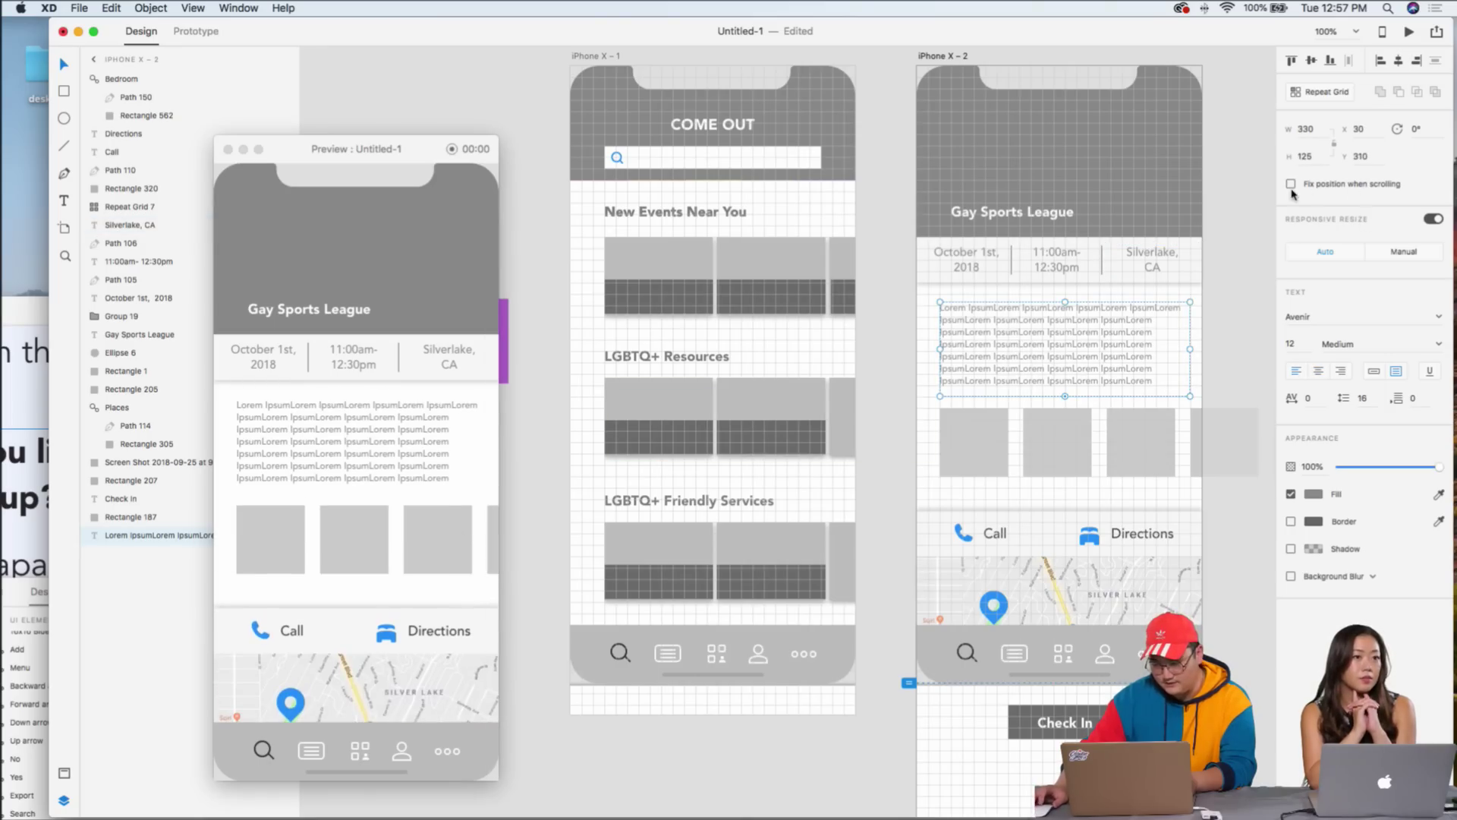
{"action": "scroll", "coordinate": [378, 500], "scroll_direction": "down", "scroll_amount": 10}
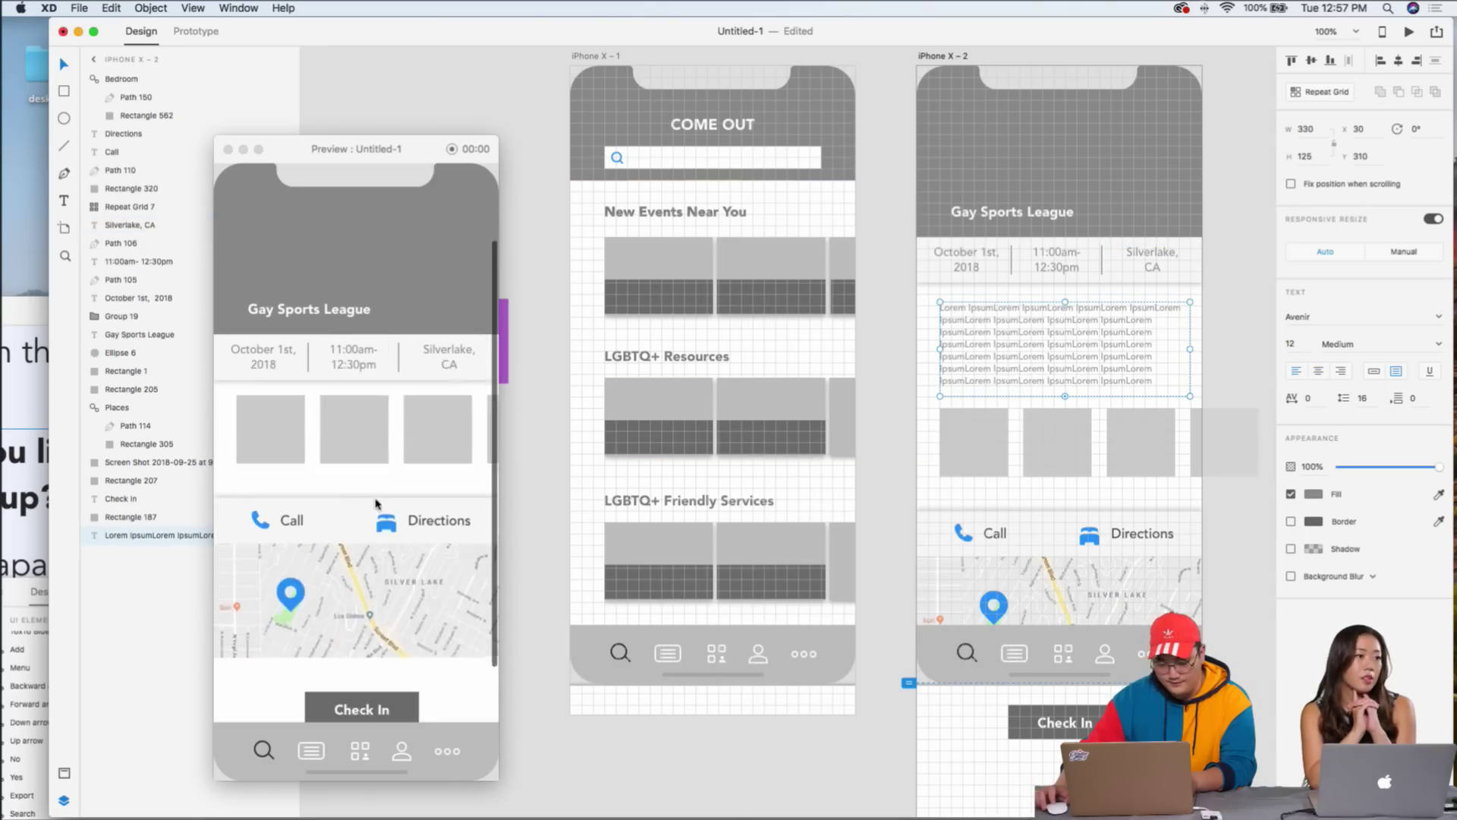
{"action": "scroll", "coordinate": [374, 504], "scroll_direction": "up", "scroll_amount": 10}
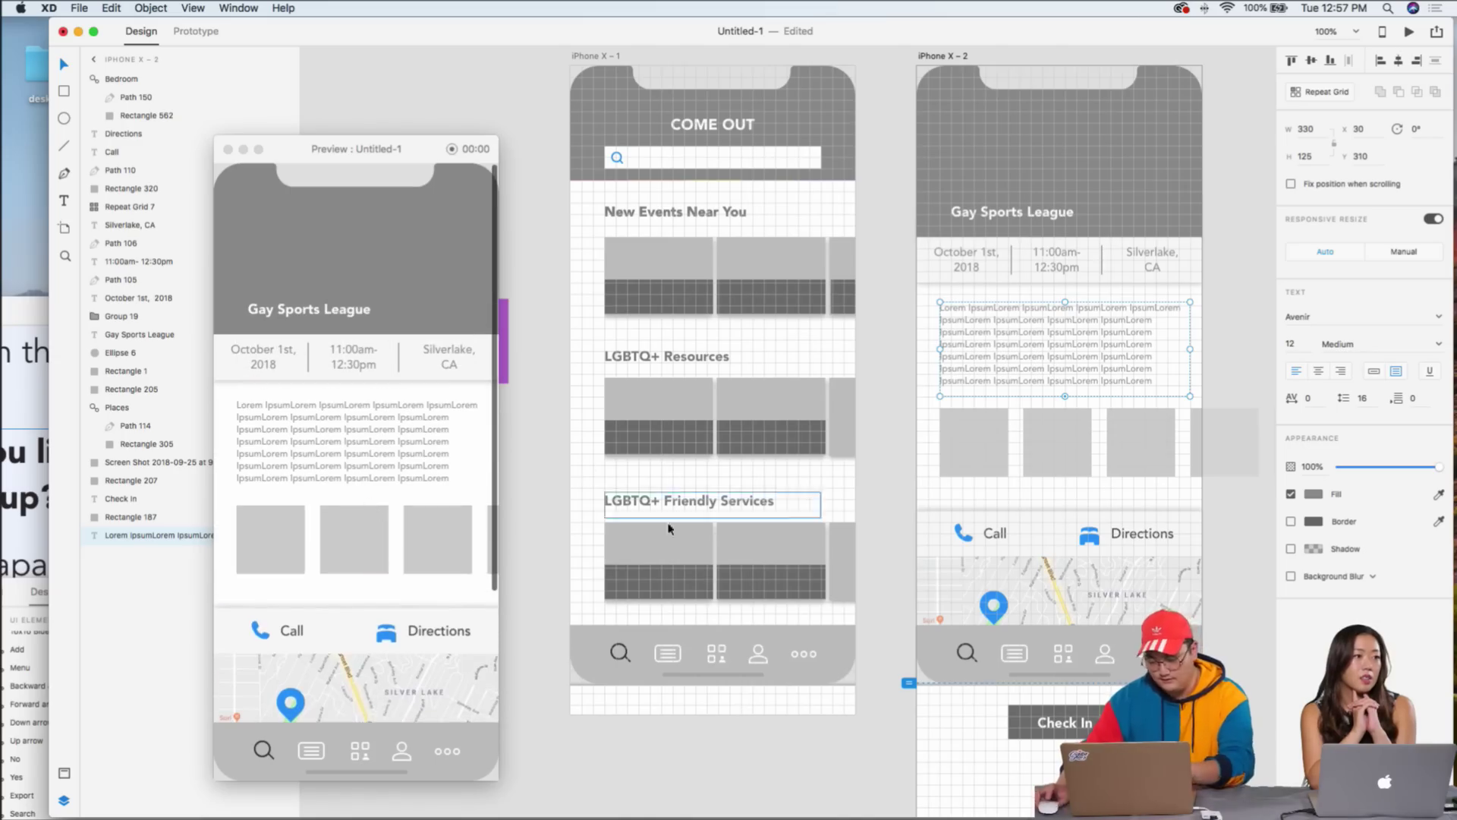
- Send the row of grey image squares to the back together with the frame group, then scroll the preview
{"action": "left_click_drag", "start_coordinate": [897, 442], "coordinate": [1205, 455]}
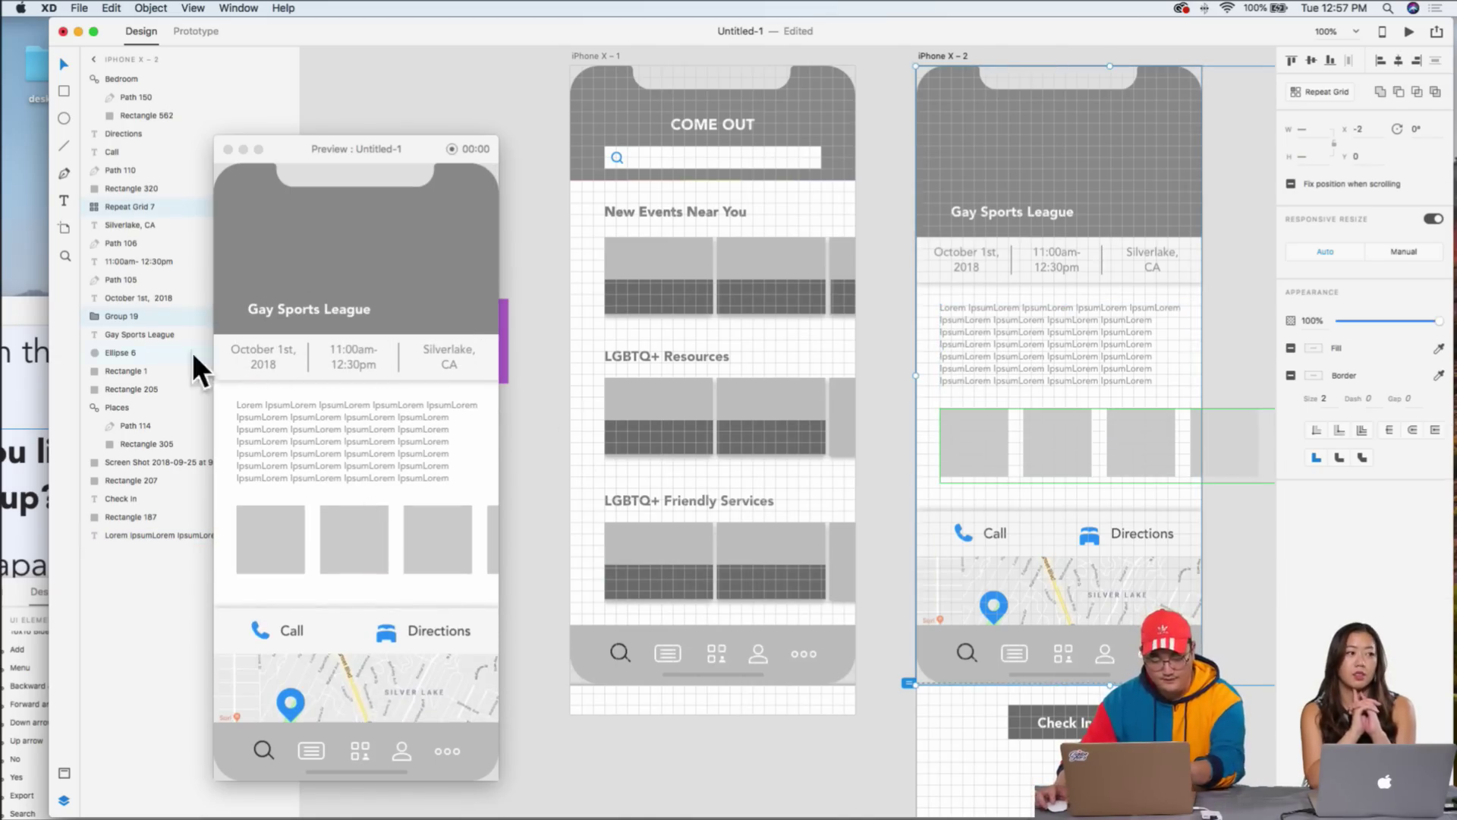
{"action": "right_click", "coordinate": [1081, 460]}
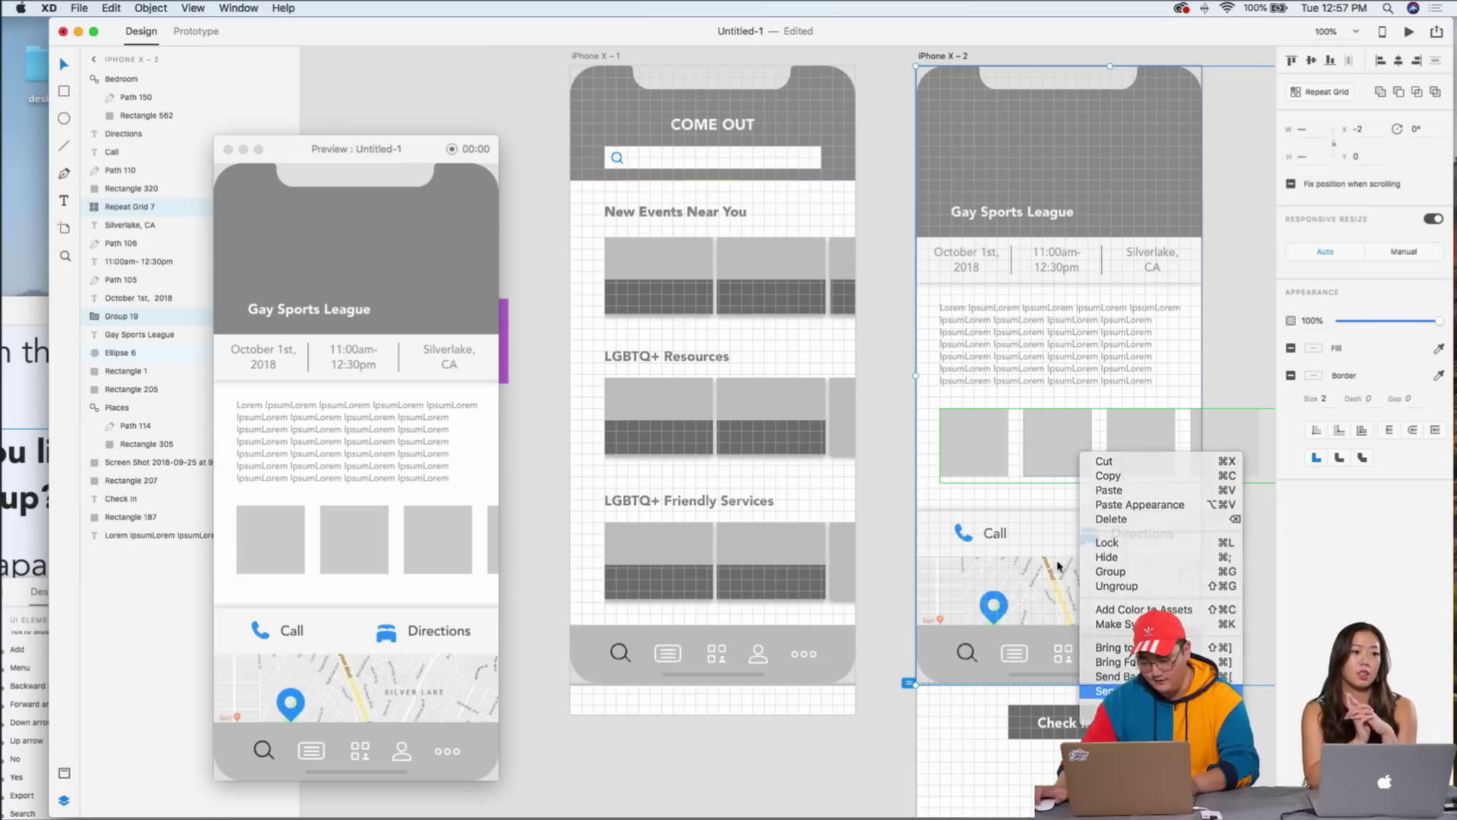
{"action": "left_click", "coordinate": [1109, 690]}
{"action": "scroll", "coordinate": [311, 449], "scroll_direction": "down", "scroll_amount": 5}
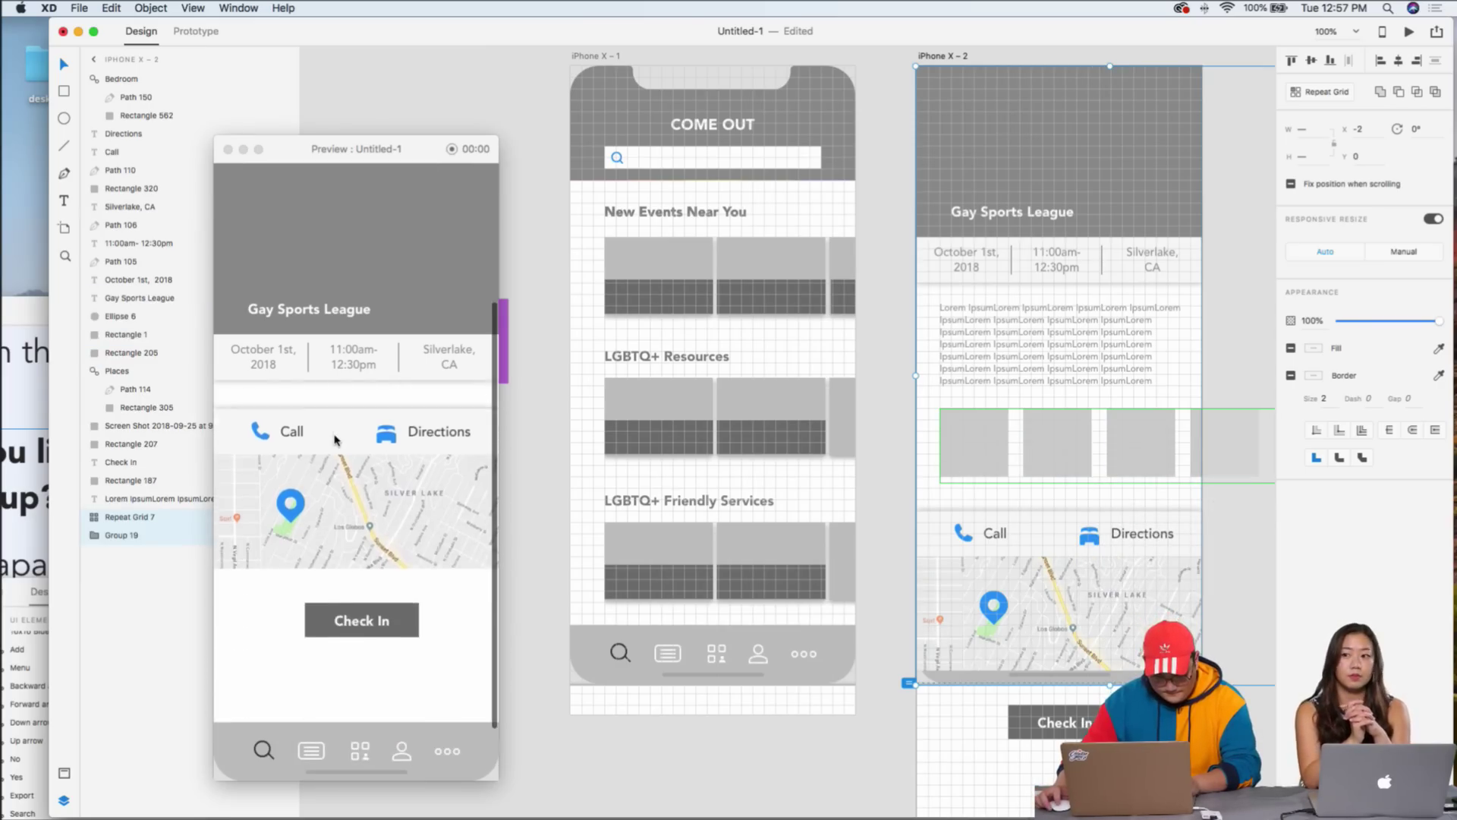
- Send the Call and Directions bar with its icons, labels and background to the back, then scroll the preview
{"action": "left_click", "coordinate": [987, 534]}
{"action": "right_click", "coordinate": [1145, 515]}
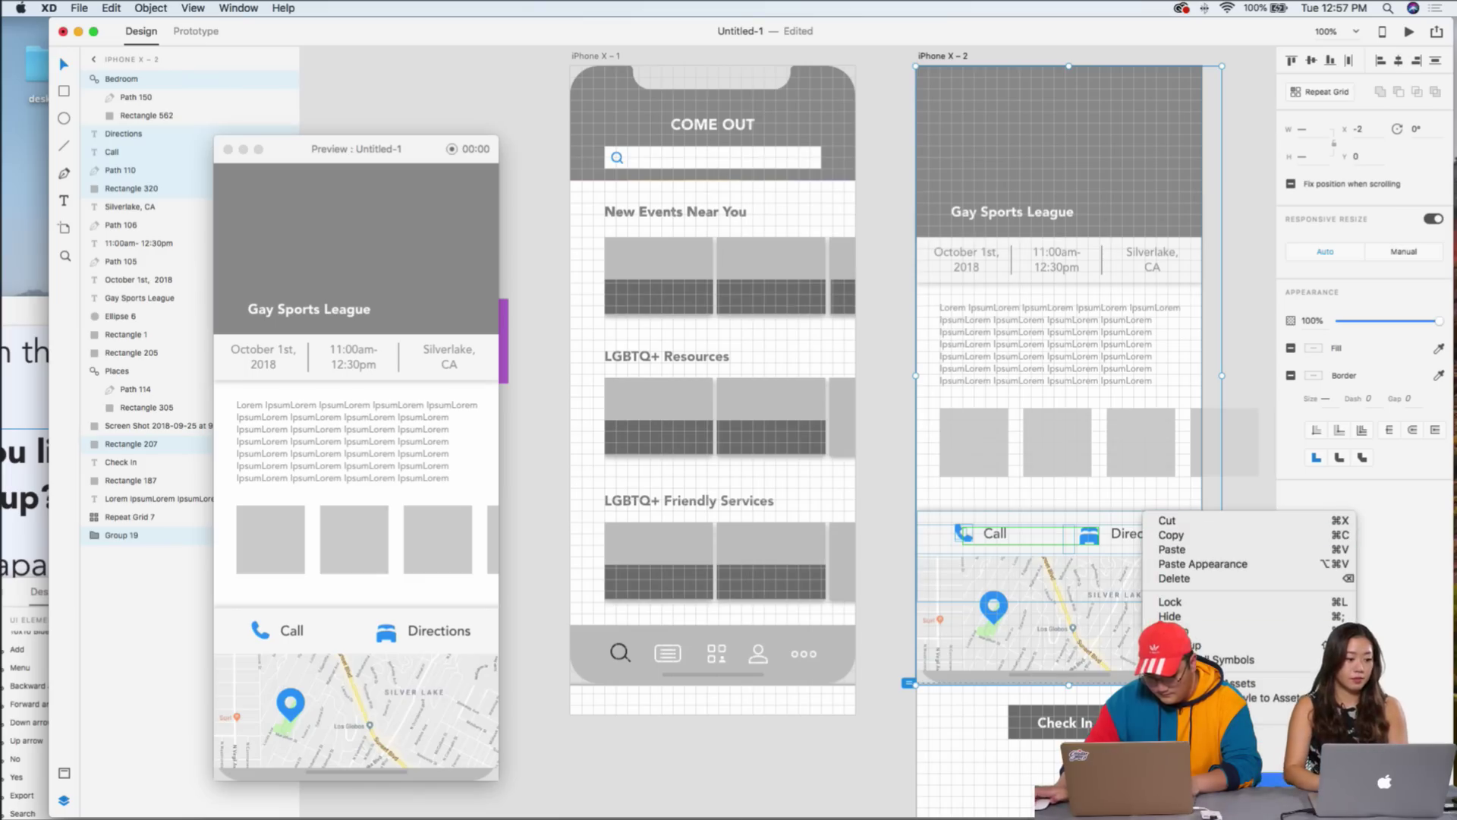
{"action": "left_click", "coordinate": [1184, 764]}
{"action": "scroll", "coordinate": [396, 369], "scroll_direction": "down", "scroll_amount": 6}
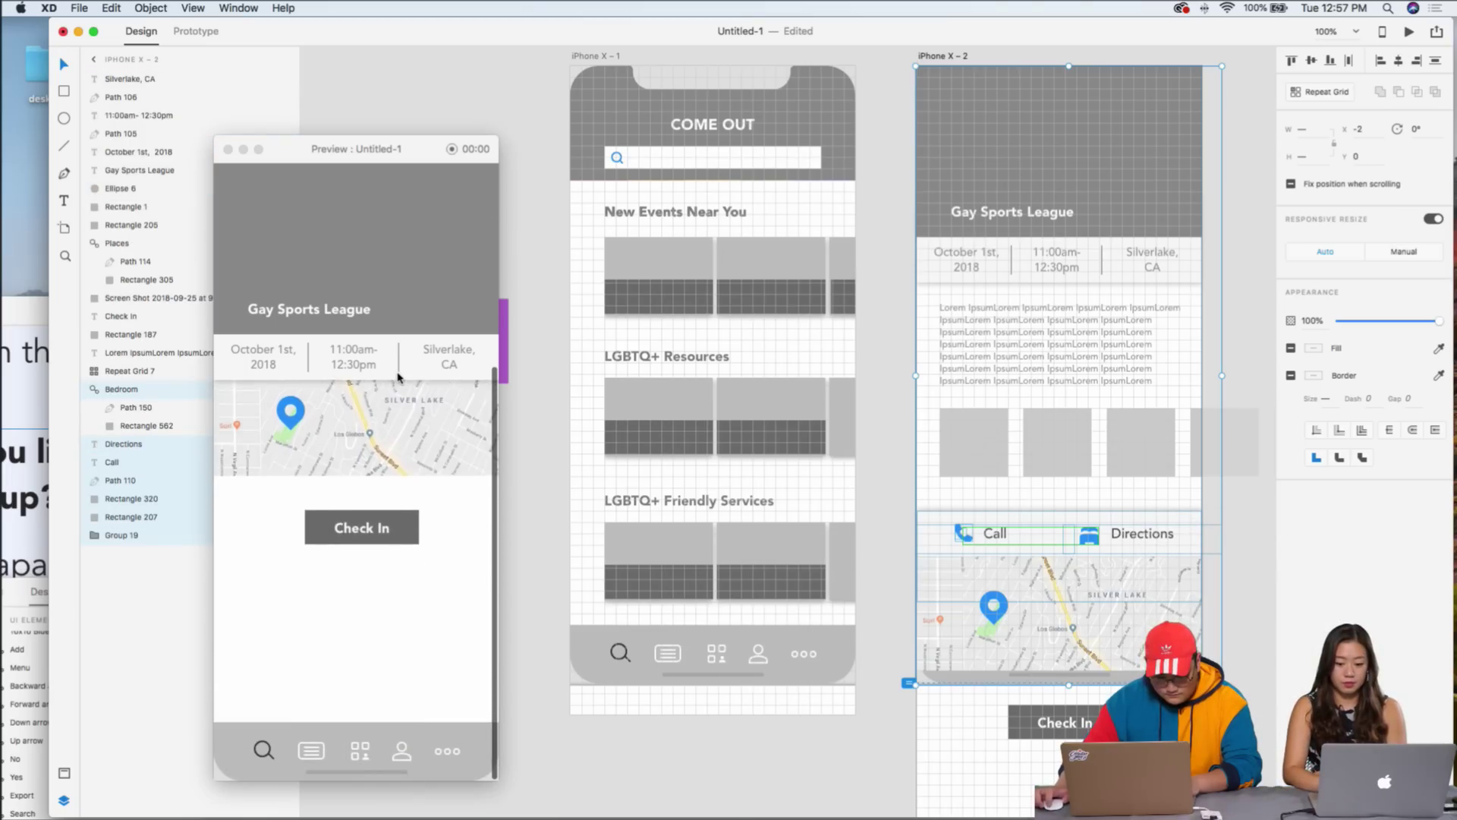
- Shift the Check In button slightly so it sits centred horizontally on the event screen
{"action": "scroll", "coordinate": [782, 569], "scroll_direction": "down", "scroll_amount": 5}
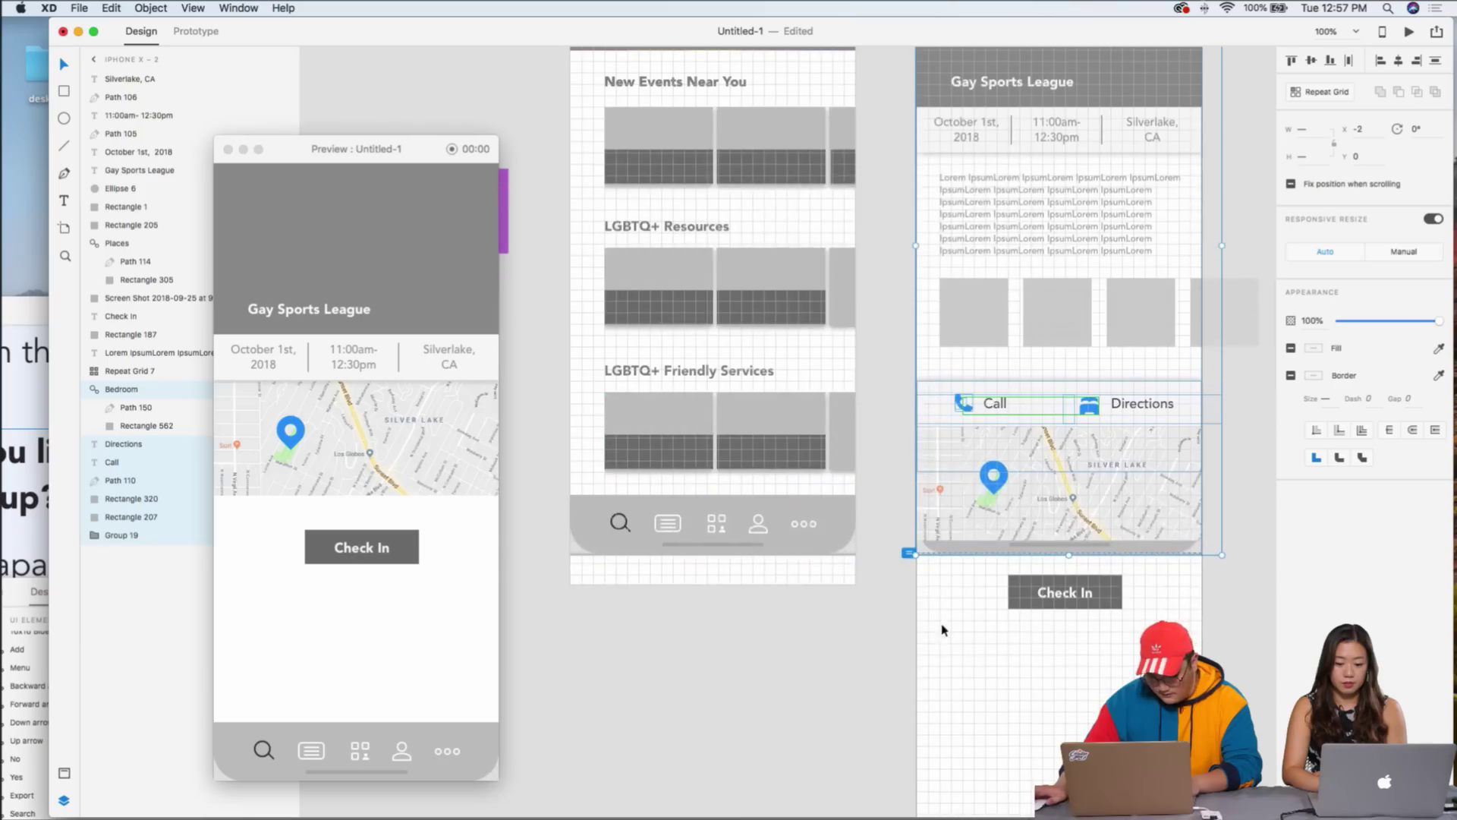
{"action": "left_click_drag", "start_coordinate": [1078, 653], "coordinate": [982, 569]}
{"action": "left_click_drag", "start_coordinate": [1063, 592], "coordinate": [1058, 592]}
- Shorten the iPhone X – 2 artboard to a height of 1003 and check its scrolling in the preview
{"action": "scroll", "coordinate": [1098, 600], "scroll_direction": "down", "scroll_amount": 5}
{"action": "left_click", "coordinate": [1078, 422]}
{"action": "left_click_drag", "start_coordinate": [1060, 486], "coordinate": [1054, 359]}
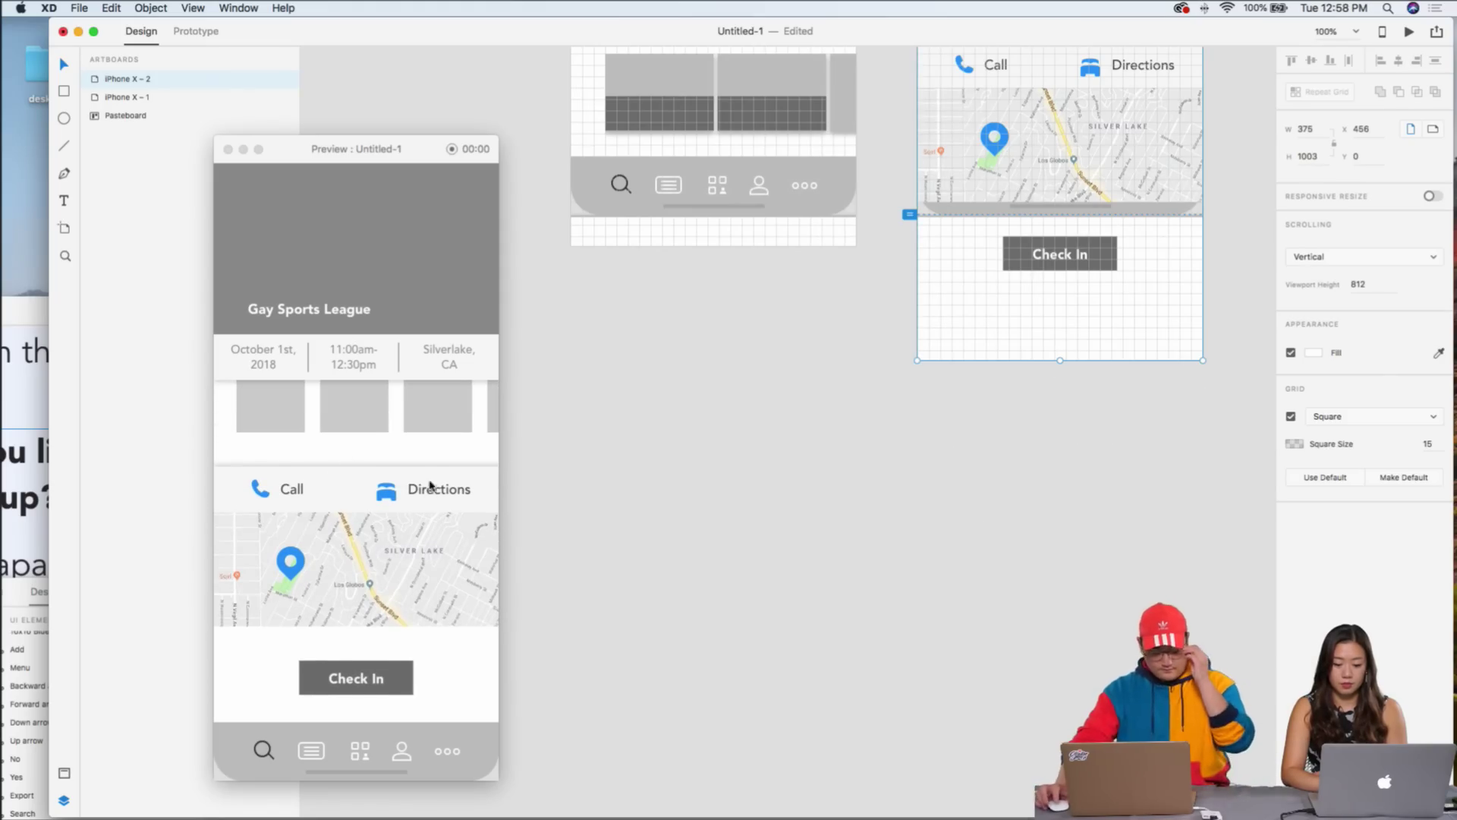
{"action": "scroll", "coordinate": [429, 490], "scroll_direction": "up", "scroll_amount": 4}
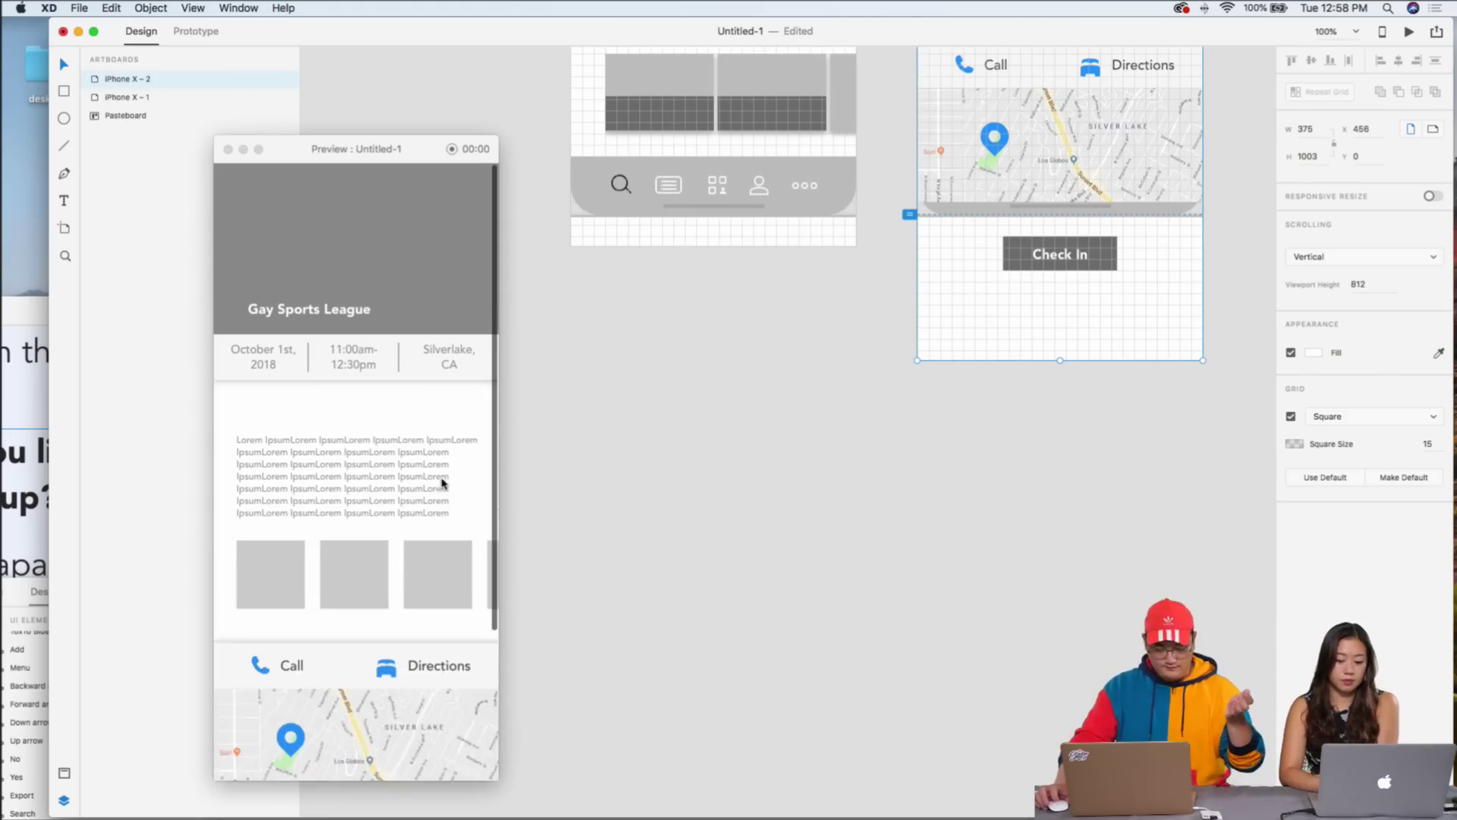
- Preview the COME OUT home screen and scroll it to examine the rainbow strip beneath the header
{"action": "scroll", "coordinate": [839, 489], "scroll_direction": "up", "scroll_amount": 8}
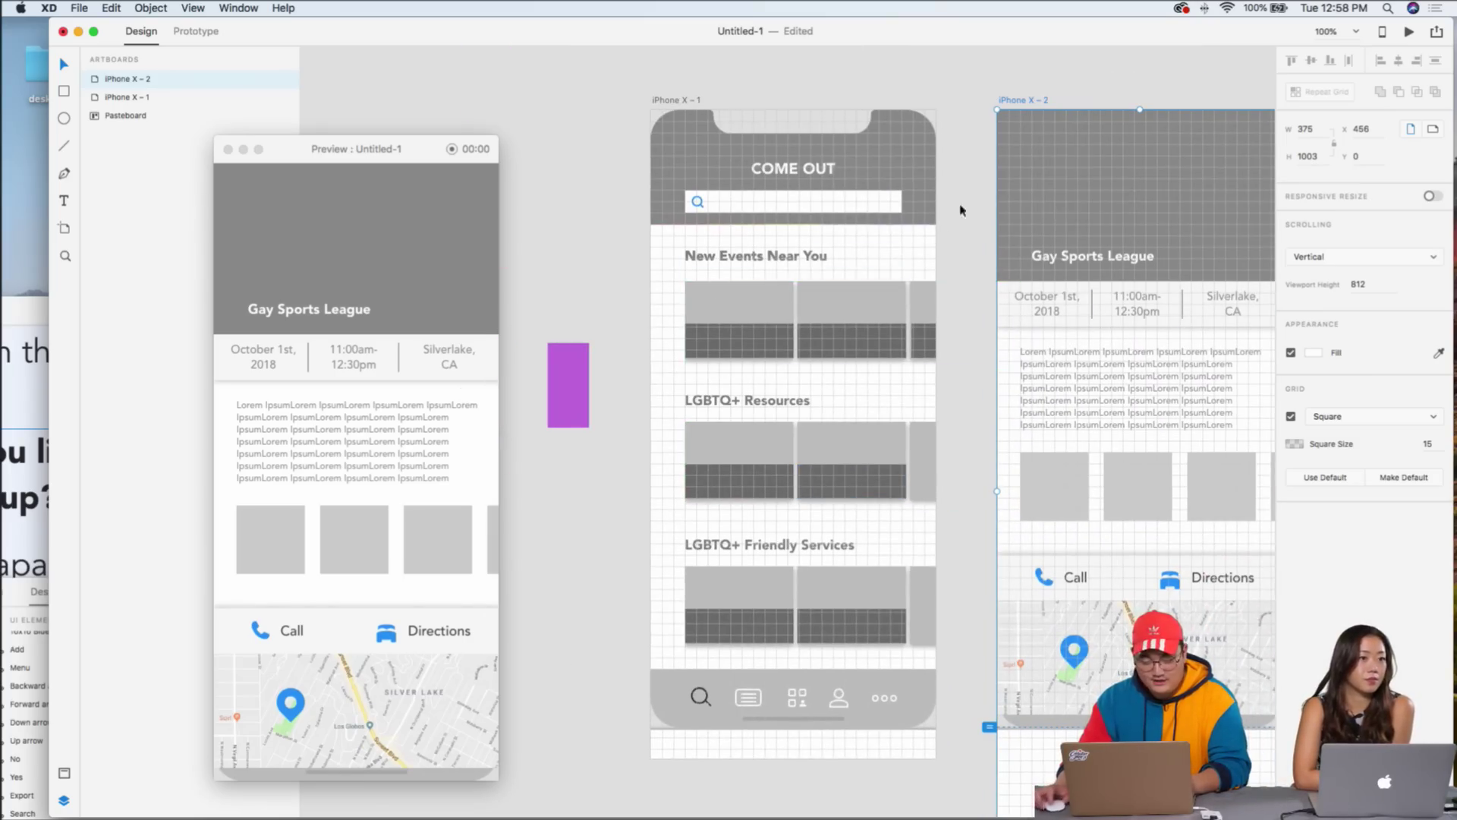
{"action": "left_click", "coordinate": [804, 256]}
{"action": "scroll", "coordinate": [345, 328], "scroll_direction": "up", "scroll_amount": 2}
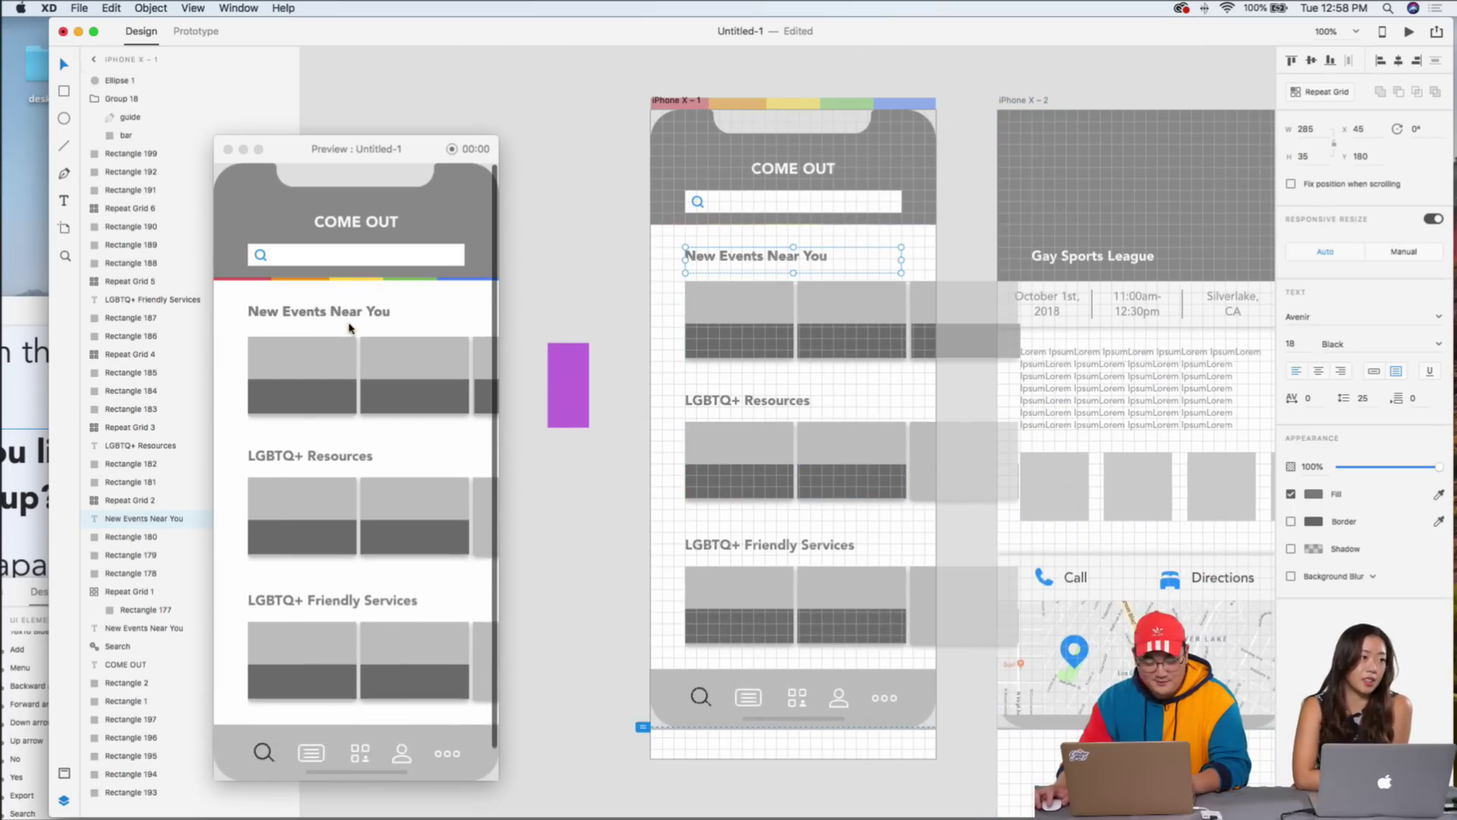
{"action": "scroll", "coordinate": [345, 328], "scroll_direction": "down", "scroll_amount": 2}
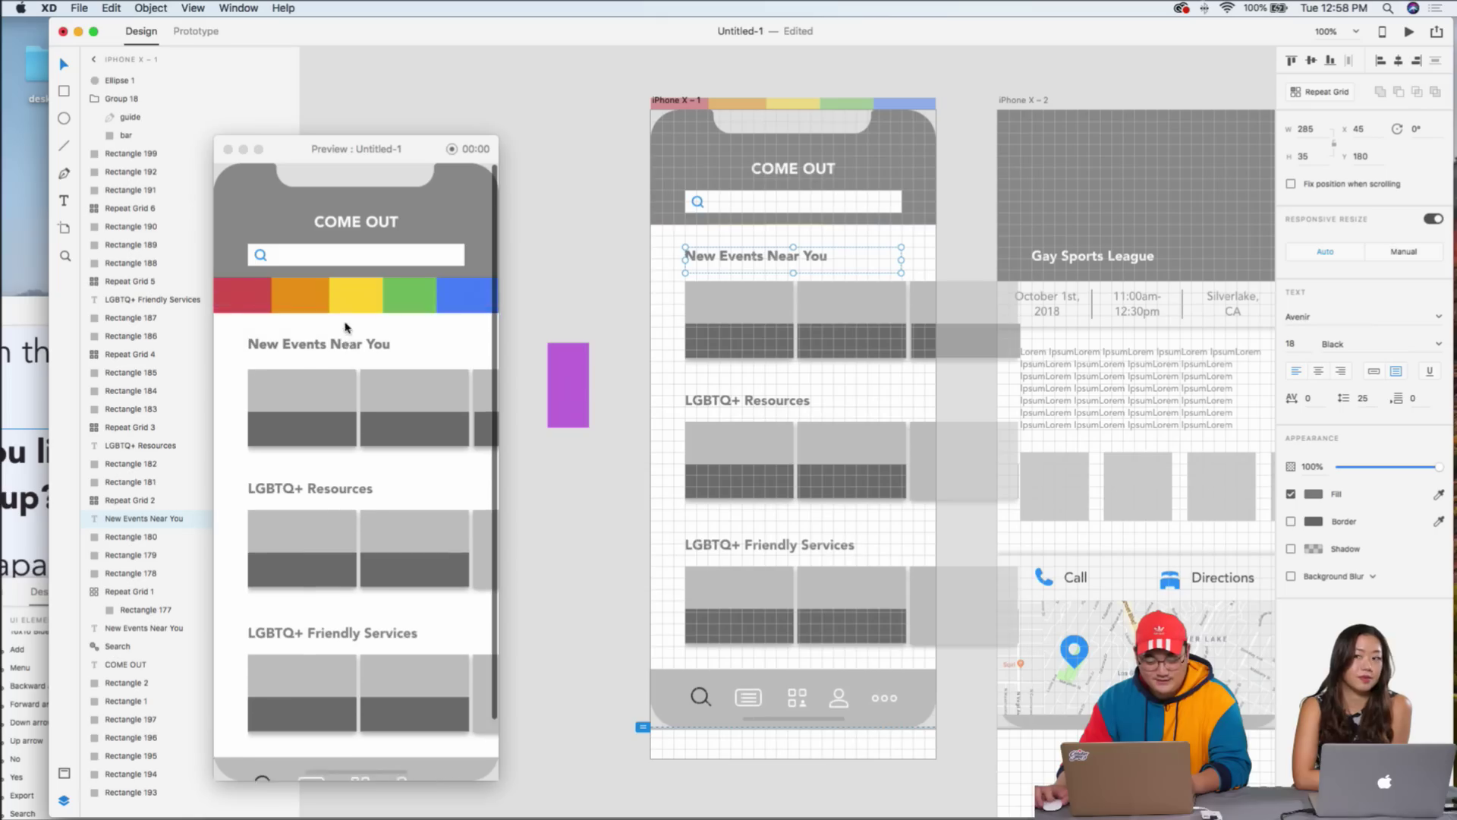
{"action": "scroll", "coordinate": [347, 327], "scroll_direction": "up", "scroll_amount": 1}
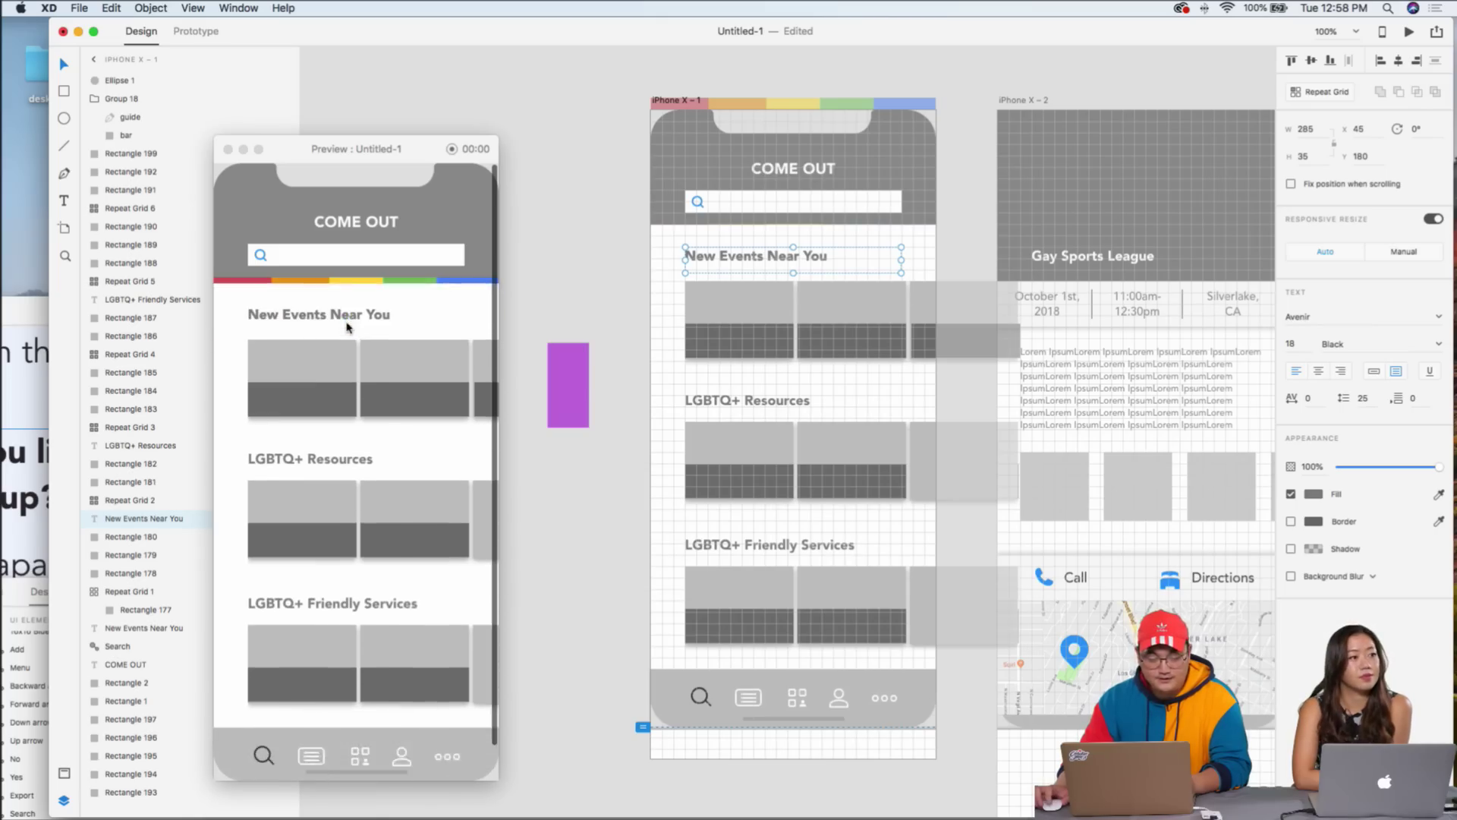
- Fill the COME OUT header background with the purple sampled from the purple rectangle beside the artboard
{"action": "scroll", "coordinate": [349, 327], "scroll_direction": "down", "scroll_amount": 1}
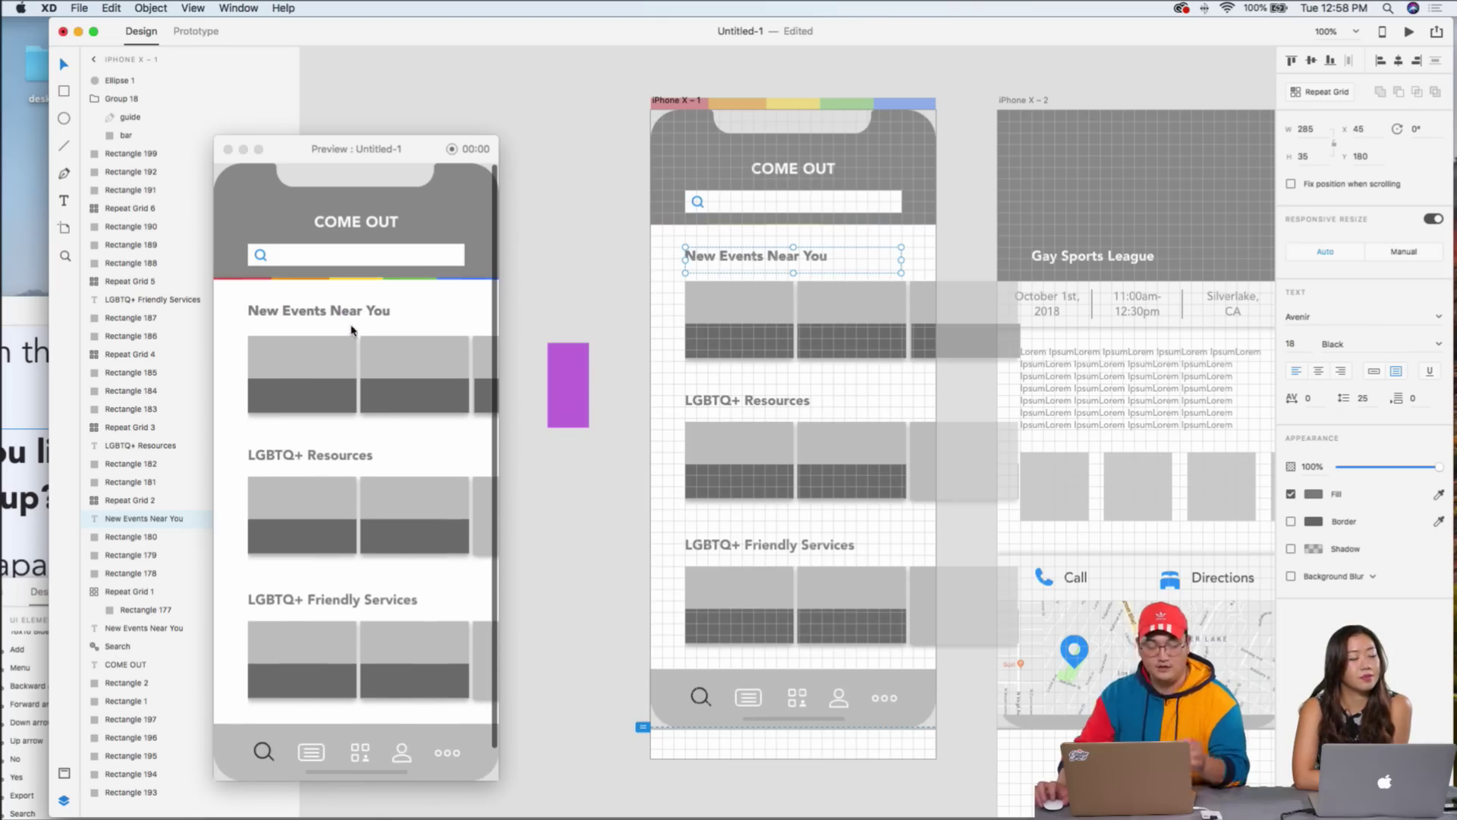
{"action": "left_click", "coordinate": [538, 266]}
{"action": "left_click", "coordinate": [682, 140]}
{"action": "left_click", "coordinate": [1438, 377]}
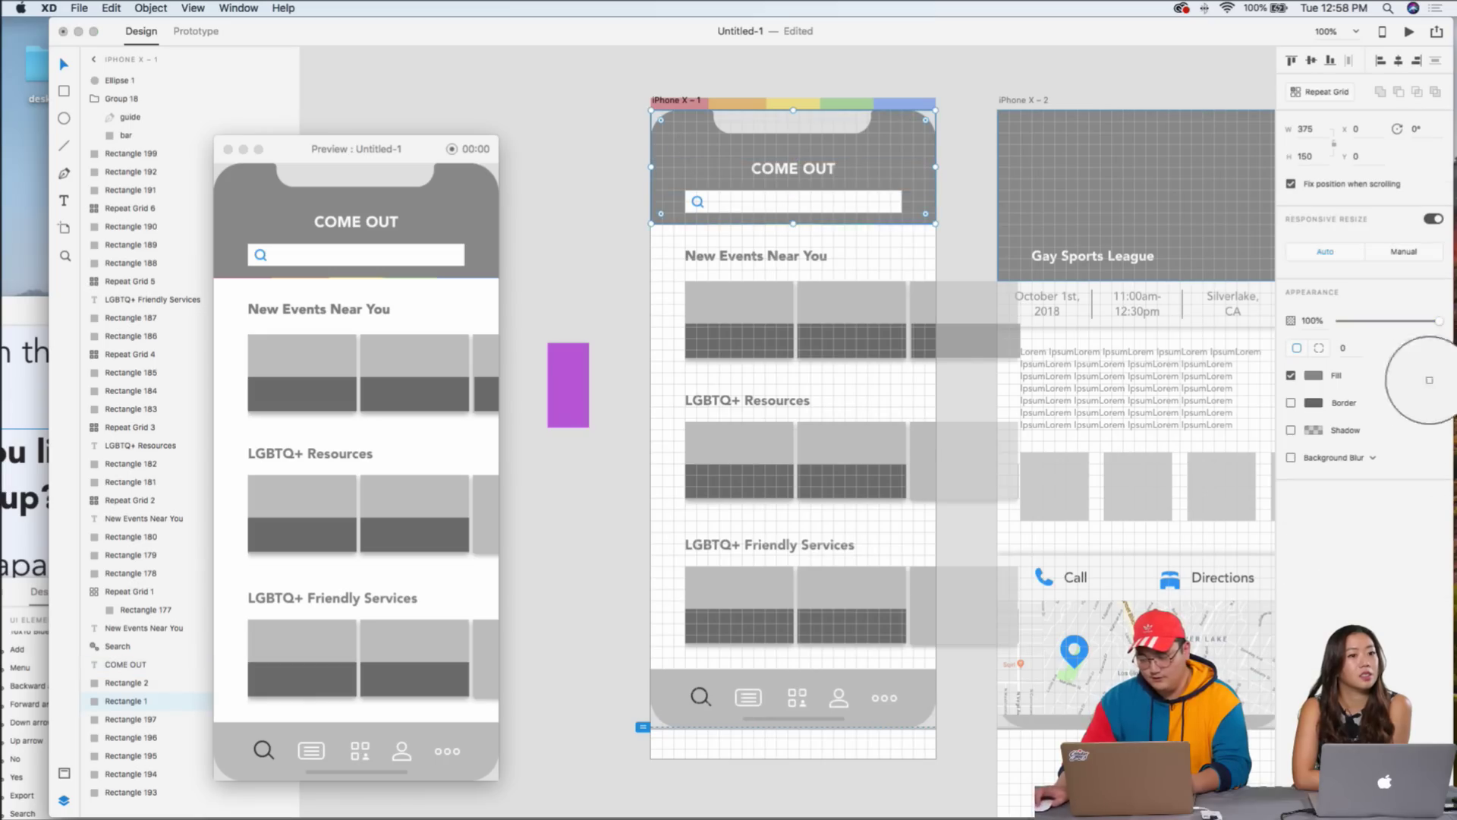
{"action": "left_click", "coordinate": [591, 369]}
{"action": "left_click", "coordinate": [600, 267]}
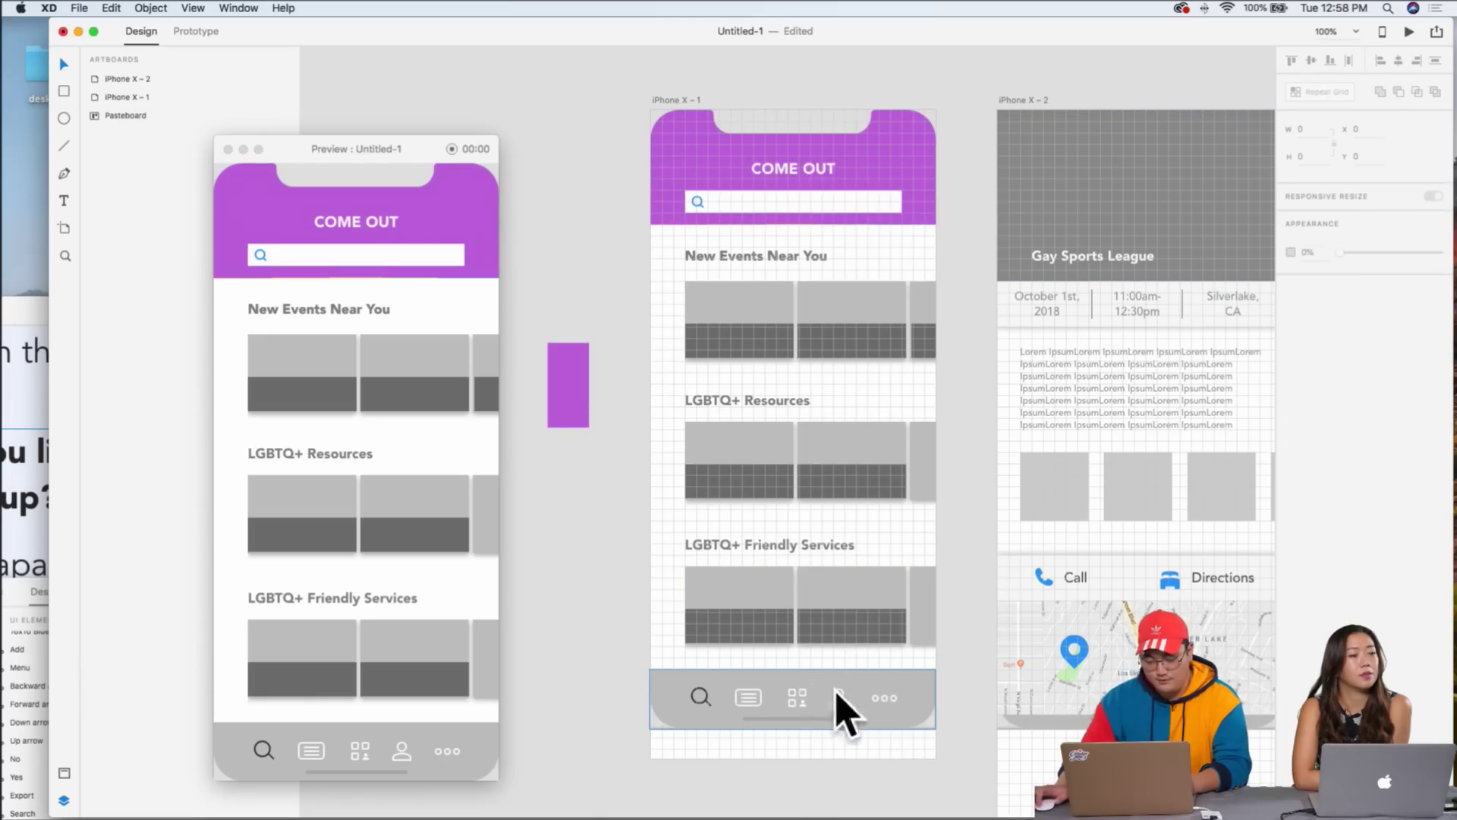
- Save the home screen navigation bar's grey #C3C3C3 as a colour asset, moving the preview window off the assets list
{"action": "left_click", "coordinate": [840, 705]}
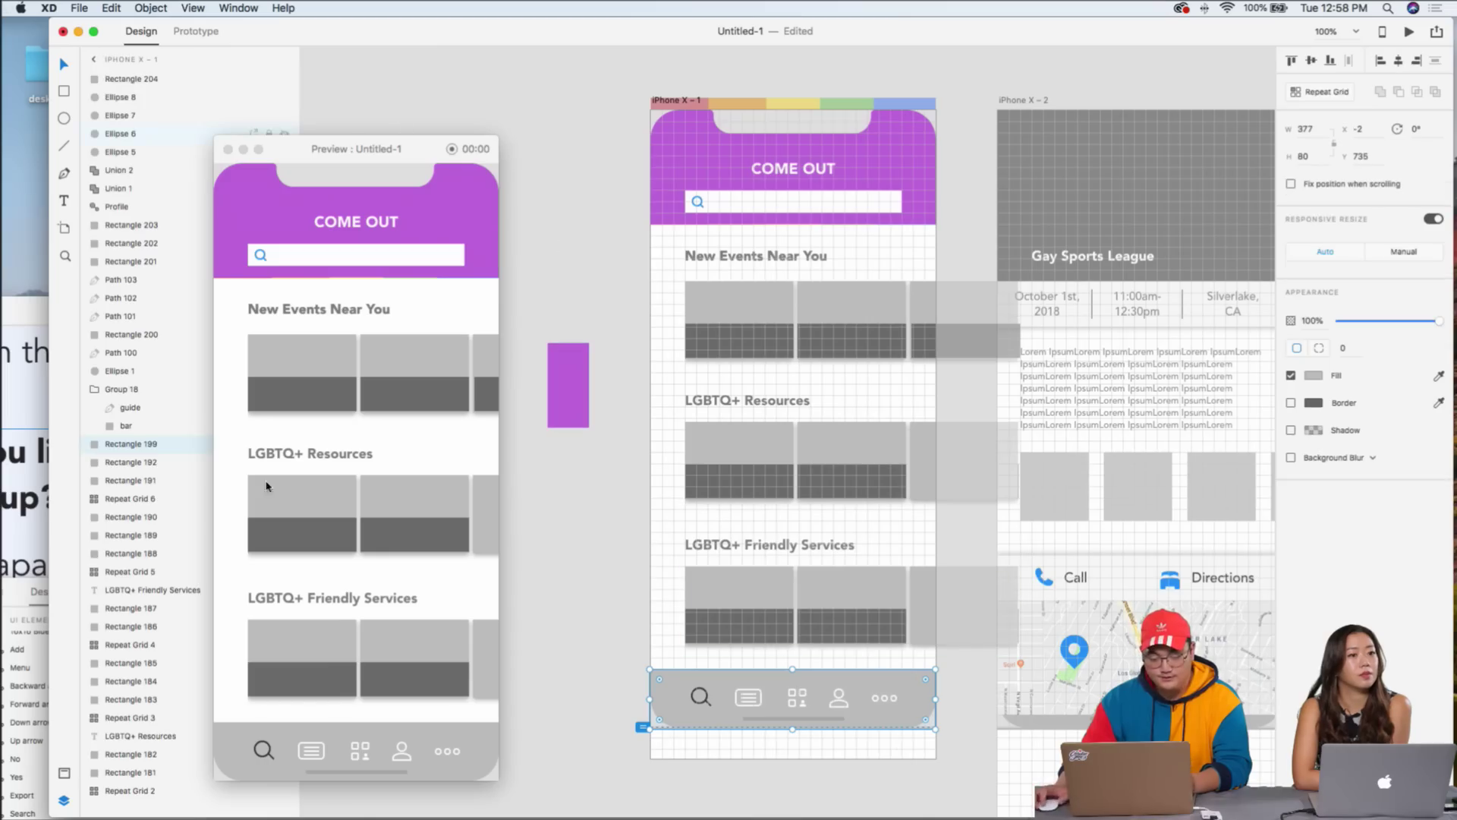
{"action": "left_click", "coordinate": [64, 773]}
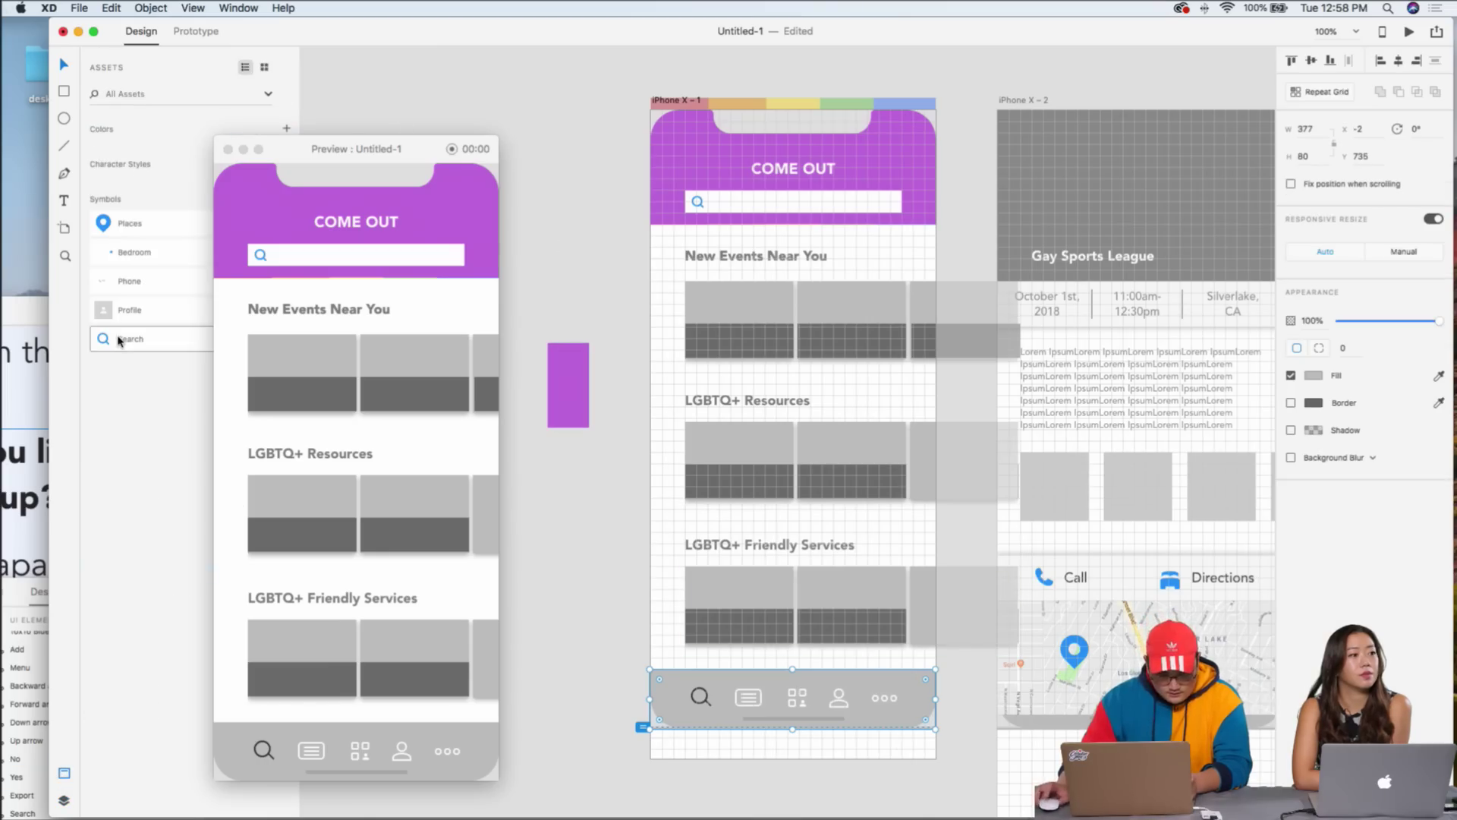
{"action": "left_click_drag", "start_coordinate": [316, 153], "coordinate": [423, 88]}
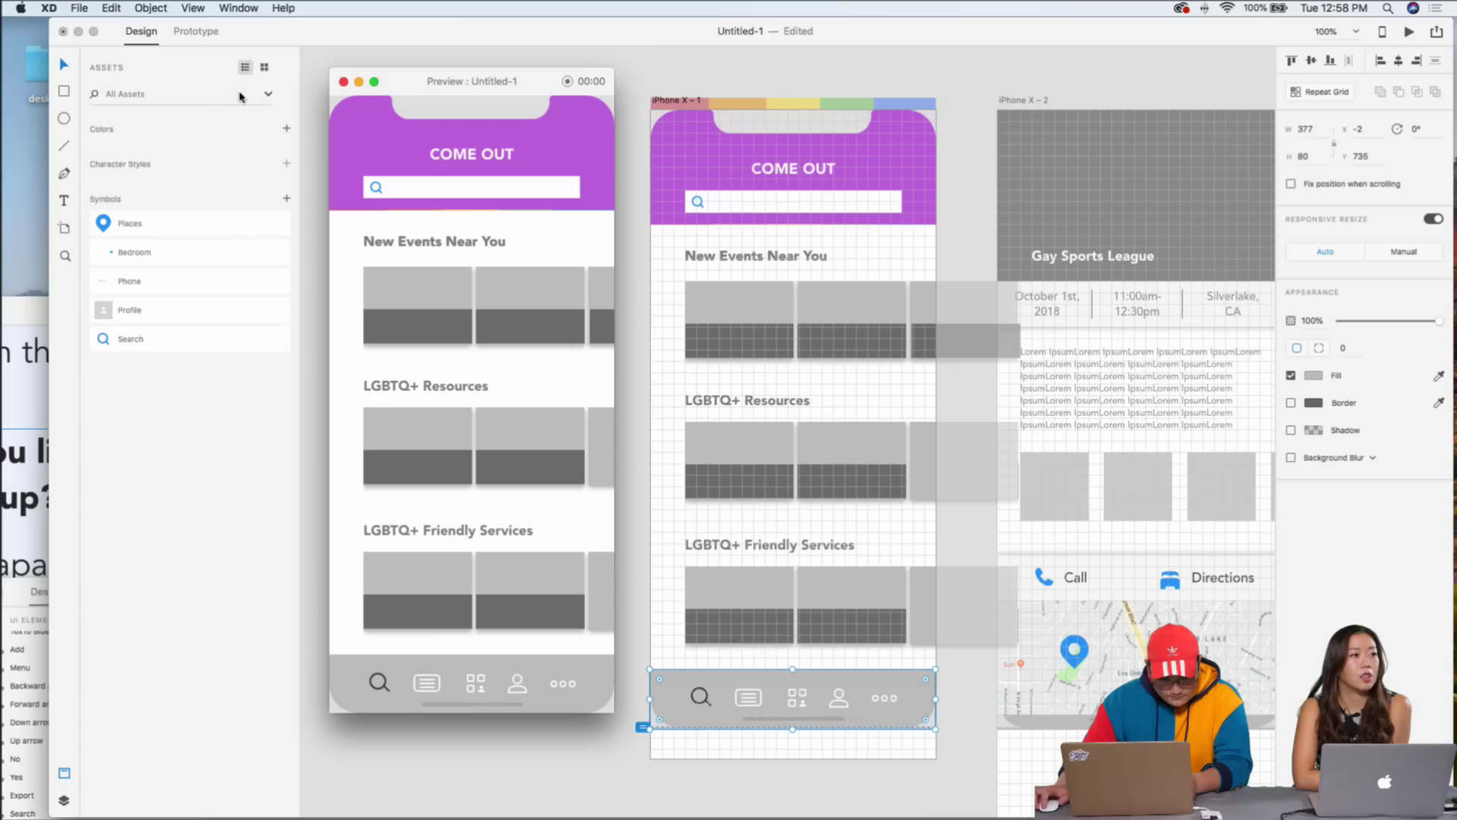
{"action": "left_click", "coordinate": [270, 91]}
{"action": "left_click", "coordinate": [268, 93]}
{"action": "left_click", "coordinate": [328, 404]}
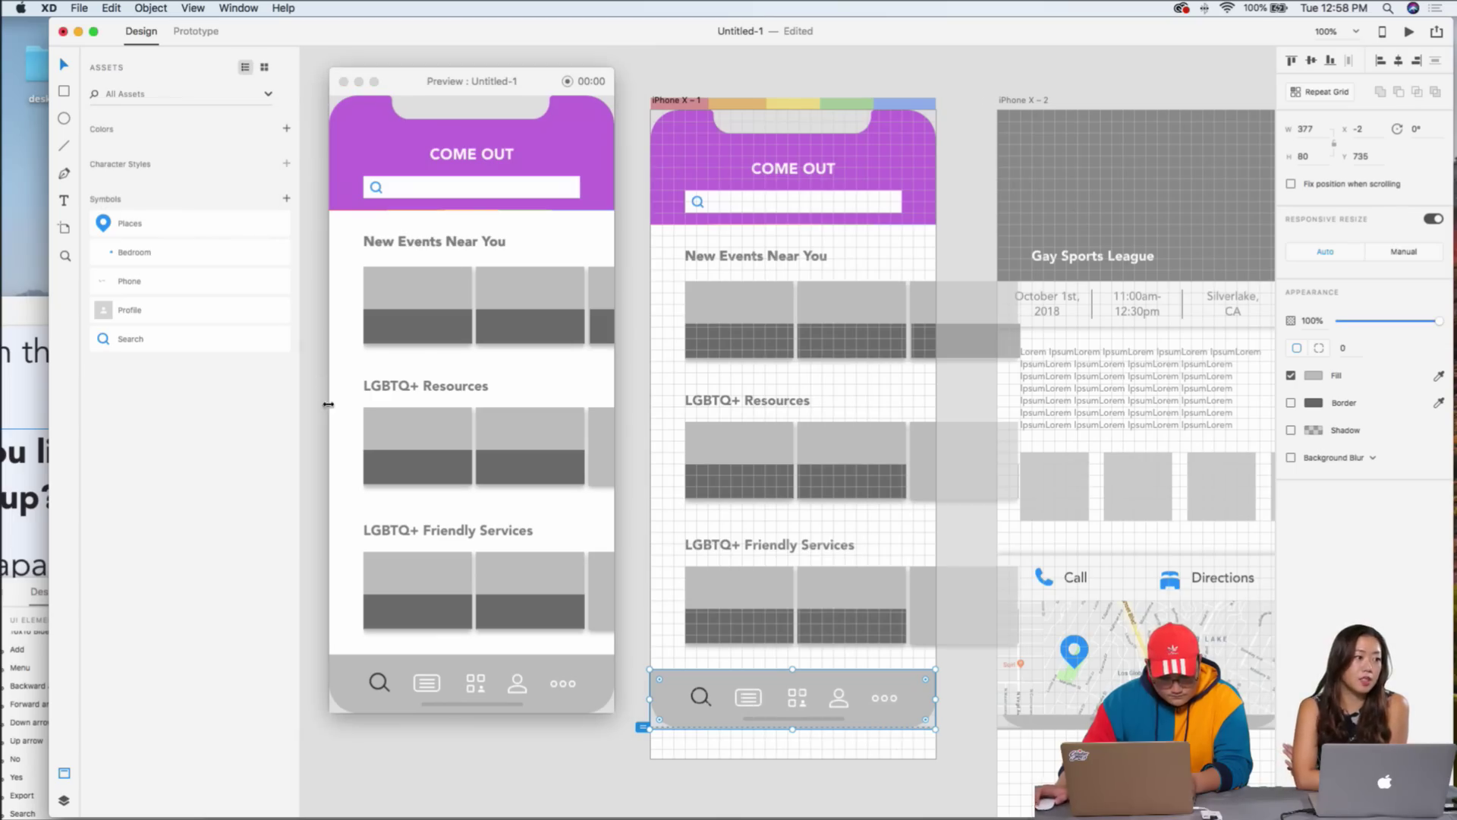
{"action": "left_click", "coordinate": [63, 800]}
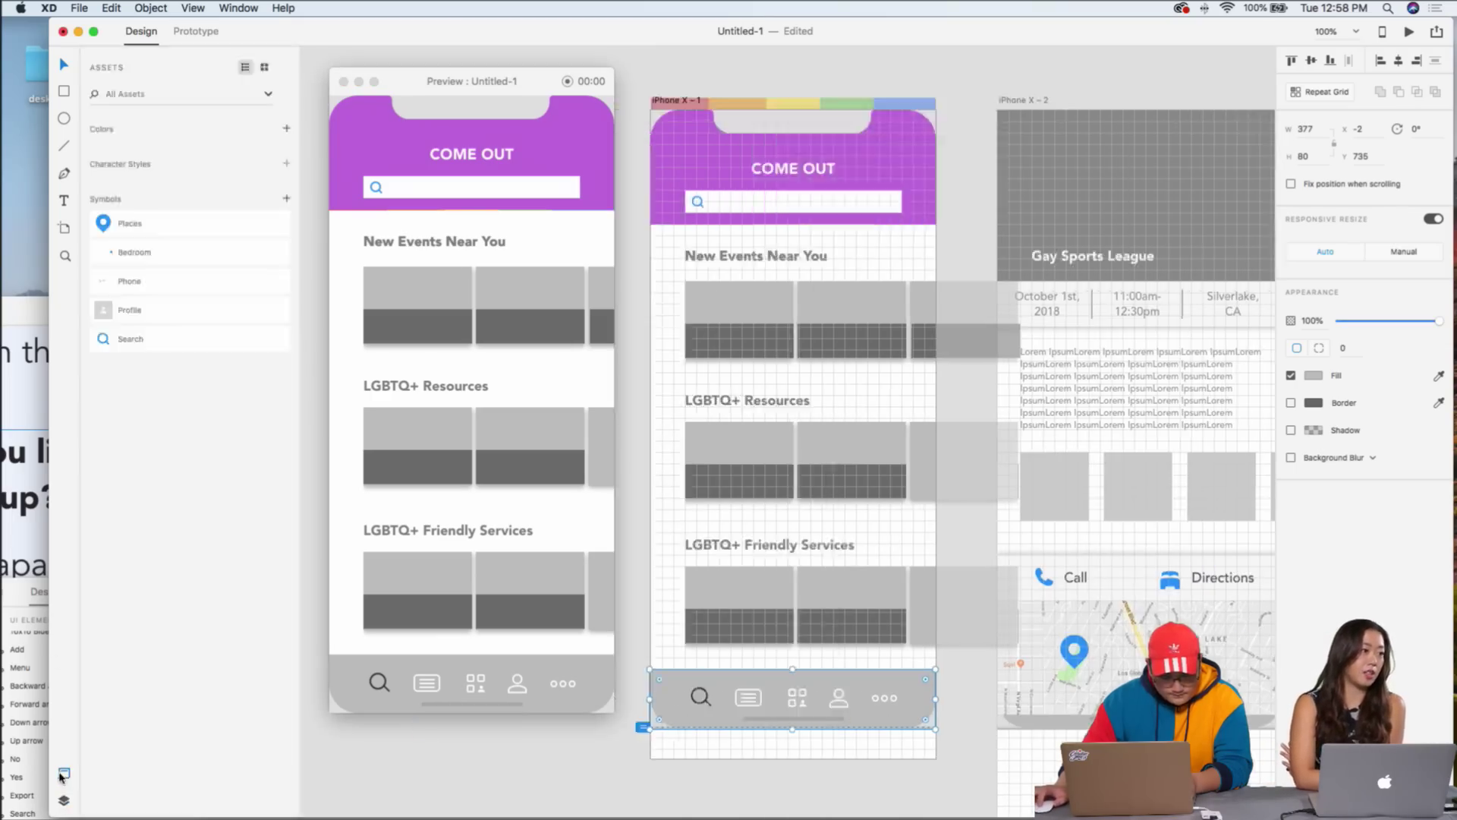
{"action": "left_click", "coordinate": [63, 772]}
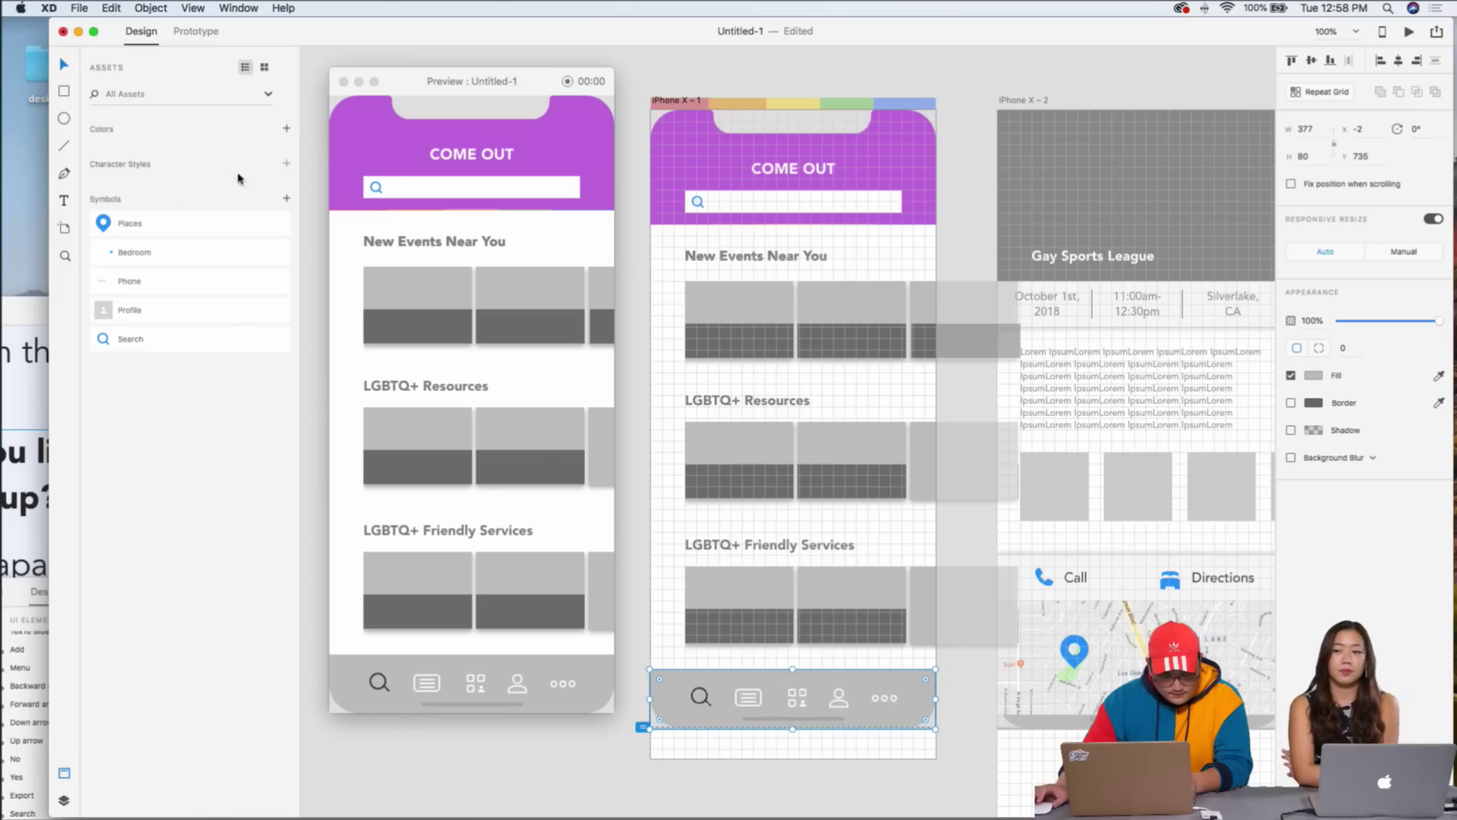
{"action": "left_click", "coordinate": [287, 129]}
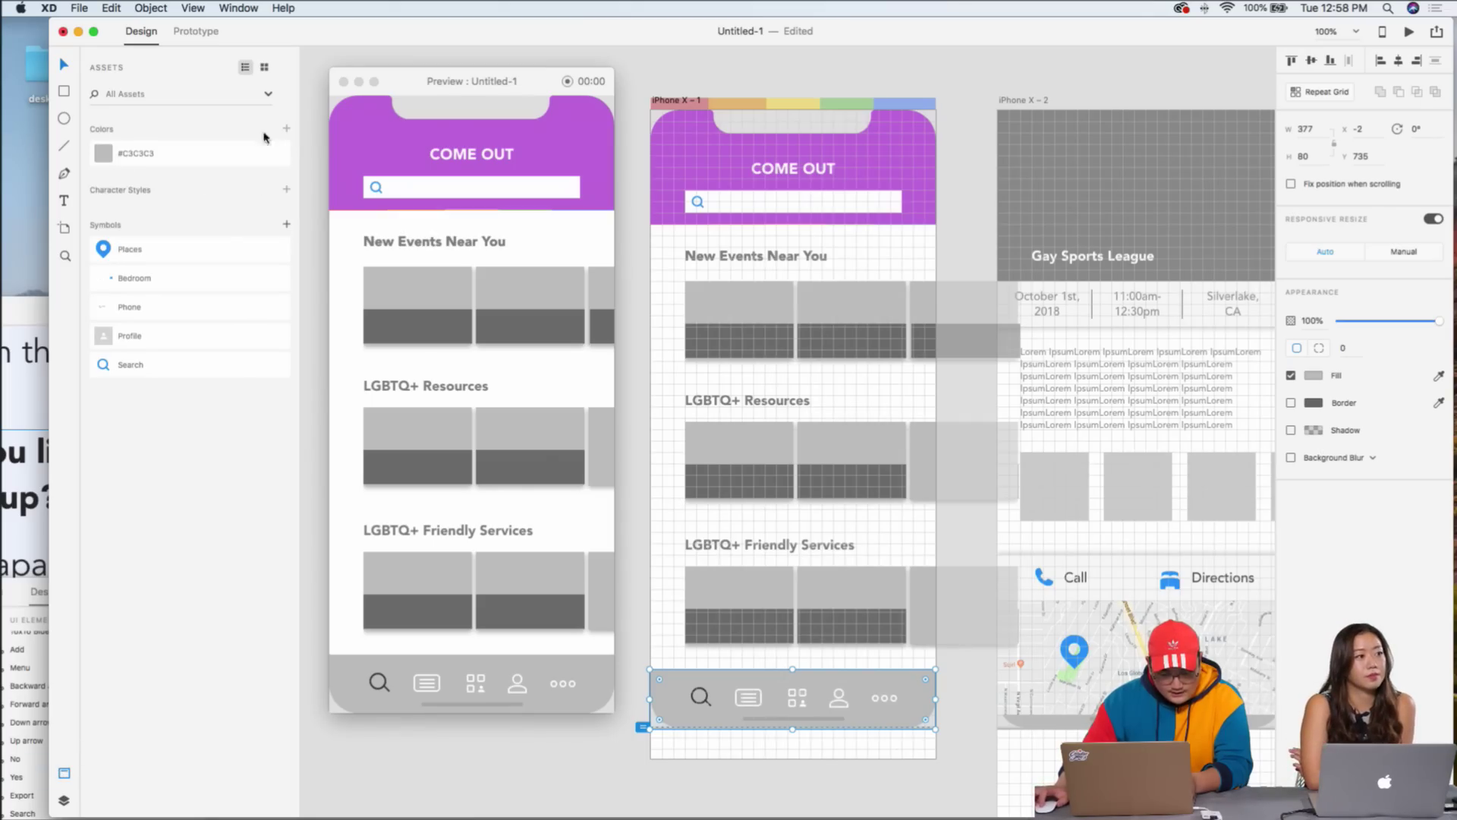
- Save the COME OUT header's purple as a colour asset and delete the grey #C3C3C3 colour asset
{"action": "left_click", "coordinate": [720, 152]}
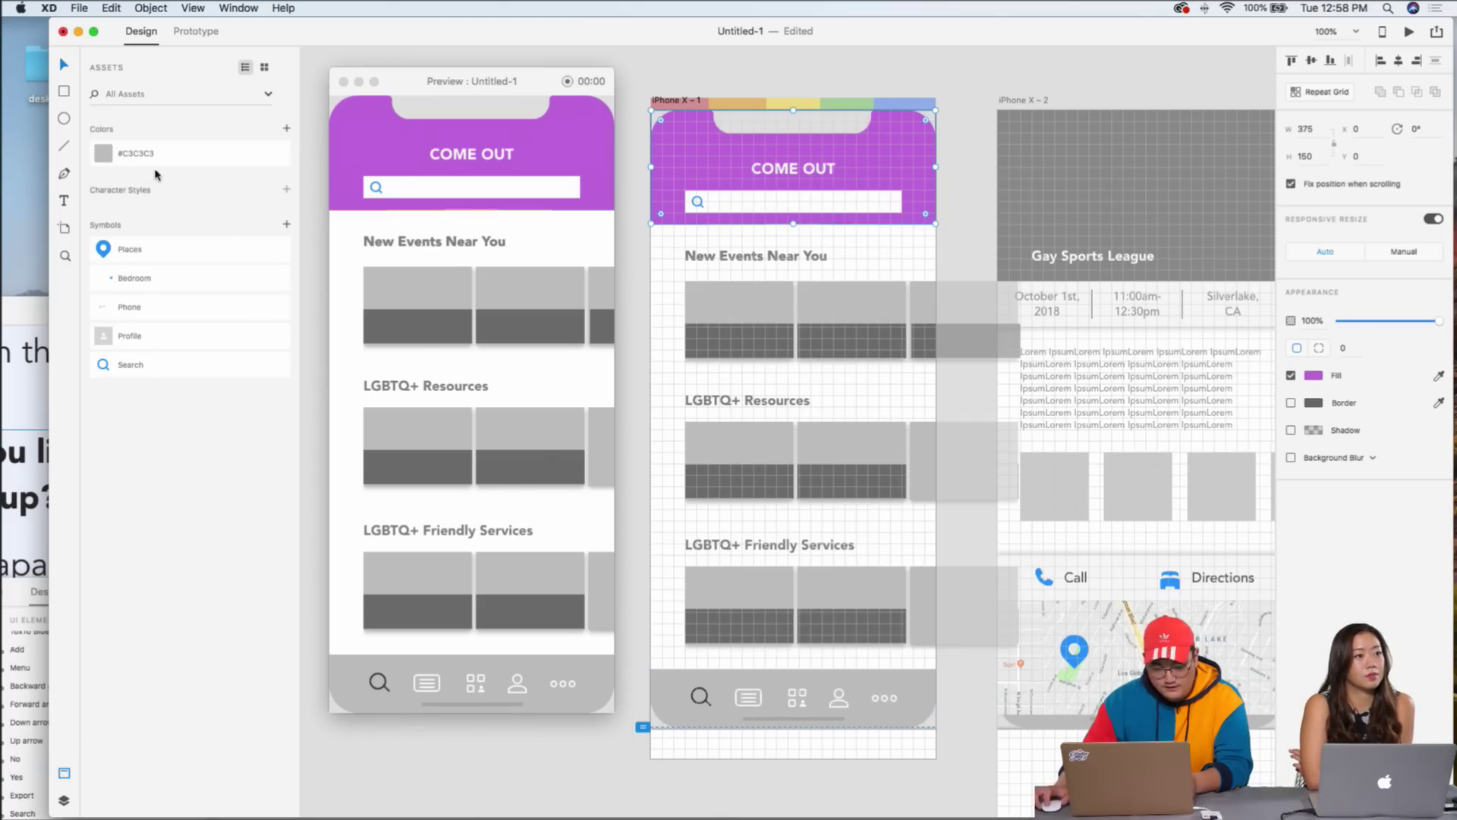
{"action": "left_click", "coordinate": [287, 129]}
{"action": "key", "text": "Delete"}
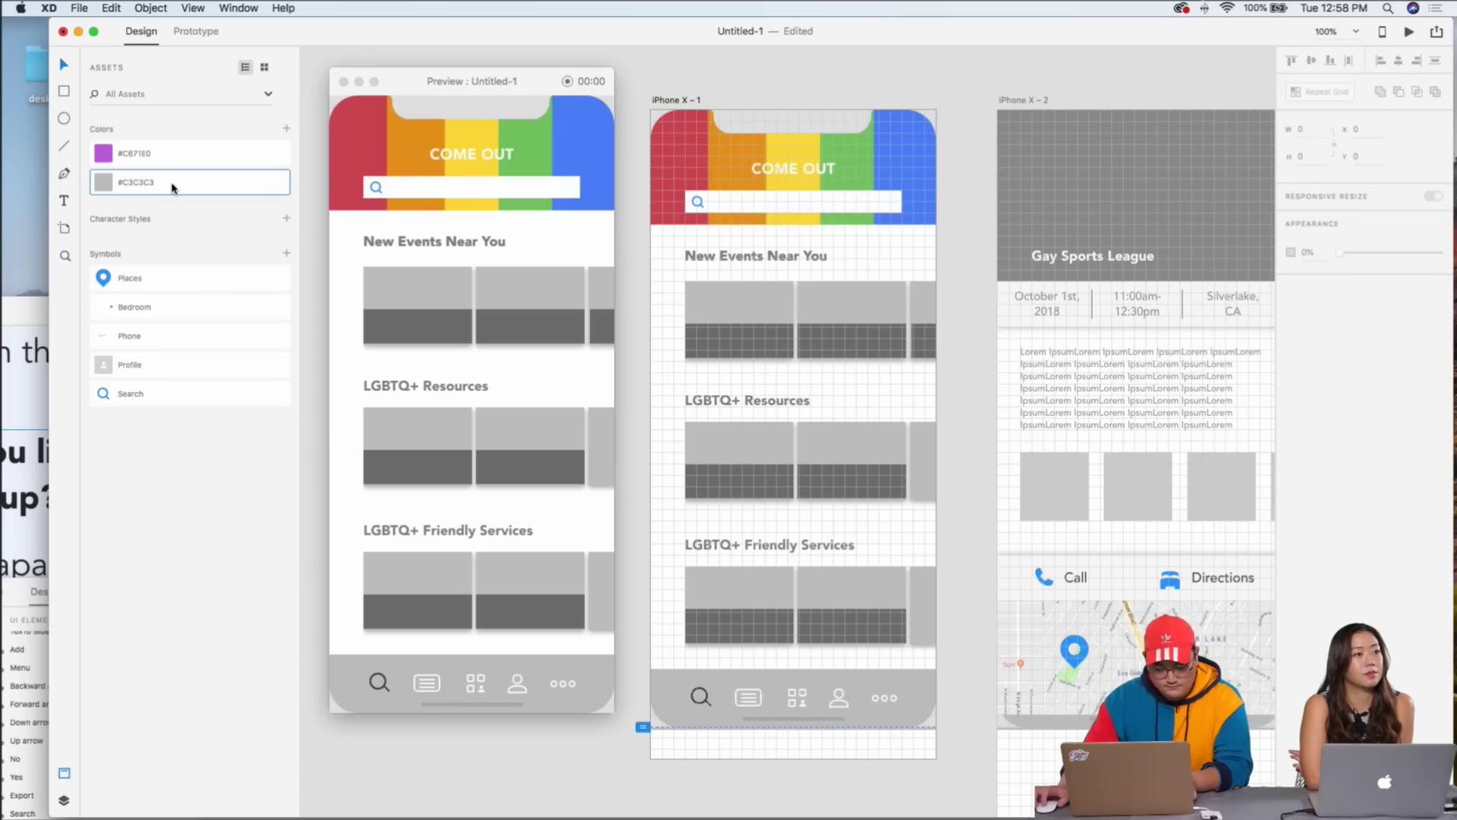
{"action": "key", "text": "cmd+z"}
{"action": "right_click", "coordinate": [173, 189]}
{"action": "left_click", "coordinate": [218, 263]}
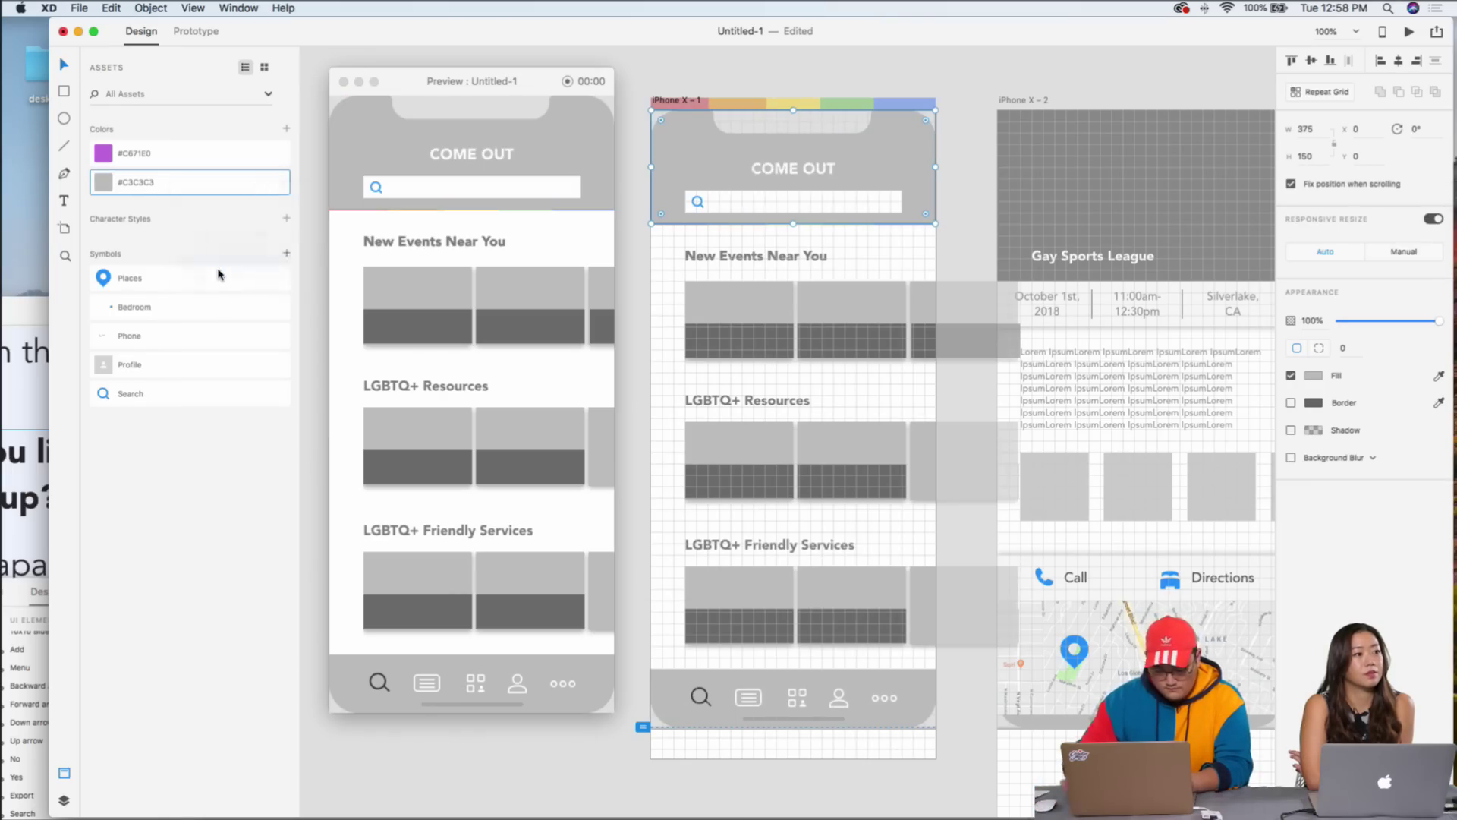
{"action": "left_click", "coordinate": [731, 96]}
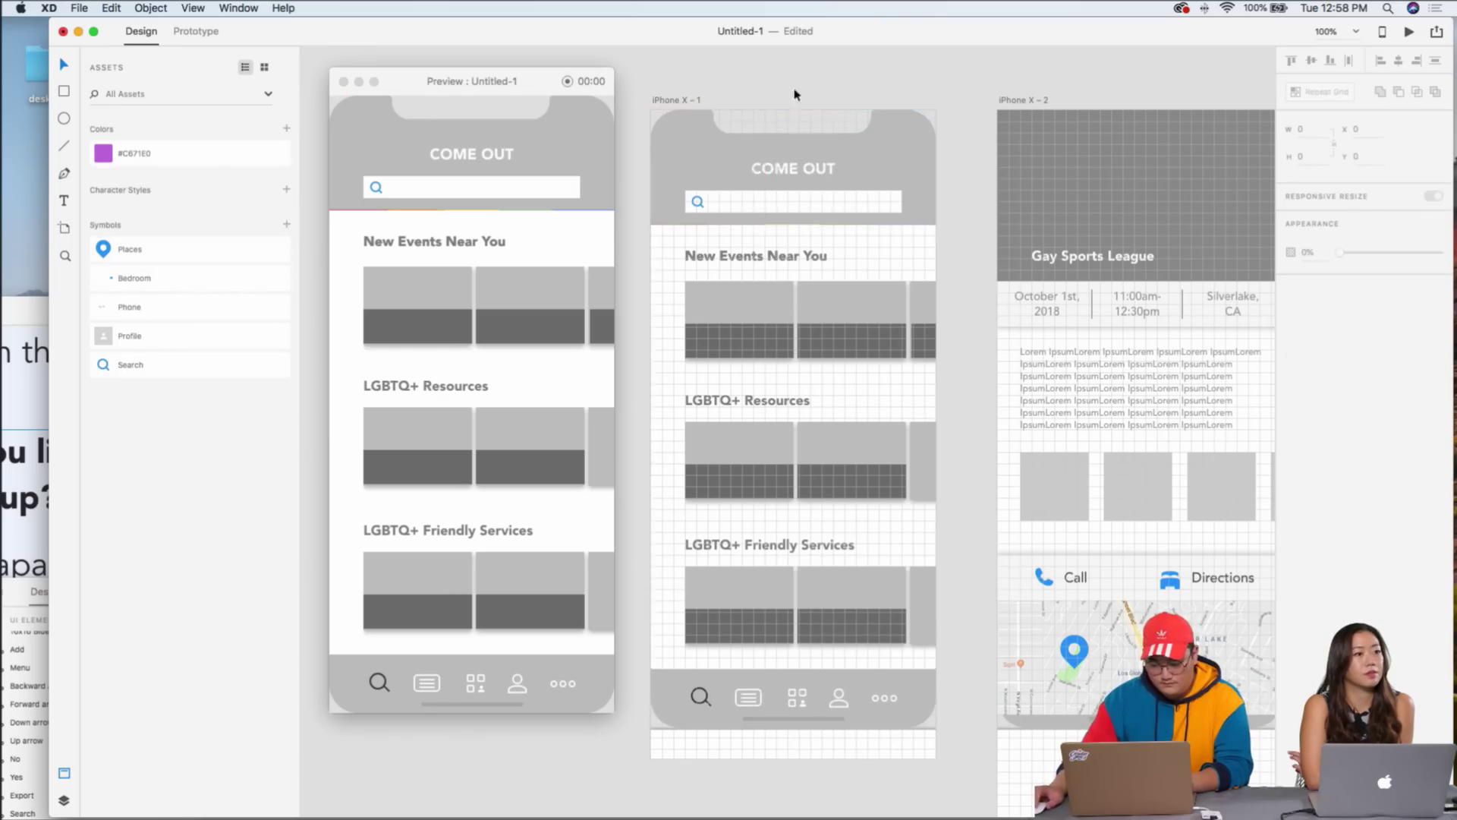
- Apply the saved purple colour asset to the COME OUT header background
{"action": "scroll", "coordinate": [835, 91], "scroll_direction": "left", "scroll_amount": 2}
{"action": "left_click", "coordinate": [914, 143]}
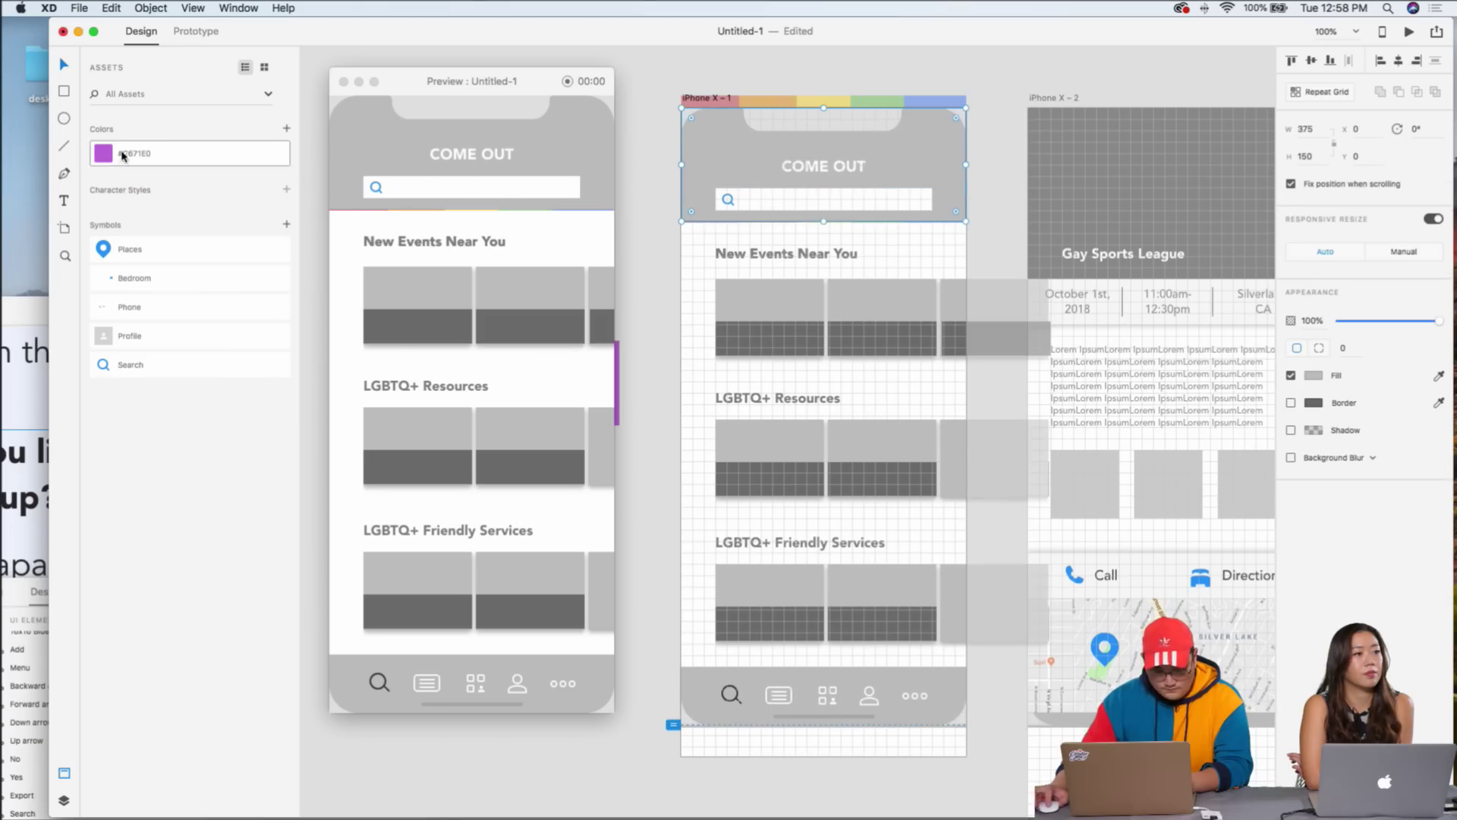
{"action": "left_click", "coordinate": [169, 153]}
- Lighten the home screen navigation bar's fill to #CECECE
{"action": "left_click", "coordinate": [742, 286]}
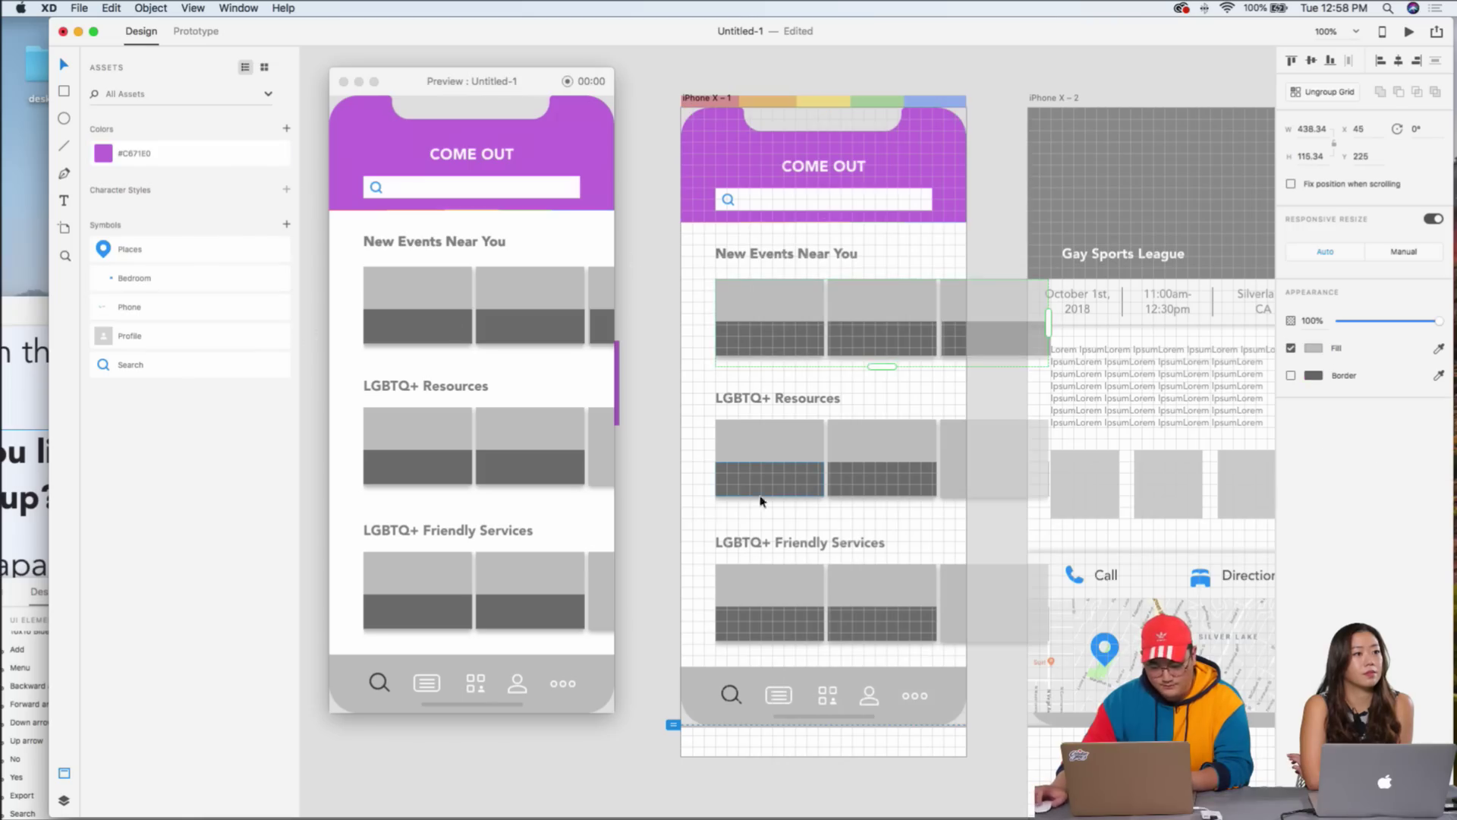
{"action": "left_click", "coordinate": [746, 687]}
{"action": "left_click", "coordinate": [1290, 374]}
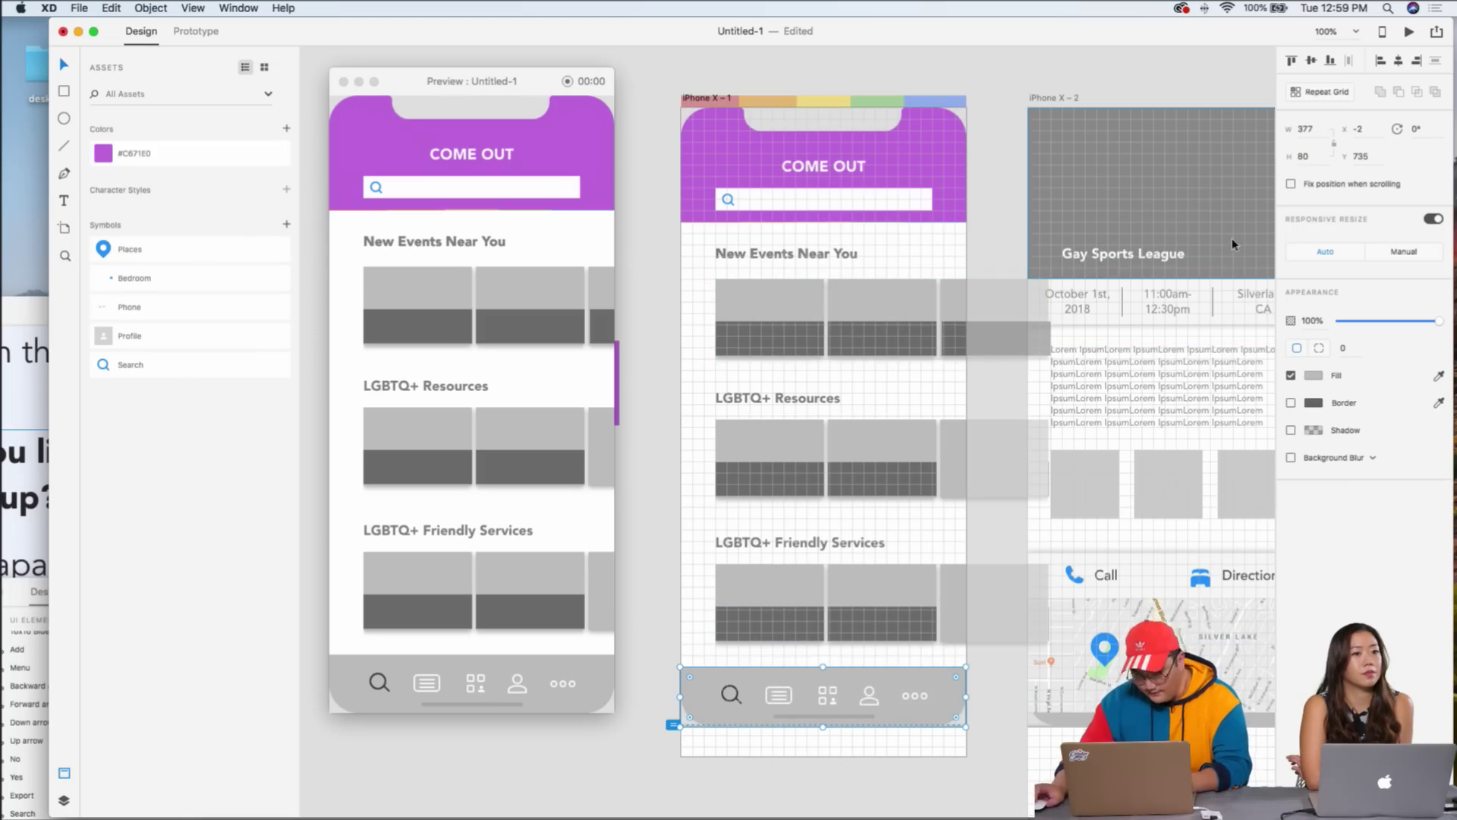
{"action": "left_click_drag", "start_coordinate": [1150, 47], "coordinate": [1106, 48]}
{"action": "left_click", "coordinate": [1269, 375]}
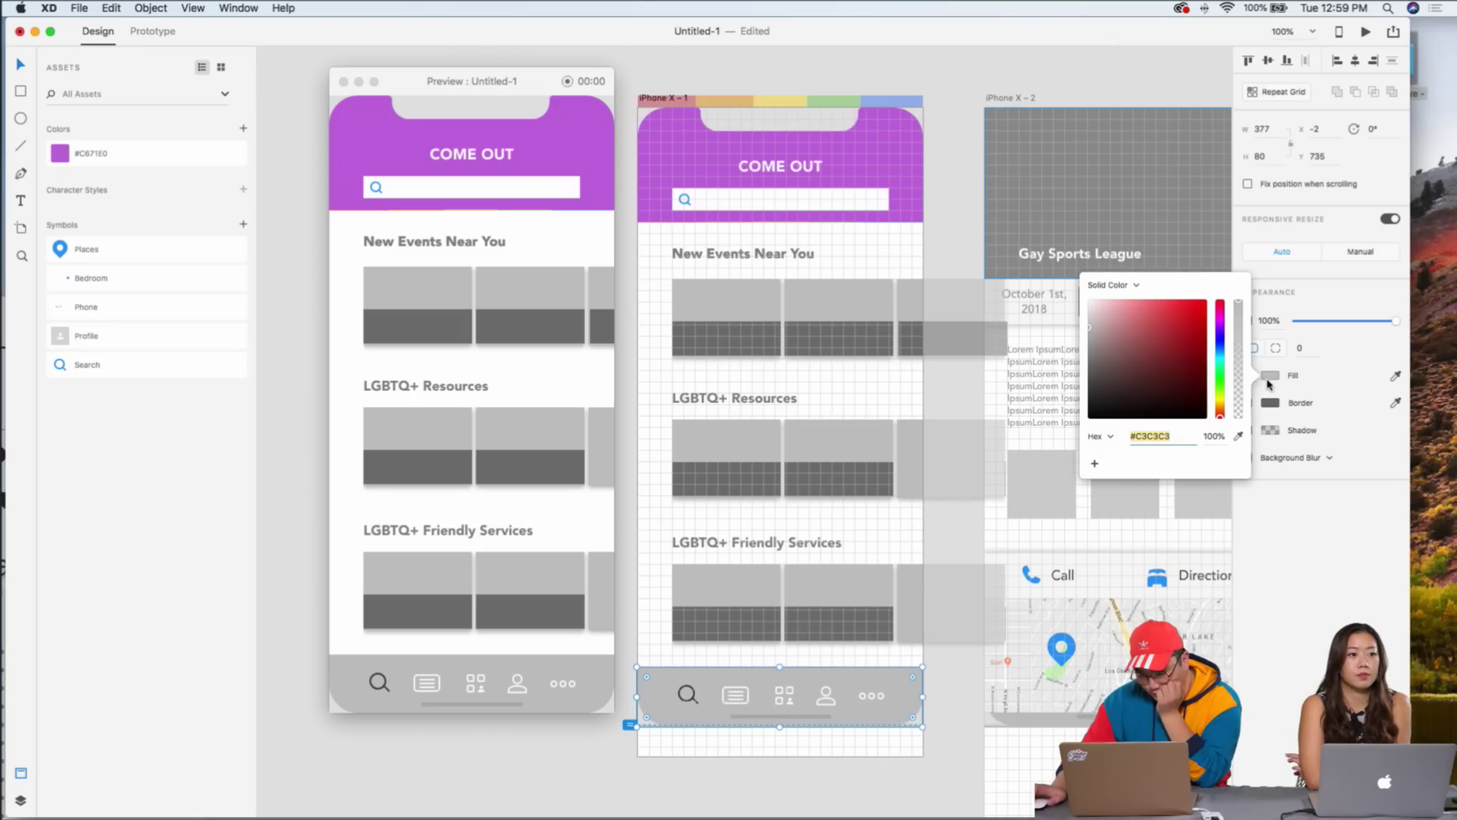
{"action": "left_click_drag", "start_coordinate": [1168, 355], "coordinate": [1087, 325]}
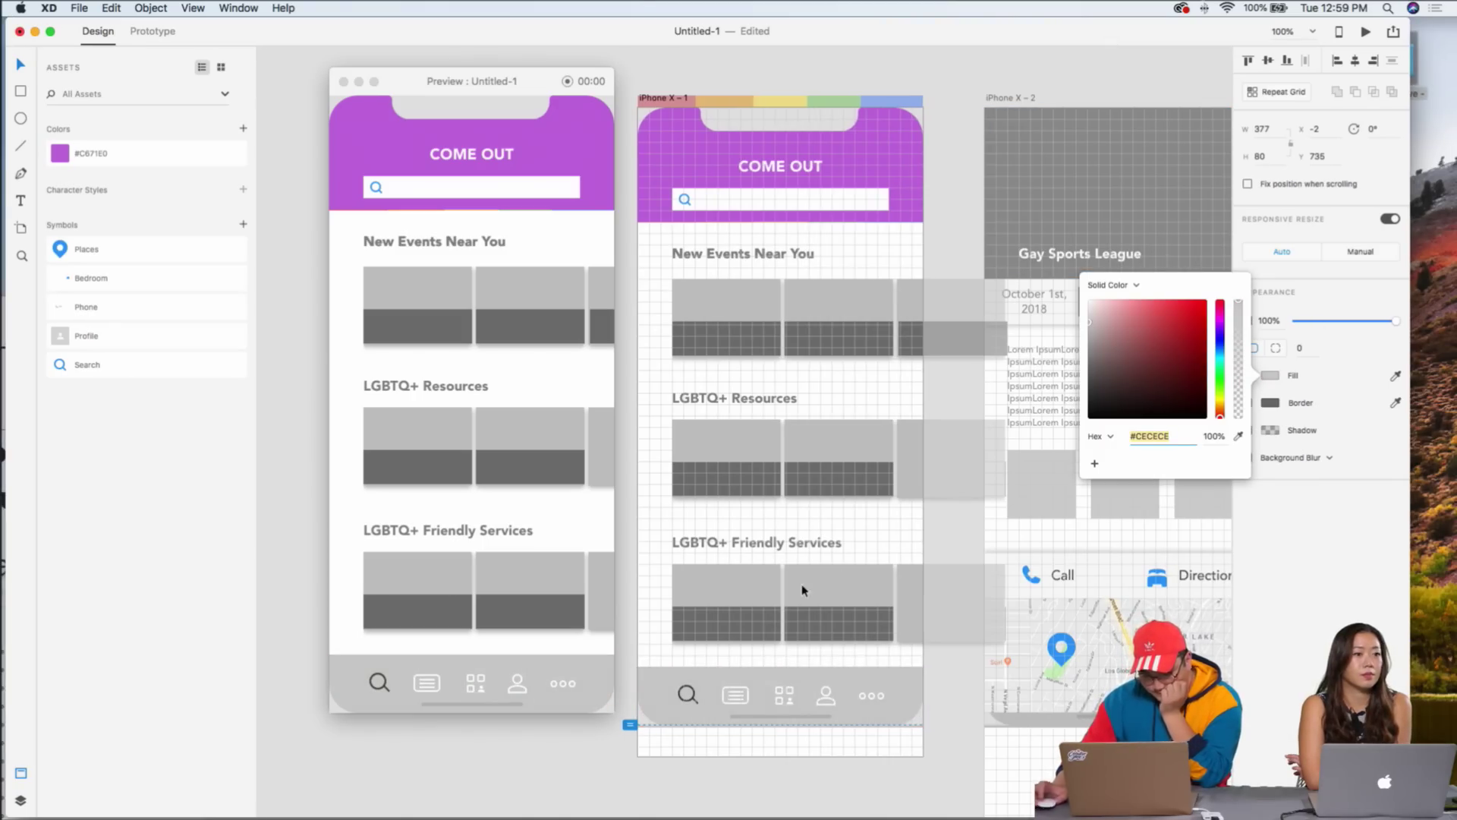
- Set the borders of the list, grid, profile and three-dot icons in the home screen navigation bar to grey #BFBFBF
{"action": "left_click_drag", "start_coordinate": [787, 722], "coordinate": [841, 457]}
{"action": "scroll", "coordinate": [828, 699], "scroll_direction": "down", "scroll_amount": 8}
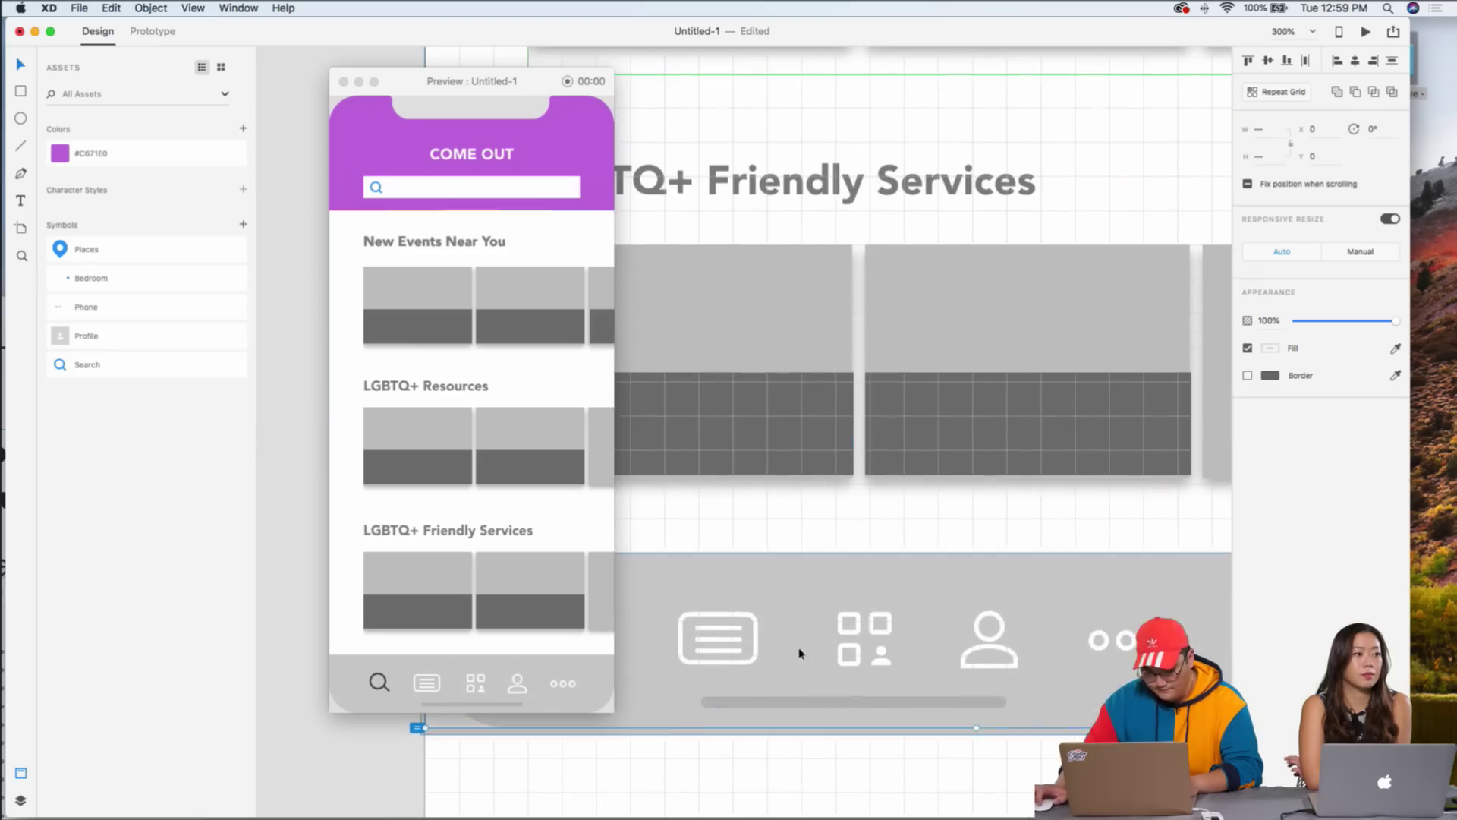
{"action": "left_click_drag", "start_coordinate": [526, 82], "coordinate": [248, 93]}
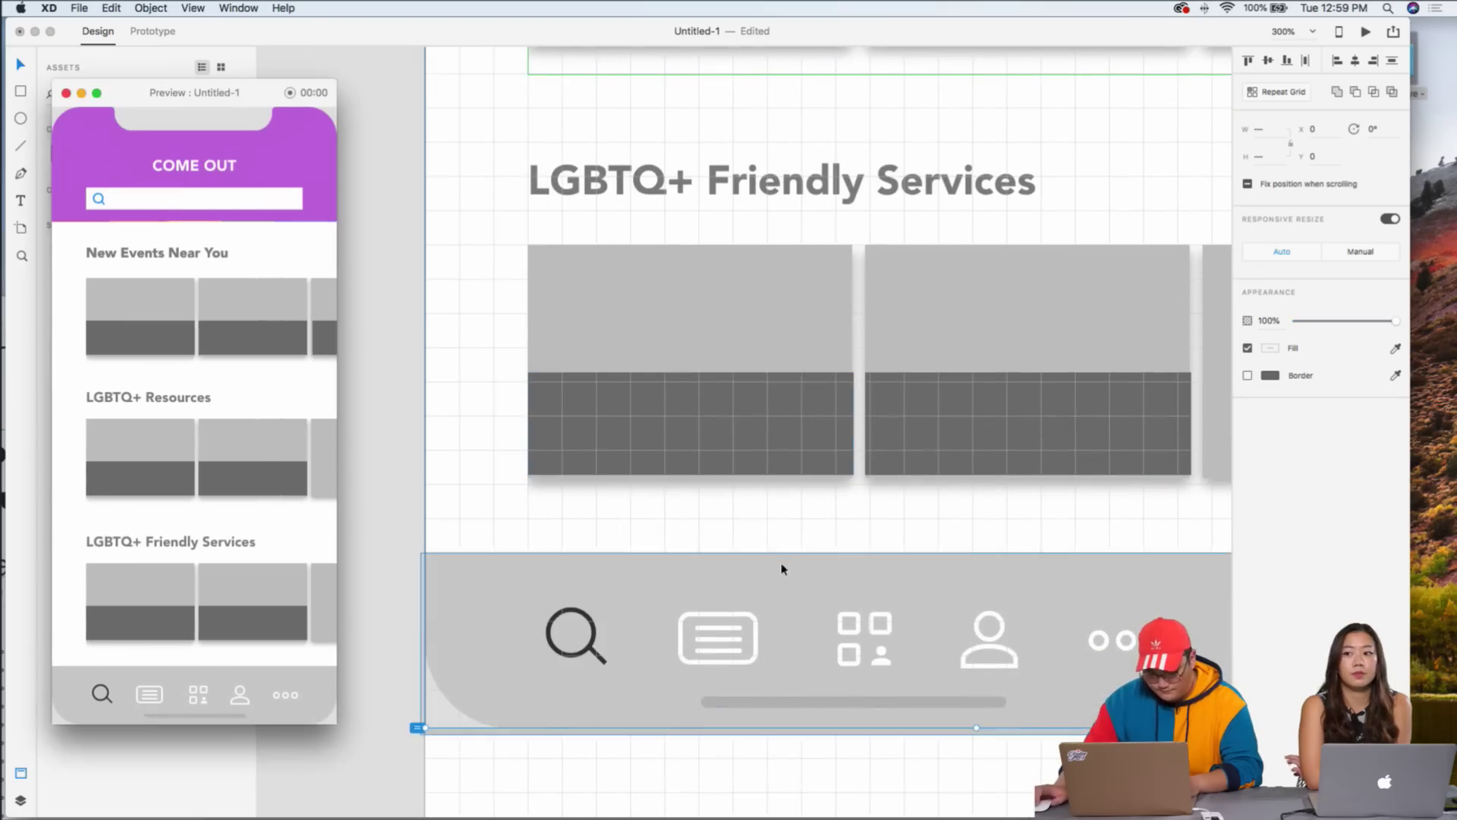
{"action": "left_click", "coordinate": [745, 619]}
{"action": "double_click", "coordinate": [726, 619]}
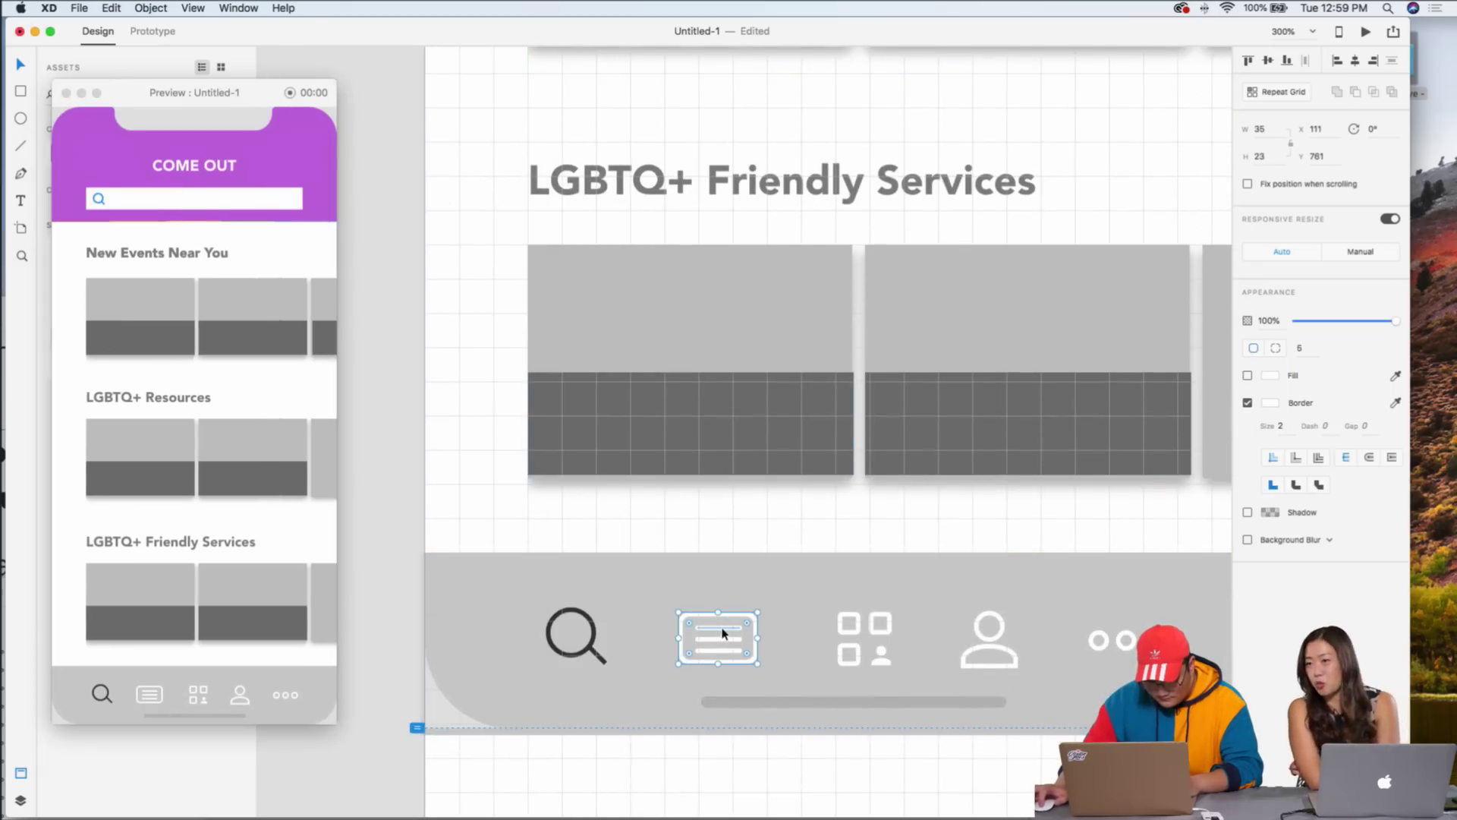
{"action": "left_click", "coordinate": [722, 639], "text": "shift"}
{"action": "key", "text": "Escape"}
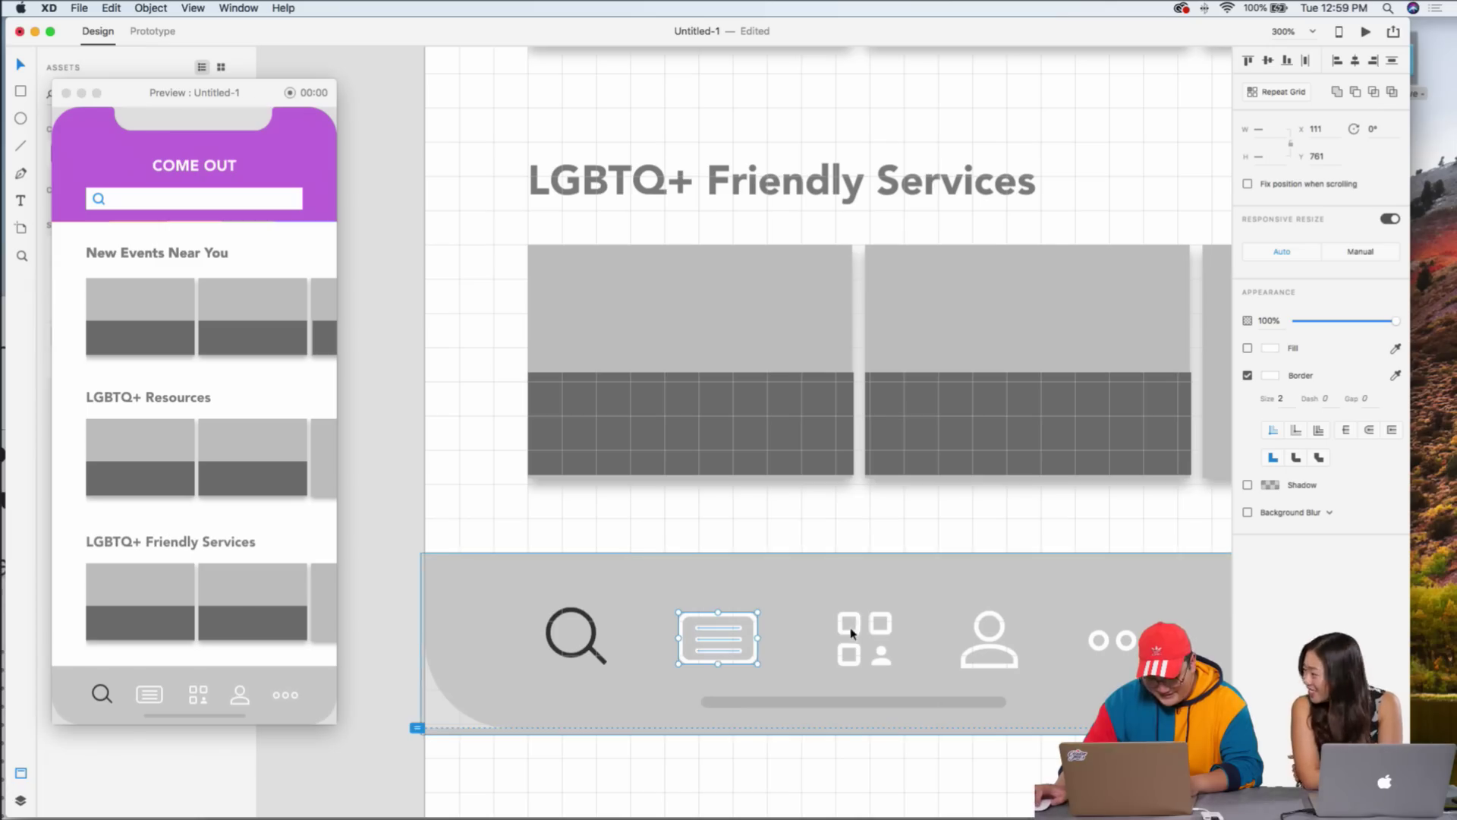
{"action": "double_click", "coordinate": [866, 646]}
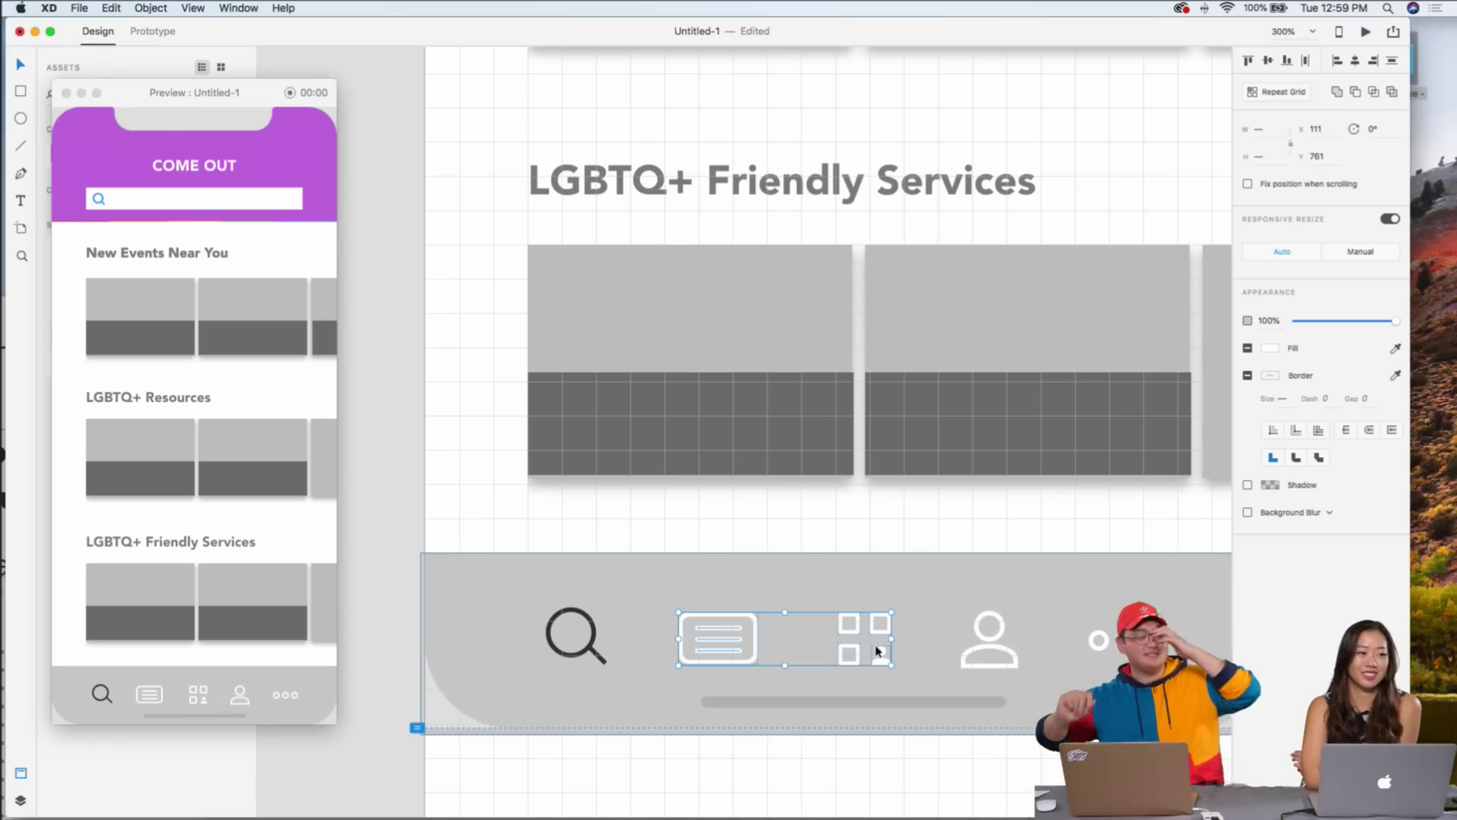
{"action": "left_click", "coordinate": [987, 635], "text": "shift"}
{"action": "left_click", "coordinate": [1097, 641], "text": "shift"}
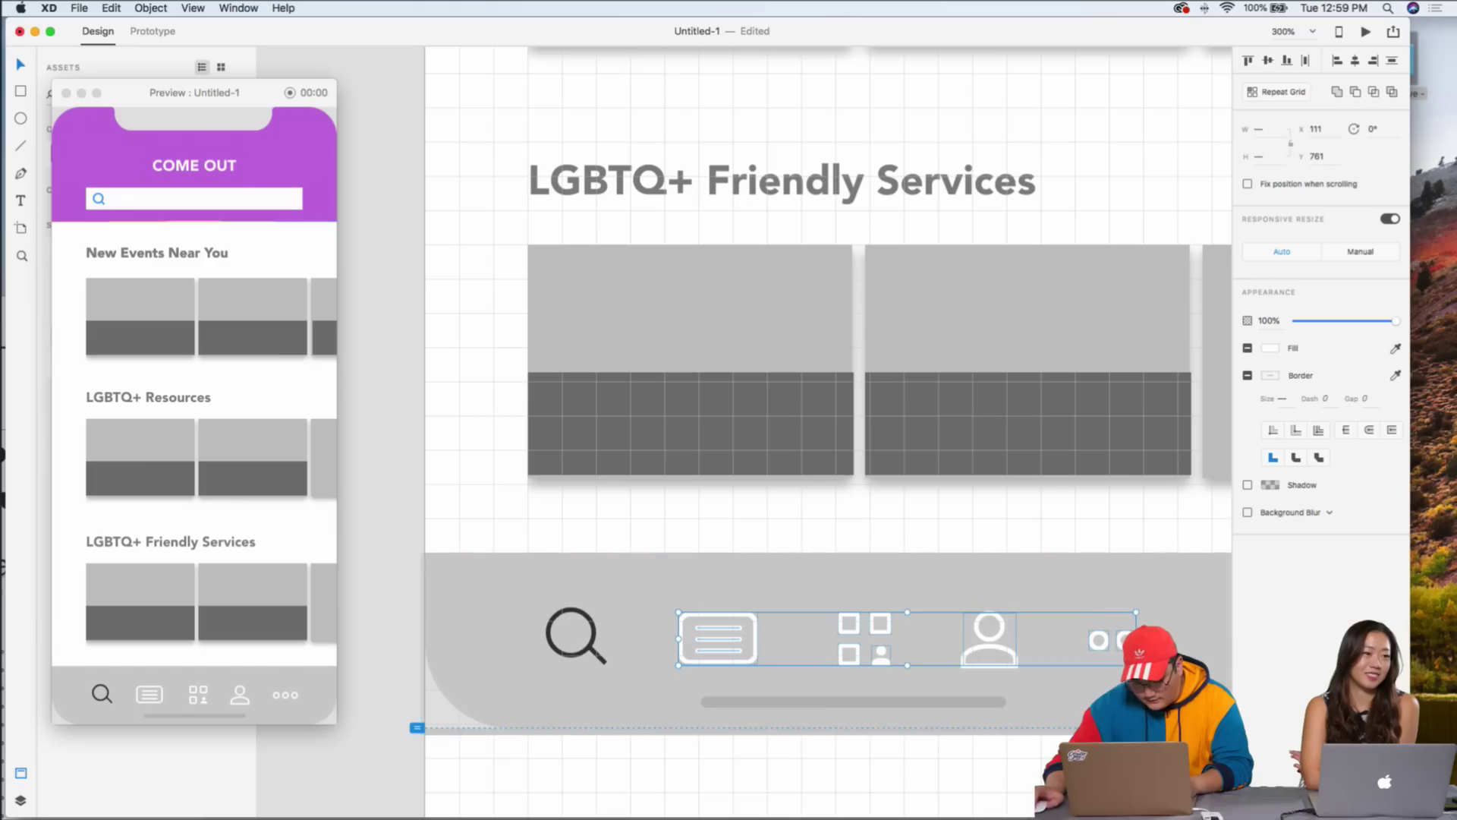
{"action": "left_click", "coordinate": [1247, 375]}
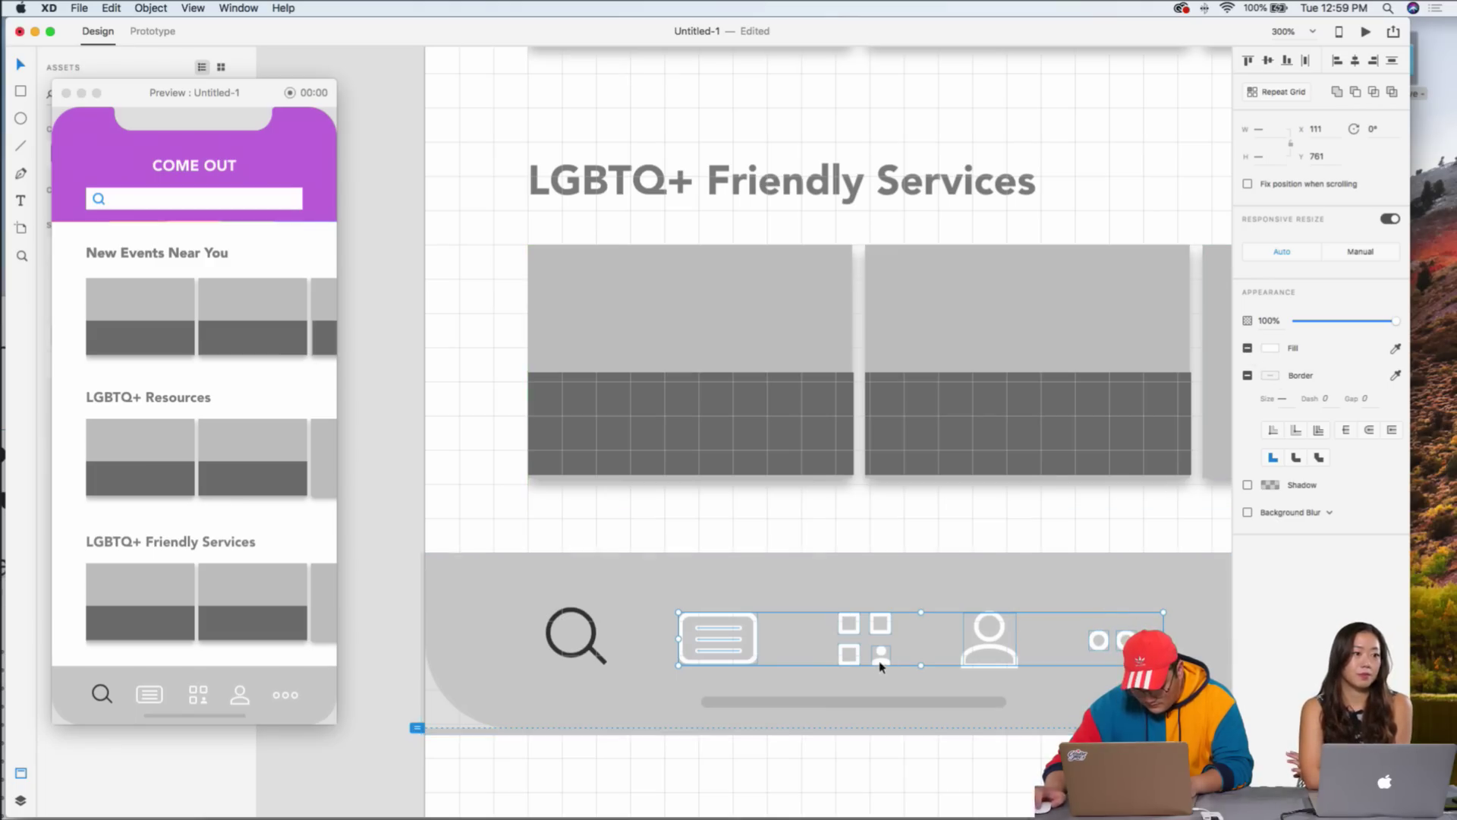
{"action": "left_click", "coordinate": [1269, 375]}
{"action": "left_click_drag", "start_coordinate": [1145, 375], "coordinate": [1076, 322]}
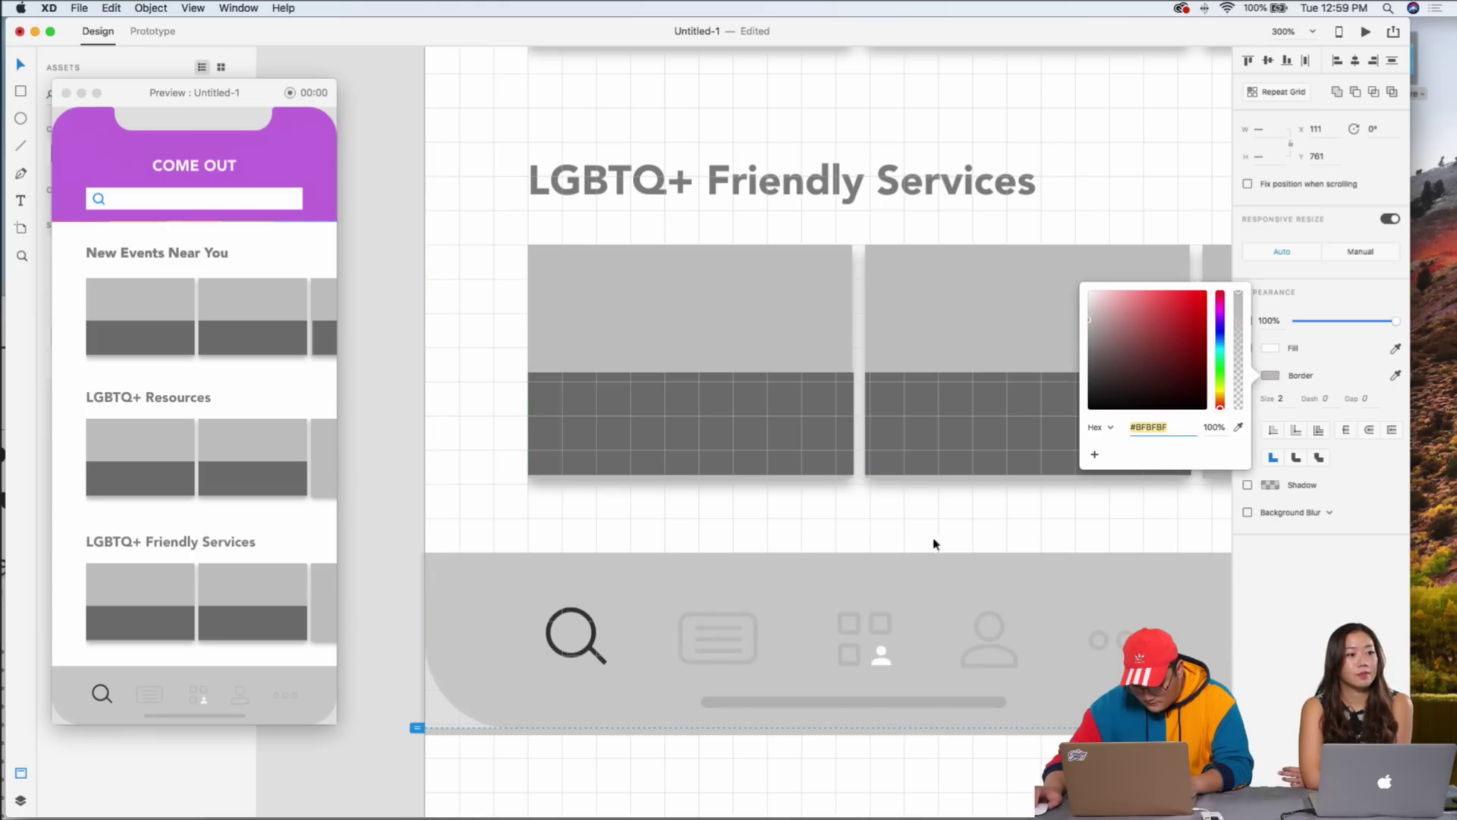
- Set the fill of the home screen navigation bar's background to light grey #EDEDED
{"action": "left_click", "coordinate": [940, 566]}
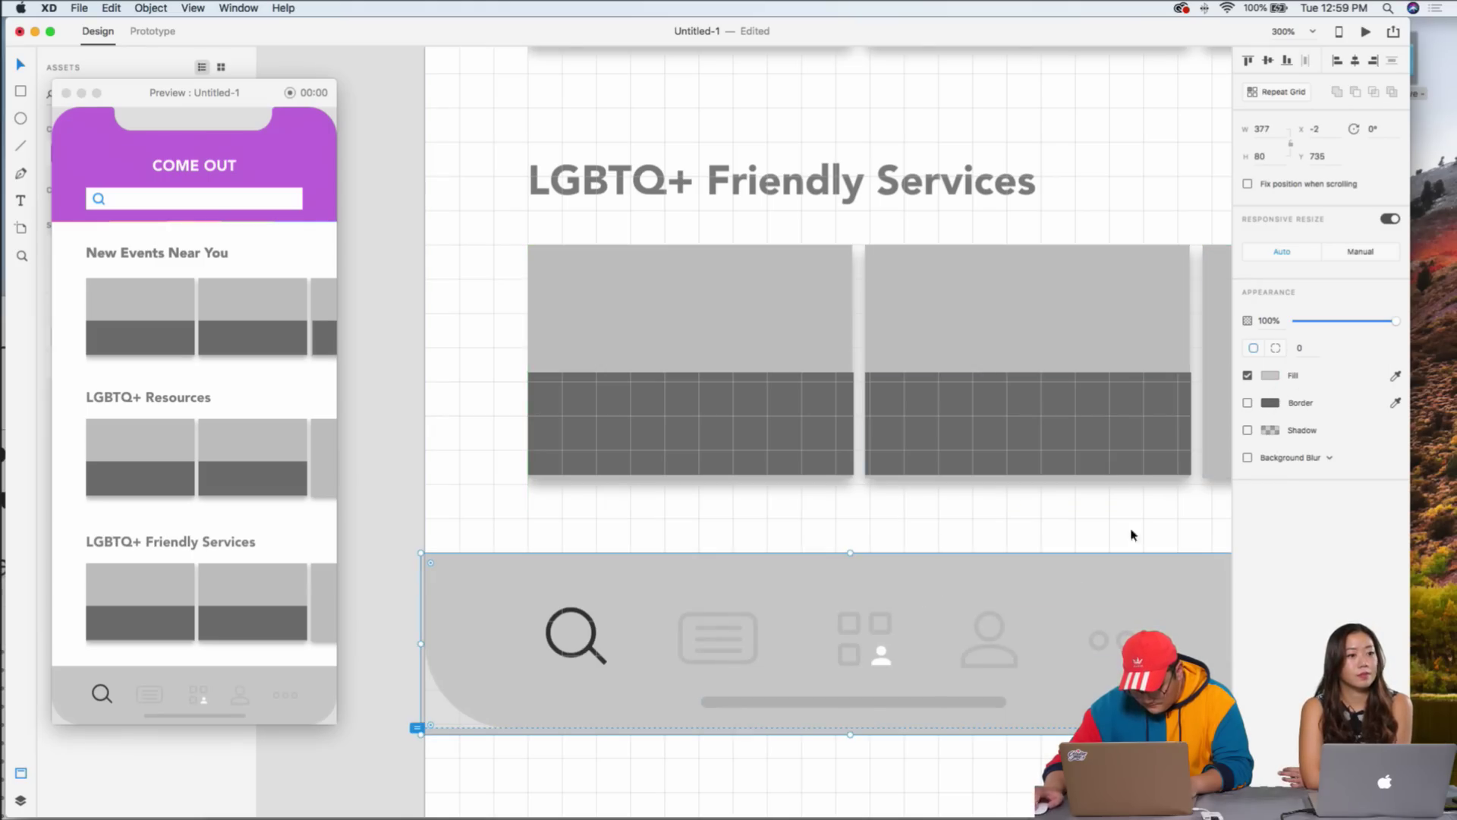
{"action": "left_click", "coordinate": [1270, 375]}
{"action": "left_click_drag", "start_coordinate": [1091, 326], "coordinate": [1078, 312]}
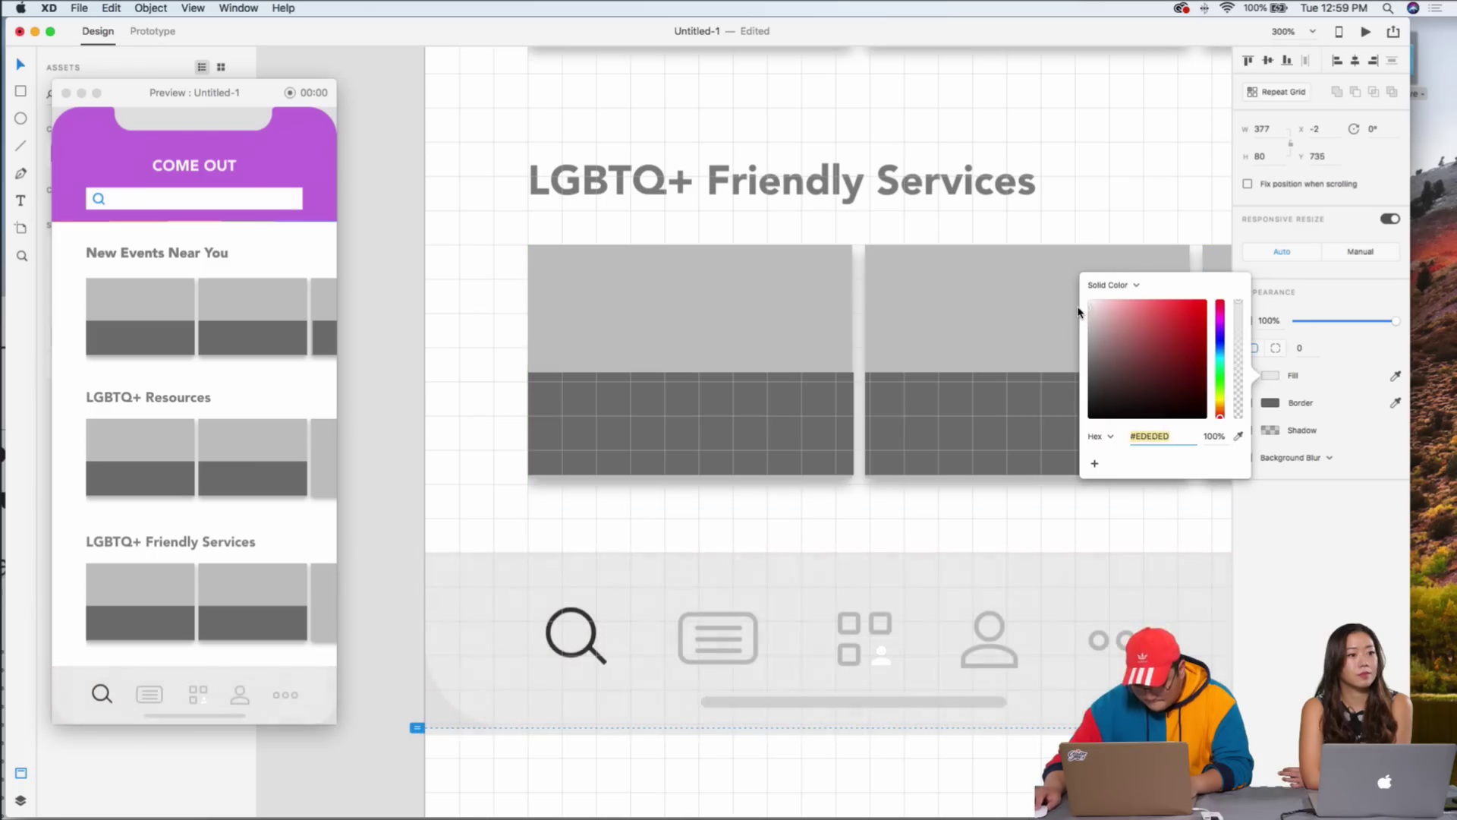
- Fill the small person shape in the grid icon with the grey sampled from the three-dot icon
{"action": "left_click", "coordinate": [878, 667]}
{"action": "double_click", "coordinate": [879, 658]}
{"action": "left_click", "coordinate": [1269, 349]}
{"action": "left_click", "coordinate": [1395, 349]}
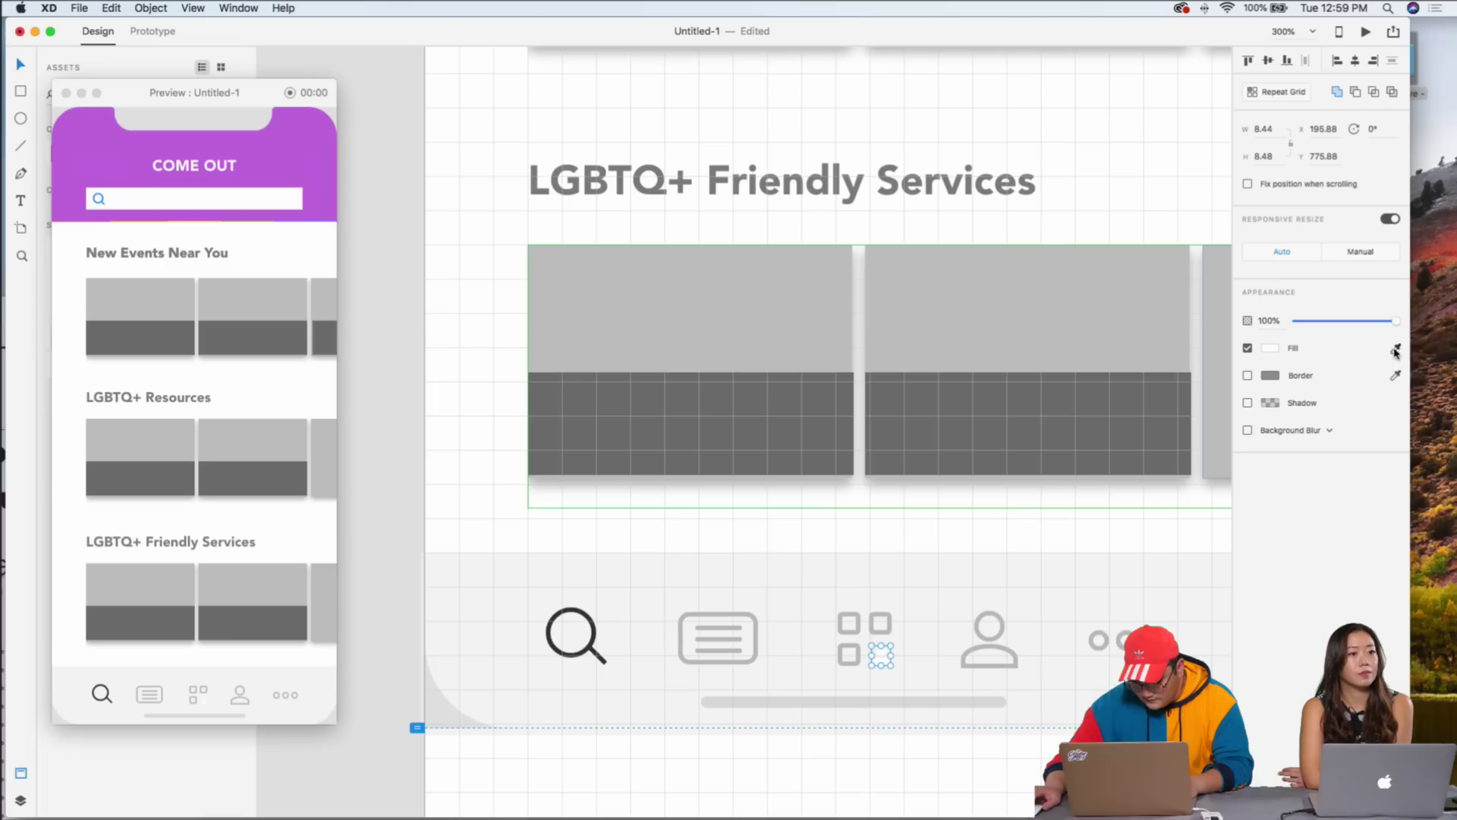
{"action": "left_click", "coordinate": [1092, 645]}
- Colour the navigation bar's search icon border with the purple sampled from the rectangle beside the artboard
{"action": "double_click", "coordinate": [597, 657]}
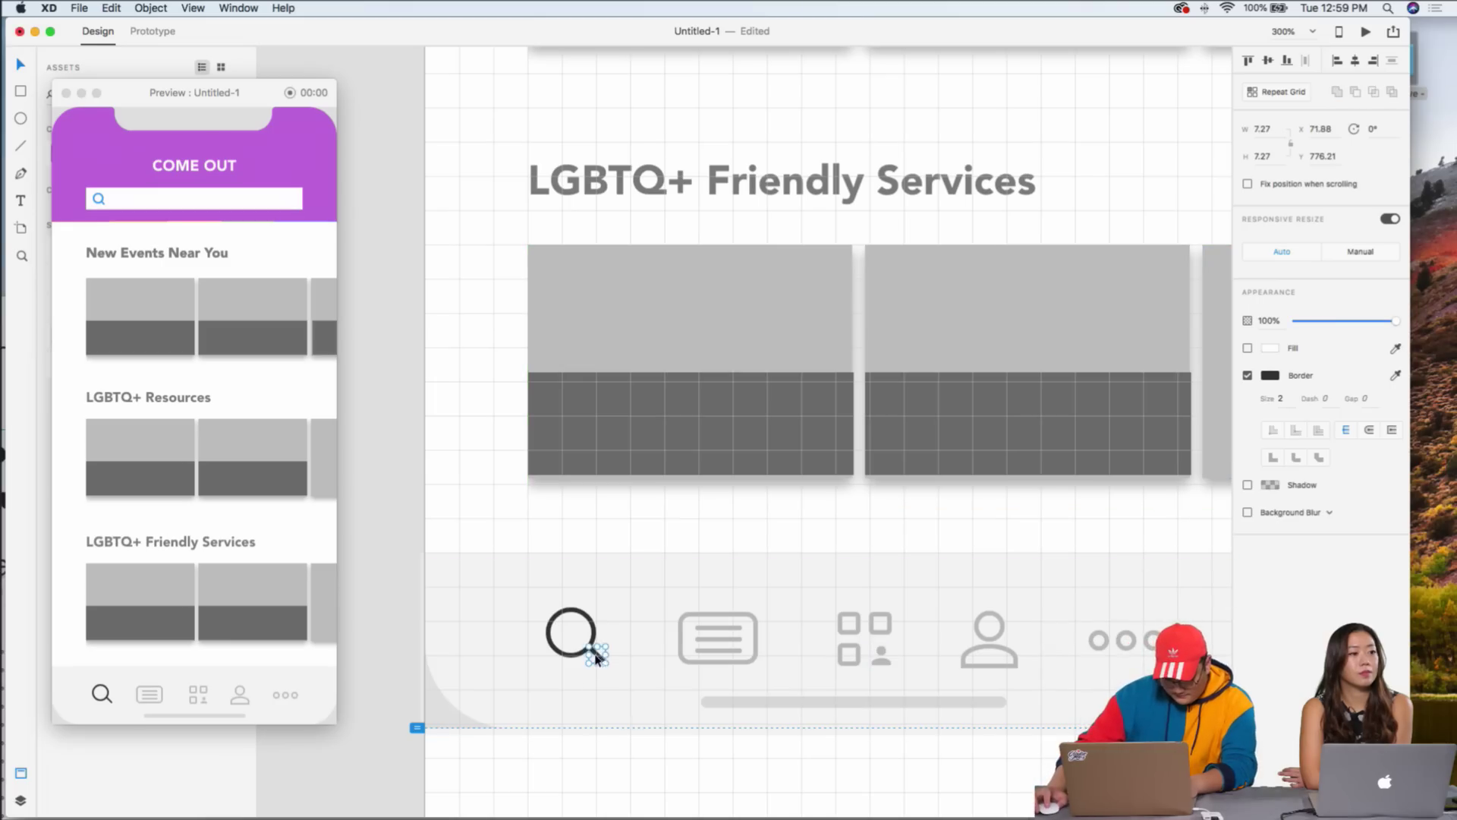
{"action": "key", "text": "Escape"}
{"action": "key", "text": "super+minus"}
{"action": "key", "text": "super+minus"}
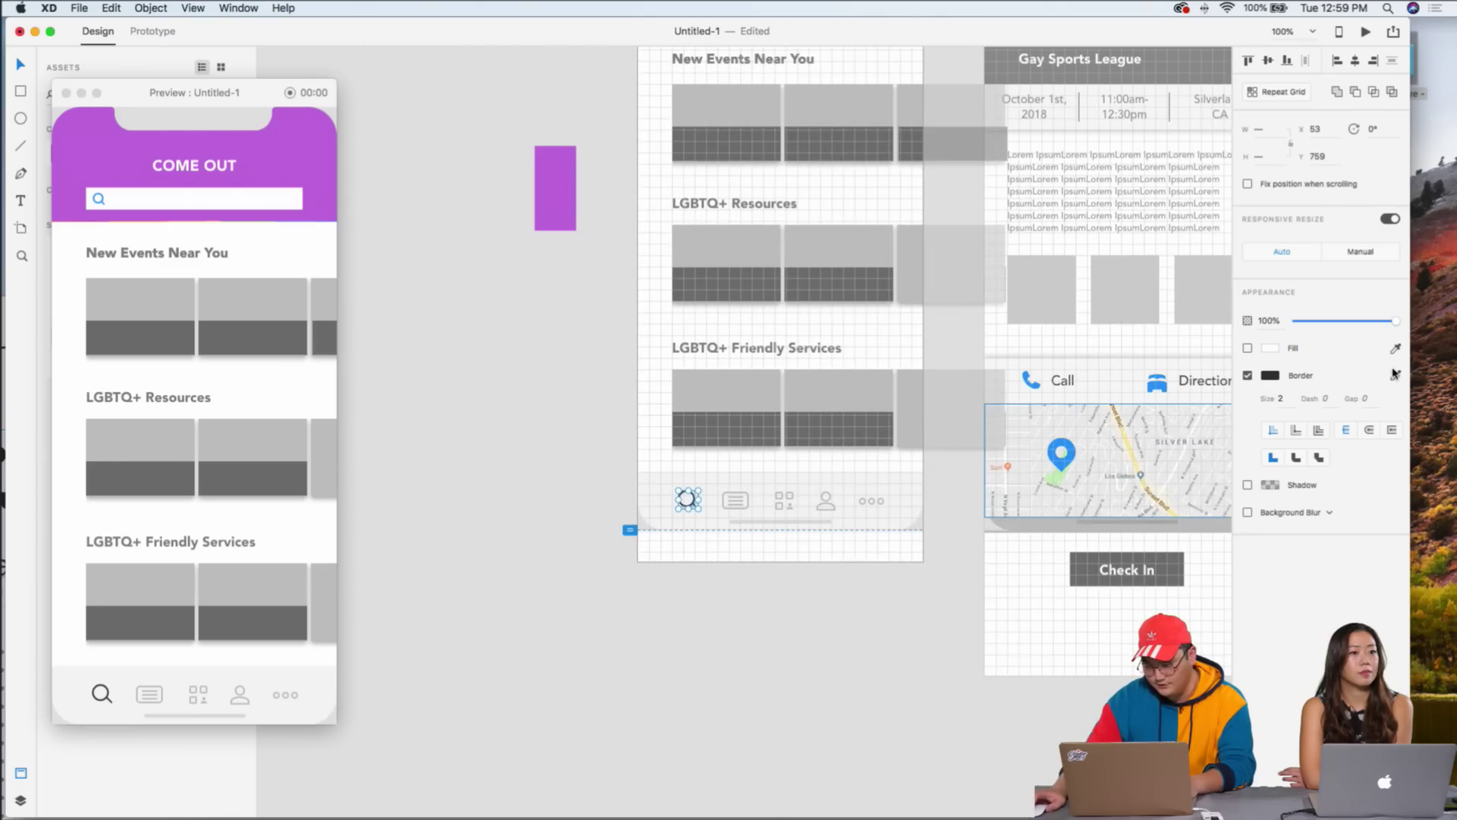
{"action": "left_click", "coordinate": [540, 172]}
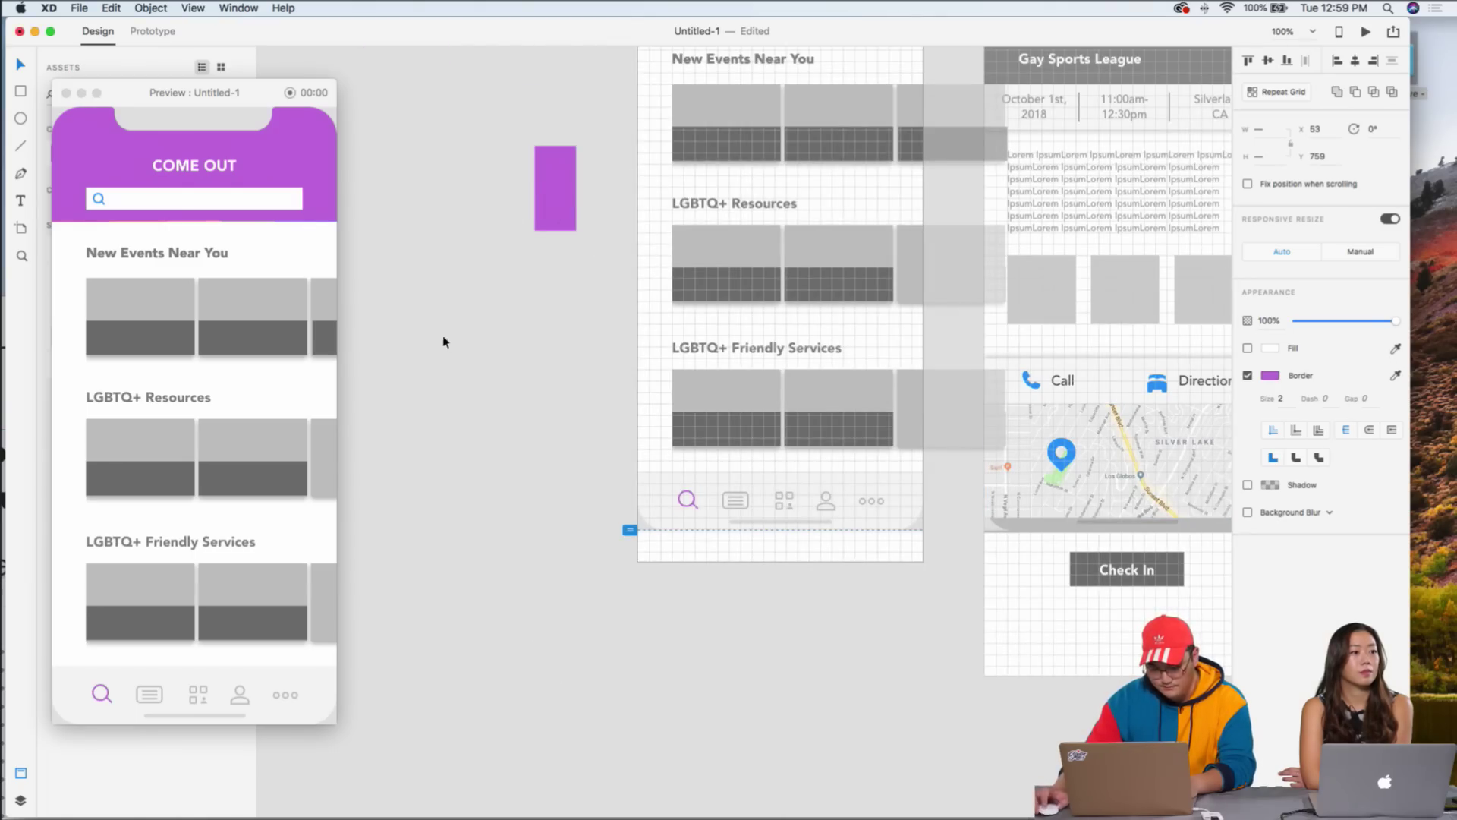
{"action": "left_click", "coordinate": [498, 429]}
{"action": "key", "text": "super+plus"}
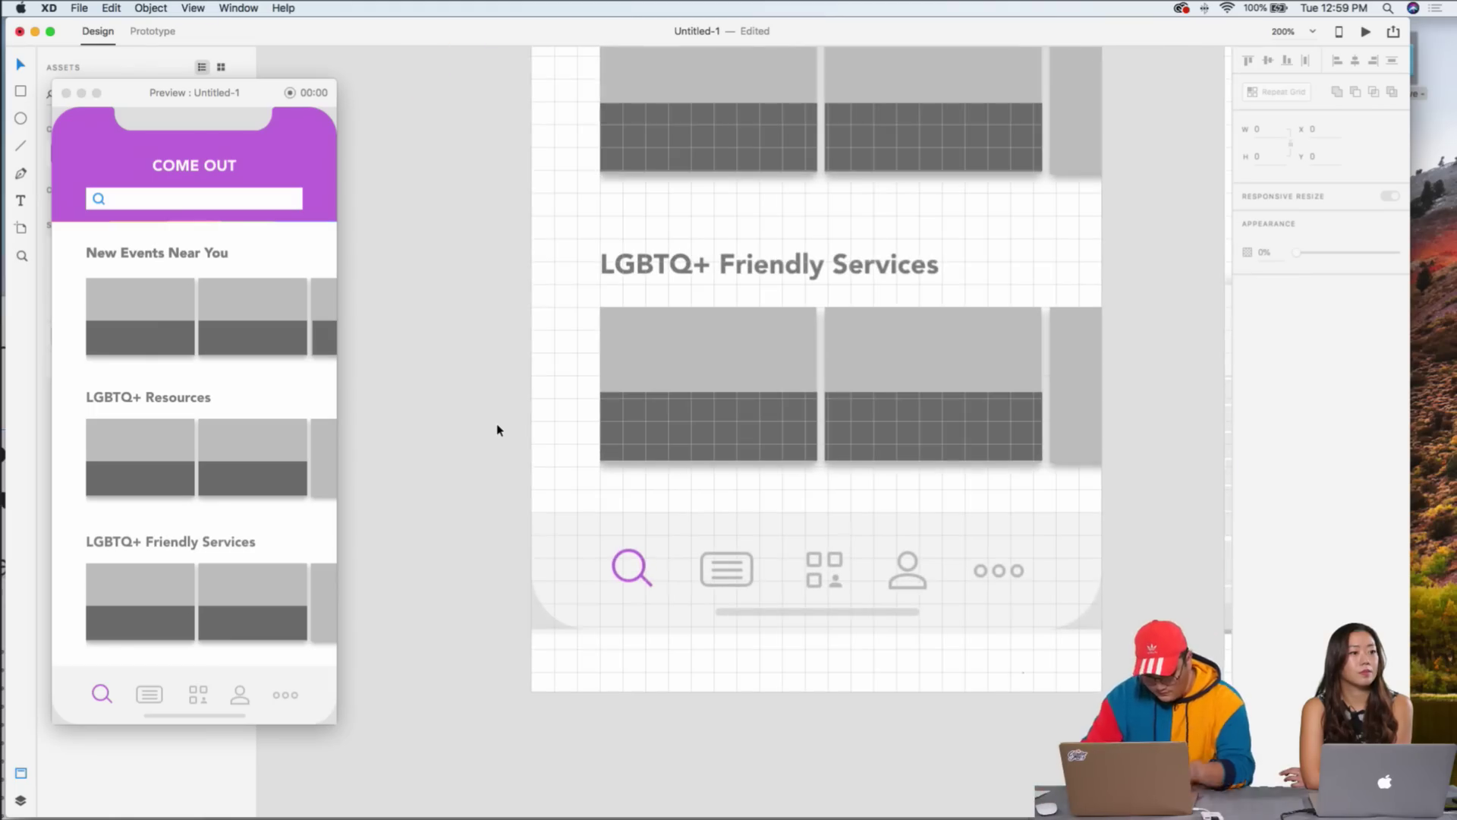
{"action": "key", "text": "super+minus"}
{"action": "key", "text": "super+minus"}
{"action": "key", "text": "super+minus"}
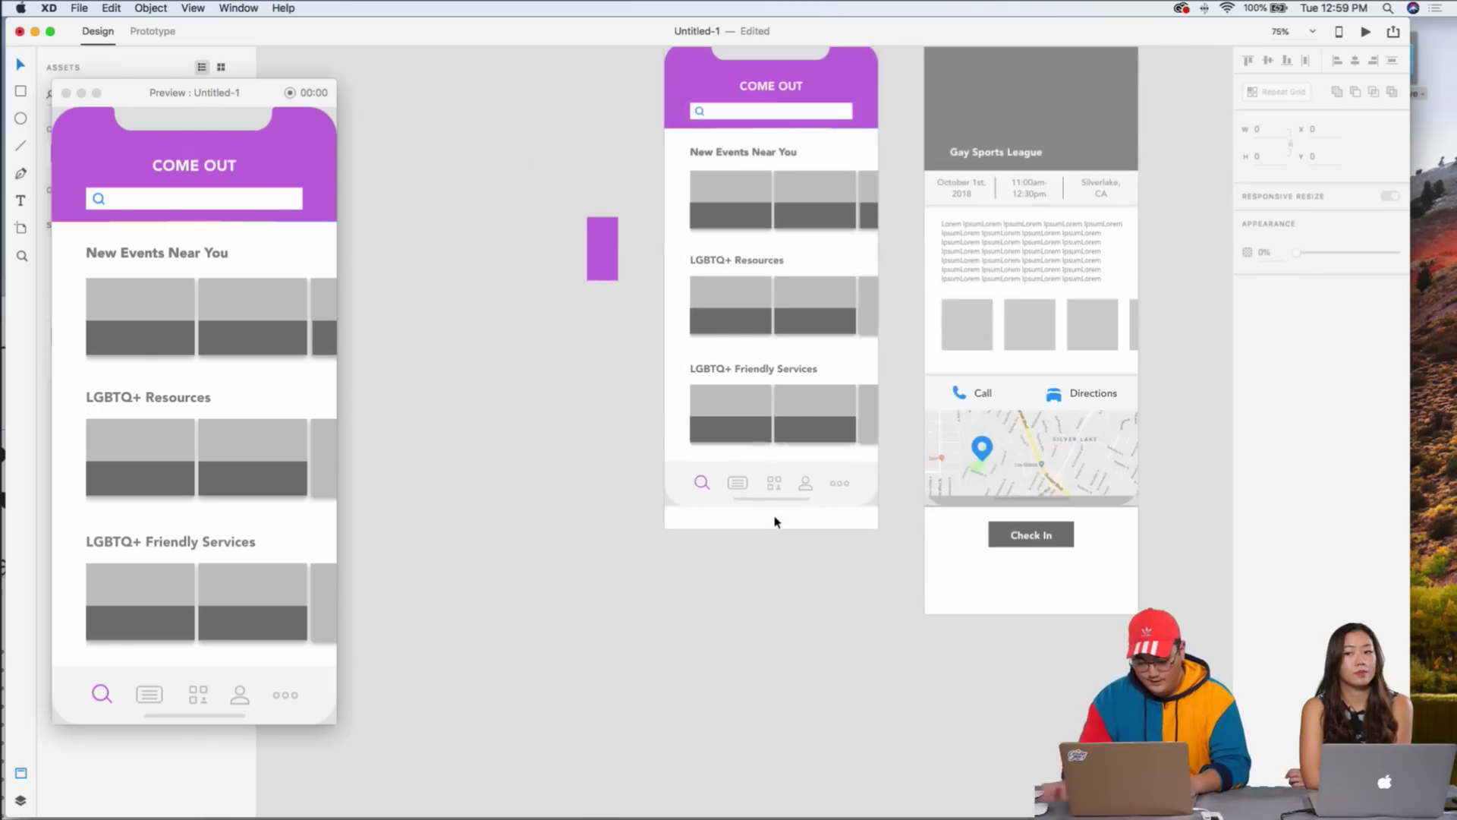
- Fill the magnifier icon in the home screen's search bar with the purple sampled from the header
{"action": "key", "text": "super+plus"}
{"action": "key", "text": "super+plus"}
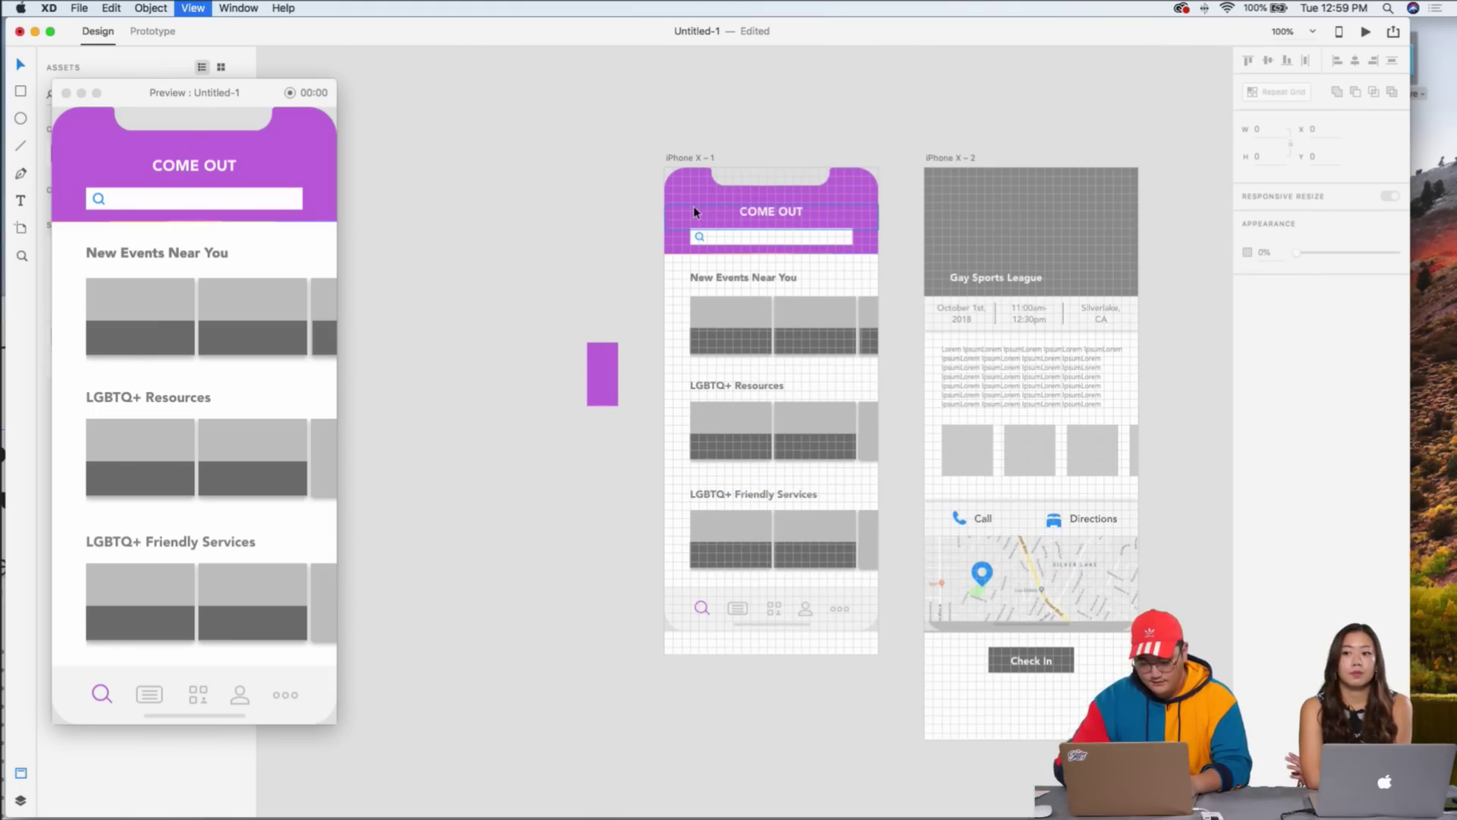
{"action": "scroll", "coordinate": [686, 208], "scroll_direction": "up", "scroll_amount": 4}
{"action": "left_click", "coordinate": [579, 204]}
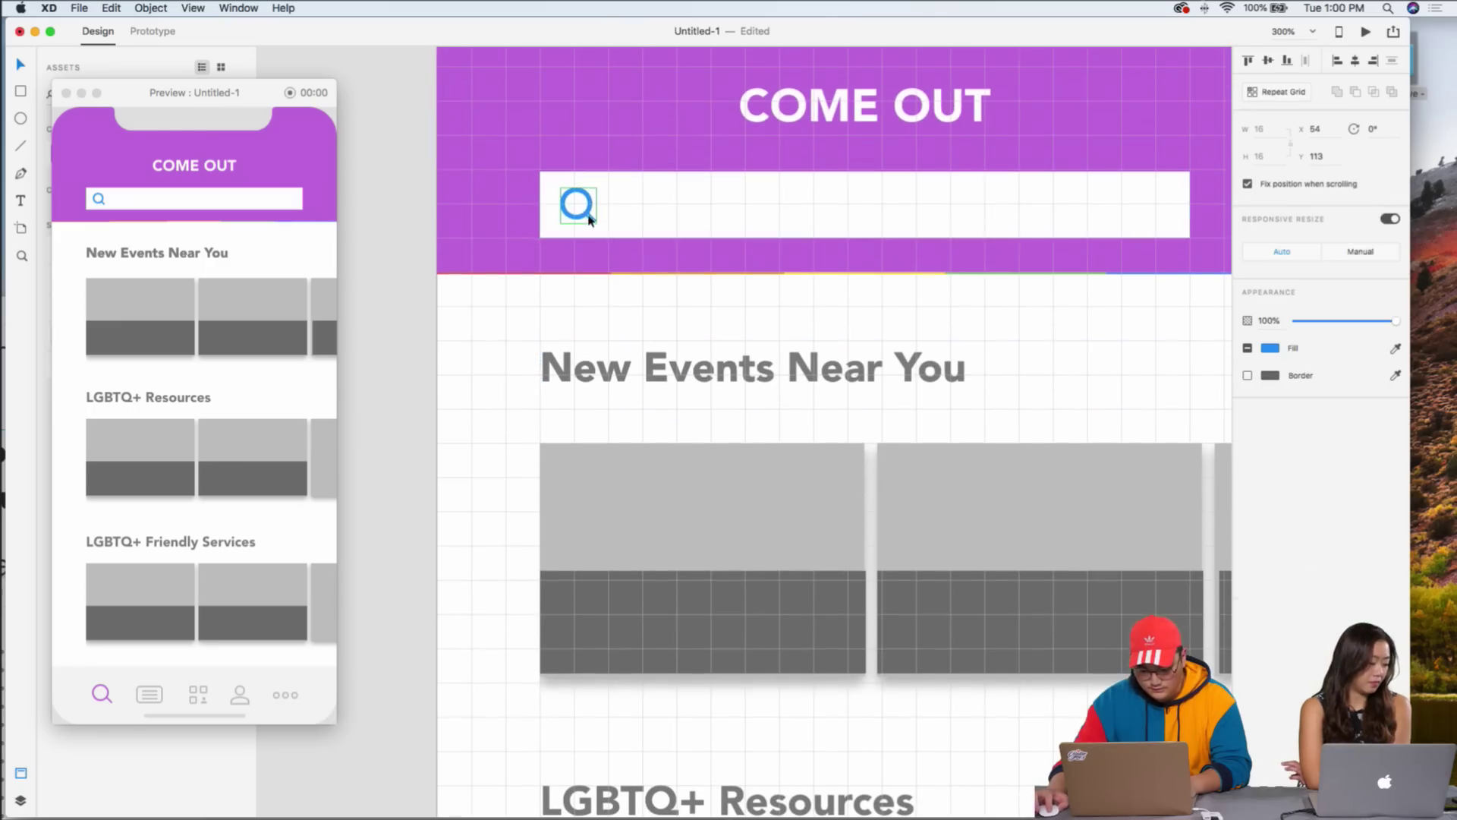
{"action": "left_click", "coordinate": [1394, 349]}
{"action": "left_click", "coordinate": [904, 135]}
{"action": "scroll", "coordinate": [624, 264], "scroll_direction": "right", "scroll_amount": 2}
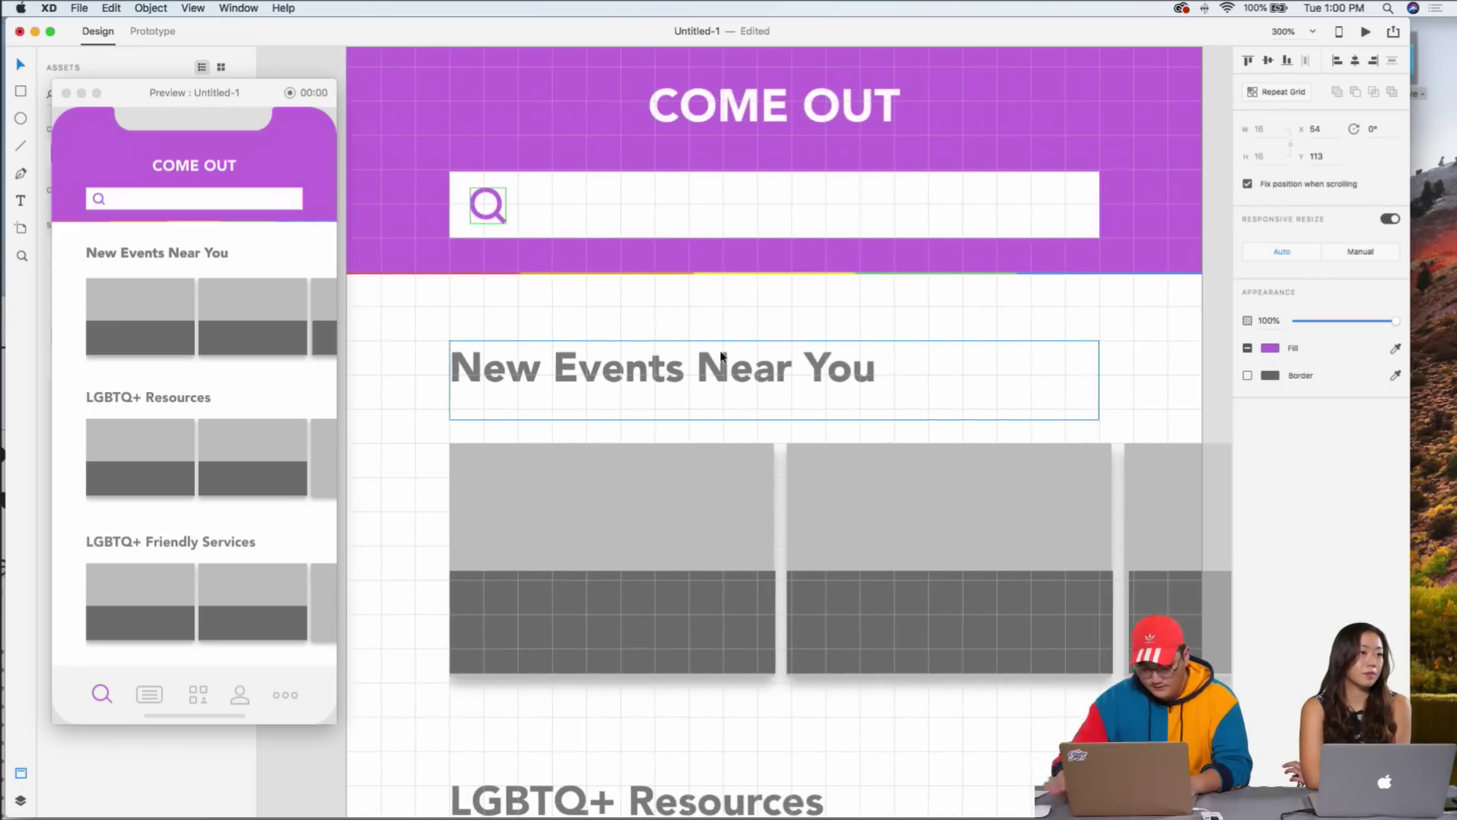
- Copy the Lorem Ipsum paragraph from the event detail screen and place a copy over the home screen's search bar
{"action": "key", "text": "super+minus"}
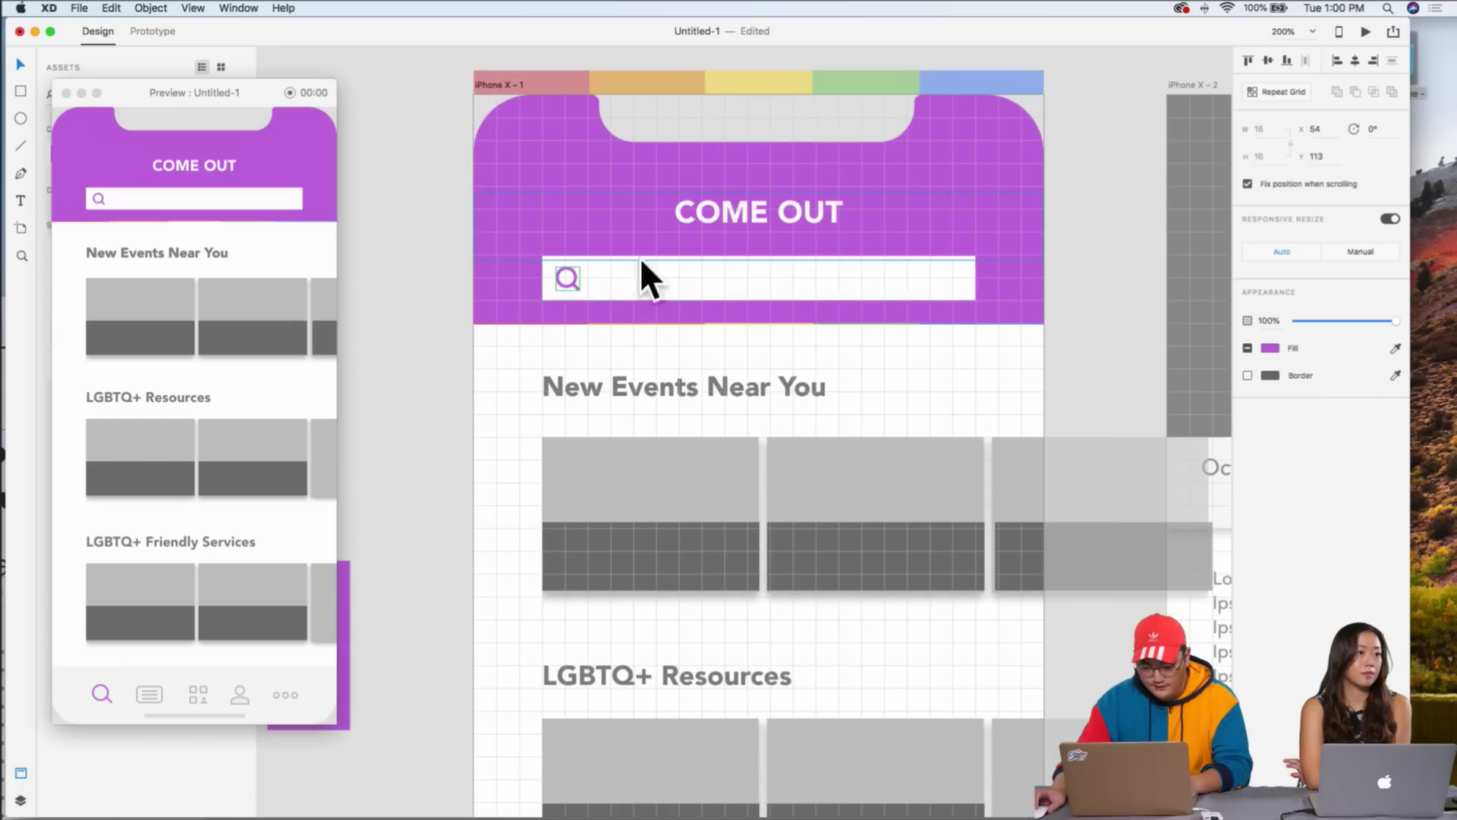
{"action": "scroll", "coordinate": [978, 314], "scroll_direction": "down", "scroll_amount": 2}
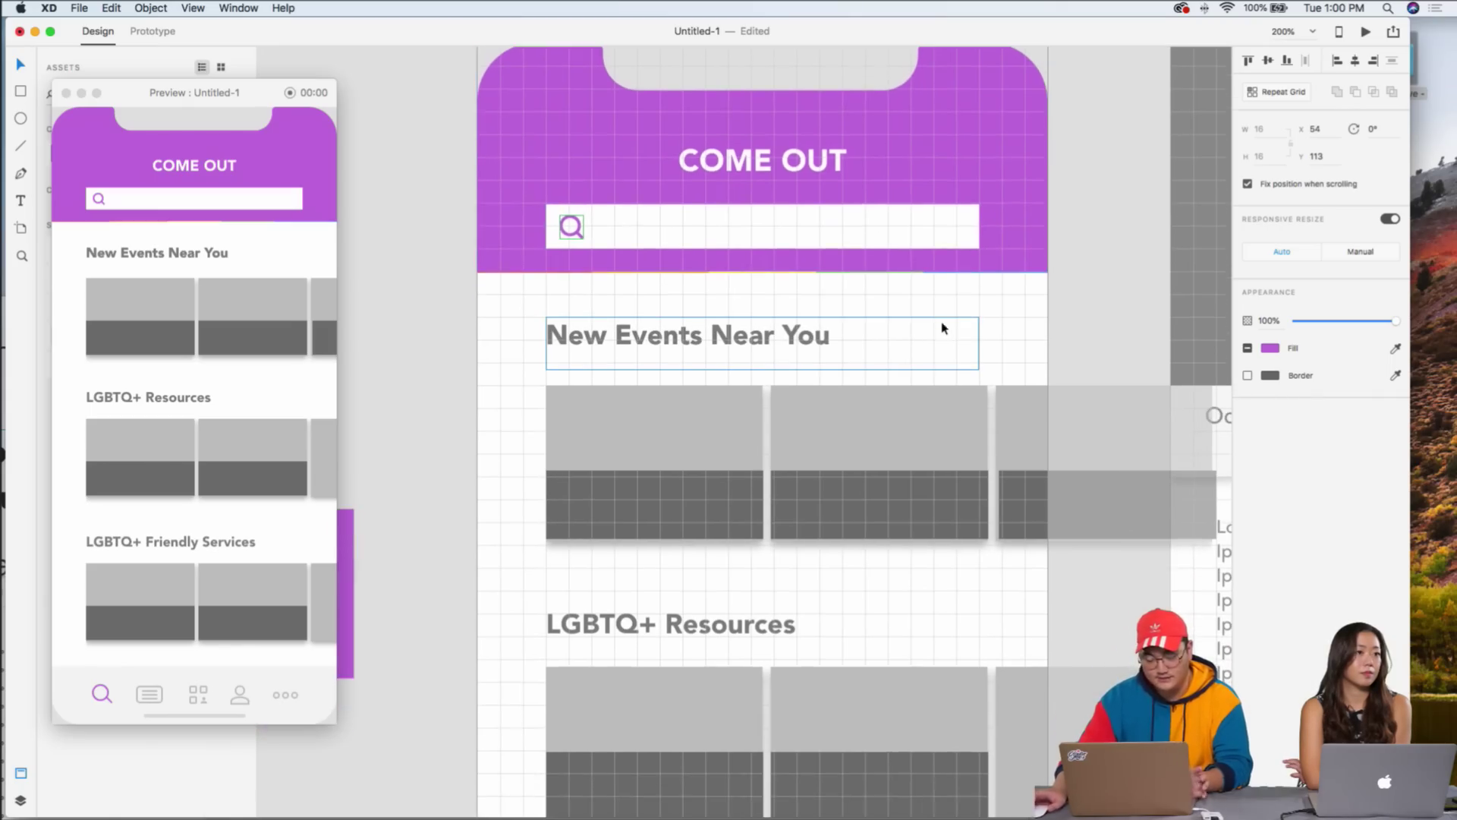
{"action": "scroll", "coordinate": [862, 344], "scroll_direction": "down", "scroll_amount": 5}
{"action": "scroll", "coordinate": [865, 338], "scroll_direction": "right", "scroll_amount": 10}
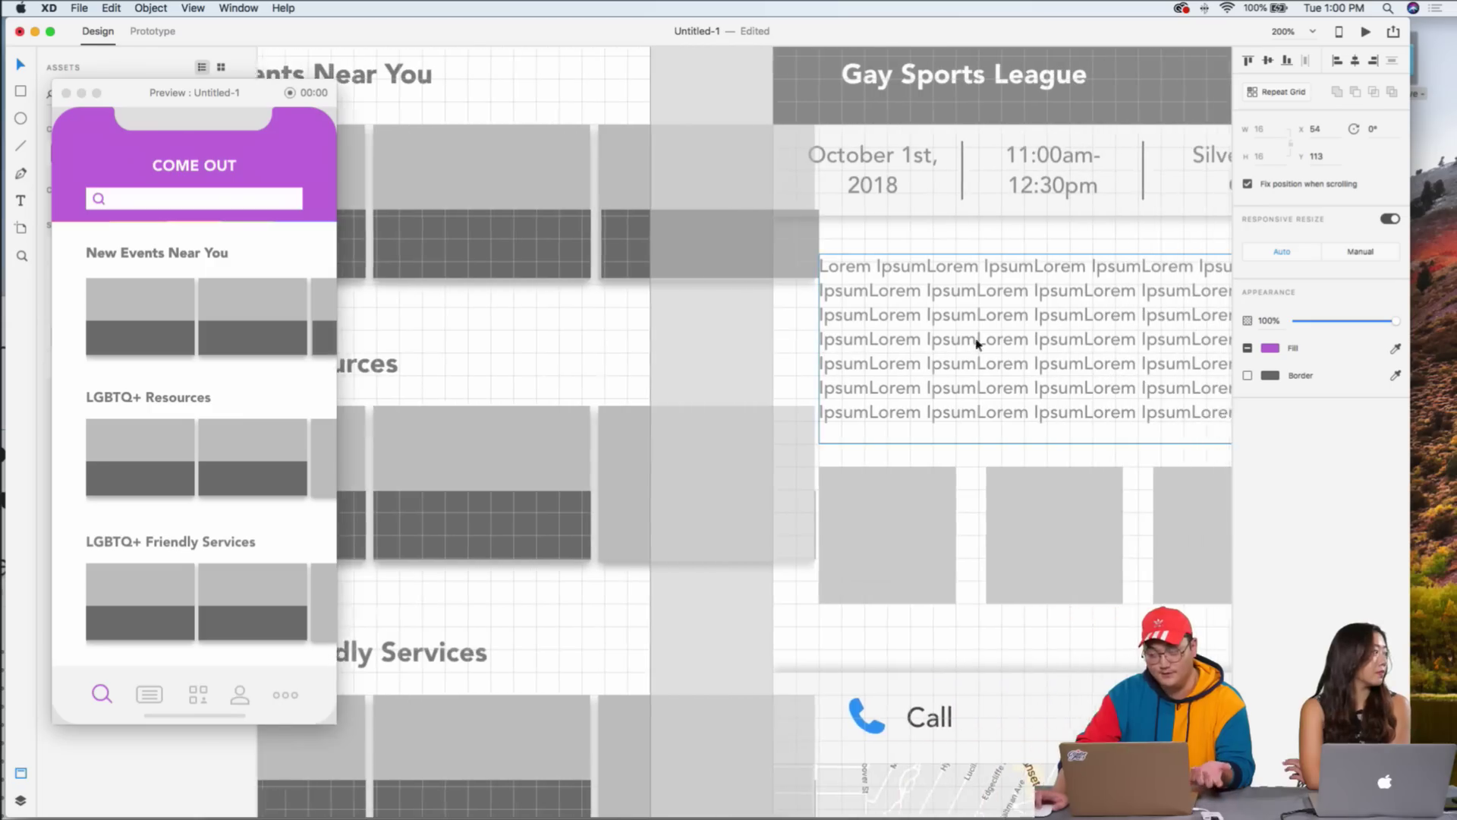
{"action": "left_click", "coordinate": [1005, 348]}
{"action": "key", "text": "super+c"}
{"action": "scroll", "coordinate": [823, 258], "scroll_direction": "left", "scroll_amount": 12}
{"action": "scroll", "coordinate": [823, 259], "scroll_direction": "up", "scroll_amount": 4}
{"action": "key", "text": "super+v"}
{"action": "scroll", "coordinate": [823, 260], "scroll_direction": "right", "scroll_amount": 6}
{"action": "scroll", "coordinate": [529, 452], "scroll_direction": "up", "scroll_amount": 1}
{"action": "key", "text": "super+'"}
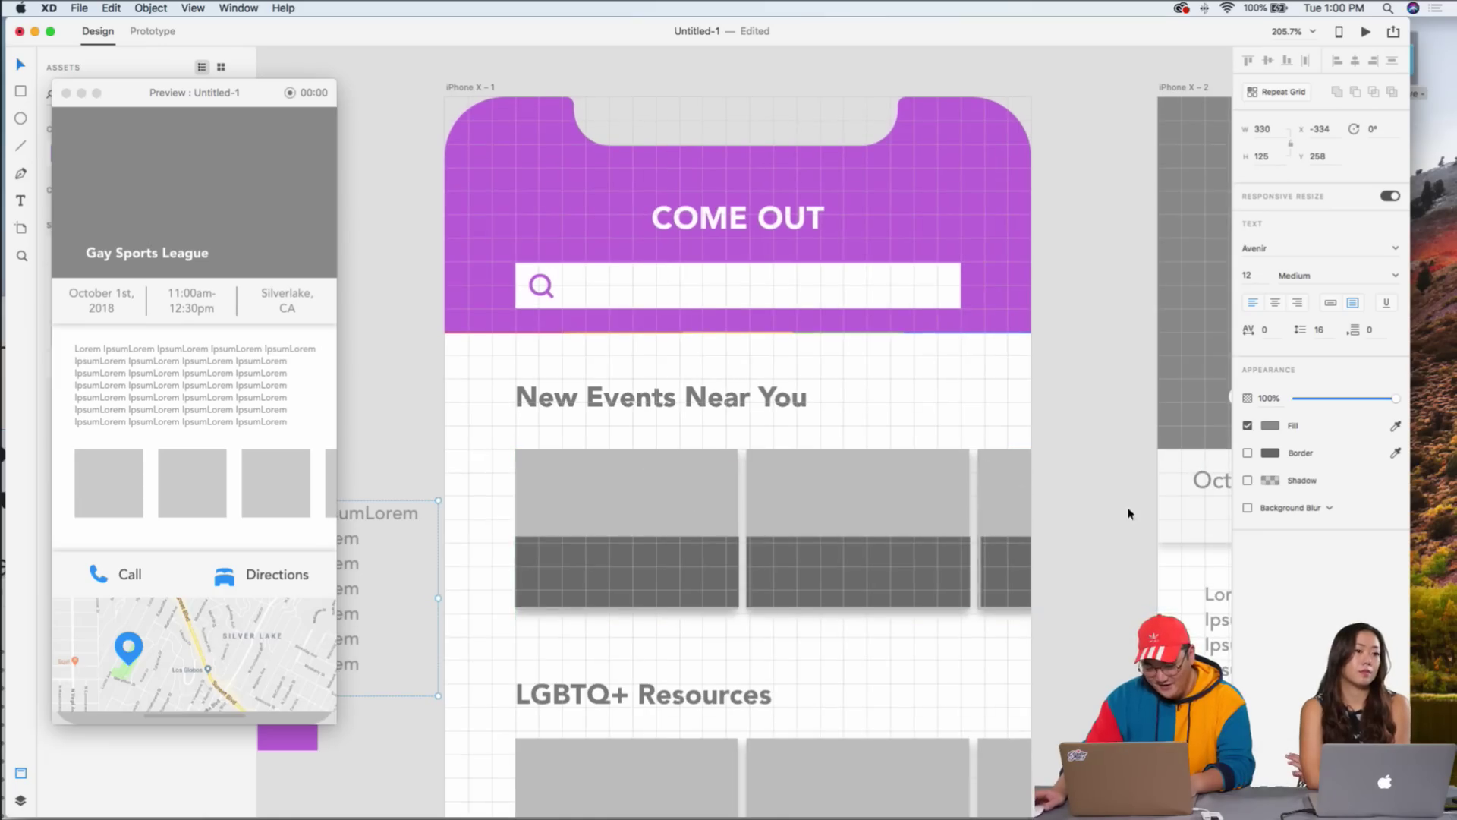
{"action": "left_click_drag", "start_coordinate": [1218, 656], "coordinate": [680, 342]}
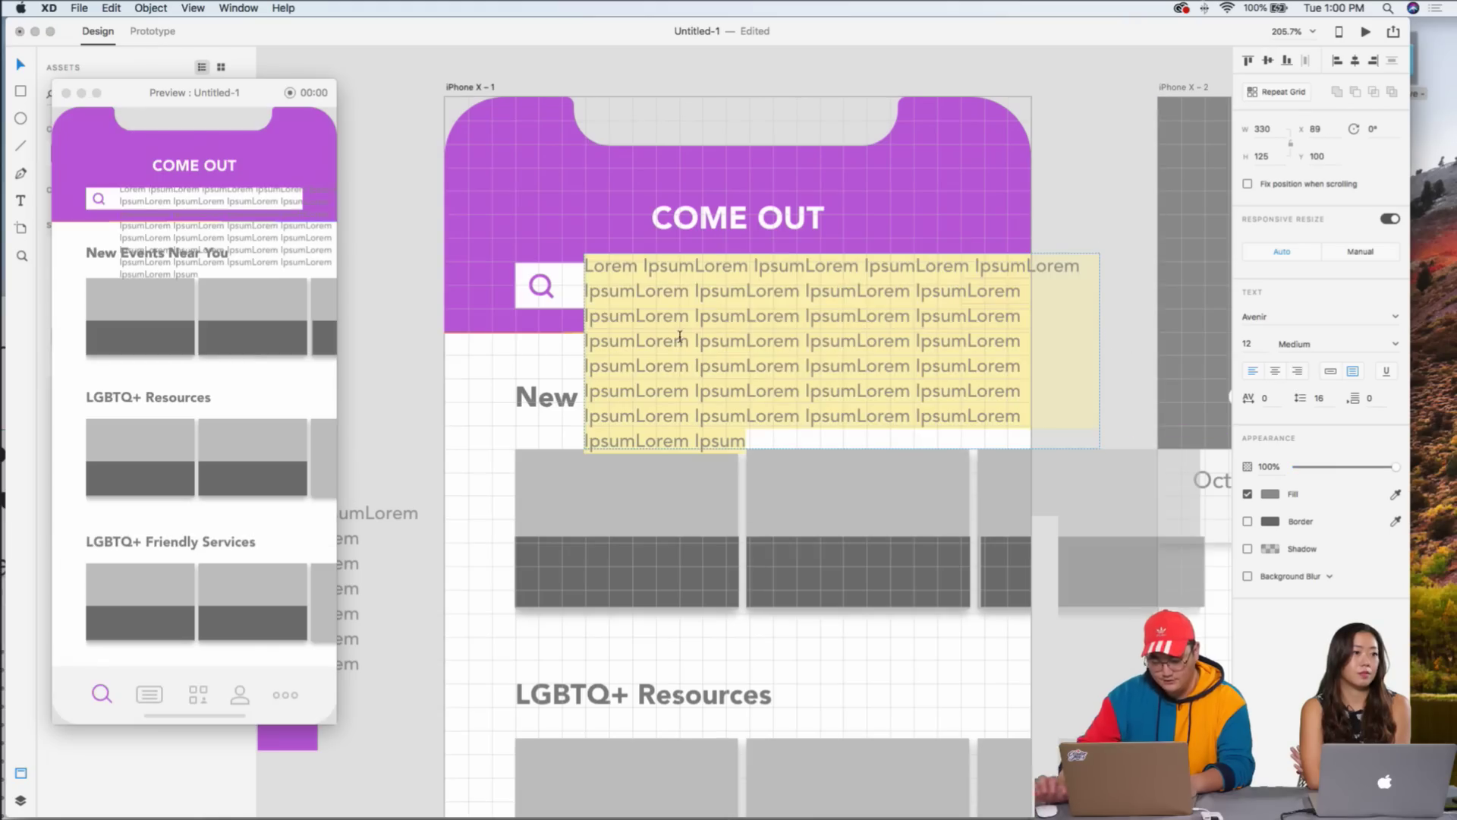
- Replace the copied paragraph with "Search LGBTQ+ Events, Resources and Friendly Services" and set its font size to 10
{"action": "type", "text": "Search E"}
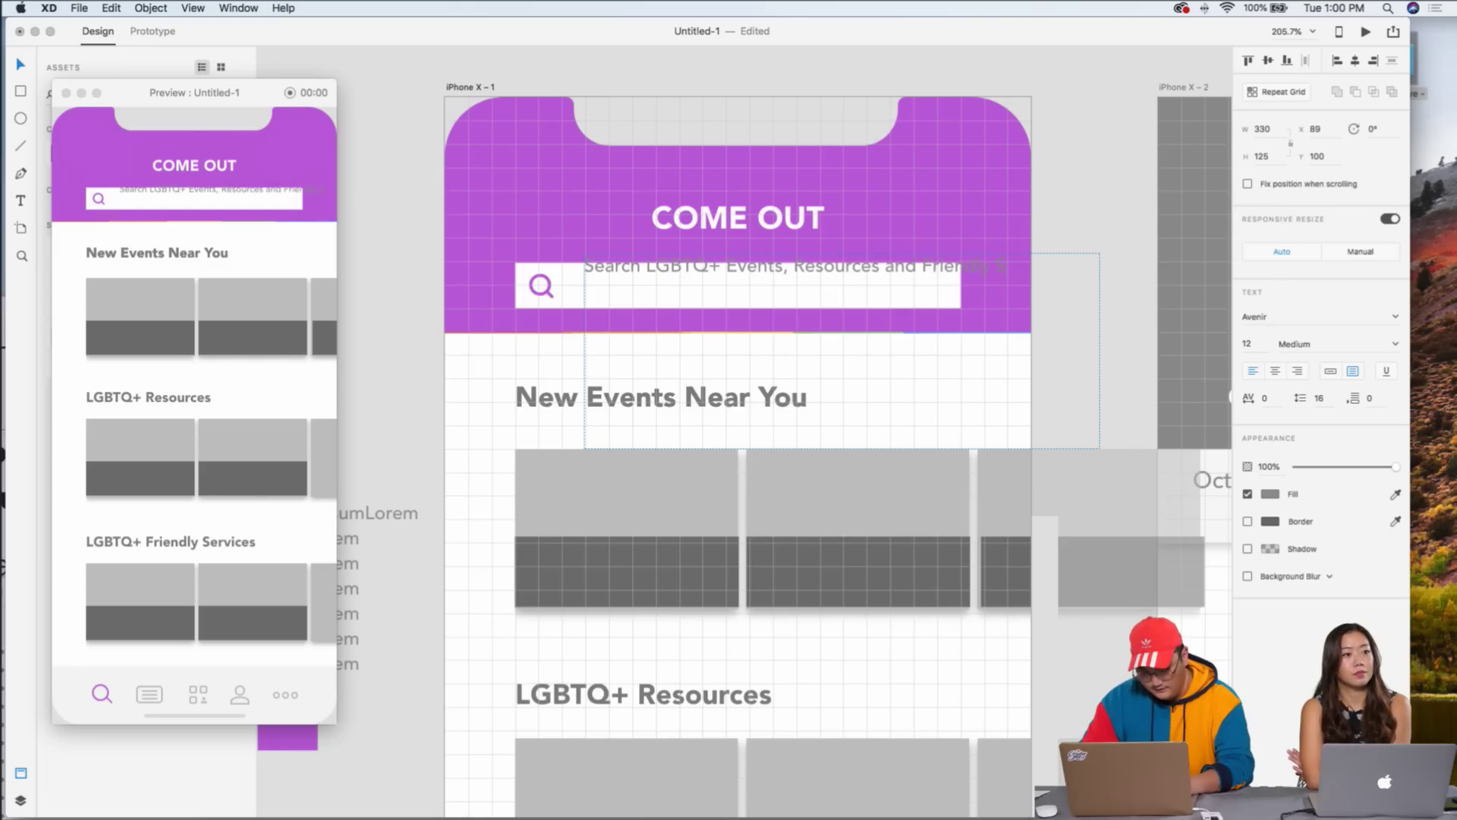
{"action": "type", "text": "ces"}
{"action": "key", "text": "super+a"}
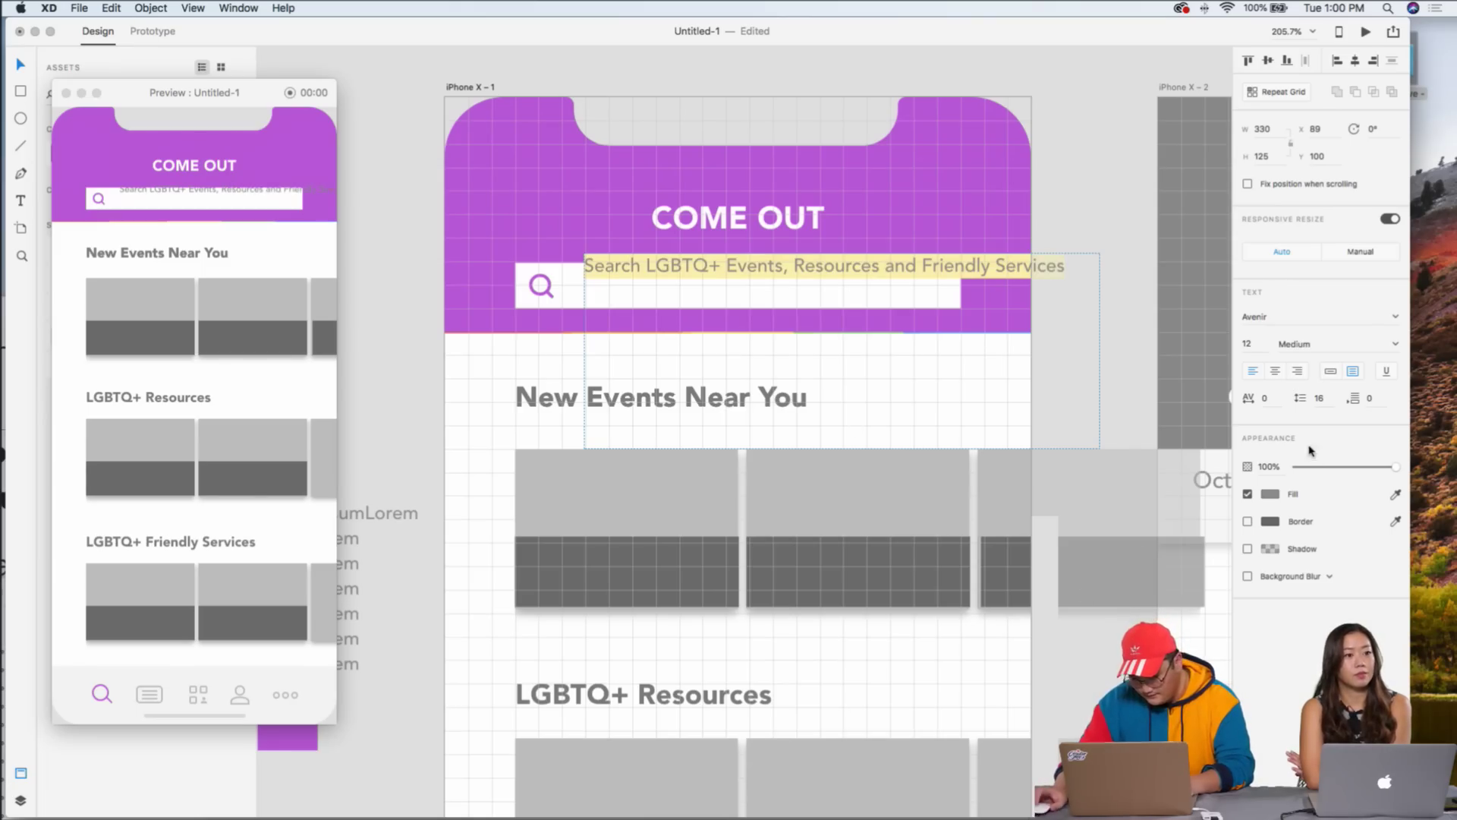
{"action": "left_click", "coordinate": [1252, 344]}
{"action": "key", "text": "Down"}
{"action": "key", "text": "Down"}
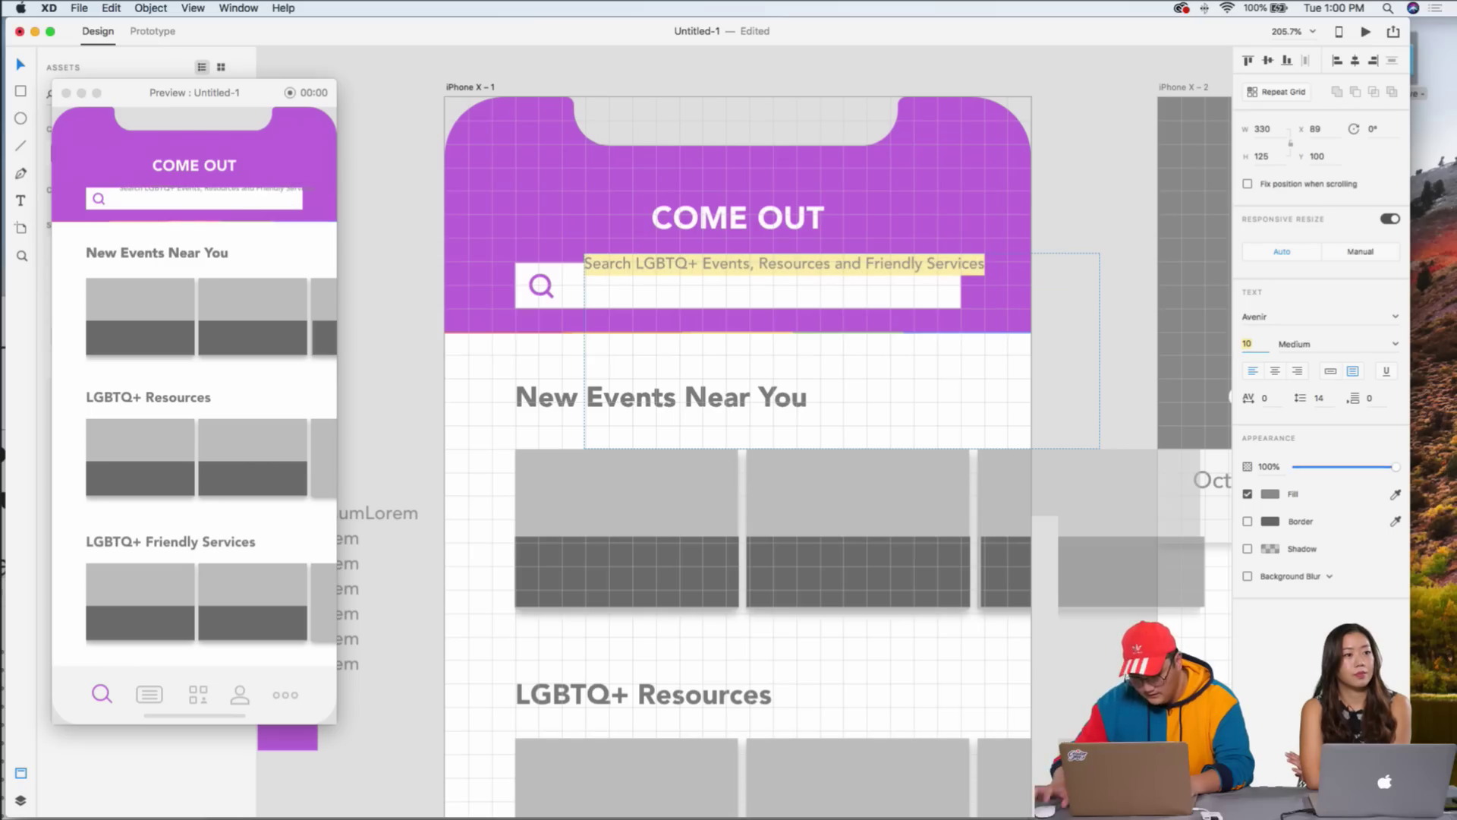
- Change the search placeholder text's fill to a very light grey
{"action": "left_click", "coordinate": [1269, 496]}
{"action": "left_click", "coordinate": [1124, 451]}
{"action": "left_click", "coordinate": [1106, 216]}
- Widen the home screen's search bar on both sides and reposition the placeholder text and magnifier icon inside it
{"action": "left_click_drag", "start_coordinate": [895, 266], "coordinate": [984, 286]}
{"action": "left_click", "coordinate": [906, 272]}
{"action": "mouse_move", "coordinate": [508, 285]}
{"action": "left_mouse_down"}
{"action": "mouse_move", "coordinate": [492, 287]}
{"action": "mouse_move", "coordinate": [531, 292]}
{"action": "mouse_move", "coordinate": [512, 292]}
{"action": "left_mouse_up"}
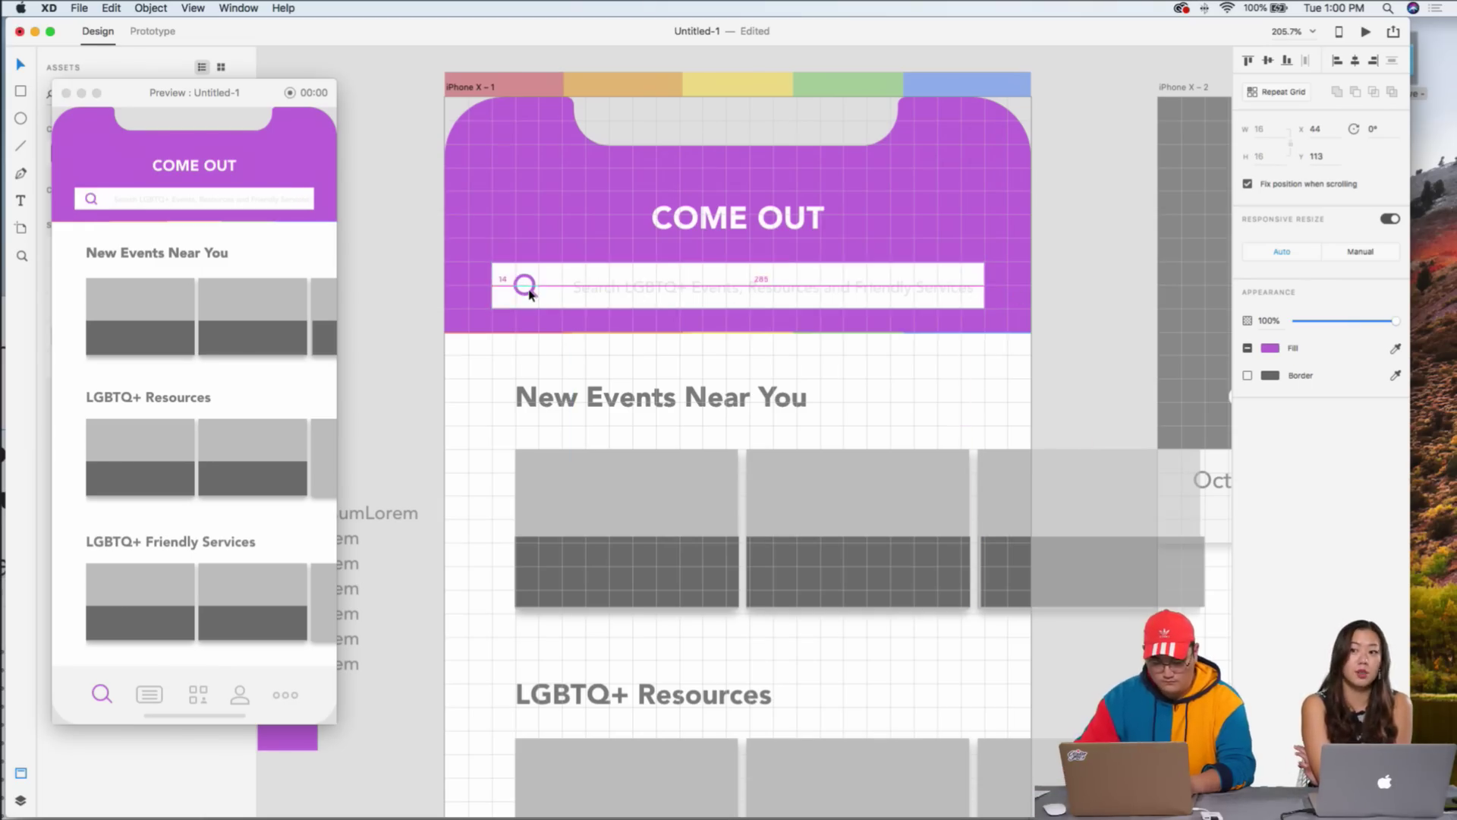
- Set the fill of the search placeholder text to grey #C1C1C1
{"action": "left_click", "coordinate": [649, 298]}
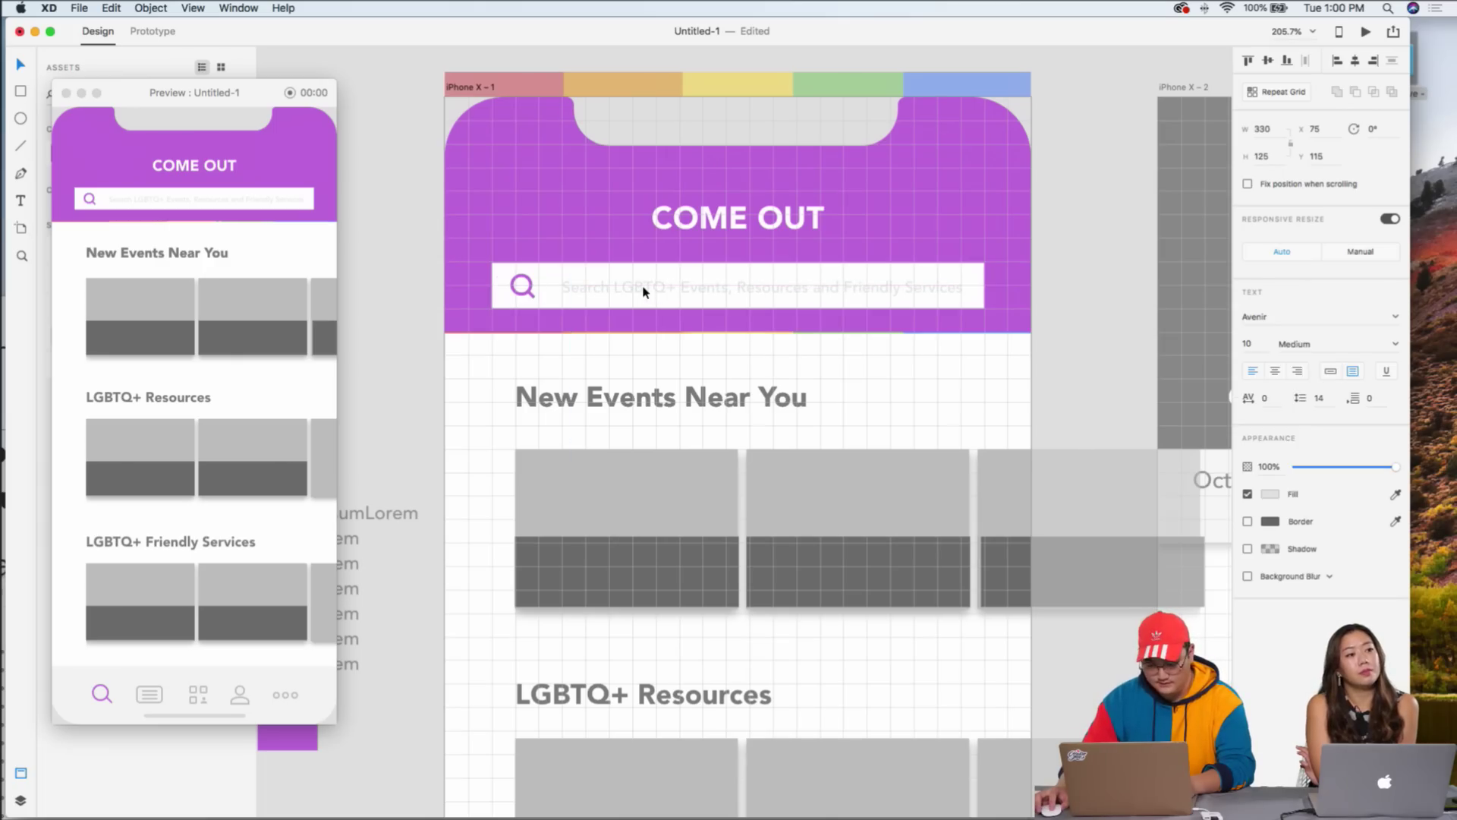
{"action": "left_click", "coordinate": [1270, 493]}
{"action": "left_click", "coordinate": [1100, 454]}
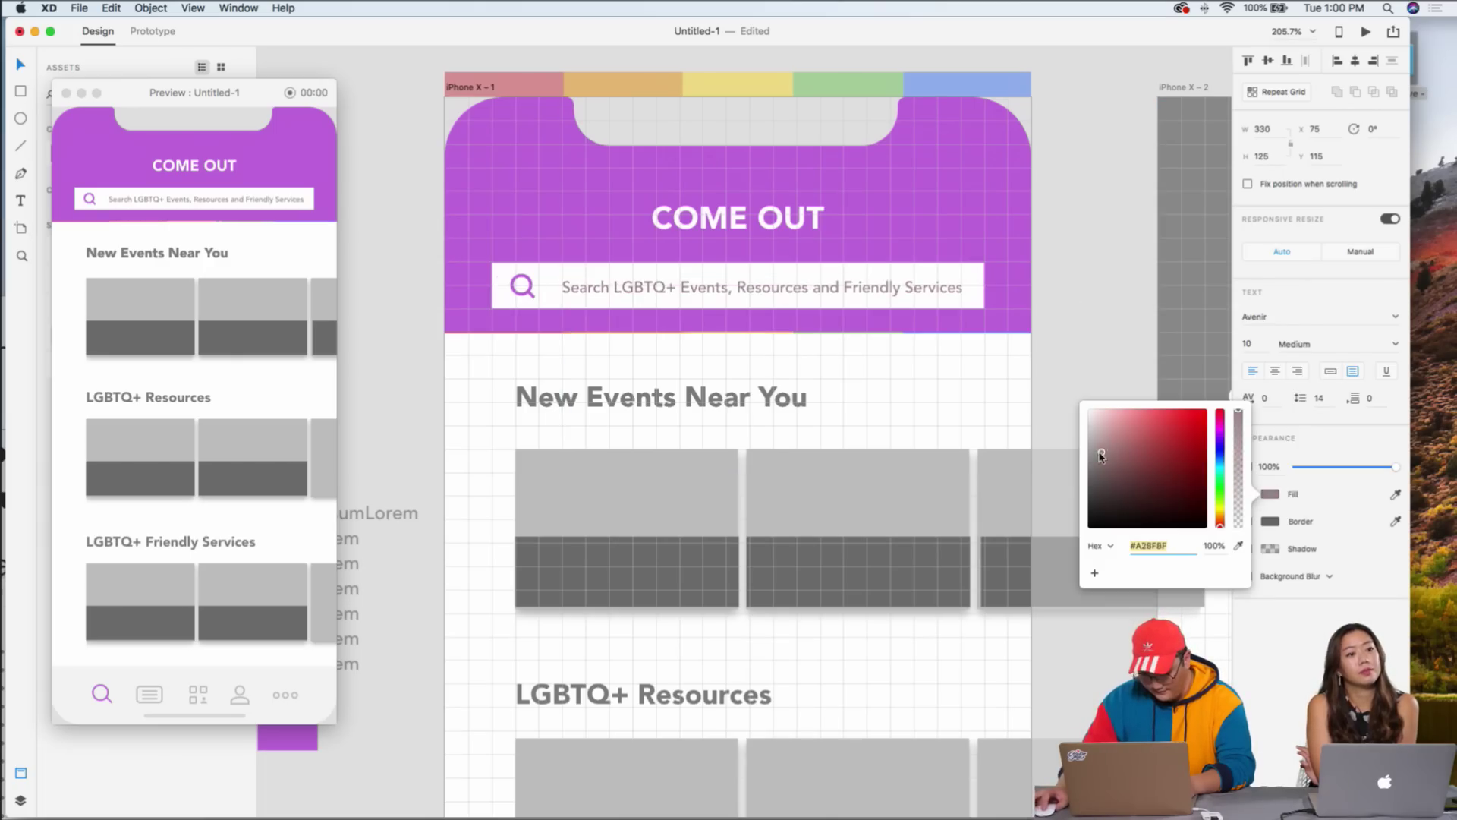
{"action": "left_click_drag", "start_coordinate": [1101, 454], "coordinate": [1074, 444]}
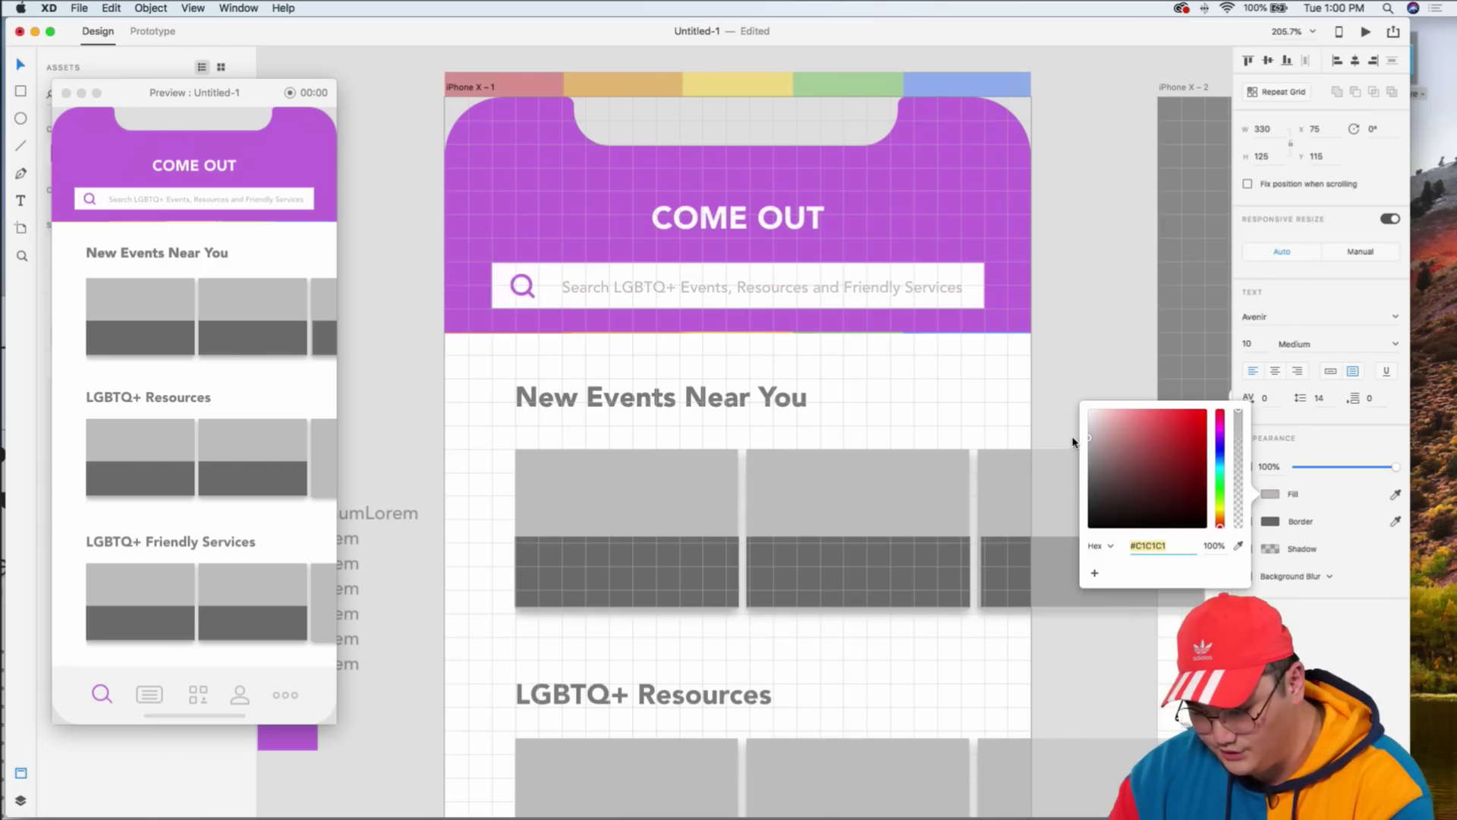
{"action": "left_click", "coordinate": [1079, 338]}
{"action": "key", "text": "Escape"}
- Nudge the search placeholder text closer to the magnifier icon, to X 71
{"action": "left_click", "coordinate": [916, 287]}
{"action": "key", "text": "Left"}
{"action": "key", "text": "Left"}
{"action": "key", "text": "Left"}
{"action": "key", "text": "Left"}
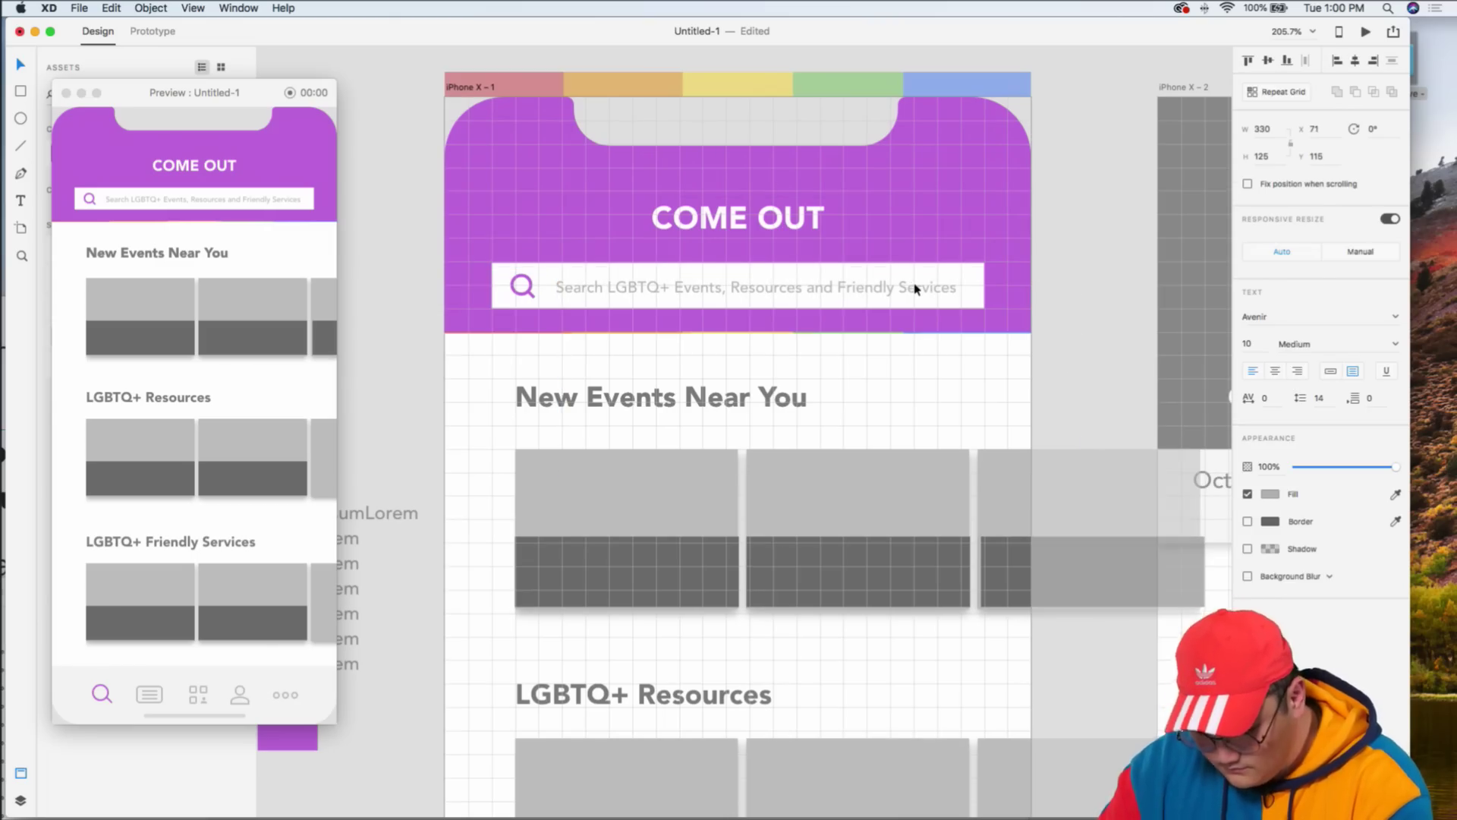
{"action": "left_click", "coordinate": [1086, 247]}
- Arrange the Finder window with the VGL images above the XD window so both the files and the home screen cards are reachable
{"action": "scroll", "coordinate": [1088, 248], "scroll_direction": "down", "scroll_amount": 3}
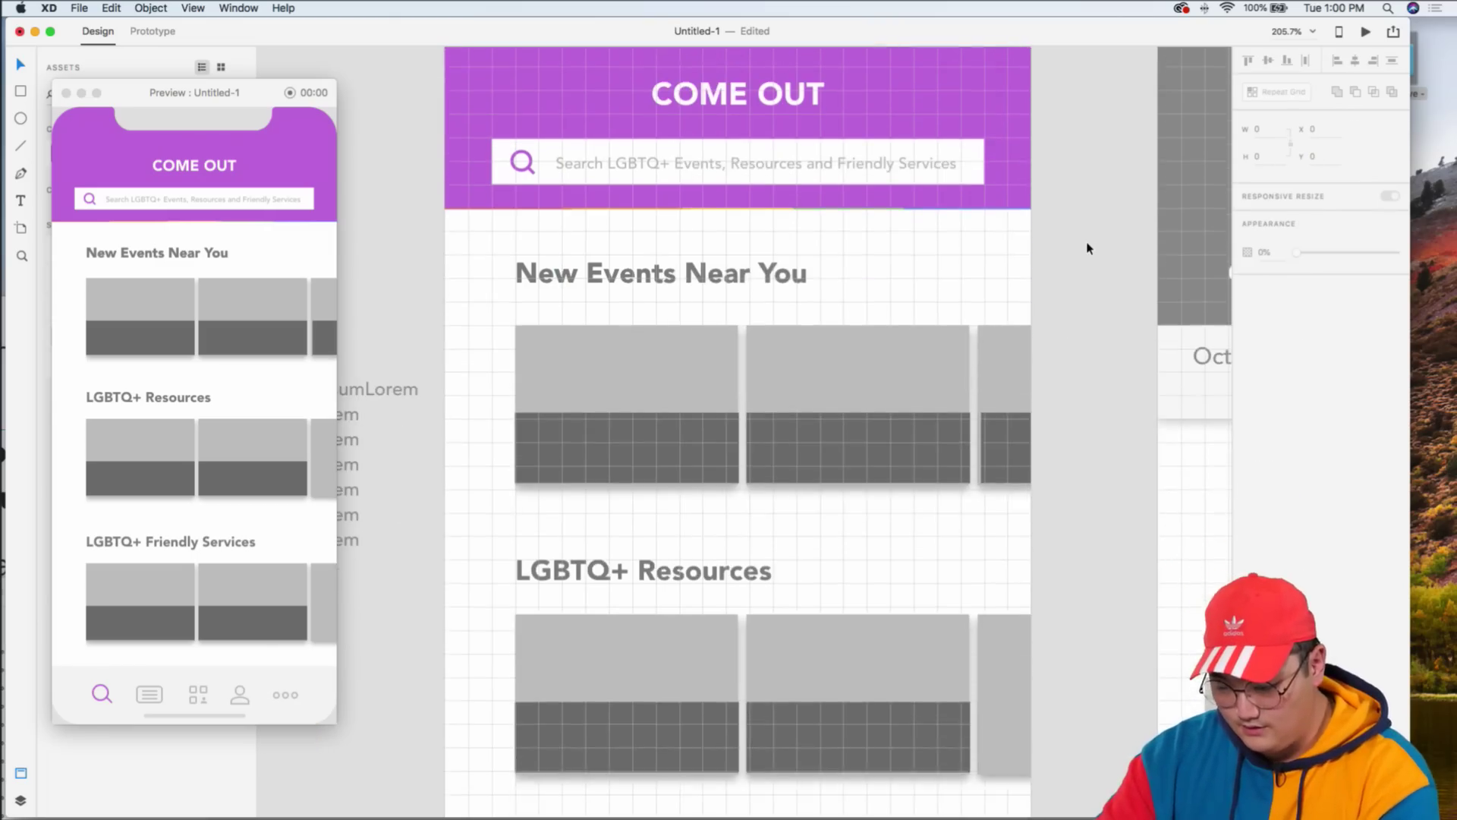
{"action": "key", "text": "super+2"}
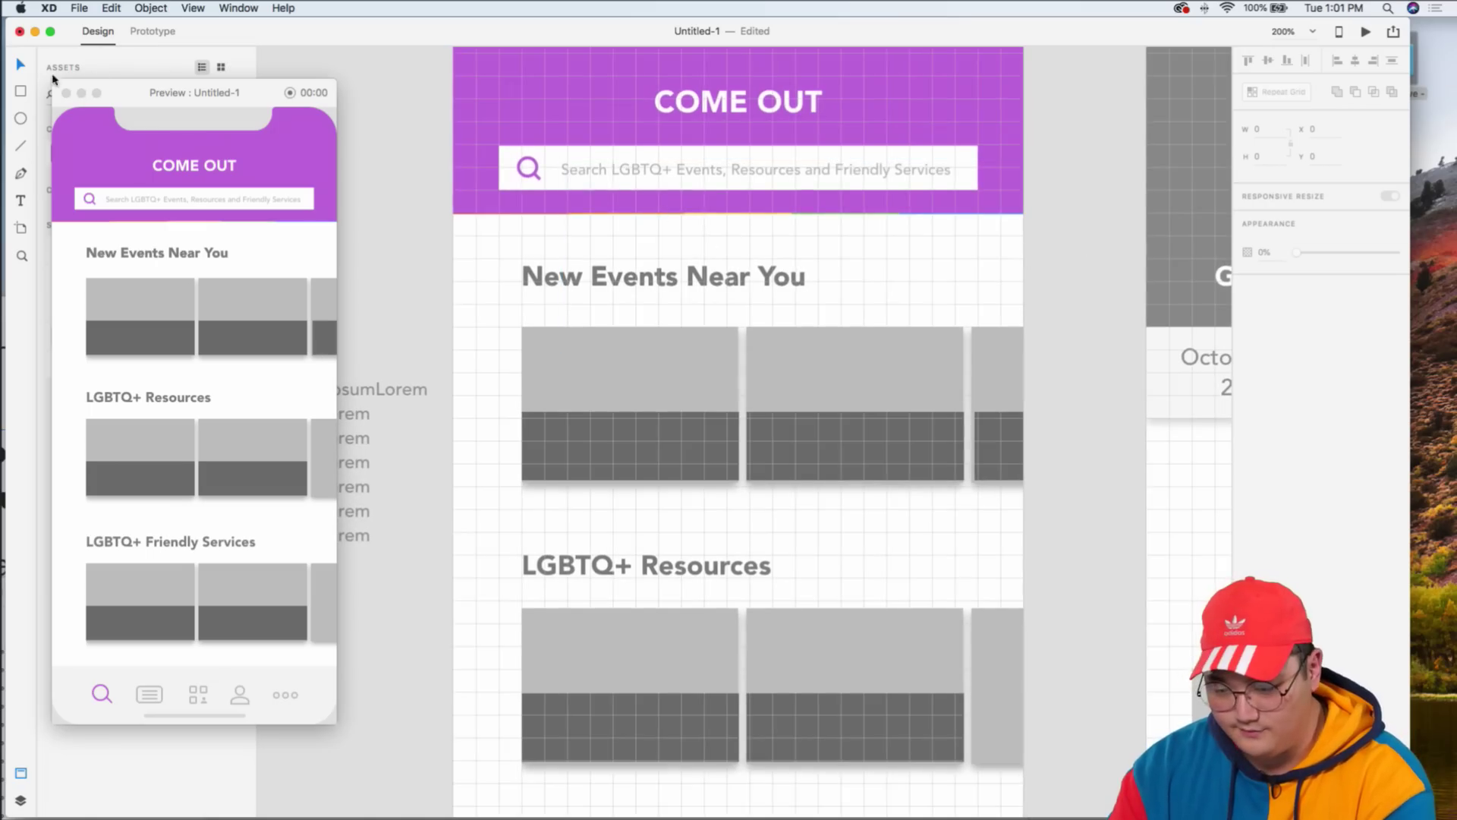
{"action": "left_click_drag", "start_coordinate": [422, 40], "coordinate": [424, 306]}
{"action": "left_click_drag", "start_coordinate": [773, 169], "coordinate": [751, 56]}
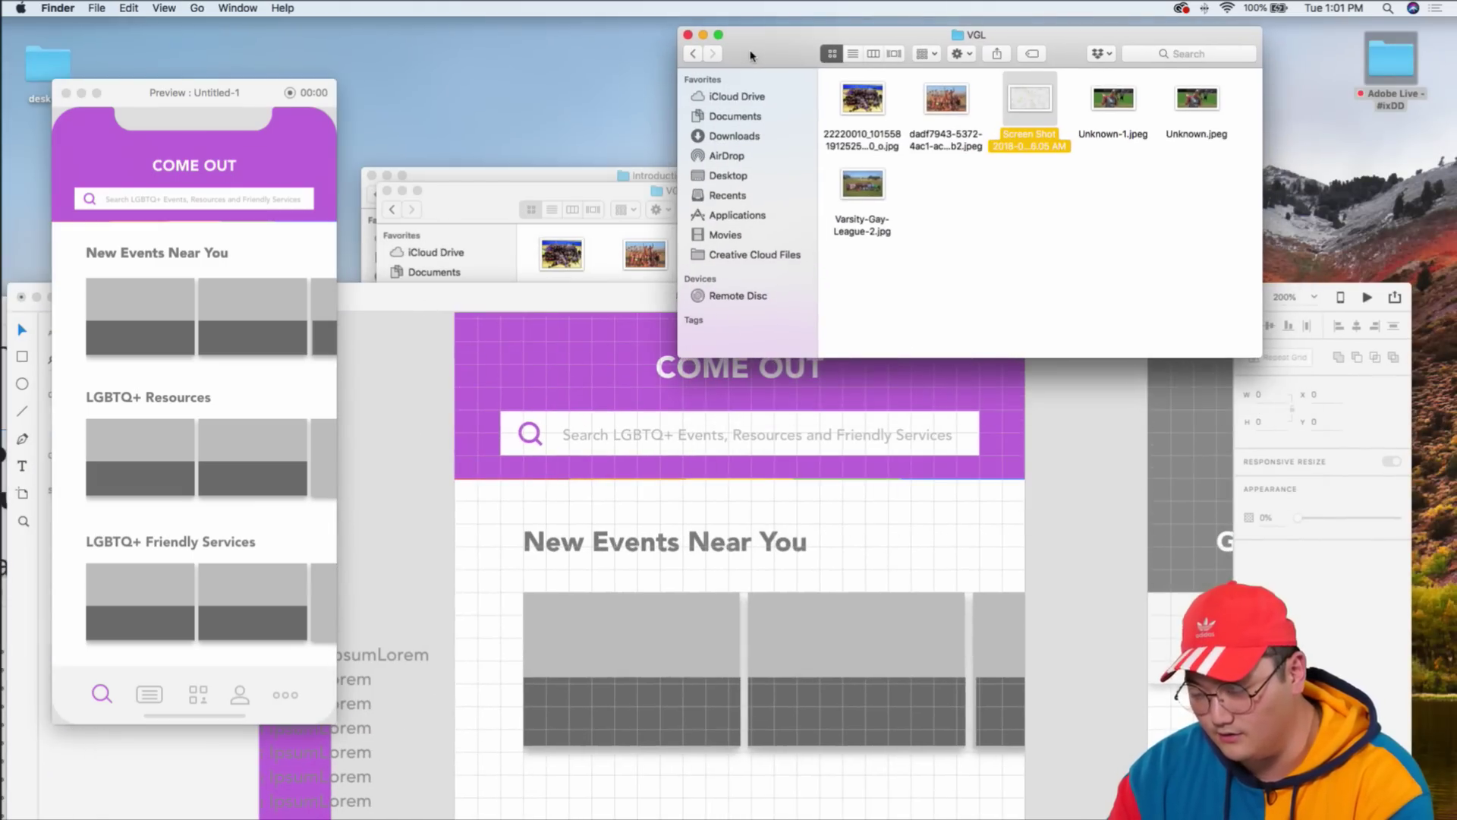
{"action": "scroll", "coordinate": [742, 488], "scroll_direction": "down", "scroll_amount": 2}
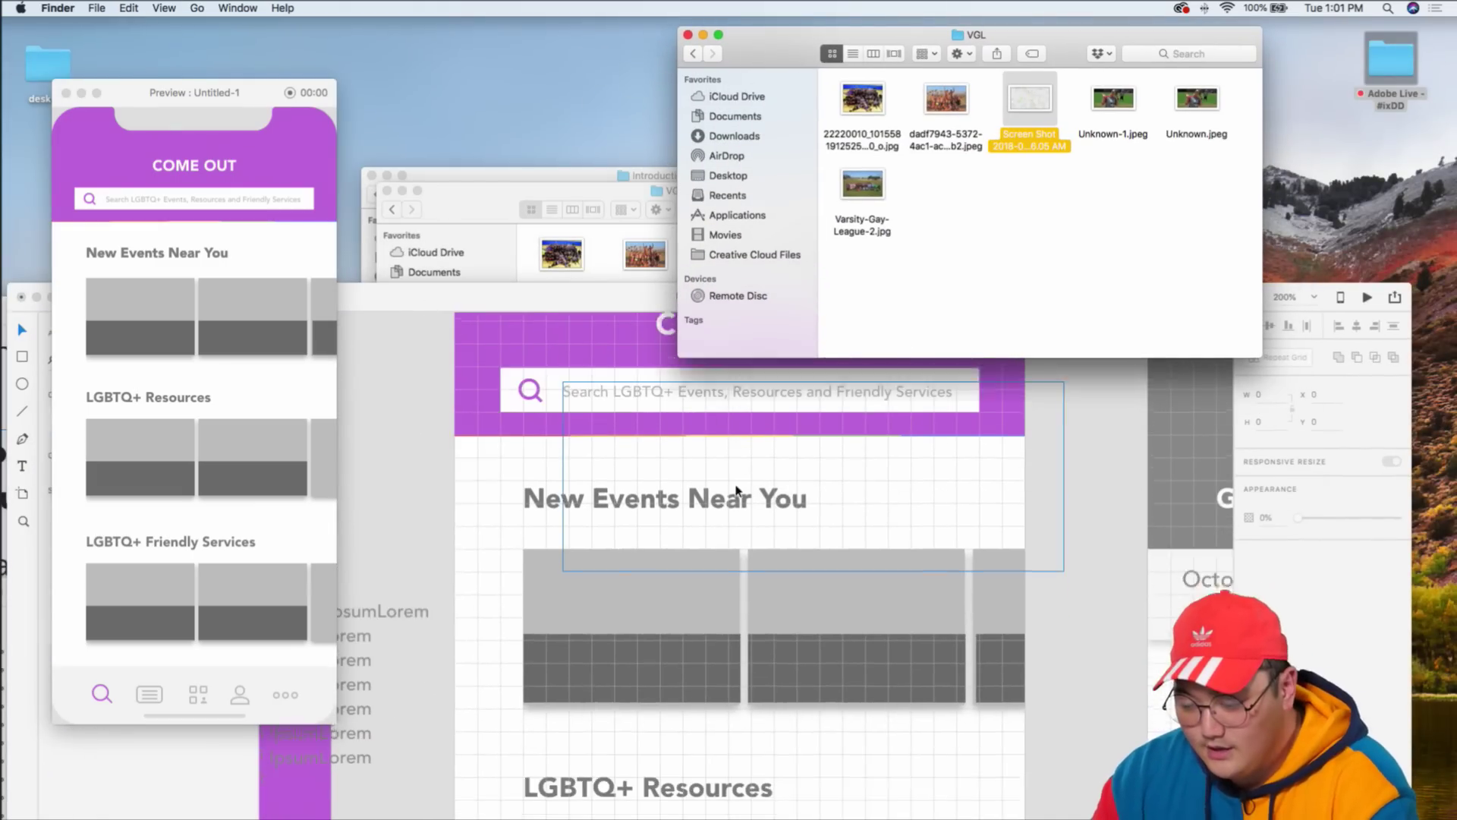
{"action": "left_click_drag", "start_coordinate": [607, 296], "coordinate": [458, 180]}
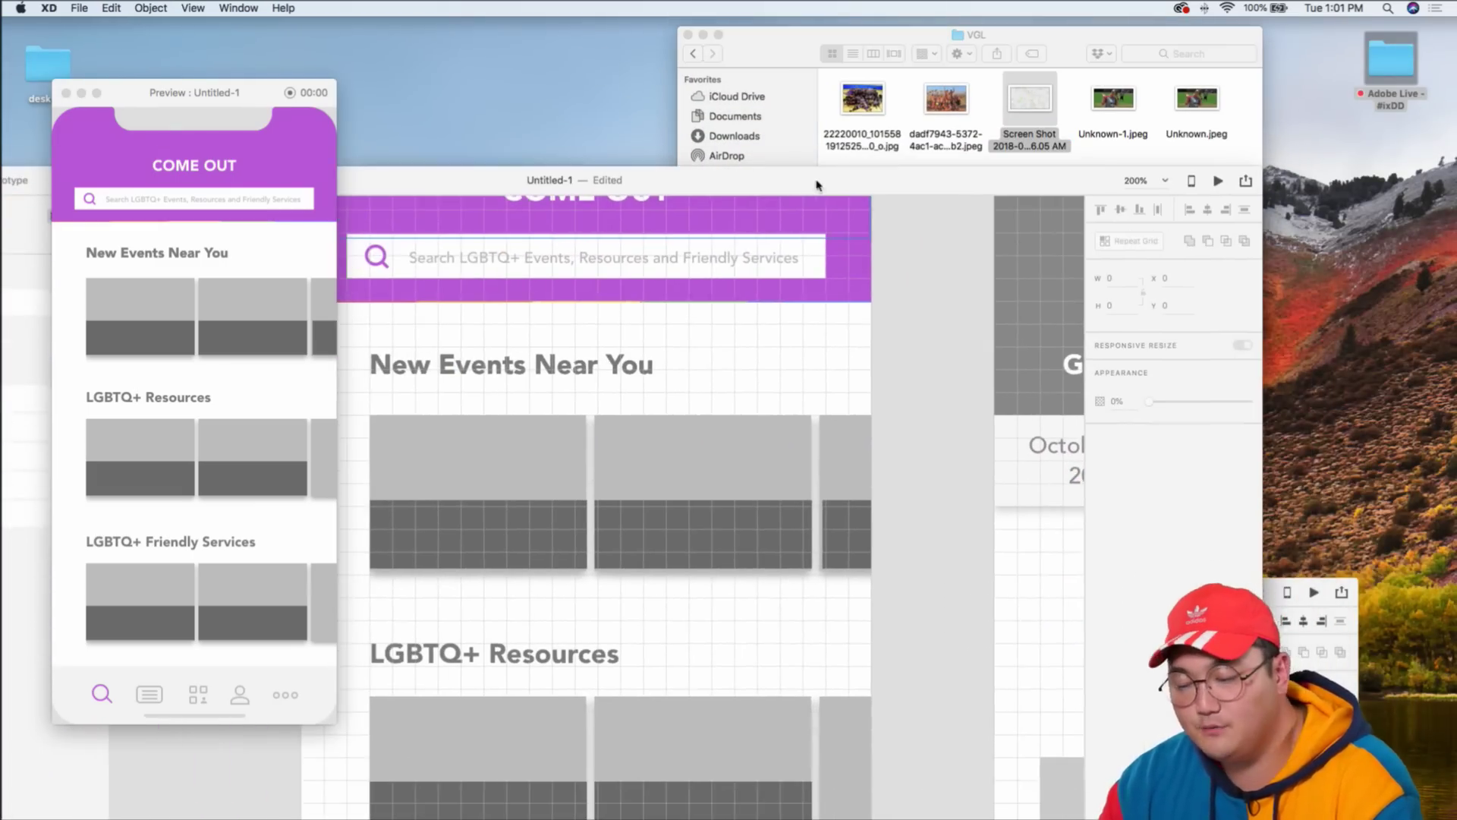
- Go from the VGL folder to the Events image folder in Finder and rearrange its VGL folder and kickball photo
{"action": "left_click", "coordinate": [764, 50]}
{"action": "left_click", "coordinate": [693, 53]}
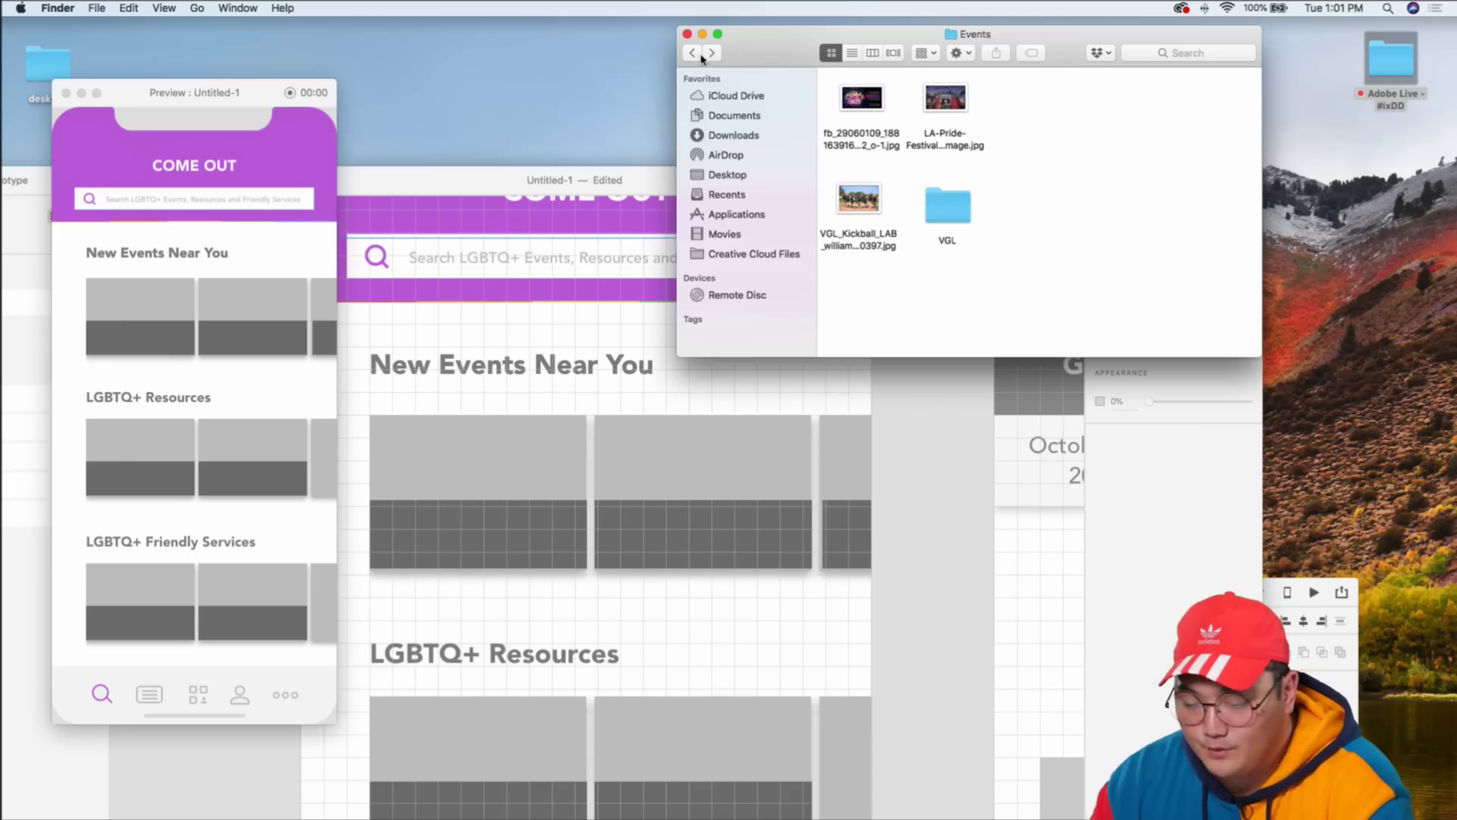
{"action": "left_click", "coordinate": [693, 53]}
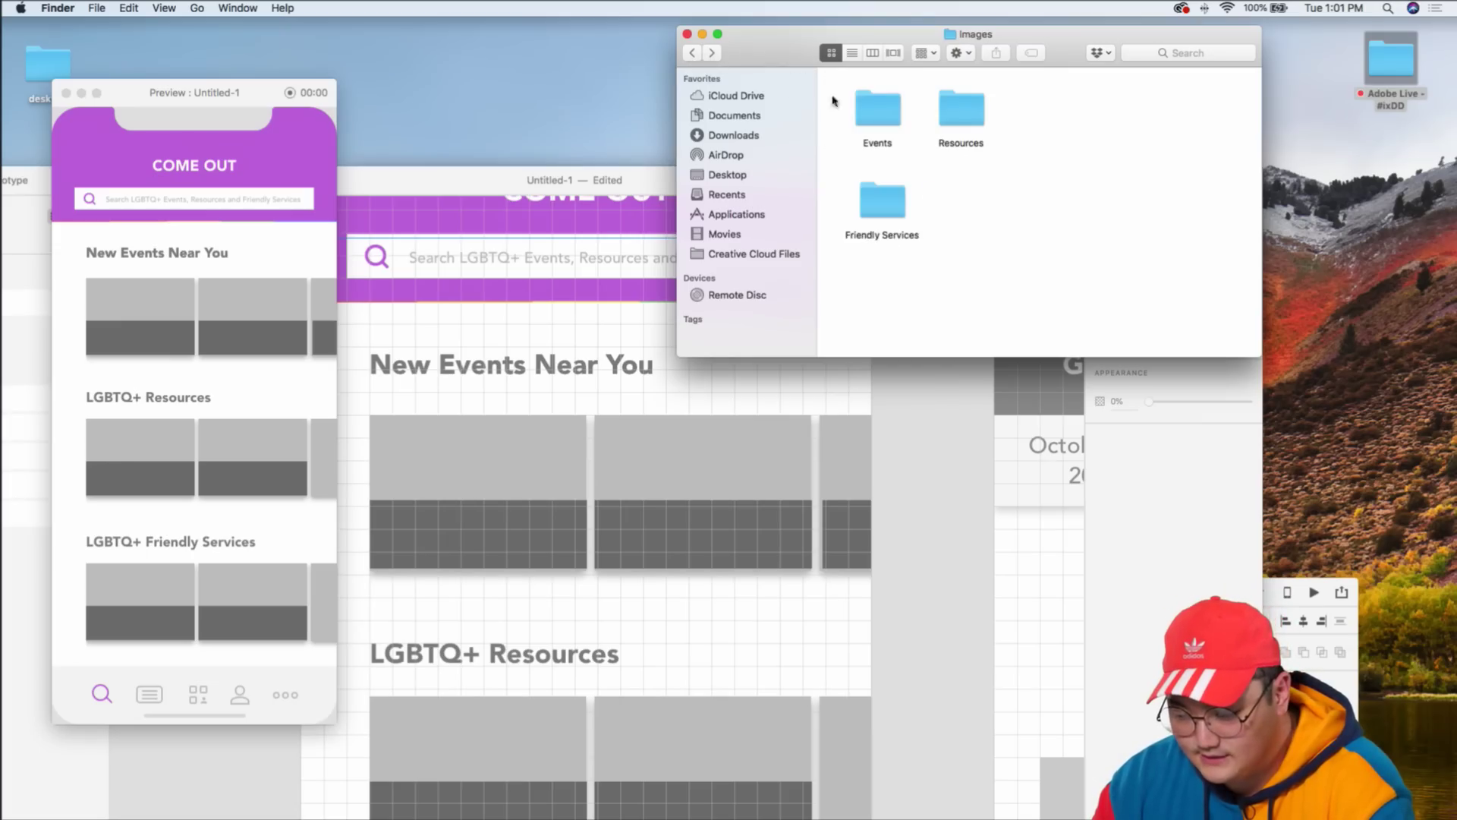
{"action": "double_click", "coordinate": [876, 107]}
{"action": "left_click_drag", "start_coordinate": [955, 221], "coordinate": [1031, 139]}
{"action": "left_click_drag", "start_coordinate": [833, 216], "coordinate": [939, 206]}
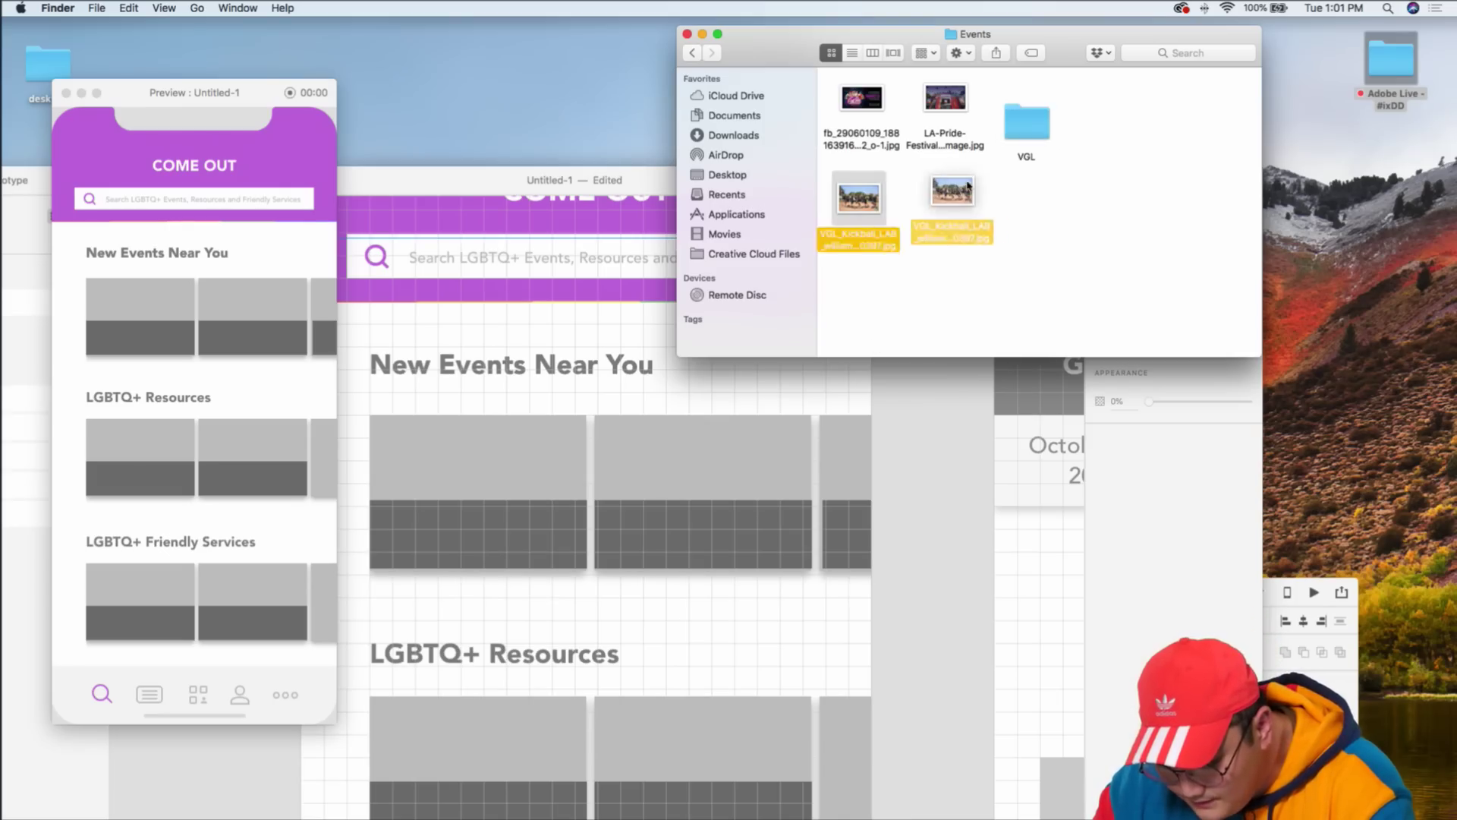
- Preview the VGL_Kickball_LAB photo from the Events folder and place it in the New Events Near You card grid
{"action": "left_click", "coordinate": [866, 139]}
{"action": "key", "text": "space"}
{"action": "key", "text": "space"}
{"action": "left_click_drag", "start_coordinate": [963, 189], "coordinate": [867, 205]}
{"action": "key", "text": "space"}
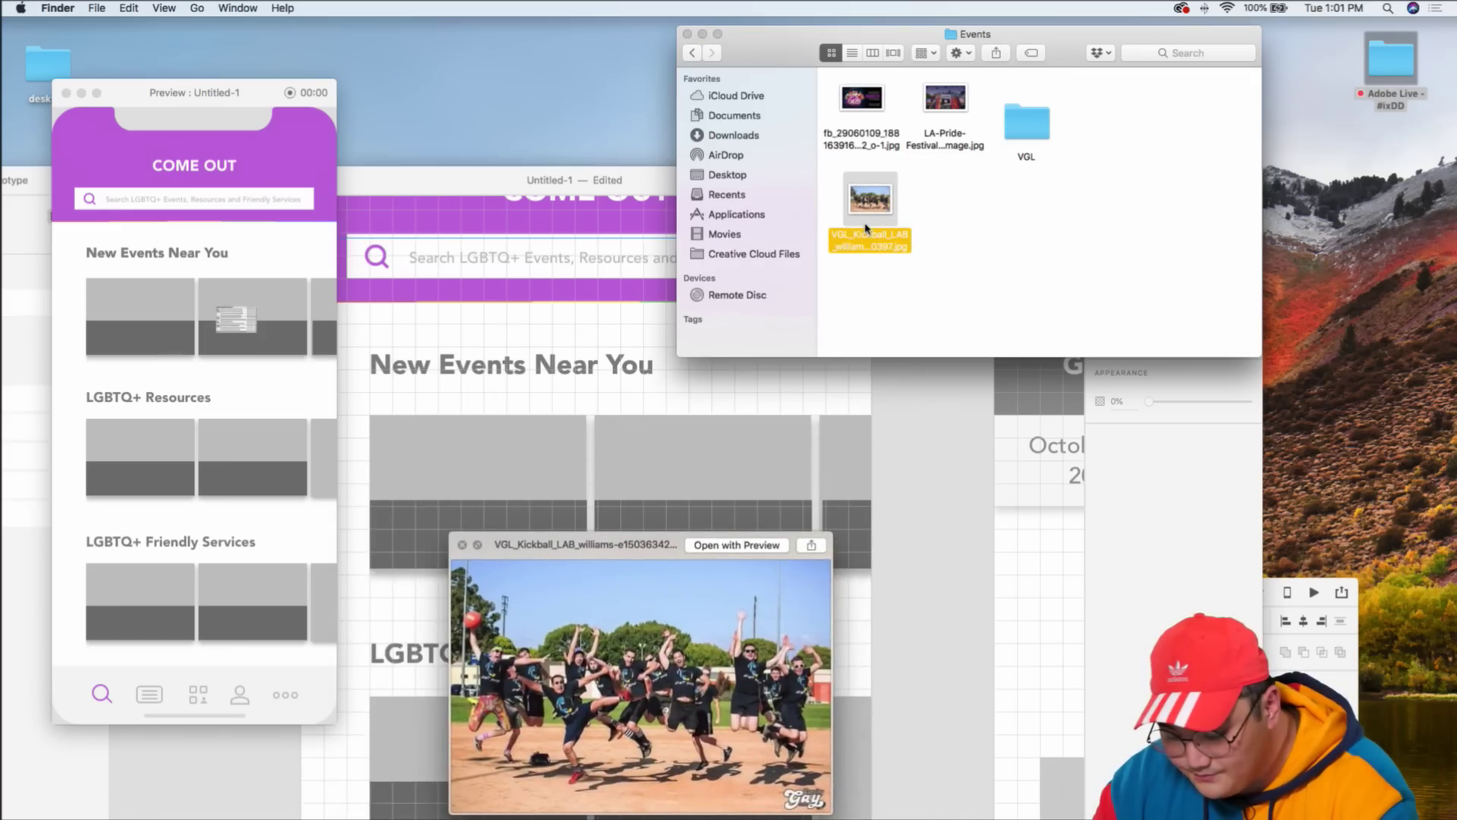
{"action": "key", "text": "space"}
{"action": "scroll", "coordinate": [935, 386], "scroll_direction": "right", "scroll_amount": 3}
{"action": "scroll", "coordinate": [935, 386], "scroll_direction": "up", "scroll_amount": 5}
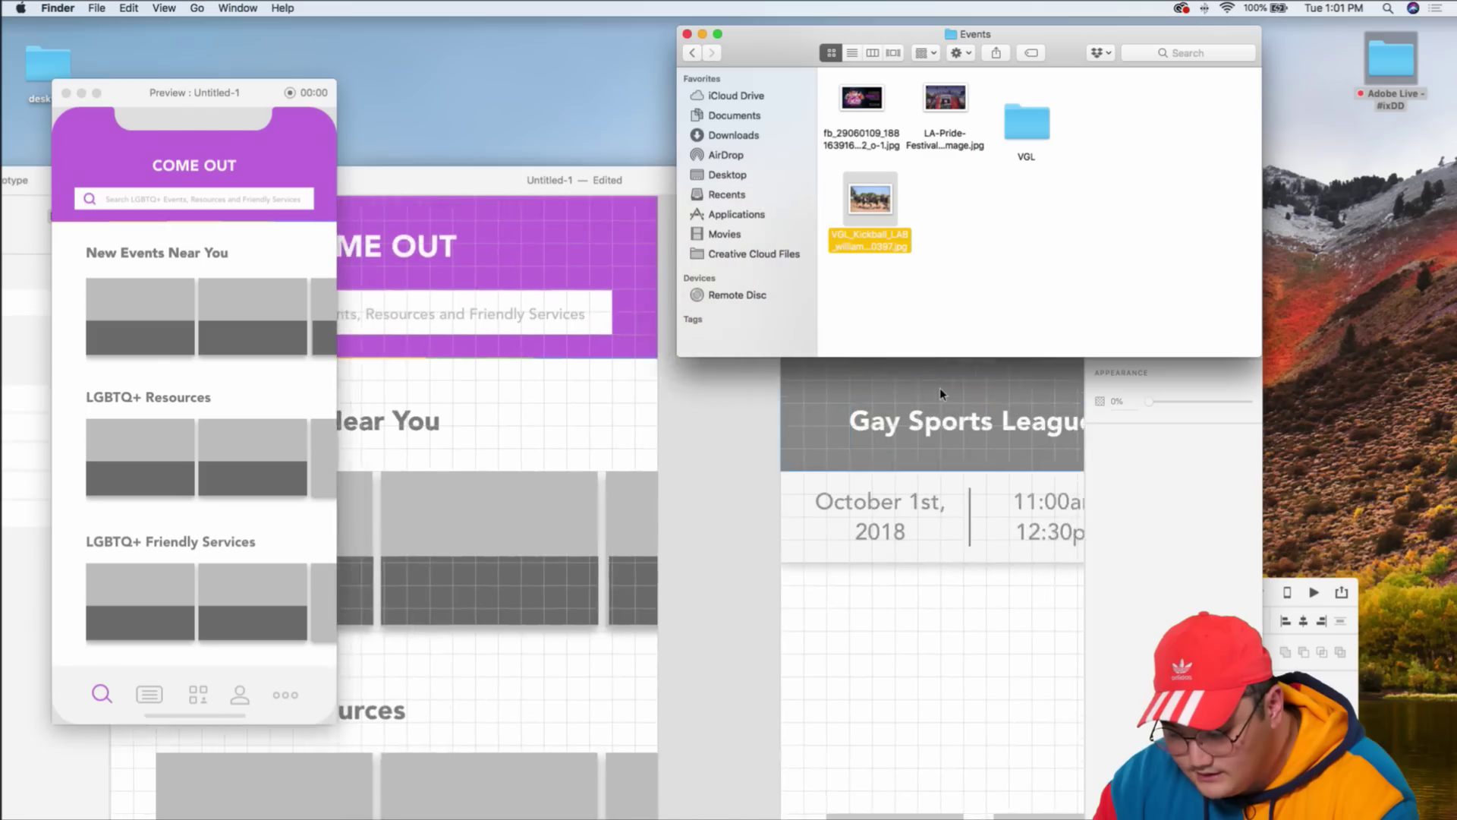
{"action": "left_click_drag", "start_coordinate": [867, 253], "coordinate": [378, 516]}
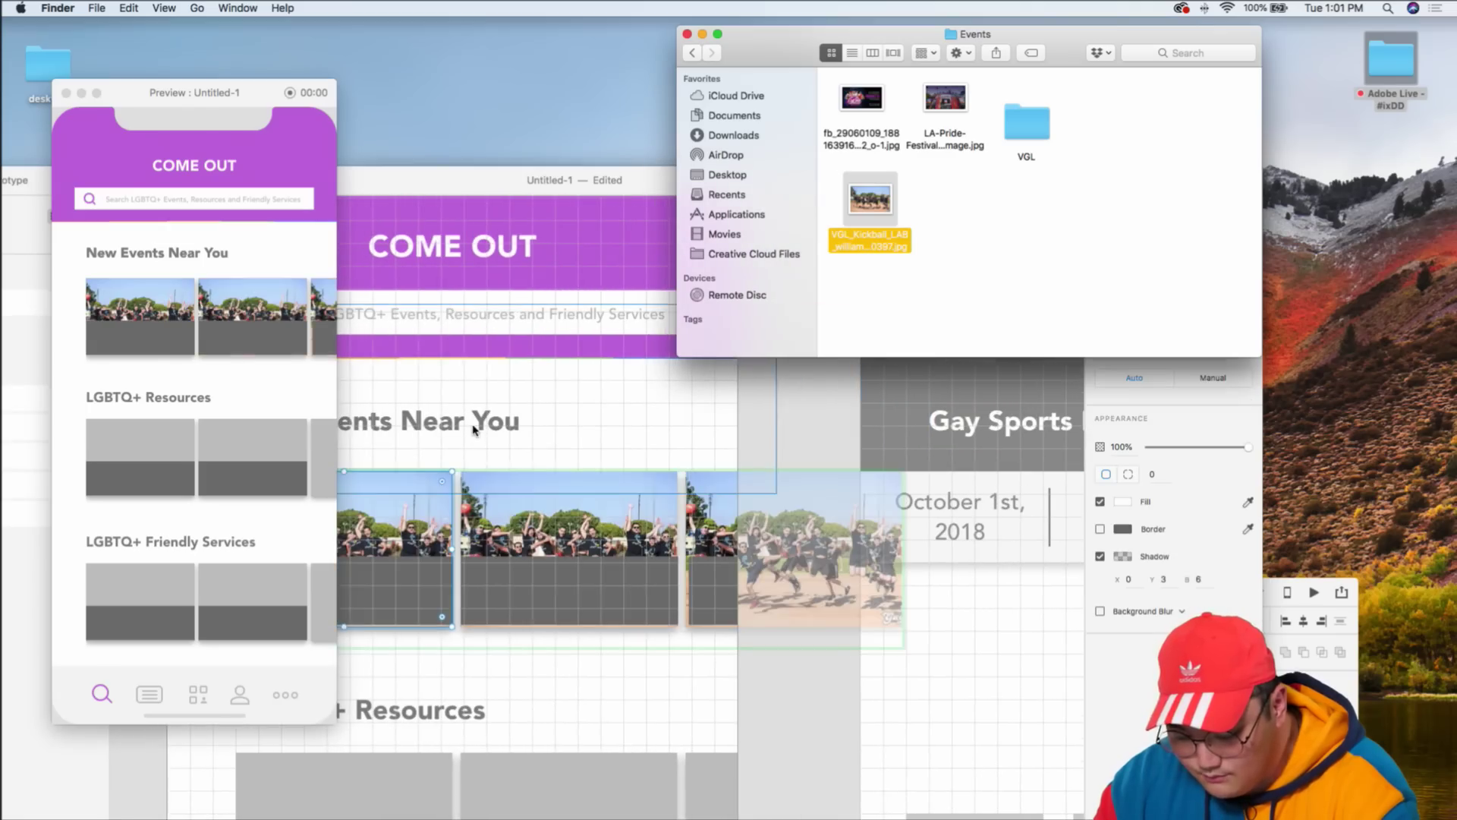
{"action": "scroll", "coordinate": [457, 471], "scroll_direction": "left", "scroll_amount": 3}
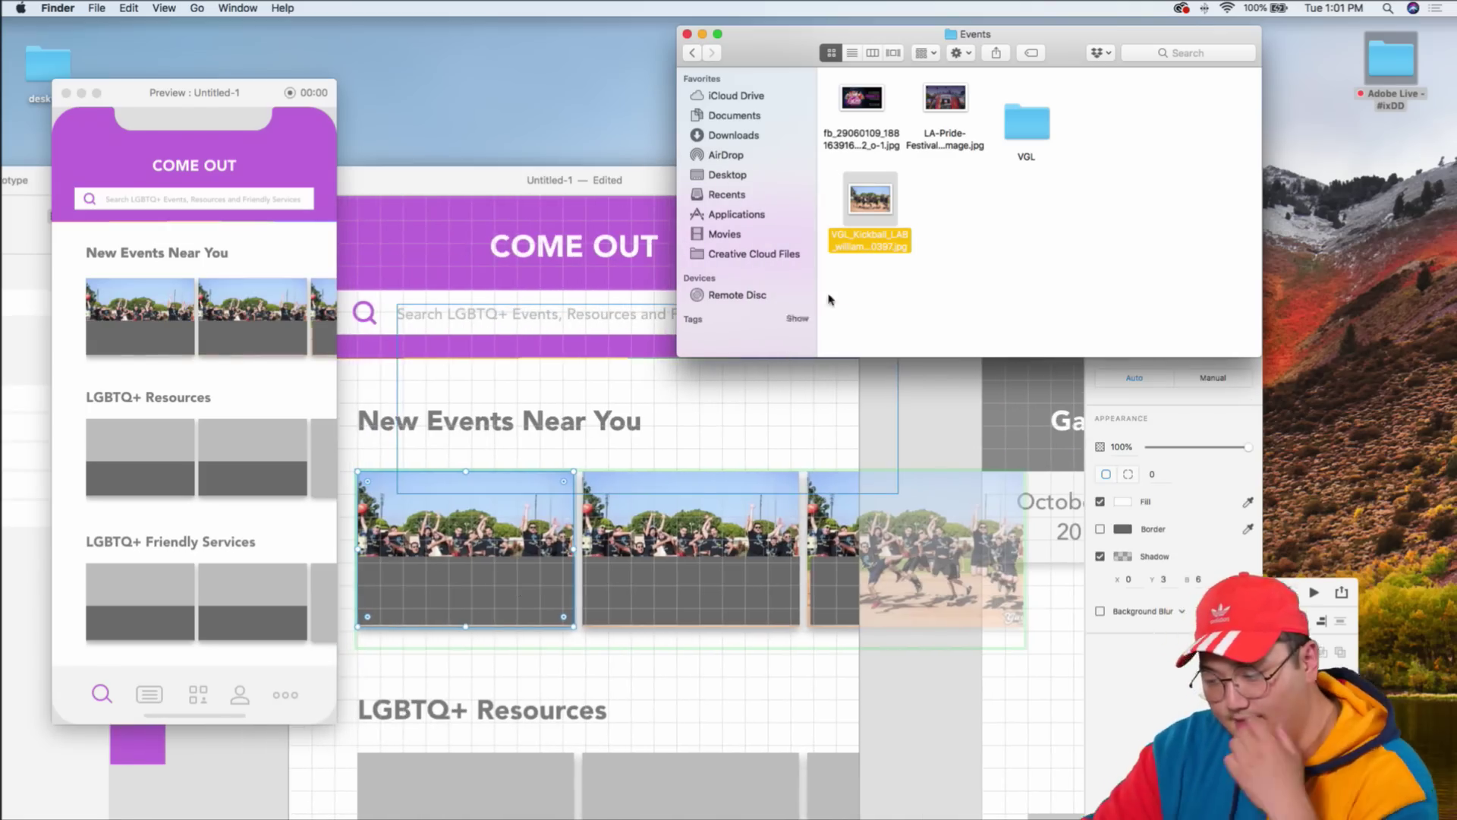
- Fill the second event card with the fb_29060109 image and the third with the LA-Pride-Festival image
{"action": "left_click_drag", "start_coordinate": [845, 139], "coordinate": [755, 513]}
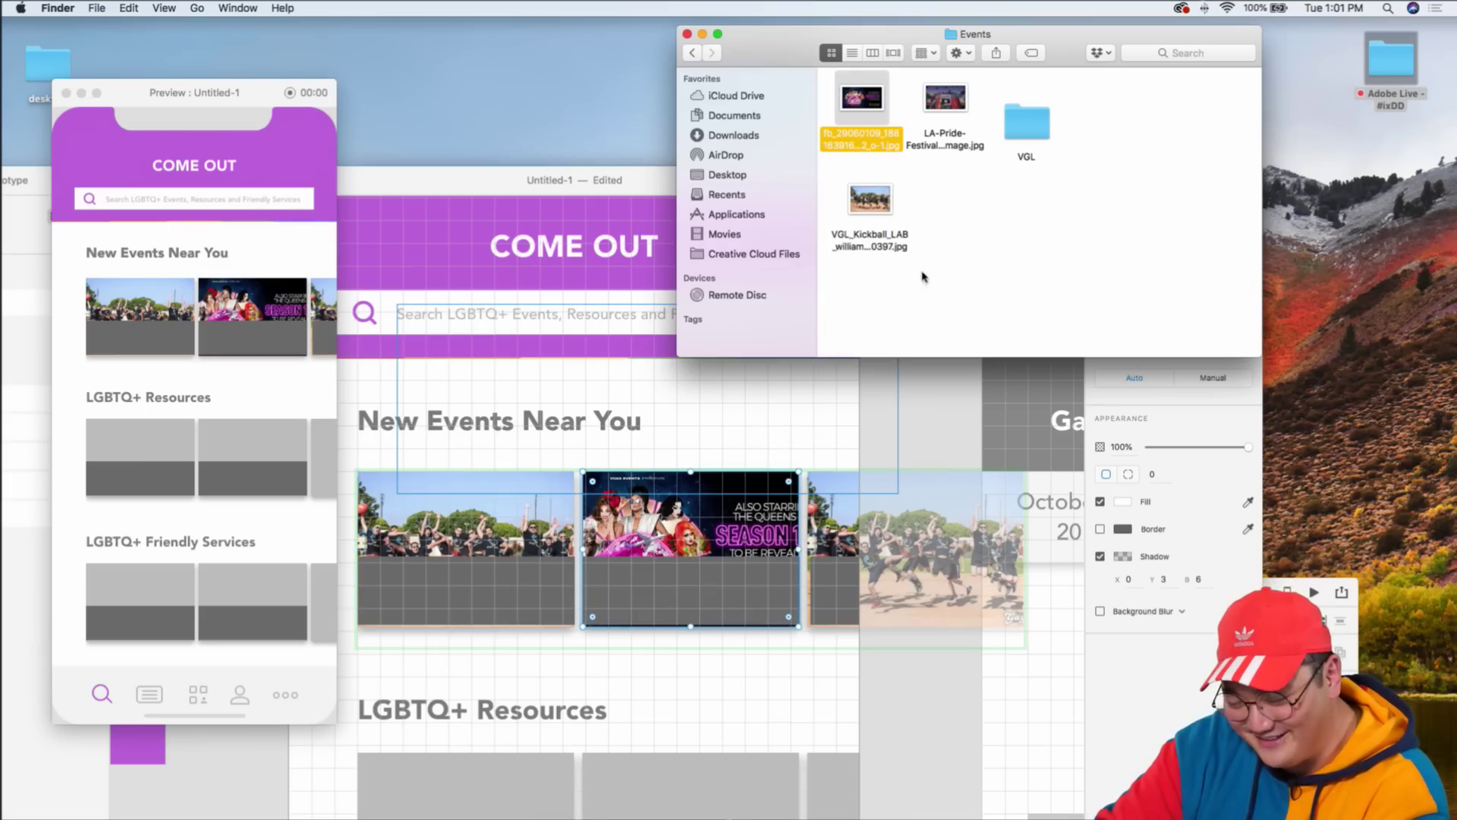
{"action": "left_click_drag", "start_coordinate": [944, 141], "coordinate": [829, 511]}
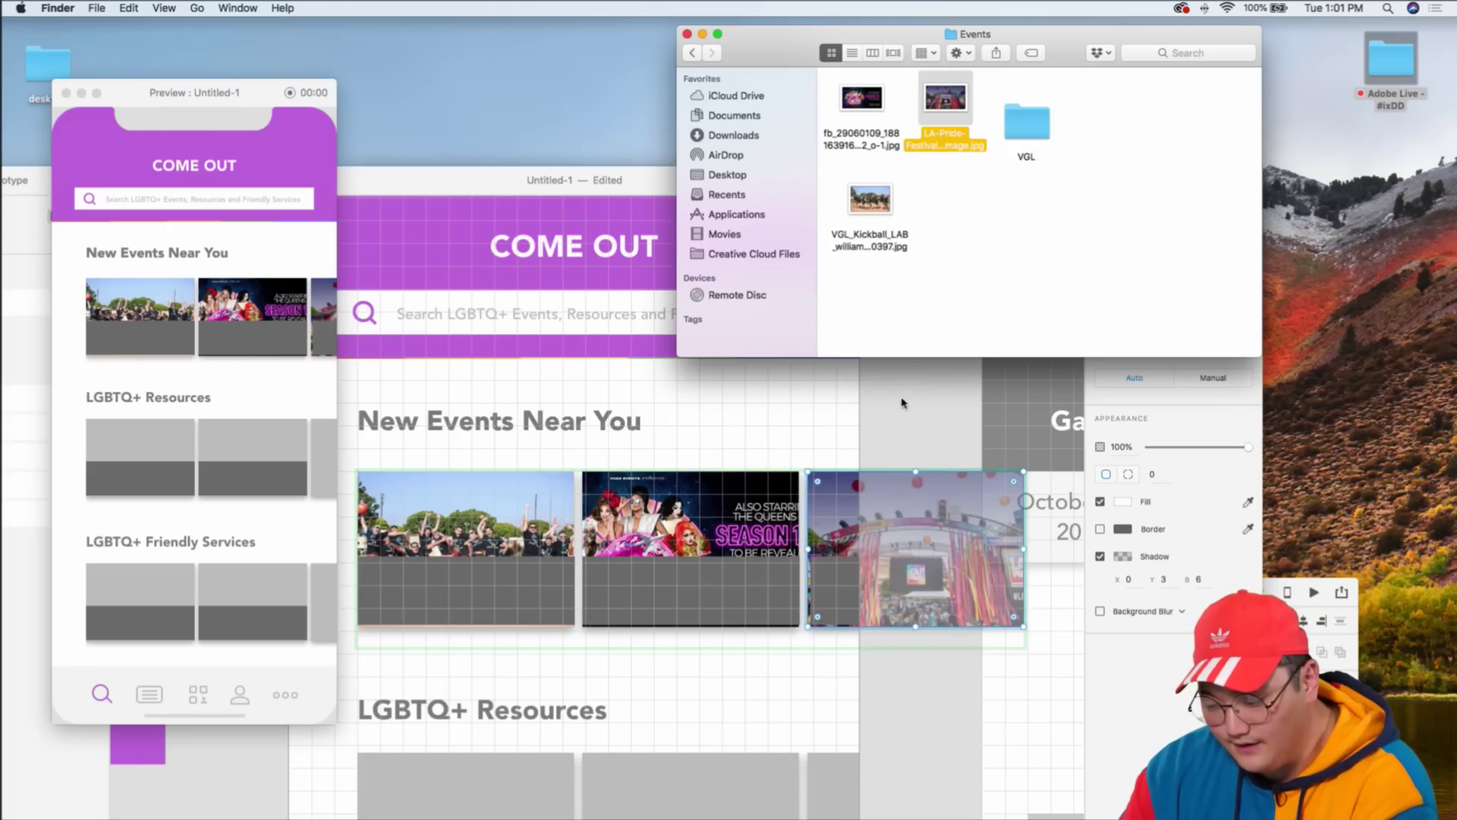
{"action": "left_click", "coordinate": [893, 449]}
{"action": "left_click", "coordinate": [889, 402]}
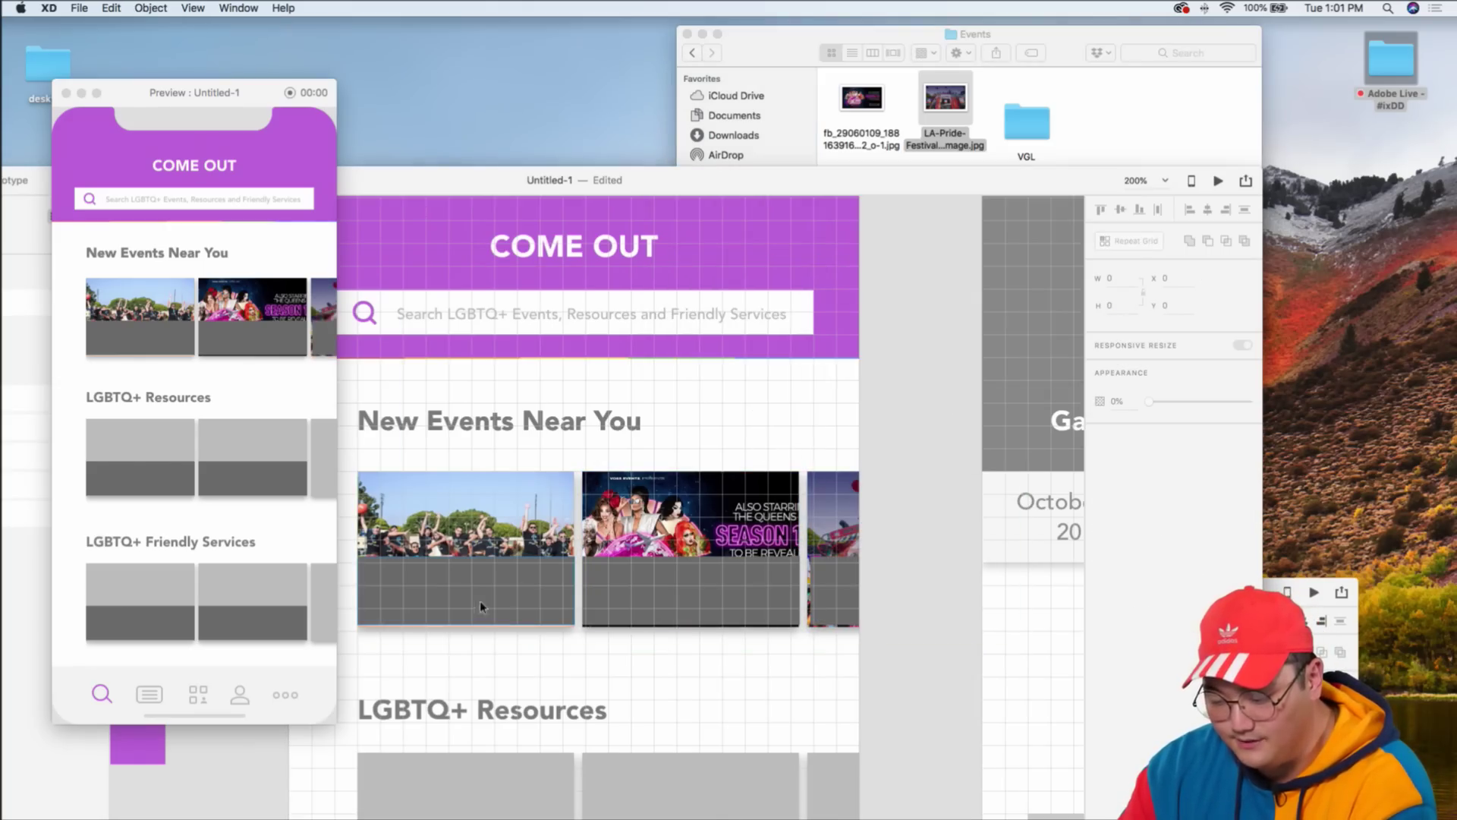
- Nudge the third event card's grey strip down and to the right so it lines up with its card
{"action": "scroll", "coordinate": [504, 557], "scroll_direction": "left", "scroll_amount": 2}
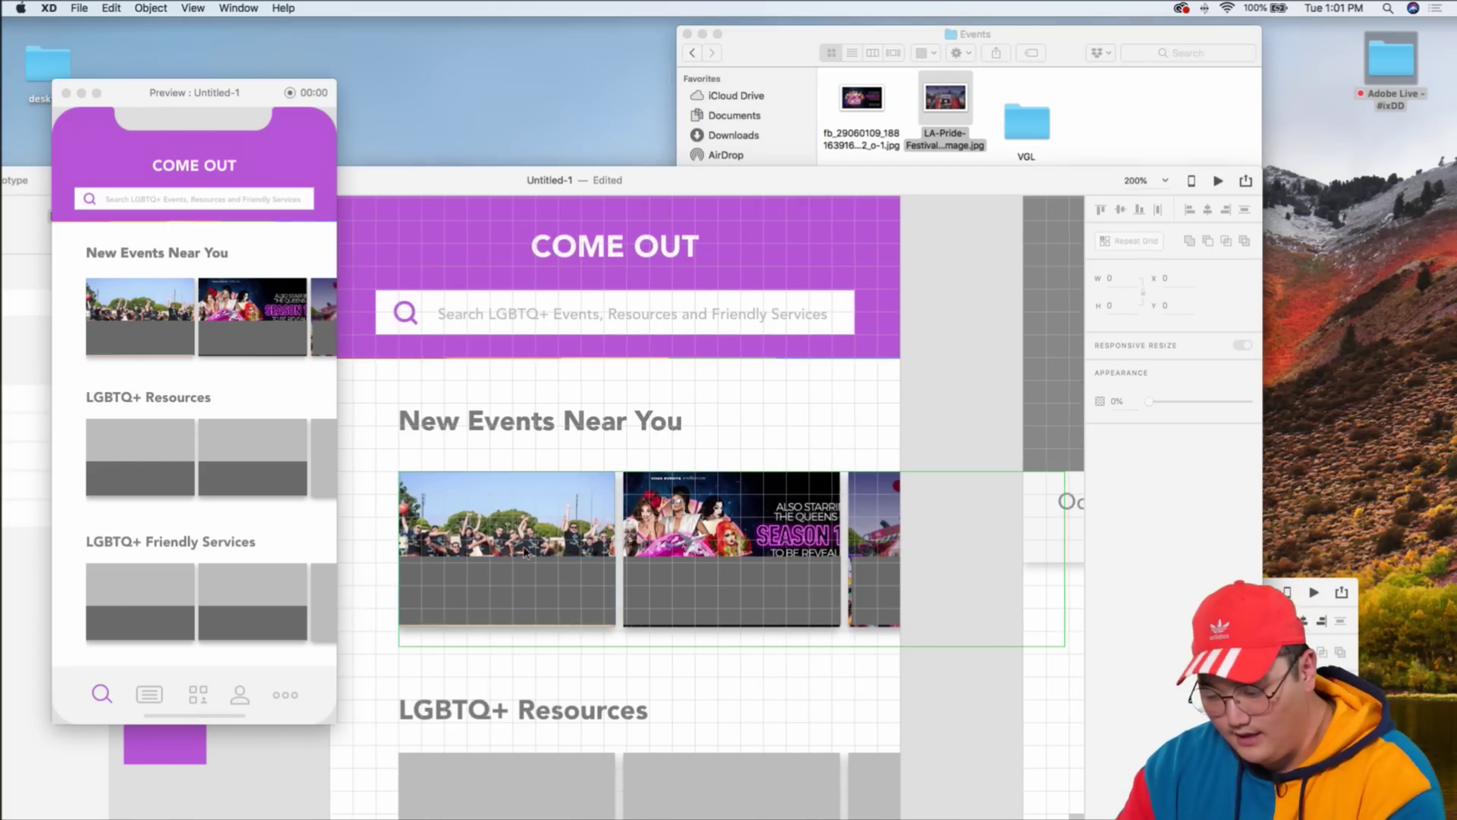
{"action": "scroll", "coordinate": [523, 484], "scroll_direction": "down", "scroll_amount": 3}
{"action": "left_click", "coordinate": [548, 504]}
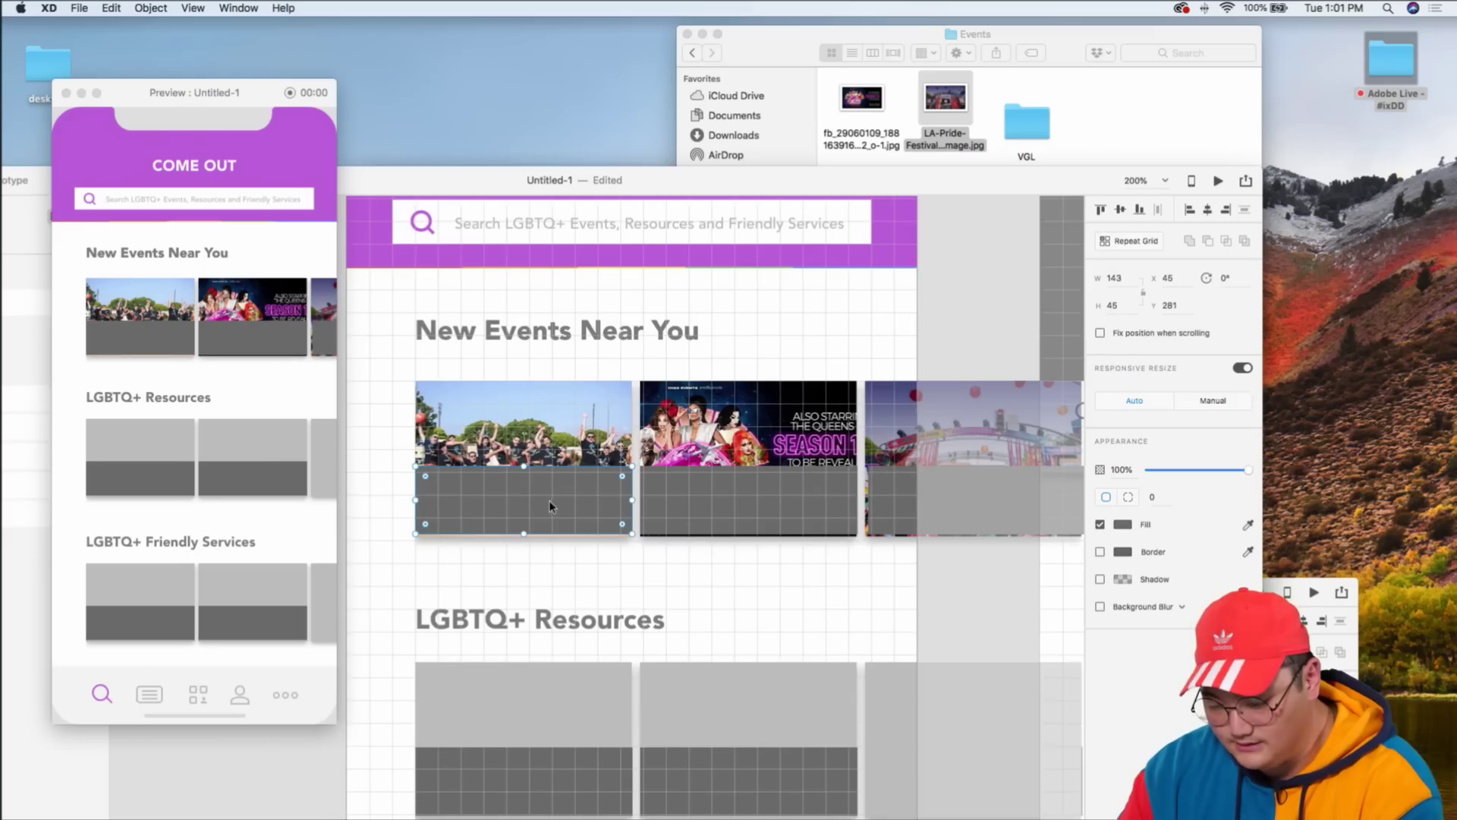
{"action": "left_click", "coordinate": [817, 503], "text": "shift"}
{"action": "left_click_drag", "start_coordinate": [899, 504], "coordinate": [885, 516]}
{"action": "key", "text": "super+3"}
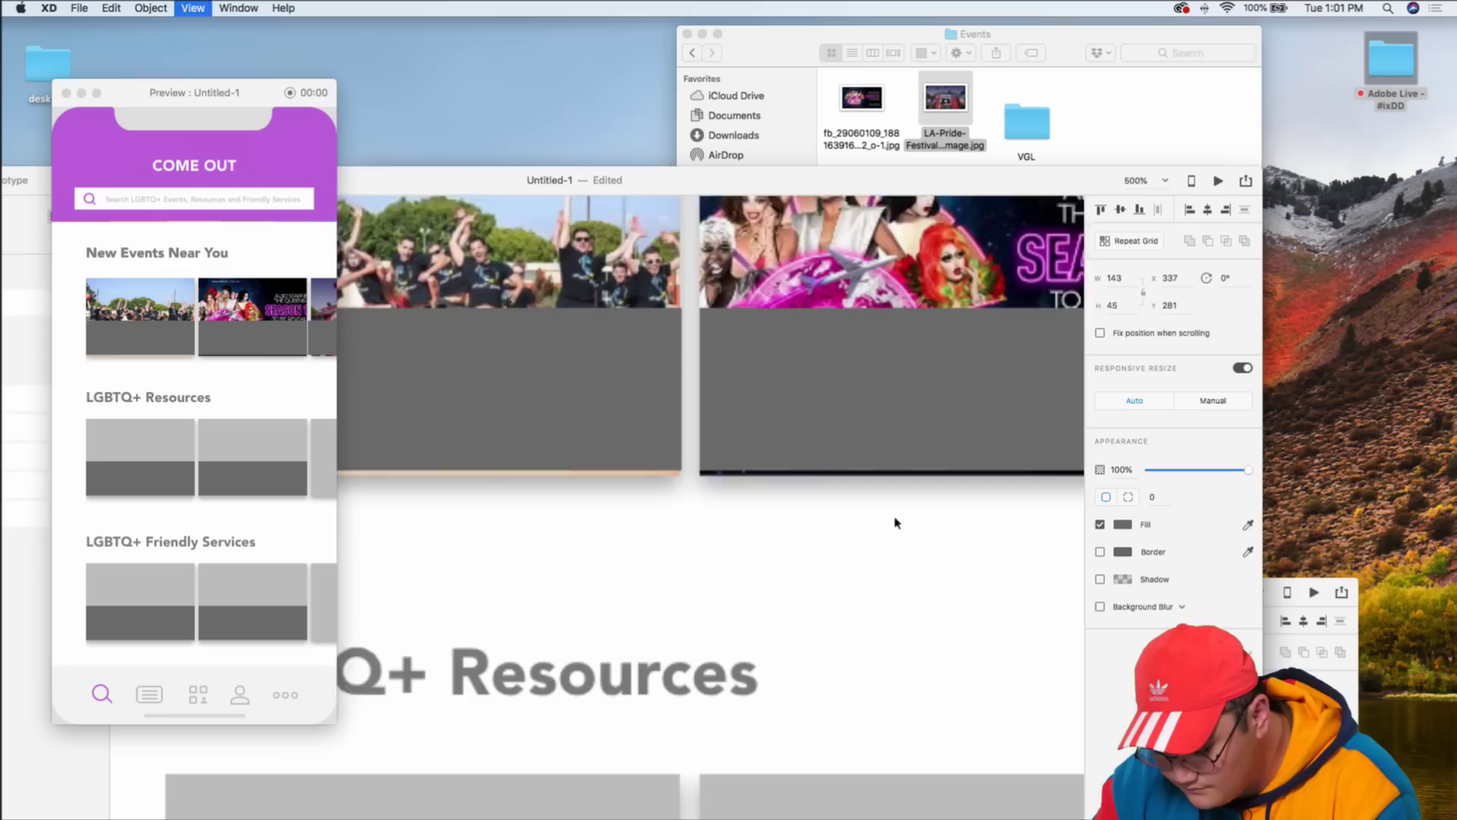
{"action": "key", "text": "Down"}
{"action": "key", "text": "Down"}
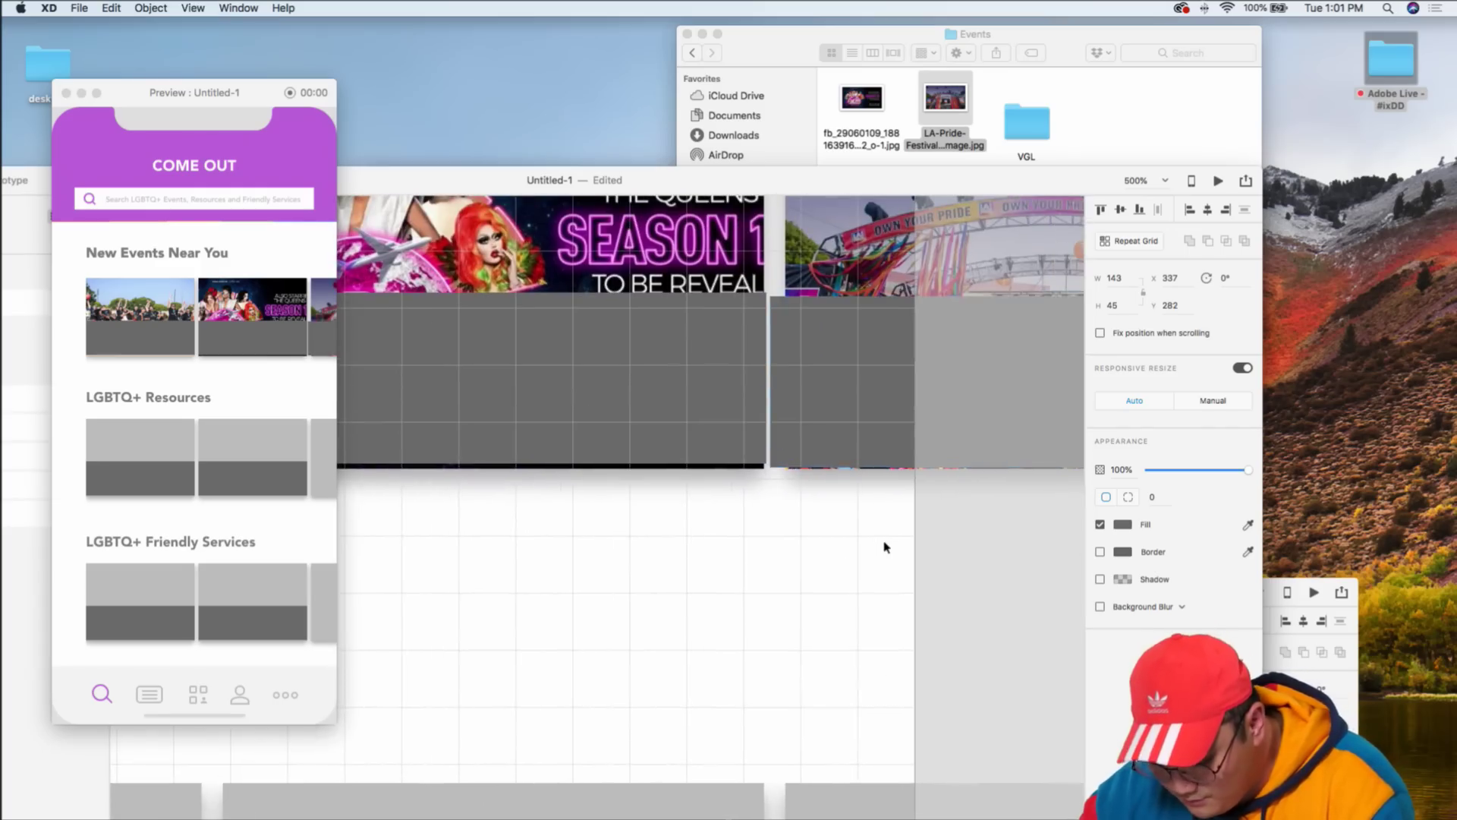
{"action": "key", "text": "Right"}
{"action": "key", "text": "Right"}
{"action": "key", "text": "Right"}
{"action": "key", "text": "Right"}
- Nudge the grey strips of the second and first event cards down to Y 282
{"action": "left_click", "coordinate": [741, 416]}
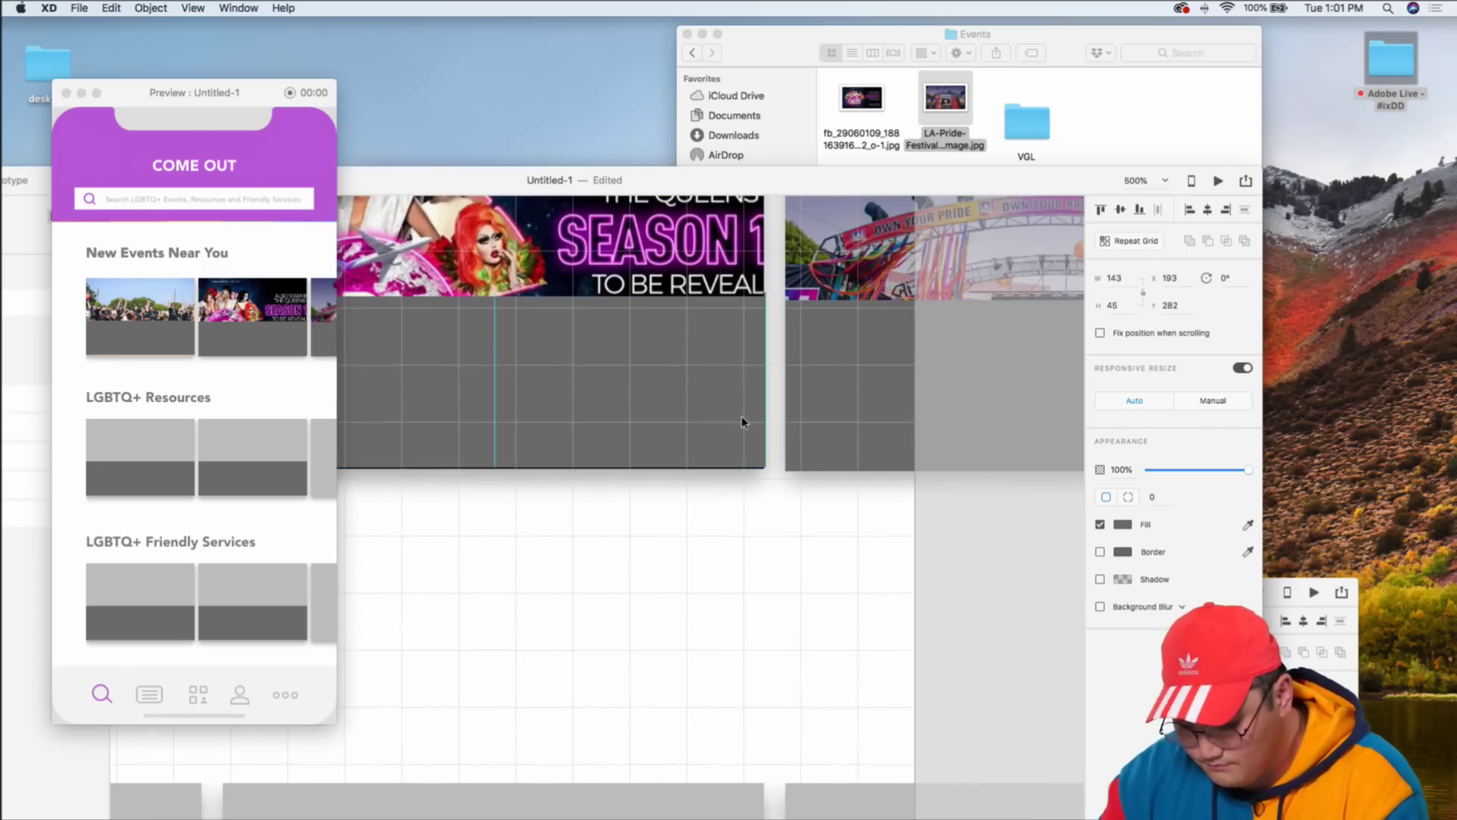
{"action": "scroll", "coordinate": [740, 416], "scroll_direction": "left", "scroll_amount": 10}
{"action": "left_click", "coordinate": [741, 416]}
{"action": "key", "text": "Down"}
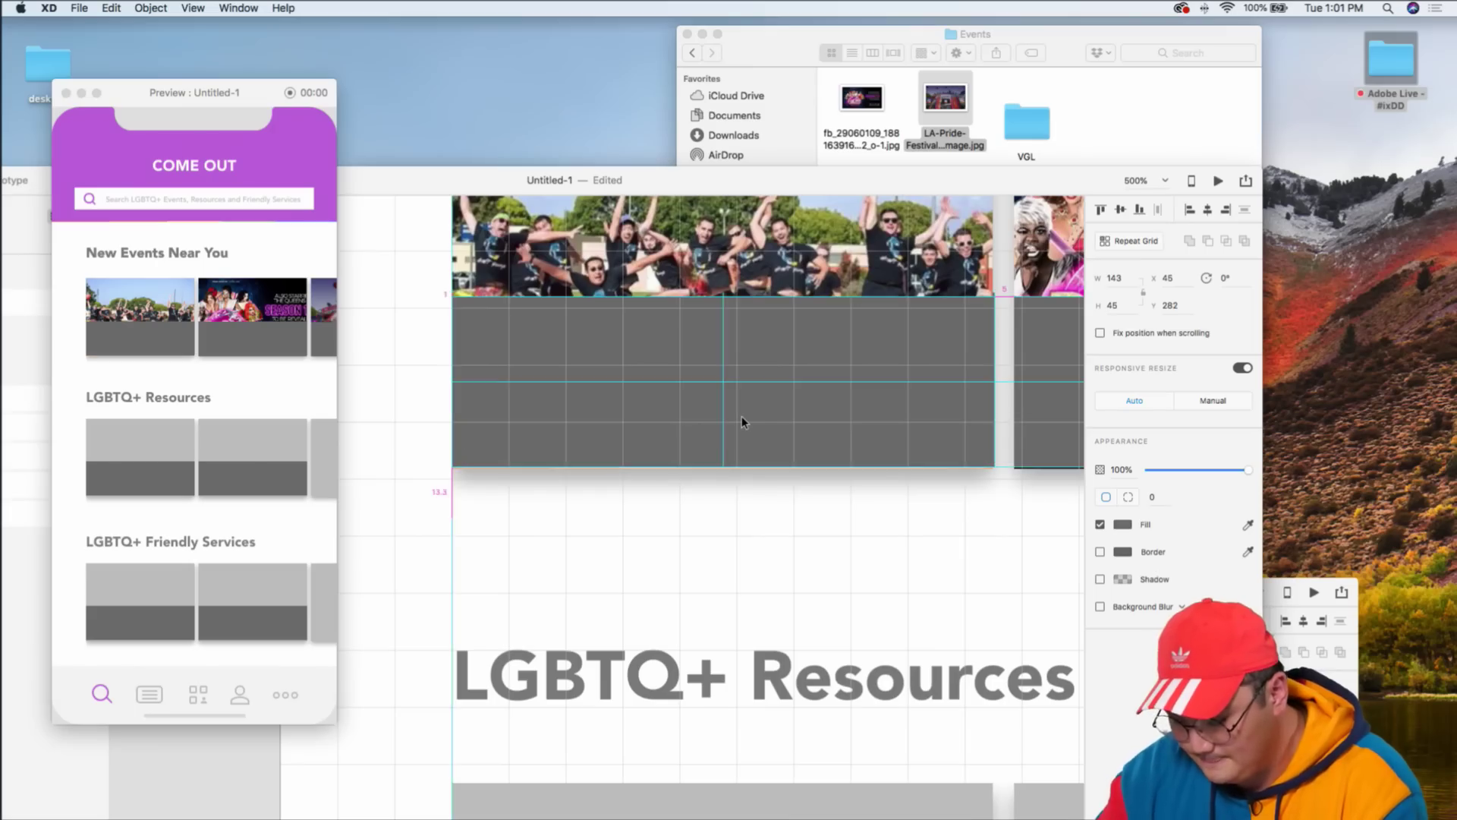
- Fill all three event card strips with the purple sampled from the header
{"action": "scroll", "coordinate": [741, 416], "scroll_direction": "down", "scroll_amount": 3}
{"action": "scroll", "coordinate": [741, 419], "scroll_direction": "down", "scroll_amount": 5}
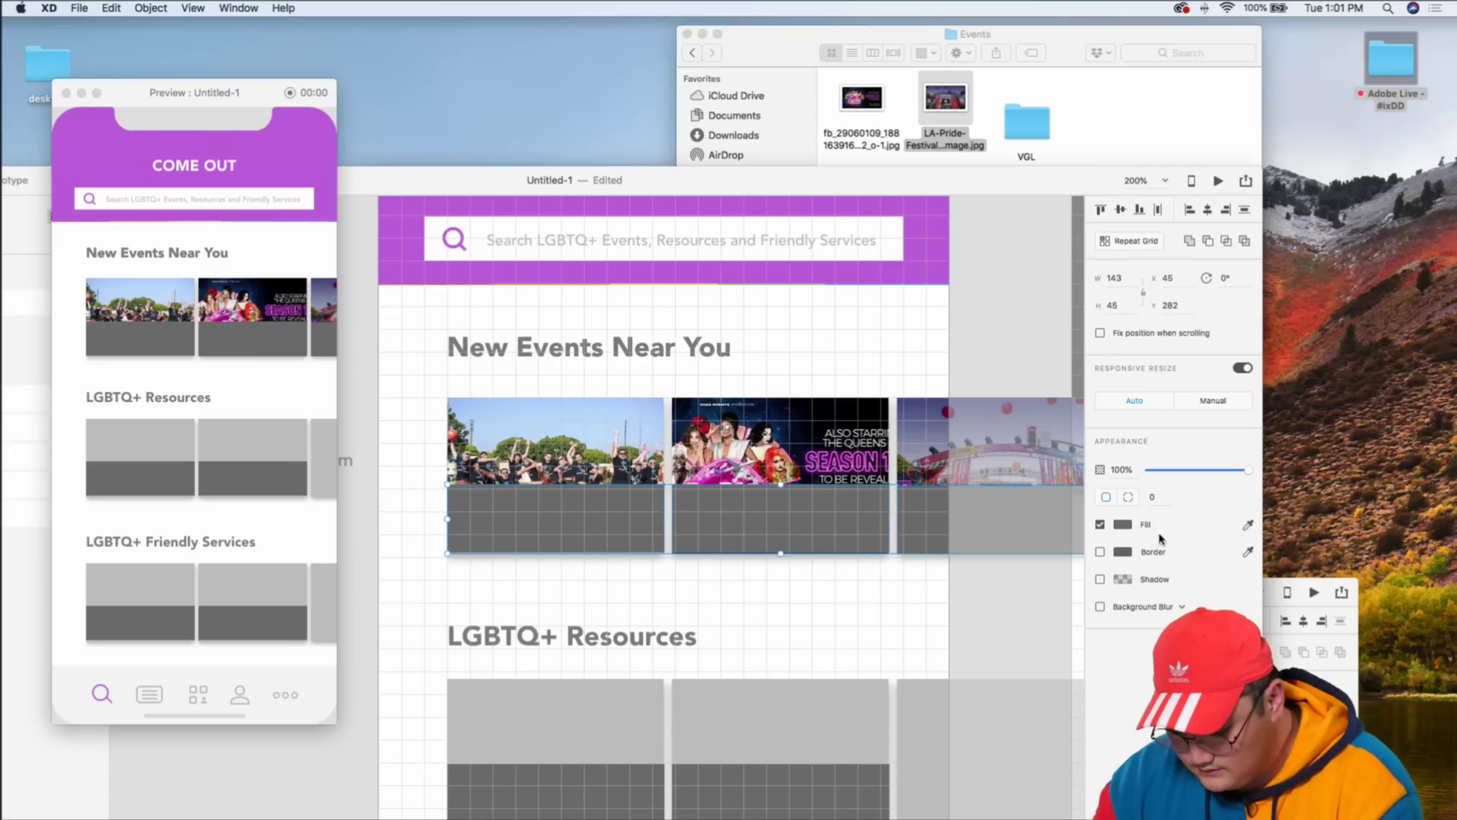
{"action": "left_click", "coordinate": [1099, 524]}
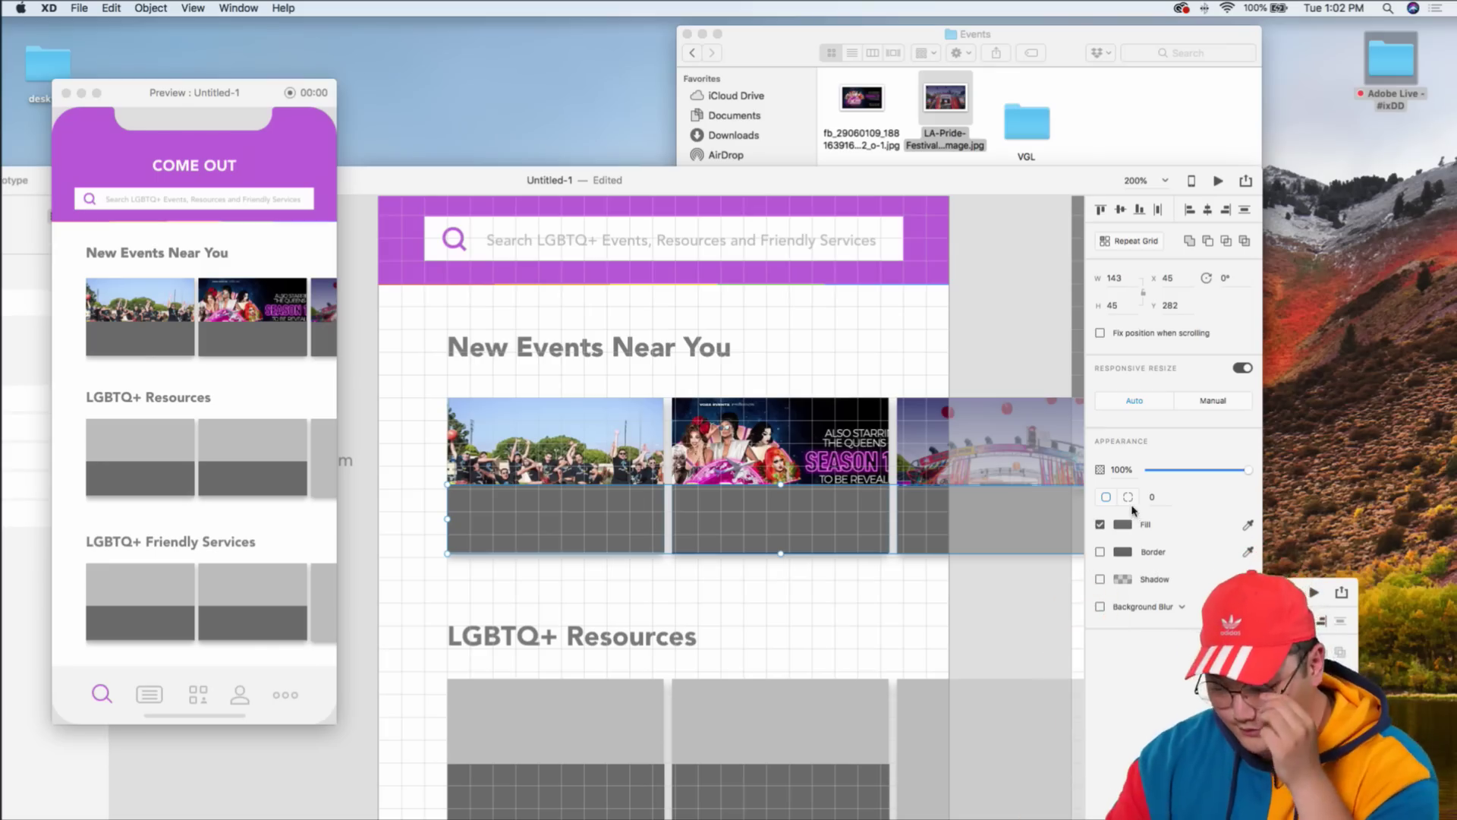
{"action": "left_click", "coordinate": [1247, 526]}
{"action": "left_click", "coordinate": [855, 281]}
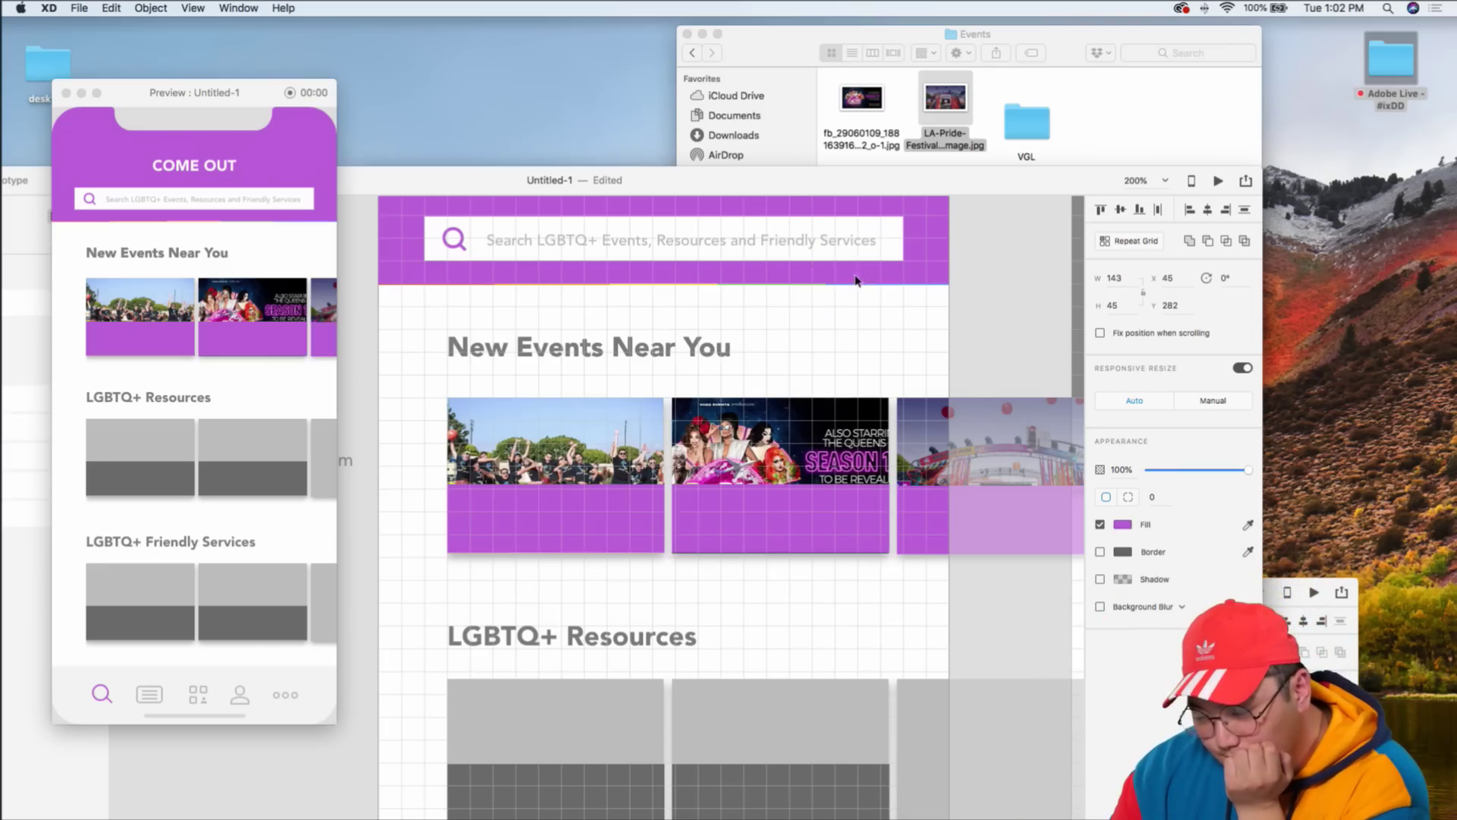
- Change the strips' fill to a linear gradient and darken its end stop to #633970
{"action": "left_click", "coordinate": [1123, 525]}
{"action": "left_click", "coordinate": [968, 433]}
{"action": "left_click", "coordinate": [977, 449]}
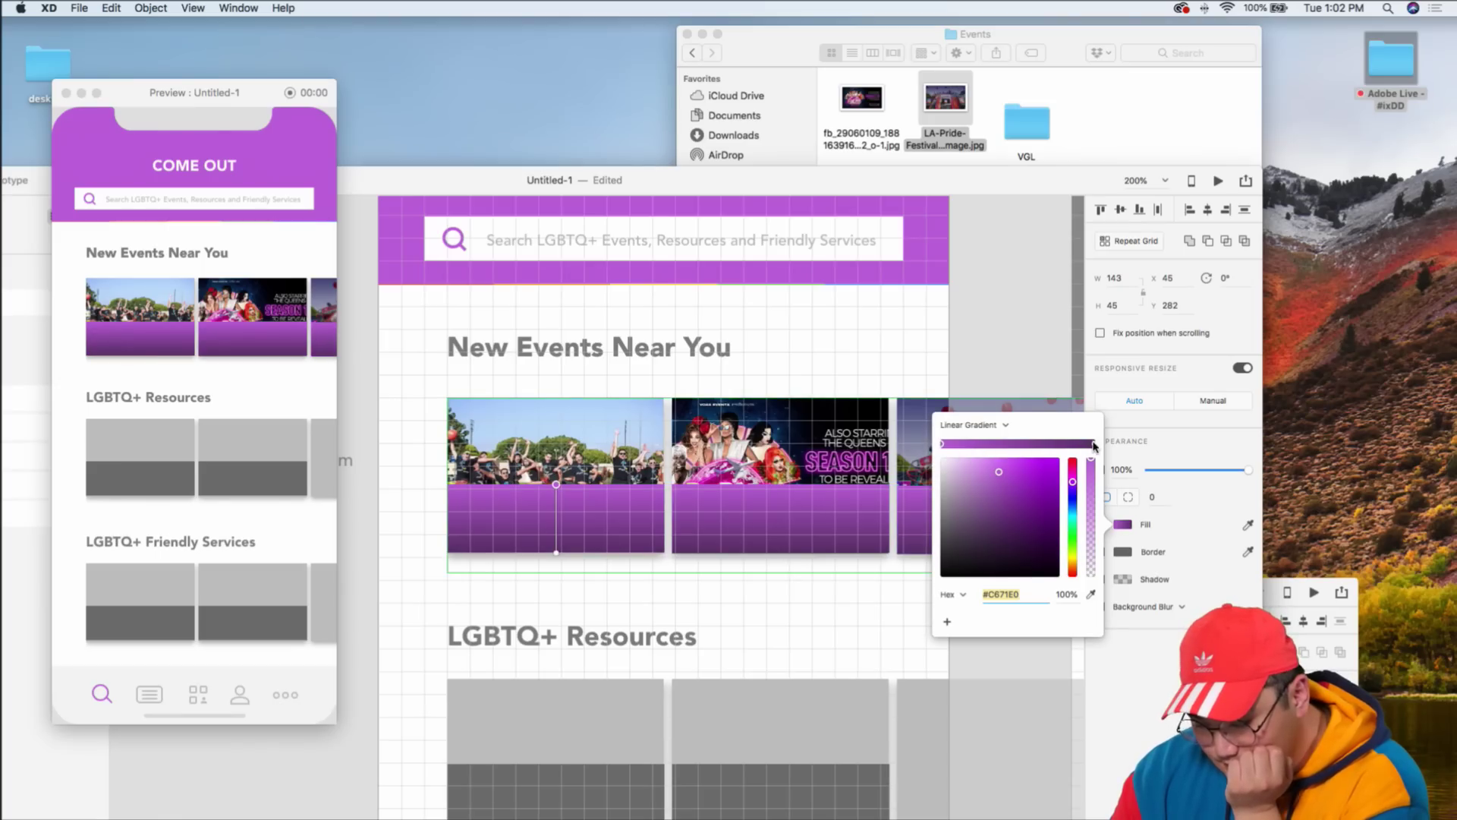
{"action": "left_click", "coordinate": [1091, 445]}
{"action": "left_click", "coordinate": [946, 445]}
{"action": "left_click", "coordinate": [1006, 444]}
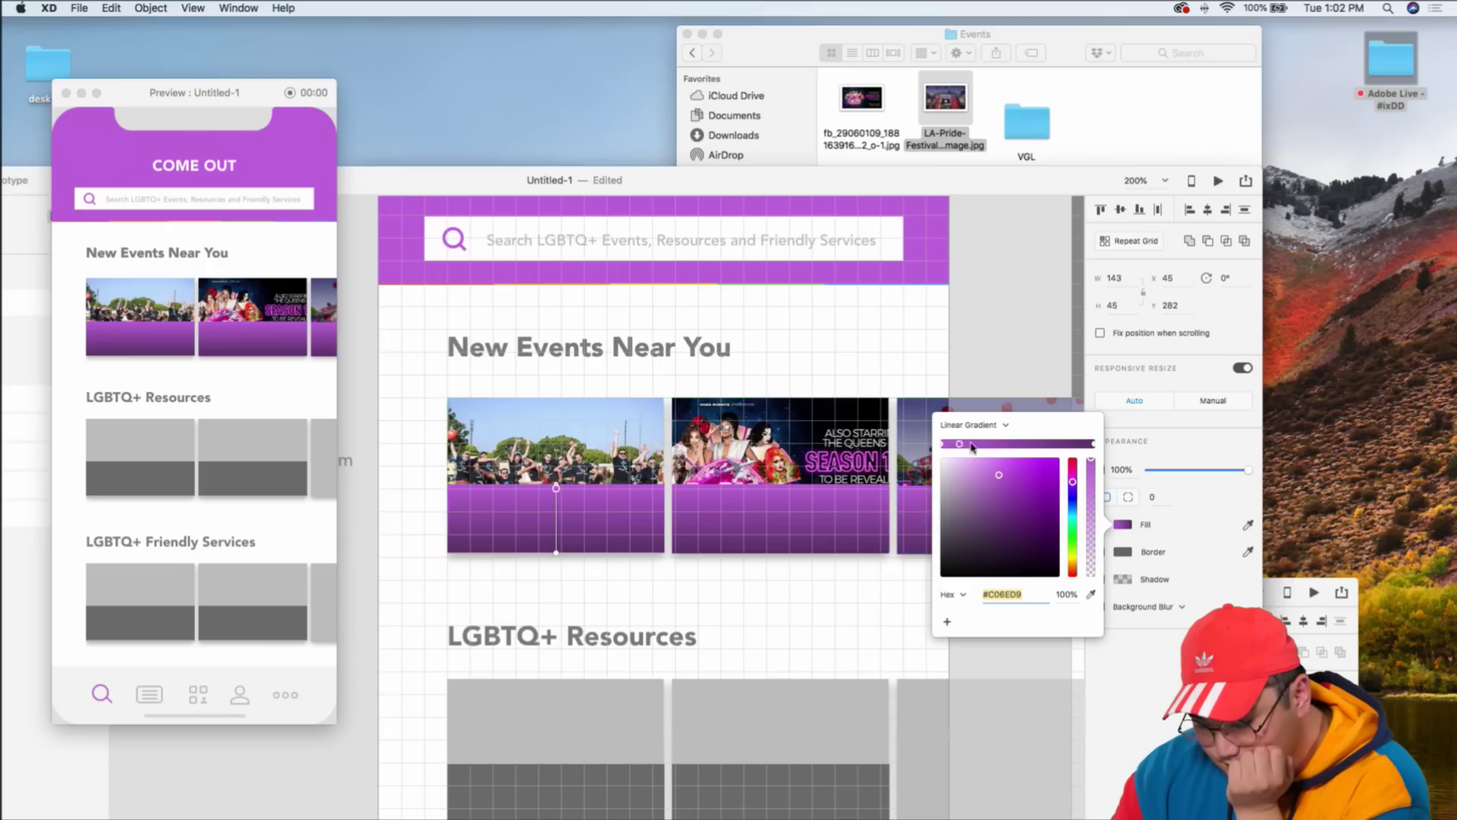
{"action": "left_click", "coordinate": [1093, 444]}
{"action": "left_click_drag", "start_coordinate": [1021, 448], "coordinate": [1012, 536]}
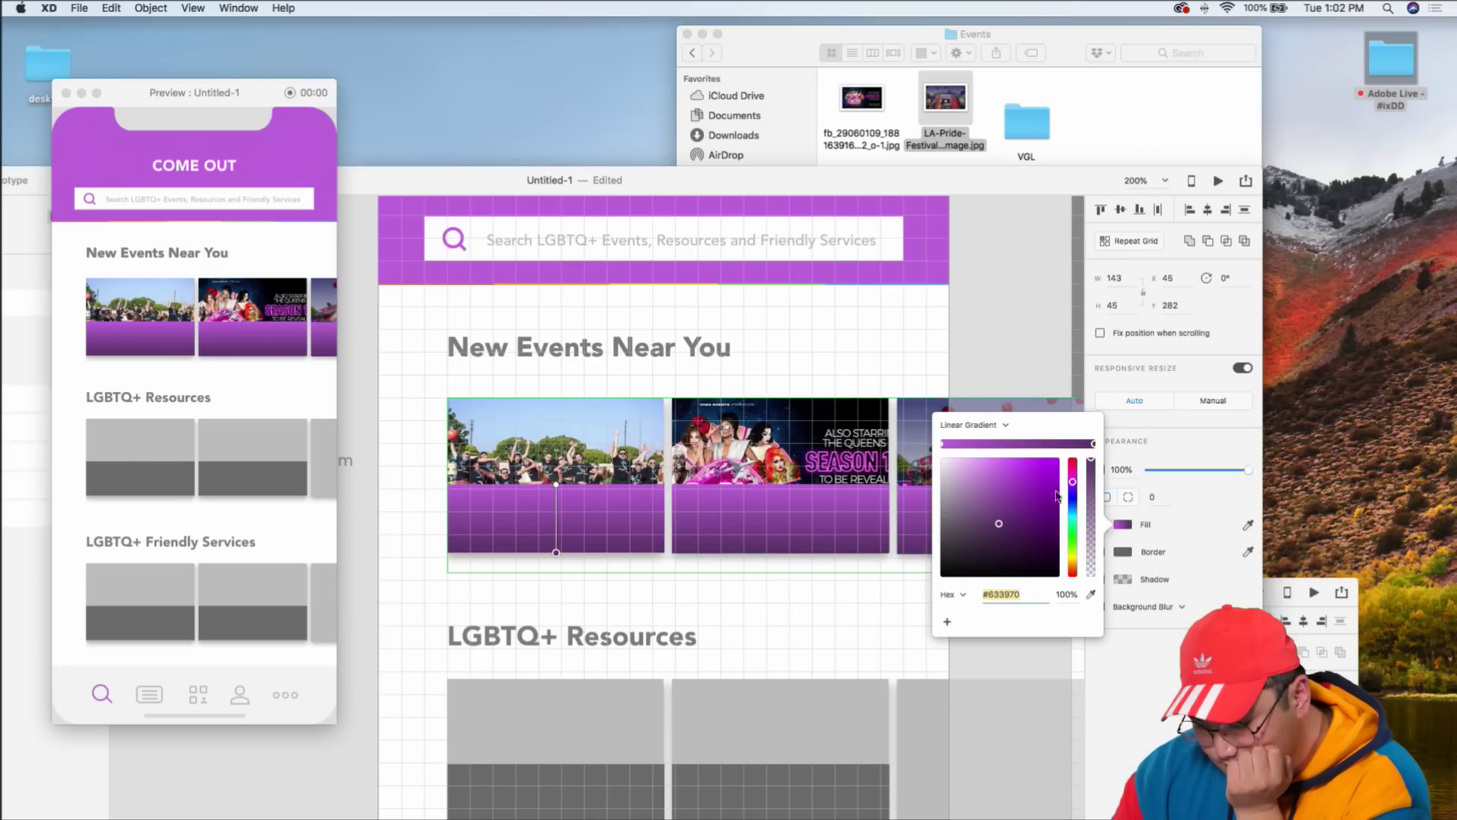
- Match the gradient's end stop to the header purple and set its start stop to #FFFFFF at 65% opacity
{"action": "left_click", "coordinate": [826, 267]}
{"action": "left_click_drag", "start_coordinate": [1097, 469], "coordinate": [1097, 501]}
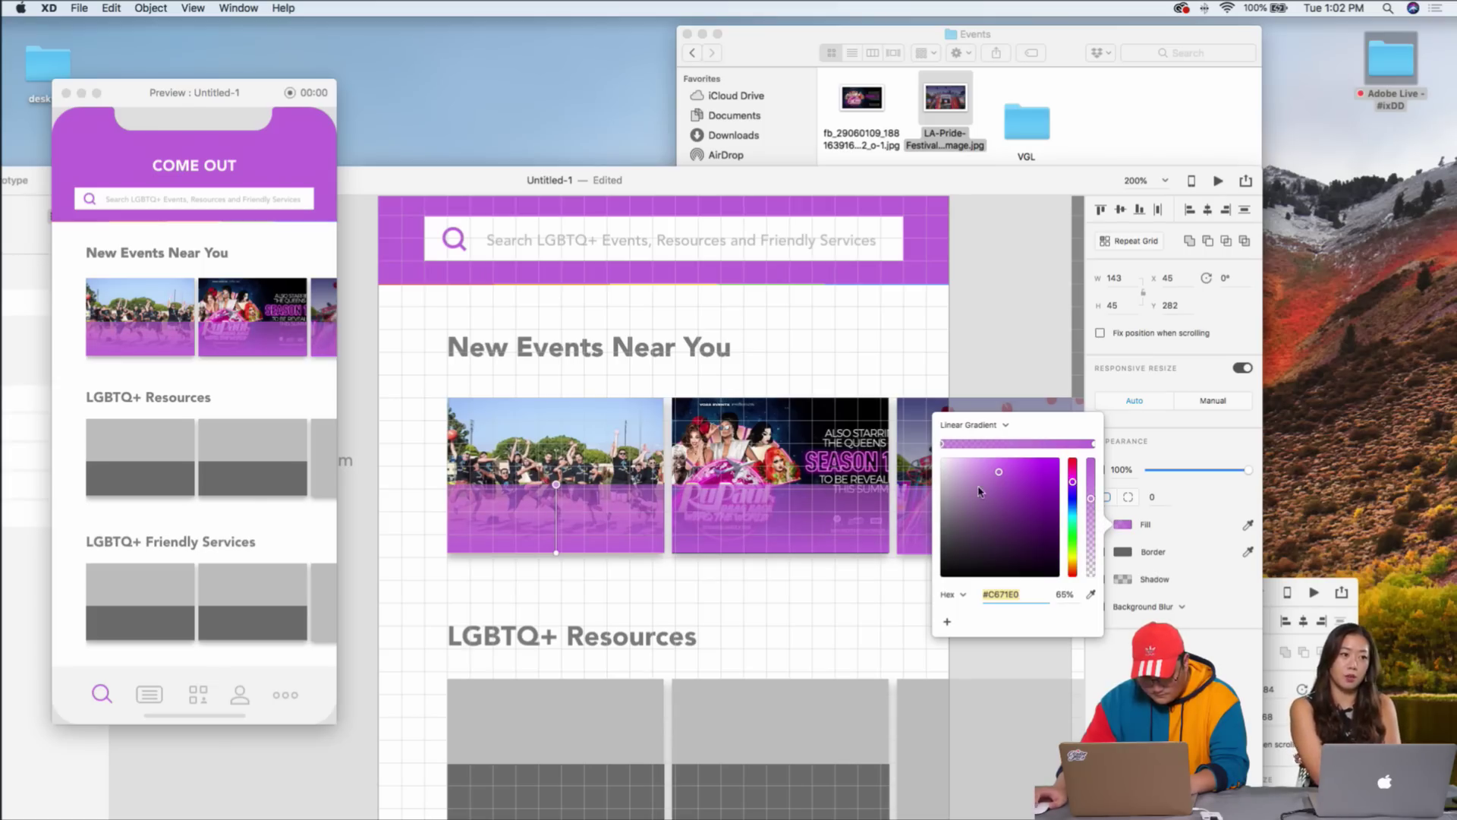
{"action": "left_click_drag", "start_coordinate": [999, 472], "coordinate": [915, 455]}
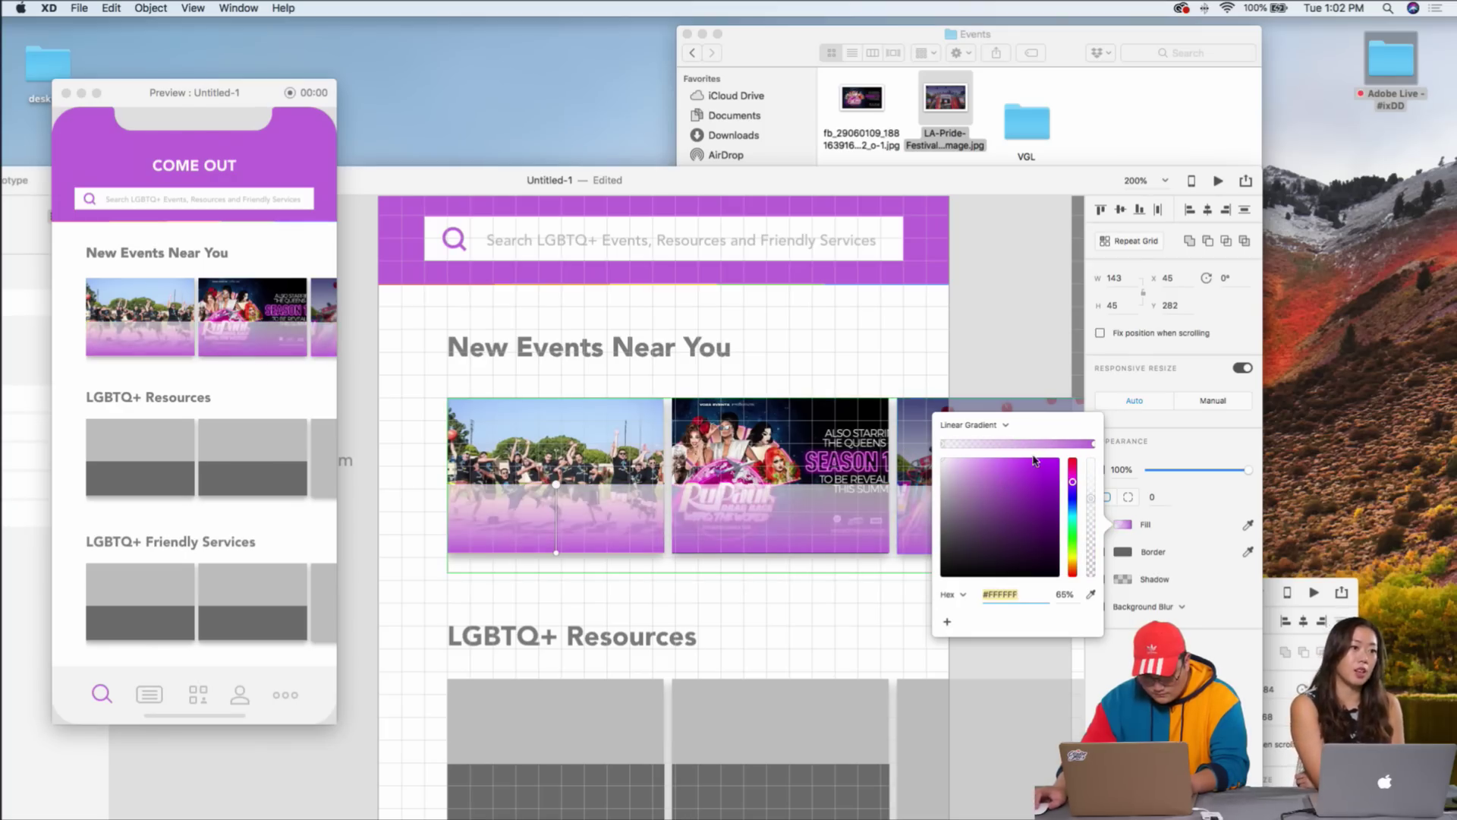
- Set the gradient's end stop to #FFFFFF at 100% opacity
{"action": "left_click", "coordinate": [999, 470]}
{"action": "left_click", "coordinate": [1001, 477]}
{"action": "left_click", "coordinate": [1091, 596]}
{"action": "left_click", "coordinate": [827, 393]}
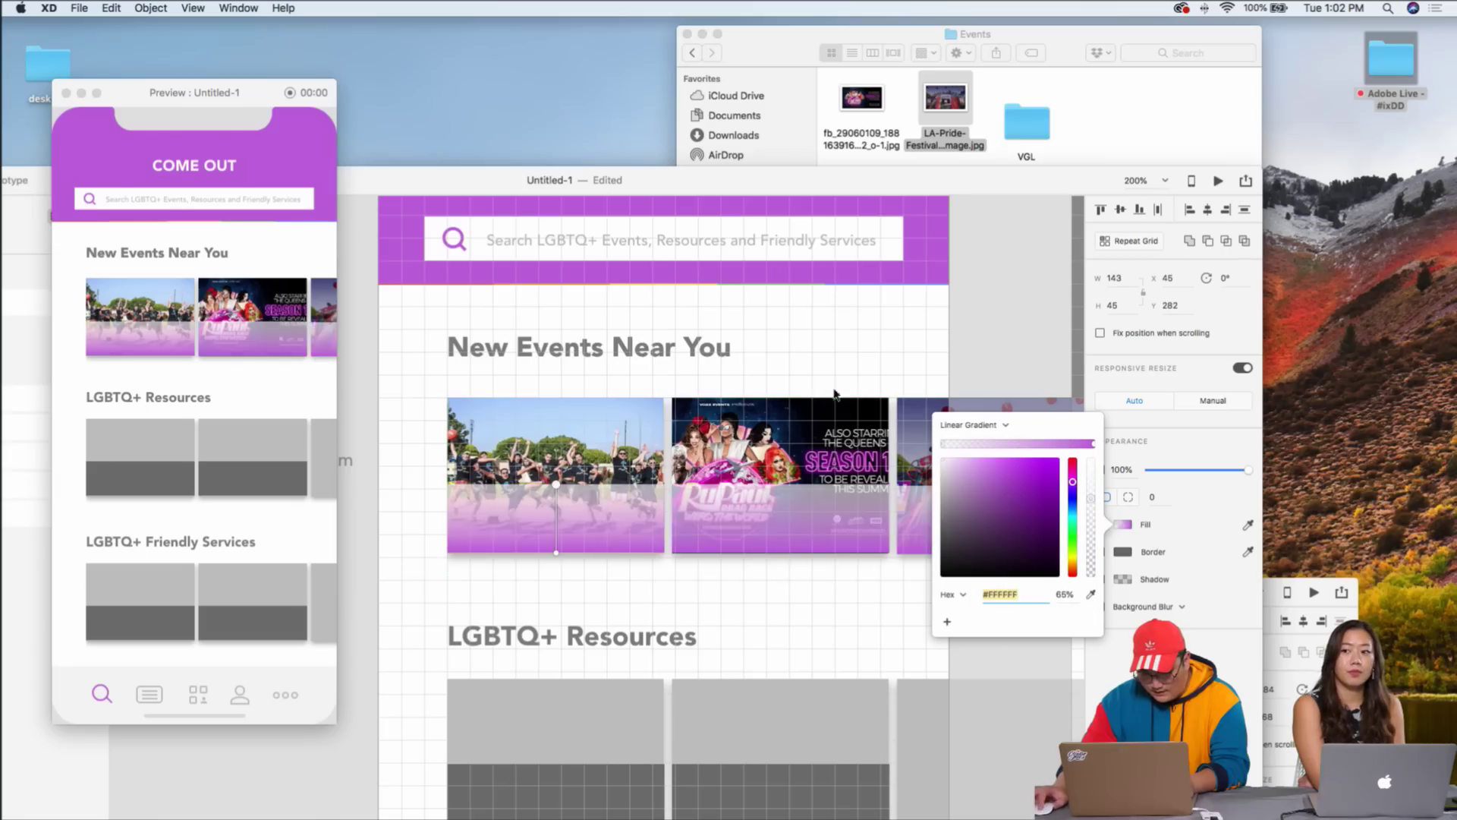
{"action": "left_click", "coordinate": [1096, 440]}
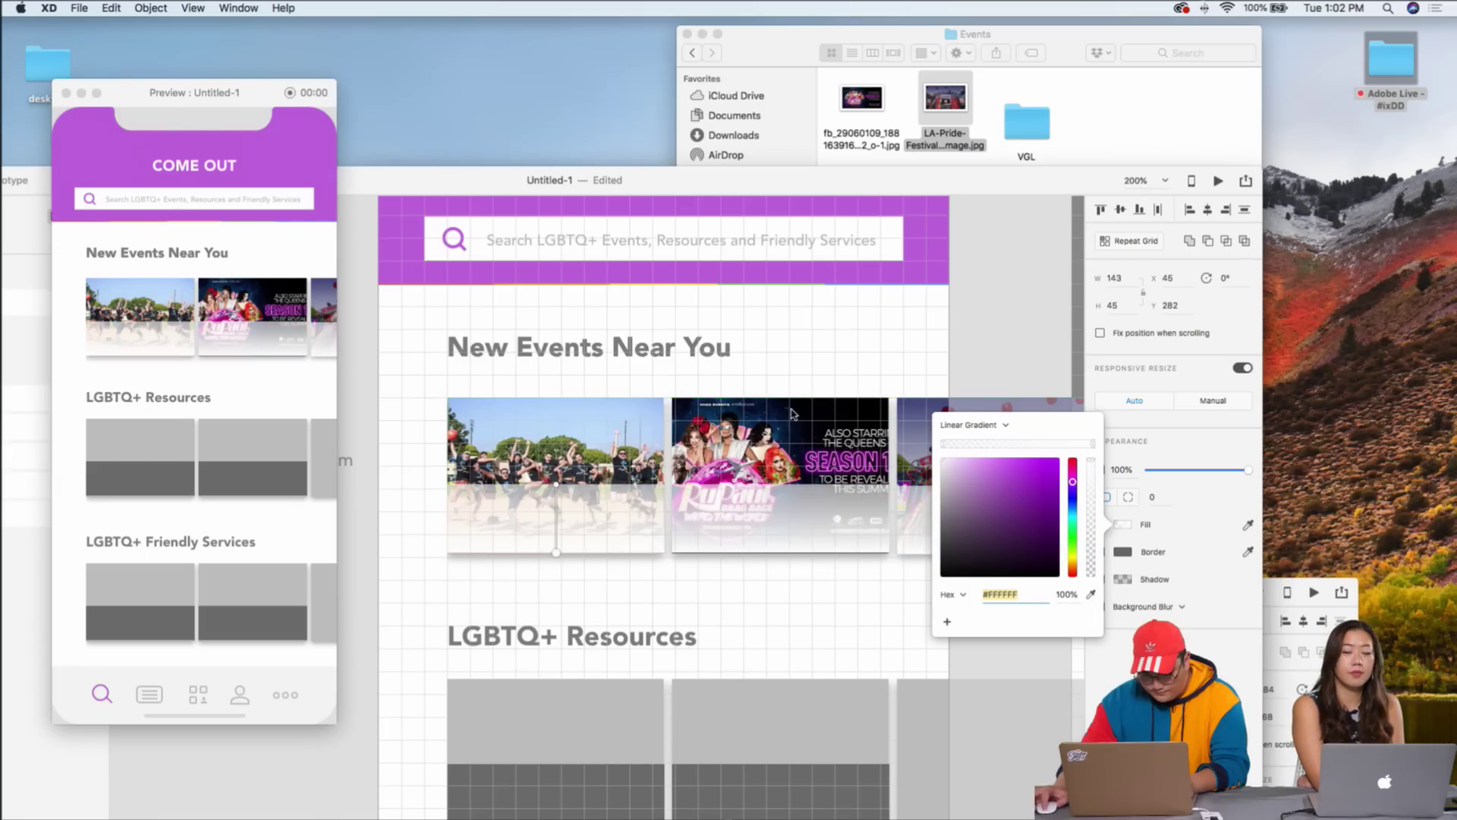
{"action": "left_click", "coordinate": [799, 621]}
- Nudge the event cards' white gradient strips down slightly to cover the bottom edges of the images
{"action": "scroll", "coordinate": [771, 605], "scroll_direction": "left", "scroll_amount": 3}
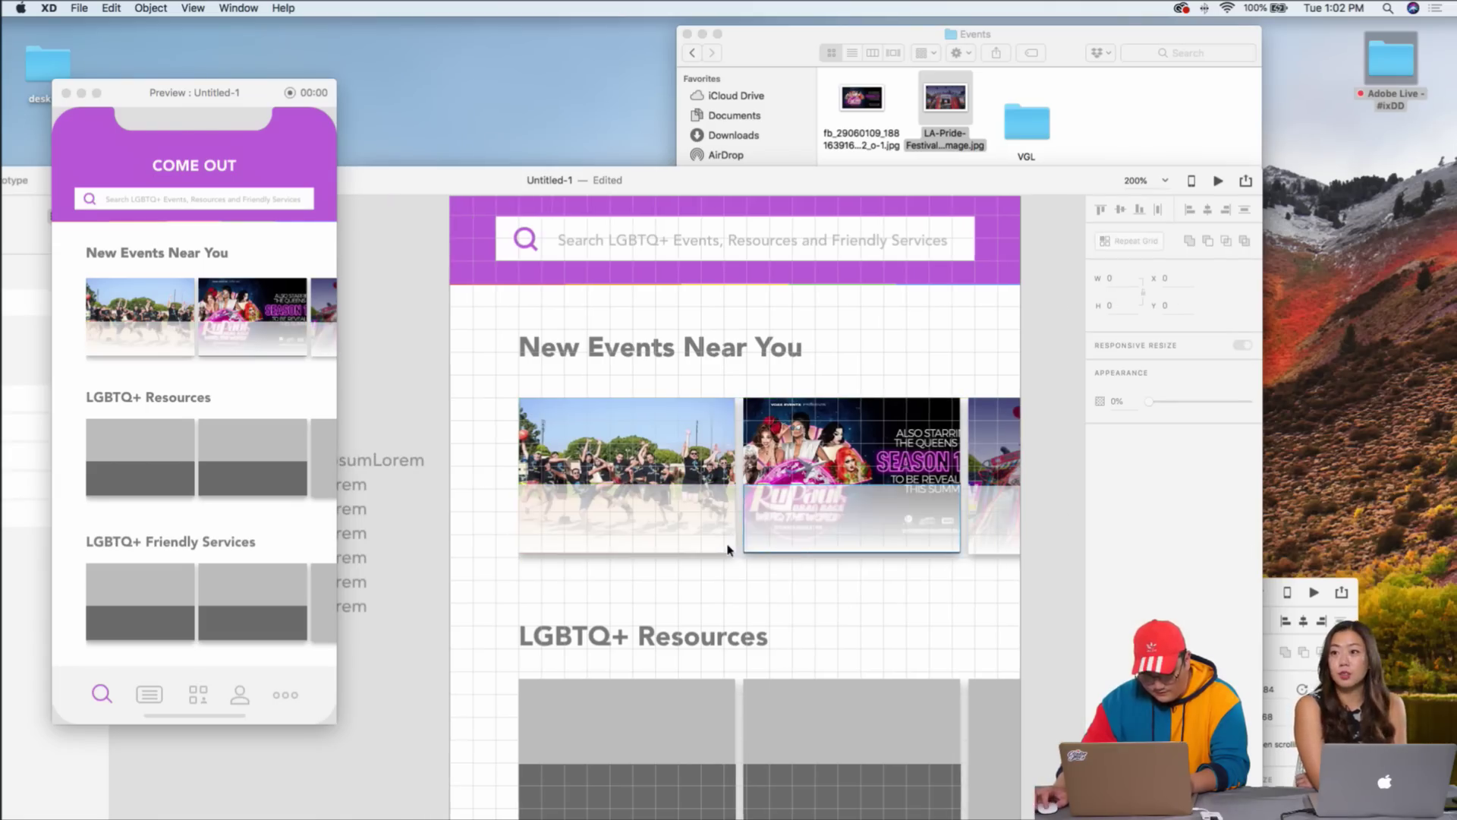
{"action": "scroll", "coordinate": [978, 478], "scroll_direction": "down", "scroll_amount": 1}
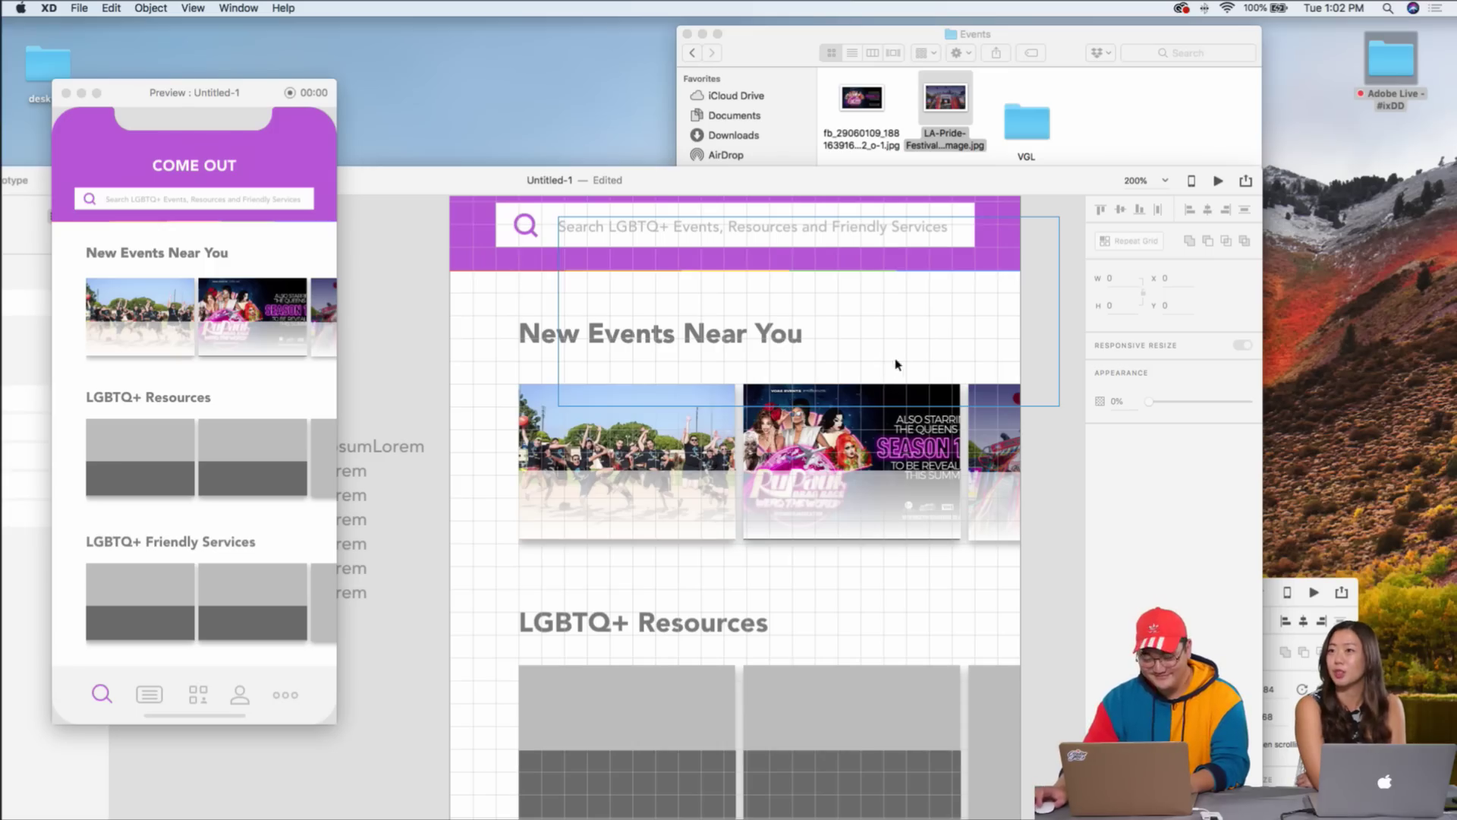
{"action": "scroll", "coordinate": [938, 378], "scroll_direction": "down", "scroll_amount": 2}
{"action": "scroll", "coordinate": [937, 377], "scroll_direction": "right", "scroll_amount": 2}
{"action": "left_click", "coordinate": [646, 482]}
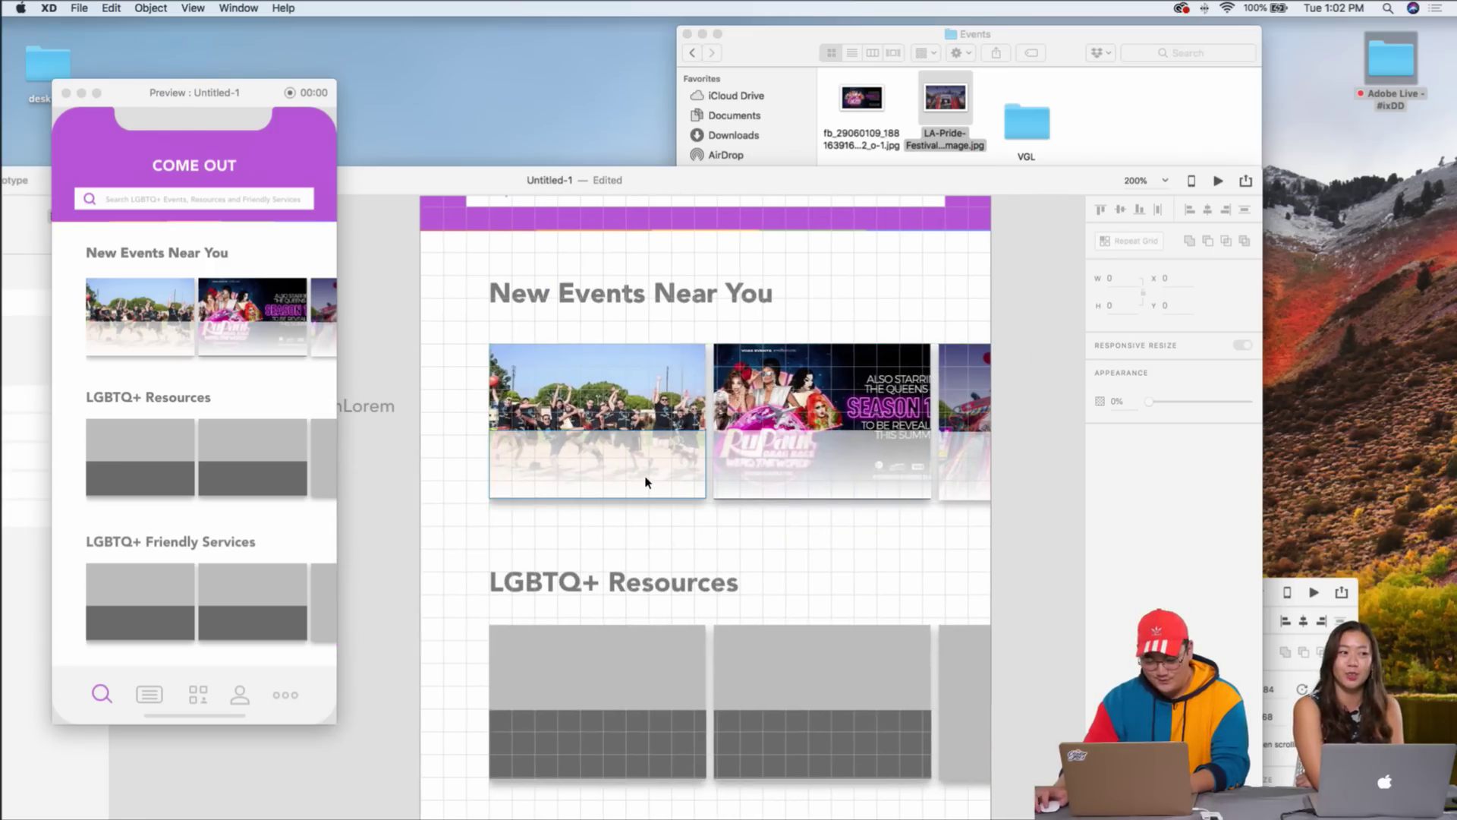
{"action": "key", "text": "Down"}
{"action": "key", "text": "Down"}
{"action": "key", "text": "Down"}
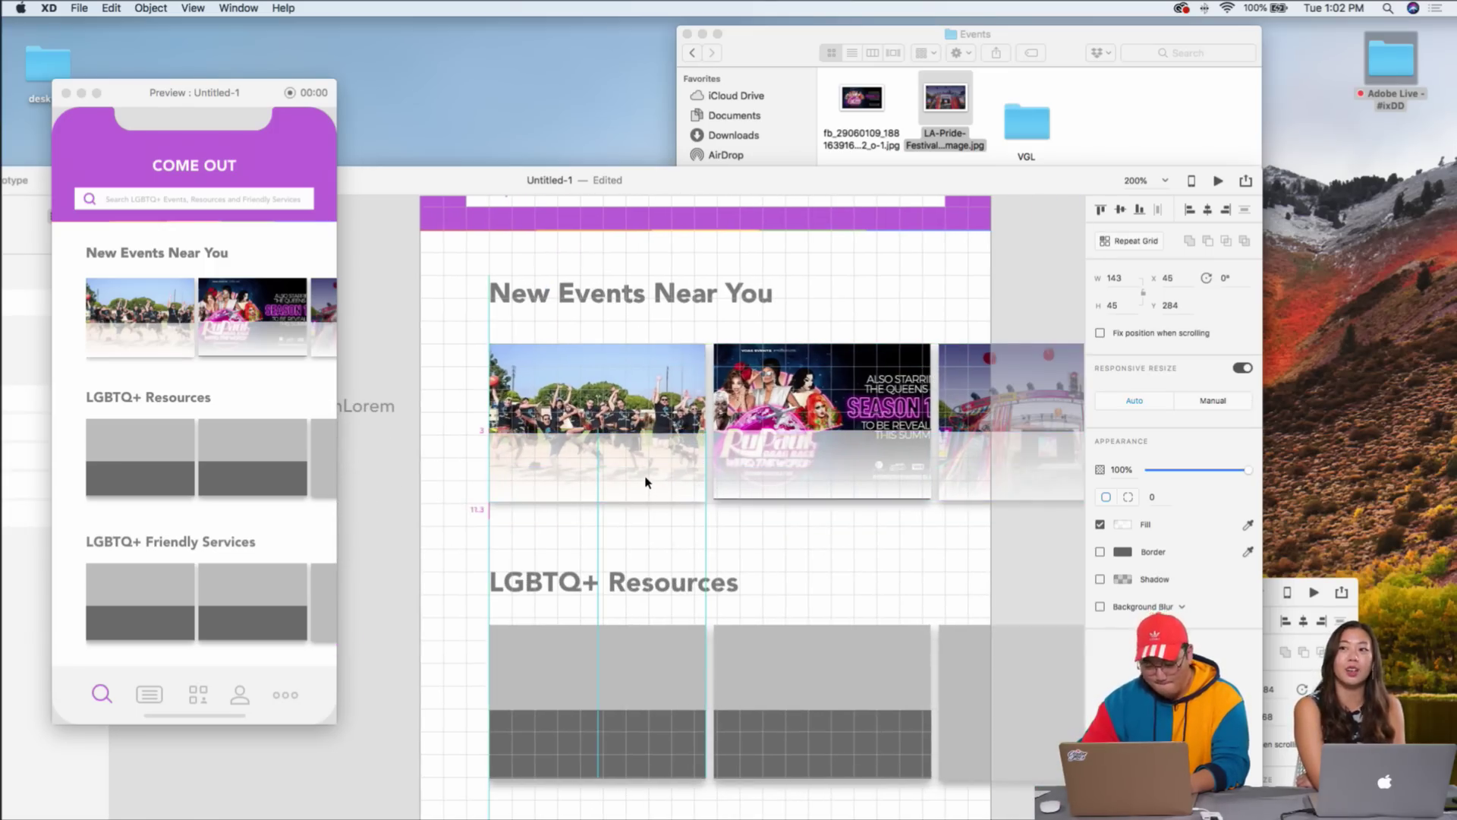
{"action": "left_click", "coordinate": [835, 494]}
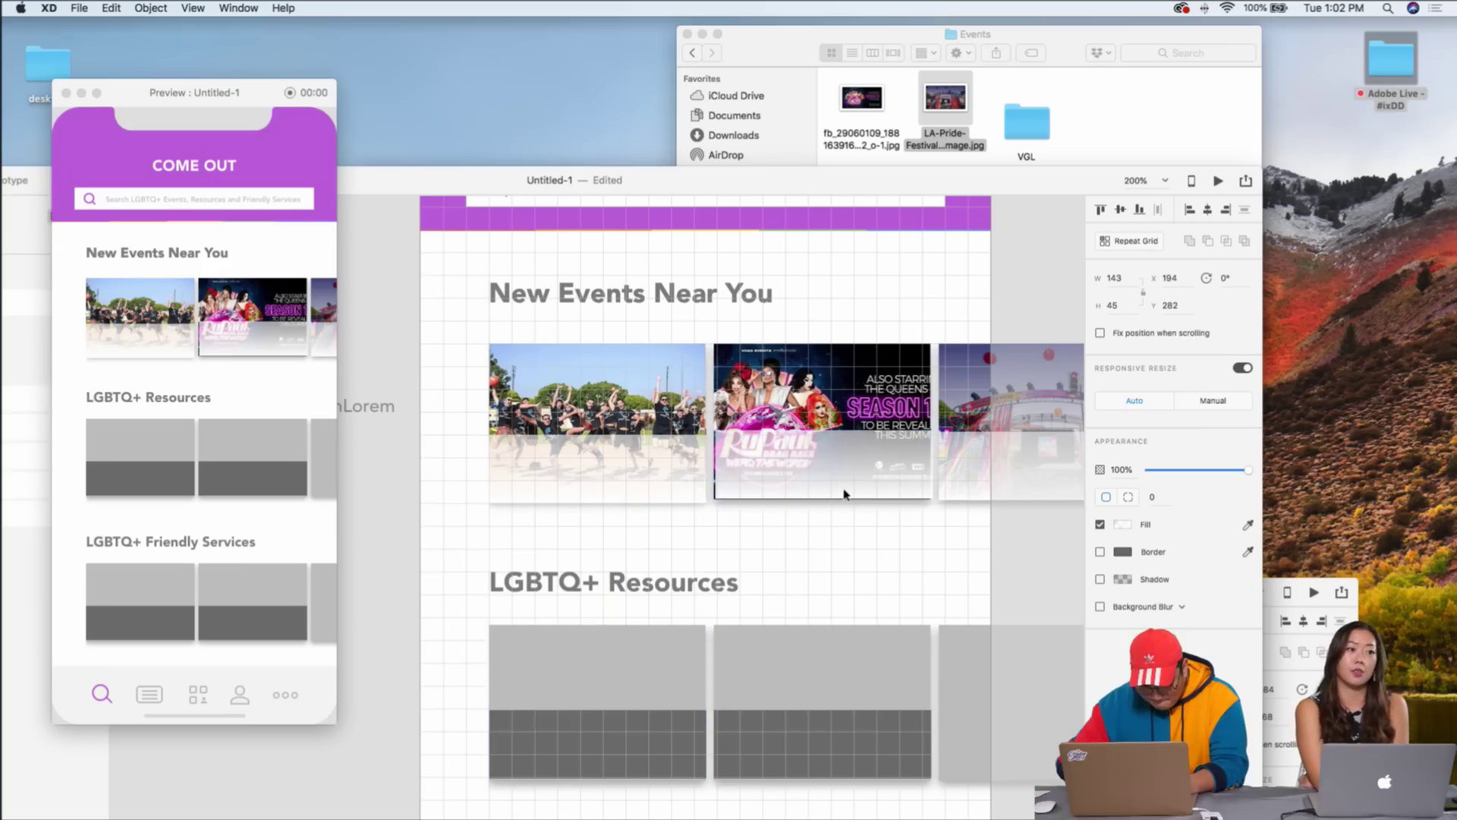
{"action": "key", "text": "Left"}
{"action": "left_click_drag", "start_coordinate": [844, 494], "coordinate": [937, 502]}
{"action": "left_click", "coordinate": [667, 494]}
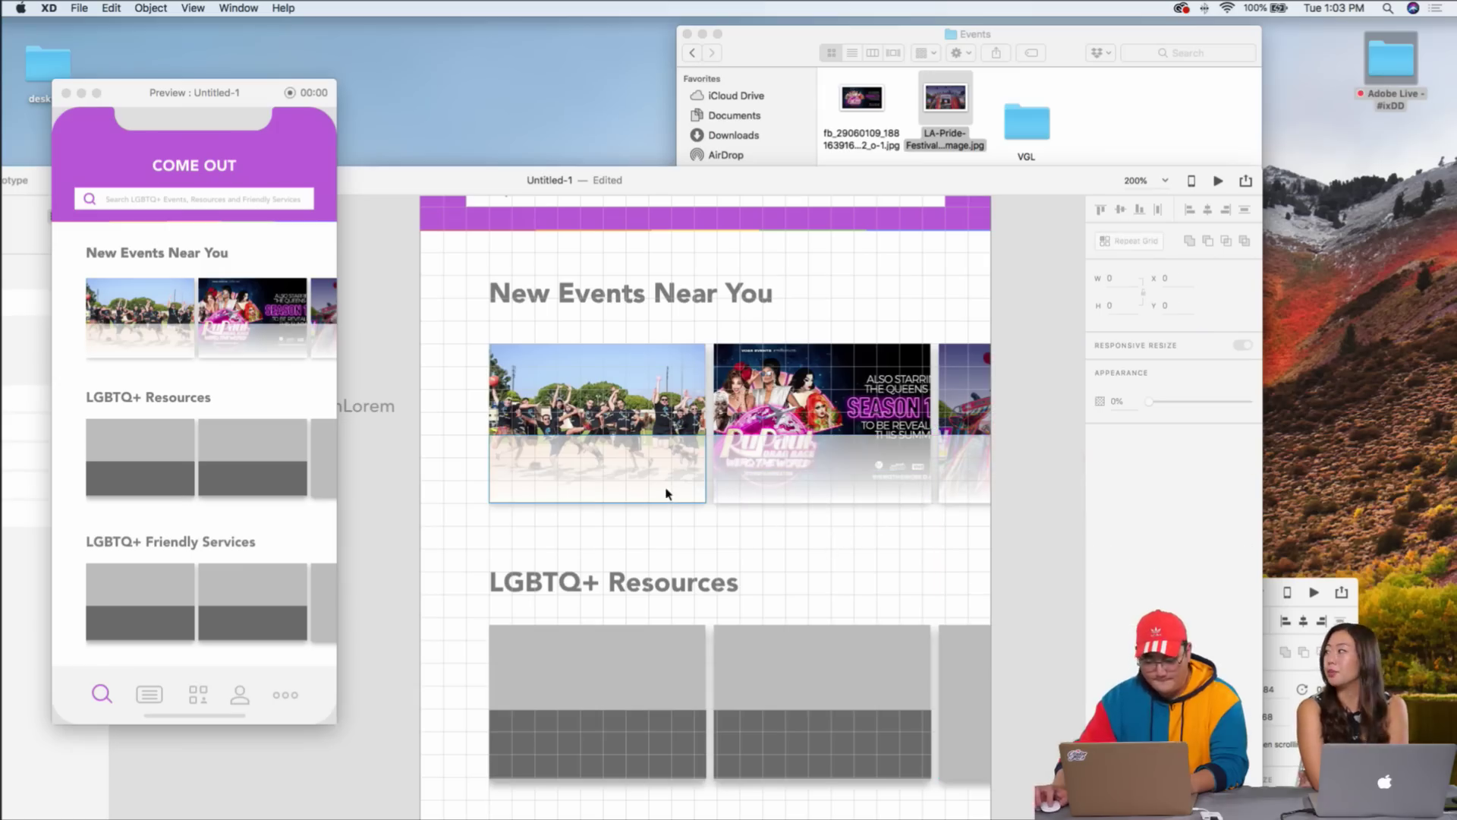
- Duplicate the New Events Near You heading and move the copy down to Y 300, over the first event card
{"action": "scroll", "coordinate": [609, 332], "scroll_direction": "up", "scroll_amount": 3}
{"action": "left_click", "coordinate": [499, 343]}
{"action": "key", "text": "super+d"}
{"action": "key", "text": "shift+Down"}
{"action": "key", "text": "shift+Down"}
{"action": "key", "text": "shift+Down"}
{"action": "key", "text": "shift+Down"}
{"action": "key", "text": "shift+Down"}
{"action": "key", "text": "shift+Down"}
{"action": "key", "text": "shift+Down"}
{"action": "key", "text": "shift+Down"}
{"action": "key", "text": "shift+Down"}
{"action": "key", "text": "shift+Down"}
{"action": "key", "text": "shift+Down"}
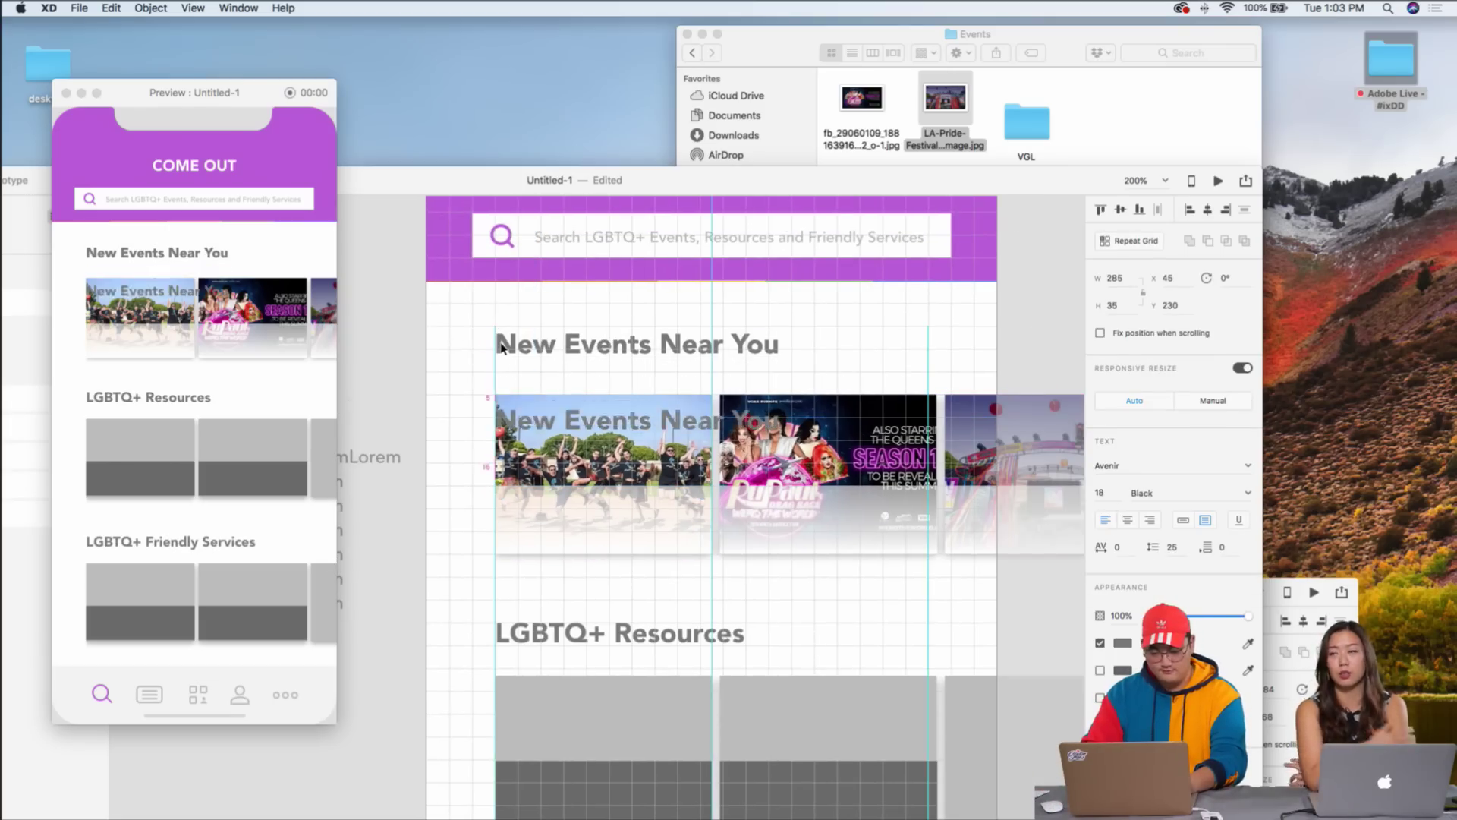
{"action": "key", "text": "shift+Down"}
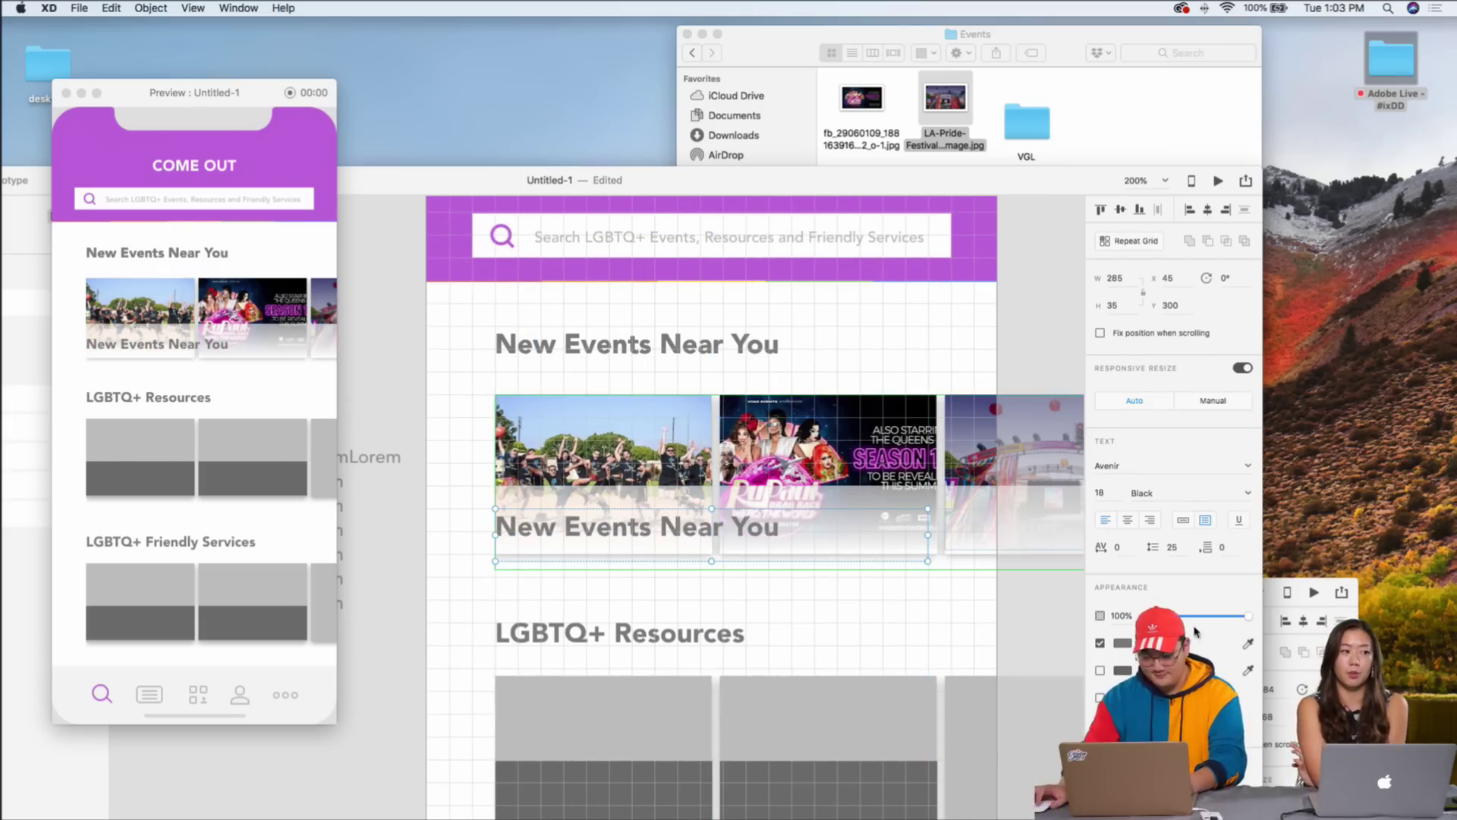
- Darken the copied heading's text colour to near black and set its font size to 12
{"action": "left_click", "coordinate": [1128, 643]}
{"action": "left_click", "coordinate": [945, 657]}
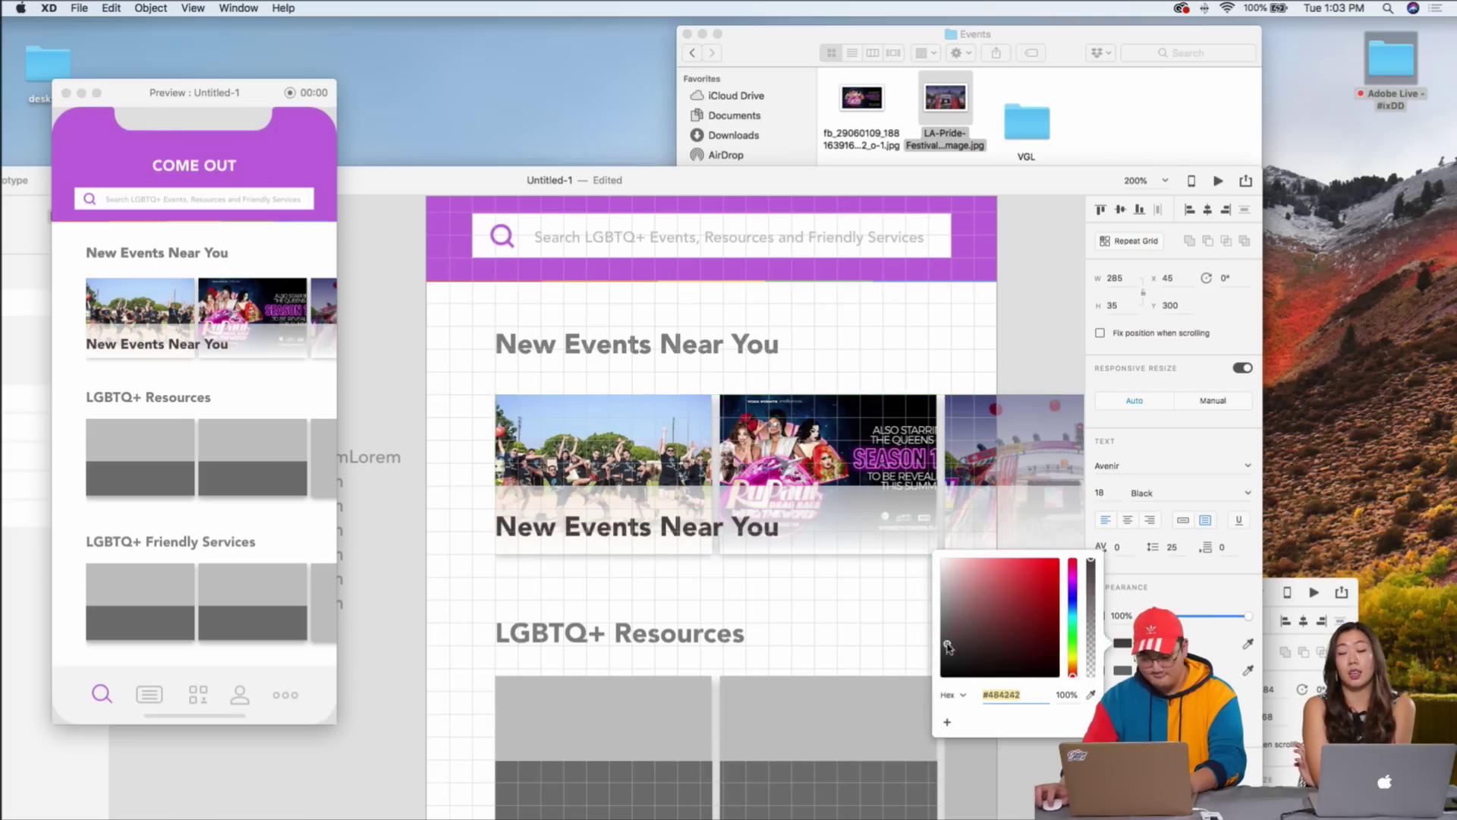
{"action": "left_click", "coordinate": [816, 621]}
{"action": "left_click", "coordinate": [744, 521]}
{"action": "type", "text": "15"}
{"action": "key", "text": "Return"}
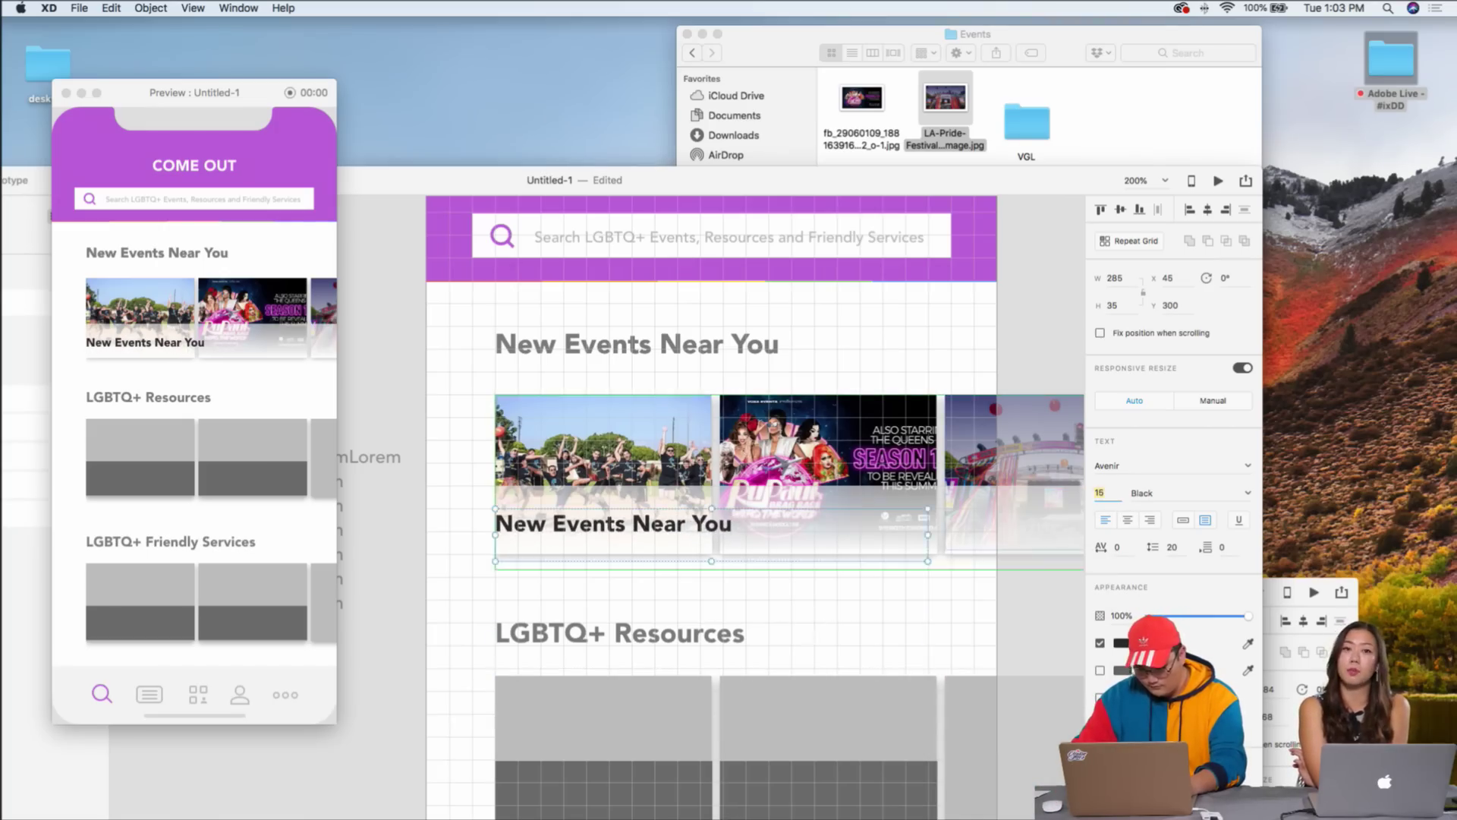
{"action": "key", "text": "Down"}
{"action": "key", "text": "Down"}
{"action": "key", "text": "Down"}
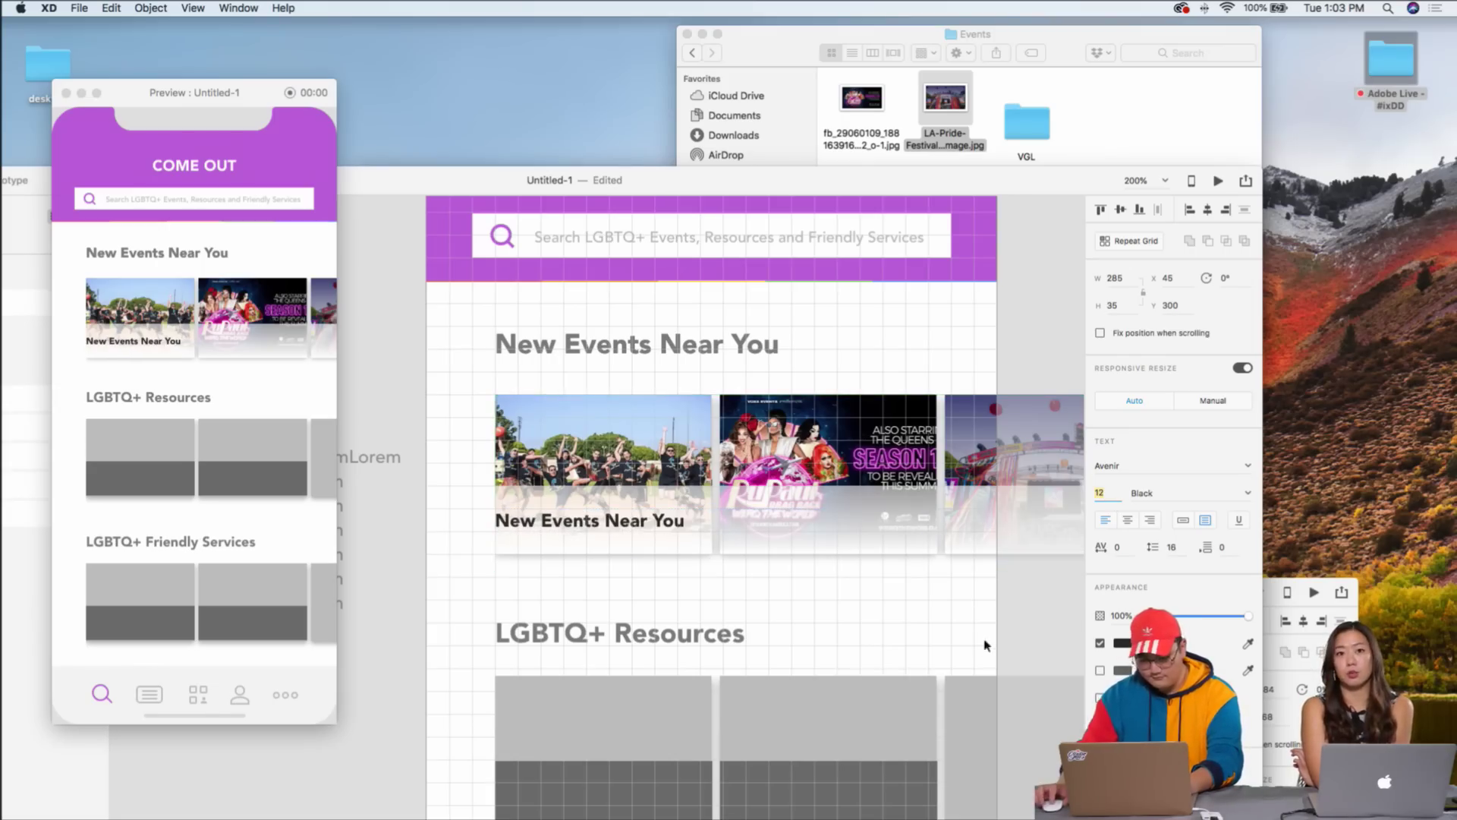
{"action": "left_click", "coordinate": [627, 600]}
- Copy the Gay Sports League title from the event detail screen and replace the first event card's title text with it
{"action": "scroll", "coordinate": [865, 521], "scroll_direction": "right", "scroll_amount": 10}
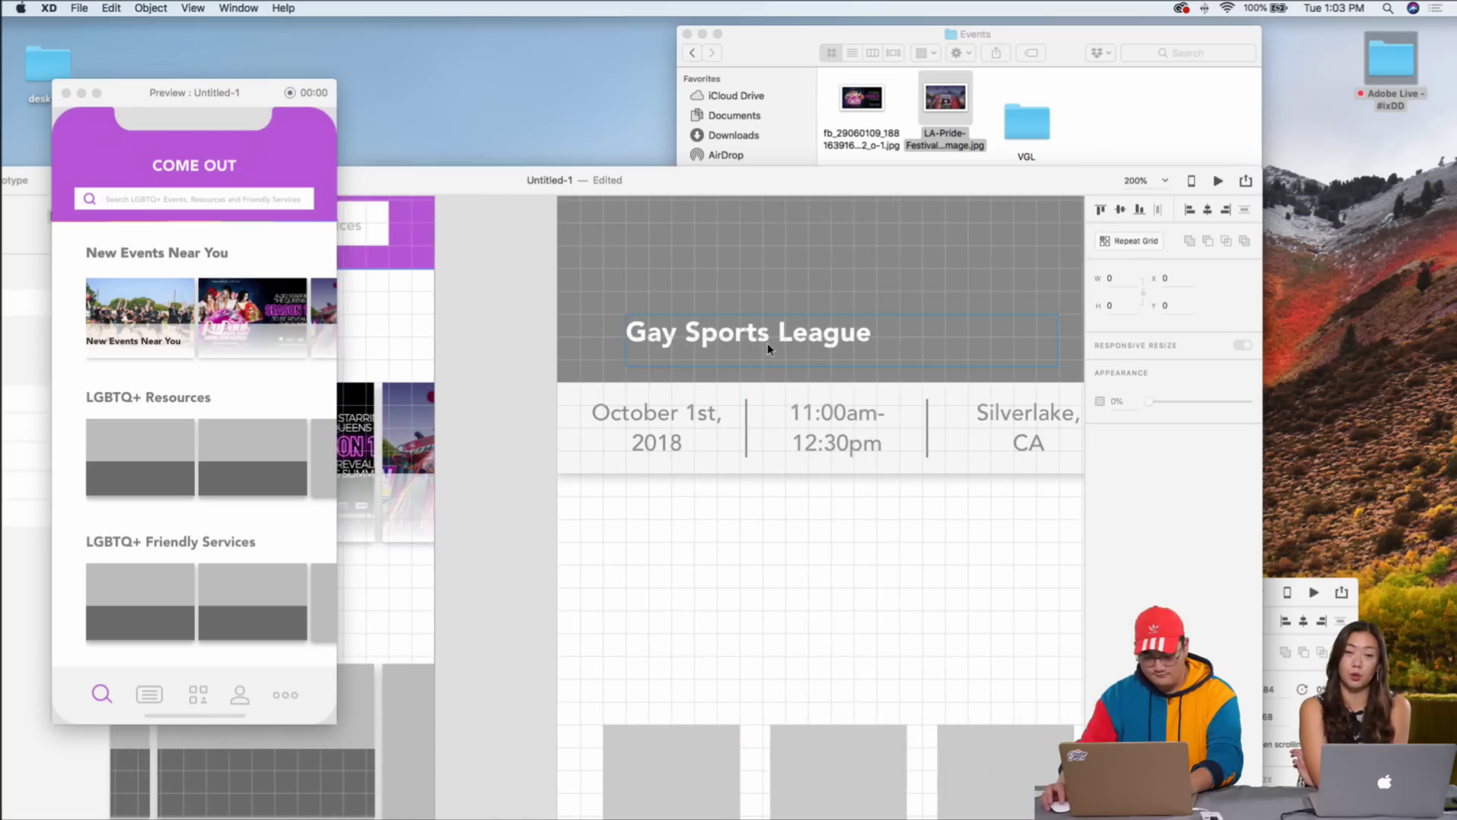
{"action": "double_click", "coordinate": [767, 337]}
{"action": "key", "text": "cmd+c"}
{"action": "scroll", "coordinate": [513, 375], "scroll_direction": "left", "scroll_amount": 10}
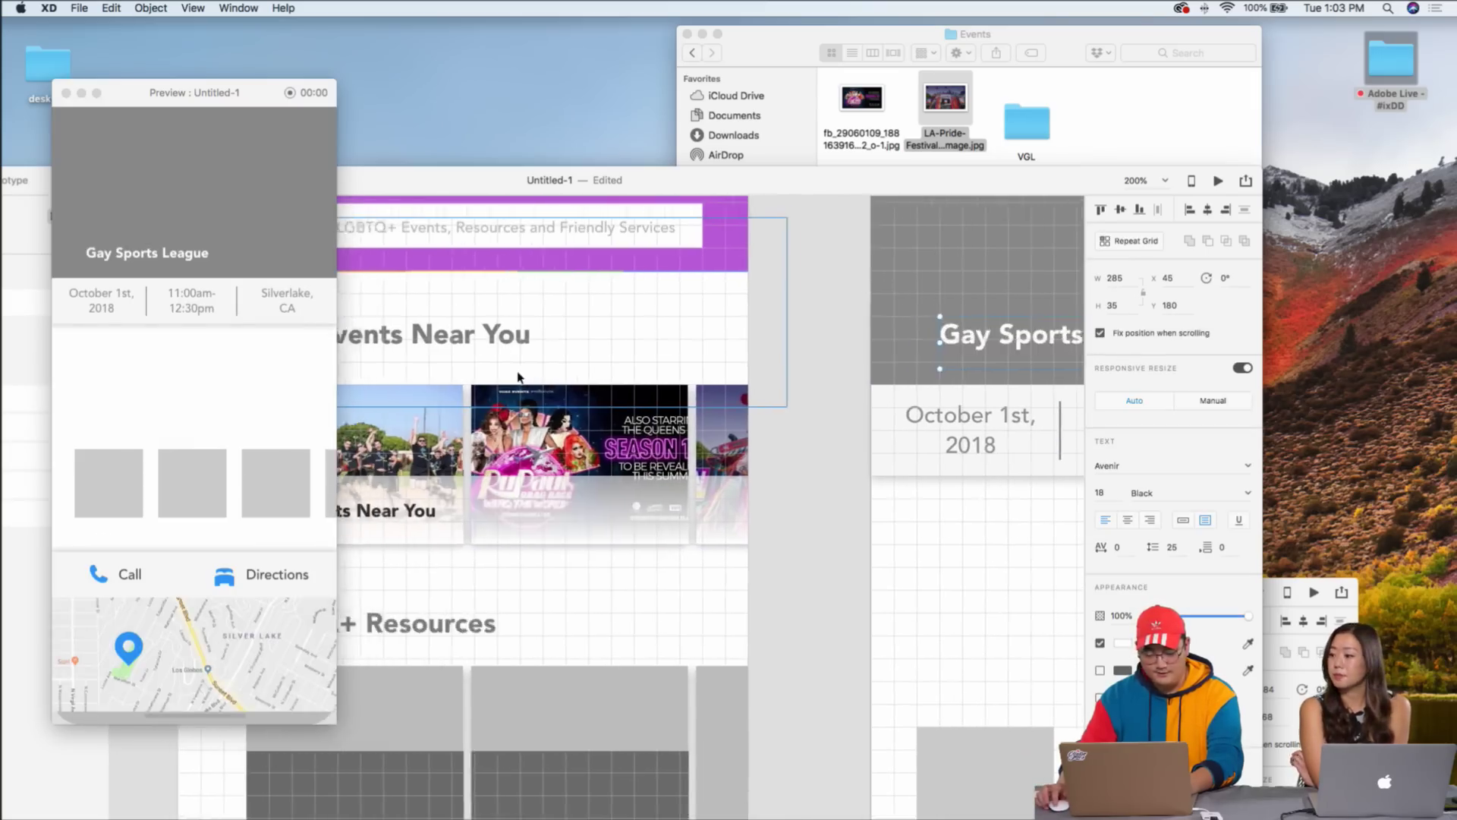
{"action": "double_click", "coordinate": [619, 512]}
{"action": "key", "text": "cmd+v"}
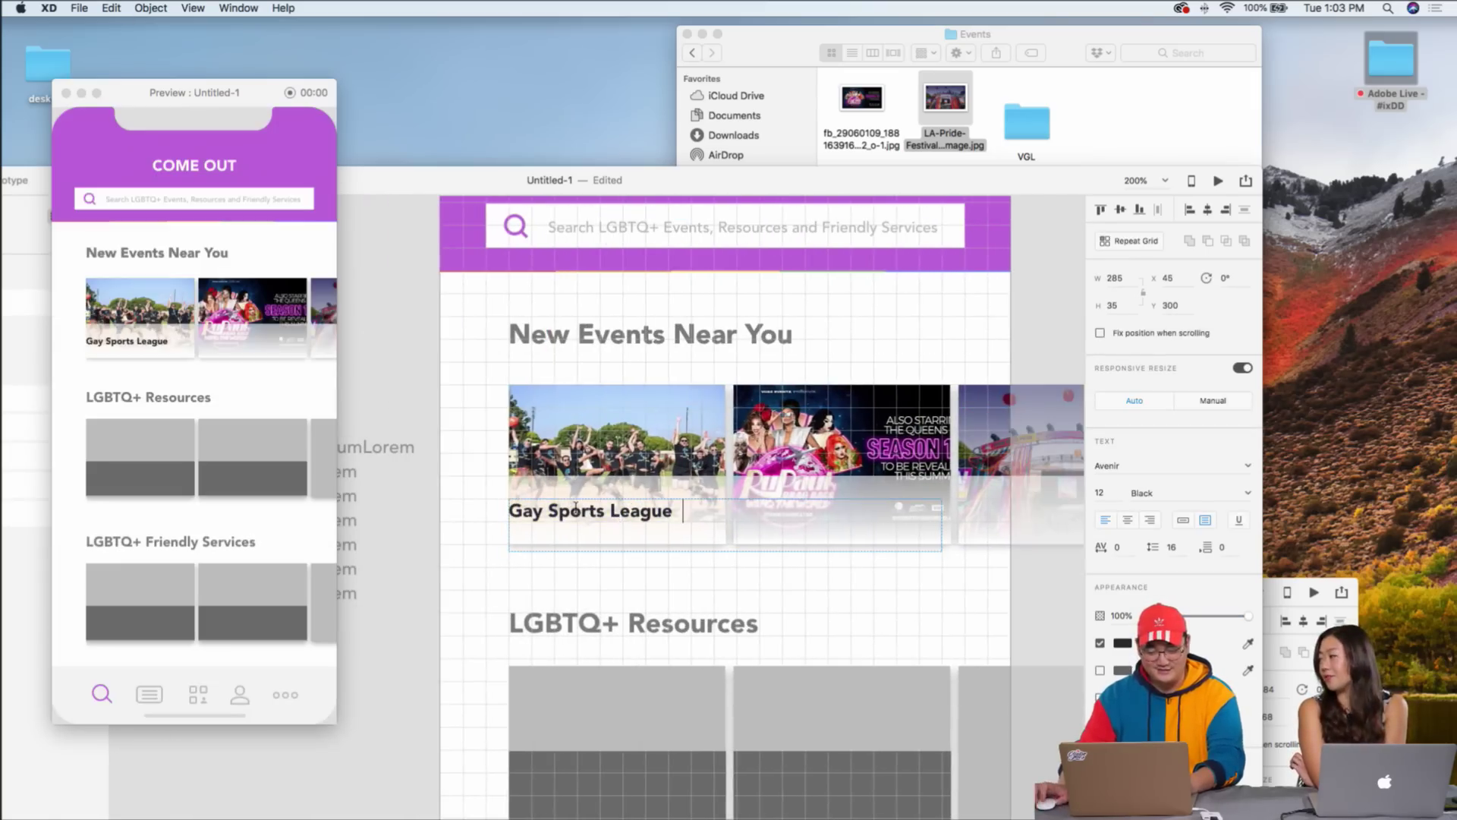
- Narrow the Gay Sports League title's text box to the card's width of 143 and centre its text
{"action": "left_click_drag", "start_coordinate": [387, 190], "coordinate": [627, 121]}
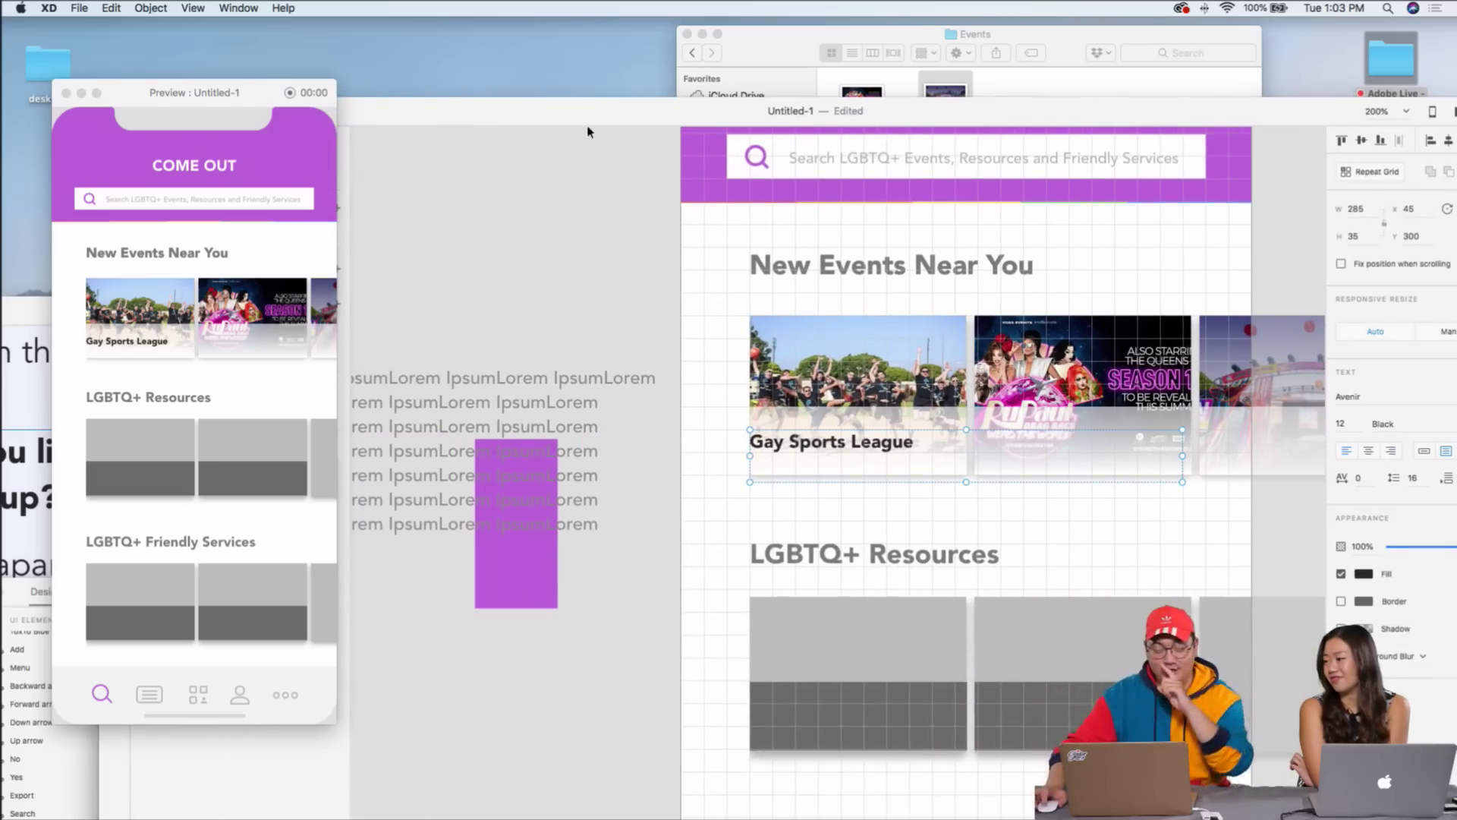
{"action": "left_click_drag", "start_coordinate": [576, 124], "coordinate": [493, 45]}
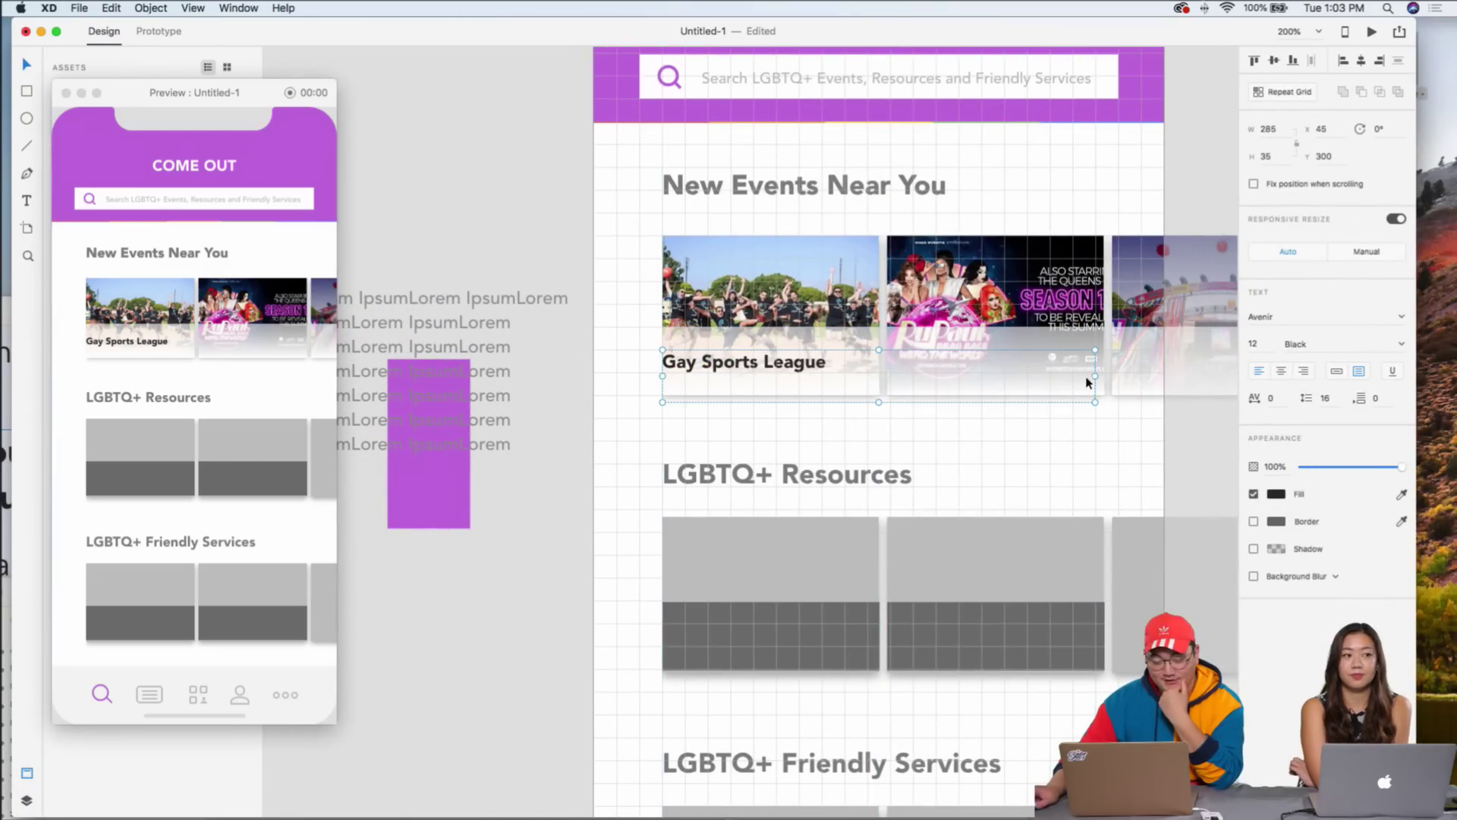
{"action": "left_click_drag", "start_coordinate": [1095, 377], "coordinate": [879, 375]}
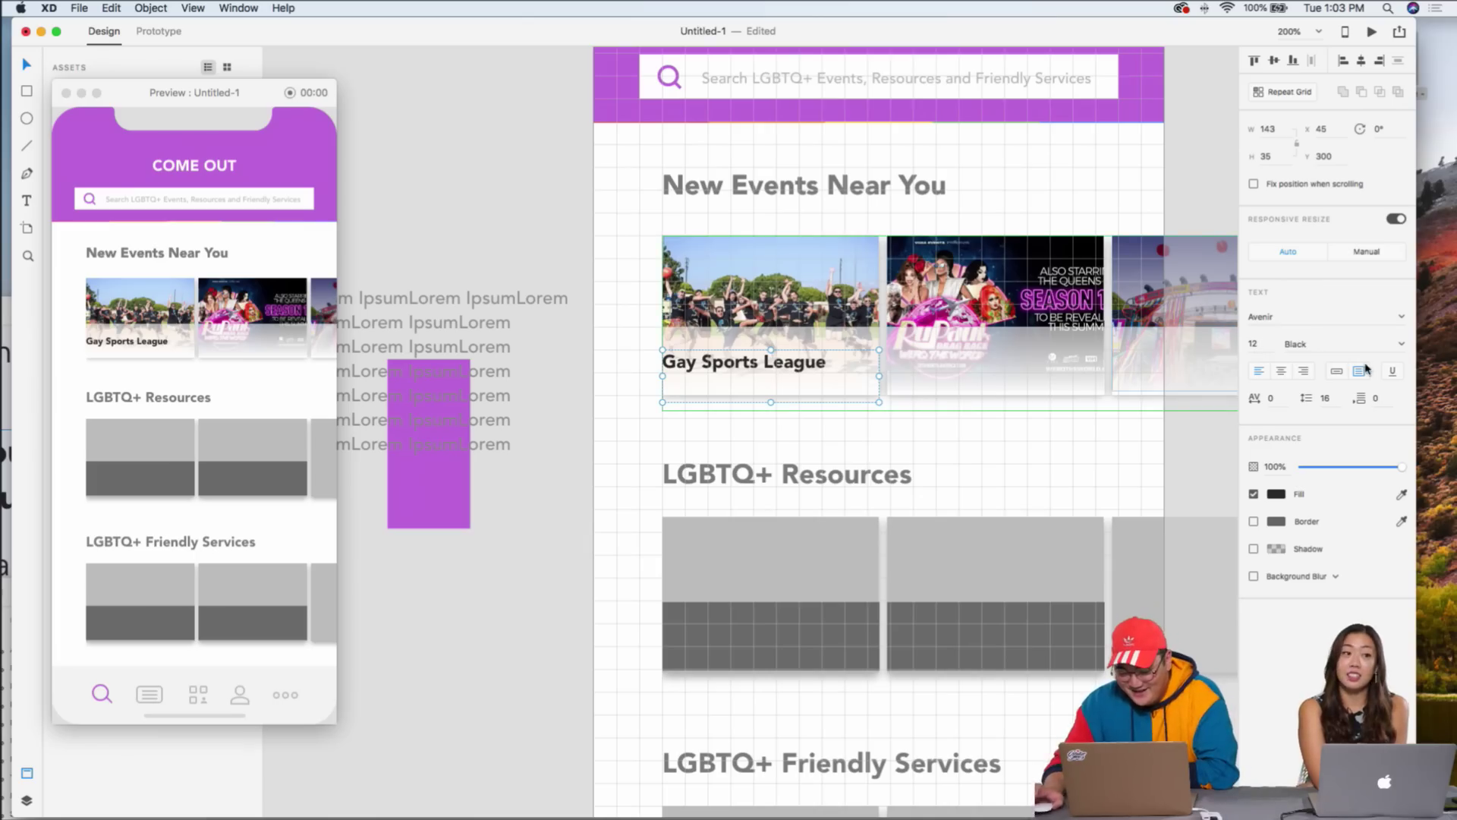
{"action": "left_click", "coordinate": [1281, 372]}
{"action": "left_click", "coordinate": [861, 455]}
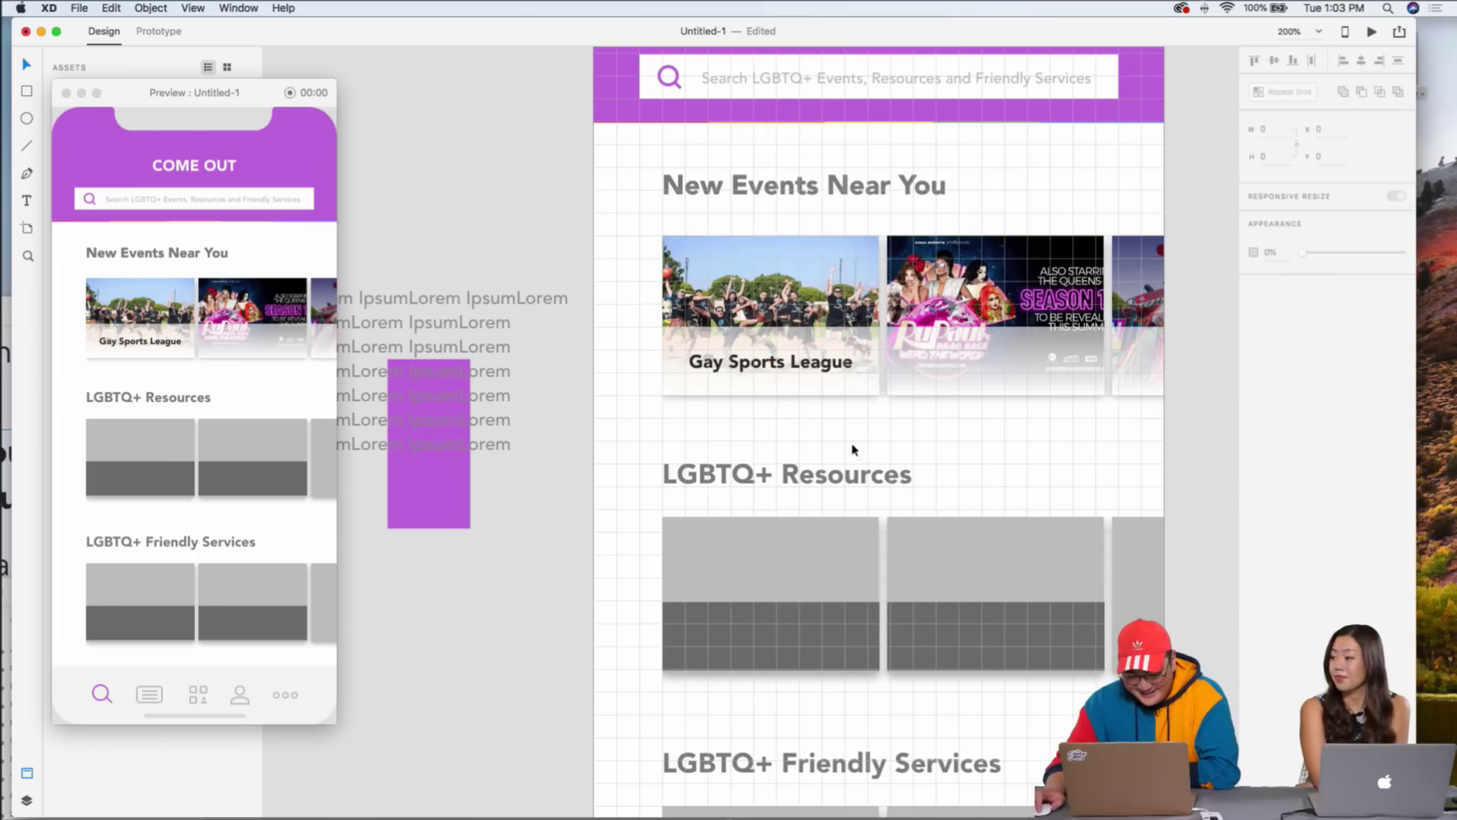
- Duplicate the Gay Sports League title and shift the copy across to X 195, over the second event card
{"action": "left_click", "coordinate": [803, 369]}
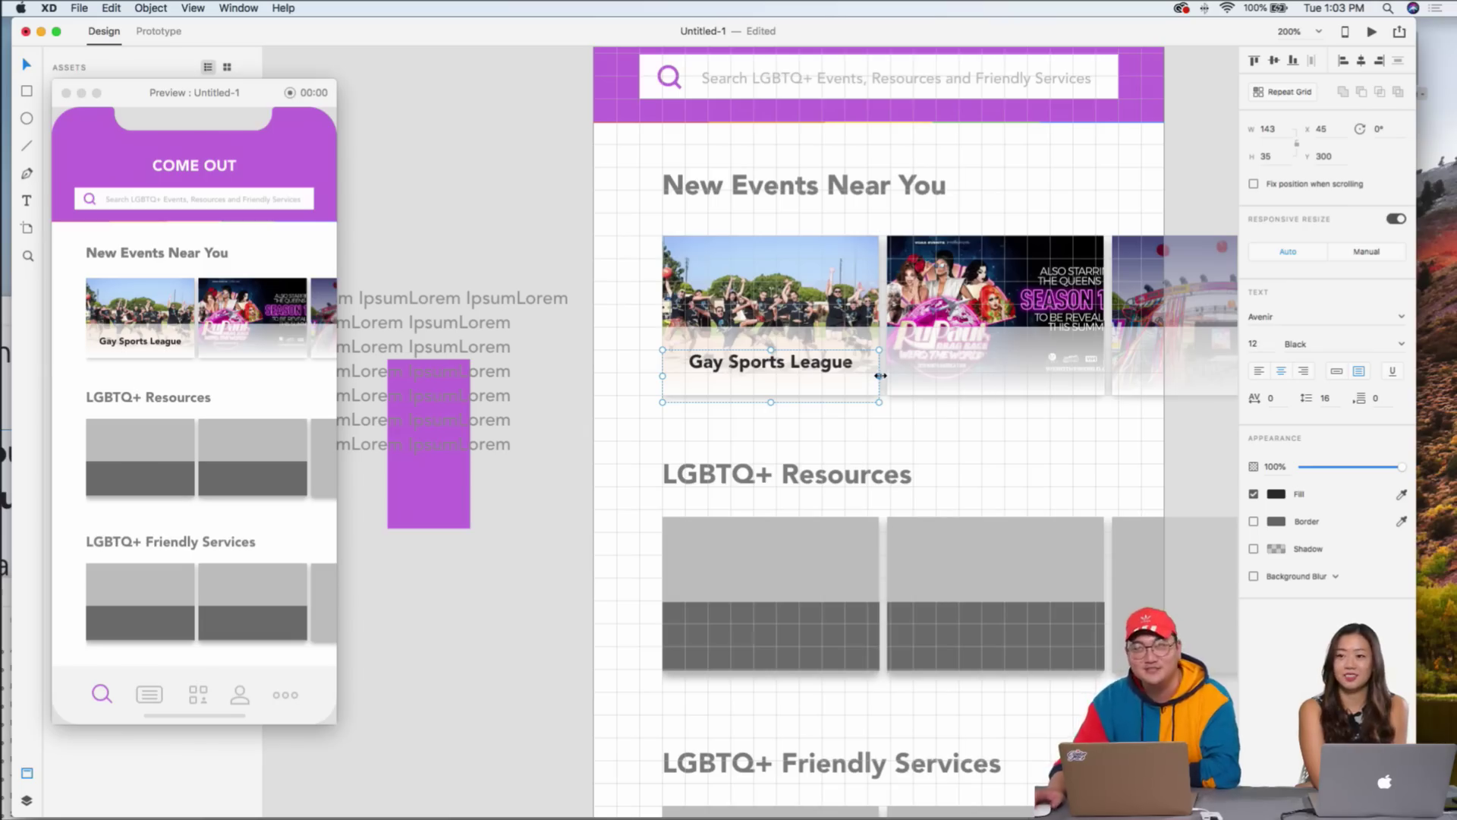
{"action": "key", "text": "shift+Right"}
{"action": "key", "text": "shift+Right"}
{"action": "key", "text": "shift+Right"}
{"action": "key", "text": "shift+Right"}
{"action": "key", "text": "shift+Right"}
{"action": "key", "text": "shift+Right"}
{"action": "key", "text": "shift+Right"}
{"action": "key", "text": "shift+Right"}
{"action": "key", "text": "shift+Right"}
{"action": "key", "text": "shift+Right"}
{"action": "key", "text": "shift+Right"}
{"action": "key", "text": "shift+Right"}
{"action": "key", "text": "shift+Right"}
{"action": "key", "text": "shift+Right"}
{"action": "key", "text": "shift+Right"}
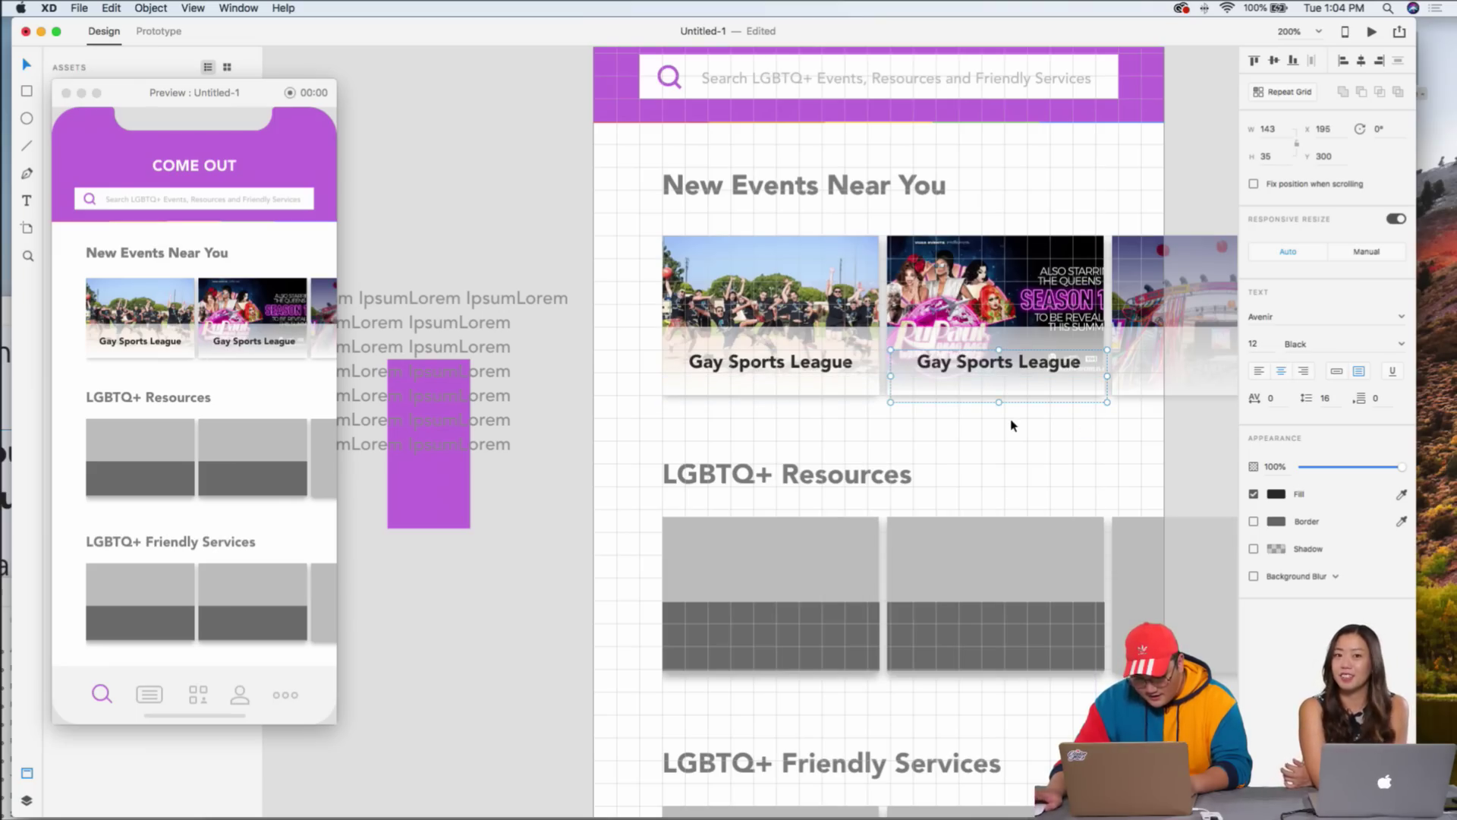
- Fit the copied title's text box to the second event card's edges, at X 193 and 143 wide
{"action": "key", "text": "super+equal"}
{"action": "left_click_drag", "start_coordinate": [1011, 425], "coordinate": [721, 499]}
{"action": "left_click_drag", "start_coordinate": [718, 411], "coordinate": [712, 411]}
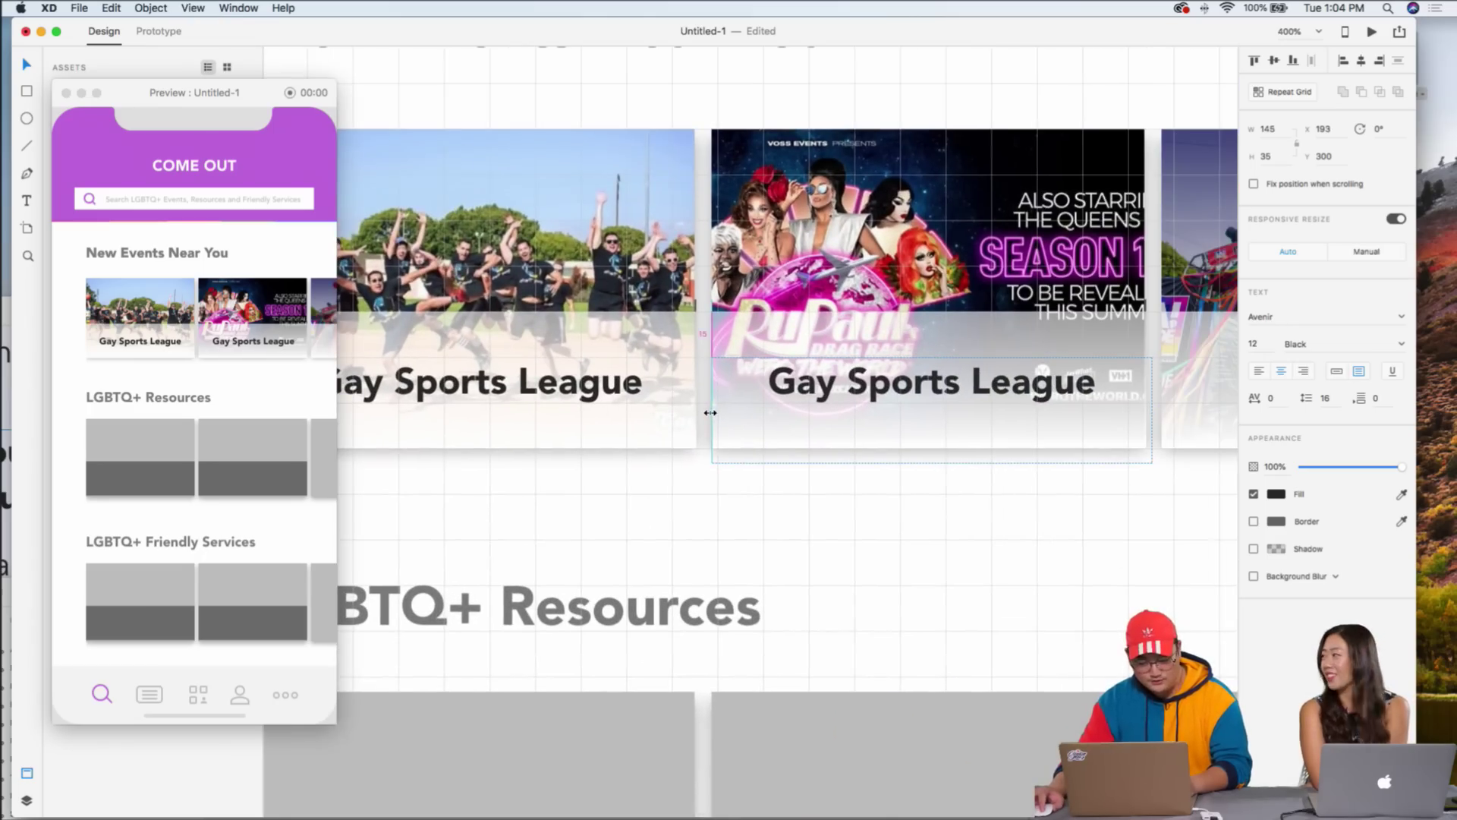
{"action": "left_click_drag", "start_coordinate": [1149, 410], "coordinate": [1146, 410]}
- Change the second event card's title to "Rupaul Drag Show"
{"action": "double_click", "coordinate": [965, 389]}
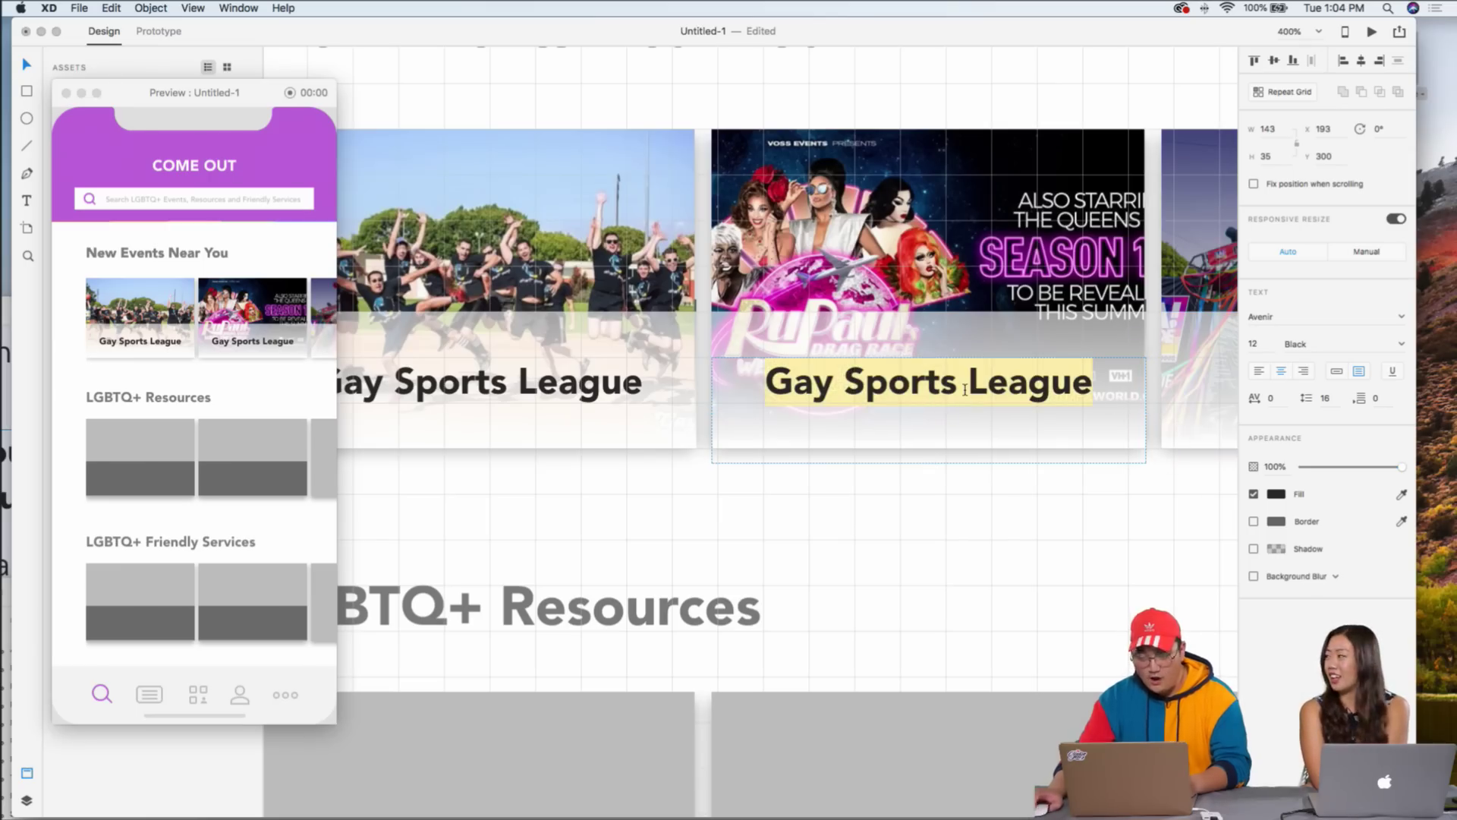
{"action": "type", "text": "Rupaul Dra"}
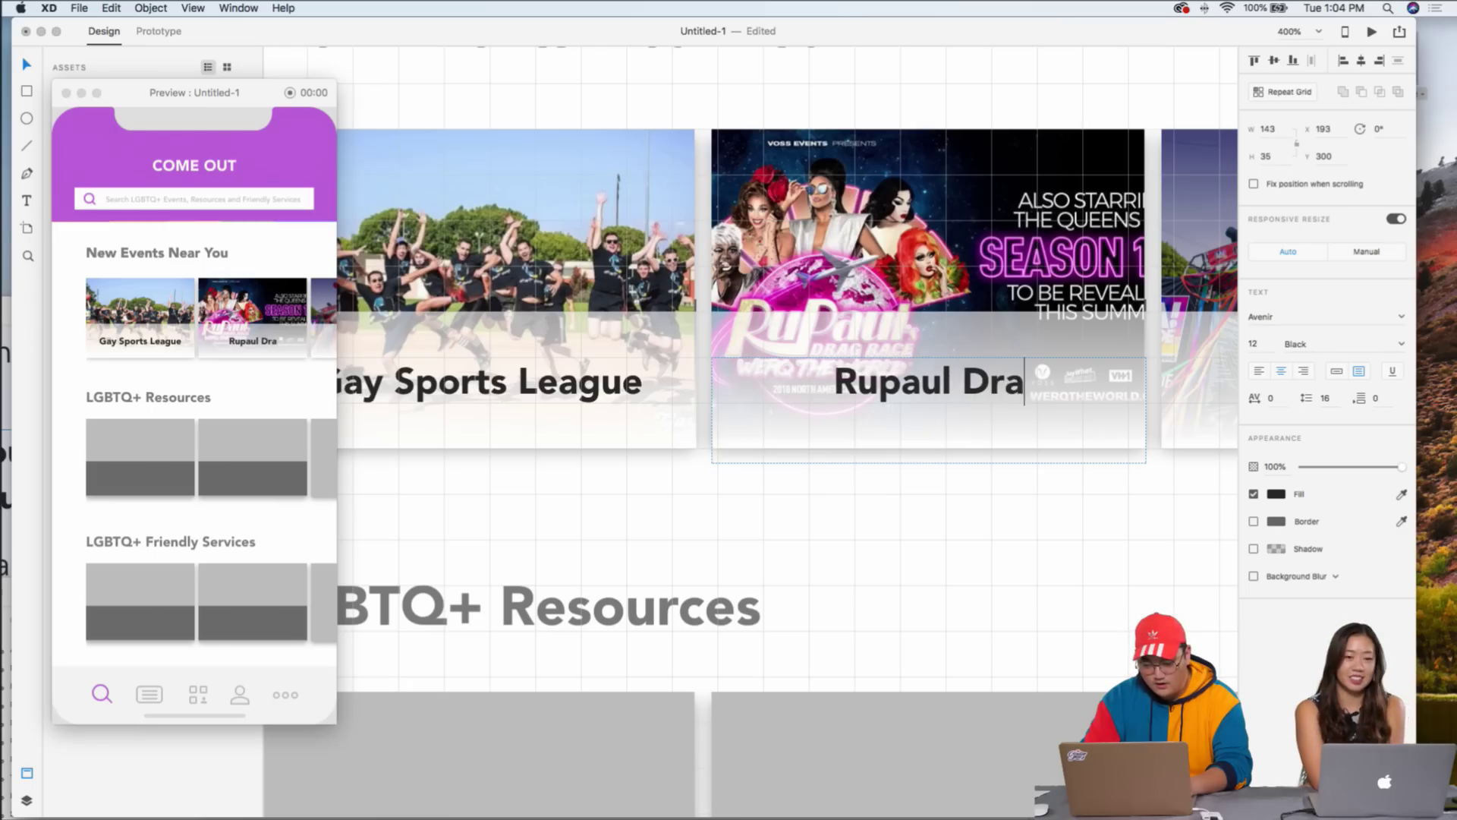
{"action": "type", "text": "g Show"}
{"action": "key", "text": "Escape"}
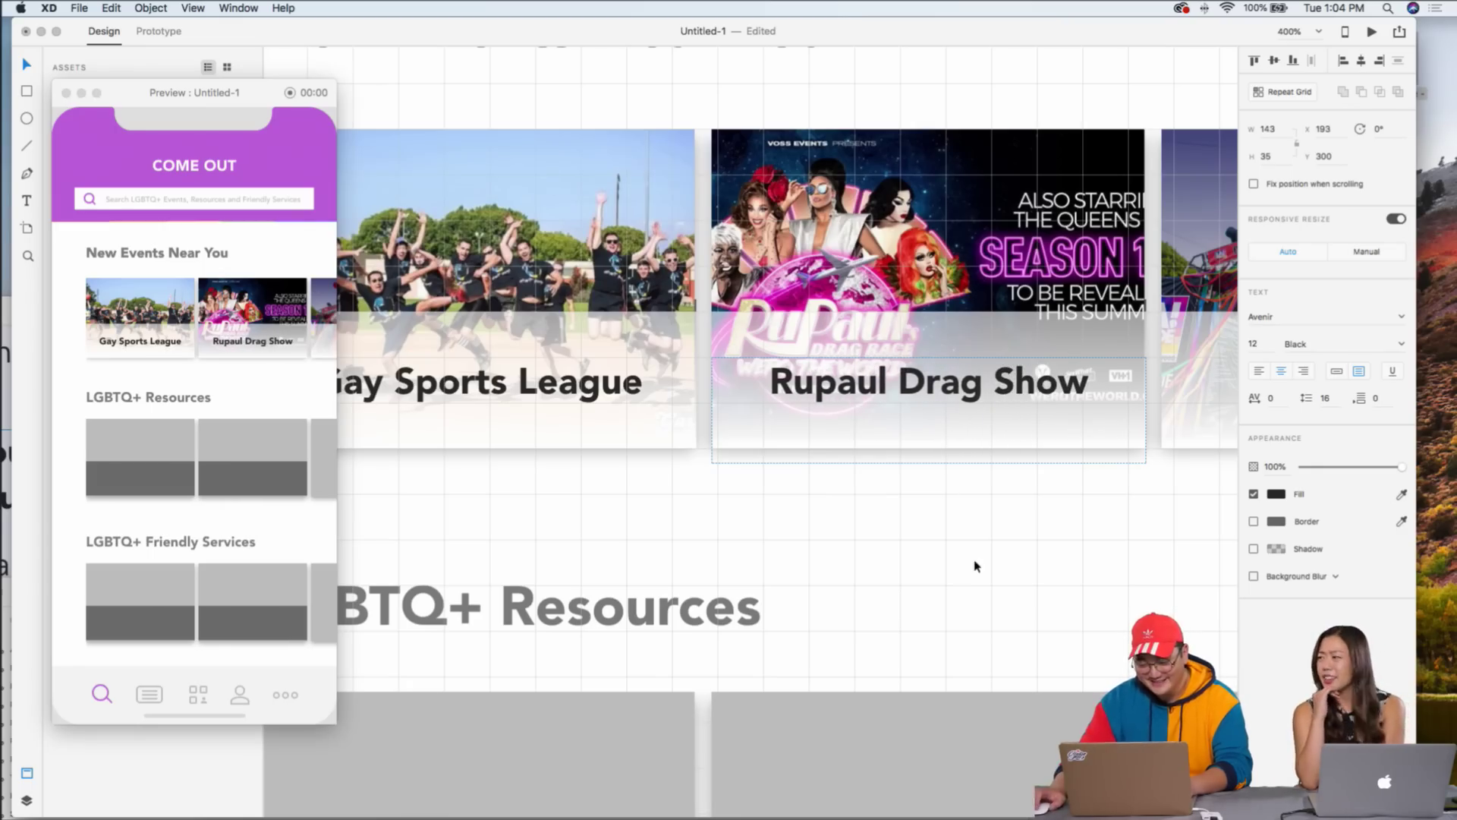
- Duplicate the Rupaul Drag Show title and align the copy with the third event card at X 341
{"action": "key", "text": "super+minus"}
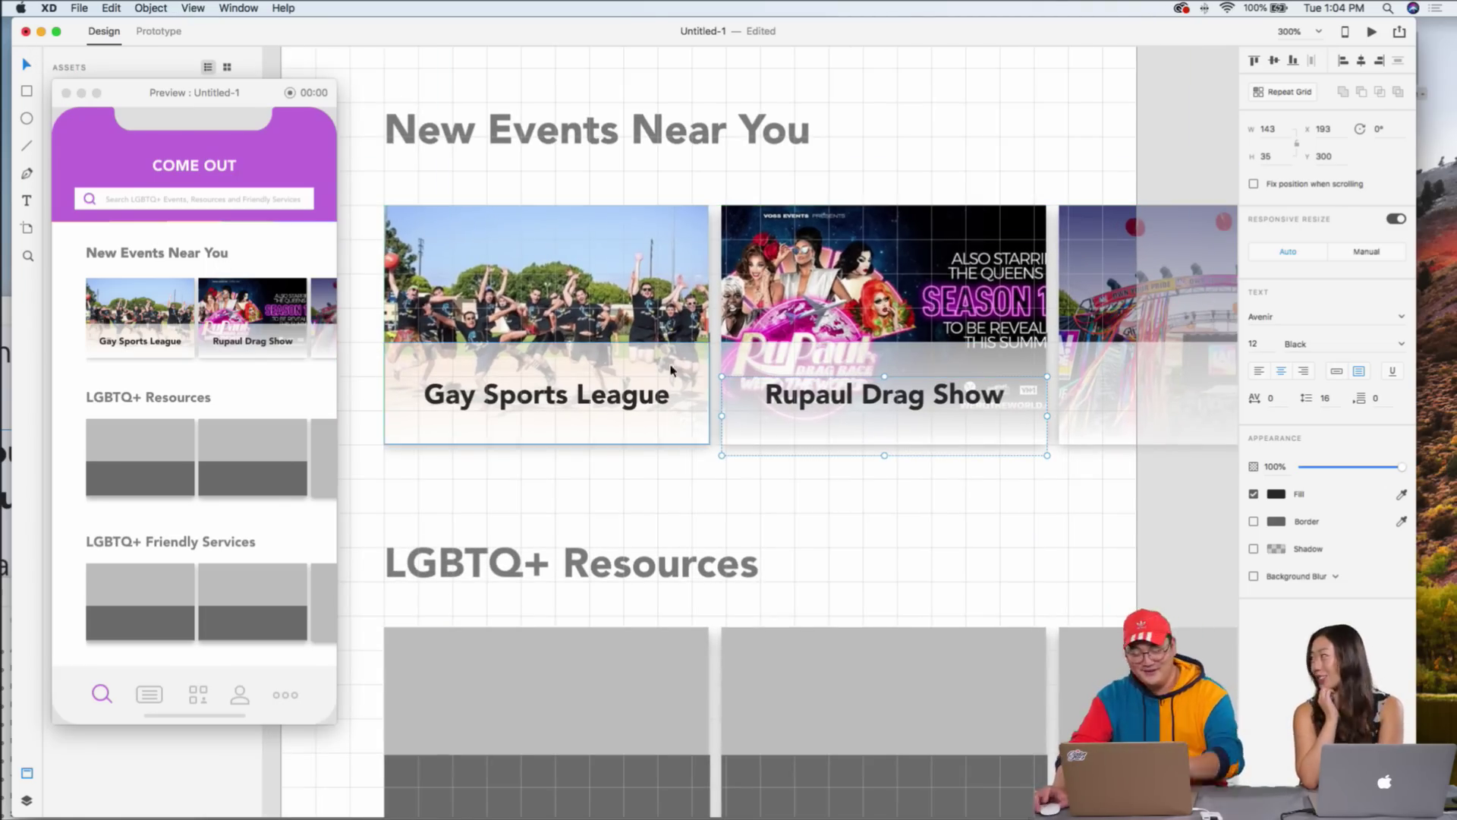
{"action": "key", "text": "shift+Right"}
{"action": "key", "text": "shift+Right"}
{"action": "key", "text": "shift+Right"}
{"action": "key", "text": "shift+Right"}
{"action": "key", "text": "shift+Right"}
{"action": "key", "text": "shift+Right"}
{"action": "key", "text": "shift+Right"}
{"action": "key", "text": "shift+Right"}
{"action": "key", "text": "shift+Right"}
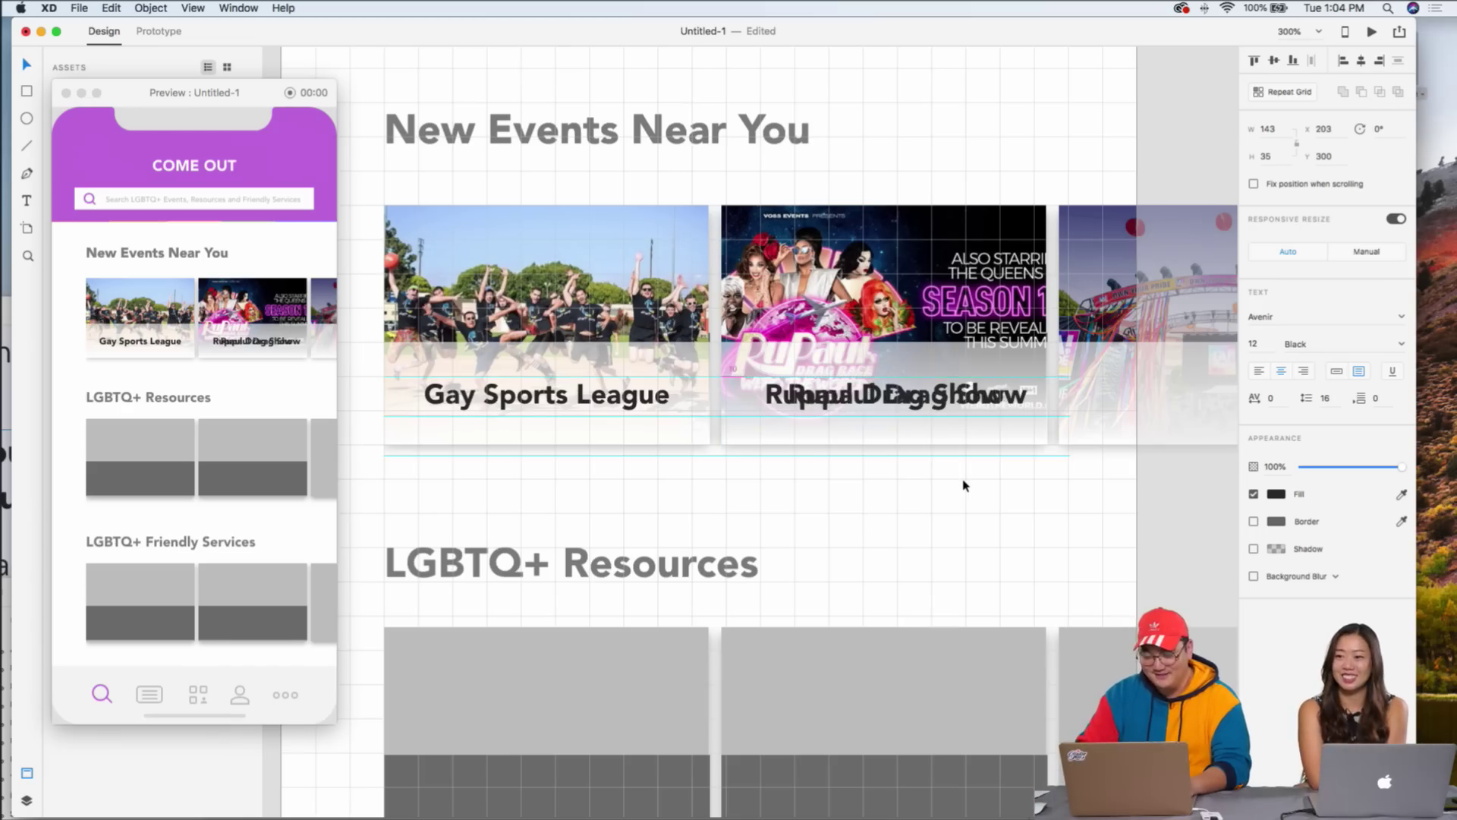
{"action": "key", "text": "shift+Right"}
{"action": "key", "text": "shift+Right"}
{"action": "key", "text": "shift+Right"}
{"action": "key", "text": "shift+Right"}
{"action": "key", "text": "shift+Right"}
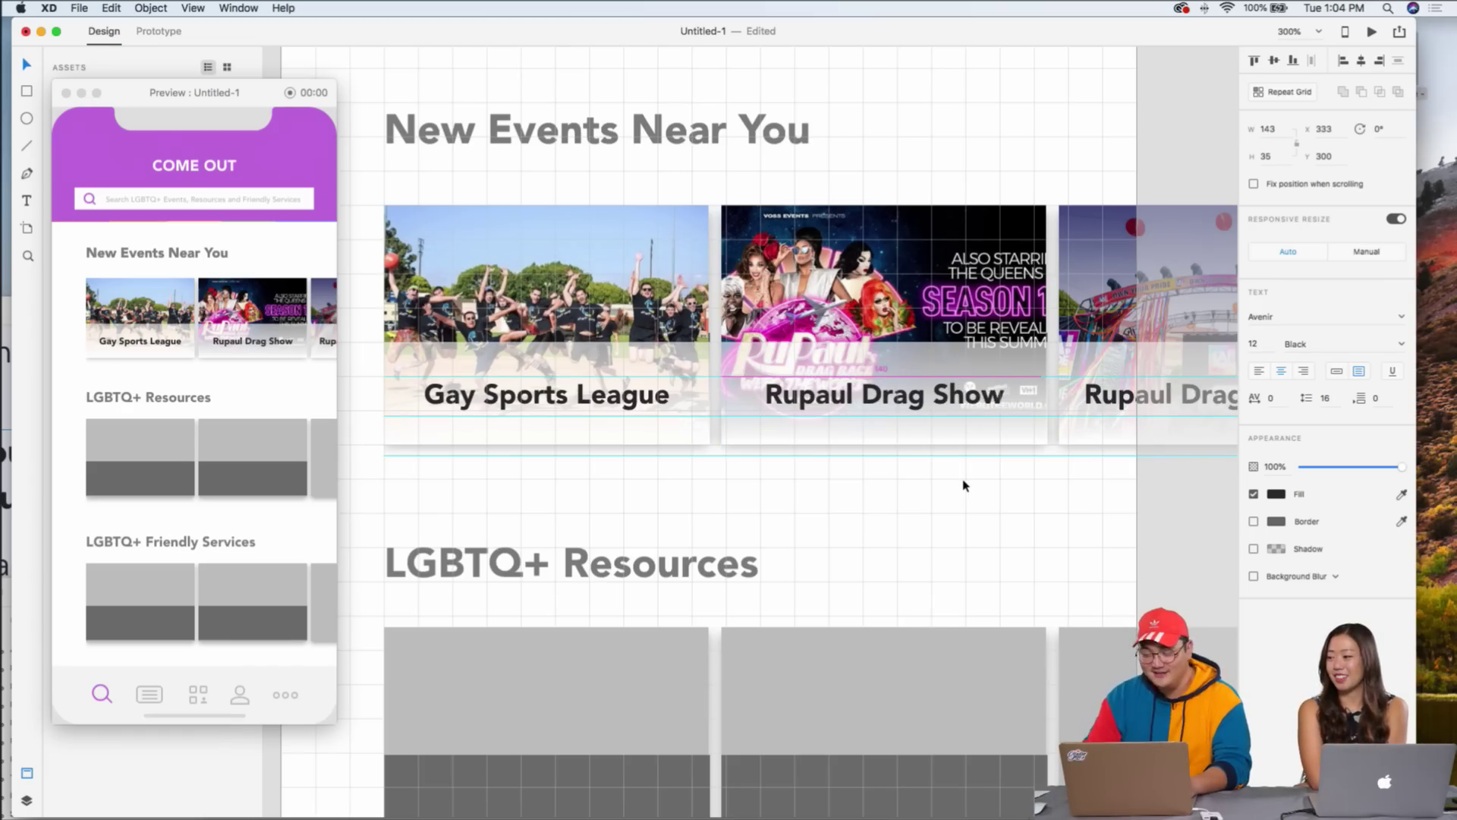
{"action": "scroll", "coordinate": [1097, 427], "scroll_direction": "right", "scroll_amount": 5}
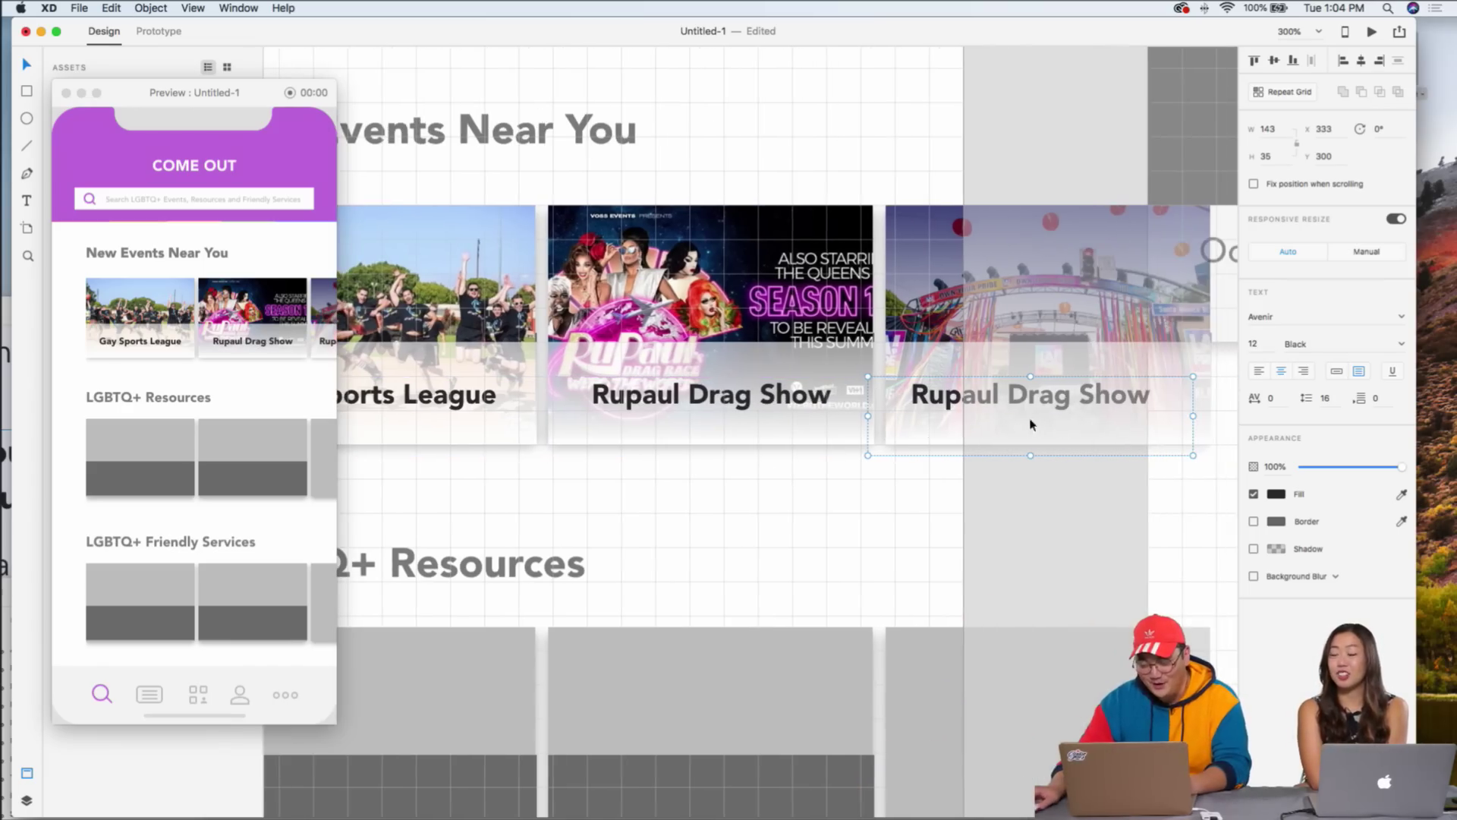
{"action": "left_click_drag", "start_coordinate": [947, 400], "coordinate": [966, 401]}
- Change the third event card's title to "LA Pride Festival"
{"action": "double_click", "coordinate": [967, 401]}
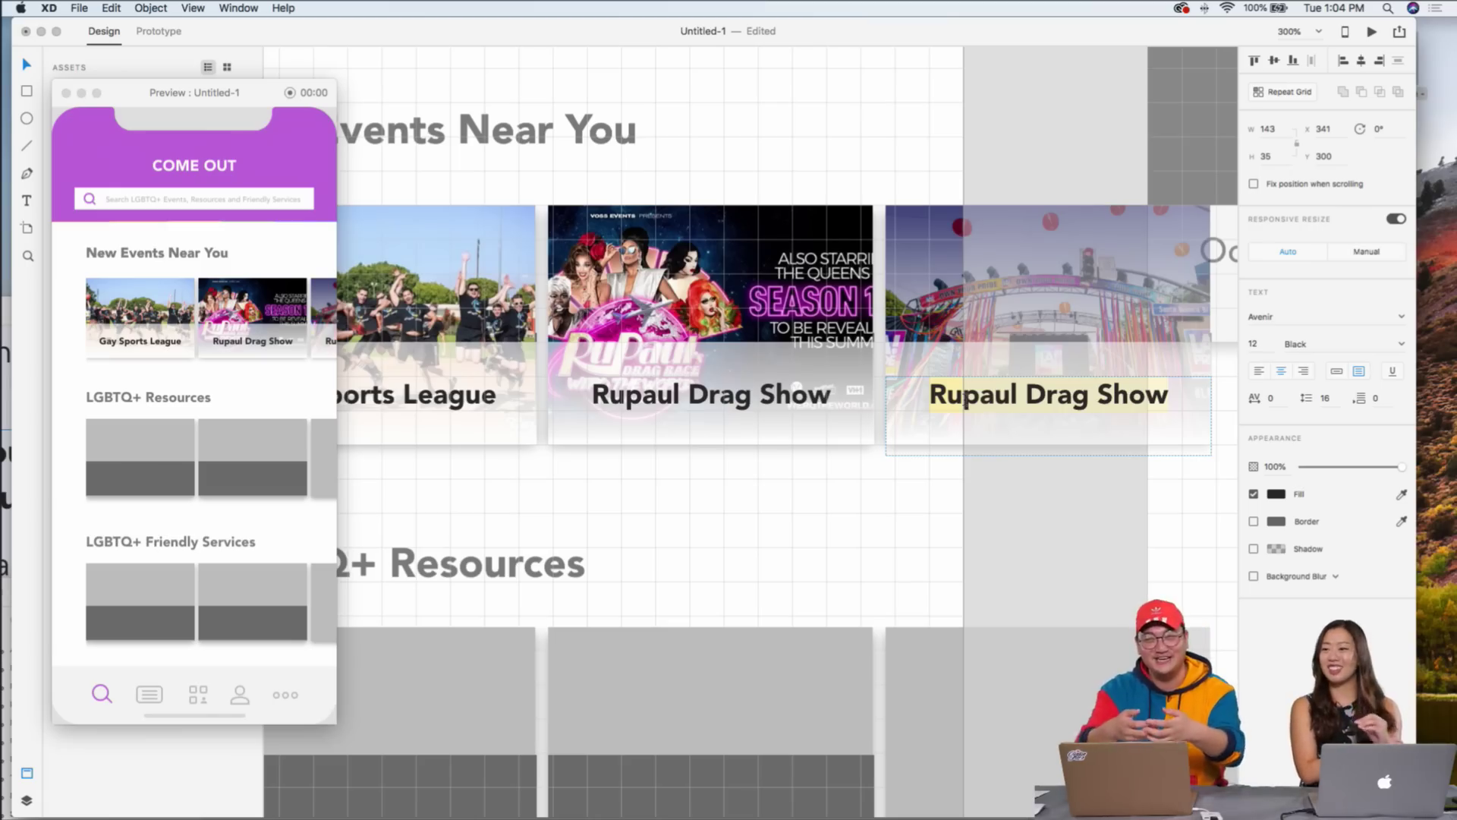
{"action": "type", "text": "LA "}
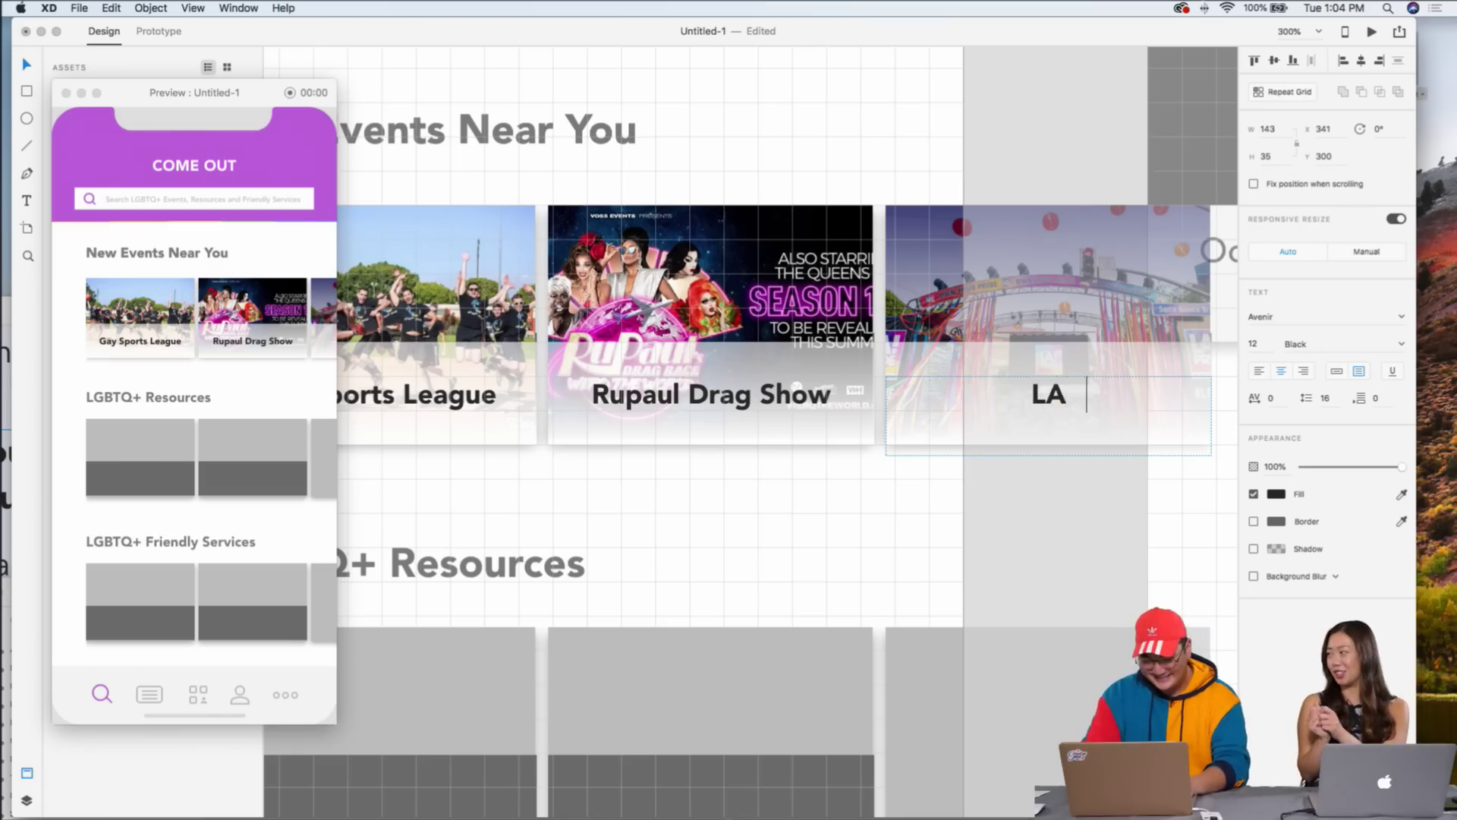
{"action": "type", "text": "Pride Festival"}
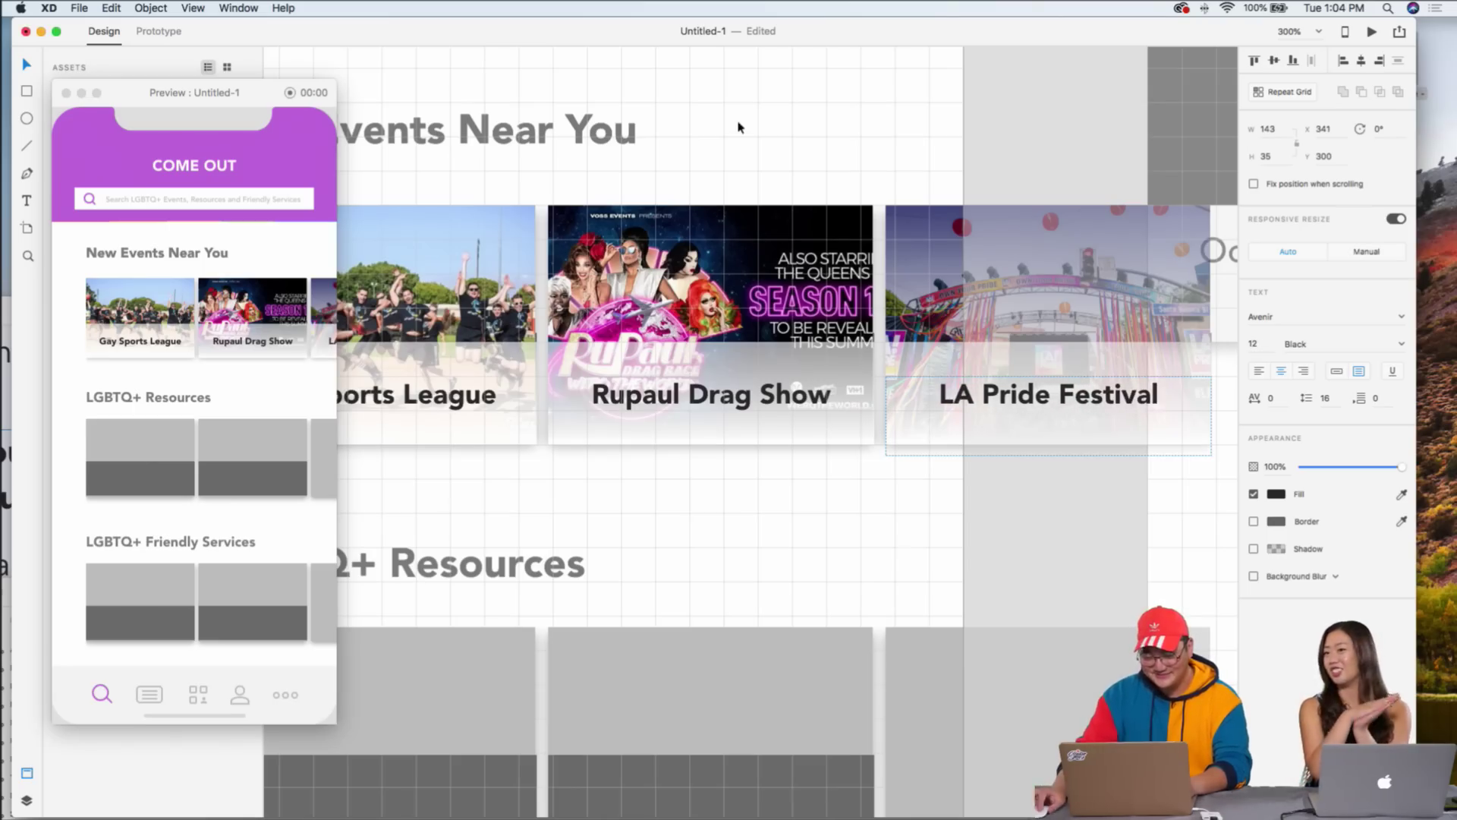
{"action": "key", "text": "Escape"}
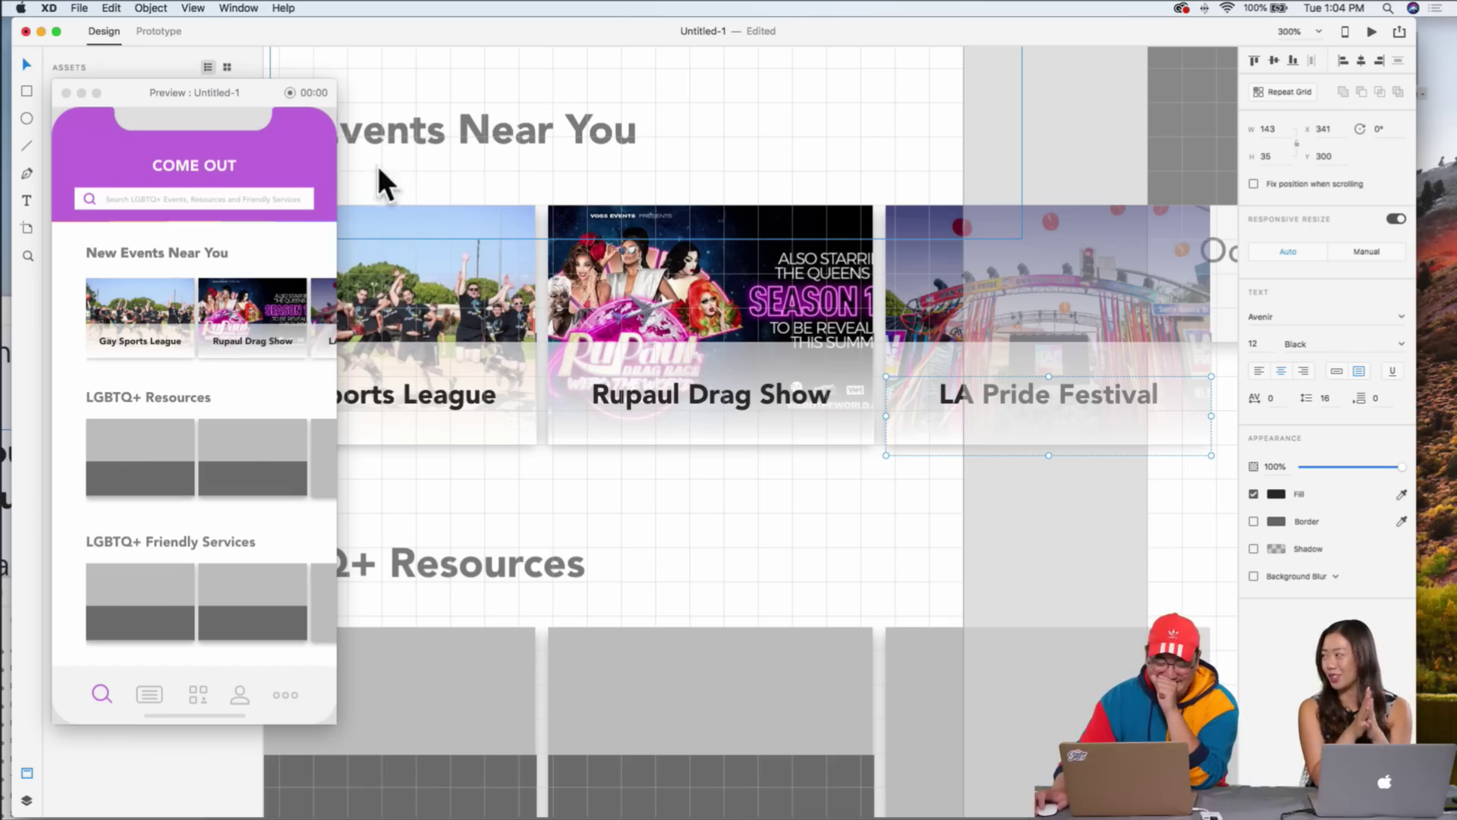
- Review the titled event cards and the LGBTQ+ Resources and Friendly Services rows on the home screen
{"action": "mouse_move", "coordinate": [275, 92]}
{"action": "left_mouse_down"}
{"action": "mouse_move", "coordinate": [205, 103]}
{"action": "mouse_move", "coordinate": [253, 91]}
{"action": "left_mouse_up"}
{"action": "scroll", "coordinate": [785, 153], "scroll_direction": "left", "scroll_amount": 5}
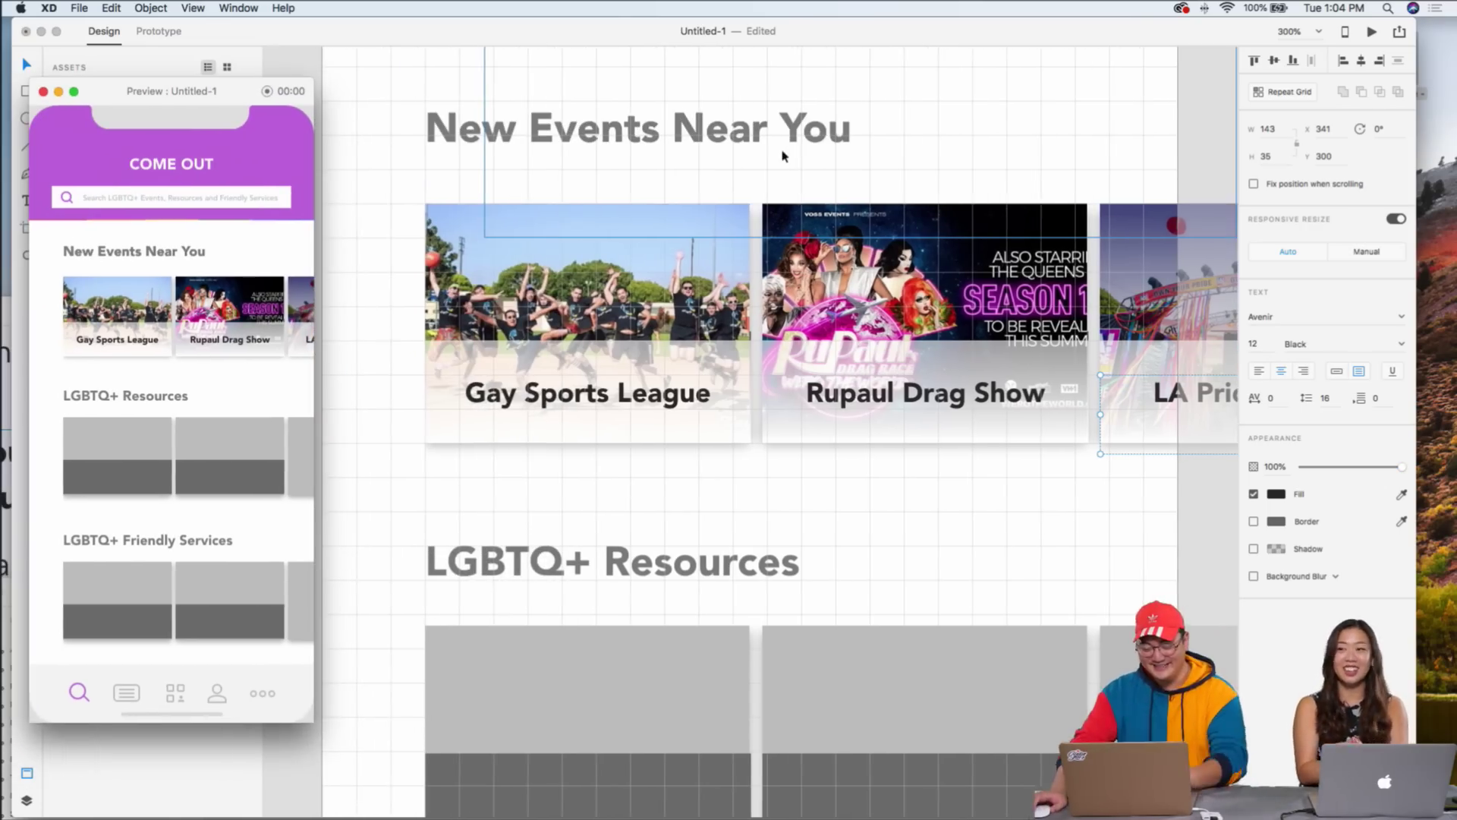
{"action": "scroll", "coordinate": [644, 382], "scroll_direction": "down", "scroll_amount": 3}
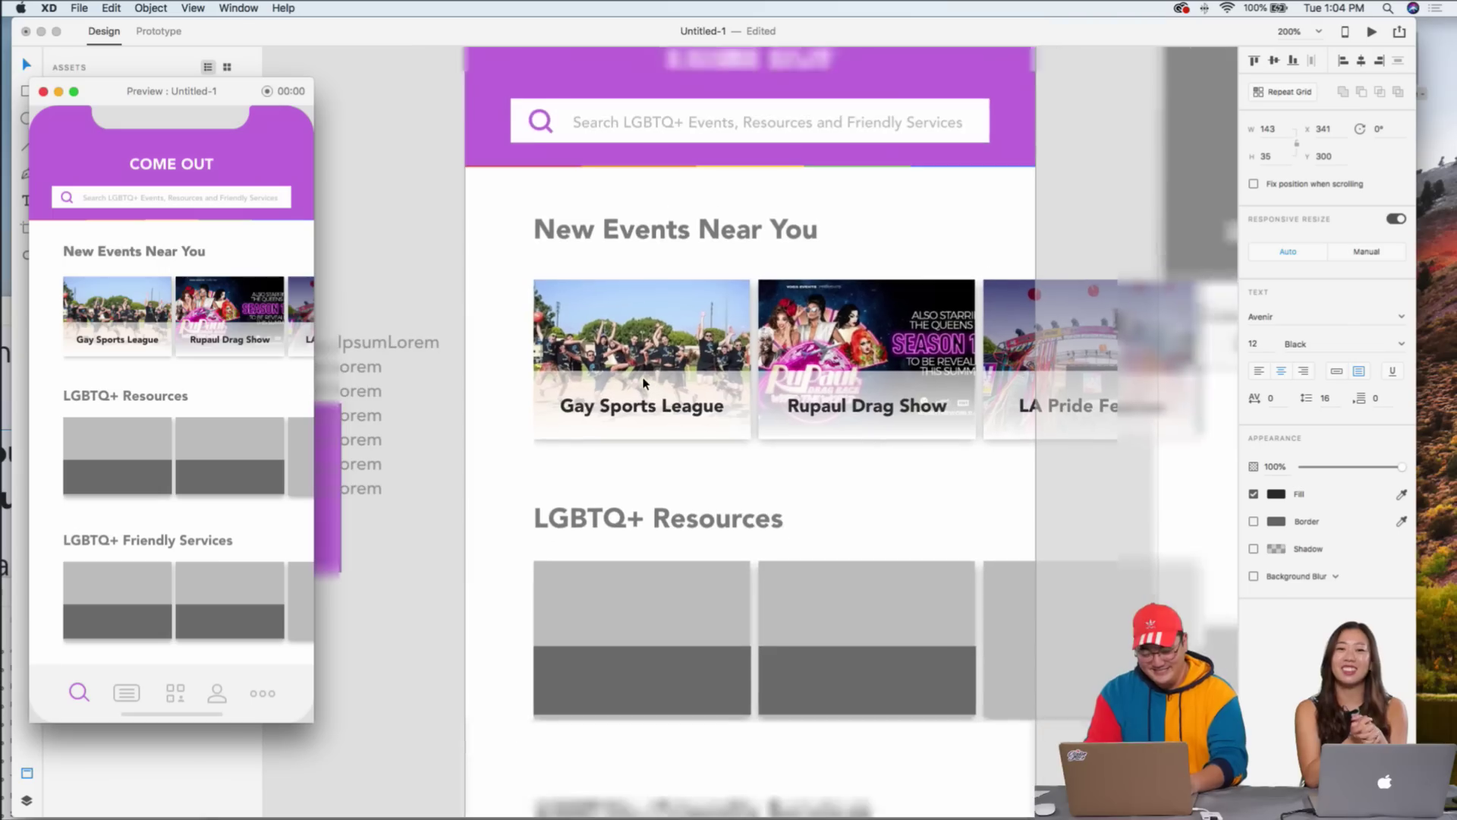
{"action": "scroll", "coordinate": [657, 339], "scroll_direction": "down", "scroll_amount": 3}
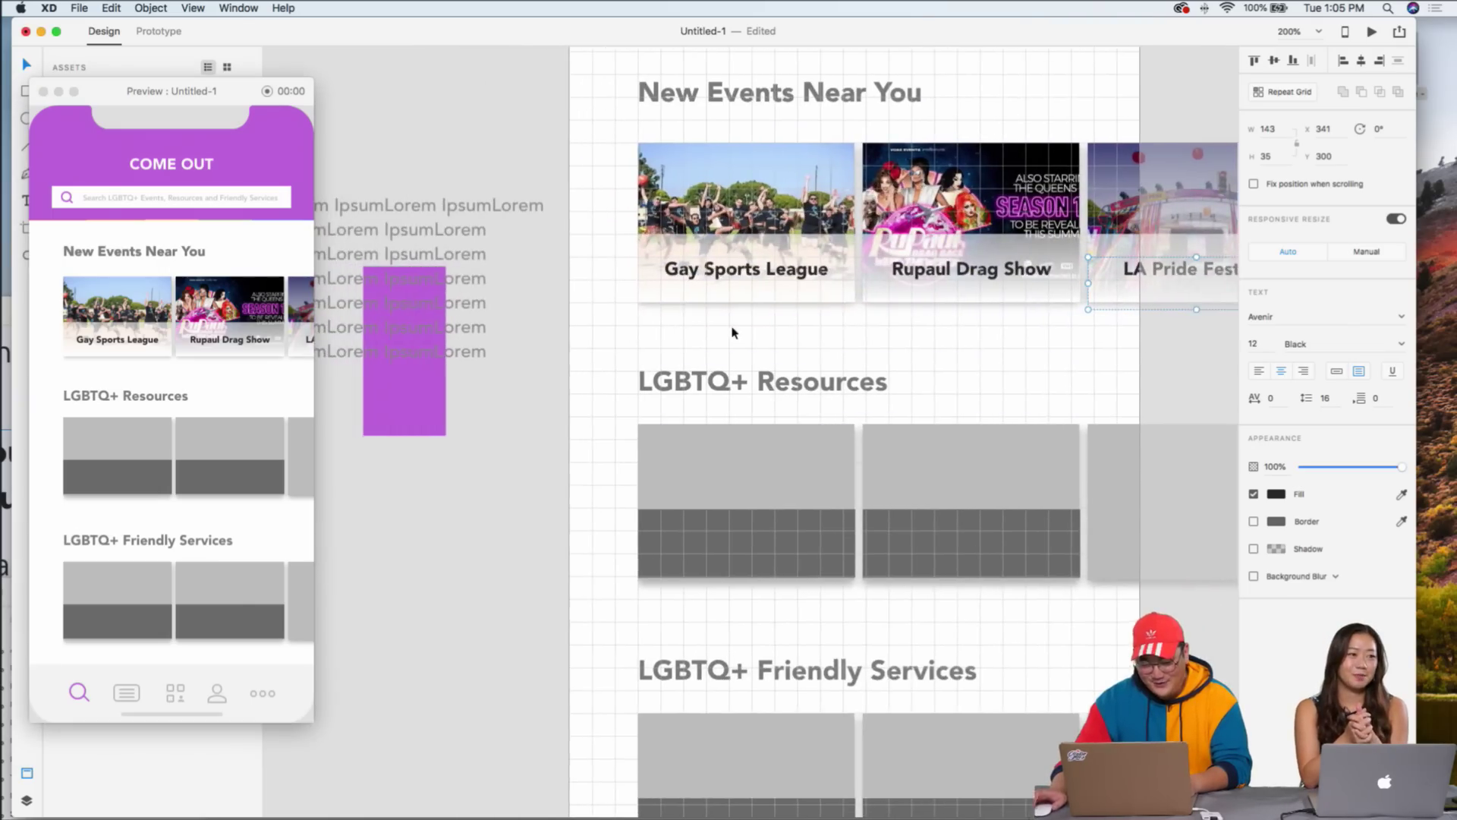
{"action": "left_click", "coordinate": [732, 329]}
{"action": "scroll", "coordinate": [732, 328], "scroll_direction": "right", "scroll_amount": 5}
{"action": "scroll", "coordinate": [621, 289], "scroll_direction": "down", "scroll_amount": 2}
{"action": "scroll", "coordinate": [449, 221], "scroll_direction": "down", "scroll_amount": 1}
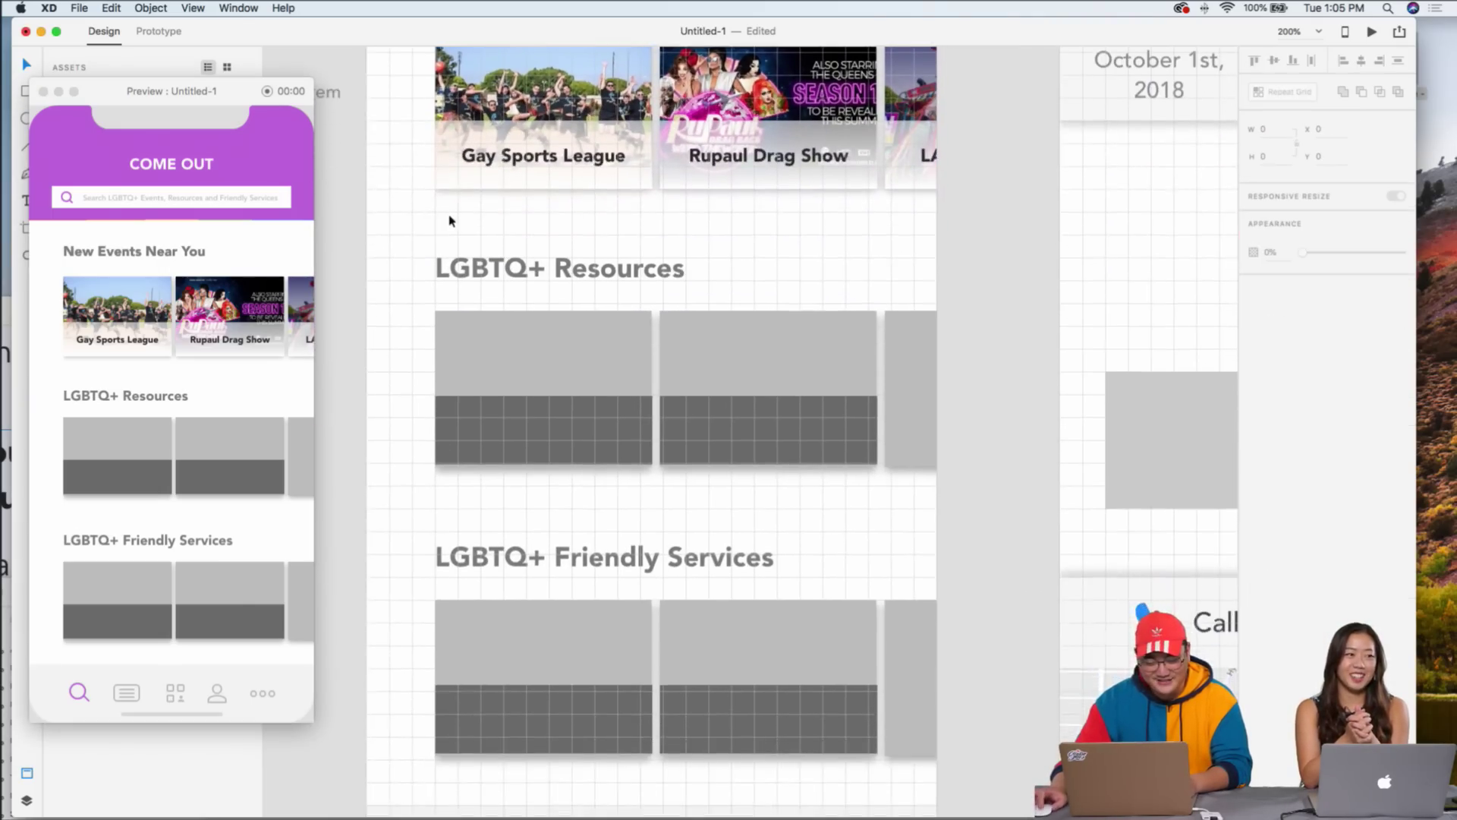
{"action": "scroll", "coordinate": [469, 244], "scroll_direction": "up", "scroll_amount": 1}
{"action": "scroll", "coordinate": [469, 244], "scroll_direction": "right", "scroll_amount": 1}
- Move the design window clear of the Finder window and open the Resources image folder in Finder
{"action": "left_click_drag", "start_coordinate": [407, 38], "coordinate": [550, 352]}
{"action": "left_click_drag", "start_coordinate": [911, 343], "coordinate": [867, 258]}
{"action": "left_click", "coordinate": [961, 228]}
{"action": "left_click", "coordinate": [919, 379]}
{"action": "left_click_drag", "start_coordinate": [976, 270], "coordinate": [978, 157]}
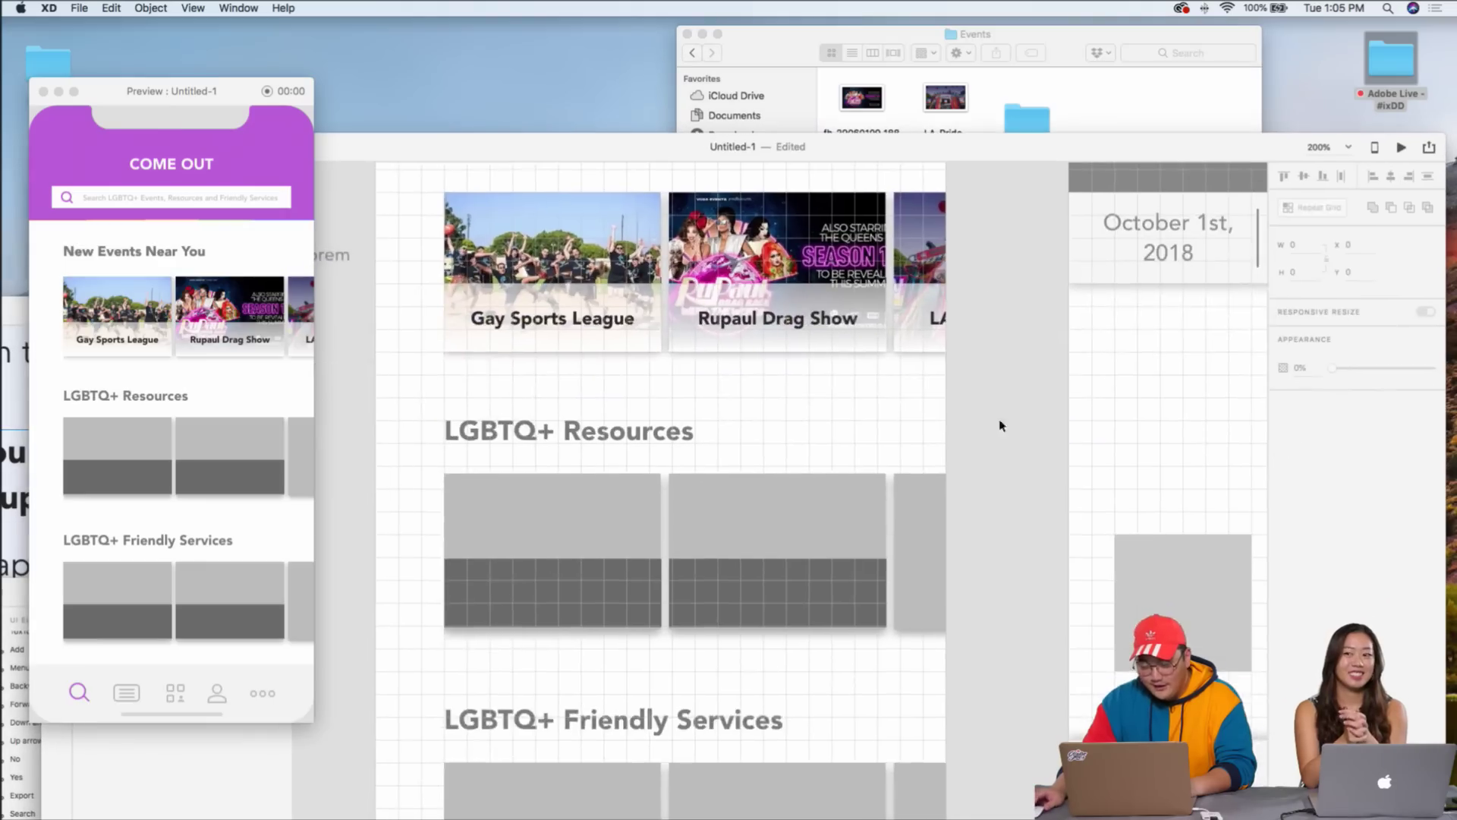
{"action": "scroll", "coordinate": [994, 403], "scroll_direction": "up", "scroll_amount": 4}
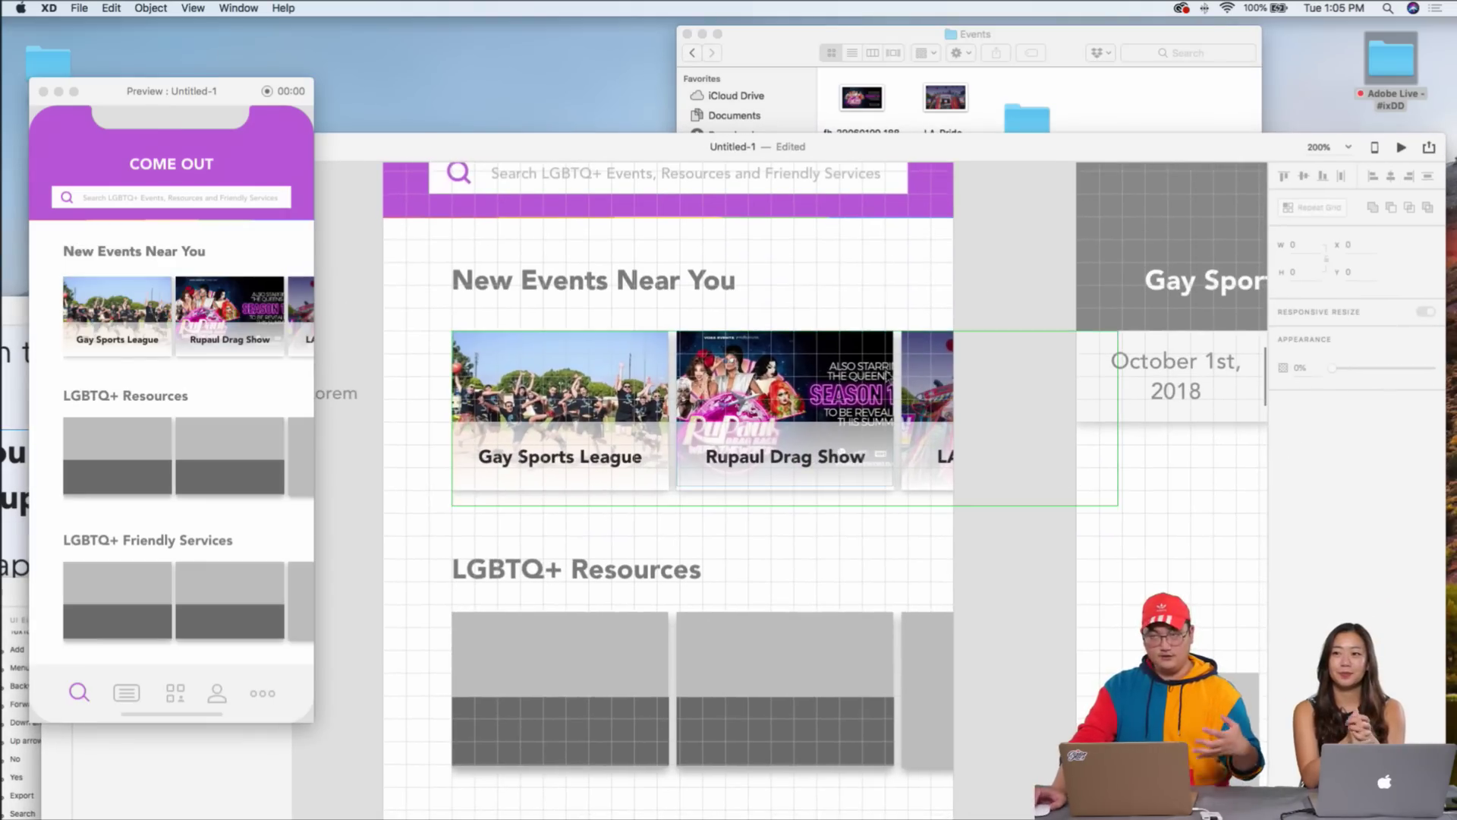
{"action": "scroll", "coordinate": [887, 374], "scroll_direction": "left", "scroll_amount": 2}
{"action": "scroll", "coordinate": [888, 375], "scroll_direction": "down", "scroll_amount": 5}
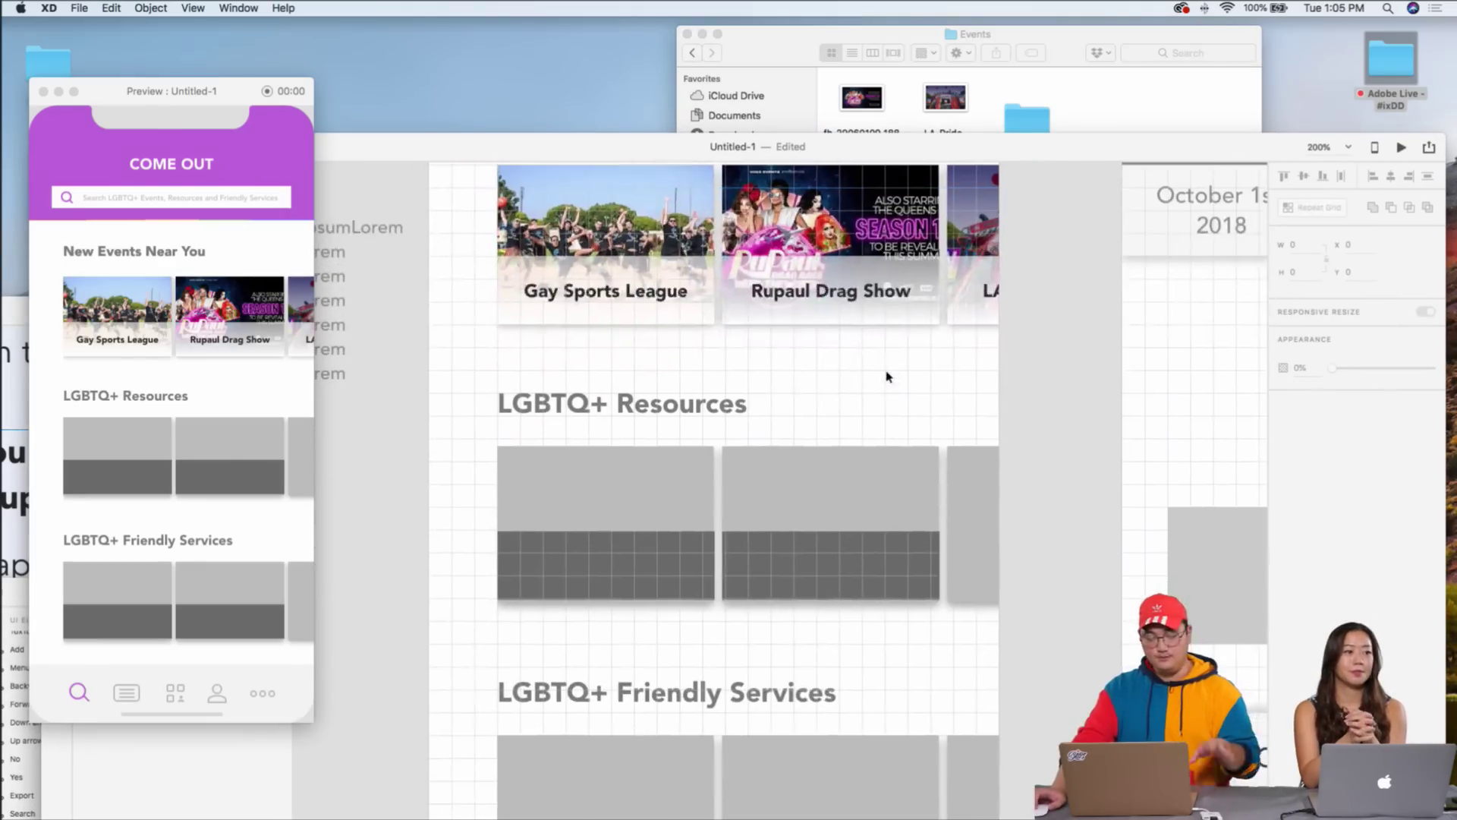
{"action": "scroll", "coordinate": [1005, 323], "scroll_direction": "down", "scroll_amount": 2}
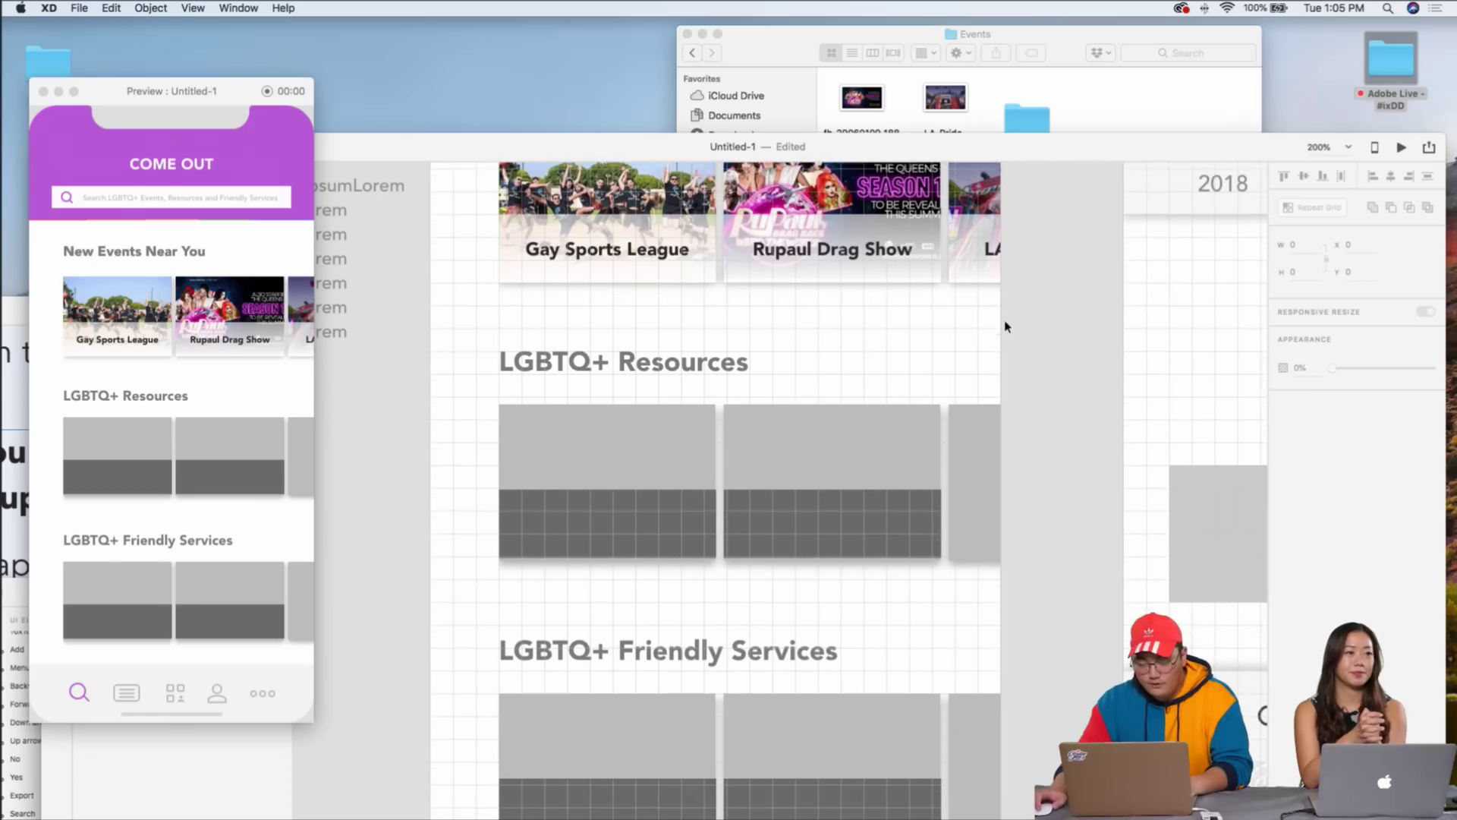
{"action": "left_click", "coordinate": [1074, 91]}
{"action": "left_click", "coordinate": [690, 53]}
{"action": "double_click", "coordinate": [960, 114]}
- Try filling the three LGBTQ+ Resources cards one at a time with index.php.png, the heart logo JPEG and Unknown.png
{"action": "left_click_drag", "start_coordinate": [966, 139], "coordinate": [654, 434]}
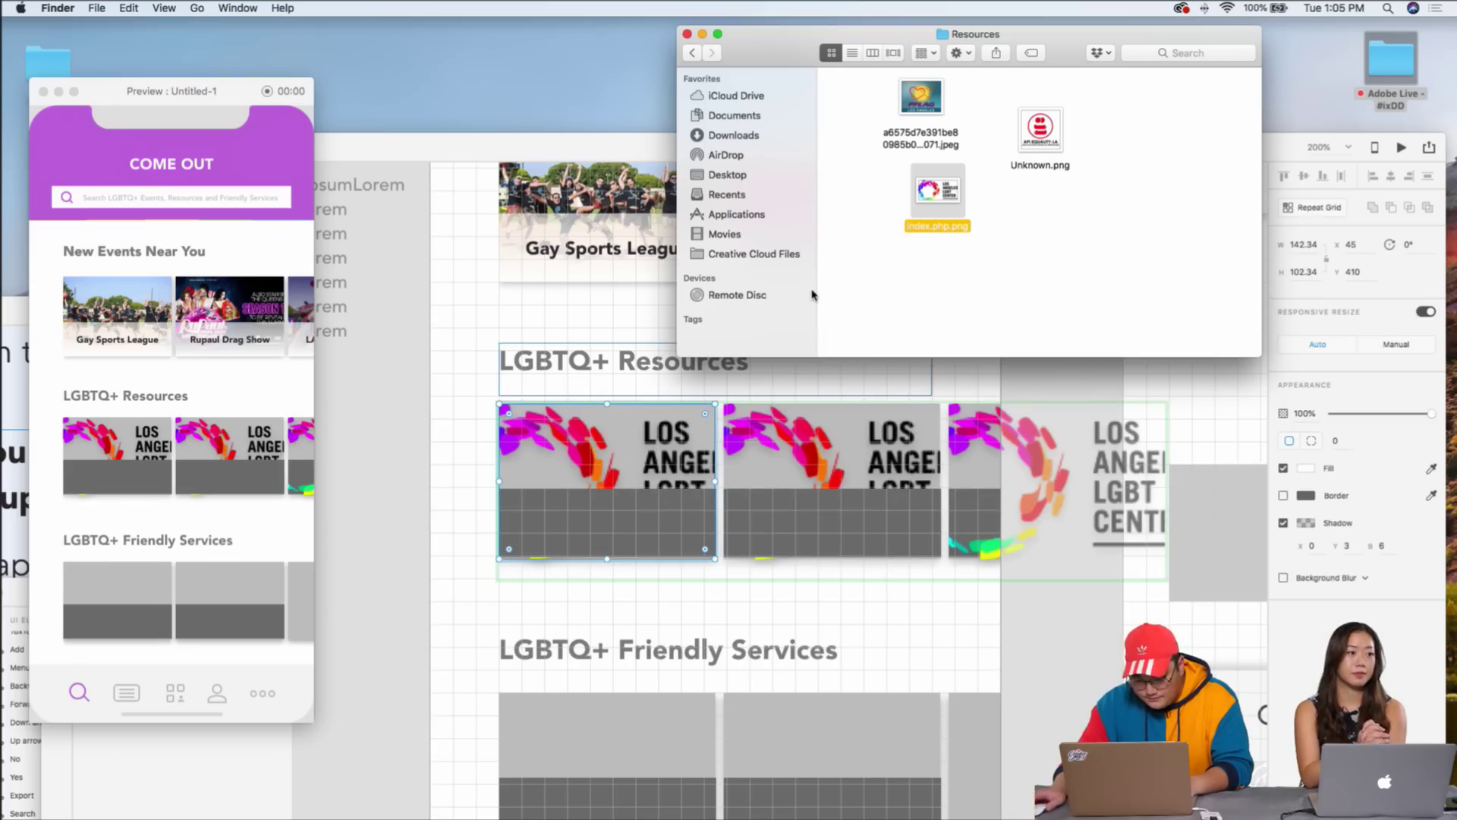
{"action": "left_click_drag", "start_coordinate": [929, 136], "coordinate": [887, 456]}
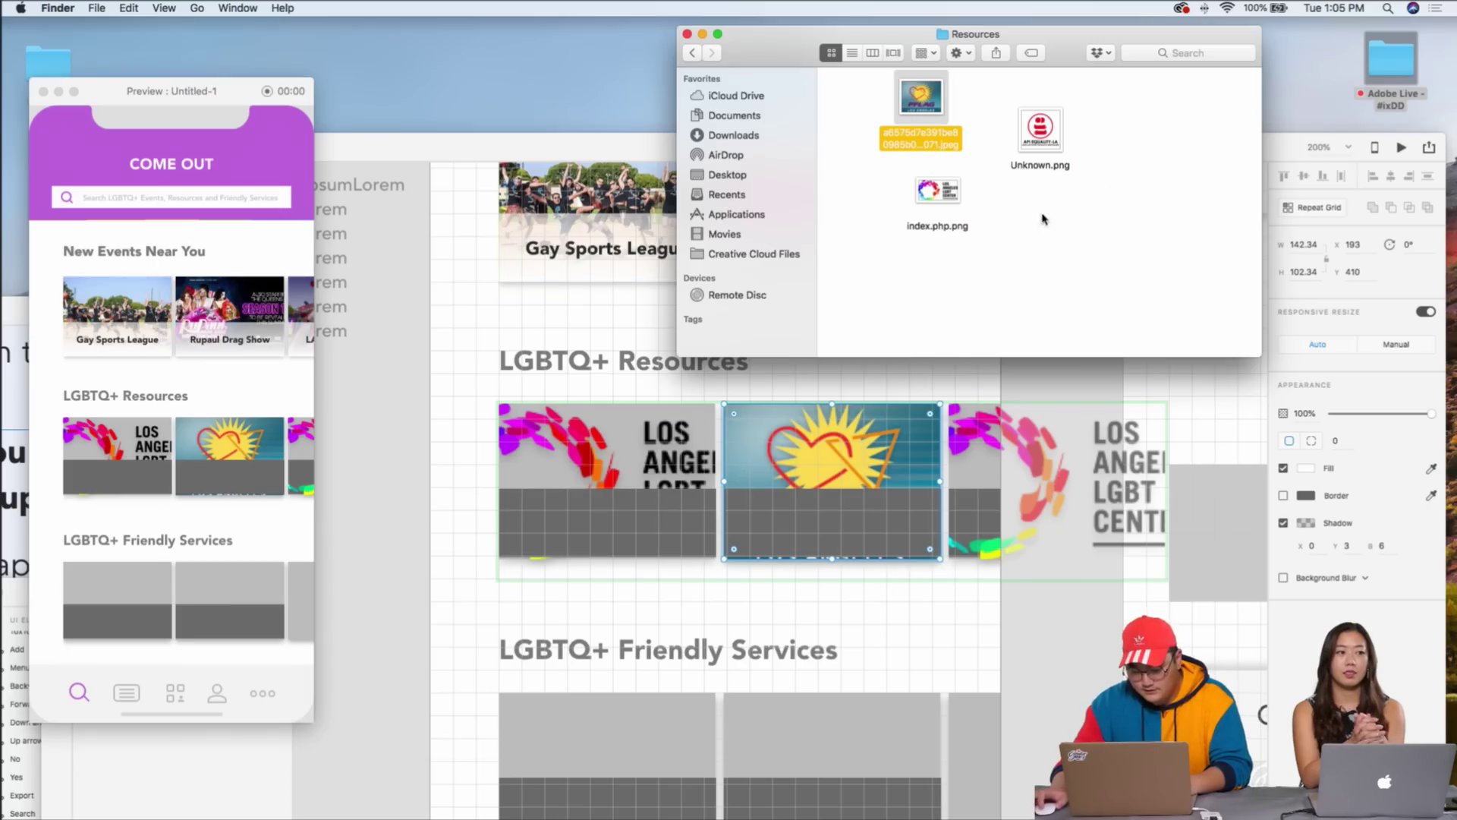
{"action": "left_click_drag", "start_coordinate": [1040, 132], "coordinate": [986, 466]}
{"action": "left_click", "coordinate": [972, 472]}
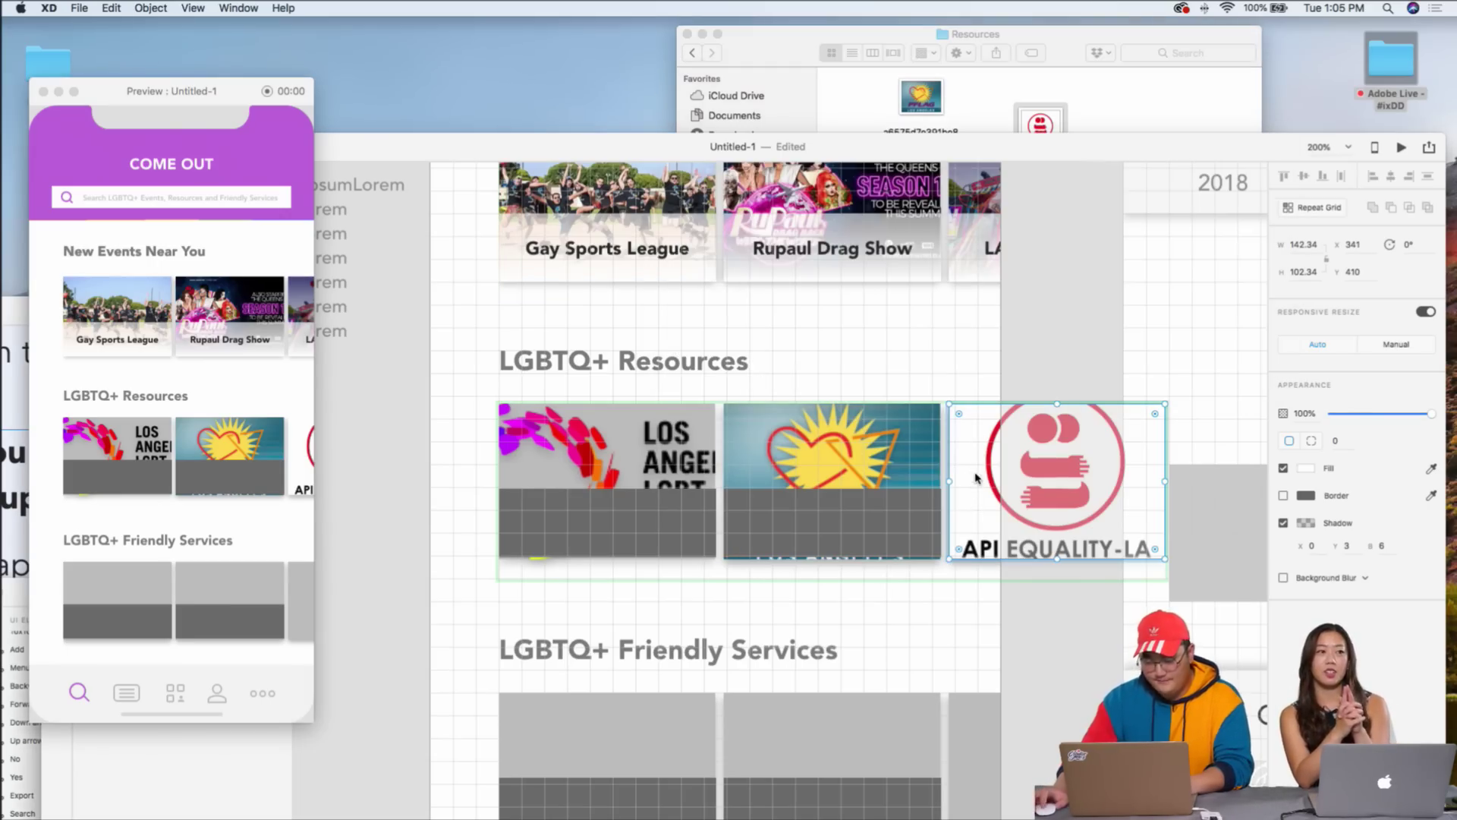
{"action": "left_click", "coordinate": [1093, 291]}
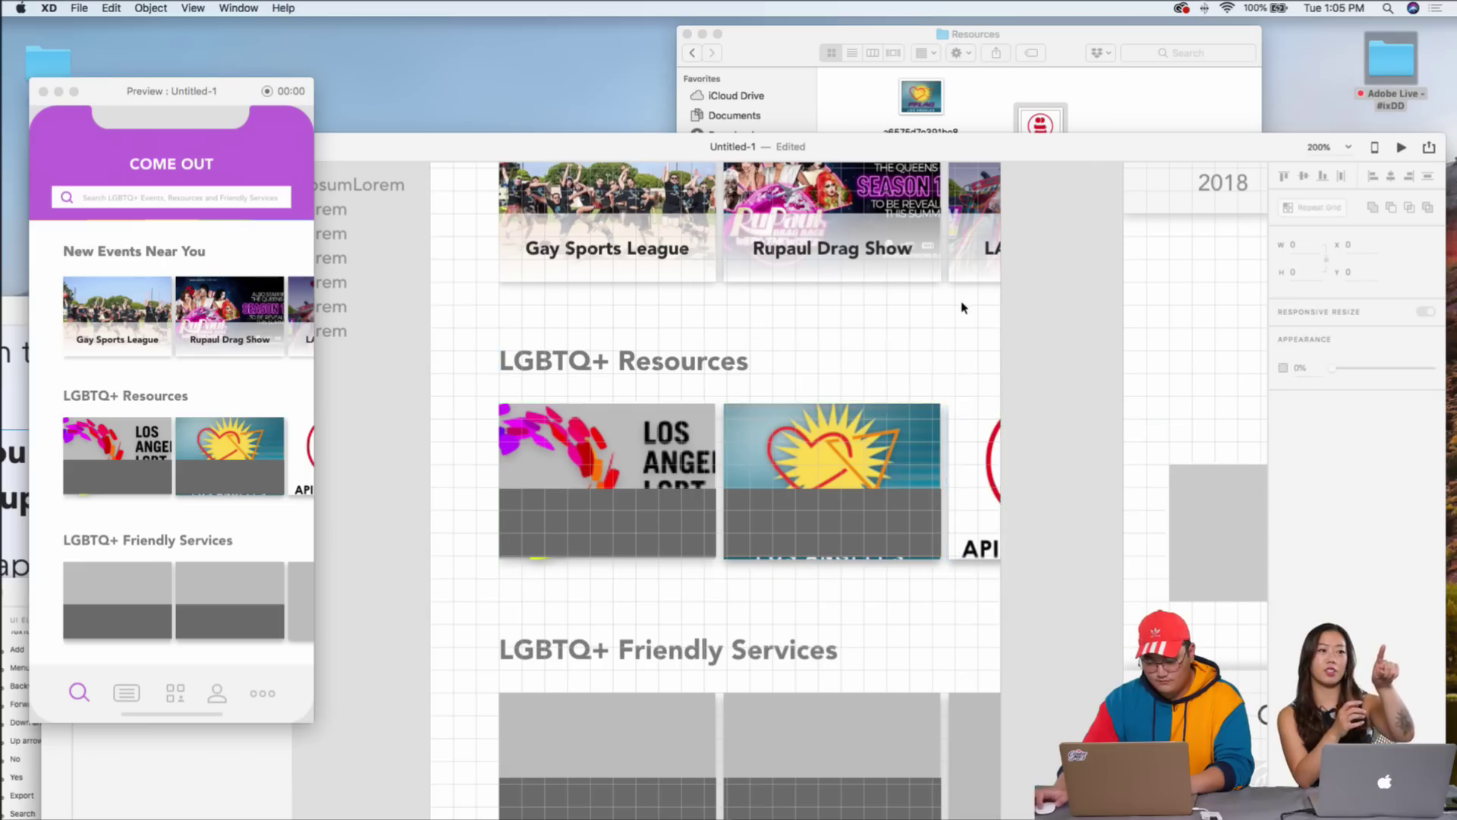
{"action": "key", "text": "super+z"}
{"action": "key", "text": "super+z"}
- Fill the LGBTQ+ Resources cards with all three images from the Resources folder at once
{"action": "left_click", "coordinate": [1069, 98]}
{"action": "left_click_drag", "start_coordinate": [1074, 140], "coordinate": [896, 282]}
{"action": "left_click_drag", "start_coordinate": [1030, 138], "coordinate": [645, 441]}
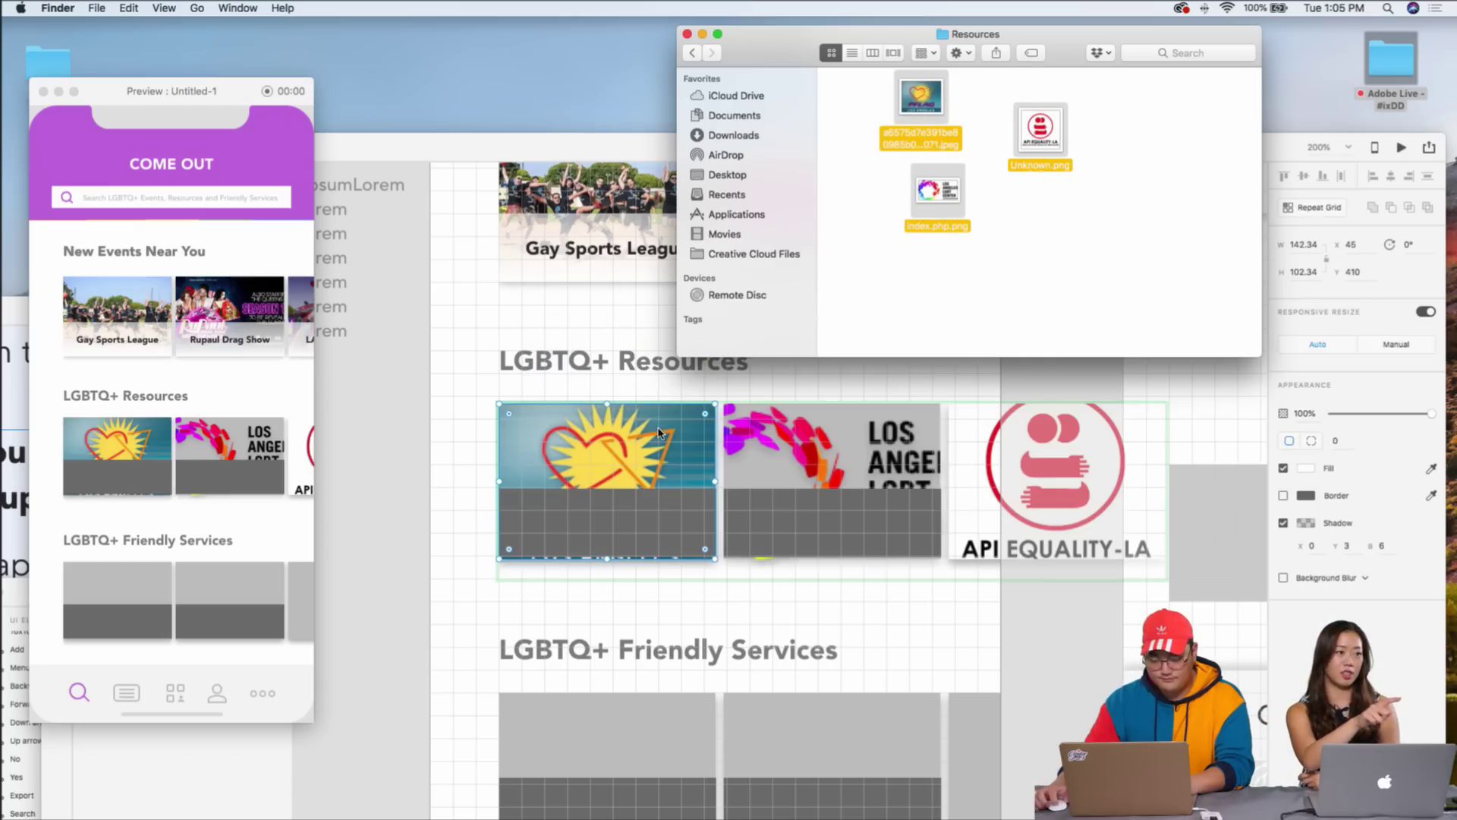
{"action": "left_click", "coordinate": [951, 634]}
- Duplicate the dark title bar of the second LGBTQ+ Resources card and place the copy on the third card
{"action": "left_click", "coordinate": [844, 520]}
{"action": "left_click", "coordinate": [842, 539]}
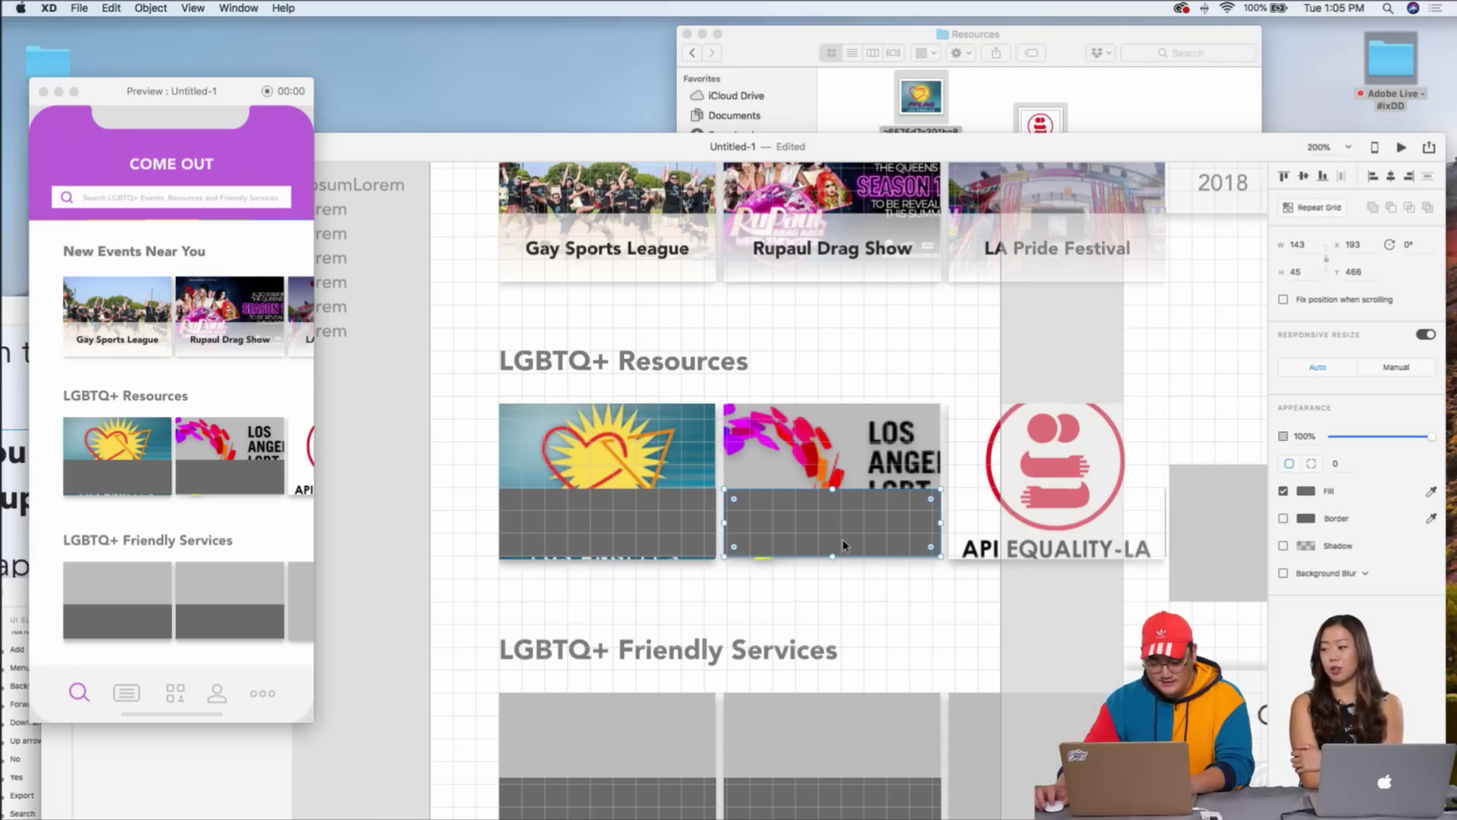
{"action": "key", "text": "shift+Right"}
{"action": "key", "text": "shift+Right"}
{"action": "key", "text": "shift+Right"}
{"action": "key", "text": "shift+Right"}
{"action": "key", "text": "shift+Right"}
{"action": "key", "text": "shift+Right"}
{"action": "key", "text": "shift+Right"}
{"action": "key", "text": "shift+Right"}
{"action": "key", "text": "shift+Right"}
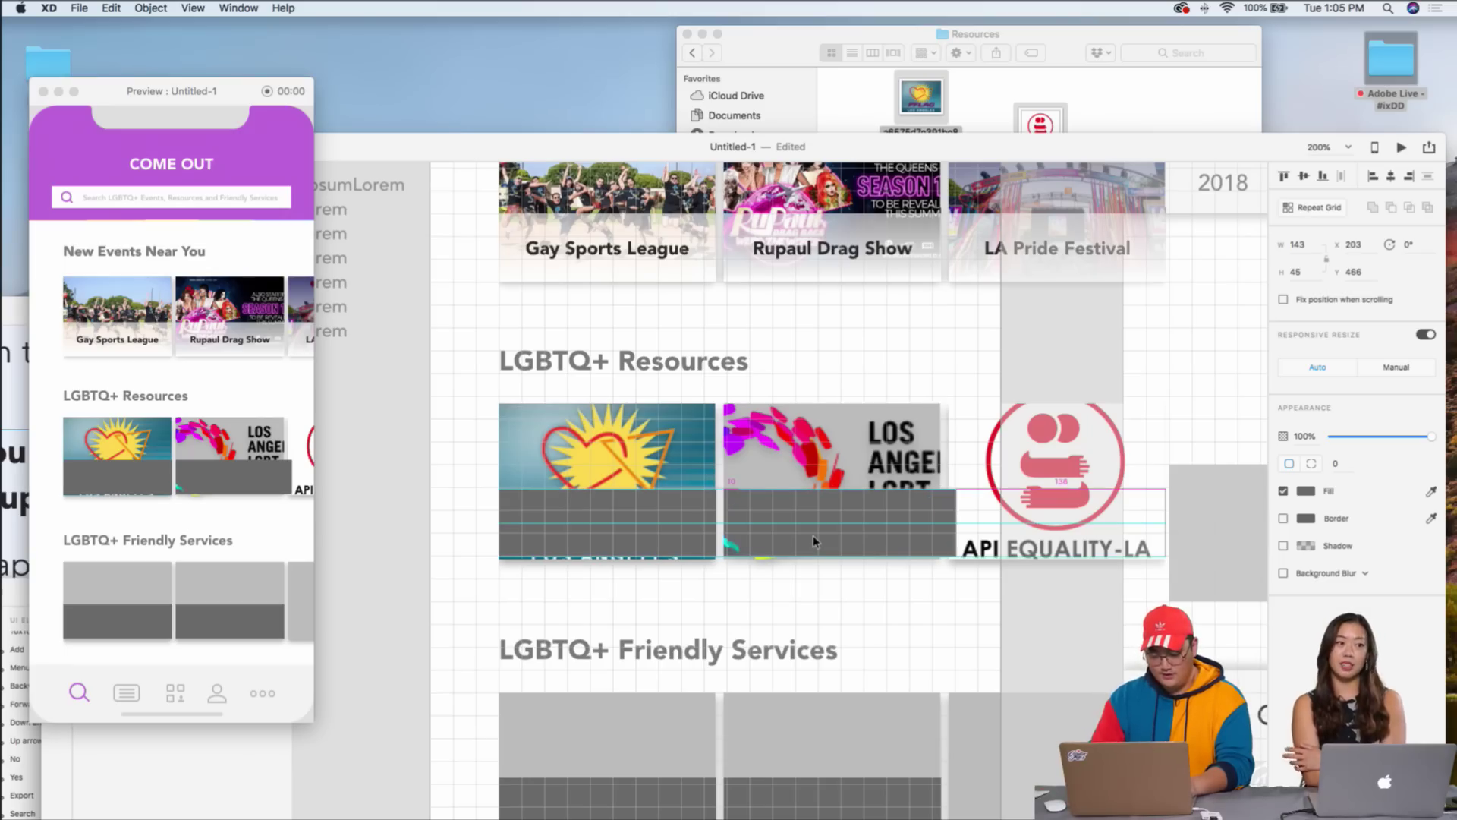
{"action": "key", "text": "super+z"}
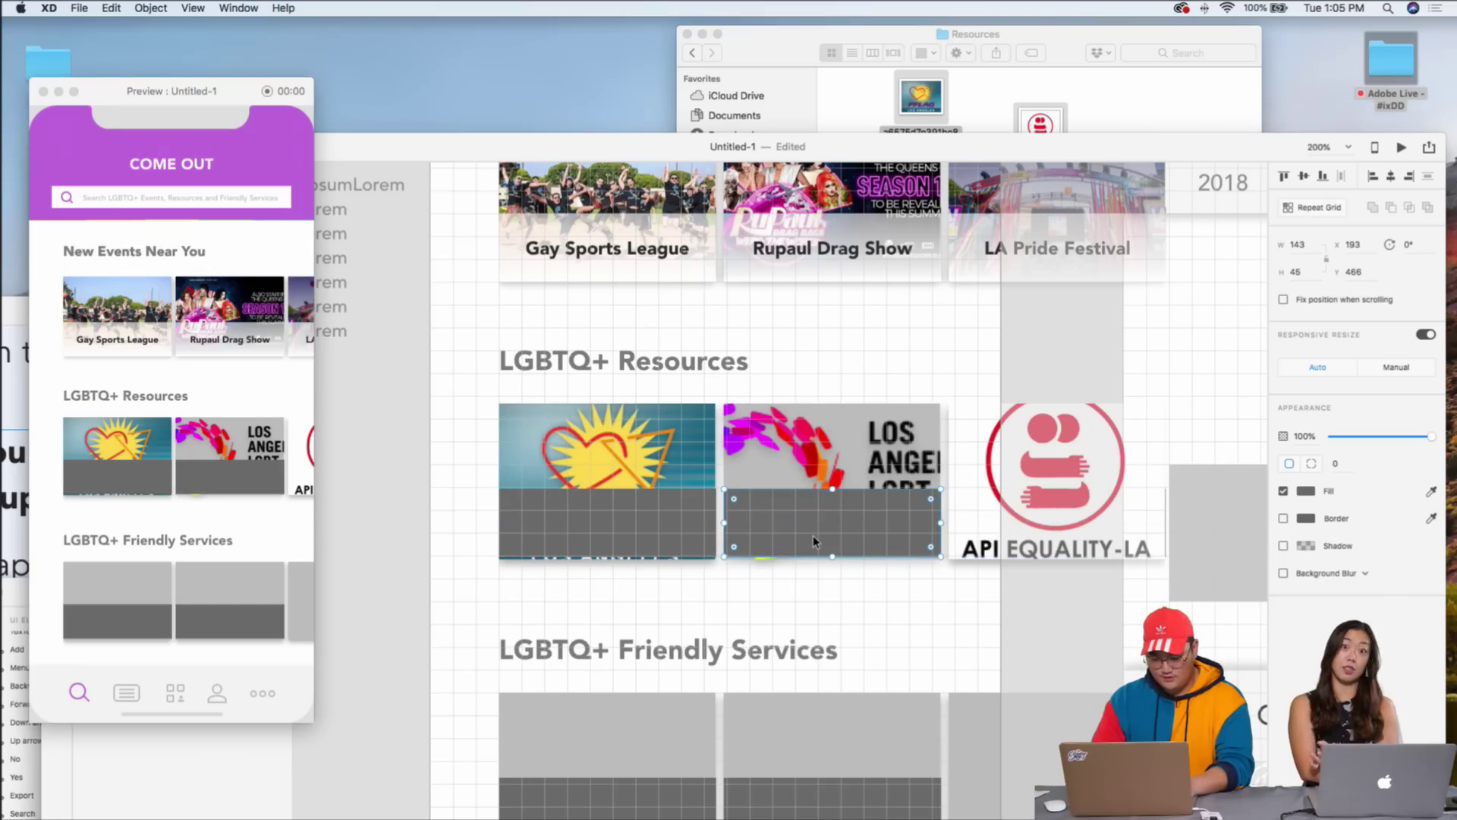
{"action": "key", "text": "shift+Right"}
{"action": "key", "text": "shift+Right"}
{"action": "key", "text": "shift+Right"}
{"action": "key", "text": "shift+Right"}
{"action": "key", "text": "shift+Right"}
{"action": "key", "text": "shift+Right"}
{"action": "key", "text": "shift+Right"}
{"action": "key", "text": "shift+Right"}
{"action": "key", "text": "shift+Right"}
{"action": "key", "text": "shift+Right"}
{"action": "key", "text": "shift+Right"}
{"action": "key", "text": "shift+Right"}
{"action": "key", "text": "shift+Right"}
{"action": "key", "text": "shift+Right"}
{"action": "key", "text": "shift+Right"}
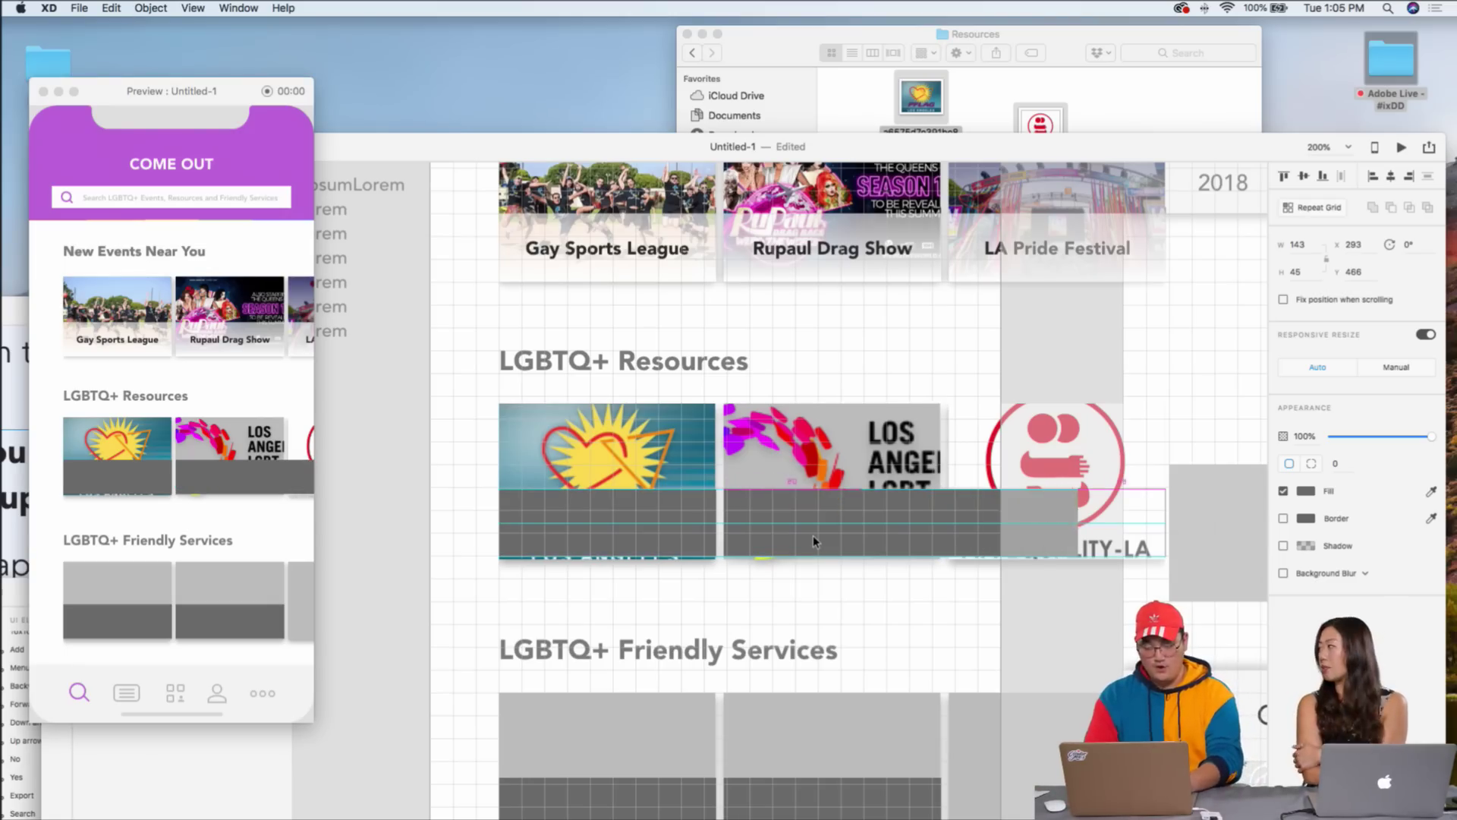
{"action": "key", "text": "Left"}
{"action": "key", "text": "Left"}
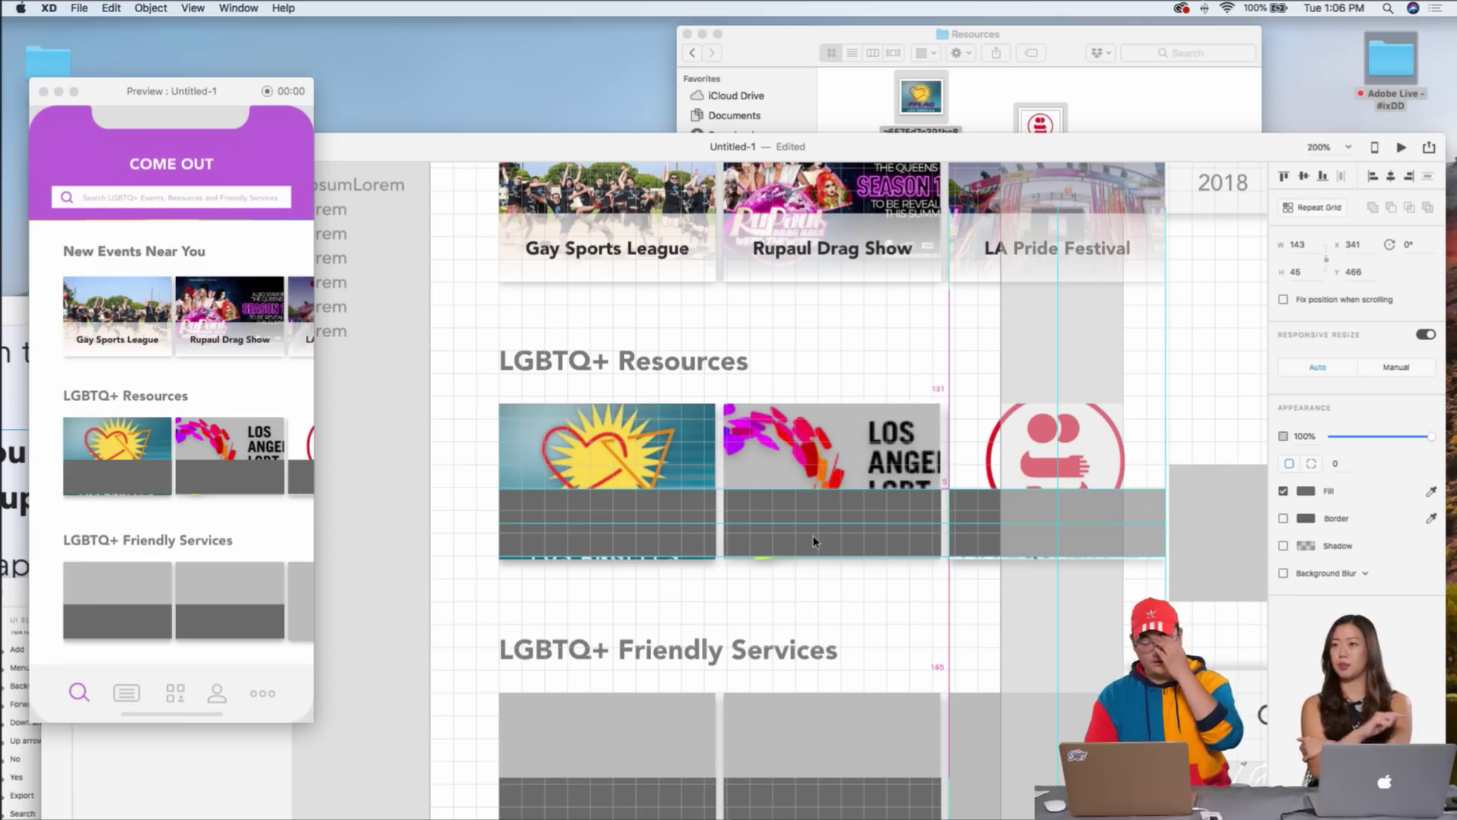
- Delete the dark title bars from all three LGBTQ+ Resources cards
{"action": "left_click", "coordinate": [657, 525]}
{"action": "key", "text": "Delete"}
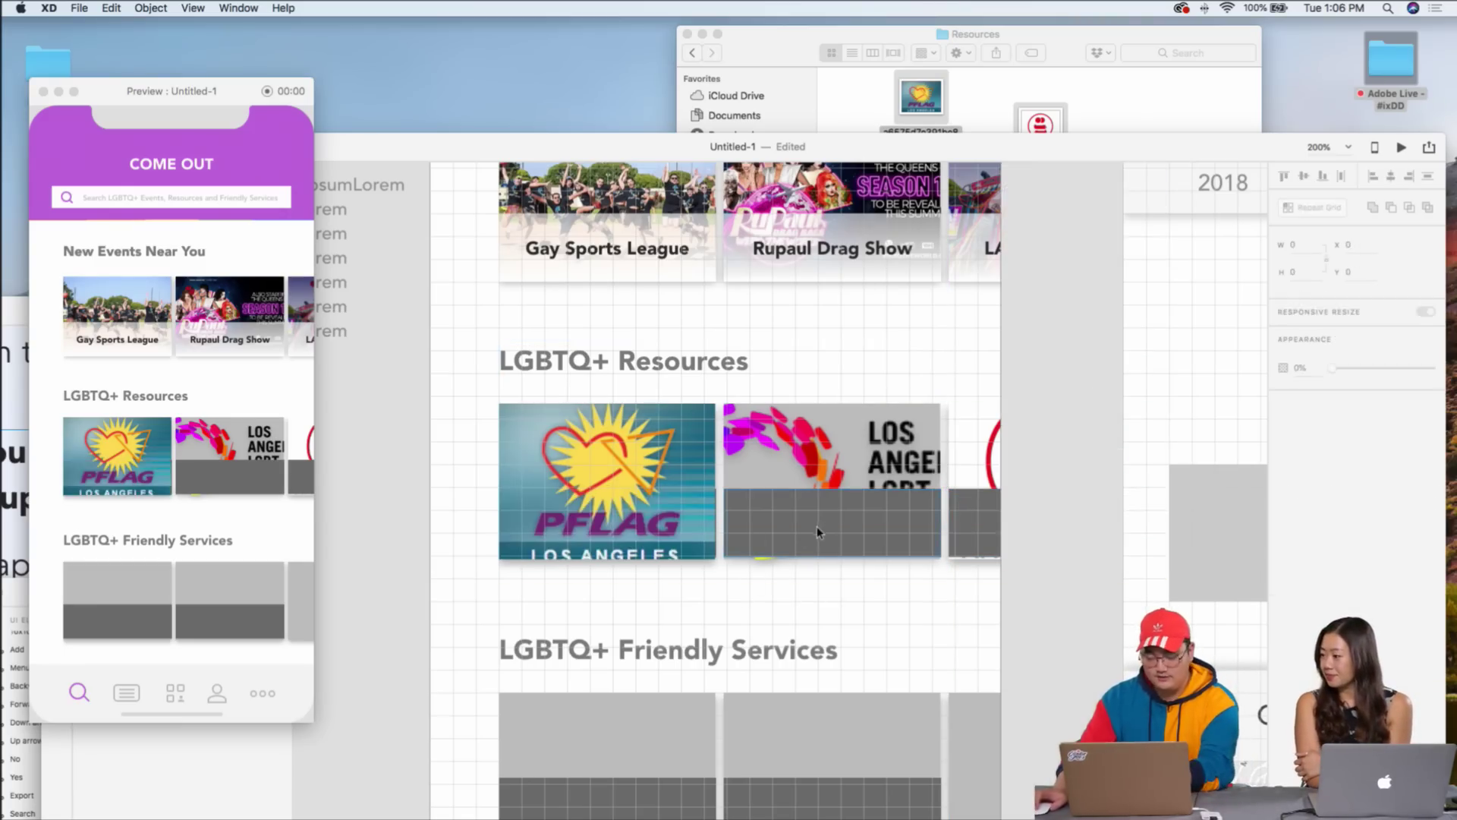
{"action": "left_click", "coordinate": [815, 529]}
{"action": "key", "text": "Delete"}
{"action": "left_click", "coordinate": [989, 521]}
{"action": "key", "text": "Delete"}
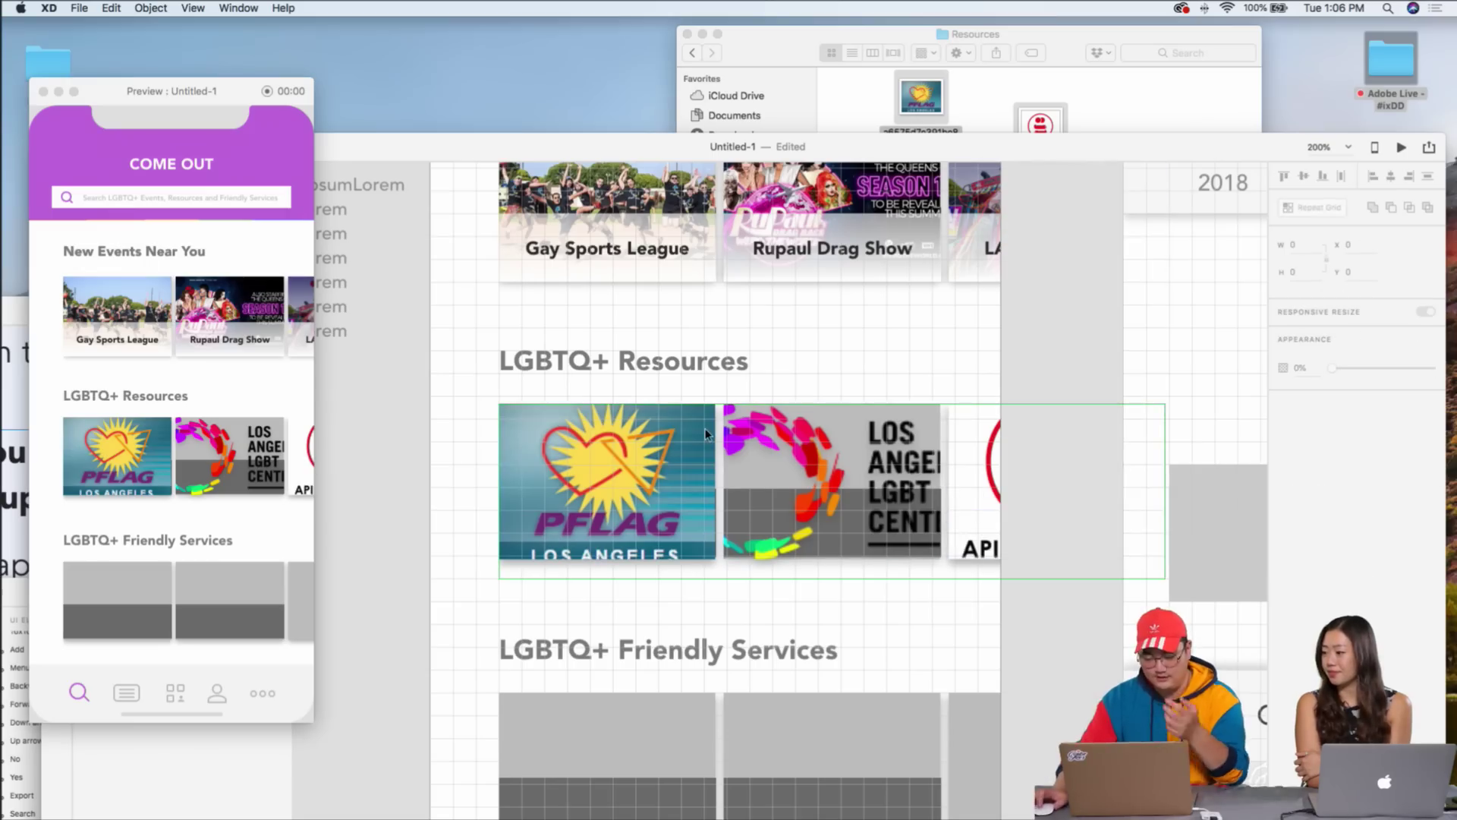
- Duplicate the titles and white gradient overlays of the first two event cards and move the copies down onto the first two LGBTQ+ Resources cards
{"action": "left_click", "coordinate": [593, 240]}
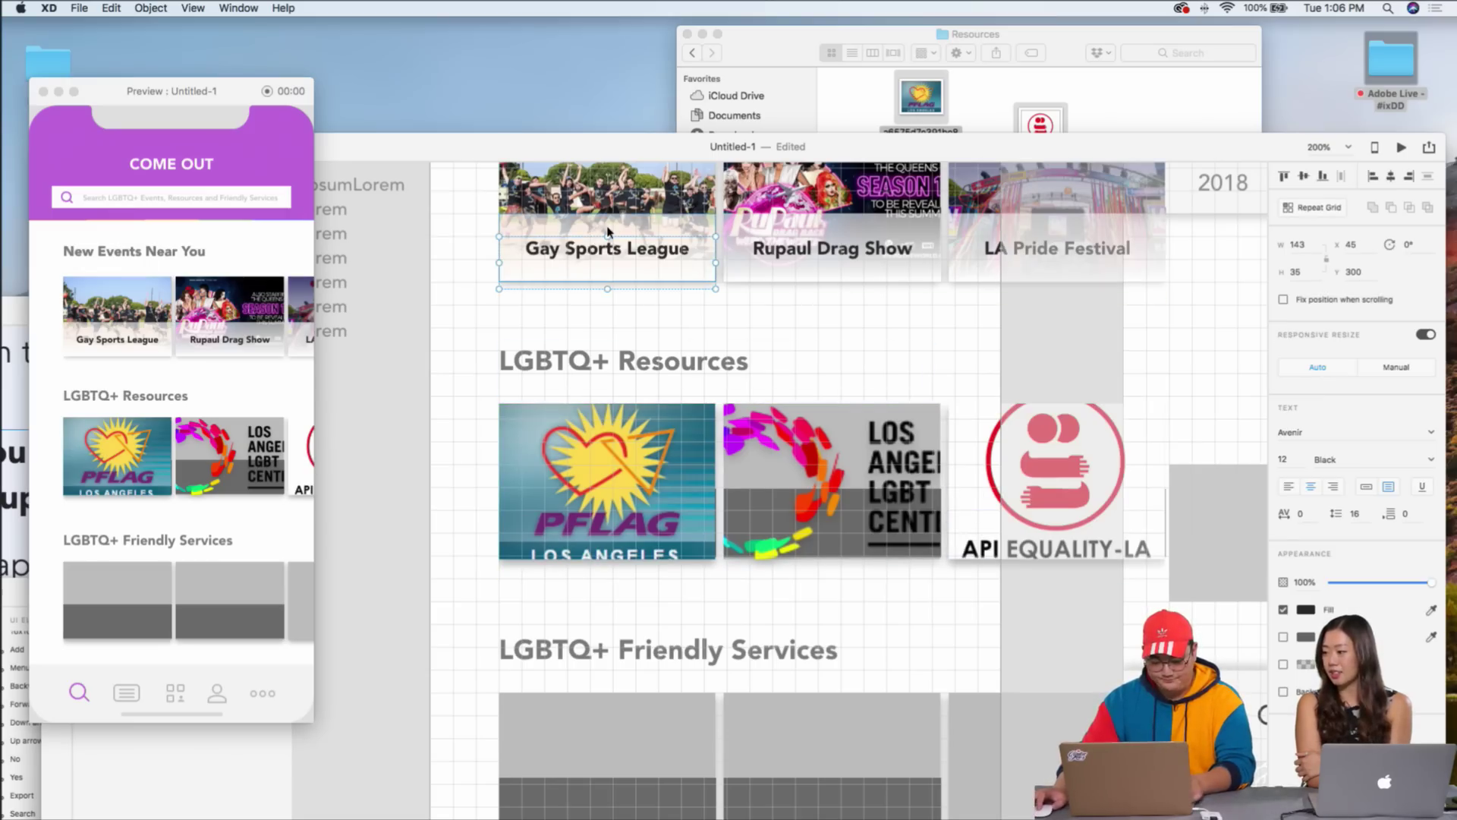
{"action": "left_click", "coordinate": [909, 220]}
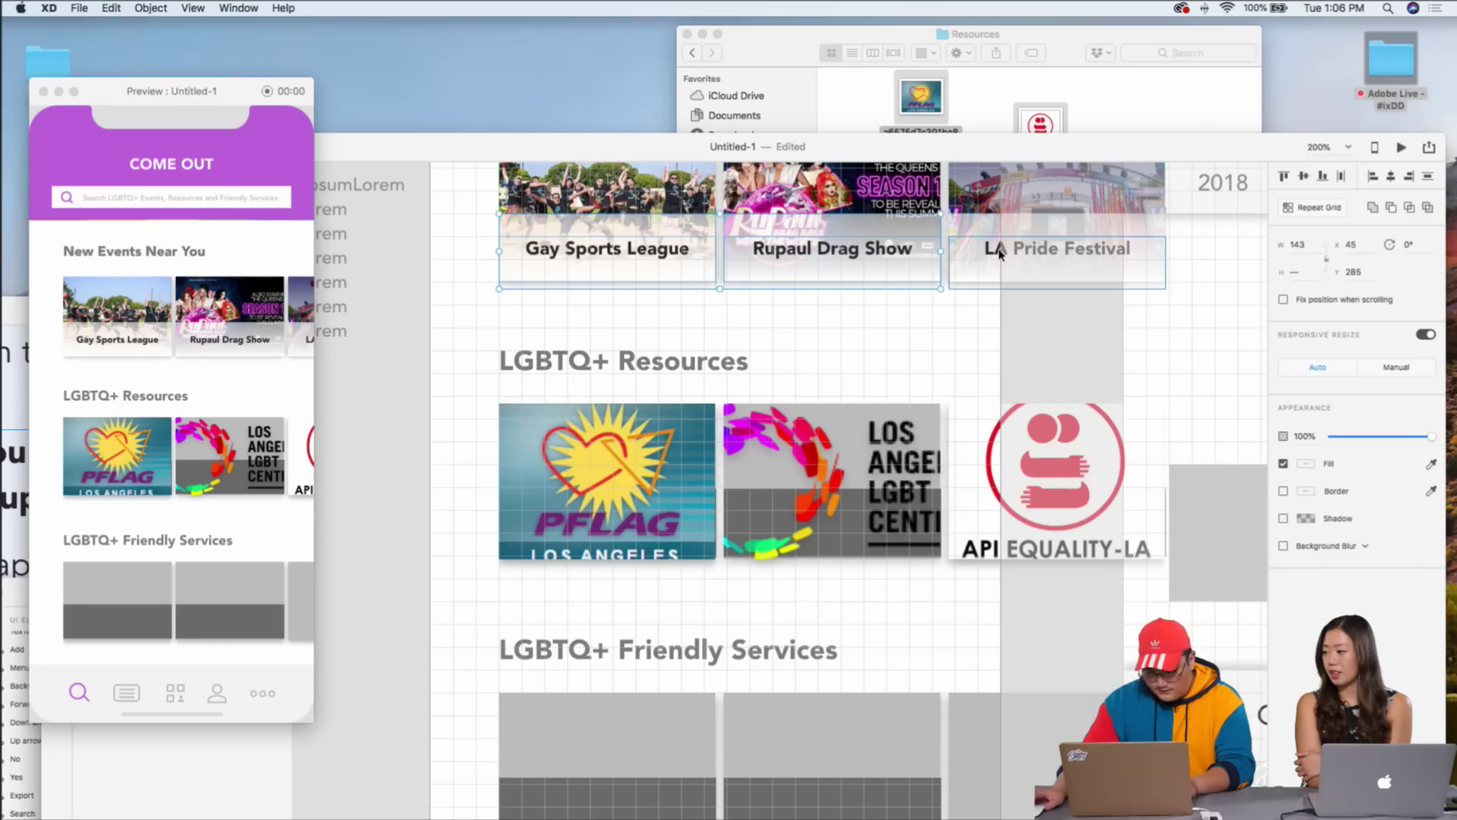
{"action": "left_click", "coordinate": [987, 237], "text": "shift"}
{"action": "key", "text": "super+d"}
{"action": "key", "text": "shift+Down"}
{"action": "key", "text": "shift+Down"}
{"action": "key", "text": "shift+Down"}
{"action": "key", "text": "shift+Down"}
{"action": "key", "text": "shift+Down"}
{"action": "key", "text": "shift+Down"}
{"action": "key", "text": "shift+Down"}
{"action": "key", "text": "shift+Down"}
{"action": "key", "text": "shift+Down"}
{"action": "key", "text": "shift+Down"}
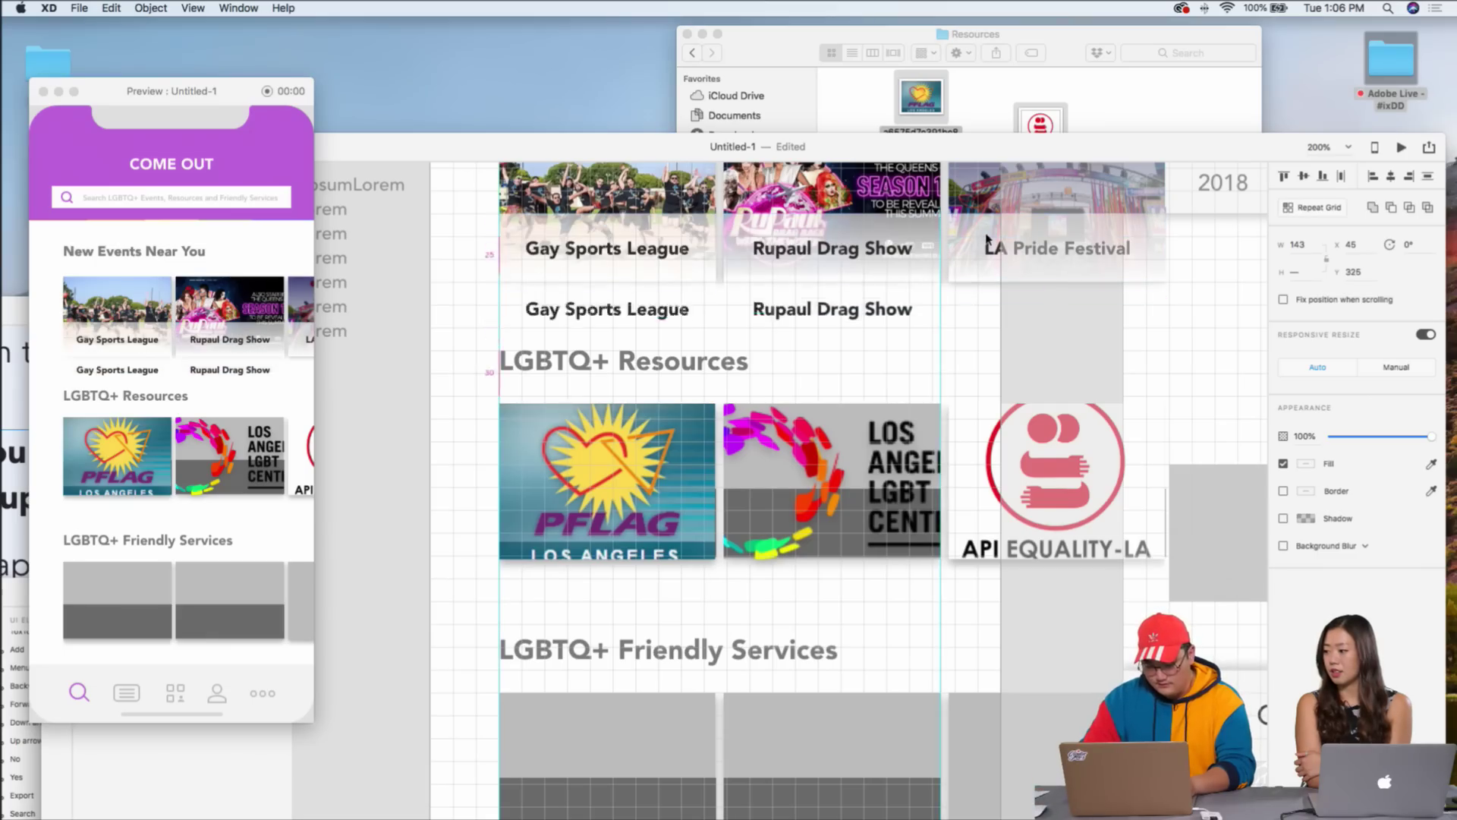
{"action": "key", "text": "shift+Down"}
{"action": "key", "text": "shift+Down"}
{"action": "key", "text": "shift+Down"}
{"action": "key", "text": "shift+Down"}
{"action": "key", "text": "shift+Down"}
{"action": "key", "text": "shift+Down"}
{"action": "key", "text": "shift+Down"}
{"action": "key", "text": "shift+Down"}
{"action": "key", "text": "Down"}
{"action": "key", "text": "Down"}
{"action": "key", "text": "Down"}
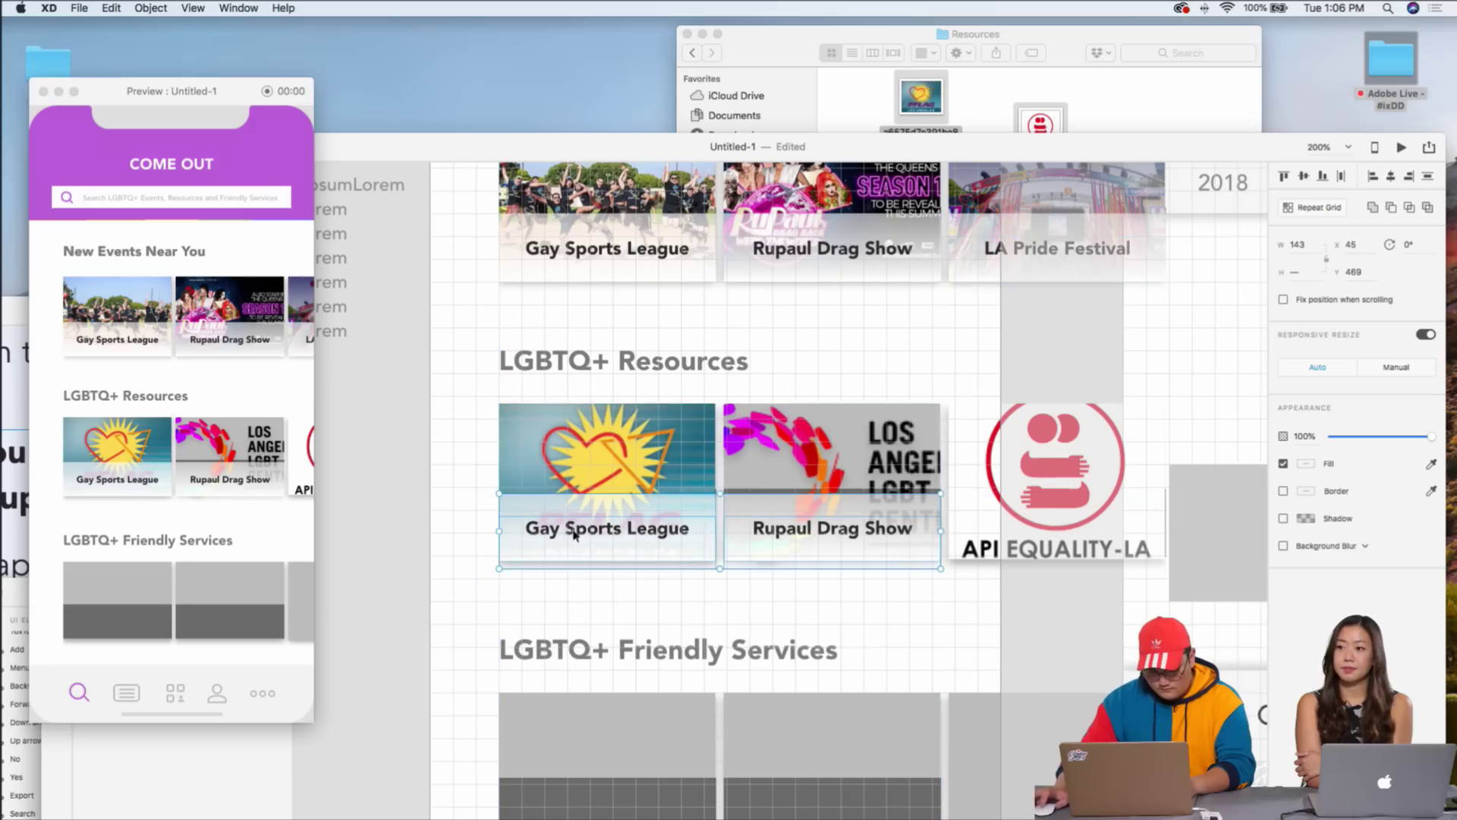
- Retitle the first two LGBTQ+ Resources cards "PFLAG" and "Los Angeles LGBT Center"
{"action": "left_click", "coordinate": [620, 598]}
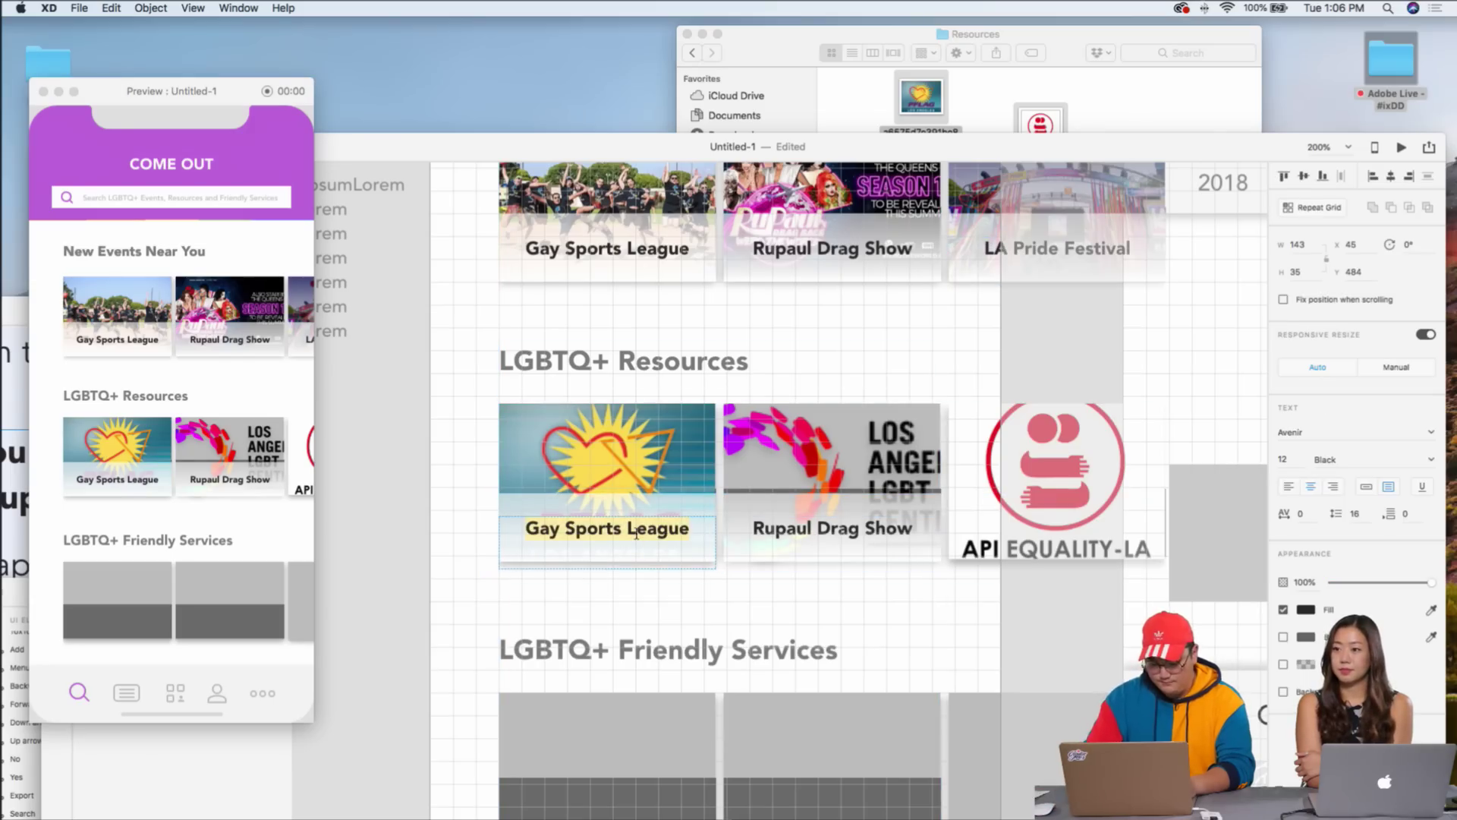
{"action": "type", "text": "PFLAG"}
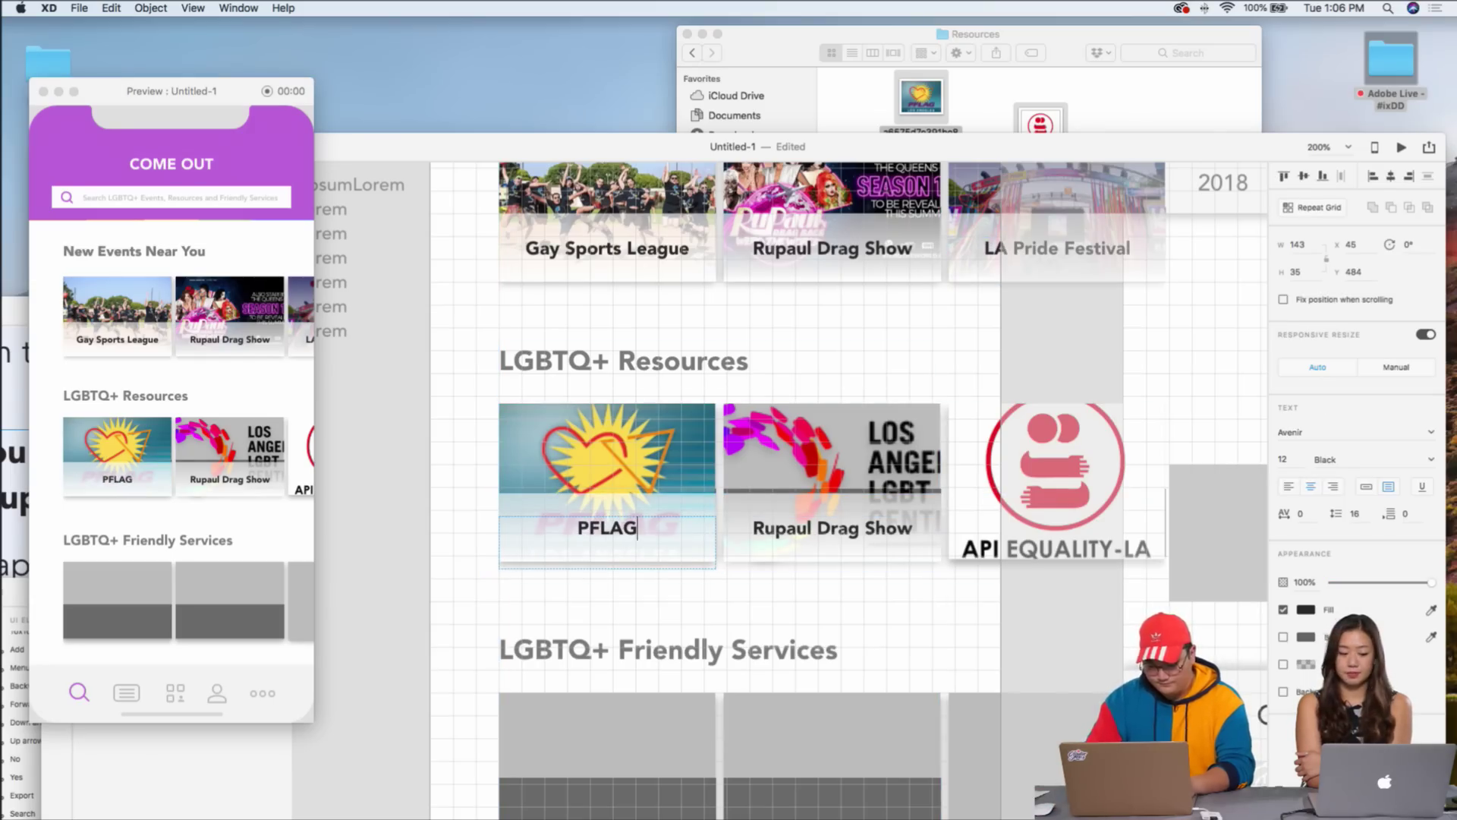
{"action": "double_click", "coordinate": [799, 529]}
{"action": "type", "text": "L"}
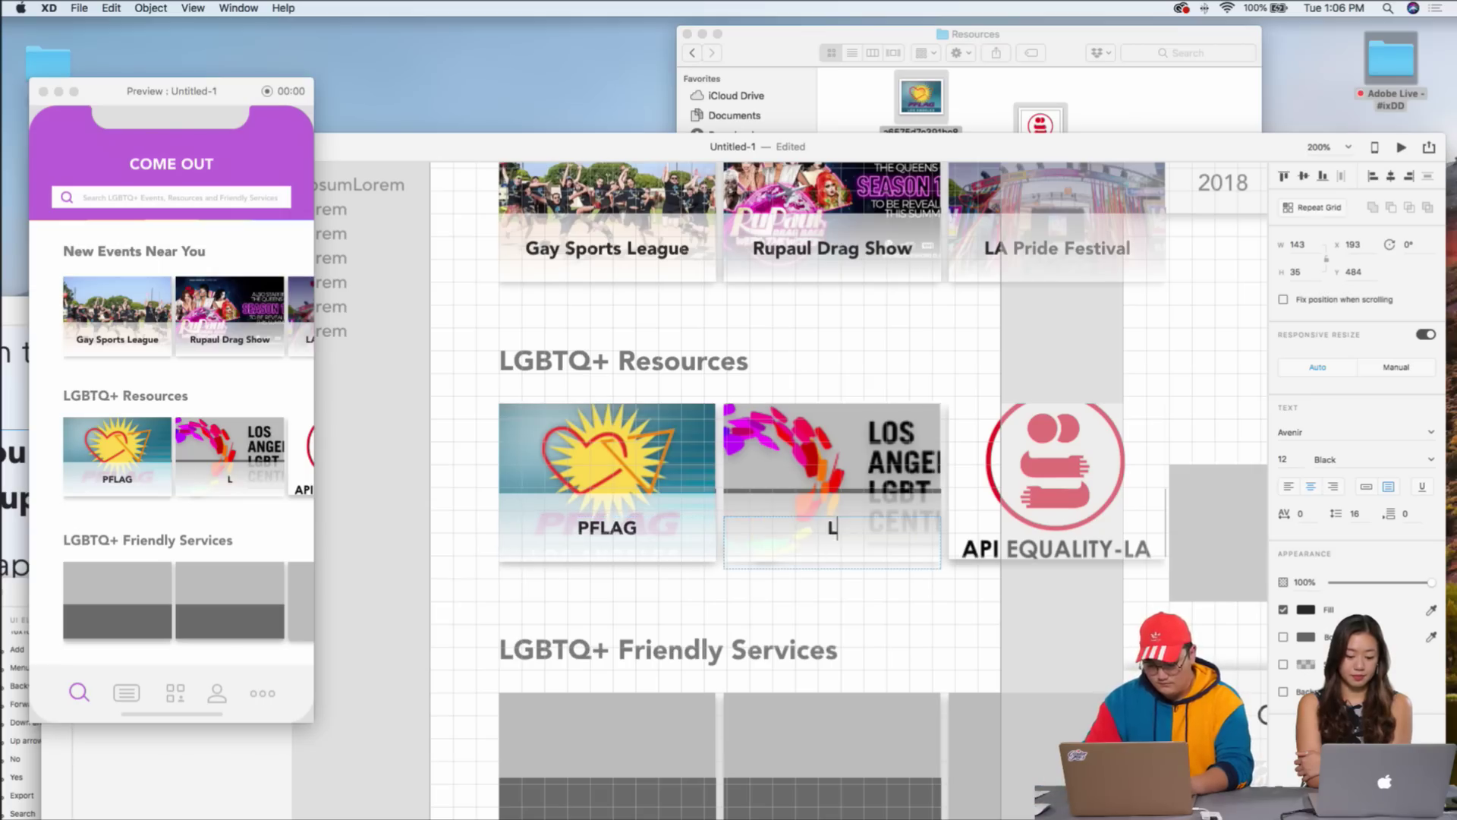
{"action": "type", "text": "os Angeles LGBT Center"}
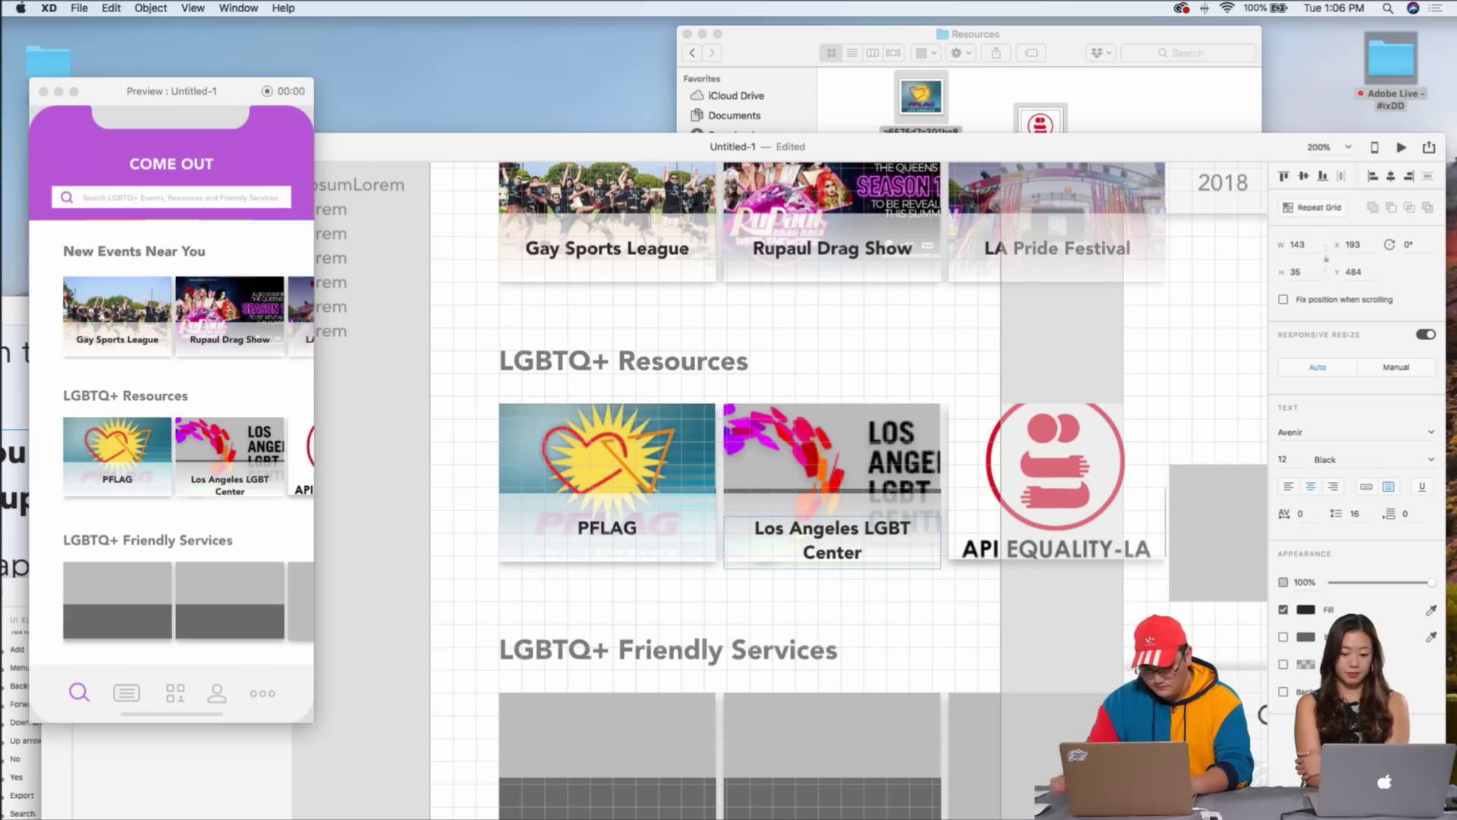
- Break the second card's title into "Los Angeles" and "LGBT Center" lines and nudge it up within the overlay
{"action": "left_click", "coordinate": [866, 529]}
{"action": "key", "text": "Return"}
{"action": "key", "text": "Escape"}
{"action": "key", "text": "Up"}
{"action": "key", "text": "Up"}
{"action": "key", "text": "Up"}
{"action": "key", "text": "Up"}
{"action": "key", "text": "Up"}
{"action": "key", "text": "Up"}
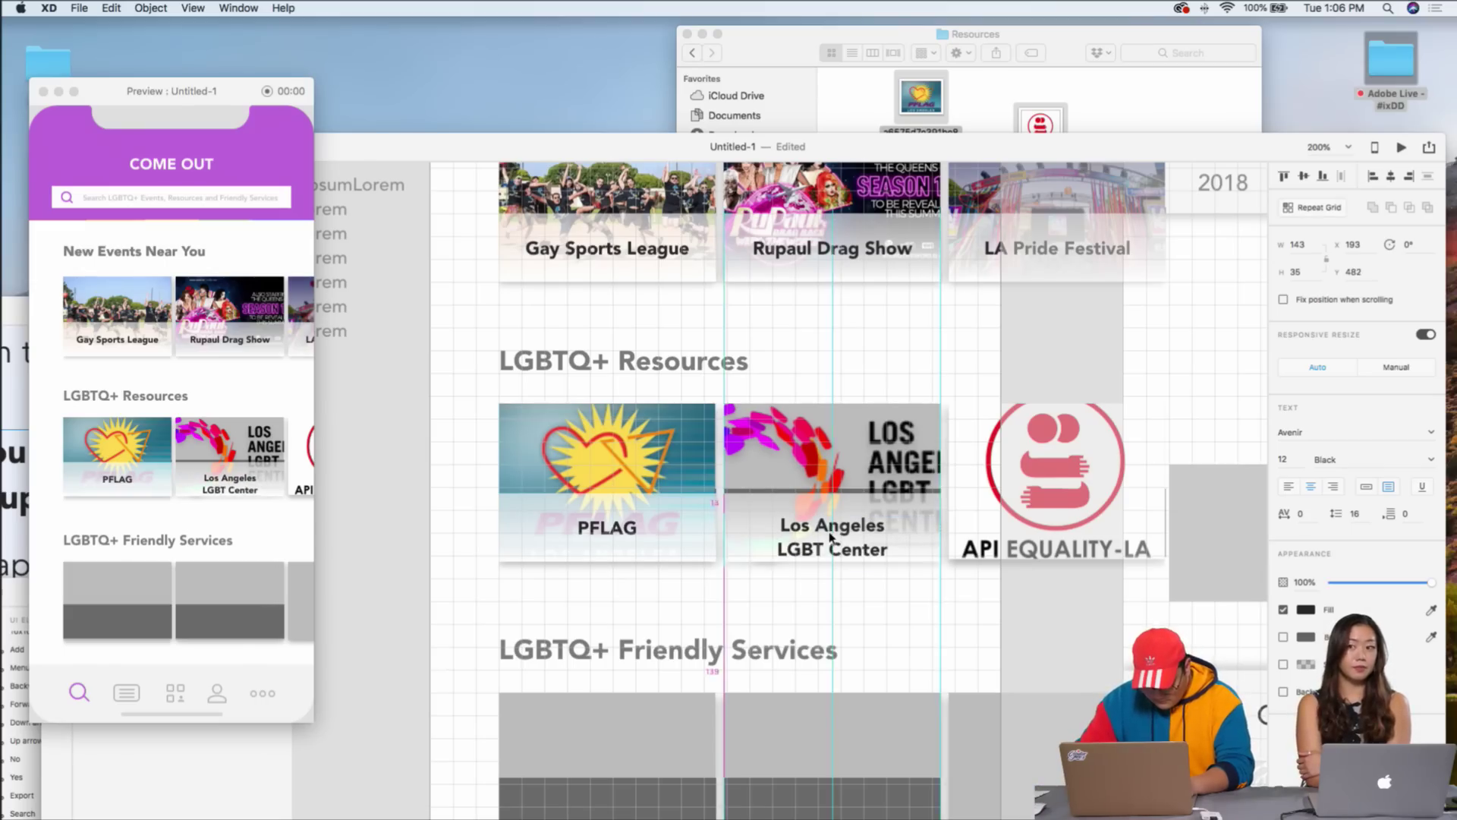
- Duplicate the white gradient overlay of the Los Angeles LGBT Center card and move the copy across onto the third card
{"action": "left_click", "coordinate": [982, 502]}
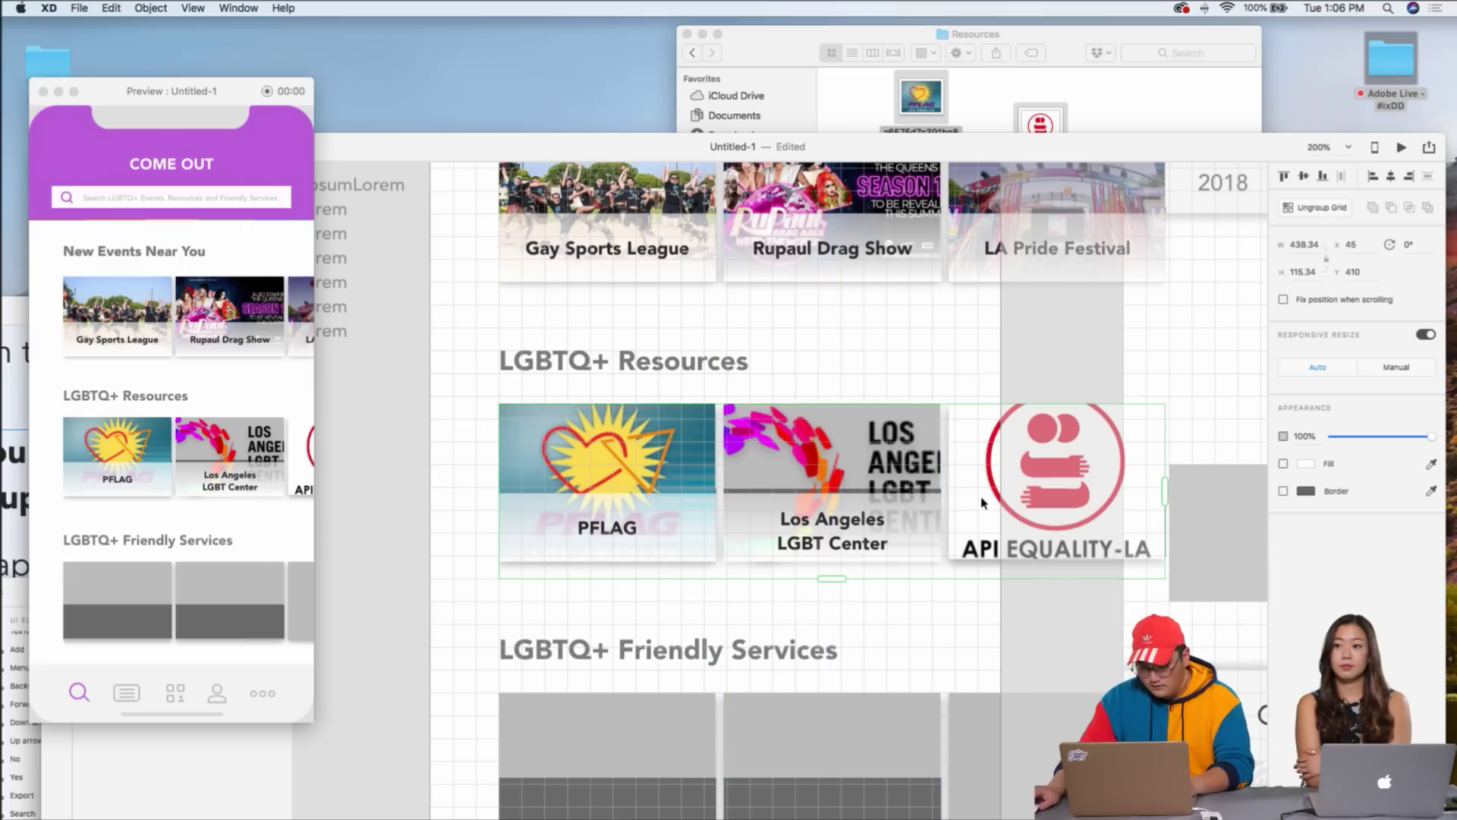
{"action": "double_click", "coordinate": [755, 504]}
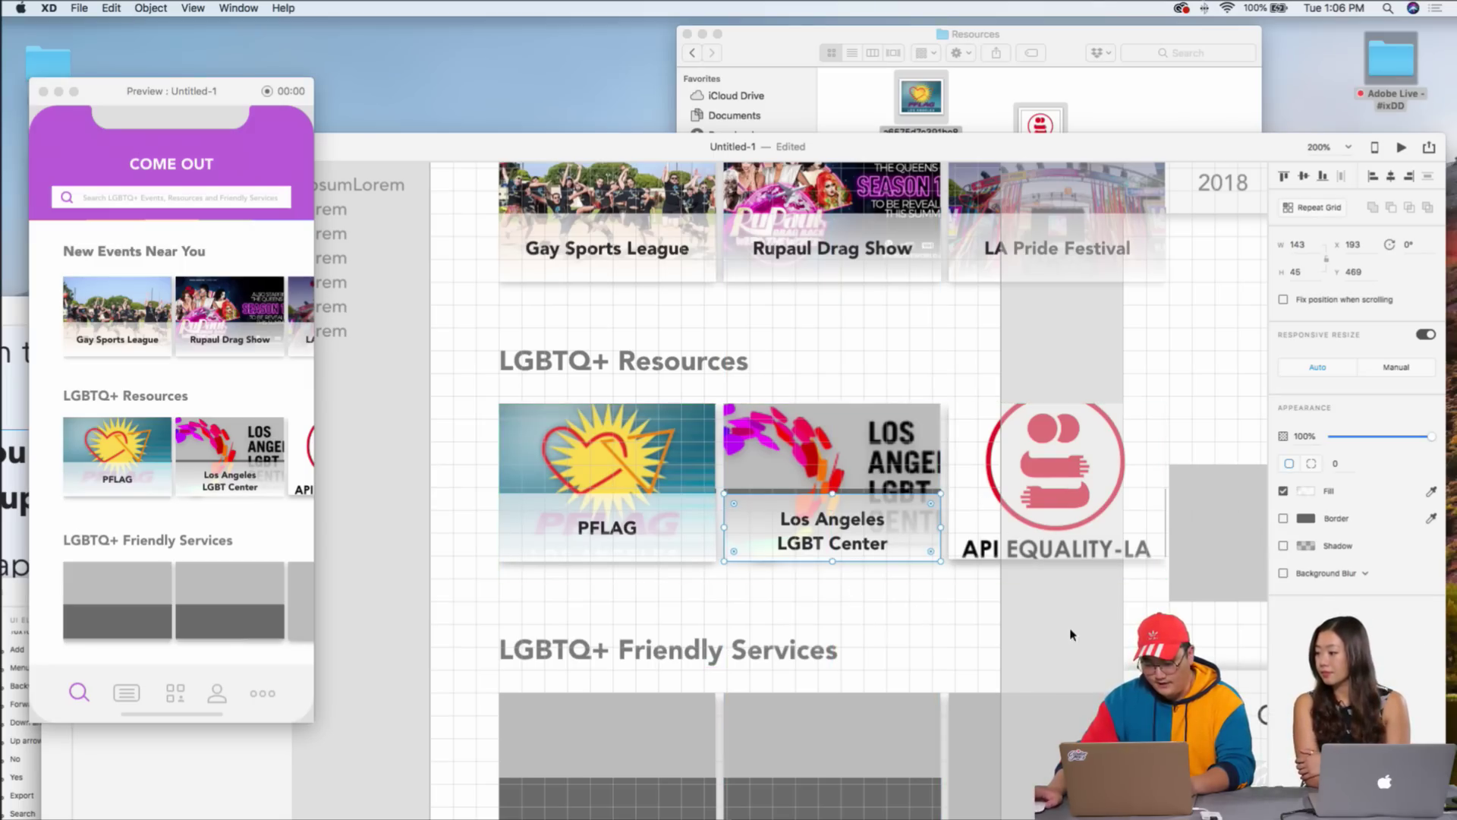
{"action": "key", "text": "super+shift+bracketright"}
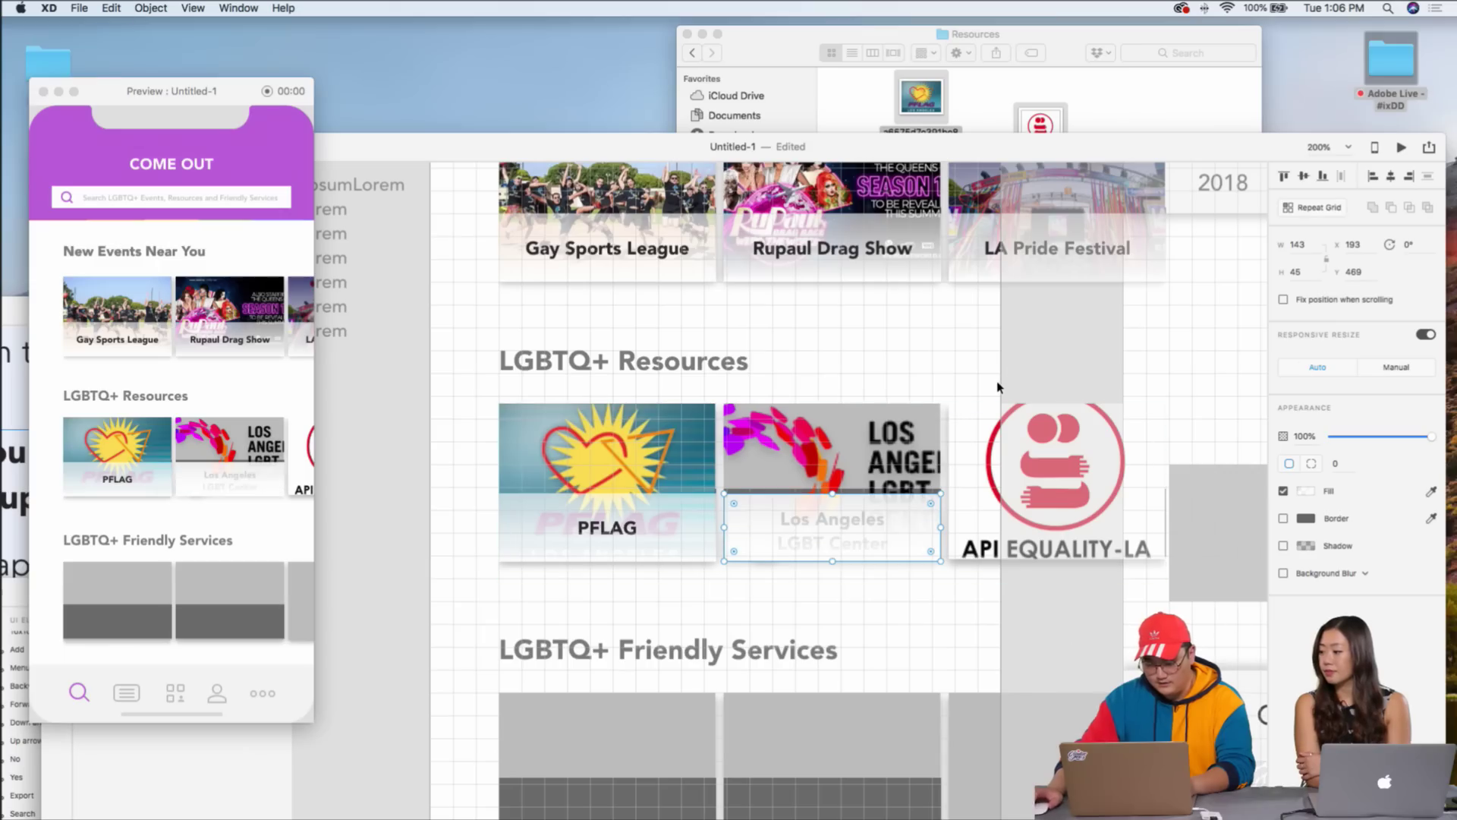
{"action": "key", "text": "shift+Right"}
{"action": "key", "text": "shift+Right"}
{"action": "key", "text": "shift+Right"}
{"action": "key", "text": "shift+Right"}
{"action": "key", "text": "shift+Right"}
{"action": "key", "text": "shift+Right"}
{"action": "key", "text": "shift+Right"}
{"action": "key", "text": "shift+Right"}
{"action": "key", "text": "shift+Right"}
{"action": "key", "text": "shift+Right"}
{"action": "key", "text": "shift+Right"}
{"action": "key", "text": "shift+Right"}
{"action": "key", "text": "shift+Right"}
{"action": "key", "text": "shift+Right"}
{"action": "key", "text": "shift+Right"}
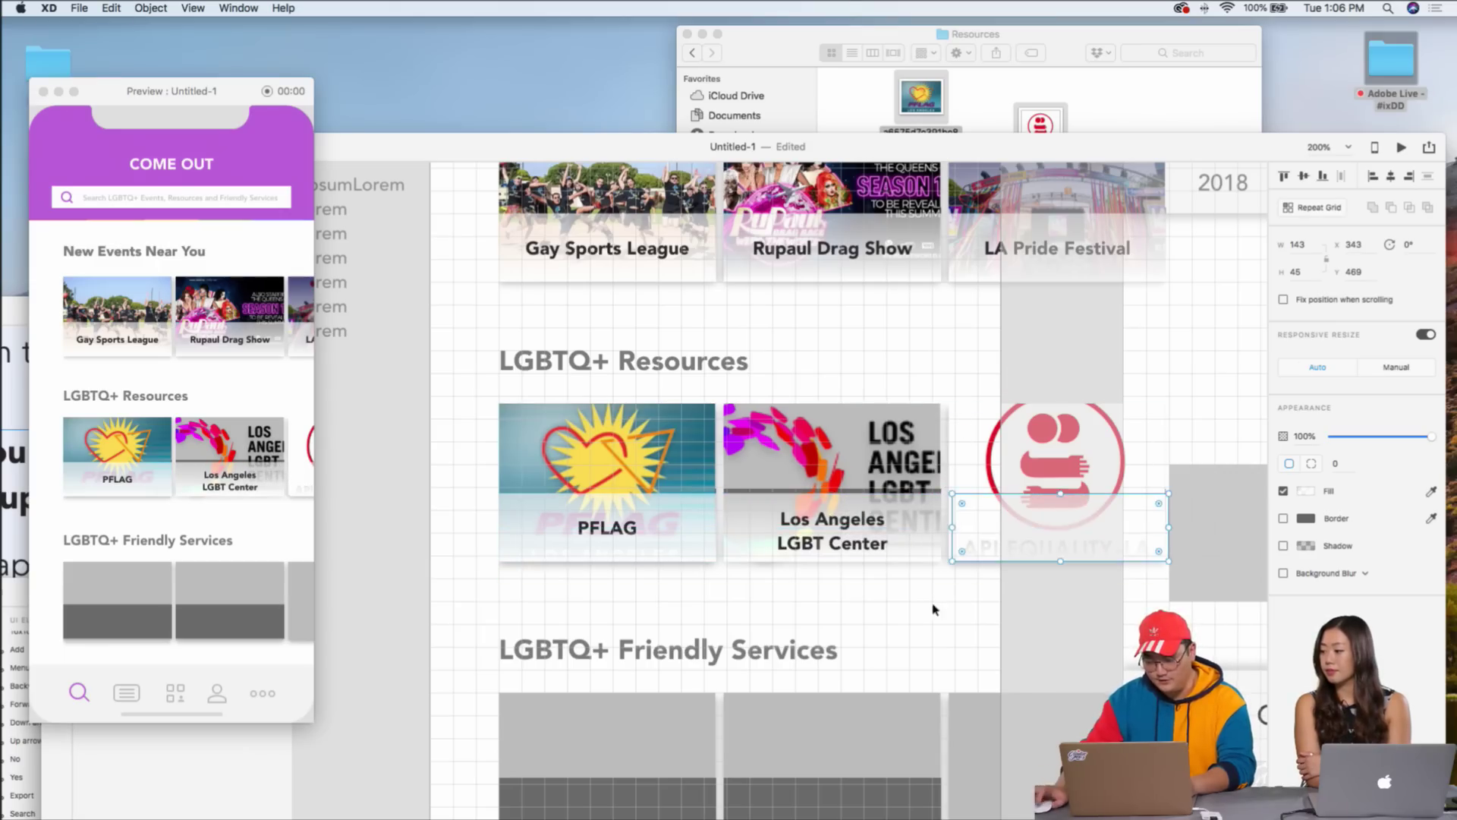
- Align the copied gradient overlay with the edges of the third LGBTQ+ Resources card
{"action": "left_click", "coordinate": [958, 632]}
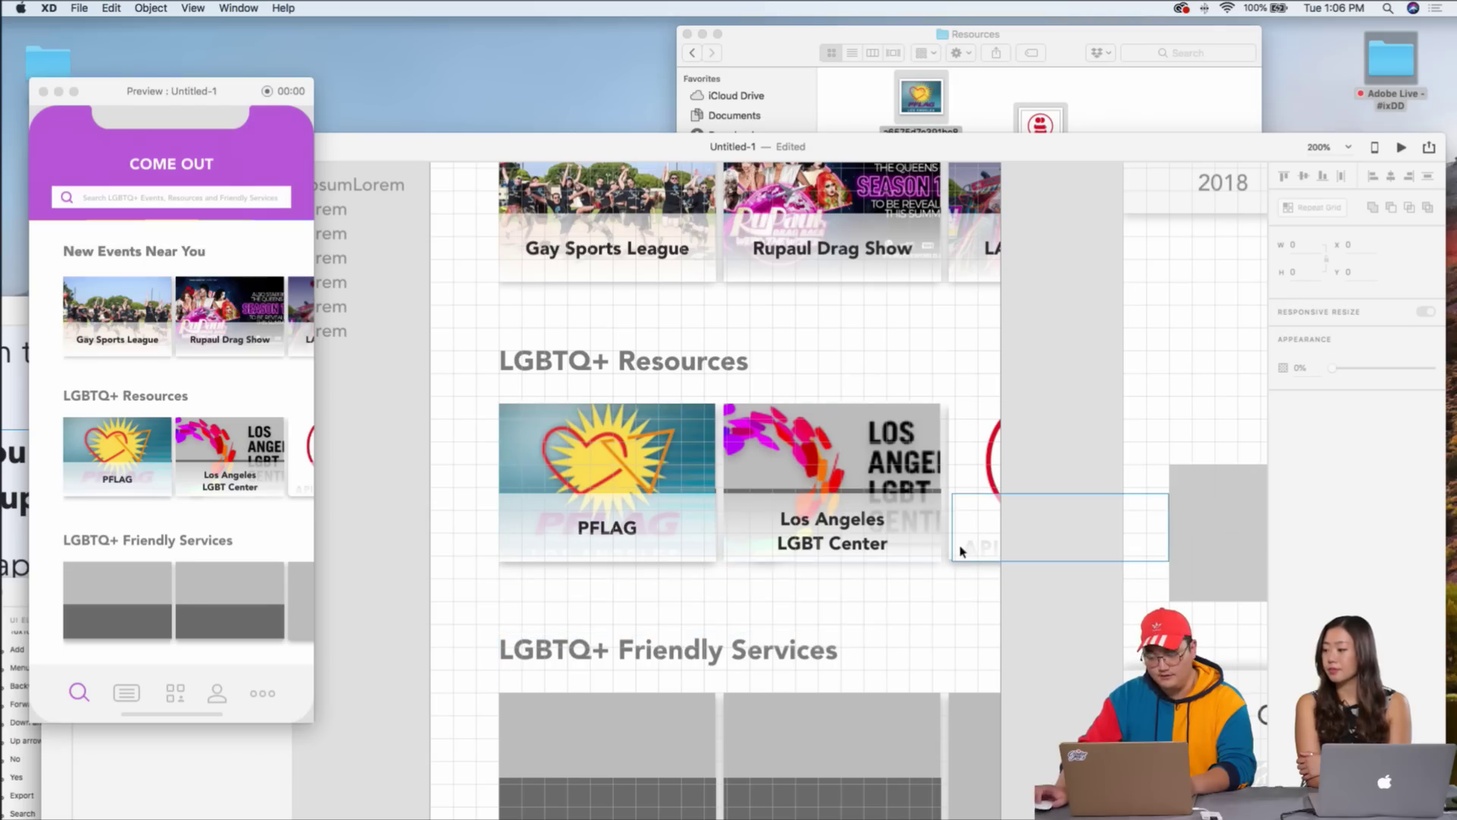
{"action": "left_click", "coordinate": [972, 535]}
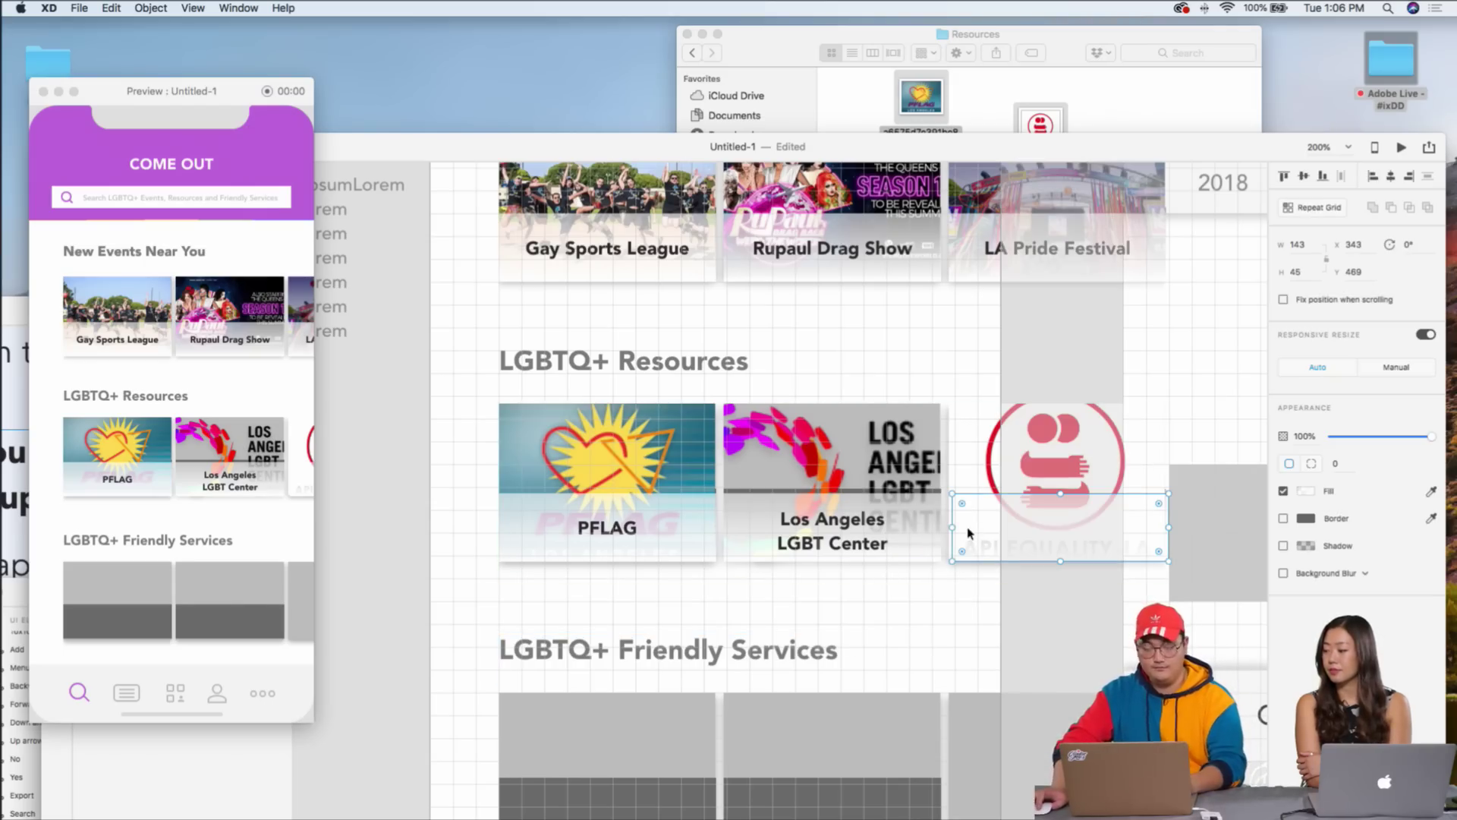
{"action": "left_click_drag", "start_coordinate": [974, 533], "coordinate": [953, 543]}
{"action": "left_click", "coordinate": [927, 602]}
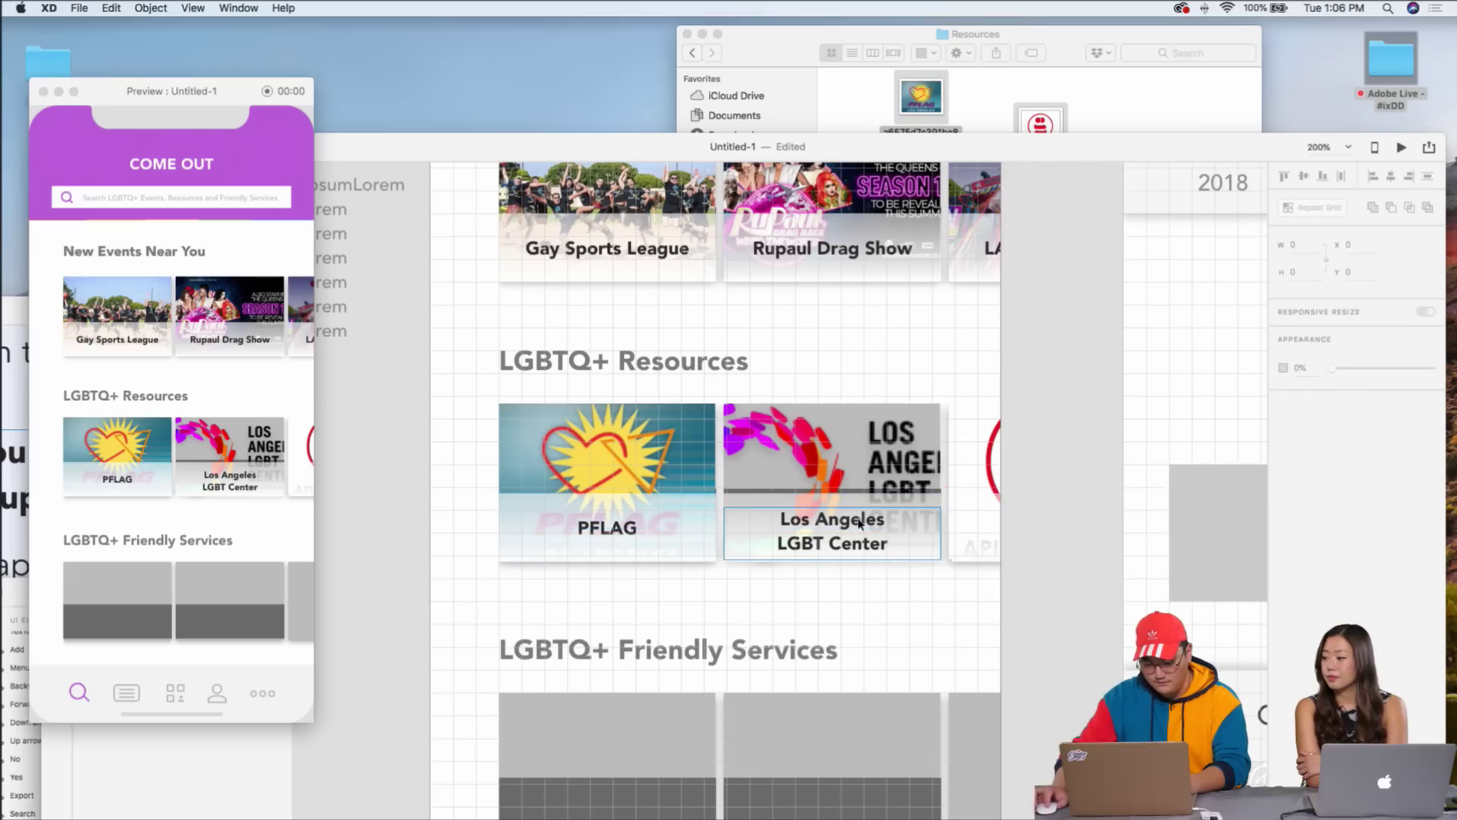
- Nudge the "Los Angeles LGBT Center" title slightly higher and duplicate it onto the third LGBTQ+ Resources card
{"action": "left_click", "coordinate": [860, 522]}
{"action": "left_click_drag", "start_coordinate": [860, 522], "coordinate": [860, 522]}
{"action": "key", "text": "super+d"}
{"action": "key", "text": "shift+Right"}
{"action": "key", "text": "shift+Right"}
{"action": "key", "text": "shift+Right"}
{"action": "key", "text": "shift+Right"}
{"action": "key", "text": "shift+Right"}
{"action": "key", "text": "shift+Right"}
{"action": "key", "text": "shift+Right"}
{"action": "key", "text": "shift+Right"}
{"action": "key", "text": "shift+Right"}
{"action": "key", "text": "shift+Right"}
{"action": "key", "text": "shift+Right"}
{"action": "key", "text": "shift+Right"}
{"action": "key", "text": "shift+Right"}
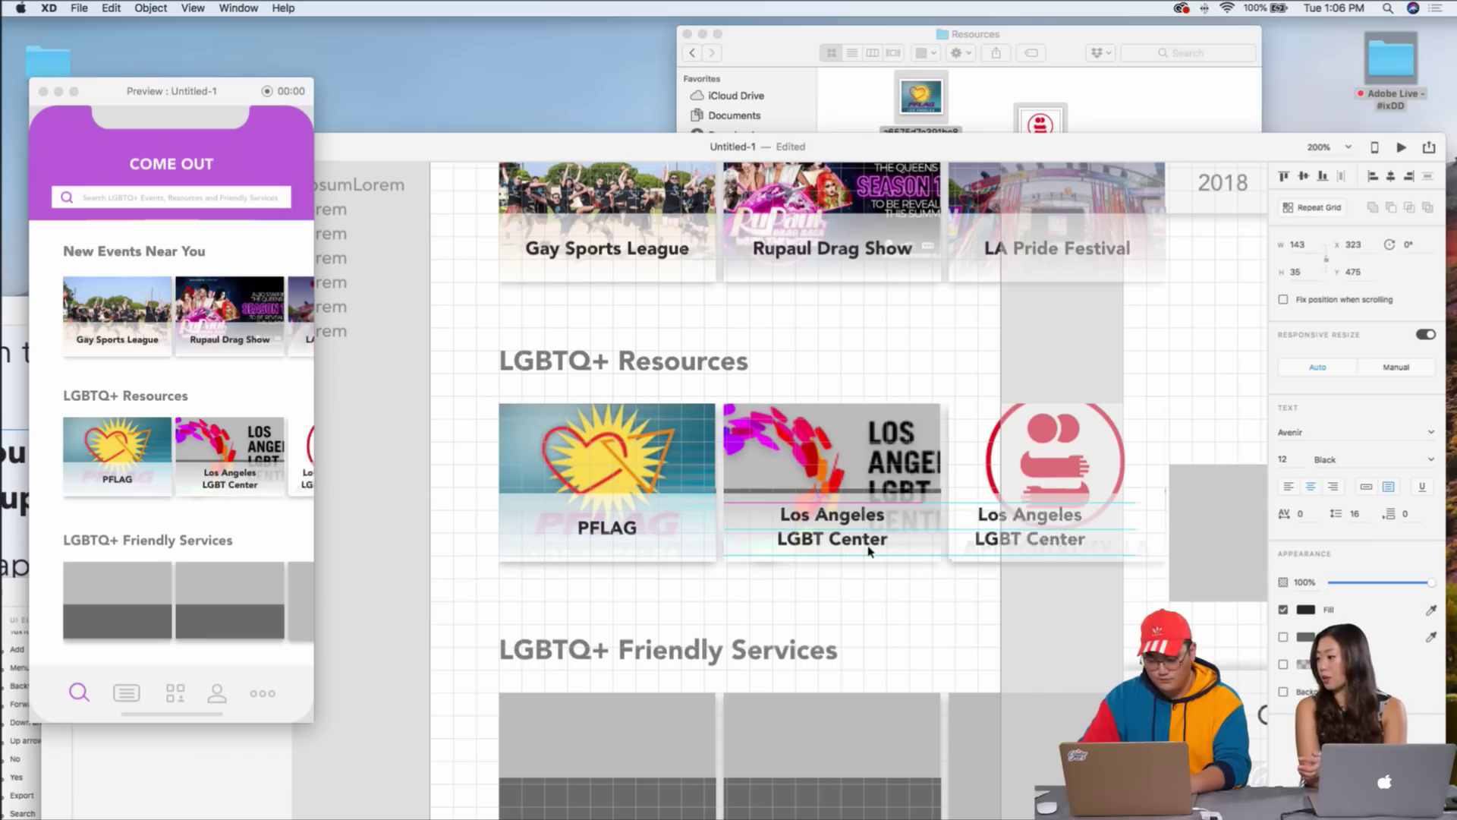
{"action": "left_click", "coordinate": [941, 621]}
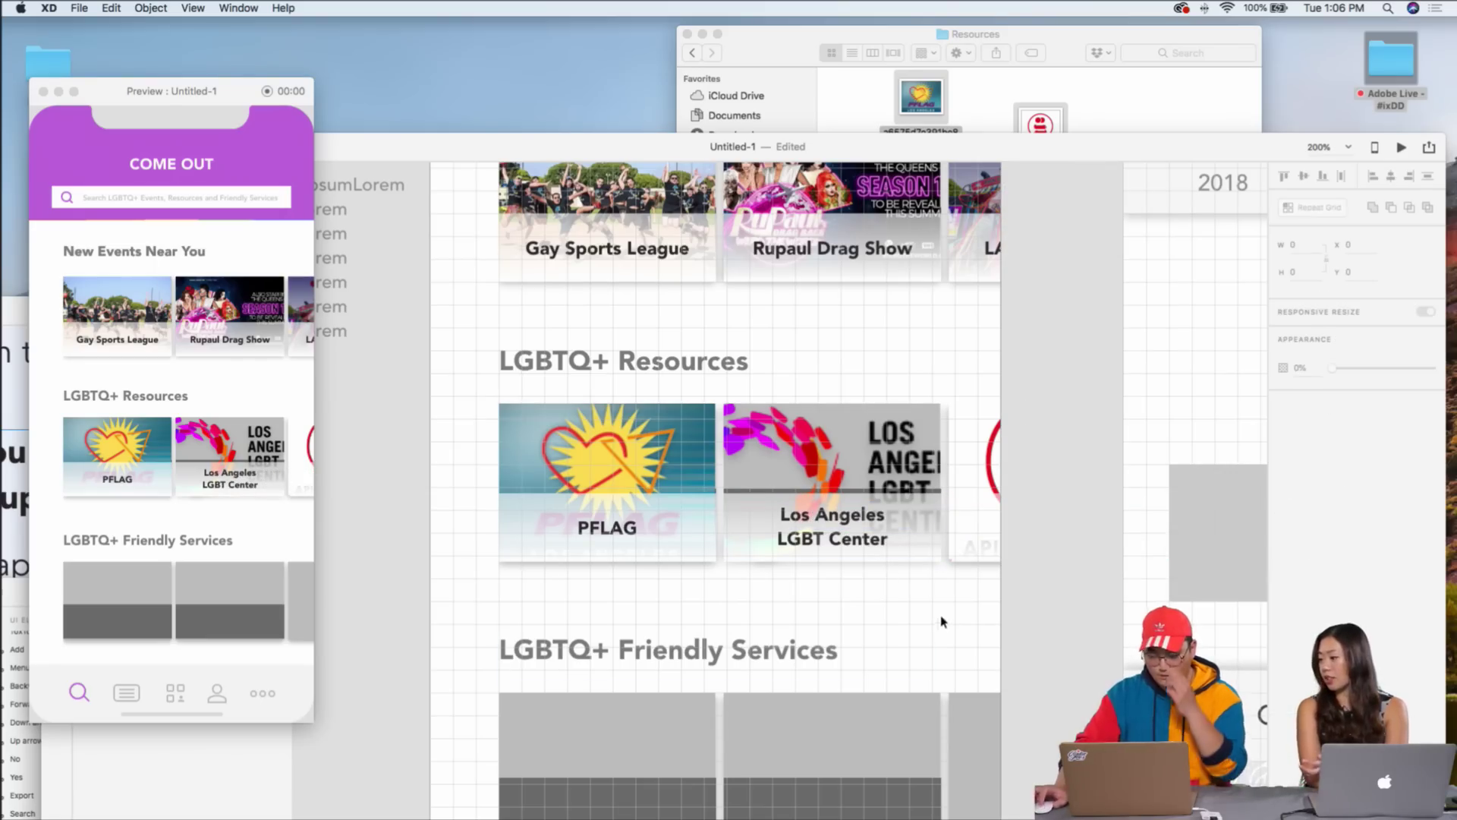
- Try to ungroup the LGBTQ+ Friendly Services repeat grid
{"action": "scroll", "coordinate": [963, 586], "scroll_direction": "down", "scroll_amount": 3}
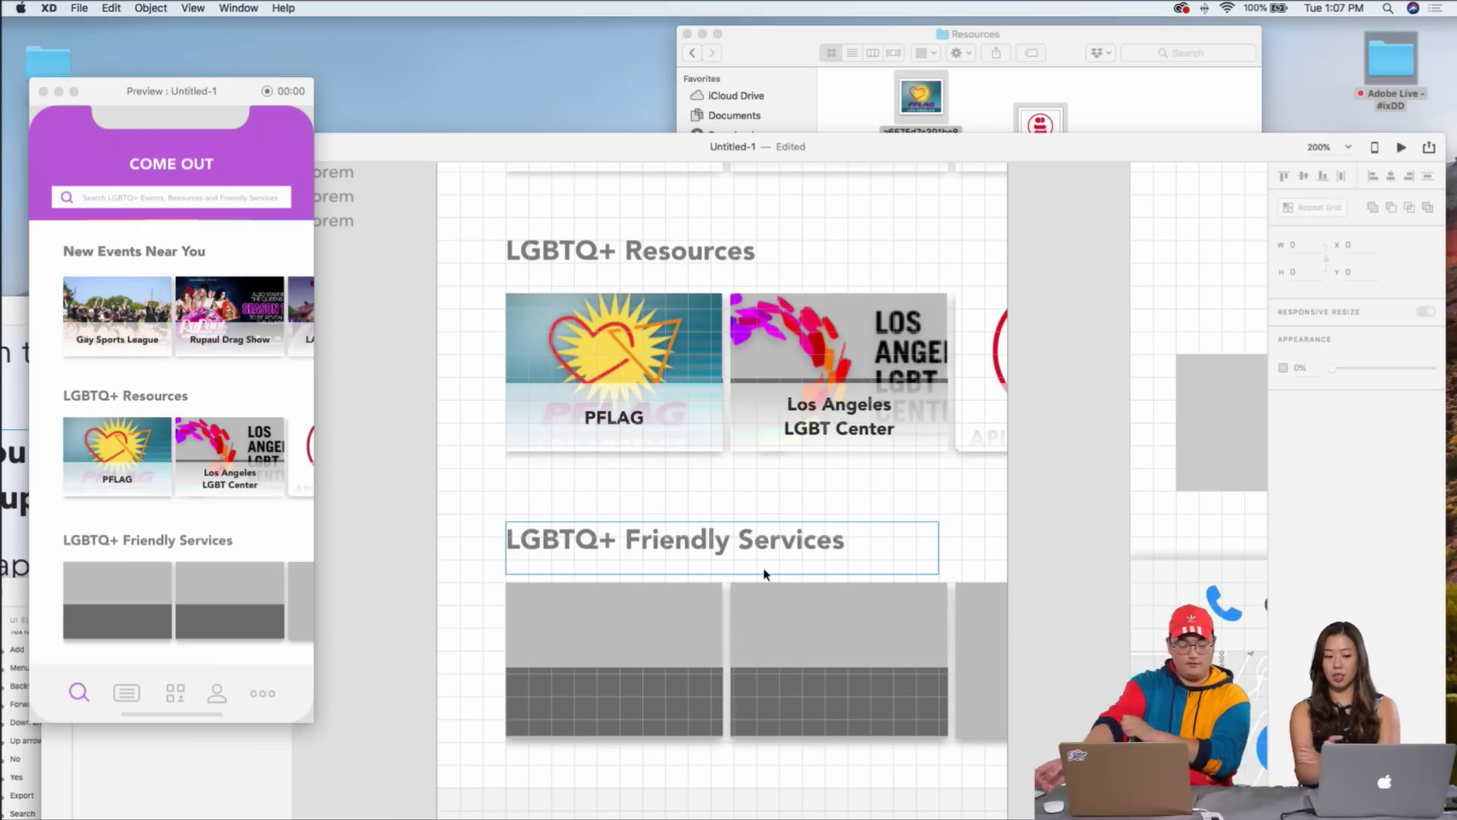
{"action": "left_click", "coordinate": [582, 618]}
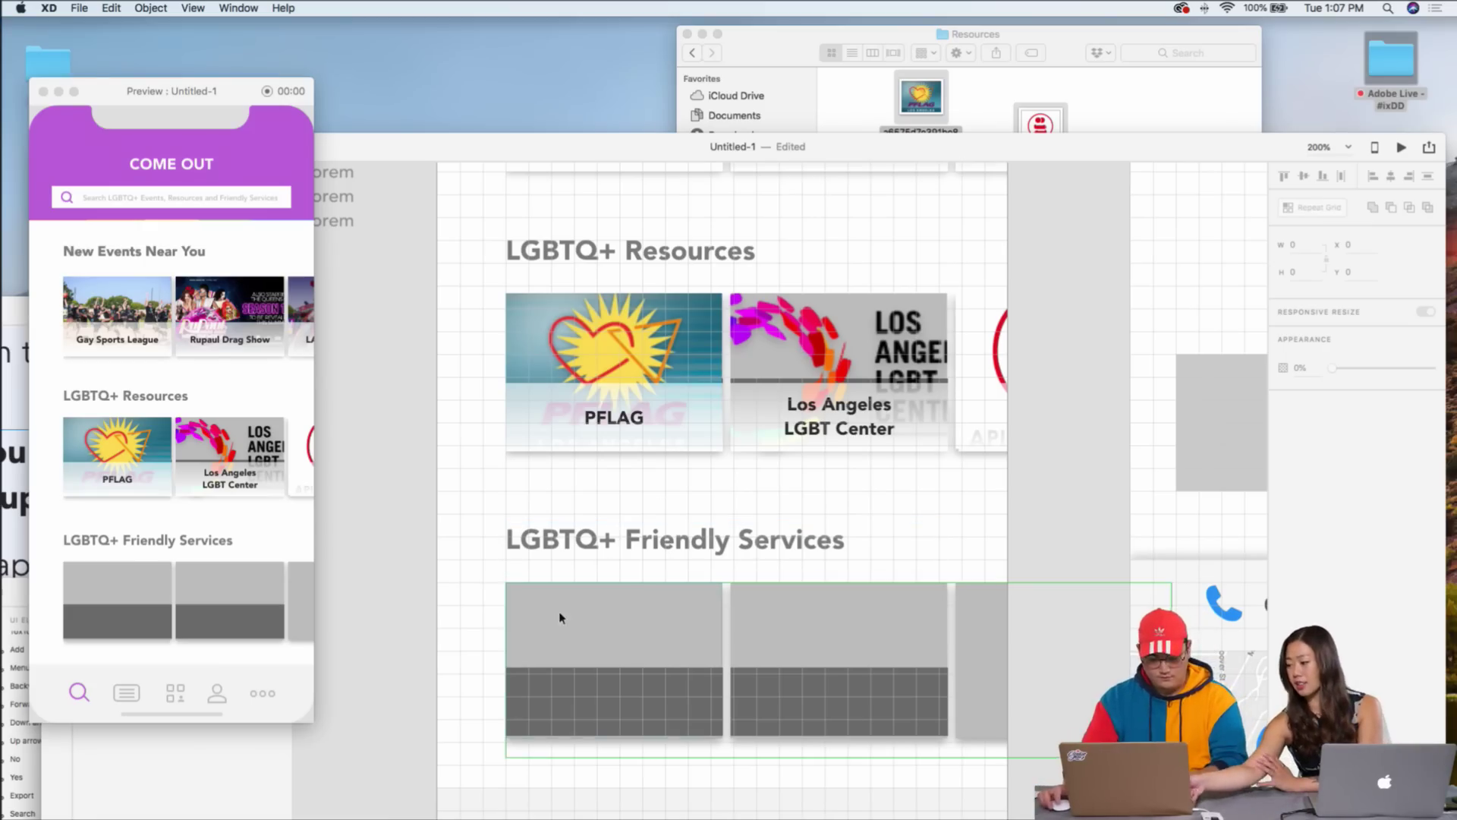
{"action": "scroll", "coordinate": [613, 582], "scroll_direction": "down", "scroll_amount": 3}
{"action": "scroll", "coordinate": [613, 580], "scroll_direction": "down", "scroll_amount": 1}
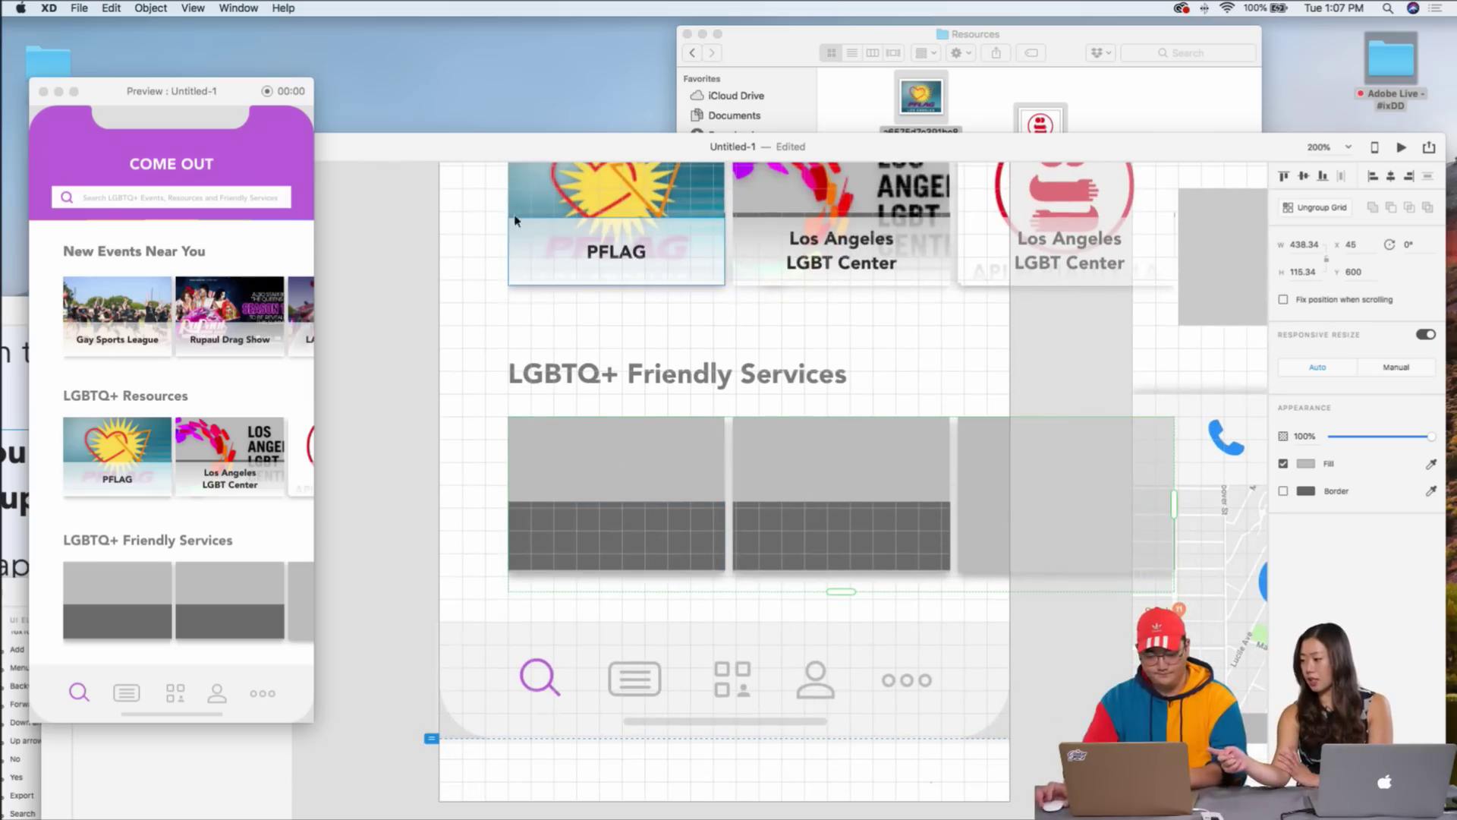
{"action": "left_click", "coordinate": [277, 8]}
{"action": "type", "text": "ungroup"}
{"action": "key", "text": "Down"}
{"action": "key", "text": "Return"}
- Delete the dark title bars from the first two LGBTQ+ Friendly Services cards
{"action": "left_click", "coordinate": [683, 463]}
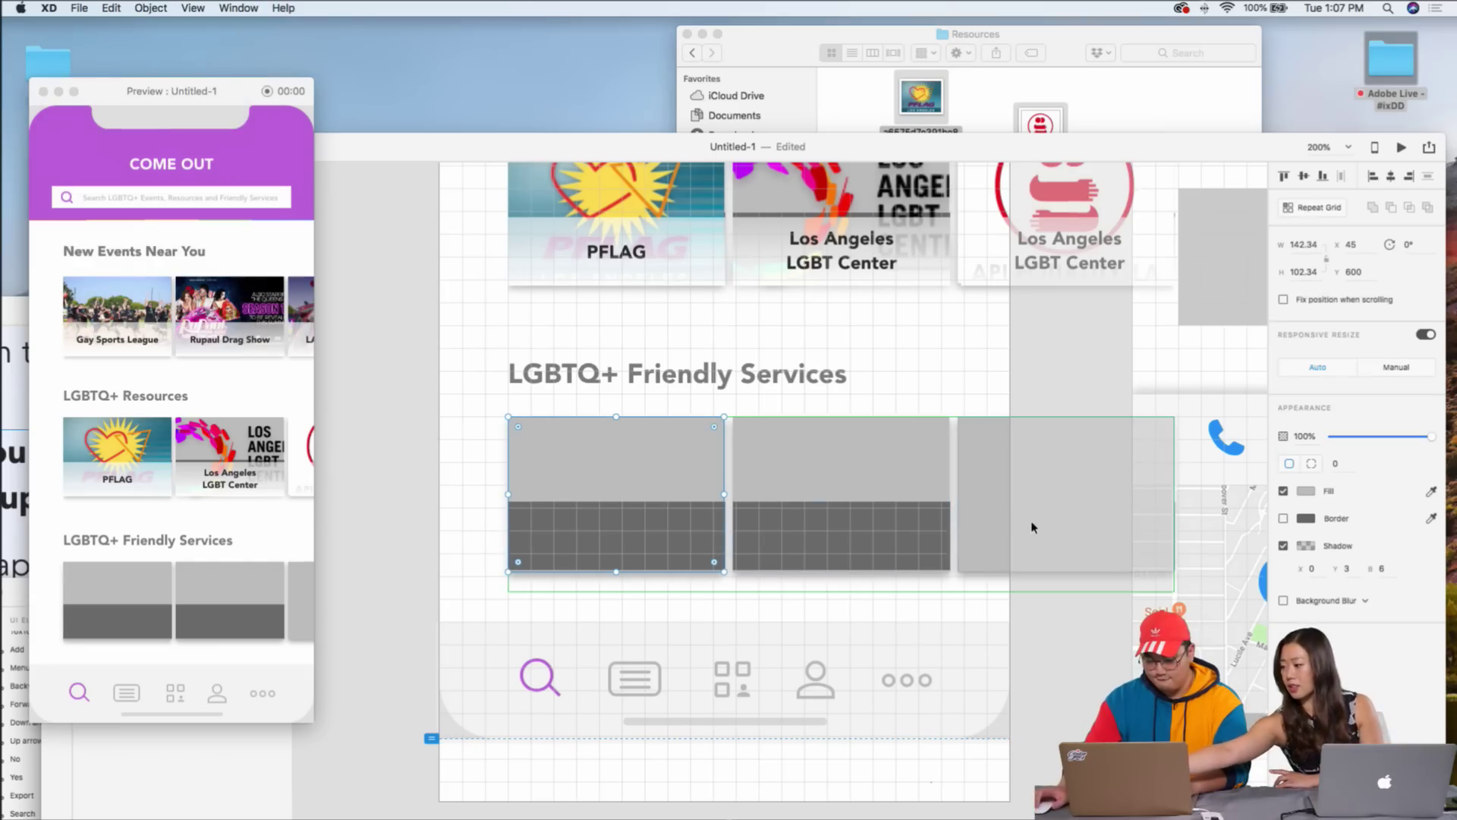
{"action": "double_click", "coordinate": [872, 532]}
{"action": "left_click", "coordinate": [645, 528], "text": "shift"}
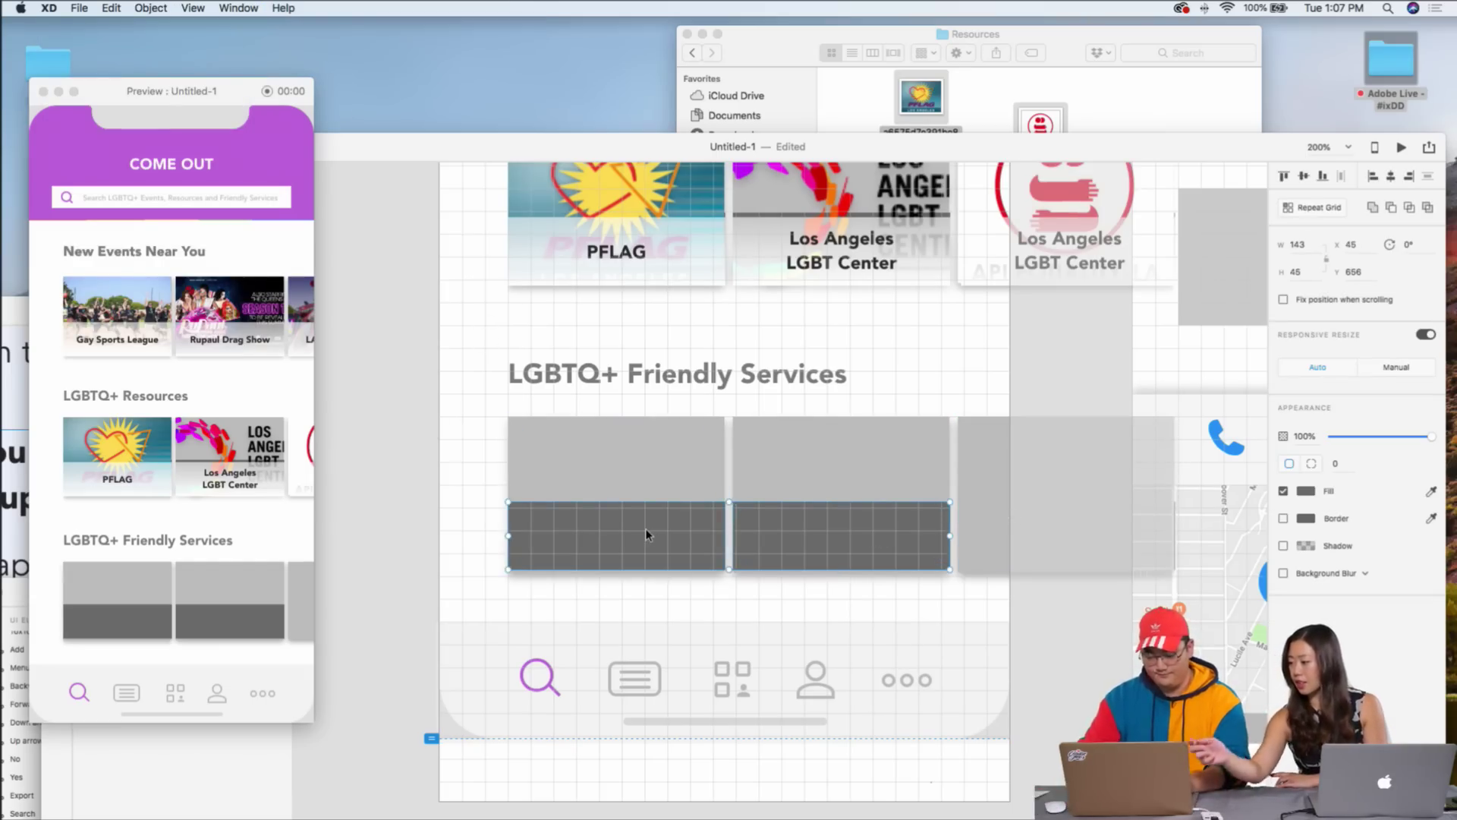
{"action": "key", "text": "Delete"}
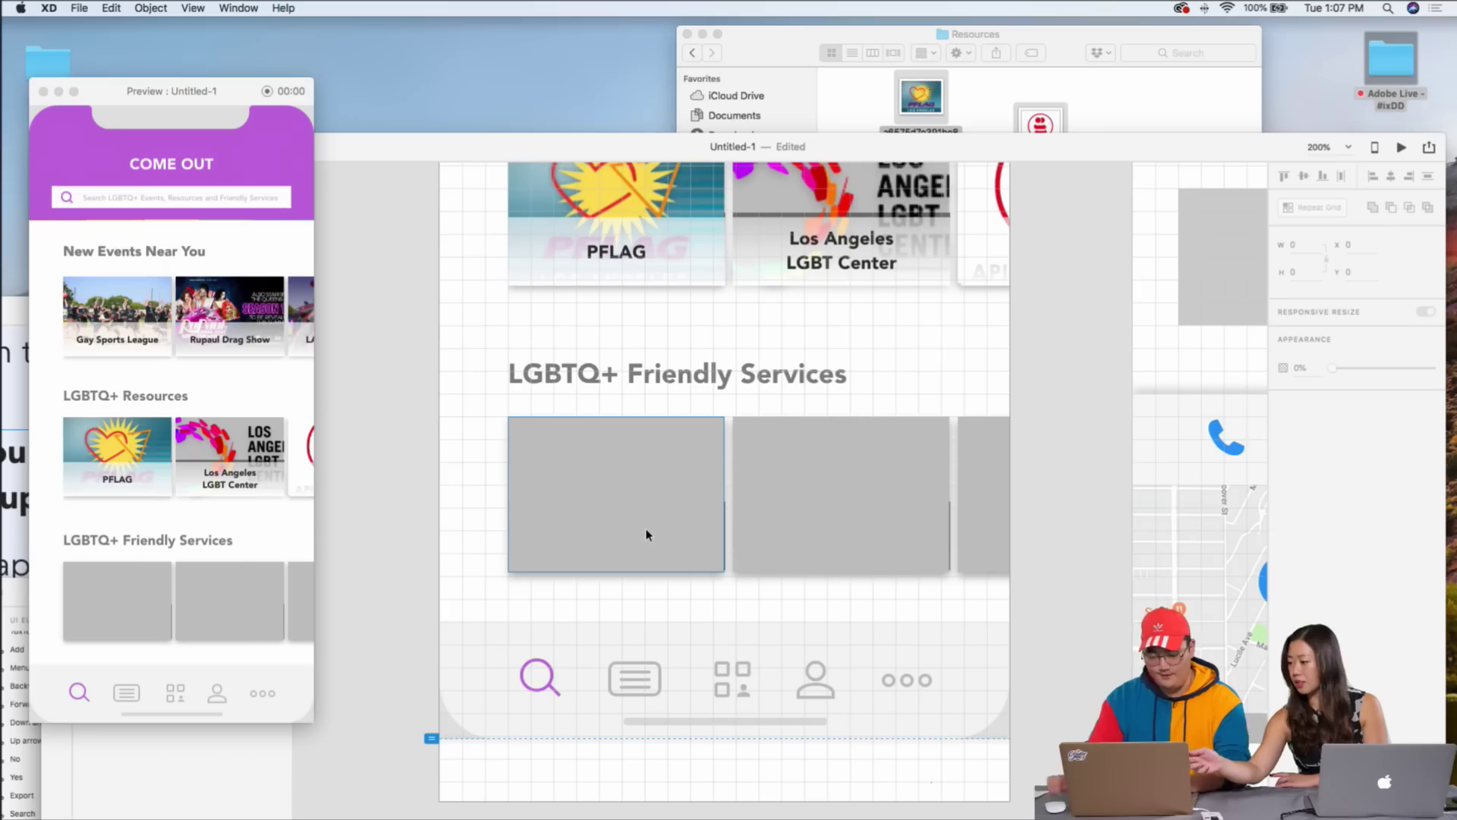
- Place dark title bars on the second and third LGBTQ+ Friendly Services cards
{"action": "left_click", "coordinate": [872, 543]}
{"action": "left_click", "coordinate": [973, 558], "text": "shift"}
{"action": "key", "text": "cmd+v"}
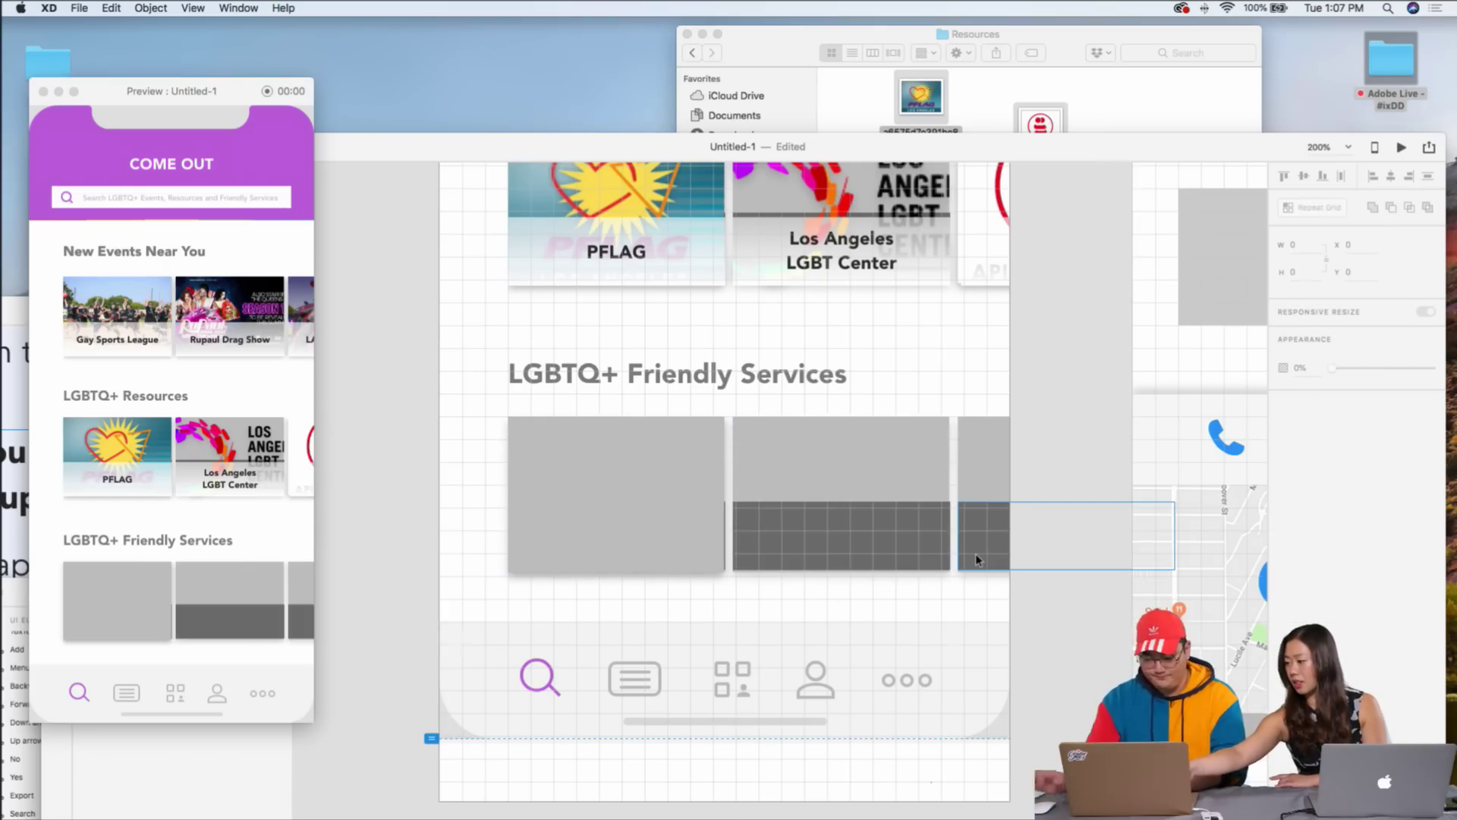
- Remove the second and third LGBTQ+ Friendly Services cards together with their dark title bars, keeping only the first card
{"action": "left_click", "coordinate": [858, 522]}
{"action": "key", "text": "Delete"}
{"action": "left_click", "coordinate": [904, 521]}
{"action": "double_click", "coordinate": [913, 536]}
{"action": "key", "text": "Delete"}
{"action": "left_click", "coordinate": [1004, 544]}
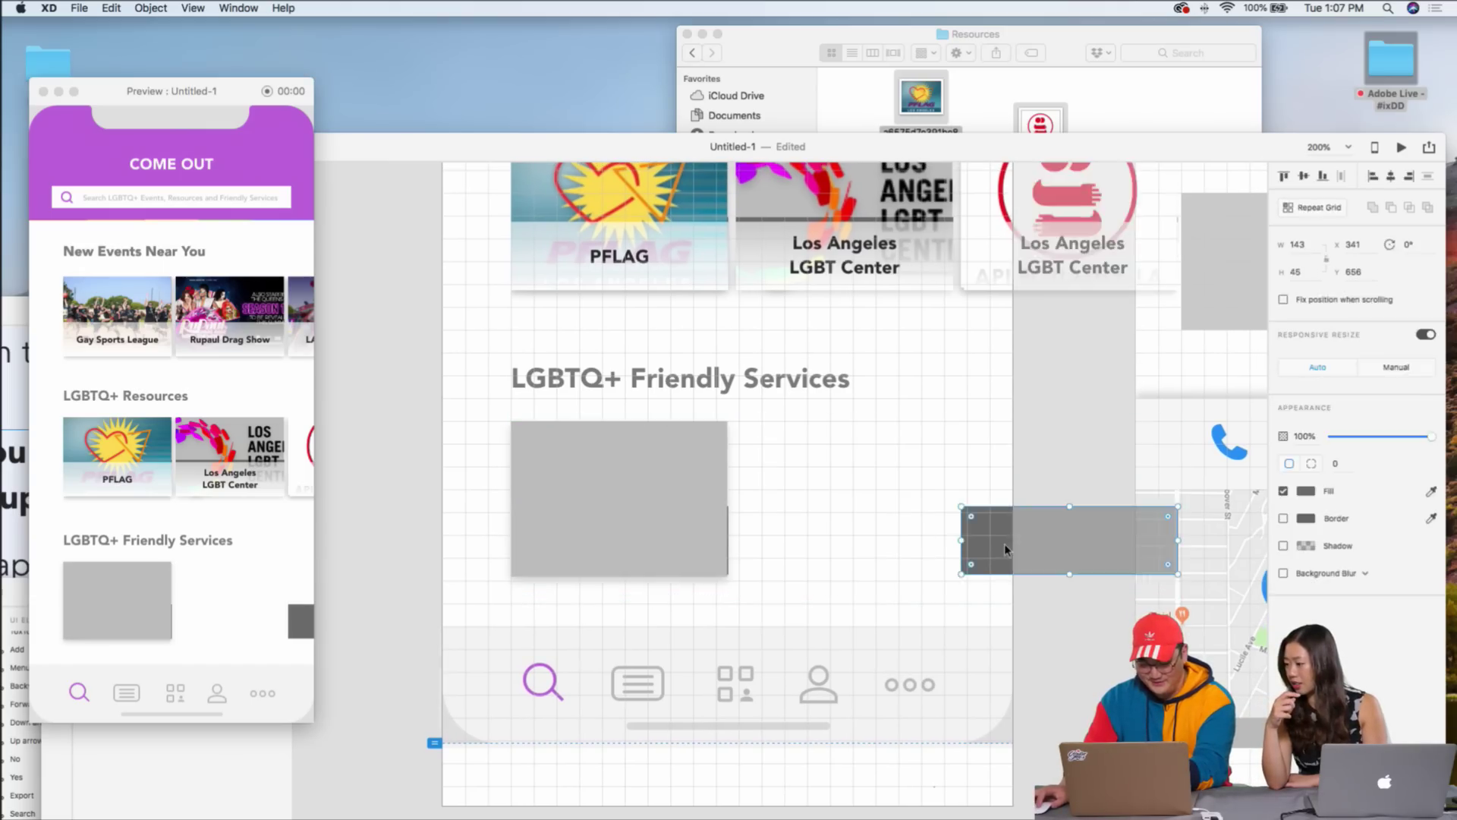
{"action": "key", "text": "Delete"}
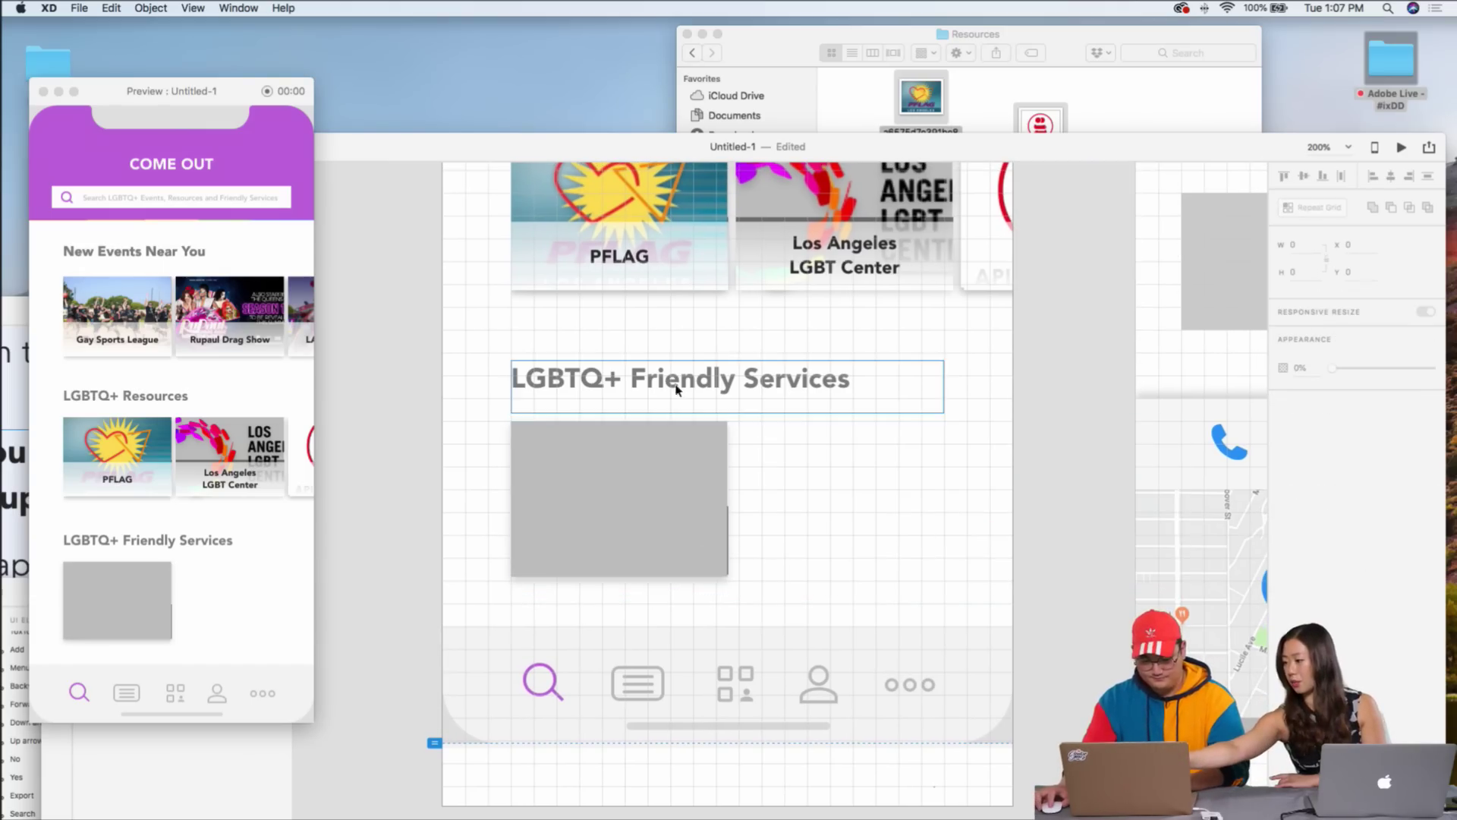
- Copy the PFLAG card's white gradient overlay and title and move the copy down onto the LGBTQ+ Friendly Services card
{"action": "left_click", "coordinate": [642, 249]}
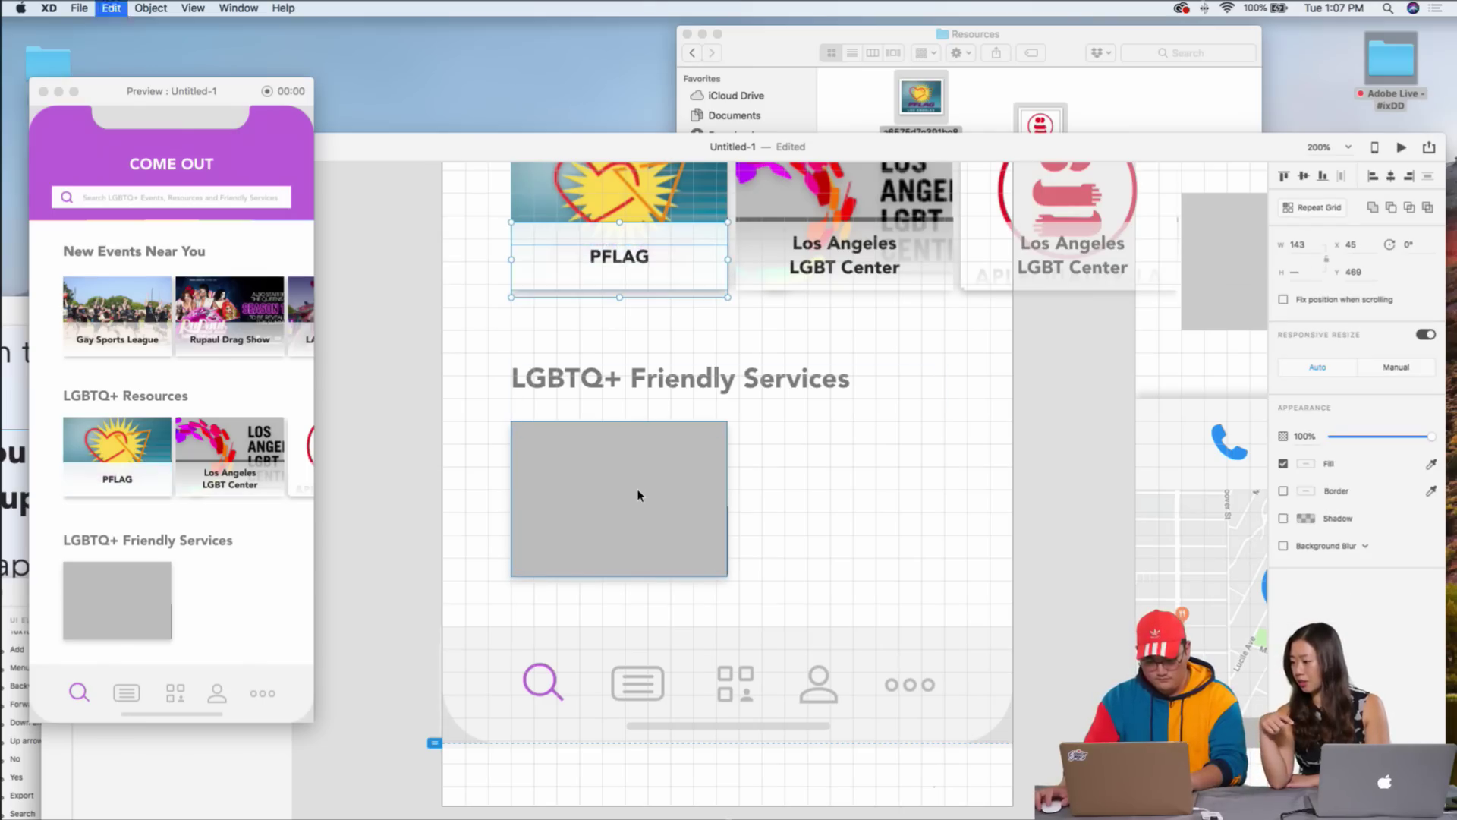
{"action": "key", "text": "shift+Down"}
{"action": "key", "text": "shift+Down"}
{"action": "key", "text": "shift+Down"}
{"action": "key", "text": "shift+Down"}
{"action": "key", "text": "shift+Down"}
{"action": "key", "text": "shift+Down"}
{"action": "key", "text": "shift+Down"}
{"action": "key", "text": "shift+Down"}
{"action": "key", "text": "shift+Down"}
{"action": "key", "text": "shift+Down"}
{"action": "key", "text": "shift+Down"}
{"action": "key", "text": "shift+Down"}
{"action": "key", "text": "shift+Down"}
{"action": "key", "text": "shift+Down"}
{"action": "key", "text": "shift+Down"}
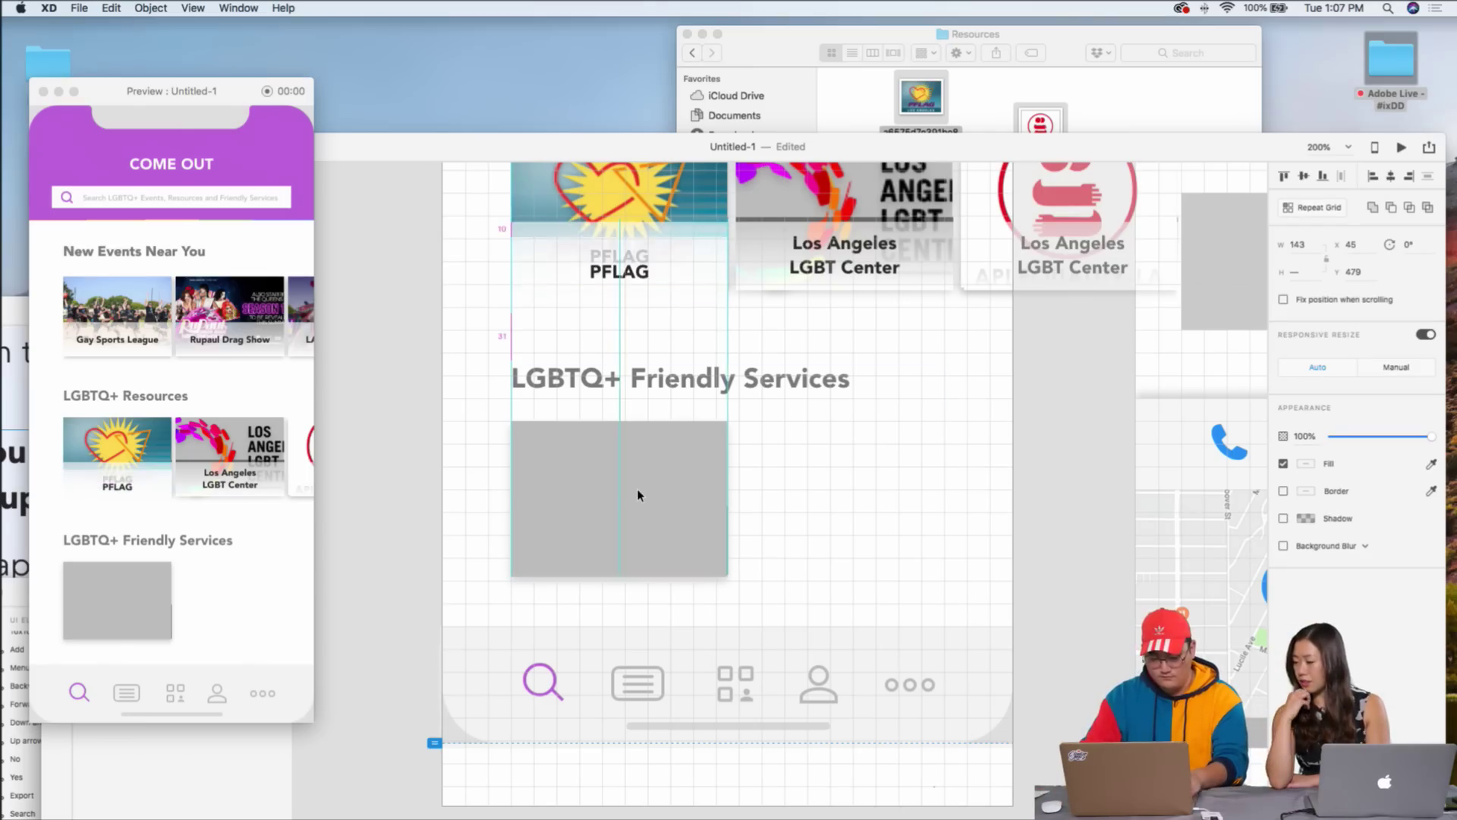
{"action": "key", "text": "shift+Down"}
{"action": "key", "text": "shift+Down"}
{"action": "key", "text": "shift+Down"}
{"action": "key", "text": "shift+Down"}
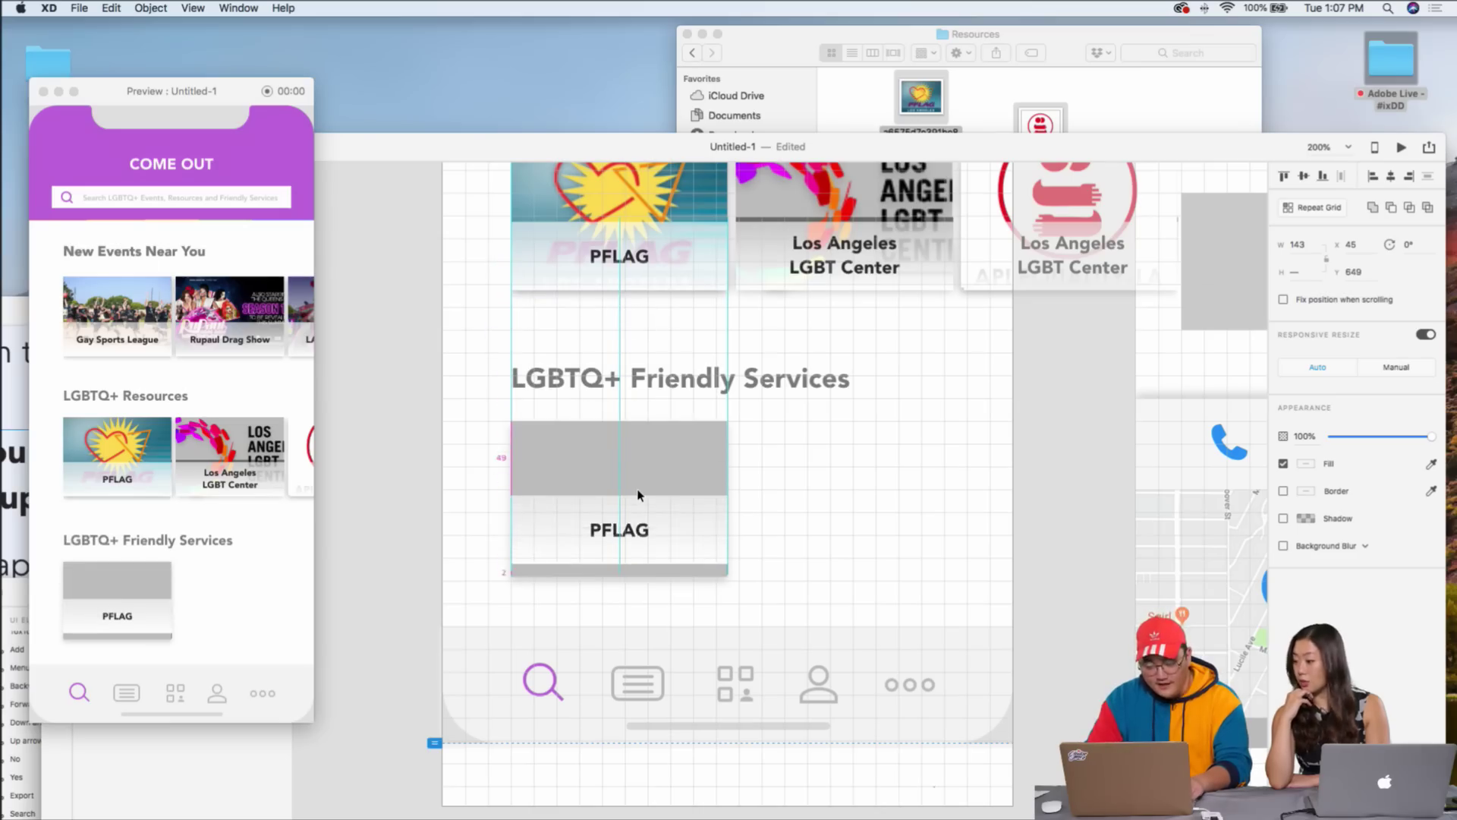
- Try to turn the Friendly Services card with its overlay and title into a repeat grid, and undo the stray move
{"action": "left_click_drag", "start_coordinate": [471, 461], "coordinate": [809, 604]}
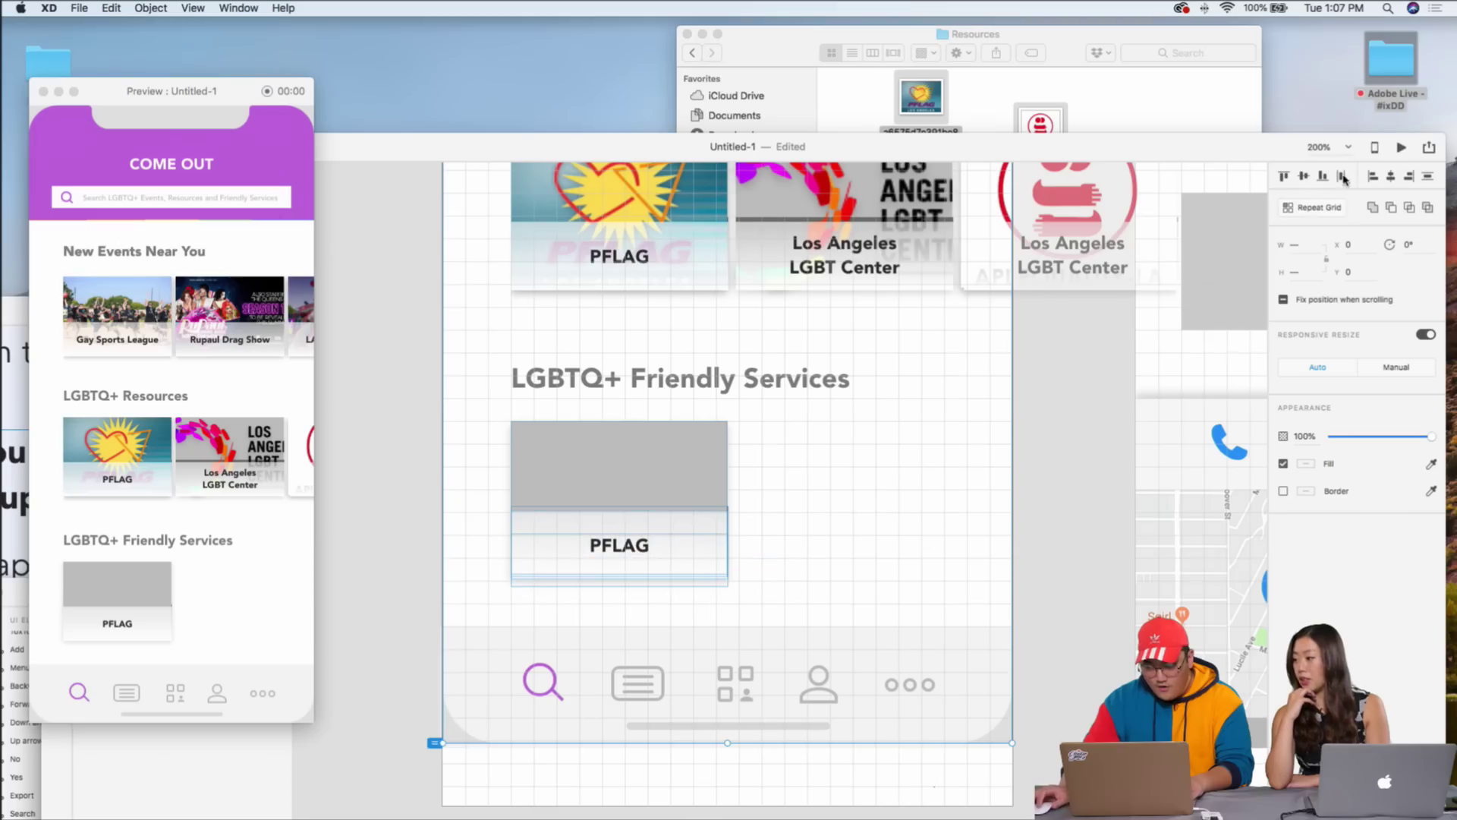
{"action": "left_click", "coordinate": [1331, 209]}
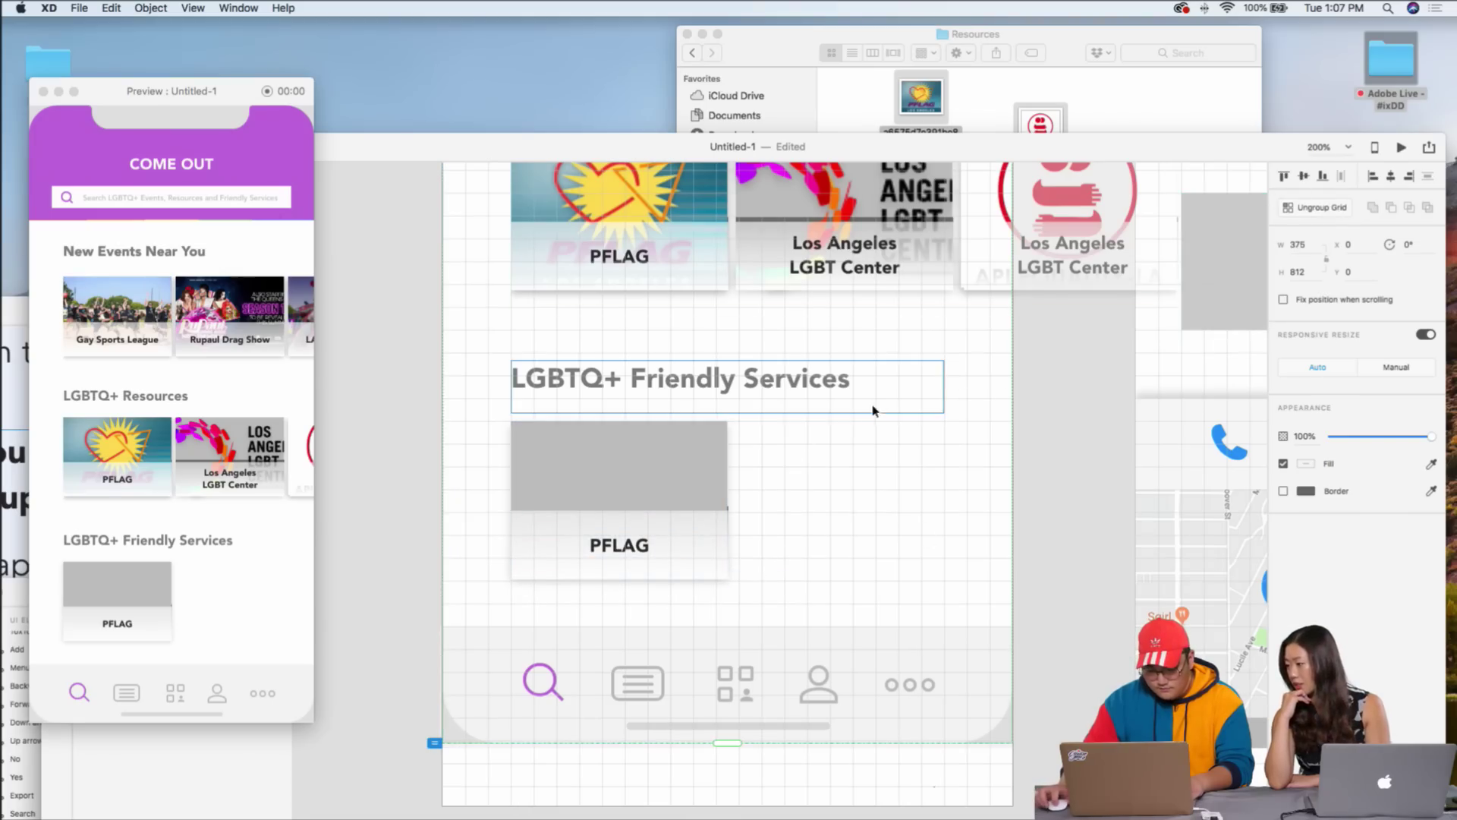
{"action": "left_click", "coordinate": [768, 466]}
{"action": "left_click", "coordinate": [685, 505]}
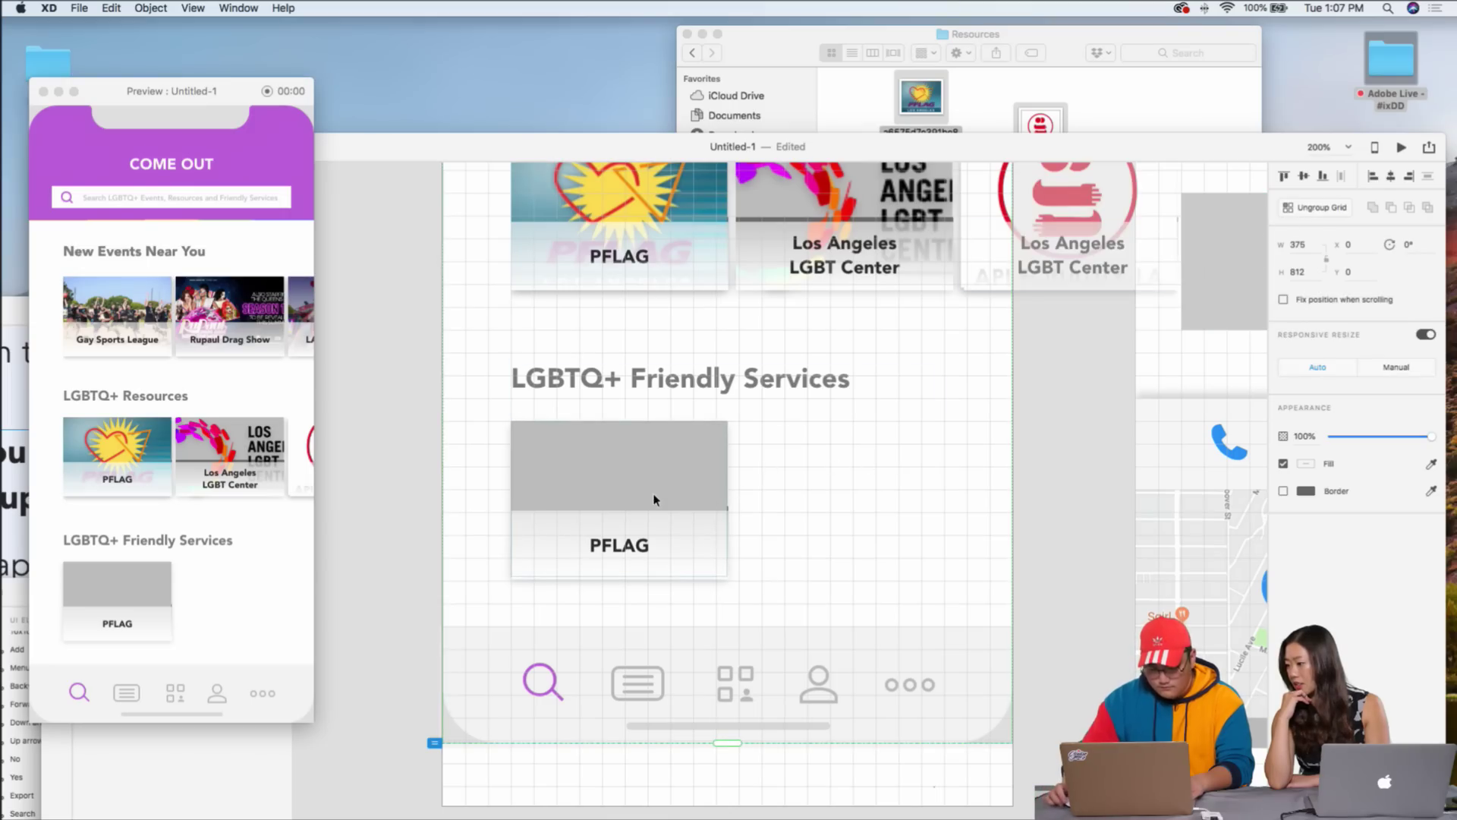
{"action": "left_click_drag", "start_coordinate": [685, 493], "coordinate": [887, 496]}
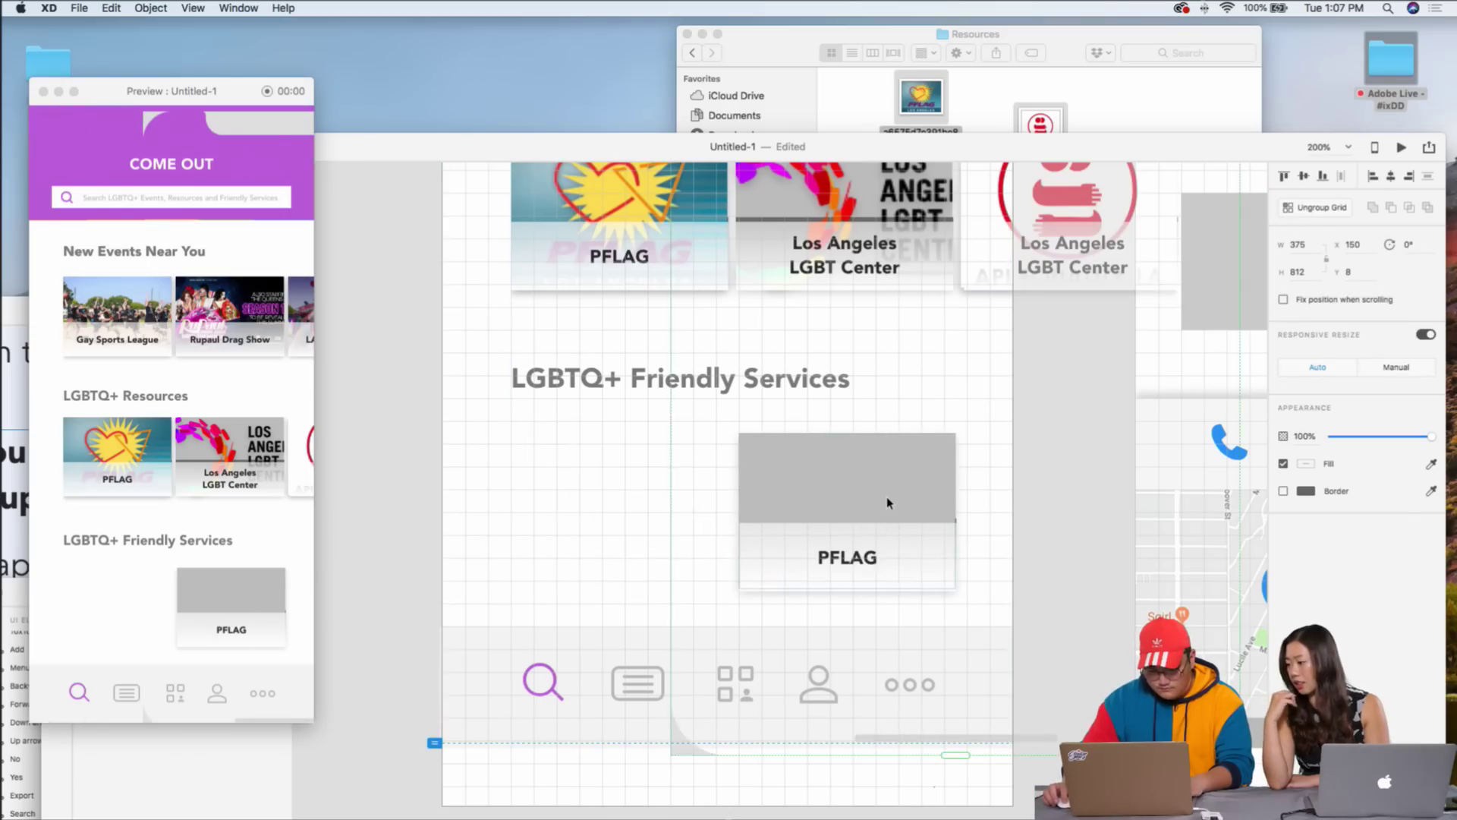
{"action": "key", "text": "super+z"}
- Make a repeat grid from the Friendly Services card, overlay and title, extend it across three cards and narrow the gap between them
{"action": "left_click", "coordinate": [494, 595]}
{"action": "left_click", "coordinate": [601, 546]}
{"action": "left_click", "coordinate": [581, 485]}
{"action": "left_click", "coordinate": [1334, 209]}
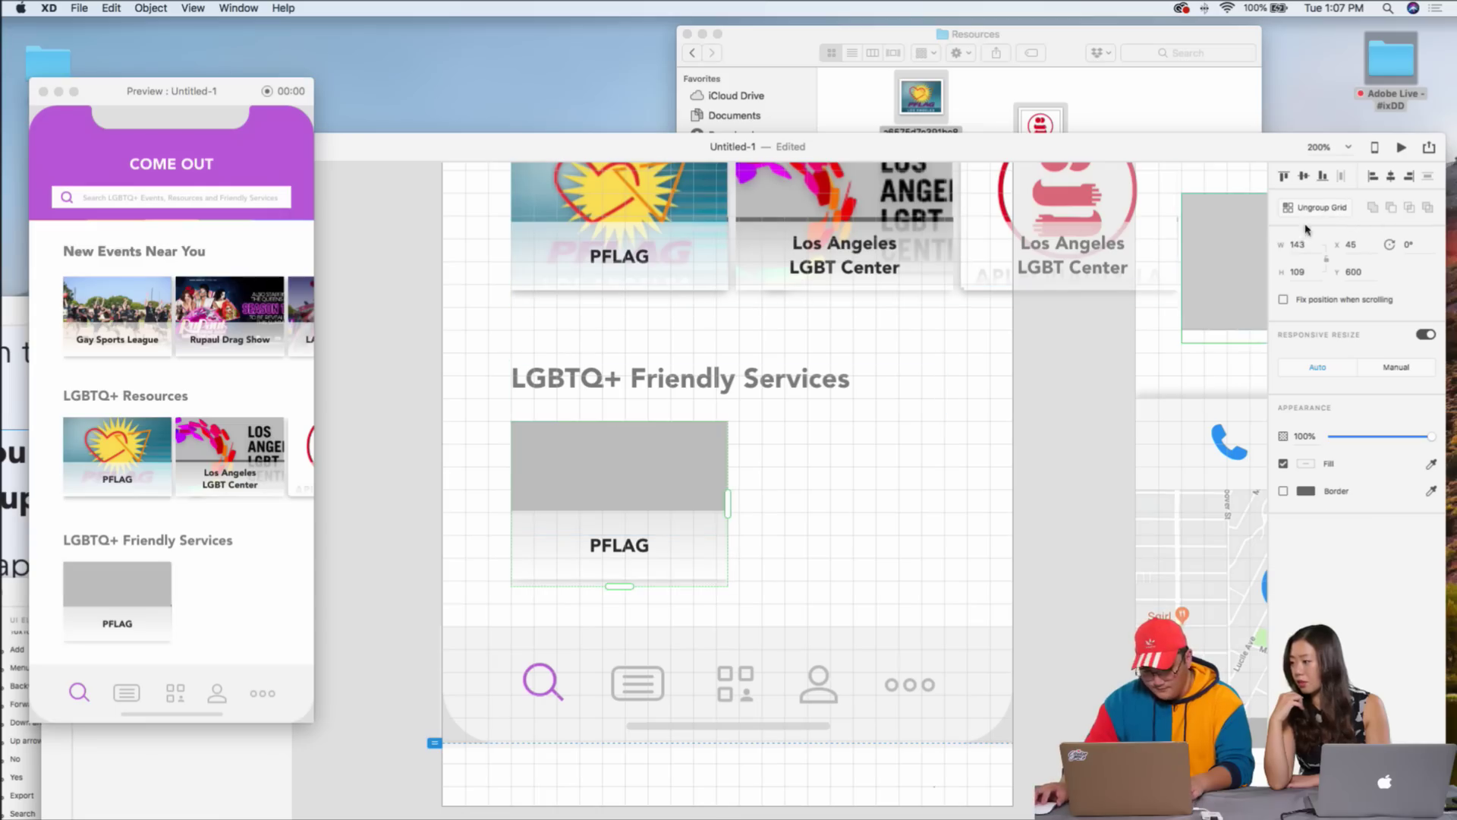
{"action": "left_click_drag", "start_coordinate": [727, 503], "coordinate": [1275, 504]}
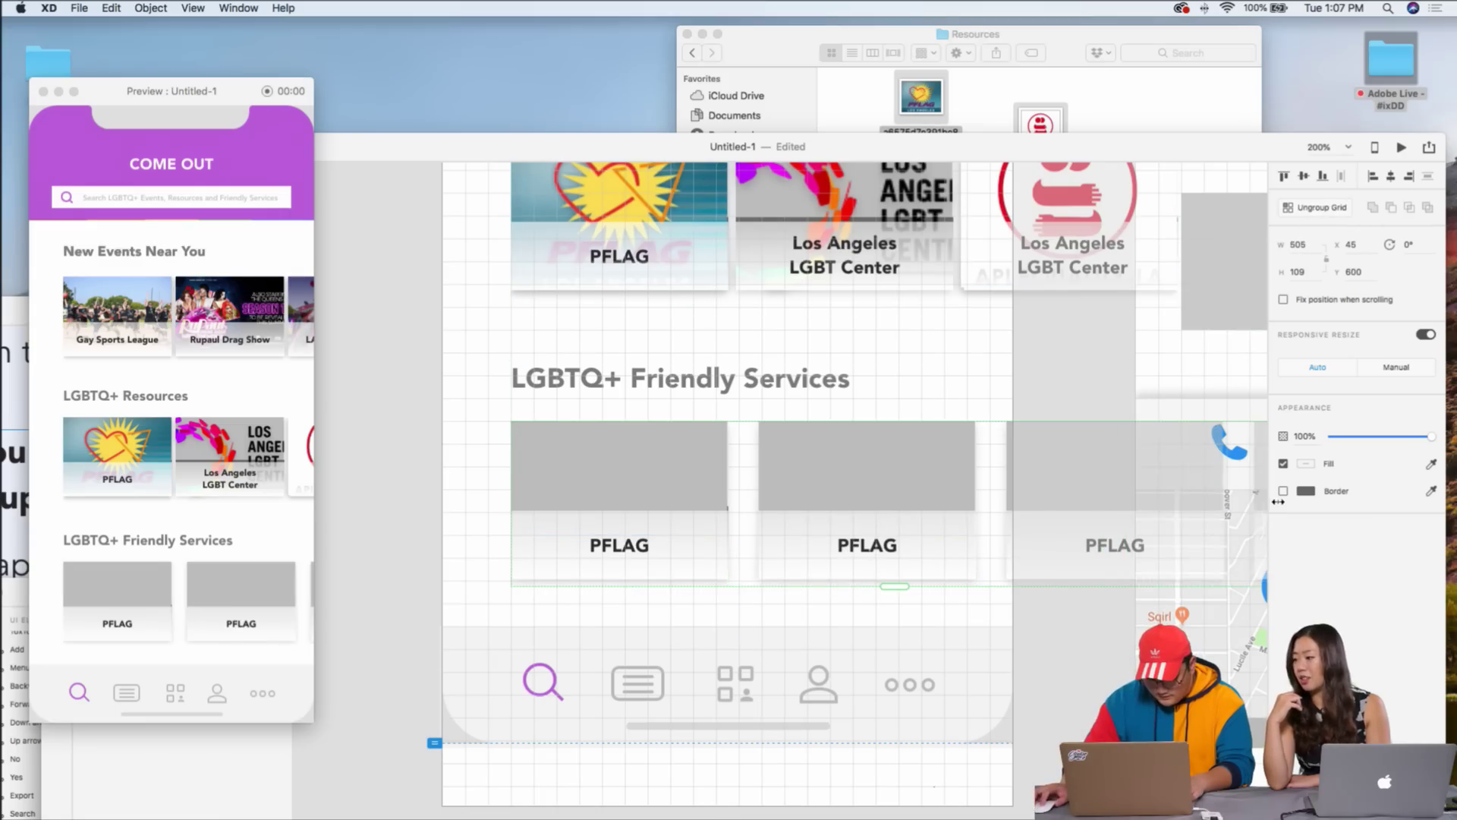
{"action": "left_click_drag", "start_coordinate": [991, 512], "coordinate": [954, 521]}
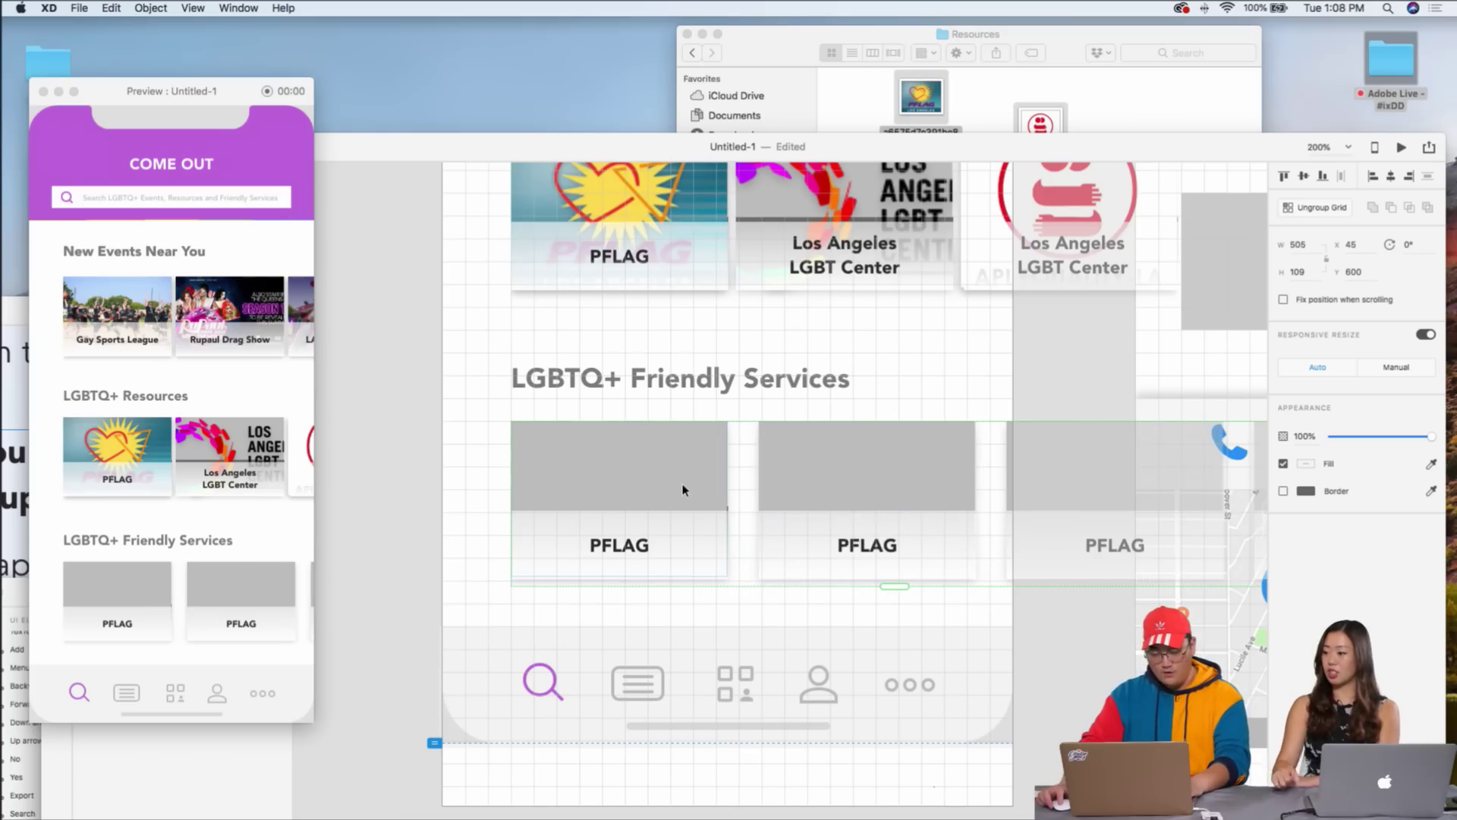
{"action": "mouse_move", "coordinate": [742, 478]}
{"action": "left_mouse_down"}
{"action": "mouse_move", "coordinate": [722, 481]}
{"action": "mouse_move", "coordinate": [729, 493]}
{"action": "left_mouse_up"}
{"action": "double_click", "coordinate": [865, 547]}
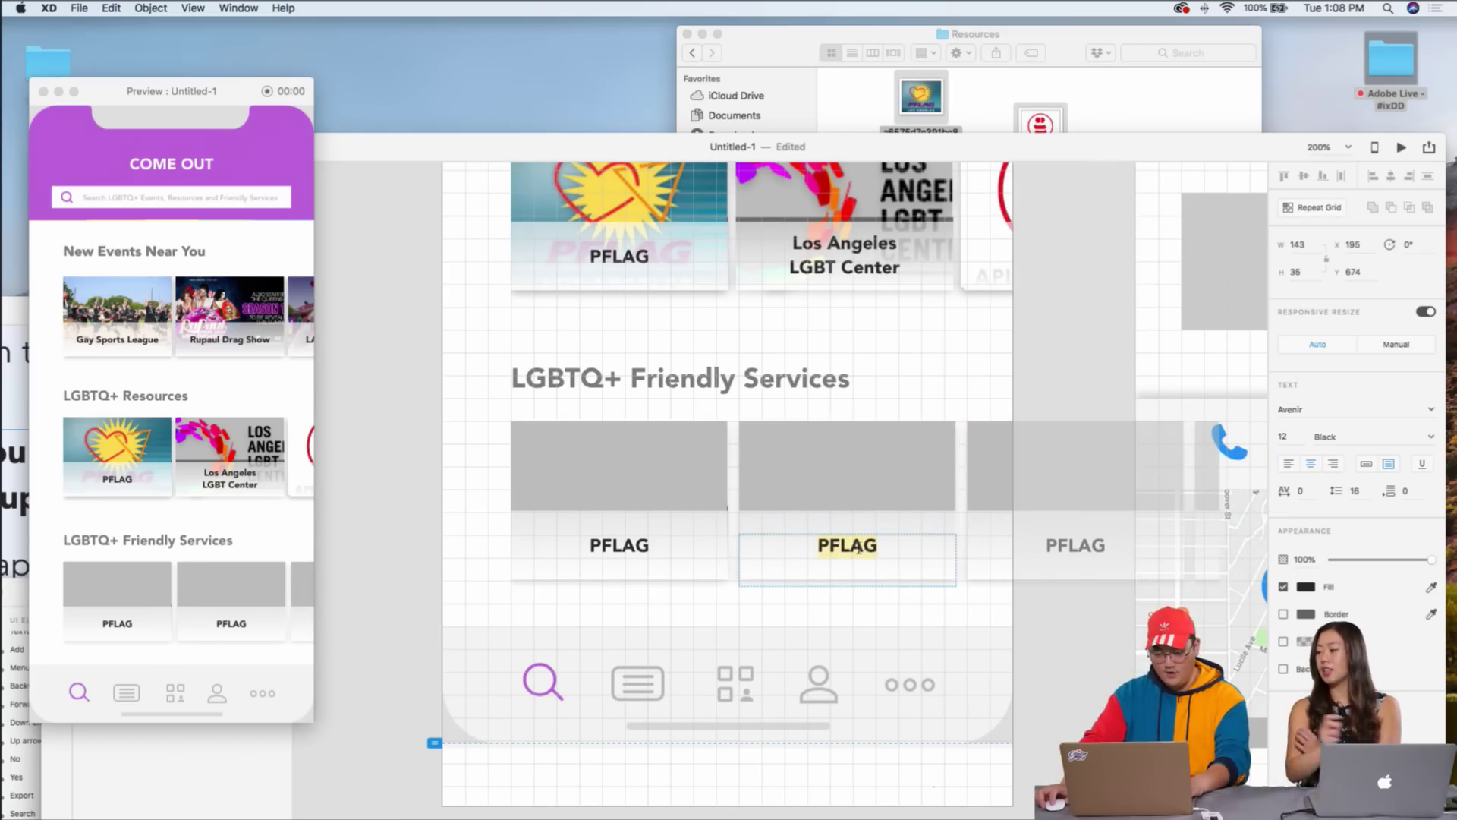
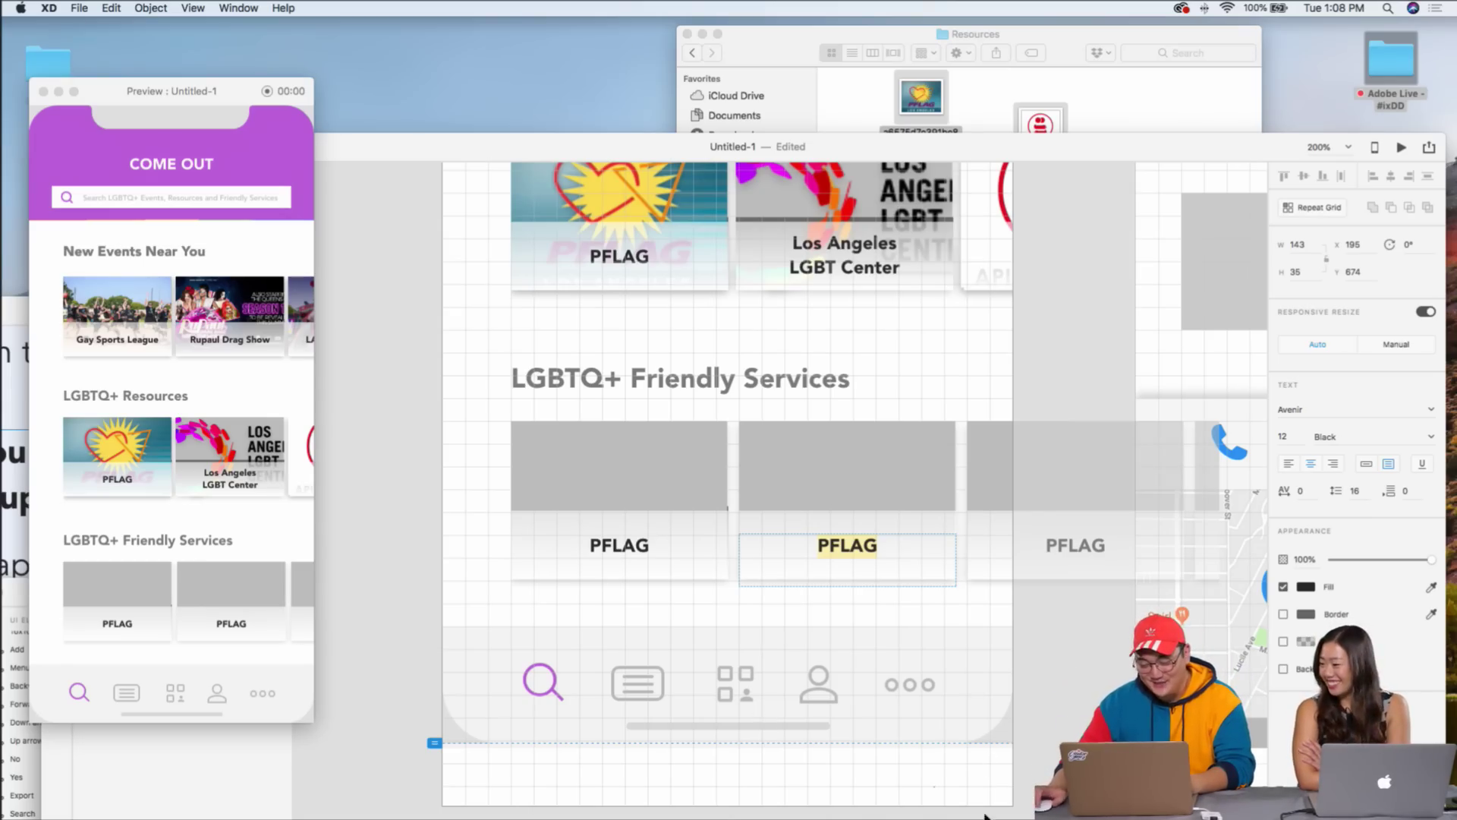
{"action": "key", "text": "Escape"}
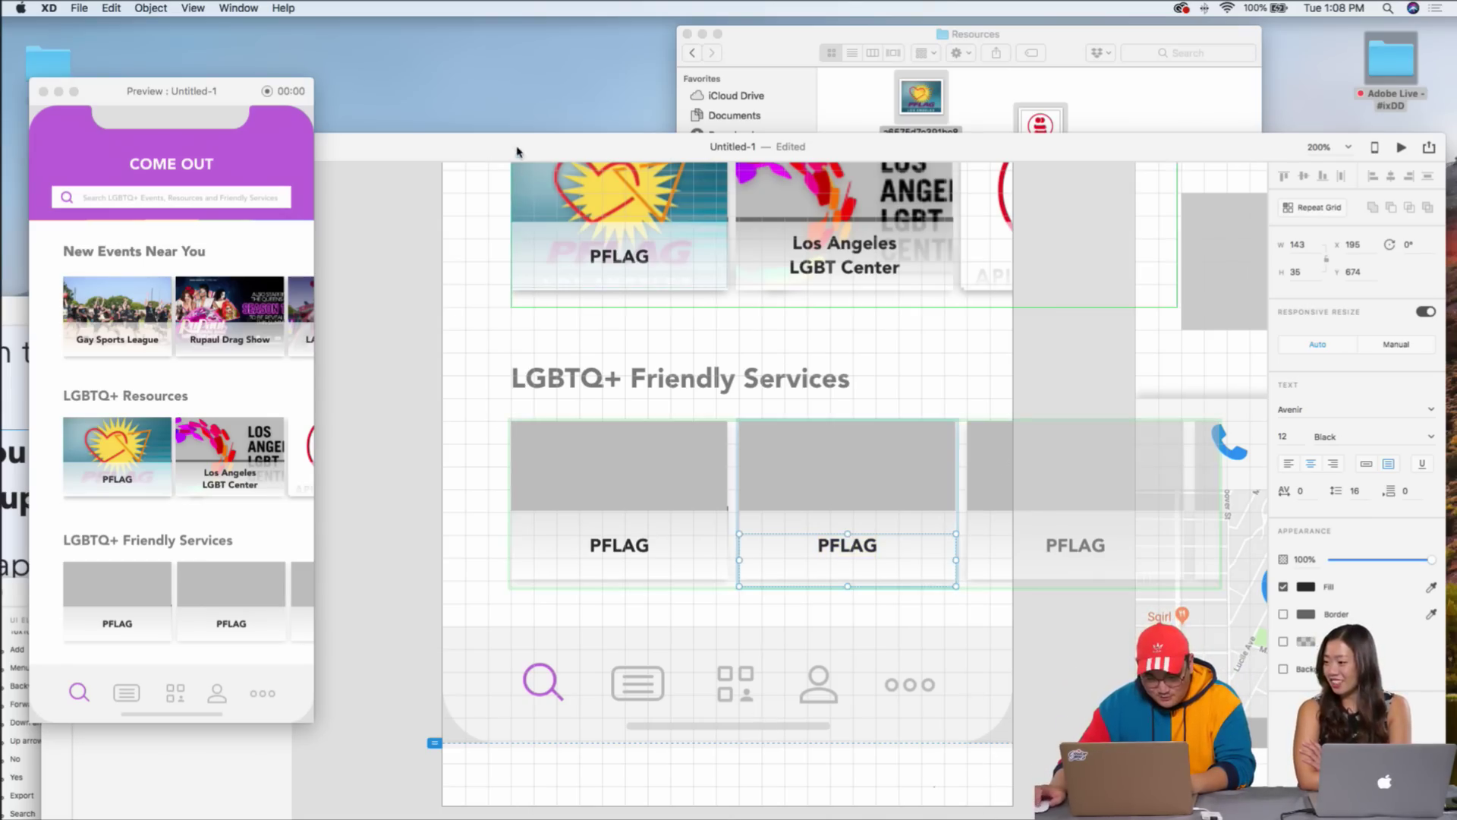
{"action": "left_click_drag", "start_coordinate": [519, 149], "coordinate": [533, 61]}
{"action": "left_click", "coordinate": [771, 525]}
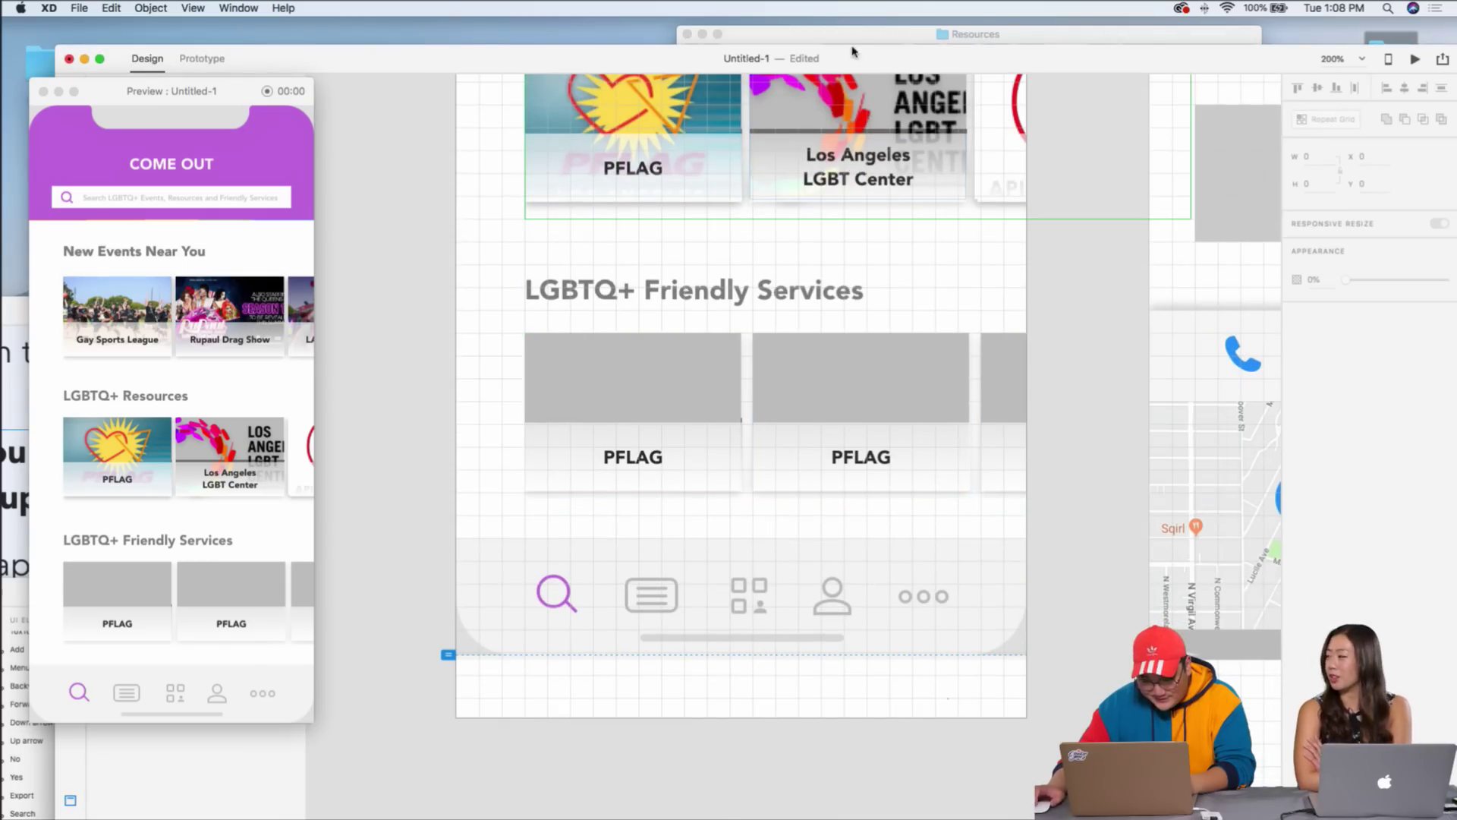
{"action": "left_click_drag", "start_coordinate": [862, 59], "coordinate": [785, 255]}
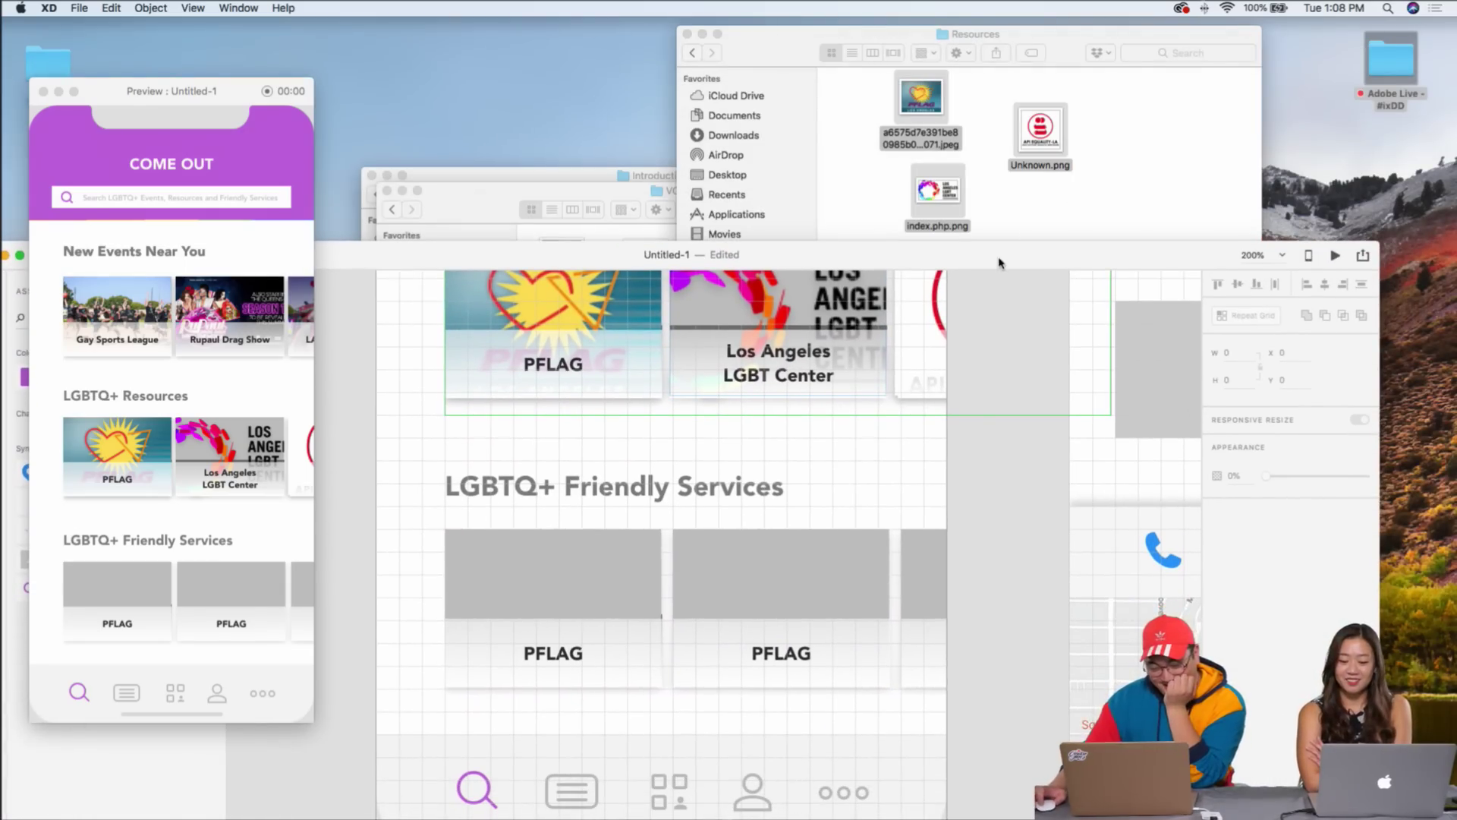
{"action": "left_click_drag", "start_coordinate": [999, 263], "coordinate": [1013, 177]}
{"action": "scroll", "coordinate": [1015, 349], "scroll_direction": "up", "scroll_amount": 4}
{"action": "scroll", "coordinate": [1014, 349], "scroll_direction": "down", "scroll_amount": 3}
{"action": "scroll", "coordinate": [852, 355], "scroll_direction": "up", "scroll_amount": 1}
{"action": "scroll", "coordinate": [853, 355], "scroll_direction": "down", "scroll_amount": 3}
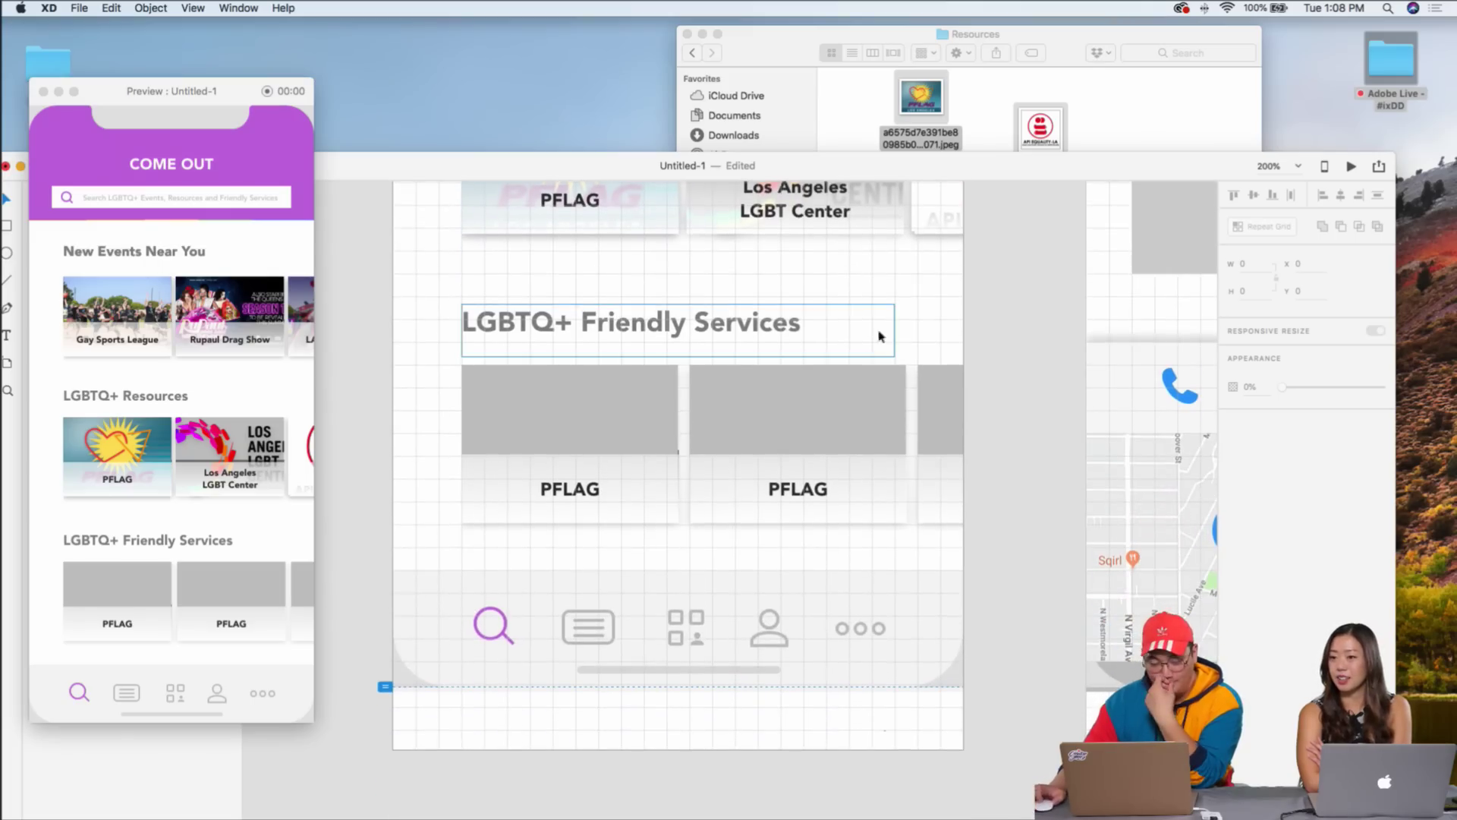
- Retitle the first two LGBTQ+ Friendly Services cards "Home Service" and "Food & Drinks"
{"action": "left_click", "coordinate": [594, 494]}
{"action": "double_click", "coordinate": [594, 494]}
{"action": "double_click", "coordinate": [594, 494]}
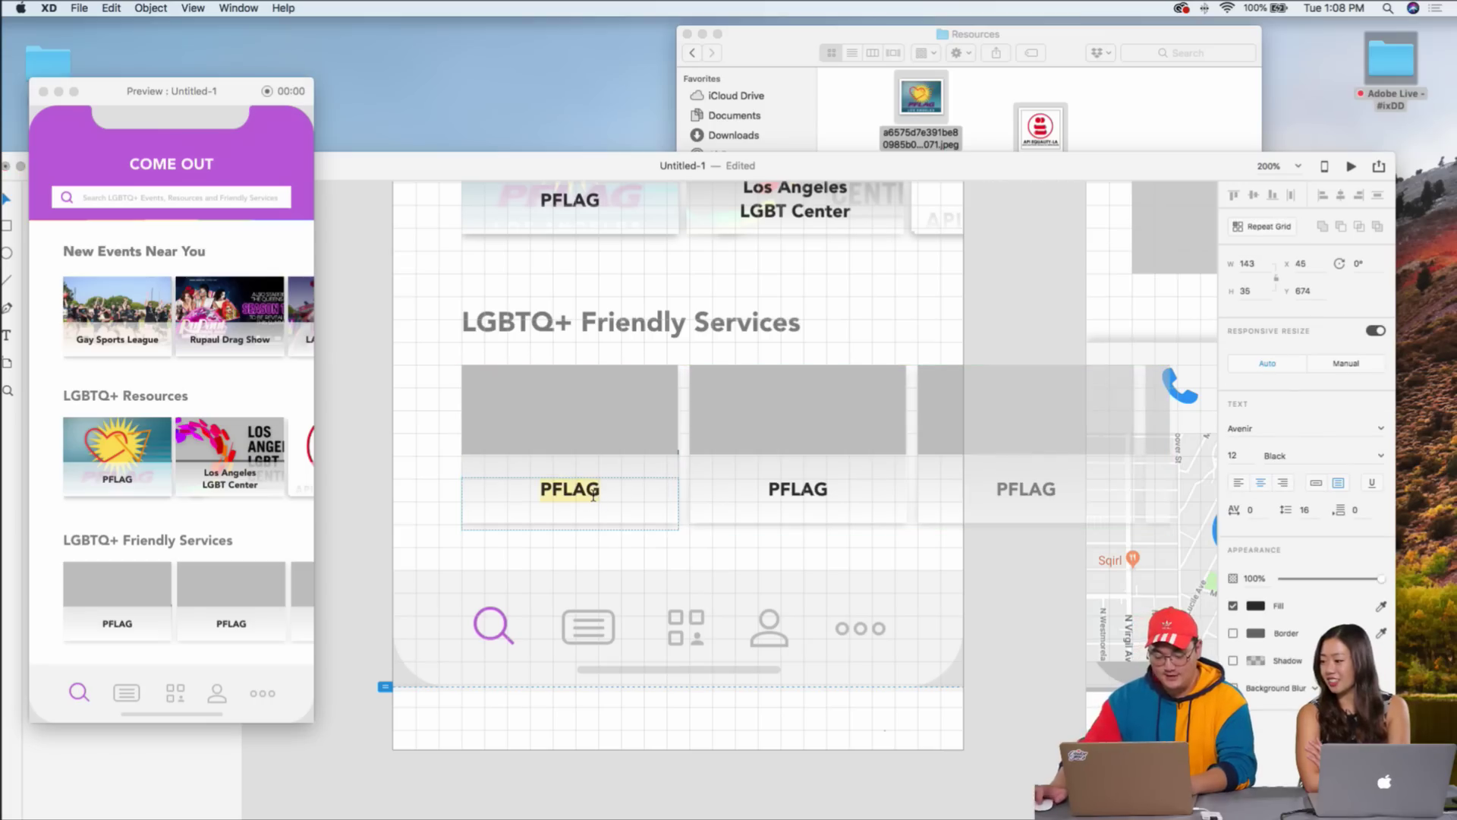
{"action": "type", "text": "Home Service"}
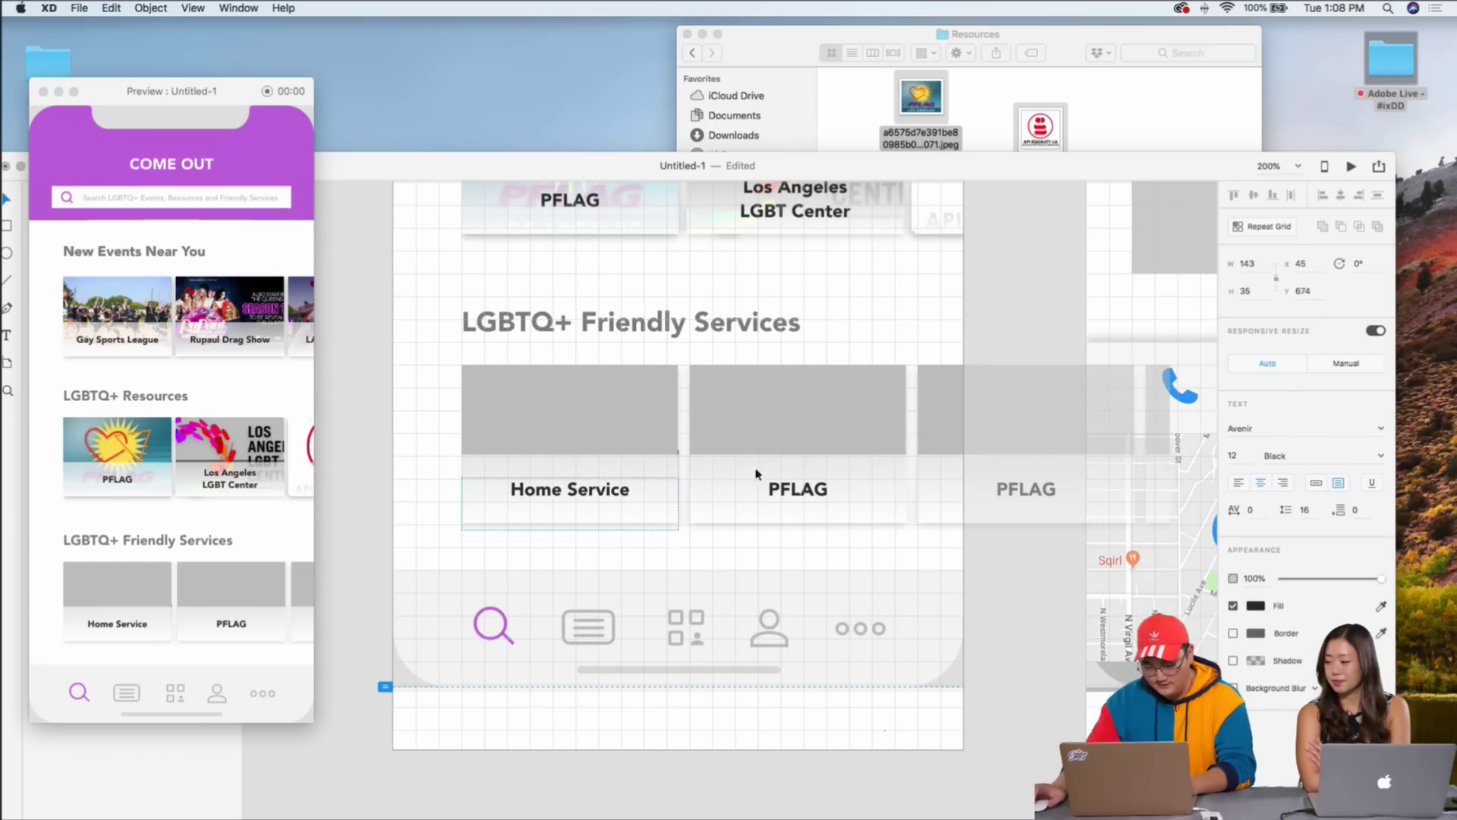
{"action": "double_click", "coordinate": [799, 494]}
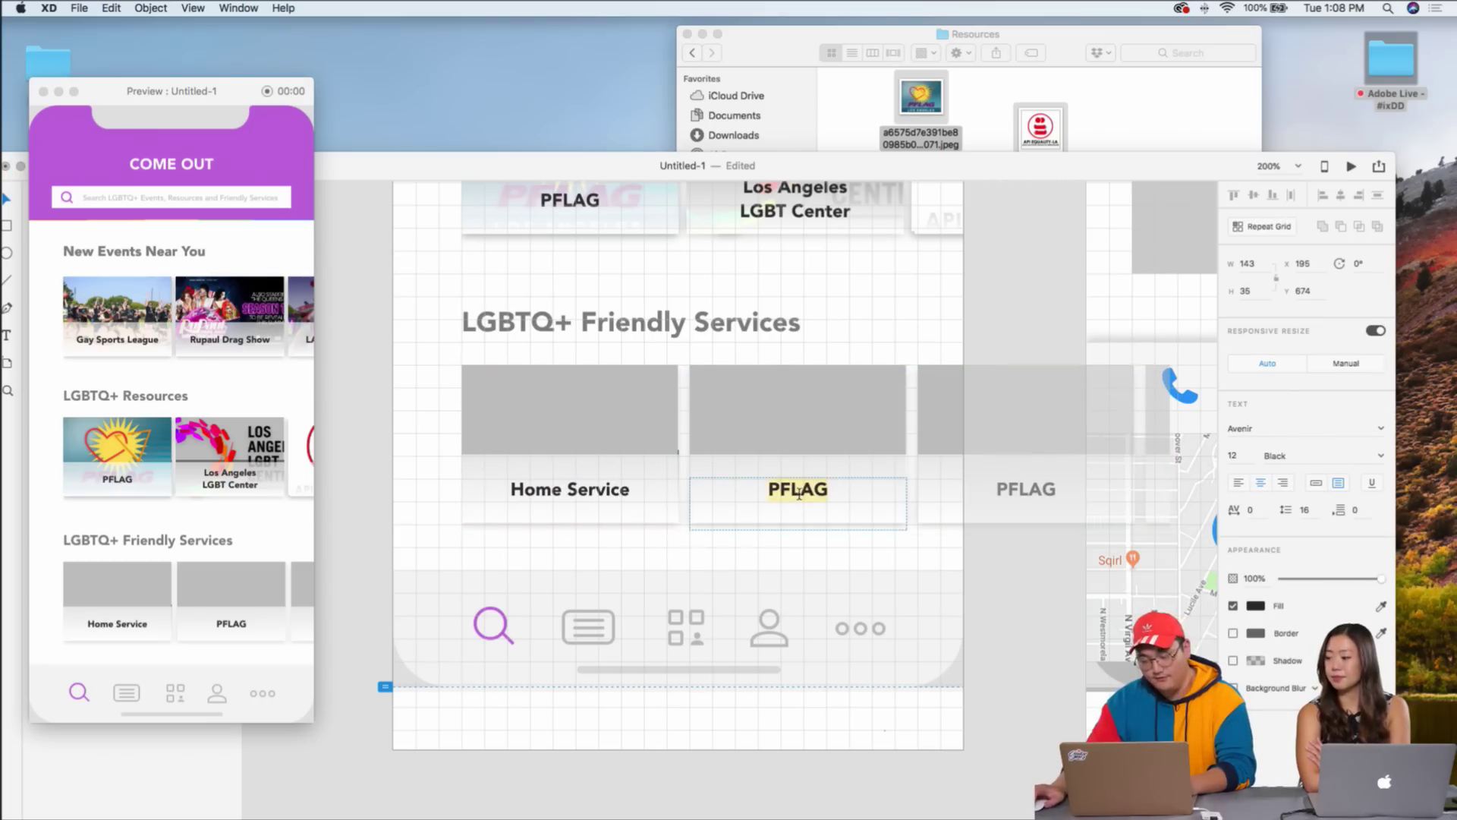
{"action": "type", "text": "Food "}
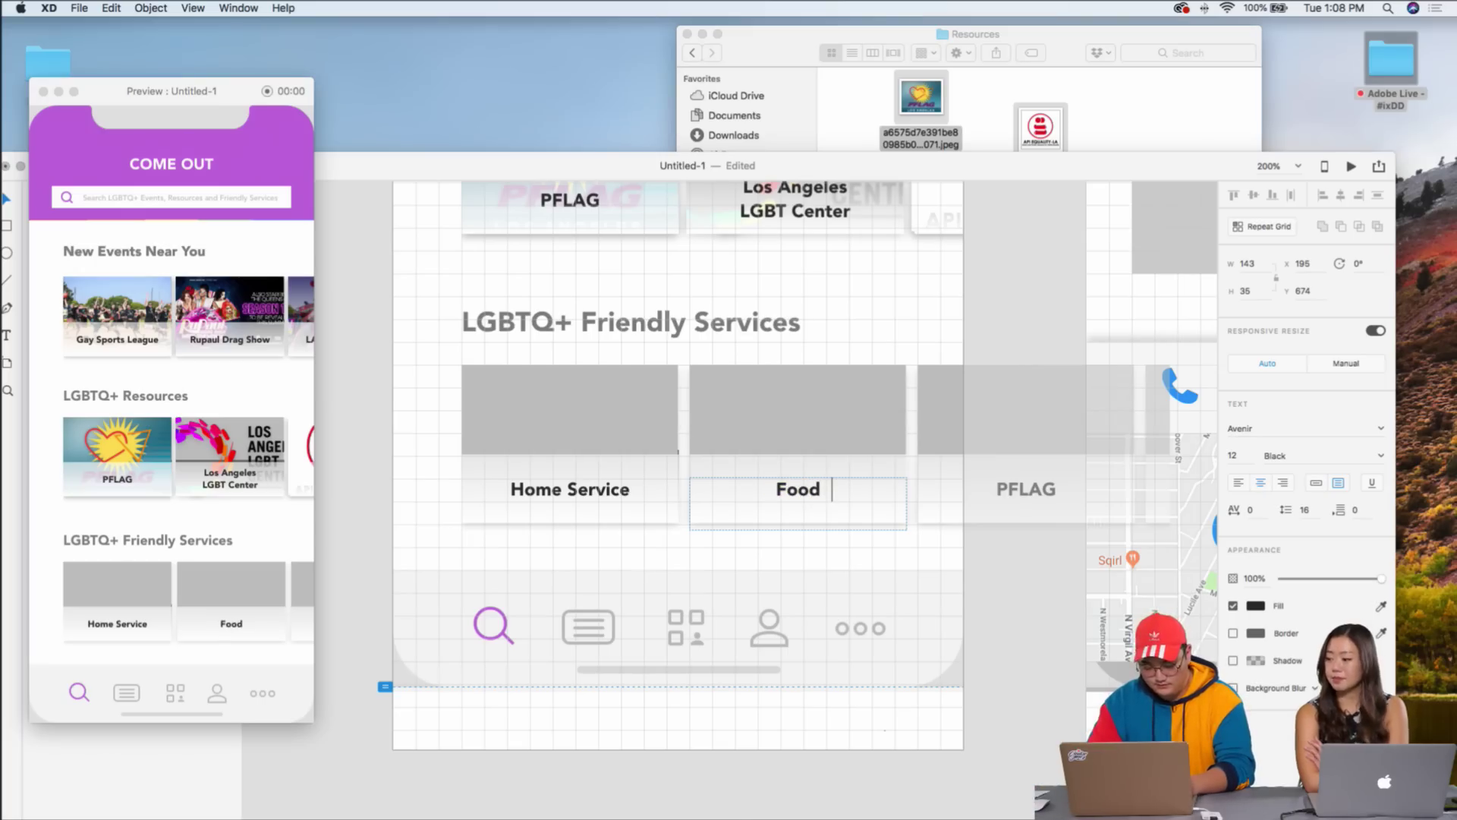
{"action": "type", "text": "& Drinks"}
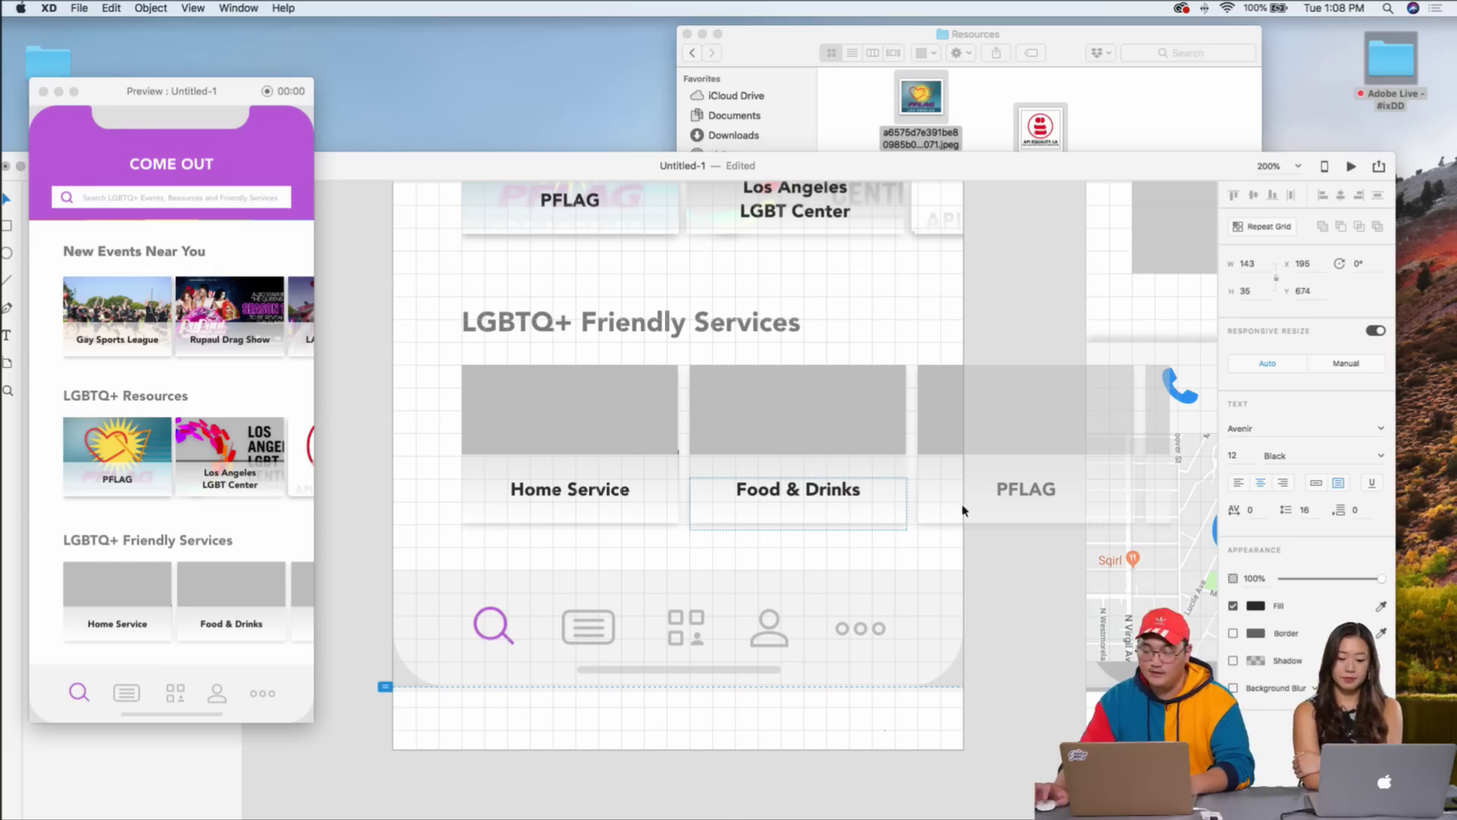
- Retitle the third LGBTQ+ Friendly Services card "Automobile Repair"
{"action": "left_click", "coordinate": [1026, 491]}
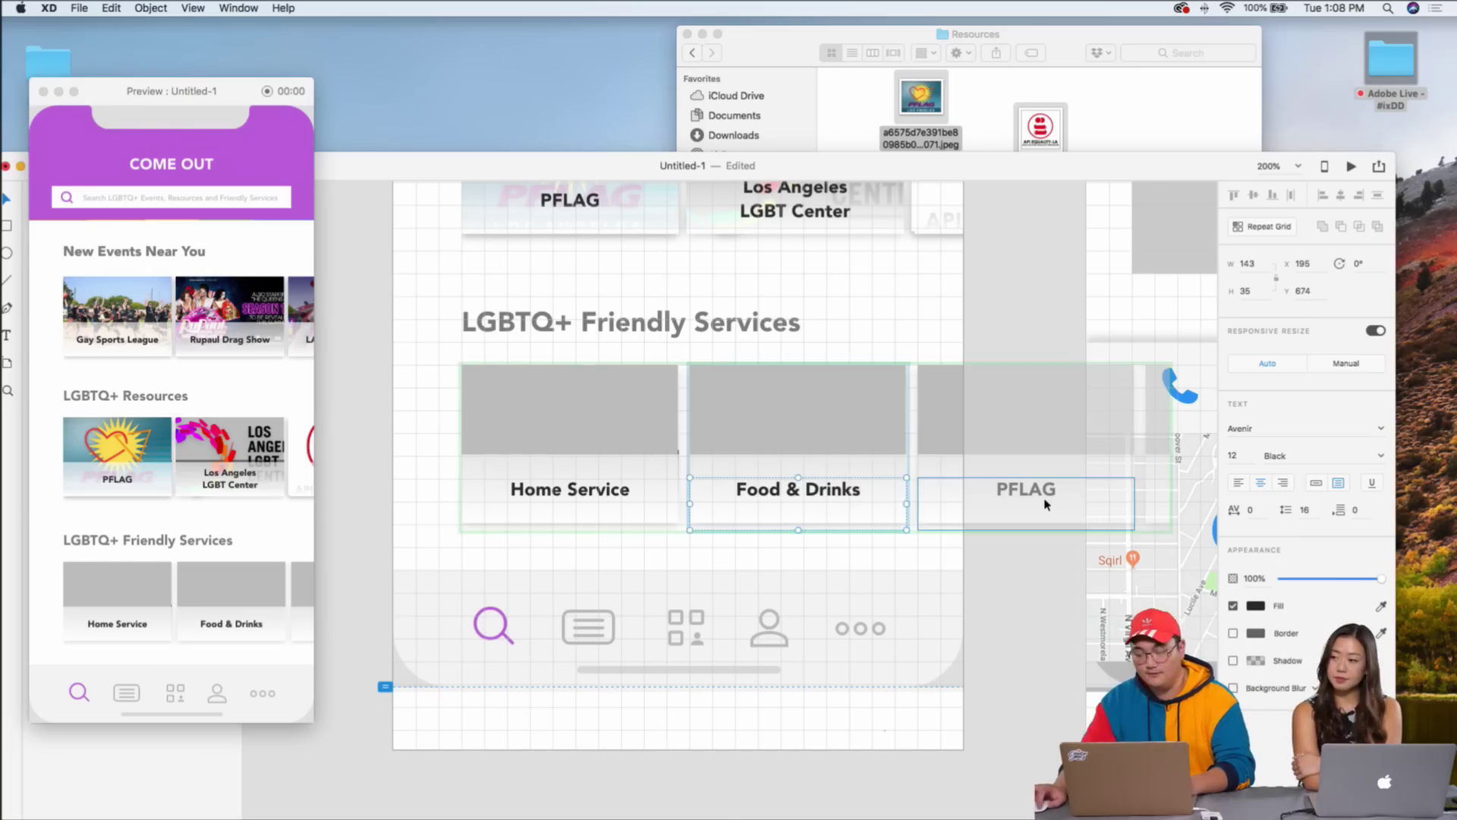
{"action": "double_click", "coordinate": [1026, 492]}
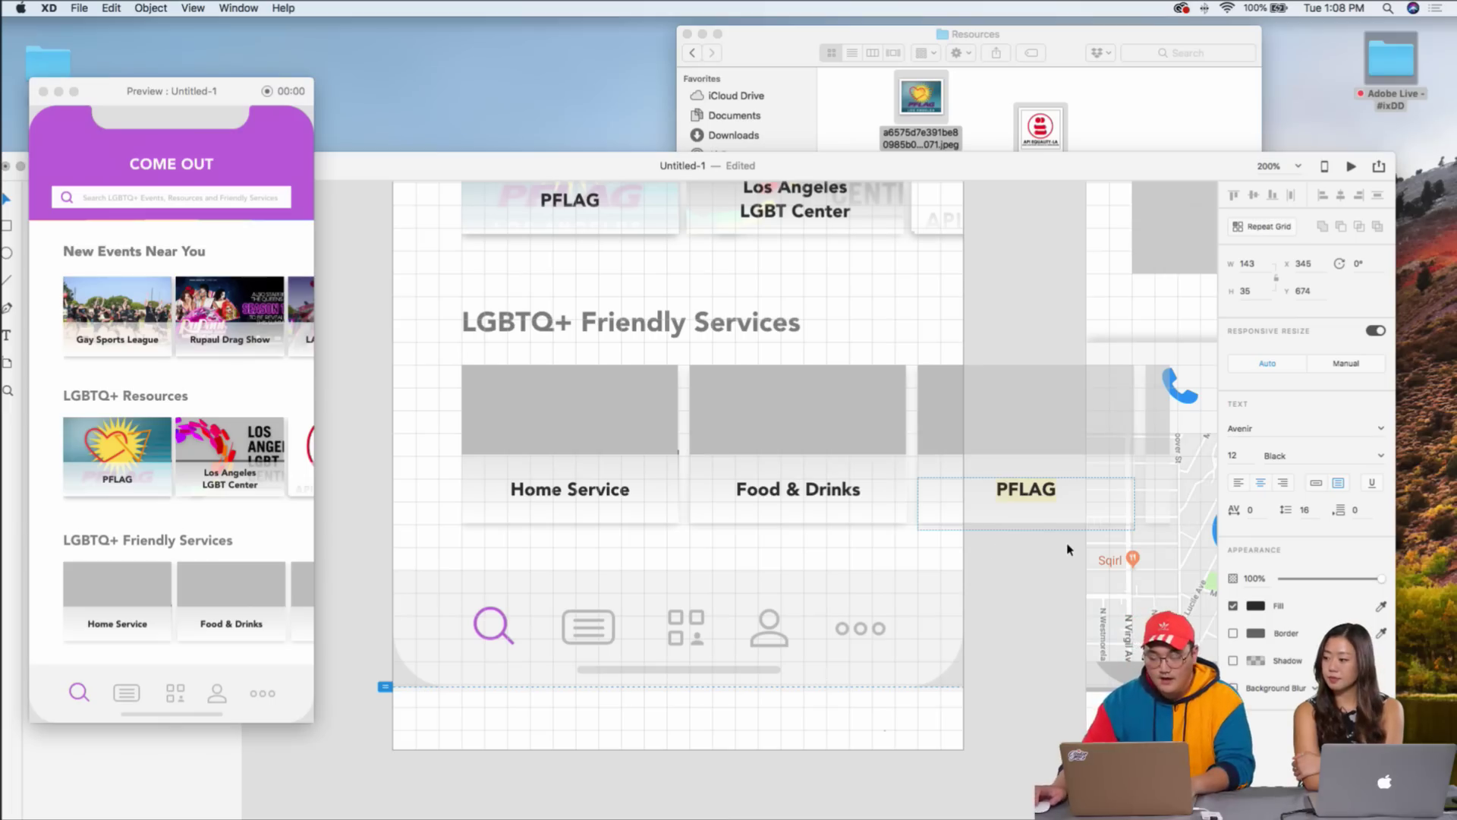
{"action": "type", "text": "Automovile"}
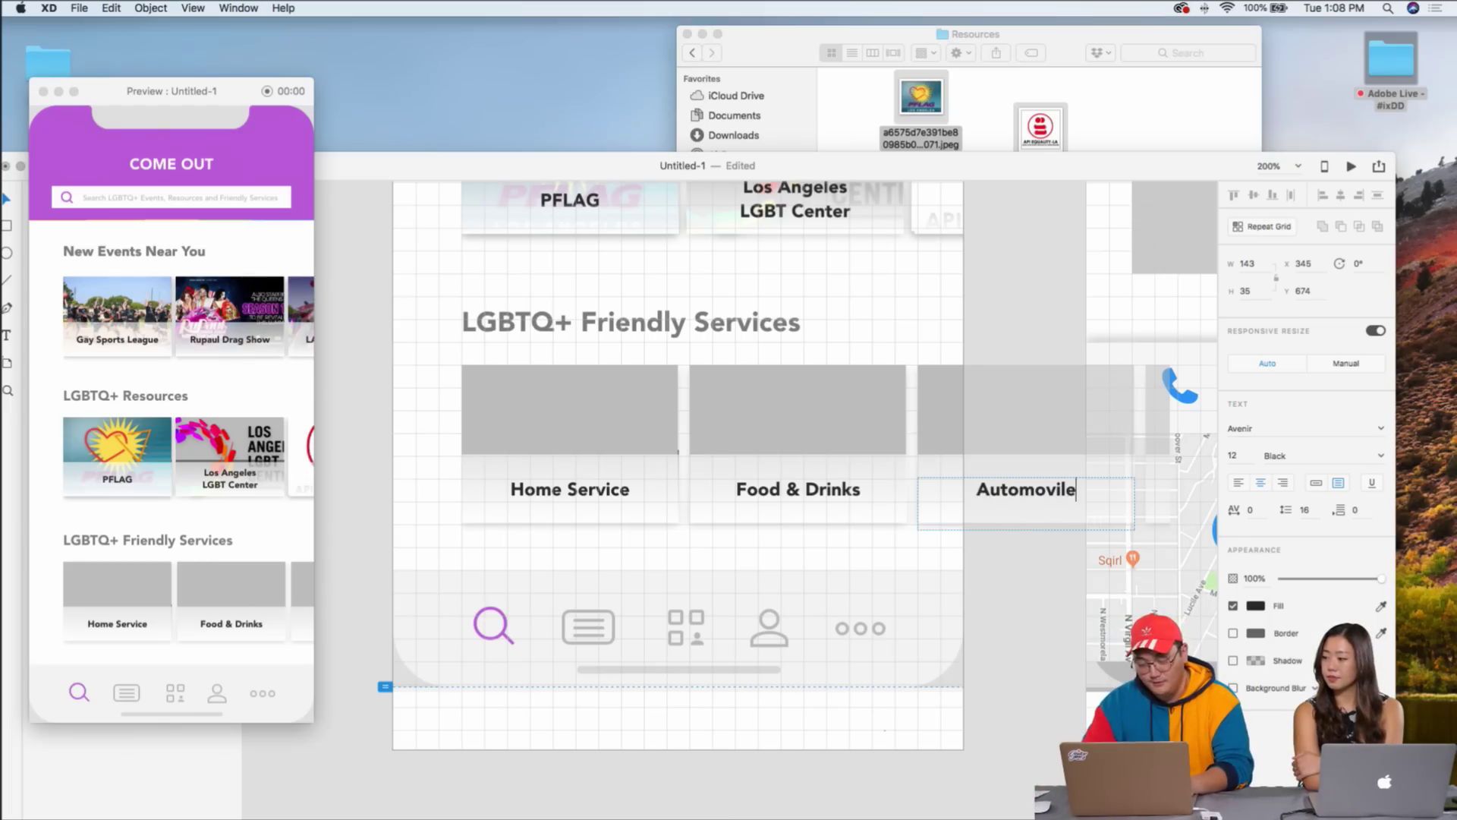
{"action": "key", "text": "BackSpace"}
{"action": "key", "text": "BackSpace"}
{"action": "key", "text": "BackSpace"}
{"action": "key", "text": "BackSpace"}
{"action": "type", "text": "bile "}
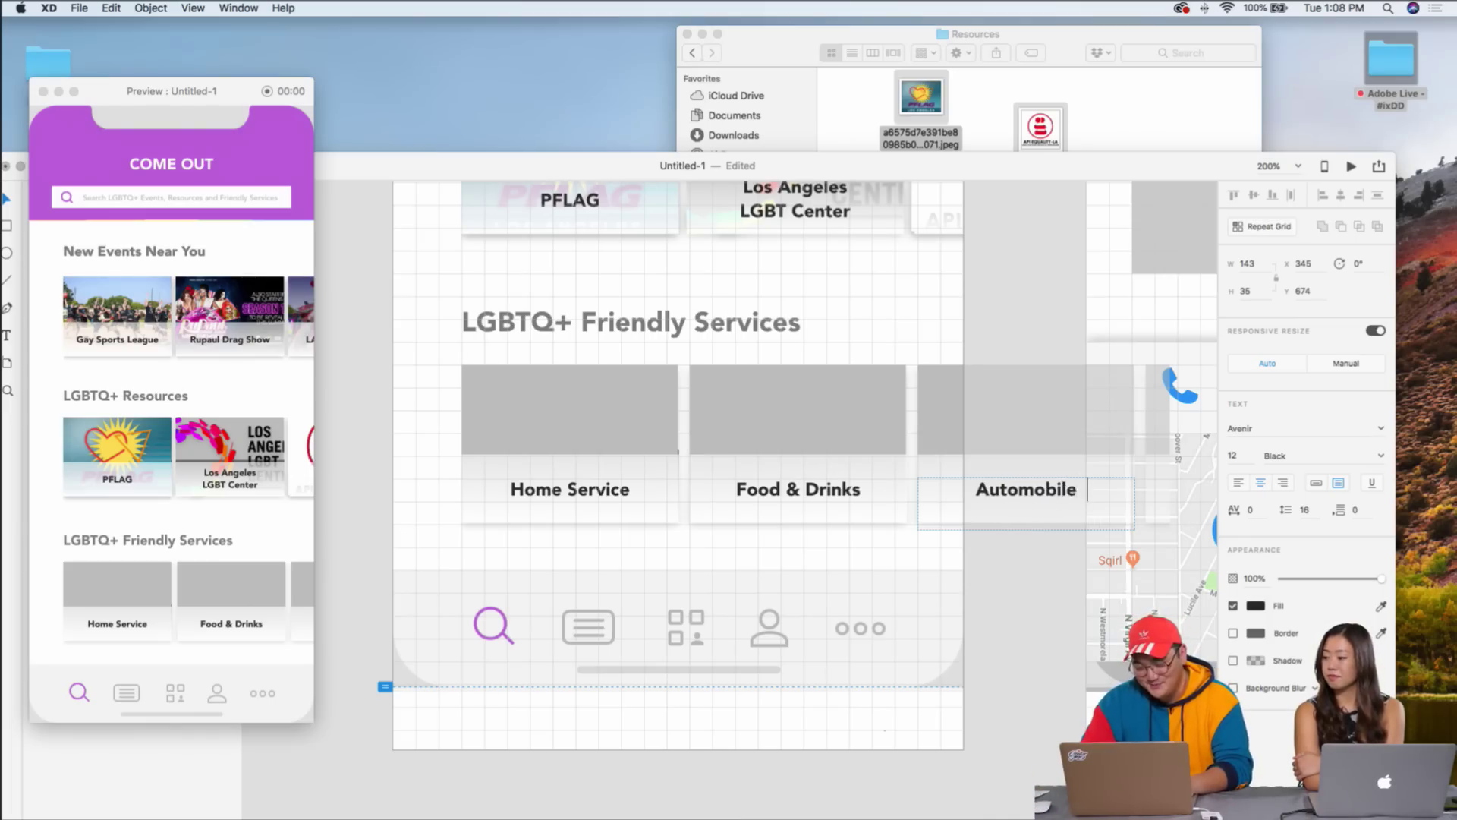
{"action": "type", "text": "Repair"}
{"action": "key", "text": "Escape"}
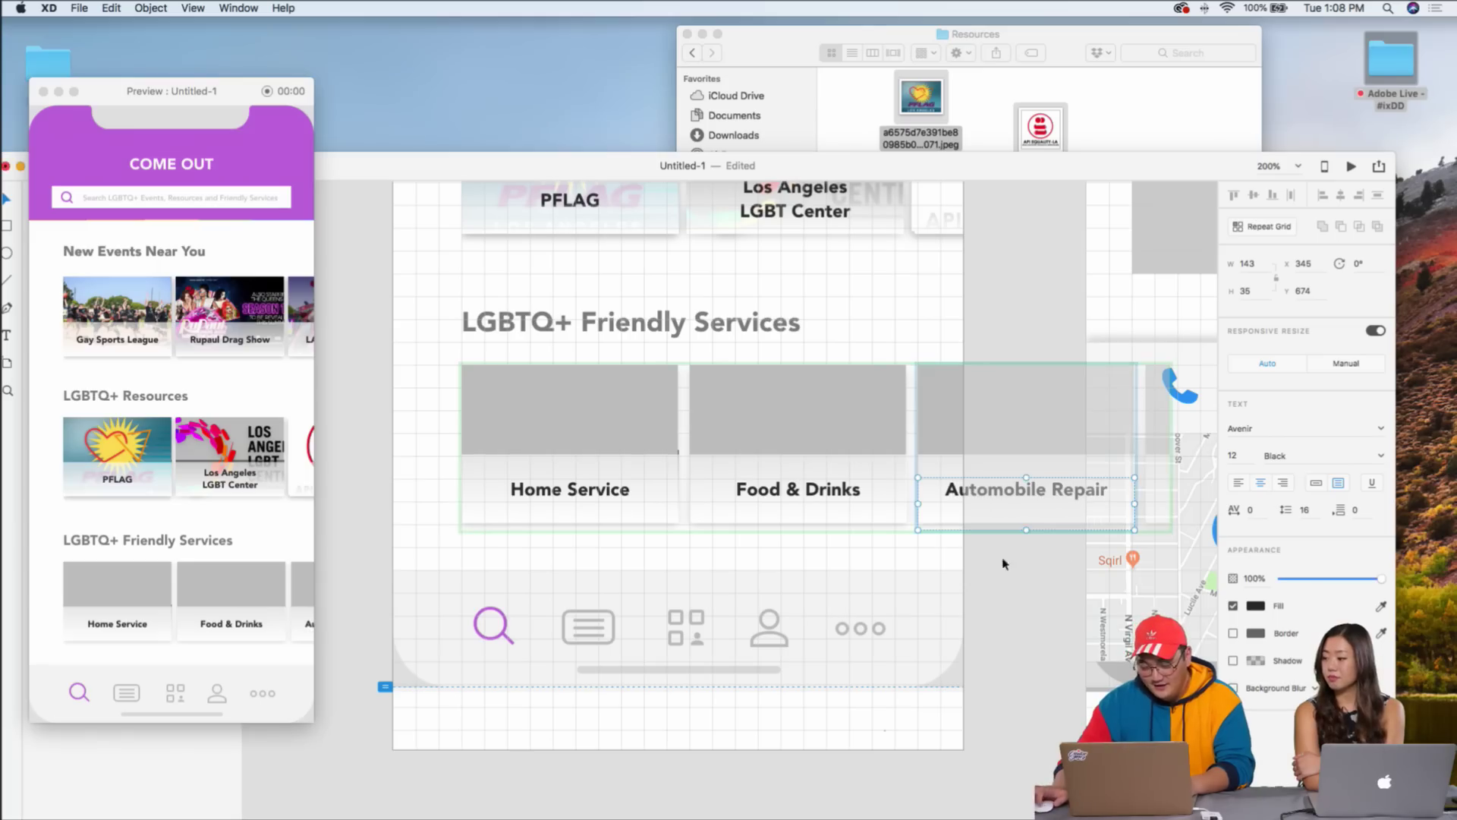
{"action": "left_click", "coordinate": [929, 568]}
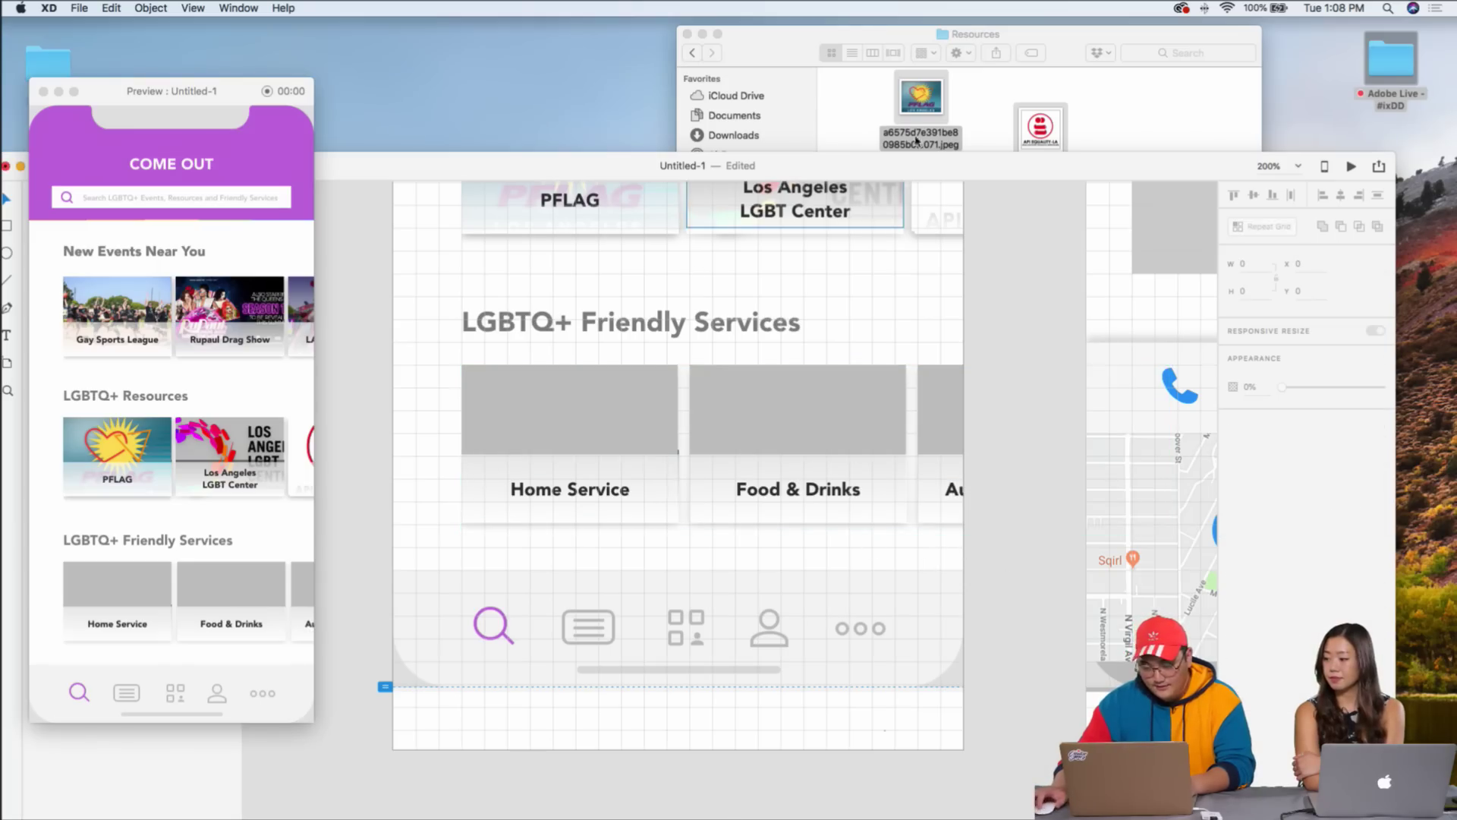
- Switch to Finder, open the Friendly Services image folder and place modern-car-repair-shop.jpg in the service cards
{"action": "left_click", "coordinate": [641, 55]}
{"action": "left_click", "coordinate": [691, 52]}
{"action": "left_click", "coordinate": [964, 111]}
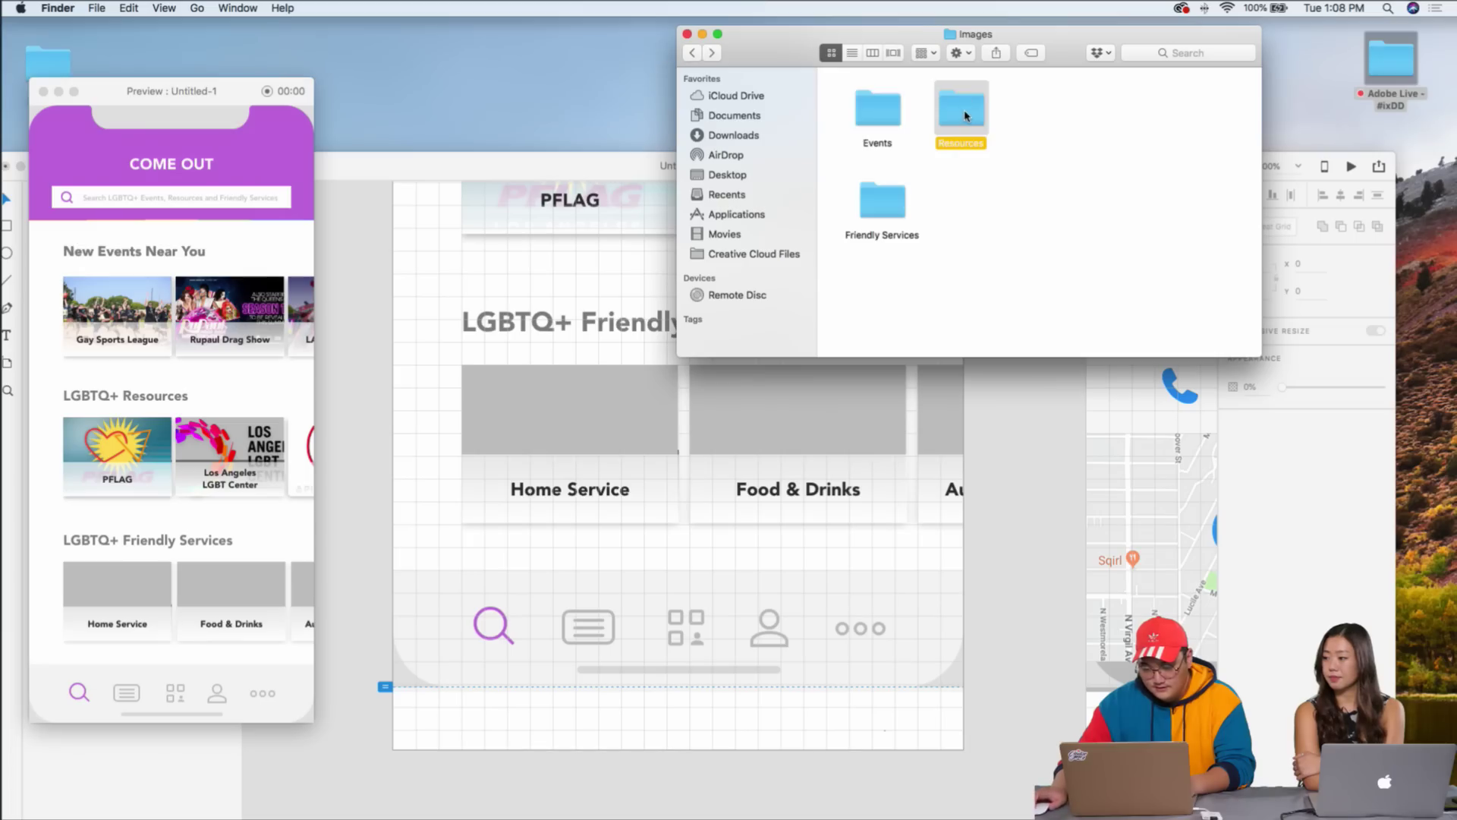
{"action": "double_click", "coordinate": [883, 206]}
{"action": "left_click_drag", "start_coordinate": [914, 152], "coordinate": [1041, 246]}
{"action": "left_click_drag", "start_coordinate": [1195, 296], "coordinate": [948, 425]}
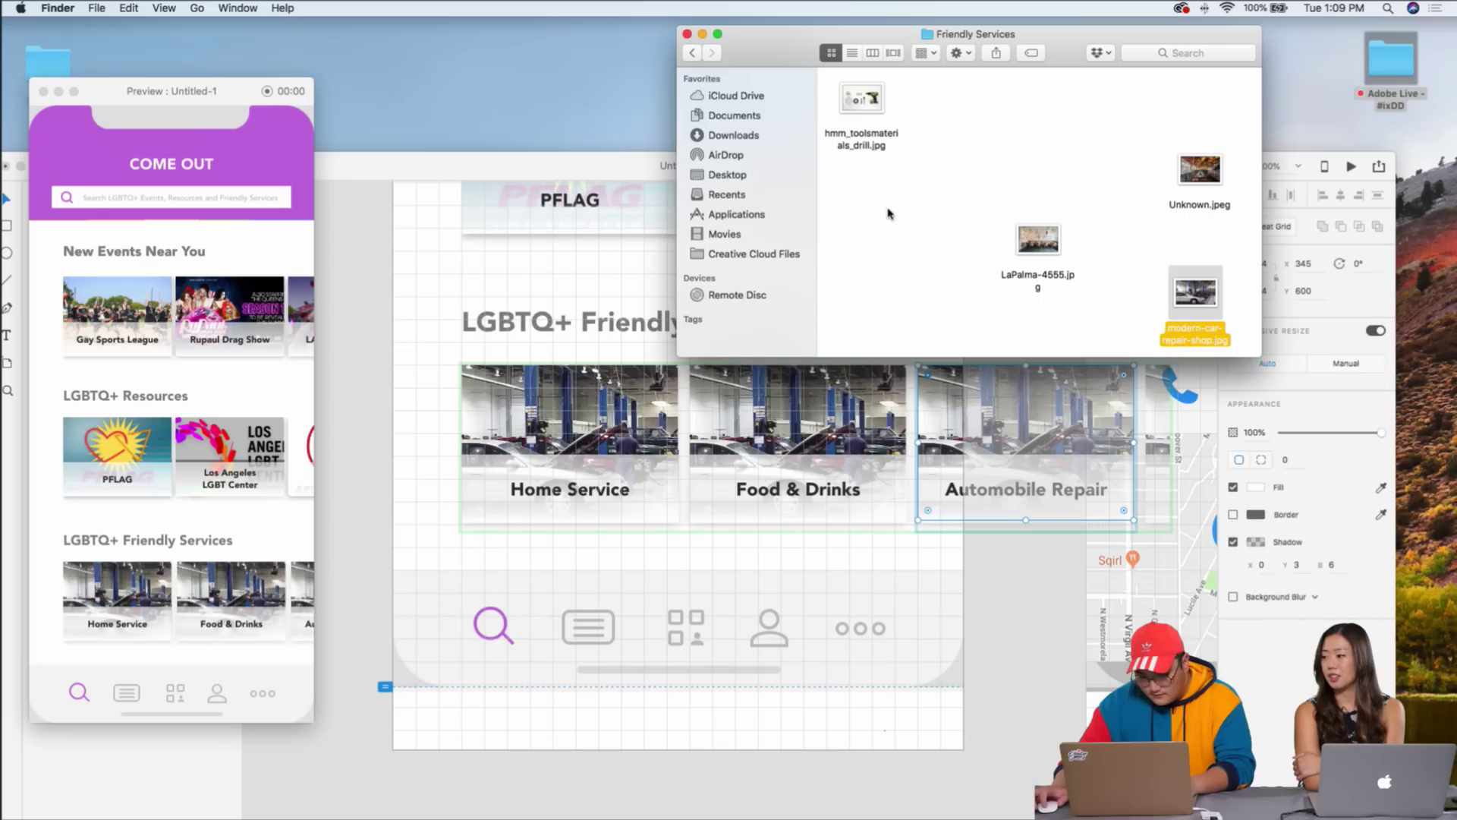
- Line up the drill, Unknown.jpeg and modern-car-repair-shop.jpg files in the folder and place all three in the service cards' repeat grid
{"action": "left_click_drag", "start_coordinate": [1045, 278], "coordinate": [964, 263]}
{"action": "left_click_drag", "start_coordinate": [1194, 298], "coordinate": [1040, 235]}
{"action": "left_click_drag", "start_coordinate": [1200, 168], "coordinate": [890, 228]}
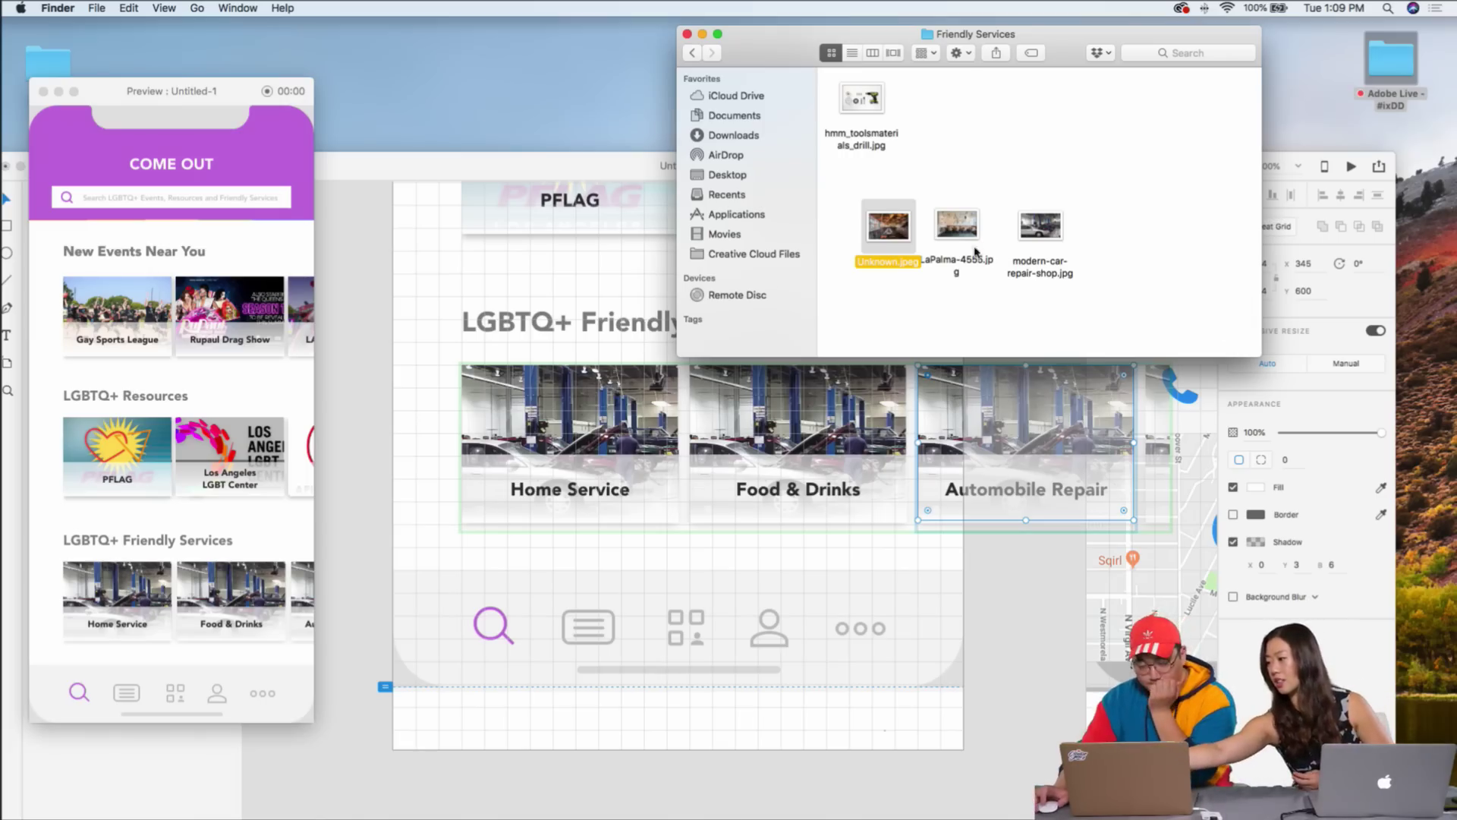
{"action": "mouse_move", "coordinate": [869, 116]}
{"action": "left_mouse_down"}
{"action": "mouse_move", "coordinate": [884, 122]}
{"action": "mouse_move", "coordinate": [880, 148]}
{"action": "mouse_move", "coordinate": [894, 131]}
{"action": "left_mouse_up"}
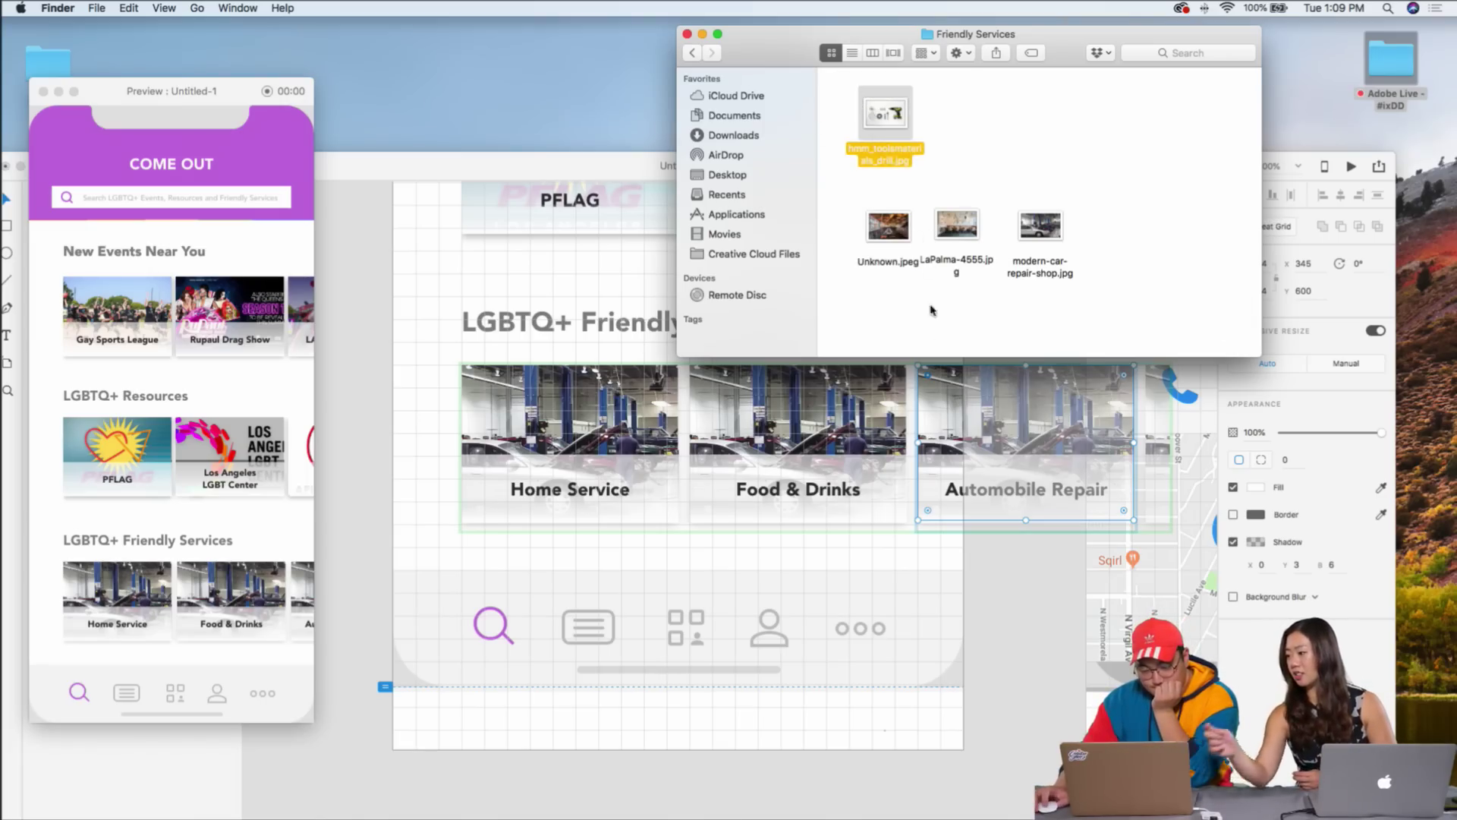
{"action": "left_click_drag", "start_coordinate": [903, 270], "coordinate": [979, 165]}
{"action": "left_click_drag", "start_coordinate": [1048, 280], "coordinate": [1046, 169]}
{"action": "left_click_drag", "start_coordinate": [1169, 169], "coordinate": [575, 451]}
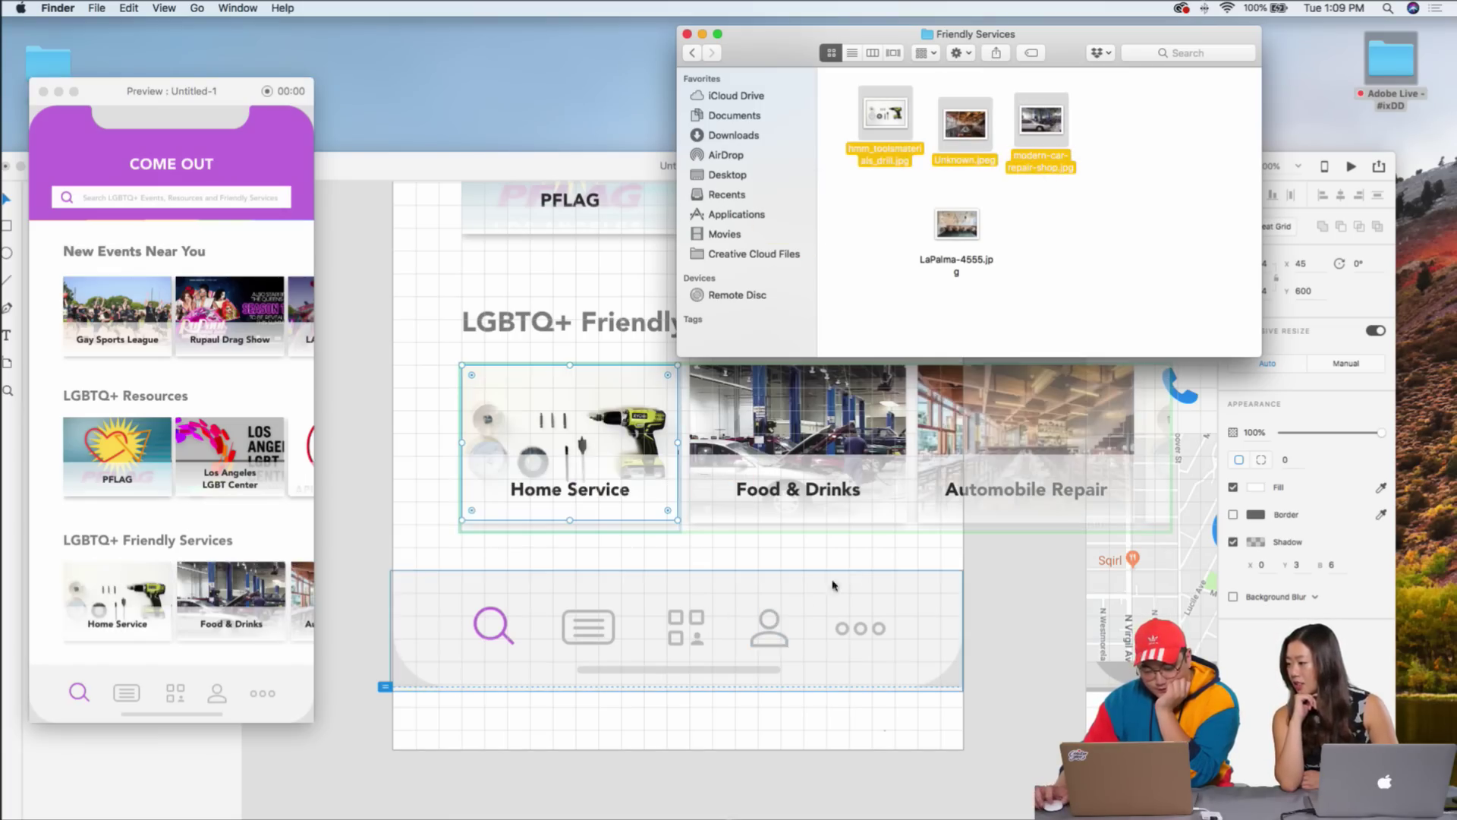
{"action": "left_click", "coordinate": [841, 558]}
{"action": "left_click", "coordinate": [853, 560]}
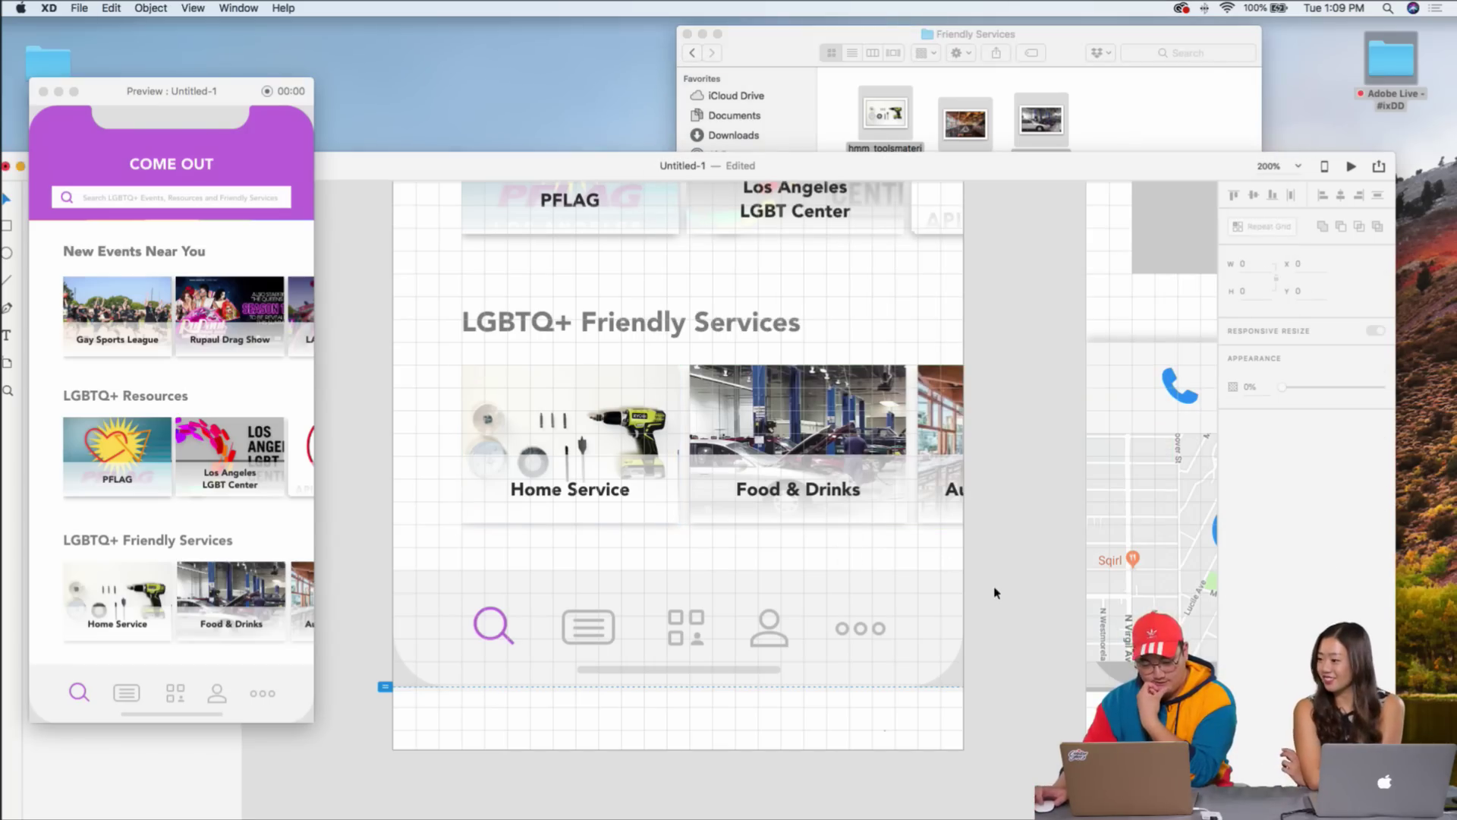
- Add a "View All" label beside the New Events Near You heading by reusing the style of the Gay Sports League title
{"action": "scroll", "coordinate": [996, 591], "scroll_direction": "up", "scroll_amount": 10}
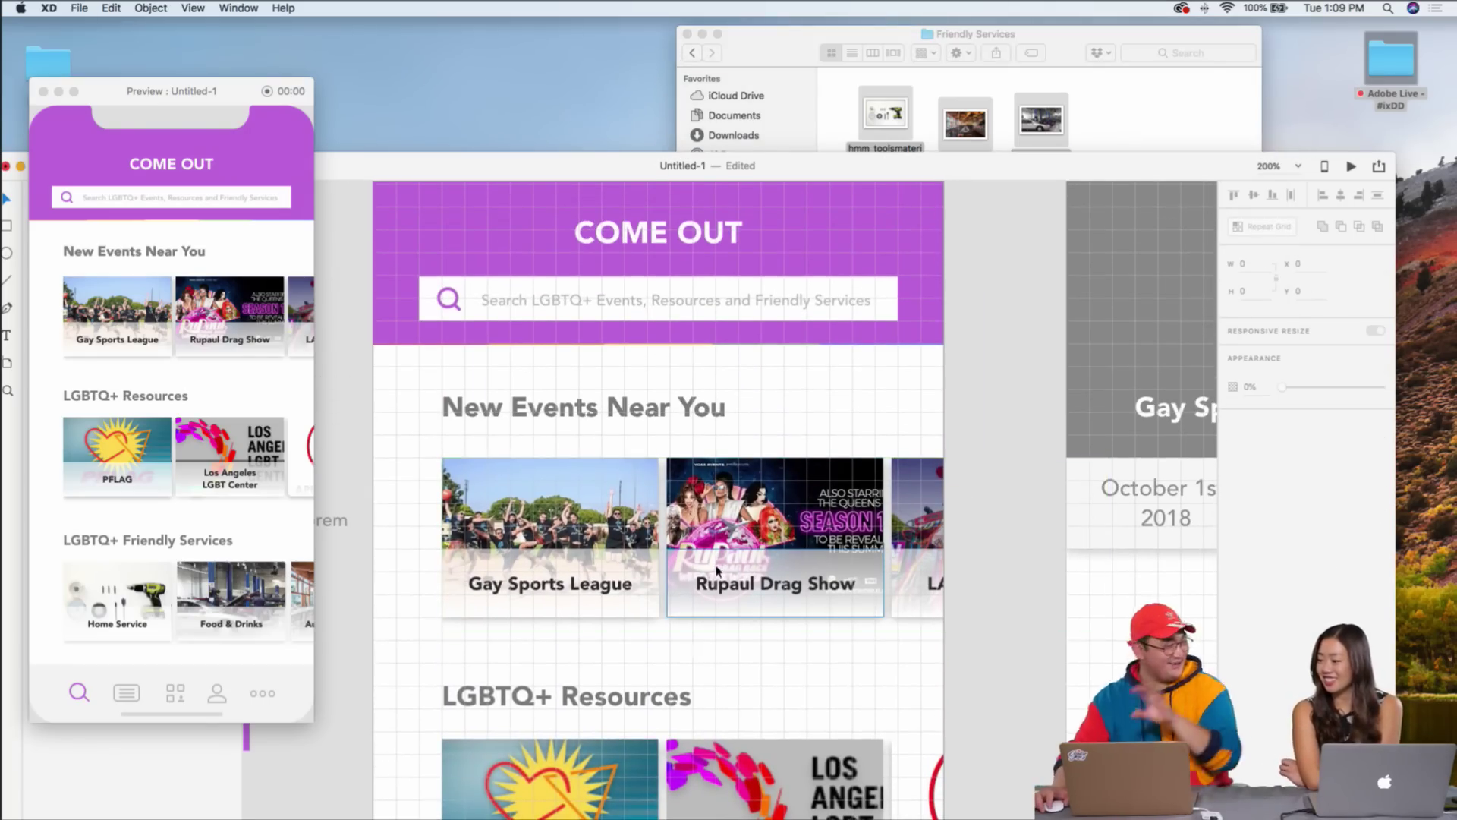
{"action": "double_click", "coordinate": [604, 596]}
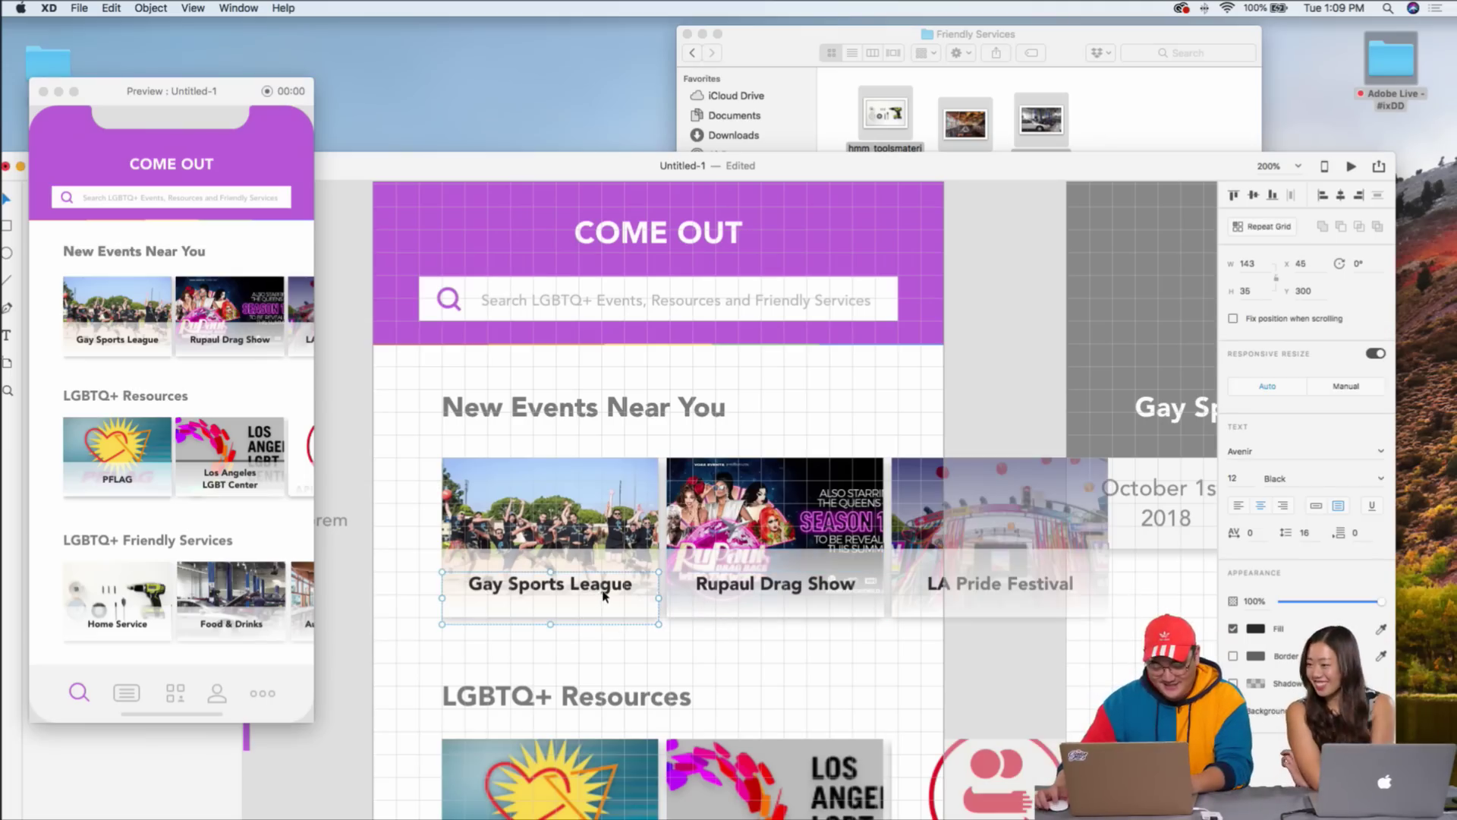
{"action": "left_click_drag", "start_coordinate": [608, 594], "coordinate": [879, 414]}
{"action": "type", "text": "View All"}
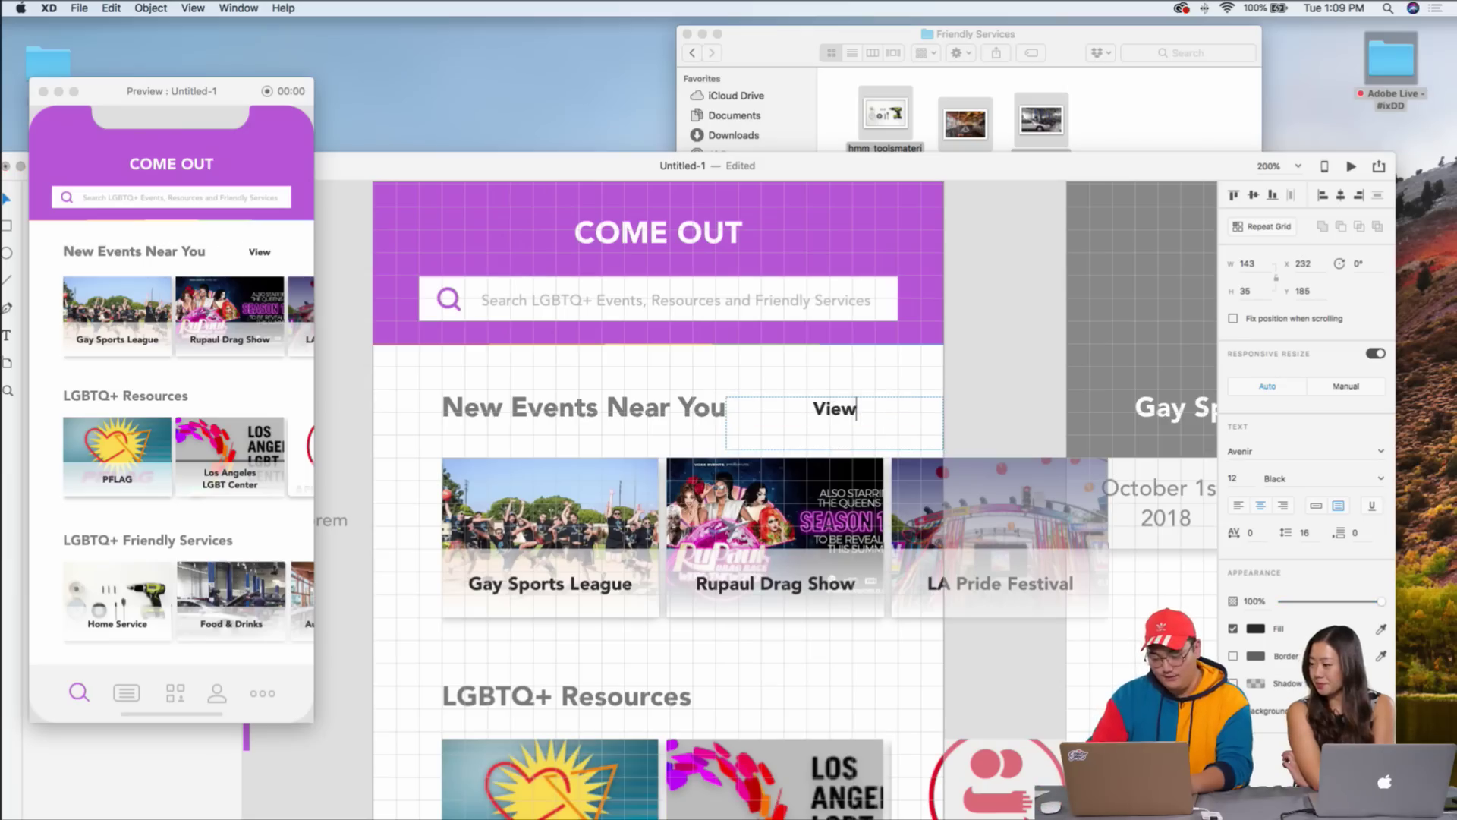
{"action": "left_click_drag", "start_coordinate": [841, 409], "coordinate": [873, 410]}
{"action": "key", "text": "Left"}
{"action": "key", "text": "Left"}
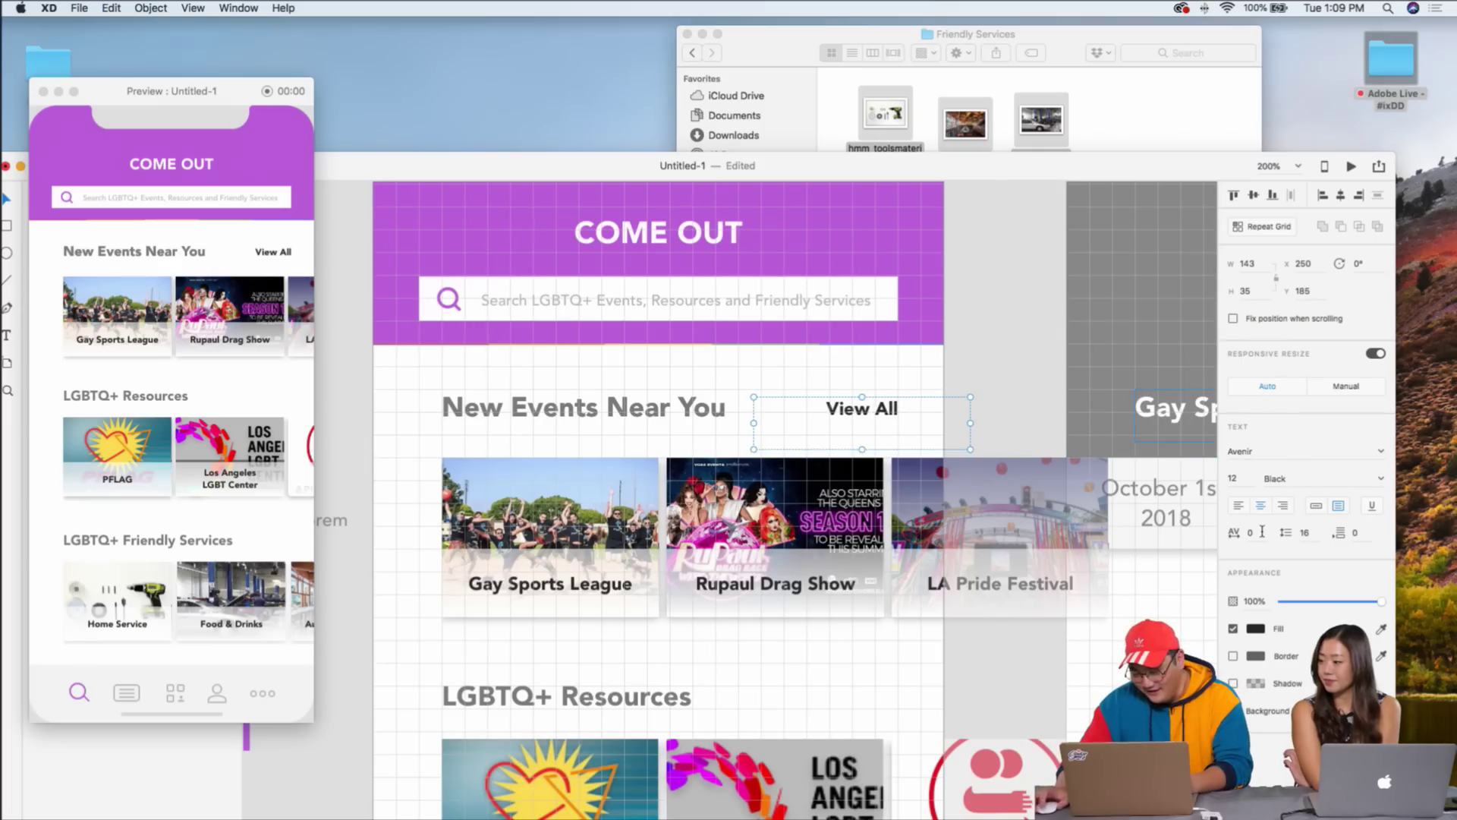
- Set the View All label's font weight to Medium and deselect it
{"action": "left_click", "coordinate": [1379, 484]}
{"action": "left_click", "coordinate": [1297, 576]}
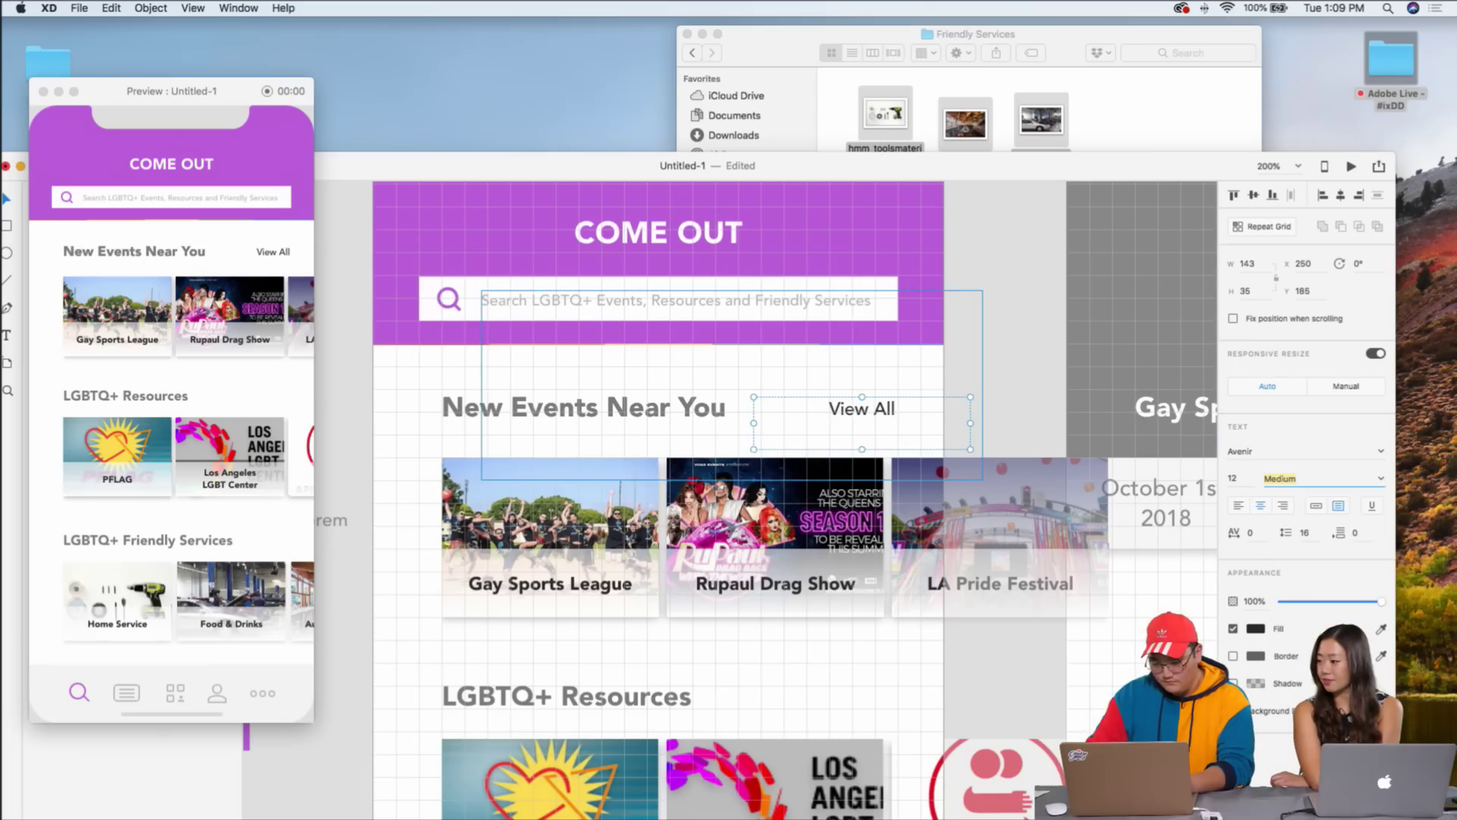
{"action": "left_click", "coordinate": [1048, 303]}
- Duplicate the View All label and line the copy up with the LGBTQ+ Resources heading at Y 375
{"action": "scroll", "coordinate": [1047, 298], "scroll_direction": "down", "scroll_amount": 5}
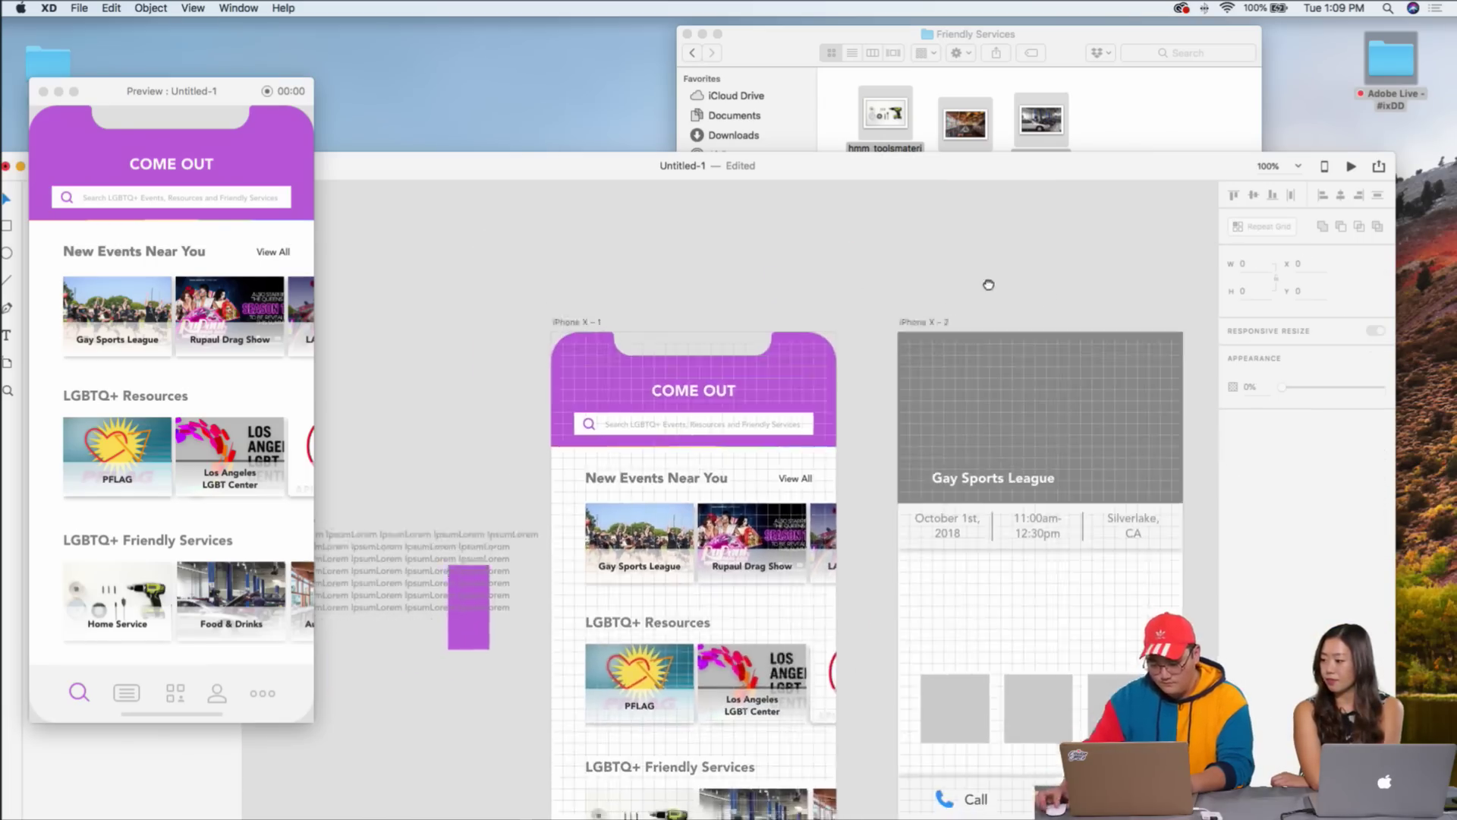
{"action": "left_click", "coordinate": [824, 327]}
{"action": "key", "text": "super+v"}
{"action": "key", "text": "shift+Down"}
{"action": "key", "text": "shift+Down"}
{"action": "key", "text": "super+z"}
{"action": "key", "text": "super+z"}
{"action": "key", "text": "super+z"}
{"action": "key", "text": "shift+Down"}
{"action": "key", "text": "shift+Down"}
{"action": "key", "text": "shift+Down"}
{"action": "key", "text": "shift+Down"}
{"action": "key", "text": "shift+Down"}
{"action": "key", "text": "shift+Down"}
{"action": "key", "text": "shift+Down"}
{"action": "key", "text": "shift+Down"}
{"action": "key", "text": "shift+Down"}
{"action": "key", "text": "shift+Down"}
{"action": "key", "text": "shift+Down"}
{"action": "key", "text": "shift+Down"}
{"action": "key", "text": "shift+Down"}
{"action": "key", "text": "shift+Down"}
{"action": "key", "text": "shift+Down"}
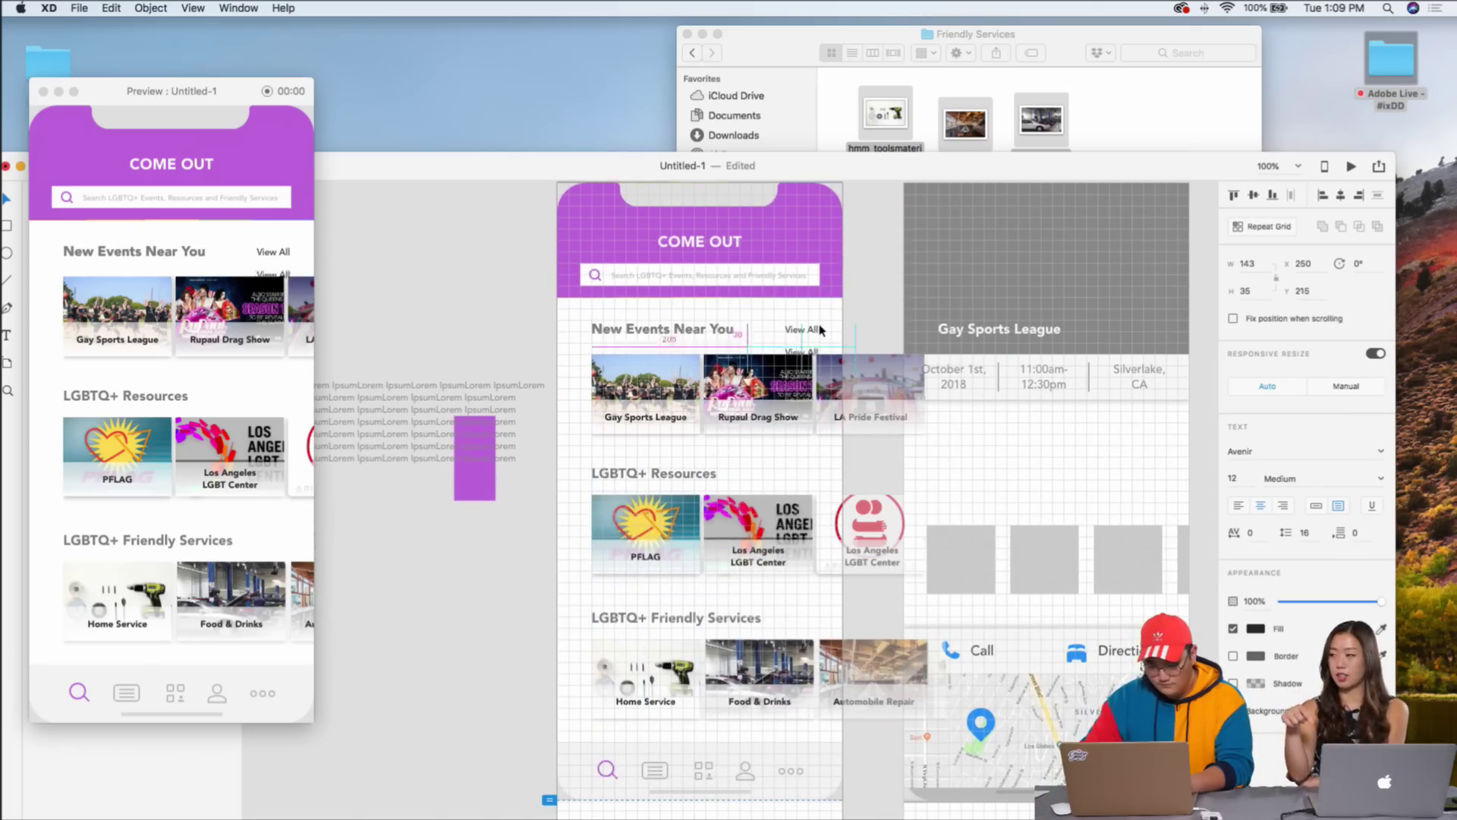
{"action": "key", "text": "shift+Down"}
{"action": "key", "text": "shift+Down"}
{"action": "key", "text": "shift+Down"}
{"action": "key", "text": "shift+Down"}
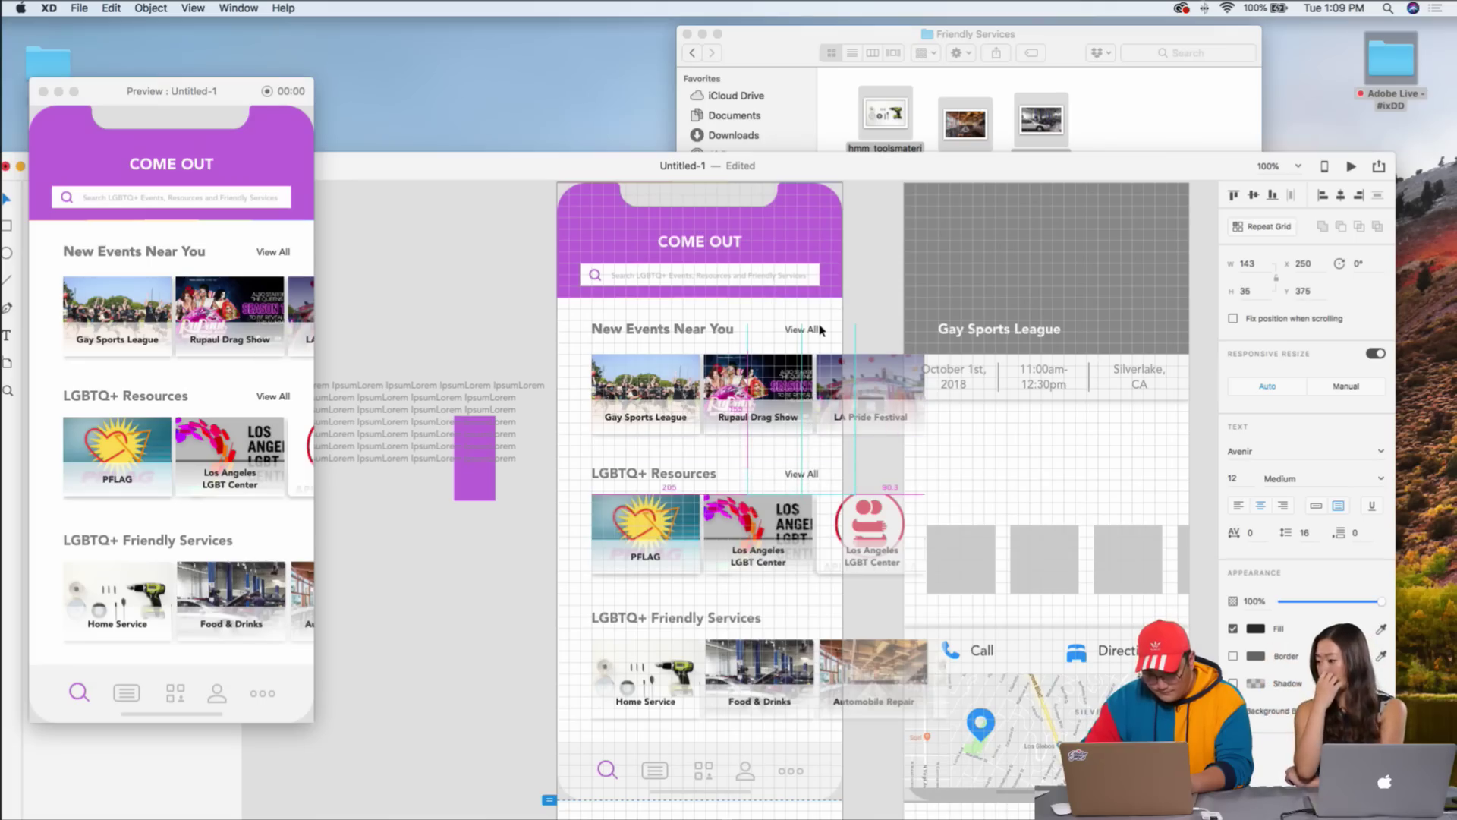
- Duplicate the View All label again and line the copy up with the LGBTQ+ Friendly Services heading at Y 565
{"action": "key", "text": "super+d"}
{"action": "key", "text": "shift+Down"}
{"action": "key", "text": "shift+Down"}
{"action": "key", "text": "shift+Down"}
{"action": "key", "text": "shift+Down"}
{"action": "key", "text": "shift+Down"}
{"action": "key", "text": "shift+Down"}
{"action": "key", "text": "shift+Down"}
{"action": "key", "text": "shift+Down"}
{"action": "key", "text": "shift+Down"}
{"action": "key", "text": "shift+Down"}
{"action": "key", "text": "shift+Down"}
{"action": "key", "text": "shift+Down"}
{"action": "key", "text": "shift+Down"}
{"action": "key", "text": "shift+Down"}
{"action": "key", "text": "shift+Down"}
{"action": "key", "text": "shift+Down"}
{"action": "key", "text": "shift+Down"}
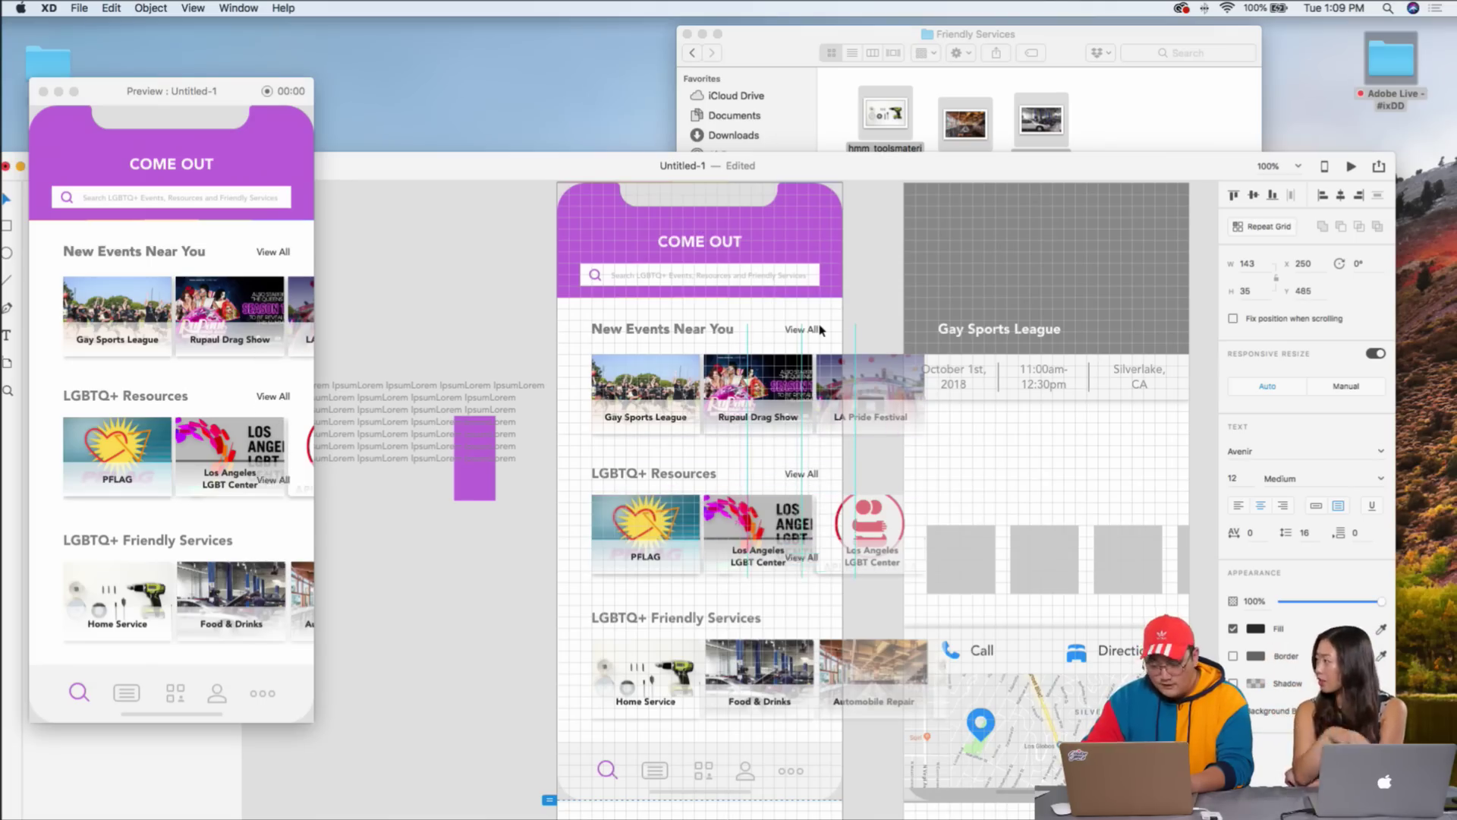
{"action": "key", "text": "shift+Down"}
{"action": "key", "text": "shift+Down"}
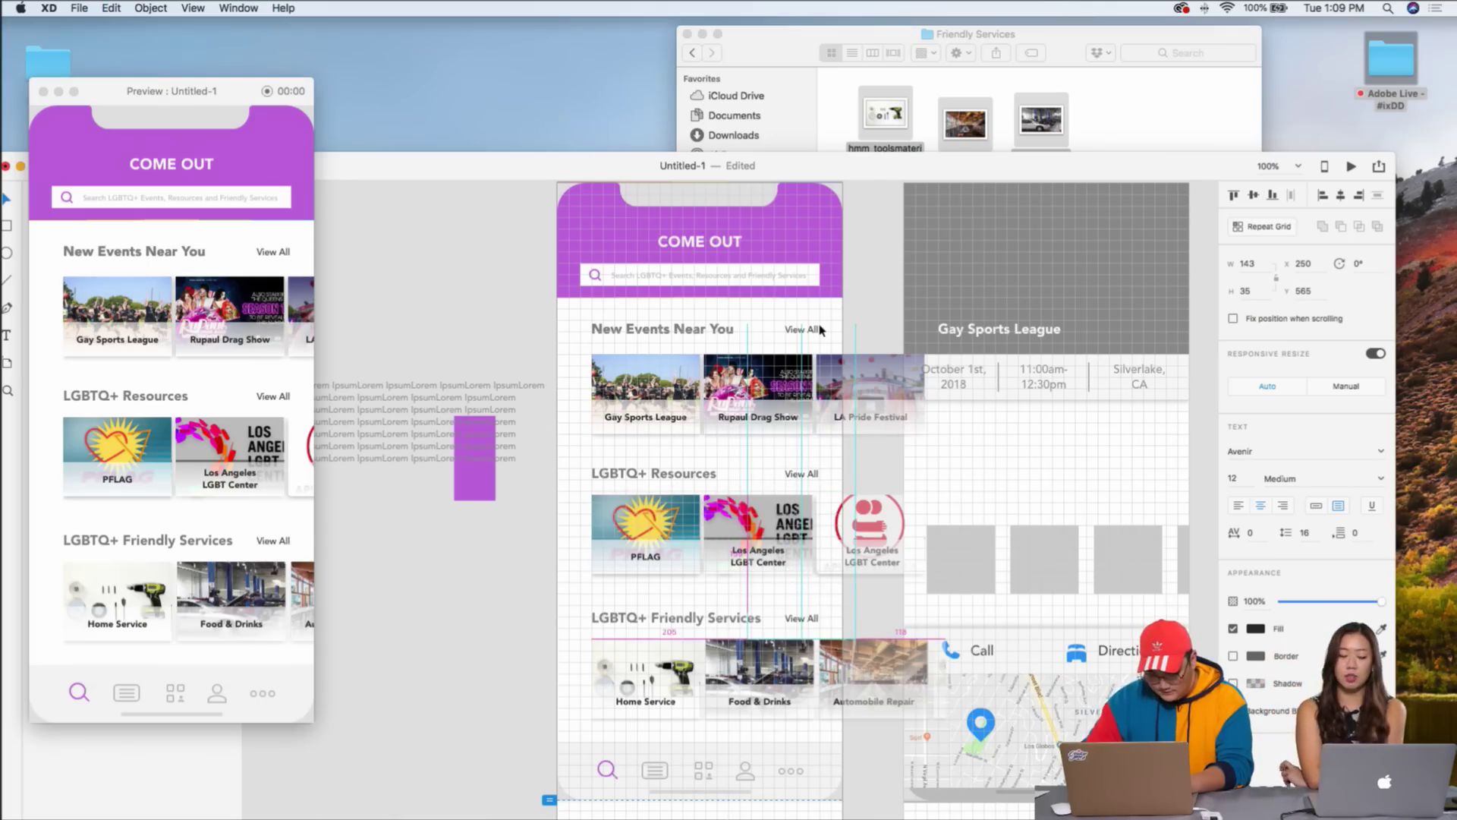
- Move the preview window aside and scroll the home screen to check which header elements stay fixed
{"action": "left_click", "coordinate": [618, 239]}
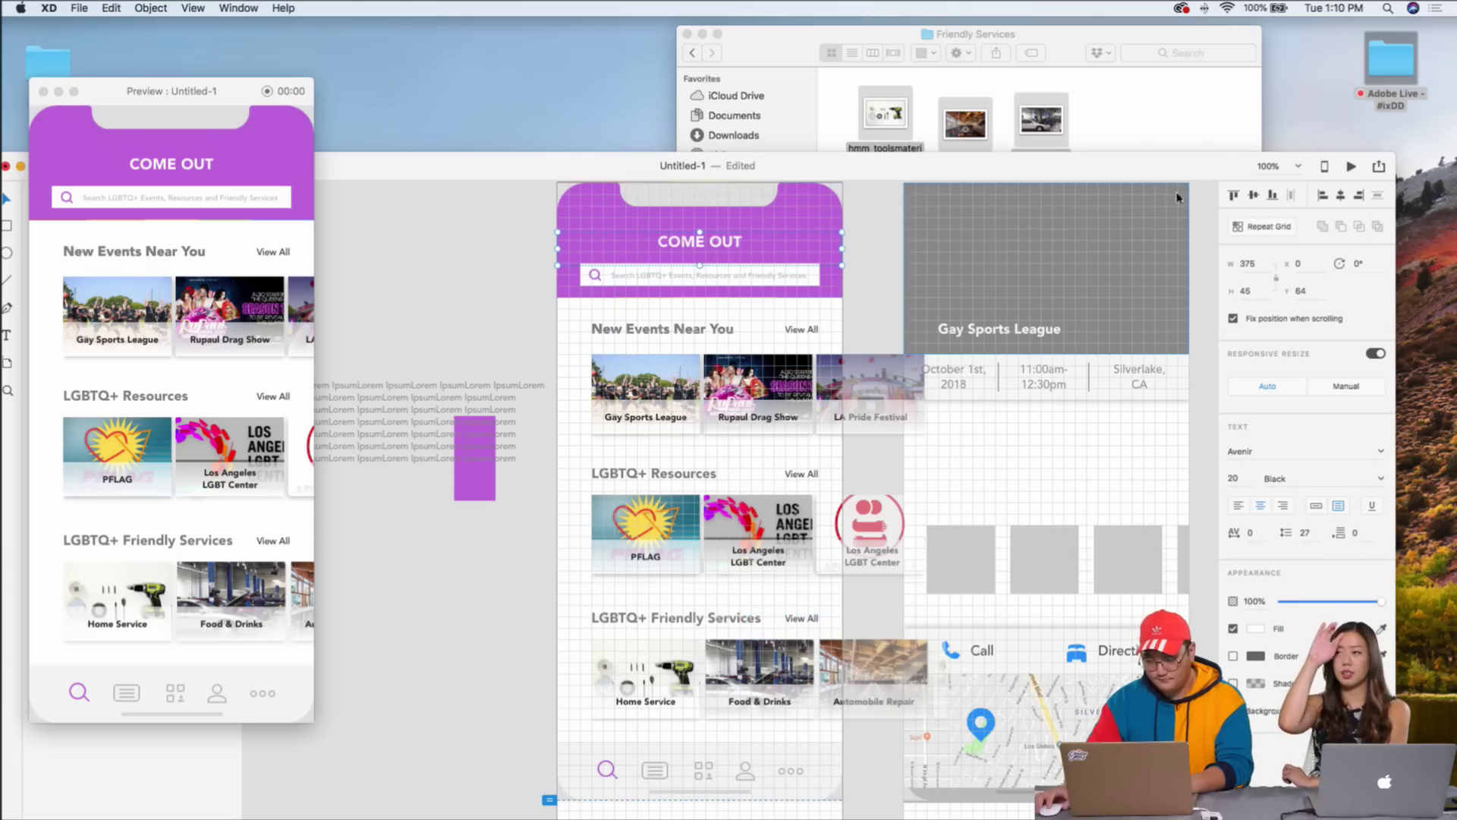
{"action": "left_click_drag", "start_coordinate": [207, 99], "coordinate": [492, 51]}
{"action": "scroll", "coordinate": [424, 273], "scroll_direction": "down", "scroll_amount": 2}
{"action": "scroll", "coordinate": [423, 273], "scroll_direction": "up", "scroll_amount": 2}
{"action": "scroll", "coordinate": [423, 273], "scroll_direction": "down", "scroll_amount": 2}
{"action": "scroll", "coordinate": [440, 275], "scroll_direction": "up", "scroll_amount": 2}
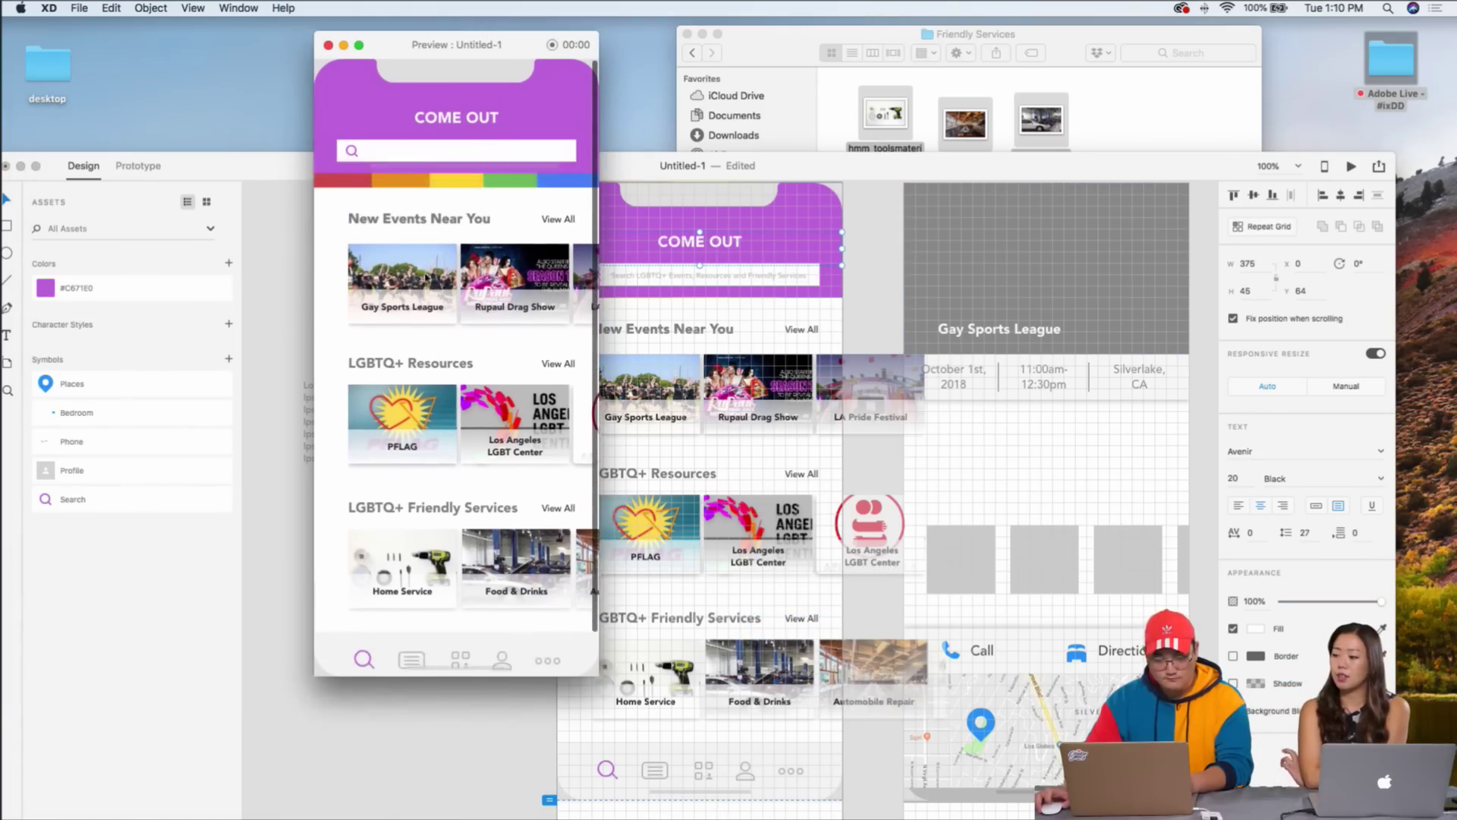
- Reduce the search placeholder's text box to a height of 65, fix its position when scrolling and check it in the preview
{"action": "left_click", "coordinate": [763, 279]}
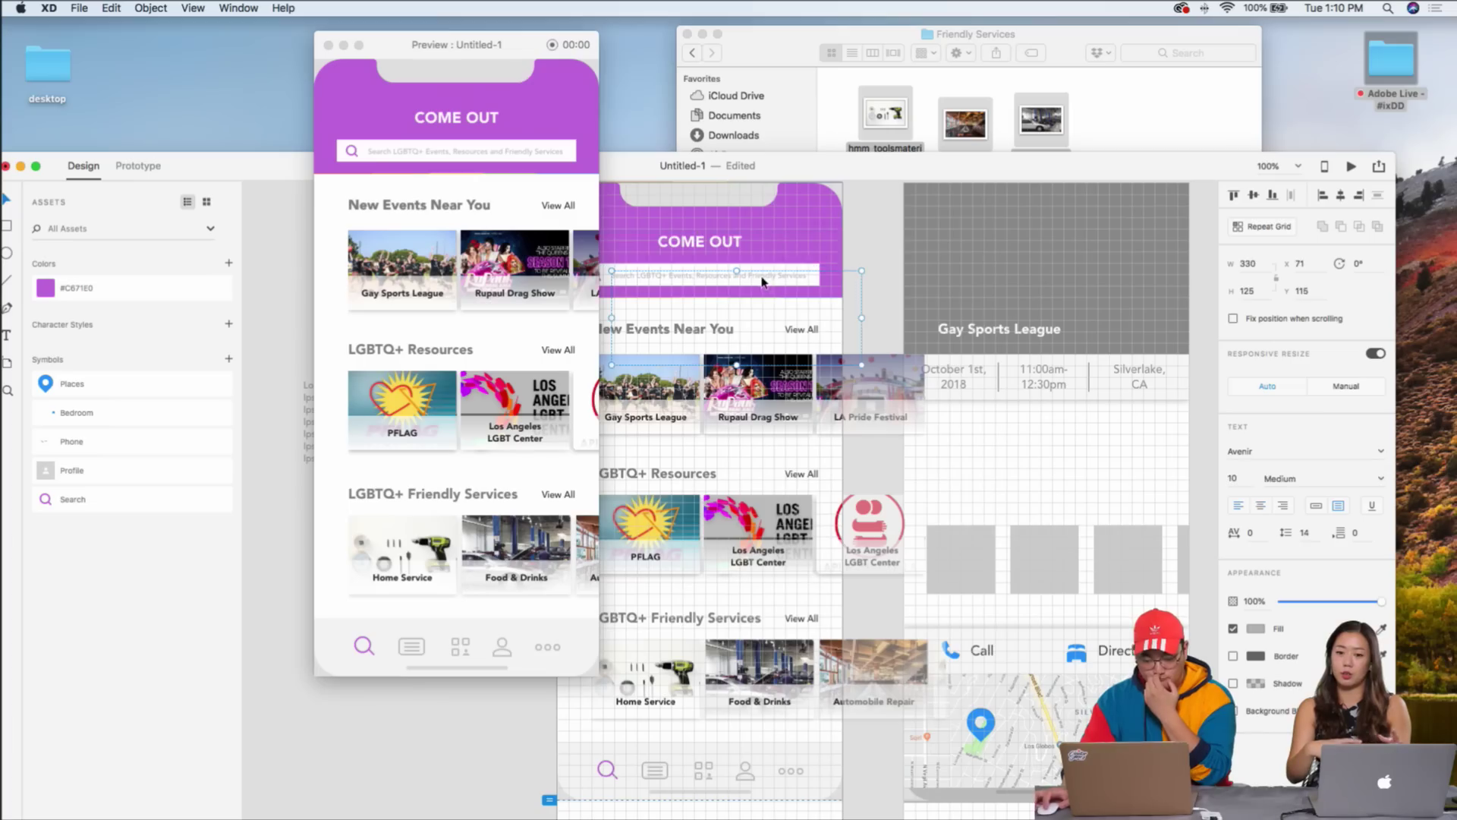
{"action": "left_click_drag", "start_coordinate": [736, 365], "coordinate": [736, 319]}
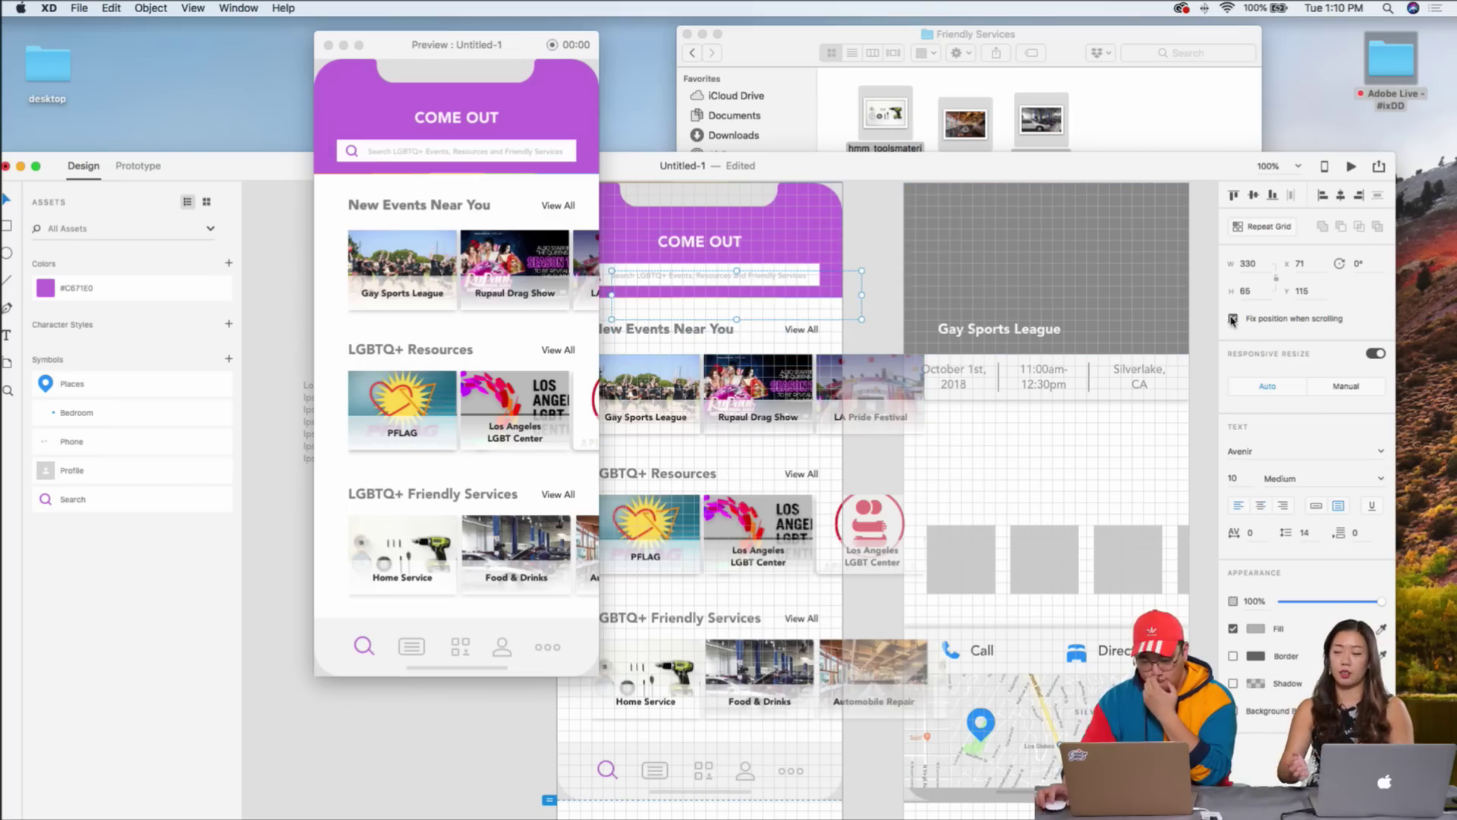
{"action": "scroll", "coordinate": [422, 266], "scroll_direction": "down", "scroll_amount": 3}
{"action": "scroll", "coordinate": [422, 269], "scroll_direction": "up", "scroll_amount": 5}
{"action": "scroll", "coordinate": [423, 268], "scroll_direction": "down", "scroll_amount": 3}
{"action": "scroll", "coordinate": [604, 338], "scroll_direction": "down", "scroll_amount": 6}
{"action": "scroll", "coordinate": [513, 365], "scroll_direction": "down", "scroll_amount": 2}
{"action": "scroll", "coordinate": [513, 364], "scroll_direction": "up", "scroll_amount": 2}
{"action": "scroll", "coordinate": [867, 687], "scroll_direction": "down", "scroll_amount": 1}
{"action": "left_click_drag", "start_coordinate": [874, 710], "coordinate": [582, 624]}
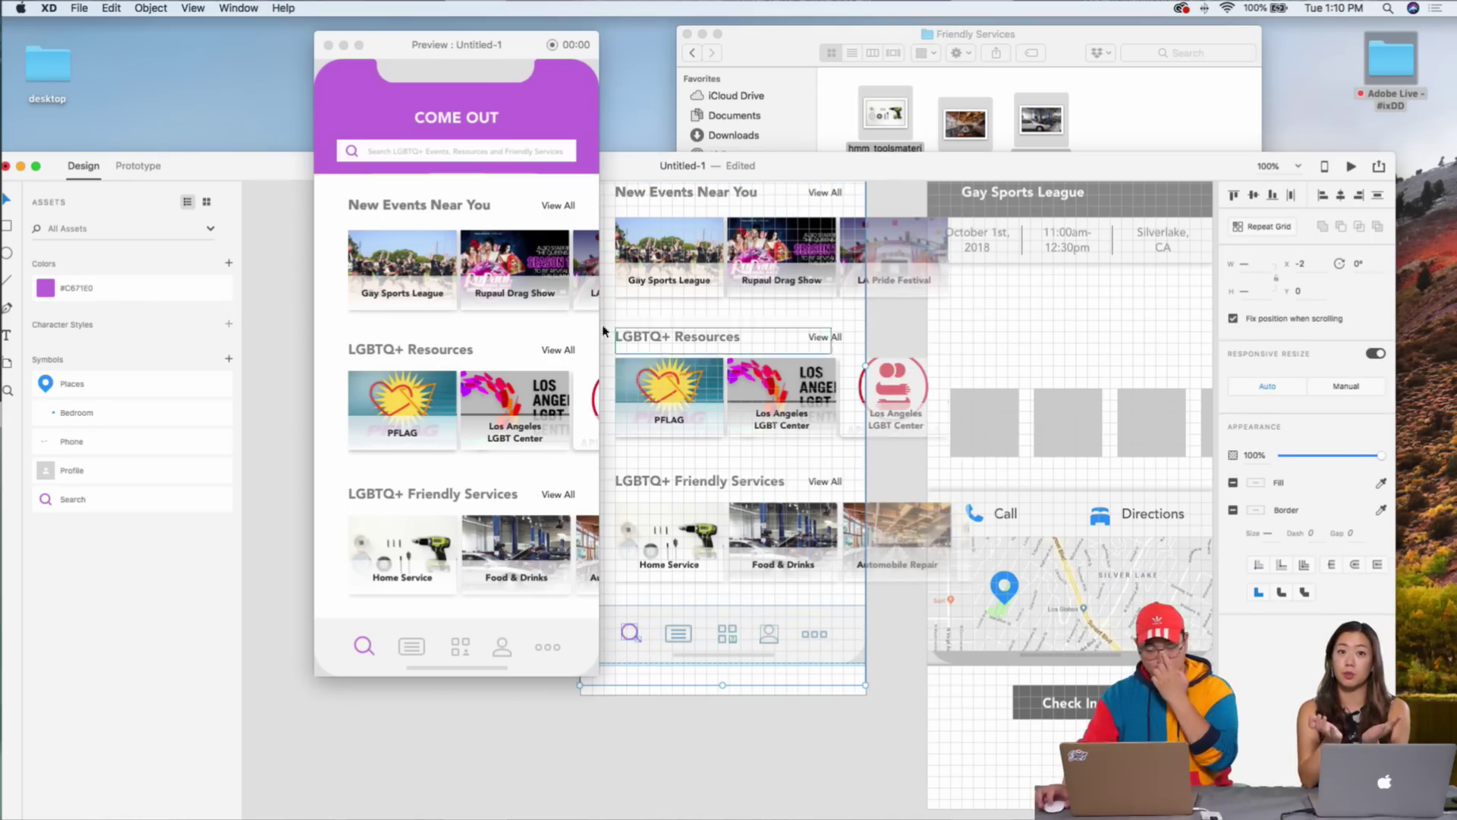
{"action": "scroll", "coordinate": [501, 319], "scroll_direction": "down", "scroll_amount": 2}
{"action": "scroll", "coordinate": [502, 322], "scroll_direction": "up", "scroll_amount": 2}
{"action": "scroll", "coordinate": [502, 322], "scroll_direction": "down", "scroll_amount": 2}
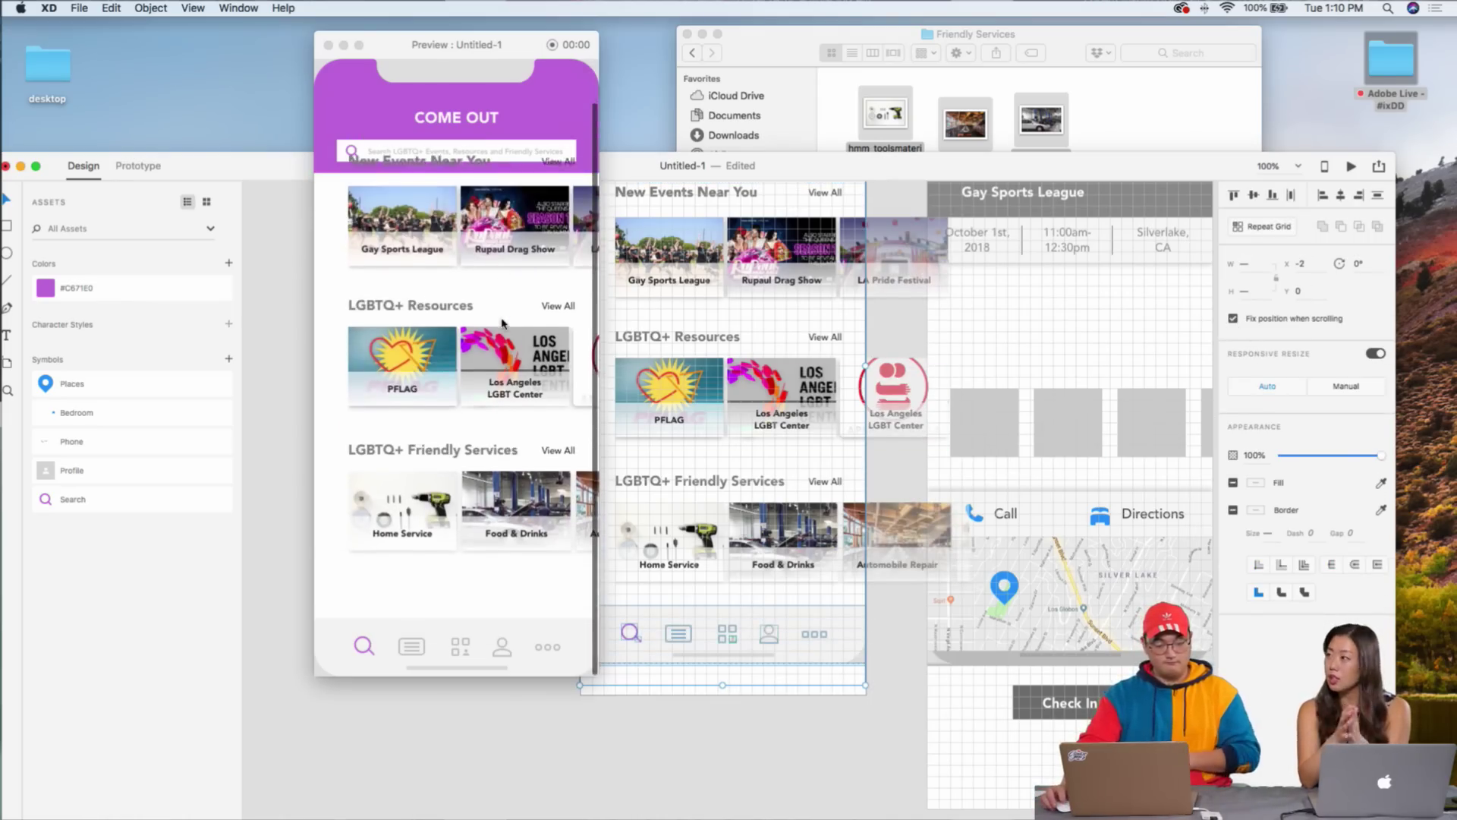
{"action": "scroll", "coordinate": [671, 479], "scroll_direction": "left", "scroll_amount": 3}
{"action": "left_click_drag", "start_coordinate": [671, 479], "coordinate": [987, 586]}
{"action": "right_click", "coordinate": [965, 551]}
{"action": "left_click", "coordinate": [986, 645]}
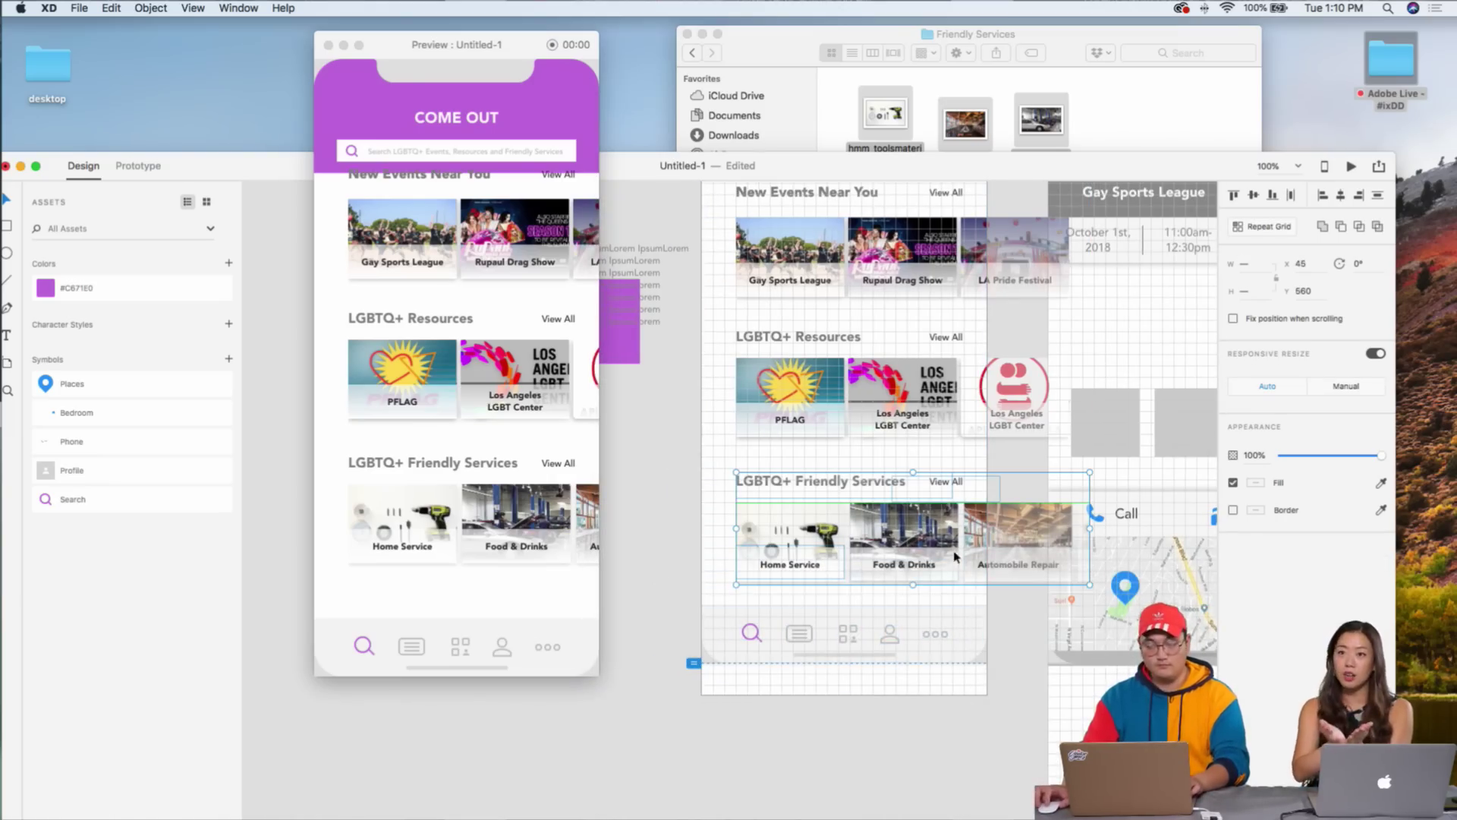
{"action": "right_click", "coordinate": [1000, 558]}
{"action": "left_click", "coordinate": [1051, 779]}
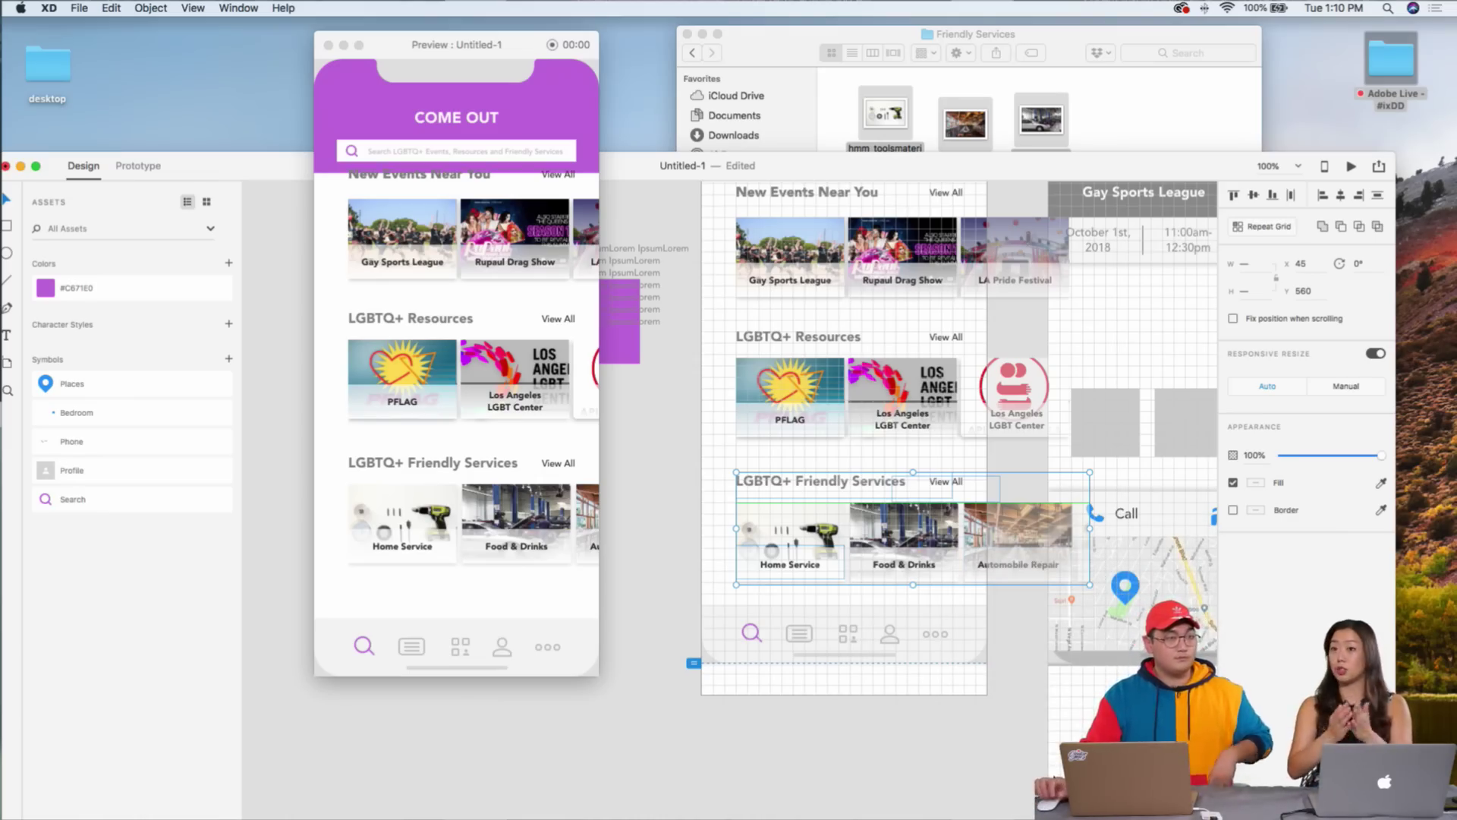
{"action": "scroll", "coordinate": [447, 492], "scroll_direction": "up", "scroll_amount": 2}
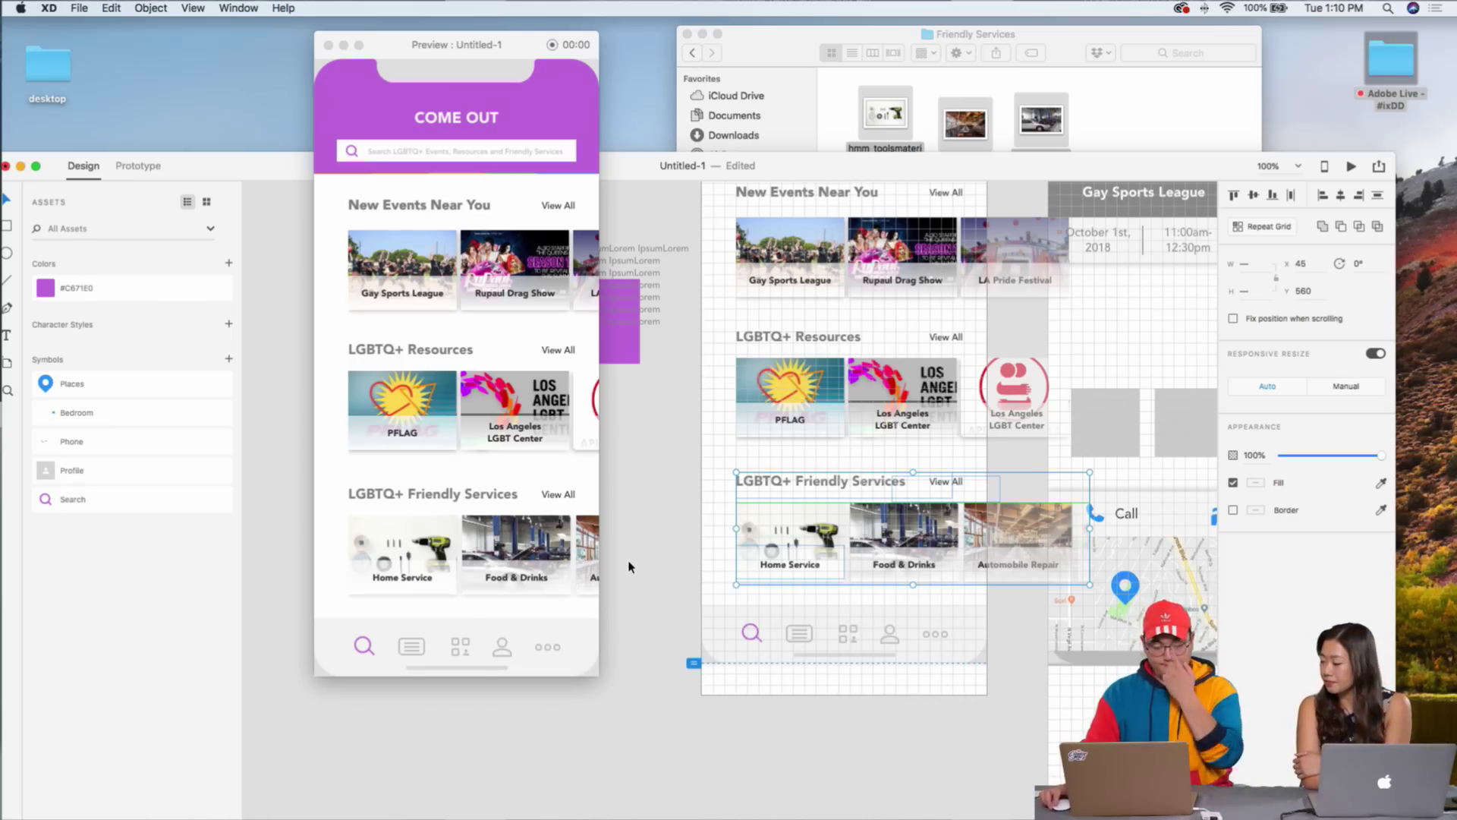
- Arrange the document and preview windows side by side and nudge the bottom navigation bar with its icons up 7 px
{"action": "left_click_drag", "start_coordinate": [871, 167], "coordinate": [1201, 68]}
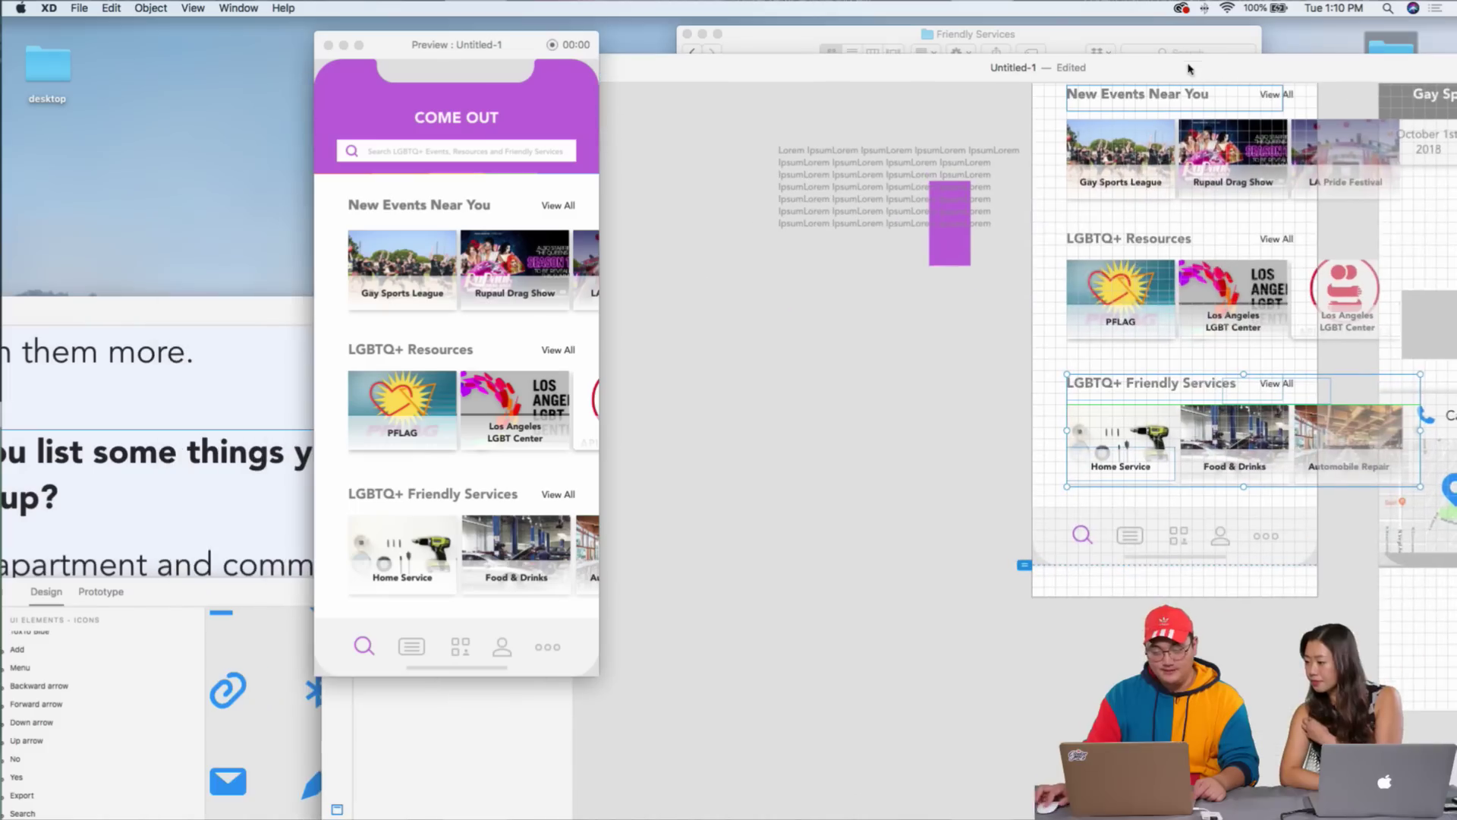
{"action": "left_click_drag", "start_coordinate": [513, 51], "coordinate": [454, 38]}
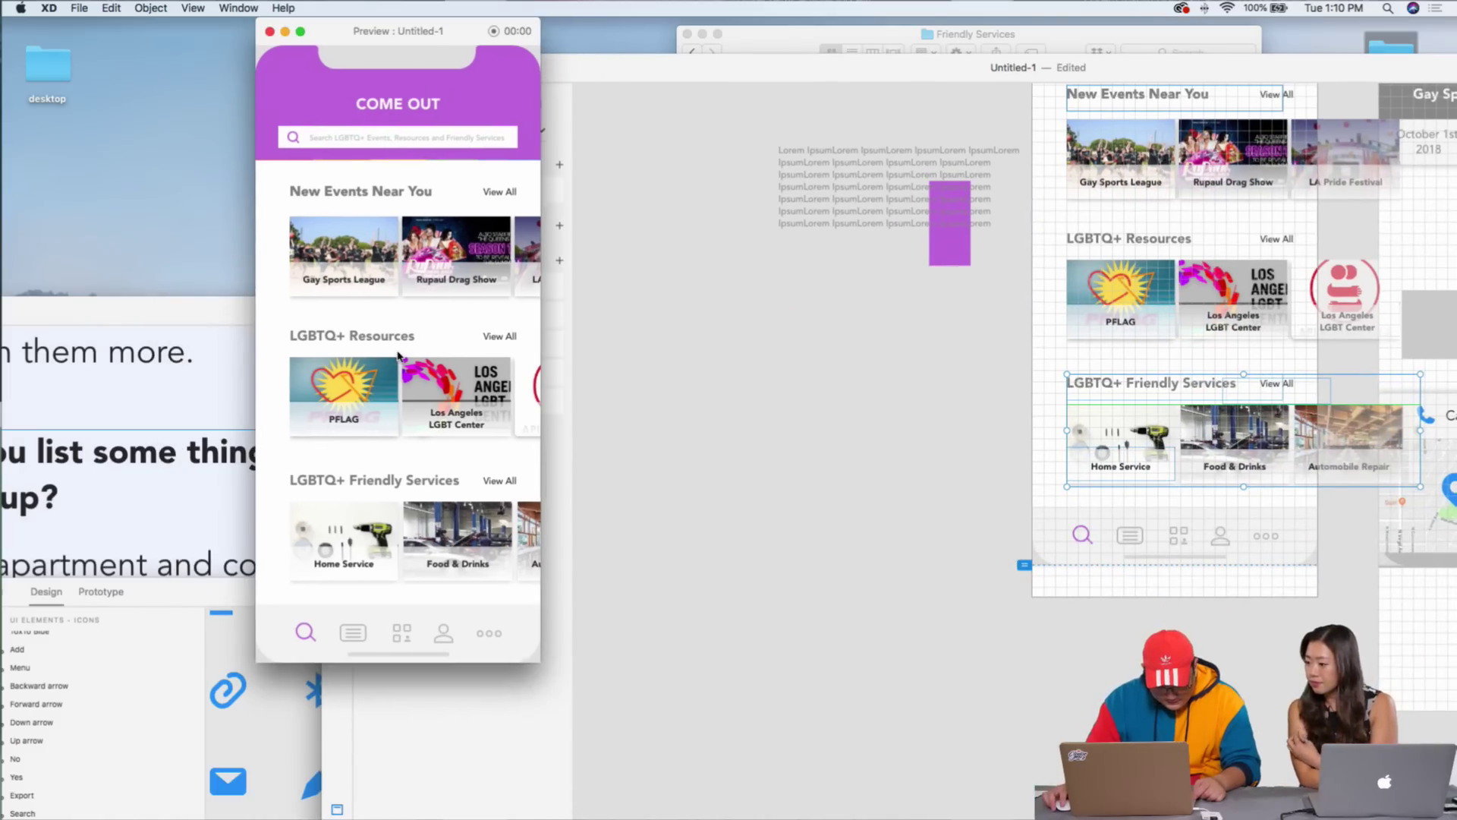
{"action": "left_click", "coordinate": [1314, 602]}
{"action": "left_click", "coordinate": [1339, 550]}
{"action": "left_click", "coordinate": [1307, 545]}
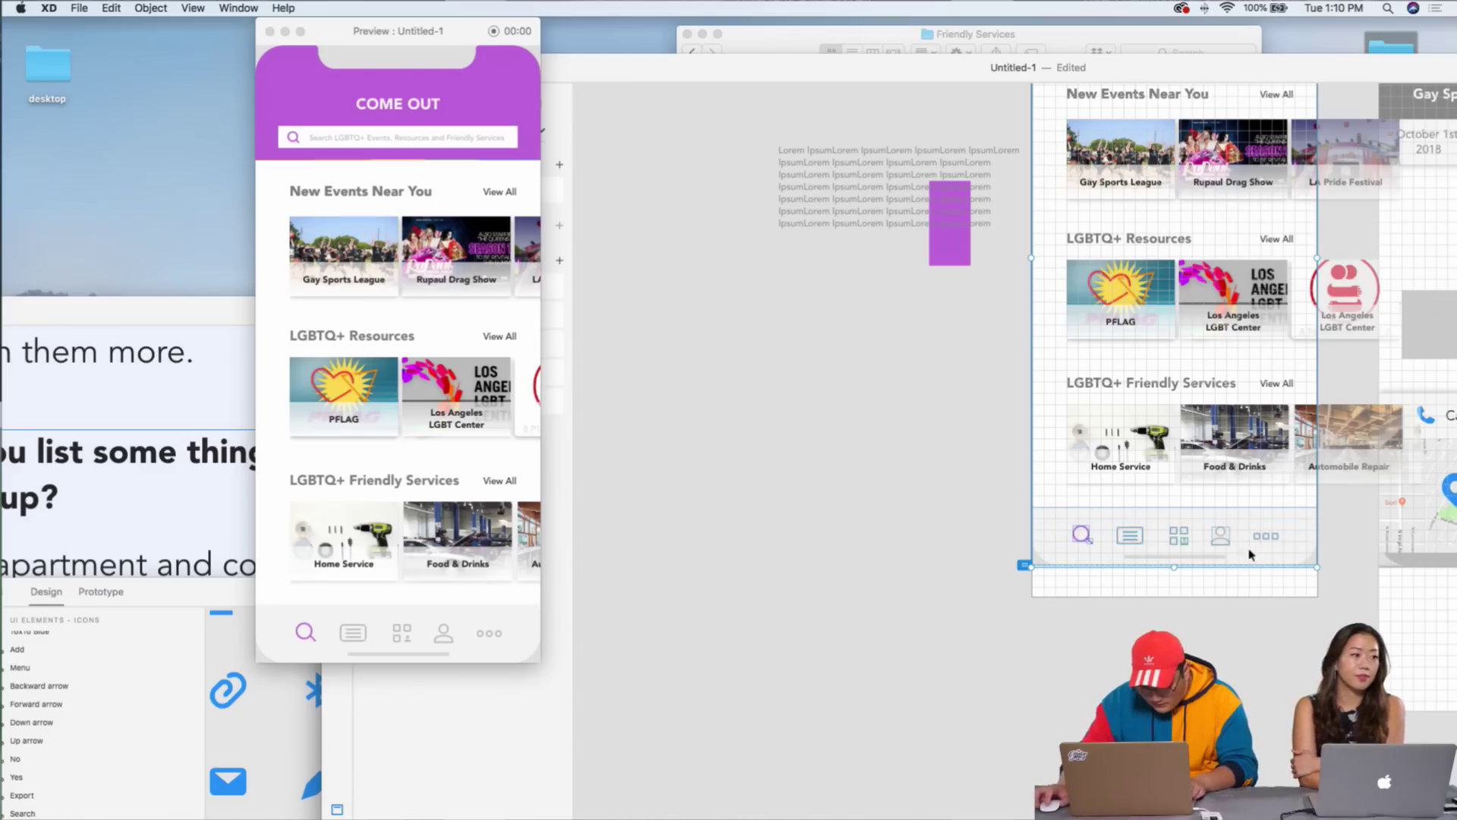
{"action": "left_click", "coordinate": [1303, 562]}
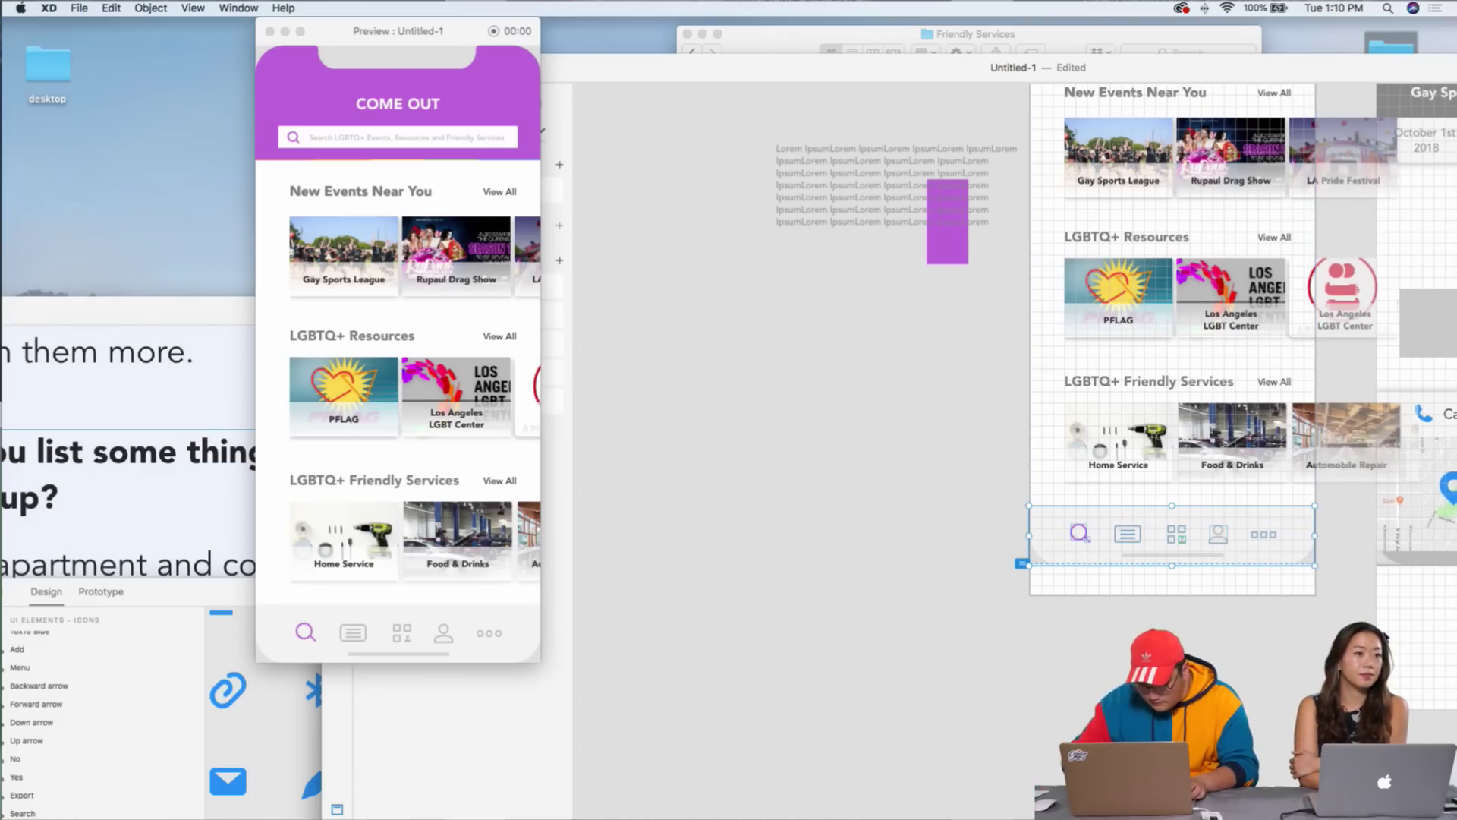
{"action": "key", "text": "Up"}
{"action": "key", "text": "Up"}
{"action": "key", "text": "Up"}
{"action": "key", "text": "Up"}
{"action": "key", "text": "Up"}
{"action": "key", "text": "Up"}
{"action": "key", "text": "Up"}
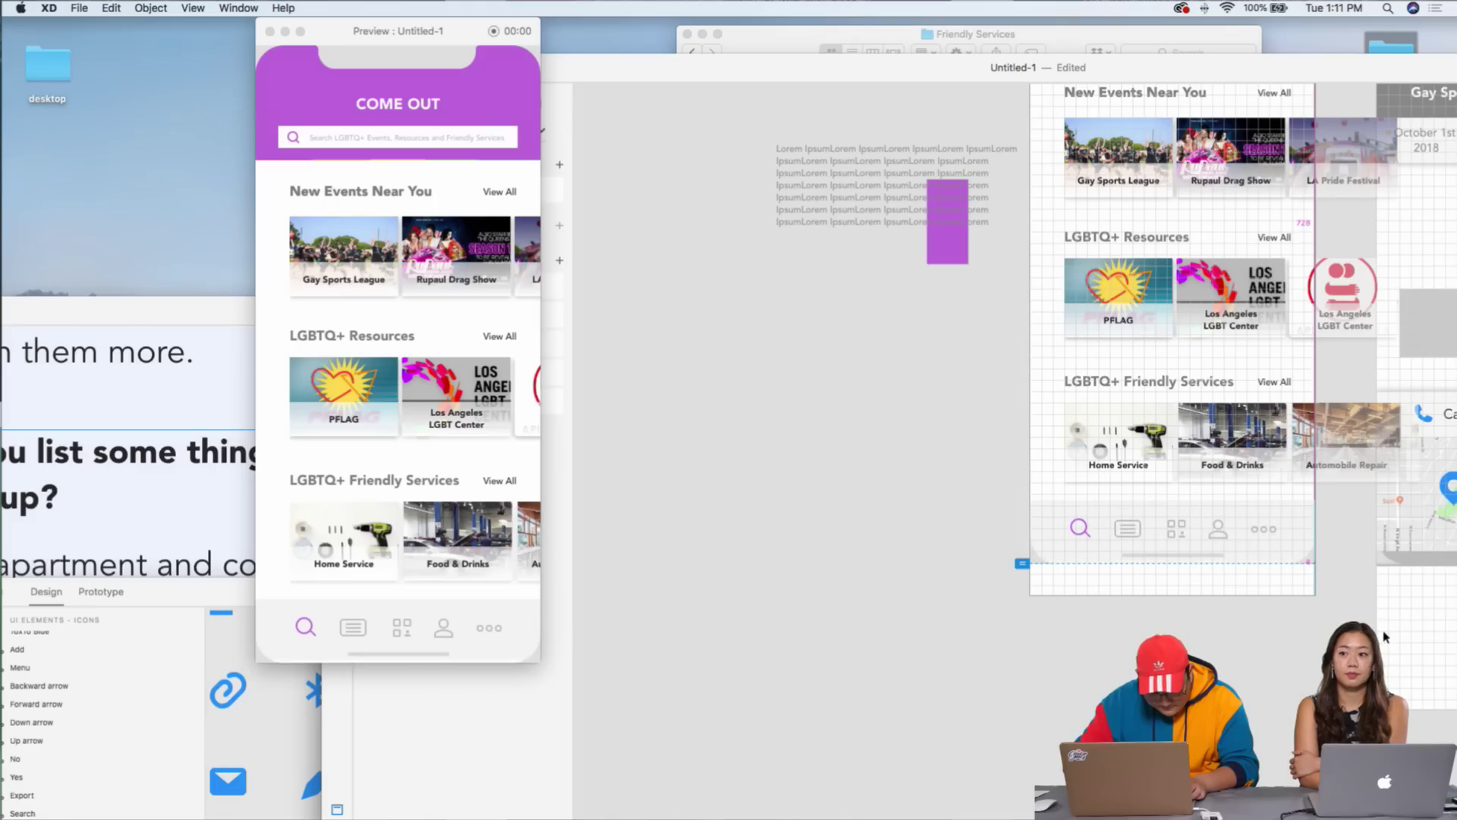
- Enlarge the preview window so the phone screen is surrounded by empty space
{"action": "left_click_drag", "start_coordinate": [1200, 520], "coordinate": [1202, 519]}
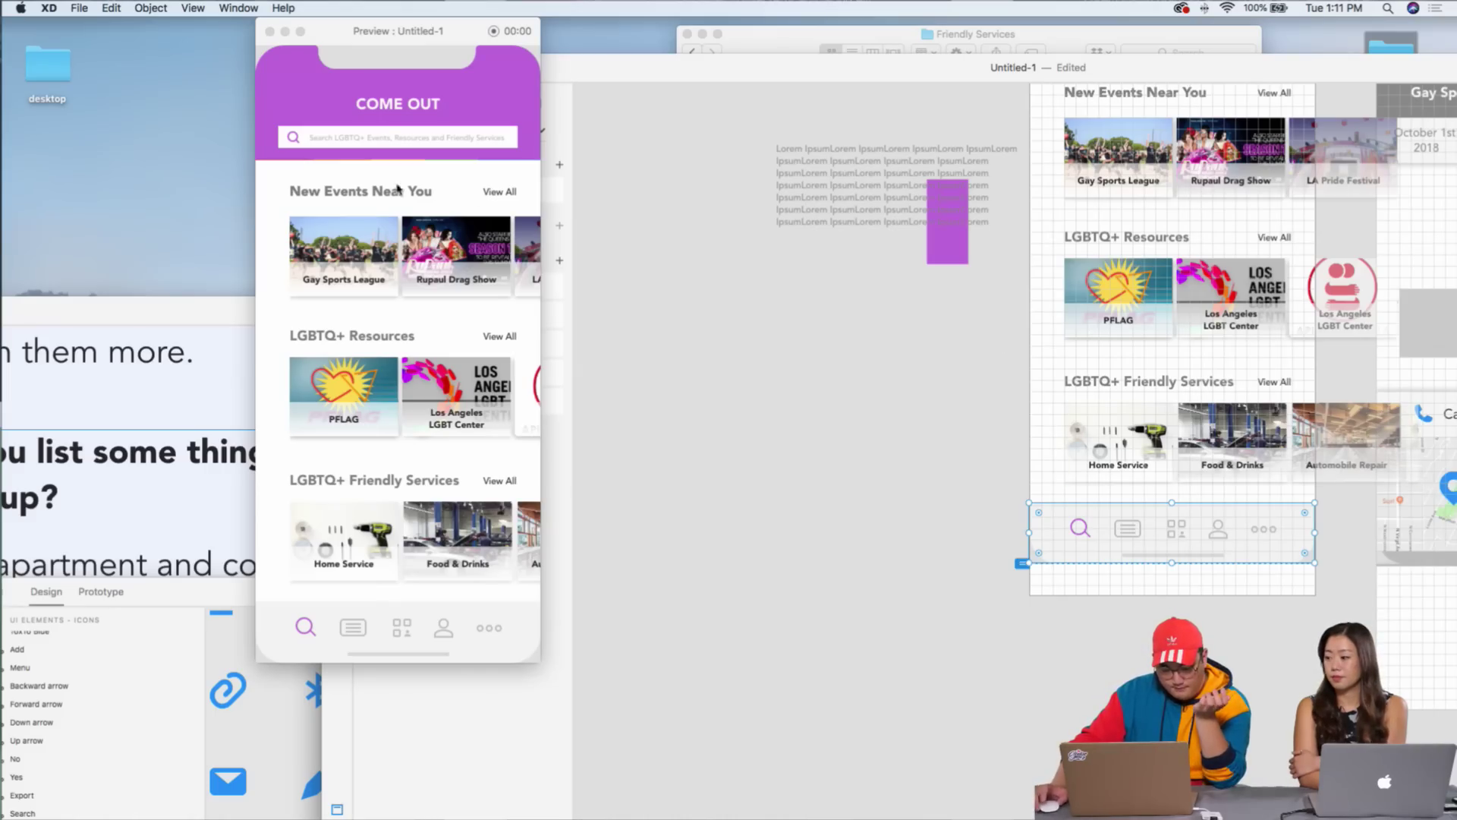
{"action": "left_click_drag", "start_coordinate": [530, 659], "coordinate": [770, 749]}
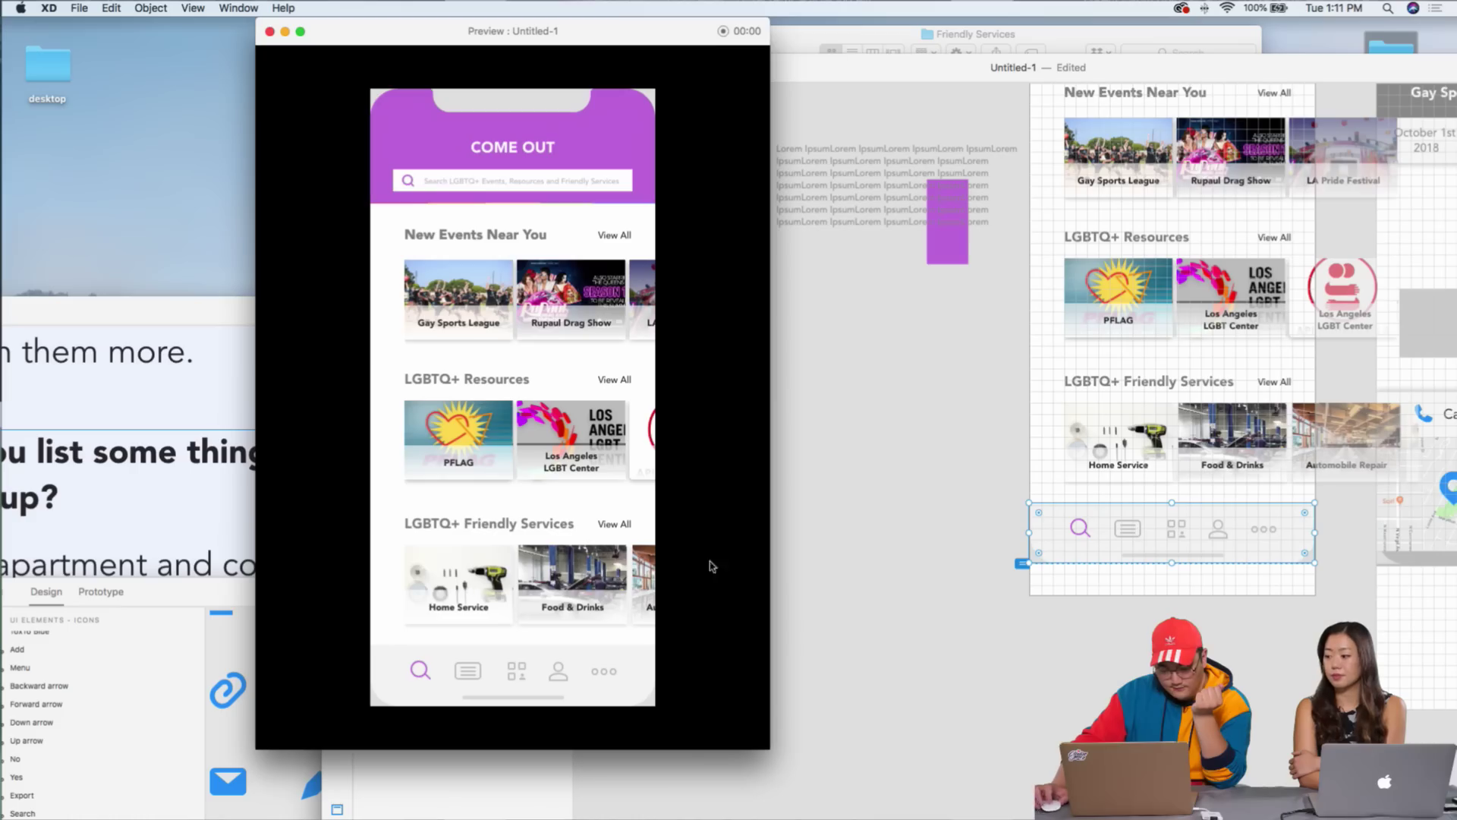
{"action": "scroll", "coordinate": [918, 380], "scroll_direction": "right", "scroll_amount": 5}
{"action": "scroll", "coordinate": [919, 380], "scroll_direction": "up", "scroll_amount": 3}
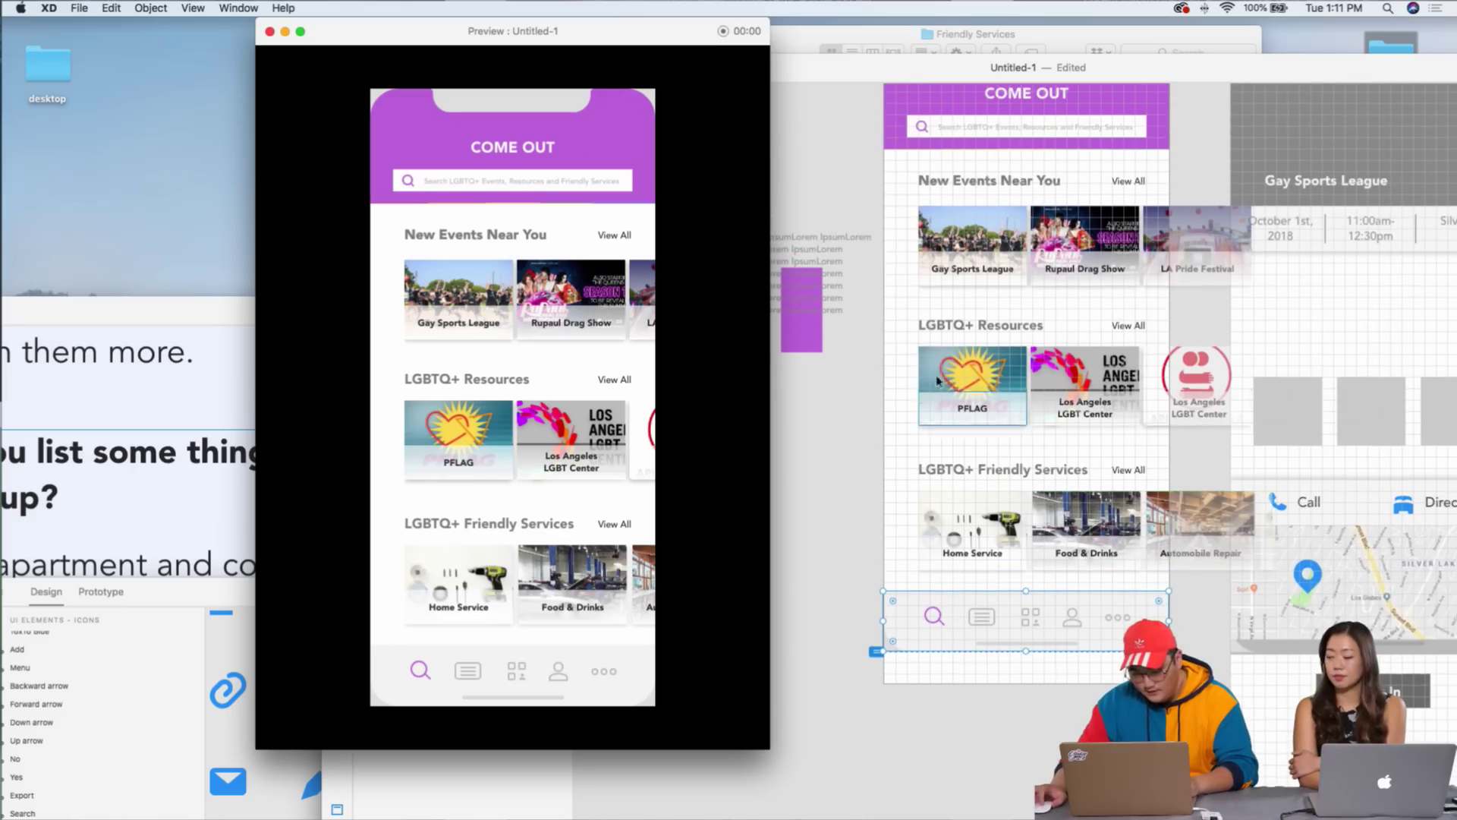
- Nudge the New Events Near You cards up slightly and the LGBTQ+ Resources heading, label and cards up 11 px
{"action": "left_click", "coordinate": [896, 225]}
{"action": "left_click", "coordinate": [1202, 270], "text": "shift"}
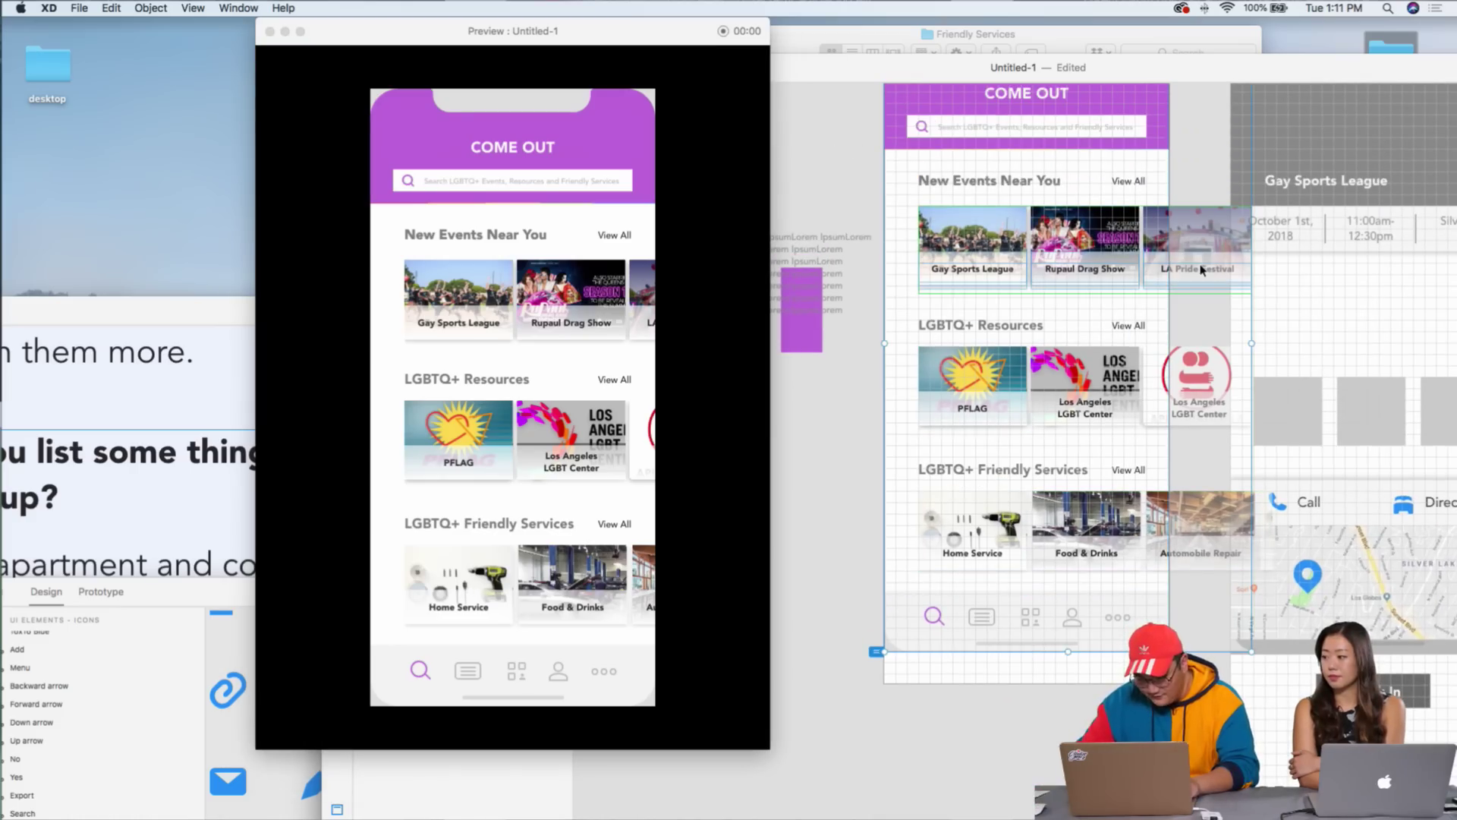
{"action": "left_click_drag", "start_coordinate": [904, 320], "coordinate": [1202, 413]}
{"action": "key", "text": "Up"}
{"action": "key", "text": "Up"}
{"action": "key", "text": "Up"}
{"action": "key", "text": "Up"}
{"action": "key", "text": "Up"}
{"action": "key", "text": "Up"}
{"action": "key", "text": "Up"}
{"action": "key", "text": "Up"}
{"action": "key", "text": "Up"}
{"action": "key", "text": "Up"}
{"action": "key", "text": "Up"}
{"action": "left_click_drag", "start_coordinate": [896, 463], "coordinate": [1197, 548]}
{"action": "key", "text": "Up"}
{"action": "key", "text": "Up"}
{"action": "key", "text": "Up"}
{"action": "key", "text": "Up"}
{"action": "key", "text": "Up"}
{"action": "key", "text": "Up"}
{"action": "key", "text": "Up"}
{"action": "key", "text": "Up"}
{"action": "key", "text": "Up"}
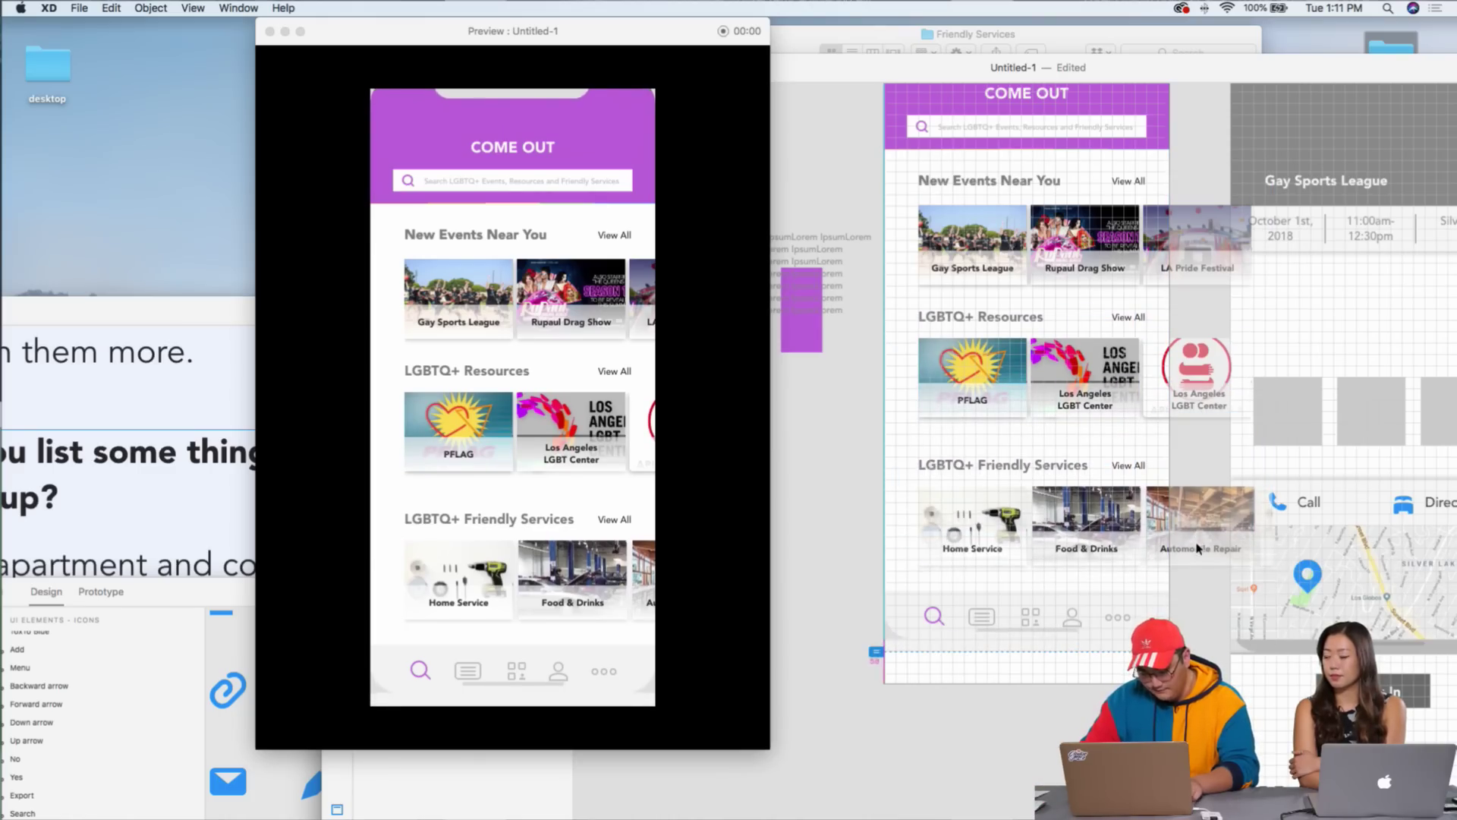
{"action": "key", "text": "Down"}
{"action": "key", "text": "Down"}
{"action": "key", "text": "Down"}
{"action": "key", "text": "Down"}
{"action": "key", "text": "Down"}
{"action": "key", "text": "Down"}
{"action": "key", "text": "Down"}
{"action": "key", "text": "Down"}
{"action": "key", "text": "Down"}
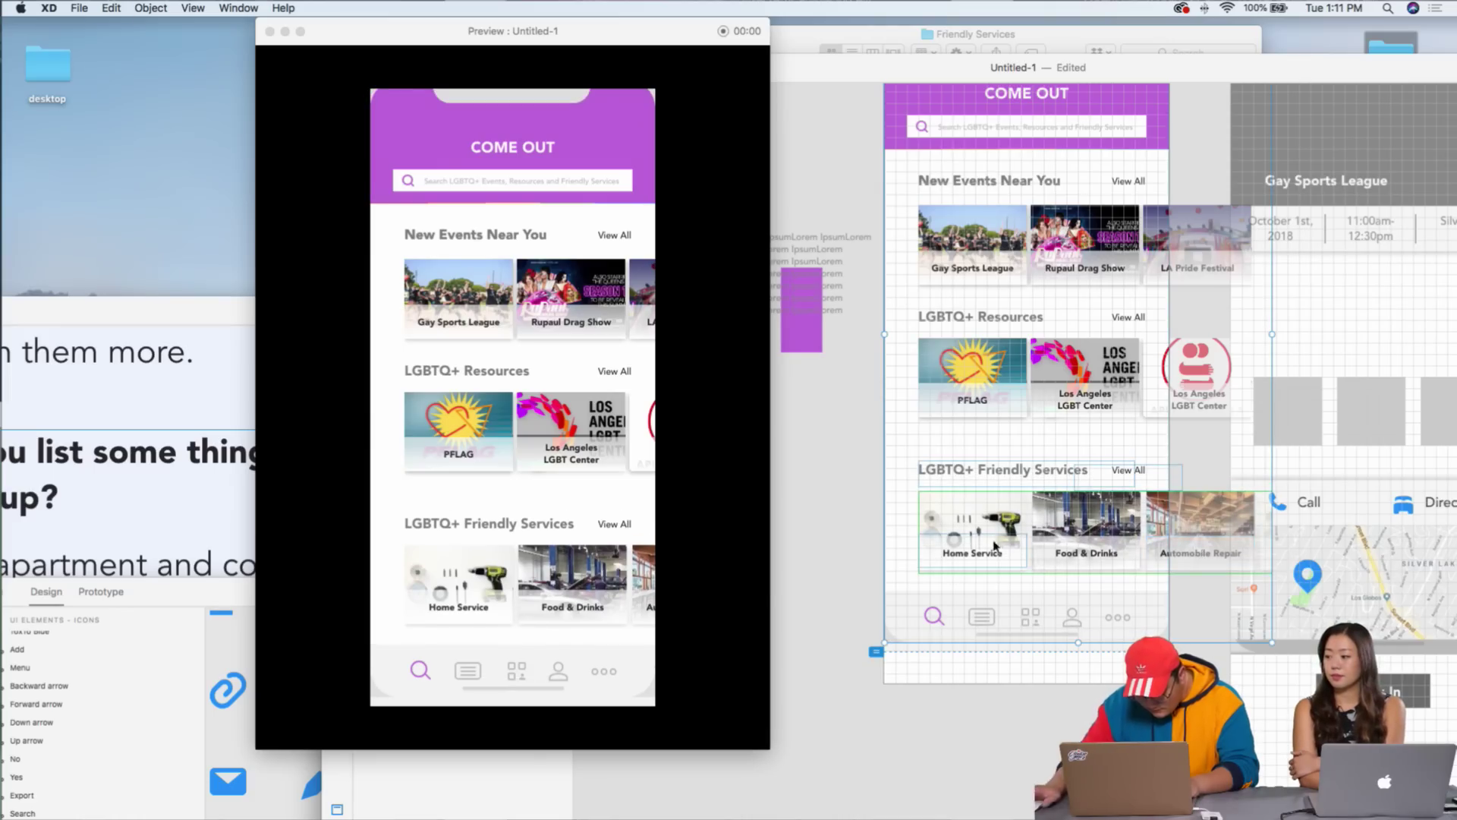
- Remove the phone outline from the selection and nudge the LGBTQ+ Friendly Services heading, label and cards up 12 px
{"action": "left_click", "coordinate": [892, 641], "text": "shift"}
{"action": "key", "text": "Up"}
{"action": "key", "text": "Up"}
{"action": "key", "text": "Up"}
{"action": "key", "text": "Up"}
{"action": "key", "text": "Up"}
{"action": "key", "text": "Up"}
{"action": "key", "text": "Up"}
{"action": "key", "text": "Up"}
{"action": "key", "text": "Up"}
{"action": "key", "text": "Up"}
{"action": "key", "text": "Up"}
{"action": "key", "text": "Up"}
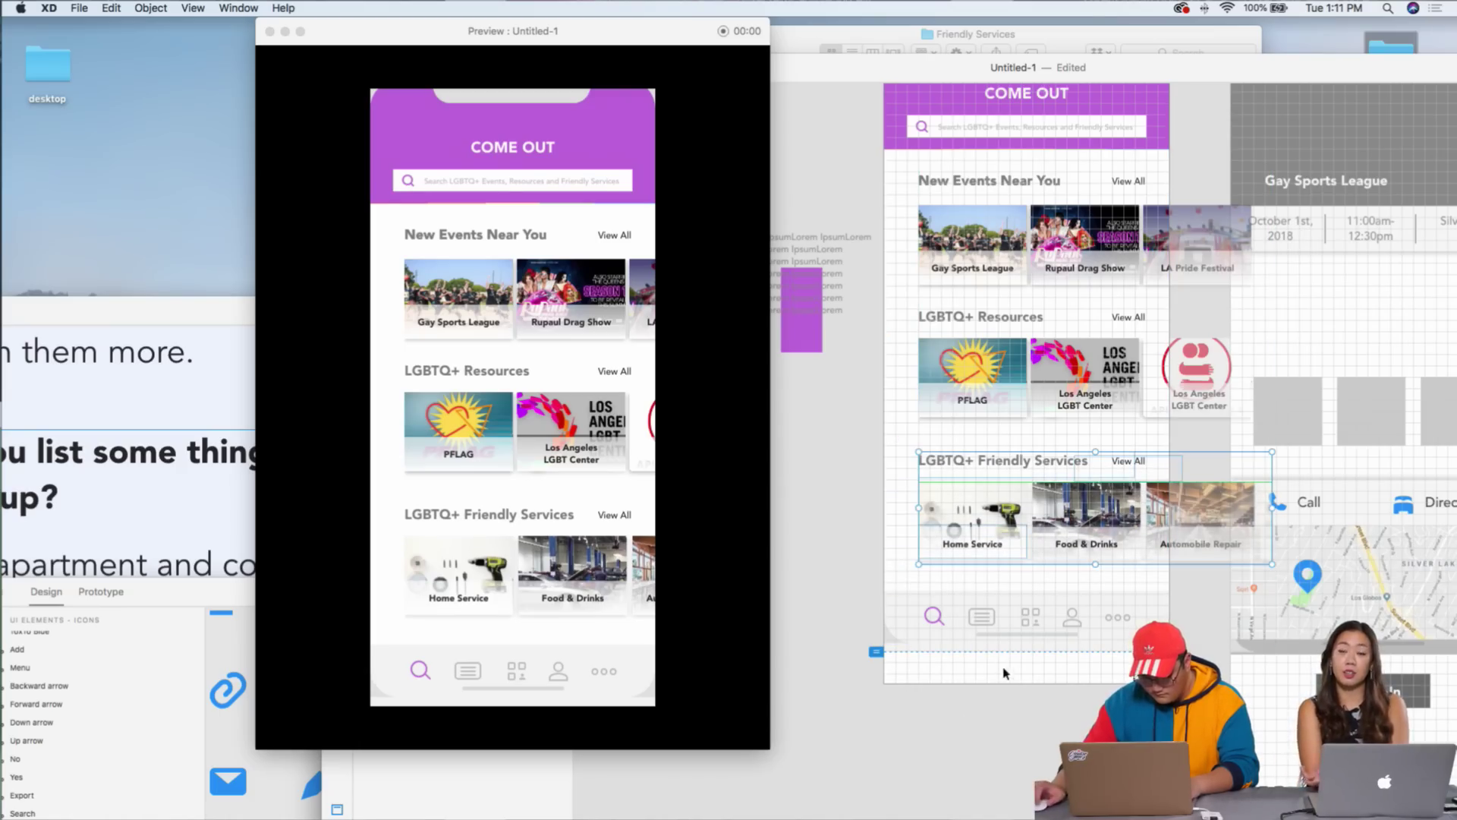
- Move the phone outline with its home indicator back down into alignment with the home screen's visible area
{"action": "left_click_drag", "start_coordinate": [1050, 636], "coordinate": [1046, 650]}
{"action": "scroll", "coordinate": [554, 603], "scroll_direction": "up", "scroll_amount": 2}
{"action": "scroll", "coordinate": [554, 604], "scroll_direction": "up", "scroll_amount": 1}
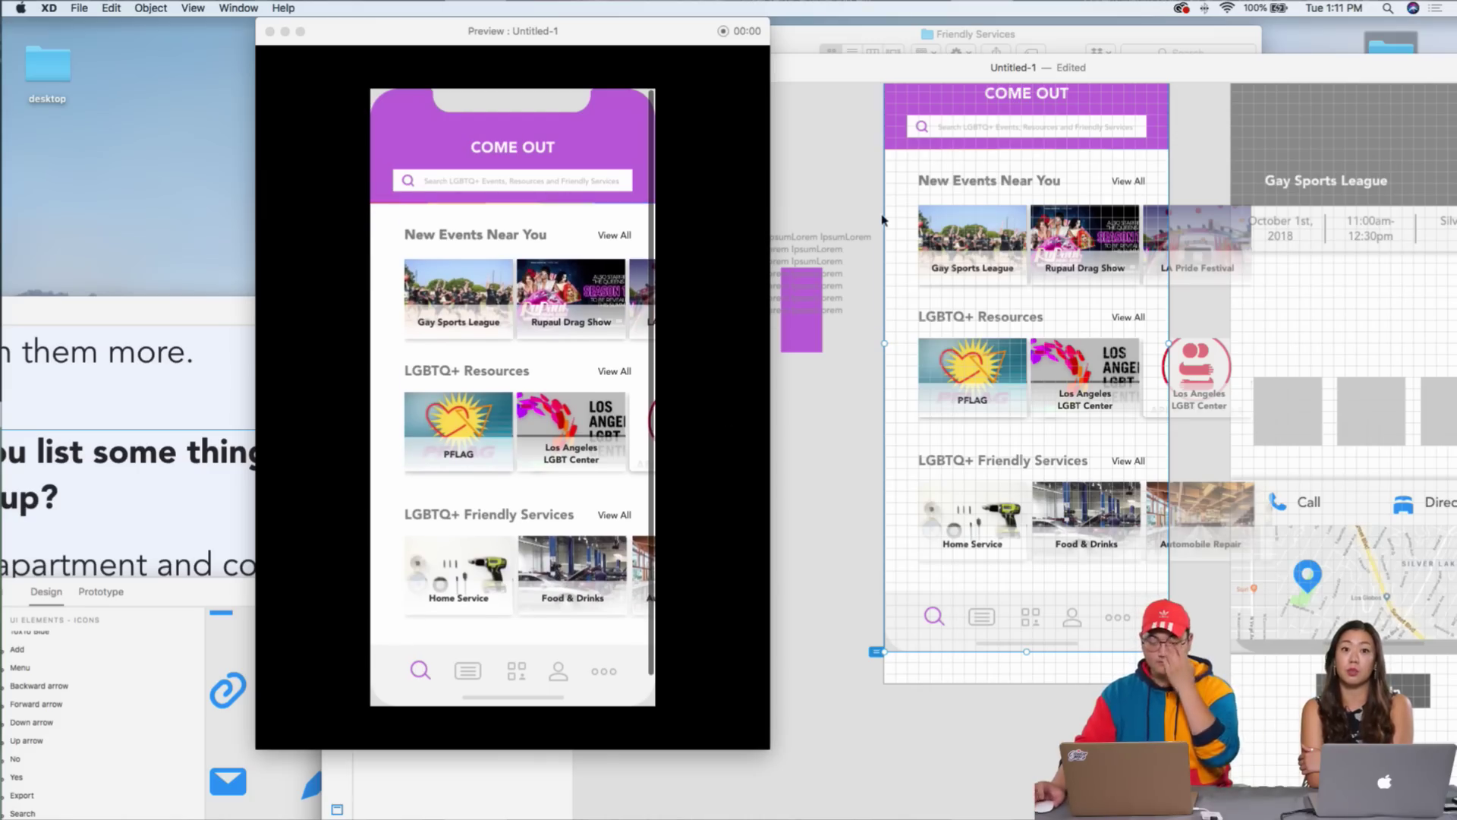
- Shift the document window to bring the Gay Sports League detail artboard into view and scroll the home screen preview
{"action": "left_click_drag", "start_coordinate": [1266, 77], "coordinate": [1012, 70]}
{"action": "scroll", "coordinate": [996, 639], "scroll_direction": "right", "scroll_amount": 2}
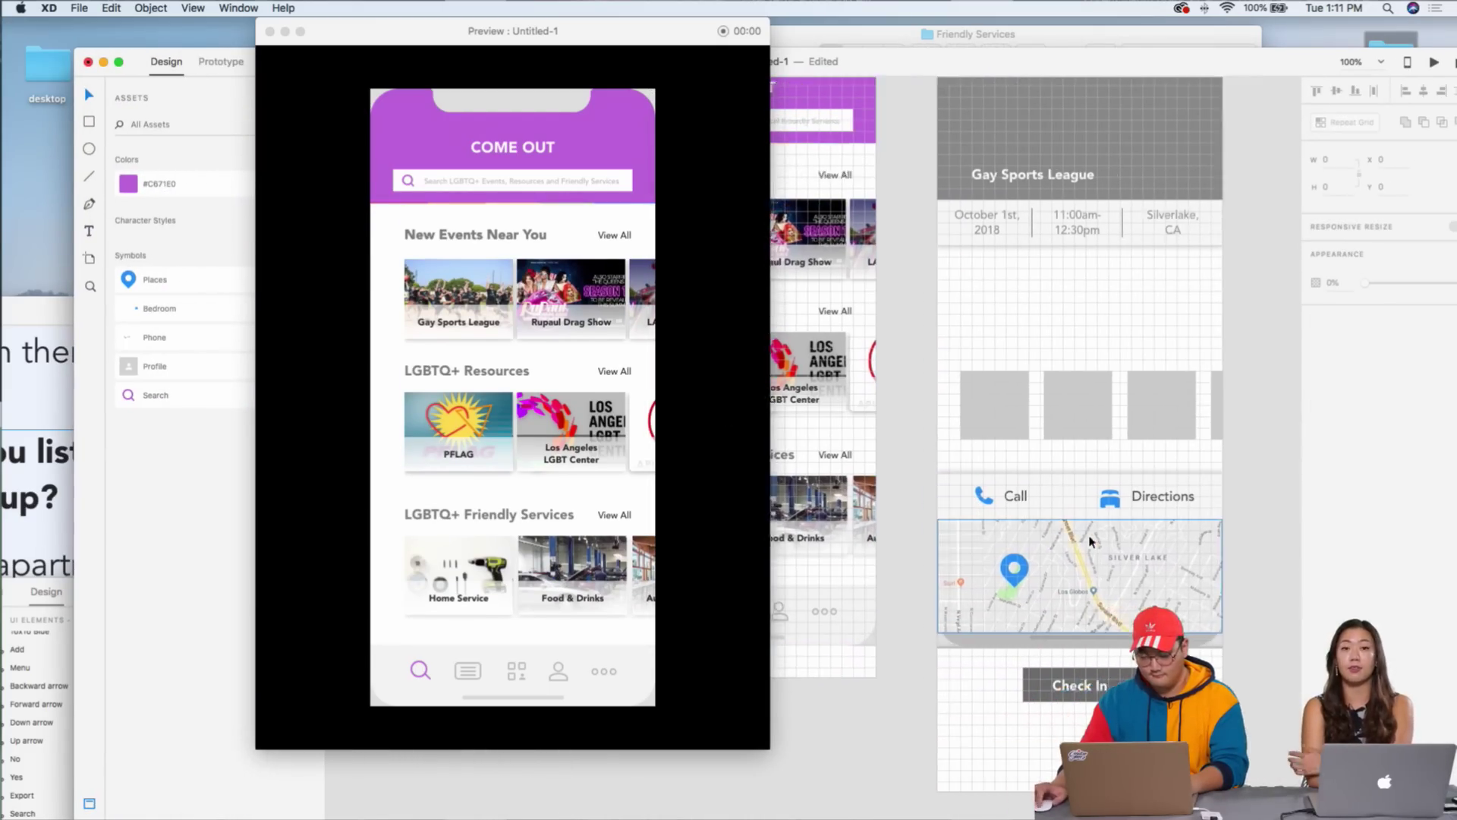
{"action": "scroll", "coordinate": [997, 639], "scroll_direction": "up", "scroll_amount": 5}
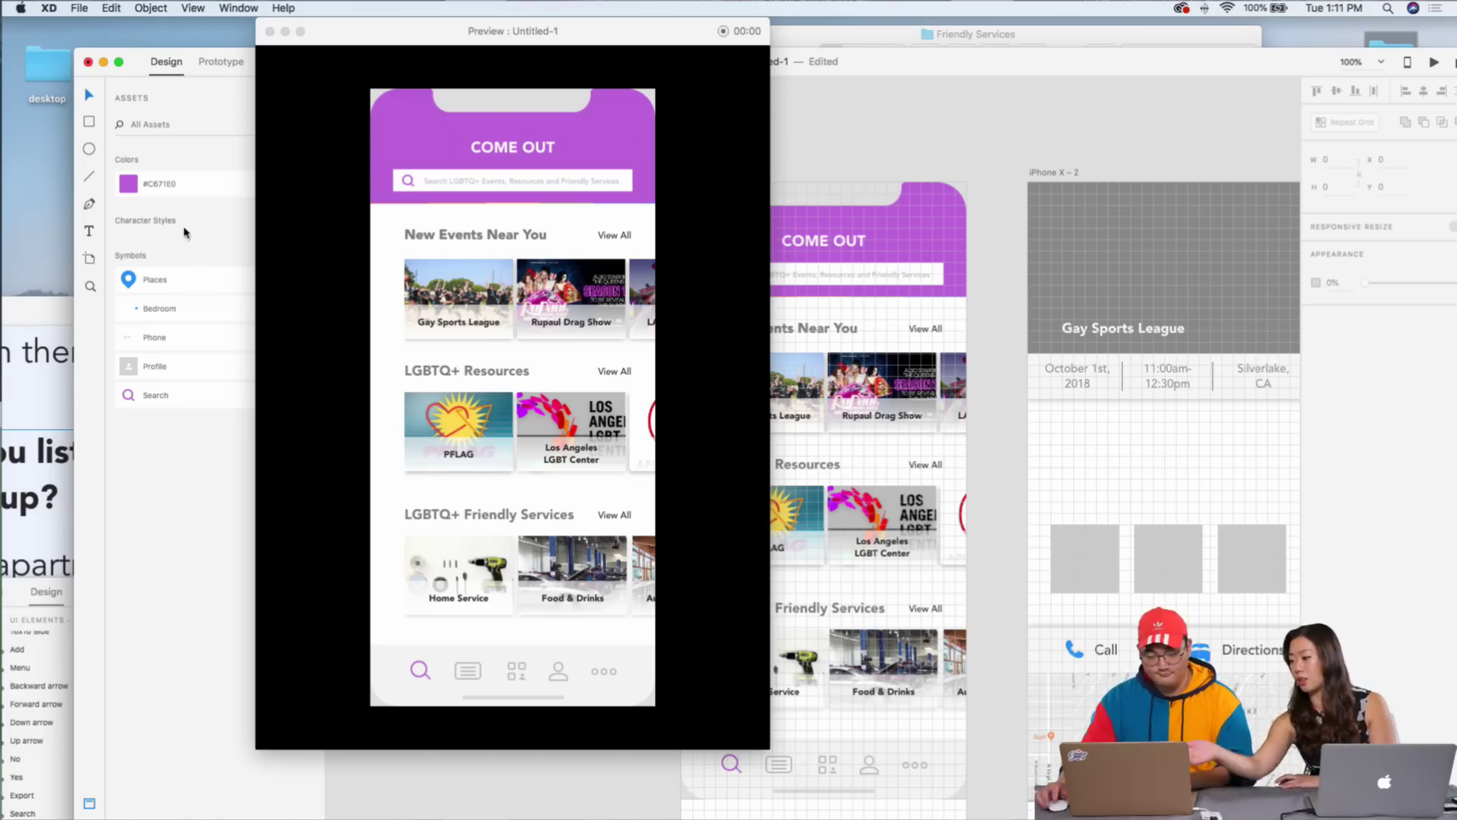
{"action": "scroll", "coordinate": [522, 302], "scroll_direction": "down", "scroll_amount": 1}
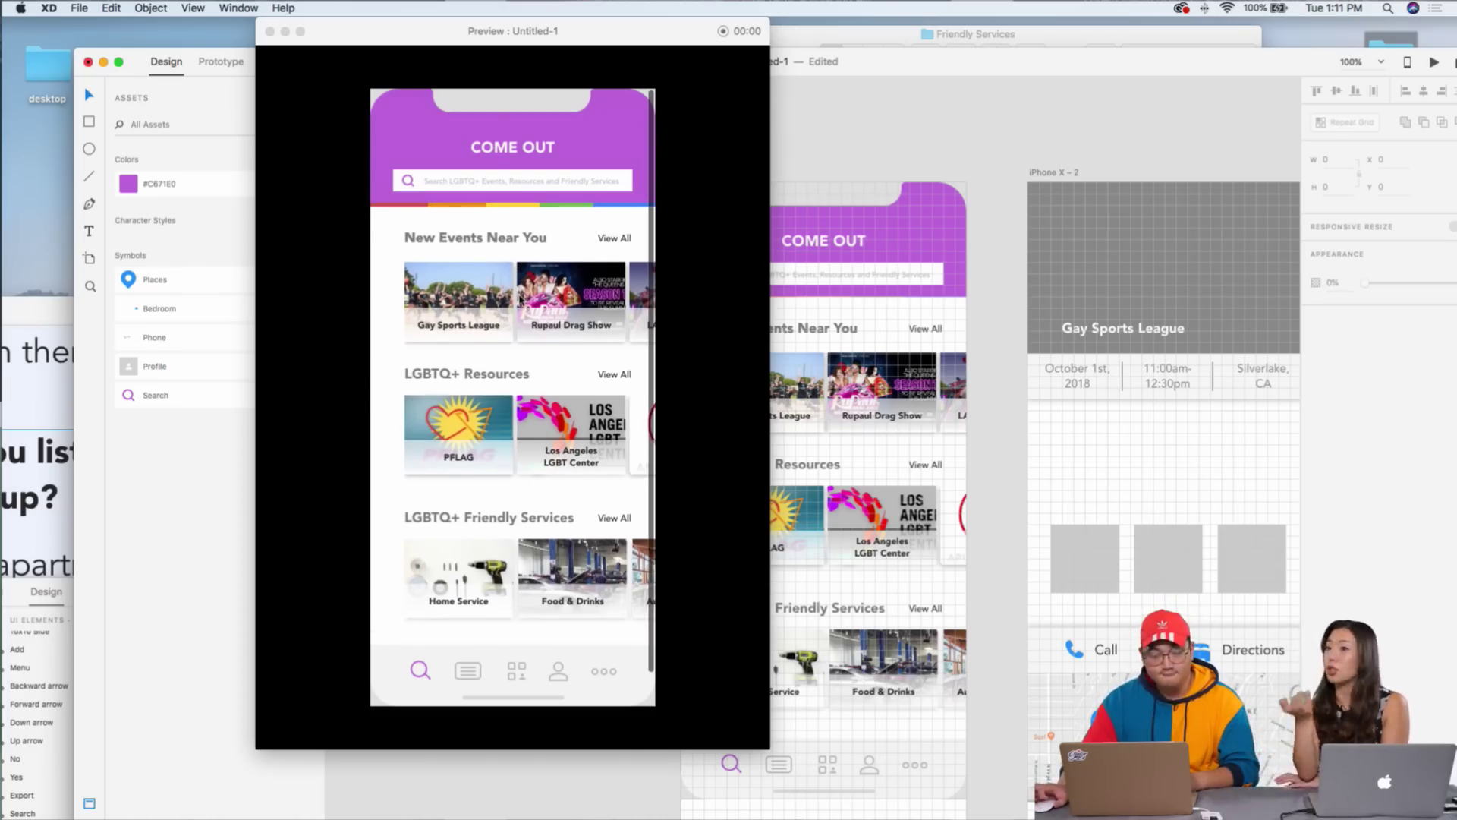
- Check the scrolling of the home screen preview and rearrange the preview and document windows so both artboards are visible
{"action": "scroll", "coordinate": [522, 302], "scroll_direction": "up", "scroll_amount": 1}
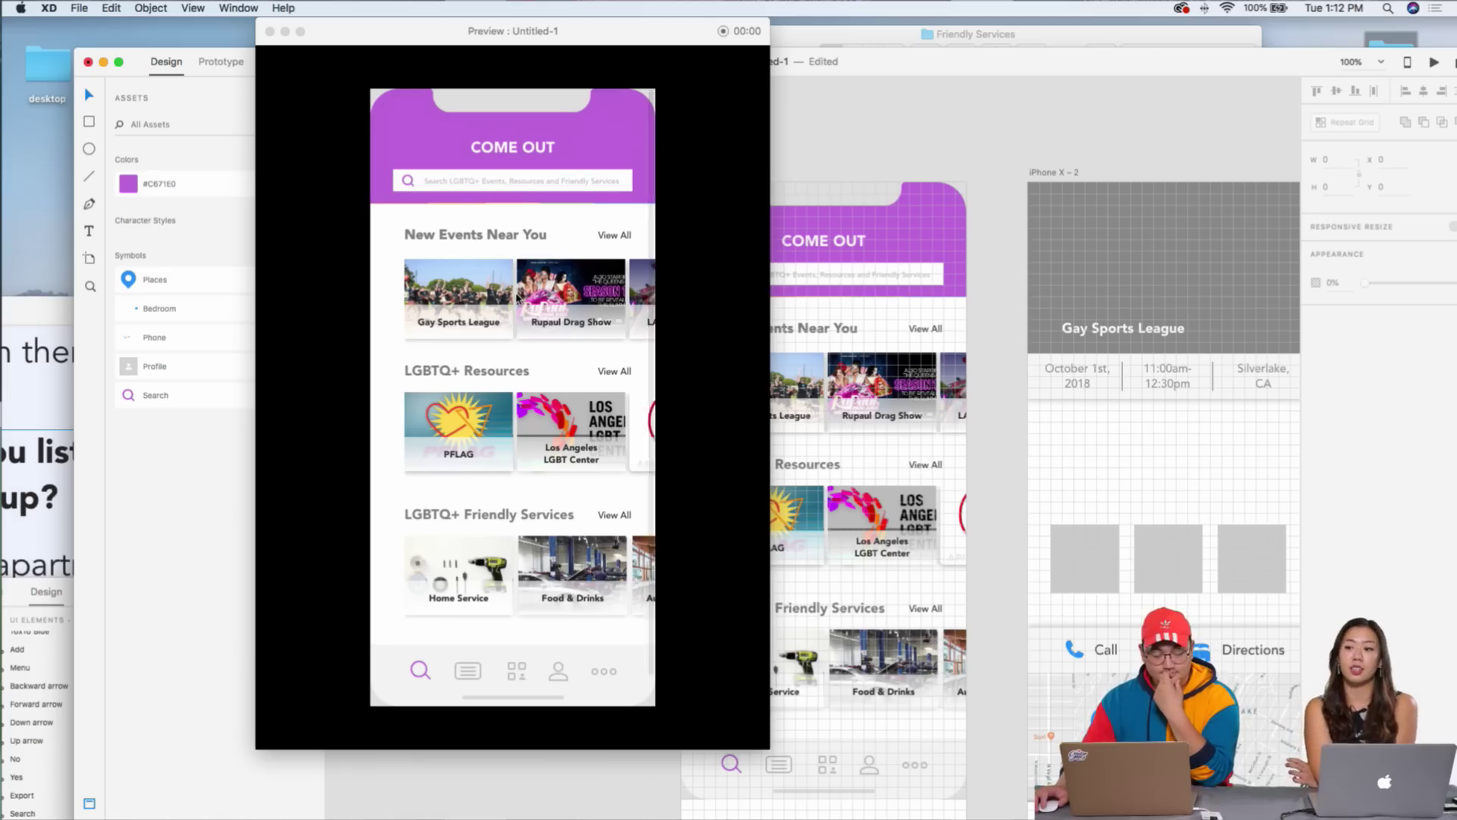
{"action": "scroll", "coordinate": [519, 297], "scroll_direction": "down", "scroll_amount": 2}
{"action": "scroll", "coordinate": [519, 298], "scroll_direction": "up", "scroll_amount": 2}
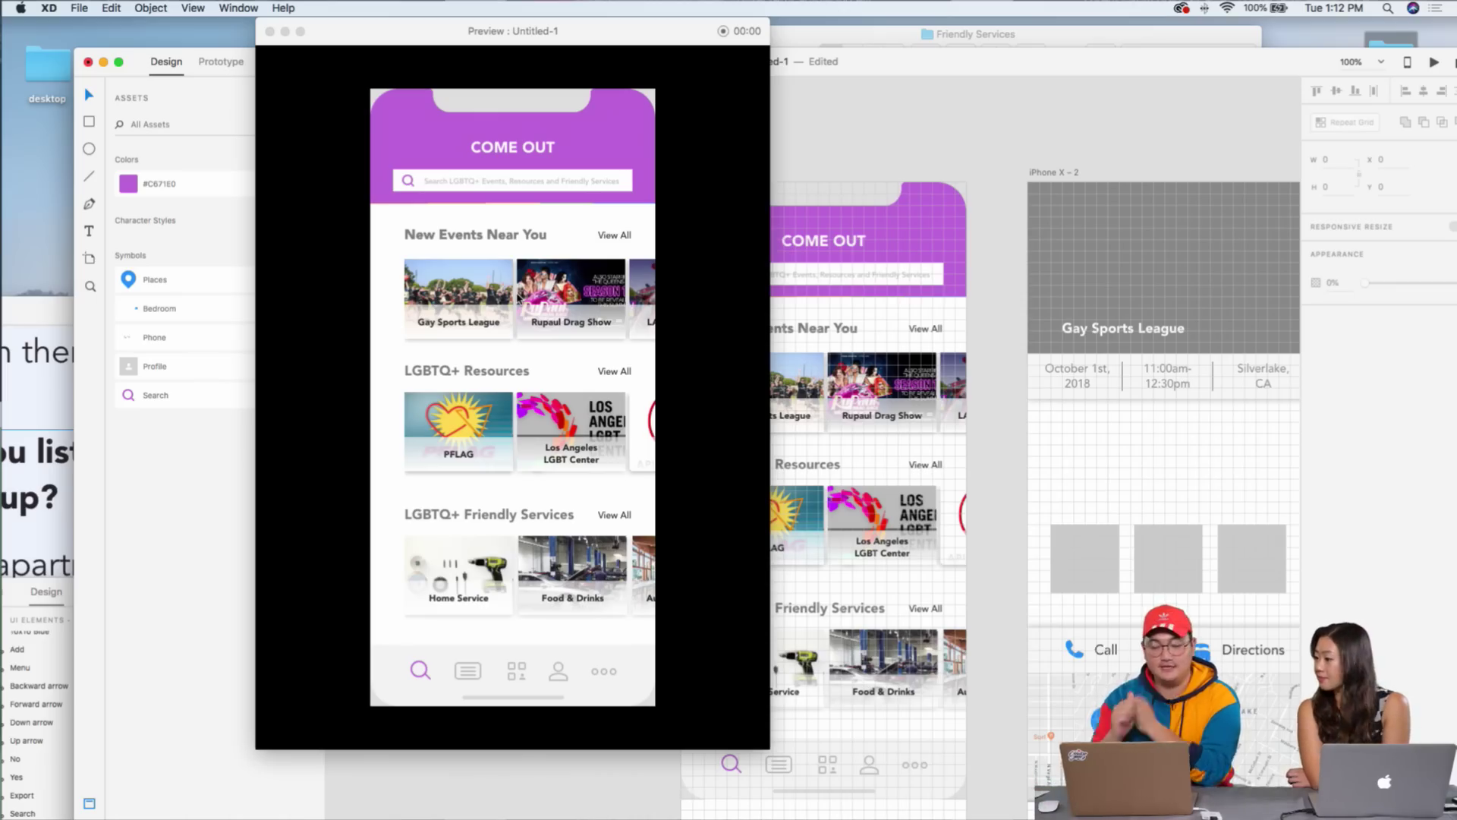
{"action": "left_click_drag", "start_coordinate": [616, 36], "coordinate": [376, 37]}
{"action": "double_click", "coordinate": [616, 69]}
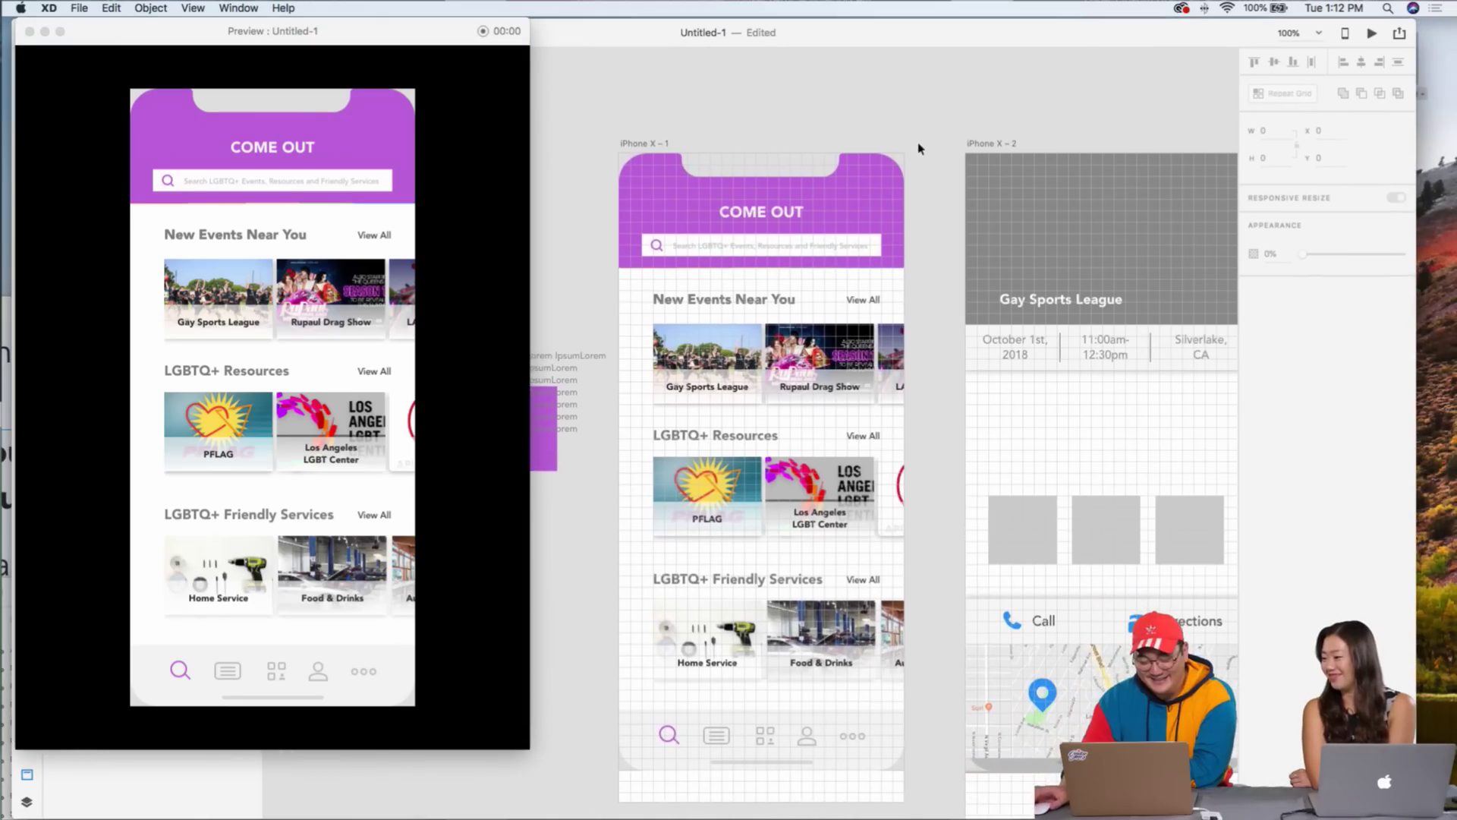
- Examine the home screen and the Gay Sports League detail artboard up close
{"action": "scroll", "coordinate": [919, 147], "scroll_direction": "right", "scroll_amount": 3}
{"action": "scroll", "coordinate": [918, 147], "scroll_direction": "left", "scroll_amount": 3}
{"action": "scroll", "coordinate": [918, 146], "scroll_direction": "down", "scroll_amount": 3}
{"action": "scroll", "coordinate": [917, 147], "scroll_direction": "left", "scroll_amount": 2}
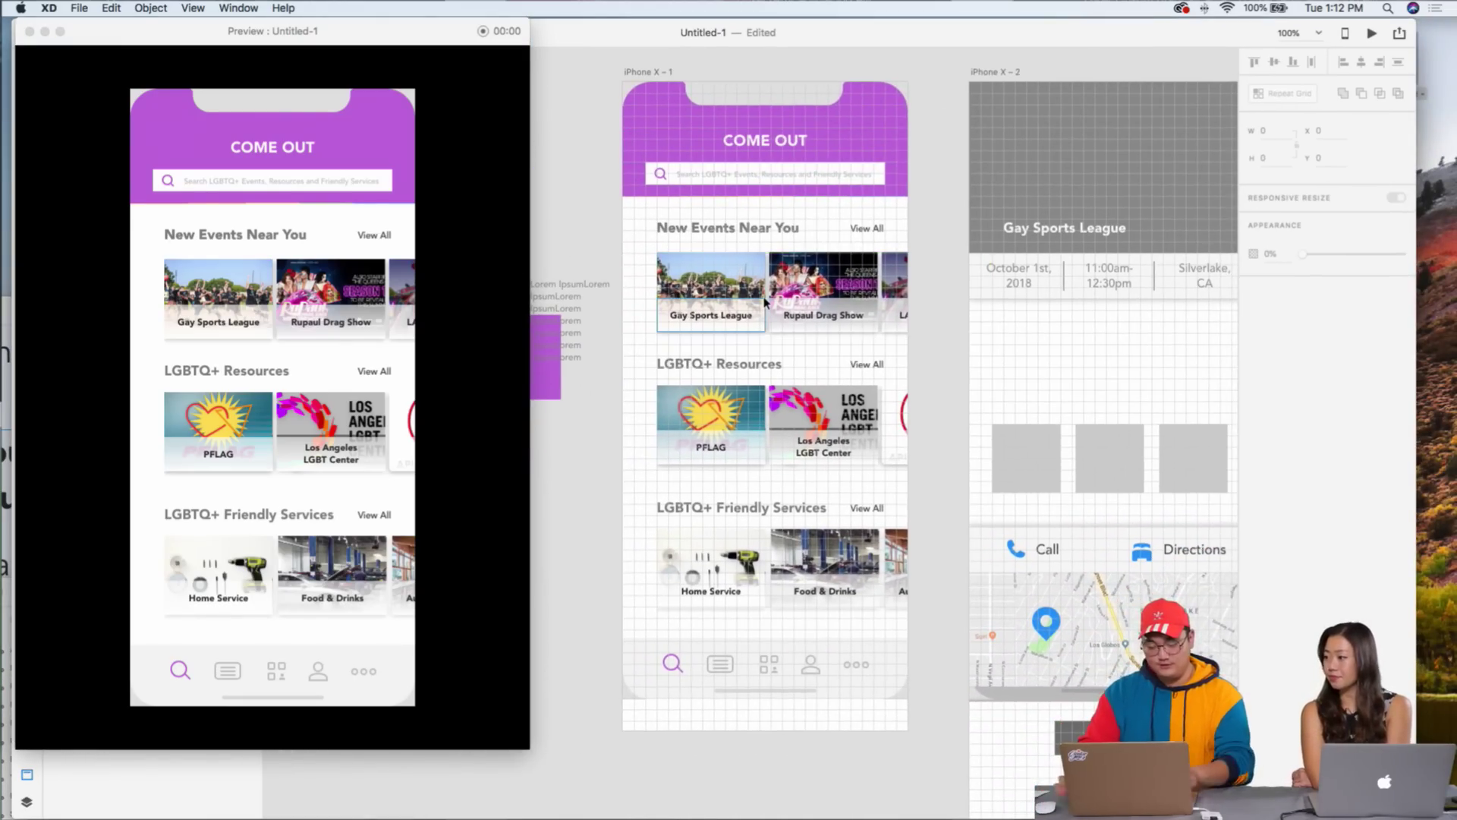
{"action": "scroll", "coordinate": [765, 301], "scroll_direction": "up", "scroll_amount": 5}
{"action": "scroll", "coordinate": [850, 302], "scroll_direction": "left", "scroll_amount": 3}
{"action": "scroll", "coordinate": [850, 302], "scroll_direction": "up", "scroll_amount": 2}
{"action": "scroll", "coordinate": [852, 309], "scroll_direction": "right", "scroll_amount": 1}
{"action": "scroll", "coordinate": [850, 309], "scroll_direction": "right", "scroll_amount": 8}
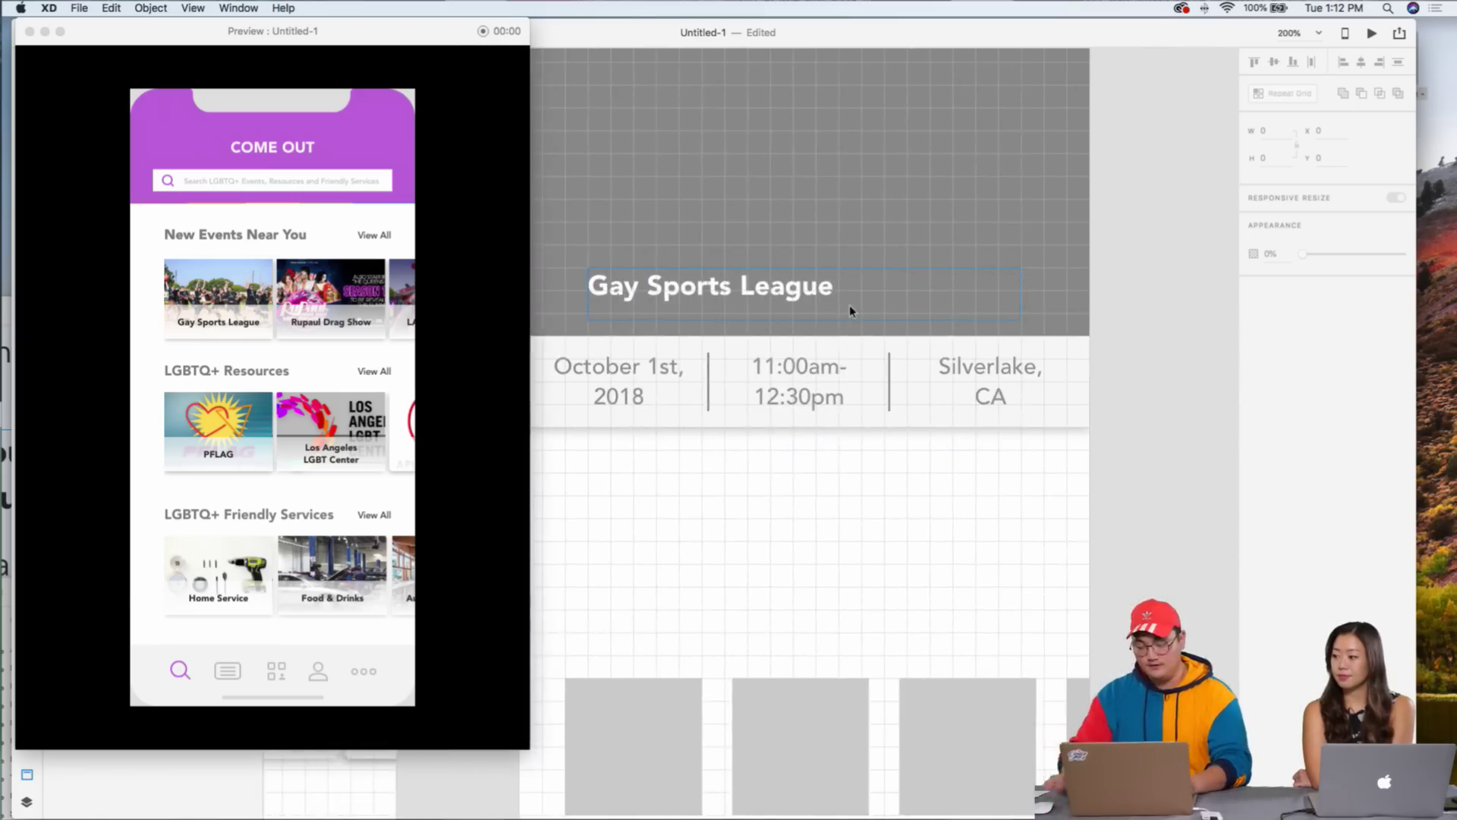
{"action": "scroll", "coordinate": [851, 310], "scroll_direction": "down", "scroll_amount": 3}
- Switch to Finder and open the VGL folder inside the Events image folder
{"action": "left_click_drag", "start_coordinate": [977, 38], "coordinate": [984, 176]}
{"action": "left_click", "coordinate": [981, 96]}
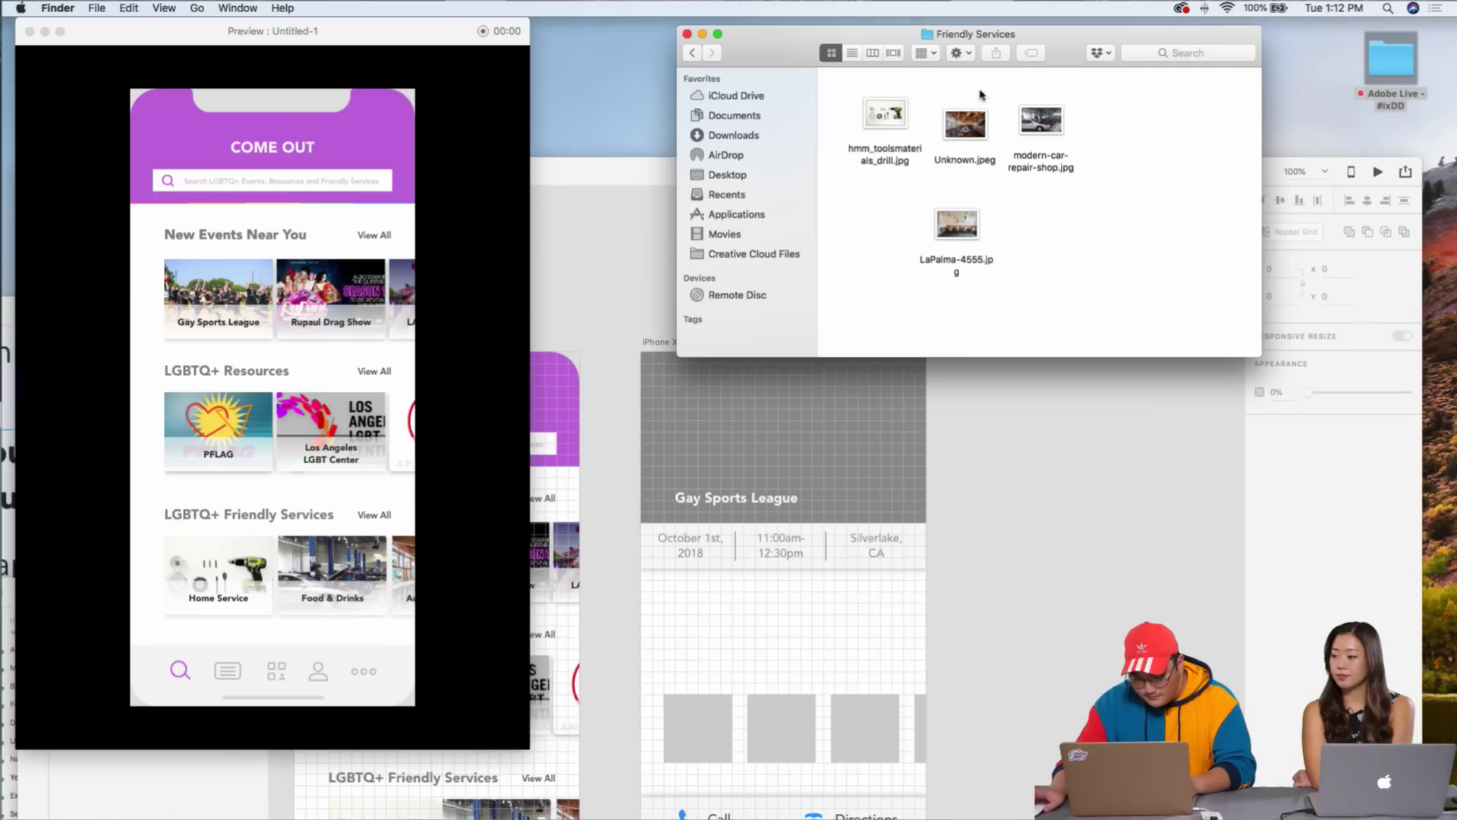
{"action": "left_click", "coordinate": [692, 53]}
{"action": "double_click", "coordinate": [893, 117]}
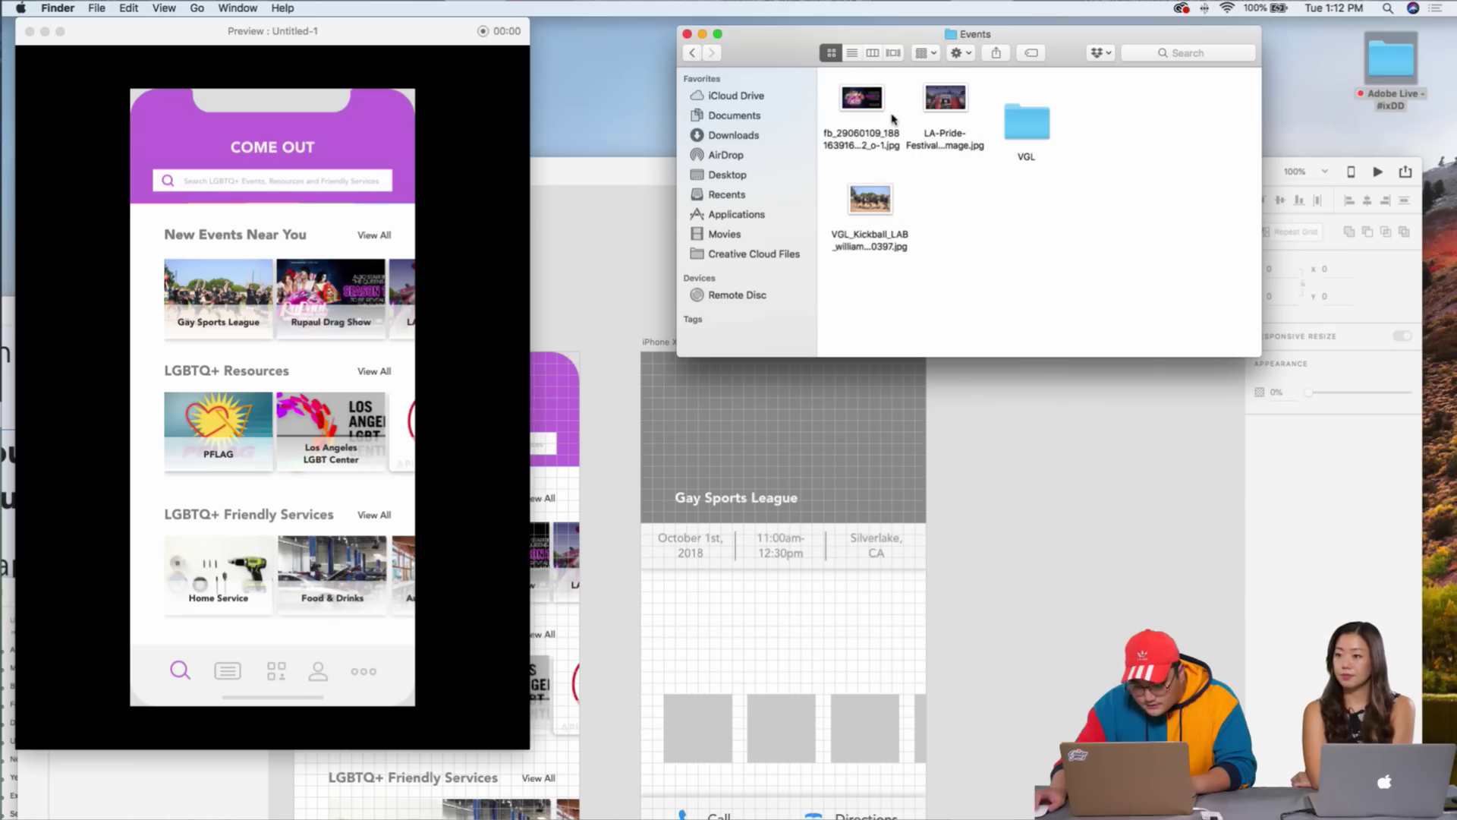
{"action": "double_click", "coordinate": [1032, 125]}
- Fill the hero rectangle of the Gay Sports League screen with the team photo from the VGL folder and send it to the back
{"action": "left_click_drag", "start_coordinate": [970, 103], "coordinate": [984, 359]}
{"action": "left_click", "coordinate": [983, 359]}
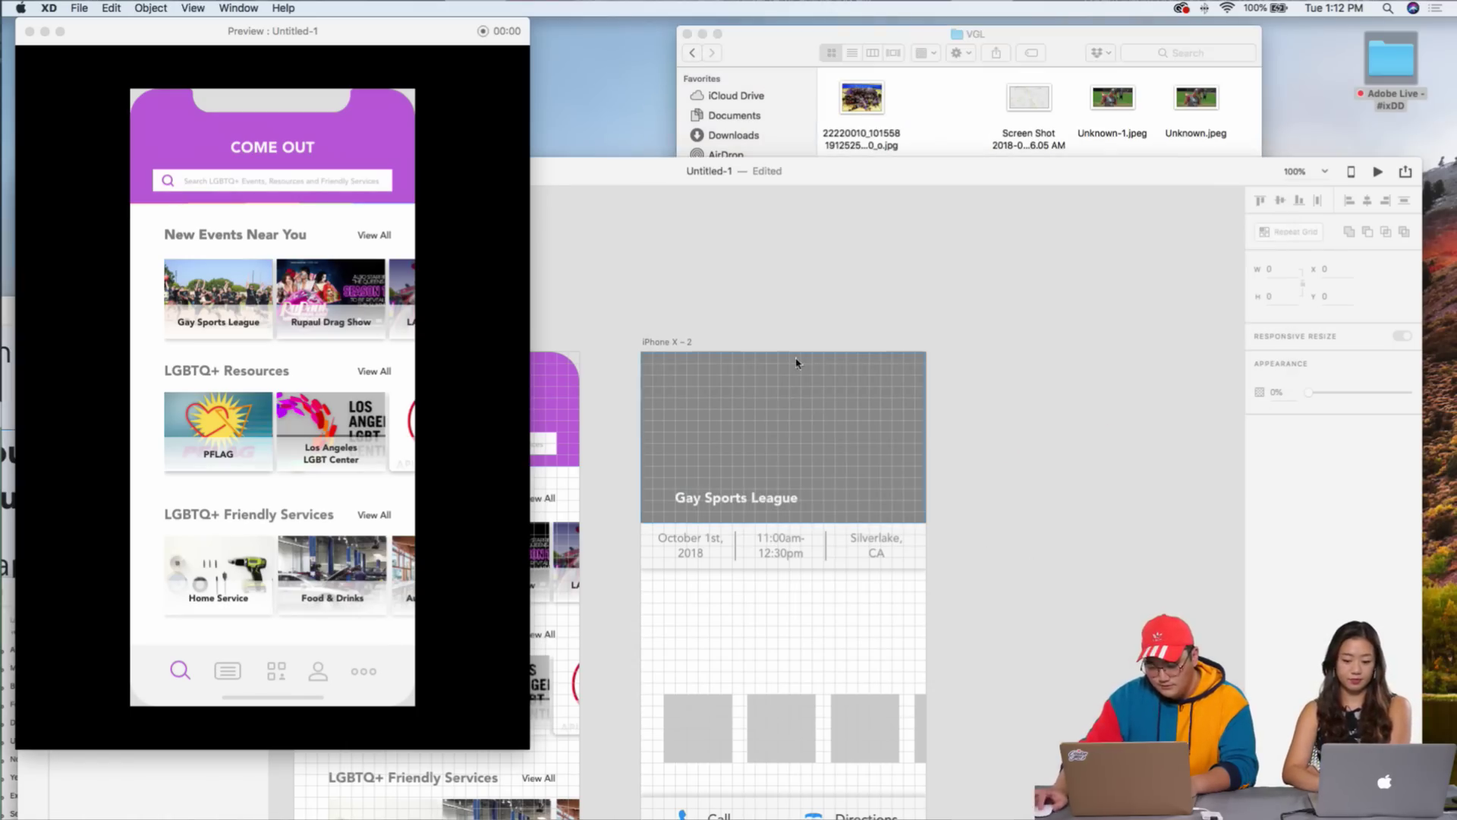
{"action": "left_click", "coordinate": [827, 408]}
{"action": "left_click", "coordinate": [826, 72]}
{"action": "left_click_drag", "start_coordinate": [967, 193], "coordinate": [843, 425]}
{"action": "left_click", "coordinate": [863, 441]}
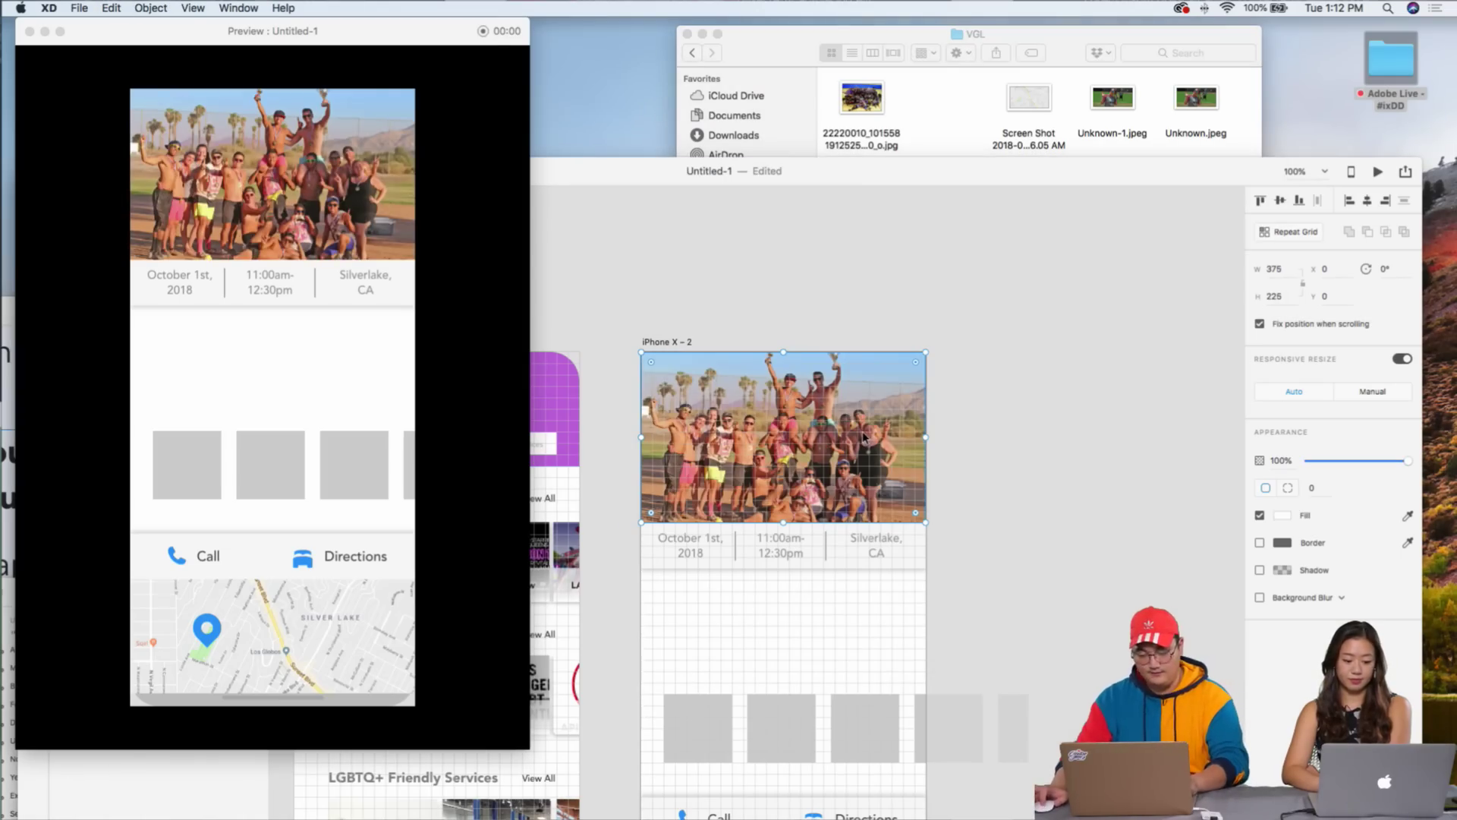
{"action": "right_click", "coordinate": [863, 439]}
{"action": "left_click", "coordinate": [925, 639]}
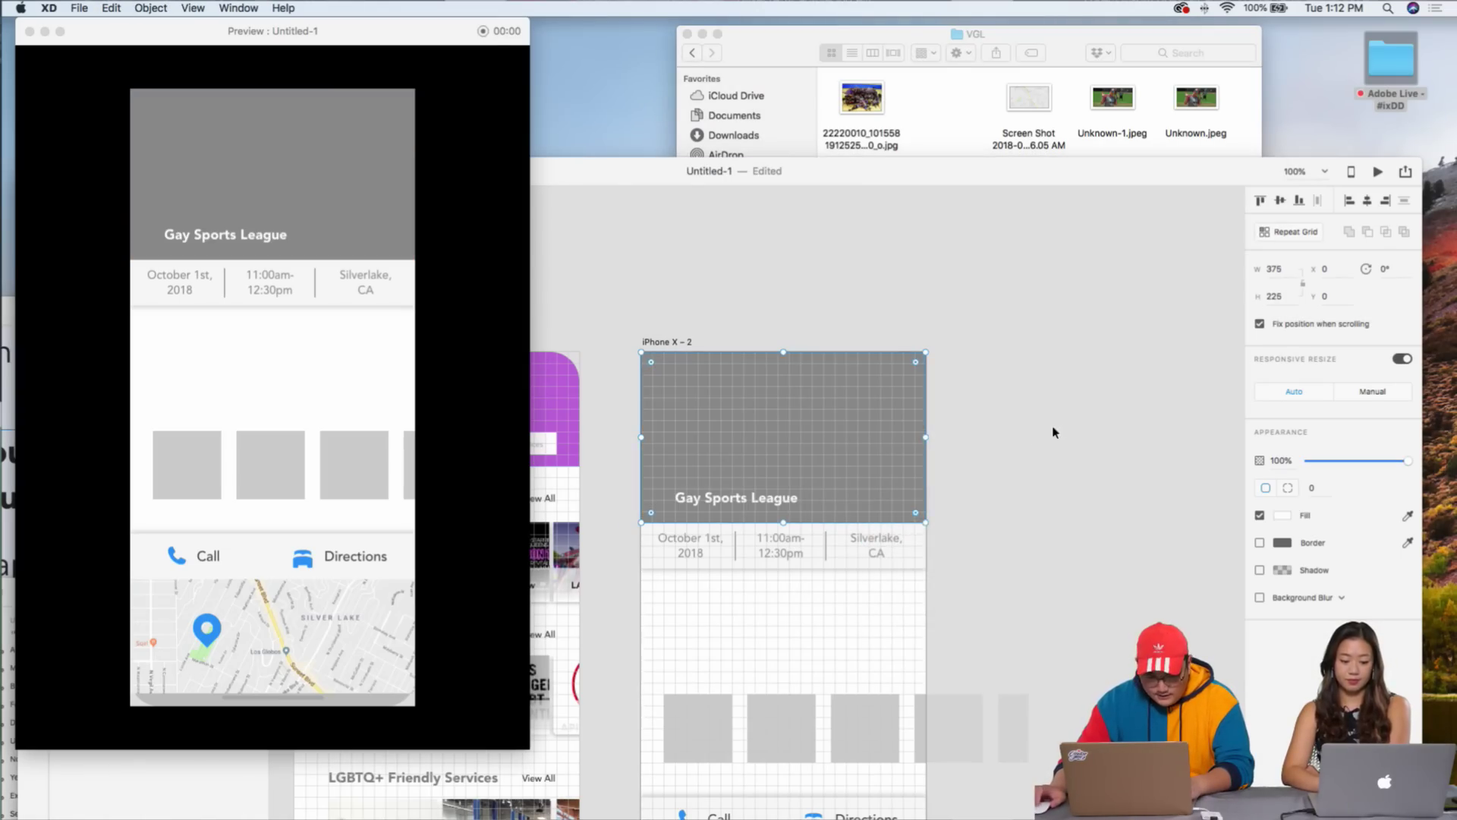
- Recolour the grey hero rectangle with the home header's purple and lower its opacity to 54% as a photo overlay
{"action": "left_click_drag", "start_coordinate": [841, 176], "coordinate": [908, 133]}
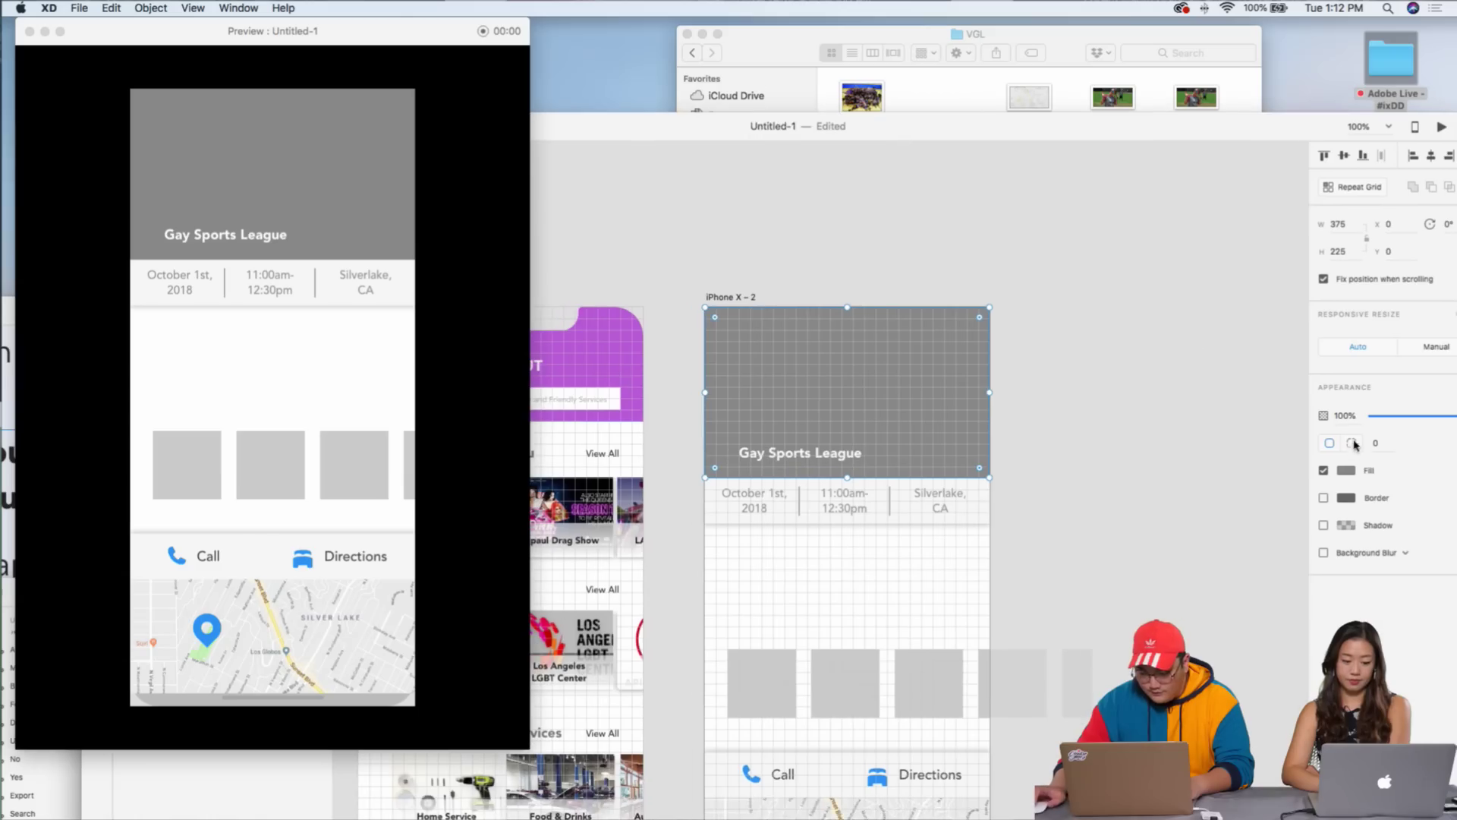
{"action": "left_click_drag", "start_coordinate": [1085, 135], "coordinate": [1052, 107]}
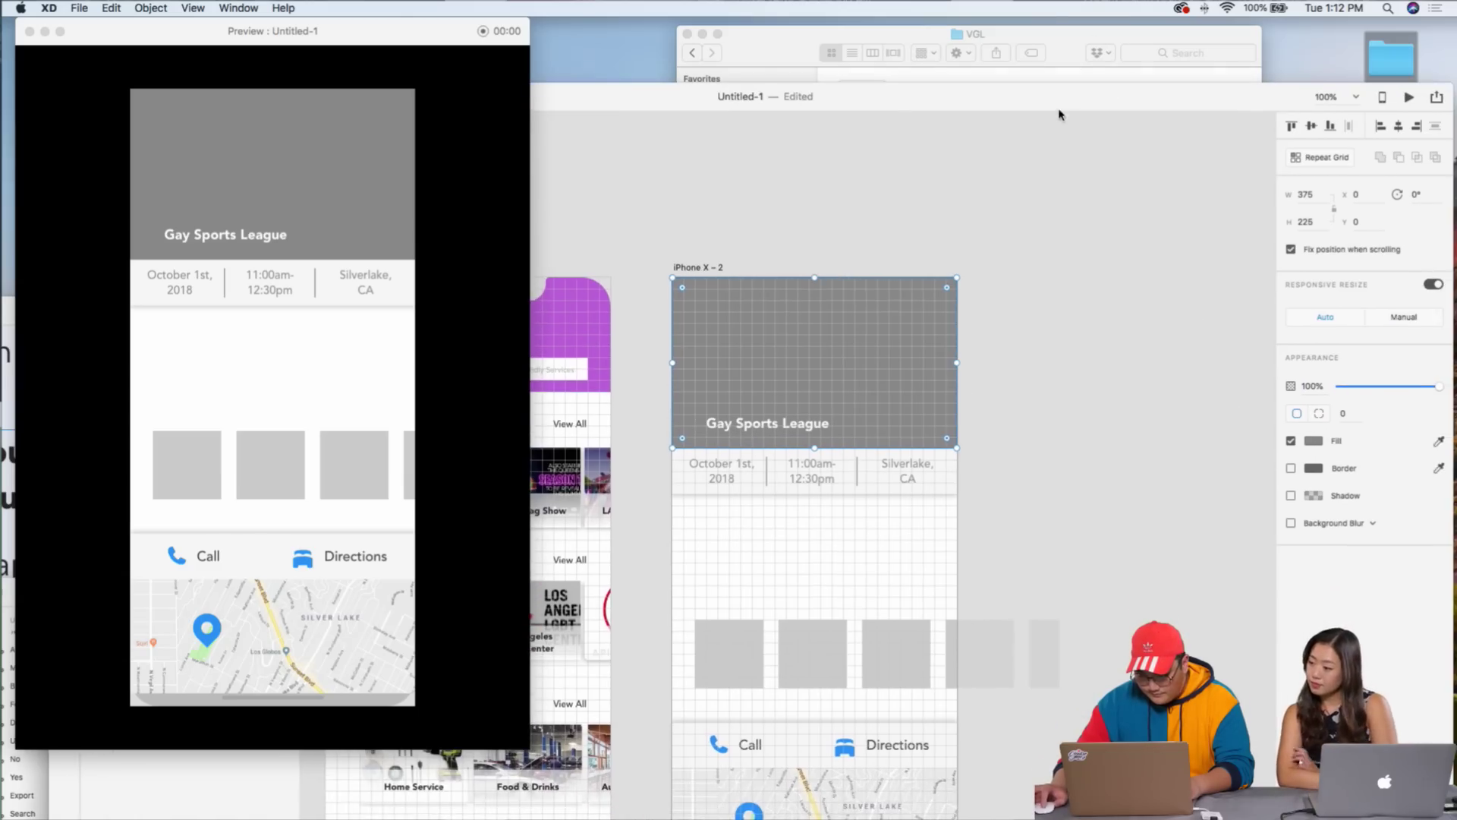
{"action": "left_click", "coordinate": [1439, 441]}
{"action": "left_click", "coordinate": [581, 308]}
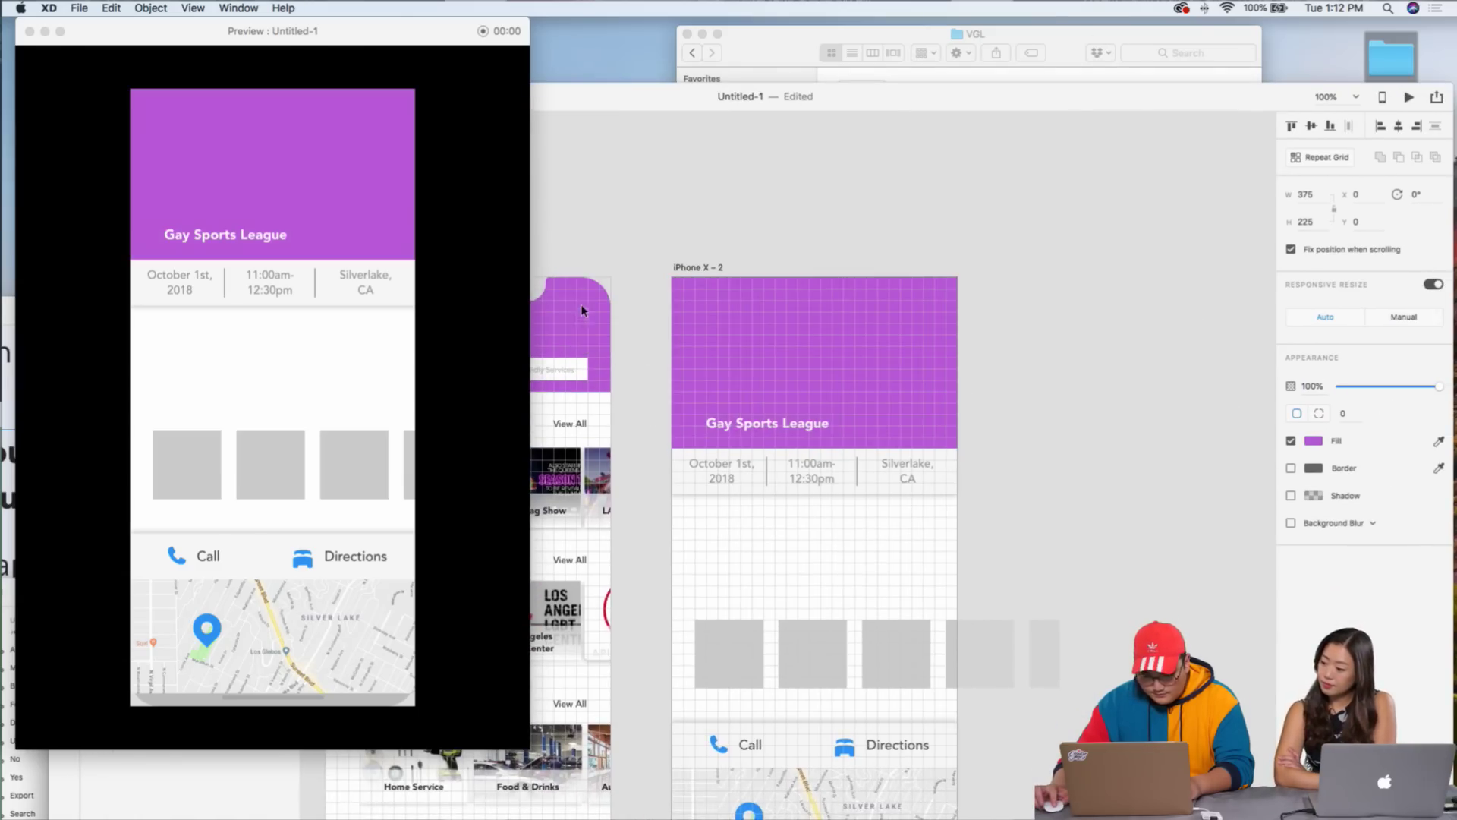
{"action": "left_click_drag", "start_coordinate": [849, 103], "coordinate": [782, 87]}
{"action": "left_click_drag", "start_coordinate": [1365, 370], "coordinate": [1327, 372]}
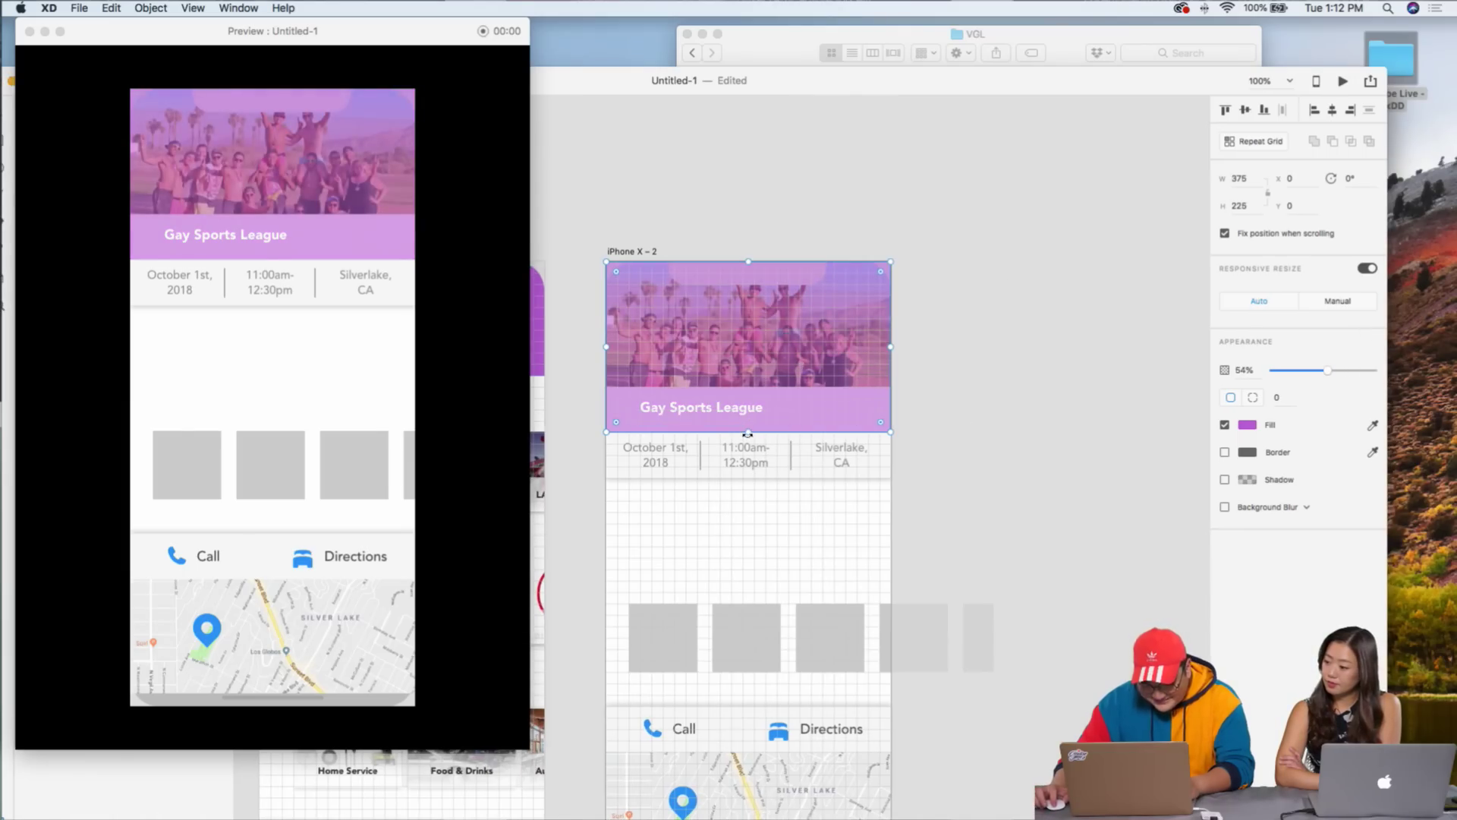
- Send the white details panel behind the hero photo, shortening the purple overlay to reach it and restoring the overlay's height to 225
{"action": "left_click_drag", "start_coordinate": [749, 432], "coordinate": [750, 364]}
{"action": "left_click", "coordinate": [825, 381]}
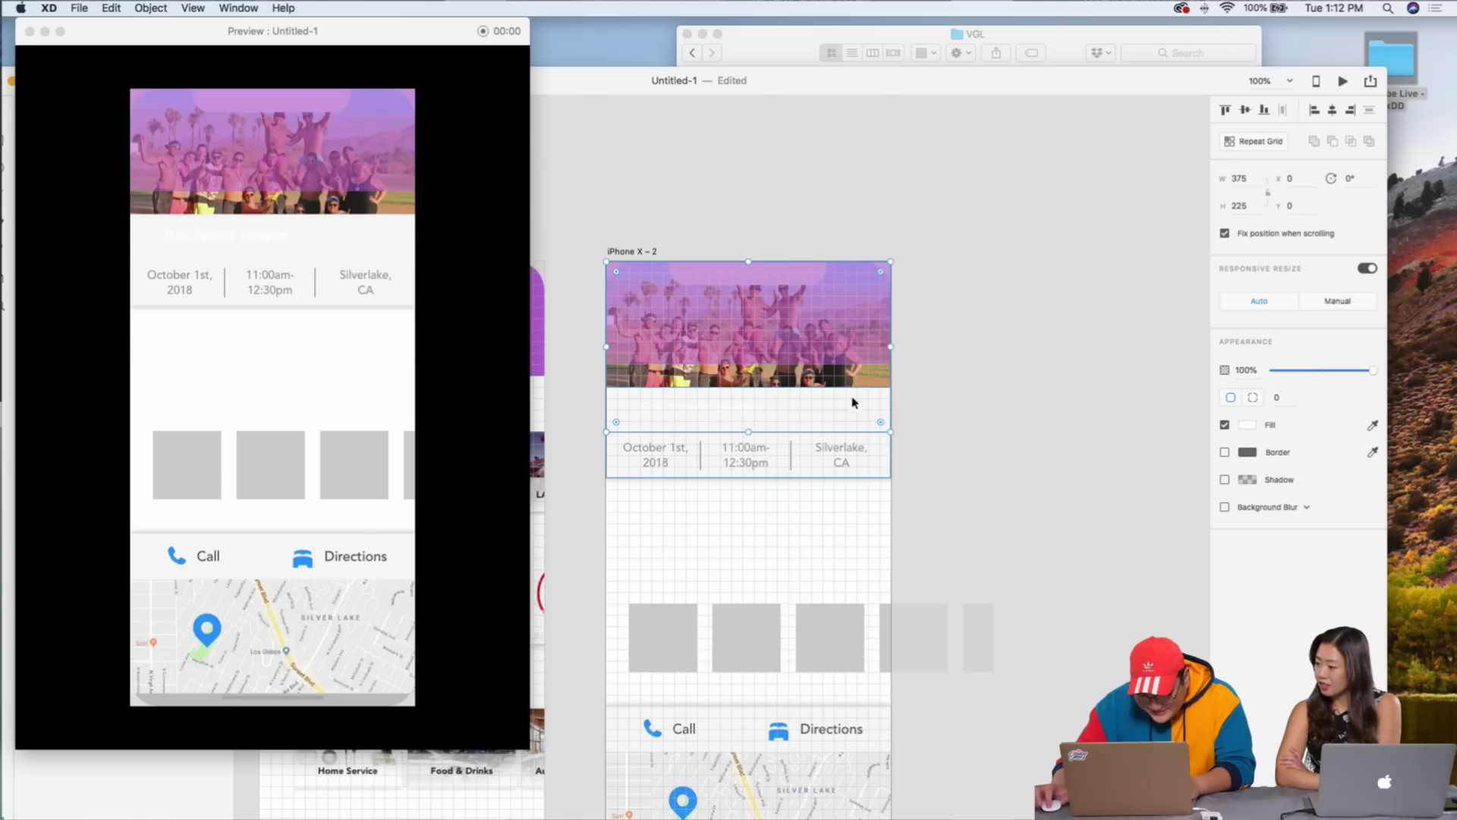
{"action": "double_click", "coordinate": [831, 389]}
{"action": "key", "text": "Escape"}
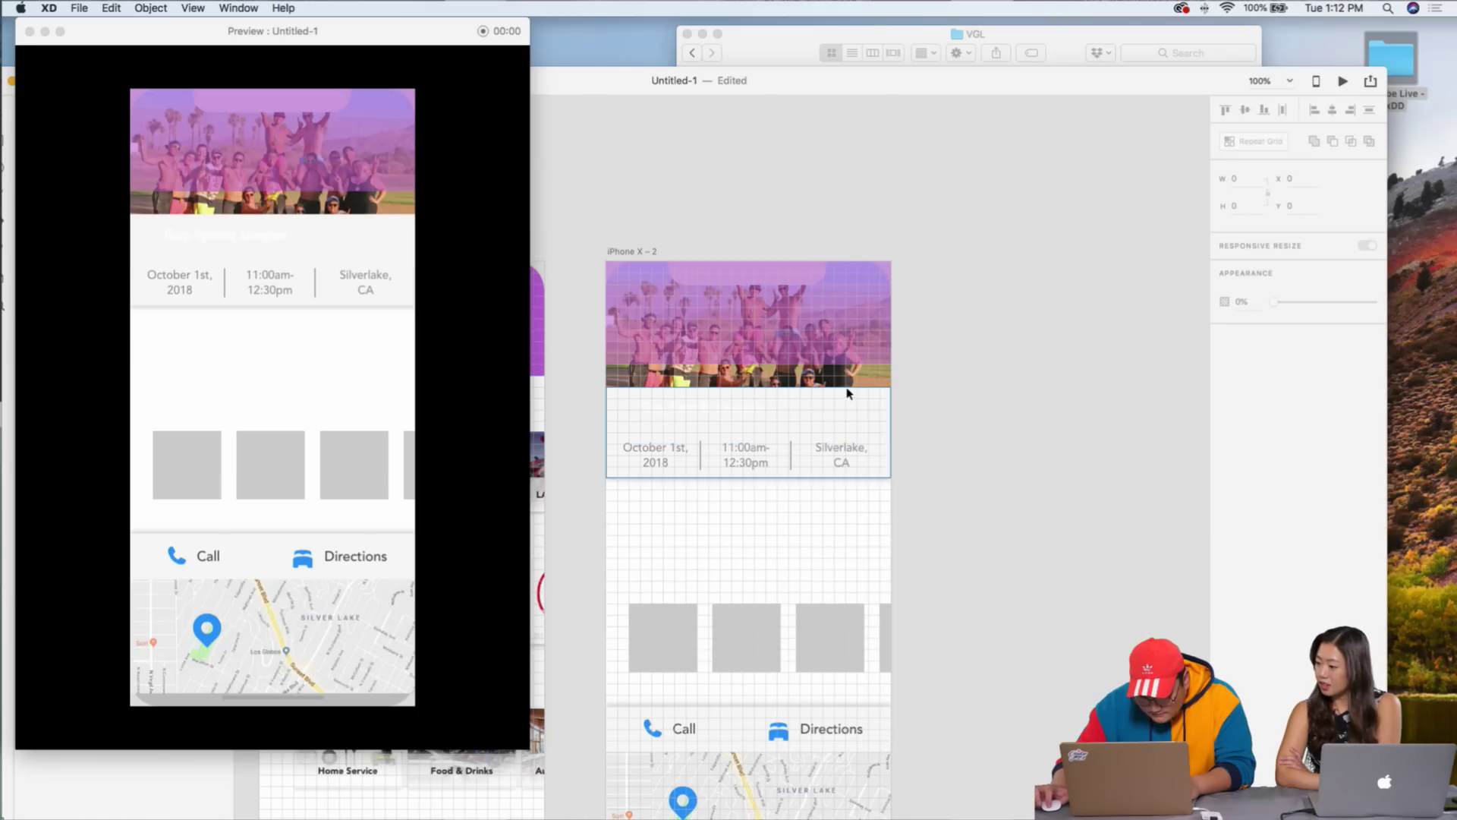
{"action": "right_click", "coordinate": [879, 403]}
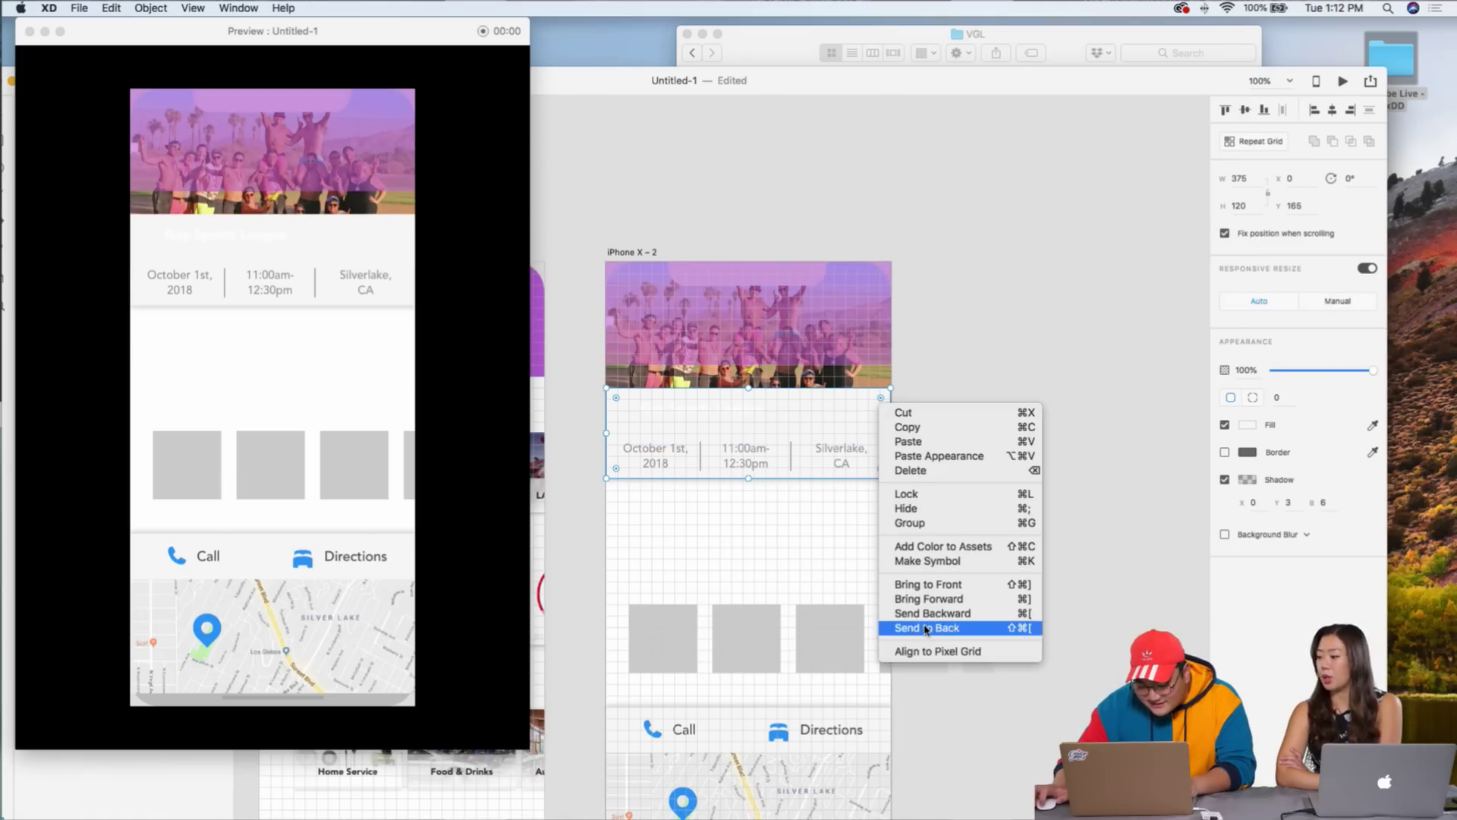
{"action": "left_click", "coordinate": [925, 628]}
{"action": "left_click", "coordinate": [756, 356]}
{"action": "left_click_drag", "start_coordinate": [748, 365], "coordinate": [749, 433]}
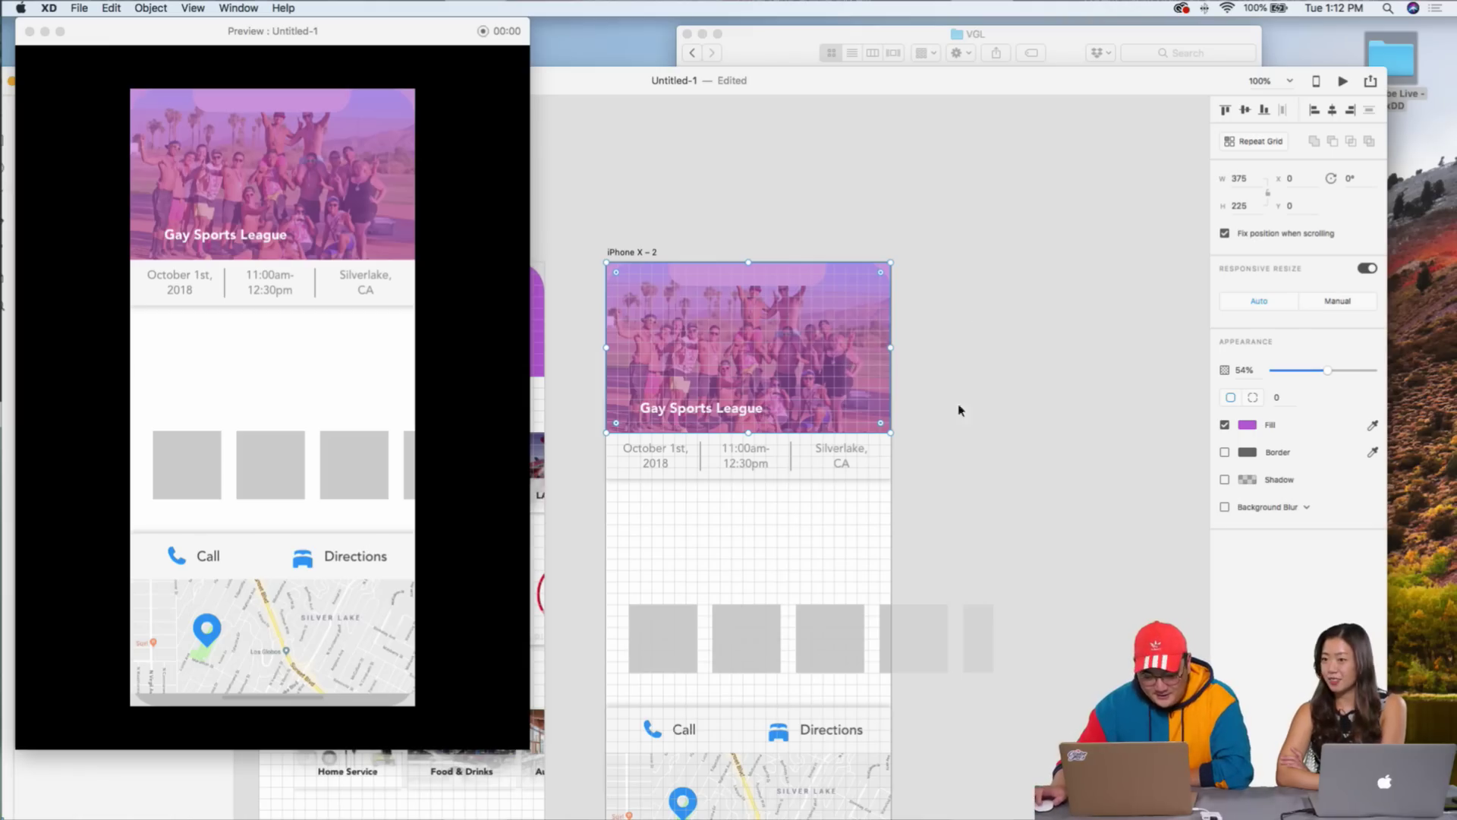
- Add a drop shadow to the hero photo under the purple overlay, keeping the overlay at the photo's full height
{"action": "scroll", "coordinate": [1040, 367], "scroll_direction": "left", "scroll_amount": 2}
{"action": "left_click", "coordinate": [844, 325]}
{"action": "left_click_drag", "start_coordinate": [779, 419], "coordinate": [779, 408]}
{"action": "left_click", "coordinate": [851, 417]}
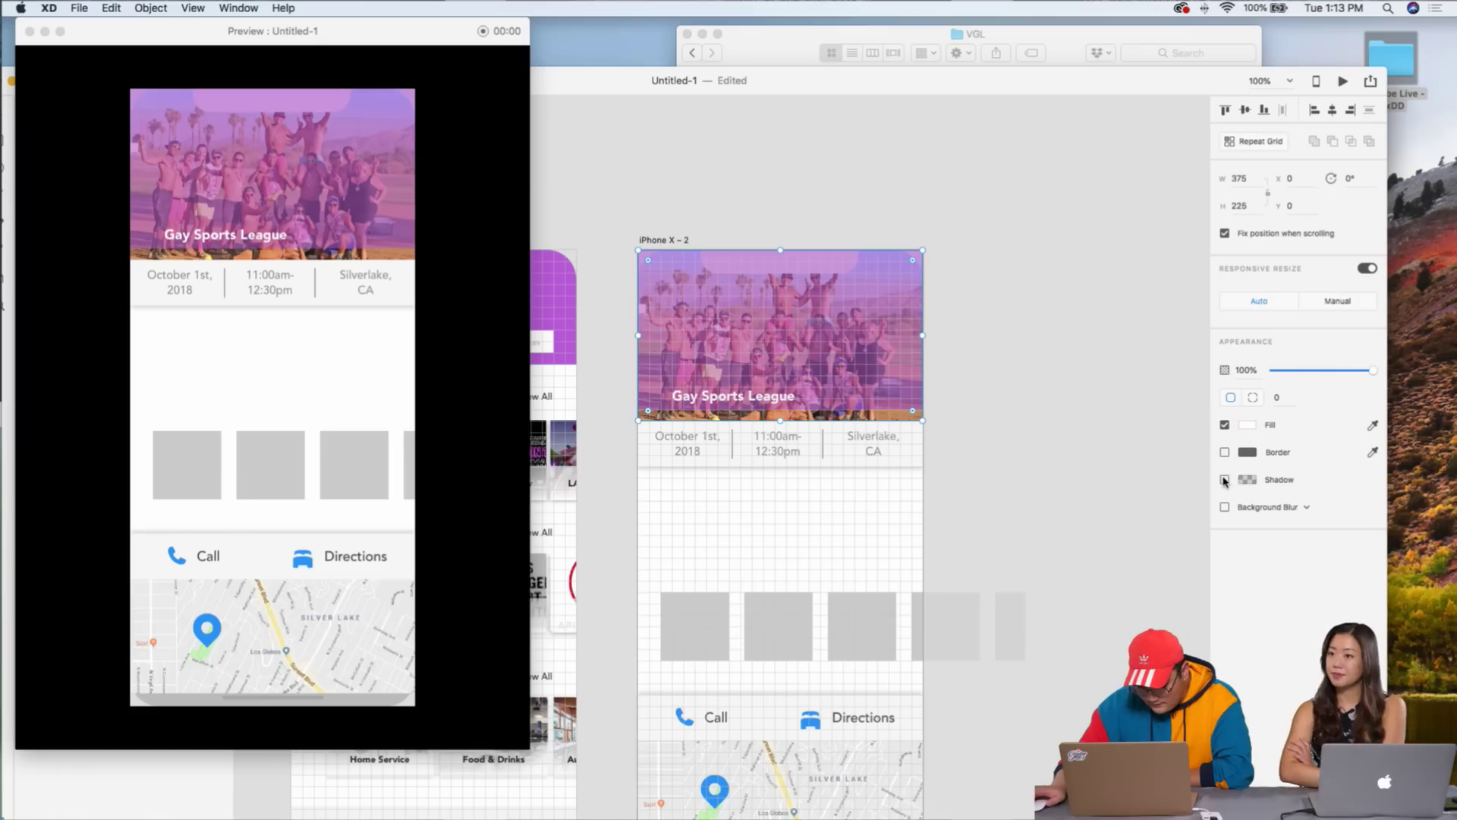
{"action": "left_click", "coordinate": [776, 406]}
{"action": "key", "text": "cmd+z"}
{"action": "left_click", "coordinate": [1124, 455]}
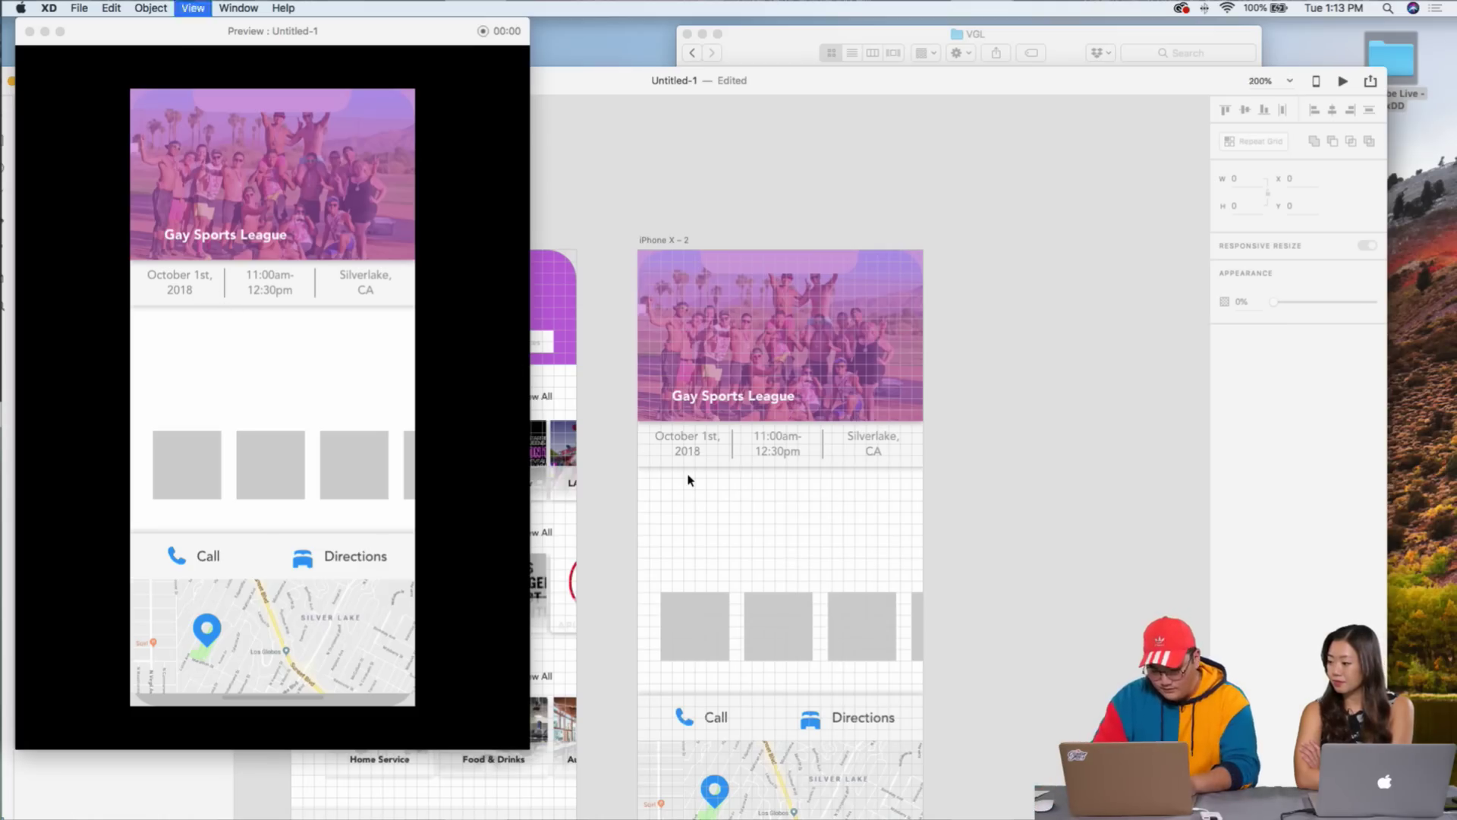
- Nudge the date, time and location texts below the hero photo down 1 px to Y 236
{"action": "scroll", "coordinate": [687, 479], "scroll_direction": "up", "scroll_amount": 3}
{"action": "left_click", "coordinate": [654, 388]}
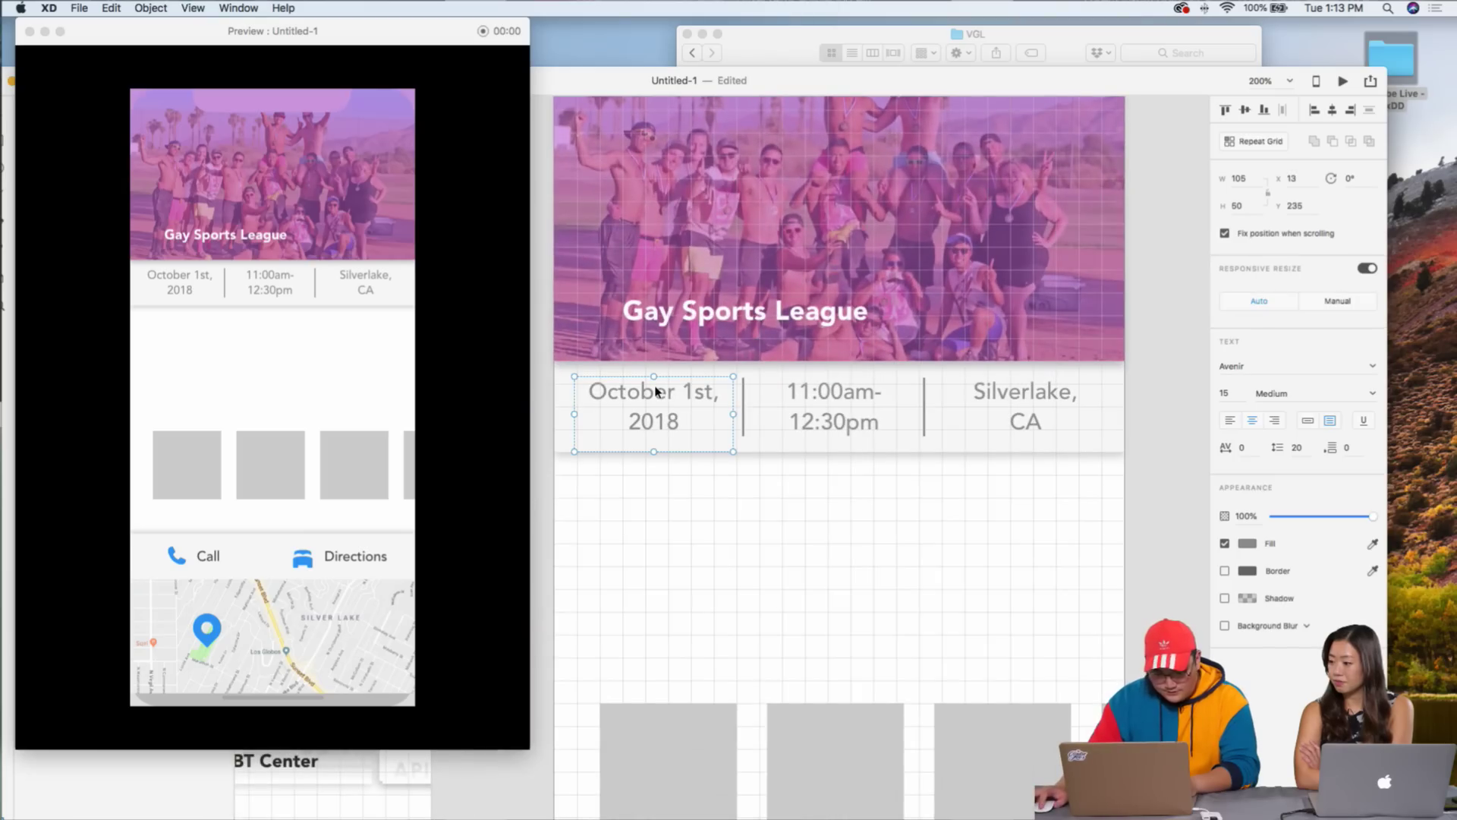
{"action": "left_click_drag", "start_coordinate": [657, 392], "coordinate": [657, 393]}
{"action": "left_click", "coordinate": [869, 419]}
{"action": "key", "text": "Down"}
{"action": "left_click", "coordinate": [976, 434]}
{"action": "key", "text": "Down"}
{"action": "left_click", "coordinate": [750, 427]}
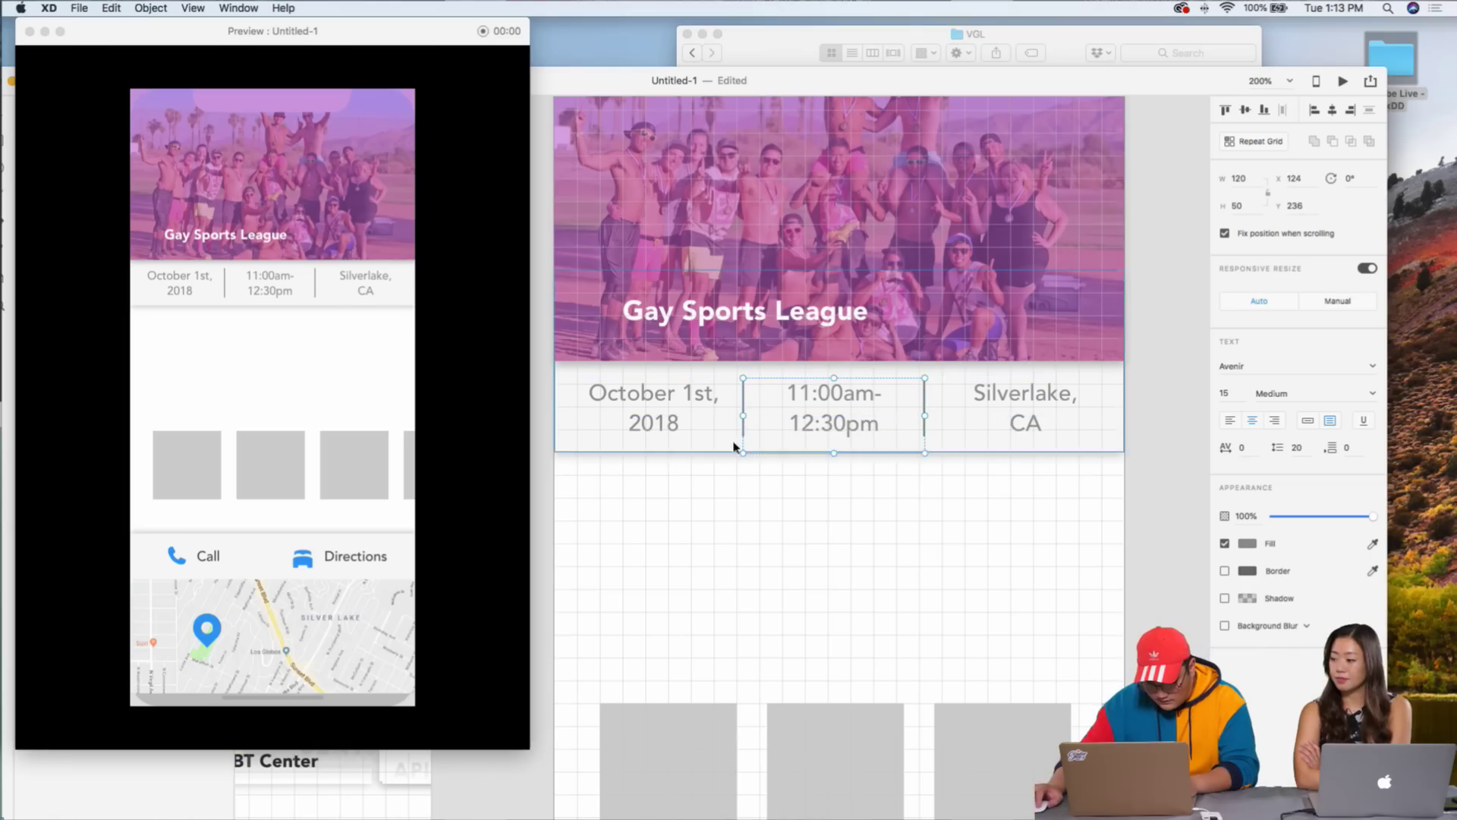
{"action": "key", "text": "Escape"}
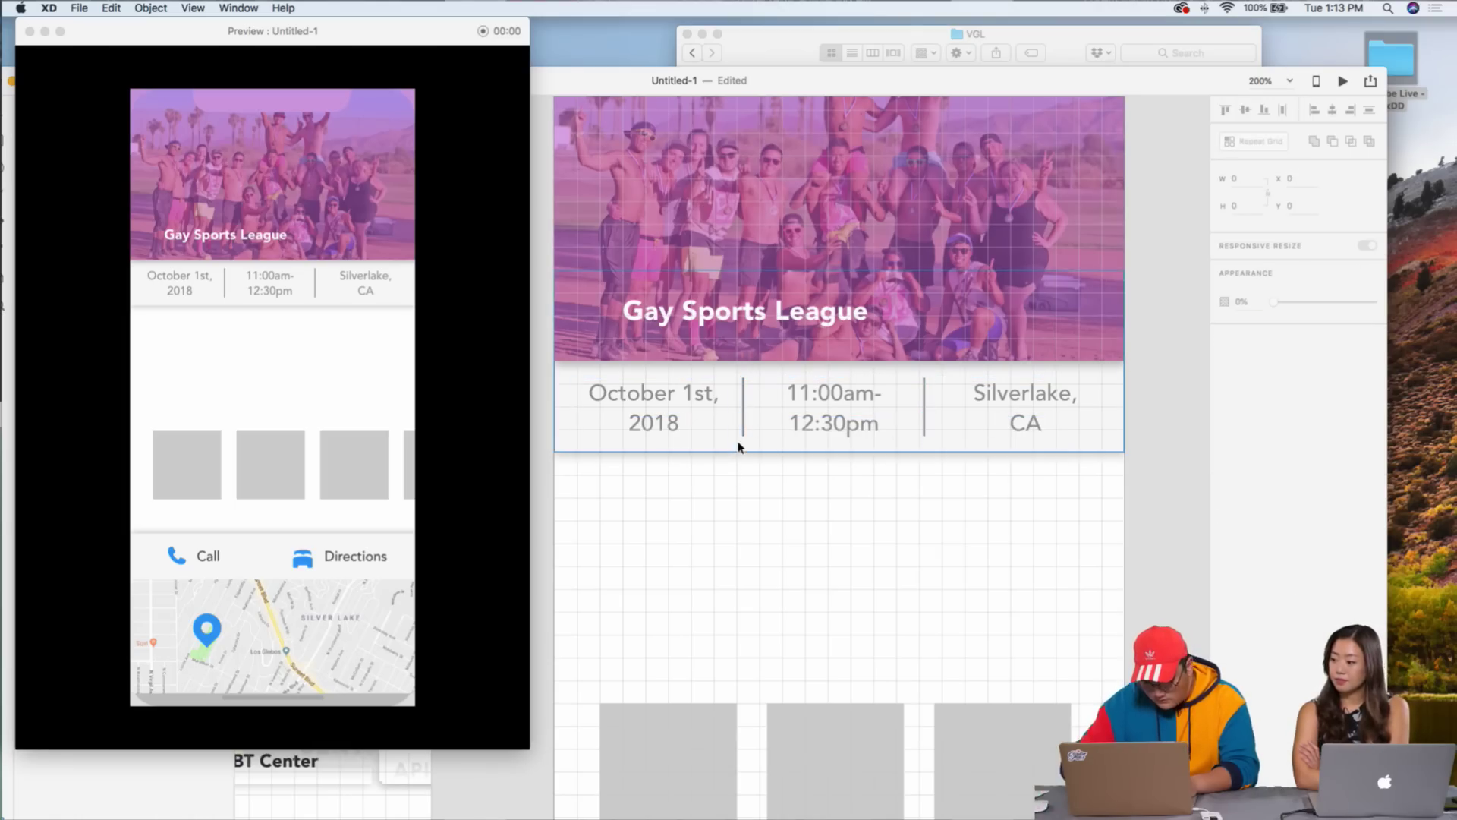
- Narrow the 11:00am-12:30pm text box from both sides so that its edges clear the vertical dividers
{"action": "scroll", "coordinate": [738, 446], "scroll_direction": "up", "scroll_amount": 3}
{"action": "left_click", "coordinate": [830, 322]}
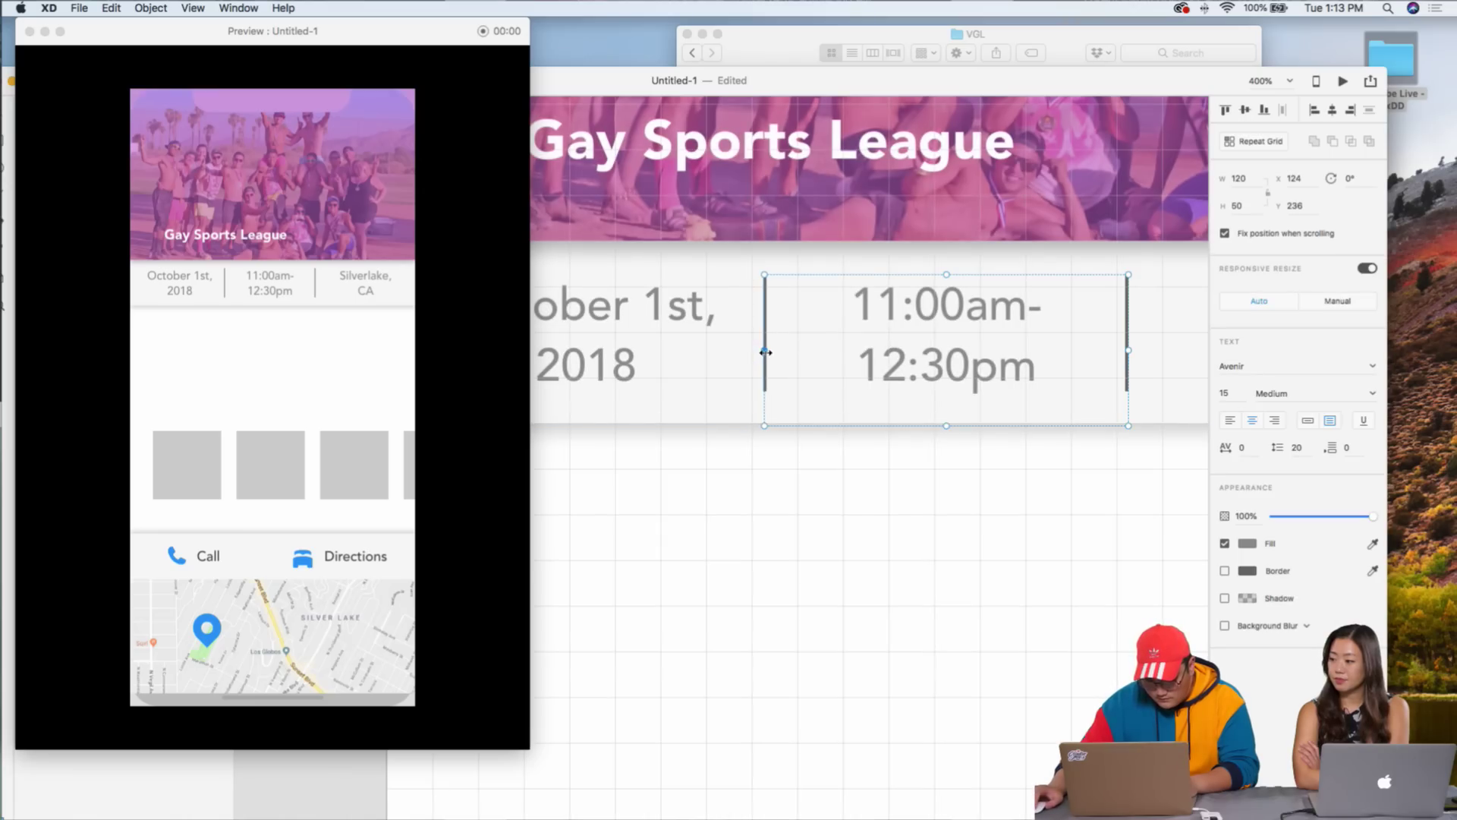
{"action": "left_click_drag", "start_coordinate": [766, 352], "coordinate": [780, 352]}
{"action": "left_click", "coordinate": [766, 354]}
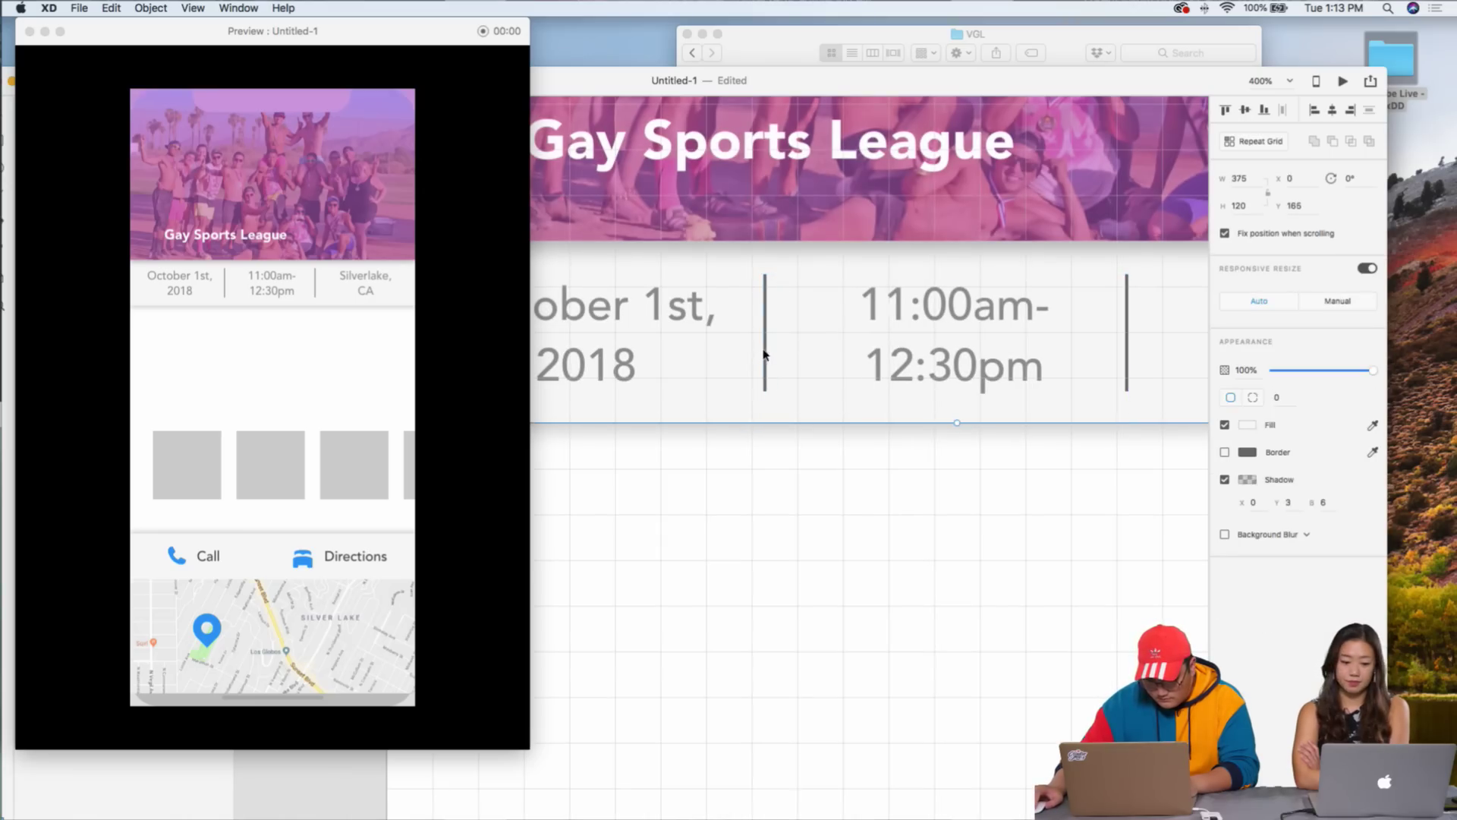
{"action": "left_click", "coordinate": [1066, 345]}
{"action": "left_click_drag", "start_coordinate": [1126, 350], "coordinate": [1116, 351]}
- Move the divider after the time text to X 240 and the divider before it to X 120
{"action": "left_click", "coordinate": [1126, 352]}
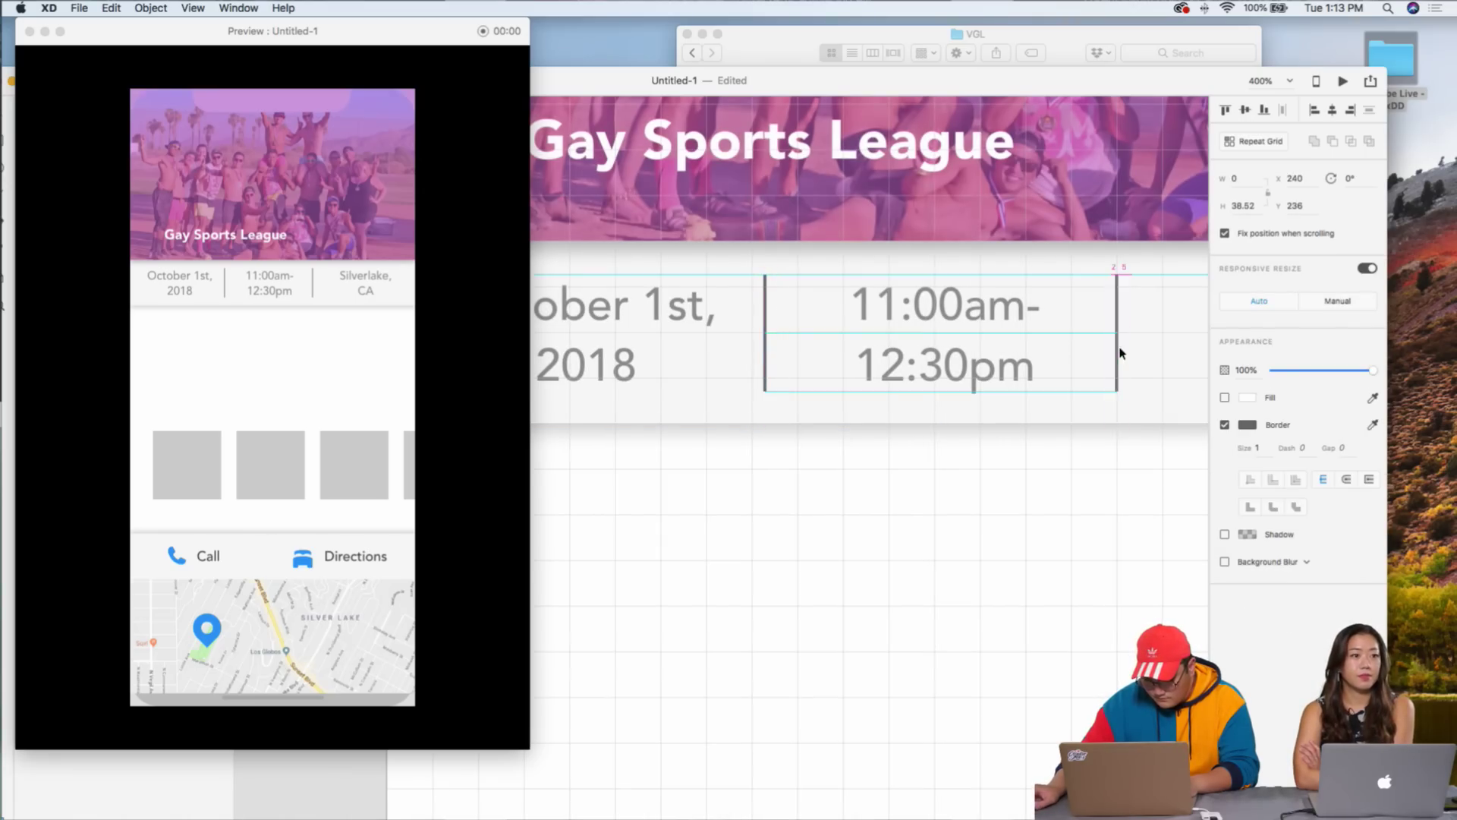
{"action": "left_click", "coordinate": [765, 343]}
{"action": "left_click_drag", "start_coordinate": [762, 342], "coordinate": [752, 349]}
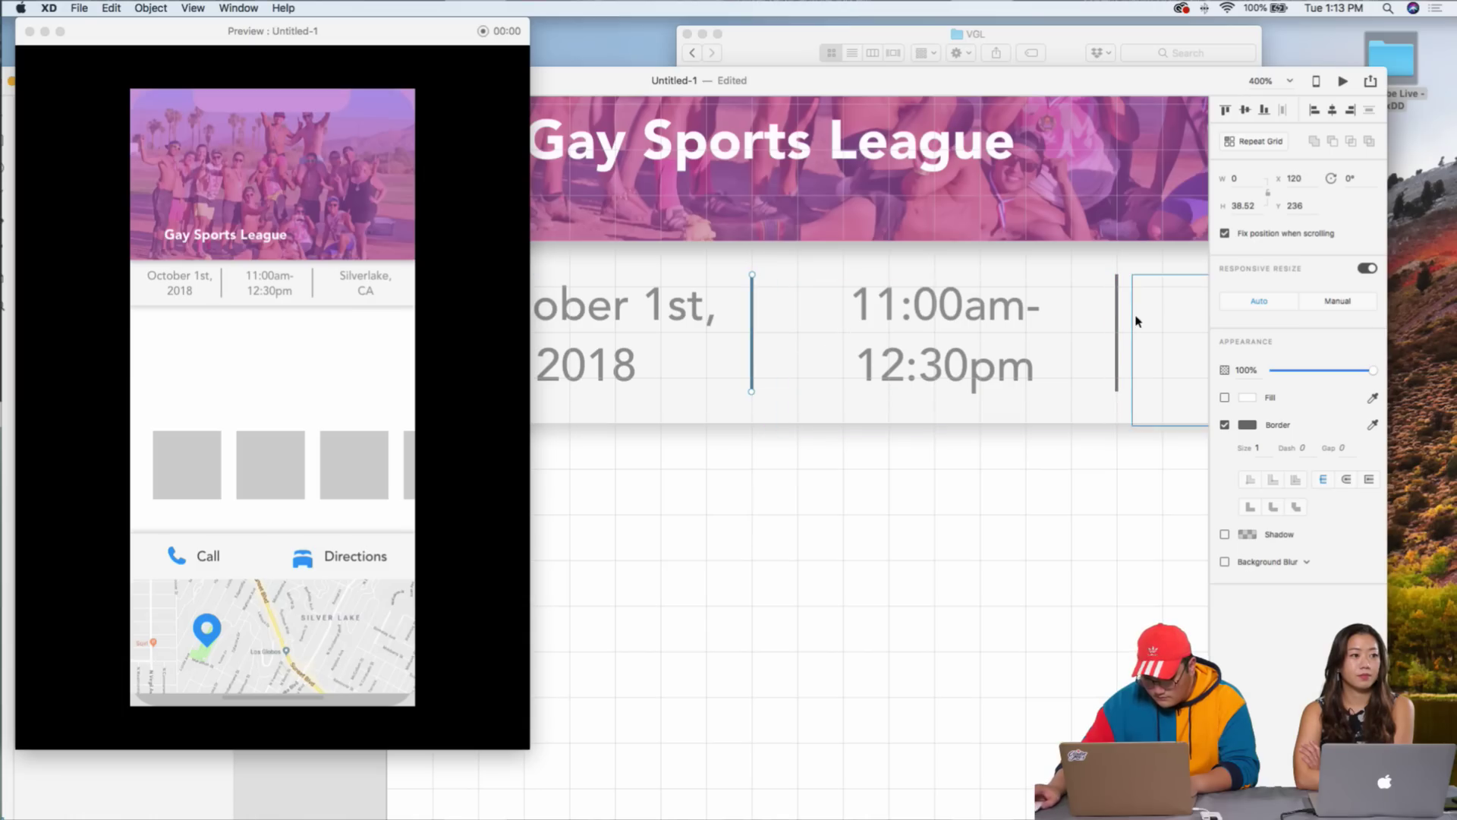
- Recolour the borders of both vertical dividers with the purple sampled from the COME OUT header
{"action": "left_click", "coordinate": [1118, 325], "text": "shift"}
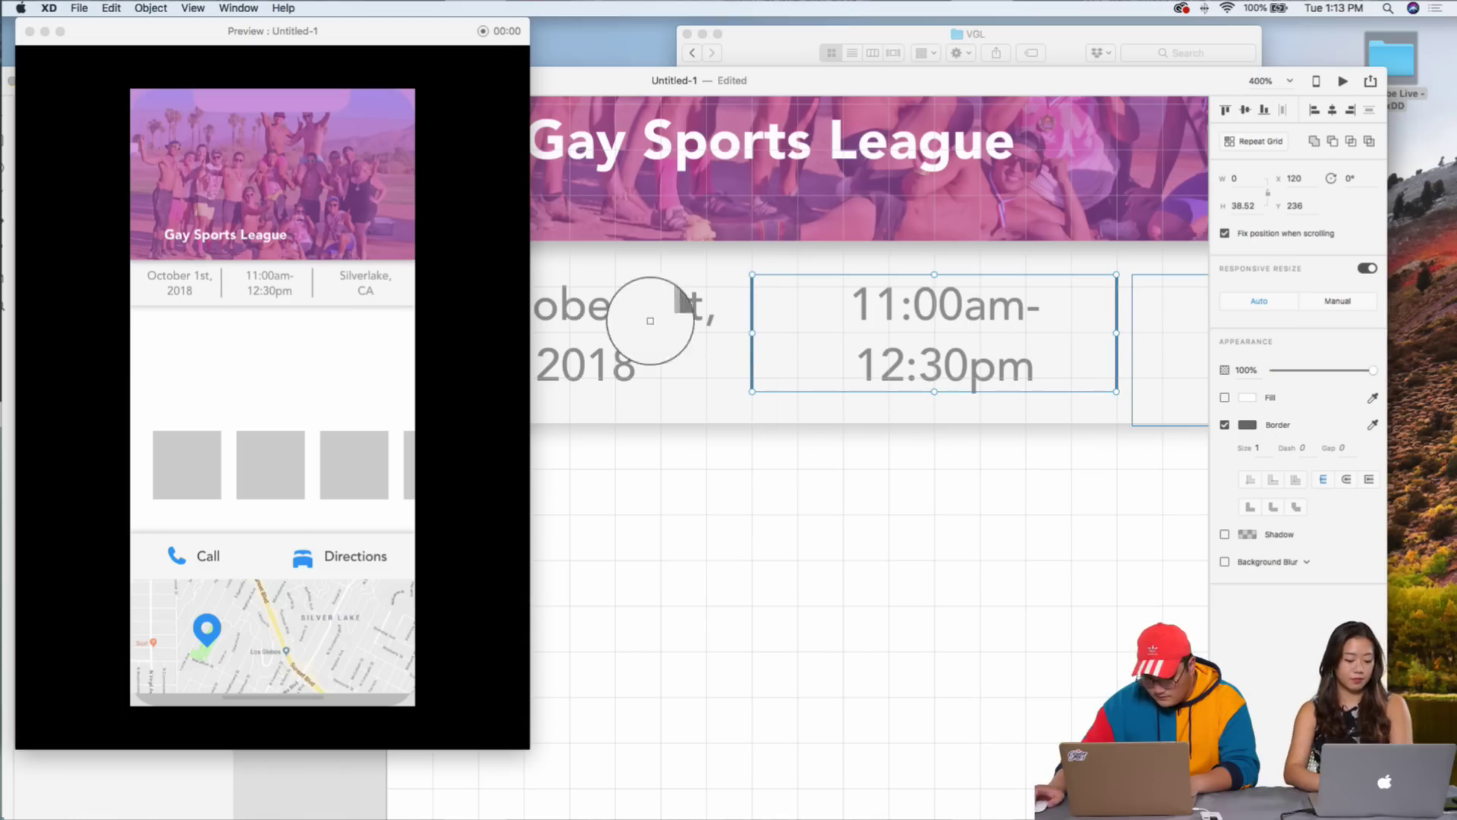
{"action": "left_click", "coordinate": [862, 266]}
{"action": "key", "text": "super+minus"}
{"action": "key", "text": "super+minus"}
{"action": "scroll", "coordinate": [830, 410], "scroll_direction": "left", "scroll_amount": 6}
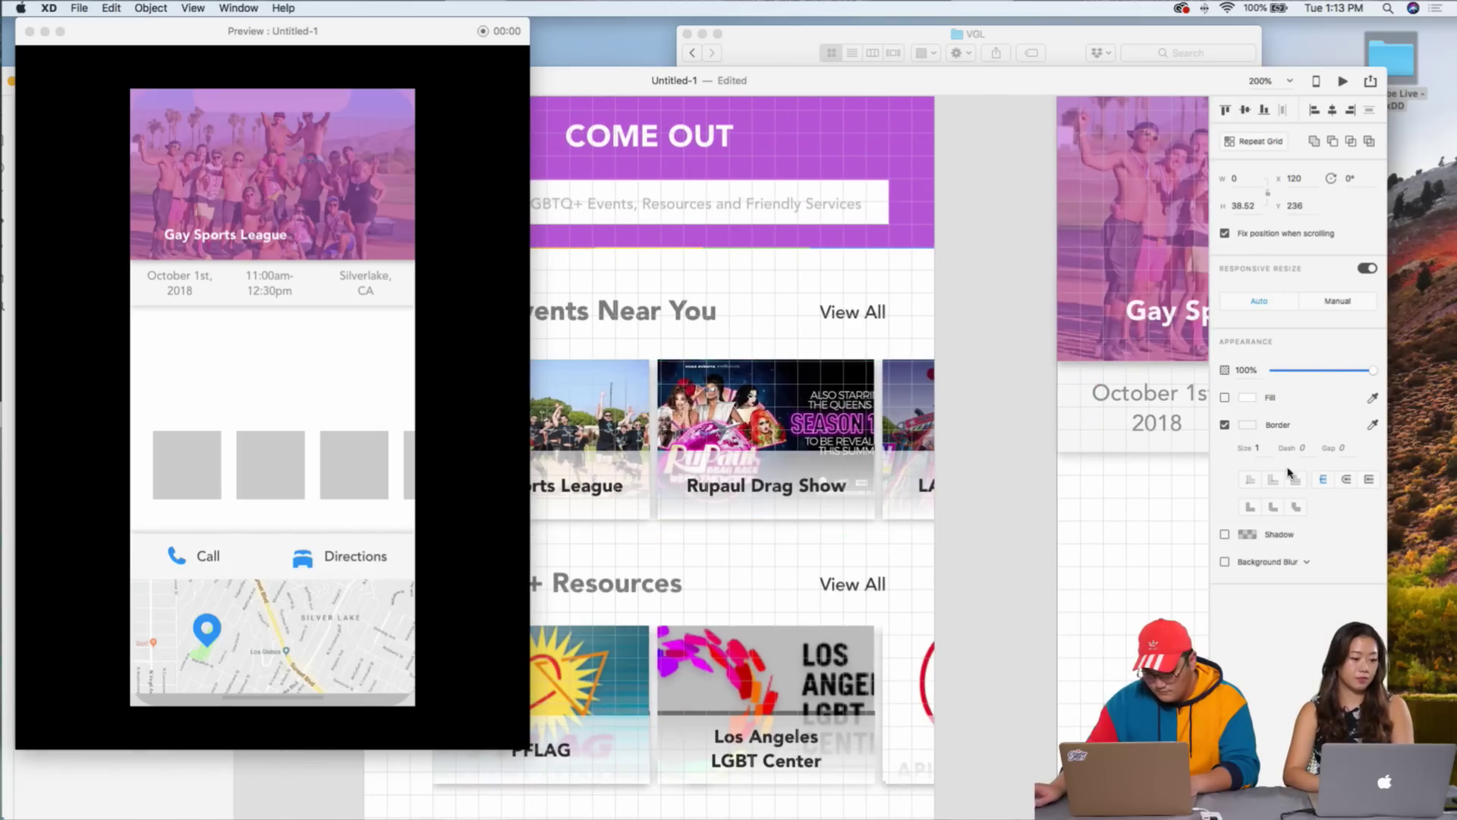
{"action": "left_click", "coordinate": [1372, 424]}
{"action": "left_click", "coordinate": [845, 144]}
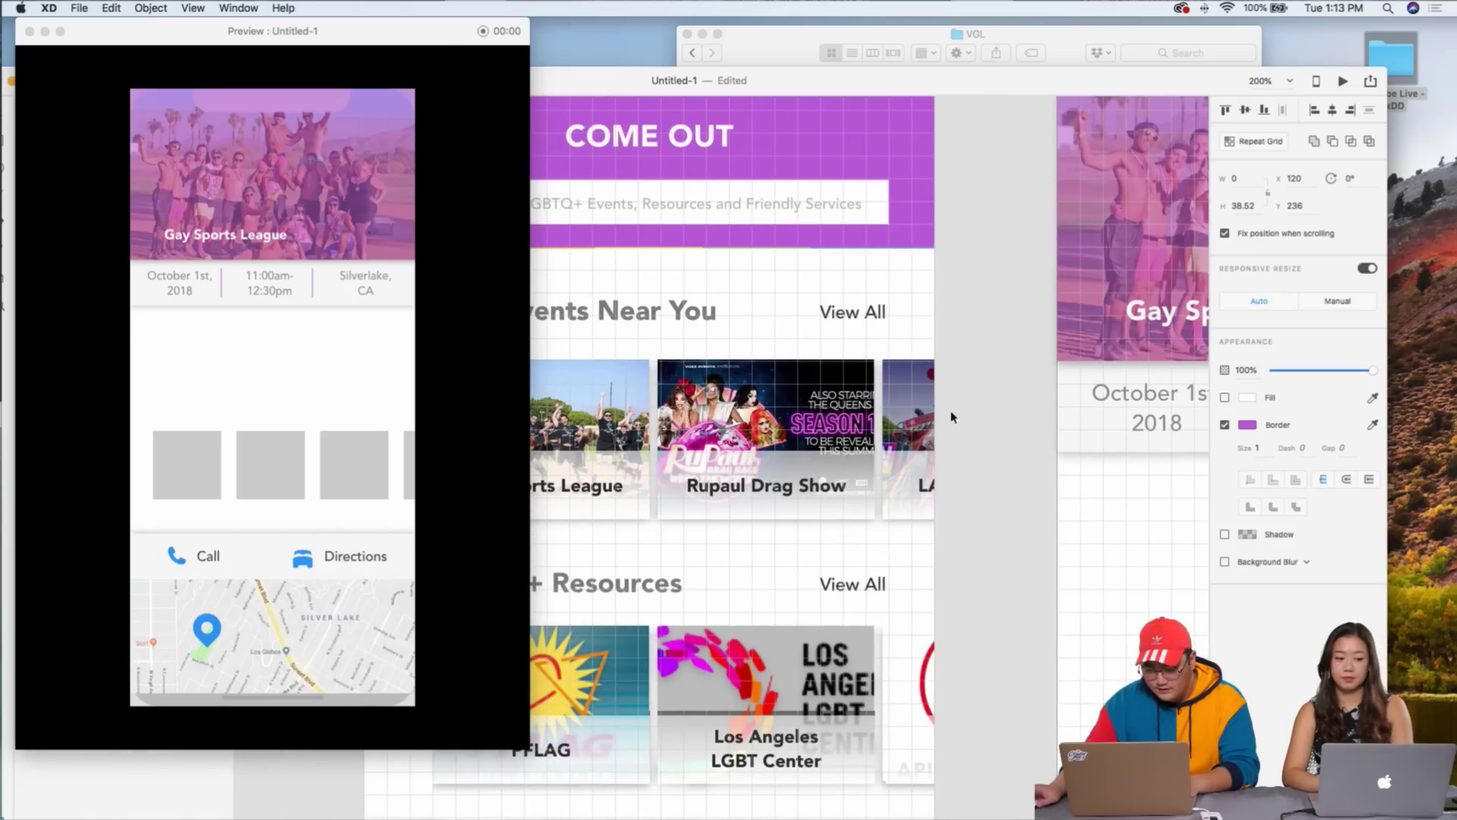
{"action": "scroll", "coordinate": [951, 418], "scroll_direction": "right", "scroll_amount": 6}
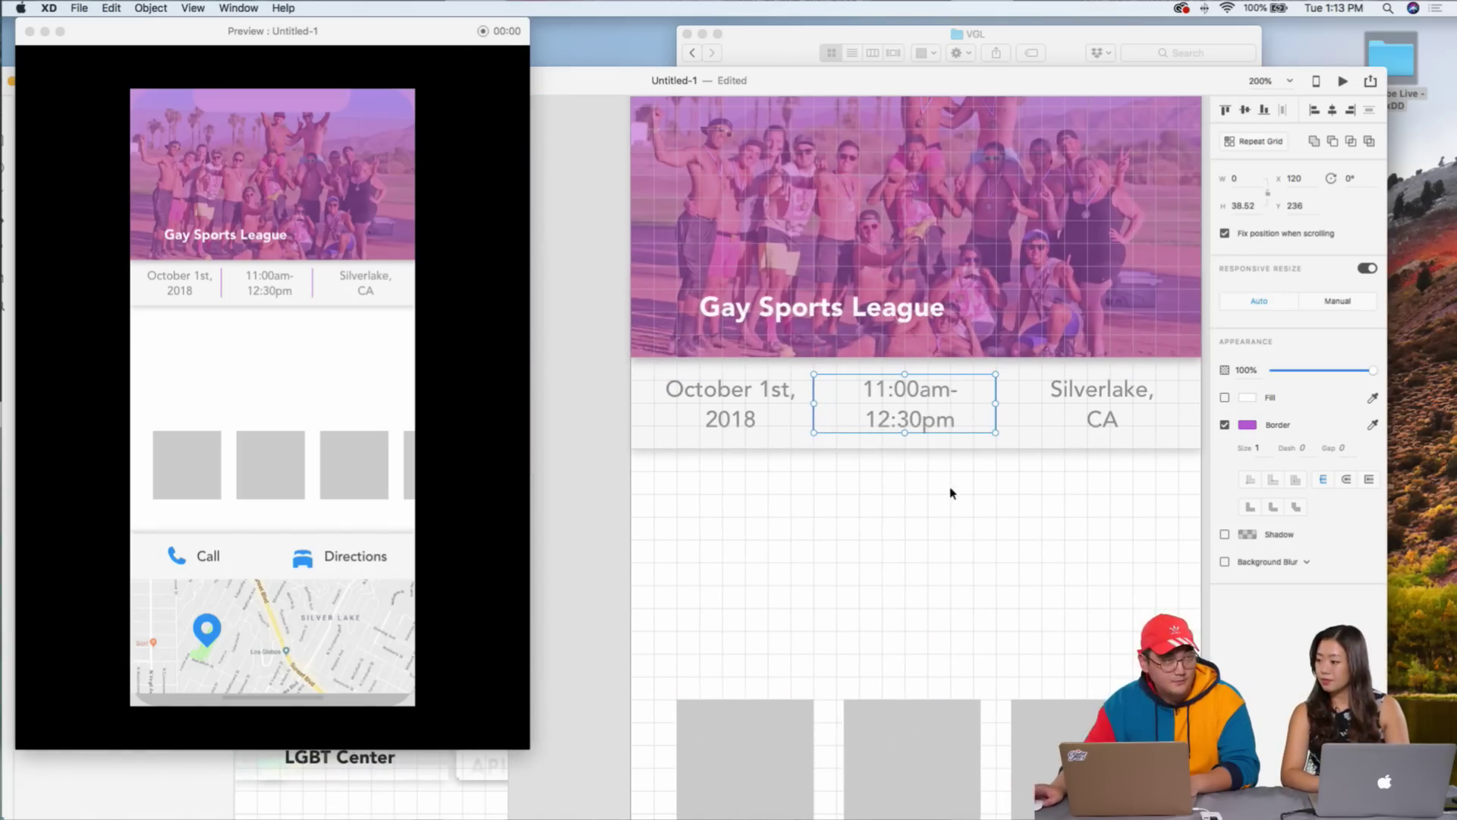
{"action": "left_click", "coordinate": [1061, 593]}
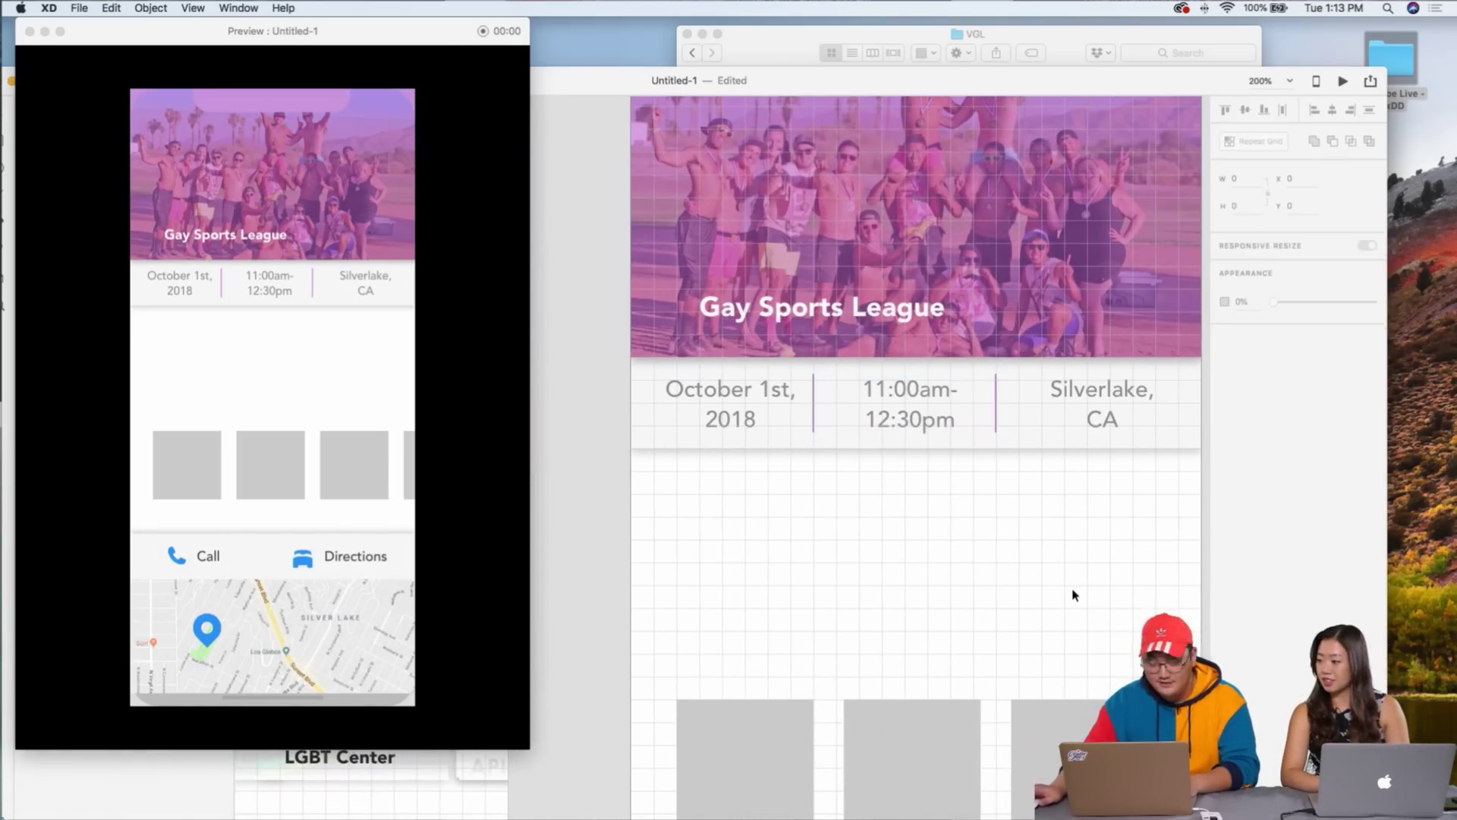
- Increase the border size of the two purple dividers to make them thicker
{"action": "left_click", "coordinate": [1000, 410]}
{"action": "left_click", "coordinate": [1256, 448]}
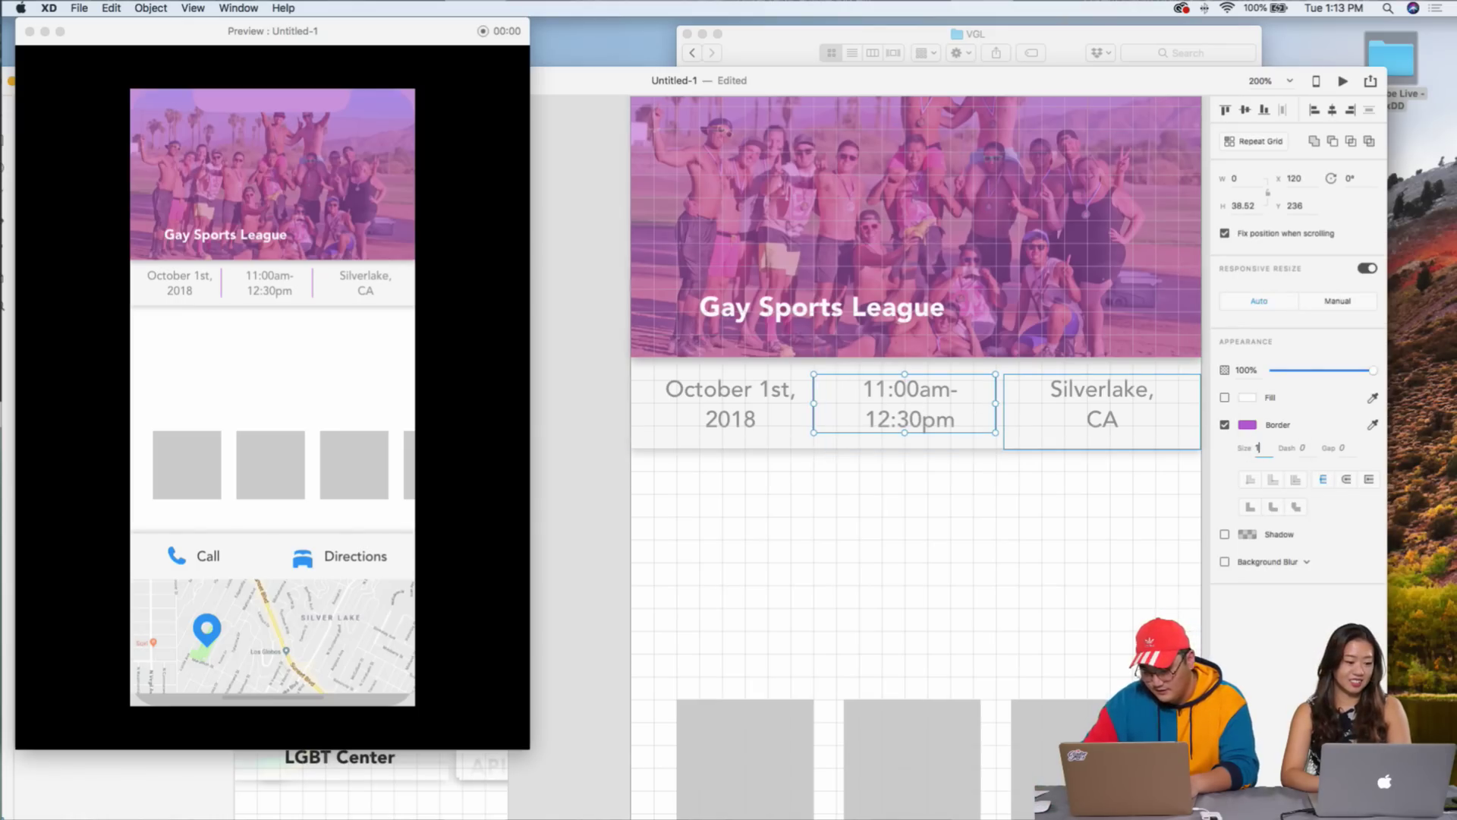
{"action": "left_click", "coordinate": [960, 505]}
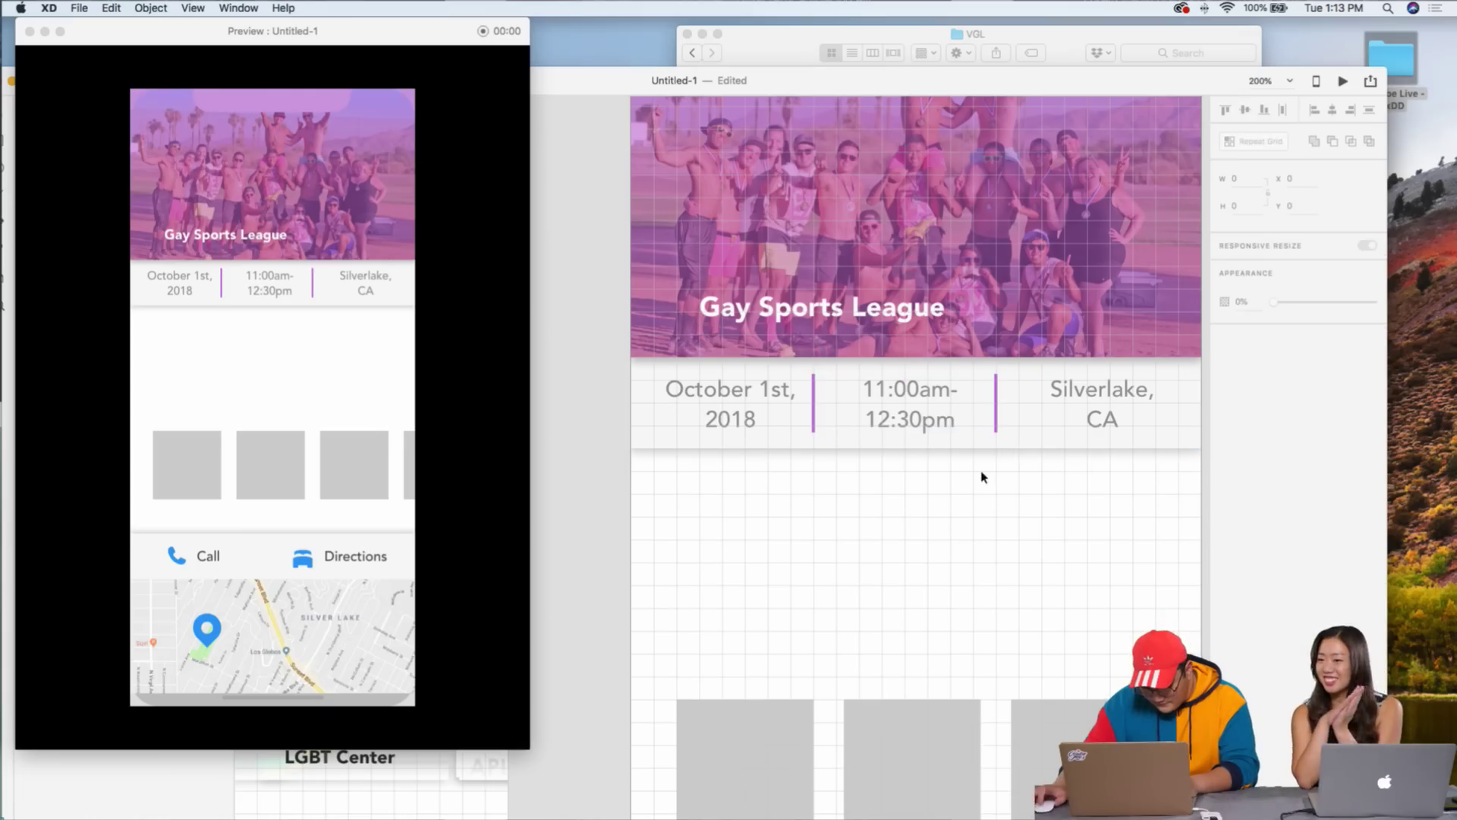
- Set the font weight of the date, time and location texts below the photo to Avenir Light
{"action": "left_click", "coordinate": [932, 425]}
{"action": "left_click", "coordinate": [1109, 395], "text": "shift"}
{"action": "left_click", "coordinate": [759, 408], "text": "shift"}
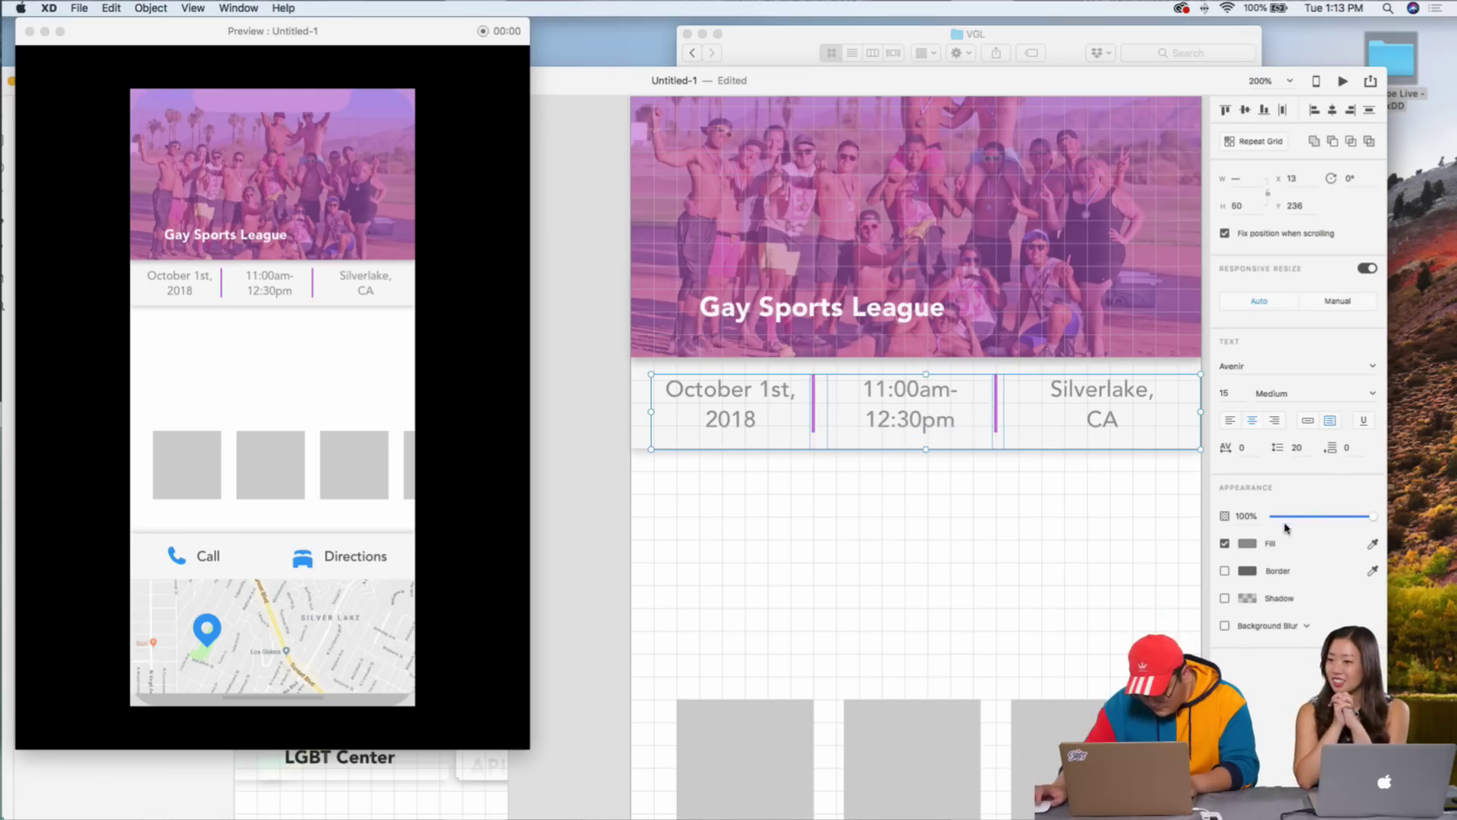
{"action": "left_click", "coordinate": [1364, 394]}
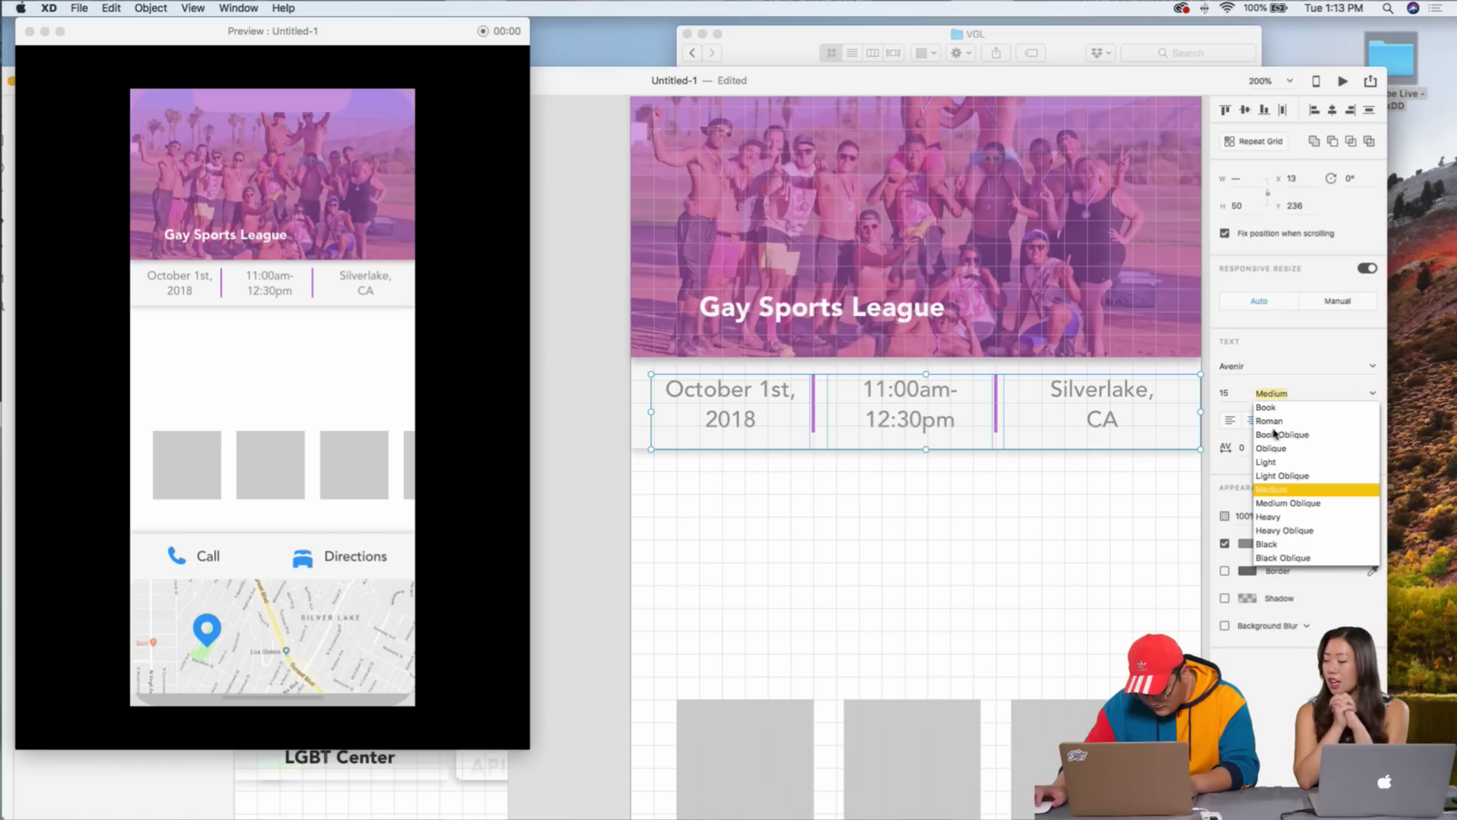
{"action": "left_click", "coordinate": [1269, 465]}
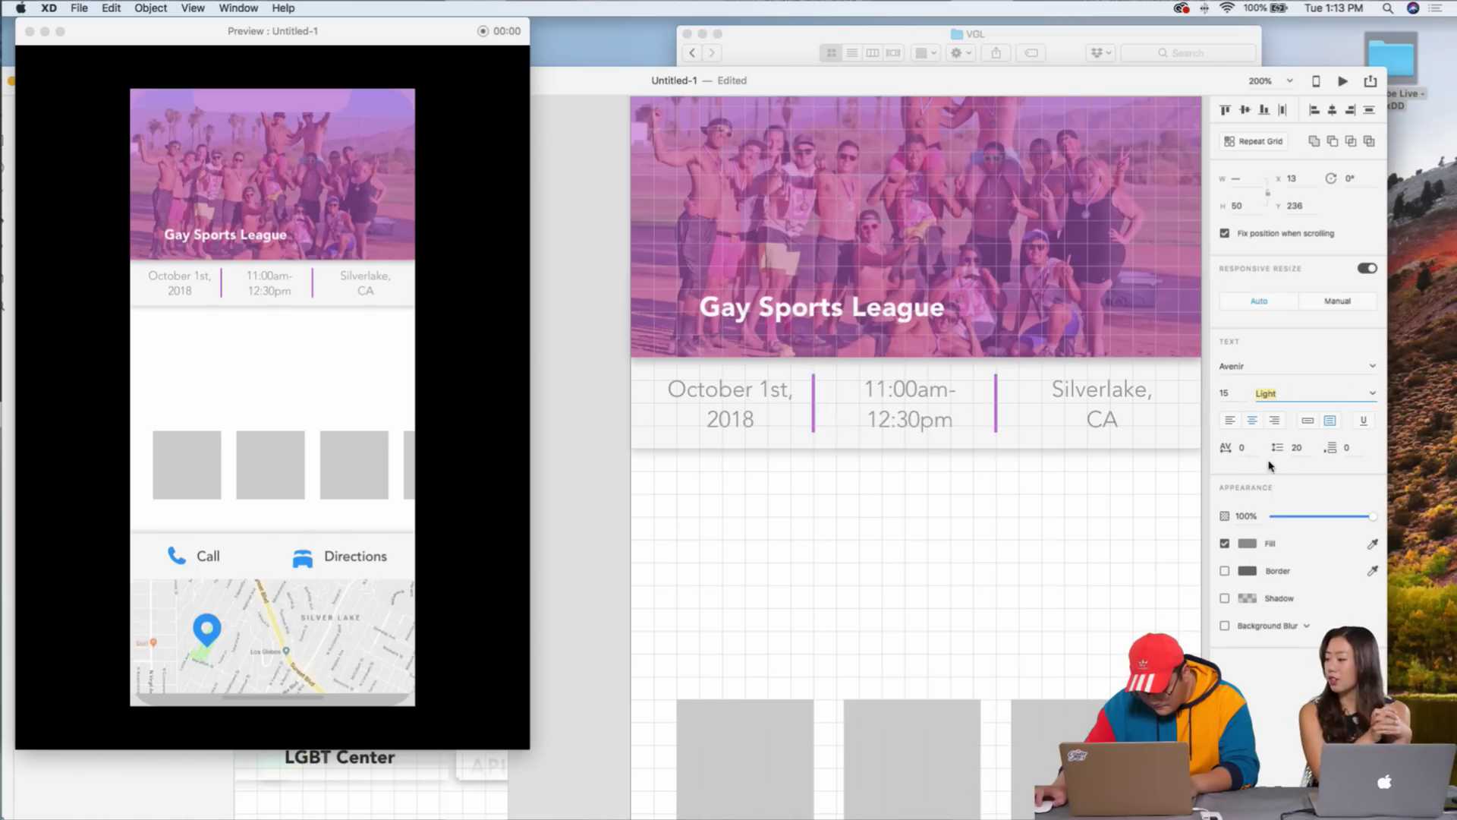
{"action": "left_click", "coordinate": [930, 508]}
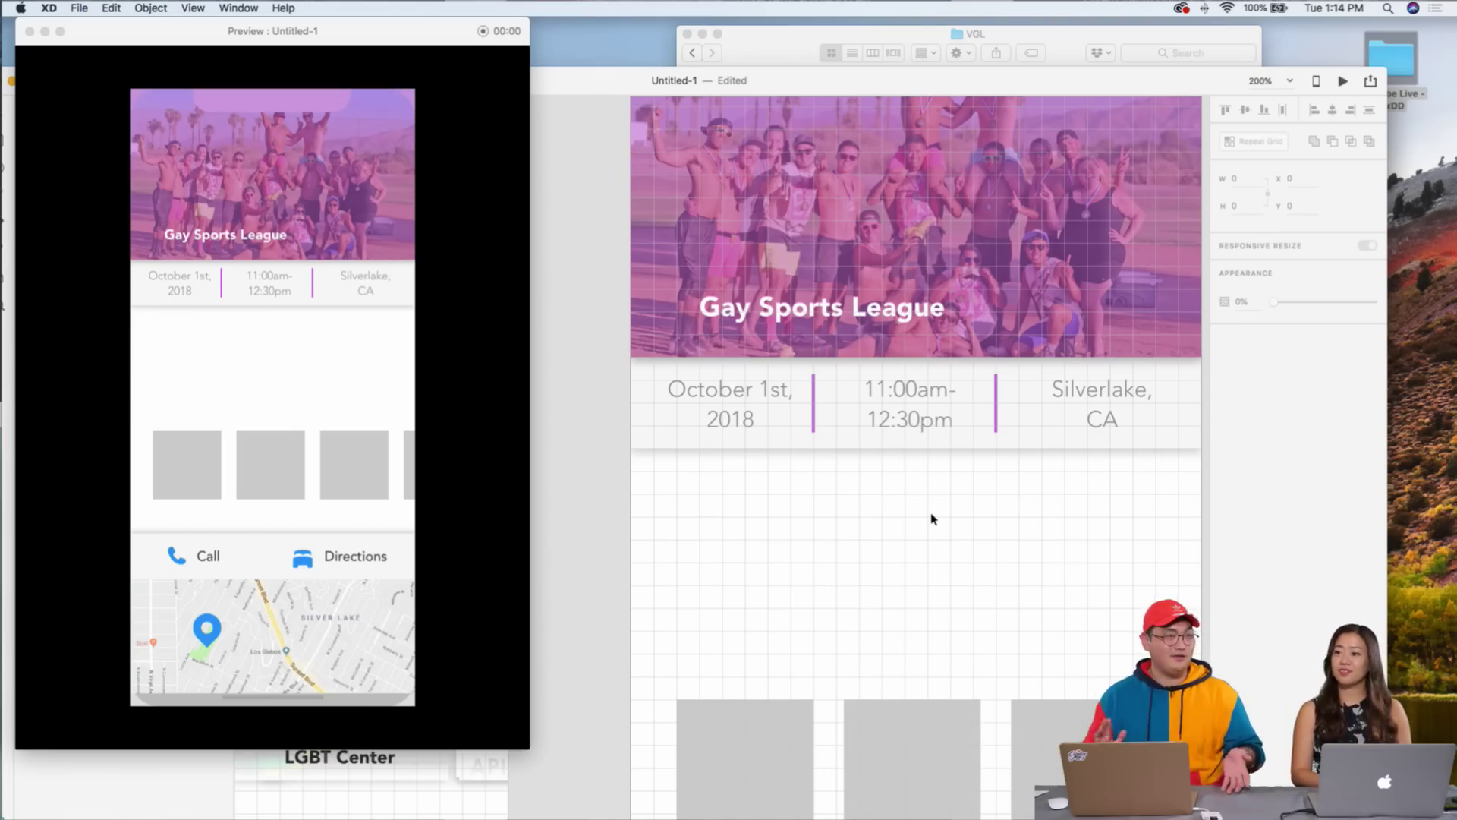
- Copy the lorem ipsum paragraph beside the COME OUT artboard into the detail screen below the date row, at X 30, Y 310
{"action": "scroll", "coordinate": [933, 519], "scroll_direction": "up", "scroll_amount": 3}
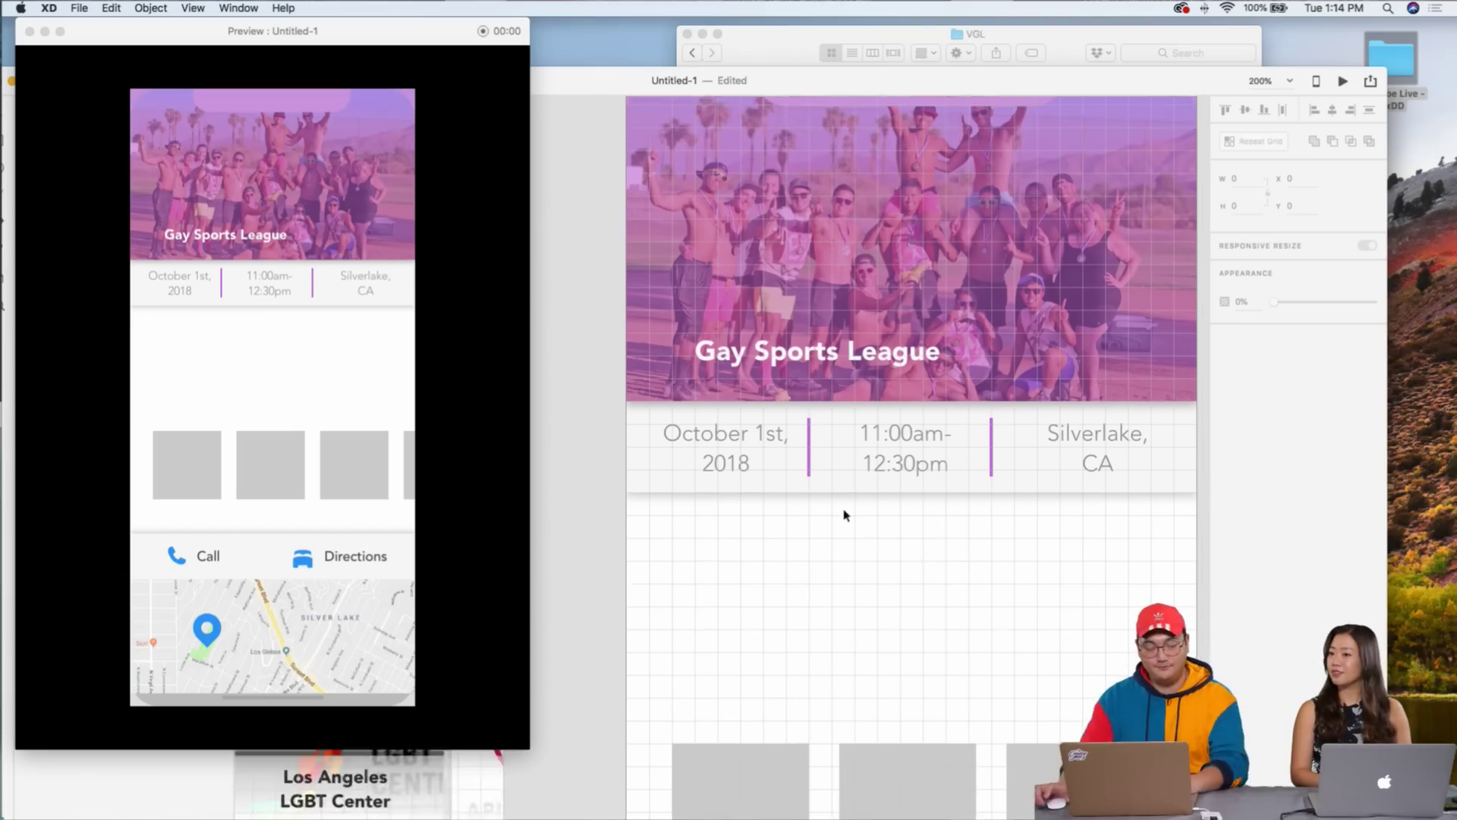
{"action": "scroll", "coordinate": [862, 562], "scroll_direction": "down", "scroll_amount": 3}
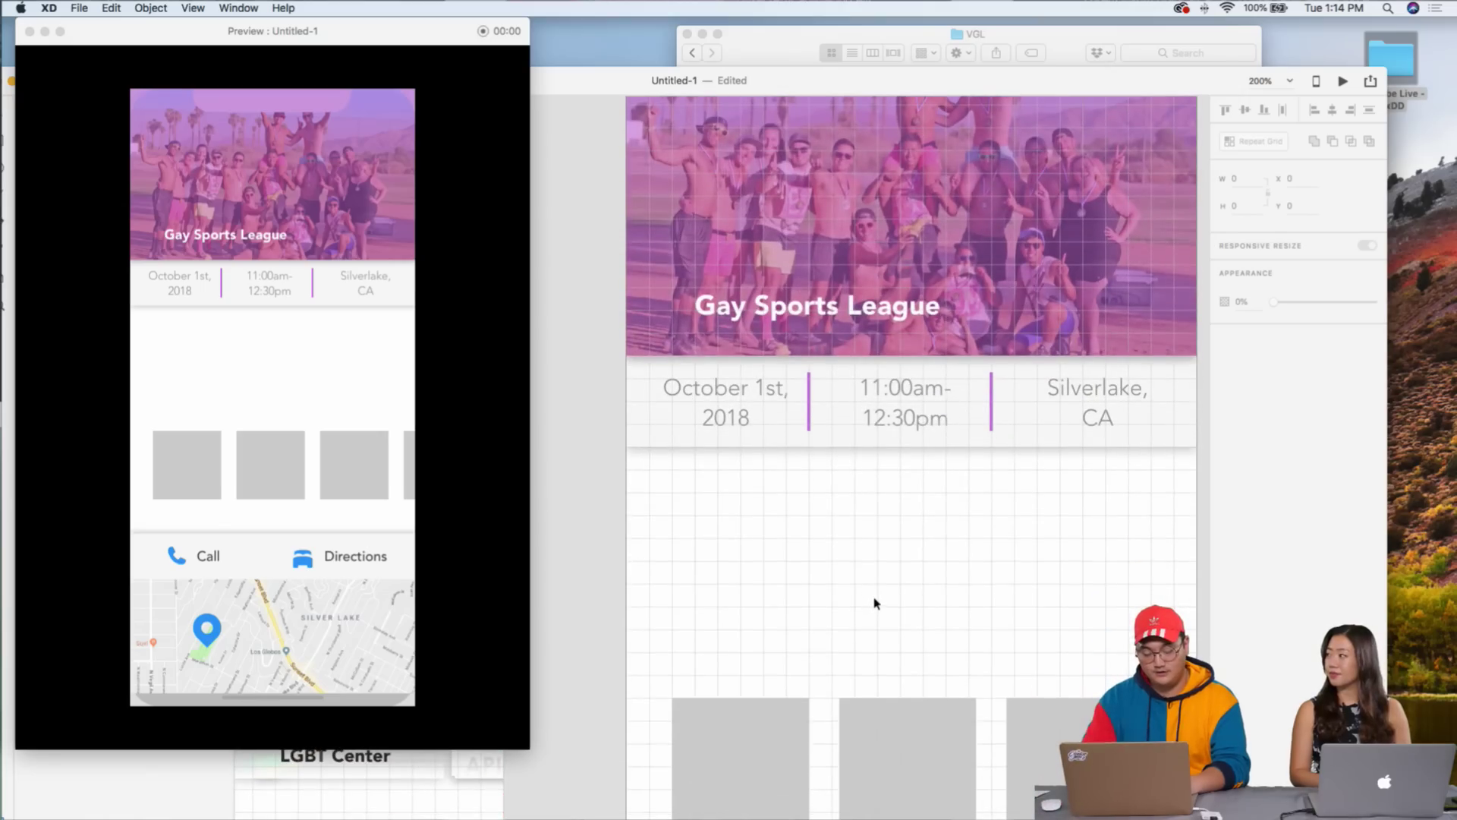
{"action": "scroll", "coordinate": [873, 600], "scroll_direction": "down", "scroll_amount": 3}
{"action": "scroll", "coordinate": [873, 599], "scroll_direction": "up", "scroll_amount": 3}
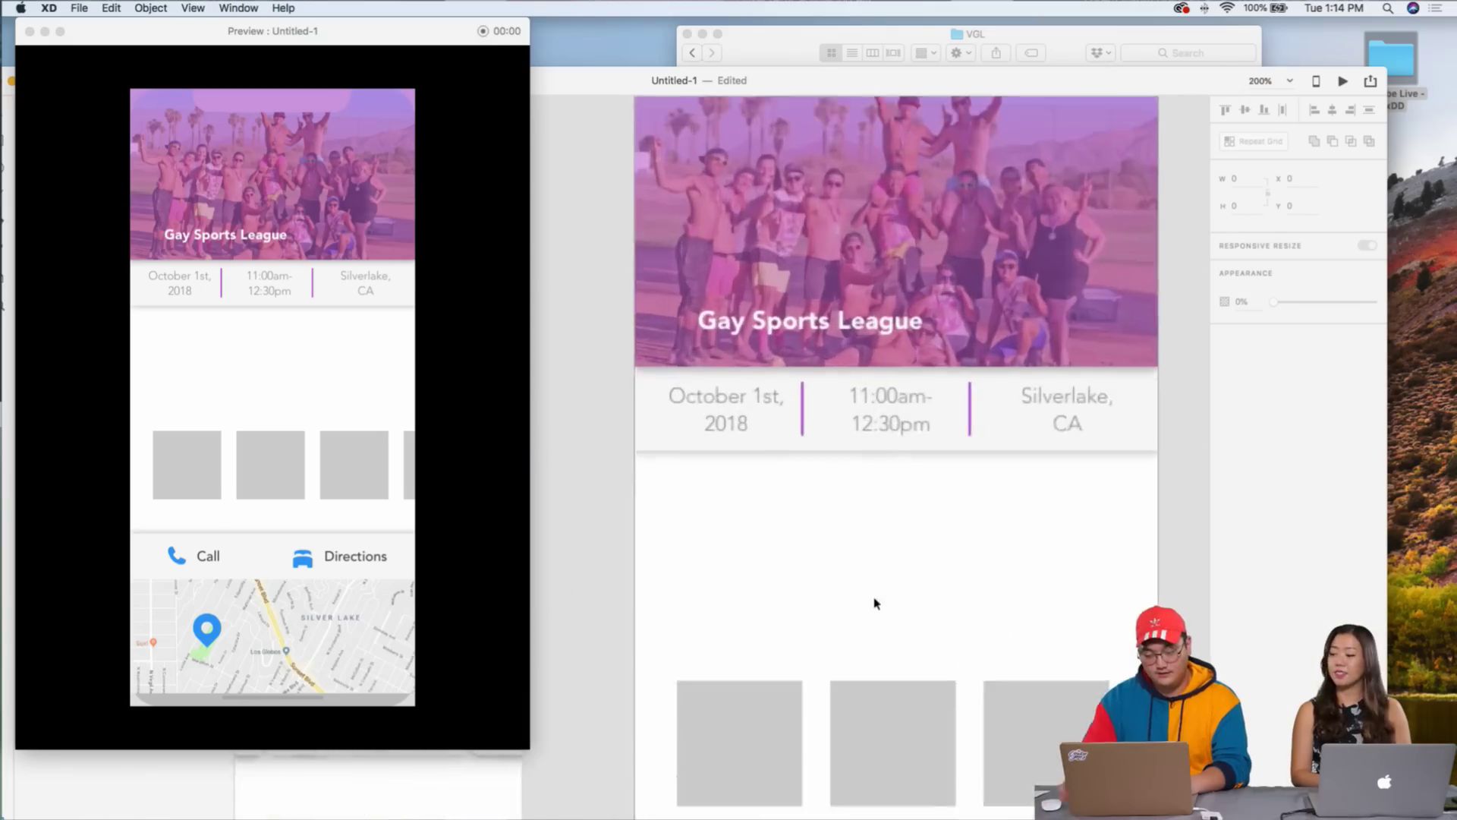
{"action": "scroll", "coordinate": [971, 568], "scroll_direction": "down", "scroll_amount": 5}
{"action": "scroll", "coordinate": [974, 569], "scroll_direction": "down", "scroll_amount": 1}
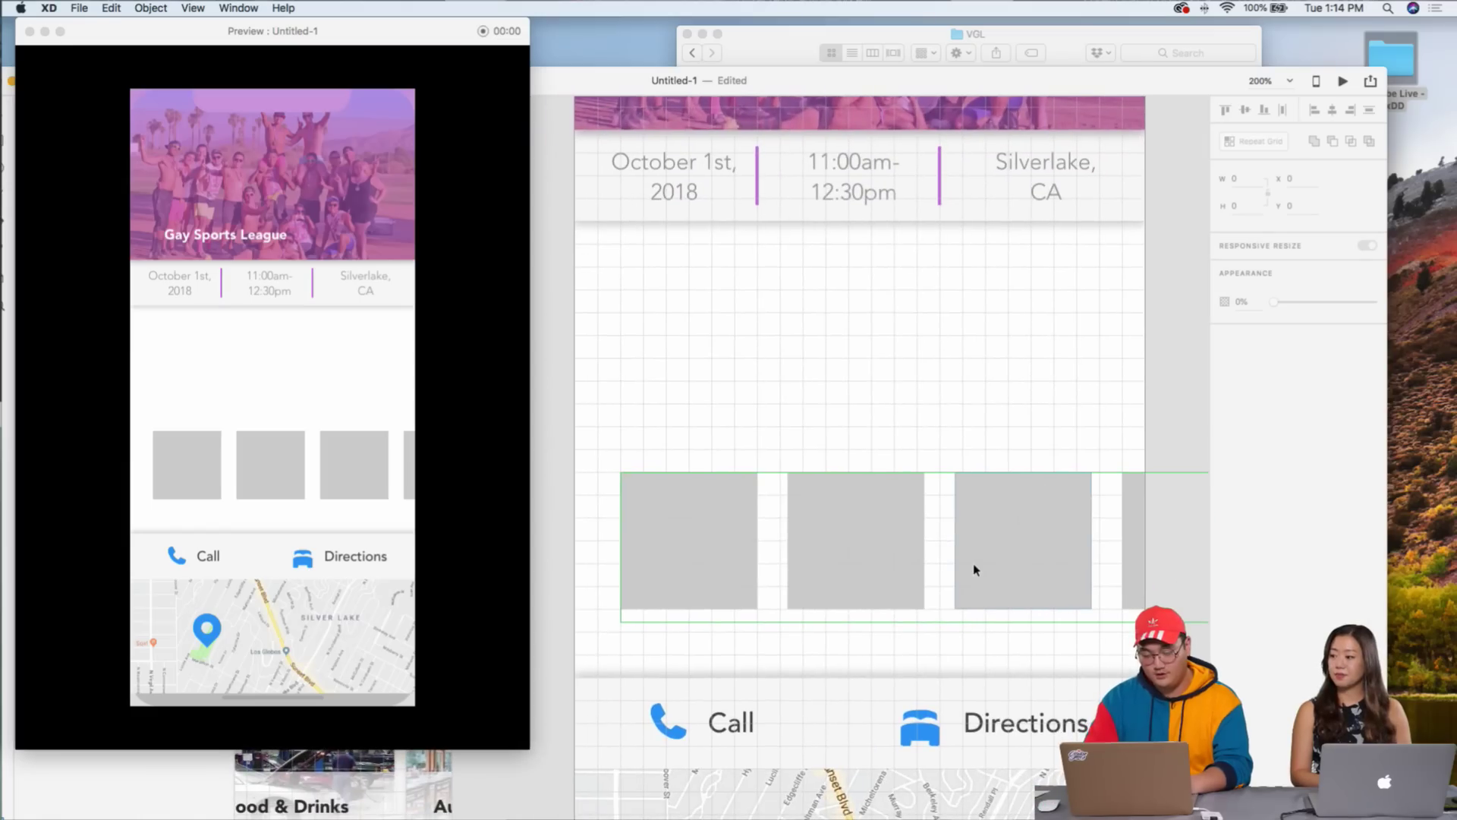
{"action": "scroll", "coordinate": [953, 495], "scroll_direction": "left", "scroll_amount": 5}
{"action": "scroll", "coordinate": [953, 494], "scroll_direction": "down", "scroll_amount": 3}
{"action": "scroll", "coordinate": [954, 495], "scroll_direction": "left", "scroll_amount": 5}
{"action": "key", "text": "super+z"}
{"action": "key", "text": "super+z"}
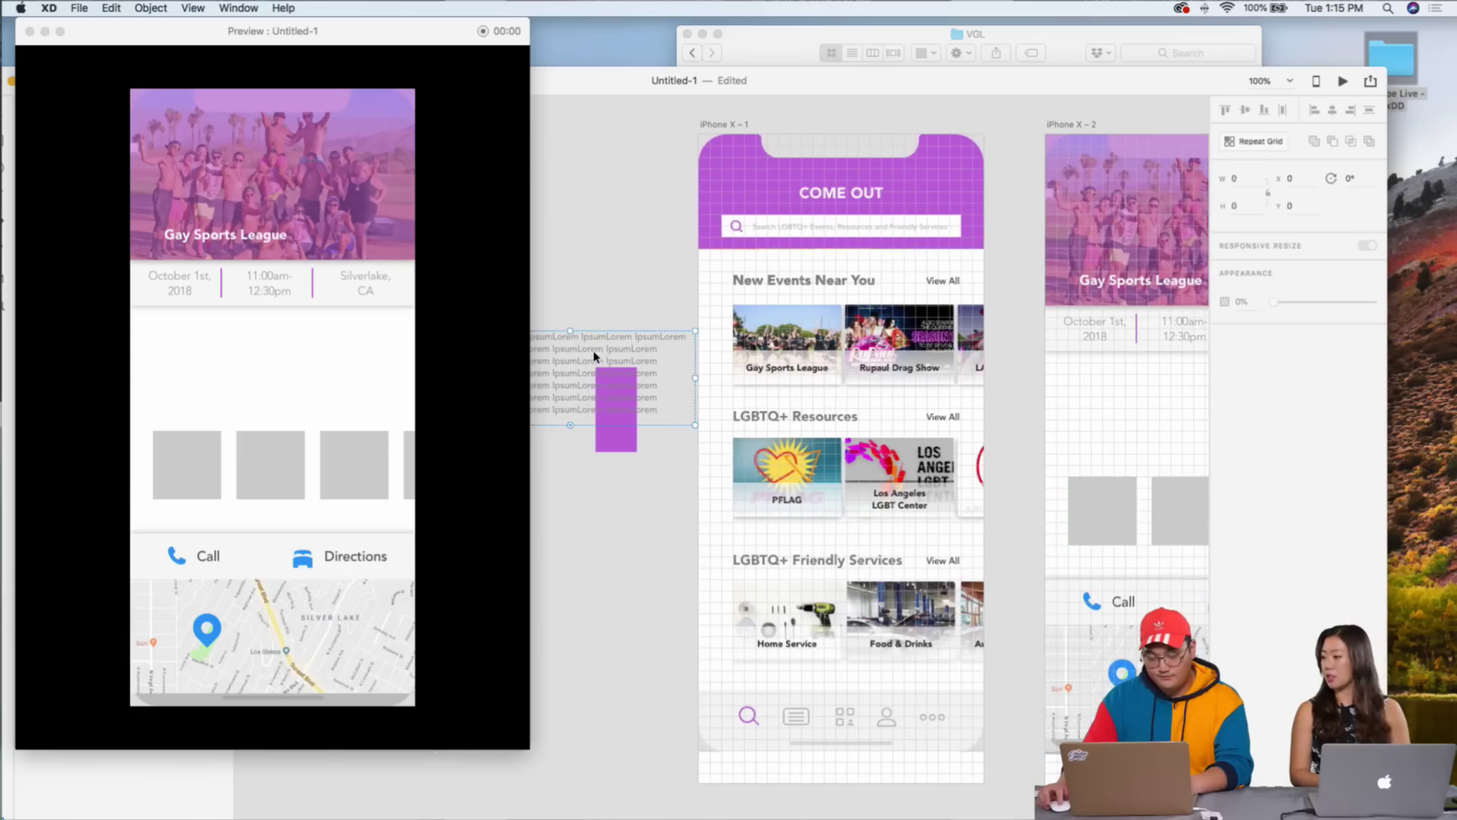
{"action": "scroll", "coordinate": [771, 375], "scroll_direction": "right", "scroll_amount": 5}
{"action": "key", "text": "super+v"}
{"action": "left_click_drag", "start_coordinate": [893, 460], "coordinate": [906, 372]}
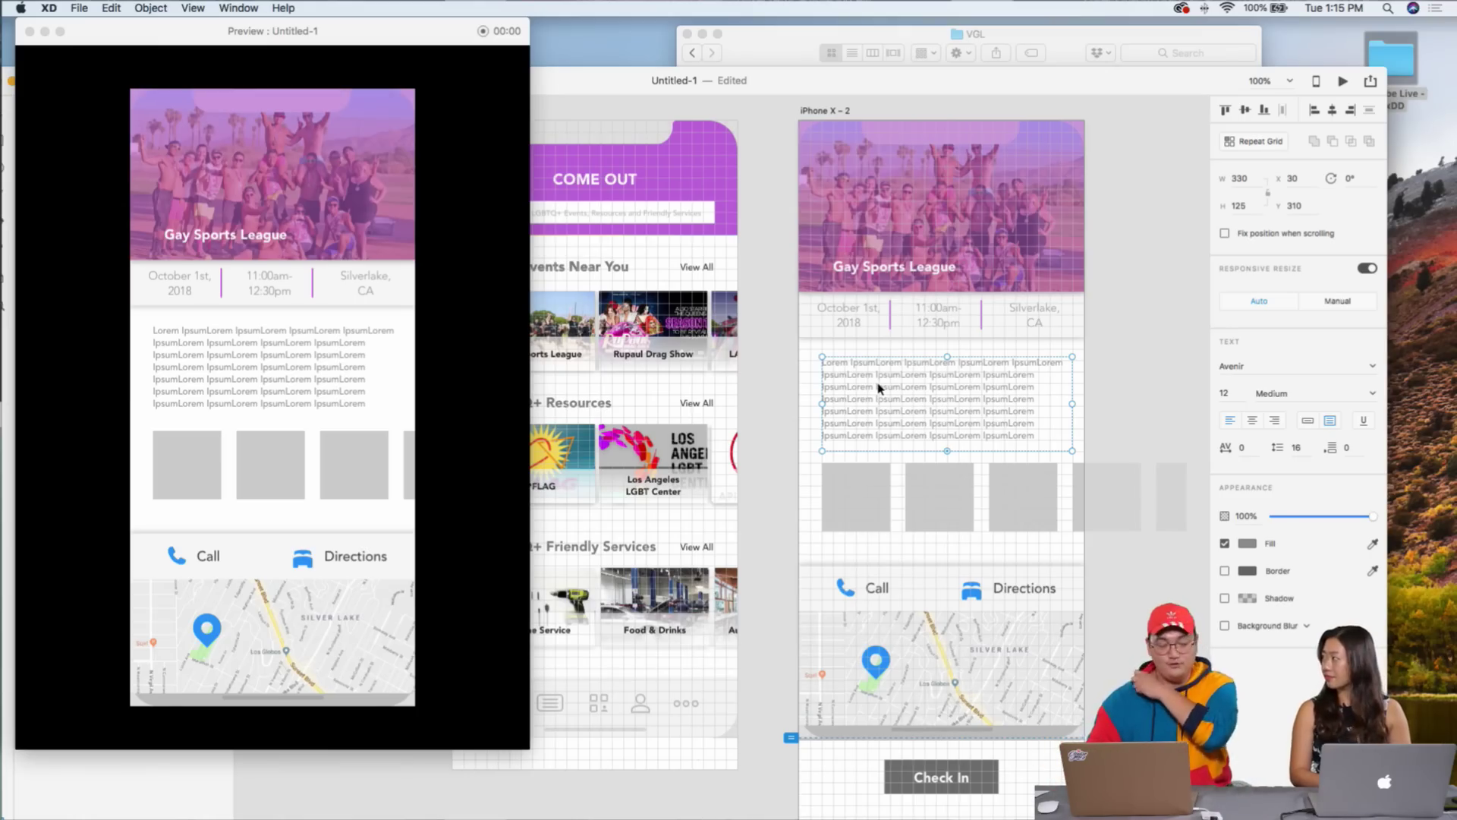
- Stretch the lorem ipsum text box to a height of 140 and settle its width at 330
{"action": "left_click_drag", "start_coordinate": [1072, 405], "coordinate": [1107, 404]}
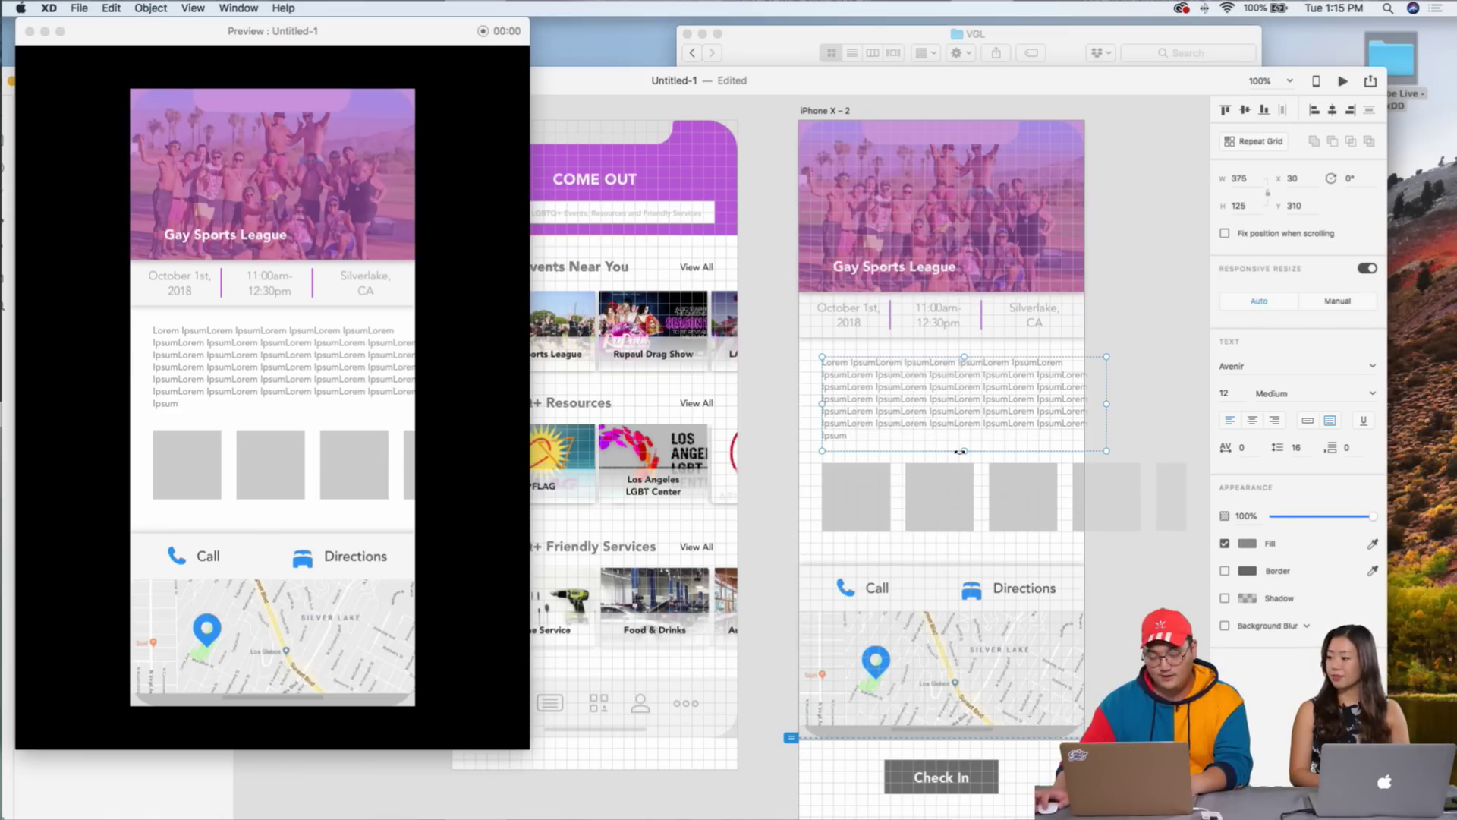
{"action": "left_click_drag", "start_coordinate": [964, 453], "coordinate": [963, 462]}
{"action": "double_click", "coordinate": [1002, 416]}
{"action": "left_click", "coordinate": [918, 412]}
{"action": "left_click_drag", "start_coordinate": [850, 436], "coordinate": [806, 359]}
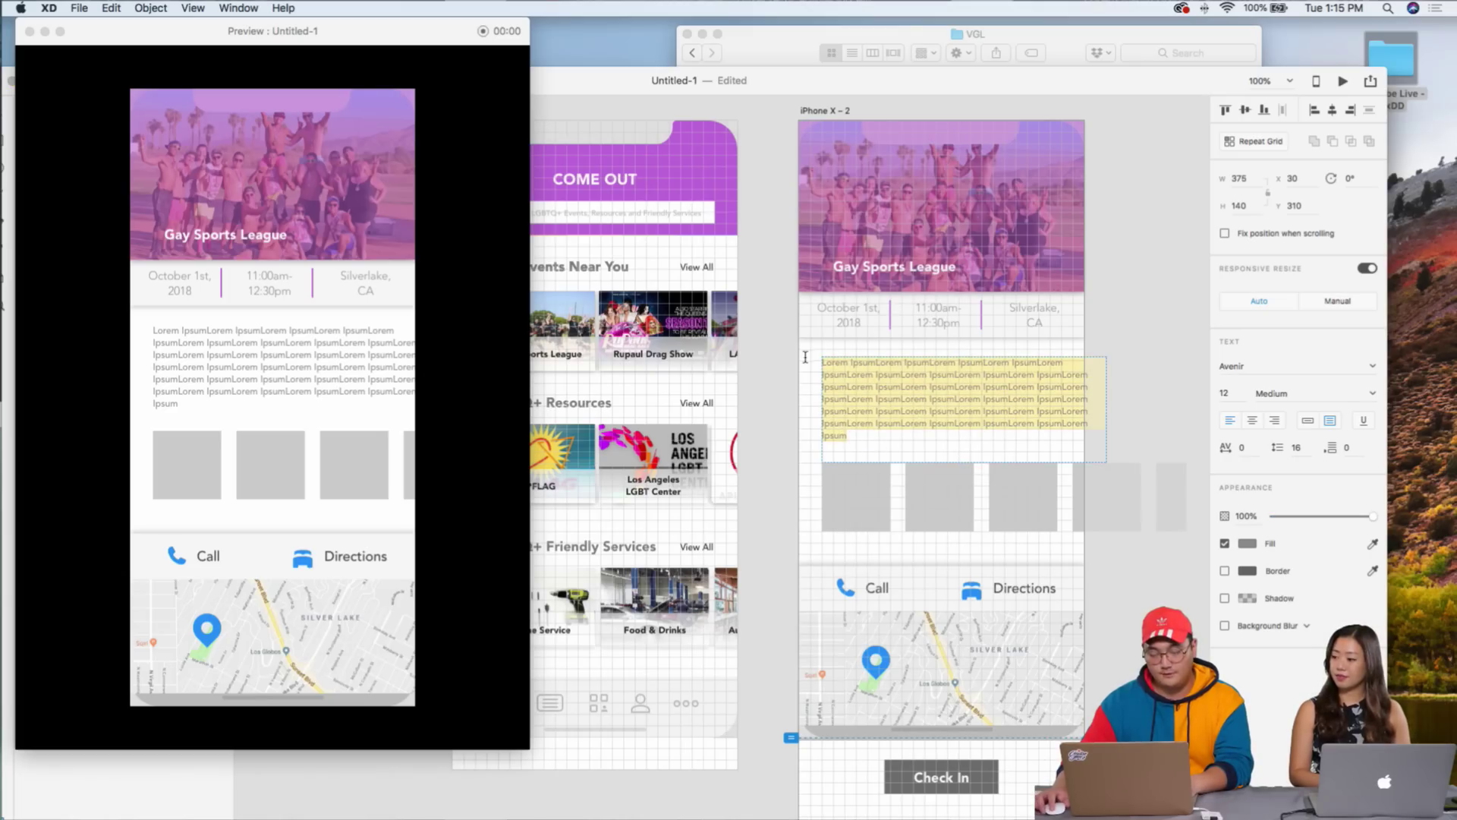
{"action": "key", "text": "Escape"}
{"action": "left_click_drag", "start_coordinate": [791, 82], "coordinate": [886, 23]}
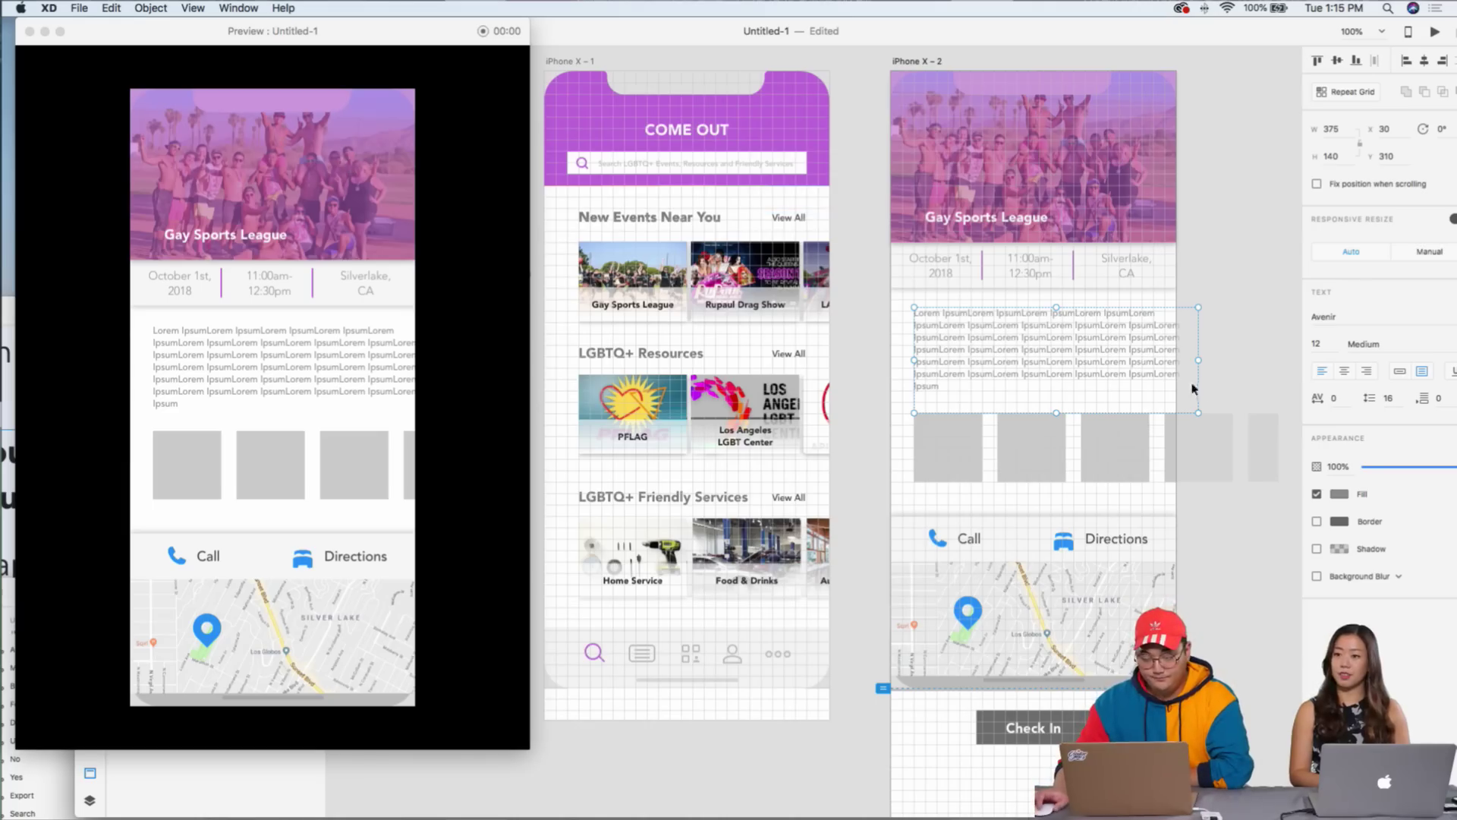
{"action": "left_click_drag", "start_coordinate": [1199, 359], "coordinate": [1164, 359]}
- Replace the whole lorem ipsum paragraph with the opening words "Gy SPorts Leagu"
{"action": "double_click", "coordinate": [1014, 371]}
{"action": "left_click", "coordinate": [1020, 403]}
{"action": "left_click_drag", "start_coordinate": [1020, 402], "coordinate": [877, 309]}
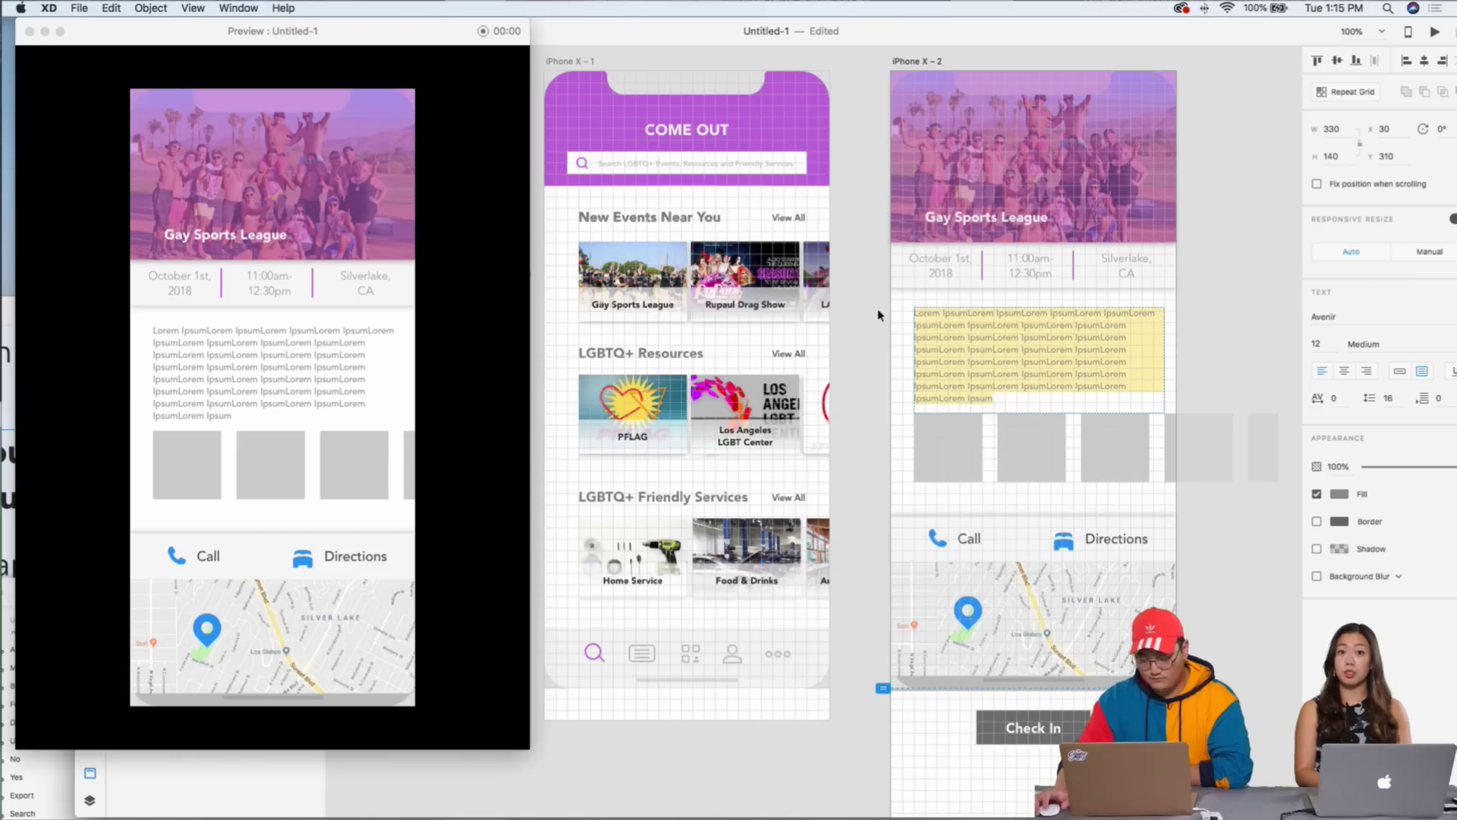
{"action": "type", "text": "Gy SPorts Lea"}
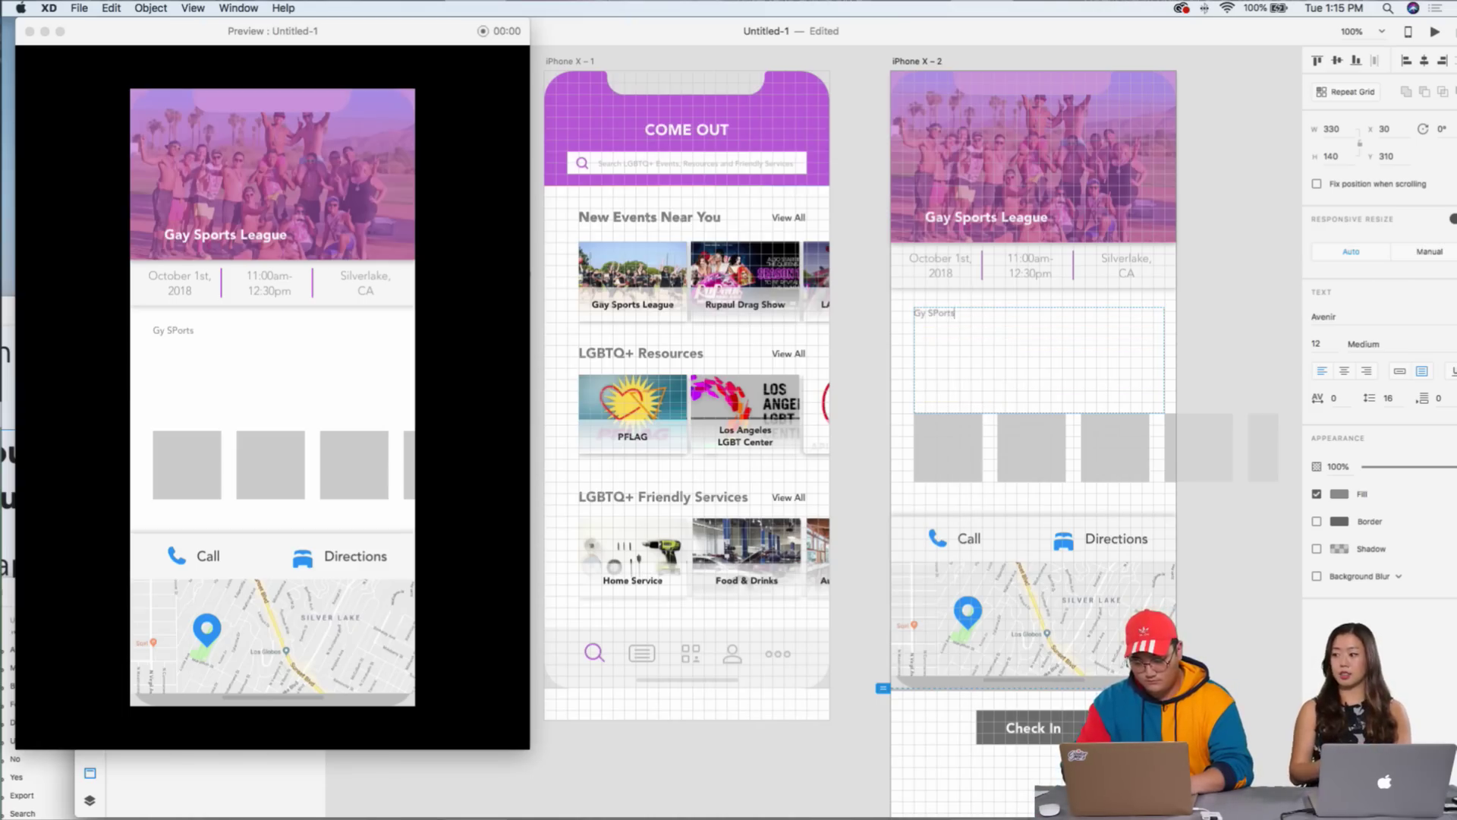
- Correct the spelling of the paragraph's opening words to "Gay Sports League"
{"action": "key", "text": "super+equal"}
{"action": "key", "text": "super+equal"}
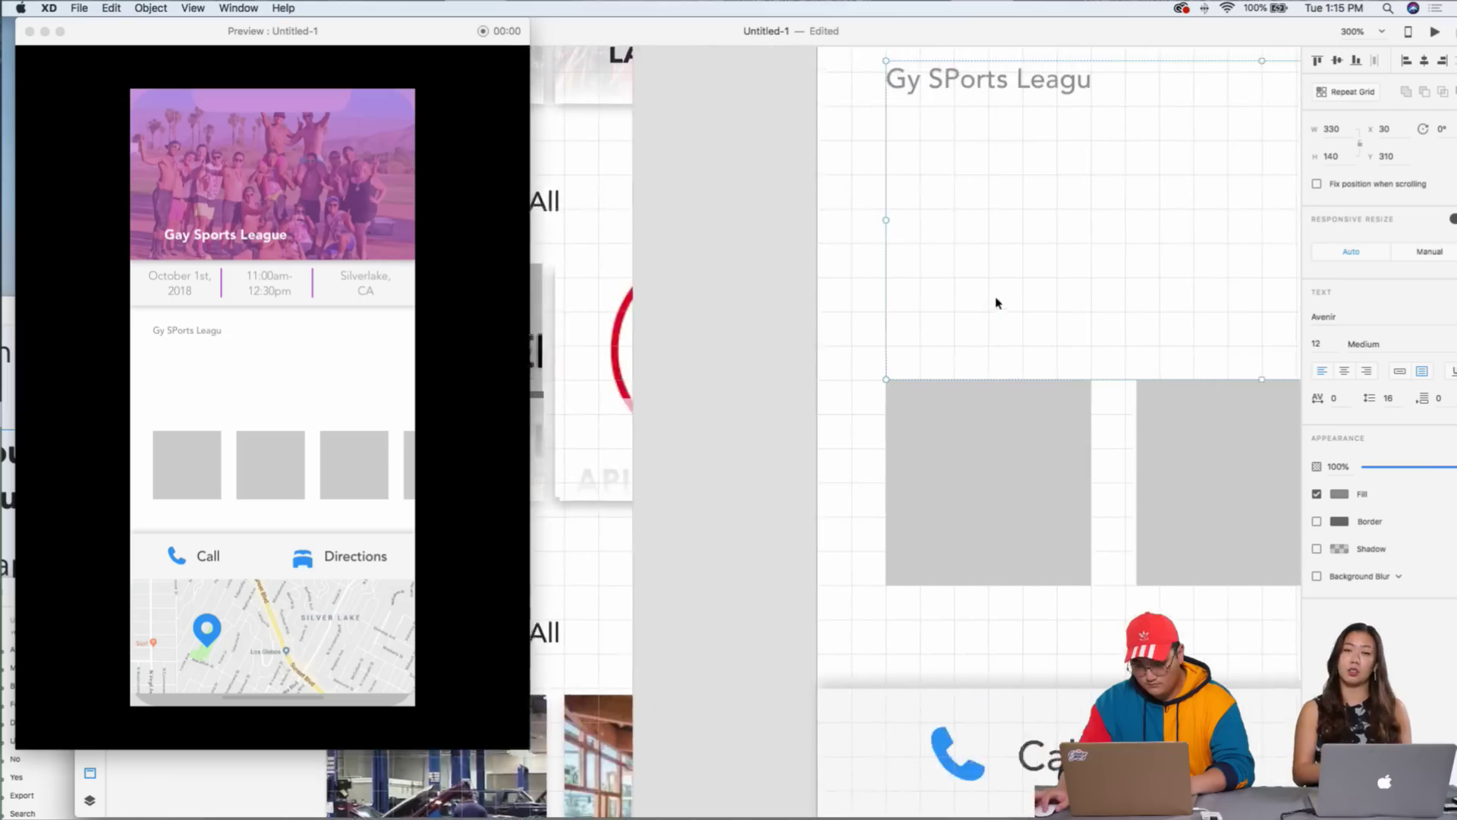
{"action": "scroll", "coordinate": [996, 303], "scroll_direction": "up", "scroll_amount": 3}
{"action": "triple_click", "coordinate": [910, 243]}
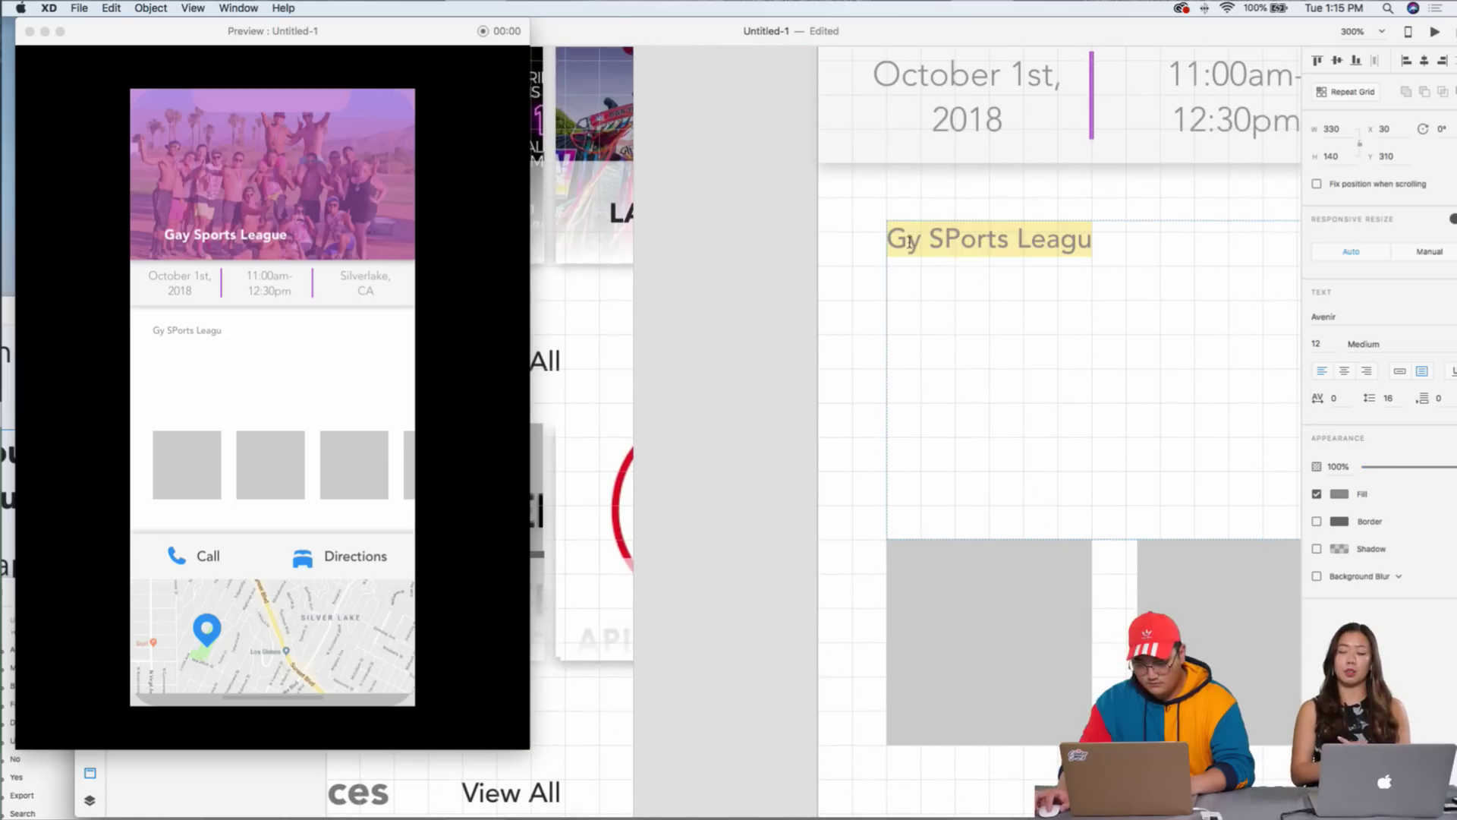
{"action": "left_click", "coordinate": [907, 243]}
{"action": "type", "text": "a"}
{"action": "key", "text": "Right"}
{"action": "key", "text": "Right"}
{"action": "key", "text": "Right"}
{"action": "key", "text": "Right"}
{"action": "key", "text": "BackSpace"}
{"action": "type", "text": "p"}
{"action": "key", "text": "super+Right"}
{"action": "key", "text": "BackSpace"}
{"action": "type", "text": "ue"}
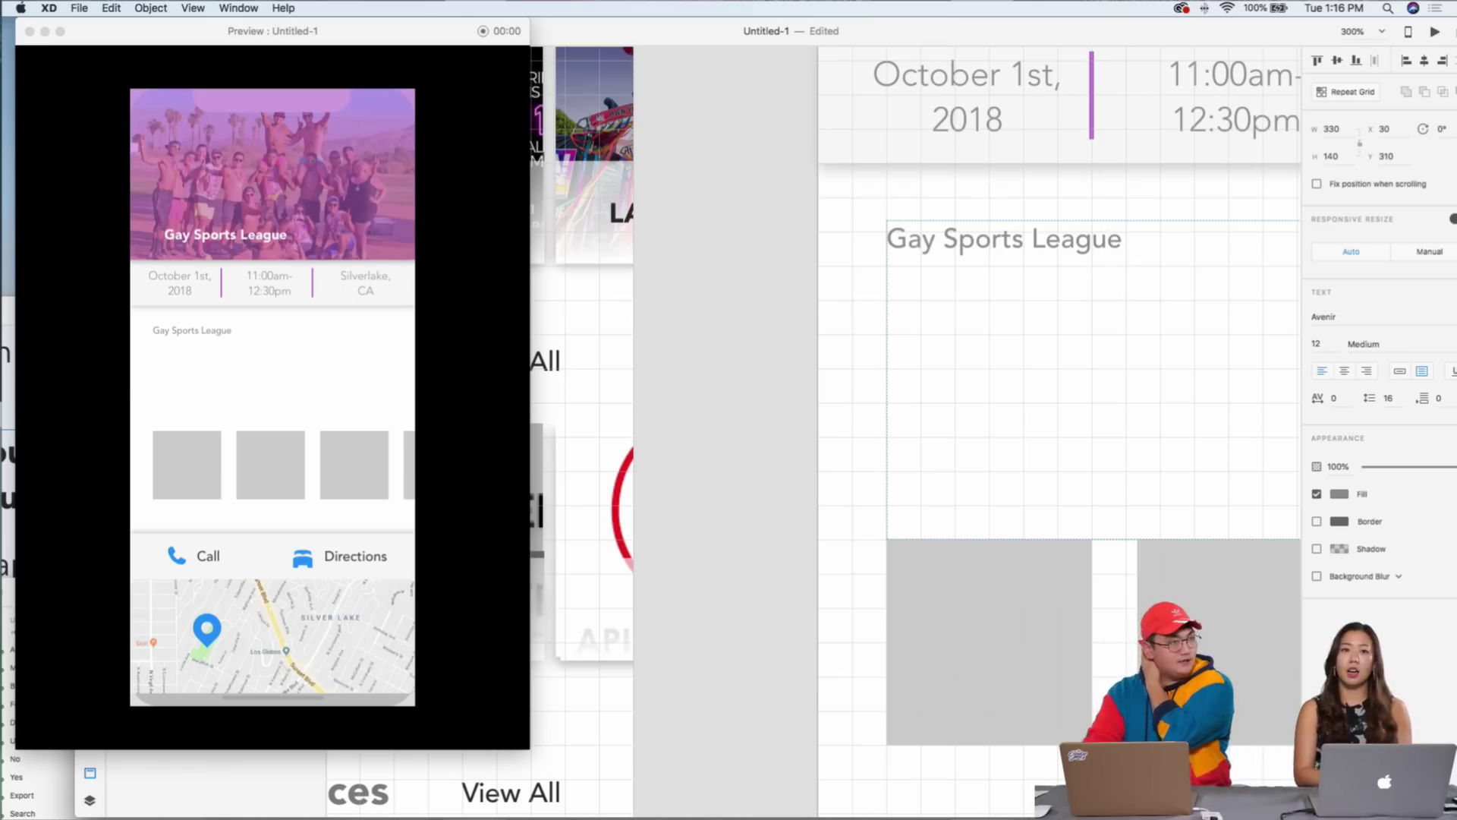
- Continue the paragraph after "League" with "is an LGBTQ+", correcting the mistyped article
{"action": "type", "text": "is na LGBTQ+"}
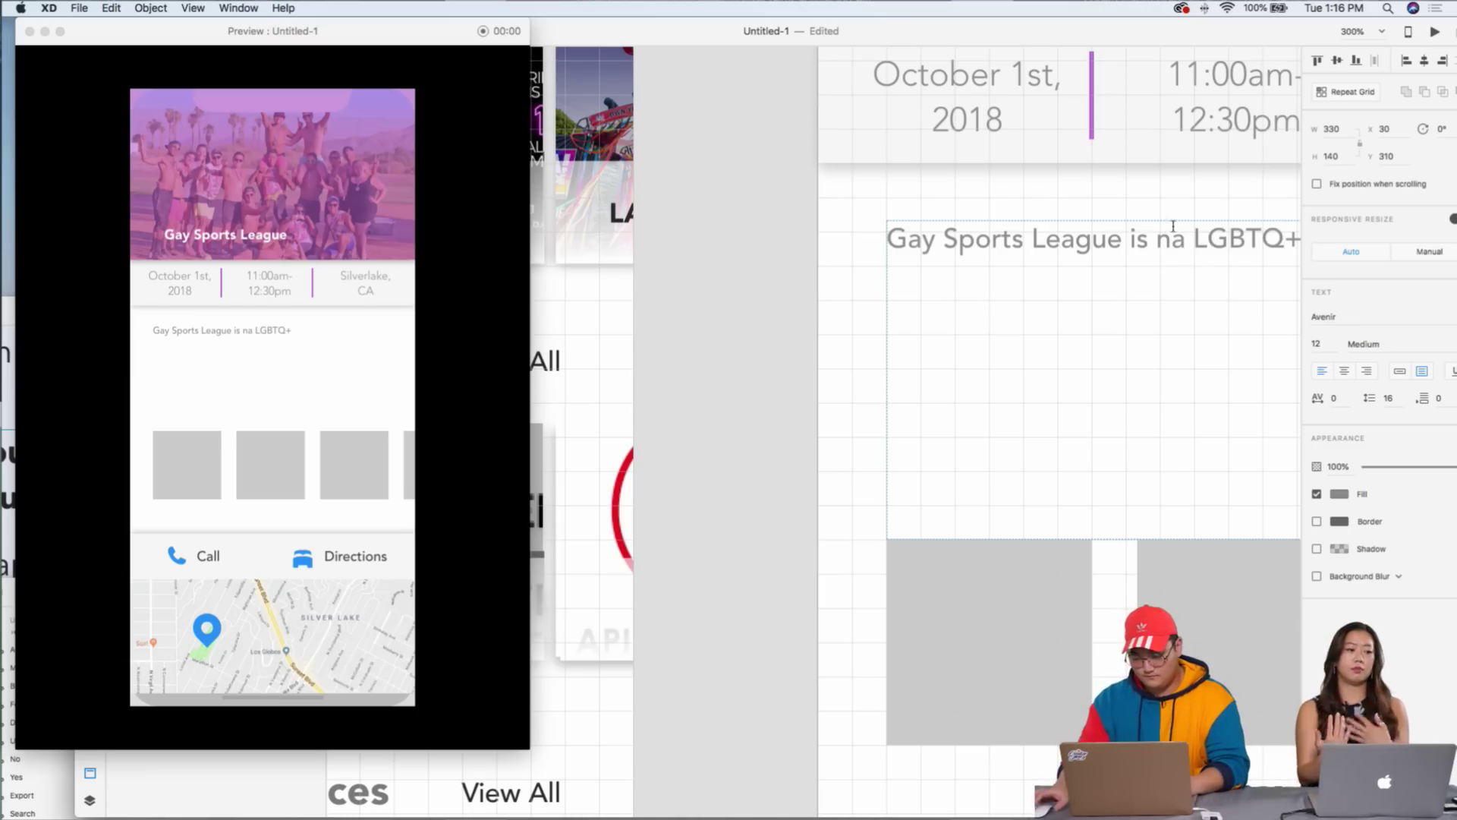
{"action": "key", "text": "Escape"}
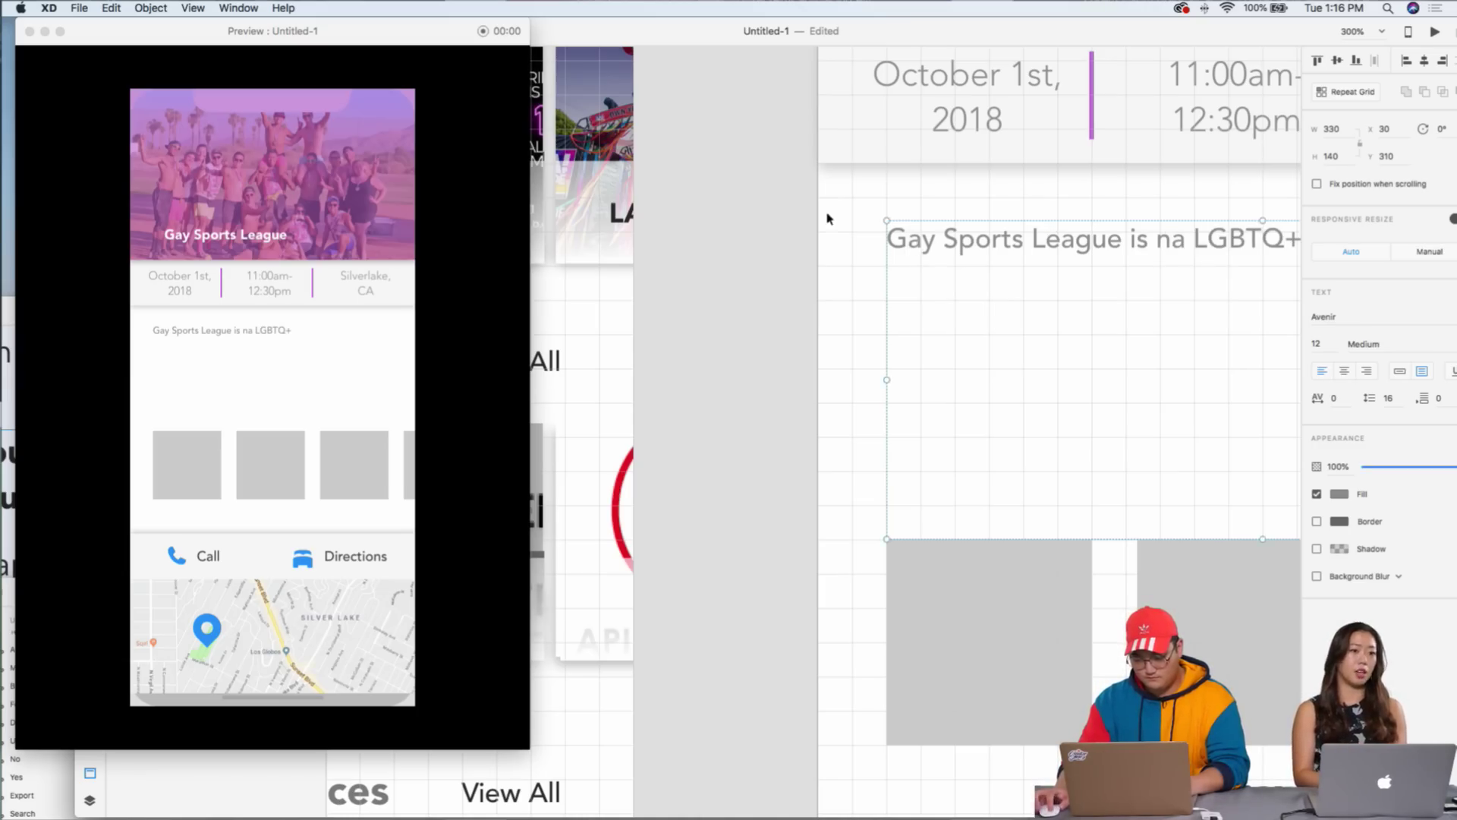
{"action": "scroll", "coordinate": [835, 223], "scroll_direction": "right", "scroll_amount": 5}
{"action": "double_click", "coordinate": [984, 240]}
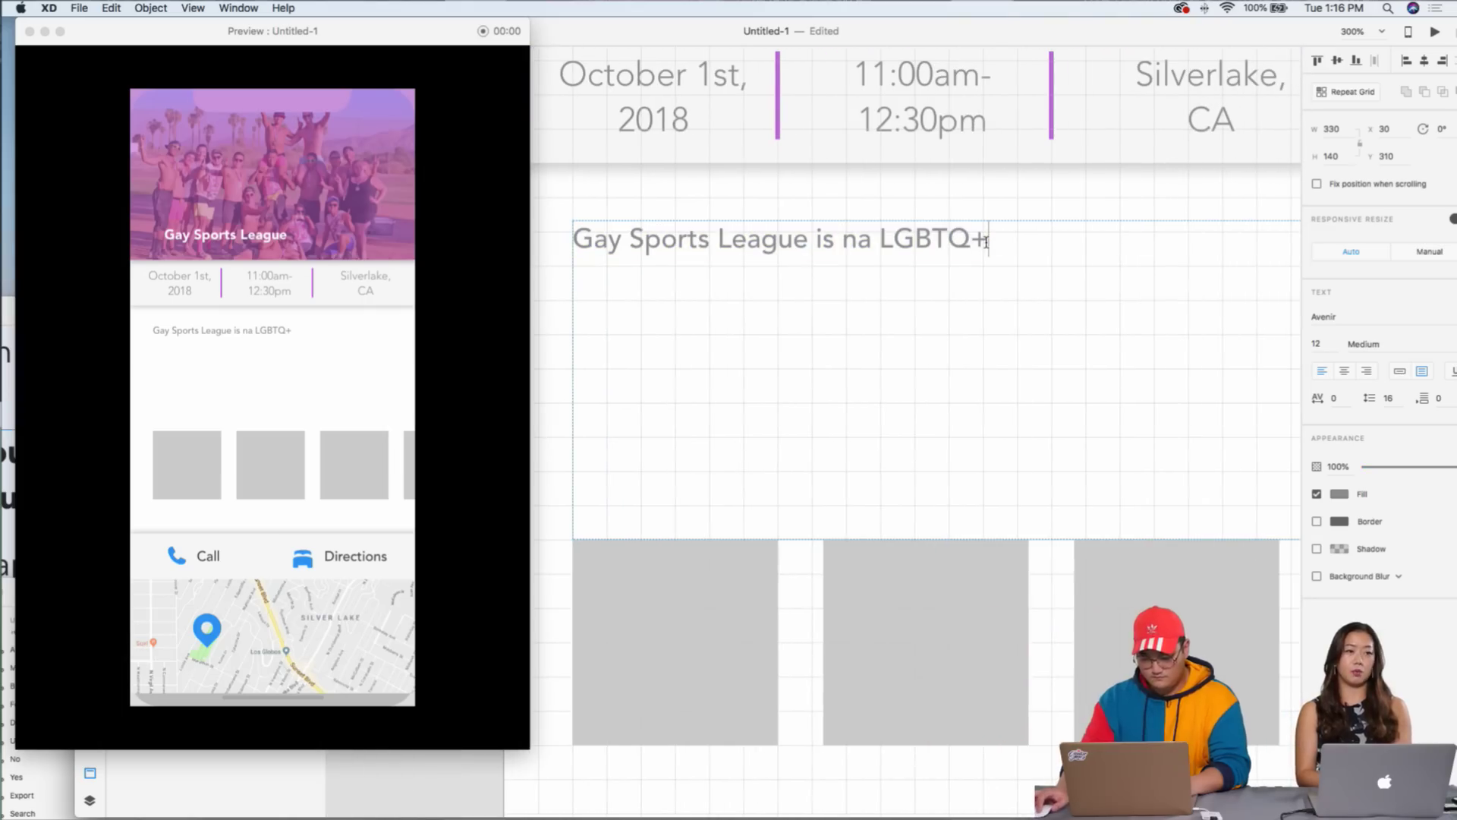
{"action": "key", "text": "Left"}
{"action": "key", "text": "Left"}
{"action": "key", "text": "Left"}
{"action": "key", "text": "Left"}
{"action": "key", "text": "Left"}
{"action": "key", "text": "Left"}
{"action": "key", "text": "Left"}
{"action": "key", "text": "BackSpace"}
{"action": "key", "text": "BackSpace"}
{"action": "type", "text": "an"}
- Extend the paragraph after "LGBTQ+" with "Friendly event that hosts"
{"action": "left_click", "coordinate": [1044, 234]}
{"action": "type", "text": "Frie"}
{"action": "type", "text": "dly event that hhost"}
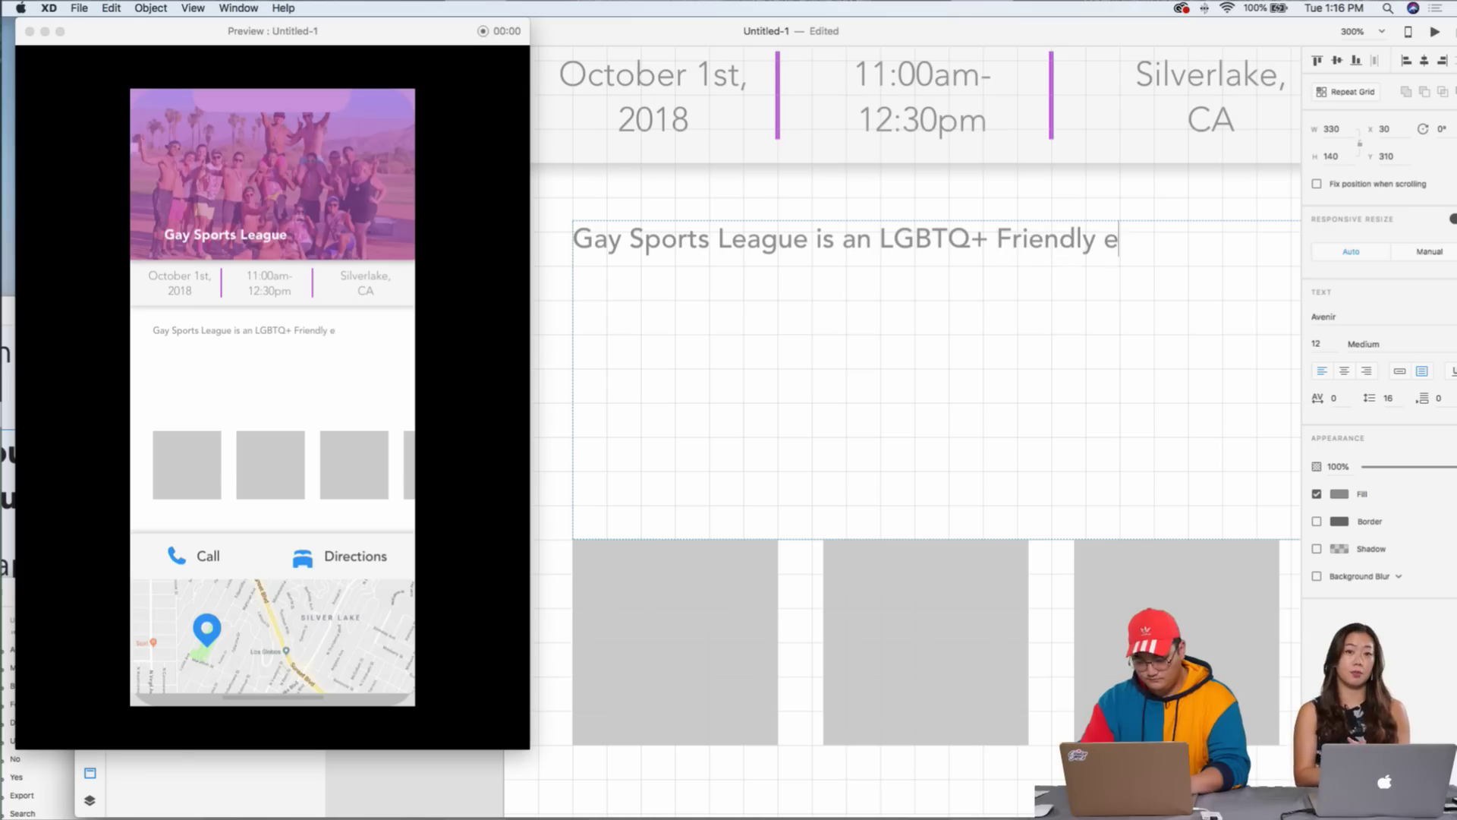
{"action": "key", "text": "BackSpace"}
{"action": "key", "text": "BackSpace"}
{"action": "key", "text": "BackSpace"}
{"action": "key", "text": "BackSpace"}
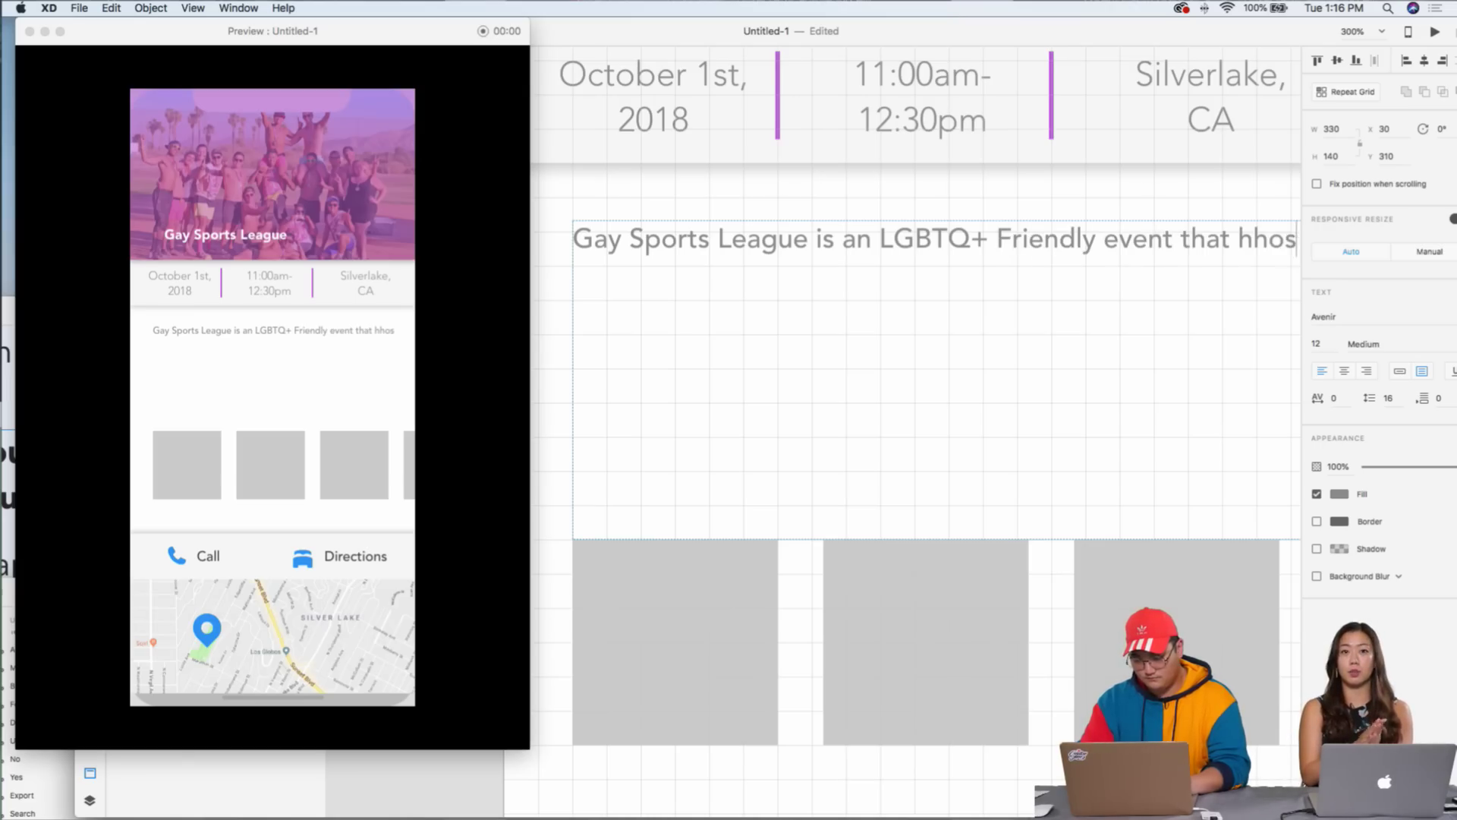
{"action": "type", "text": "osts"}
{"action": "key", "text": "super+minus"}
{"action": "key", "text": "Escape"}
{"action": "key", "text": "a"}
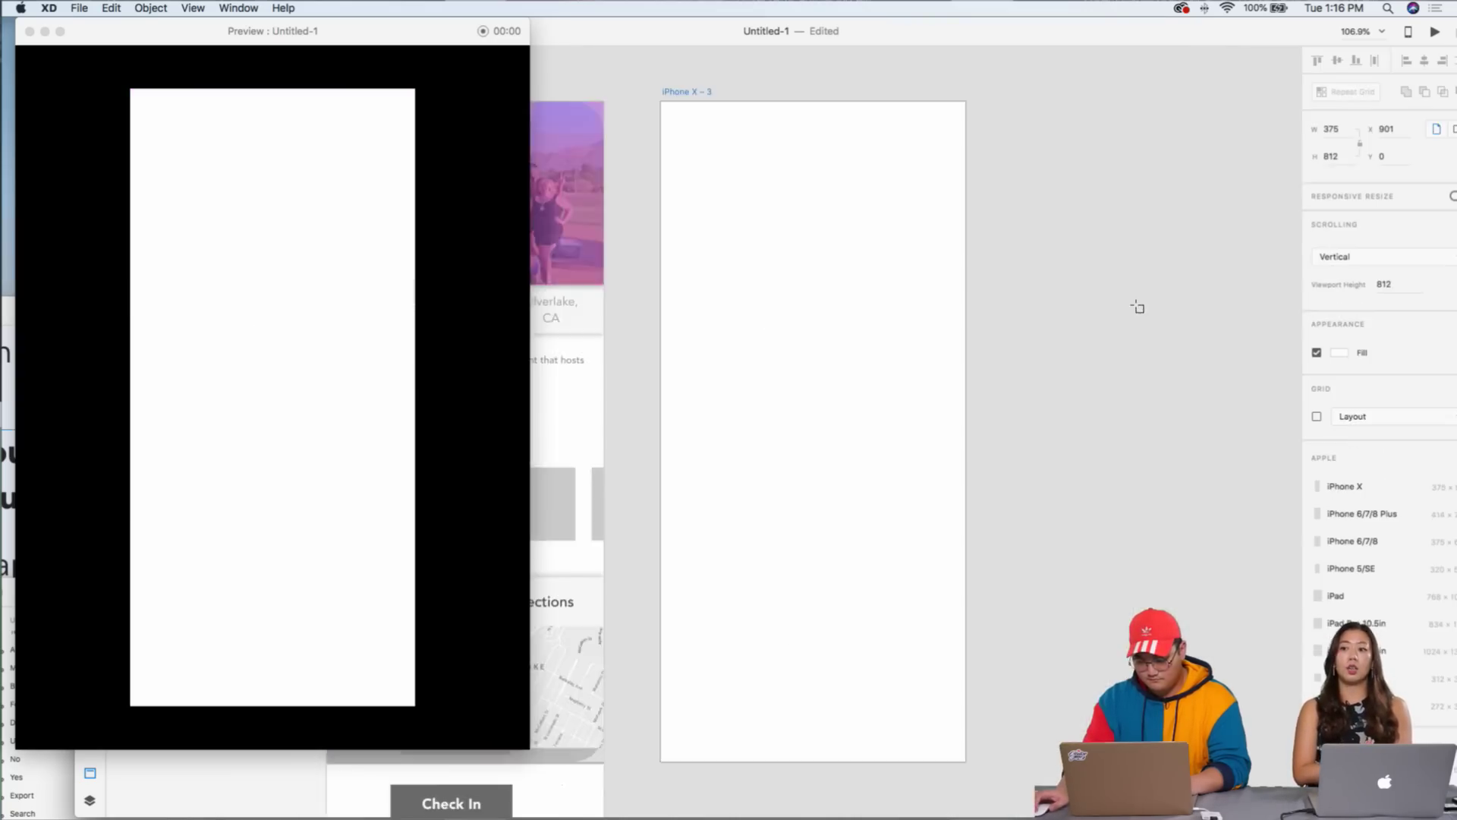
{"action": "left_click", "coordinate": [1139, 304]}
{"action": "key", "text": "super+z"}
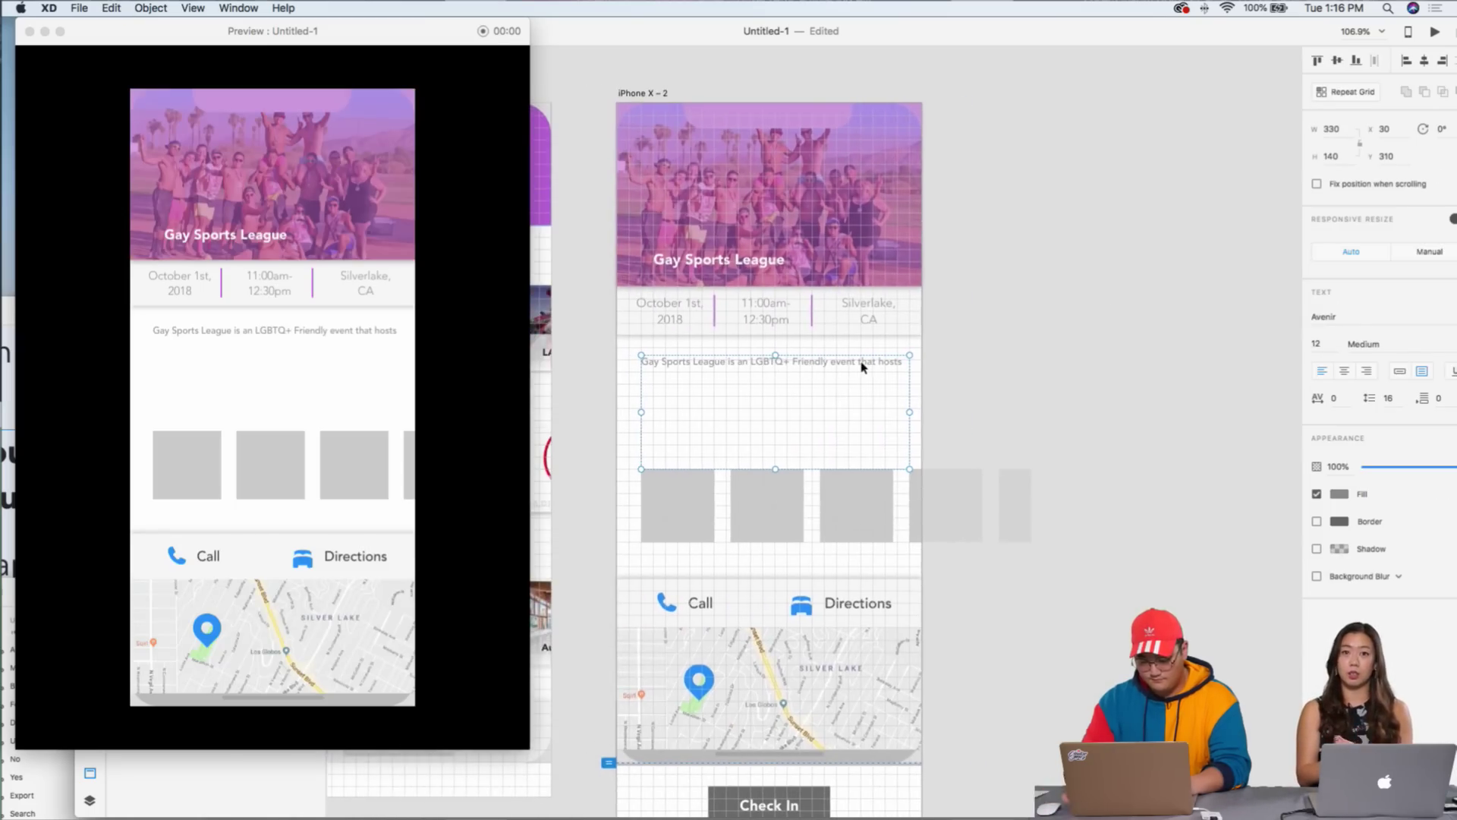
- Complete the paragraph's first sentence with "a bunch of sport events nationwide."
{"action": "key", "text": "super+2"}
{"action": "double_click", "coordinate": [1077, 316]}
{"action": "left_click", "coordinate": [1088, 306]}
{"action": "type", "text": "a"}
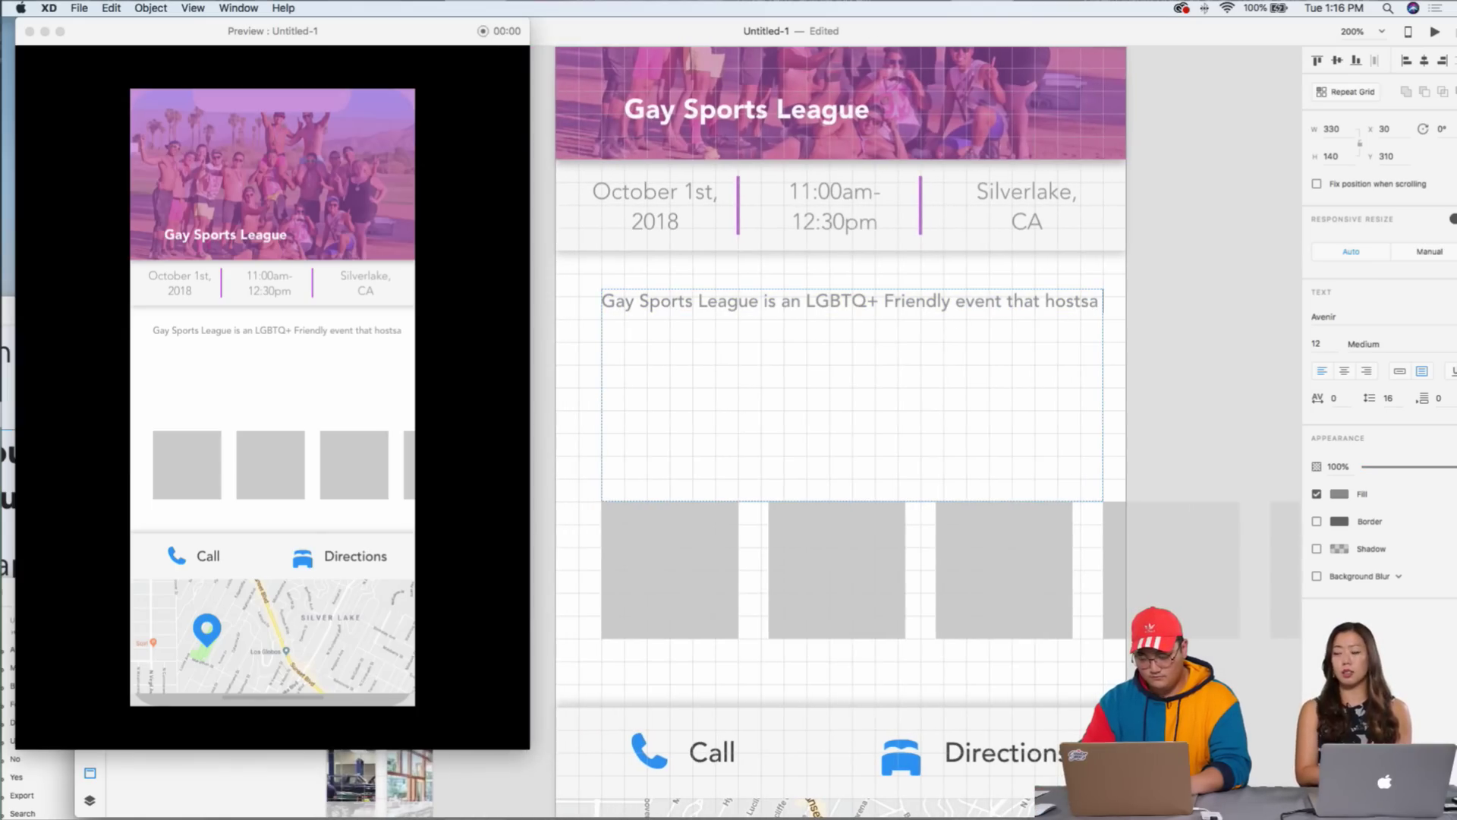
{"action": "type", "text": " bunc"}
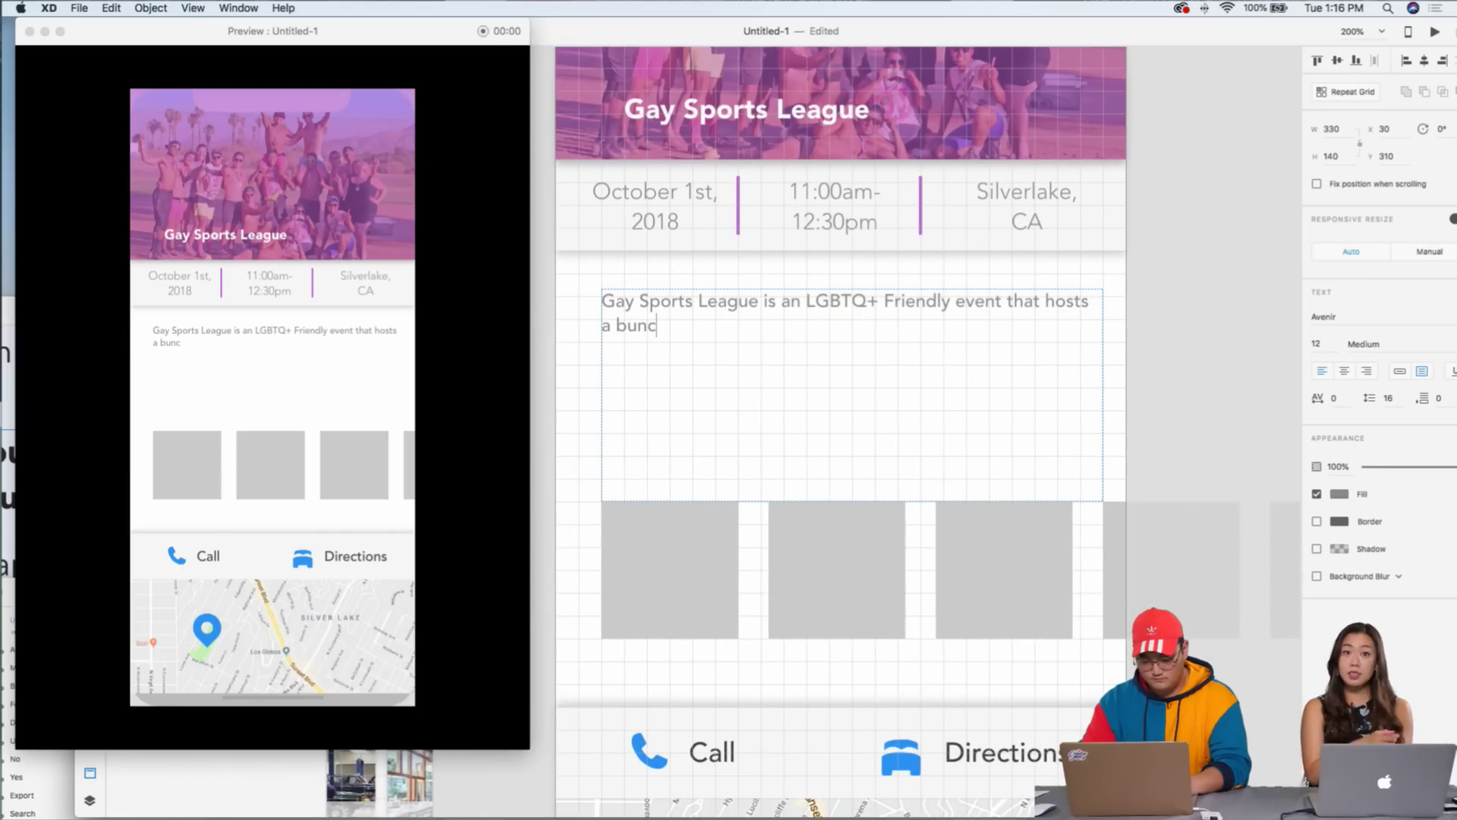
{"action": "type", "text": "h of sport even"}
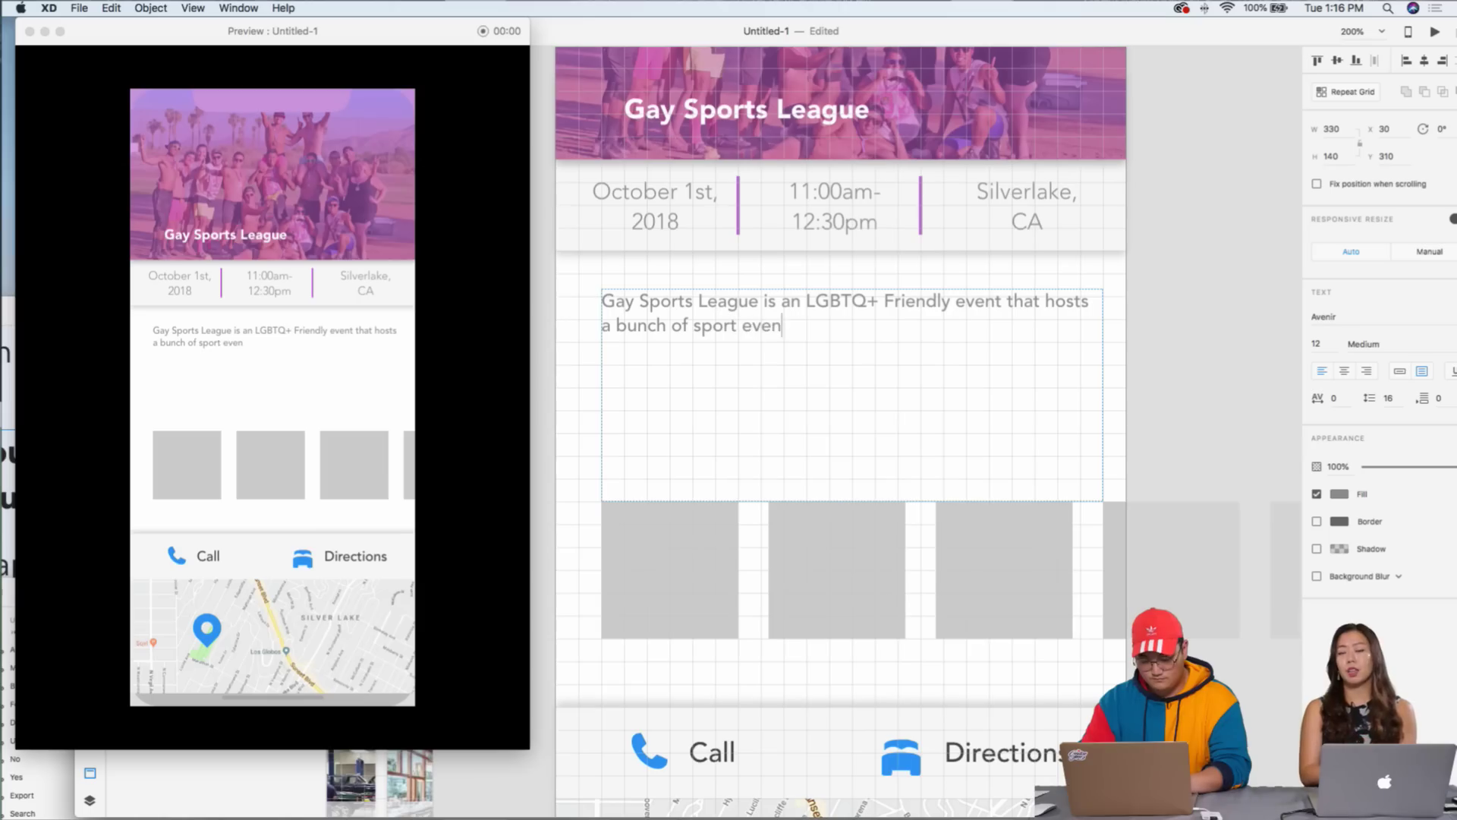
{"action": "type", "text": "ts nationwide."}
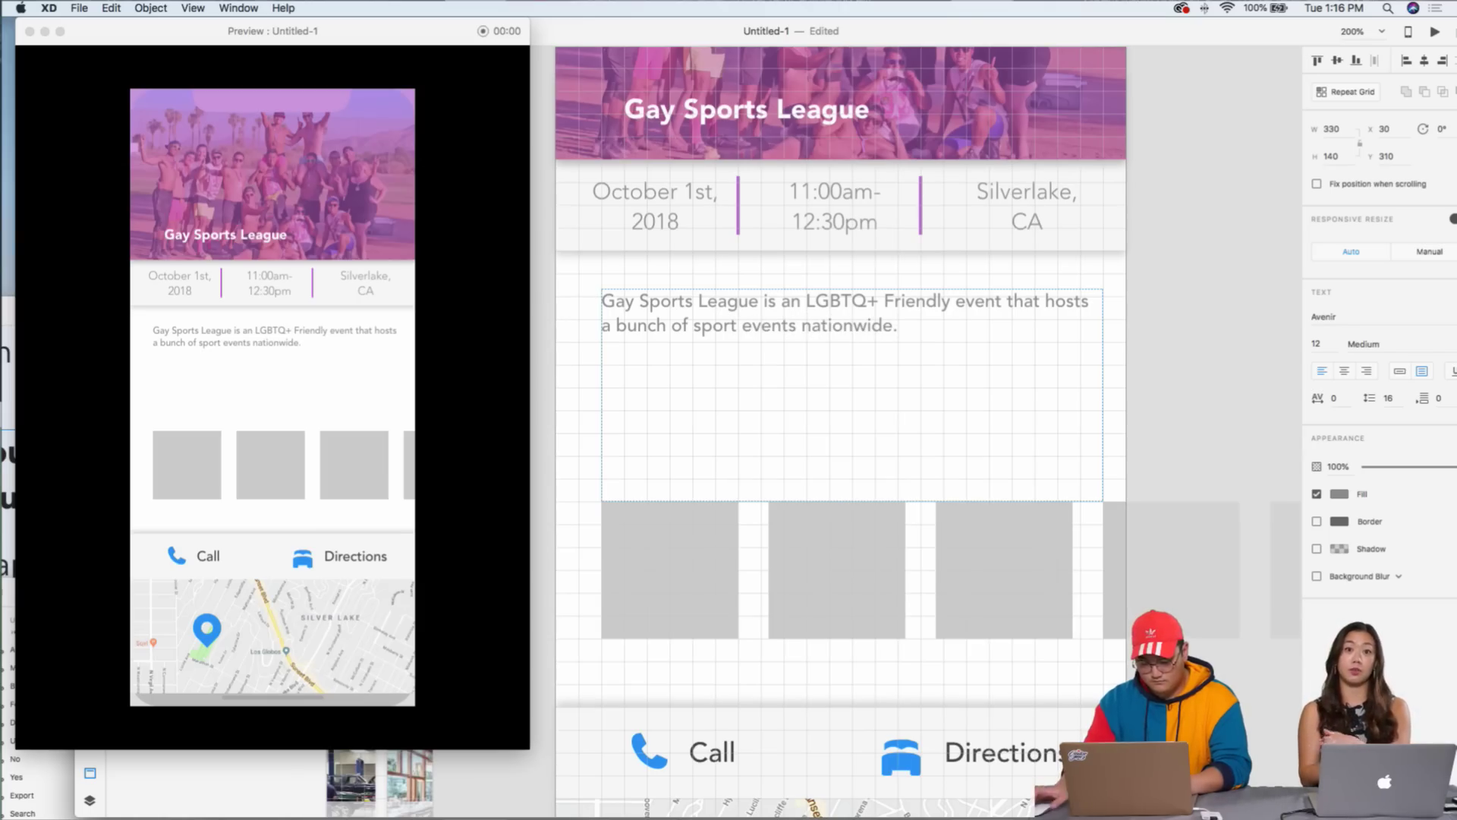
- Start a second sentence in the paragraph with "Come join us and", removing the extra words typed after it
{"action": "type", "text": " Come join us"}
{"action": "type", "text": " and let us know wha"}
{"action": "type", "text": "t yo"}
{"action": "key", "text": "BackSpace"}
{"action": "key", "text": "BackSpace"}
{"action": "key", "text": "BackSpace"}
{"action": "key", "text": "BackSpace"}
{"action": "key", "text": "BackSpace"}
{"action": "key", "text": "BackSpace"}
{"action": "key", "text": "BackSpace"}
{"action": "key", "text": "BackSpace"}
{"action": "key", "text": "BackSpace"}
{"action": "key", "text": "BackSpace"}
{"action": "key", "text": "BackSpace"}
{"action": "key", "text": "BackSpace"}
{"action": "key", "text": "BackSpace"}
{"action": "key", "text": "BackSpace"}
{"action": "key", "text": "BackSpace"}
{"action": "key", "text": "BackSpace"}
{"action": "key", "text": "BackSpace"}
{"action": "key", "text": "BackSpace"}
{"action": "key", "text": "BackSpace"}
- Finish the second sentence with "play some amazing sport activities with us! :)"
{"action": "type", "text": "play some "}
{"action": "type", "text": "amazing sport"}
{"action": "type", "text": " actibities"}
{"action": "key", "text": "BackSpace"}
{"action": "key", "text": "BackSpace"}
{"action": "key", "text": "BackSpace"}
{"action": "key", "text": "BackSpace"}
{"action": "key", "text": "BackSpace"}
{"action": "type", "text": "b"}
{"action": "key", "text": "BackSpace"}
{"action": "key", "text": "BackSpace"}
{"action": "type", "text": "vities with us! :)"}
{"action": "key", "text": "Escape"}
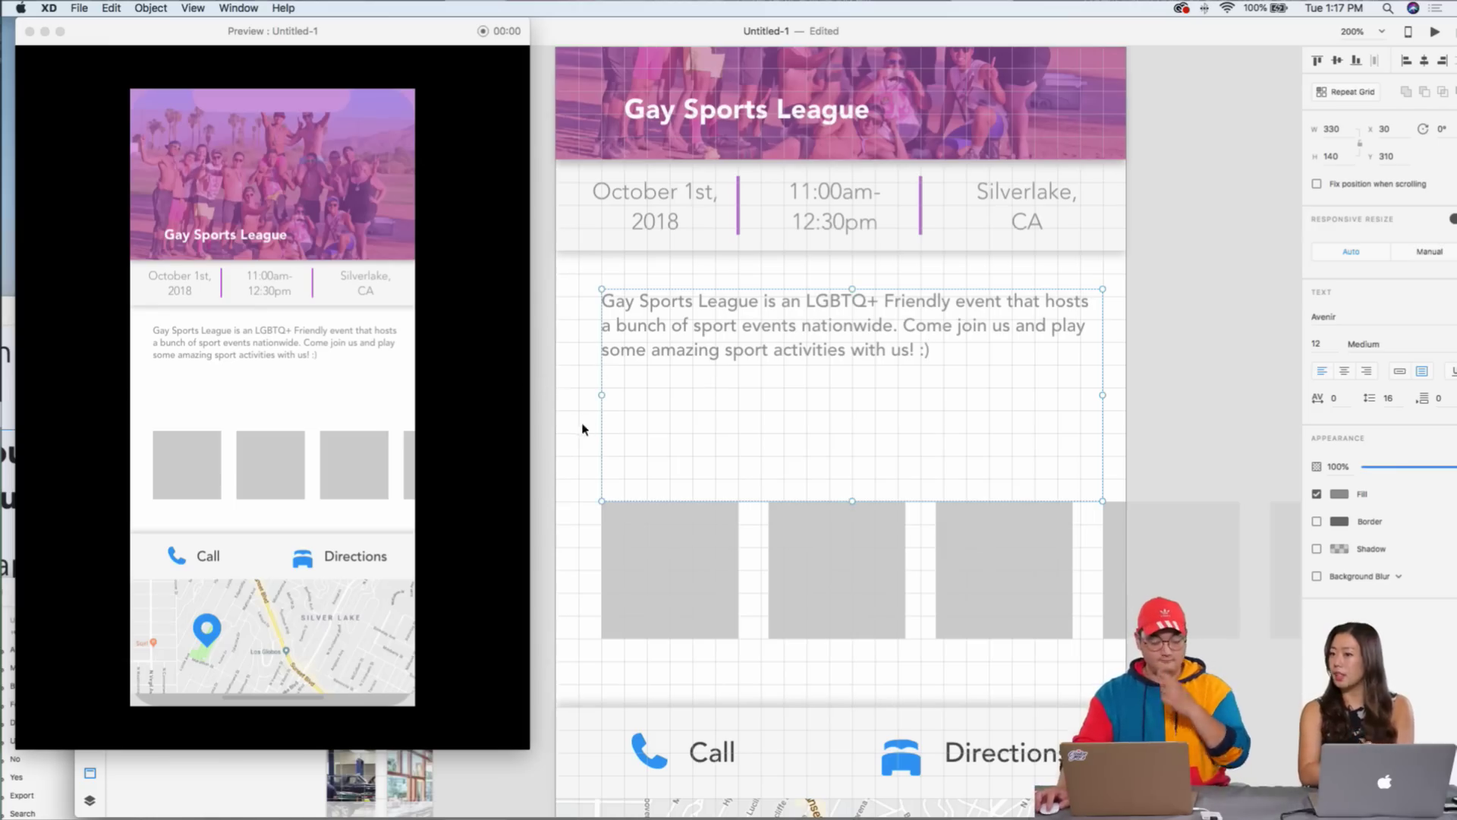
- Shorten the paragraph's text box to fit its three lines and move the row of gray squares up close beneath it
{"action": "left_click_drag", "start_coordinate": [852, 501], "coordinate": [892, 387]}
{"action": "left_click_drag", "start_coordinate": [661, 475], "coordinate": [1191, 598]}
{"action": "key", "text": "shift+Up"}
{"action": "key", "text": "shift+Up"}
{"action": "key", "text": "shift+Up"}
{"action": "key", "text": "shift+Up"}
{"action": "key", "text": "shift+Up"}
{"action": "key", "text": "shift+Up"}
{"action": "key", "text": "shift+Up"}
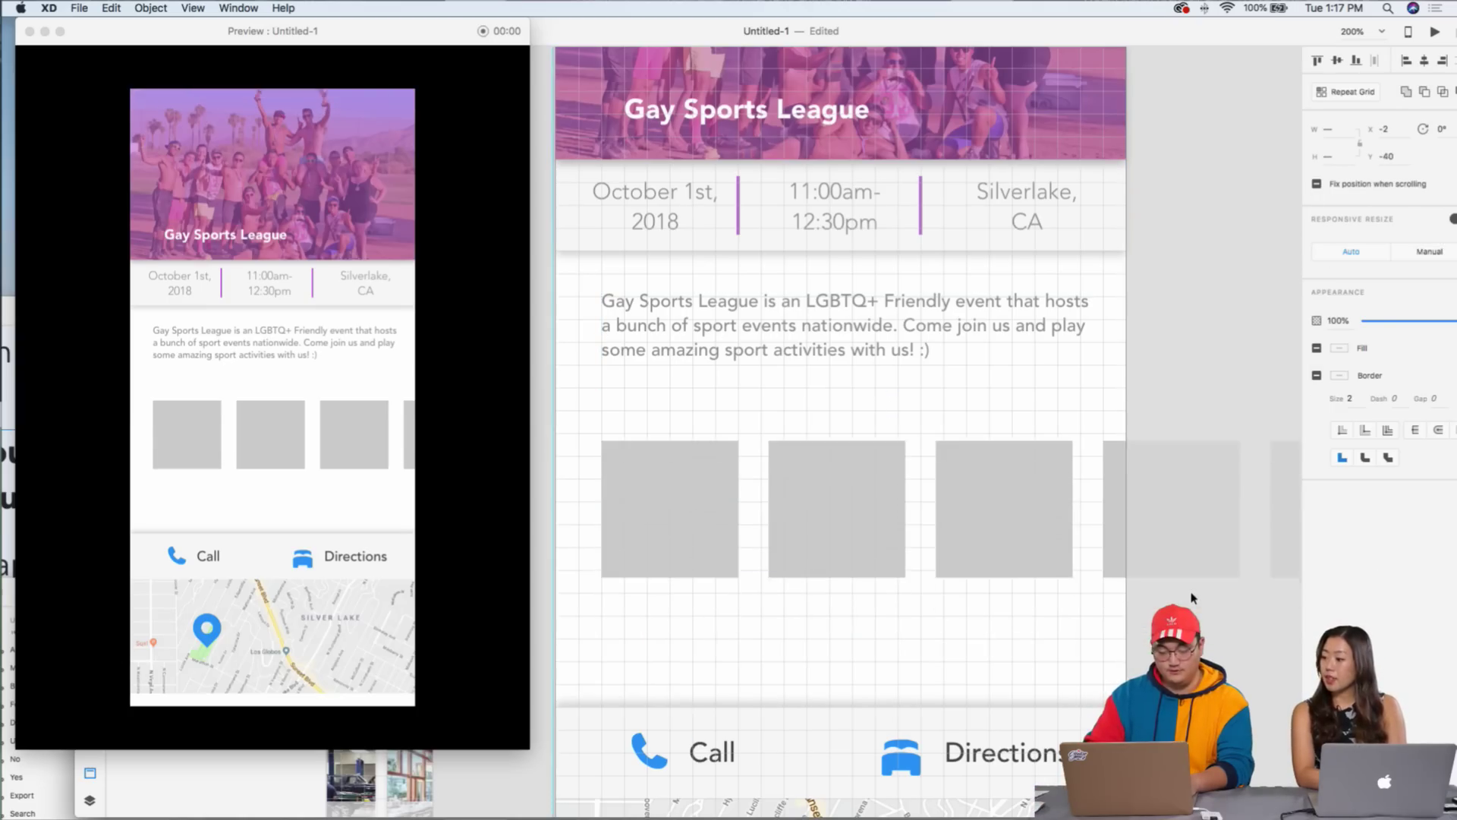
{"action": "key", "text": "Up"}
{"action": "key", "text": "Up"}
{"action": "key", "text": "Up"}
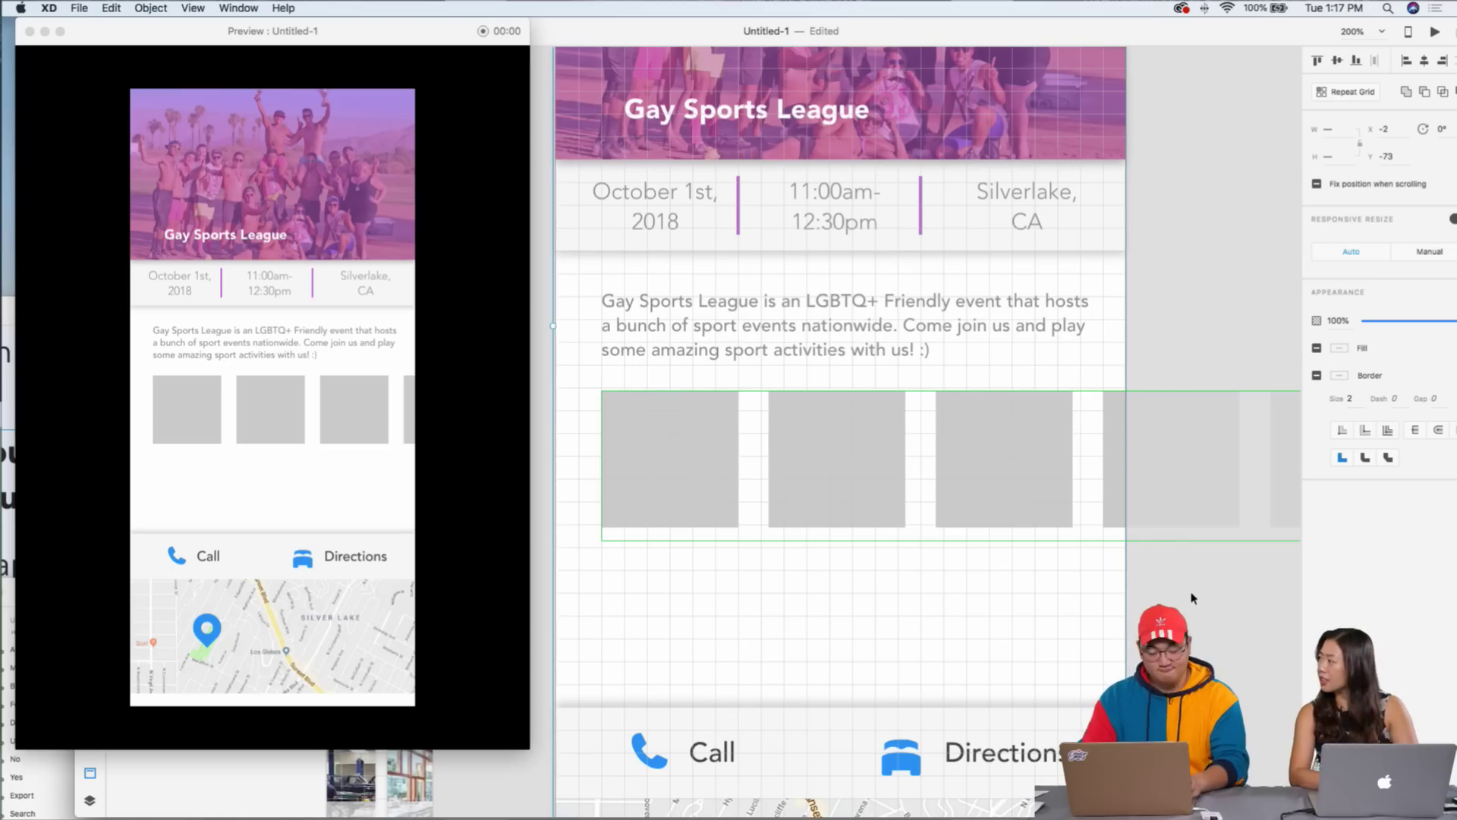
- Move the row of gray squares down 15 px to widen the gap below the paragraph
{"action": "key", "text": "shift+Down"}
{"action": "key", "text": "Down"}
{"action": "key", "text": "Down"}
{"action": "key", "text": "Down"}
{"action": "key", "text": "Down"}
{"action": "key", "text": "Down"}
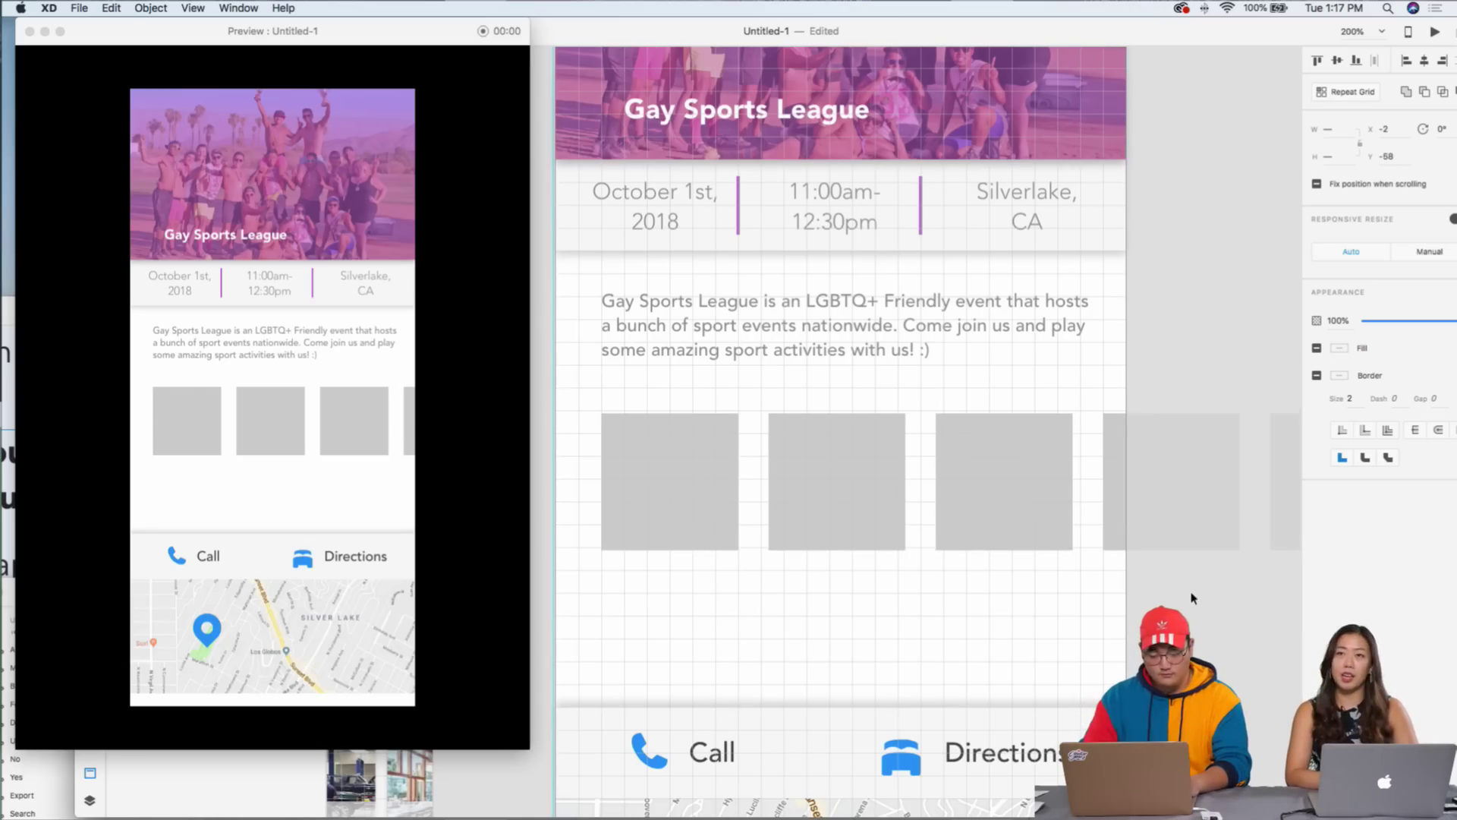
- Fill the row of gray squares with the four sports photos from the VGL folder in Finder
{"action": "left_click_drag", "start_coordinate": [908, 38], "coordinate": [896, 341]}
{"action": "left_click_drag", "start_coordinate": [1029, 99], "coordinate": [1063, 307]}
{"action": "left_click_drag", "start_coordinate": [1108, 214], "coordinate": [672, 759]}
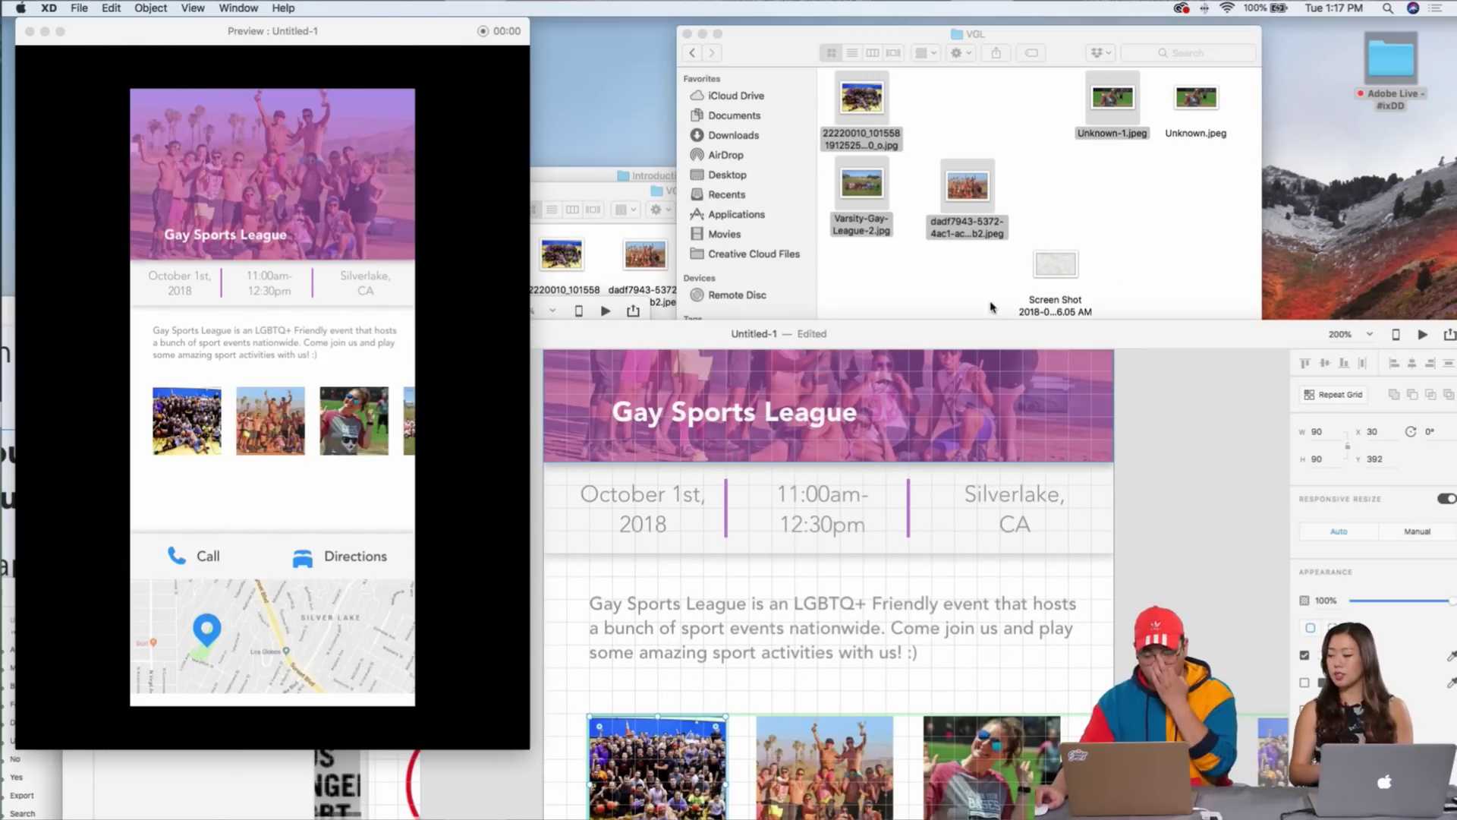
{"action": "left_click_drag", "start_coordinate": [972, 336], "coordinate": [983, 78]}
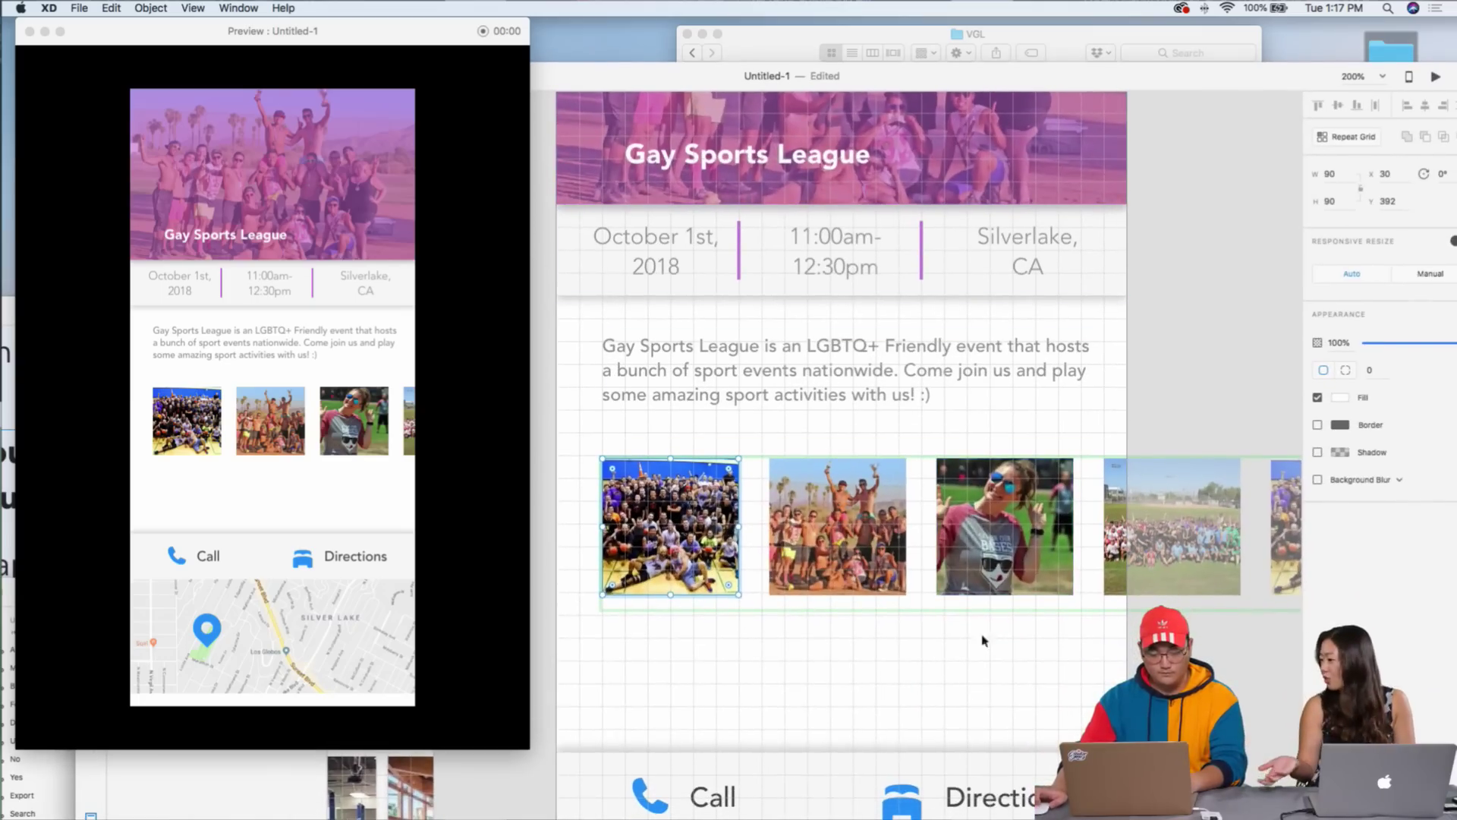
- Shorten the panel behind Call and Directions to 111 px high by lowering its upper edge to Y 594
{"action": "left_click", "coordinate": [1000, 697]}
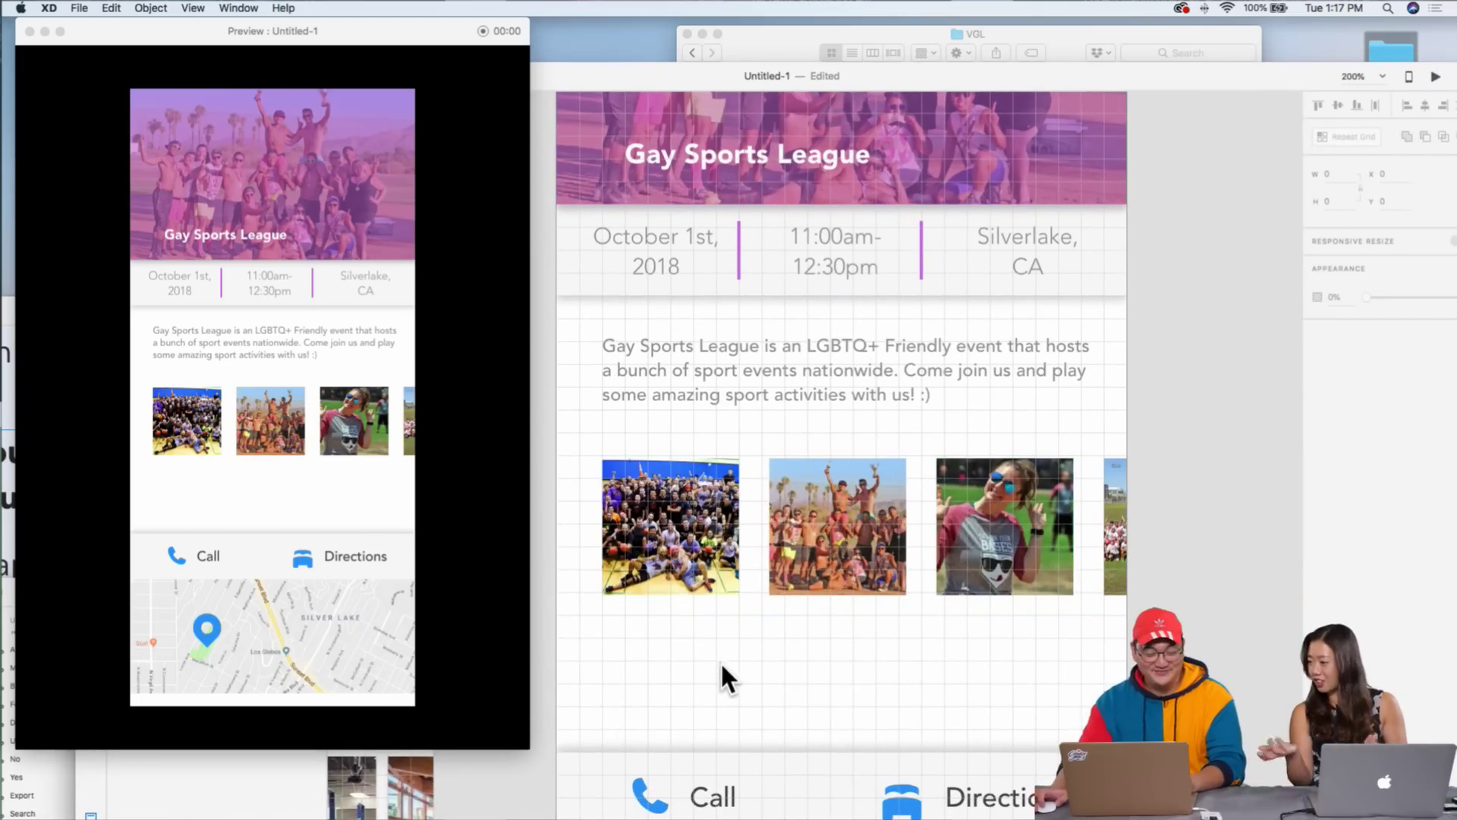
{"action": "key", "text": "super+minus"}
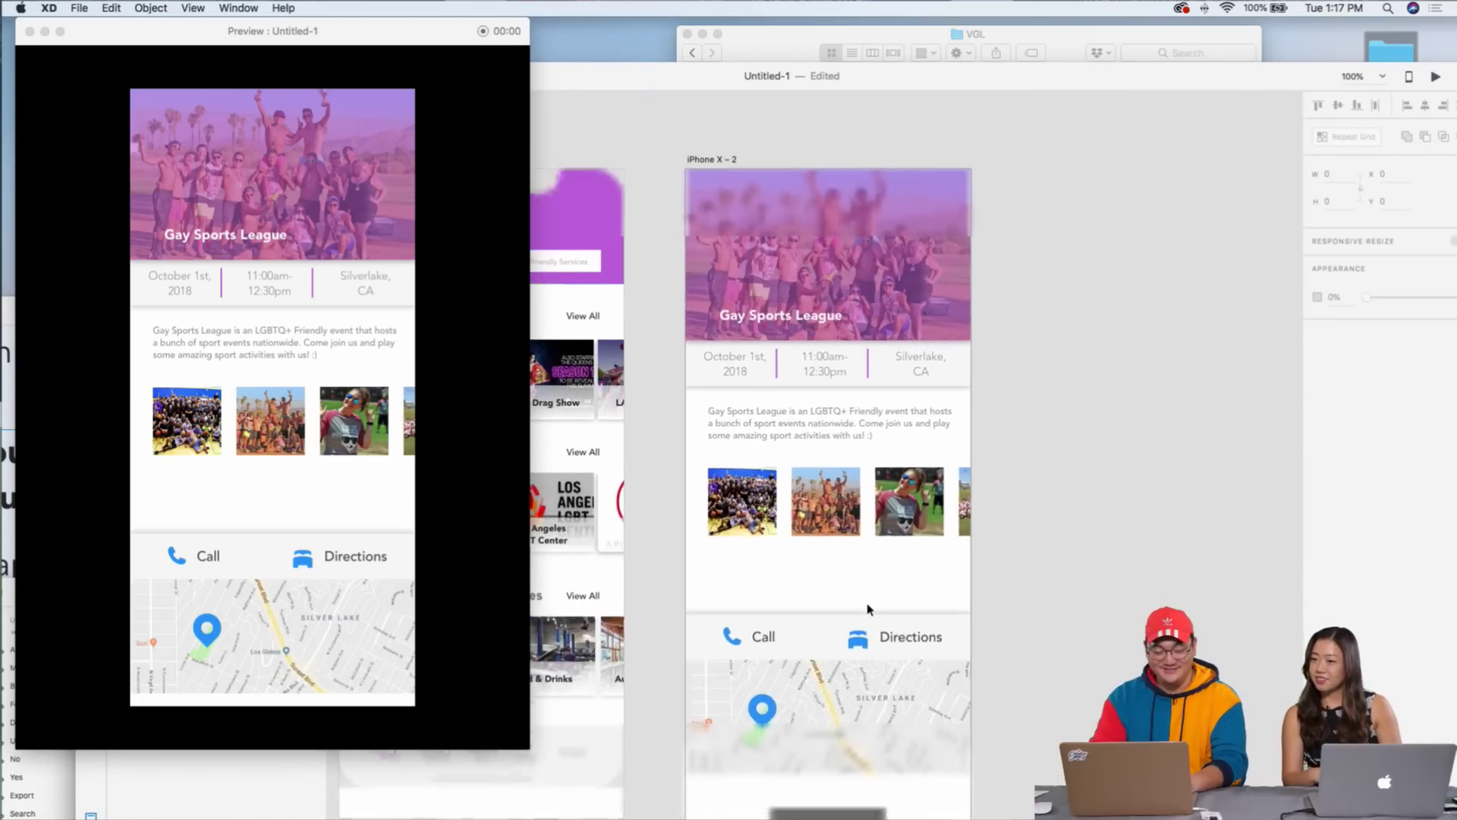
{"action": "key", "text": "super+plus"}
{"action": "left_click_drag", "start_coordinate": [1031, 567], "coordinate": [1073, 244]}
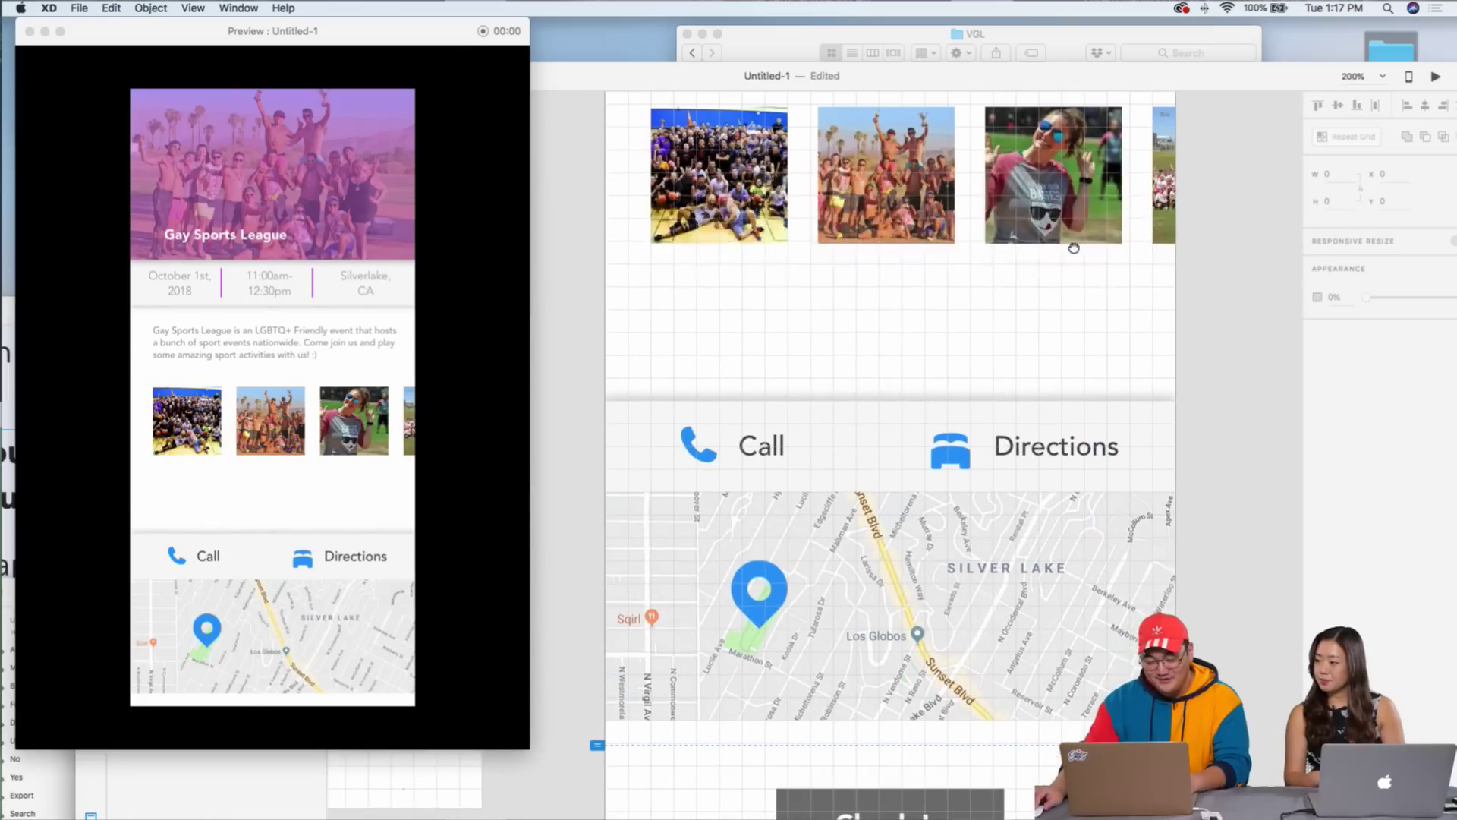
{"action": "left_click", "coordinate": [856, 409]}
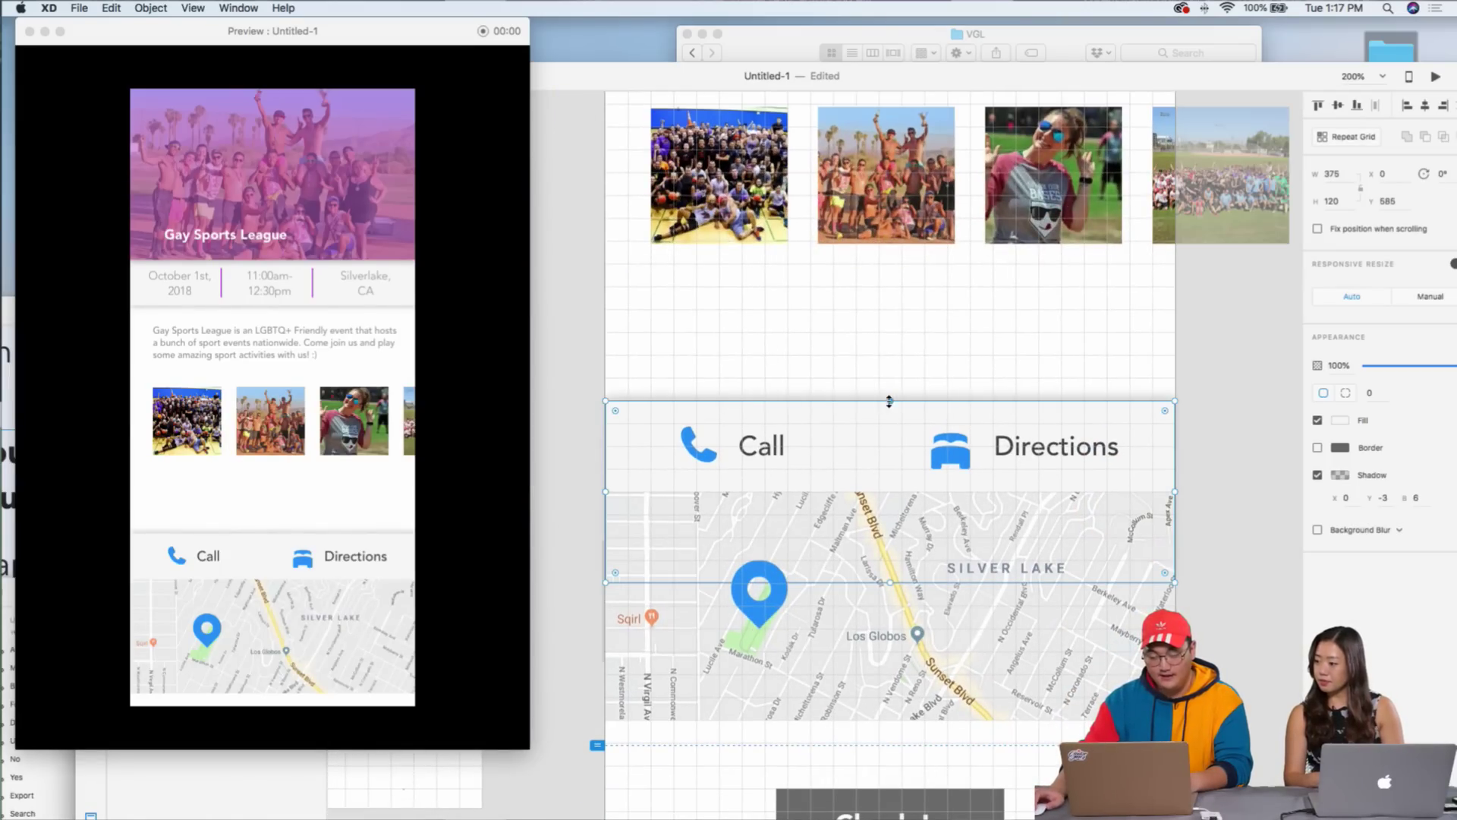
{"action": "key", "text": "Escape"}
- Move the Directions icon and label together with the panel behind them up to close the gap beneath the photos, placing the panel at Y 546
{"action": "double_click", "coordinate": [699, 450]}
{"action": "right_click", "coordinate": [762, 443]}
{"action": "left_click", "coordinate": [1070, 454]}
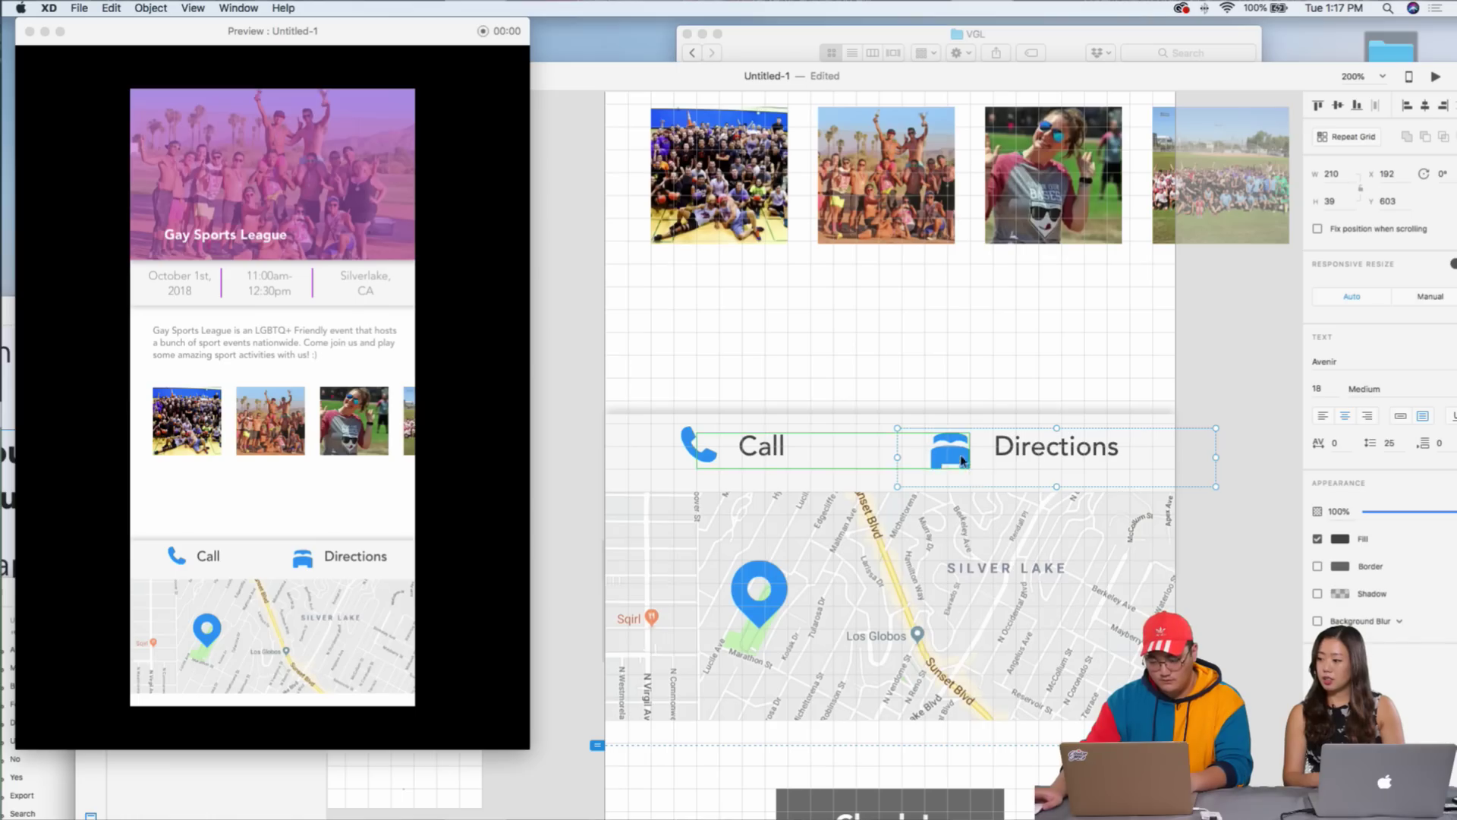
{"action": "right_click", "coordinate": [876, 459]}
{"action": "key", "text": "Escape"}
{"action": "left_click", "coordinate": [640, 461]}
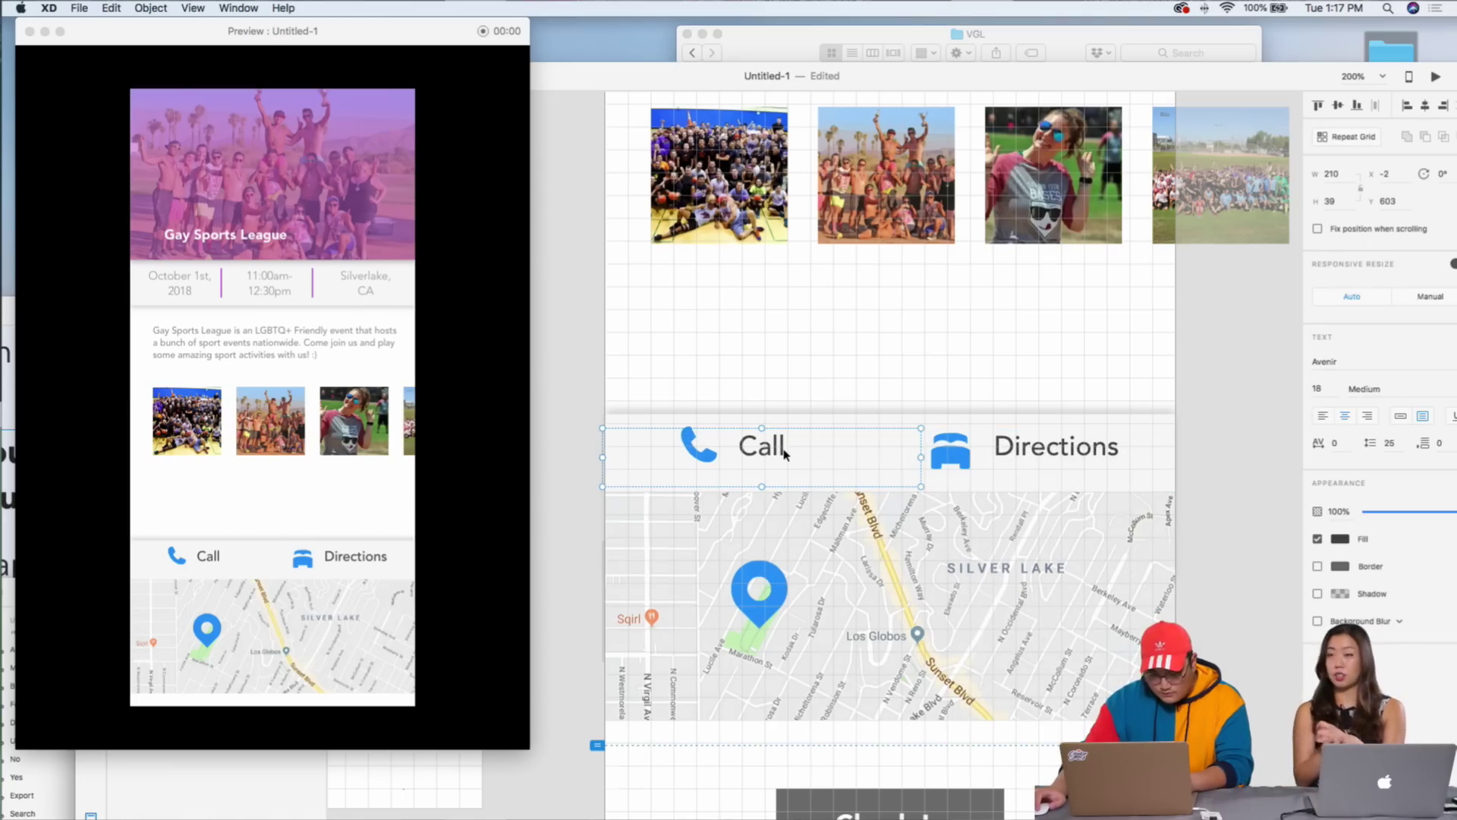
{"action": "left_click", "coordinate": [1021, 454], "text": "shift"}
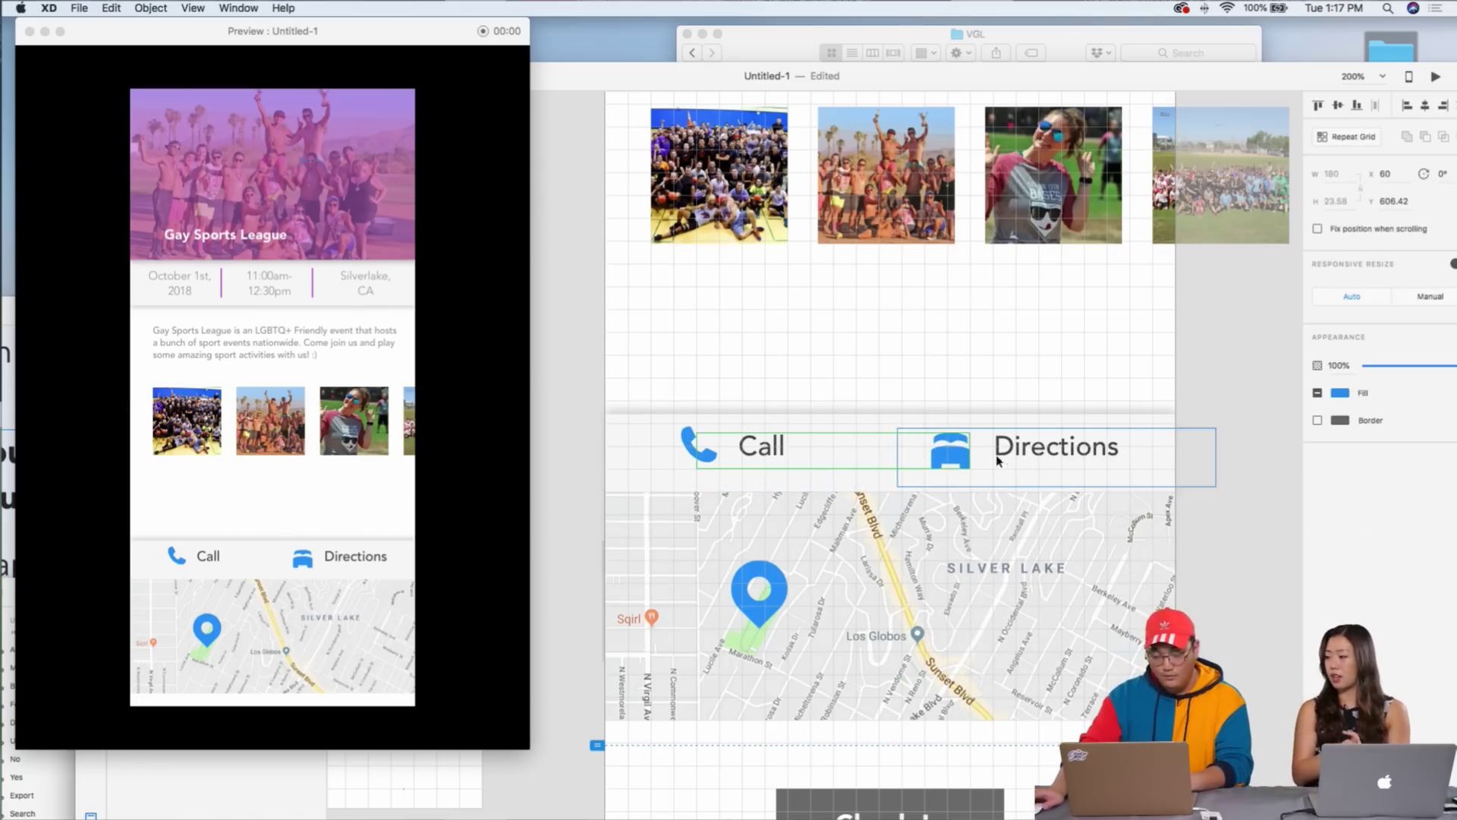
{"action": "left_click", "coordinate": [968, 427], "text": "shift"}
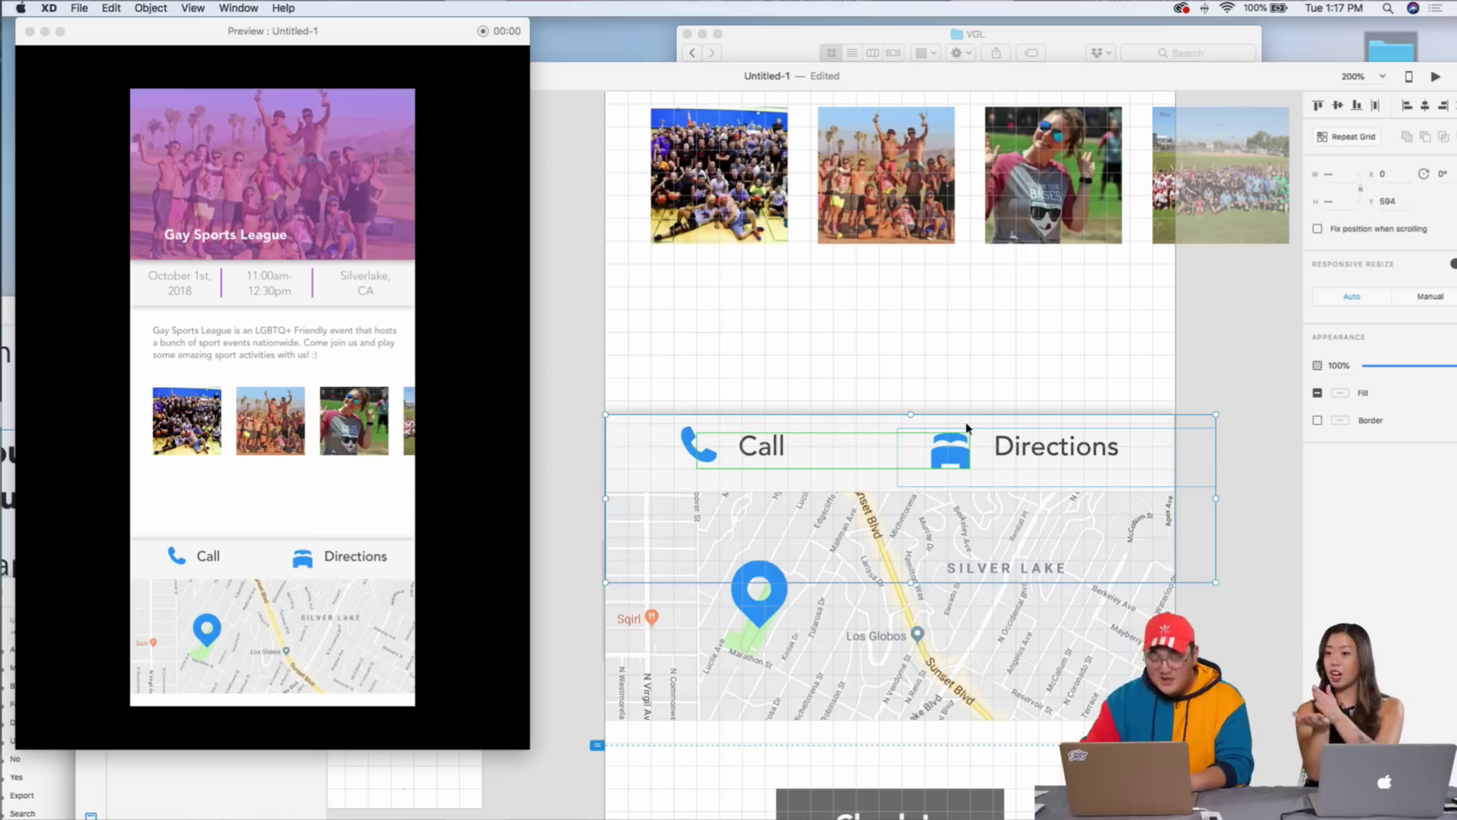
{"action": "key", "text": "shift+Up"}
{"action": "key", "text": "shift+Up"}
{"action": "key", "text": "shift+Up"}
{"action": "key", "text": "shift+Up"}
{"action": "key", "text": "shift+Up"}
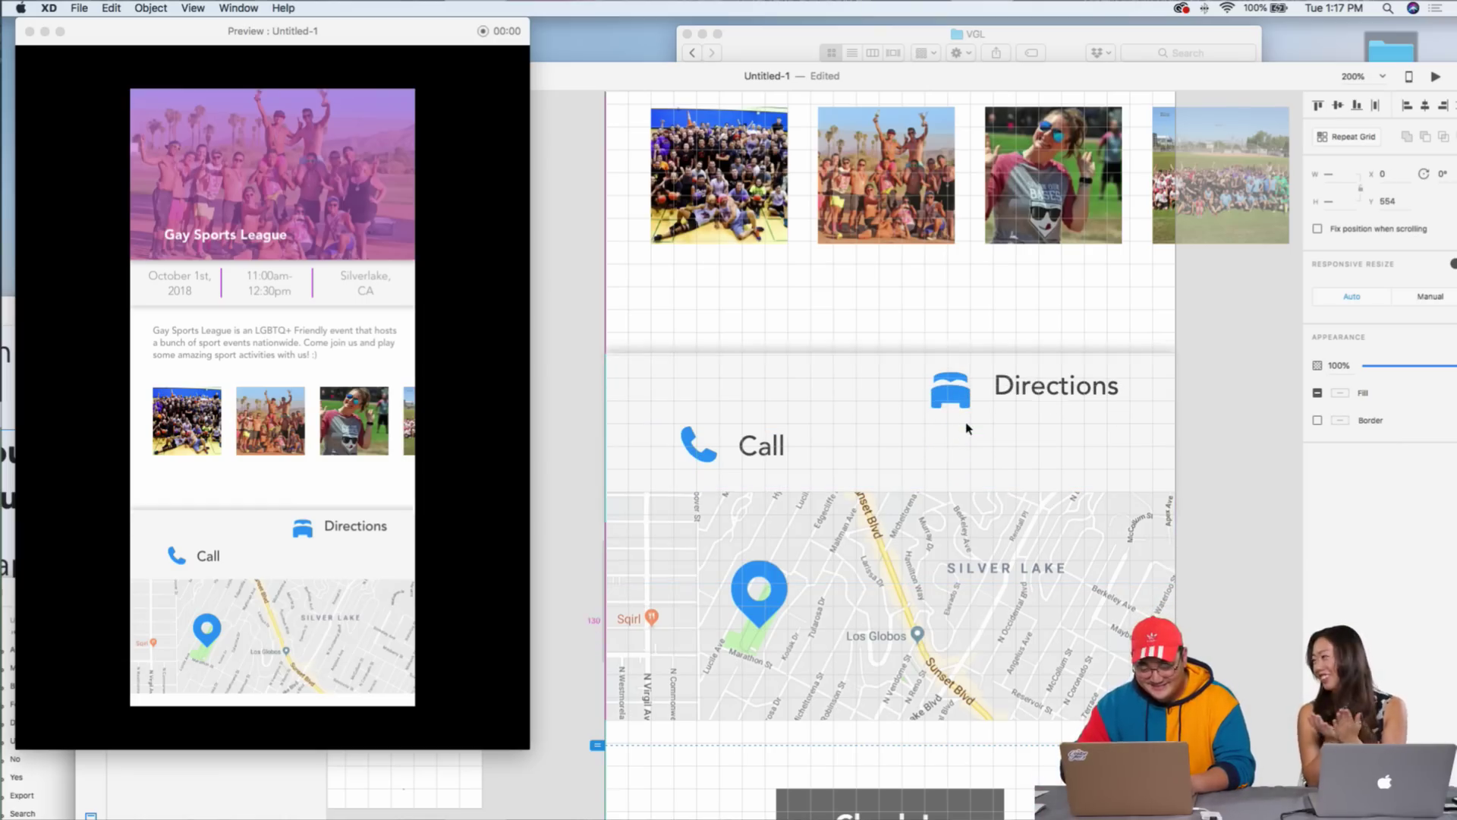
{"action": "key", "text": "Down"}
{"action": "key", "text": "Down"}
{"action": "key", "text": "Down"}
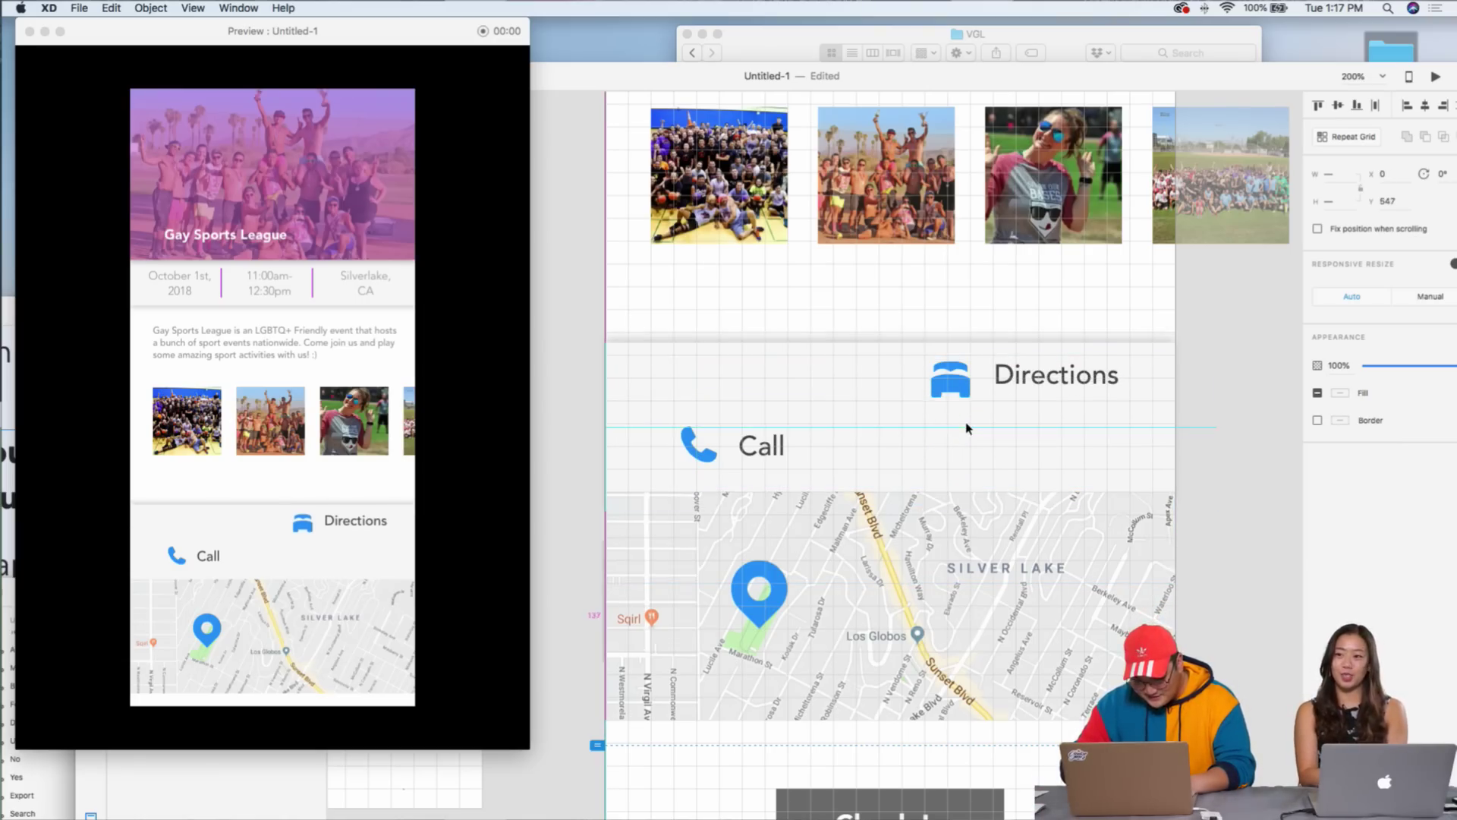
- Move the Call icon and label up 46 px, roughly level with Directions
{"action": "left_click", "coordinate": [865, 442]}
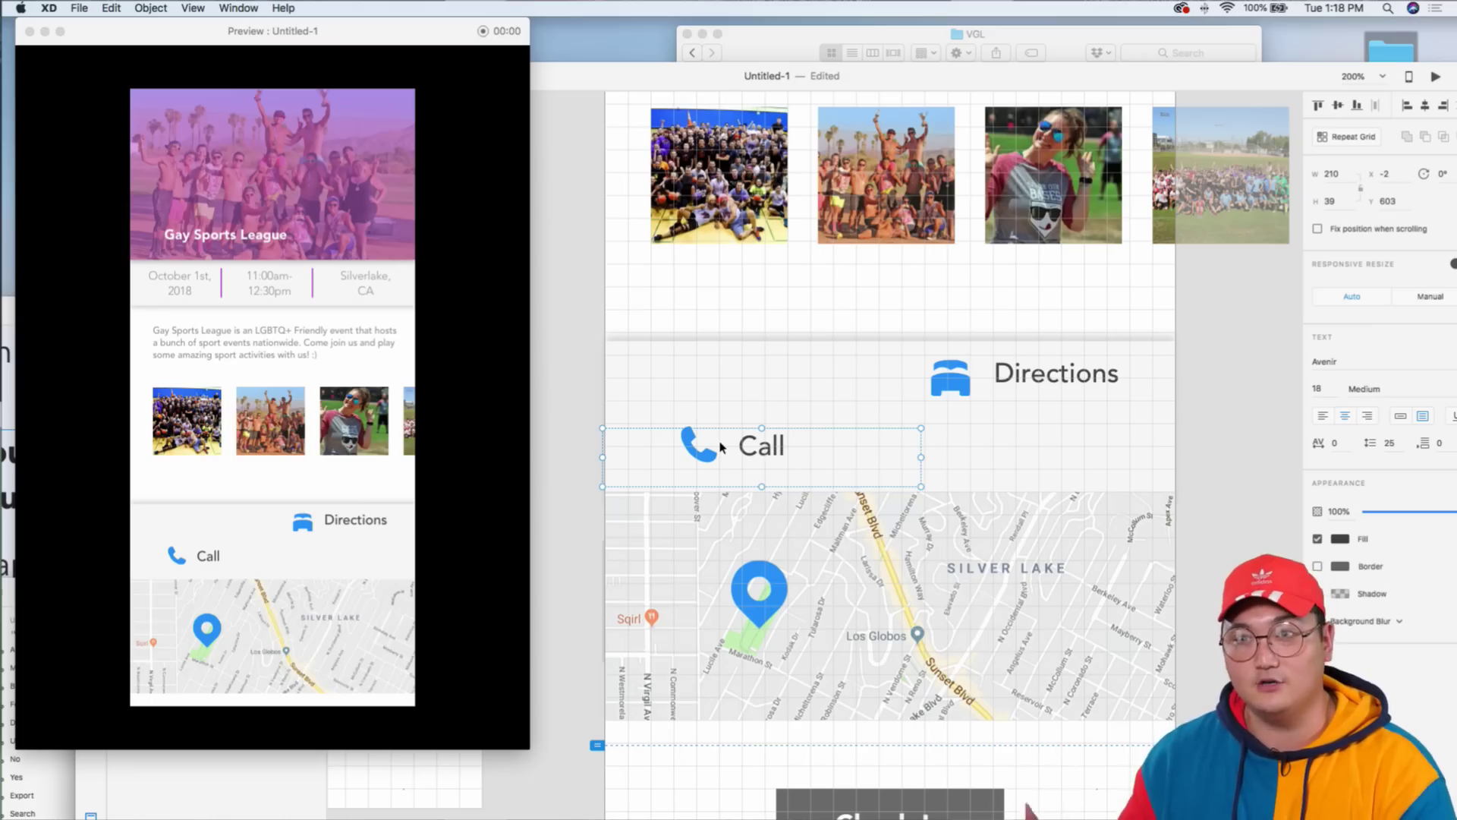
{"action": "left_click_drag", "start_coordinate": [559, 435], "coordinate": [768, 460]}
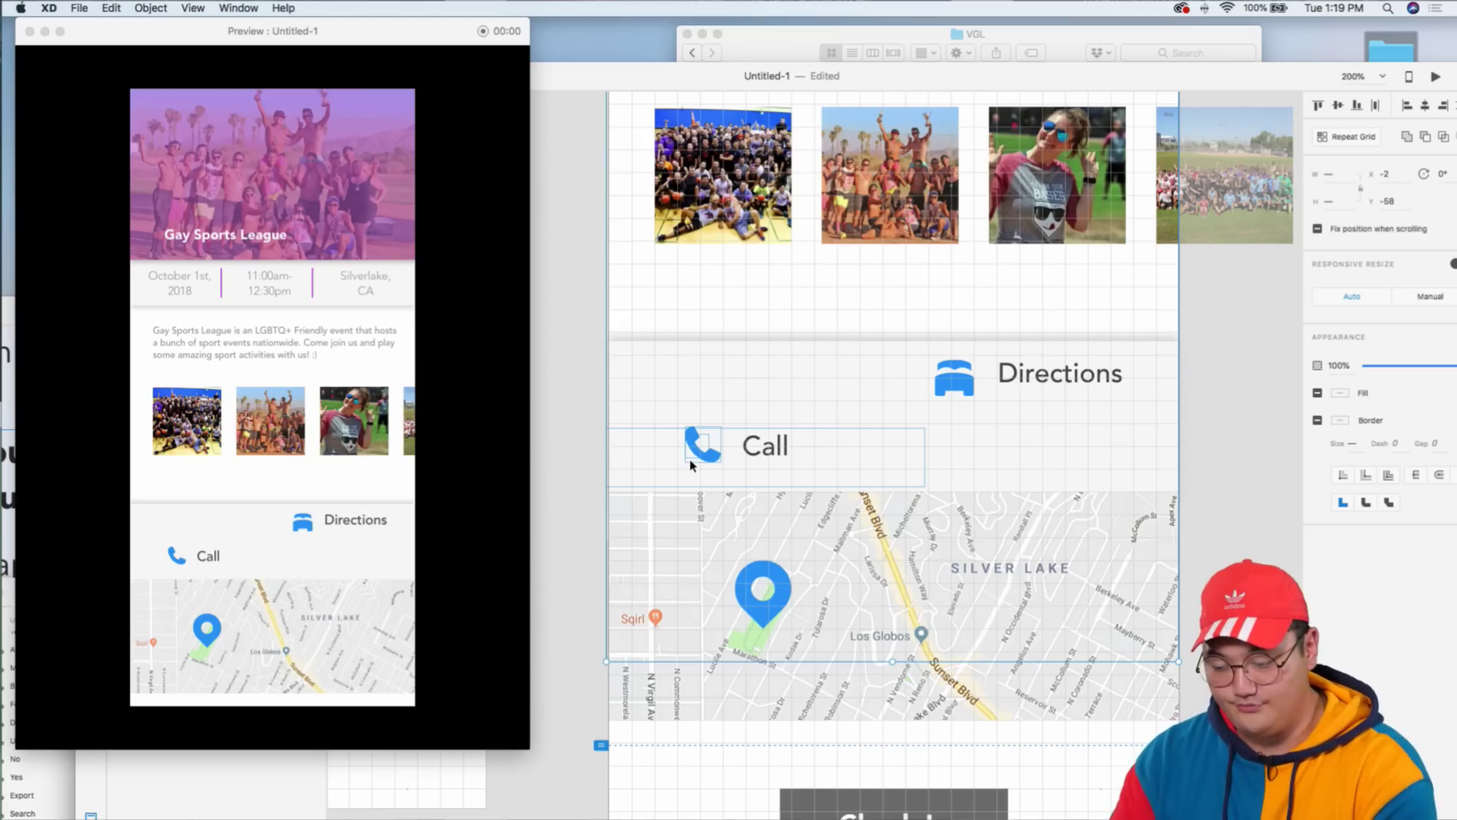
{"action": "key", "text": "shift+Up"}
{"action": "key", "text": "shift+Up"}
{"action": "key", "text": "shift+Up"}
{"action": "key", "text": "shift+Up"}
{"action": "key", "text": "shift+Up"}
{"action": "key", "text": "Down"}
{"action": "key", "text": "Down"}
{"action": "key", "text": "Down"}
{"action": "key", "text": "Down"}
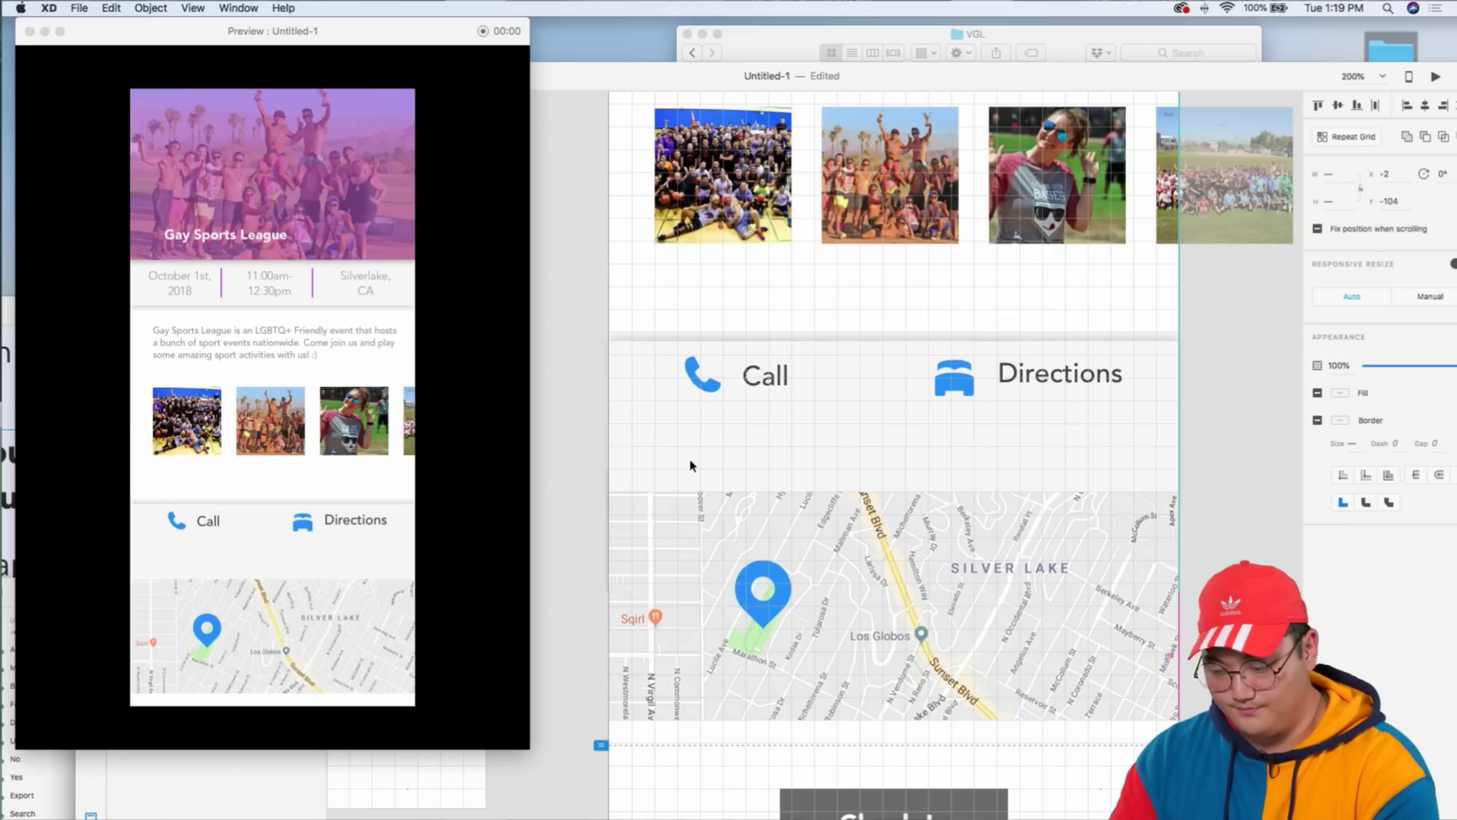
- Try to move the whole Call and Directions row with its panel up 40 px, closer to the photos
{"action": "left_click_drag", "start_coordinate": [558, 337], "coordinate": [1217, 440]}
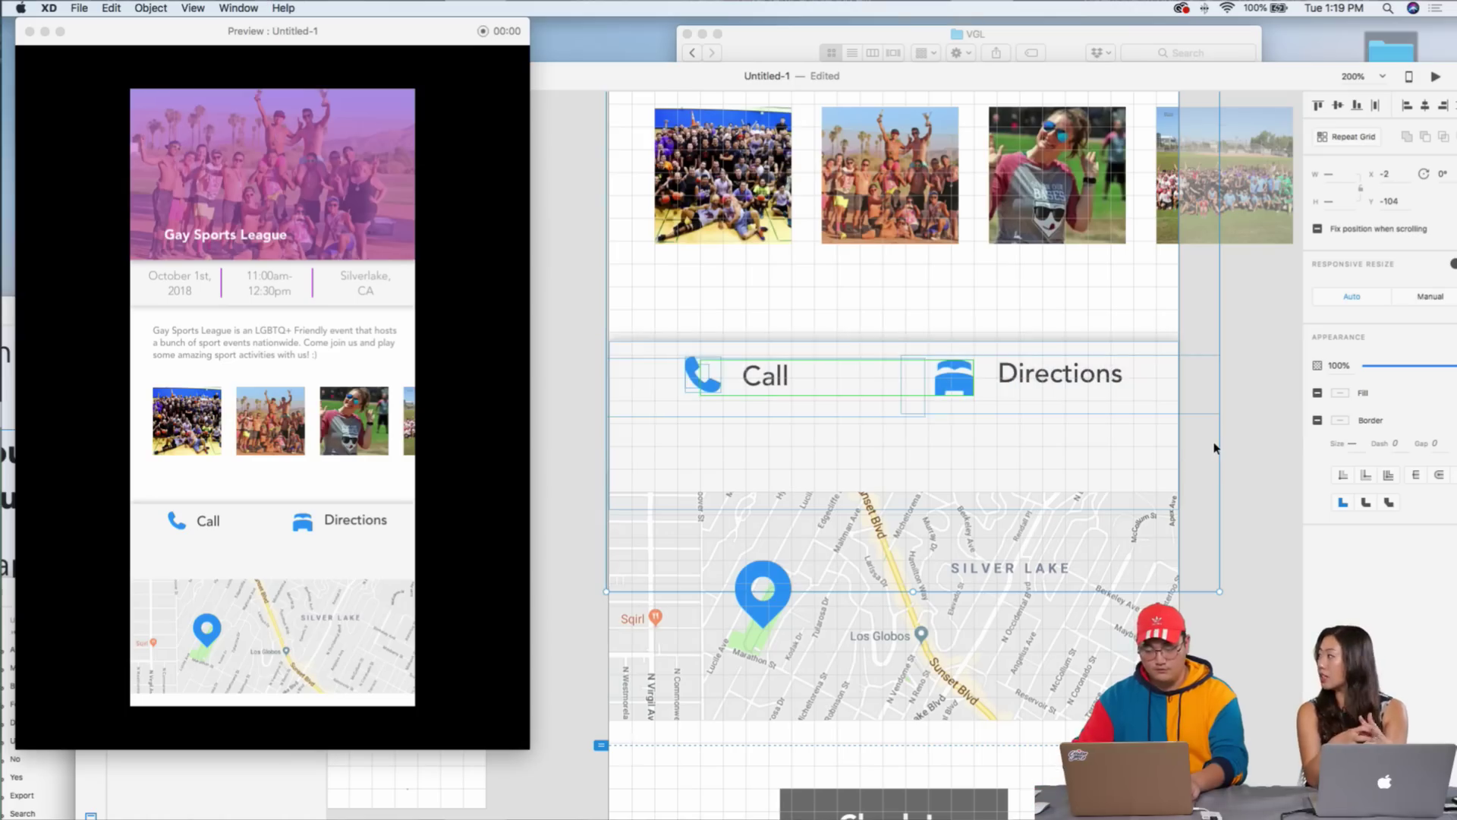
{"action": "key", "text": "shift+Up"}
{"action": "key", "text": "shift+Up"}
{"action": "key", "text": "shift+Up"}
{"action": "key", "text": "shift+Up"}
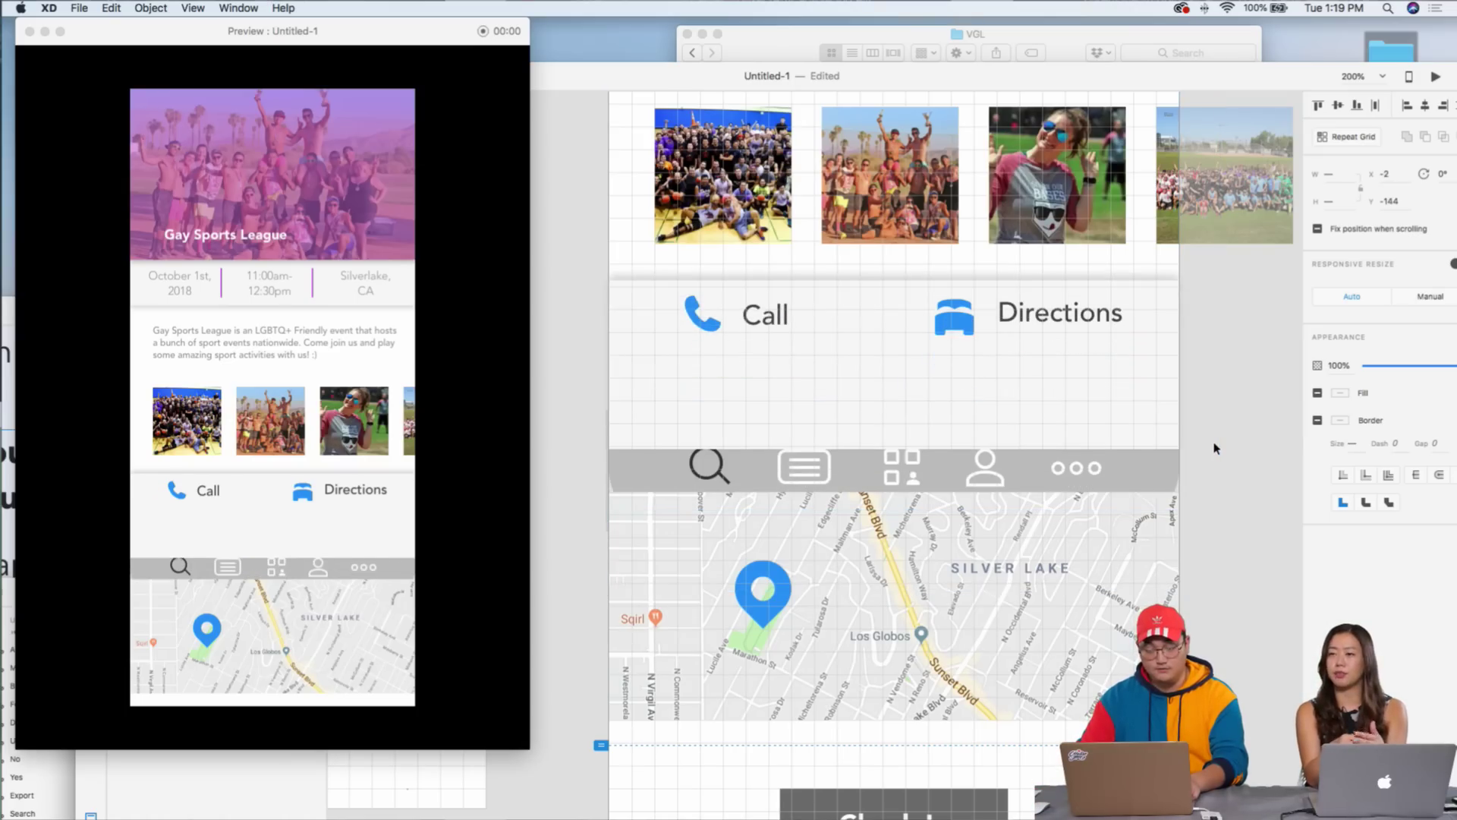
{"action": "key", "text": "super+z"}
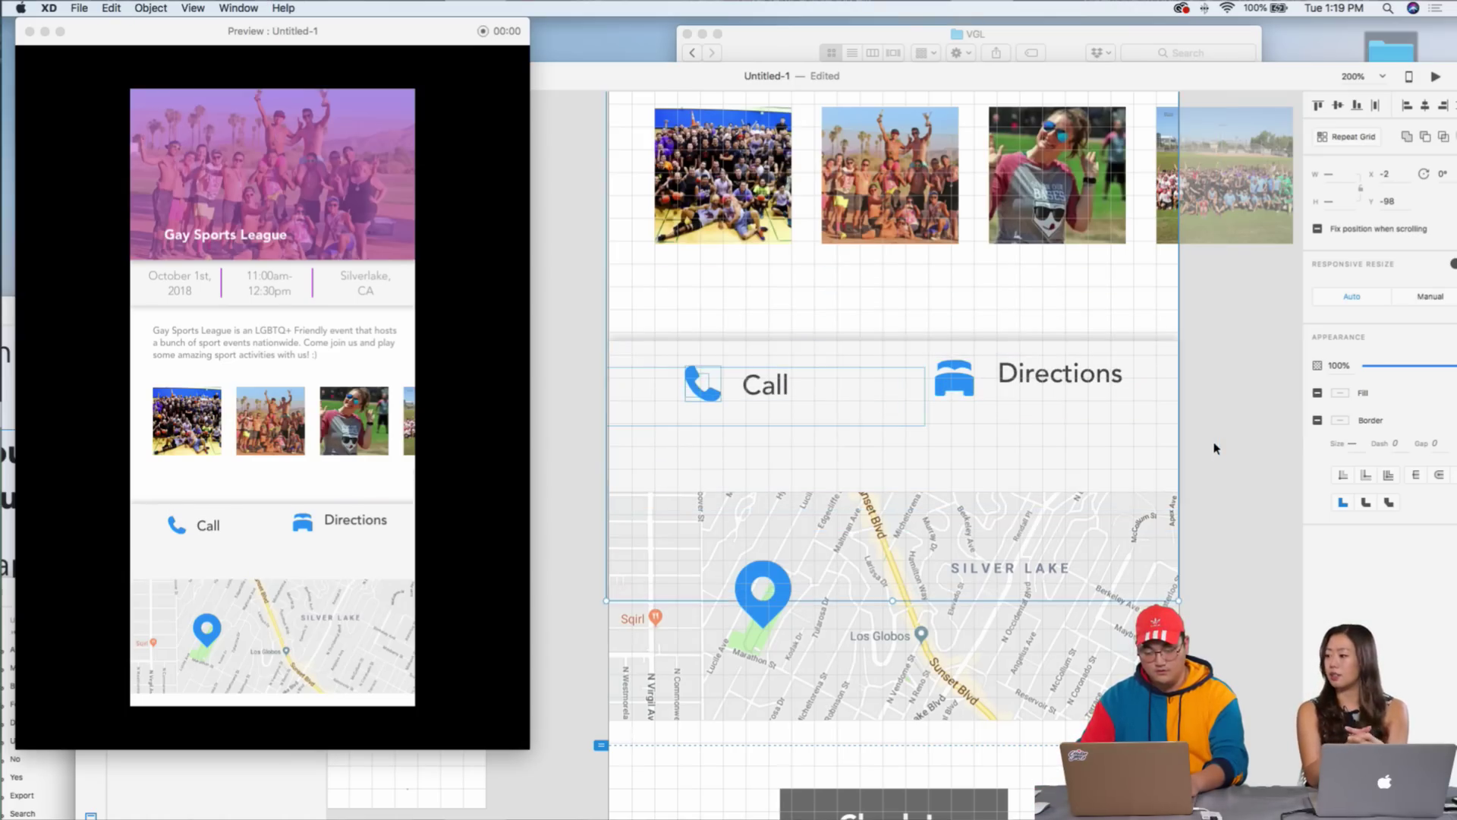
{"action": "key", "text": "super+shift+z"}
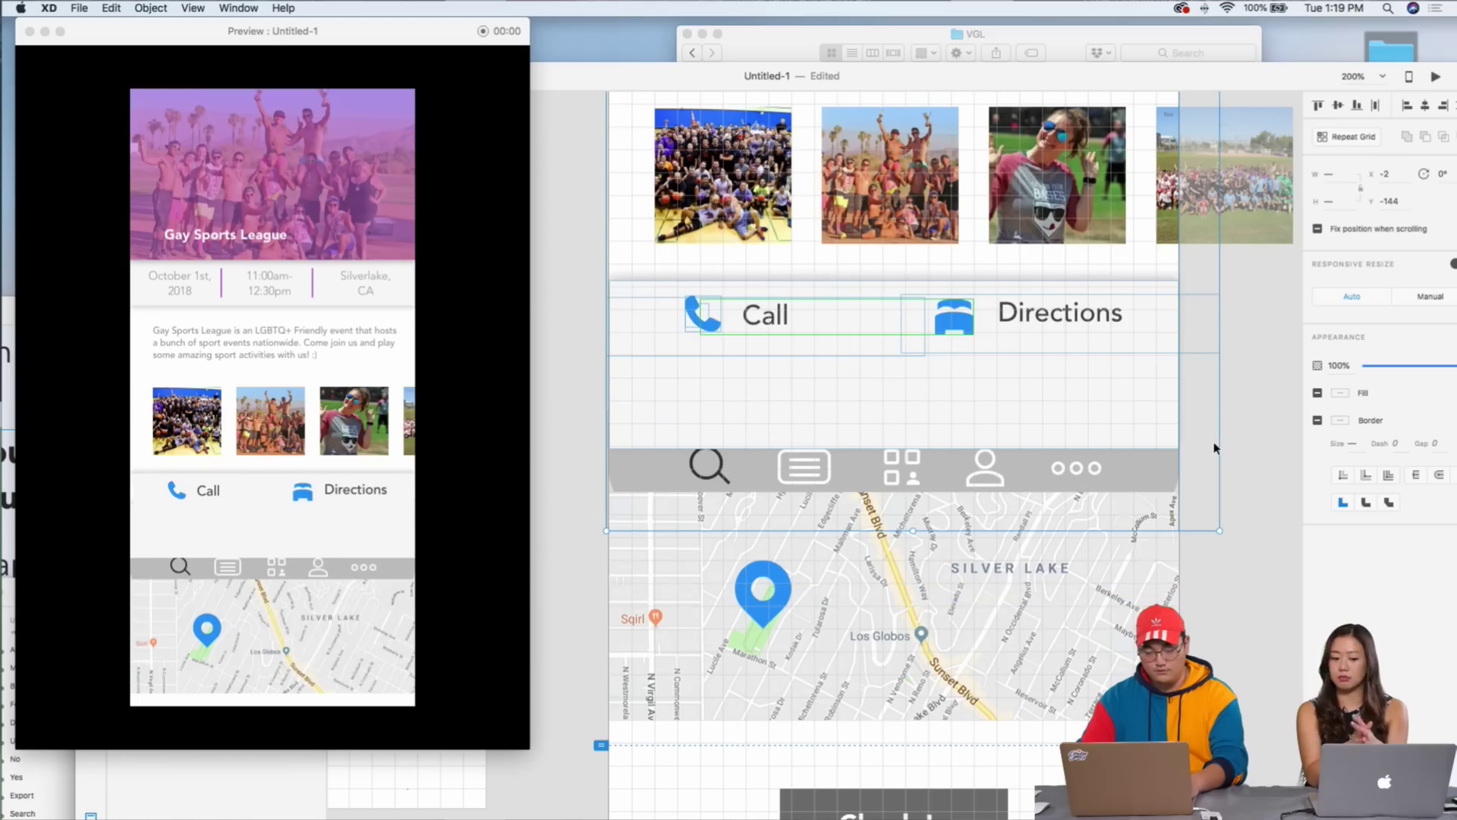
- Try to lower the raised Call and Directions row and its panel by 12 px
{"action": "left_click", "coordinate": [1241, 481]}
{"action": "scroll", "coordinate": [1184, 470], "scroll_direction": "up", "scroll_amount": 2}
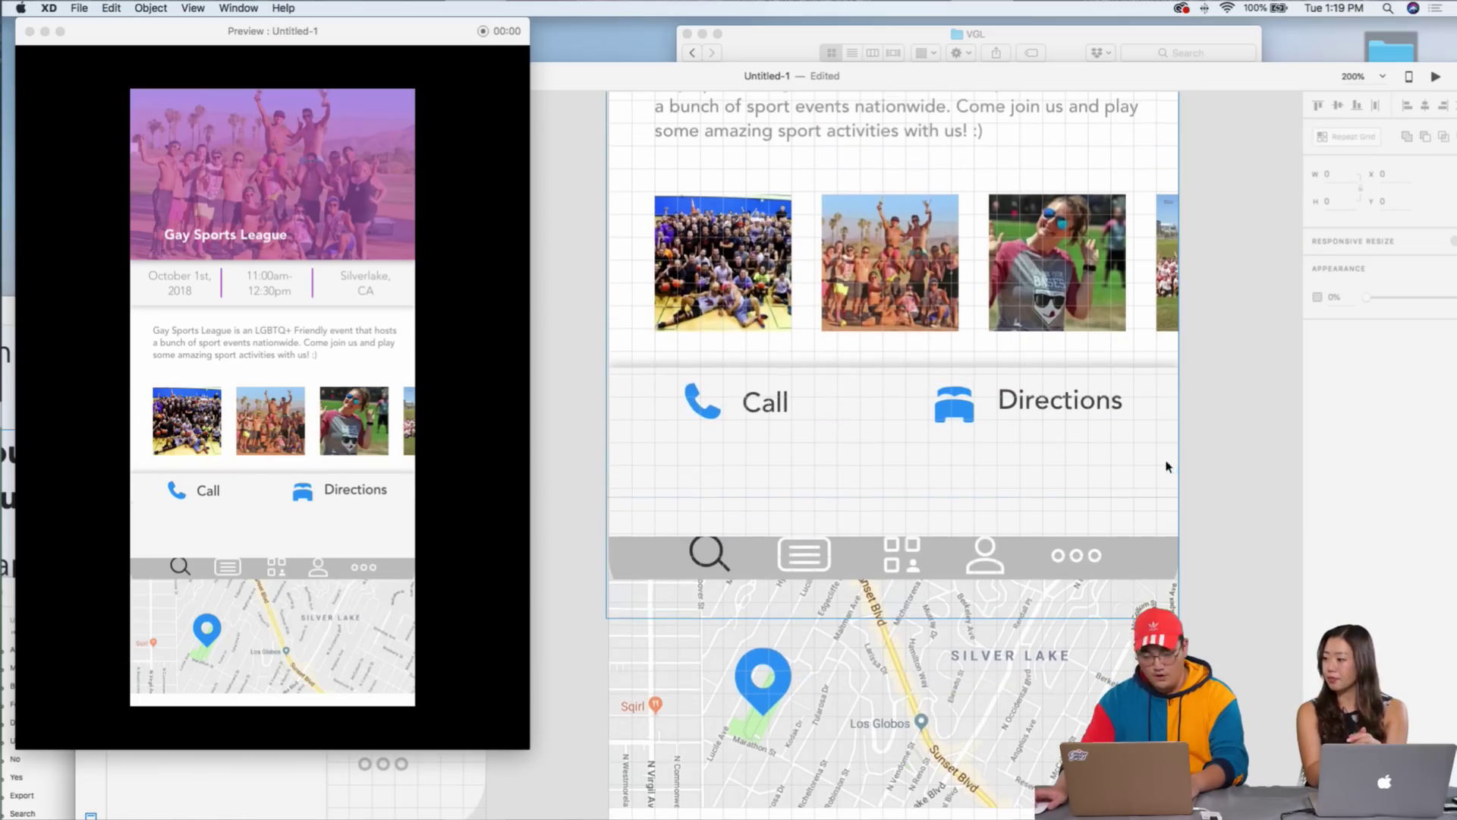
{"action": "left_click_drag", "start_coordinate": [573, 391], "coordinate": [1237, 475]}
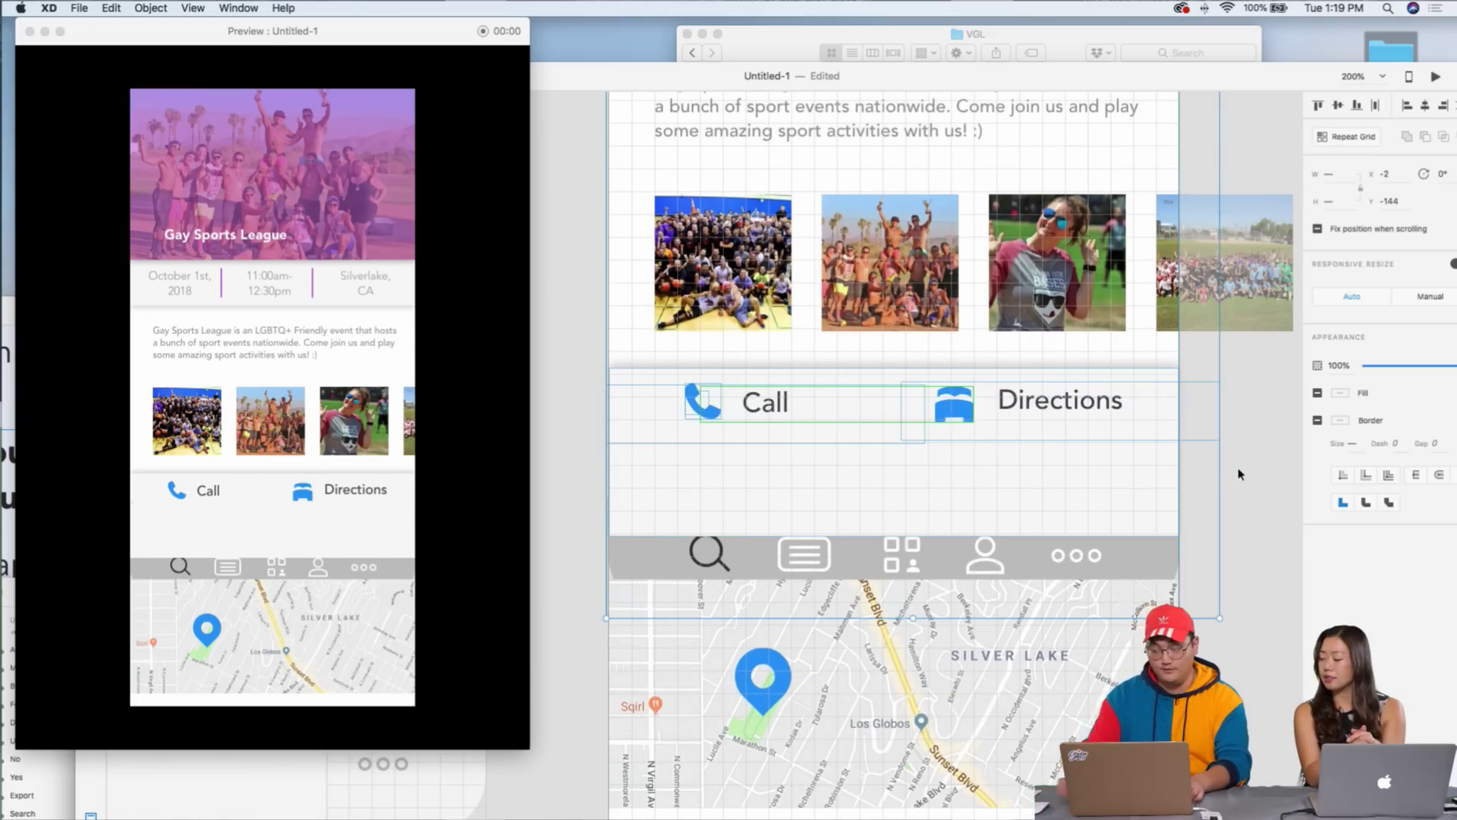
{"action": "scroll", "coordinate": [1192, 481], "scroll_direction": "up", "scroll_amount": 4}
{"action": "scroll", "coordinate": [1192, 481], "scroll_direction": "up", "scroll_amount": 1}
{"action": "key", "text": "super+1"}
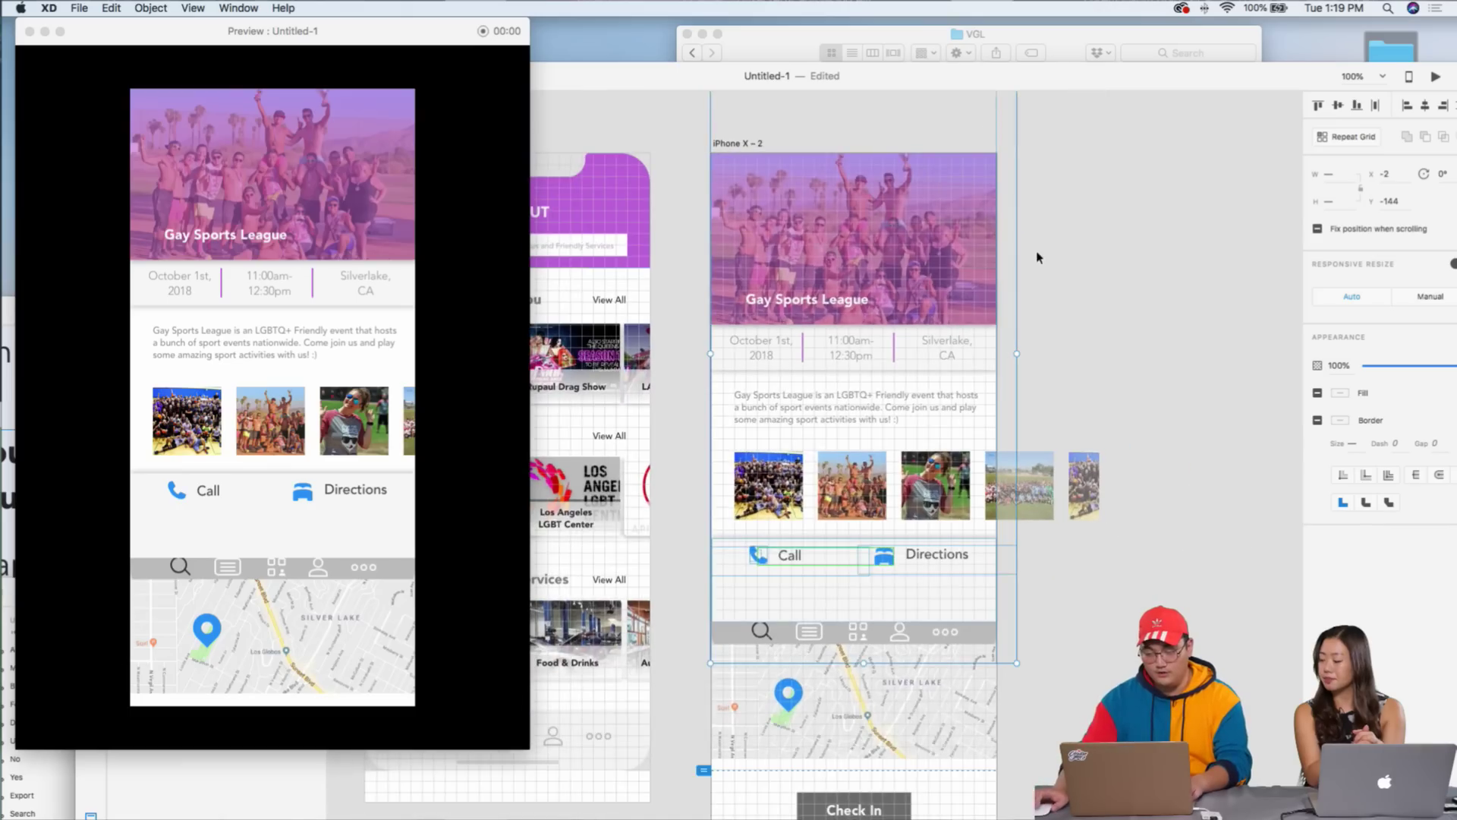
{"action": "scroll", "coordinate": [1106, 400], "scroll_direction": "down", "scroll_amount": 2}
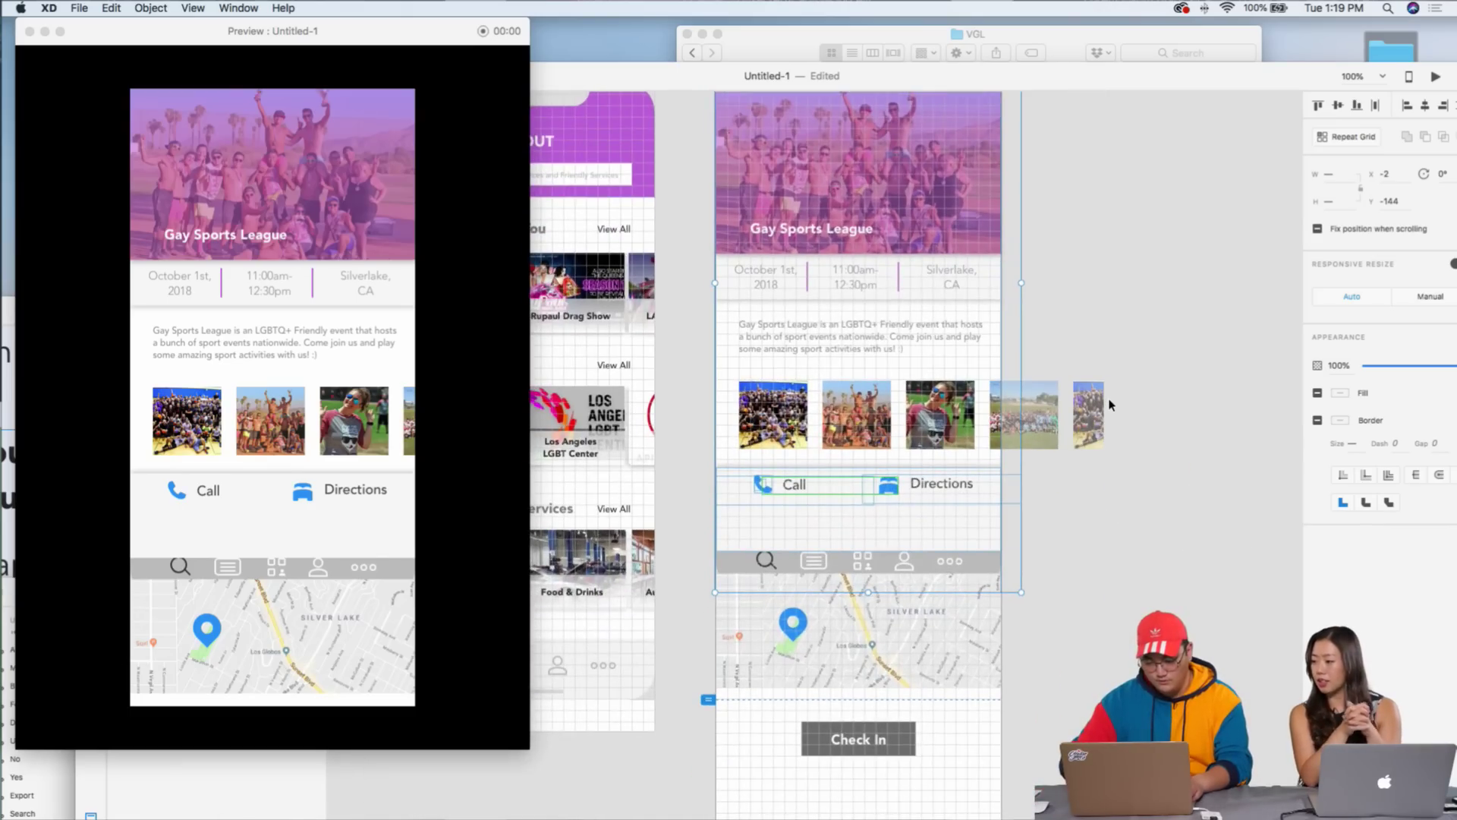
{"action": "key", "text": "Down"}
{"action": "key", "text": "Down"}
{"action": "key", "text": "Down"}
{"action": "key", "text": "Down"}
{"action": "key", "text": "Down"}
{"action": "key", "text": "Down"}
{"action": "key", "text": "Down"}
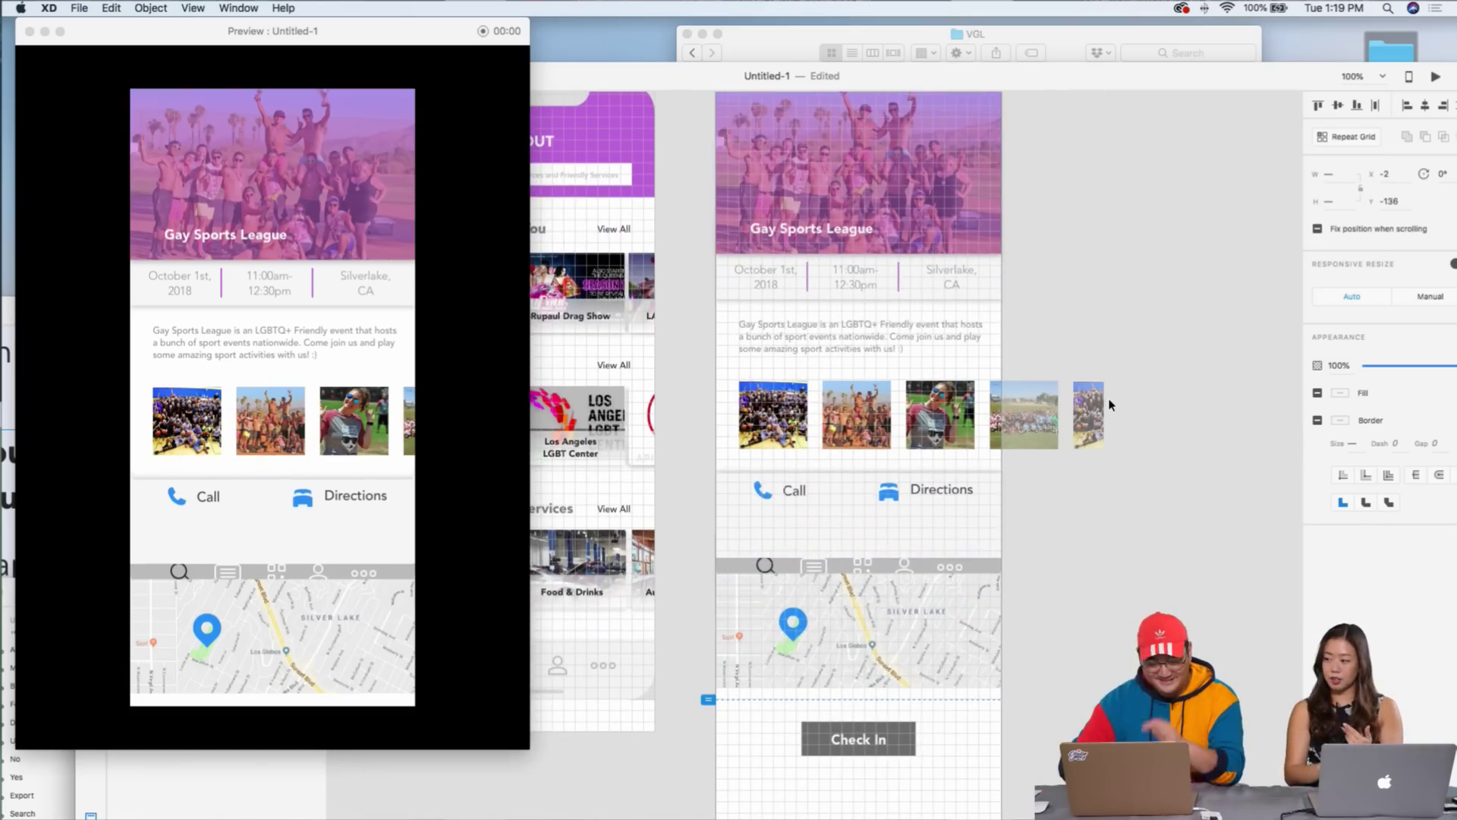
{"action": "key", "text": "Down"}
{"action": "key", "text": "Down"}
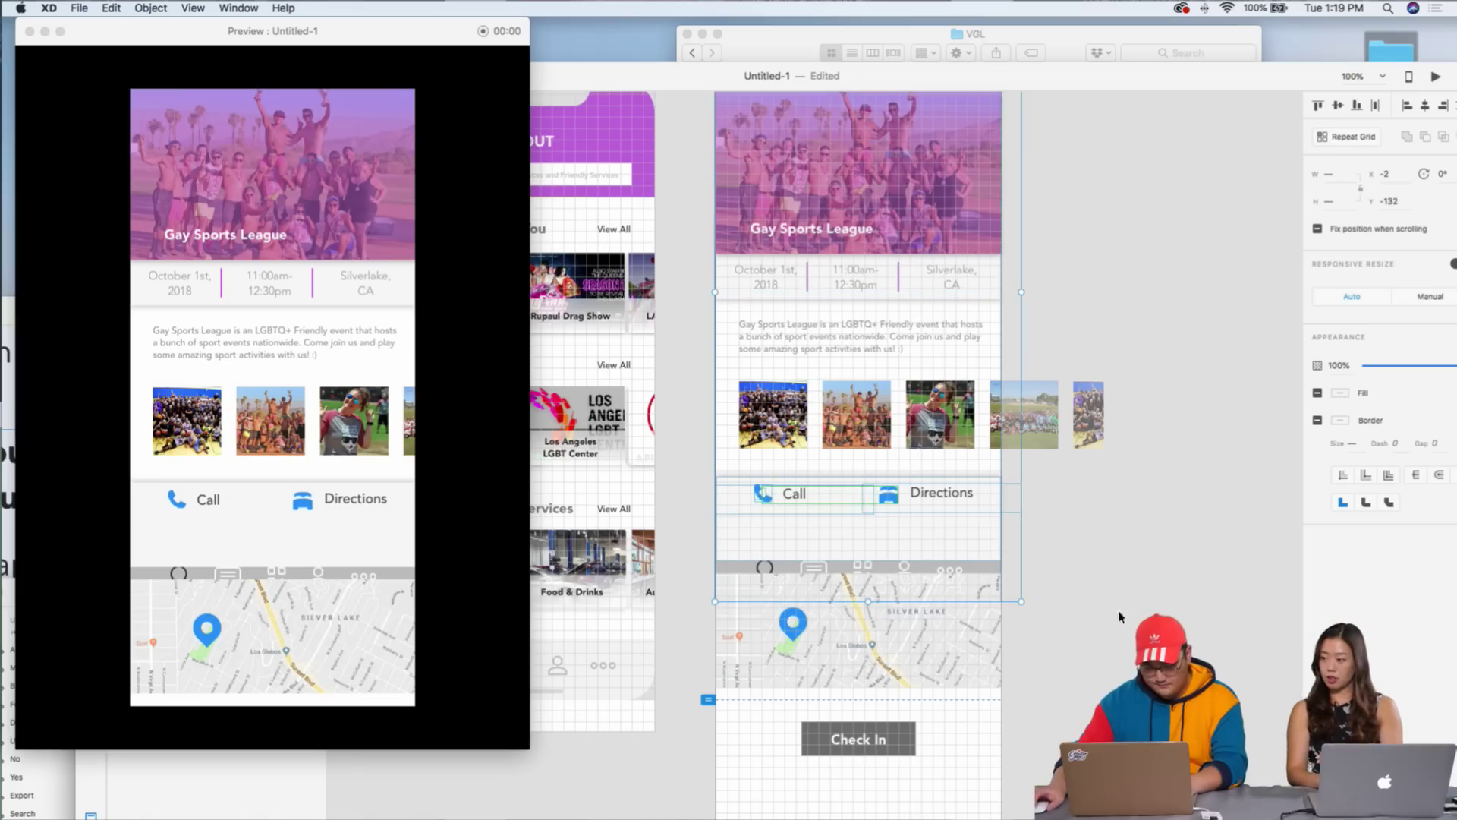
- Return the Call and Directions row and its panel to their position before the upward move, with the panel at Y 546
{"action": "key", "text": "shift+Down"}
{"action": "key", "text": "shift+Down"}
{"action": "key", "text": "Down"}
{"action": "key", "text": "Down"}
{"action": "key", "text": "Down"}
{"action": "key", "text": "Down"}
{"action": "key", "text": "Down"}
{"action": "key", "text": "Down"}
{"action": "key", "text": "Down"}
{"action": "key", "text": "Down"}
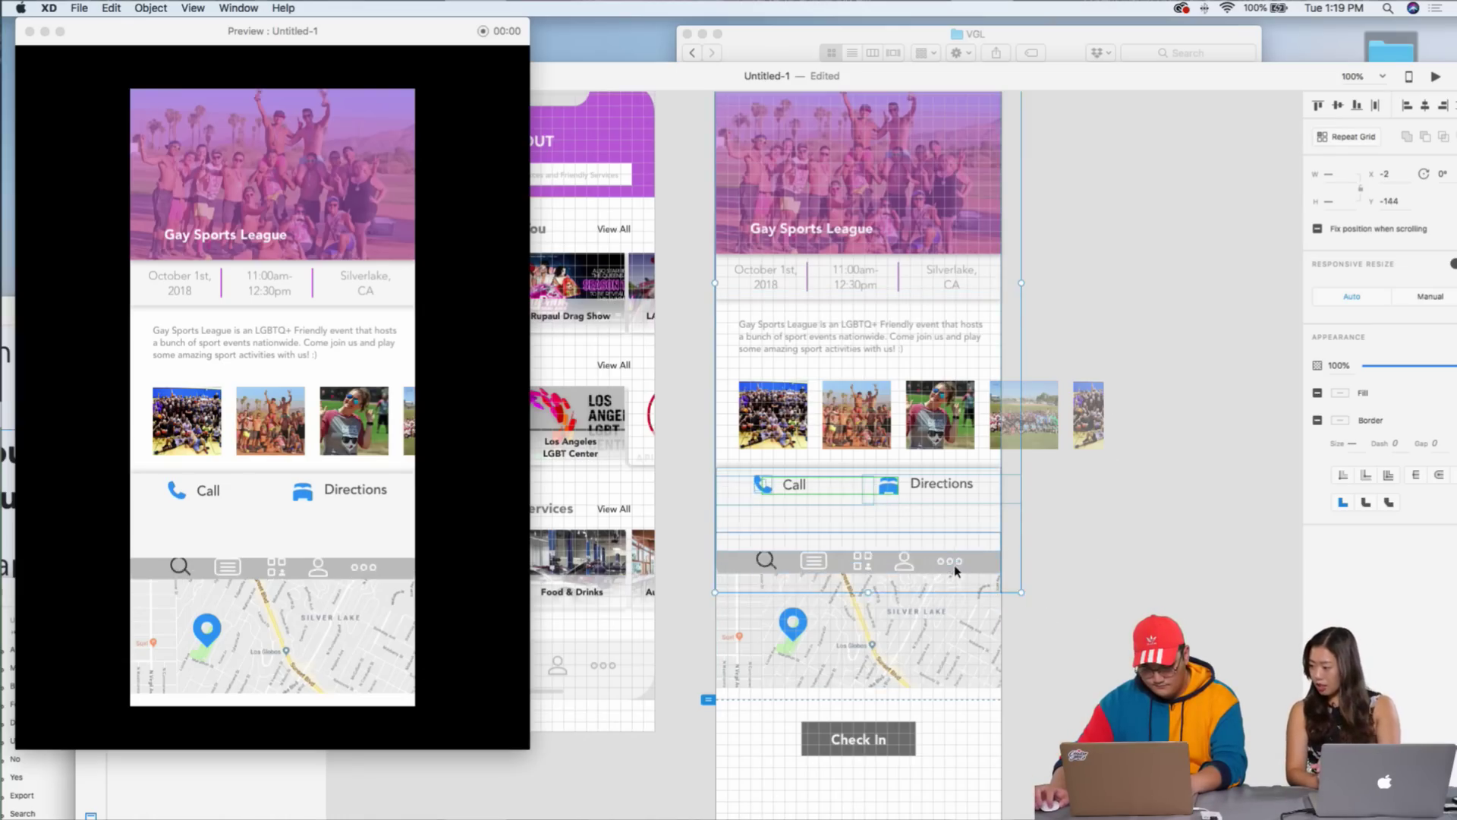
- Send the map rectangle and the panel behind Call and Directions to the back of the layer order
{"action": "right_click", "coordinate": [938, 661]}
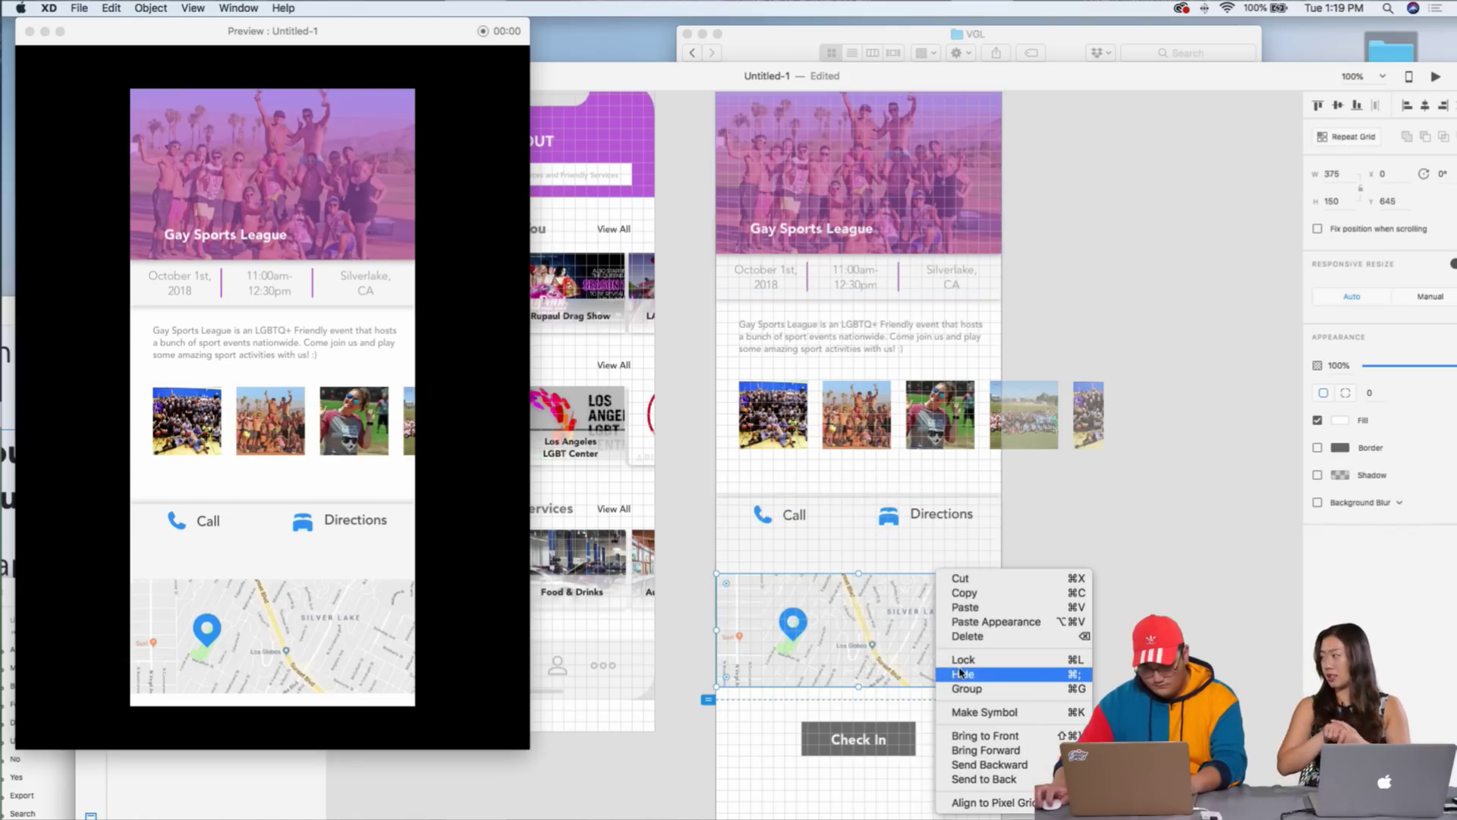
{"action": "left_click", "coordinate": [979, 780]}
{"action": "left_click", "coordinate": [986, 559]}
{"action": "right_click", "coordinate": [981, 547]}
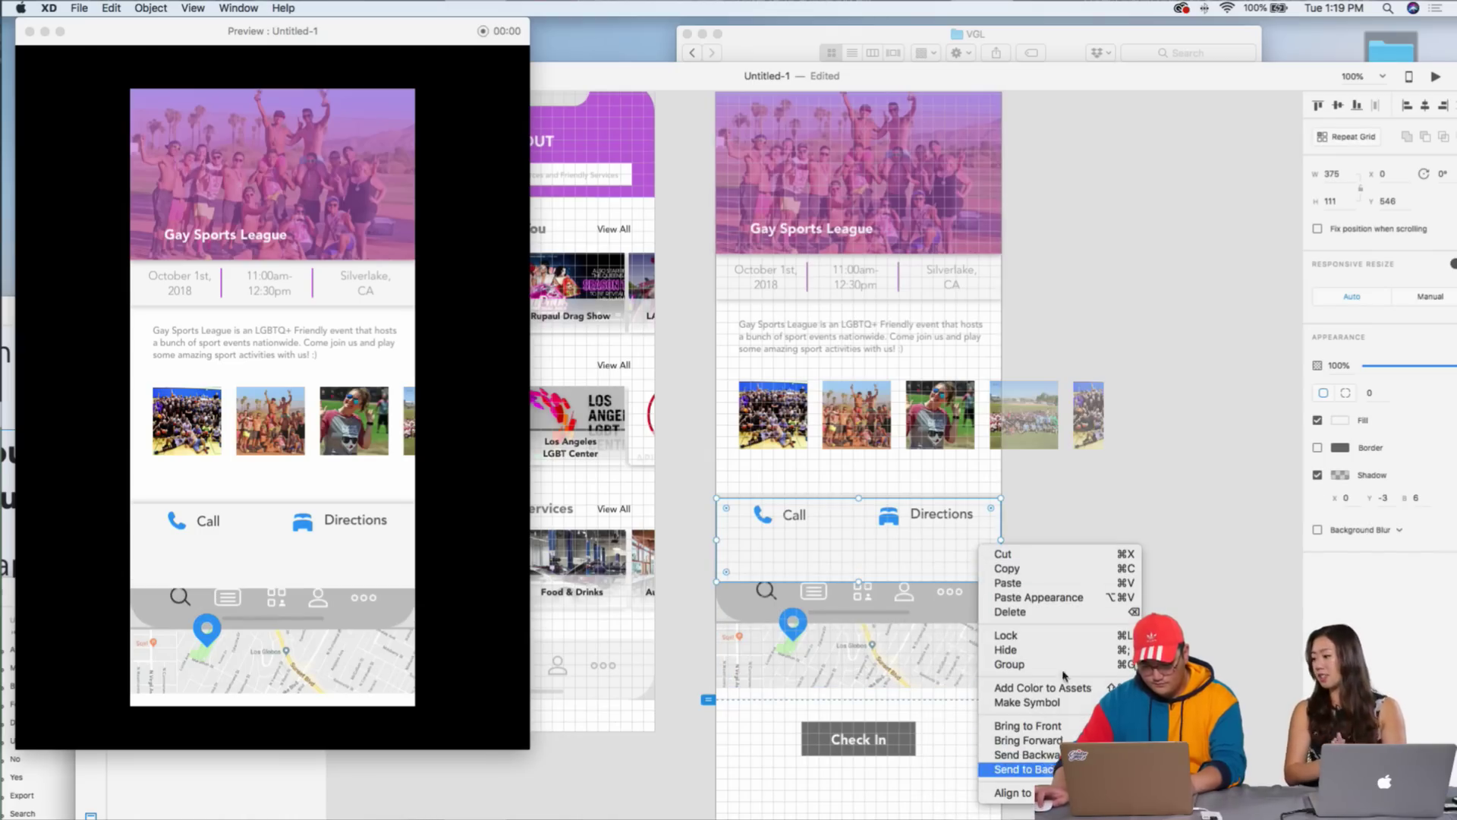
{"action": "left_click", "coordinate": [1006, 769]}
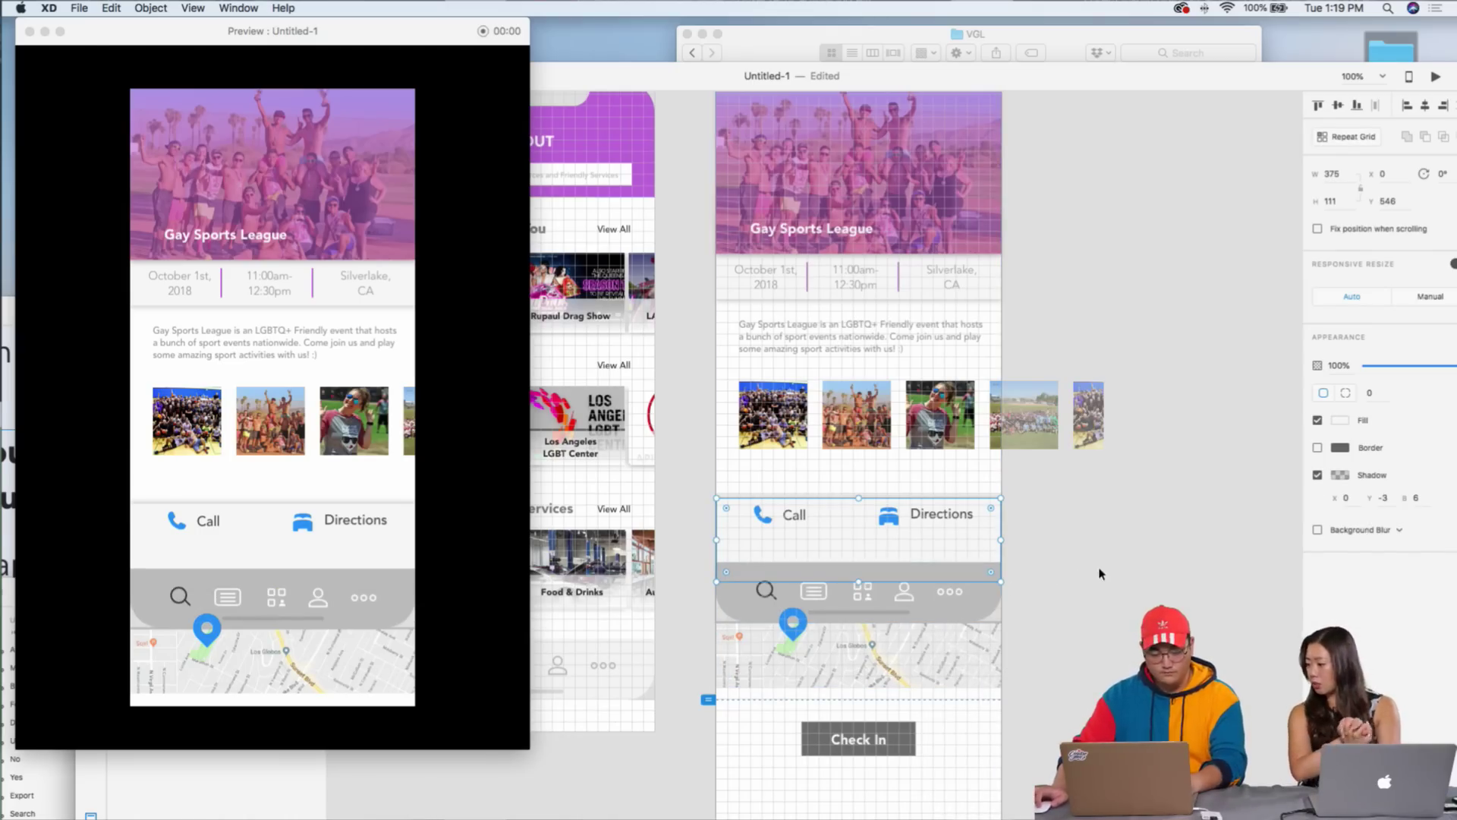
- Compare the event detail screen with the COME OUT home screen and examine its header, date row, description, photos and contact row up close
{"action": "scroll", "coordinate": [1094, 588], "scroll_direction": "up", "scroll_amount": 5}
{"action": "scroll", "coordinate": [1094, 588], "scroll_direction": "left", "scroll_amount": 3}
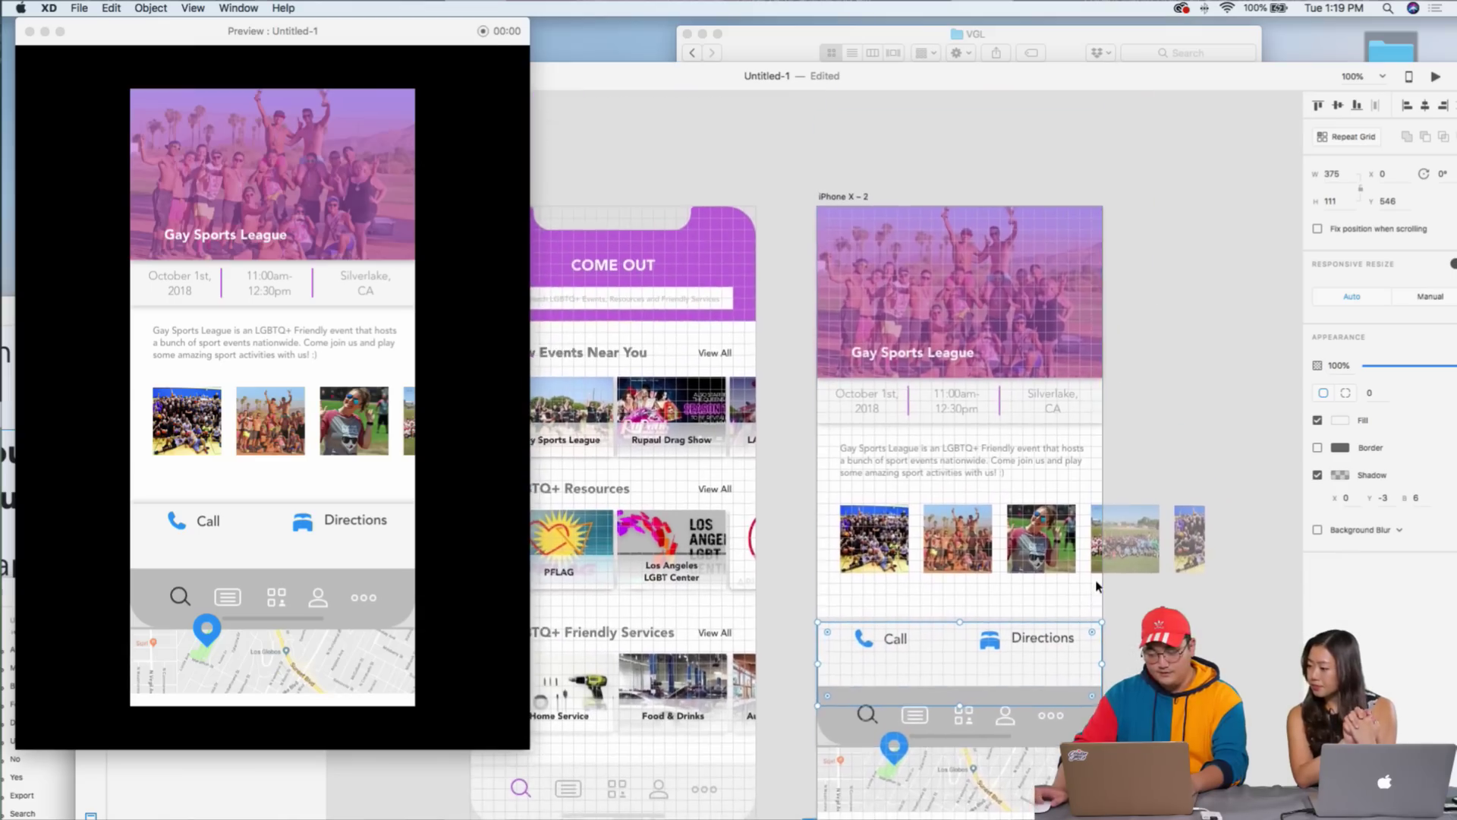
{"action": "scroll", "coordinate": [1096, 587], "scroll_direction": "down", "scroll_amount": 3}
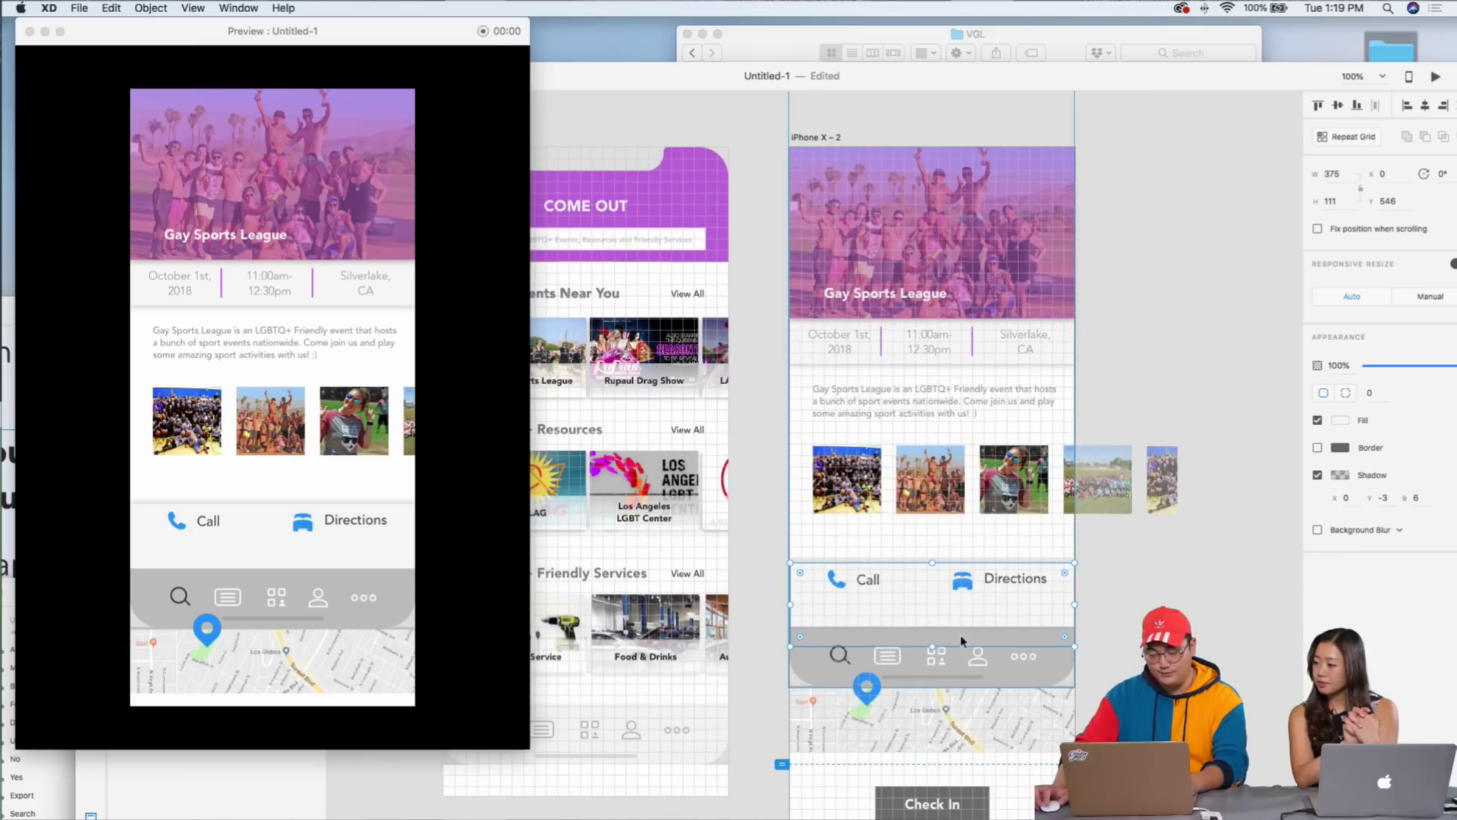
{"action": "scroll", "coordinate": [925, 541], "scroll_direction": "left", "scroll_amount": 4}
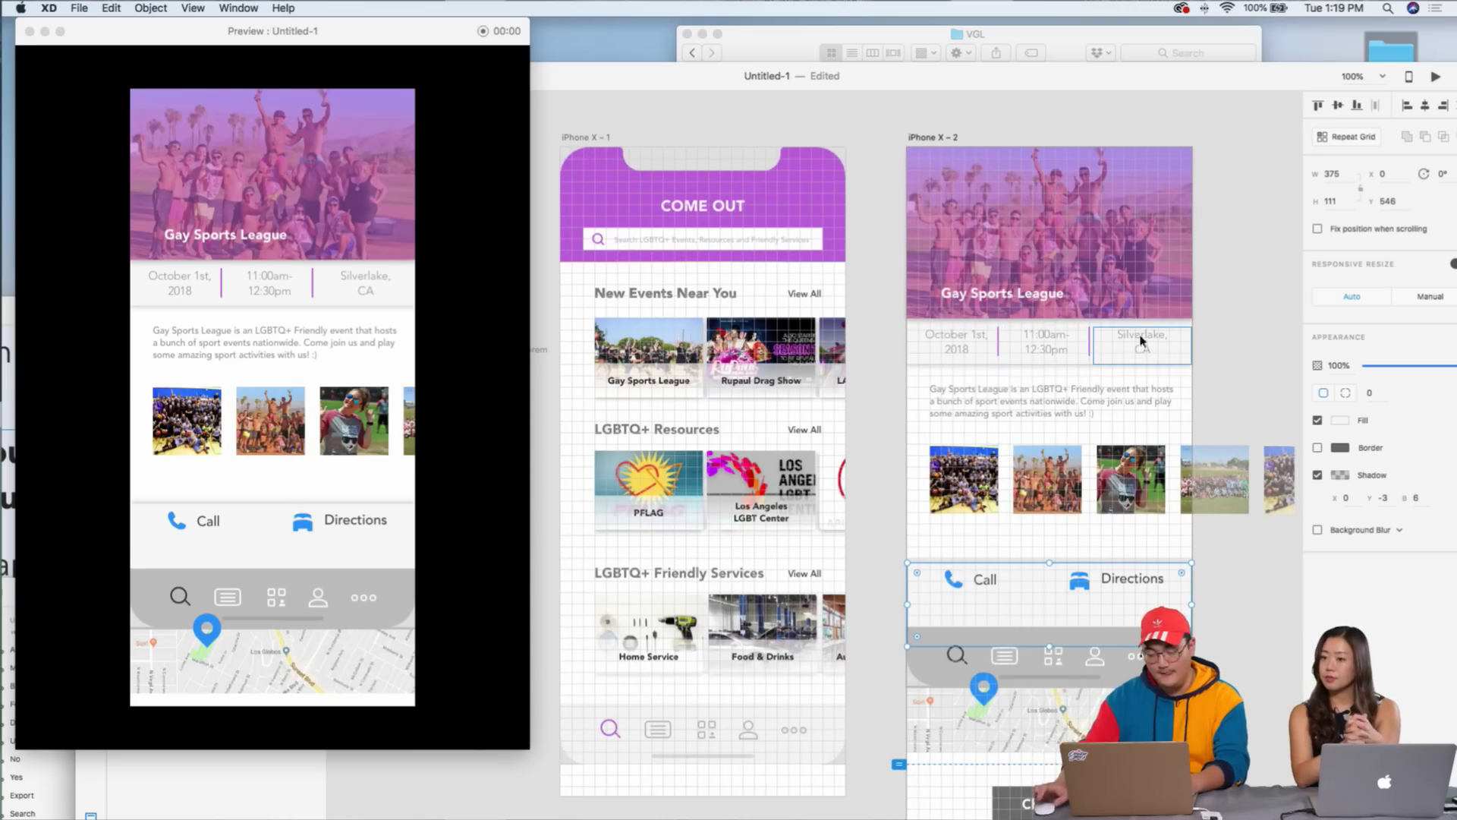
{"action": "scroll", "coordinate": [1253, 343], "scroll_direction": "right", "scroll_amount": 5}
{"action": "key", "text": "super+2"}
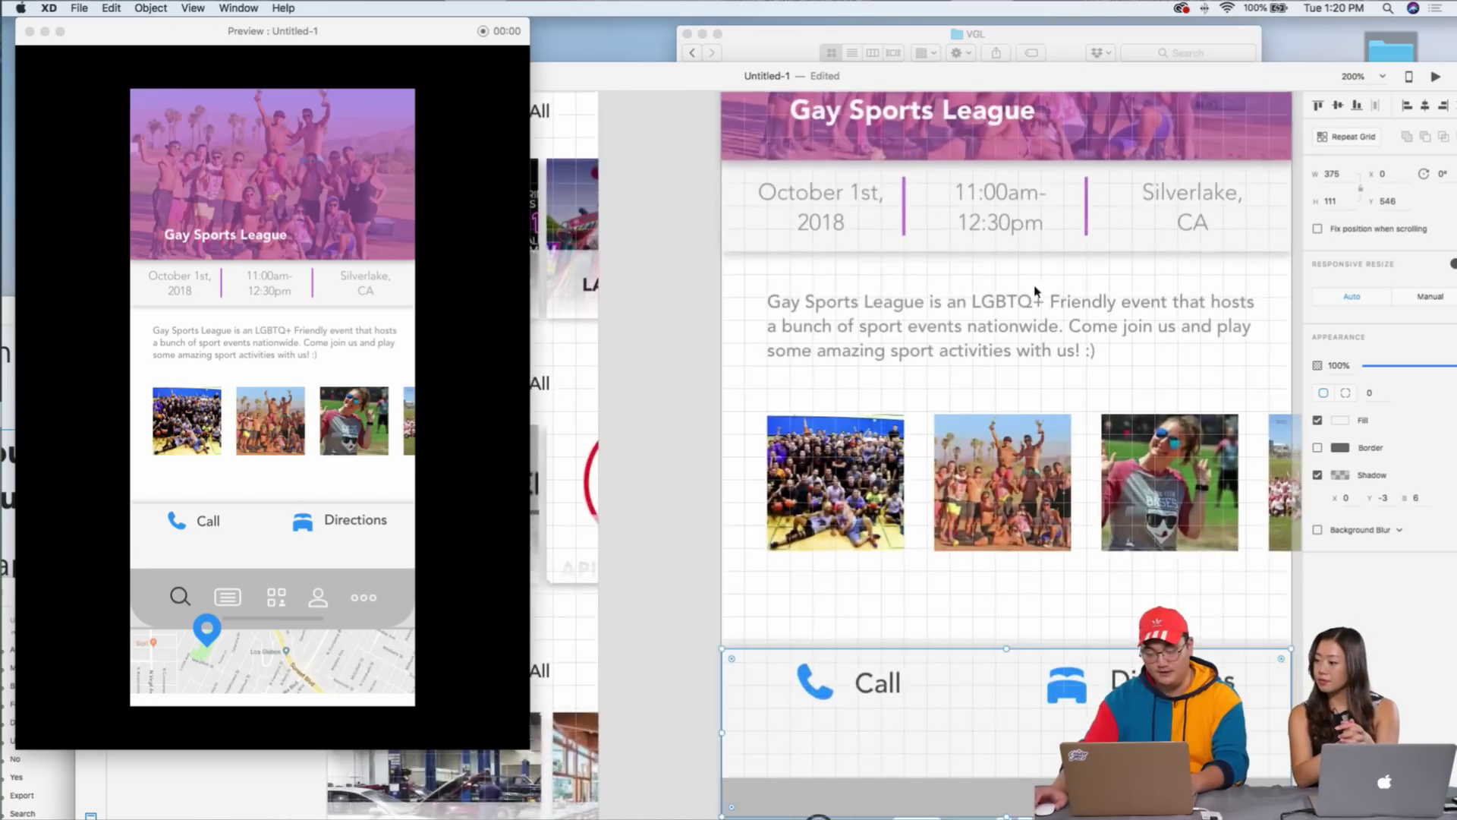
{"action": "scroll", "coordinate": [1033, 293], "scroll_direction": "up", "scroll_amount": 9}
{"action": "scroll", "coordinate": [1034, 293], "scroll_direction": "right", "scroll_amount": 4}
{"action": "scroll", "coordinate": [856, 464], "scroll_direction": "down", "scroll_amount": 5}
{"action": "scroll", "coordinate": [856, 464], "scroll_direction": "up", "scroll_amount": 5}
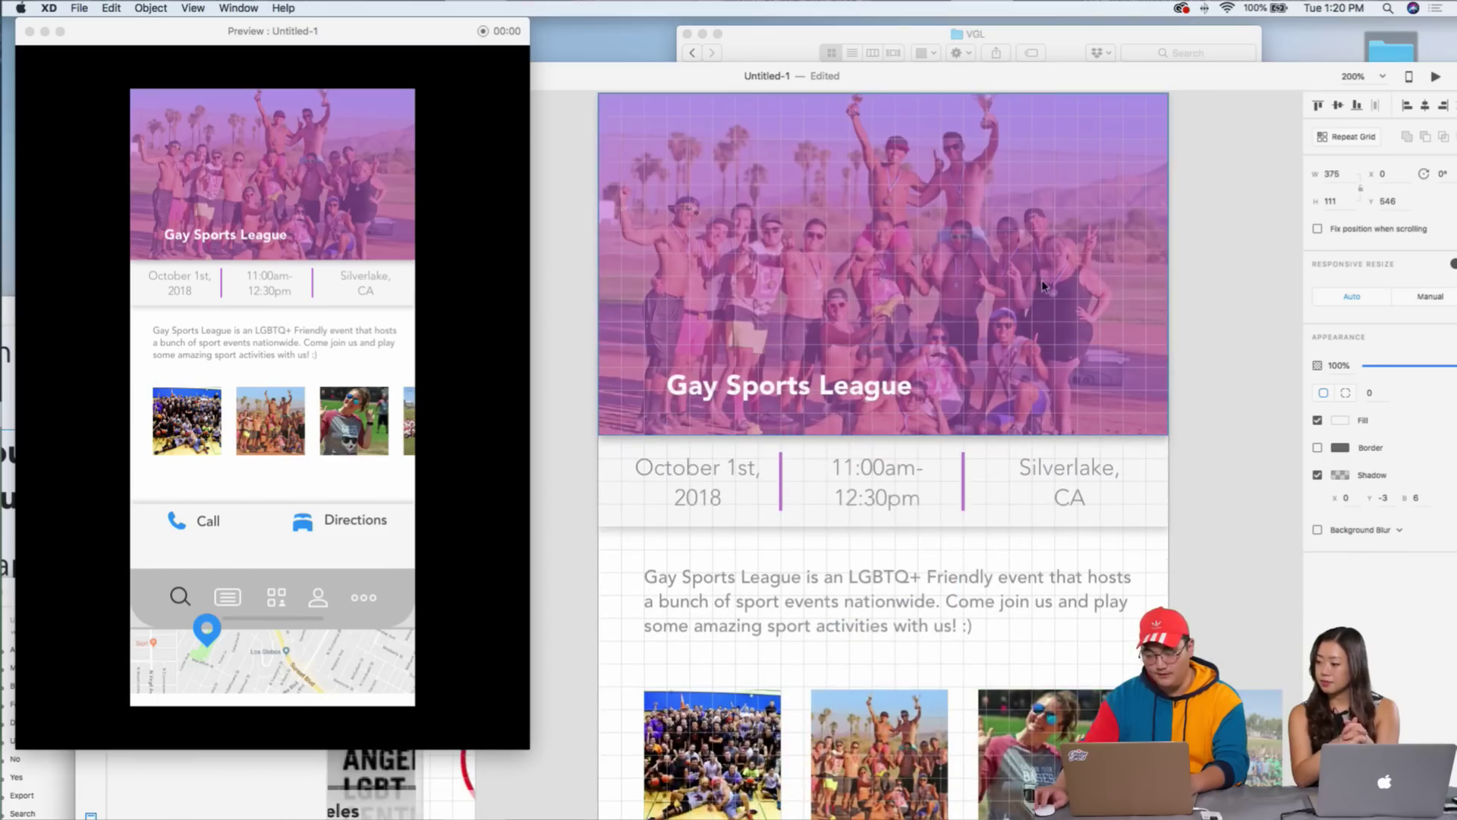
{"action": "scroll", "coordinate": [1047, 296], "scroll_direction": "down", "scroll_amount": 5}
{"action": "scroll", "coordinate": [1047, 296], "scroll_direction": "left", "scroll_amount": 2}
{"action": "scroll", "coordinate": [1053, 315], "scroll_direction": "down", "scroll_amount": 2}
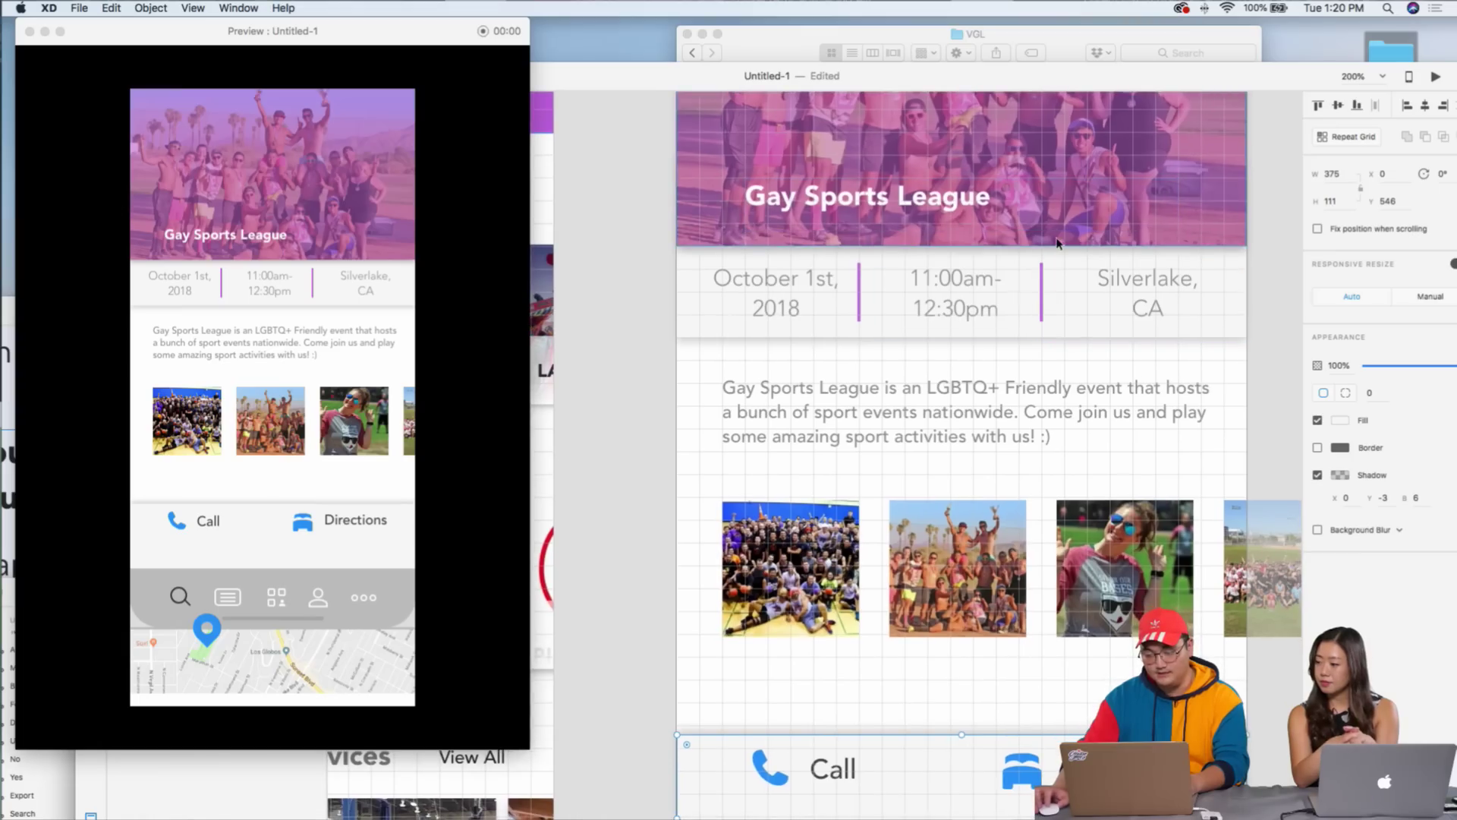
{"action": "scroll", "coordinate": [1052, 245], "scroll_direction": "down", "scroll_amount": 3}
{"action": "scroll", "coordinate": [805, 247], "scroll_direction": "right", "scroll_amount": 1}
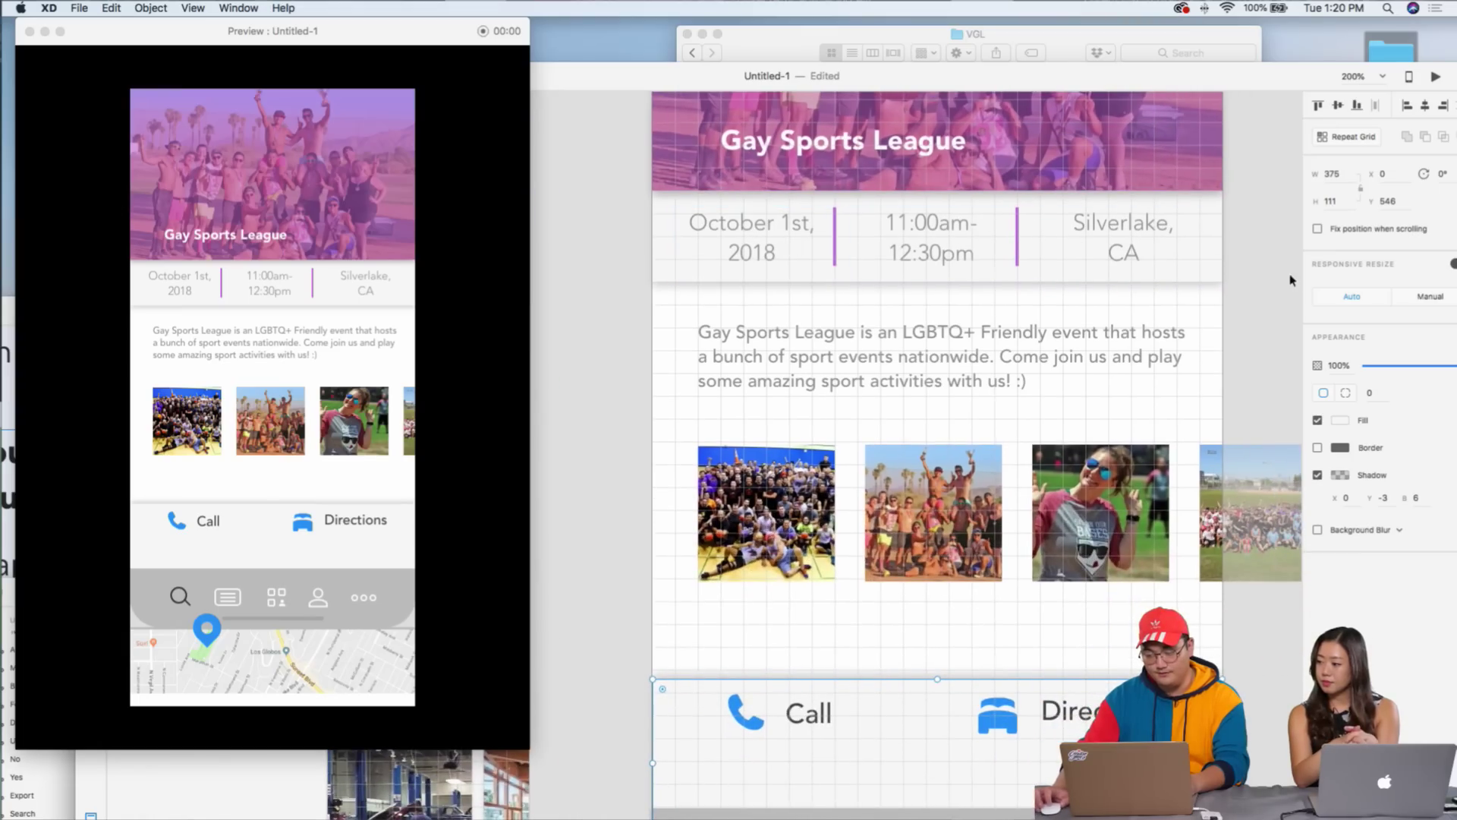
{"action": "scroll", "coordinate": [867, 287], "scroll_direction": "down", "scroll_amount": 2}
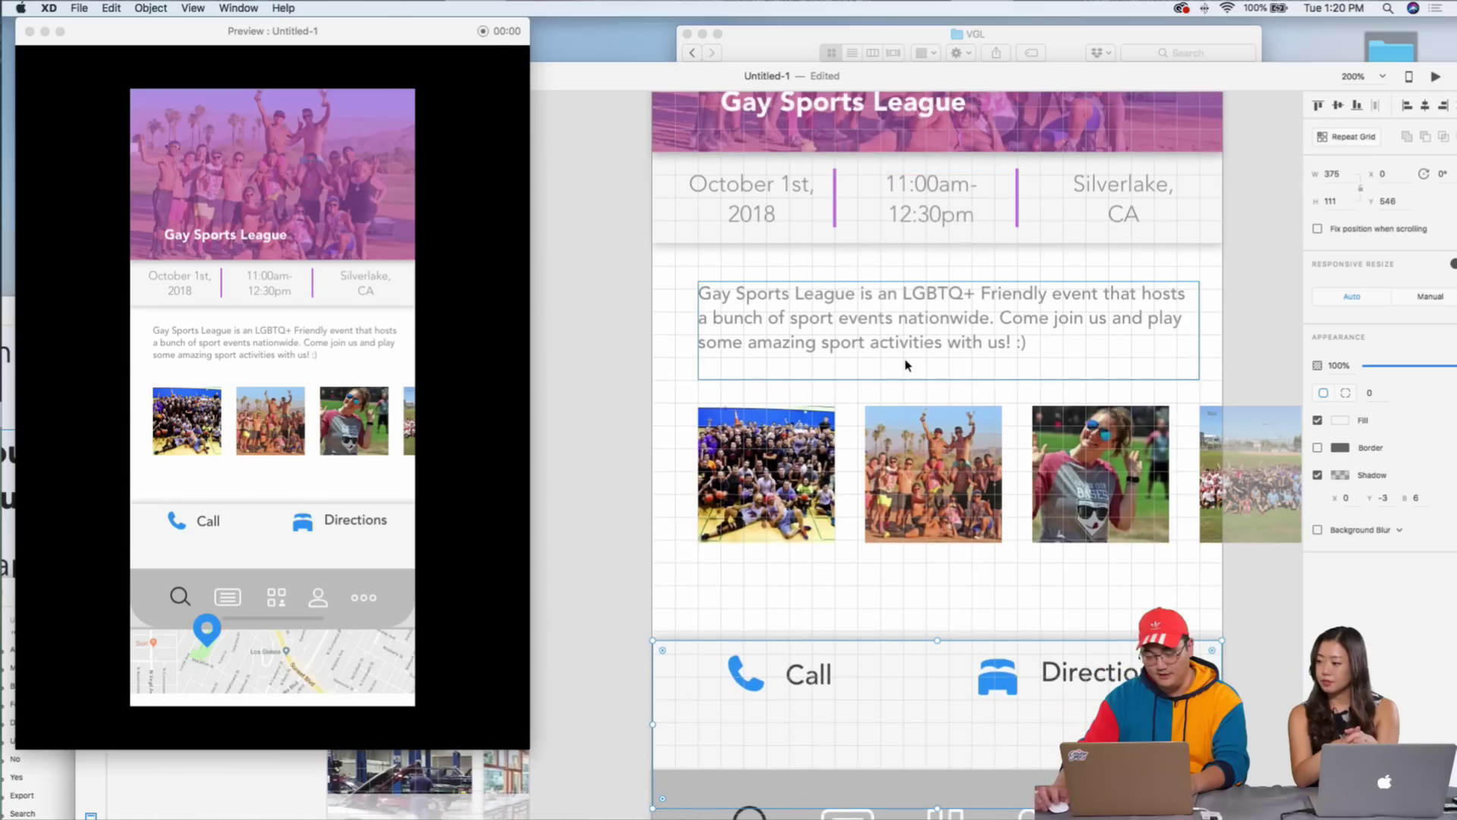
- Change "sport events" to "sporting events" in the Gay Sports League description and deselect the text
{"action": "left_click", "coordinate": [838, 349]}
{"action": "double_click", "coordinate": [836, 347]}
{"action": "left_click", "coordinate": [841, 345]}
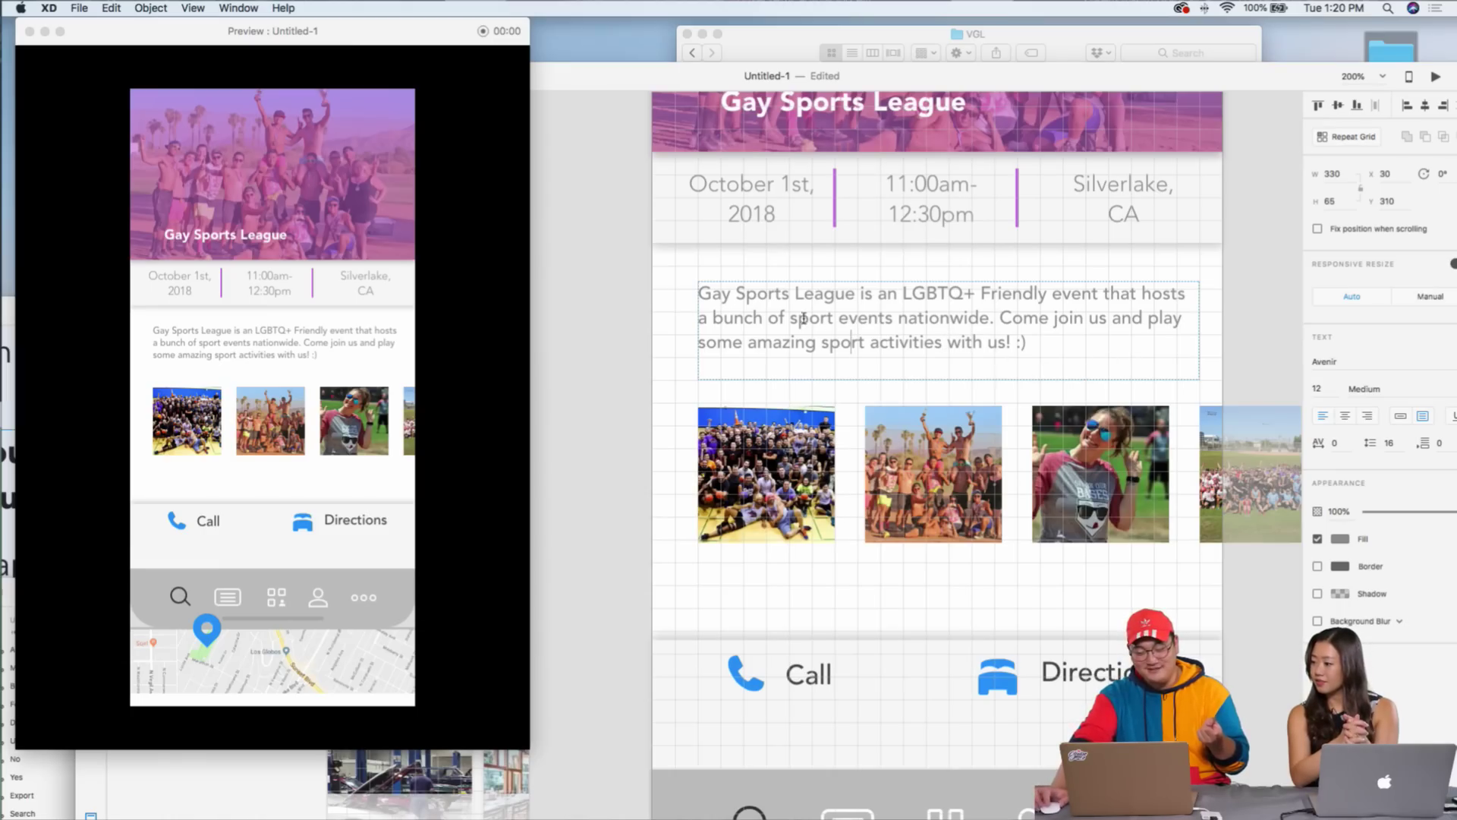
{"action": "left_click", "coordinate": [833, 319]}
{"action": "type", "text": "ing"}
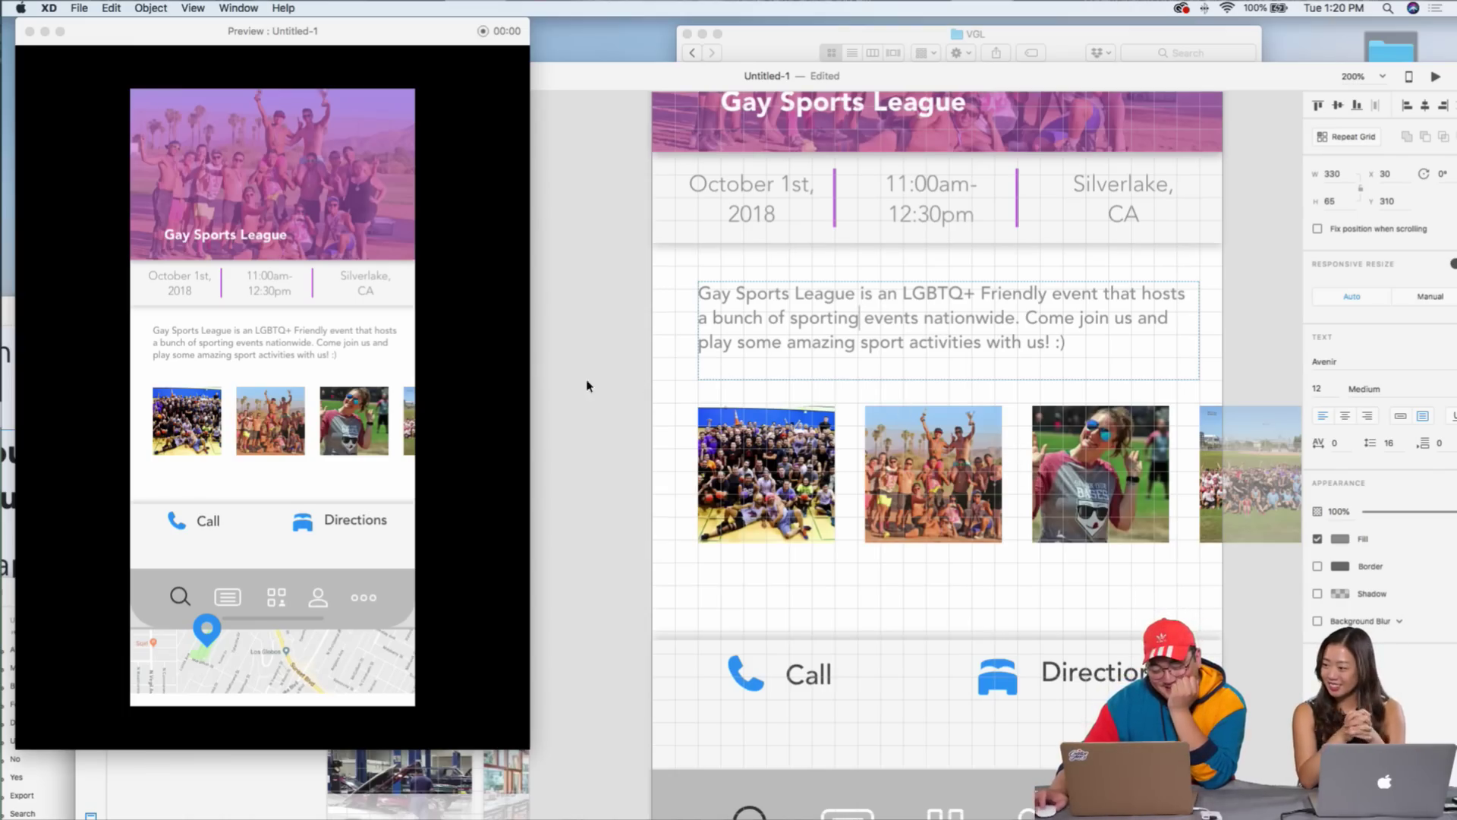
{"action": "scroll", "coordinate": [621, 351], "scroll_direction": "left", "scroll_amount": 5}
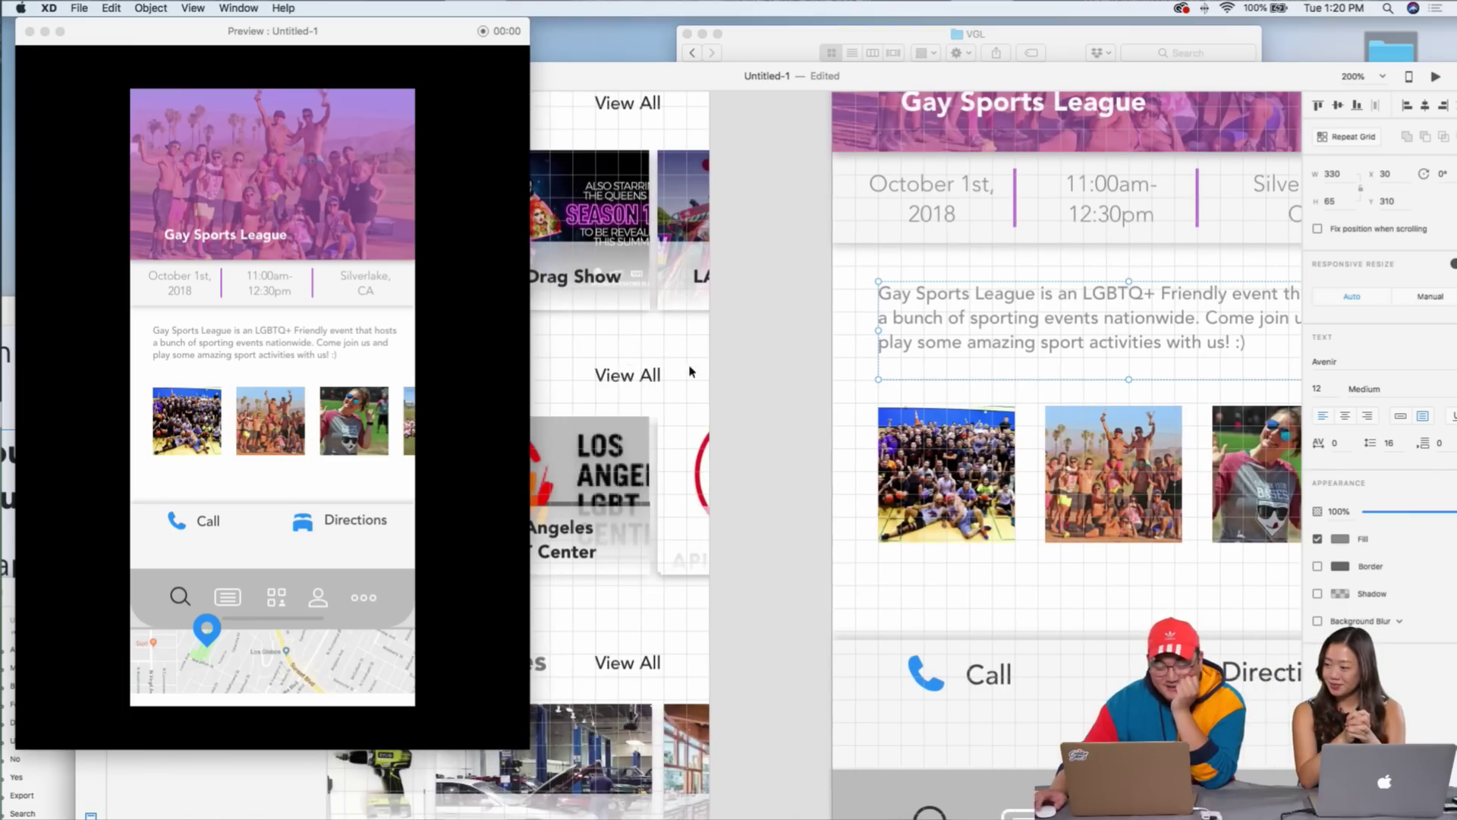
{"action": "scroll", "coordinate": [717, 377], "scroll_direction": "right", "scroll_amount": 6}
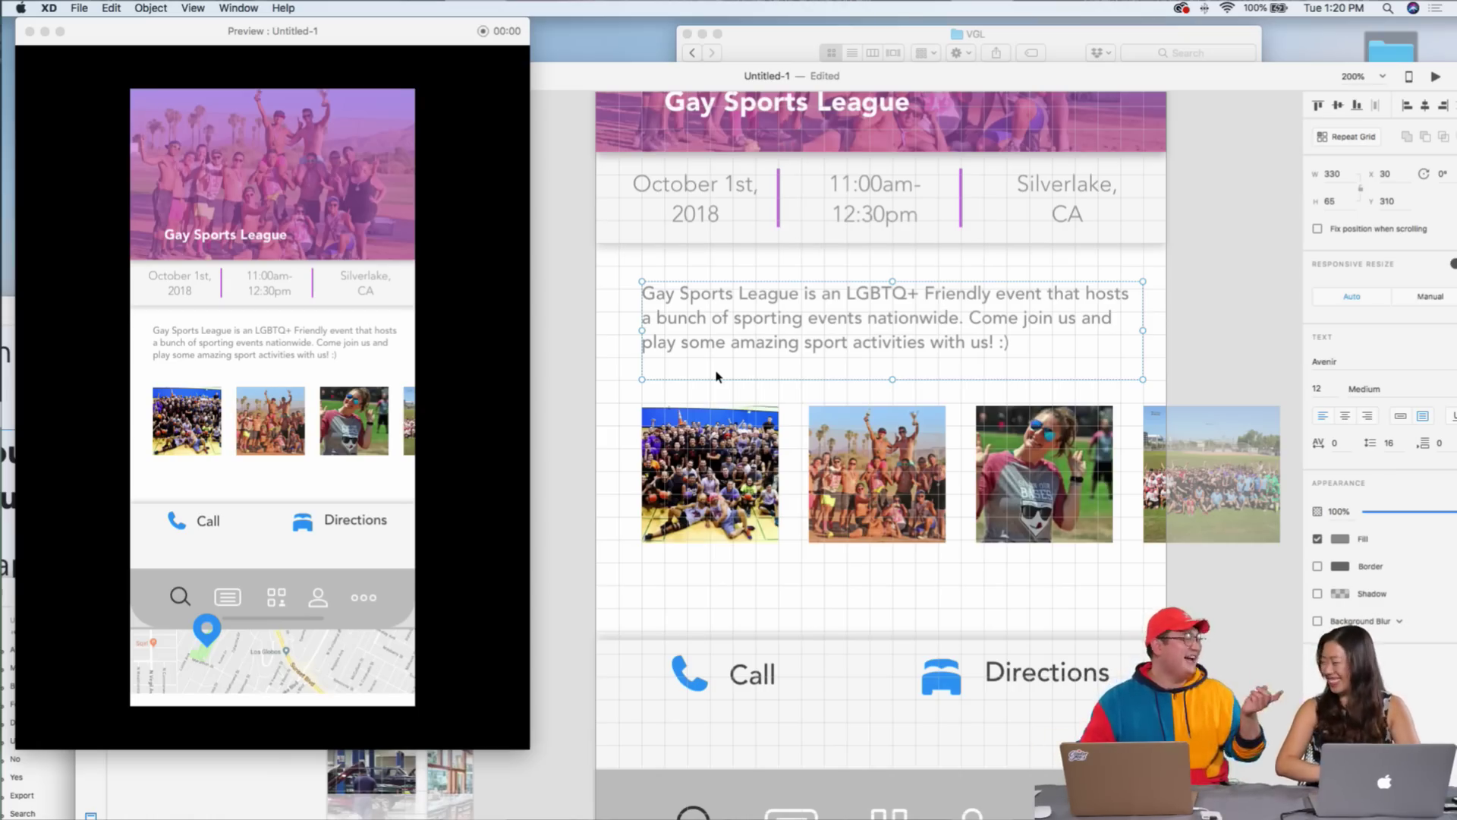
{"action": "left_click", "coordinate": [759, 400]}
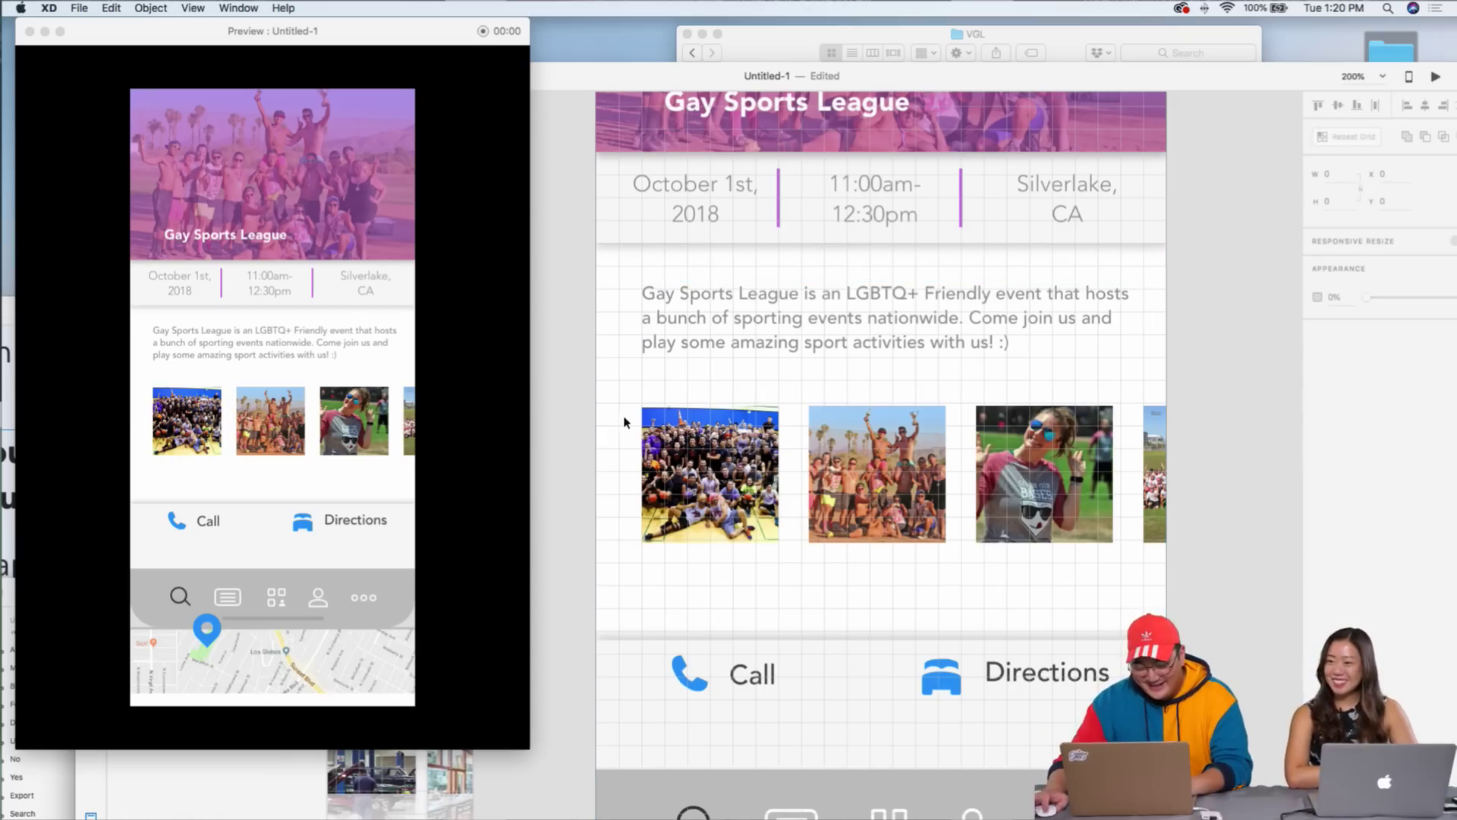
- Move the repeating row of event photos up to Y 388, closer to the description
{"action": "scroll", "coordinate": [582, 407], "scroll_direction": "down", "scroll_amount": 2}
{"action": "left_click", "coordinate": [650, 402]}
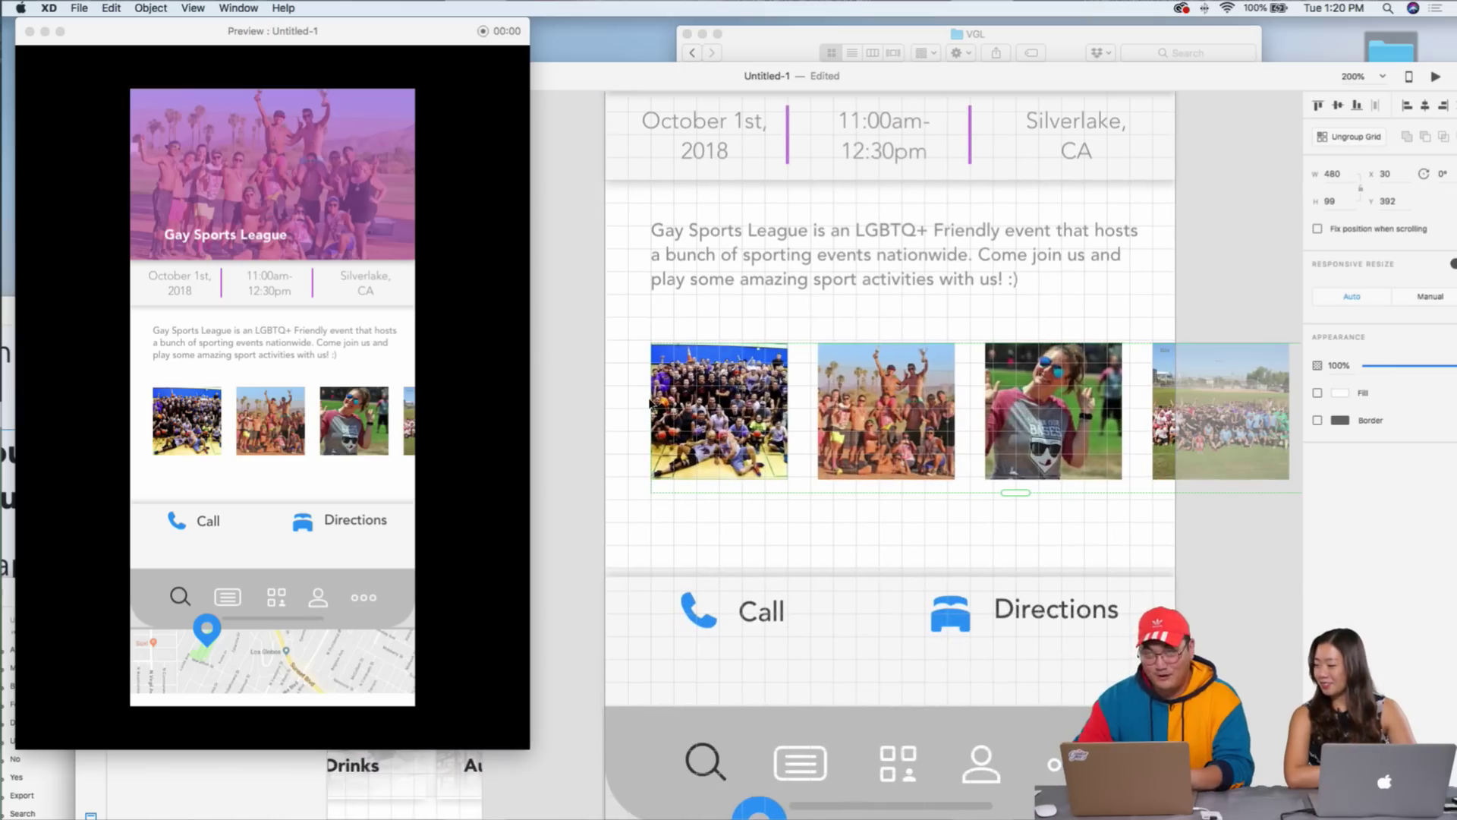
{"action": "key", "text": "shift+Up"}
{"action": "key", "text": "Down"}
{"action": "key", "text": "Down"}
{"action": "key", "text": "Down"}
{"action": "key", "text": "Down"}
{"action": "key", "text": "Down"}
{"action": "key", "text": "Down"}
{"action": "key", "text": "Down"}
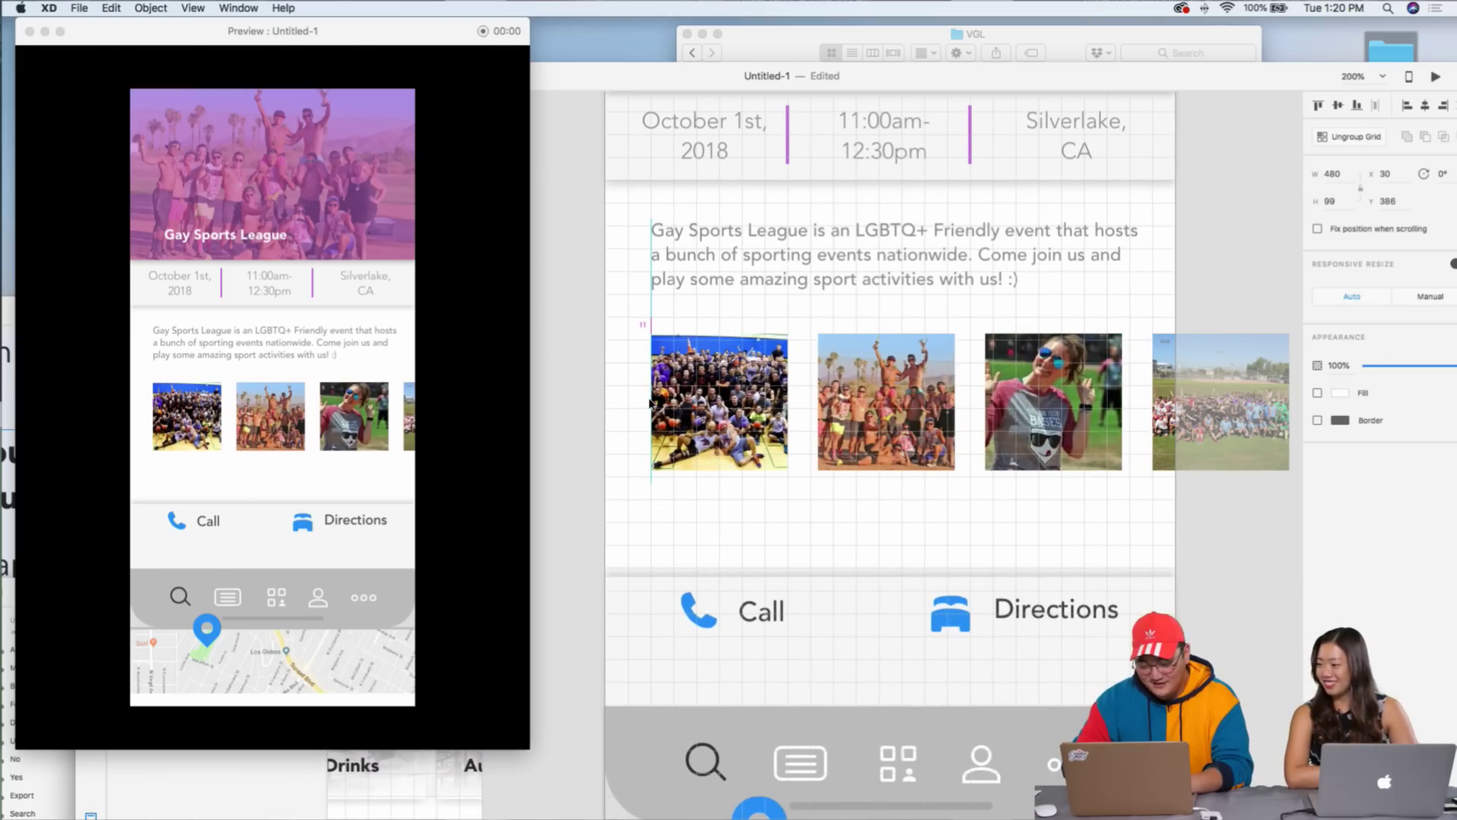
{"action": "key", "text": "Up"}
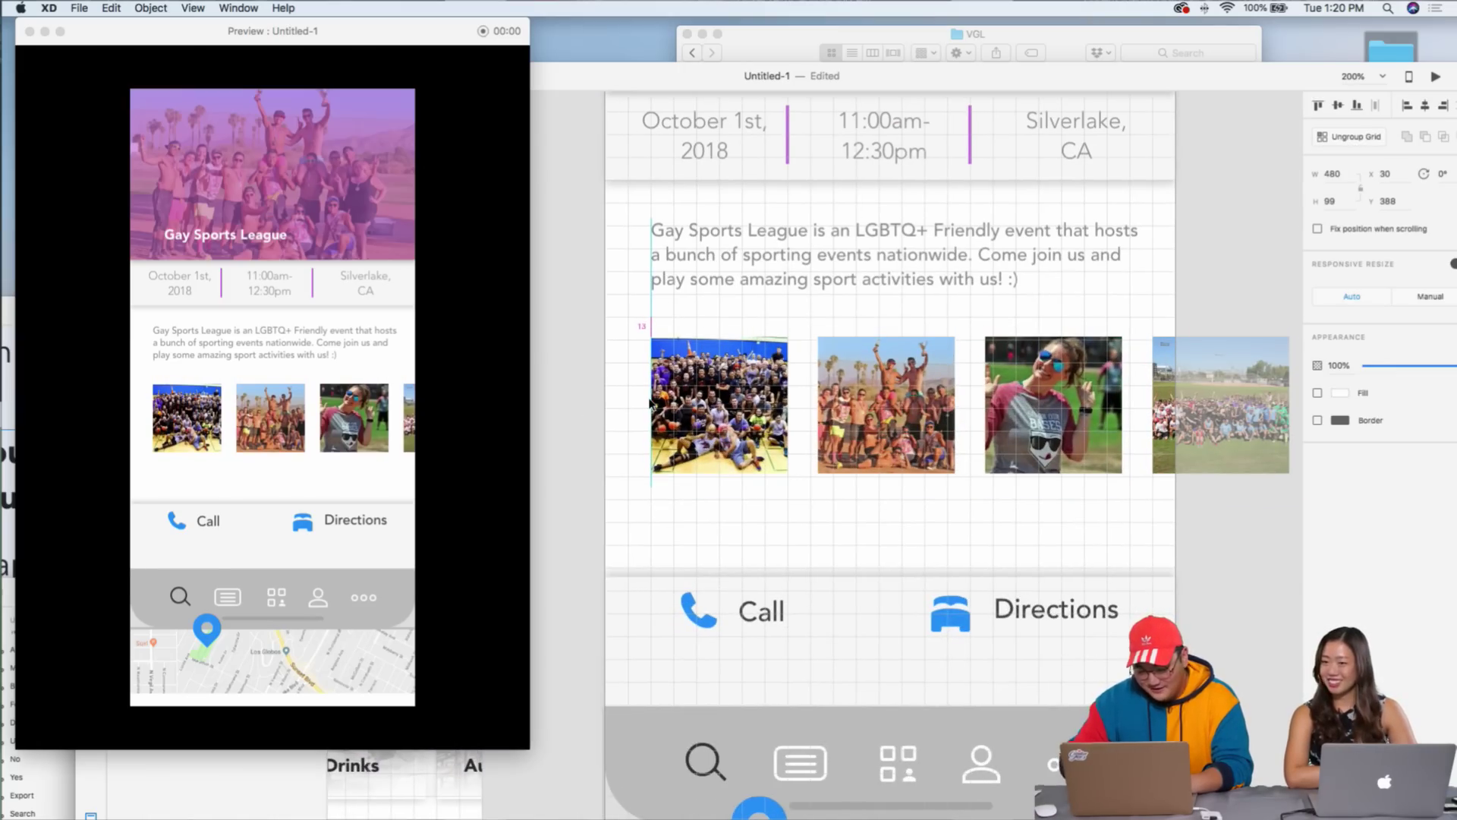
- Move the Call and Directions row with its panel up 30 px to Y 516, and raise the map beneath it
{"action": "scroll", "coordinate": [1005, 558], "scroll_direction": "down", "scroll_amount": 3}
{"action": "scroll", "coordinate": [1005, 558], "scroll_direction": "down", "scroll_amount": 2}
{"action": "mouse_move", "coordinate": [595, 358]}
{"action": "left_mouse_down"}
{"action": "mouse_move", "coordinate": [1263, 488]}
{"action": "mouse_move", "coordinate": [1292, 512]}
{"action": "left_mouse_up"}
{"action": "key", "text": "shift+Up"}
{"action": "key", "text": "shift+Up"}
{"action": "key", "text": "shift+Up"}
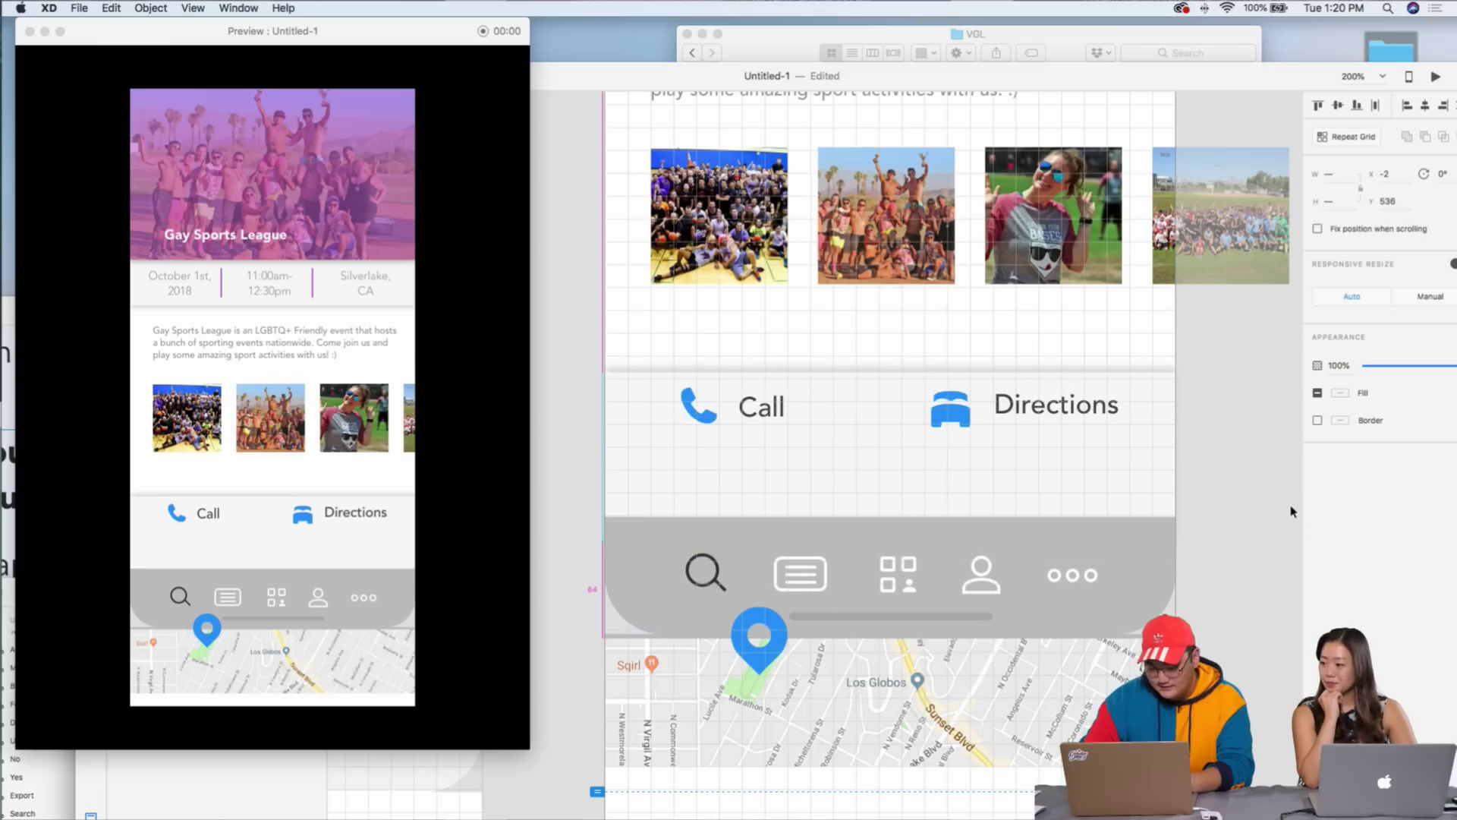
{"action": "left_click_drag", "start_coordinate": [1065, 700], "coordinate": [1067, 594]}
- Recolor the Directions car icon with the purple sampled from the date row's divider line
{"action": "left_click", "coordinate": [683, 377]}
{"action": "double_click", "coordinate": [960, 388]}
{"action": "left_click", "coordinate": [949, 383], "text": "shift"}
{"action": "double_click", "coordinate": [943, 387]}
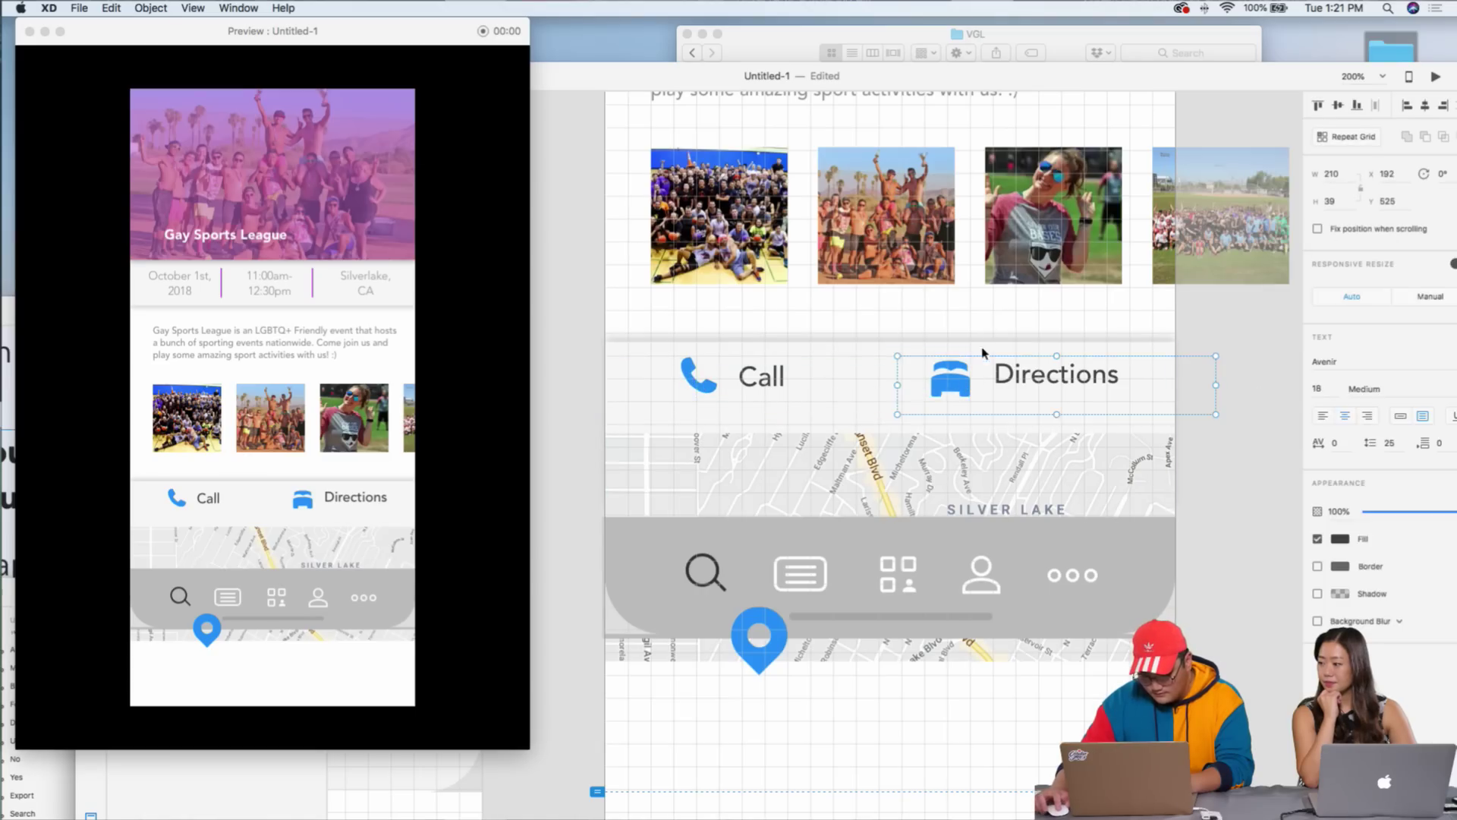
{"action": "left_click", "coordinate": [1341, 393]}
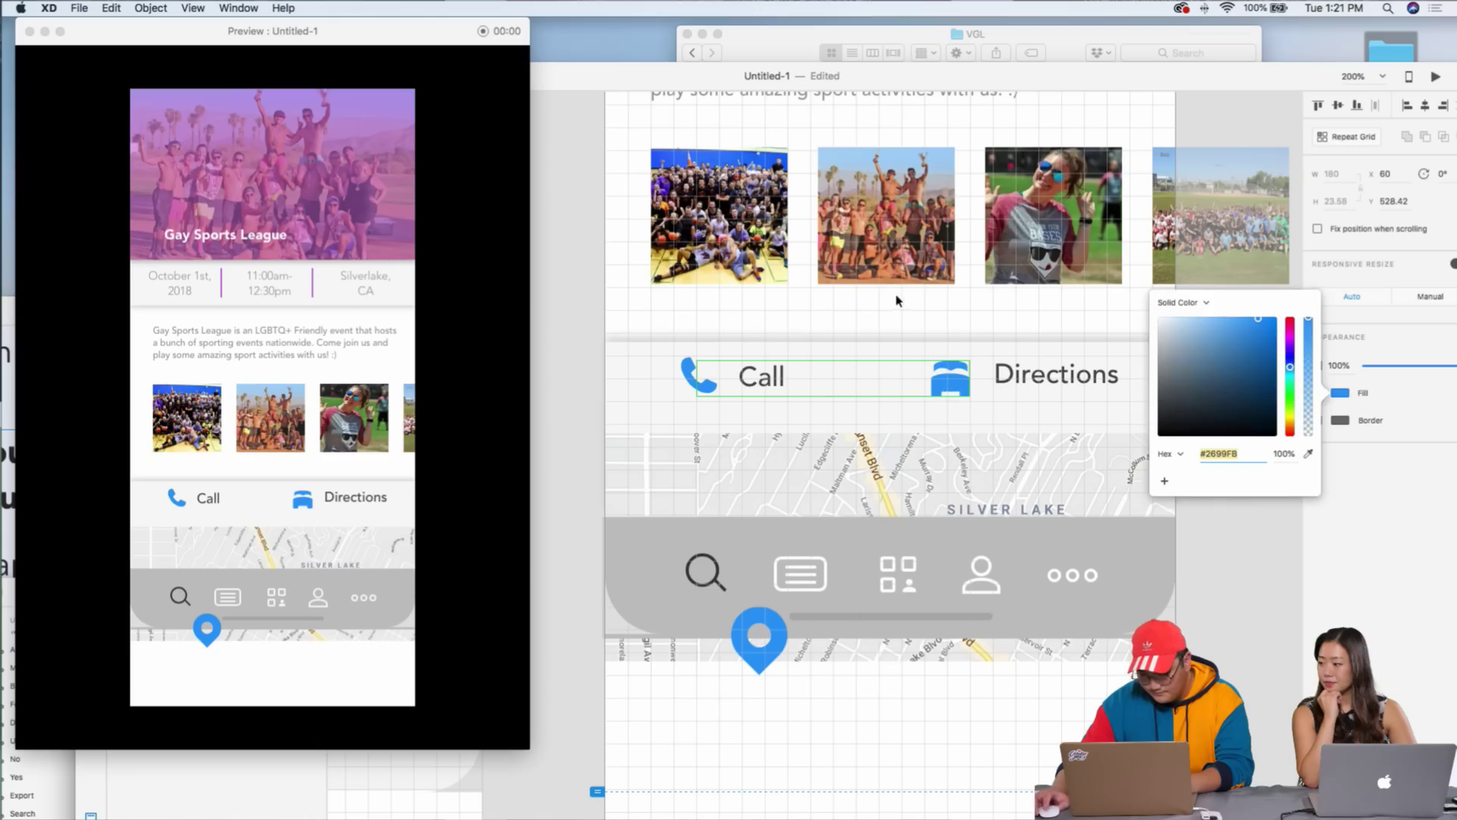
{"action": "scroll", "coordinate": [898, 299], "scroll_direction": "up", "scroll_amount": 5}
{"action": "left_click", "coordinate": [1308, 453]}
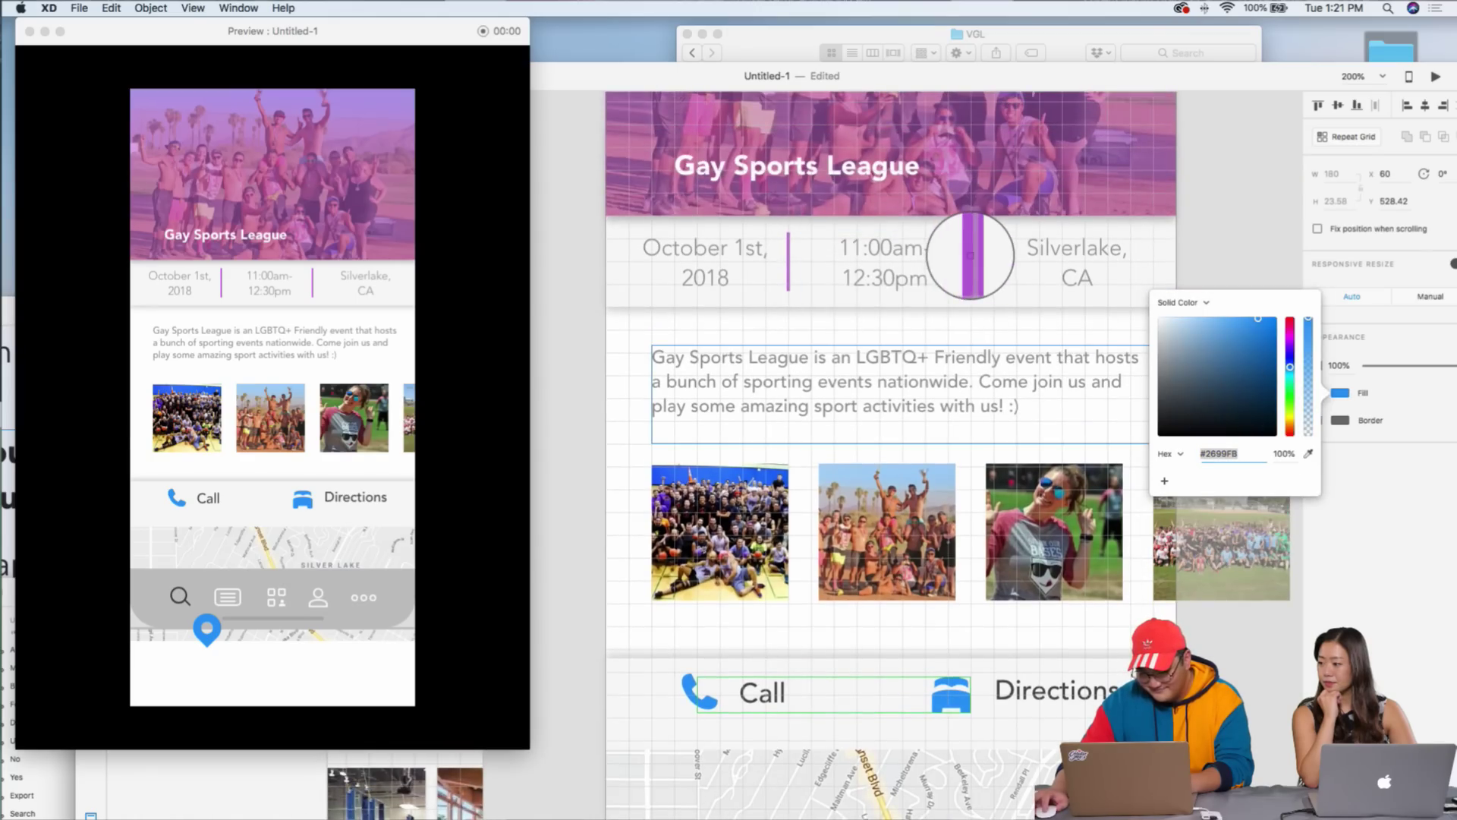
{"action": "left_click", "coordinate": [971, 255]}
{"action": "left_click", "coordinate": [661, 425]}
- Narrow the Call text box to 133 px so it clears the phone icon, and recolor that icon with the car icon's purple
{"action": "scroll", "coordinate": [653, 471], "scroll_direction": "down", "scroll_amount": 5}
{"action": "left_click", "coordinate": [681, 469]}
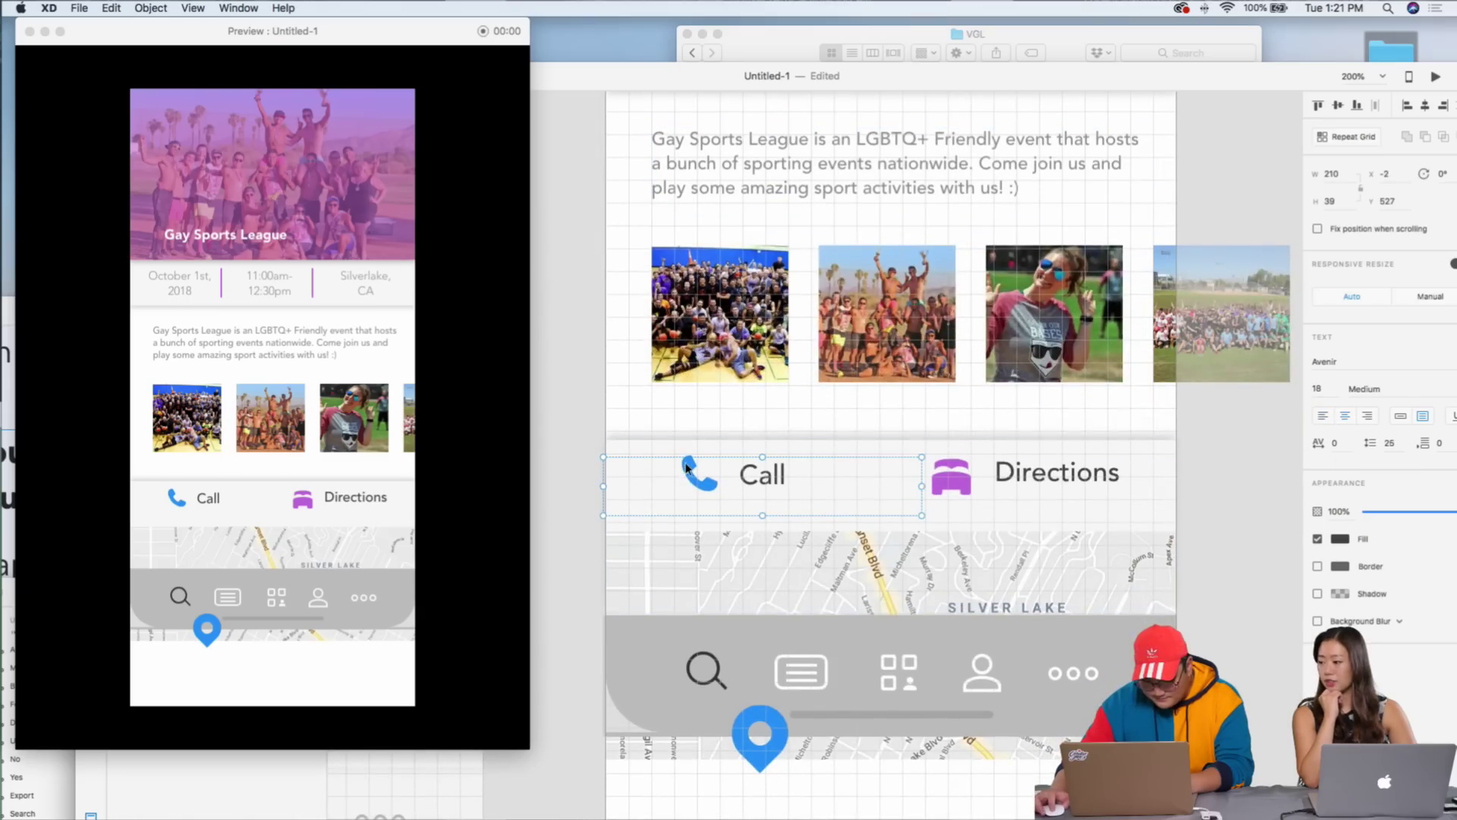
{"action": "left_click_drag", "start_coordinate": [608, 490], "coordinate": [714, 486]}
{"action": "double_click", "coordinate": [700, 472]}
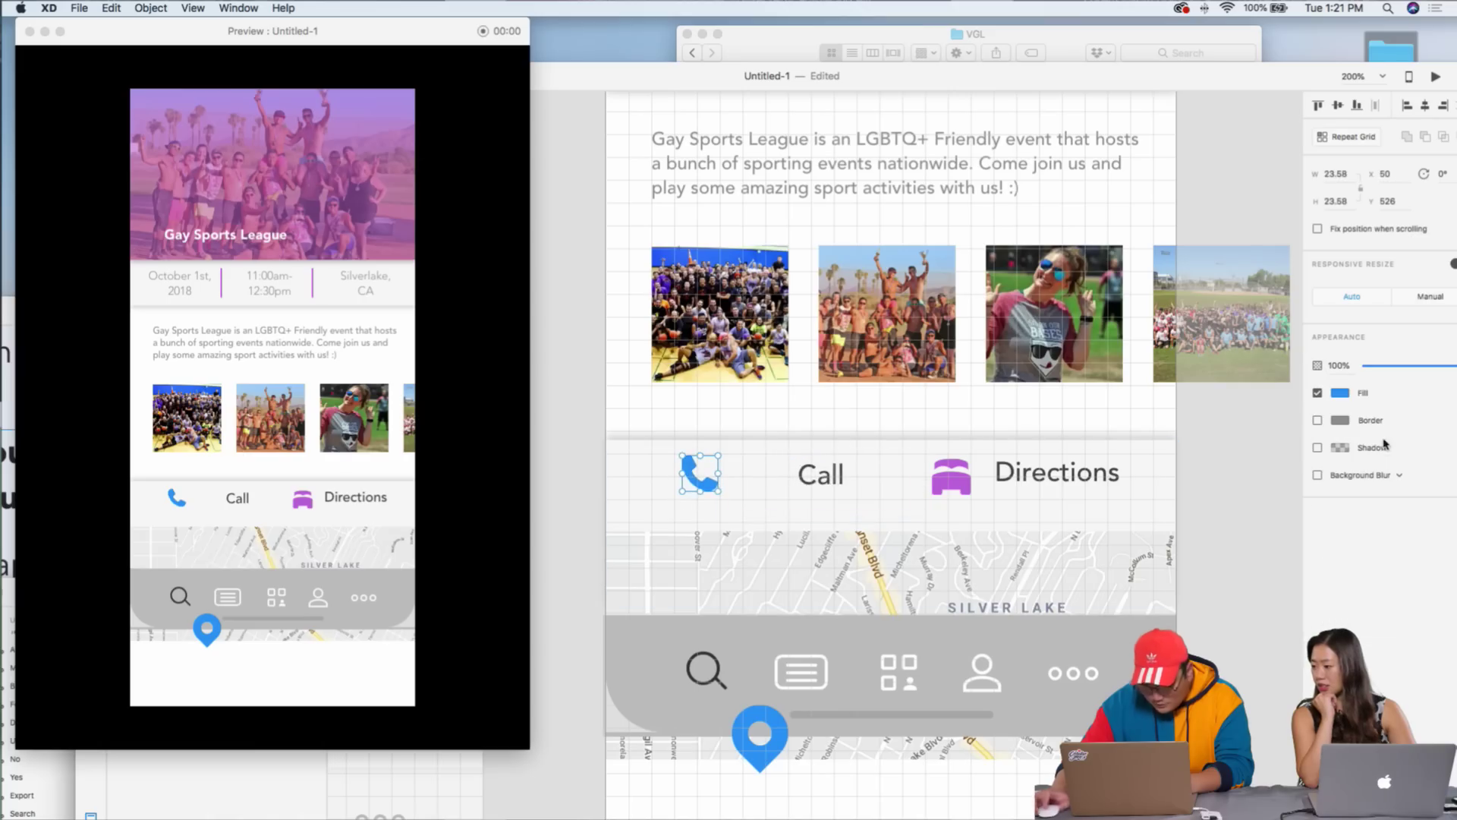
{"action": "left_click", "coordinate": [1341, 393]}
{"action": "left_click", "coordinate": [1308, 453]}
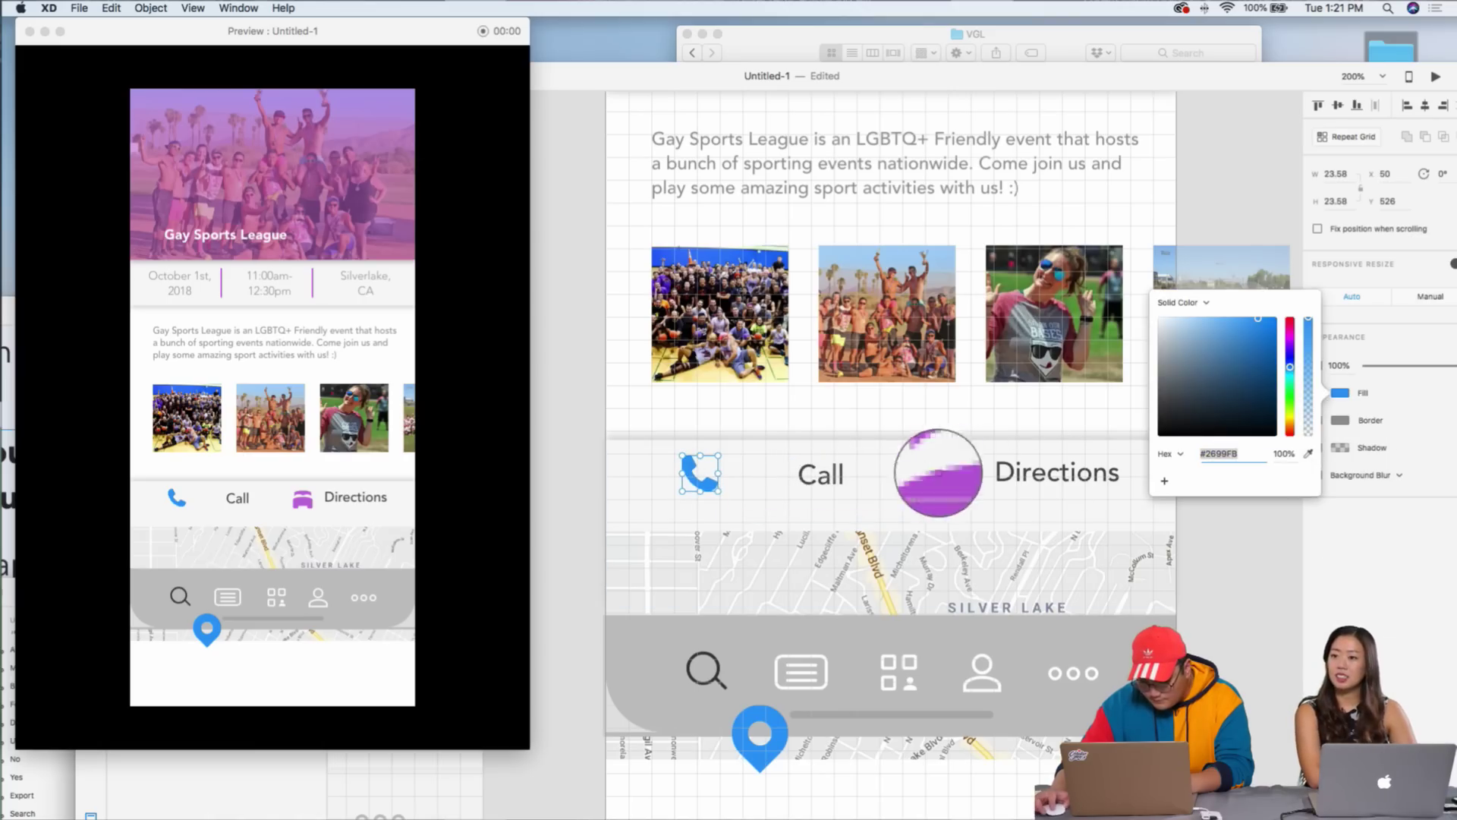
{"action": "left_click", "coordinate": [942, 470]}
- Move the Call label left to X 38 beside the phone icon, and raise the map to Y 566
{"action": "left_click", "coordinate": [822, 484]}
{"action": "key", "text": "shift+Left"}
{"action": "key", "text": "shift+Left"}
{"action": "key", "text": "shift+Left"}
{"action": "key", "text": "shift+Left"}
{"action": "key", "text": "Right"}
{"action": "key", "text": "Right"}
{"action": "key", "text": "Right"}
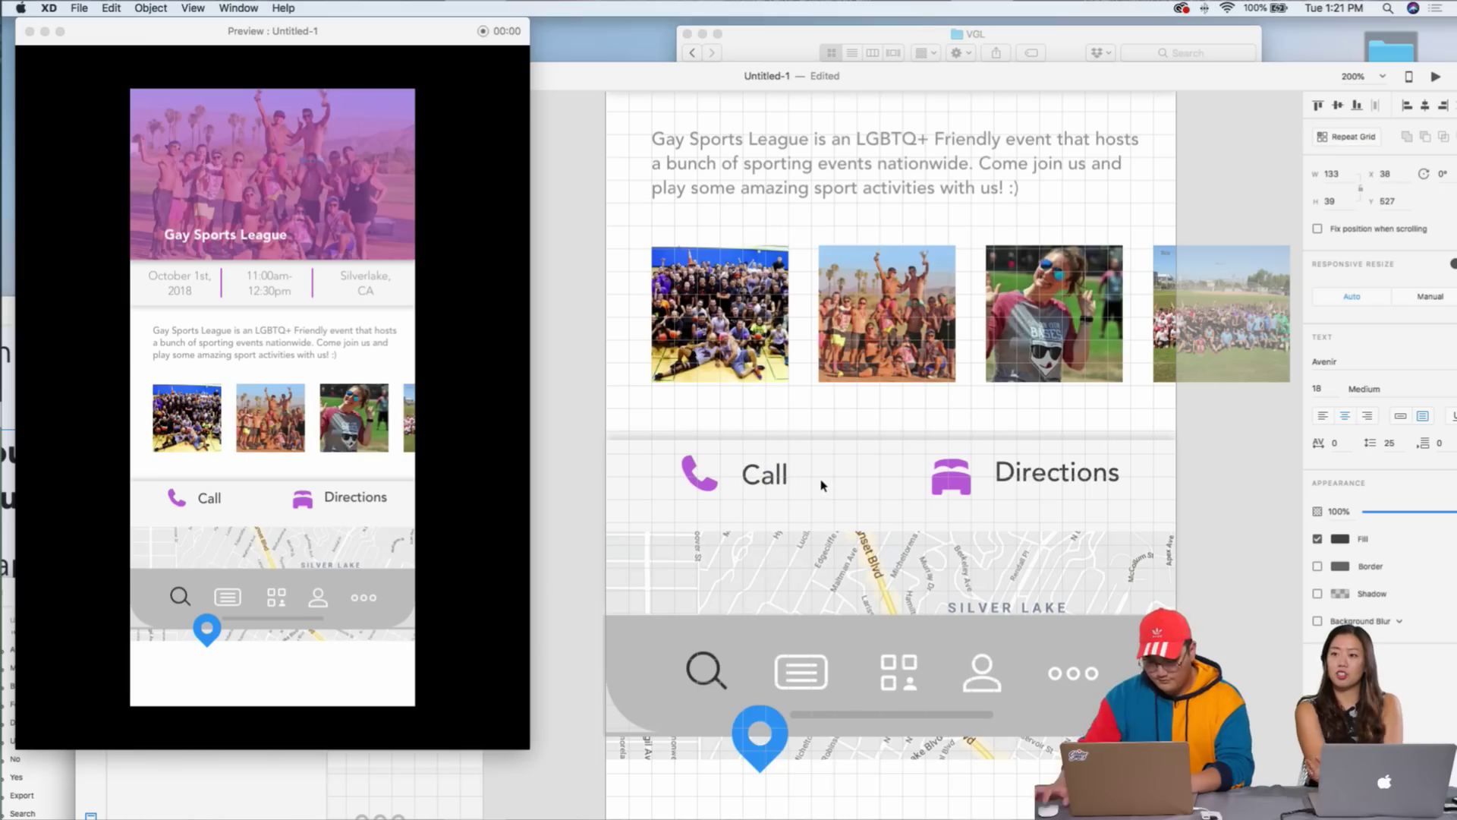
{"action": "left_click_drag", "start_coordinate": [838, 551], "coordinate": [839, 536]}
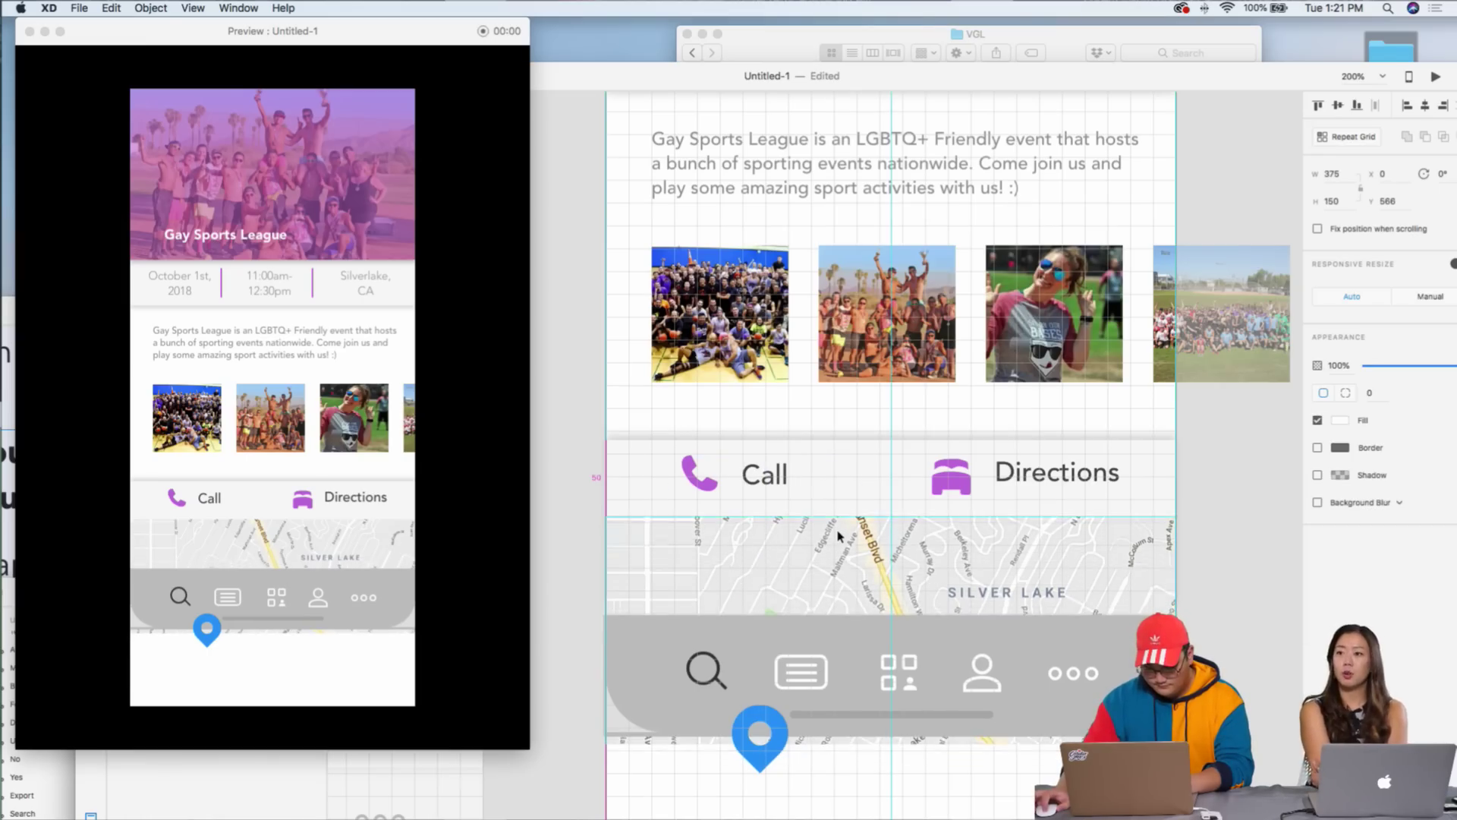
- Copy a purple date-row divider between Call and Directions, 30 px high at X 166, Y 525
{"action": "scroll", "coordinate": [838, 536], "scroll_direction": "up", "scroll_amount": 5}
{"action": "left_click", "coordinate": [788, 346]}
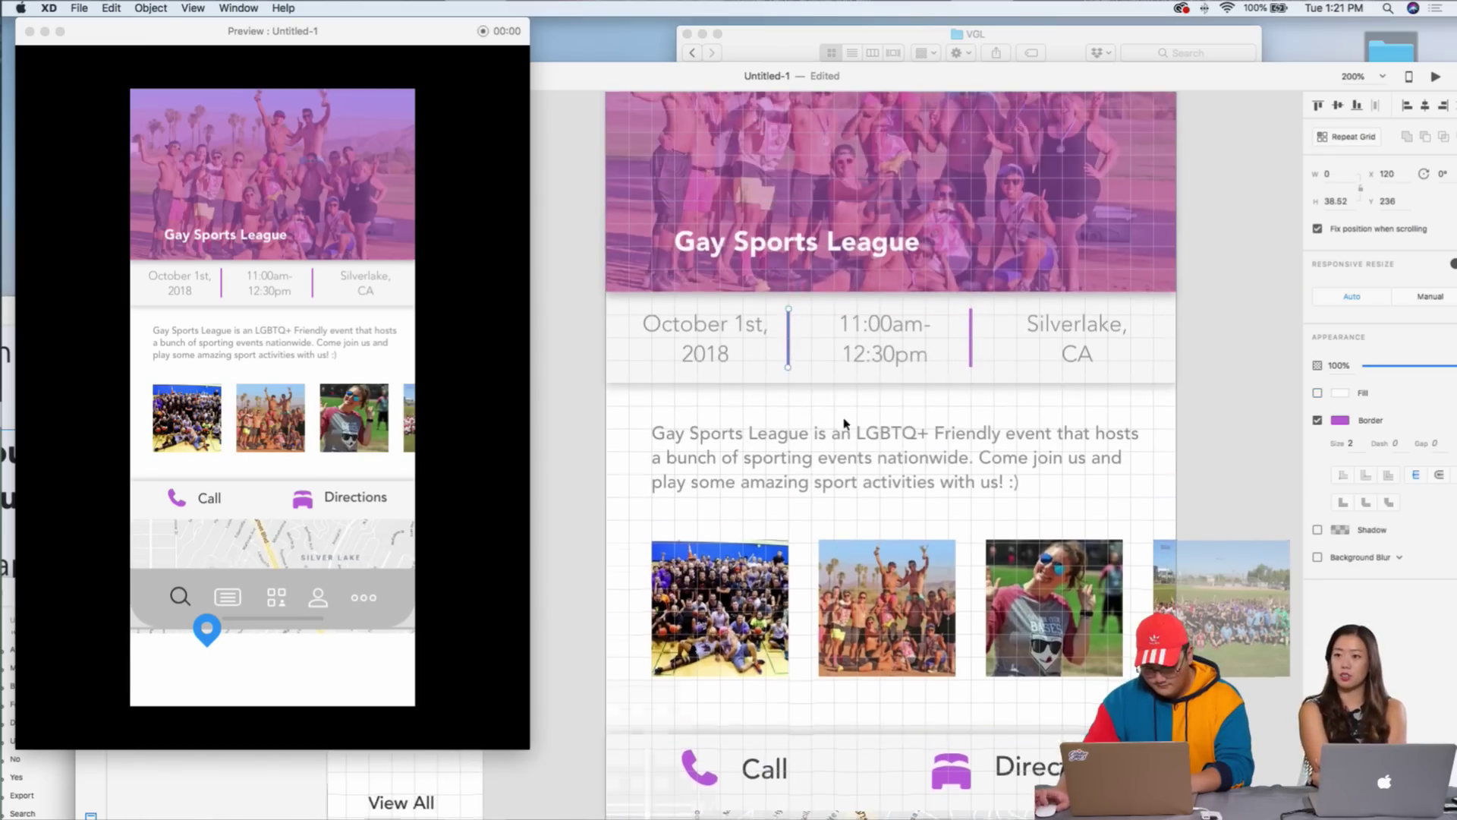
{"action": "scroll", "coordinate": [846, 423], "scroll_direction": "down", "scroll_amount": 4}
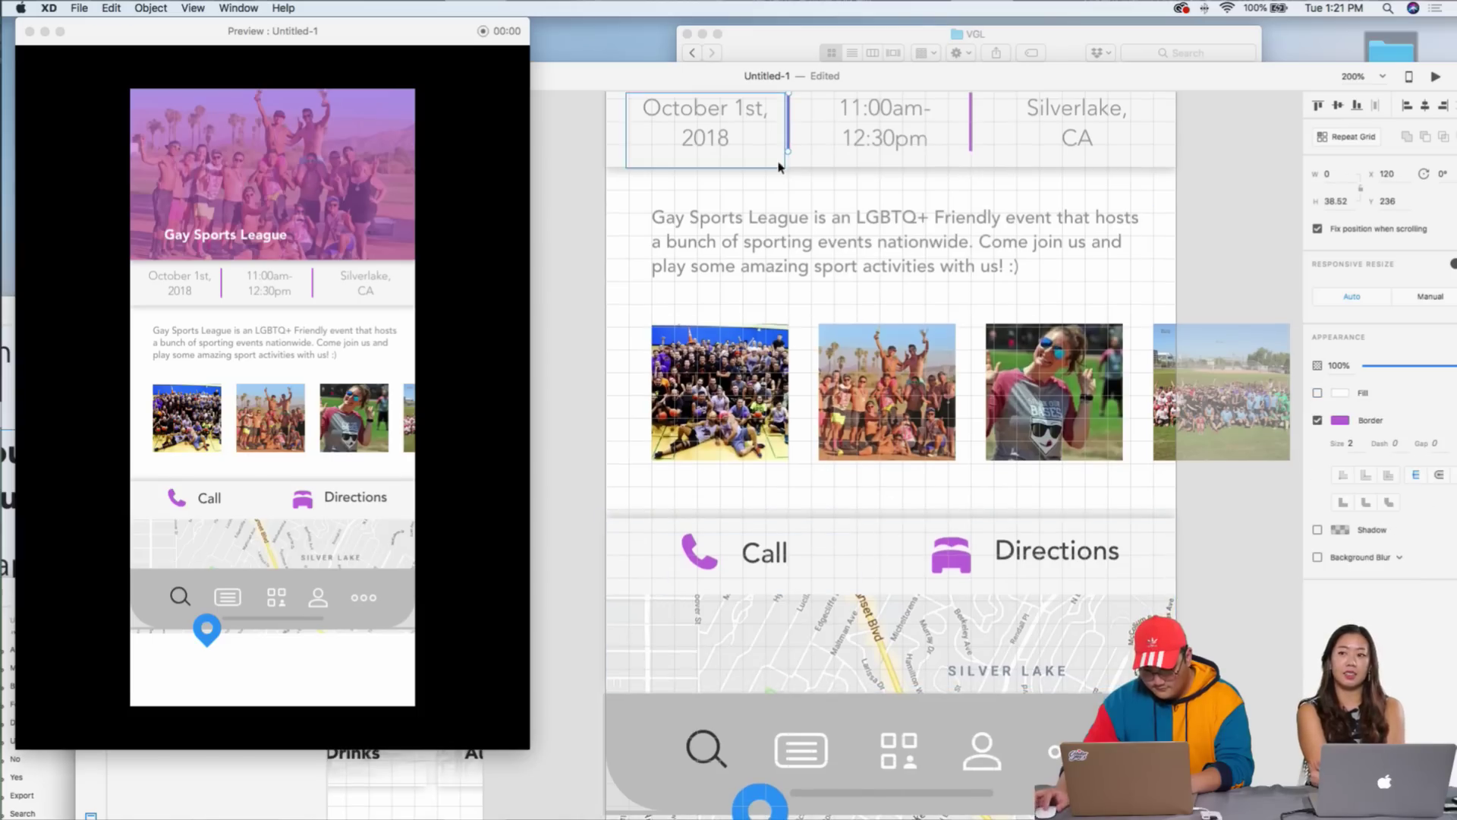
{"action": "left_click_drag", "start_coordinate": [793, 132], "coordinate": [863, 535]}
{"action": "key", "text": "Left"}
{"action": "key", "text": "Left"}
{"action": "key", "text": "Left"}
{"action": "key", "text": "Left"}
{"action": "key", "text": "Left"}
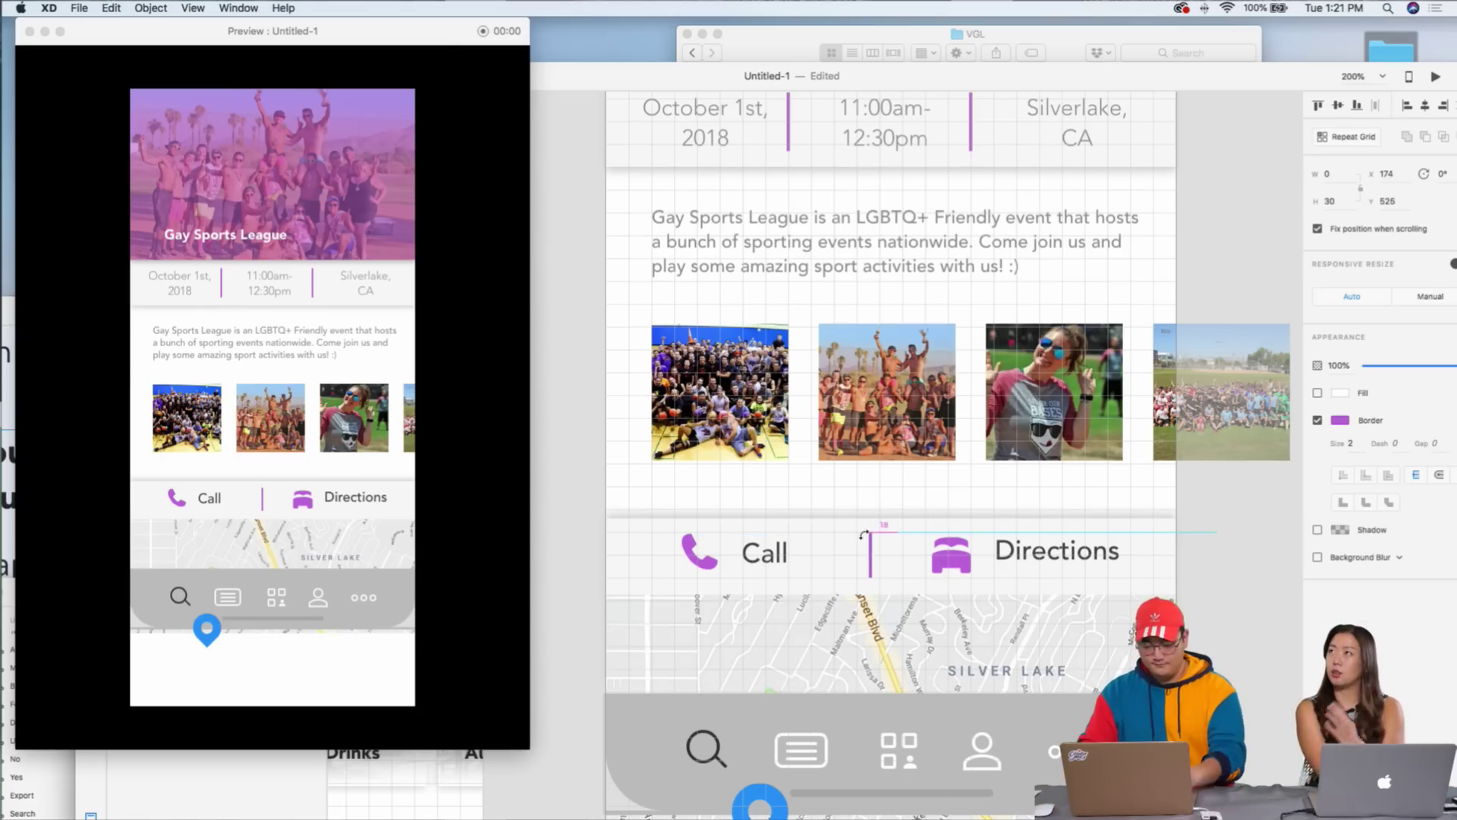
{"action": "key", "text": "Left"}
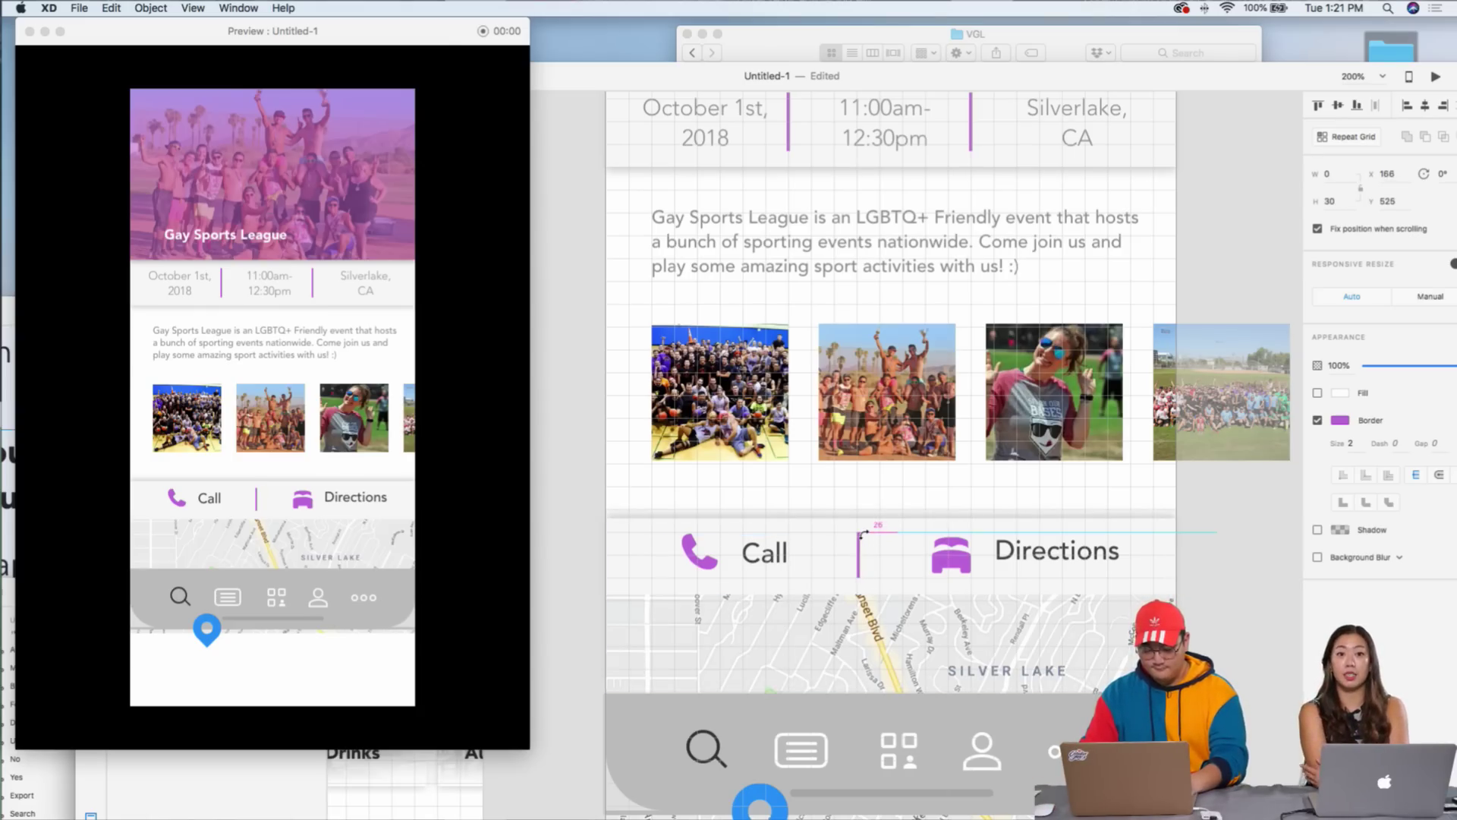
- Change the border color of the divider between Call and Directions to gray and set its opacity to 32%
{"action": "left_click_drag", "start_coordinate": [1450, 365], "coordinate": [1384, 371]}
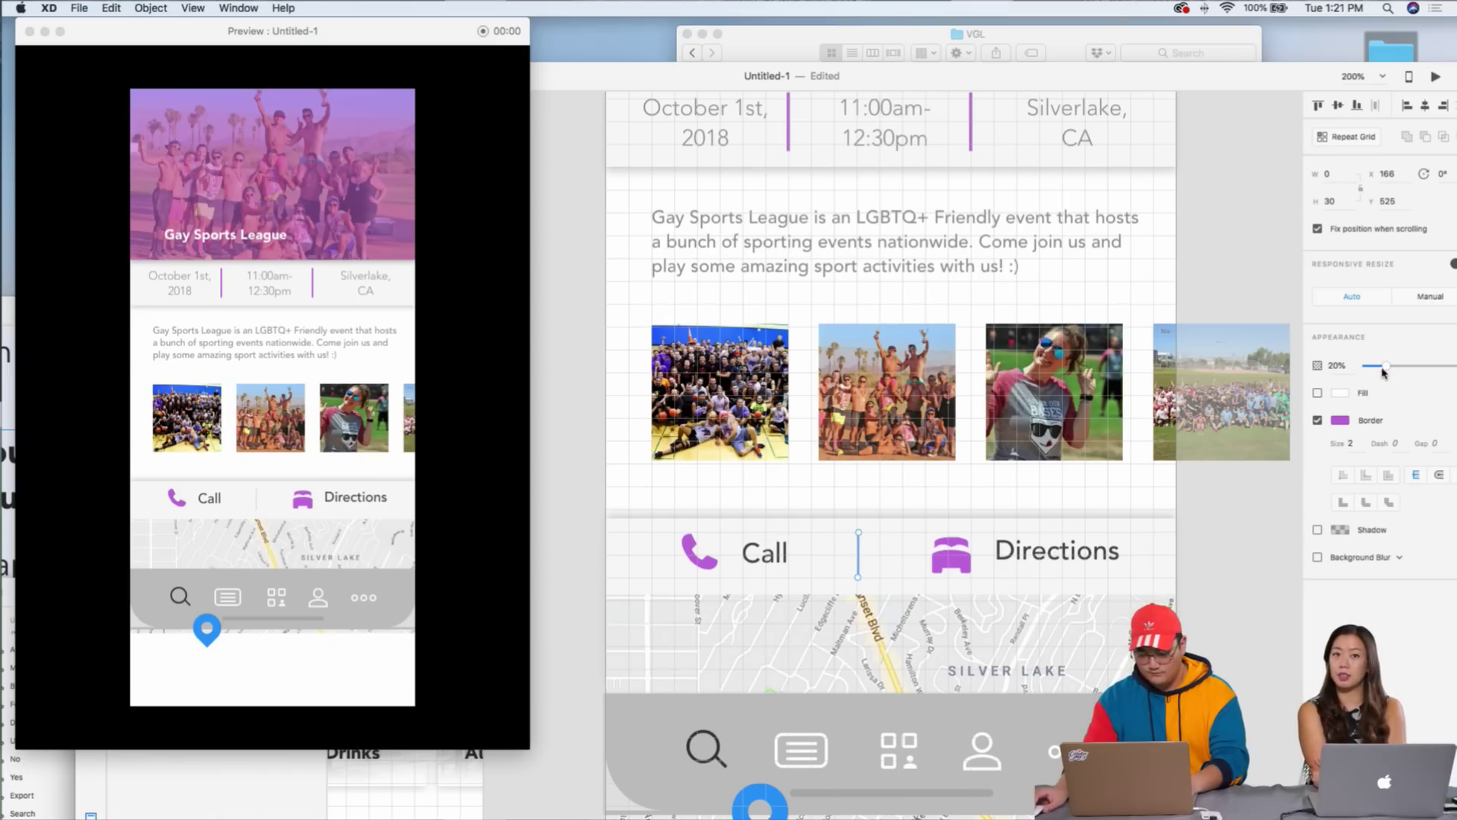
{"action": "left_click", "coordinate": [1341, 420]}
{"action": "left_click_drag", "start_coordinate": [1124, 372], "coordinate": [1108, 390]}
{"action": "left_click_drag", "start_coordinate": [1393, 376], "coordinate": [1401, 371]}
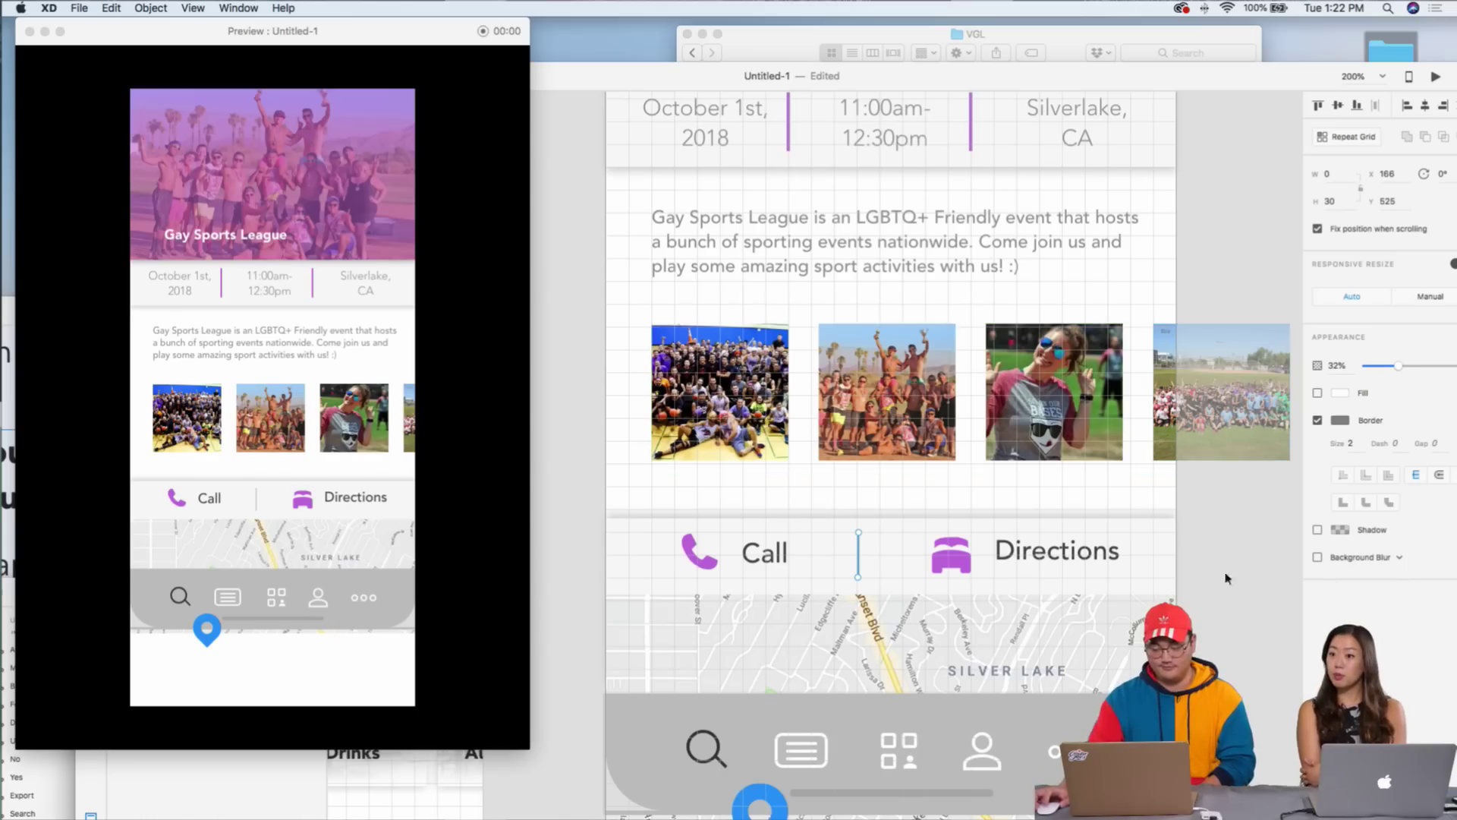
- Lower the Directions label 4 px to Y 529 so it lines up with its car icon
{"action": "left_click", "coordinate": [1072, 559]}
{"action": "key", "text": "Down"}
{"action": "key", "text": "Down"}
{"action": "key", "text": "Down"}
{"action": "key", "text": "Down"}
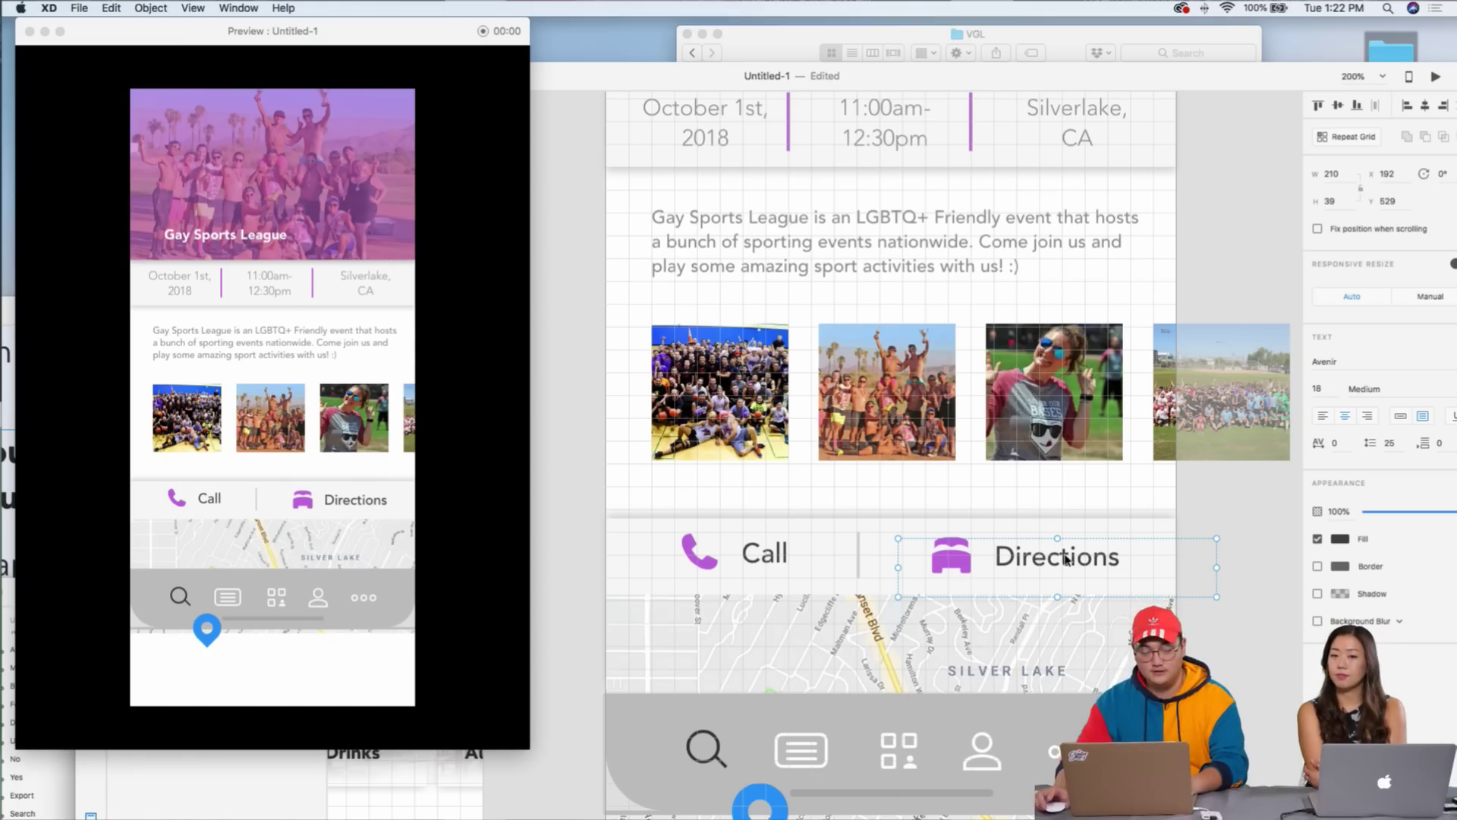
- Move the blue location pin up onto the visible part of the map at X 105, Y 600
{"action": "scroll", "coordinate": [1252, 584], "scroll_direction": "down", "scroll_amount": 3}
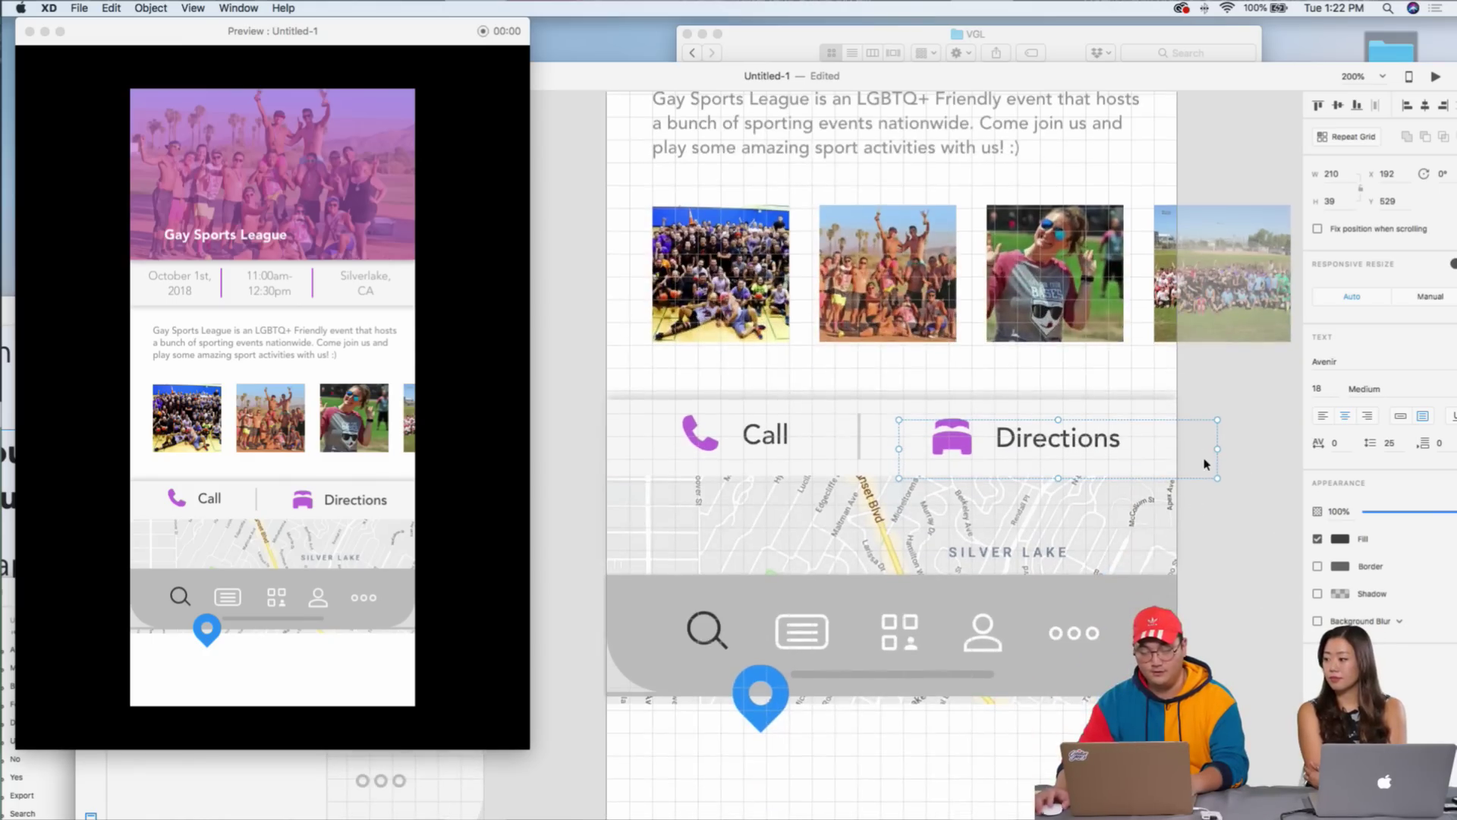
{"action": "scroll", "coordinate": [1208, 471], "scroll_direction": "down", "scroll_amount": 2}
{"action": "scroll", "coordinate": [835, 545], "scroll_direction": "down", "scroll_amount": 3}
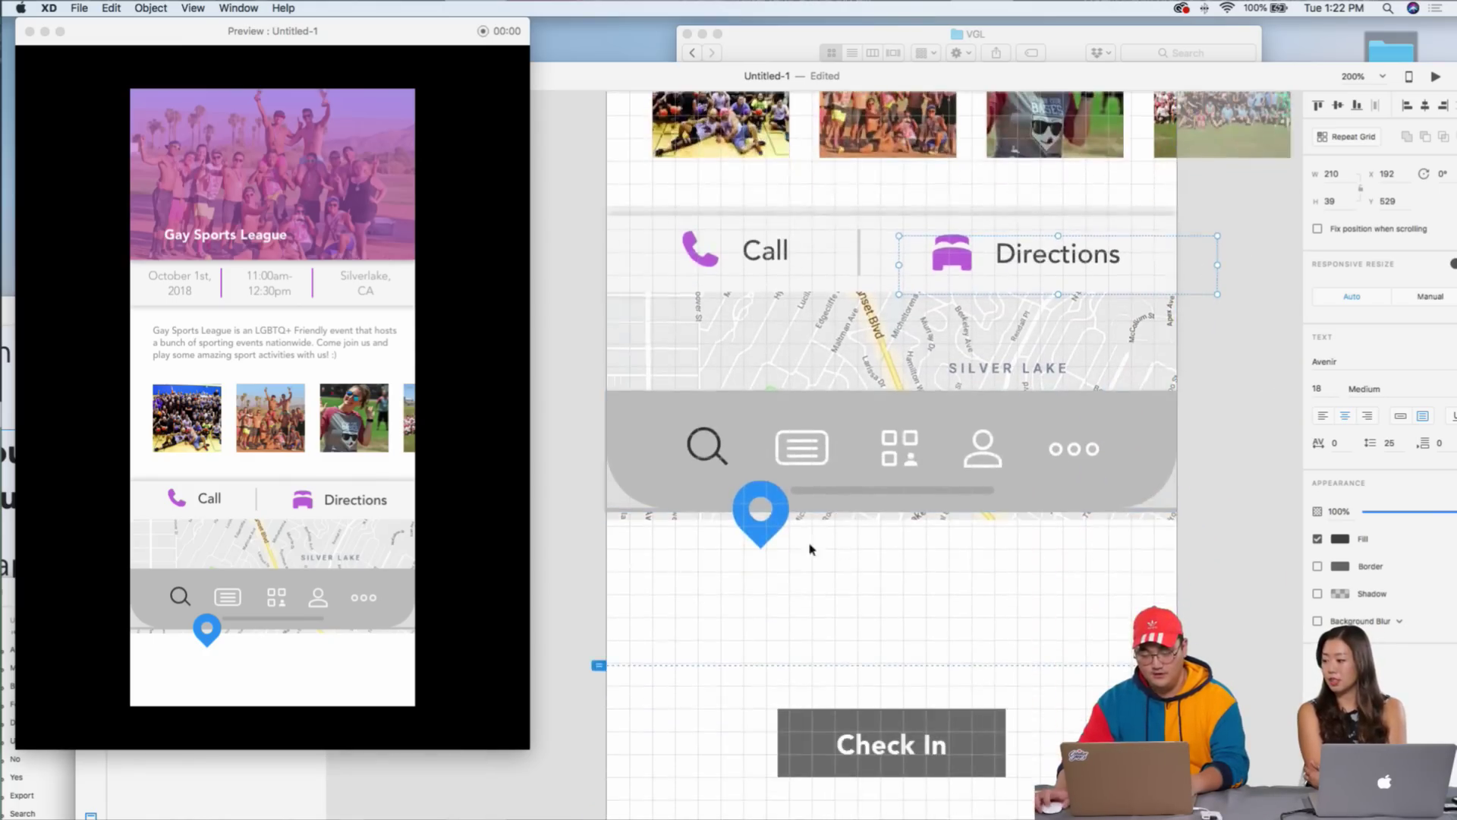
{"action": "left_click_drag", "start_coordinate": [769, 522], "coordinate": [799, 390]}
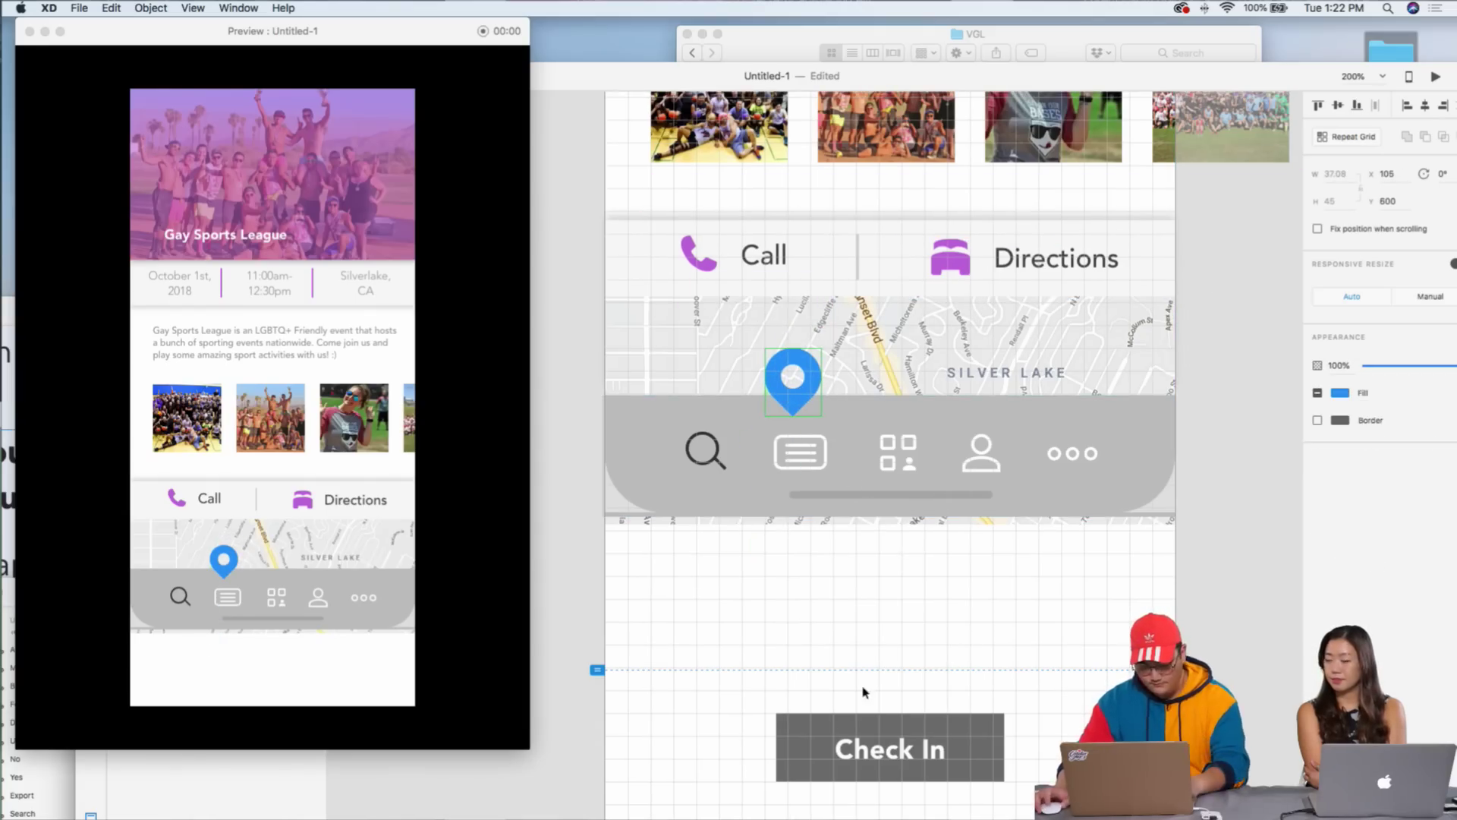
- Move the Check In button and its label up below the navigation bar, to Y 750
{"action": "scroll", "coordinate": [763, 622], "scroll_direction": "down", "scroll_amount": 3}
{"action": "left_click", "coordinate": [763, 622]}
{"action": "left_click_drag", "start_coordinate": [890, 650], "coordinate": [891, 510]}
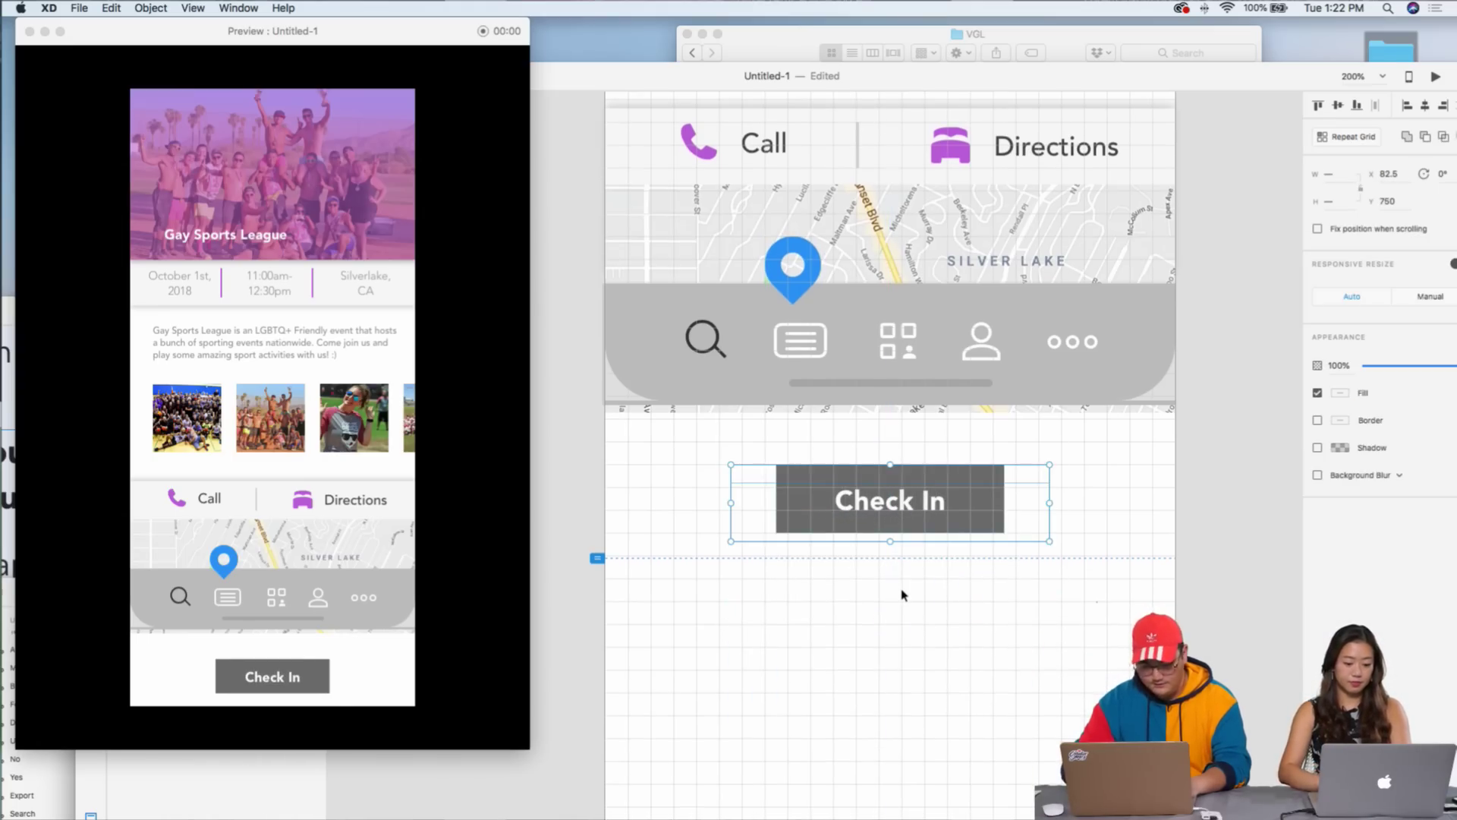
- Examine the whole Gay Sports League detail screen side by side with the COME OUT home screen
{"action": "key", "text": "super+minus"}
{"action": "scroll", "coordinate": [903, 595], "scroll_direction": "down", "scroll_amount": 1}
{"action": "scroll", "coordinate": [899, 597], "scroll_direction": "left", "scroll_amount": 3}
{"action": "scroll", "coordinate": [895, 598], "scroll_direction": "up", "scroll_amount": 5}
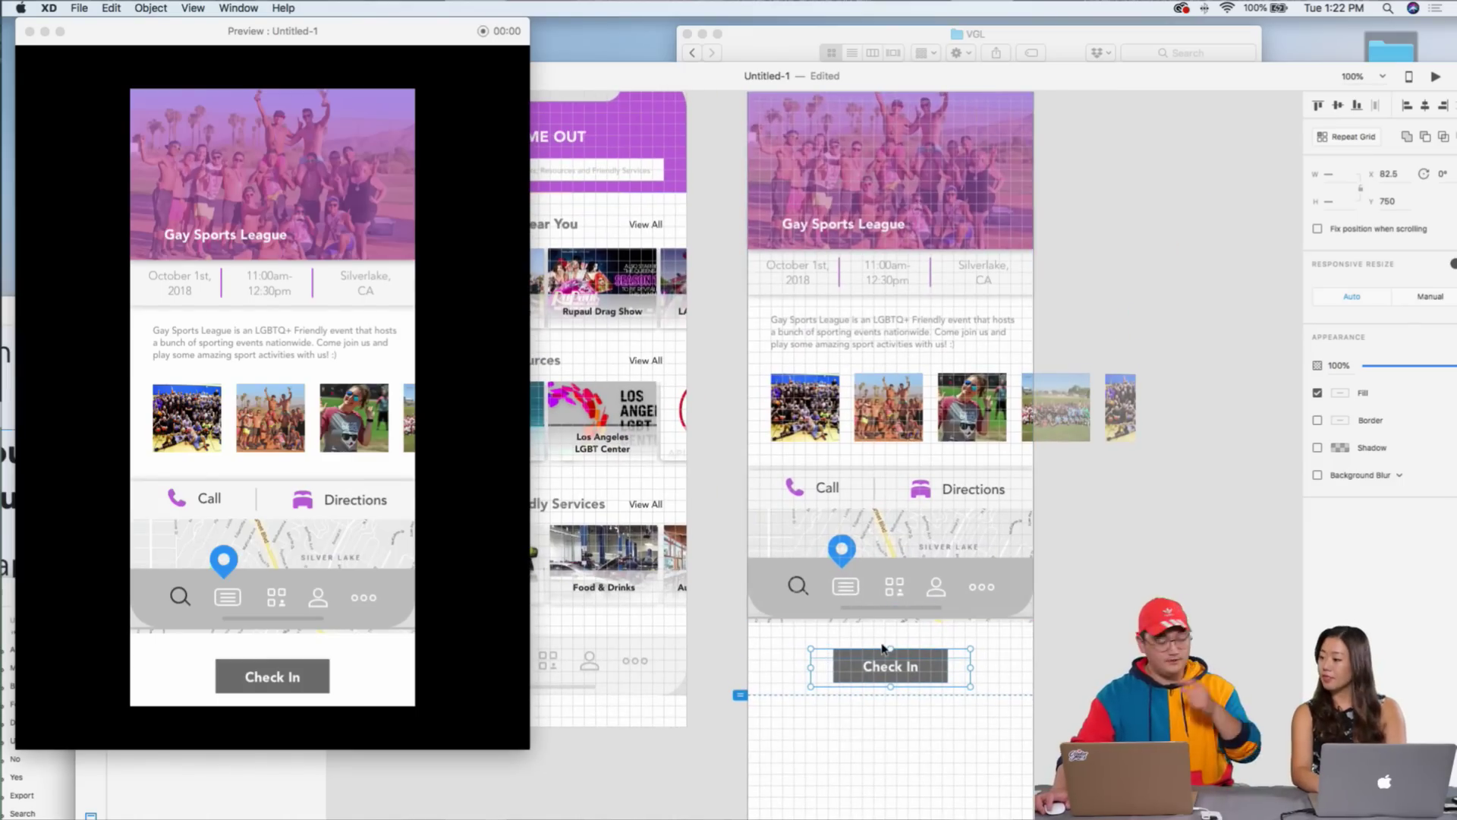
{"action": "scroll", "coordinate": [934, 569], "scroll_direction": "left", "scroll_amount": 5}
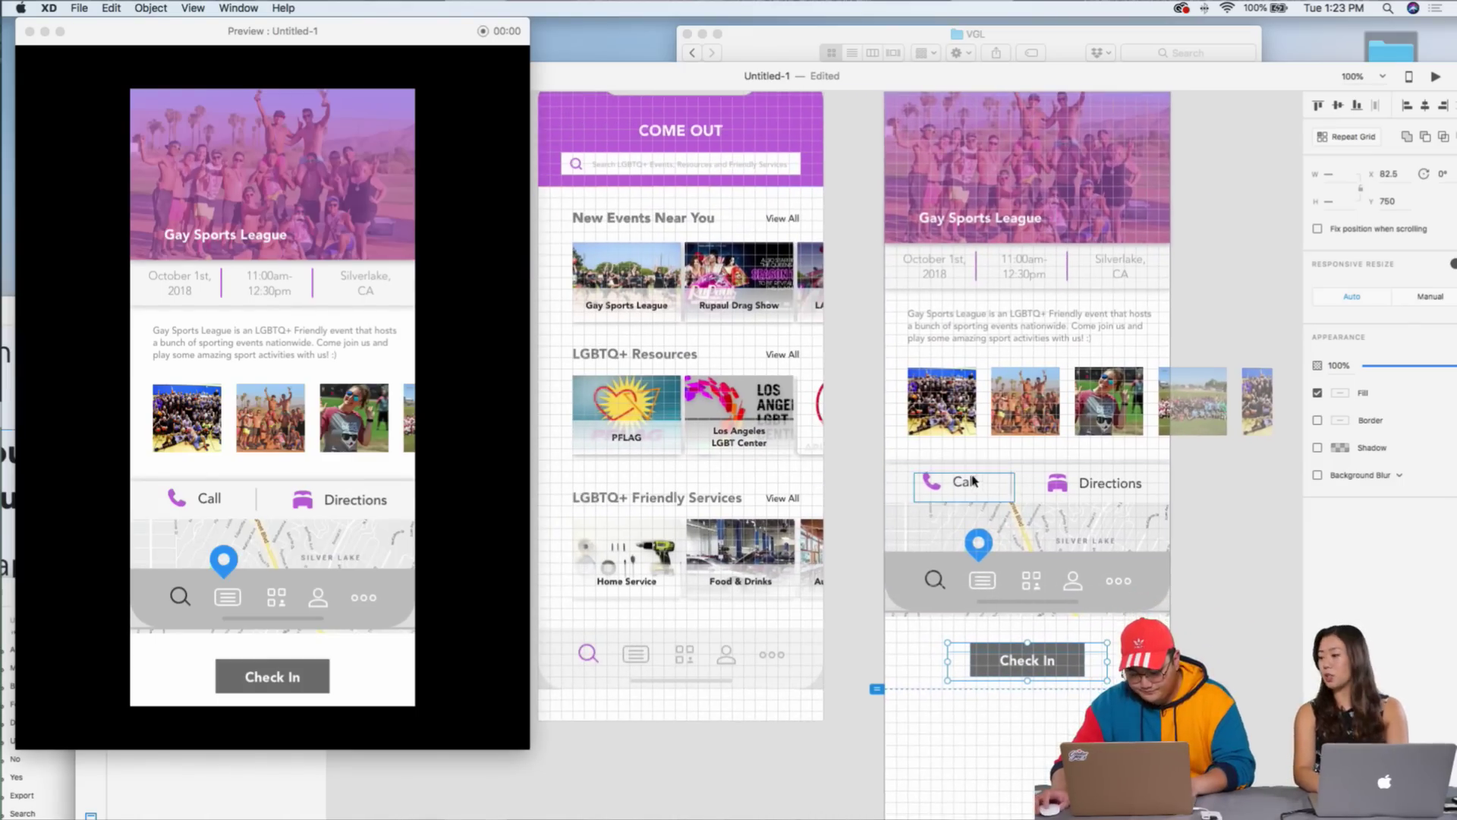
{"action": "scroll", "coordinate": [792, 319], "scroll_direction": "up", "scroll_amount": 3}
{"action": "scroll", "coordinate": [792, 318], "scroll_direction": "left", "scroll_amount": 3}
{"action": "left_click", "coordinate": [792, 319]}
- Send the location pin, the map and the Call and Directions panel together to the back of the layer order
{"action": "left_click", "coordinate": [1070, 665]}
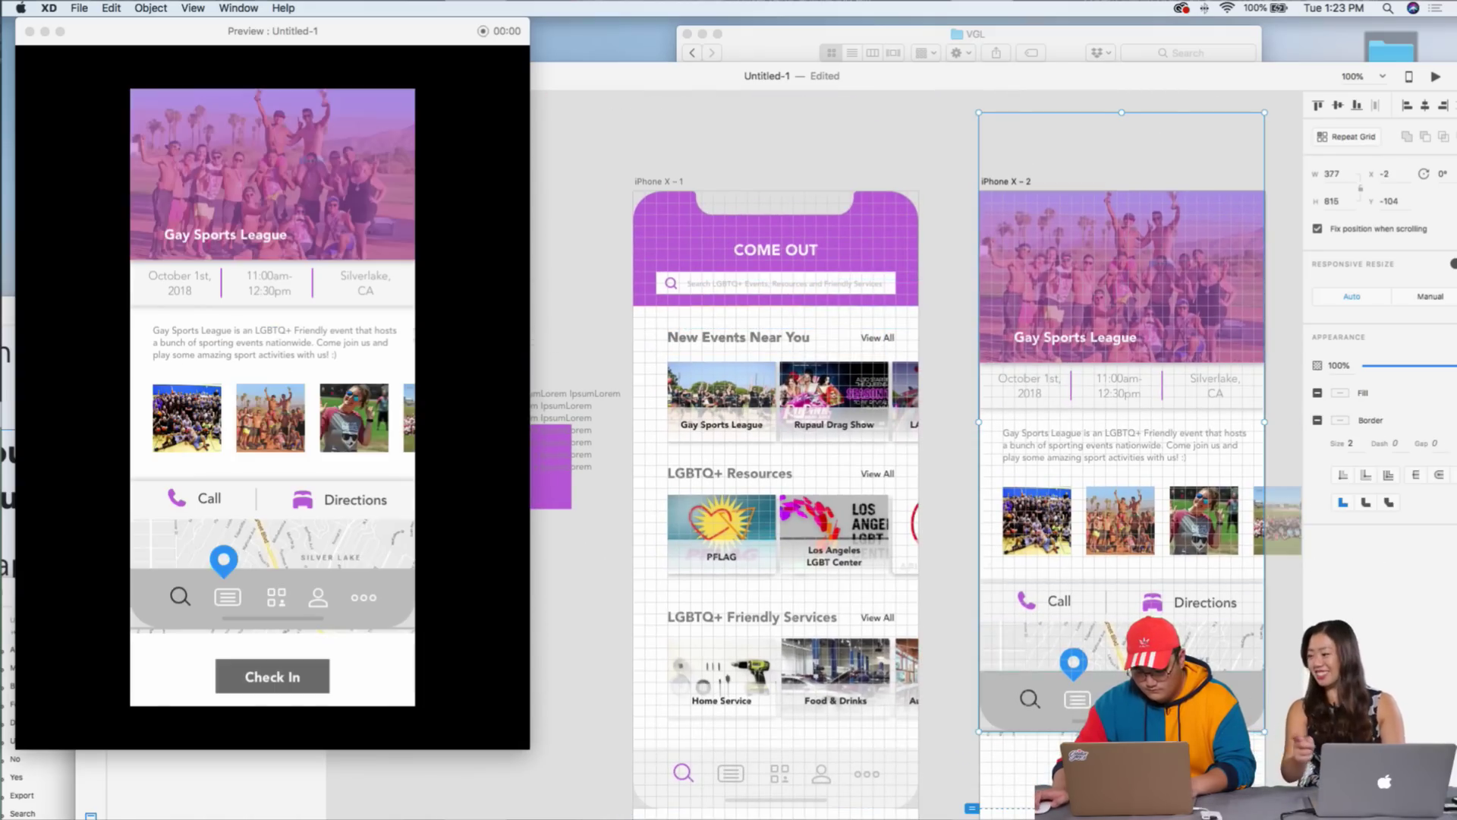
{"action": "scroll", "coordinate": [1055, 666], "scroll_direction": "right", "scroll_amount": 1}
{"action": "scroll", "coordinate": [1055, 664], "scroll_direction": "right", "scroll_amount": 3}
{"action": "scroll", "coordinate": [1055, 664], "scroll_direction": "down", "scroll_amount": 1}
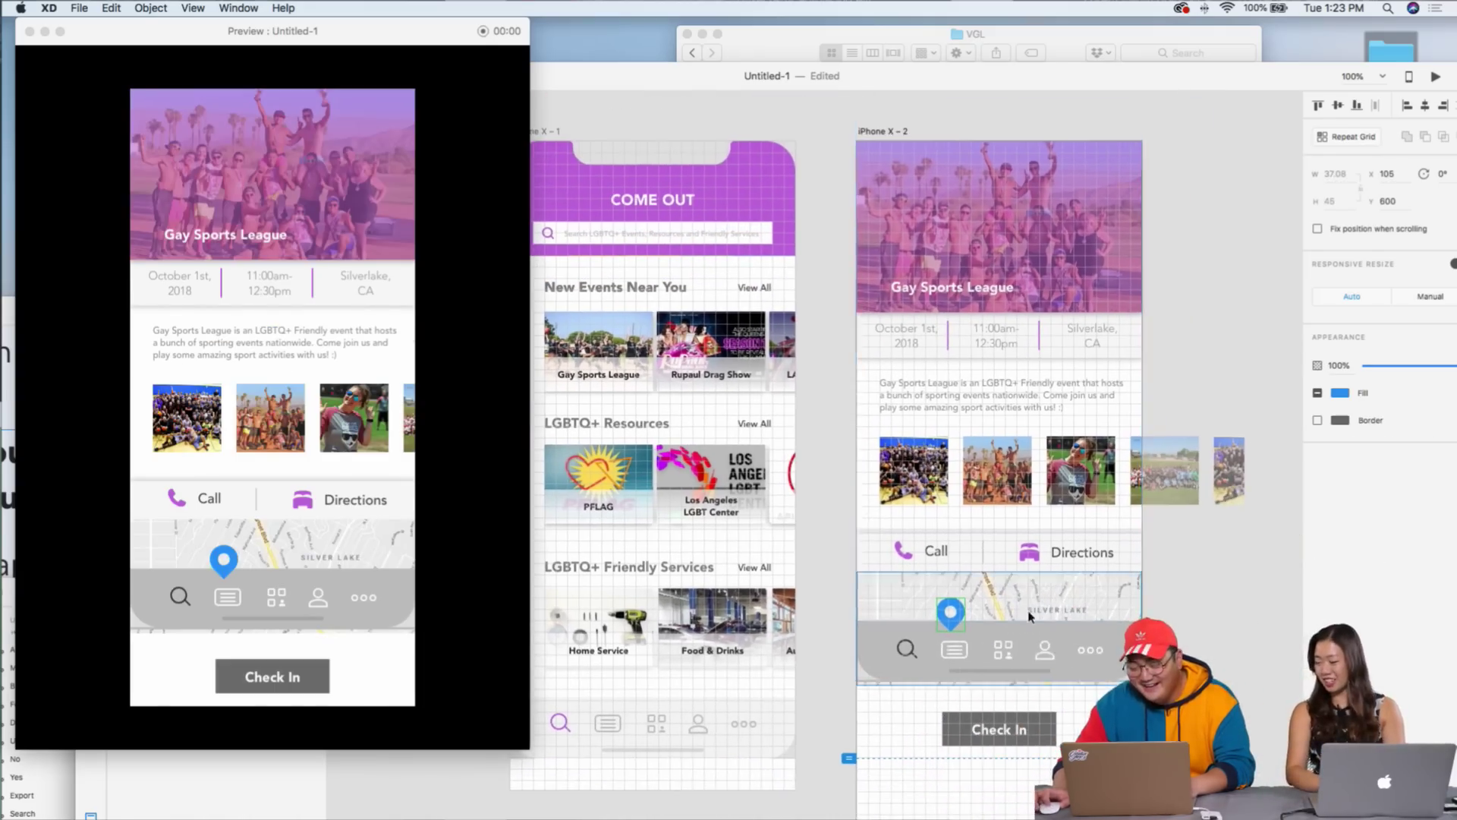
{"action": "scroll", "coordinate": [1054, 621], "scroll_direction": "down", "scroll_amount": 1}
{"action": "scroll", "coordinate": [1053, 621], "scroll_direction": "right", "scroll_amount": 1}
{"action": "right_click", "coordinate": [941, 573]}
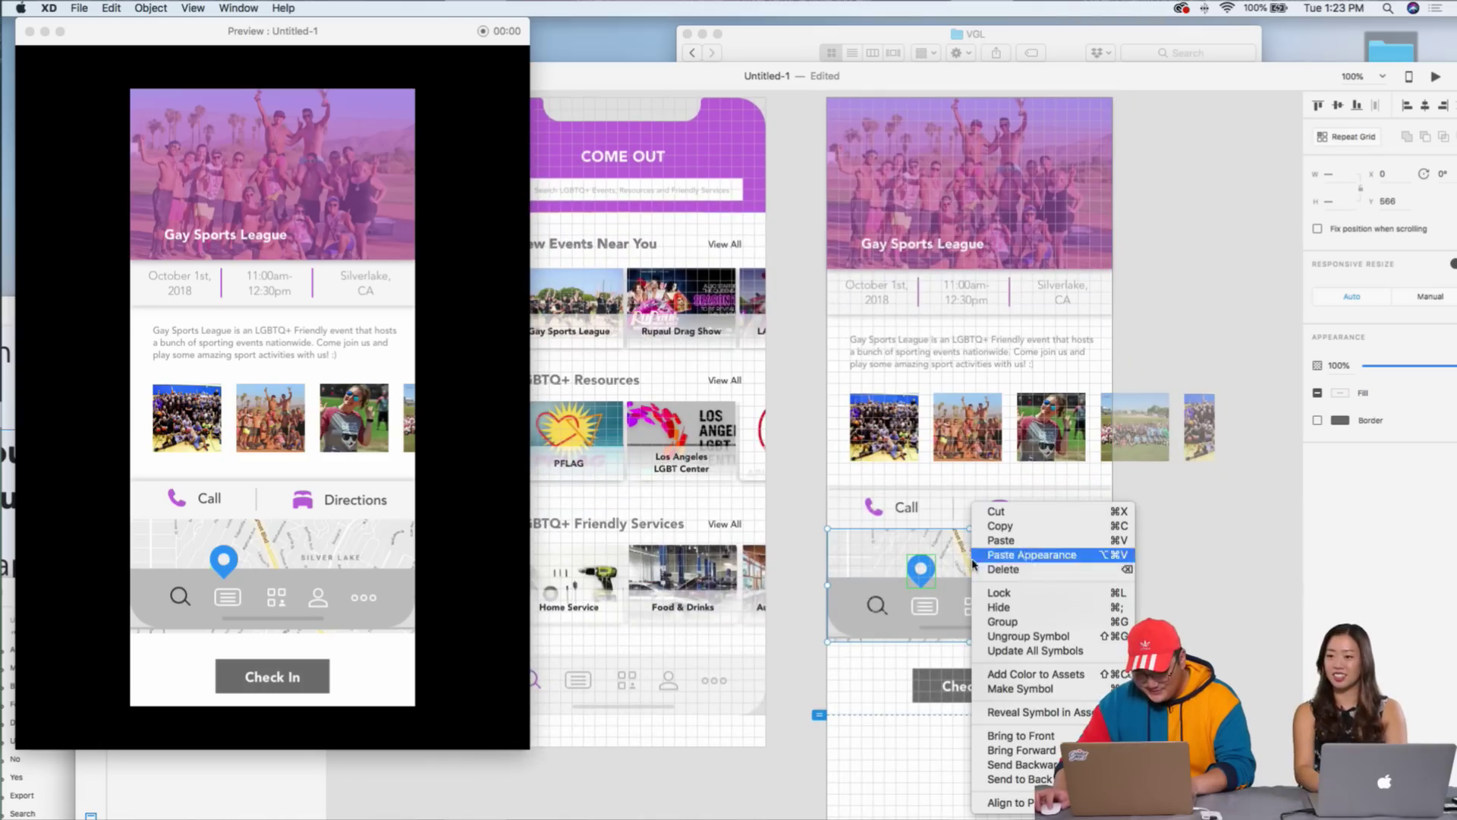
{"action": "left_click", "coordinate": [826, 497]}
{"action": "left_click", "coordinate": [984, 507], "text": "shift"}
{"action": "right_click", "coordinate": [984, 502]}
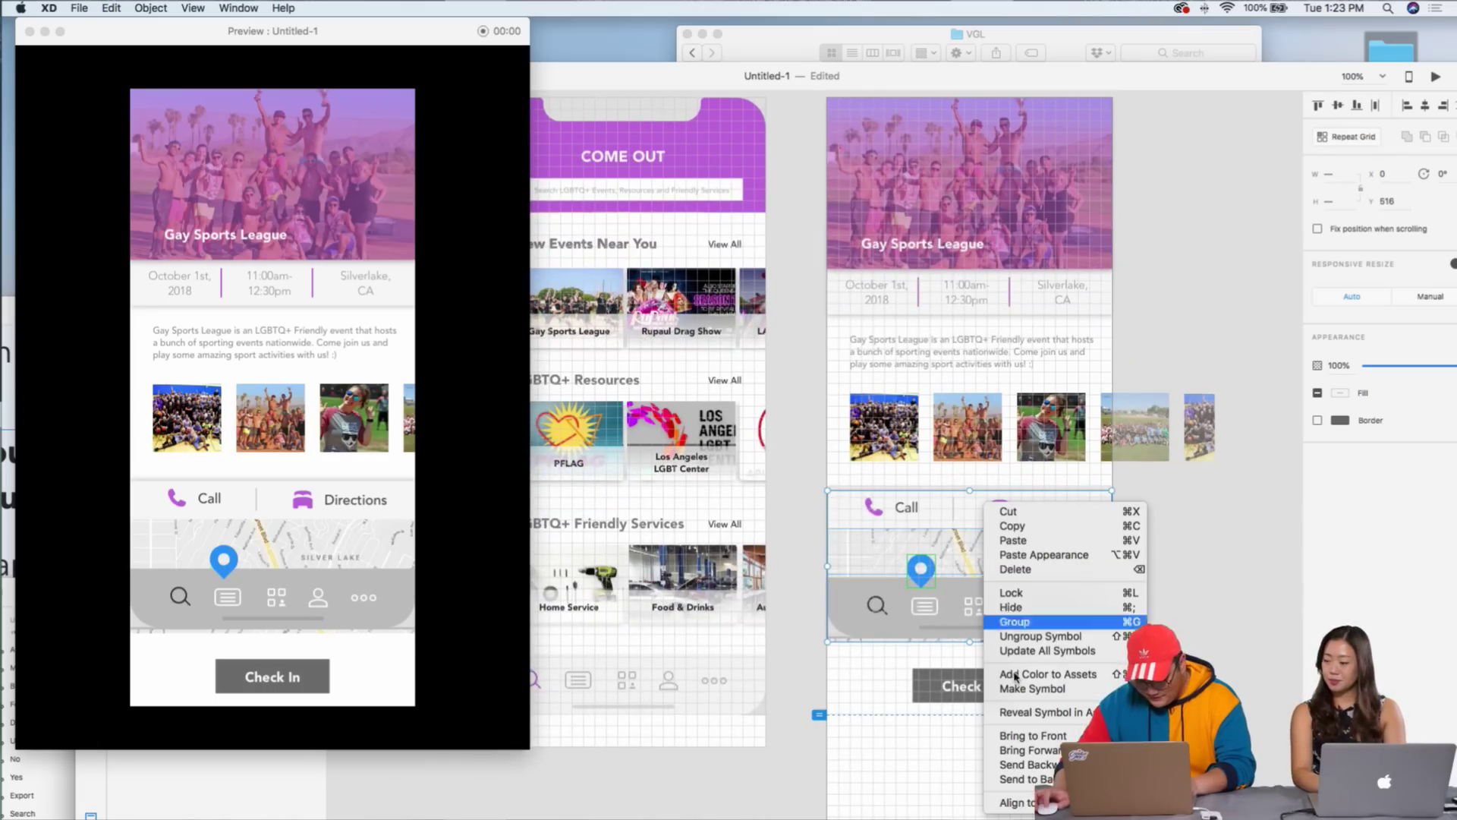
{"action": "left_click", "coordinate": [1017, 779]}
- Recolour the blue map pin with the purple sampled from the Directions car icon
{"action": "double_click", "coordinate": [929, 567]}
{"action": "left_click", "coordinate": [1340, 395]}
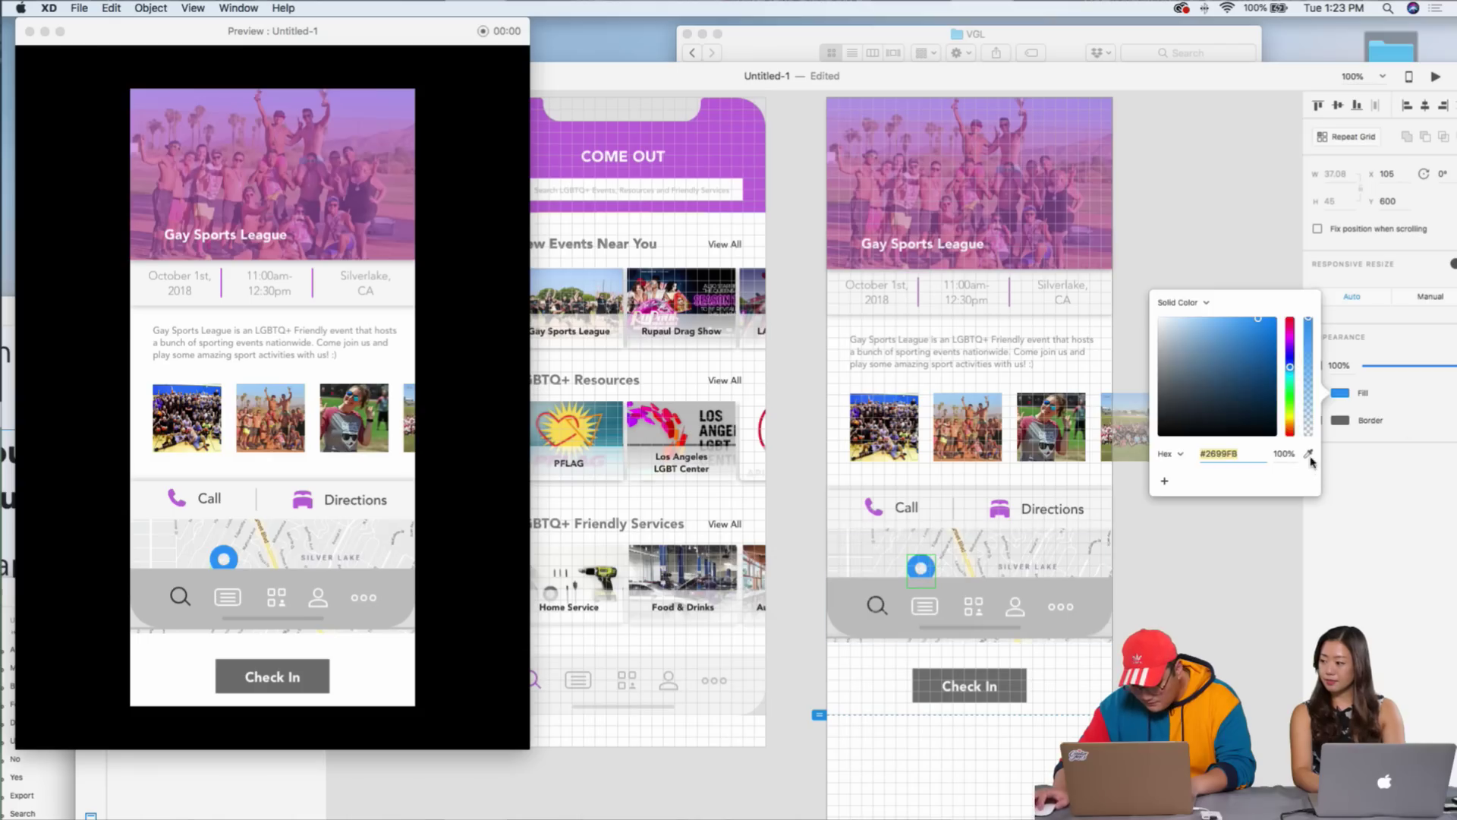
{"action": "left_click", "coordinate": [1308, 454]}
{"action": "left_click", "coordinate": [1000, 509]}
- Fill the grey Check In button with the purple sampled from the Directions car icon
{"action": "left_click", "coordinate": [1009, 675]}
{"action": "left_click", "coordinate": [1010, 674]}
{"action": "left_click", "coordinate": [1340, 420]}
{"action": "left_click", "coordinate": [1309, 481]}
{"action": "left_click", "coordinate": [999, 509]}
- Send the Check In button and its label together to the back of the layer order
{"action": "left_click", "coordinate": [1030, 717]}
{"action": "left_click_drag", "start_coordinate": [1052, 755], "coordinate": [937, 667]}
{"action": "scroll", "coordinate": [368, 584], "scroll_direction": "down", "scroll_amount": 3}
{"action": "scroll", "coordinate": [368, 577], "scroll_direction": "up", "scroll_amount": 3}
{"action": "scroll", "coordinate": [1002, 403], "scroll_direction": "up", "scroll_amount": 1}
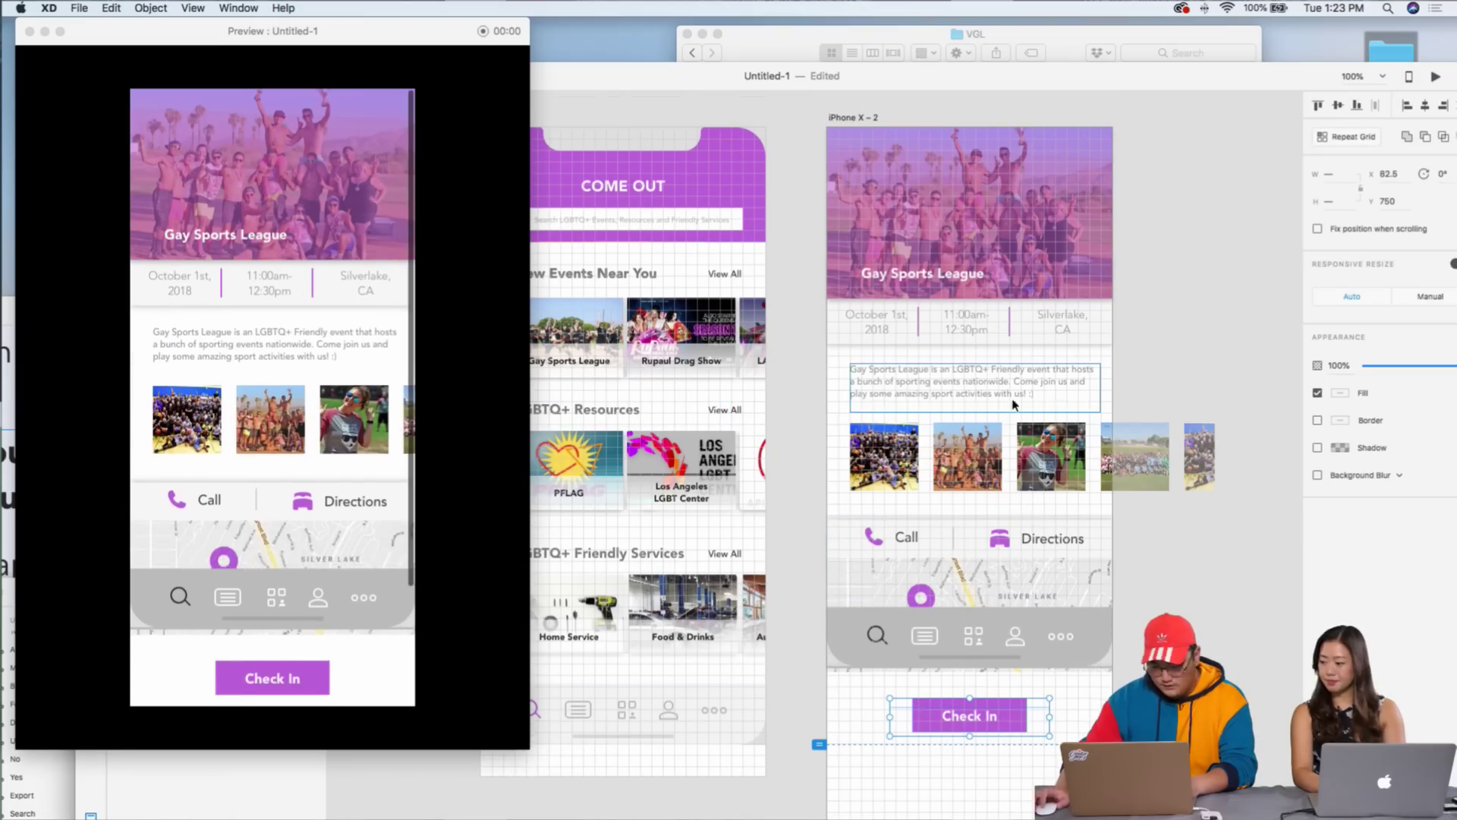
{"action": "key", "text": "Escape"}
{"action": "scroll", "coordinate": [350, 408], "scroll_direction": "down", "scroll_amount": 3}
{"action": "scroll", "coordinate": [351, 407], "scroll_direction": "down", "scroll_amount": 2}
{"action": "left_click", "coordinate": [964, 718]}
{"action": "right_click", "coordinate": [961, 718]}
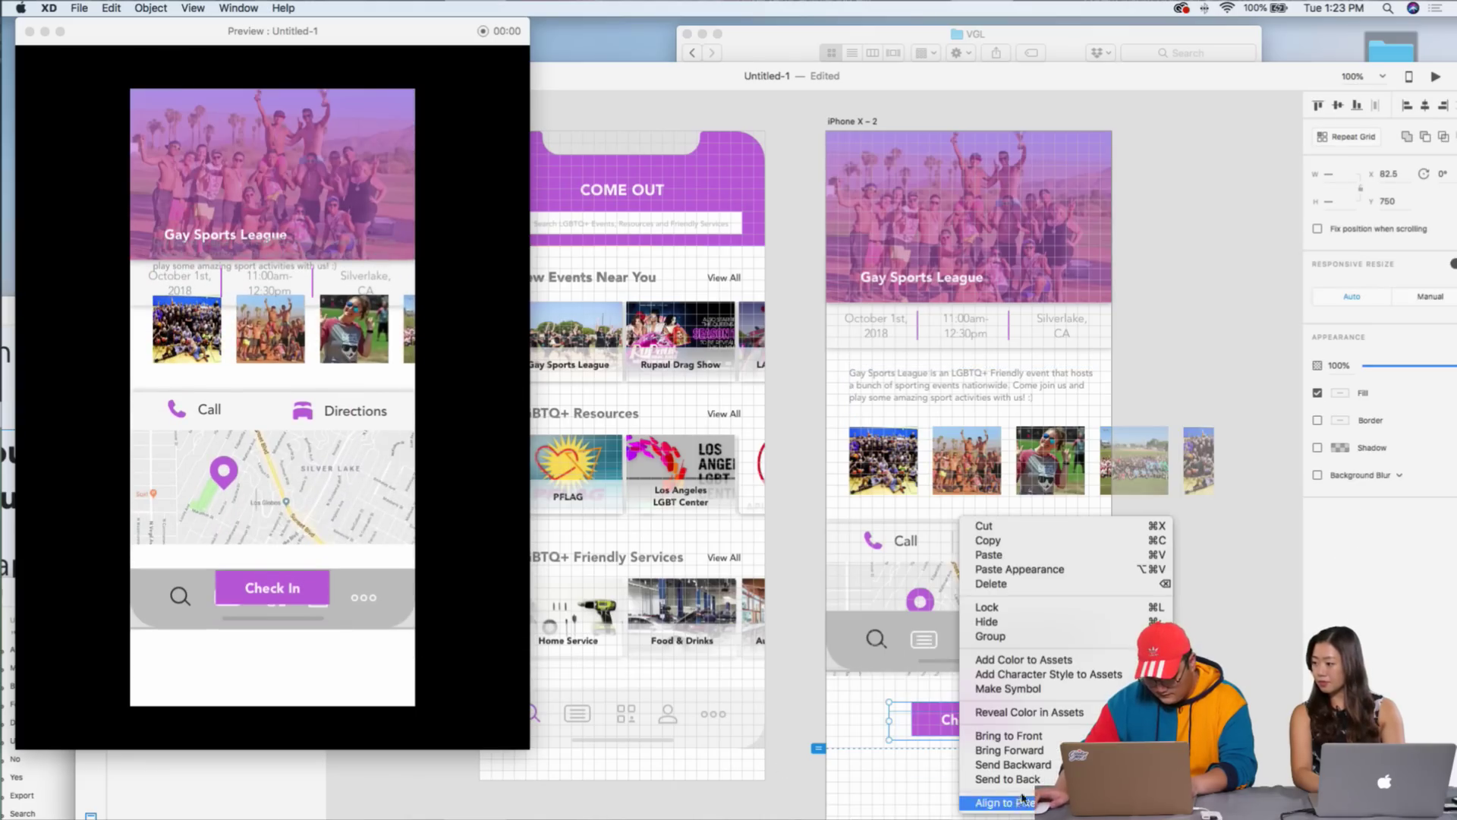
{"action": "left_click", "coordinate": [1008, 779]}
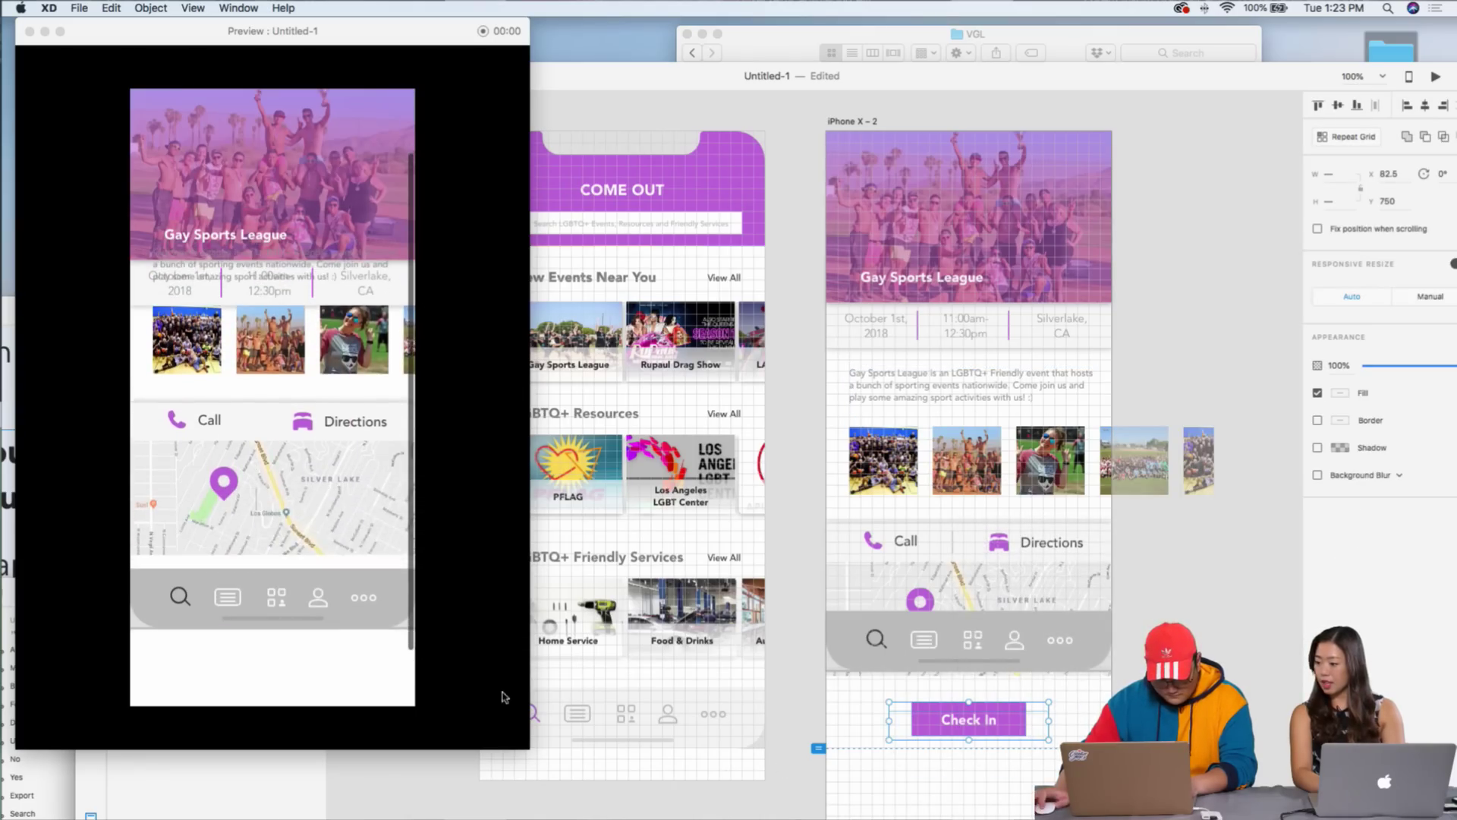
- Shrink the preview window and delete the grey navigation bar and phone frame overlay from the Gay Sports League screen
{"action": "left_click_drag", "start_coordinate": [529, 748], "coordinate": [540, 617]}
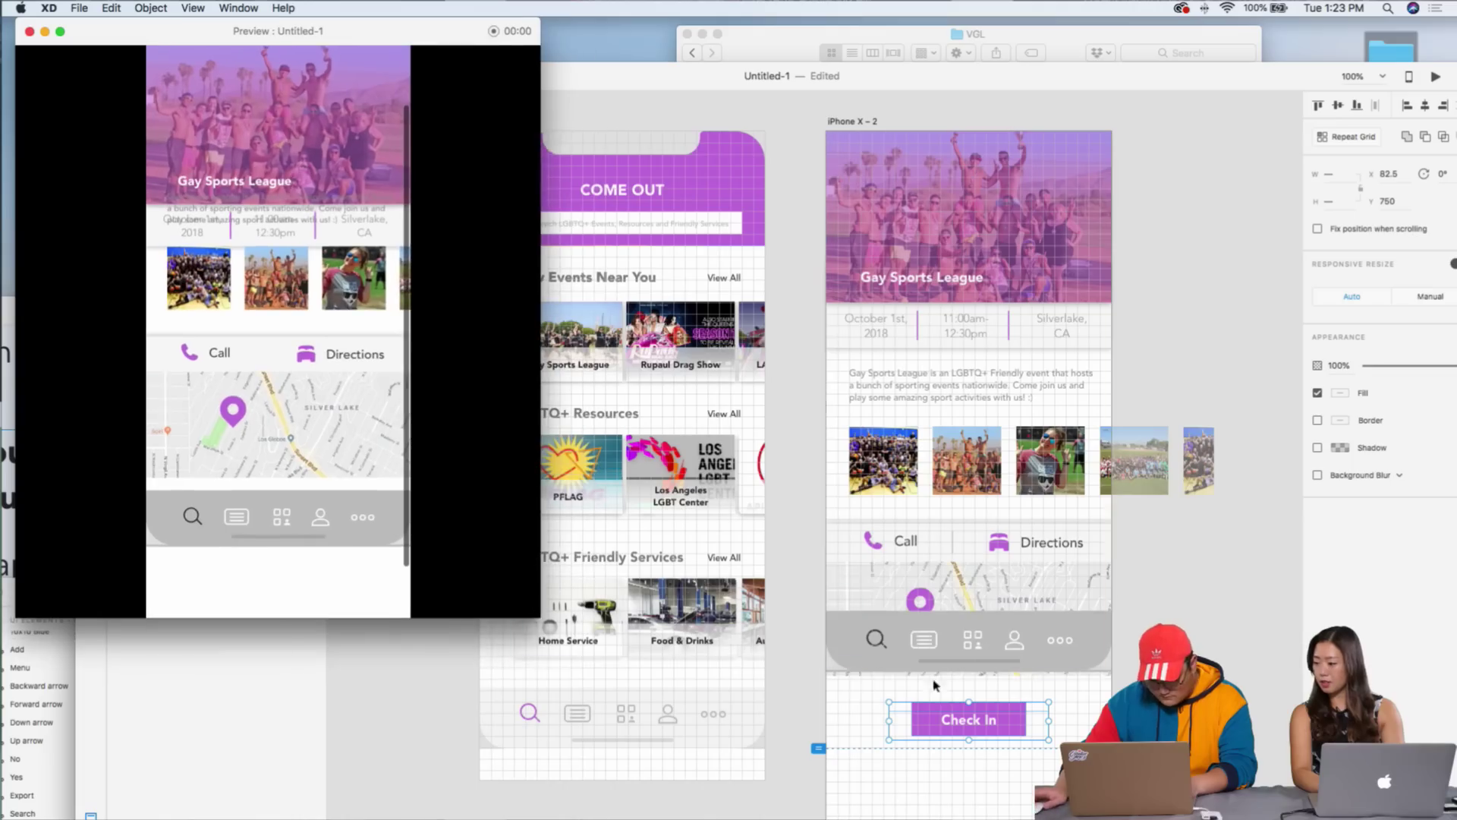
{"action": "scroll", "coordinate": [1139, 683], "scroll_direction": "down", "scroll_amount": 2}
{"action": "left_click_drag", "start_coordinate": [1143, 630], "coordinate": [1045, 706]}
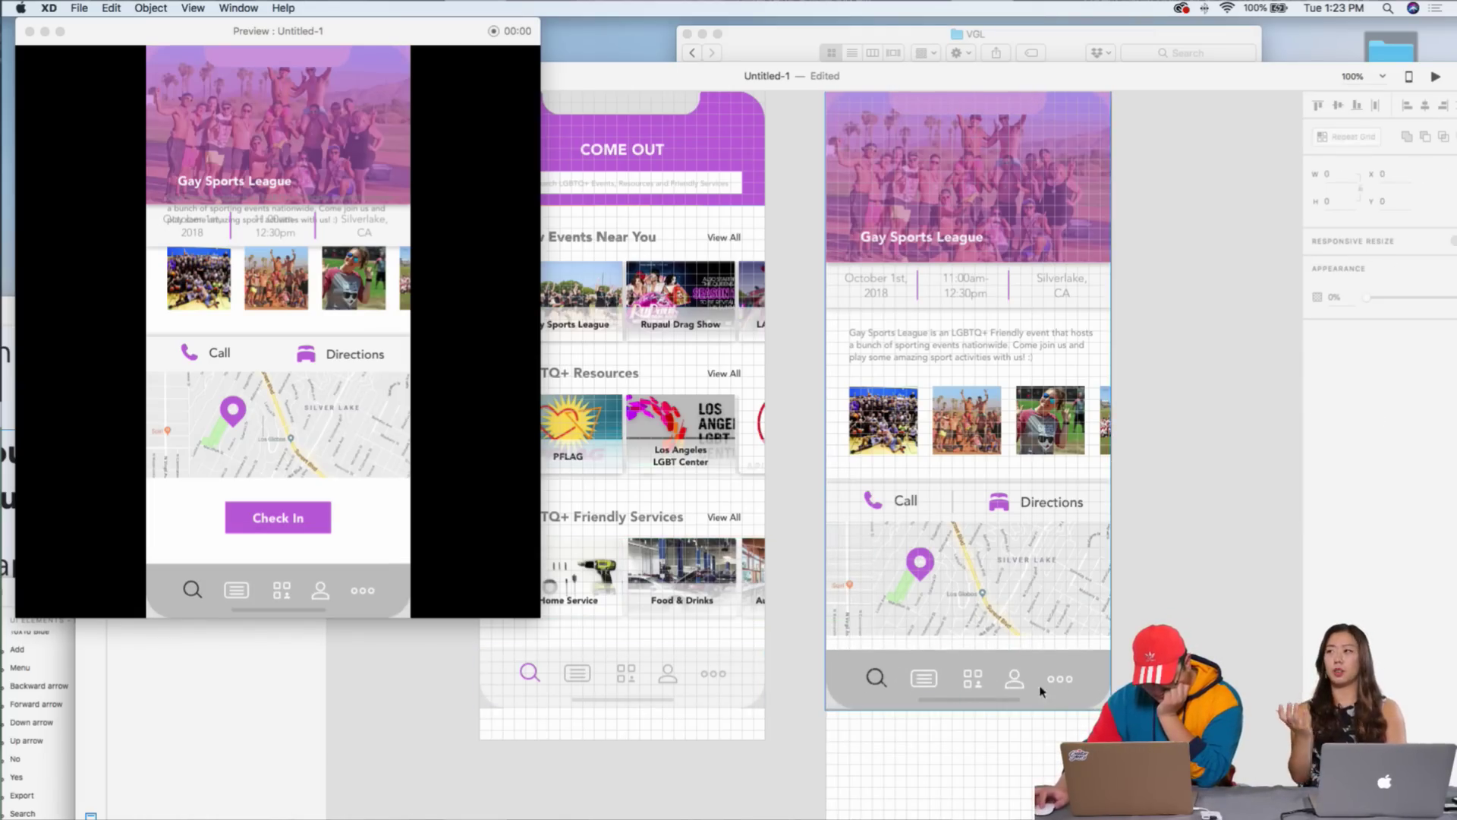
{"action": "key", "text": "Delete"}
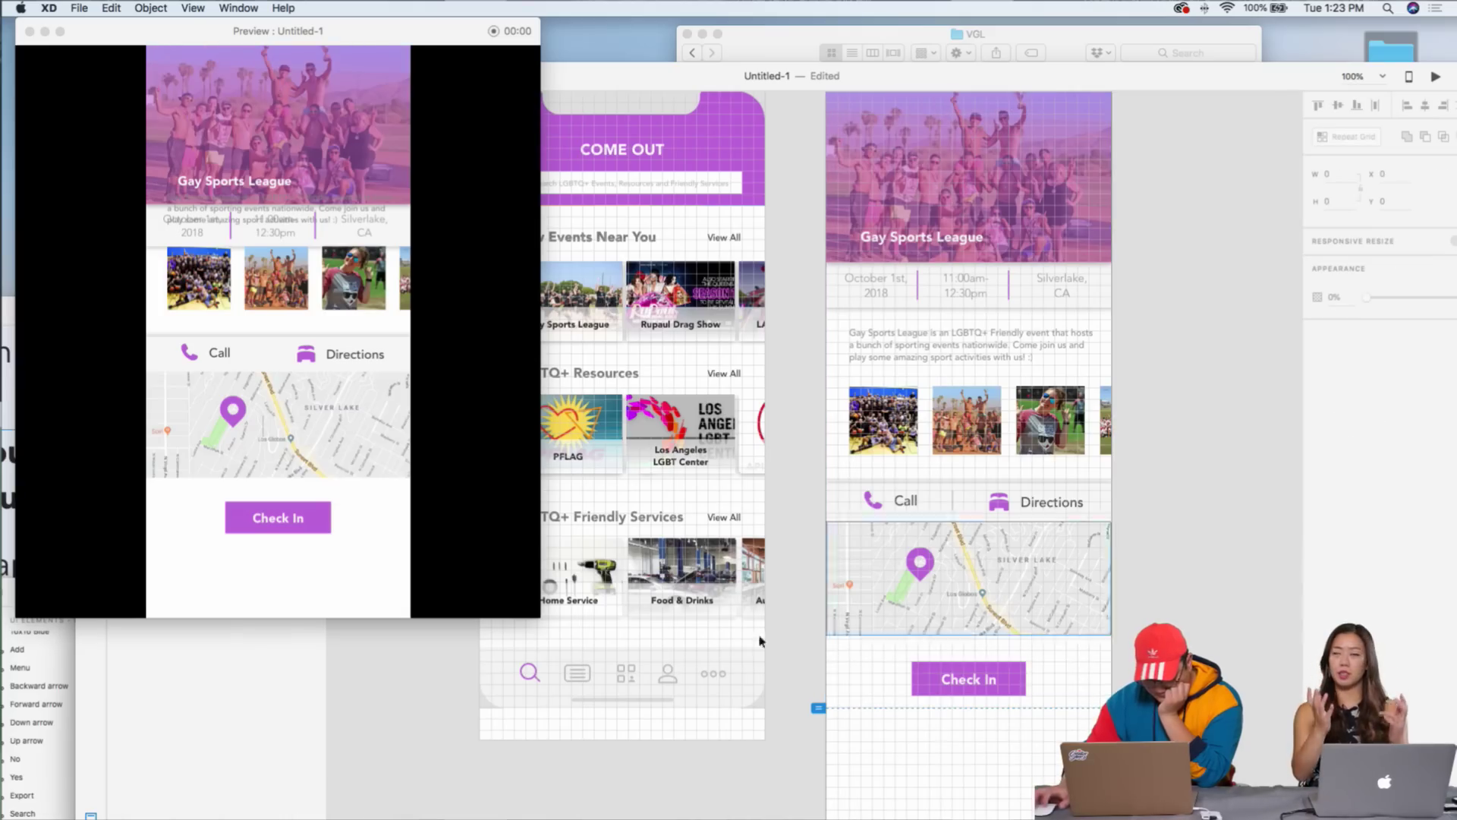
- Copy the home screen's light navigation bar onto the Gay Sports League screen at X -2, Y 731
{"action": "left_click", "coordinate": [486, 669]}
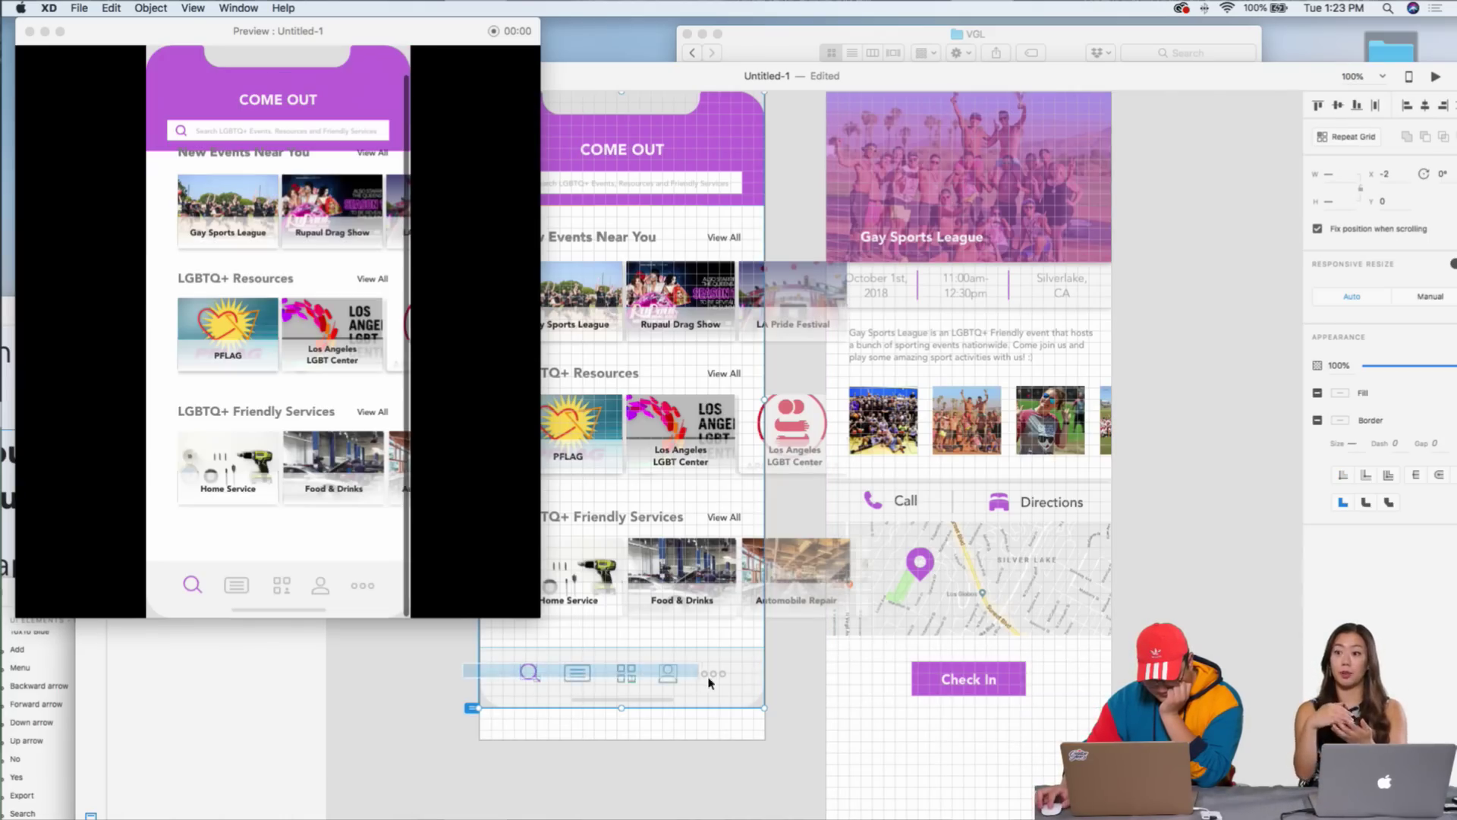
{"action": "left_click", "coordinate": [761, 706]}
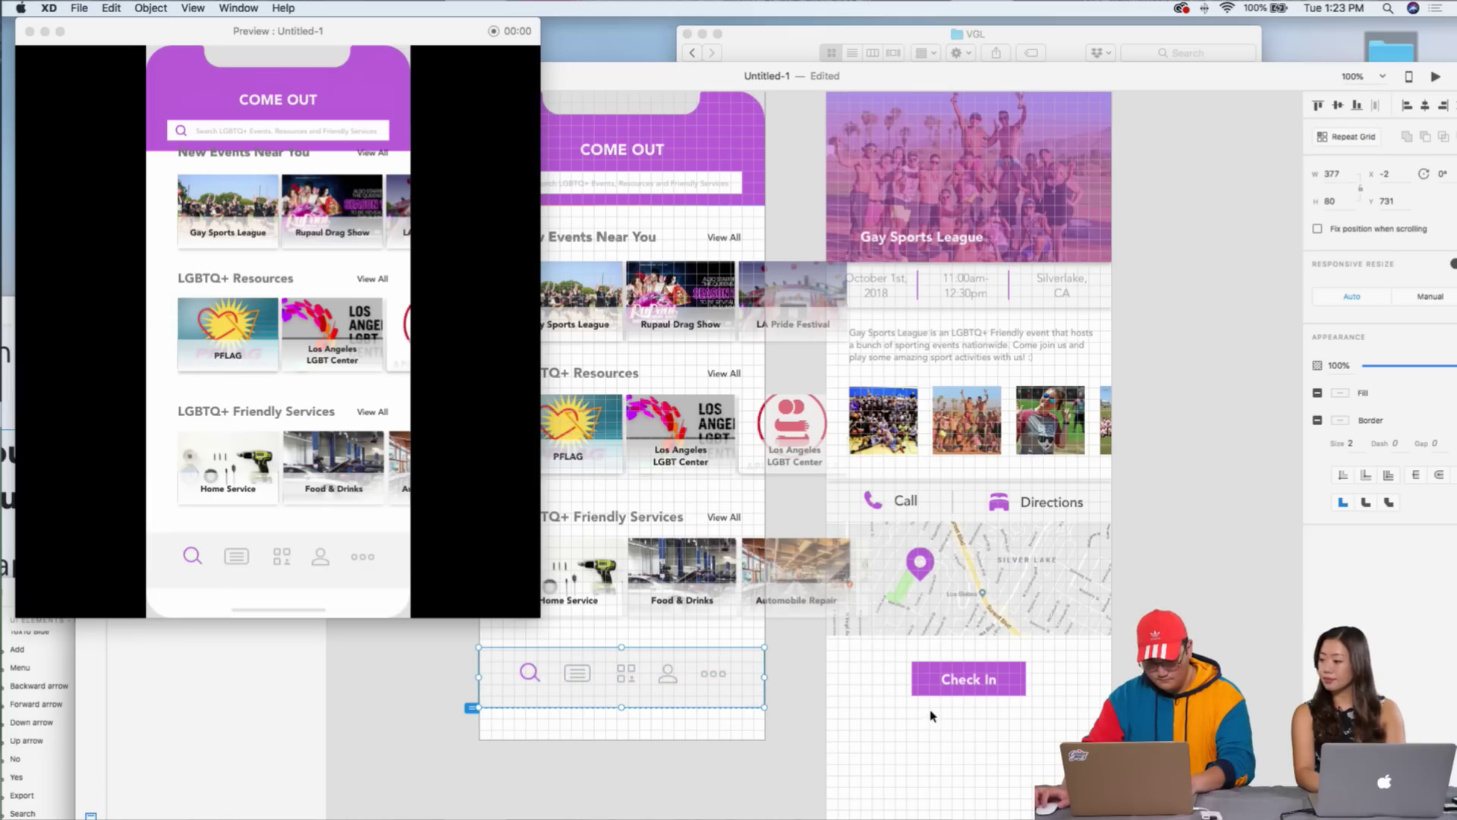
{"action": "key", "text": "super+v"}
{"action": "scroll", "coordinate": [357, 559], "scroll_direction": "down", "scroll_amount": 3}
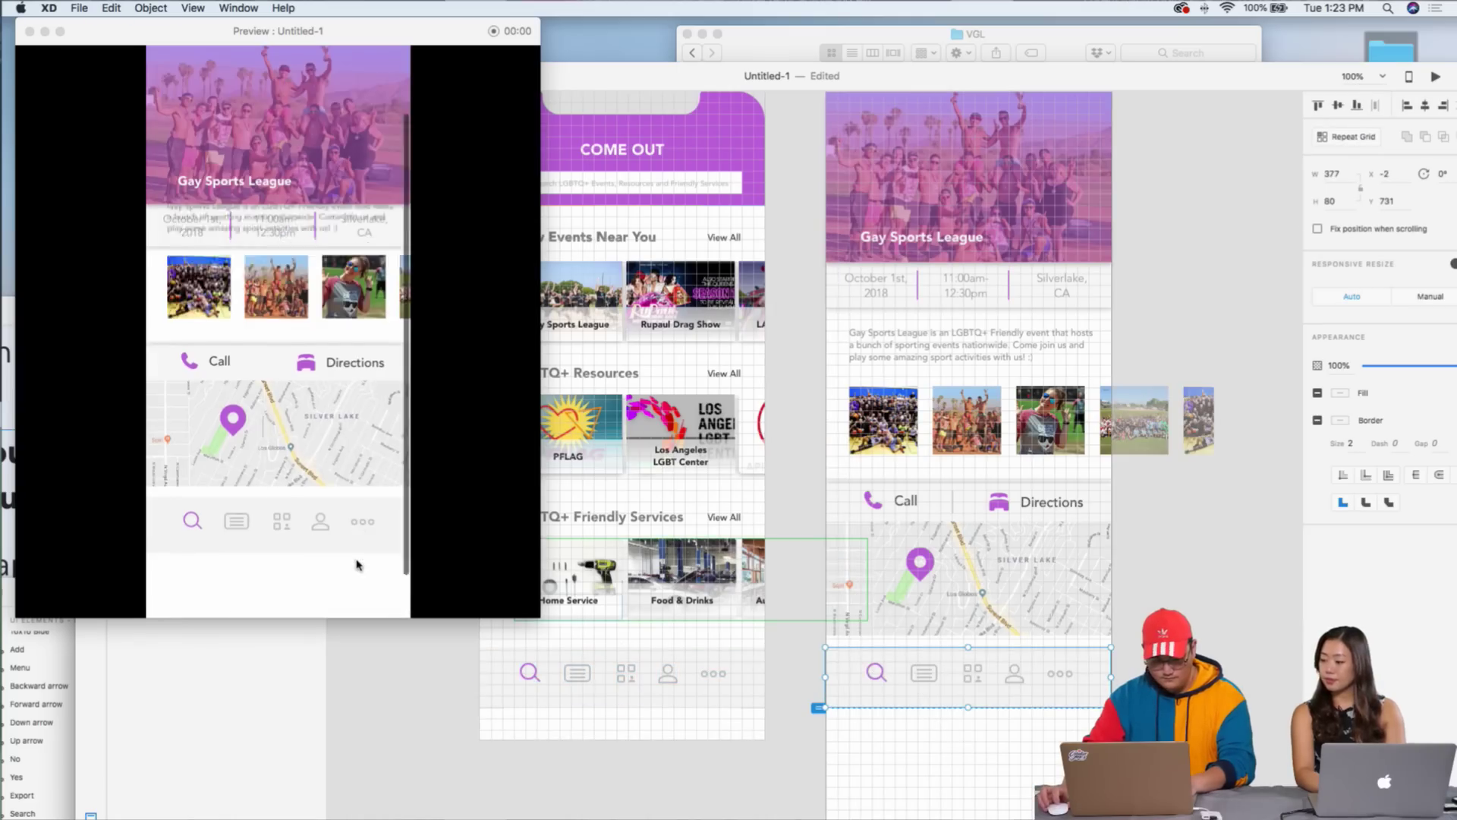
{"action": "scroll", "coordinate": [241, 527], "scroll_direction": "up", "scroll_amount": 3}
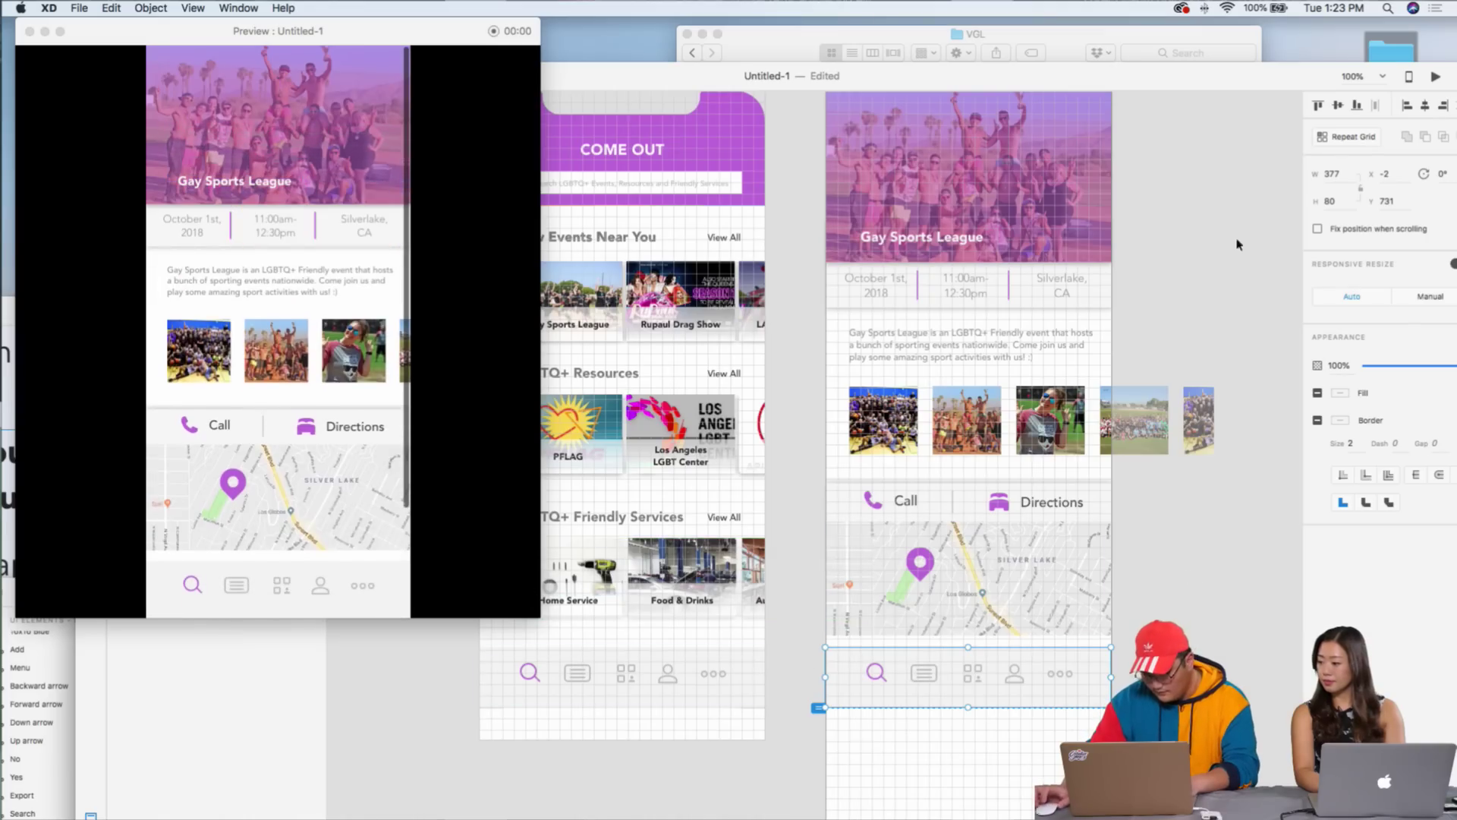
- Fix the pasted navigation bar's position when scrolling and test the Gay Sports League screen in the preview
{"action": "left_click", "coordinate": [1318, 229]}
{"action": "scroll", "coordinate": [387, 407], "scroll_direction": "down", "scroll_amount": 3}
{"action": "scroll", "coordinate": [388, 408], "scroll_direction": "up", "scroll_amount": 3}
{"action": "scroll", "coordinate": [387, 409], "scroll_direction": "down", "scroll_amount": 3}
{"action": "scroll", "coordinate": [387, 409], "scroll_direction": "up", "scroll_amount": 2}
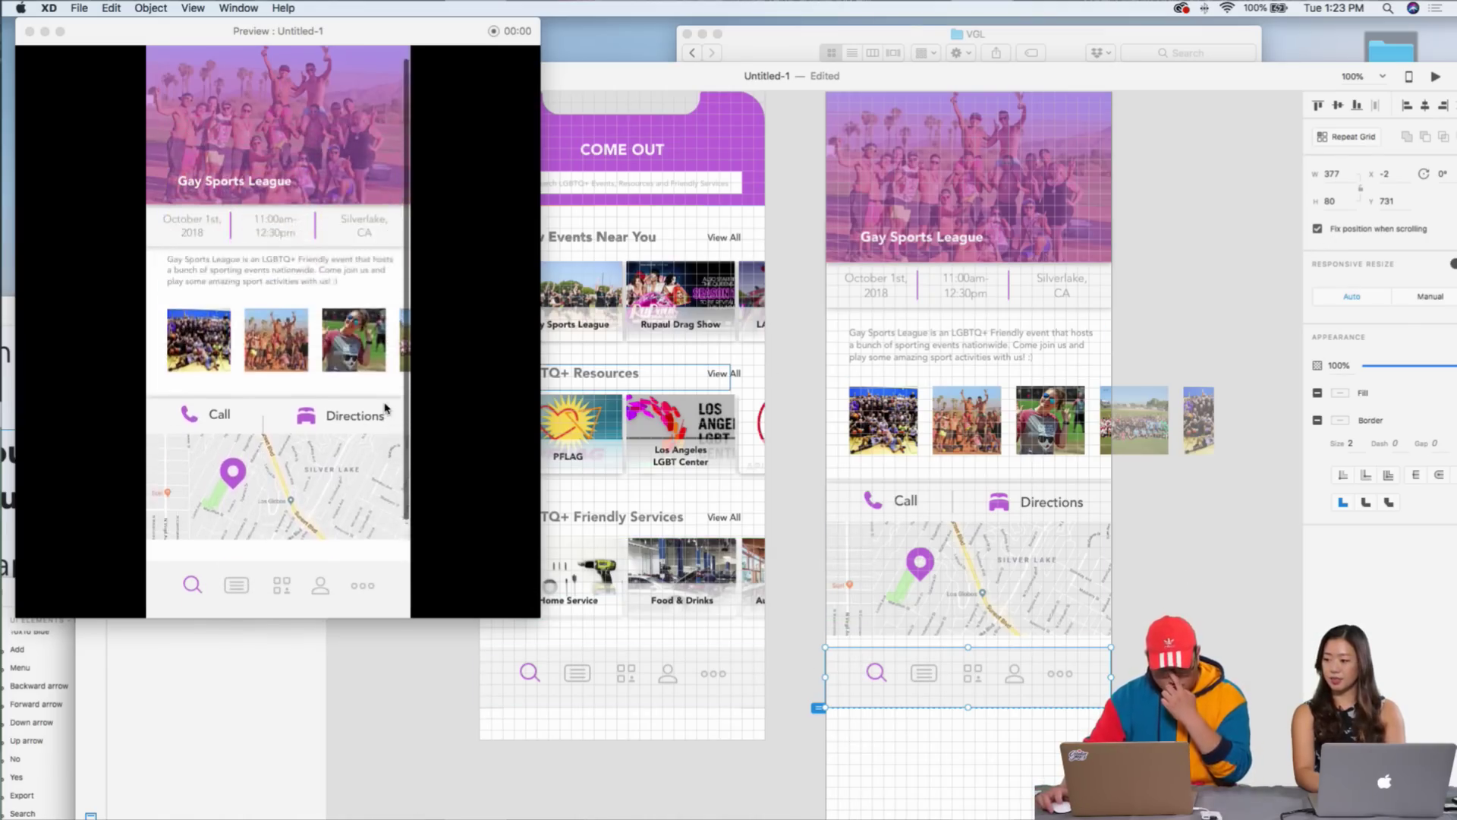
{"action": "scroll", "coordinate": [387, 408], "scroll_direction": "down", "scroll_amount": 3}
{"action": "scroll", "coordinate": [384, 408], "scroll_direction": "up", "scroll_amount": 3}
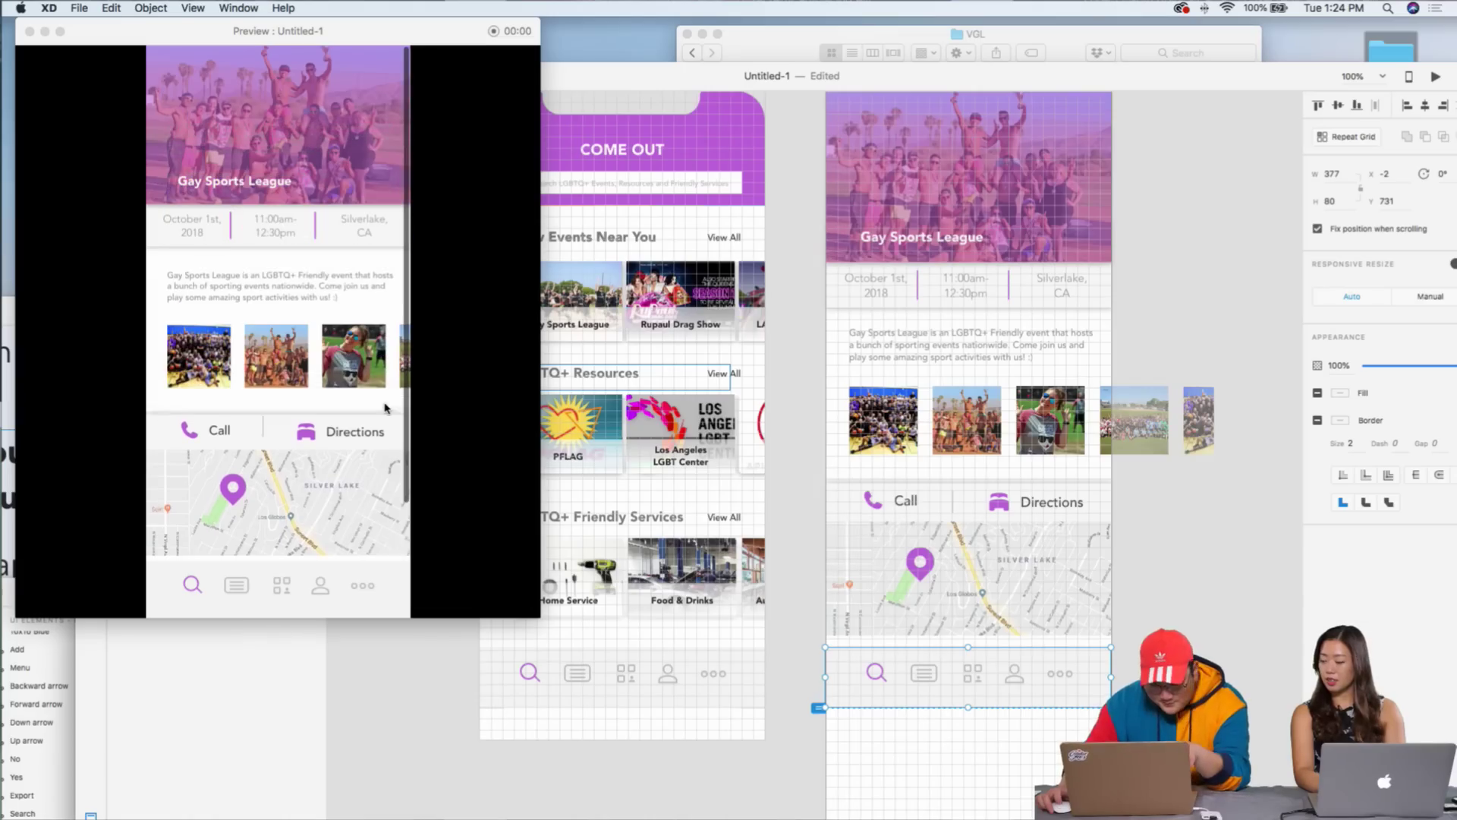
- Send the photo strip and the description text of the Gay Sports League screen to the back
{"action": "scroll", "coordinate": [888, 532], "scroll_direction": "up", "scroll_amount": 3}
{"action": "right_click", "coordinate": [888, 562]}
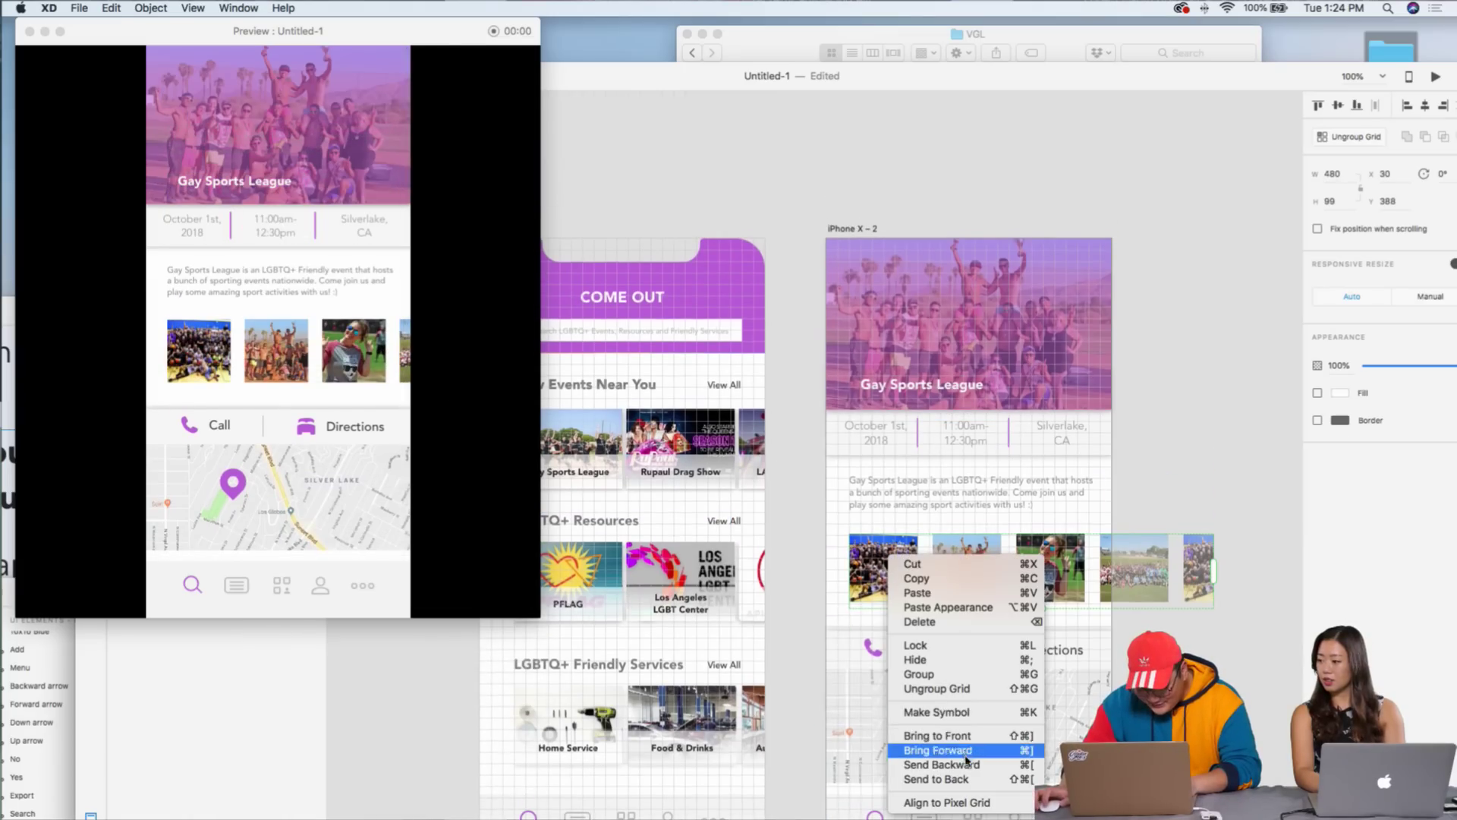
{"action": "left_click", "coordinate": [936, 779]}
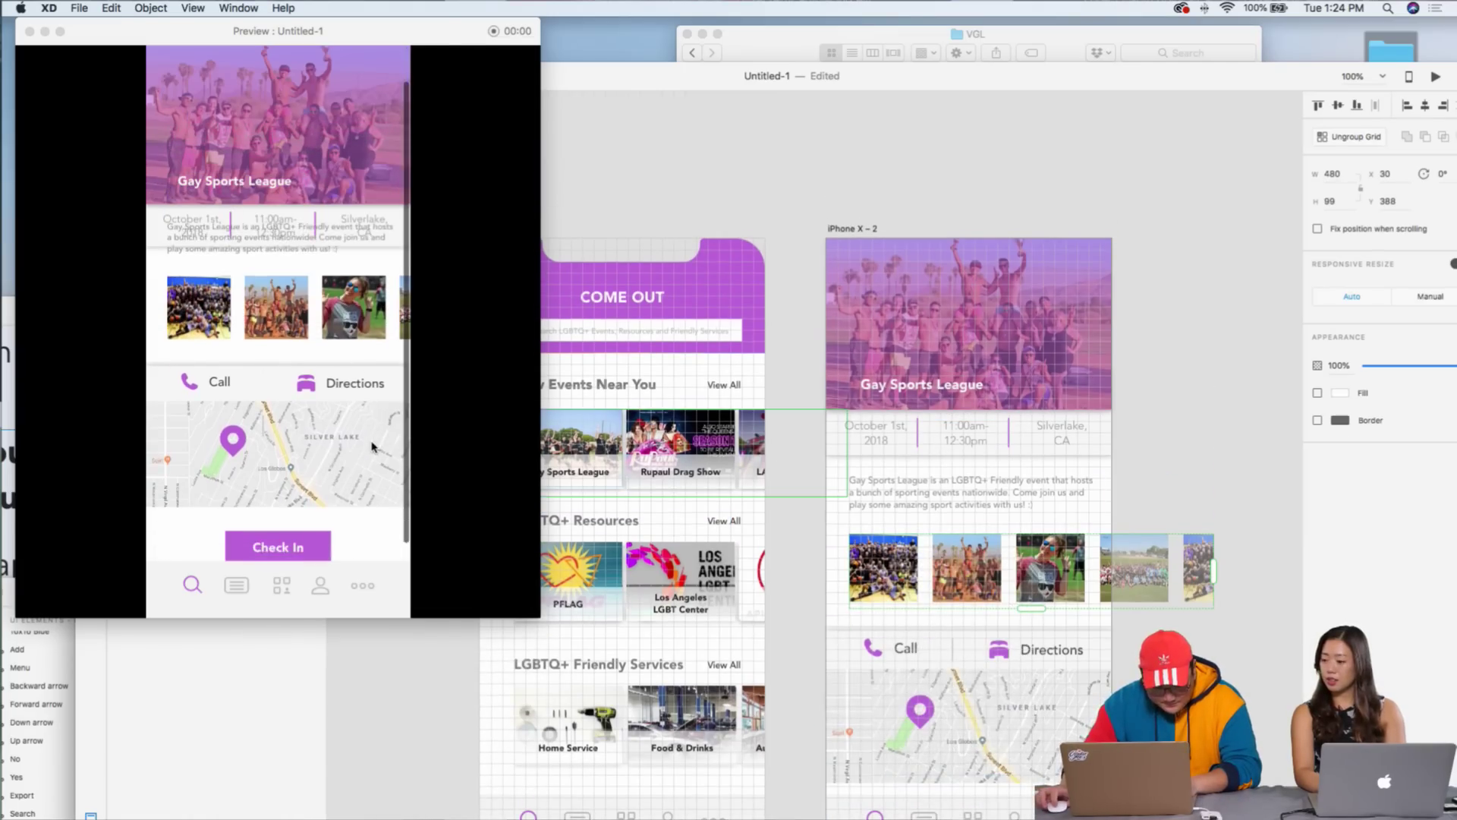
{"action": "right_click", "coordinate": [914, 492]}
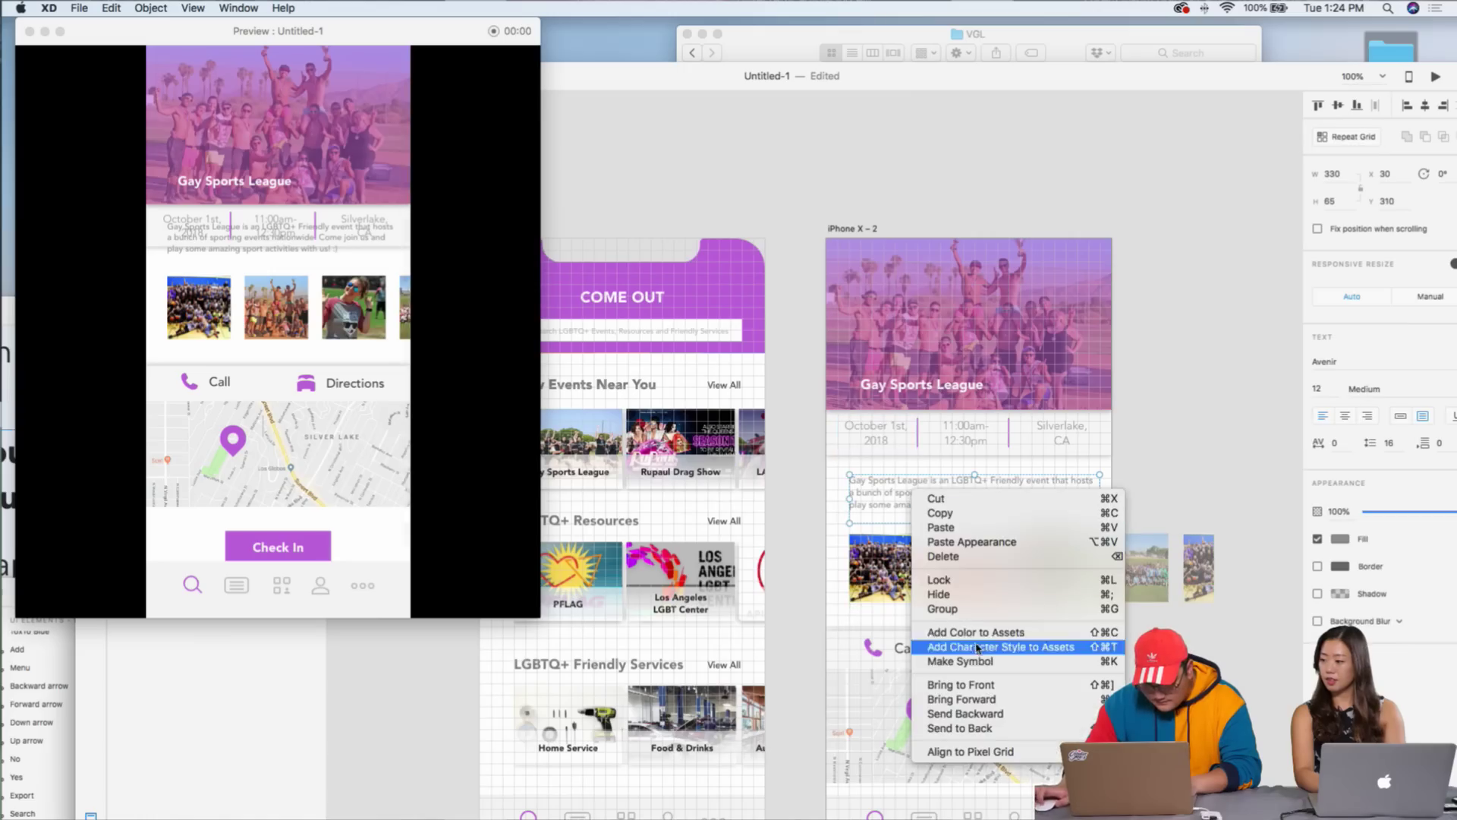
{"action": "left_click", "coordinate": [960, 728]}
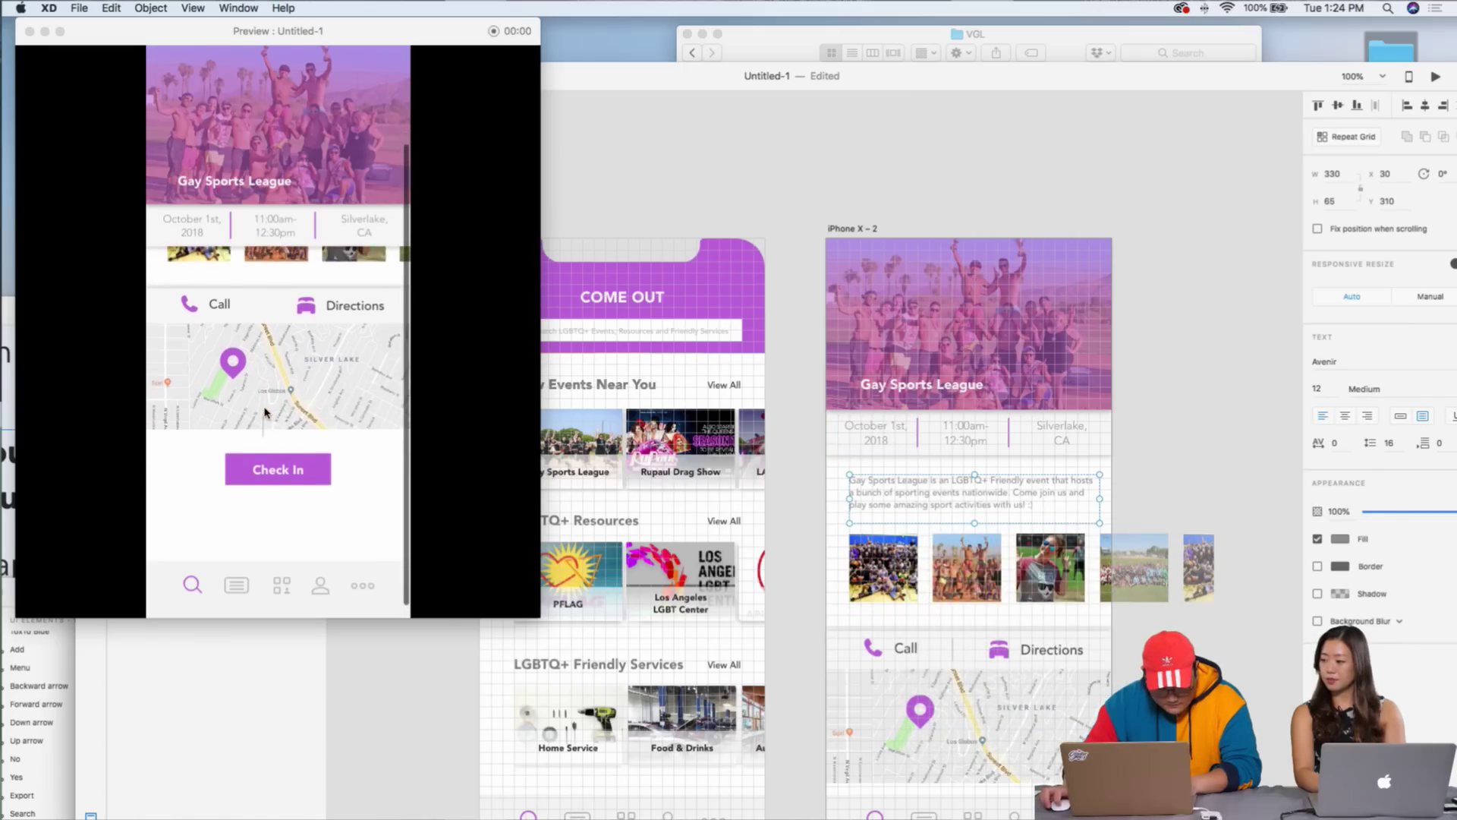
- Shorten the Gay Sports League artboard from its lower edge to a height of 928
{"action": "scroll", "coordinate": [838, 514], "scroll_direction": "down", "scroll_amount": 5}
{"action": "left_click", "coordinate": [990, 520]}
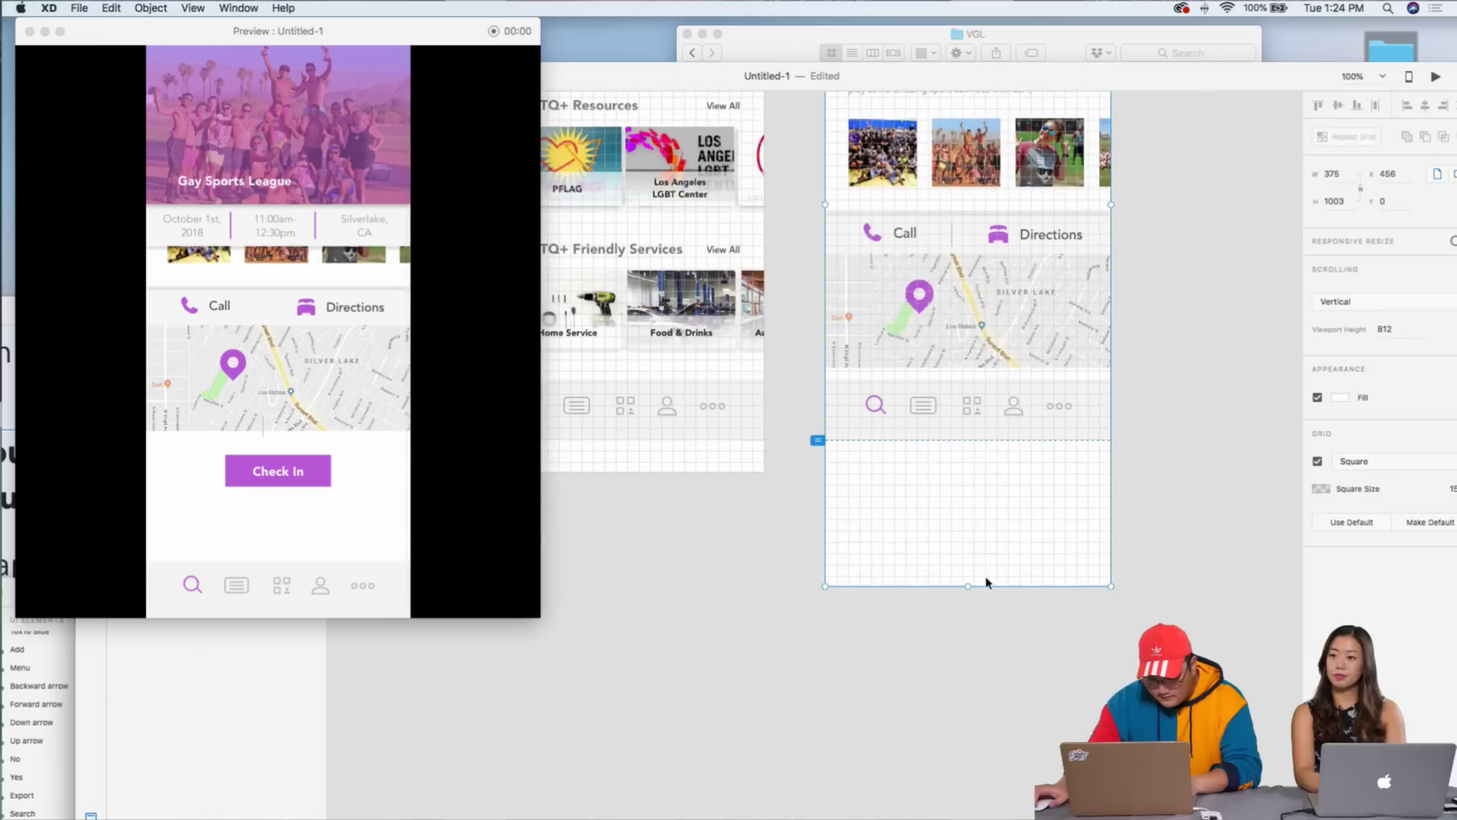
{"action": "left_click_drag", "start_coordinate": [965, 587], "coordinate": [962, 529]}
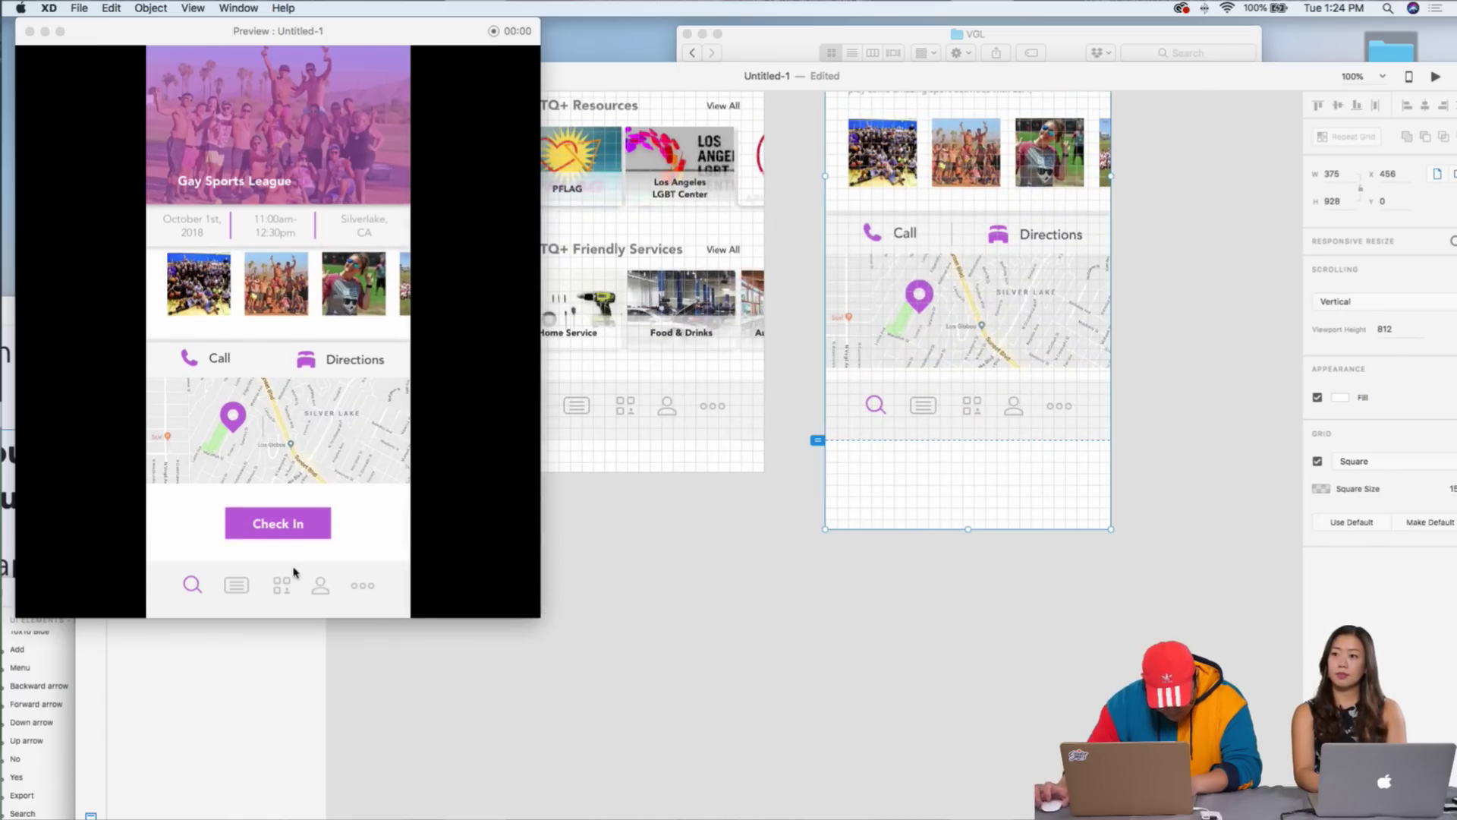
{"action": "left_click", "coordinate": [948, 509]}
- Copy the home screen's notched phone frame overlay onto the Gay Sports League screen at X 0, Y 0
{"action": "scroll", "coordinate": [698, 455], "scroll_direction": "up", "scroll_amount": 5}
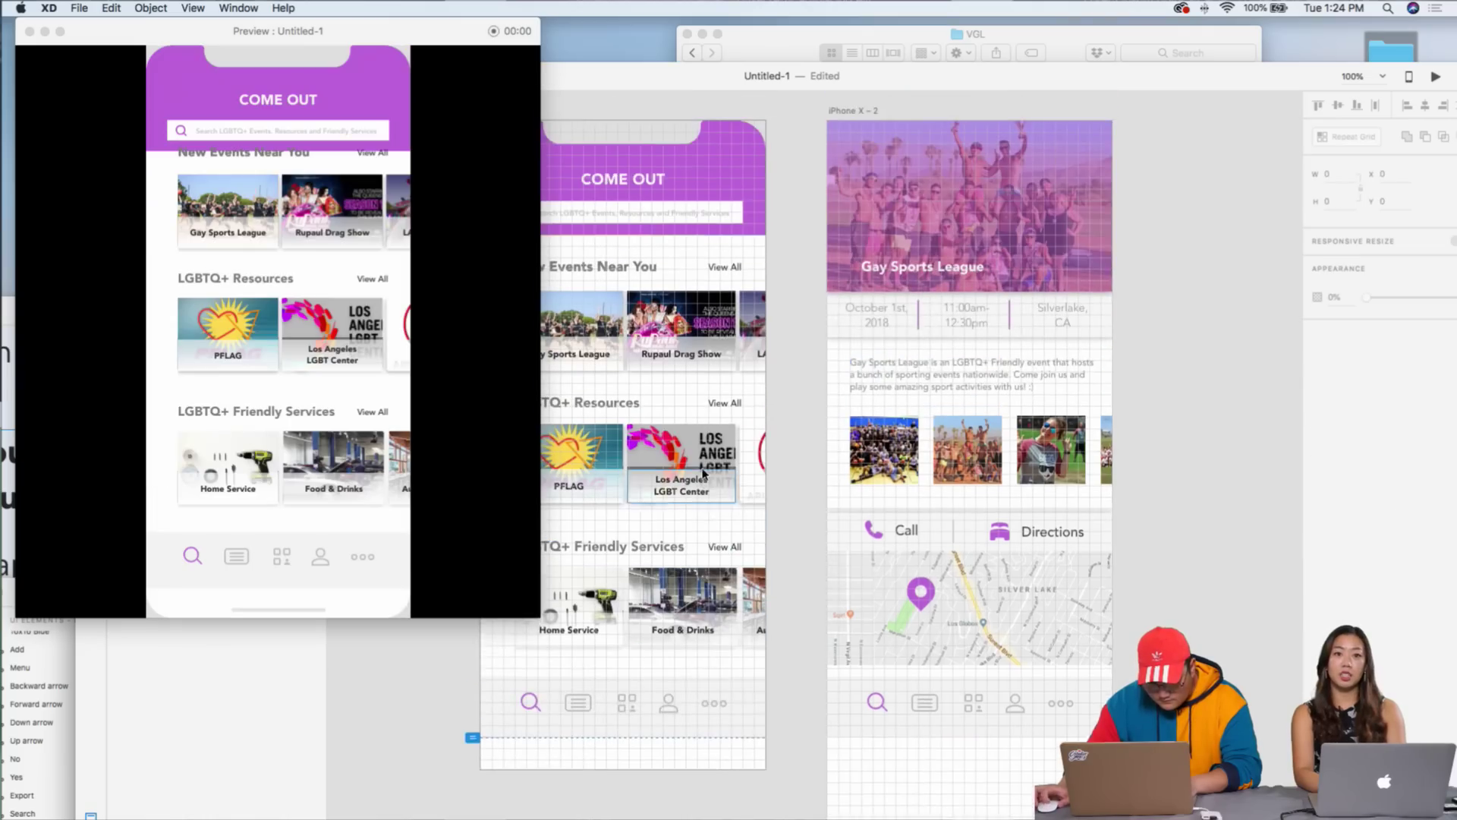
{"action": "scroll", "coordinate": [696, 443], "scroll_direction": "left", "scroll_amount": 3}
{"action": "left_click", "coordinate": [763, 138]}
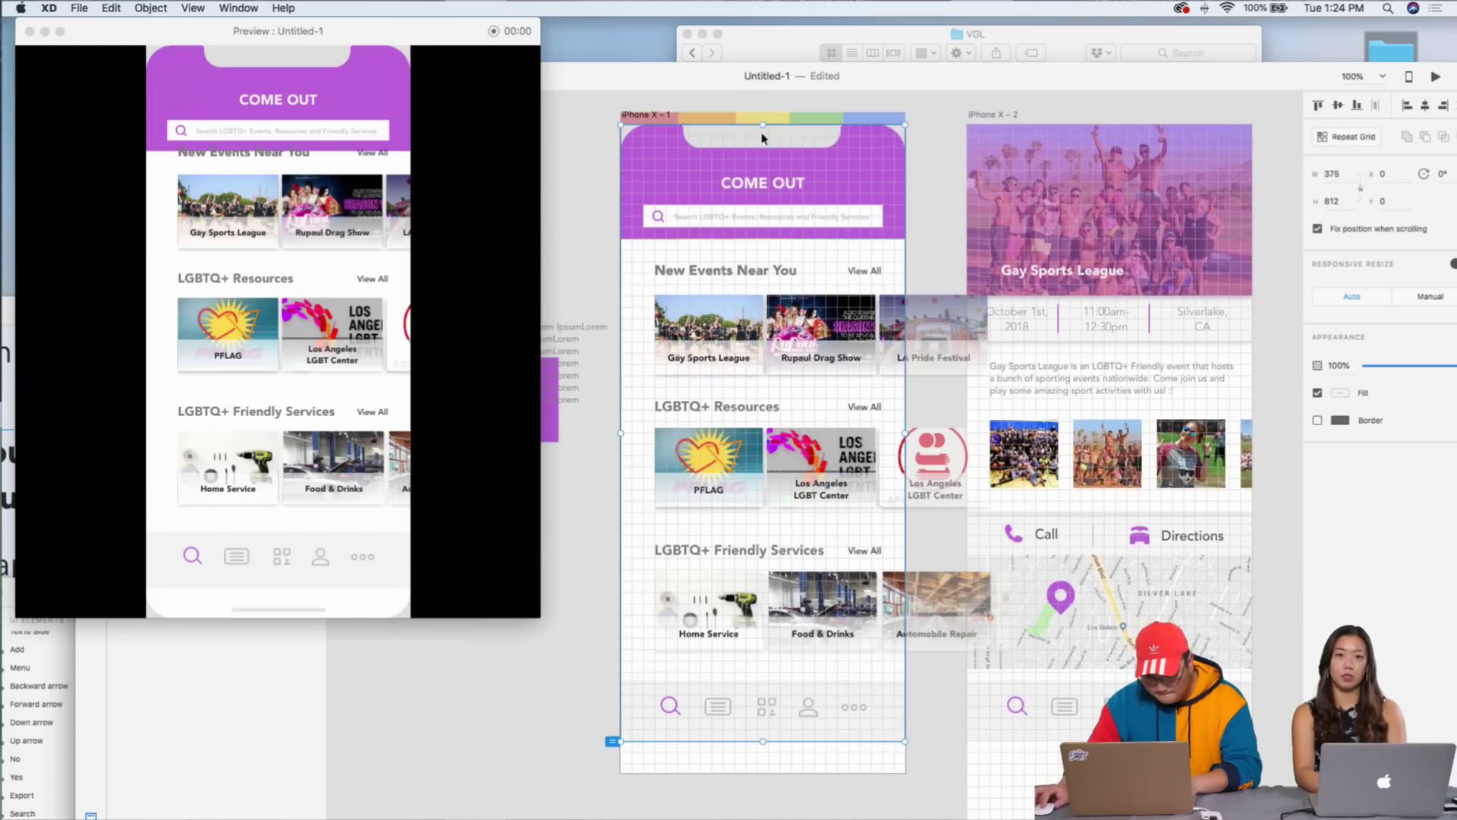
{"action": "left_click", "coordinate": [1114, 216]}
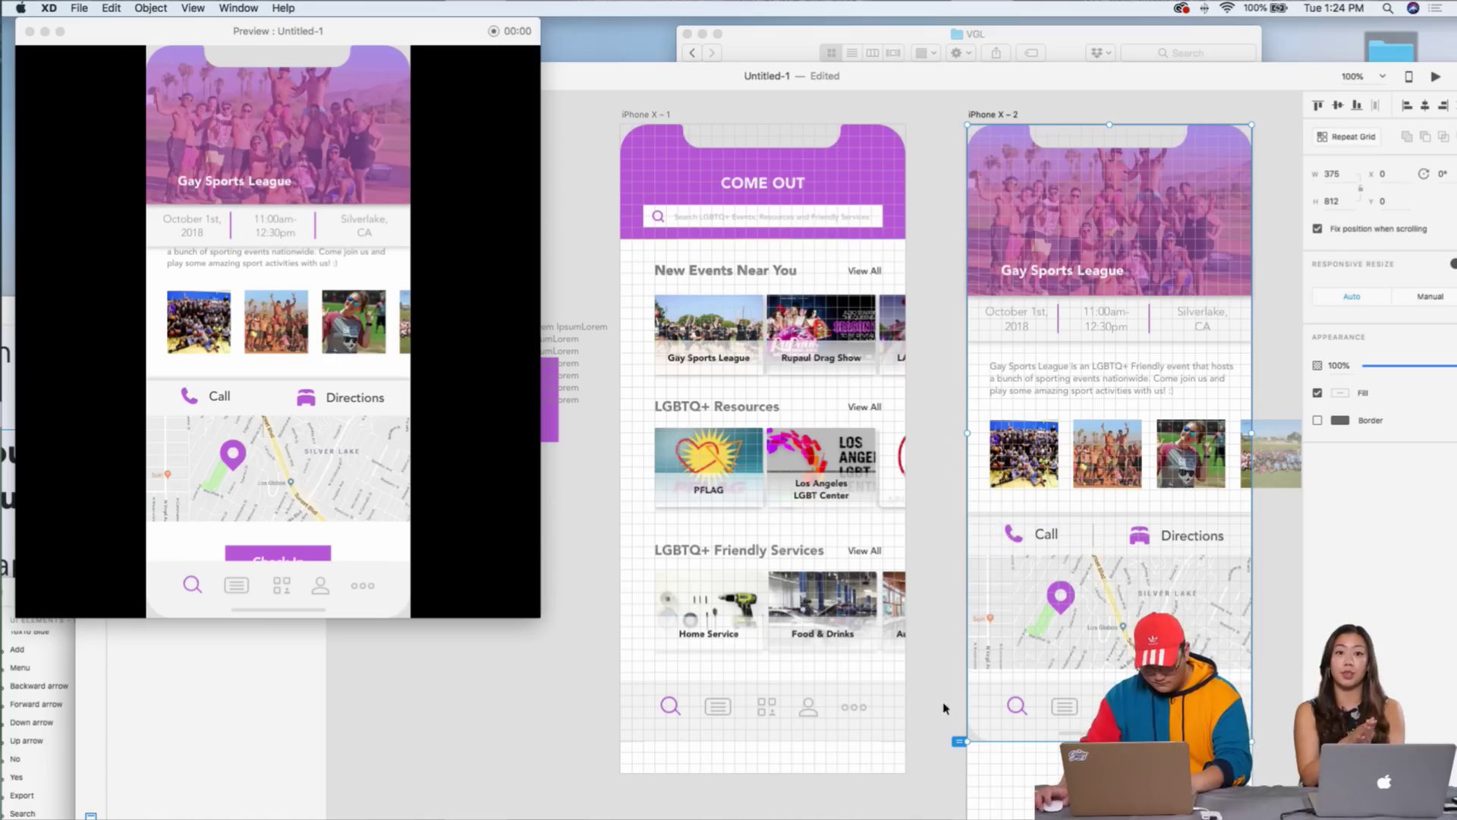
- Fix the position of the COME OUT home screen's navigation bar when scrolling
{"action": "left_click", "coordinate": [847, 768]}
{"action": "left_click", "coordinate": [651, 722]}
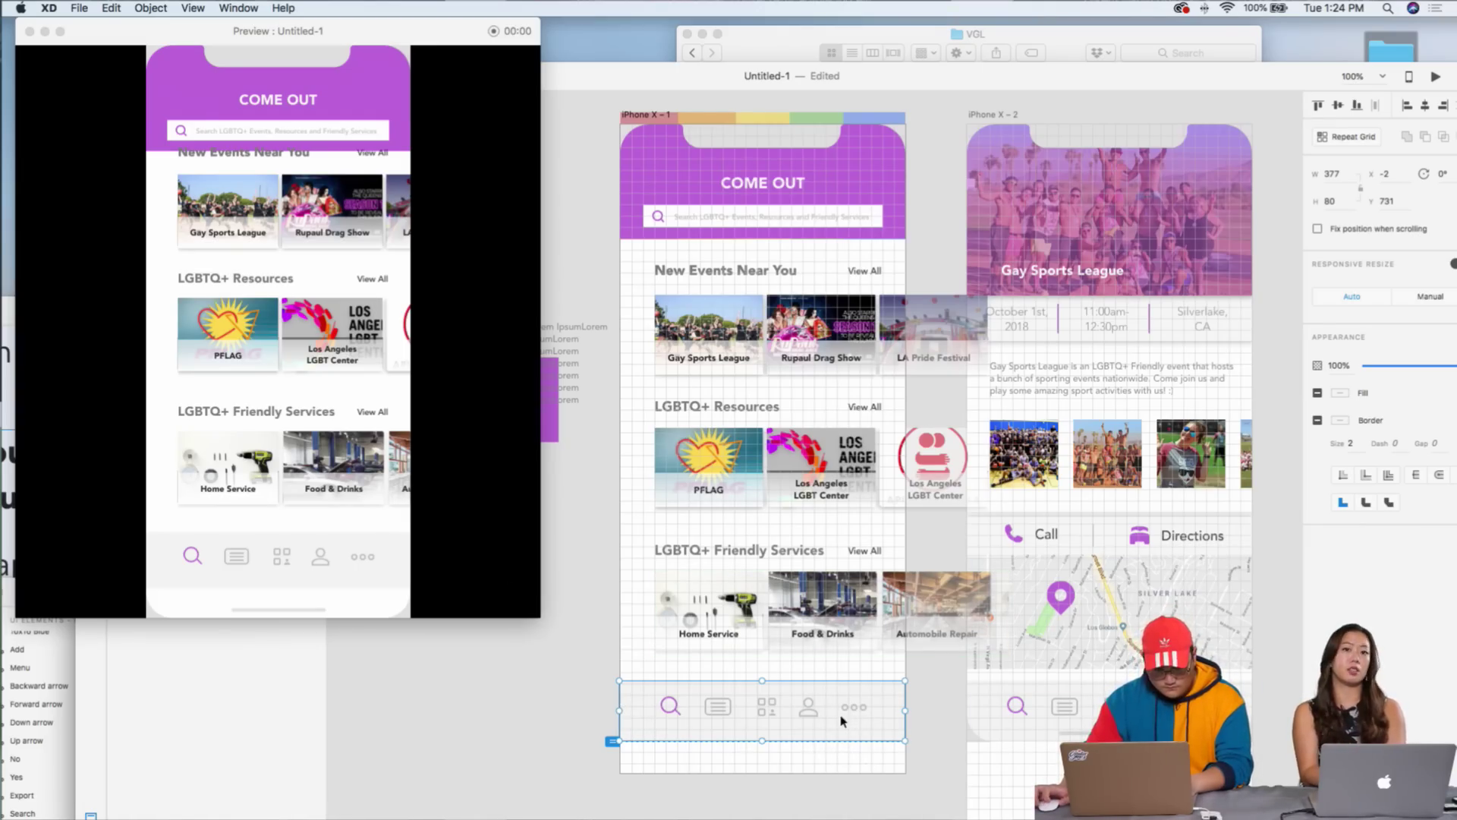
{"action": "scroll", "coordinate": [841, 721], "scroll_direction": "up", "scroll_amount": 3}
{"action": "scroll", "coordinate": [820, 751], "scroll_direction": "down", "scroll_amount": 2}
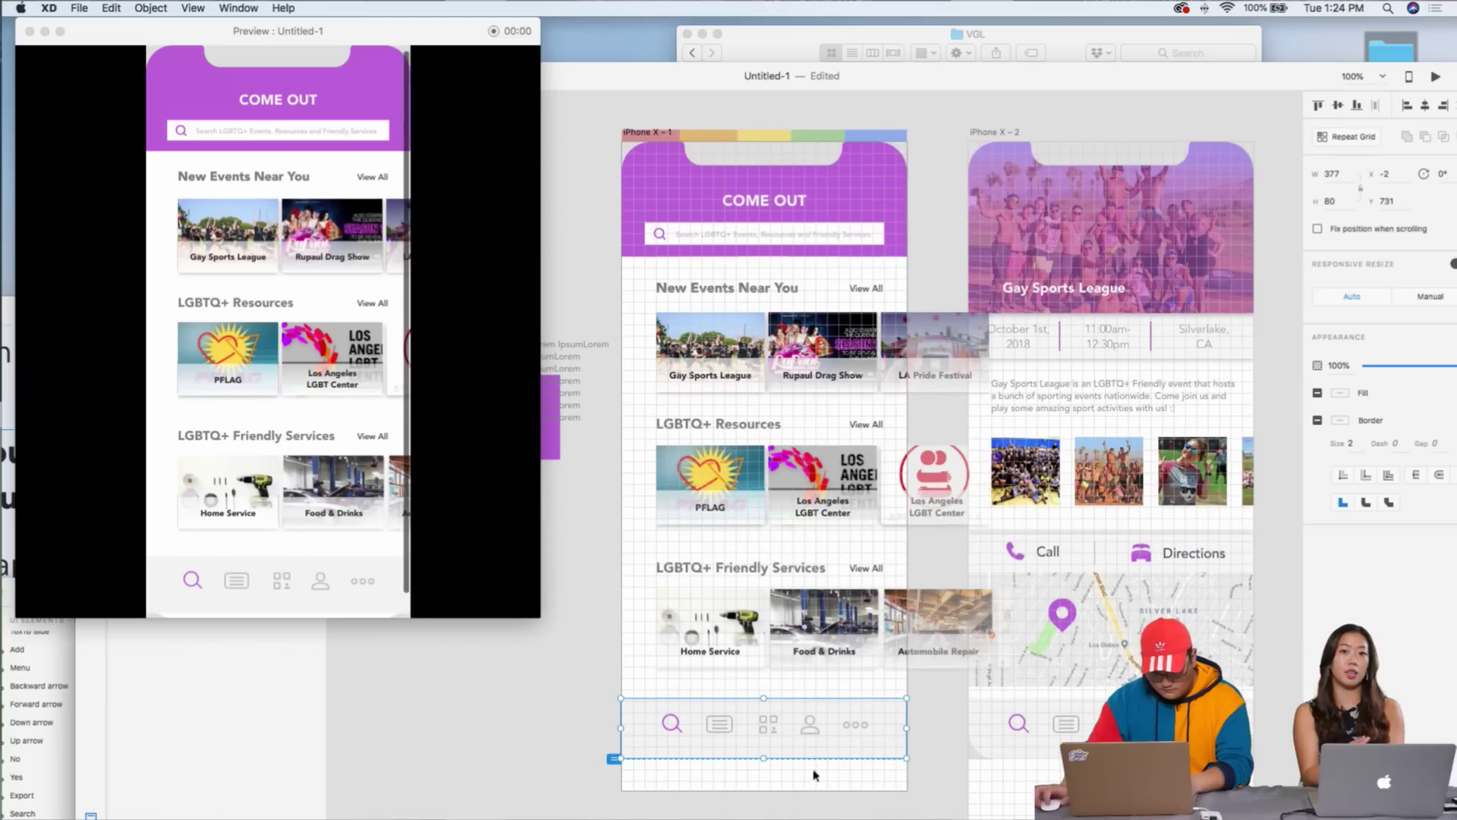
{"action": "left_click", "coordinate": [1318, 229]}
- Check the home screen's scrolling in the preview and nudge its navigation bar to X -1
{"action": "left_click_drag", "start_coordinate": [908, 775], "coordinate": [631, 712]}
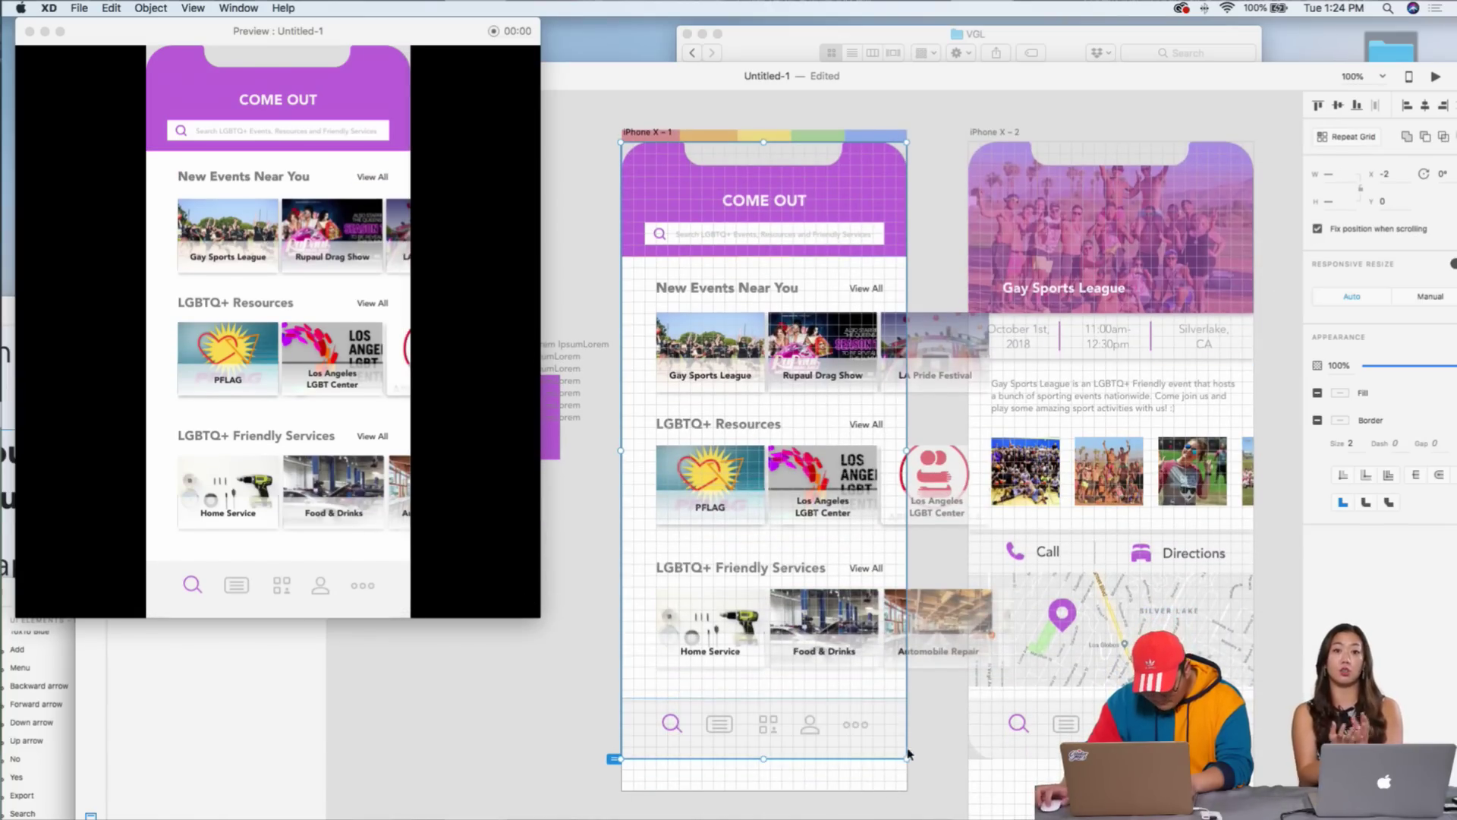
{"action": "left_click", "coordinate": [803, 156], "text": "shift"}
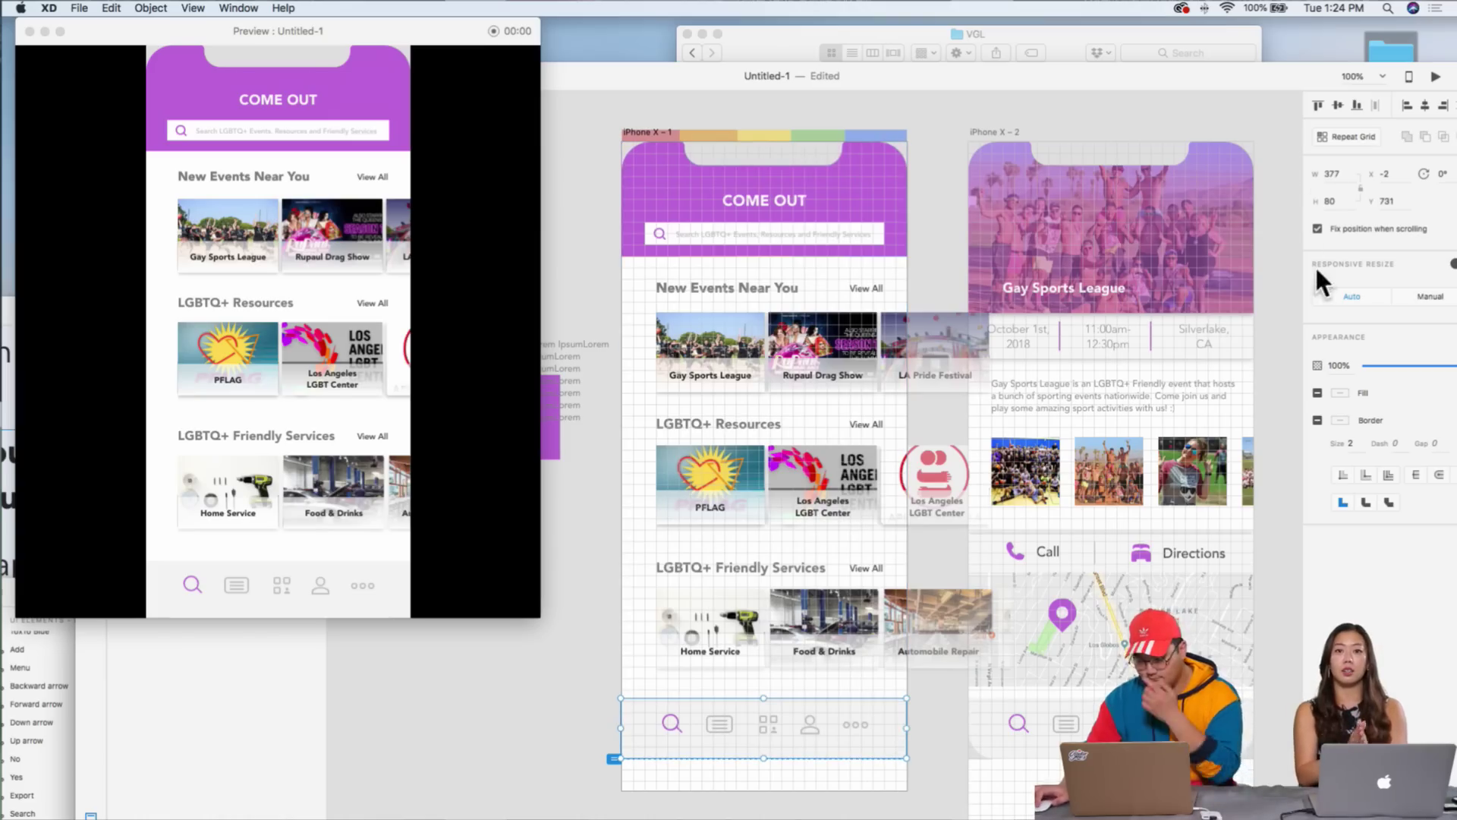
{"action": "left_click", "coordinate": [1318, 230]}
{"action": "scroll", "coordinate": [378, 447], "scroll_direction": "down", "scroll_amount": 3}
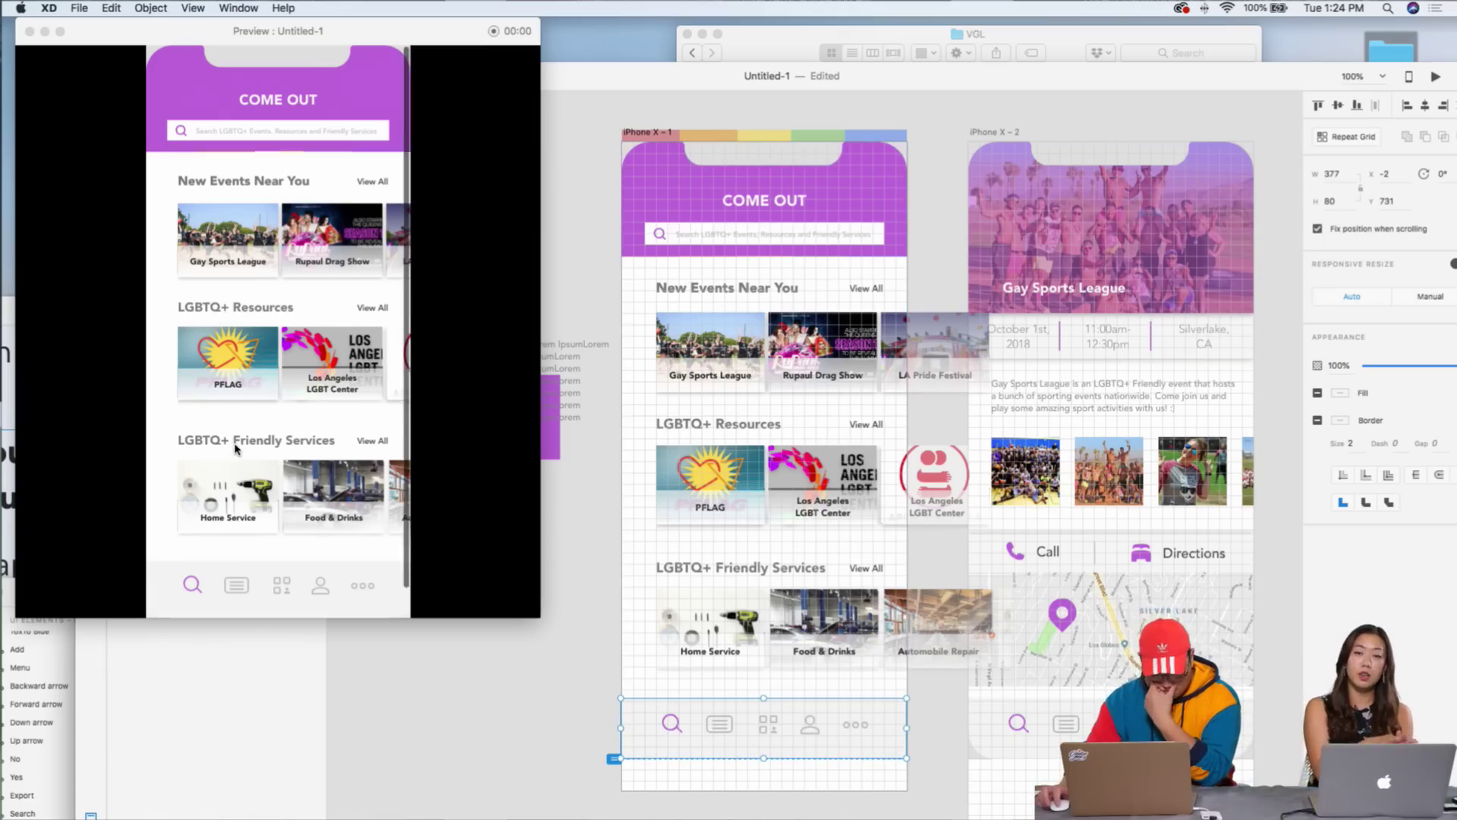
{"action": "scroll", "coordinate": [235, 449], "scroll_direction": "up", "scroll_amount": 3}
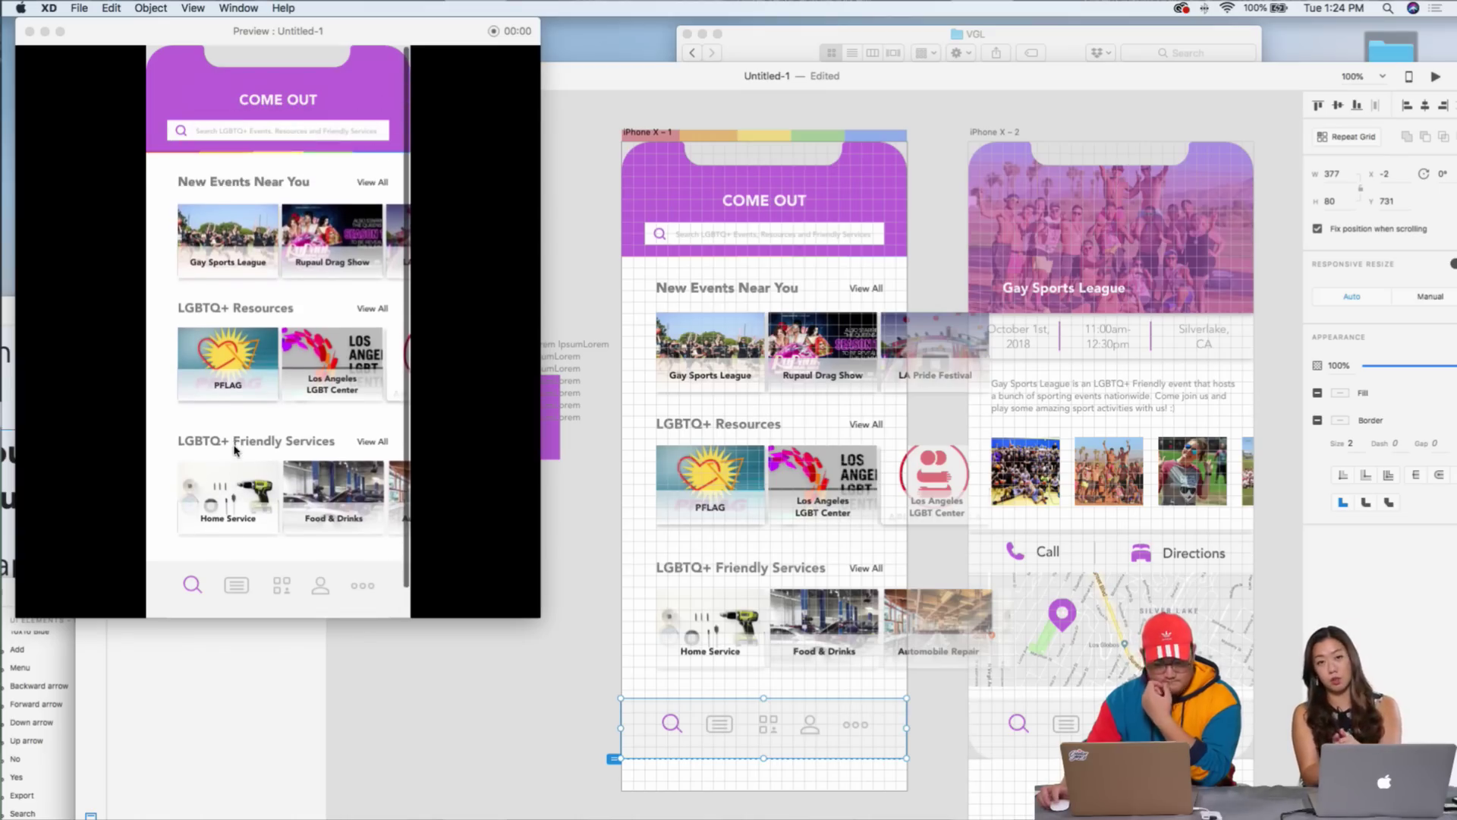
{"action": "scroll", "coordinate": [235, 449], "scroll_direction": "up", "scroll_amount": 1}
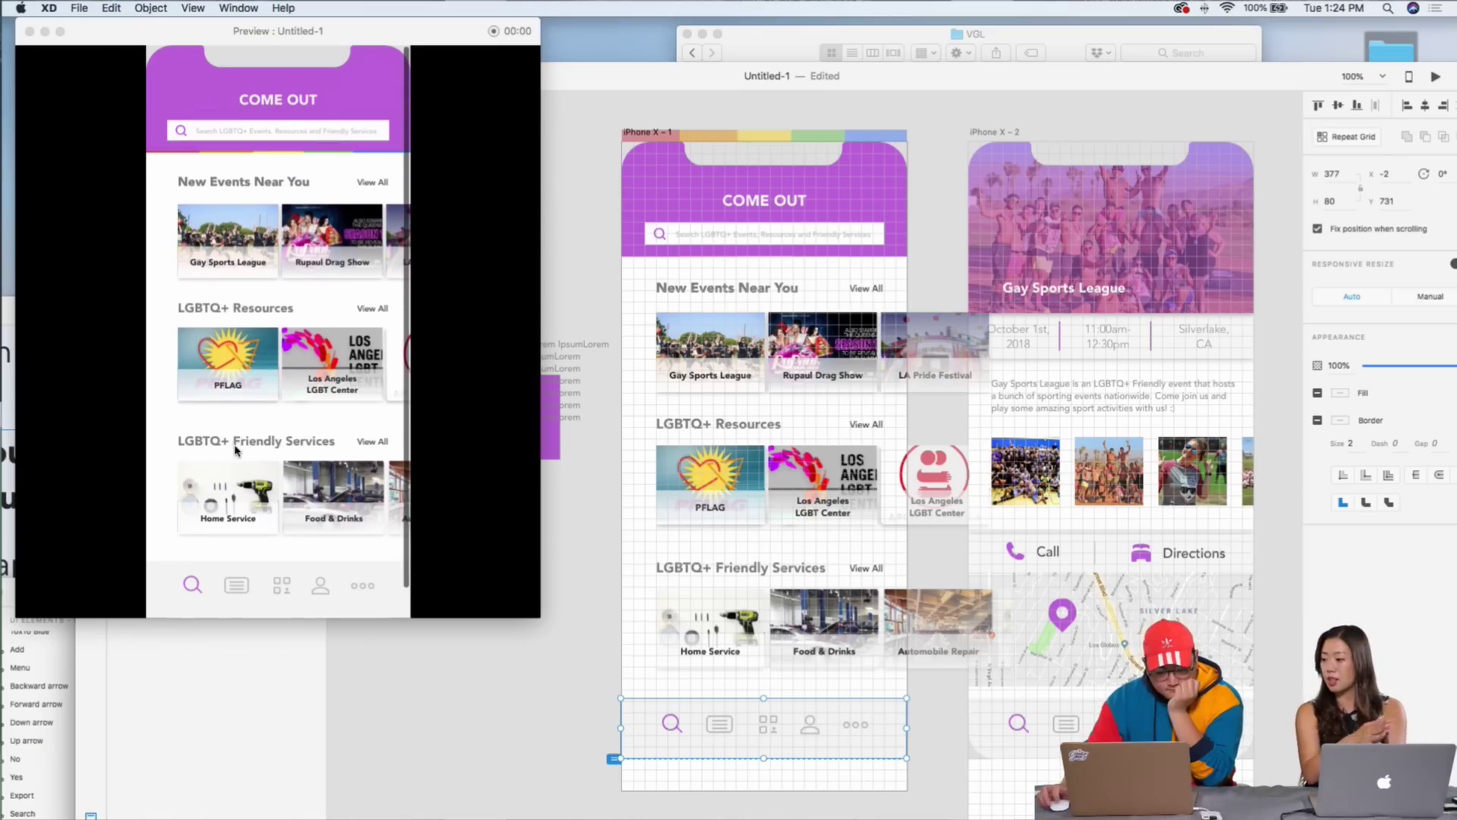
{"action": "scroll", "coordinate": [236, 450], "scroll_direction": "down", "scroll_amount": 1}
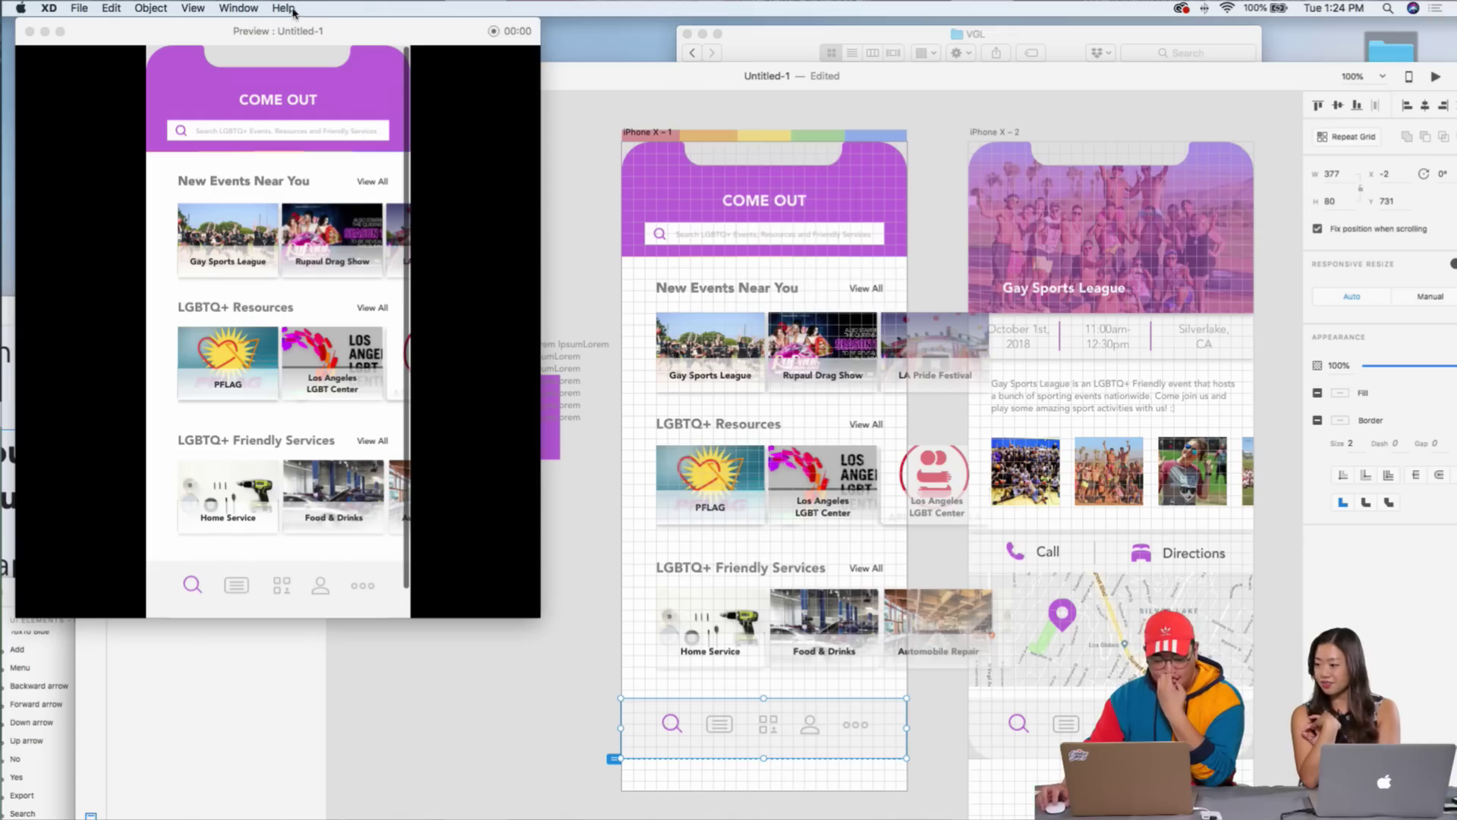
{"action": "scroll", "coordinate": [342, 264], "scroll_direction": "up", "scroll_amount": 2}
{"action": "scroll", "coordinate": [341, 263], "scroll_direction": "down", "scroll_amount": 2}
{"action": "key", "text": "Right"}
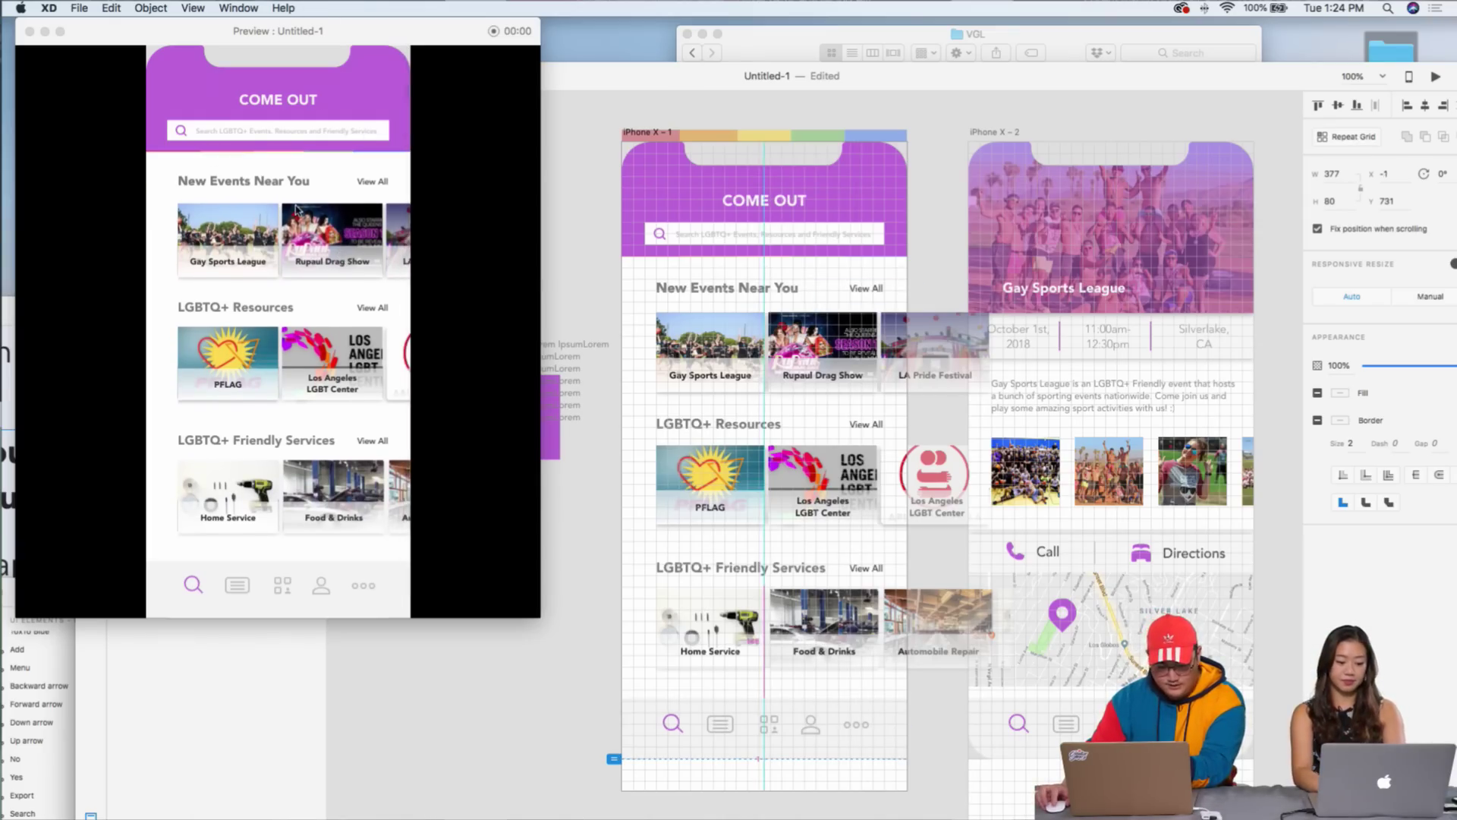
- Preview the Gay Sports League screen's scrolling, and switch the enlarged design window to Prototype mode
{"action": "left_click", "coordinate": [1038, 149]}
{"action": "scroll", "coordinate": [255, 229], "scroll_direction": "down", "scroll_amount": 5}
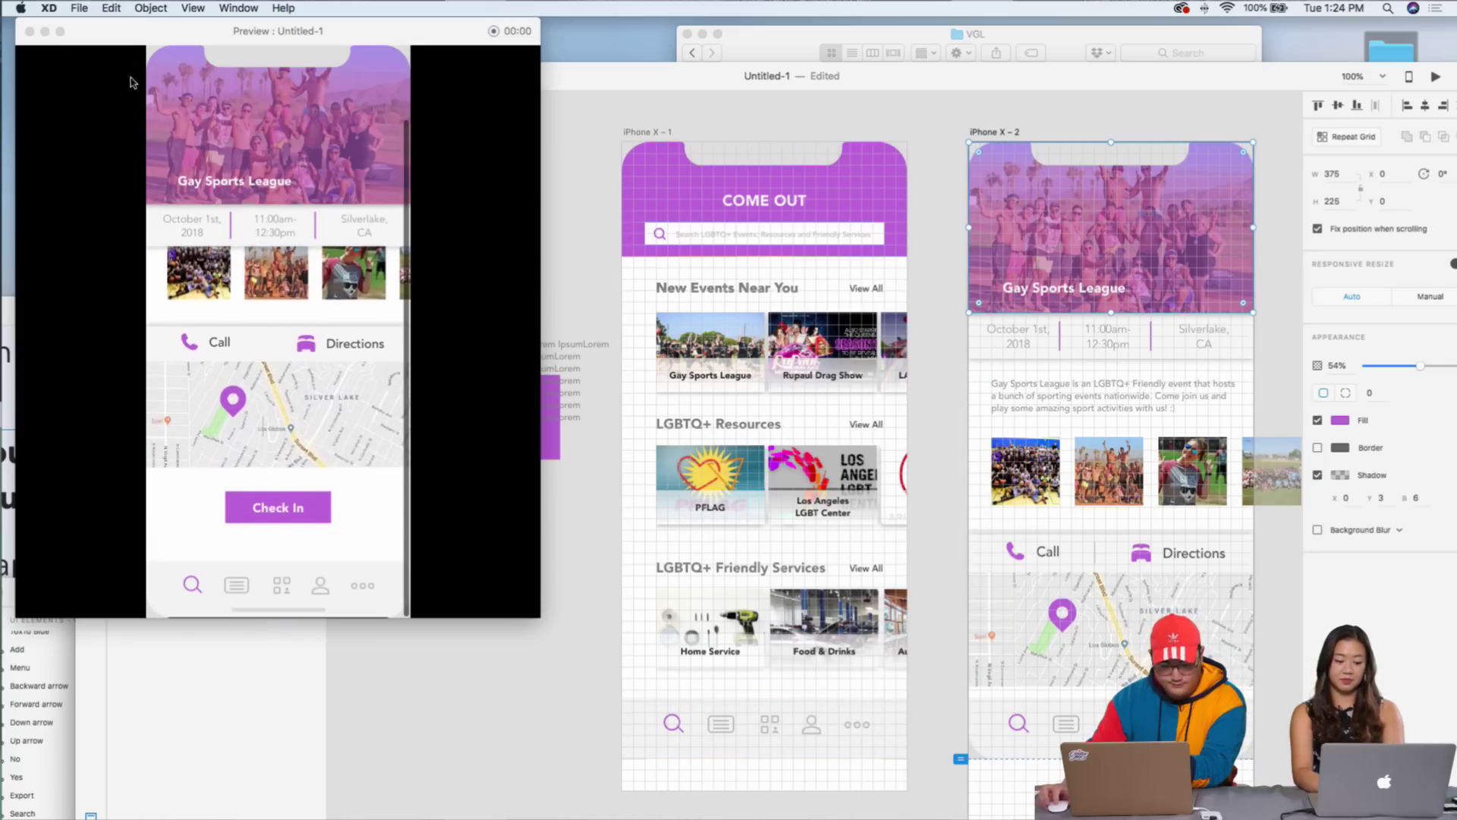
{"action": "left_click_drag", "start_coordinate": [248, 31], "coordinate": [233, 183]}
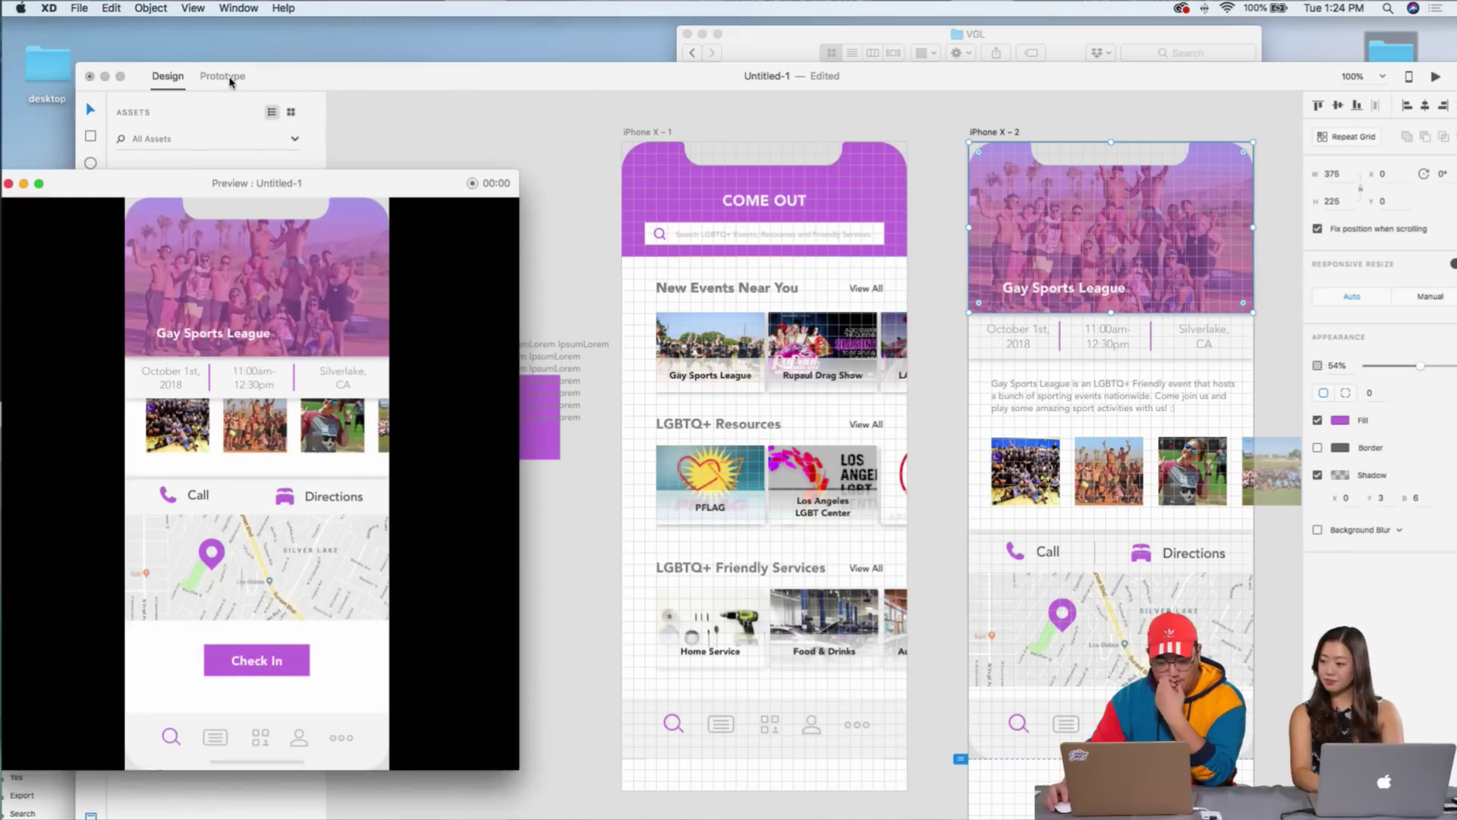
{"action": "left_click", "coordinate": [230, 77]}
{"action": "double_click", "coordinate": [419, 77]}
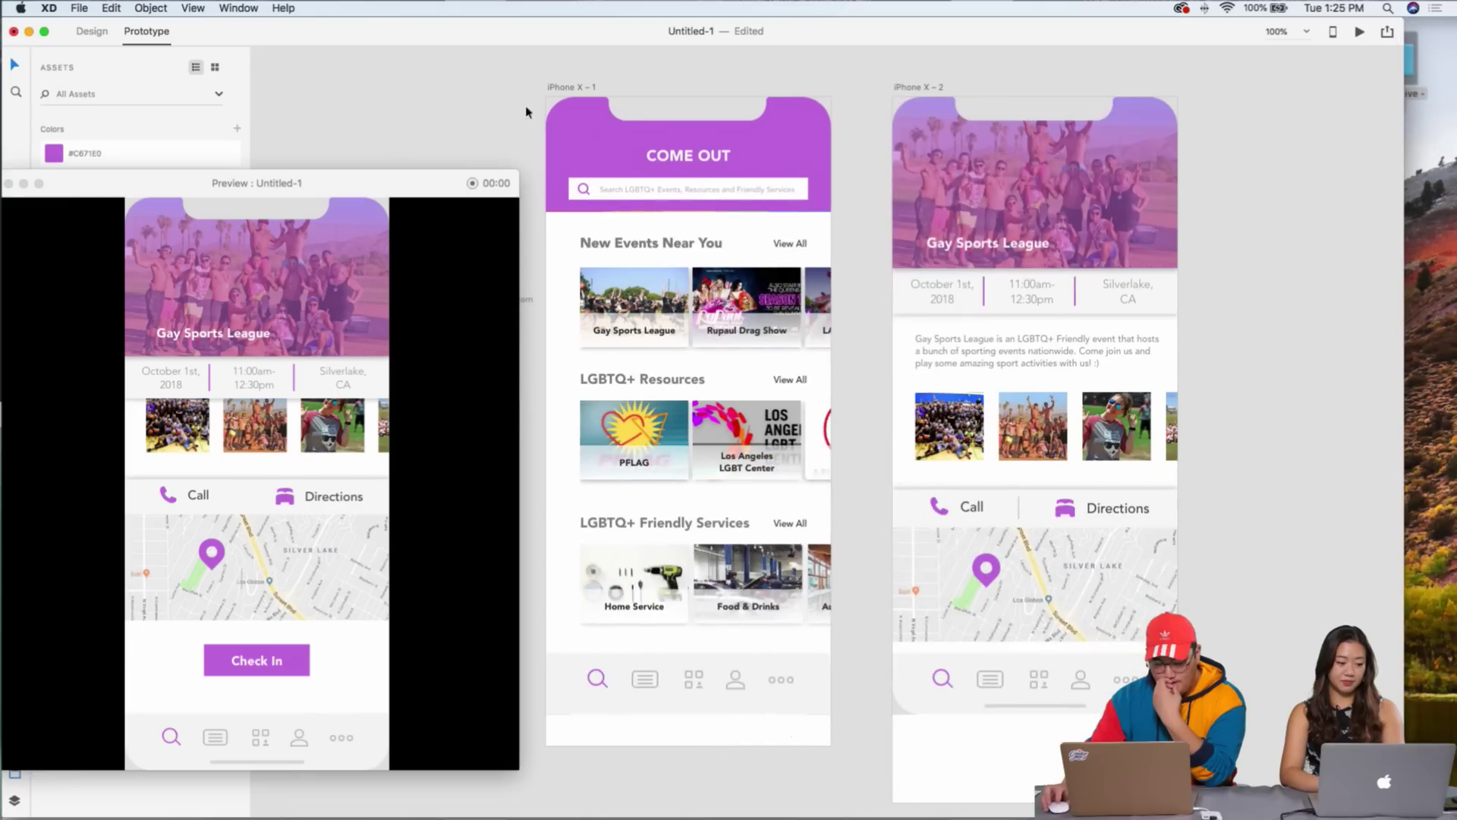
{"action": "scroll", "coordinate": [674, 309], "scroll_direction": "down", "scroll_amount": 3}
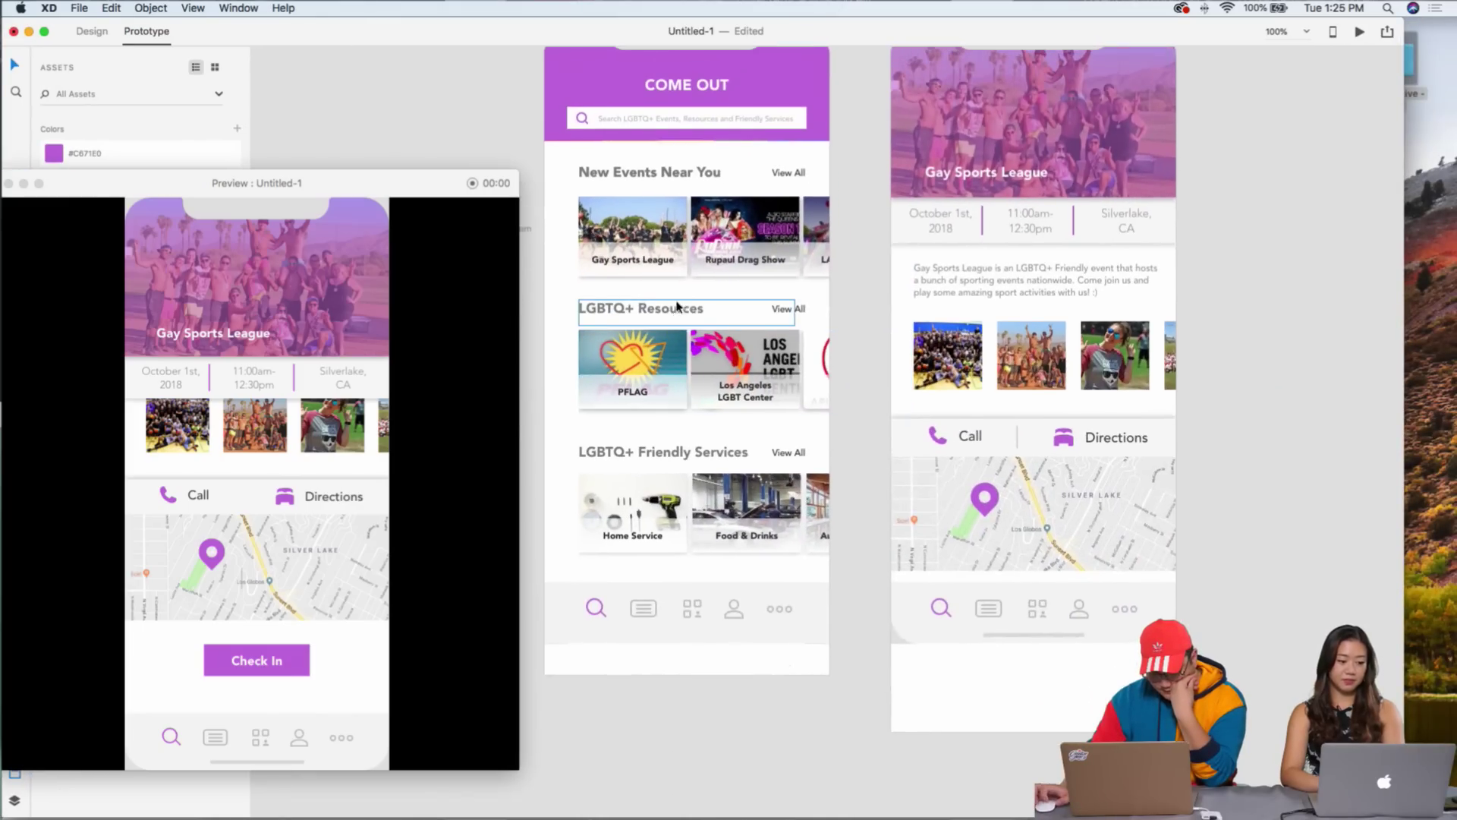
- Link the home screen's Gay Sports League card to iPhone X – 2 with a Tap trigger, Dissolve transition, Ease Out and 0.4 s
{"action": "left_click", "coordinate": [634, 279]}
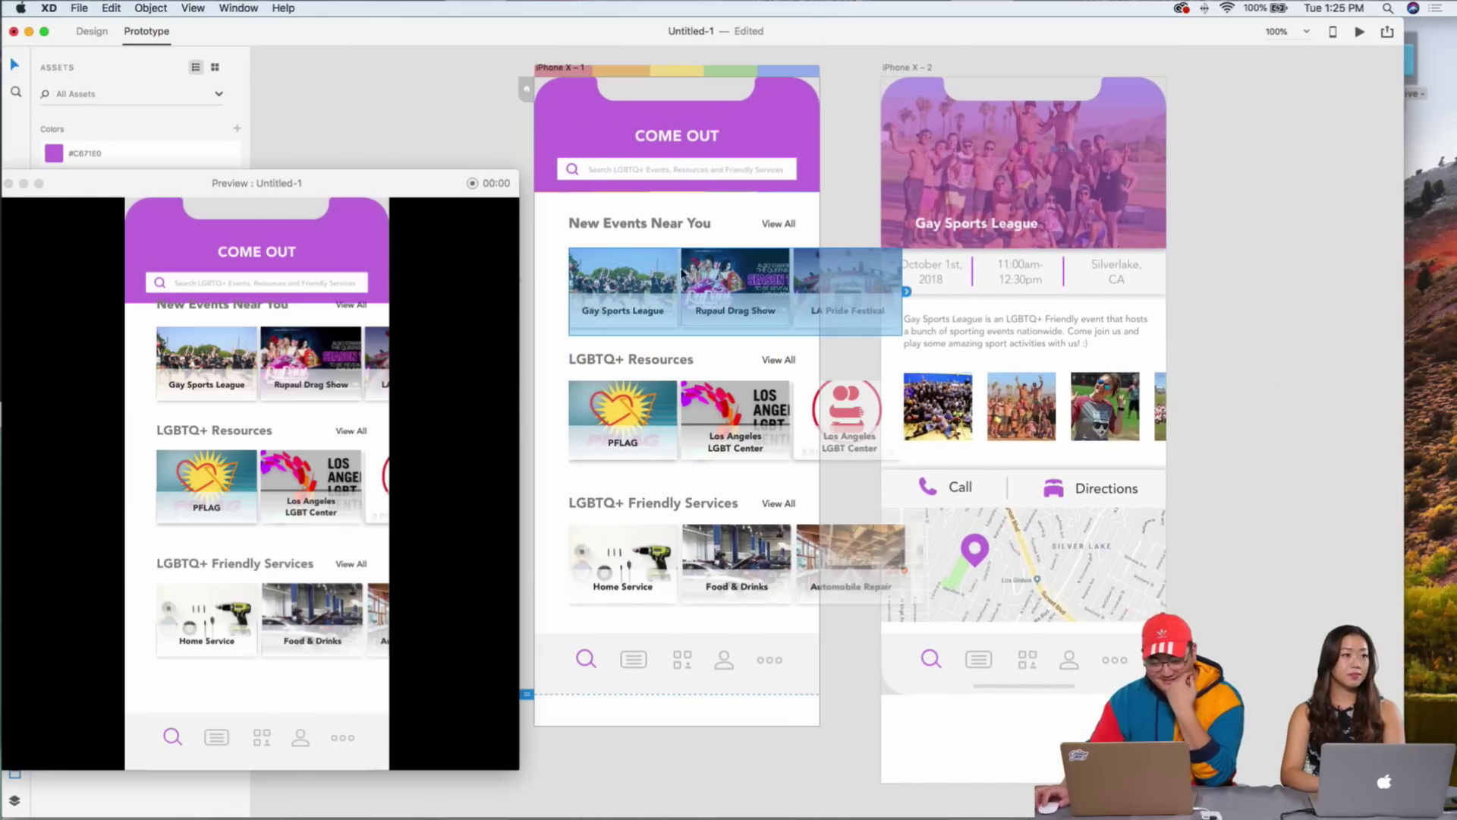
{"action": "double_click", "coordinate": [608, 273]}
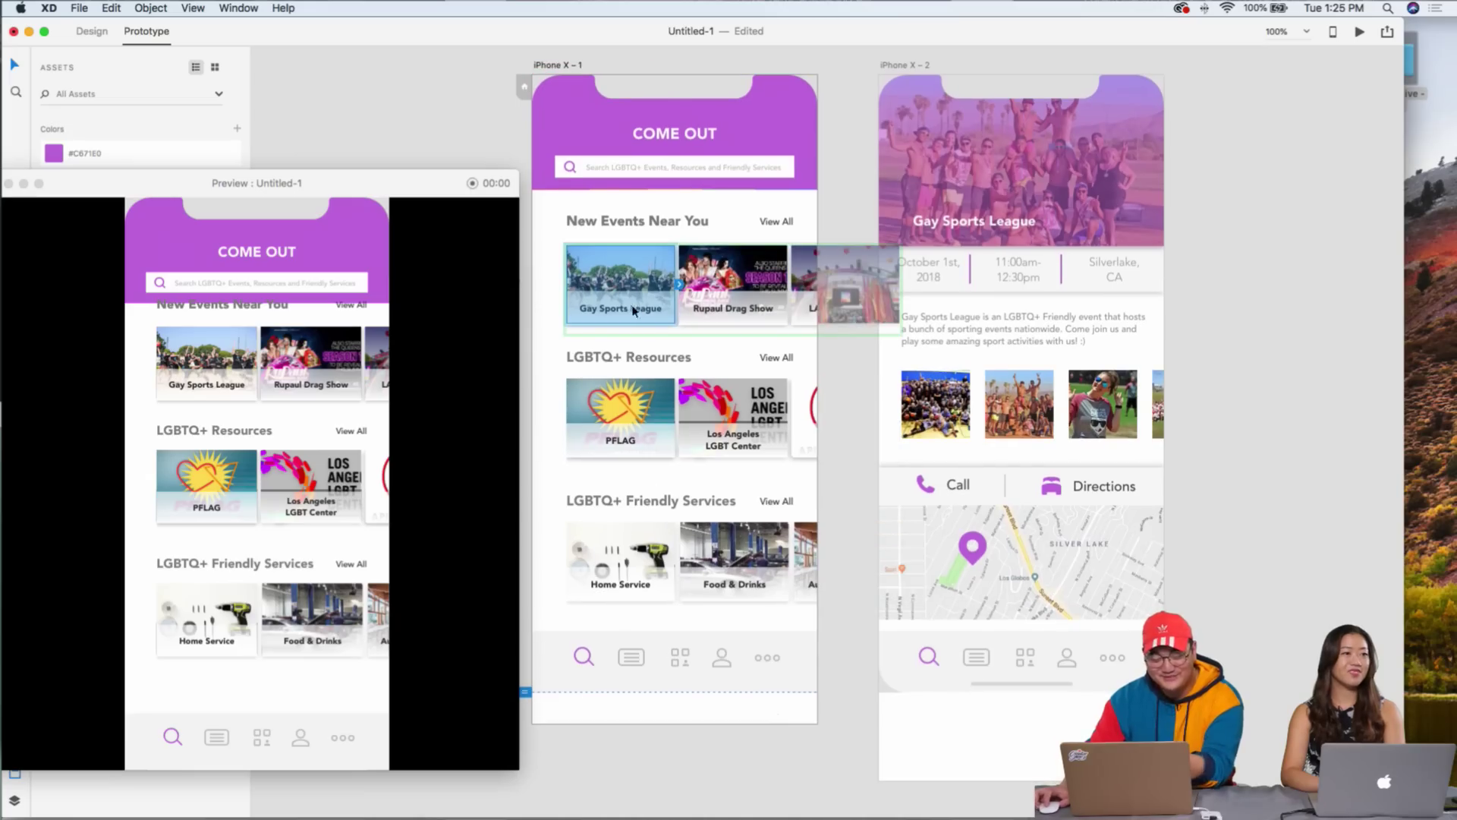
{"action": "left_click_drag", "start_coordinate": [678, 284], "coordinate": [901, 182]}
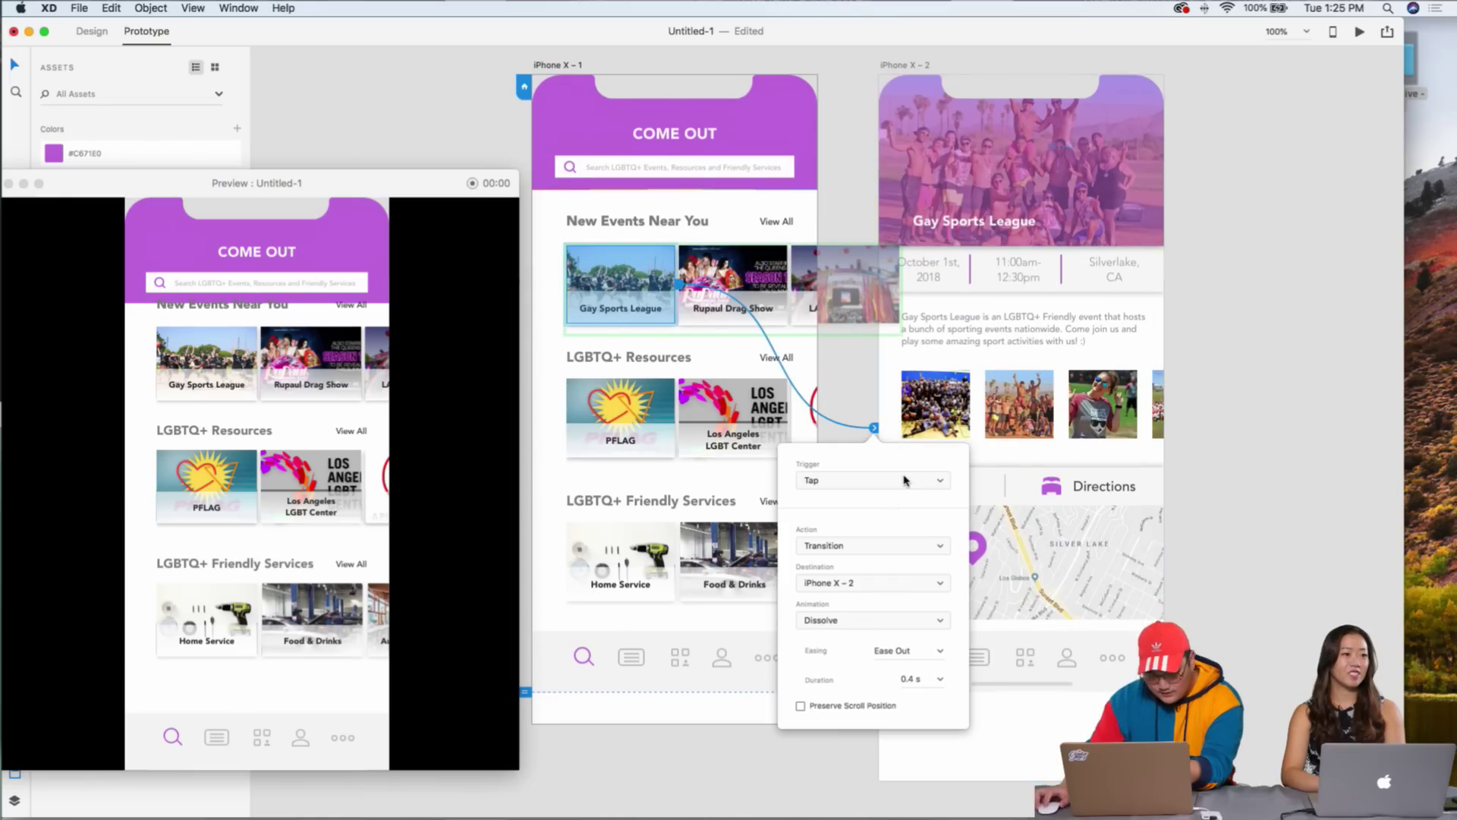
{"action": "left_click", "coordinate": [908, 486]}
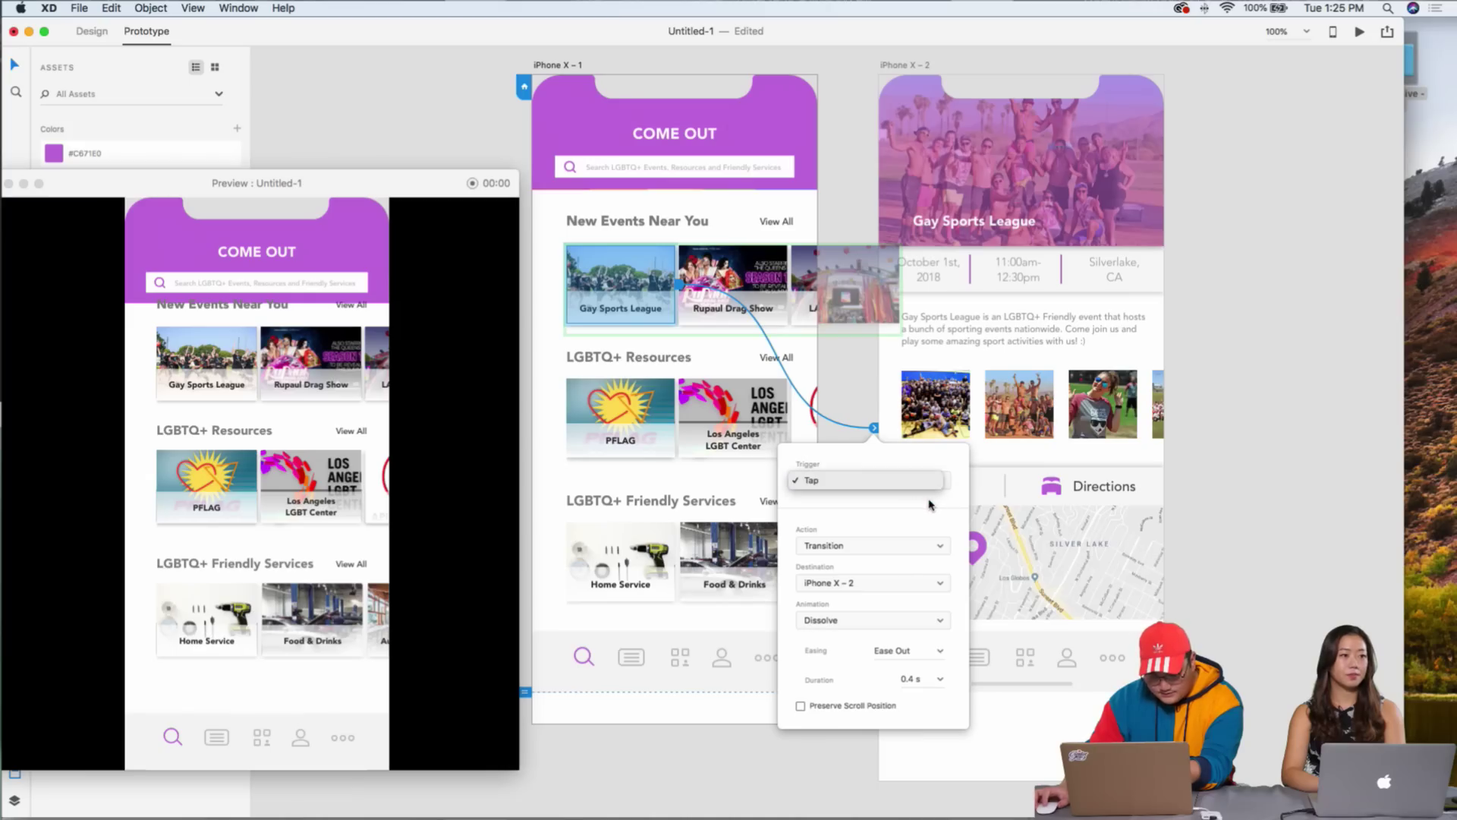
{"action": "left_click", "coordinate": [932, 540]}
{"action": "left_click", "coordinate": [935, 544]}
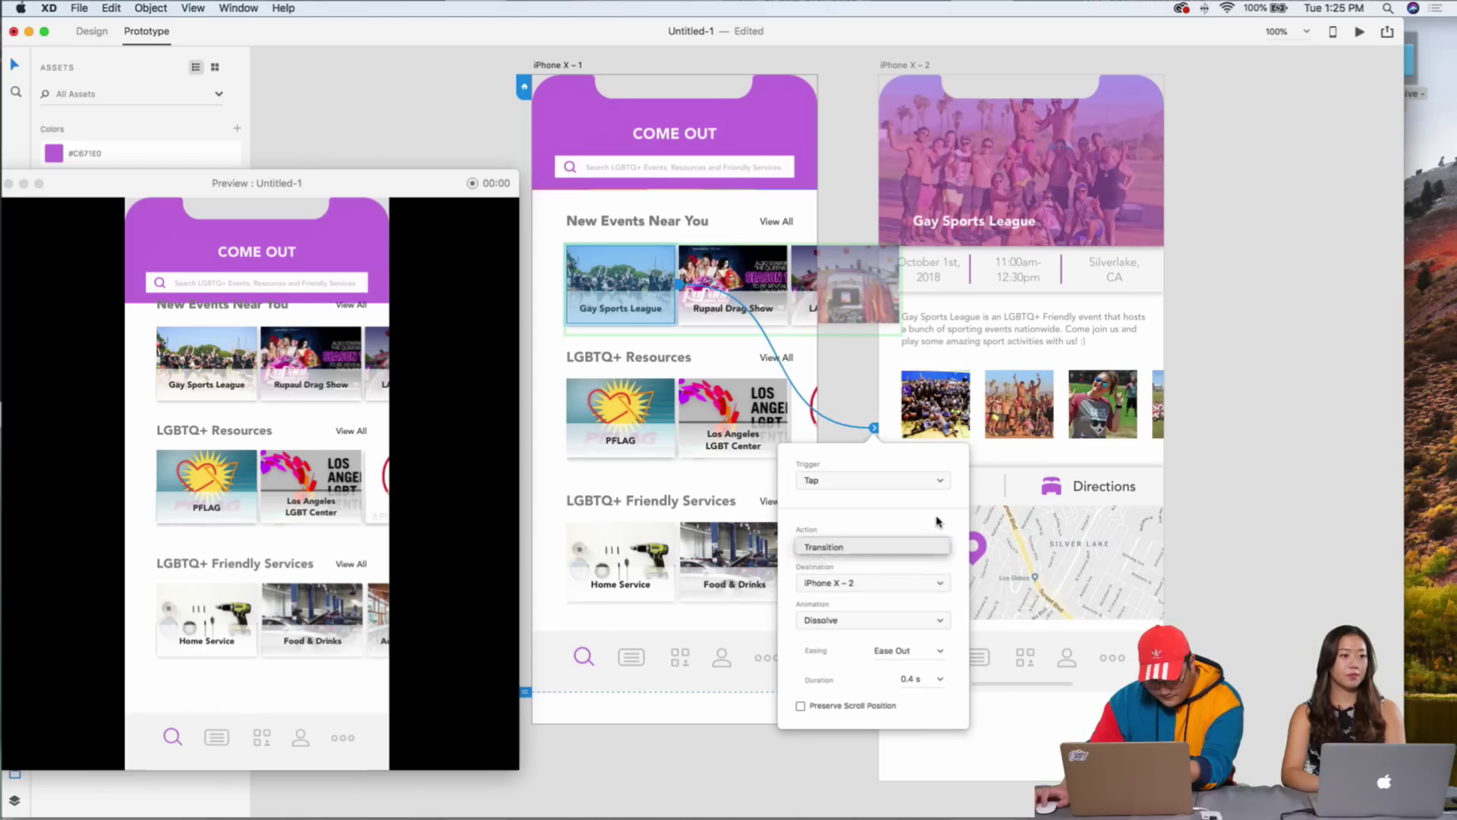
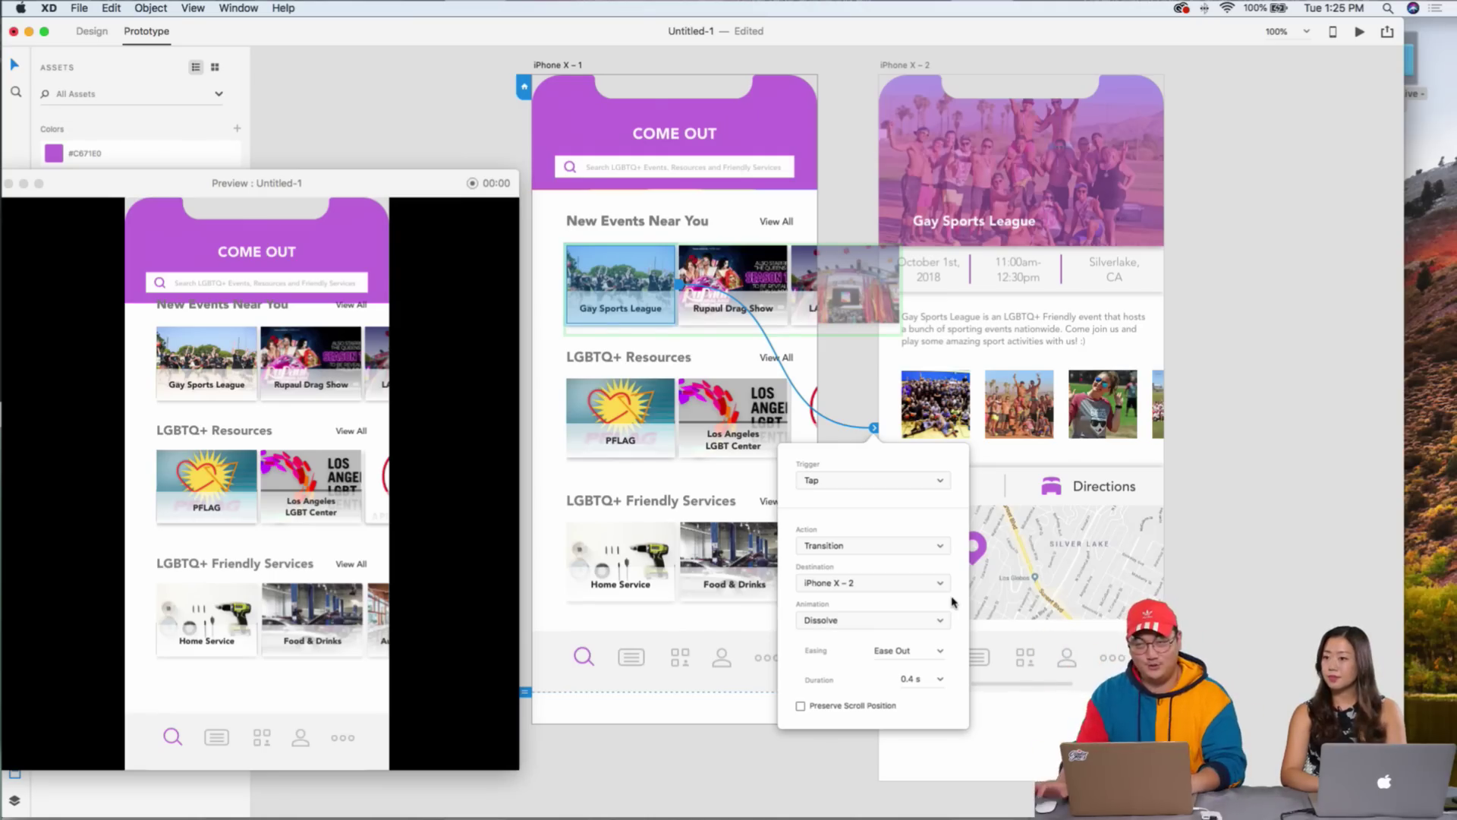
{"action": "left_click", "coordinate": [1236, 459]}
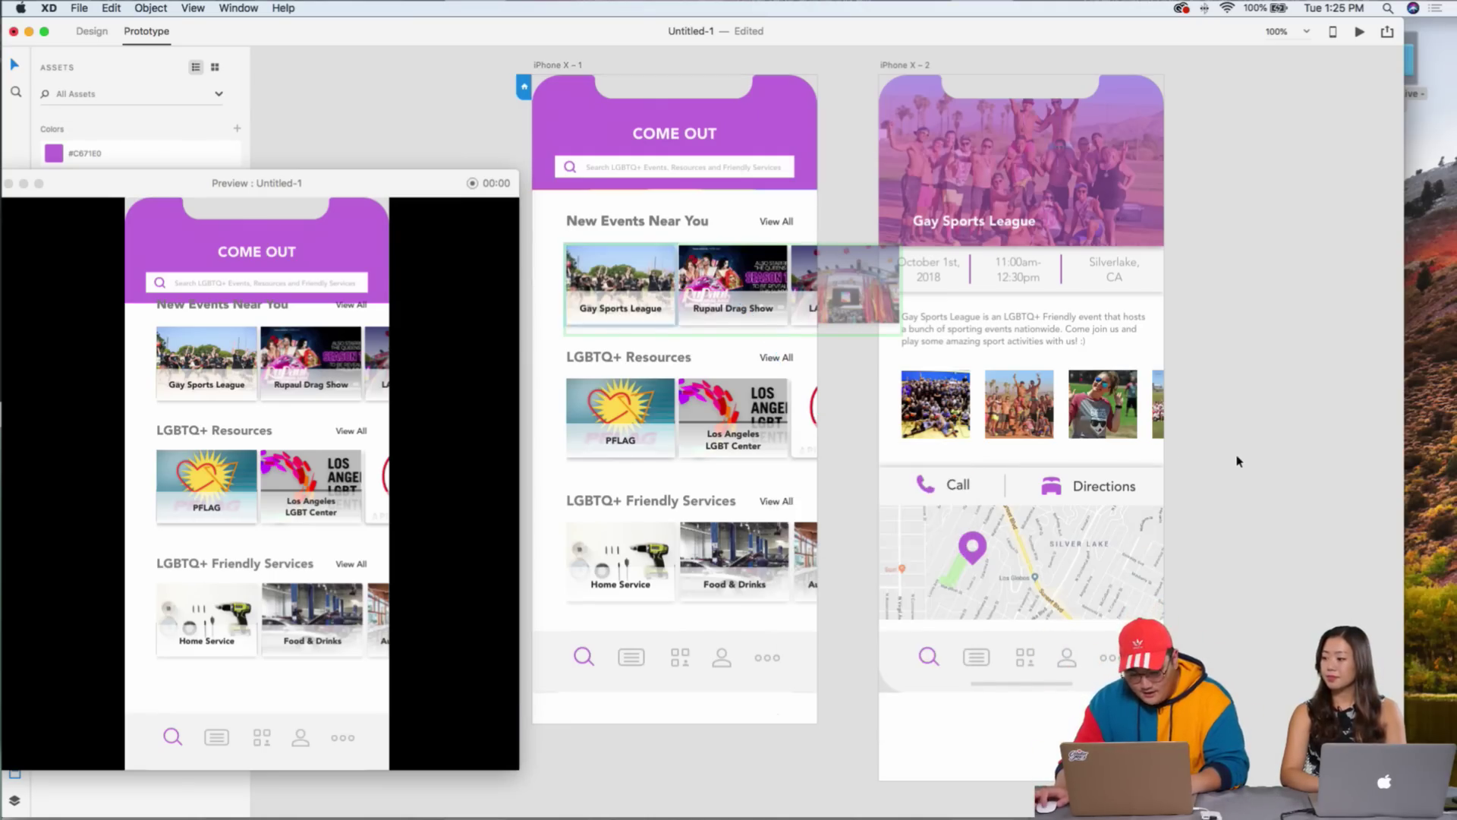
- Rearrange the design and preview windows and test the Gay Sports League card's link from the home screen in the preview
{"action": "scroll", "coordinate": [835, 243], "scroll_direction": "left", "scroll_amount": 3}
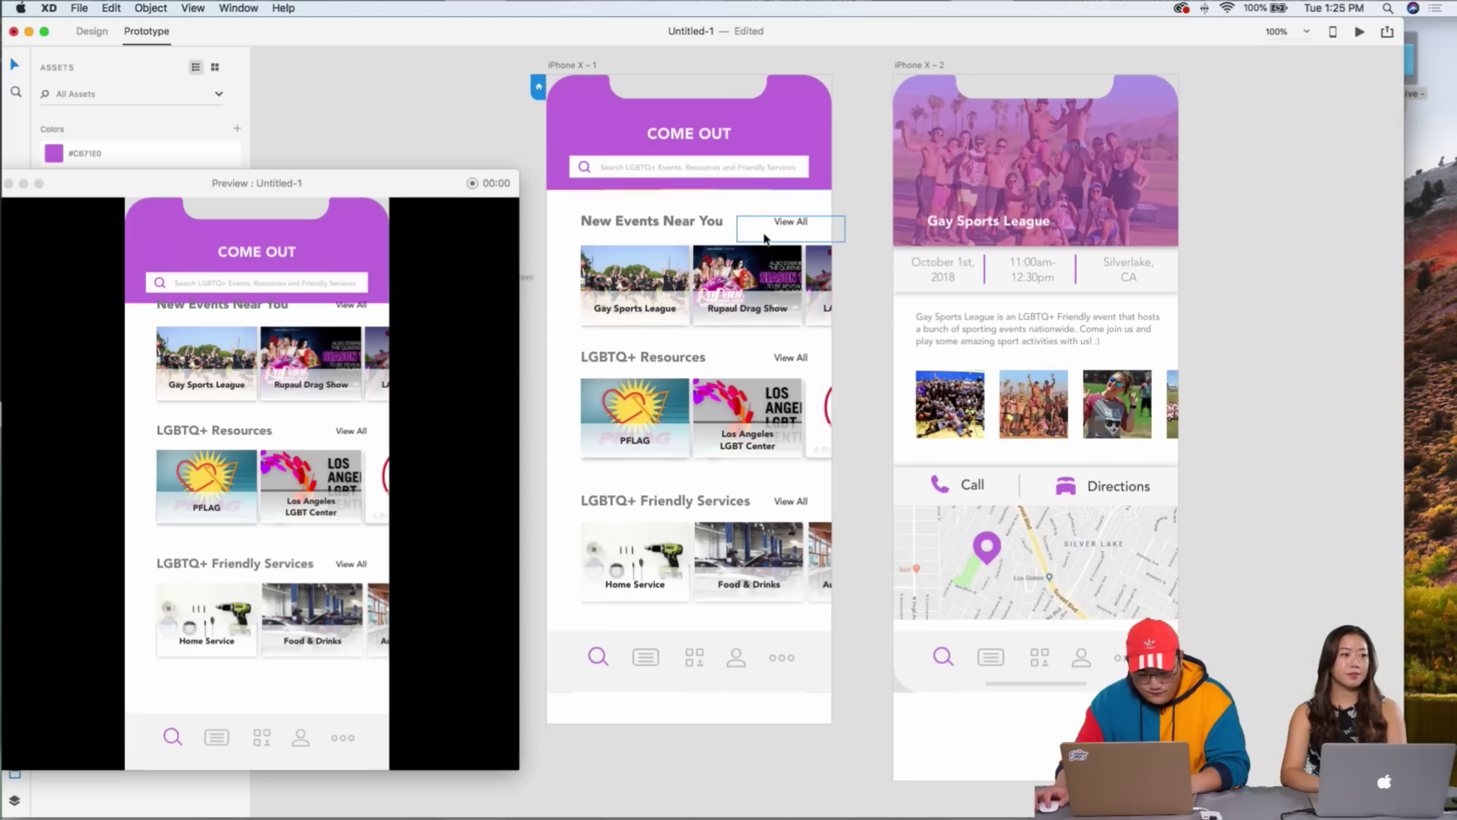
{"action": "left_click", "coordinate": [603, 234]}
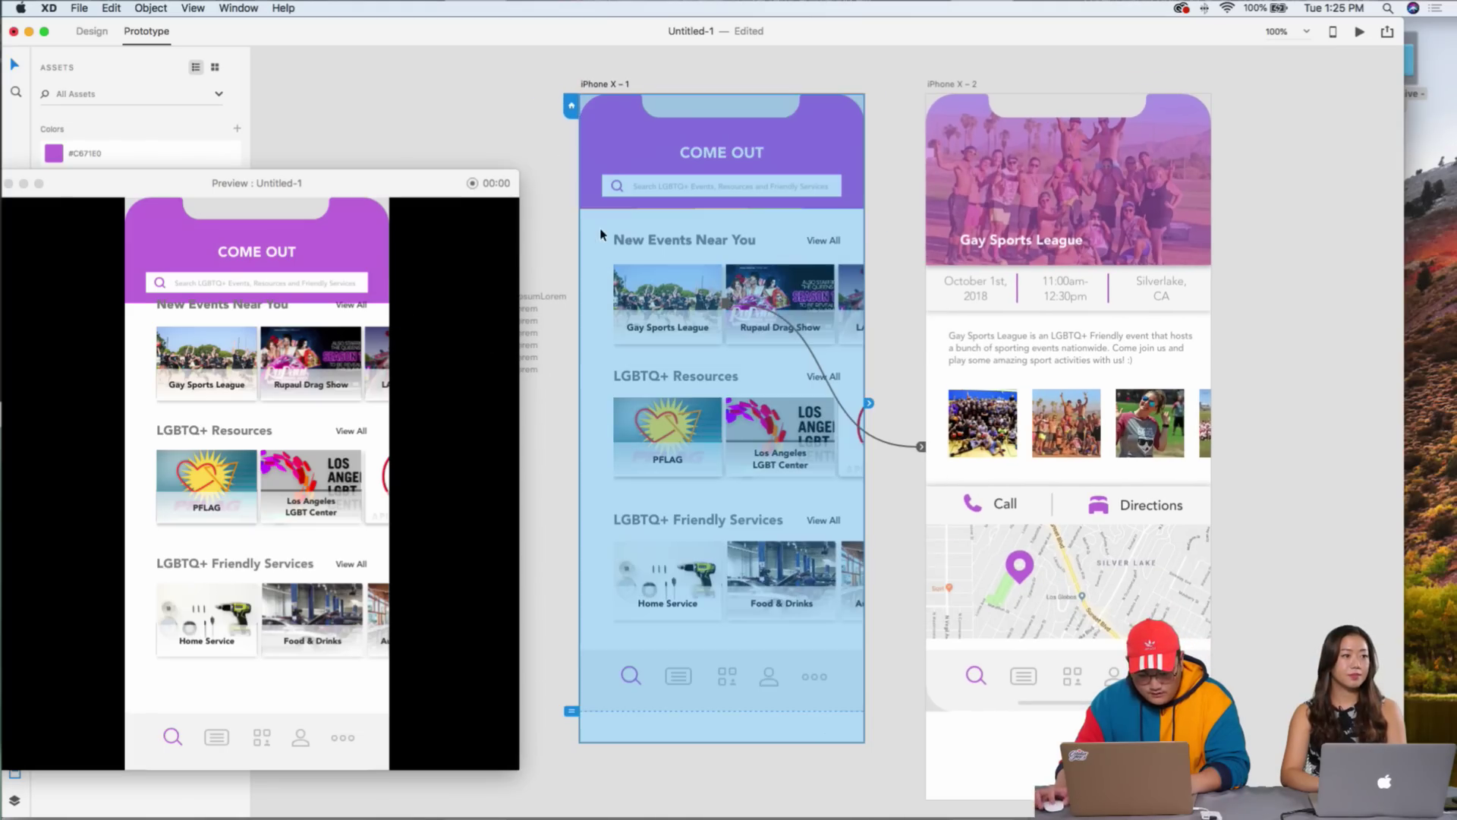
{"action": "left_click_drag", "start_coordinate": [278, 33], "coordinate": [320, 21]}
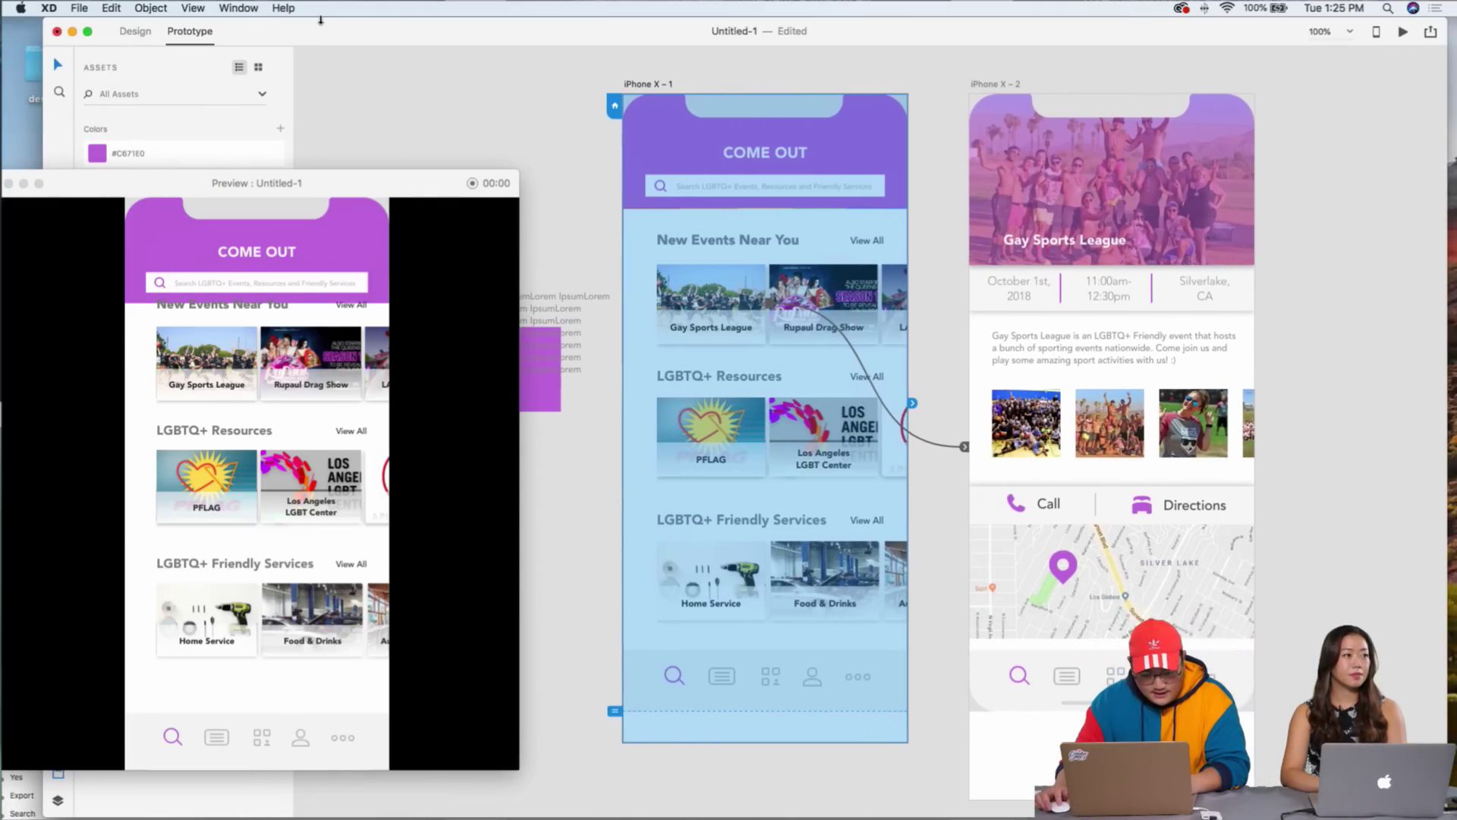
{"action": "left_click_drag", "start_coordinate": [278, 190], "coordinate": [475, 84]}
{"action": "scroll", "coordinate": [428, 266], "scroll_direction": "up", "scroll_amount": 2}
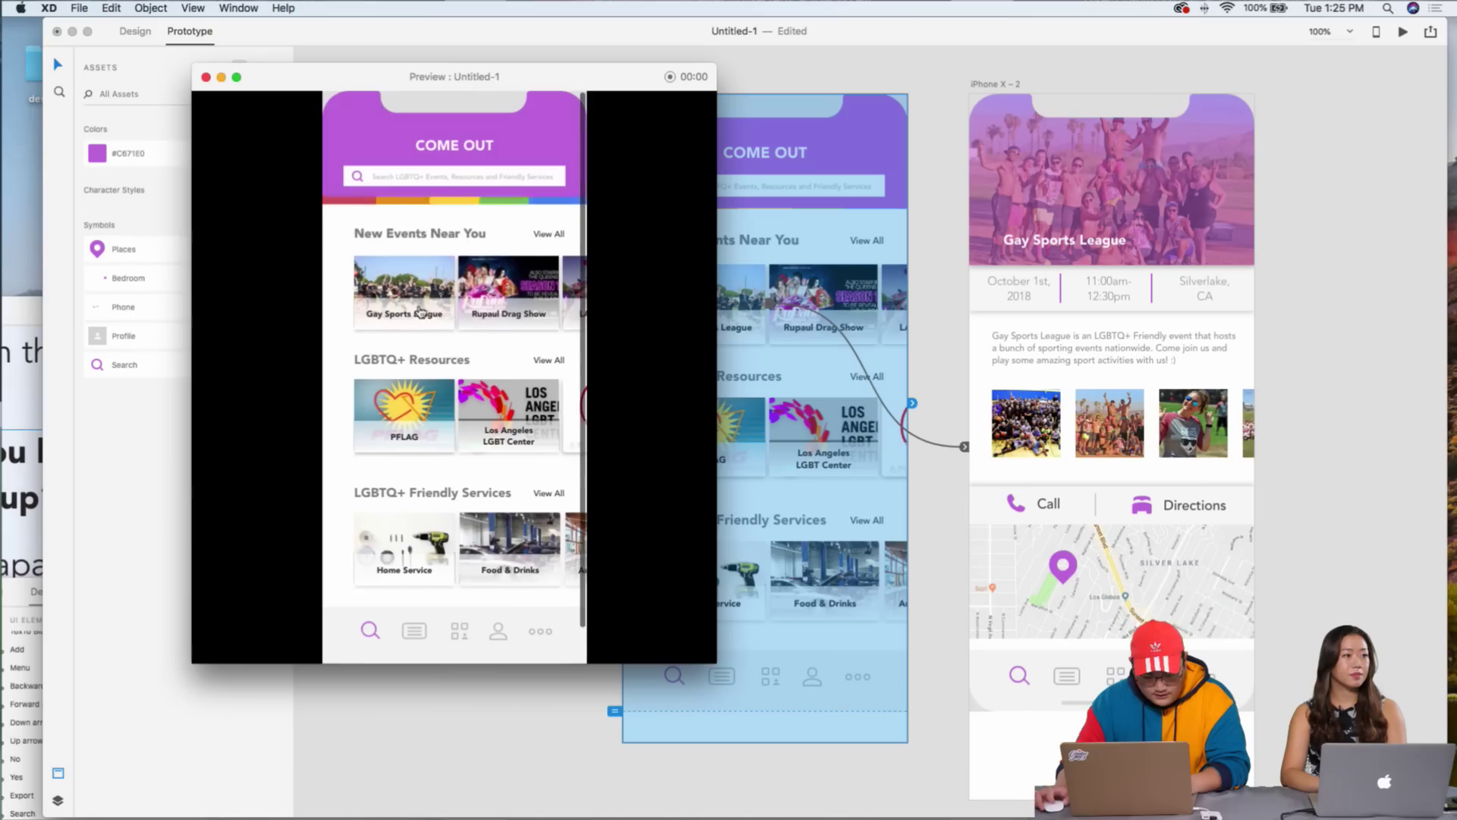
{"action": "left_click", "coordinate": [427, 267]}
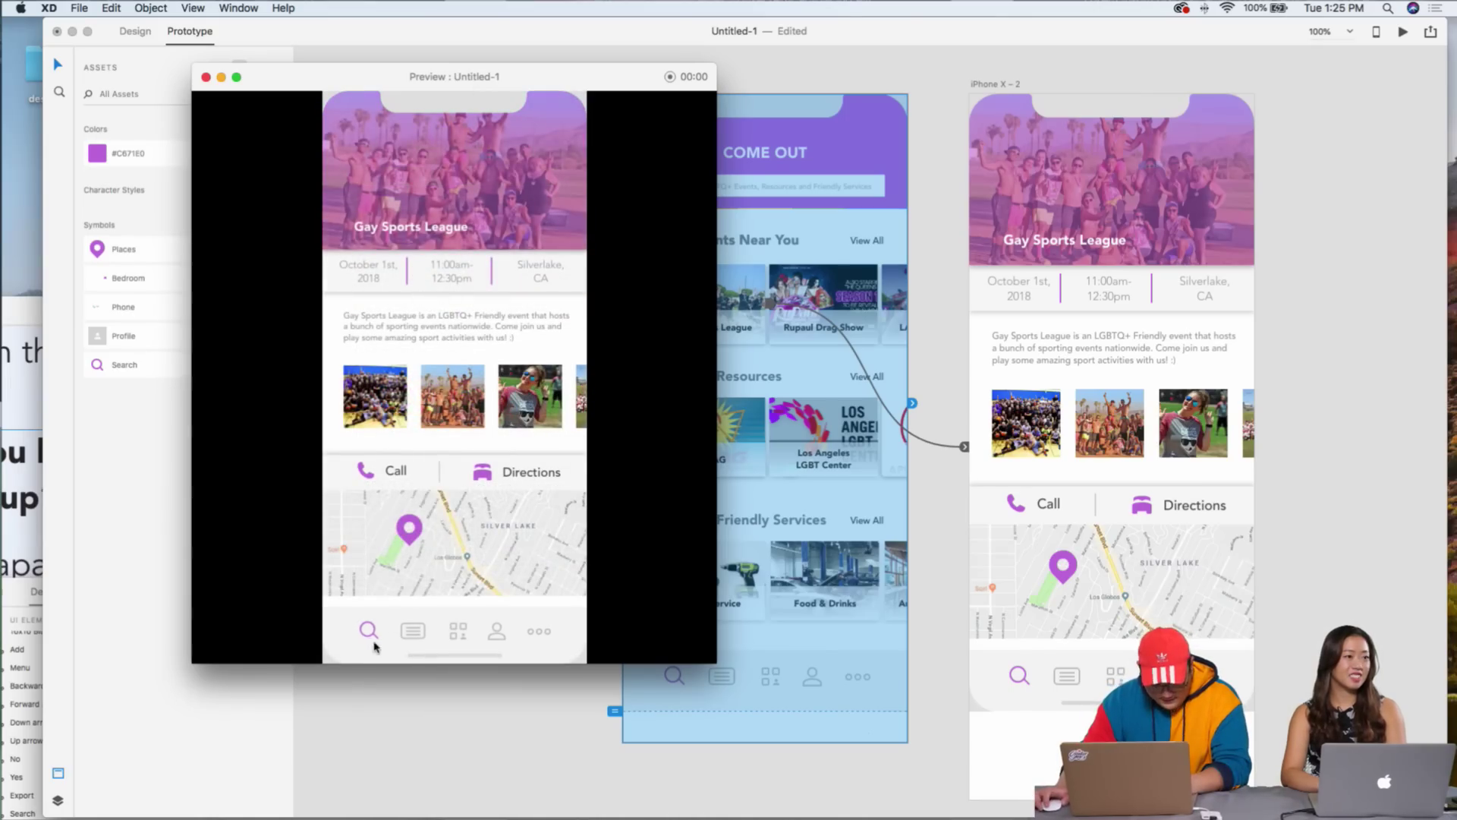
- Copy the backward arrow icon from the UI_Kit document's icon artboard and paste it onto the Gay Sports League screen's header photo
{"action": "left_click_drag", "start_coordinate": [984, 34], "coordinate": [1024, 242]}
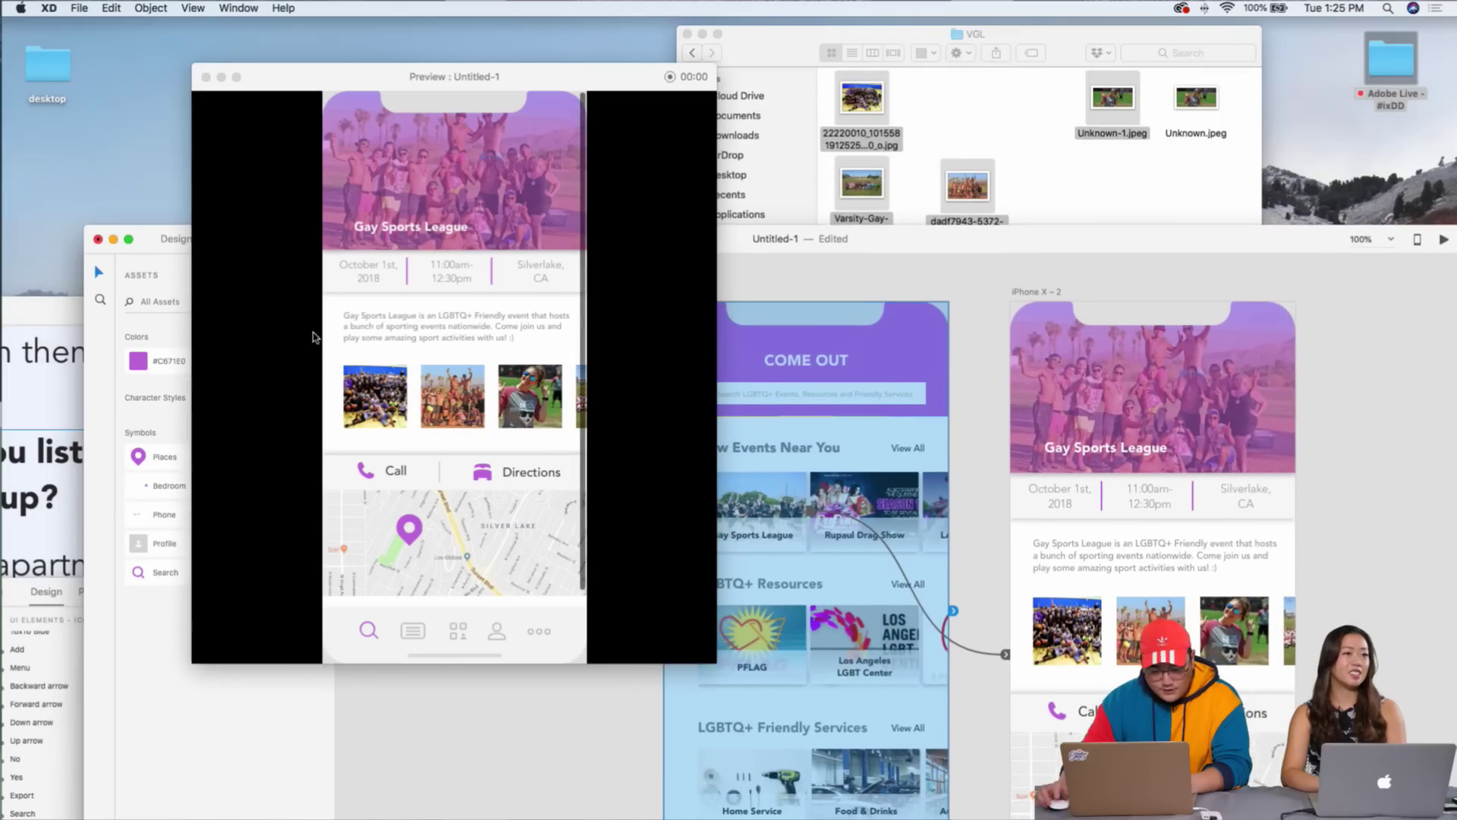
{"action": "left_click", "coordinate": [46, 605]}
{"action": "left_click_drag", "start_coordinate": [746, 595], "coordinate": [1053, 46]}
{"action": "scroll", "coordinate": [1067, 242], "scroll_direction": "down", "scroll_amount": 5}
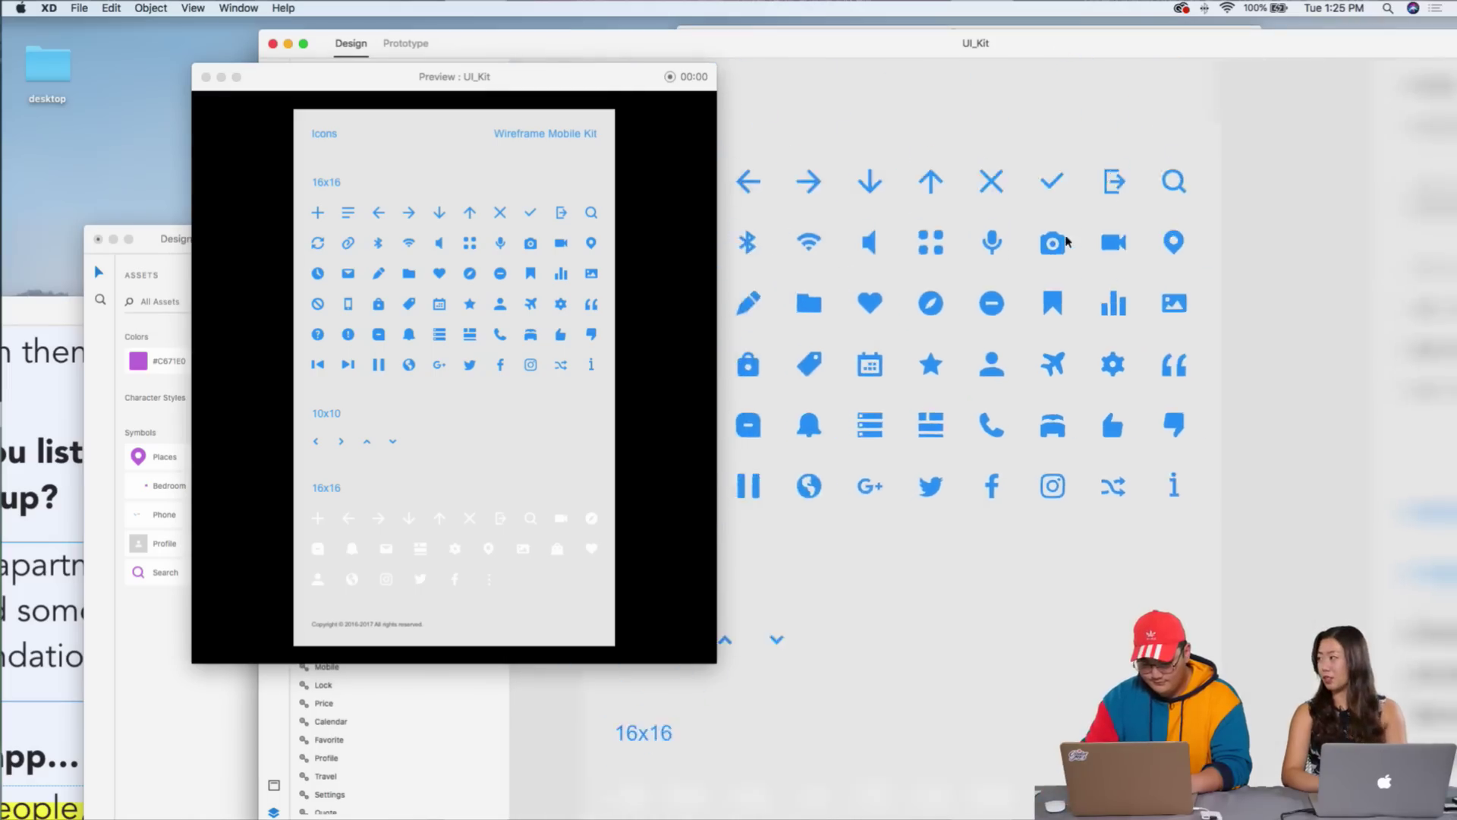
{"action": "scroll", "coordinate": [1064, 242], "scroll_direction": "right", "scroll_amount": 4}
{"action": "scroll", "coordinate": [1065, 241], "scroll_direction": "right", "scroll_amount": 3}
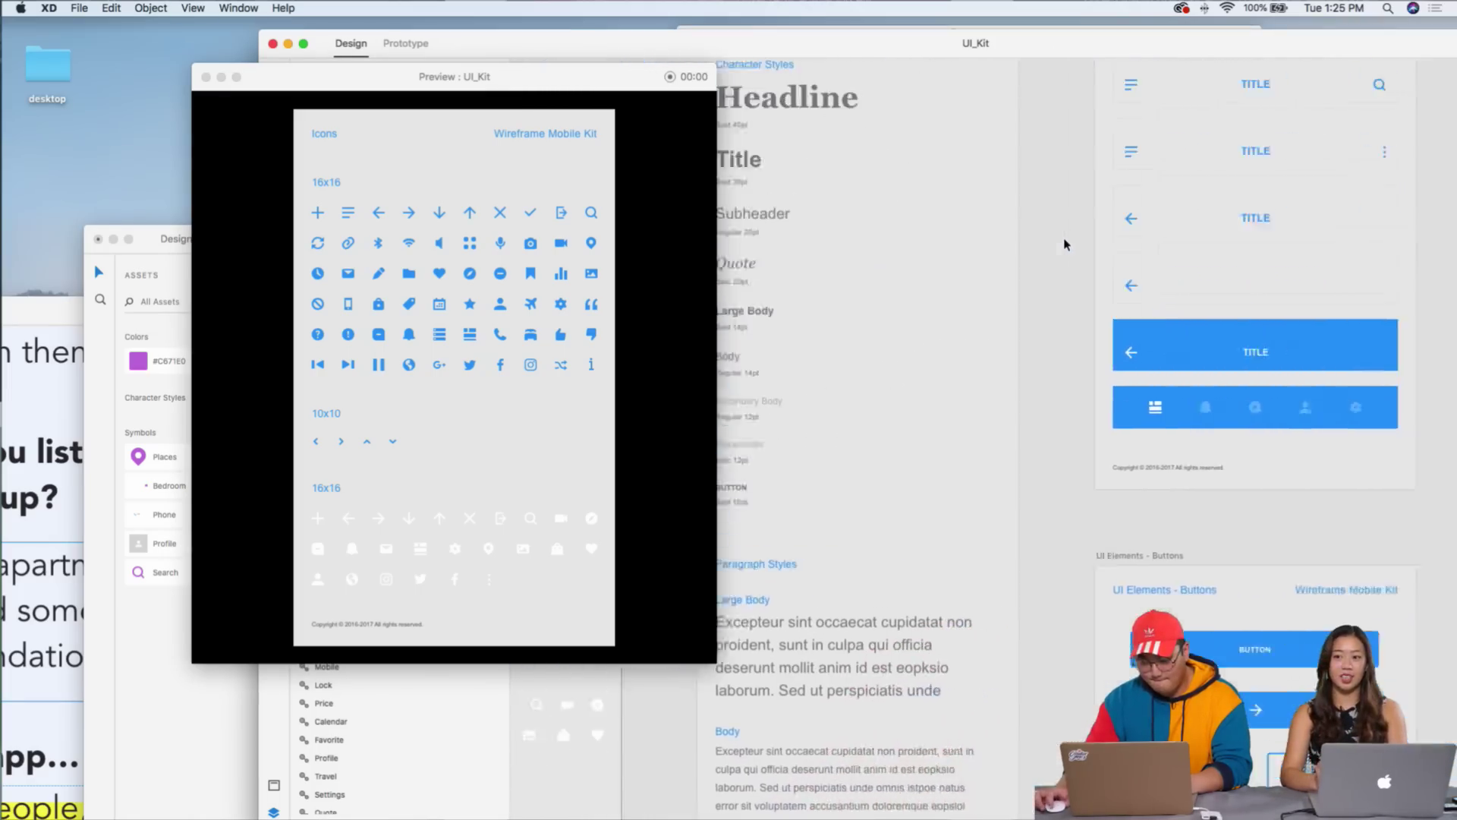
{"action": "scroll", "coordinate": [1068, 237], "scroll_direction": "left", "scroll_amount": 5}
{"action": "scroll", "coordinate": [1074, 245], "scroll_direction": "down", "scroll_amount": 5}
{"action": "scroll", "coordinate": [1074, 244], "scroll_direction": "left", "scroll_amount": 2}
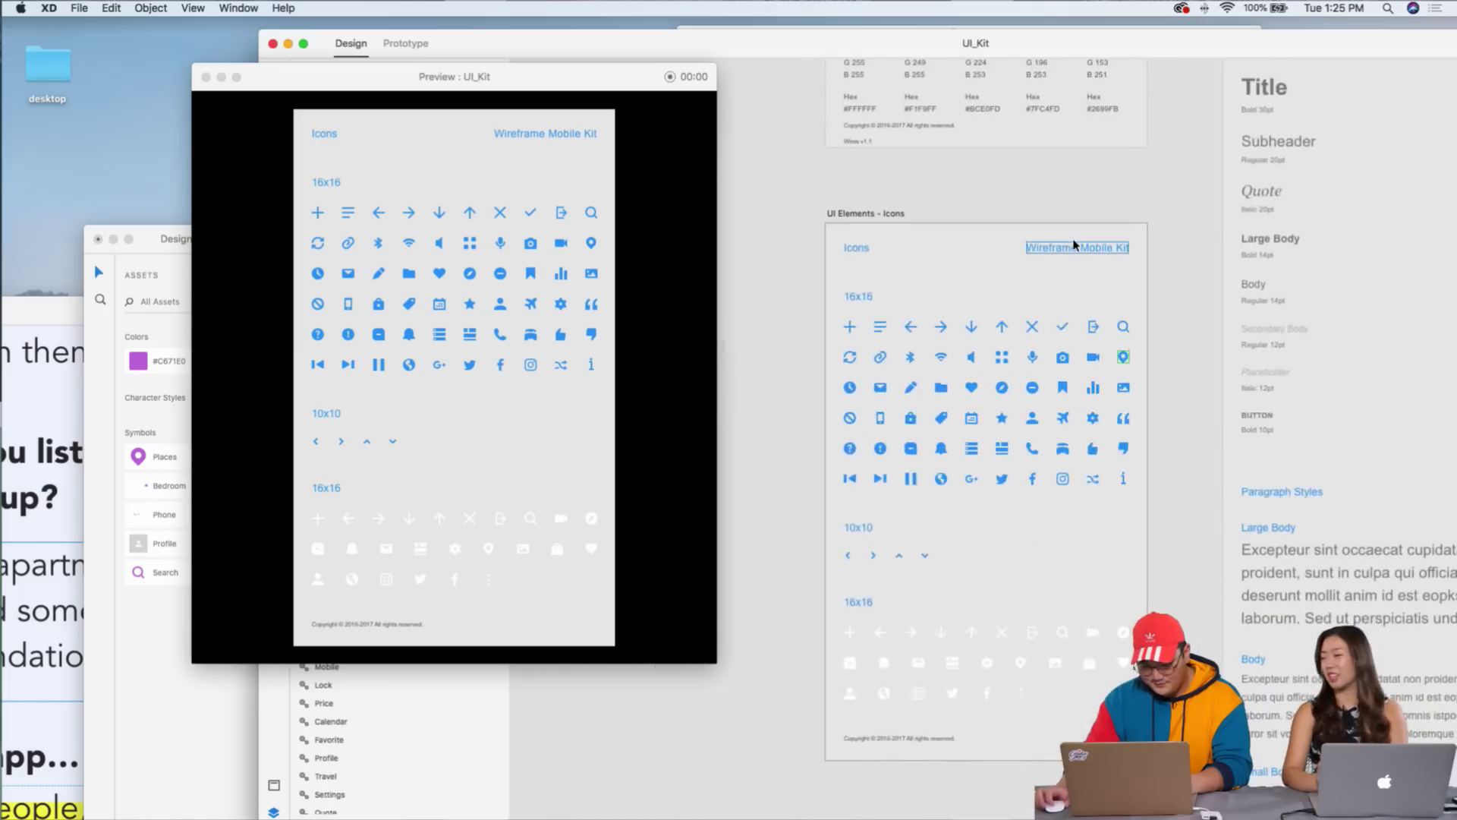
{"action": "key", "text": "super+equal"}
{"action": "scroll", "coordinate": [950, 278], "scroll_direction": "up", "scroll_amount": 5}
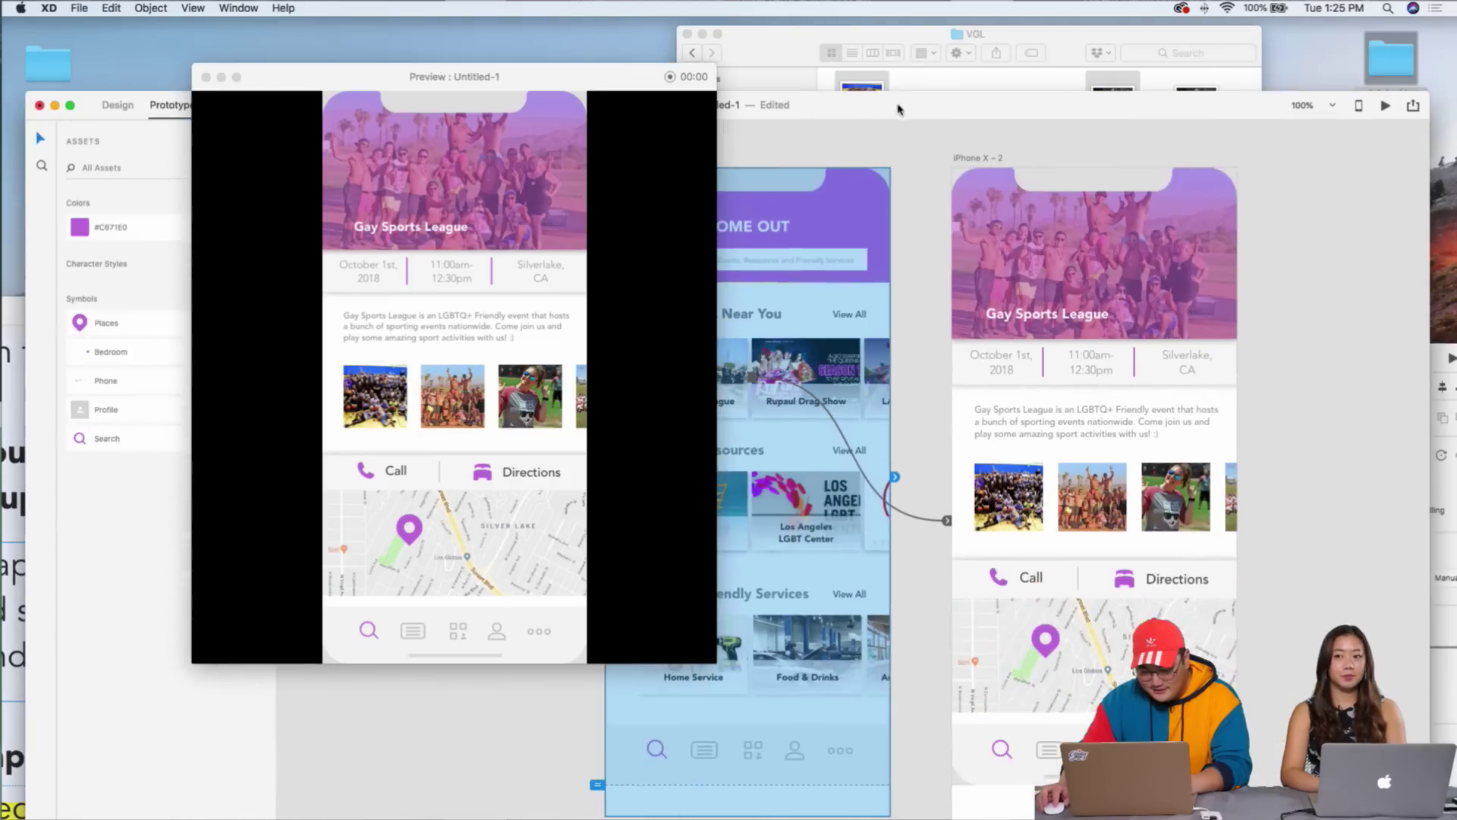
{"action": "left_click", "coordinate": [1049, 279]}
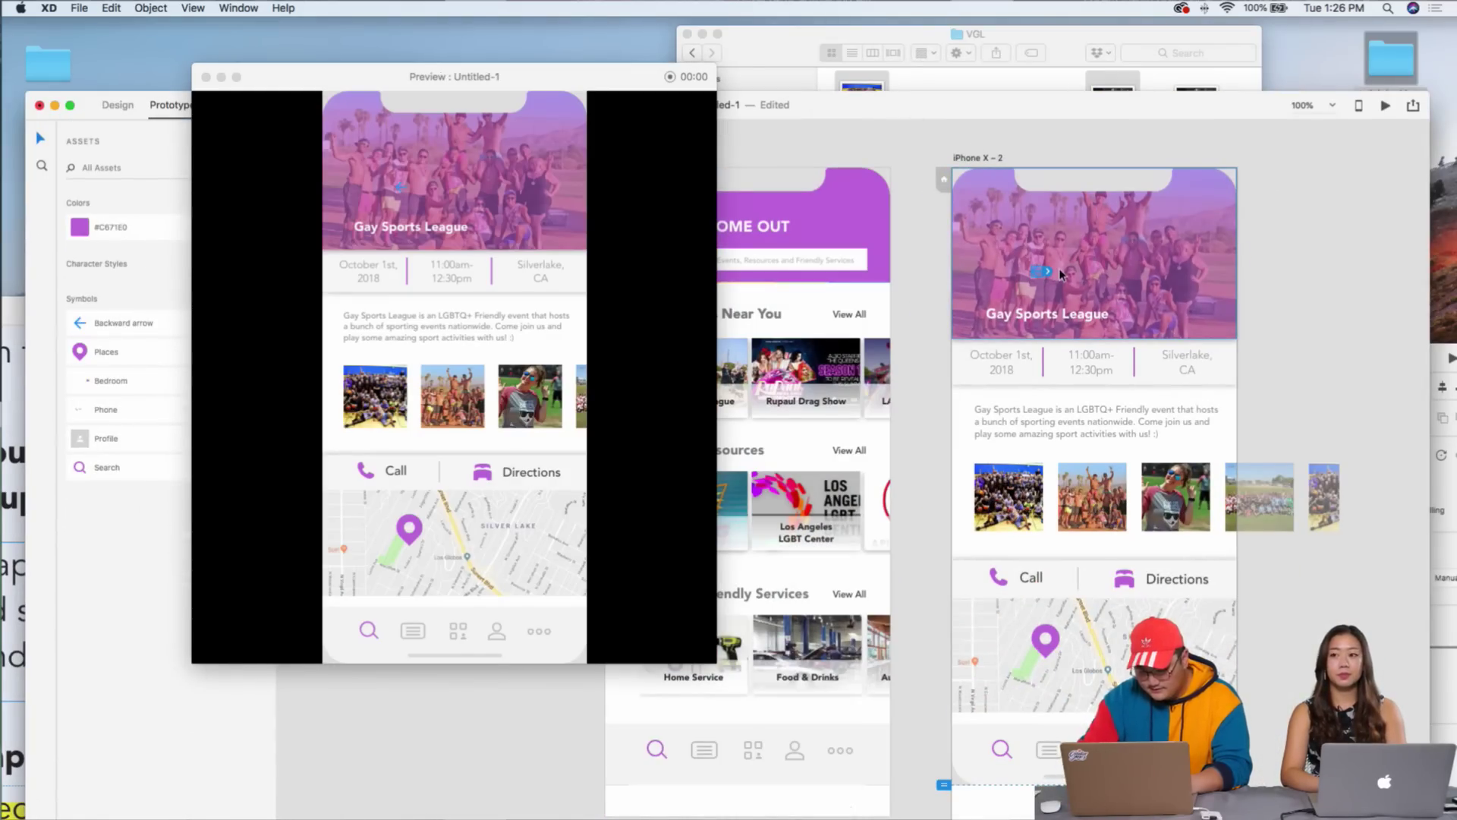
- Switch to Design mode and set the backward arrow's fill to white, FFFFFF
{"action": "key", "text": "super+plus"}
{"action": "left_click", "coordinate": [118, 105]}
{"action": "scroll", "coordinate": [1107, 322], "scroll_direction": "right", "scroll_amount": 7}
{"action": "scroll", "coordinate": [1107, 323], "scroll_direction": "up", "scroll_amount": 4}
{"action": "scroll", "coordinate": [1105, 324], "scroll_direction": "up", "scroll_amount": 10}
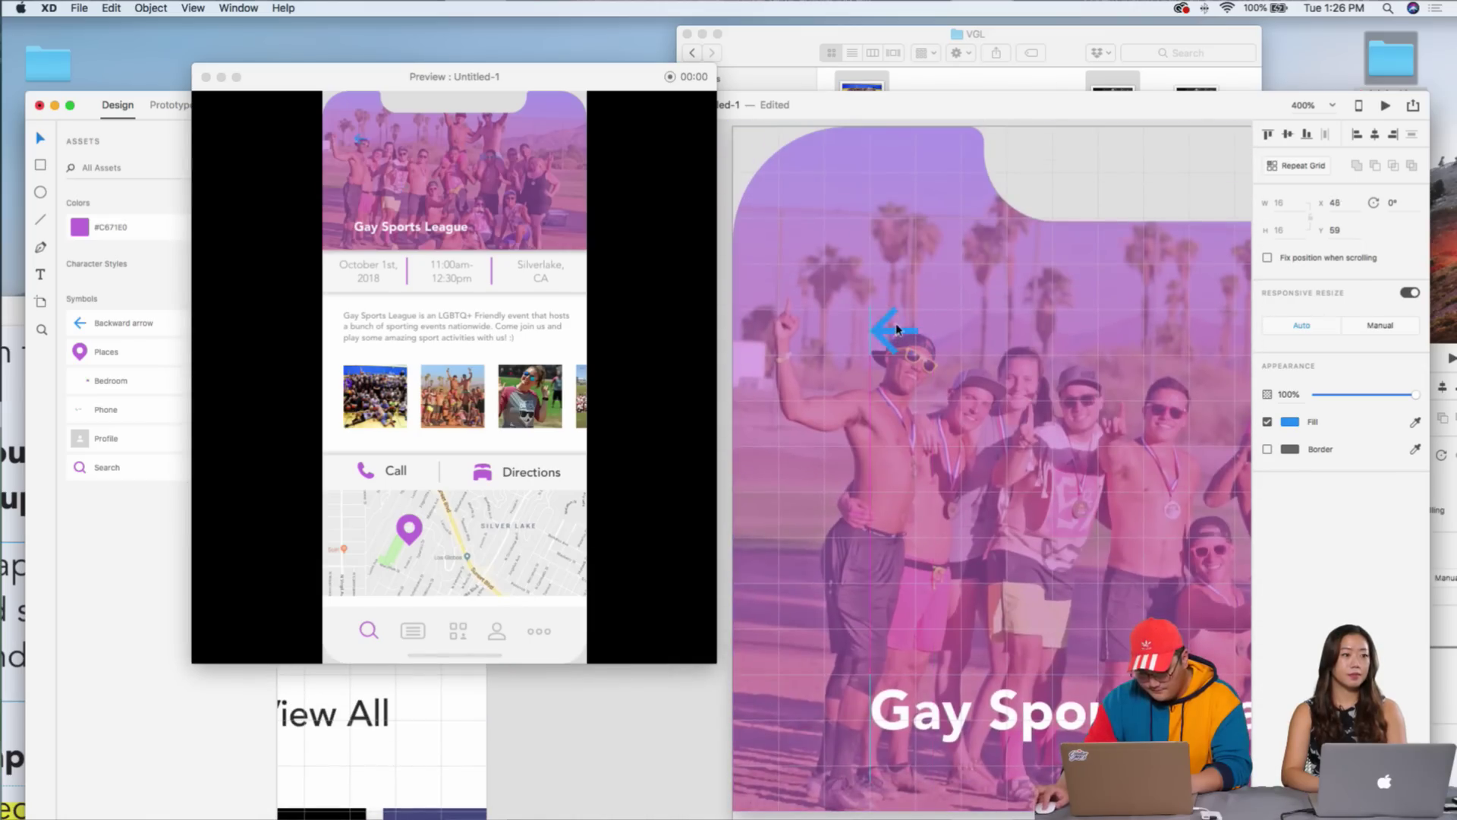
{"action": "left_click", "coordinate": [1290, 422]}
{"action": "type", "text": "ffffff"}
- Move the backward arrow to X 44 and enlarge it to 20.25 × 20.25
{"action": "left_click", "coordinate": [888, 333]}
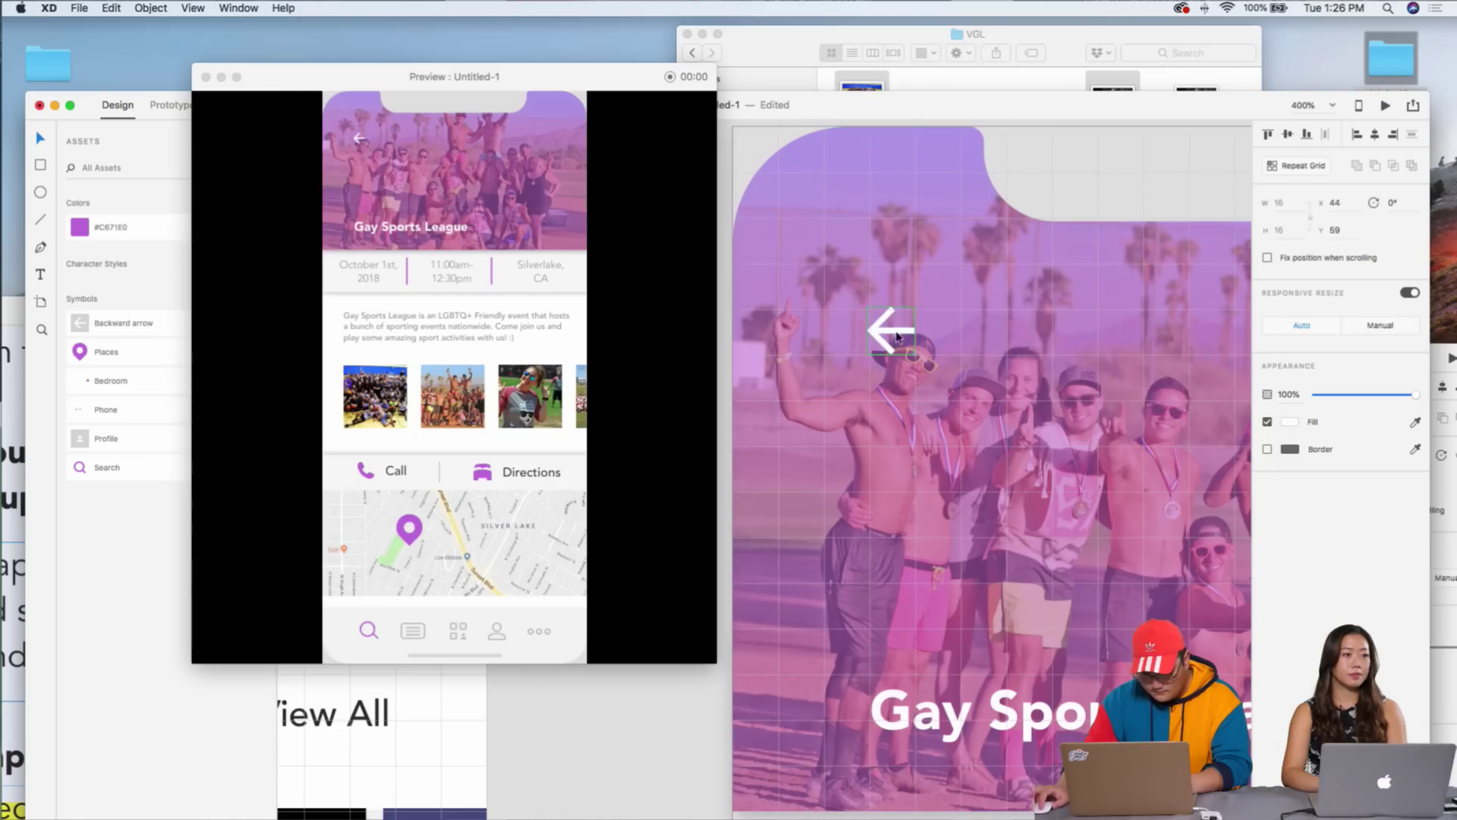
{"action": "double_click", "coordinate": [897, 337]}
{"action": "left_click_drag", "start_coordinate": [913, 354], "coordinate": [946, 375]}
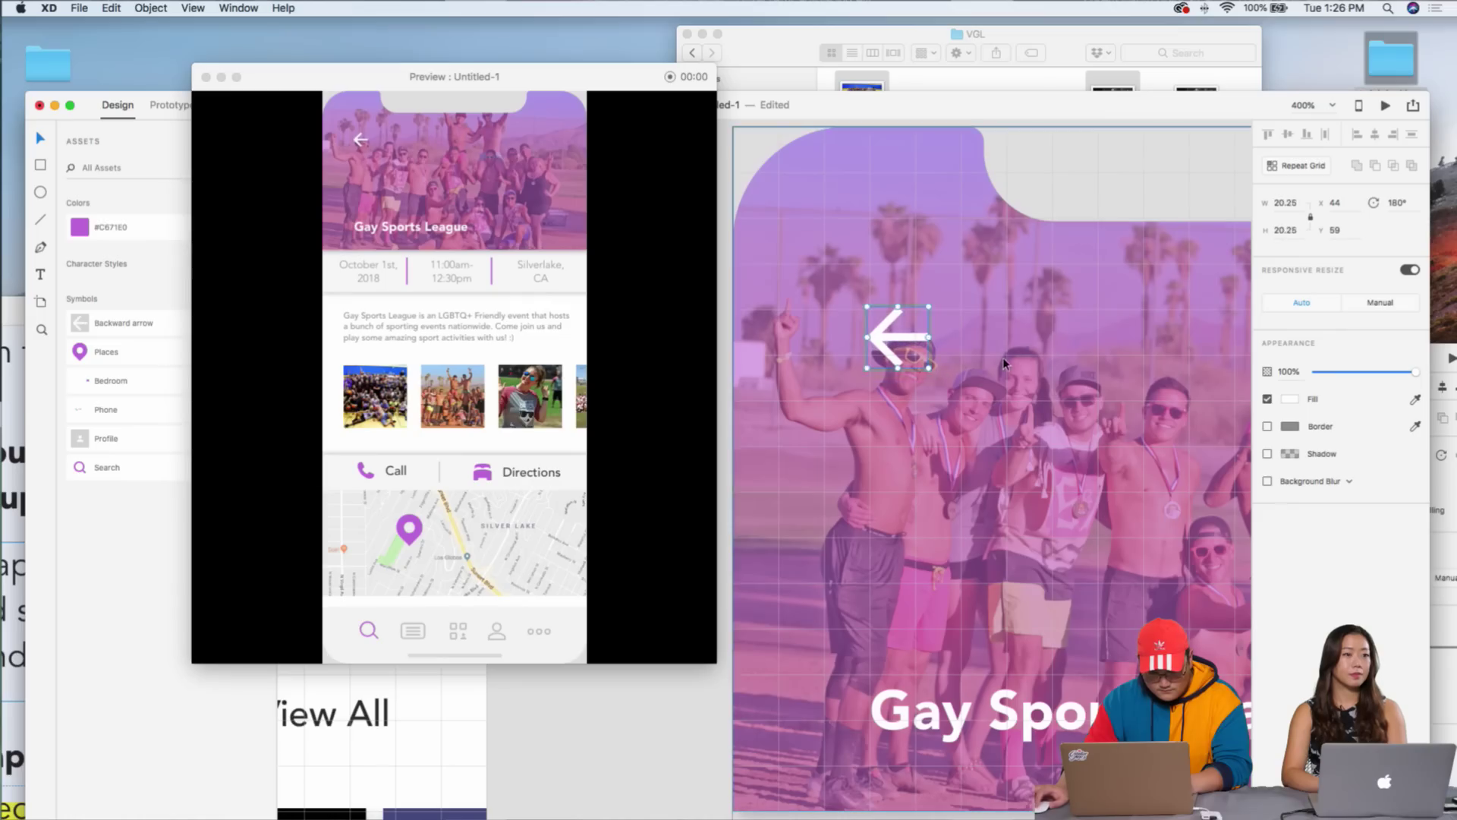
{"action": "left_click", "coordinate": [944, 362]}
{"action": "left_click", "coordinate": [919, 340]}
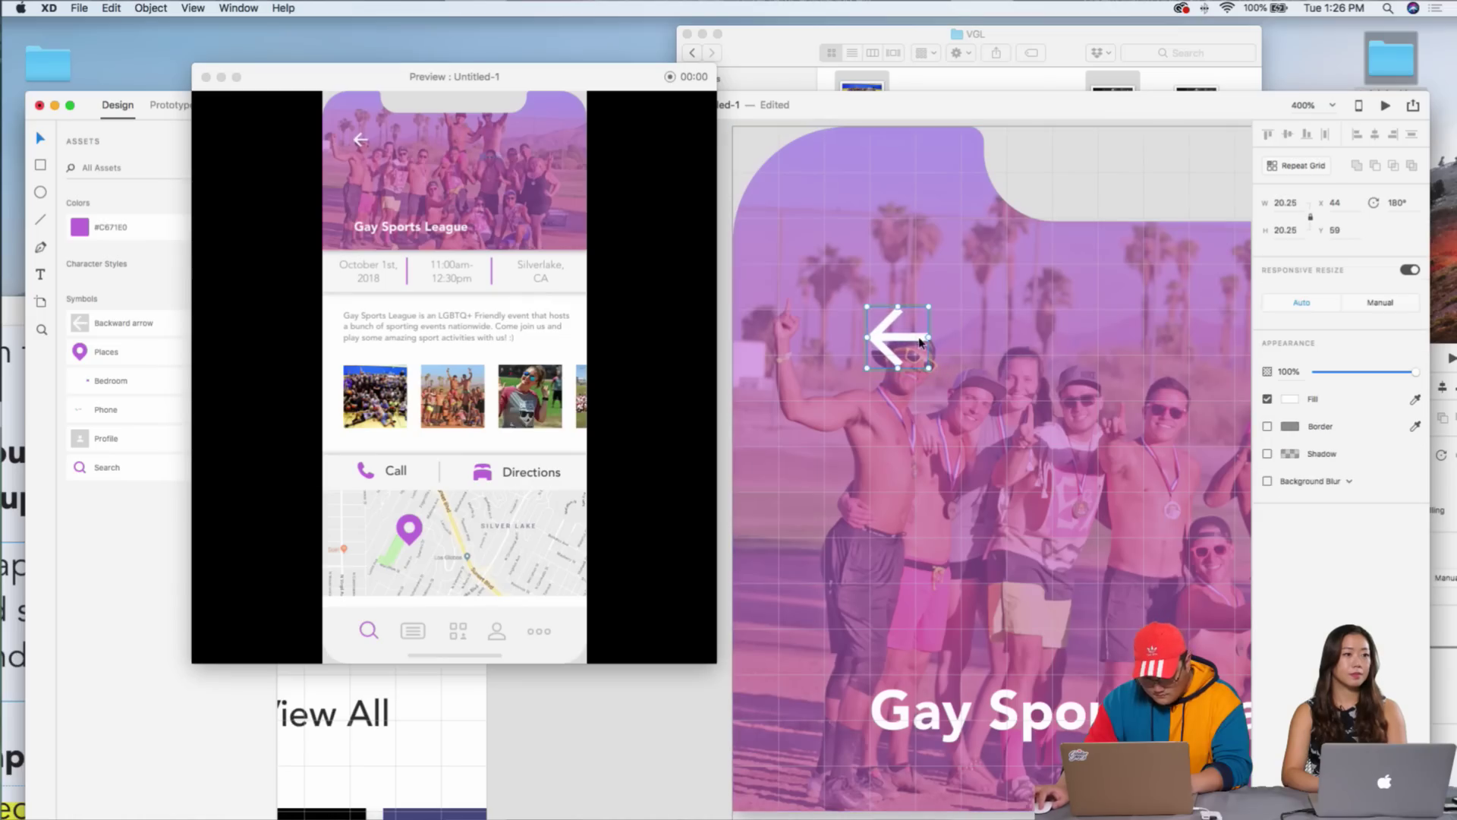
- Lengthen the back arrow's shaft in the Gay Sports League header to about 33.54 wide by moving its end points
{"action": "left_click_drag", "start_coordinate": [932, 338], "coordinate": [978, 342]}
{"action": "key", "text": "super+z"}
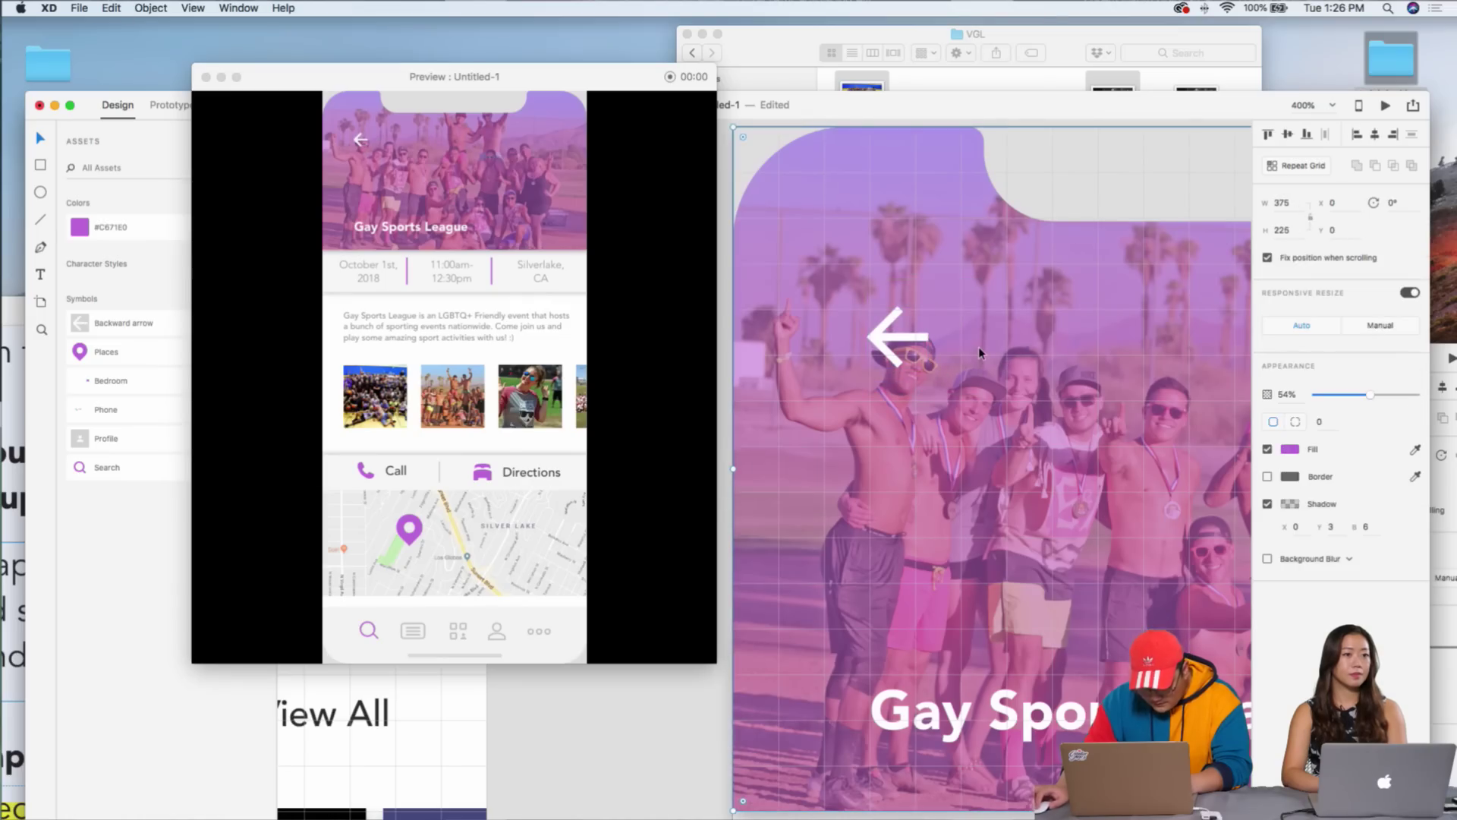
{"action": "scroll", "coordinate": [964, 264], "scroll_direction": "up", "scroll_amount": 3}
{"action": "left_click", "coordinate": [964, 265]}
{"action": "double_click", "coordinate": [964, 265]}
{"action": "left_click_drag", "start_coordinate": [1012, 260], "coordinate": [1069, 261]}
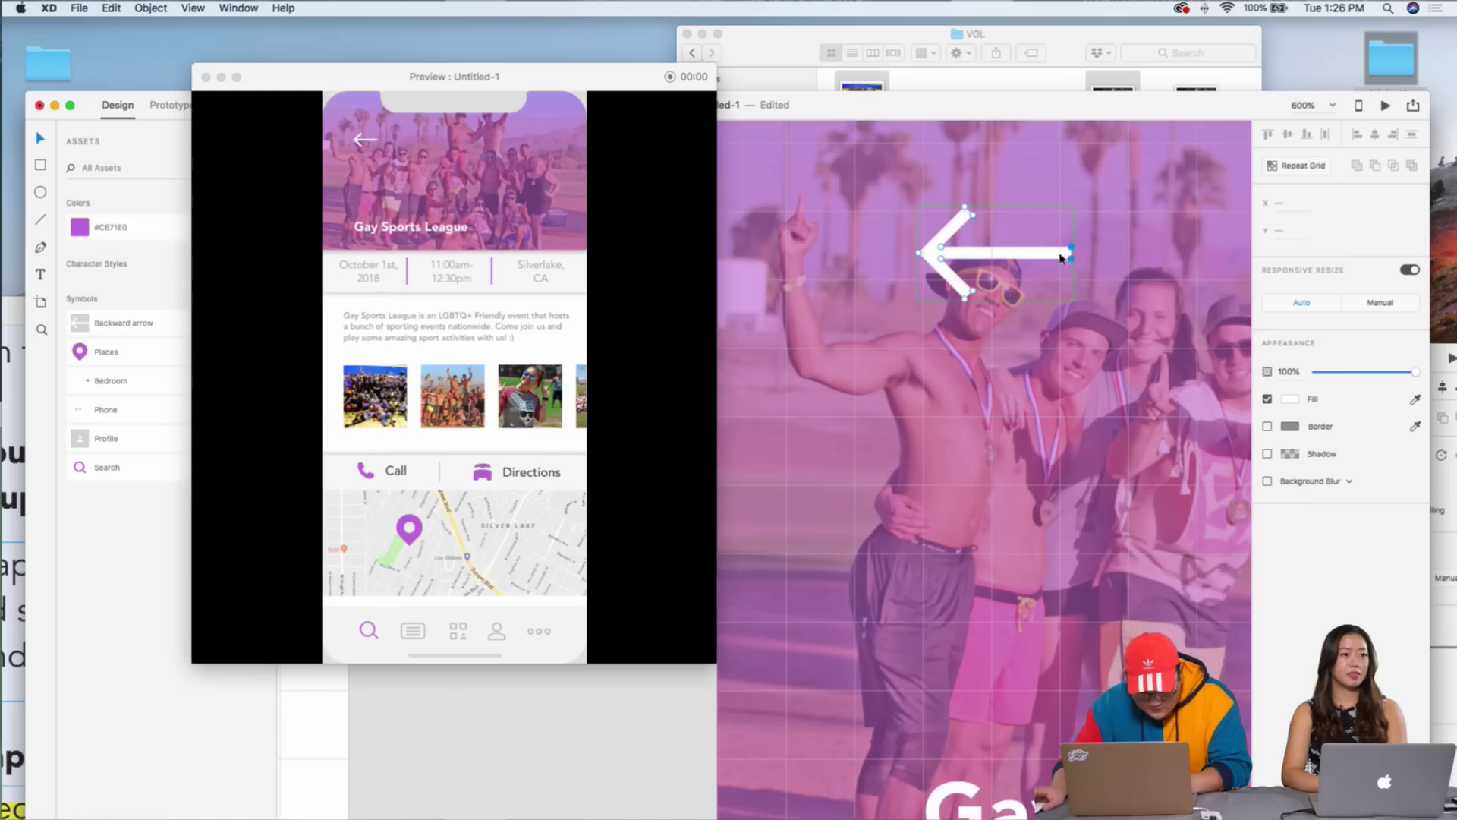
{"action": "key", "text": "Escape"}
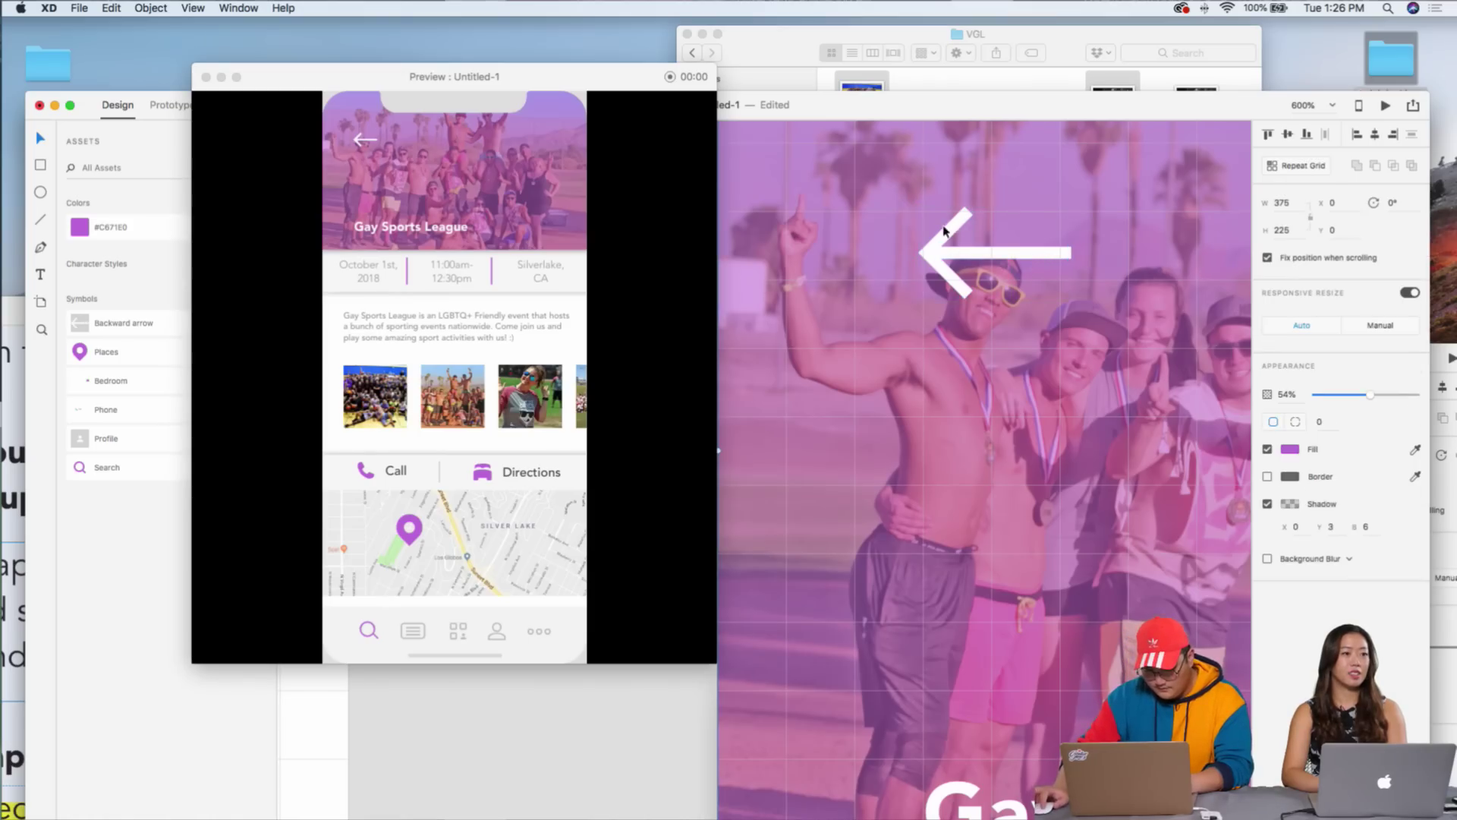
- Scale the back arrow down proportionally to about 31 by 18.72 and nudge it slightly right
{"action": "left_click", "coordinate": [1055, 253]}
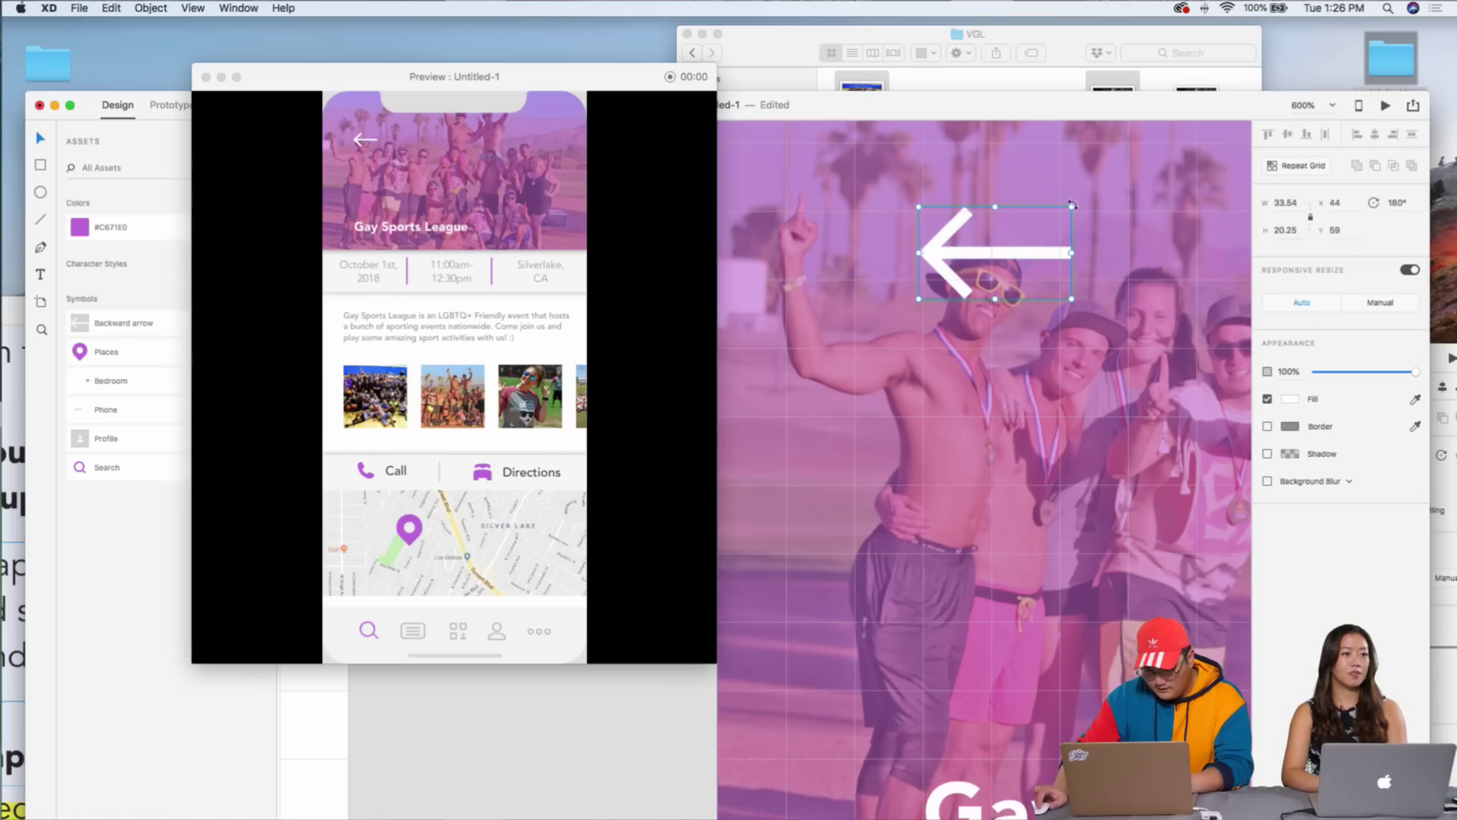
{"action": "left_click_drag", "start_coordinate": [1071, 205], "coordinate": [1060, 214]}
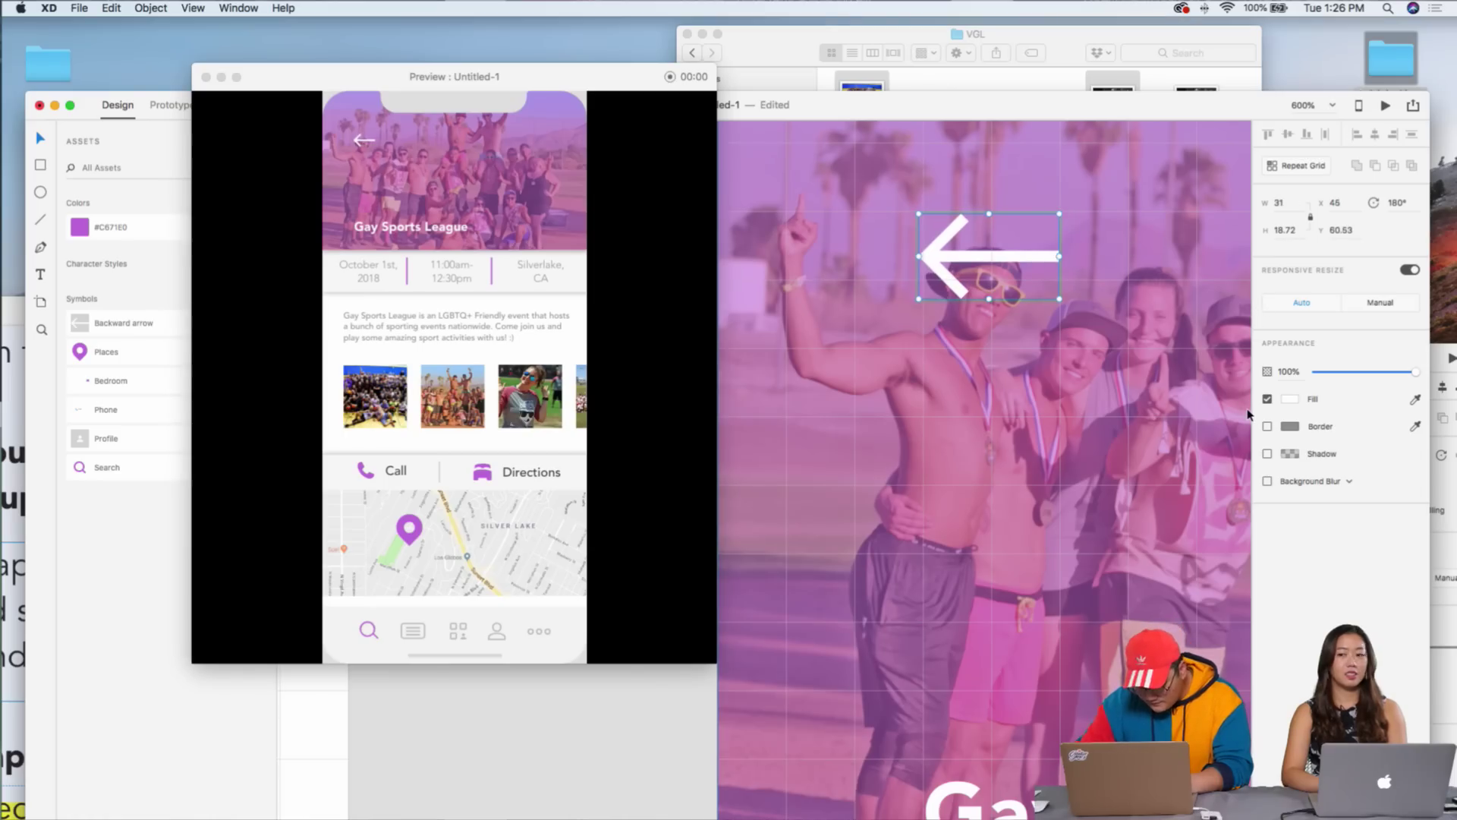
{"action": "key", "text": "Right"}
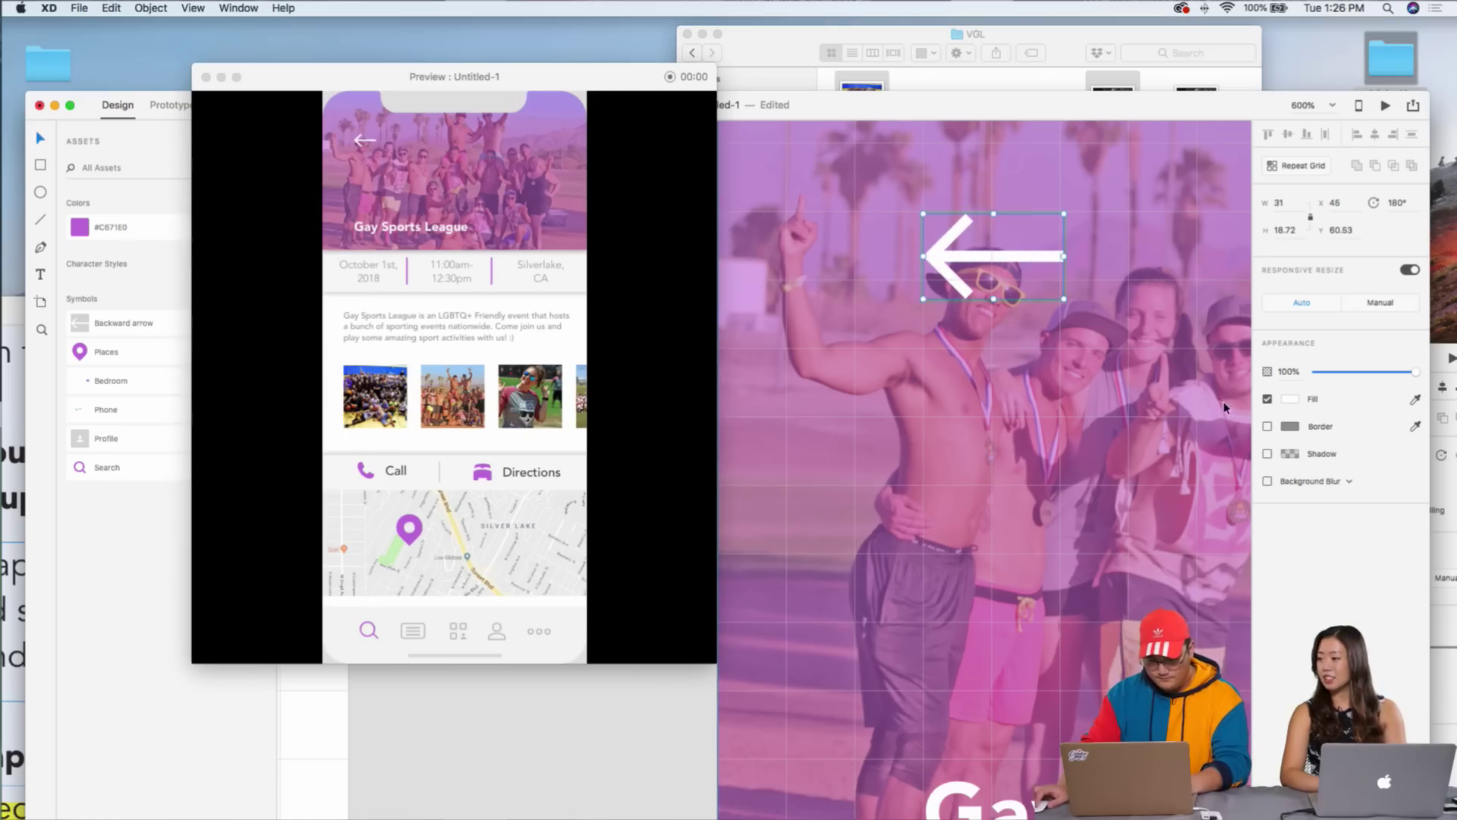
- Shorten the back arrow's shaft slightly by moving its end points inward
{"action": "double_click", "coordinate": [1062, 262]}
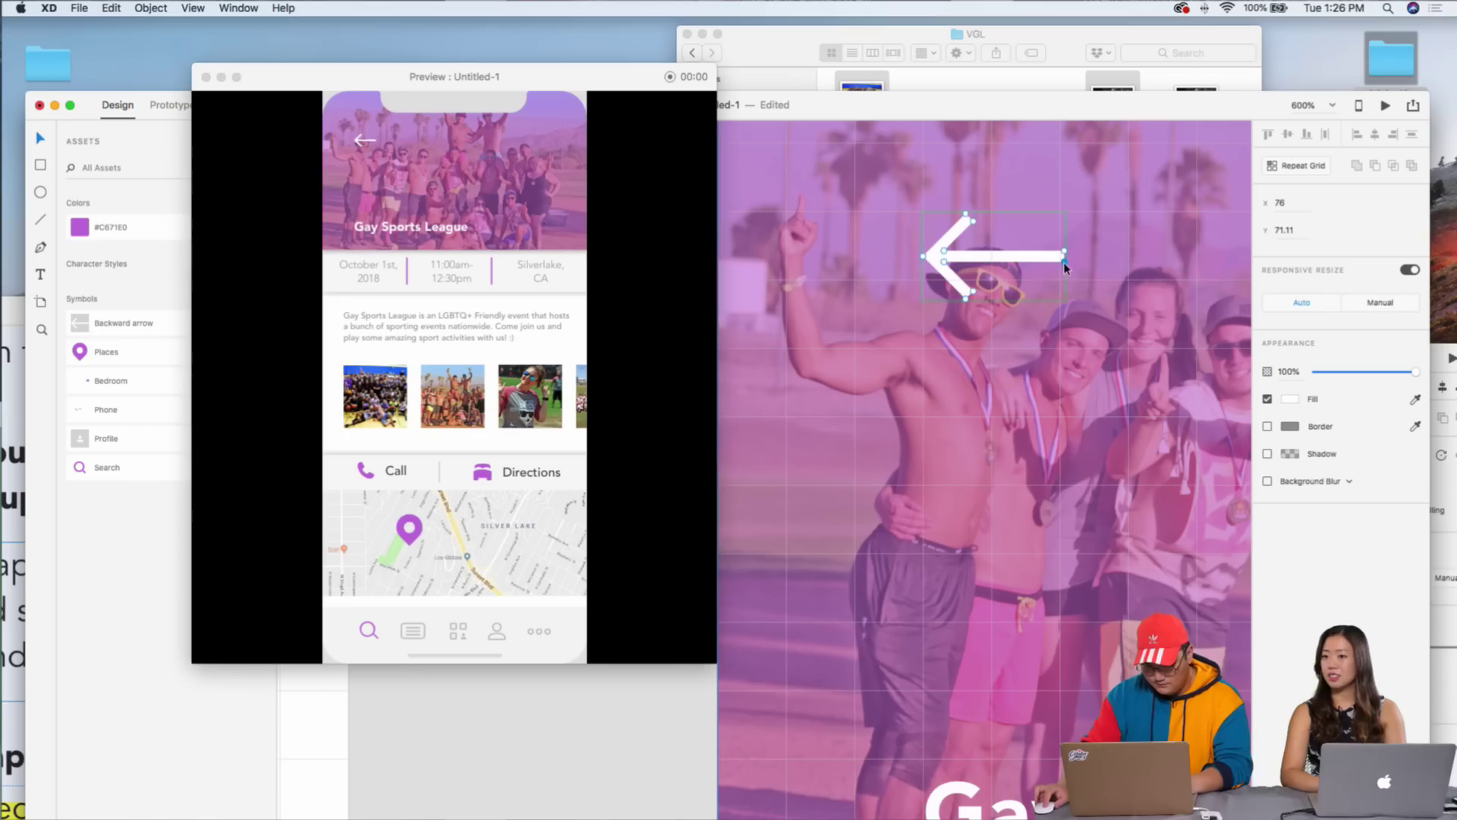
{"action": "left_click_drag", "start_coordinate": [1063, 263], "coordinate": [1042, 255]}
{"action": "key", "text": "Escape"}
{"action": "left_click", "coordinate": [1074, 487]}
- Link the back arrow on iPhone X – 2 to iPhone X – 1 with a tap-triggered Dissolve transition, Ease Out, 0.4 s
{"action": "scroll", "coordinate": [1074, 486], "scroll_direction": "down", "scroll_amount": 5}
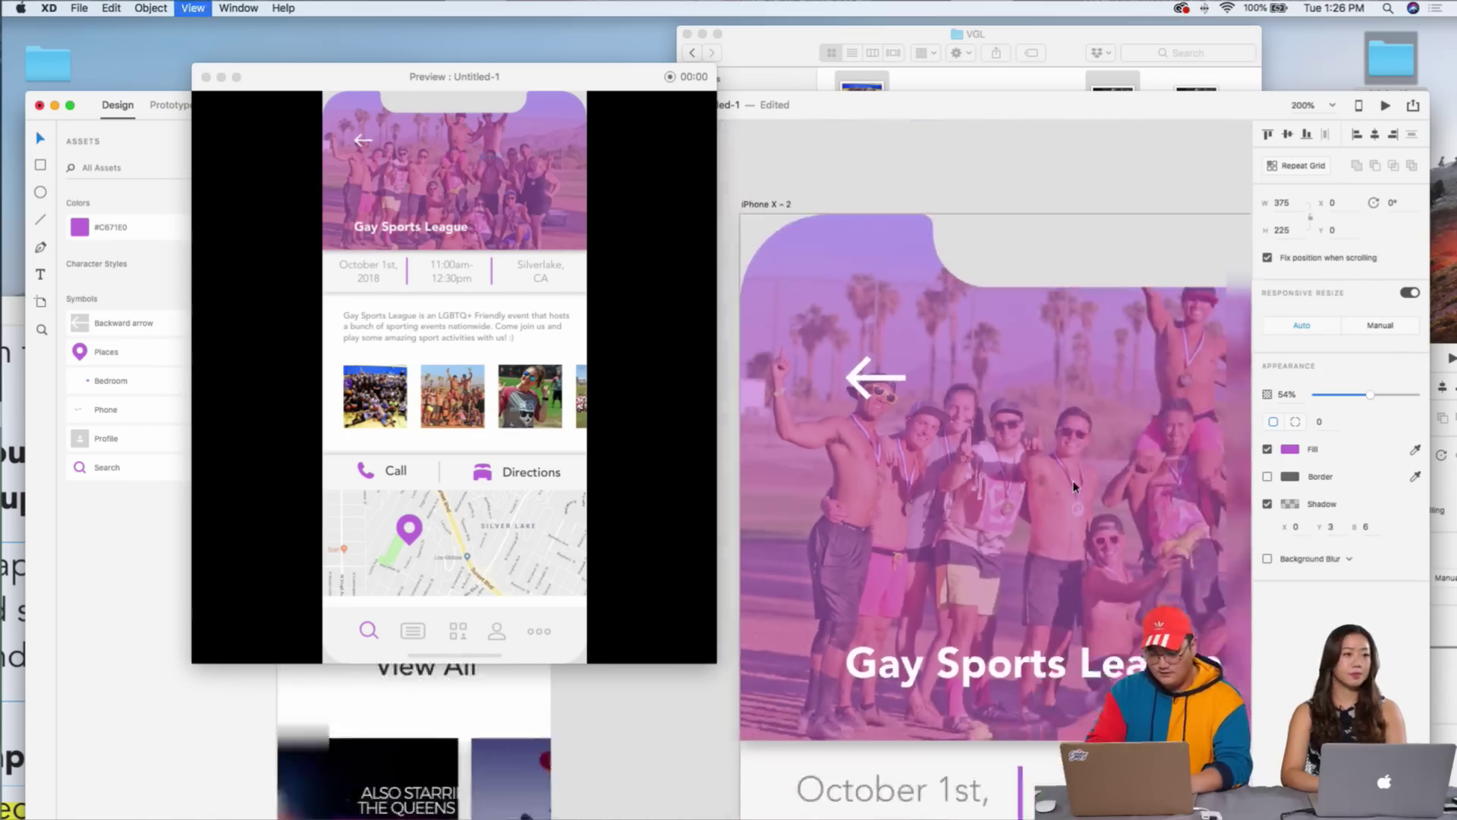
{"action": "scroll", "coordinate": [1074, 487], "scroll_direction": "down", "scroll_amount": 6}
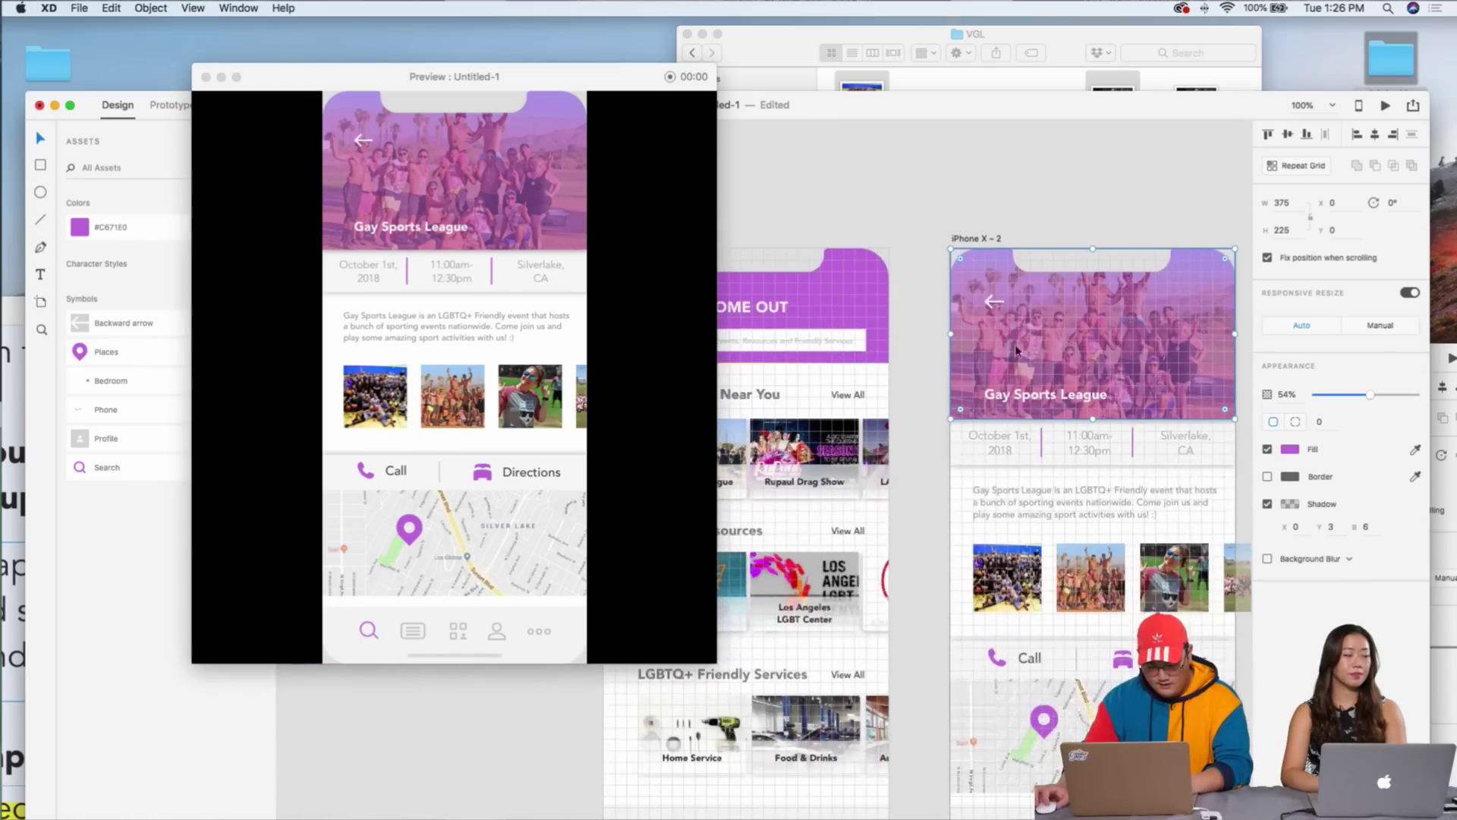
{"action": "left_click", "coordinate": [805, 577]}
{"action": "left_click", "coordinate": [1006, 313]}
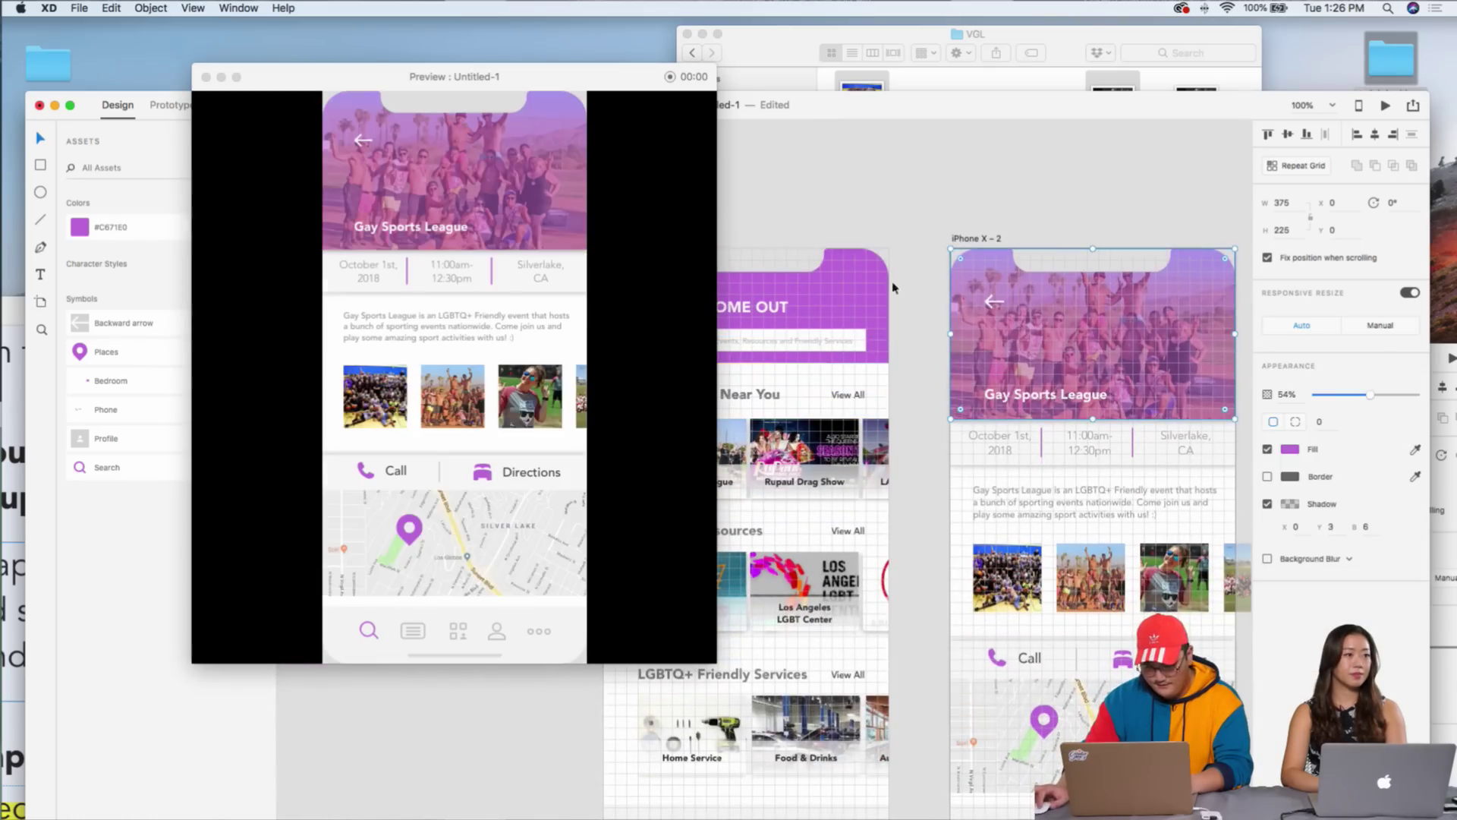
{"action": "key", "text": "ctrl+Tab"}
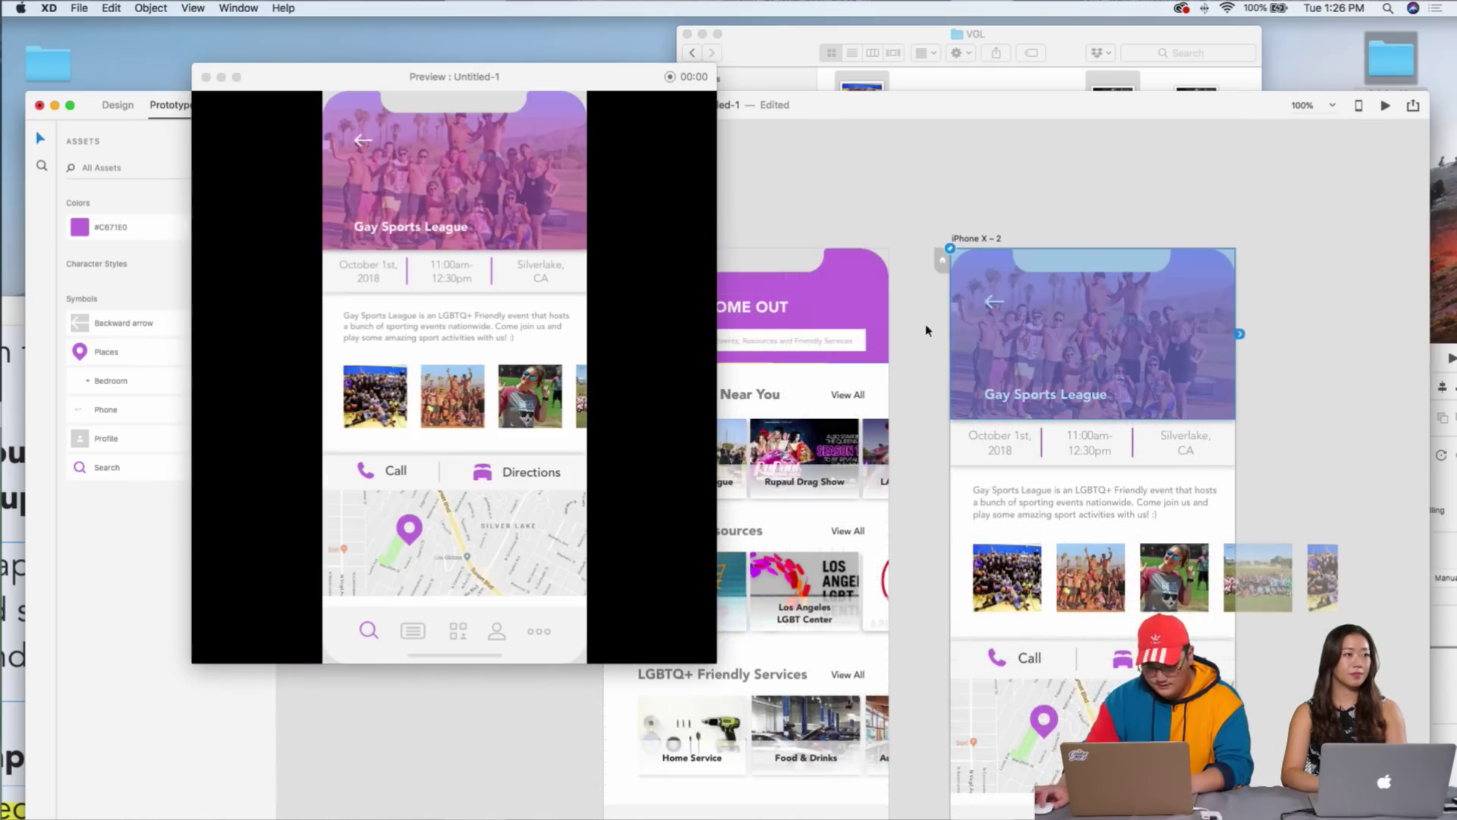
{"action": "double_click", "coordinate": [996, 305]}
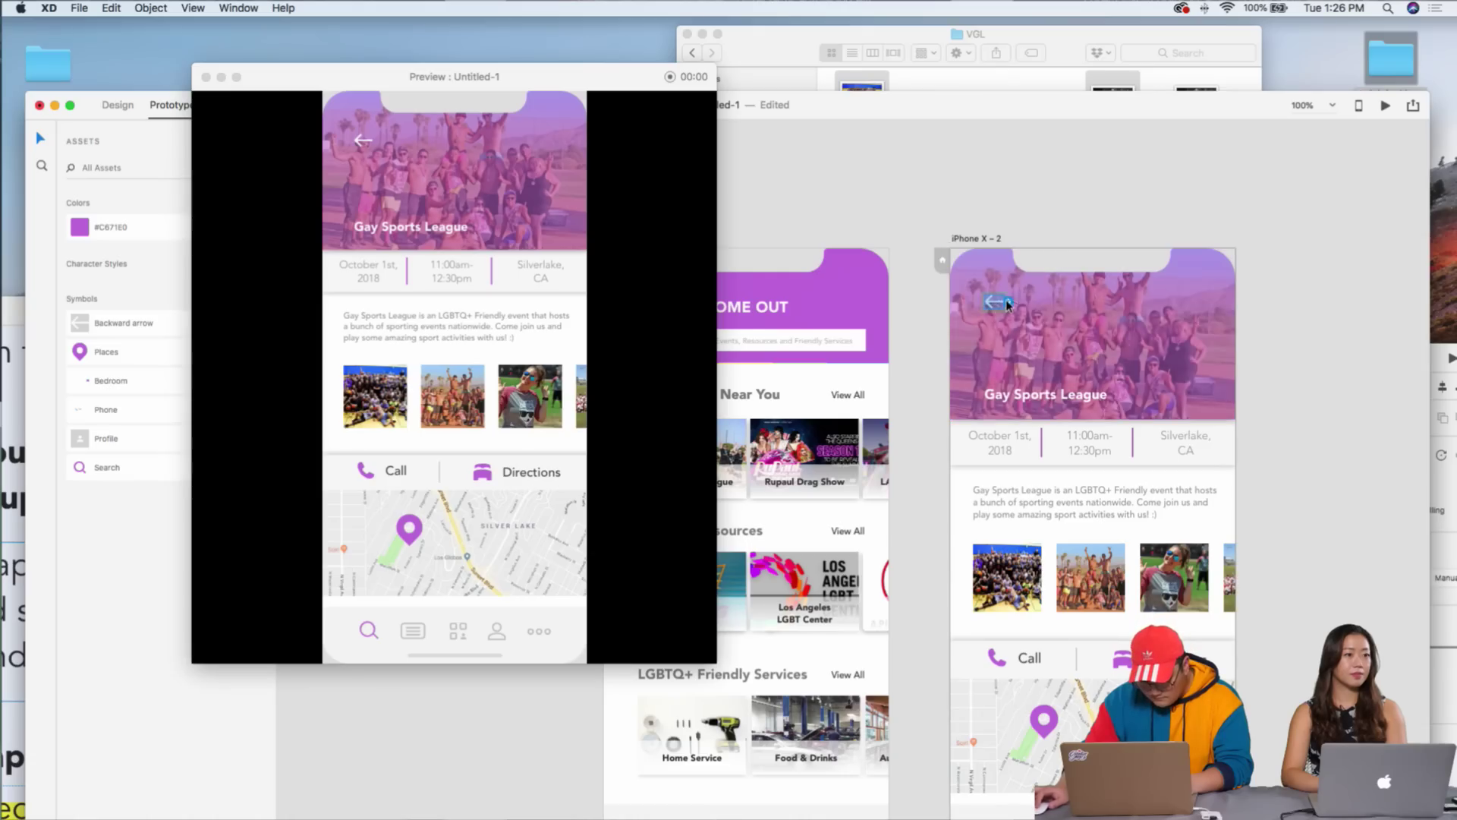
{"action": "left_click_drag", "start_coordinate": [882, 383], "coordinate": [829, 369]}
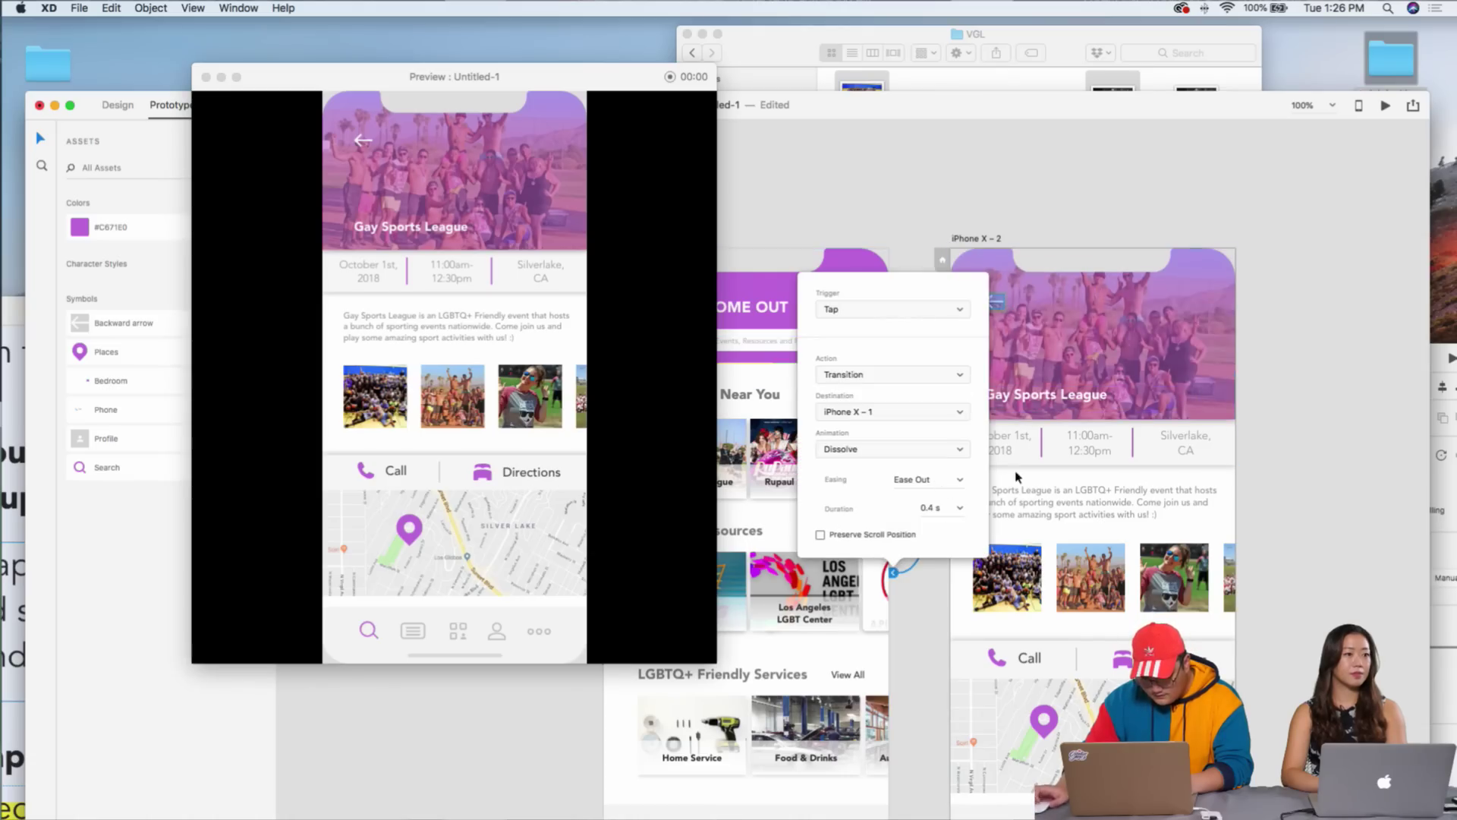
- Isolate and select the search icon inside the bottom navigation bar of iPhone X – 2 in Design mode
{"action": "scroll", "coordinate": [1038, 493], "scroll_direction": "down", "scroll_amount": 5}
{"action": "left_click", "coordinate": [1038, 494]}
{"action": "scroll", "coordinate": [1038, 494], "scroll_direction": "down", "scroll_amount": 2}
{"action": "scroll", "coordinate": [1070, 470], "scroll_direction": "left", "scroll_amount": 3}
{"action": "left_click", "coordinate": [1090, 455]}
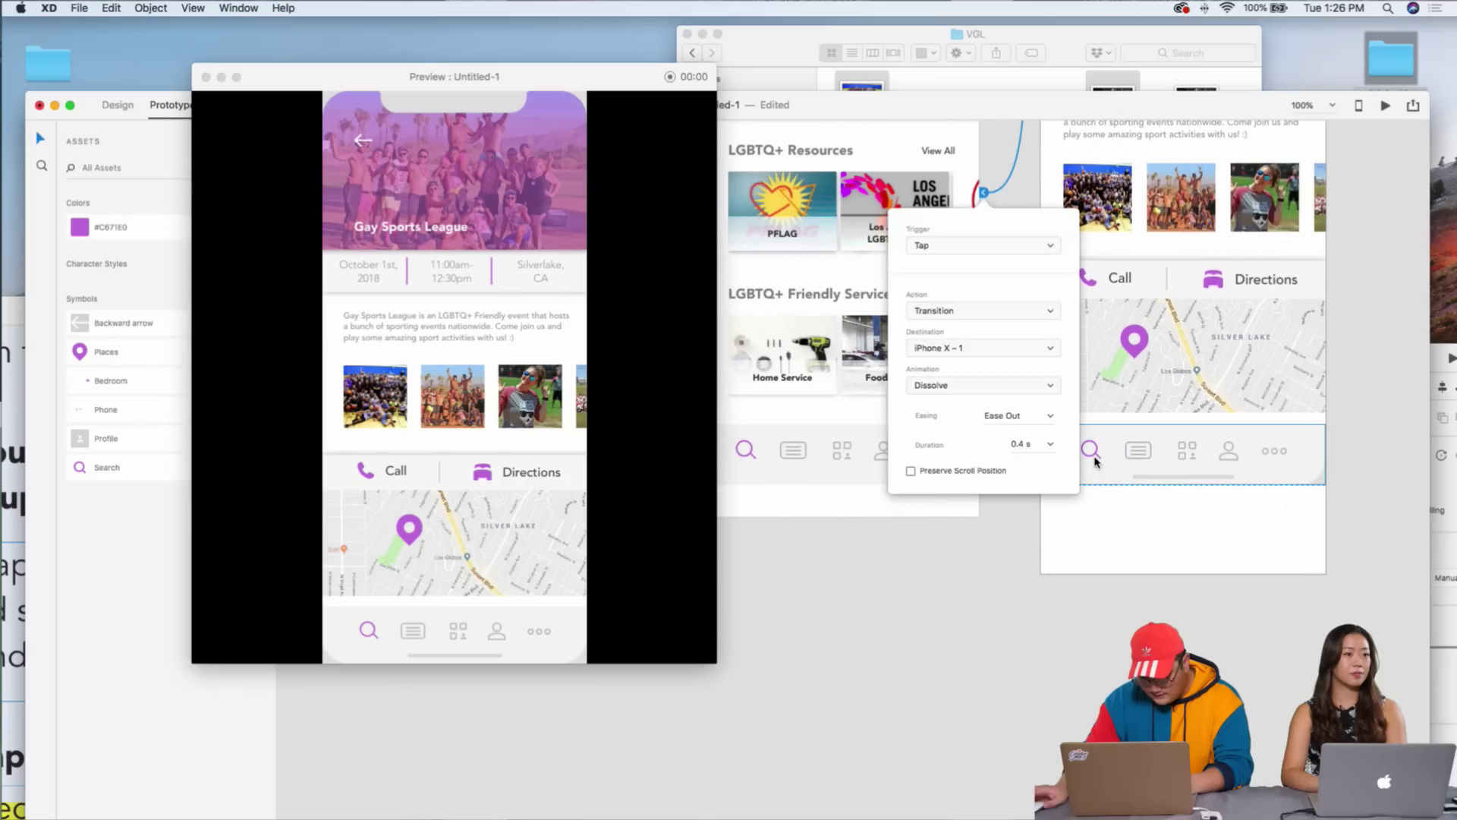
{"action": "double_click", "coordinate": [1093, 453]}
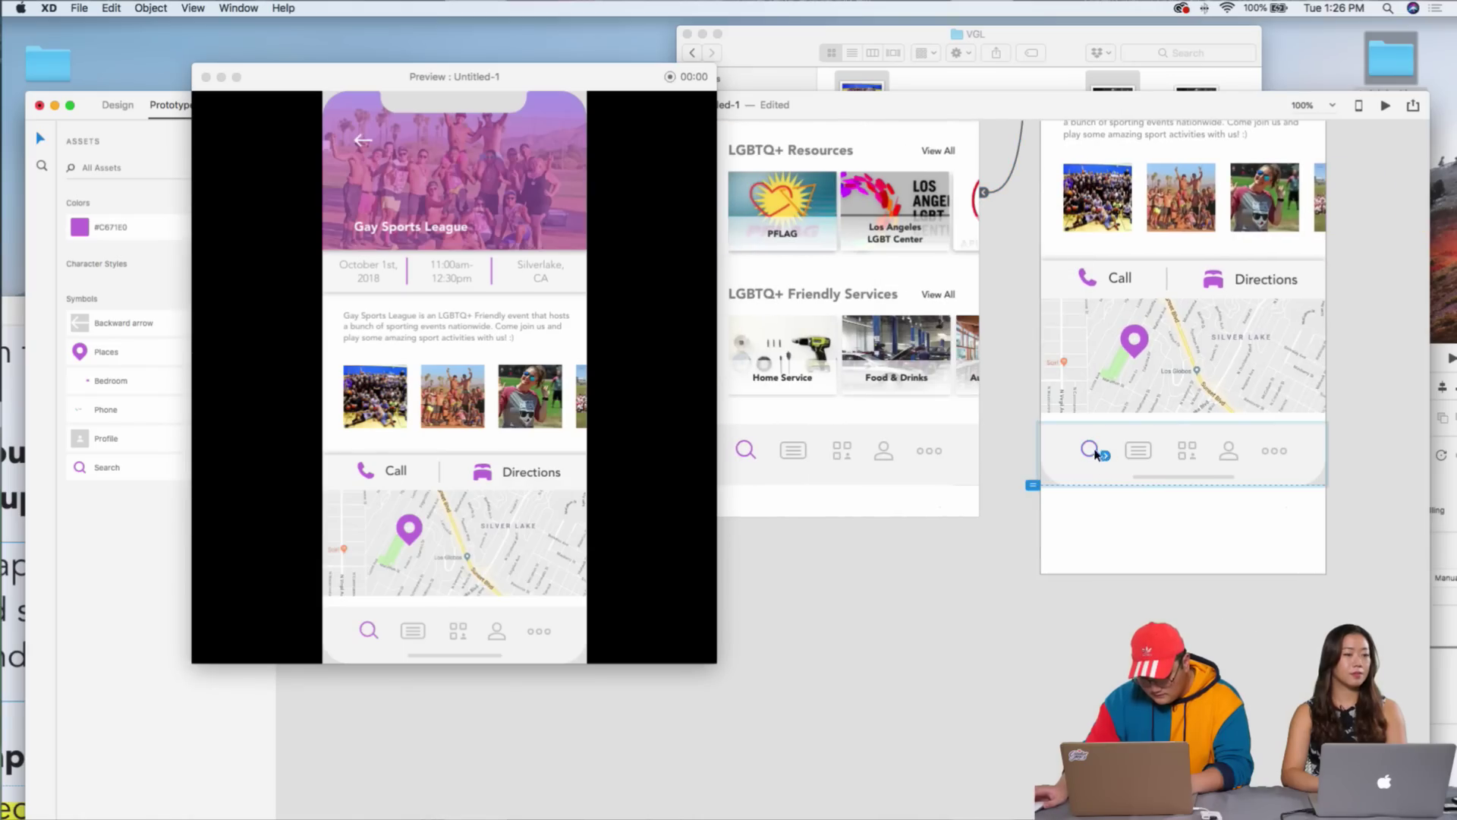
{"action": "left_click", "coordinate": [1122, 495]}
{"action": "scroll", "coordinate": [1121, 495], "scroll_direction": "up", "scroll_amount": 5}
{"action": "left_click", "coordinate": [975, 432]}
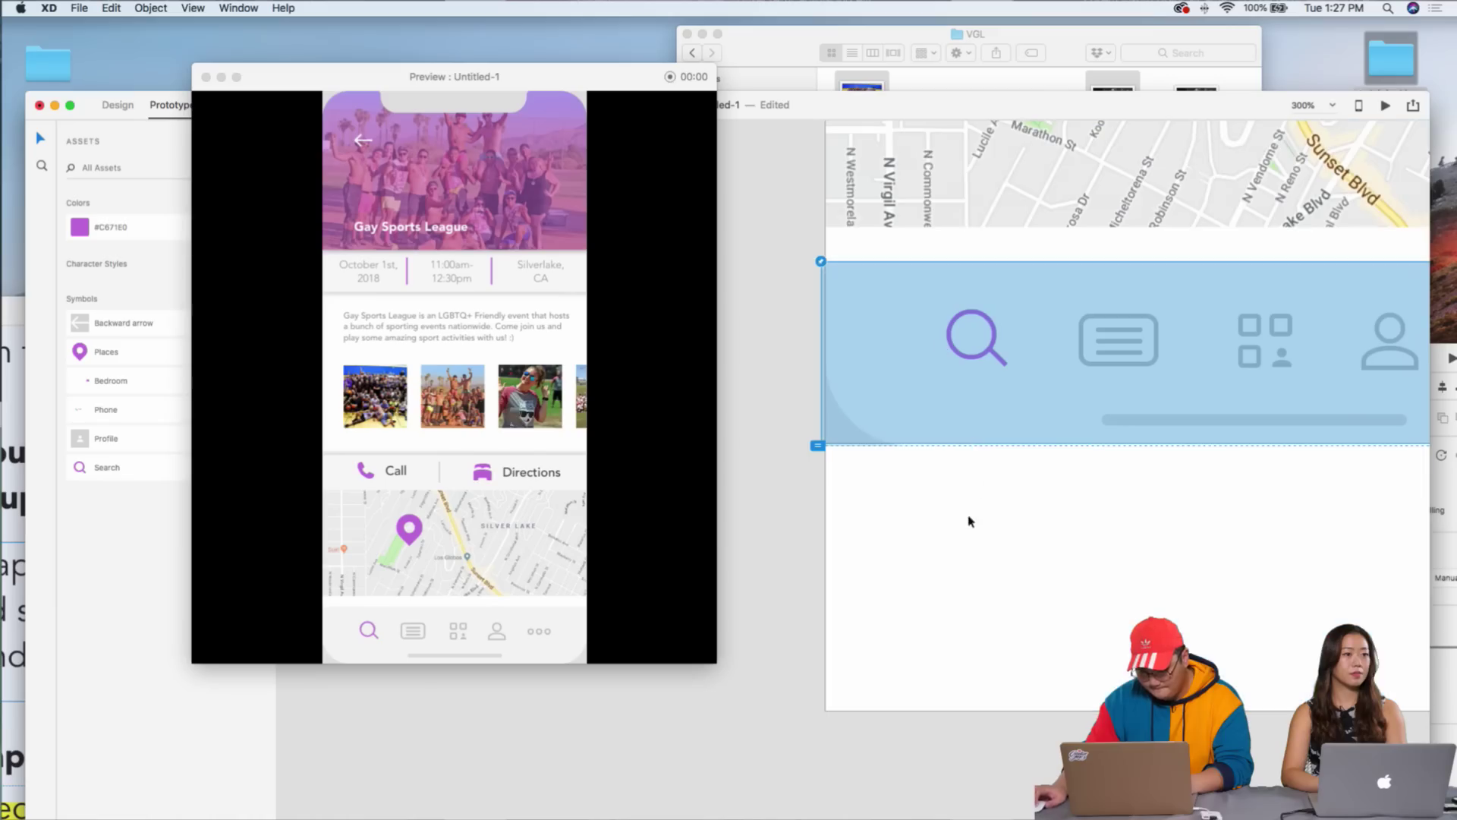
{"action": "left_click", "coordinate": [107, 107]}
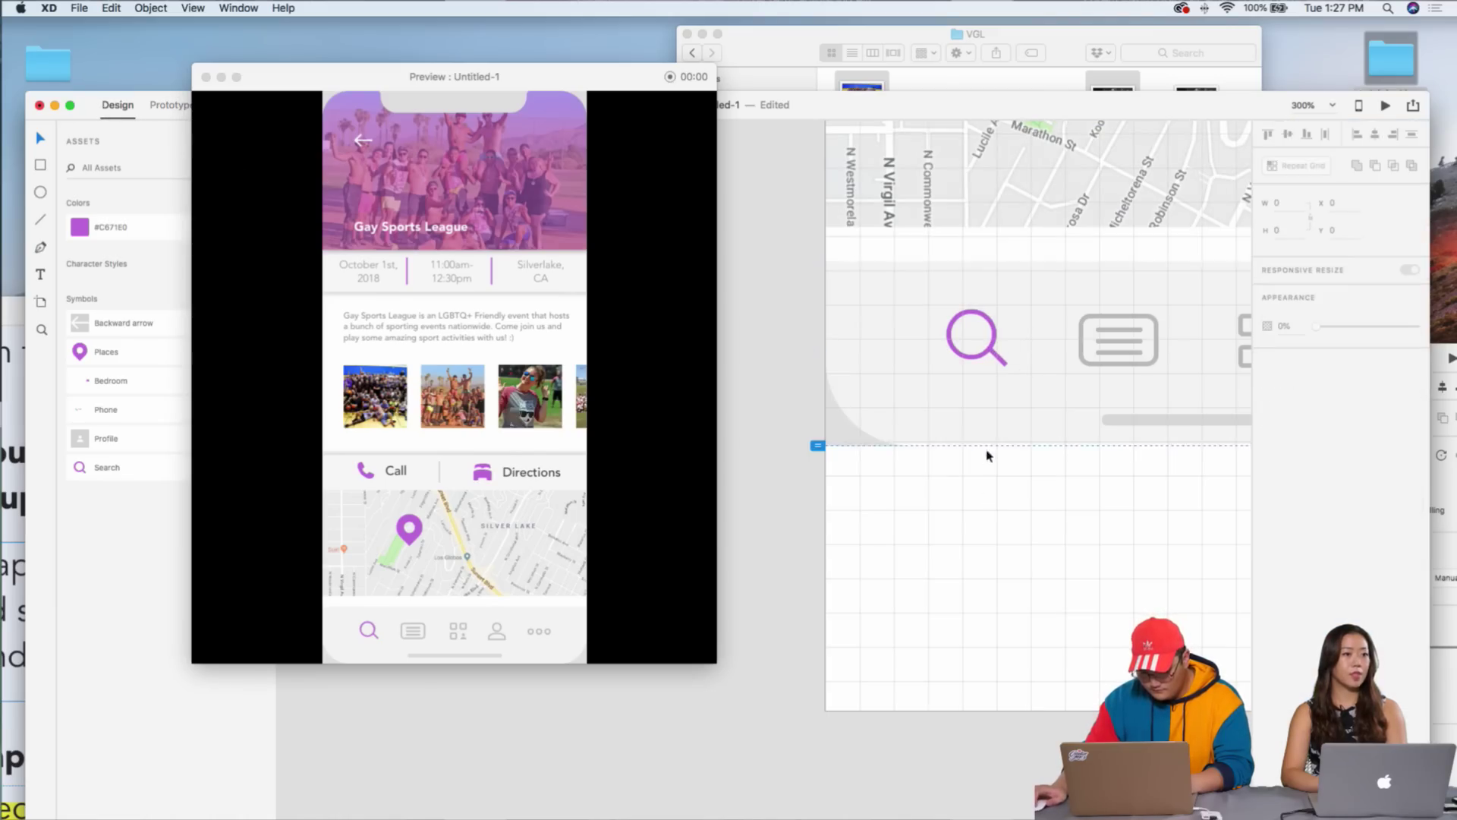
{"action": "double_click", "coordinate": [996, 354]}
{"action": "key", "text": "Escape"}
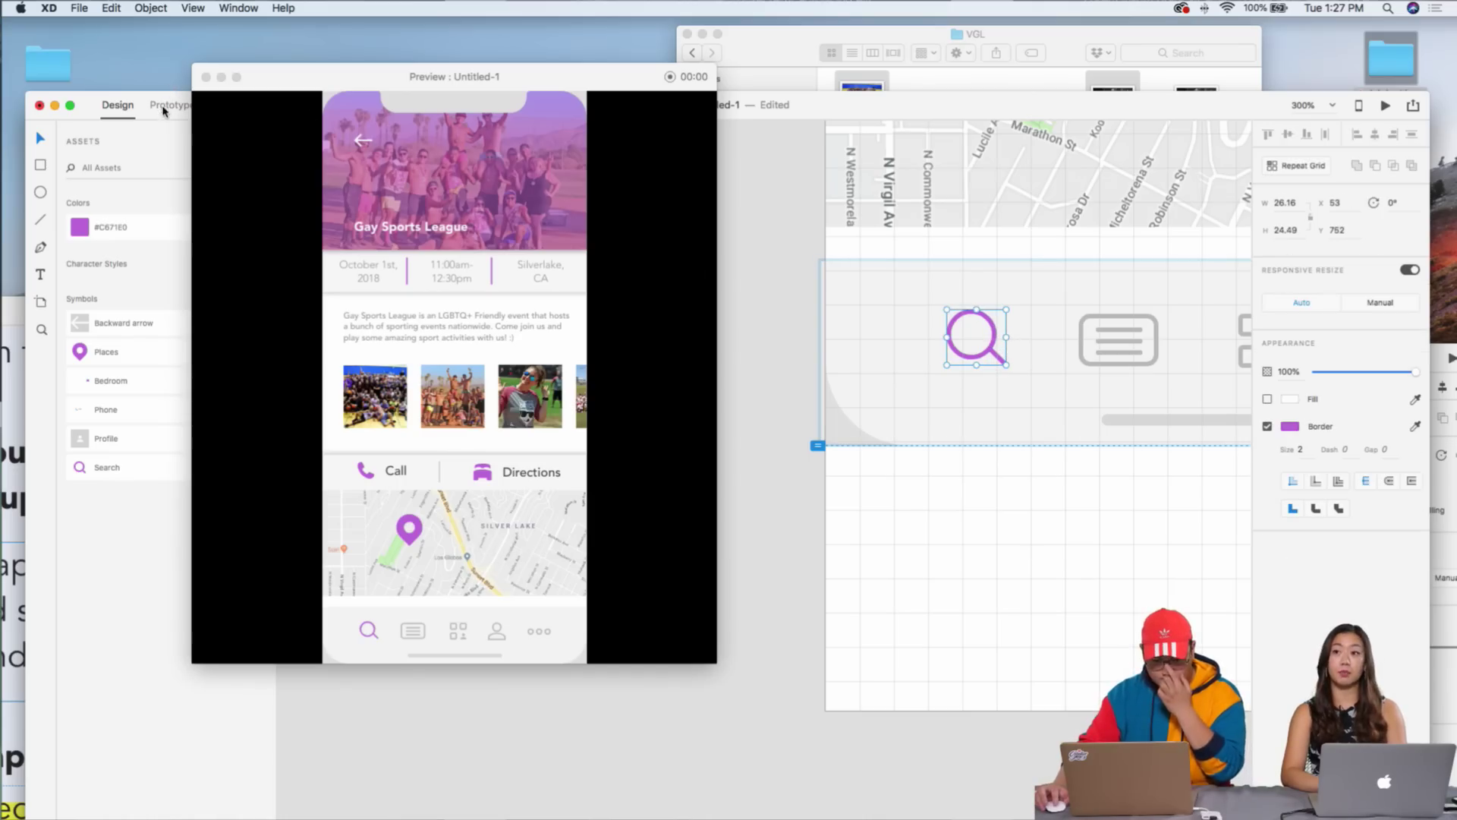
- Link the navigation bar's search icon to iPhone X – 1 in Prototype mode with a tap-triggered Dissolve transition, Ease Out, 0.4 s
{"action": "key", "text": "ctrl+Tab"}
{"action": "left_click_drag", "start_coordinate": [317, 80], "coordinate": [399, 78]}
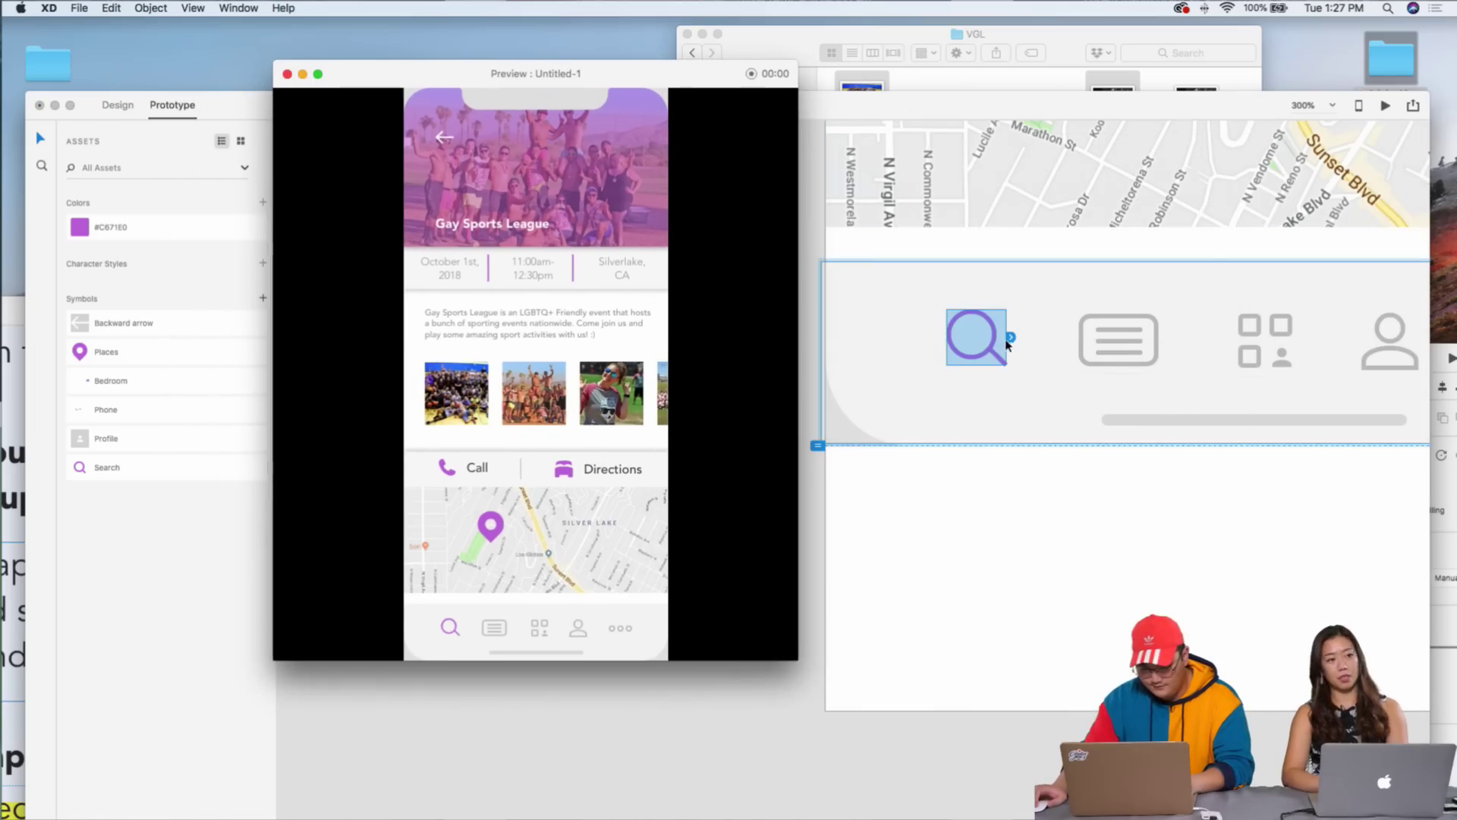
{"action": "scroll", "coordinate": [1007, 328], "scroll_direction": "left", "scroll_amount": 5}
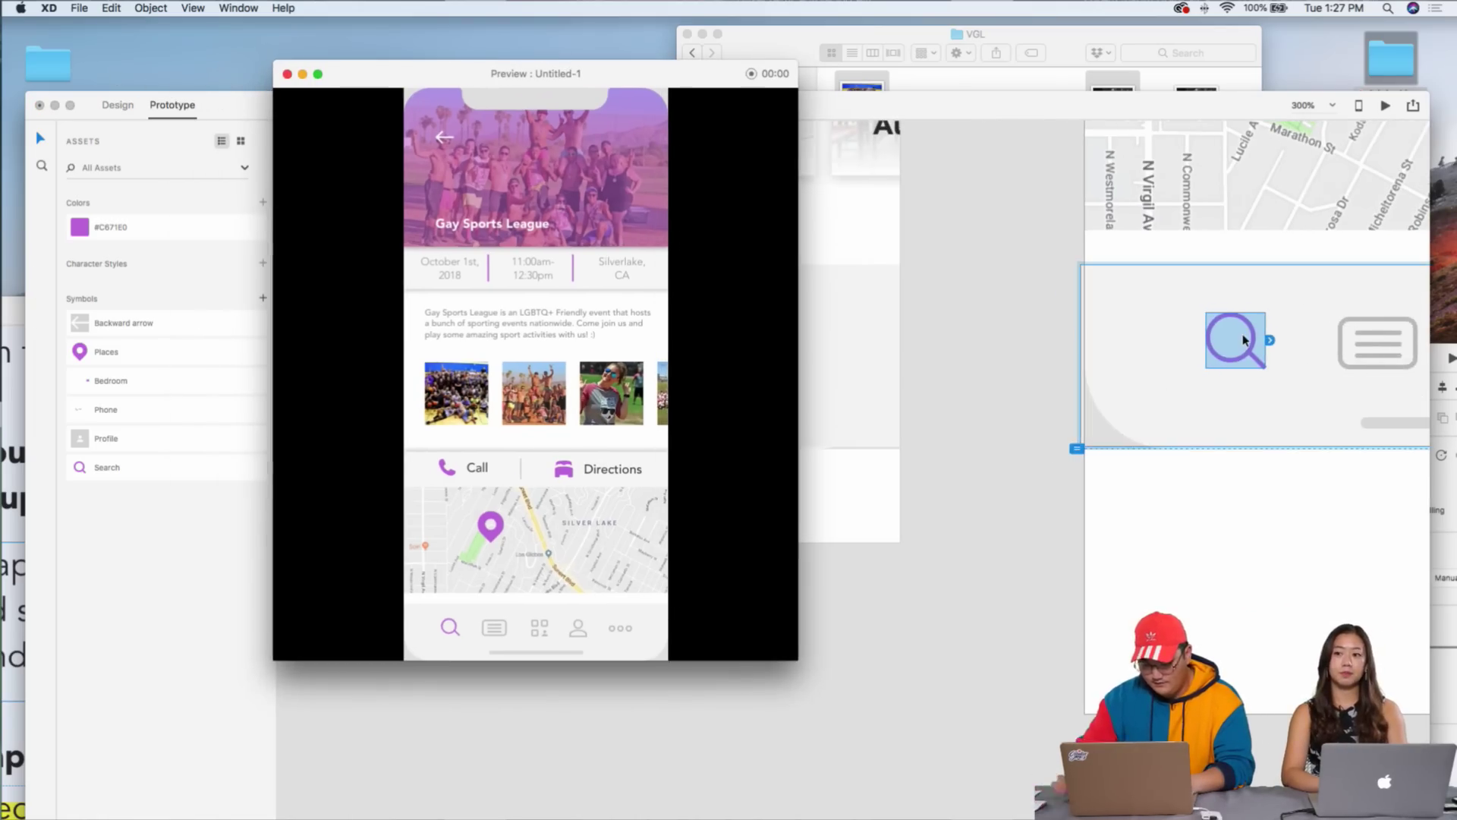
{"action": "key", "text": "super+minus"}
{"action": "scroll", "coordinate": [986, 403], "scroll_direction": "up", "scroll_amount": 1}
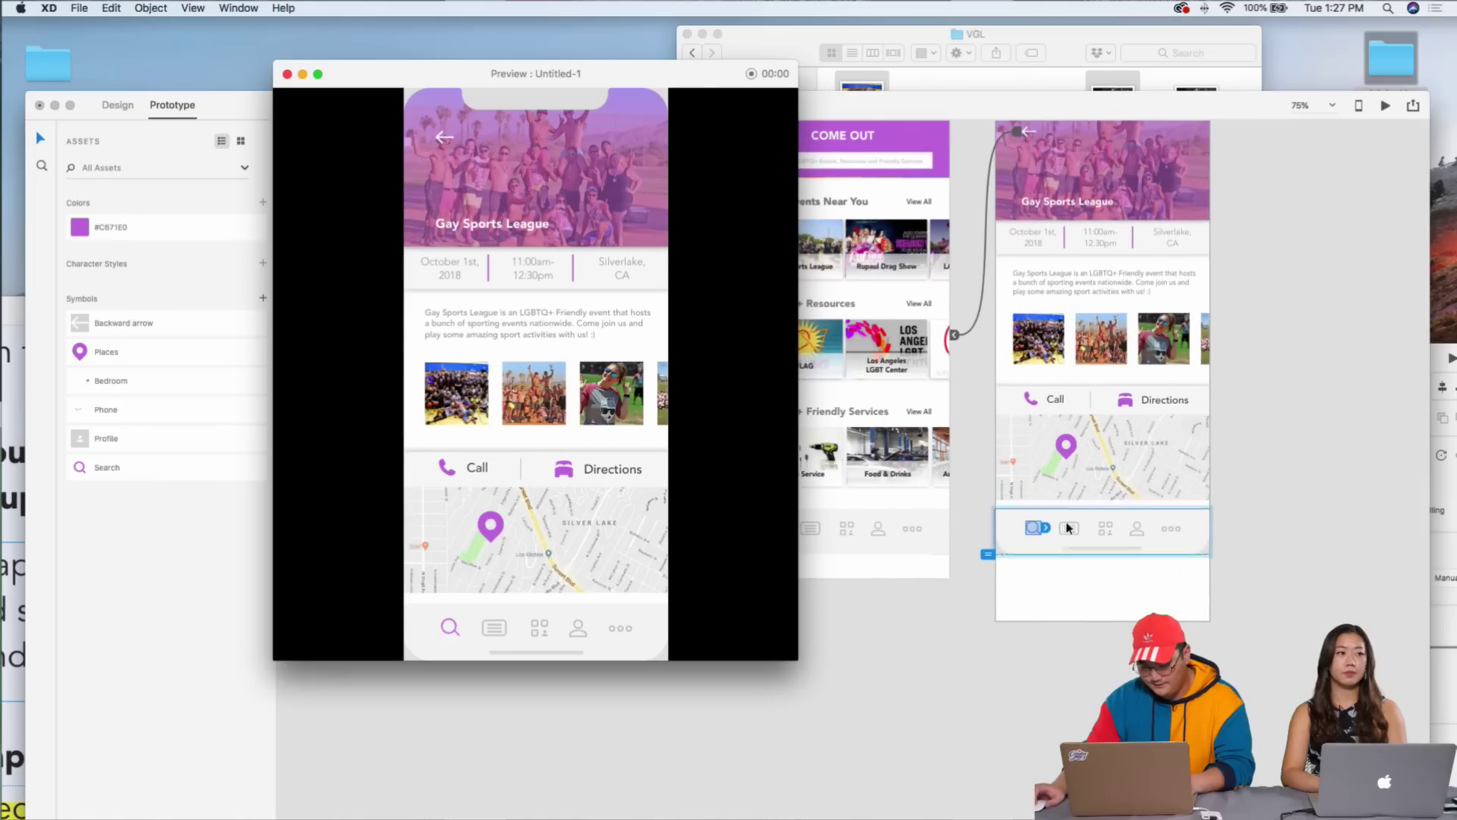
{"action": "left_click", "coordinate": [908, 311]}
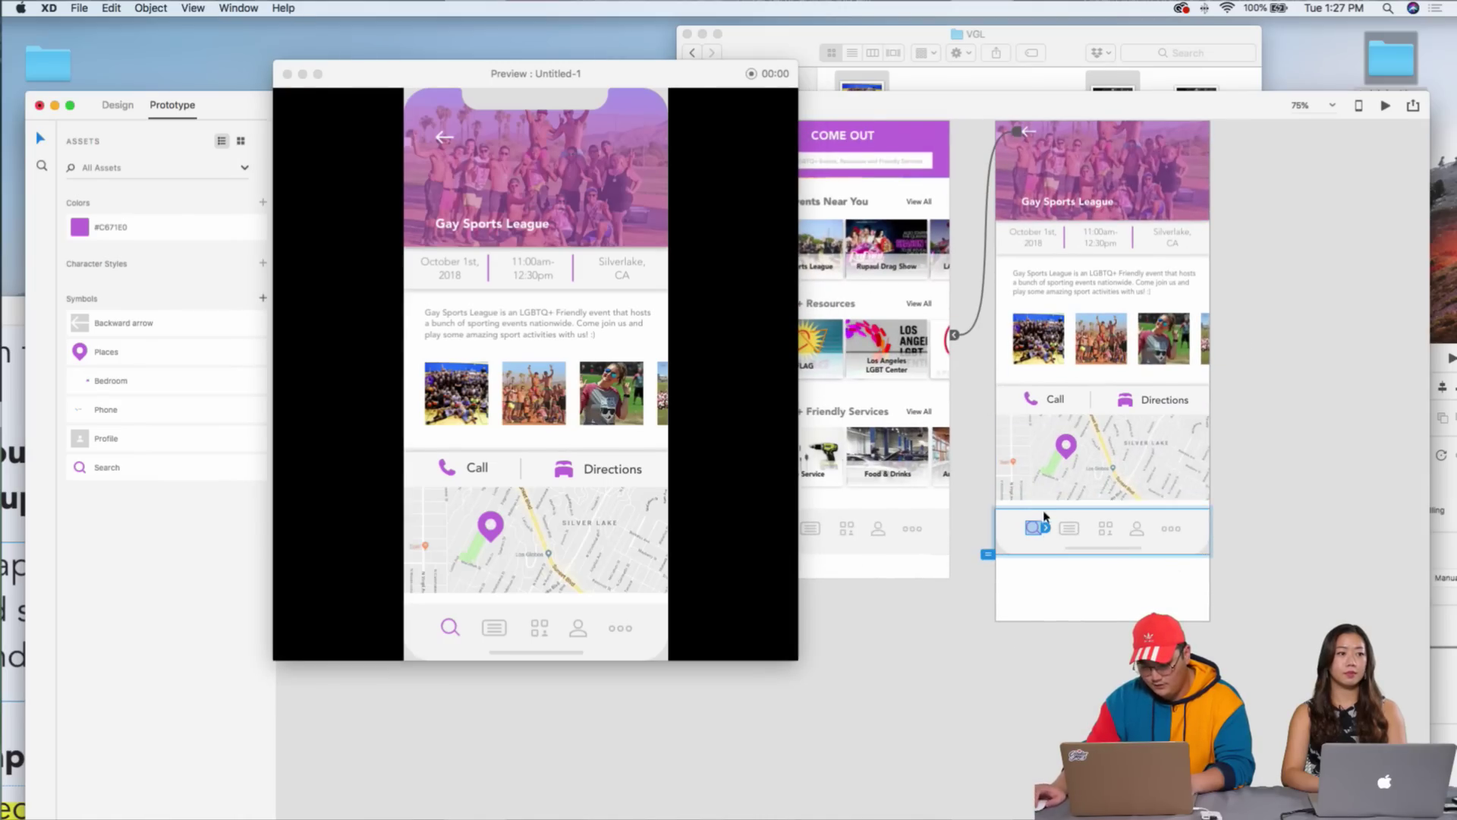
{"action": "left_click_drag", "start_coordinate": [1045, 528], "coordinate": [953, 311]}
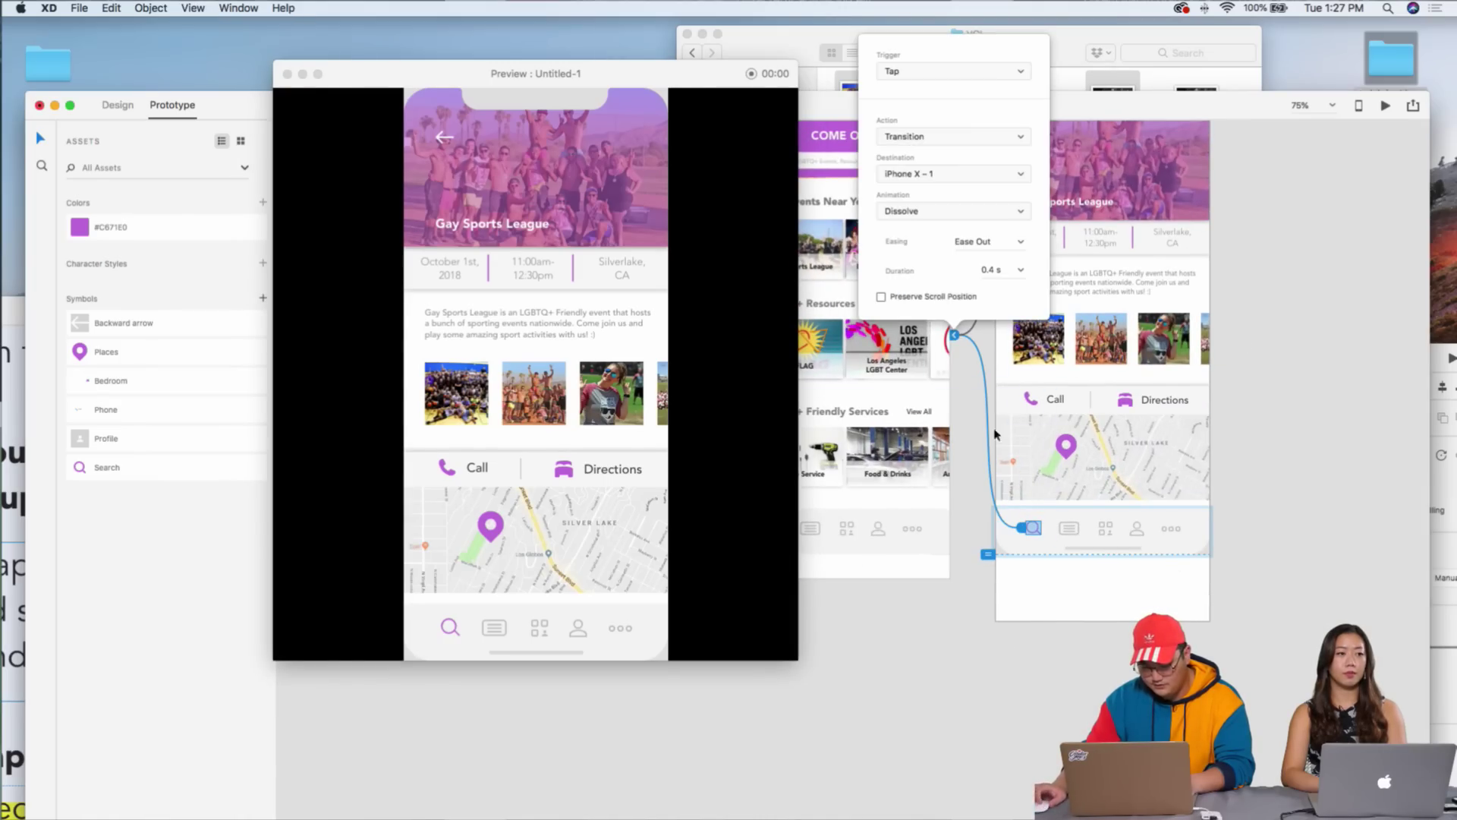
{"action": "left_click", "coordinate": [974, 460]}
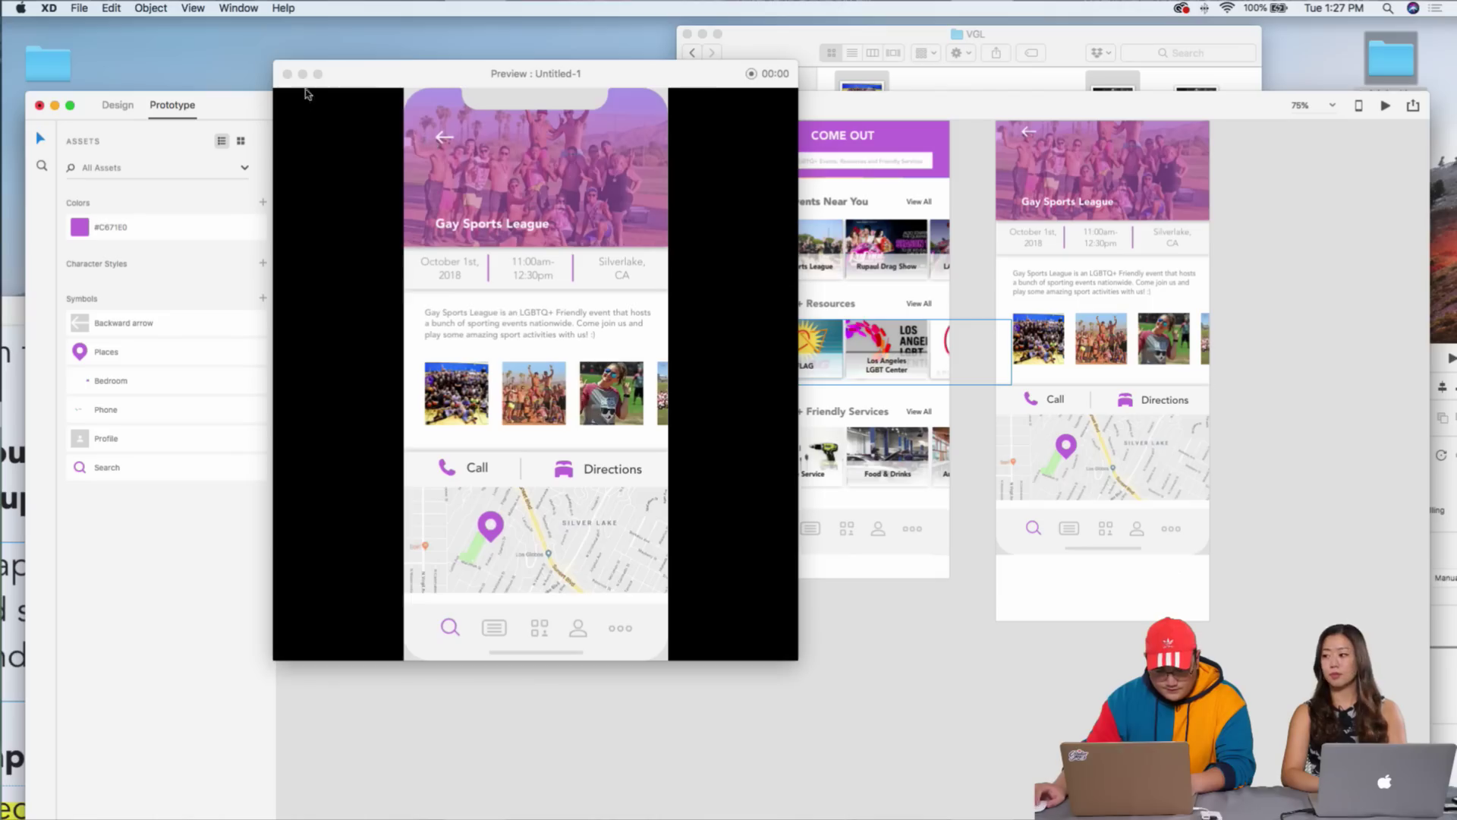
- Close the current preview, shift the document window, and relaunch the preview from the COME OUT home screen
{"action": "left_click", "coordinate": [287, 74]}
{"action": "left_click_drag", "start_coordinate": [531, 97], "coordinate": [417, 24]}
{"action": "scroll", "coordinate": [564, 123], "scroll_direction": "up", "scroll_amount": 5}
{"action": "scroll", "coordinate": [564, 123], "scroll_direction": "right", "scroll_amount": 5}
{"action": "scroll", "coordinate": [564, 123], "scroll_direction": "up", "scroll_amount": 3}
{"action": "left_click", "coordinate": [539, 161]}
{"action": "left_click", "coordinate": [1273, 34]}
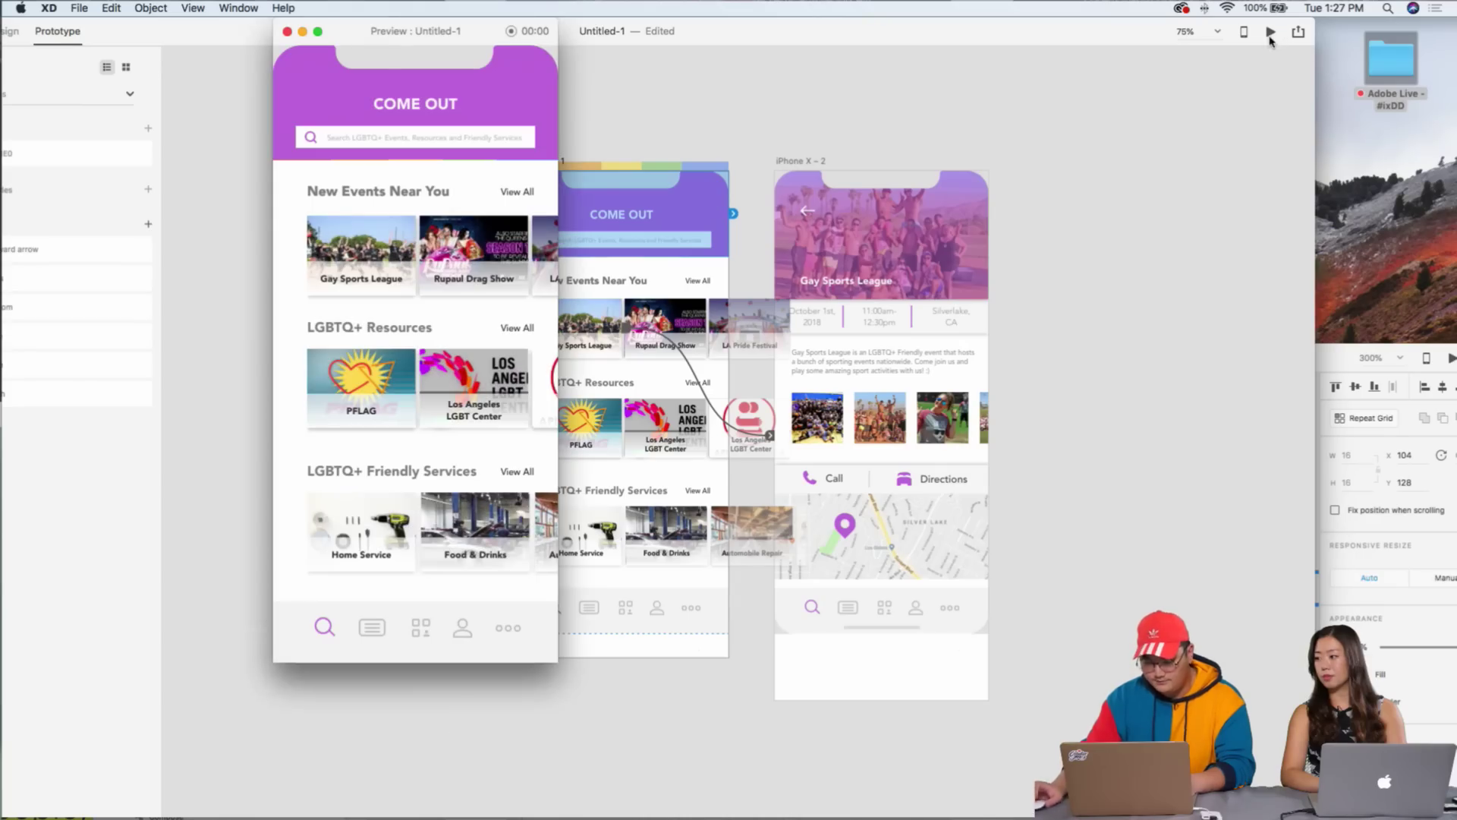
- Examine the home screen's vertical scrolling in the preview, including the rainbow strip behind the COME OUT header
{"action": "scroll", "coordinate": [437, 262], "scroll_direction": "up", "scroll_amount": 3}
{"action": "scroll", "coordinate": [416, 226], "scroll_direction": "up", "scroll_amount": 3}
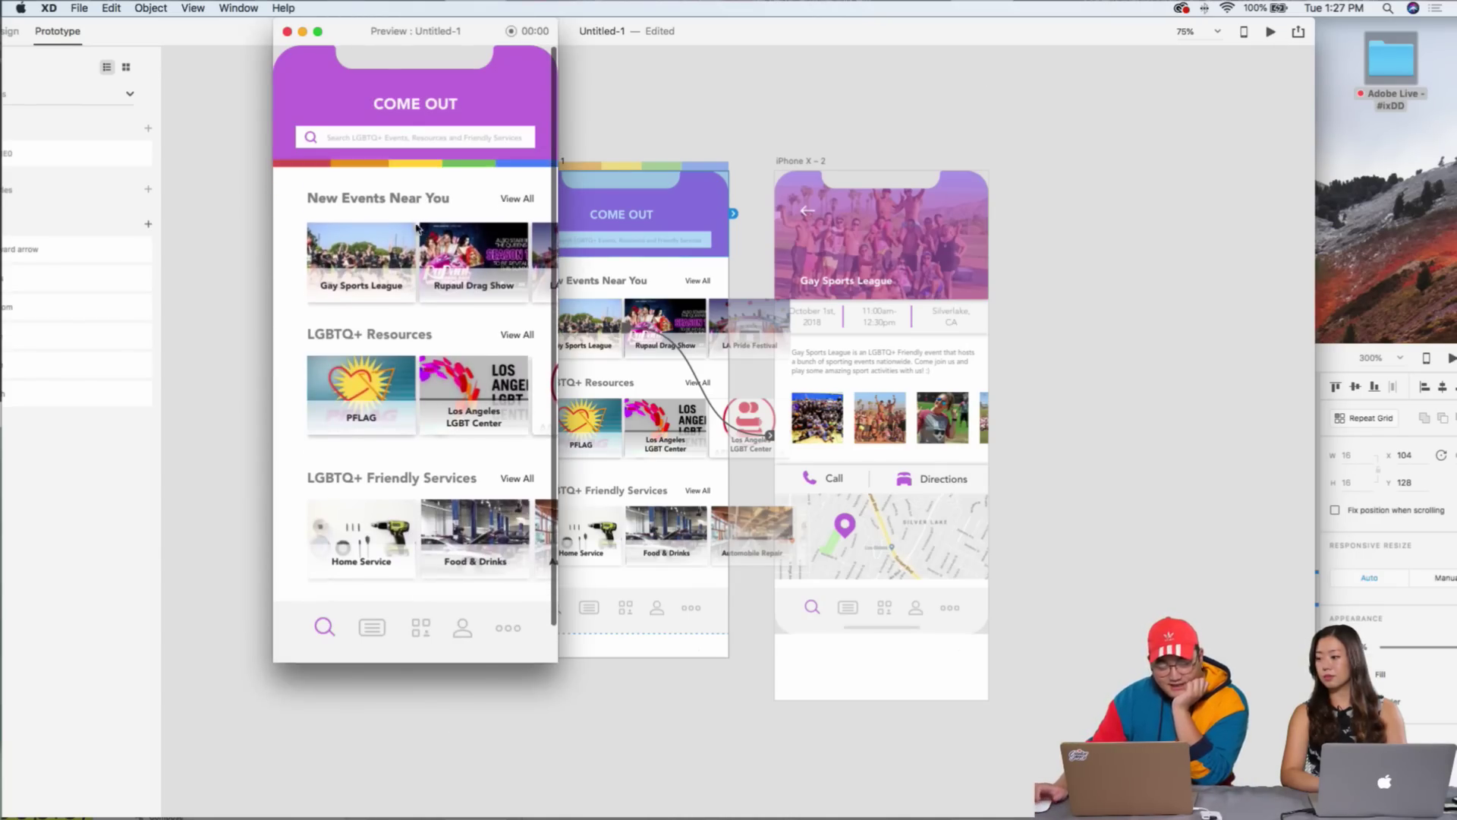
{"action": "scroll", "coordinate": [417, 226], "scroll_direction": "up", "scroll_amount": 3}
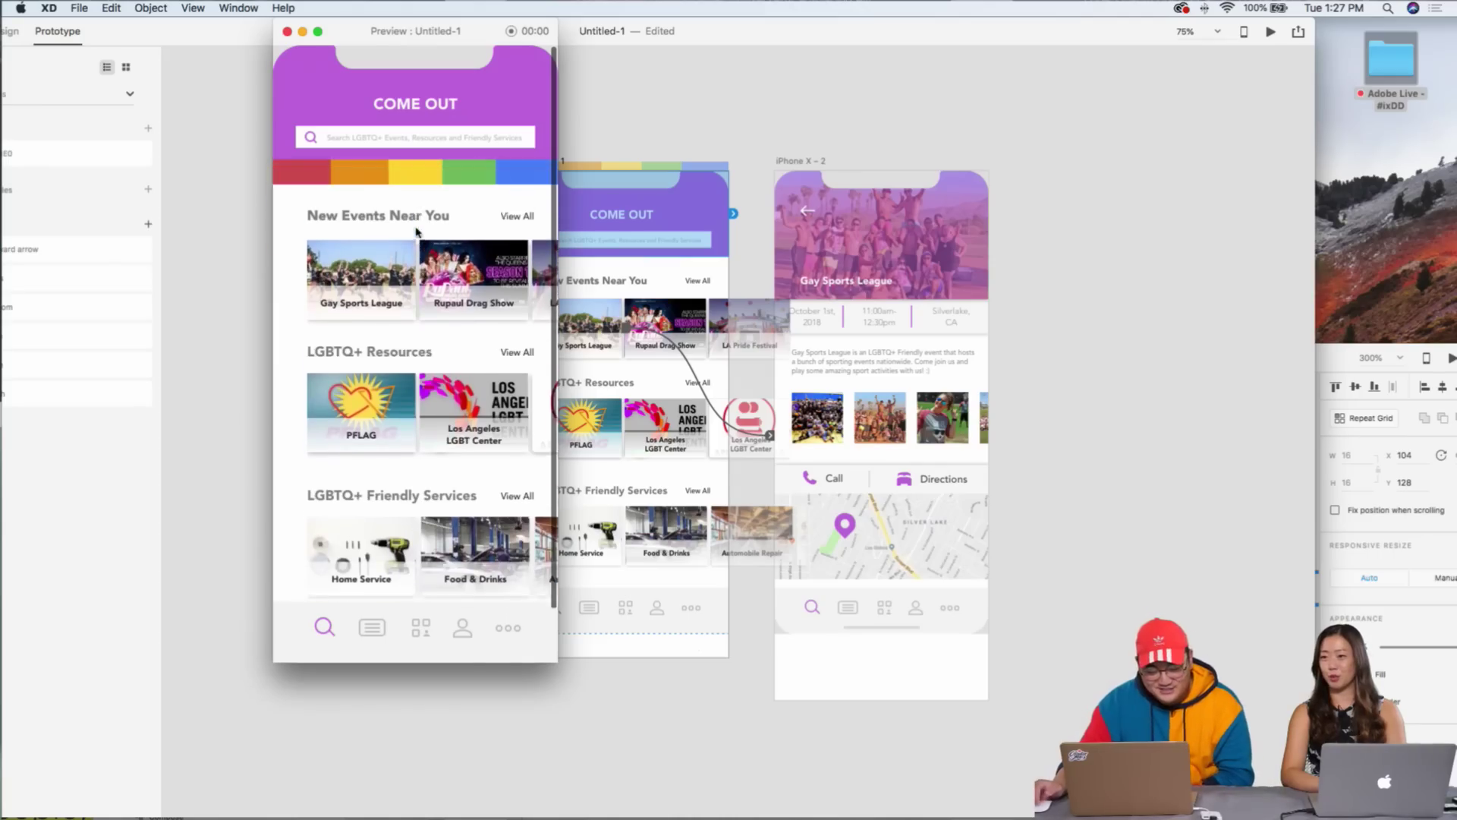
{"action": "scroll", "coordinate": [414, 255], "scroll_direction": "up", "scroll_amount": 3}
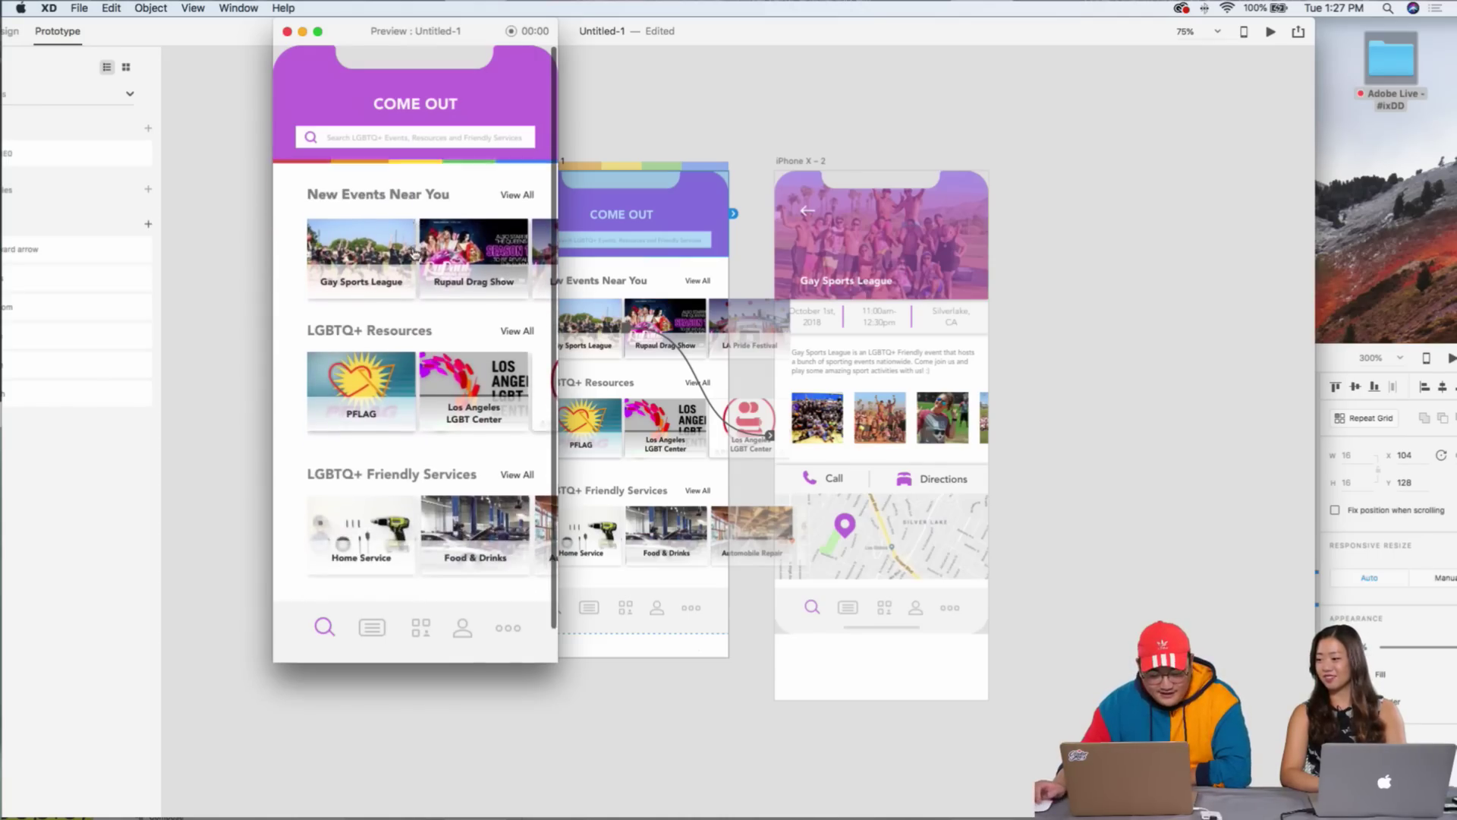
{"action": "scroll", "coordinate": [362, 209], "scroll_direction": "up", "scroll_amount": 3}
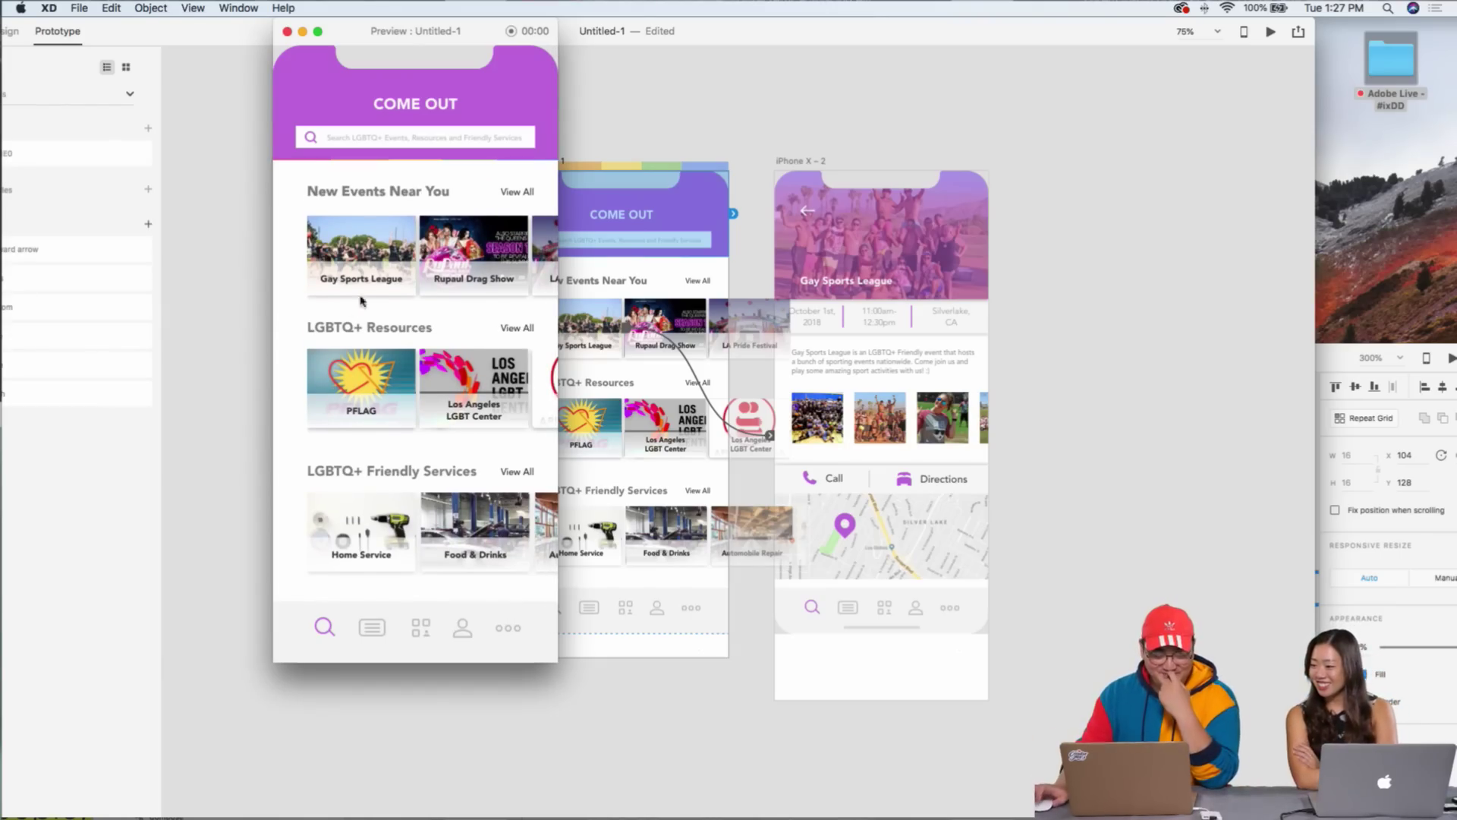
{"action": "scroll", "coordinate": [372, 296], "scroll_direction": "down", "scroll_amount": 2}
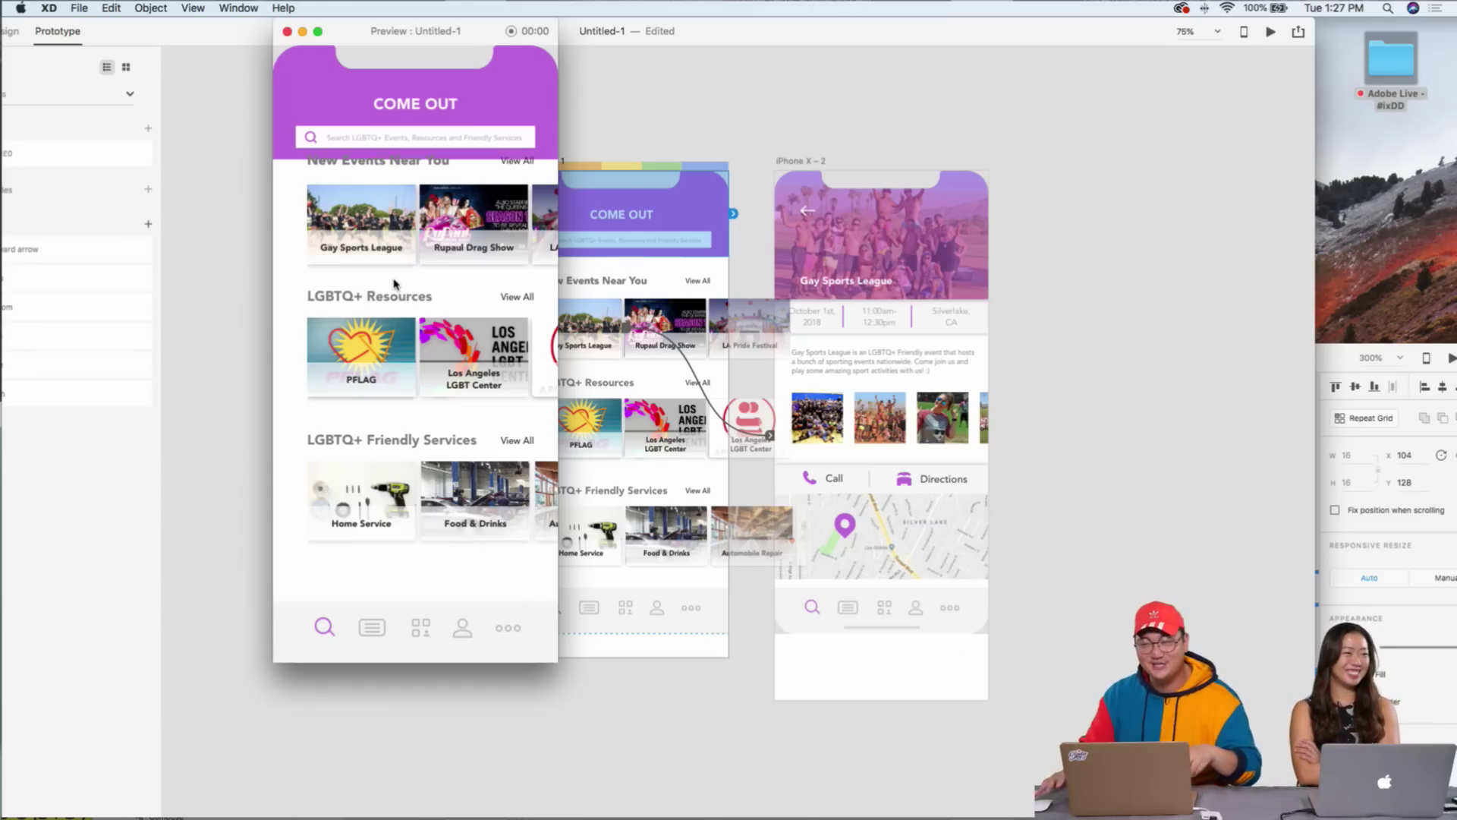
{"action": "scroll", "coordinate": [499, 274], "scroll_direction": "up", "scroll_amount": 2}
{"action": "scroll", "coordinate": [497, 277], "scroll_direction": "down", "scroll_amount": 5}
{"action": "scroll", "coordinate": [495, 278], "scroll_direction": "up", "scroll_amount": 4}
{"action": "scroll", "coordinate": [493, 278], "scroll_direction": "up", "scroll_amount": 1}
{"action": "scroll", "coordinate": [493, 278], "scroll_direction": "down", "scroll_amount": 1}
- Shorten the iPhone X – 1 artboard to a height of 811 in Design mode
{"action": "left_click", "coordinate": [654, 654]}
{"action": "left_click_drag", "start_coordinate": [399, 31], "coordinate": [323, 44]}
{"action": "left_click", "coordinate": [9, 34]}
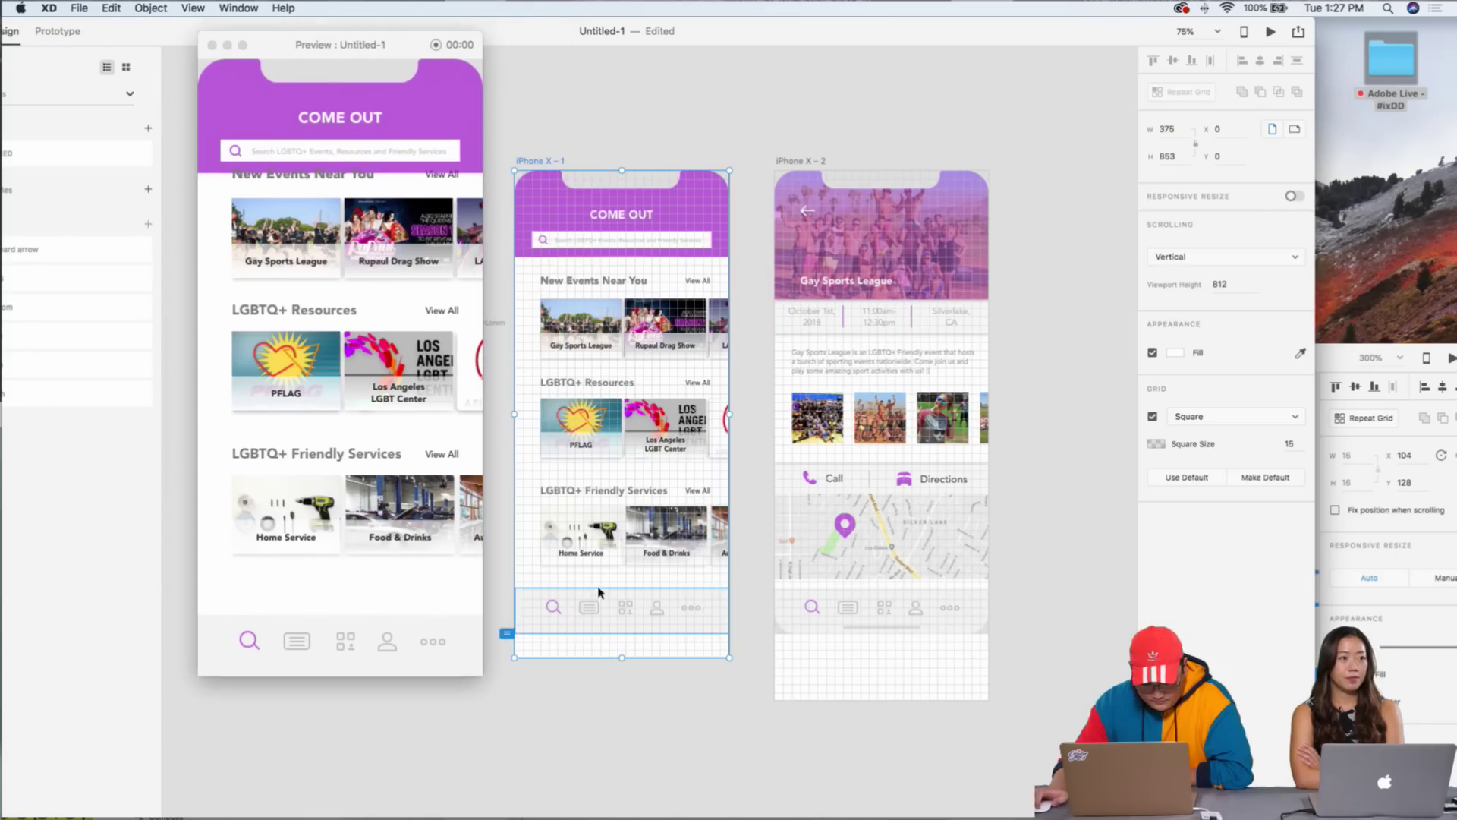
{"action": "left_click_drag", "start_coordinate": [621, 657], "coordinate": [624, 633]}
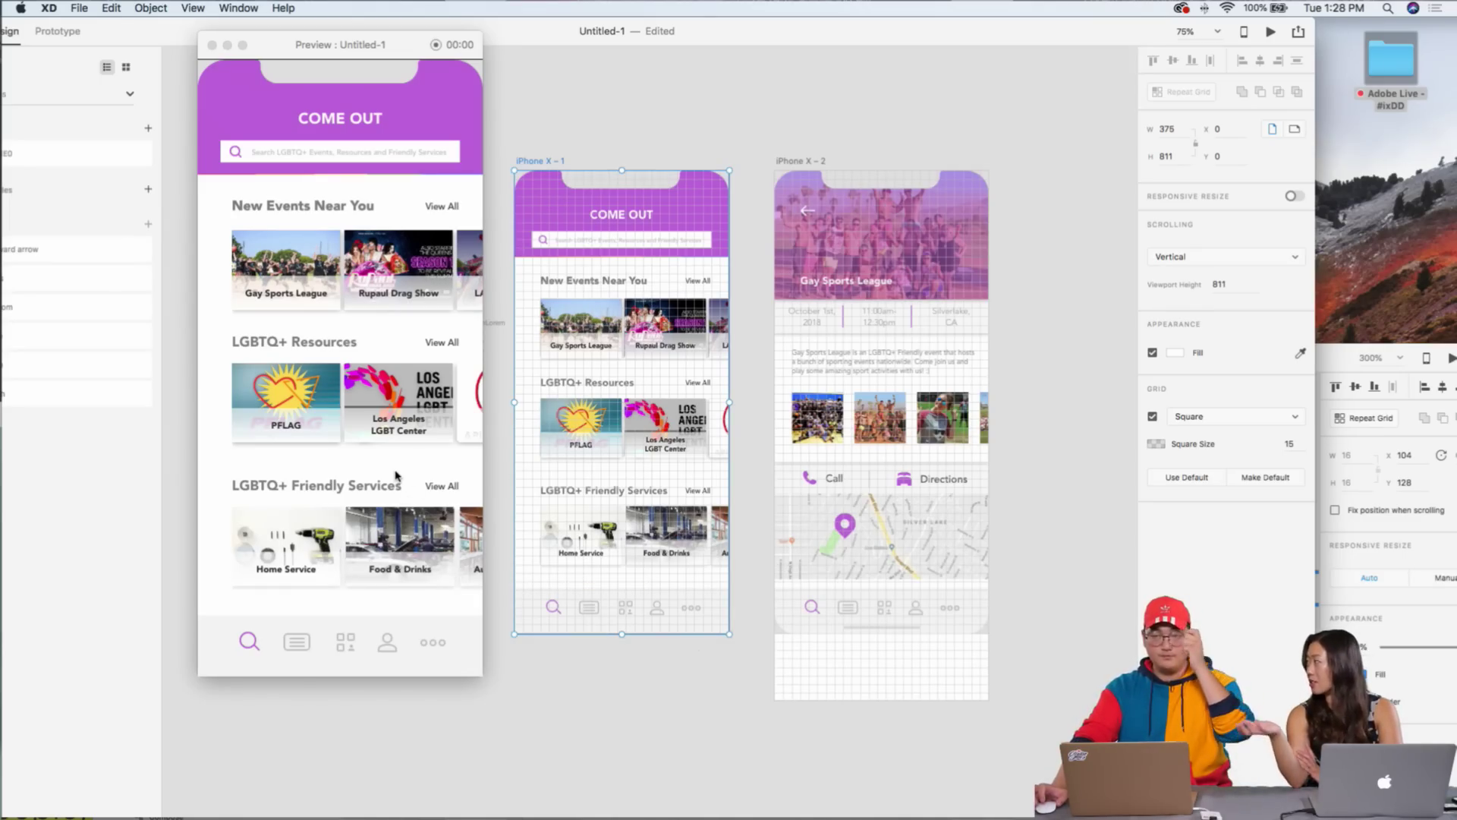
- Shift the document window aside and select the lorem ipsum text and purple rectangle beside the iPhone X – 1 artboard
{"action": "left_click_drag", "start_coordinate": [537, 33], "coordinate": [658, 44]}
{"action": "left_click_drag", "start_coordinate": [542, 463], "coordinate": [513, 251]}
{"action": "scroll", "coordinate": [766, 240], "scroll_direction": "up", "scroll_amount": 10}
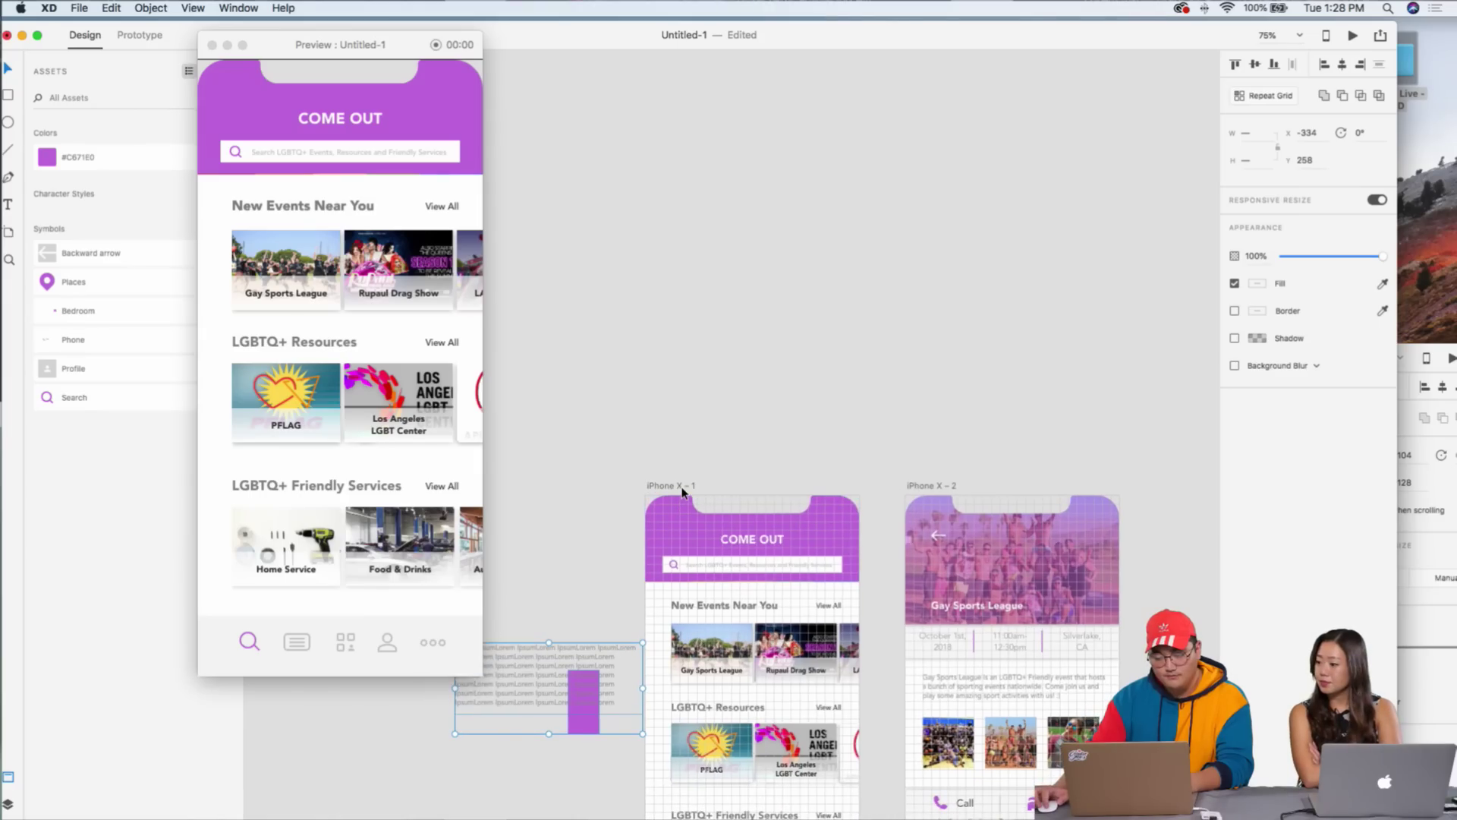
{"action": "scroll", "coordinate": [691, 475], "scroll_direction": "down", "scroll_amount": 3}
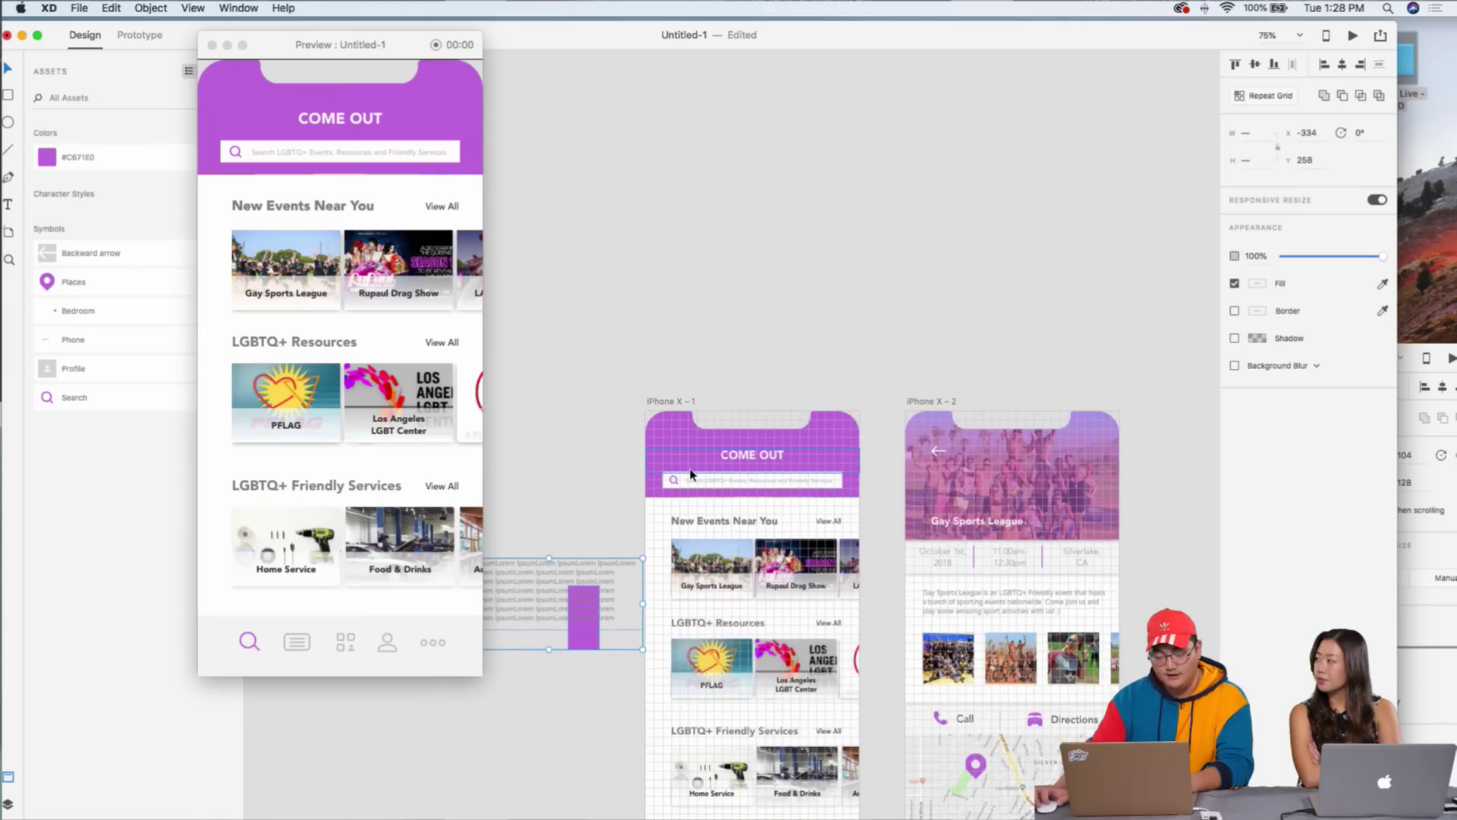
{"action": "scroll", "coordinate": [693, 473], "scroll_direction": "down", "scroll_amount": 7}
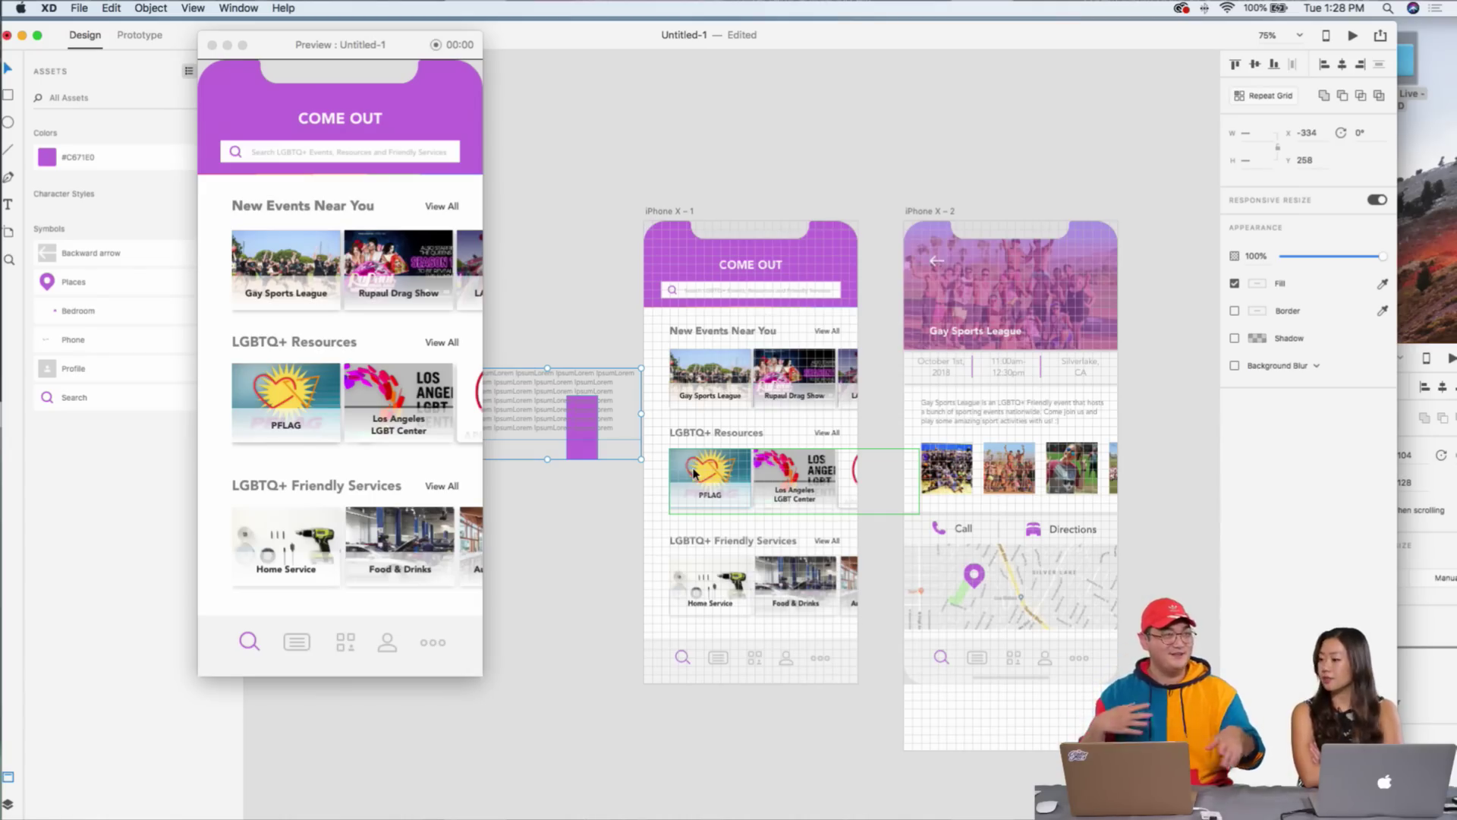
- Delete the leftover lorem ipsum text and purple rectangle beside the iPhone X – 1 artboard
{"action": "left_click", "coordinate": [703, 202]}
{"action": "left_click_drag", "start_coordinate": [543, 303], "coordinate": [605, 537]}
{"action": "key", "text": "Delete"}
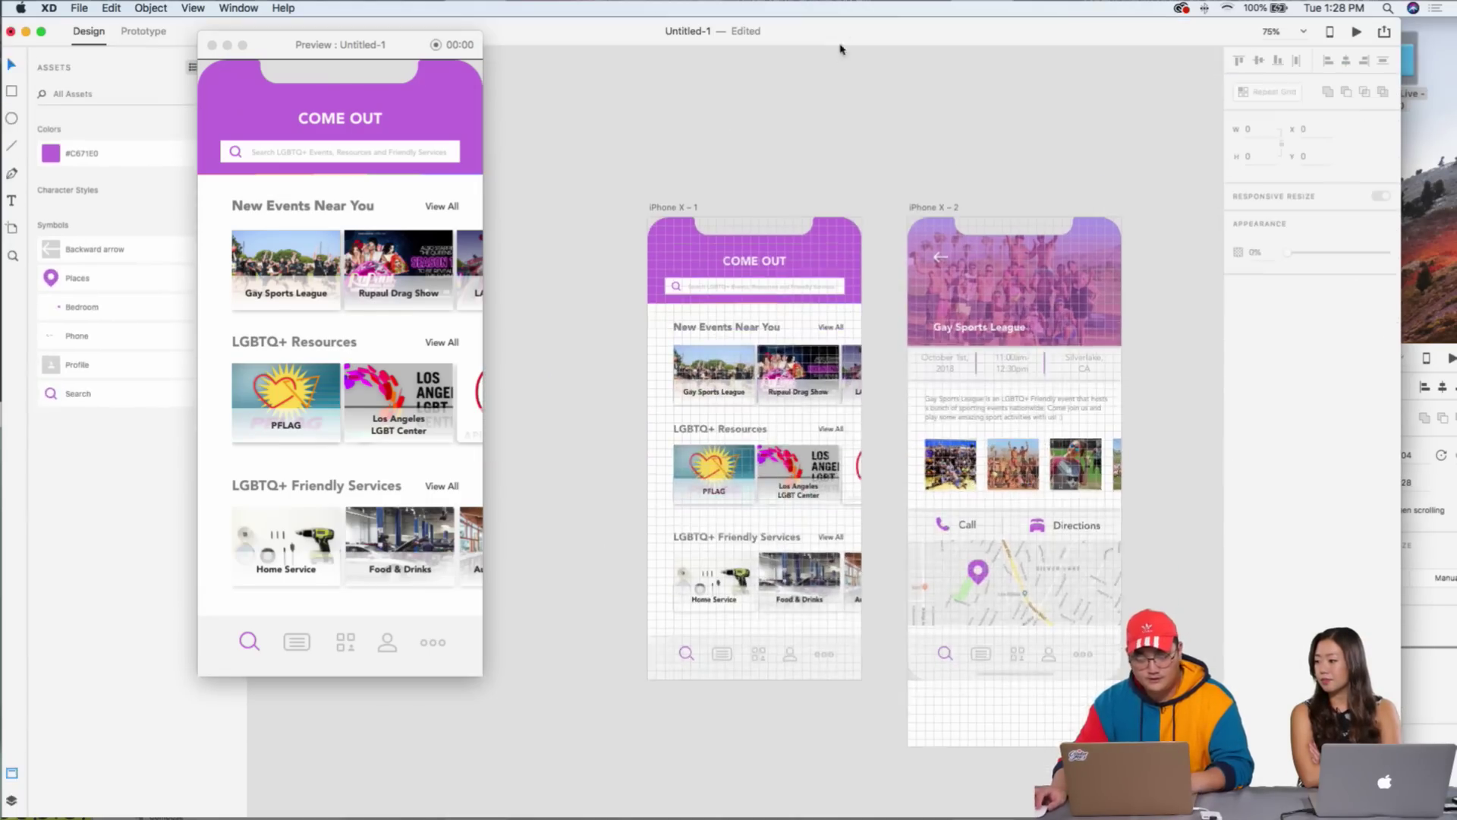
- Move the document window aside, open the Day 01 folder inside Adobe Live - #ixDD in Finder, and return to Adobe XD
{"action": "left_click_drag", "start_coordinate": [840, 43], "coordinate": [711, 387]}
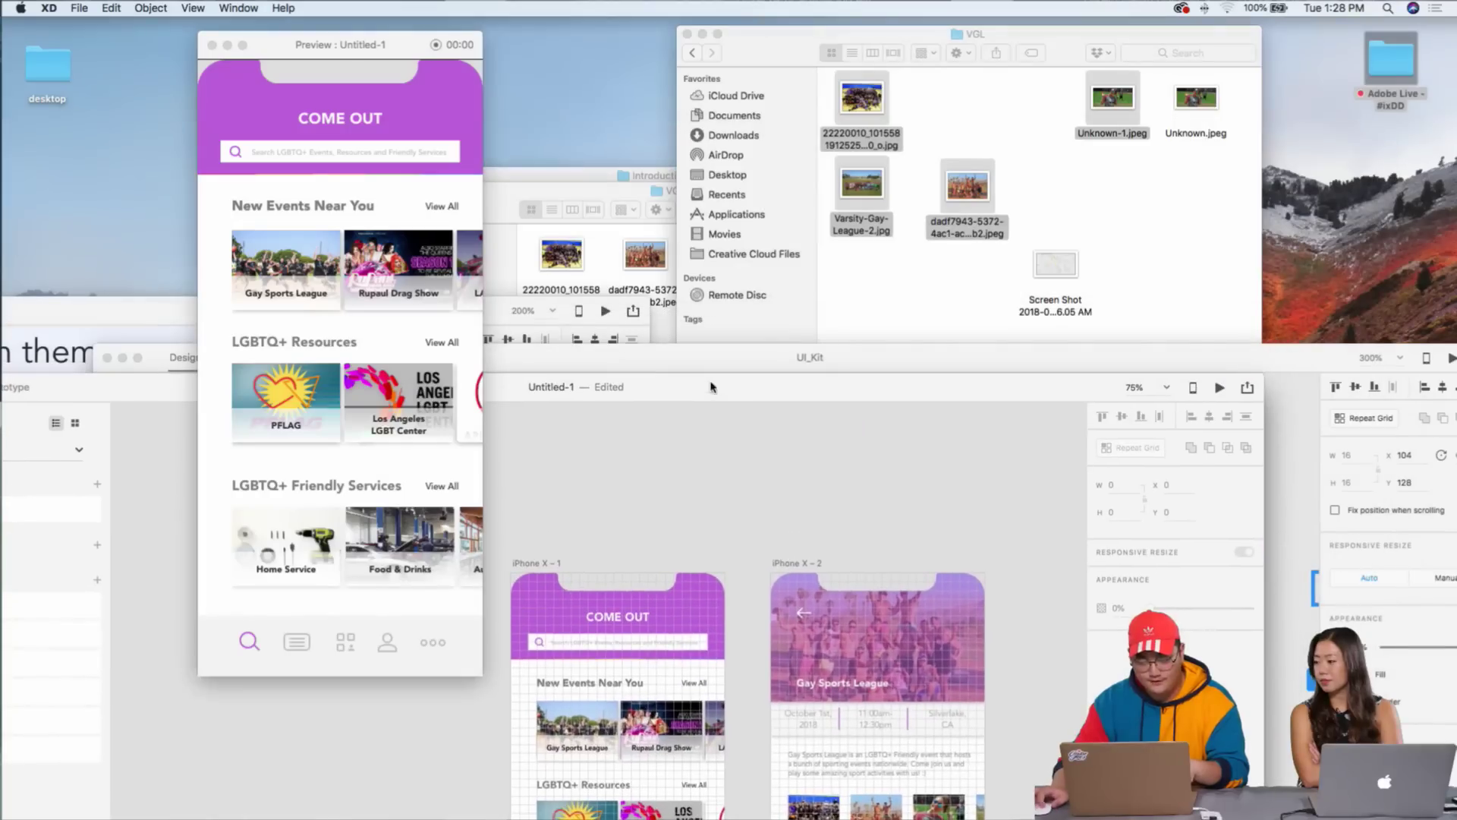
{"action": "left_click", "coordinate": [689, 34]}
{"action": "double_click", "coordinate": [1391, 59]}
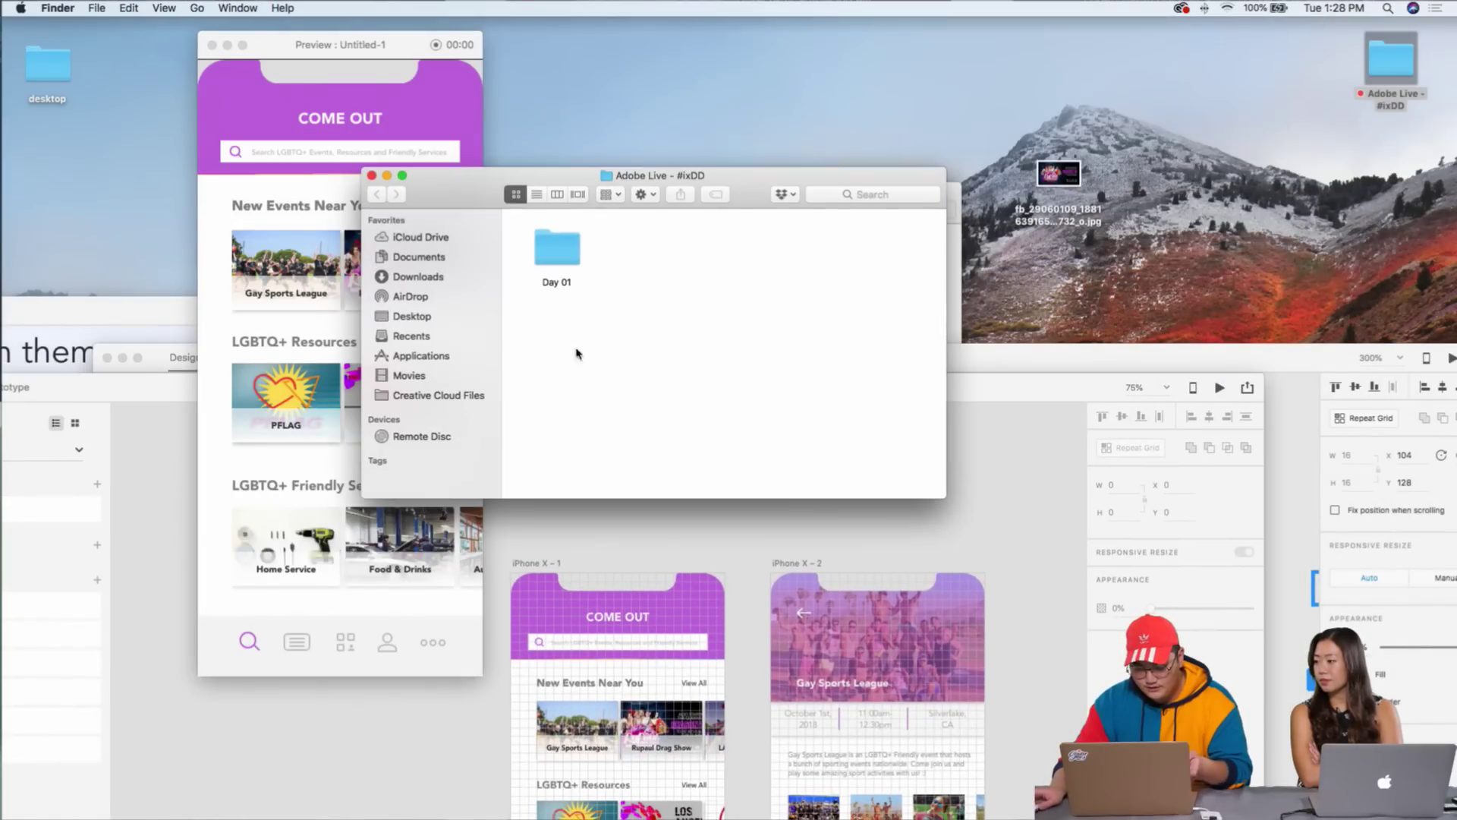
{"action": "double_click", "coordinate": [582, 240]}
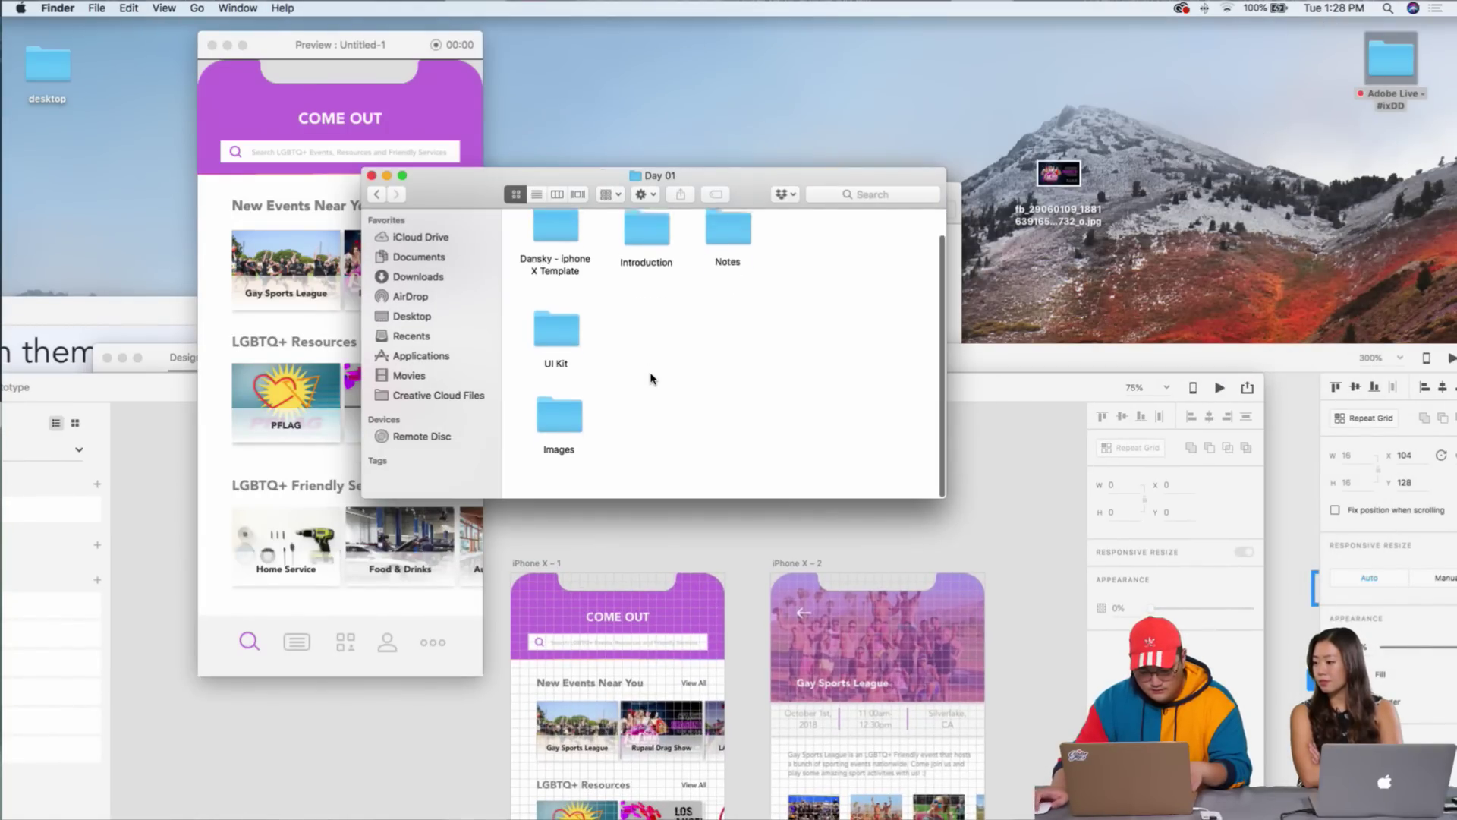
{"action": "key", "text": "super+Tab"}
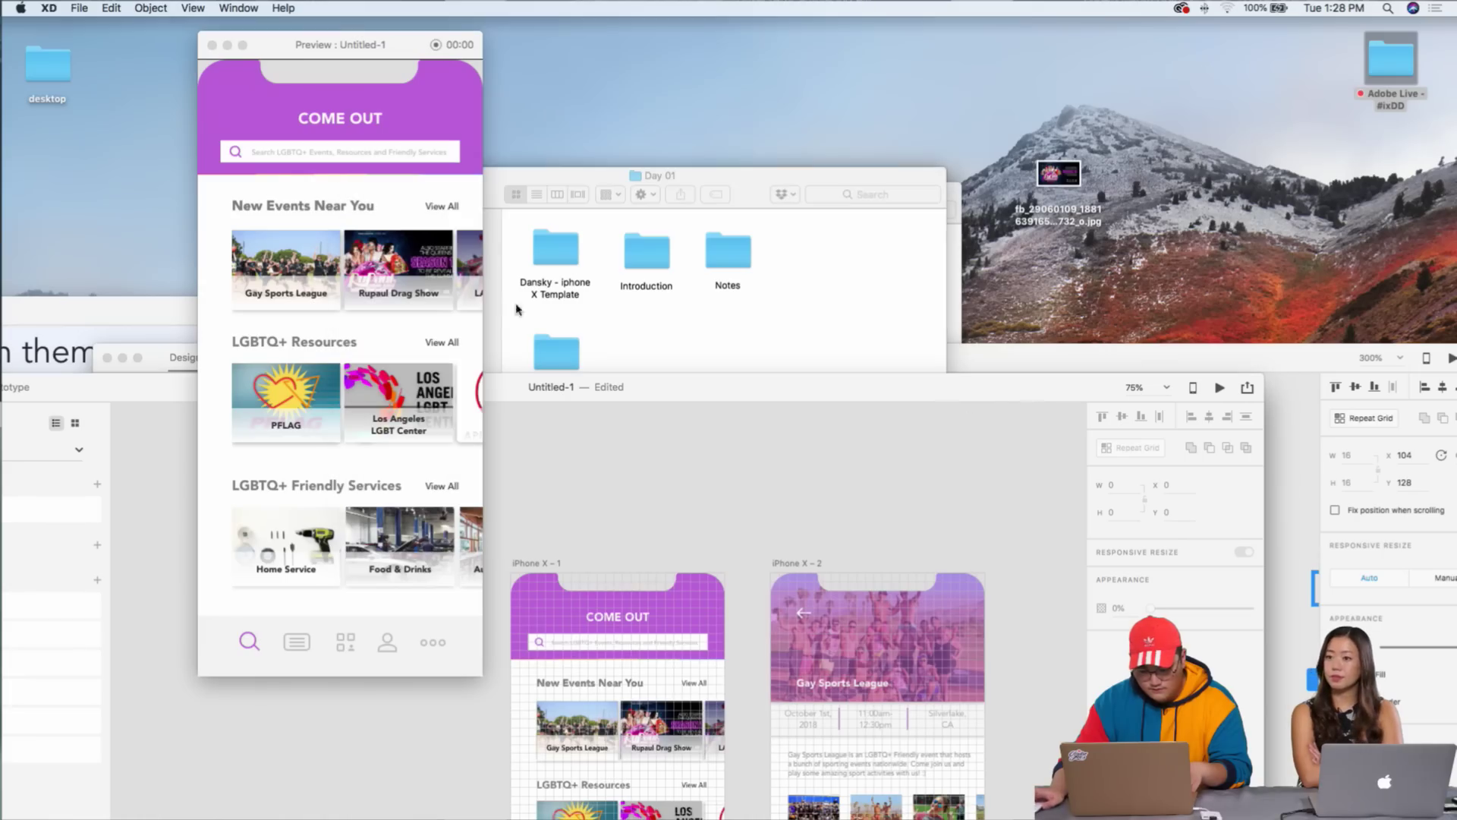
- Save the document as Events/Resources_Lo-Fi in the Introduction folder
{"action": "left_click", "coordinate": [79, 8]}
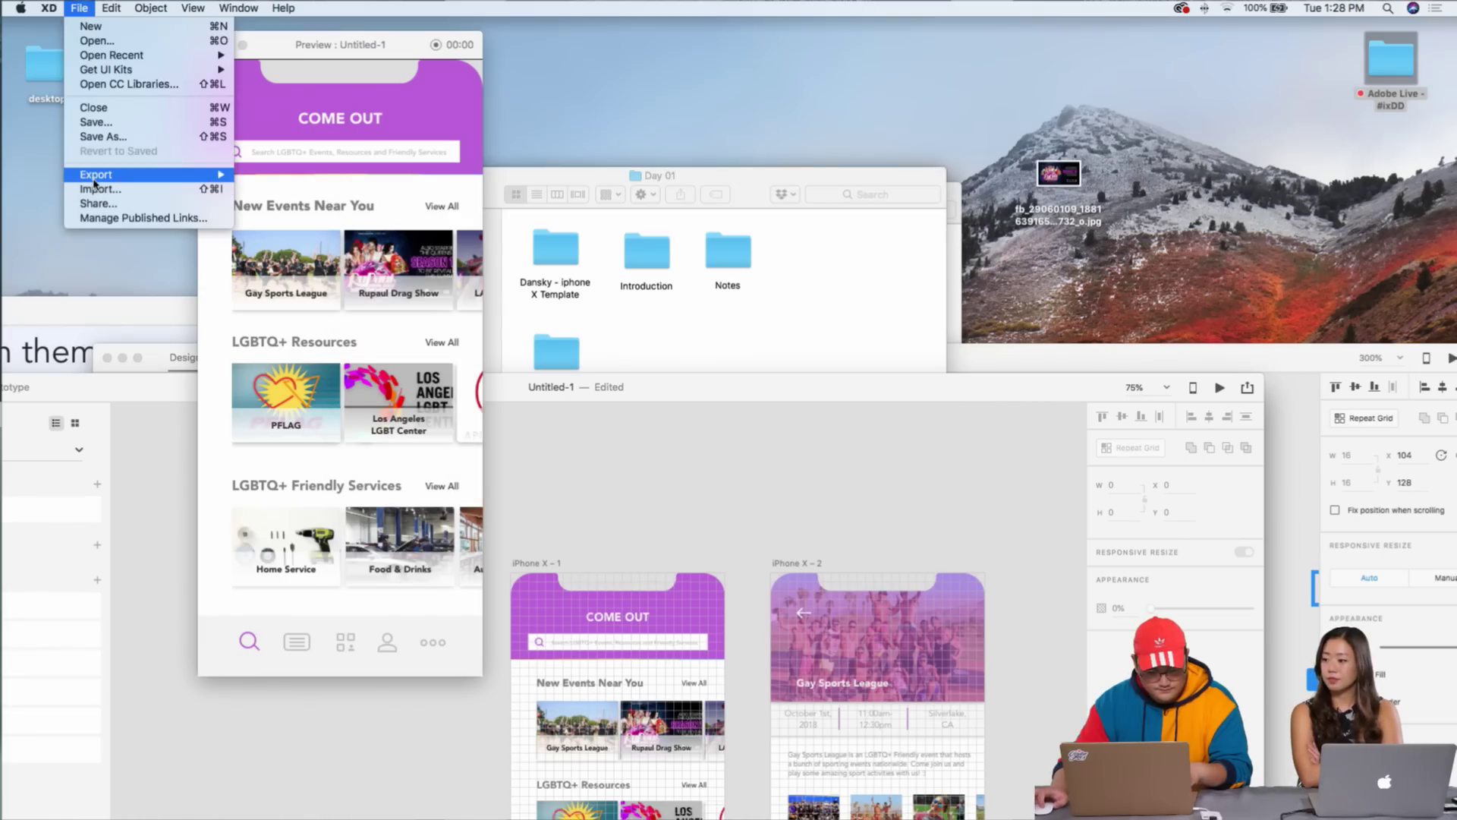
{"action": "left_click", "coordinate": [103, 136]}
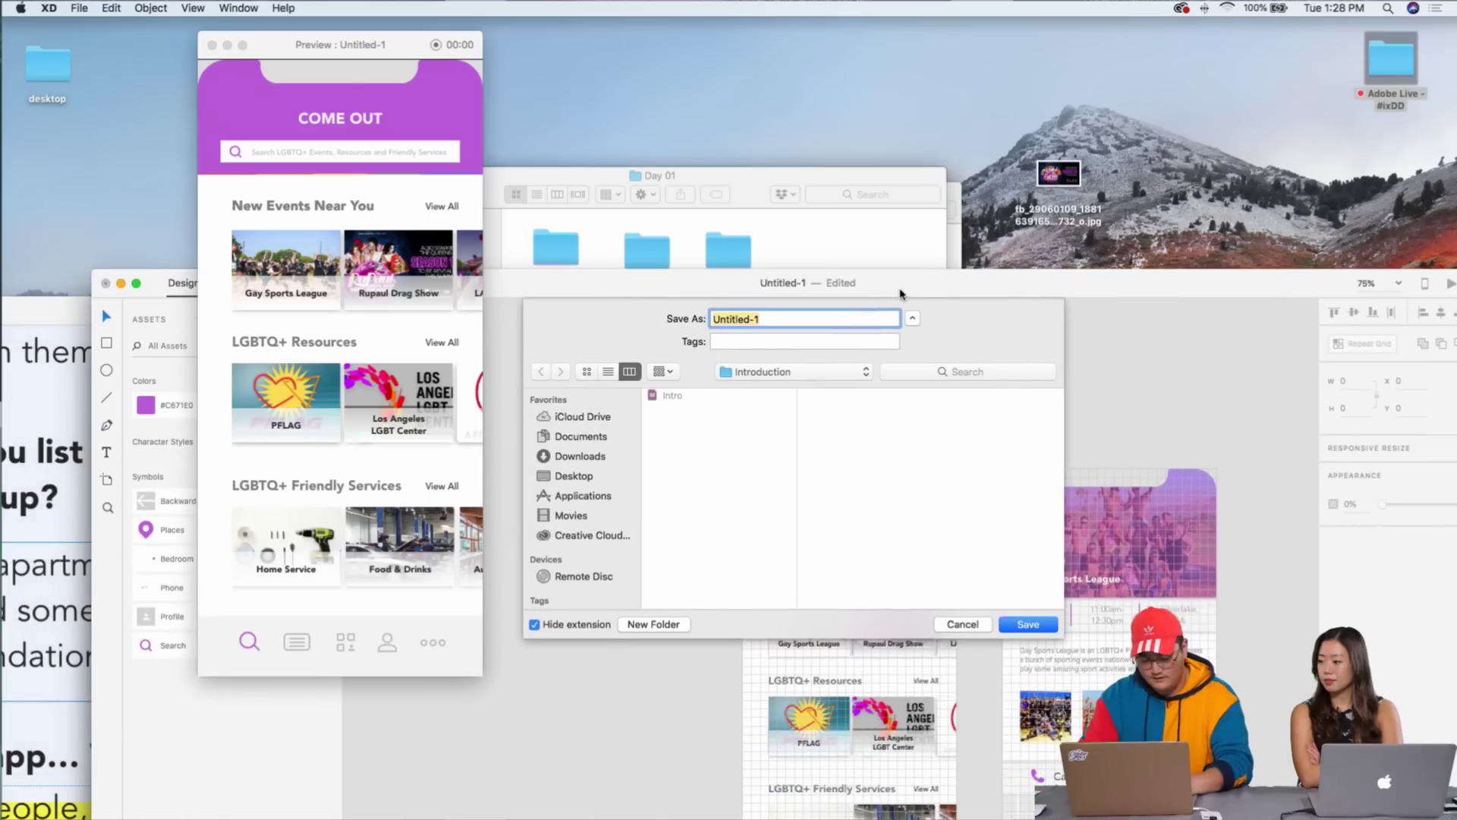
{"action": "type", "text": "D"}
{"action": "key", "text": "BackSpace"}
{"action": "type", "text": "F"}
{"action": "key", "text": "BackSpace"}
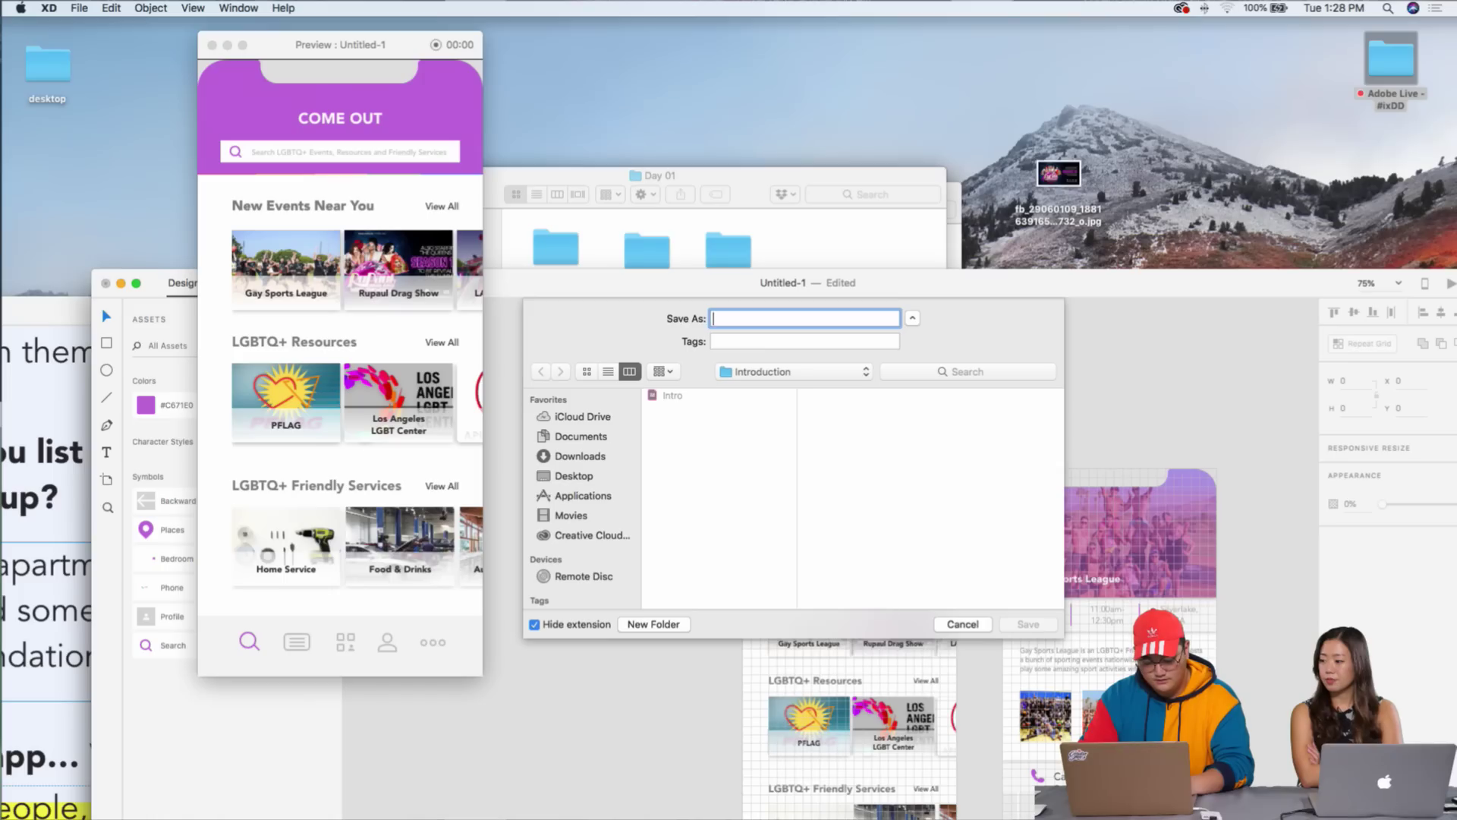
{"action": "type", "text": "Events/Res"}
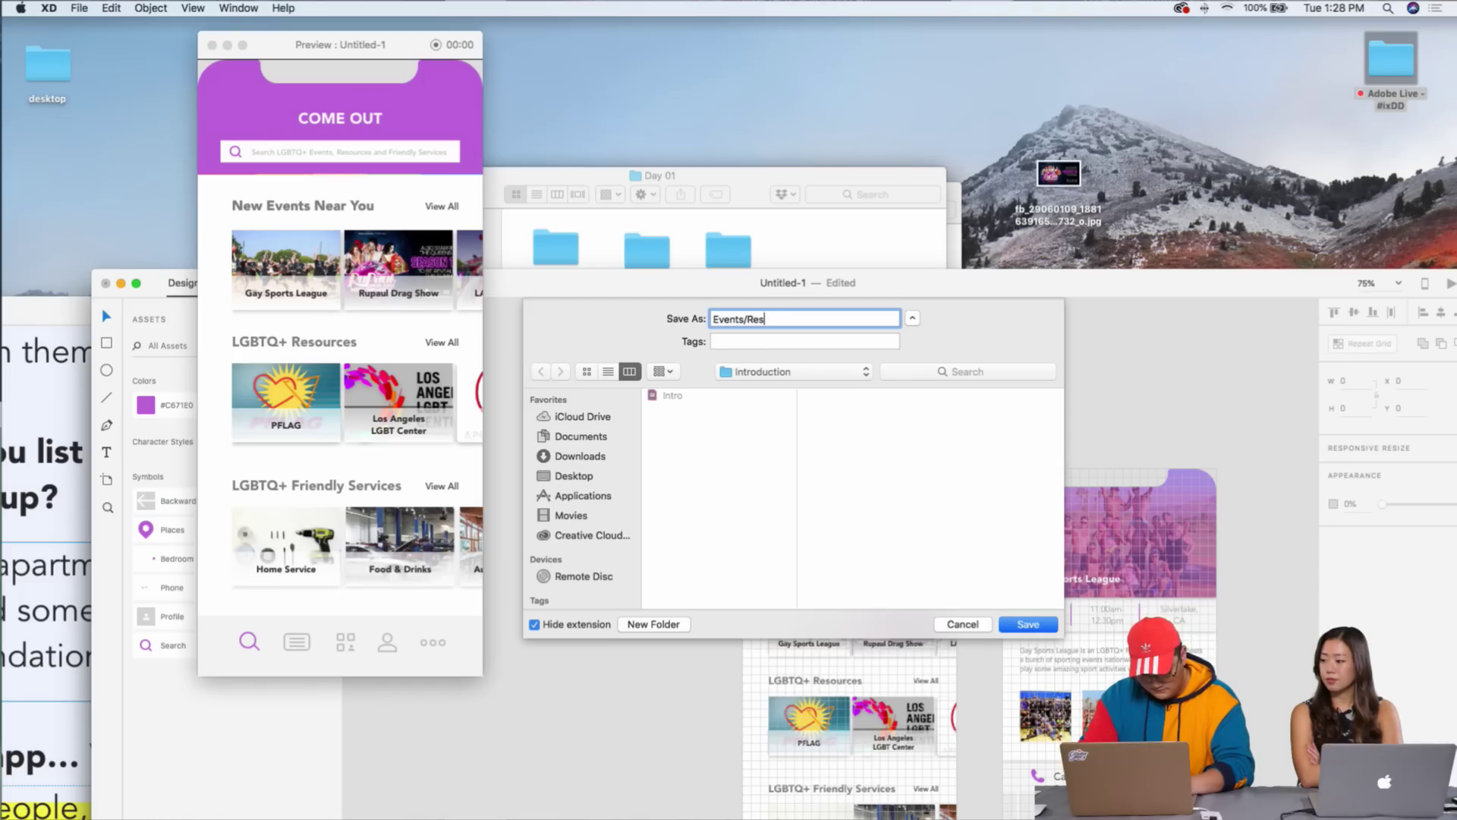
{"action": "type", "text": "ources_Lo-Fi"}
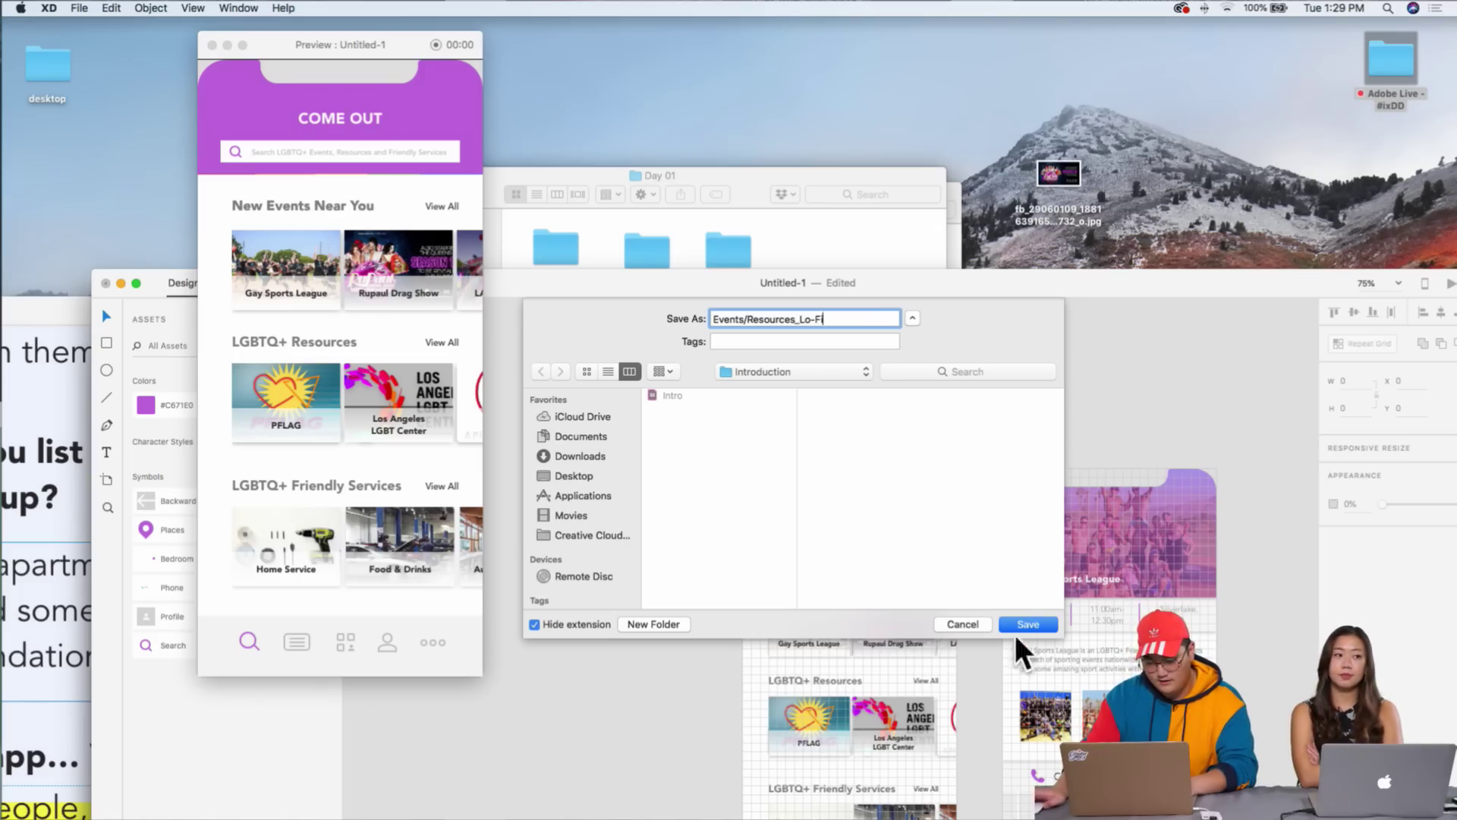
{"action": "left_click", "coordinate": [1032, 627]}
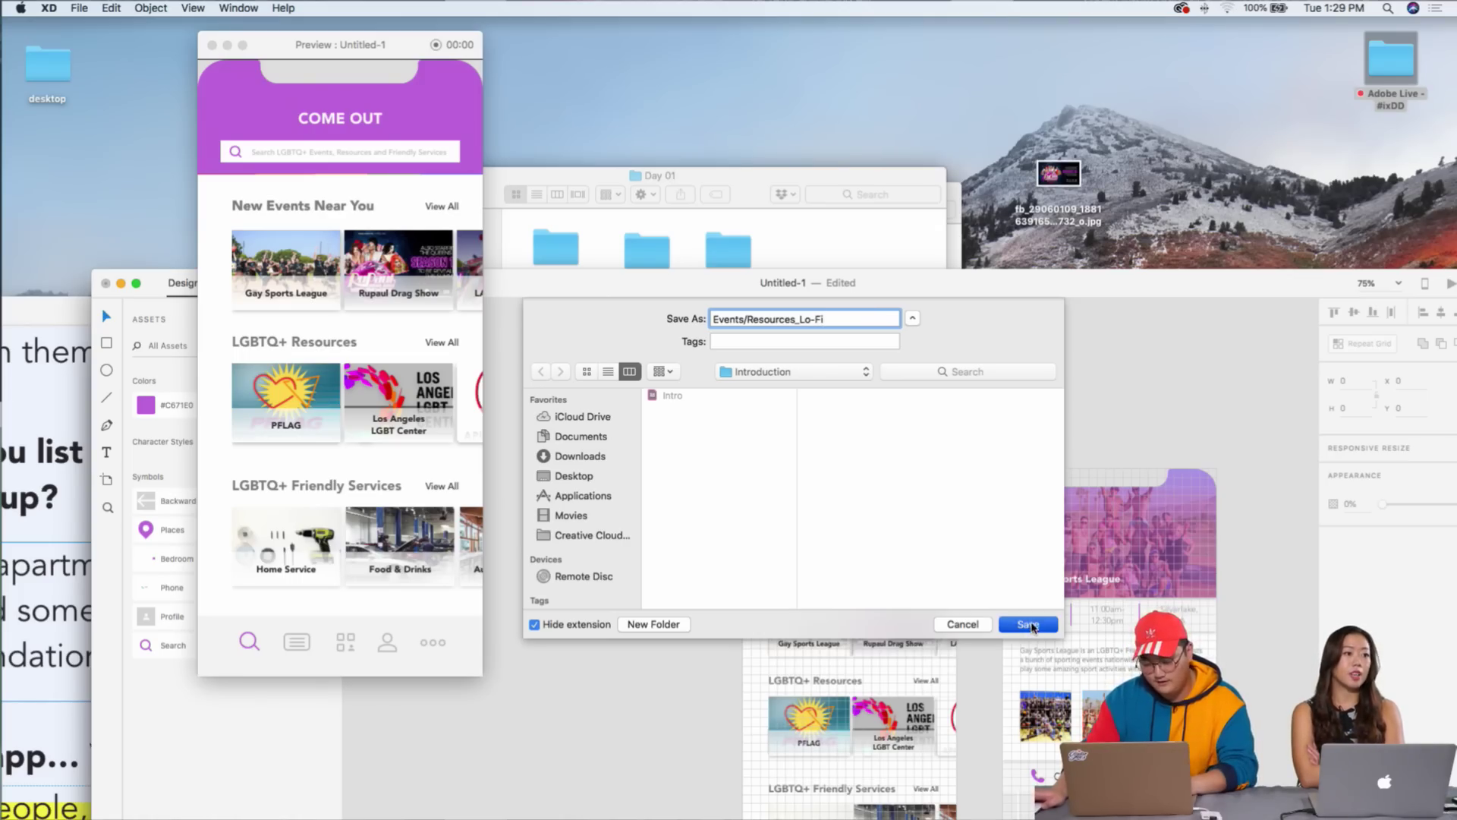
- Shift the Day 01 folder window aside in Finder and start another Save As for the Lo-Fi document
{"action": "left_click", "coordinate": [818, 255]}
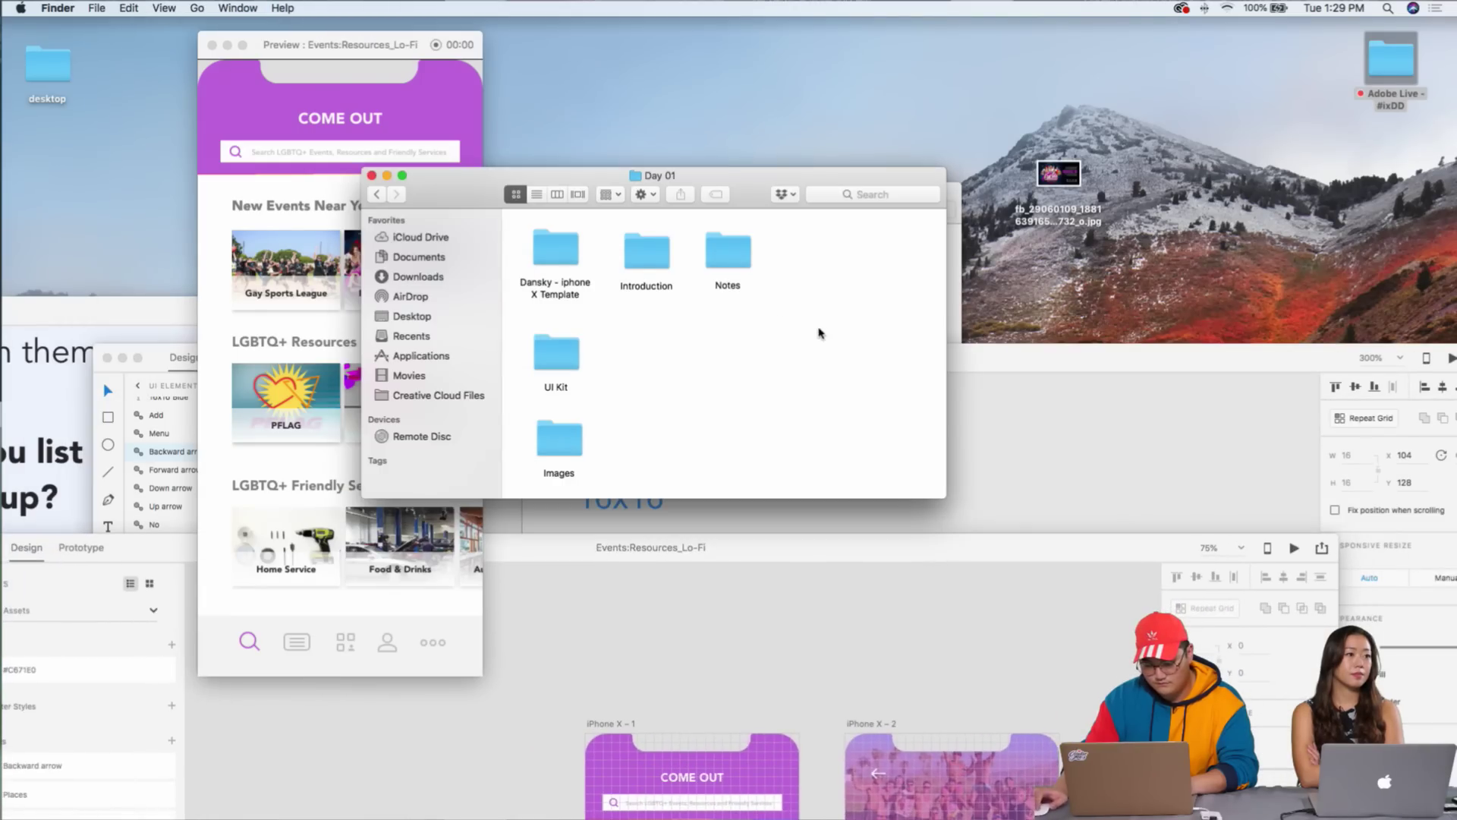
{"action": "left_click_drag", "start_coordinate": [668, 175], "coordinate": [869, 346]}
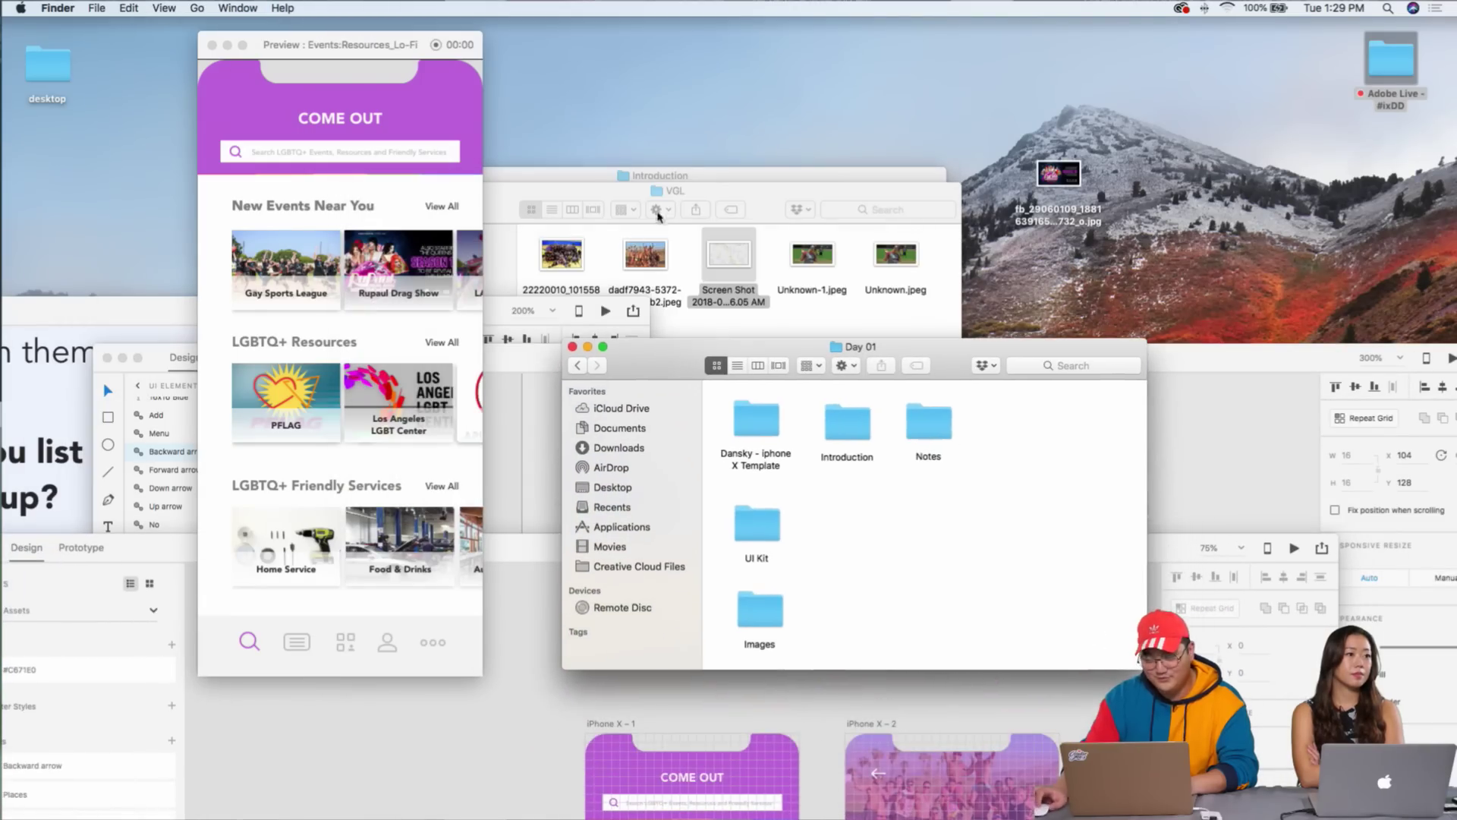
{"action": "left_click", "coordinate": [1055, 701]}
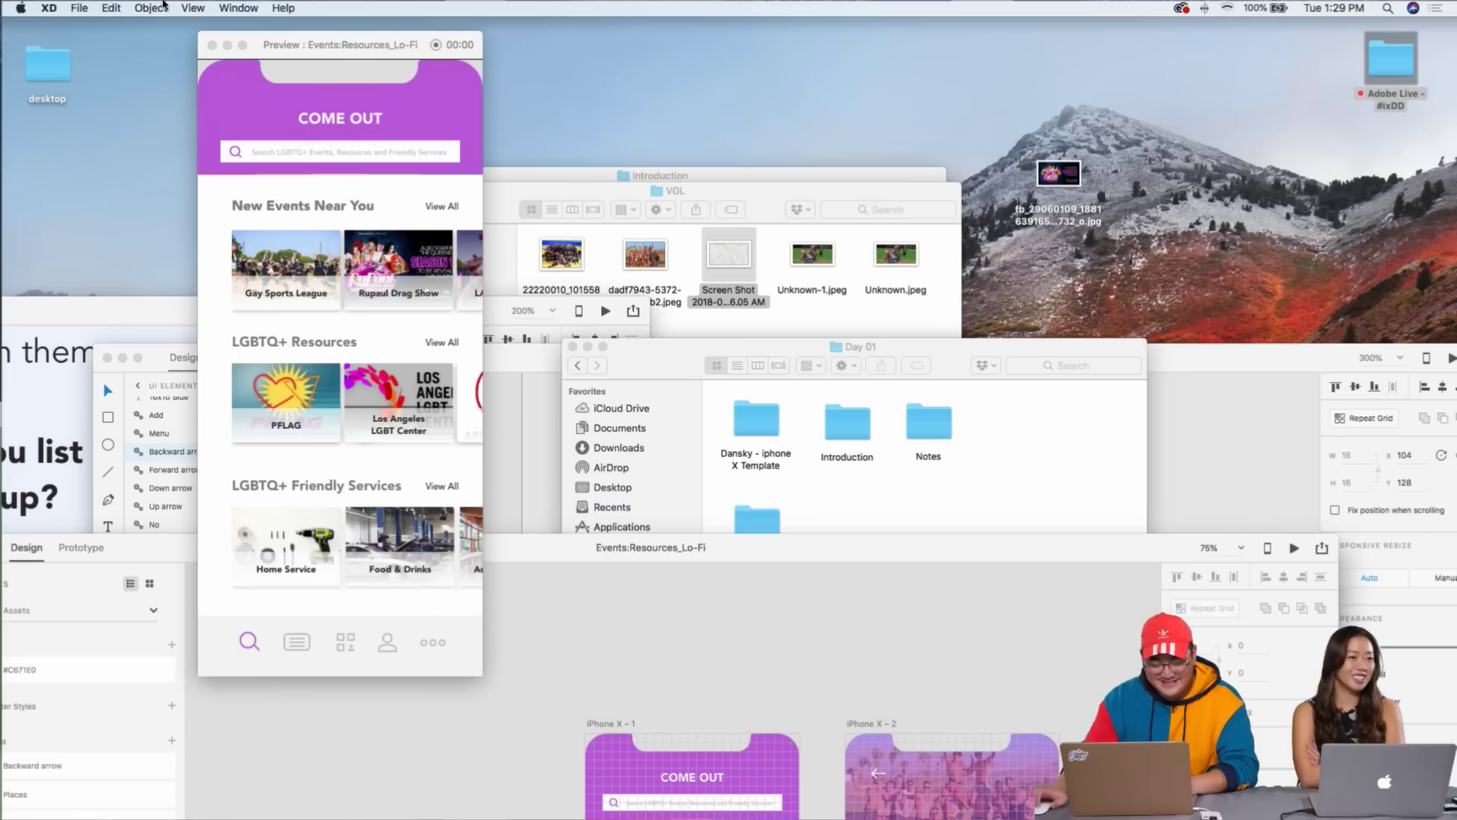
{"action": "left_click", "coordinate": [79, 7]}
{"action": "left_click", "coordinate": [107, 137]}
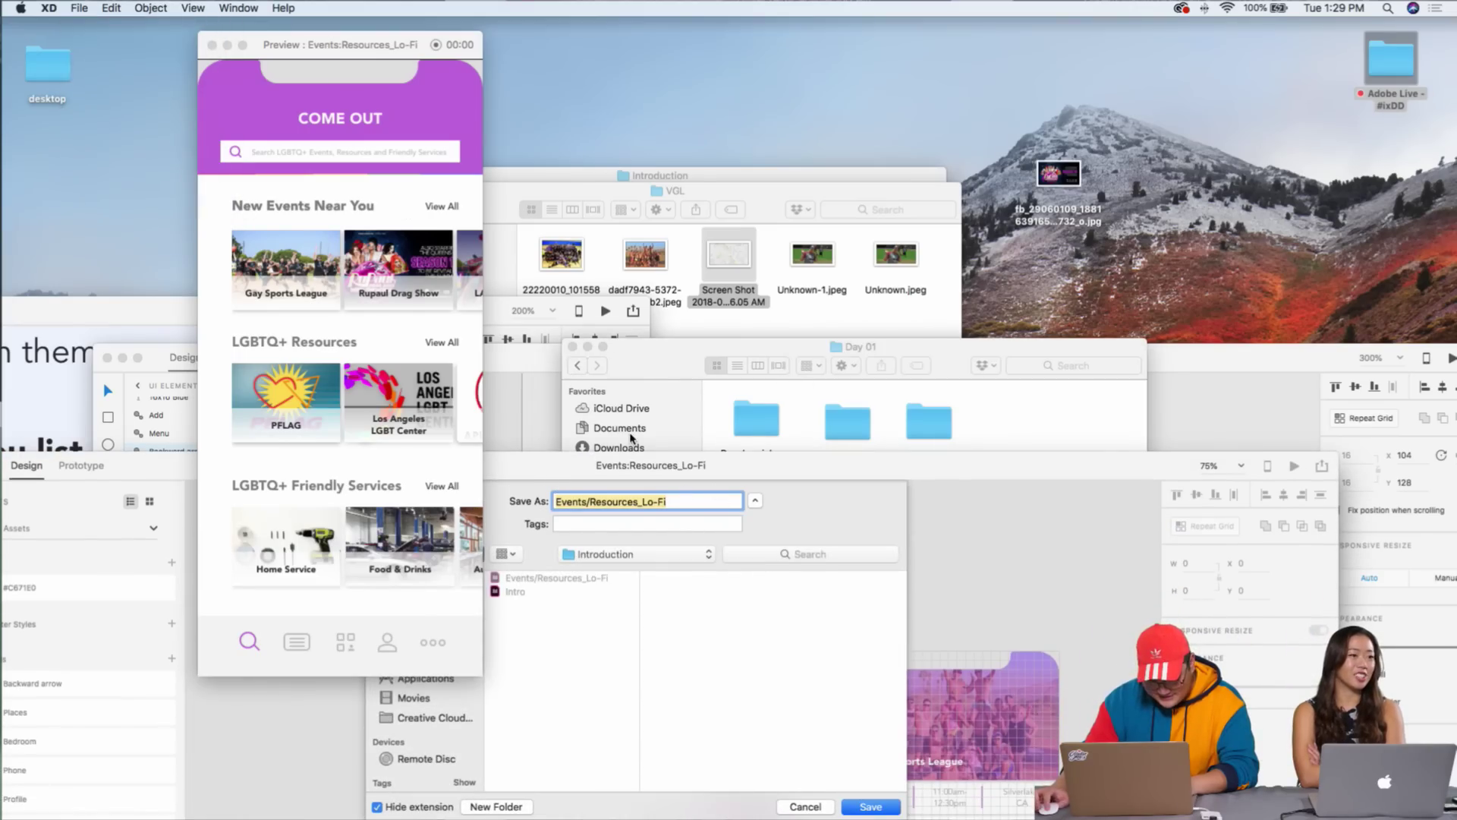
- Duplicate the Lo-Fi file inside Finder's Introduction folder and name the copy Events/Resources_Hi-Fi
{"action": "left_click", "coordinate": [863, 413]}
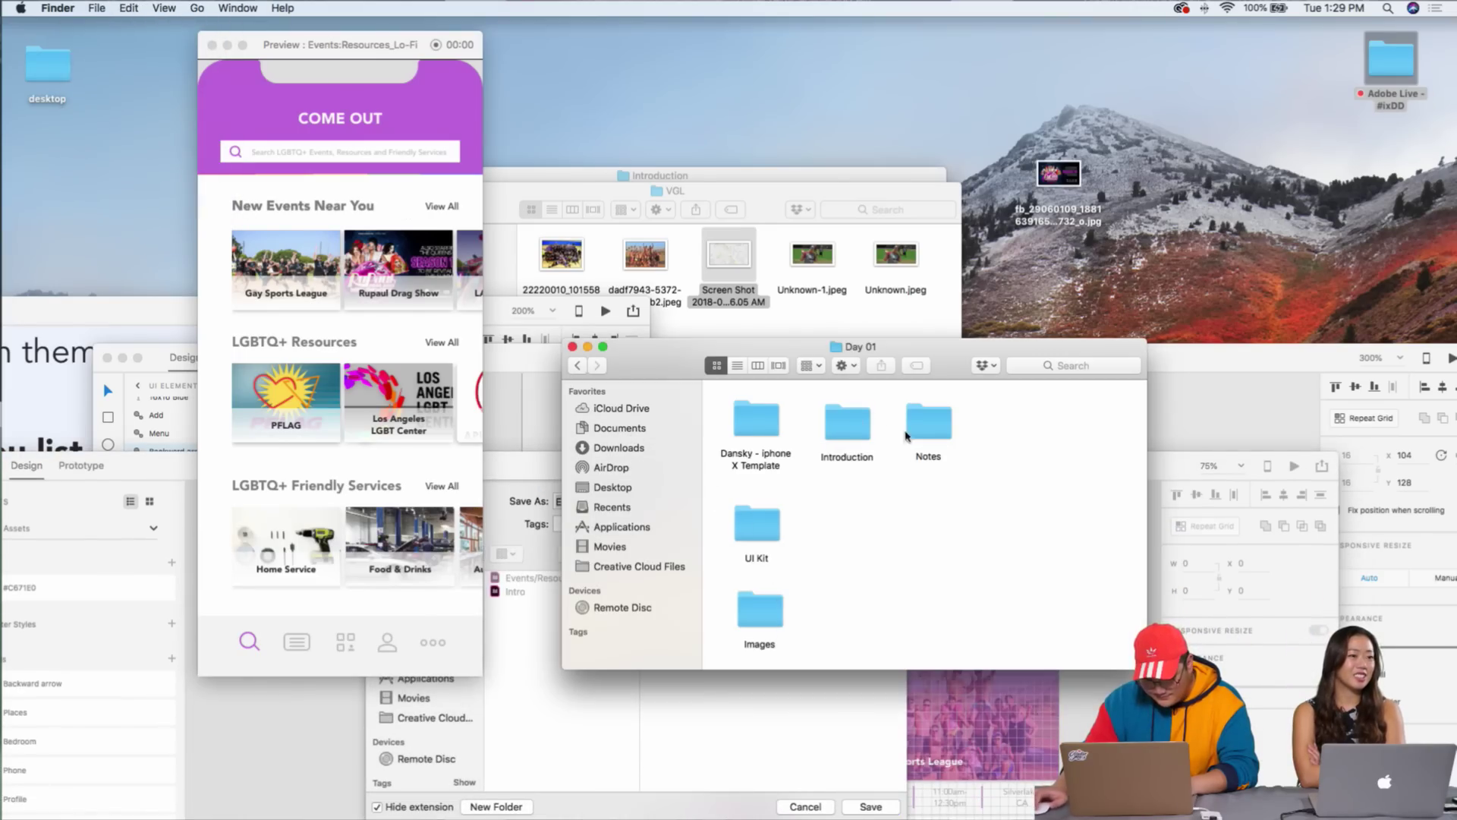
{"action": "left_click", "coordinate": [1059, 534]}
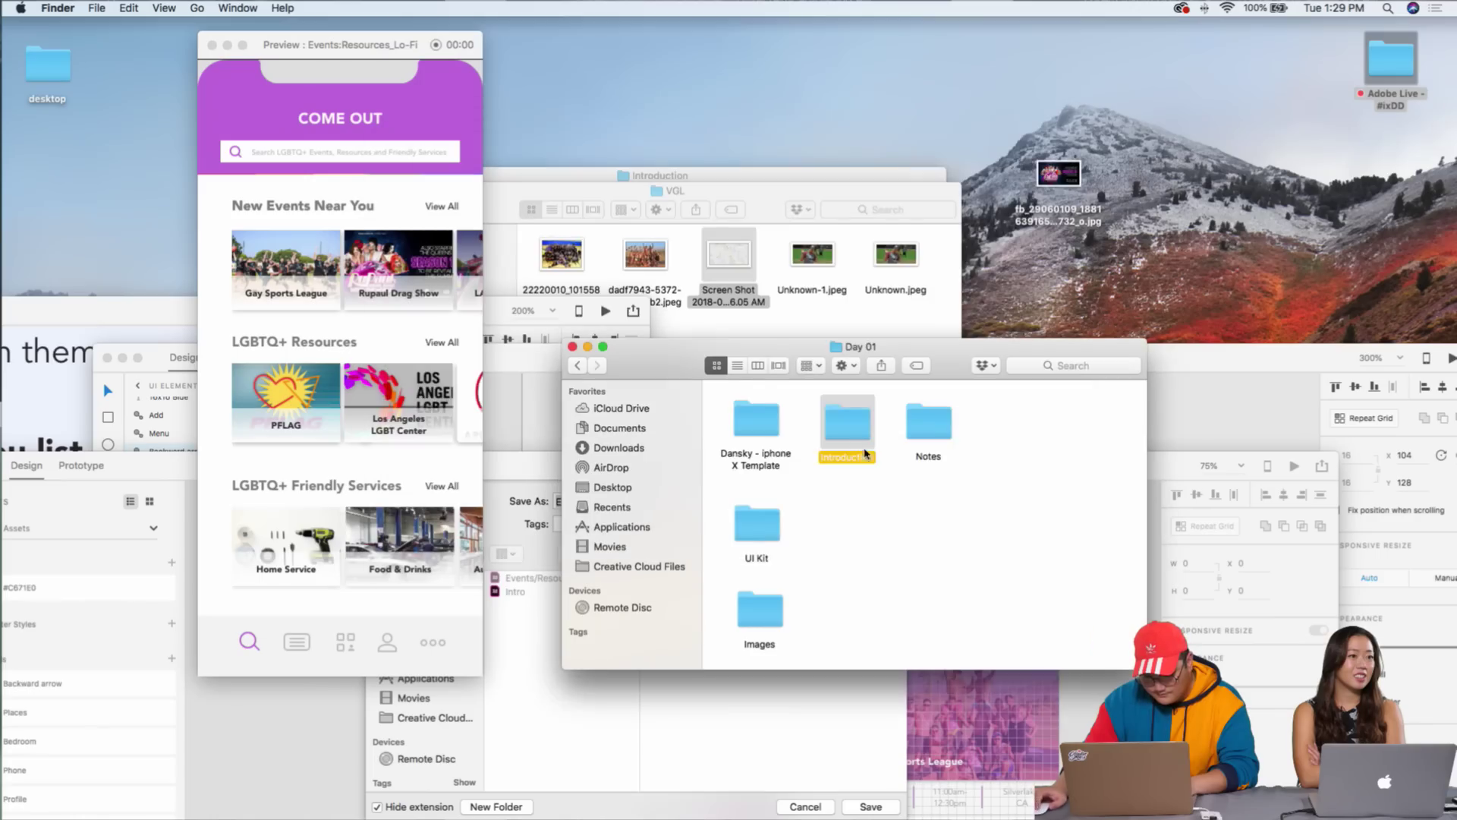
{"action": "double_click", "coordinate": [845, 440]}
{"action": "left_click", "coordinate": [823, 455]}
{"action": "left_click_drag", "start_coordinate": [823, 456], "coordinate": [843, 547]}
{"action": "left_click", "coordinate": [849, 555]}
{"action": "type", "text": "Hi-Fi"}
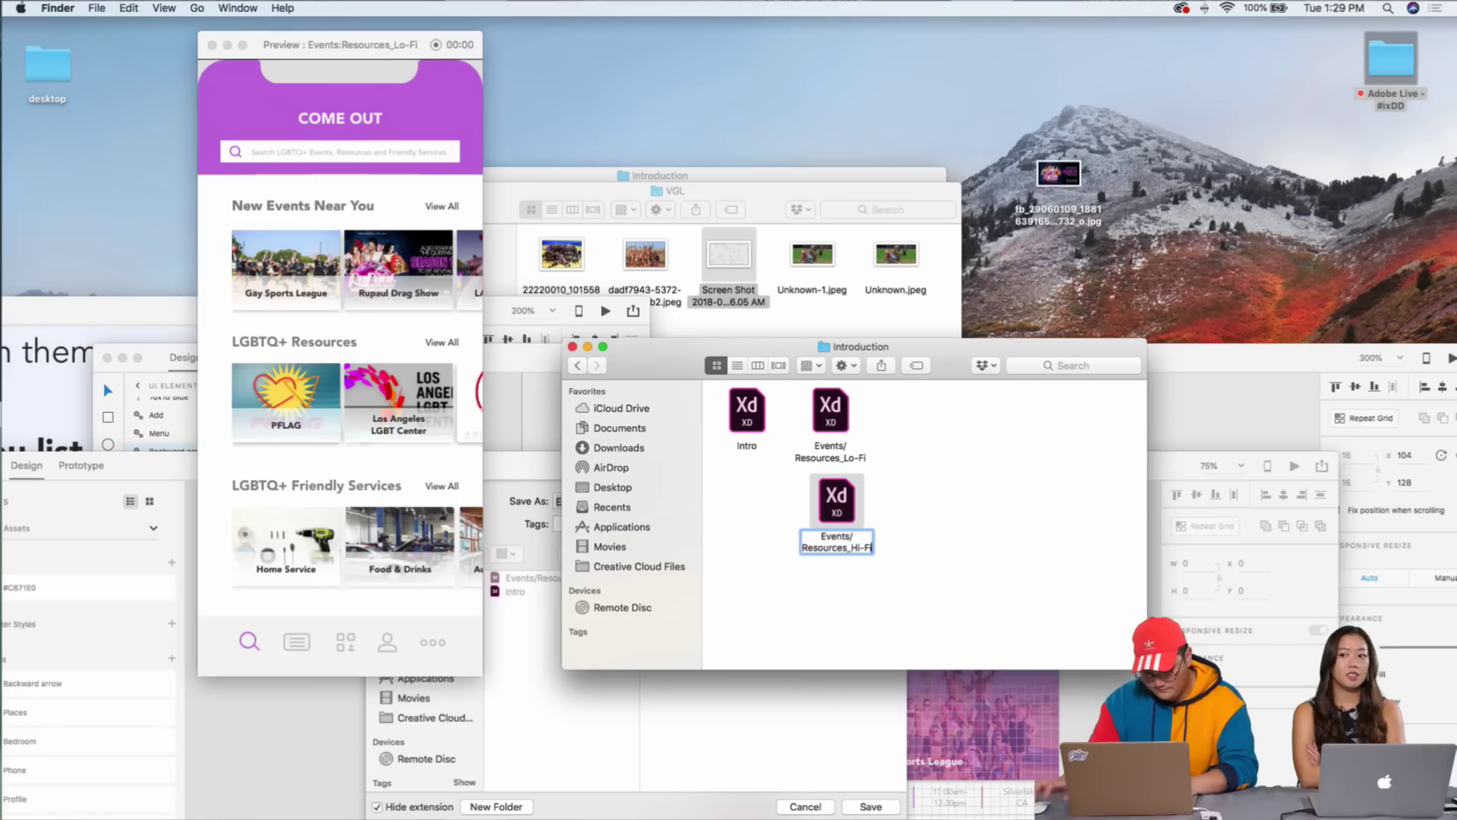
{"action": "left_click", "coordinate": [956, 525]}
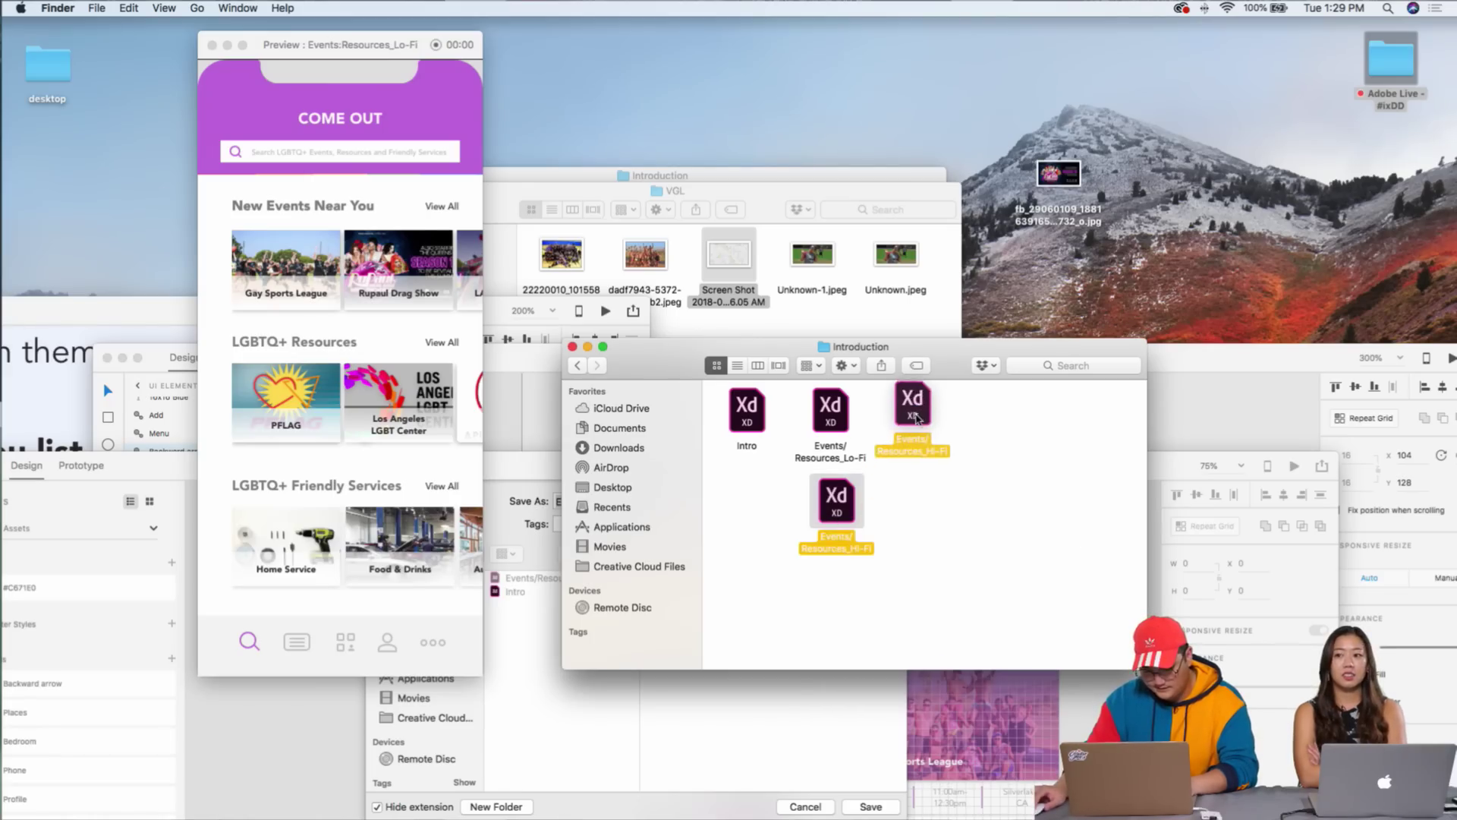
{"action": "left_click_drag", "start_coordinate": [903, 452], "coordinate": [917, 479]}
{"action": "left_click_drag", "start_coordinate": [833, 425], "coordinate": [849, 452]}
- Reposition the UI_Kit window and the Lo-Fi document window in Adobe XD, and cancel the open Save As dialog
{"action": "left_click", "coordinate": [1255, 433]}
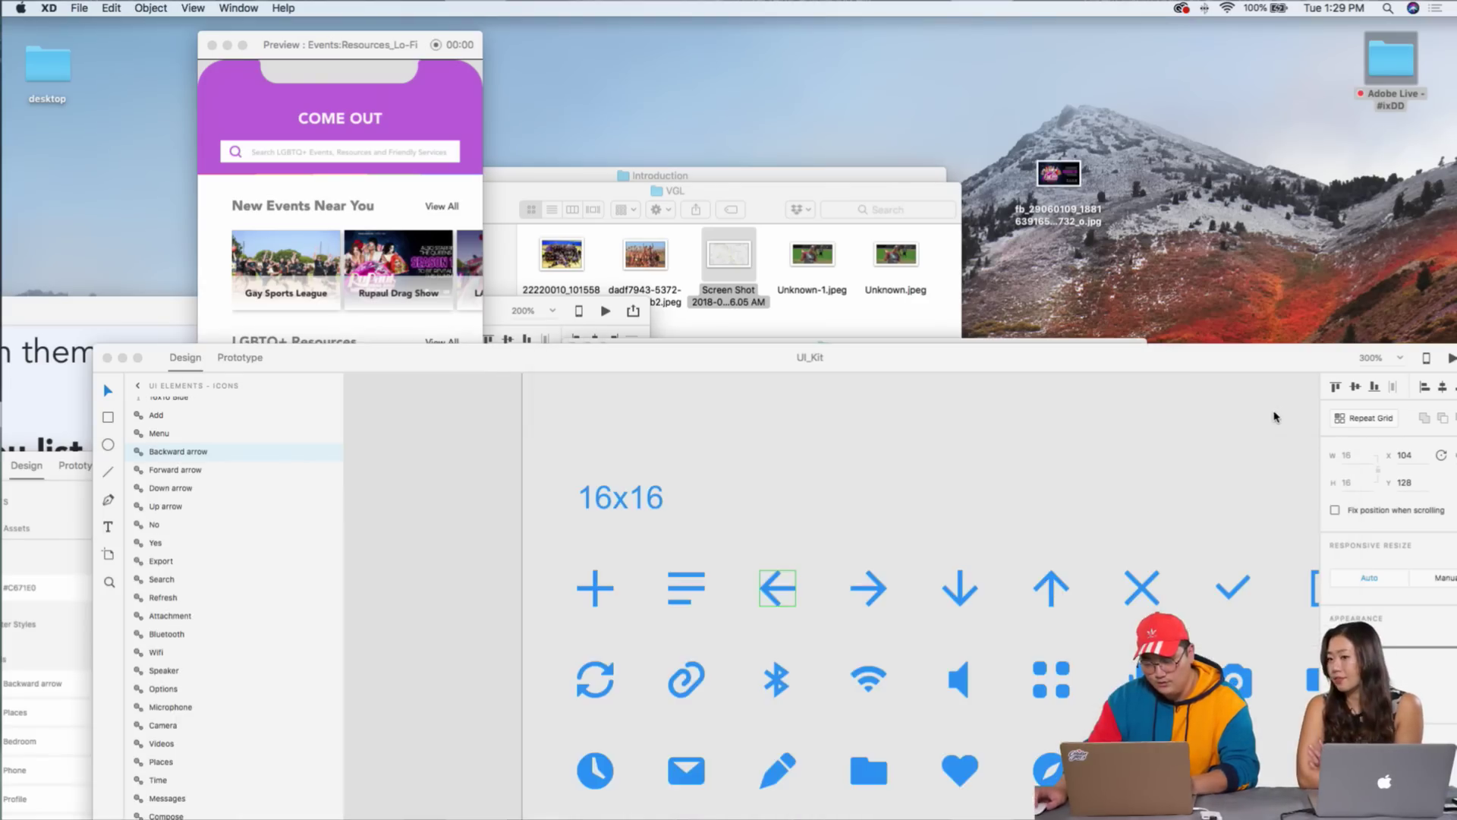
{"action": "left_click_drag", "start_coordinate": [1008, 362], "coordinate": [1066, 273]}
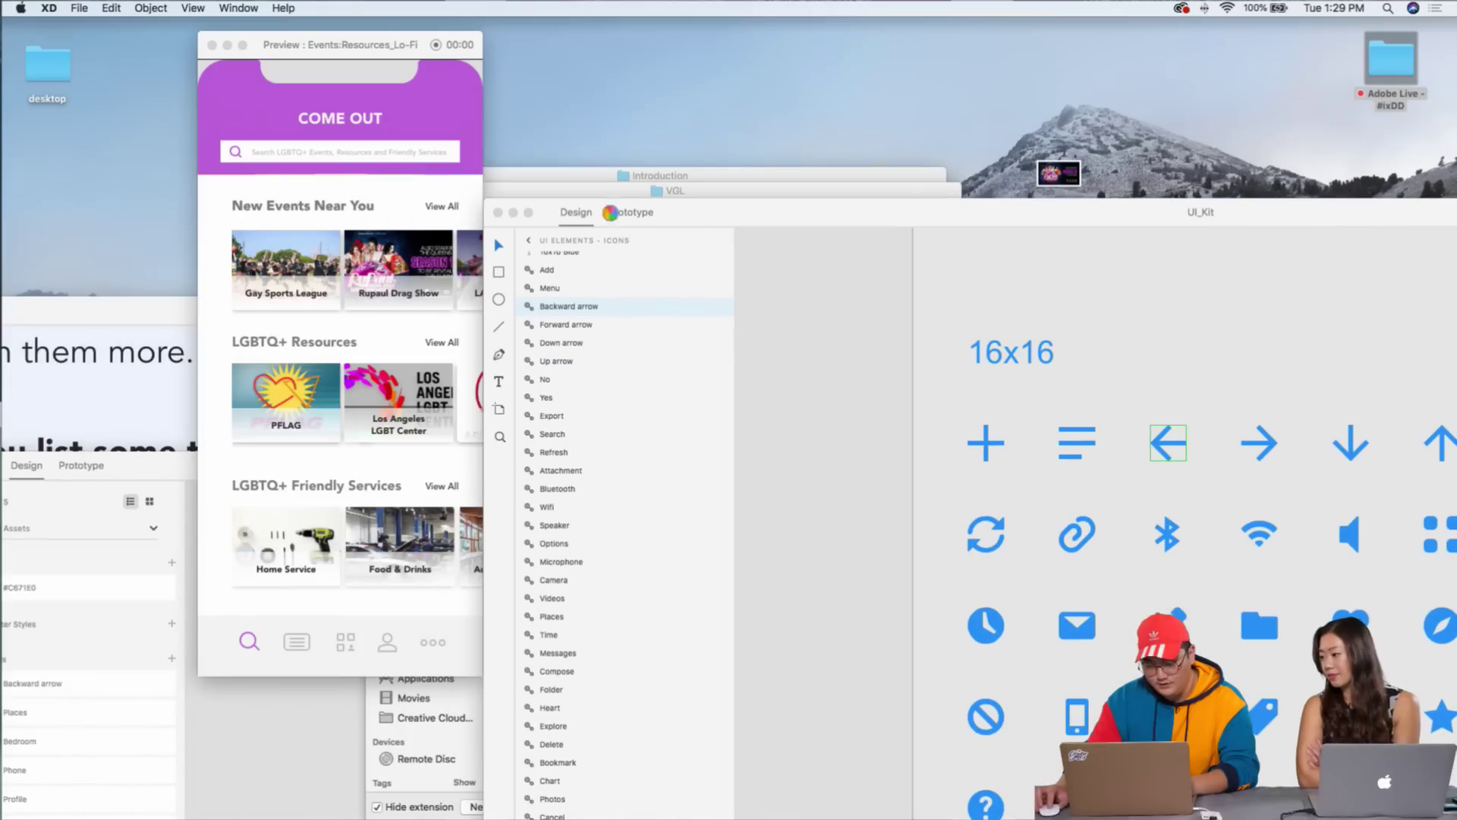
{"action": "left_click_drag", "start_coordinate": [869, 235], "coordinate": [821, 160]}
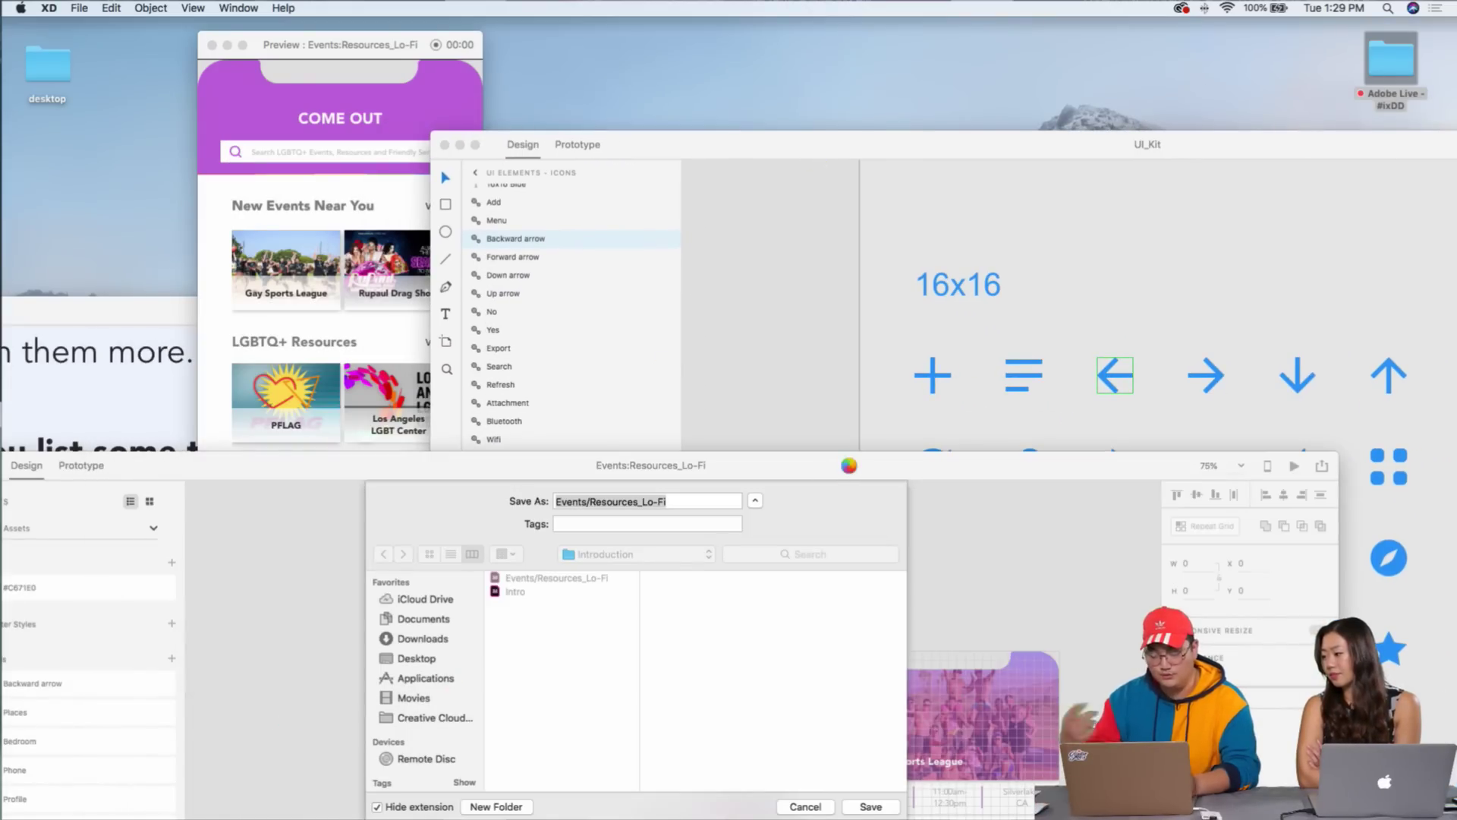
{"action": "left_click_drag", "start_coordinate": [848, 465], "coordinate": [845, 153]}
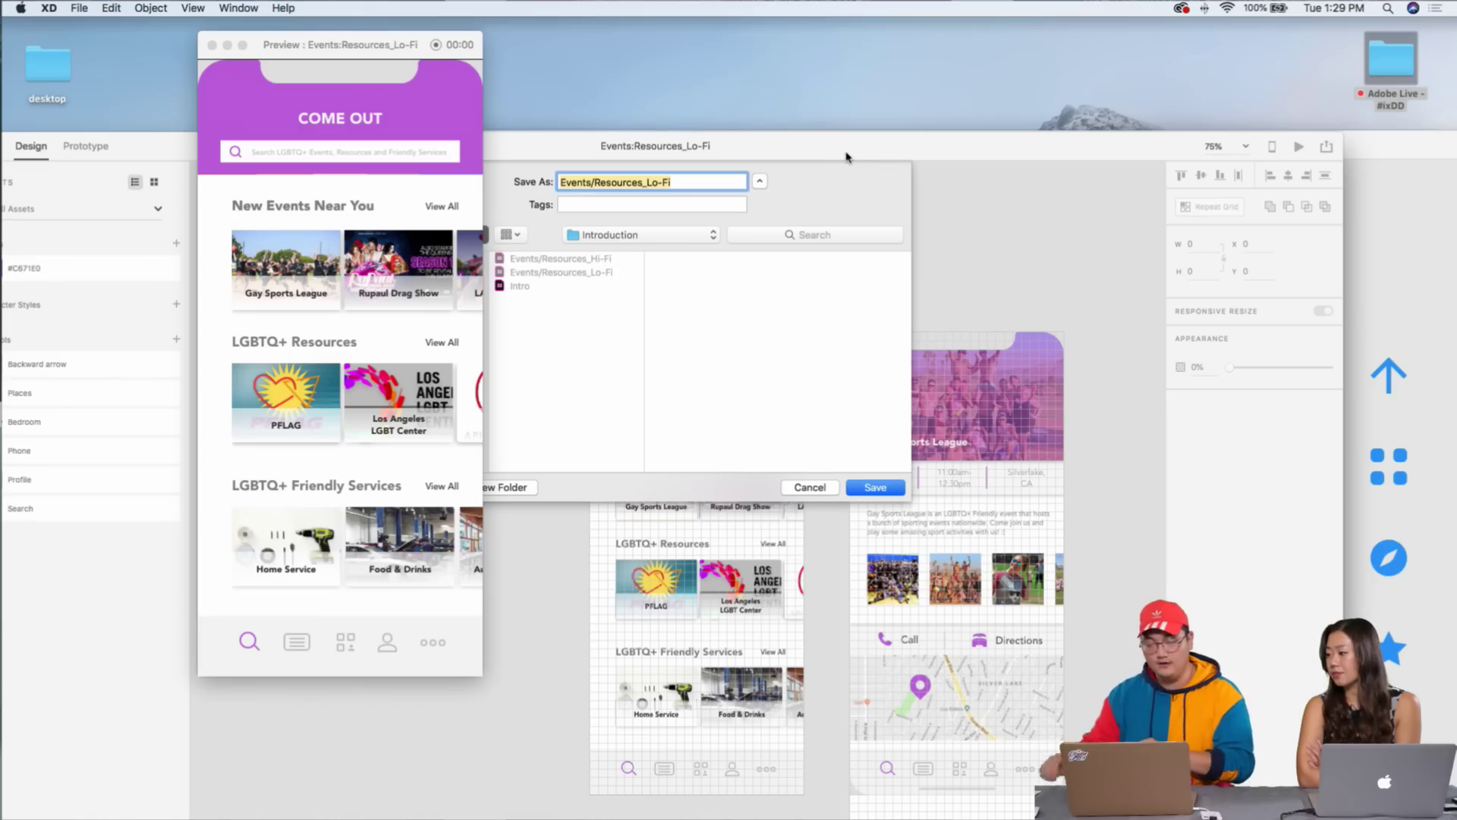
{"action": "left_click", "coordinate": [810, 490]}
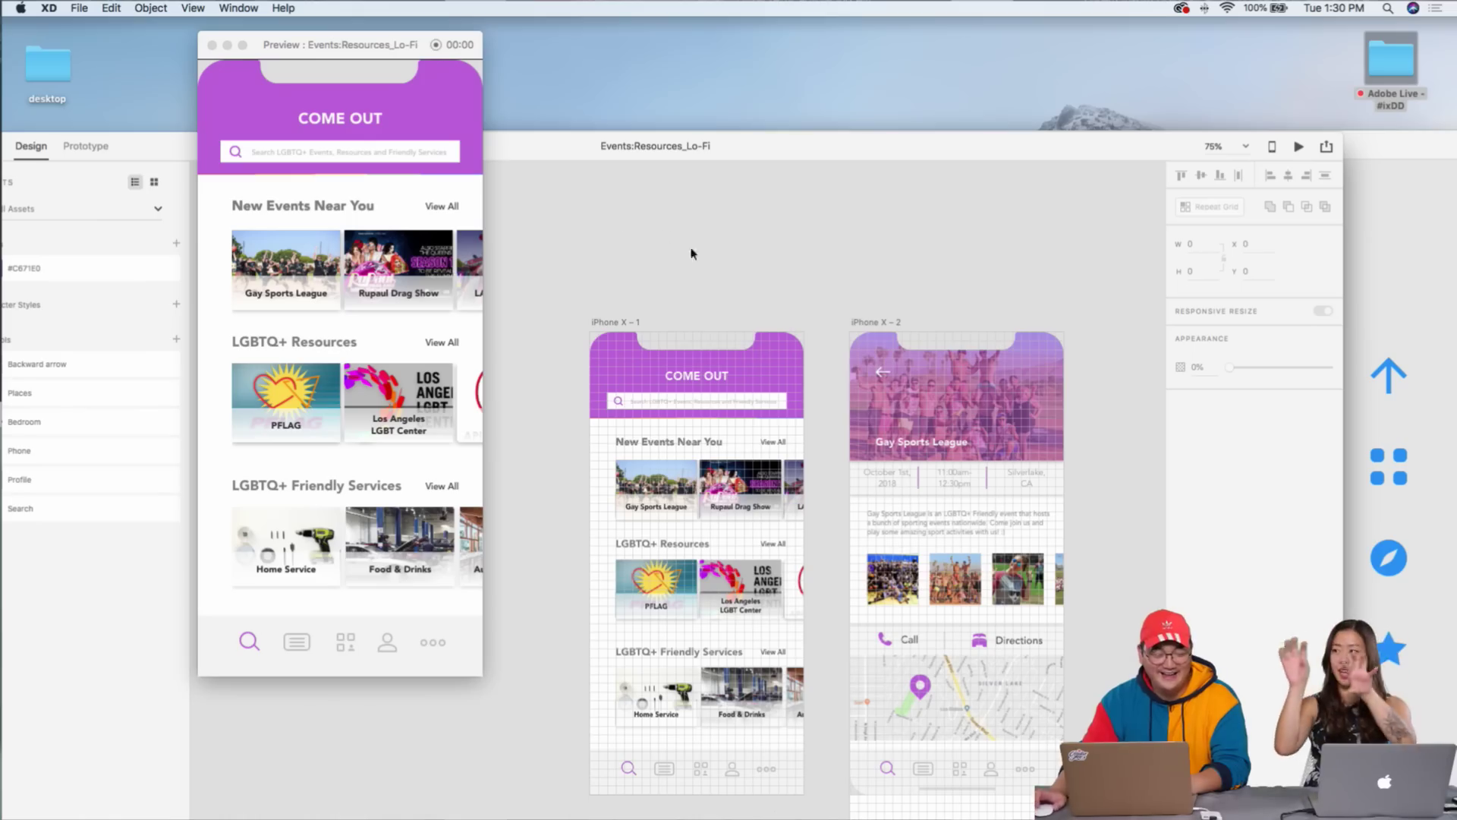
- Open the Gay Sports League event in the preview and check how its detail screen scrolls
{"action": "scroll", "coordinate": [706, 261], "scroll_direction": "down", "scroll_amount": 5}
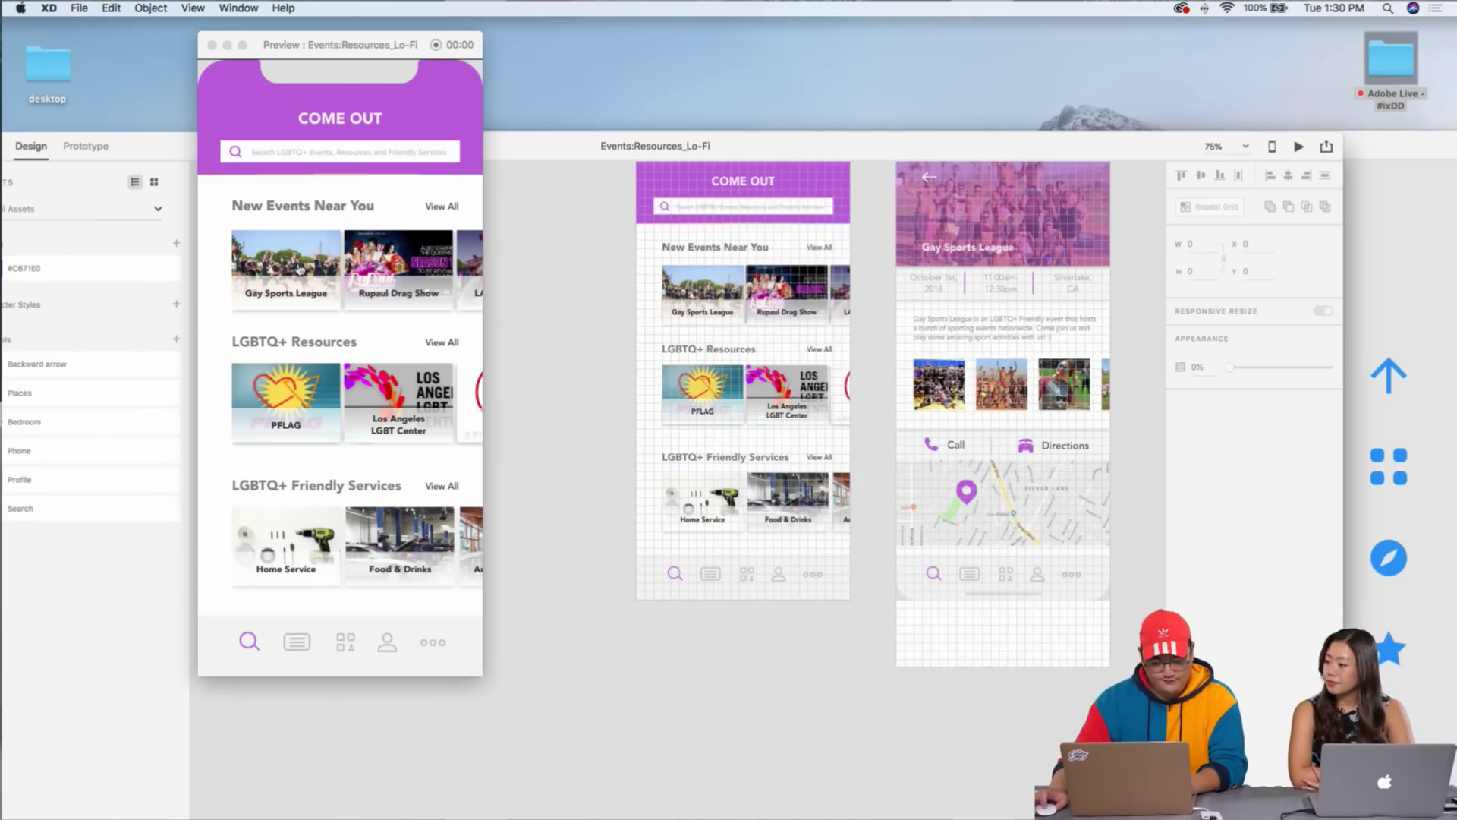
{"action": "left_click", "coordinate": [300, 270]}
{"action": "scroll", "coordinate": [252, 459], "scroll_direction": "down", "scroll_amount": 2}
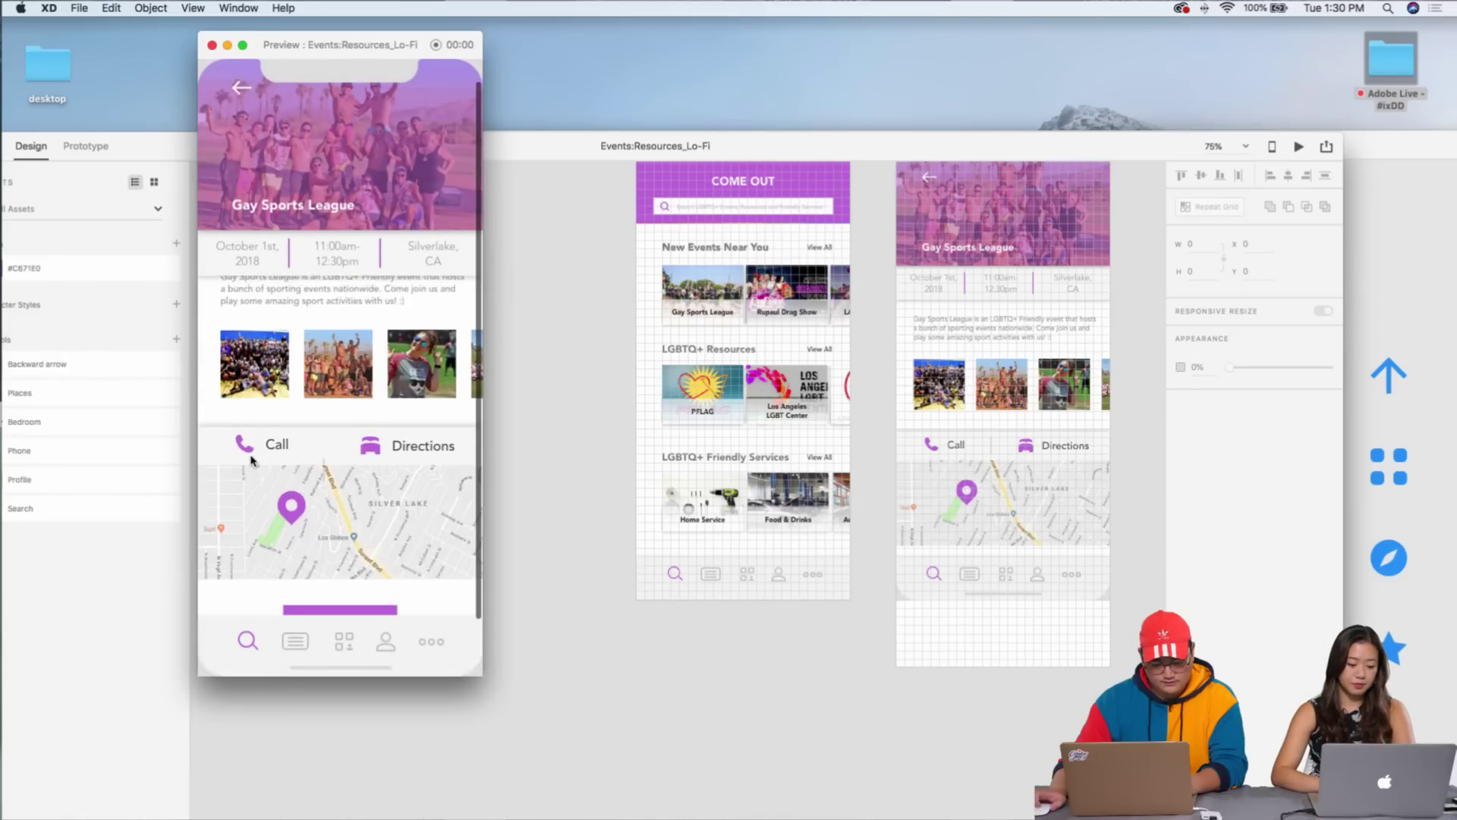
{"action": "scroll", "coordinate": [251, 459], "scroll_direction": "up", "scroll_amount": 2}
{"action": "scroll", "coordinate": [878, 237], "scroll_direction": "up", "scroll_amount": 3}
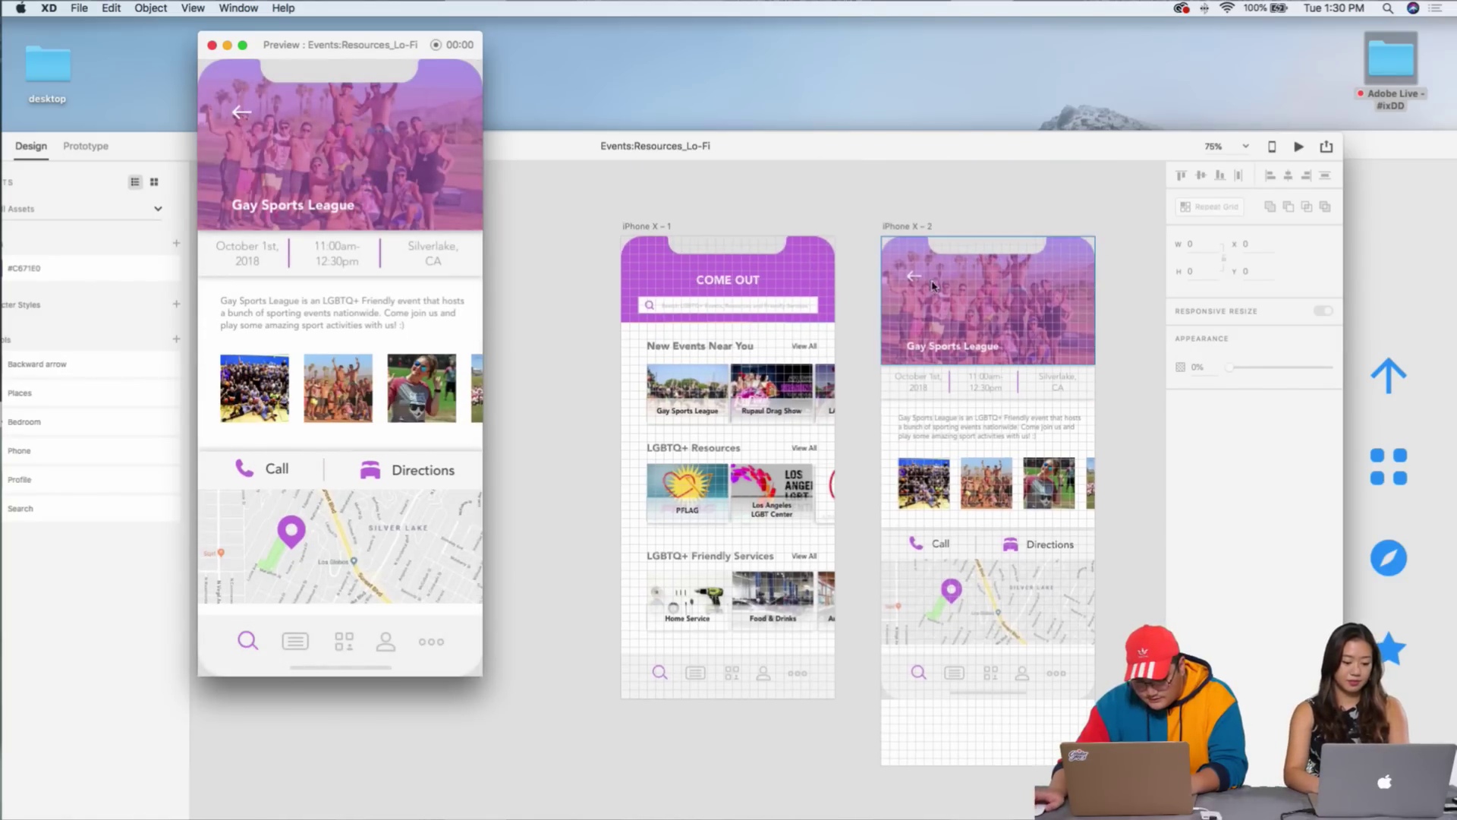
- Fix the position of the back arrow on the iPhone X – 2 artboard when scrolling
{"action": "scroll", "coordinate": [933, 286], "scroll_direction": "down", "scroll_amount": 1}
{"action": "left_click", "coordinate": [915, 267]}
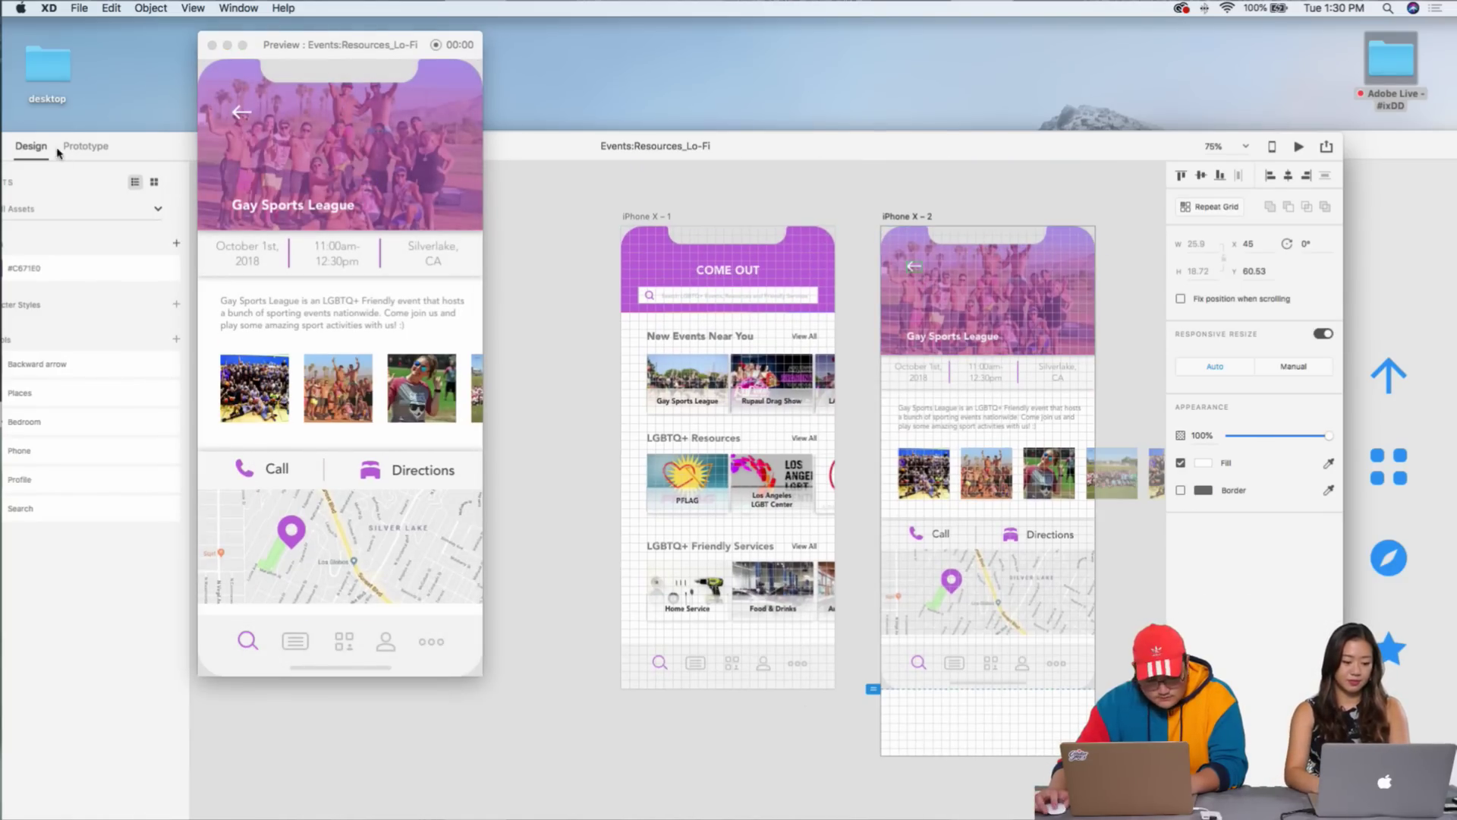
{"action": "scroll", "coordinate": [955, 205], "scroll_direction": "up", "scroll_amount": 5}
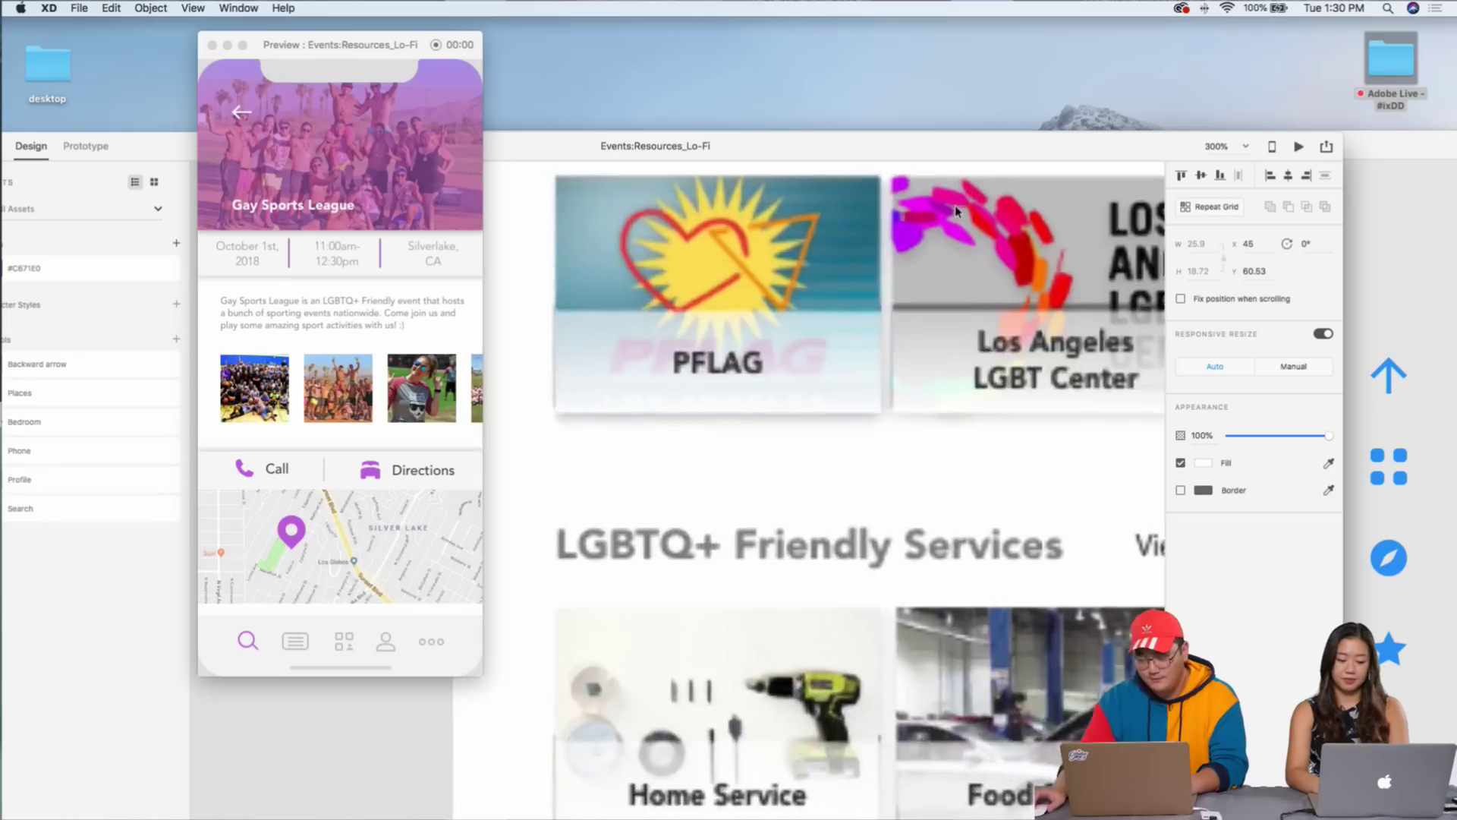
{"action": "scroll", "coordinate": [953, 206], "scroll_direction": "up", "scroll_amount": 3}
{"action": "scroll", "coordinate": [953, 206], "scroll_direction": "right", "scroll_amount": 8}
{"action": "scroll", "coordinate": [958, 216], "scroll_direction": "up", "scroll_amount": 10}
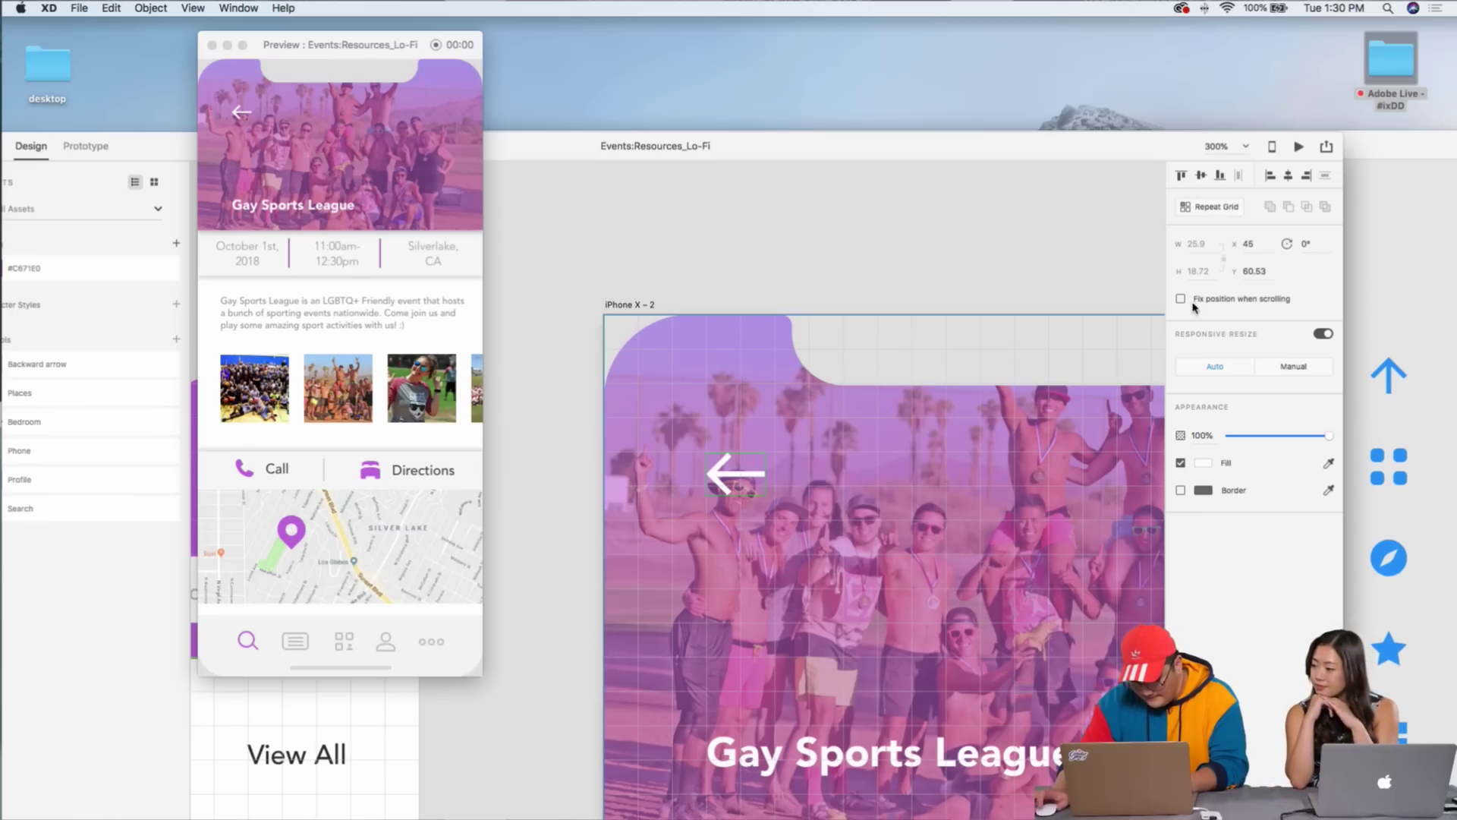
{"action": "left_click", "coordinate": [1181, 300]}
- Test the back arrow in the preview by scrolling the event detail screen and returning to the COME OUT home screen
{"action": "scroll", "coordinate": [352, 212], "scroll_direction": "down", "scroll_amount": 3}
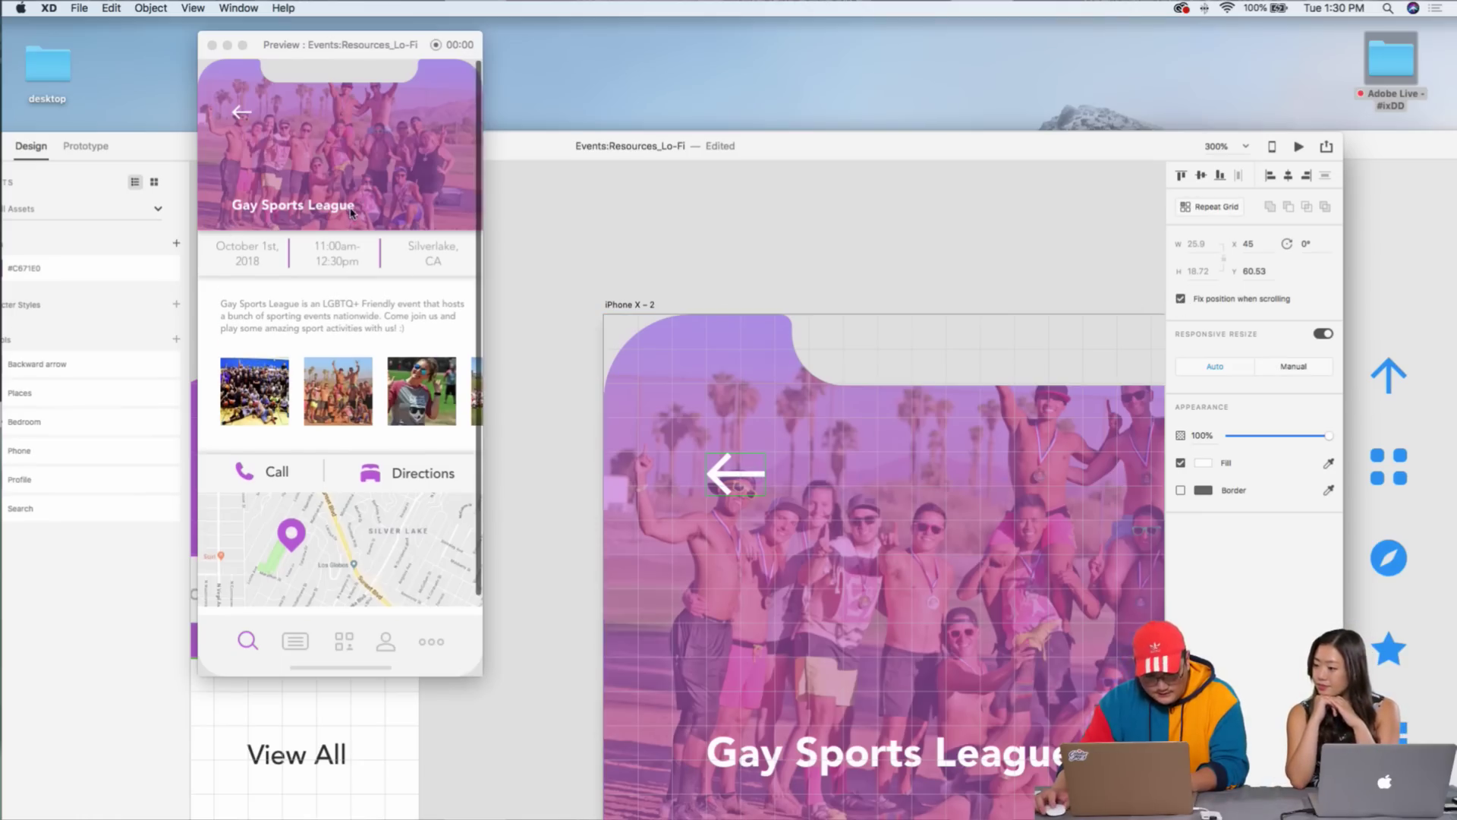
{"action": "scroll", "coordinate": [352, 214], "scroll_direction": "down", "scroll_amount": 1}
{"action": "scroll", "coordinate": [352, 215], "scroll_direction": "up", "scroll_amount": 3}
{"action": "scroll", "coordinate": [354, 217], "scroll_direction": "down", "scroll_amount": 3}
{"action": "scroll", "coordinate": [352, 216], "scroll_direction": "up", "scroll_amount": 2}
{"action": "scroll", "coordinate": [353, 216], "scroll_direction": "down", "scroll_amount": 2}
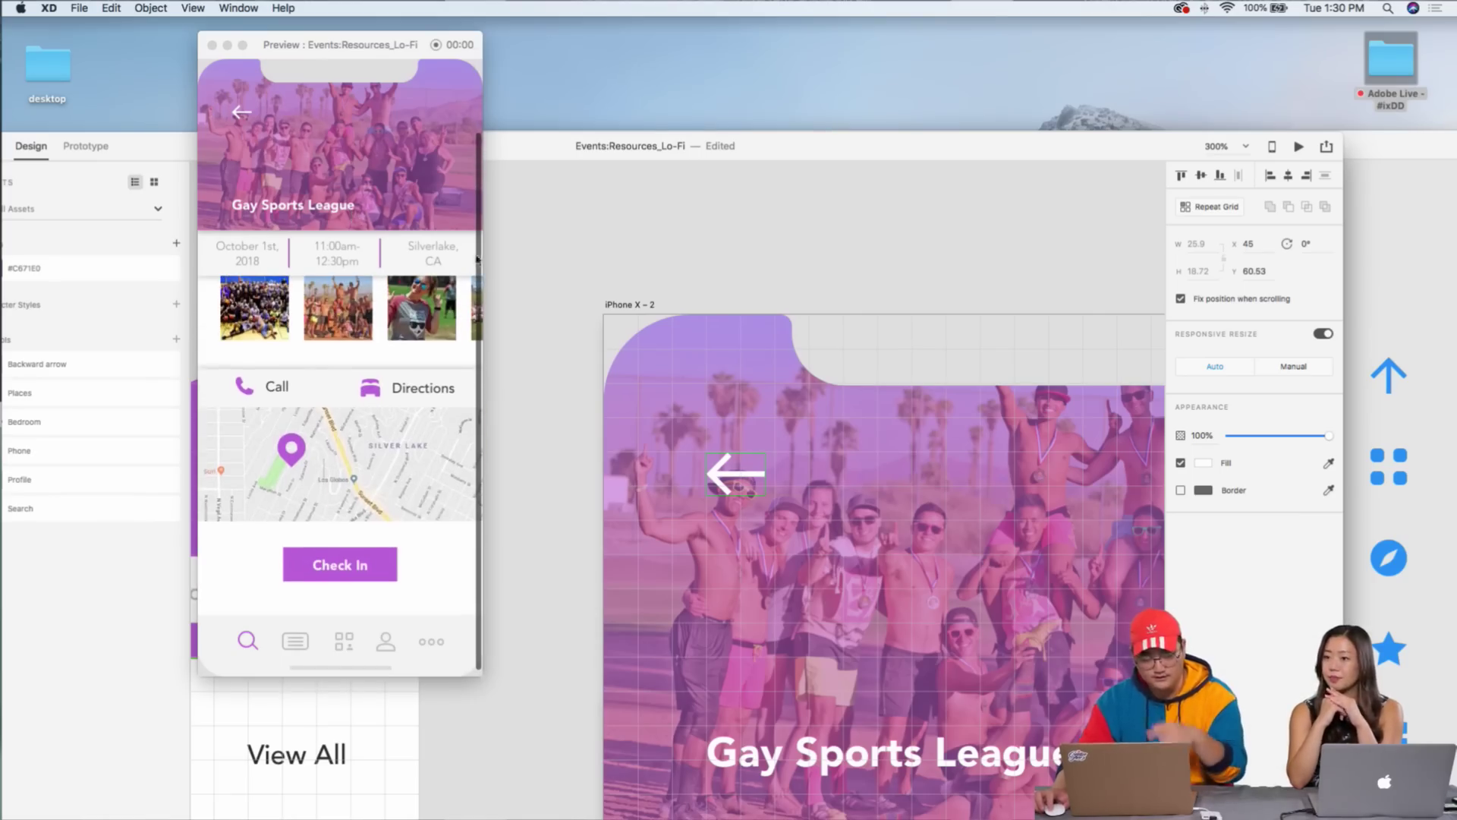
{"action": "scroll", "coordinate": [658, 311], "scroll_direction": "down", "scroll_amount": 3}
{"action": "scroll", "coordinate": [624, 430], "scroll_direction": "down", "scroll_amount": 10}
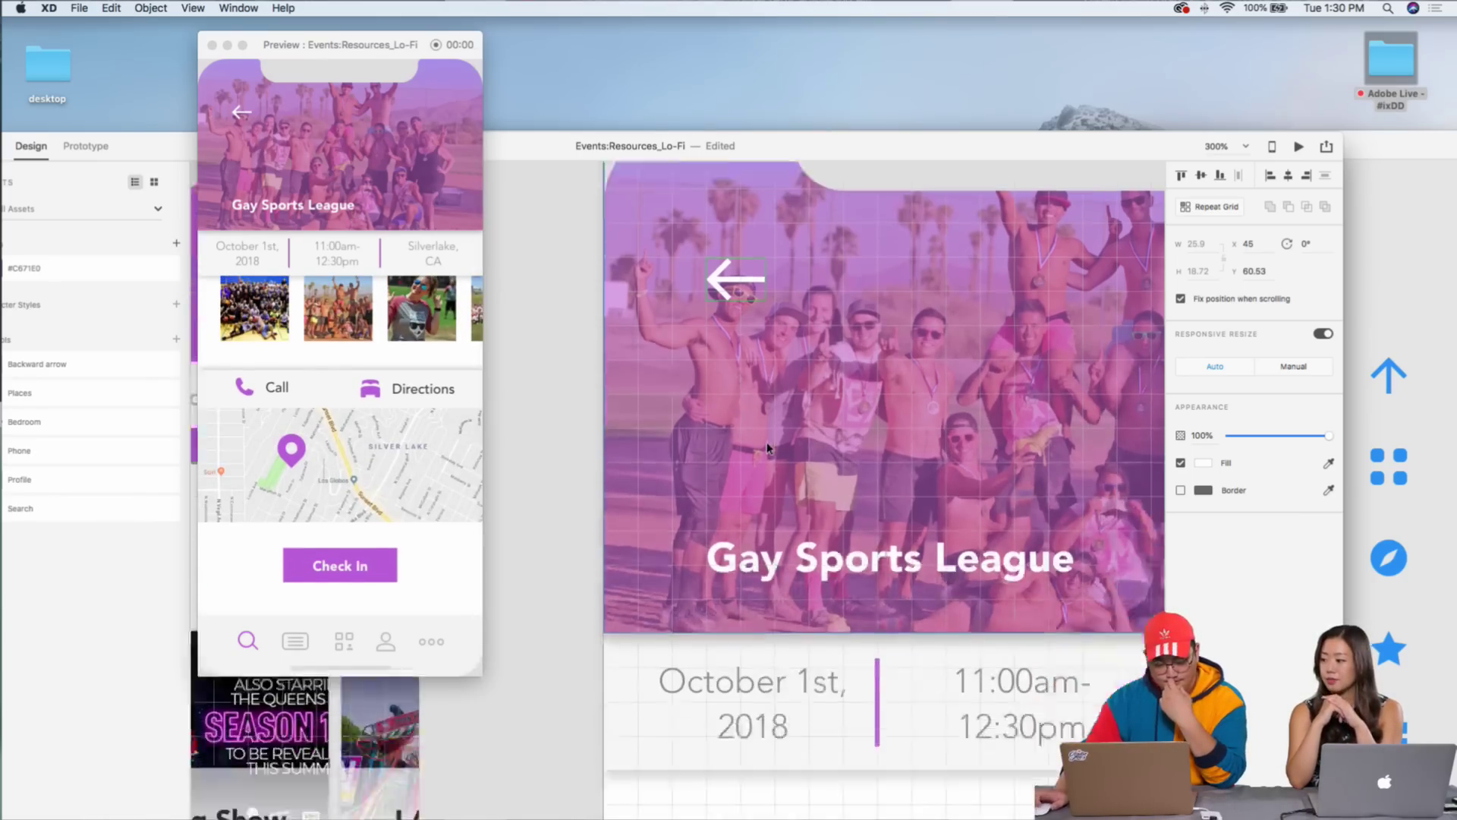
{"action": "scroll", "coordinate": [854, 376], "scroll_direction": "up", "scroll_amount": 10}
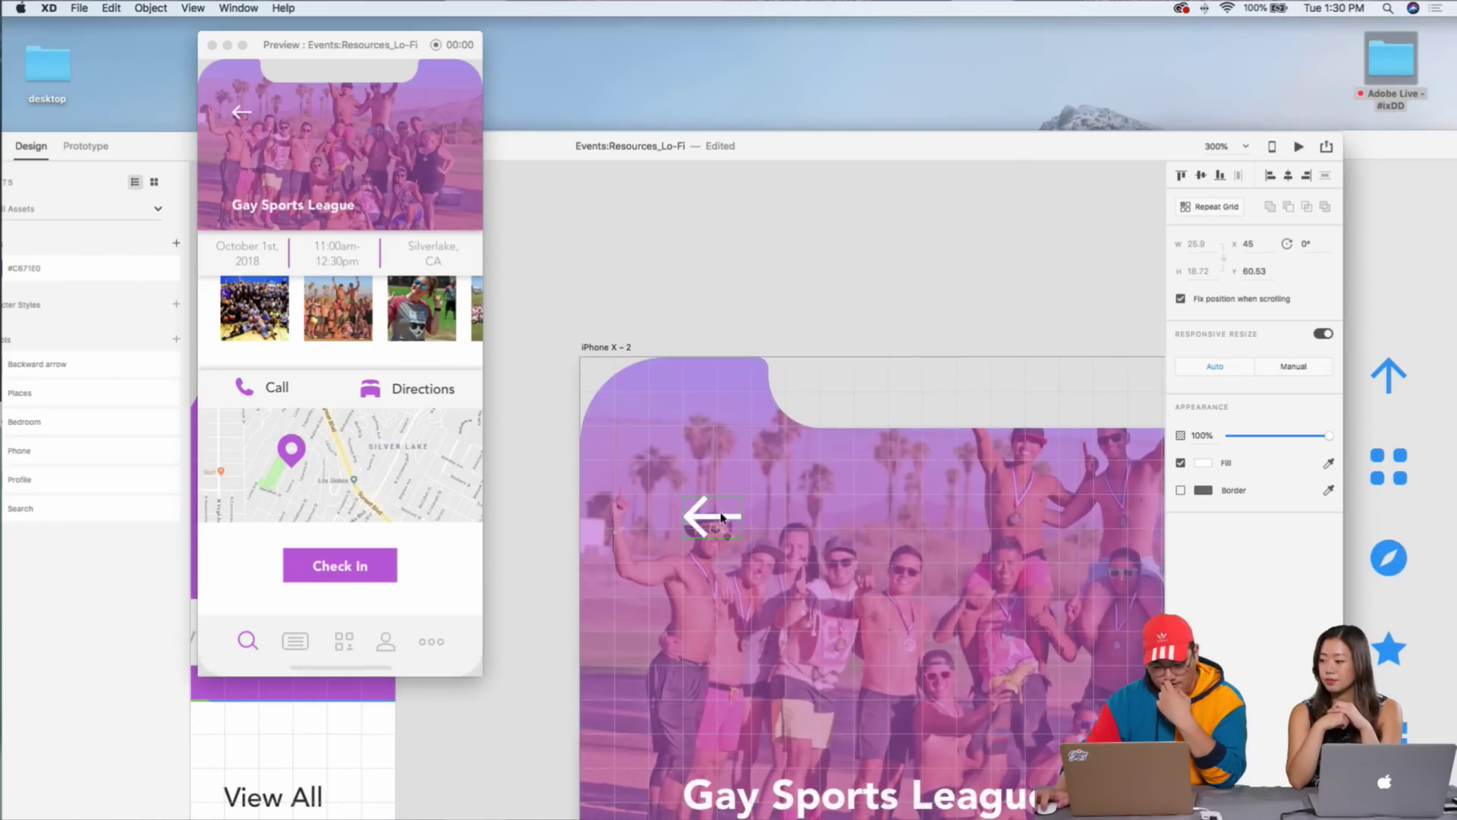
{"action": "left_click", "coordinate": [238, 113]}
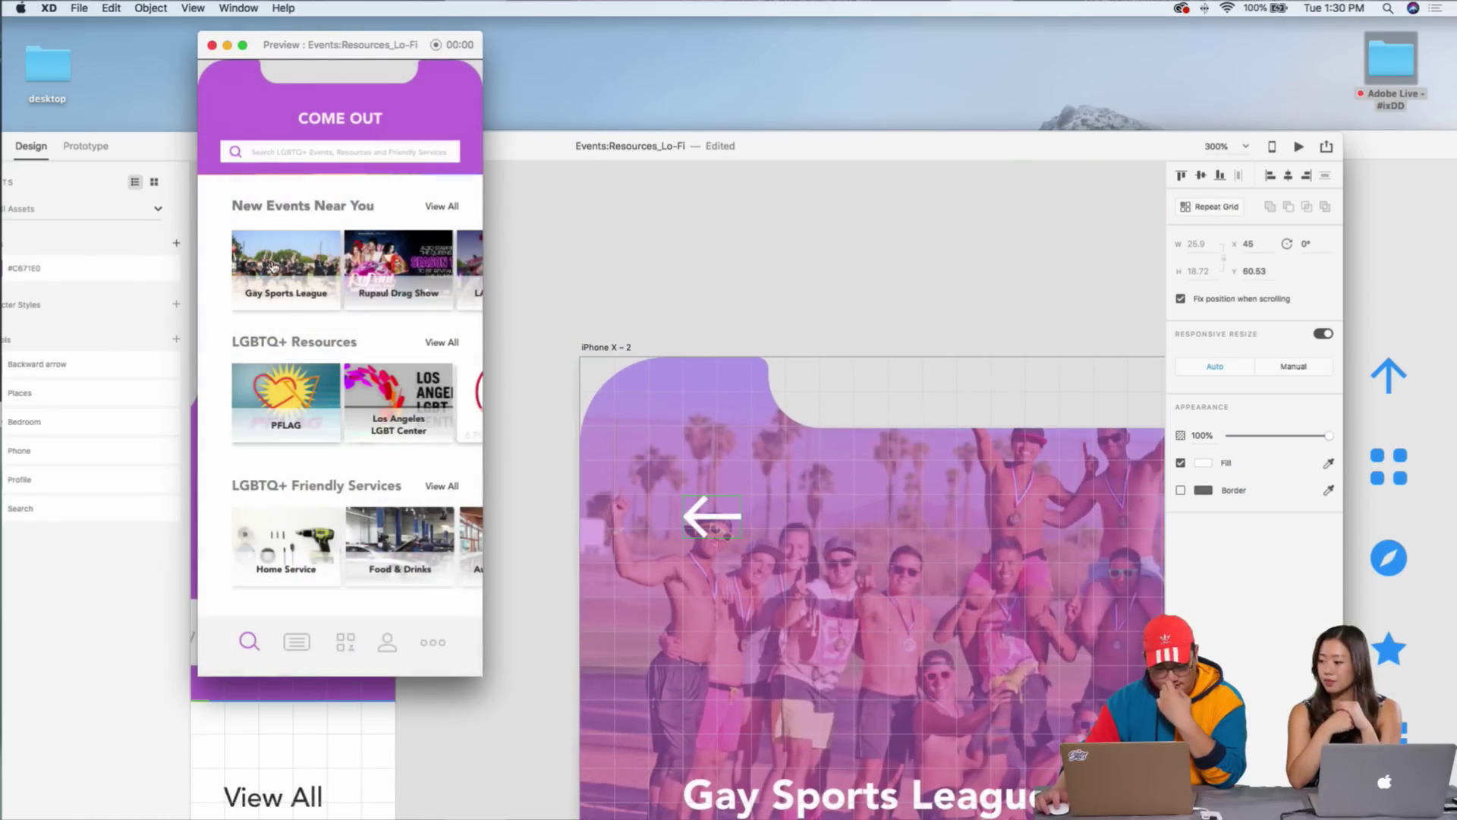
- Open the Gay Sports League event in the preview, check its scrolling, and return to the home screen through the navigation bar's search icon
{"action": "left_click", "coordinate": [273, 267]}
{"action": "scroll", "coordinate": [365, 376], "scroll_direction": "down", "scroll_amount": 3}
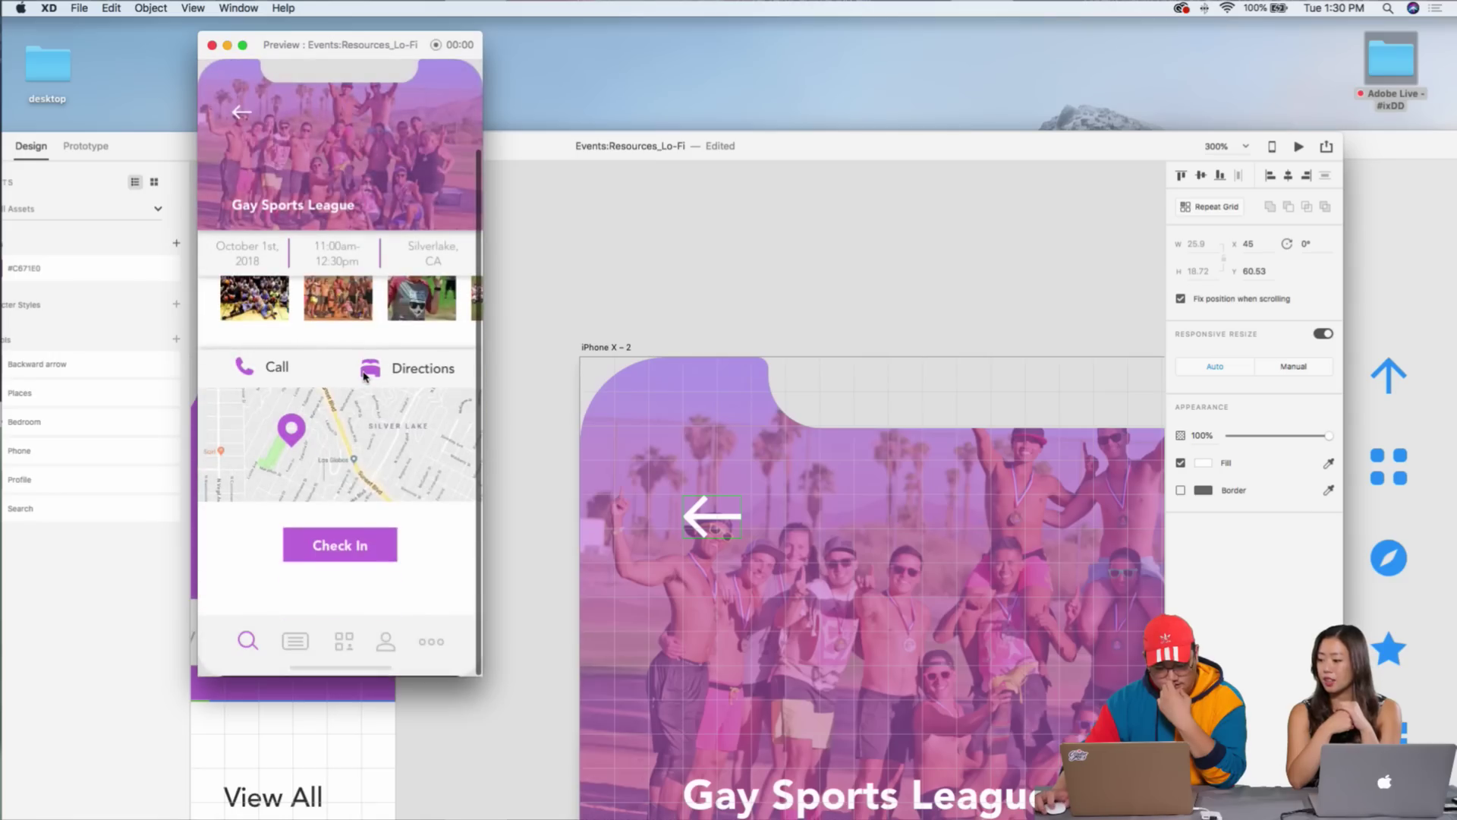
{"action": "scroll", "coordinate": [364, 376], "scroll_direction": "up", "scroll_amount": 2}
{"action": "scroll", "coordinate": [365, 376], "scroll_direction": "down", "scroll_amount": 2}
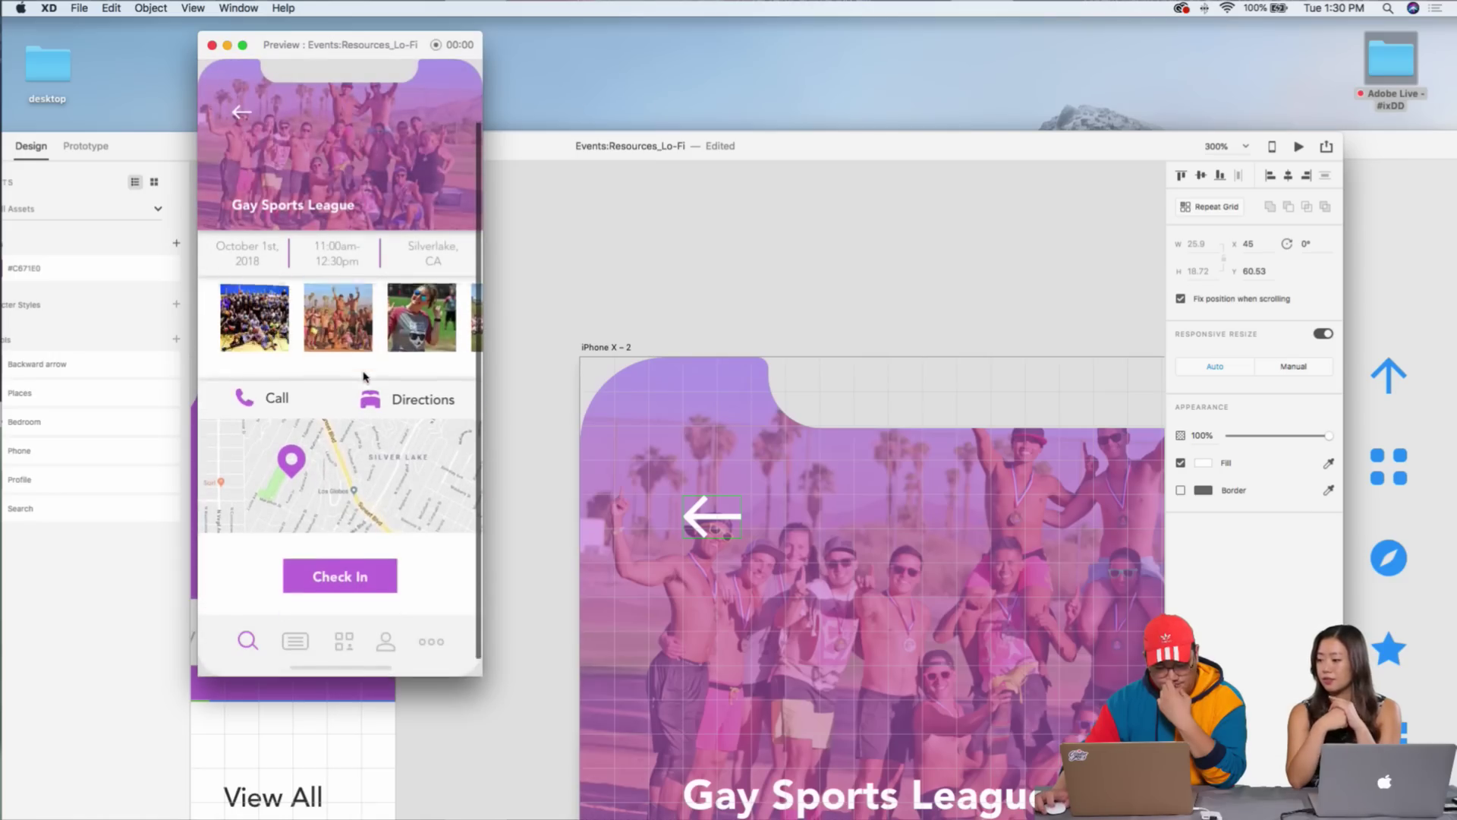
{"action": "left_click", "coordinate": [246, 641]}
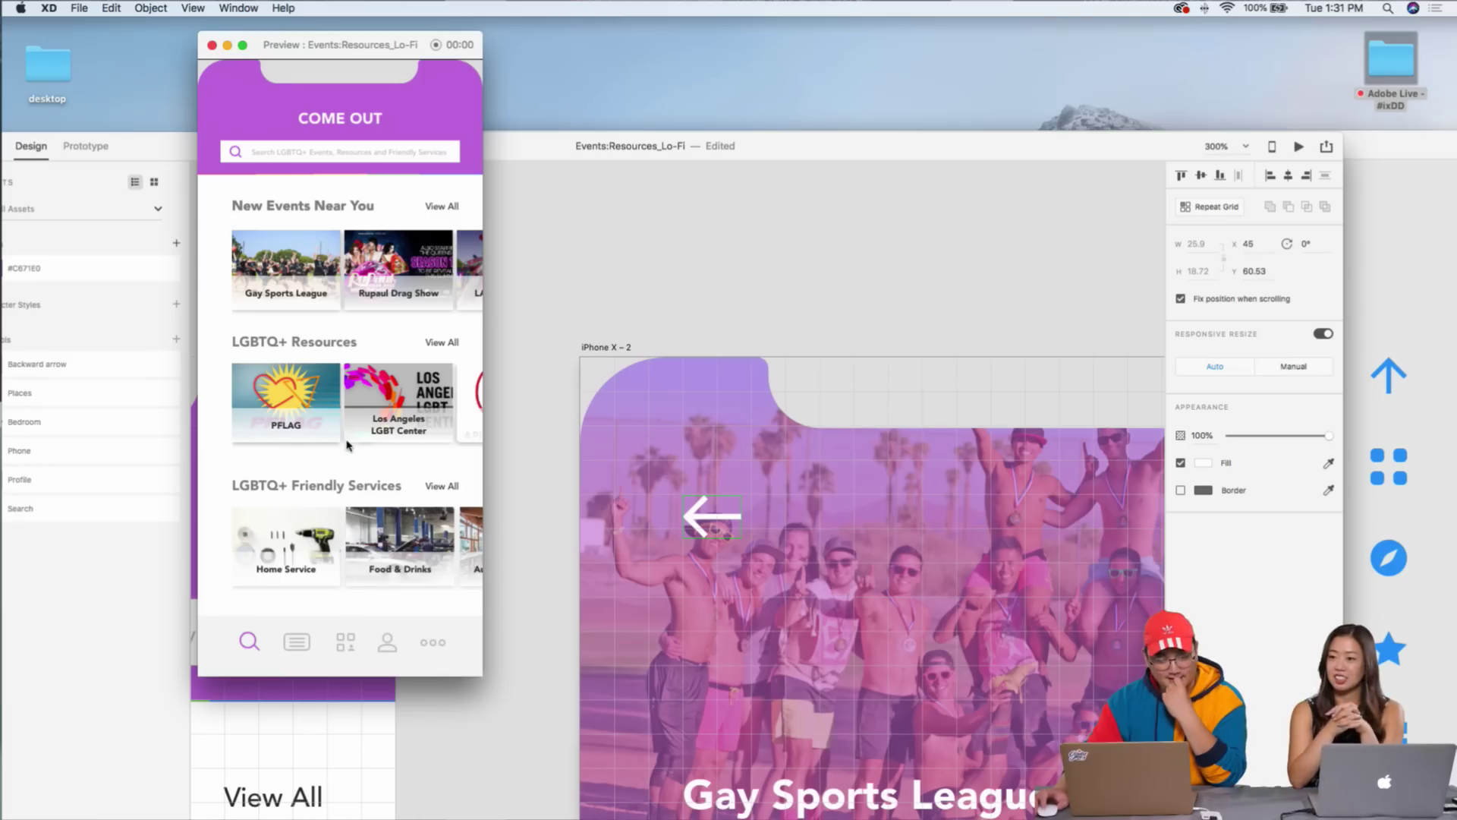
- Shrink the preview window and enlarge the Events:Resources_Lo-Fi document window to fill the screen
{"action": "left_click_drag", "start_coordinate": [481, 677], "coordinate": [426, 596]}
{"action": "left_click", "coordinate": [526, 308]}
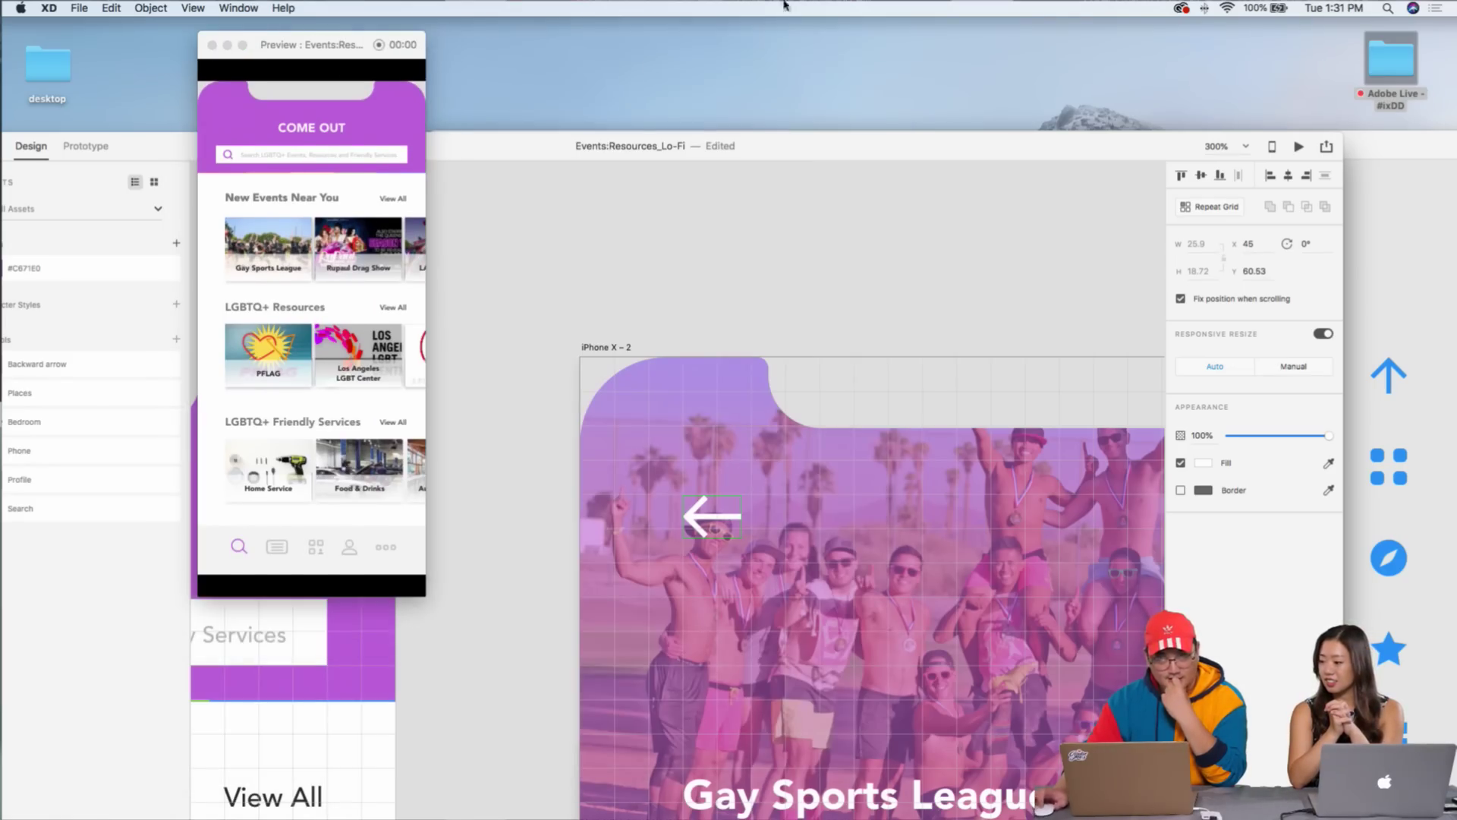
{"action": "double_click", "coordinate": [986, 145]}
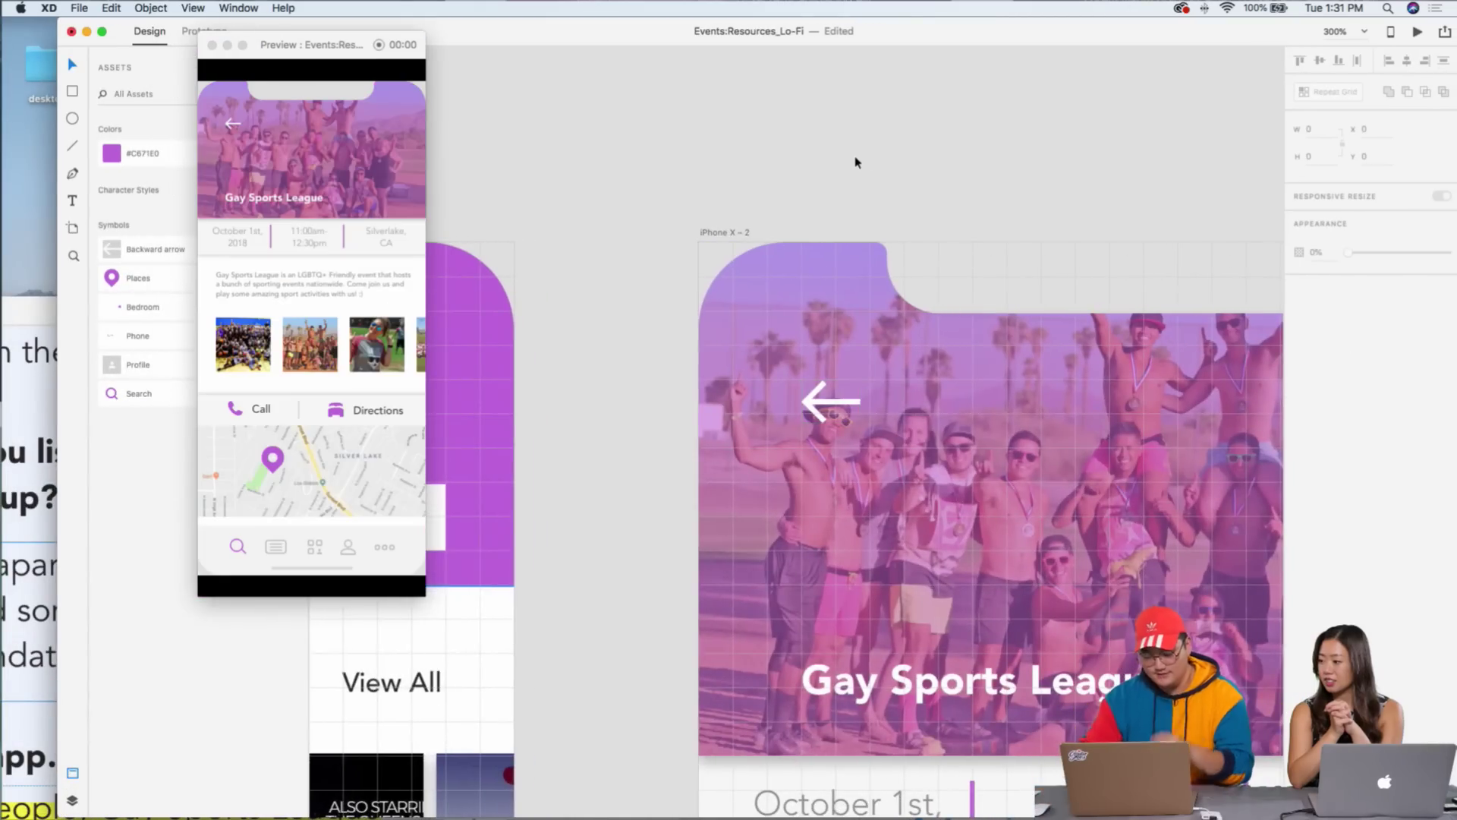
- Duplicate the iPhone X – 1 artboard and place the copy directly below the original
{"action": "key", "text": "super+minus"}
{"action": "key", "text": "super+minus"}
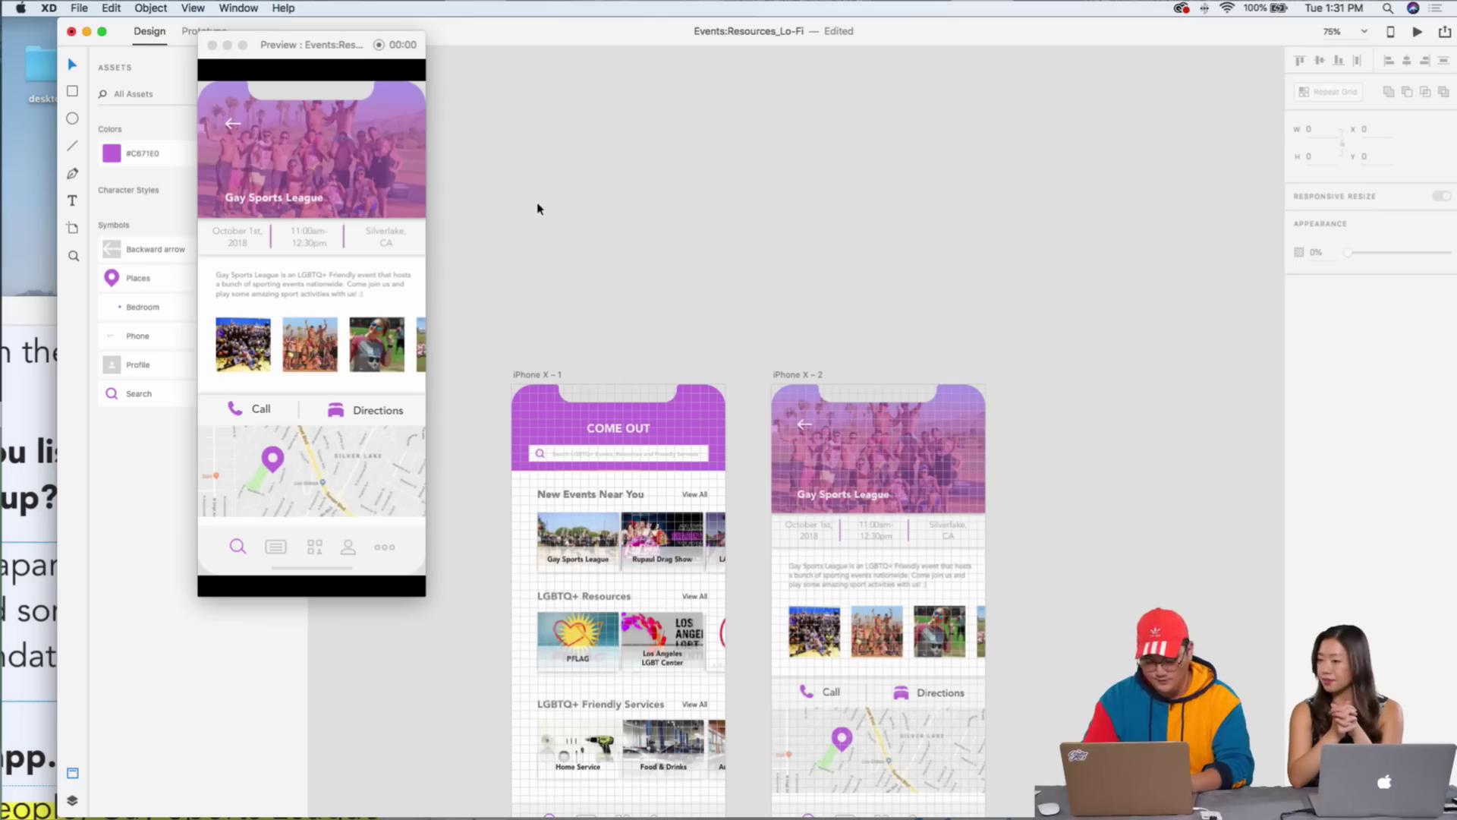
{"action": "key", "text": "super+minus"}
{"action": "scroll", "coordinate": [759, 228], "scroll_direction": "down", "scroll_amount": 5}
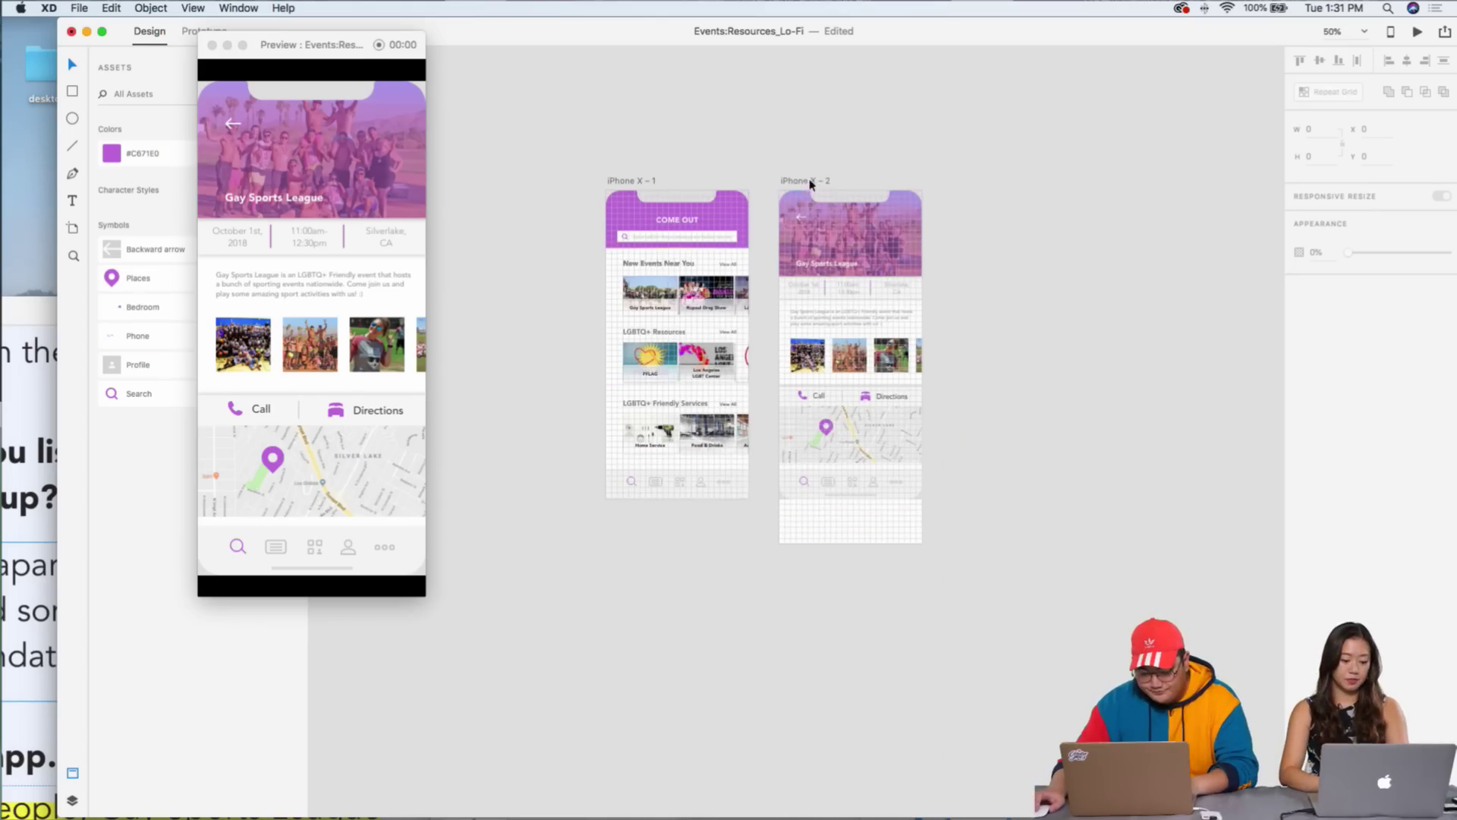
{"action": "left_click", "coordinate": [629, 181]}
{"action": "left_click_drag", "start_coordinate": [630, 181], "coordinate": [638, 526]}
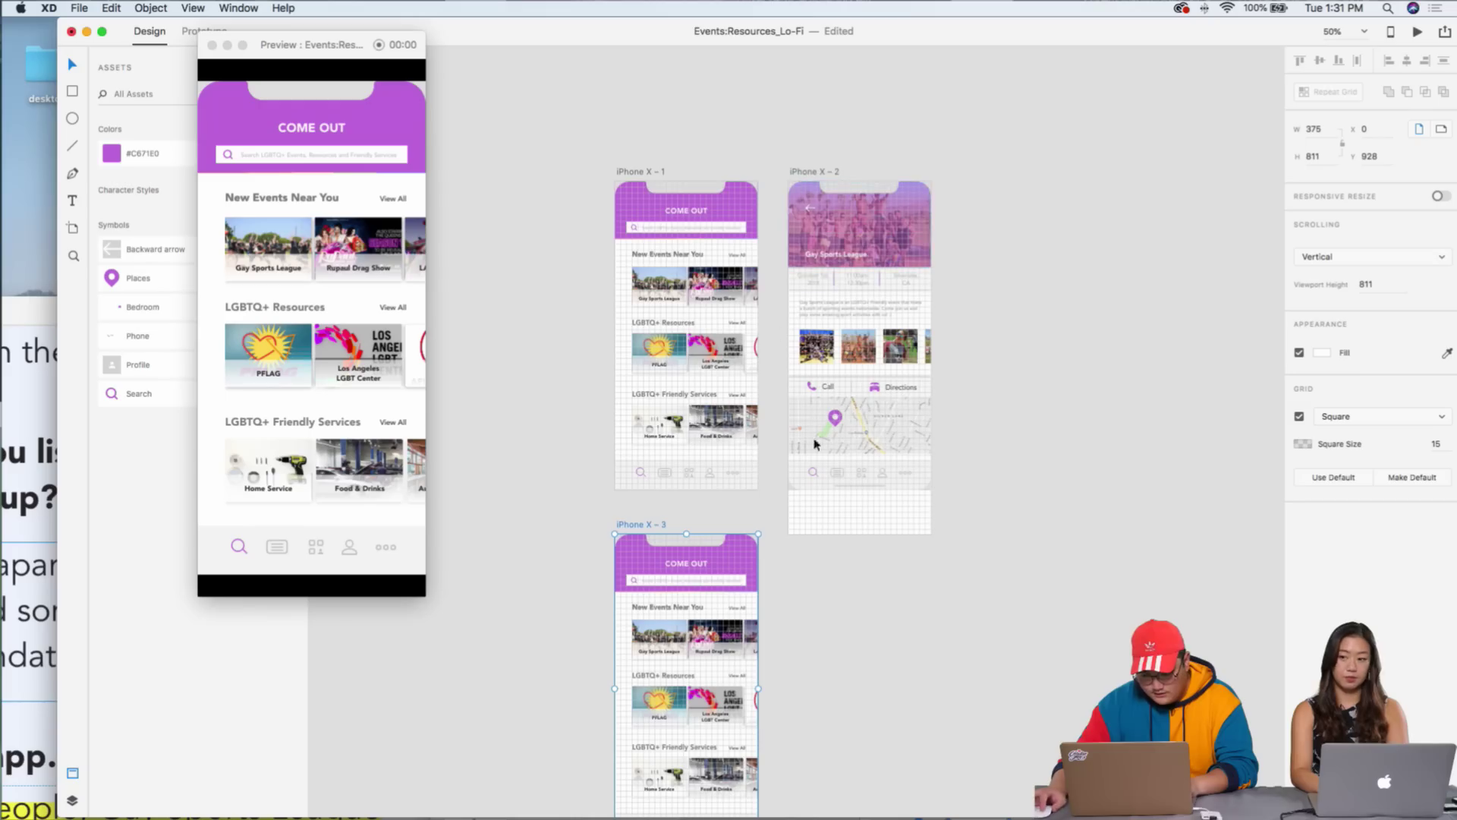
- Delete the event, resource and service sections and the search placeholder text from the iPhone X – 3 artboard, keeping the header and notch
{"action": "scroll", "coordinate": [850, 470], "scroll_direction": "down", "scroll_amount": 4}
{"action": "key", "text": "super+1"}
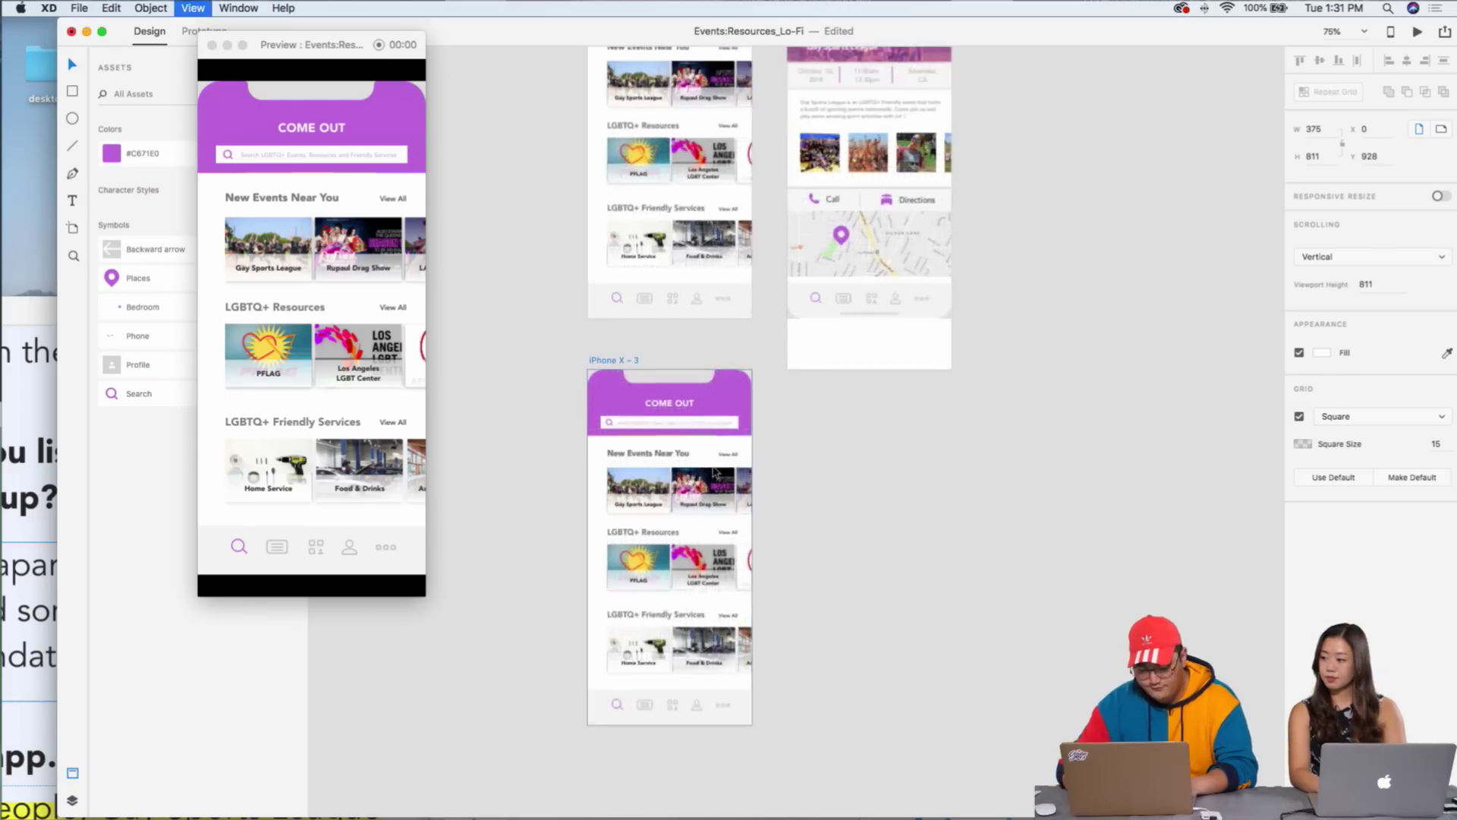
{"action": "left_click", "coordinate": [486, 231]}
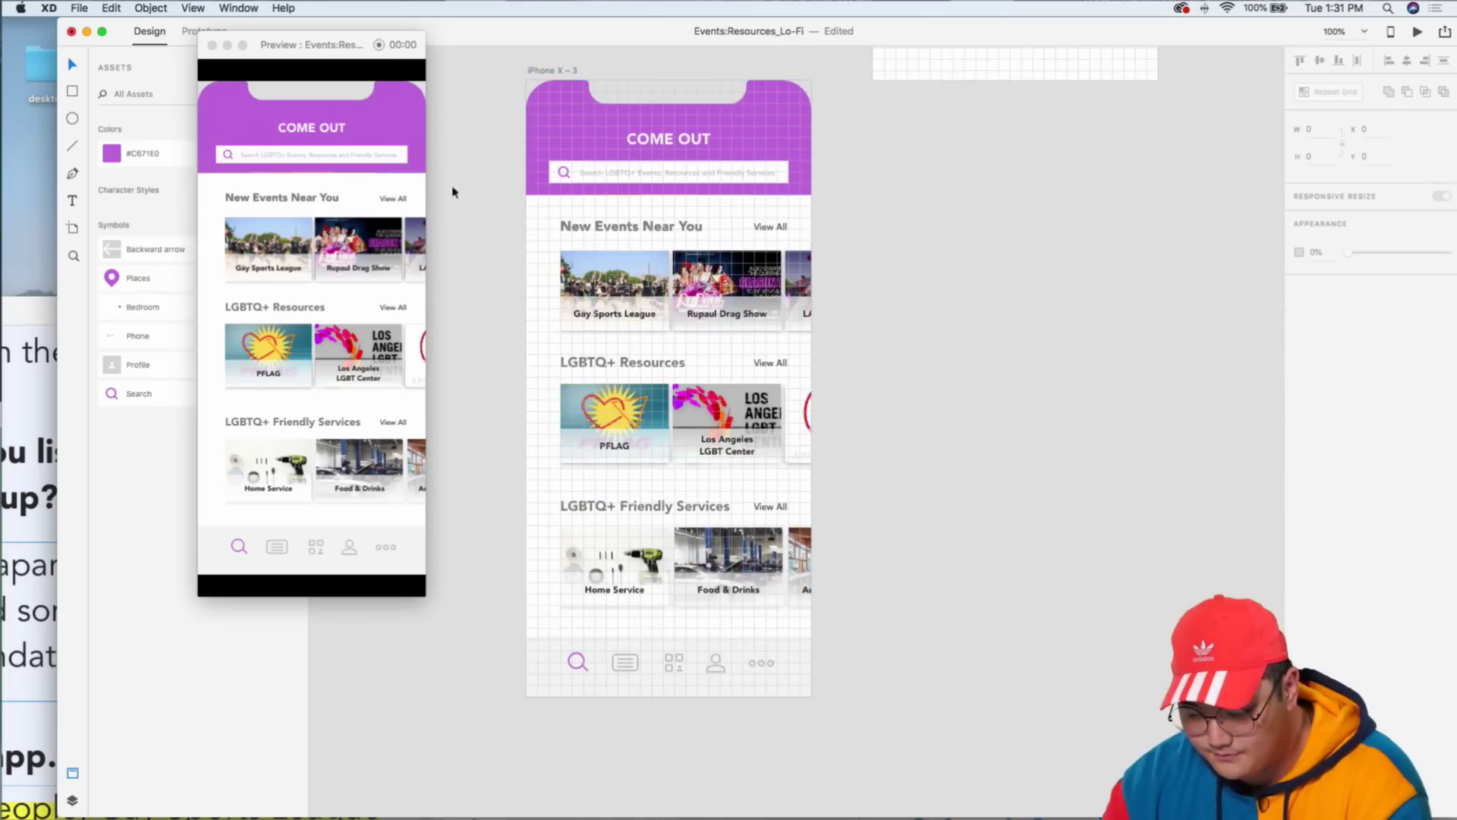
{"action": "left_click_drag", "start_coordinate": [537, 222], "coordinate": [978, 618]}
{"action": "key", "text": "super+x"}
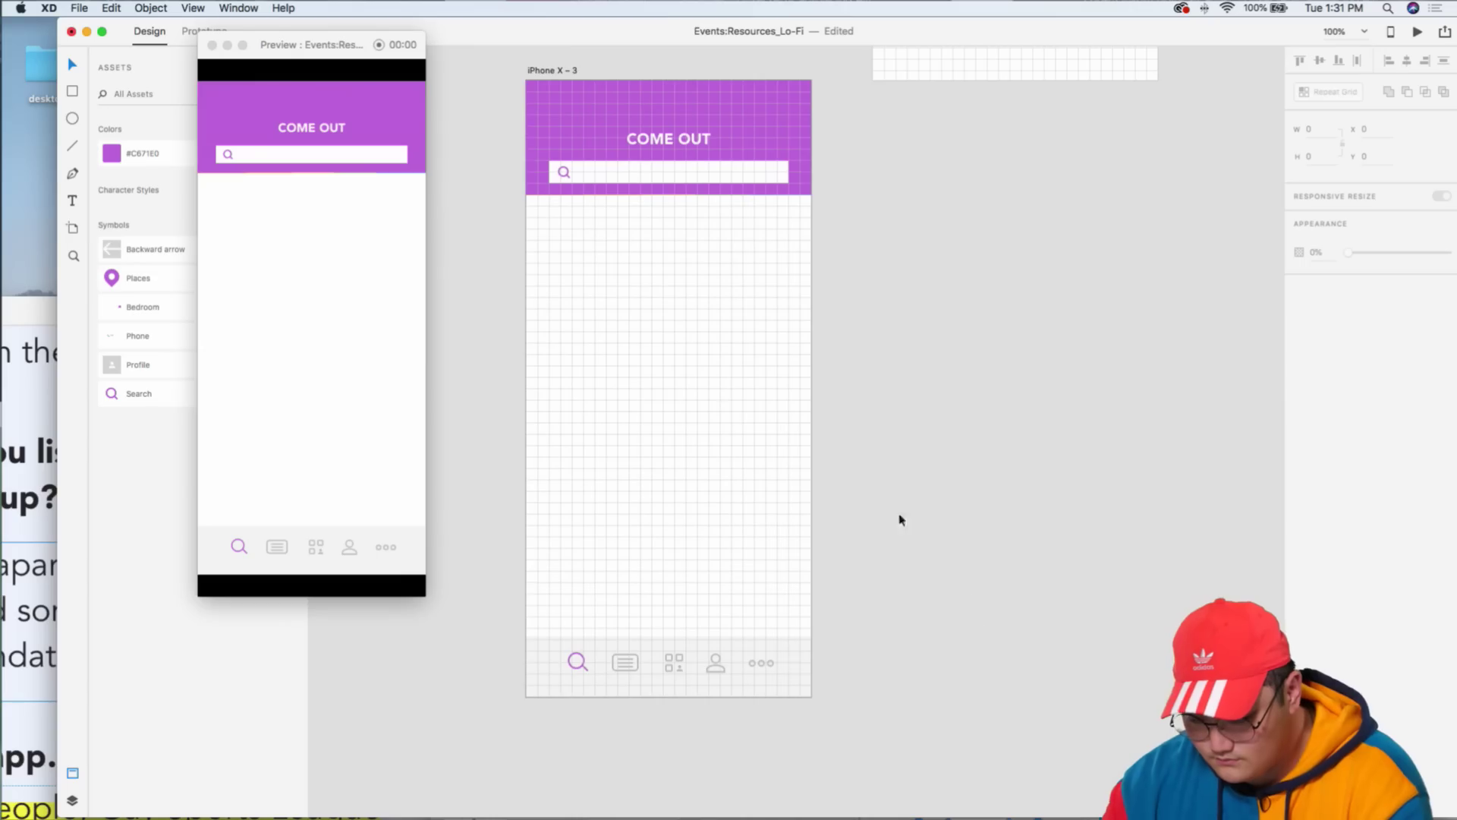
{"action": "scroll", "coordinate": [627, 303], "scroll_direction": "up", "scroll_amount": 2}
{"action": "key", "text": "super+v"}
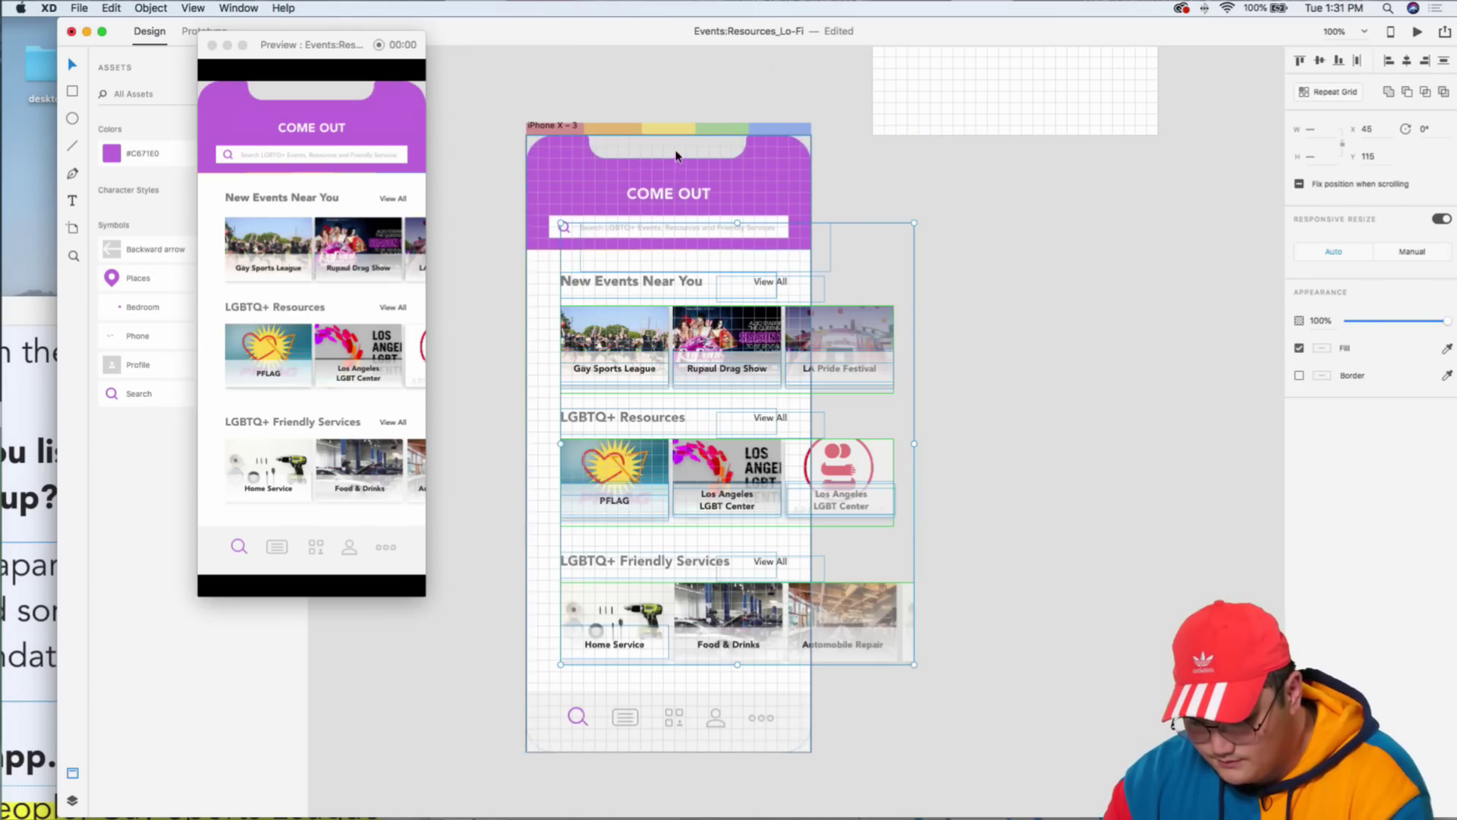
{"action": "key", "text": "Delete"}
{"action": "key", "text": "super+z"}
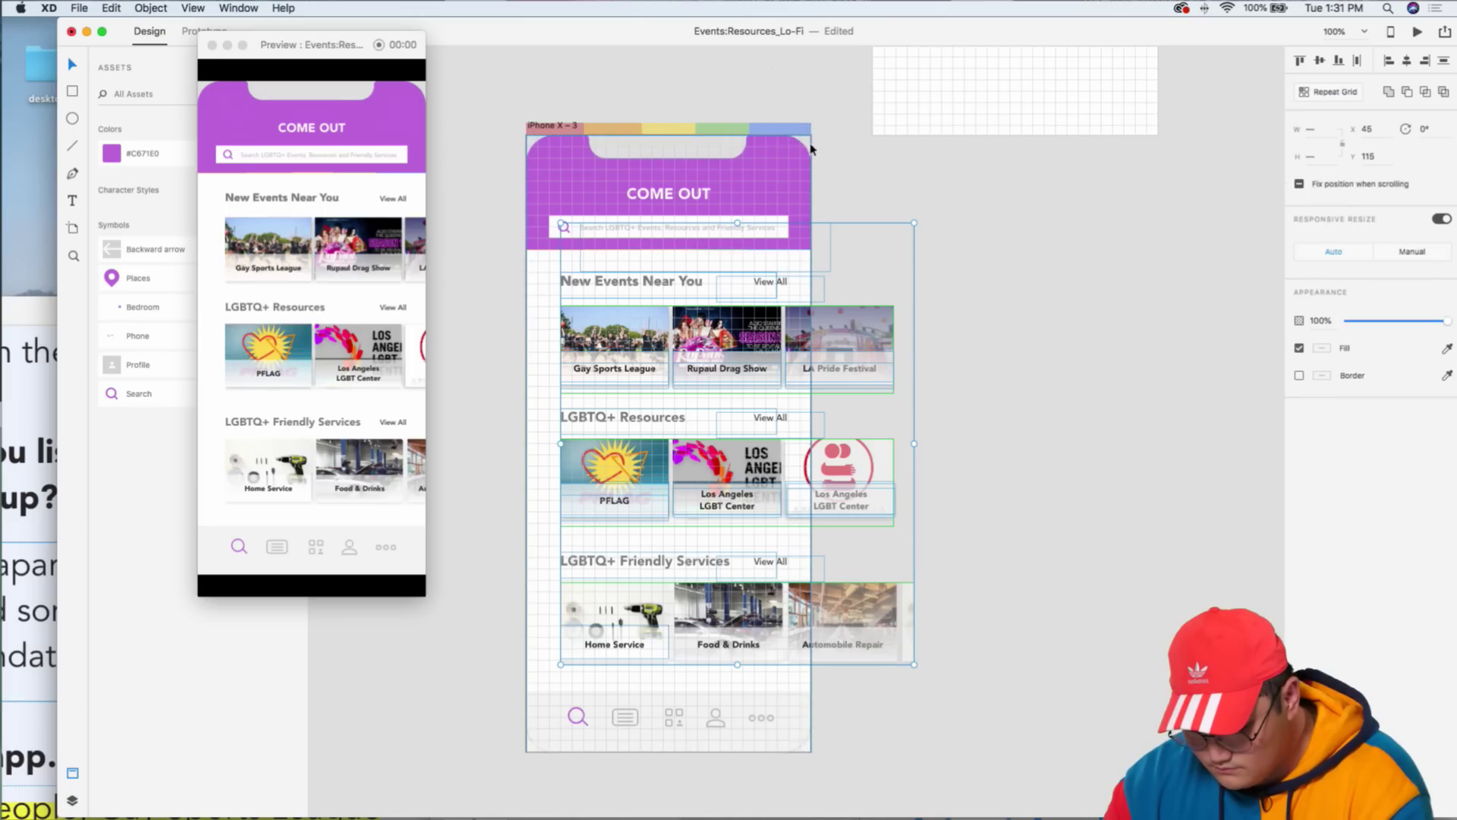
{"action": "key", "text": "Delete"}
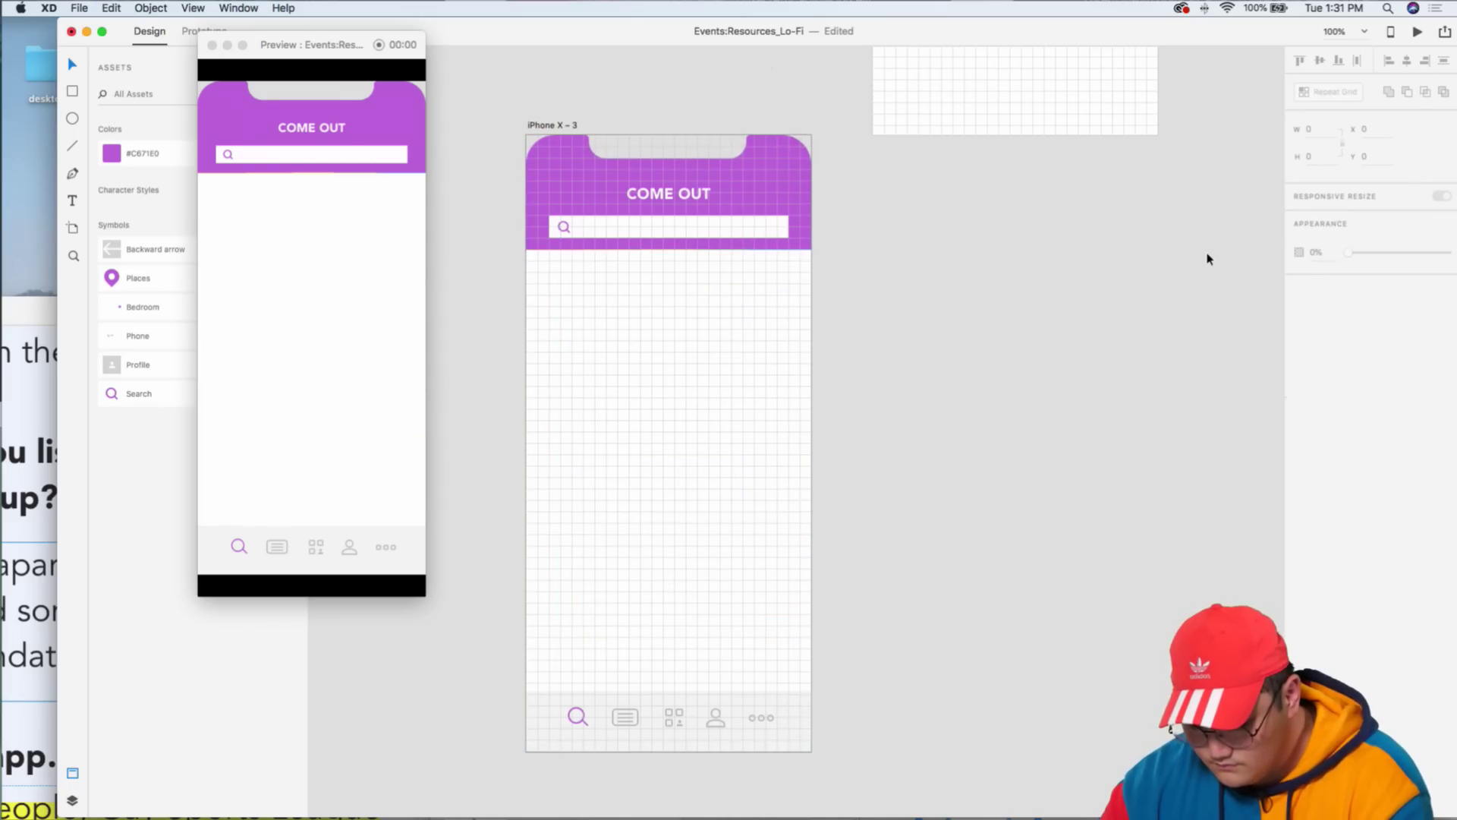
{"action": "left_click", "coordinate": [641, 228]}
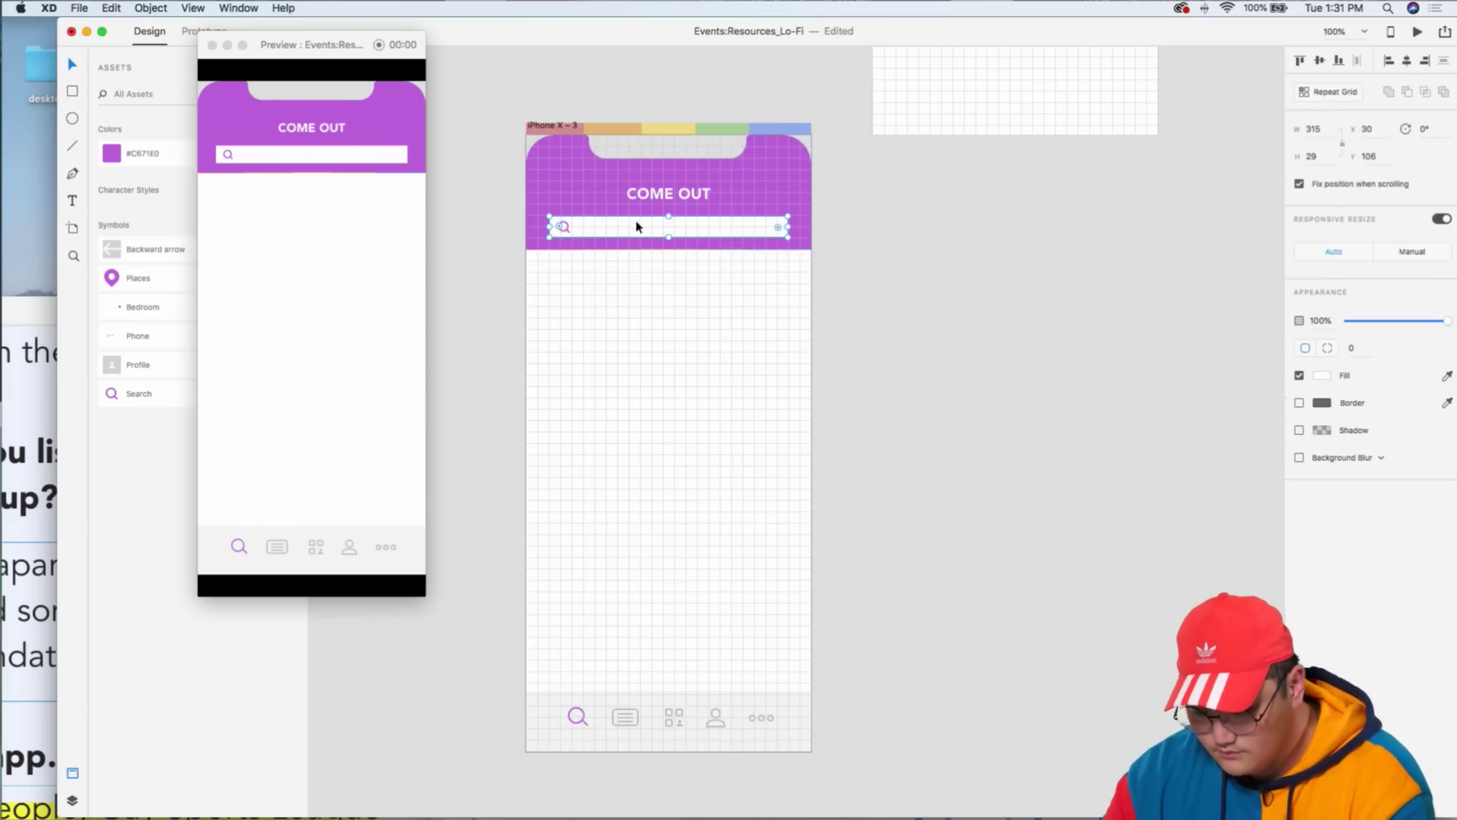
{"action": "scroll", "coordinate": [682, 221], "scroll_direction": "left", "scroll_amount": 2}
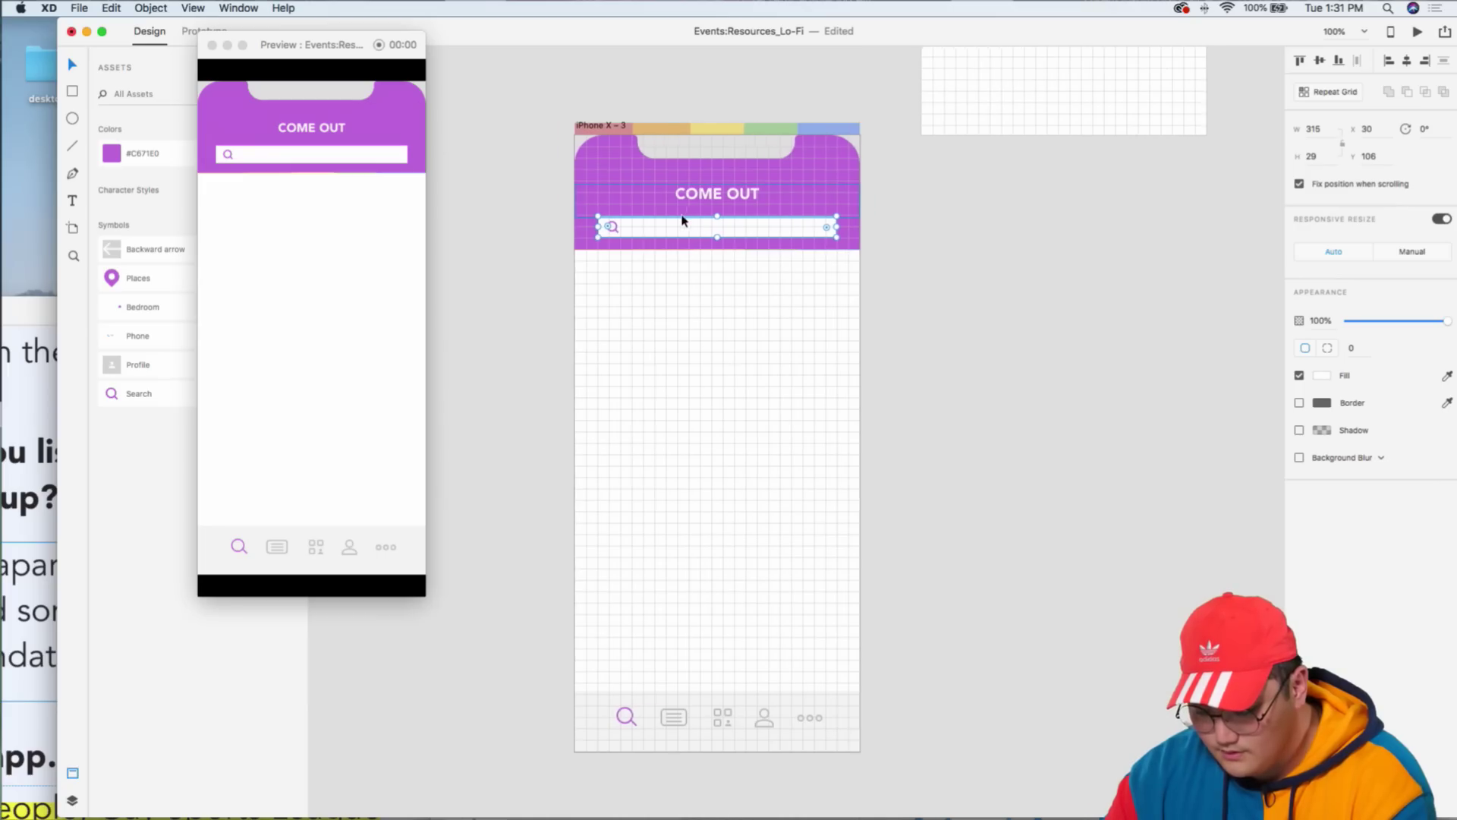
{"action": "key", "text": "super+plus"}
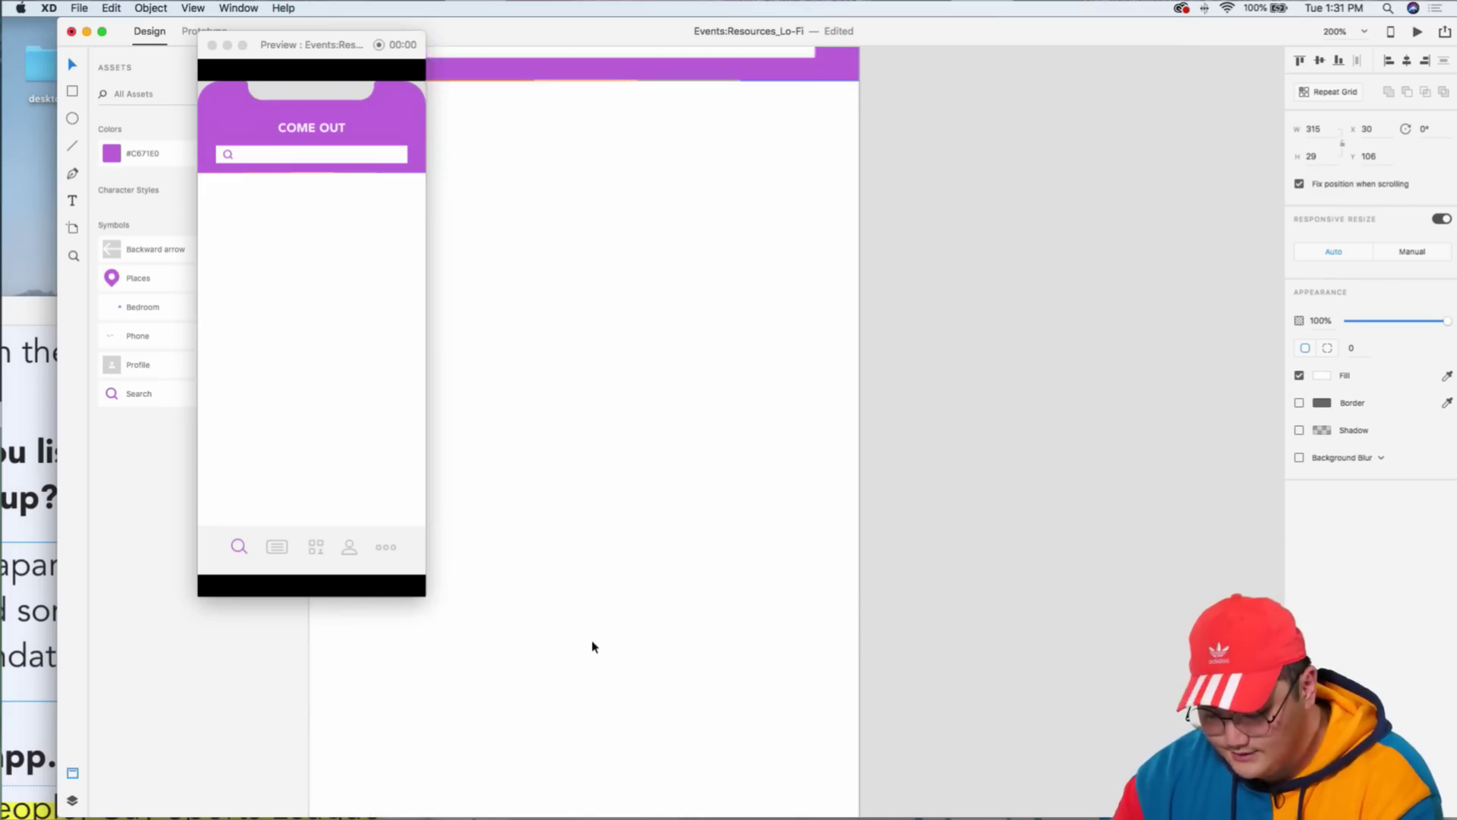
{"action": "scroll", "coordinate": [592, 654], "scroll_direction": "down", "scroll_amount": 10}
{"action": "left_click", "coordinate": [533, 608]}
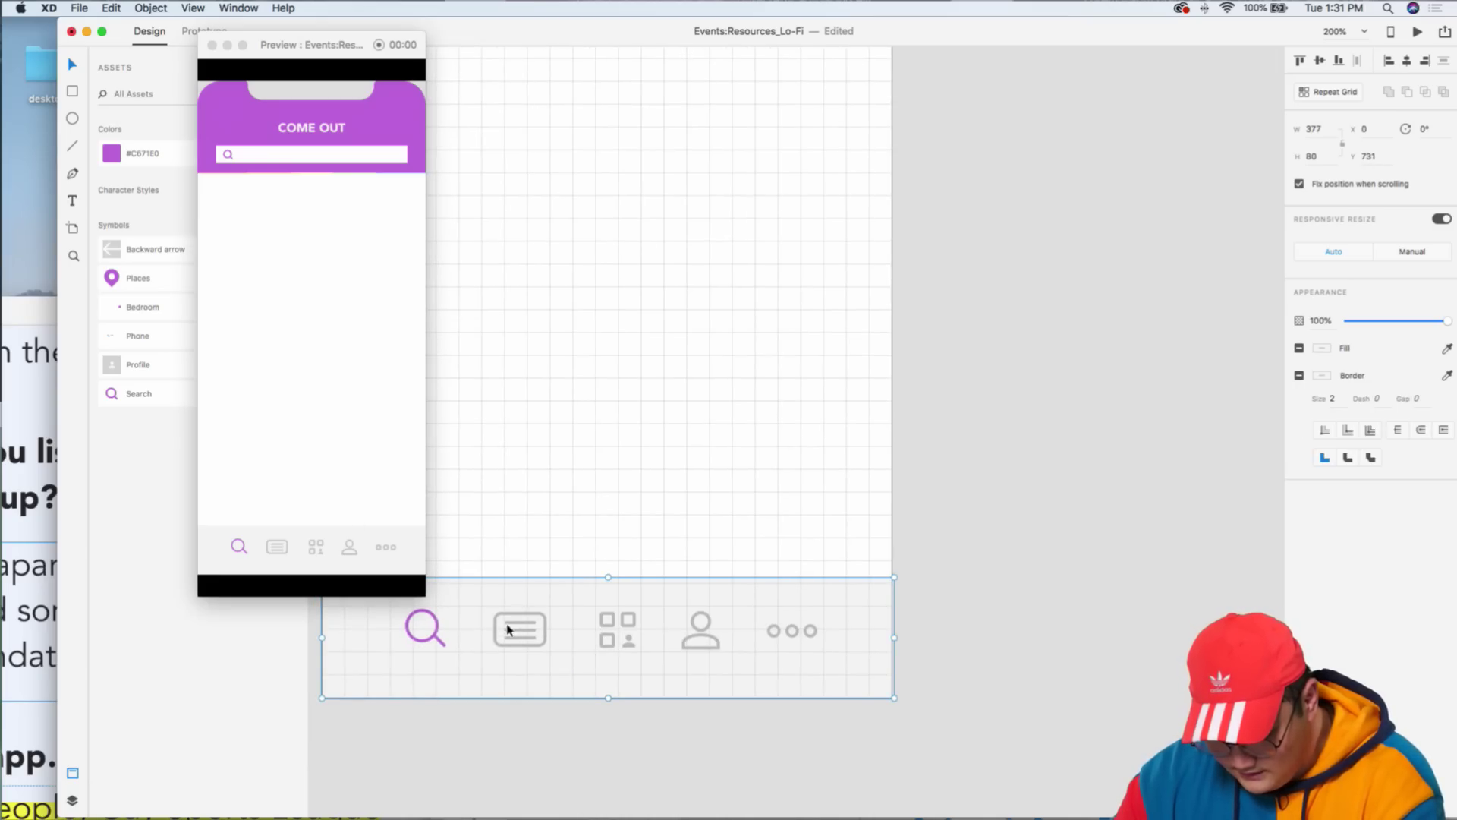
{"action": "key", "text": "super+minus"}
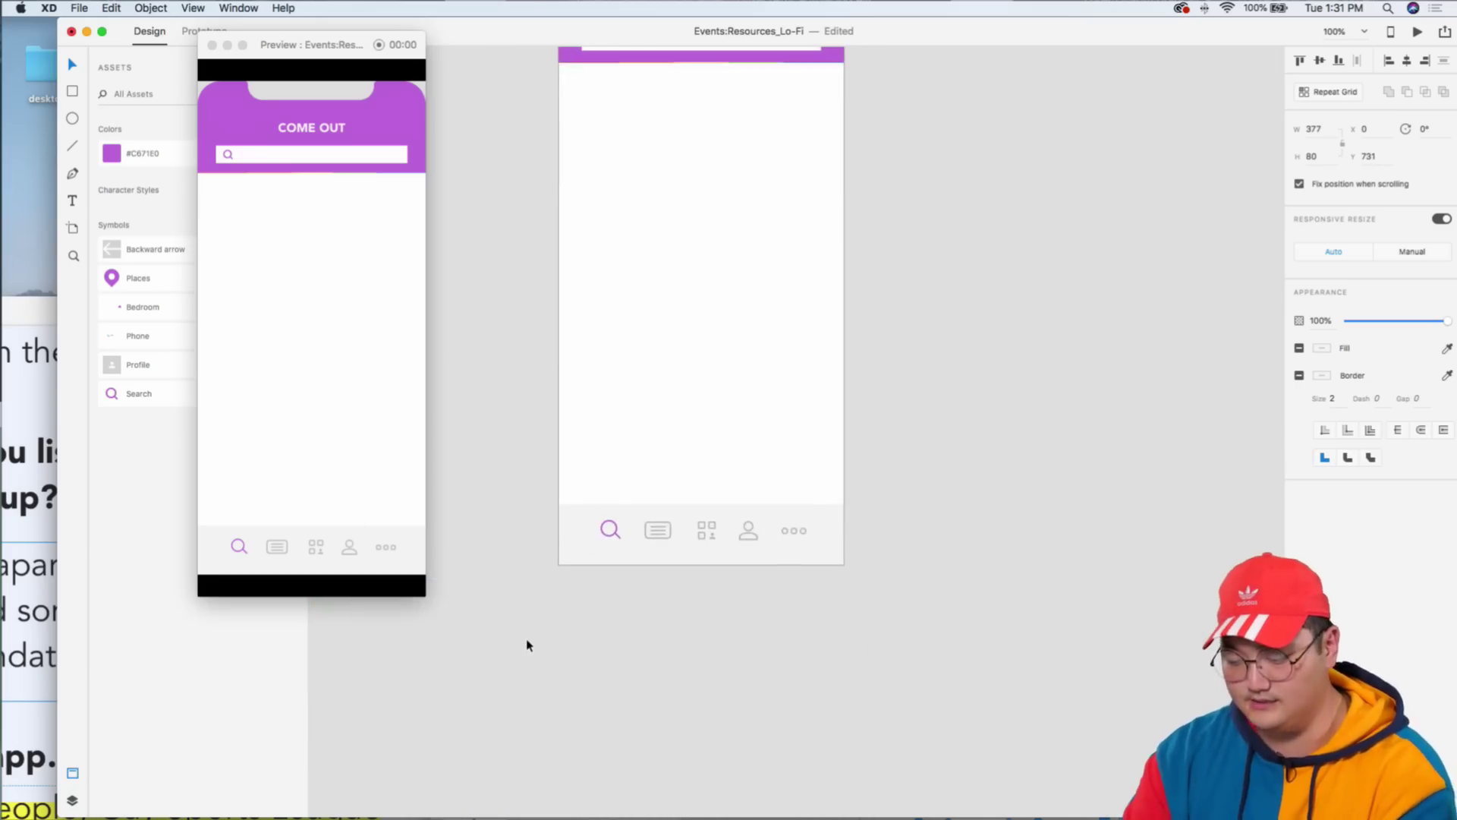
{"action": "scroll", "coordinate": [566, 460], "scroll_direction": "up", "scroll_amount": 3}
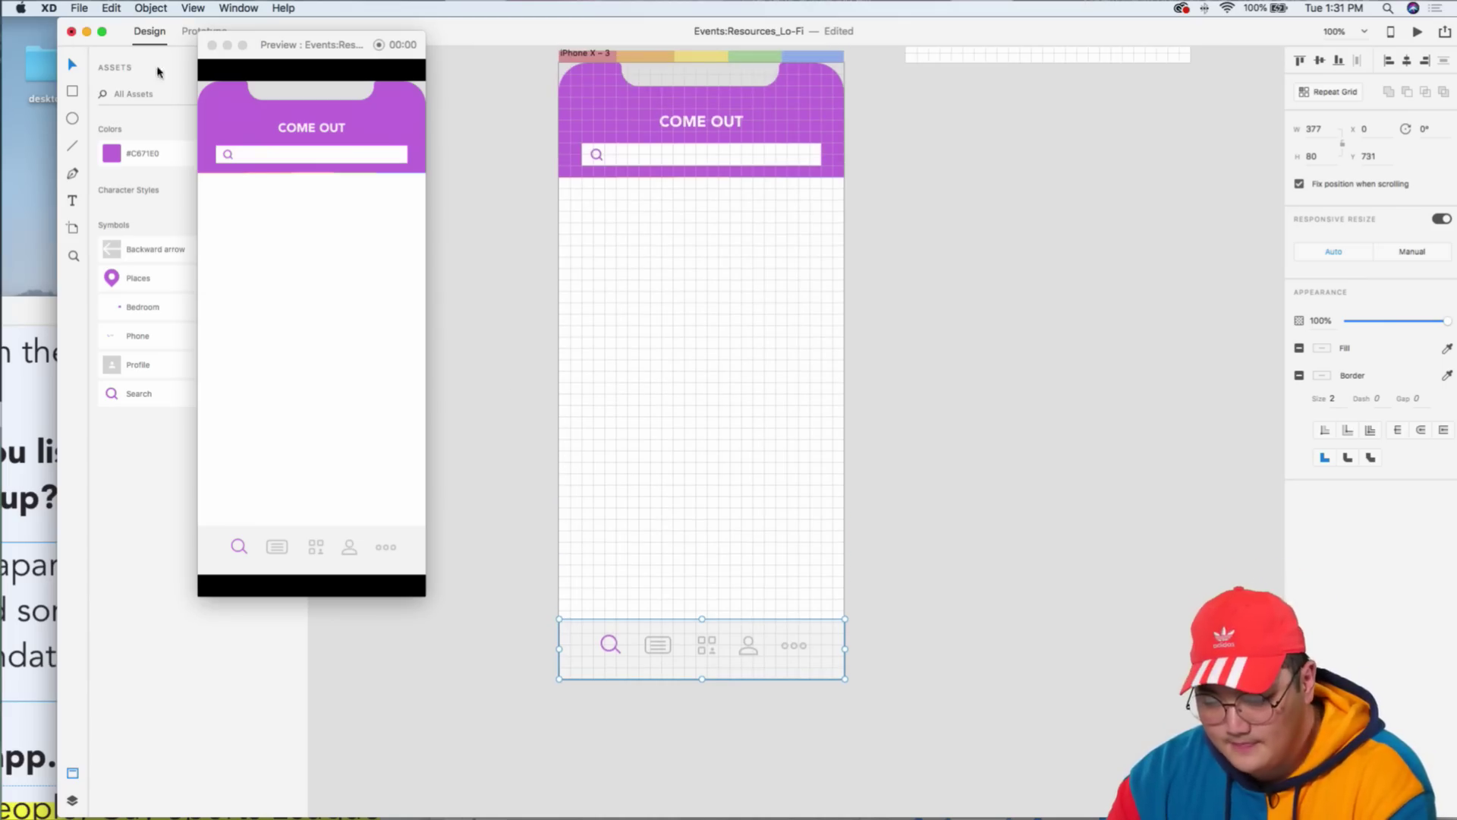
- Draw a 375 × 90 rectangle across the iPhone X – 3 artboard below the header and place a second one beneath it
{"action": "mouse_move", "coordinate": [345, 57]}
{"action": "left_mouse_down"}
{"action": "mouse_move", "coordinate": [358, 105]}
{"action": "mouse_move", "coordinate": [352, 56]}
{"action": "left_mouse_up"}
{"action": "left_click", "coordinate": [72, 91]}
{"action": "mouse_move", "coordinate": [562, 179]}
{"action": "left_mouse_down"}
{"action": "mouse_move", "coordinate": [608, 215]}
{"action": "mouse_move", "coordinate": [823, 263]}
{"action": "mouse_move", "coordinate": [844, 244]}
{"action": "left_mouse_up"}
{"action": "key", "text": "v"}
{"action": "key", "text": "shift+Down"}
{"action": "key", "text": "shift+Down"}
{"action": "key", "text": "shift+Down"}
{"action": "key", "text": "shift+Down"}
{"action": "key", "text": "shift+Down"}
{"action": "key", "text": "shift+Down"}
{"action": "key", "text": "shift+Down"}
{"action": "key", "text": "shift+Down"}
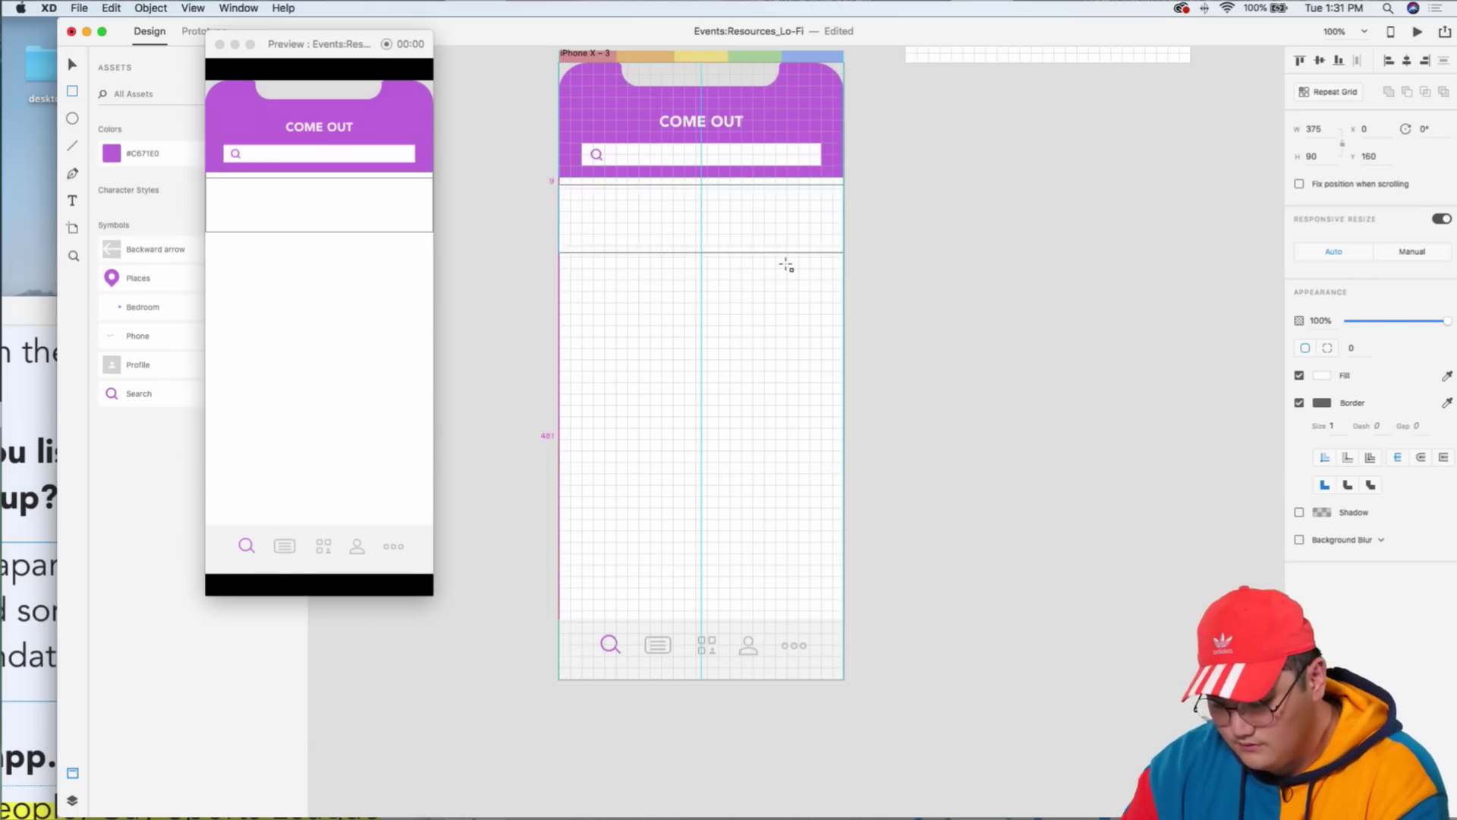
- Change the header background fill on the iPhone X – 3 artboard to dark grey
{"action": "left_click", "coordinate": [819, 127]}
{"action": "left_click", "coordinate": [1322, 375]}
{"action": "left_click_drag", "start_coordinate": [1203, 357], "coordinate": [1132, 365]}
{"action": "left_click", "coordinate": [964, 250]}
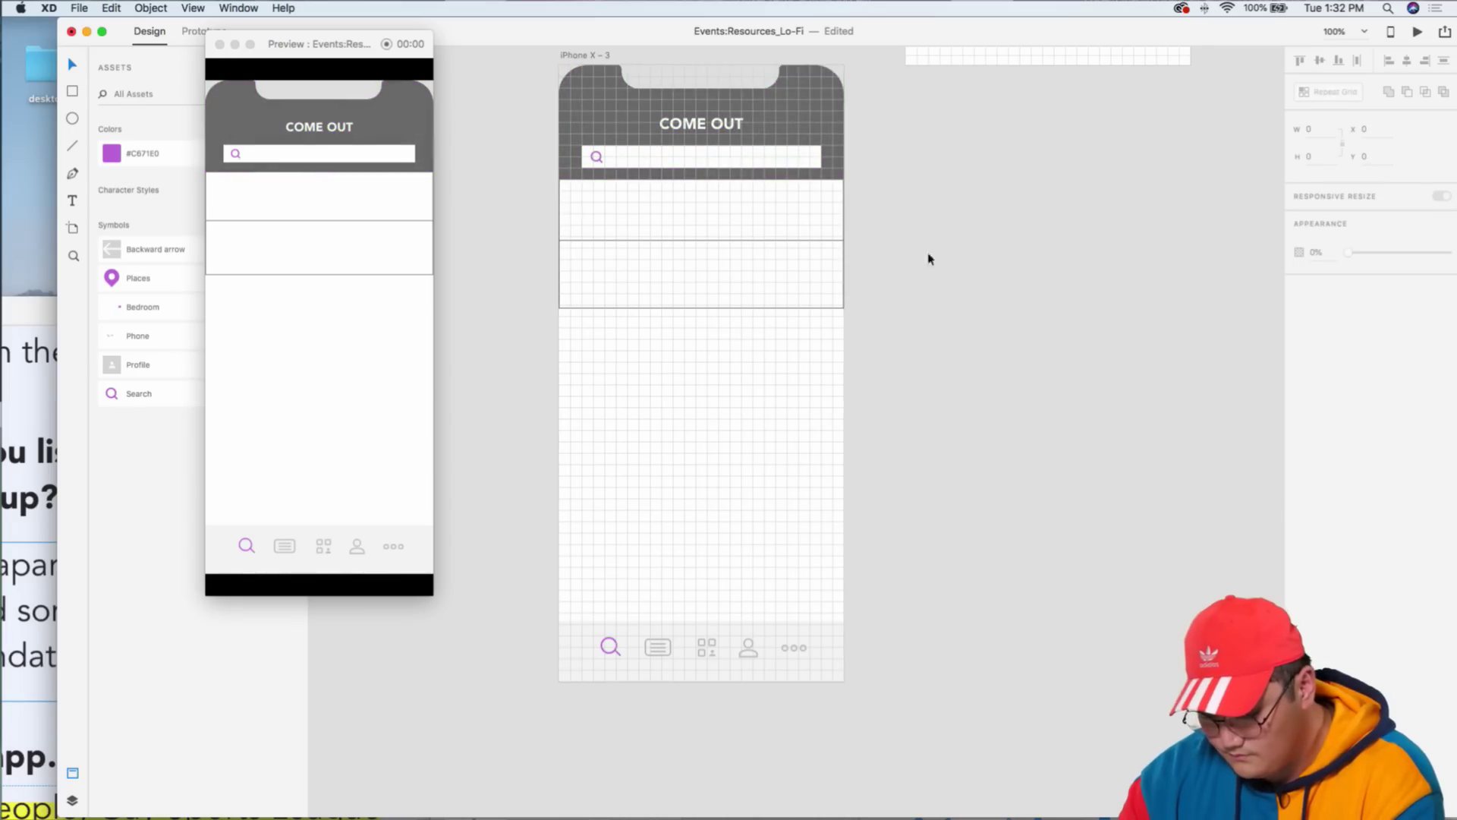
- Replace the COME OUT header title on the iPhone X – 3 artboard with "Open Forum"
{"action": "left_click", "coordinate": [685, 123]}
{"action": "double_click", "coordinate": [686, 124]}
{"action": "type", "text": "Open"}
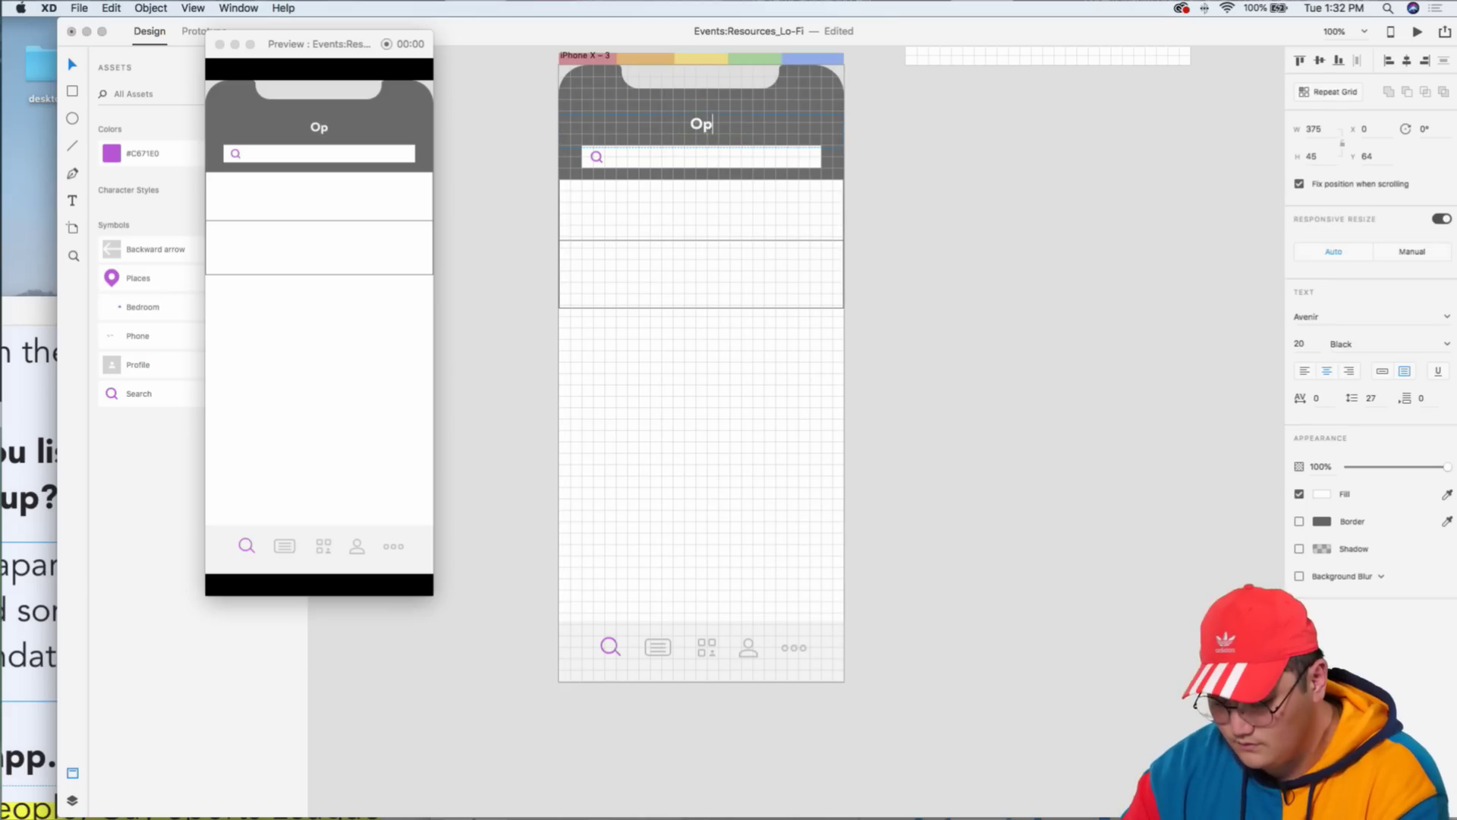
{"action": "key", "text": "BackSpace"}
{"action": "key", "text": "BackSpace"}
{"action": "type", "text": "en Forum"}
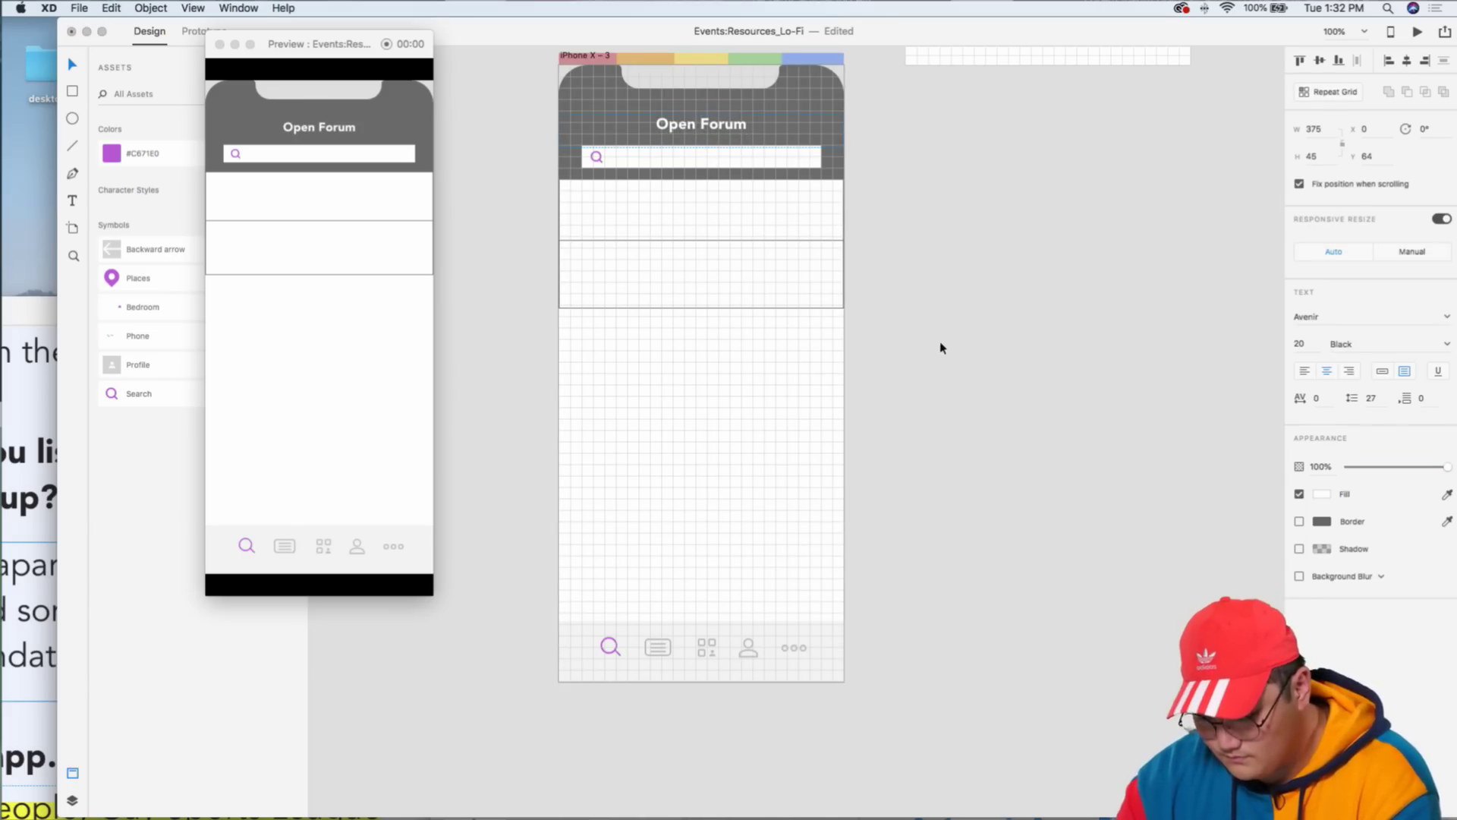
- Delete the lower of the two rectangles beneath the Open Forum header and select the remaining one
{"action": "left_click", "coordinate": [719, 328]}
{"action": "left_click", "coordinate": [724, 304]}
{"action": "left_click", "coordinate": [739, 227], "text": "shift"}
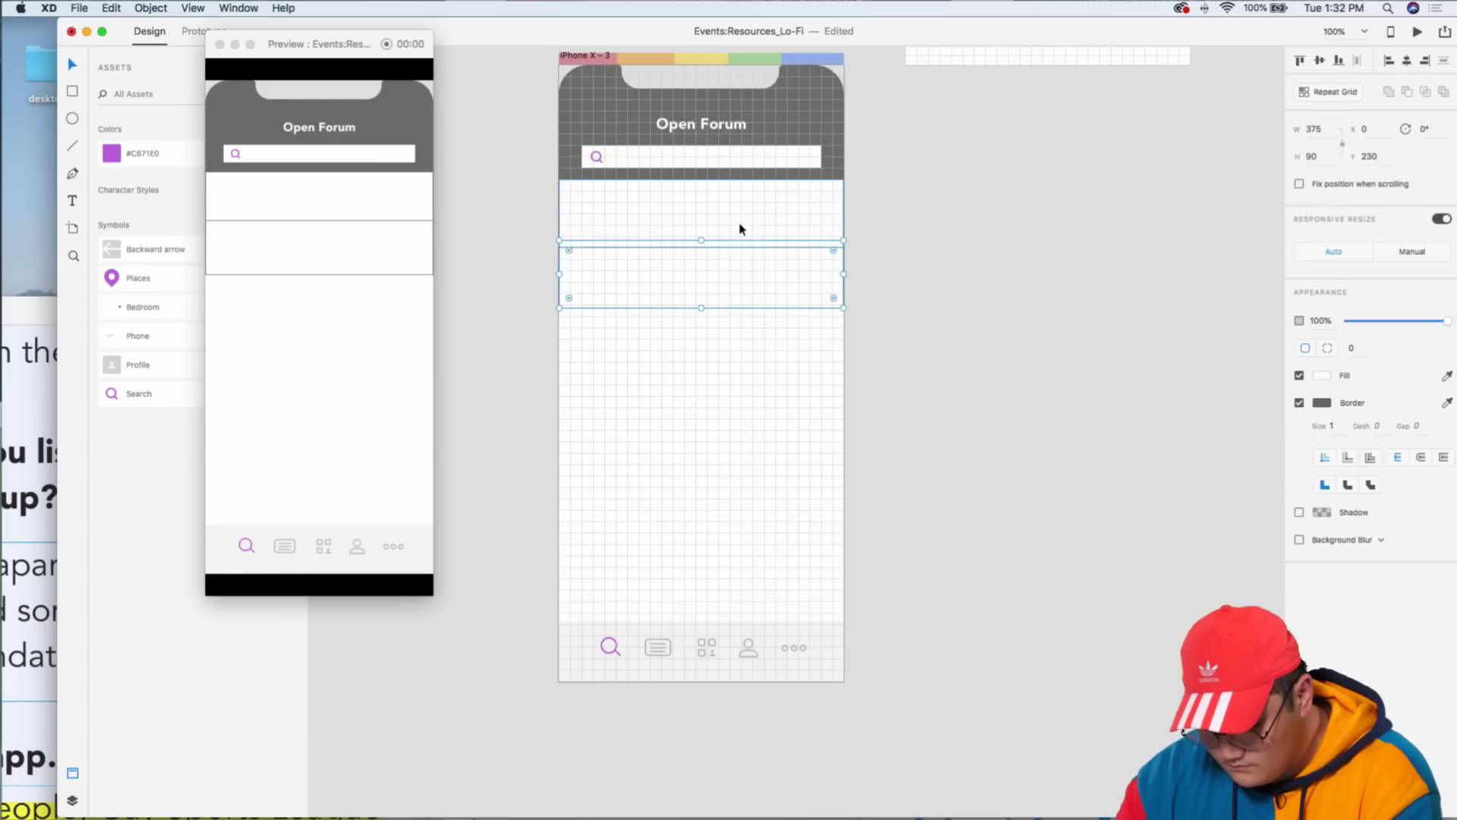
{"action": "mouse_move", "coordinate": [700, 310]}
{"action": "left_mouse_down"}
{"action": "mouse_move", "coordinate": [709, 284]}
{"action": "mouse_move", "coordinate": [706, 303]}
{"action": "left_mouse_up"}
{"action": "left_click", "coordinate": [797, 323]}
{"action": "left_click", "coordinate": [794, 307]}
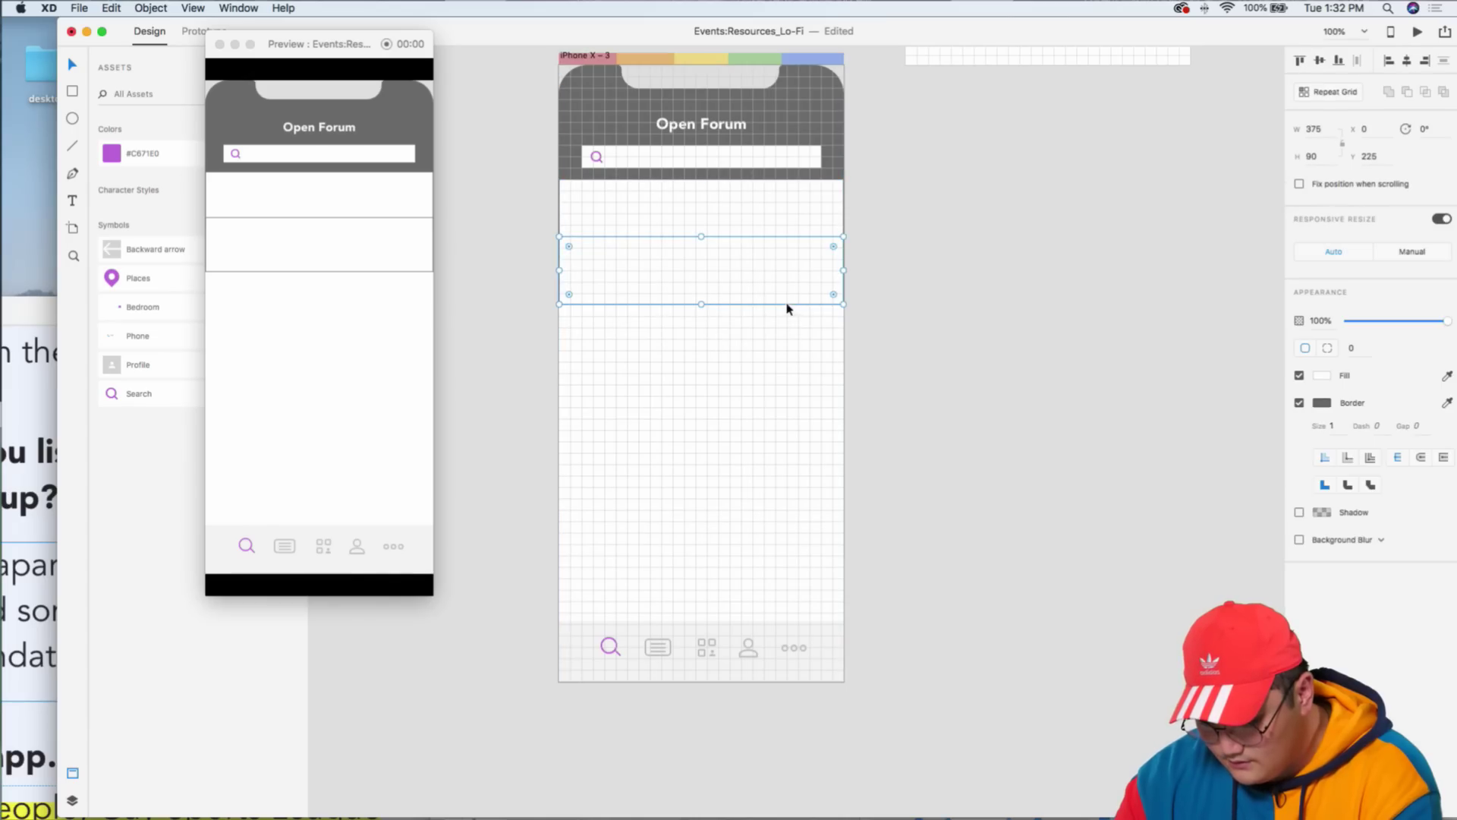
{"action": "key", "text": "Delete"}
{"action": "left_click", "coordinate": [735, 246]}
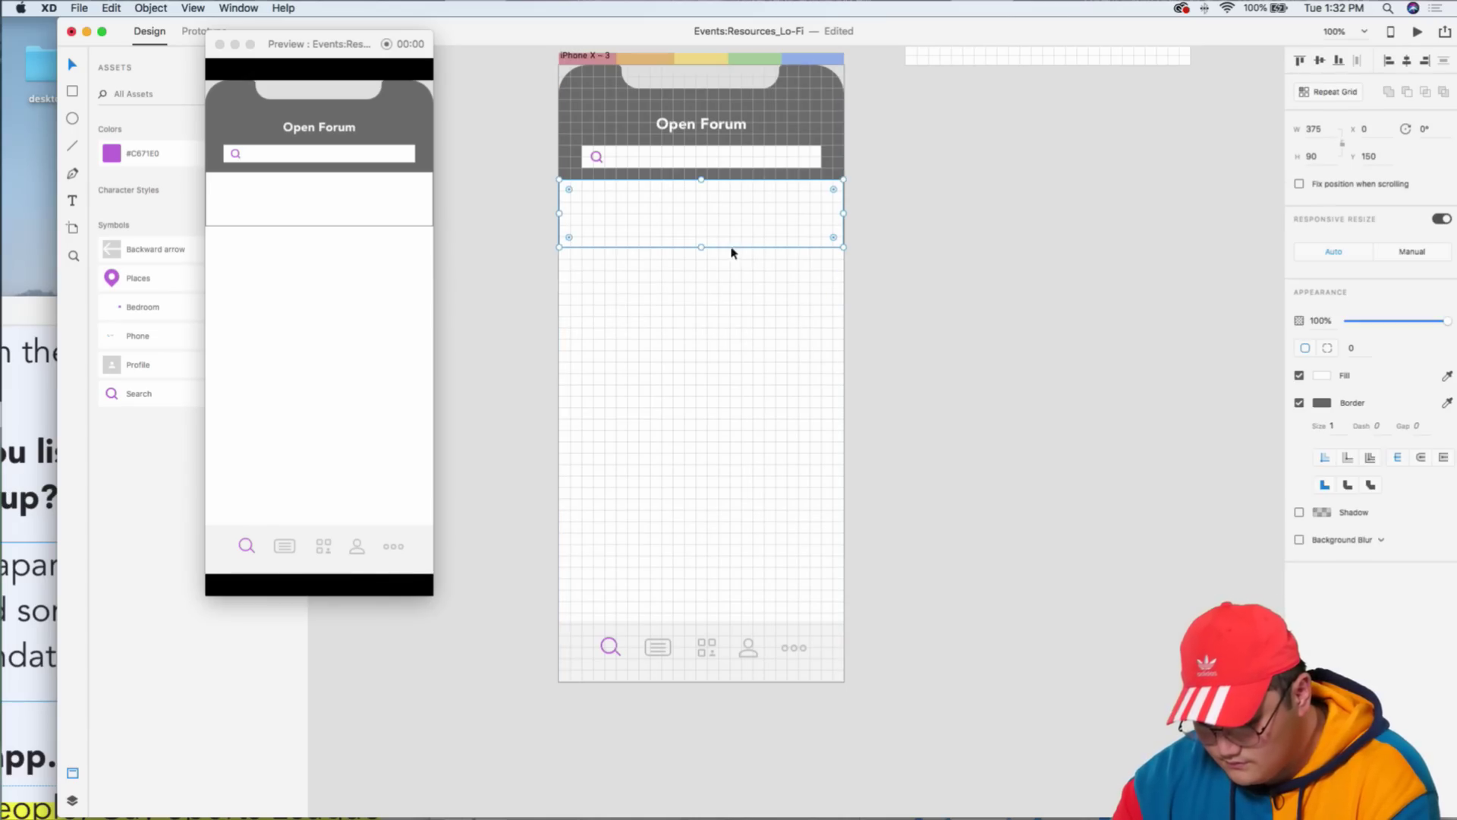
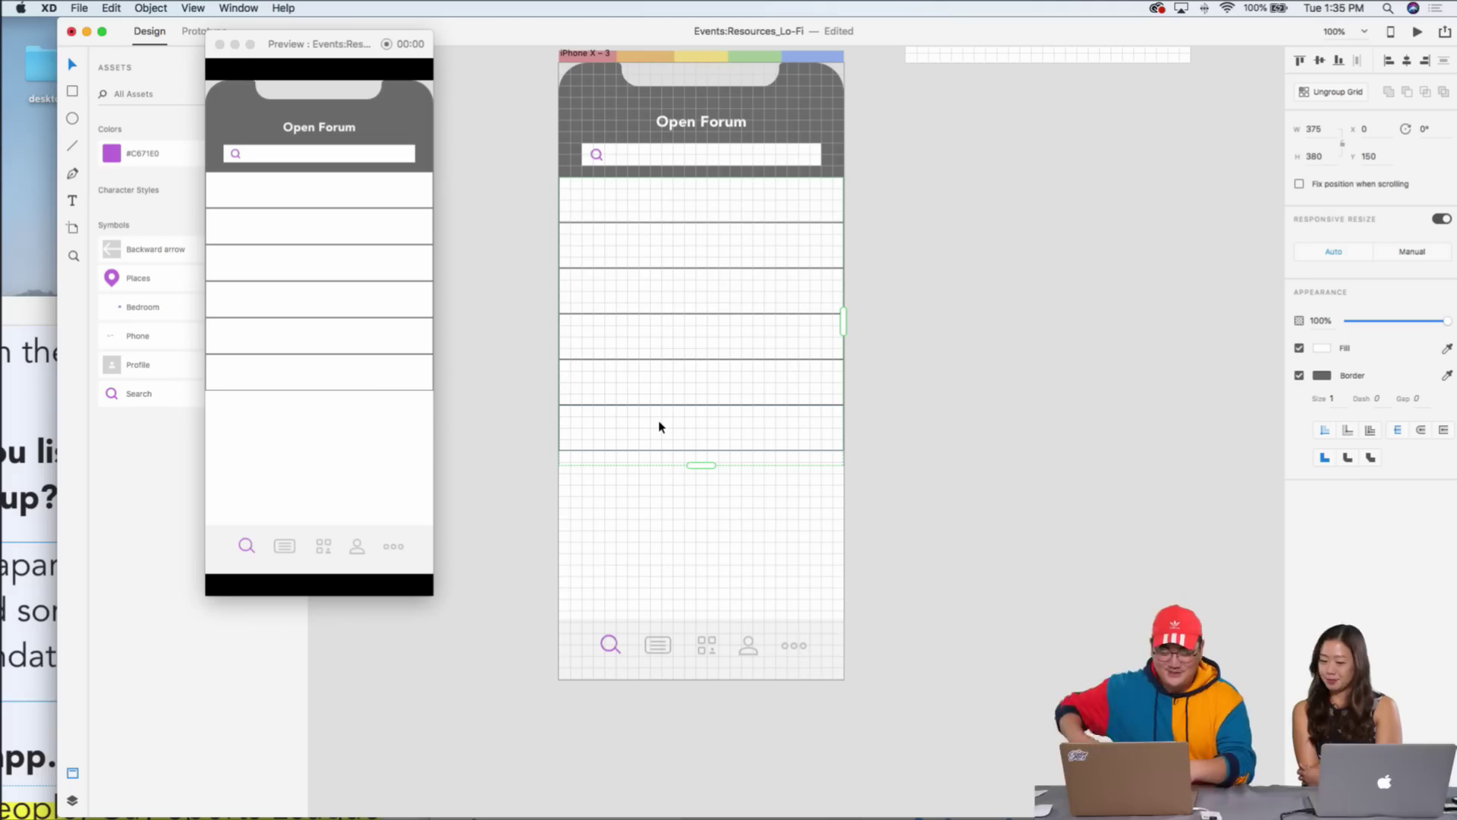
- Extend the repeat grid of rows on the Open Forum artboard down to the bottom navigation bar
{"action": "scroll", "coordinate": [815, 415], "scroll_direction": "up", "scroll_amount": 2}
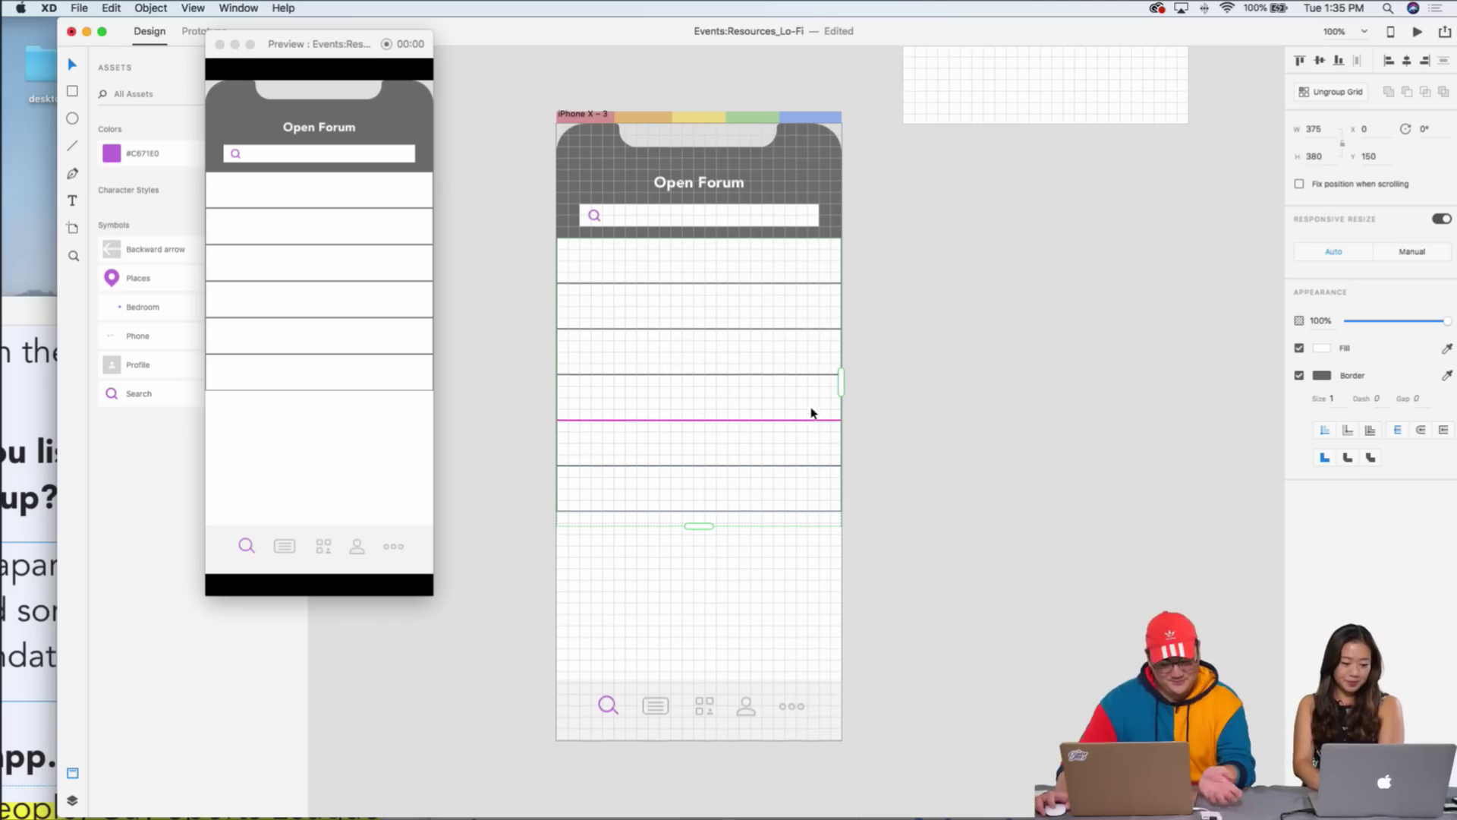
{"action": "scroll", "coordinate": [817, 416], "scroll_direction": "down", "scroll_amount": 3}
{"action": "left_click", "coordinate": [763, 438]}
{"action": "left_click", "coordinate": [699, 430]}
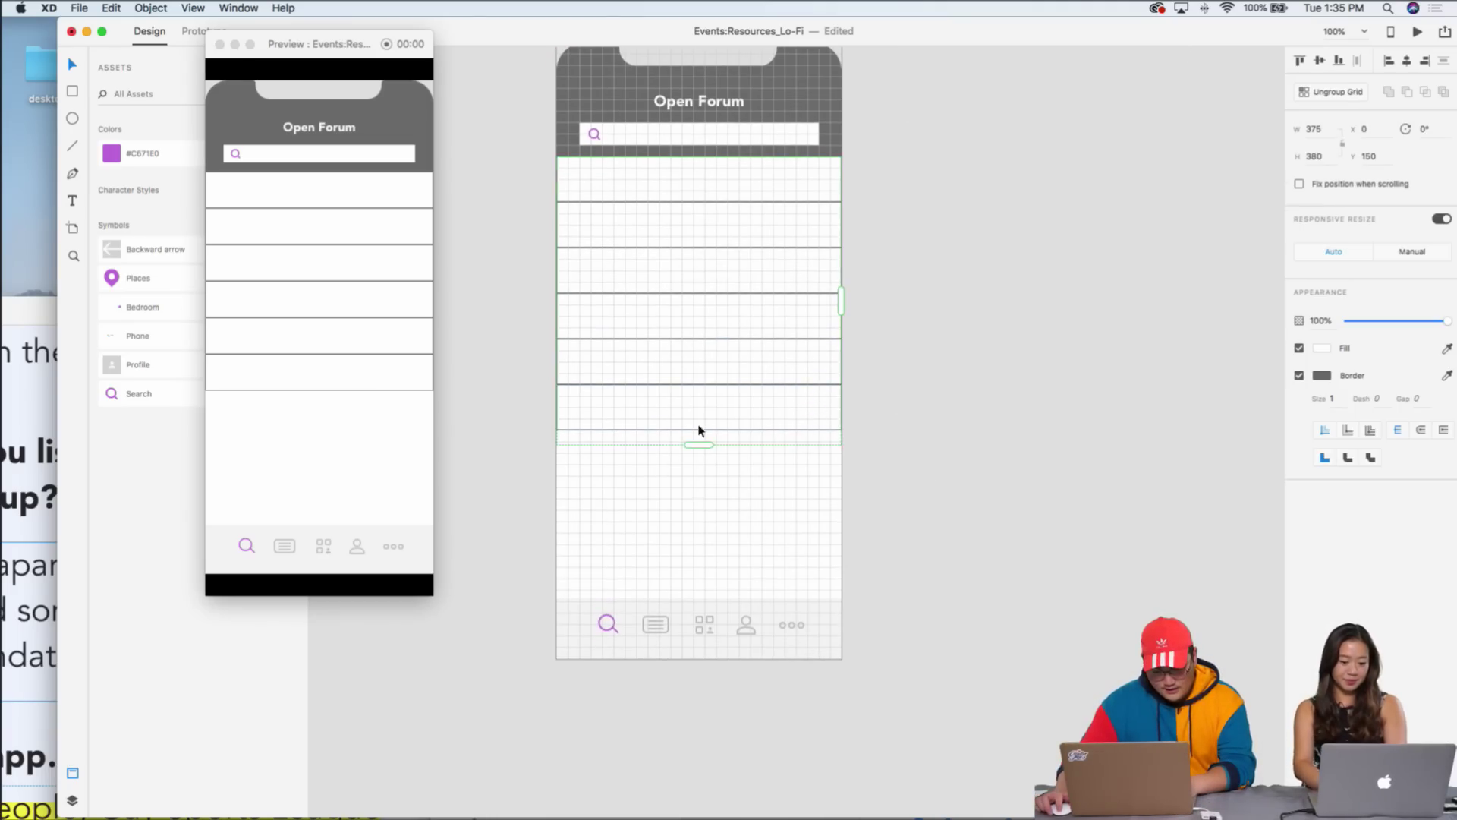
{"action": "left_click_drag", "start_coordinate": [695, 444], "coordinate": [801, 608]}
{"action": "left_click", "coordinate": [996, 390]}
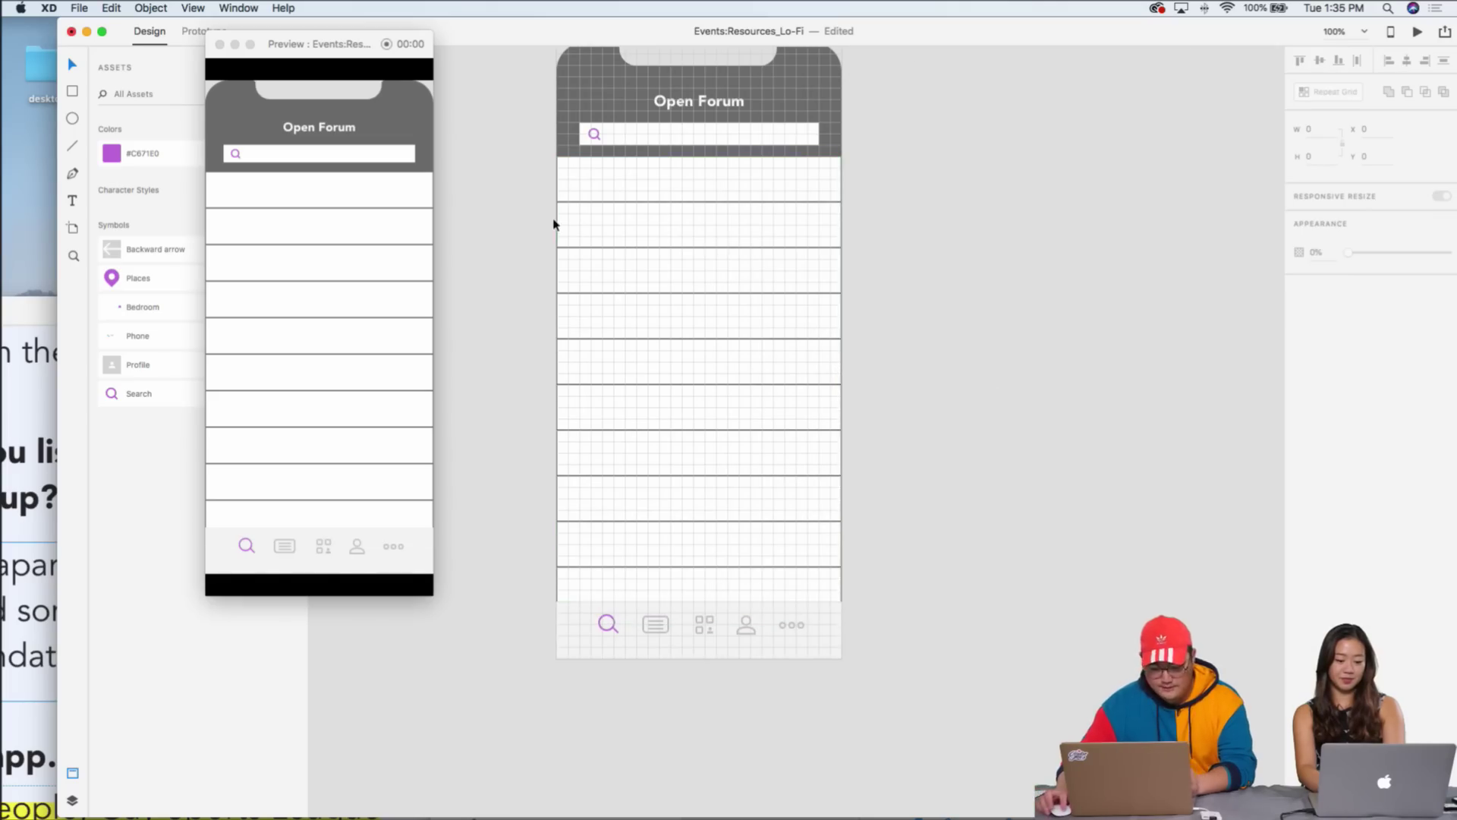
- Examine the header and the repeated rows of the Open Forum screen up close
{"action": "scroll", "coordinate": [553, 221], "scroll_direction": "down", "scroll_amount": 3}
{"action": "scroll", "coordinate": [554, 221], "scroll_direction": "left", "scroll_amount": 5}
{"action": "scroll", "coordinate": [885, 192], "scroll_direction": "up", "scroll_amount": 4}
{"action": "scroll", "coordinate": [885, 192], "scroll_direction": "right", "scroll_amount": 4}
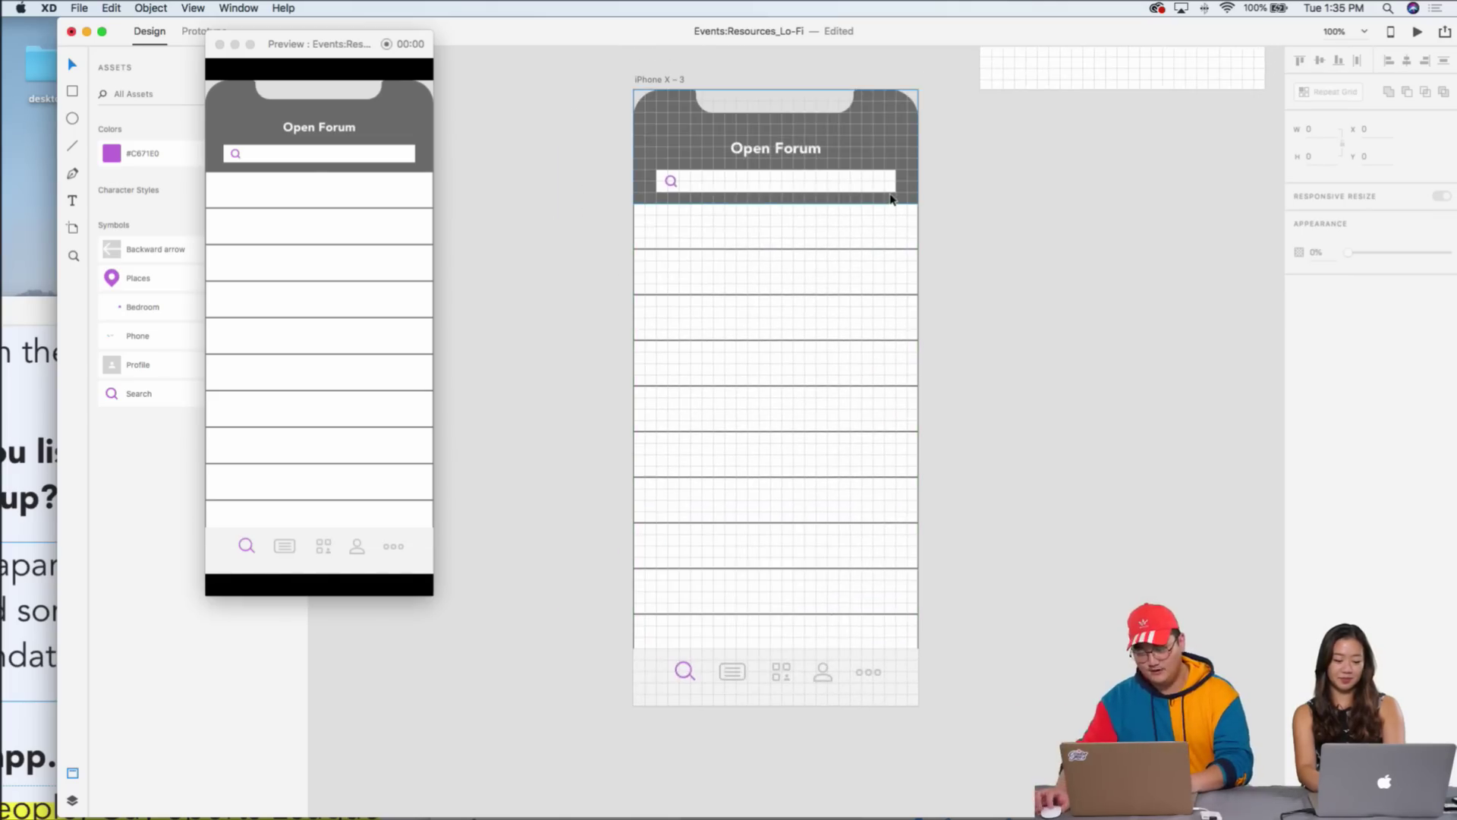
{"action": "key", "text": "super+equal"}
{"action": "scroll", "coordinate": [1106, 364], "scroll_direction": "up", "scroll_amount": 5}
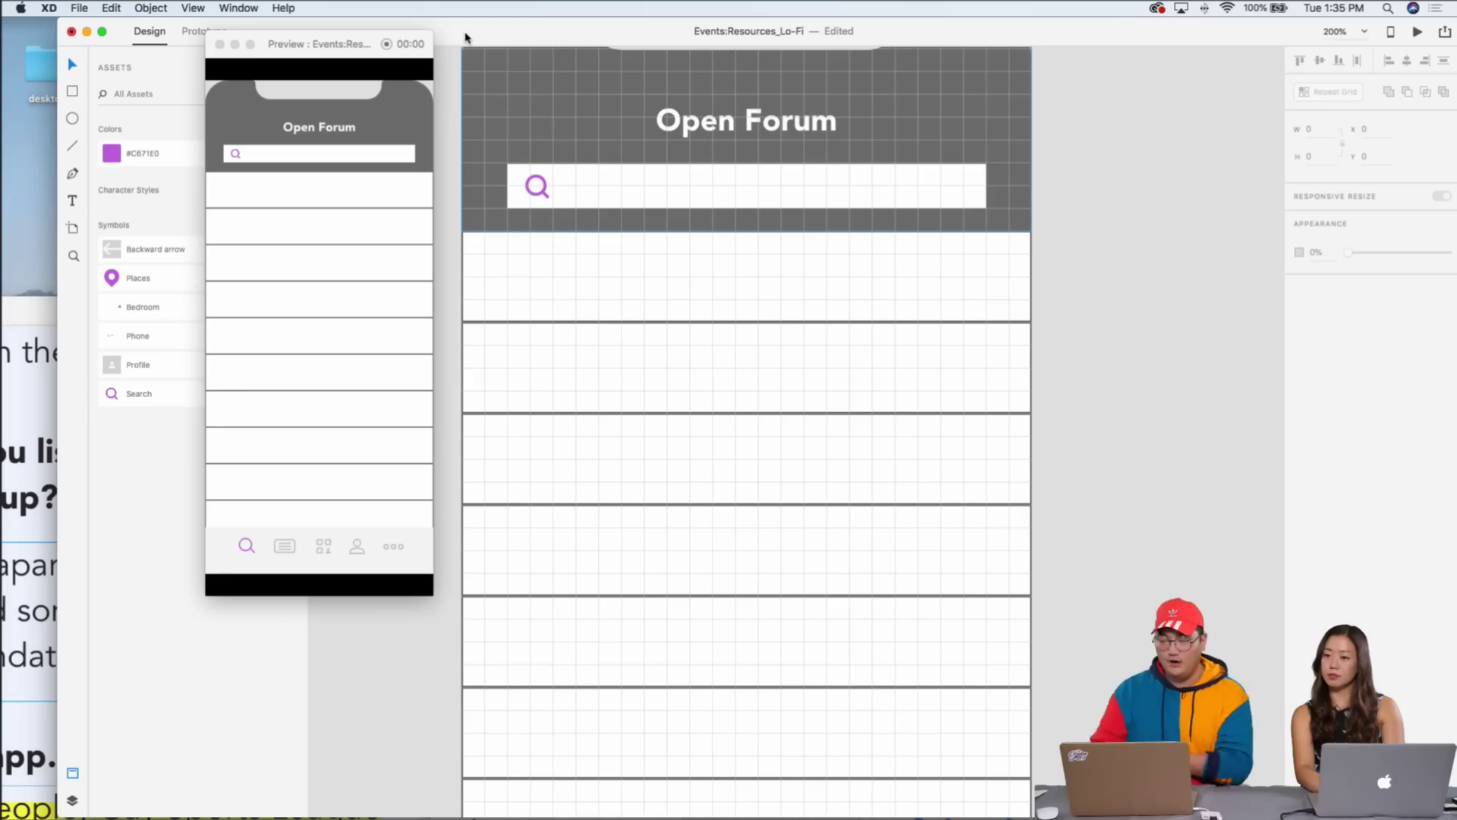
{"action": "scroll", "coordinate": [873, 361], "scroll_direction": "down", "scroll_amount": 5}
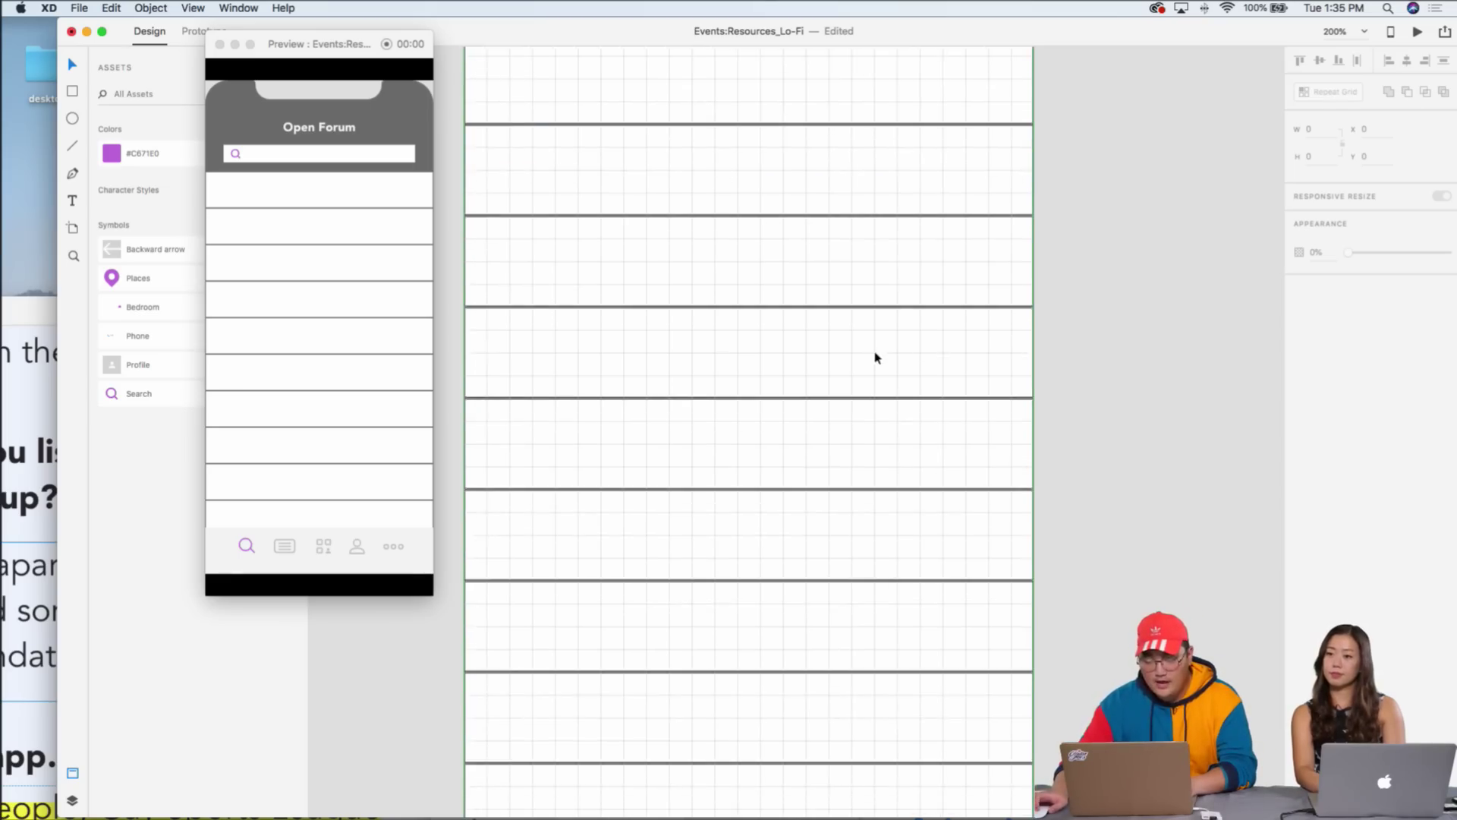
{"action": "scroll", "coordinate": [860, 392], "scroll_direction": "up", "scroll_amount": 3}
{"action": "scroll", "coordinate": [860, 392], "scroll_direction": "down", "scroll_amount": 4}
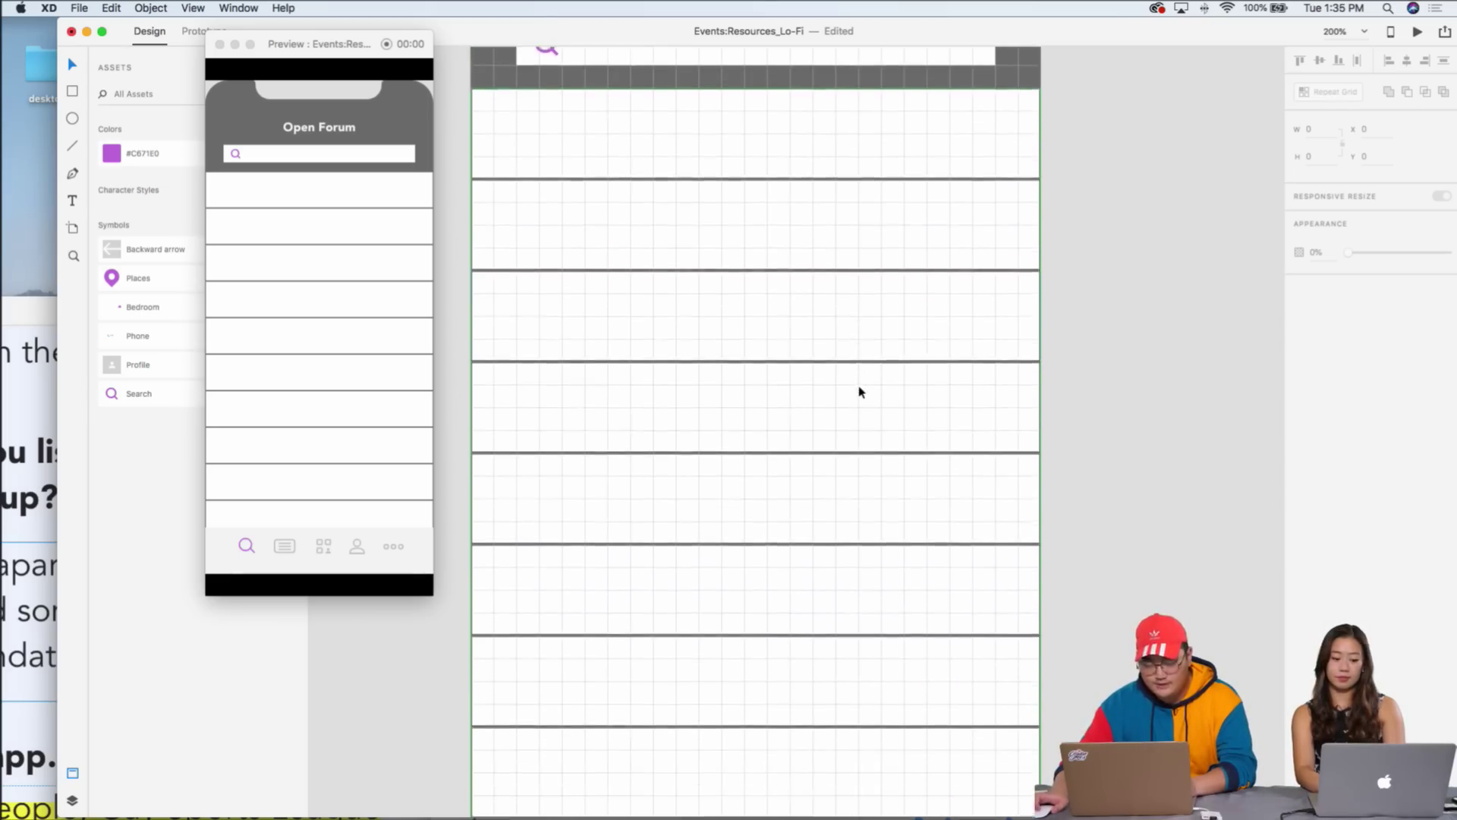
- Review the Open Forum screen at several magnifications, then the home and event detail artboards above it
{"action": "key", "text": "super+1"}
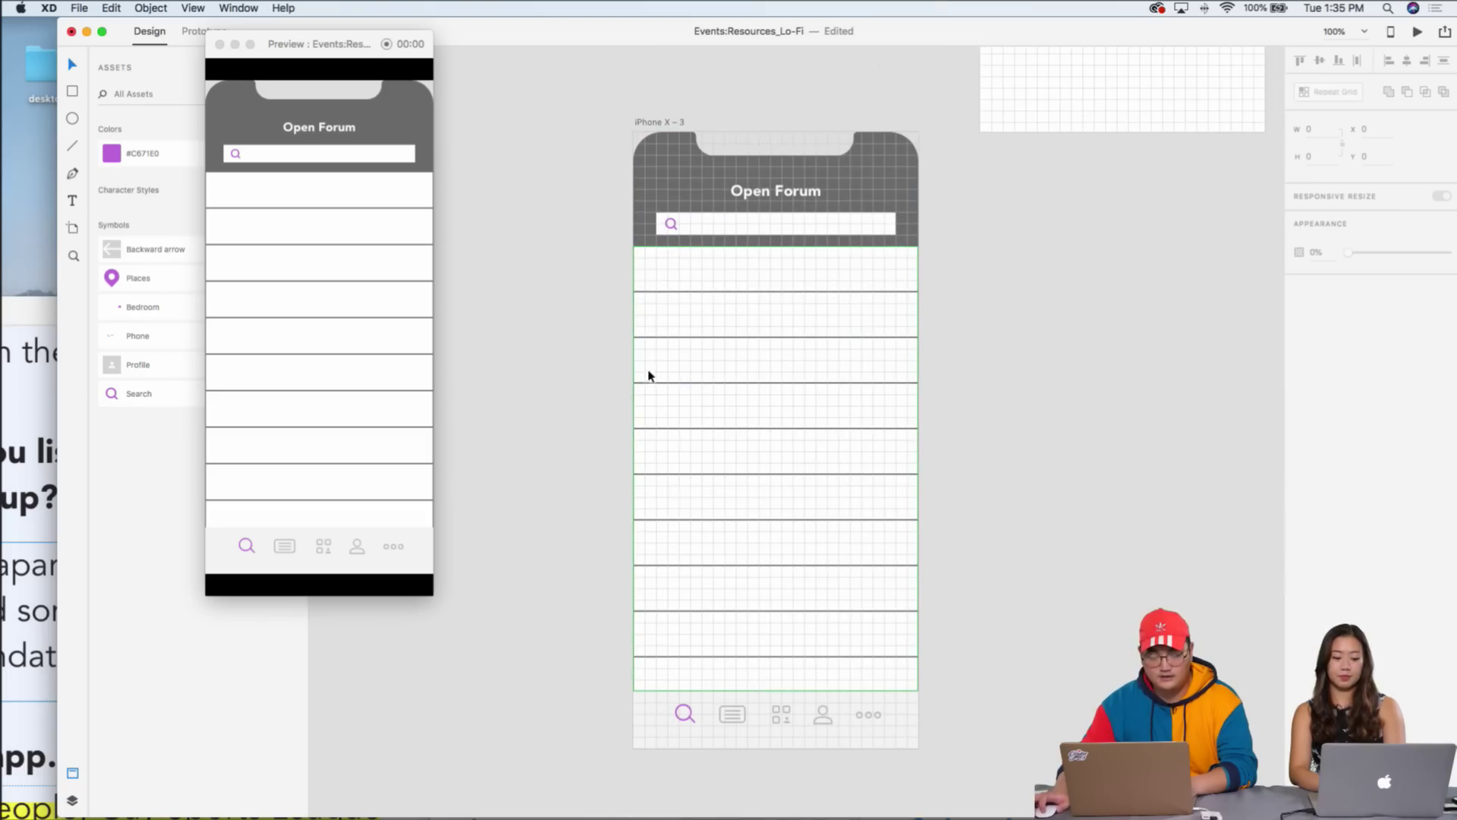
{"action": "key", "text": "super+2"}
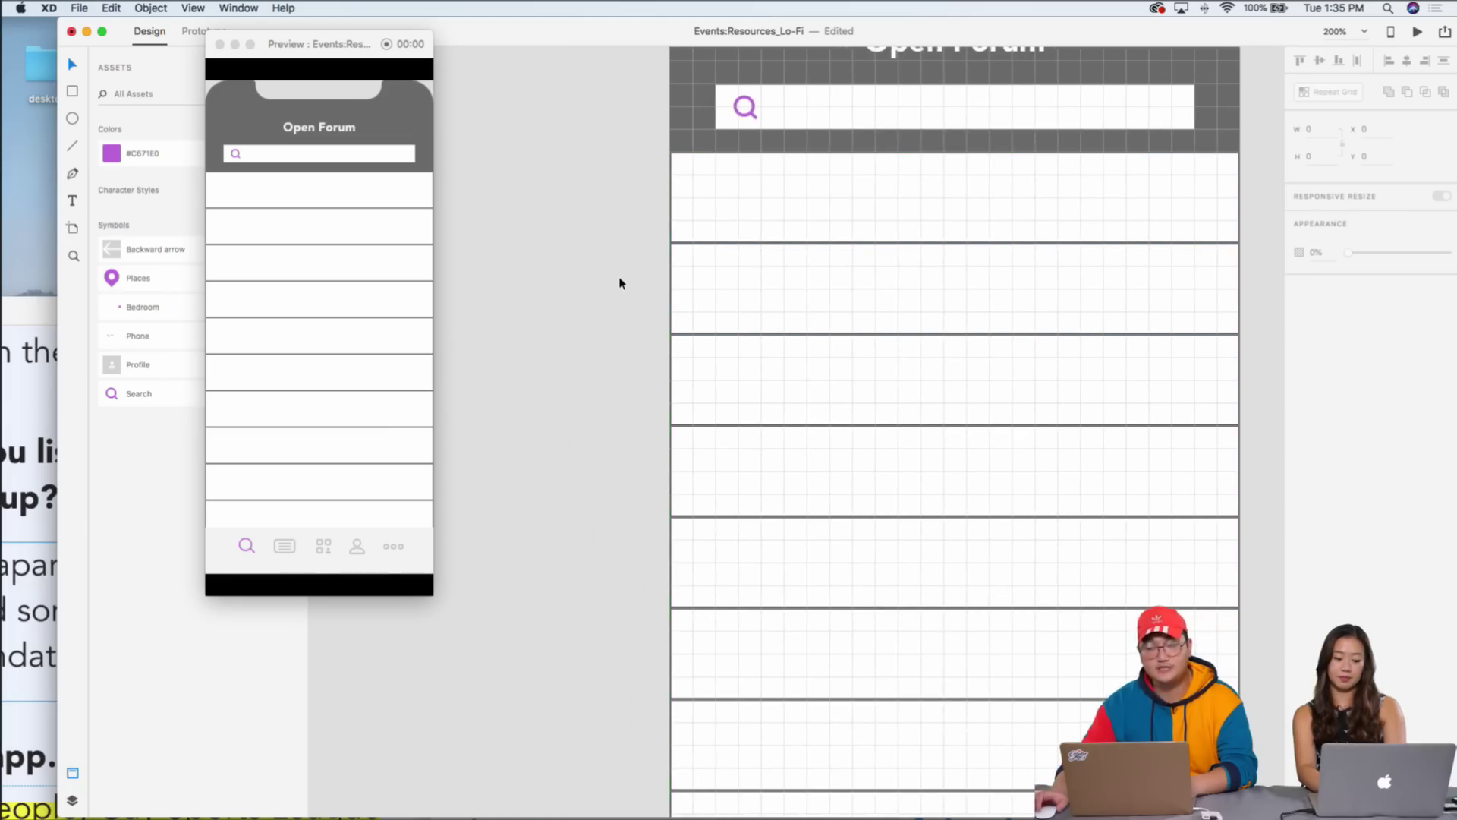
{"action": "scroll", "coordinate": [618, 283], "scroll_direction": "up", "scroll_amount": 3}
{"action": "scroll", "coordinate": [618, 283], "scroll_direction": "right", "scroll_amount": 5}
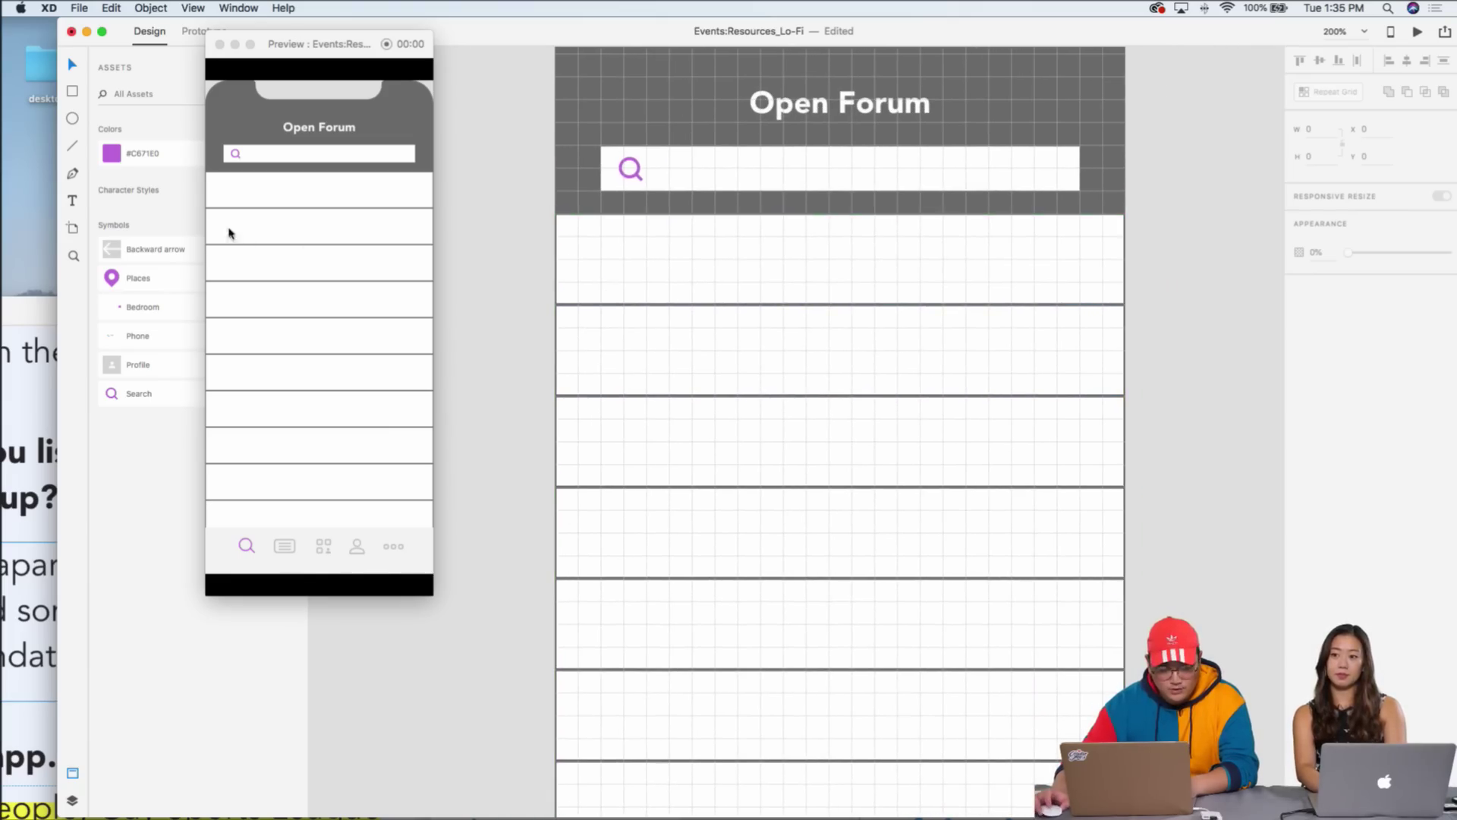
{"action": "left_click_drag", "start_coordinate": [315, 64], "coordinate": [306, 64]}
{"action": "scroll", "coordinate": [626, 167], "scroll_direction": "right", "scroll_amount": 5}
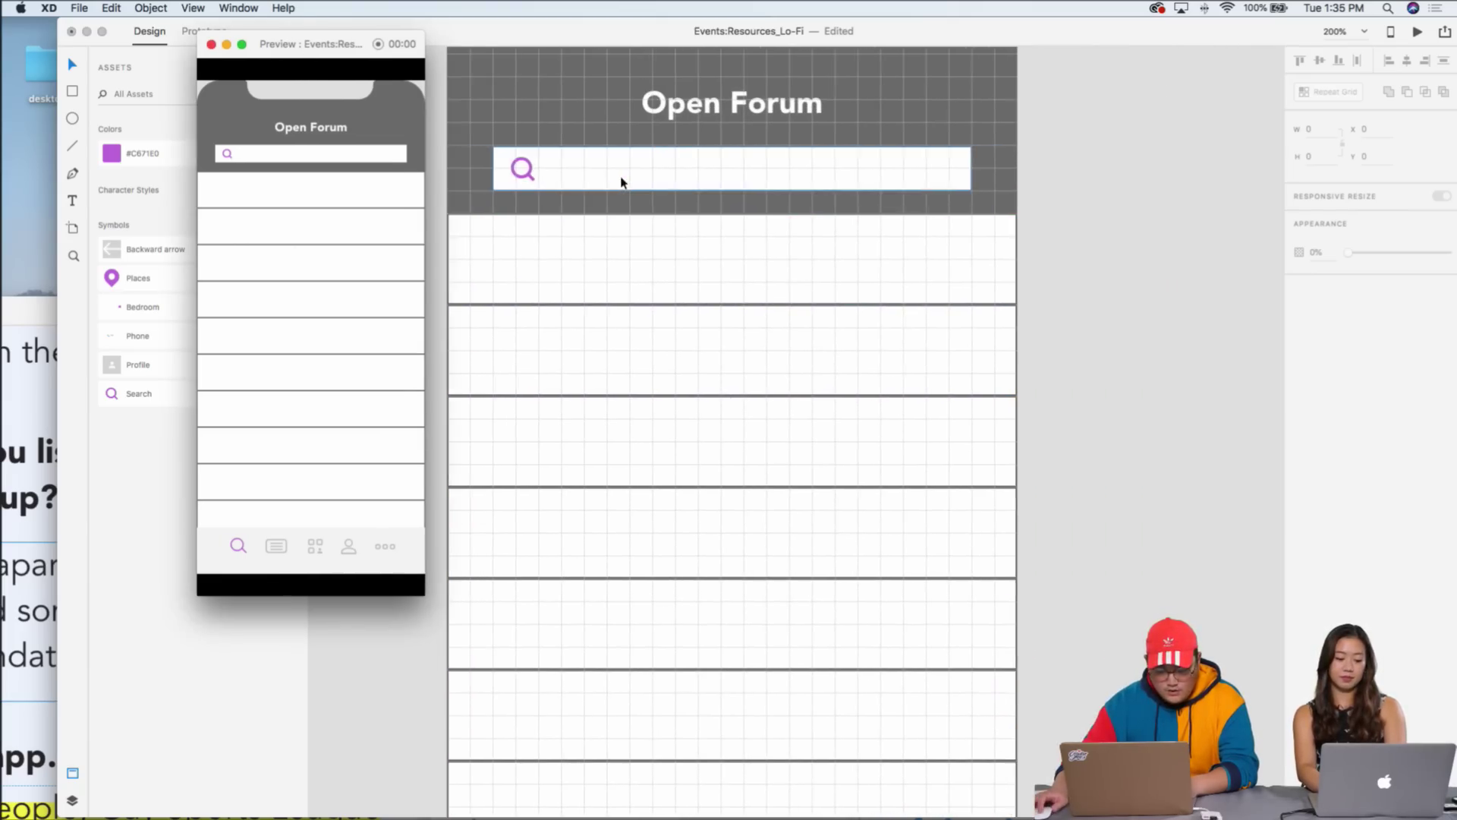
{"action": "scroll", "coordinate": [620, 181], "scroll_direction": "up", "scroll_amount": 3}
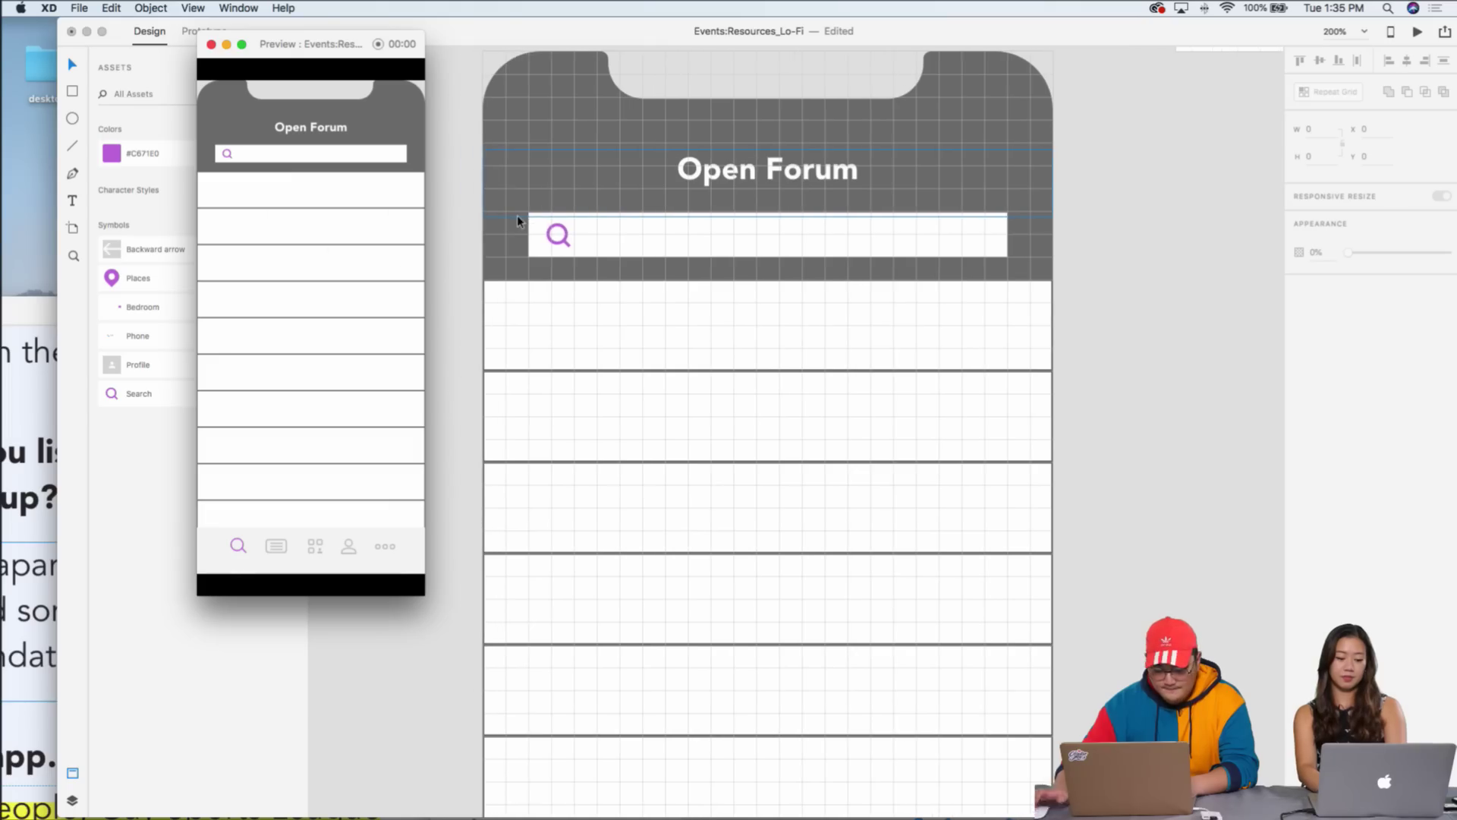
{"action": "key", "text": "super+0"}
{"action": "scroll", "coordinate": [524, 228], "scroll_direction": "up", "scroll_amount": 10}
{"action": "scroll", "coordinate": [524, 228], "scroll_direction": "right", "scroll_amount": 5}
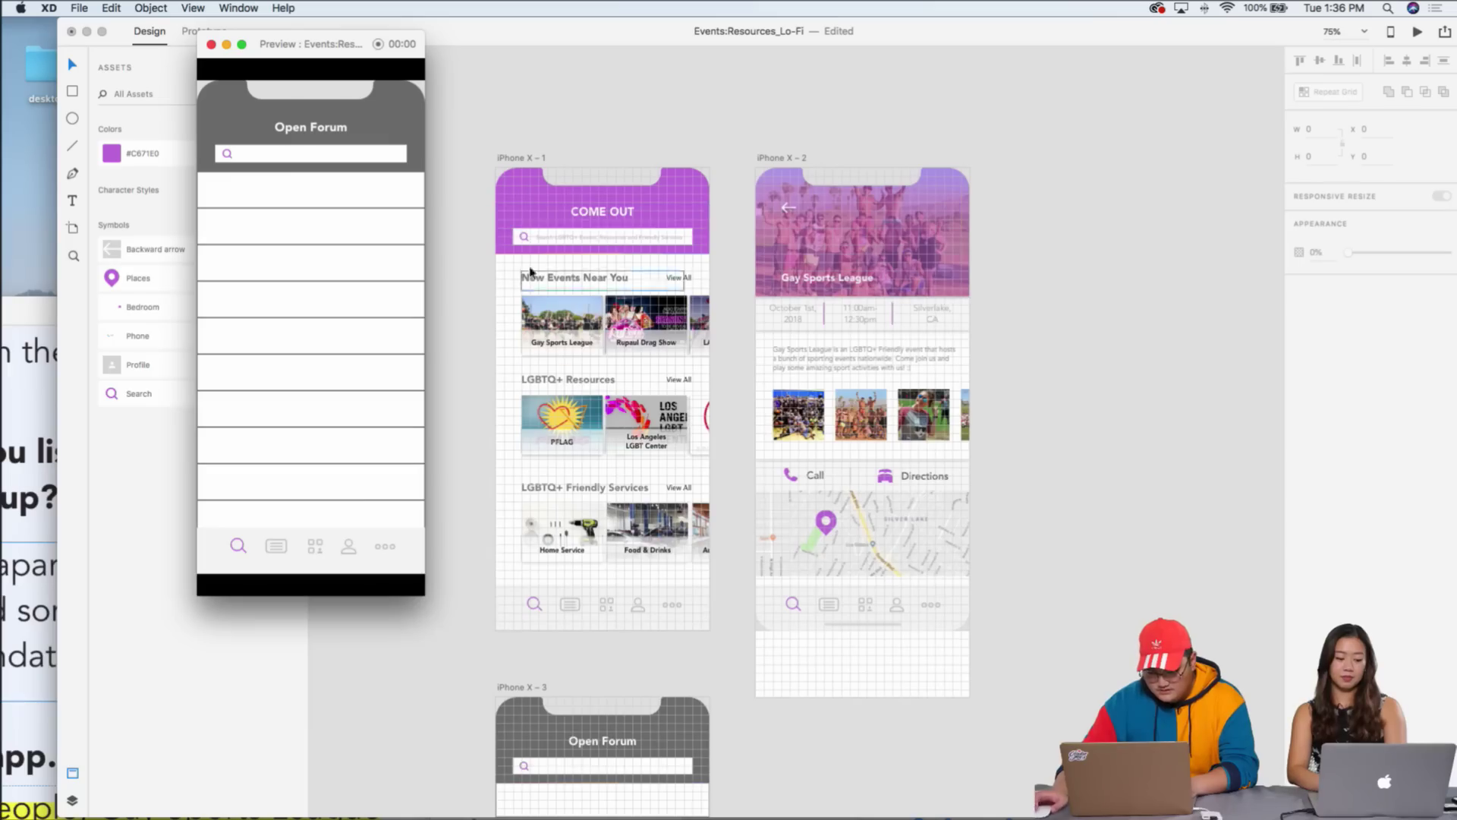
- Switch to the Intro document and copy the six-colour rainbow strip from its Introduction artboard
{"action": "left_click_drag", "start_coordinate": [488, 30], "coordinate": [706, 90]}
{"action": "left_click_drag", "start_coordinate": [84, 313], "coordinate": [593, 68]}
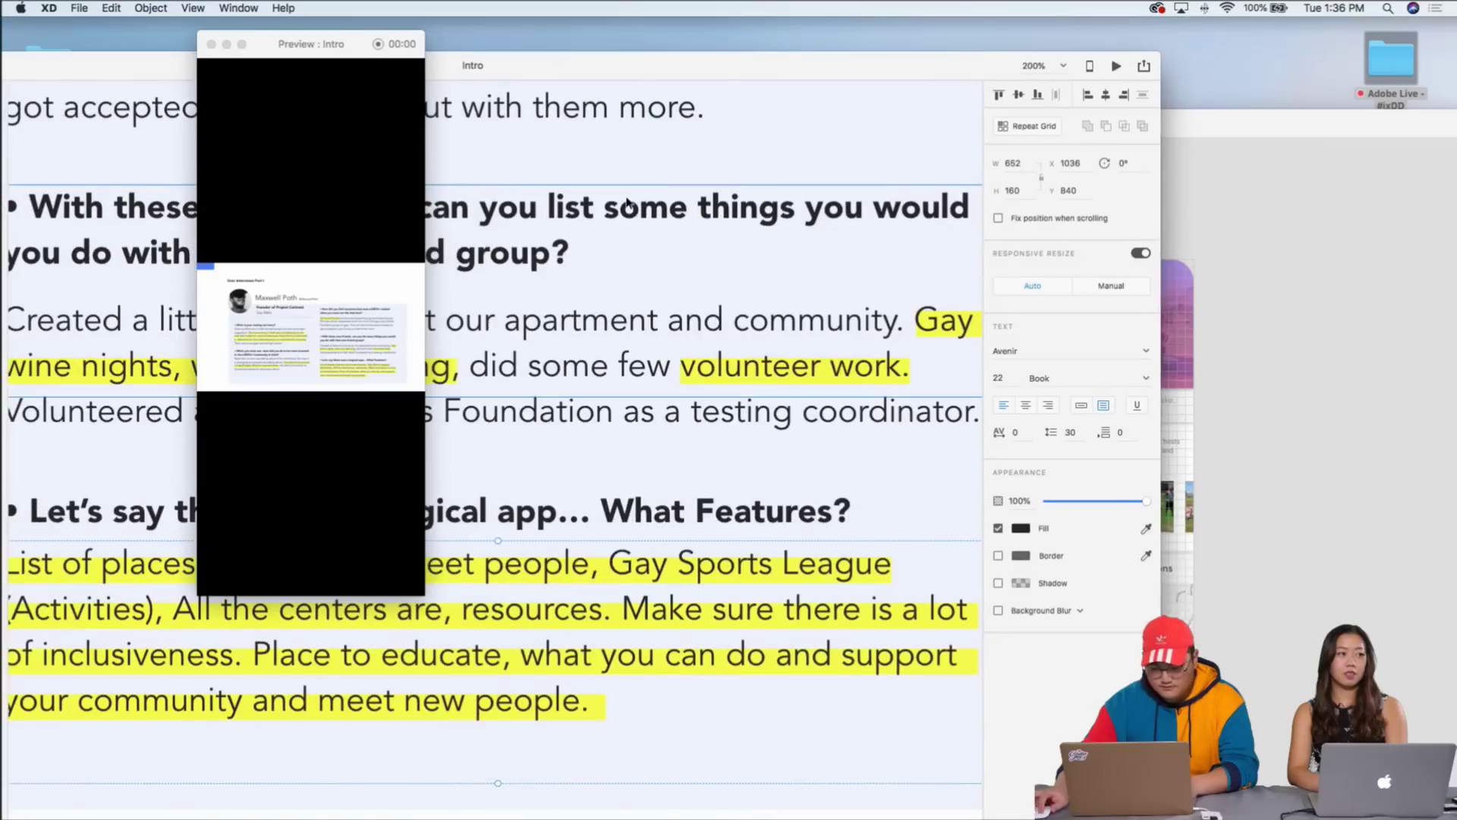
{"action": "key", "text": "super+minus"}
{"action": "key", "text": "super+minus"}
{"action": "key", "text": "super+minus"}
{"action": "key", "text": "super+minus"}
{"action": "scroll", "coordinate": [627, 204], "scroll_direction": "up", "scroll_amount": 20}
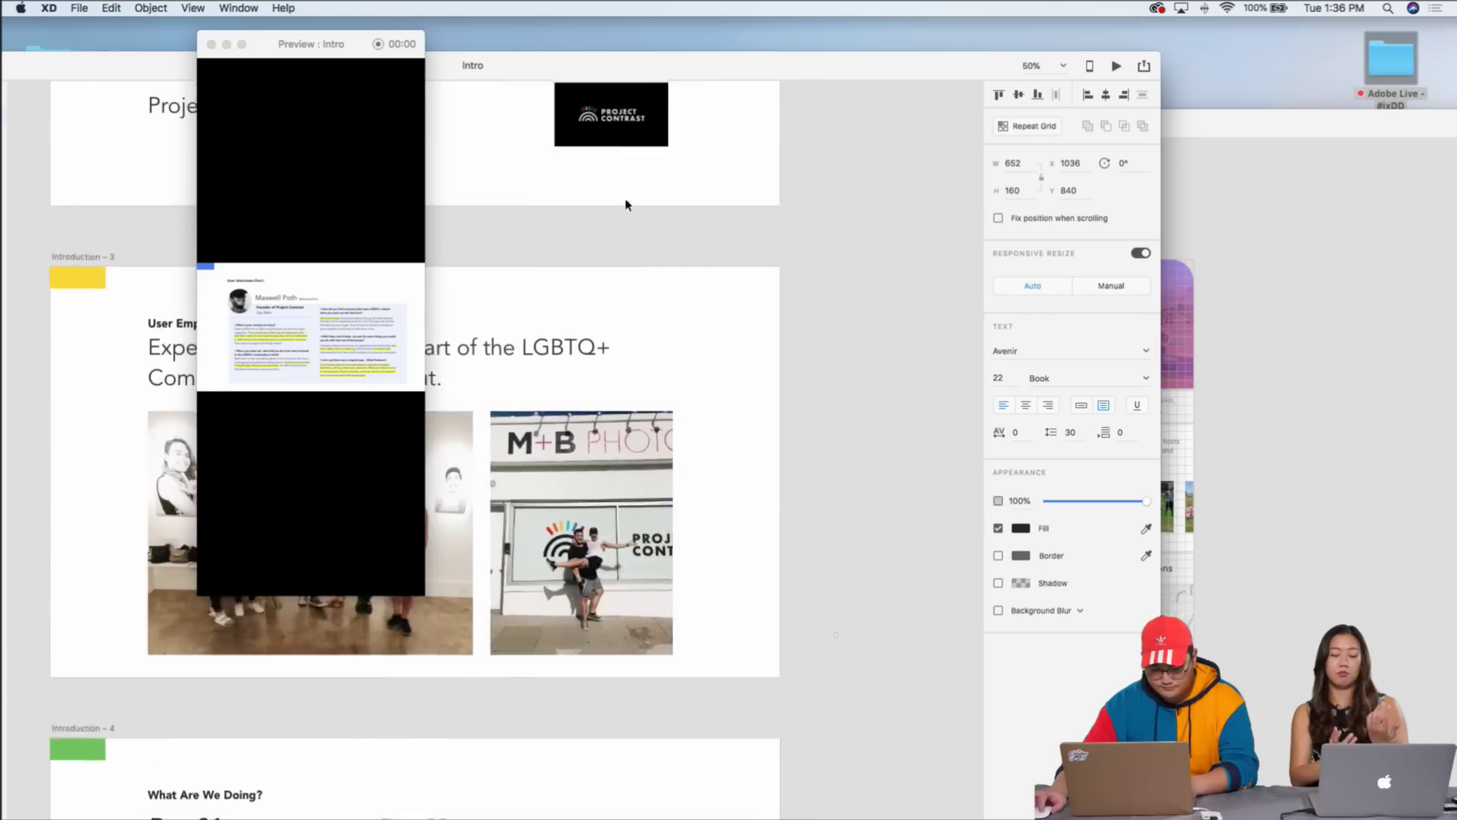
{"action": "scroll", "coordinate": [625, 205], "scroll_direction": "left", "scroll_amount": 5}
{"action": "scroll", "coordinate": [589, 478], "scroll_direction": "up", "scroll_amount": 2}
{"action": "scroll", "coordinate": [589, 478], "scroll_direction": "left", "scroll_amount": 5}
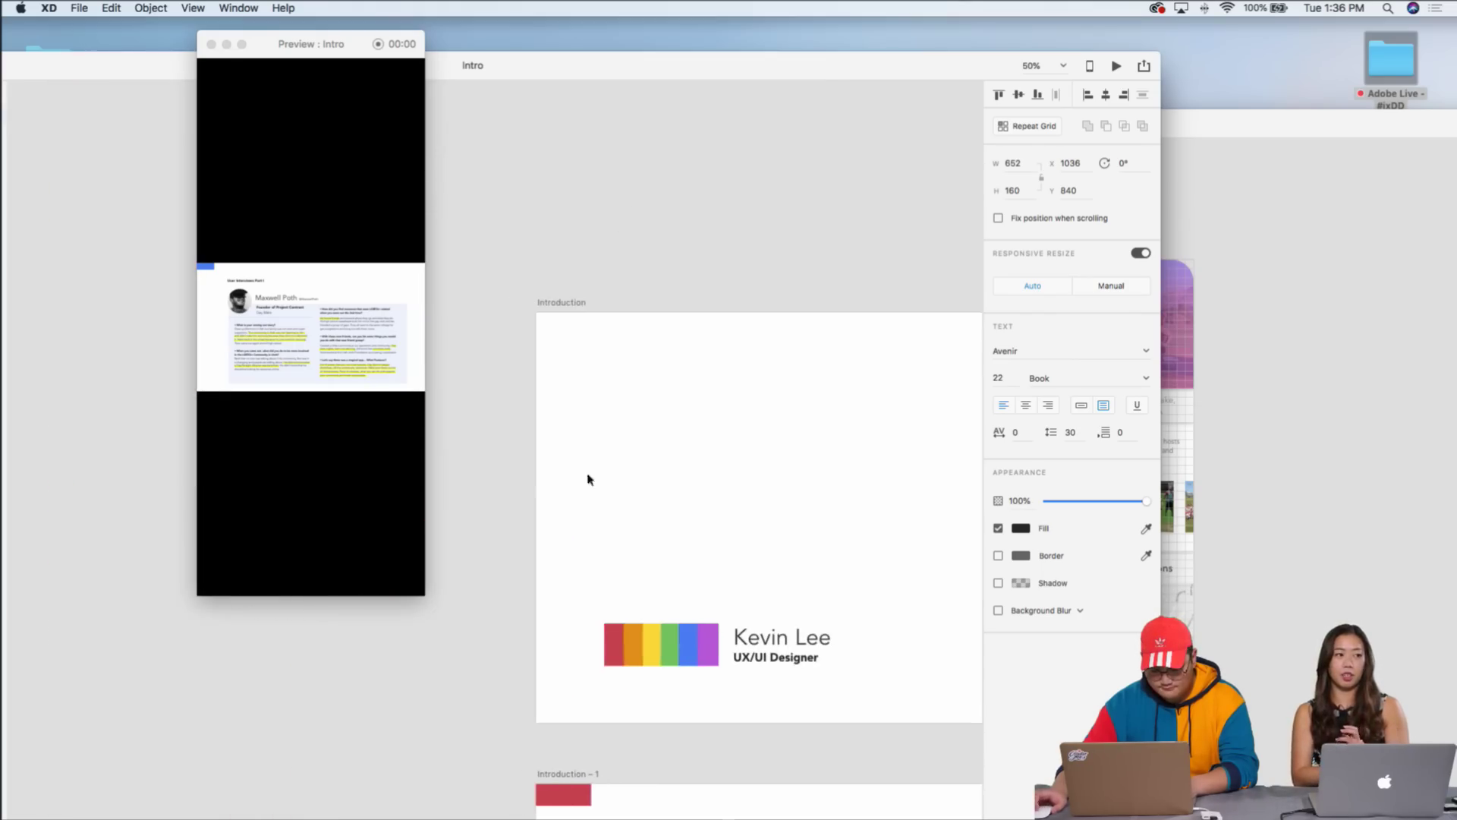
{"action": "left_click_drag", "start_coordinate": [611, 593], "coordinate": [756, 684]}
- Return to the Events:Resources_Lo-Fi document and paste the rainbow strip below the iPhone X – 2 artboard
{"action": "left_click", "coordinate": [1337, 526]}
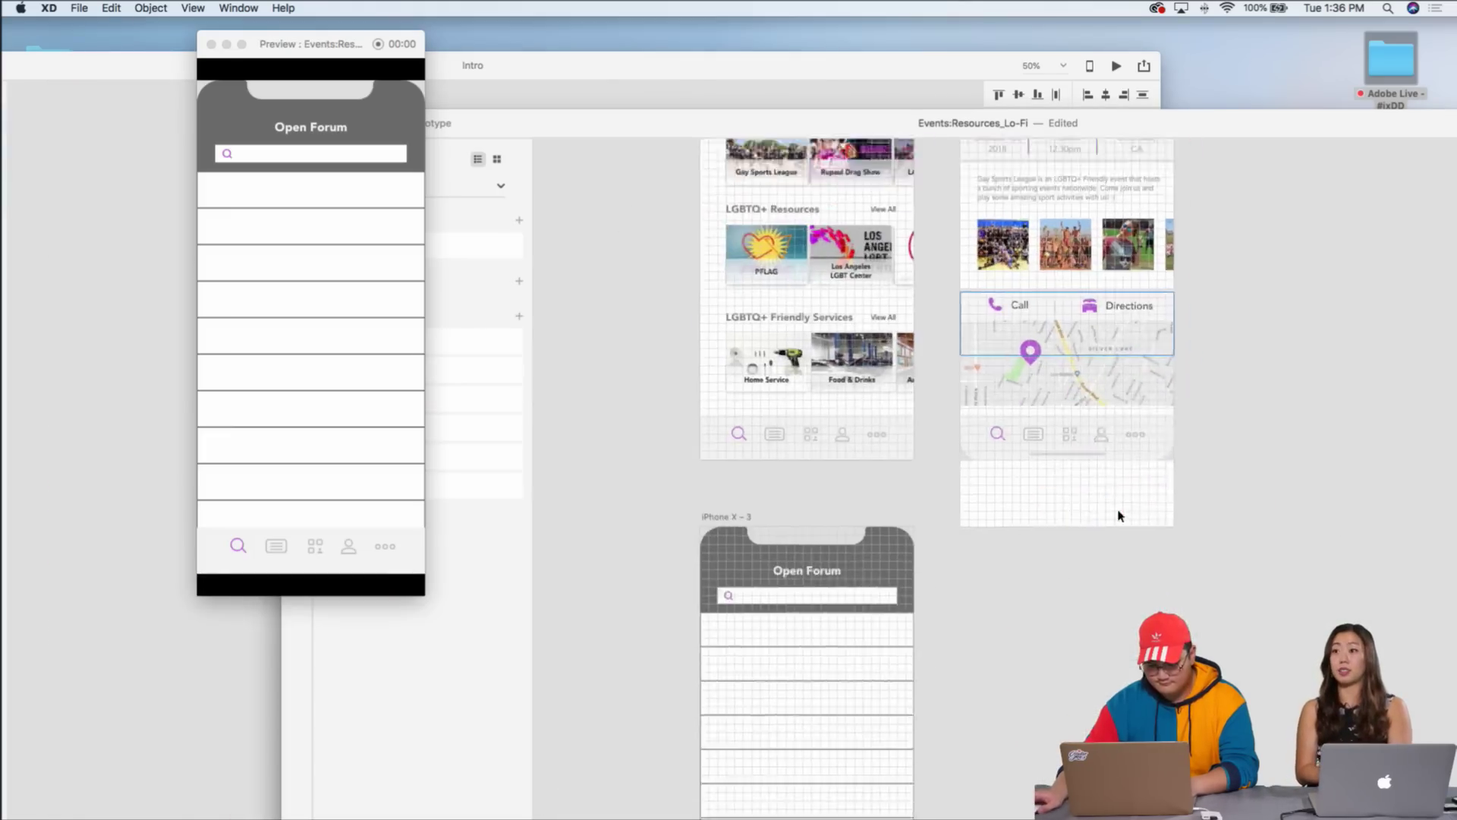
{"action": "scroll", "coordinate": [1116, 512], "scroll_direction": "down", "scroll_amount": 3}
{"action": "scroll", "coordinate": [1116, 513], "scroll_direction": "right", "scroll_amount": 3}
{"action": "key", "text": "super+v"}
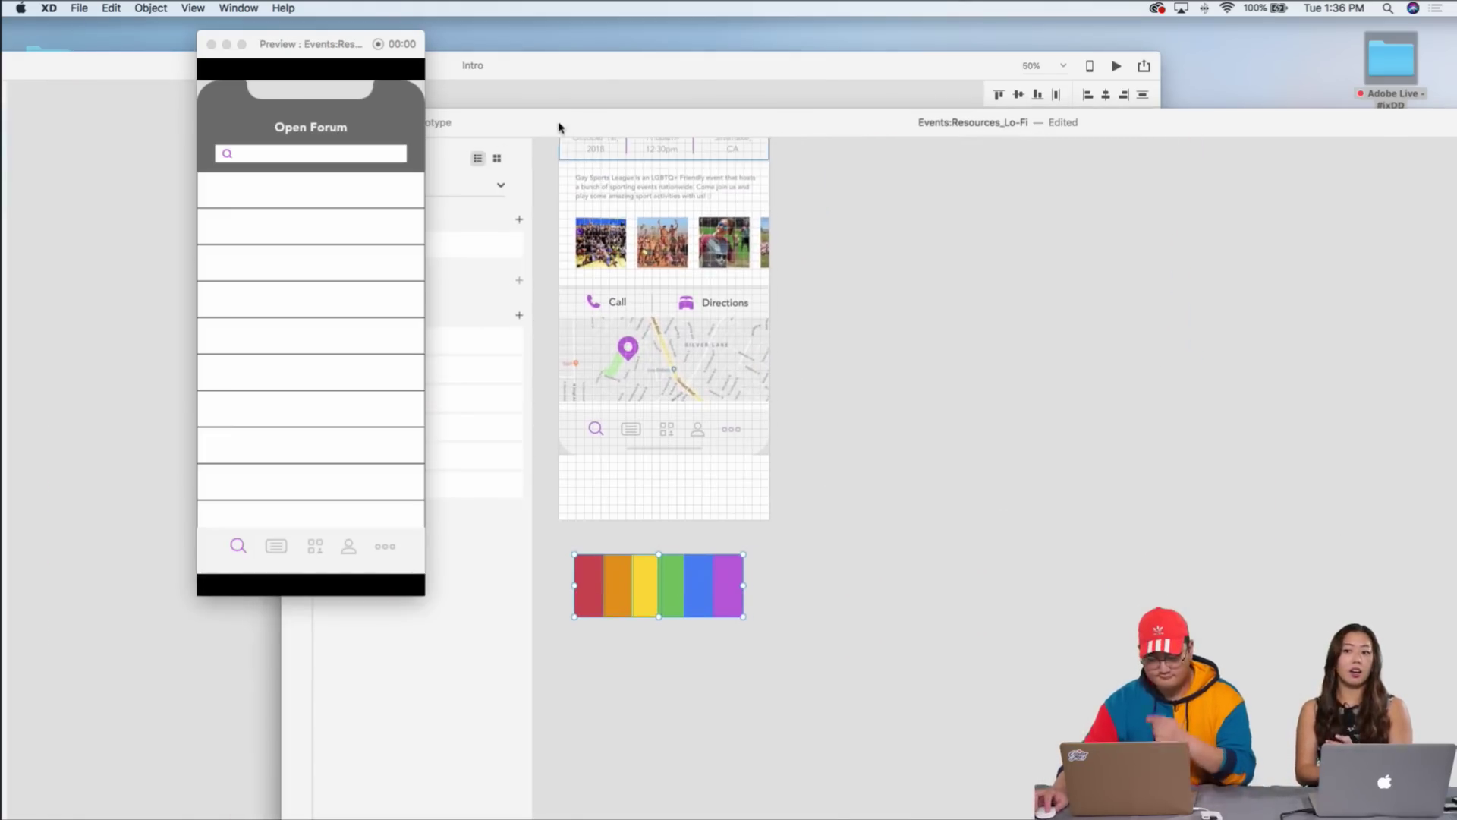
{"action": "left_click_drag", "start_coordinate": [559, 126], "coordinate": [749, 46]}
- Save the red, orange, yellow, green and blue fills of the rainbow strip as colour assets
{"action": "left_click", "coordinate": [792, 562]}
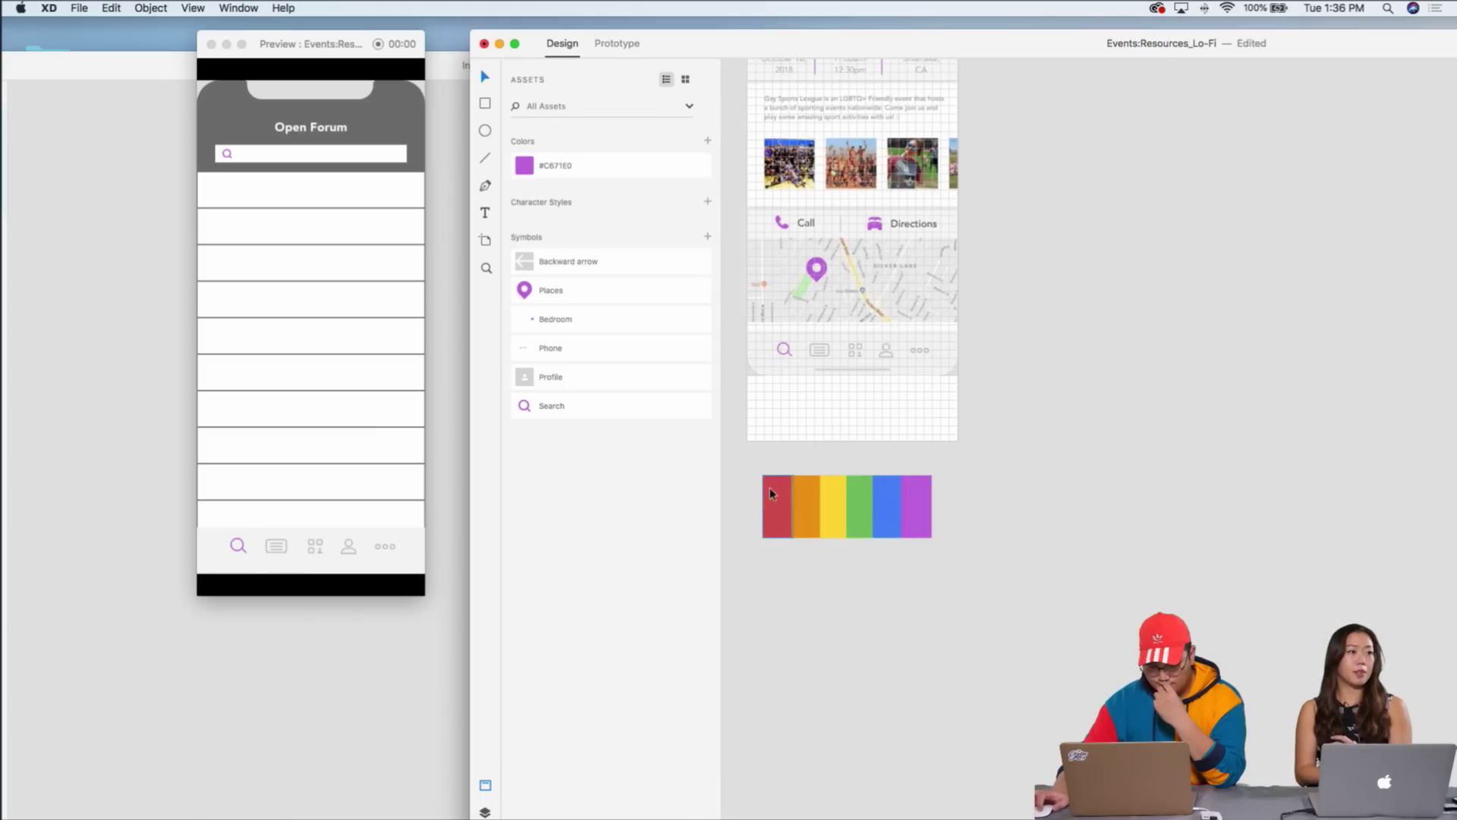
{"action": "left_click", "coordinate": [707, 141]}
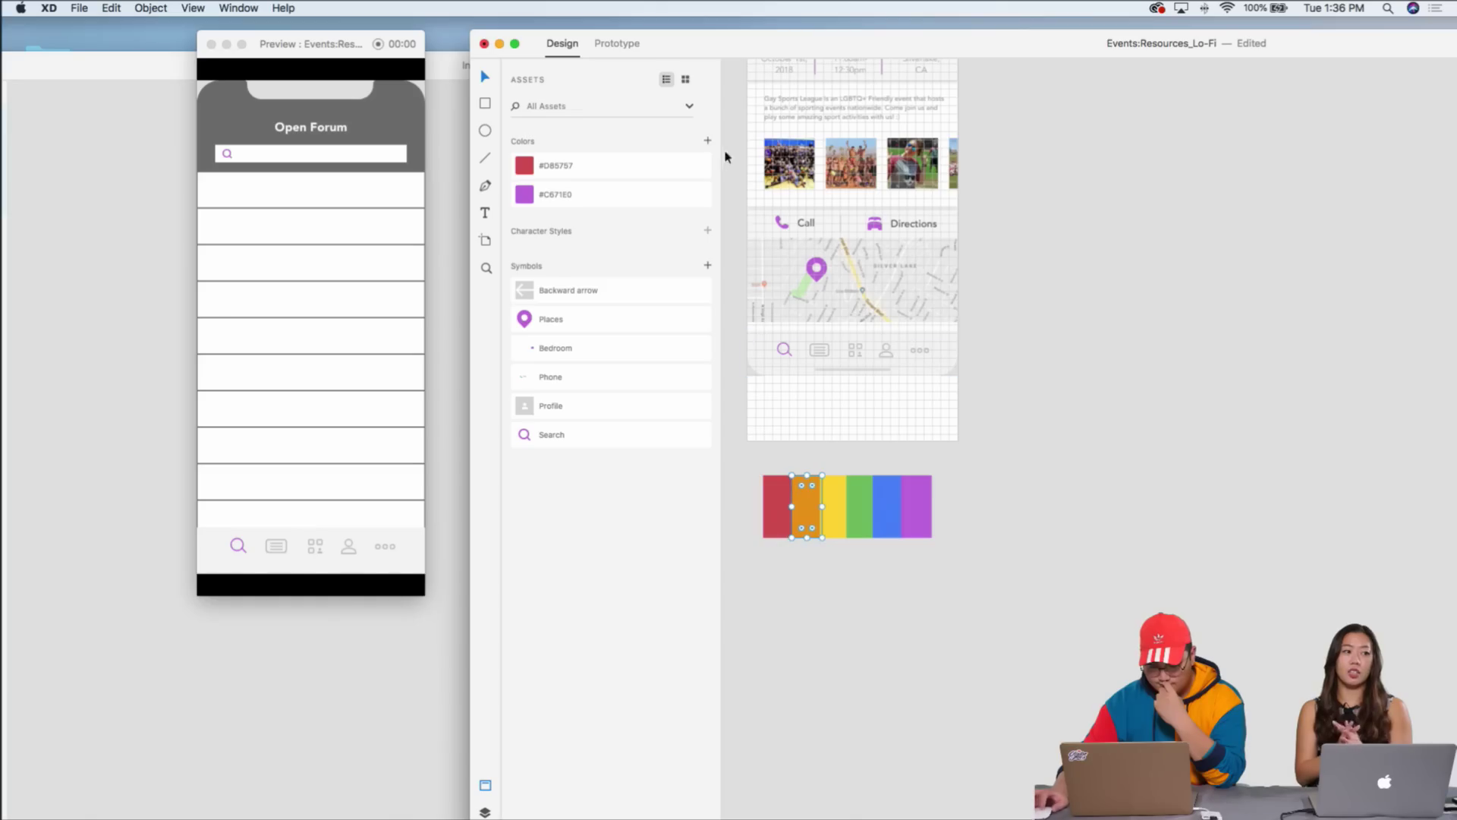
{"action": "left_click", "coordinate": [707, 141]}
{"action": "left_click", "coordinate": [838, 507]}
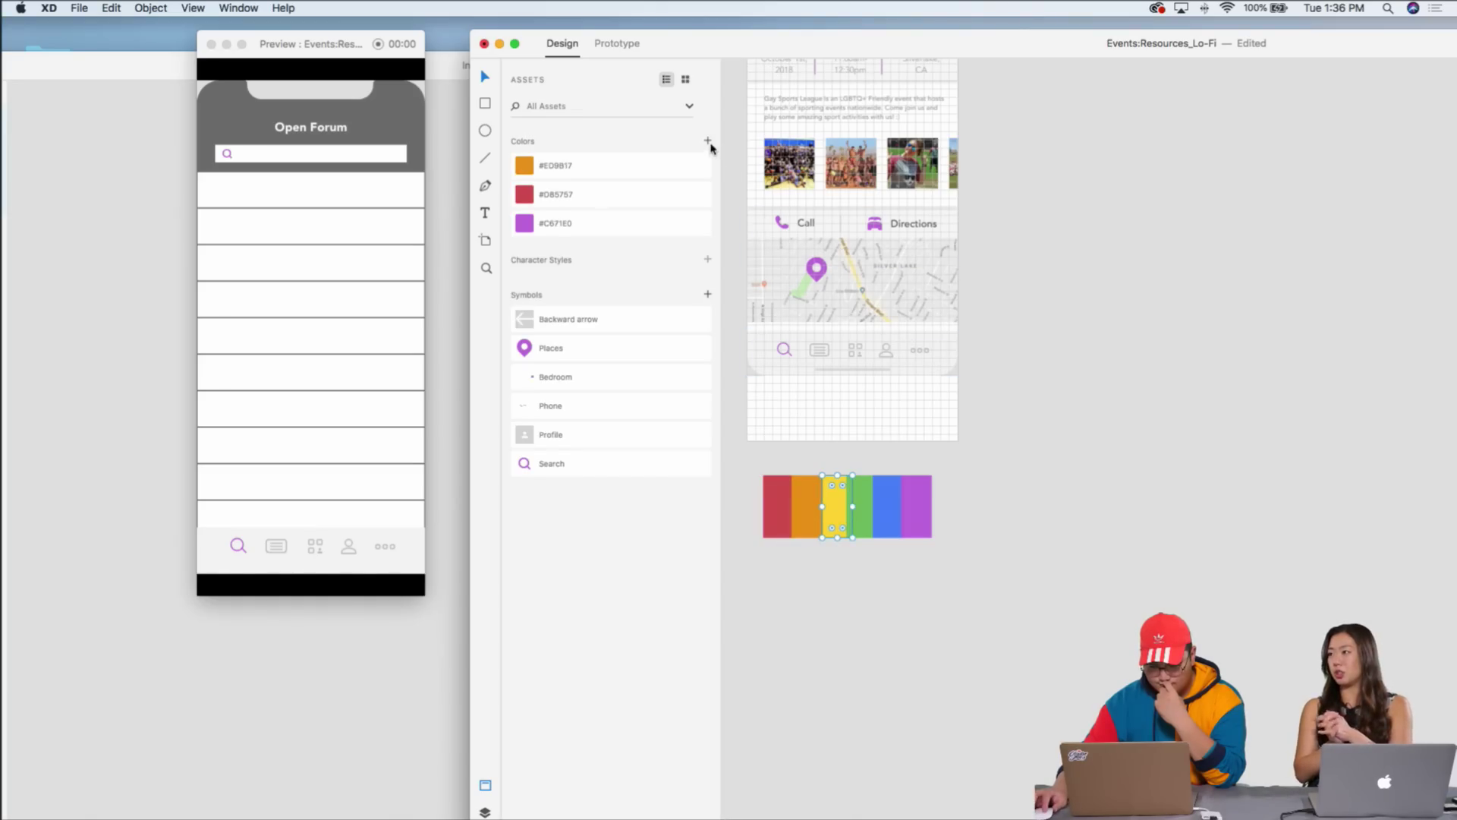
{"action": "left_click", "coordinate": [708, 141]}
{"action": "left_click", "coordinate": [863, 509]}
{"action": "left_click", "coordinate": [707, 141]}
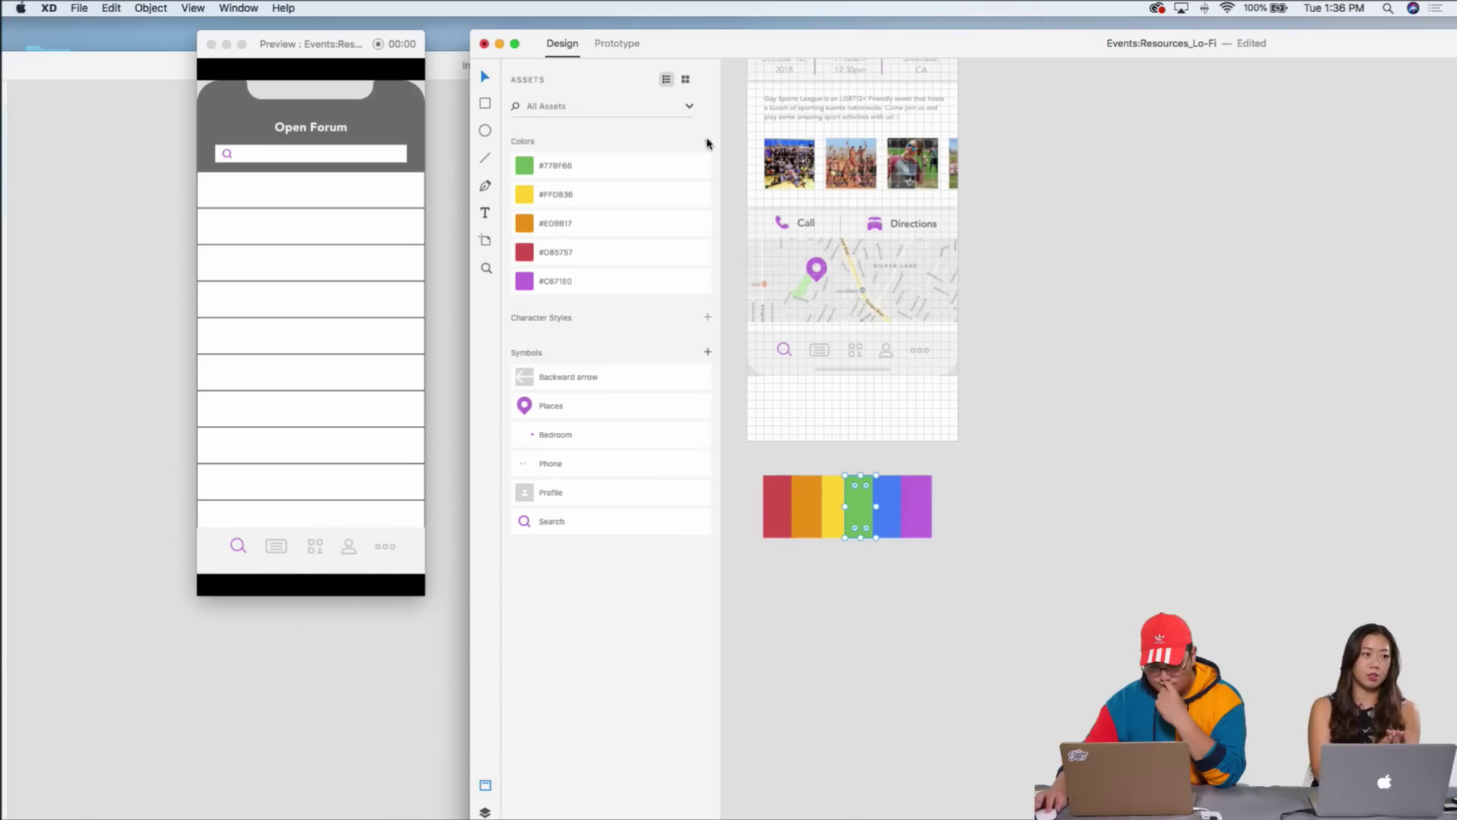
{"action": "left_click", "coordinate": [892, 501]}
{"action": "left_click", "coordinate": [707, 142]}
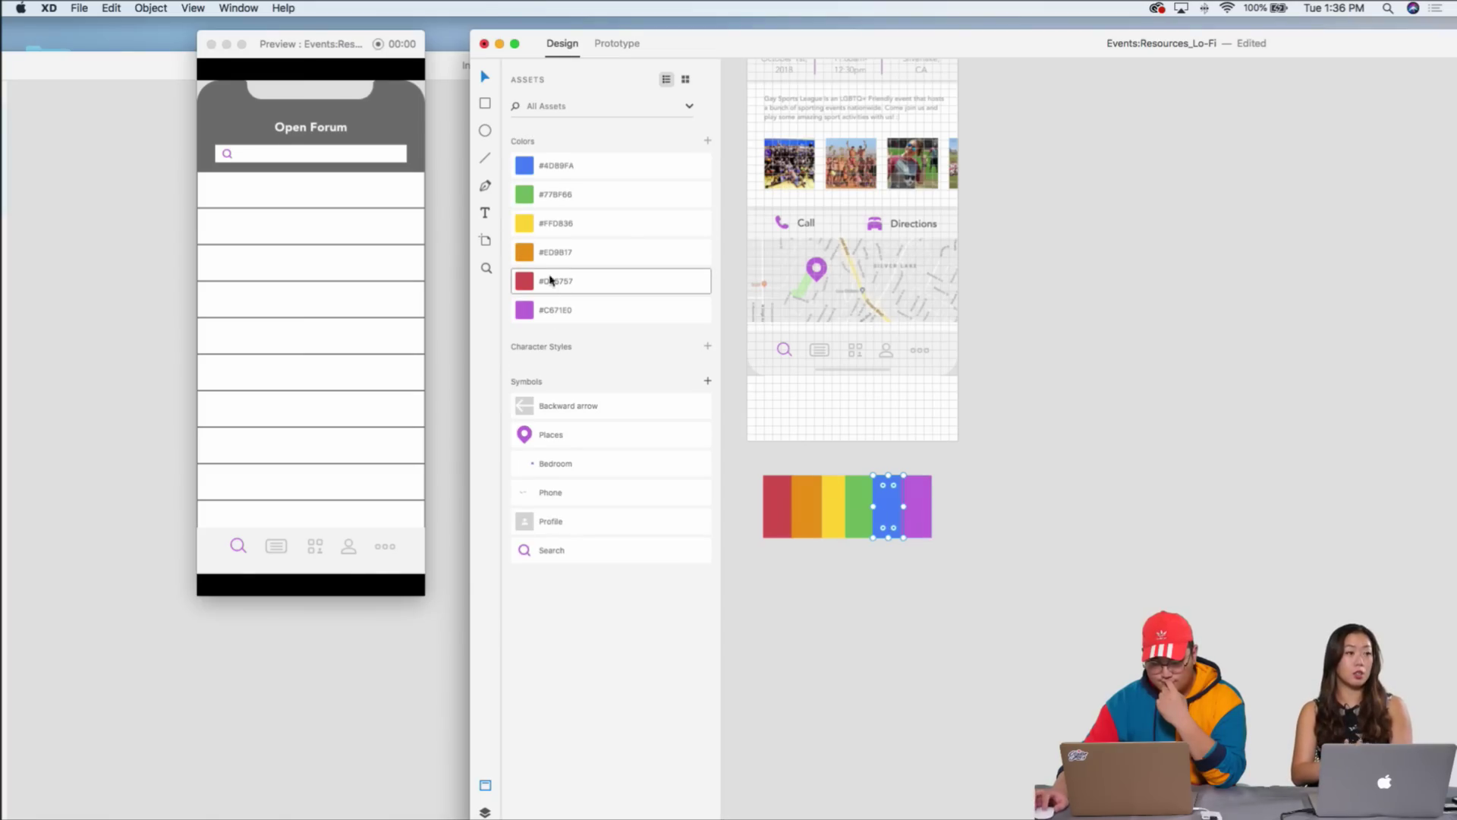
{"action": "left_click", "coordinate": [1045, 325]}
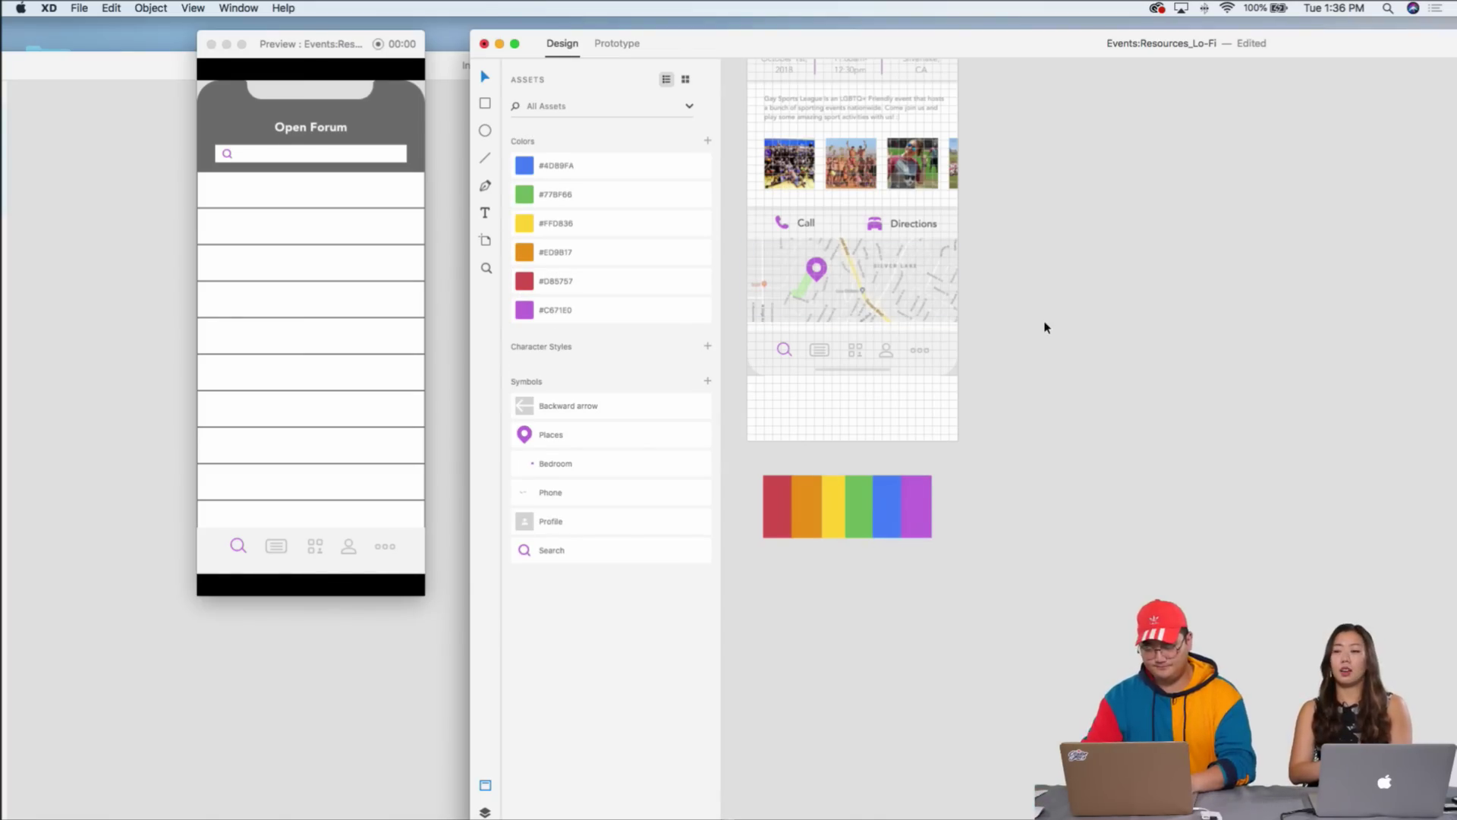
- Move the red bar from the rainbow strip to the left end of the first Open Forum row and fit it to the row height
{"action": "key", "text": "super+apostrophe"}
{"action": "scroll", "coordinate": [1045, 327], "scroll_direction": "down", "scroll_amount": 5}
{"action": "scroll", "coordinate": [1015, 331], "scroll_direction": "up", "scroll_amount": 5}
{"action": "scroll", "coordinate": [1008, 338], "scroll_direction": "left", "scroll_amount": 8}
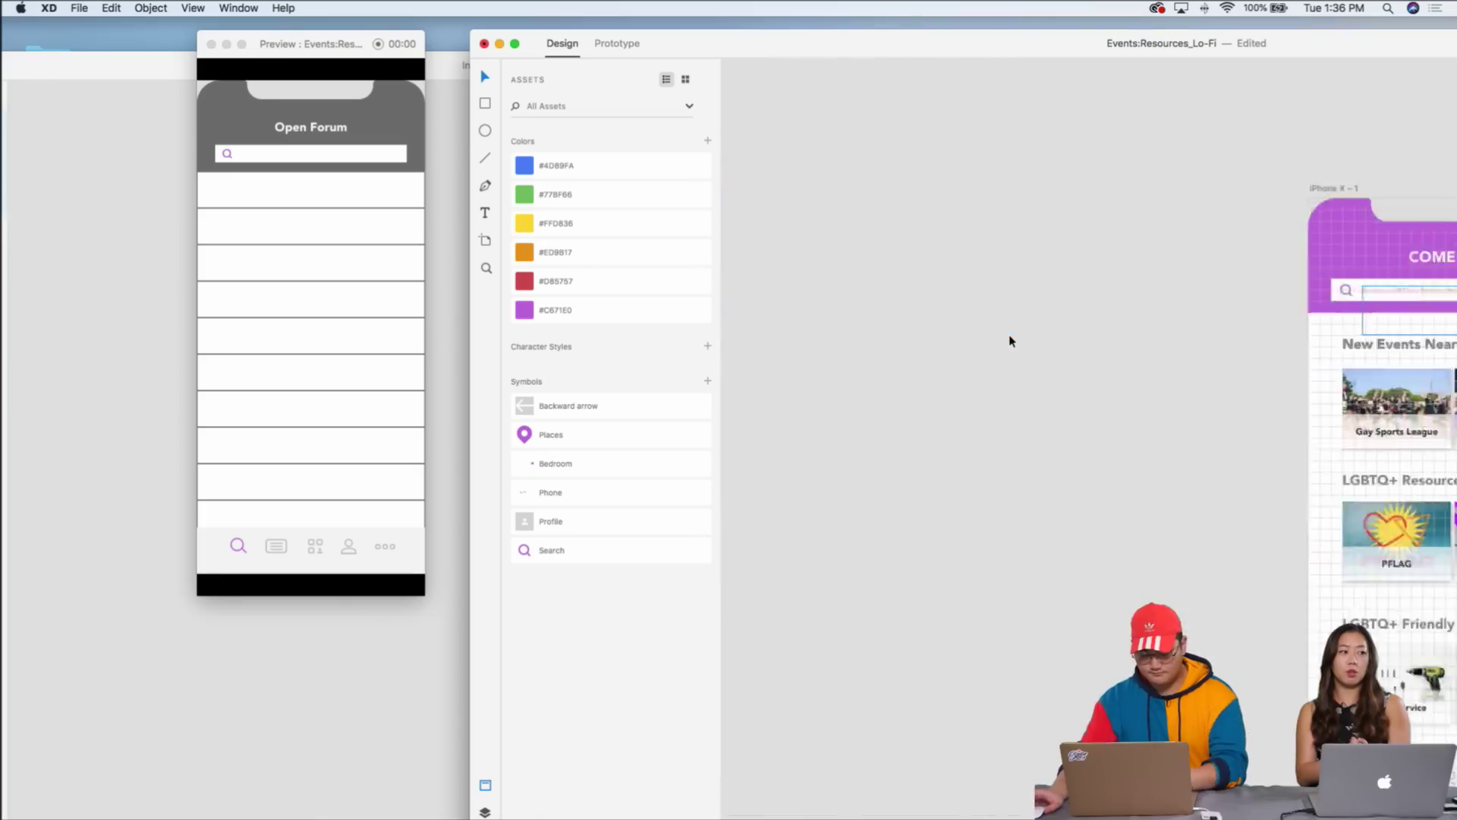
{"action": "scroll", "coordinate": [1010, 341], "scroll_direction": "down", "scroll_amount": 7}
{"action": "scroll", "coordinate": [1009, 341], "scroll_direction": "down", "scroll_amount": 6}
{"action": "scroll", "coordinate": [1009, 341], "scroll_direction": "right", "scroll_amount": 5}
{"action": "scroll", "coordinate": [1003, 387], "scroll_direction": "up", "scroll_amount": 3}
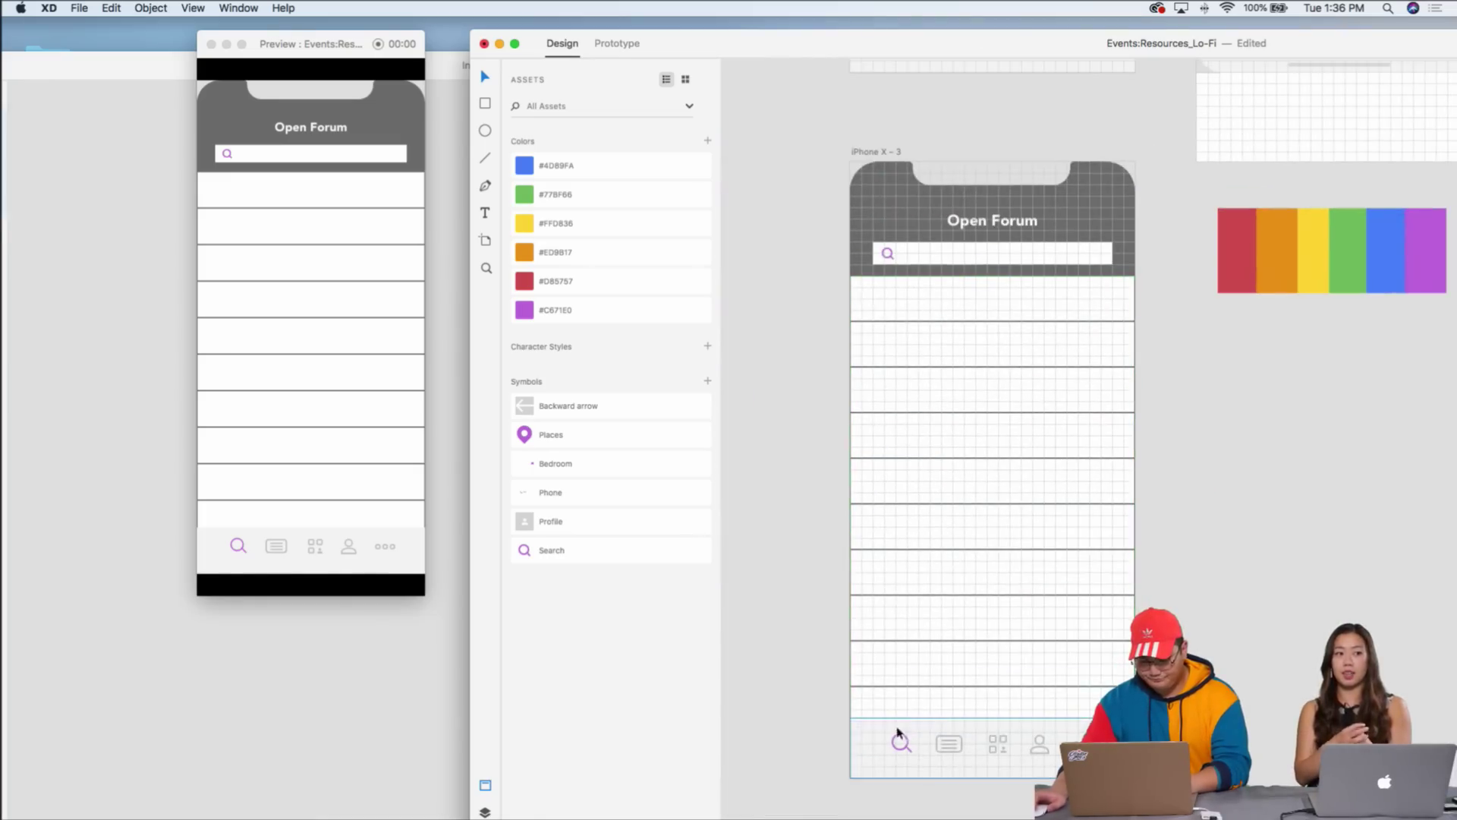
{"action": "scroll", "coordinate": [903, 558], "scroll_direction": "up", "scroll_amount": 5}
{"action": "scroll", "coordinate": [840, 522], "scroll_direction": "up", "scroll_amount": 3}
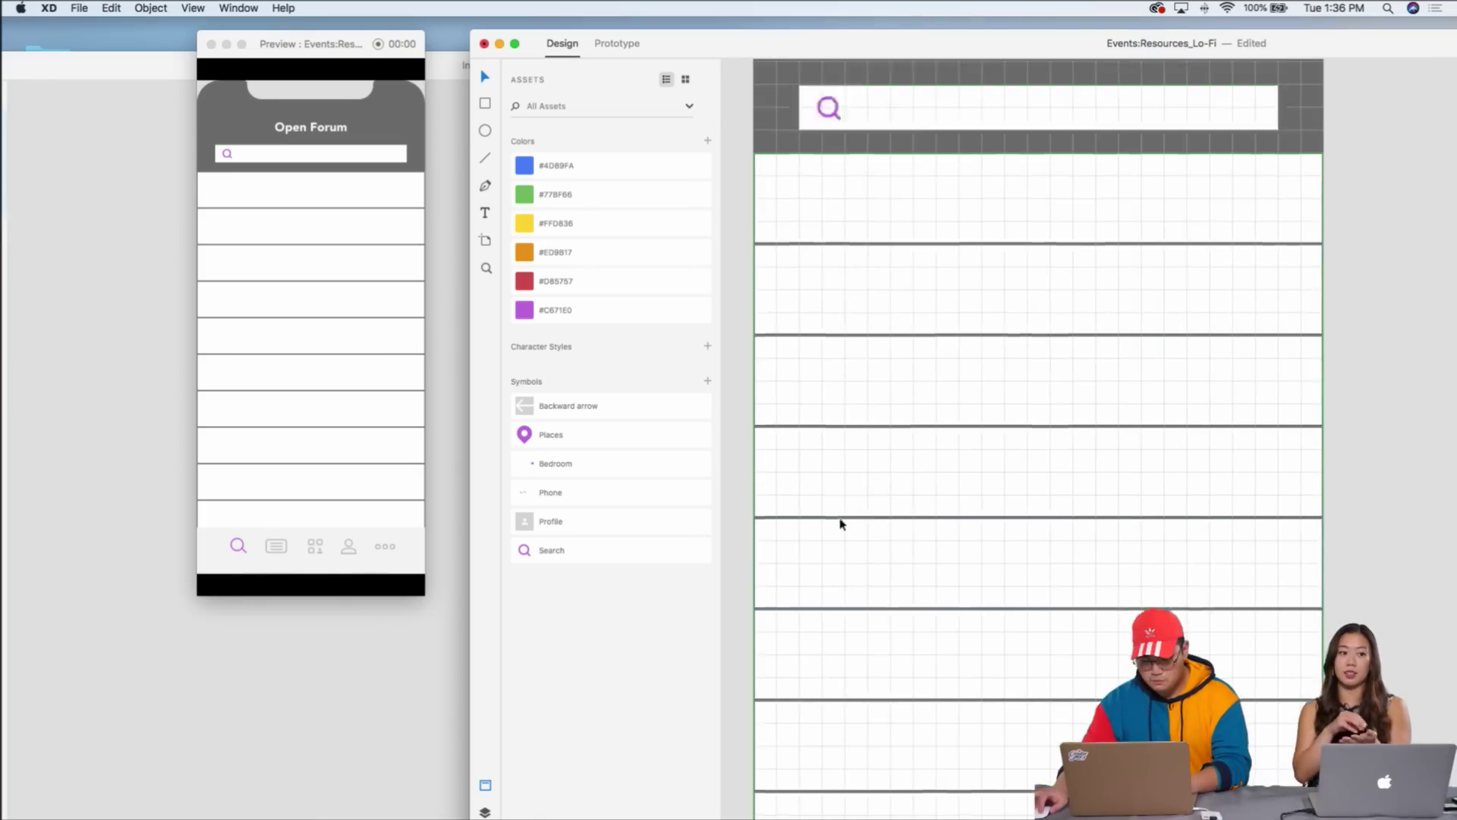
{"action": "scroll", "coordinate": [840, 522], "scroll_direction": "down", "scroll_amount": 5}
{"action": "scroll", "coordinate": [885, 498], "scroll_direction": "right", "scroll_amount": 6}
{"action": "scroll", "coordinate": [863, 521], "scroll_direction": "up", "scroll_amount": 2}
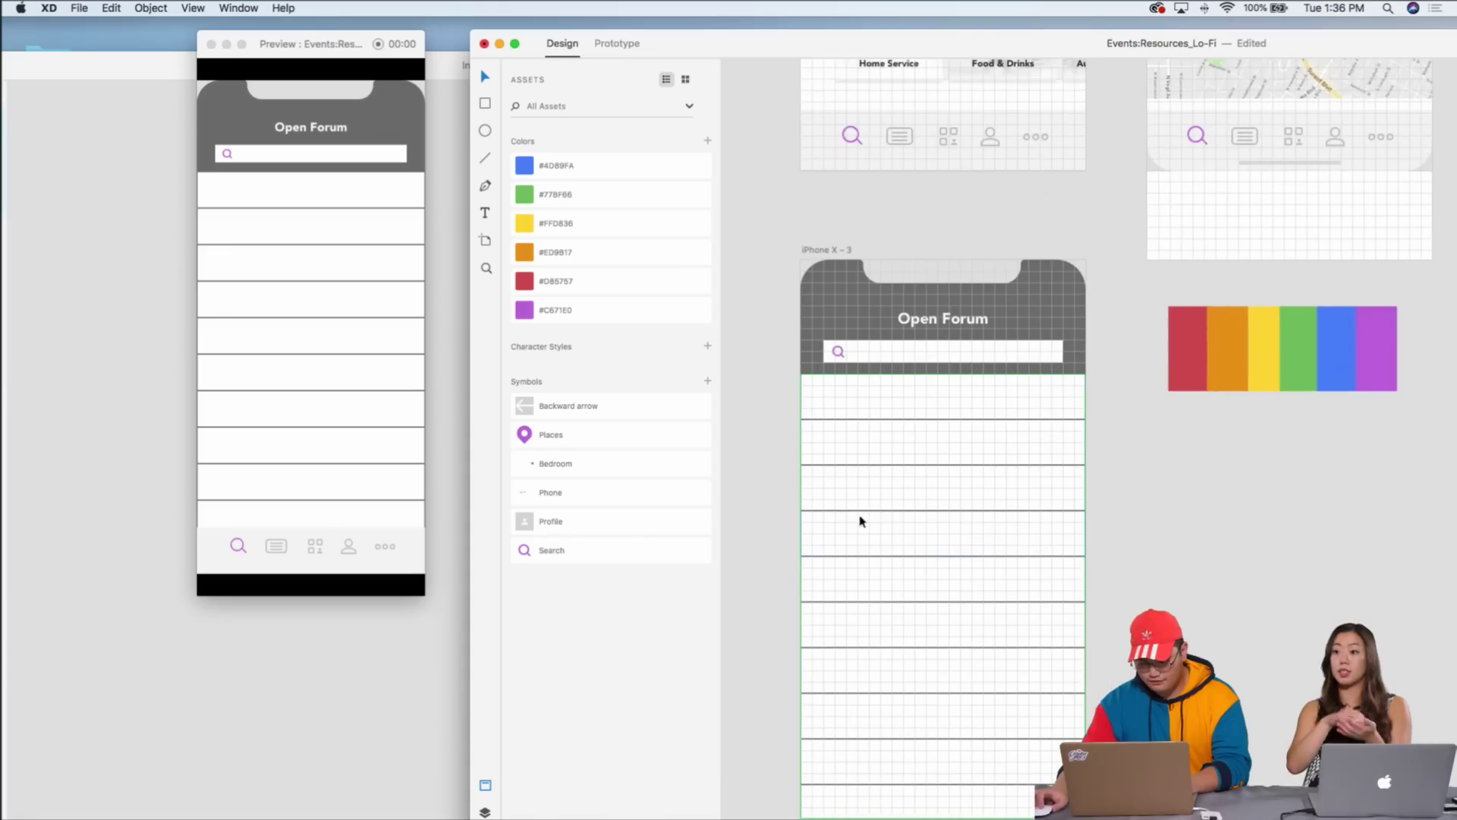
{"action": "left_click_drag", "start_coordinate": [1193, 343], "coordinate": [815, 396]}
{"action": "key", "text": "super+z"}
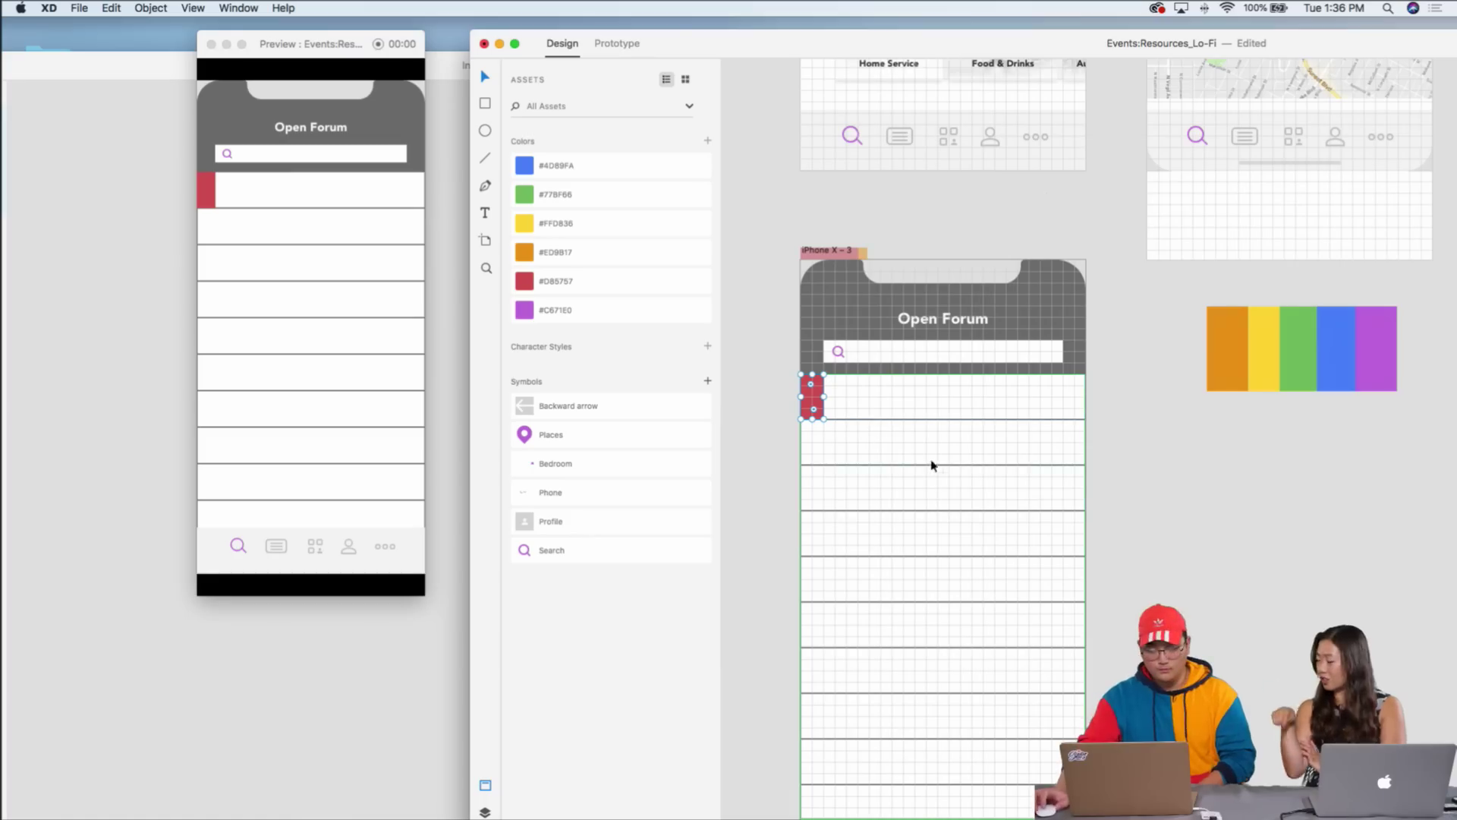
- Try to lower the top edge of the grey Open Forum header rectangle to uncover the rainbow bars behind it
{"action": "scroll", "coordinate": [1072, 465], "scroll_direction": "down", "scroll_amount": 2}
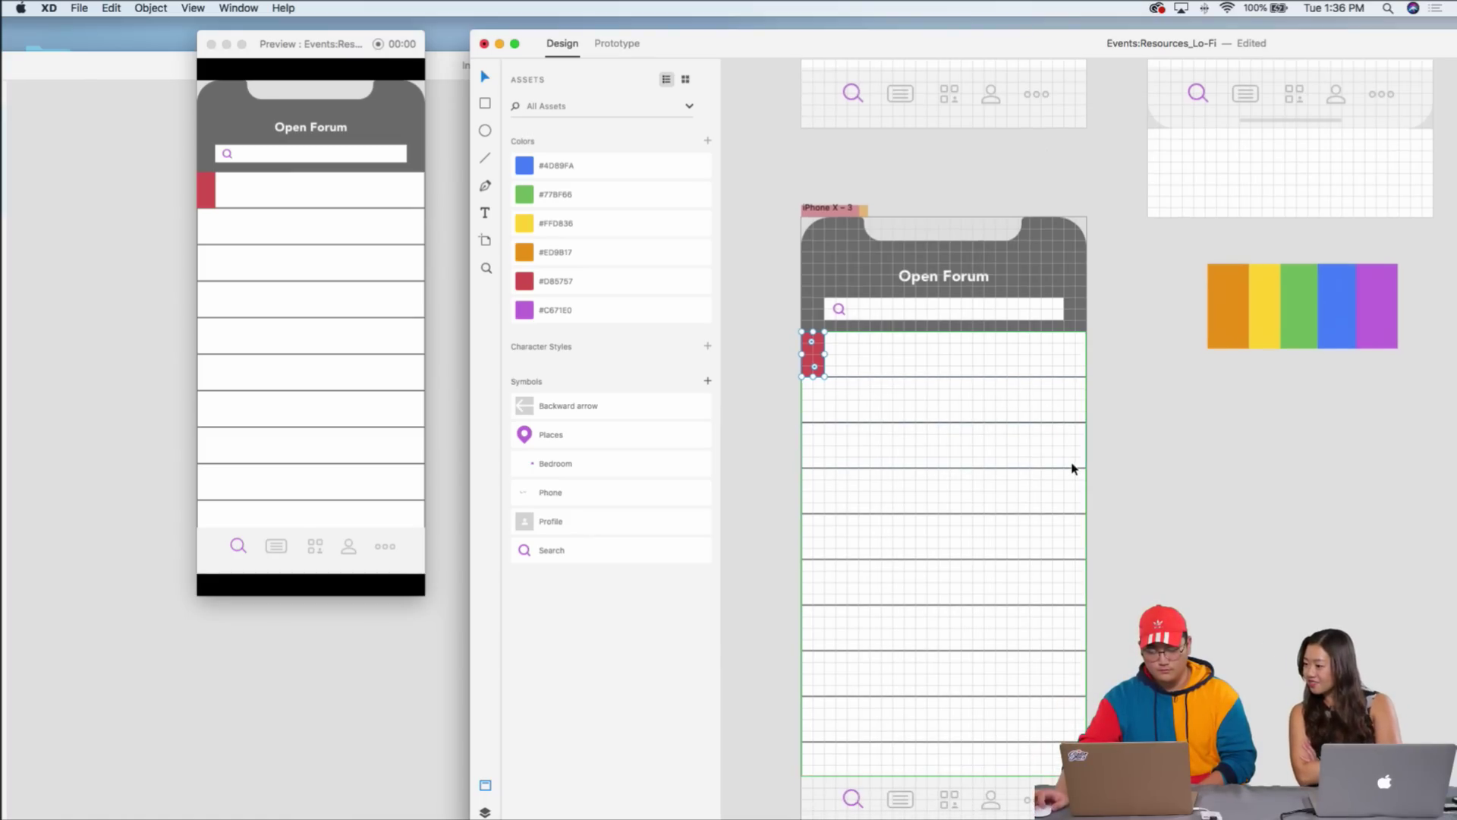
{"action": "left_click", "coordinate": [857, 209]}
{"action": "scroll", "coordinate": [856, 210], "scroll_direction": "up", "scroll_amount": 5}
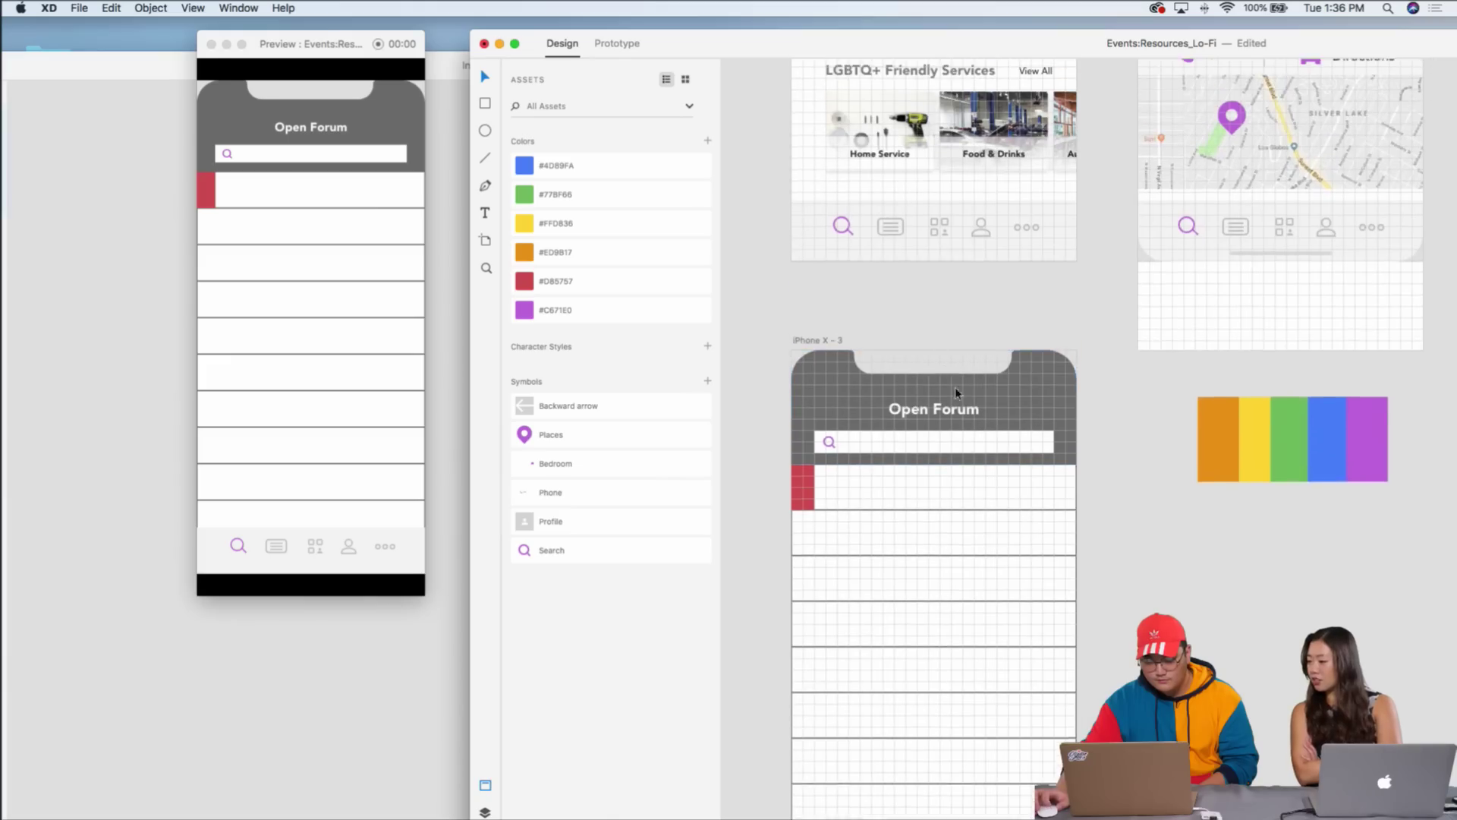
{"action": "left_click", "coordinate": [920, 388]}
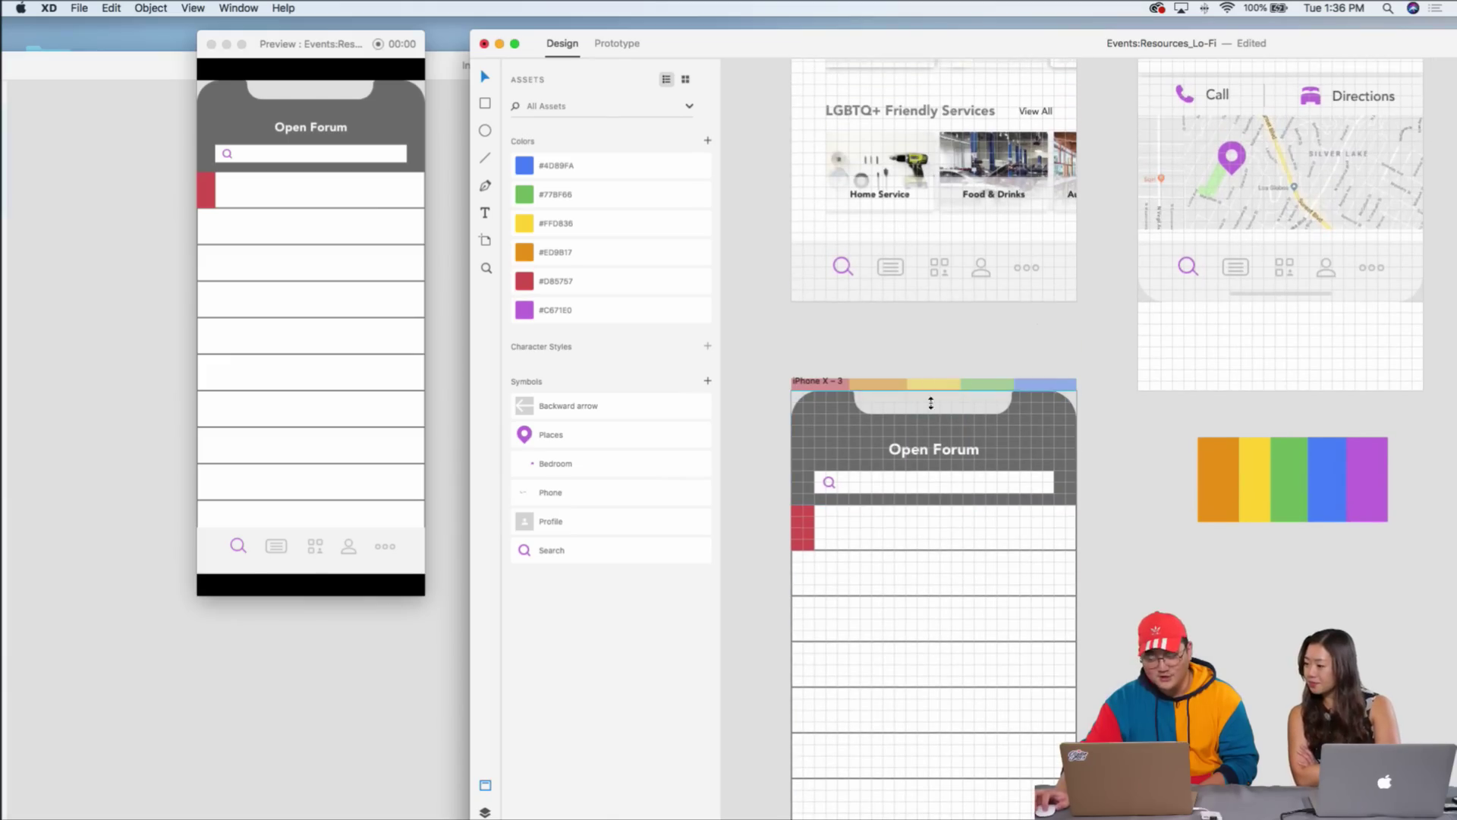
{"action": "left_click_drag", "start_coordinate": [930, 404], "coordinate": [937, 492]}
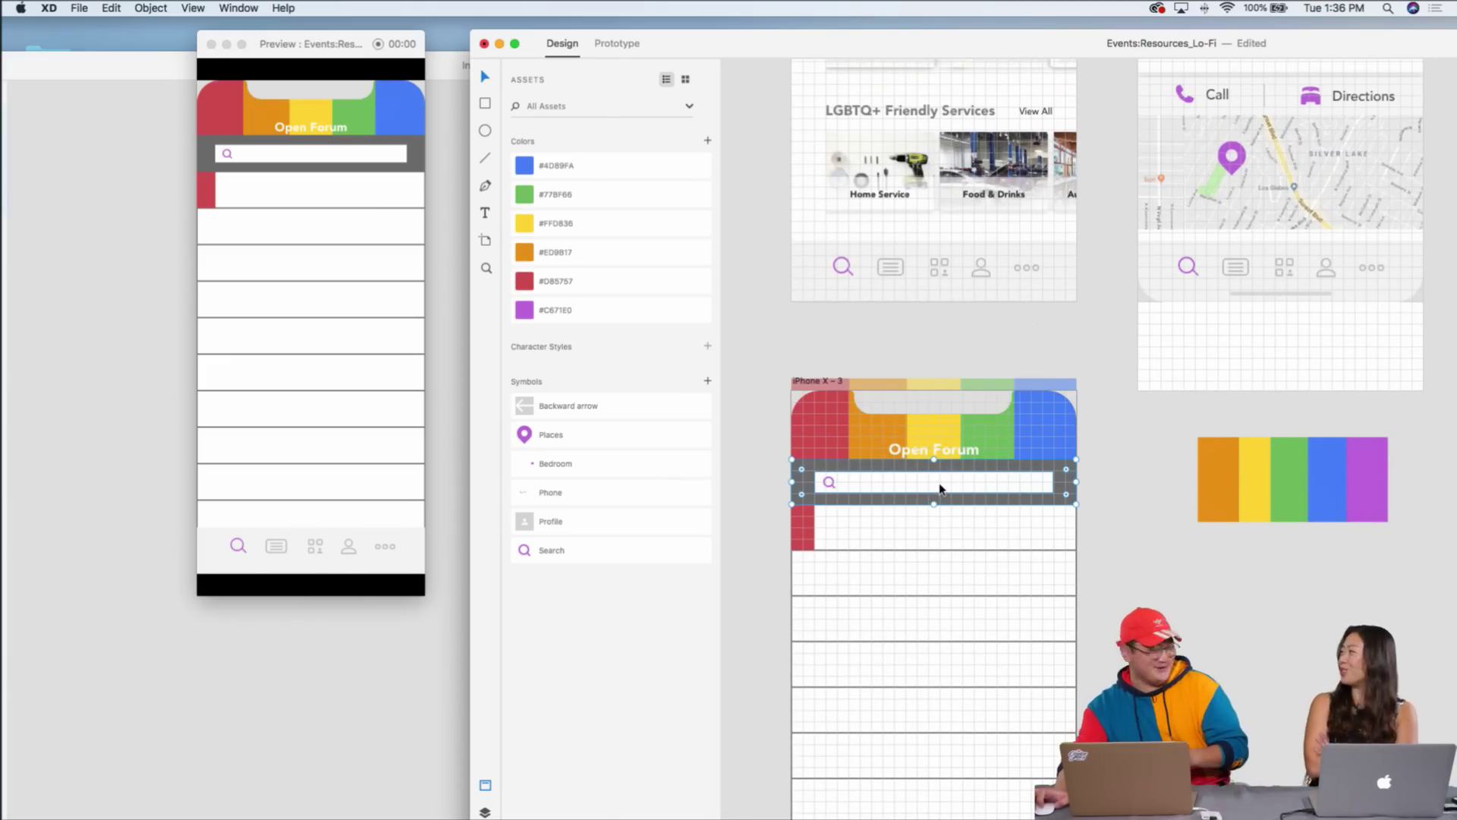
{"action": "key", "text": "super+z"}
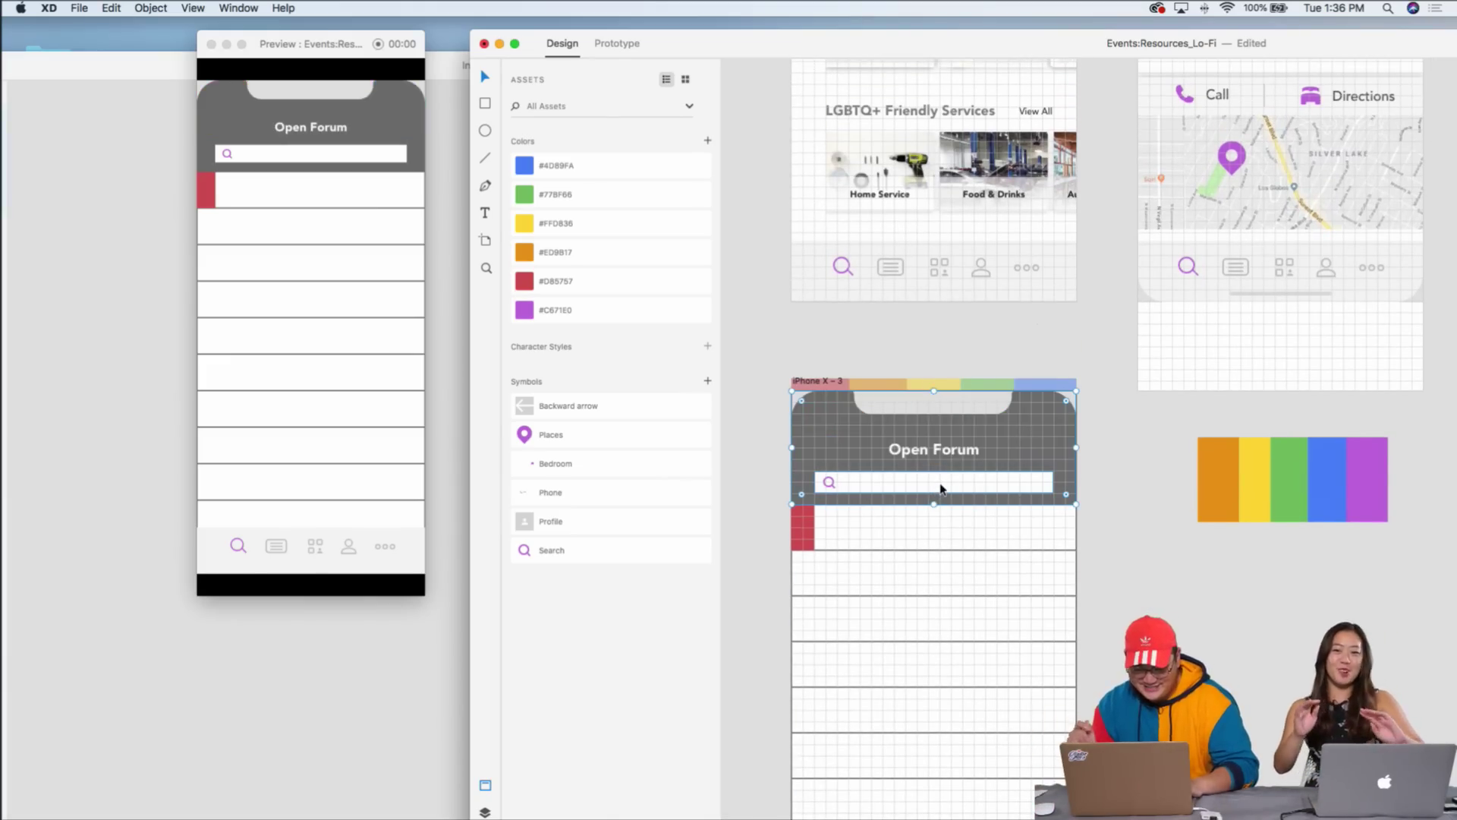
{"action": "left_click", "coordinate": [1166, 511]}
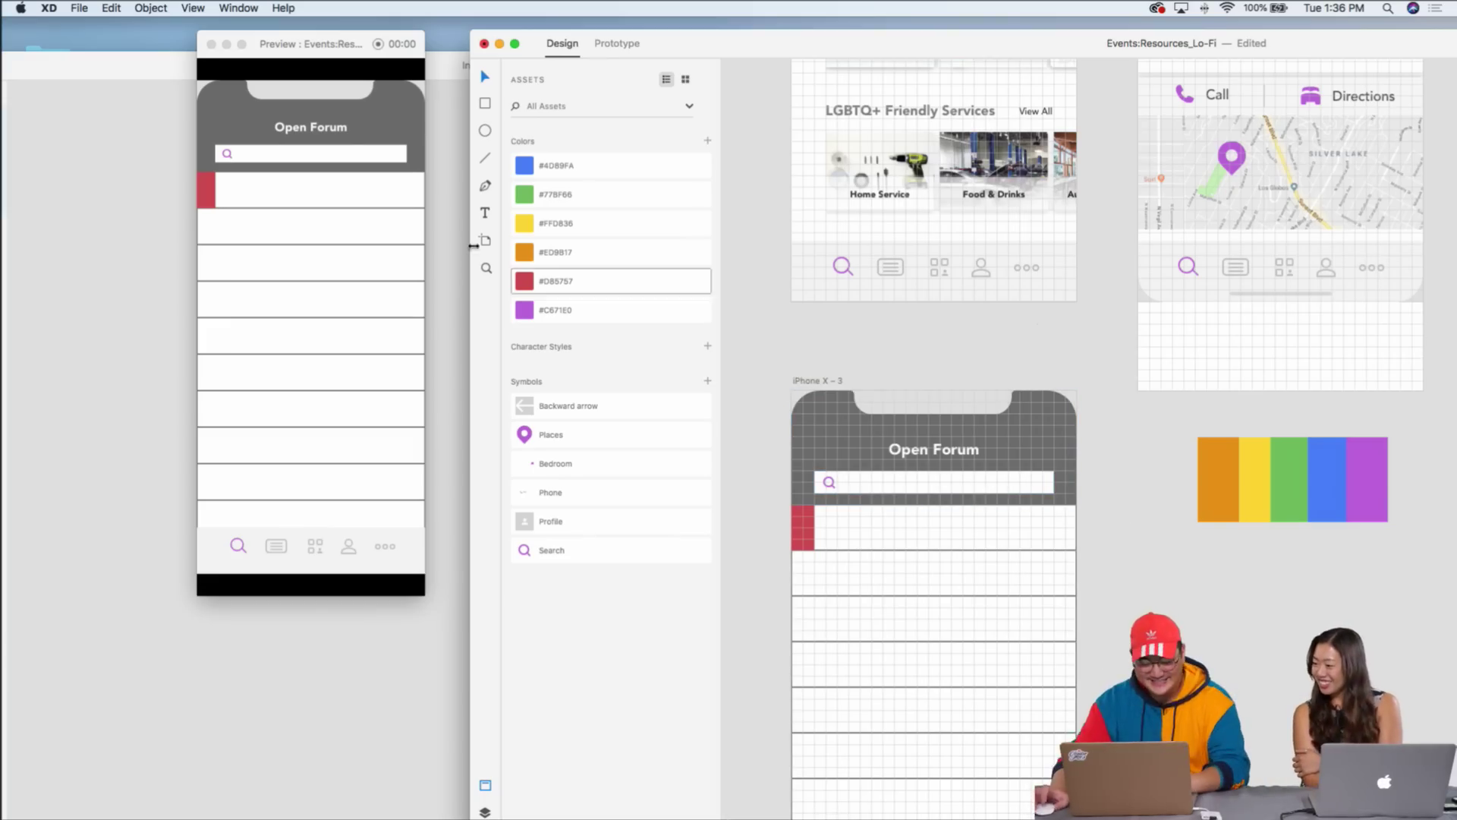
{"action": "left_click", "coordinate": [321, 263]}
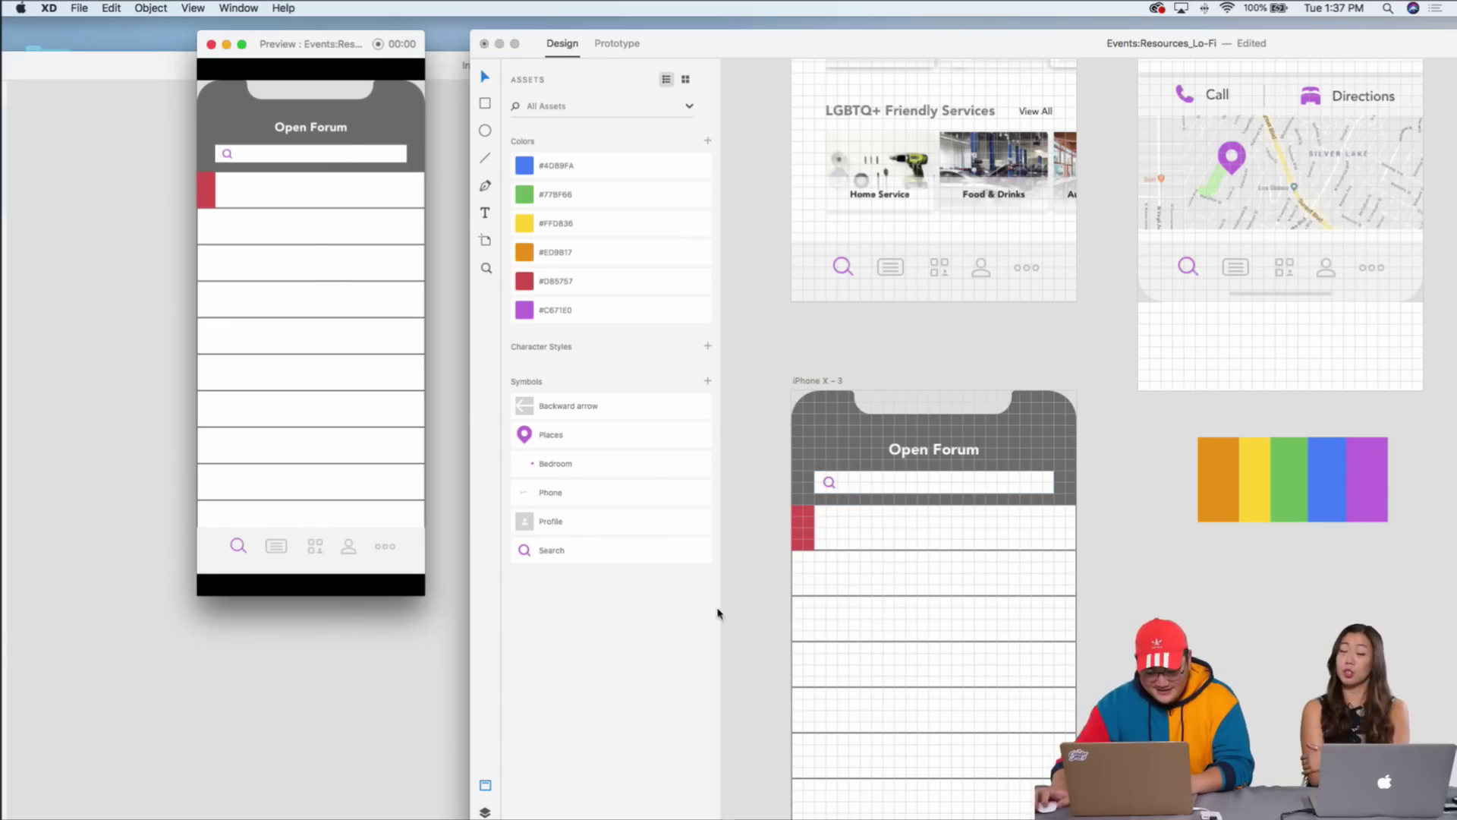
- Try to shorten the rows of the Open Forum repeat grid by resizing the last row above the navigation bar
{"action": "scroll", "coordinate": [835, 577], "scroll_direction": "down", "scroll_amount": 10}
{"action": "left_click", "coordinate": [930, 557]}
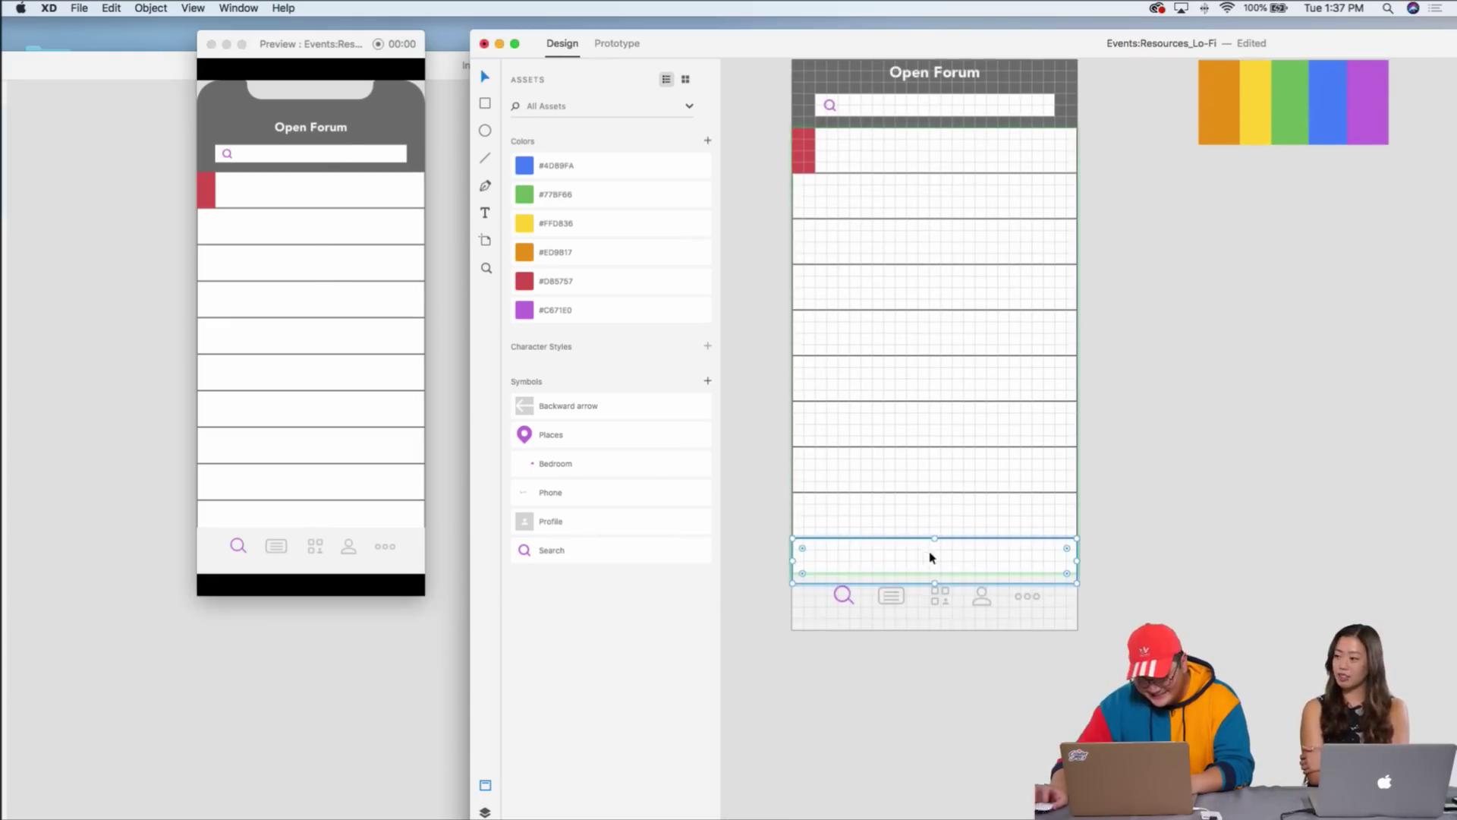
{"action": "scroll", "coordinate": [933, 500], "scroll_direction": "left", "scroll_amount": 1}
{"action": "left_click", "coordinate": [935, 480]}
{"action": "left_click", "coordinate": [985, 571]}
{"action": "left_click_drag", "start_coordinate": [938, 584], "coordinate": [940, 563]}
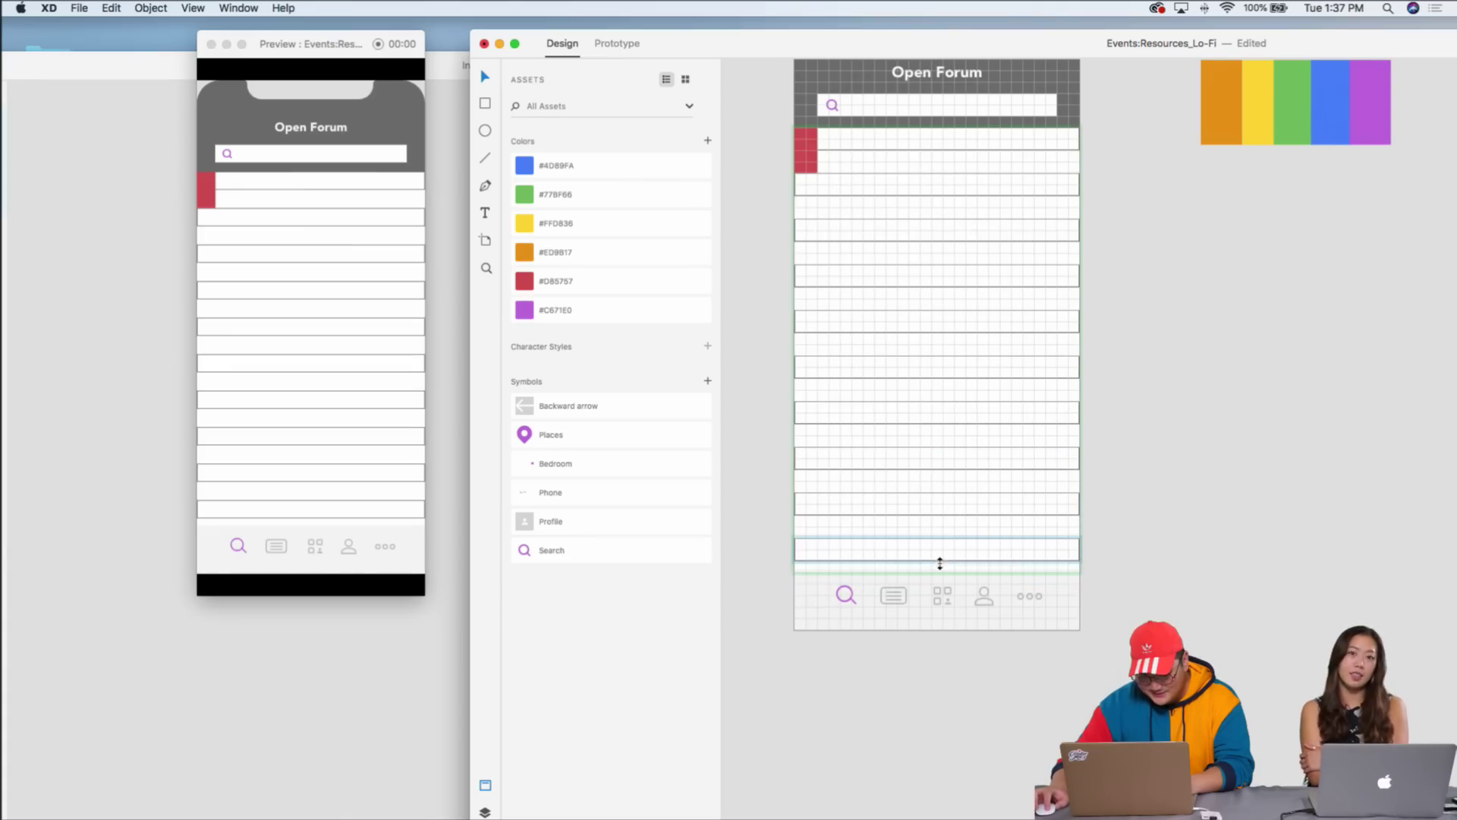
{"action": "key", "text": "super+z"}
- Lengthen the Open Forum artboard downward and place the navigation bar flush with the bottom of the viewport
{"action": "left_click", "coordinate": [951, 599]}
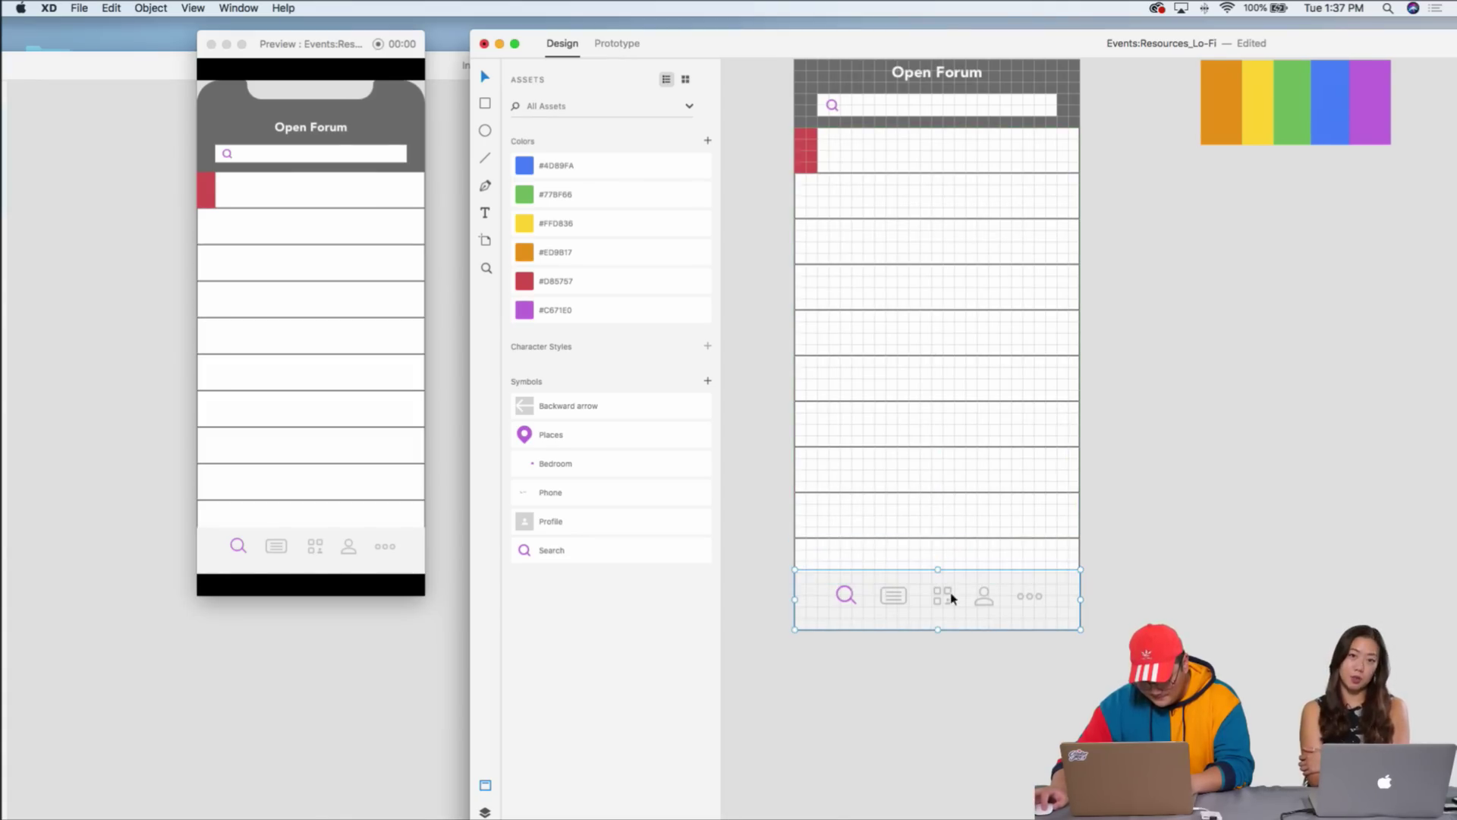
{"action": "left_click_drag", "start_coordinate": [1005, 615], "coordinate": [935, 813]}
{"action": "left_click", "coordinate": [985, 608]}
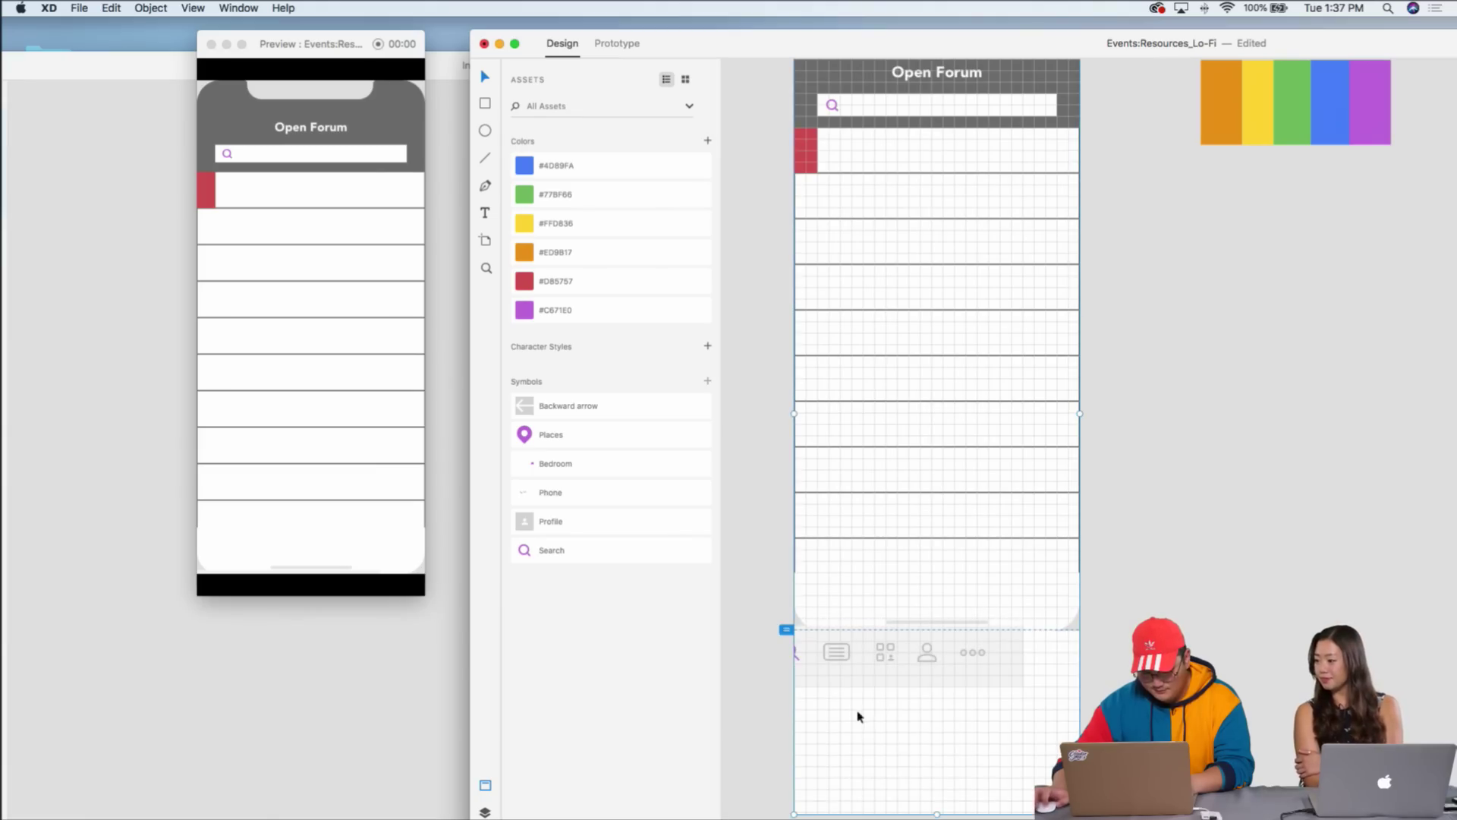
{"action": "left_click_drag", "start_coordinate": [833, 674], "coordinate": [893, 618]}
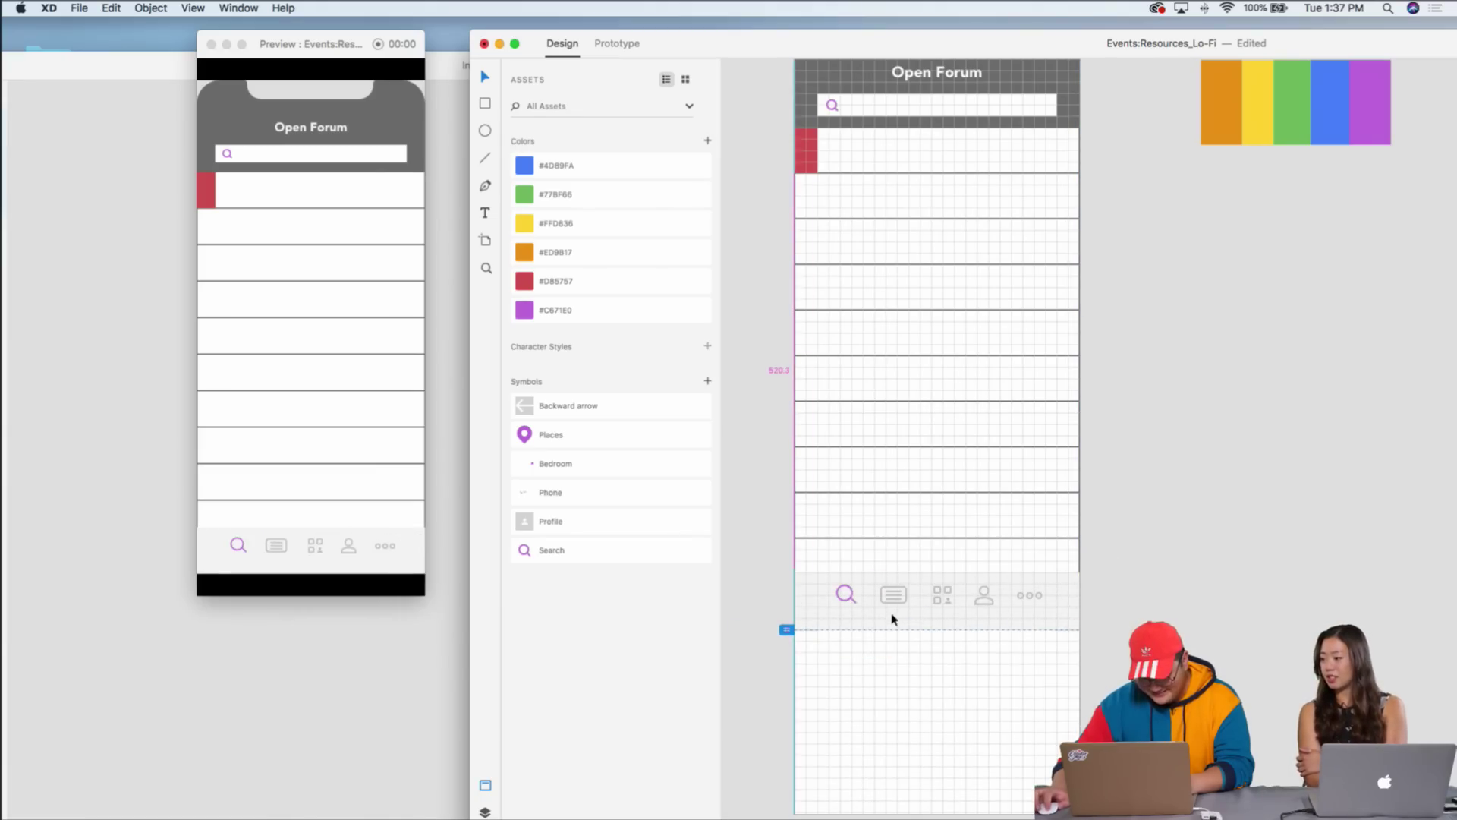
{"action": "scroll", "coordinate": [388, 475], "scroll_direction": "up", "scroll_amount": 3}
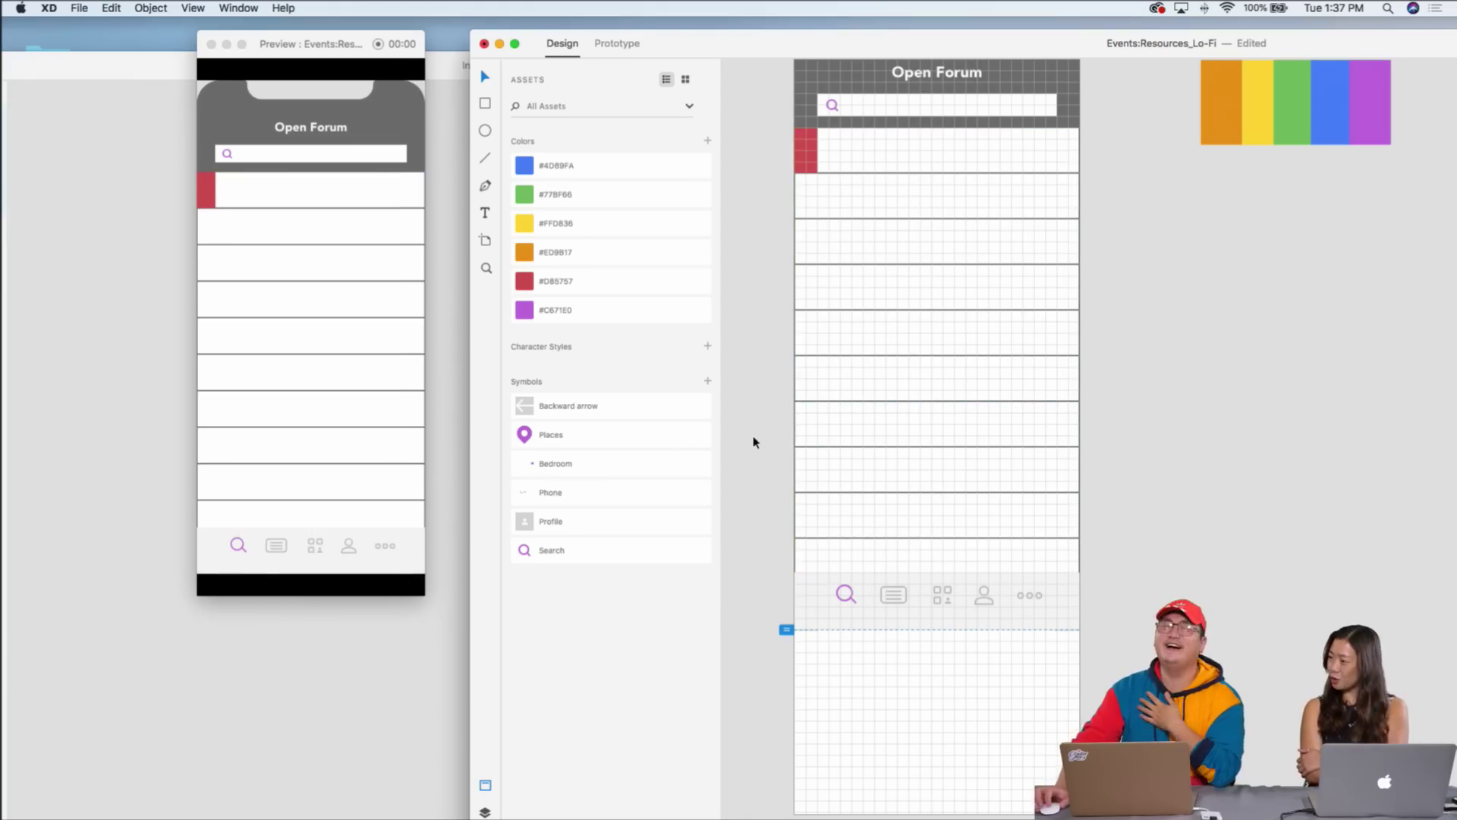
- Move the red bar down to the second Open Forum row and fit the orange bar from the strip into the first row
{"action": "scroll", "coordinate": [1138, 308], "scroll_direction": "up", "scroll_amount": 5}
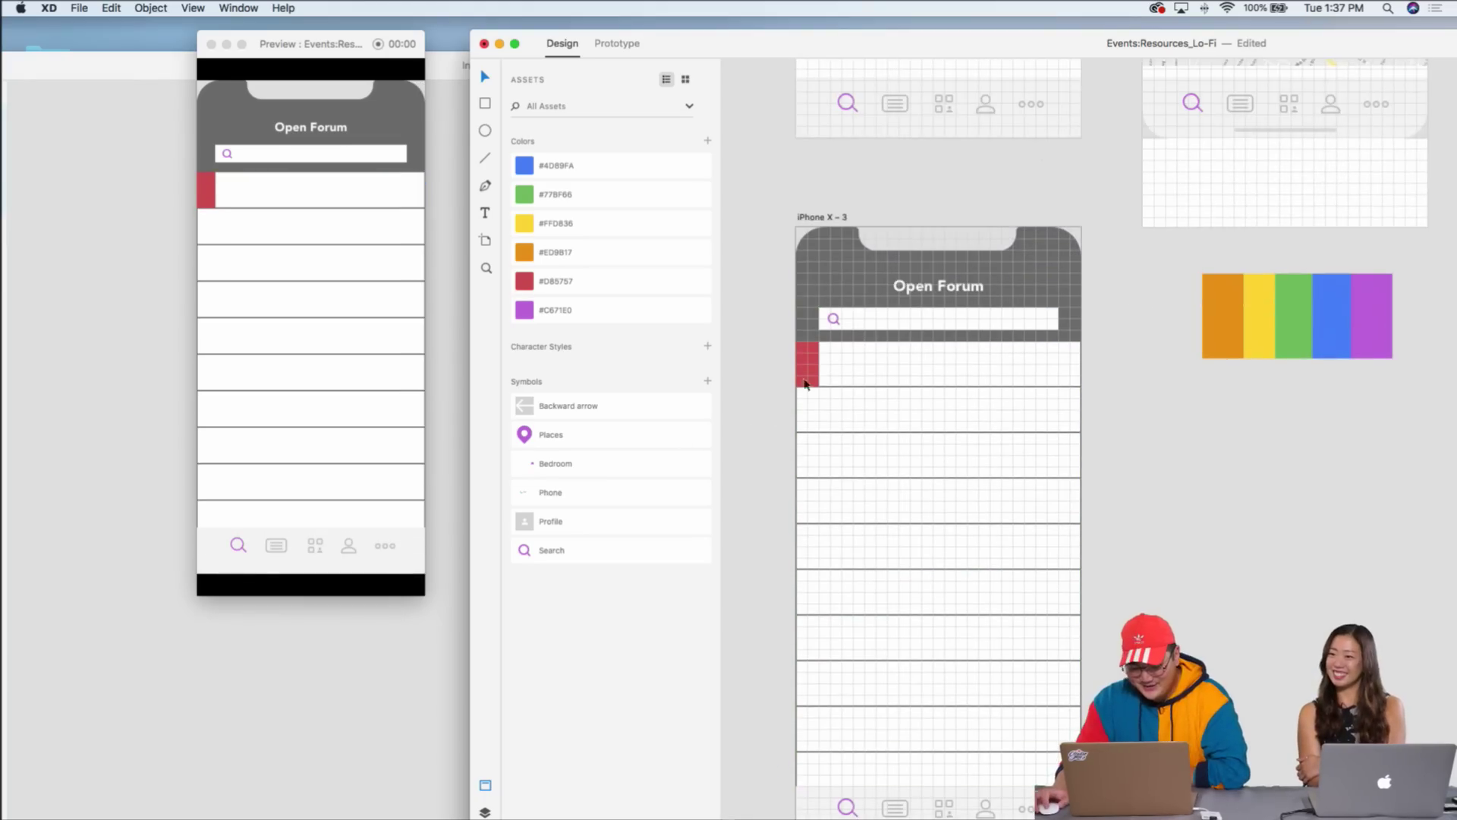
{"action": "left_click_drag", "start_coordinate": [806, 385], "coordinate": [807, 426]}
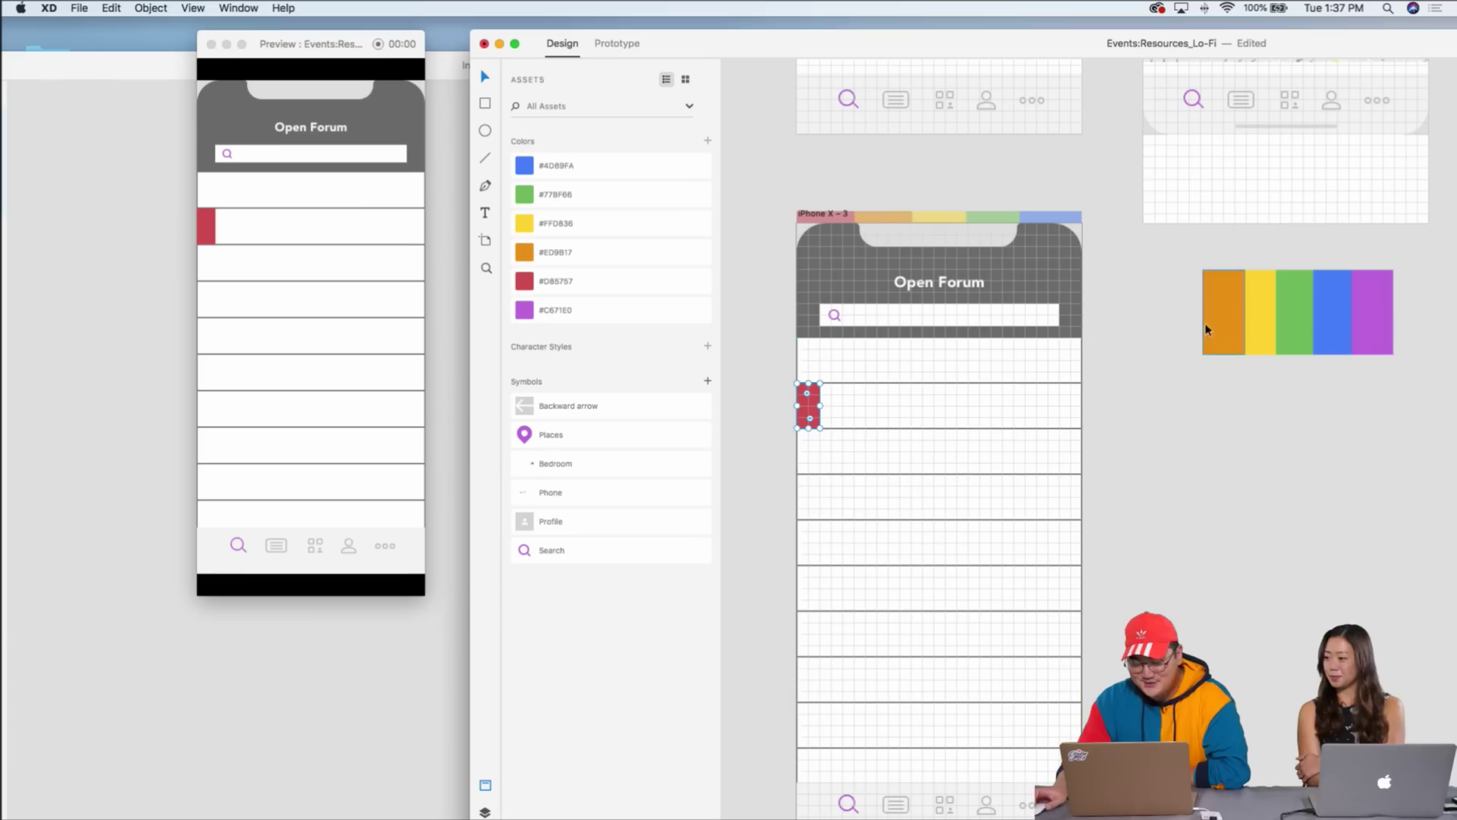
{"action": "left_click_drag", "start_coordinate": [1207, 330], "coordinate": [820, 383]}
{"action": "left_click", "coordinate": [874, 404]}
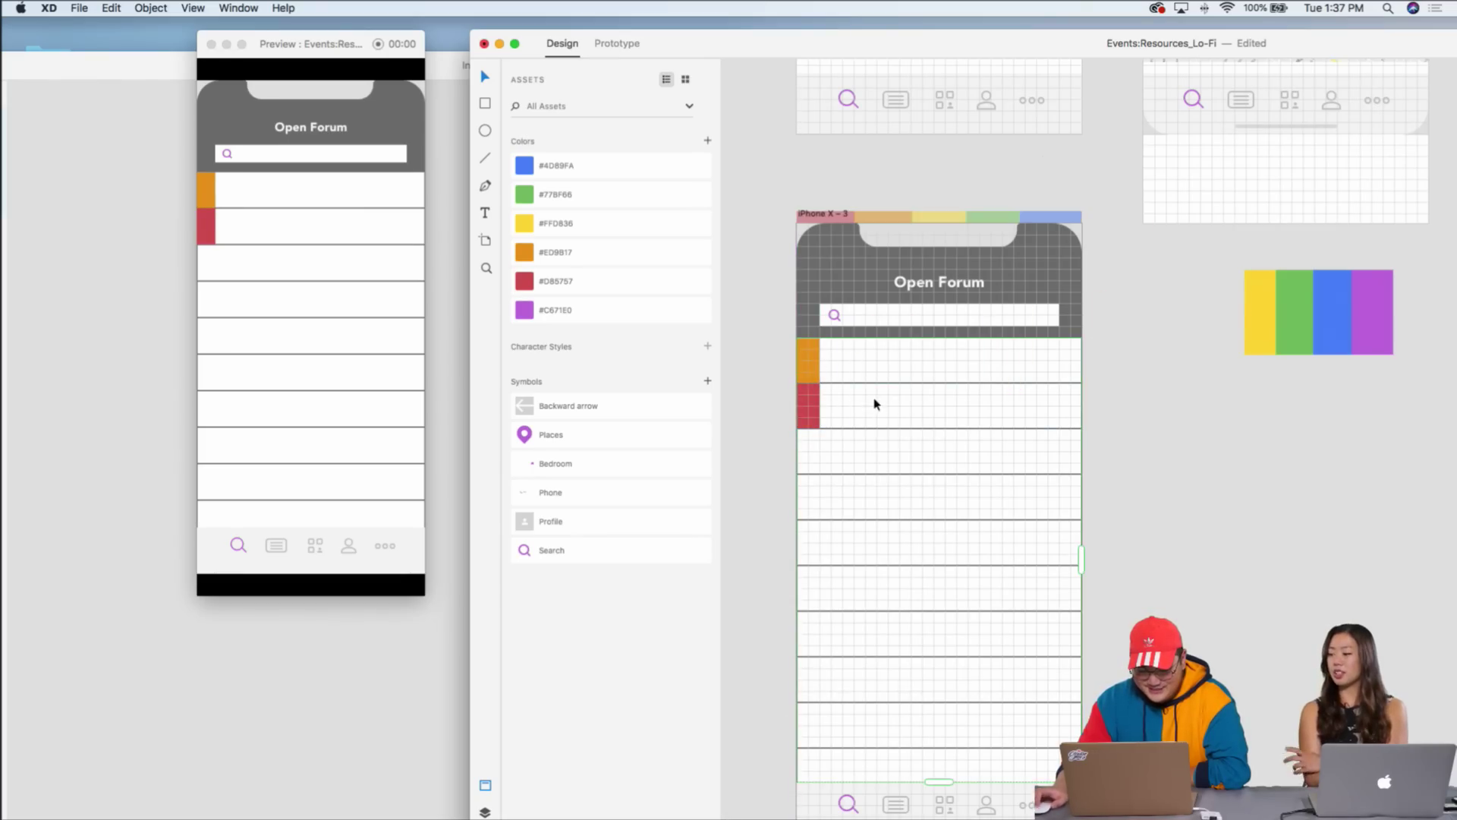
- Place the green bar at the left end of the third row and the yellow bar in the fourth, fitted to the row height
{"action": "left_click_drag", "start_coordinate": [1265, 295], "coordinate": [808, 520]}
{"action": "scroll", "coordinate": [1259, 381], "scroll_direction": "right", "scroll_amount": 1}
{"action": "scroll", "coordinate": [831, 569], "scroll_direction": "right", "scroll_amount": 1}
{"action": "left_click_drag", "start_coordinate": [807, 520], "coordinate": [804, 520]}
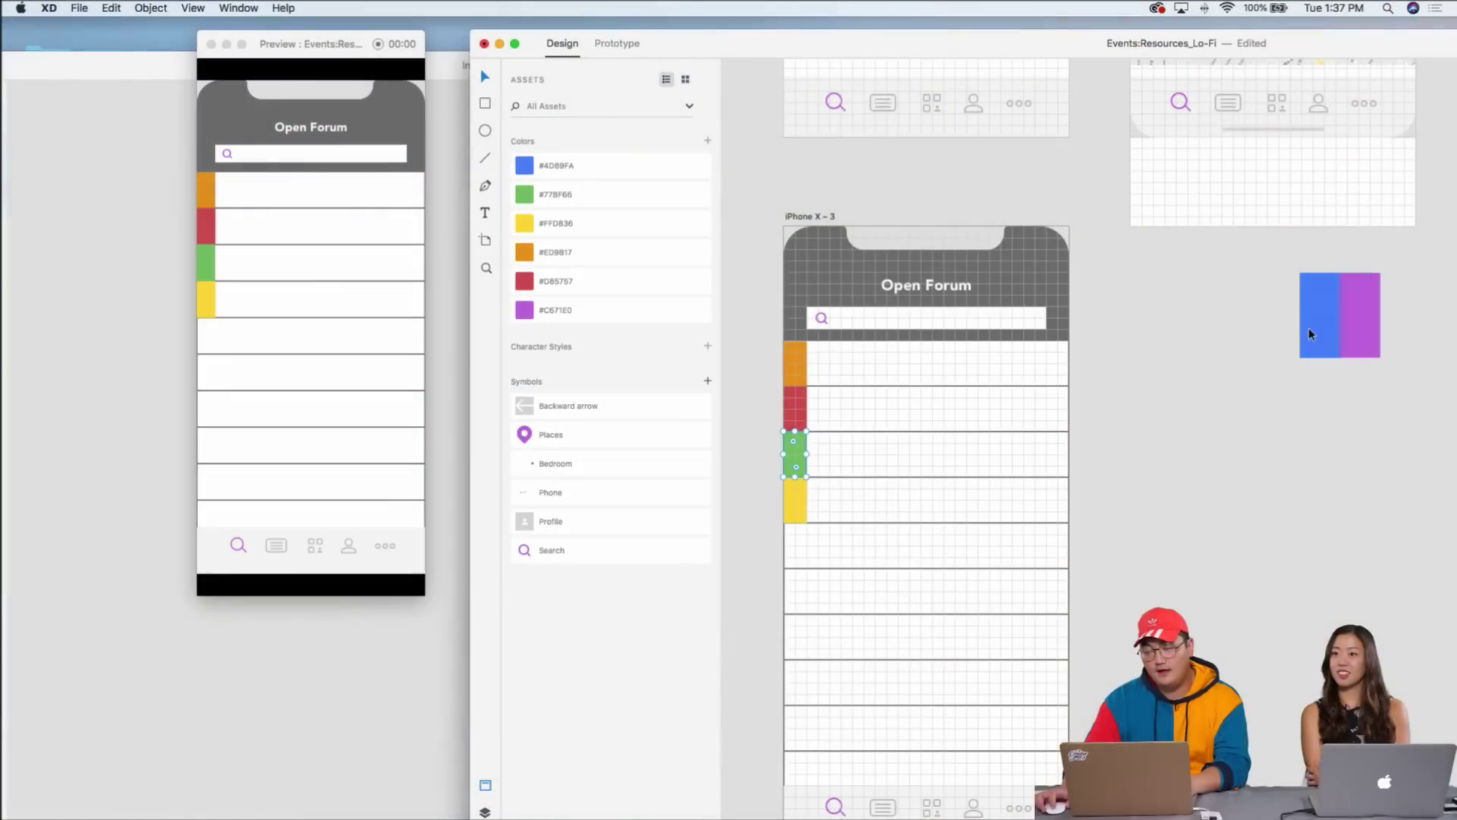
- Move the blue bar to the left end of the fifth row and resize it to match the yellow bar
{"action": "left_click_drag", "start_coordinate": [1309, 329], "coordinate": [799, 617]}
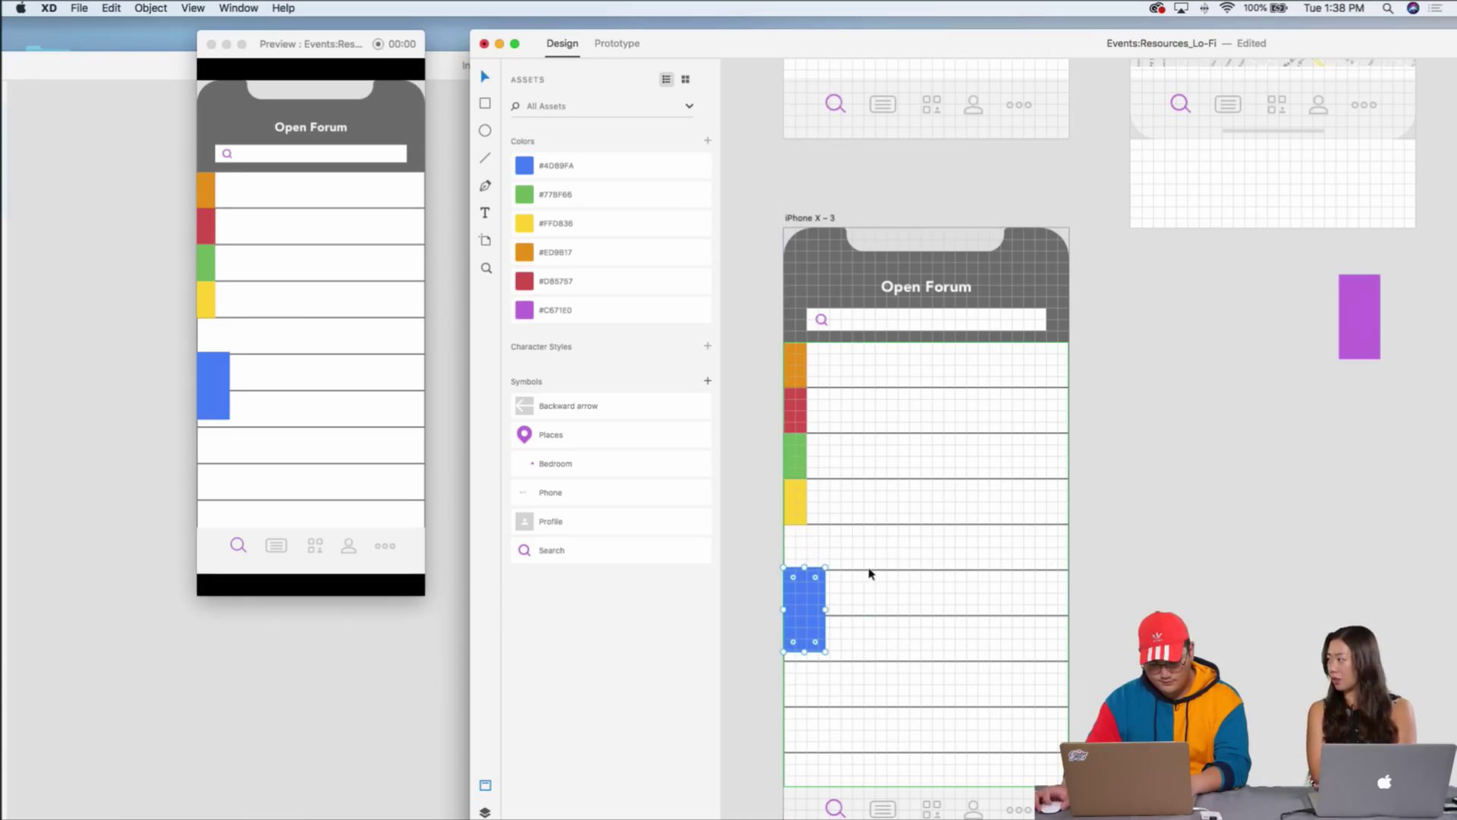
{"action": "scroll", "coordinate": [835, 571], "scroll_direction": "down", "scroll_amount": 2}
{"action": "left_click", "coordinate": [804, 489]}
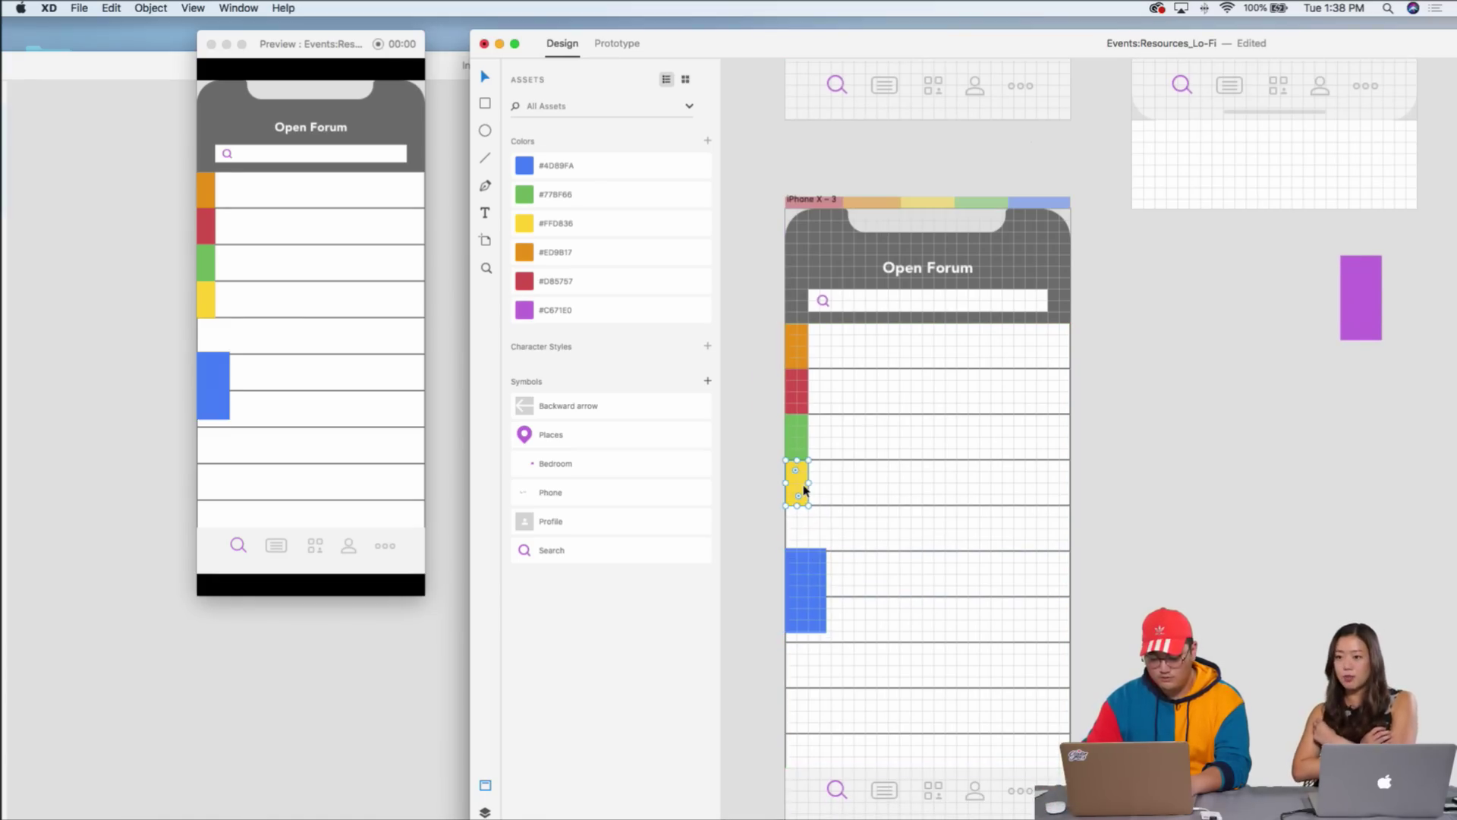
{"action": "scroll", "coordinate": [804, 489], "scroll_direction": "up", "scroll_amount": 5}
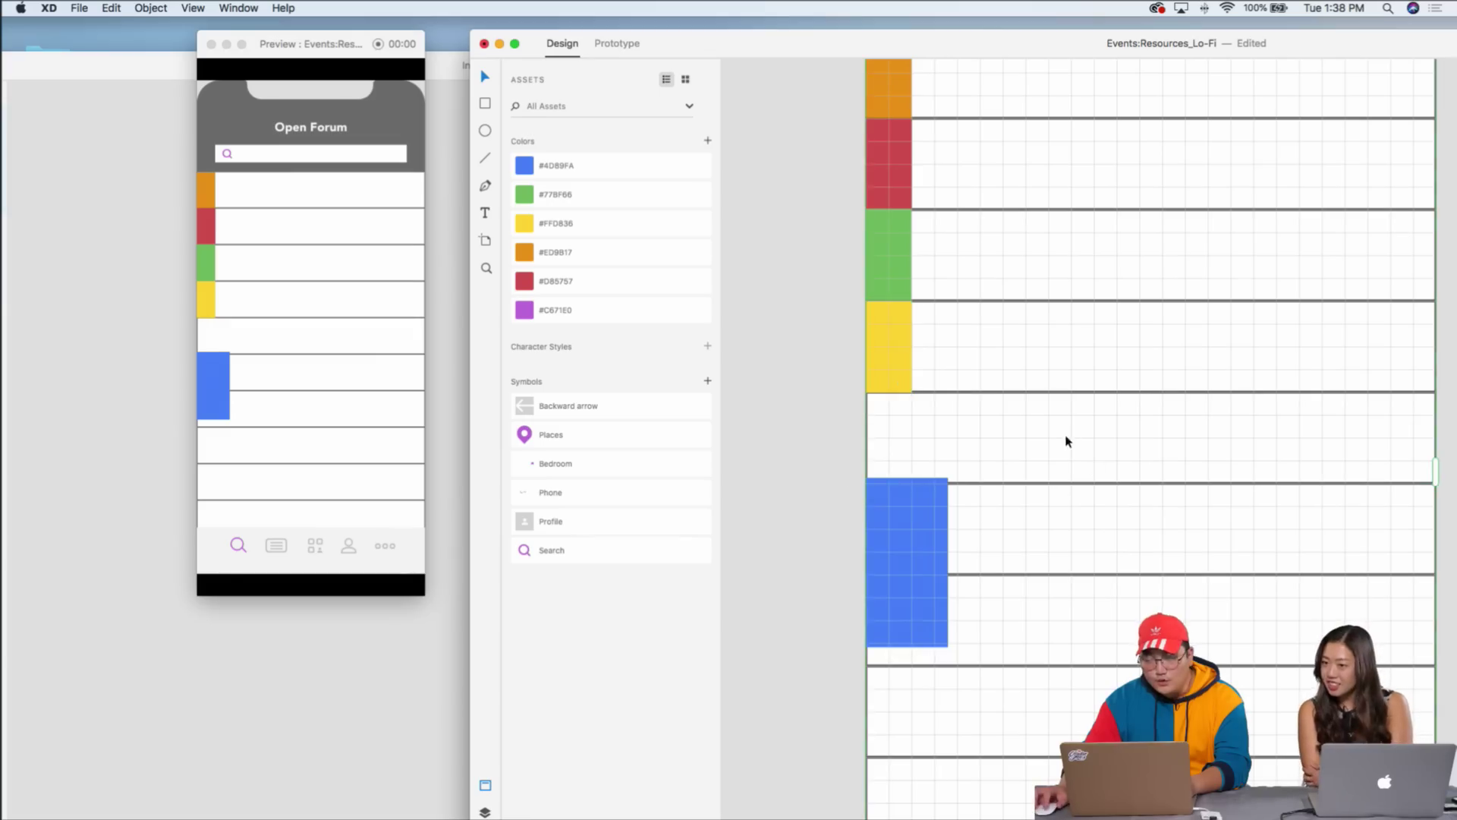
{"action": "left_click_drag", "start_coordinate": [896, 546], "coordinate": [922, 499]}
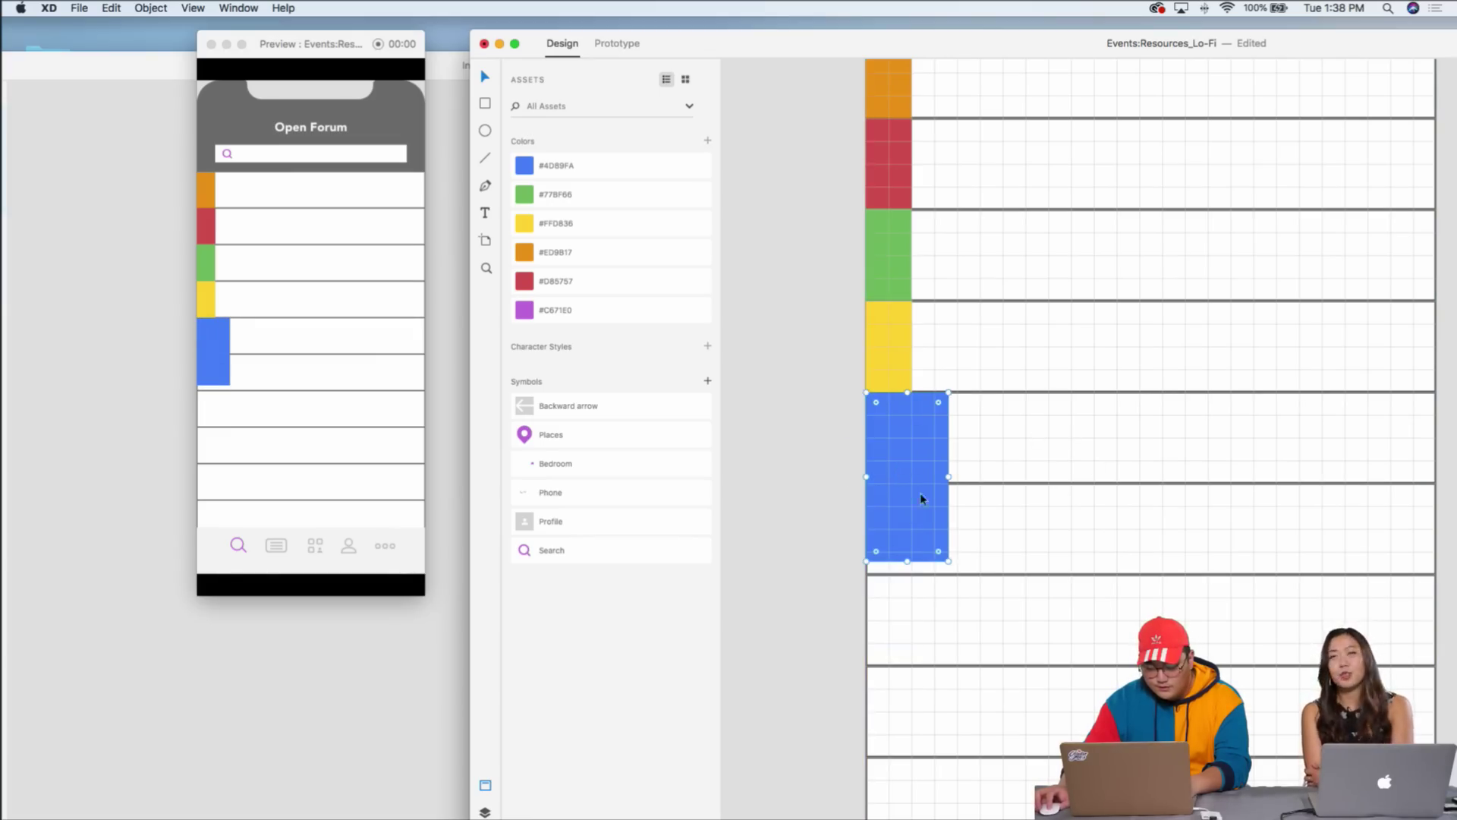
{"action": "left_click_drag", "start_coordinate": [947, 560], "coordinate": [915, 488]}
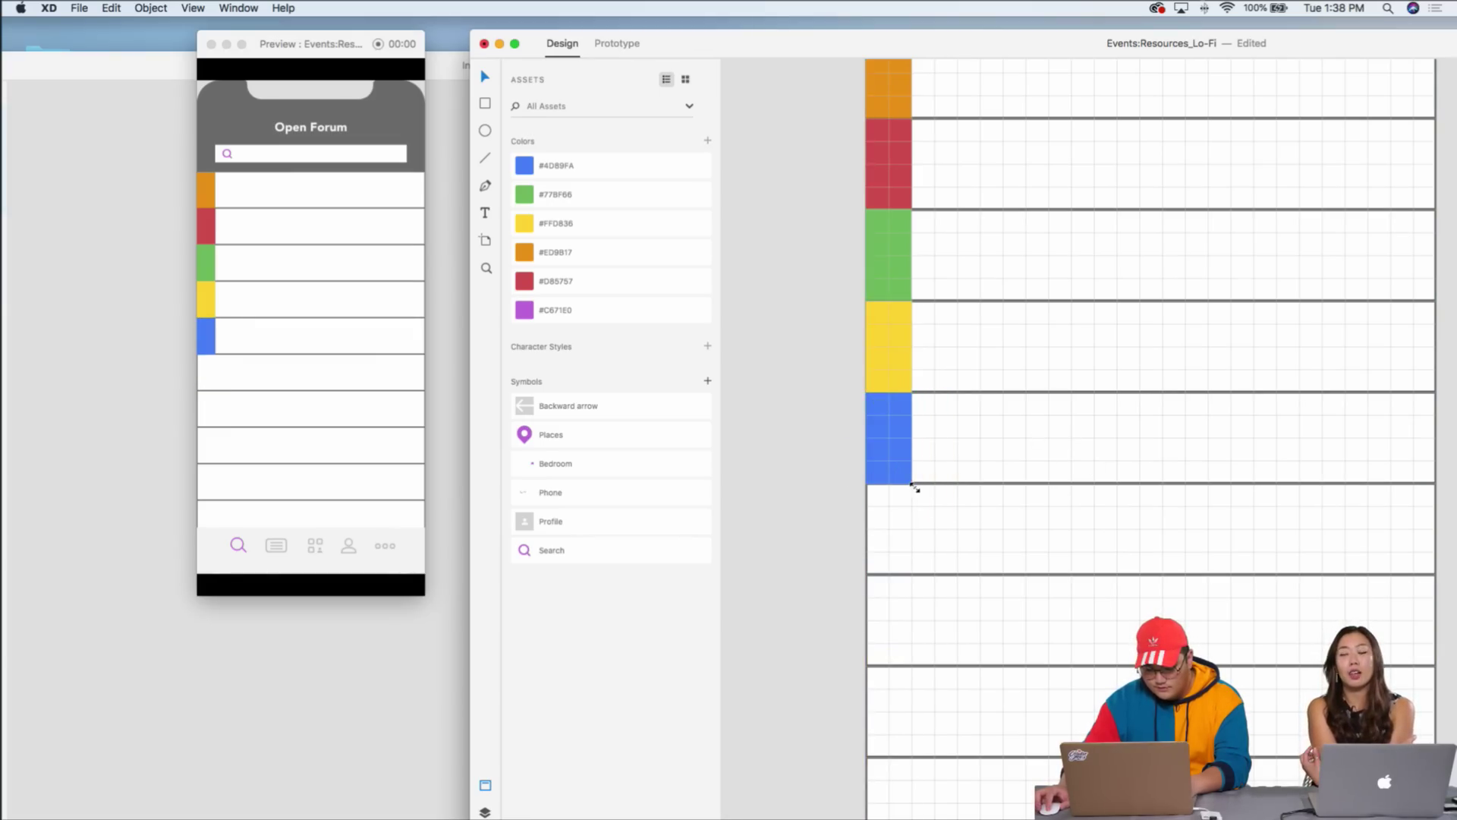
- Bring the purple bar from the colour strip onto the Open Forum artboard near the sixth row
{"action": "scroll", "coordinate": [989, 531], "scroll_direction": "down", "scroll_amount": 5}
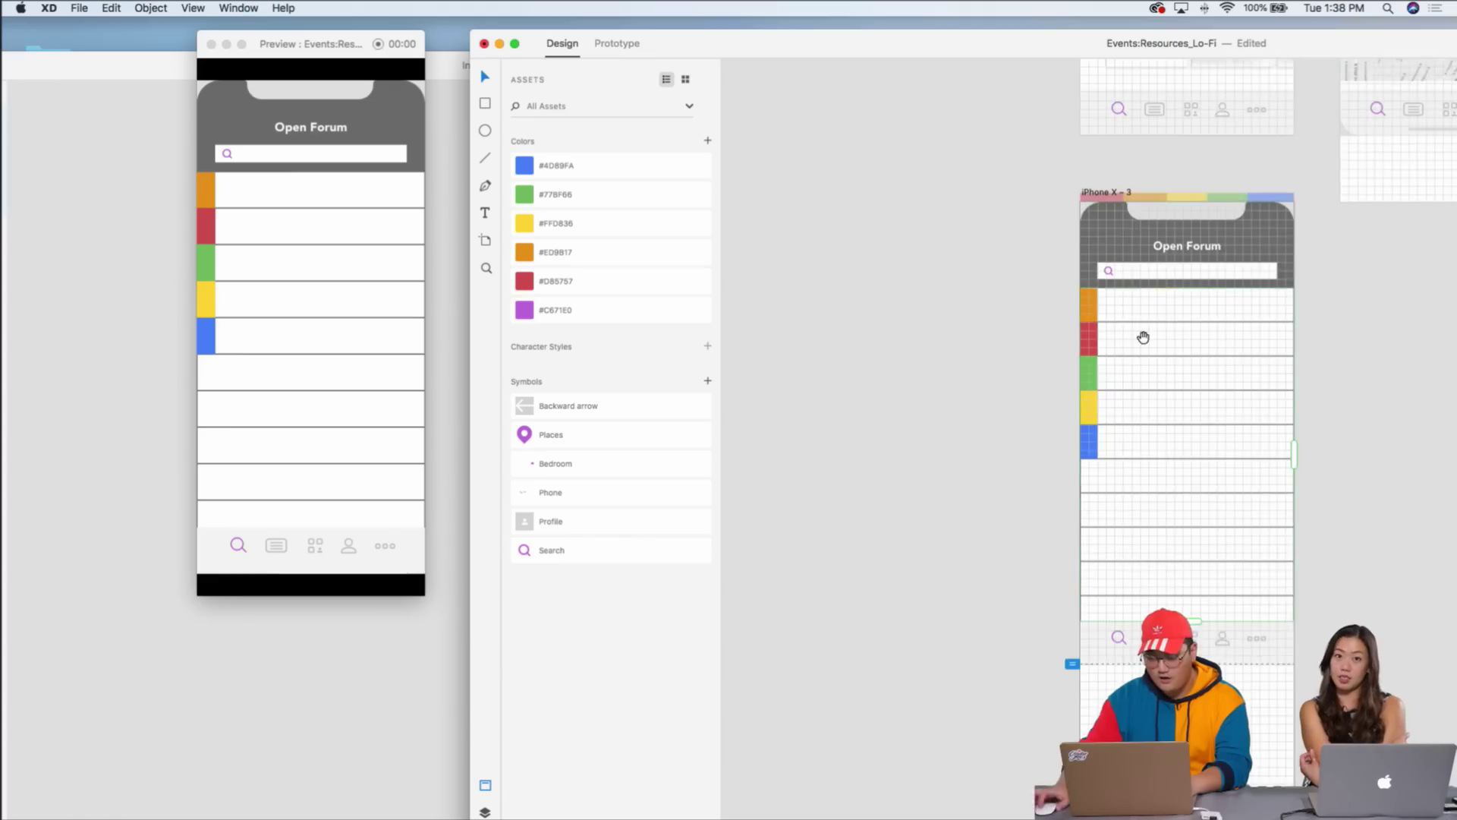
{"action": "left_click_drag", "start_coordinate": [1143, 337], "coordinate": [821, 405]}
{"action": "left_click_drag", "start_coordinate": [1192, 334], "coordinate": [823, 550]}
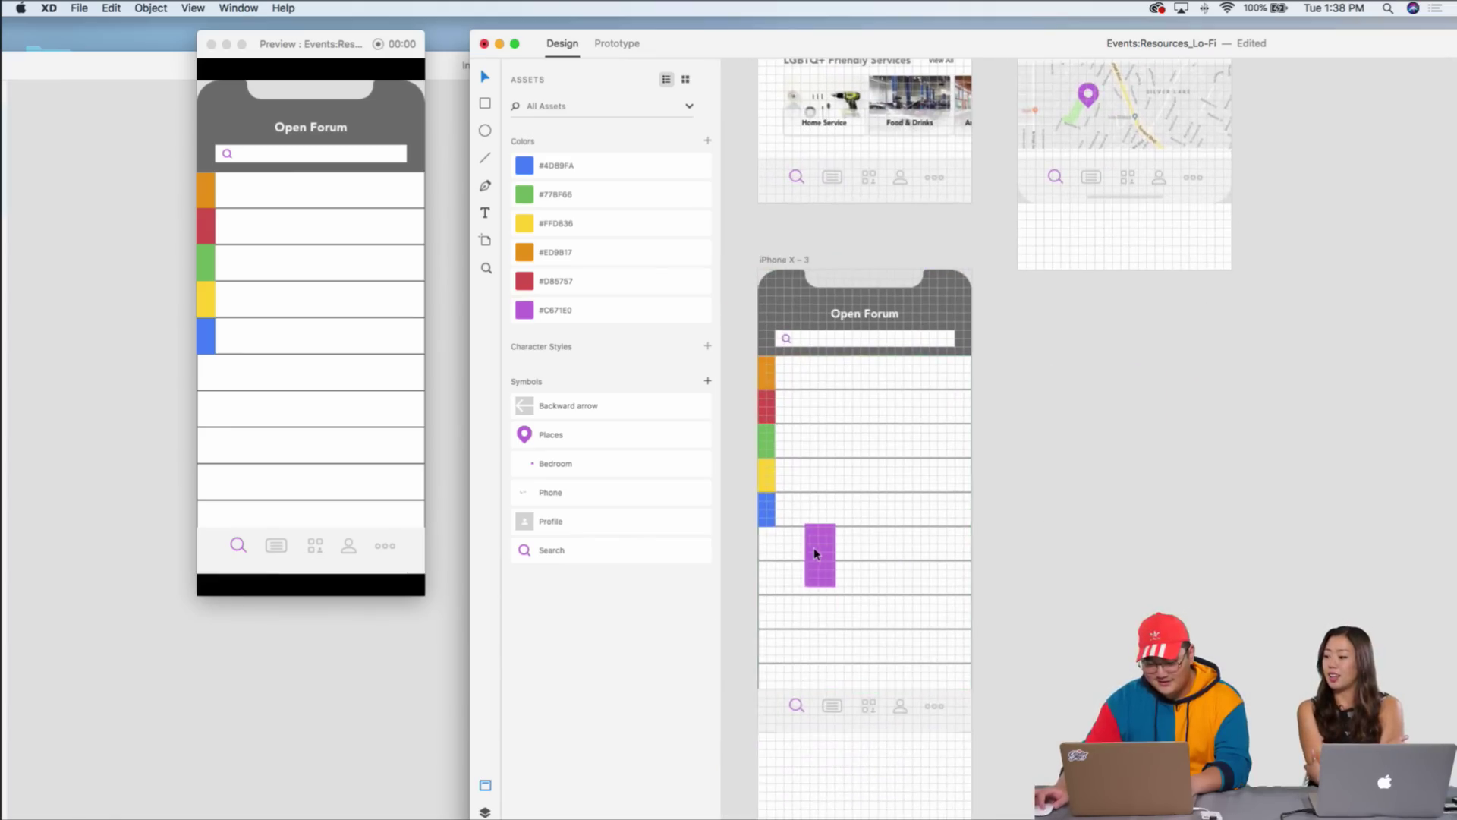
{"action": "key", "text": "super+equal"}
{"action": "left_click_drag", "start_coordinate": [845, 495], "coordinate": [1287, 380]}
{"action": "left_click_drag", "start_coordinate": [872, 423], "coordinate": [1308, 410]}
{"action": "left_click_drag", "start_coordinate": [809, 376], "coordinate": [1259, 264]}
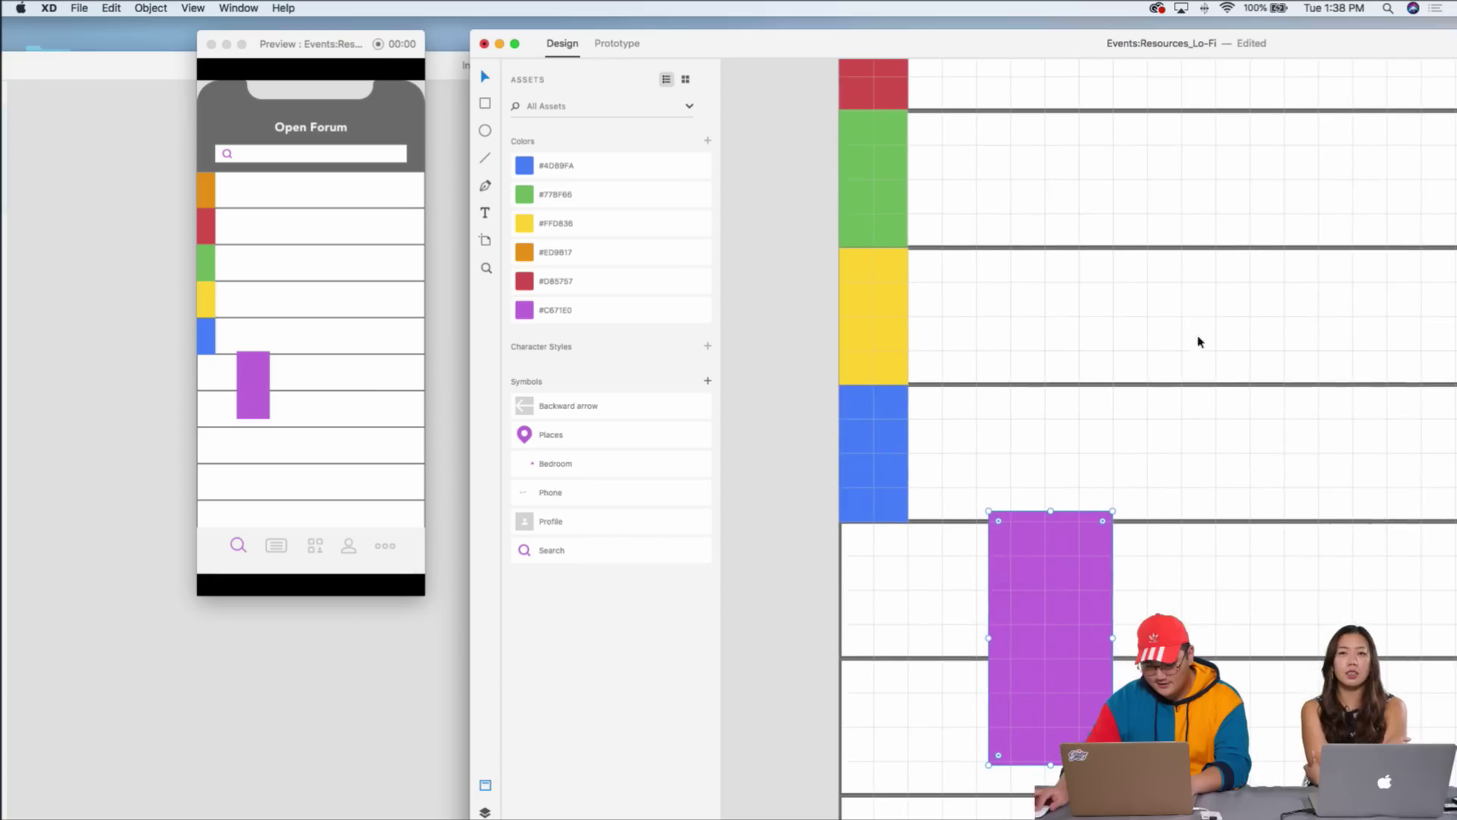
- Align the purple bar with the sixth row's left end and resize it to match the blue bar's width and the row height
{"action": "left_click_drag", "start_coordinate": [1051, 593], "coordinate": [913, 607]}
{"action": "scroll", "coordinate": [1002, 576], "scroll_direction": "down", "scroll_amount": 3}
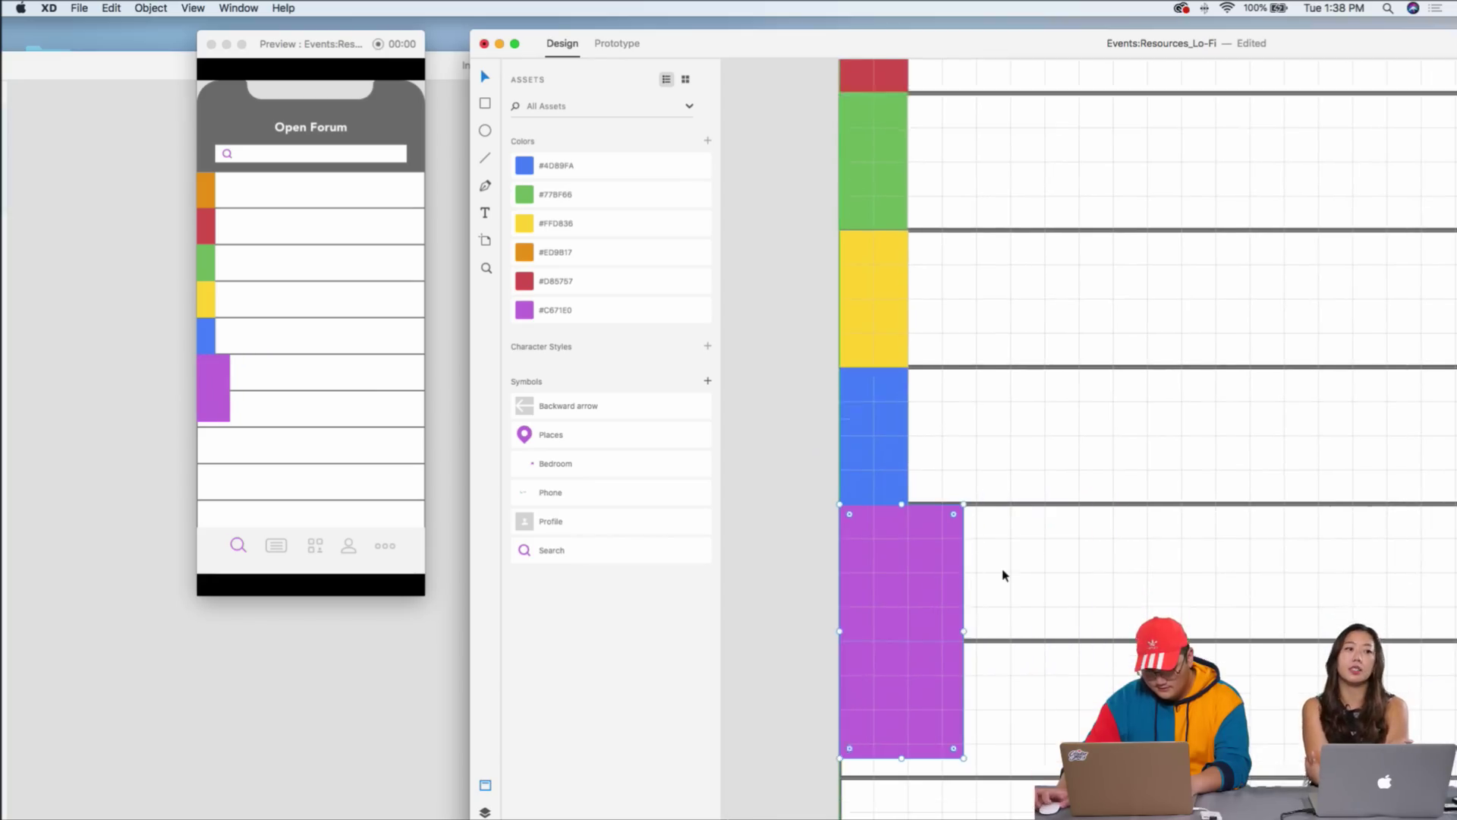
{"action": "left_click_drag", "start_coordinate": [964, 675], "coordinate": [931, 620]}
{"action": "key", "text": "super+z"}
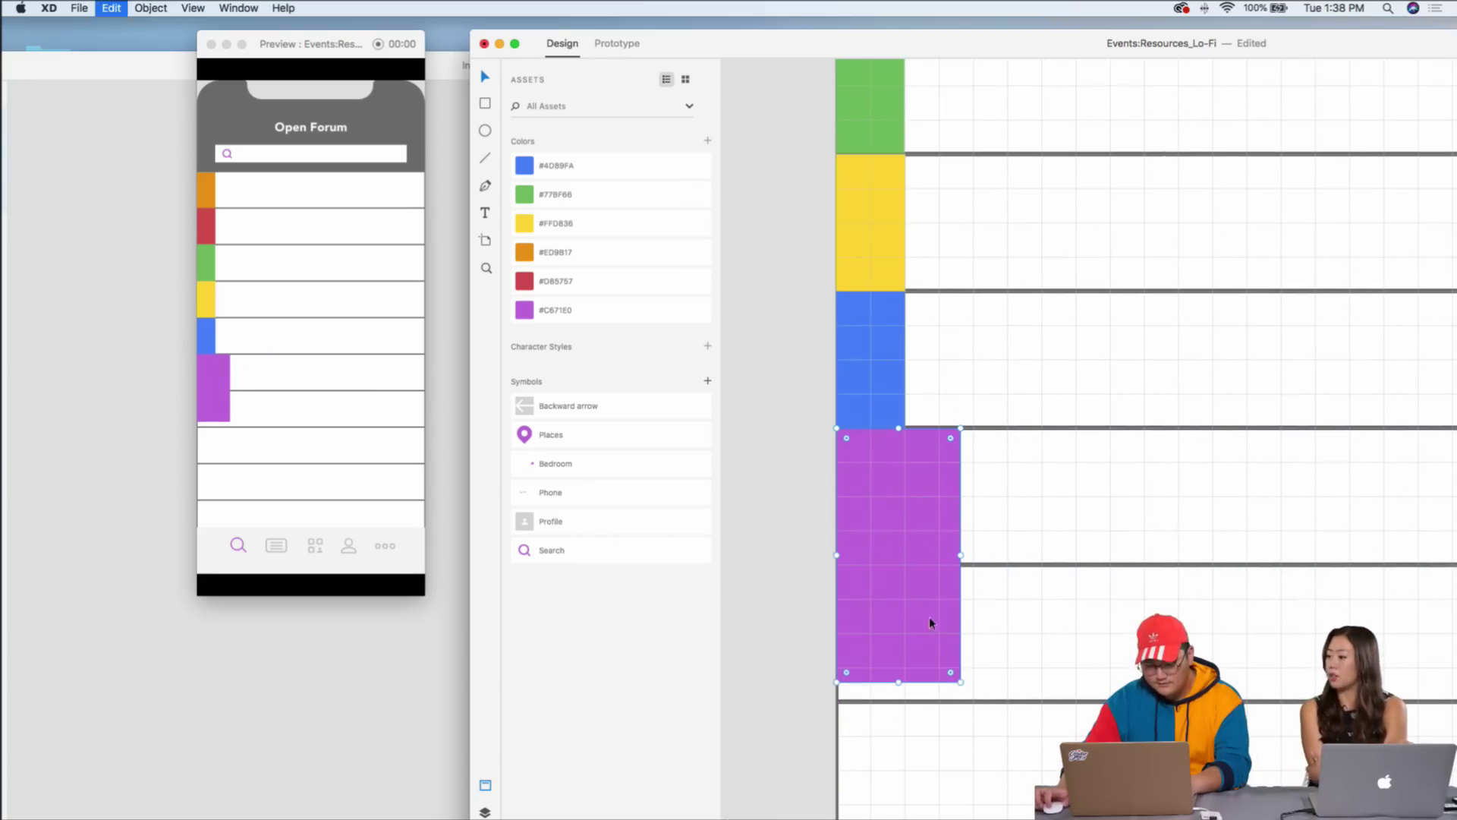
{"action": "left_click_drag", "start_coordinate": [959, 682], "coordinate": [905, 563]}
{"action": "left_click", "coordinate": [963, 621]}
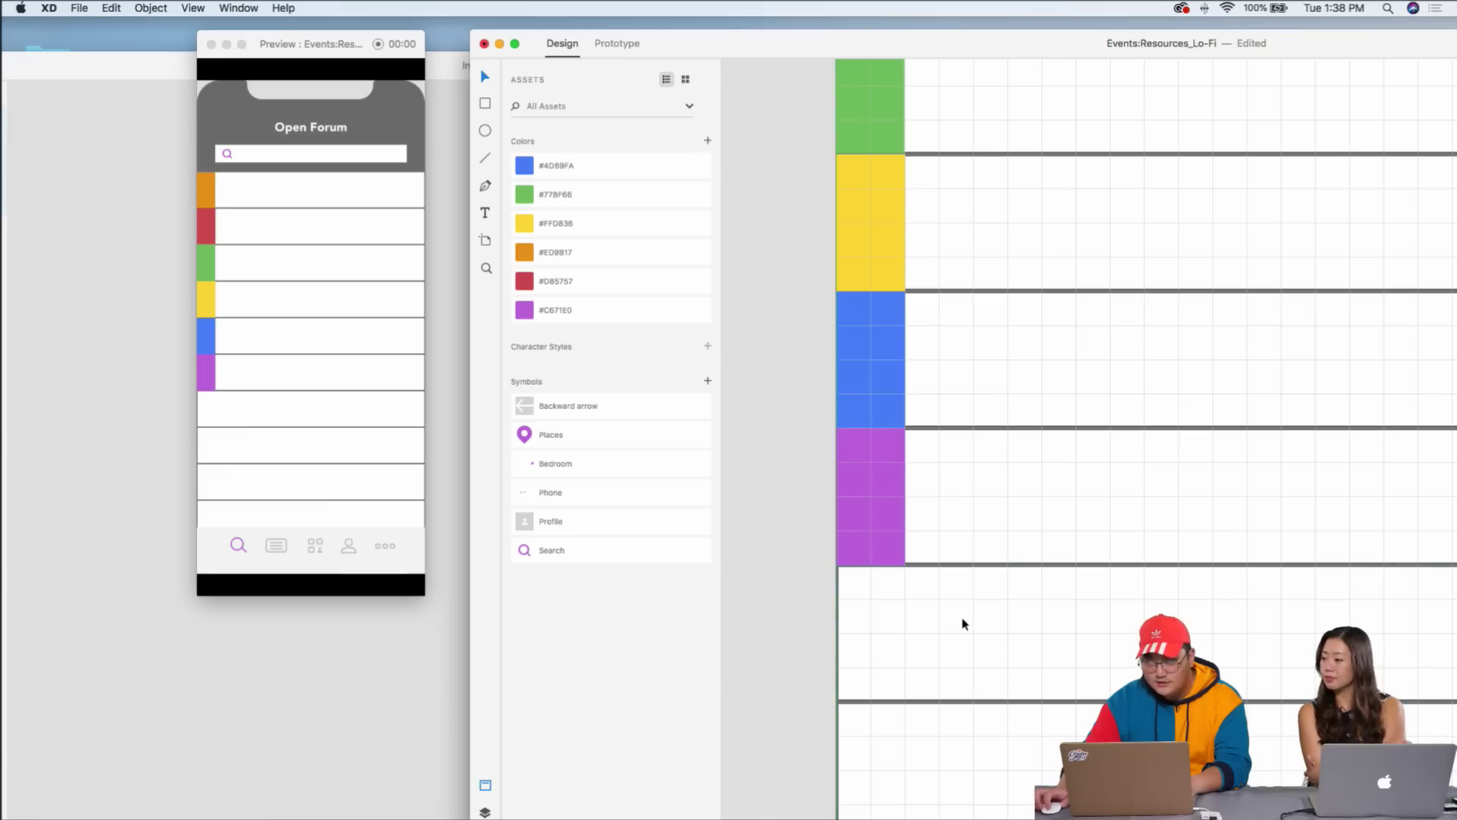
- Try to send the green bar in the third Open Forum row to the back
{"action": "scroll", "coordinate": [962, 620], "scroll_direction": "down", "scroll_amount": 5}
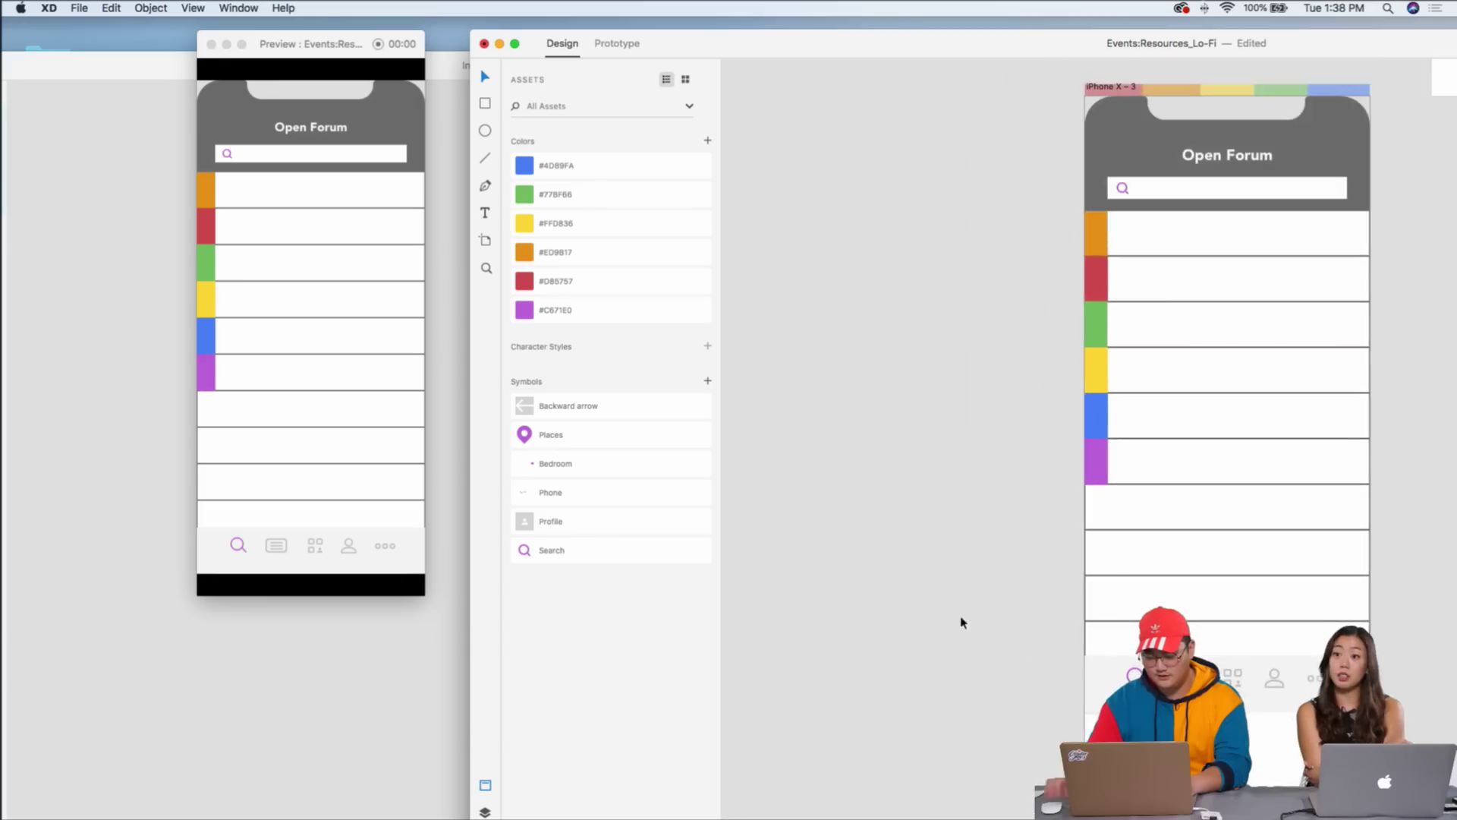
{"action": "scroll", "coordinate": [994, 577], "scroll_direction": "up", "scroll_amount": 3}
{"action": "left_click_drag", "start_coordinate": [994, 577], "coordinate": [988, 326]}
{"action": "right_click", "coordinate": [997, 417]}
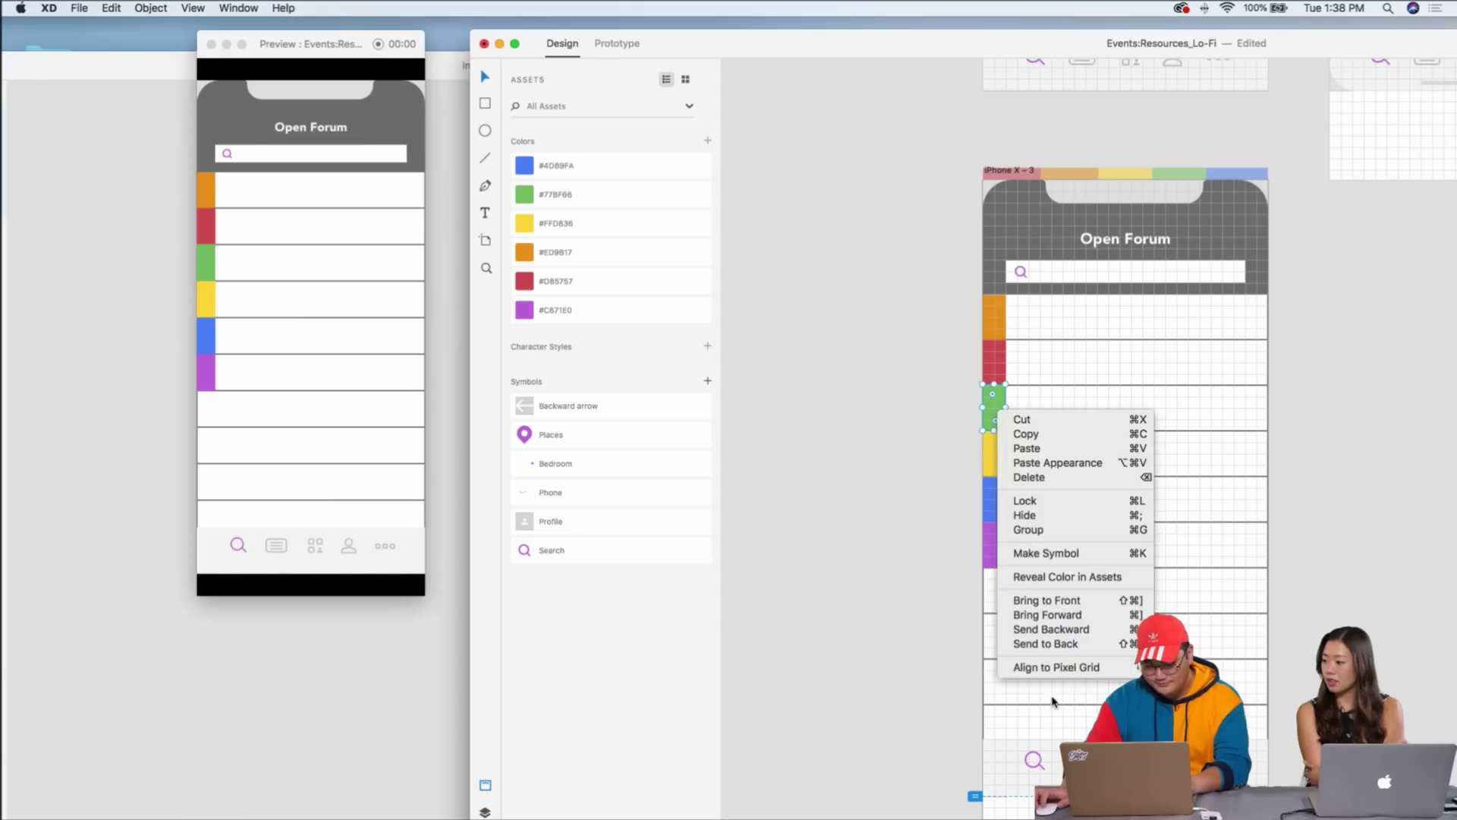
{"action": "left_click", "coordinate": [1009, 647]}
{"action": "key", "text": "super+z"}
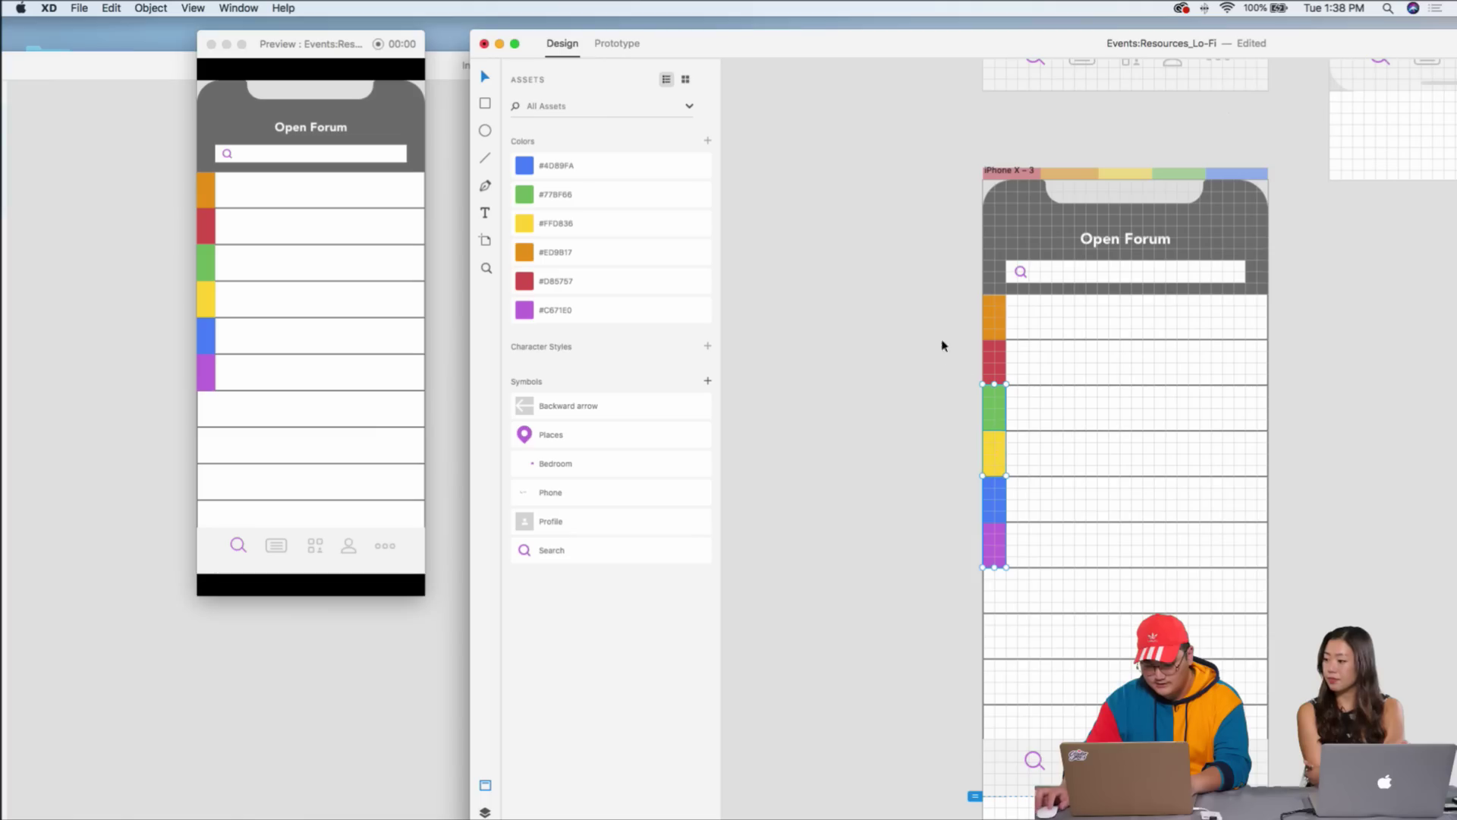
- Select all six coloured bars in the Open Forum rows and send them to the back
{"action": "left_click_drag", "start_coordinate": [992, 316], "coordinate": [993, 366]}
{"action": "left_click_drag", "start_coordinate": [996, 424], "coordinate": [997, 563]}
{"action": "right_click", "coordinate": [997, 563]}
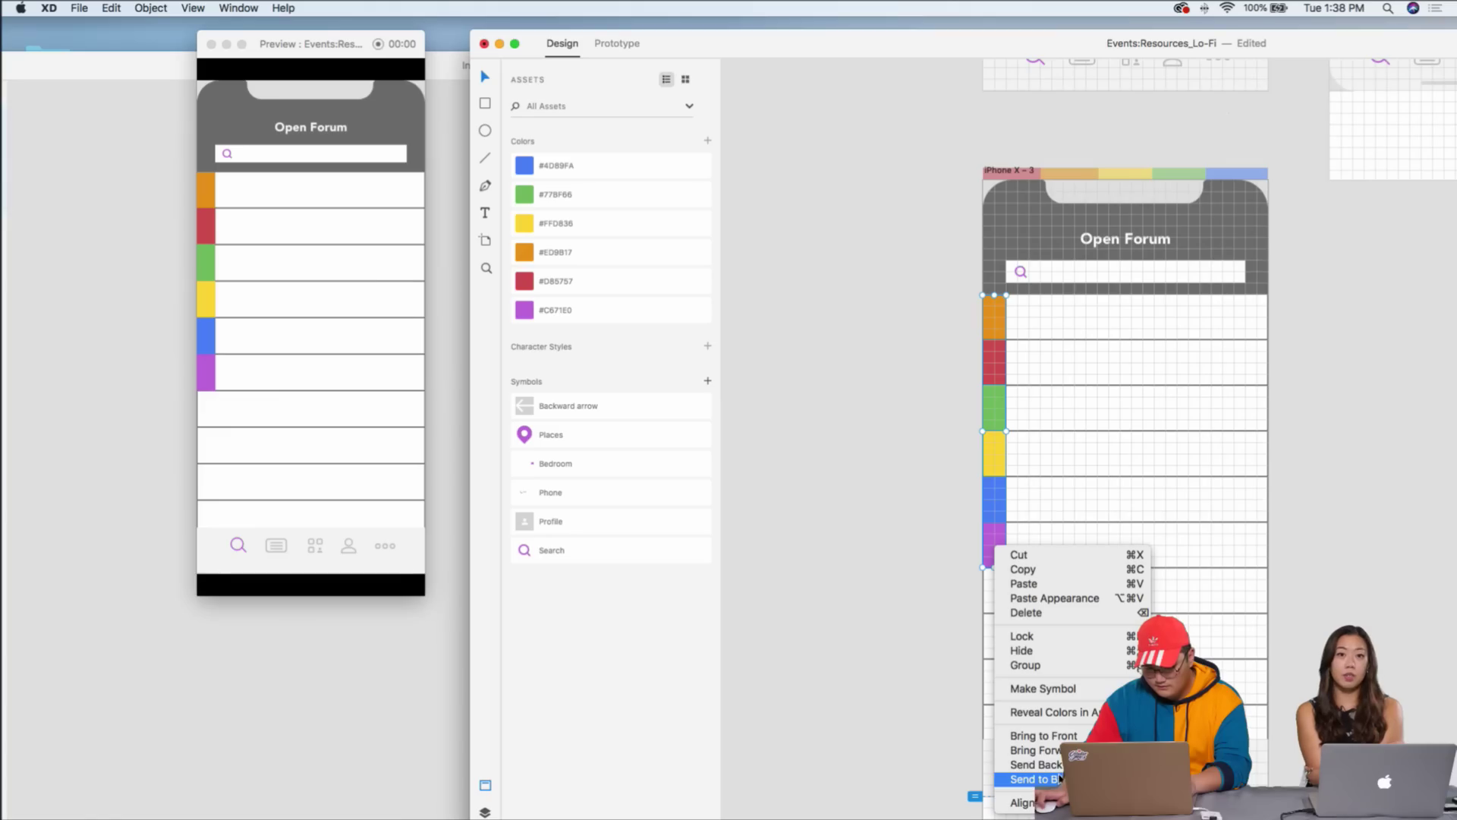
{"action": "left_click", "coordinate": [1060, 779]}
{"action": "scroll", "coordinate": [1184, 493], "scroll_direction": "up", "scroll_amount": 5}
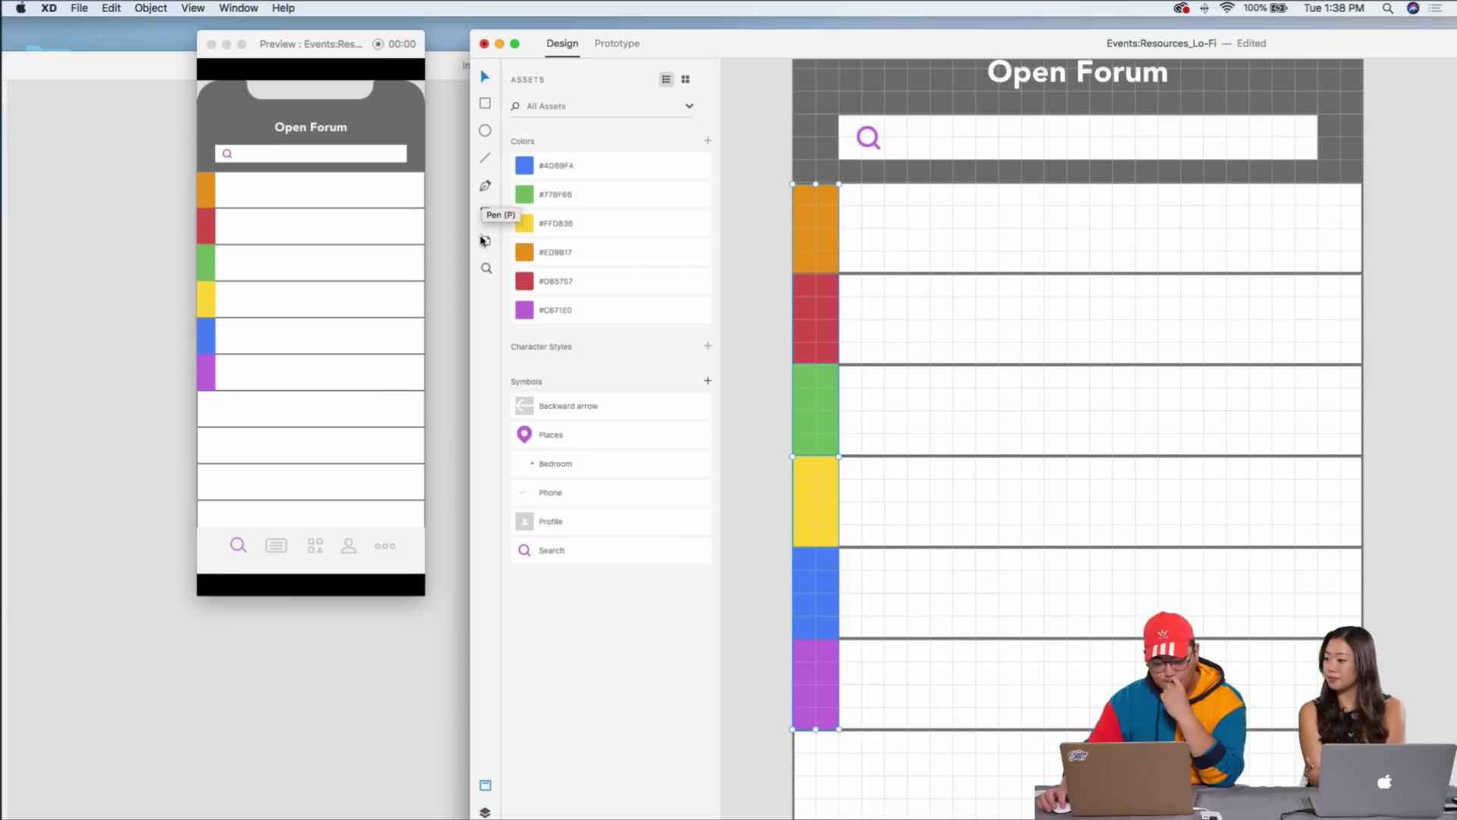
- Try to draw an area text box across the first Open Forum row beside the orange bar
{"action": "left_click", "coordinate": [486, 186]}
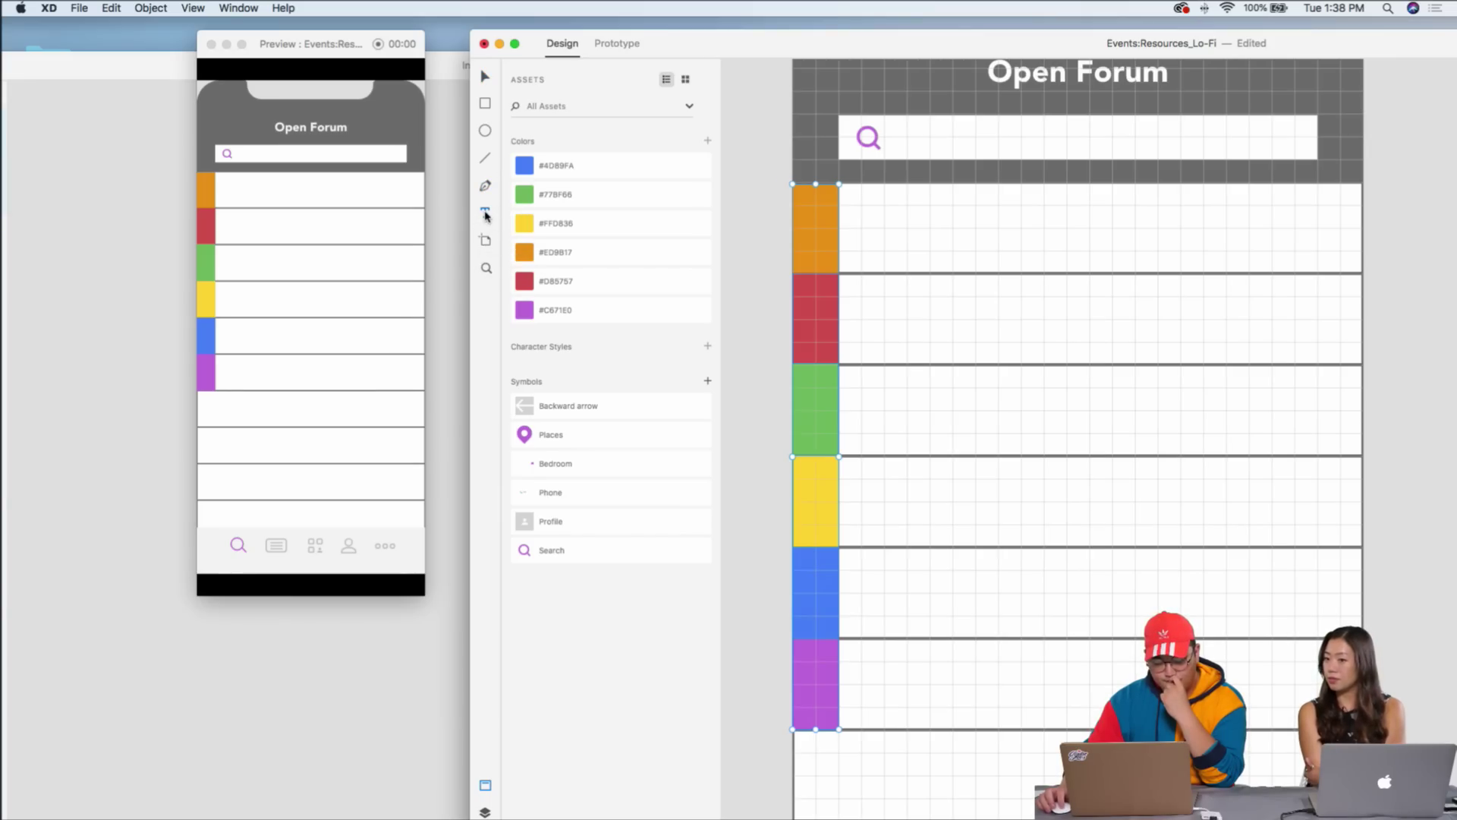
{"action": "left_click", "coordinate": [486, 212]}
{"action": "scroll", "coordinate": [910, 228], "scroll_direction": "left", "scroll_amount": 1}
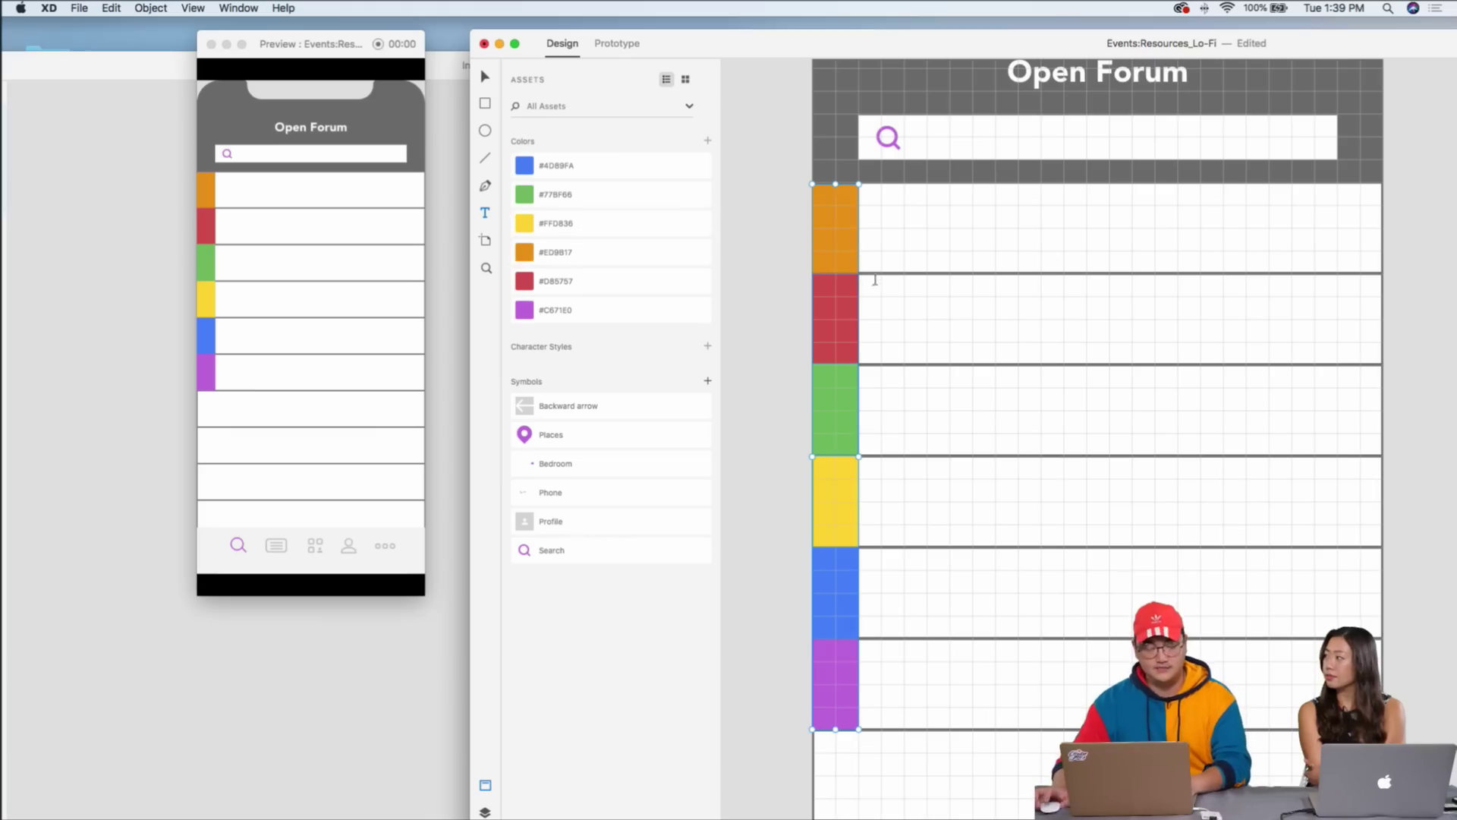
{"action": "scroll", "coordinate": [887, 261], "scroll_direction": "up", "scroll_amount": 2}
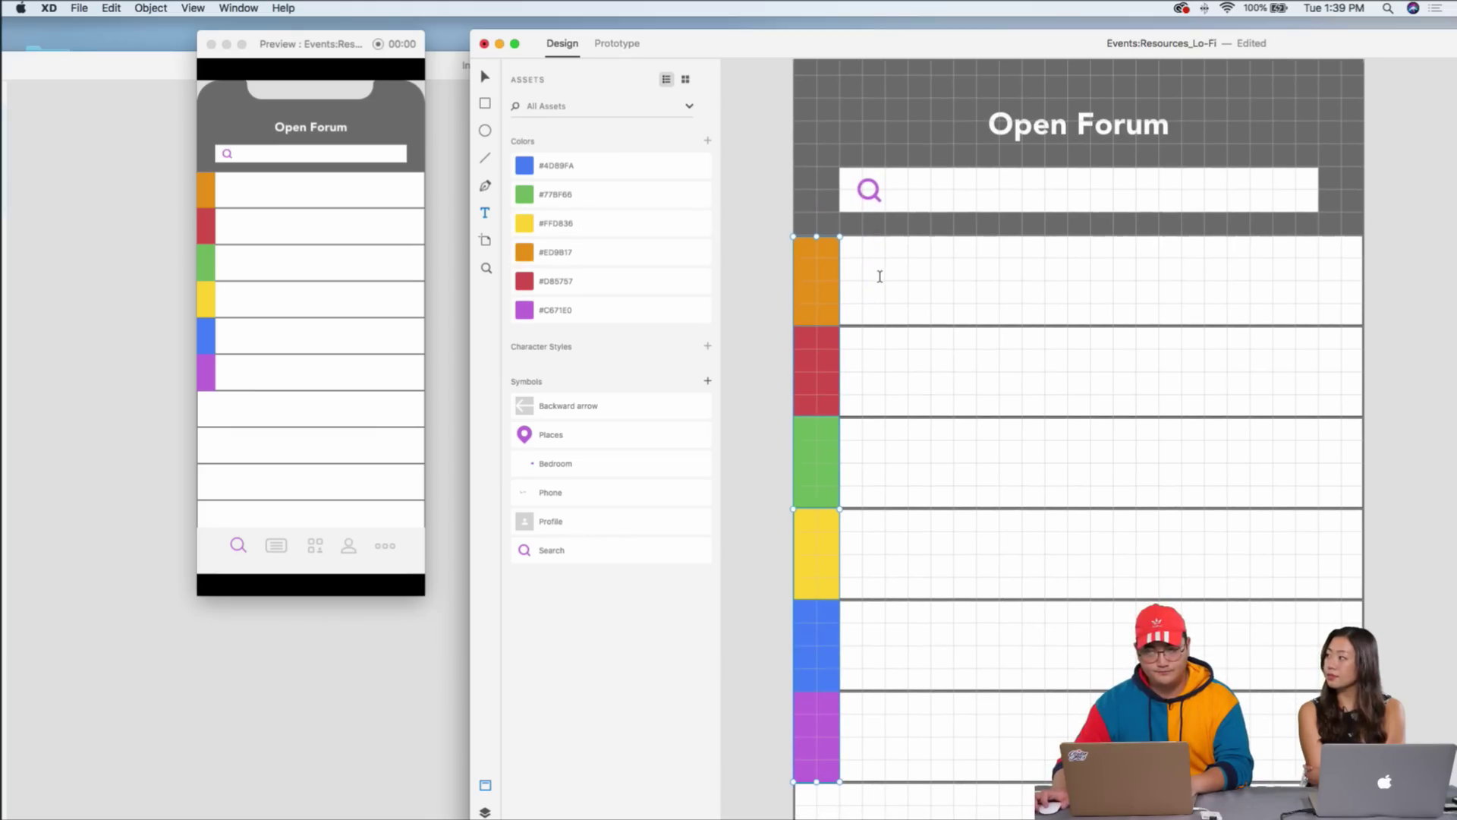
{"action": "scroll", "coordinate": [879, 276], "scroll_direction": "down", "scroll_amount": 1}
{"action": "scroll", "coordinate": [877, 276], "scroll_direction": "left", "scroll_amount": 3}
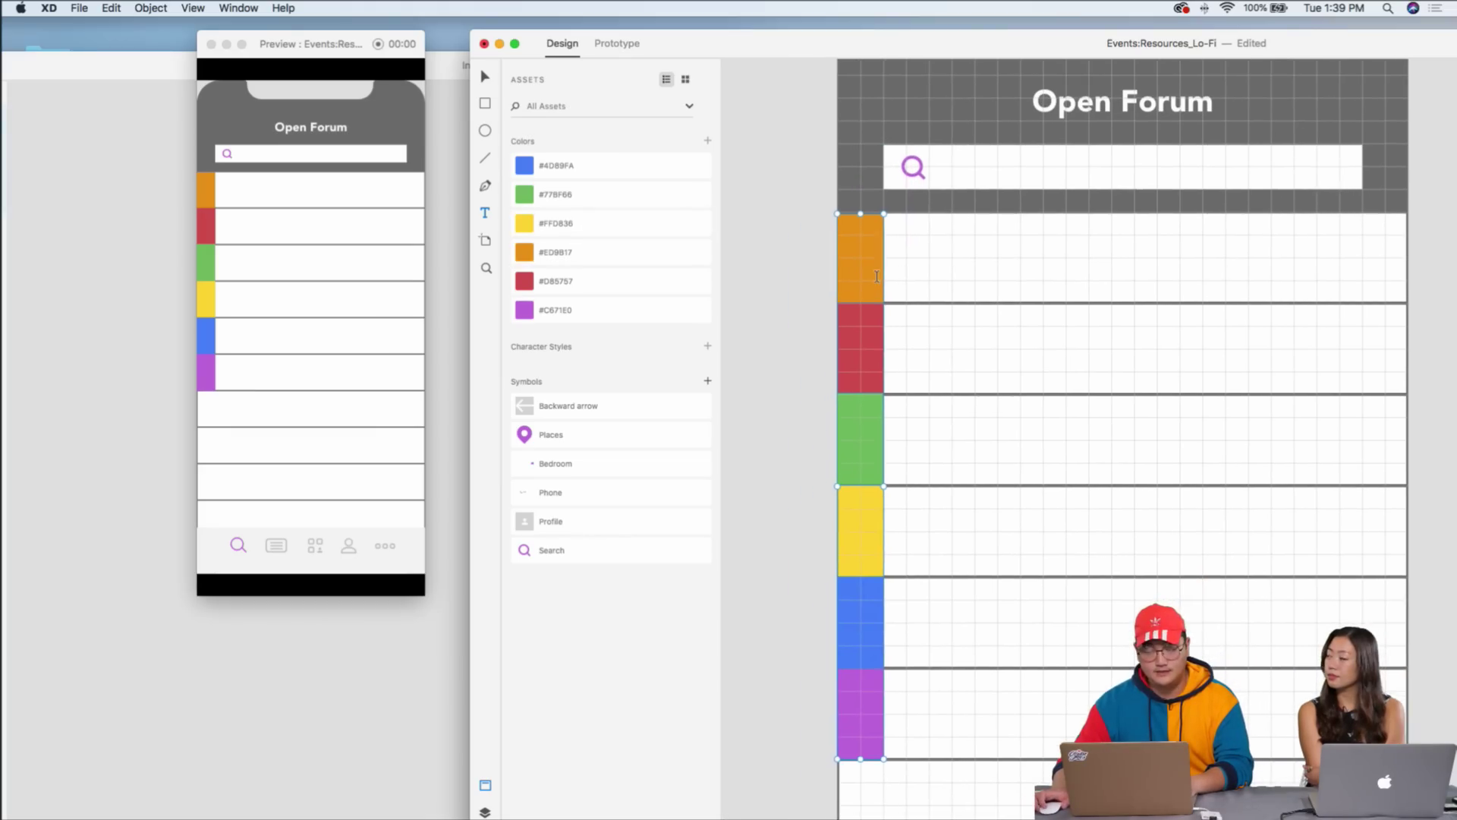
{"action": "scroll", "coordinate": [870, 275], "scroll_direction": "up", "scroll_amount": 1}
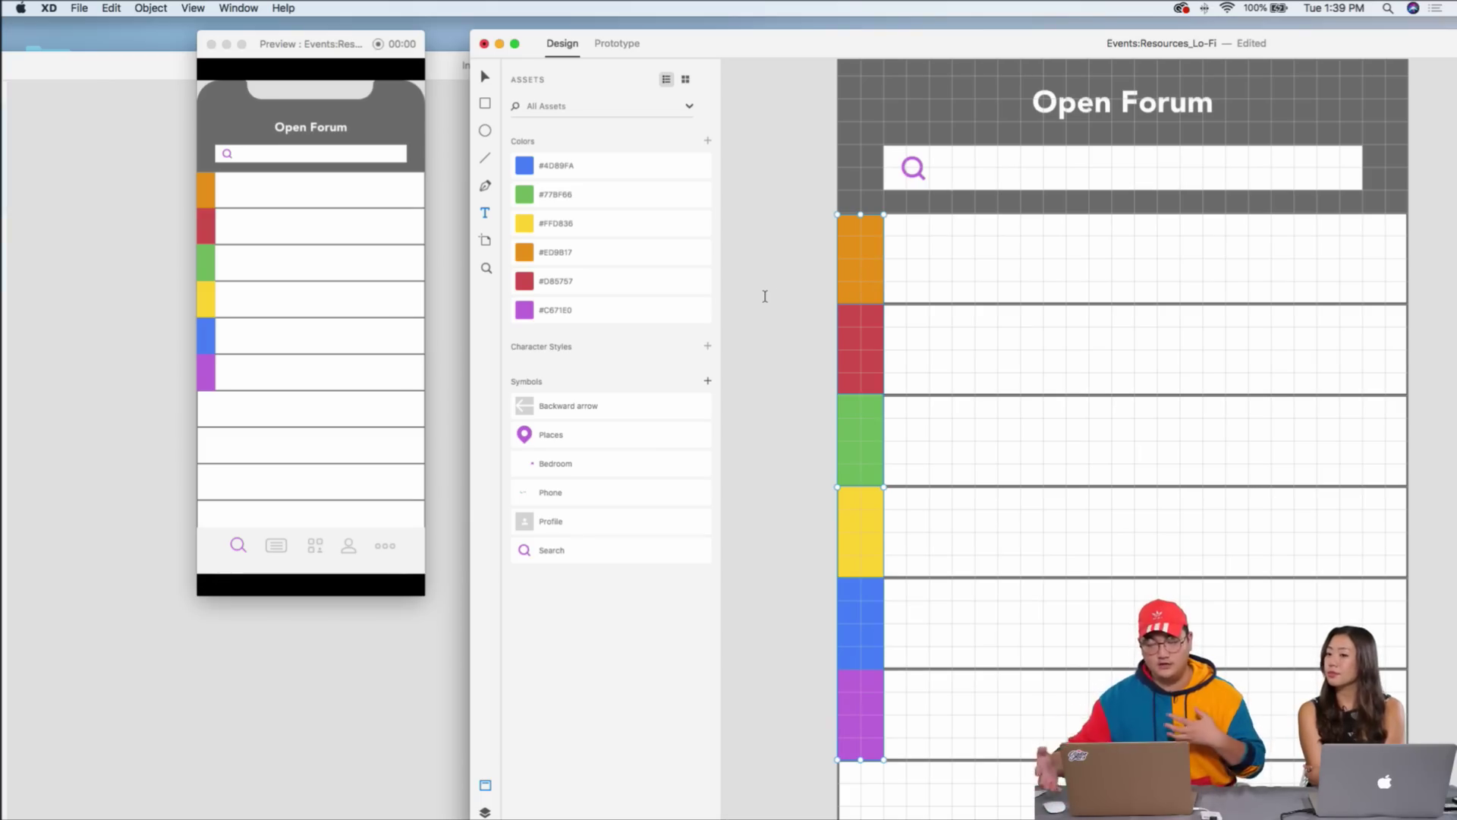
{"action": "scroll", "coordinate": [827, 254], "scroll_direction": "right", "scroll_amount": 3}
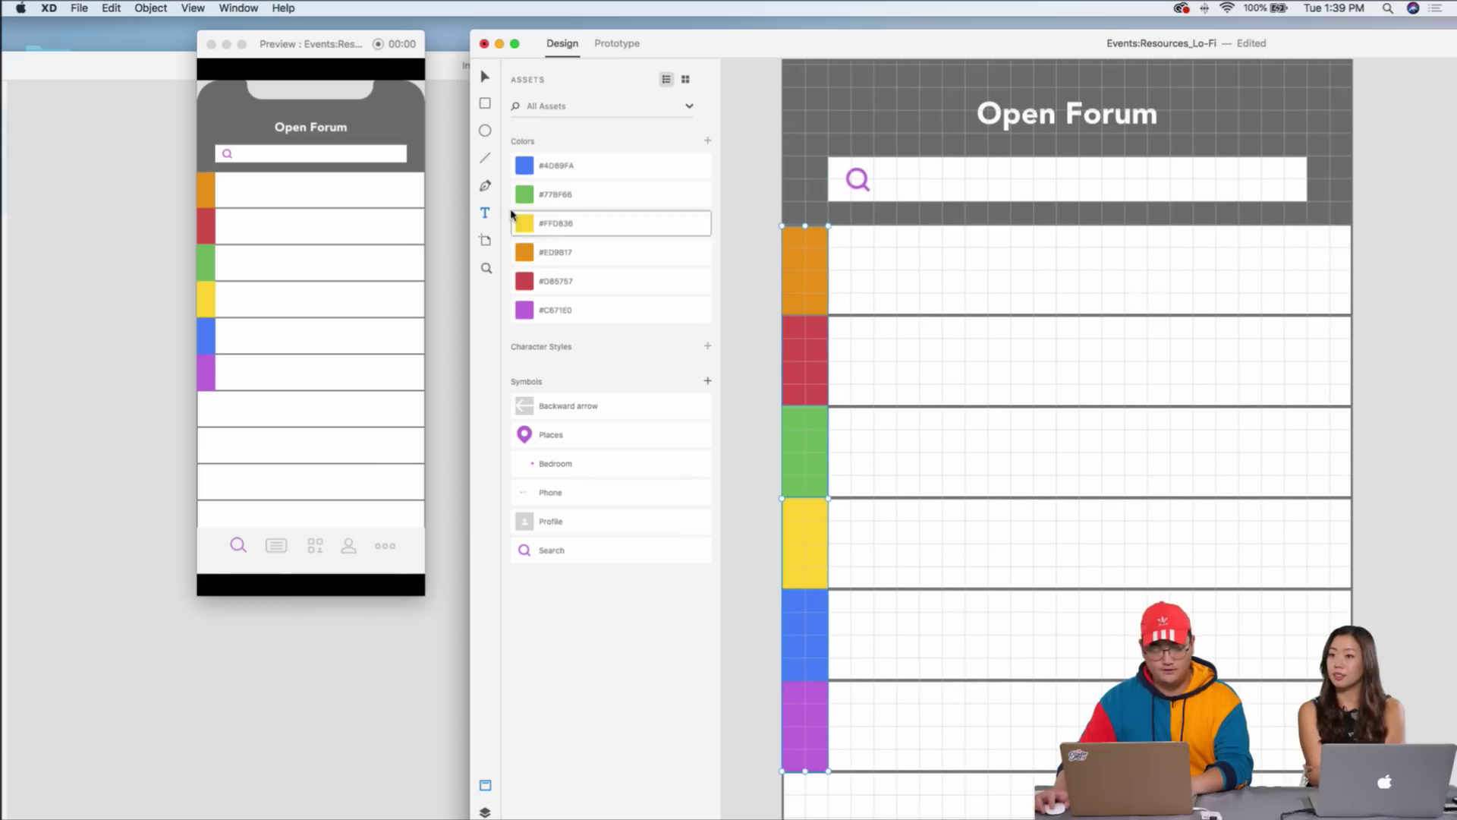
{"action": "left_click_drag", "start_coordinate": [922, 279], "coordinate": [1324, 297]}
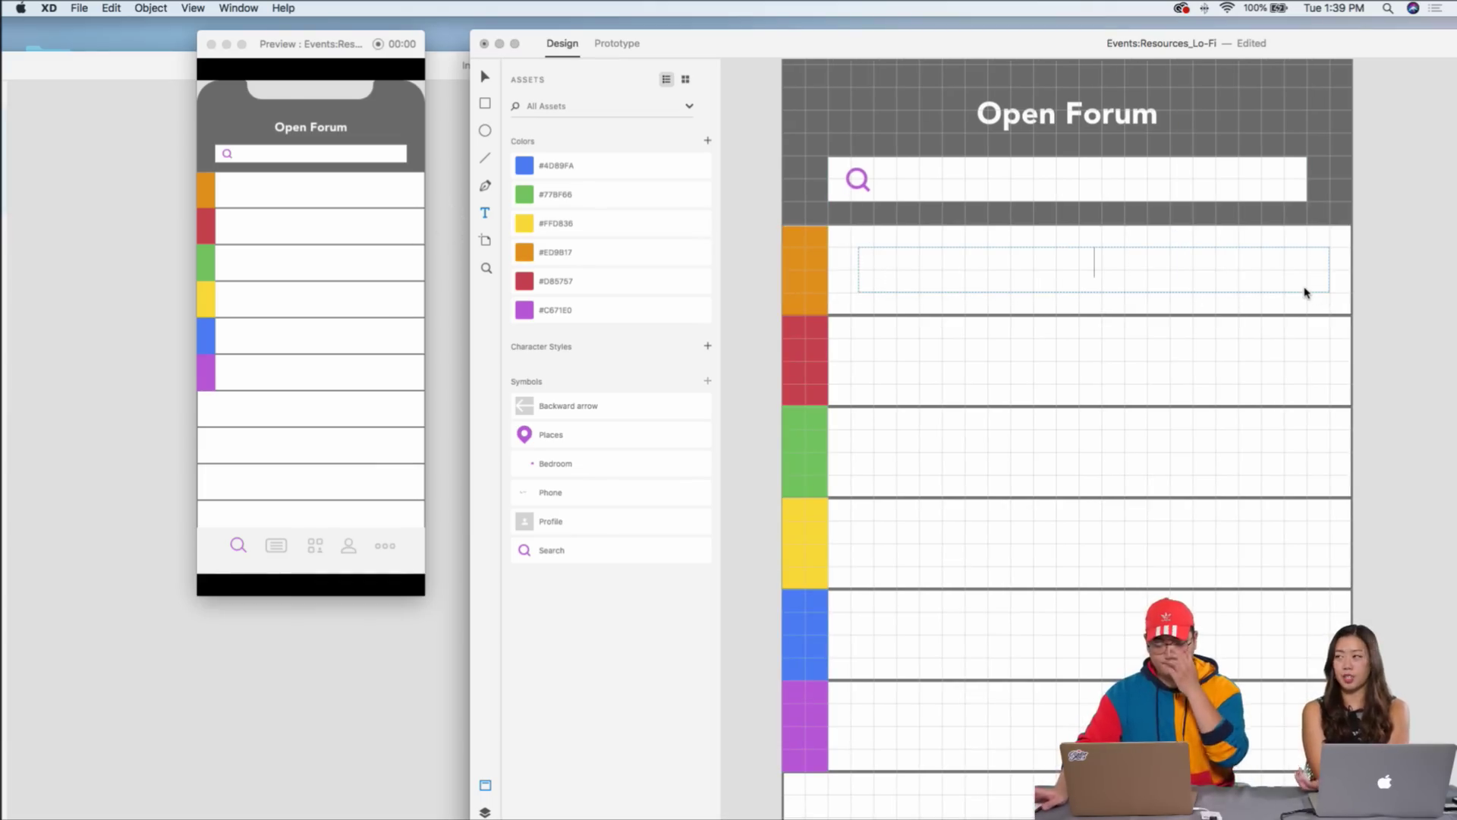
- Enlarge the document window and add the text "I just came out to my mom and...." in the first row beside the orange bar
{"action": "double_click", "coordinate": [835, 41]}
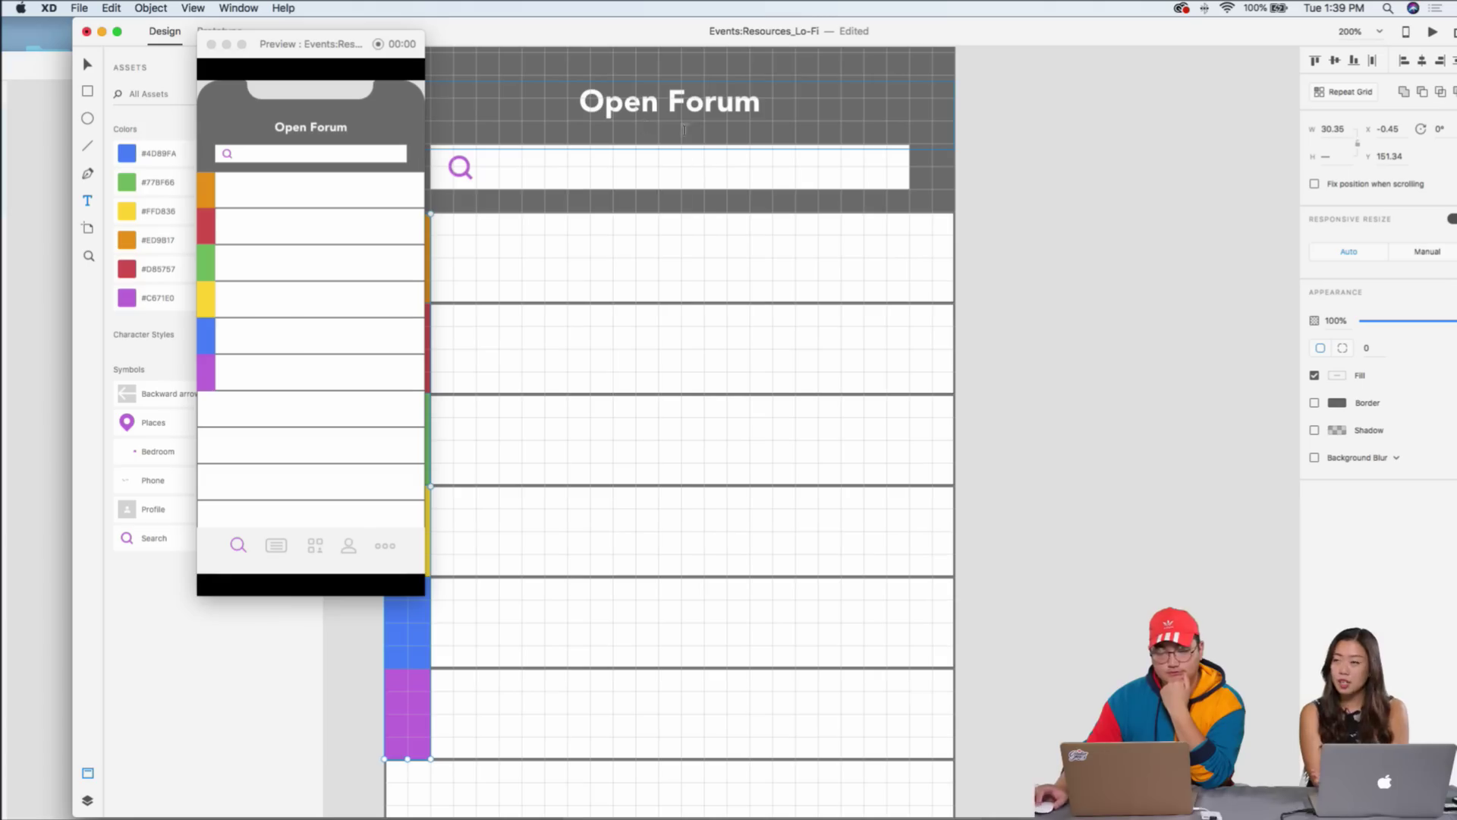
{"action": "scroll", "coordinate": [961, 144], "scroll_direction": "left", "scroll_amount": 3}
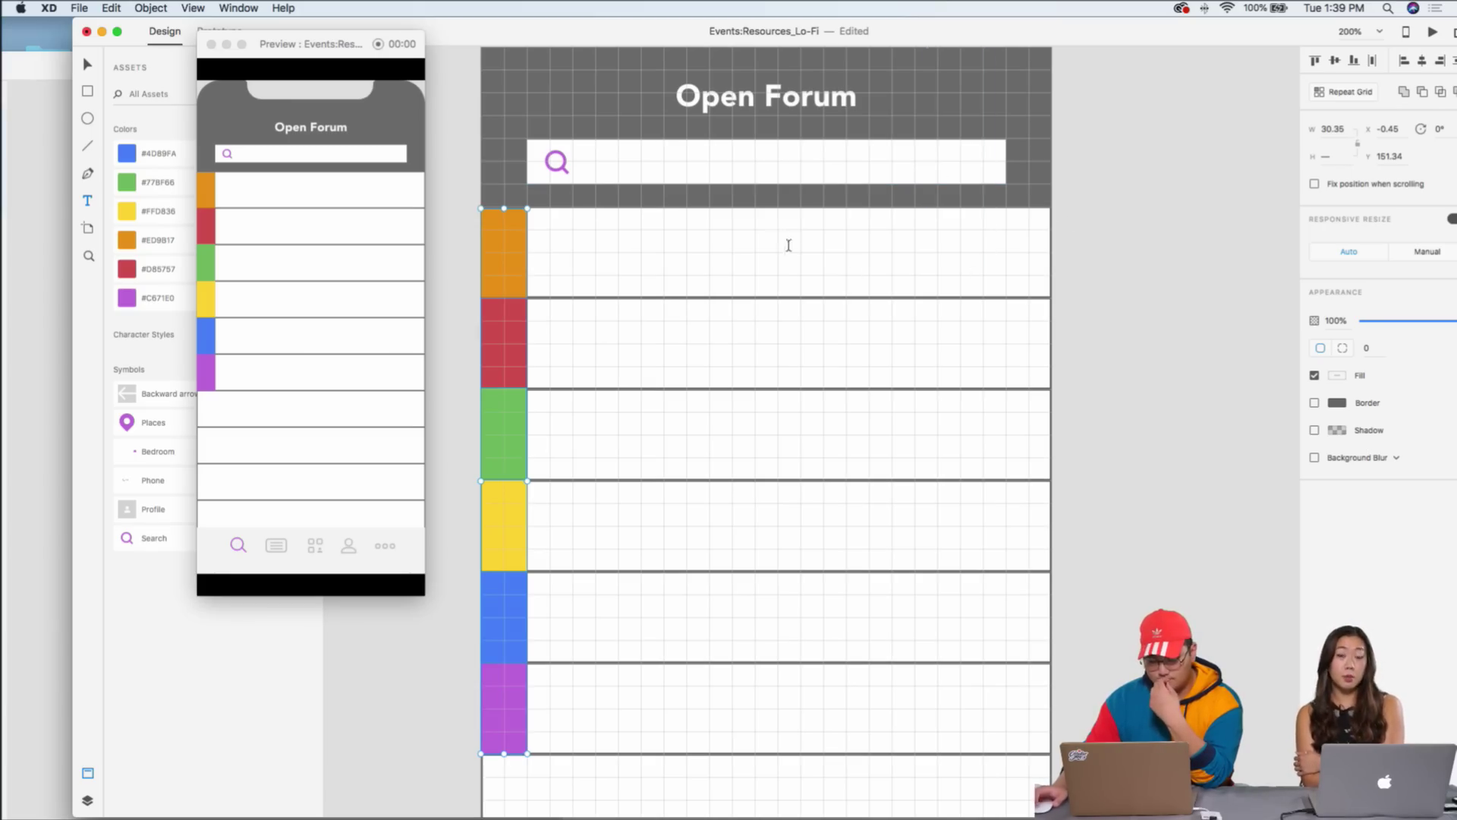
{"action": "scroll", "coordinate": [748, 446], "scroll_direction": "down", "scroll_amount": 2}
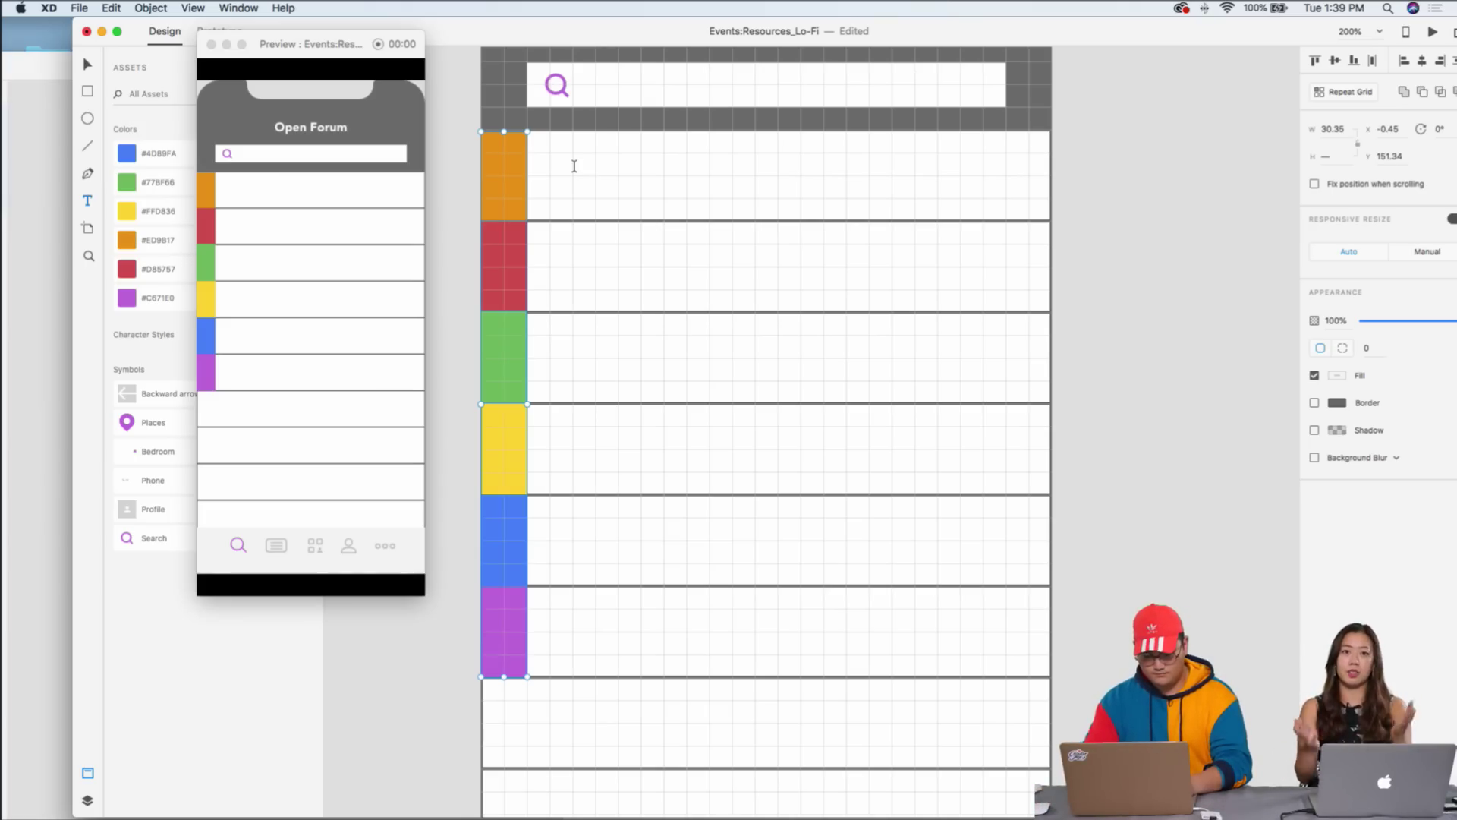
{"action": "left_click", "coordinate": [608, 158]}
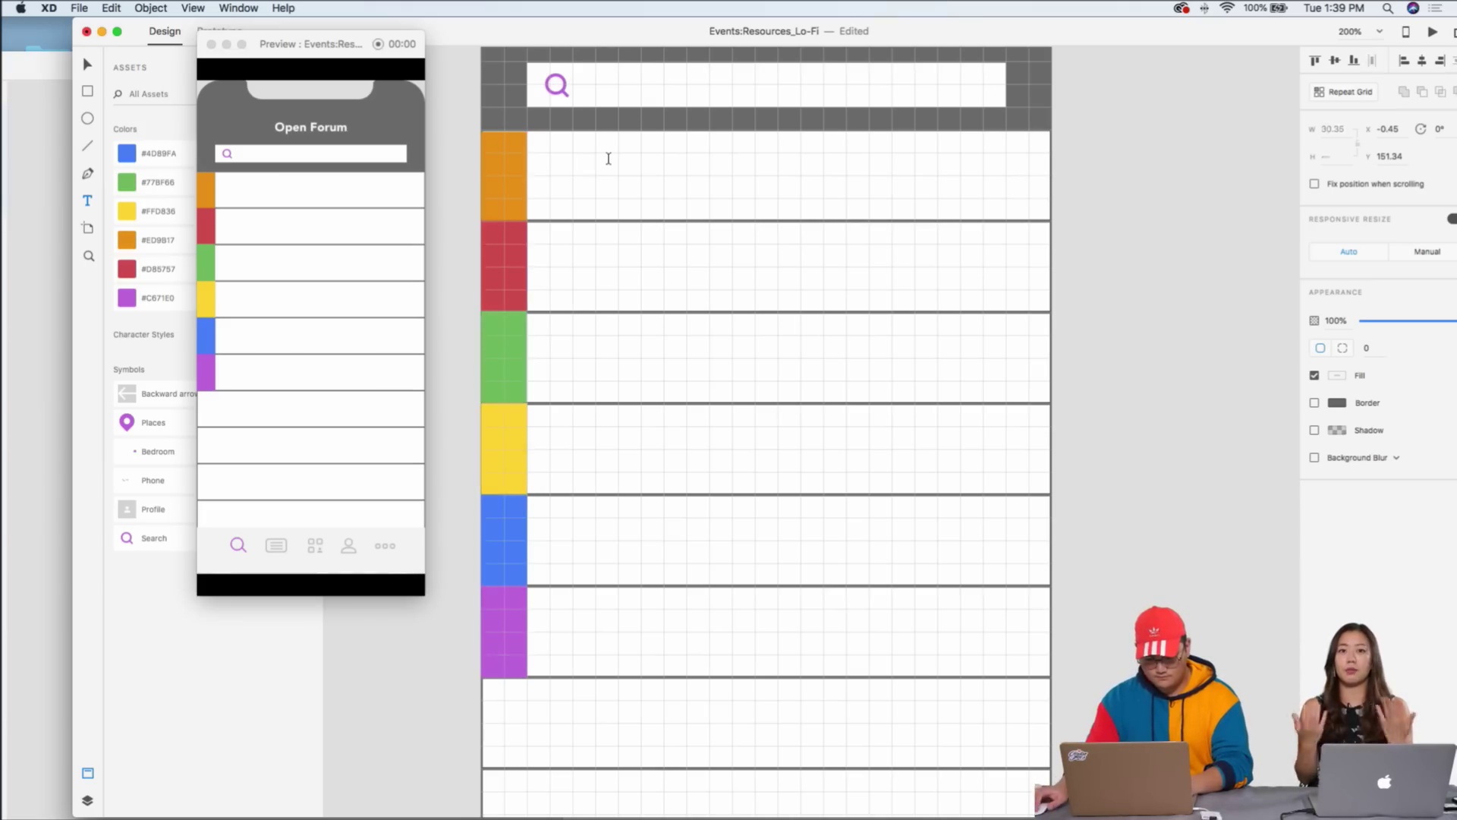
{"action": "left_click", "coordinate": [732, 162]}
{"action": "type", "text": "I just "}
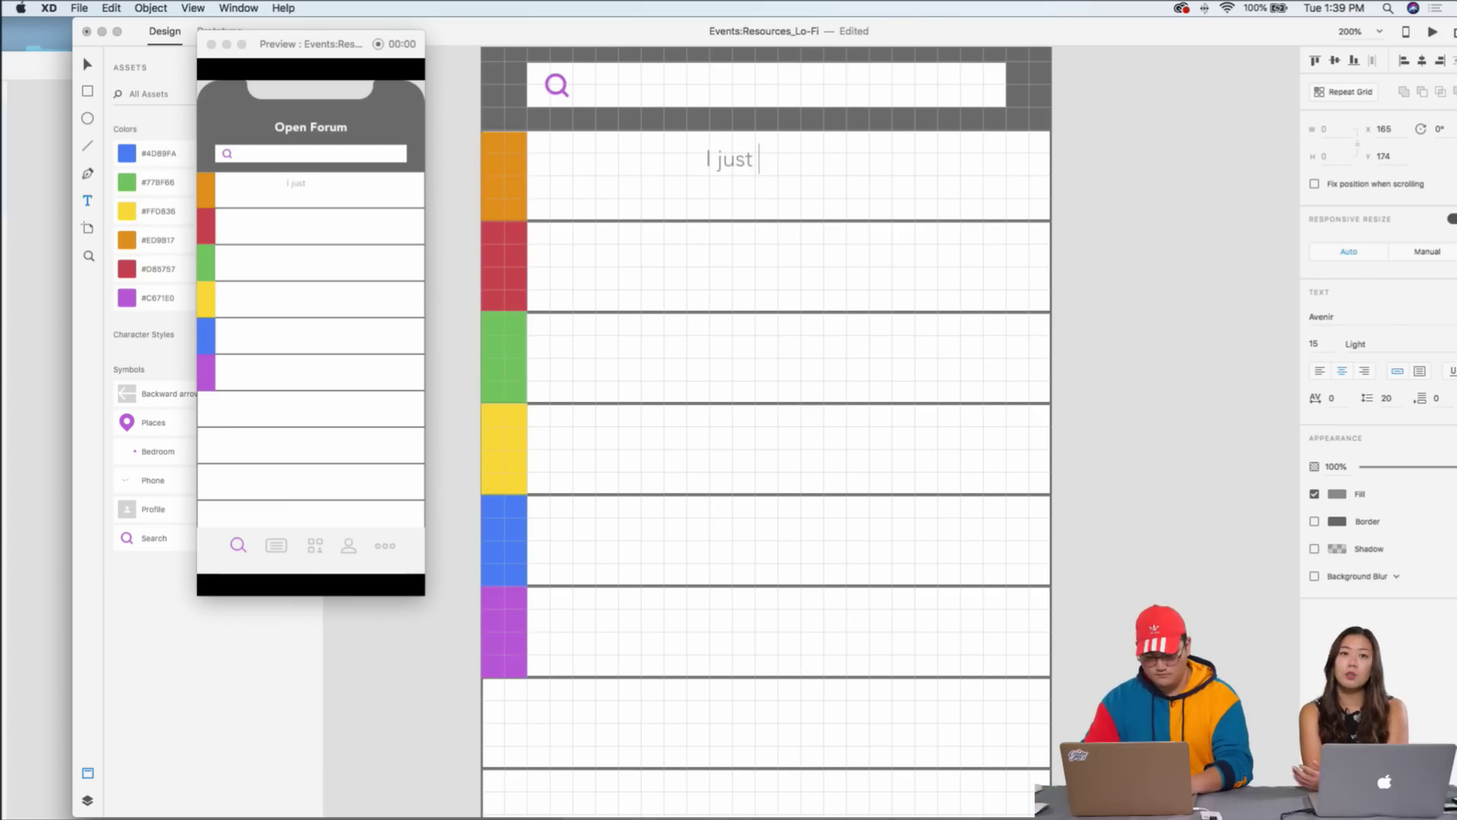
{"action": "type", "text": "came out to"}
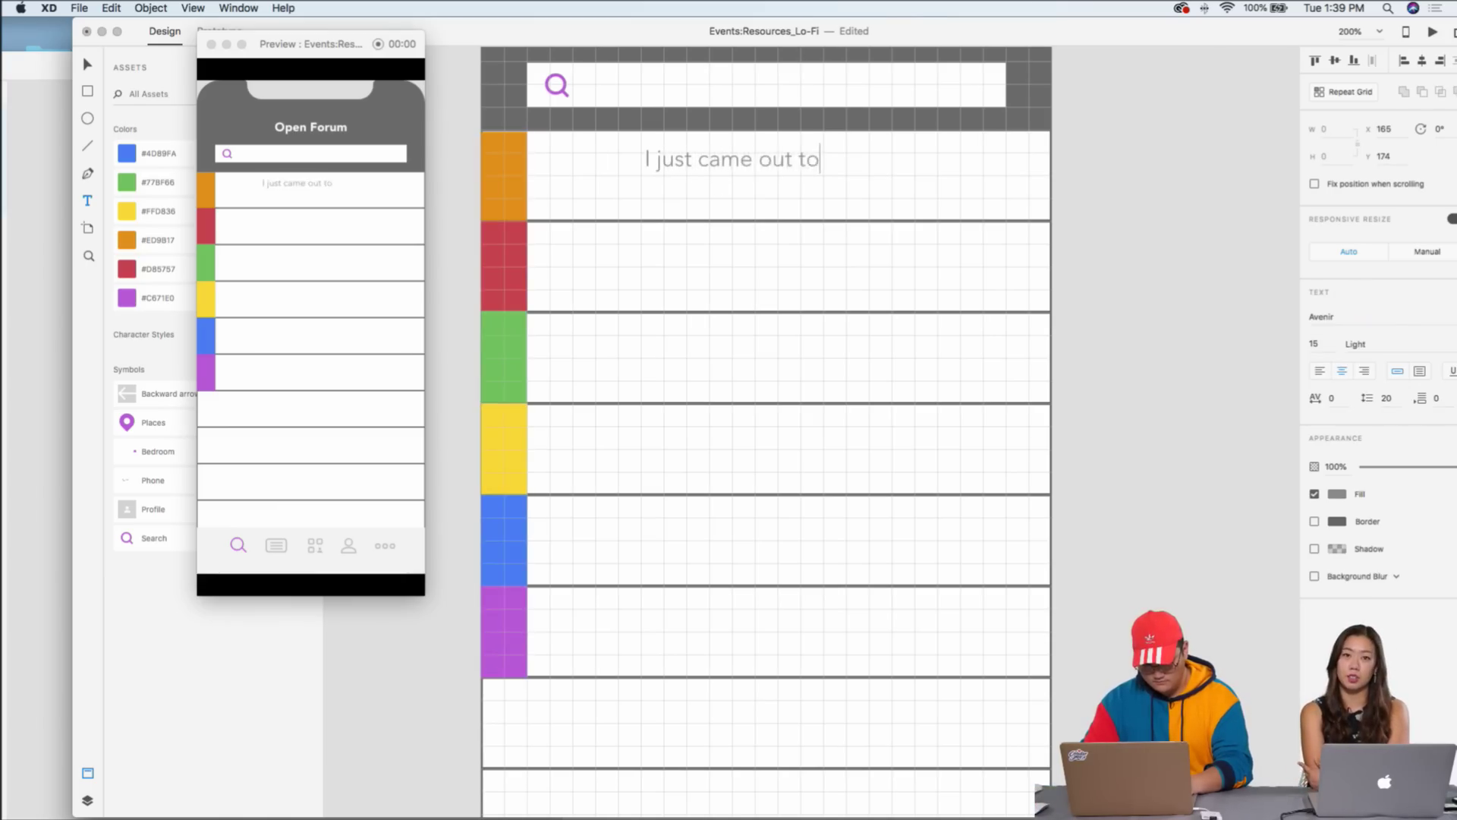
{"action": "type", "text": " my mom and"}
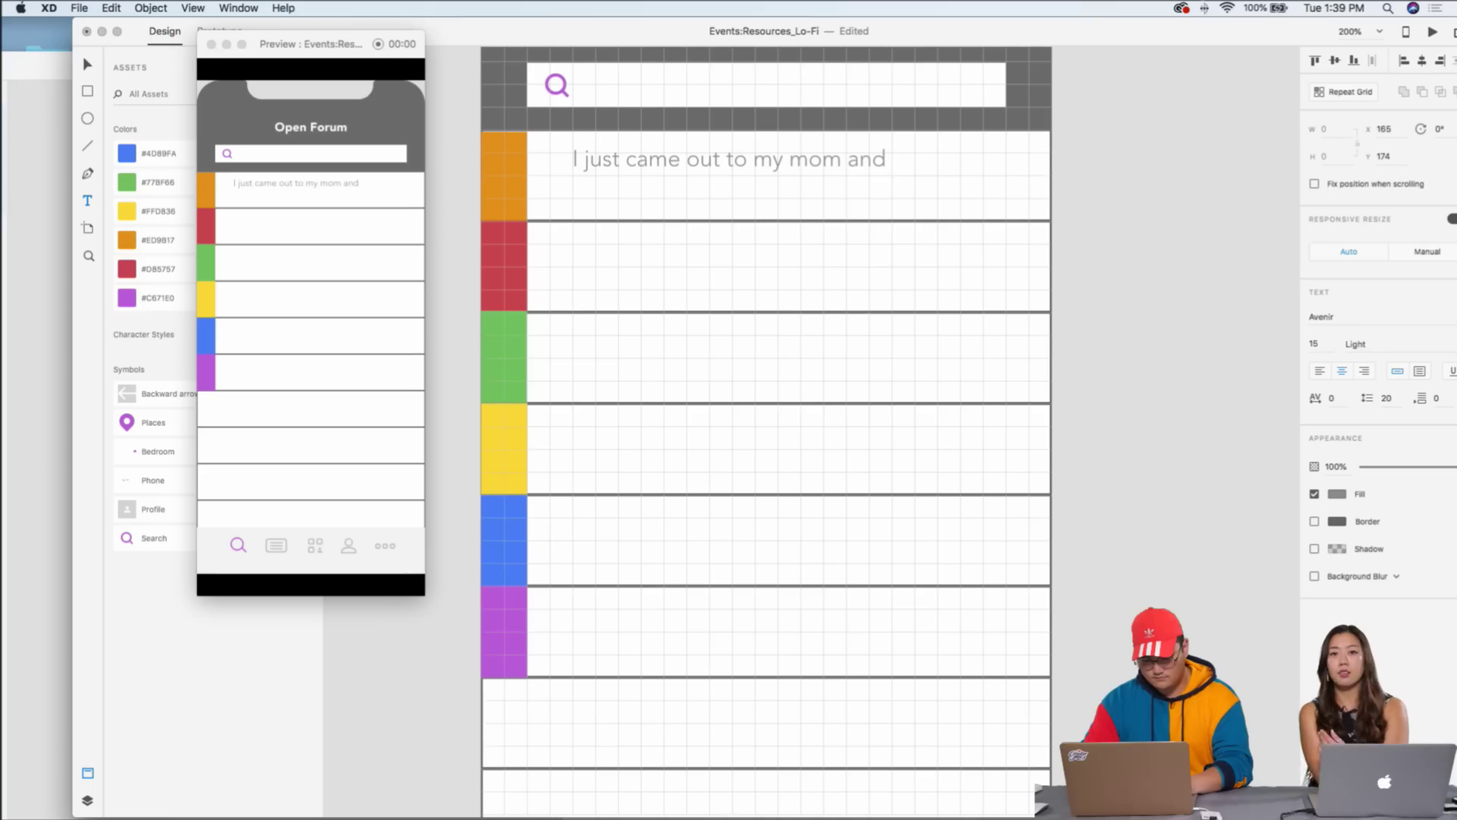
{"action": "type", "text": "...."}
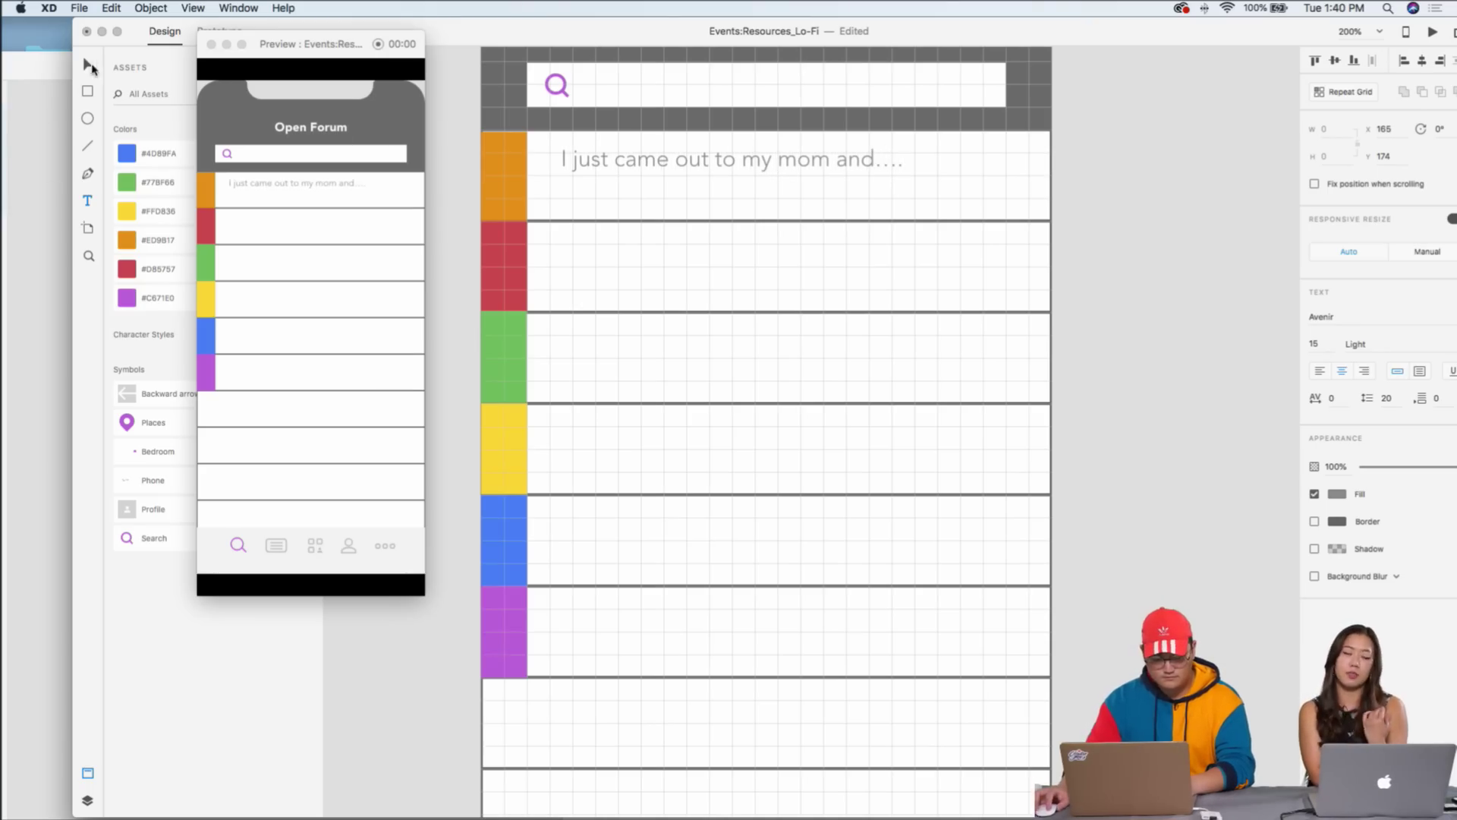
- Reposition the "I just came out to my mom and...." text at X 50, Y 160 in the first row and shift the document window
{"action": "key", "text": "Escape"}
{"action": "left_click_drag", "start_coordinate": [628, 169], "coordinate": [625, 171]}
{"action": "left_click_drag", "start_coordinate": [1216, 27], "coordinate": [1176, 26]}
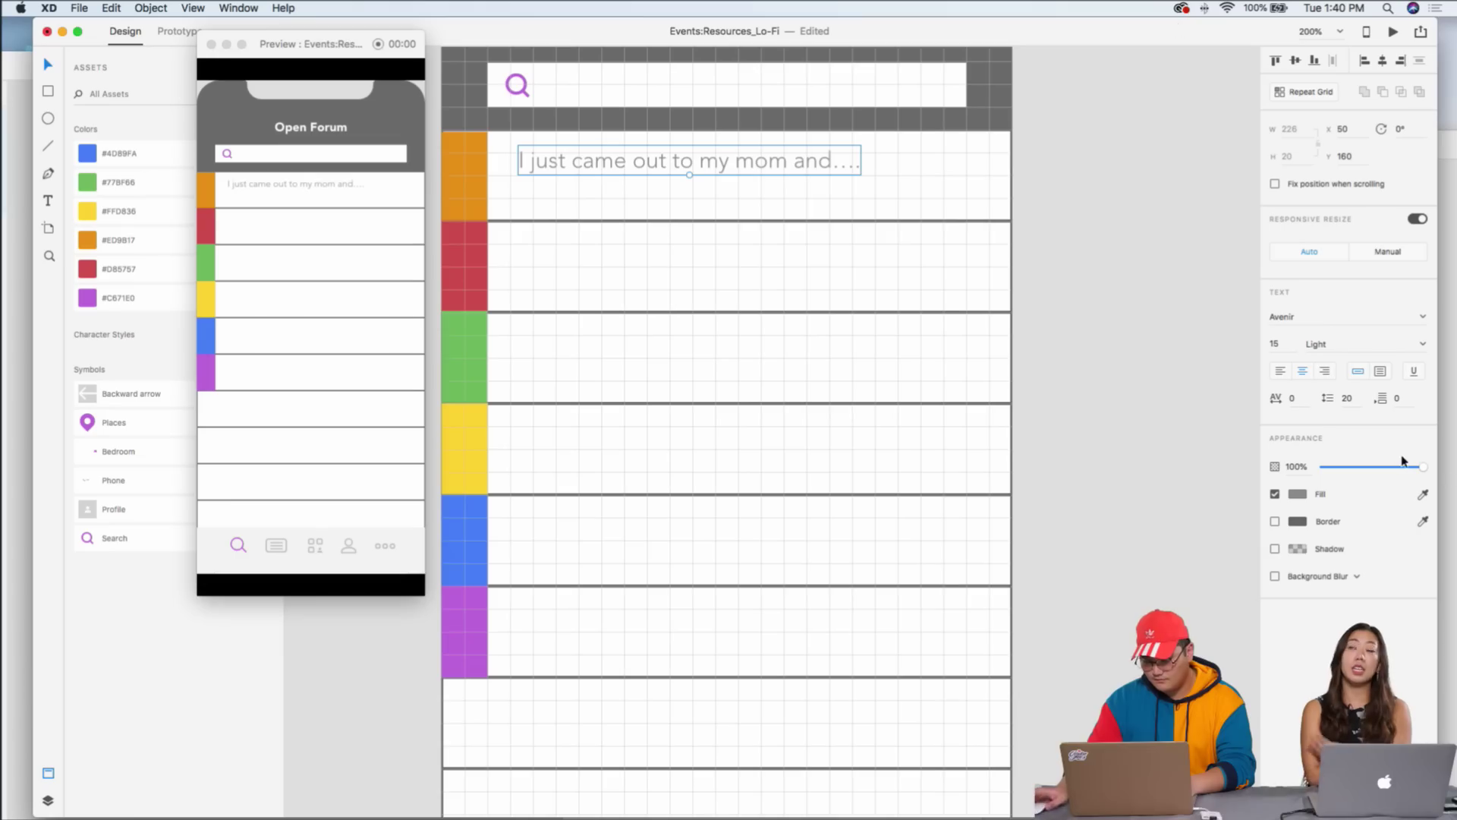
- Set the fill of the title text in the first Open Forum row to #333333
{"action": "left_click", "coordinate": [1424, 495]}
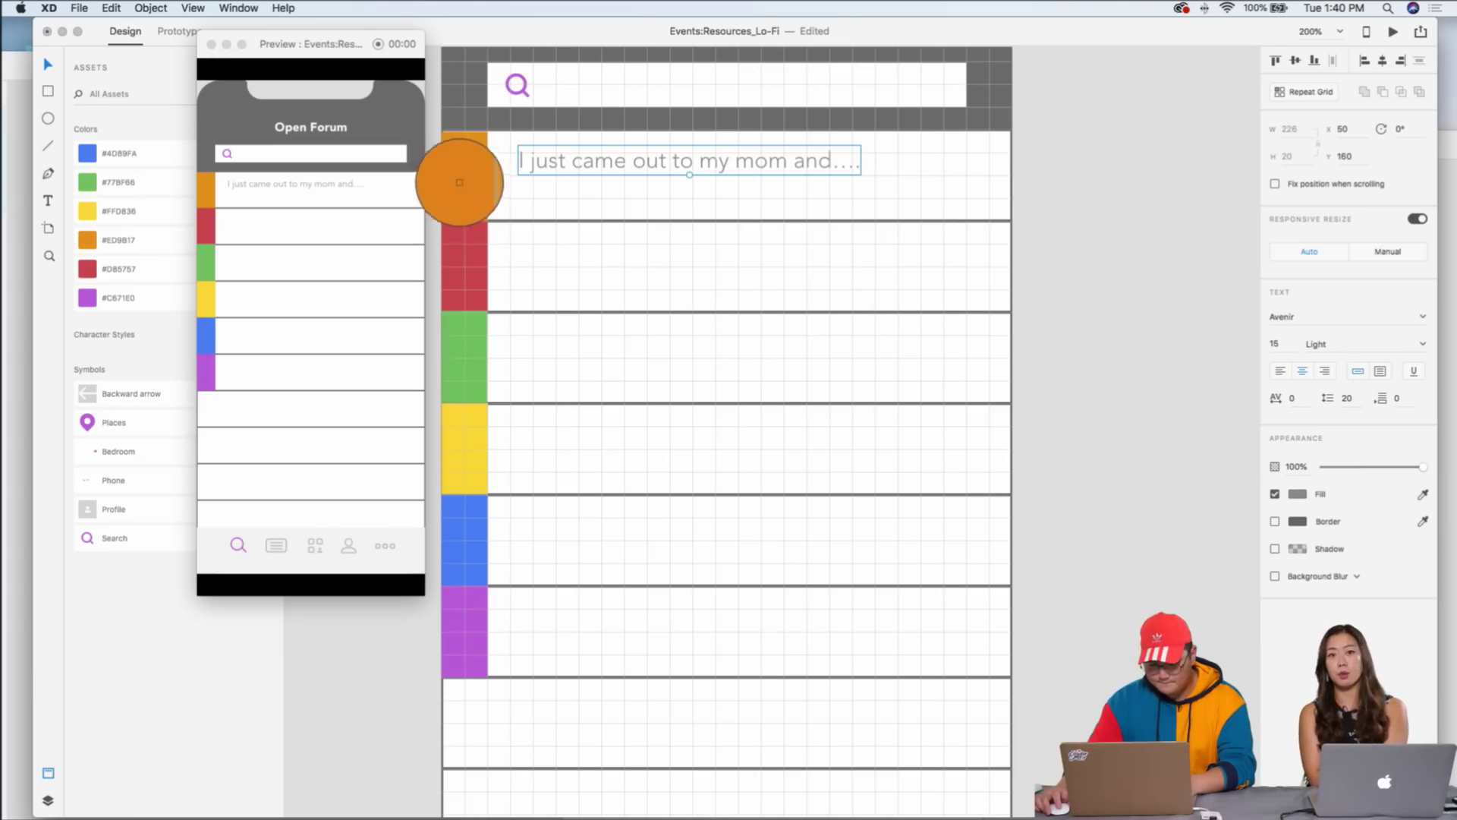
{"action": "left_click", "coordinate": [1392, 512]}
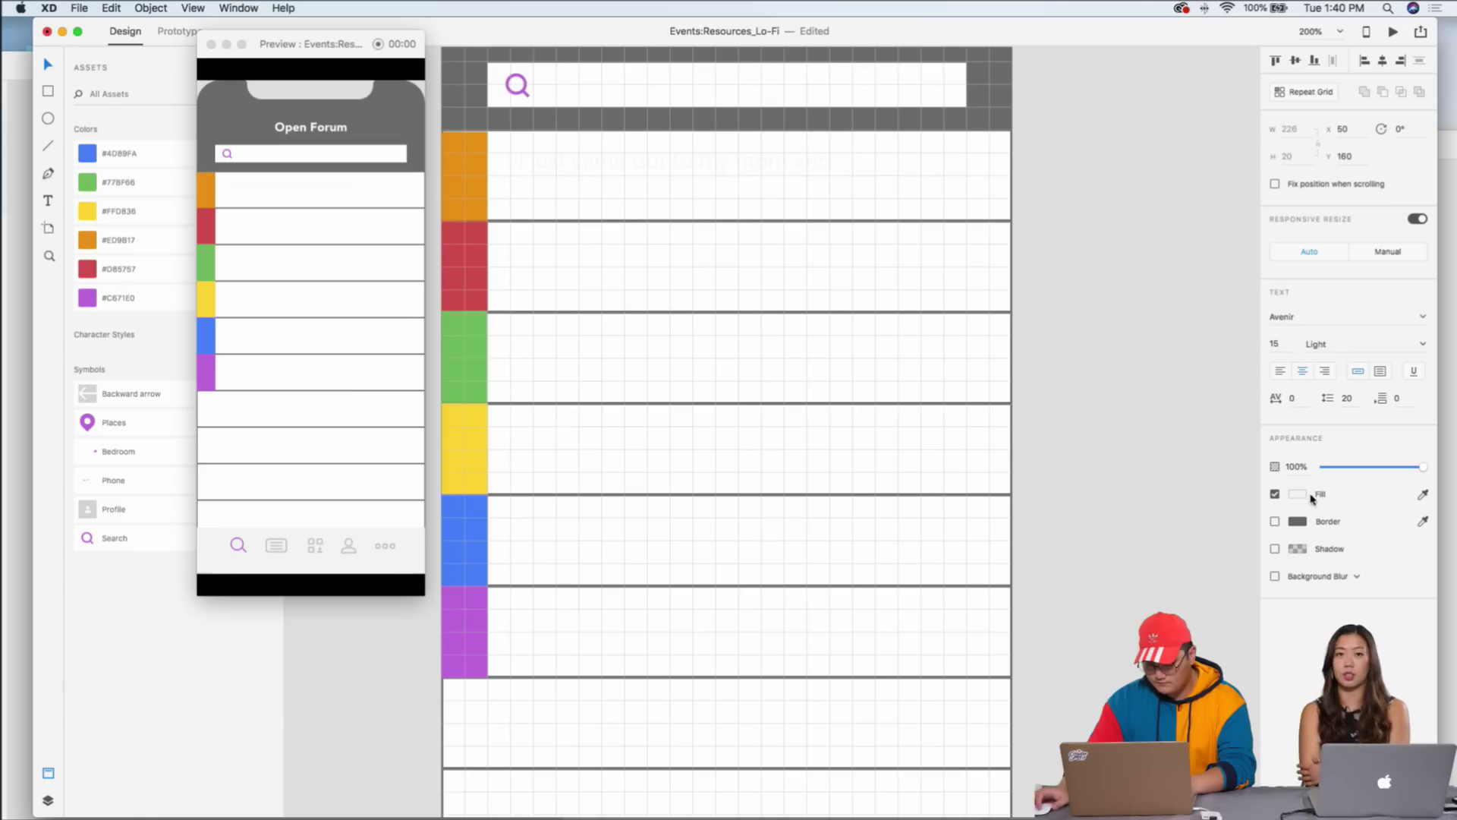
{"action": "left_click", "coordinate": [1298, 494]}
{"action": "type", "text": "777777"}
{"action": "key", "text": "Return"}
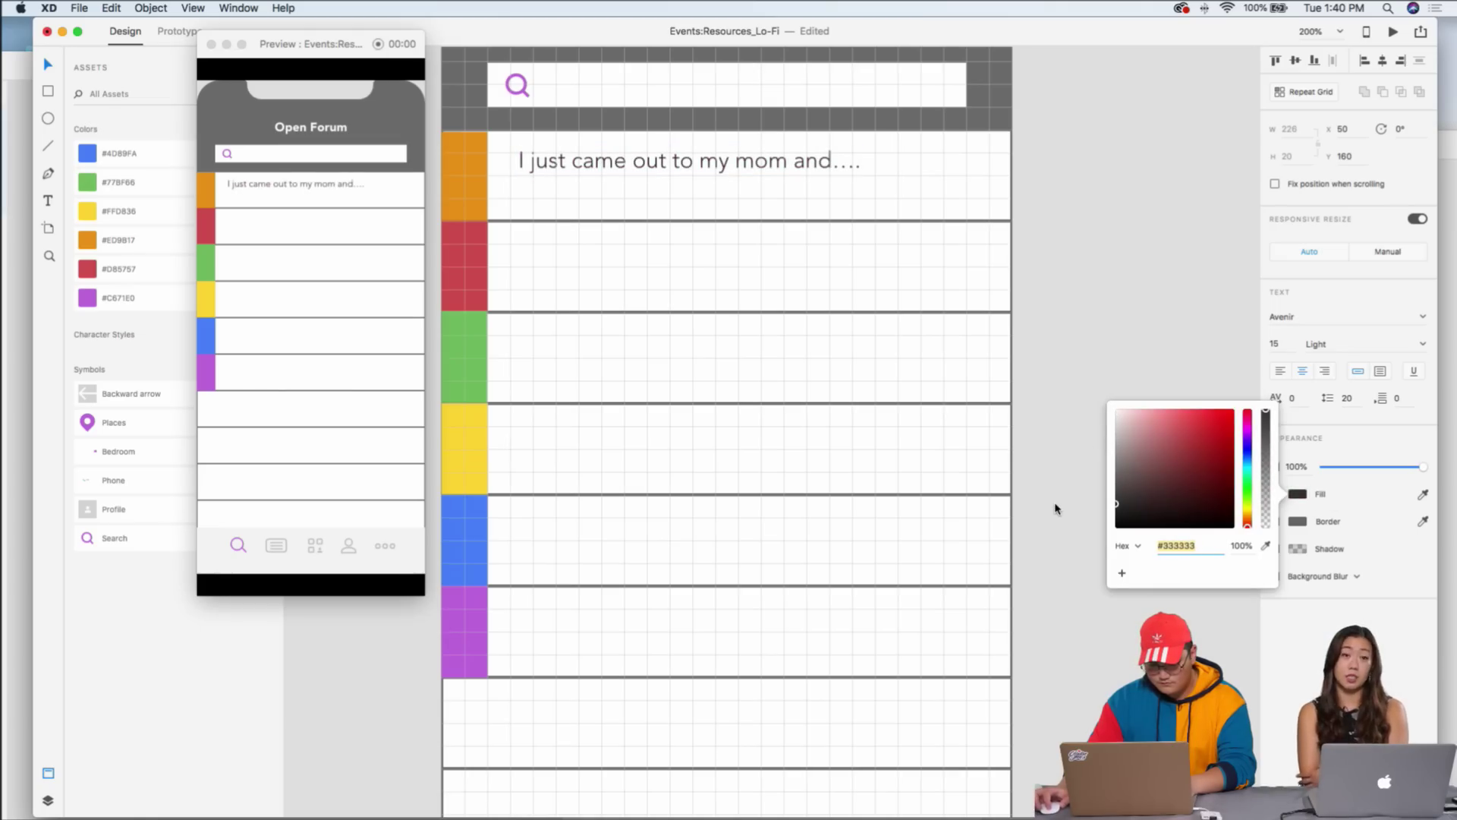
{"action": "left_click", "coordinate": [1056, 507]}
- Set the first row's title text to the Black weight and move it to X 45, Y 165
{"action": "left_click", "coordinate": [685, 180]}
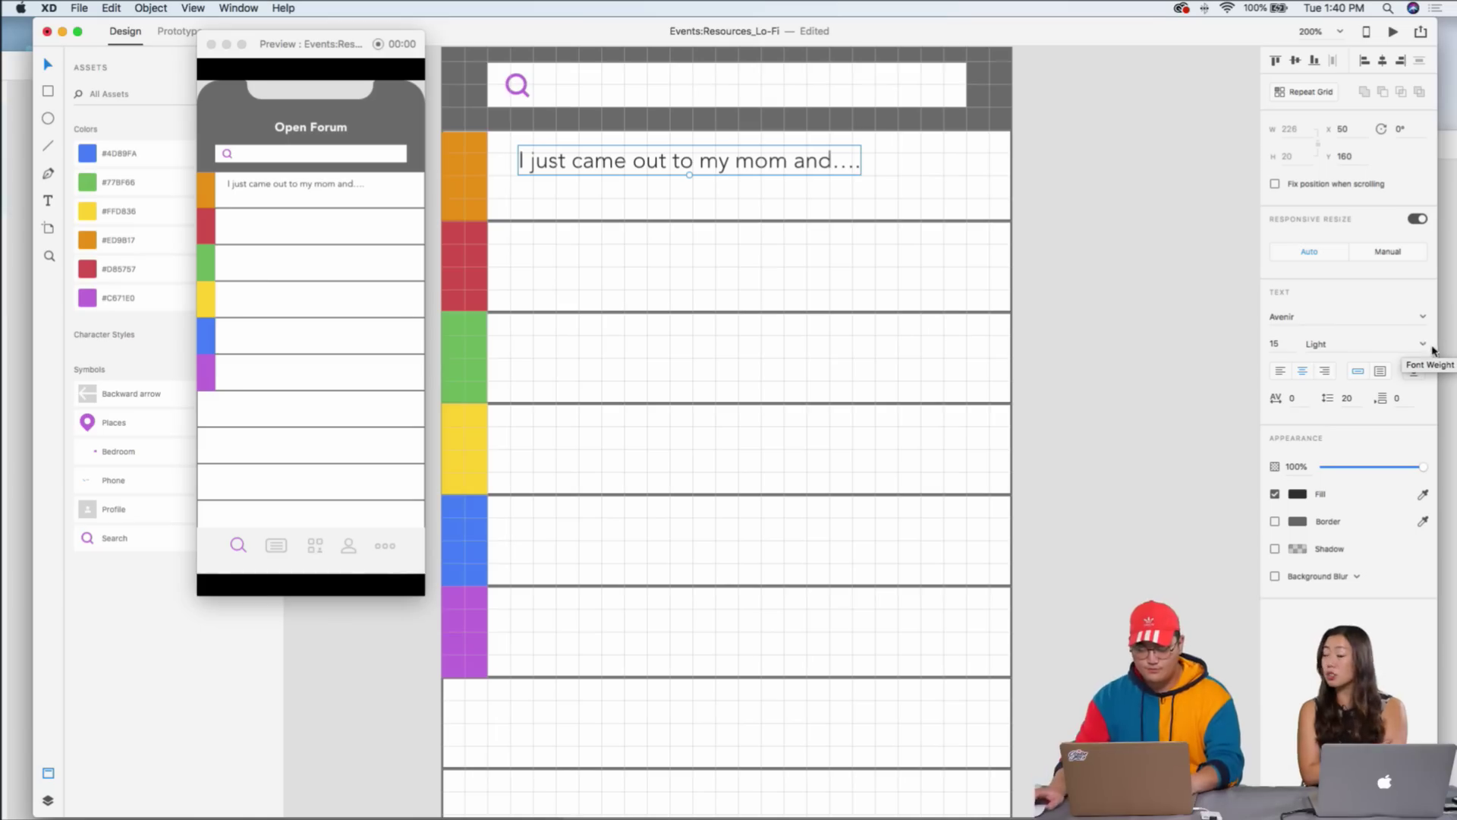
{"action": "left_click", "coordinate": [1426, 349]}
{"action": "left_click", "coordinate": [1331, 495]}
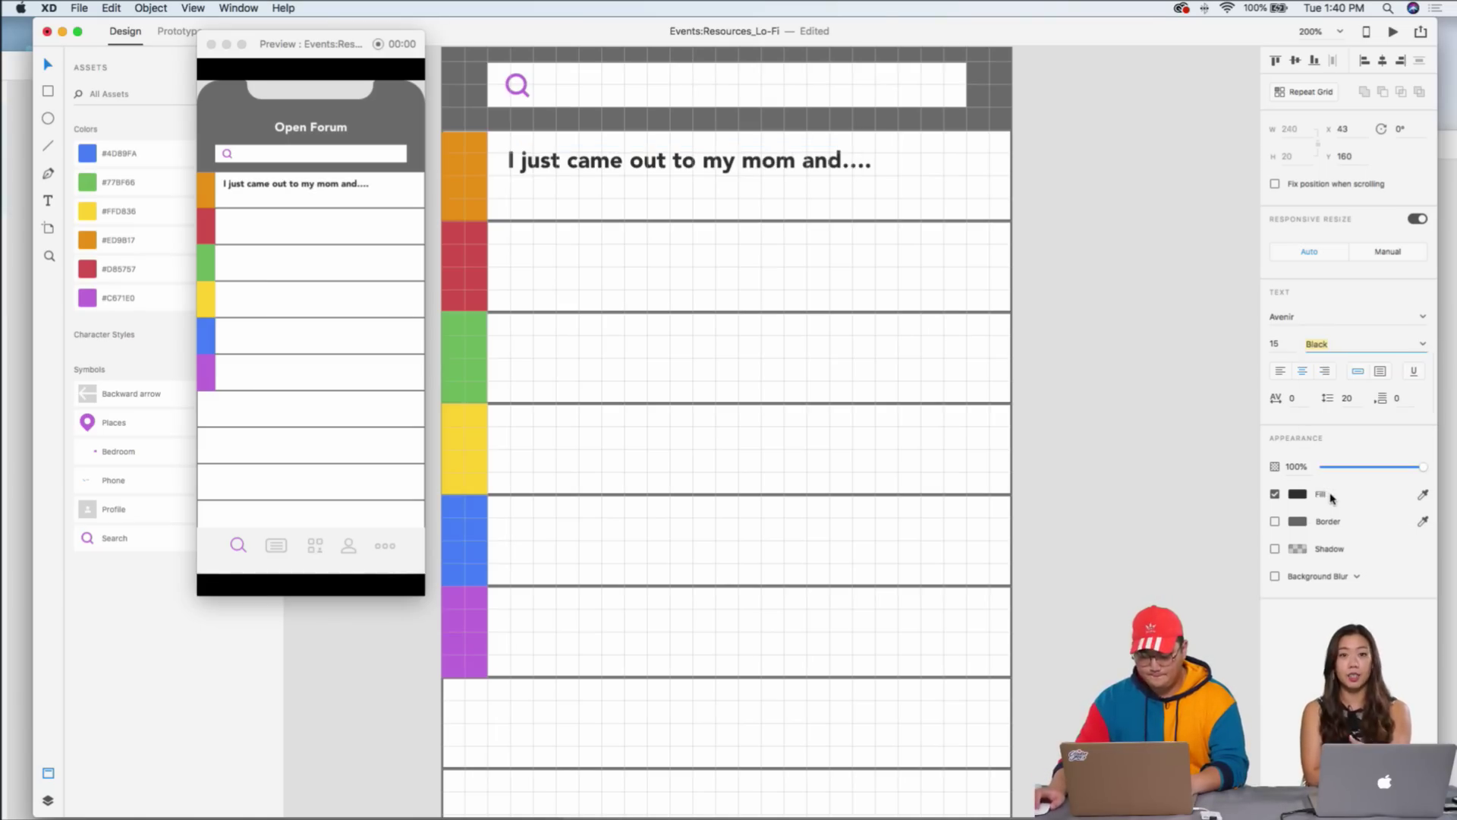
{"action": "scroll", "coordinate": [728, 235], "scroll_direction": "left", "scroll_amount": 2}
{"action": "scroll", "coordinate": [728, 234], "scroll_direction": "up", "scroll_amount": 1}
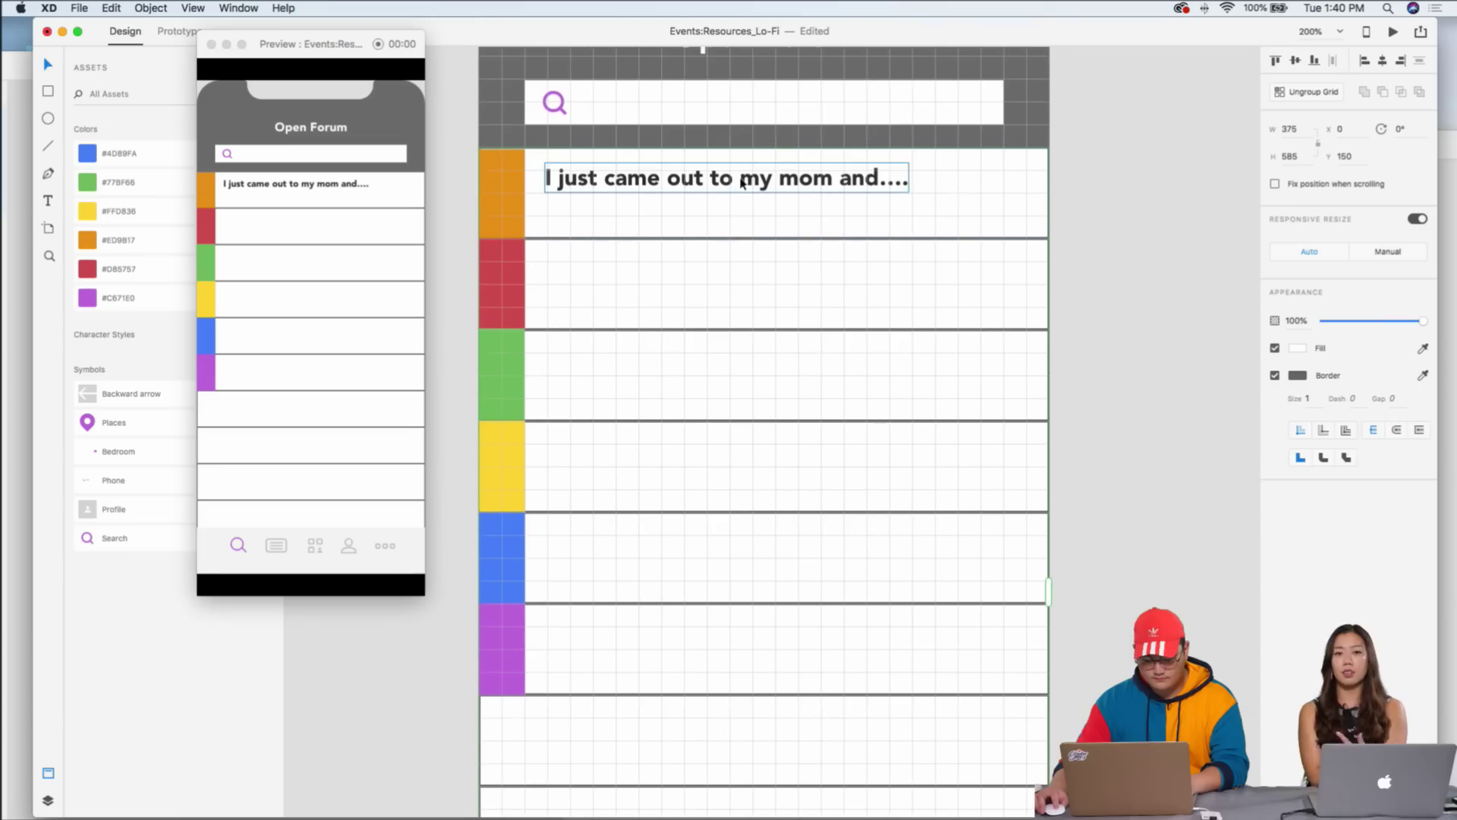
{"action": "left_click_drag", "start_coordinate": [745, 185], "coordinate": [748, 188]}
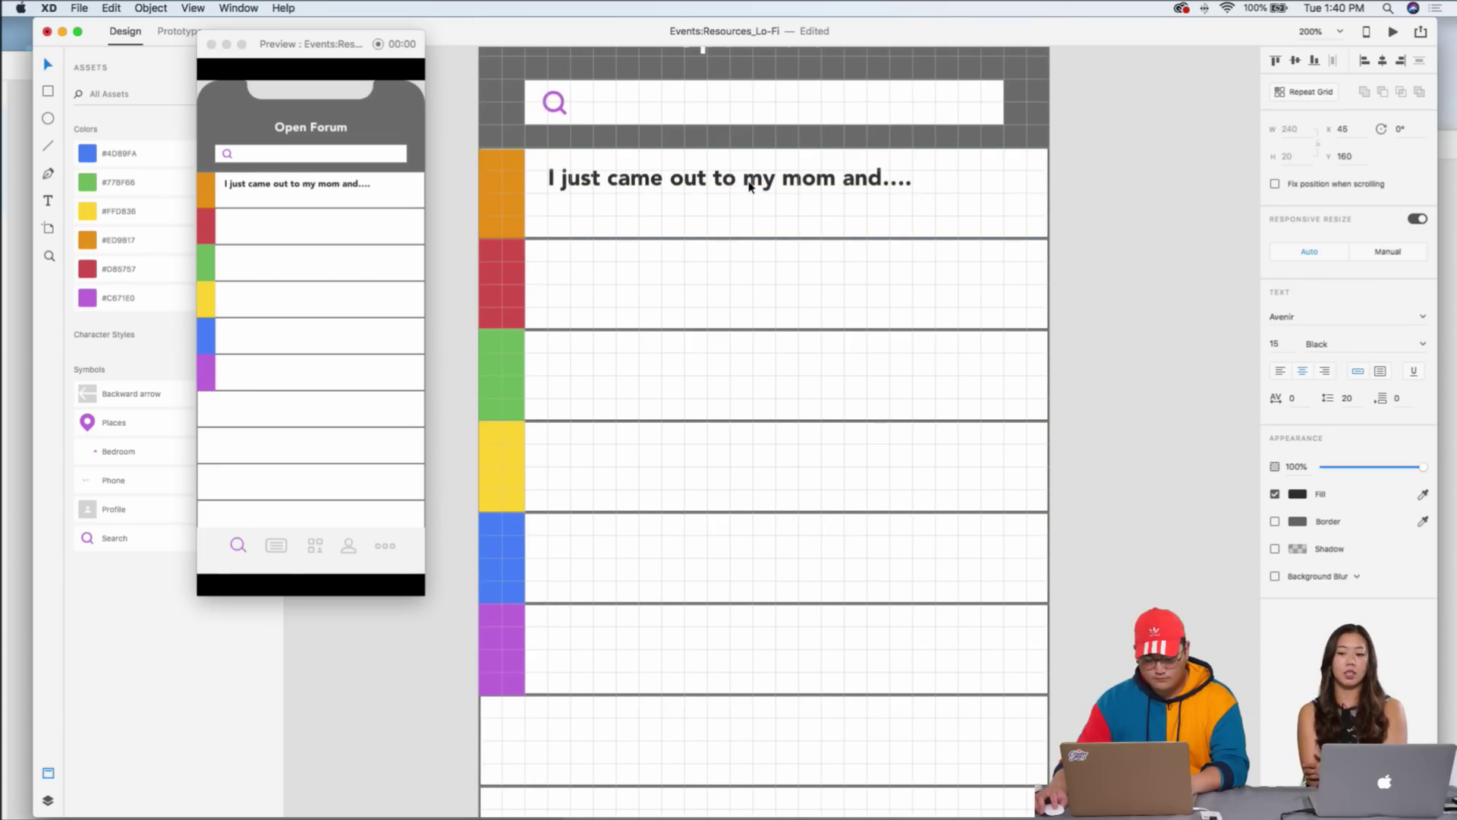
{"action": "left_click", "coordinate": [748, 189]}
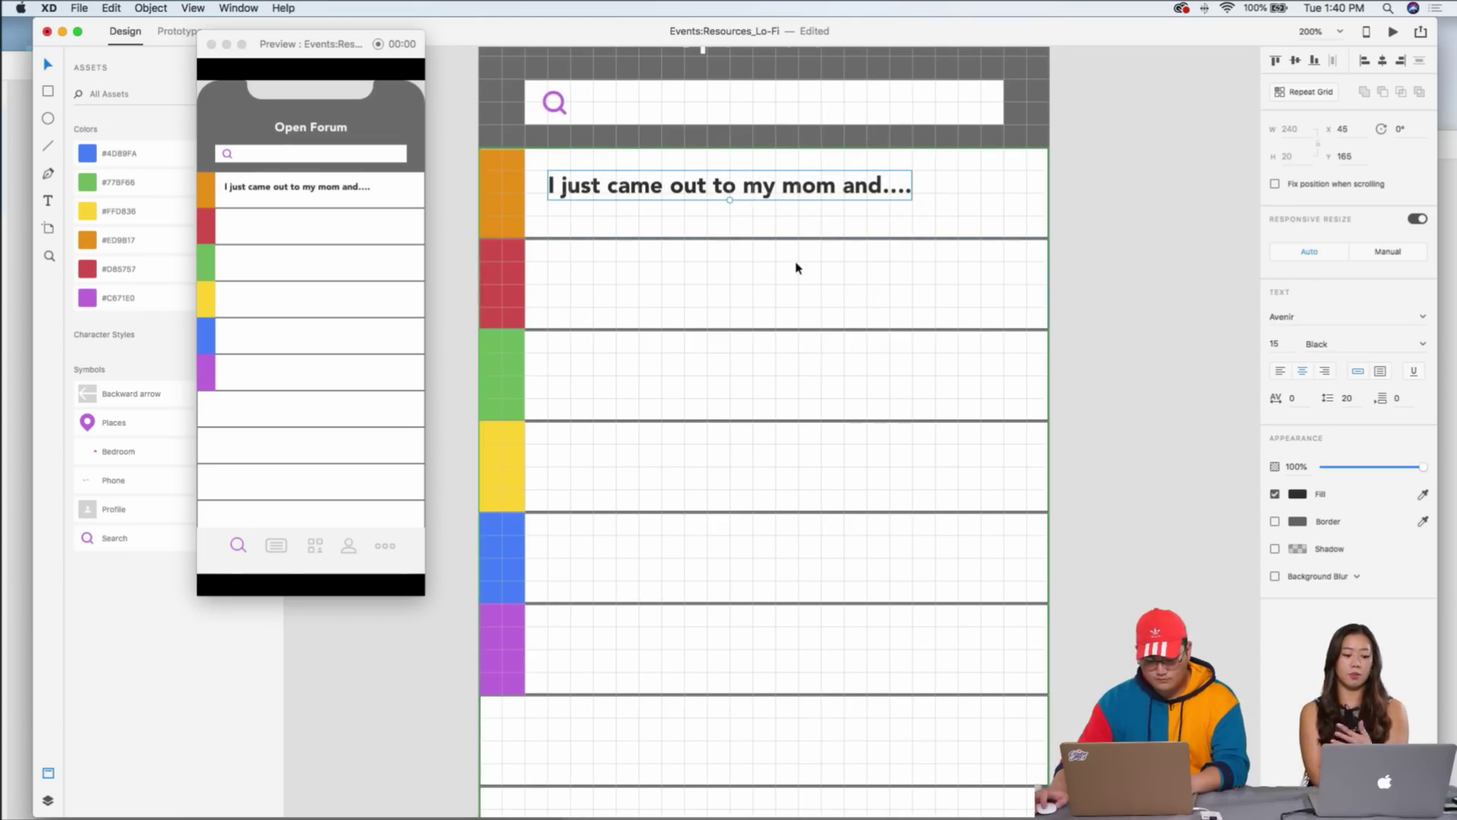
- Duplicate the title text directly beneath the original in the first row, aligned at X 45, Y 185
{"action": "left_click_drag", "start_coordinate": [688, 192], "coordinate": [736, 222]}
{"action": "left_click", "coordinate": [355, 173]}
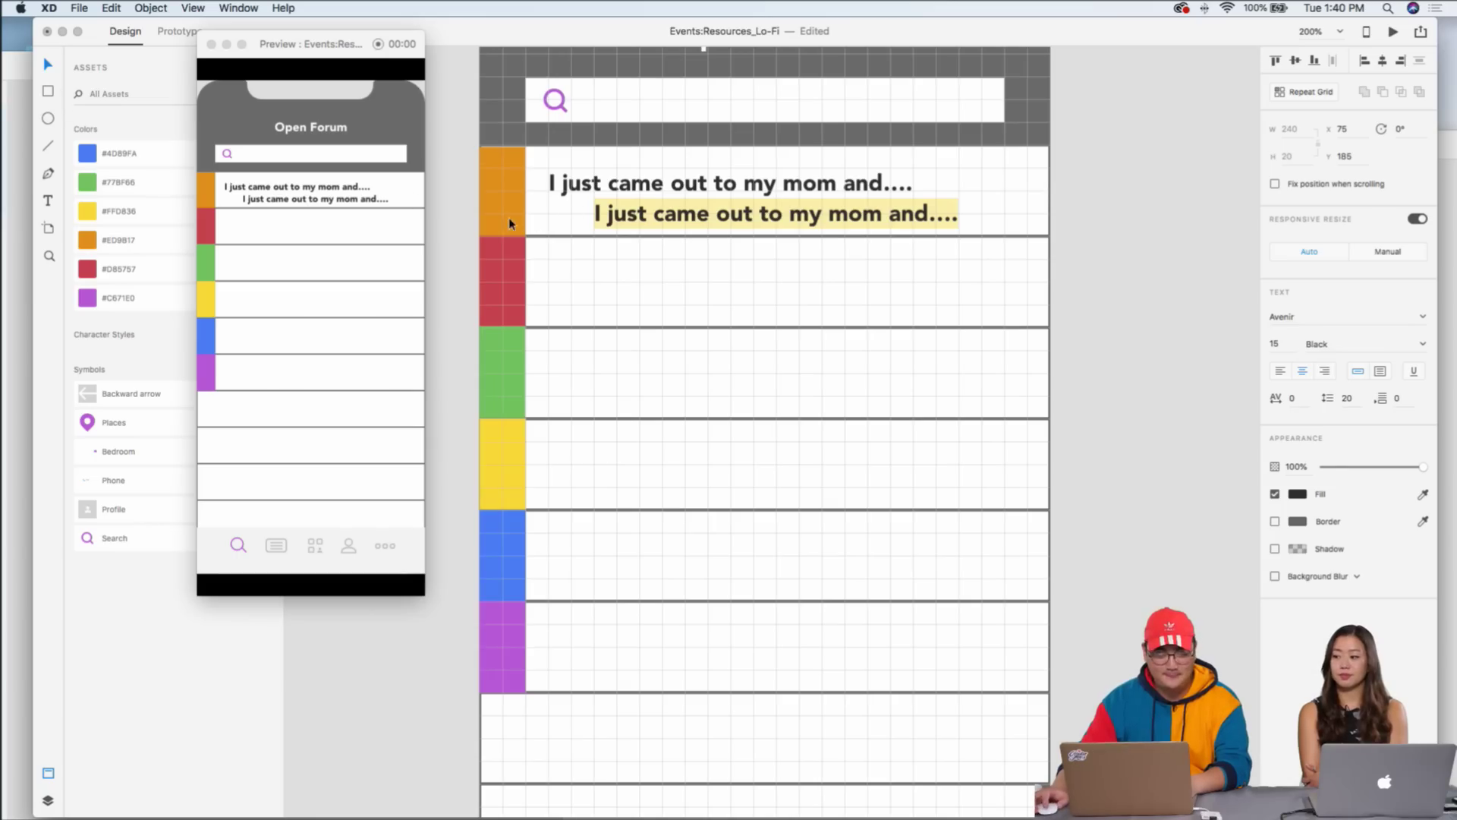
{"action": "left_click", "coordinate": [598, 223]}
{"action": "left_click_drag", "start_coordinate": [691, 214], "coordinate": [654, 213]}
{"action": "scroll", "coordinate": [653, 213], "scroll_direction": "left", "scroll_amount": 1}
- Change the weight of the duplicated text line in the first row to Medium
{"action": "double_click", "coordinate": [654, 213]}
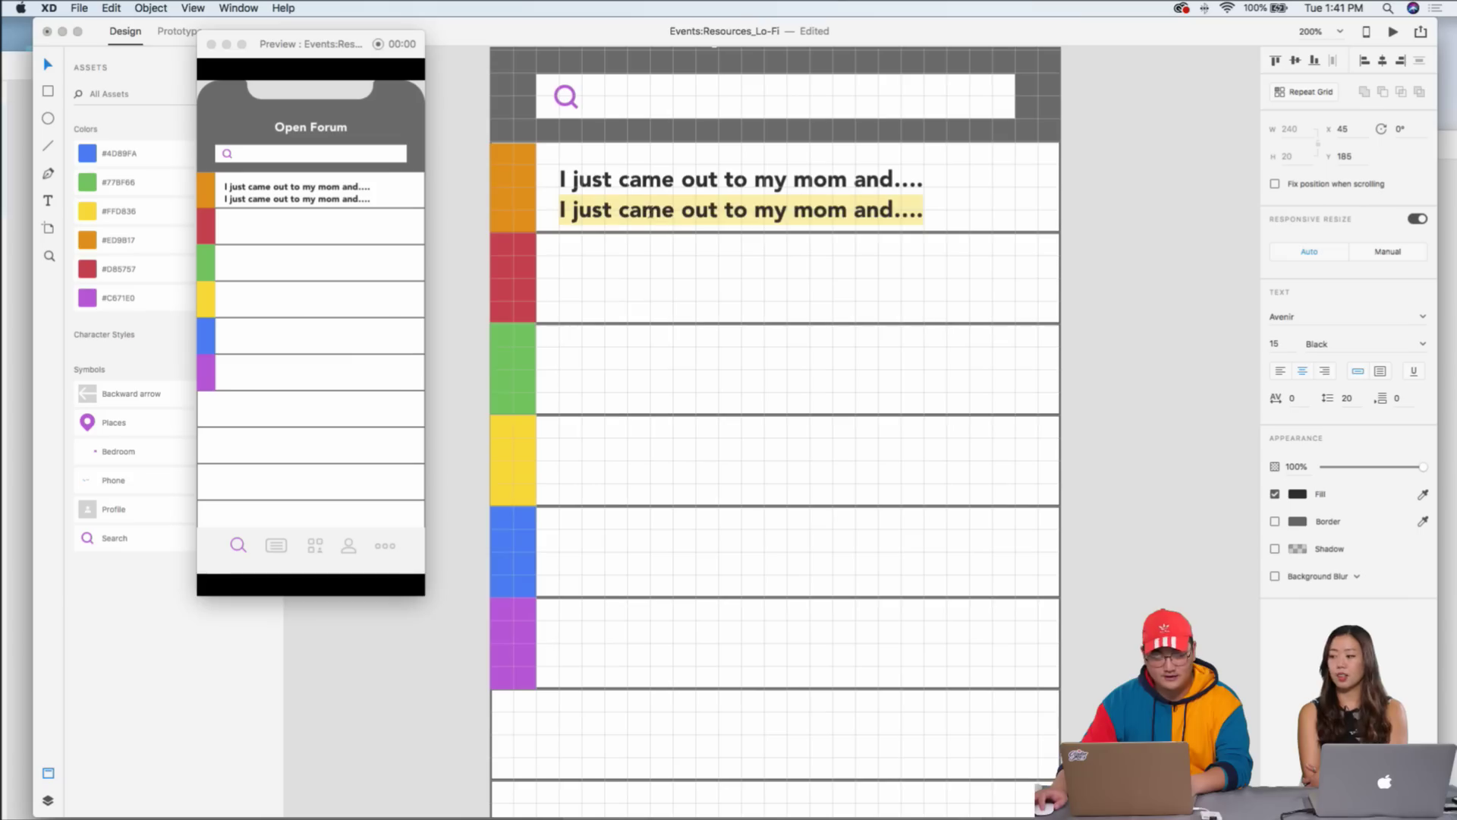
{"action": "triple_click", "coordinate": [655, 213]}
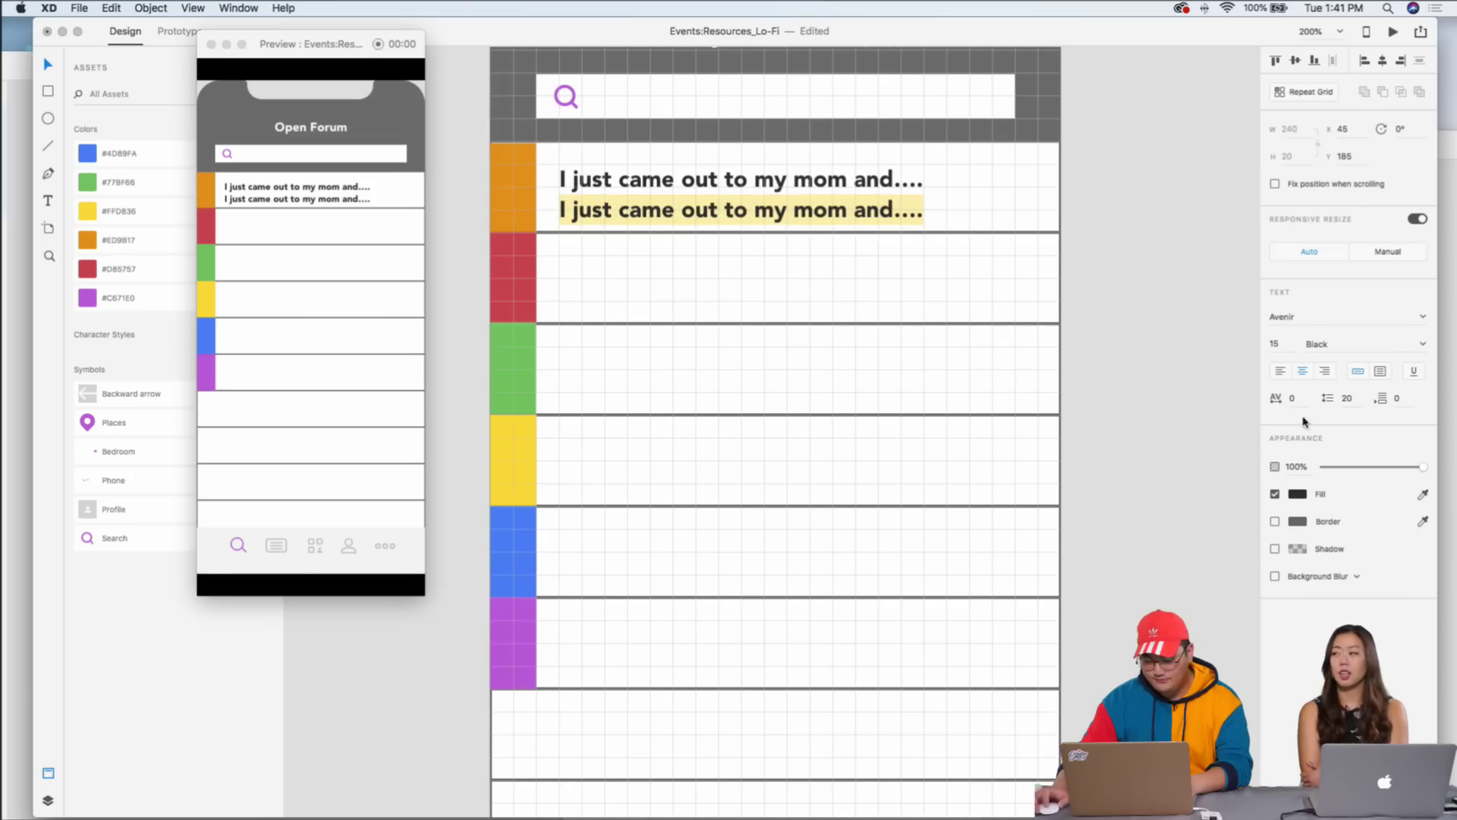
{"action": "left_click", "coordinate": [1417, 345]}
{"action": "left_click", "coordinate": [1426, 344]}
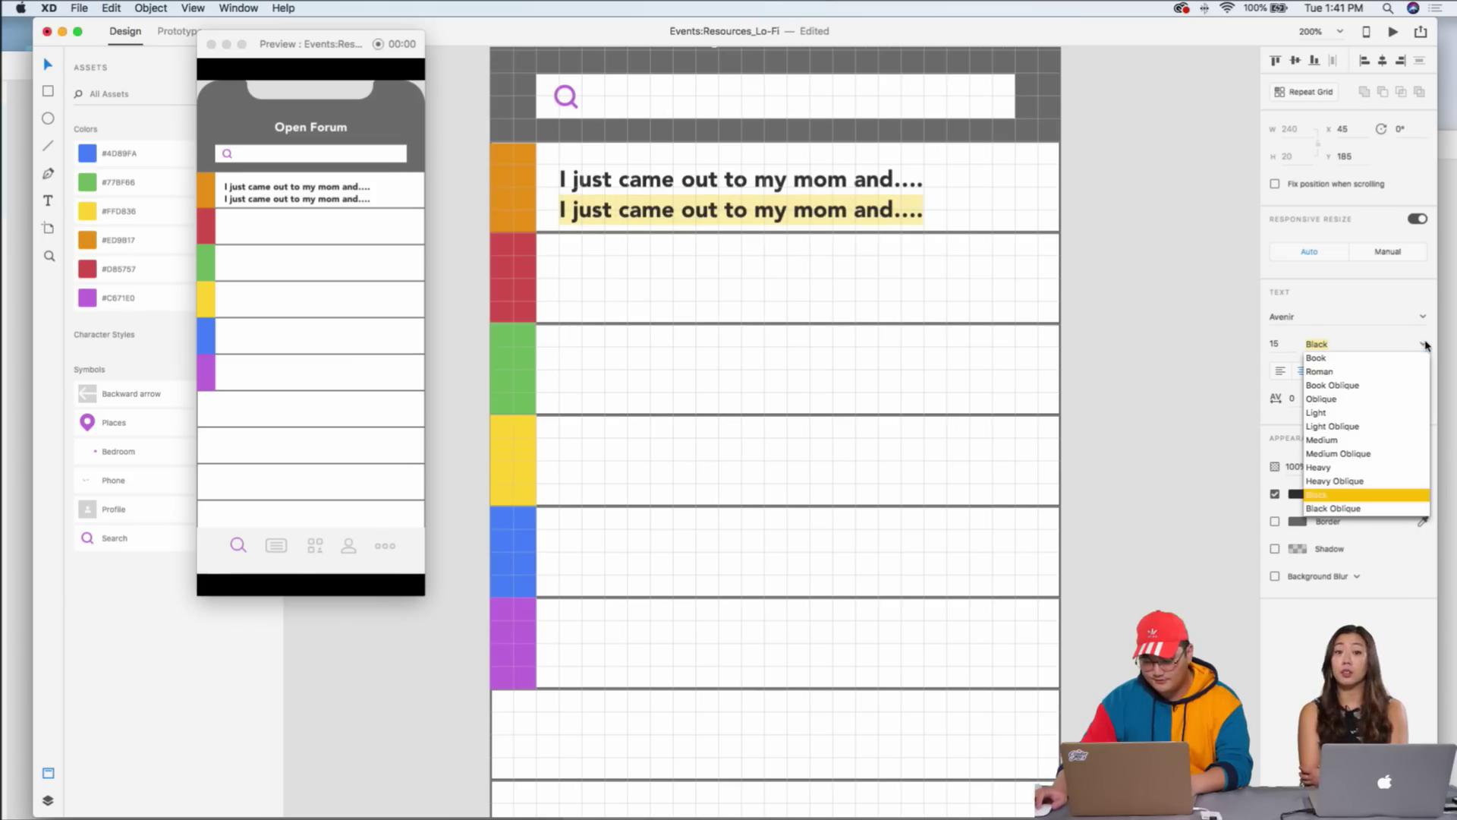
{"action": "left_click", "coordinate": [1295, 441]}
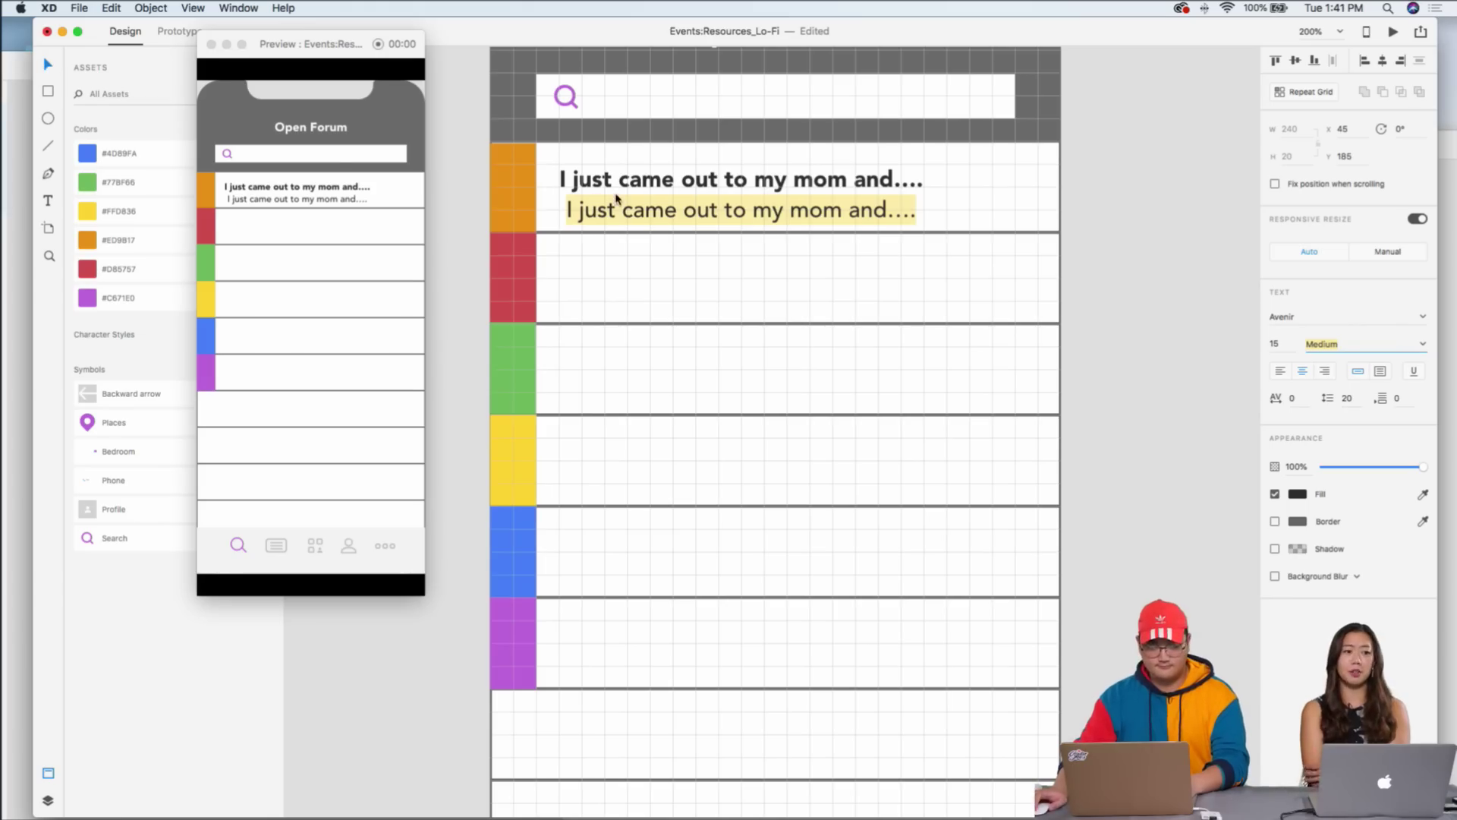
{"action": "left_click", "coordinate": [622, 210]}
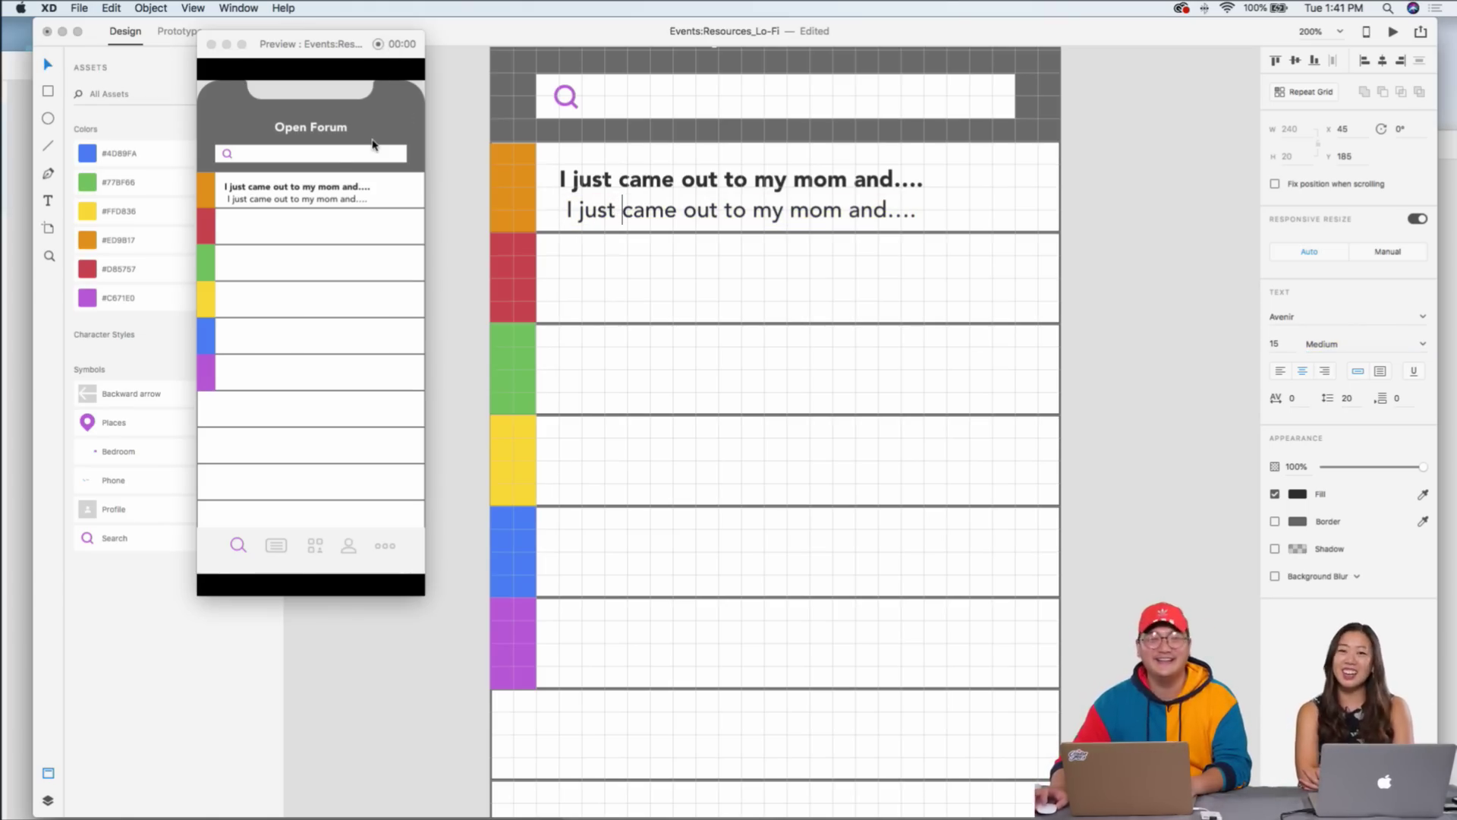
- Rearrange the open document windows and bring the UI_Kit document with its 16x16 icons to the front
{"action": "left_click", "coordinate": [14, 353]}
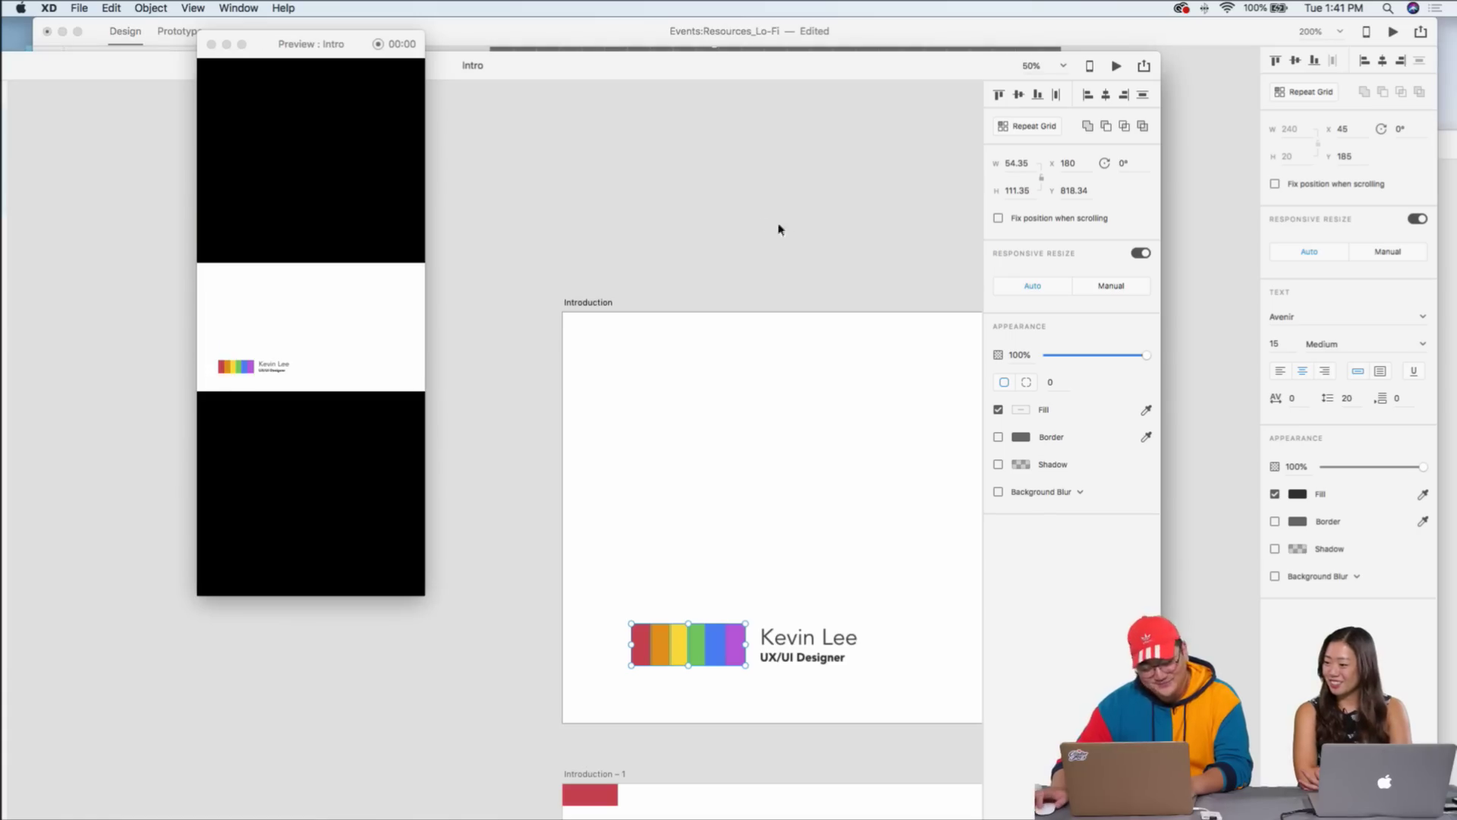
{"action": "scroll", "coordinate": [778, 229], "scroll_direction": "right", "scroll_amount": 3}
{"action": "left_click_drag", "start_coordinate": [797, 117], "coordinate": [881, 531]}
{"action": "left_click", "coordinate": [1146, 332]}
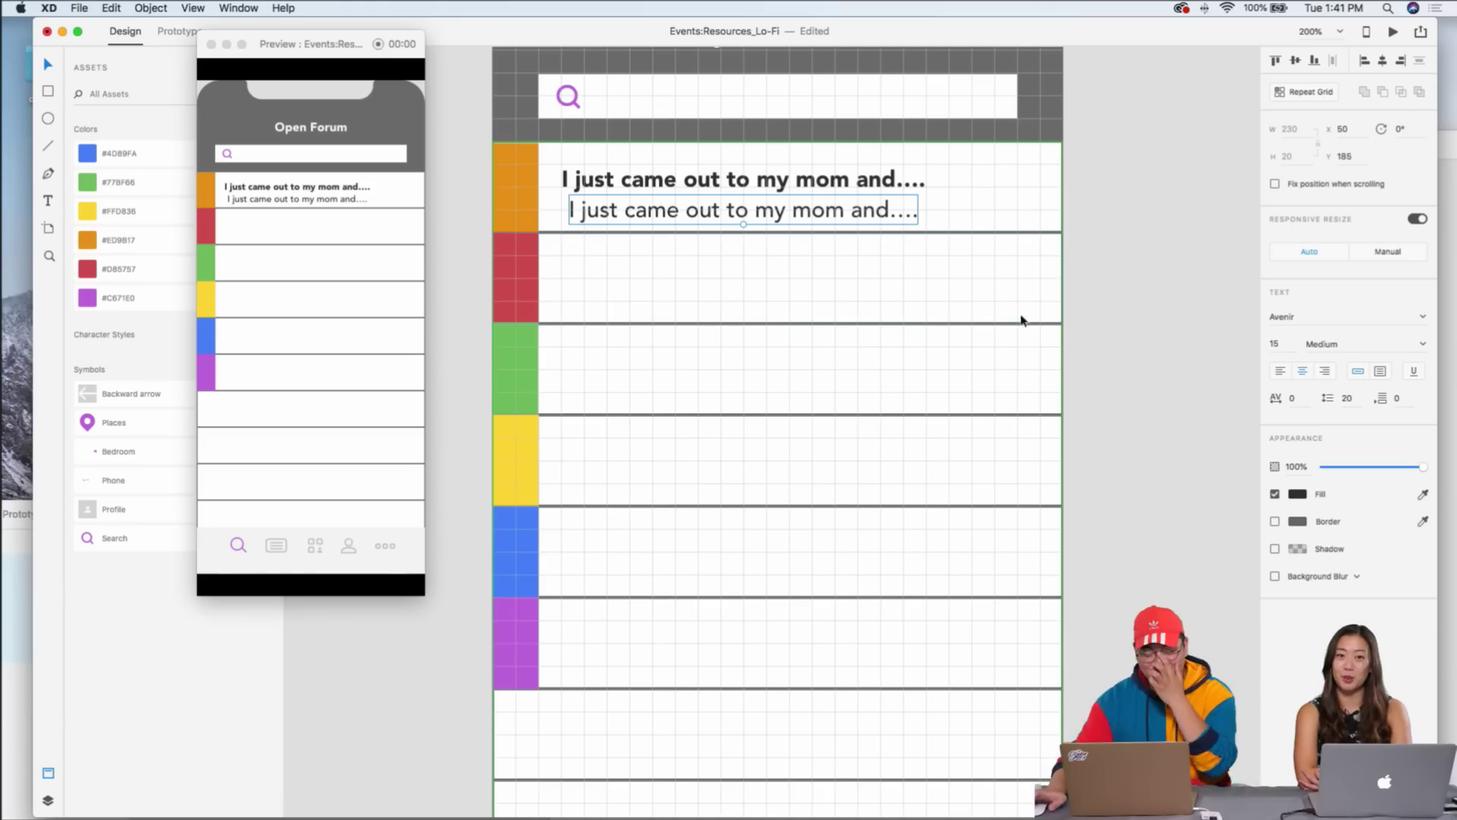
{"action": "left_click_drag", "start_coordinate": [873, 32], "coordinate": [874, 260]}
{"action": "left_click", "coordinate": [773, 152]}
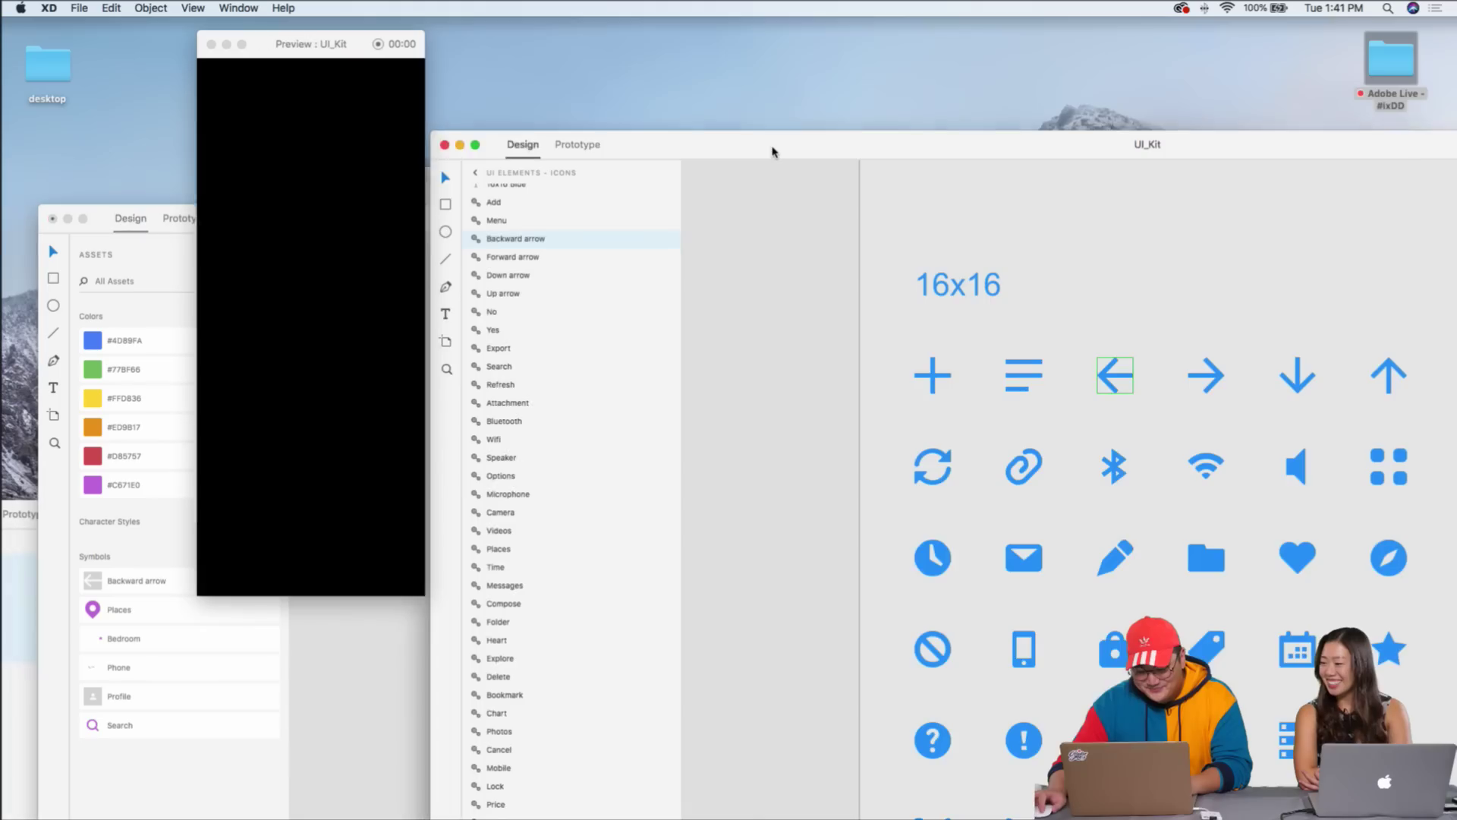
{"action": "left_click_drag", "start_coordinate": [773, 151], "coordinate": [866, 39]}
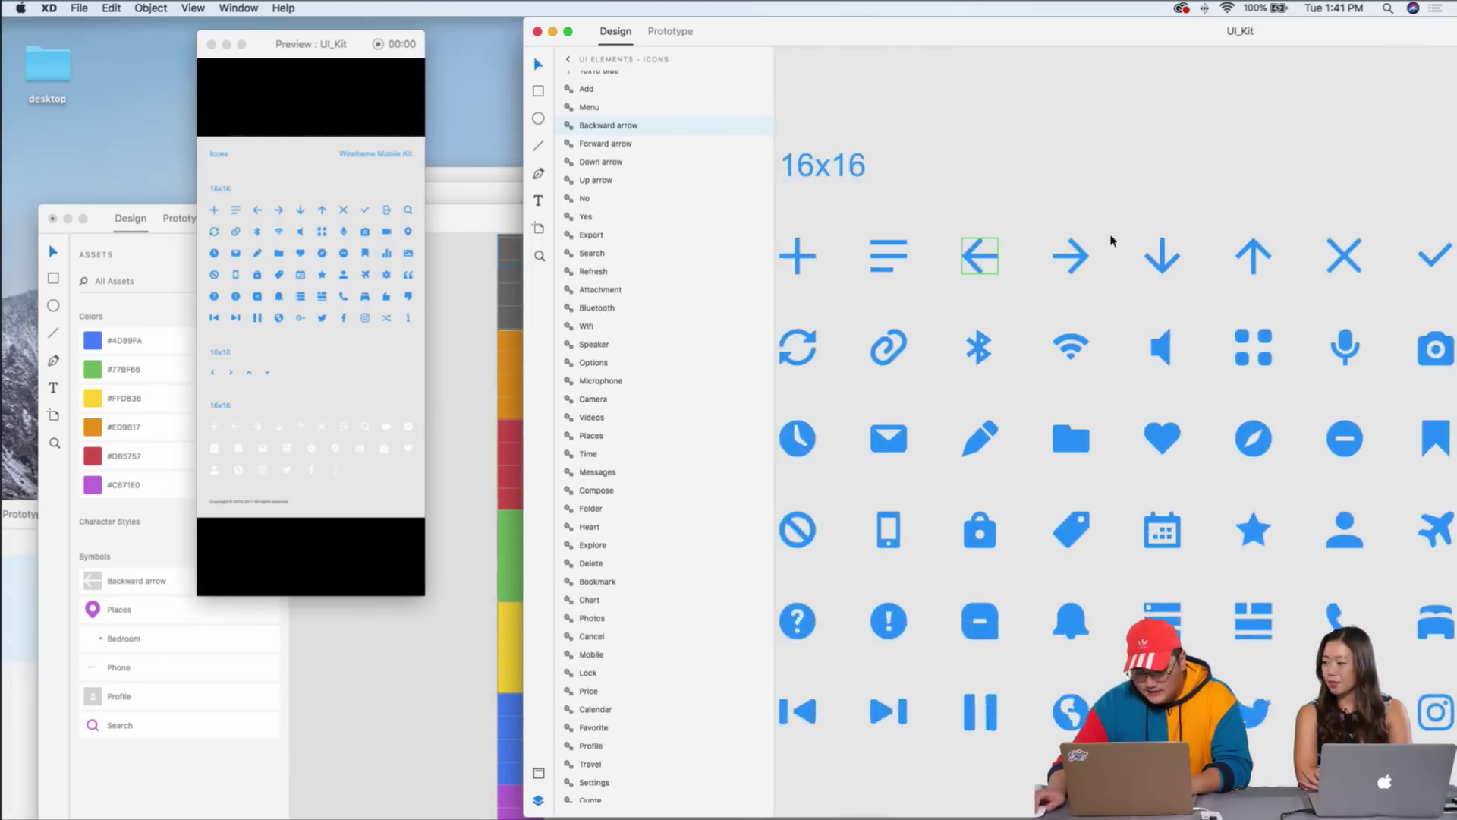
- Reposition the UI_Kit window, find the Comment icon among the 16x16 icons and copy it
{"action": "scroll", "coordinate": [1111, 240], "scroll_direction": "down", "scroll_amount": 5}
{"action": "scroll", "coordinate": [1110, 241], "scroll_direction": "right", "scroll_amount": 5}
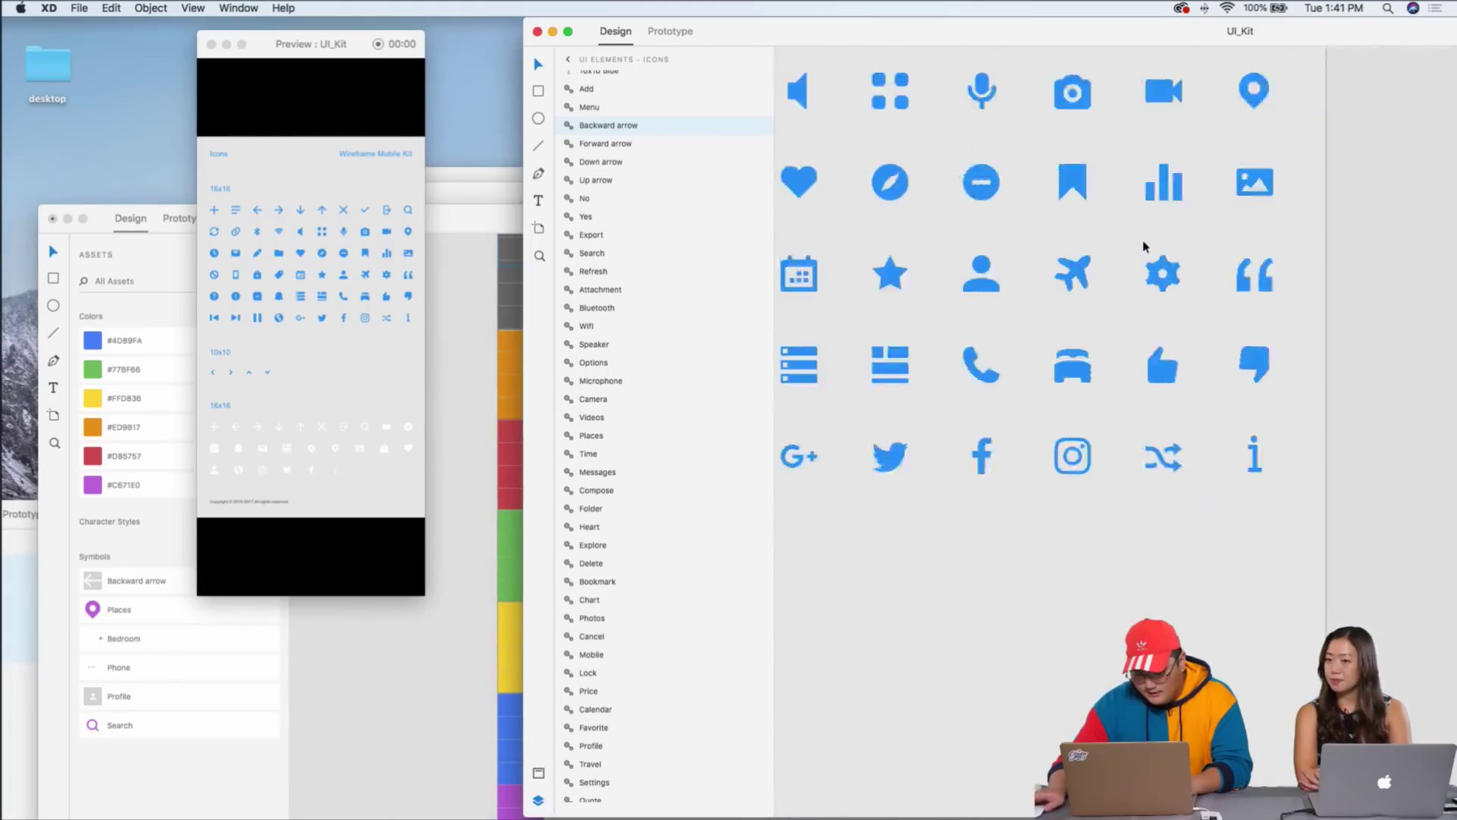
{"action": "scroll", "coordinate": [1144, 246], "scroll_direction": "right", "scroll_amount": 5}
{"action": "scroll", "coordinate": [1141, 244], "scroll_direction": "left", "scroll_amount": 4}
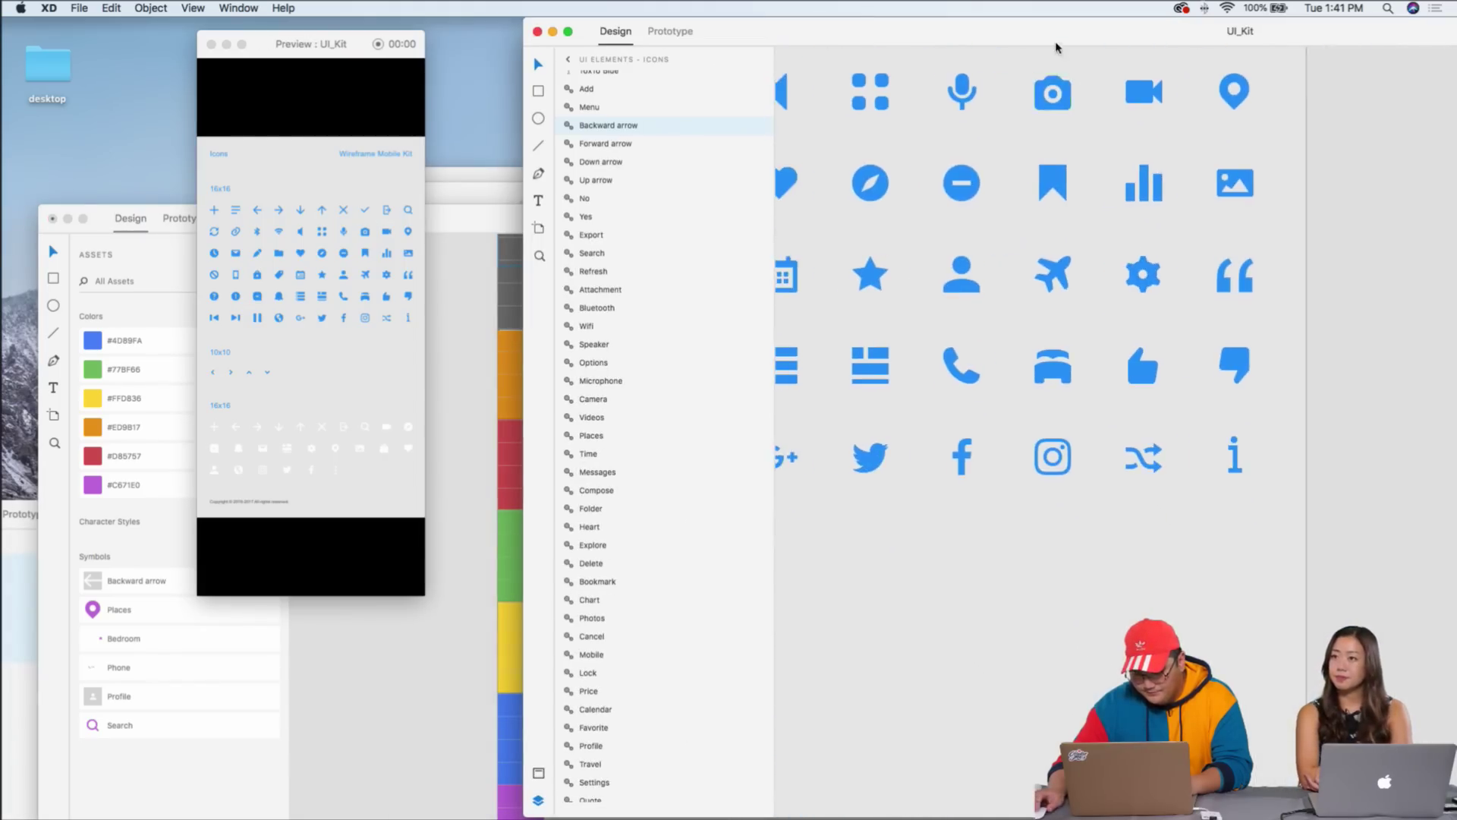
{"action": "left_click_drag", "start_coordinate": [1055, 47], "coordinate": [711, 50]}
{"action": "scroll", "coordinate": [978, 195], "scroll_direction": "left", "scroll_amount": 10}
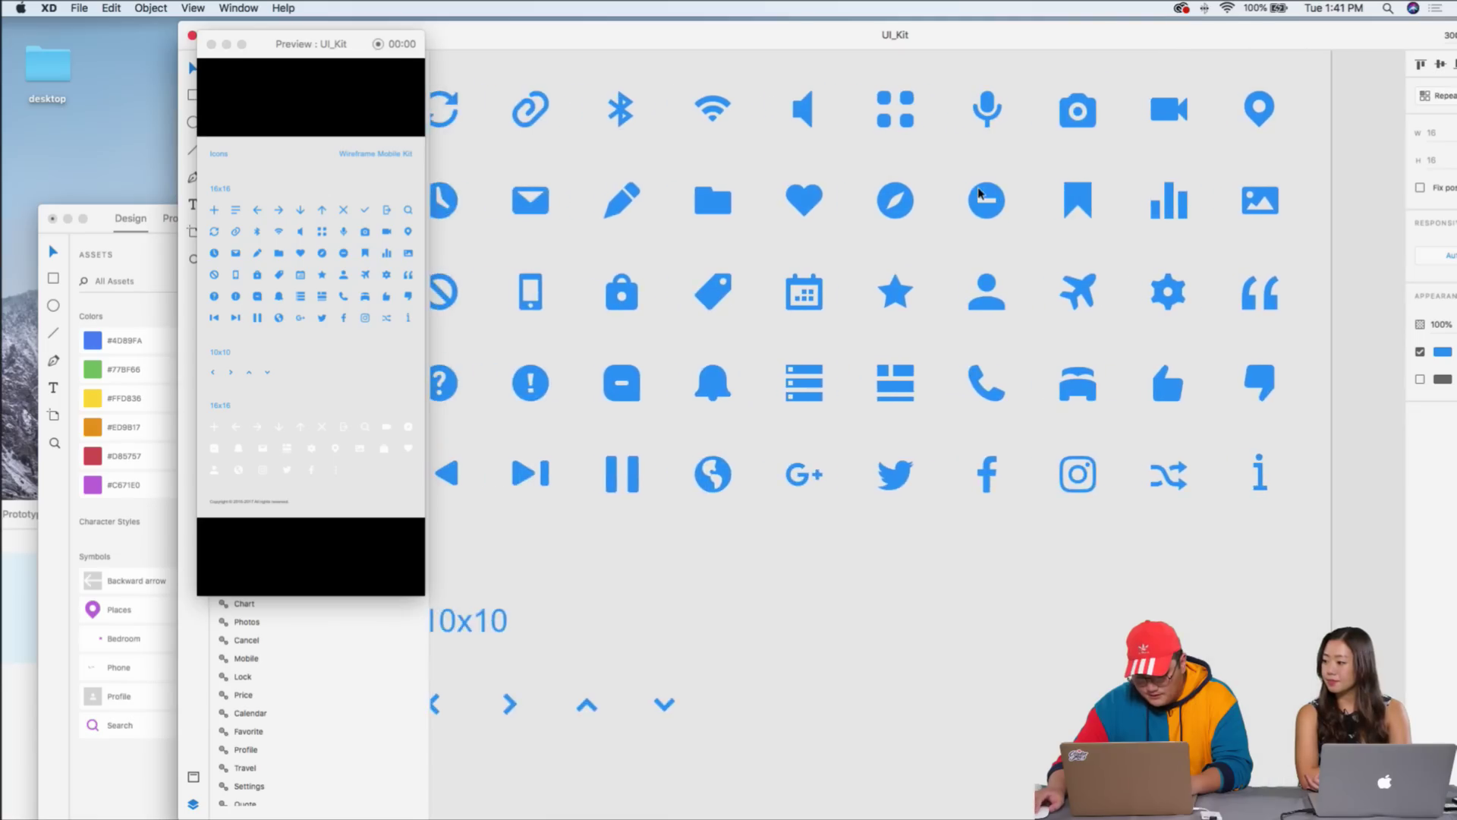
{"action": "scroll", "coordinate": [979, 195], "scroll_direction": "left", "scroll_amount": 3}
{"action": "scroll", "coordinate": [979, 190], "scroll_direction": "up", "scroll_amount": 3}
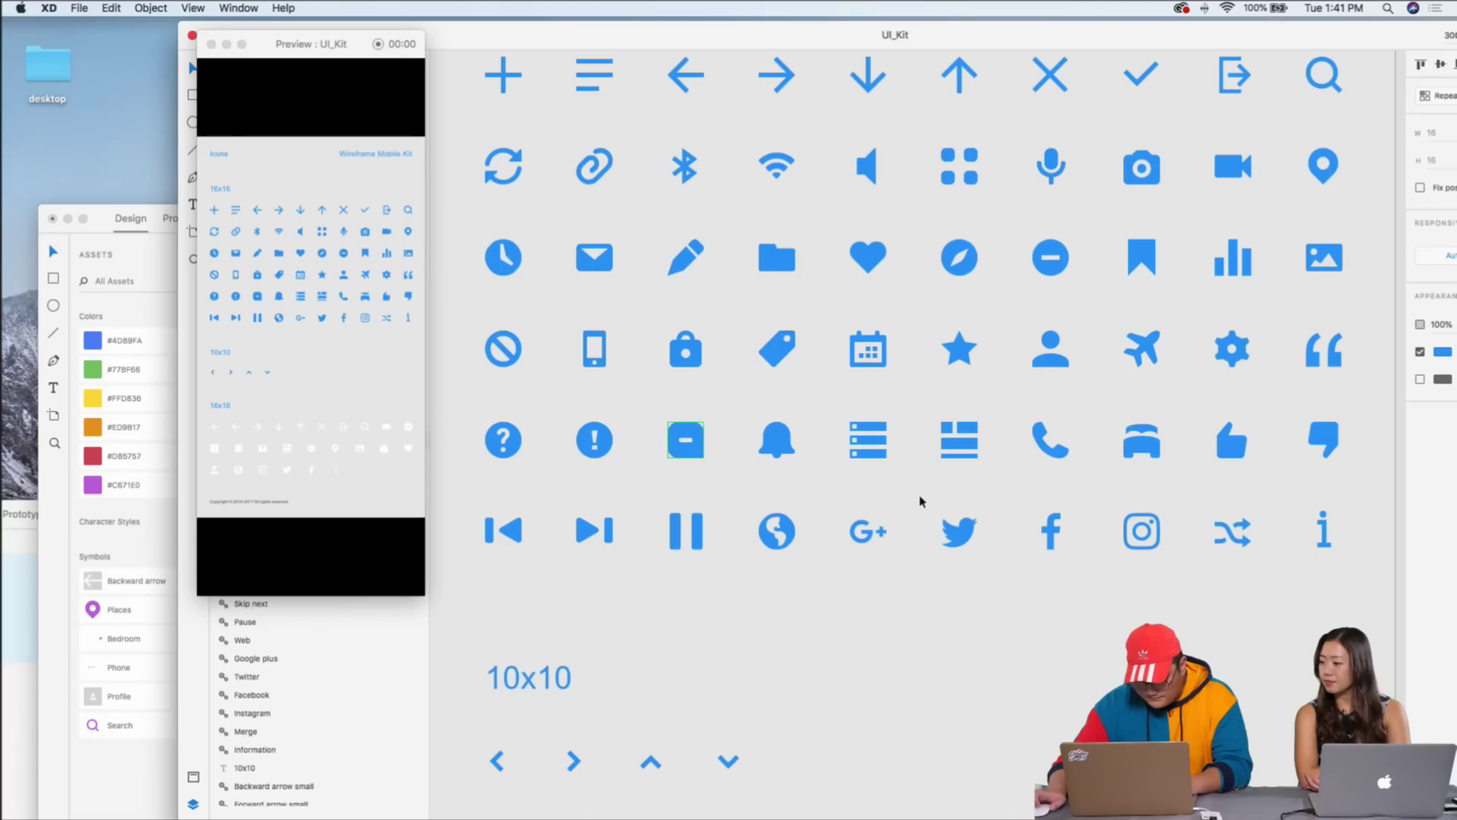
{"action": "scroll", "coordinate": [927, 504], "scroll_direction": "down", "scroll_amount": 2}
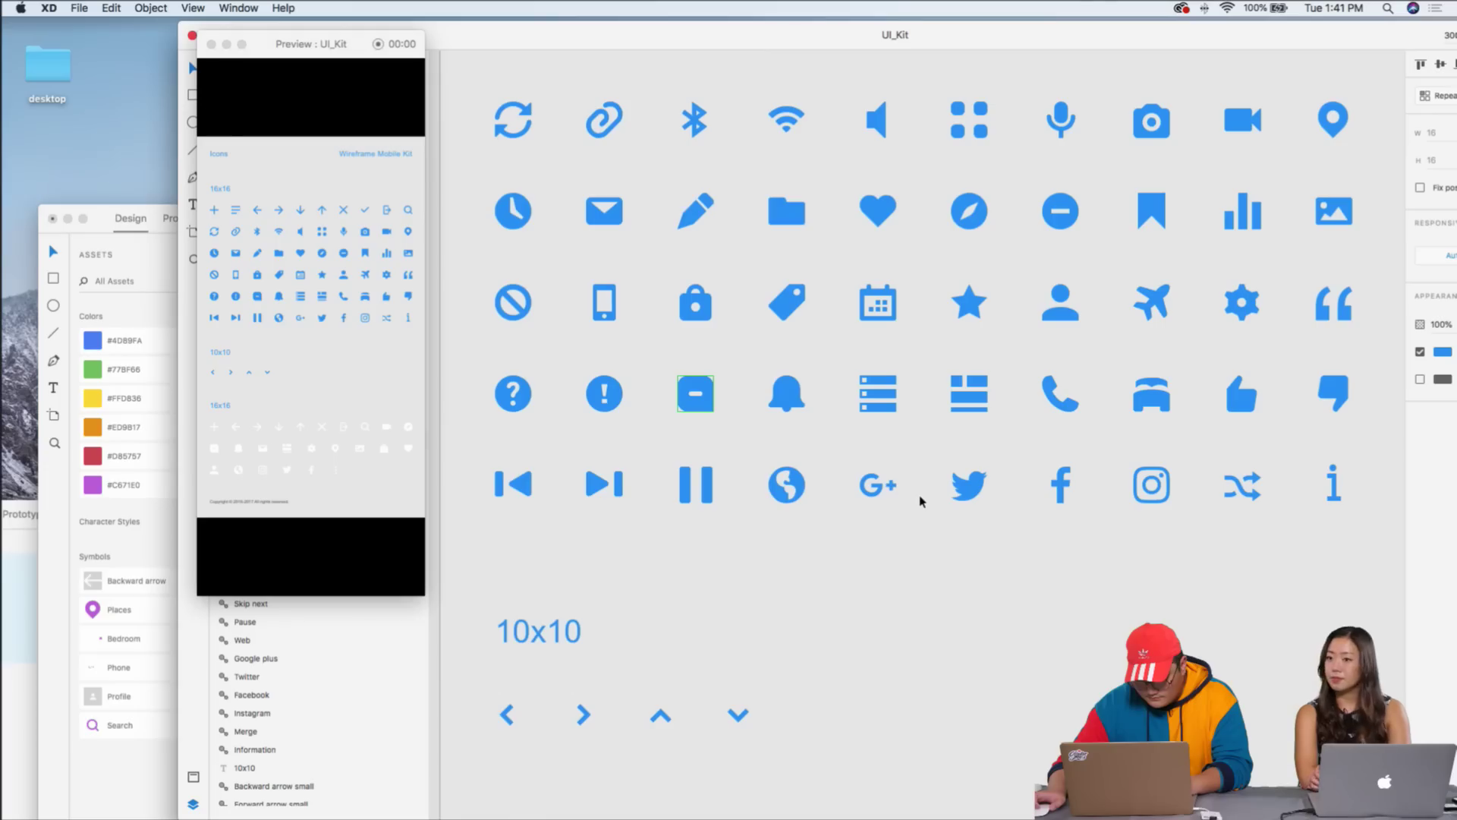
{"action": "scroll", "coordinate": [921, 501], "scroll_direction": "down", "scroll_amount": 2}
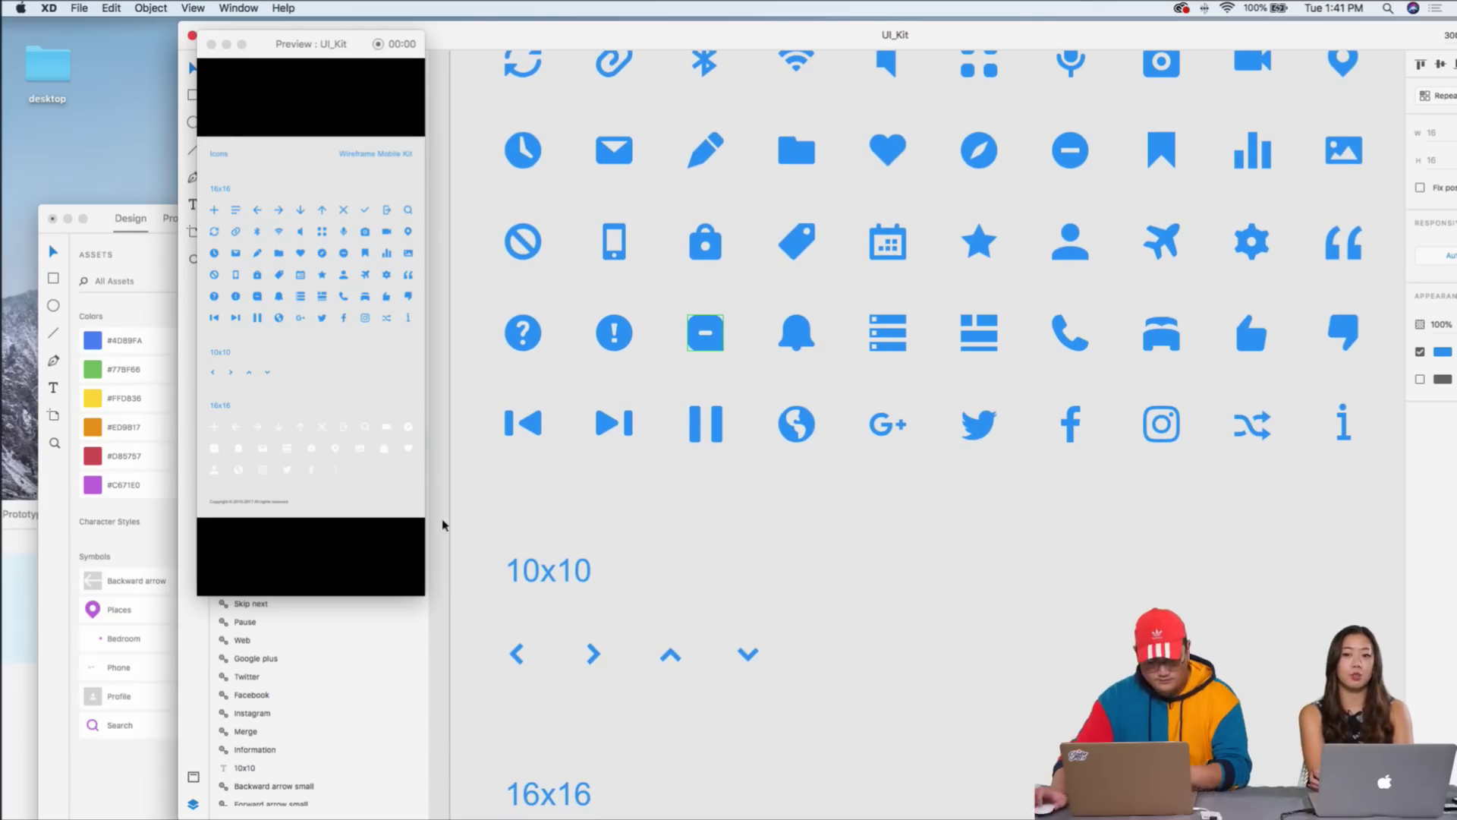
- Return to the Events:Resources_Lo-Fi document, delete the duplicate text line in the first row and paste the copied Comment icon
{"action": "left_click", "coordinate": [141, 522]}
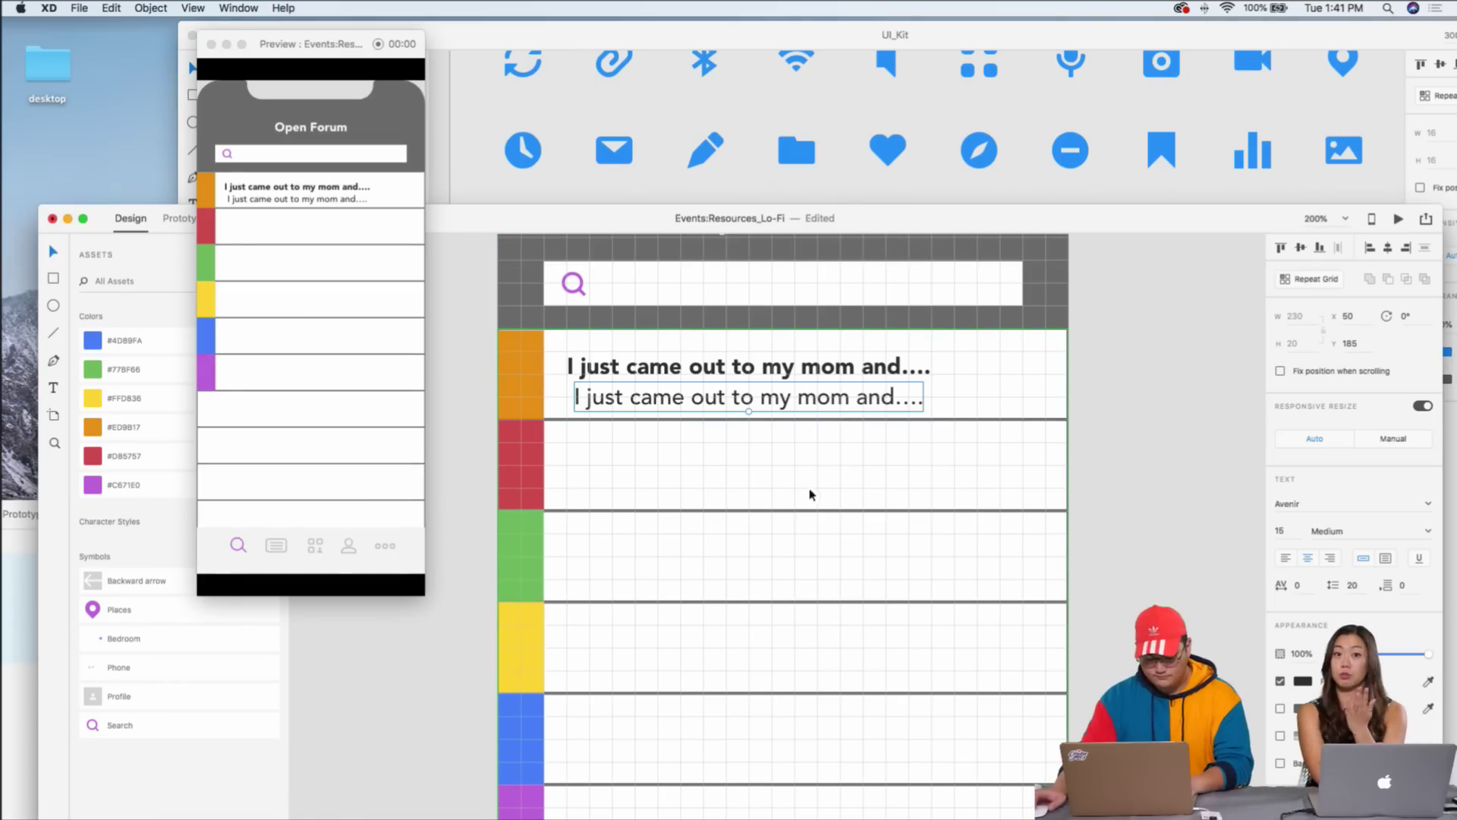
{"action": "left_click", "coordinate": [832, 416]}
{"action": "left_click", "coordinate": [848, 408]}
{"action": "key", "text": "Delete"}
{"action": "key", "text": "super+v"}
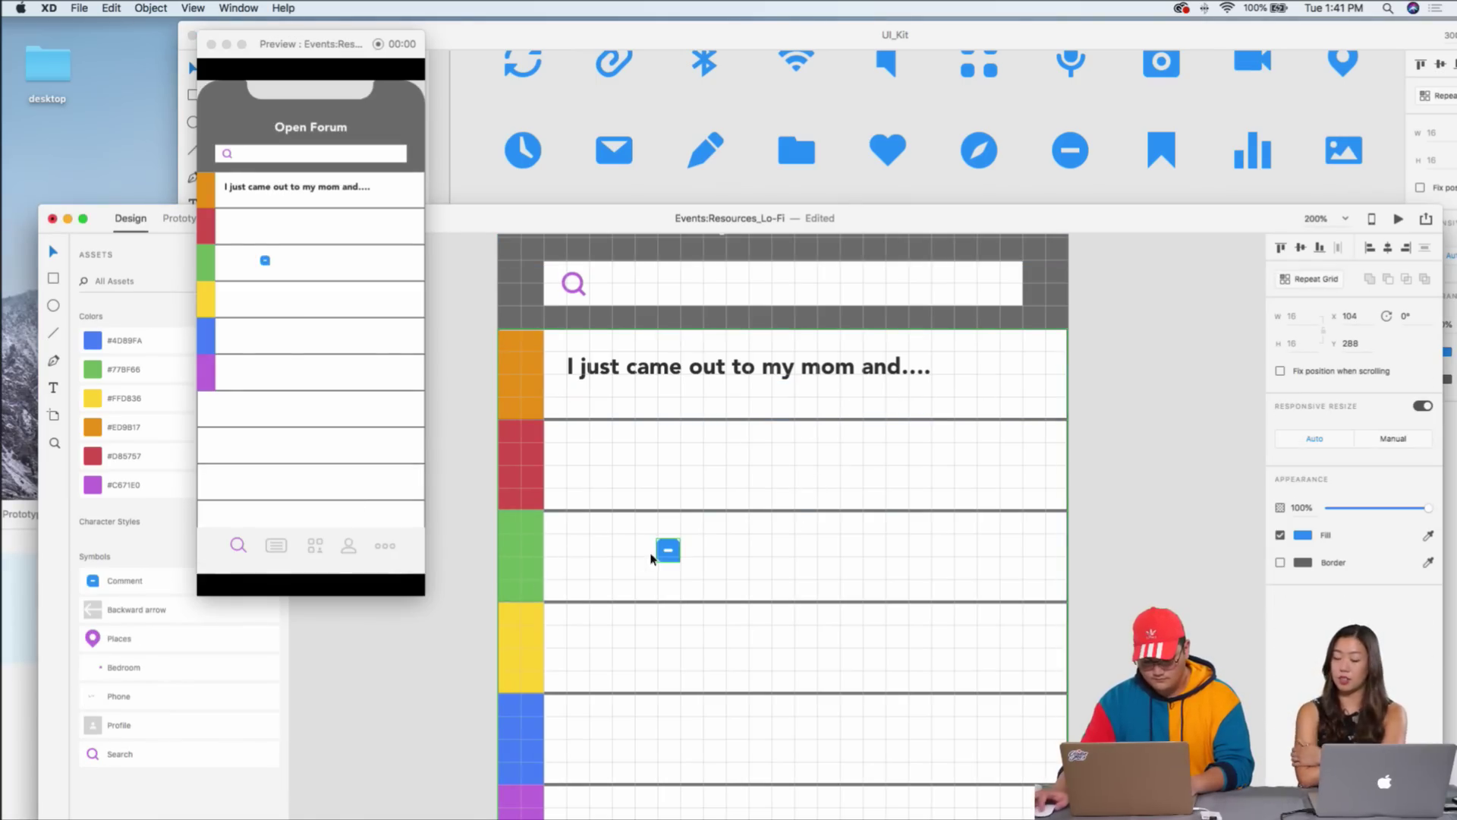
- Place the Comment icon after the title in the first row at X 323, Y 165 and scale it to about 29 by 29
{"action": "left_click_drag", "start_coordinate": [682, 565], "coordinate": [1028, 380]}
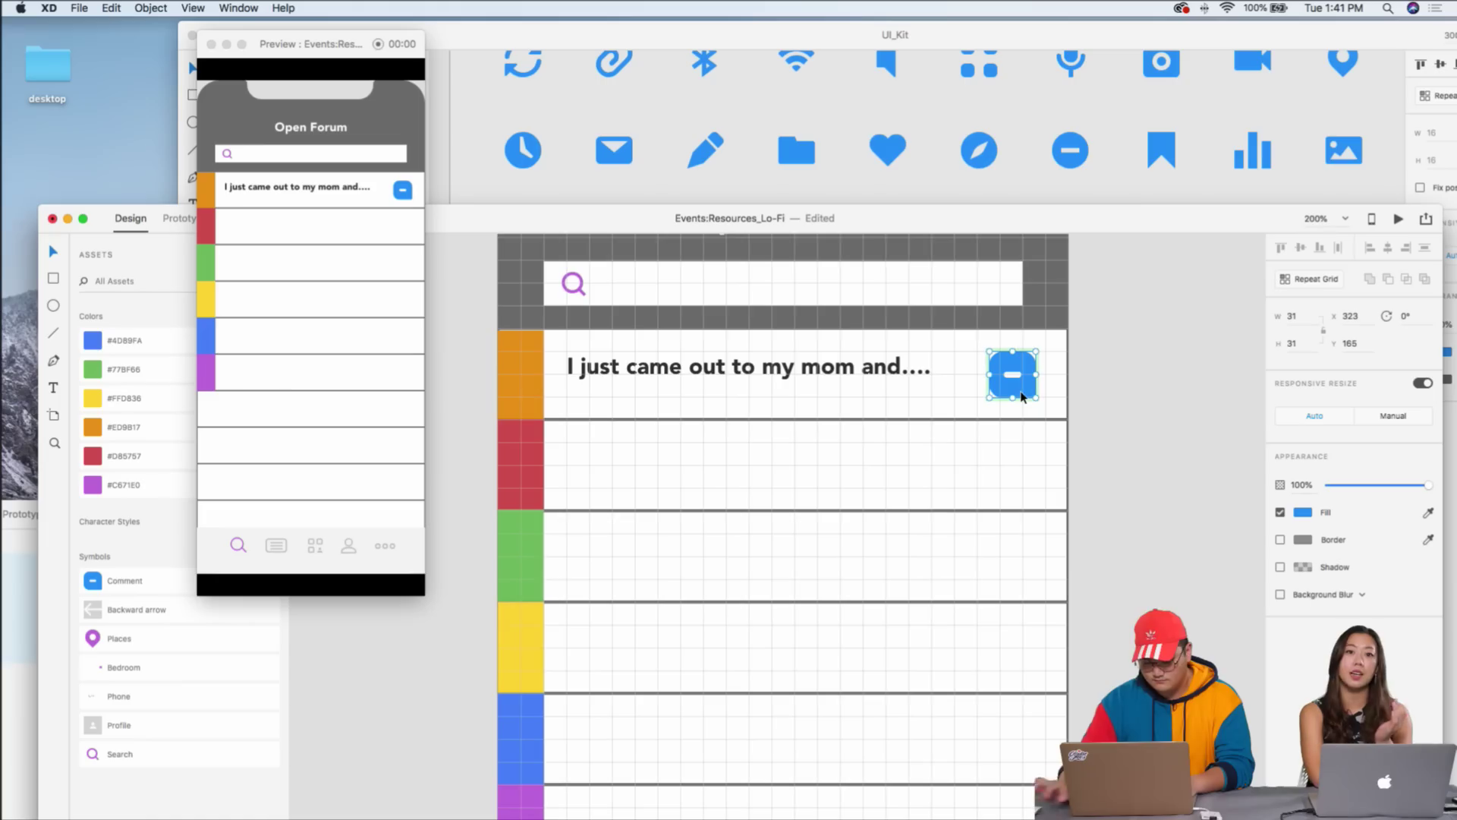
{"action": "key", "text": "super+="}
{"action": "key", "text": "super+-"}
{"action": "key", "text": "super+="}
{"action": "key", "text": "super+="}
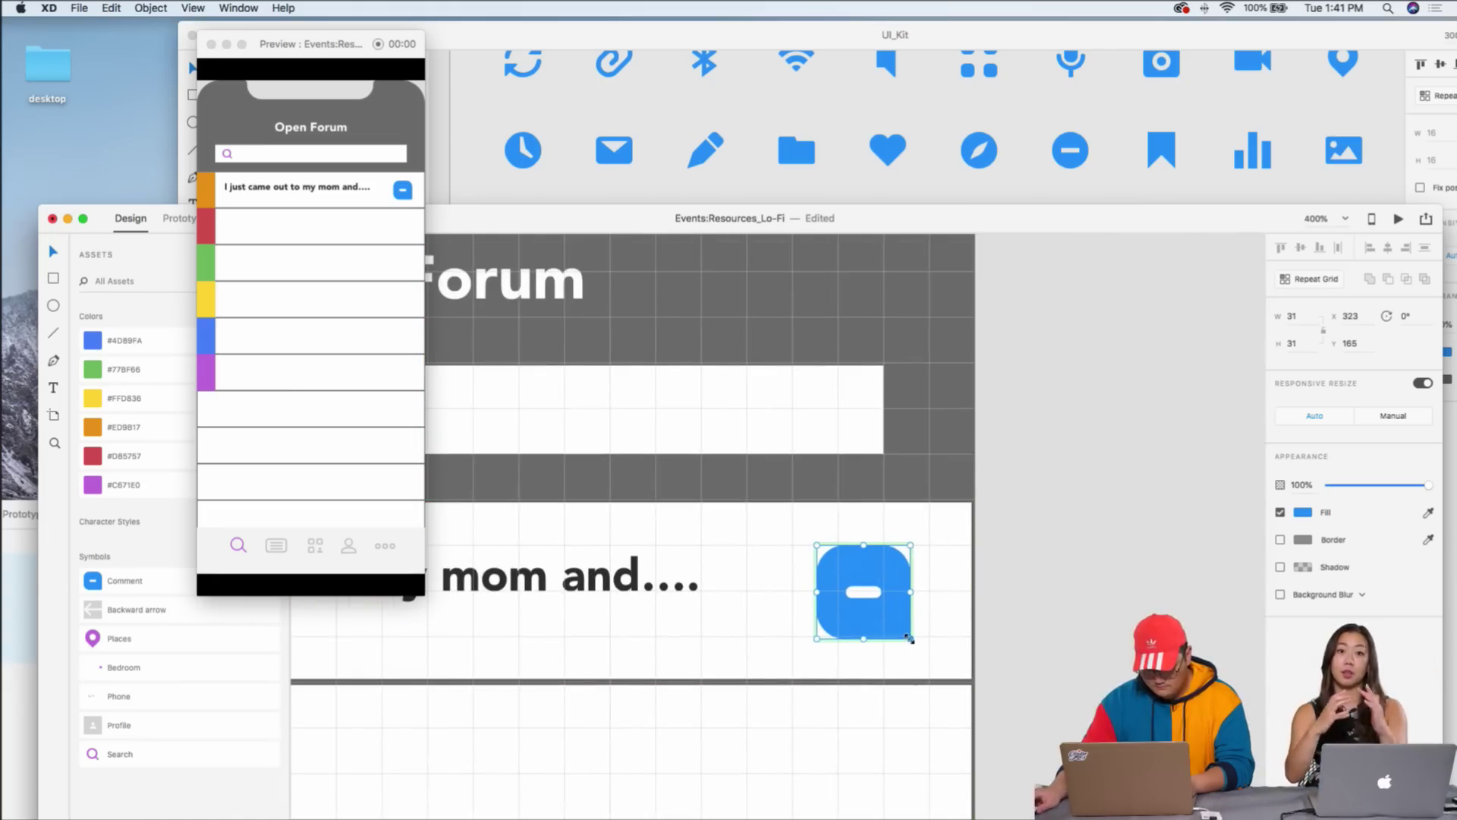
{"action": "mouse_move", "coordinate": [911, 638]}
{"action": "left_mouse_down"}
{"action": "mouse_move", "coordinate": [894, 626]}
{"action": "mouse_move", "coordinate": [906, 633]}
{"action": "left_mouse_up"}
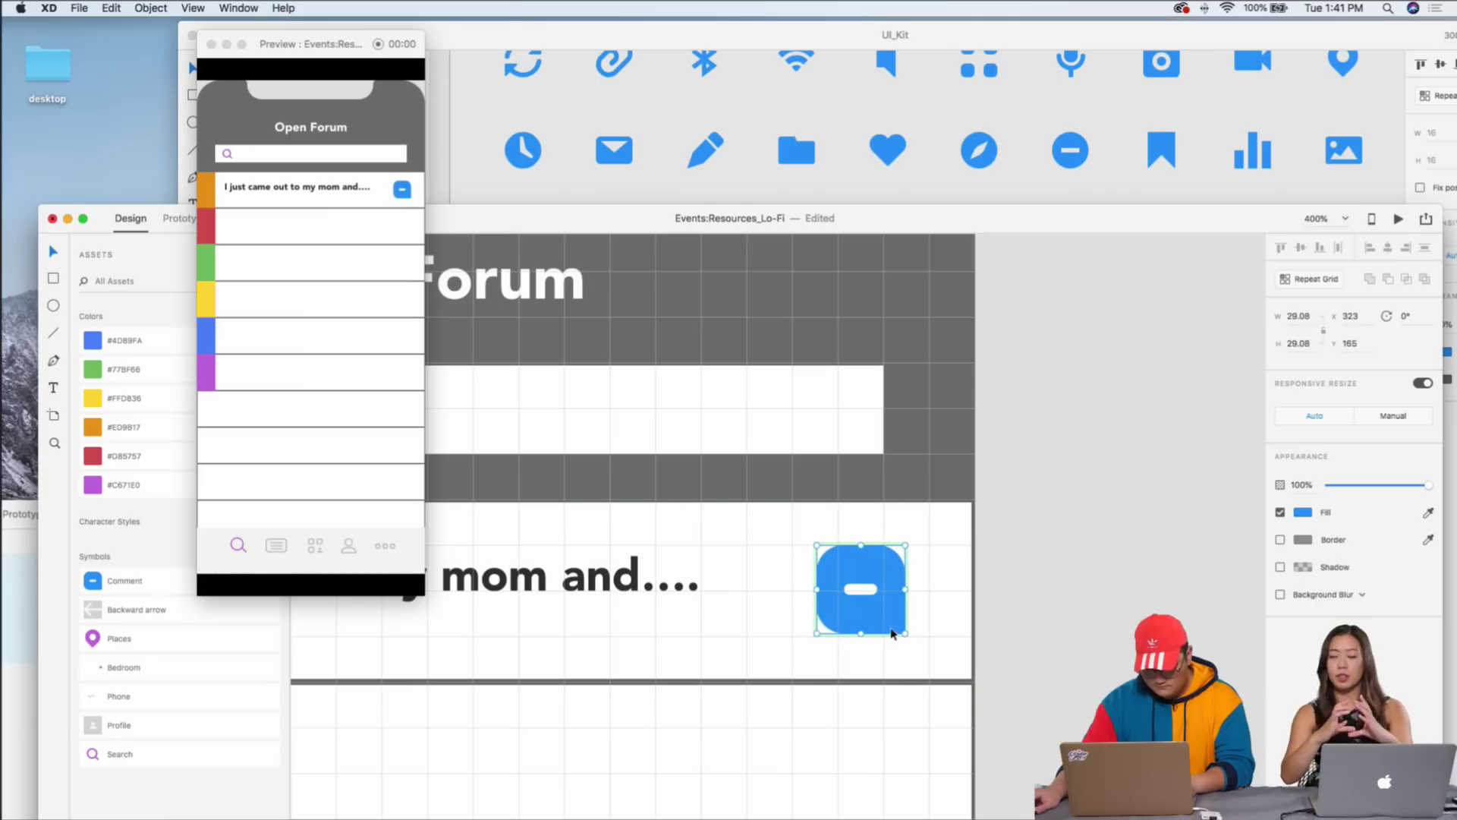
- Draw a 16 by 16 circle over the Comment icon's upper-right corner and nudge it to X 342, Y 160
{"action": "left_click", "coordinate": [50, 305]}
{"action": "left_click_drag", "start_coordinate": [883, 520], "coordinate": [932, 568]}
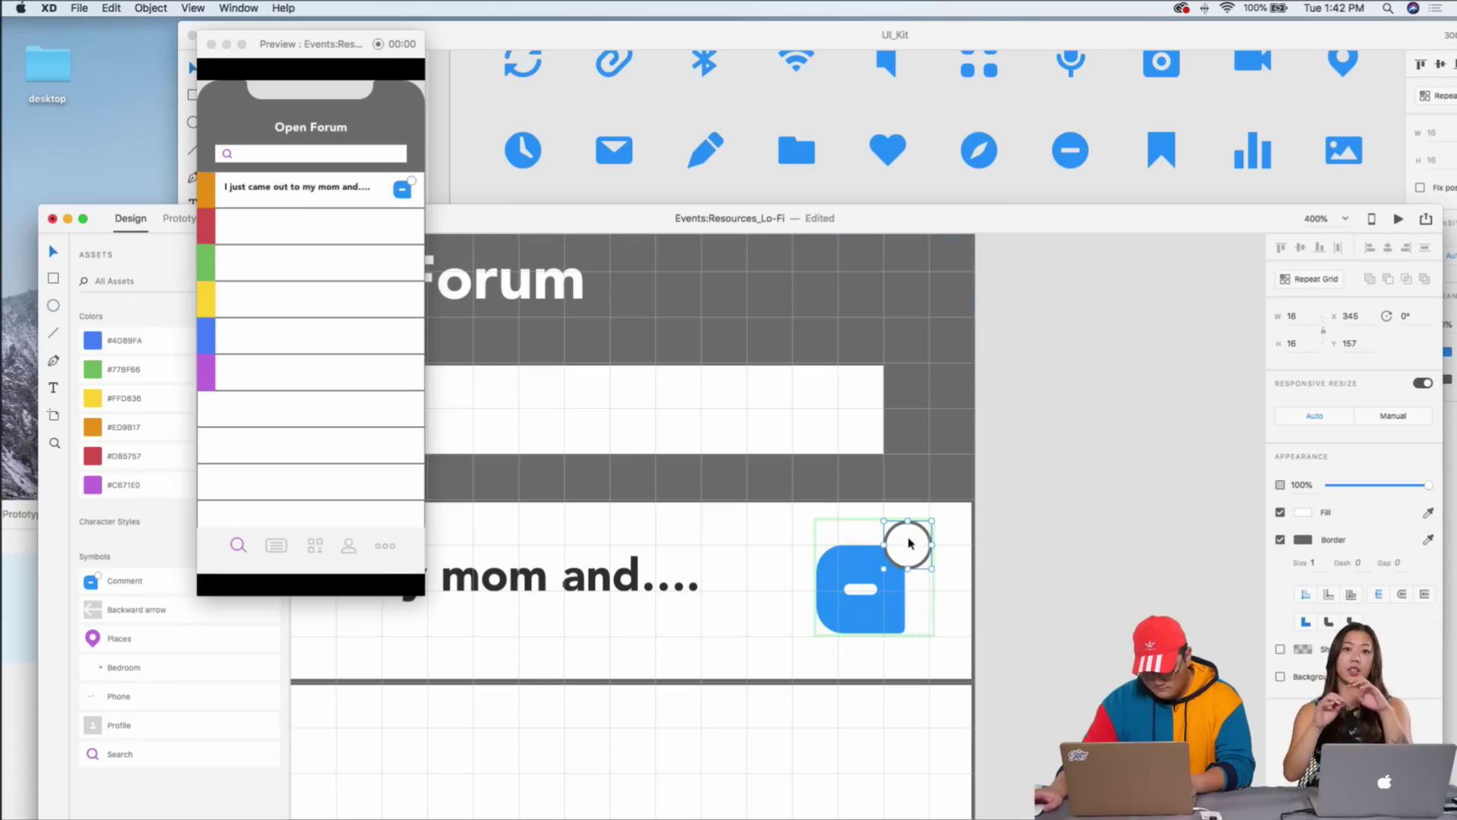
{"action": "key", "text": "Left"}
{"action": "key", "text": "Left"}
{"action": "key", "text": "Left"}
{"action": "key", "text": "Down"}
{"action": "key", "text": "Down"}
{"action": "key", "text": "Down"}
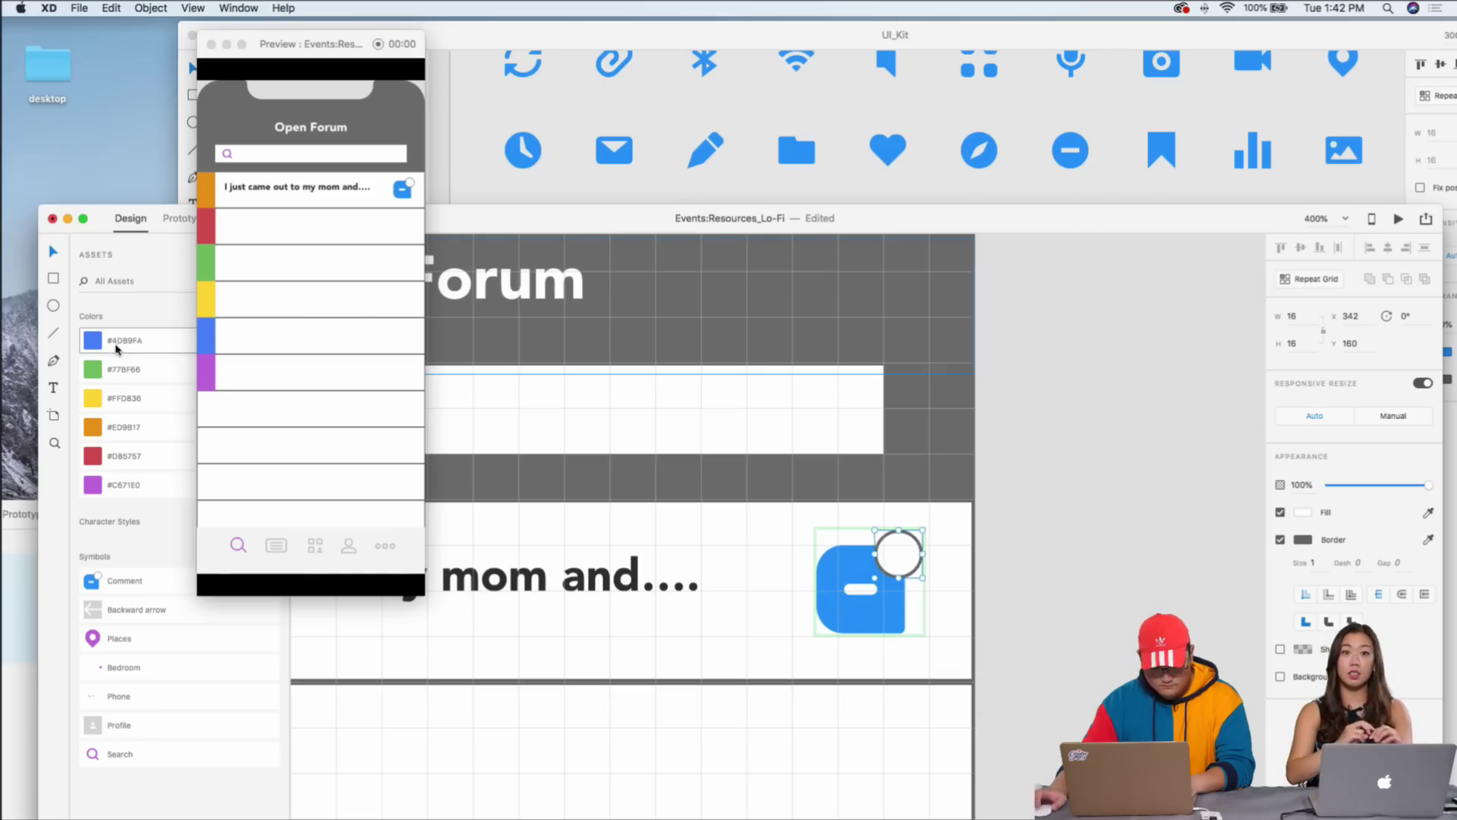
- Add a text box of about 74 by 40 below the first row's title, enter 17 and colour the text white
{"action": "left_click", "coordinate": [53, 387]}
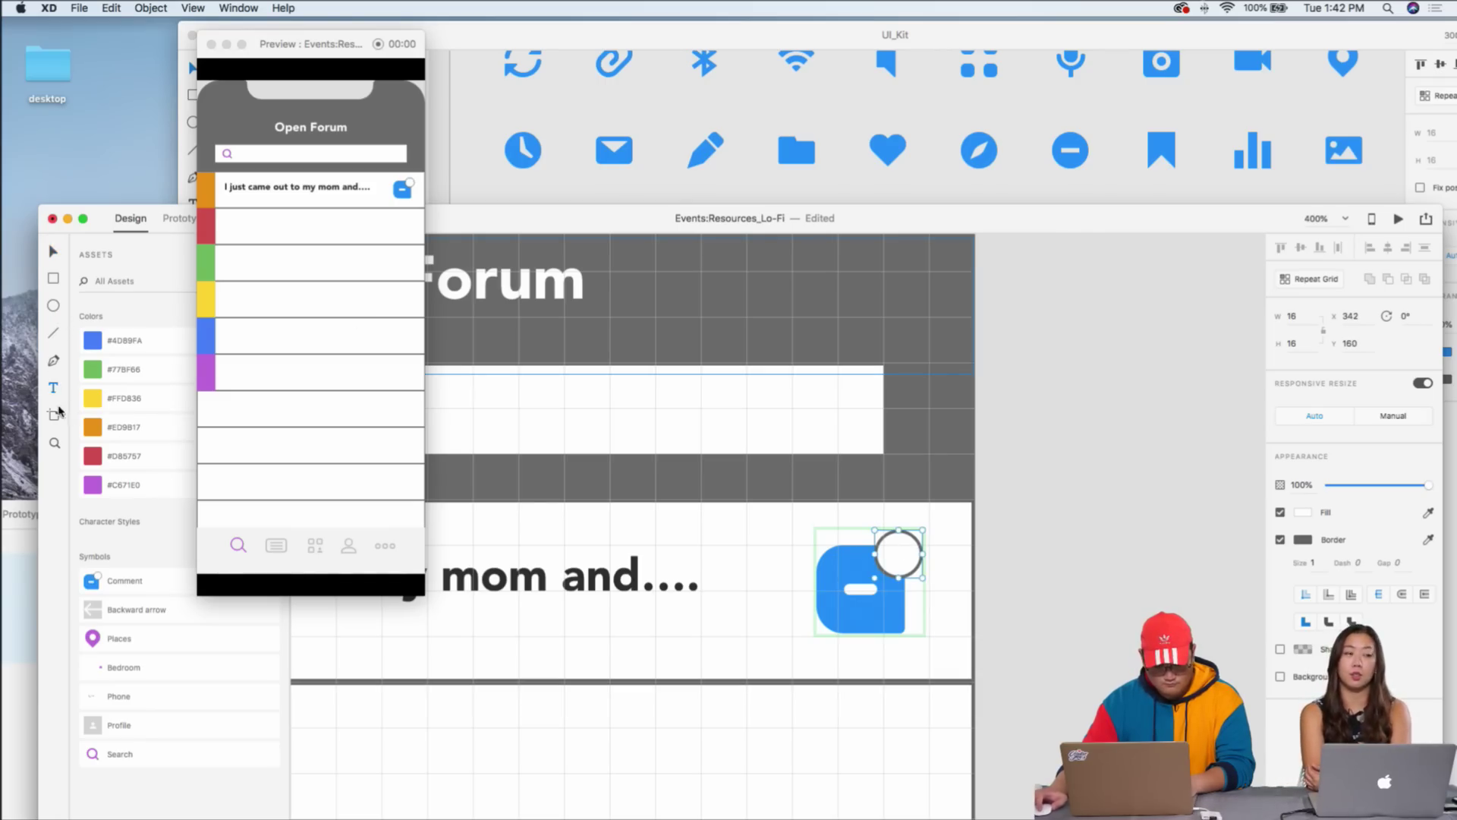
{"action": "left_click_drag", "start_coordinate": [532, 624], "coordinate": [754, 744]}
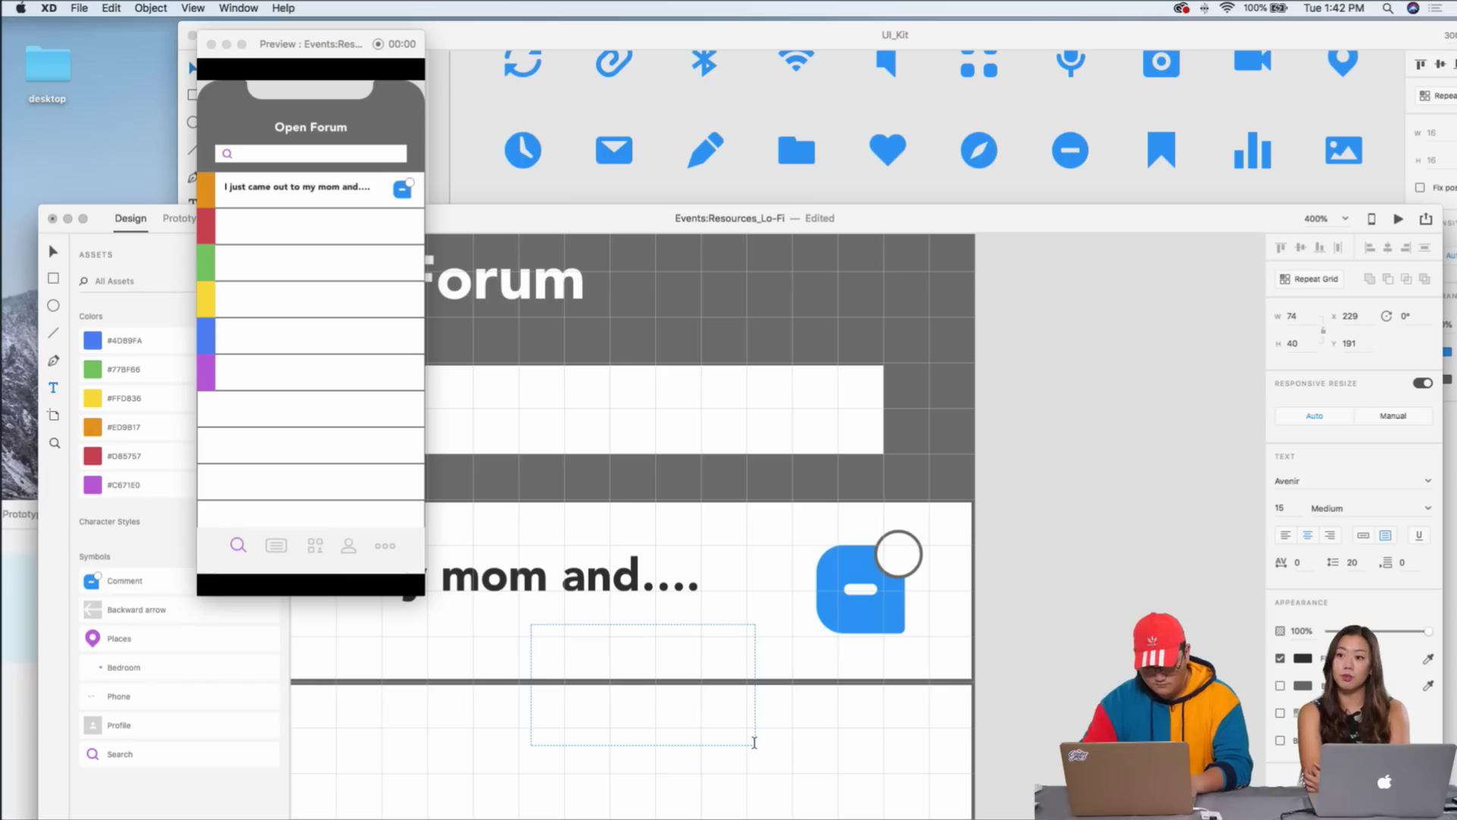
{"action": "type", "text": "17"}
{"action": "left_click_drag", "start_coordinate": [734, 640], "coordinate": [463, 611]}
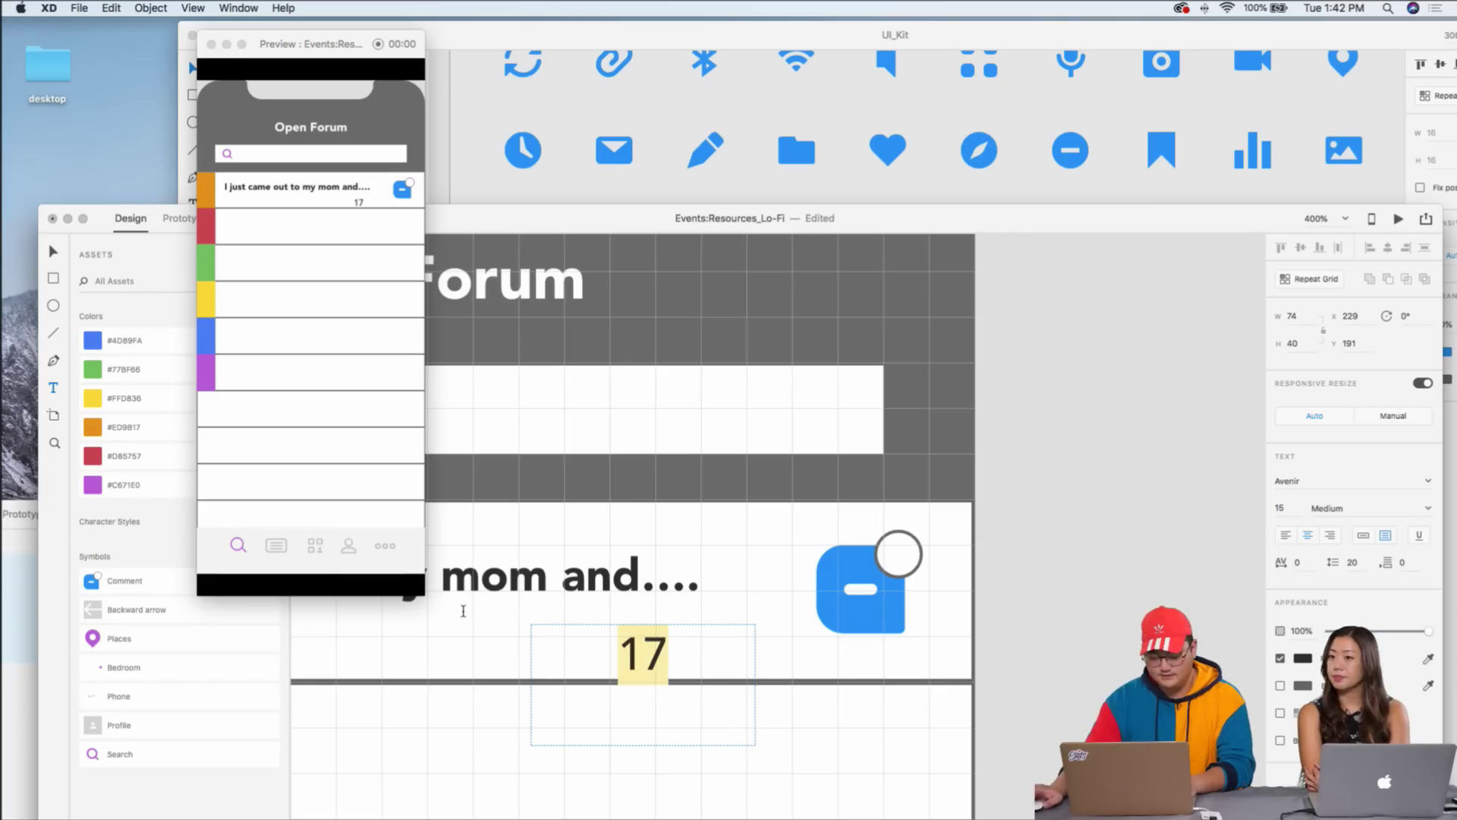
{"action": "left_click", "coordinate": [1302, 658]}
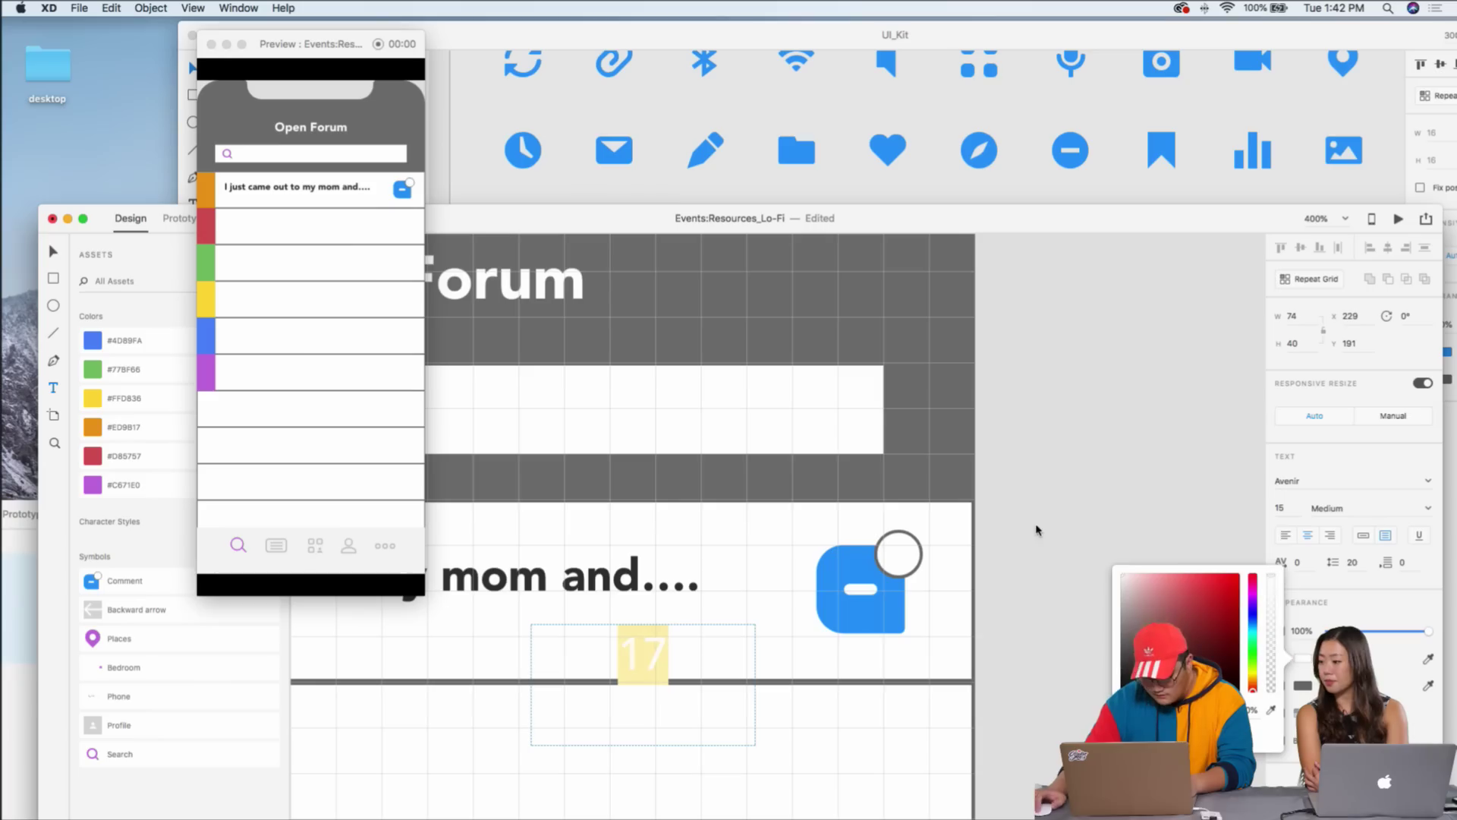
{"action": "key", "text": "BackSpace"}
{"action": "left_click", "coordinate": [1000, 560]}
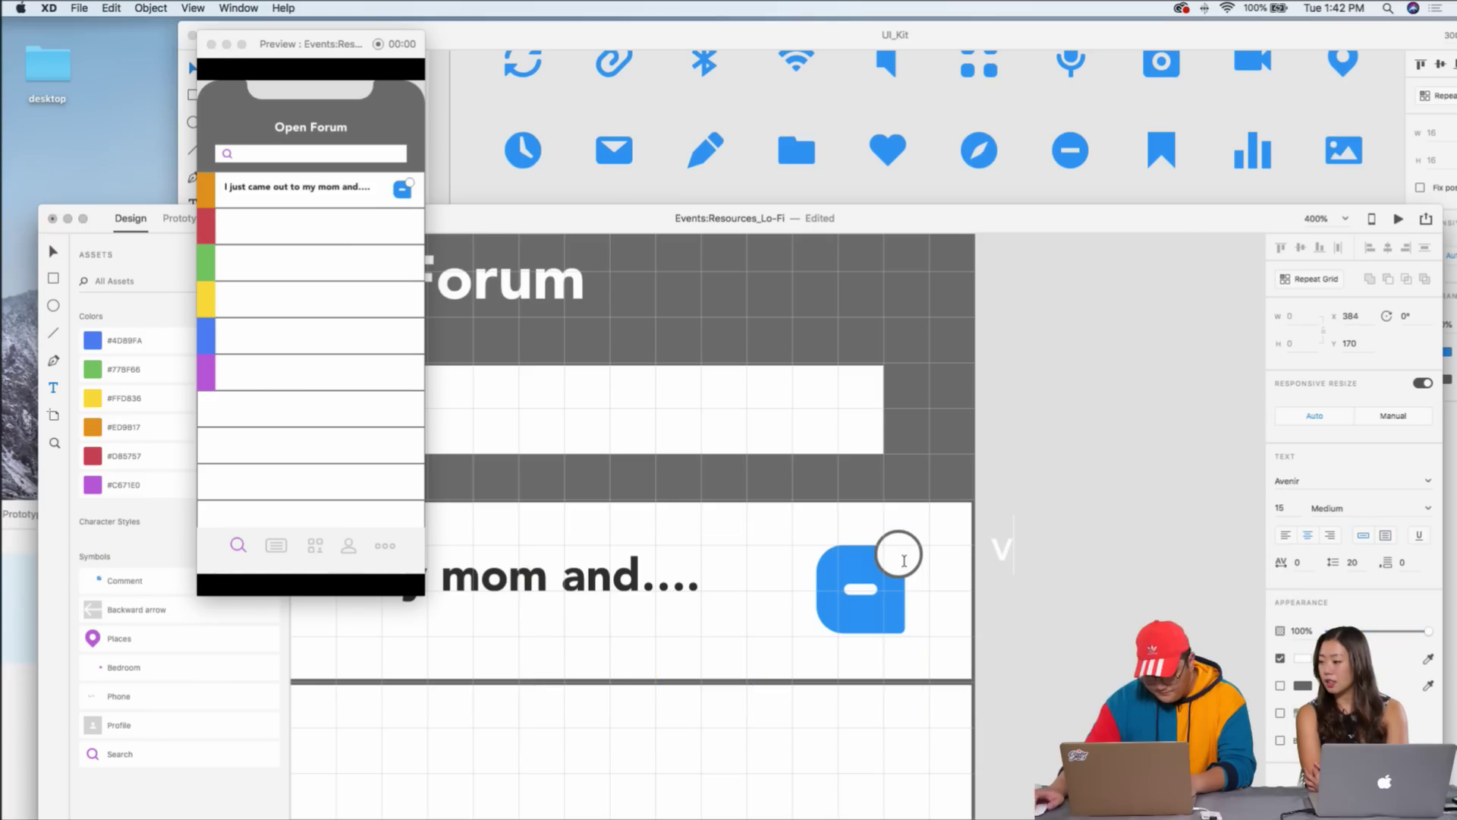
{"action": "key", "text": "Escape"}
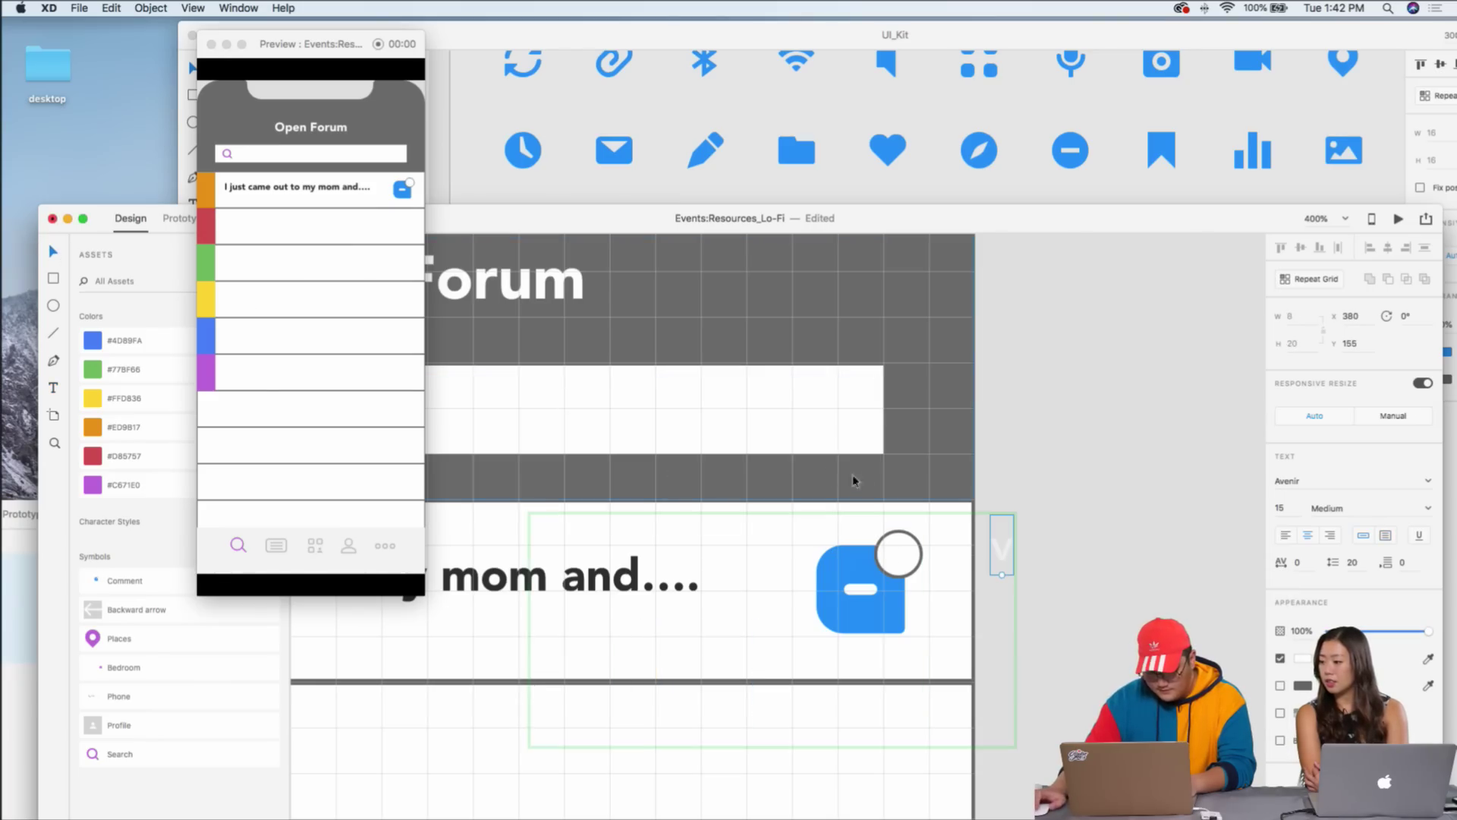
- Examine the Open Forum screen's title, first post row and rainbow-coloured row layout
{"action": "left_click", "coordinate": [908, 545]}
{"action": "scroll", "coordinate": [895, 543], "scroll_direction": "left", "scroll_amount": 5}
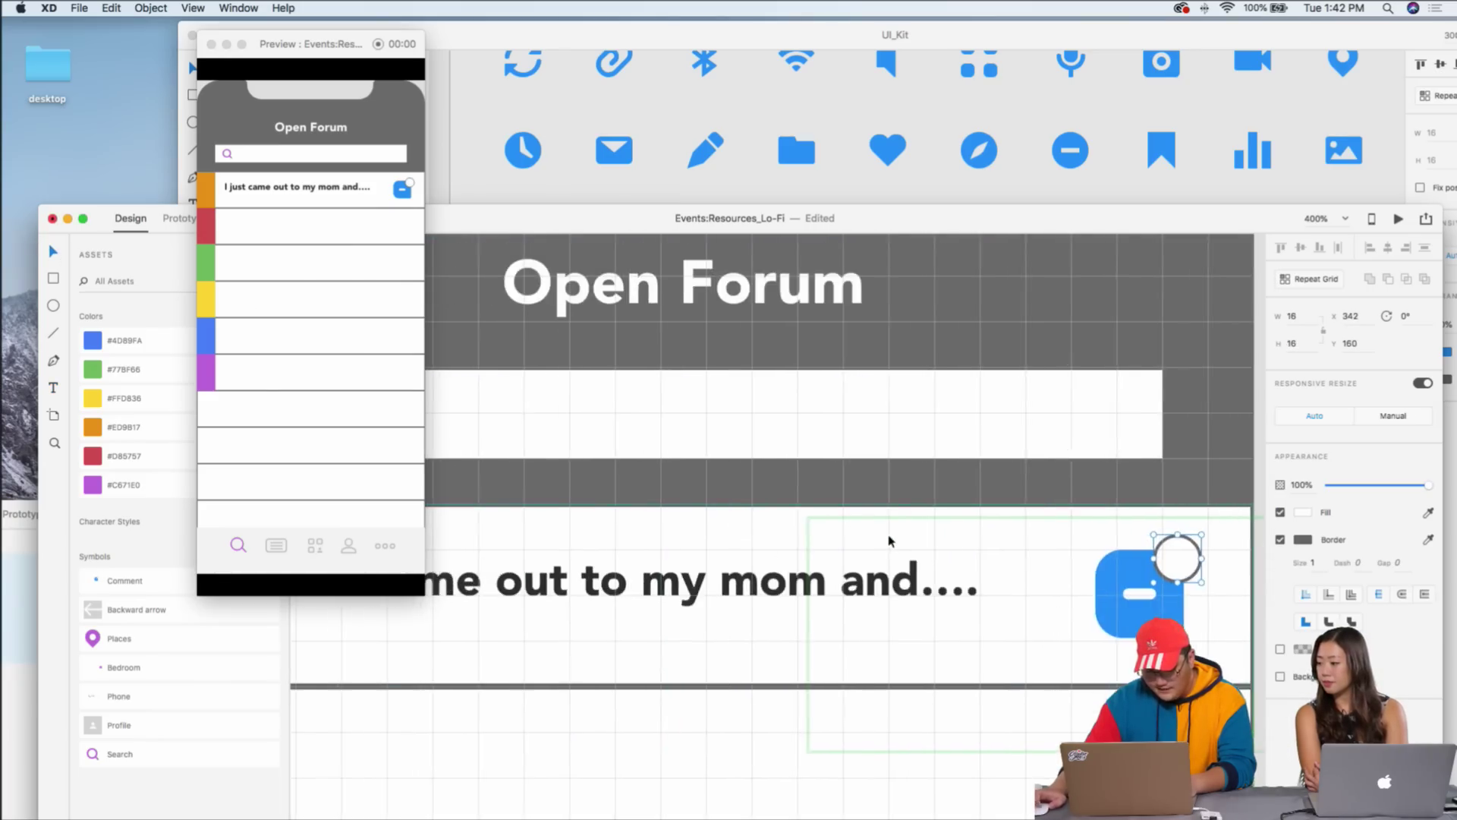
{"action": "scroll", "coordinate": [873, 365], "scroll_direction": "down", "scroll_amount": 3}
{"action": "scroll", "coordinate": [873, 364], "scroll_direction": "left", "scroll_amount": 5}
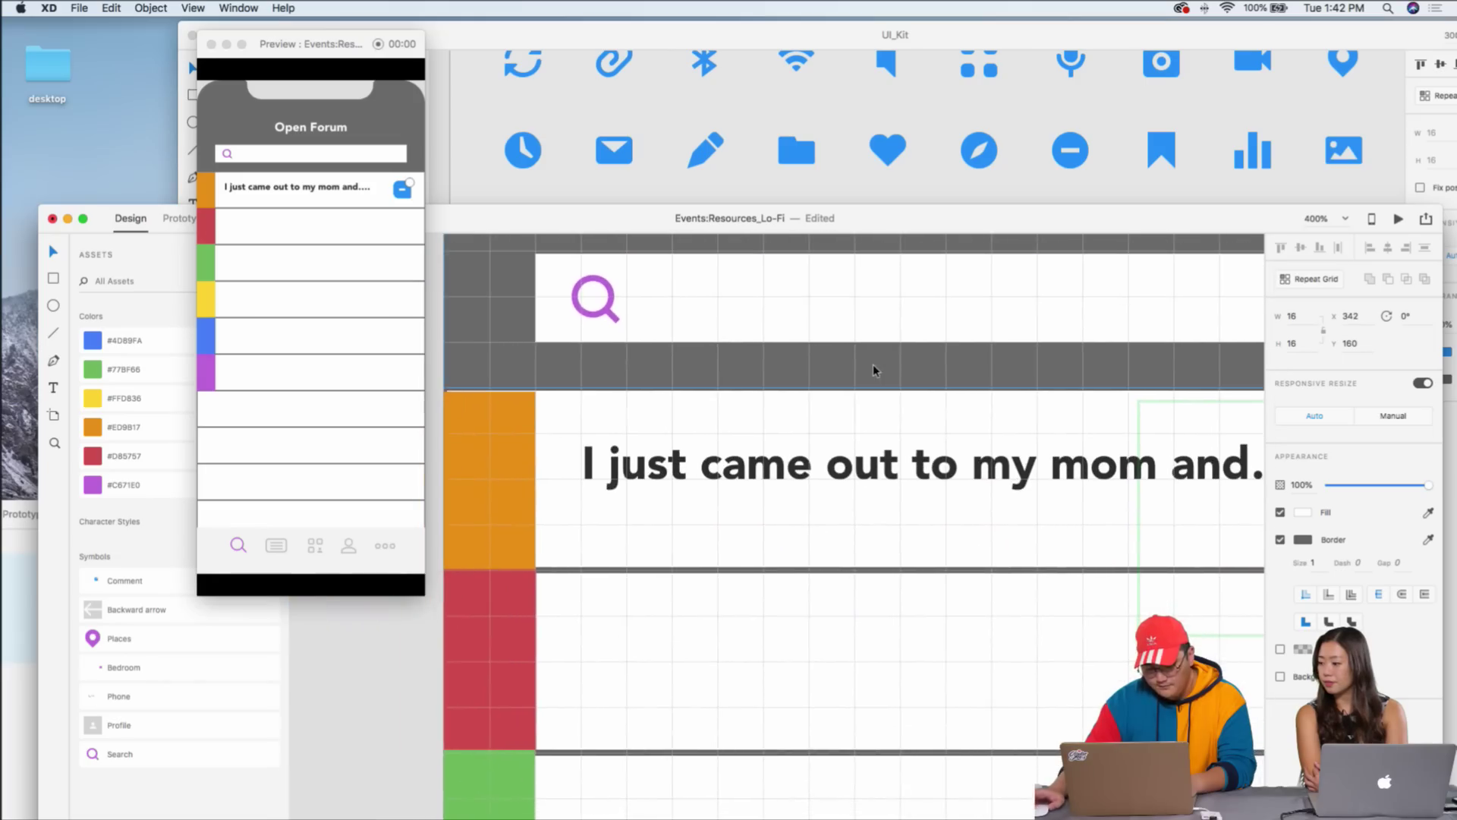
{"action": "scroll", "coordinate": [462, 516], "scroll_direction": "down", "scroll_amount": 2}
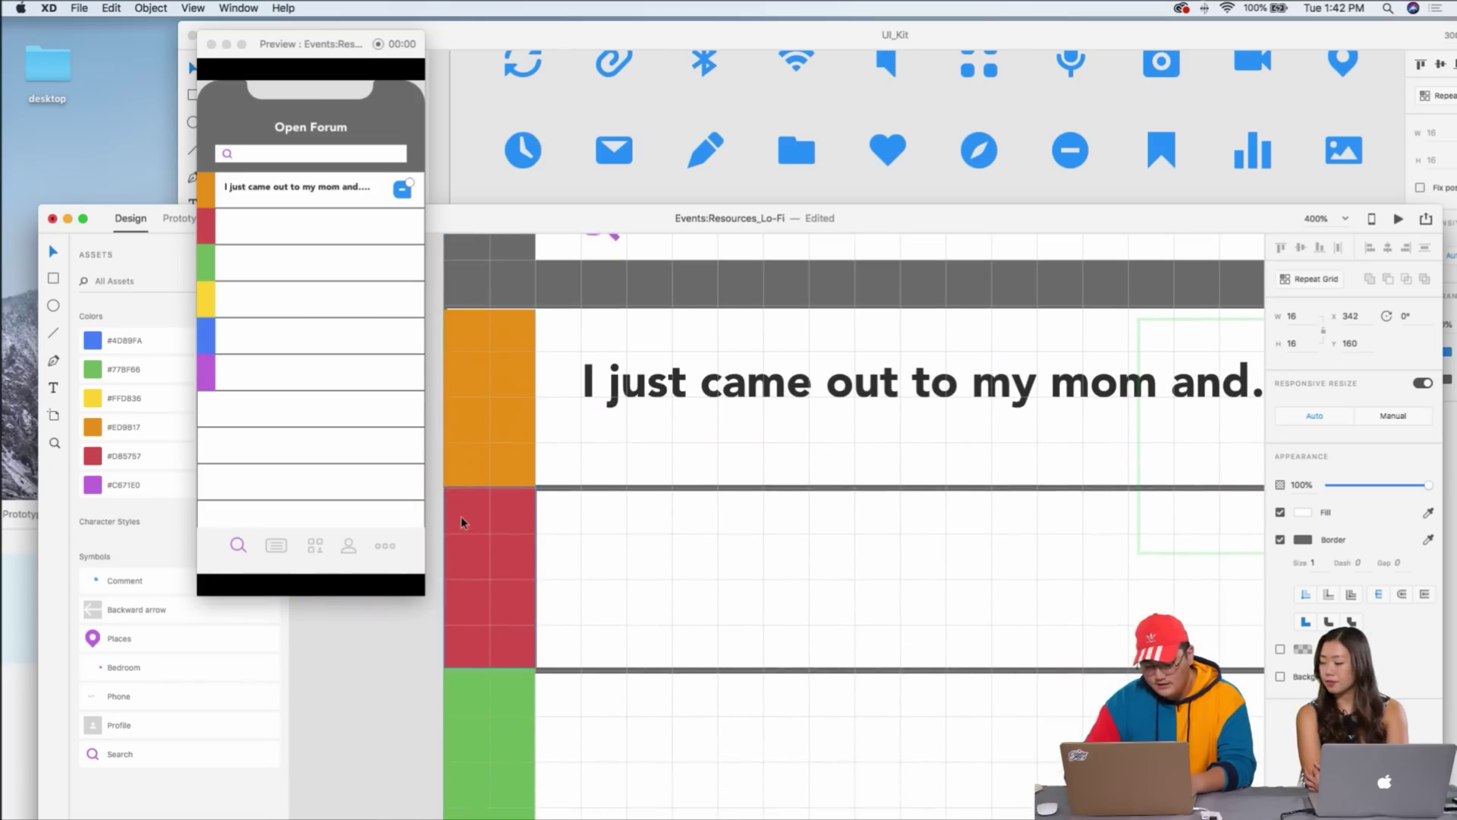
{"action": "scroll", "coordinate": [462, 516], "scroll_direction": "down", "scroll_amount": 2}
{"action": "scroll", "coordinate": [674, 482], "scroll_direction": "down", "scroll_amount": 4}
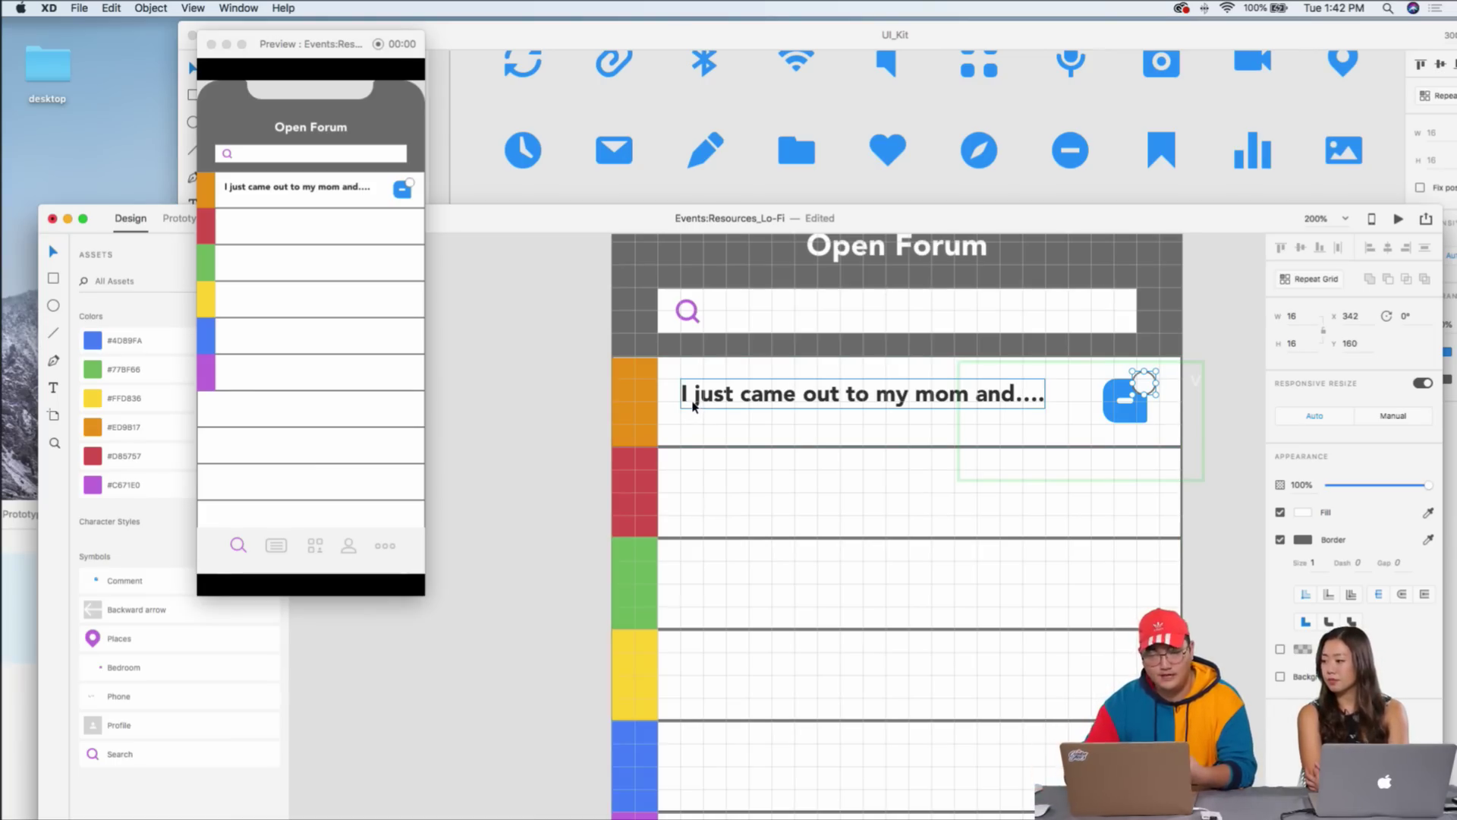
{"action": "scroll", "coordinate": [913, 427], "scroll_direction": "up", "scroll_amount": 3}
{"action": "scroll", "coordinate": [913, 427], "scroll_direction": "left", "scroll_amount": 3}
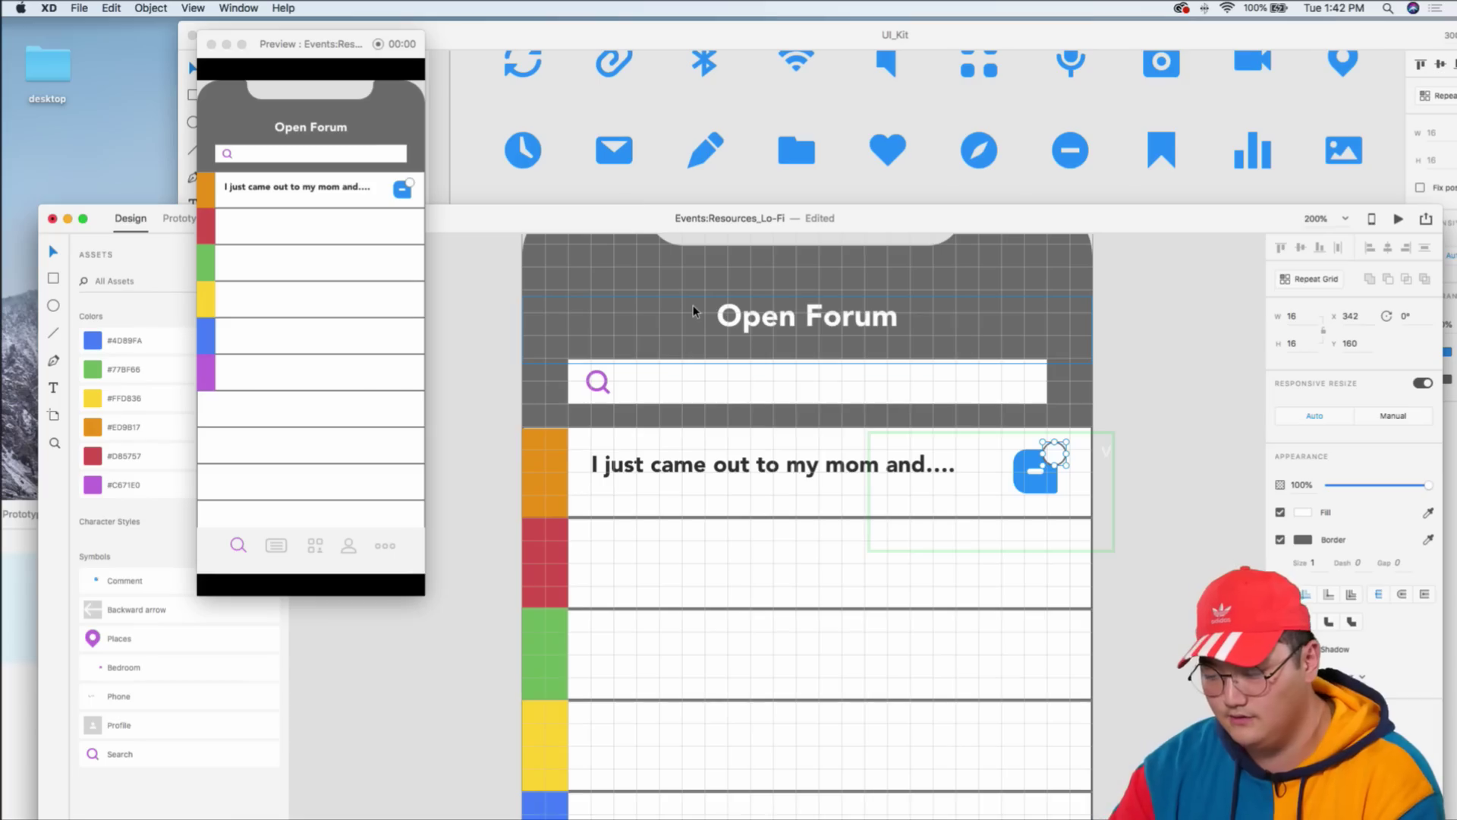
{"action": "scroll", "coordinate": [694, 306], "scroll_direction": "up", "scroll_amount": 2}
{"action": "scroll", "coordinate": [935, 314], "scroll_direction": "right", "scroll_amount": 3}
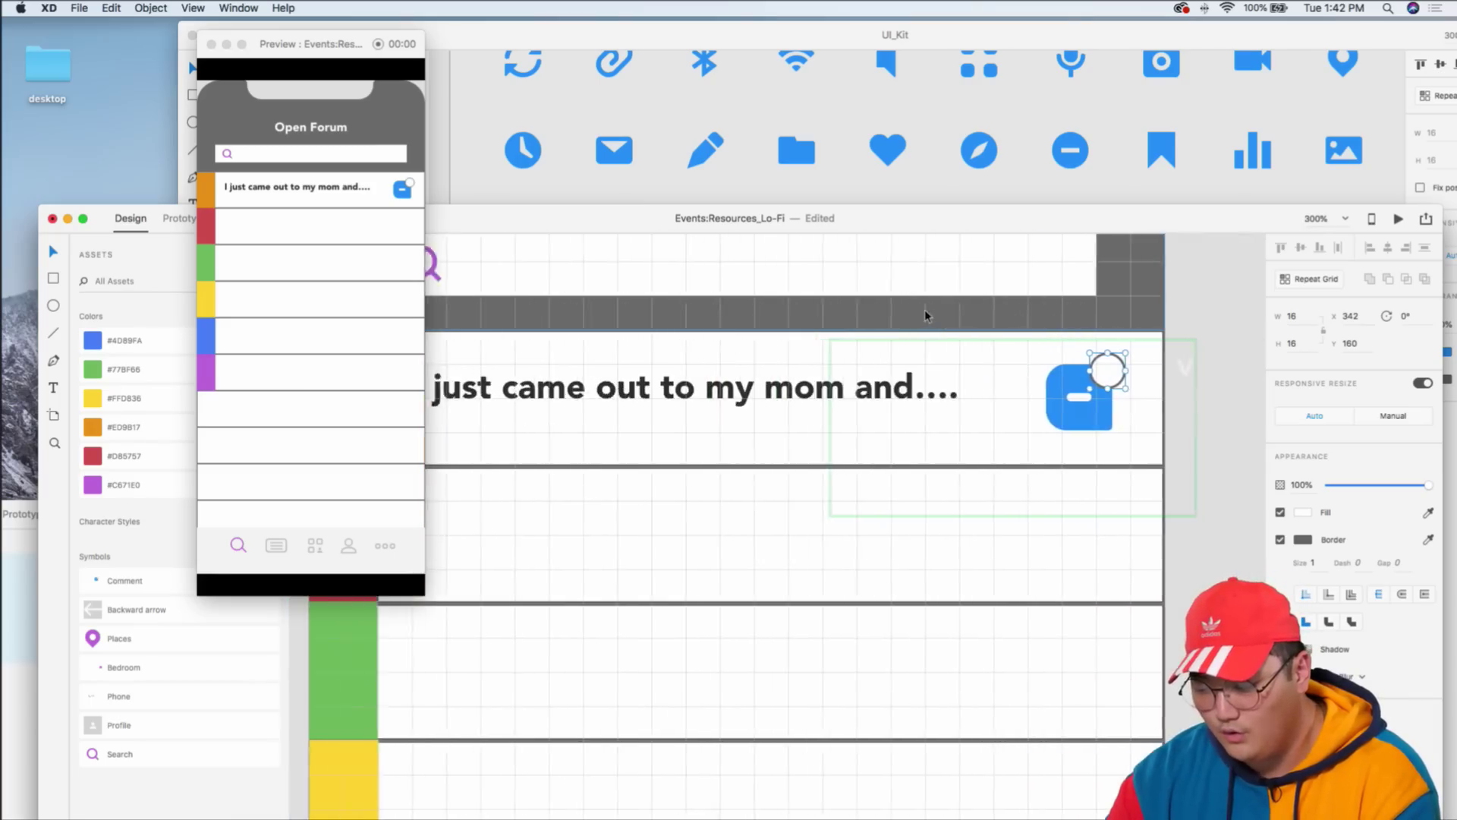
{"action": "scroll", "coordinate": [910, 310], "scroll_direction": "left", "scroll_amount": 5}
{"action": "scroll", "coordinate": [911, 309], "scroll_direction": "right", "scroll_amount": 2}
{"action": "scroll", "coordinate": [910, 309], "scroll_direction": "down", "scroll_amount": 5}
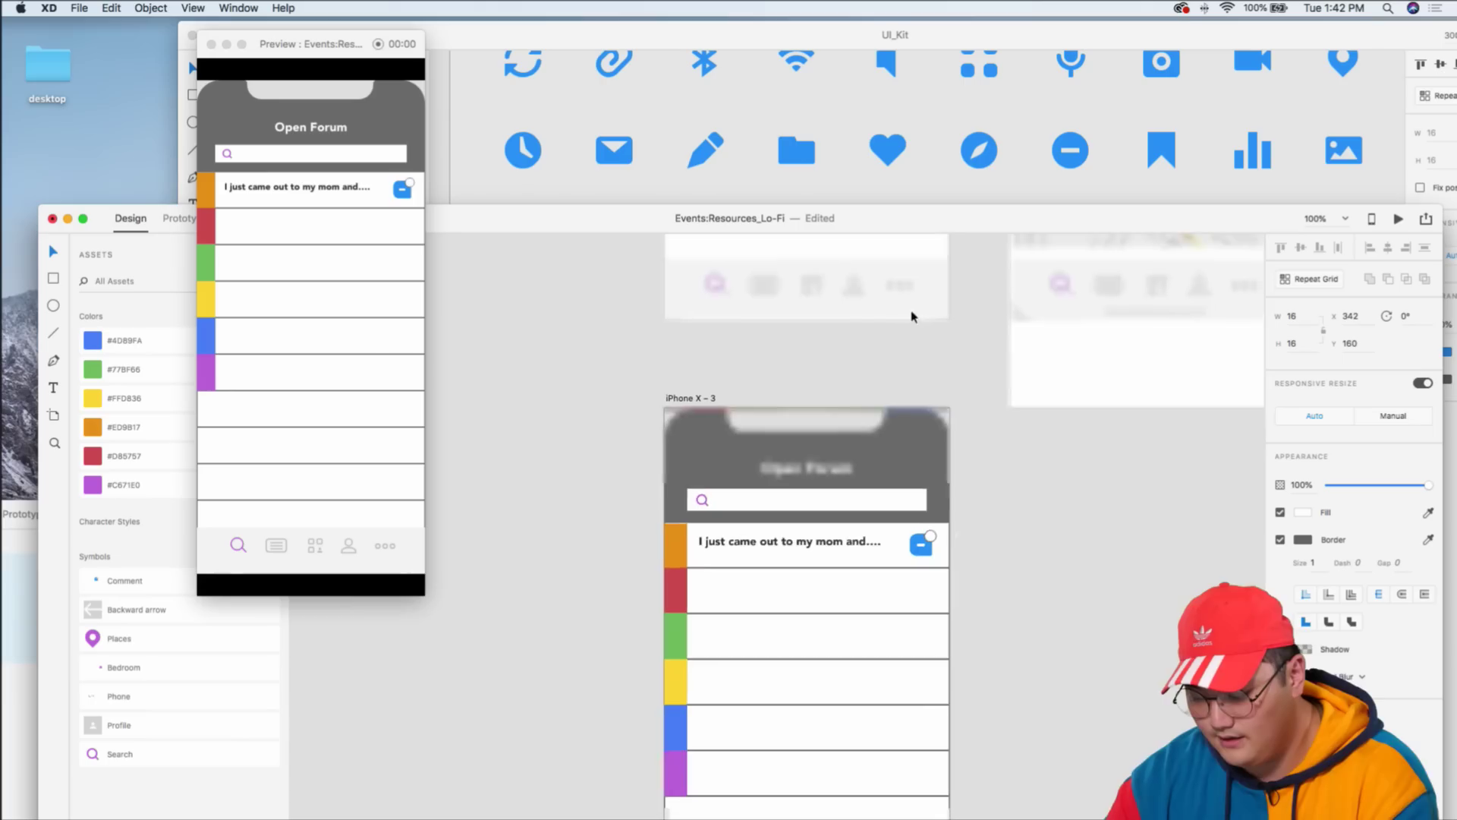
{"action": "scroll", "coordinate": [846, 319], "scroll_direction": "down", "scroll_amount": 5}
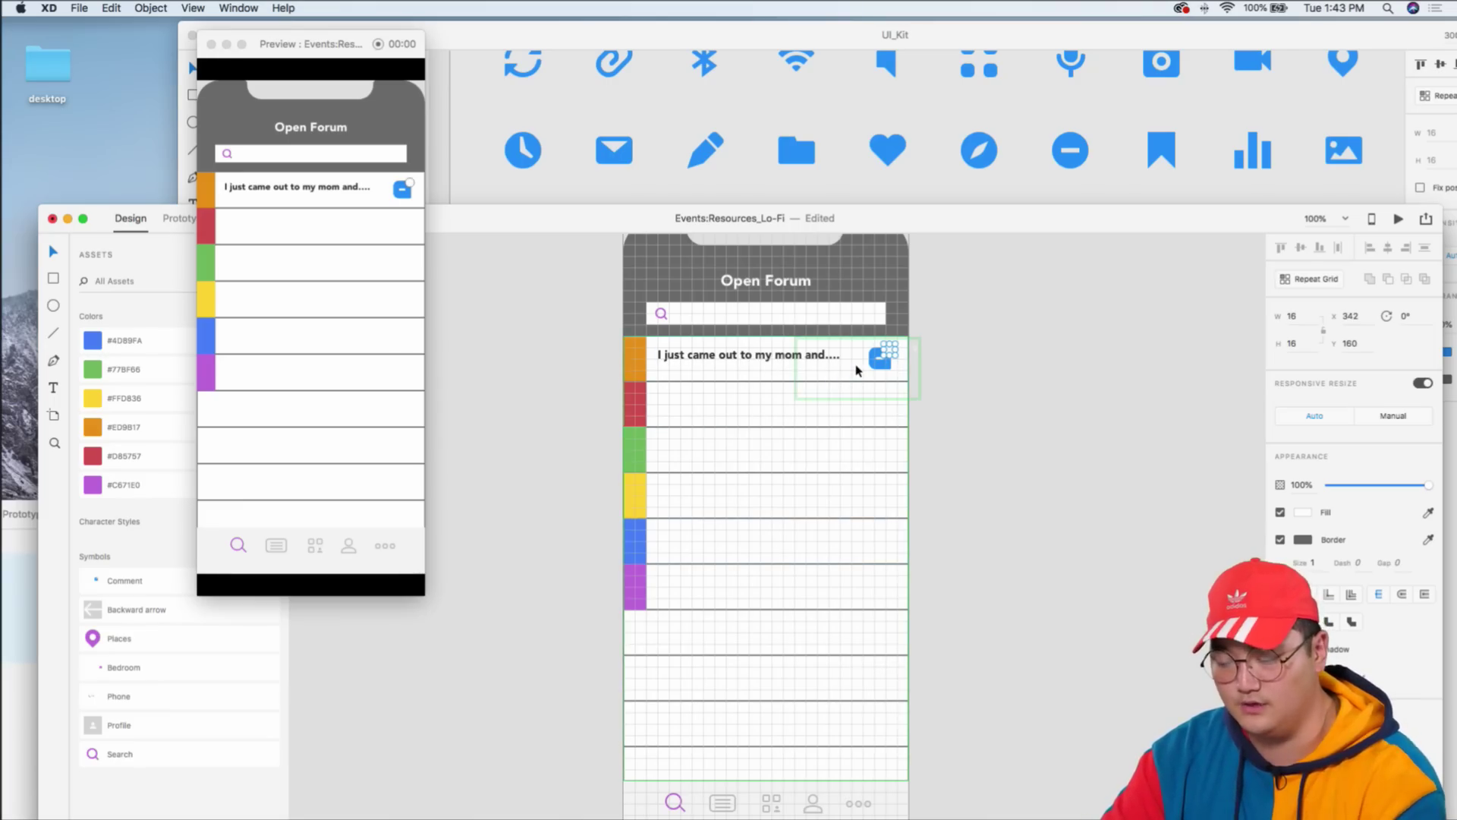
{"action": "left_click", "coordinate": [999, 337]}
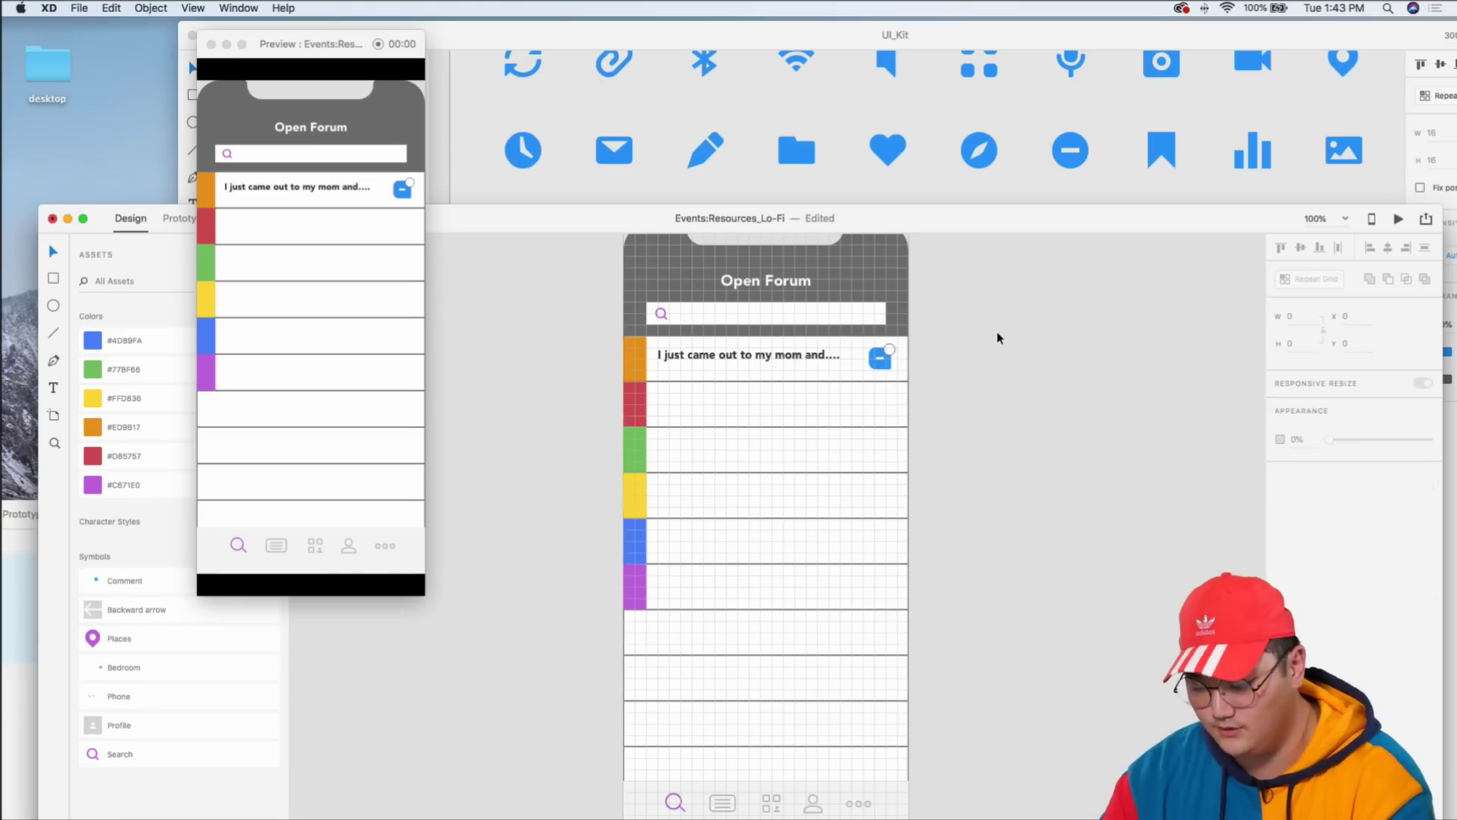
- Try to select the badge circle within the Comment icon group, and undo the group's accidental move
{"action": "key", "text": "super+equal"}
{"action": "key", "text": "super+equal"}
{"action": "key", "text": "super+equal"}
{"action": "key", "text": "super+equal"}
{"action": "key", "text": "super+equal"}
{"action": "key", "text": "super+minus"}
{"action": "left_click_drag", "start_coordinate": [812, 349], "coordinate": [650, 624]}
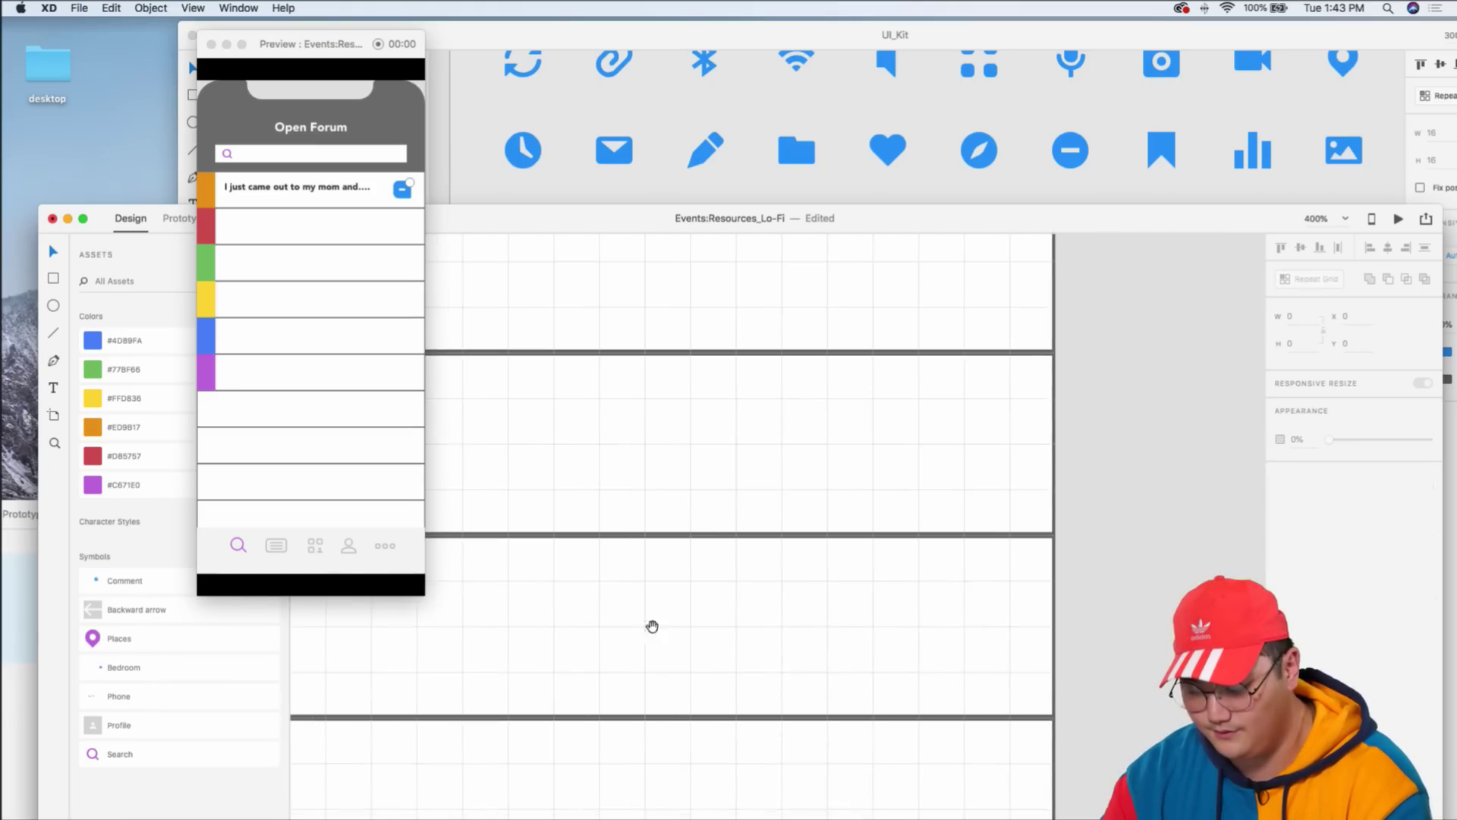
{"action": "left_click_drag", "start_coordinate": [907, 394], "coordinate": [704, 796]}
{"action": "left_click", "coordinate": [862, 439]}
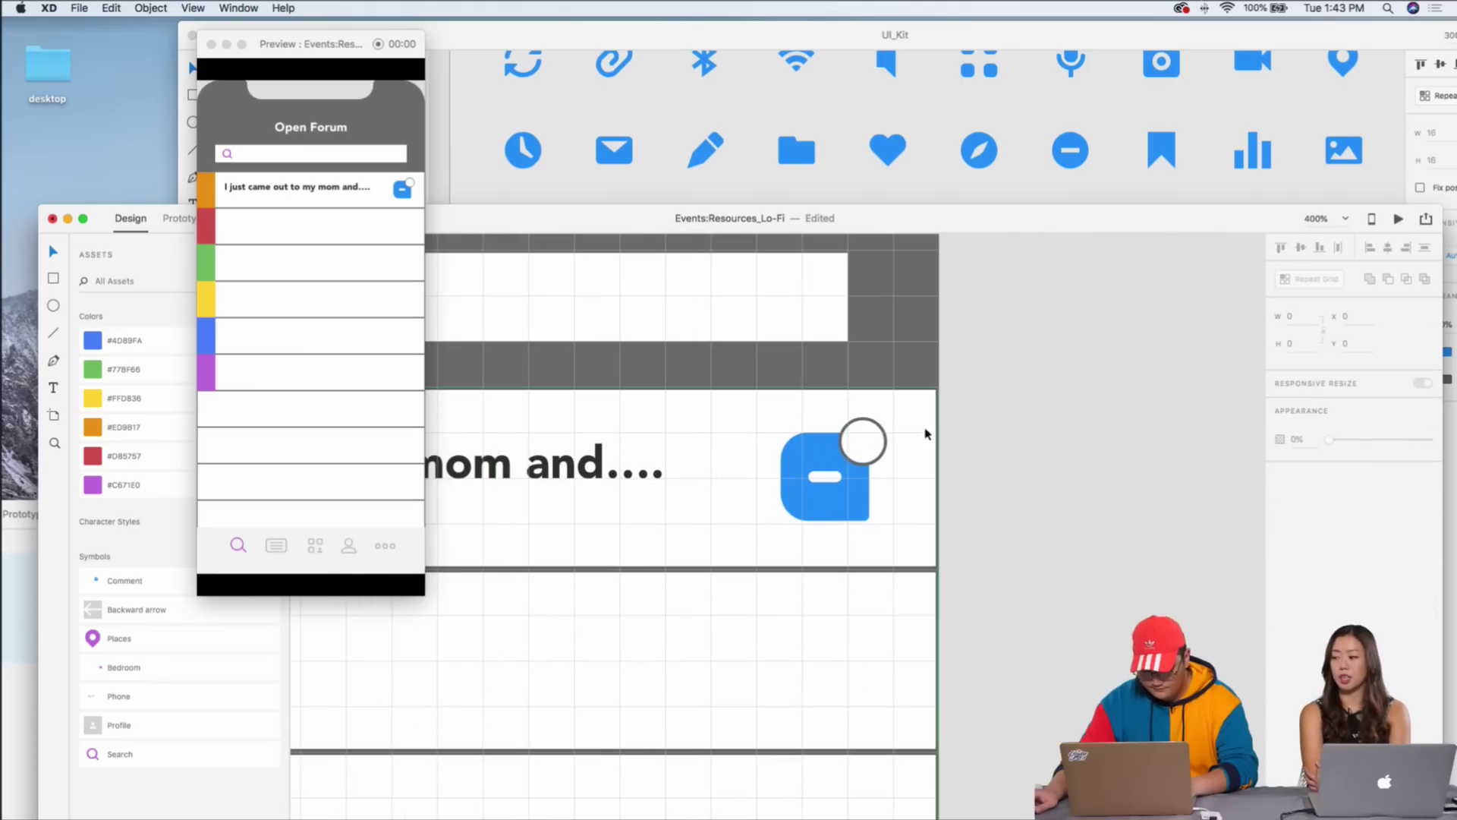
{"action": "left_click", "coordinate": [863, 440]}
{"action": "key", "text": "super+z"}
{"action": "key", "text": "super+z"}
{"action": "key", "text": "super+z"}
{"action": "key", "text": "super+z"}
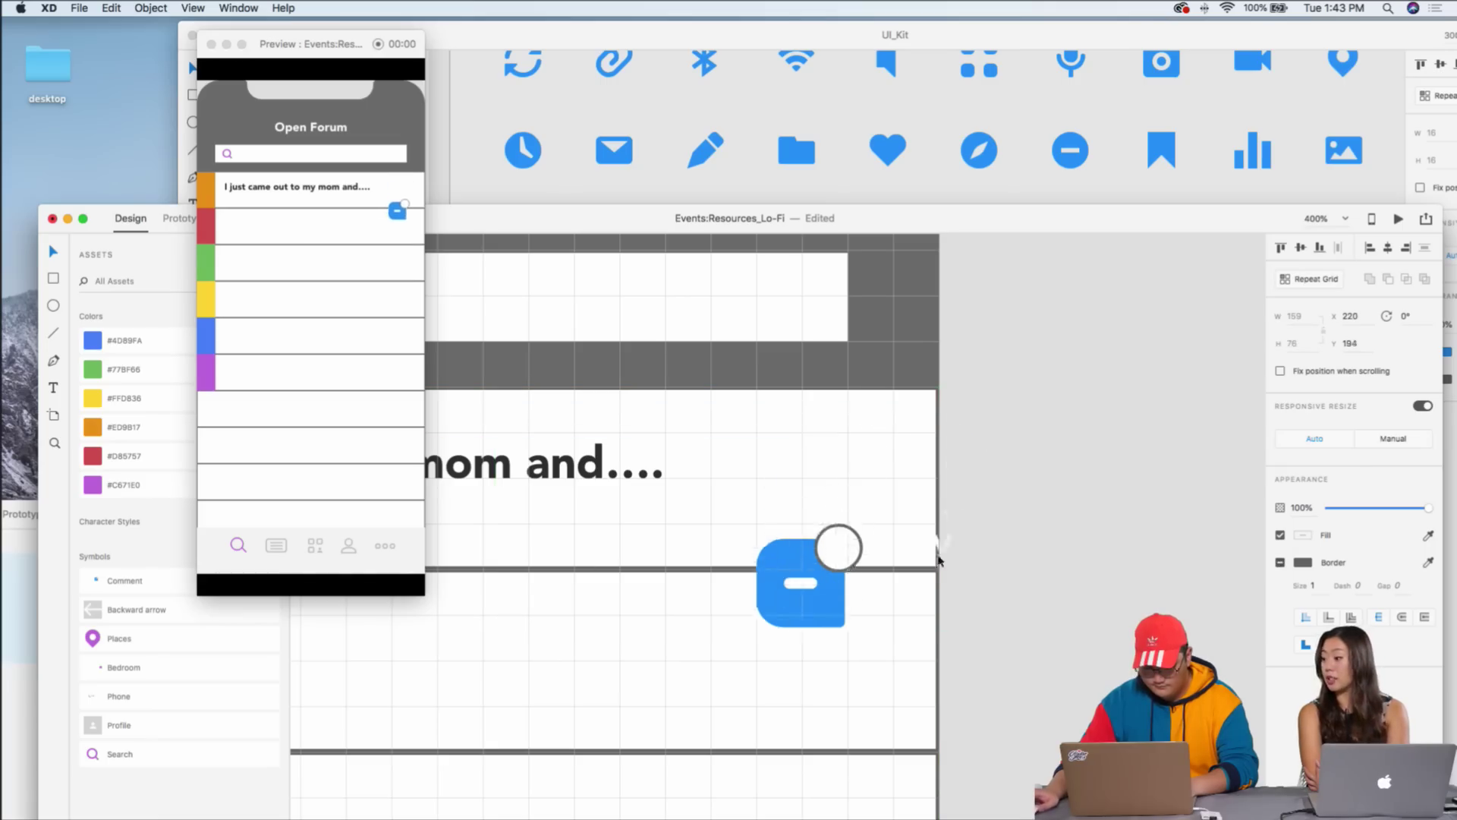
- Ungroup the Comment icon, badge circle and count text so each can be edited separately
{"action": "left_click", "coordinate": [283, 7]}
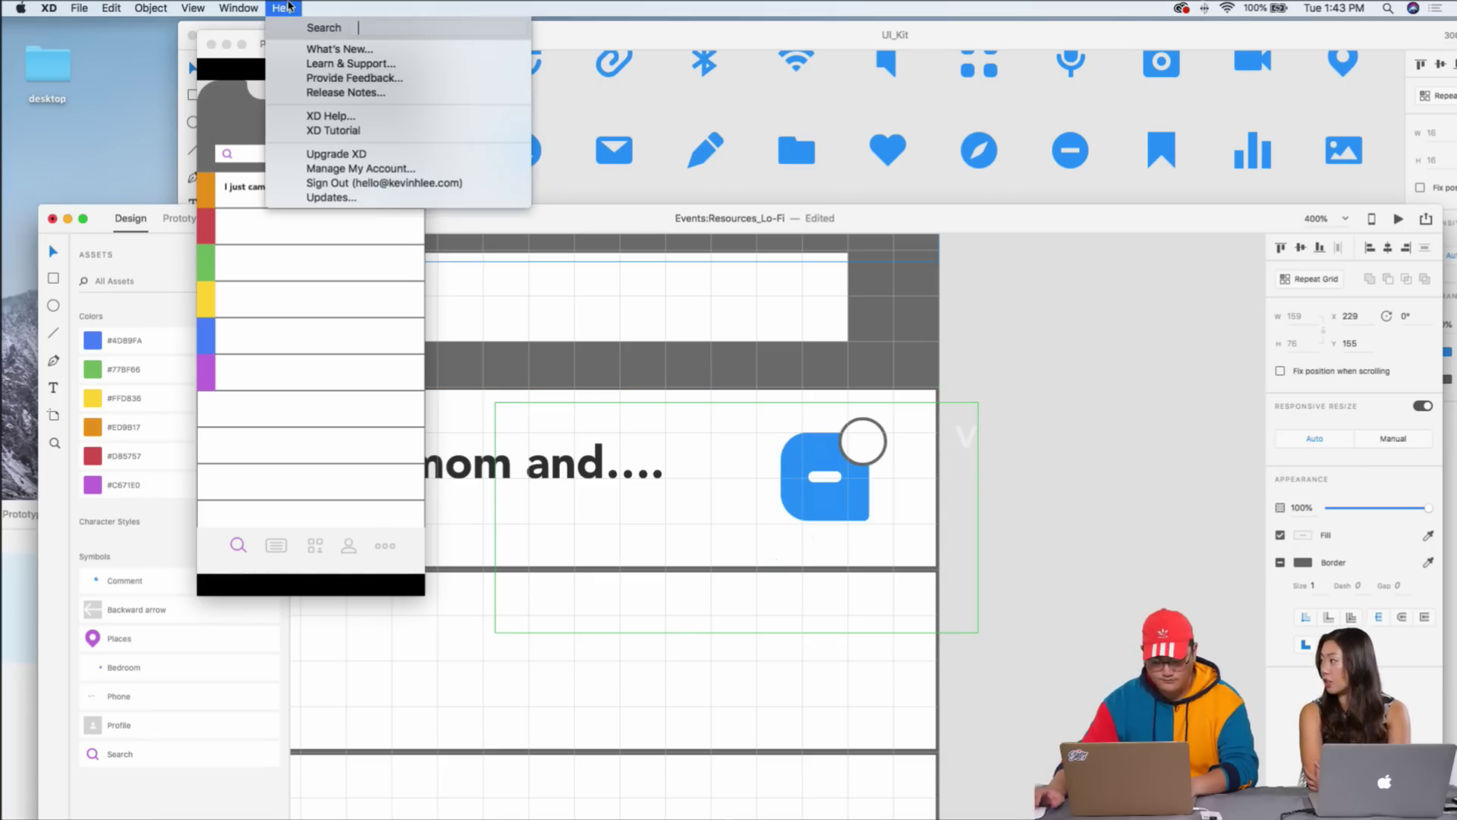
{"action": "type", "text": "ungroup"}
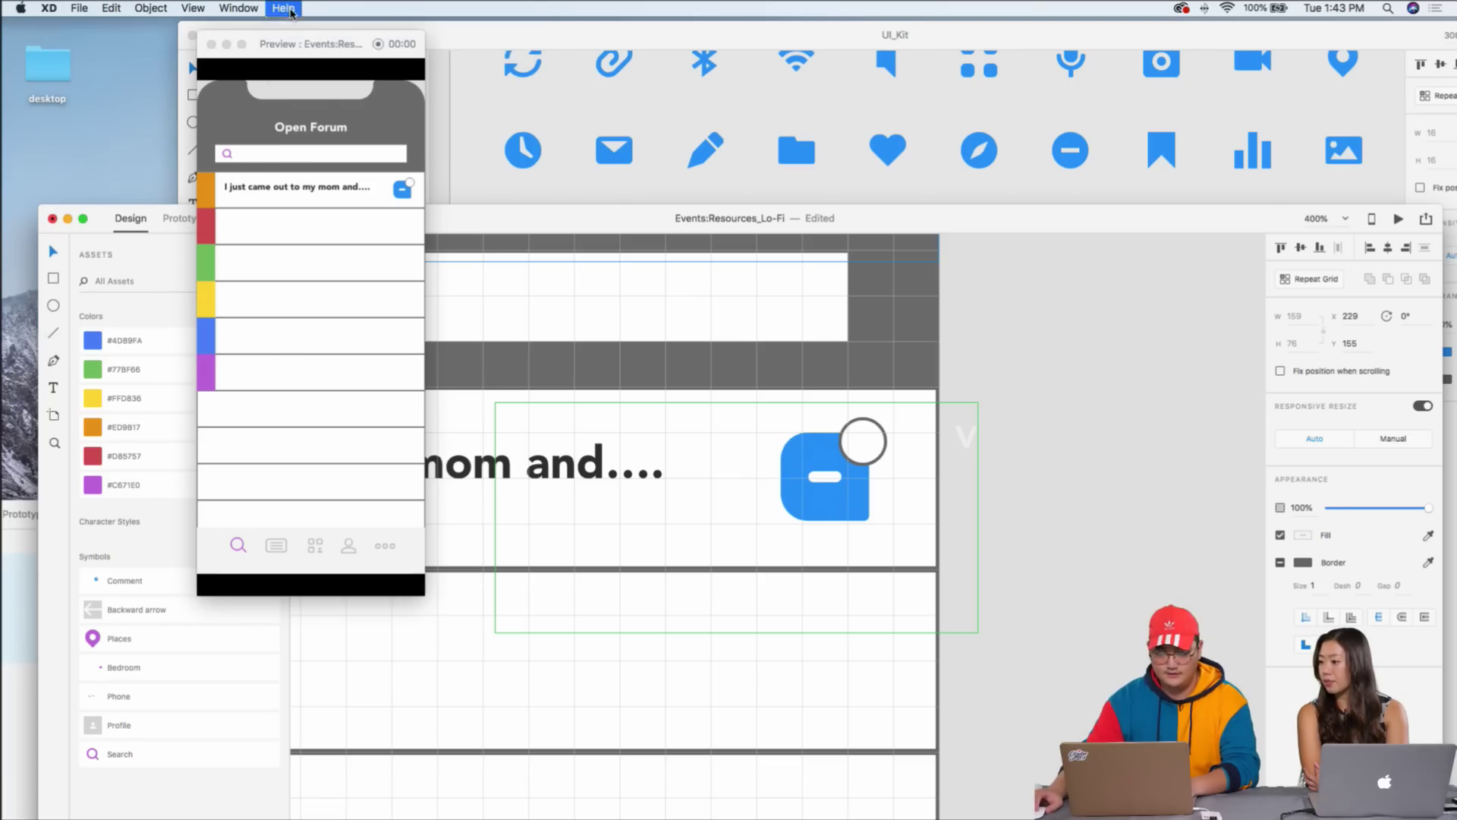
{"action": "left_click", "coordinate": [411, 50]}
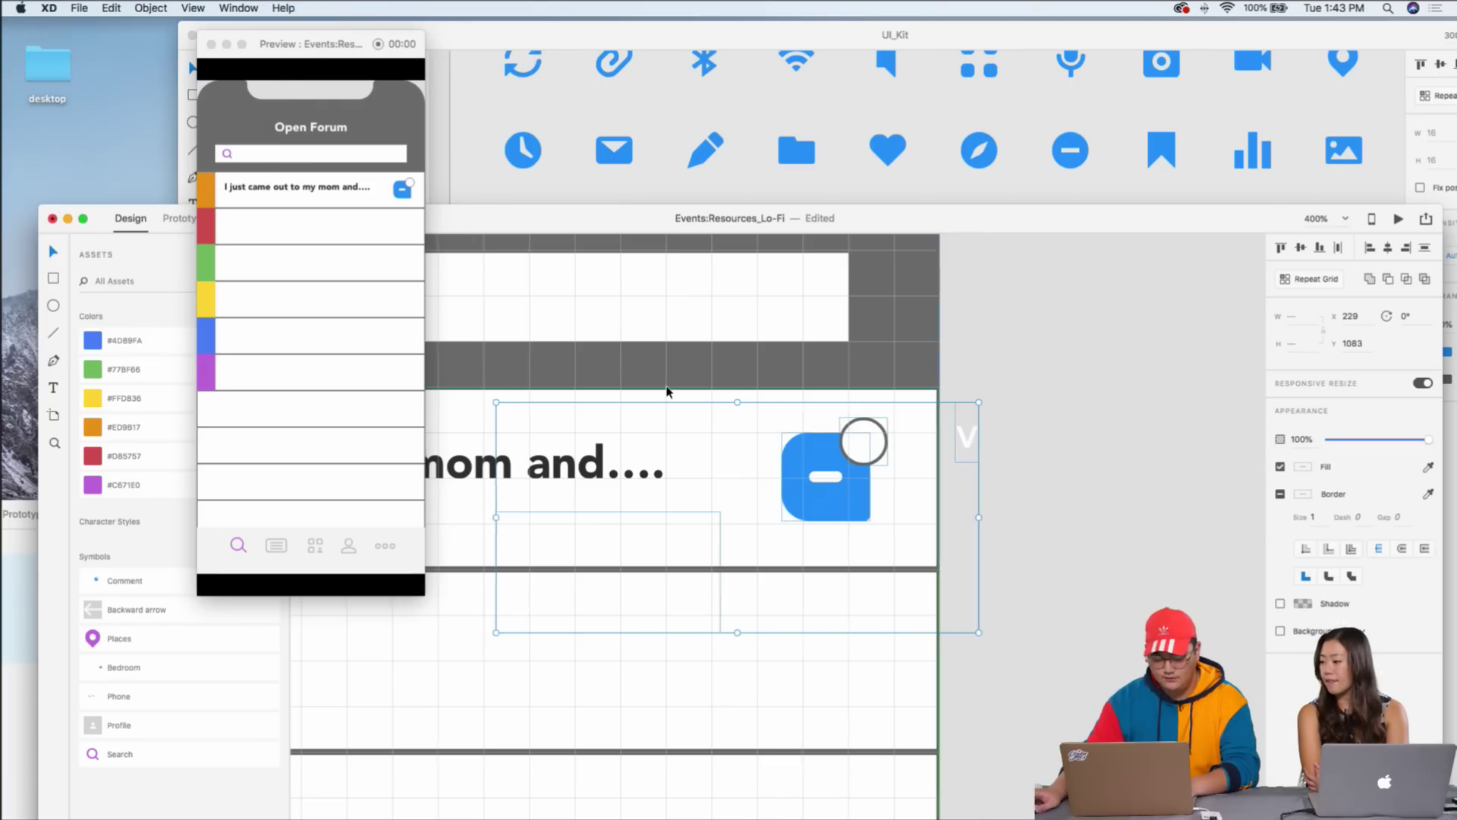
{"action": "scroll", "coordinate": [660, 392], "scroll_direction": "left", "scroll_amount": 5}
{"action": "scroll", "coordinate": [494, 512], "scroll_direction": "left", "scroll_amount": 5}
{"action": "scroll", "coordinate": [805, 499], "scroll_direction": "right", "scroll_amount": 2}
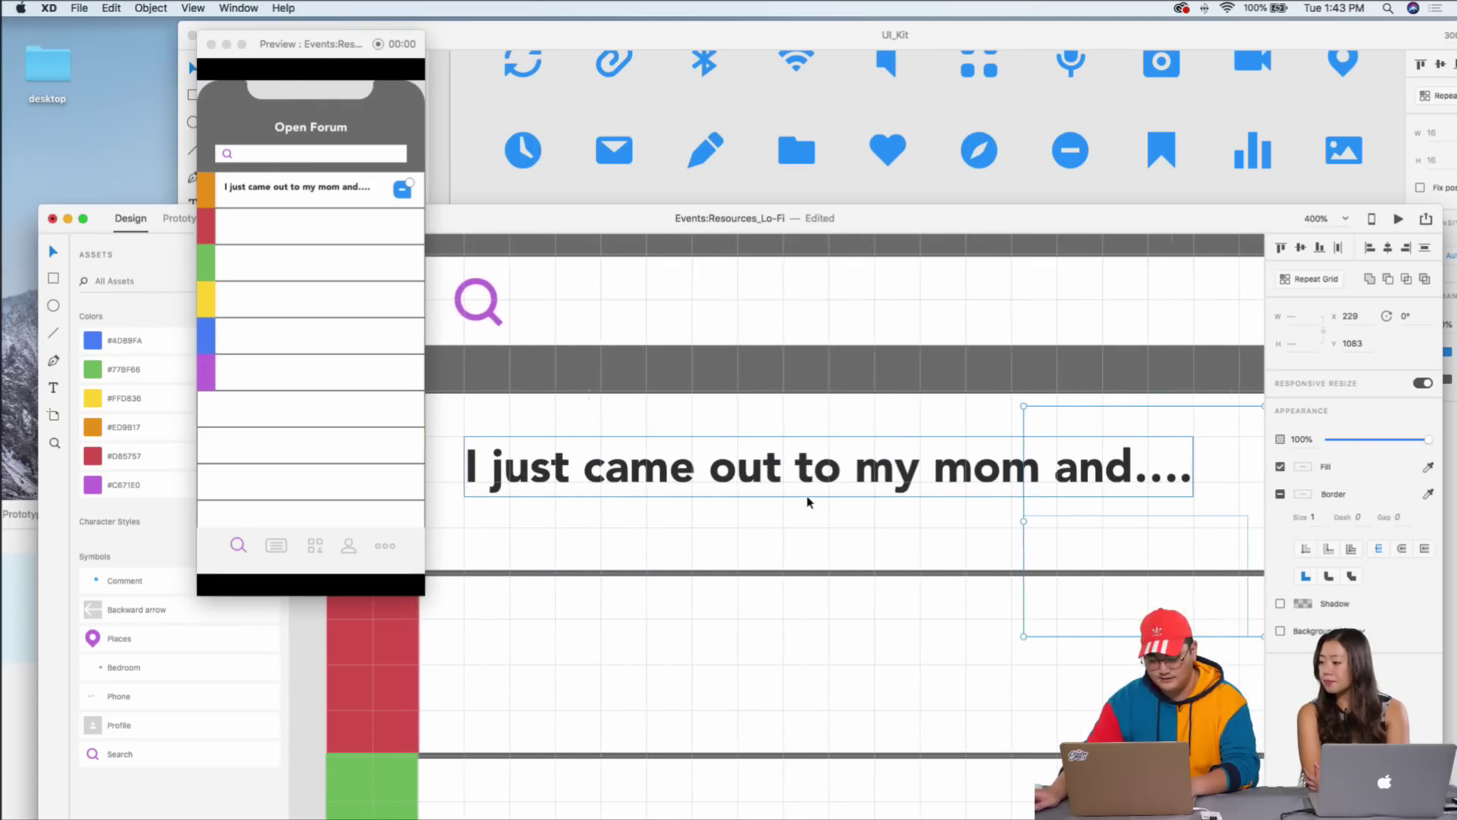
{"action": "scroll", "coordinate": [804, 502], "scroll_direction": "right", "scroll_amount": 2}
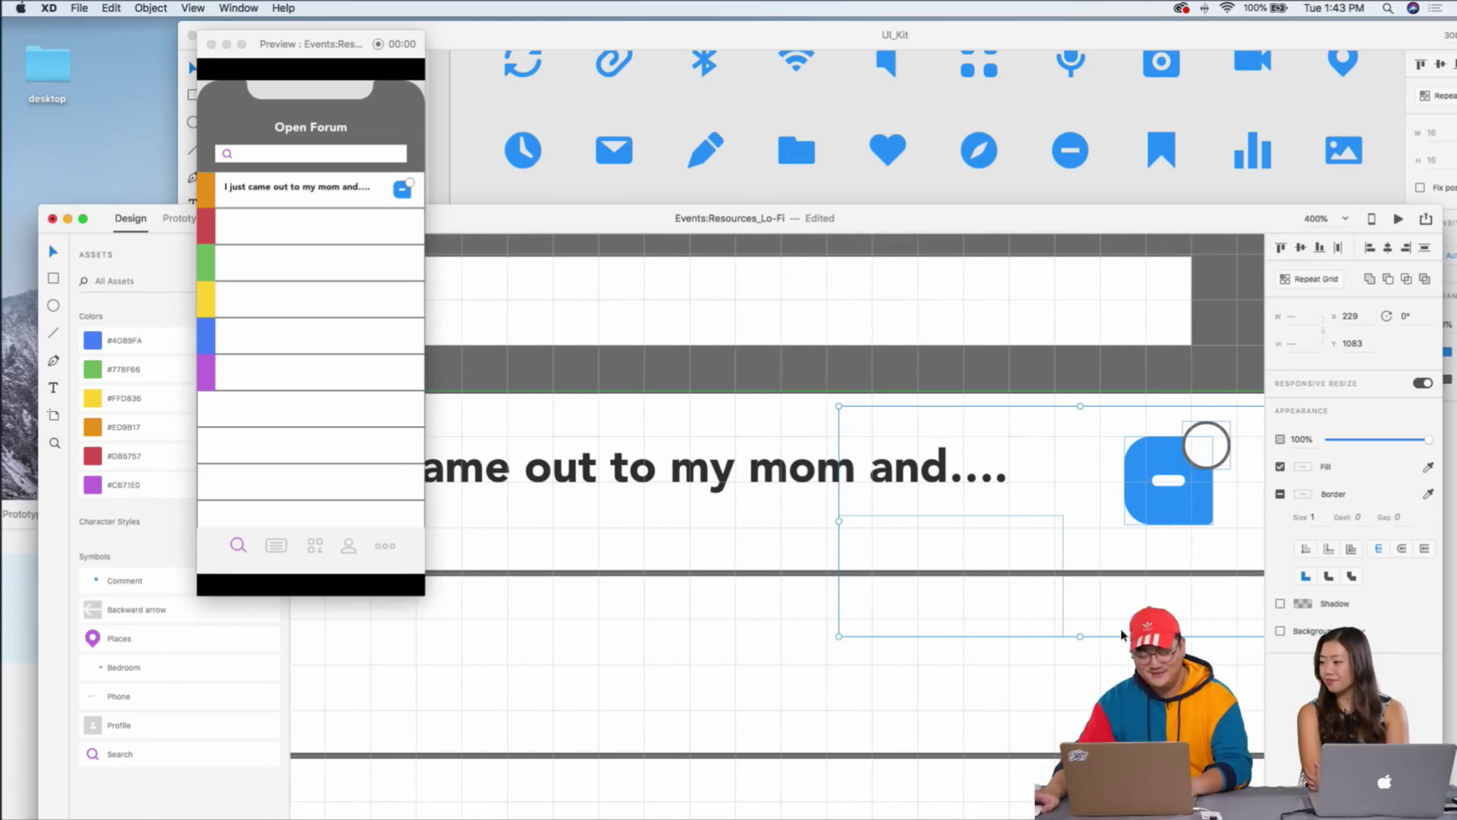
{"action": "left_click", "coordinate": [1163, 535]}
{"action": "scroll", "coordinate": [1138, 501], "scroll_direction": "right", "scroll_amount": 3}
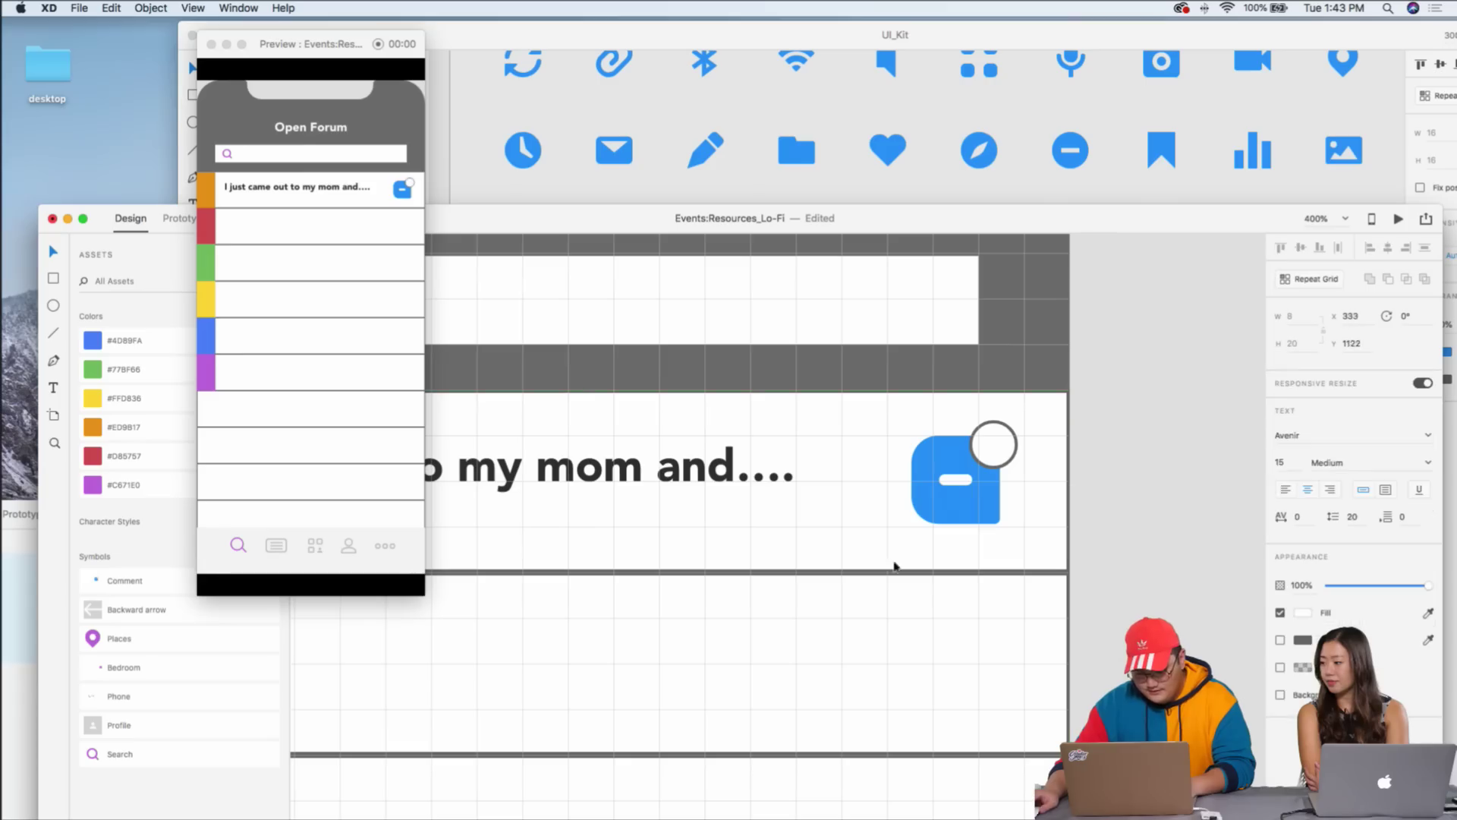
- Fill the badge circle on the Comment icon with red and remove its border
{"action": "double_click", "coordinate": [775, 544]}
{"action": "left_click", "coordinate": [995, 442]}
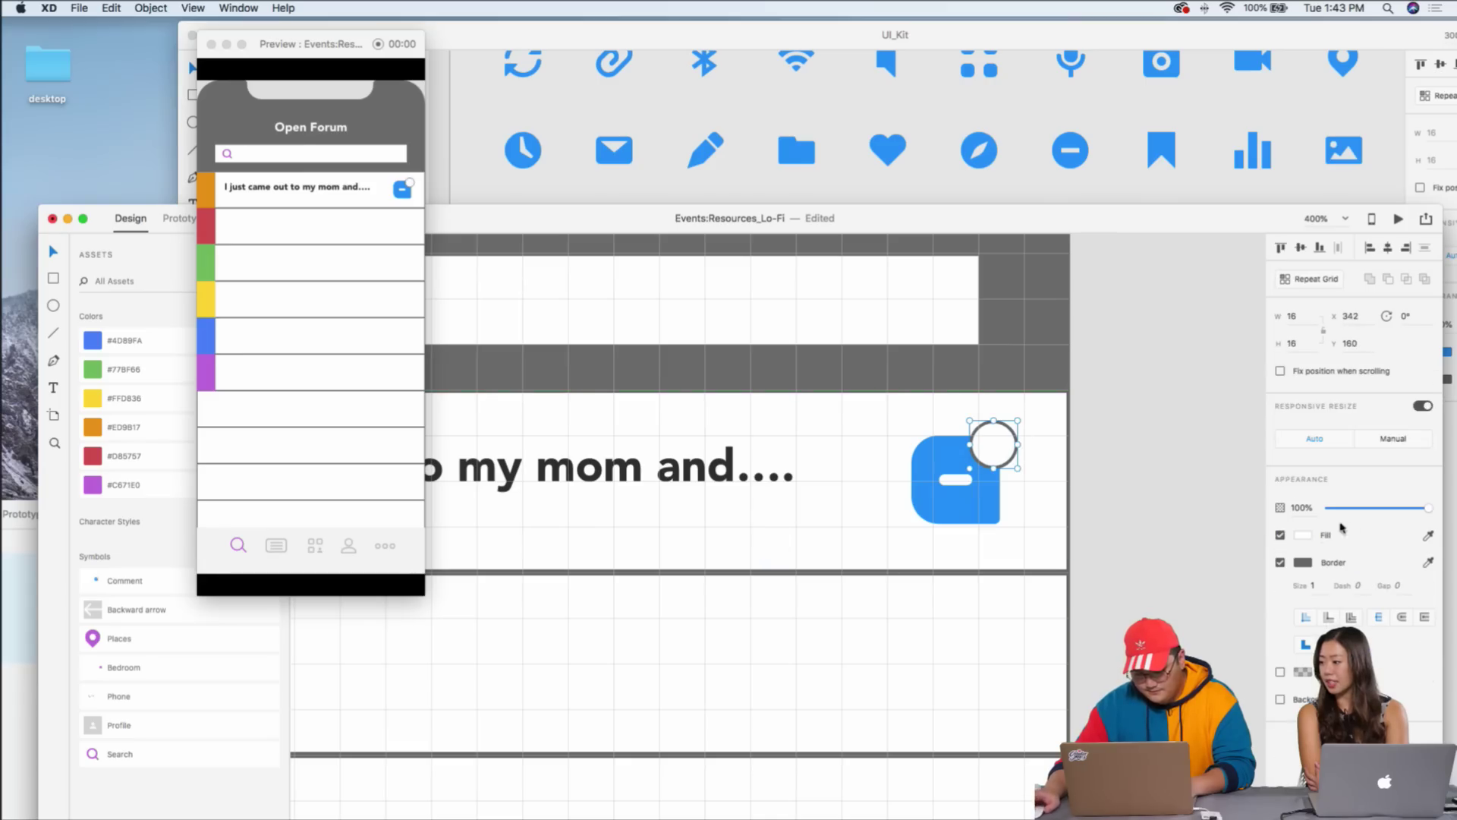
{"action": "left_click", "coordinate": [1304, 536]}
{"action": "left_click", "coordinate": [1239, 461]}
{"action": "key", "text": "Escape"}
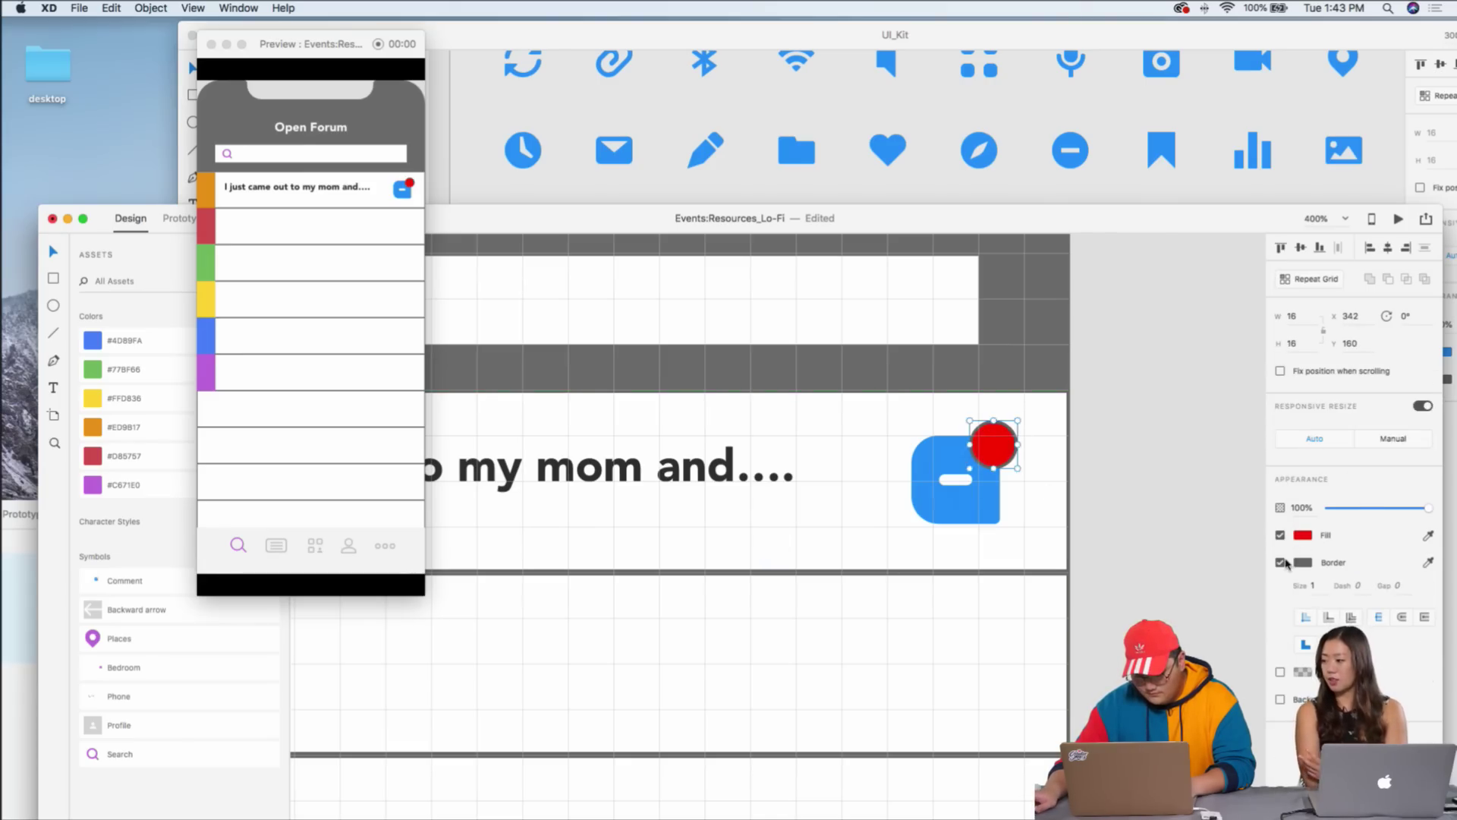
{"action": "left_click", "coordinate": [1096, 531]}
- Bring the white 17 text forward and move it over the Comment icon's red badge at X 309, Y 160
{"action": "left_click", "coordinate": [798, 536]}
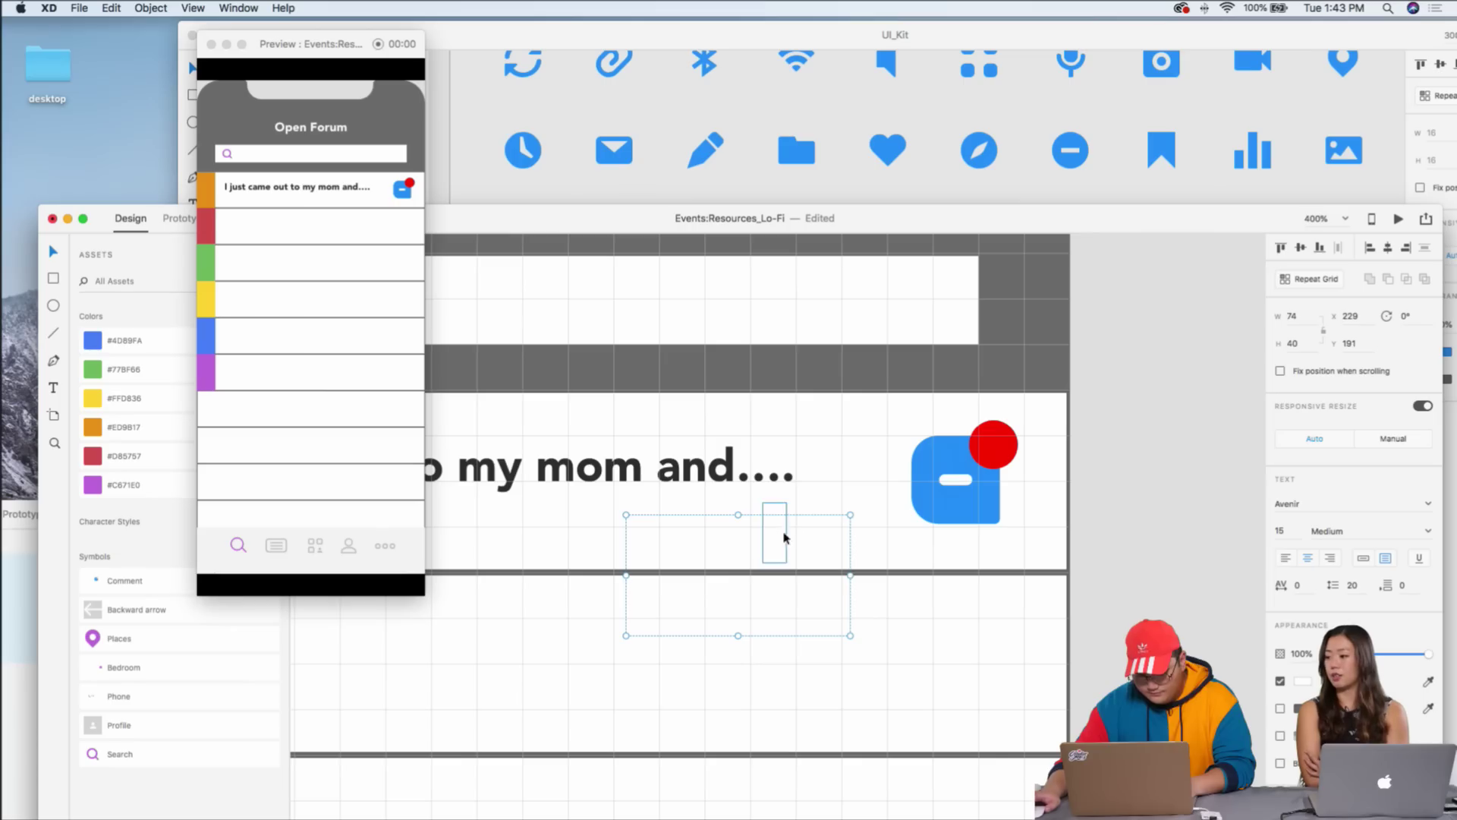
{"action": "left_click_drag", "start_coordinate": [809, 537], "coordinate": [839, 498]}
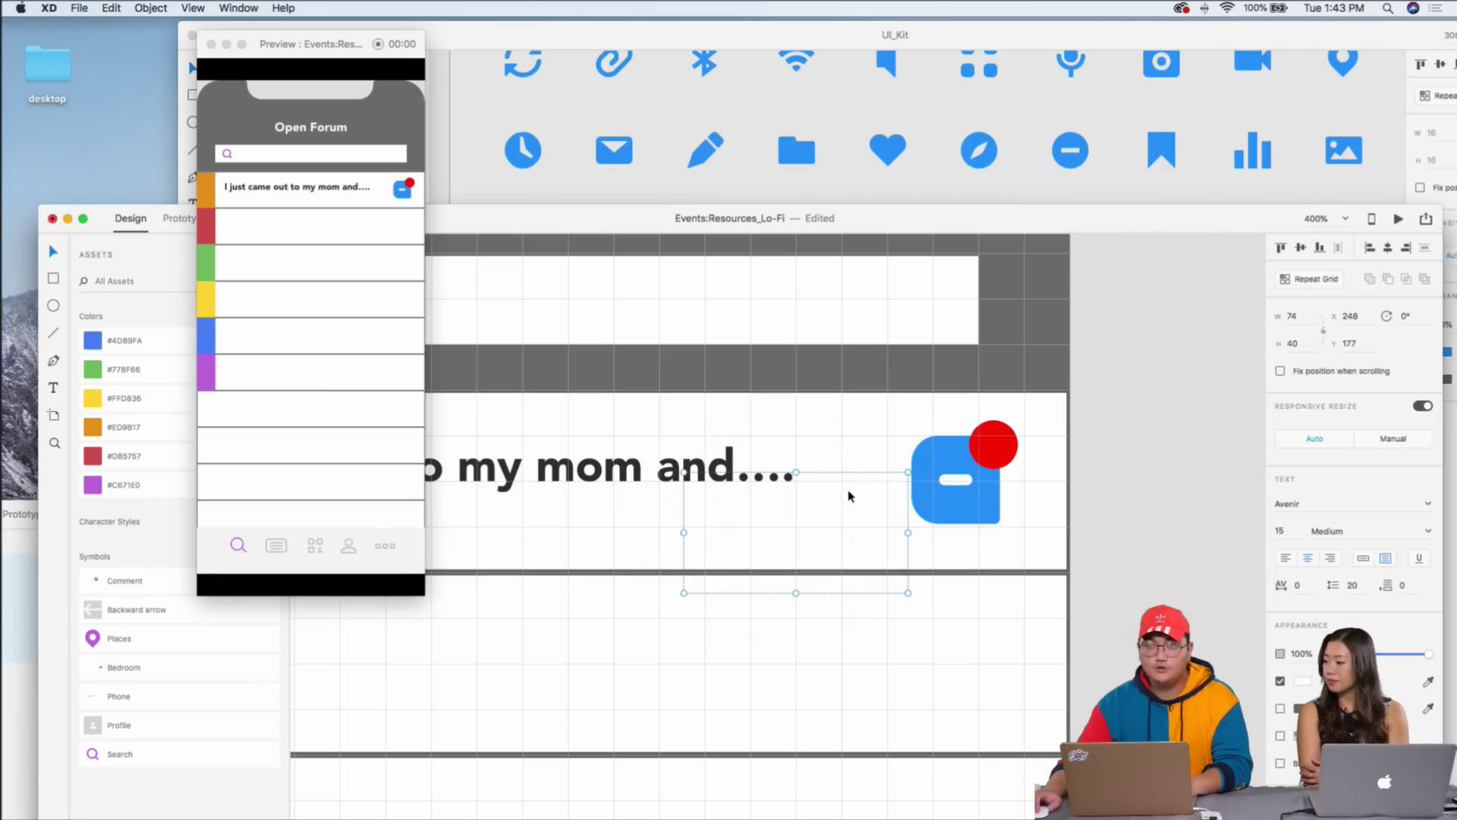
{"action": "left_click_drag", "start_coordinate": [858, 496], "coordinate": [881, 429]}
{"action": "right_click", "coordinate": [884, 433]}
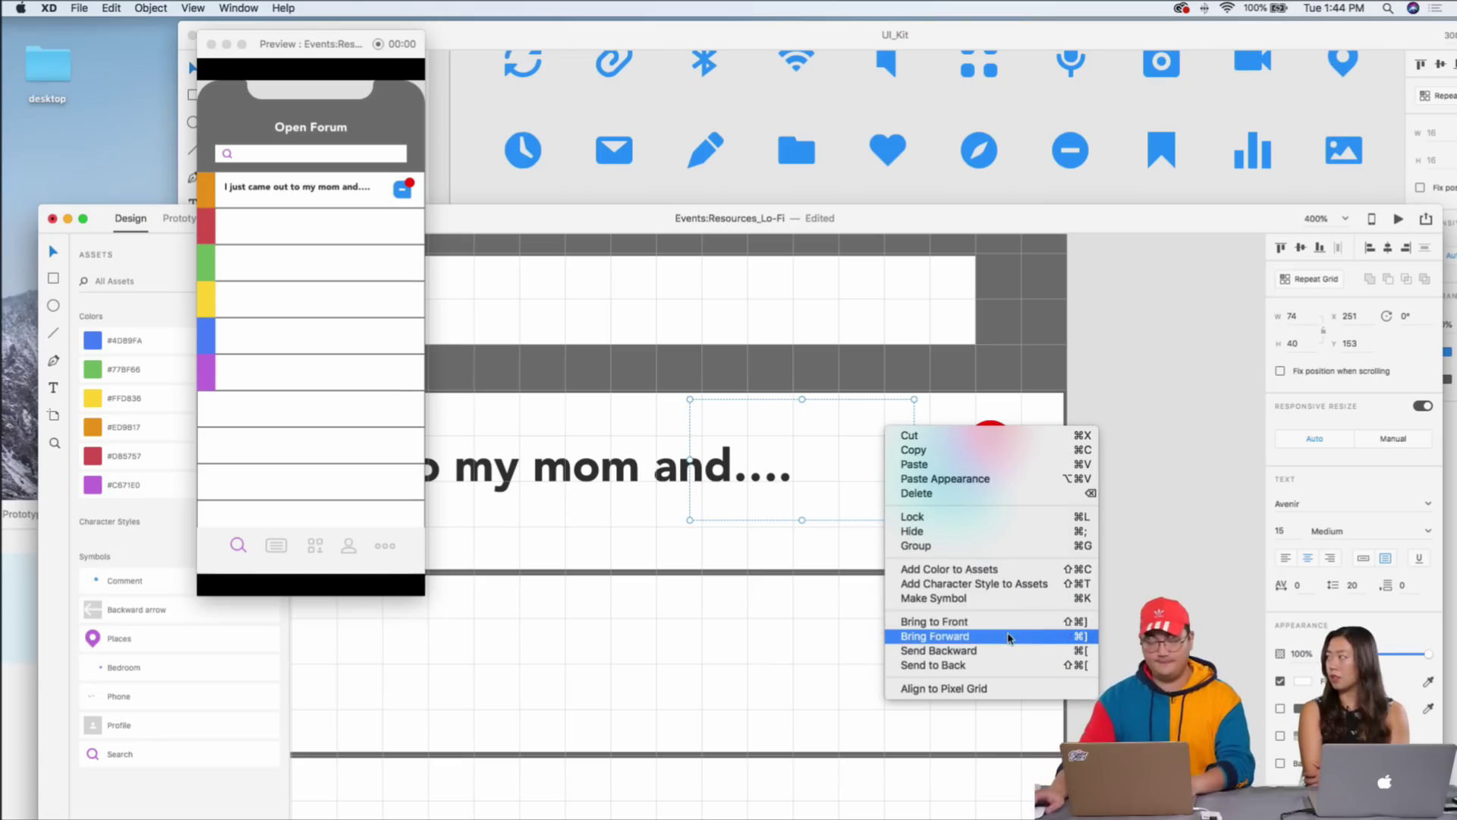
{"action": "left_click", "coordinate": [986, 636]}
{"action": "left_click_drag", "start_coordinate": [893, 422], "coordinate": [1007, 454]}
- Reduce the badge number's font size to 8
{"action": "double_click", "coordinate": [1003, 454]}
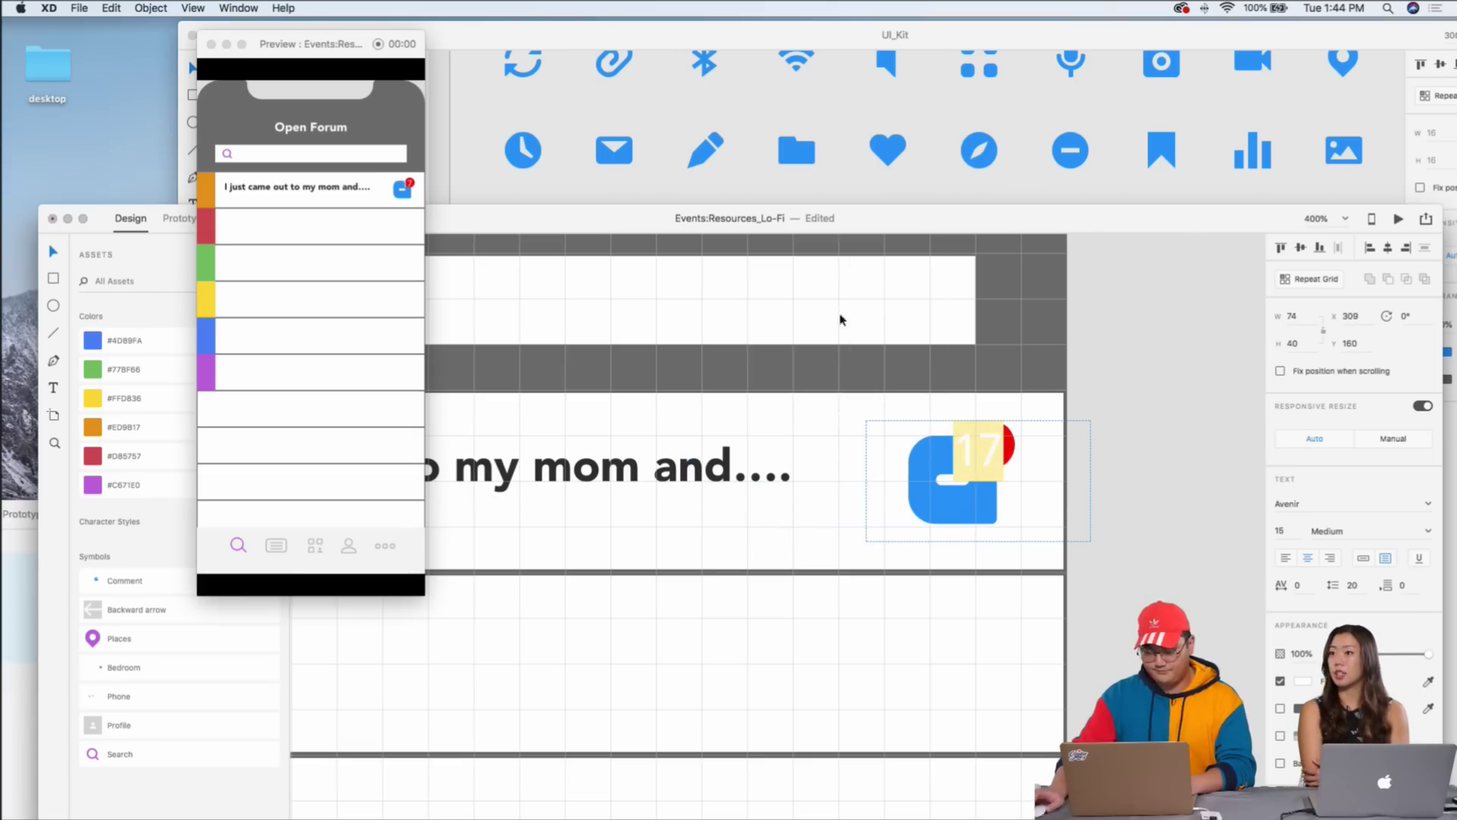
{"action": "left_click", "coordinate": [1296, 532]}
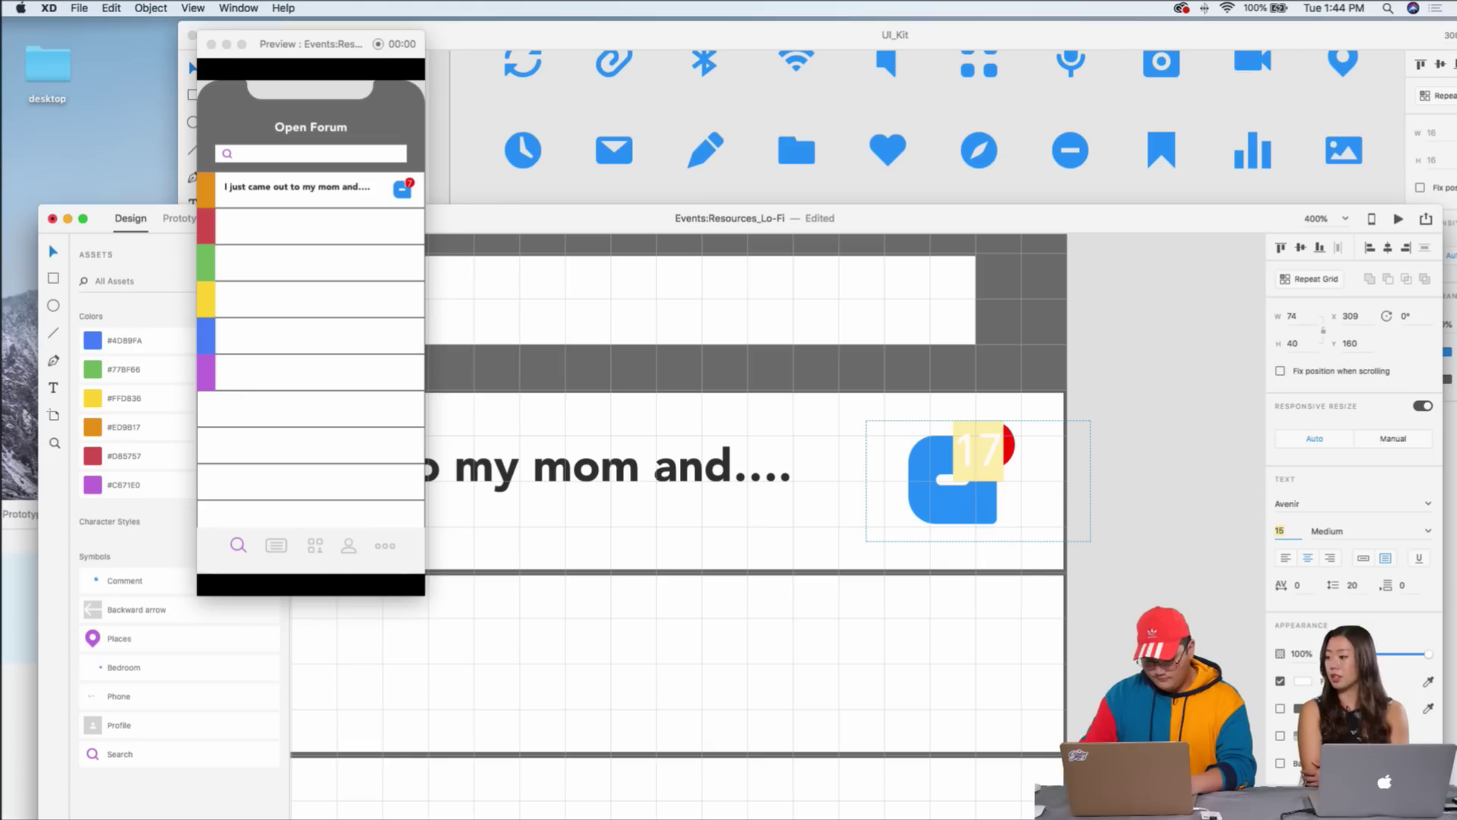
{"action": "key", "text": "Down"}
{"action": "key", "text": "Down"}
{"action": "key", "text": "Down"}
{"action": "key", "text": "Down"}
{"action": "key", "text": "Down"}
{"action": "key", "text": "Down"}
{"action": "key", "text": "Down"}
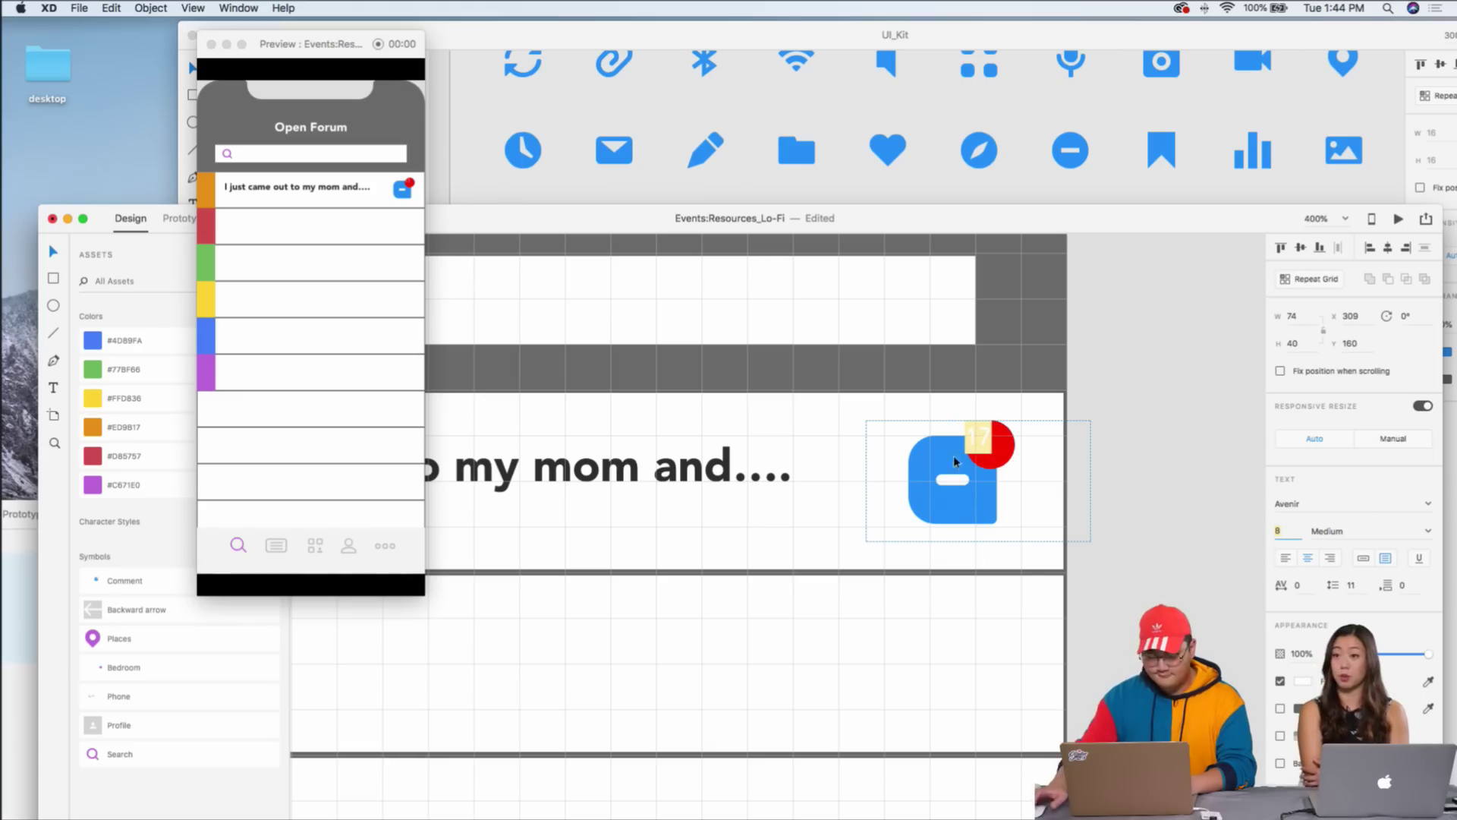
{"action": "key", "text": "Escape"}
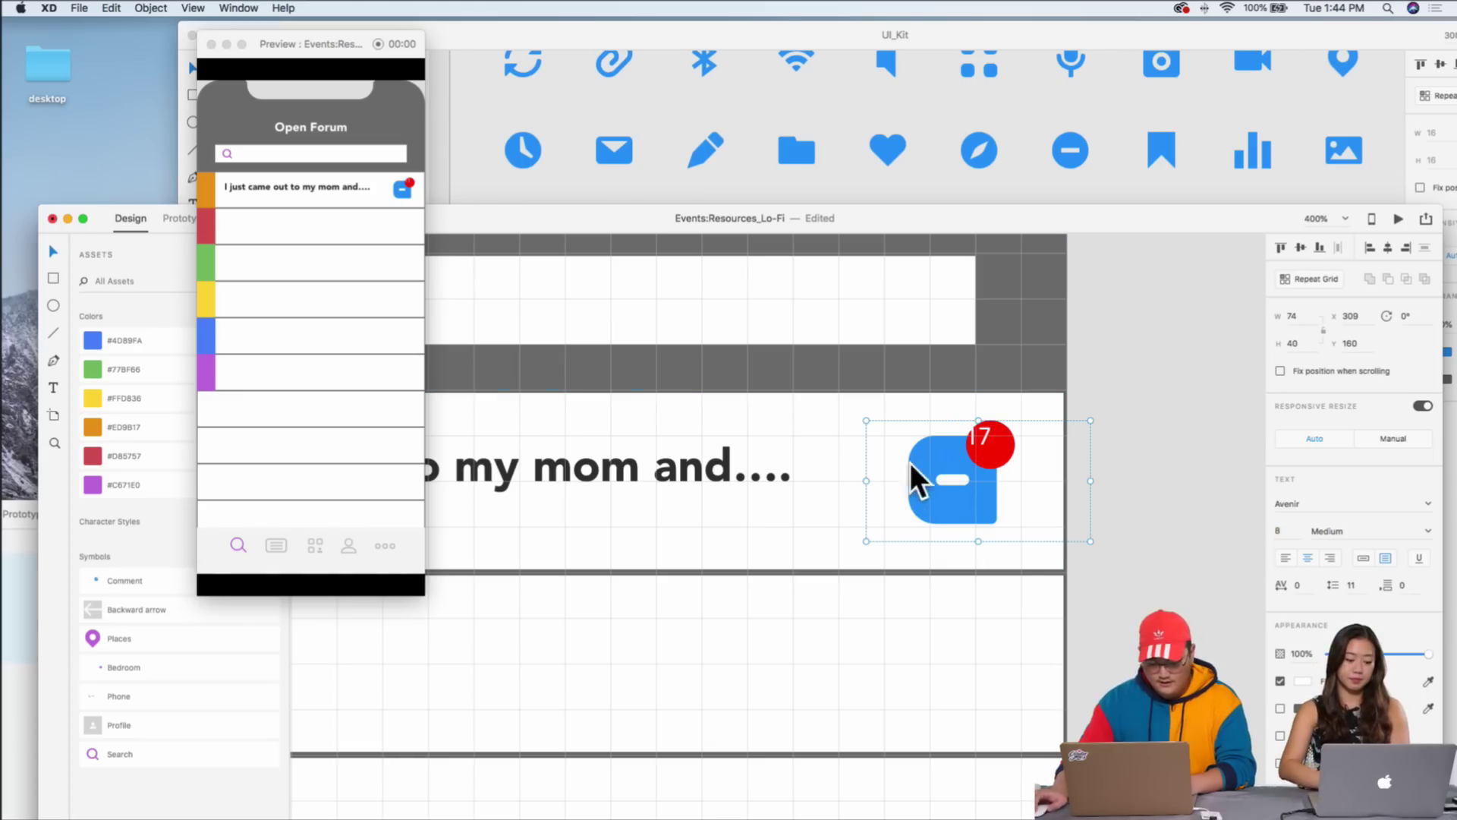
- Centre the 17 on the red badge at X 313, Y 162 and set its font weight to Black
{"action": "left_click_drag", "start_coordinate": [983, 442], "coordinate": [991, 447]}
{"action": "left_click", "coordinate": [1424, 533]}
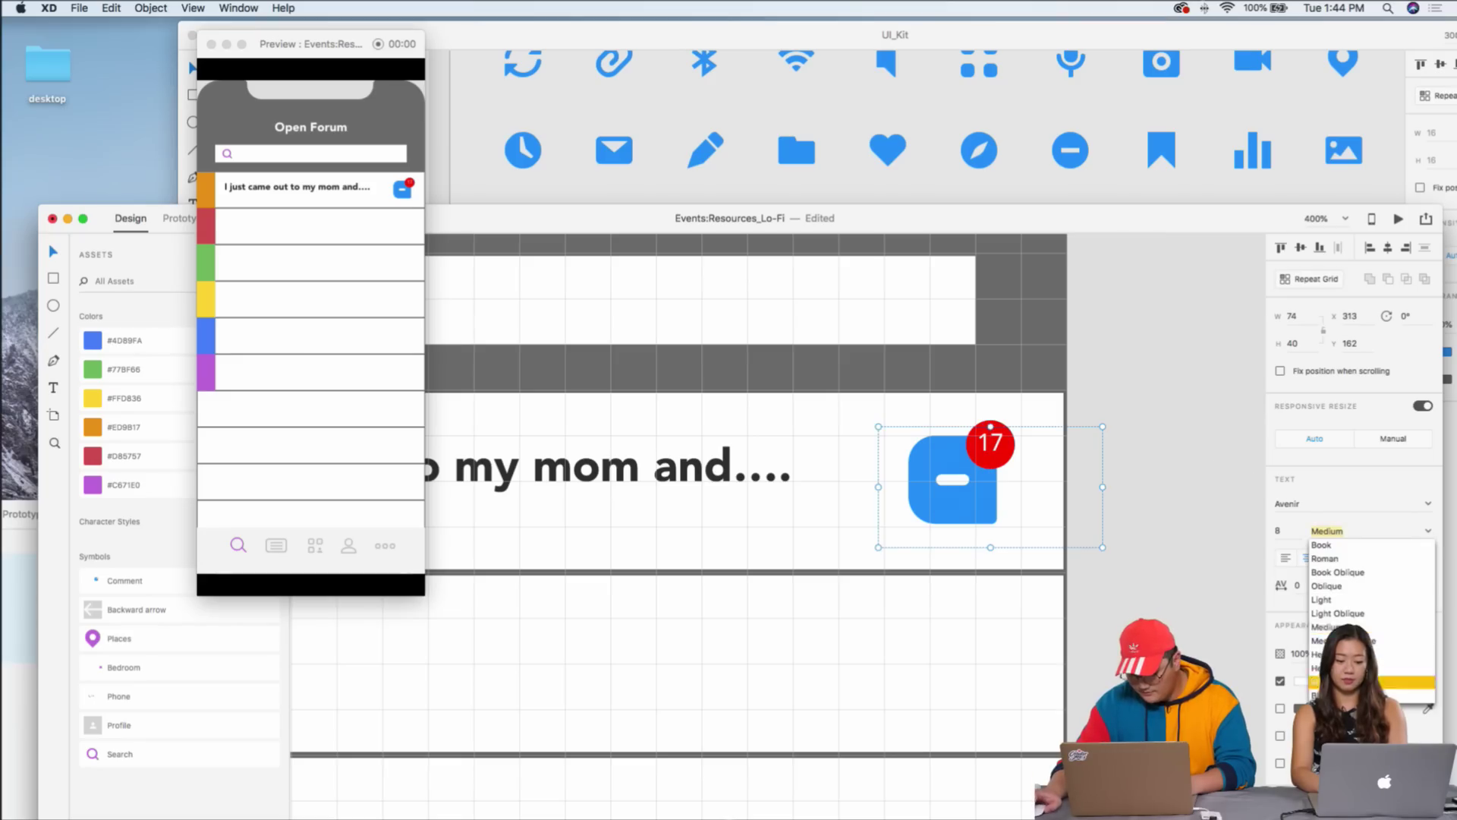
{"action": "left_click", "coordinate": [1358, 682]}
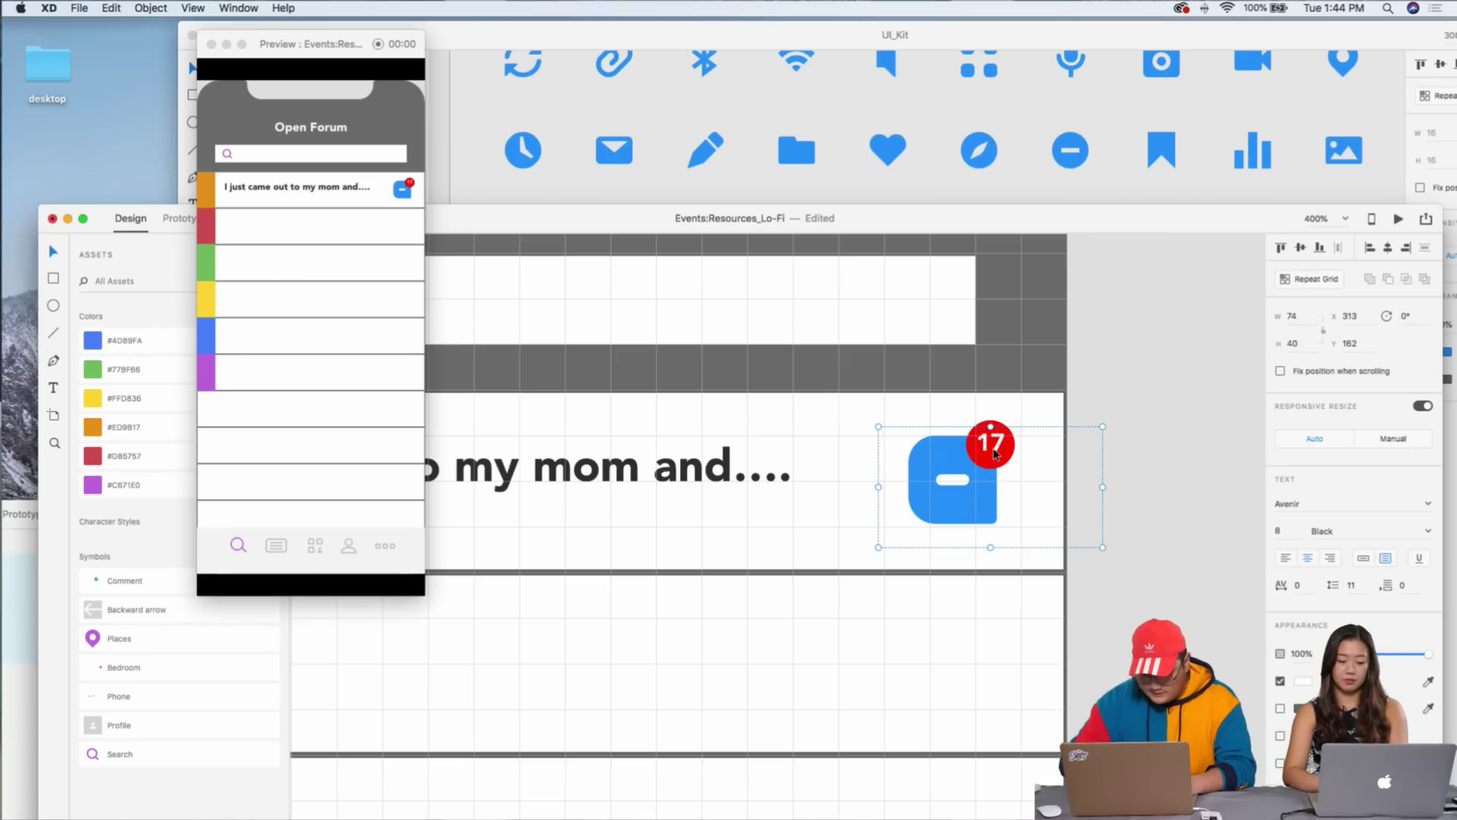
- Nudge the badge number down to Y 163 on the red badge
{"action": "left_click", "coordinate": [1171, 456]}
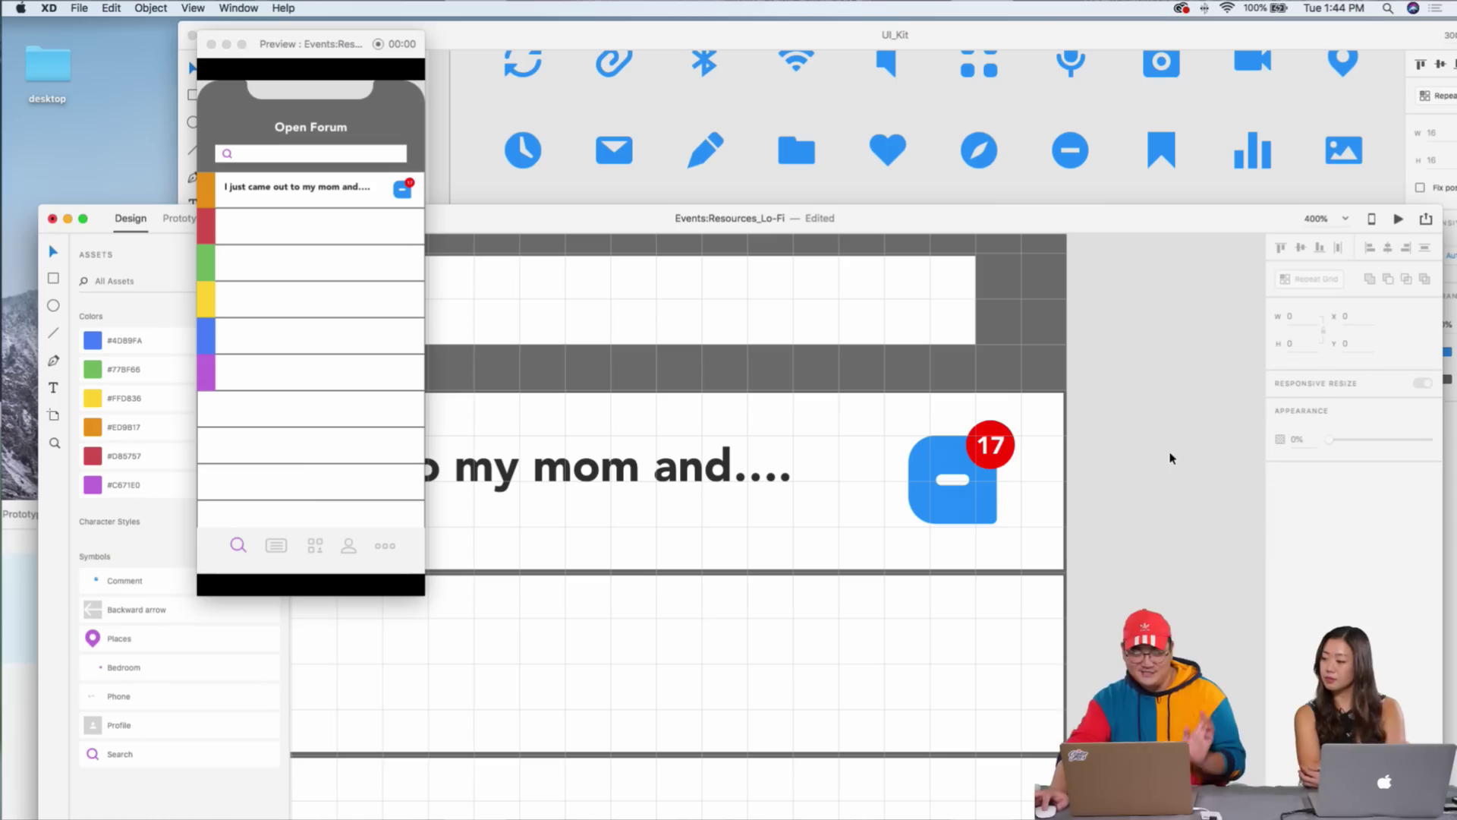
{"action": "left_click", "coordinate": [949, 522]}
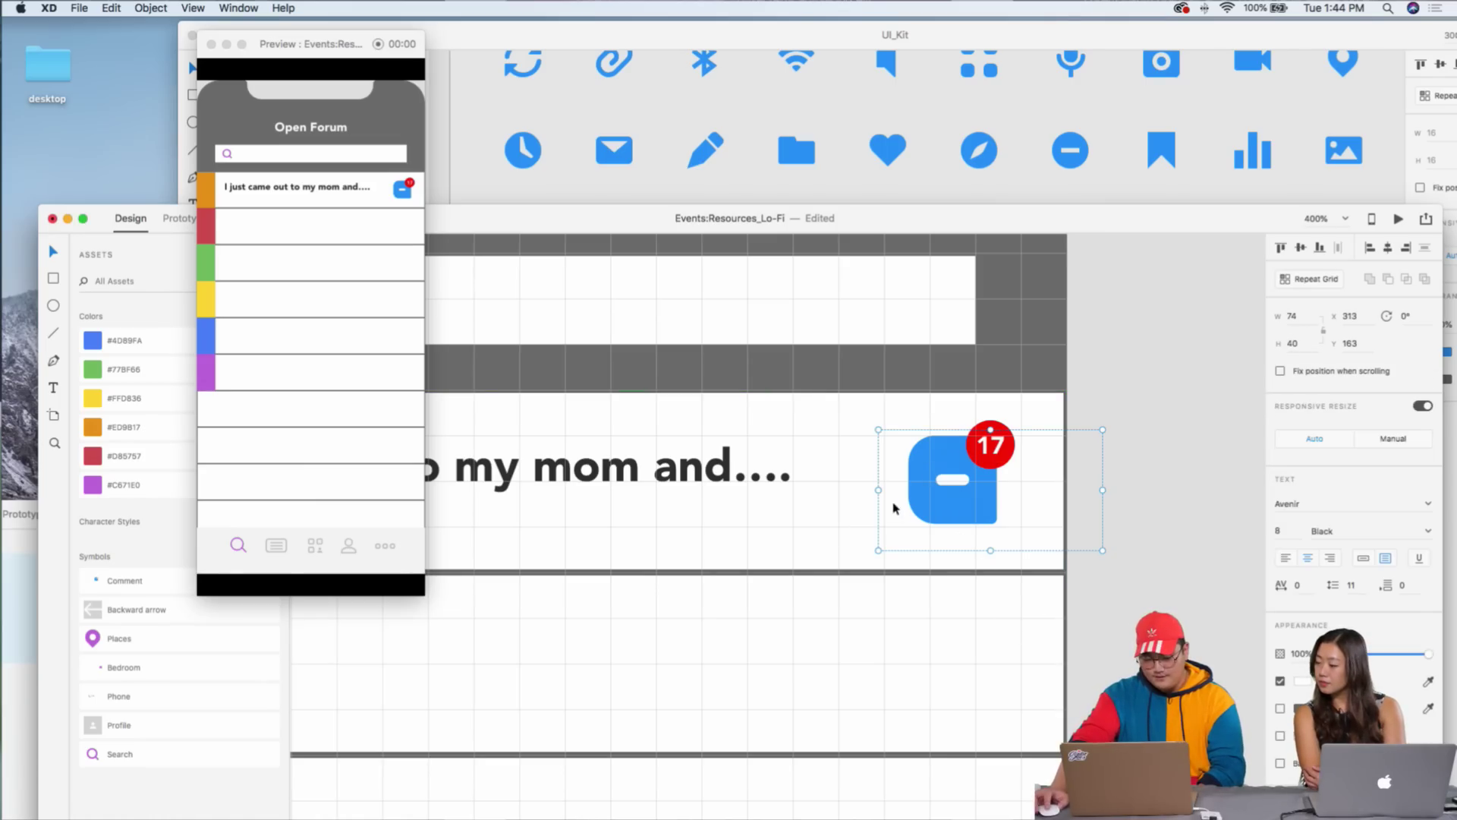
- Turn the post title, Comment icon, red badge and its number in the first row into one Repeat Grid
{"action": "scroll", "coordinate": [879, 488], "scroll_direction": "left", "scroll_amount": 1}
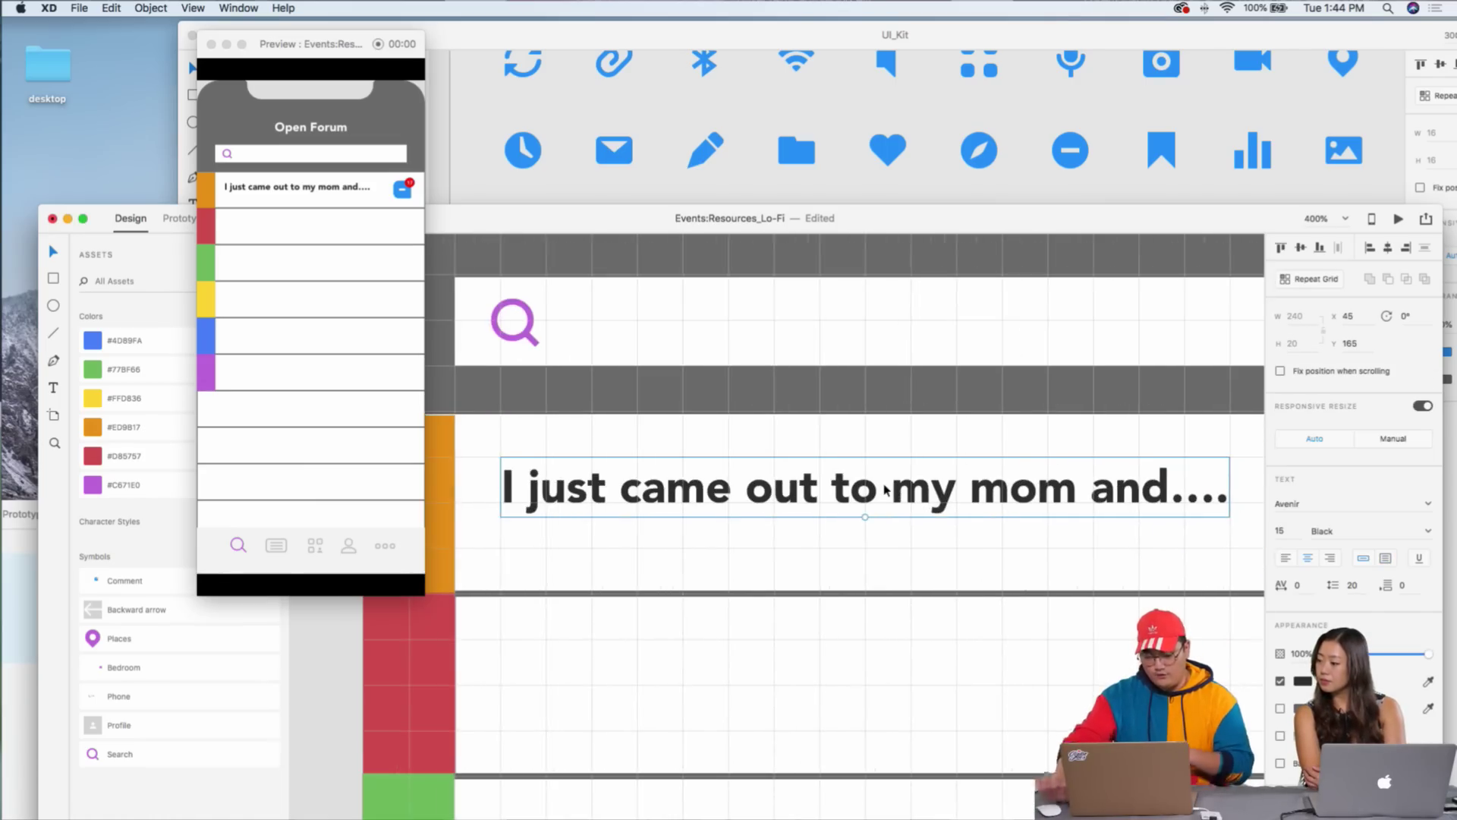
{"action": "scroll", "coordinate": [884, 489], "scroll_direction": "down", "scroll_amount": 5}
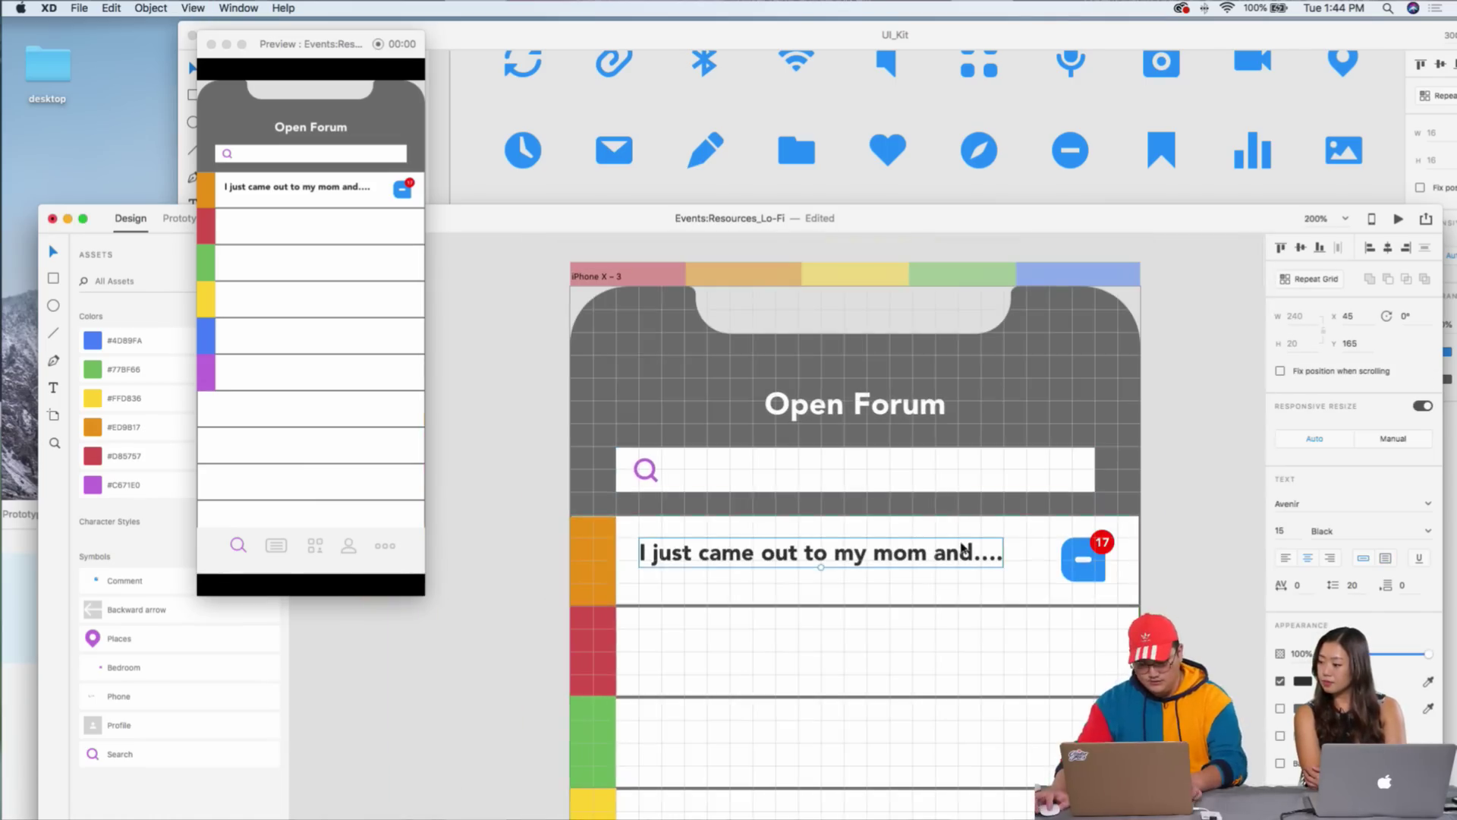
{"action": "left_click", "coordinate": [1086, 555], "text": "shift"}
{"action": "left_click_drag", "start_coordinate": [1177, 553], "coordinate": [895, 585]}
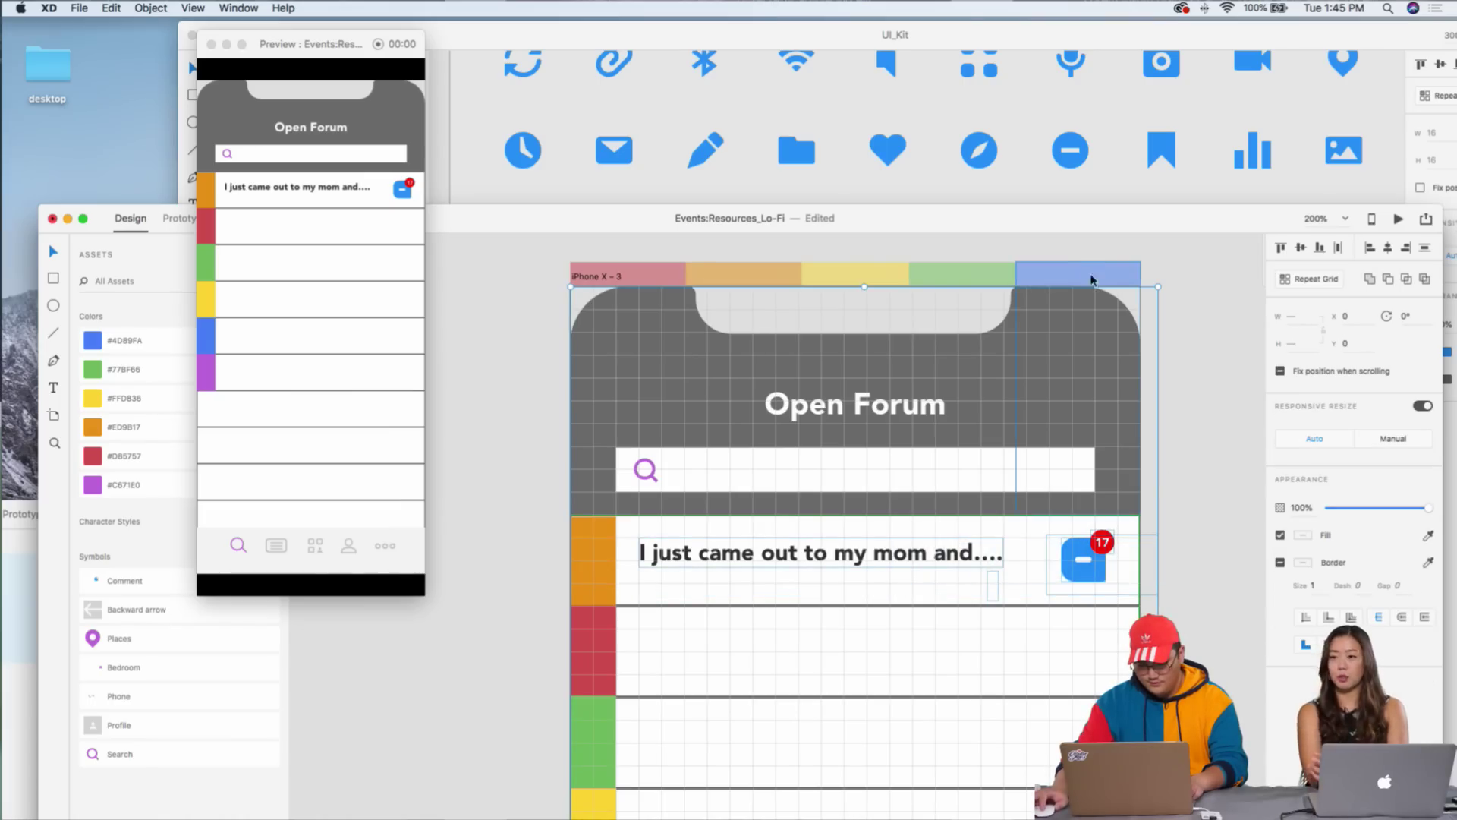
{"action": "left_click", "coordinate": [1130, 314], "text": "shift"}
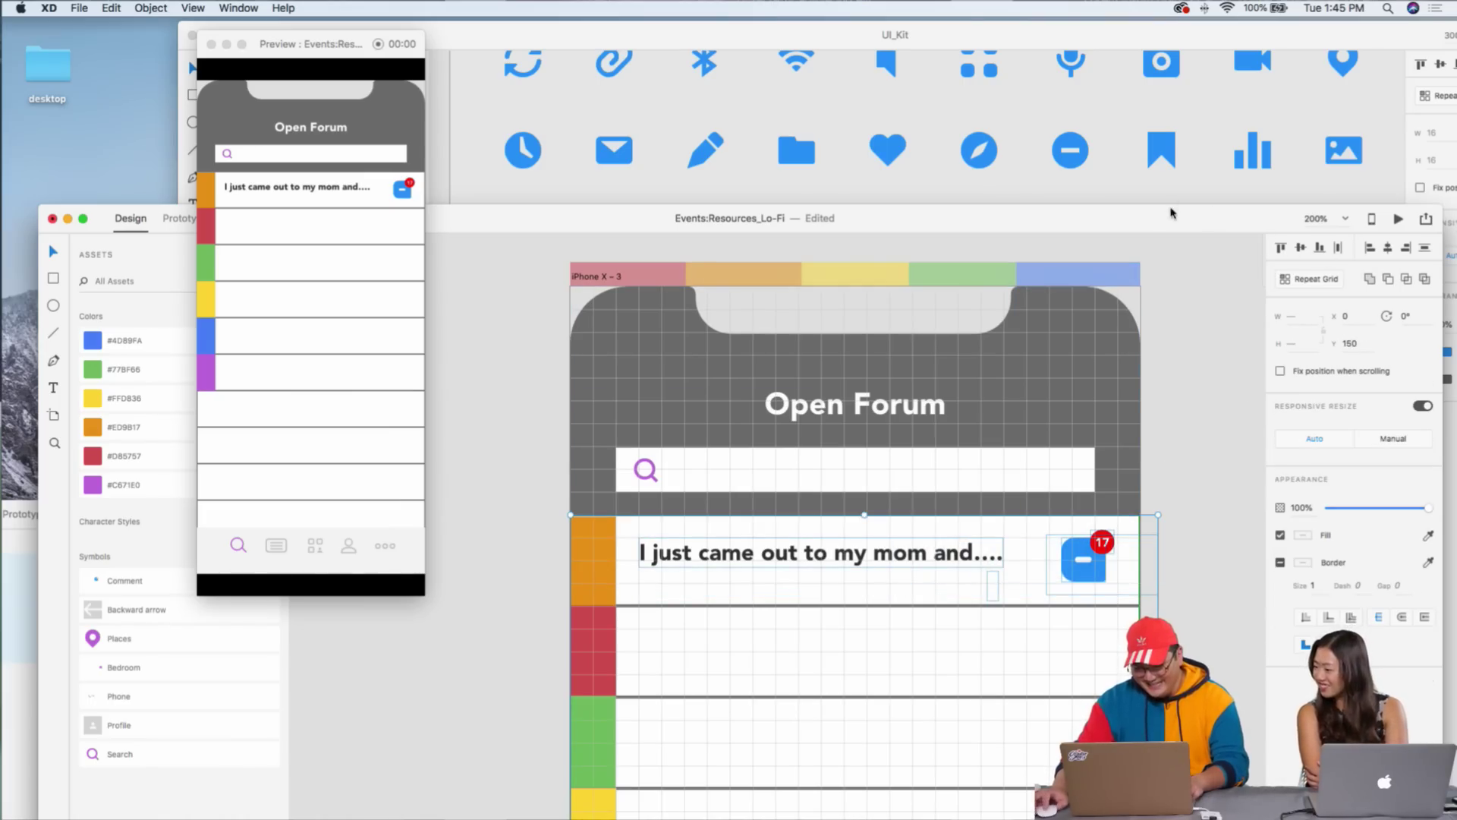
{"action": "left_click_drag", "start_coordinate": [1171, 213], "coordinate": [1190, 88]}
{"action": "key", "text": "Delete"}
{"action": "key", "text": "super+z"}
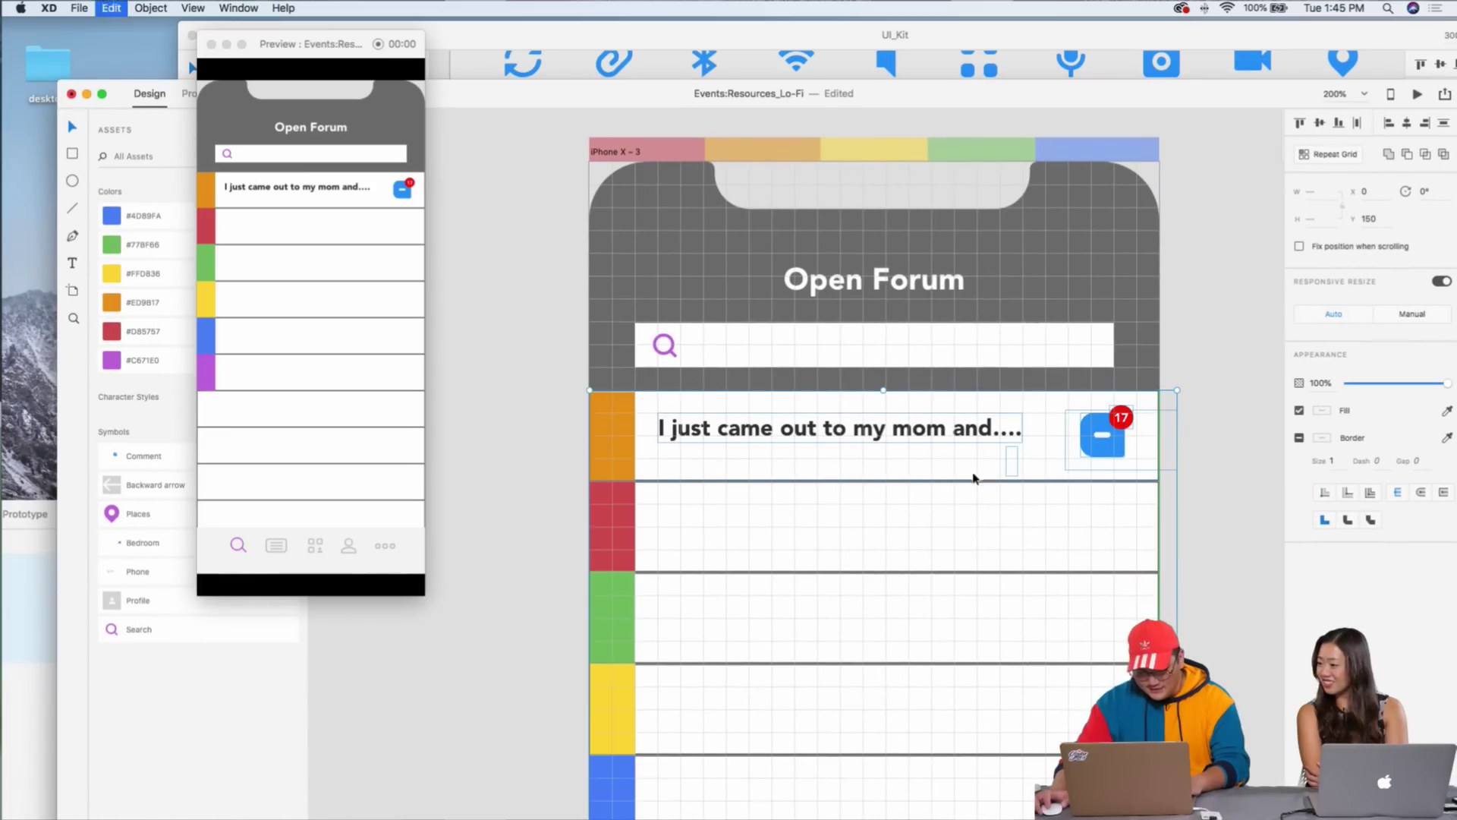
{"action": "scroll", "coordinate": [755, 478], "scroll_direction": "down", "scroll_amount": 4}
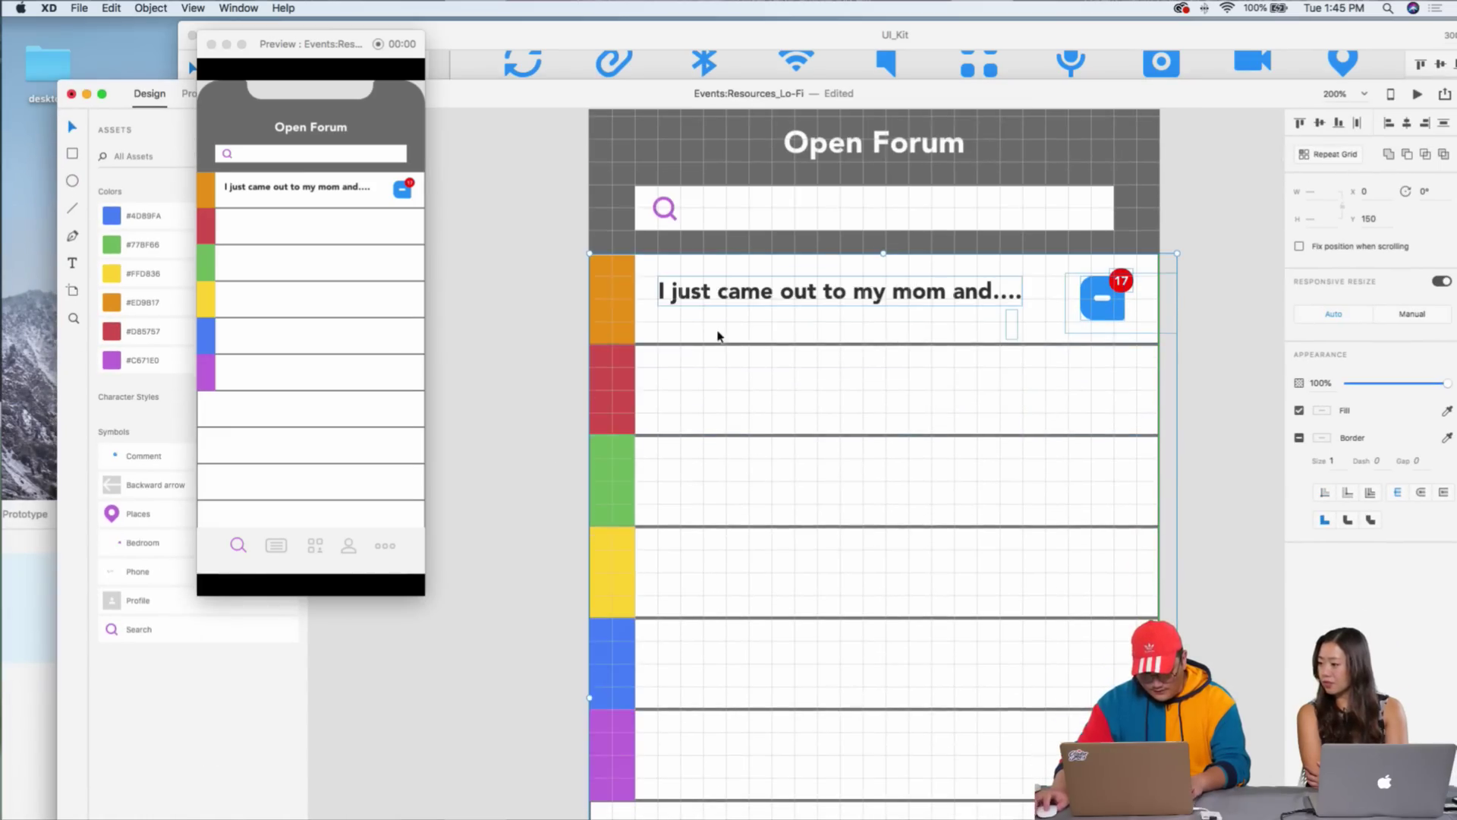
{"action": "double_click", "coordinate": [717, 336]}
{"action": "left_click", "coordinate": [1321, 155]}
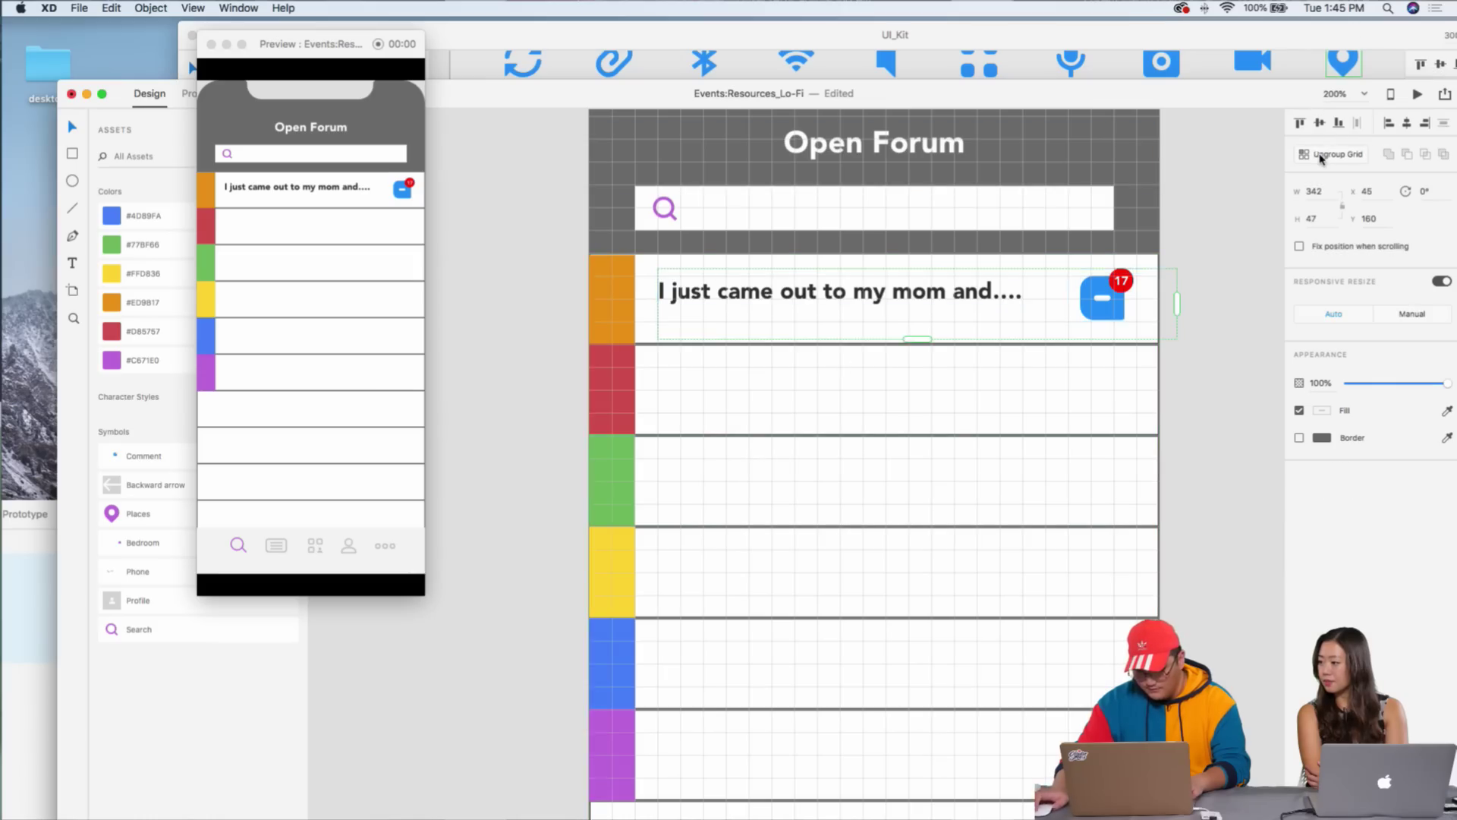
- Extend the title-and-comment repeat grid down over all six coloured rows, to a height of 350
{"action": "key", "text": "super+minus"}
{"action": "scroll", "coordinate": [1107, 237], "scroll_direction": "down", "scroll_amount": 5}
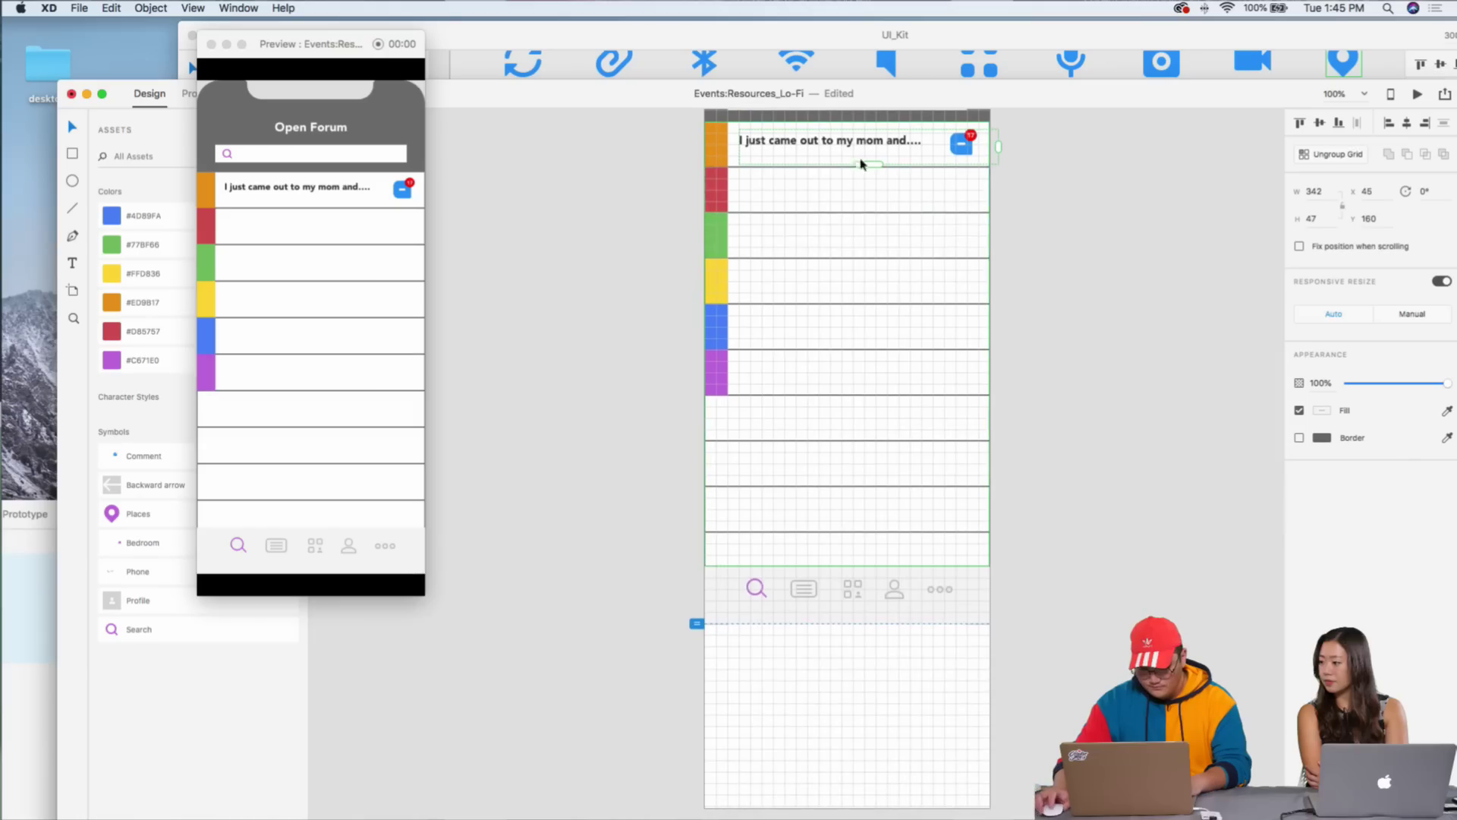
{"action": "left_click_drag", "start_coordinate": [874, 165], "coordinate": [841, 345]}
{"action": "scroll", "coordinate": [842, 344], "scroll_direction": "left", "scroll_amount": 1}
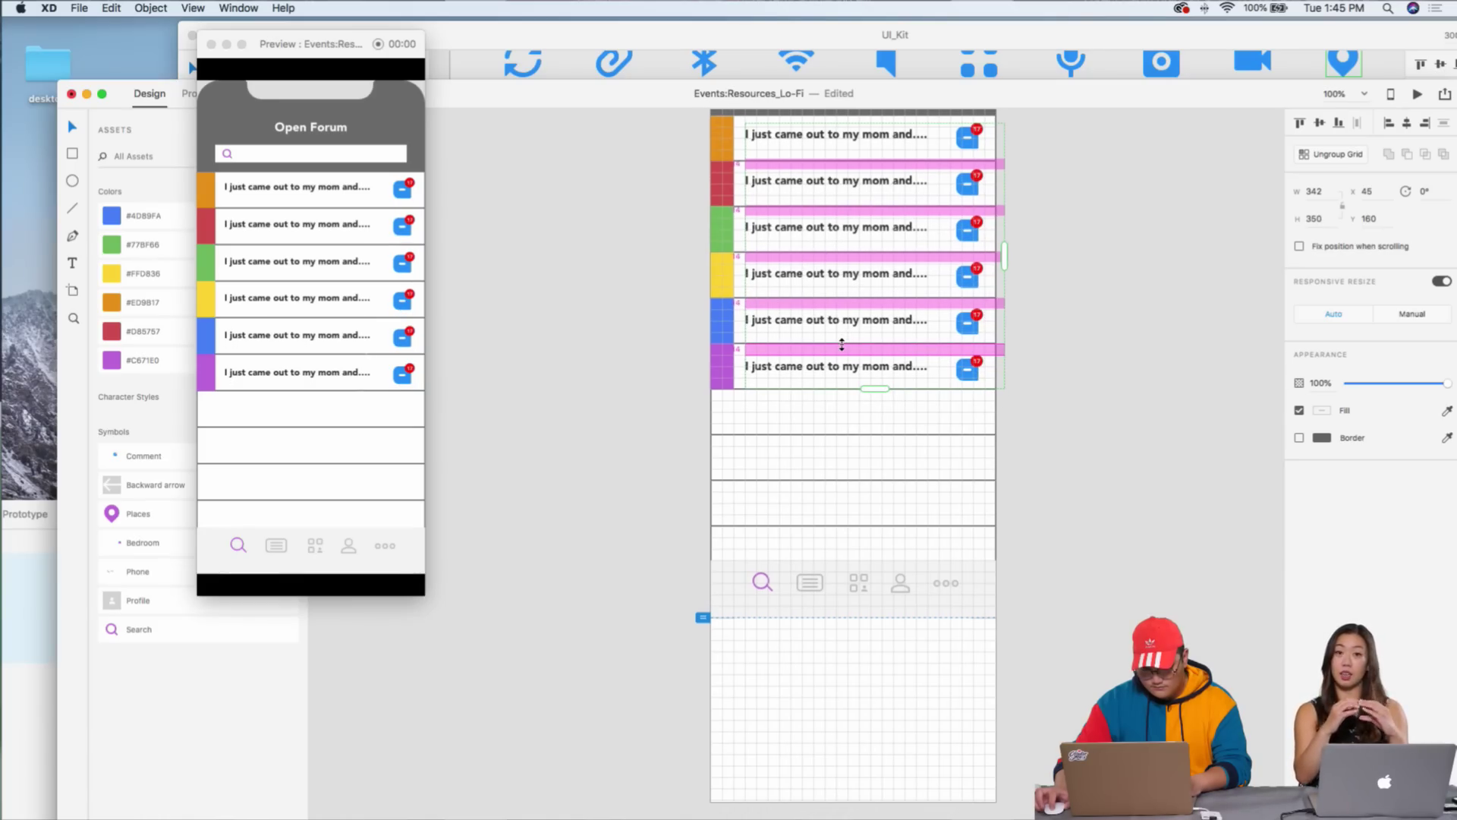
{"action": "left_click", "coordinate": [1113, 261]}
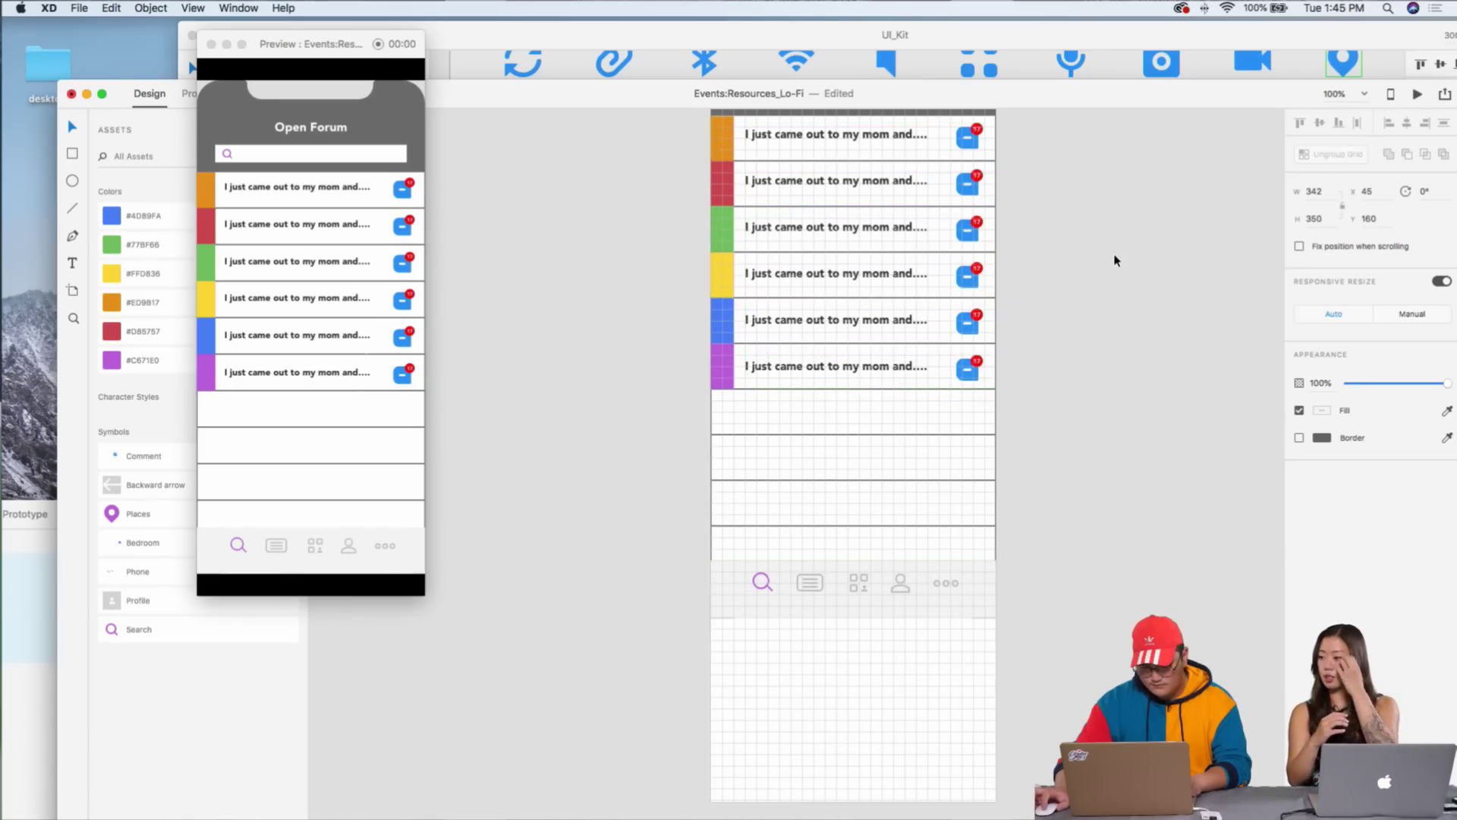
- Extend the title-and-comment repeat grid over the remaining white rows and past the navigation bar, to a height of 635
{"action": "key", "text": "super+plus"}
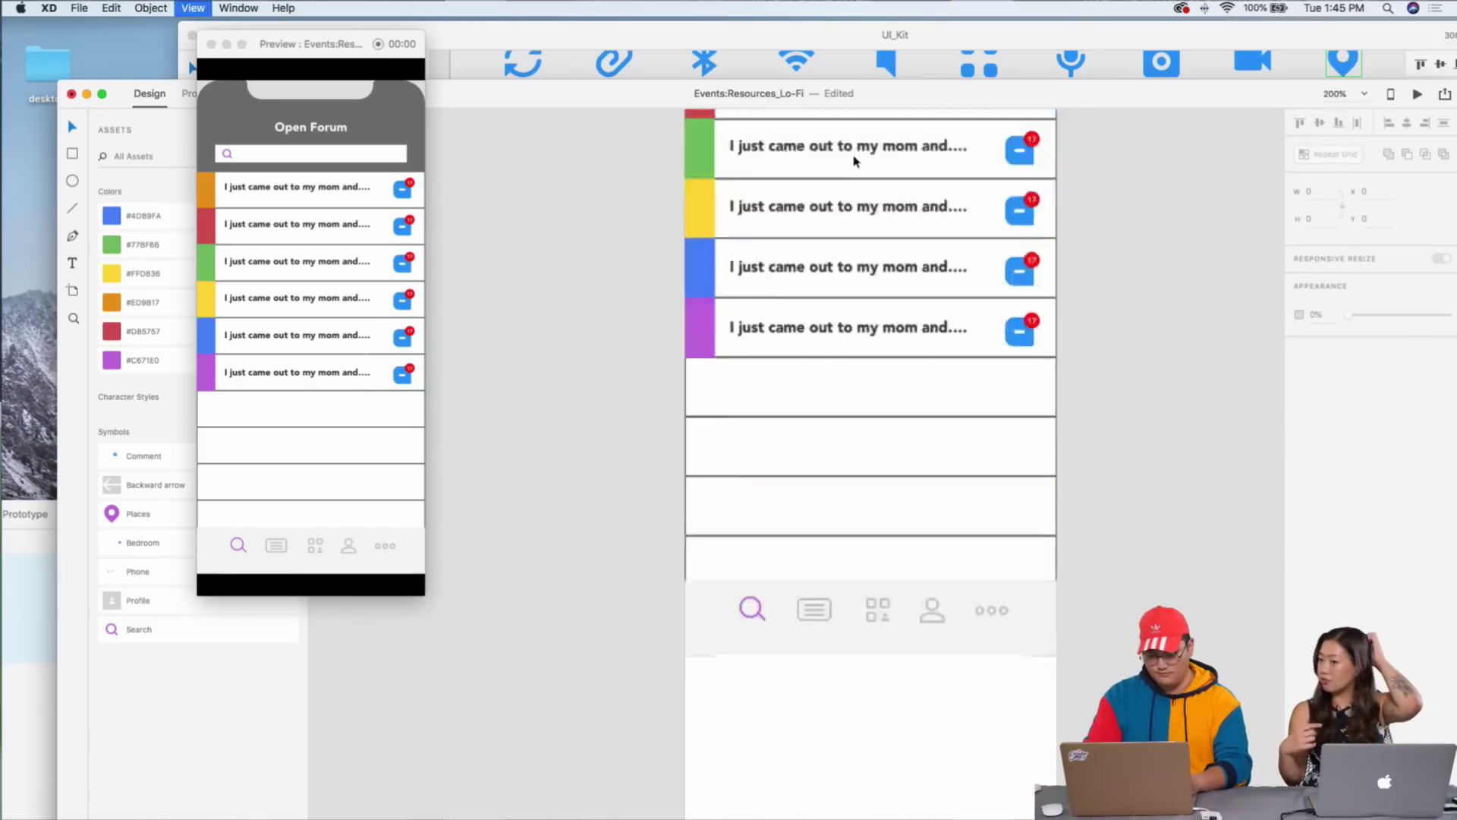
{"action": "key", "text": "super+minus"}
{"action": "key", "text": "super+apostrophe"}
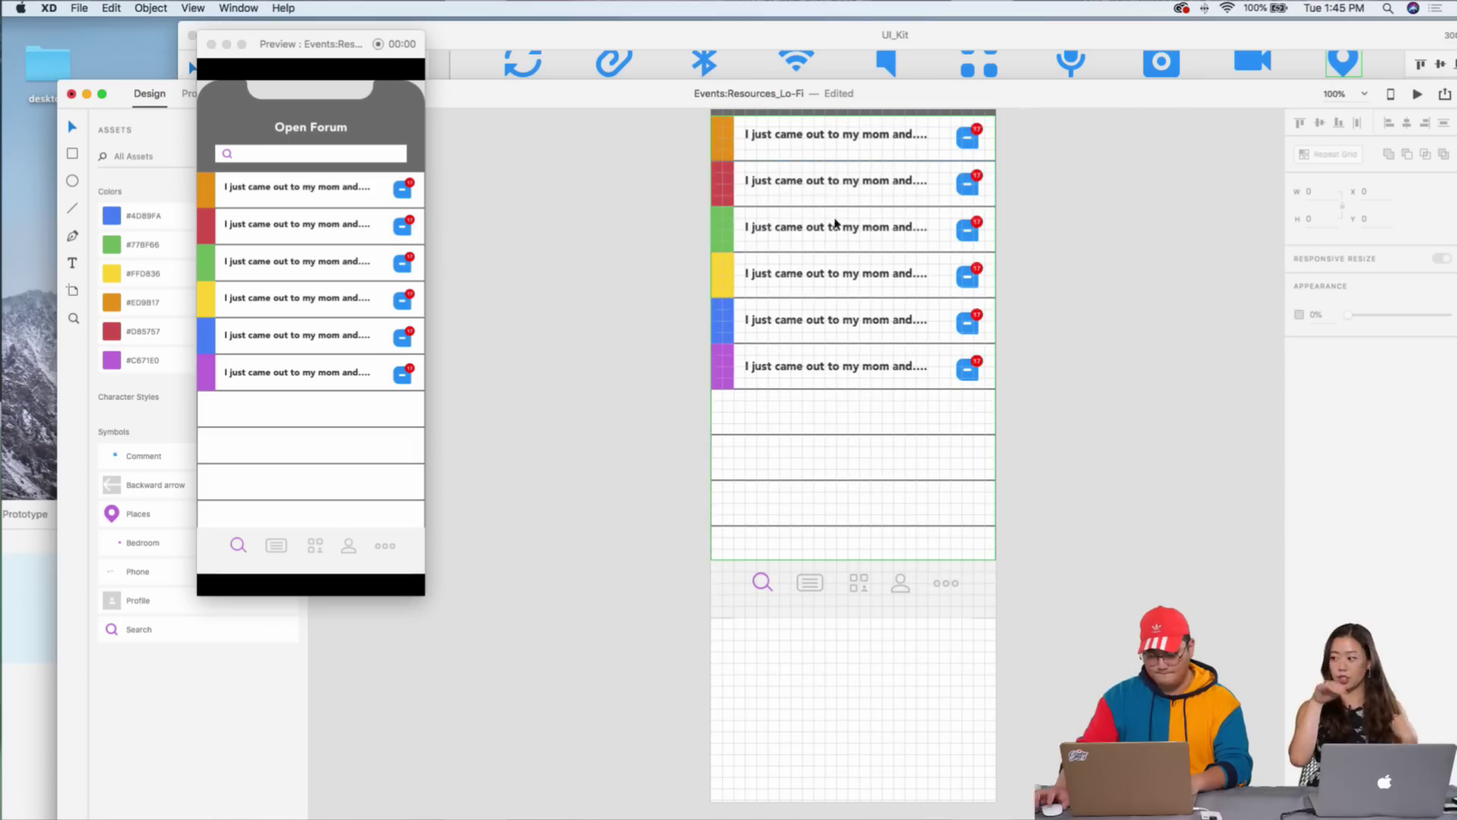
{"action": "scroll", "coordinate": [986, 532], "scroll_direction": "up", "scroll_amount": 3}
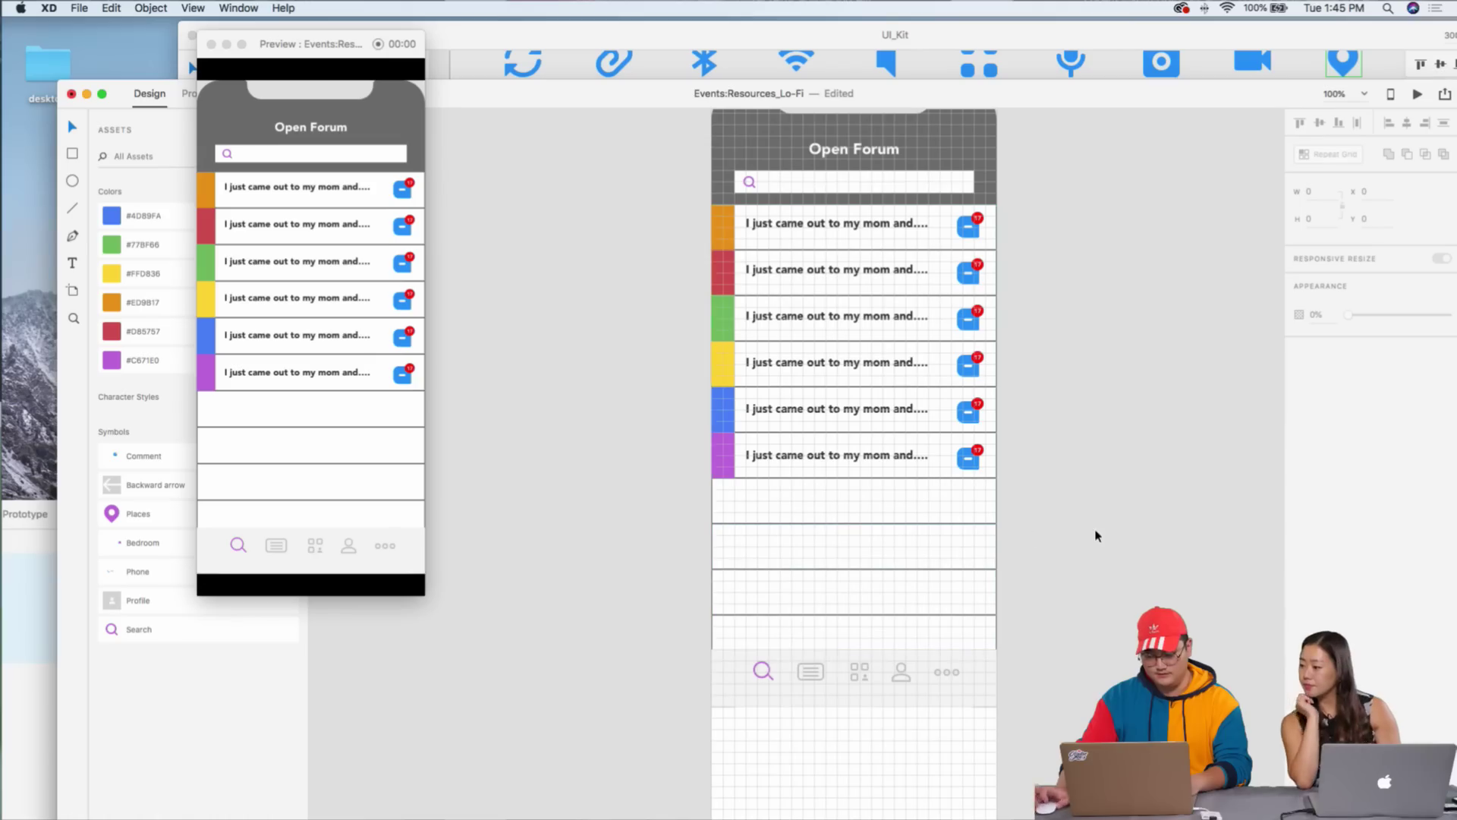
{"action": "left_click", "coordinate": [816, 308]}
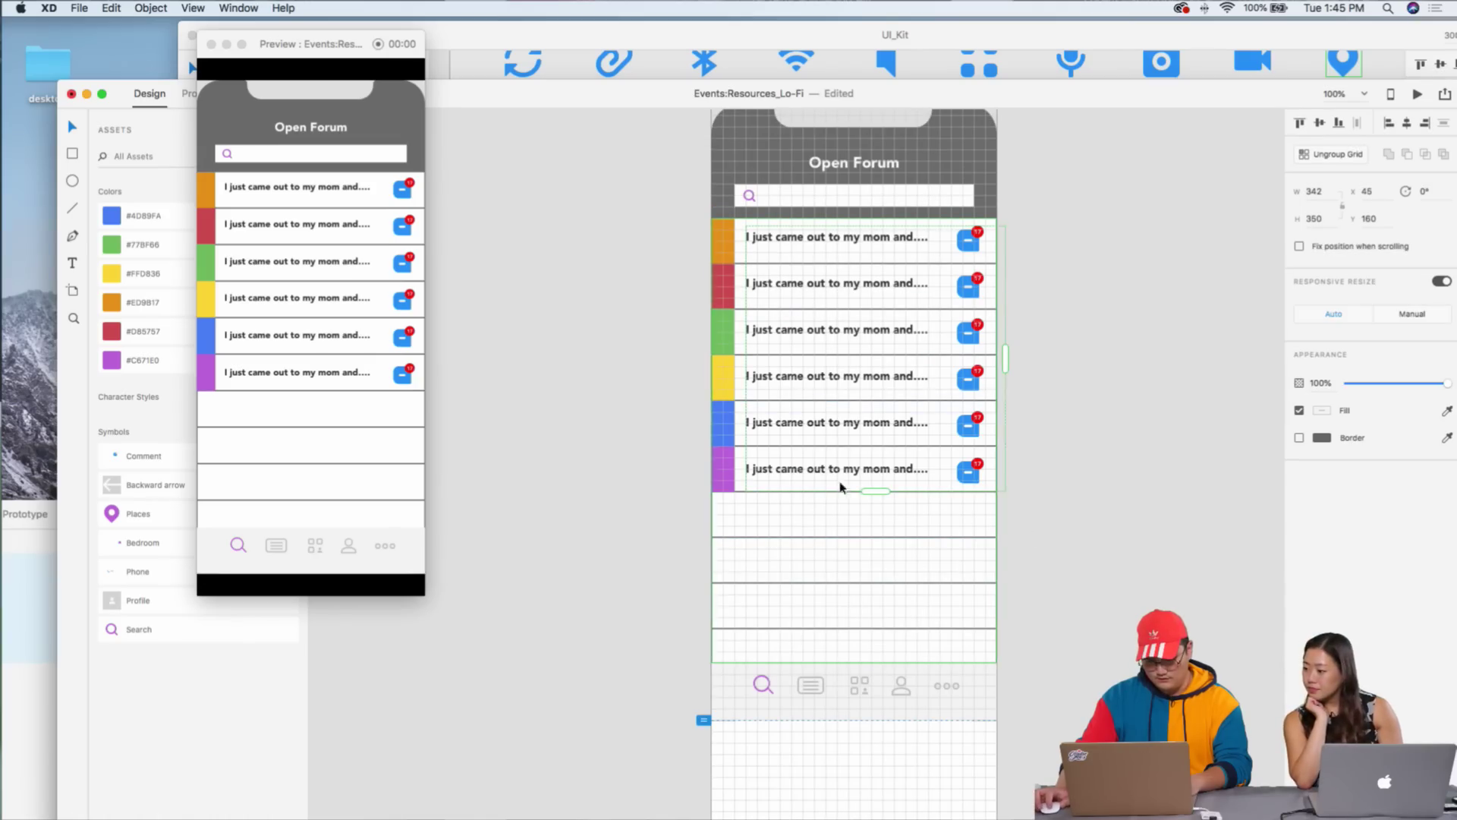
{"action": "left_click_drag", "start_coordinate": [873, 491], "coordinate": [892, 708]}
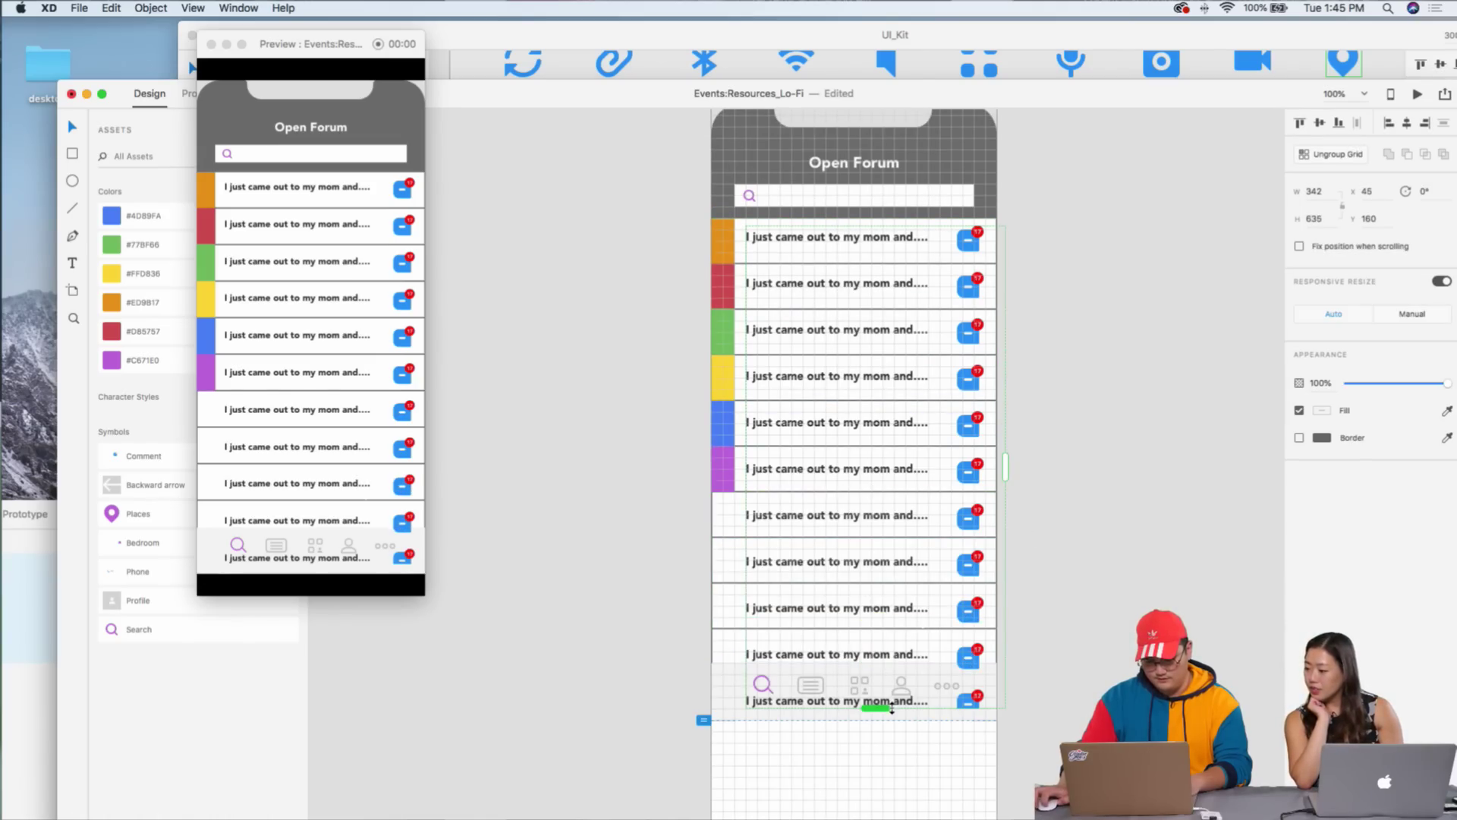
- Send the title-and-comment grid and the row grid to the back, behind the bottom navigation bar
{"action": "right_click", "coordinate": [897, 609]}
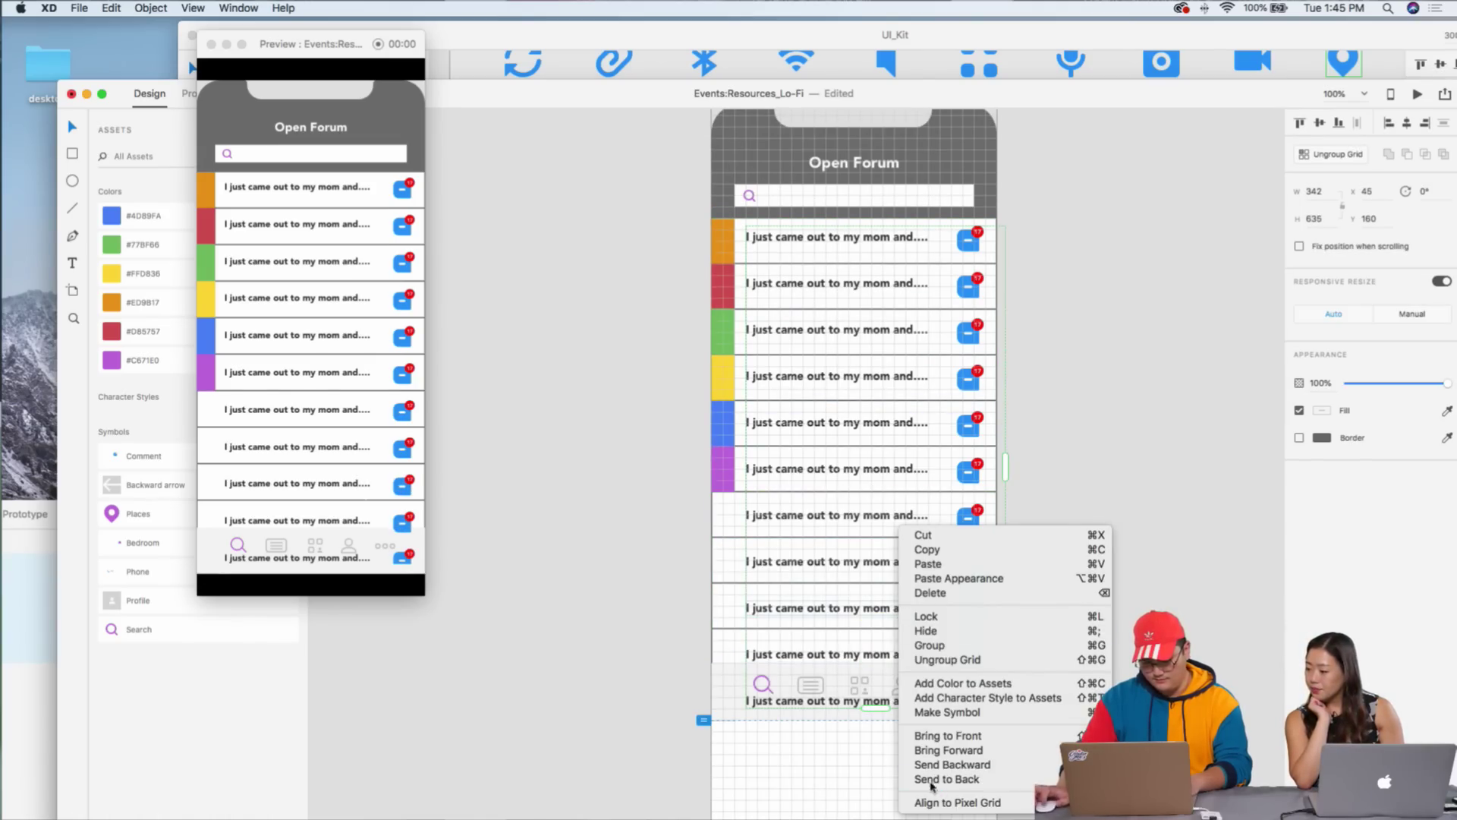
{"action": "left_click", "coordinate": [712, 607]}
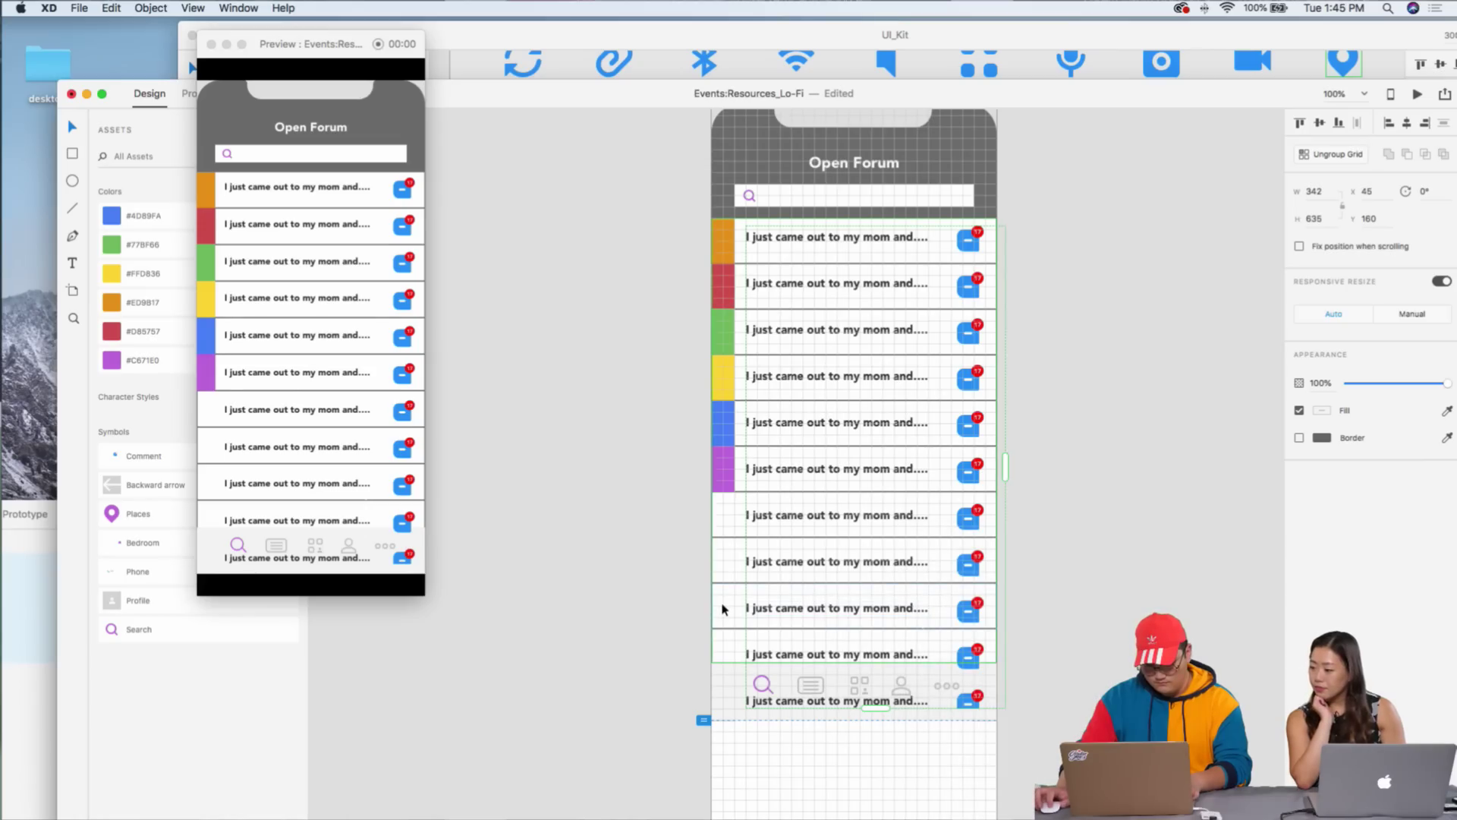
{"action": "left_click", "coordinate": [721, 648]}
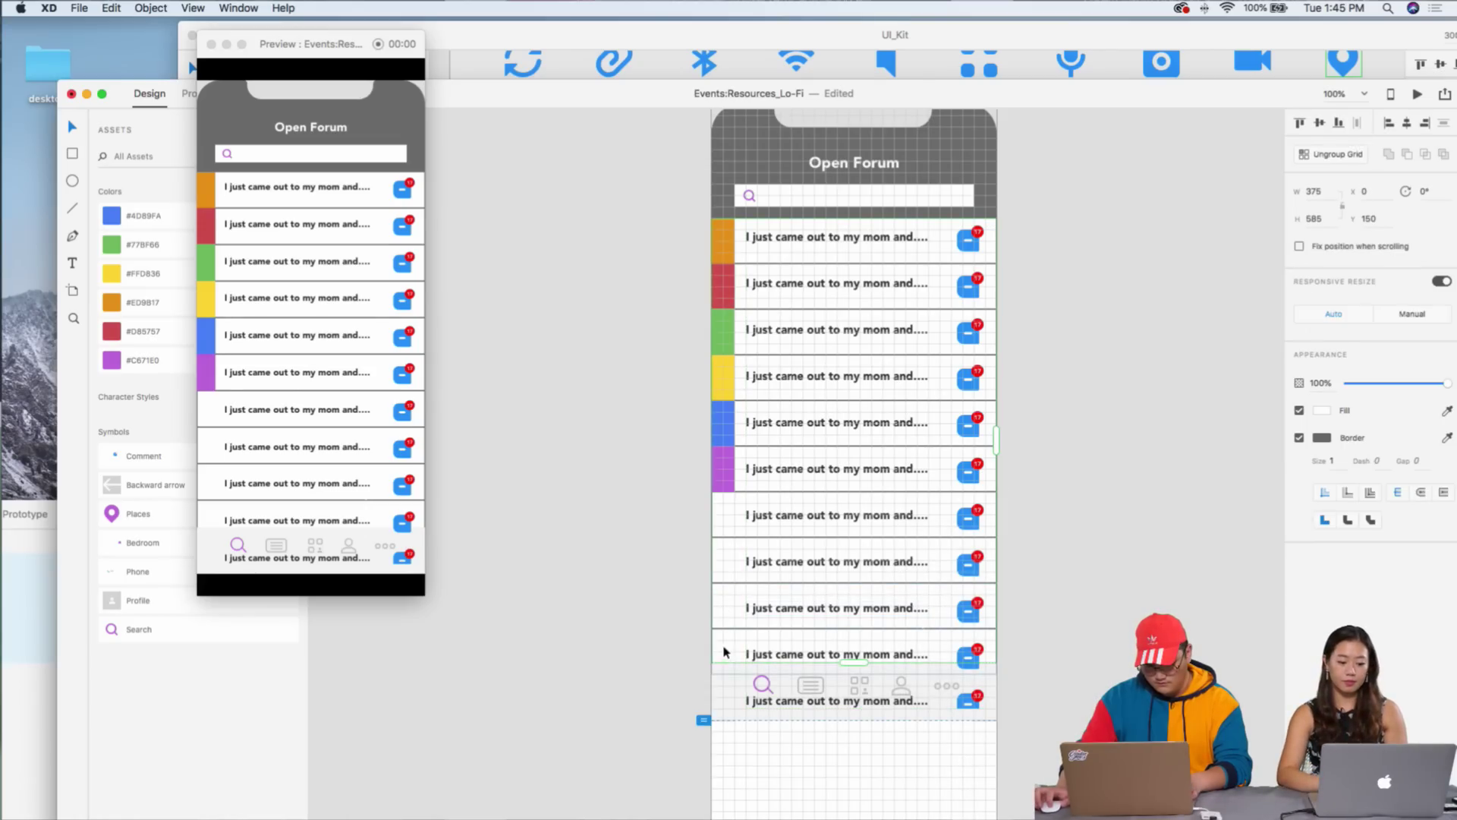
{"action": "right_click", "coordinate": [776, 608]}
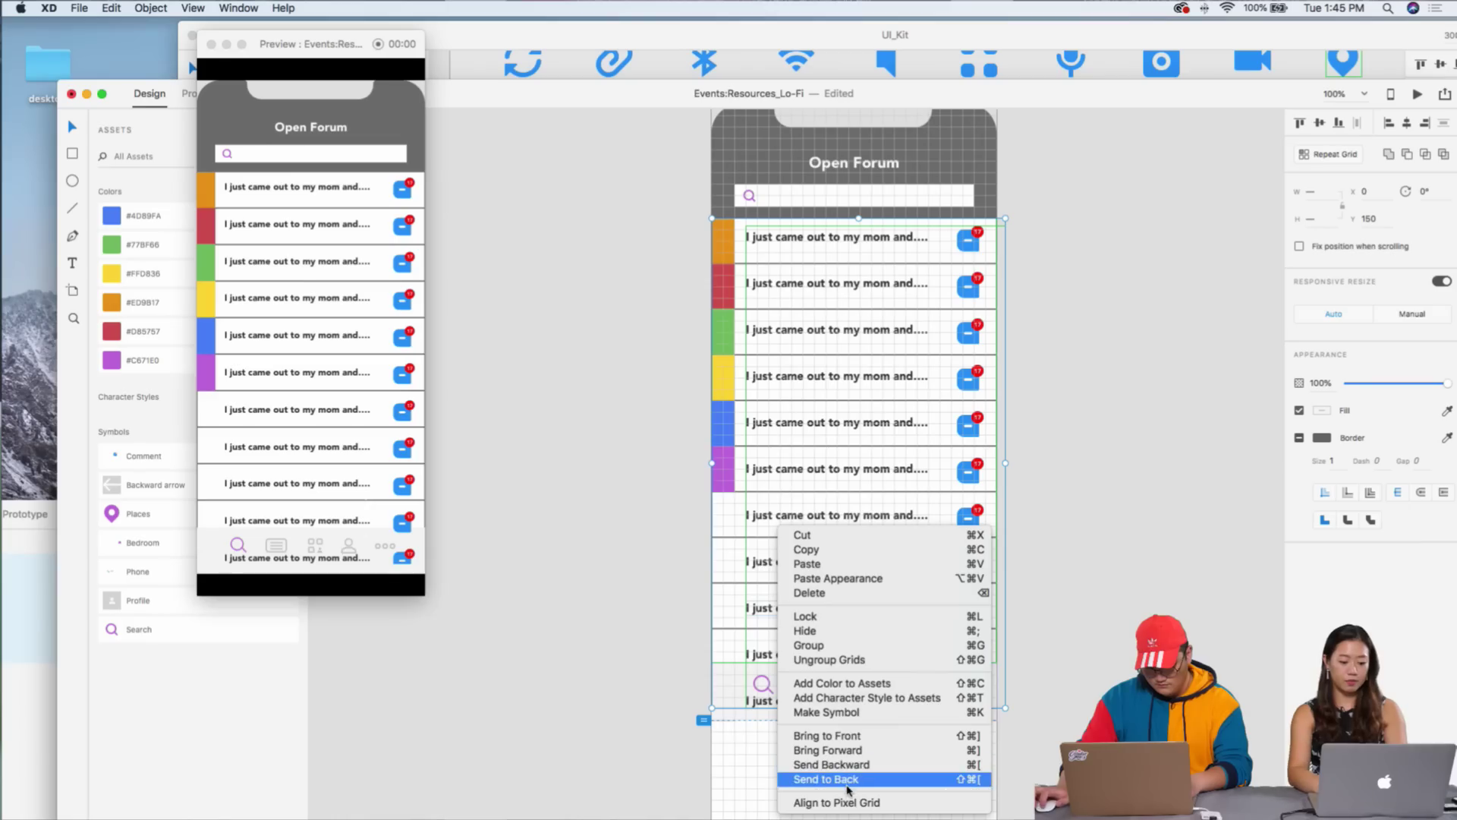
{"action": "left_click", "coordinate": [846, 786]}
{"action": "left_click", "coordinate": [952, 770]}
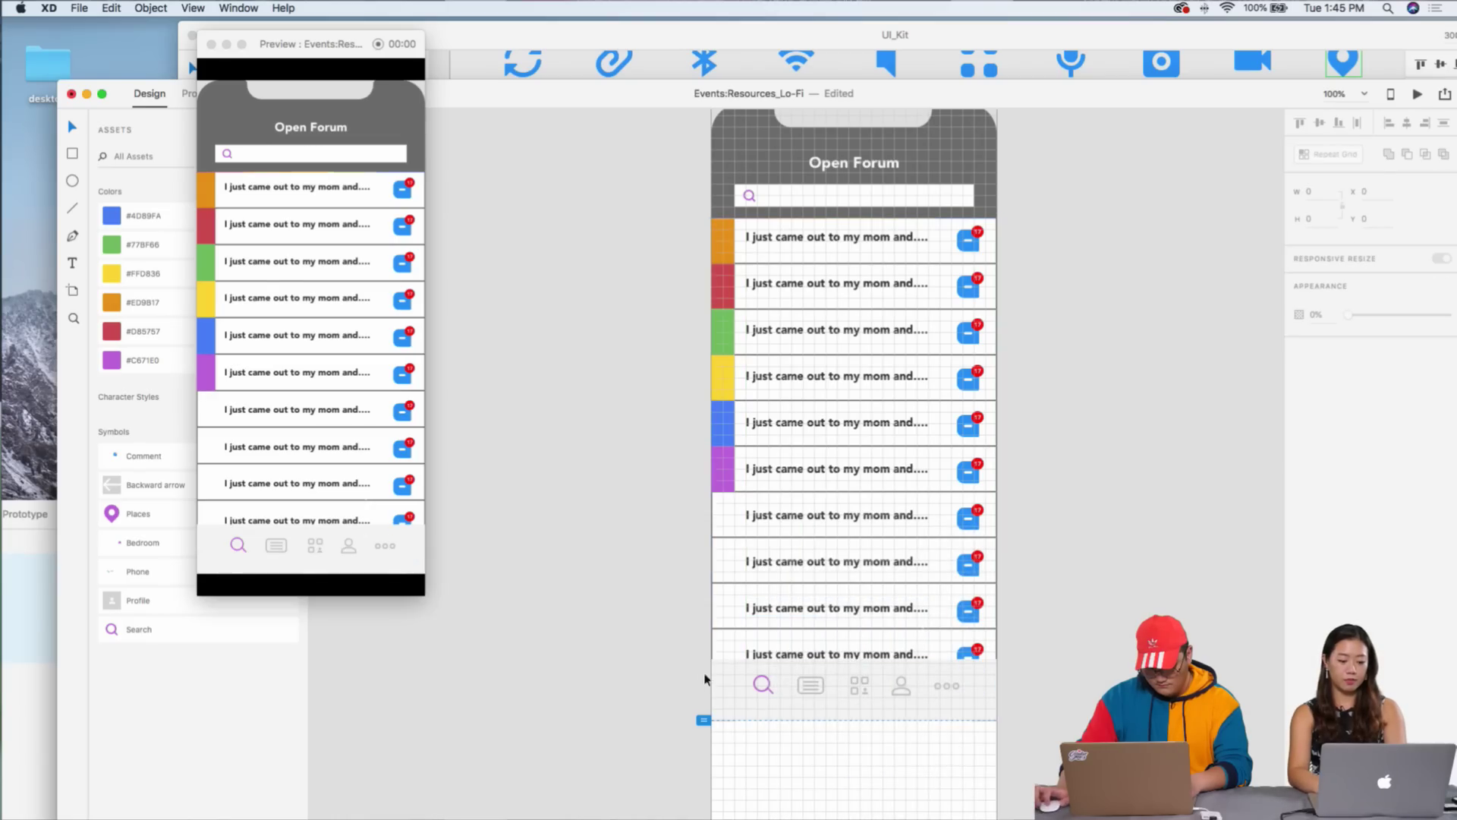
- Recolour the frame and lines of the navigation bar's list icon with the purple sampled from the search icon
{"action": "left_click", "coordinate": [812, 687]}
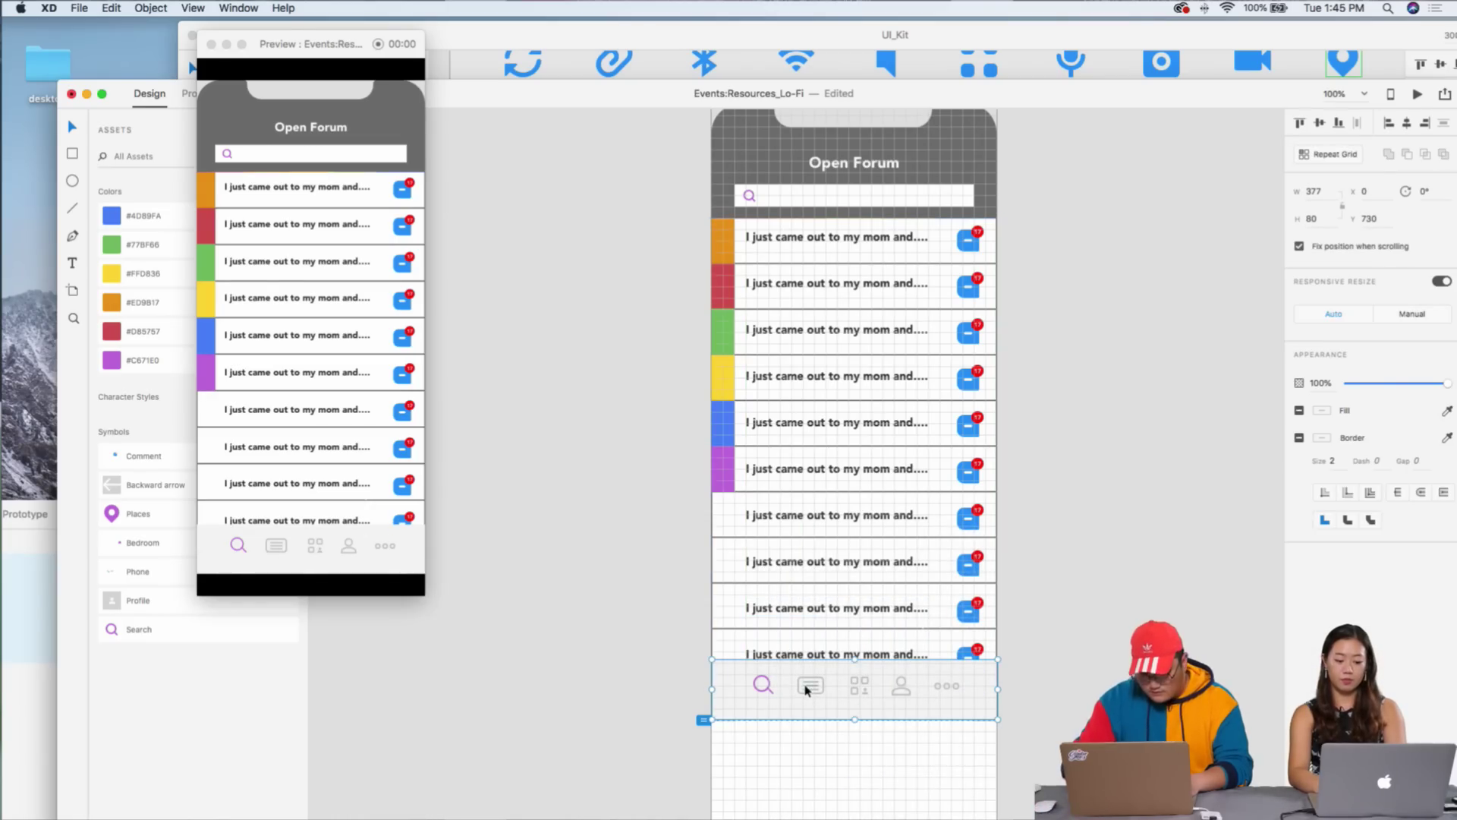
{"action": "scroll", "coordinate": [833, 545], "scroll_direction": "up", "scroll_amount": 5}
{"action": "scroll", "coordinate": [833, 545], "scroll_direction": "down", "scroll_amount": 5}
{"action": "scroll", "coordinate": [842, 442], "scroll_direction": "up", "scroll_amount": 2}
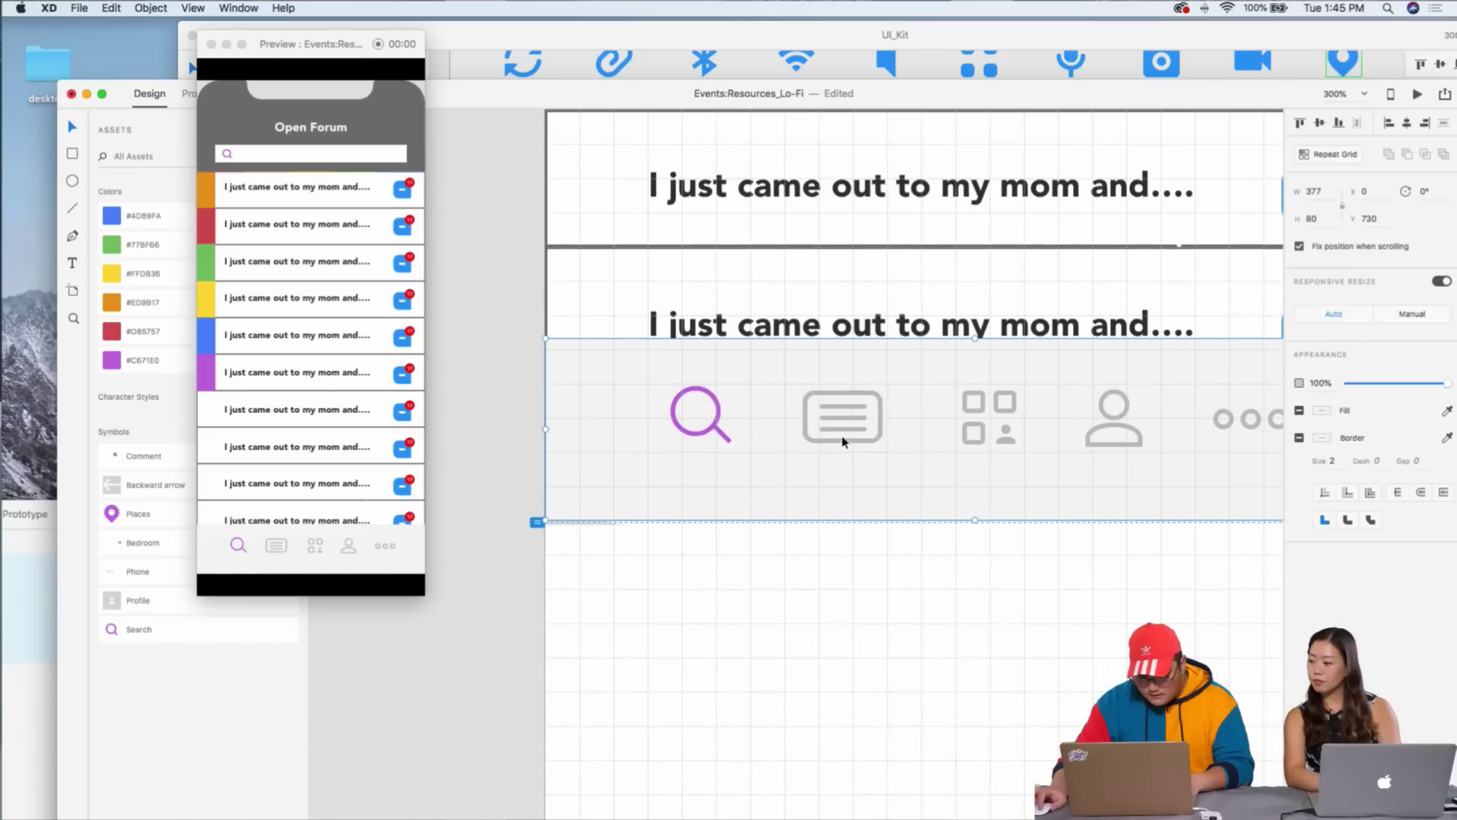
{"action": "double_click", "coordinate": [842, 442]}
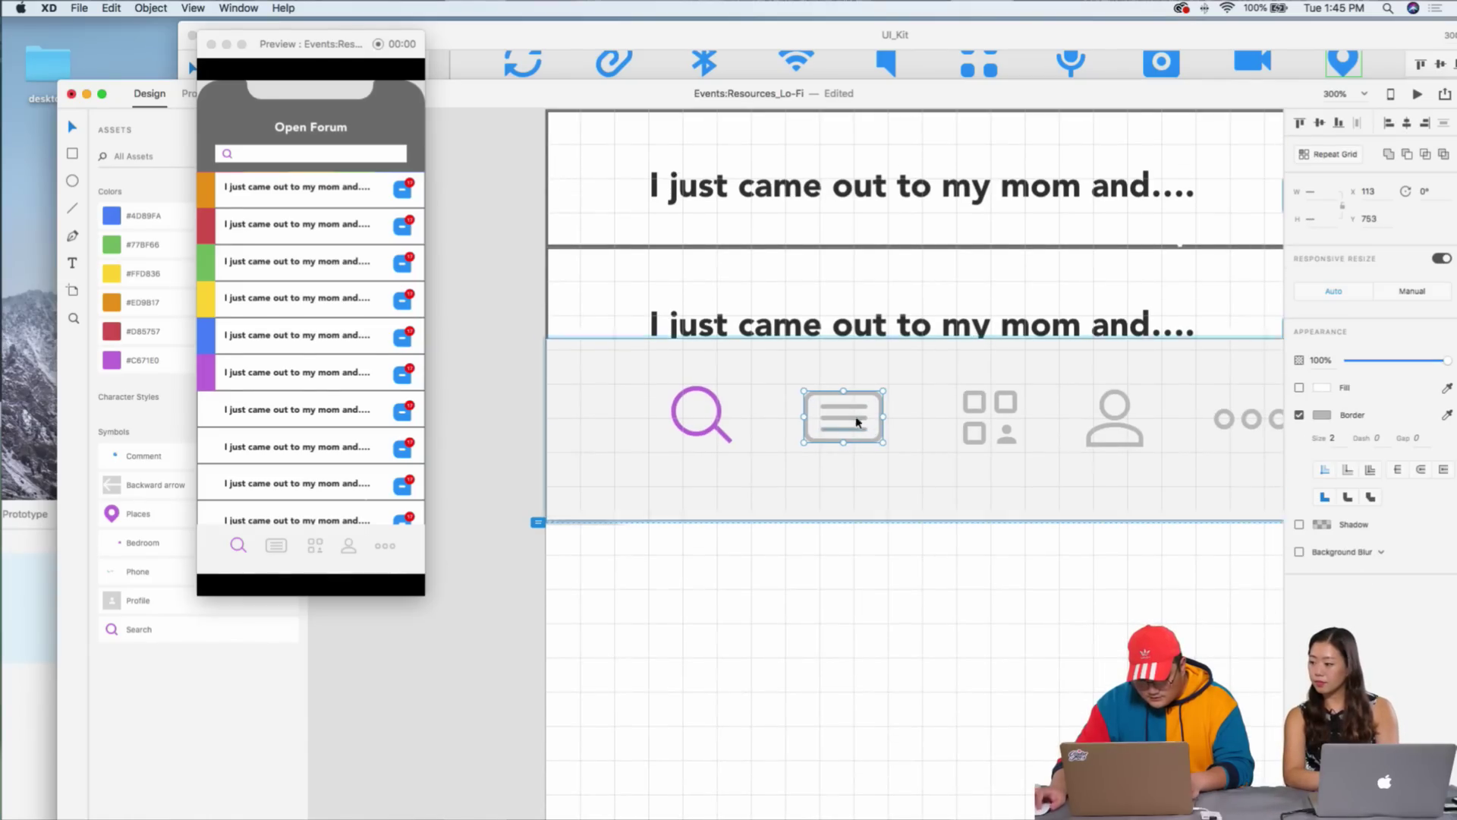
{"action": "left_click", "coordinate": [856, 417], "text": "shift"}
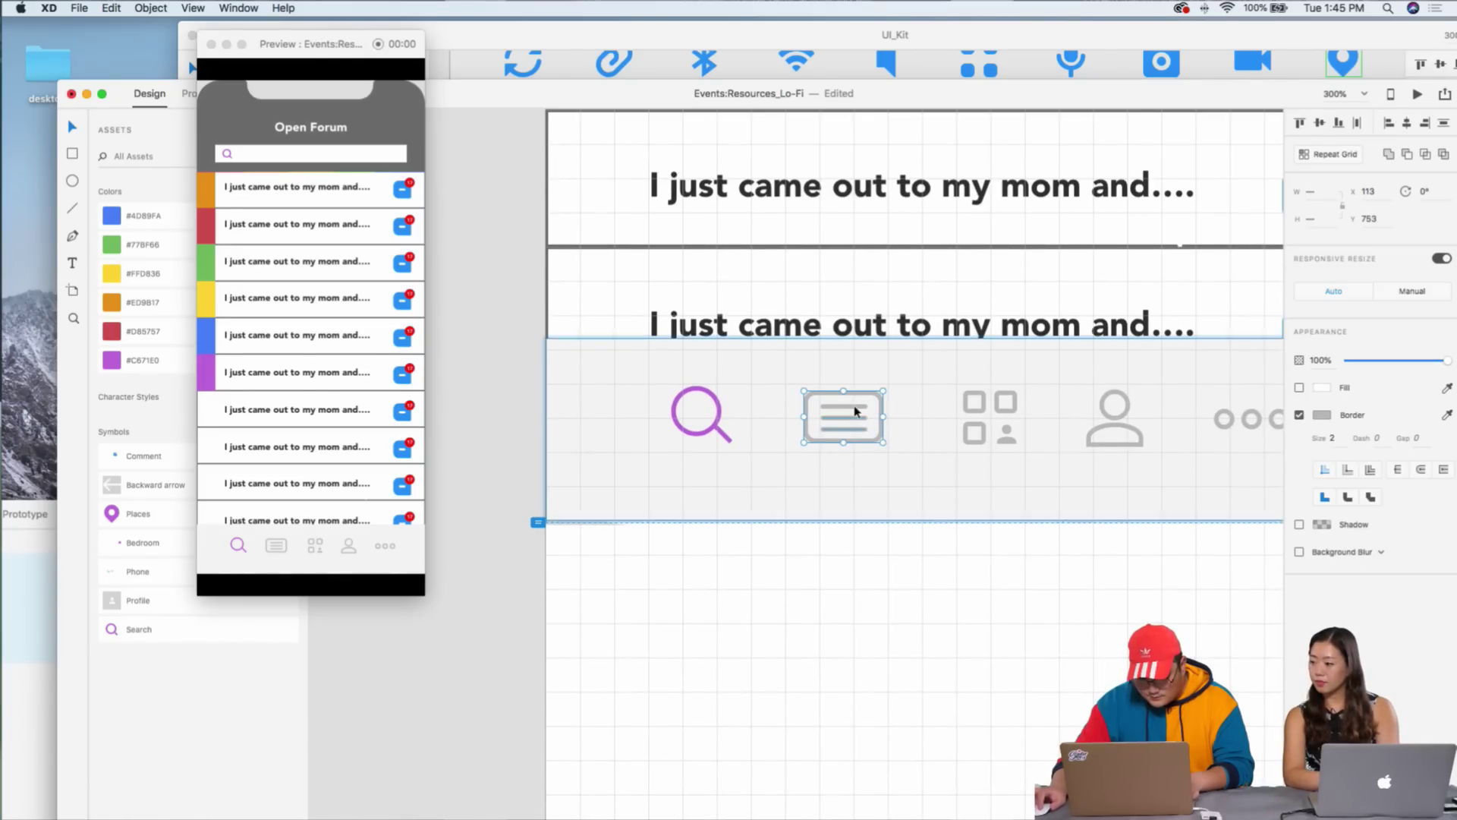
{"action": "left_click", "coordinate": [1447, 415]}
{"action": "left_click", "coordinate": [716, 429]}
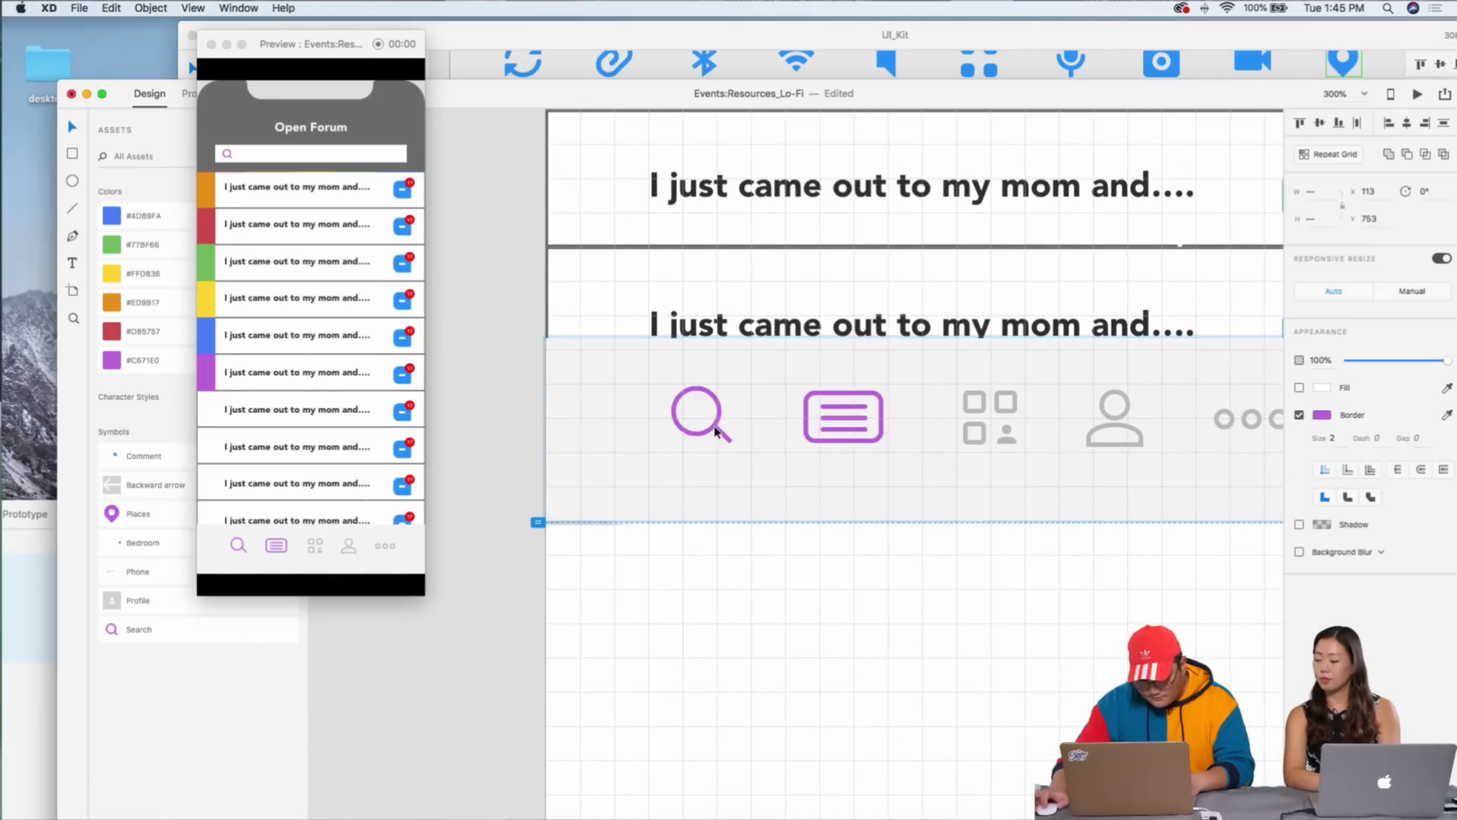
- Recolour the circle and handle of the navigation bar's search icon with the grey sampled from the inactive grid icon
{"action": "left_click", "coordinate": [710, 434]}
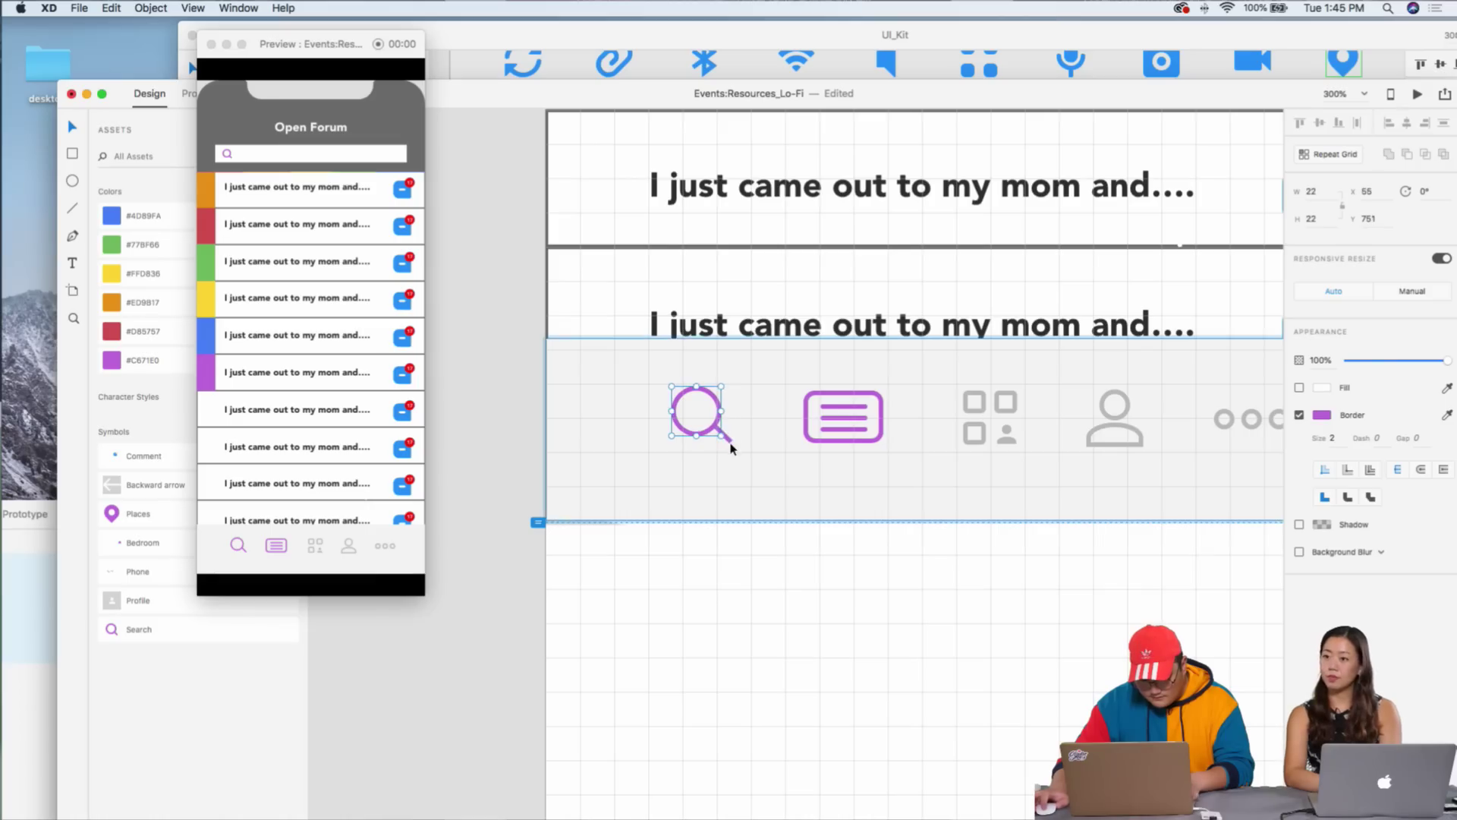
{"action": "left_click", "coordinate": [728, 439]}
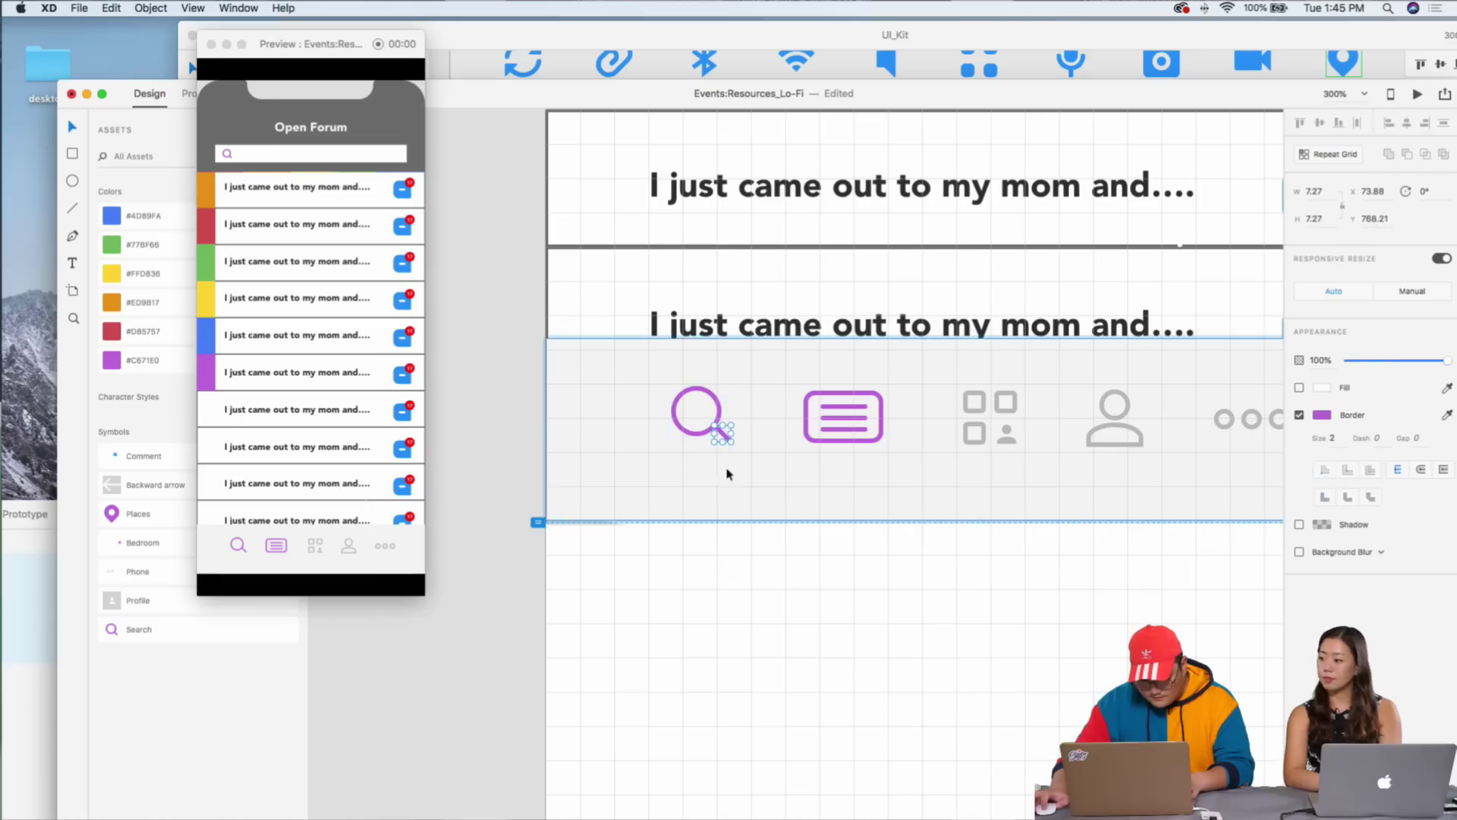
{"action": "left_click", "coordinate": [718, 403], "text": "shift"}
{"action": "left_click", "coordinate": [1447, 415]}
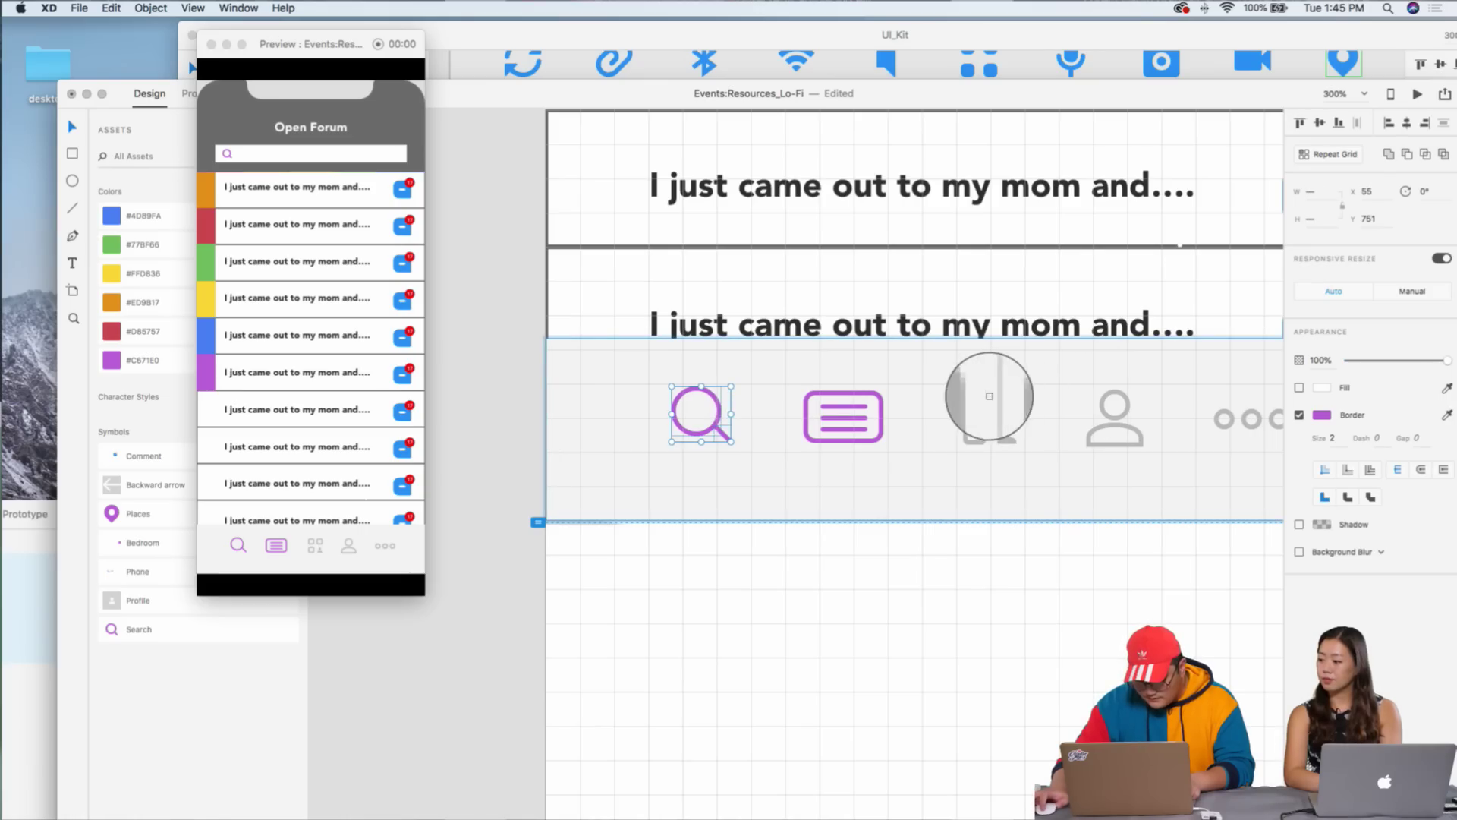
{"action": "left_click", "coordinate": [987, 402]}
- Duplicate the green colour block and move the copy down to the seventh row at Y 519
{"action": "key", "text": "super+1"}
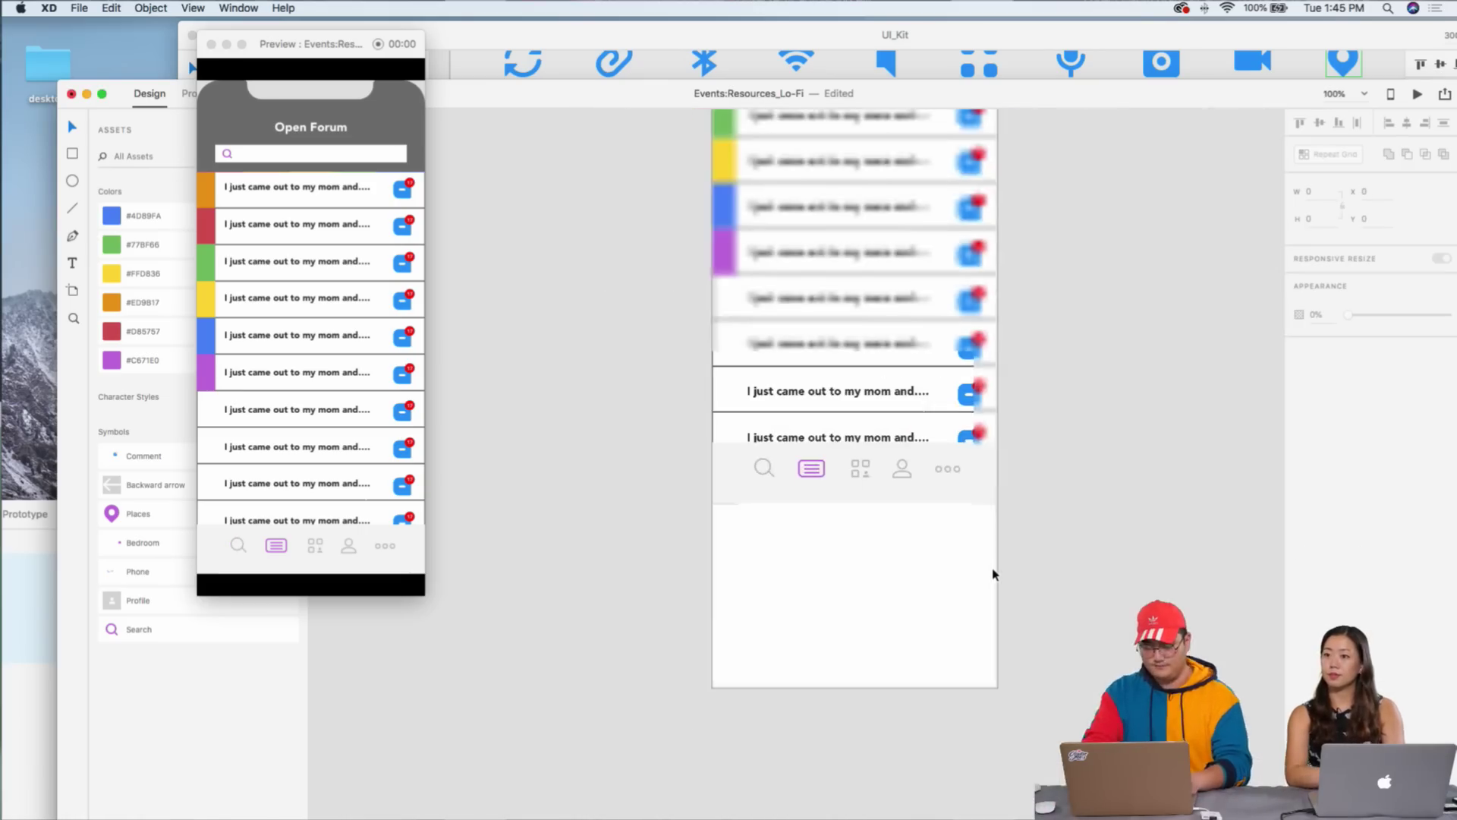
{"action": "scroll", "coordinate": [931, 403], "scroll_direction": "up", "scroll_amount": 4}
{"action": "scroll", "coordinate": [882, 329], "scroll_direction": "up", "scroll_amount": 1}
{"action": "left_click", "coordinate": [724, 287]}
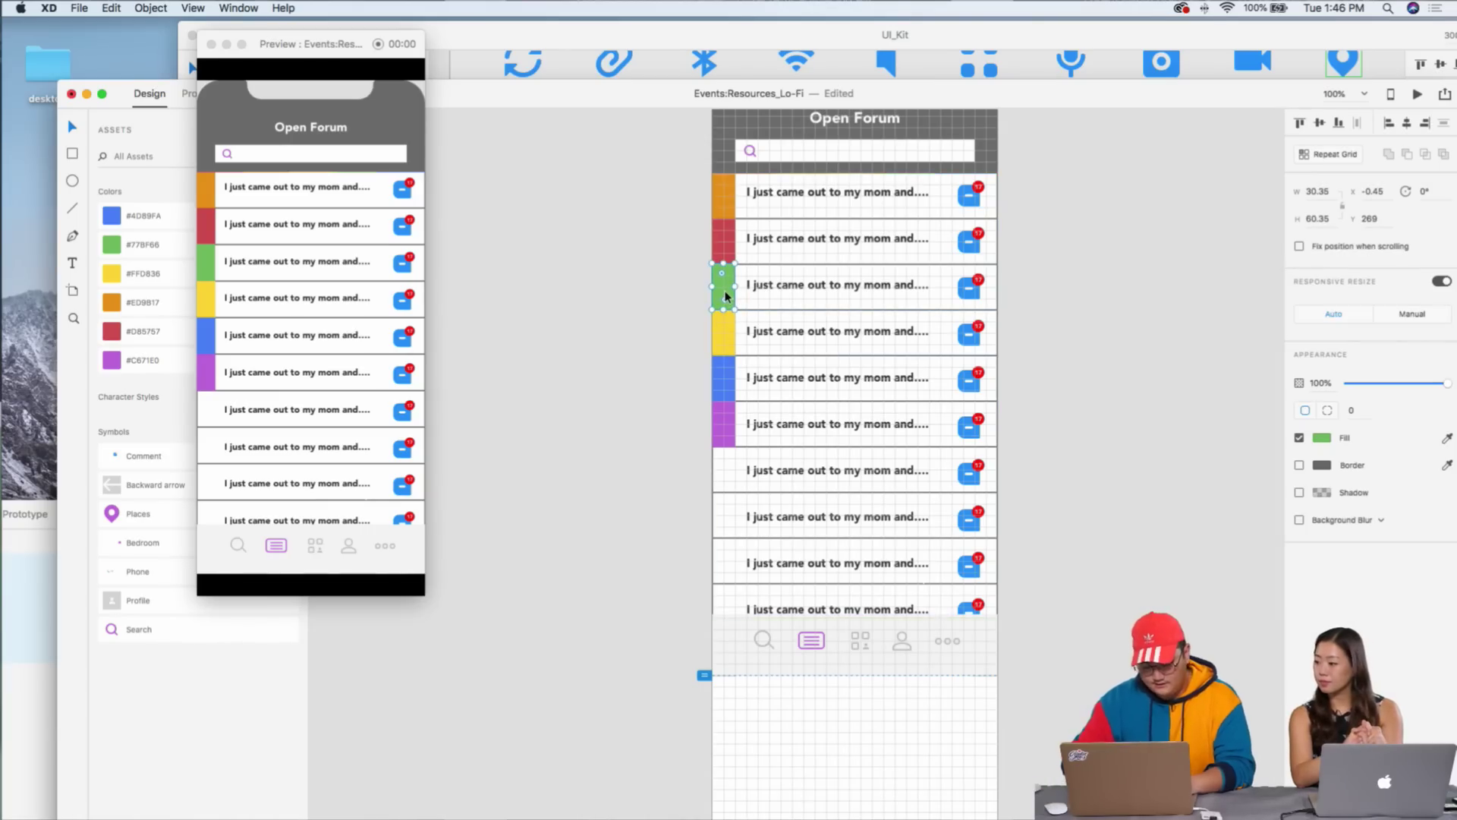
{"action": "key", "text": "shift+Down"}
{"action": "key", "text": "shift+Down"}
{"action": "key", "text": "shift+Down"}
{"action": "key", "text": "shift+Down"}
{"action": "key", "text": "shift+Down"}
{"action": "key", "text": "shift+Down"}
{"action": "key", "text": "shift+Down"}
{"action": "key", "text": "shift+Down"}
{"action": "key", "text": "shift+Down"}
{"action": "key", "text": "shift+Down"}
{"action": "key", "text": "shift+Down"}
{"action": "key", "text": "shift+Down"}
{"action": "key", "text": "shift+Down"}
{"action": "key", "text": "shift+Down"}
{"action": "key", "text": "shift+Down"}
{"action": "key", "text": "shift+Down"}
{"action": "key", "text": "shift+Down"}
{"action": "key", "text": "shift+Down"}
{"action": "key", "text": "shift+Down"}
{"action": "key", "text": "shift+Down"}
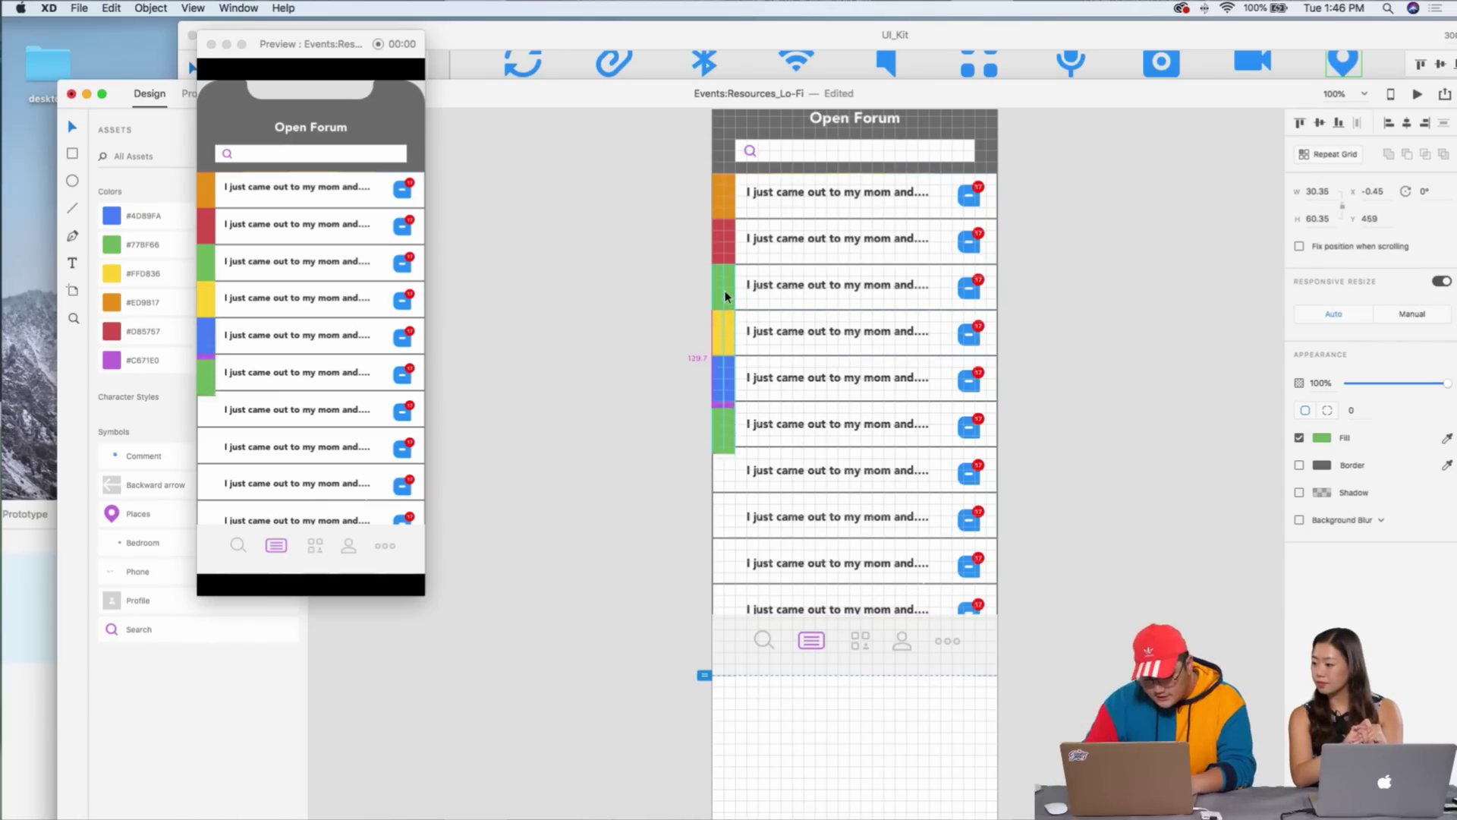
{"action": "key", "text": "shift+Down"}
{"action": "key", "text": "shift+Up"}
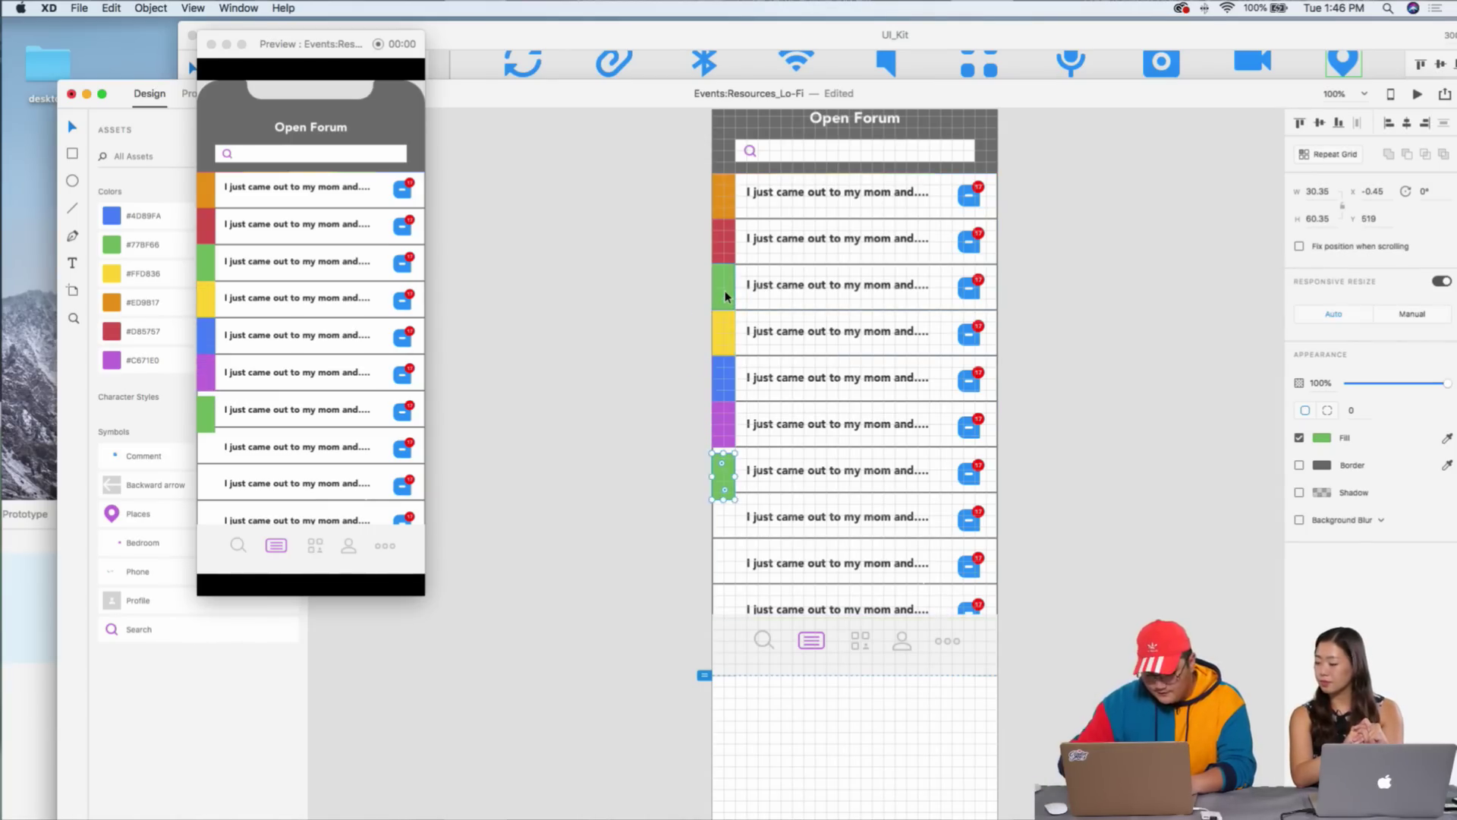
- Duplicate the yellow and blue colour blocks and move the copies down to the eighth and ninth rows at X 1, Y 569.66
{"action": "left_click", "coordinate": [725, 332]}
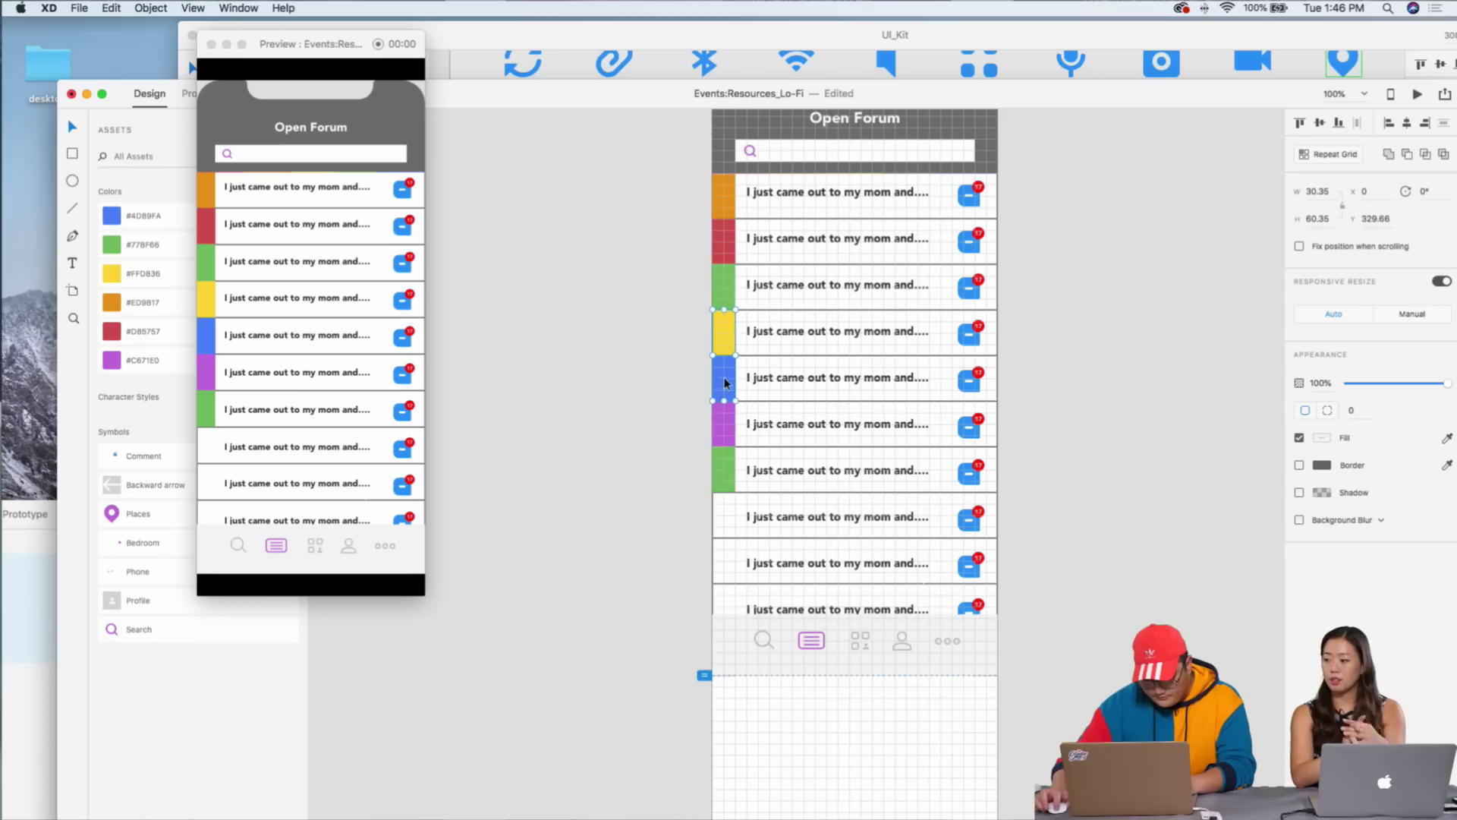
{"action": "key", "text": "shift+Down"}
{"action": "key", "text": "shift+Down"}
{"action": "key", "text": "shift+Down"}
{"action": "key", "text": "shift+Down"}
{"action": "key", "text": "shift+Down"}
{"action": "key", "text": "shift+Down"}
{"action": "key", "text": "shift+Down"}
{"action": "key", "text": "shift+Down"}
{"action": "key", "text": "shift+Down"}
{"action": "key", "text": "shift+Down"}
{"action": "key", "text": "shift+Down"}
{"action": "key", "text": "shift+Down"}
{"action": "key", "text": "shift+Down"}
{"action": "key", "text": "shift+Down"}
{"action": "key", "text": "shift+Down"}
{"action": "key", "text": "shift+Down"}
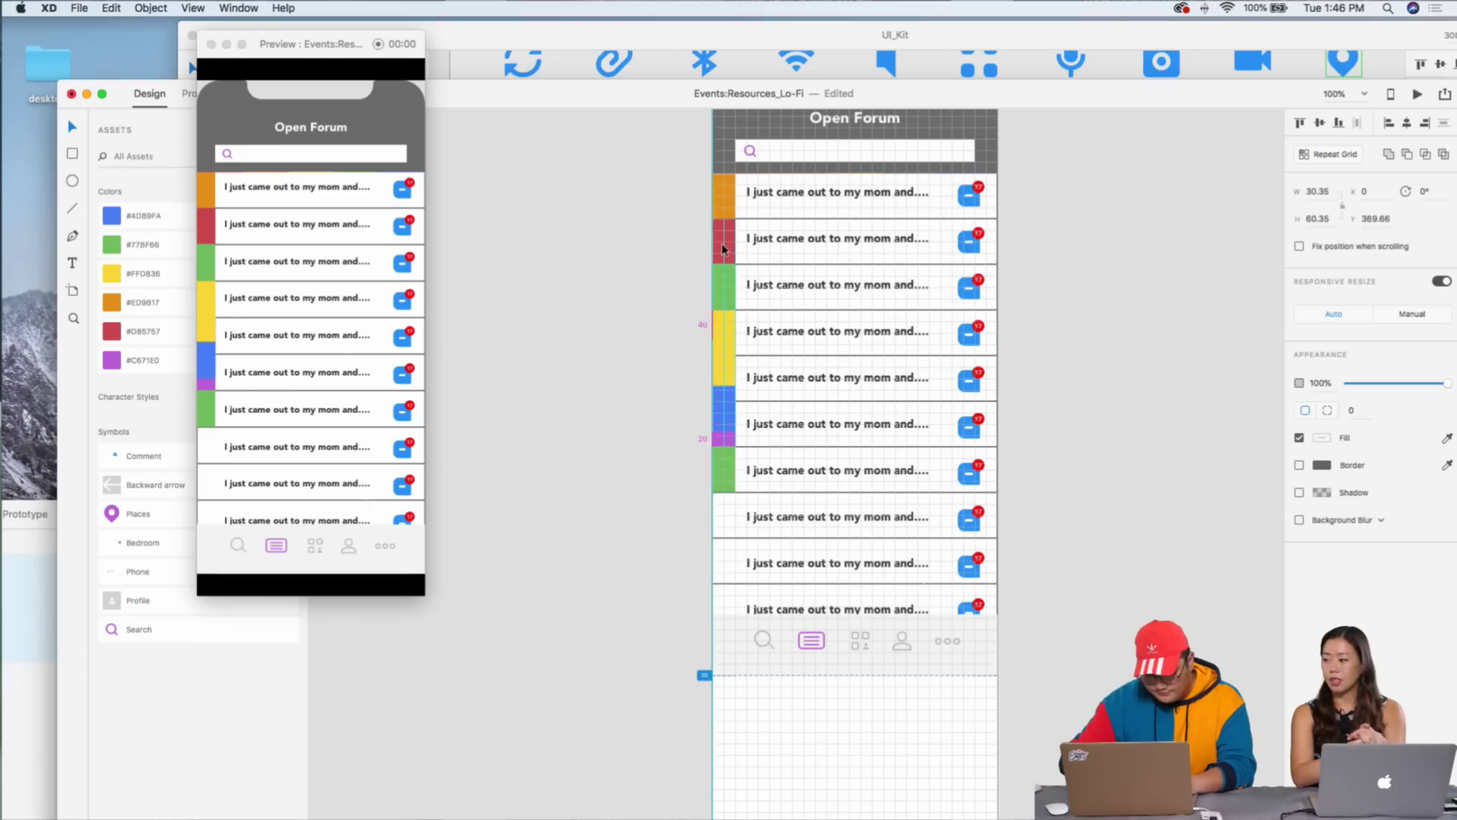
{"action": "key", "text": "shift+Down"}
{"action": "key", "text": "shift+Down"}
{"action": "key", "text": "shift+Down"}
{"action": "key", "text": "shift+Down"}
{"action": "key", "text": "shift+Down"}
{"action": "key", "text": "shift+Down"}
{"action": "key", "text": "shift+Down"}
{"action": "key", "text": "shift+Down"}
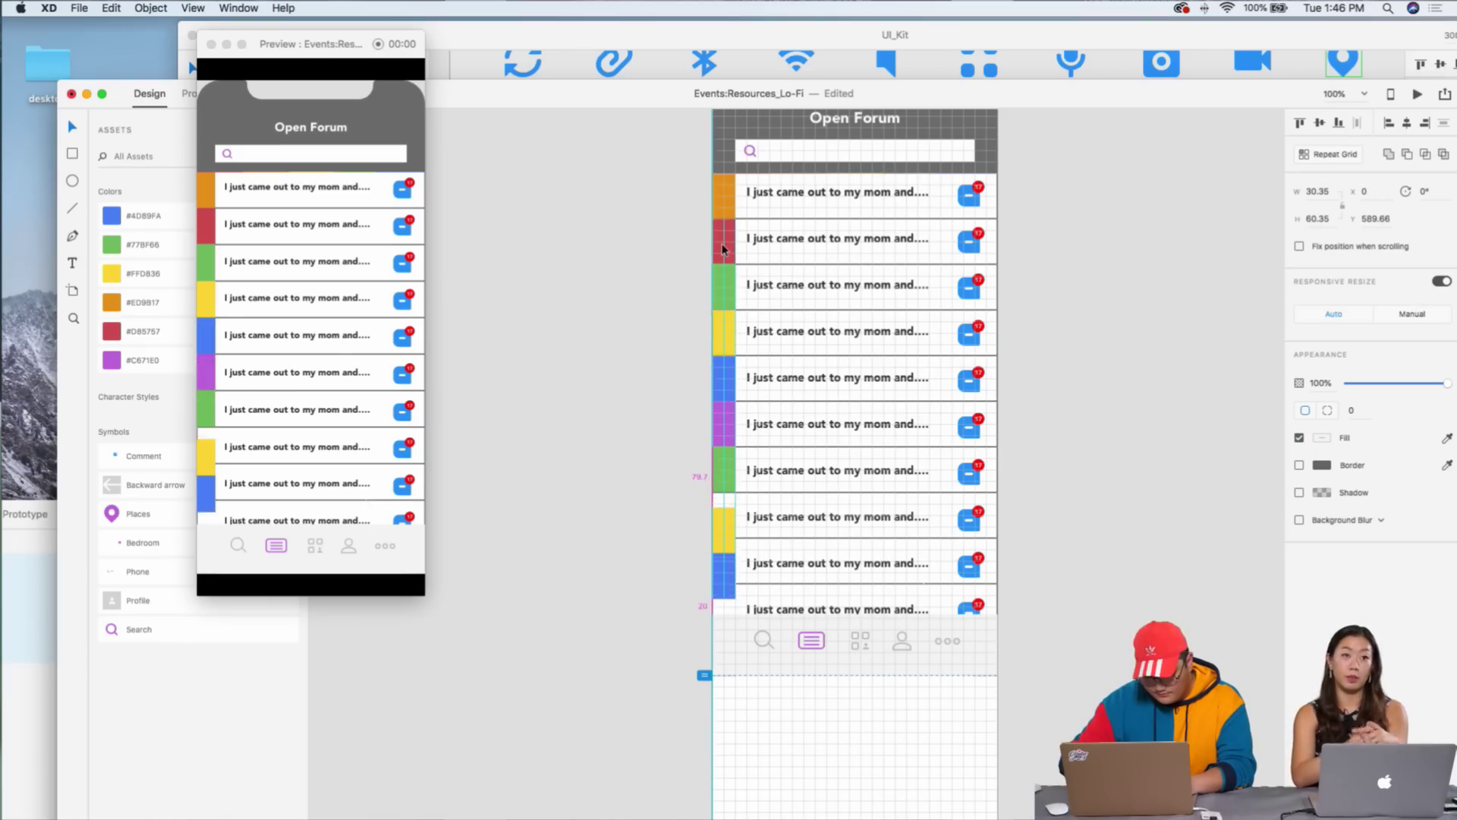
{"action": "key", "text": "Right"}
{"action": "key", "text": "Down"}
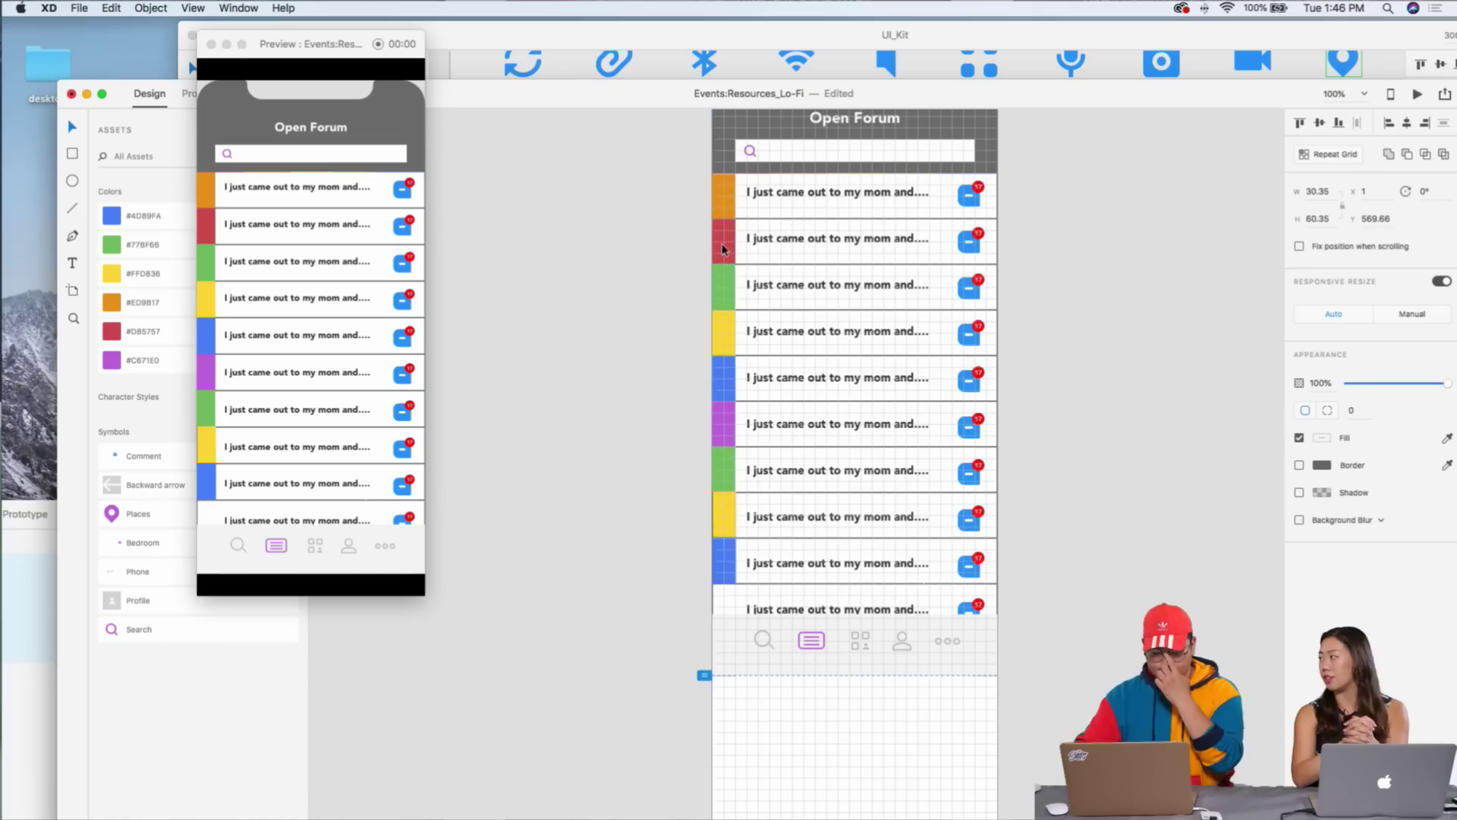
- Duplicate the first row's orange colour block and move the copy down to the tenth row at Y 691.34
{"action": "left_click", "coordinate": [723, 204]}
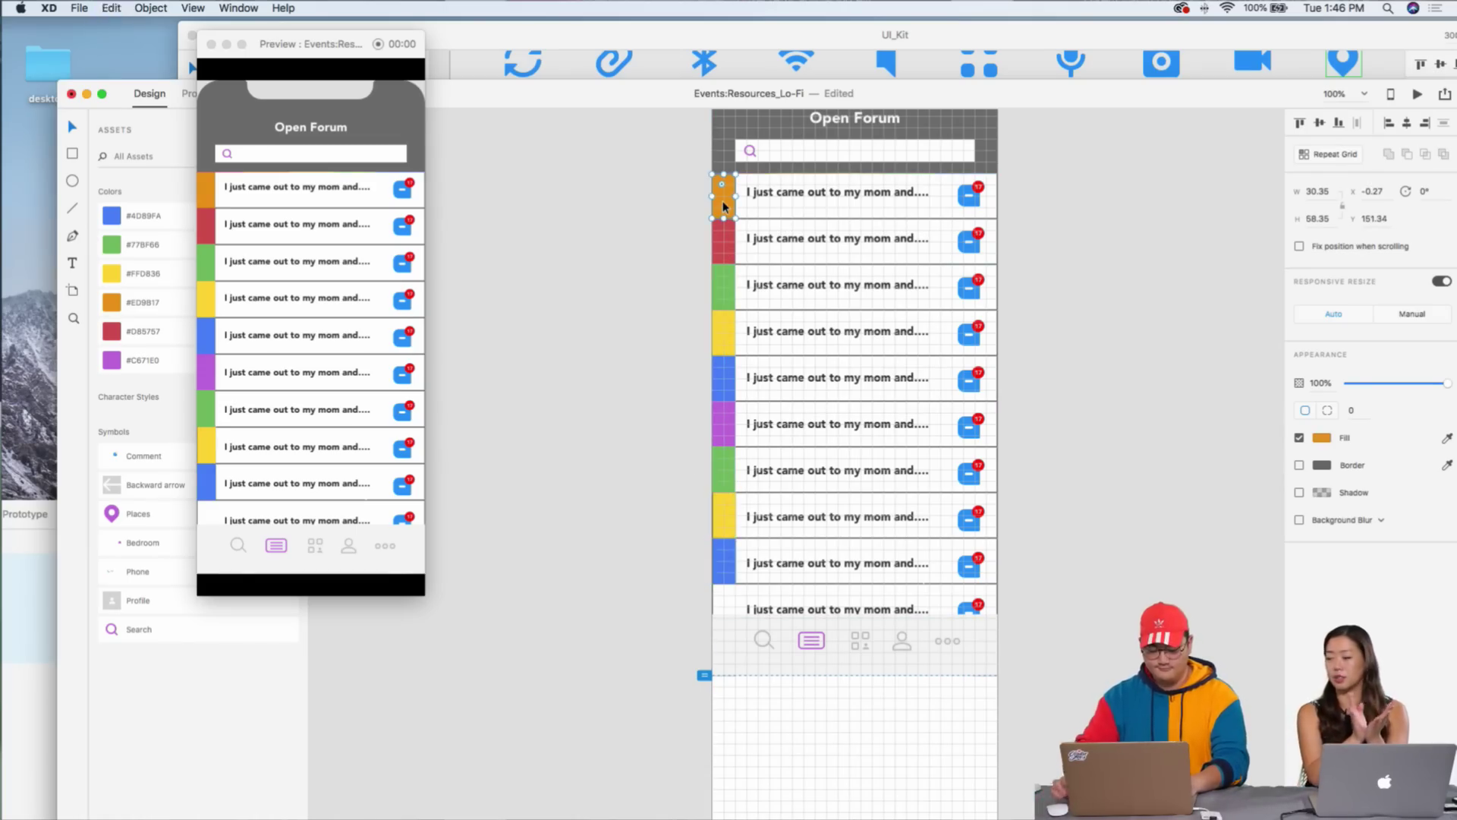
{"action": "key", "text": "ctrl+Down"}
{"action": "left_click", "coordinate": [530, 172]}
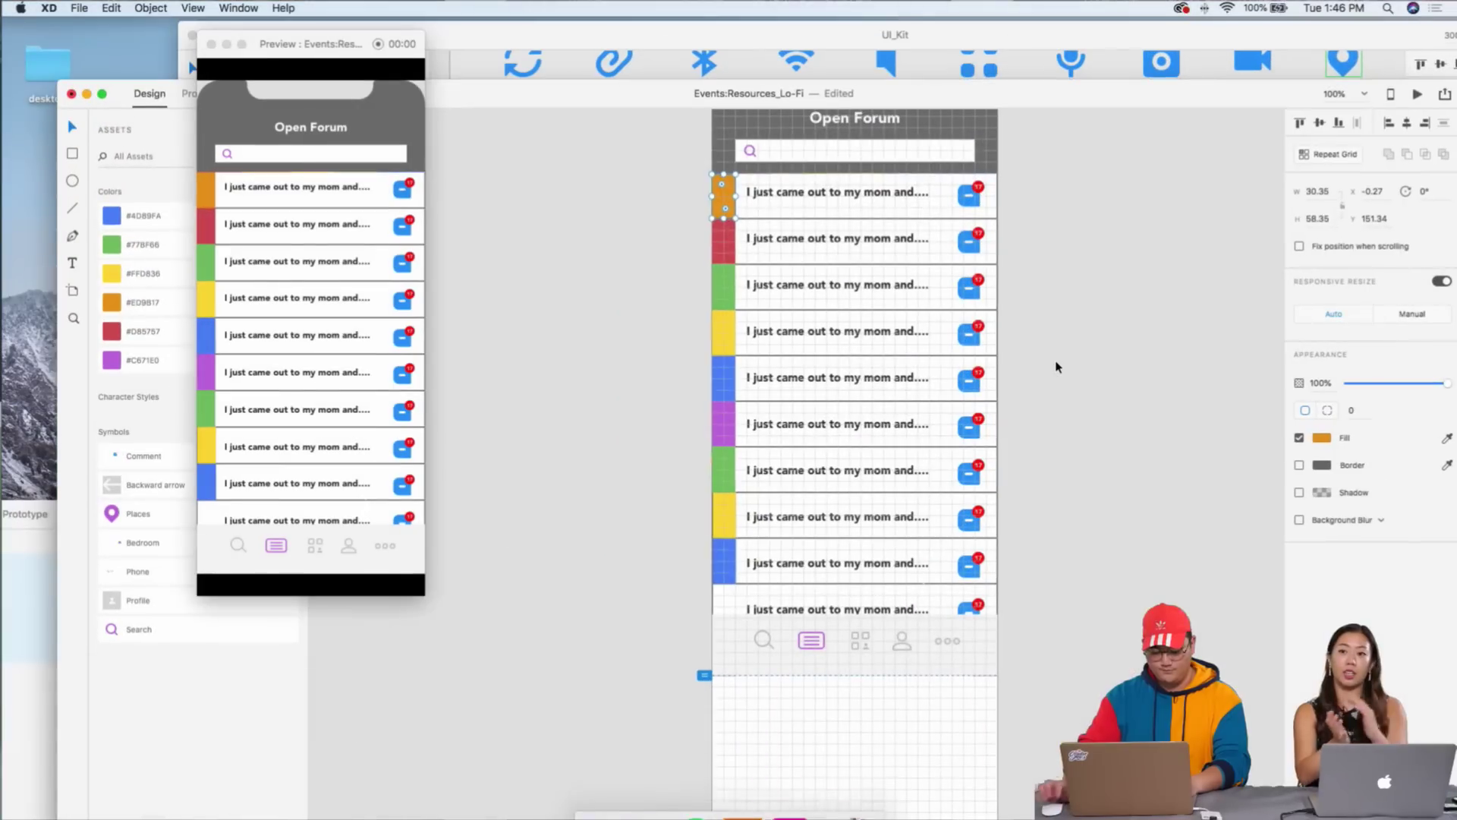
{"action": "key", "text": "shift+Down"}
{"action": "key", "text": "shift+Down"}
{"action": "key", "text": "shift+Down"}
{"action": "key", "text": "shift+Down"}
{"action": "key", "text": "shift+Down"}
{"action": "key", "text": "shift+Down"}
{"action": "key", "text": "shift+Down"}
{"action": "key", "text": "shift+Down"}
{"action": "key", "text": "shift+Down"}
{"action": "key", "text": "shift+Down"}
{"action": "key", "text": "shift+Down"}
{"action": "key", "text": "shift+Down"}
{"action": "key", "text": "shift+Down"}
{"action": "key", "text": "shift+Down"}
{"action": "key", "text": "shift+Down"}
{"action": "key", "text": "shift+Down"}
{"action": "key", "text": "shift+Down"}
{"action": "key", "text": "shift+Down"}
{"action": "key", "text": "shift+Down"}
{"action": "key", "text": "shift+Down"}
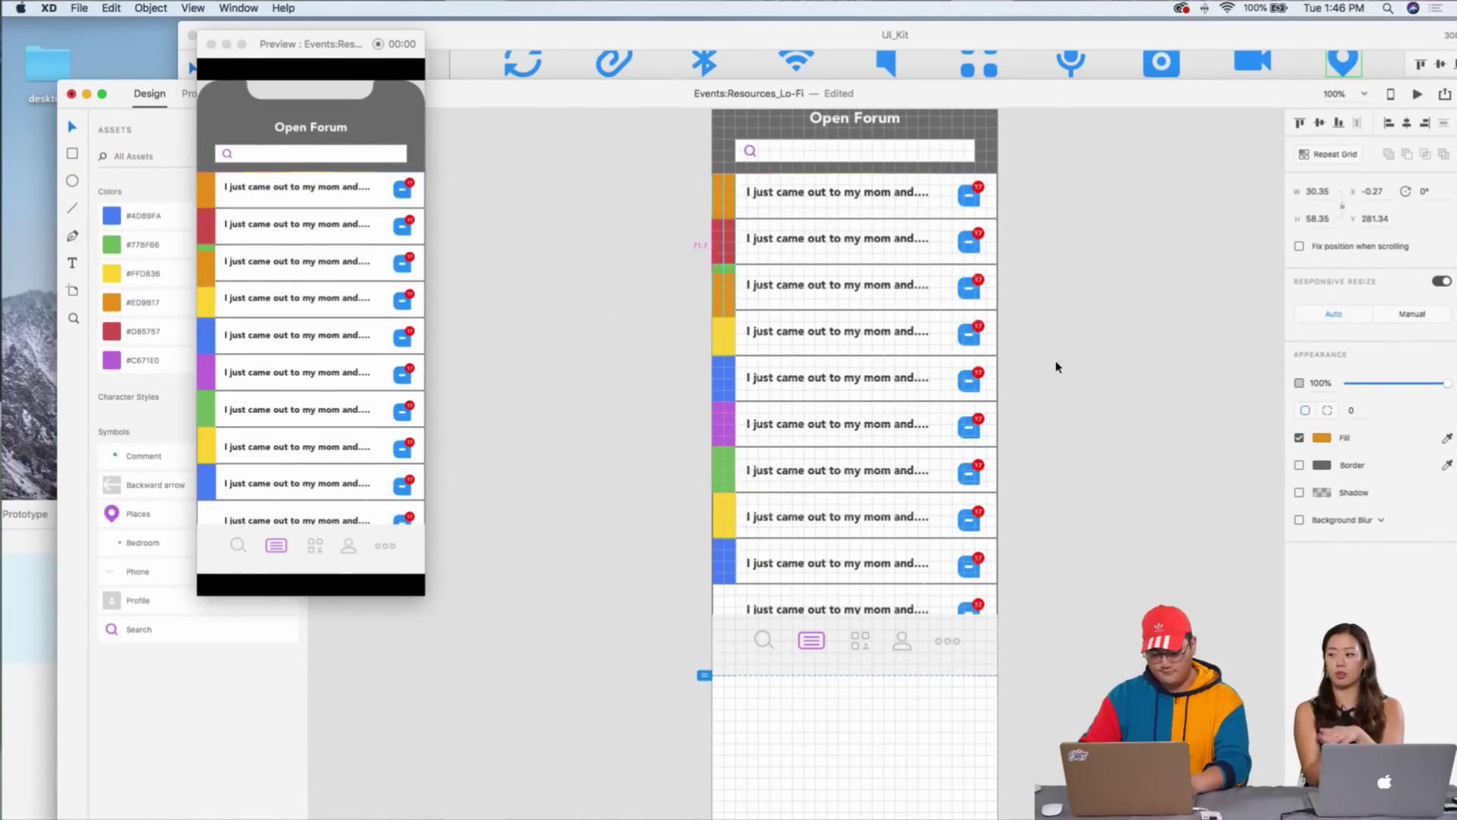
{"action": "key", "text": "shift+Down"}
{"action": "key", "text": "shift+Down"}
{"action": "key", "text": "shift+Down"}
{"action": "key", "text": "shift+Down"}
{"action": "key", "text": "shift+Down"}
{"action": "key", "text": "shift+Down"}
{"action": "key", "text": "shift+Down"}
{"action": "key", "text": "shift+Down"}
{"action": "key", "text": "shift+Down"}
{"action": "key", "text": "shift+Down"}
{"action": "key", "text": "shift+Down"}
{"action": "key", "text": "shift+Down"}
{"action": "key", "text": "shift+Down"}
{"action": "key", "text": "shift+Down"}
{"action": "key", "text": "shift+Down"}
{"action": "key", "text": "shift+Down"}
{"action": "key", "text": "shift+Down"}
{"action": "key", "text": "shift+Down"}
{"action": "key", "text": "shift+Down"}
{"action": "key", "text": "shift+Down"}
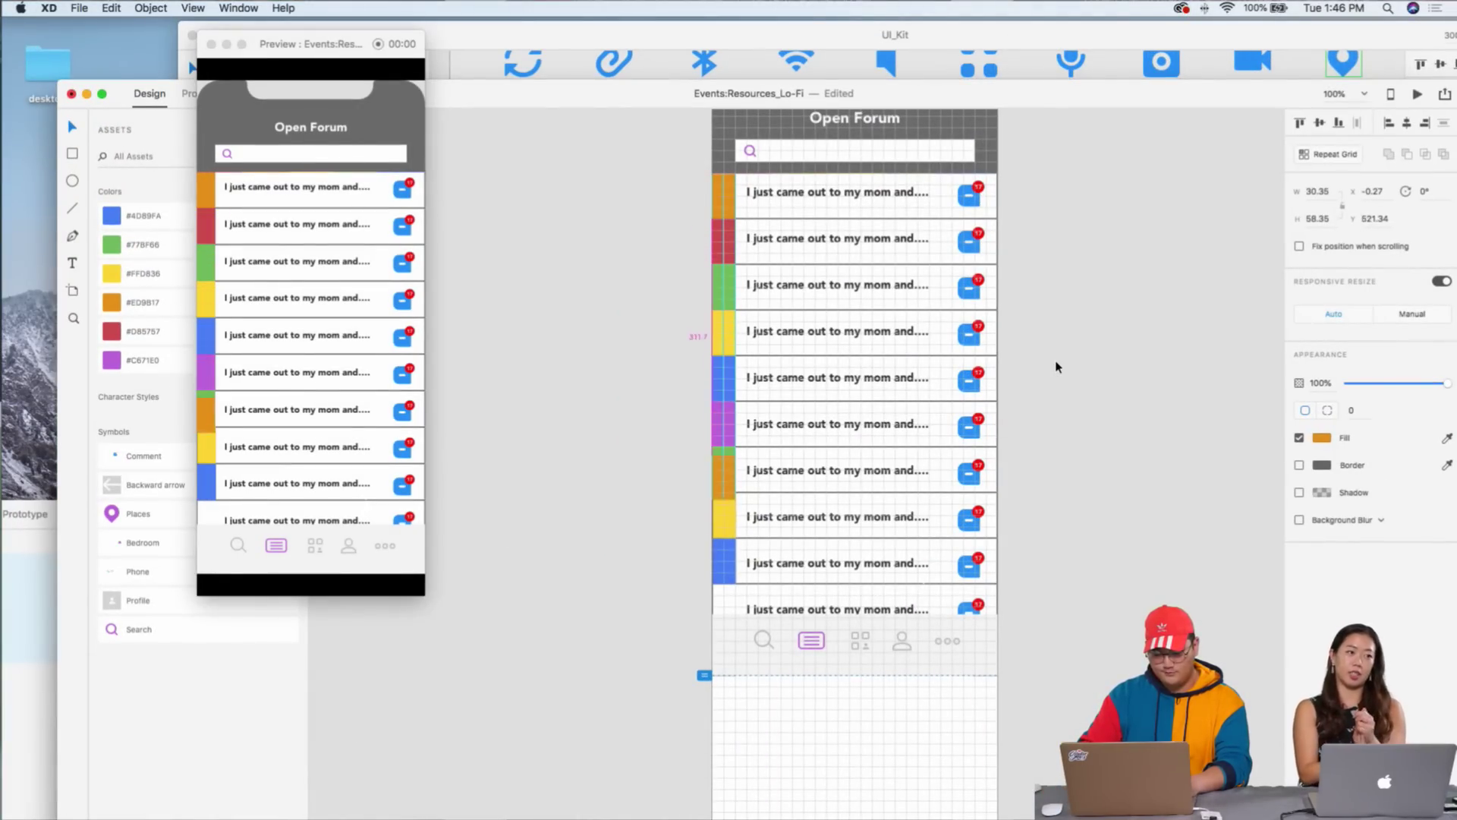
{"action": "key", "text": "shift+Down"}
{"action": "key", "text": "shift+Down"}
{"action": "key", "text": "shift+Down"}
{"action": "key", "text": "shift+Down"}
{"action": "key", "text": "shift+Down"}
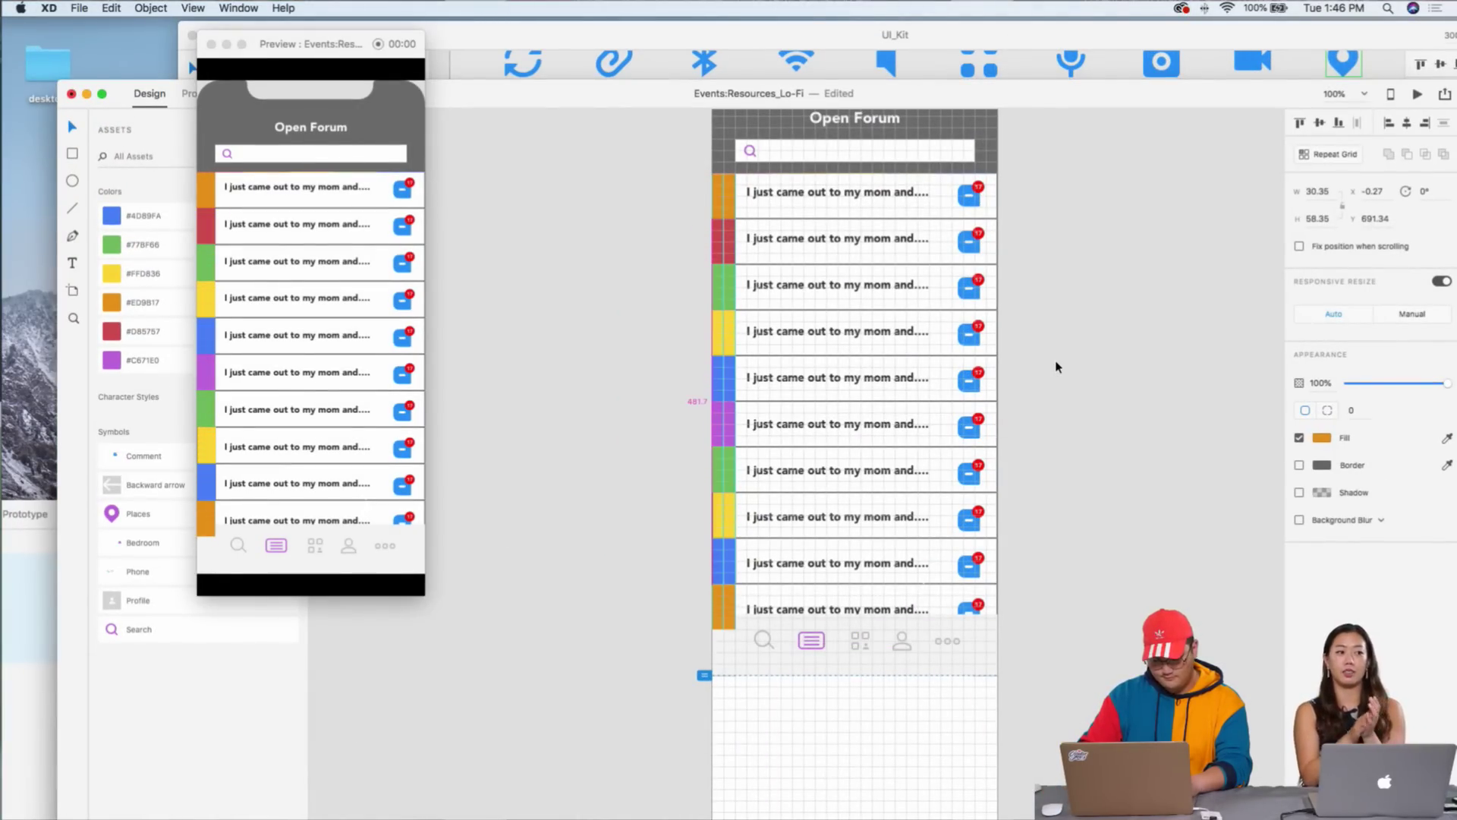
- Send the tenth row's orange block to the back, followed by the row grid
{"action": "right_click", "coordinate": [721, 607]}
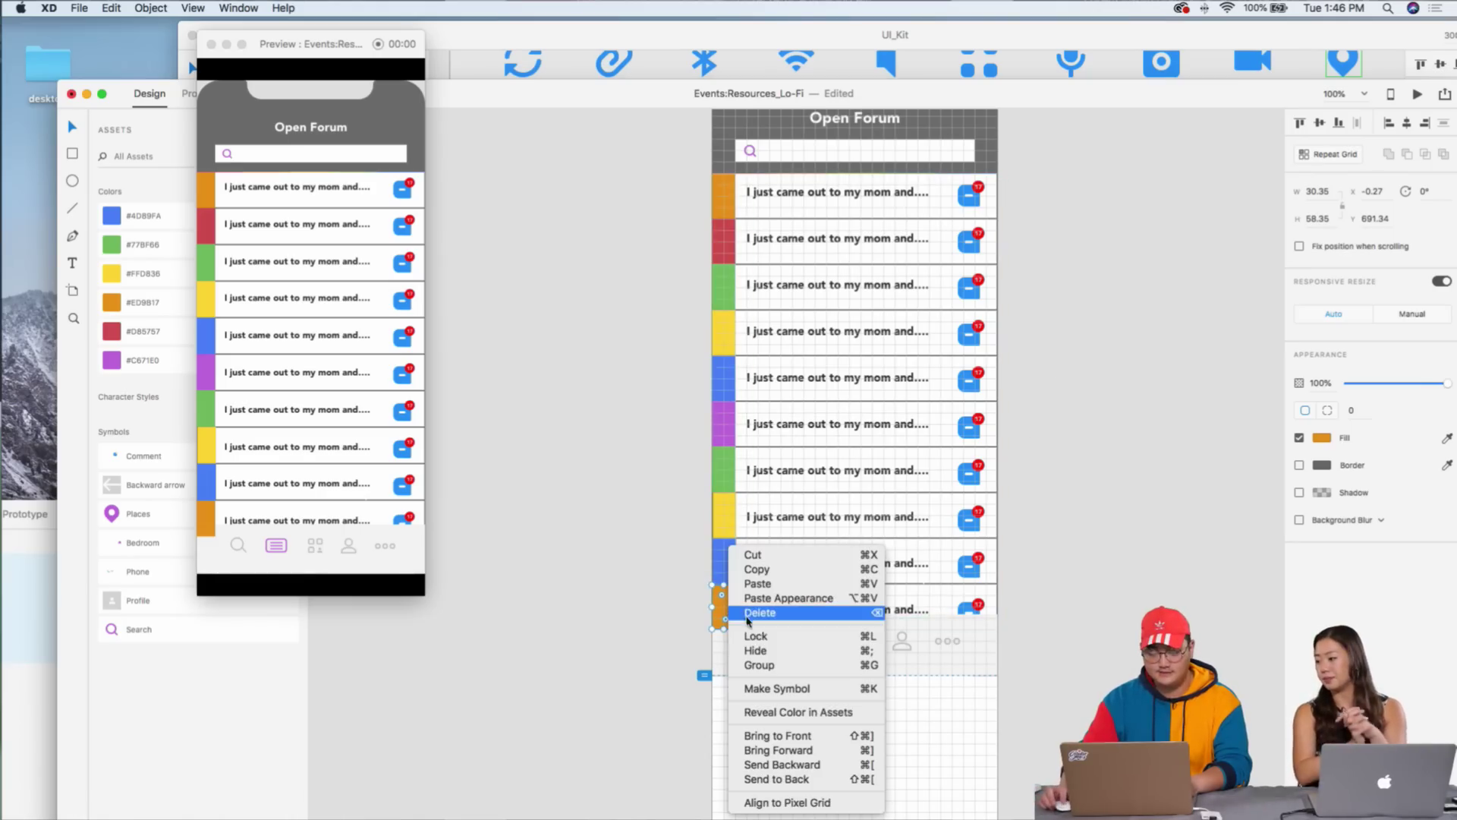
{"action": "left_click", "coordinate": [828, 780]}
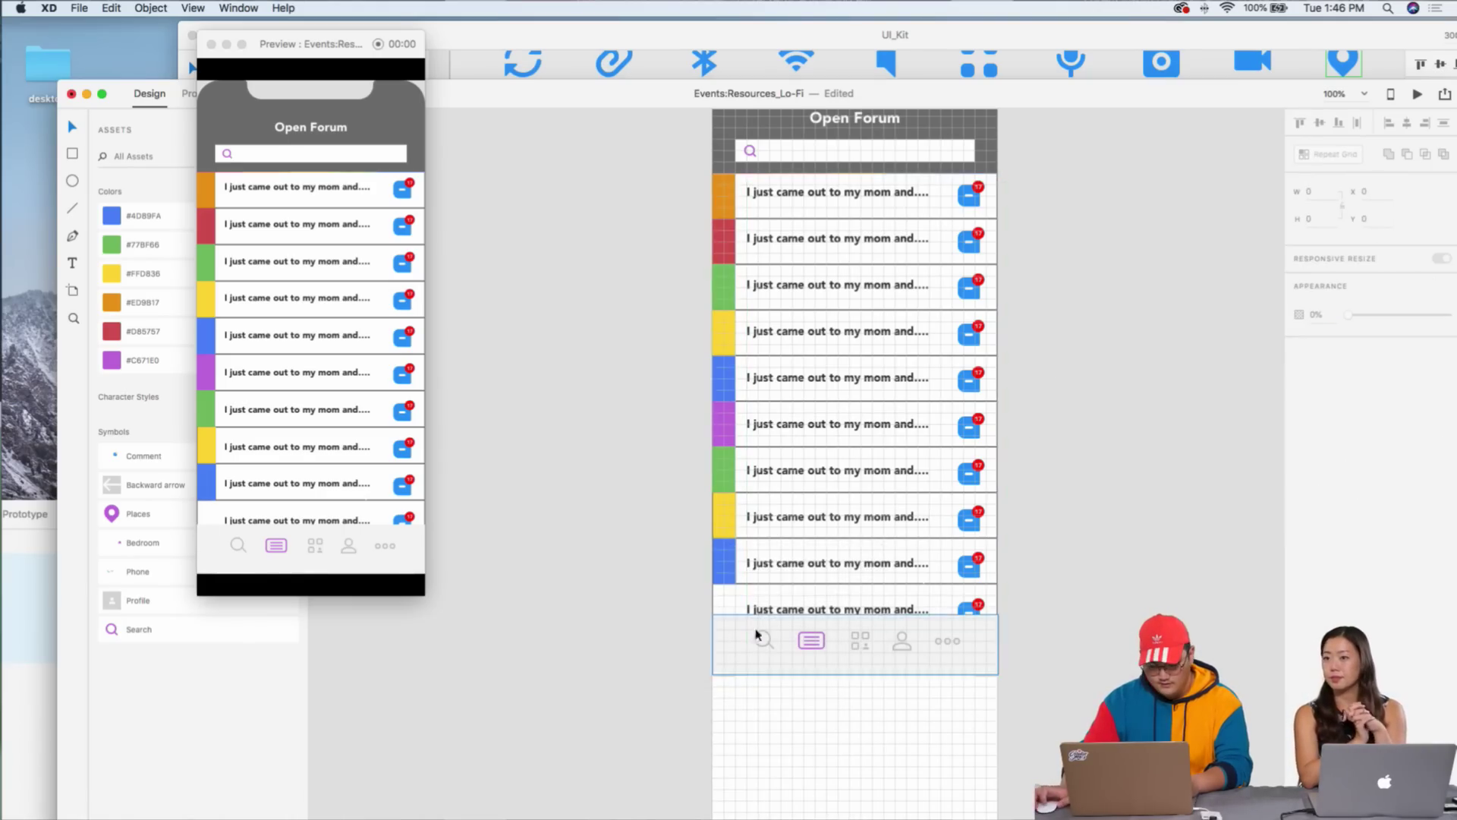
{"action": "right_click", "coordinate": [731, 604]}
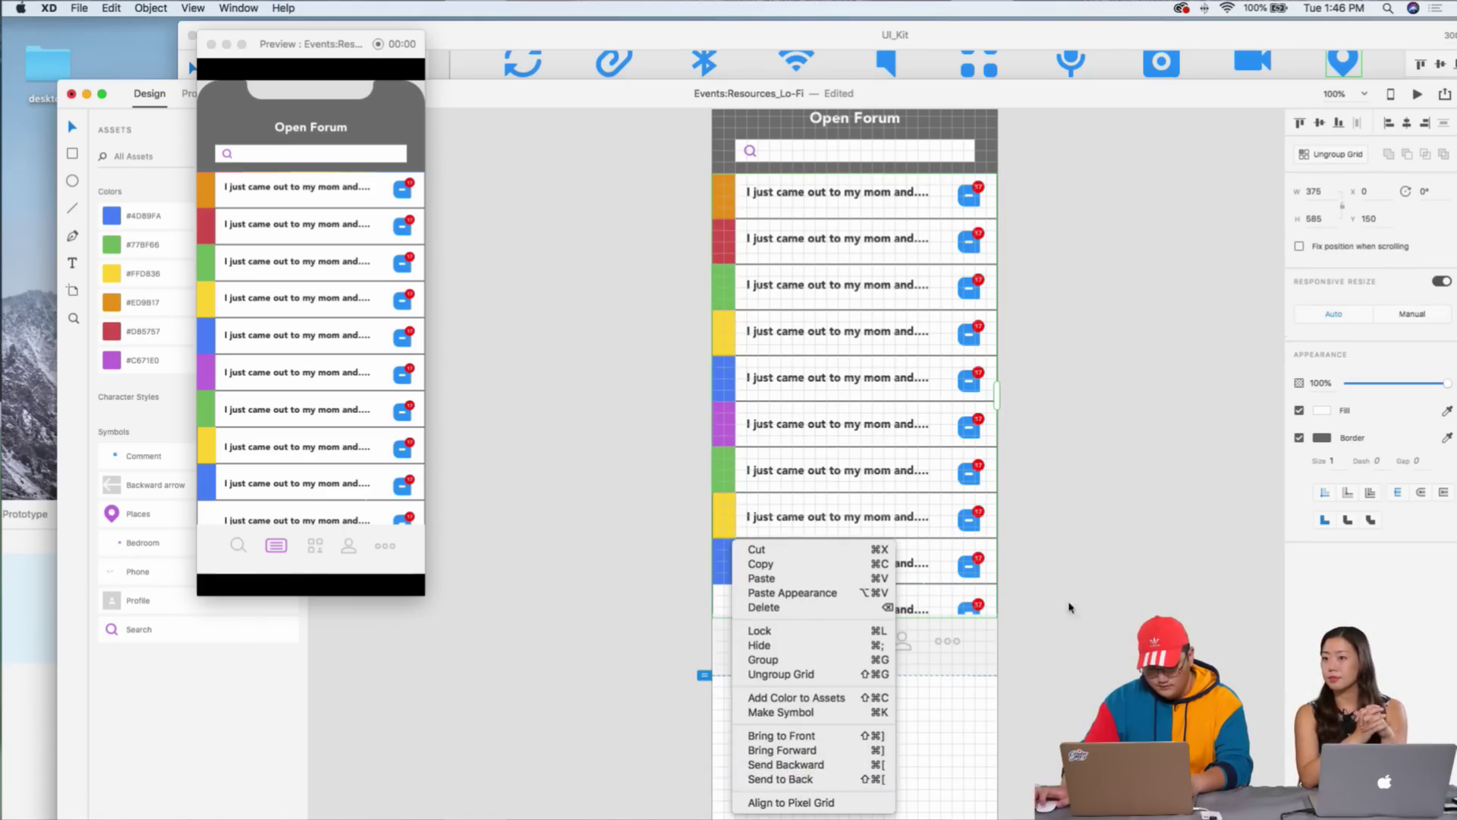
{"action": "left_click", "coordinate": [804, 781]}
- Scroll the Open Forum preview to check how the rows and colour blocks pass the header and navigation bar
{"action": "scroll", "coordinate": [273, 402], "scroll_direction": "down", "scroll_amount": 2}
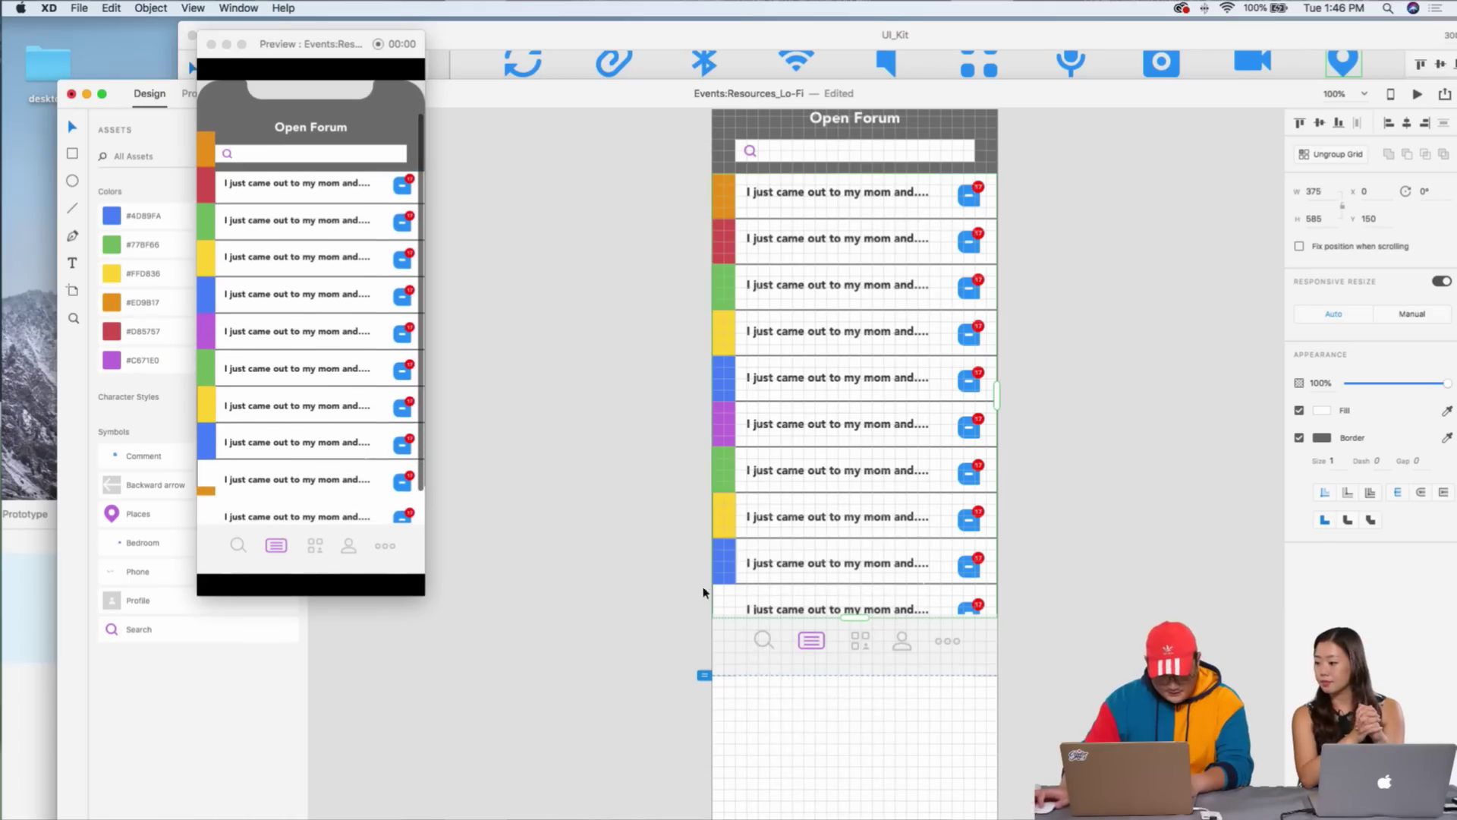
{"action": "right_click", "coordinate": [727, 607]}
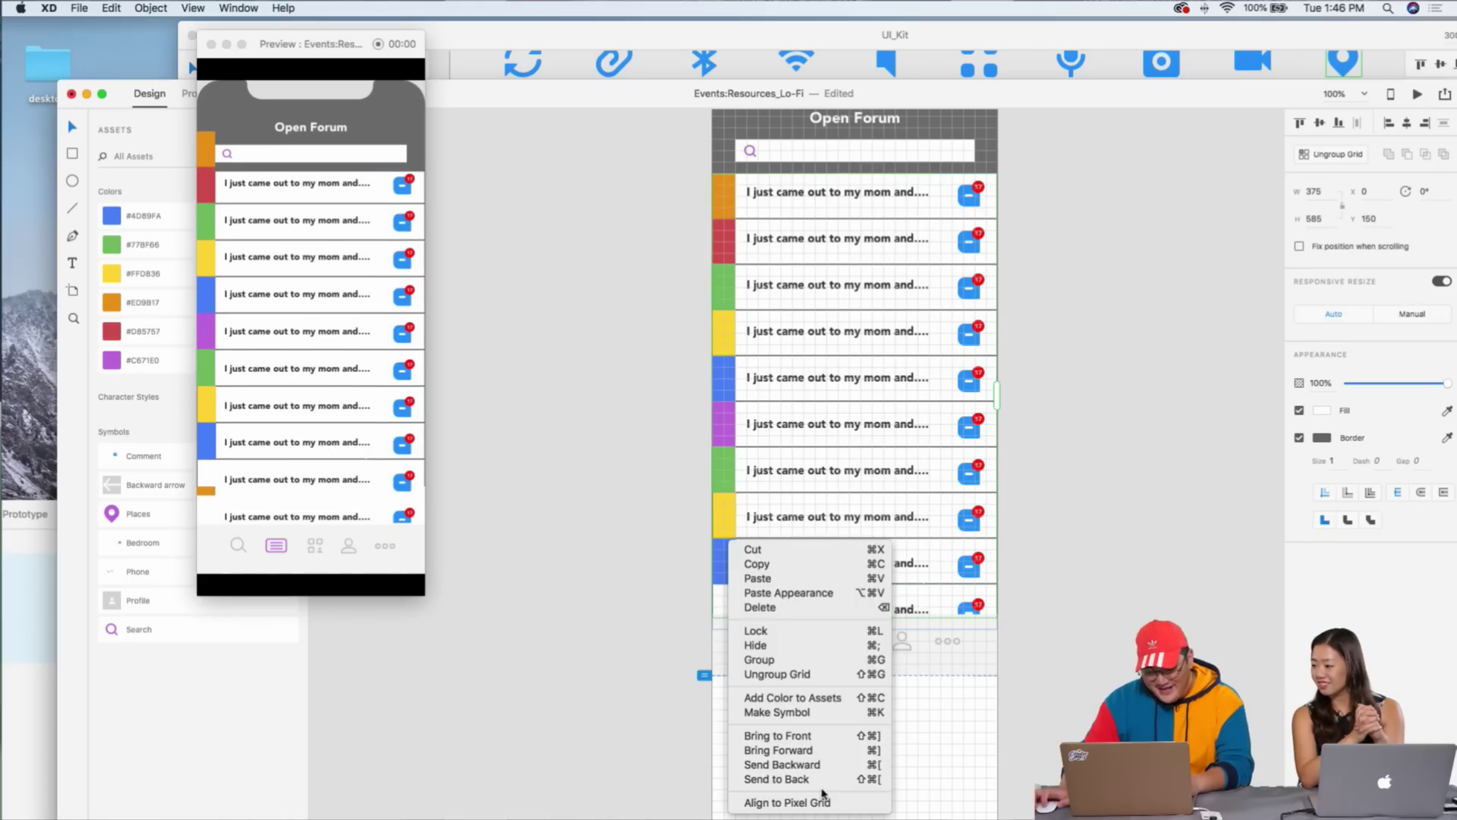
{"action": "left_click", "coordinate": [244, 364]}
{"action": "scroll", "coordinate": [262, 363], "scroll_direction": "up", "scroll_amount": 2}
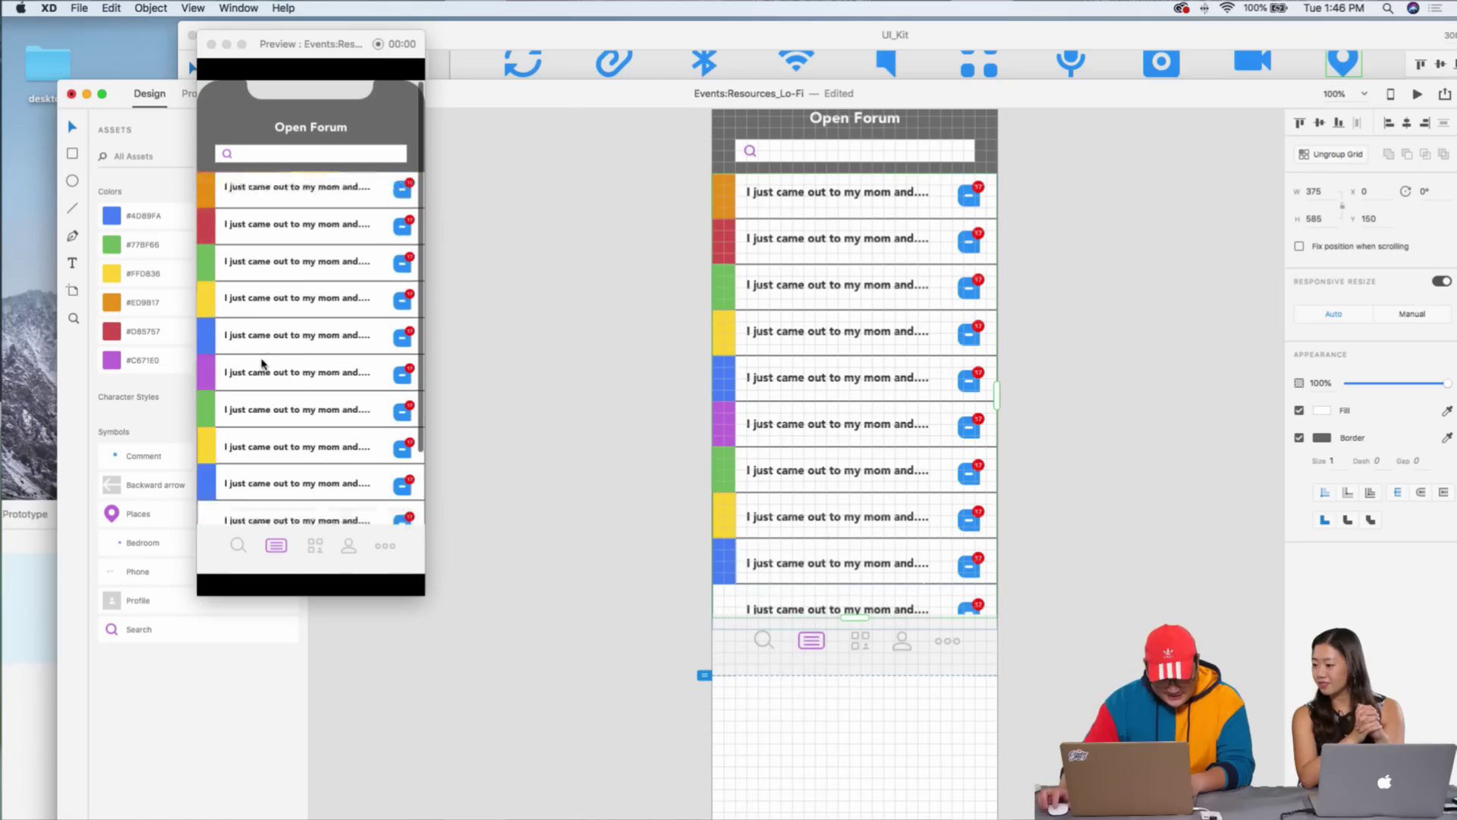
{"action": "scroll", "coordinate": [262, 363], "scroll_direction": "up", "scroll_amount": 2}
{"action": "scroll", "coordinate": [262, 363], "scroll_direction": "down", "scroll_amount": 1}
{"action": "scroll", "coordinate": [262, 362], "scroll_direction": "up", "scroll_amount": 1}
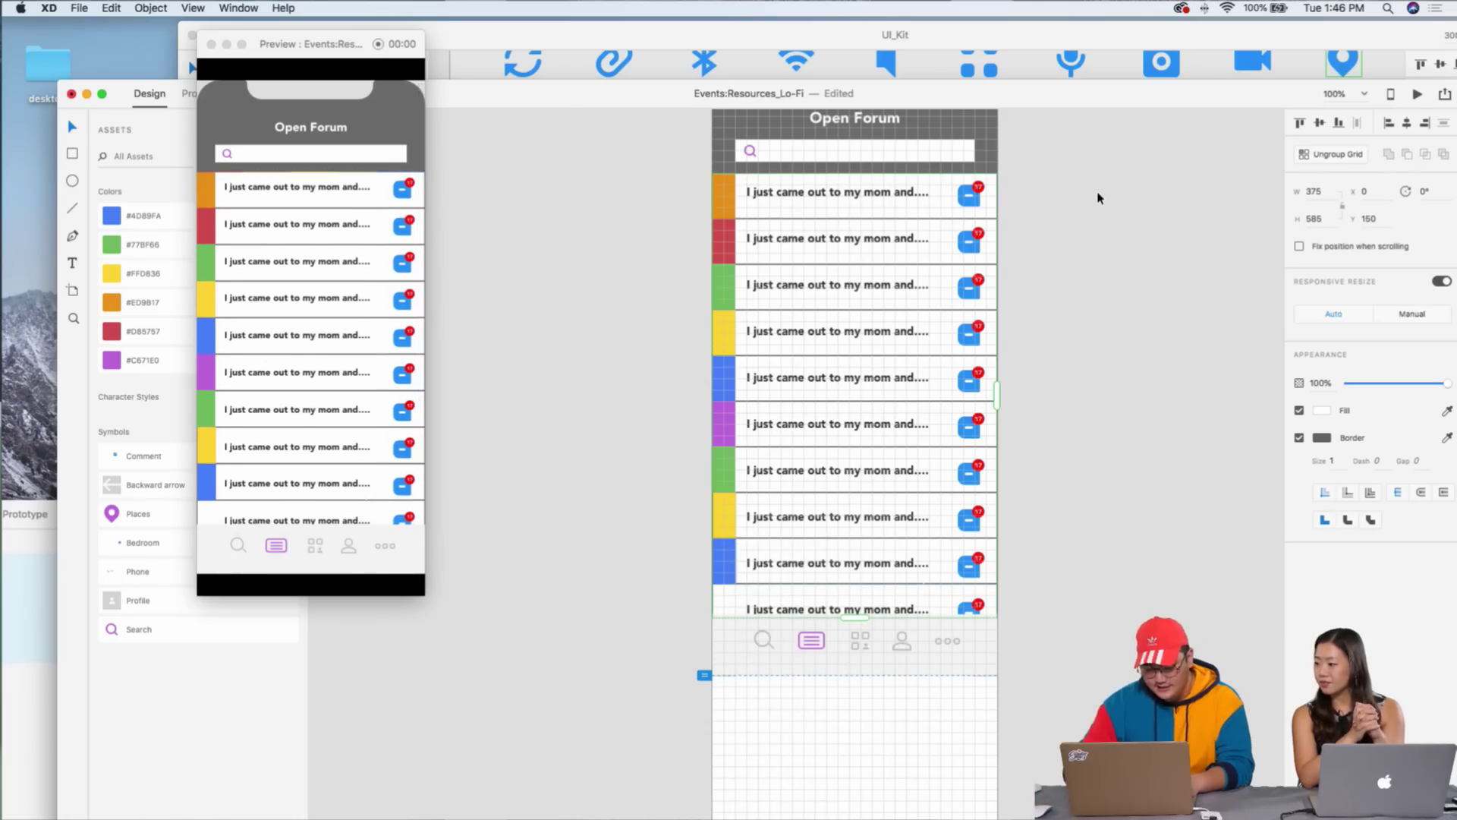
- Examine the post rows, comment badges and colour blocks of the Open Forum artboard at 300% zoom
{"action": "key", "text": "super+equal"}
{"action": "key", "text": "super+equal"}
{"action": "key", "text": "super+equal"}
{"action": "scroll", "coordinate": [990, 247], "scroll_direction": "up", "scroll_amount": 3}
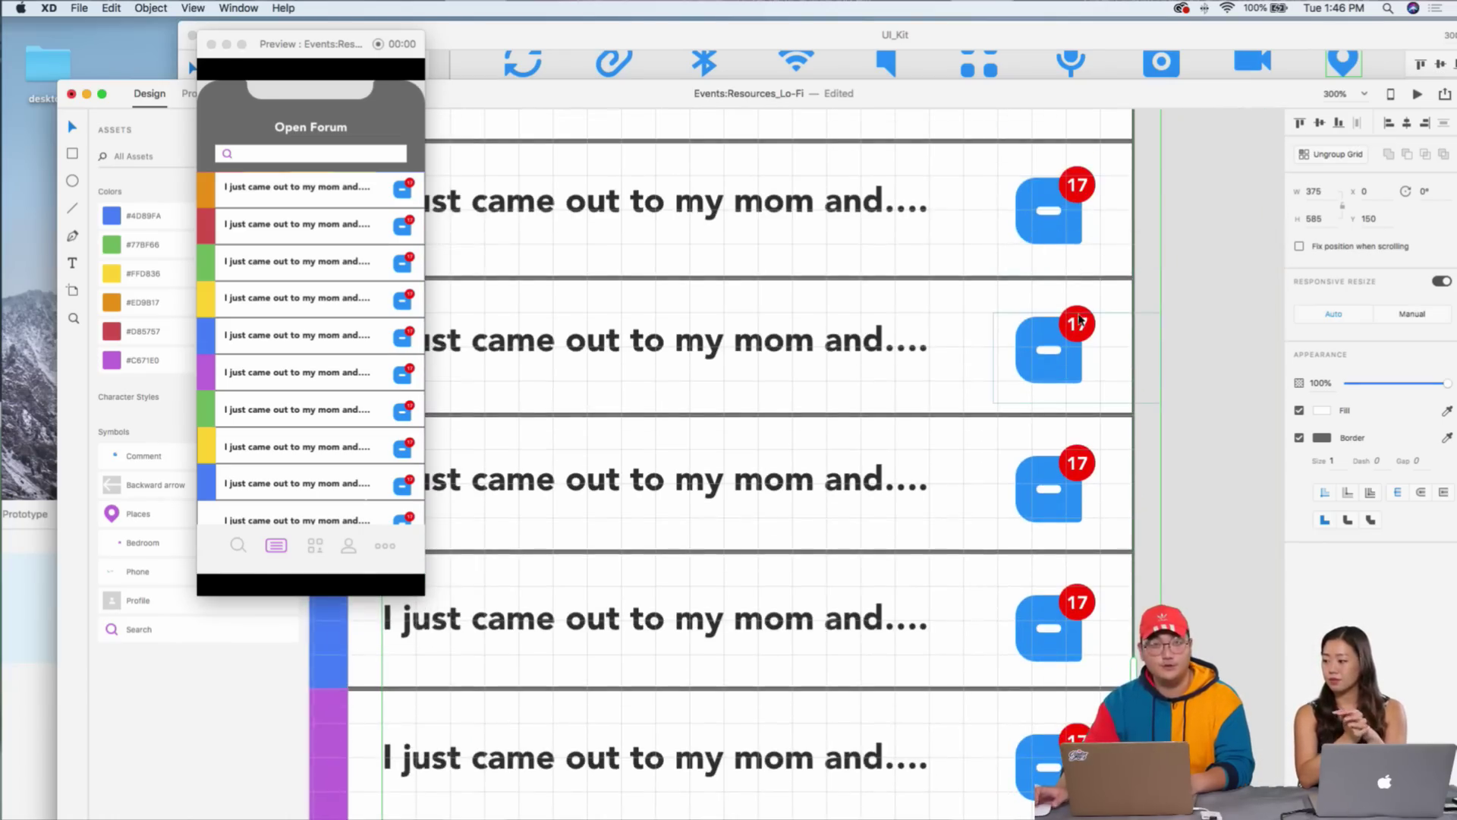
{"action": "scroll", "coordinate": [1074, 318], "scroll_direction": "left", "scroll_amount": 5}
{"action": "scroll", "coordinate": [1074, 319], "scroll_direction": "right", "scroll_amount": 3}
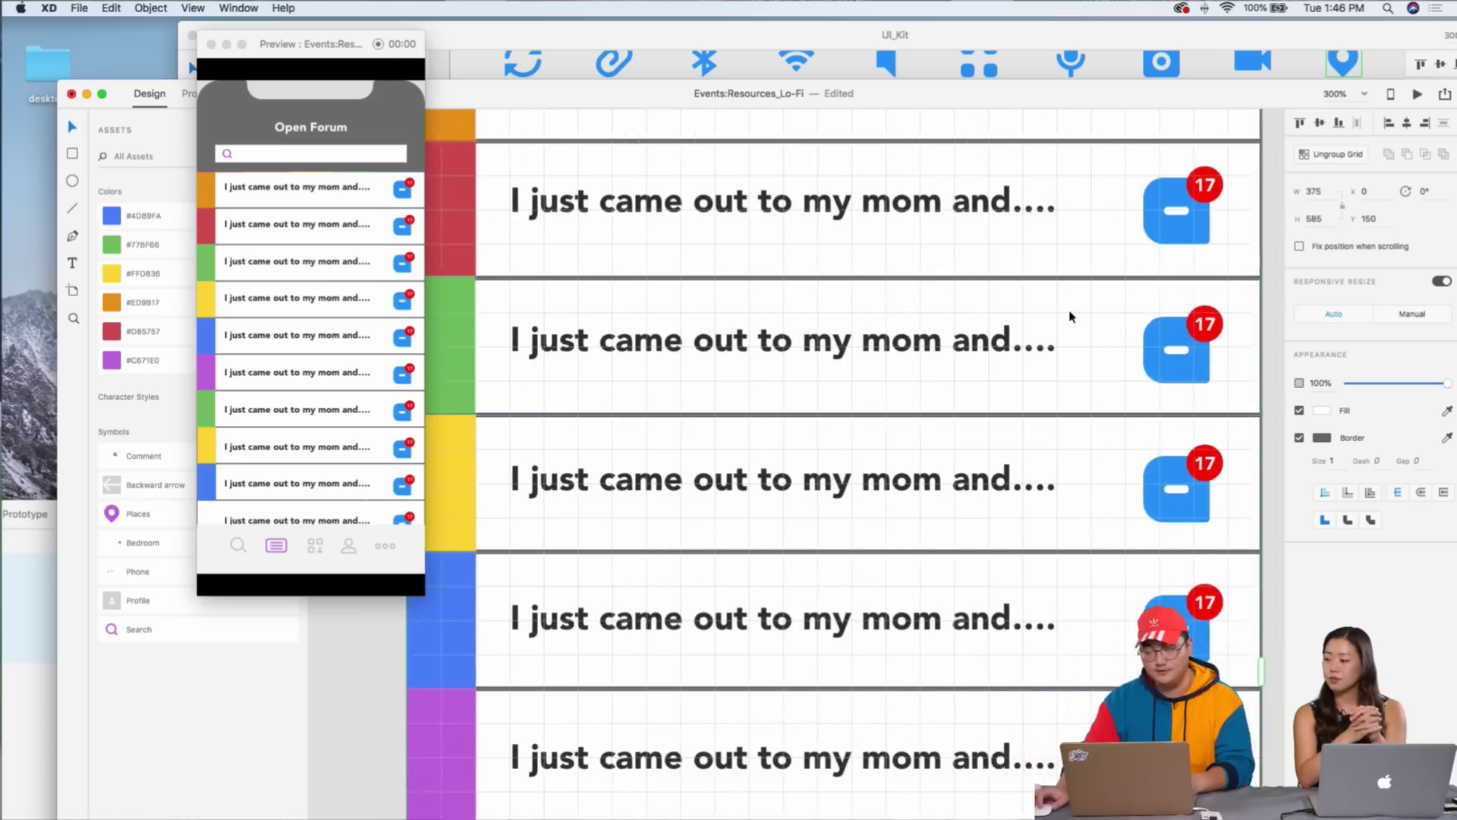
{"action": "scroll", "coordinate": [1074, 319], "scroll_direction": "up", "scroll_amount": 3}
{"action": "scroll", "coordinate": [1073, 316], "scroll_direction": "right", "scroll_amount": 1}
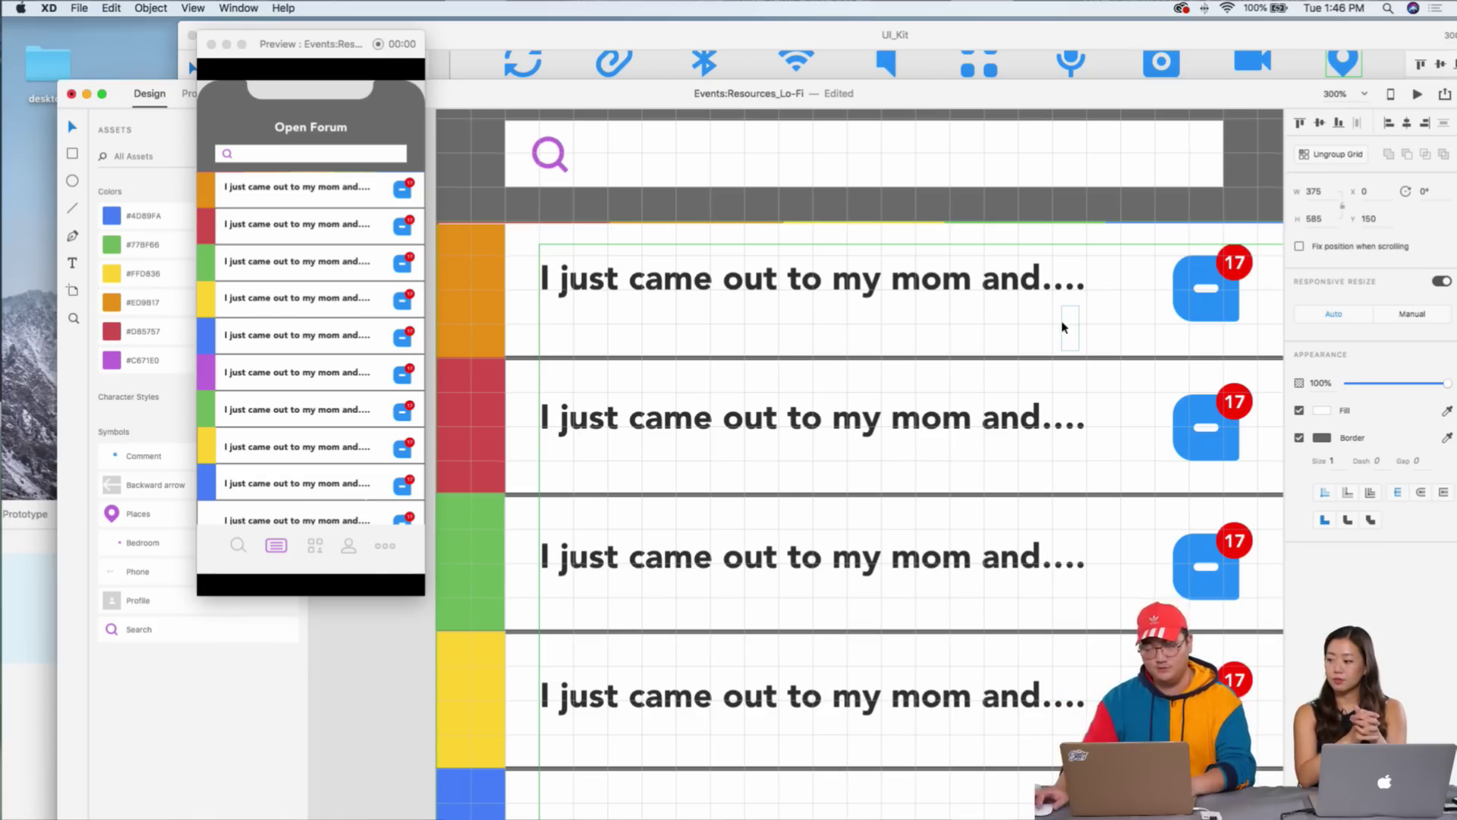
{"action": "scroll", "coordinate": [1061, 327], "scroll_direction": "up", "scroll_amount": 3}
{"action": "scroll", "coordinate": [1061, 328], "scroll_direction": "down", "scroll_amount": 10}
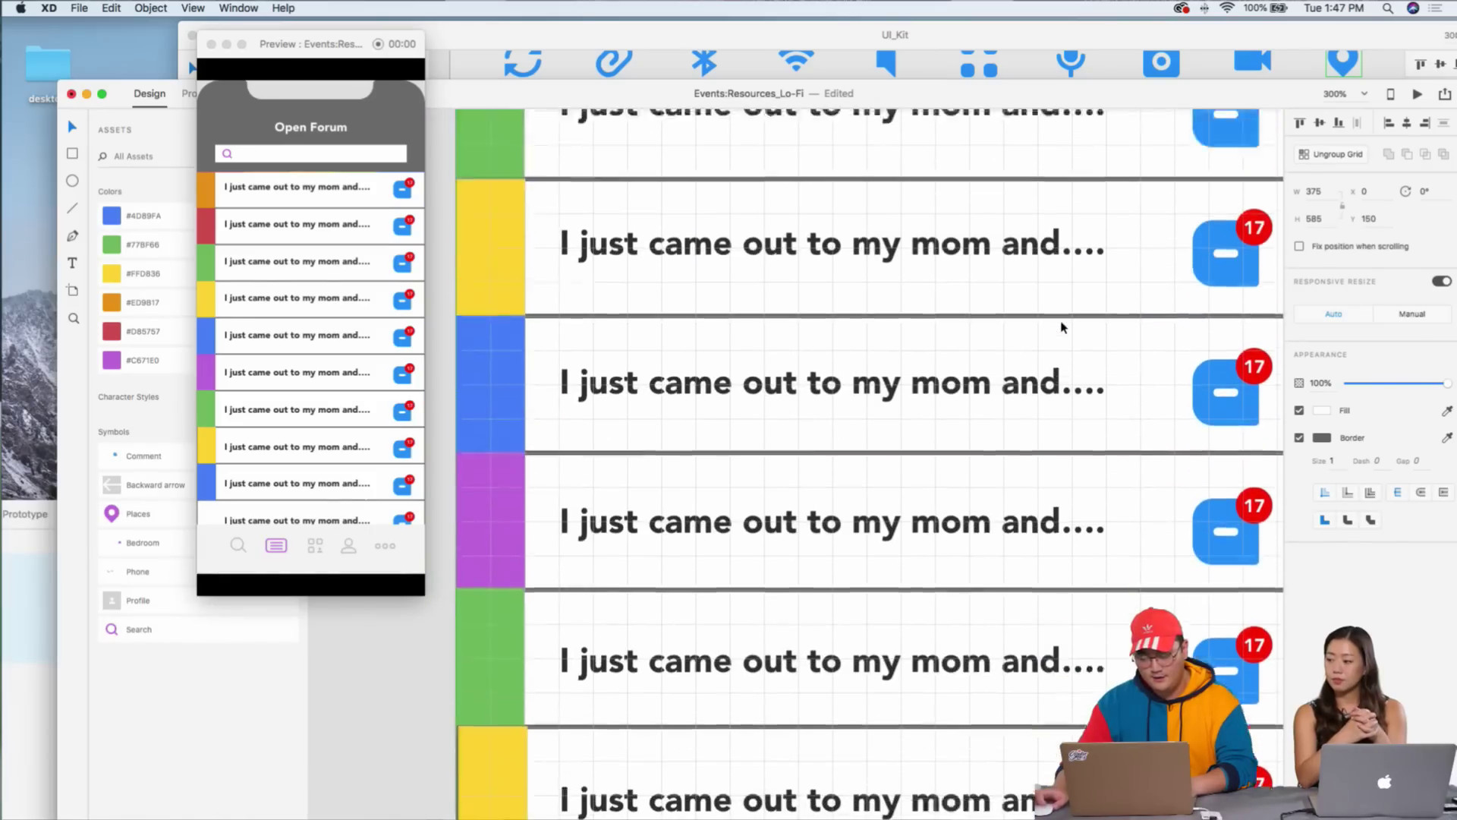
{"action": "scroll", "coordinate": [1061, 327], "scroll_direction": "down", "scroll_amount": 5}
{"action": "scroll", "coordinate": [1063, 316], "scroll_direction": "right", "scroll_amount": 2}
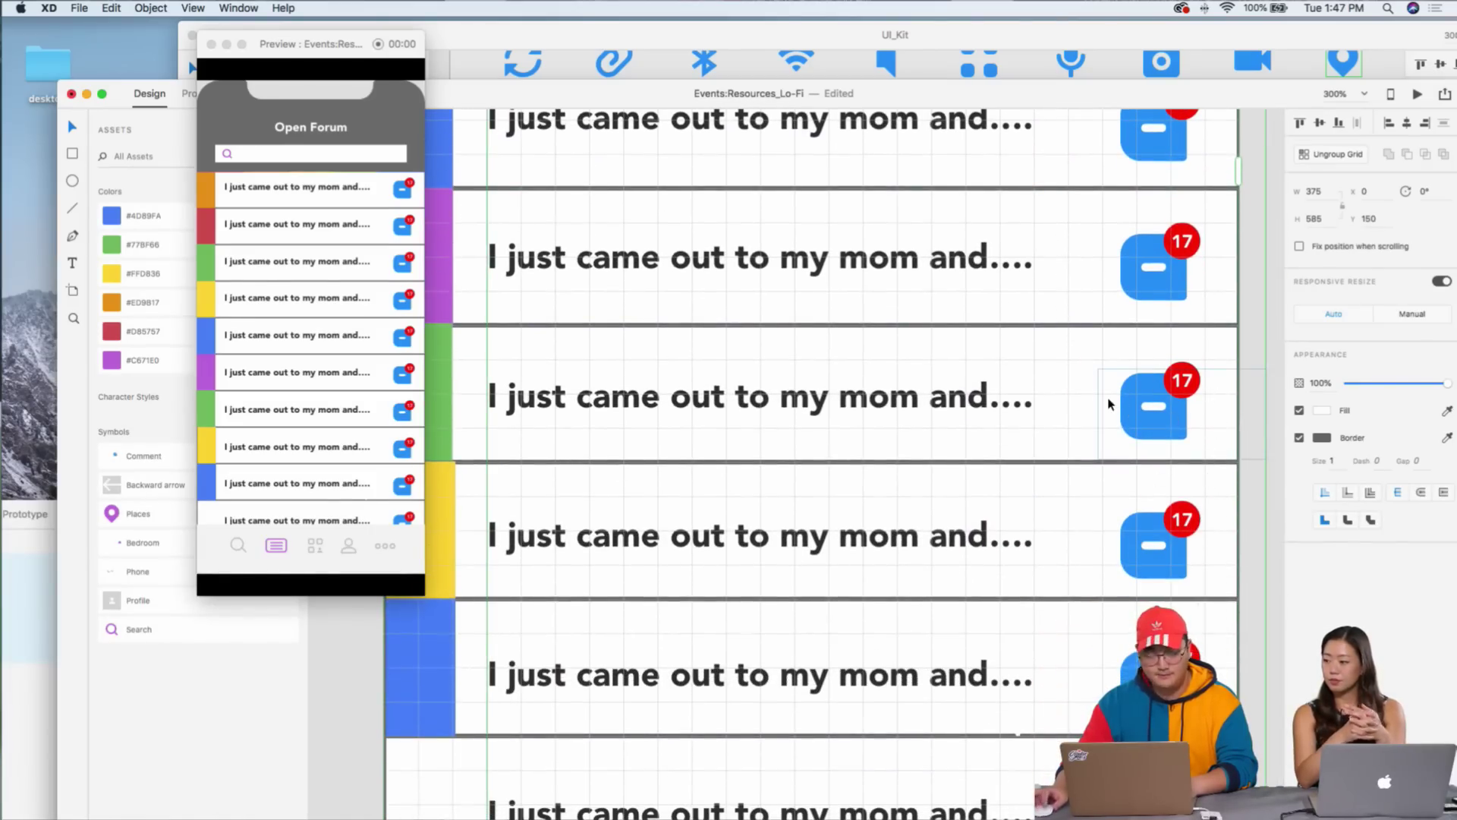
{"action": "scroll", "coordinate": [1108, 404], "scroll_direction": "left", "scroll_amount": 3}
{"action": "scroll", "coordinate": [911, 408], "scroll_direction": "right", "scroll_amount": 4}
{"action": "scroll", "coordinate": [759, 410], "scroll_direction": "left", "scroll_amount": 1}
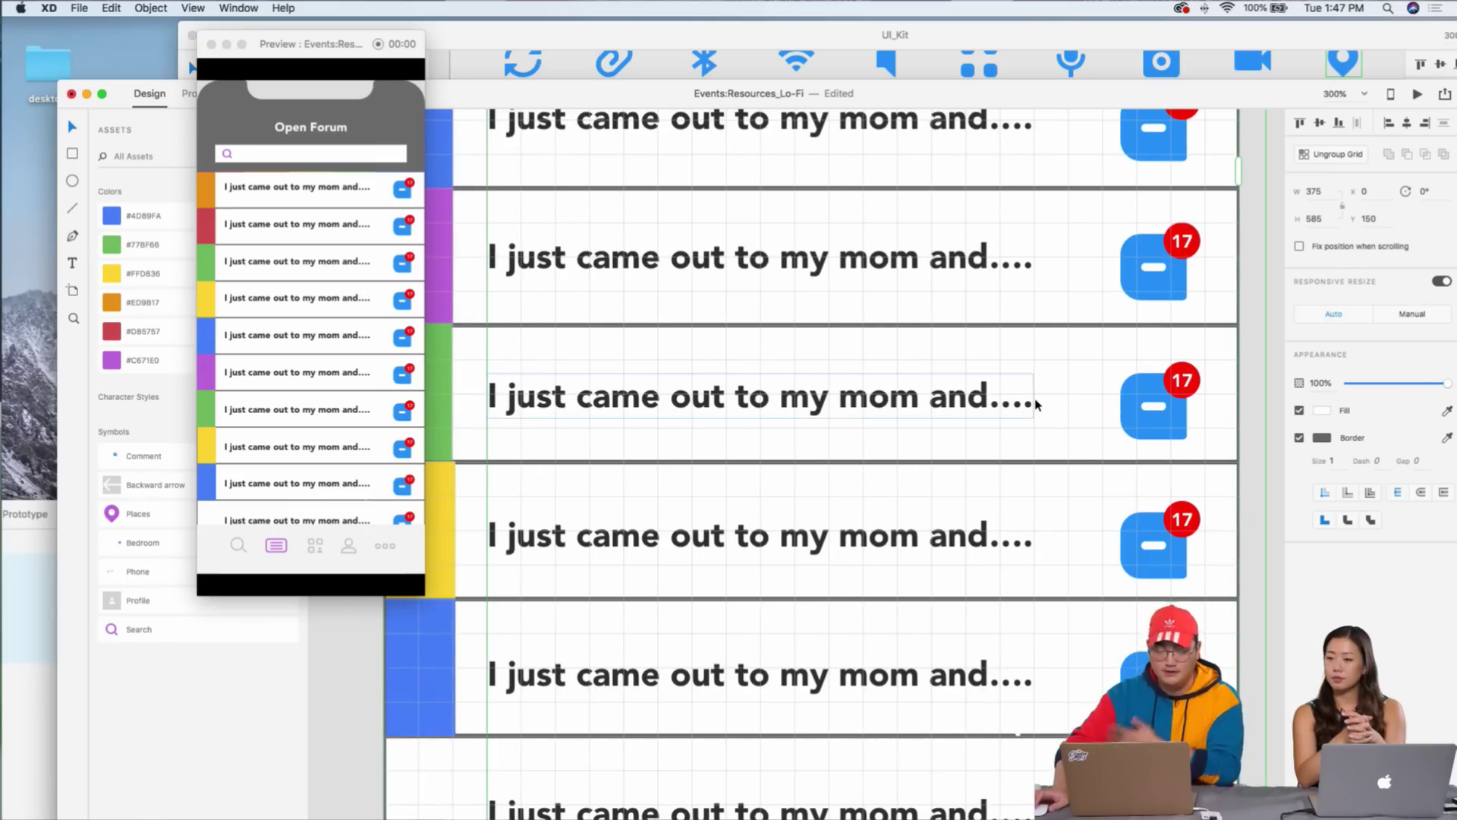
{"action": "scroll", "coordinate": [872, 407], "scroll_direction": "up", "scroll_amount": 3}
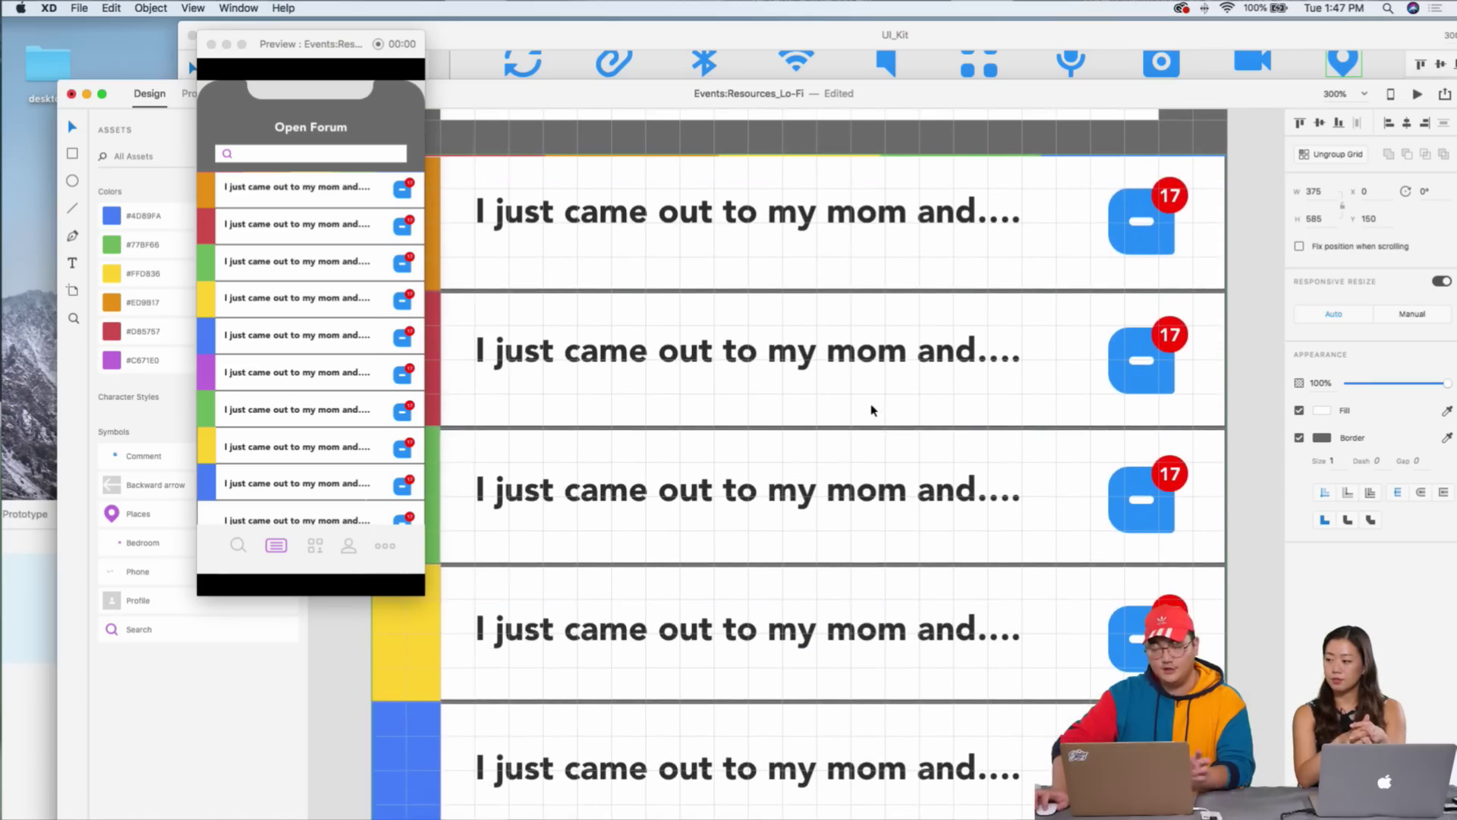
{"action": "scroll", "coordinate": [873, 410], "scroll_direction": "up", "scroll_amount": 3}
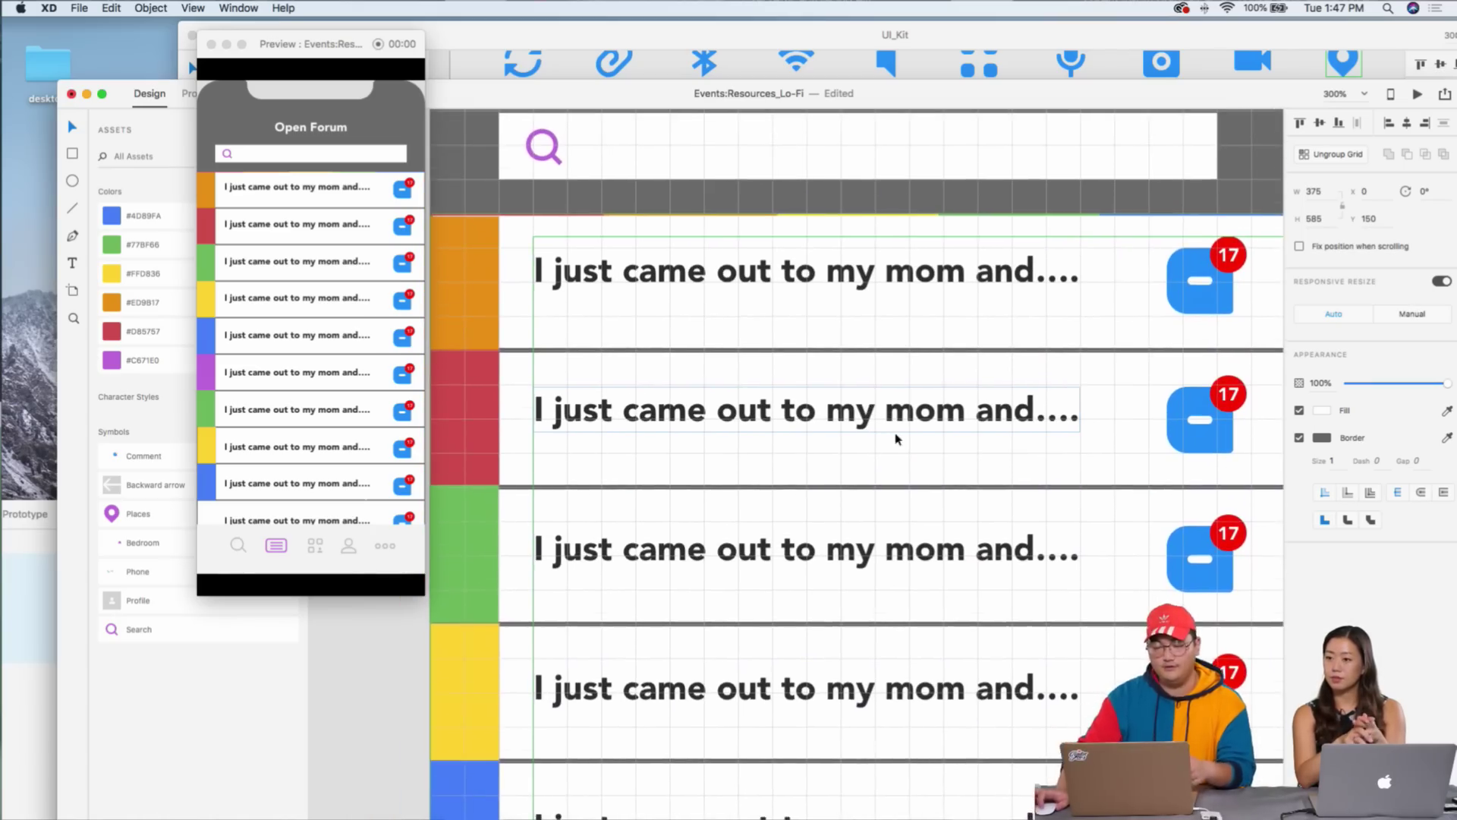
- Duplicate the Open Forum artboard, iPhone X – 3, and place the copy beside the original
{"action": "key", "text": "super+1"}
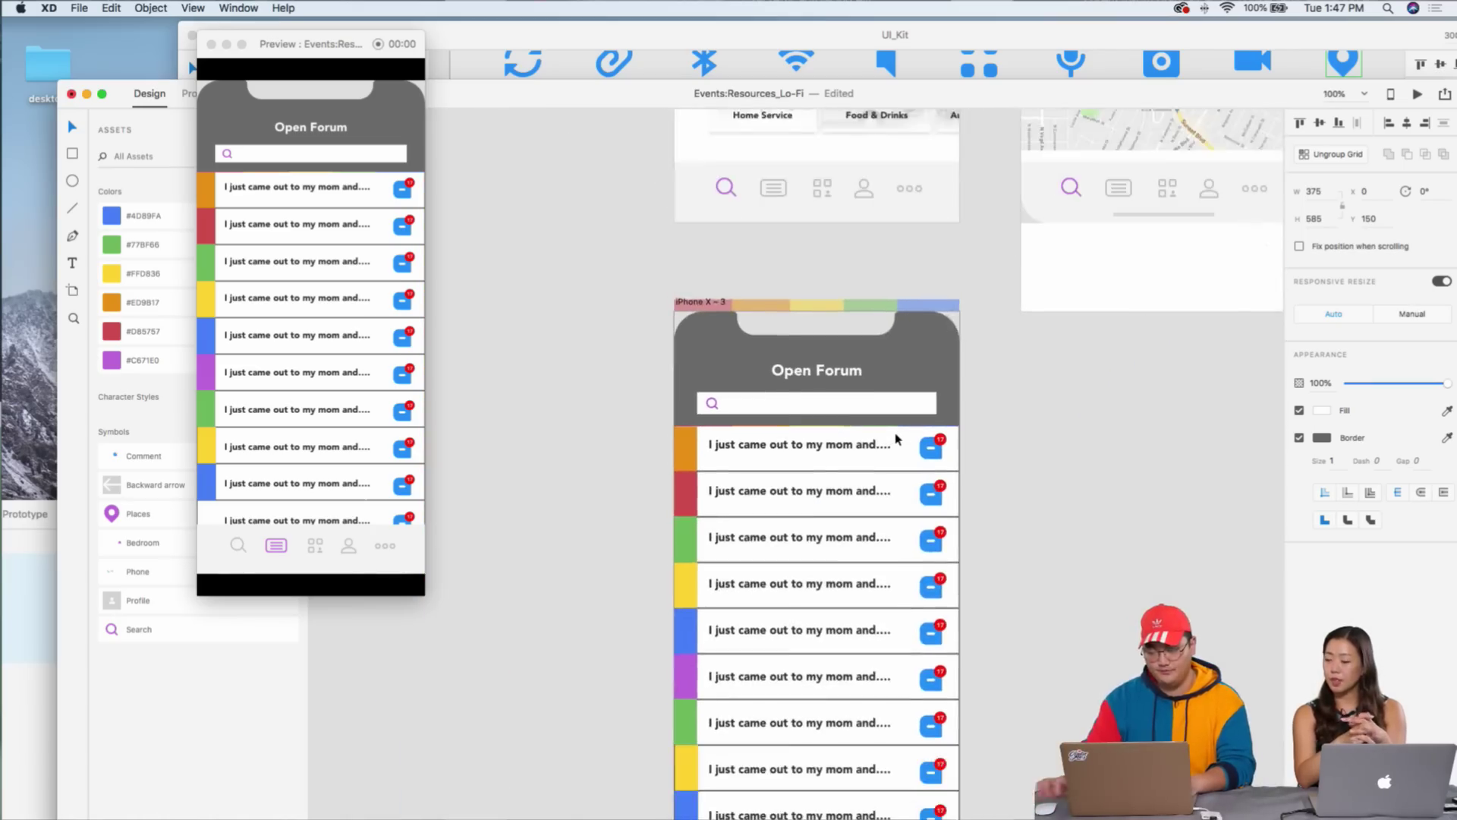
{"action": "scroll", "coordinate": [896, 439], "scroll_direction": "down", "scroll_amount": 5}
{"action": "left_click", "coordinate": [1063, 459]}
{"action": "scroll", "coordinate": [1025, 432], "scroll_direction": "up", "scroll_amount": 5}
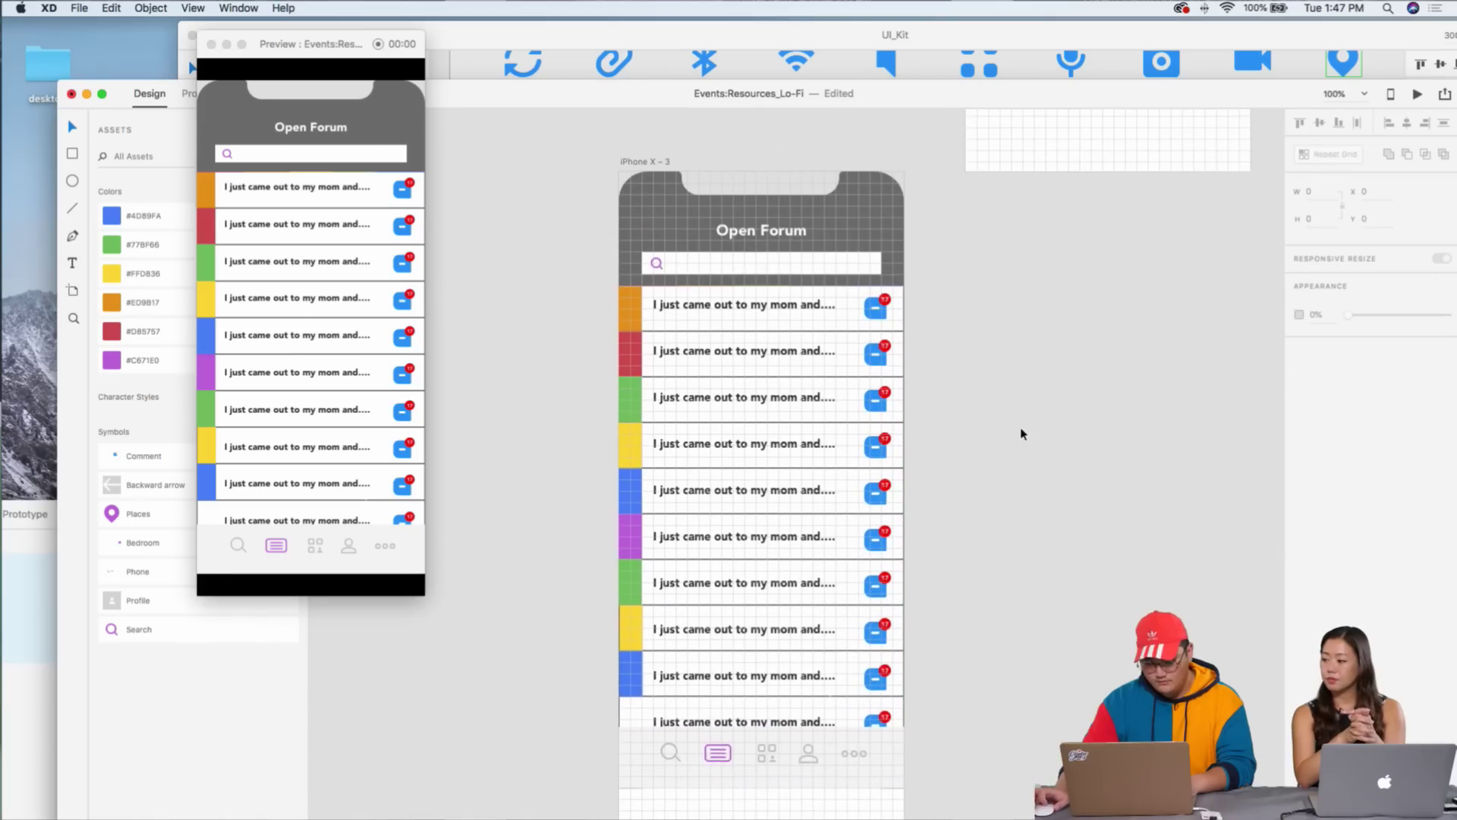
{"action": "scroll", "coordinate": [1024, 415], "scroll_direction": "down", "scroll_amount": 1}
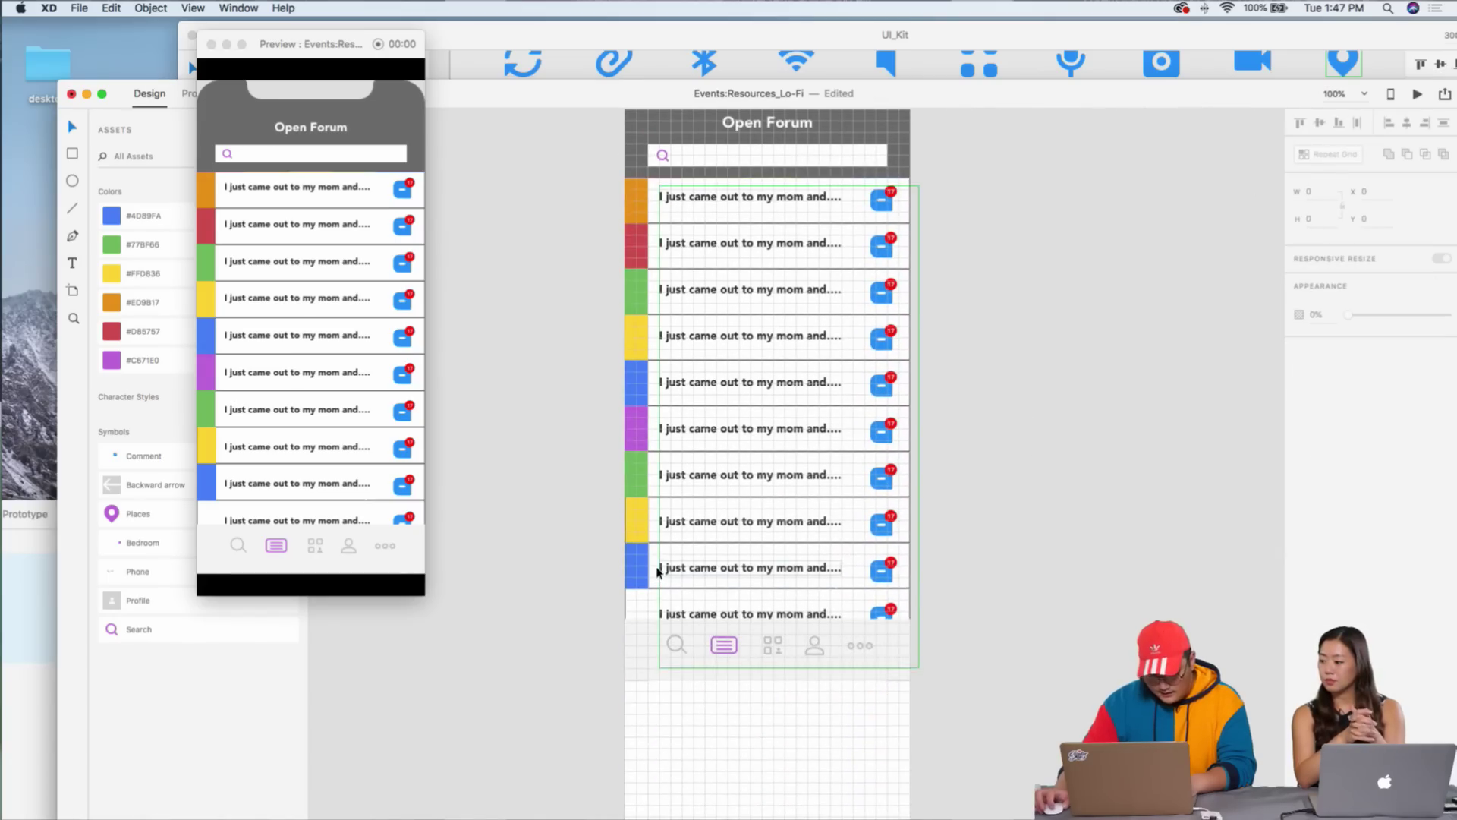
{"action": "scroll", "coordinate": [1137, 370], "scroll_direction": "up", "scroll_amount": 4}
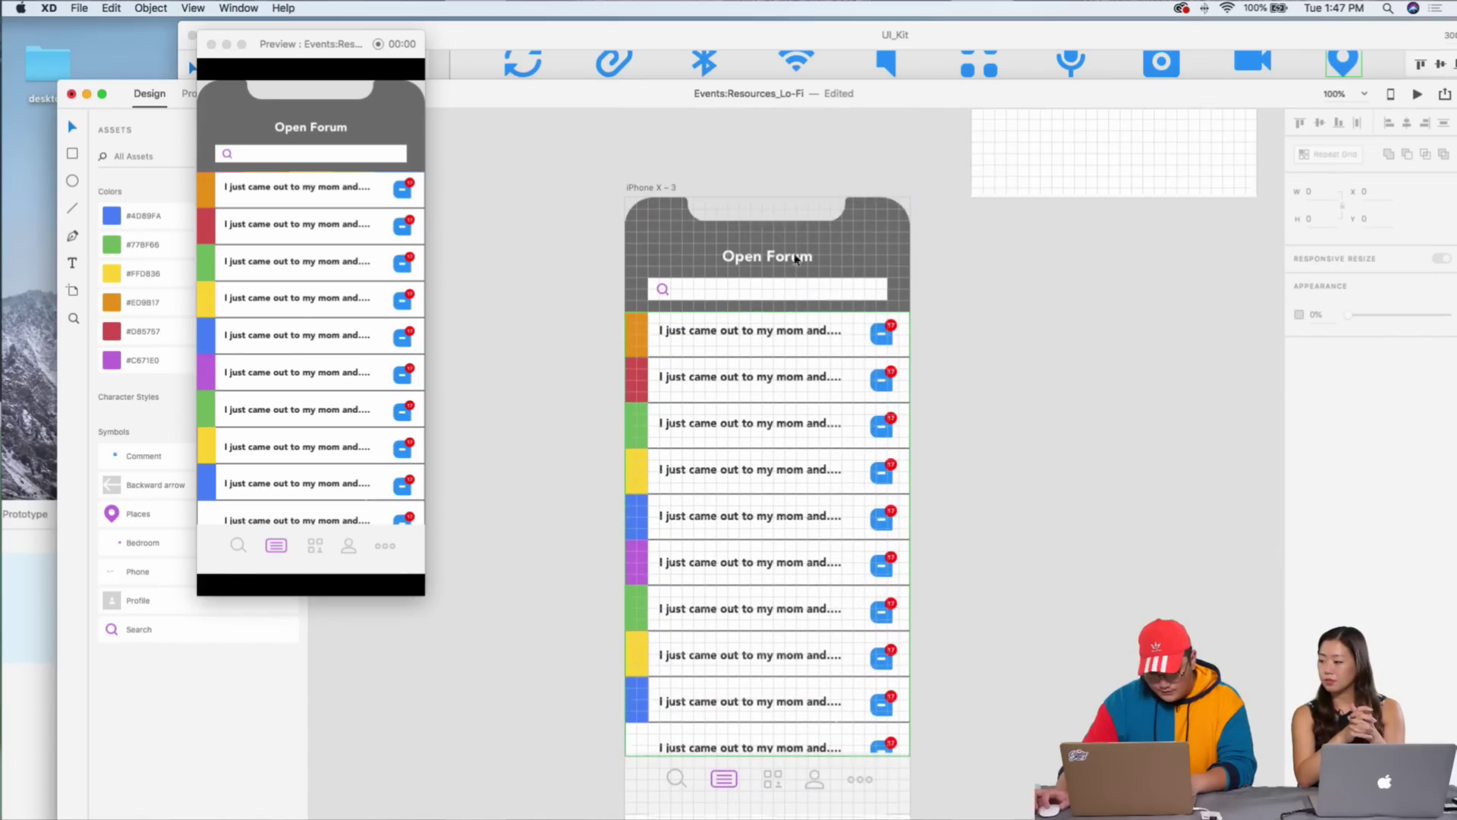
{"action": "left_click", "coordinate": [635, 198]}
{"action": "left_click_drag", "start_coordinate": [635, 198], "coordinate": [977, 232]}
{"action": "left_click", "coordinate": [943, 427]}
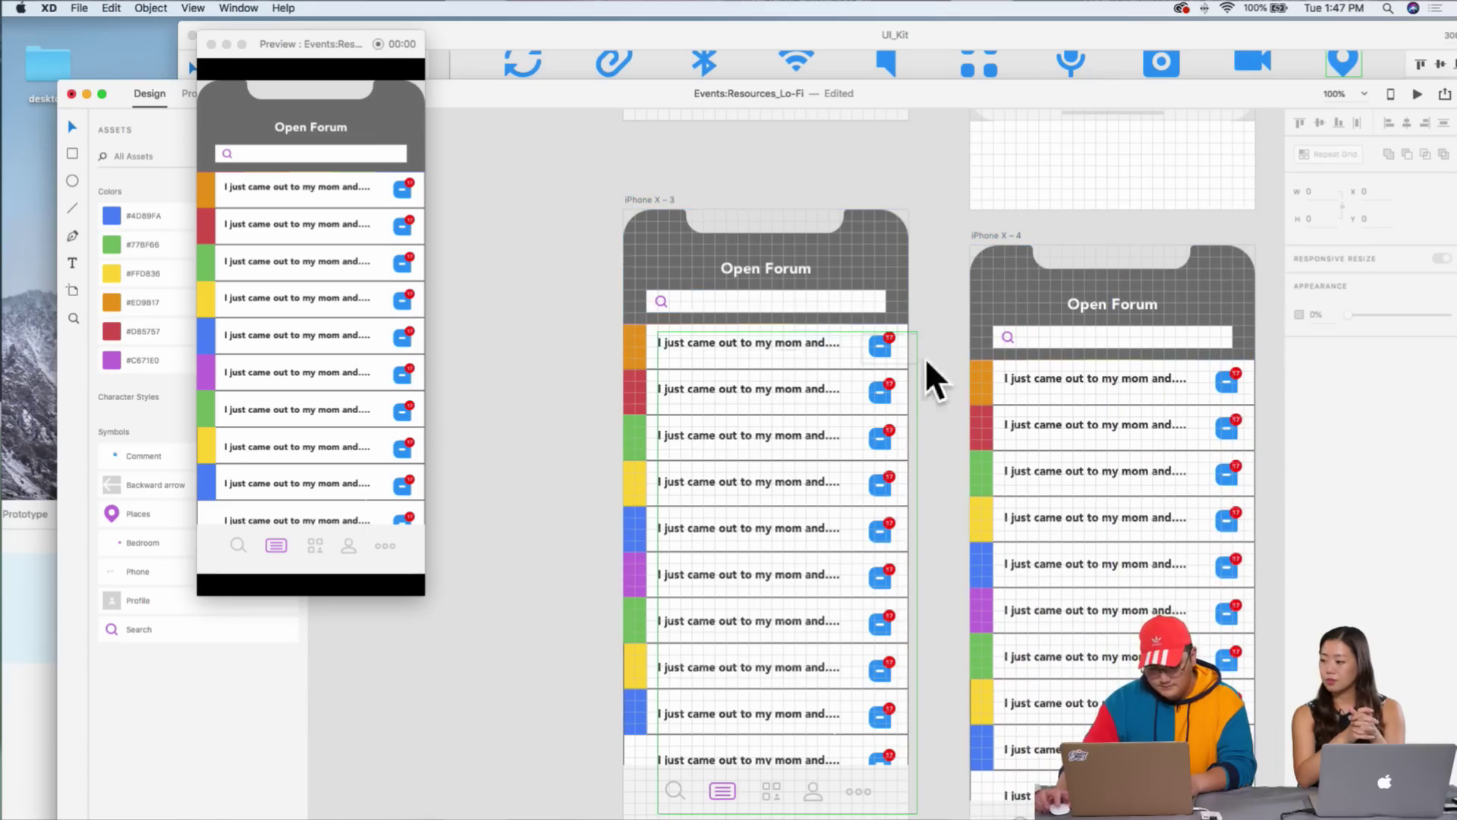
- Delete the post rows, comment badges and colour blocks from the copied artboard, keeping its header, search bar and navigation bar
{"action": "scroll", "coordinate": [1221, 385], "scroll_direction": "right", "scroll_amount": 3}
{"action": "scroll", "coordinate": [1215, 391], "scroll_direction": "down", "scroll_amount": 3}
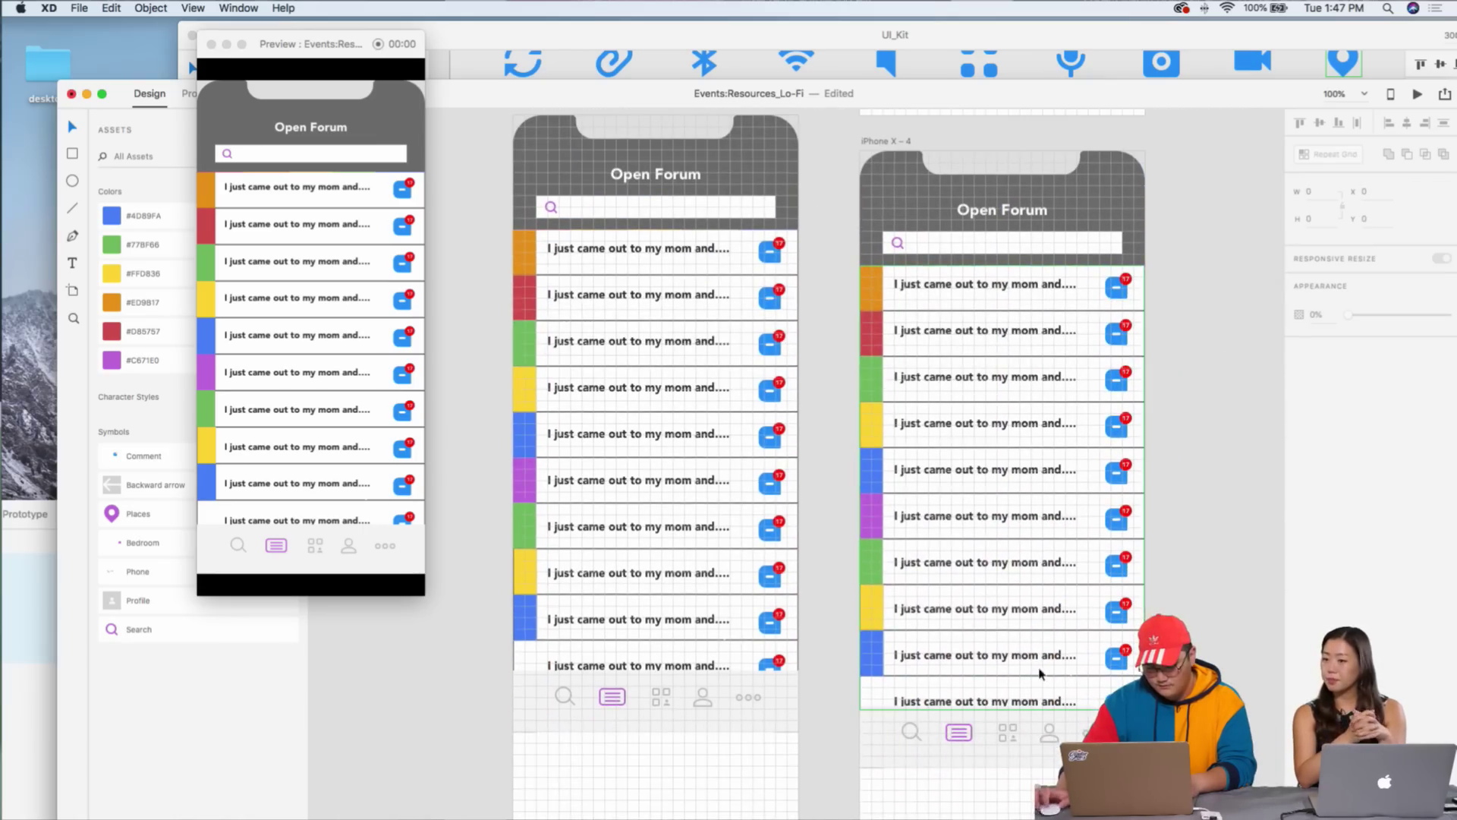
{"action": "left_click", "coordinate": [894, 480]}
{"action": "left_click_drag", "start_coordinate": [894, 480], "coordinate": [850, 289]}
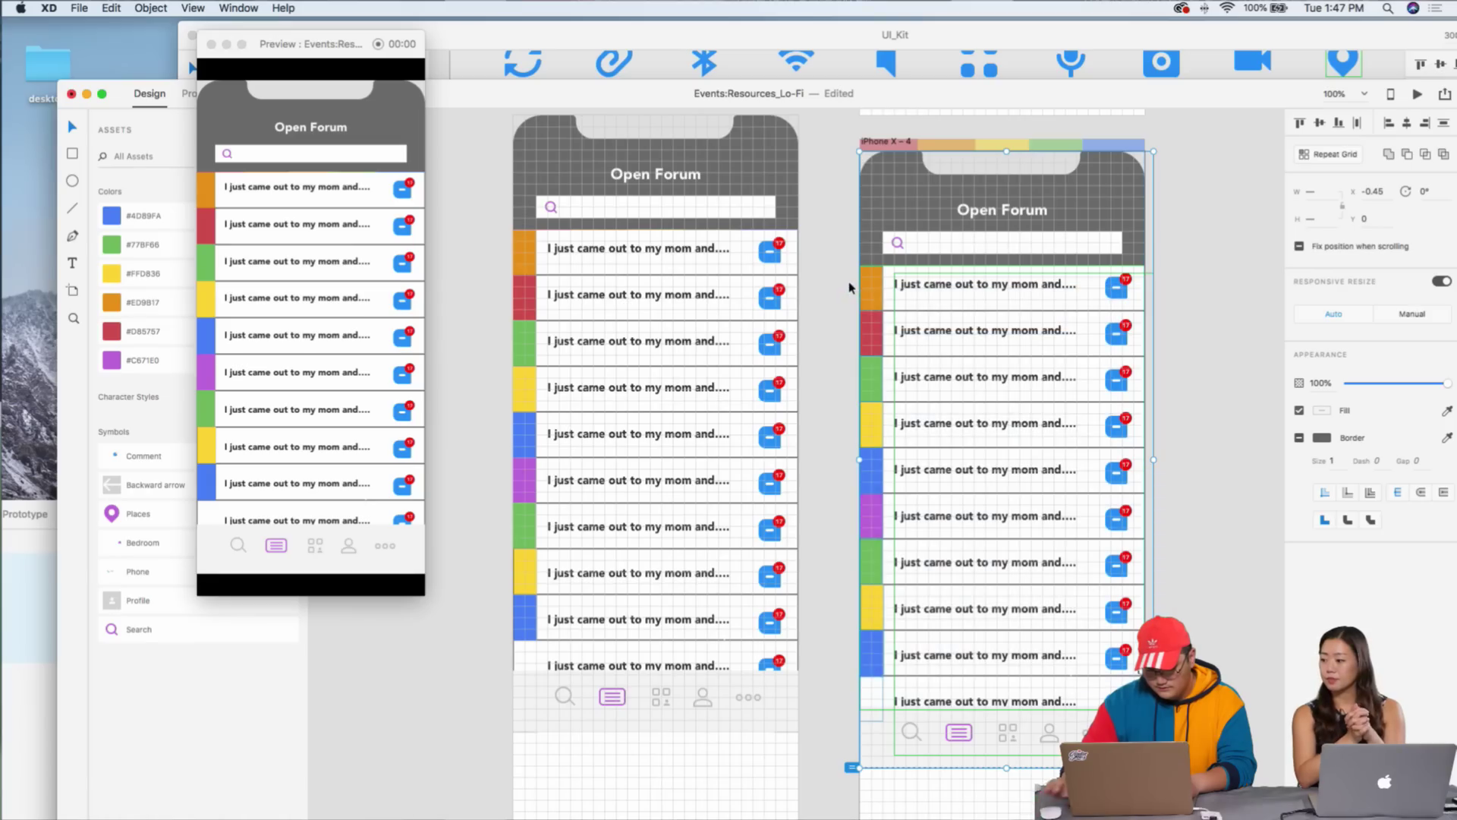
{"action": "left_click", "coordinate": [983, 159], "text": "shift"}
{"action": "key", "text": "Delete"}
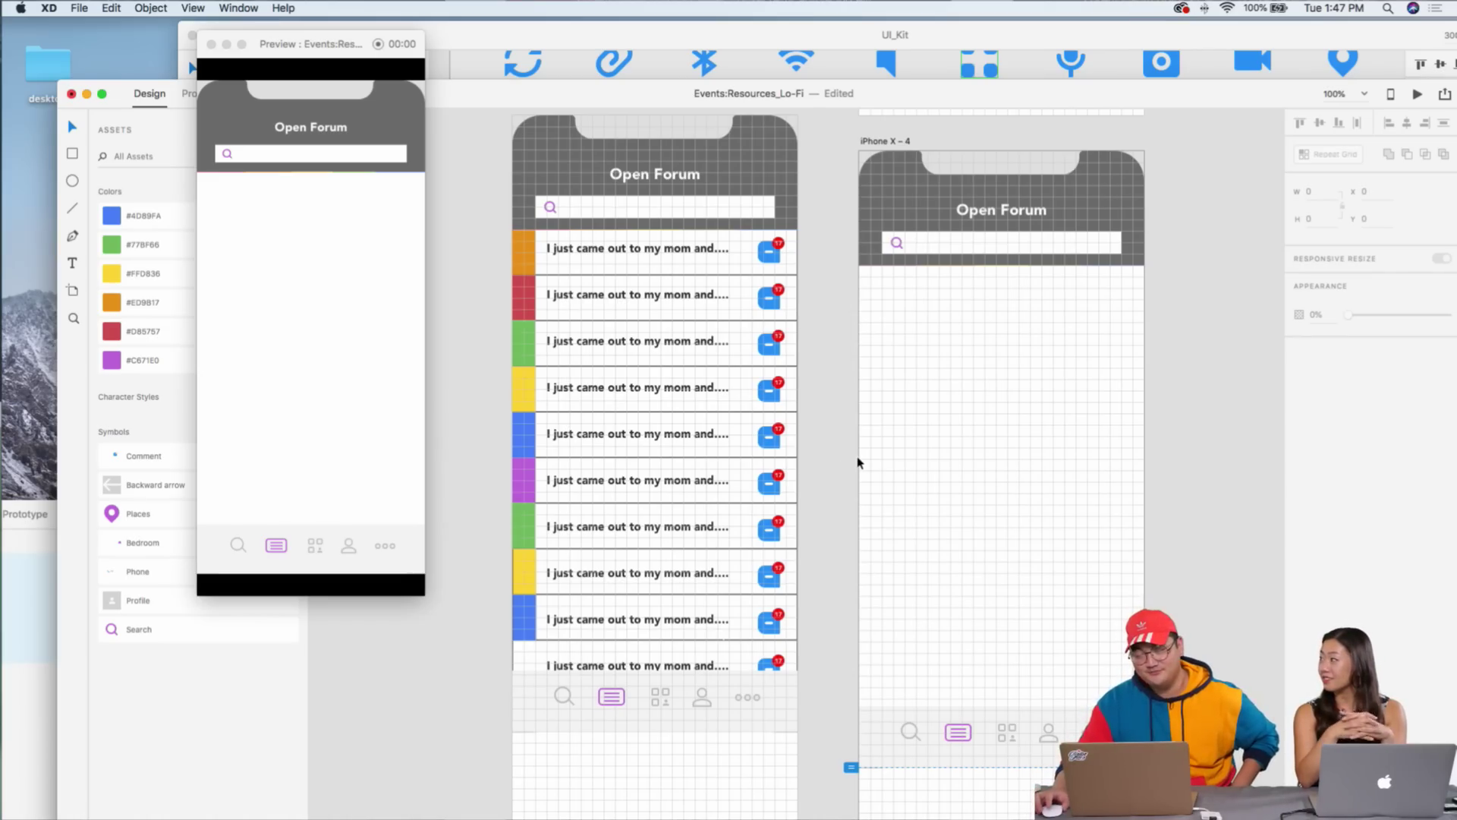
{"action": "scroll", "coordinate": [961, 476], "scroll_direction": "down", "scroll_amount": 4}
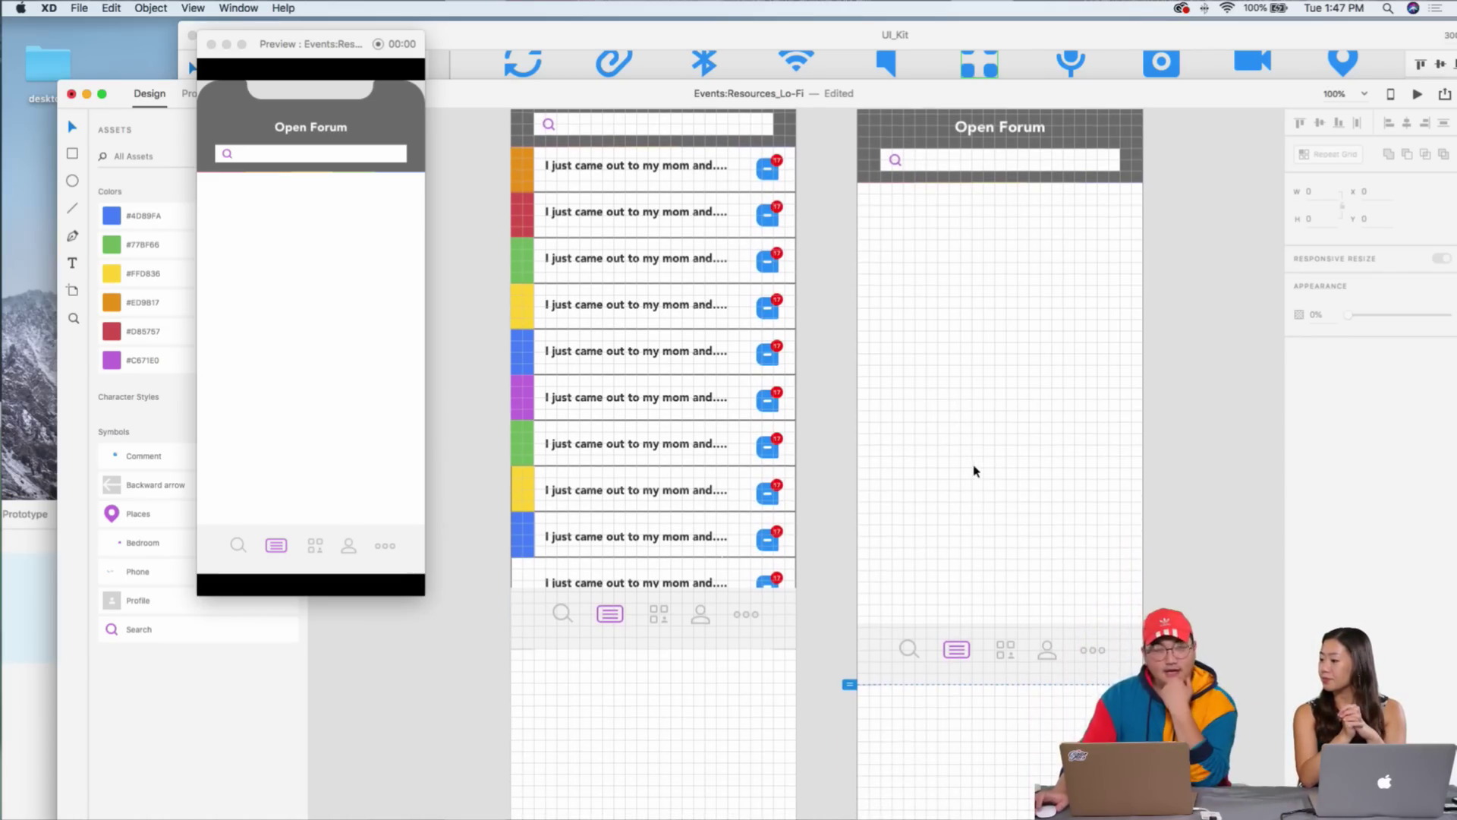
{"action": "scroll", "coordinate": [970, 471], "scroll_direction": "up", "scroll_amount": 3}
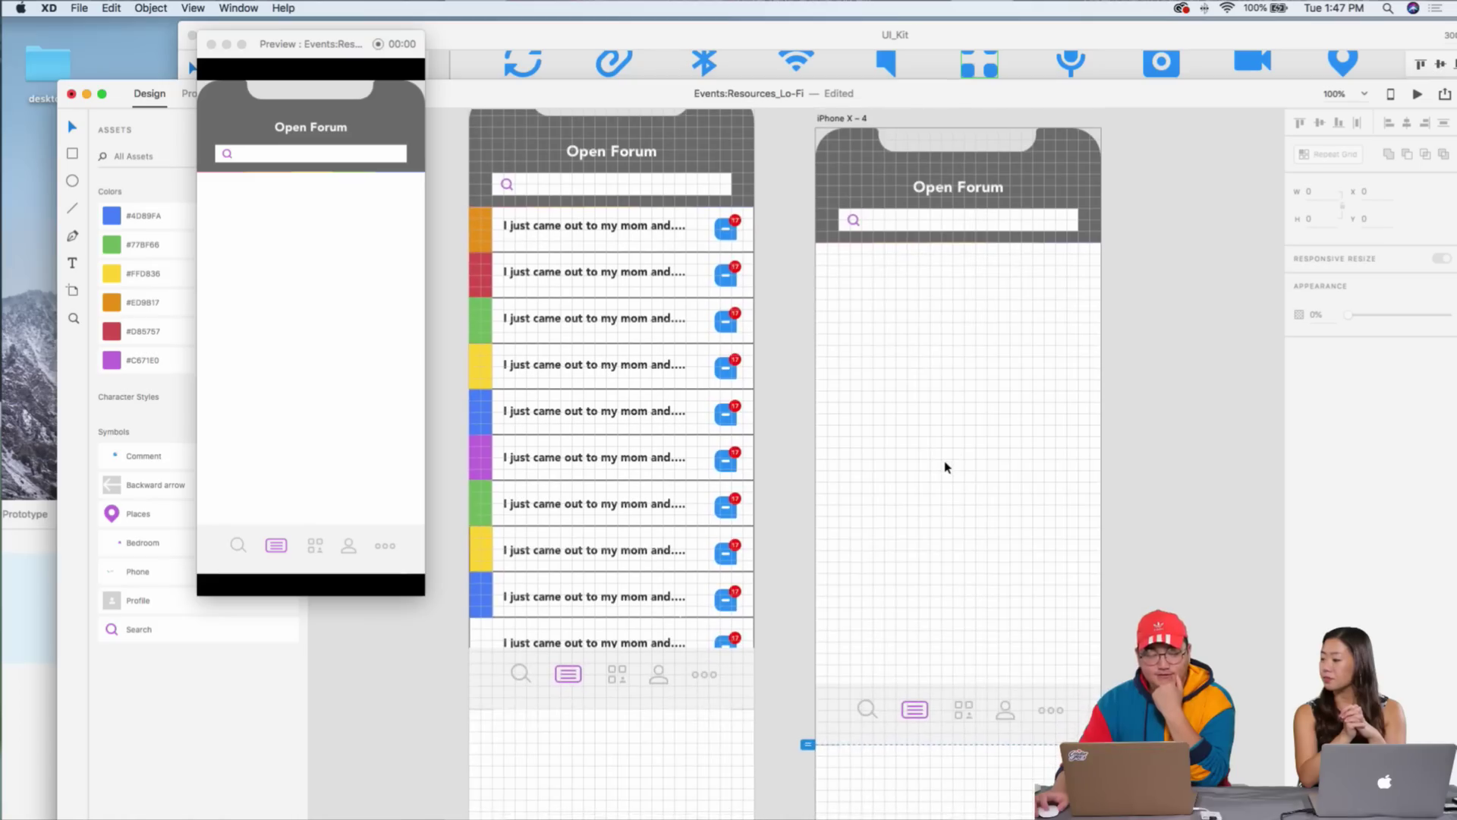
{"action": "scroll", "coordinate": [946, 467], "scroll_direction": "right", "scroll_amount": 1}
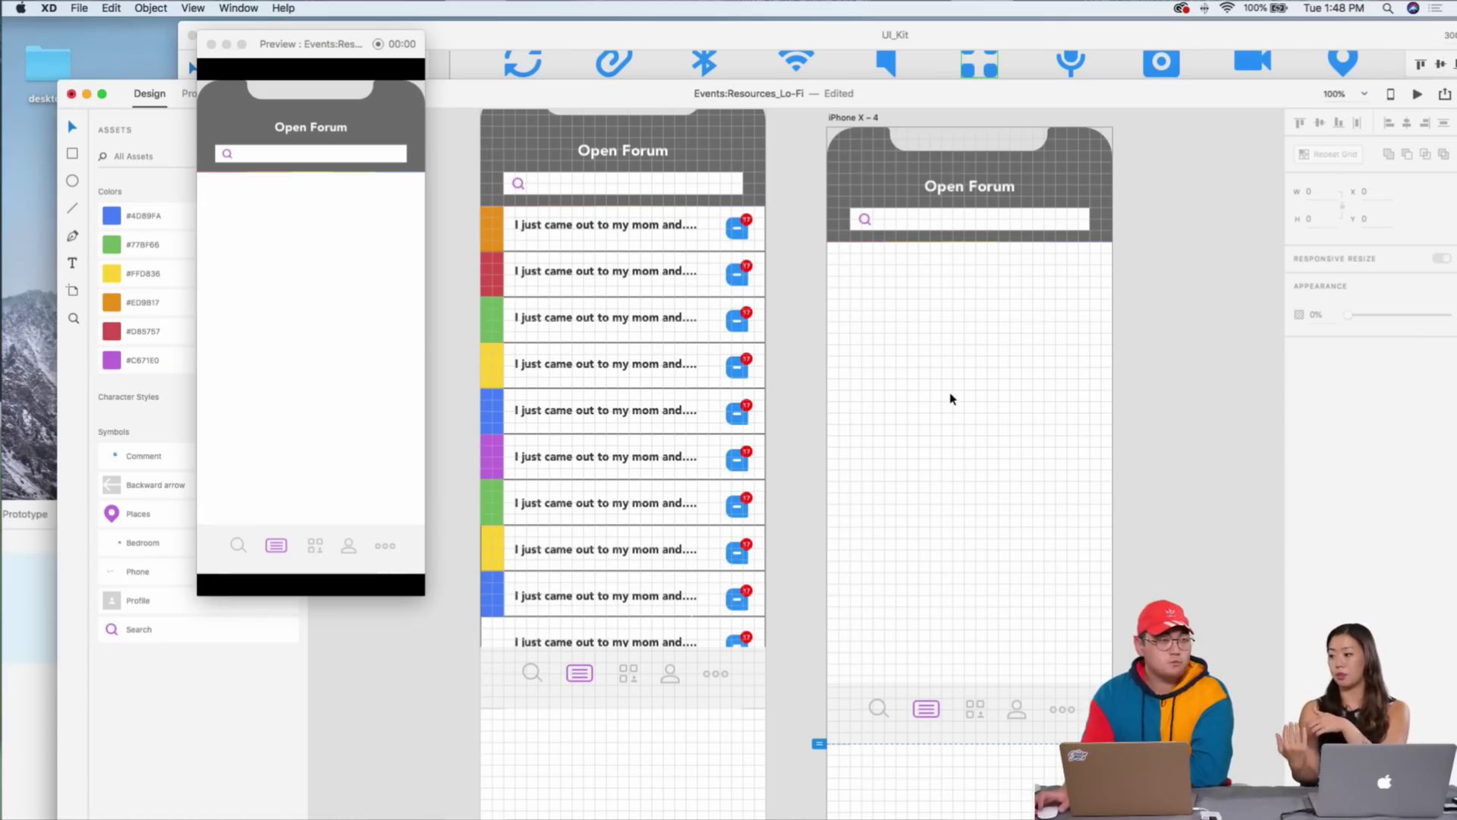
- Compare the two Open Forum artboards with the home and event detail artboards, and show iPhone X – 3 in the preview
{"action": "scroll", "coordinate": [763, 433], "scroll_direction": "right", "scroll_amount": 3}
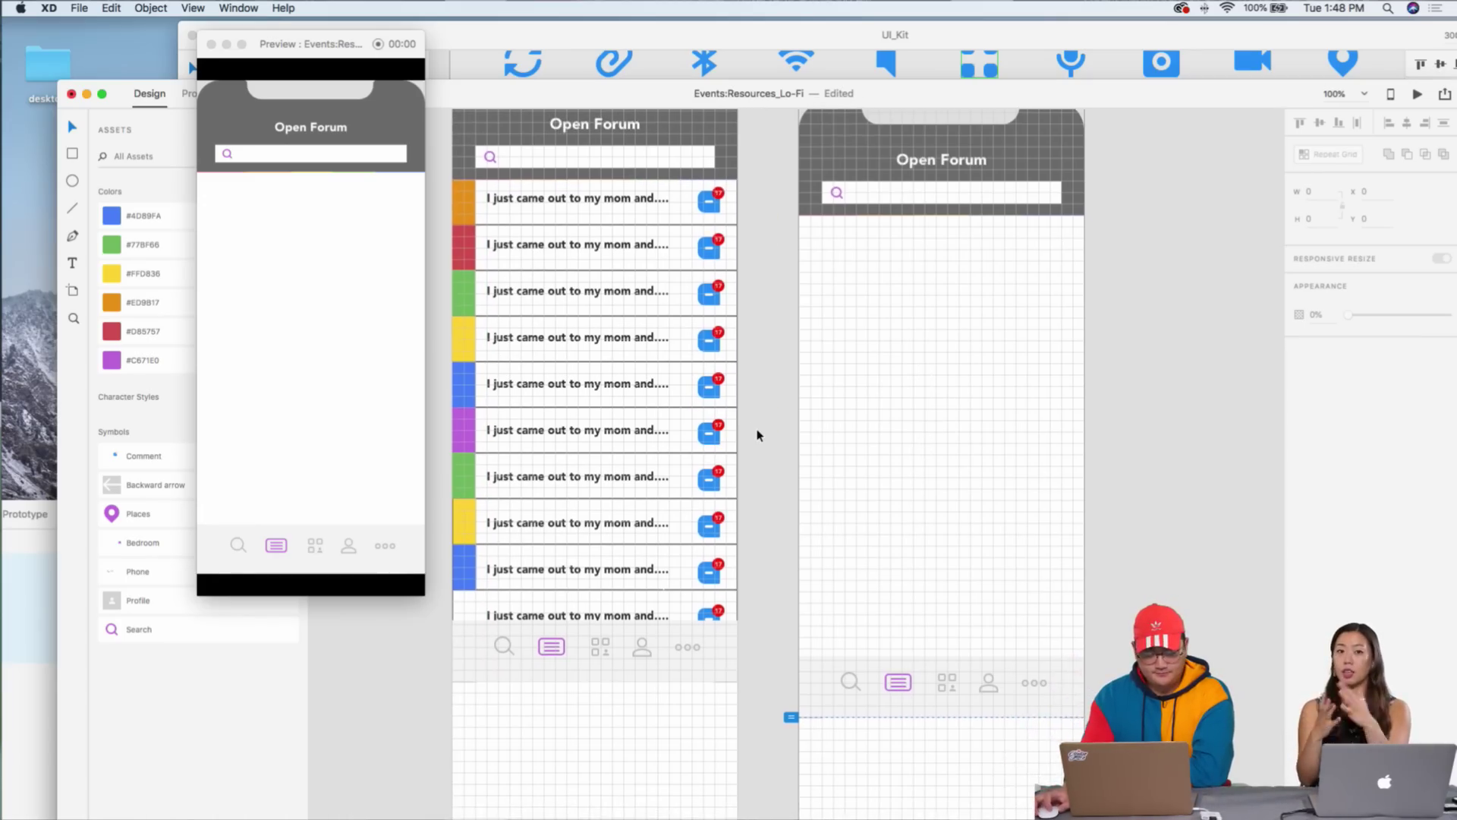
{"action": "scroll", "coordinate": [759, 434], "scroll_direction": "up", "scroll_amount": 4}
{"action": "scroll", "coordinate": [759, 433], "scroll_direction": "up", "scroll_amount": 10}
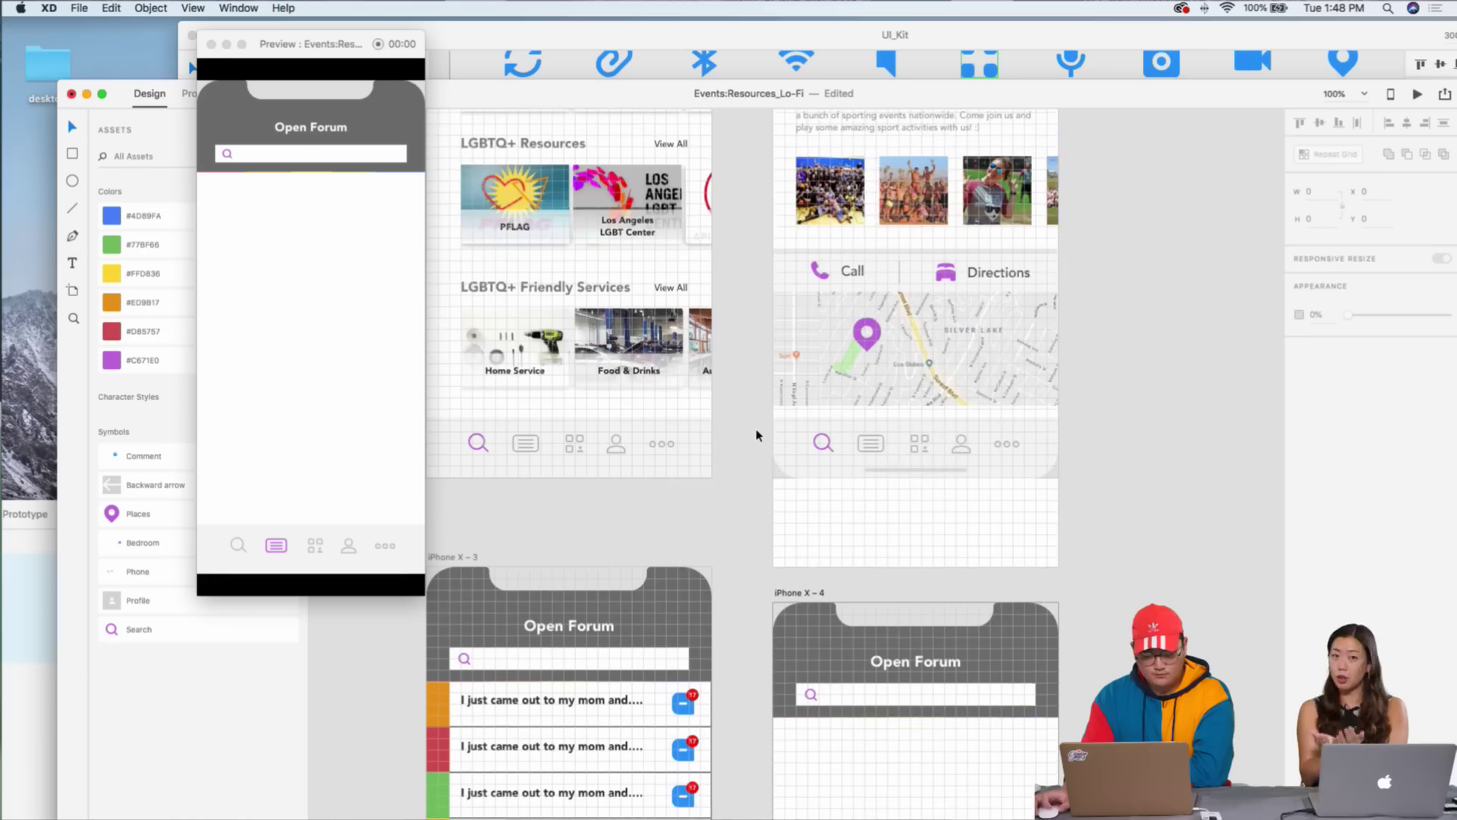
{"action": "left_click", "coordinate": [829, 520]}
{"action": "scroll", "coordinate": [829, 520], "scroll_direction": "down", "scroll_amount": 3}
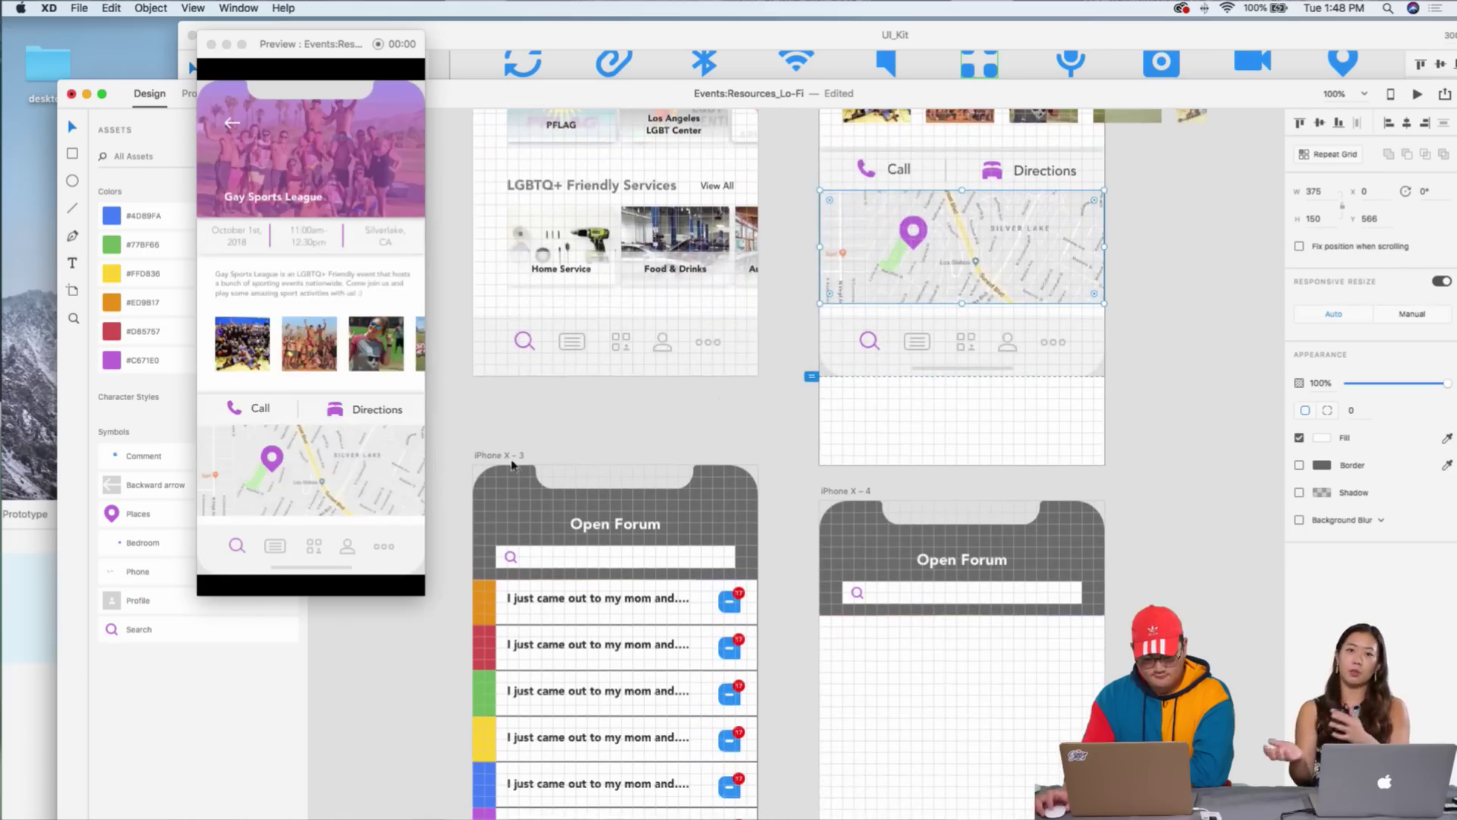
{"action": "scroll", "coordinate": [498, 474], "scroll_direction": "left", "scroll_amount": 1}
{"action": "left_click", "coordinate": [499, 473]}
{"action": "left_click_drag", "start_coordinate": [495, 481], "coordinate": [496, 489]}
{"action": "scroll", "coordinate": [521, 461], "scroll_direction": "up", "scroll_amount": 15}
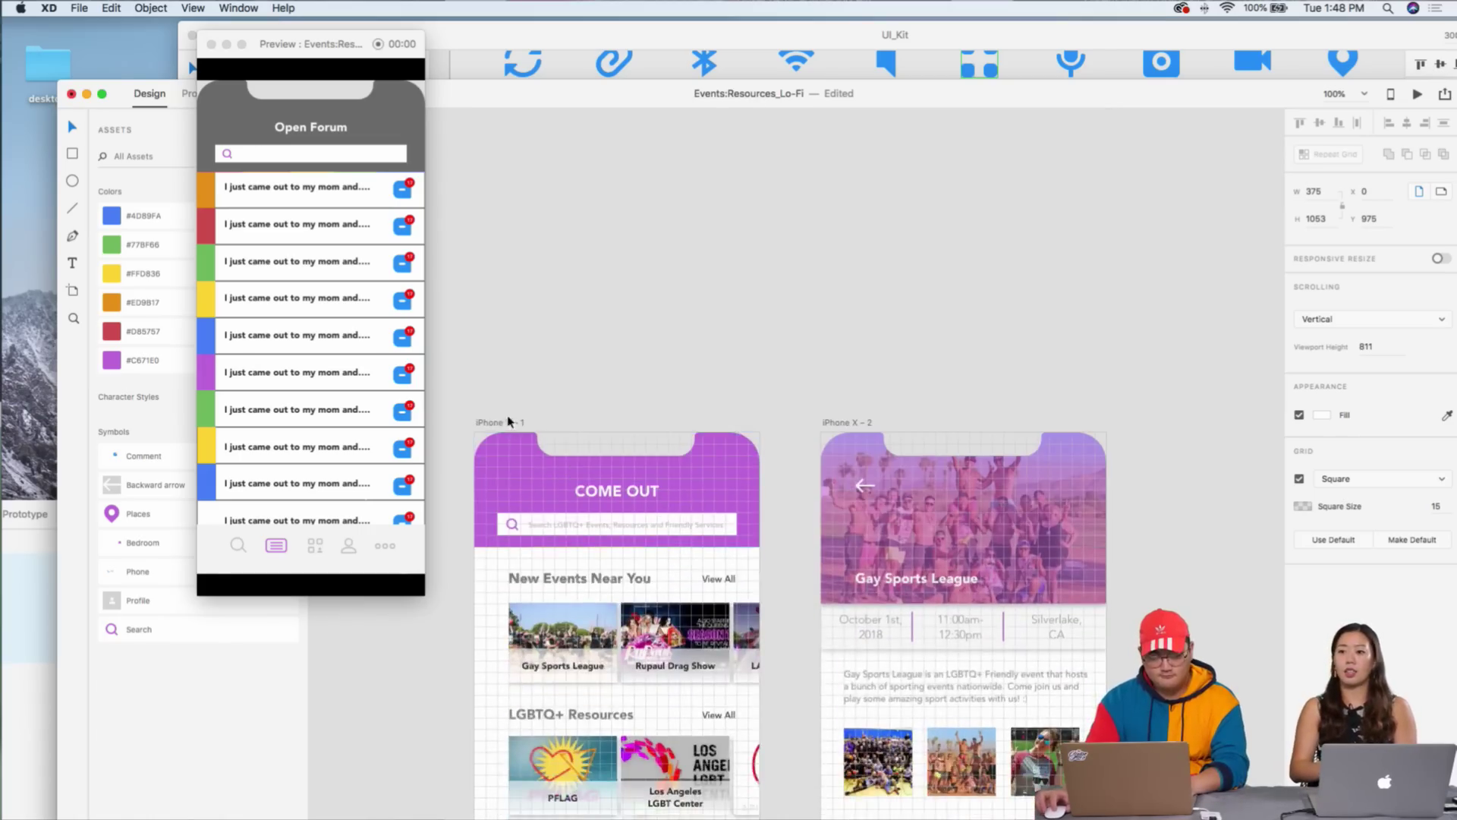
{"action": "scroll", "coordinate": [516, 456], "scroll_direction": "down", "scroll_amount": 15}
{"action": "scroll", "coordinate": [322, 498], "scroll_direction": "down", "scroll_amount": 5}
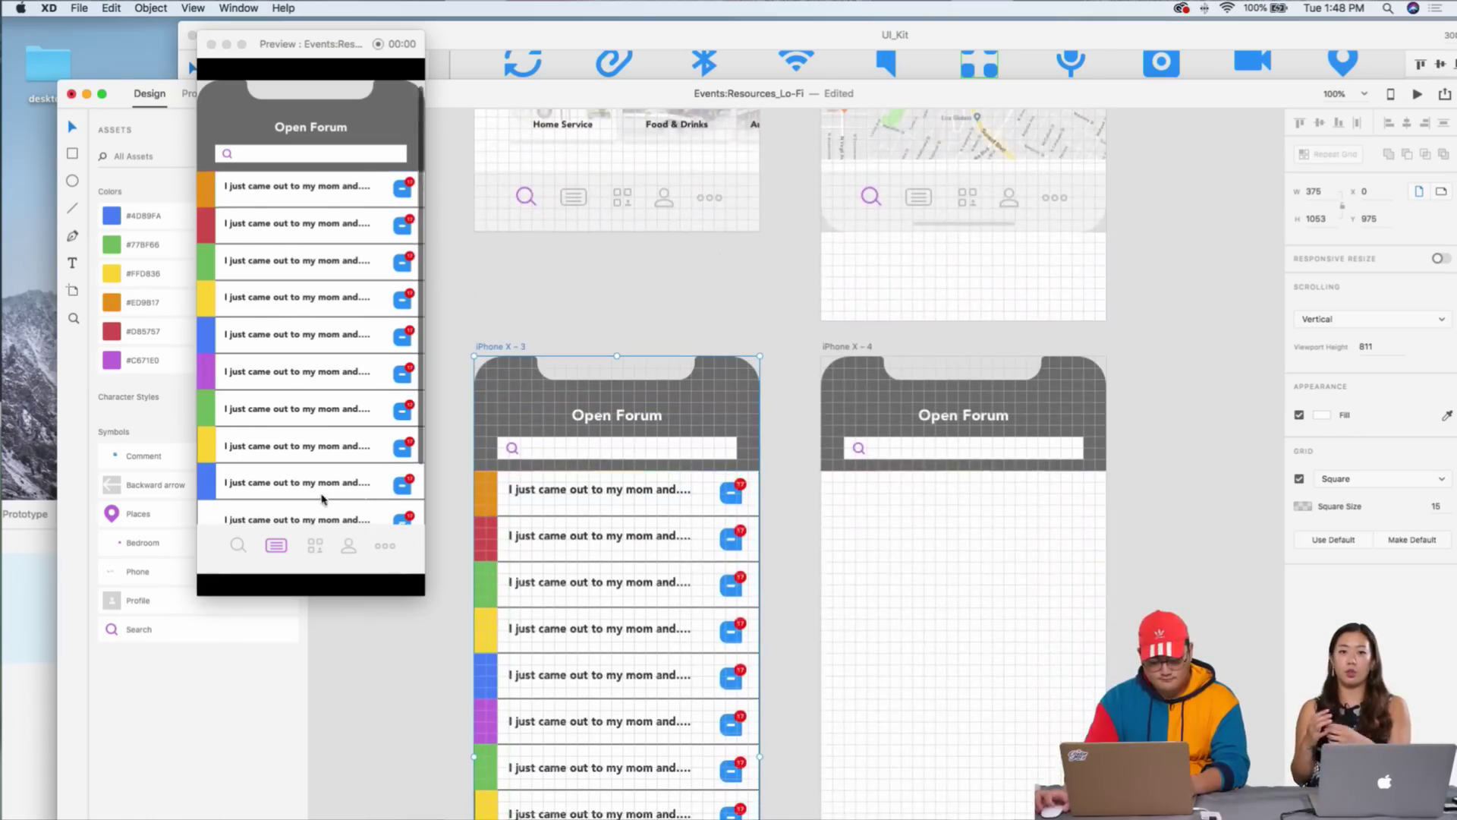
- Scroll through the Open Forum preview to check the lowest colour block and how the blocks pass the header
{"action": "scroll", "coordinate": [322, 498], "scroll_direction": "up", "scroll_amount": 5}
{"action": "scroll", "coordinate": [322, 498], "scroll_direction": "down", "scroll_amount": 5}
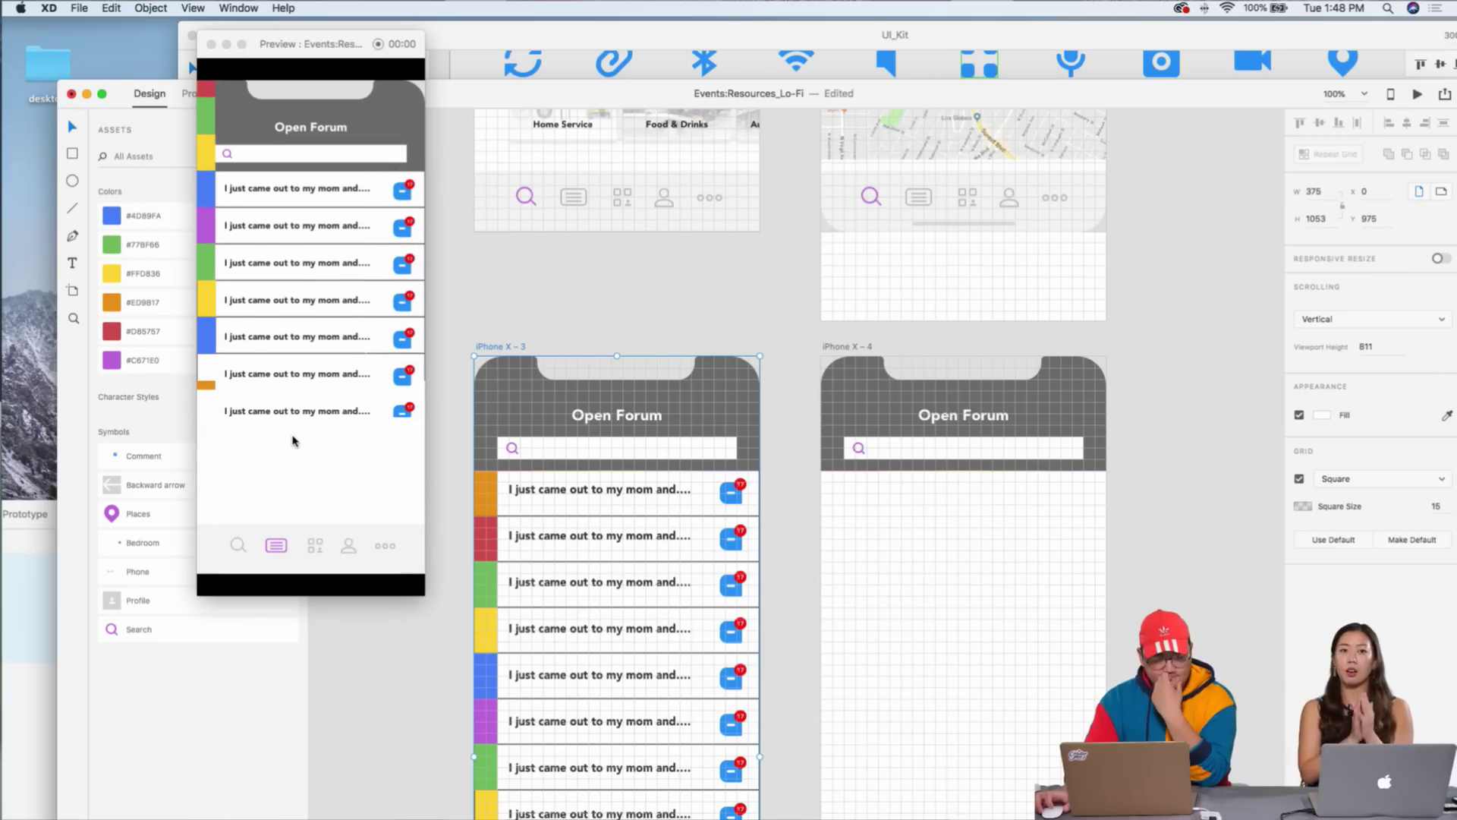
{"action": "scroll", "coordinate": [294, 441], "scroll_direction": "up", "scroll_amount": 5}
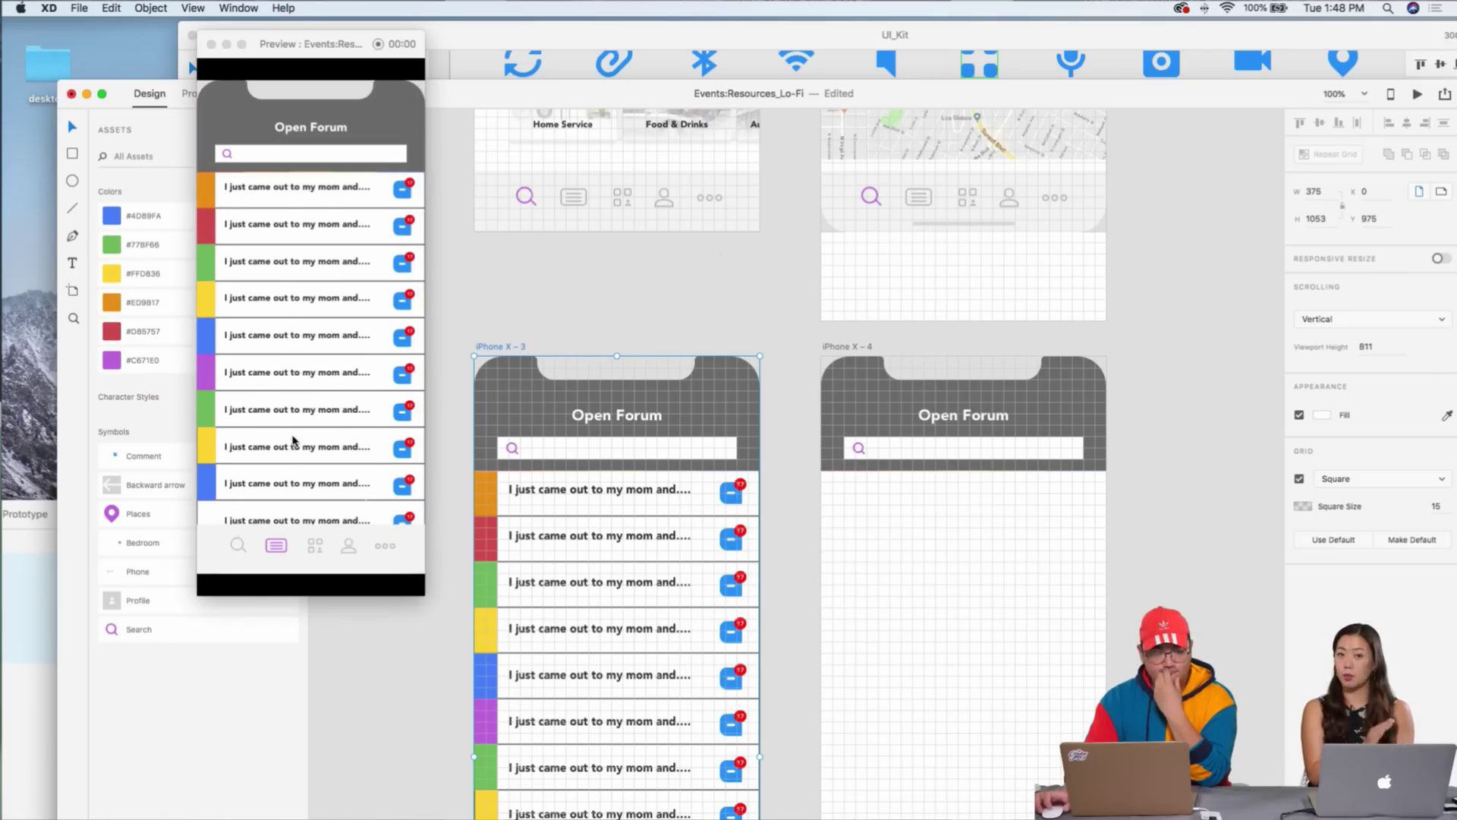
{"action": "scroll", "coordinate": [295, 440], "scroll_direction": "down", "scroll_amount": 1}
{"action": "scroll", "coordinate": [294, 440], "scroll_direction": "up", "scroll_amount": 1}
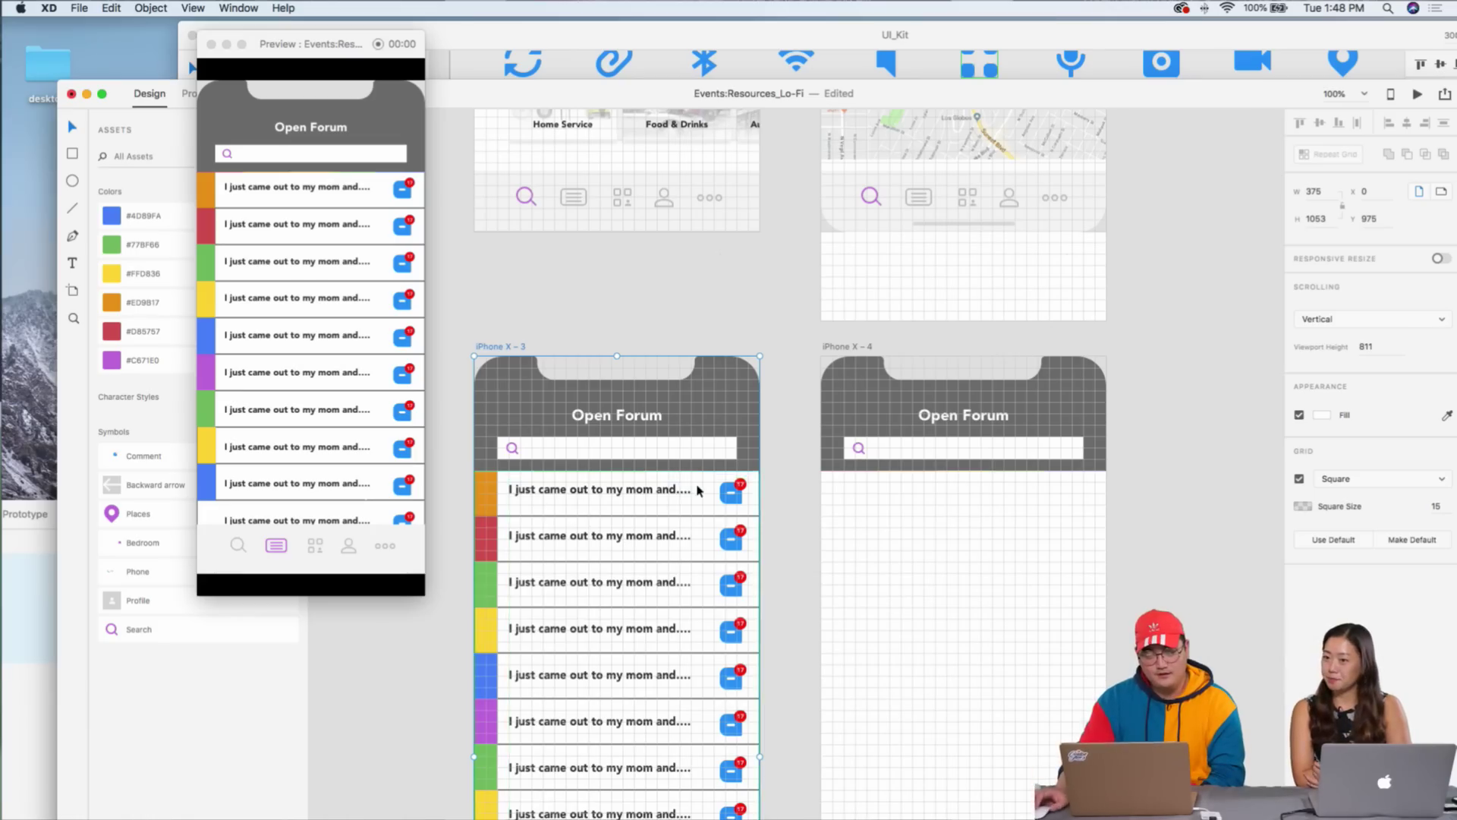
{"action": "scroll", "coordinate": [698, 490], "scroll_direction": "up", "scroll_amount": 5}
{"action": "scroll", "coordinate": [711, 512], "scroll_direction": "down", "scroll_amount": 5}
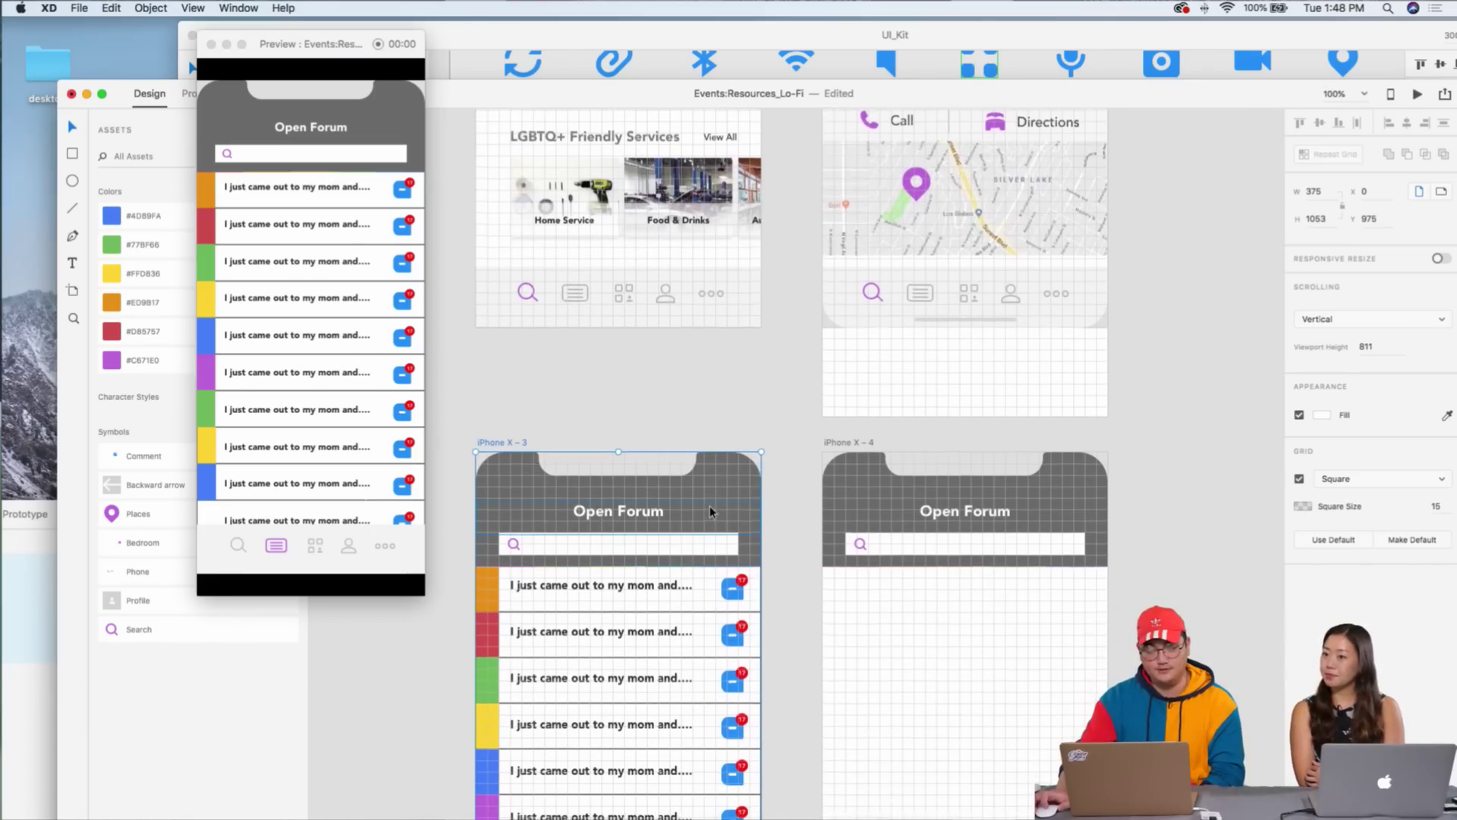
- Send the post-row repeat grid on iPhone X – 3 to the back, behind the lowest colour block, and check it in the preview
{"action": "scroll", "coordinate": [711, 511], "scroll_direction": "down", "scroll_amount": 5}
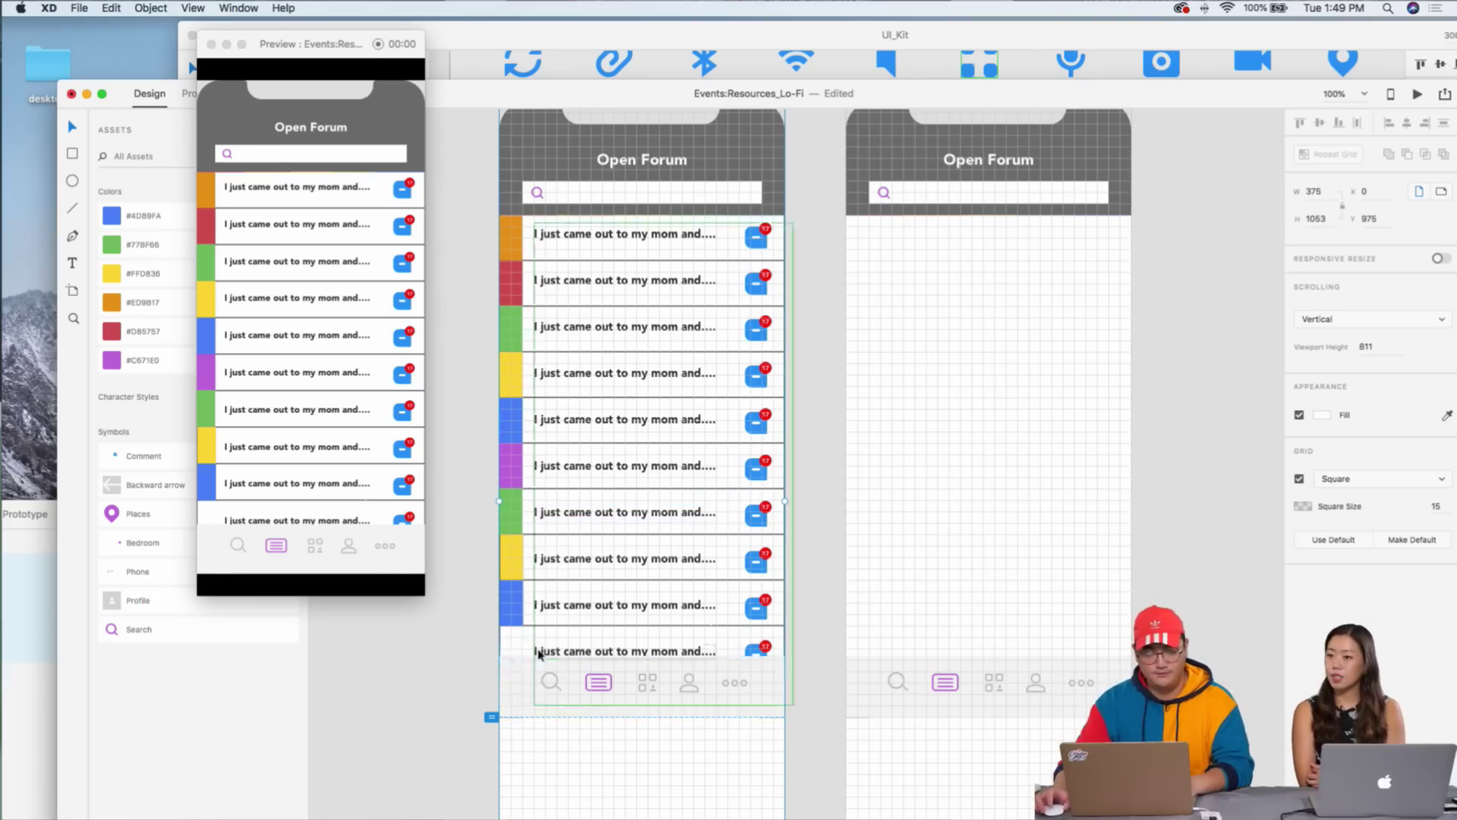
{"action": "left_click", "coordinate": [515, 650]}
{"action": "right_click", "coordinate": [516, 647]}
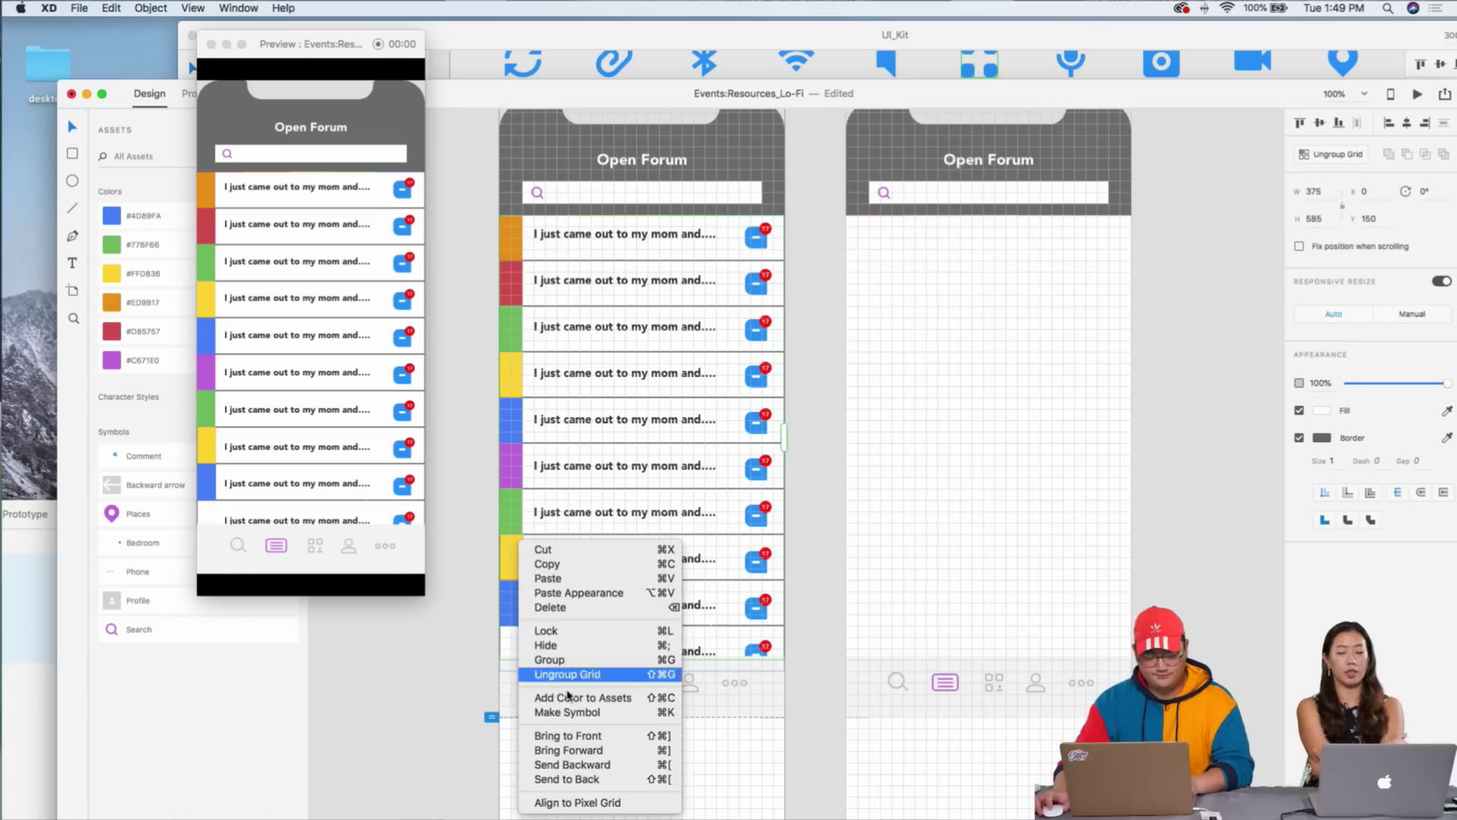
{"action": "left_click", "coordinate": [563, 780]}
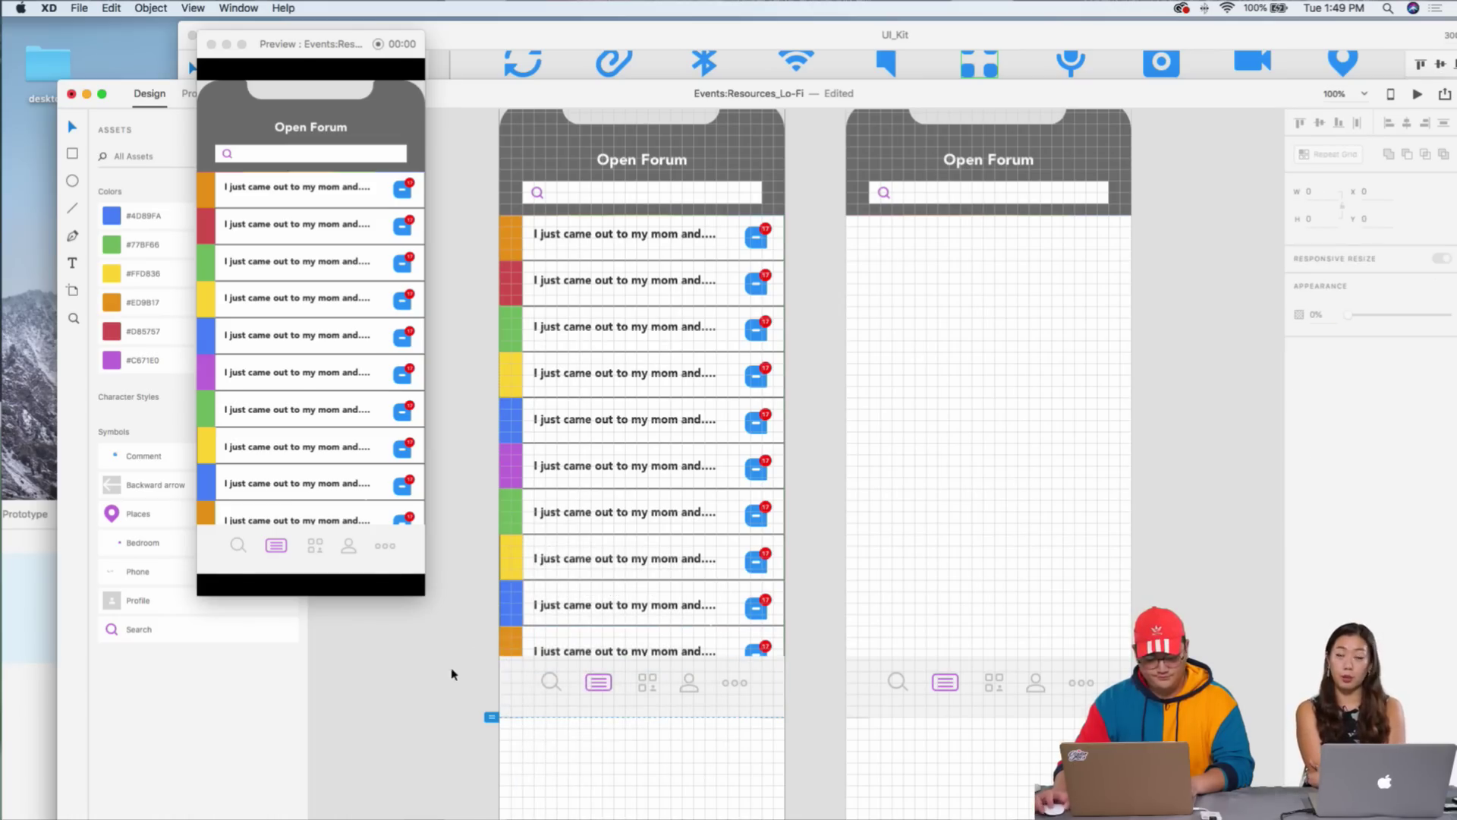
{"action": "scroll", "coordinate": [315, 442], "scroll_direction": "down", "scroll_amount": 3}
{"action": "scroll", "coordinate": [315, 442], "scroll_direction": "down", "scroll_amount": 1}
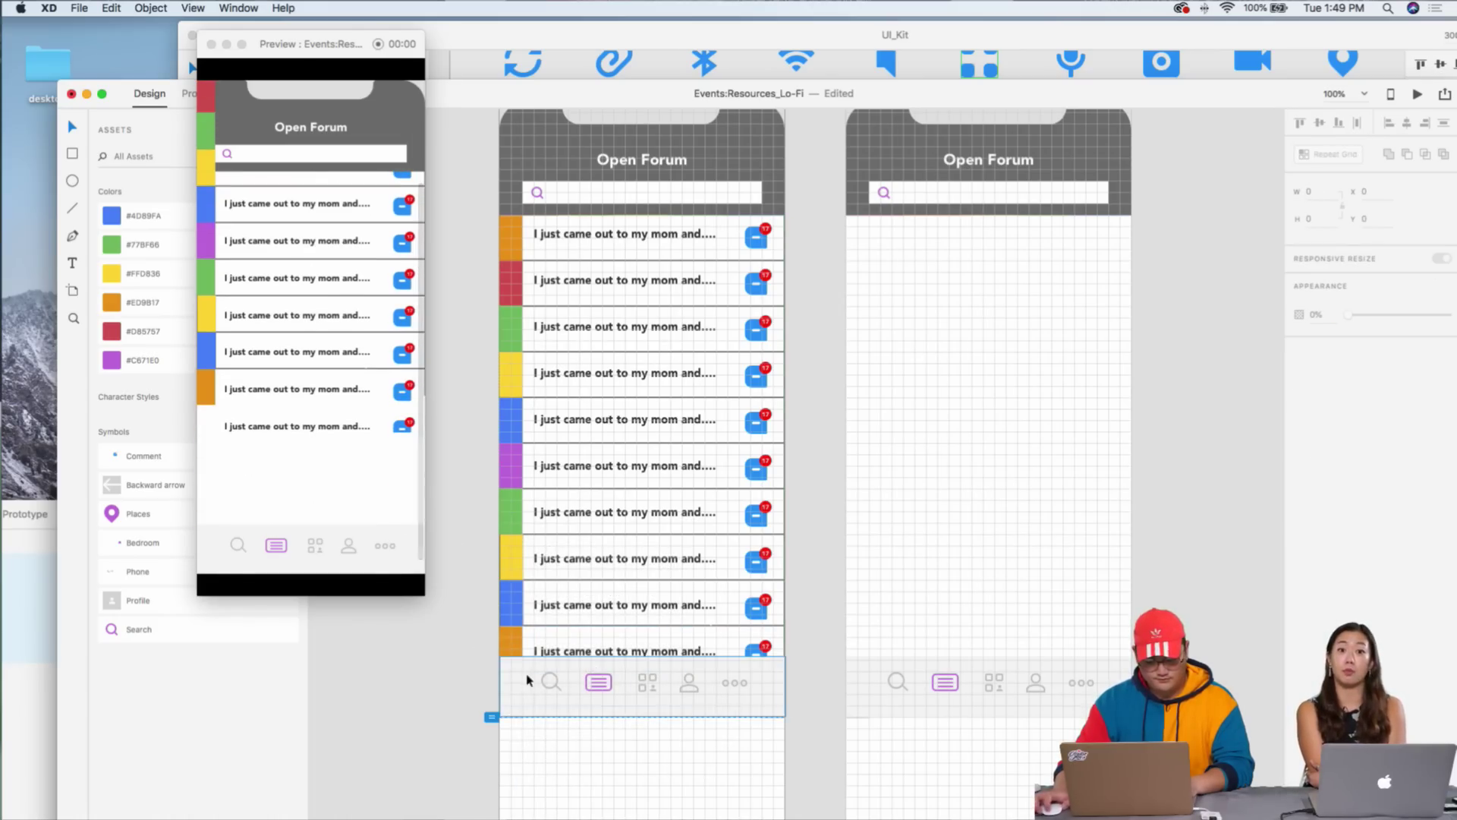
{"action": "scroll", "coordinate": [315, 472], "scroll_direction": "up", "scroll_amount": 3}
{"action": "left_click", "coordinate": [313, 527]}
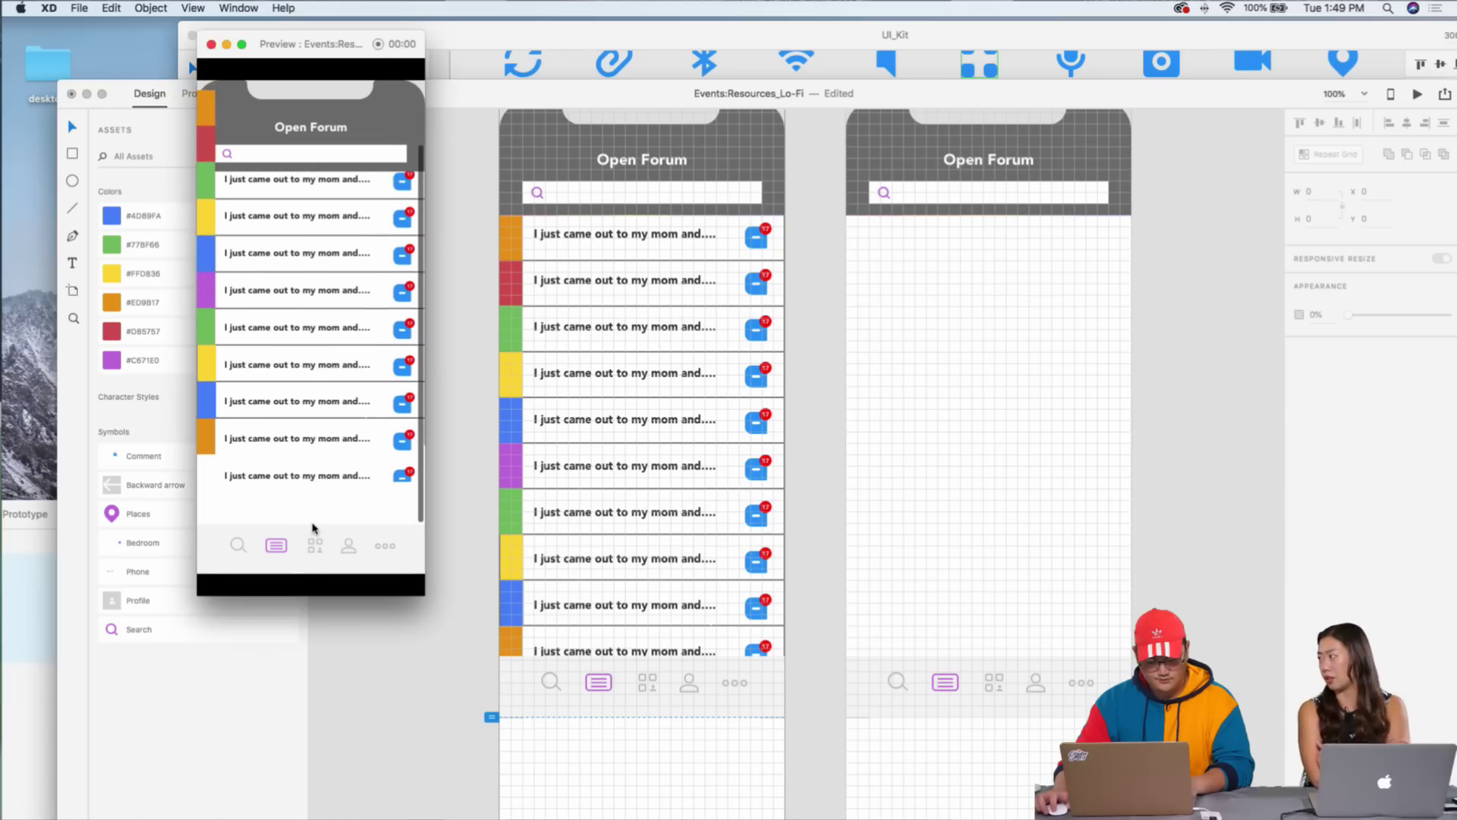
{"action": "scroll", "coordinate": [313, 528], "scroll_direction": "up", "scroll_amount": 1}
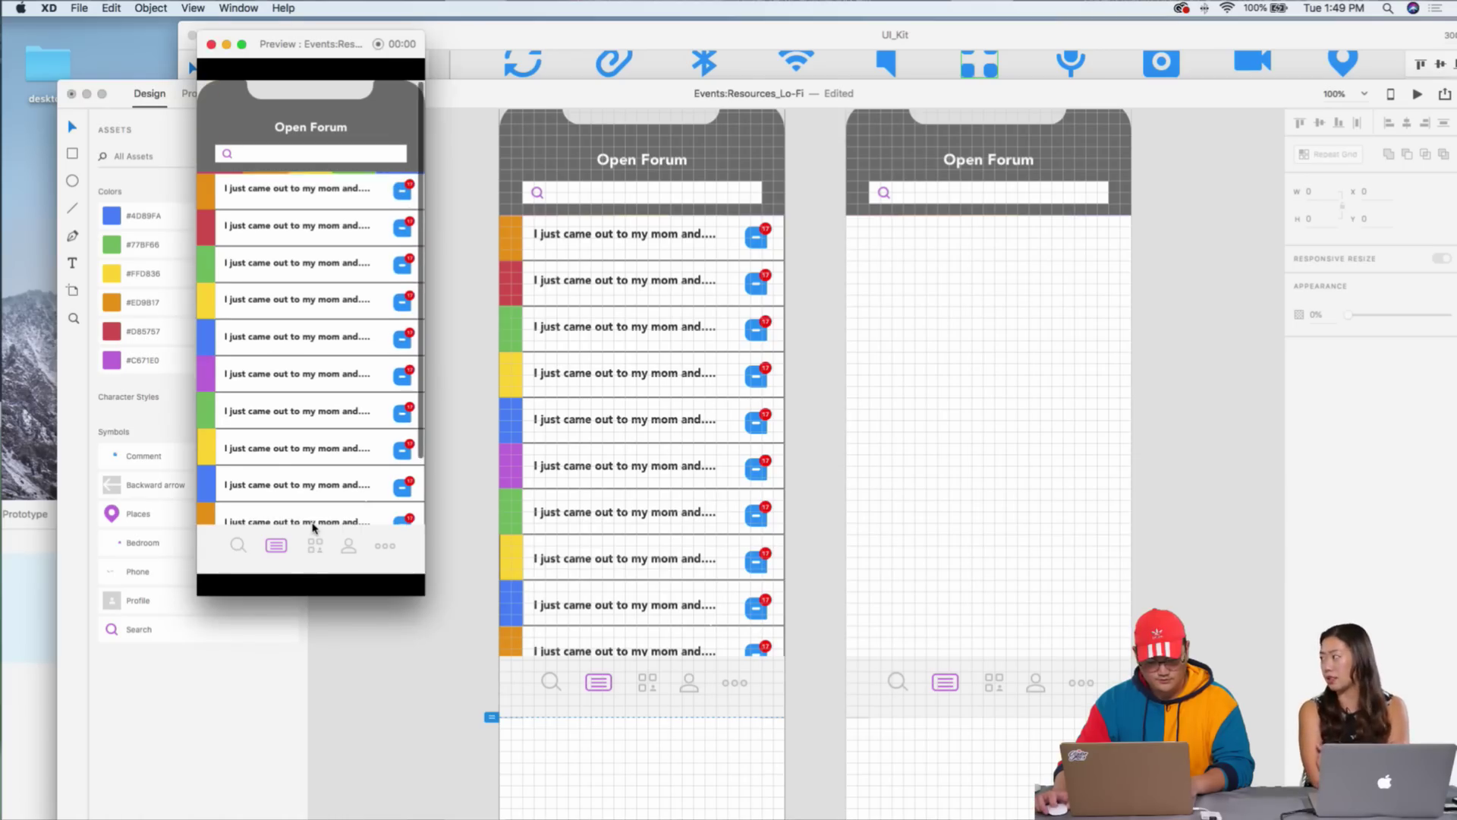
- Select the column of colour blocks along the post rows of iPhone X – 3 and send the selection to the back
{"action": "left_click", "coordinate": [464, 245]}
{"action": "left_click_drag", "start_coordinate": [466, 225], "coordinate": [517, 646]}
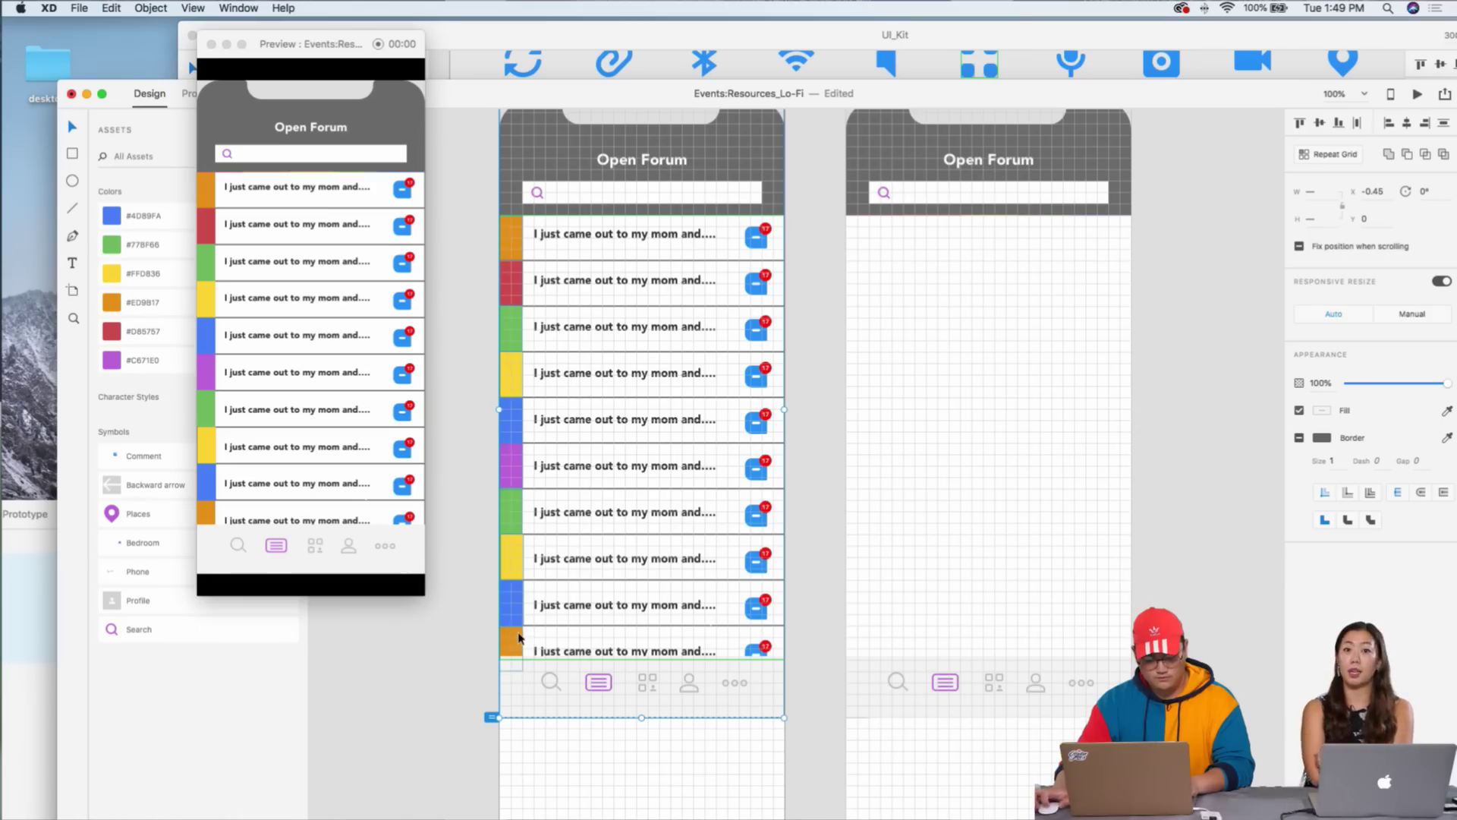
{"action": "right_click", "coordinate": [516, 646]}
{"action": "left_click", "coordinate": [563, 780]}
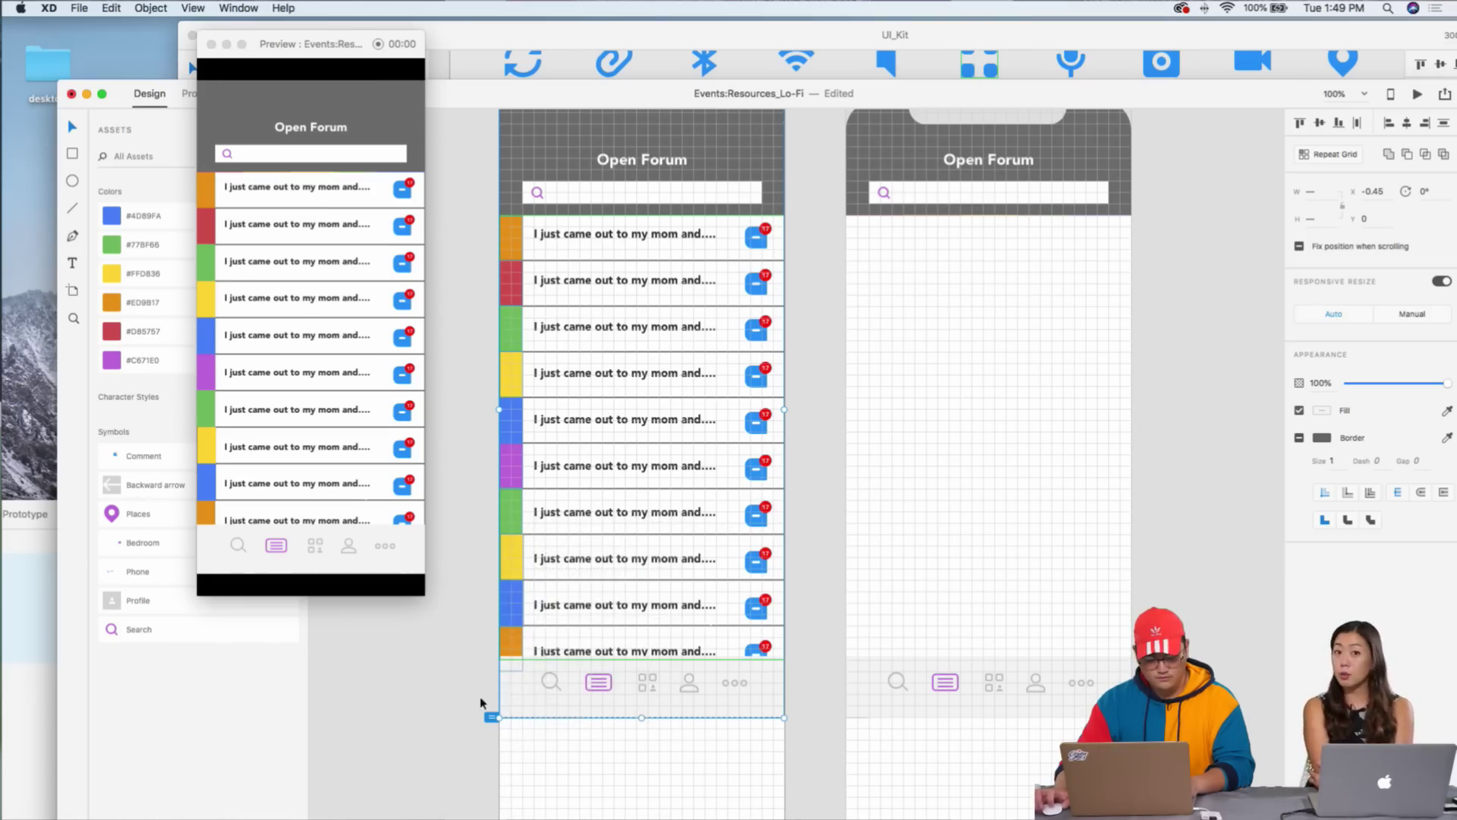
- Restore the notched device frame on iPhone X – 3 in front of its header and navigation bar, using iPhone X – 4 as reference
{"action": "left_click", "coordinate": [437, 708]}
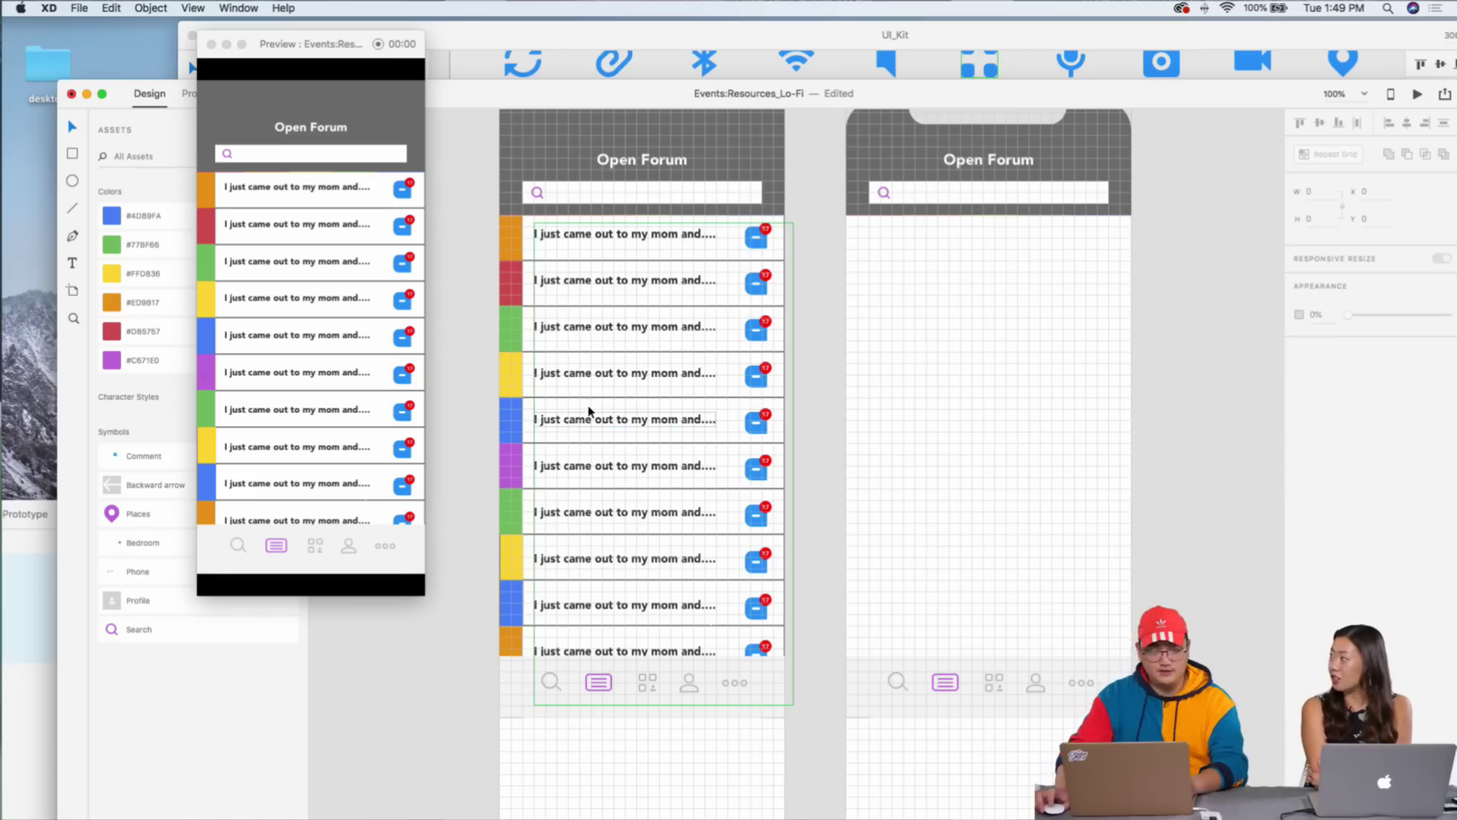
{"action": "scroll", "coordinate": [584, 414], "scroll_direction": "up", "scroll_amount": 5}
{"action": "left_click", "coordinate": [1029, 414]}
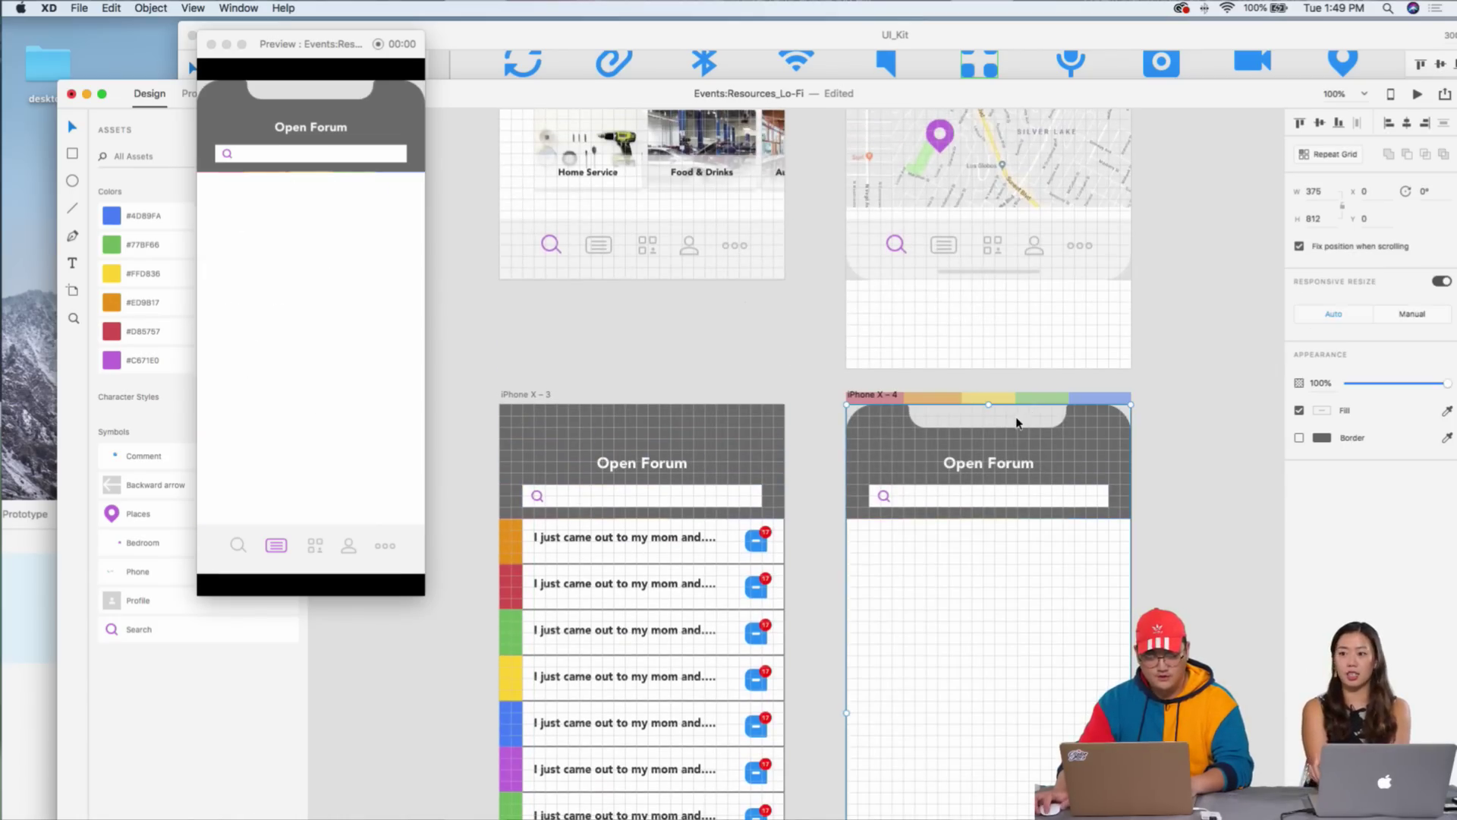
{"action": "left_click", "coordinate": [1167, 428]}
{"action": "left_click", "coordinate": [1008, 417]}
{"action": "left_click", "coordinate": [731, 429]}
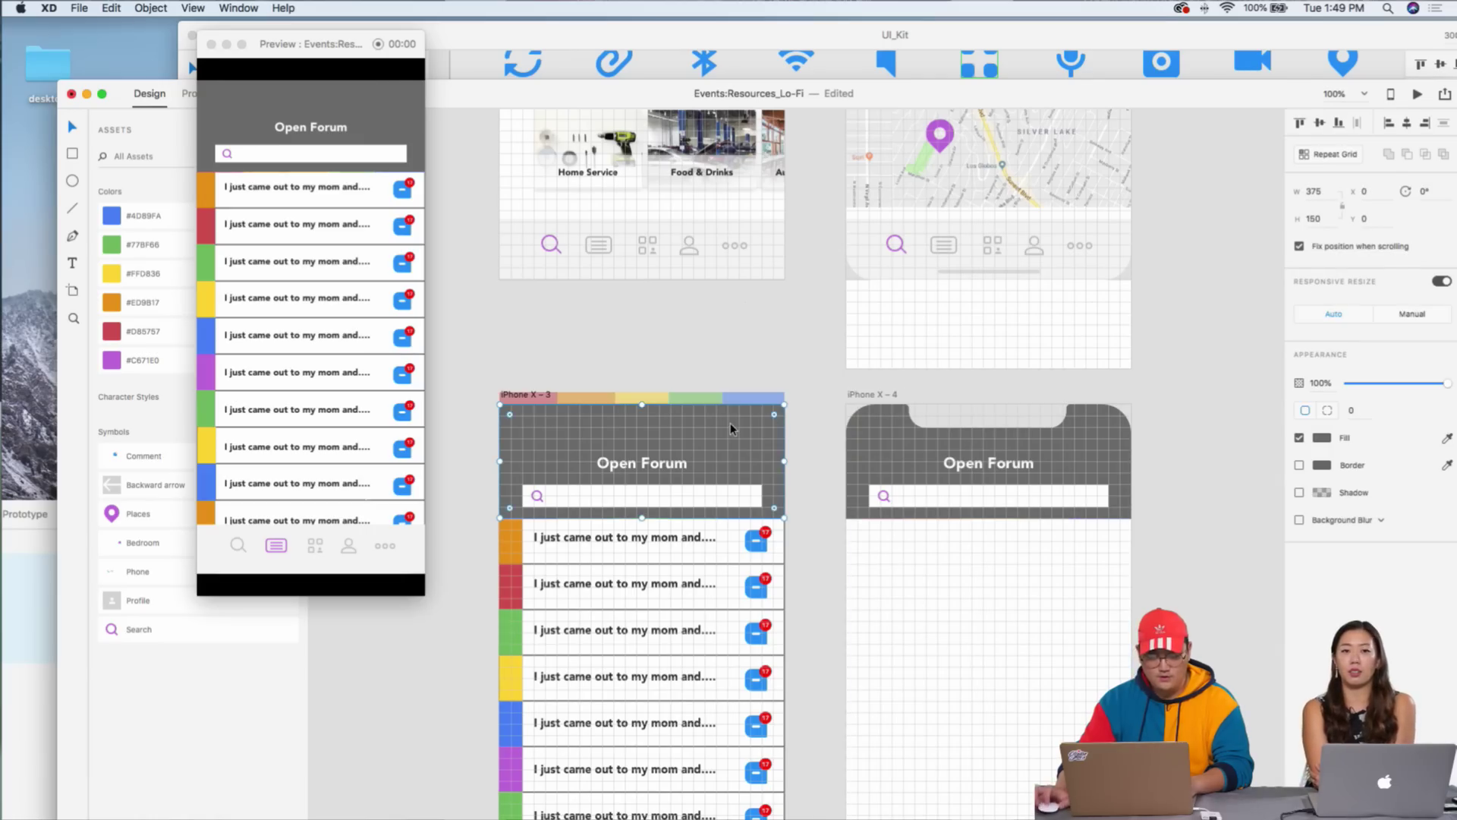
{"action": "left_click", "coordinate": [747, 354]}
{"action": "scroll", "coordinate": [774, 402], "scroll_direction": "down", "scroll_amount": 5}
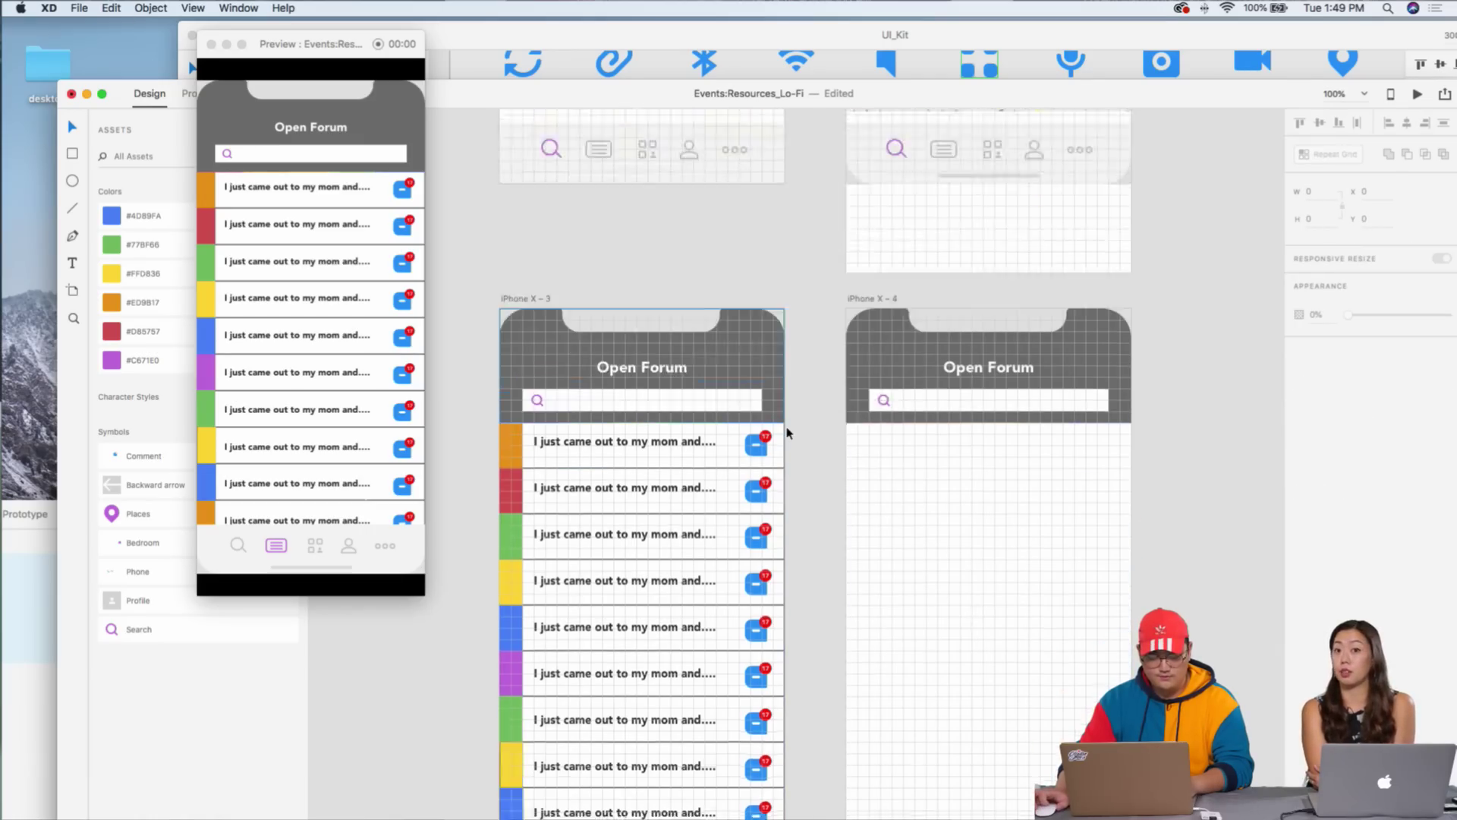
- Review the Open Forum artboards alongside the COME OUT home and Gay Sports League event artboards, down to 75% zoom
{"action": "scroll", "coordinate": [787, 433], "scroll_direction": "down", "scroll_amount": 1}
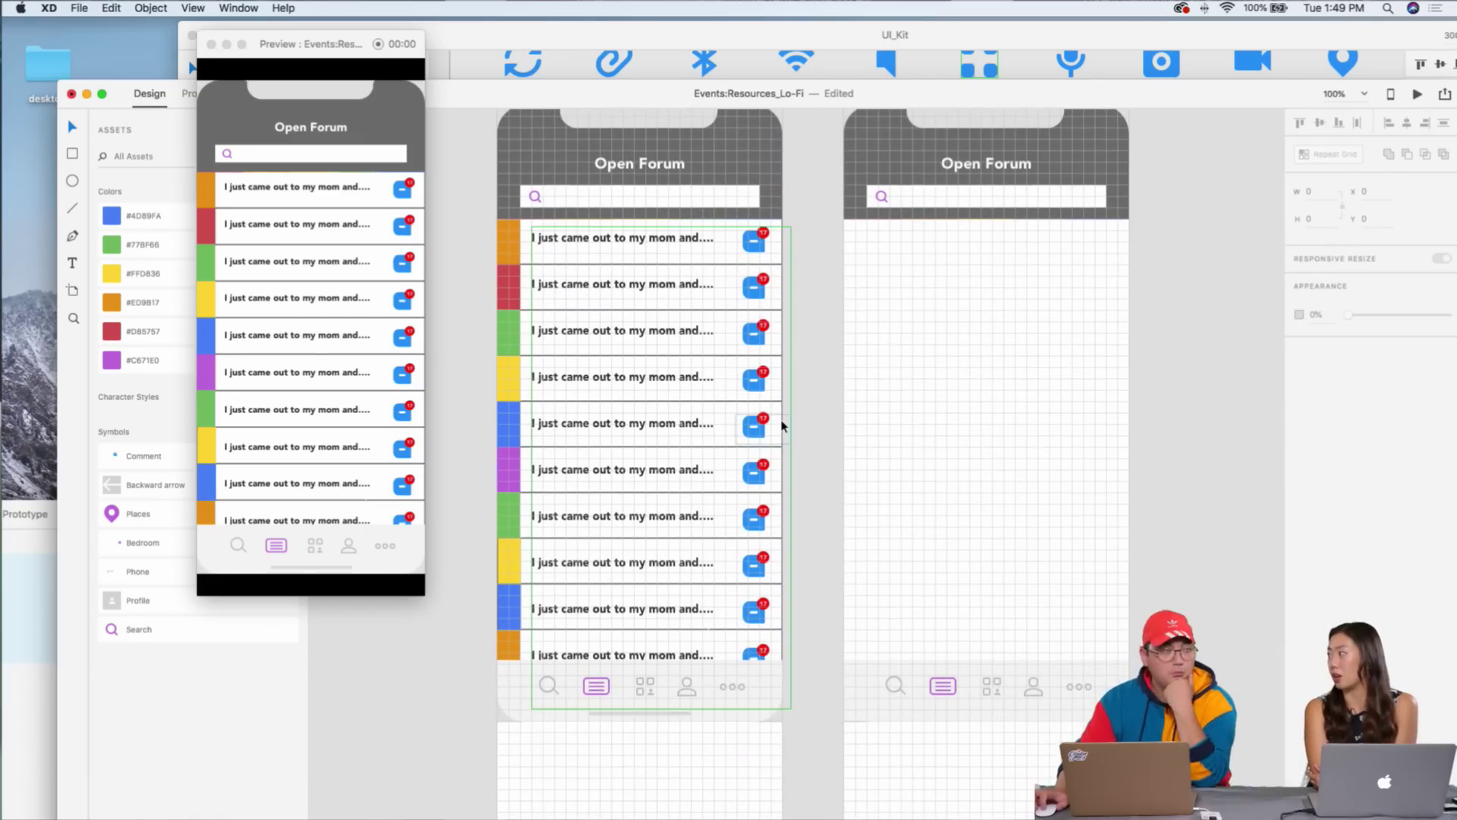
{"action": "scroll", "coordinate": [787, 433], "scroll_direction": "up", "scroll_amount": 1}
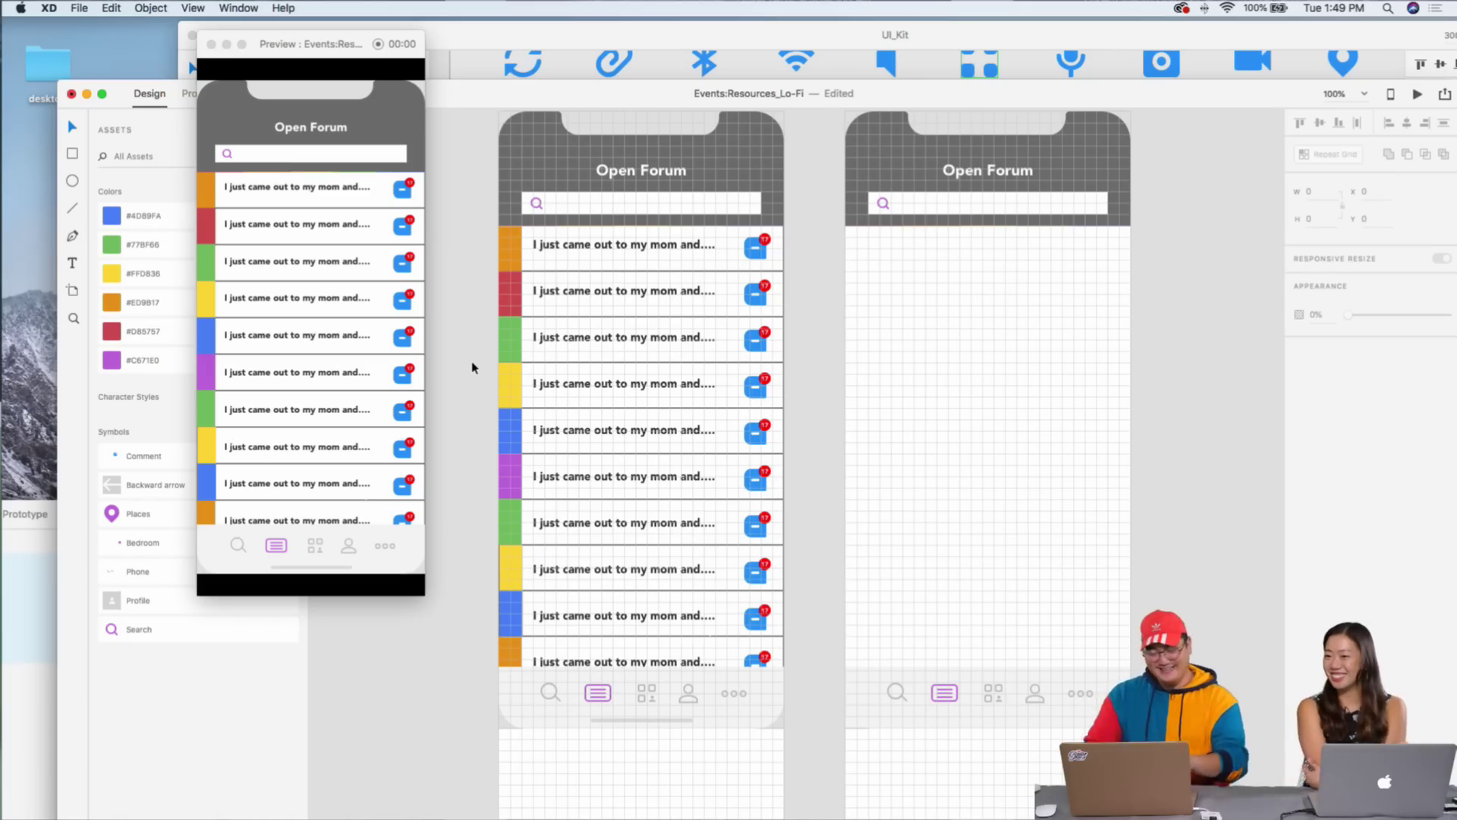
{"action": "scroll", "coordinate": [458, 334], "scroll_direction": "down", "scroll_amount": 5}
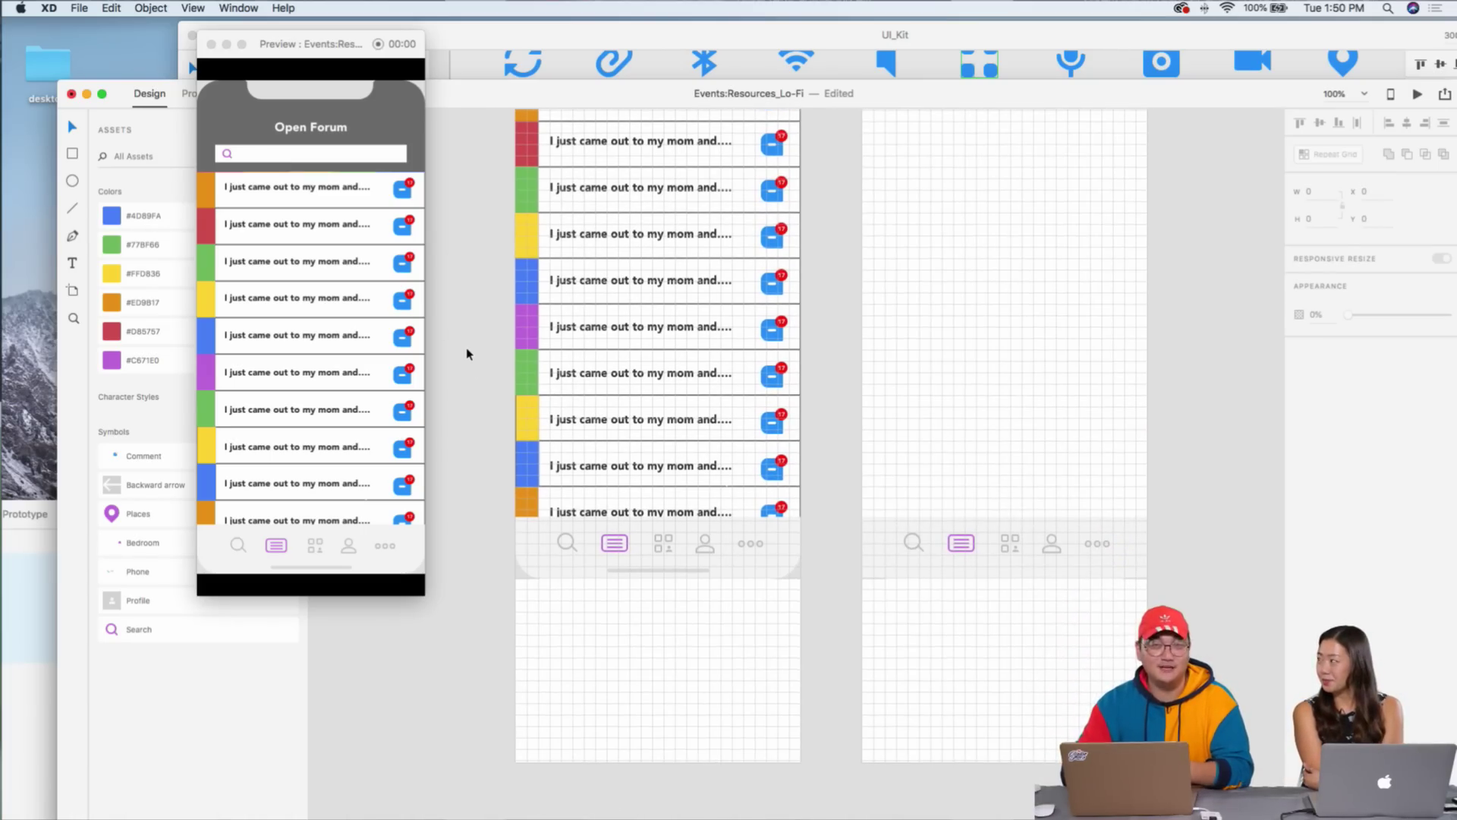
{"action": "scroll", "coordinate": [626, 351], "scroll_direction": "up", "scroll_amount": 6}
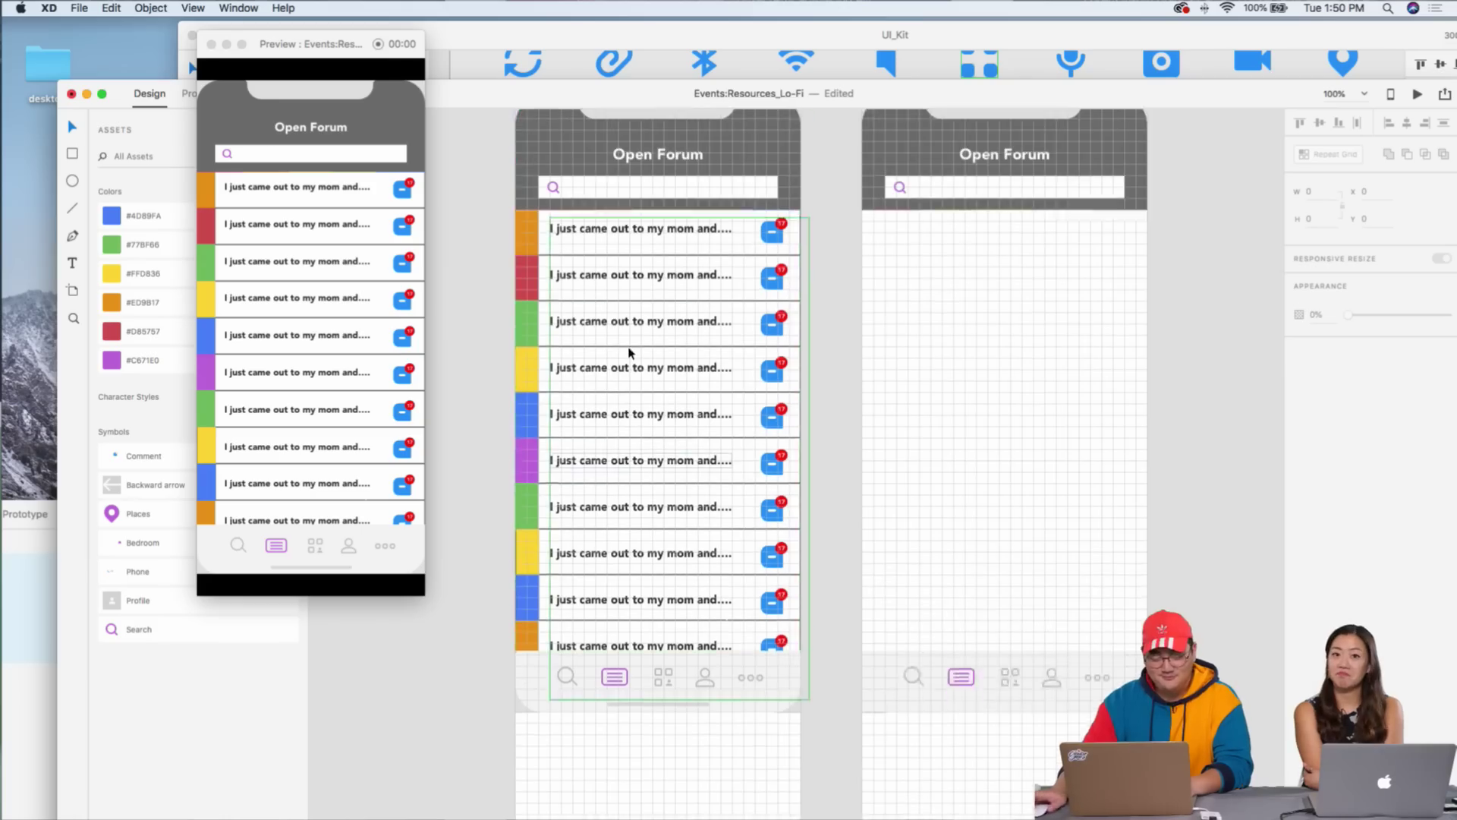
{"action": "scroll", "coordinate": [628, 348], "scroll_direction": "left", "scroll_amount": 1}
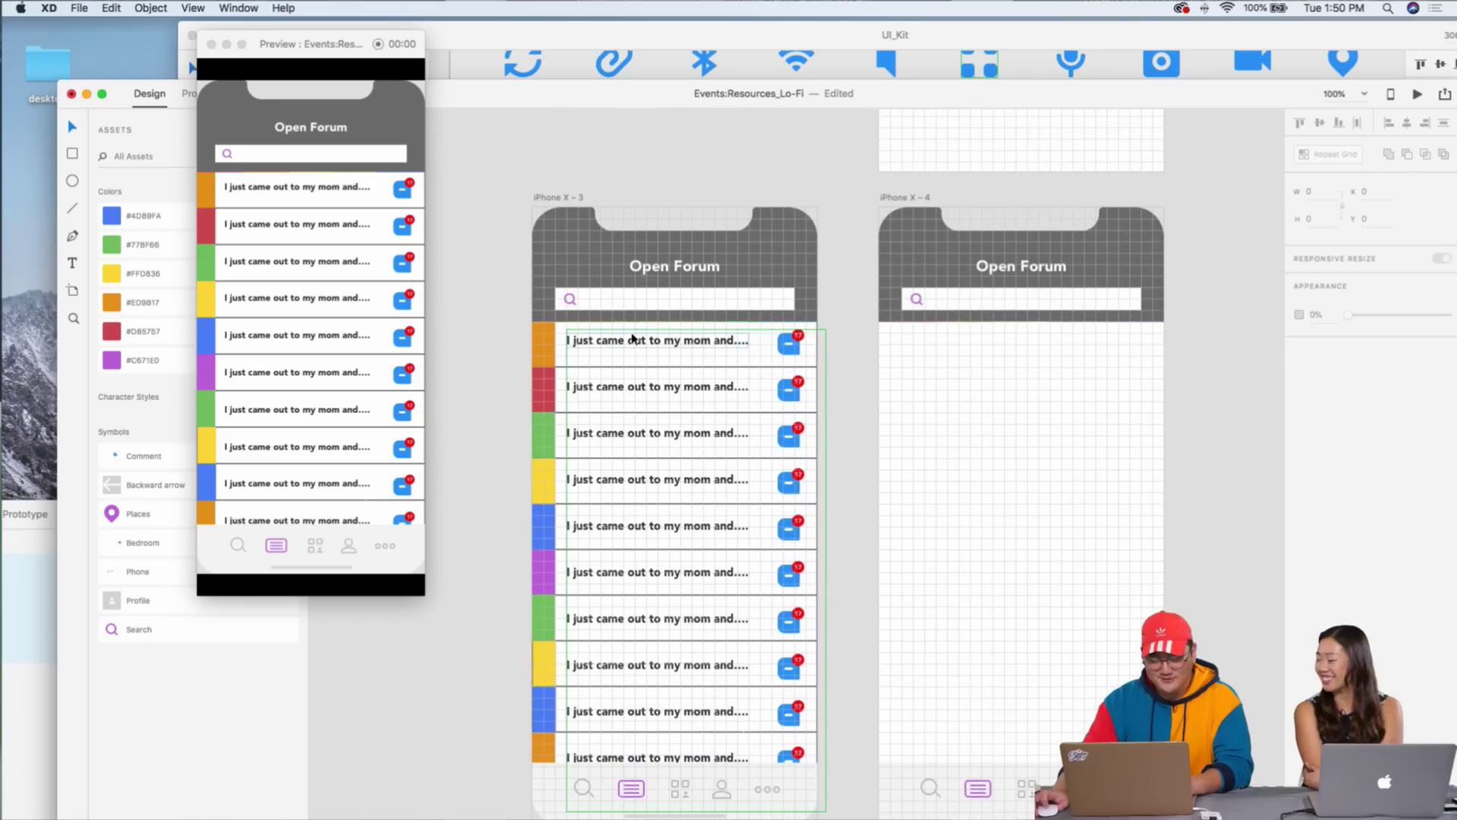
{"action": "scroll", "coordinate": [636, 345], "scroll_direction": "up", "scroll_amount": 8}
{"action": "scroll", "coordinate": [929, 471], "scroll_direction": "up", "scroll_amount": 4}
{"action": "scroll", "coordinate": [930, 471], "scroll_direction": "down", "scroll_amount": 12}
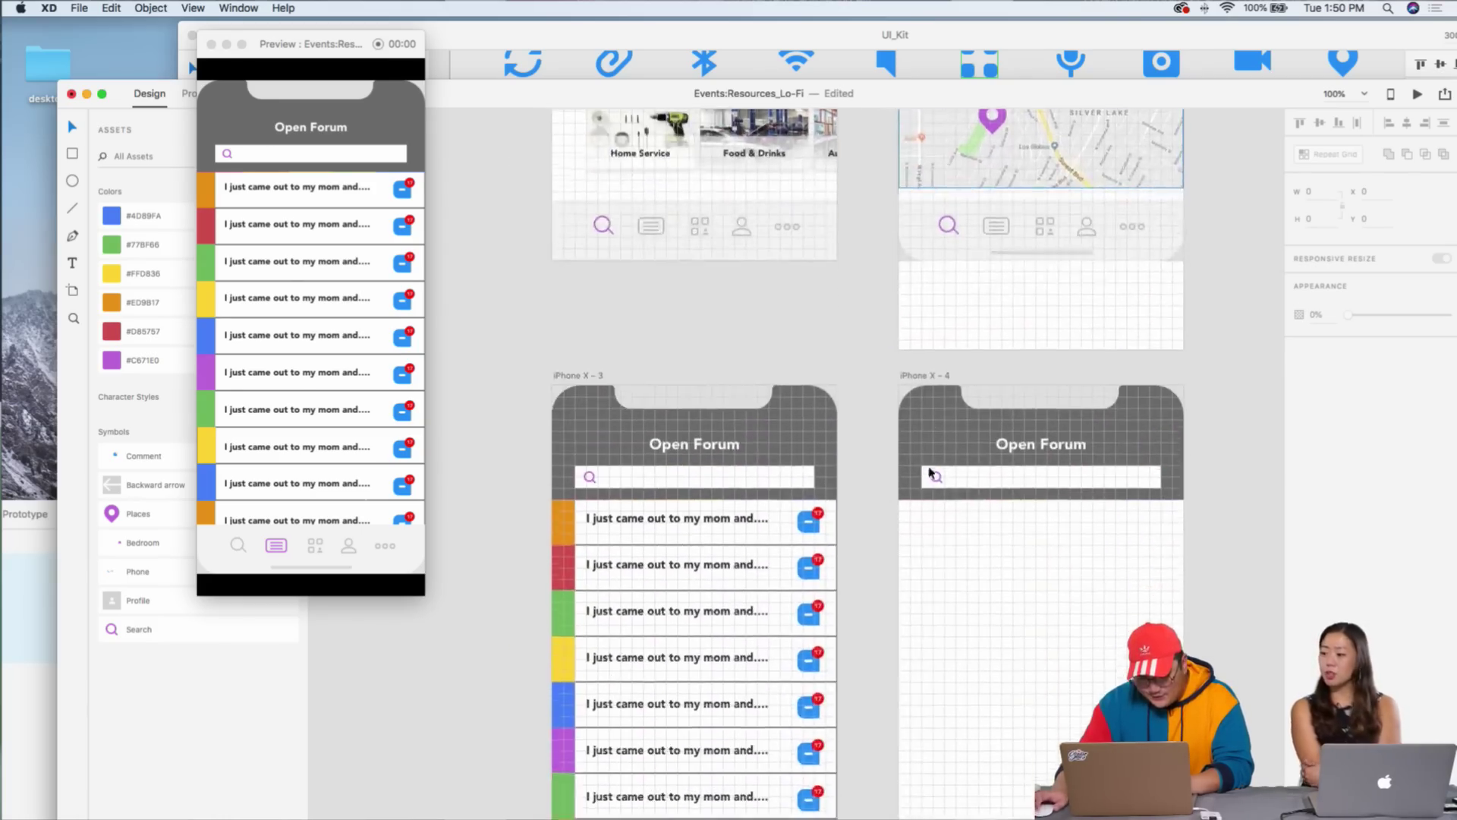
{"action": "scroll", "coordinate": [930, 471], "scroll_direction": "left", "scroll_amount": 2}
{"action": "scroll", "coordinate": [954, 494], "scroll_direction": "up", "scroll_amount": 15}
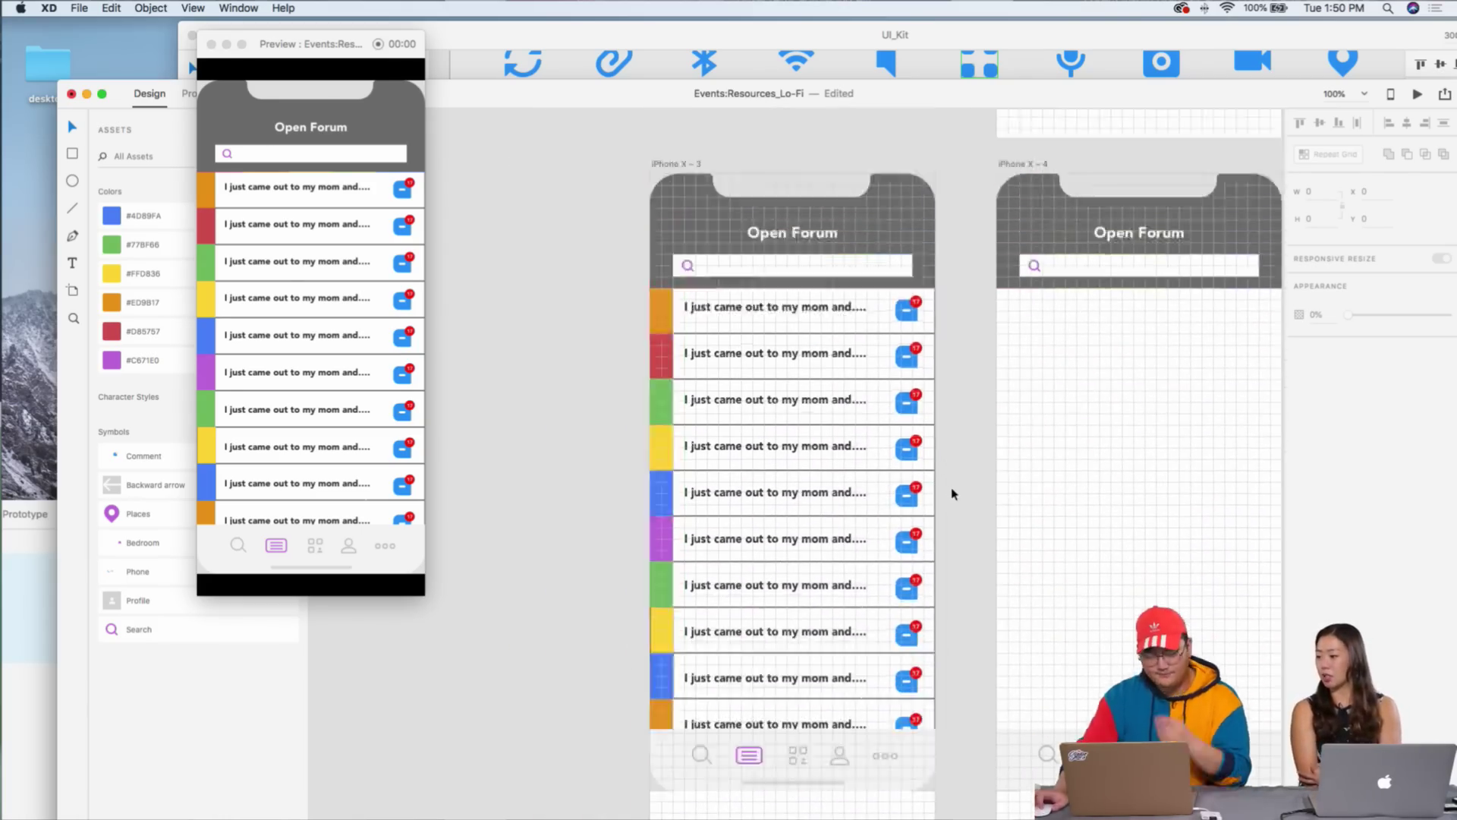
{"action": "scroll", "coordinate": [955, 493], "scroll_direction": "right", "scroll_amount": 5}
{"action": "scroll", "coordinate": [954, 493], "scroll_direction": "up", "scroll_amount": 2}
{"action": "scroll", "coordinate": [955, 494], "scroll_direction": "right", "scroll_amount": 1}
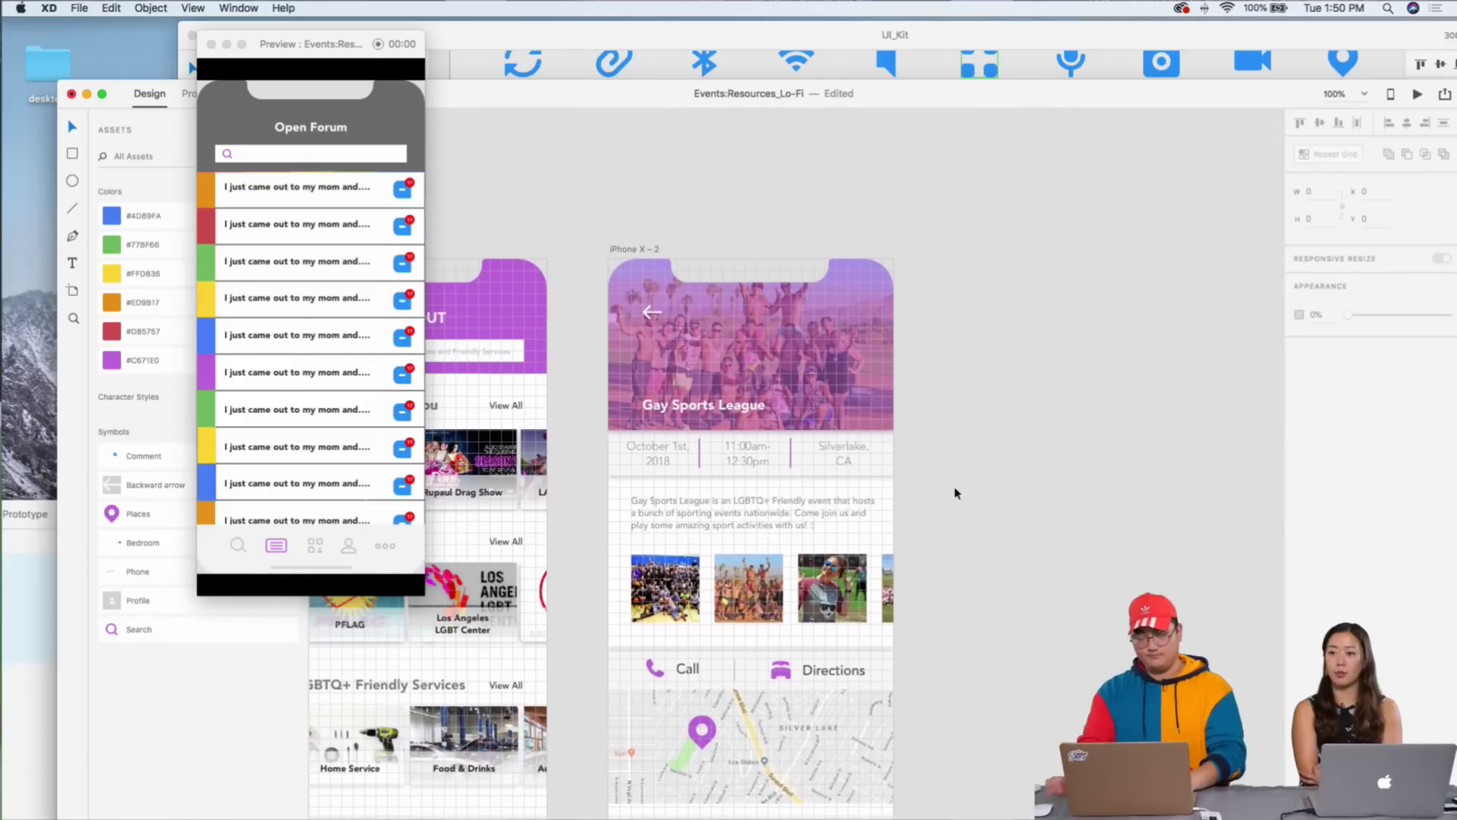
{"action": "scroll", "coordinate": [955, 494], "scroll_direction": "up", "scroll_amount": 4}
{"action": "scroll", "coordinate": [954, 495], "scroll_direction": "left", "scroll_amount": 3}
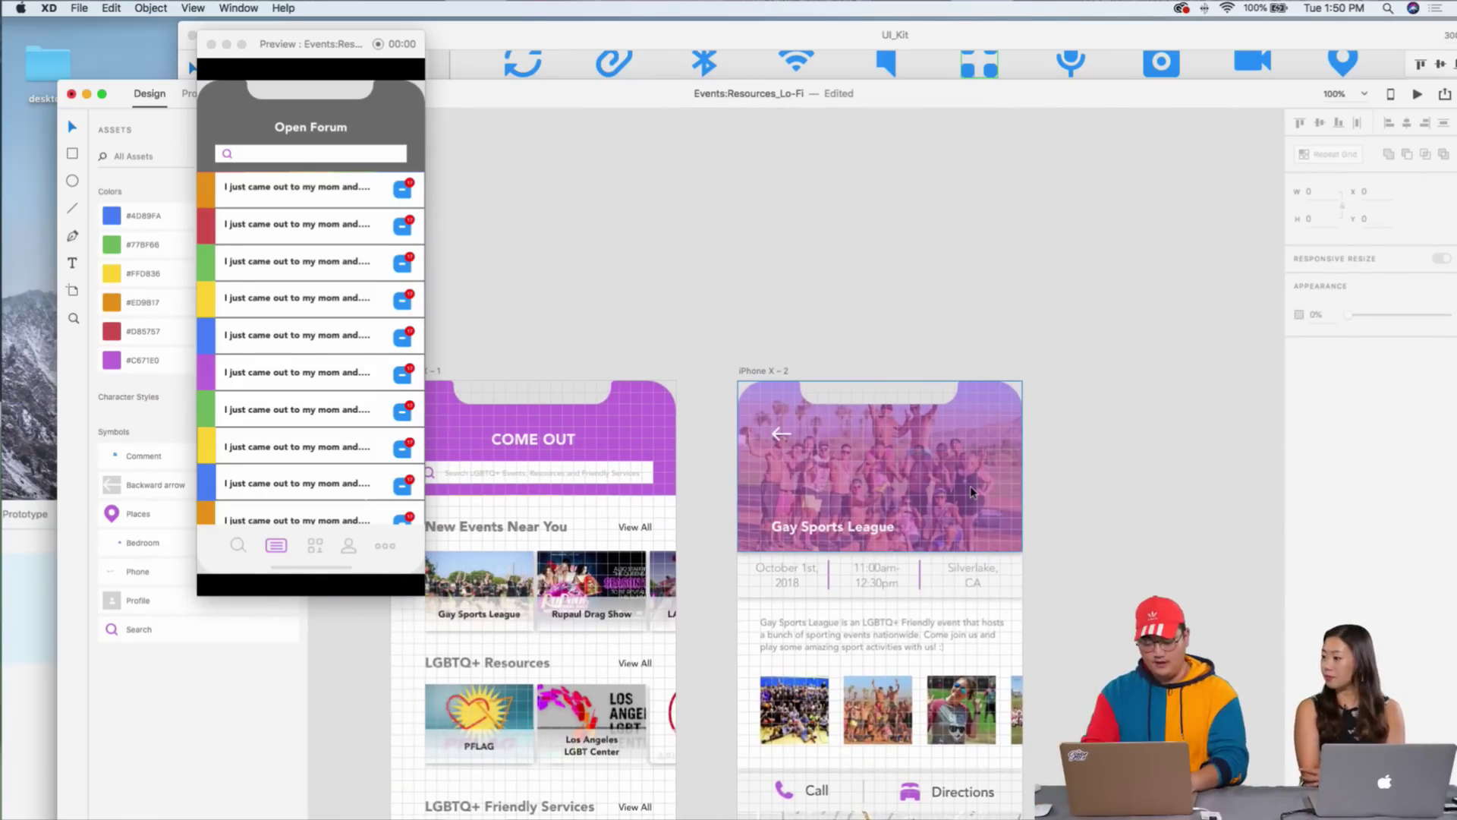
{"action": "key", "text": "super+minus"}
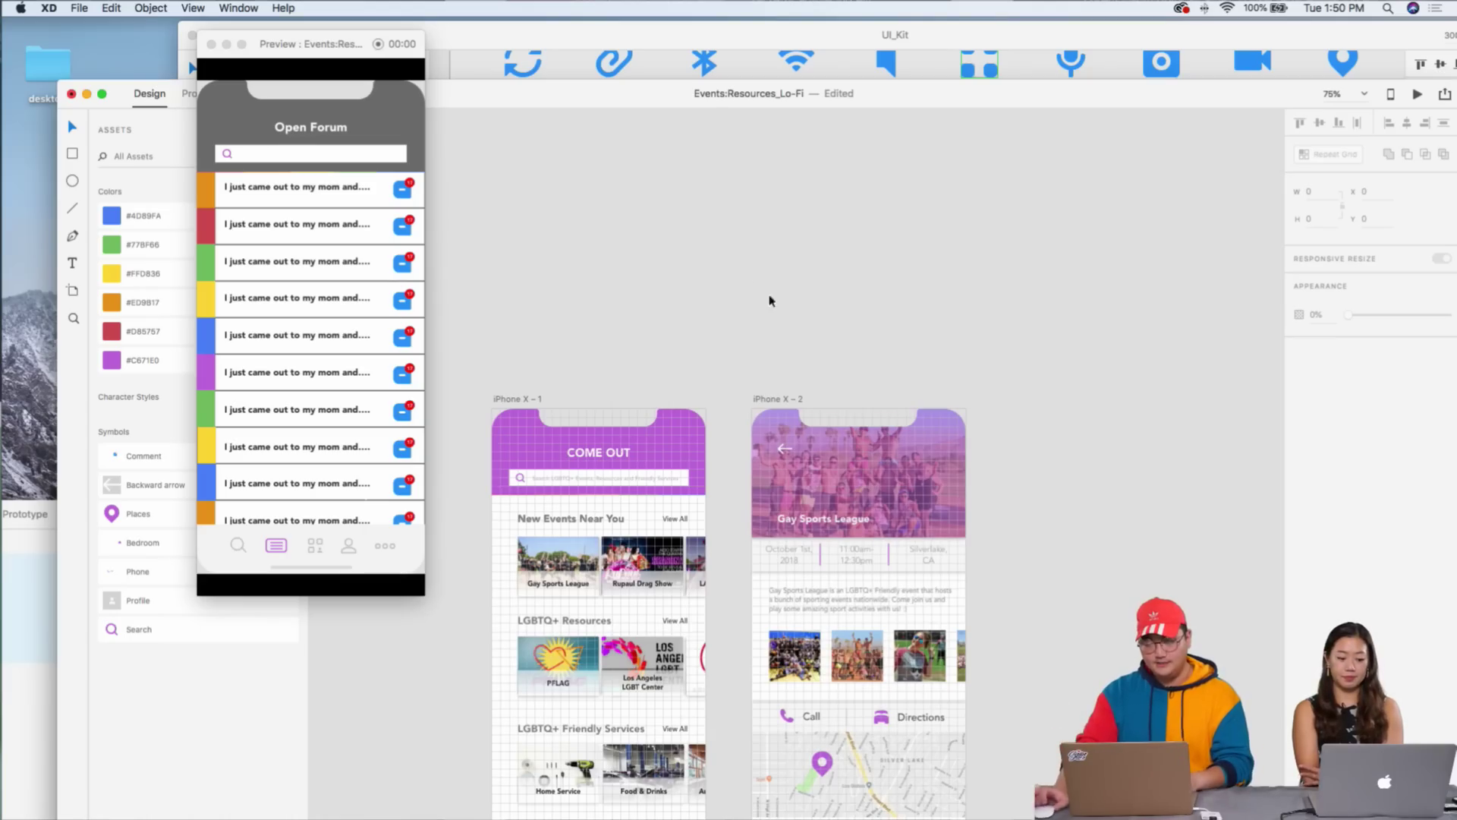
- Switch to the Intro document and look through its pages down to User Interviews Part I and Part II
{"action": "left_click_drag", "start_coordinate": [626, 94], "coordinate": [749, 129]}
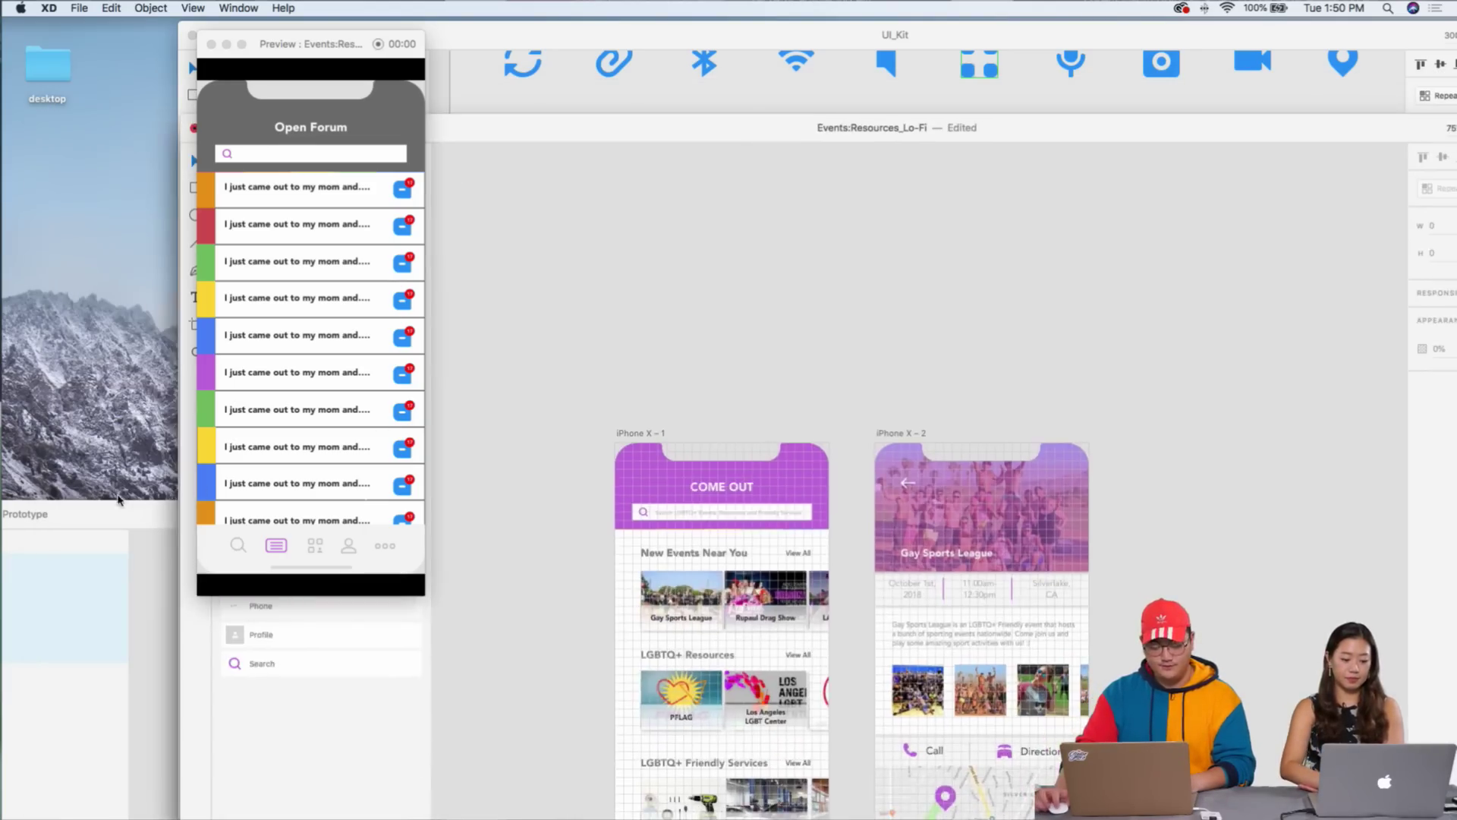
{"action": "left_click_drag", "start_coordinate": [117, 500], "coordinate": [315, 31]}
{"action": "scroll", "coordinate": [850, 406], "scroll_direction": "down", "scroll_amount": 10}
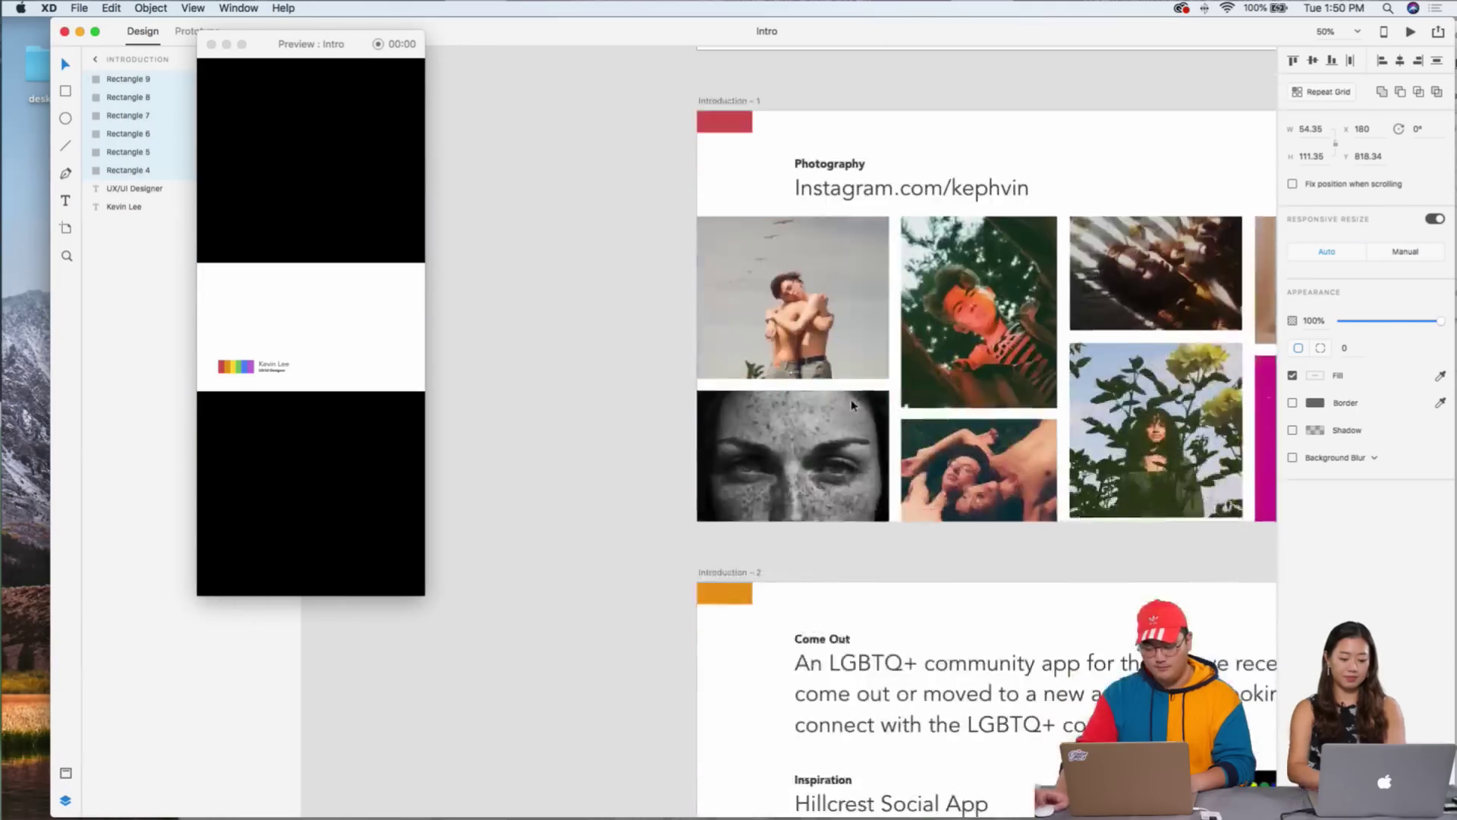
{"action": "scroll", "coordinate": [852, 405], "scroll_direction": "down", "scroll_amount": 20}
{"action": "scroll", "coordinate": [852, 405], "scroll_direction": "right", "scroll_amount": 3}
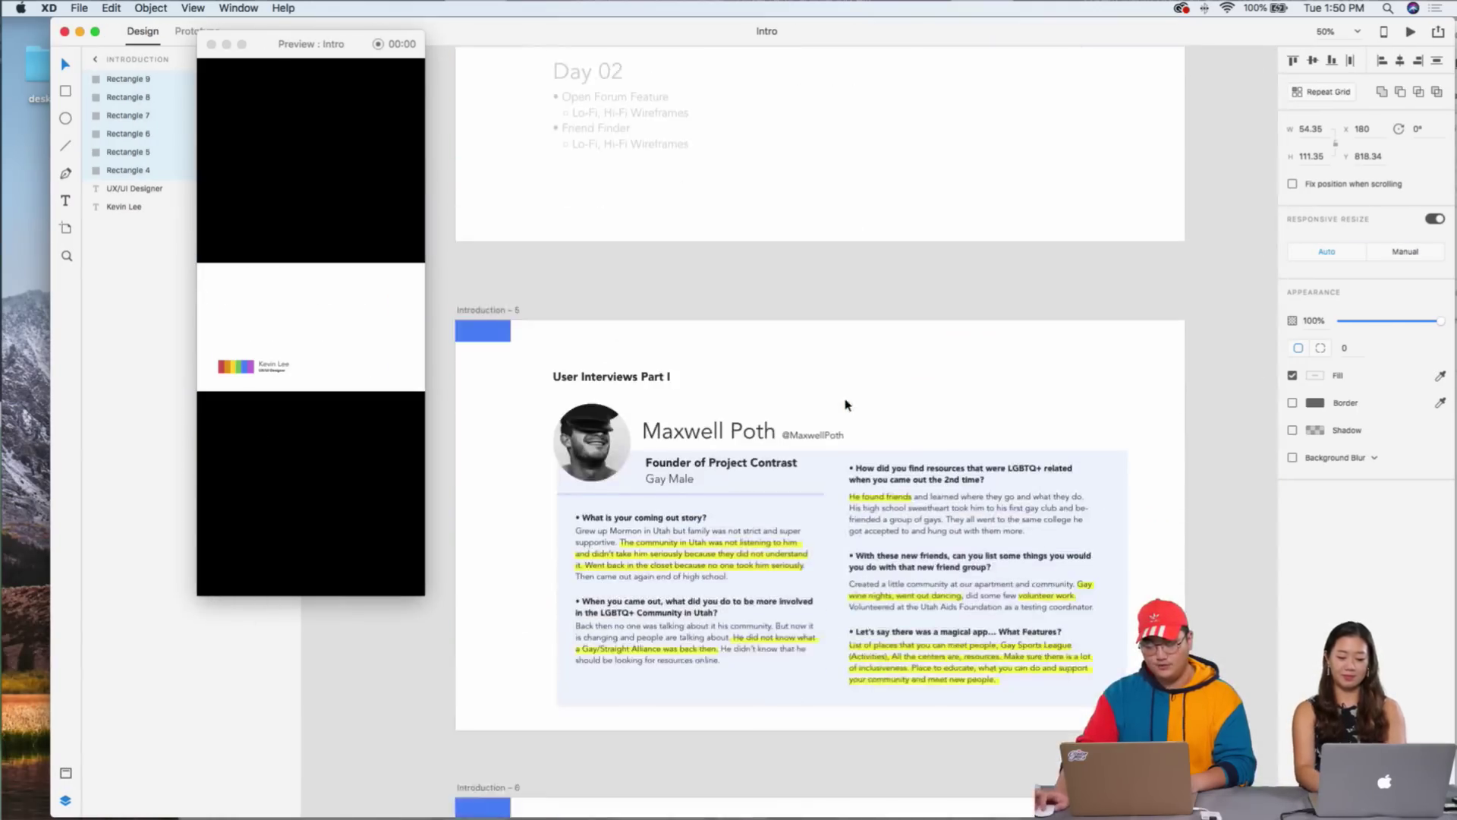
{"action": "scroll", "coordinate": [848, 405], "scroll_direction": "right", "scroll_amount": 2}
{"action": "scroll", "coordinate": [848, 405], "scroll_direction": "down", "scroll_amount": 5}
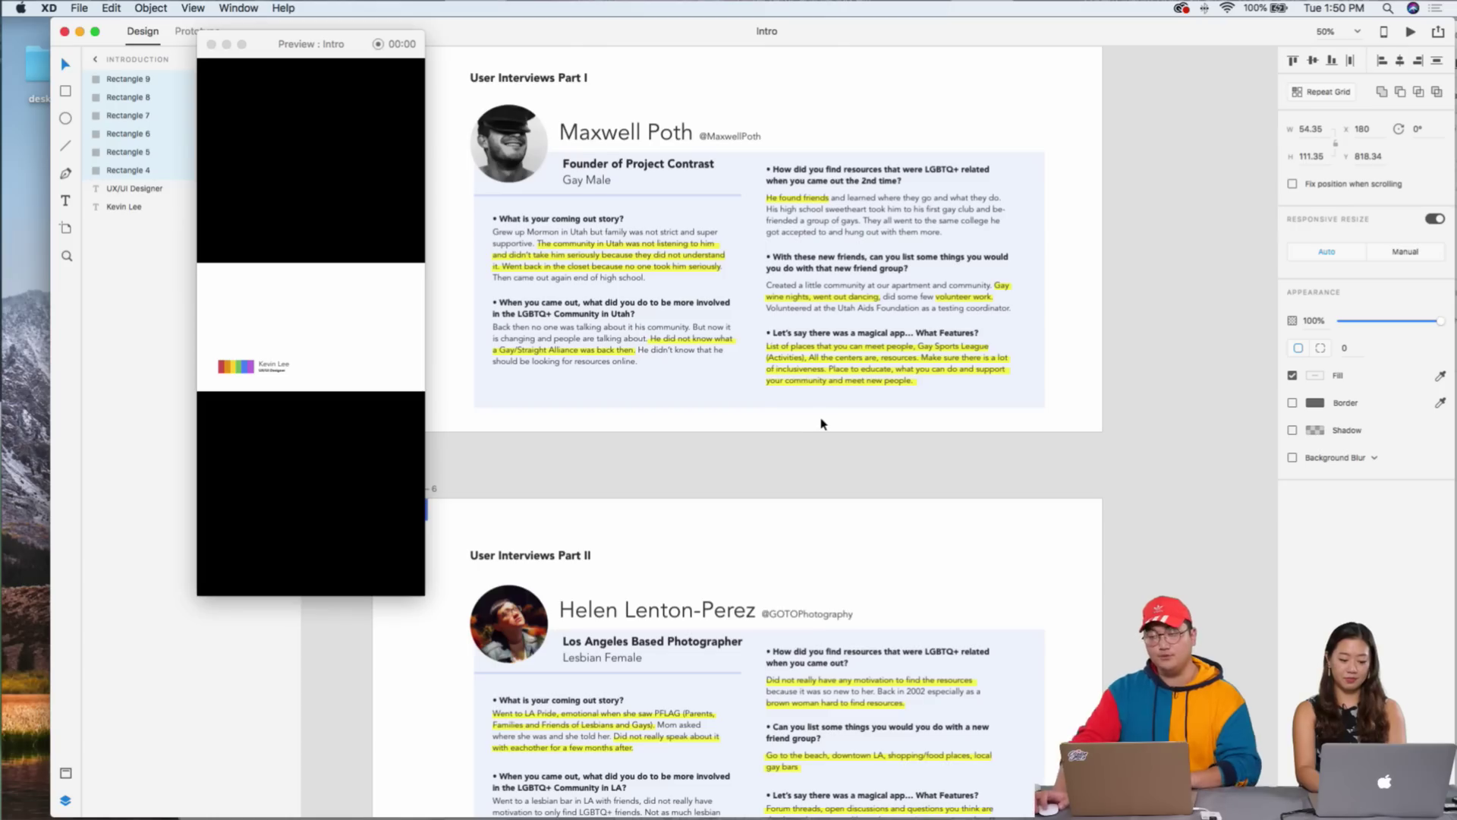
- Read through User Interviews Part II and the Research Conclusion page with its problem and possible solution
{"action": "scroll", "coordinate": [819, 431], "scroll_direction": "down", "scroll_amount": 6}
{"action": "scroll", "coordinate": [819, 431], "scroll_direction": "right", "scroll_amount": 2}
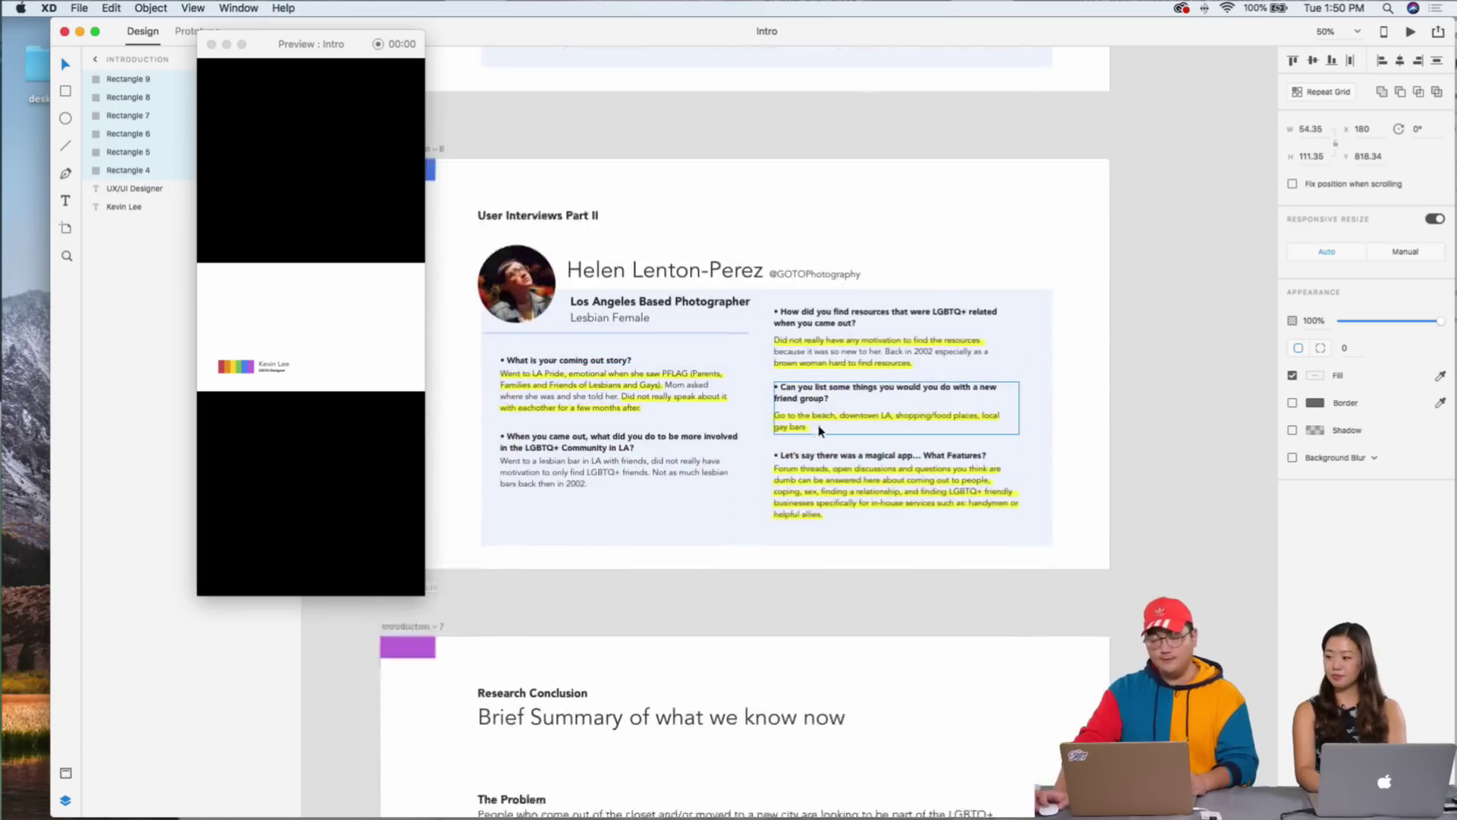
{"action": "scroll", "coordinate": [819, 431], "scroll_direction": "left", "scroll_amount": 3}
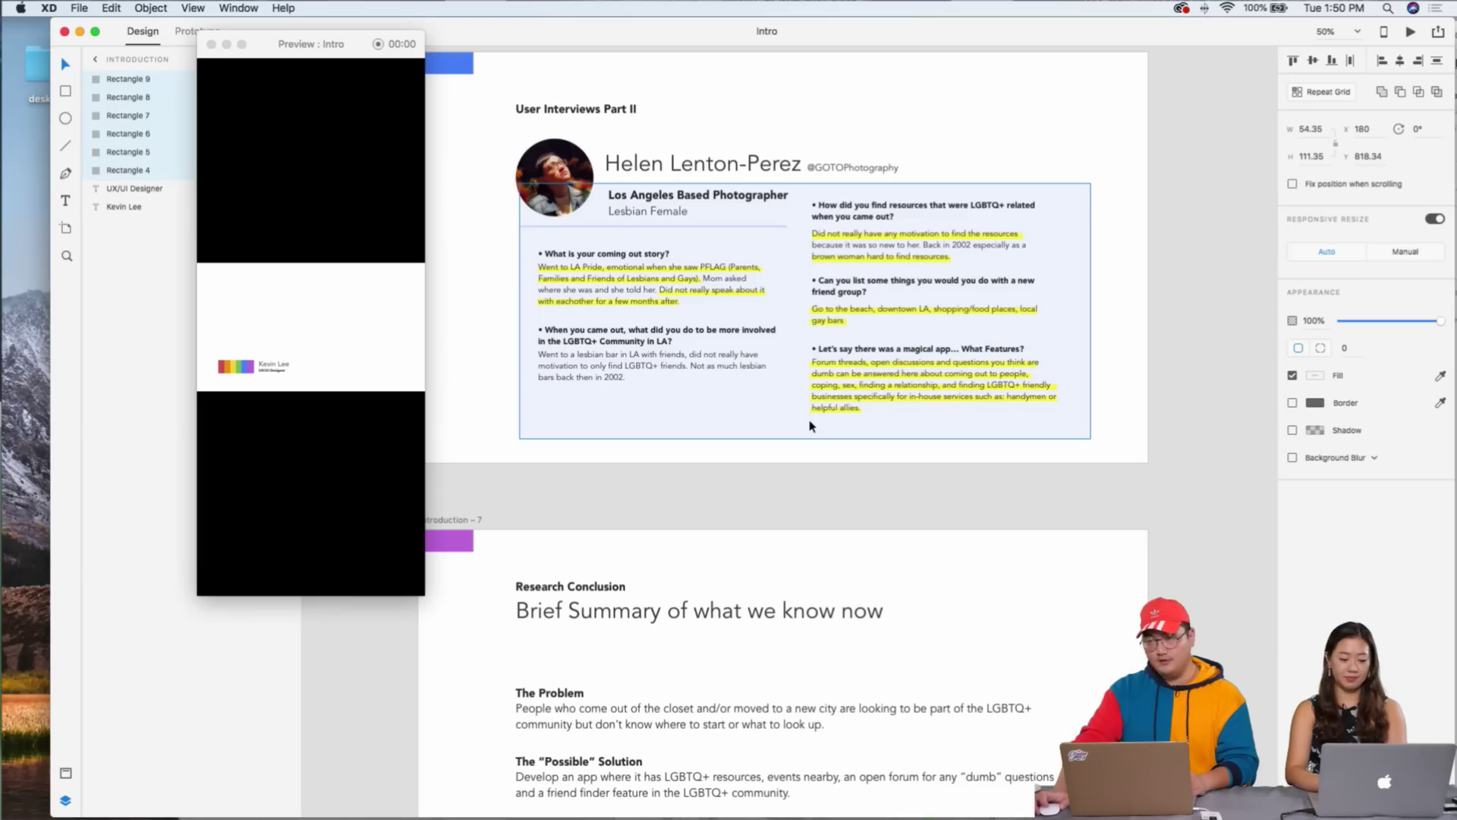
{"action": "scroll", "coordinate": [810, 426], "scroll_direction": "down", "scroll_amount": 5}
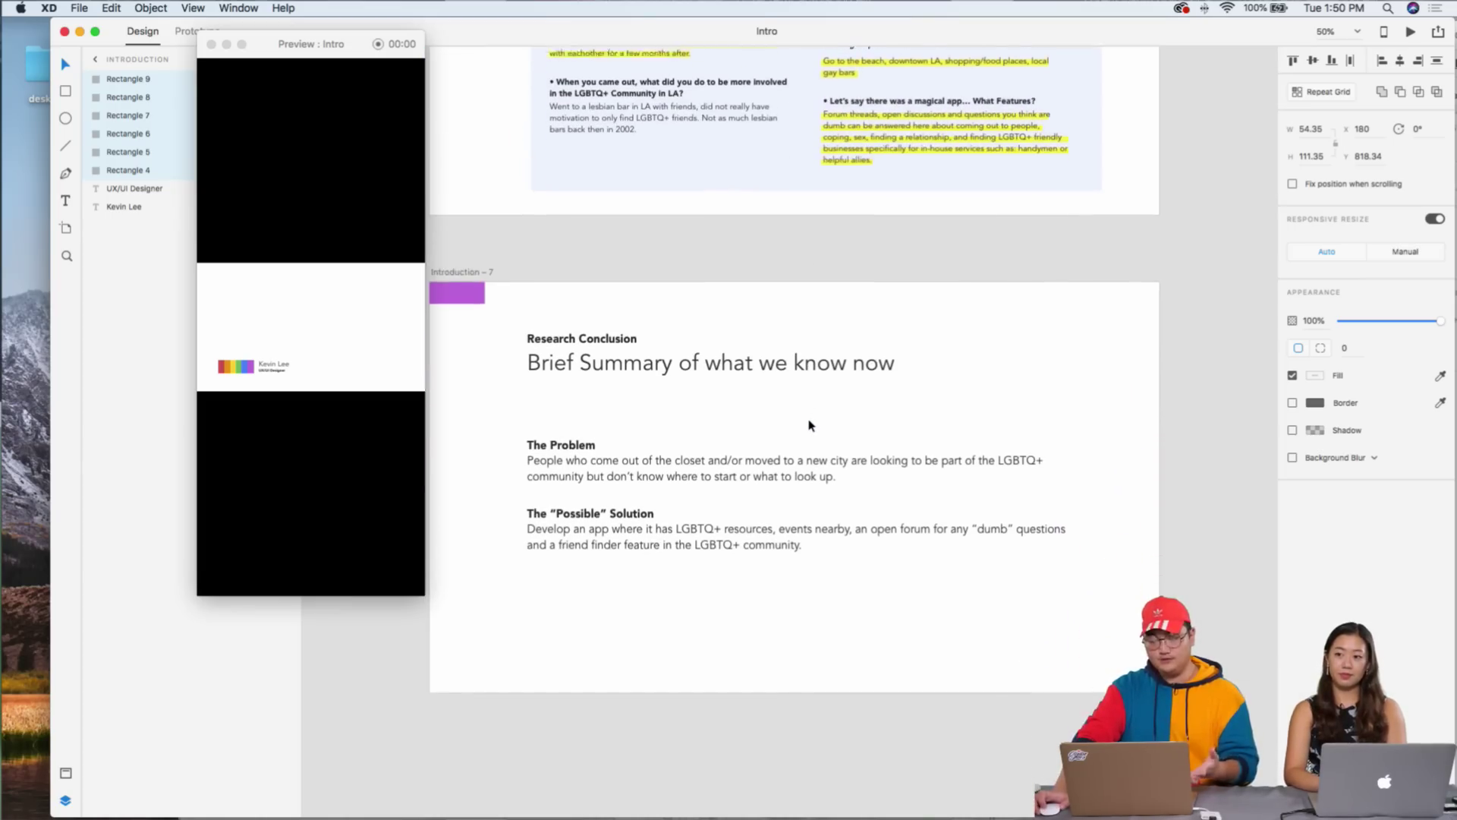
{"action": "scroll", "coordinate": [811, 425], "scroll_direction": "down", "scroll_amount": 3}
{"action": "scroll", "coordinate": [811, 426], "scroll_direction": "right", "scroll_amount": 1}
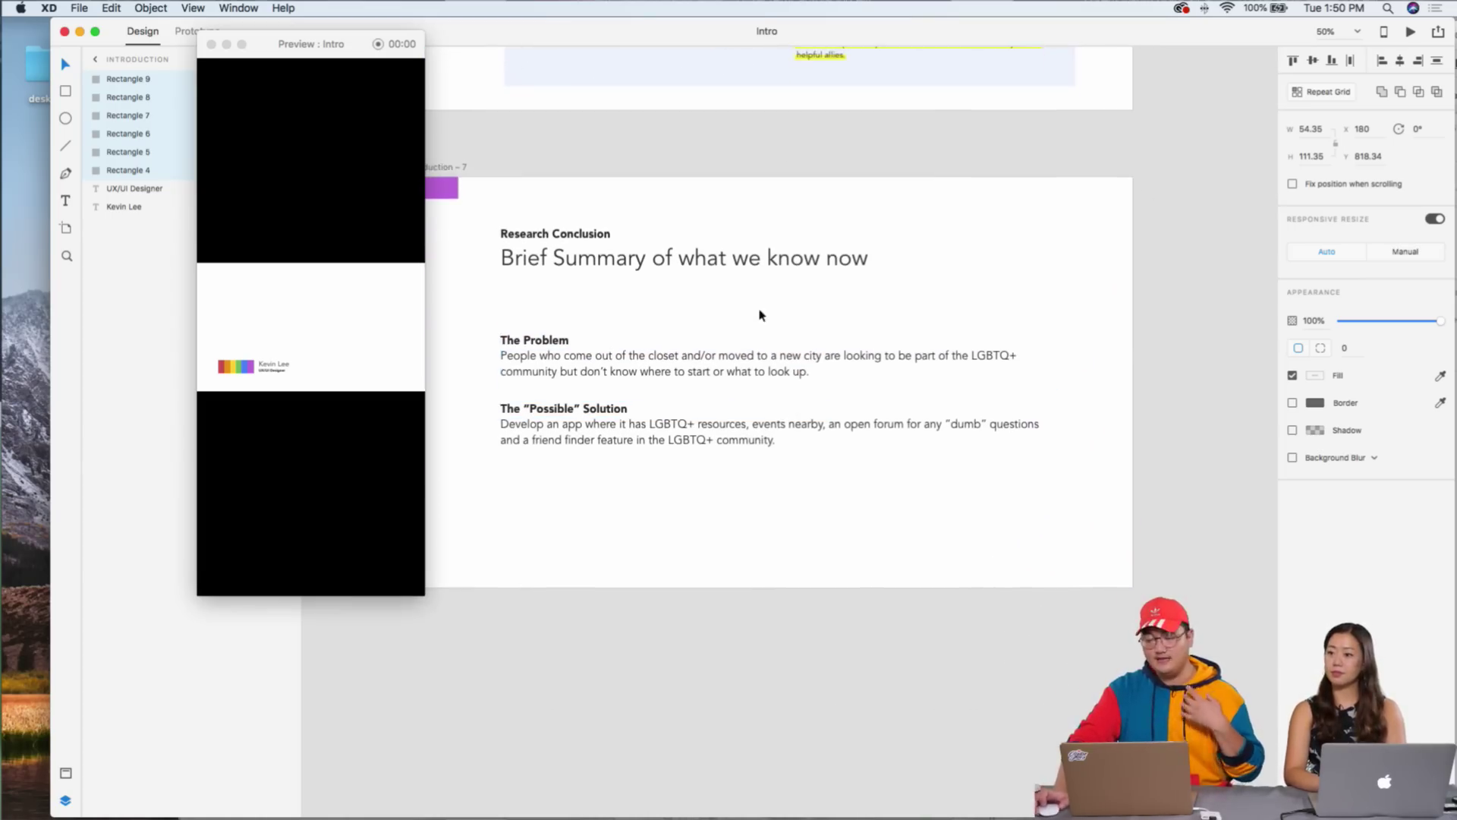
- Switch back to the Events:Resources_Lo-Fi document, reposition its window, and review the COME OUT home, Gay Sports League and Open Forum artboards
{"action": "double_click", "coordinate": [949, 39]}
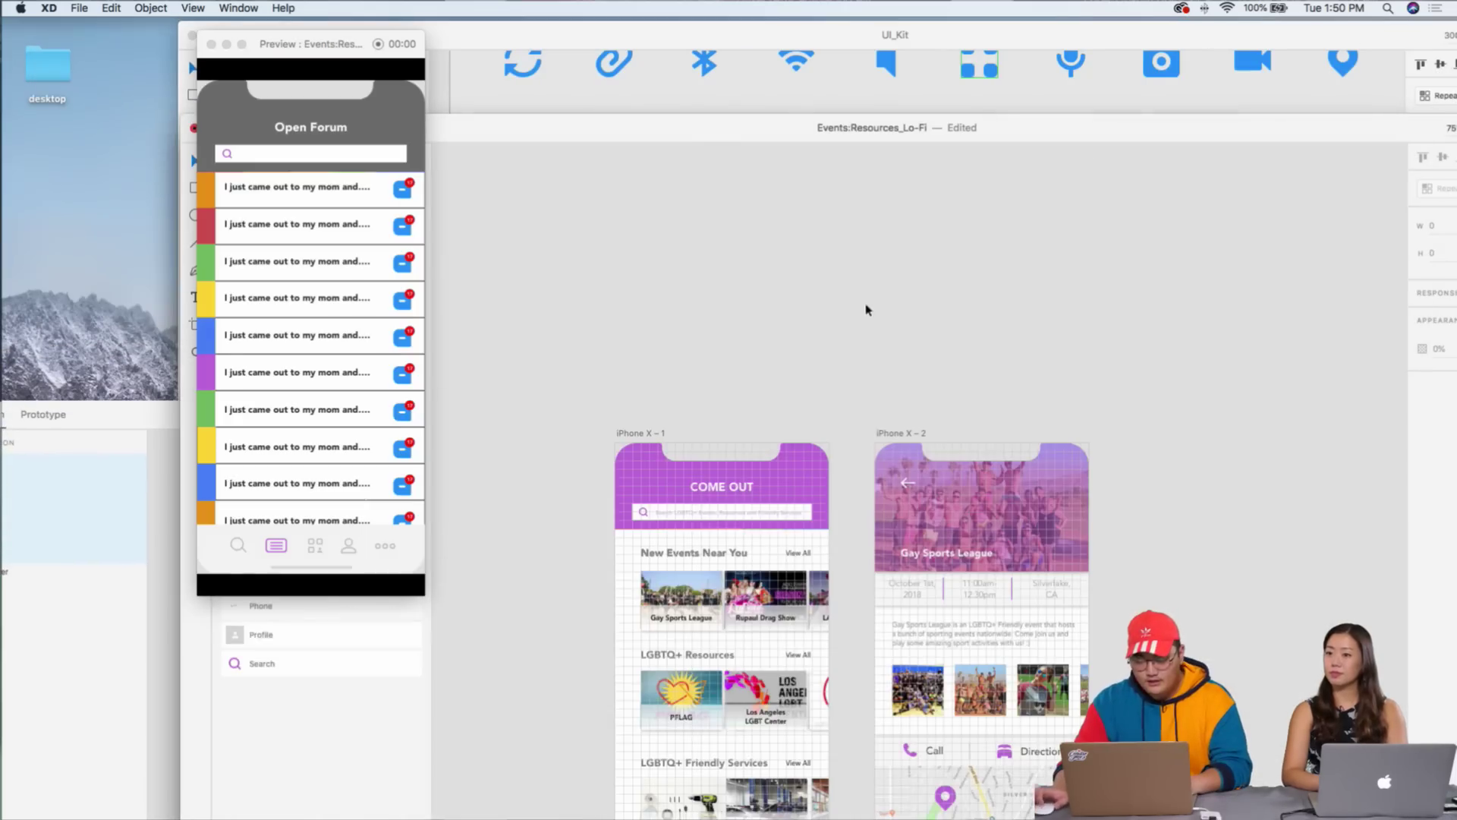
{"action": "left_click_drag", "start_coordinate": [709, 134], "coordinate": [681, 60]}
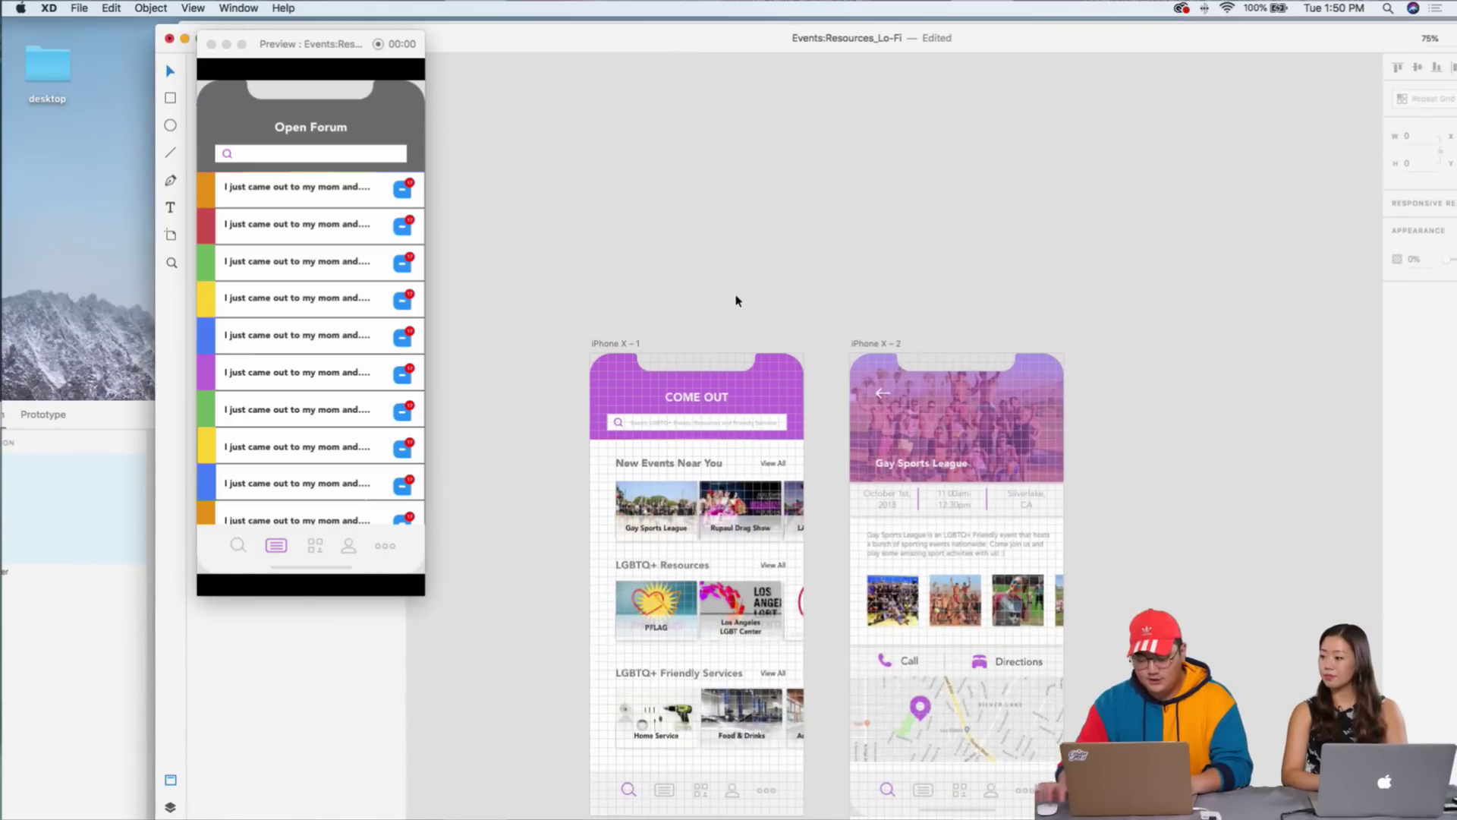
{"action": "scroll", "coordinate": [810, 261], "scroll_direction": "down", "scroll_amount": 5}
{"action": "scroll", "coordinate": [809, 260], "scroll_direction": "right", "scroll_amount": 1}
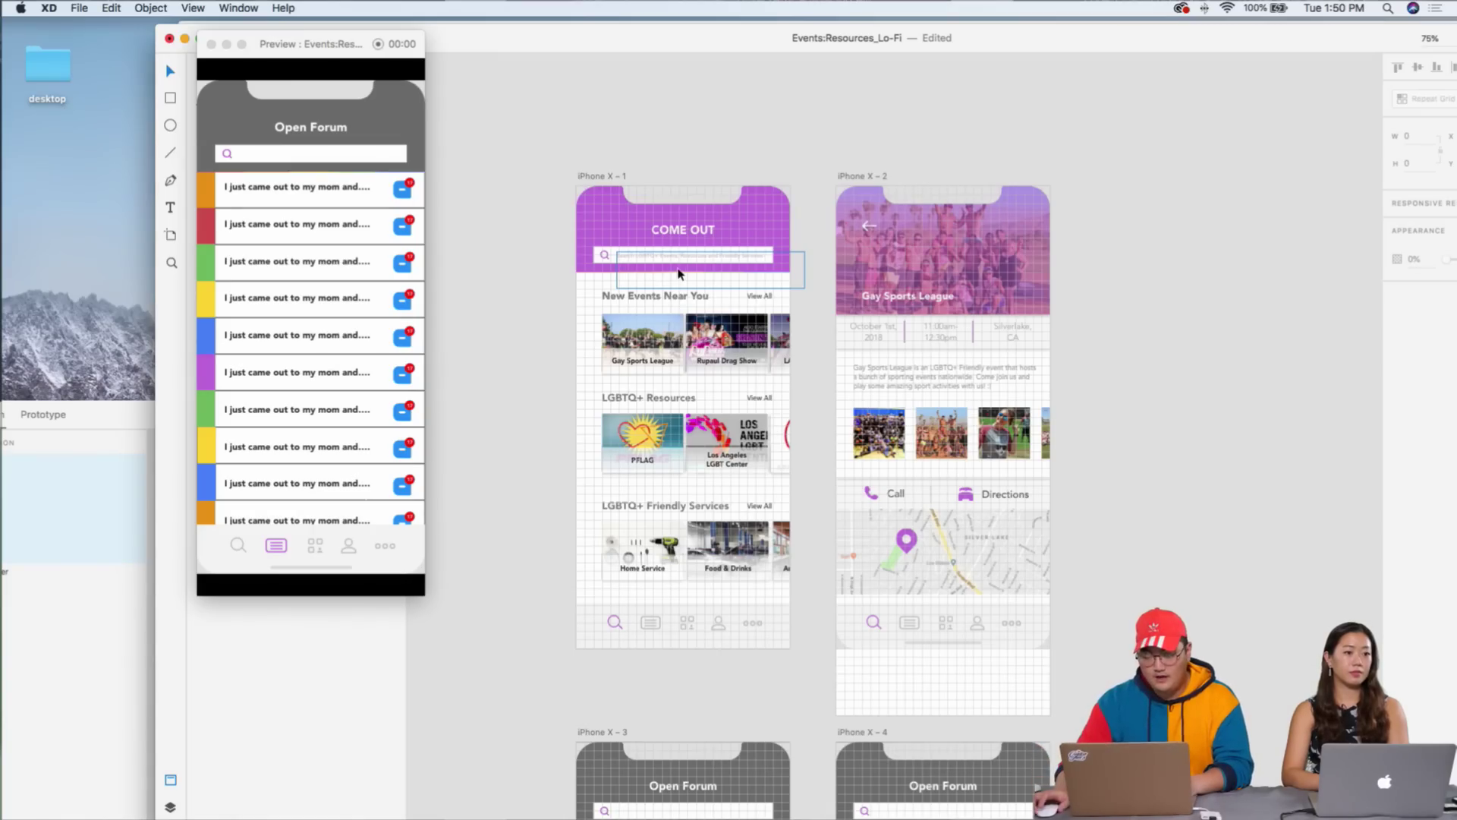
{"action": "scroll", "coordinate": [660, 281], "scroll_direction": "down", "scroll_amount": 5}
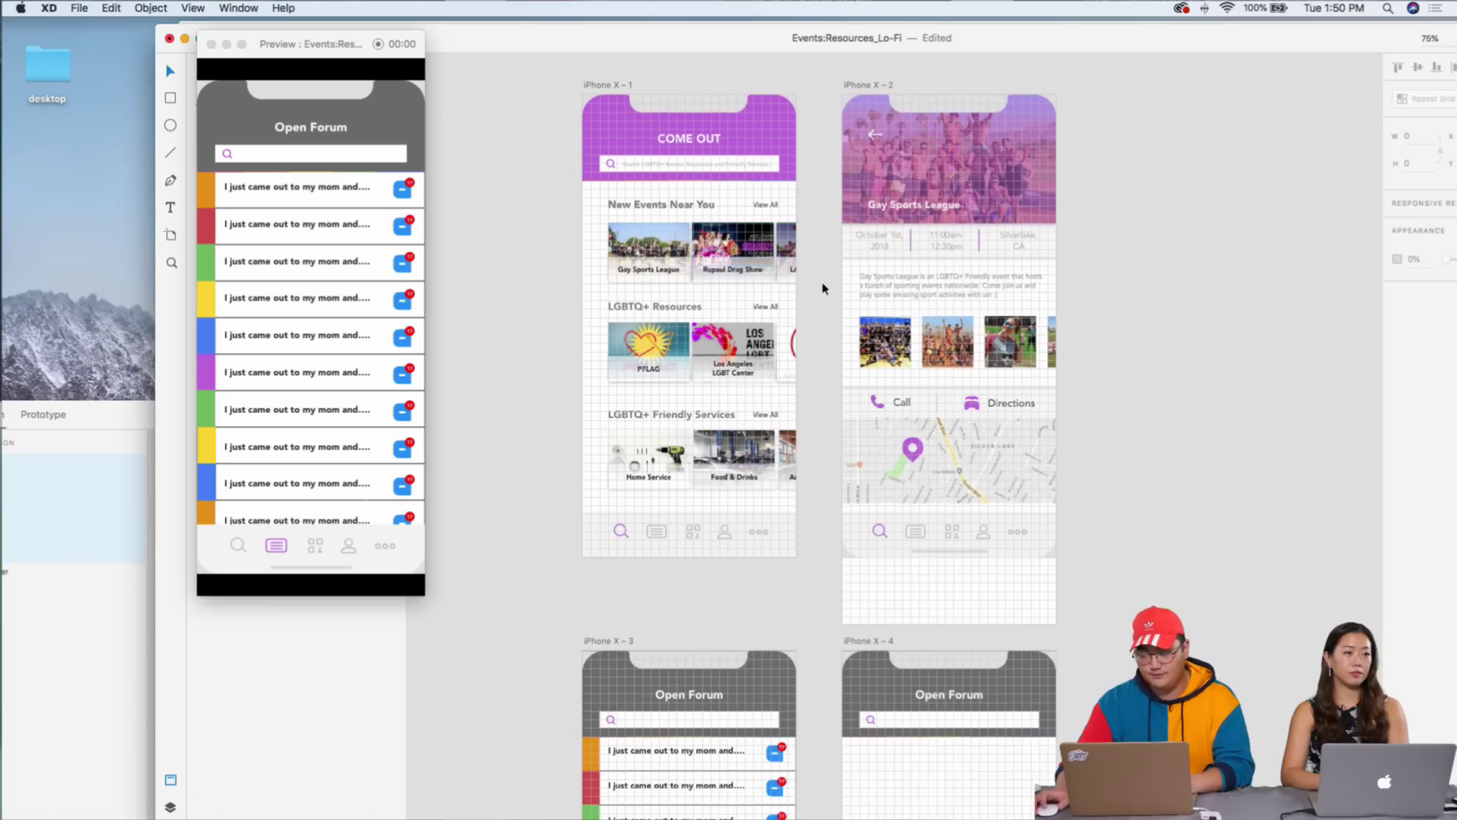
{"action": "scroll", "coordinate": [823, 286], "scroll_direction": "down", "scroll_amount": 4}
{"action": "scroll", "coordinate": [823, 286], "scroll_direction": "right", "scroll_amount": 4}
{"action": "scroll", "coordinate": [823, 287], "scroll_direction": "up", "scroll_amount": 3}
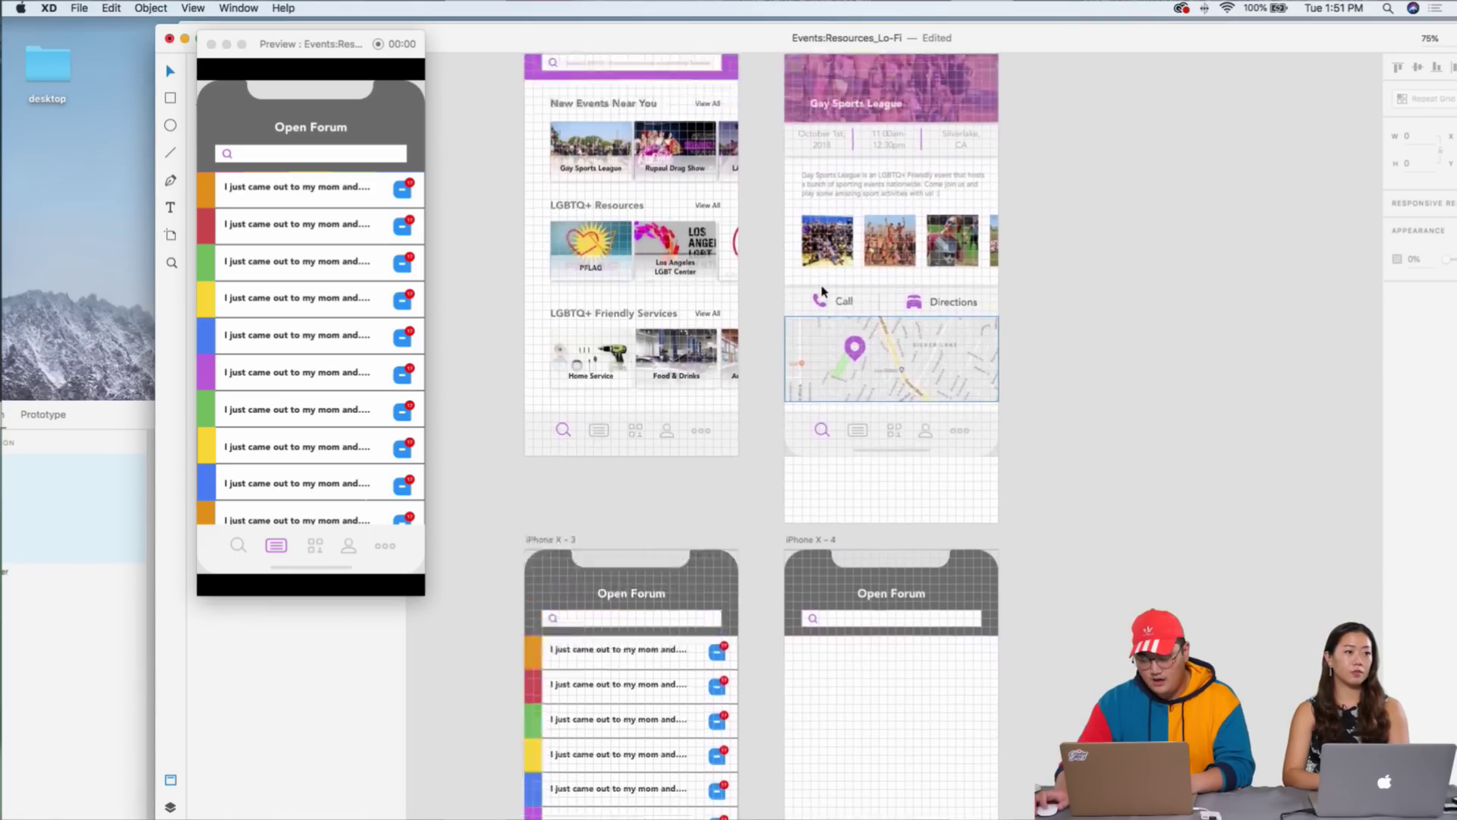
{"action": "scroll", "coordinate": [822, 291], "scroll_direction": "up", "scroll_amount": 1}
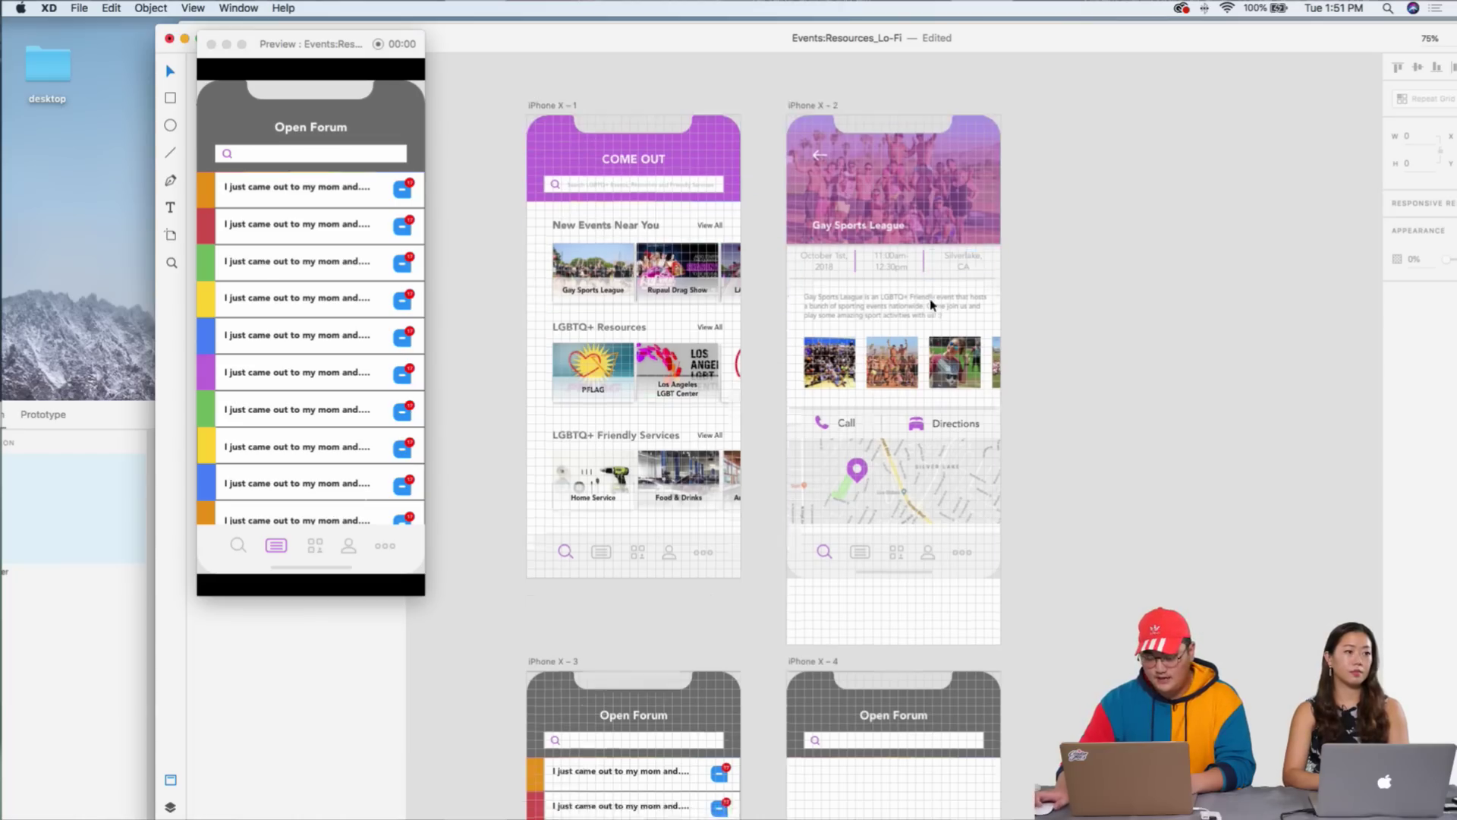
{"action": "scroll", "coordinate": [934, 302], "scroll_direction": "down", "scroll_amount": 3}
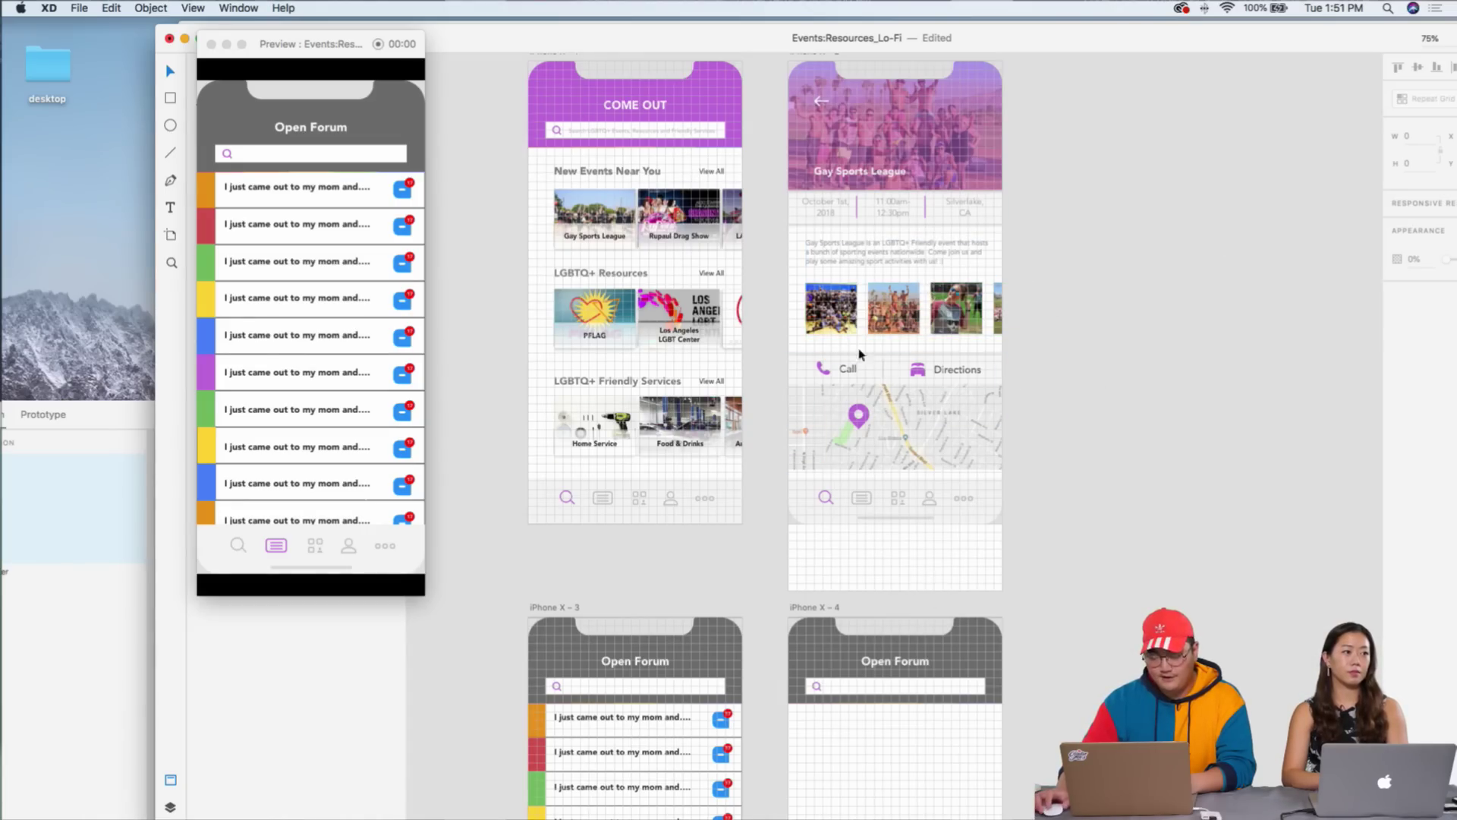
{"action": "scroll", "coordinate": [835, 351], "scroll_direction": "up", "scroll_amount": 5}
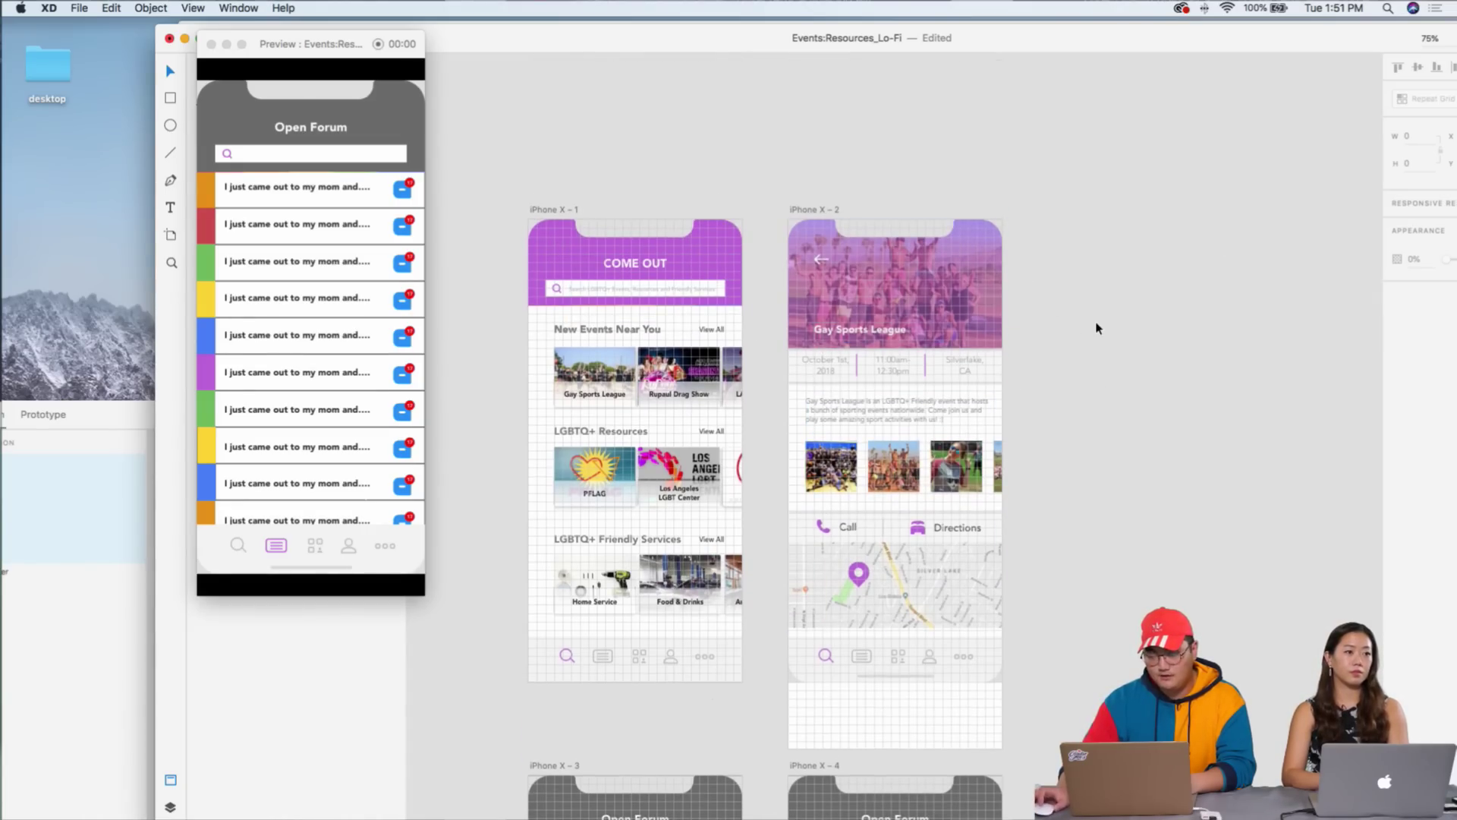
{"action": "scroll", "coordinate": [744, 459], "scroll_direction": "down", "scroll_amount": 5}
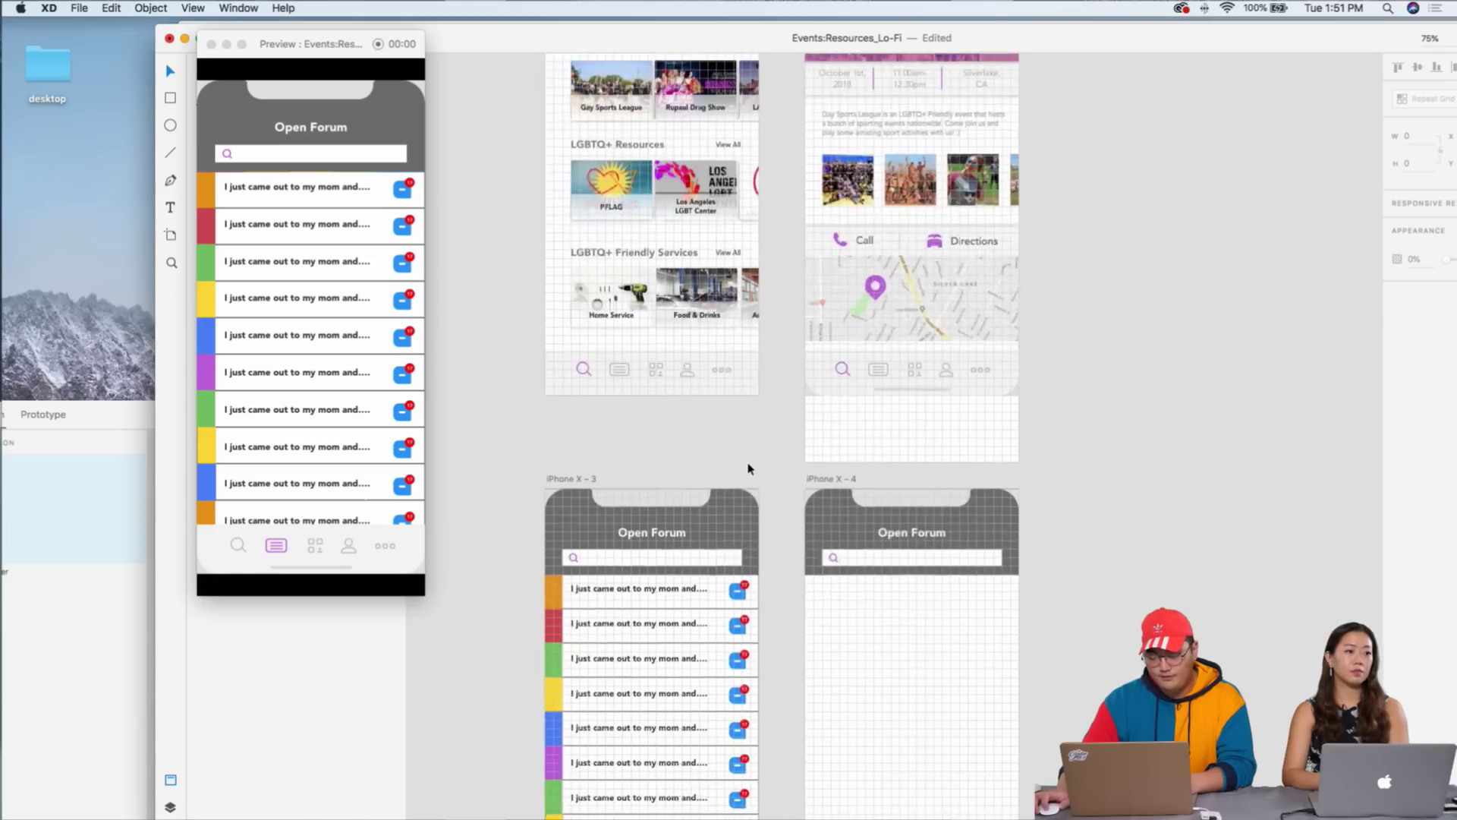
{"action": "scroll", "coordinate": [918, 307], "scroll_direction": "down", "scroll_amount": 5}
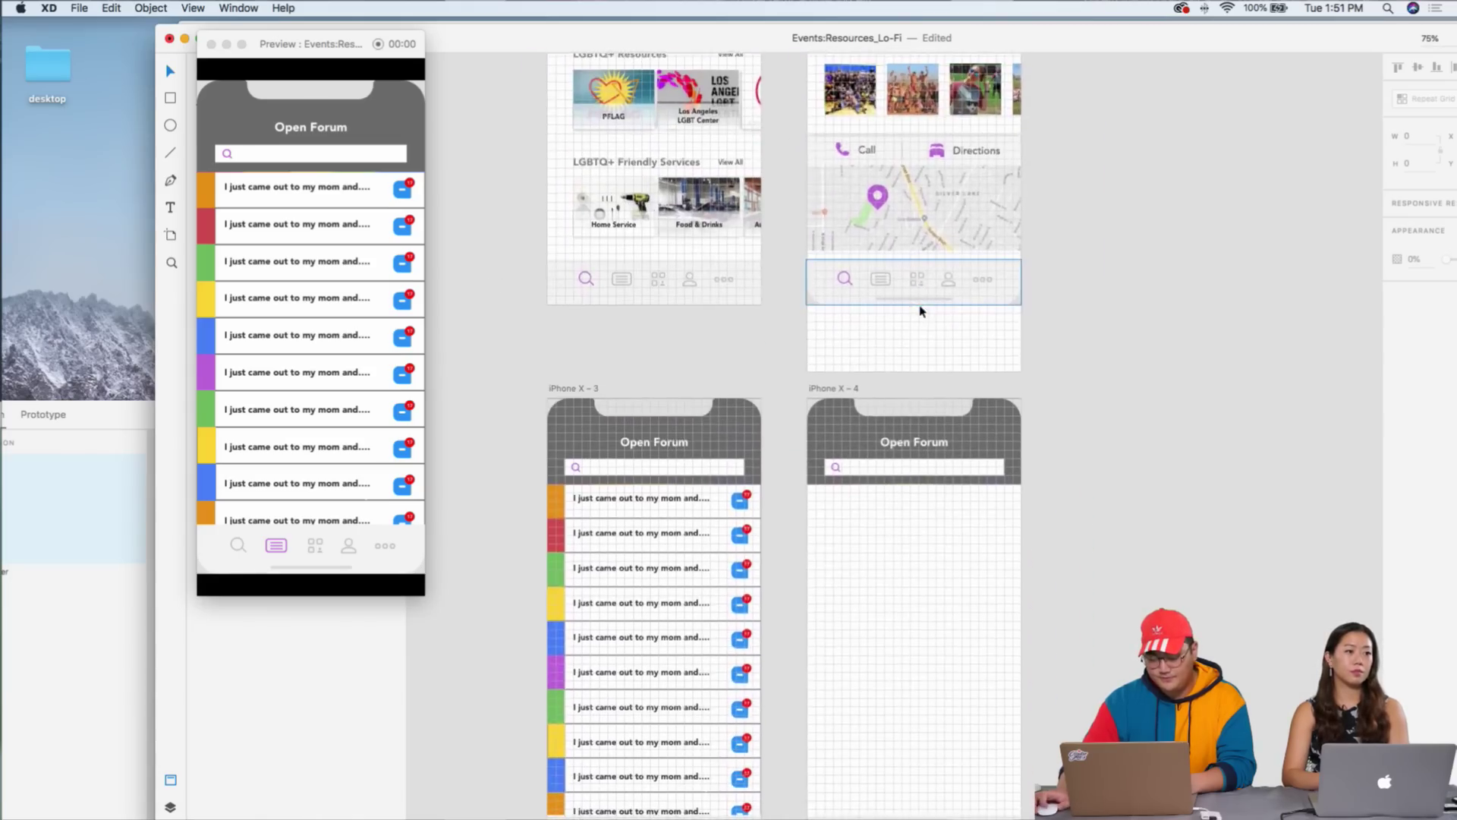
{"action": "scroll", "coordinate": [920, 311], "scroll_direction": "up", "scroll_amount": 3}
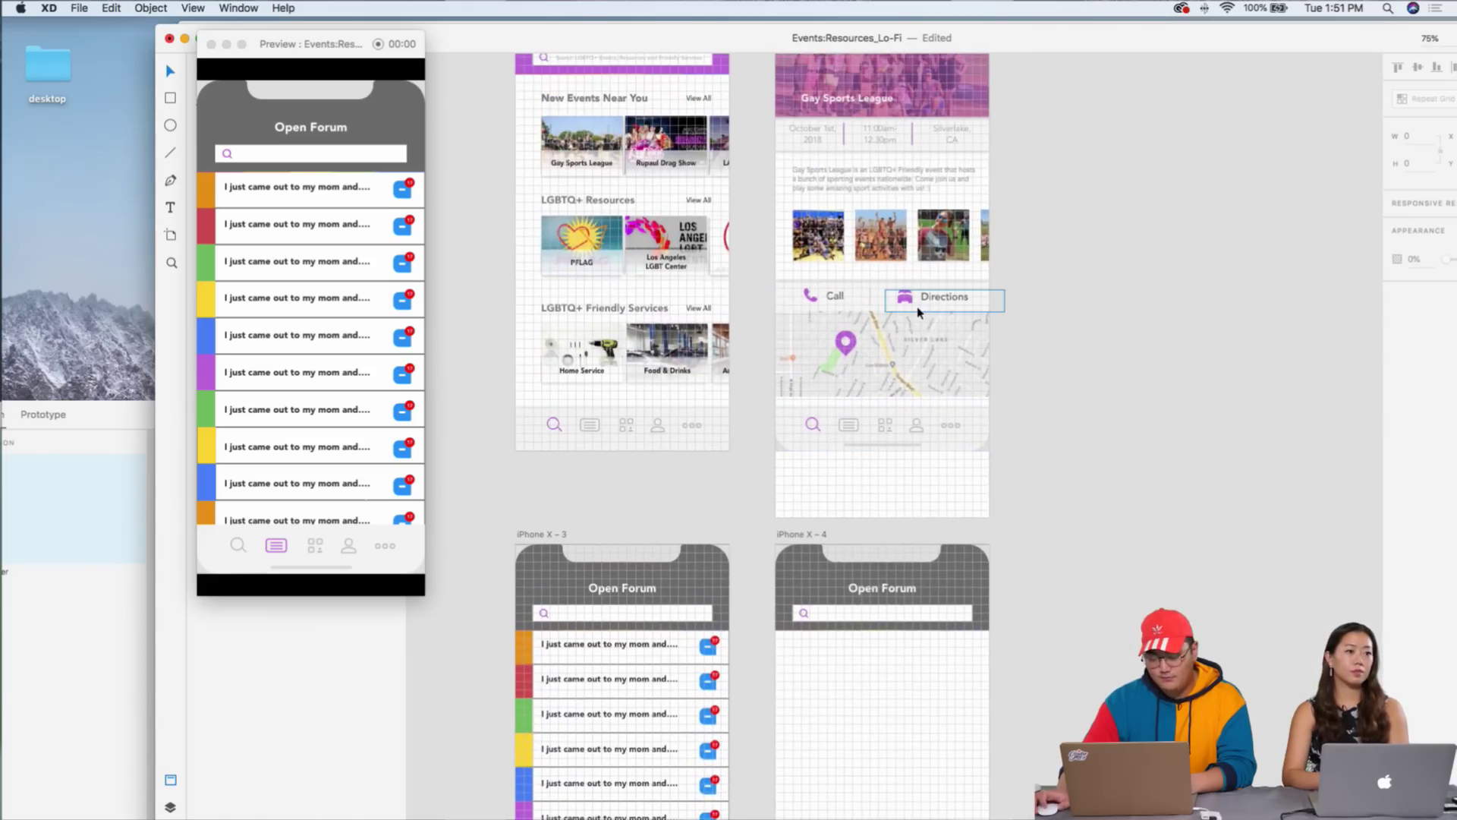
- Compare the iPhone X – 3 and iPhone X – 4 Open Forum artboards, inspecting the navigation bar on iPhone X – 3
{"action": "scroll", "coordinate": [918, 312], "scroll_direction": "down", "scroll_amount": 10}
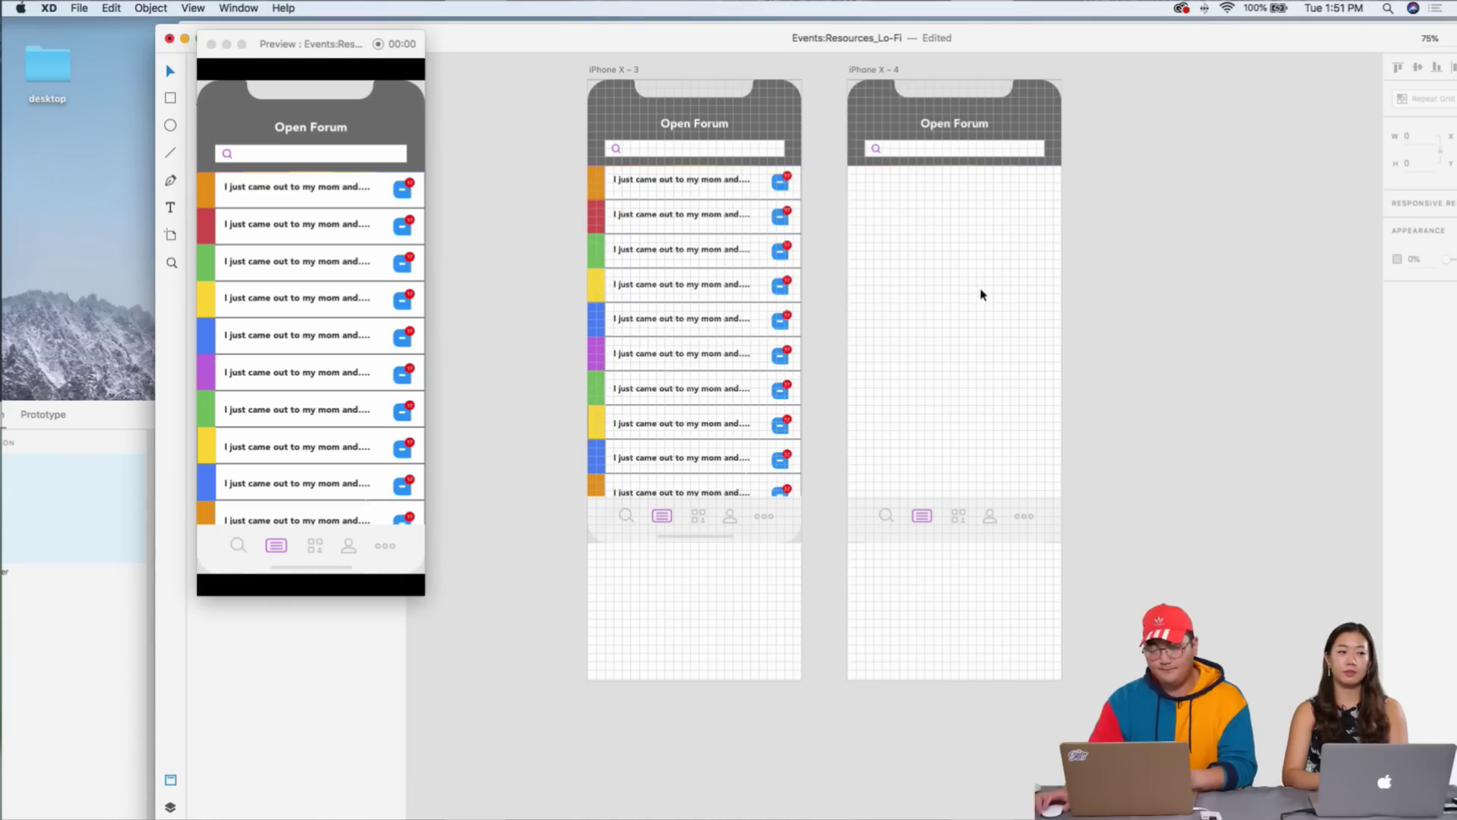
{"action": "scroll", "coordinate": [923, 310], "scroll_direction": "up", "scroll_amount": 2}
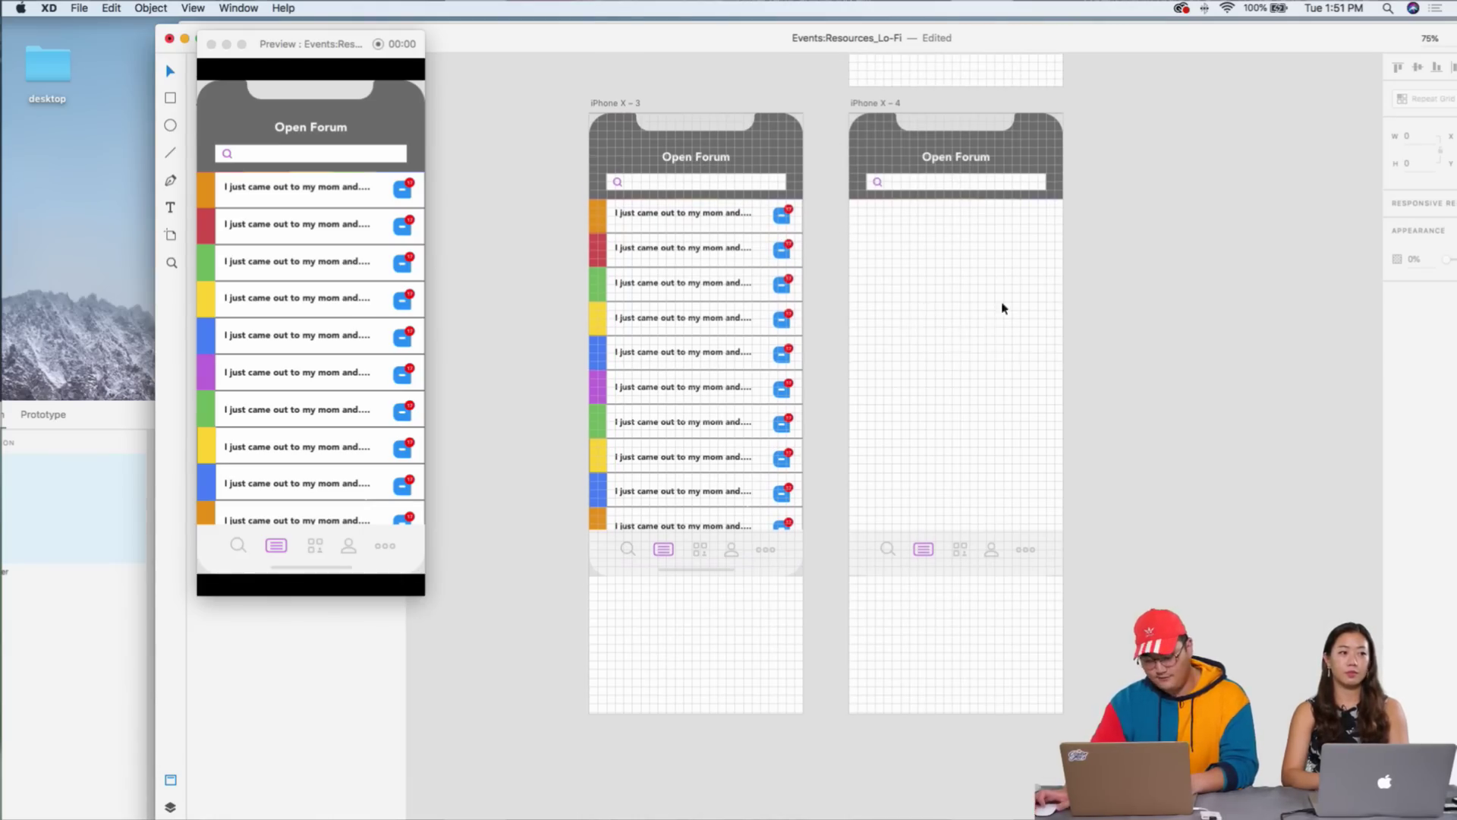
{"action": "left_click", "coordinate": [702, 557]}
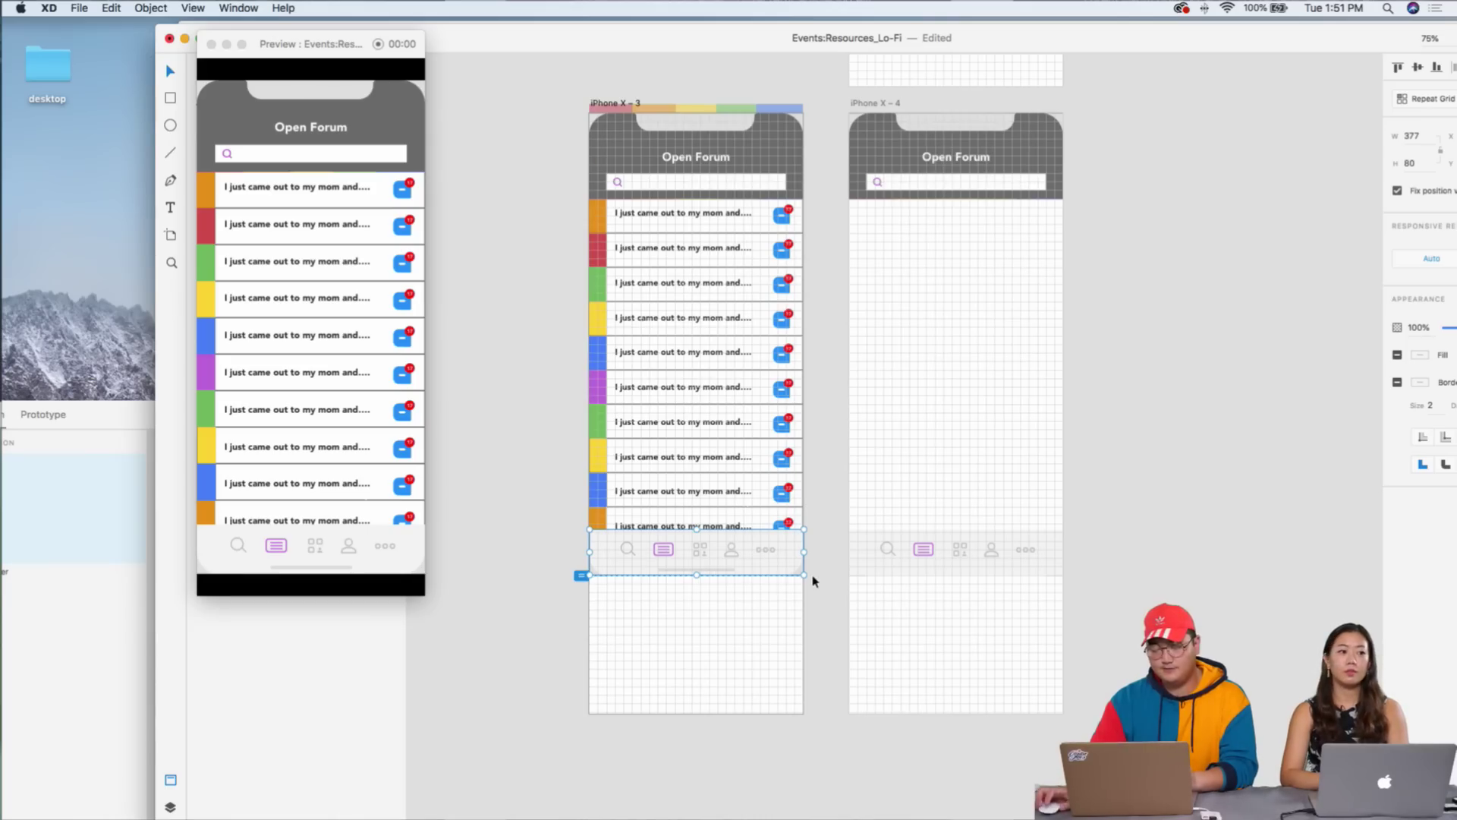
{"action": "left_click", "coordinate": [778, 637]}
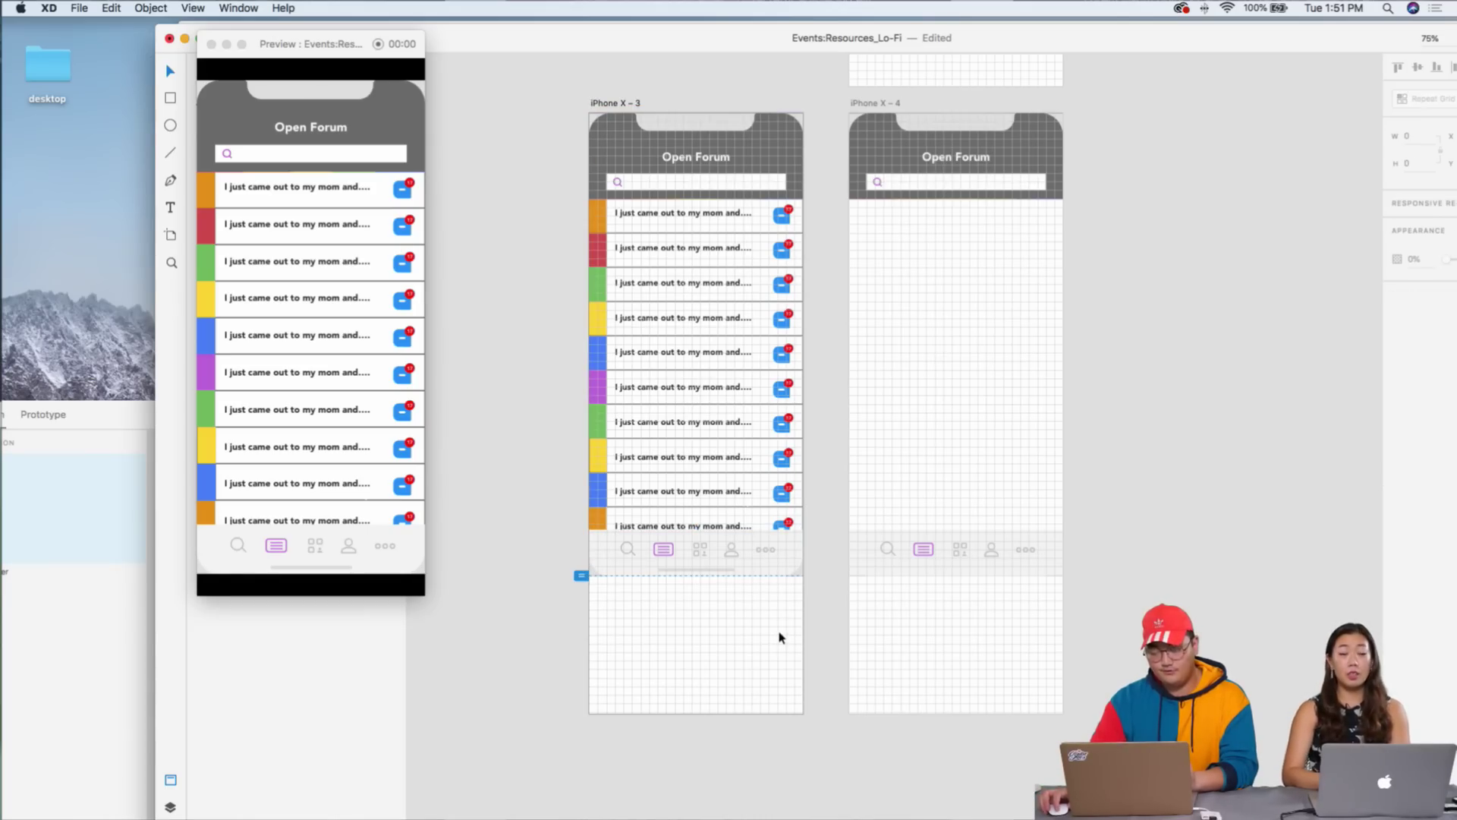